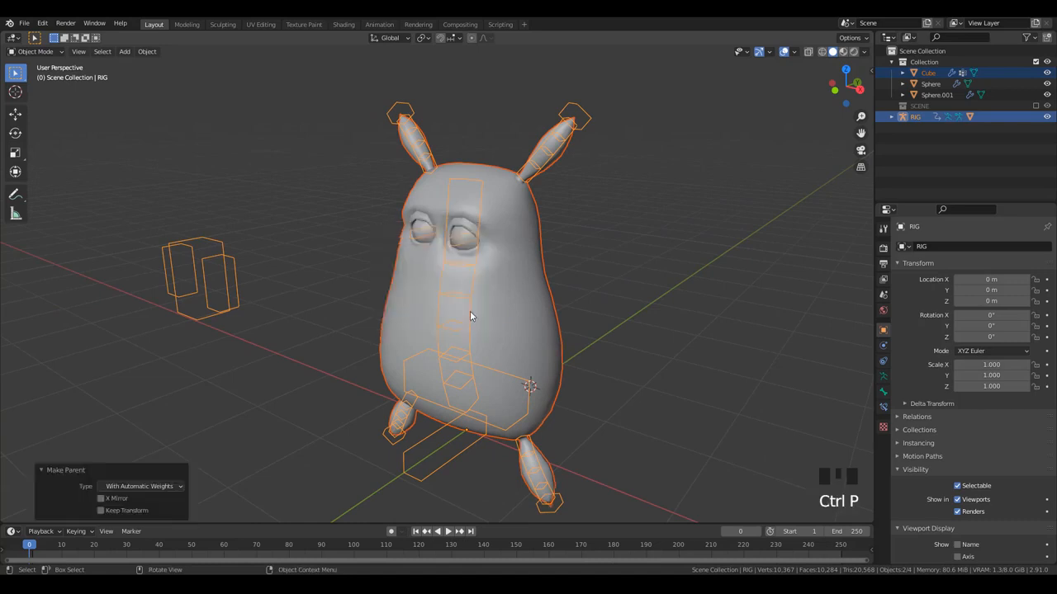
# - Inspect the body mesh's vertex groups in turn, stepping through Body, Leg.L, Ear.R, Ear.L and Head
pyautogui.hotkey('ctrl', 'Tab')
pyautogui.click(477, 192)
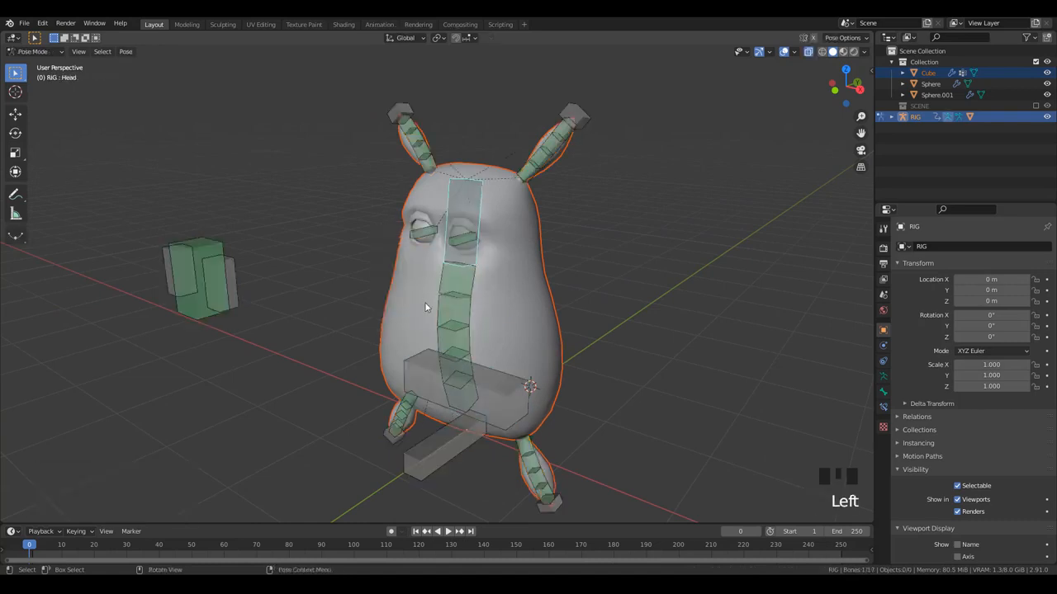
pyautogui.click(547, 327)
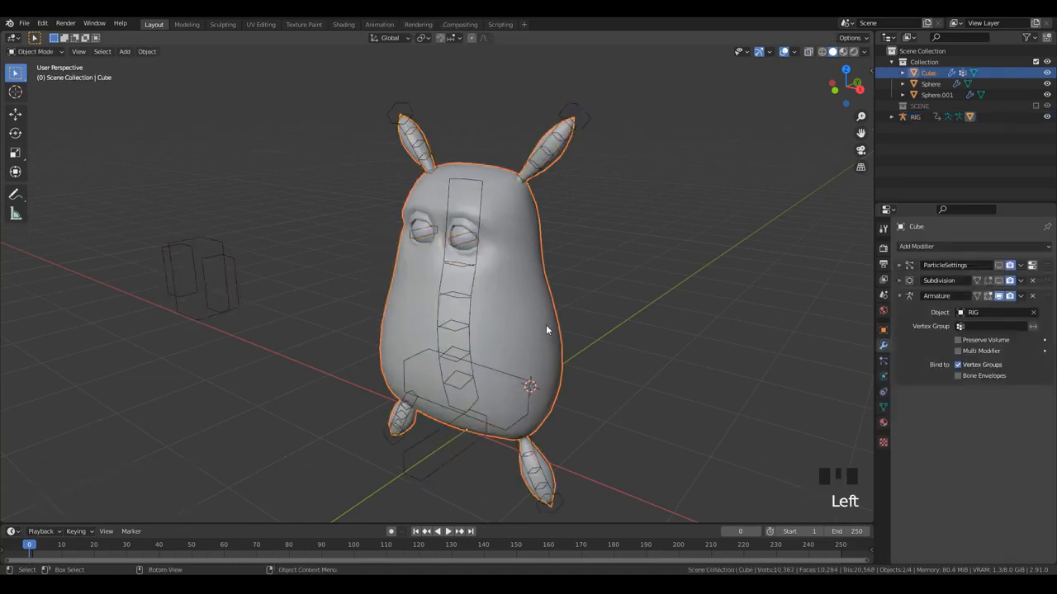
pyautogui.click(884, 406)
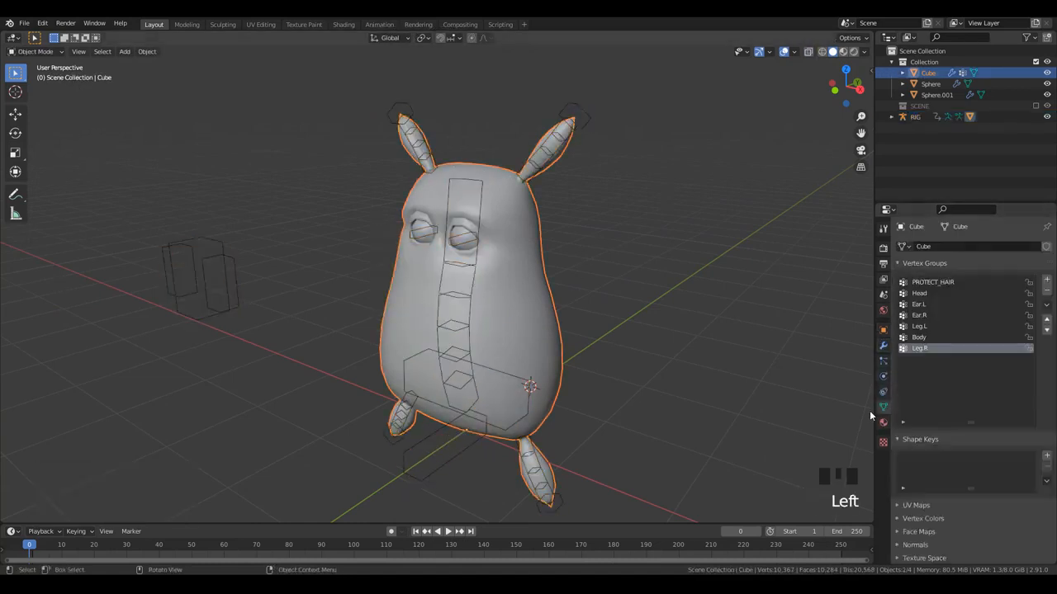
pyautogui.click(929, 337)
pyautogui.click(932, 326)
pyautogui.click(935, 315)
pyautogui.click(938, 304)
pyautogui.click(936, 293)
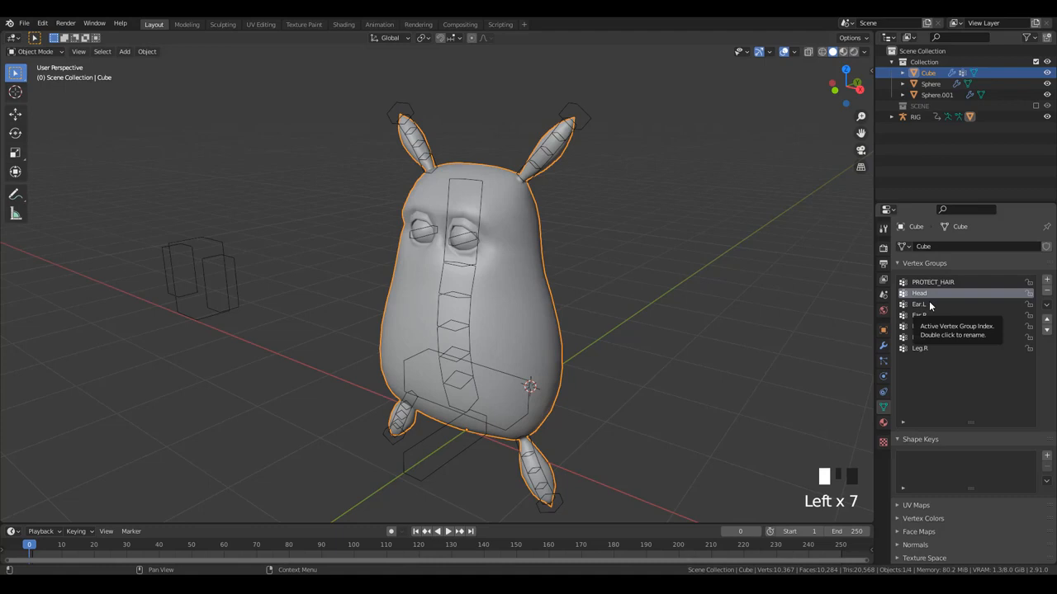
# - Enter Edit Mode on the body mesh and examine individual vertices above the eye with the Head vertex group active
pyautogui.click(479, 180)
pyautogui.hotkey('ctrl', 'Tab')
pyautogui.scroll(3, 482, 205)
pyautogui.click(573, 199)
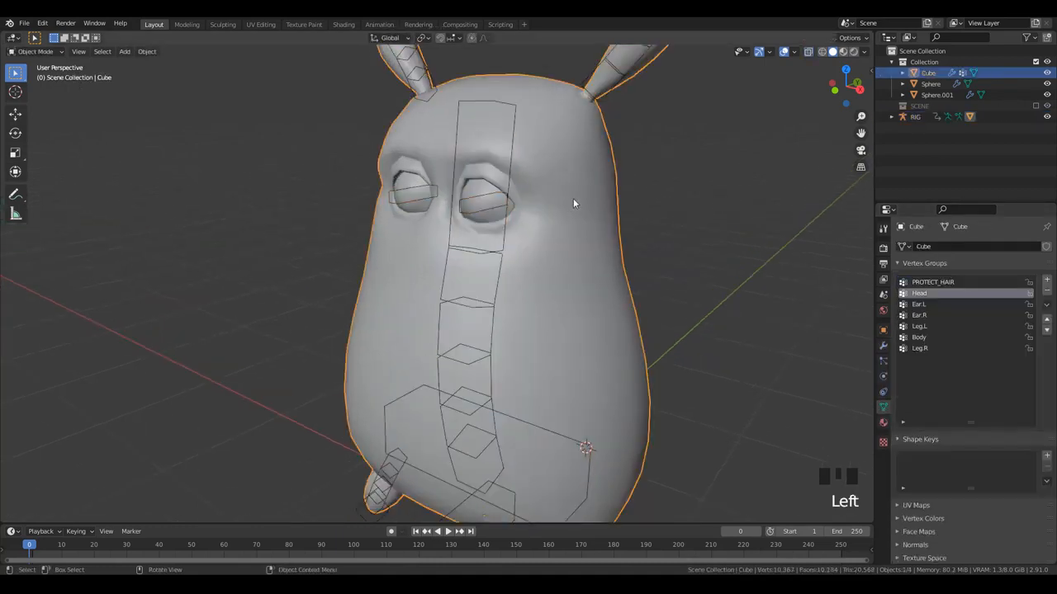
pyautogui.keyDown('shift'); pyautogui.moveTo(573, 198); pyautogui.dragTo(550, 240, button='middle'); pyautogui.keyUp('shift')
pyautogui.press('Tab')
pyautogui.scroll(2, 468, 144)
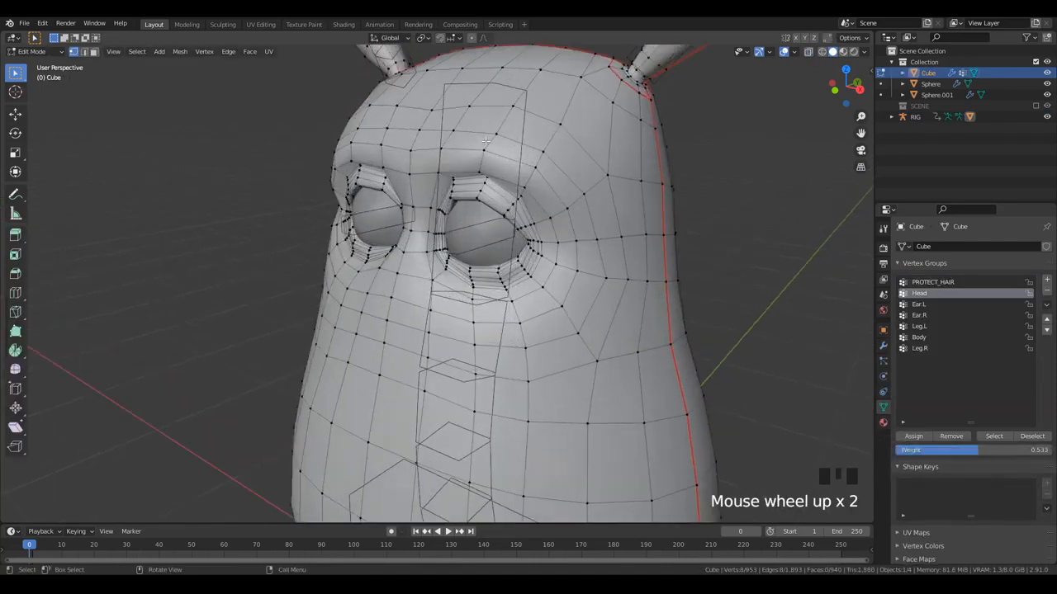
pyautogui.keyDown('shift'); pyautogui.moveTo(498, 160); pyautogui.dragTo(503, 234, button='middle'); pyautogui.keyUp('shift')
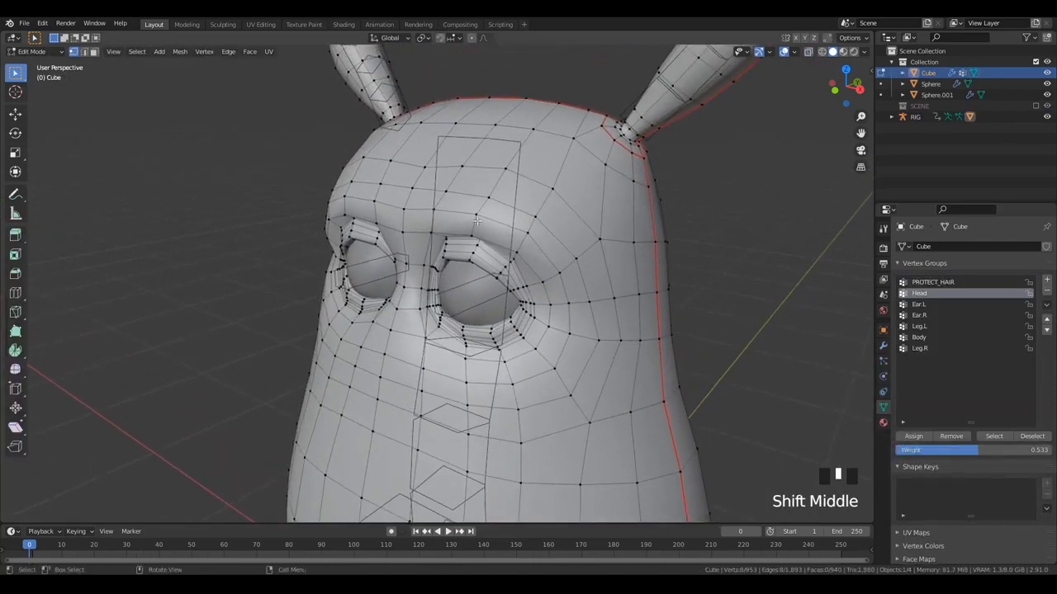
pyautogui.click(476, 215)
pyautogui.click(521, 226)
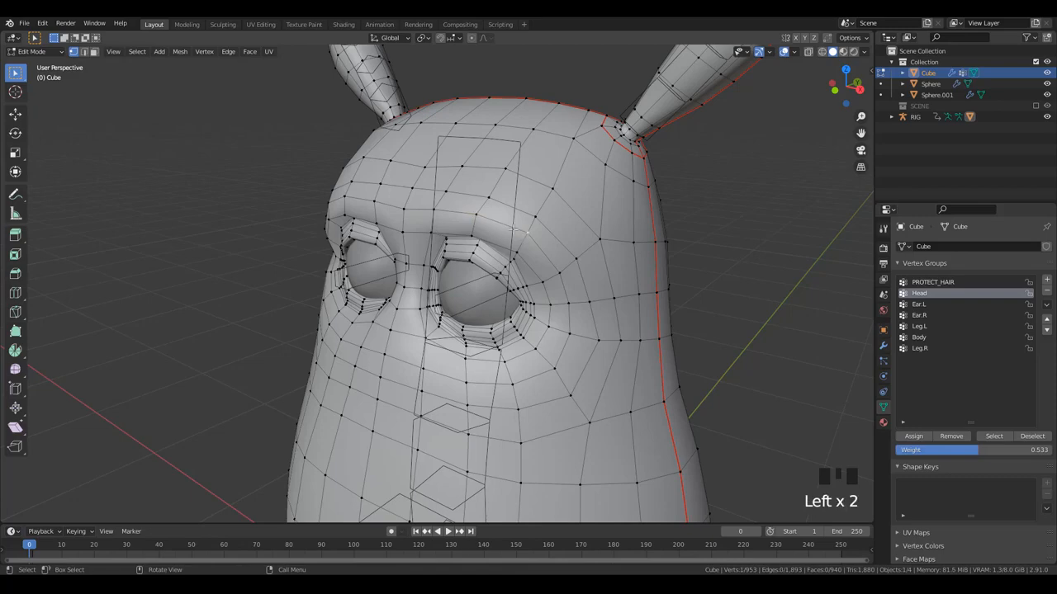
pyautogui.moveTo(521, 226); pyautogui.dragTo(497, 237, button='middle')
pyautogui.scroll(-4, 444, 196)
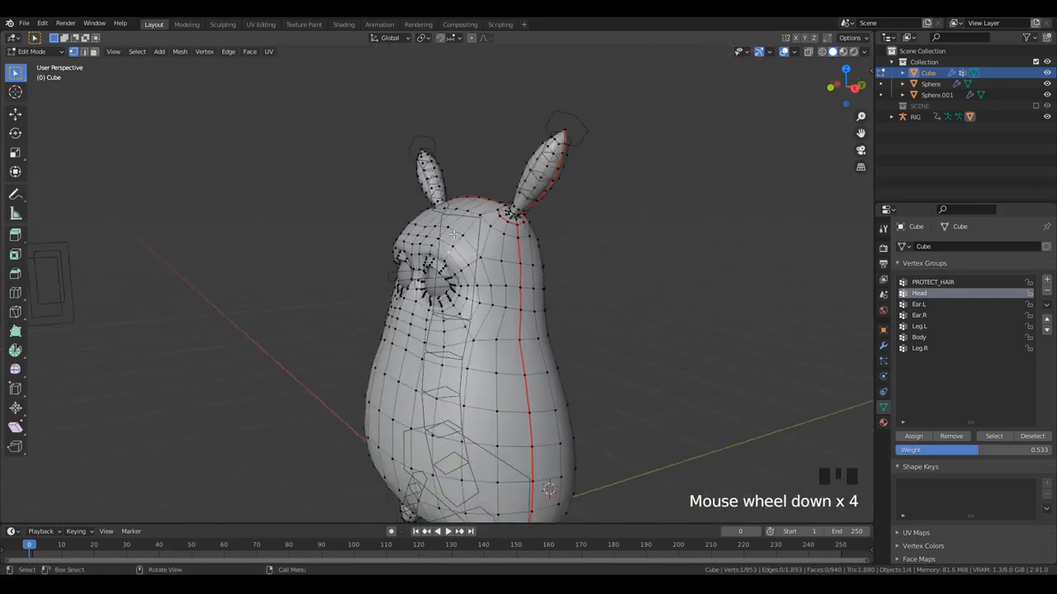
# - View the Head group's influence on the body mesh in Weight Paint mode and return to Object Mode
pyautogui.hotkey('ctrl', 'Tab')
pyautogui.hotkey('ctrl', 'Tab')
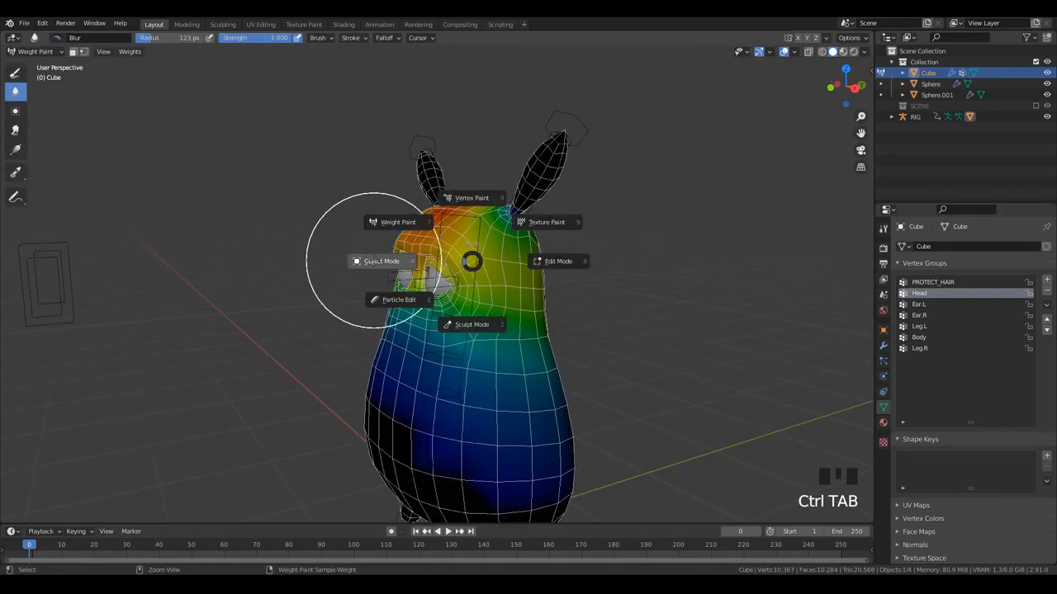
pyautogui.hotkey('ctrl', 'Tab')
# - Put the rig in Pose Mode and test the deformation by rotating the Head bone and moving it about 0.43, 0.28 and 0.54 m in X, Y, Z
pyautogui.click(441, 237)
pyautogui.click(438, 238)
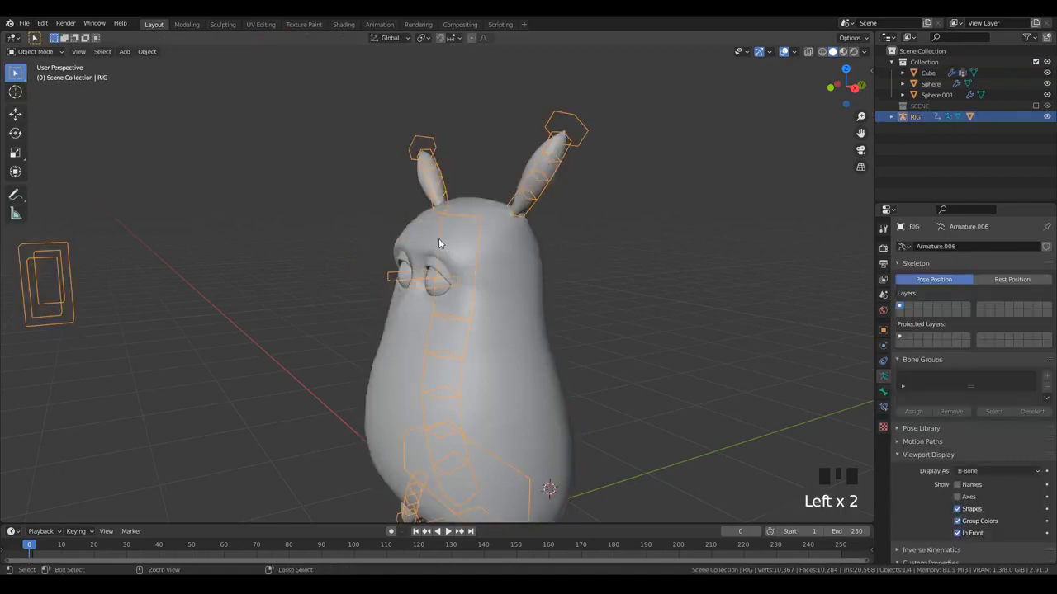
pyautogui.hotkey('ctrl', 'Tab')
pyautogui.moveTo(465, 313); pyautogui.dragTo(519, 353, button='middle')
pyautogui.press('r')
pyautogui.click(509, 334)
pyautogui.press('g')
pyautogui.click(558, 244)
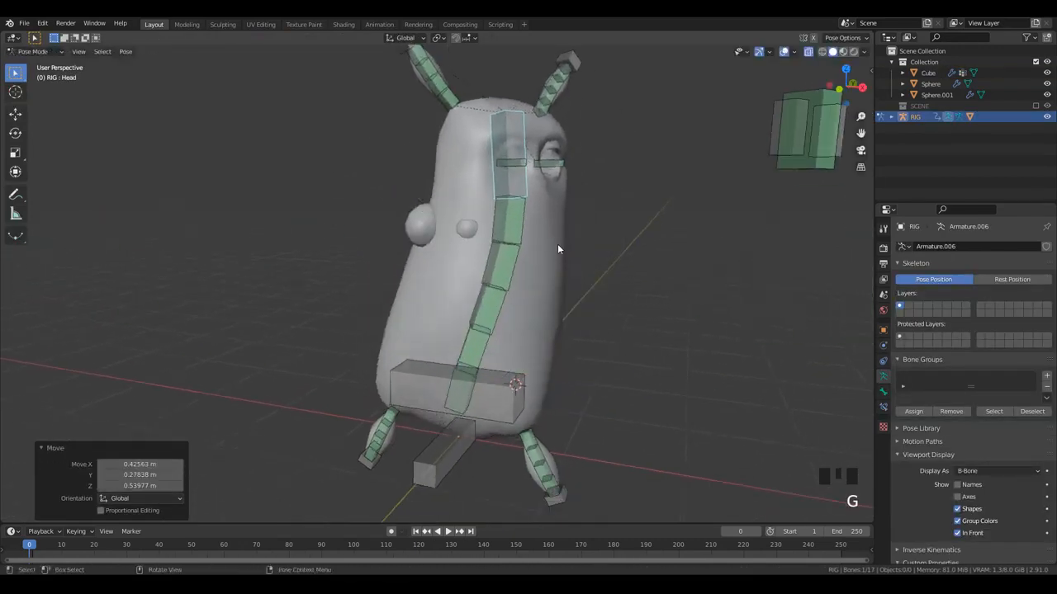
# - Test the Head bone again with another rotation and move, and clear its location
pyautogui.moveTo(557, 244); pyautogui.dragTo(568, 291, button='middle')
pyautogui.press('r')
pyautogui.rightClick(529, 273)
pyautogui.press('r')
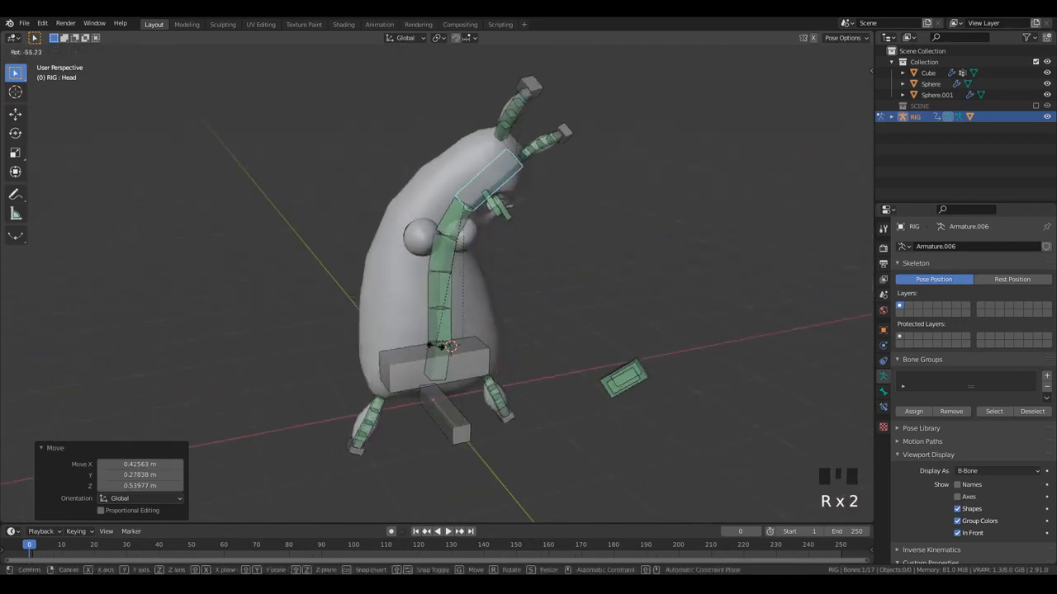
pyautogui.click(527, 251)
pyautogui.press('g')
pyautogui.click(486, 354)
pyautogui.hotkey('alt', 'g')
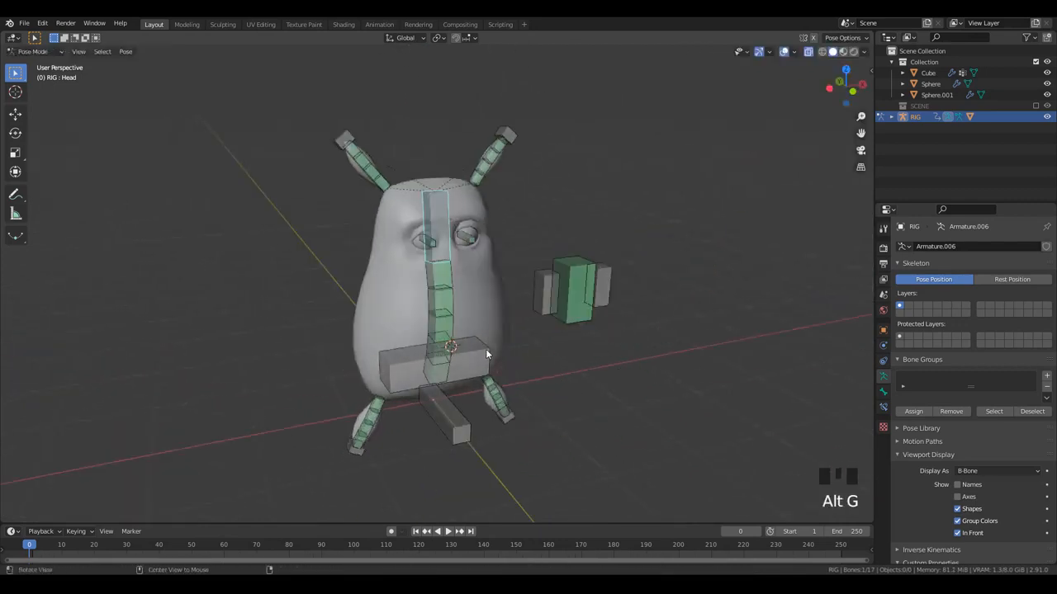
pyautogui.moveTo(486, 348); pyautogui.dragTo(542, 266, button='middle')
pyautogui.press('r')
pyautogui.rightClick(472, 311)
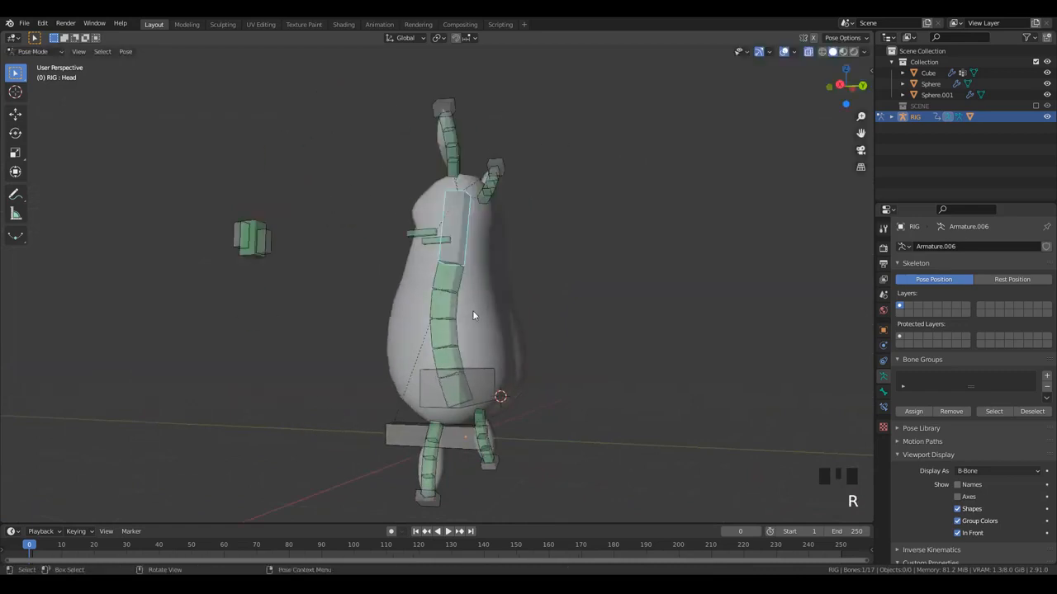
# - Move the body mesh's Armature modifier to the top of the modifier stack and enable Preserve Volume
pyautogui.moveTo(472, 310); pyautogui.dragTo(513, 313, button='middle')
pyautogui.hotkey('ctrl', 'Tab')
pyautogui.click(539, 325)
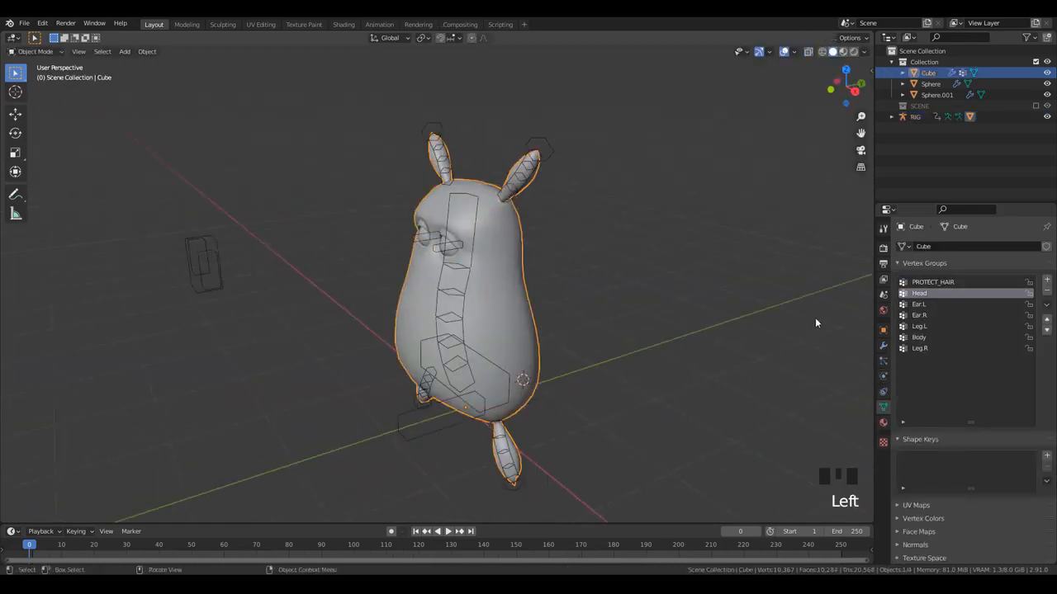
pyautogui.click(883, 345)
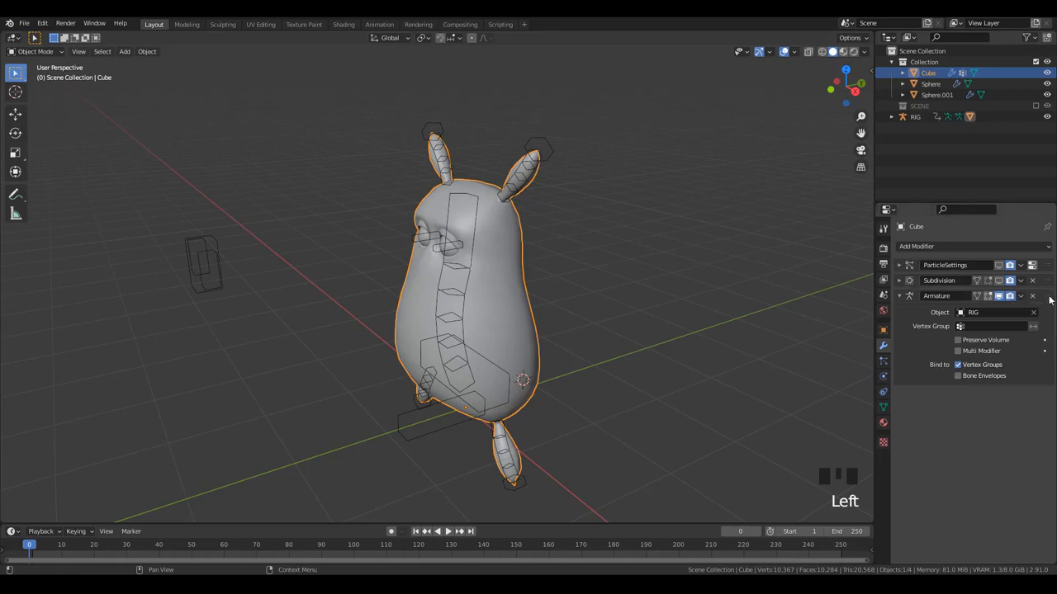
pyautogui.moveTo(1055, 298); pyautogui.dragTo(1054, 265)
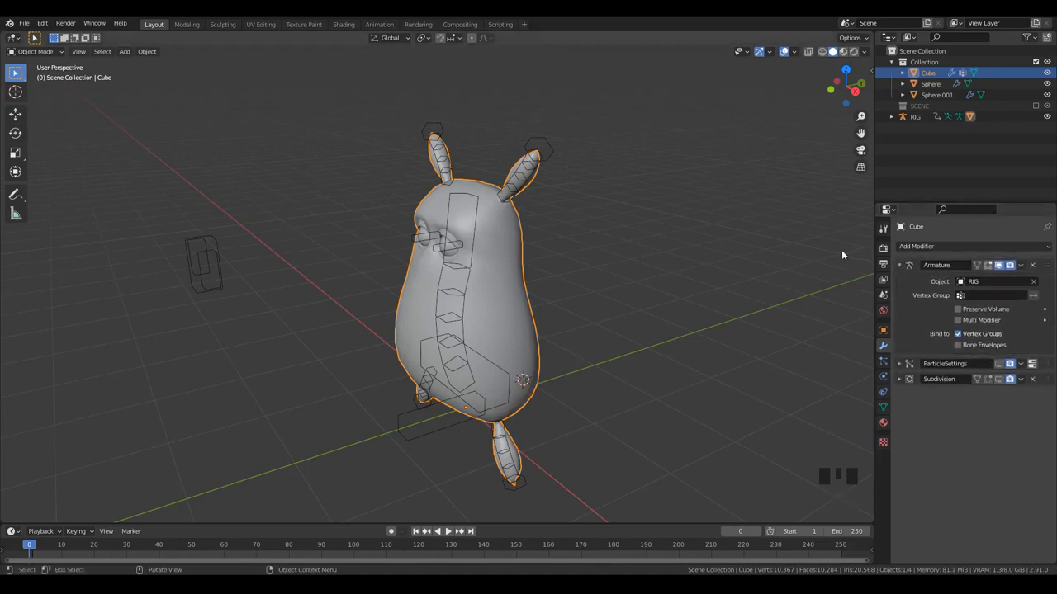
pyautogui.click(961, 315)
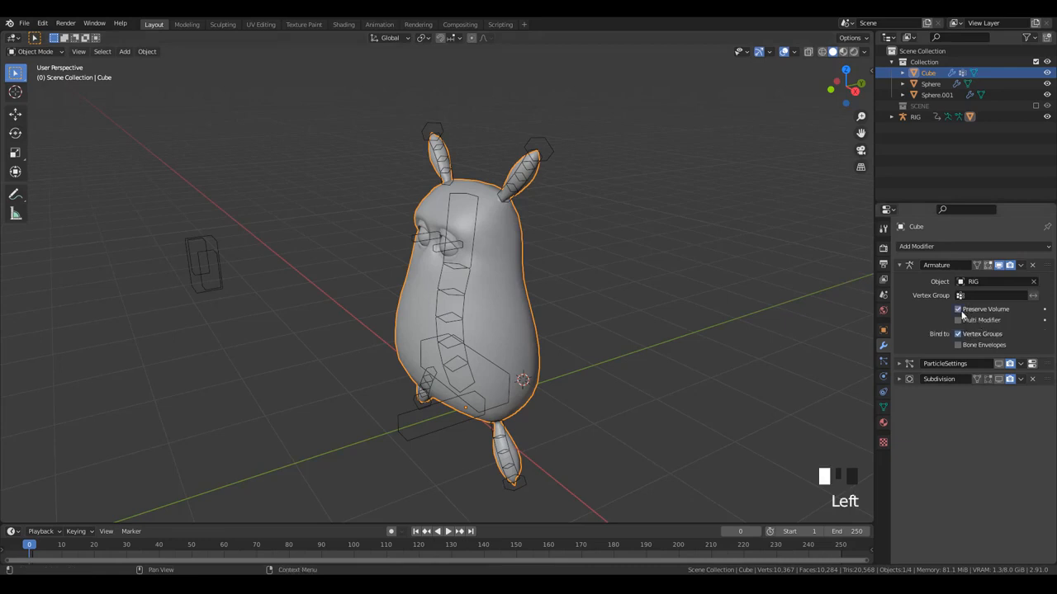
# - Return the rig to Pose Mode and try a slight trackball rotation of the Head bone
pyautogui.click(449, 202)
pyautogui.click(449, 202)
pyautogui.hotkey('ctrl', 'Tab')
pyautogui.click(465, 214)
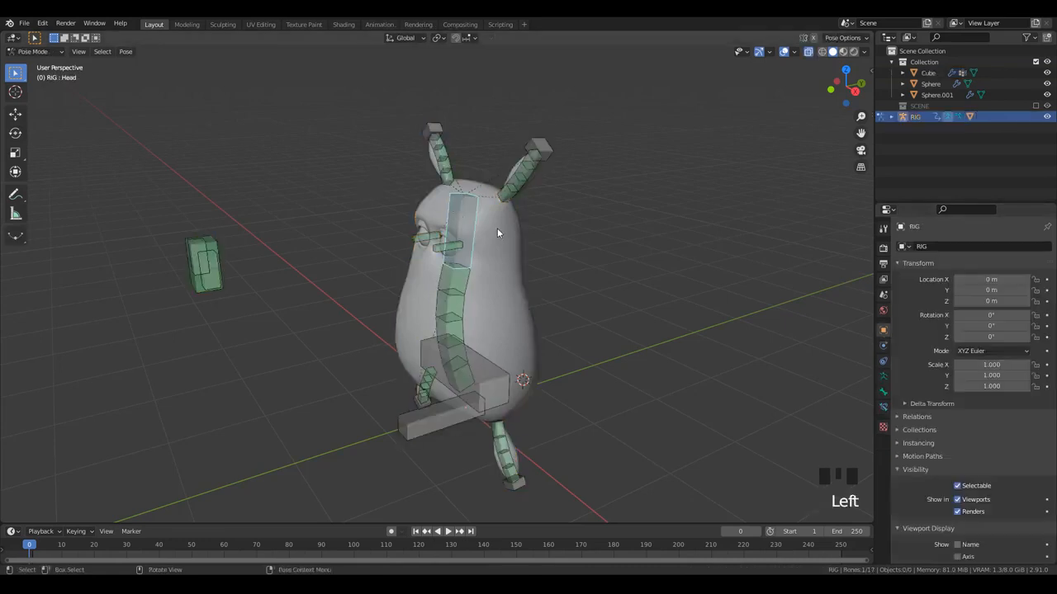
pyautogui.moveTo(516, 242); pyautogui.dragTo(480, 219, button='middle')
pyautogui.scroll(2, 481, 219)
pyautogui.press('r')
pyautogui.rightClick(510, 186)
pyautogui.moveTo(511, 186); pyautogui.dragTo(539, 279, button='middle')
pyautogui.press('r')
pyautogui.press('r')
pyautogui.click(537, 285)
pyautogui.scroll(-1, 446, 291)
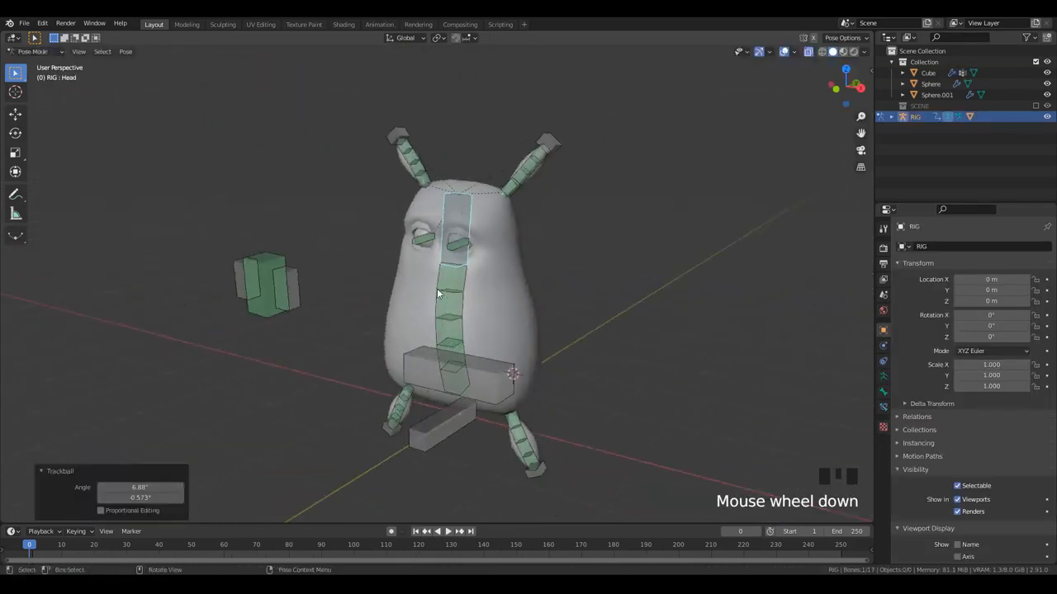
# - Test a strong twist and bend of the Head bone by rotating and moving it, and clear its rotation and location
pyautogui.press('r')
pyautogui.press('z')
pyautogui.moveTo(439, 293); pyautogui.dragTo(522, 261, button='middle')
pyautogui.click(415, 289)
pyautogui.press('r')
pyautogui.click(473, 254)
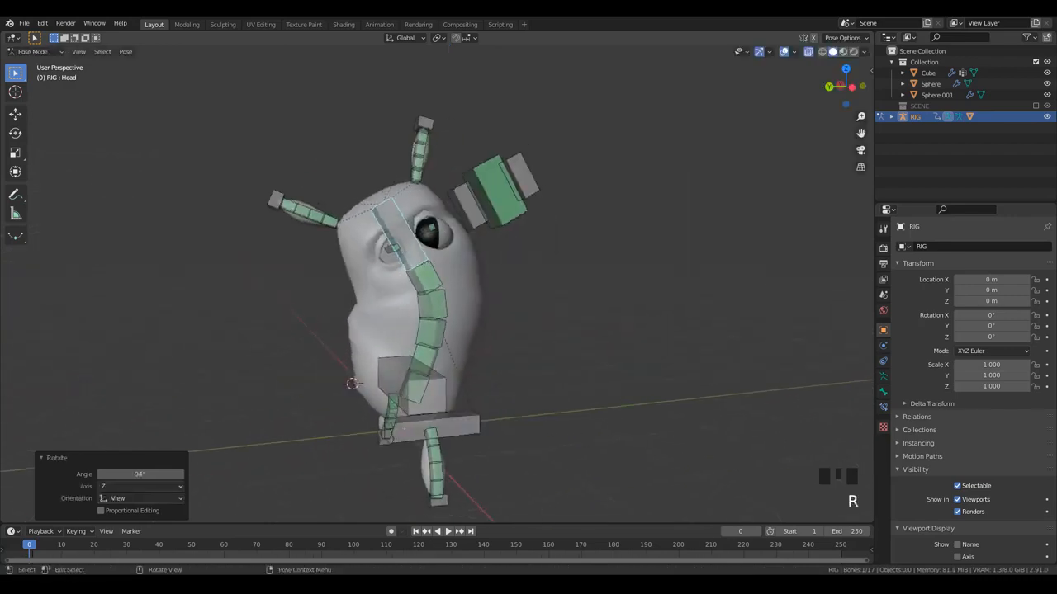
pyautogui.press('g')
pyautogui.click(452, 255)
pyautogui.moveTo(452, 256); pyautogui.dragTo(564, 277, button='middle')
pyautogui.hotkey('alt', 'r')
pyautogui.hotkey('alt', 'g')
# - Test the left leg by moving the Leg_CTRL.L bone about 0.02, 0.10 and 0.19 m in X, Y and Z
pyautogui.moveTo(691, 300); pyautogui.dragTo(500, 270, button='middle')
pyautogui.scroll(2, 499, 331)
pyautogui.click(508, 467)
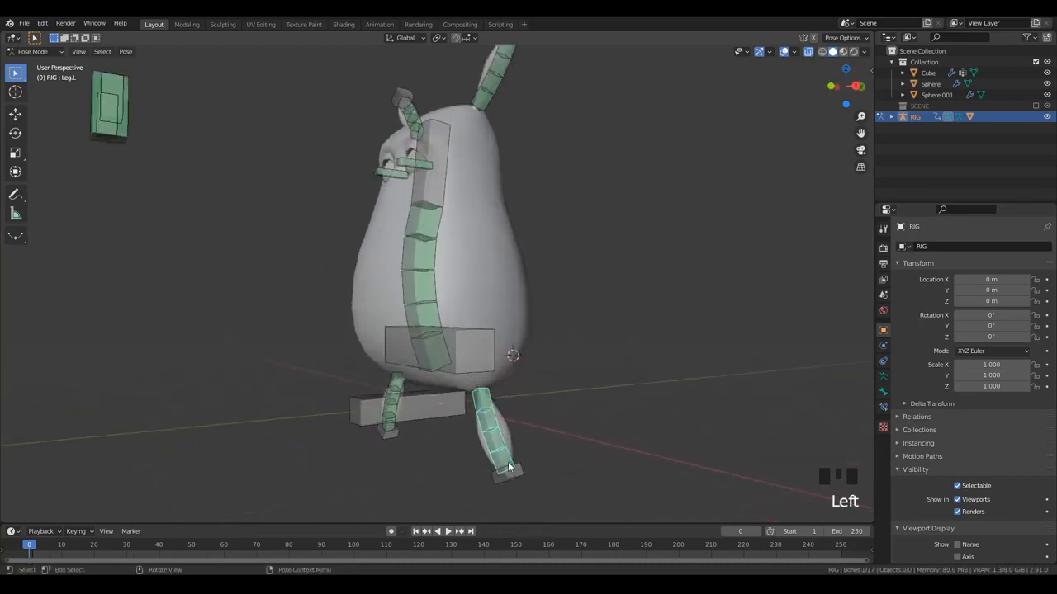
pyautogui.click(508, 468)
pyautogui.scroll(2, 505, 469)
pyautogui.press('g')
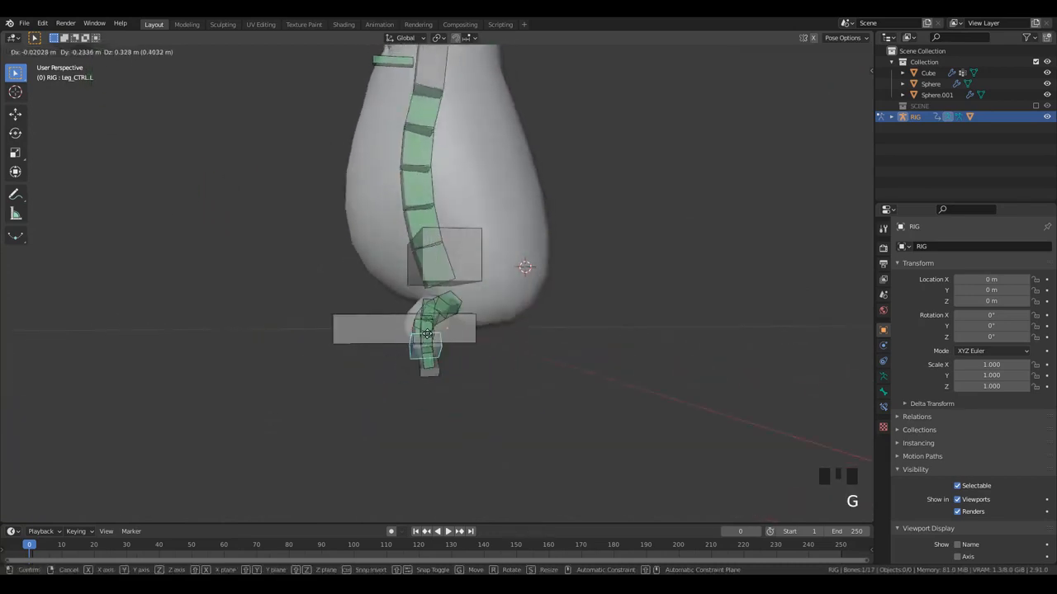
pyautogui.click(516, 313)
# - Try a further move of the left leg control and undo it
pyautogui.moveTo(517, 313); pyautogui.dragTo(449, 287, button='middle')
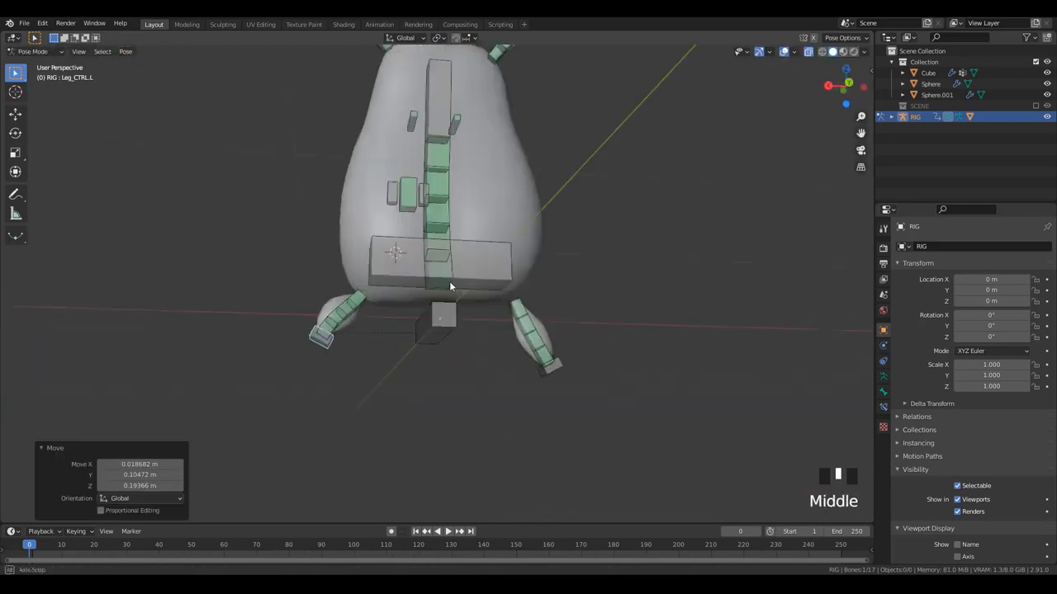
pyautogui.press('g')
pyautogui.click(410, 382)
pyautogui.scroll(-2, 405, 363)
pyautogui.keyDown('shift'); pyautogui.moveTo(402, 331); pyautogui.dragTo(378, 464, button='middle'); pyautogui.keyUp('shift')
pyautogui.hotkey('ctrl', 'z')
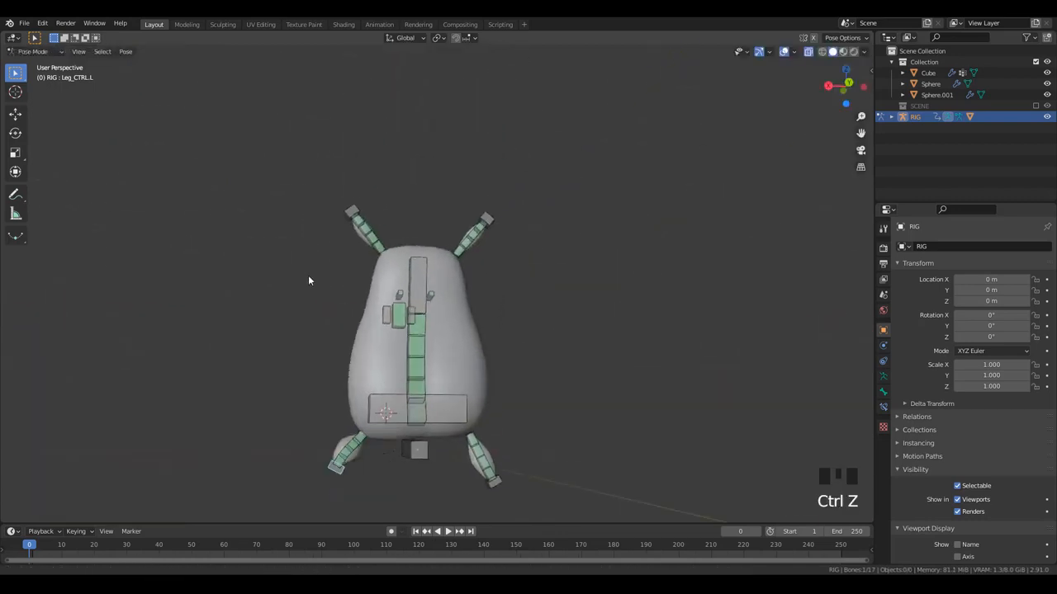
# - Try moving the Ear_CTRL.L bone to check the left ear's deformation from two angles, cancelling each move
pyautogui.keyDown('ctrl'); pyautogui.moveTo(308, 281); pyautogui.dragTo(497, 248, button='middle'); pyautogui.keyUp('ctrl')
pyautogui.scroll(2, 497, 248)
pyautogui.click(487, 203)
pyautogui.scroll(2, 495, 250)
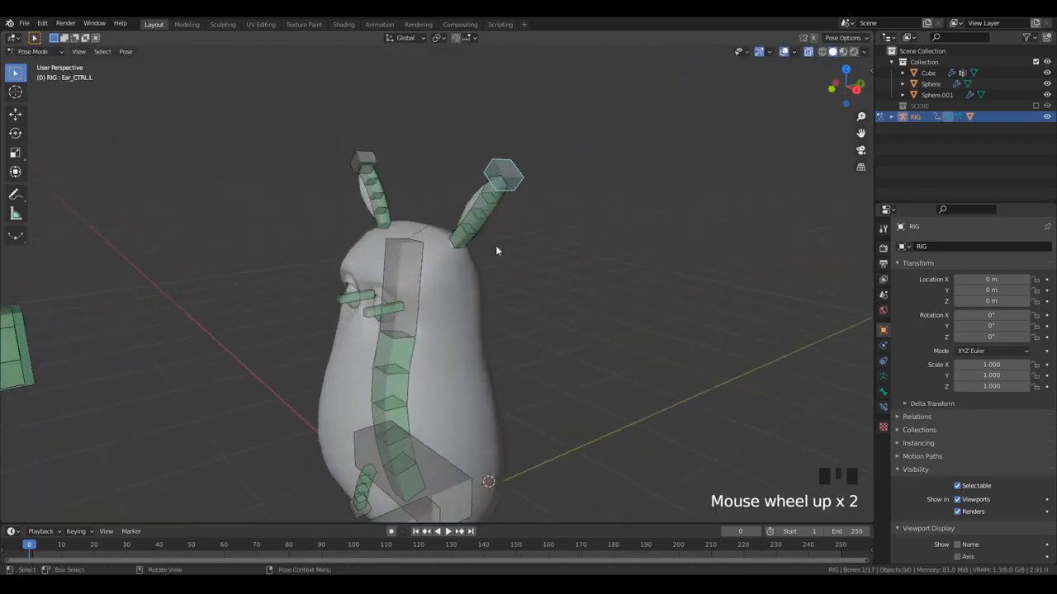
pyautogui.press('g')
pyautogui.rightClick(539, 292)
pyautogui.scroll(-1, 538, 293)
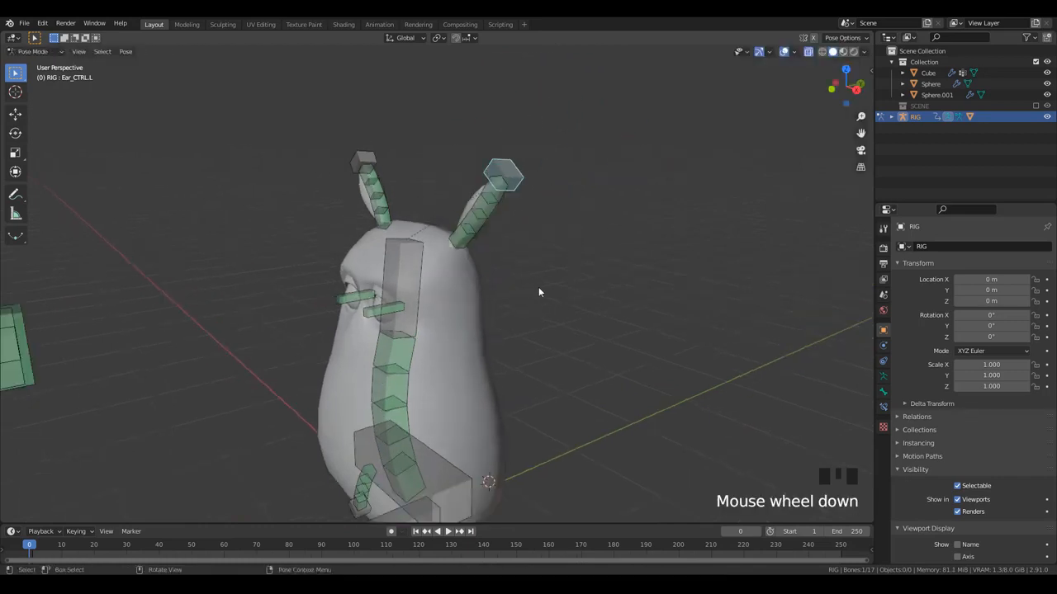
pyautogui.moveTo(539, 292); pyautogui.dragTo(446, 273, button='middle')
pyautogui.press('g')
pyautogui.rightClick(333, 245)
pyautogui.scroll(-2, 334, 244)
pyautogui.moveTo(333, 244); pyautogui.dragTo(511, 271, button='middle')
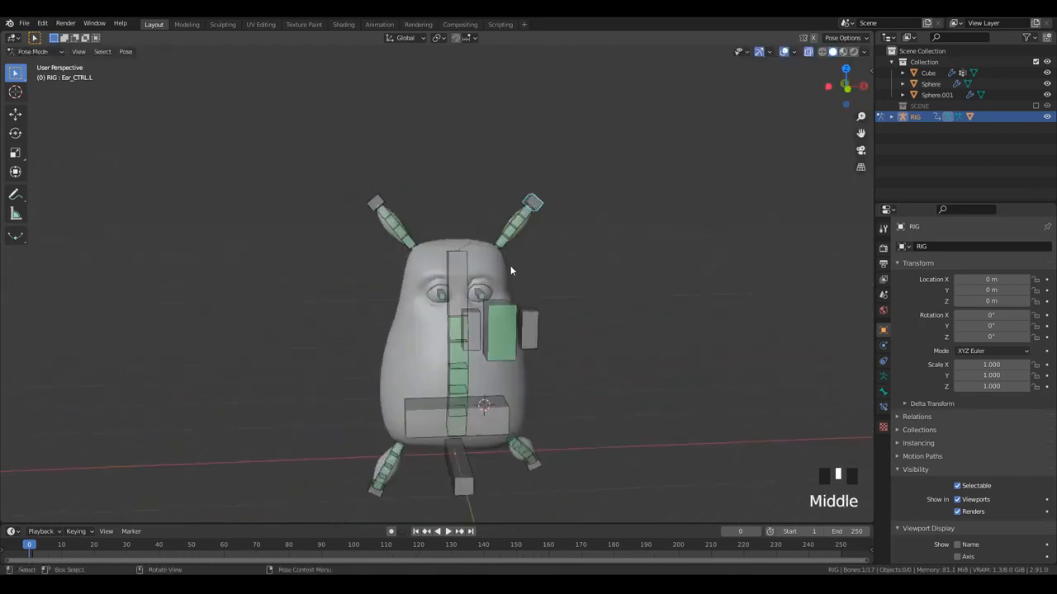
# - Split the 3D viewport into two side-by-side views and set the narrower one to Material Preview shading
pyautogui.scroll(3, 510, 271)
pyautogui.scroll(-1, 568, 237)
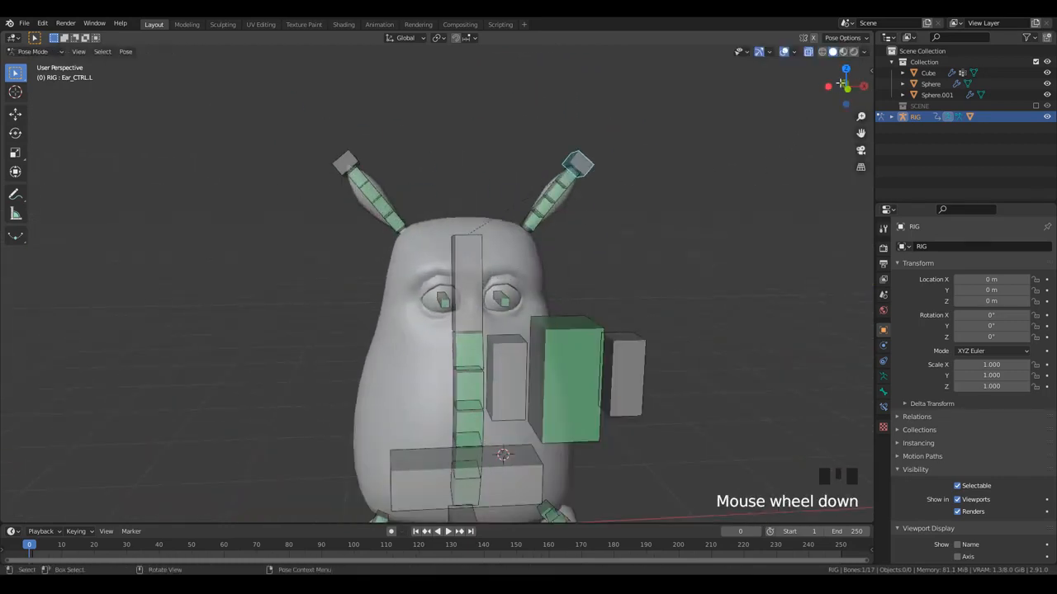
pyautogui.moveTo(870, 31); pyautogui.dragTo(605, 77)
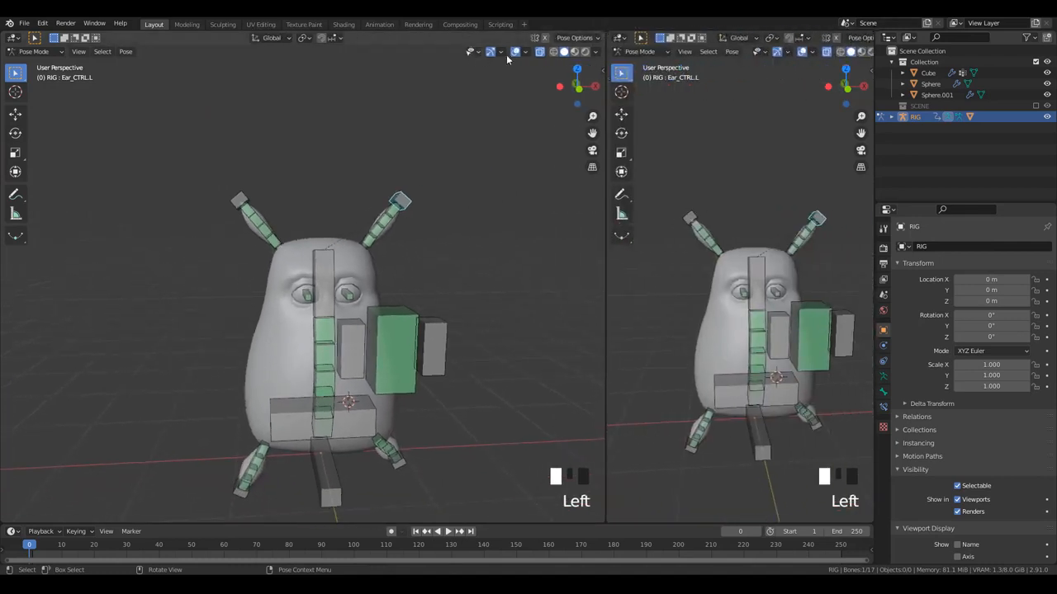
pyautogui.click(863, 53)
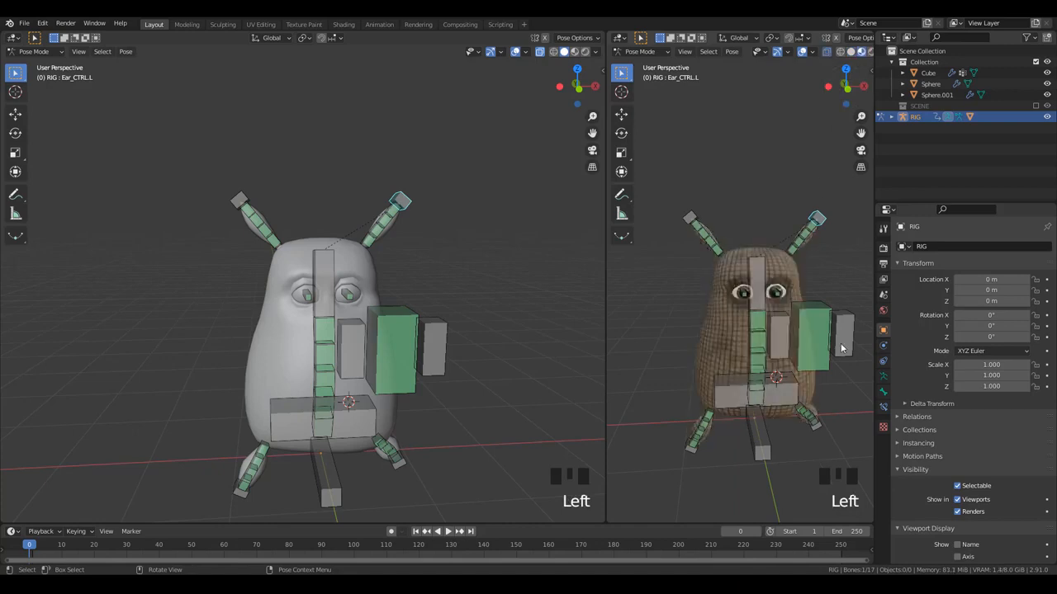
# - Hide the overlays in the Material Preview viewport
pyautogui.moveTo(793, 248); pyautogui.dragTo(801, 301, button='middle')
pyautogui.scroll(-3, 801, 301)
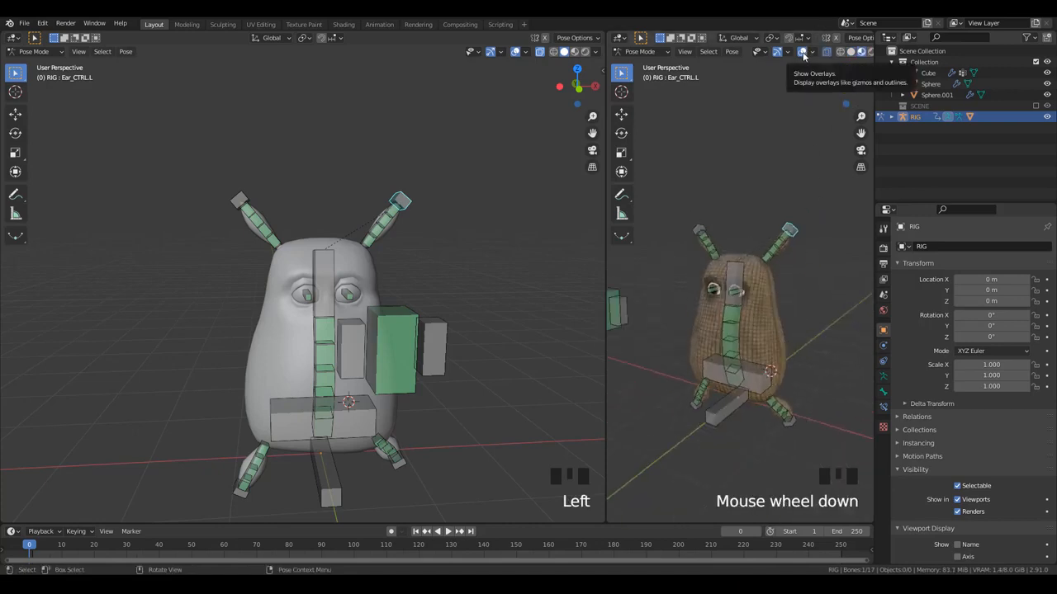
pyautogui.click(804, 54)
pyautogui.scroll(2, 755, 306)
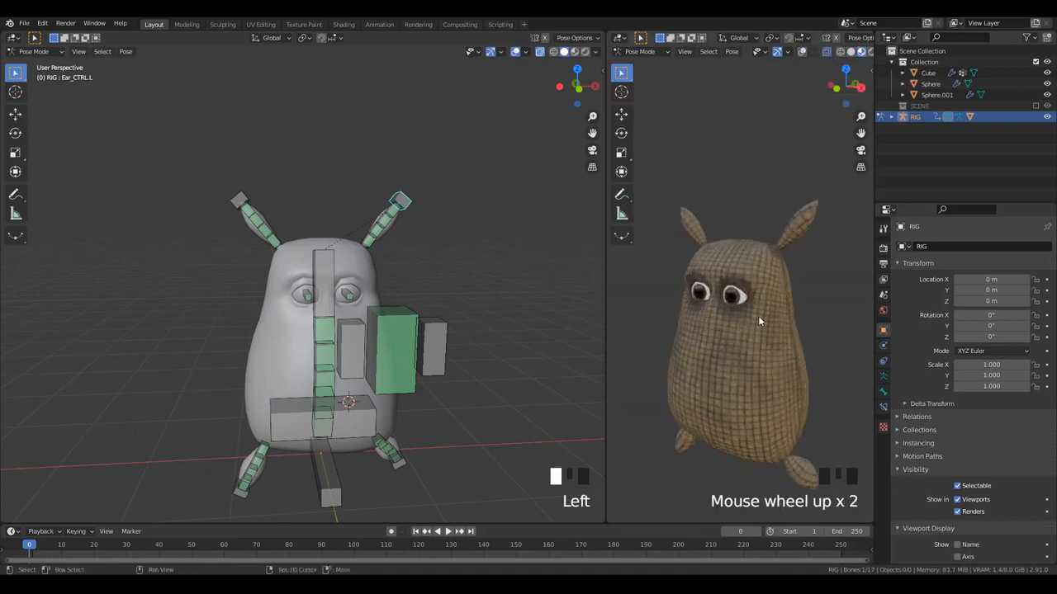
pyautogui.keyDown('shift'); pyautogui.moveTo(758, 316); pyautogui.dragTo(769, 409, button='middle'); pyautogui.keyUp('shift')
# - Select all the rig's bones and clear their rotation and location
pyautogui.press('a')
pyautogui.hotkey('alt', 'r')
pyautogui.hotkey('alt', 'g')
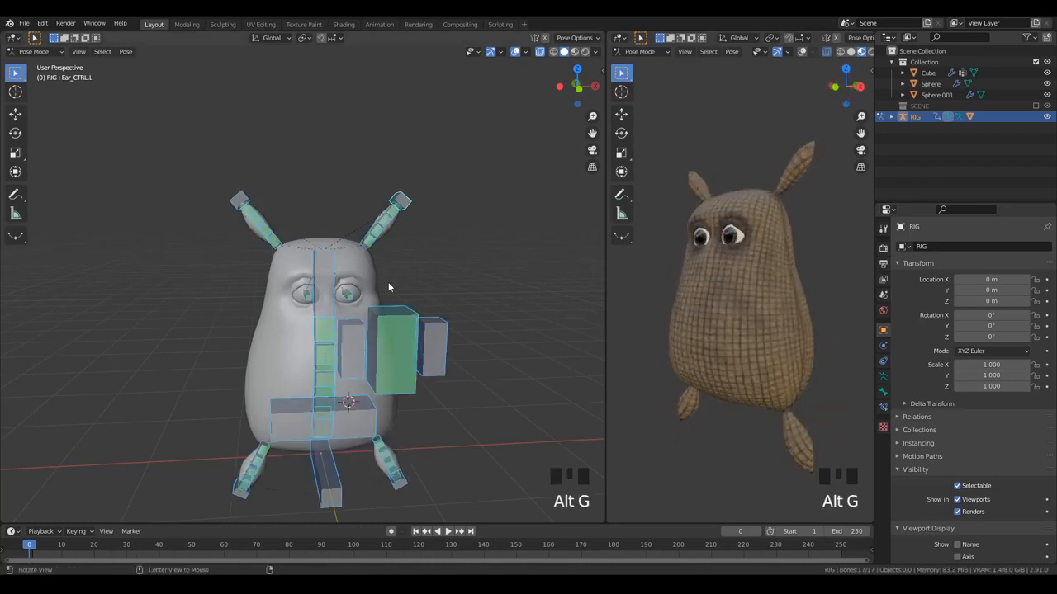
# - Switch the rig from Pose Mode to Object Mode and select the creature's body mesh
pyautogui.scroll(2, 416, 308)
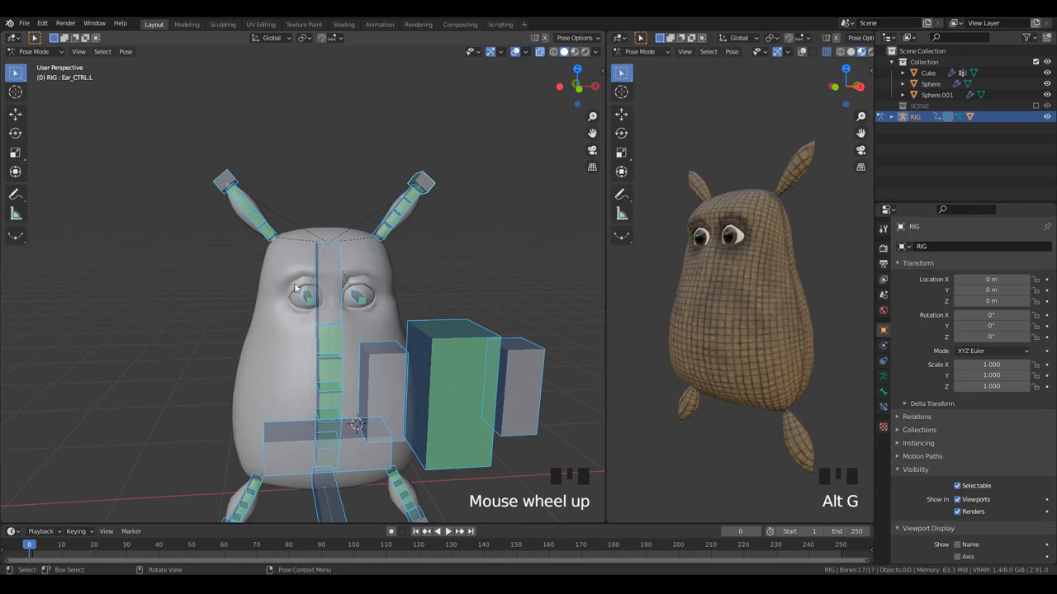
pyautogui.scroll(-3, 416, 302)
pyautogui.moveTo(416, 302); pyautogui.dragTo(405, 294, button='middle')
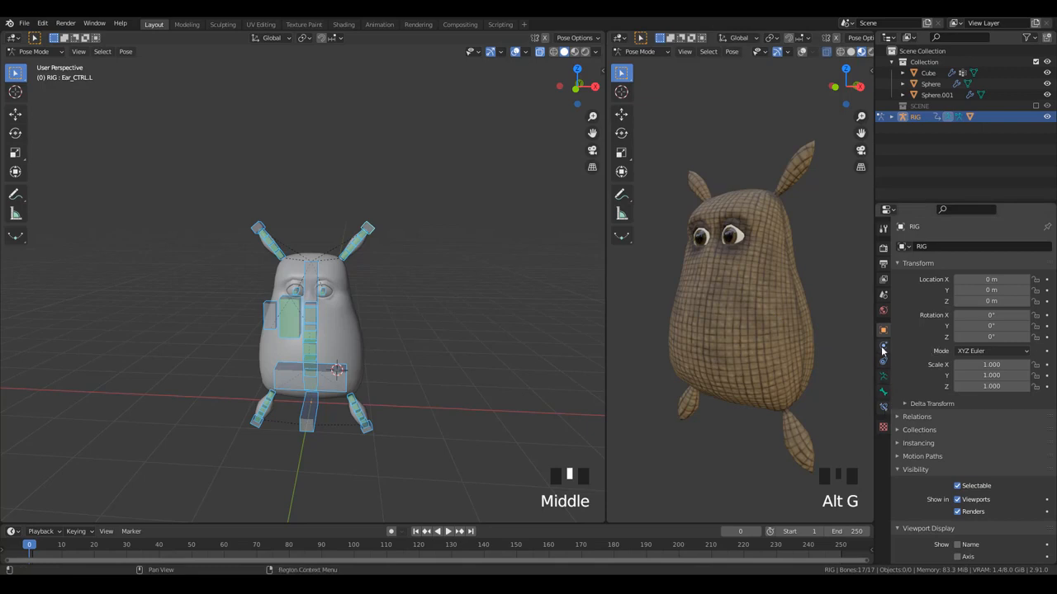
pyautogui.click(353, 325)
pyautogui.click(353, 324)
pyautogui.hotkey('ctrl', 'Tab')
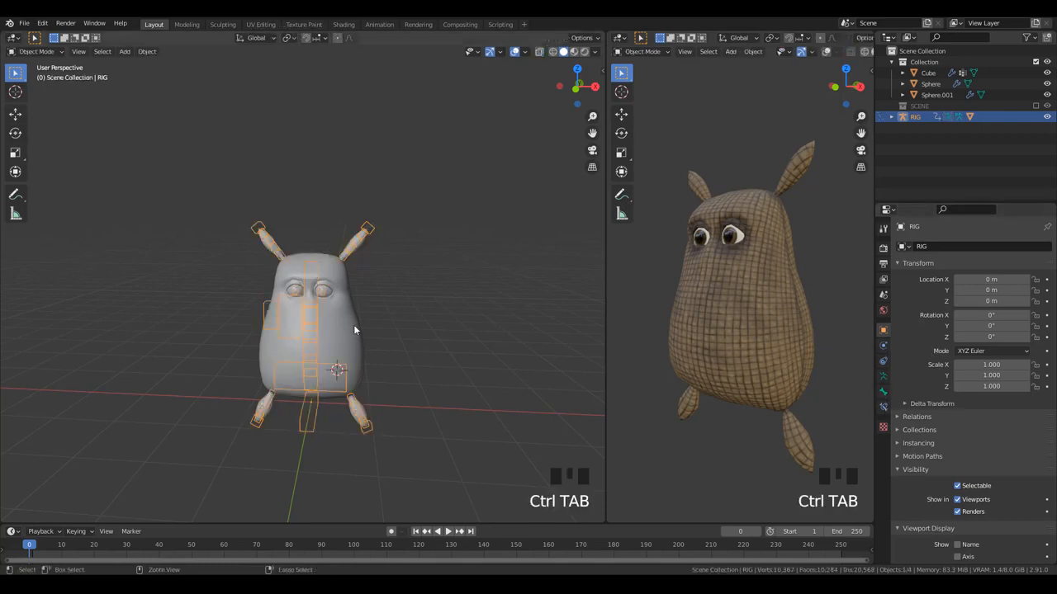
pyautogui.click(354, 324)
# - Toggle the viewport display of the body's Subdivision modifier on and off to compare the mesh with and without smoothing
pyautogui.click(999, 380)
pyautogui.click(999, 380)
pyautogui.click(999, 380)
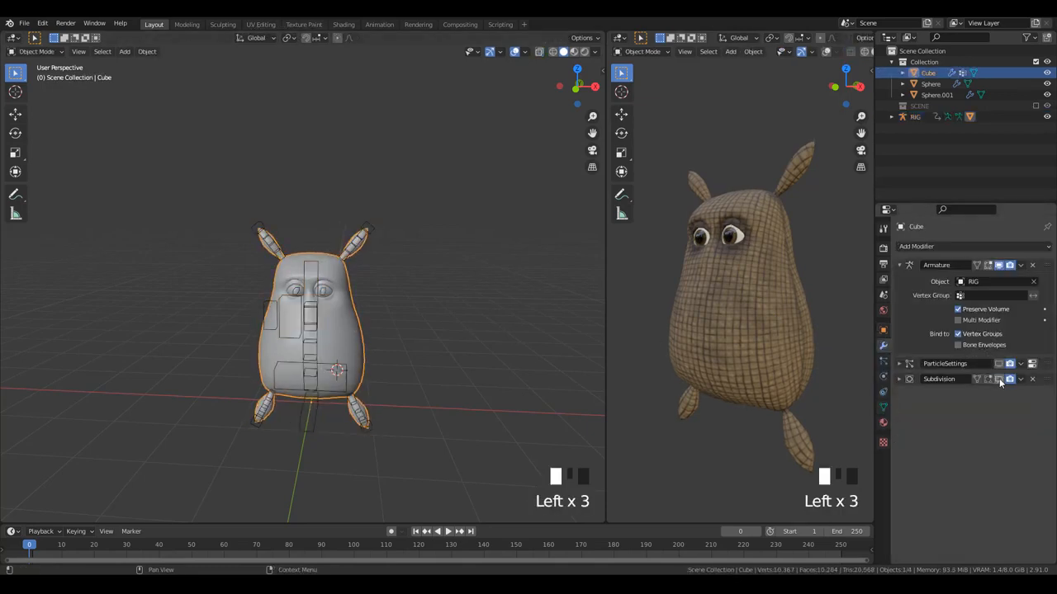
pyautogui.click(999, 380)
pyautogui.click(999, 379)
pyautogui.click(999, 380)
pyautogui.click(999, 379)
pyautogui.click(999, 380)
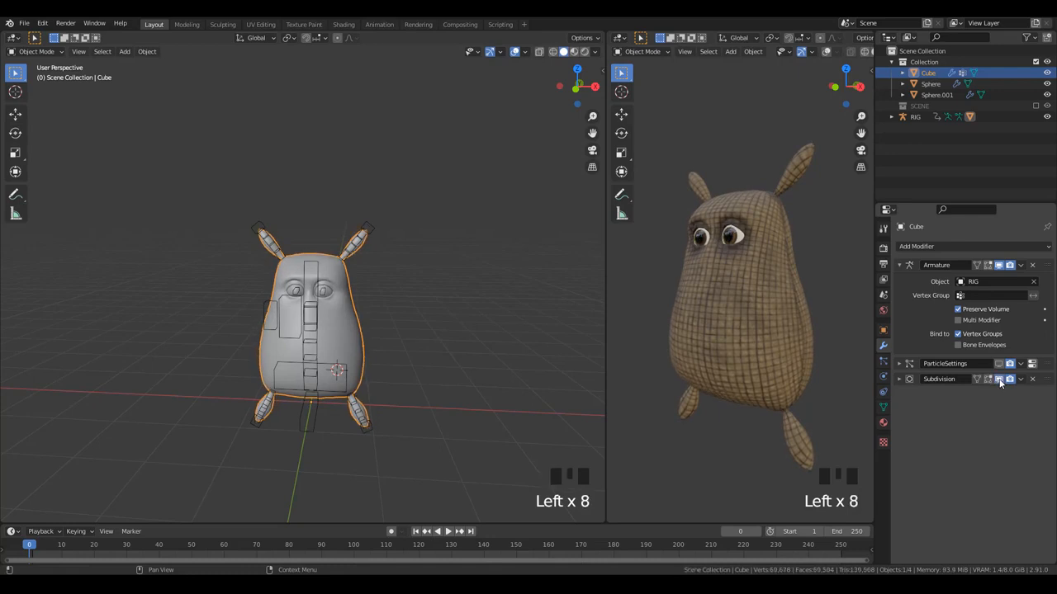
pyautogui.click(999, 380)
pyautogui.click(999, 379)
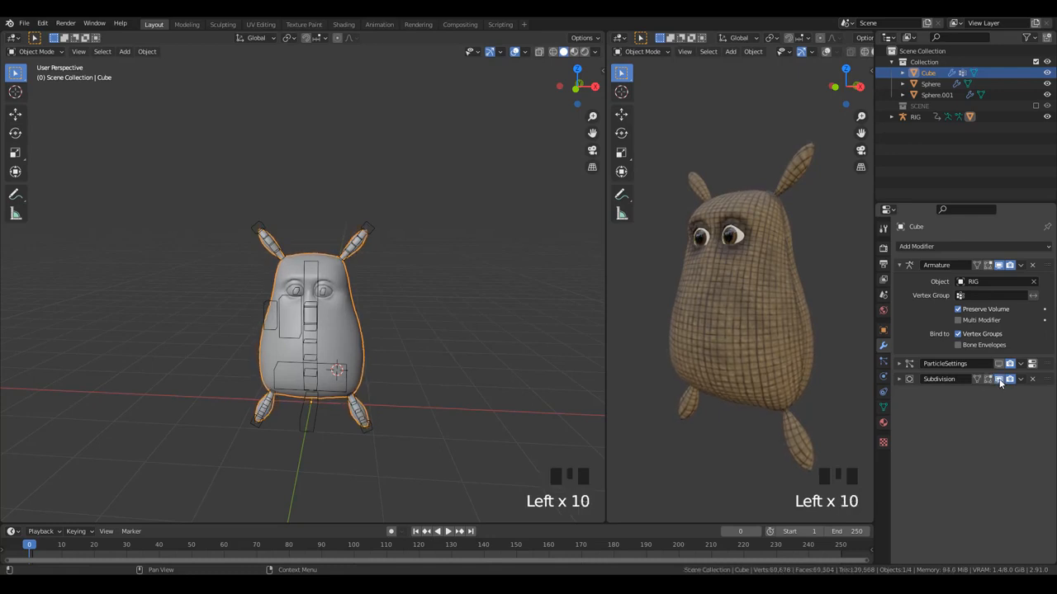
pyautogui.click(999, 380)
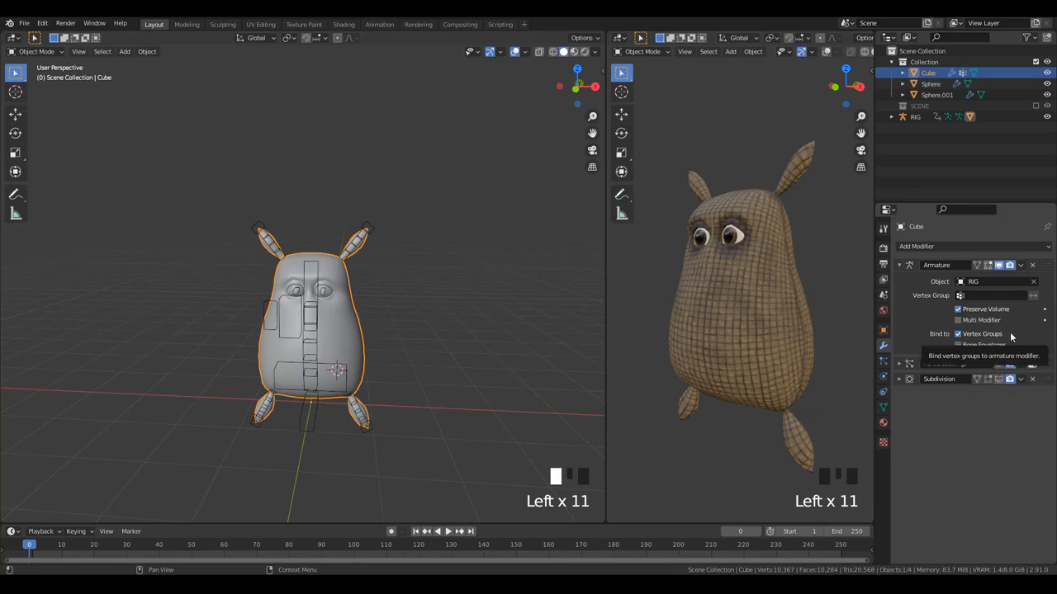
# - Enable the wireframe overlay in the solid-shaded viewport, increase its wireframe amount, and deselect the body
pyautogui.scroll(3, 368, 322)
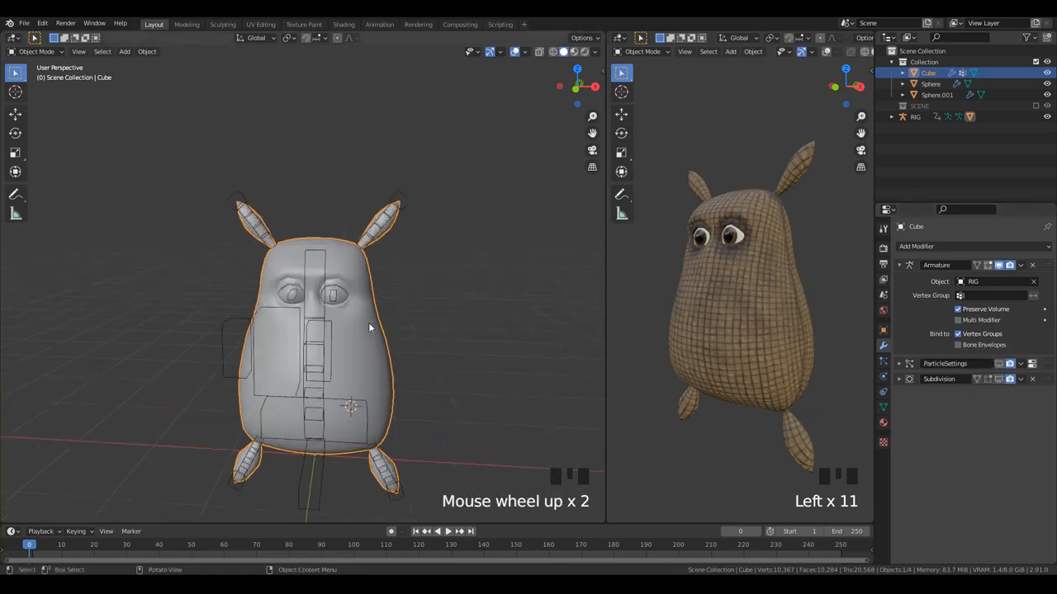
pyautogui.moveTo(388, 330); pyautogui.dragTo(334, 297, button='middle')
pyautogui.click(324, 253)
pyautogui.click(319, 253)
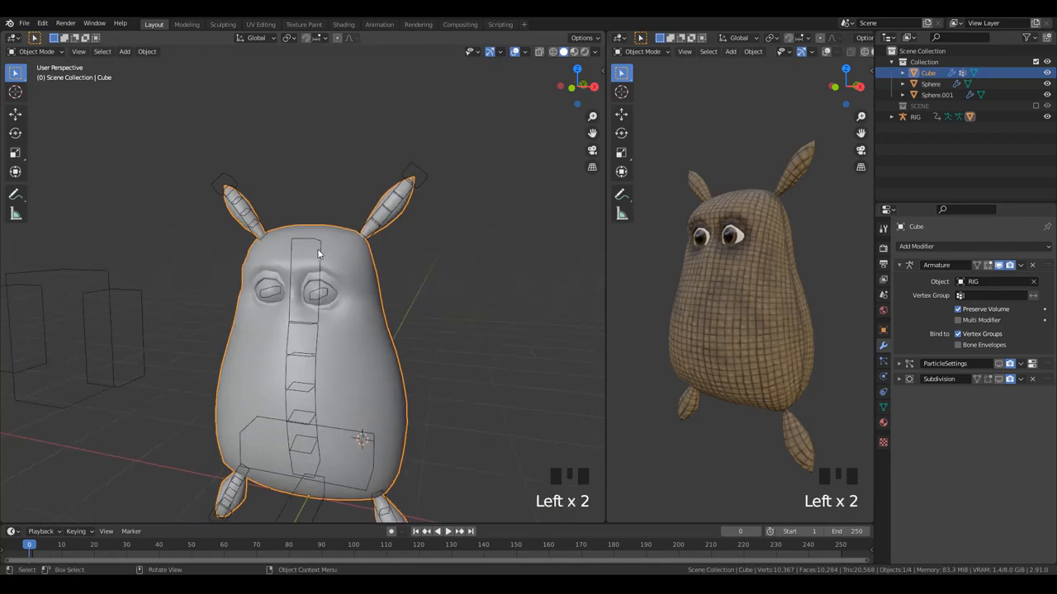
pyautogui.click(363, 277)
pyautogui.keyDown('shift'); pyautogui.moveTo(383, 293); pyautogui.dragTo(395, 269, button='middle'); pyautogui.keyUp('shift')
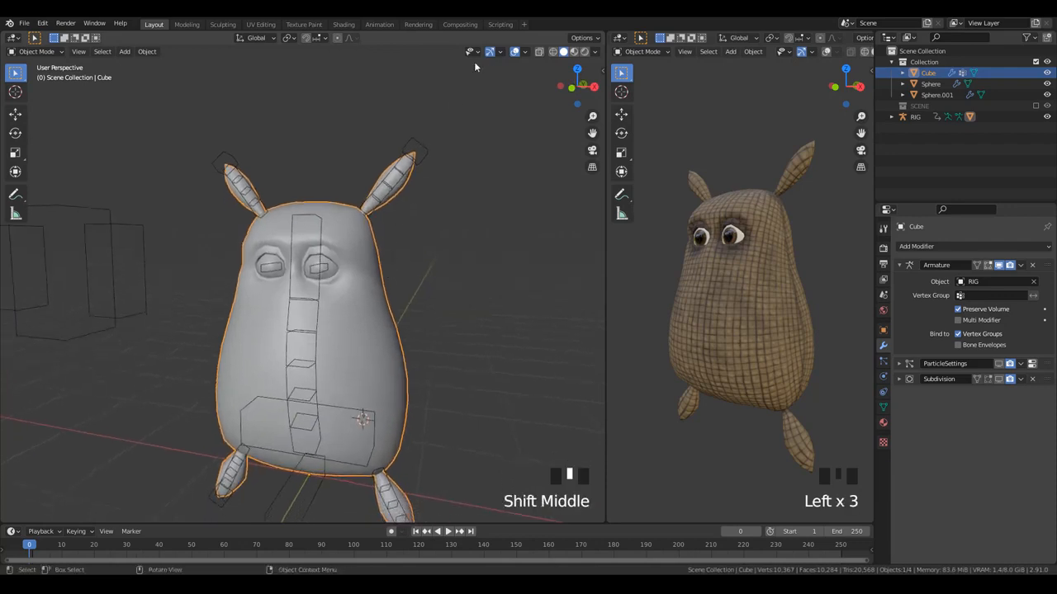
pyautogui.click(594, 52)
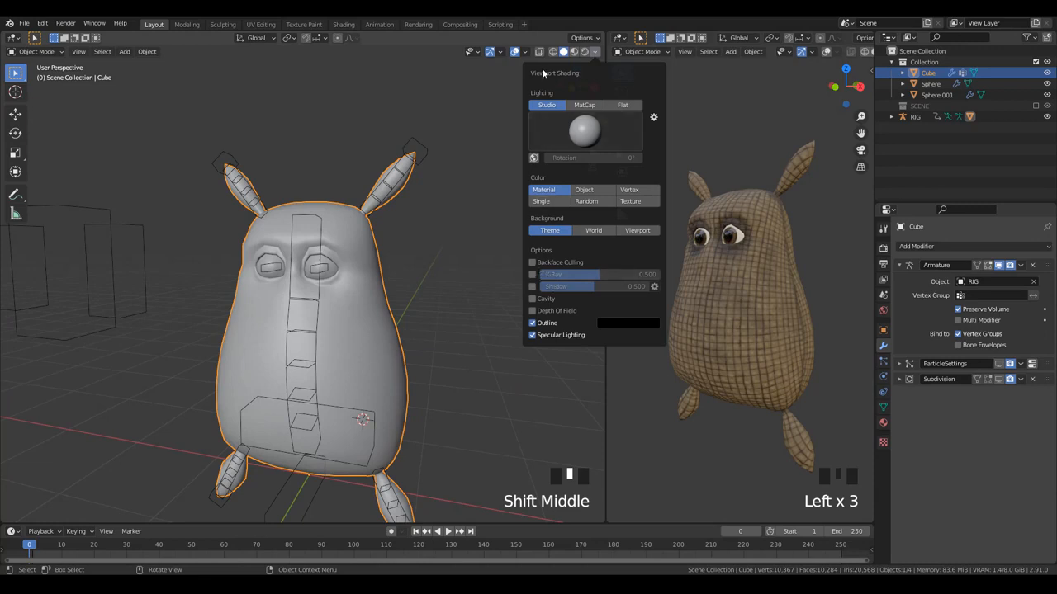
pyautogui.click(525, 51)
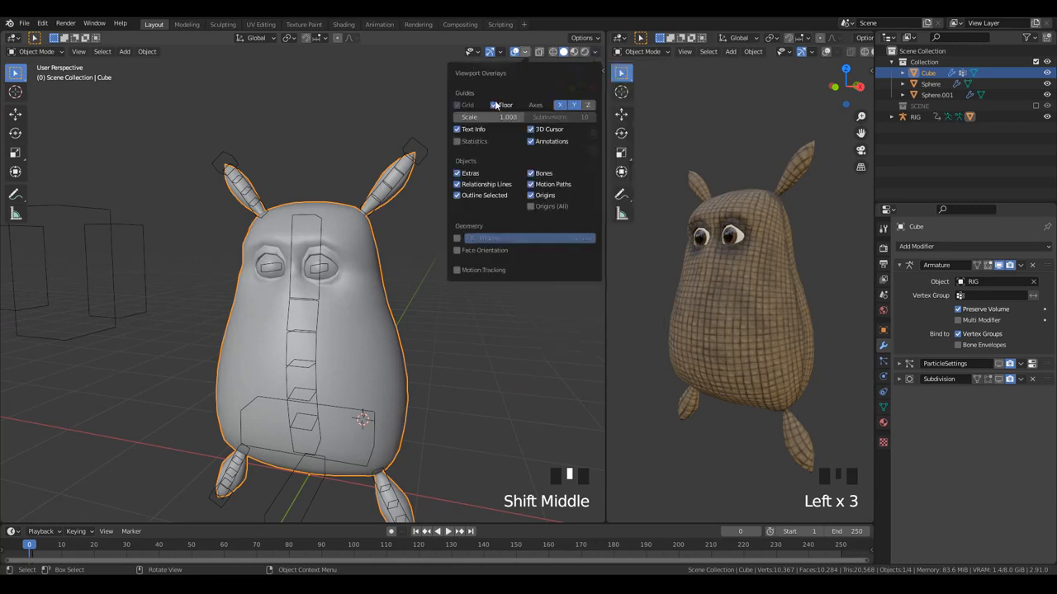
pyautogui.click(457, 239)
pyautogui.moveTo(529, 239); pyautogui.dragTo(561, 249)
pyautogui.click(480, 285)
pyautogui.scroll(-2, 353, 331)
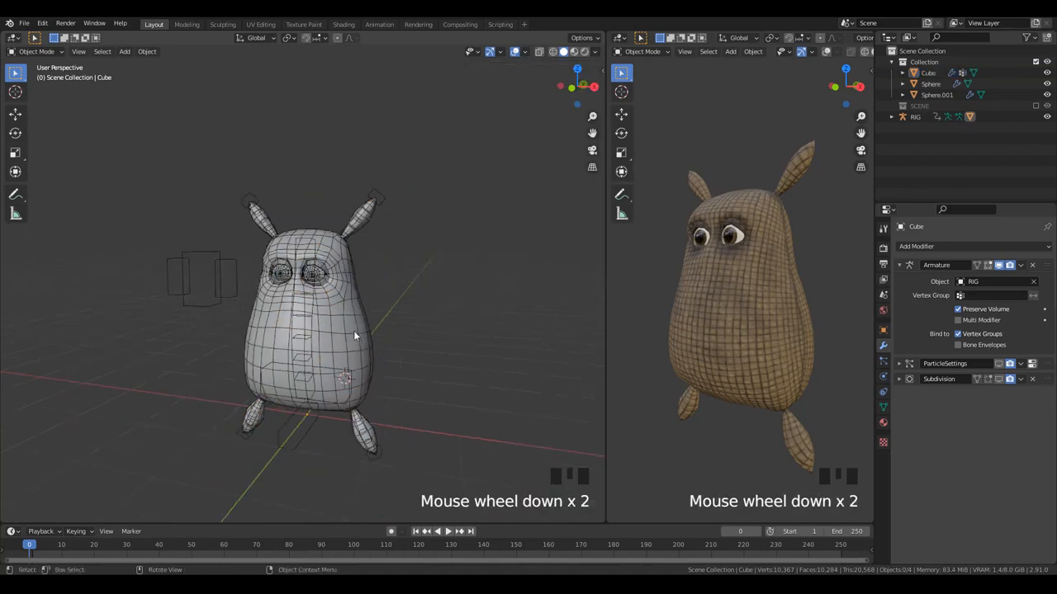
# - Select the rig and examine the eyeballs and their bones up close from several angles
pyautogui.moveTo(353, 330); pyautogui.dragTo(261, 332, button='middle')
pyautogui.scroll(4, 263, 219)
pyautogui.click(914, 117)
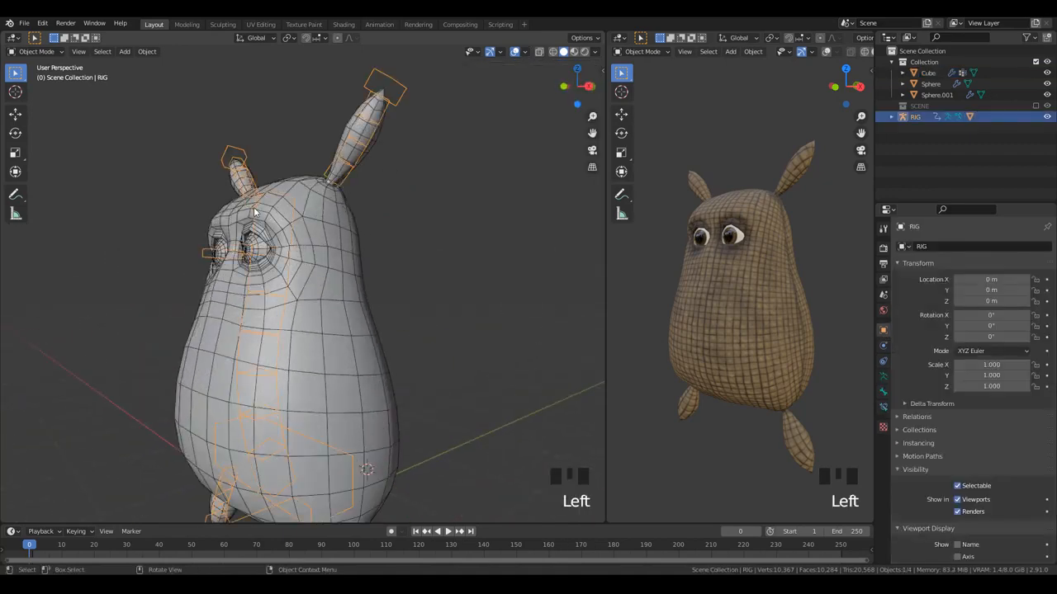
pyautogui.hotkey('ctrl', 'Tab')
pyautogui.hotkey('ctrl', 'Tab')
pyautogui.scroll(4, 264, 281)
pyautogui.moveTo(264, 280); pyautogui.dragTo(395, 292, button='middle')
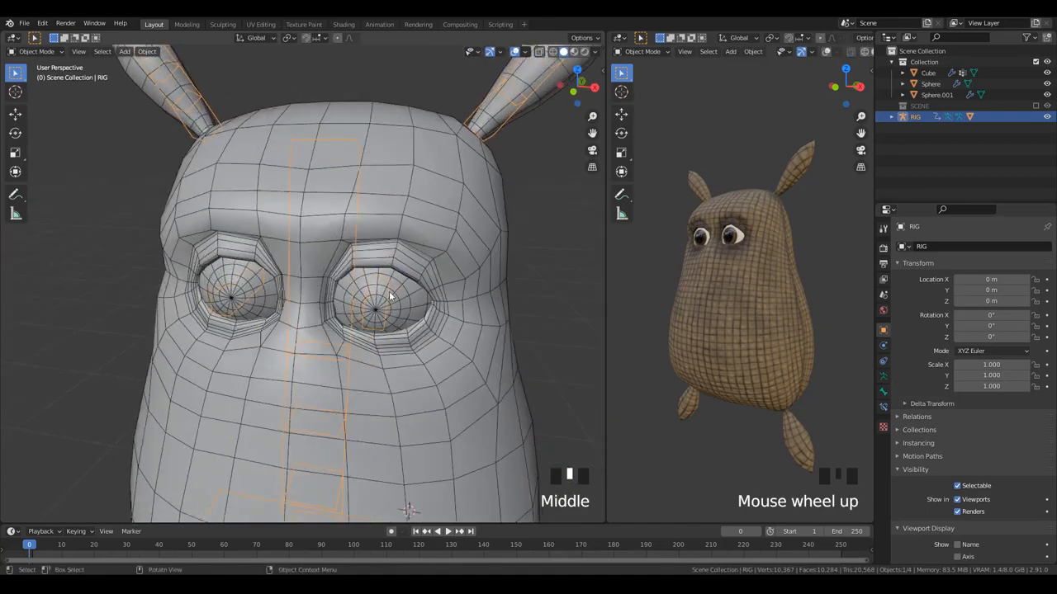
pyautogui.click(393, 294)
pyautogui.scroll(-2, 394, 292)
pyautogui.keyDown('shift'); pyautogui.moveTo(335, 324); pyautogui.dragTo(246, 244, button='middle'); pyautogui.keyUp('shift')
# - Parent the creature's left eyeball (Sphere) to the rig's Eye.L bone with the Bone option
pyautogui.click(250, 252)
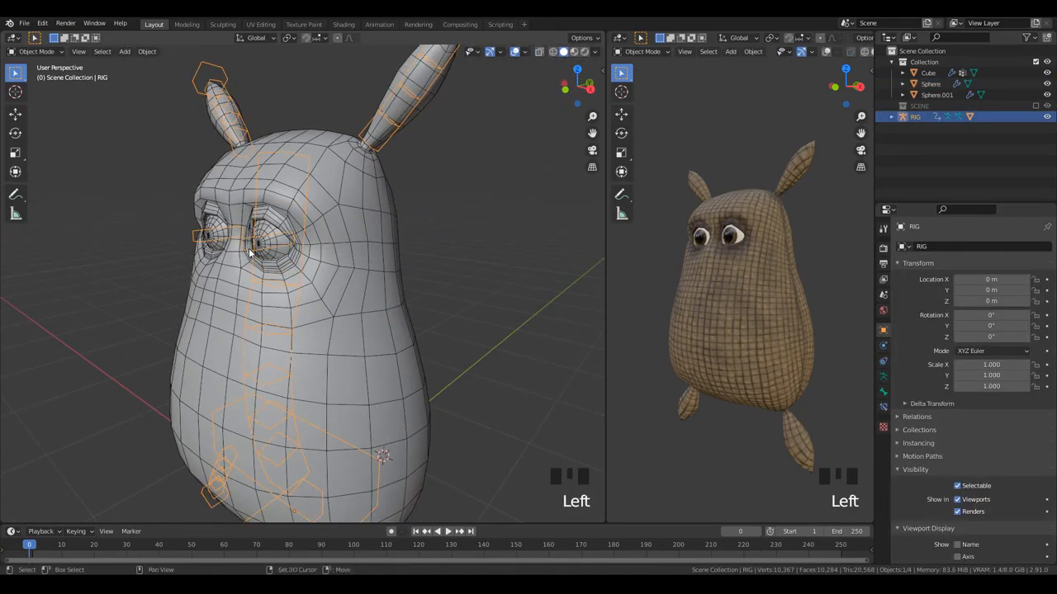
pyautogui.scroll(2, 353, 263)
pyautogui.keyDown('shift'); pyautogui.click(353, 263); pyautogui.keyUp('shift')
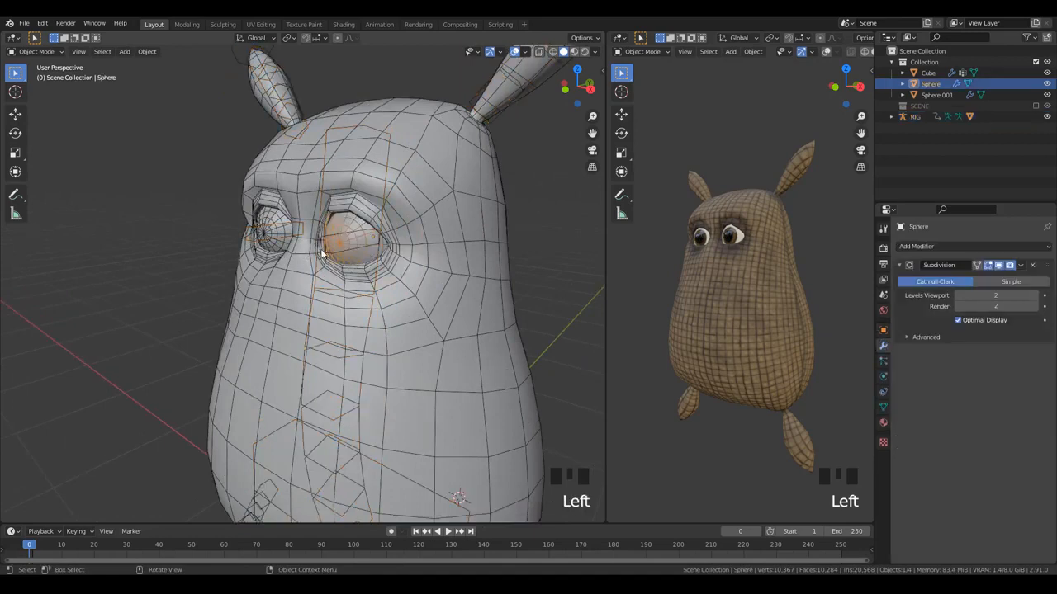
pyautogui.keyDown('shift'); pyautogui.click(325, 256); pyautogui.keyUp('shift')
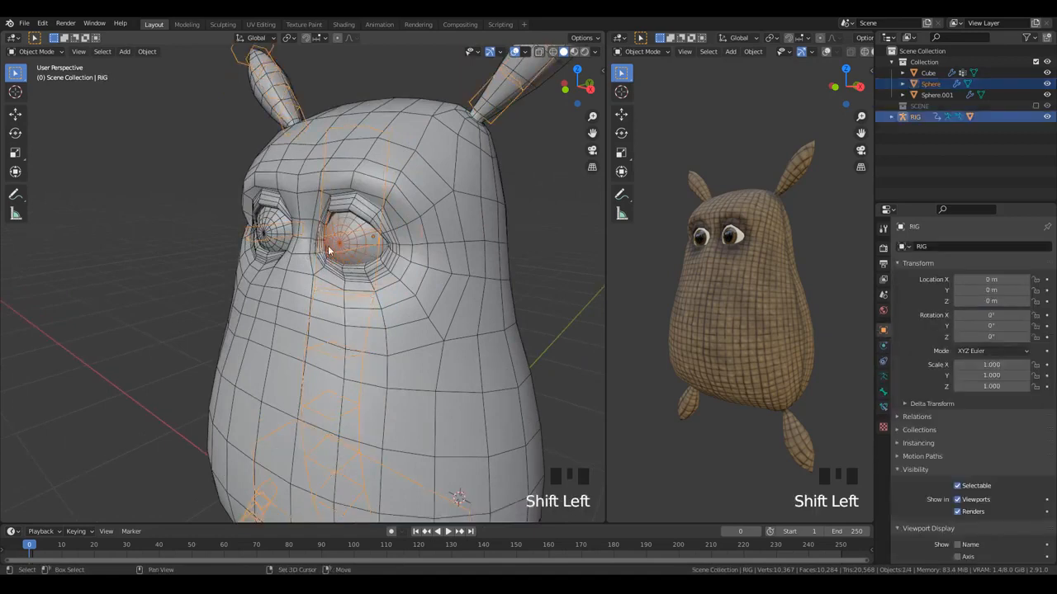
pyautogui.hotkey('ctrl', 'Tab')
pyautogui.click(340, 248)
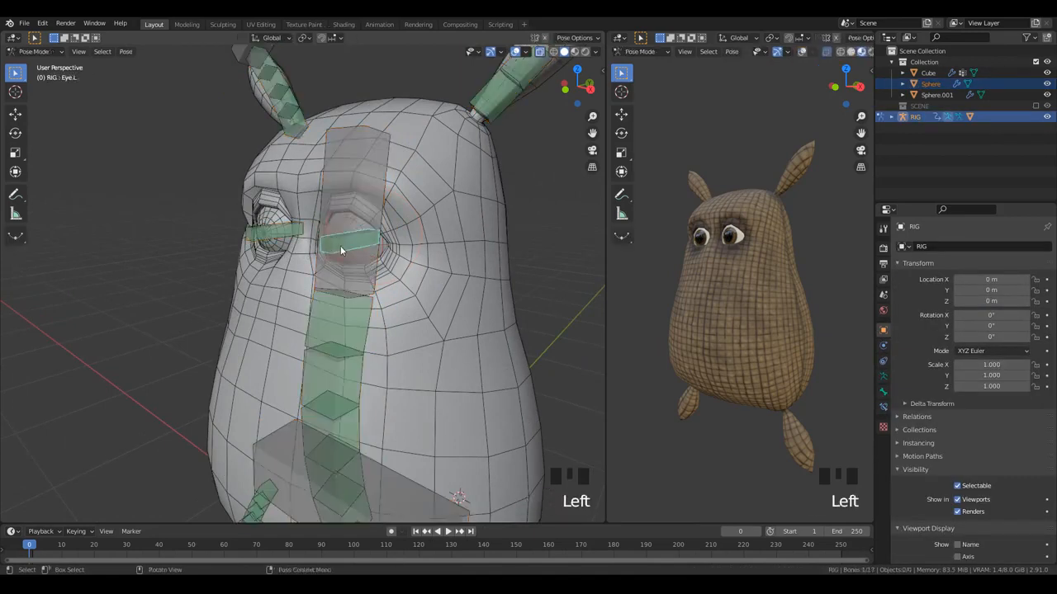
pyautogui.scroll(-3, 340, 245)
pyautogui.moveTo(340, 245); pyautogui.dragTo(373, 250, button='middle')
pyautogui.scroll(3, 366, 249)
pyautogui.press('ctrl')
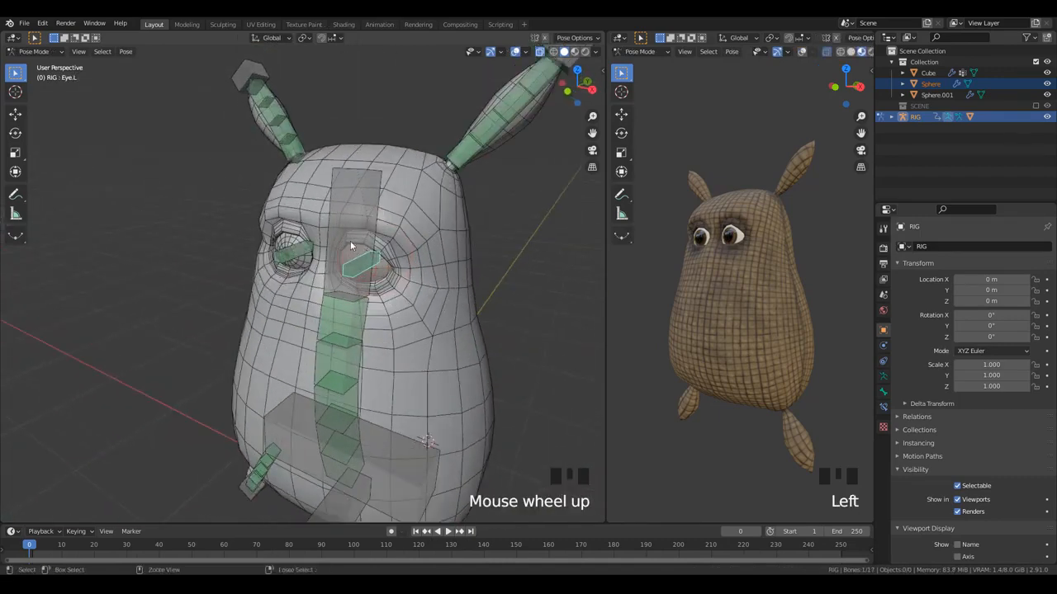
pyautogui.hotkey('ctrl', 'p')
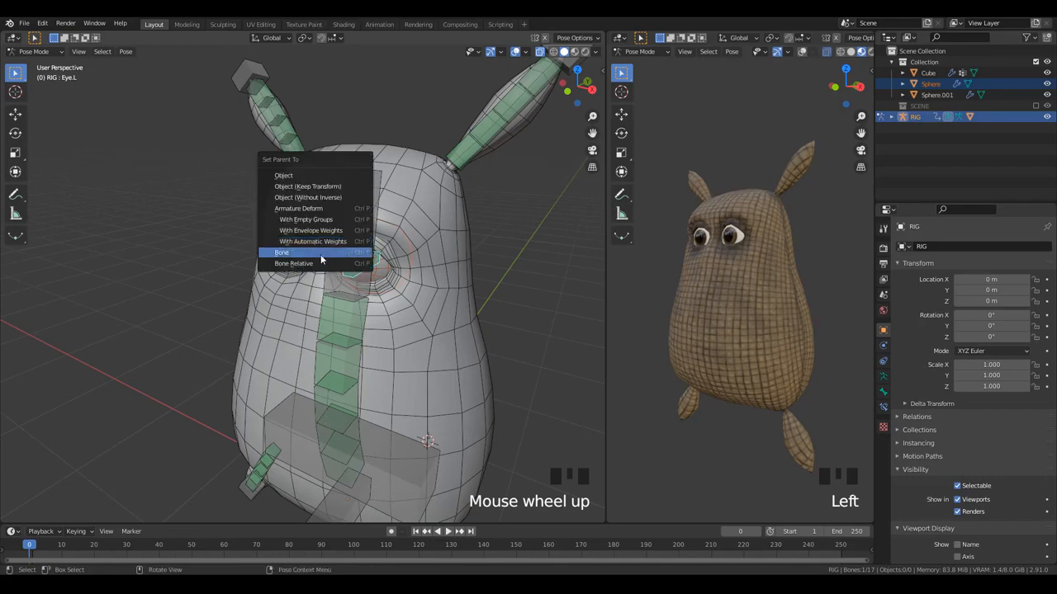
pyautogui.click(321, 254)
# - Parent the right eyeball (Sphere.001) to the rig's Eye.R bone with the Bone option
pyautogui.scroll(-3, 293, 300)
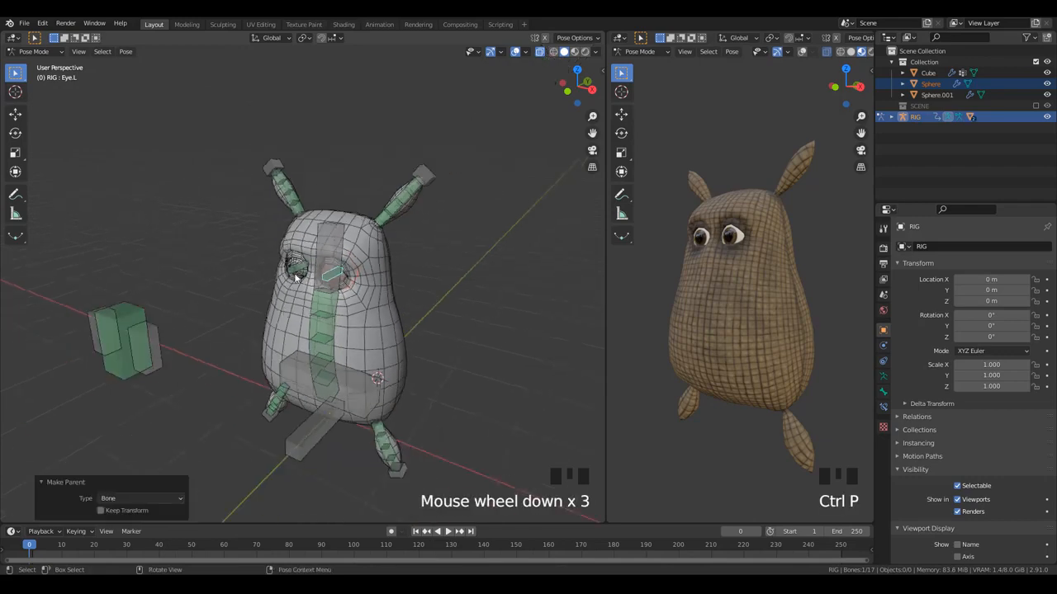
pyautogui.hotkey('ctrl', 'Tab')
pyautogui.scroll(2, 299, 269)
pyautogui.click(297, 268)
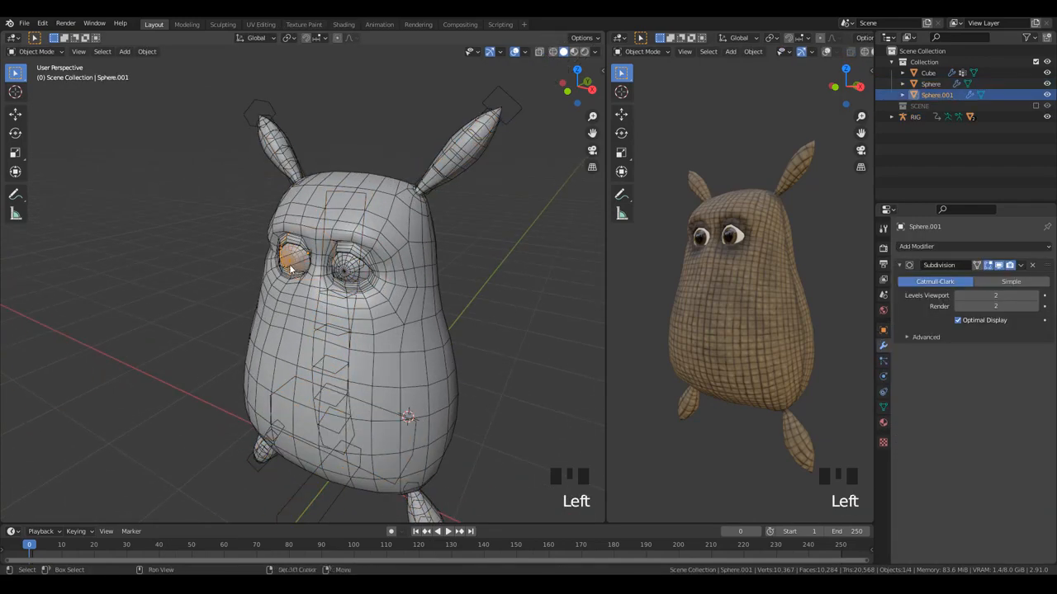
pyautogui.keyDown('shift'); pyautogui.click(289, 268); pyautogui.keyUp('shift')
pyautogui.hotkey('ctrl', 'Tab')
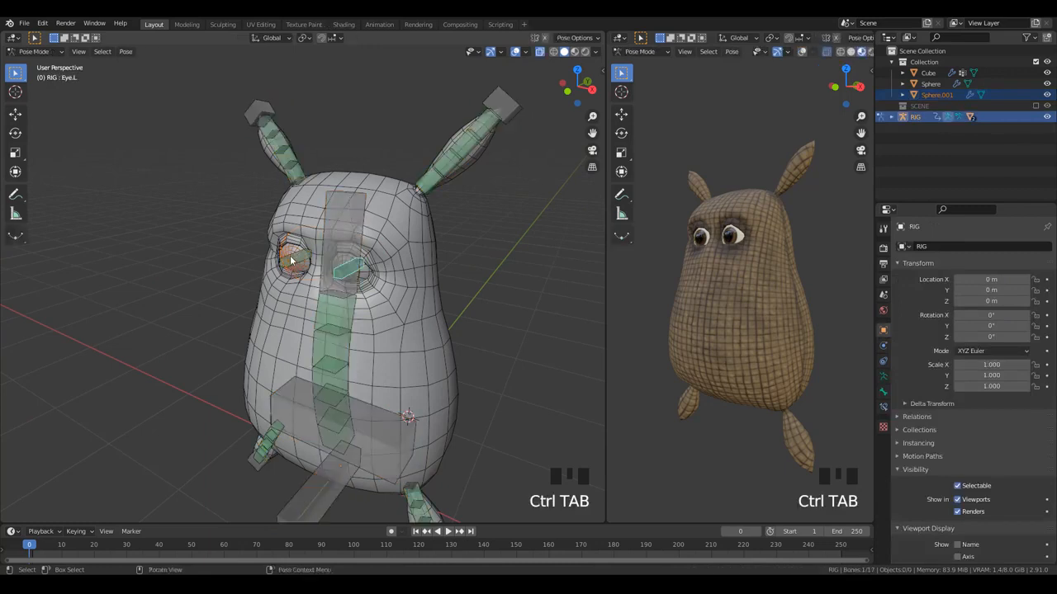
pyautogui.click(284, 259)
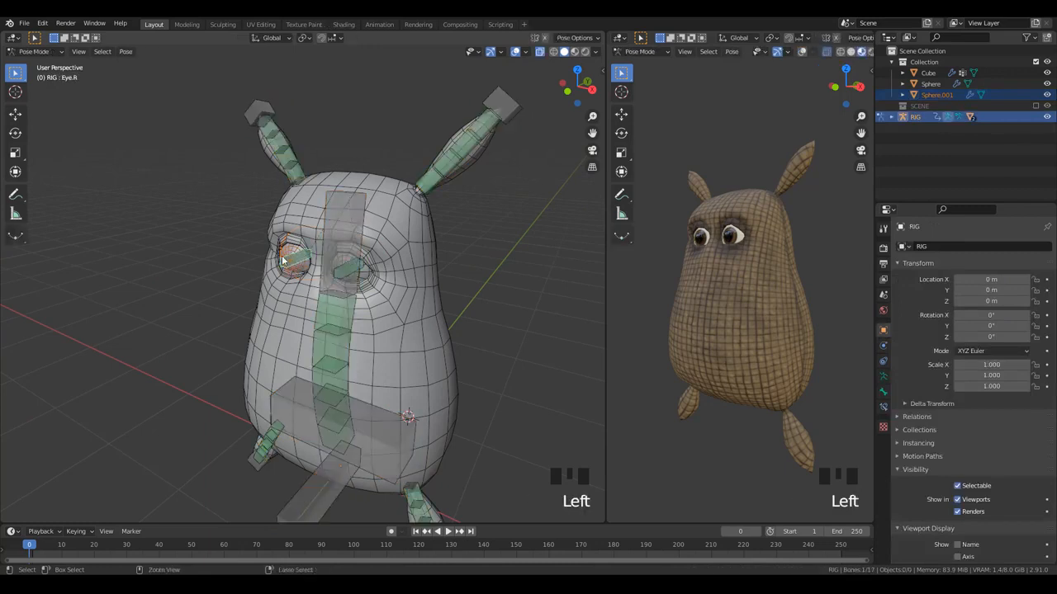
pyautogui.hotkey('ctrl', 'p')
pyautogui.click(281, 256)
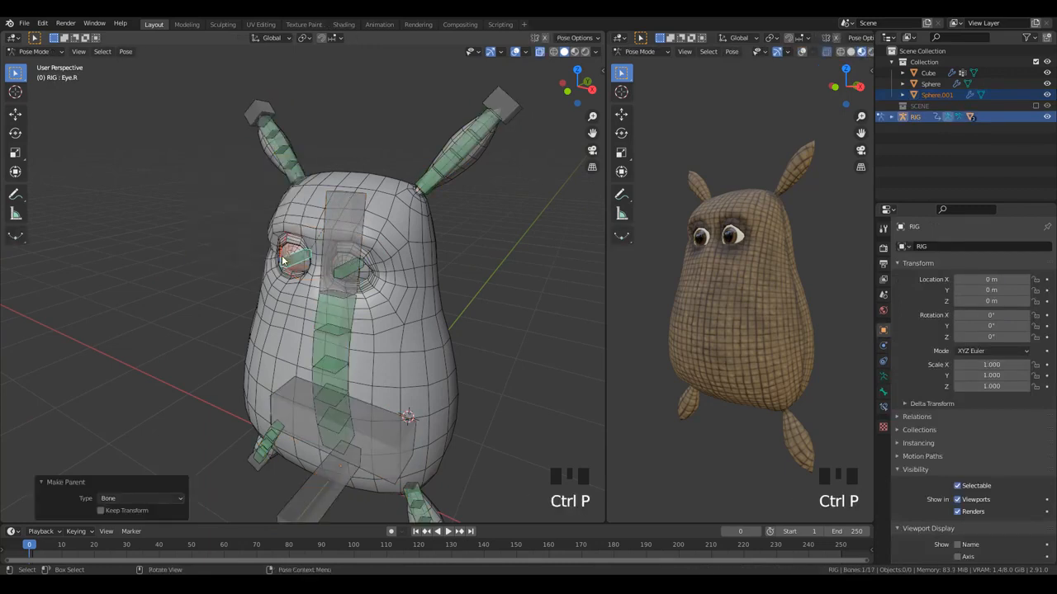
# - Move the EyeTargetMaster bone several times in front of the face to test how the eyes track it
pyautogui.scroll(-4, 168, 304)
pyautogui.click(198, 327)
pyautogui.moveTo(194, 341); pyautogui.dragTo(248, 347, button='middle')
pyautogui.press('g')
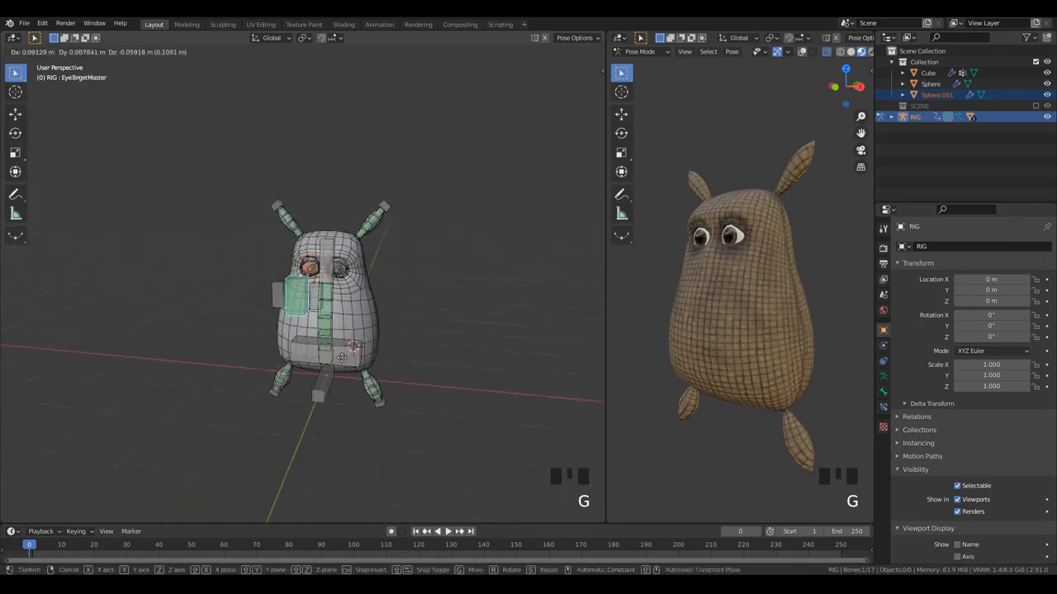
pyautogui.click(335, 381)
pyautogui.moveTo(330, 383); pyautogui.dragTo(208, 290, button='middle')
pyautogui.press('g')
pyautogui.click(380, 363)
pyautogui.press('g')
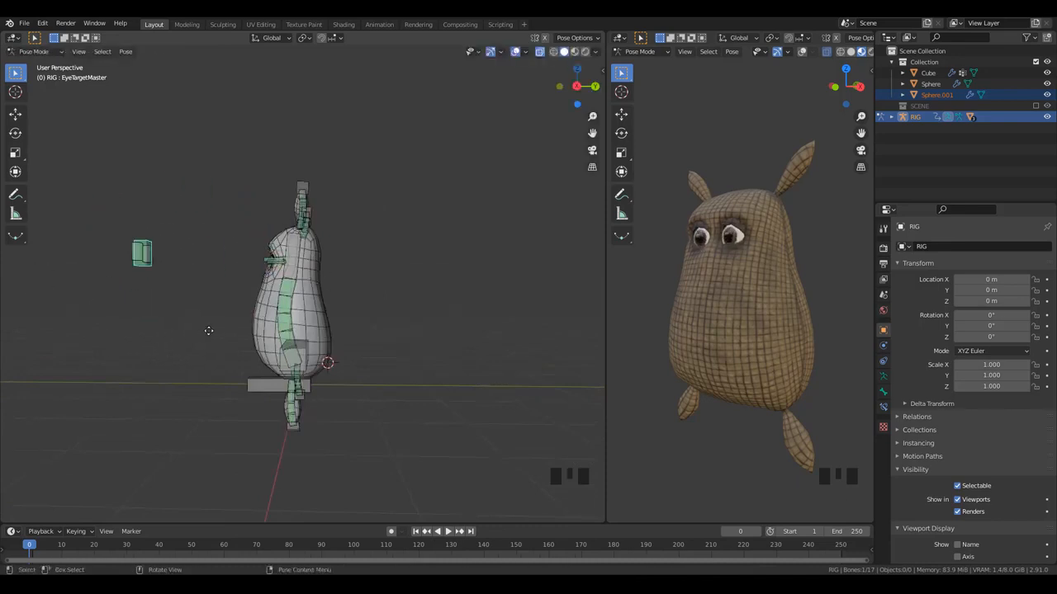
pyautogui.click(202, 281)
pyautogui.moveTo(202, 281); pyautogui.dragTo(271, 318, button='middle')
pyautogui.scroll(2, 317, 152)
# - Try moving the Head bone to check how the eyes follow the head
pyautogui.keyDown('shift'); pyautogui.moveTo(317, 152); pyautogui.dragTo(327, 220, button='middle'); pyautogui.keyUp('shift')
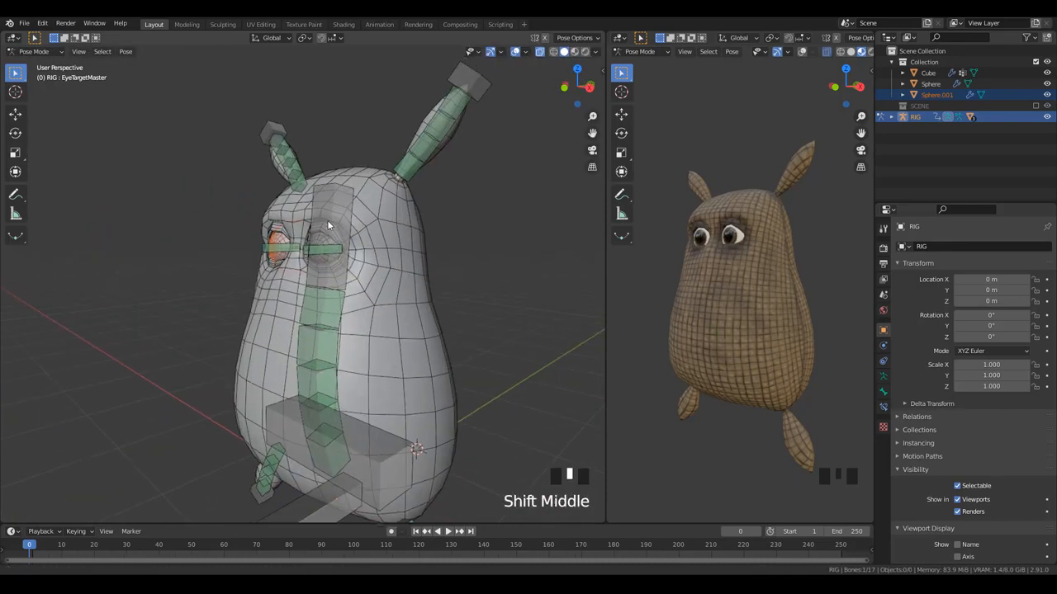
pyautogui.moveTo(718, 273)
pyautogui.mouseDown(button='middle')
pyautogui.moveTo(748, 274)
pyautogui.moveTo(726, 273)
pyautogui.mouseUp(button='middle')
pyautogui.click(343, 264)
pyautogui.press('g')
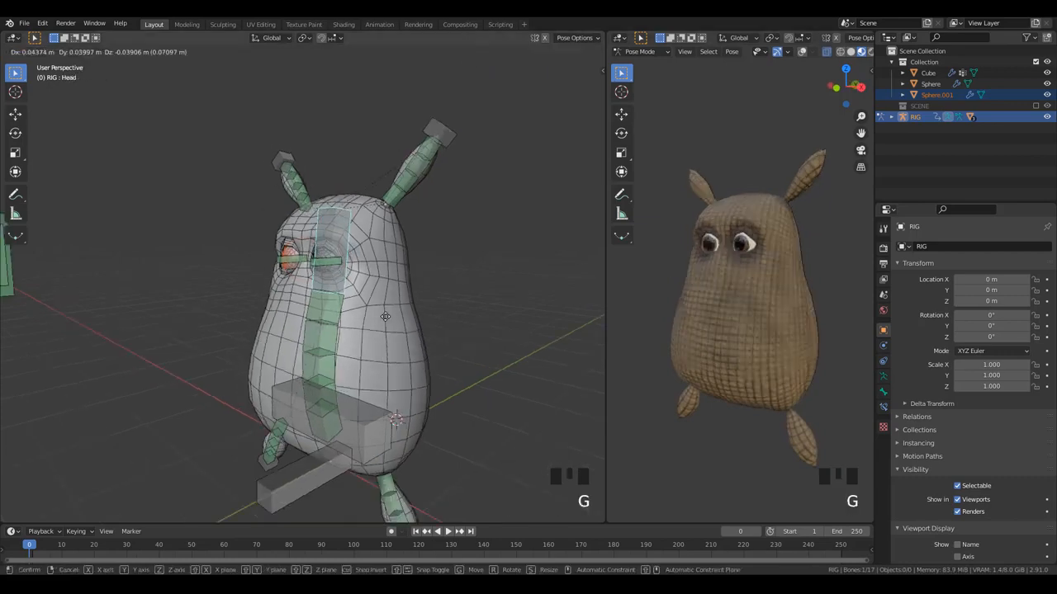
pyautogui.rightClick(345, 277)
pyautogui.scroll(-3, 346, 277)
pyautogui.scroll(2, 319, 312)
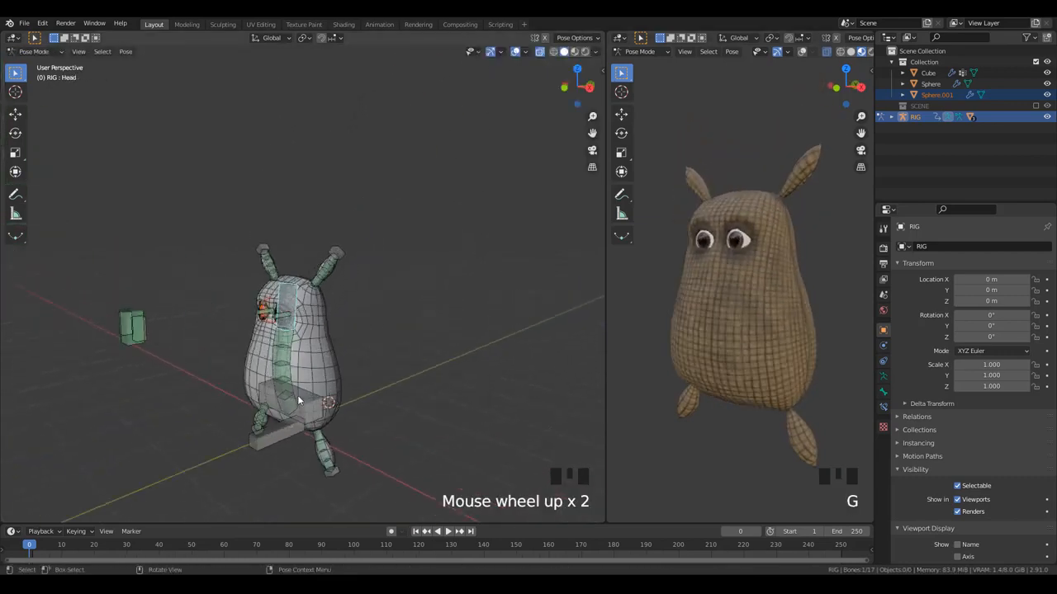
# - Move the Head bone up about 2.64 m along Z and check the eyes in the Material Preview viewport
pyautogui.press('g')
pyautogui.click(289, 185)
pyautogui.keyDown('shift'); pyautogui.moveTo(289, 185); pyautogui.dragTo(363, 297, button='middle'); pyautogui.keyUp('shift')
pyautogui.keyDown('shift'); pyautogui.moveTo(375, 189); pyautogui.dragTo(352, 305, button='middle'); pyautogui.keyUp('shift')
pyautogui.keyDown('shift'); pyautogui.moveTo(693, 215); pyautogui.dragTo(724, 316, button='middle'); pyautogui.keyUp('shift')
pyautogui.keyDown('shift'); pyautogui.moveTo(723, 315); pyautogui.dragTo(753, 416, button='middle'); pyautogui.keyUp('shift')
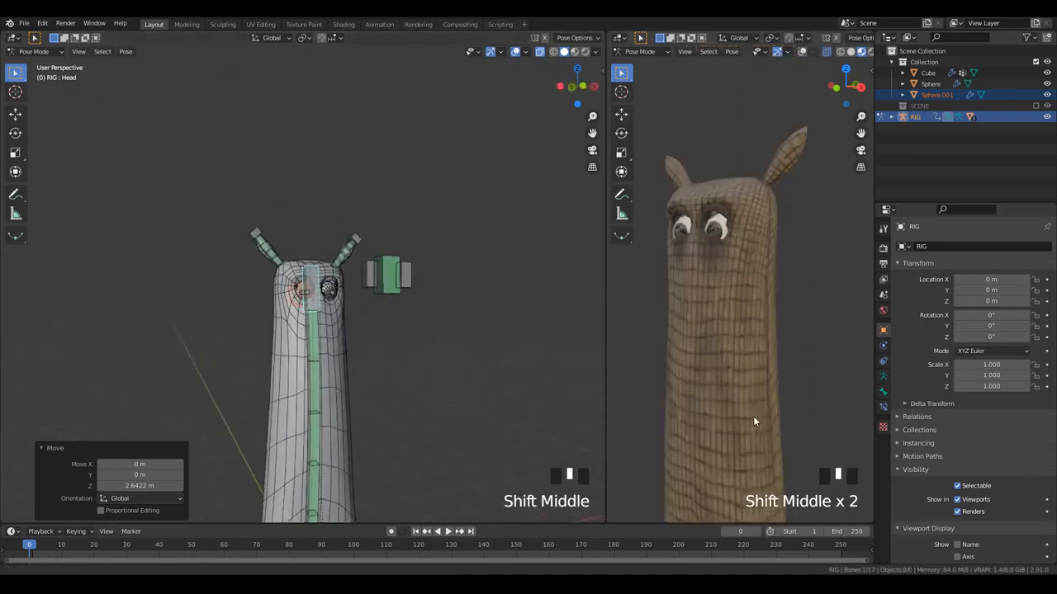
pyautogui.scroll(3, 739, 320)
pyautogui.moveTo(739, 320); pyautogui.dragTo(755, 320, button='middle')
pyautogui.scroll(1, 755, 314)
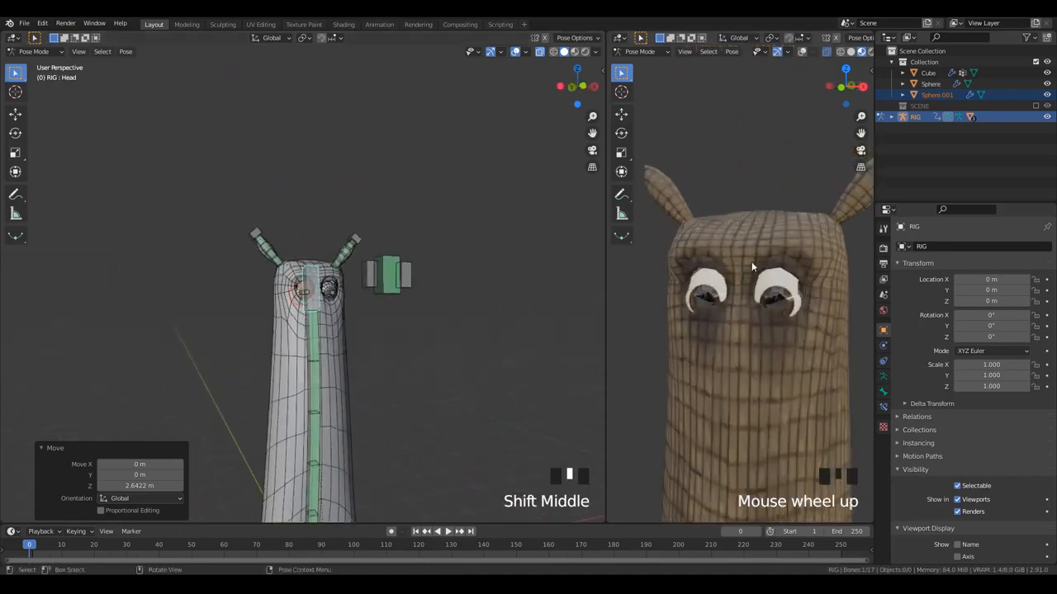
# - Inspect the eye sockets of the stretched head in the wireframe viewport and return the rig to Object Mode
pyautogui.scroll(8, 423, 363)
pyautogui.moveTo(423, 363); pyautogui.dragTo(305, 357, button='middle')
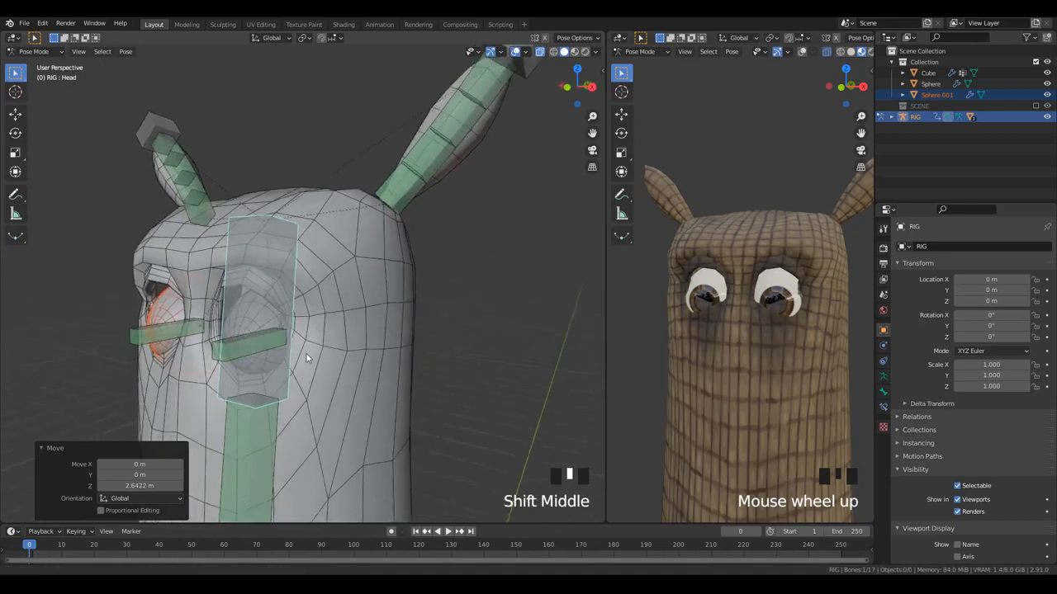
pyautogui.scroll(-2, 332, 323)
pyautogui.hotkey('ctrl', 'Tab')
pyautogui.scroll(1, 328, 315)
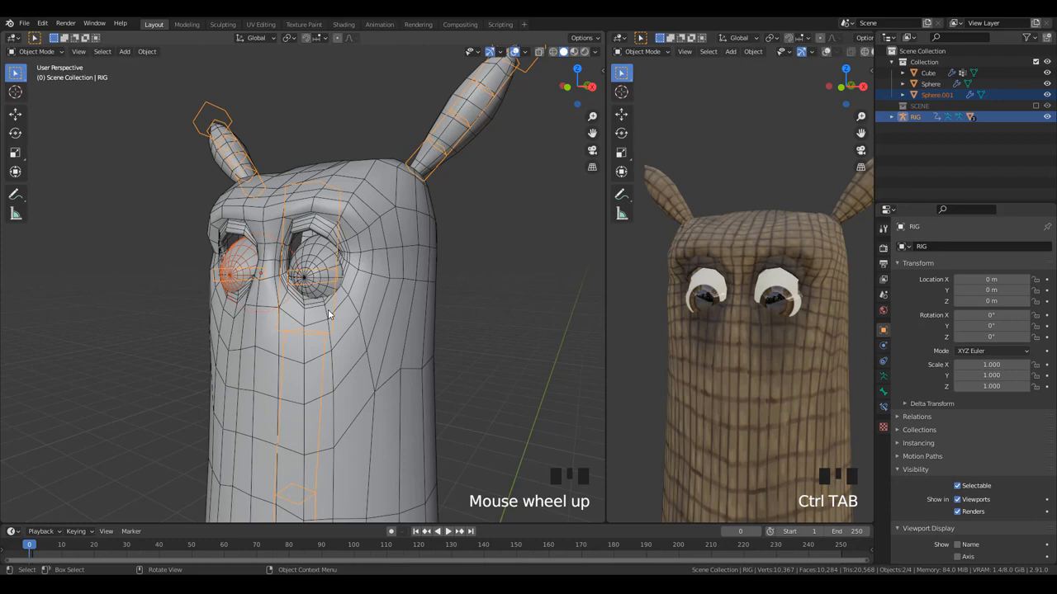
# - Select the RIG armature together with the creature's body mesh and switch the mesh to Weight Paint mode
pyautogui.scroll(-5, 324, 214)
pyautogui.scroll(3, 296, 263)
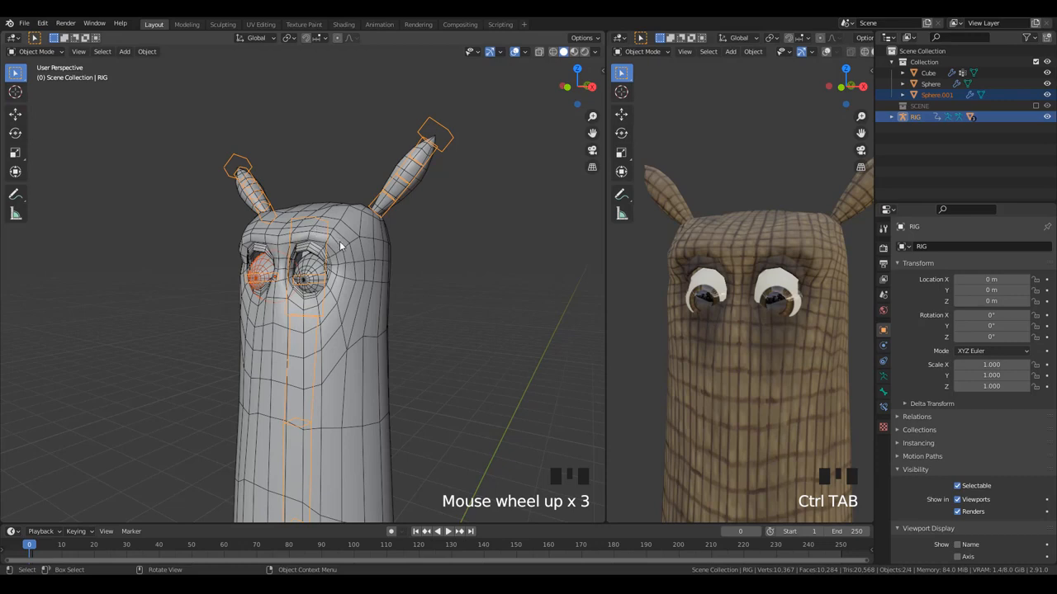
pyautogui.hotkey('alt', 'a')
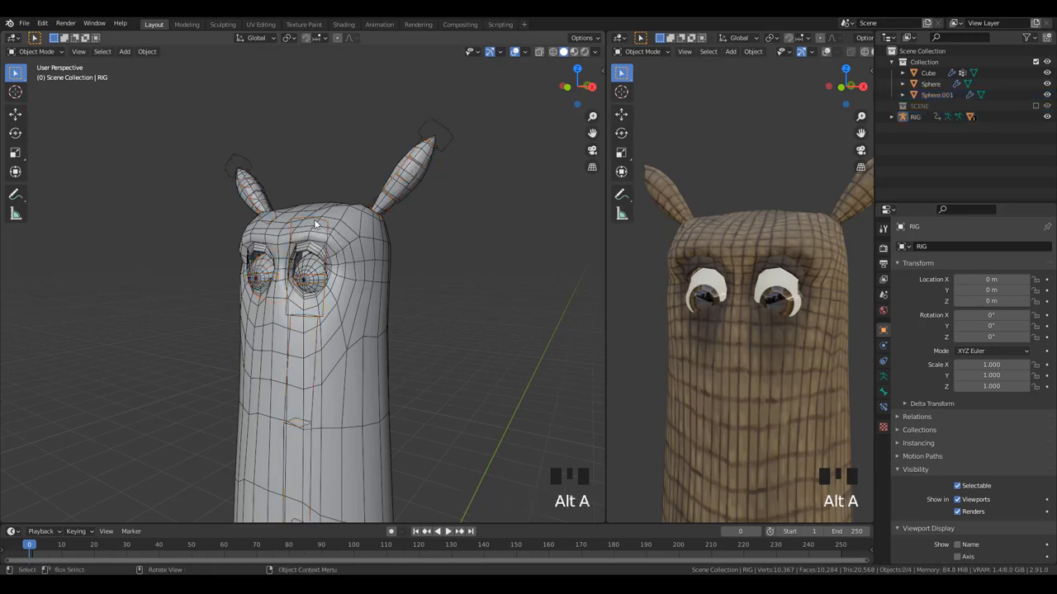
pyautogui.click(314, 223)
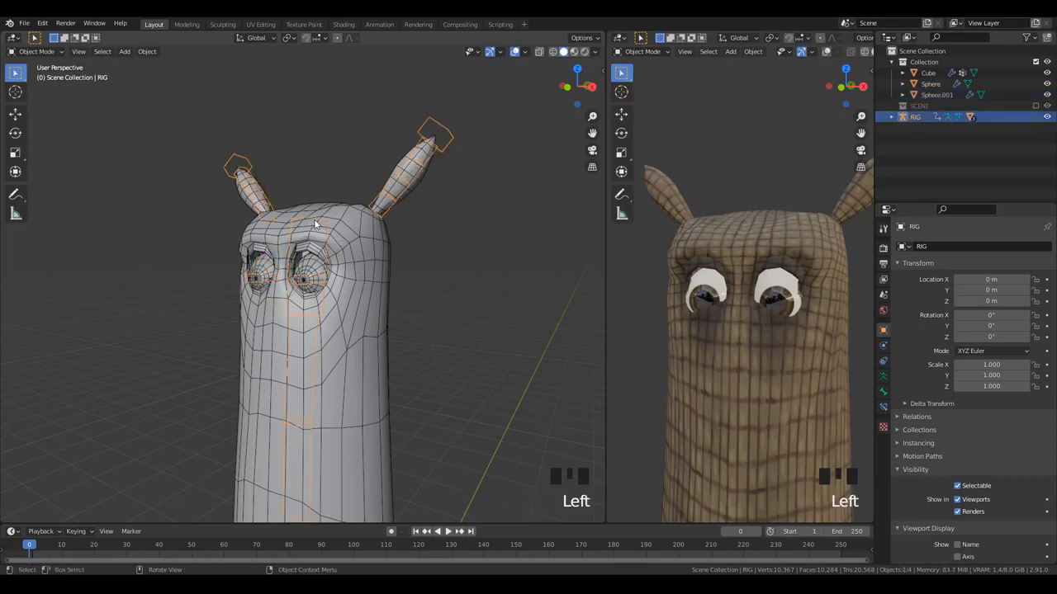
pyautogui.hotkey('ctrl', 'Tab')
pyautogui.hotkey('ctrl', 'Tab')
pyautogui.keyDown('shift'); pyautogui.click(359, 319); pyautogui.keyUp('shift')
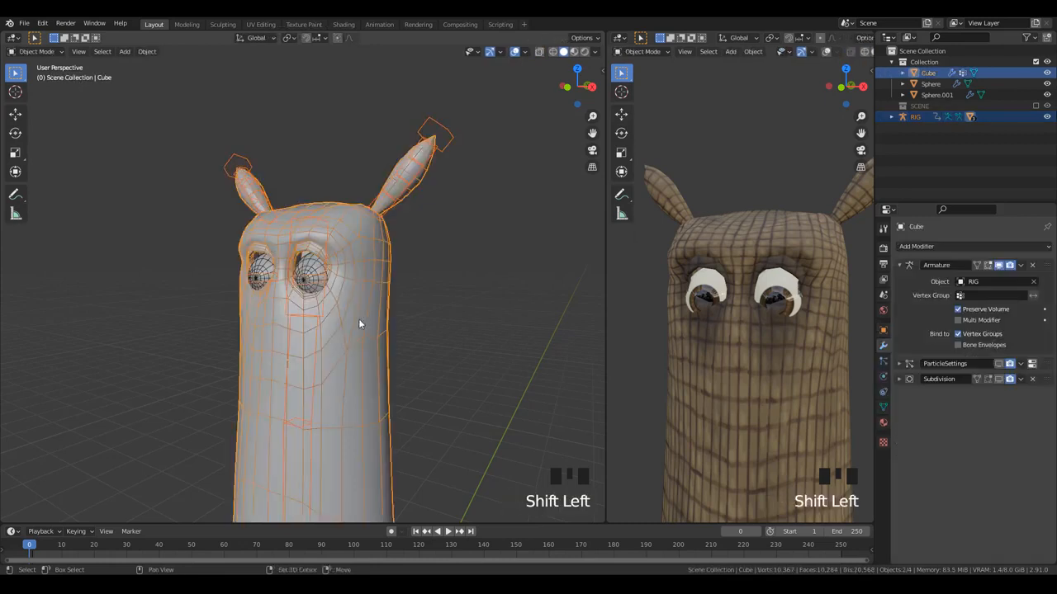
pyautogui.scroll(2, 356, 323)
pyautogui.hotkey('ctrl', 'Tab')
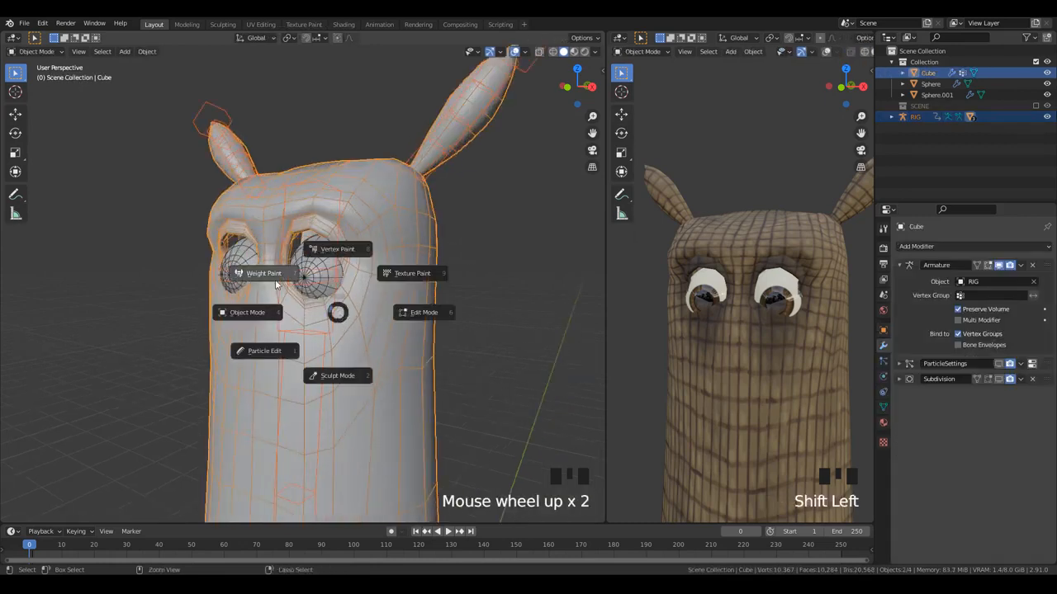
pyautogui.click(271, 273)
pyautogui.scroll(-2, 272, 278)
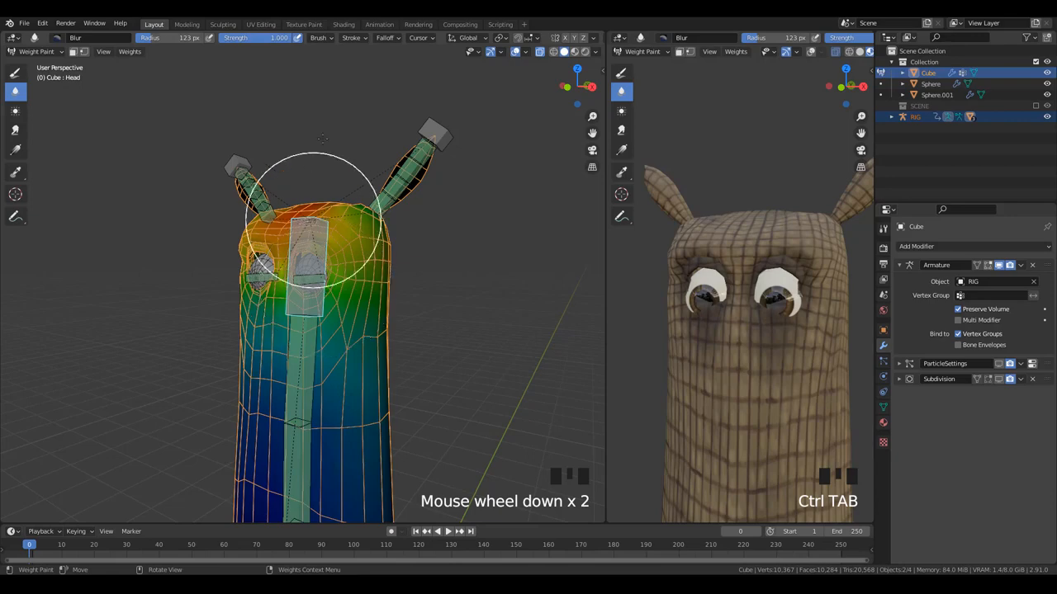
# - Activate the Draw brush for weight painting and inspect the Head bone's weights around the forehead and ears
pyautogui.click(16, 74)
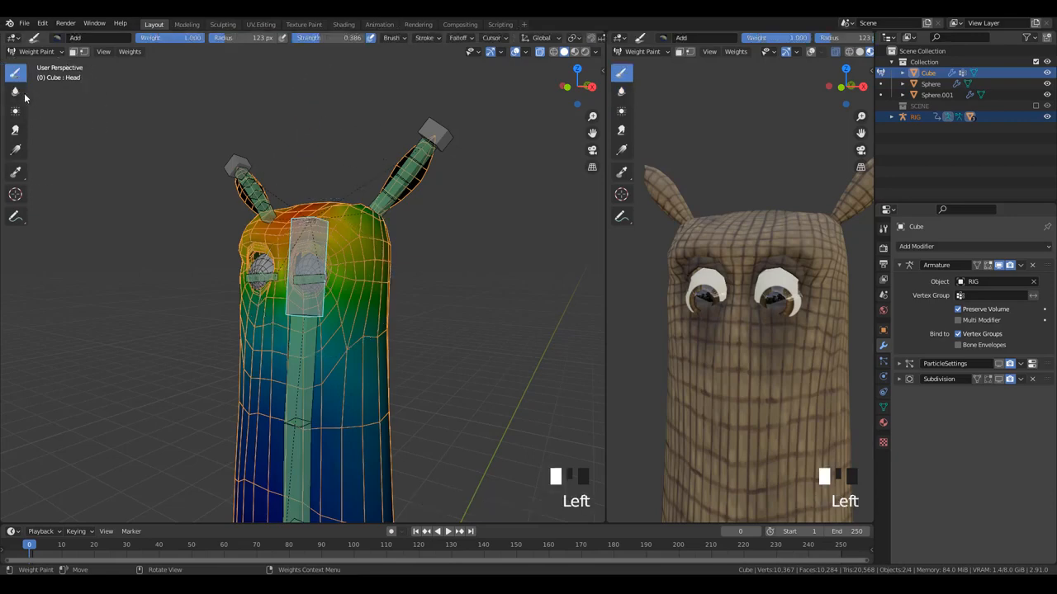
pyautogui.scroll(3, 314, 222)
pyautogui.moveTo(313, 223); pyautogui.dragTo(314, 305, button='middle')
pyautogui.scroll(-1, 319, 286)
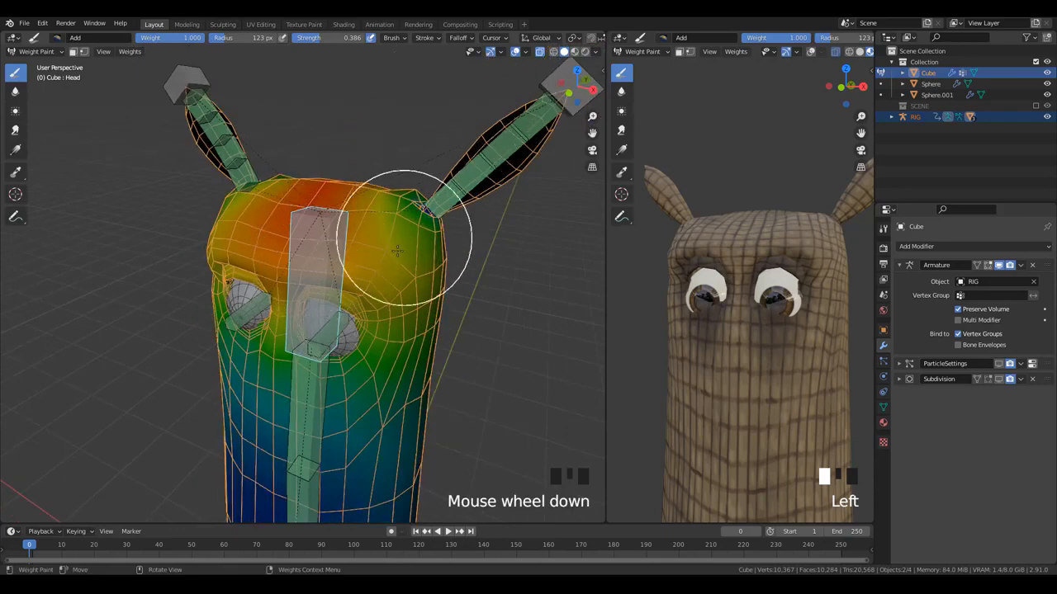
pyautogui.moveTo(415, 224); pyautogui.dragTo(402, 223, button='middle')
pyautogui.scroll(2, 400, 216)
pyautogui.moveTo(400, 217)
pyautogui.mouseDown()
pyautogui.moveTo(436, 224)
pyautogui.moveTo(449, 165)
pyautogui.moveTo(448, 201)
pyautogui.moveTo(399, 182)
pyautogui.mouseUp()
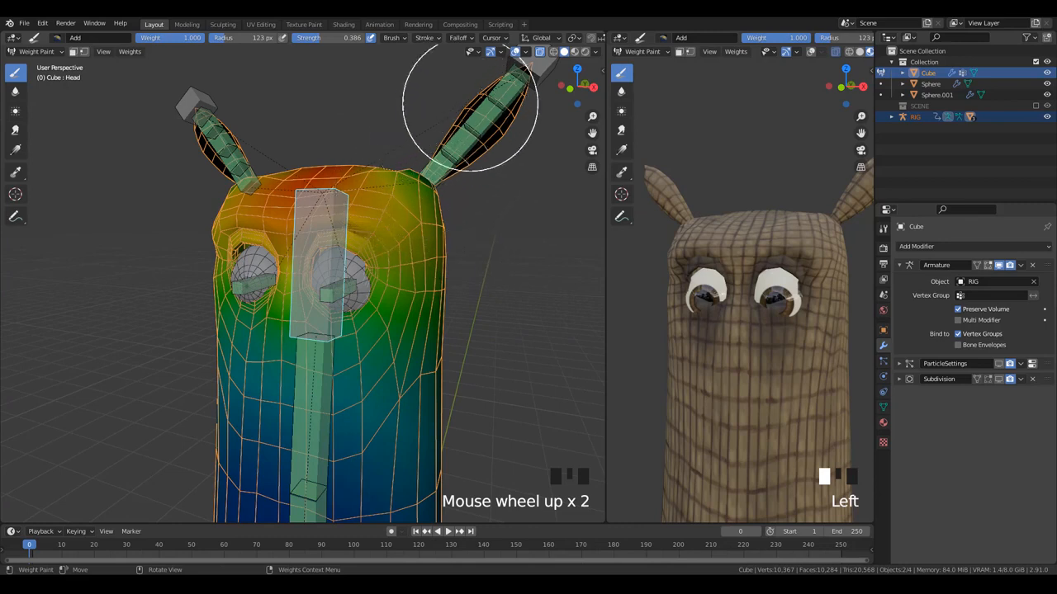
# - Examine the Draw brush's settings, symmetry options and Auto Normalize option for weight painting
pyautogui.scroll(-5, 529, 35)
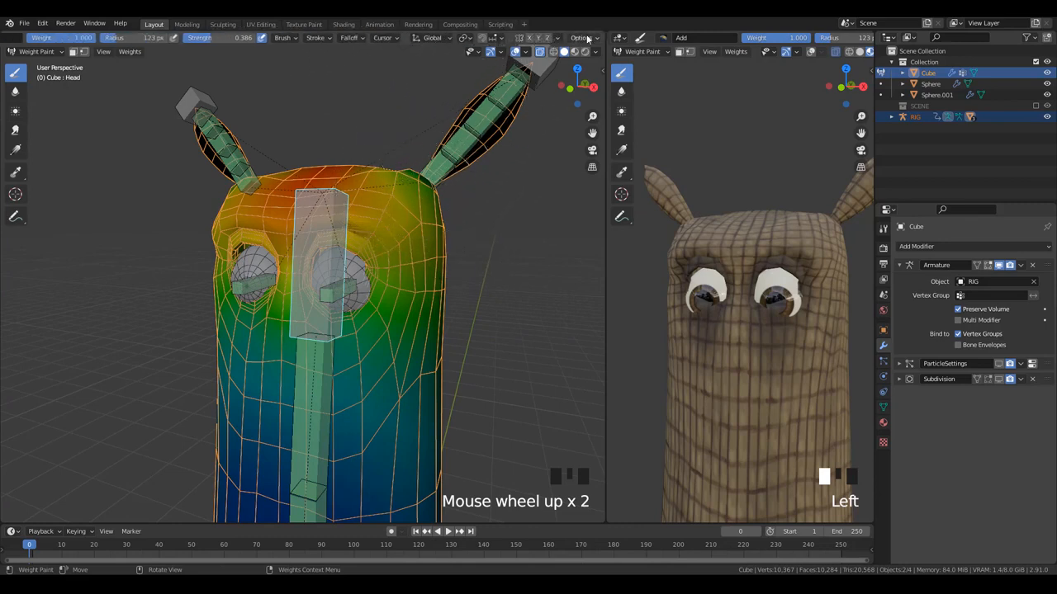
pyautogui.click(584, 38)
pyautogui.click(575, 61)
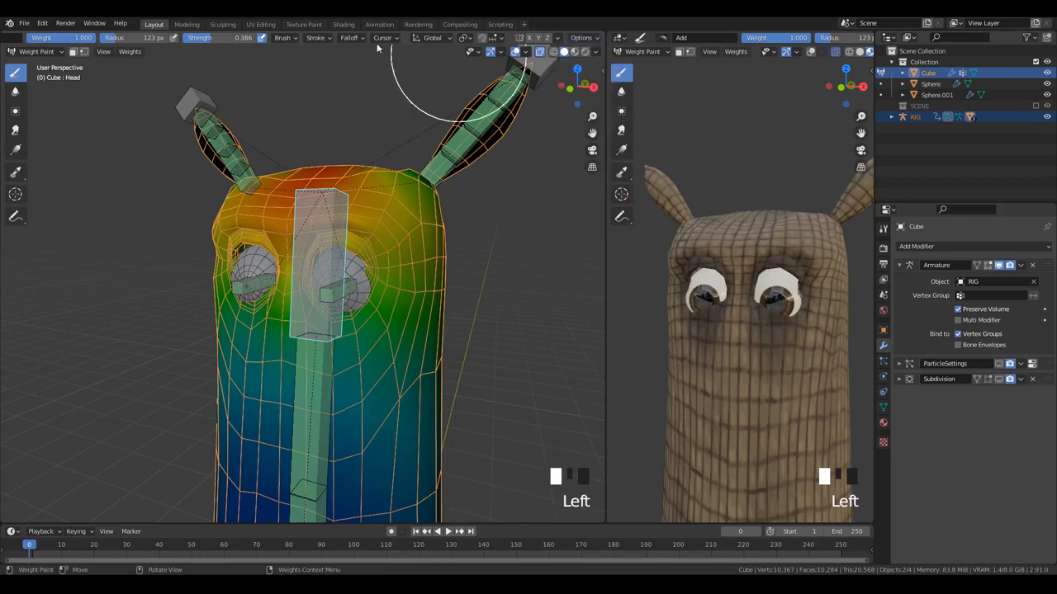
pyautogui.moveTo(351, 39)
pyautogui.moveTo(493, 37)
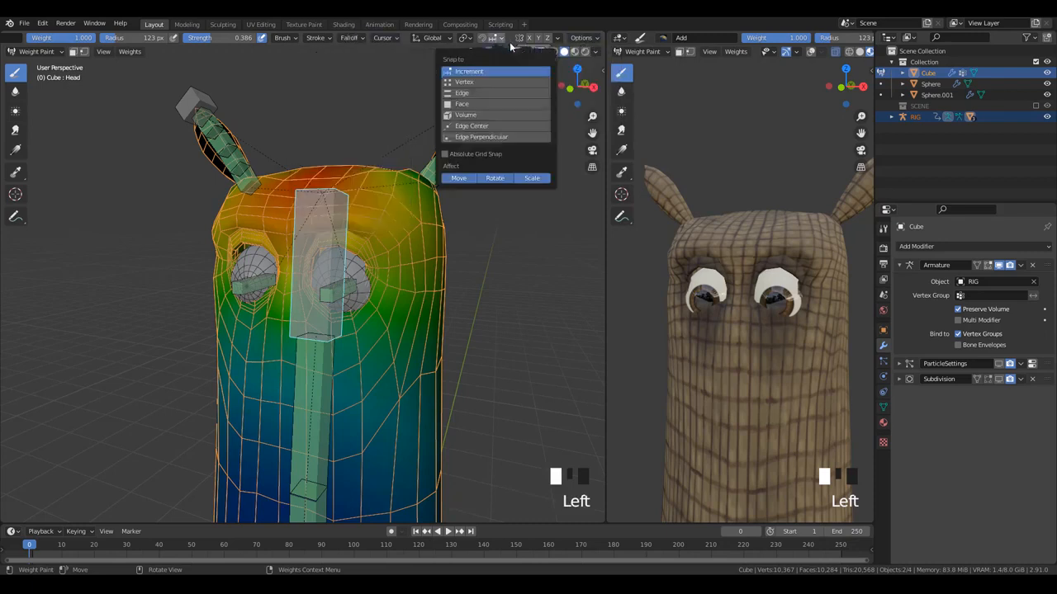
pyautogui.moveTo(596, 53)
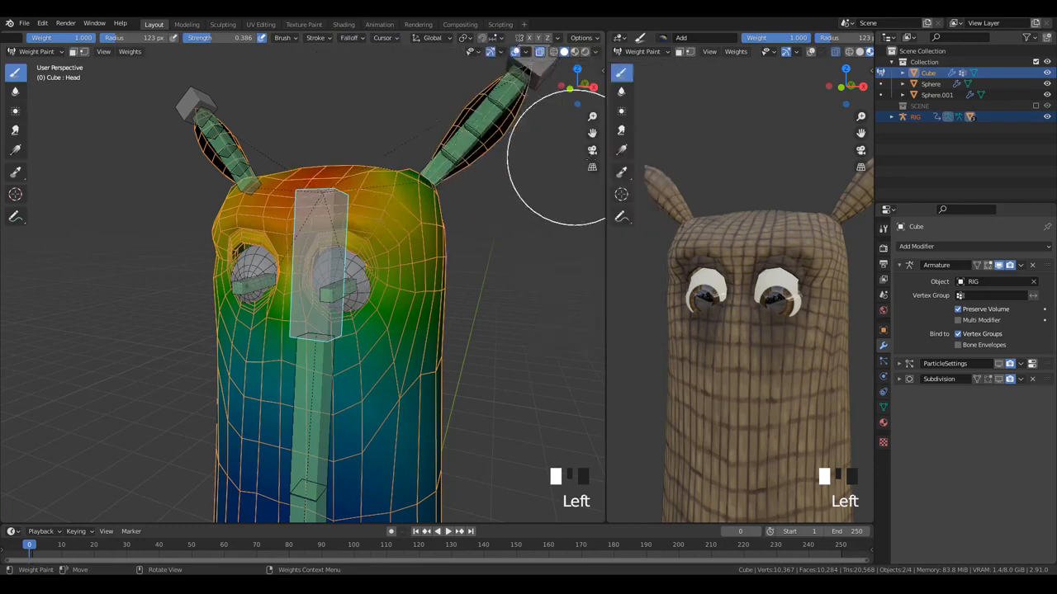
pyautogui.doubleClick(572, 178)
pyautogui.press('n')
pyautogui.click(600, 97)
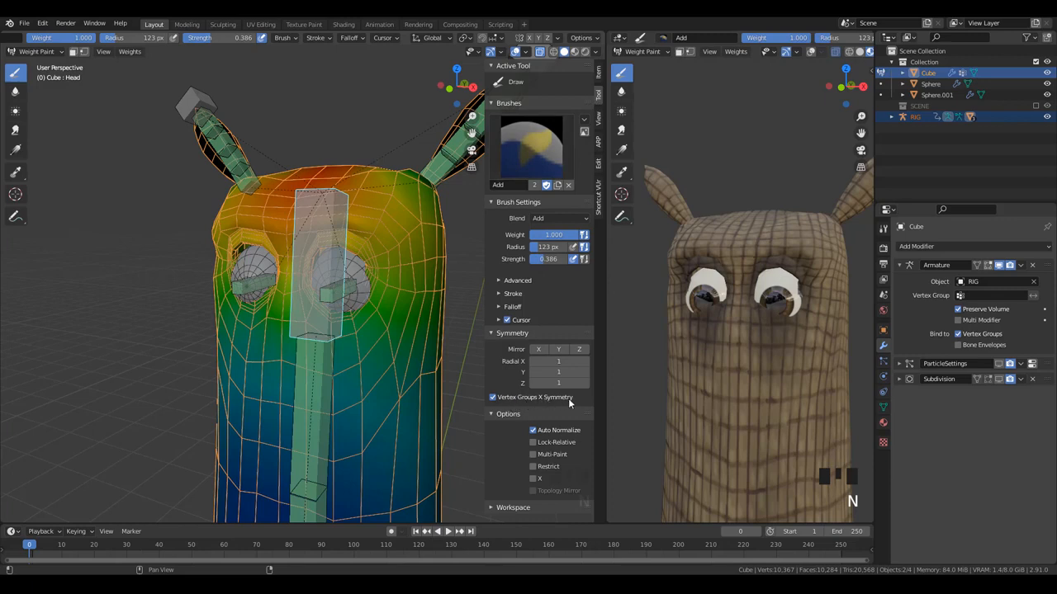
pyautogui.moveTo(394, 240)
pyautogui.mouseDown()
pyautogui.moveTo(410, 235)
pyautogui.moveTo(394, 207)
pyautogui.moveTo(314, 243)
pyautogui.moveTo(329, 195)
pyautogui.moveTo(319, 207)
pyautogui.moveTo(440, 170)
pyautogui.moveTo(446, 129)
pyautogui.moveTo(236, 138)
pyautogui.moveTo(253, 207)
pyautogui.moveTo(476, 257)
pyautogui.mouseUp()
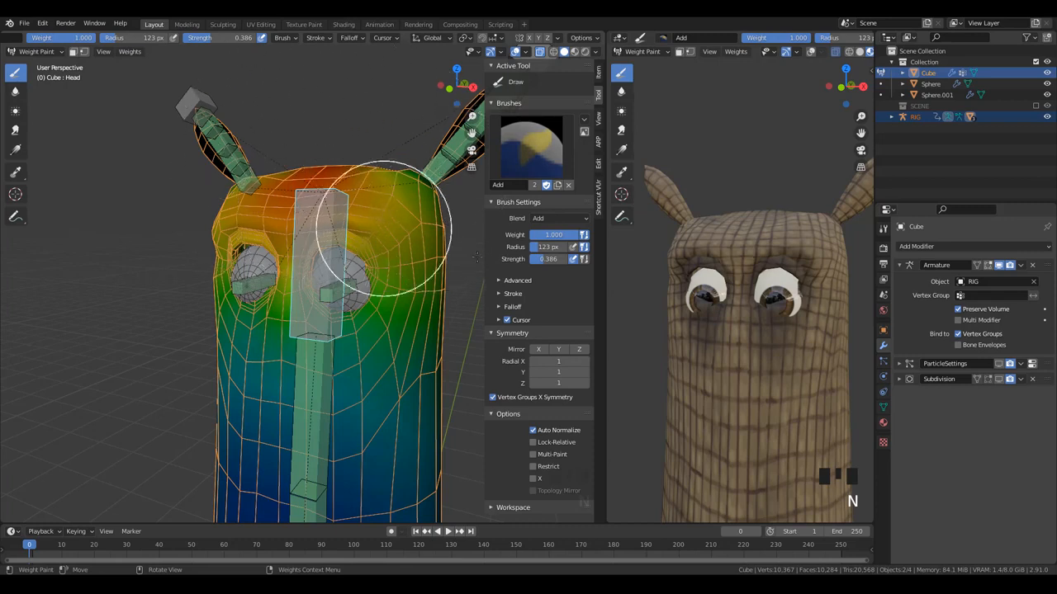
# - Examine the body mesh's weights for the Head, Ear.L, Ear.R, Leg.L, Leg.R and Body vertex groups
pyautogui.click(884, 408)
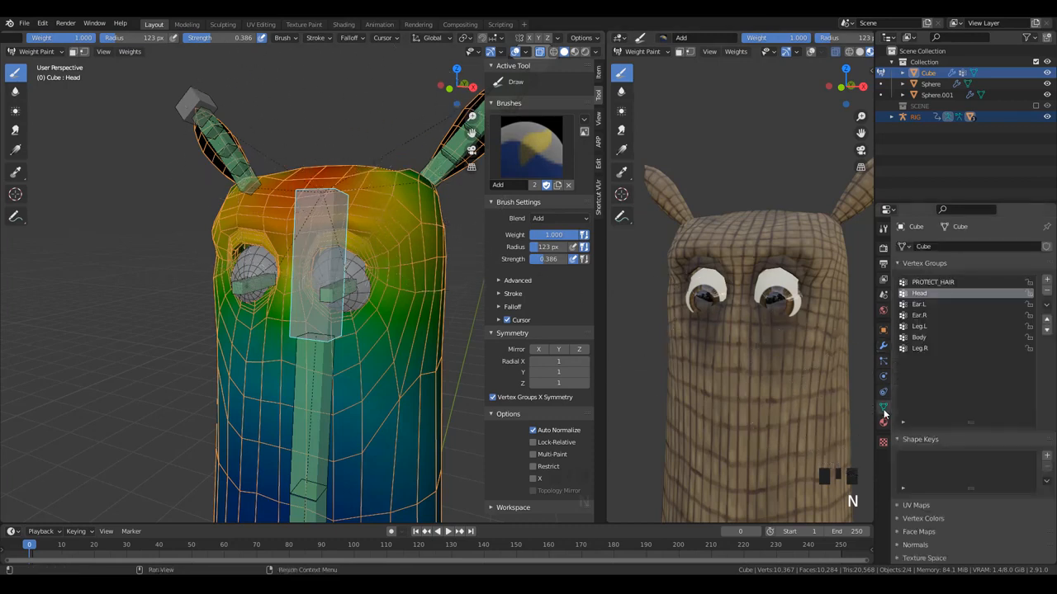
pyautogui.click(924, 306)
pyautogui.click(920, 326)
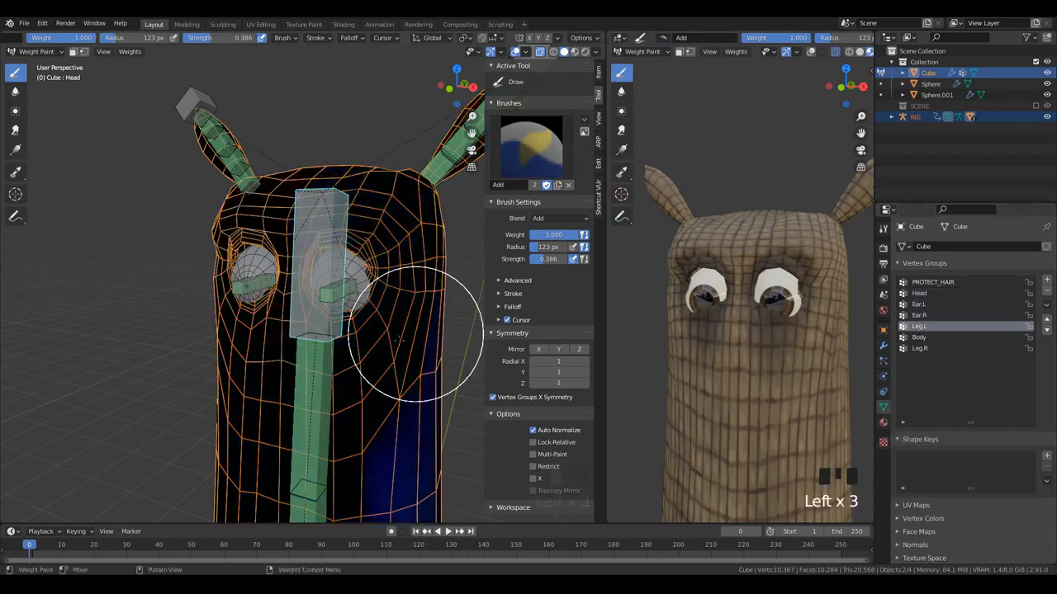
pyautogui.scroll(-4, 408, 370)
pyautogui.click(919, 338)
pyautogui.click(921, 326)
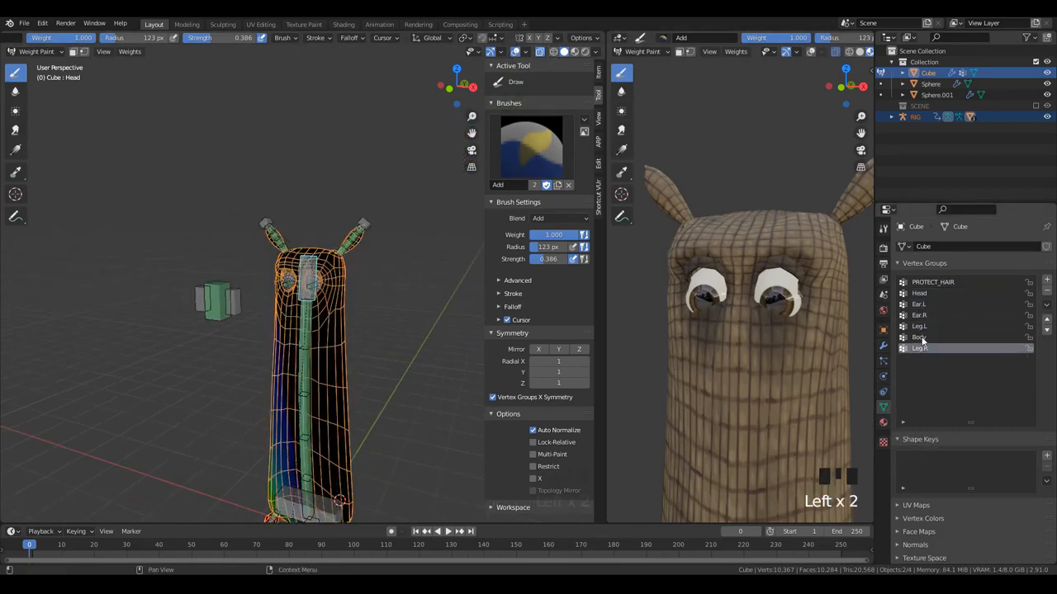
pyautogui.click(919, 338)
pyautogui.click(927, 327)
pyautogui.click(930, 303)
pyautogui.click(925, 294)
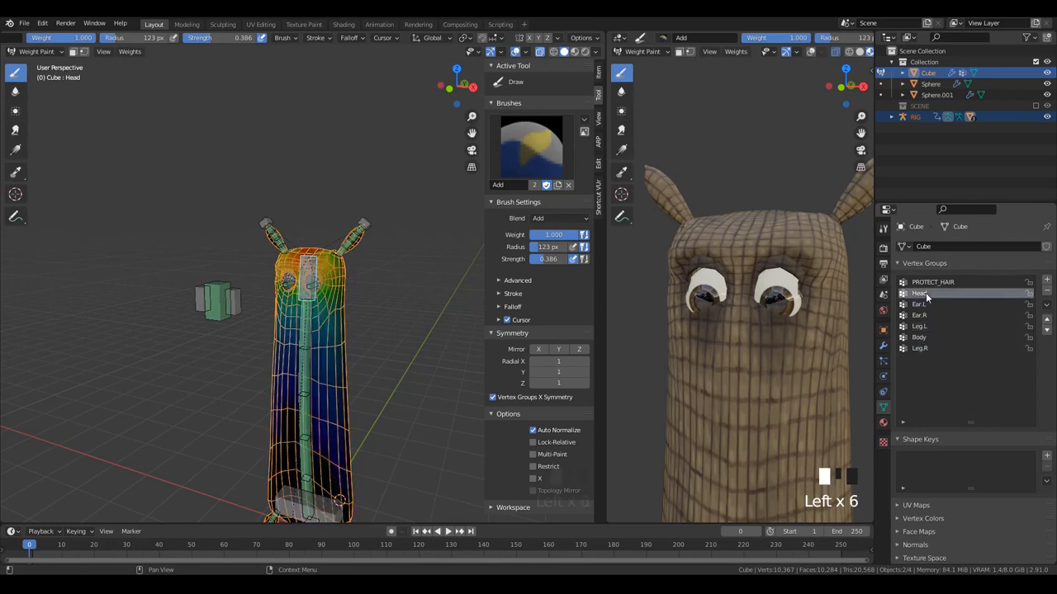
pyautogui.click(921, 306)
pyautogui.click(921, 315)
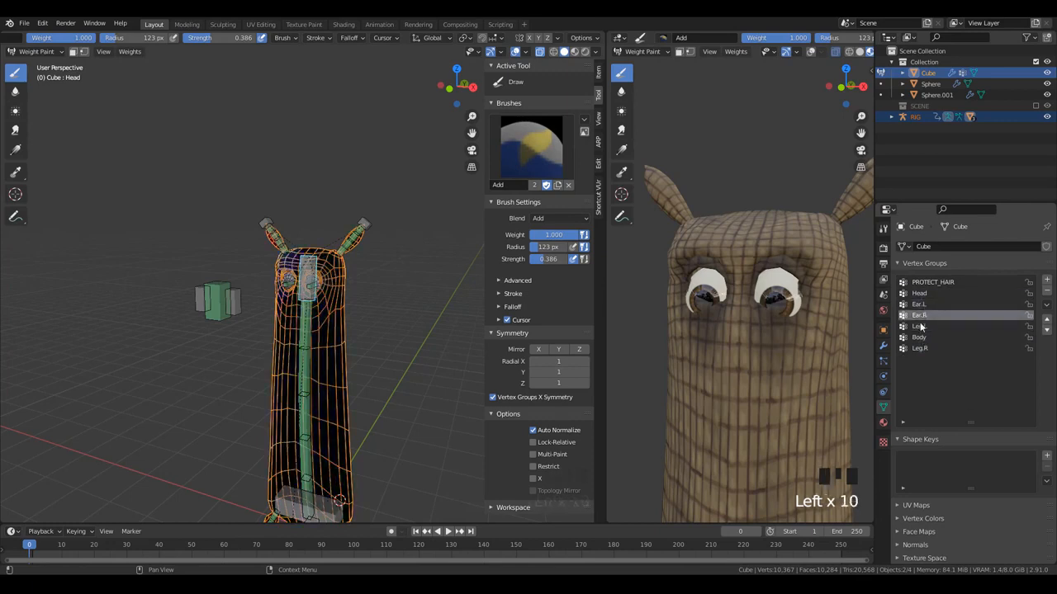
pyautogui.click(920, 326)
pyautogui.click(919, 338)
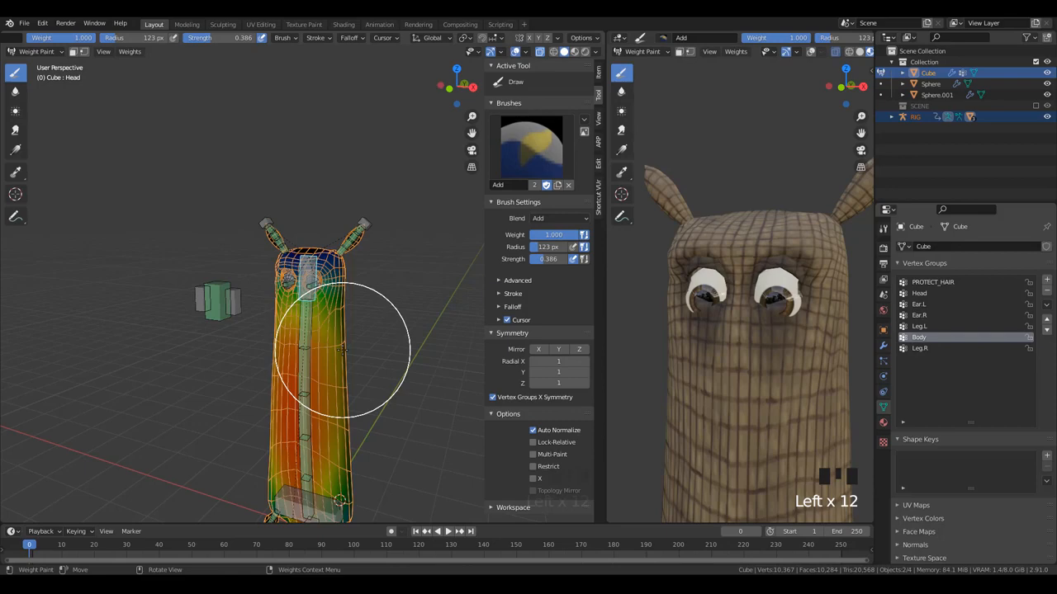
# - Inspect the Body group's weights on top of the head and check the Zero Weights overlay setting
pyautogui.moveTo(265, 236); pyautogui.dragTo(302, 212, button='middle')
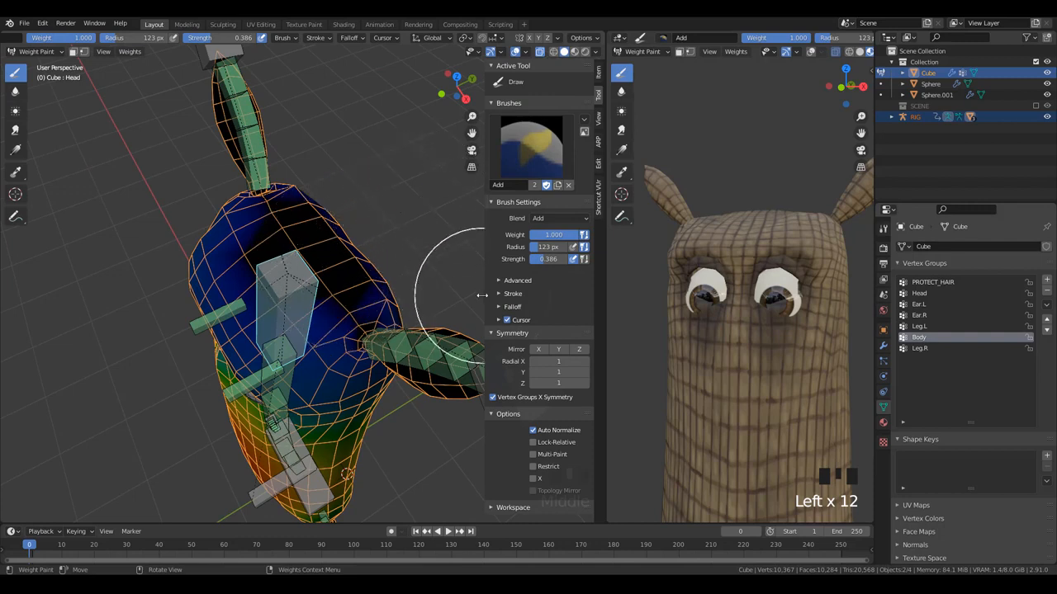
pyautogui.click(524, 52)
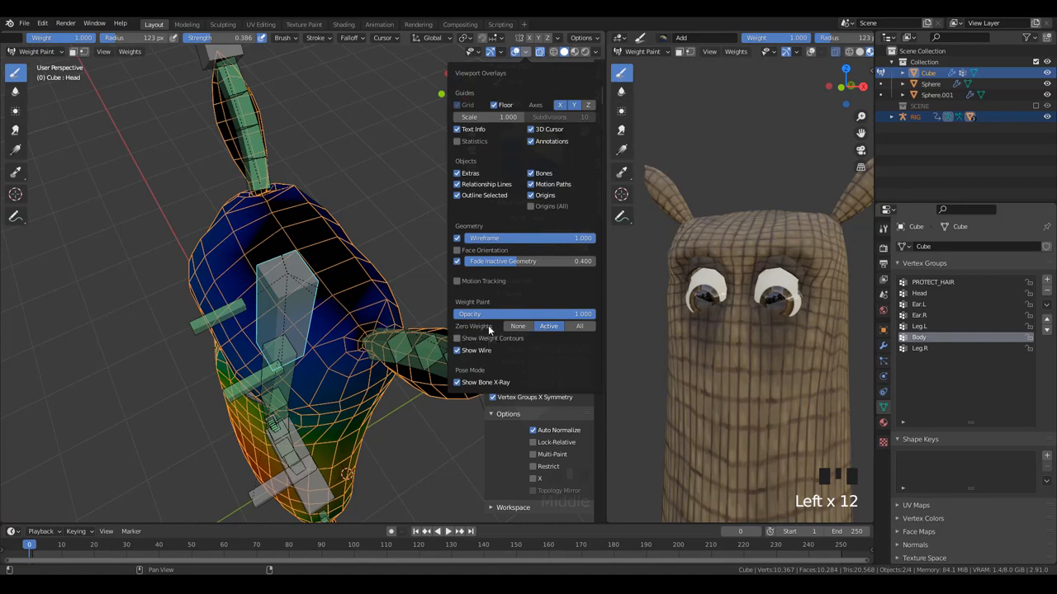
pyautogui.moveTo(489, 330)
pyautogui.mouseDown(button='middle')
pyautogui.moveTo(302, 355)
pyautogui.moveTo(177, 278)
pyautogui.moveTo(283, 201)
pyautogui.moveTo(277, 210)
pyautogui.moveTo(377, 213)
pyautogui.moveTo(360, 244)
pyautogui.mouseUp(button='middle')
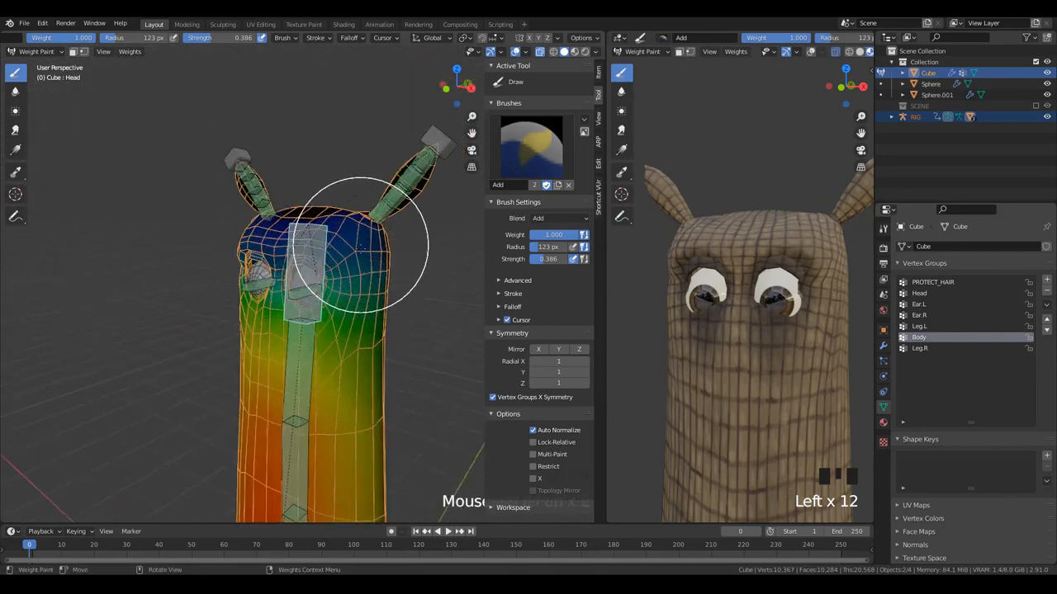
# - Compare the Leg.R, Body, Leg.L, Ear.R and Ear.L vertex group weights around the head, and hide the sidebar
pyautogui.click(920, 348)
pyautogui.click(920, 336)
pyautogui.click(921, 326)
pyautogui.click(923, 315)
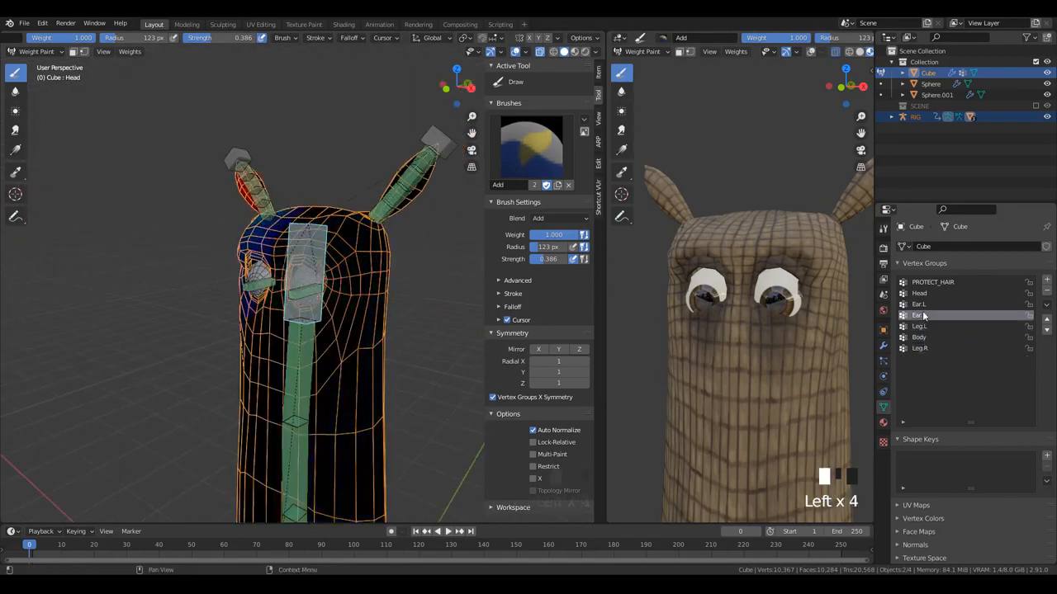
pyautogui.click(919, 304)
pyautogui.scroll(1, 346, 206)
pyautogui.scroll(-1, 371, 229)
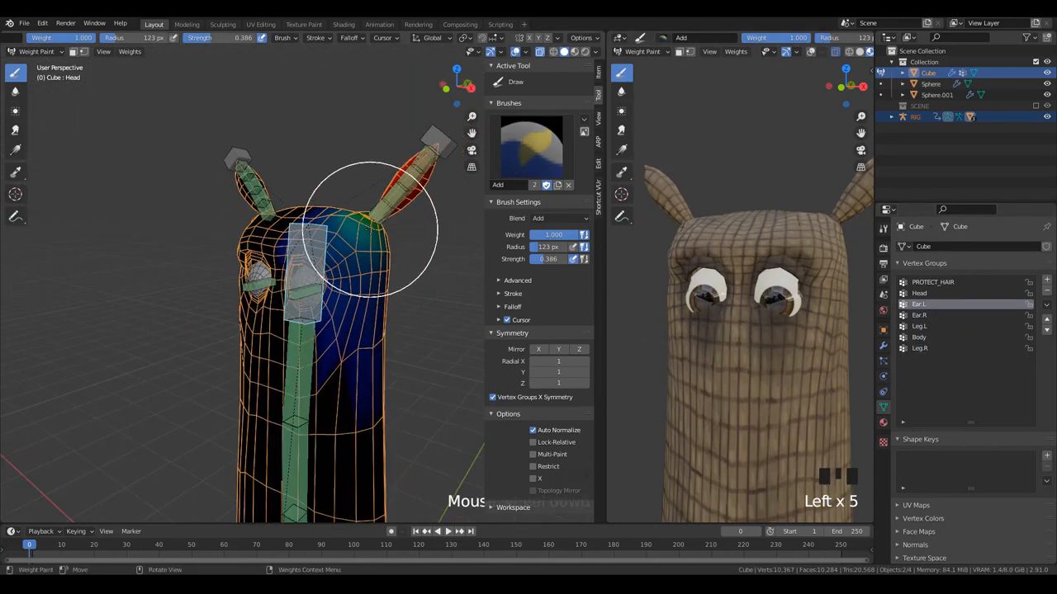
pyautogui.press('n')
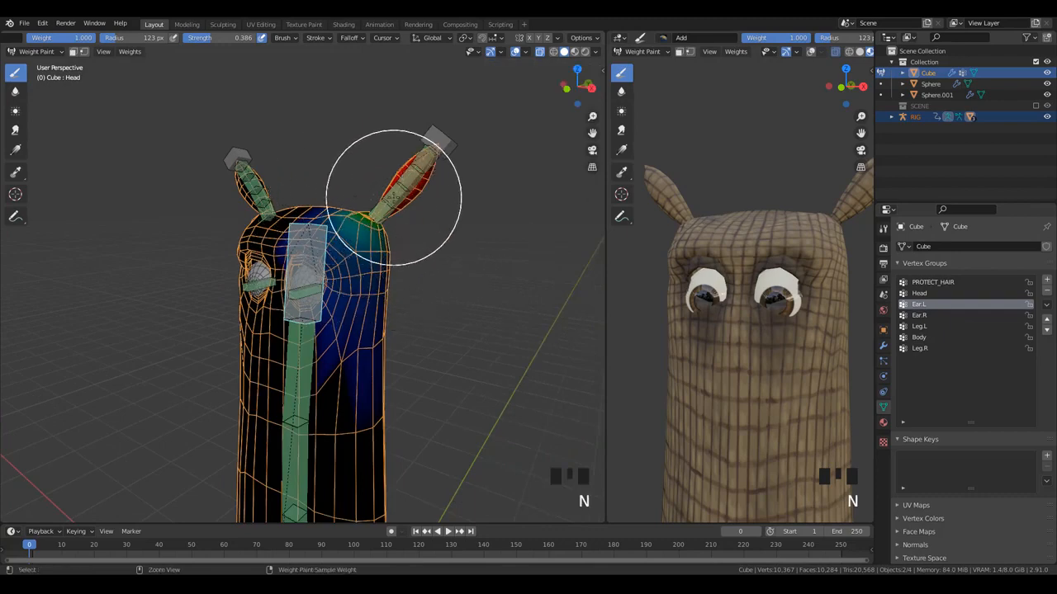
# - Select the ear, body and Eye.L bones in turn to view each bone's weights on the mesh
pyautogui.keyDown('ctrl'); pyautogui.click(414, 188); pyautogui.keyUp('ctrl')
pyautogui.keyDown('ctrl'); pyautogui.click(446, 141); pyautogui.keyUp('ctrl')
pyautogui.keyDown('ctrl'); pyautogui.click(404, 189); pyautogui.keyUp('ctrl')
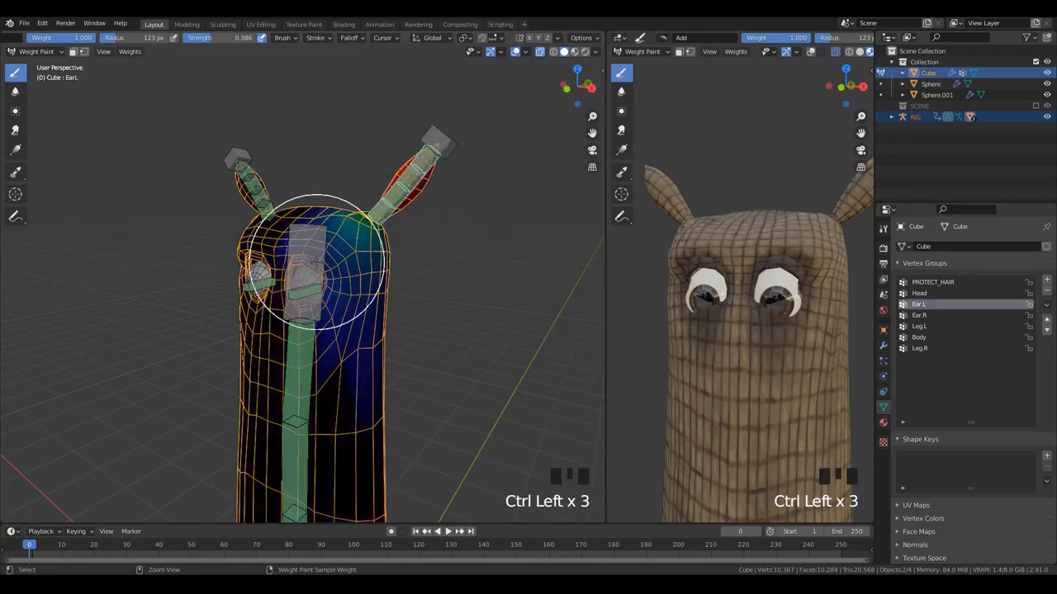
pyautogui.keyDown('ctrl'); pyautogui.click(287, 353); pyautogui.keyUp('ctrl')
pyautogui.keyDown('ctrl'); pyautogui.click(289, 338); pyautogui.keyUp('ctrl')
pyautogui.keyDown('ctrl'); pyautogui.click(309, 274); pyautogui.keyUp('ctrl')
pyautogui.scroll(1, 338, 297)
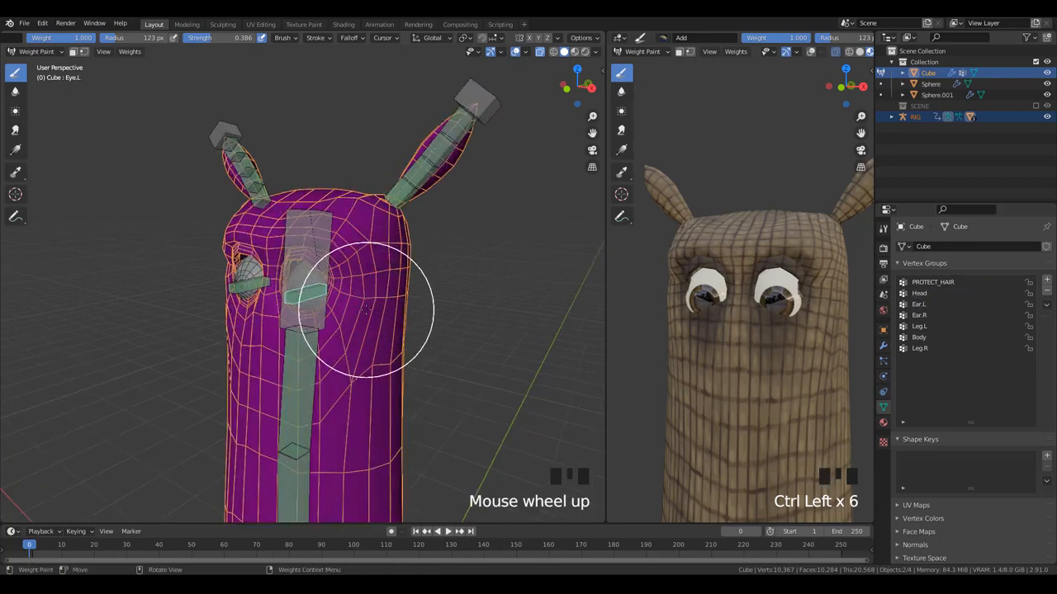
pyautogui.moveTo(365, 306); pyautogui.dragTo(377, 323, button='middle')
pyautogui.scroll(2, 378, 323)
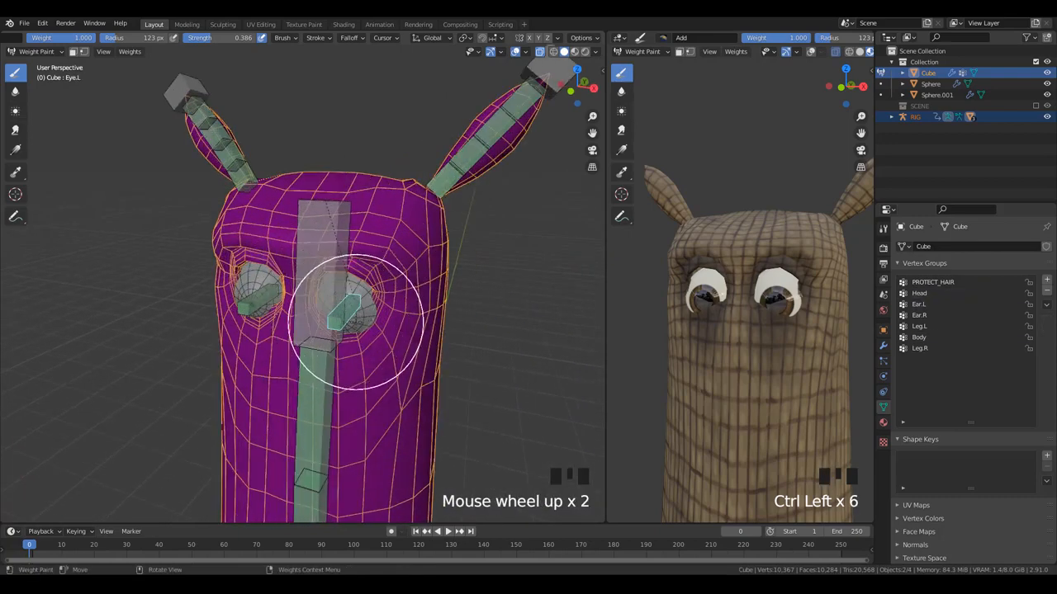
# - Select the Head bone for weight painting and reduce the Add brush's radius to 72 px
pyautogui.keyDown('ctrl'); pyautogui.click(329, 246); pyautogui.keyUp('ctrl')
pyautogui.scroll(-1, 330, 236)
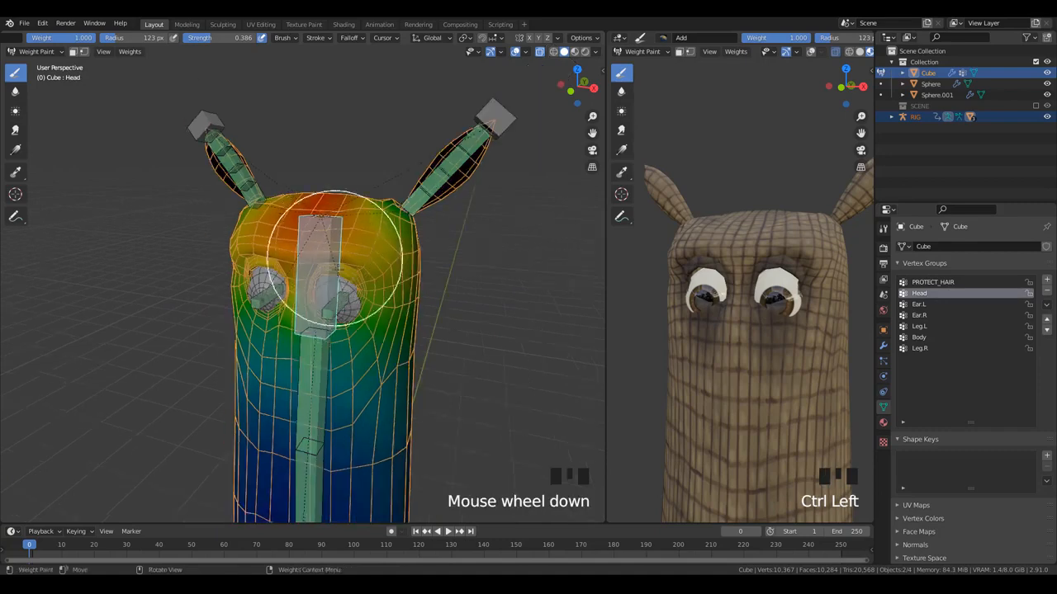
pyautogui.scroll(2, 350, 302)
pyautogui.moveTo(350, 302); pyautogui.dragTo(376, 284, button='middle')
pyautogui.scroll(1, 377, 285)
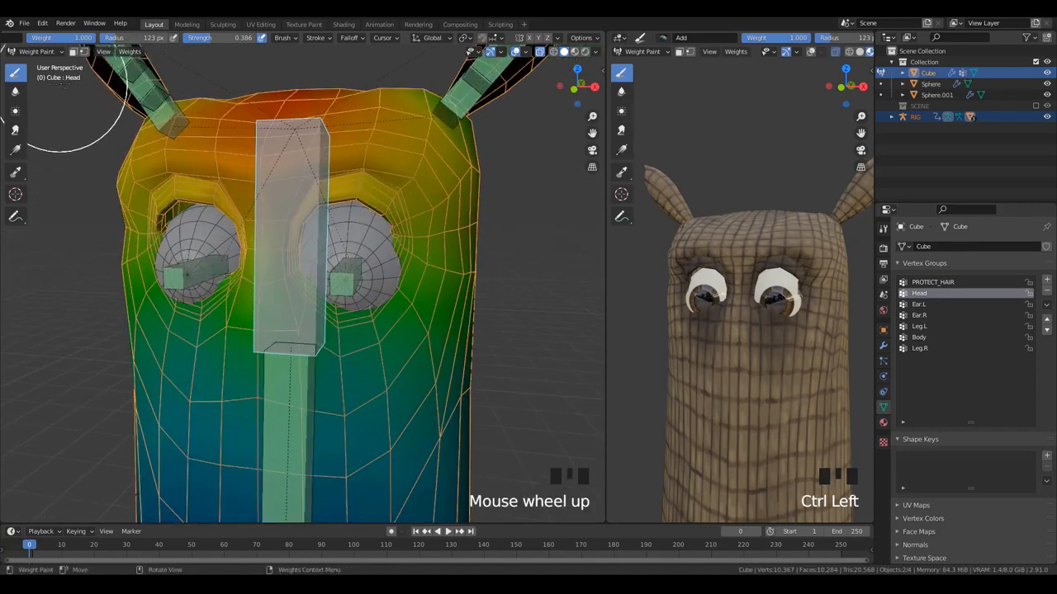
pyautogui.keyDown('shift'); pyautogui.moveTo(224, 130); pyautogui.dragTo(294, 192, button='middle'); pyautogui.keyUp('shift')
pyautogui.scroll(-1, 489, 145)
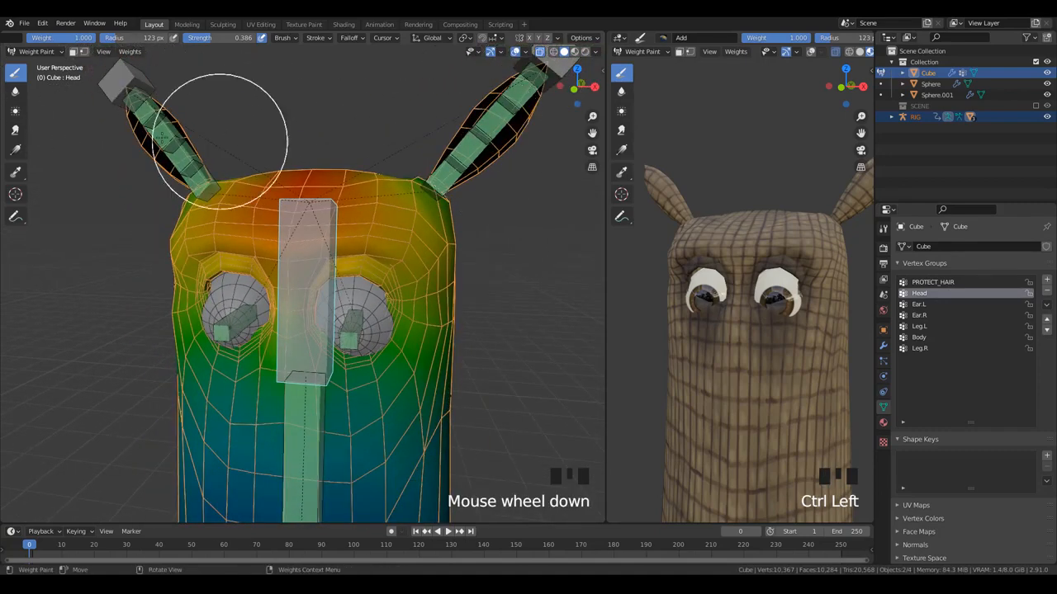
pyautogui.moveTo(39, 41); pyautogui.dragTo(281, 66, button='middle')
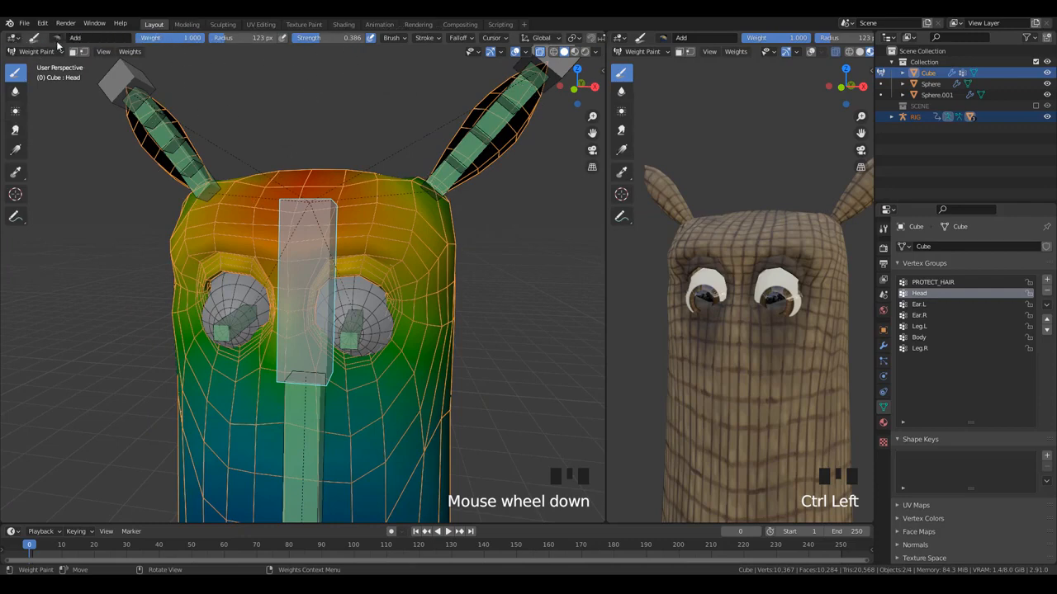
pyautogui.scroll(1, 323, 276)
pyautogui.press('f')
pyautogui.click(362, 267)
# - Paint Head weight at 1.000 along the upper and outer rims of the eye sockets
pyautogui.click(361, 262)
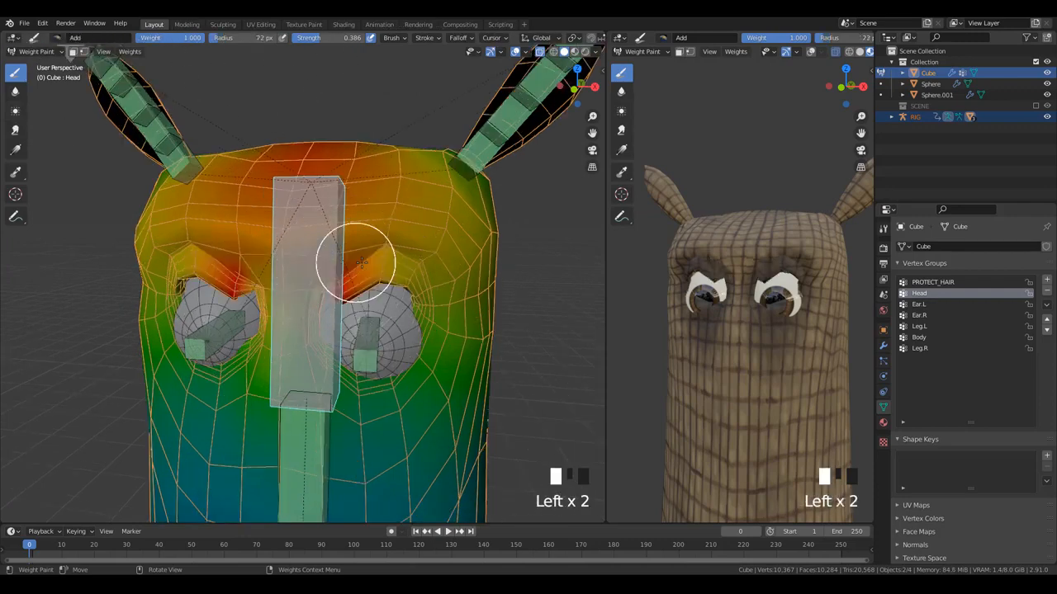
pyautogui.moveTo(361, 262); pyautogui.dragTo(408, 280)
pyautogui.click(405, 312)
pyautogui.click(403, 324)
pyautogui.click(401, 330)
pyautogui.click(396, 359)
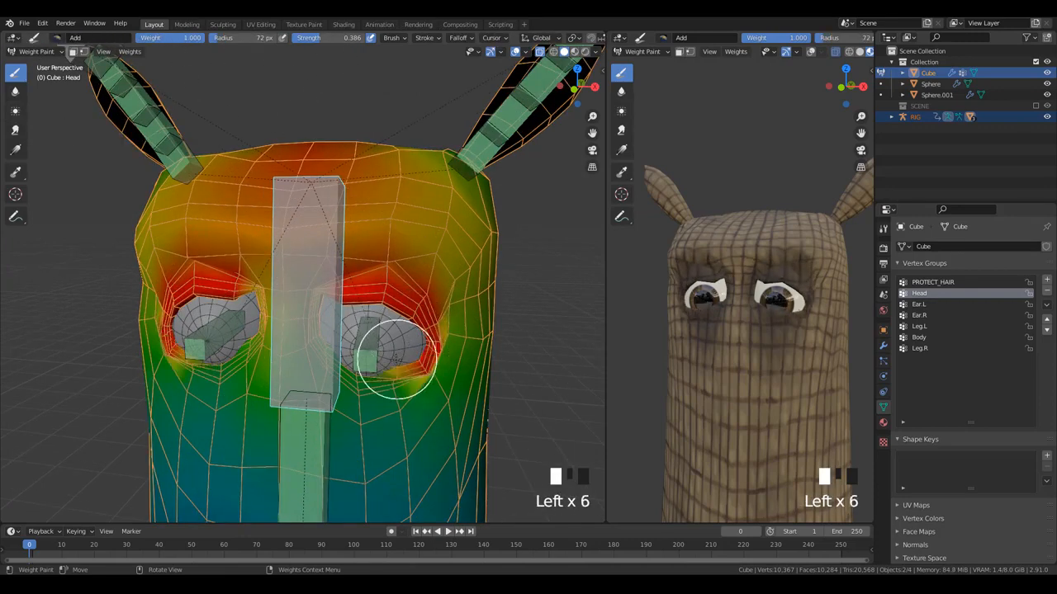
# - Paint the lower and inner rims of the eye sockets with Head weight, closing the ring around each eye
pyautogui.click(388, 370)
pyautogui.click(368, 375)
pyautogui.click(342, 363)
pyautogui.click(333, 331)
pyautogui.click(329, 297)
pyautogui.click(323, 365)
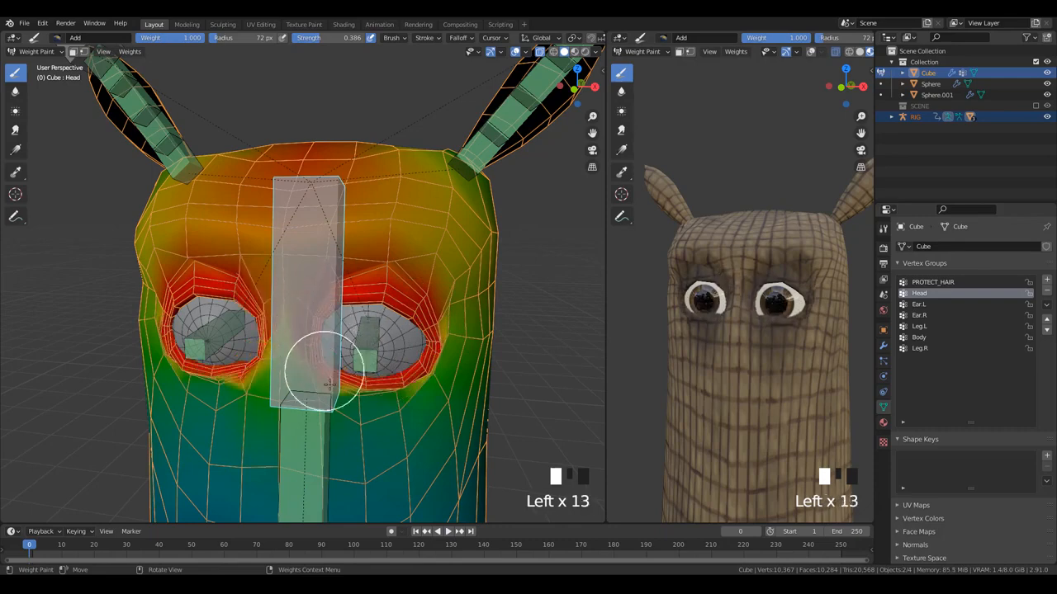
pyautogui.click(347, 377)
pyautogui.click(405, 341)
pyautogui.click(426, 327)
# - Paint Head weight across the area between the eyes and the band just under both sockets
pyautogui.scroll(-2, 426, 327)
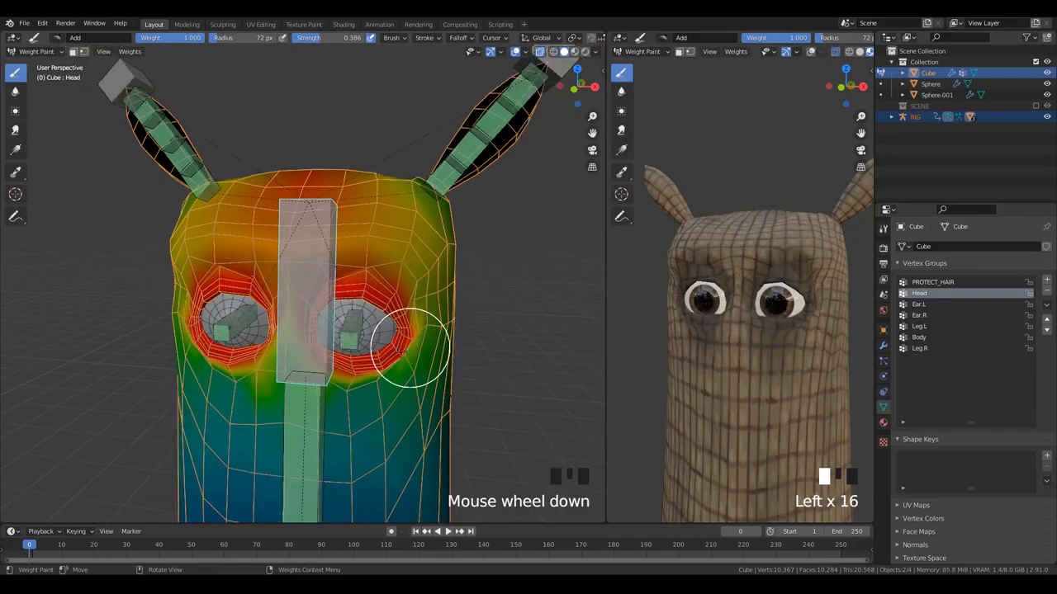
pyautogui.moveTo(408, 347); pyautogui.dragTo(283, 278, button='middle')
pyautogui.click(277, 299)
pyautogui.click(272, 296)
pyautogui.click(270, 307)
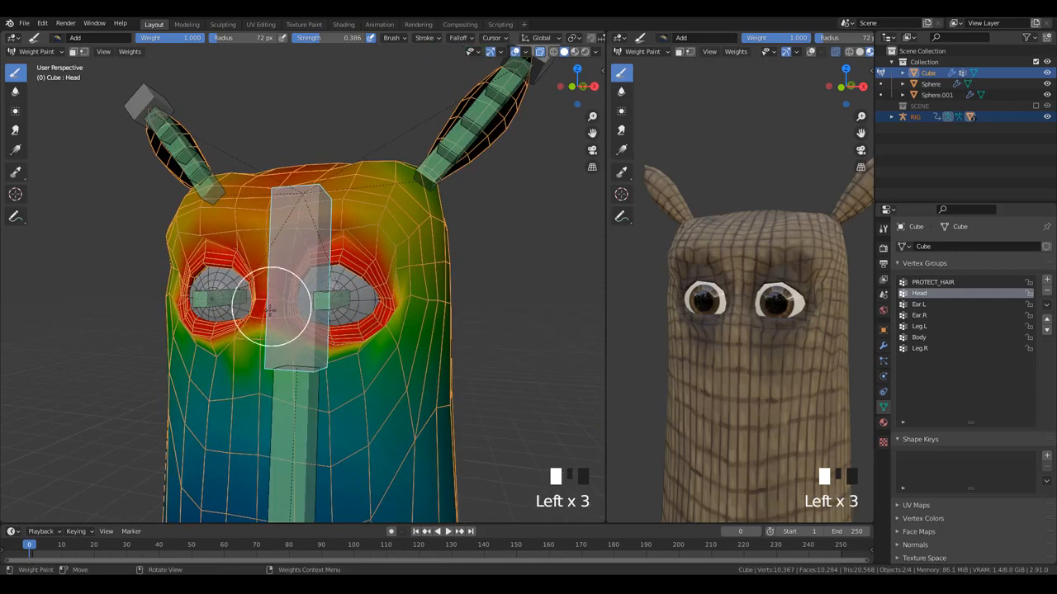
pyautogui.click(280, 330)
pyautogui.click(301, 331)
pyautogui.click(324, 334)
pyautogui.click(347, 337)
pyautogui.click(371, 322)
pyautogui.click(394, 302)
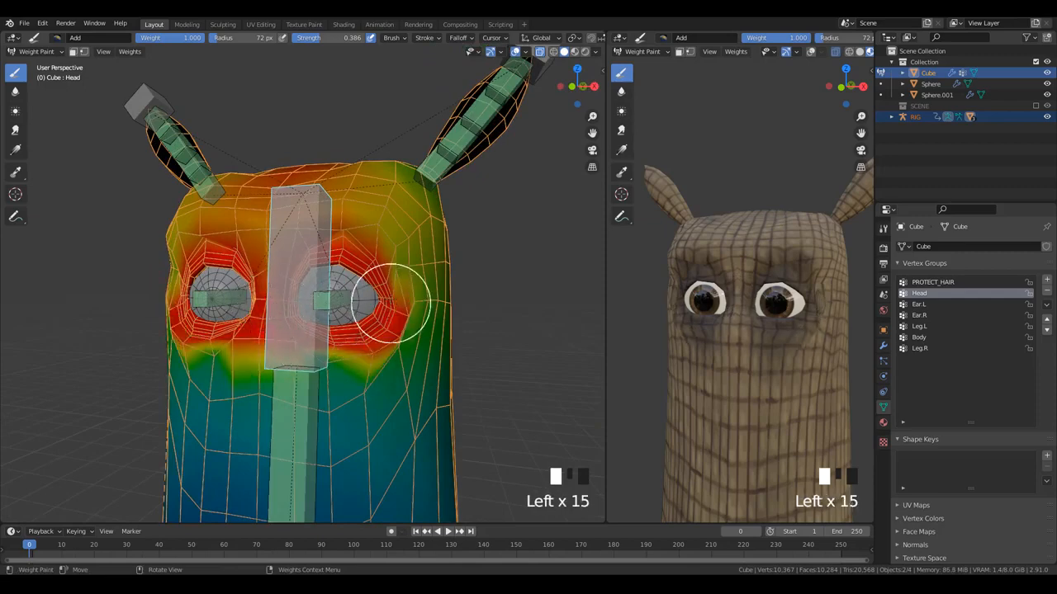
# - Extend the Head weight from the outer edge of the left eye socket around the side of the head
pyautogui.click(394, 281)
pyautogui.click(392, 262)
pyautogui.click(394, 258)
pyautogui.moveTo(394, 258); pyautogui.dragTo(302, 302, button='middle')
pyautogui.click(424, 302)
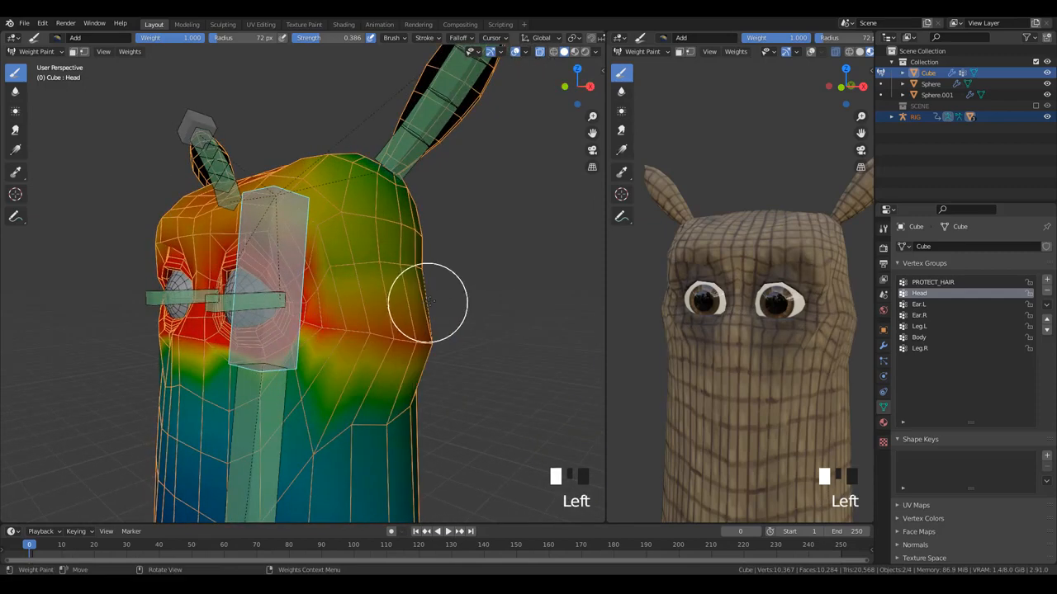
pyautogui.click(455, 314)
# - Paint Head weight over the back of the head
pyautogui.scroll(-2, 453, 315)
pyautogui.moveTo(453, 315); pyautogui.dragTo(278, 259, button='middle')
pyautogui.click(281, 272)
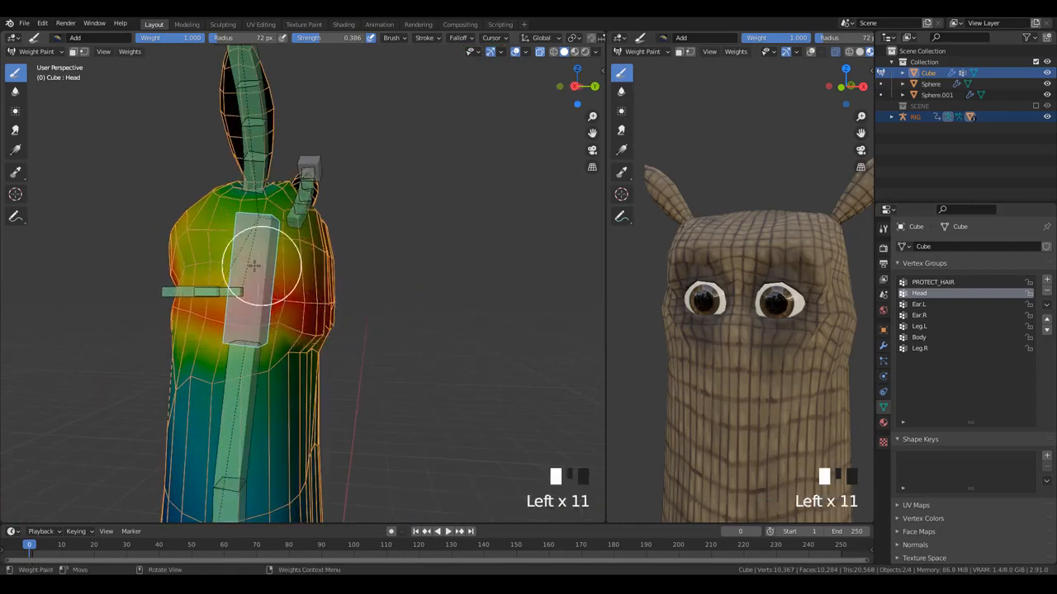
pyautogui.click(183, 247)
pyautogui.click(169, 220)
pyautogui.moveTo(388, 261); pyautogui.dragTo(288, 252, button='middle')
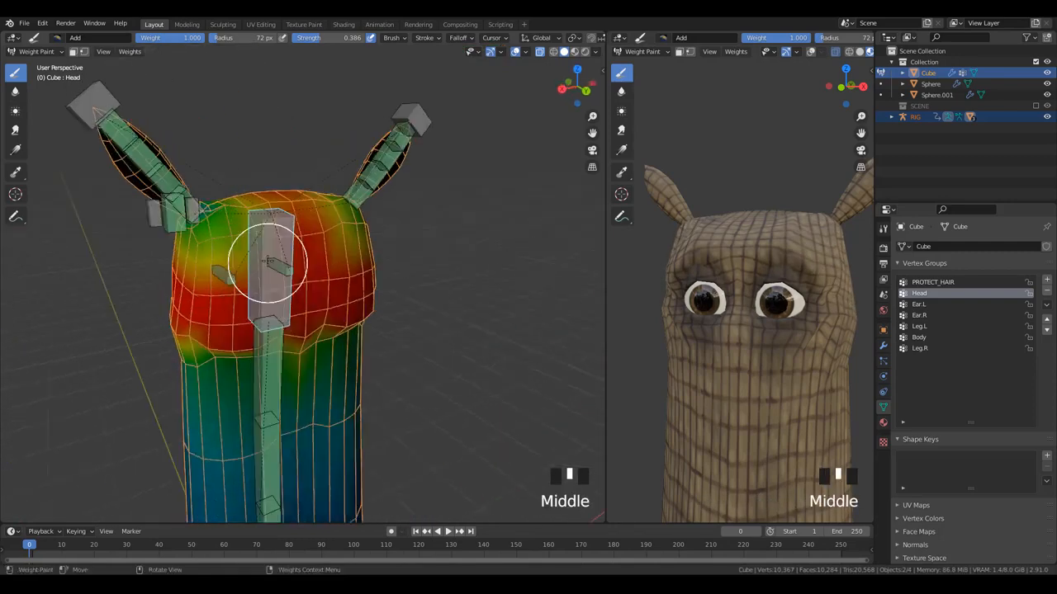
pyautogui.click(256, 252)
# - Fill the forehead and upper side of the head with full Head weight
pyautogui.moveTo(216, 264); pyautogui.dragTo(278, 252, button='middle')
pyautogui.click(279, 253)
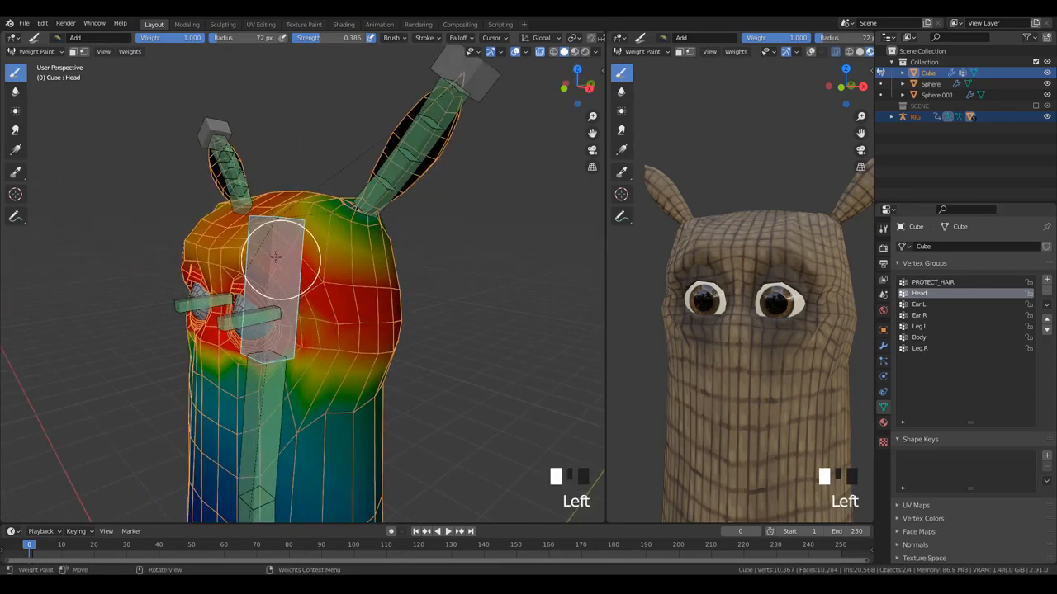
pyautogui.click(255, 243)
pyautogui.click(260, 256)
pyautogui.click(266, 266)
pyautogui.click(271, 275)
# - Turn off X-ray and paint Head weight onto the missed faces inside the head behind the eyeballs
pyautogui.moveTo(183, 270); pyautogui.dragTo(306, 302, button='middle')
pyautogui.press('g')
pyautogui.hotkey('alt', 'z')
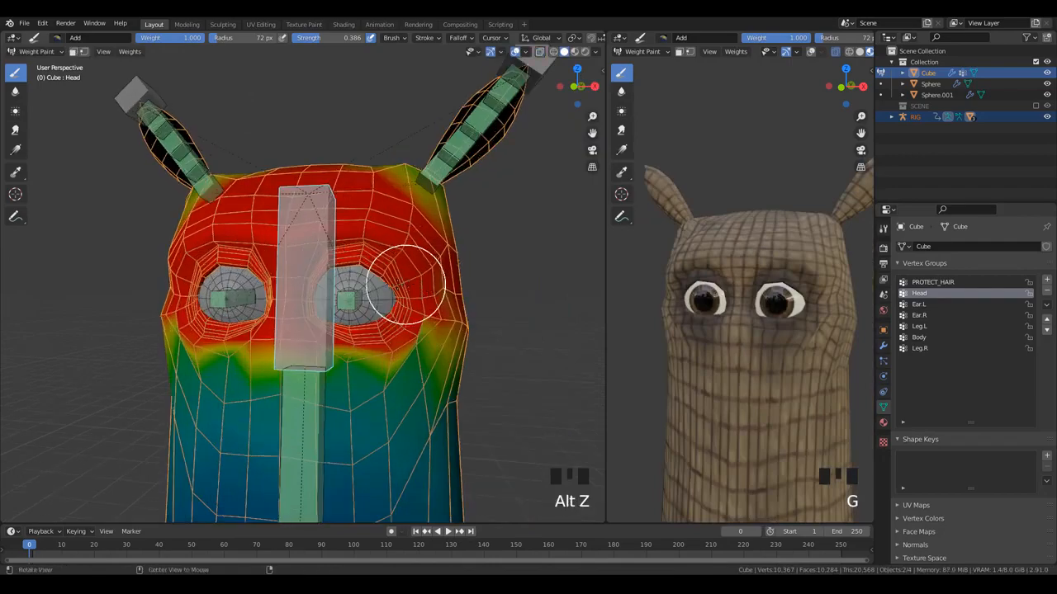
pyautogui.scroll(4, 401, 278)
pyautogui.scroll(3, 276, 303)
pyautogui.moveTo(276, 302); pyautogui.dragTo(253, 253, button='middle')
pyautogui.scroll(4, 377, 300)
pyautogui.scroll(-1, 253, 253)
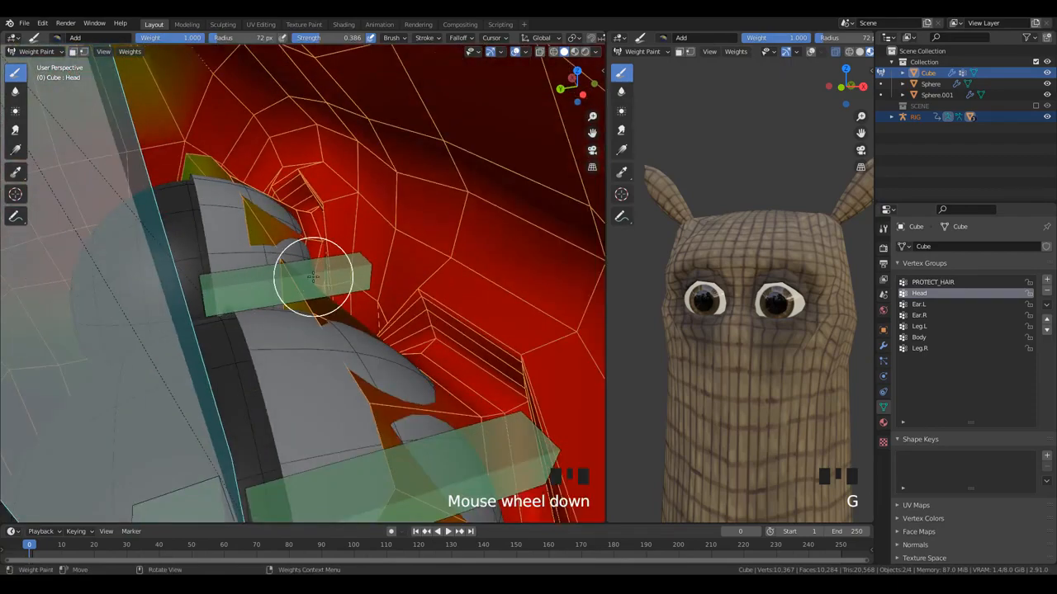
pyautogui.click(252, 219)
pyautogui.click(189, 176)
pyautogui.click(250, 234)
pyautogui.scroll(-3, 306, 264)
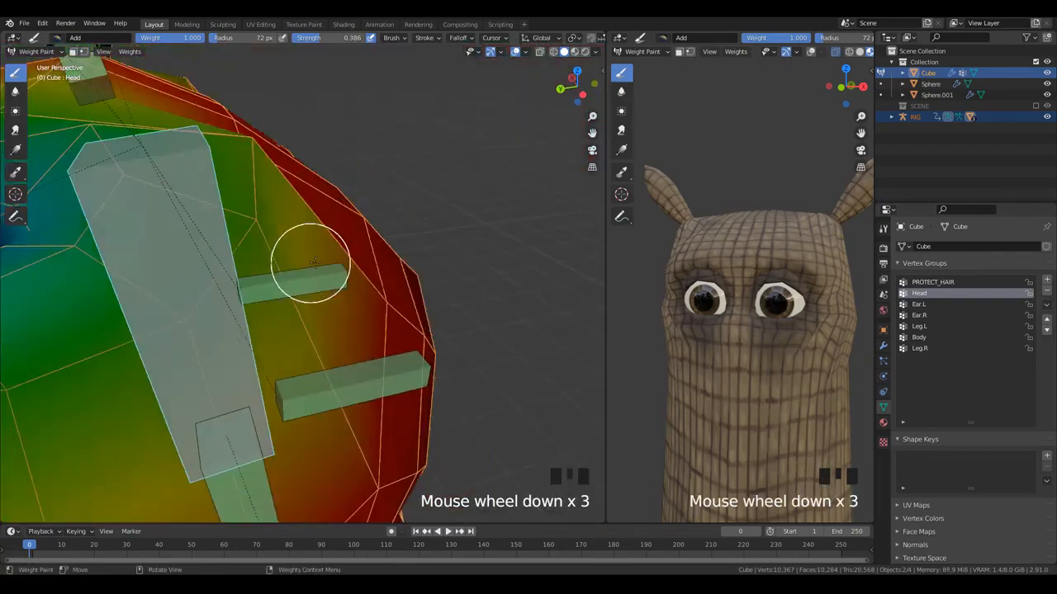
# - Switch to Object Mode and hide the eyeball in the creature's left socket
pyautogui.scroll(3, 429, 222)
pyautogui.moveTo(429, 222); pyautogui.dragTo(334, 248, button='middle')
pyautogui.scroll(-5, 331, 262)
pyautogui.moveTo(253, 267); pyautogui.dragTo(347, 272, button='middle')
pyautogui.hotkey('ctrl', 'Tab')
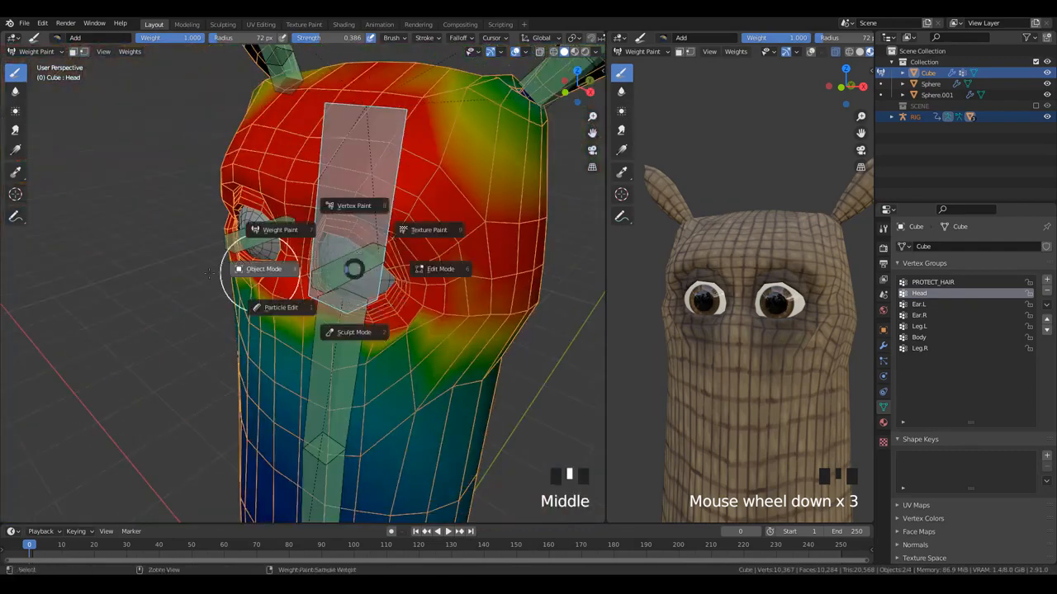
pyautogui.click(353, 266)
pyautogui.press('h')
# - Select the rig together with the body mesh, keeping the mesh active, and return to Weight Paint mode
pyautogui.click(270, 246)
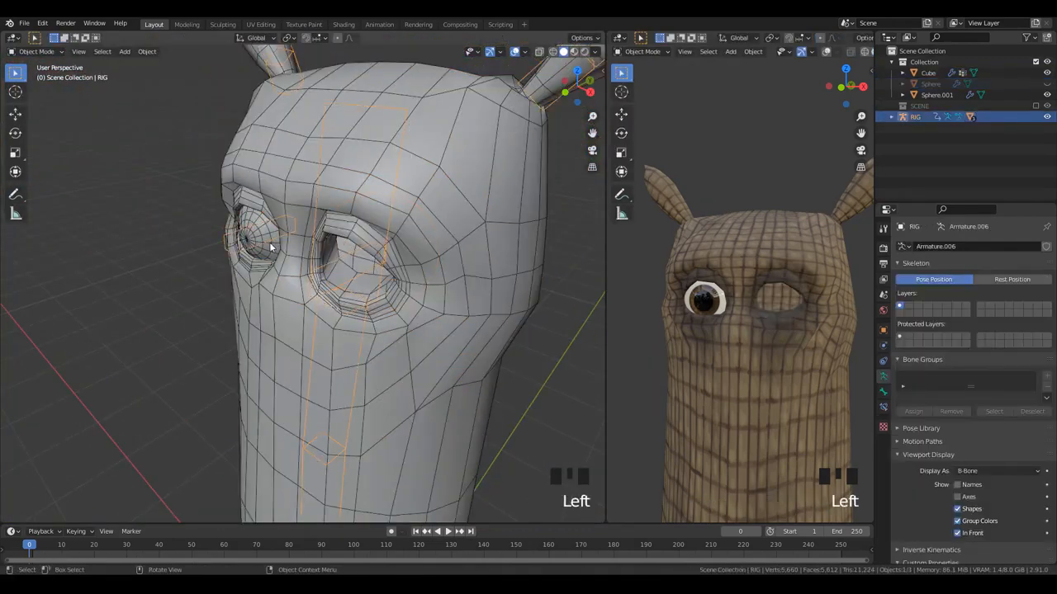
pyautogui.click(390, 254)
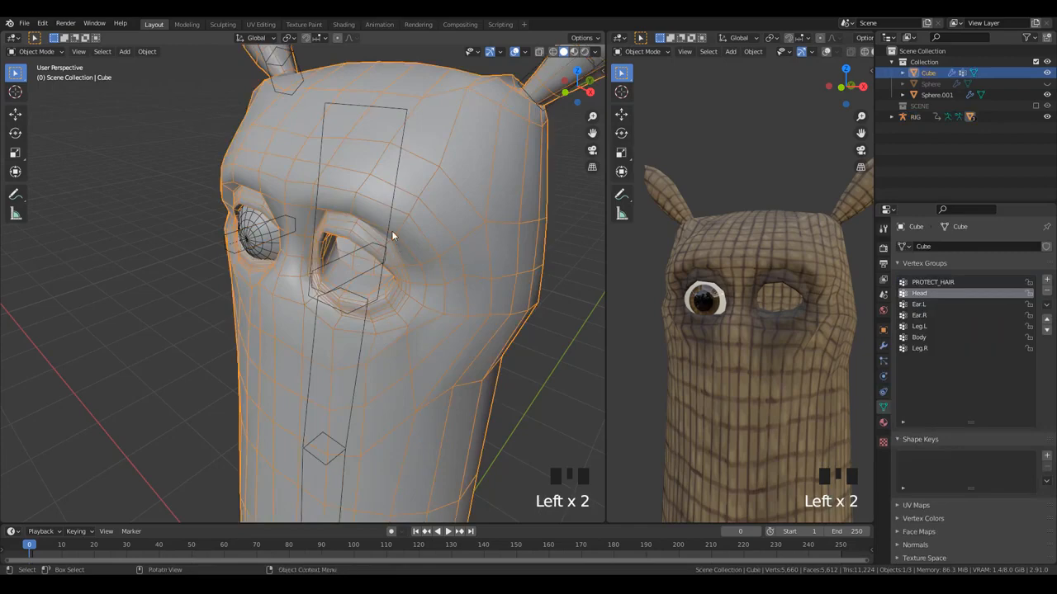
pyautogui.keyDown('shift'); pyautogui.click(398, 163); pyautogui.keyUp('shift')
pyautogui.keyDown('shift'); pyautogui.click(398, 162); pyautogui.keyUp('shift')
pyautogui.keyDown('shift'); pyautogui.click(462, 194); pyautogui.keyUp('shift')
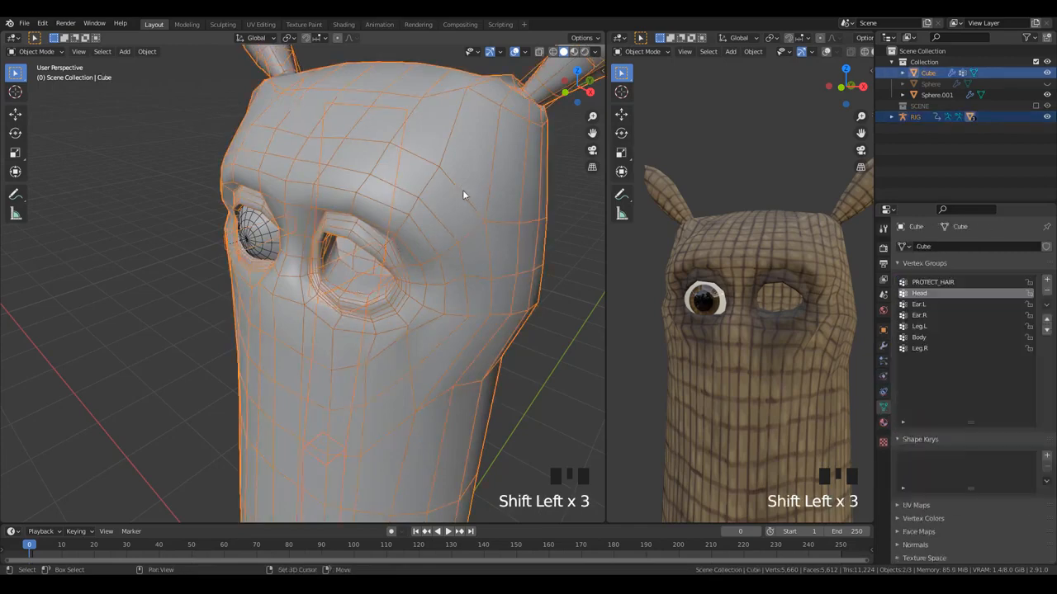
pyautogui.hotkey('ctrl', 'Tab')
# - Paint the inner surfaces of the creature's empty left eye socket with full Head weight
pyautogui.scroll(4, 412, 246)
pyautogui.moveTo(412, 246); pyautogui.dragTo(385, 250, button='middle')
pyautogui.click(443, 279)
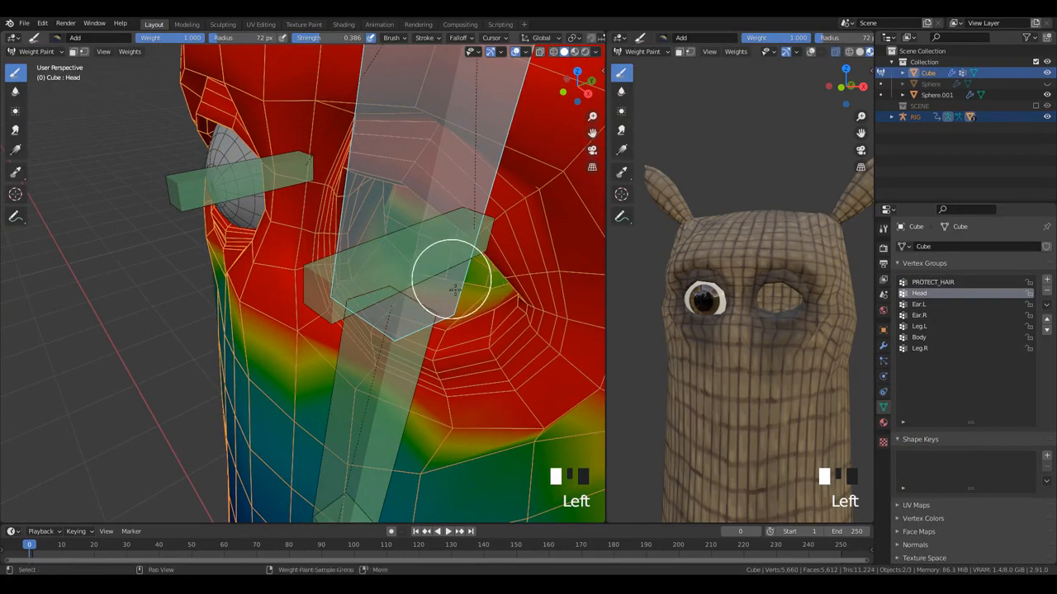
pyautogui.moveTo(443, 278)
pyautogui.mouseDown(button='middle')
pyautogui.moveTo(365, 251)
pyautogui.moveTo(371, 189)
pyautogui.moveTo(355, 219)
pyautogui.moveTo(359, 189)
pyautogui.mouseUp(button='middle')
pyautogui.click(365, 252)
pyautogui.click(359, 253)
pyautogui.click(372, 208)
pyautogui.click(364, 206)
pyautogui.click(366, 193)
pyautogui.click(401, 185)
pyautogui.click(252, 171)
pyautogui.click(366, 184)
pyautogui.scroll(-5, 401, 219)
pyautogui.click(306, 212)
# - Examine the Head weights on the front and side of the head, including the falloff below the eyes
pyautogui.moveTo(306, 212)
pyautogui.mouseDown(button='middle')
pyautogui.moveTo(412, 259)
pyautogui.moveTo(384, 245)
pyautogui.moveTo(404, 280)
pyautogui.mouseUp(button='middle')
pyautogui.press('g')
pyautogui.scroll(-2, 376, 265)
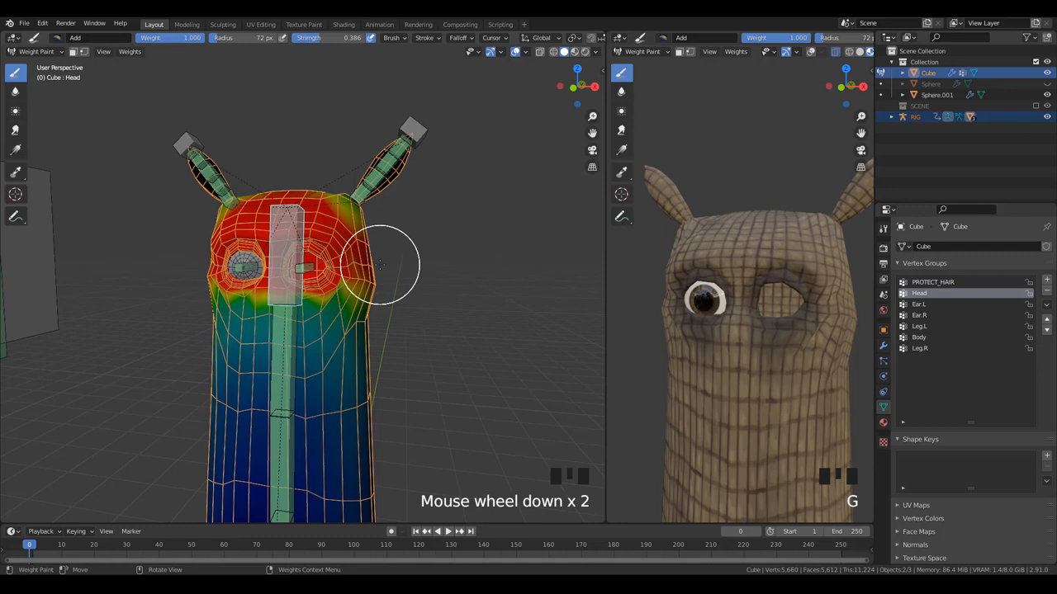
pyautogui.scroll(-2, 537, 38)
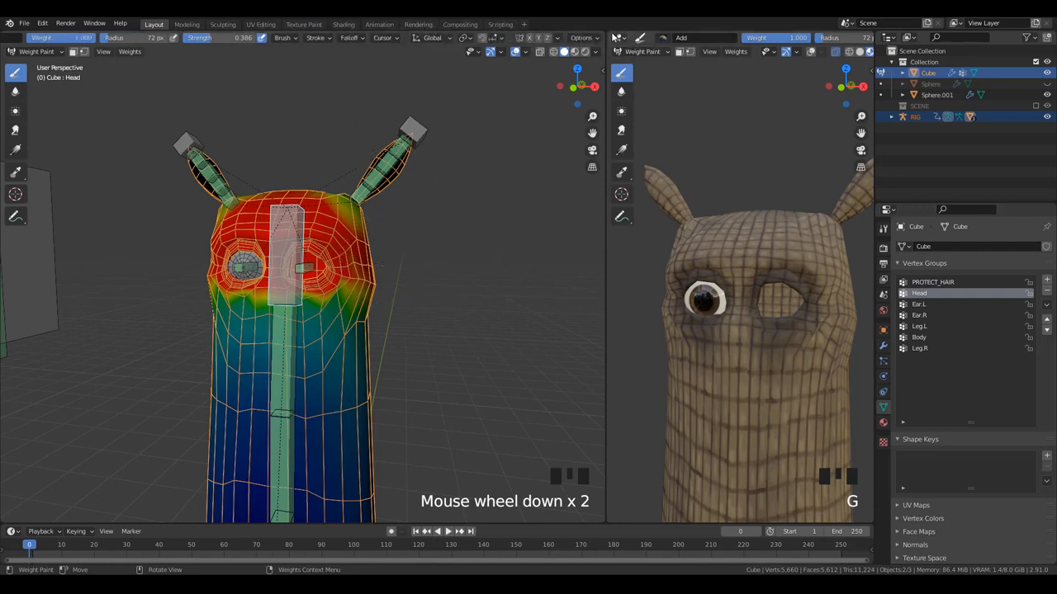
pyautogui.click(578, 38)
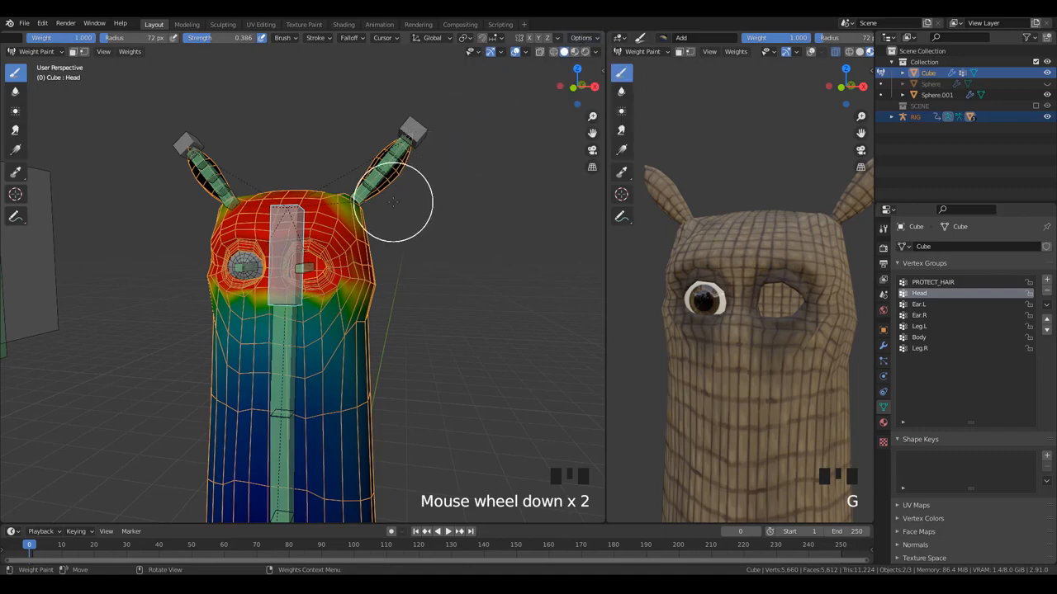
pyautogui.scroll(4, 393, 192)
pyautogui.moveTo(406, 184); pyautogui.dragTo(355, 207, button='middle')
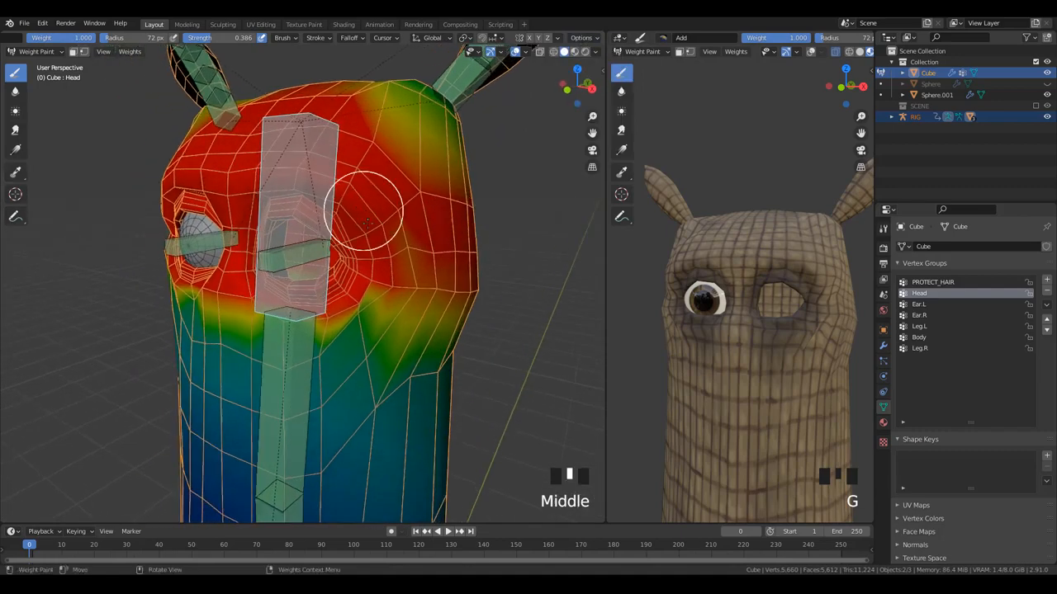
pyautogui.scroll(-2, 375, 285)
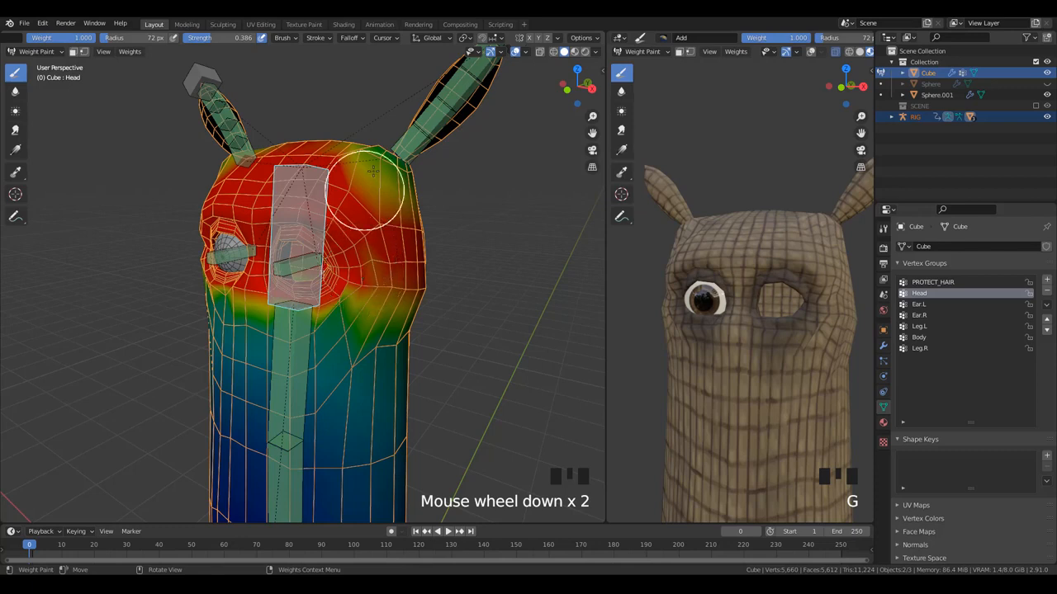
pyautogui.keyDown('shift'); pyautogui.moveTo(349, 295); pyautogui.dragTo(373, 282, button='middle'); pyautogui.keyUp('shift')
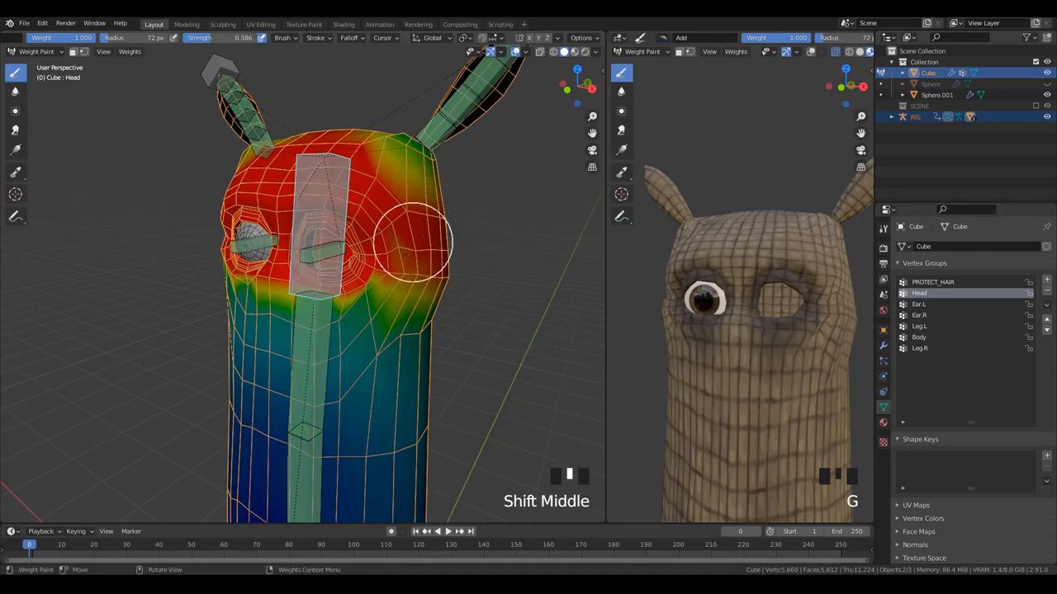
pyautogui.scroll(2, 394, 361)
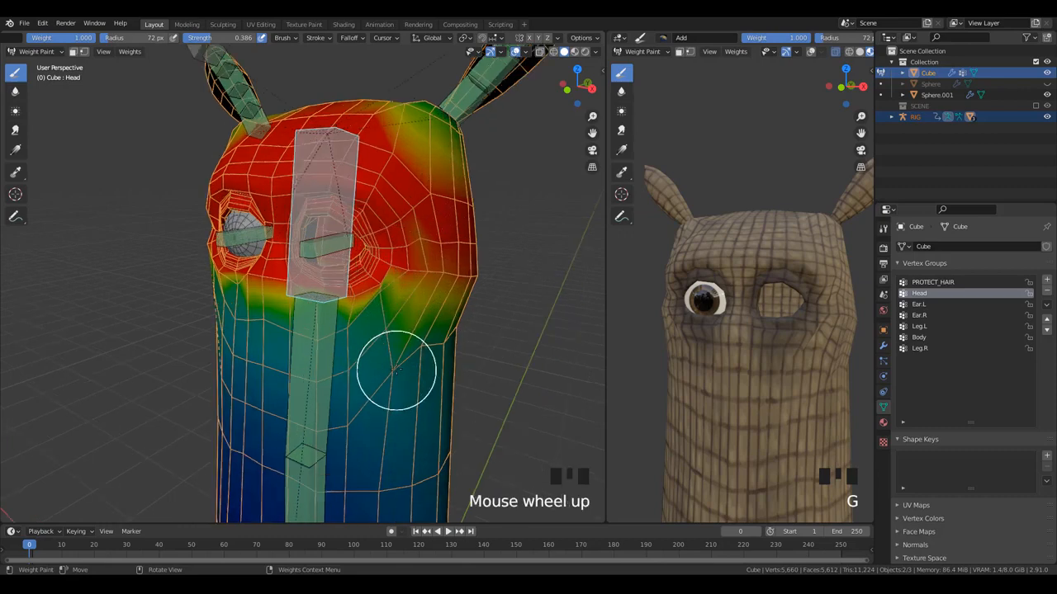
# - Compare the Body, Head and Ear.L bone weights around the head, ending on the Head bone
pyautogui.keyDown('ctrl'); pyautogui.click(322, 392); pyautogui.keyUp('ctrl')
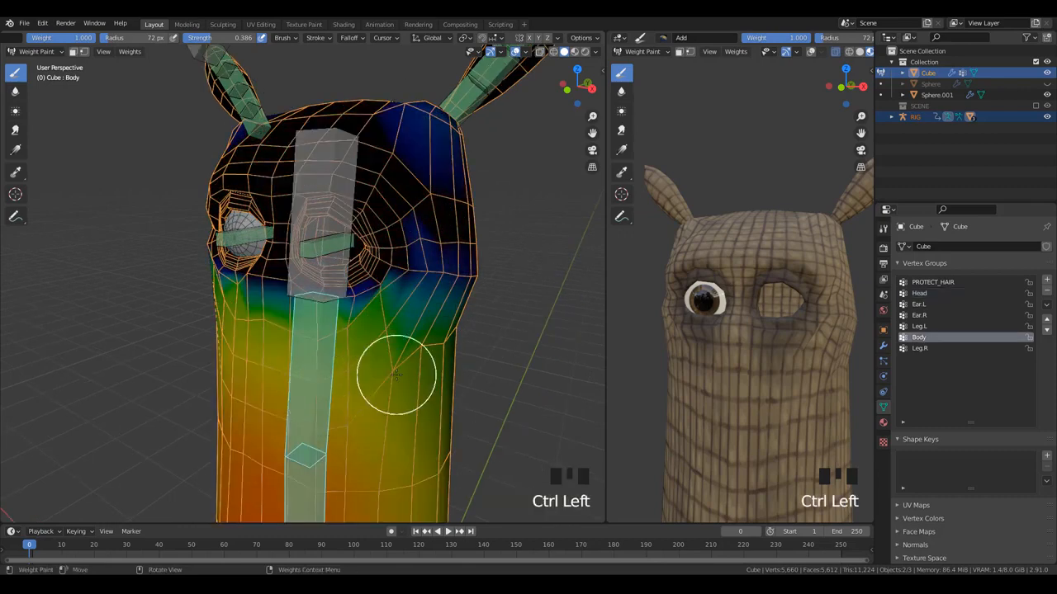
pyautogui.keyDown('ctrl'); pyautogui.click(321, 165); pyautogui.keyUp('ctrl')
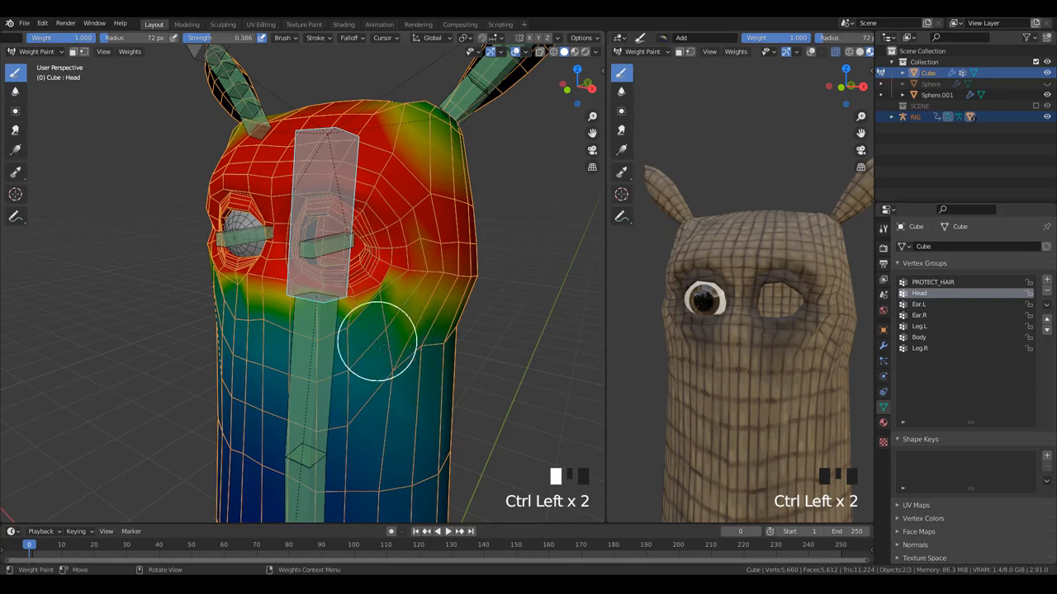
pyautogui.moveTo(384, 348); pyautogui.dragTo(384, 364, button='middle')
pyautogui.keyDown('ctrl'); pyautogui.click(308, 349); pyautogui.keyUp('ctrl')
pyautogui.keyDown('ctrl'); pyautogui.click(320, 262); pyautogui.keyUp('ctrl')
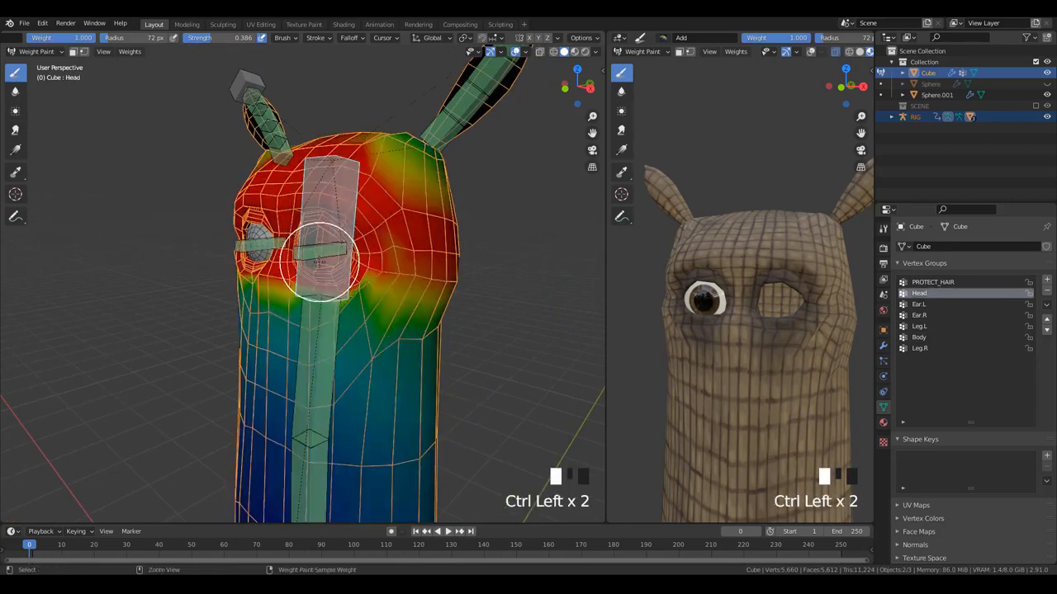
pyautogui.keyDown('ctrl'); pyautogui.click(463, 114); pyautogui.keyUp('ctrl')
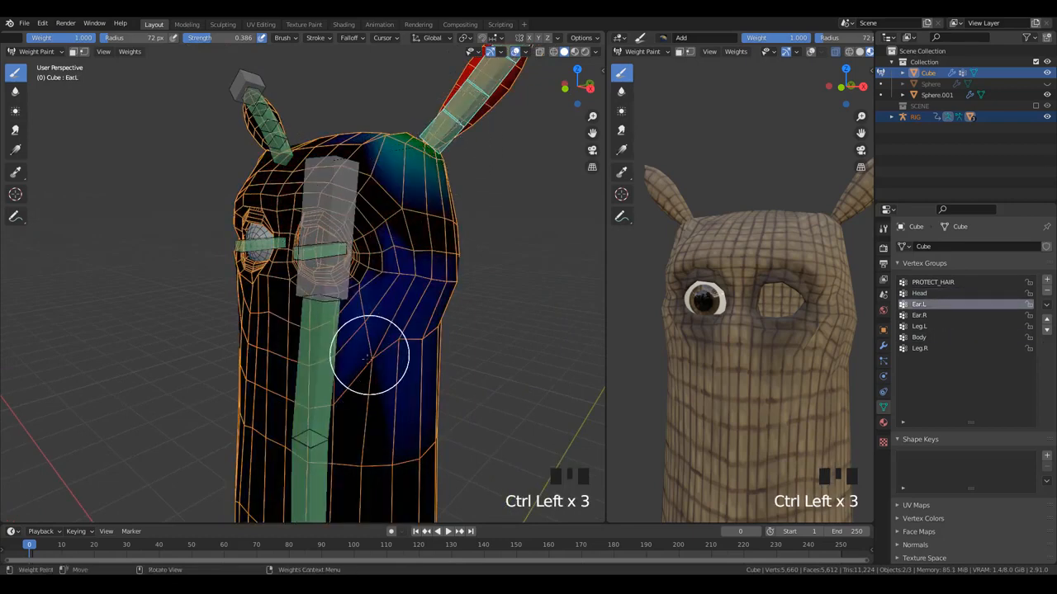
pyautogui.keyDown('ctrl'); pyautogui.click(342, 206); pyautogui.keyUp('ctrl')
pyautogui.keyDown('ctrl'); pyautogui.click(342, 207); pyautogui.keyUp('ctrl')
# - Return to the Head bone's weights and paint more weight below both eyes with the Draw brush at weight 1.000, strength 0.386
pyautogui.scroll(-2, 371, 248)
pyautogui.moveTo(342, 206)
pyautogui.mouseDown(button='middle')
pyautogui.moveTo(371, 247)
pyautogui.moveTo(307, 224)
pyautogui.moveTo(355, 252)
pyautogui.moveTo(349, 279)
pyautogui.moveTo(301, 256)
pyautogui.moveTo(330, 278)
pyautogui.mouseUp(button='middle')
pyautogui.scroll(2, 380, 260)
pyautogui.scroll(1, 322, 235)
pyautogui.click(15, 130)
pyautogui.scroll(2, 322, 273)
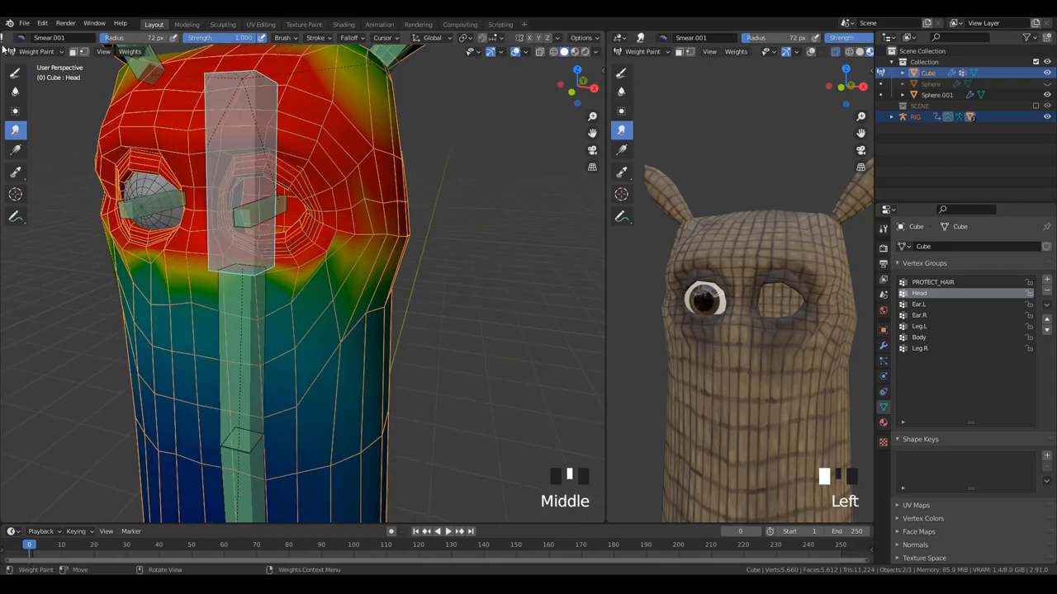
pyautogui.click(14, 73)
pyautogui.click(208, 289)
pyautogui.click(200, 306)
pyautogui.click(231, 307)
pyautogui.click(264, 305)
pyautogui.click(294, 302)
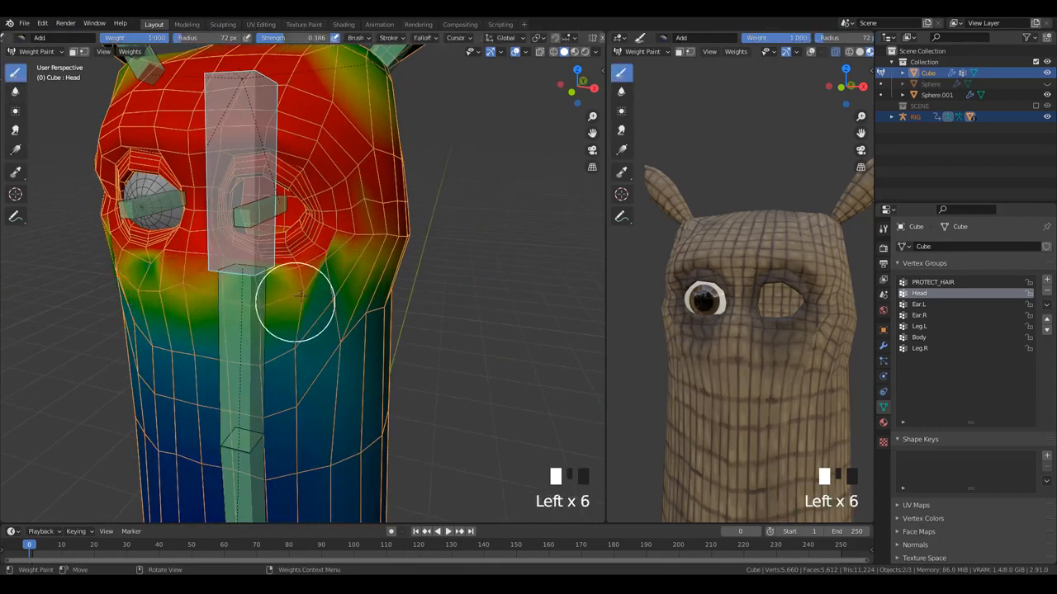
# - Add Head weight along the side of the head beside and below the left eye socket
pyautogui.click(350, 255)
pyautogui.click(359, 241)
pyautogui.click(347, 285)
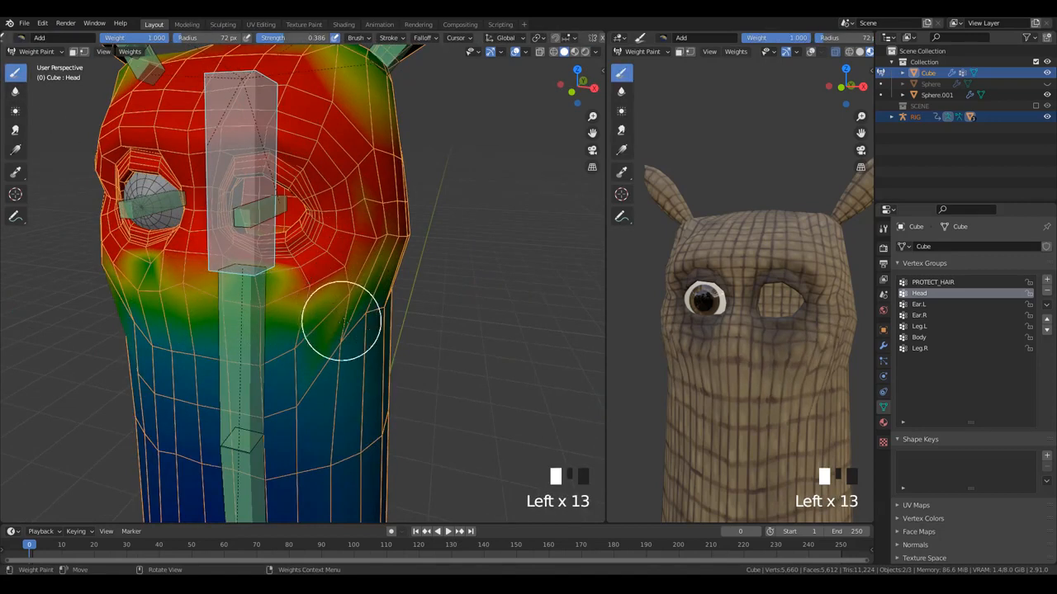
pyautogui.click(357, 312)
pyautogui.click(371, 316)
# - Add Head weight across the lower back of the head with the same Draw brush
pyautogui.moveTo(391, 305); pyautogui.dragTo(313, 299, button='middle')
pyautogui.scroll(-1, 314, 299)
pyautogui.scroll(1, 300, 297)
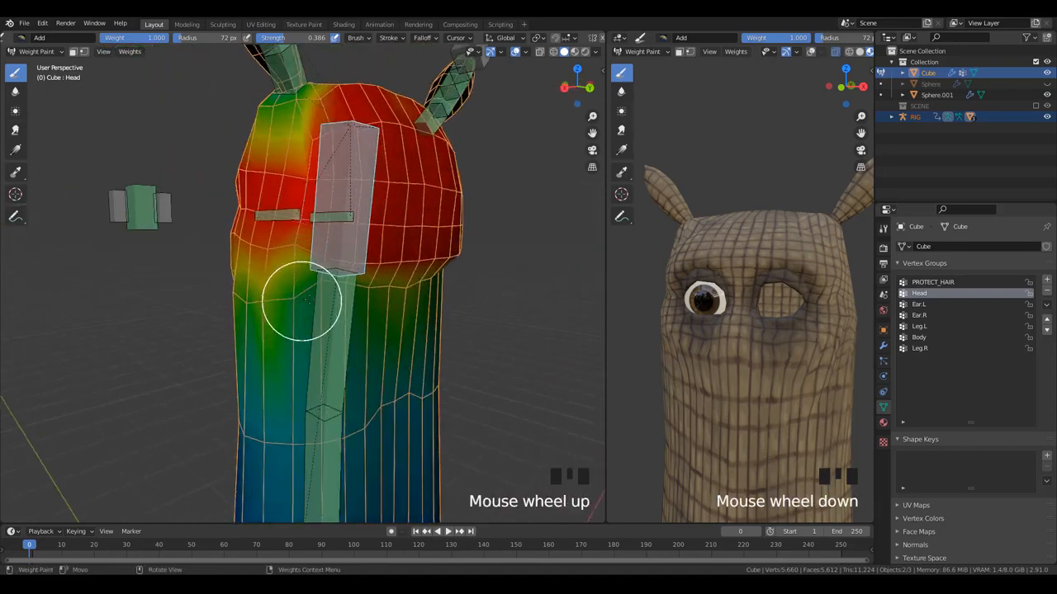
pyautogui.click(326, 290)
pyautogui.click(342, 288)
pyautogui.click(384, 293)
pyautogui.click(386, 290)
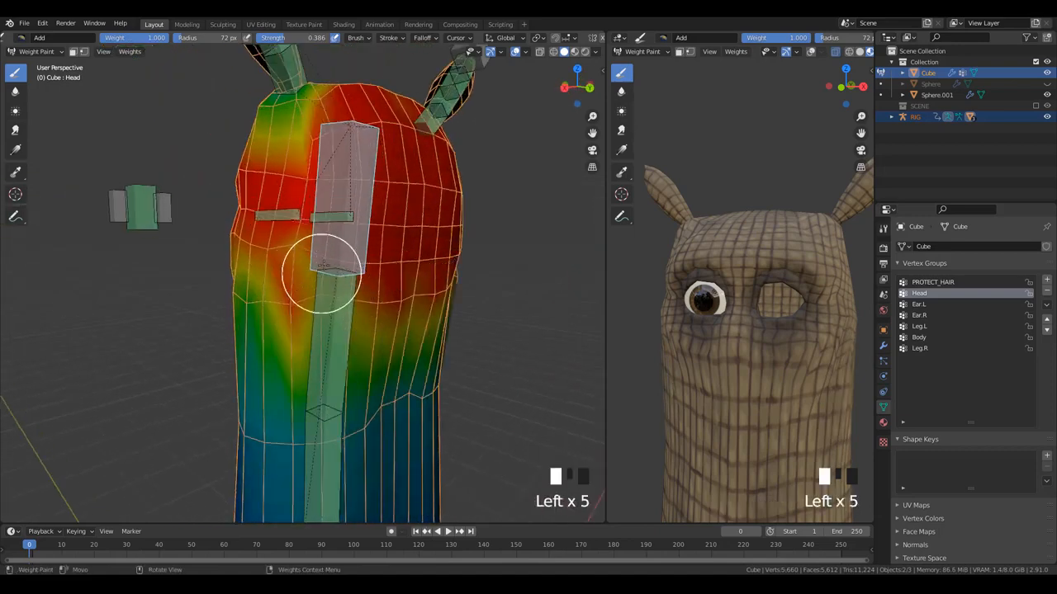
# - Blur the Head weight falloff on the back of the head with a 128 px brush, undoing the last three strokes
pyautogui.click(15, 91)
pyautogui.press('f')
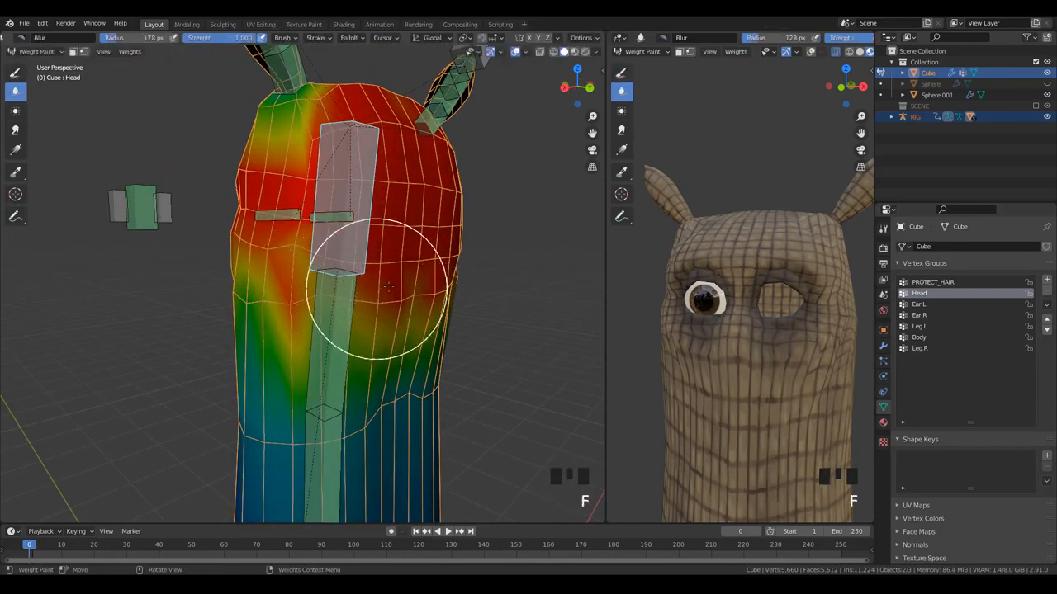
pyautogui.click(445, 295)
pyautogui.click(266, 265)
pyautogui.click(266, 327)
pyautogui.click(256, 323)
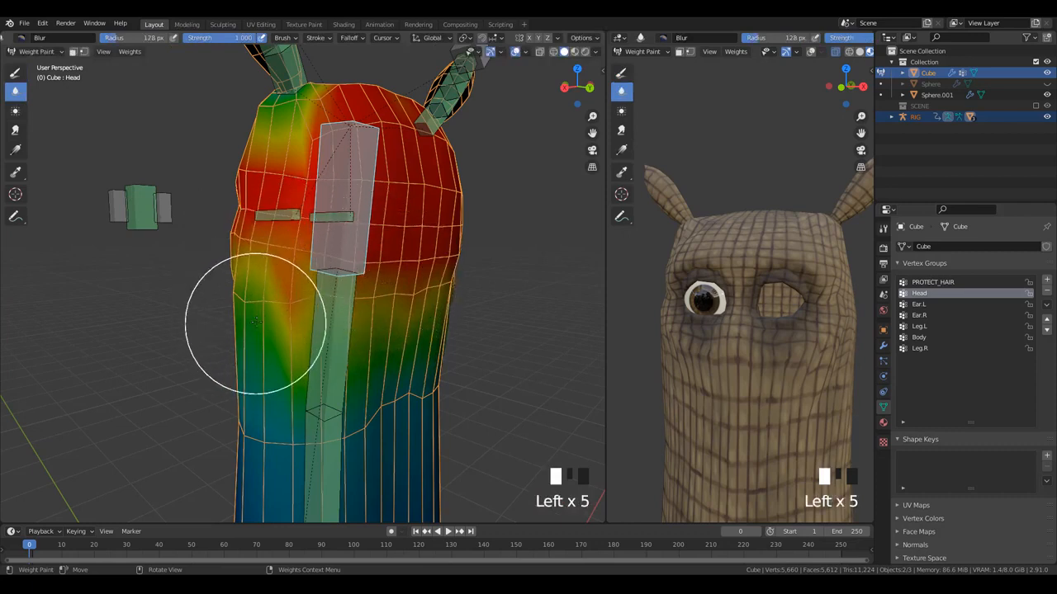
pyautogui.click(281, 301)
pyautogui.click(324, 287)
pyautogui.hotkey('ctrl', 'z')
pyautogui.hotkey('ctrl', 'z')
pyautogui.hotkey('ctrl', 'z')
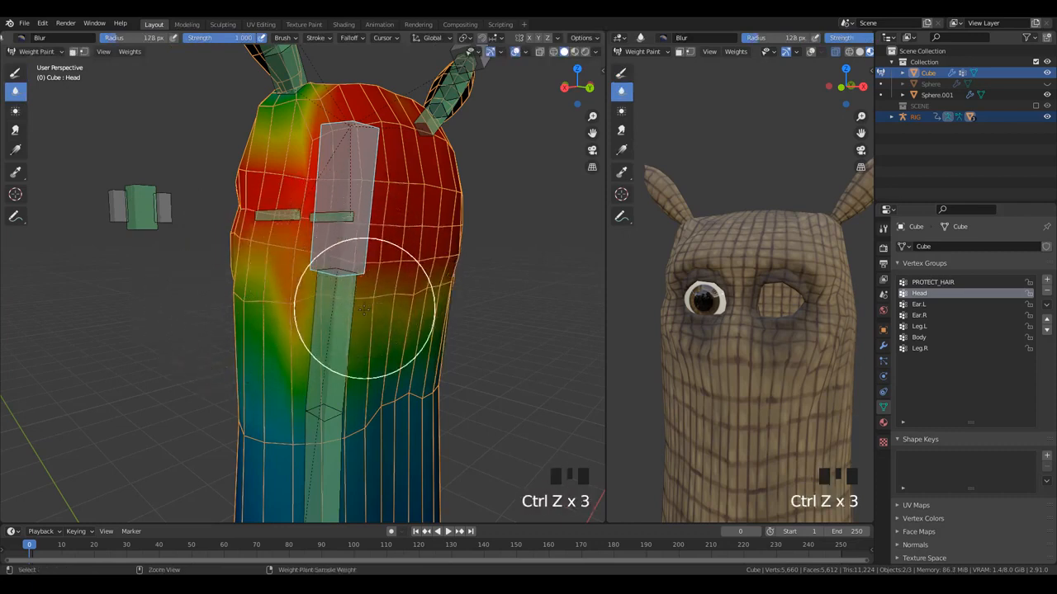
# - Try to blur the Head weights along the side and back of the head
pyautogui.moveTo(261, 302); pyautogui.dragTo(302, 219, button='middle')
pyautogui.click(306, 212)
pyautogui.click(330, 200)
pyautogui.click(346, 196)
pyautogui.hotkey('ctrl', 'z')
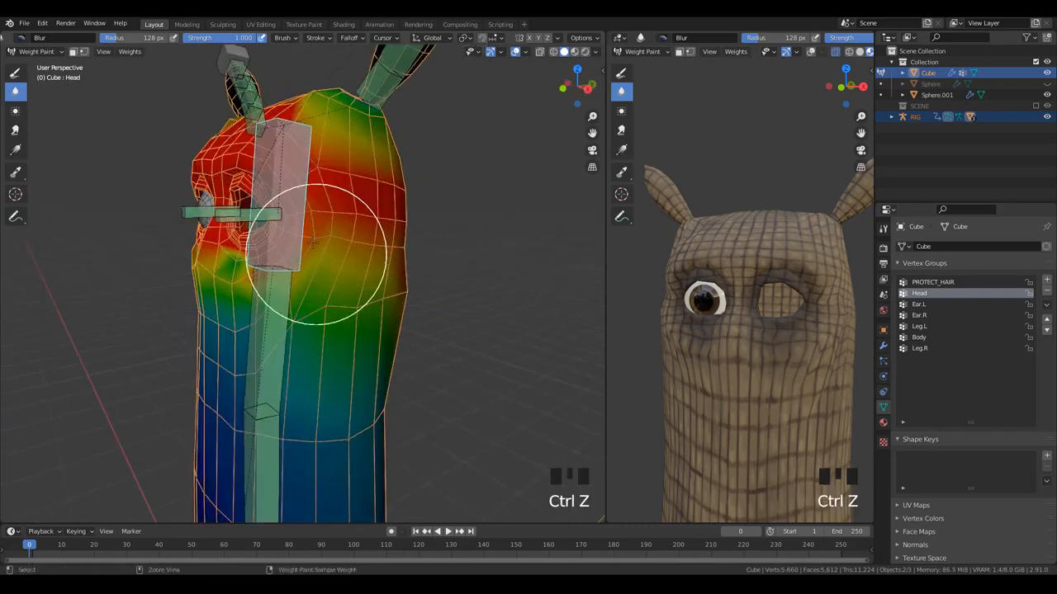
pyautogui.hotkey('ctrl', 'z')
pyautogui.hotkey('ctrl', 'z')
pyautogui.hotkey('ctrl', 'z')
# - Blur the Head weight falloff below the eyes, and repaint its upper edge with a 55 px Draw brush
pyautogui.click(271, 332)
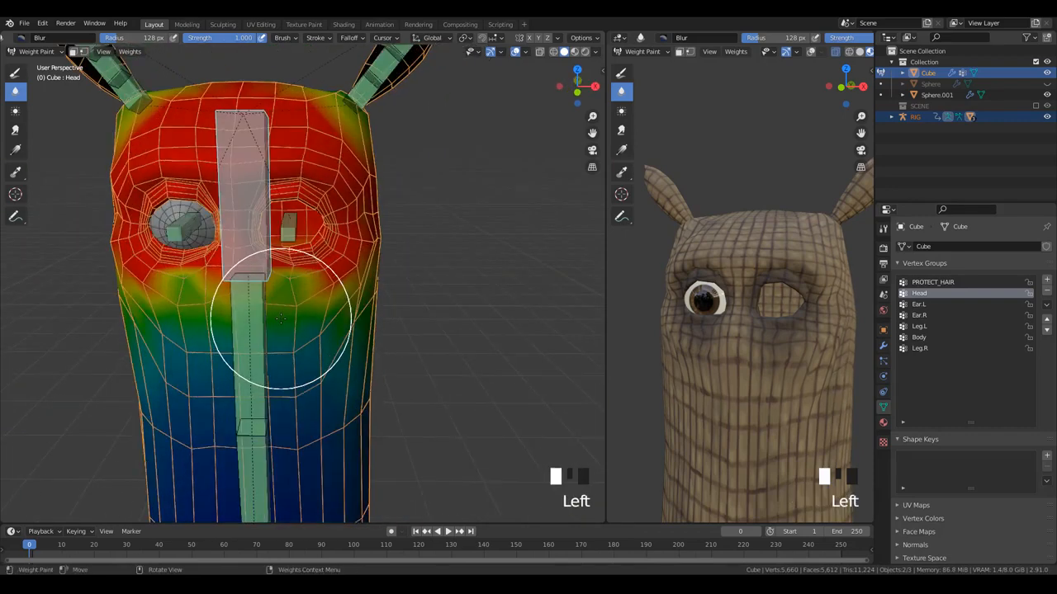
pyautogui.click(280, 319)
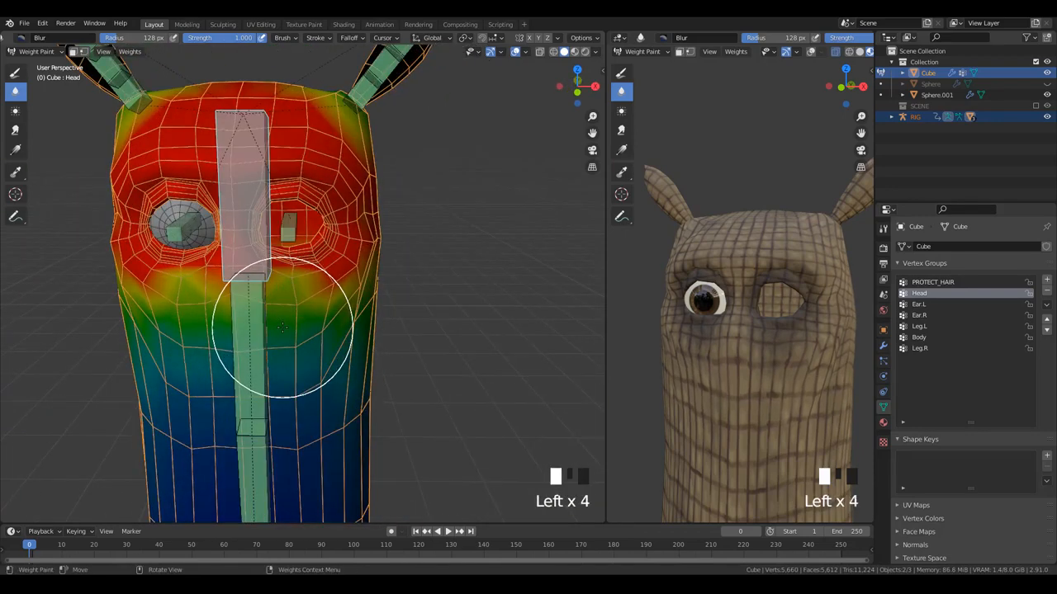
pyautogui.click(14, 72)
pyautogui.press('f')
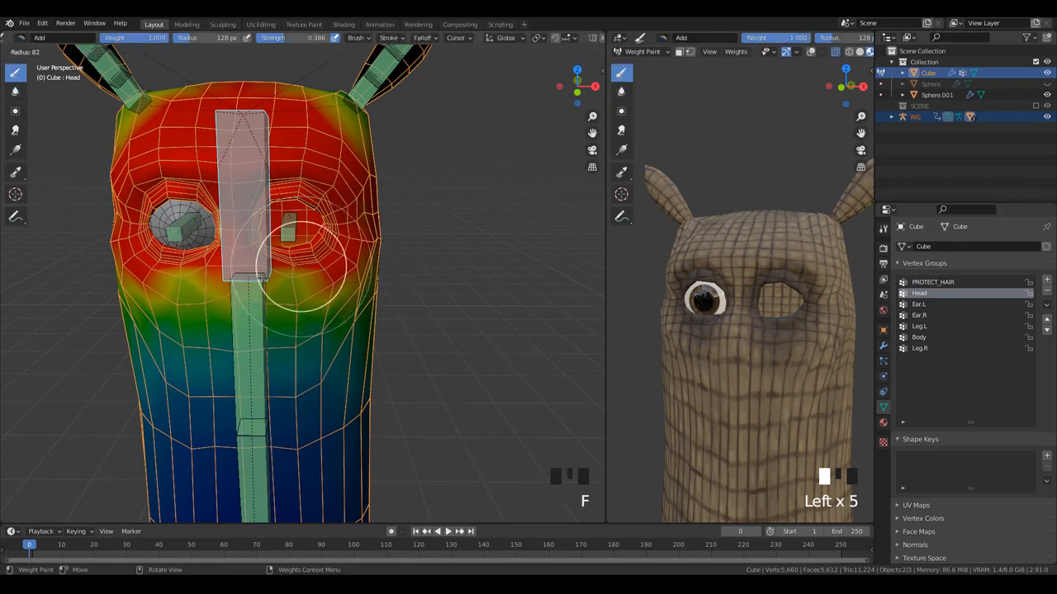
pyautogui.click(283, 282)
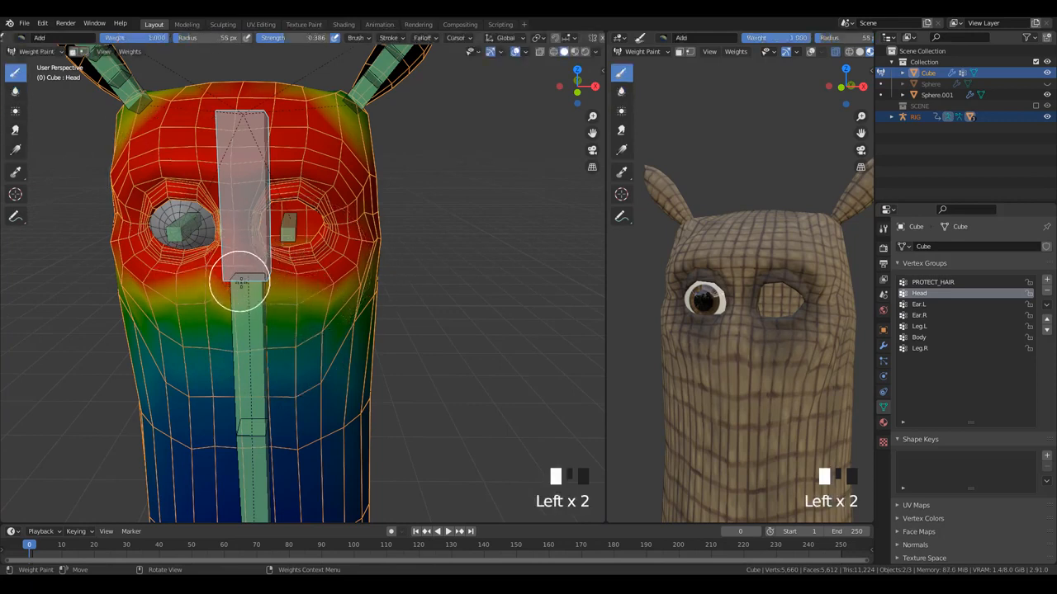
pyautogui.click(295, 301)
pyautogui.click(273, 303)
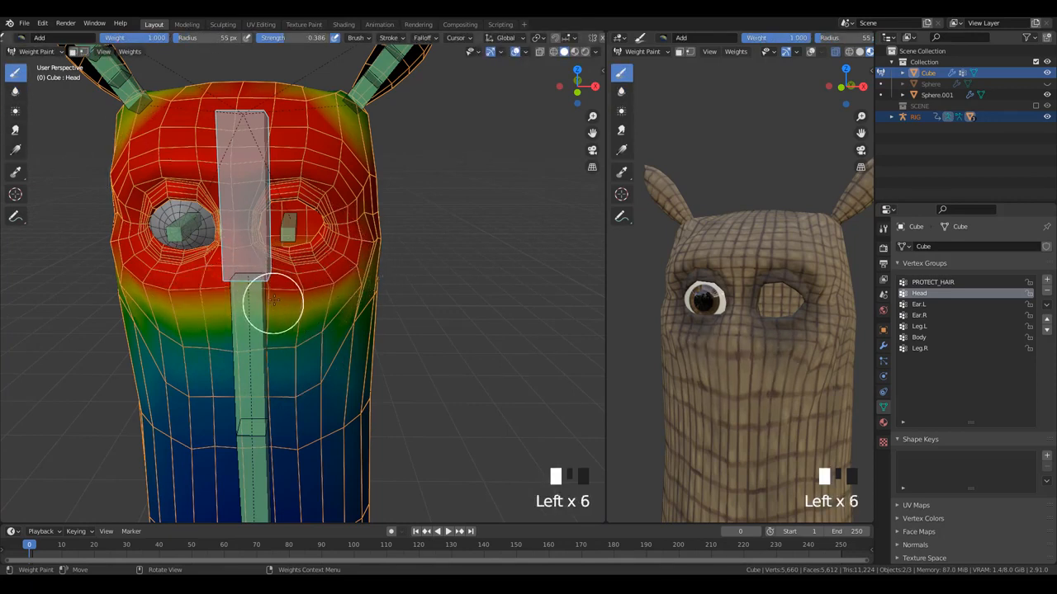
# - Rotate the Head bone about 86° around the global Z axis to test how the head deforms
pyautogui.moveTo(78, 115); pyautogui.dragTo(303, 338, button='middle')
pyautogui.press('r')
pyautogui.press('Escape')
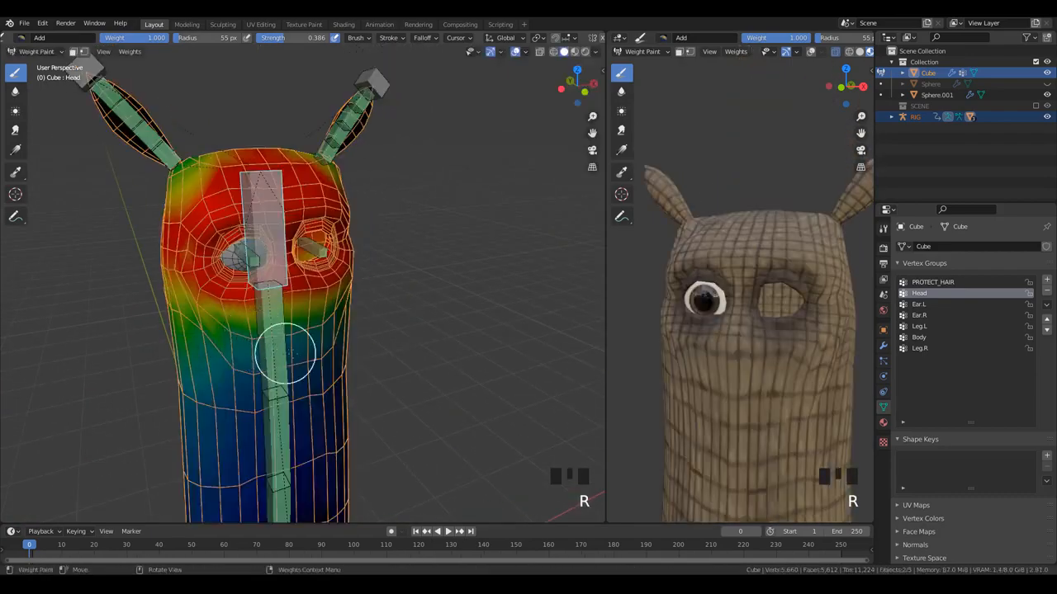
pyautogui.scroll(-2, 401, 358)
pyautogui.press('r')
pyautogui.press('z')
pyautogui.click(231, 376)
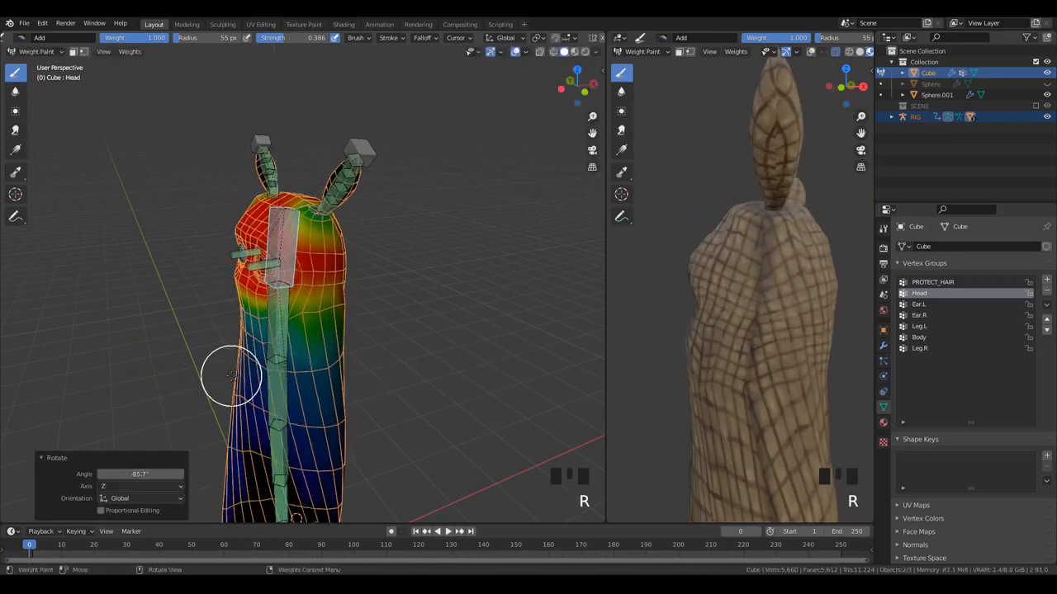
pyautogui.moveTo(262, 357); pyautogui.dragTo(380, 334, button='middle')
pyautogui.scroll(-3, 389, 330)
pyautogui.scroll(5, 306, 288)
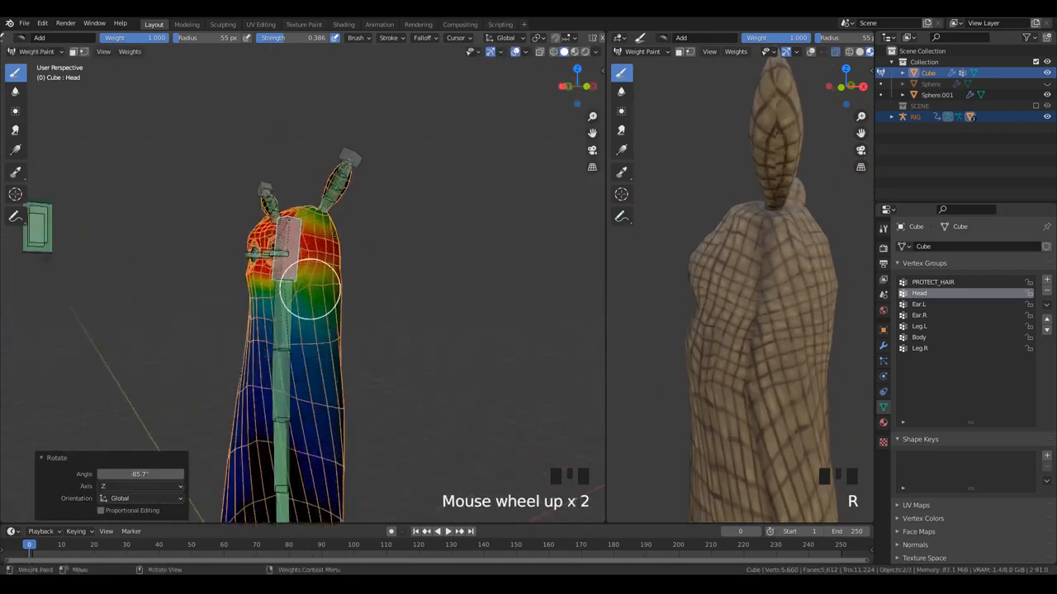
# - Try to add more Head weight on the back side of the neck
pyautogui.moveTo(353, 251); pyautogui.dragTo(358, 300, button='middle')
pyautogui.click(358, 300)
pyautogui.hotkey('ctrl', 'z')
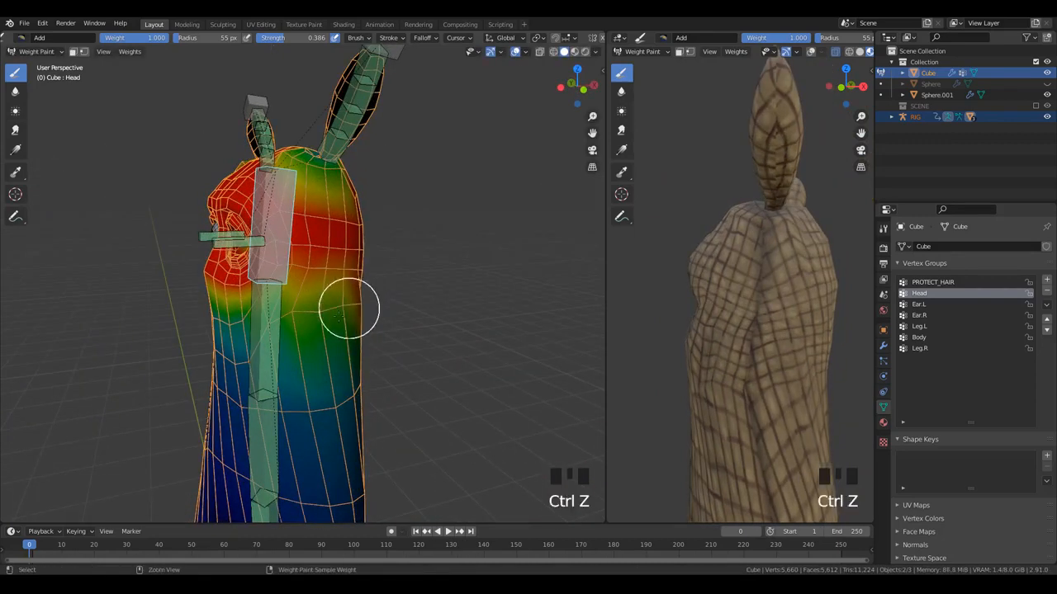
# - Select the Body bone and try painting more Body weight on the front below the left eye
pyautogui.keyDown('ctrl'); pyautogui.click(273, 334); pyautogui.keyUp('ctrl')
pyautogui.moveTo(272, 334); pyautogui.dragTo(360, 330, button='middle')
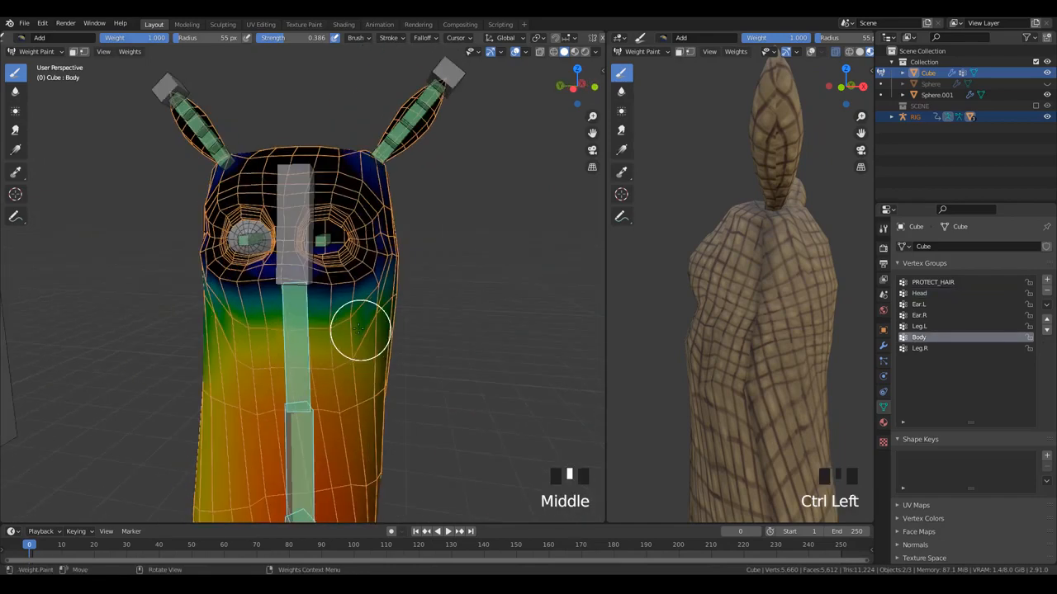
pyautogui.click(374, 322)
pyautogui.hotkey('ctrl', 'z')
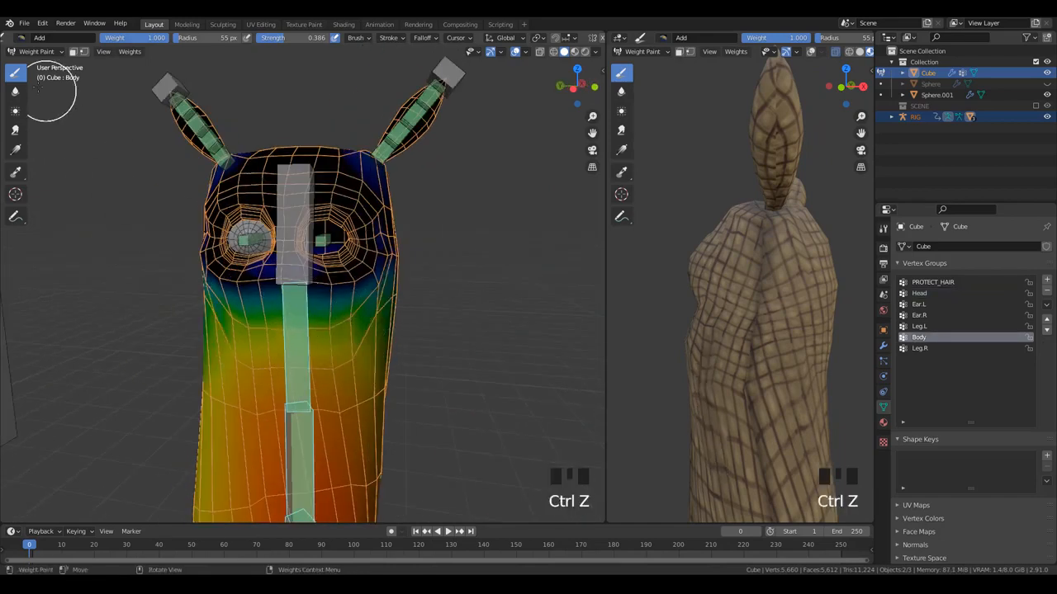
# - Blur the Body weight falloff on the front below the eyes with a 126 px brush
pyautogui.click(15, 91)
pyautogui.press('f')
pyautogui.click(333, 345)
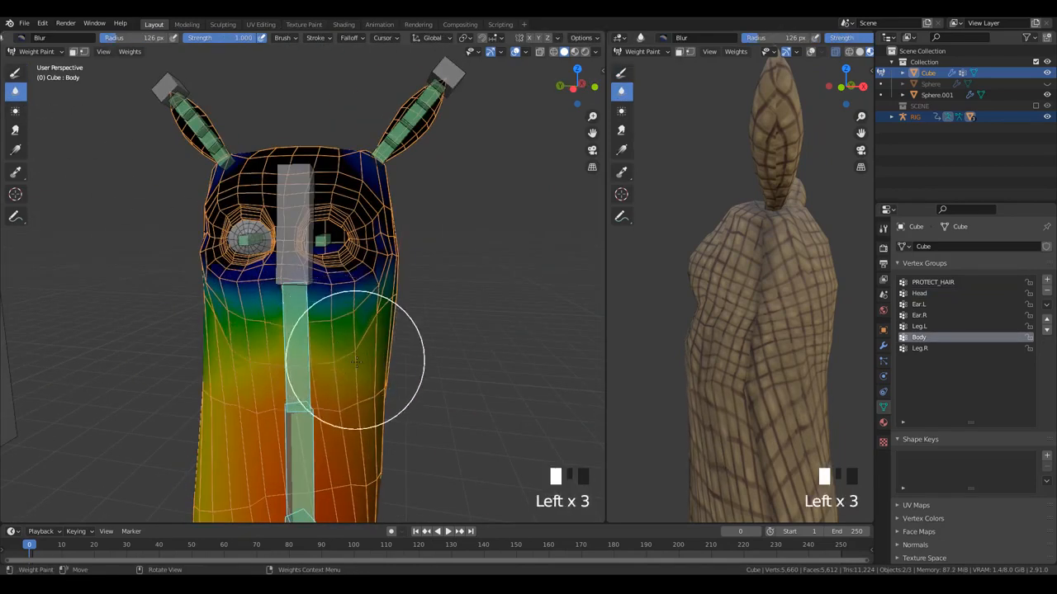
pyautogui.click(377, 320)
pyautogui.hotkey('ctrl', 'z')
pyautogui.hotkey('ctrl', 'z')
pyautogui.hotkey('ctrl', 'z')
pyautogui.click(355, 312)
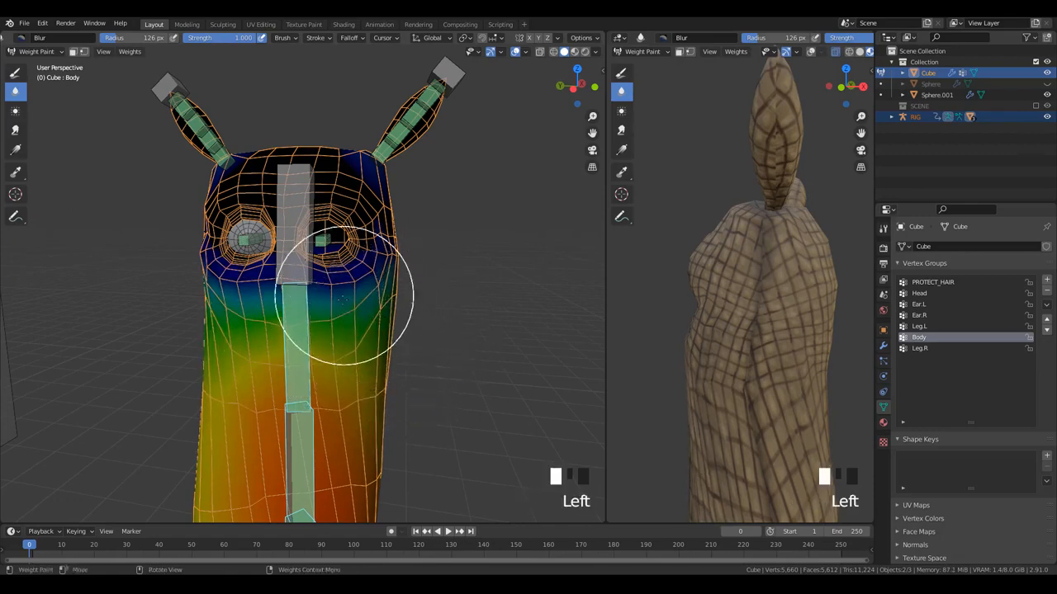
pyautogui.click(303, 295)
# - Blur the Body weights across the back, undoing three strokes and blurring once more at the back of the head
pyautogui.moveTo(416, 309); pyautogui.dragTo(281, 289, button='middle')
pyautogui.click(279, 288)
pyautogui.click(278, 268)
pyautogui.click(247, 376)
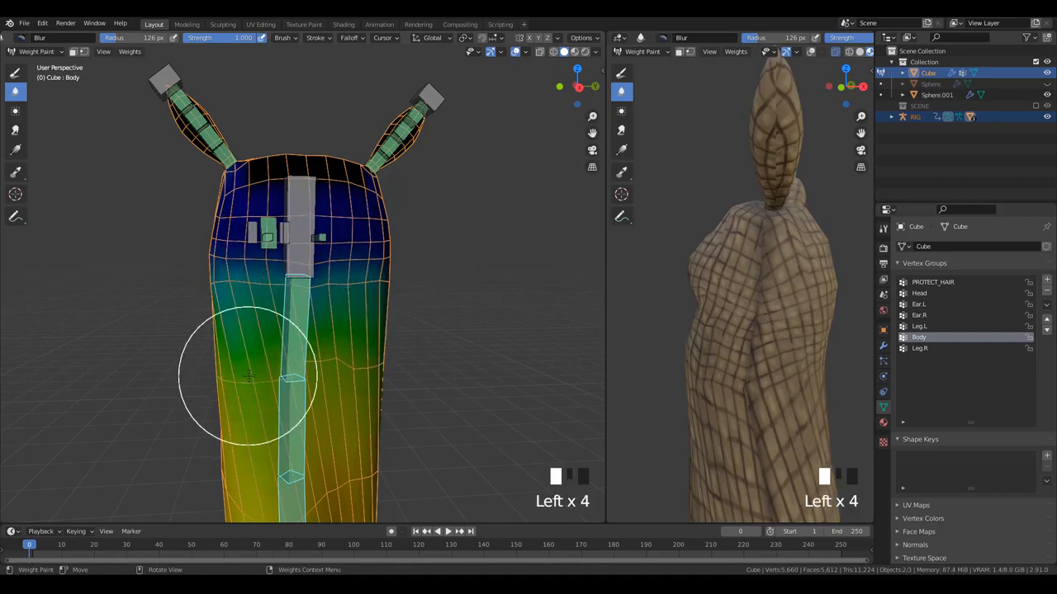
pyautogui.hotkey('ctrl', 'z')
pyautogui.hotkey('ctrl', 'z')
pyautogui.hotkey('ctrl', 'z')
pyautogui.click(305, 248)
# - Select the Head bone again and blur its weight falloff below the head
pyautogui.moveTo(305, 247)
pyautogui.mouseDown(button='middle')
pyautogui.moveTo(338, 312)
pyautogui.moveTo(295, 259)
pyautogui.mouseUp(button='middle')
pyautogui.keyDown('ctrl'); pyautogui.click(297, 265); pyautogui.keyUp('ctrl')
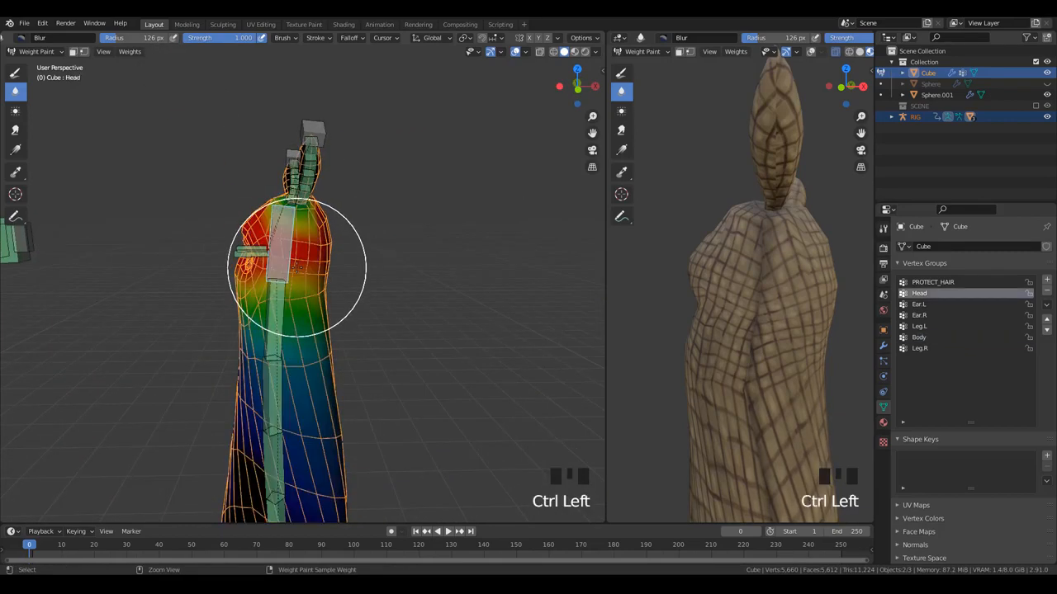
pyautogui.moveTo(309, 223); pyautogui.dragTo(285, 340, button='middle')
pyautogui.click(256, 334)
pyautogui.click(251, 337)
# - Check the twisted creature as a whole, and clear the Head bone's pose
pyautogui.scroll(-2, 276, 341)
pyautogui.scroll(-2, 931, 305)
pyautogui.scroll(-4, 707, 341)
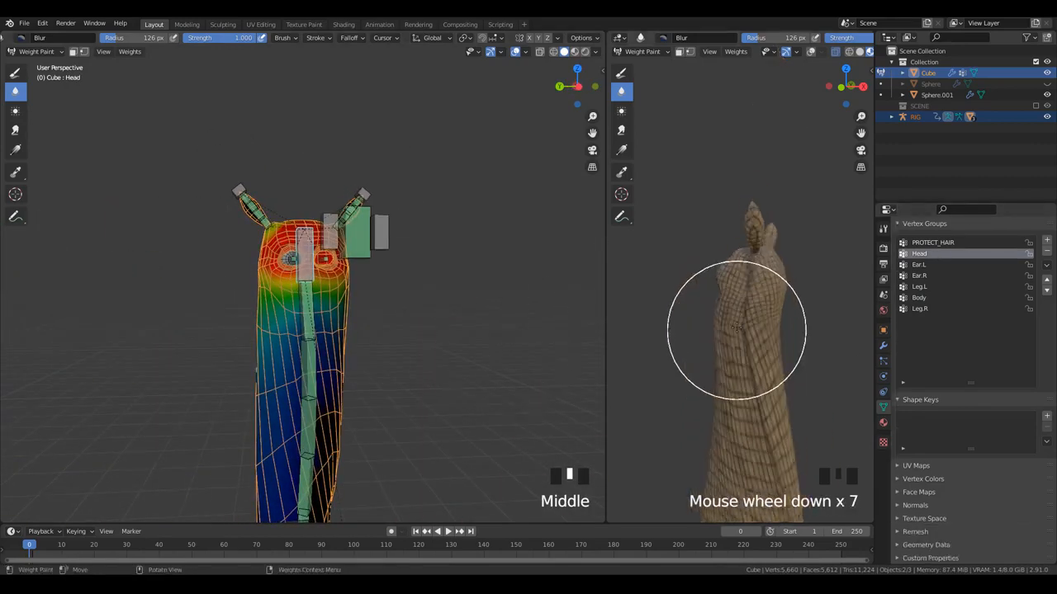
pyautogui.moveTo(708, 342); pyautogui.dragTo(729, 366, button='middle')
pyautogui.scroll(3, 814, 342)
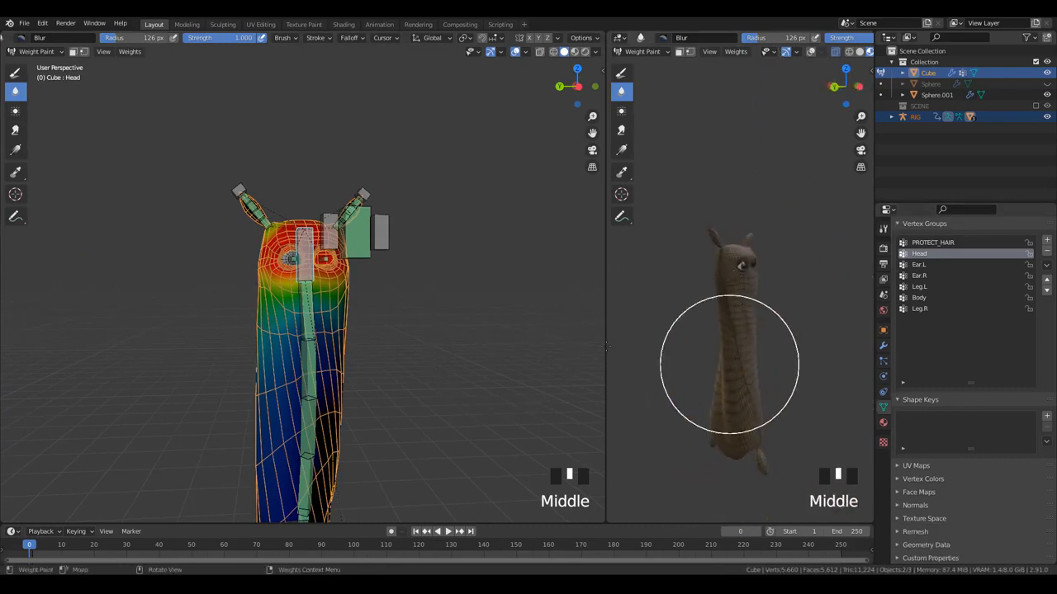
pyautogui.scroll(3, 380, 333)
pyautogui.hotkey('alt', 'r')
pyautogui.scroll(-3, 385, 397)
pyautogui.scroll(3, 493, 330)
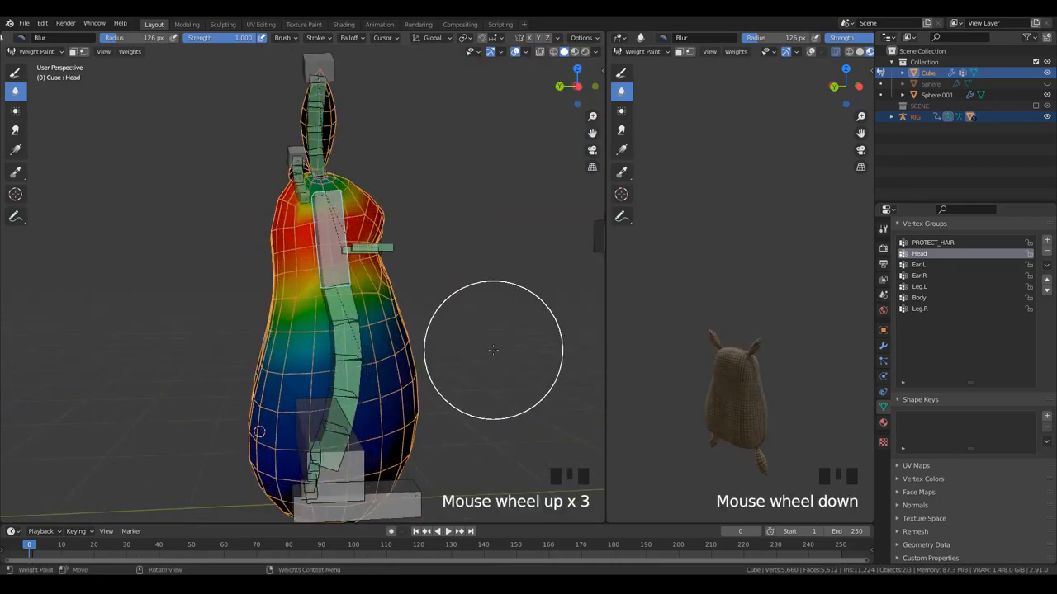
# - Test the deformation by rotating the Head bone around the global Z axis, and clear the rotation
pyautogui.moveTo(493, 330); pyautogui.dragTo(743, 314, button='middle')
pyautogui.keyDown('shift'); pyautogui.scroll(-1, 778, 306); pyautogui.keyUp('shift')
pyautogui.moveTo(401, 243); pyautogui.dragTo(433, 302, button='middle')
pyautogui.press('r')
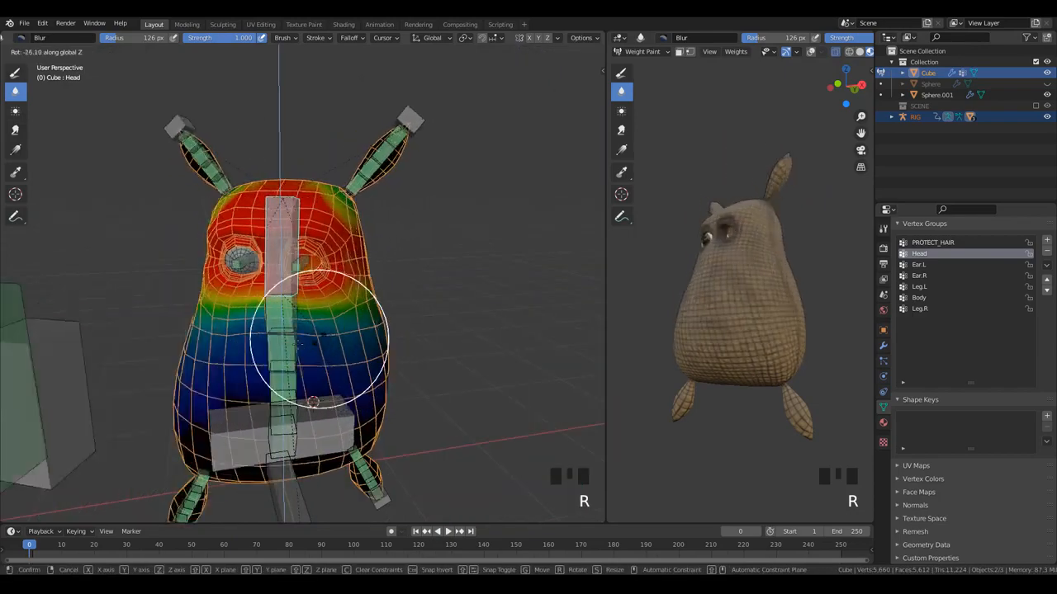
pyautogui.click(283, 396)
pyautogui.moveTo(224, 354); pyautogui.dragTo(498, 333, button='middle')
pyautogui.hotkey('alt', 'r')
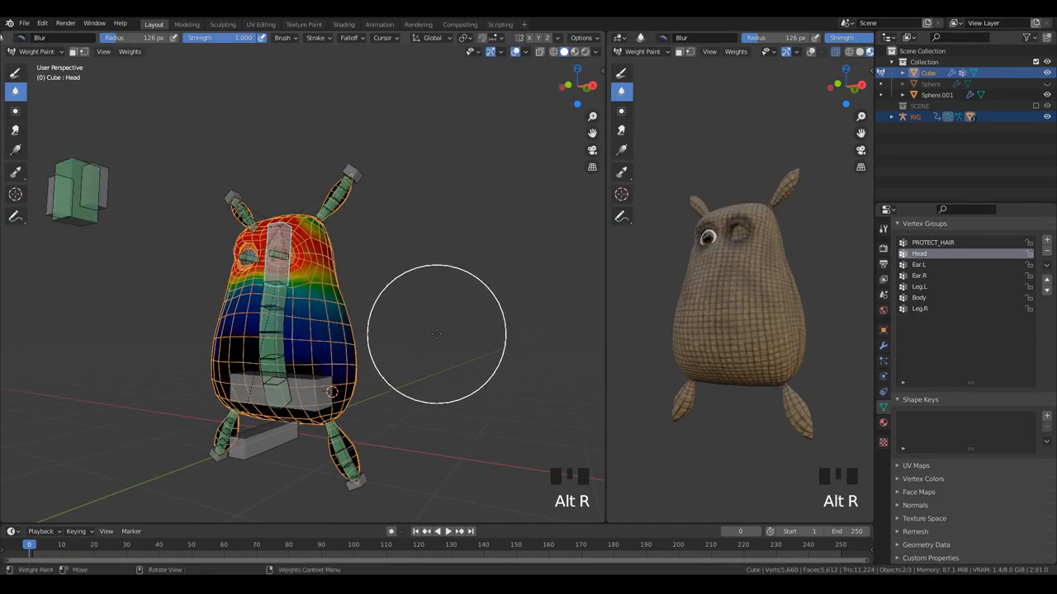
# - Tilt the Head bone forward by about 61° in the right side view
pyautogui.press('KP_3')
pyautogui.scroll(2, 368, 330)
pyautogui.press('r')
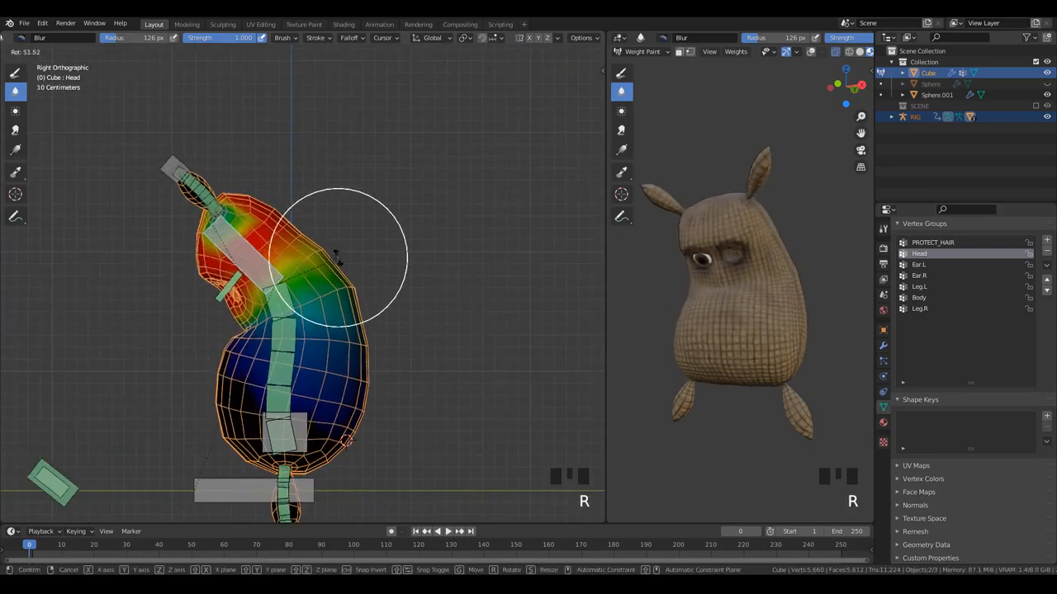
pyautogui.click(313, 260)
# - Blur the Head weights along the front crease below the eyes
pyautogui.moveTo(240, 318); pyautogui.dragTo(342, 311, button='middle')
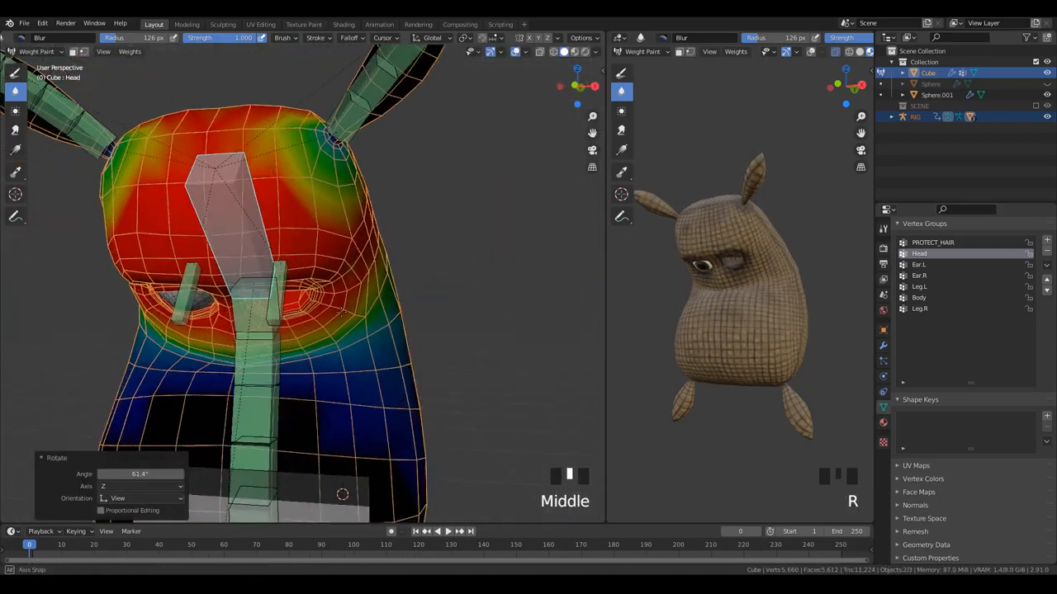
pyautogui.scroll(2, 240, 388)
pyautogui.click(248, 386)
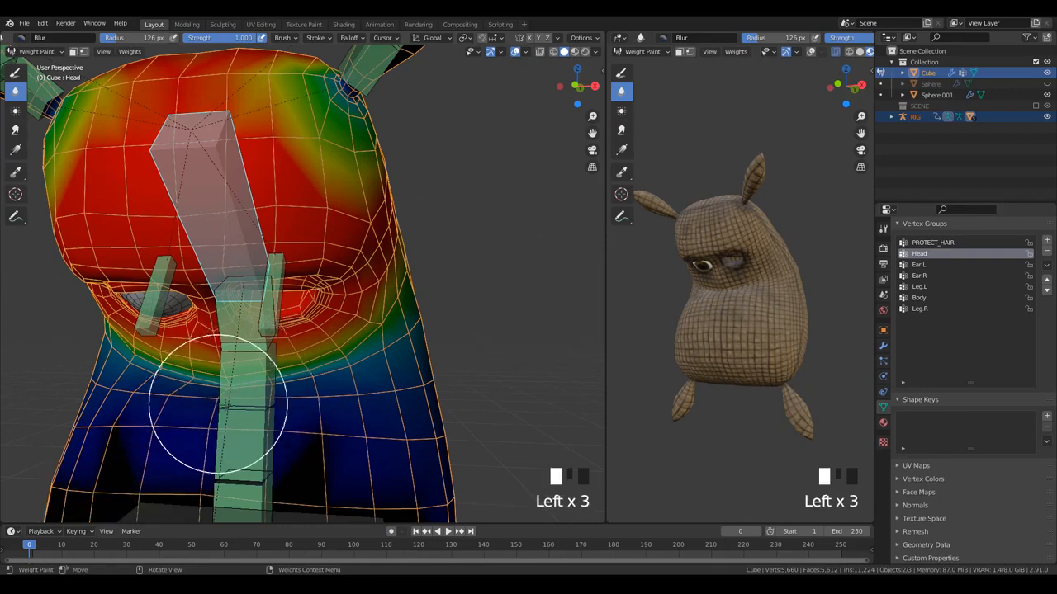
pyautogui.scroll(-6, 429, 367)
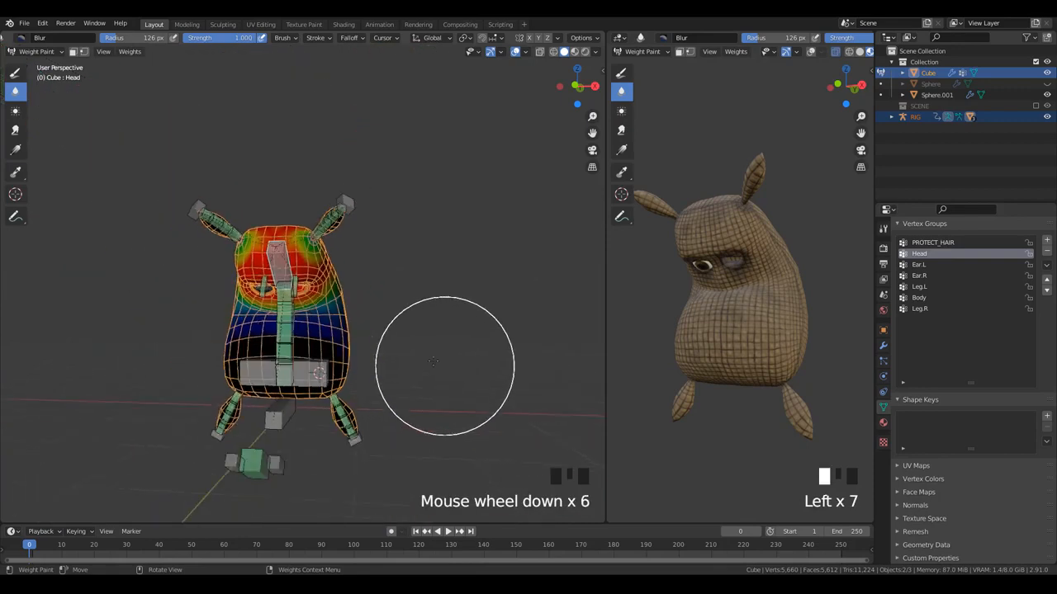
# - Clear the Head bone's rotation and tilt it backward in the right side view
pyautogui.moveTo(444, 378); pyautogui.dragTo(424, 311, button='middle')
pyautogui.press('KP_3')
pyautogui.scroll(3, 406, 303)
pyautogui.hotkey('alt', 'r')
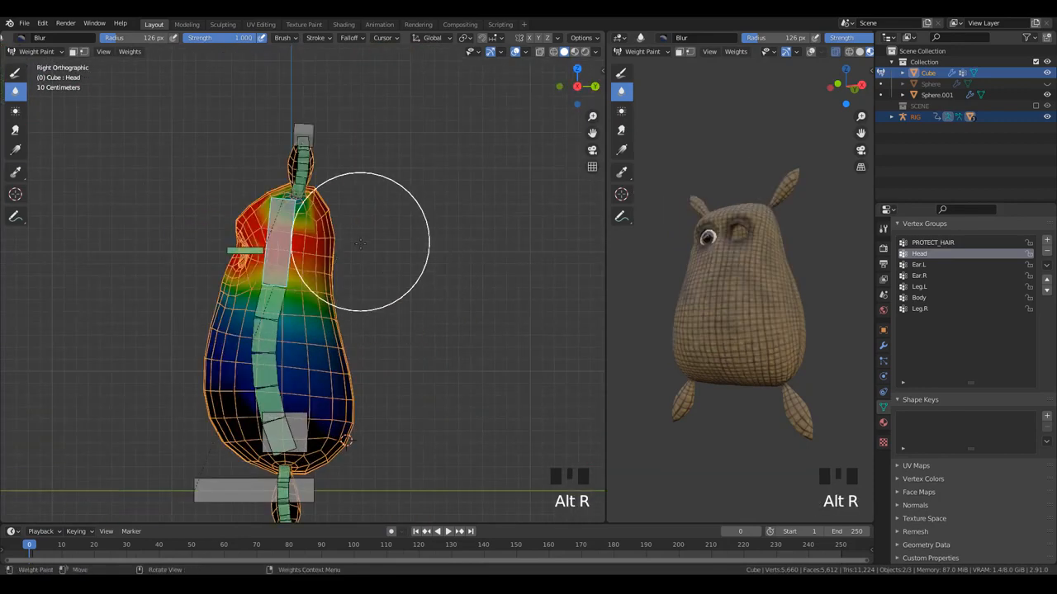
pyautogui.press('r')
pyautogui.click(368, 322)
# - Blur the Head weights along the crease at the back of the neck
pyautogui.moveTo(318, 351); pyautogui.dragTo(334, 350, button='middle')
pyautogui.click(335, 351)
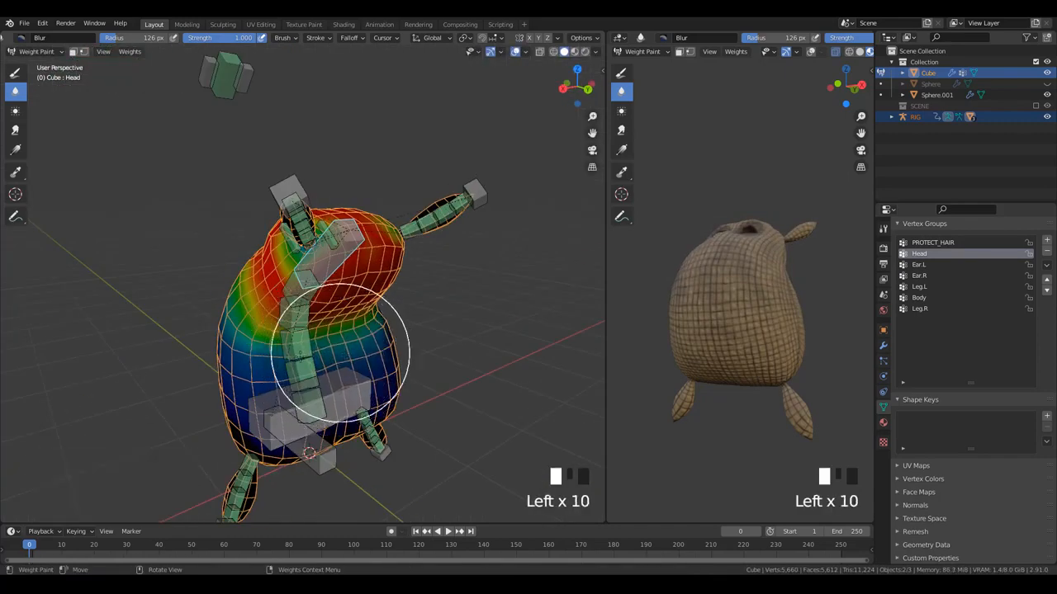
pyautogui.moveTo(243, 416); pyautogui.dragTo(318, 371, button='middle')
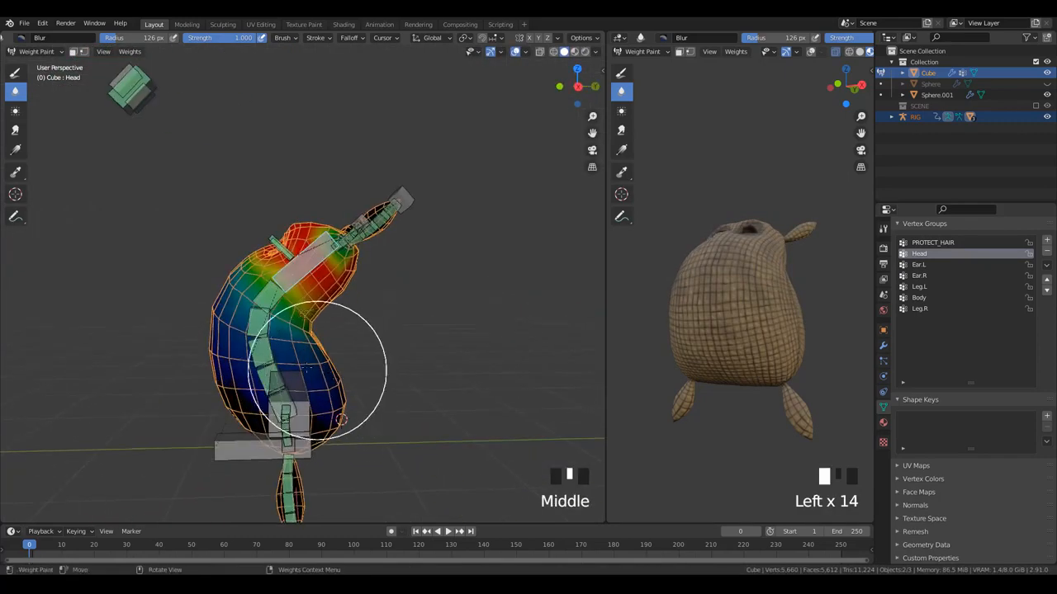
pyautogui.keyDown('ctrl'); pyautogui.click(259, 348); pyautogui.keyUp('ctrl')
pyautogui.moveTo(259, 349); pyautogui.dragTo(306, 273, button='middle')
pyautogui.click(303, 385)
# - Blur the Head weights across the front of the head and around the ear base
pyautogui.scroll(-1, 360, 366)
pyautogui.keyDown('ctrl'); pyautogui.click(306, 236); pyautogui.keyUp('ctrl')
pyautogui.moveTo(313, 355)
pyautogui.mouseDown(button='middle')
pyautogui.moveTo(330, 378)
pyautogui.moveTo(314, 325)
pyautogui.moveTo(253, 295)
pyautogui.mouseUp(button='middle')
pyautogui.scroll(4, 300, 384)
pyautogui.click(332, 342)
pyautogui.click(267, 282)
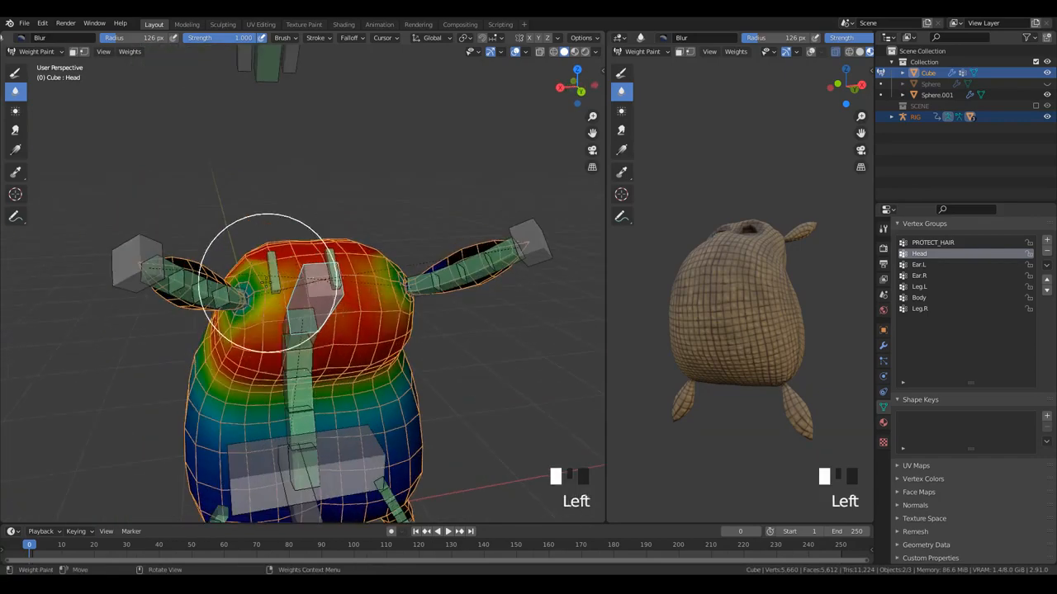
# - Move the left ear's control bone up above the head to test the ear's deformation
pyautogui.moveTo(237, 342); pyautogui.dragTo(412, 248, button='middle')
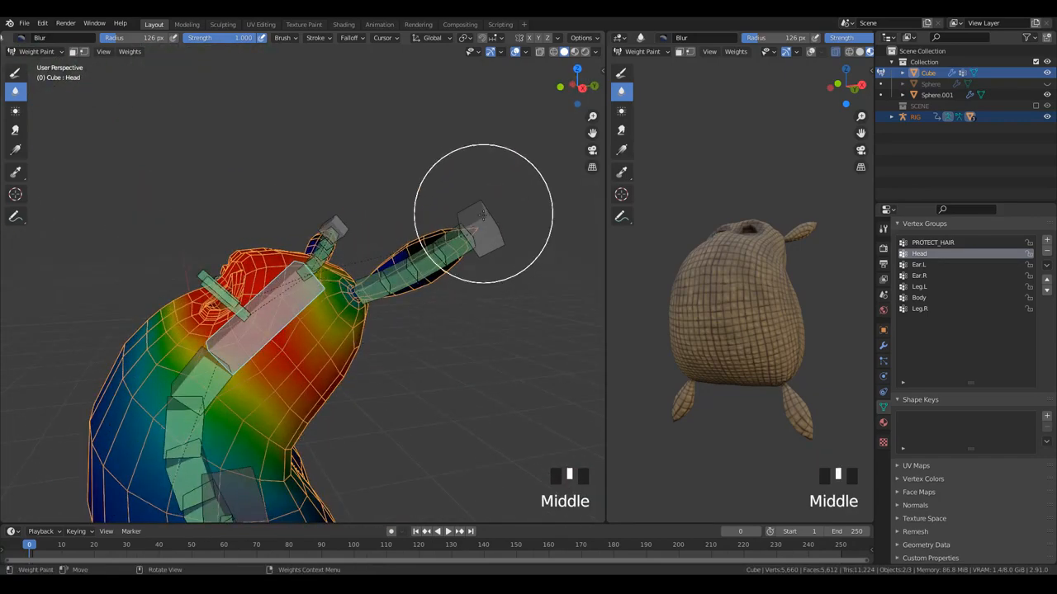
pyautogui.click(498, 240)
pyautogui.keyDown('ctrl'); pyautogui.click(479, 246); pyautogui.keyUp('ctrl')
pyautogui.scroll(-2, 483, 247)
pyautogui.press('g')
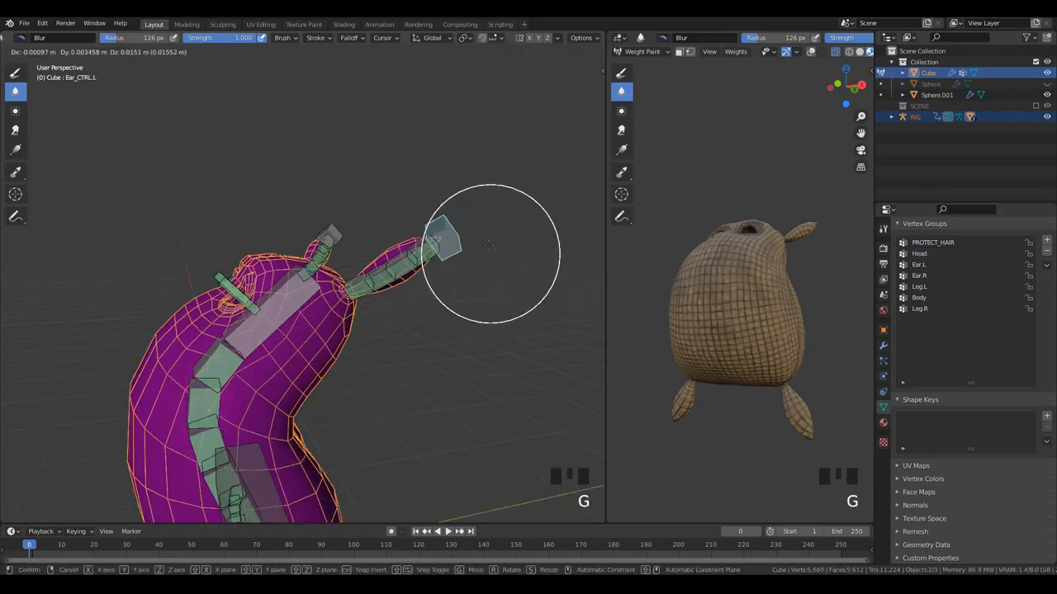
pyautogui.click(389, 151)
# - Select all bones, return them to their rest pose, and undo the stray paint stroke
pyautogui.keyDown('alt'); pyautogui.scroll(-1, 351, 231); pyautogui.keyUp('alt')
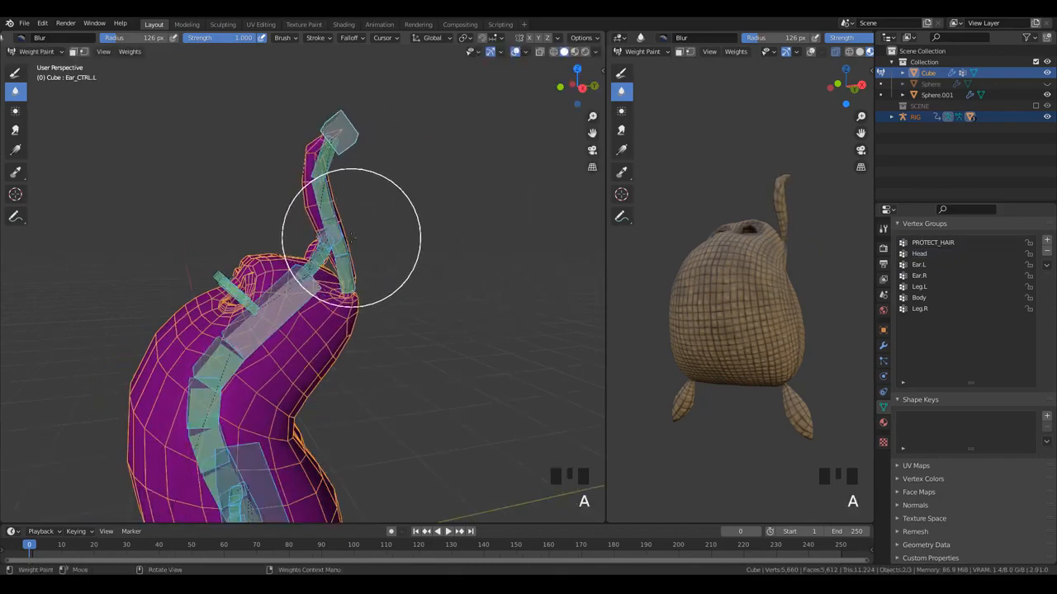
pyautogui.keyDown('shift'); pyautogui.moveTo(366, 236); pyautogui.dragTo(307, 278, button='middle'); pyautogui.keyUp('shift')
pyautogui.scroll(-2, 259, 319)
pyautogui.click(255, 349)
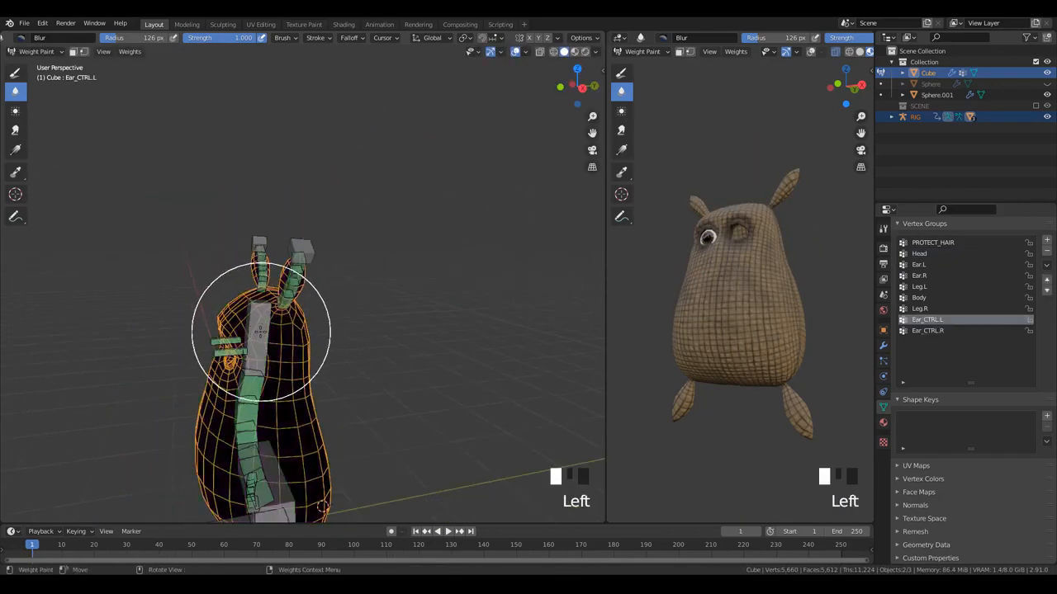
pyautogui.hotkey('ctrl', 'z')
# - Move the Head bone about 3.43 m up along the global Z axis to stretch the body
pyautogui.keyDown('ctrl'); pyautogui.click(269, 330); pyautogui.keyUp('ctrl')
pyautogui.scroll(-1, 279, 334)
pyautogui.press('g')
pyautogui.click(314, 146)
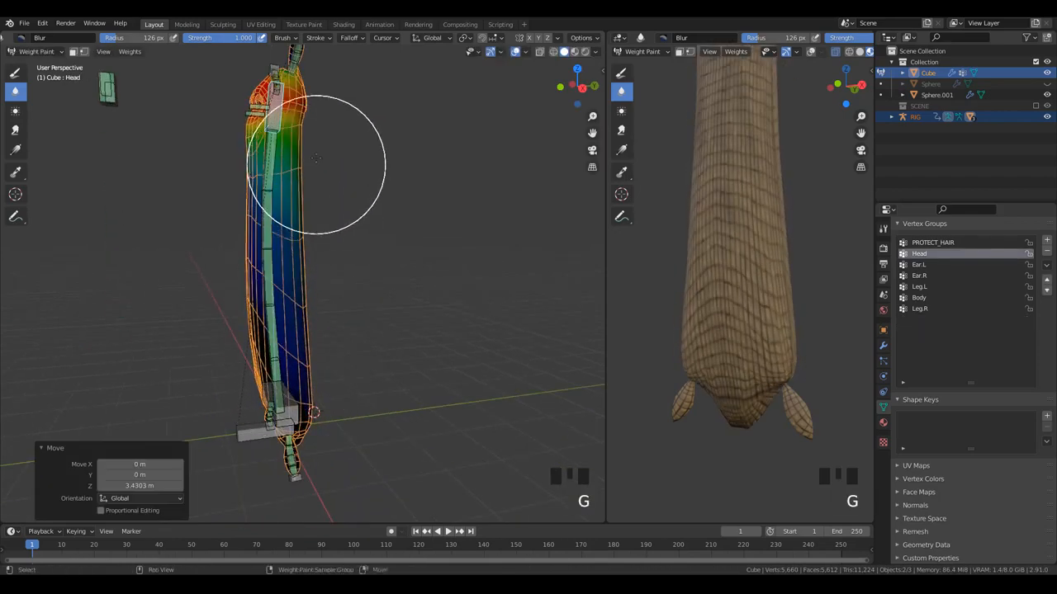
pyautogui.keyDown('shift'); pyautogui.moveTo(314, 147); pyautogui.dragTo(306, 338, button='middle'); pyautogui.keyUp('shift')
pyautogui.keyDown('shift'); pyautogui.moveTo(672, 260); pyautogui.dragTo(660, 338, button='middle'); pyautogui.keyUp('shift')
pyautogui.moveTo(747, 256); pyautogui.dragTo(743, 322, button='middle')
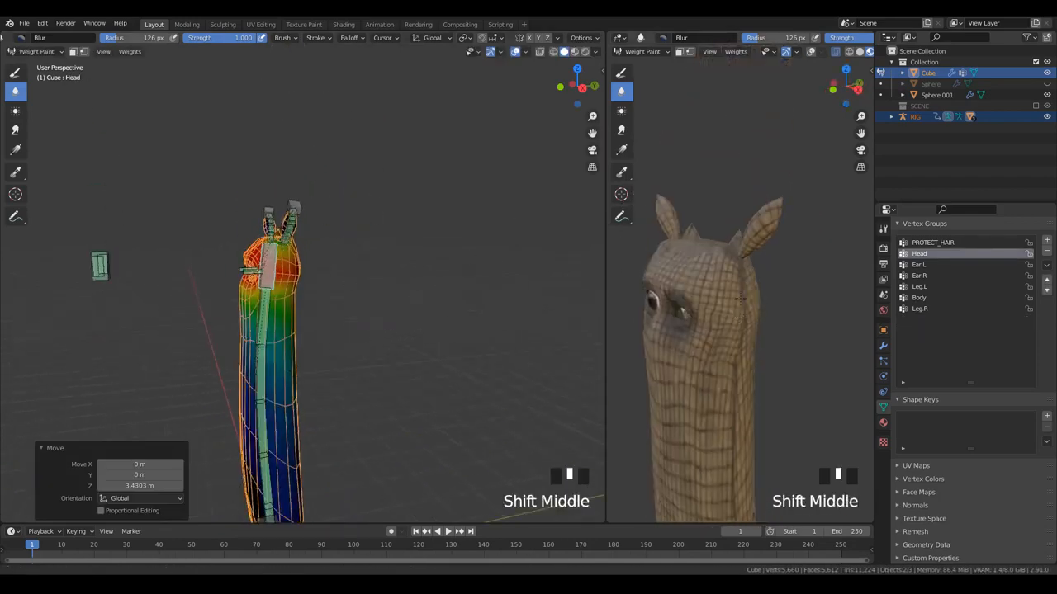
# - Rotate the raised Head bone by about 76.5° around the global Z axis
pyautogui.press('r')
pyautogui.click(425, 236)
pyautogui.moveTo(424, 236); pyautogui.dragTo(349, 264, button='middle')
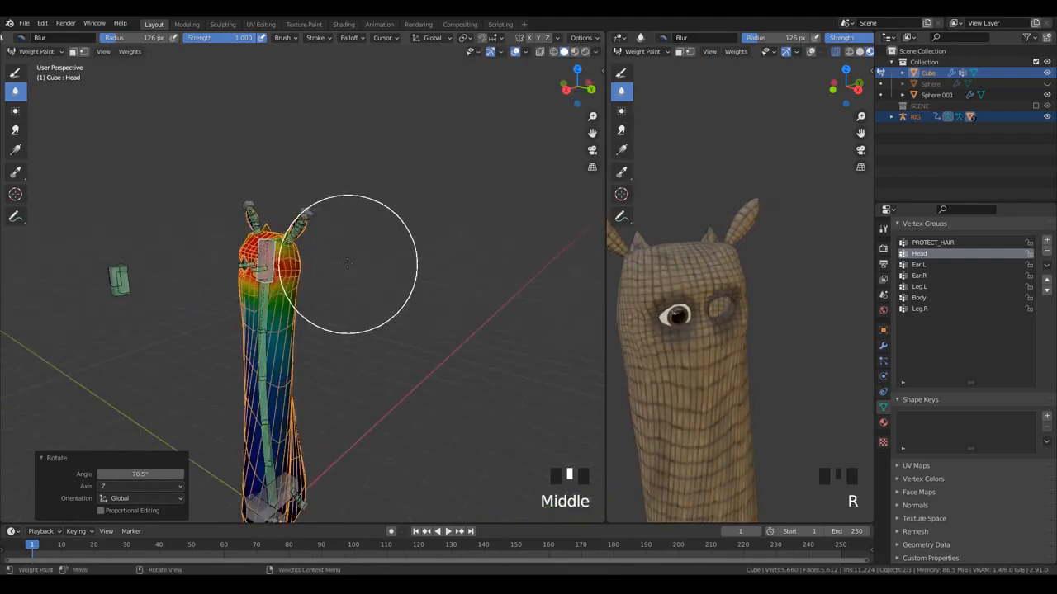
# - Paint Head weight 1.000 with the Add brush at a 95 px radius over the spikes on top of the head
pyautogui.scroll(7, 306, 154)
pyautogui.keyDown('shift'); pyautogui.moveTo(306, 154); pyautogui.dragTo(413, 245, button='middle'); pyautogui.keyUp('shift')
pyautogui.keyDown('ctrl'); pyautogui.click(410, 207); pyautogui.keyUp('ctrl')
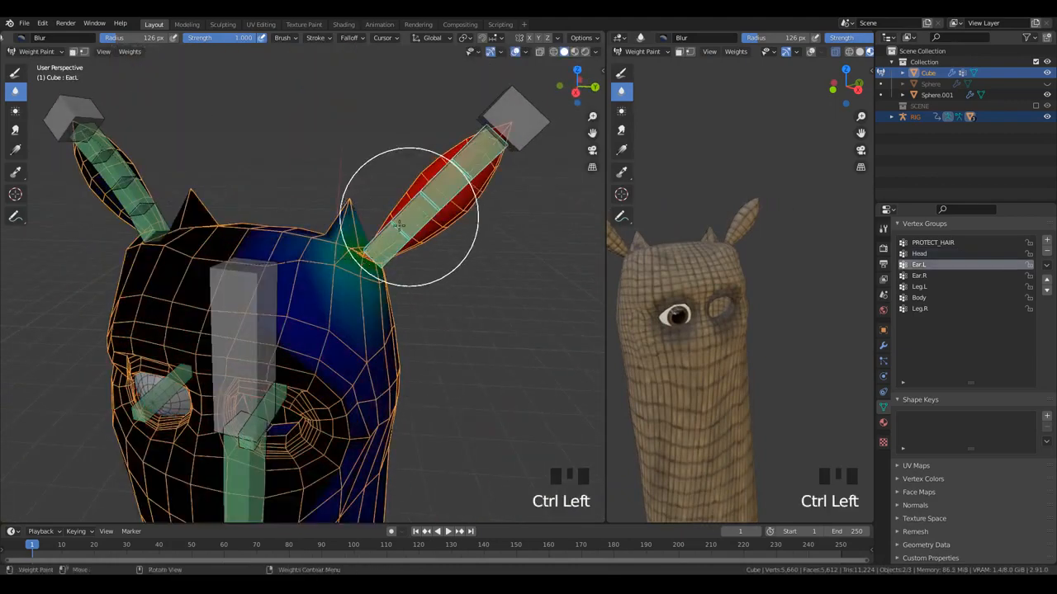
pyautogui.moveTo(411, 208)
pyautogui.mouseDown(button='middle')
pyautogui.moveTo(363, 225)
pyautogui.moveTo(194, 354)
pyautogui.mouseUp(button='middle')
pyautogui.keyDown('ctrl'); pyautogui.click(193, 354); pyautogui.keyUp('ctrl')
pyautogui.moveTo(194, 354)
pyautogui.mouseDown()
pyautogui.moveTo(295, 236)
pyautogui.moveTo(110, 129)
pyautogui.mouseUp()
pyautogui.click(14, 76)
pyautogui.moveTo(215, 273); pyautogui.dragTo(278, 212, button='middle')
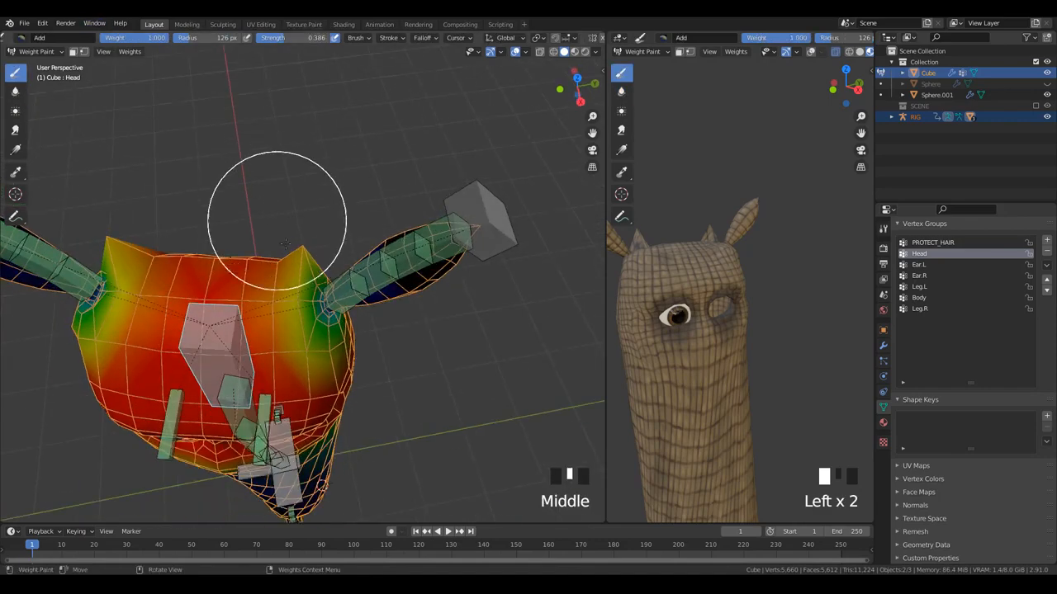
pyautogui.press('f')
pyautogui.click(286, 265)
pyautogui.click(278, 266)
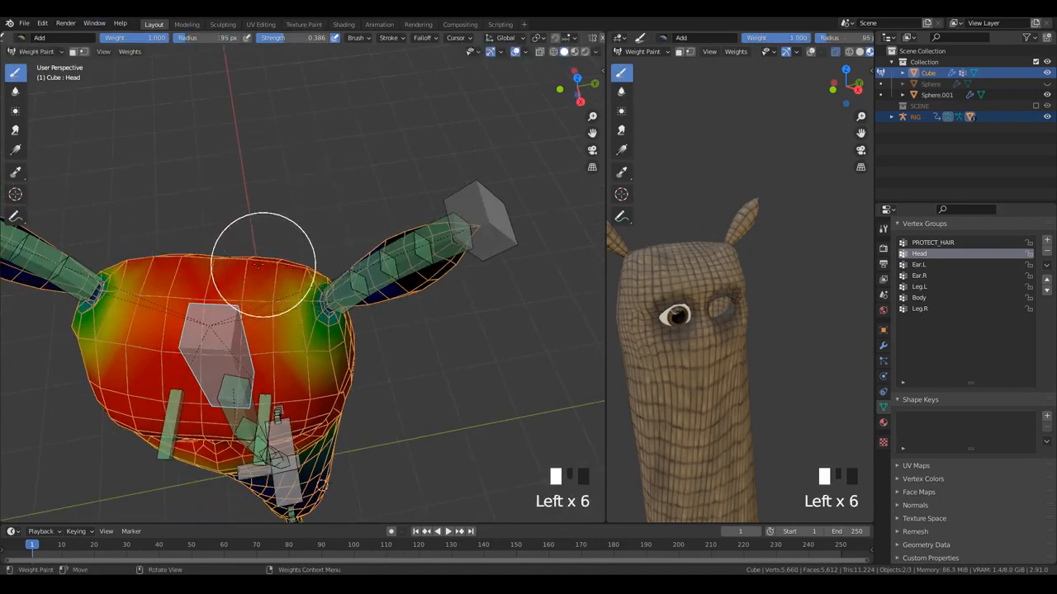
pyautogui.click(219, 326)
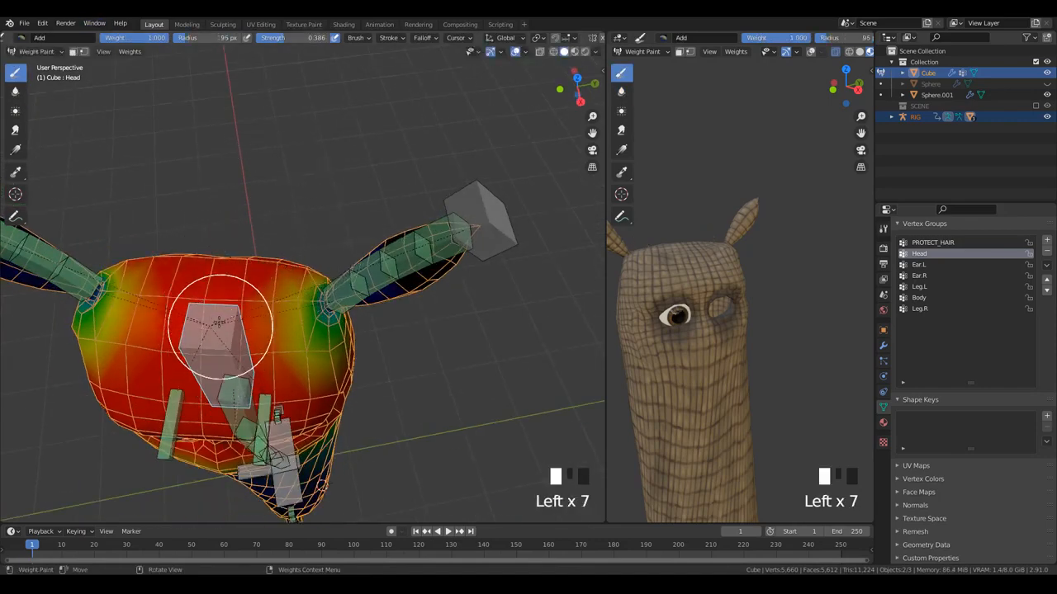
# - Move and rotate the left ear's control bone to stretch the ear away from the head
pyautogui.keyDown('ctrl'); pyautogui.click(499, 219); pyautogui.keyUp('ctrl')
pyautogui.scroll(-2, 500, 248)
pyautogui.moveTo(501, 278); pyautogui.dragTo(295, 236, button='middle')
pyautogui.press('g')
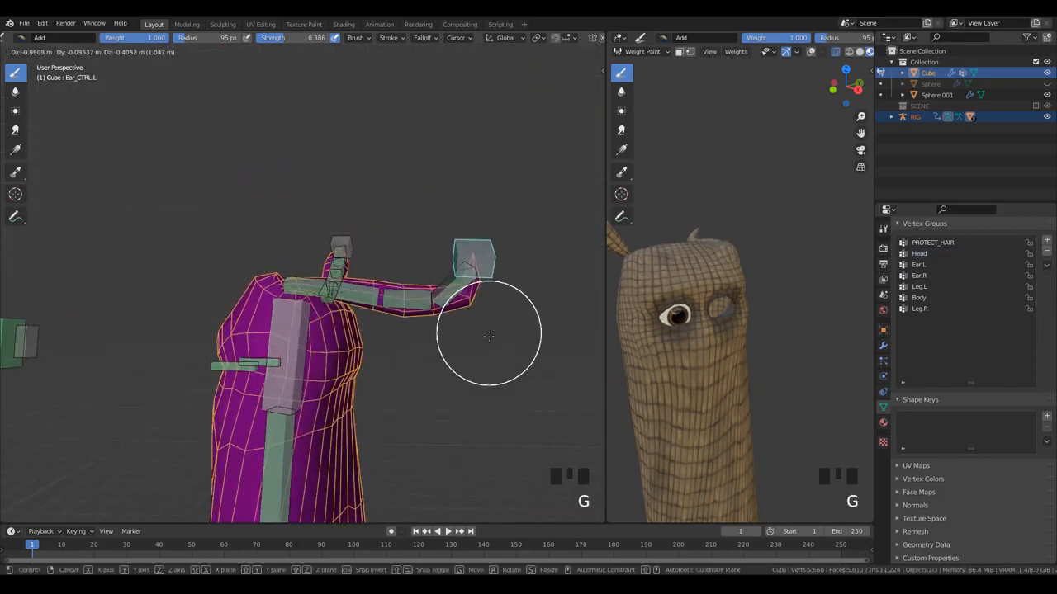
pyautogui.click(488, 336)
pyautogui.press('r')
pyautogui.click(330, 241)
pyautogui.press('g')
pyautogui.click(507, 295)
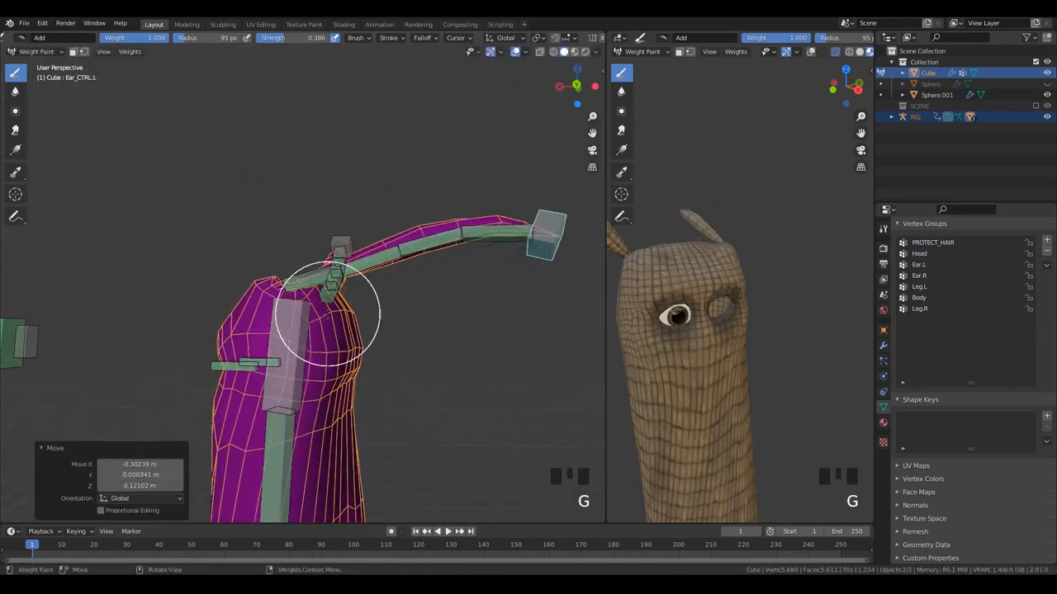
# - Select the Ear.L bone and blur its weights around the ear base with a 158 px radius
pyautogui.moveTo(328, 313); pyautogui.dragTo(82, 141, button='middle')
pyautogui.keyDown('ctrl'); pyautogui.click(325, 300); pyautogui.keyUp('ctrl')
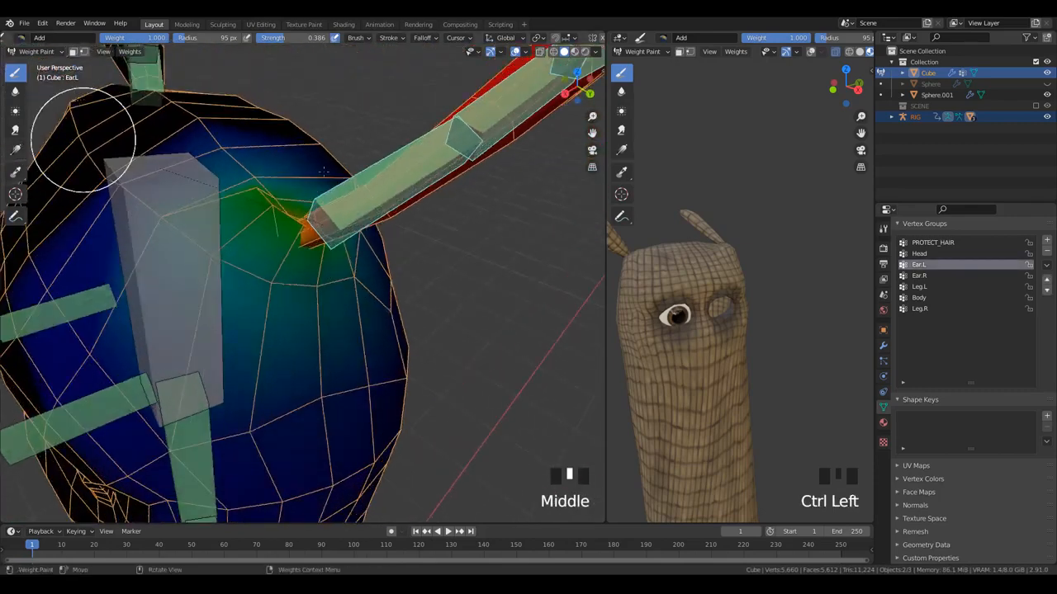
pyautogui.click(15, 92)
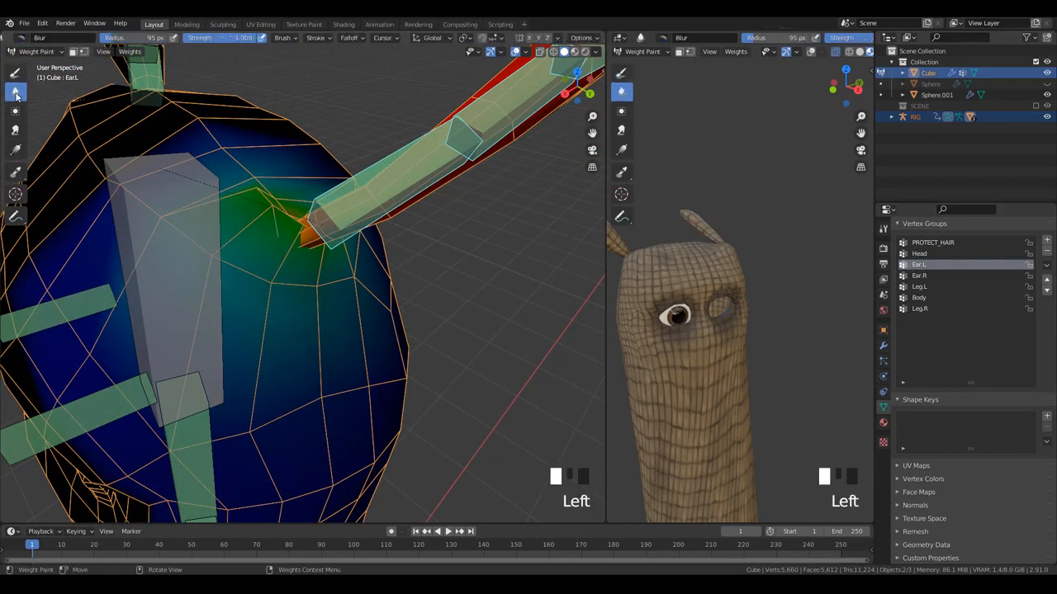
pyautogui.press('f')
pyautogui.click(327, 237)
pyautogui.click(299, 229)
pyautogui.click(279, 231)
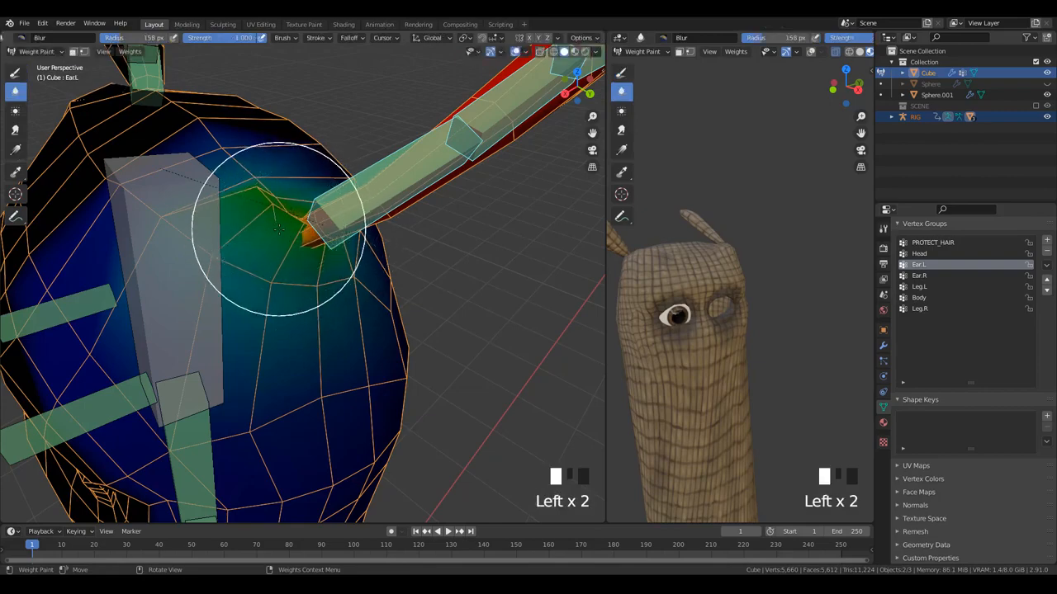
pyautogui.click(285, 231)
pyautogui.click(290, 232)
# - Reposition the left ear's control bone to test the deformation at the ear base
pyautogui.moveTo(396, 273); pyautogui.dragTo(297, 222, button='middle')
pyautogui.scroll(-2, 307, 190)
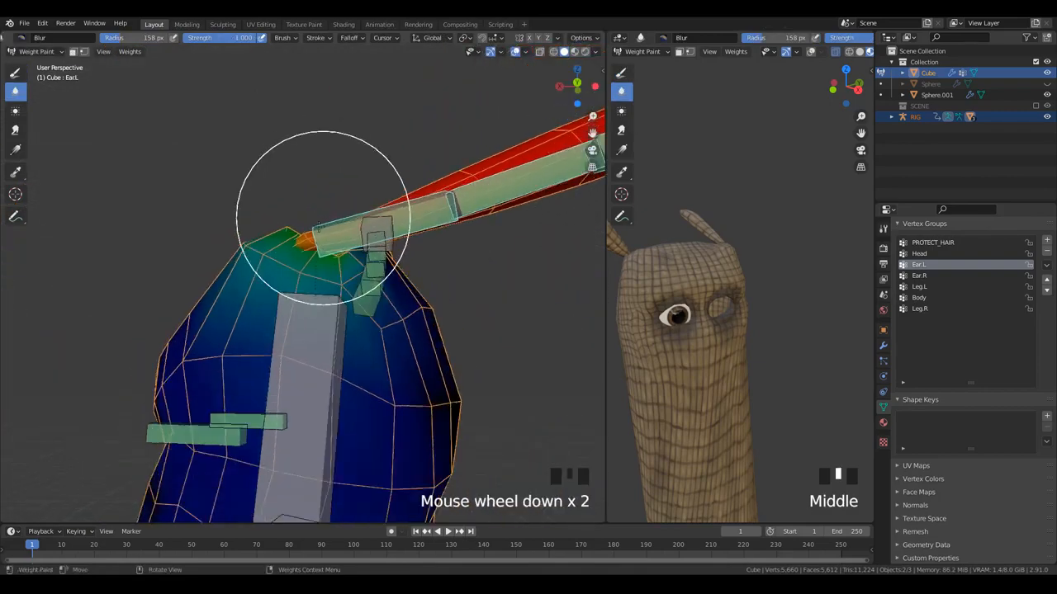
pyautogui.moveTo(306, 189); pyautogui.dragTo(383, 274, button='middle')
pyautogui.scroll(-3, 383, 274)
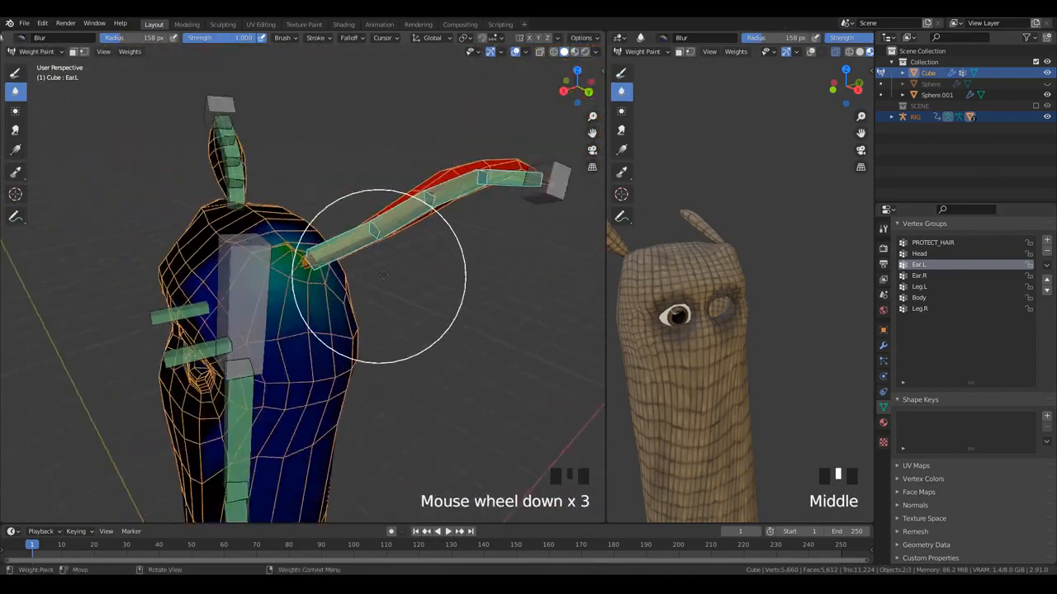
pyautogui.keyDown('ctrl'); pyautogui.click(547, 180); pyautogui.keyUp('ctrl')
pyautogui.press('g')
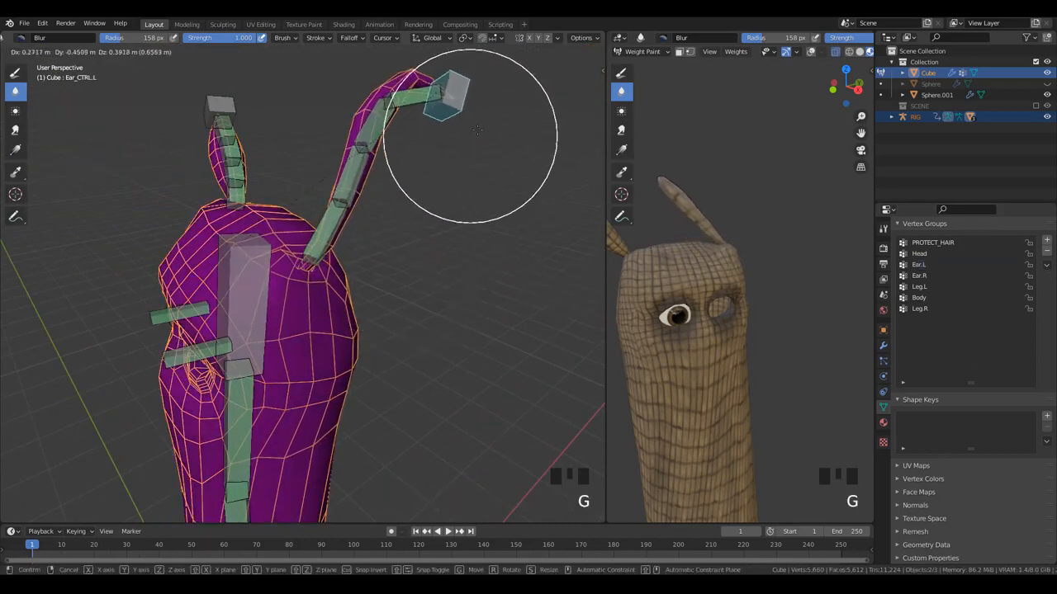
pyautogui.click(541, 215)
# - Select the Ear.R bone and blur its weights around the base of the right ear
pyautogui.moveTo(537, 213); pyautogui.dragTo(285, 186, button='middle')
pyautogui.keyDown('ctrl'); pyautogui.click(304, 282); pyautogui.keyUp('ctrl')
pyautogui.scroll(2, 279, 228)
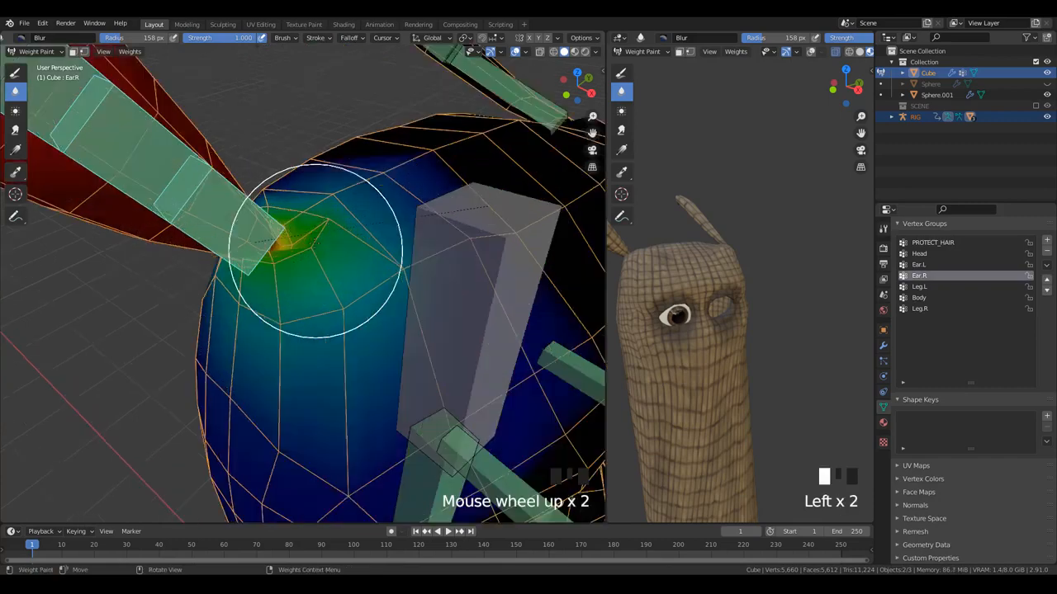
pyautogui.moveTo(278, 229); pyautogui.dragTo(207, 292, button='middle')
pyautogui.scroll(-2, 207, 293)
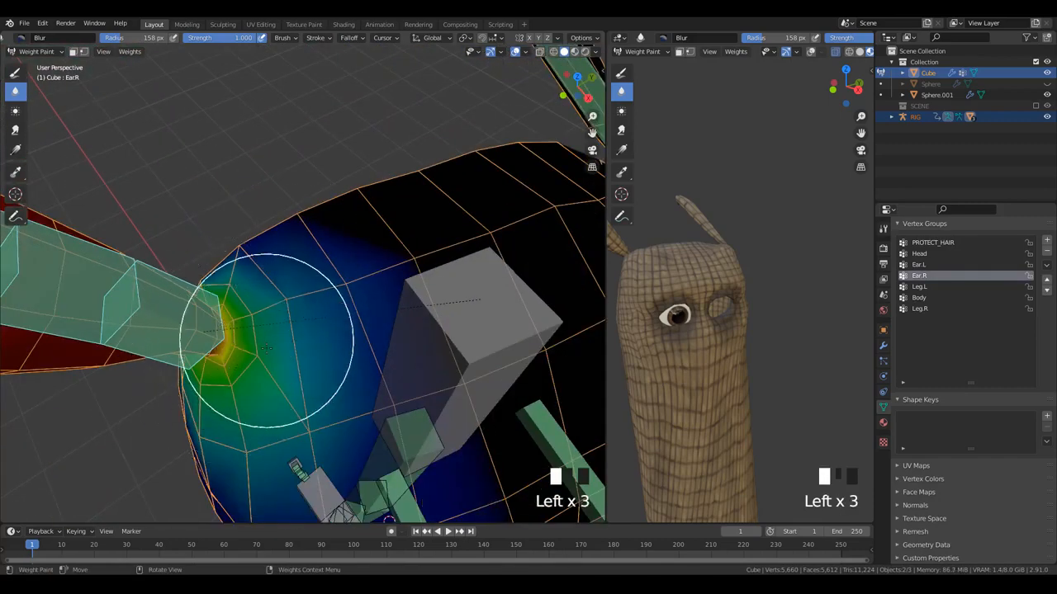
pyautogui.scroll(-2, 275, 460)
pyautogui.moveTo(276, 459); pyautogui.dragTo(381, 253, button='middle')
pyautogui.press('g')
# - Select the Head bone and switch the weight-painting brush to Subtract
pyautogui.keyDown('ctrl'); pyautogui.click(303, 293); pyautogui.keyUp('ctrl')
pyautogui.scroll(2, 406, 279)
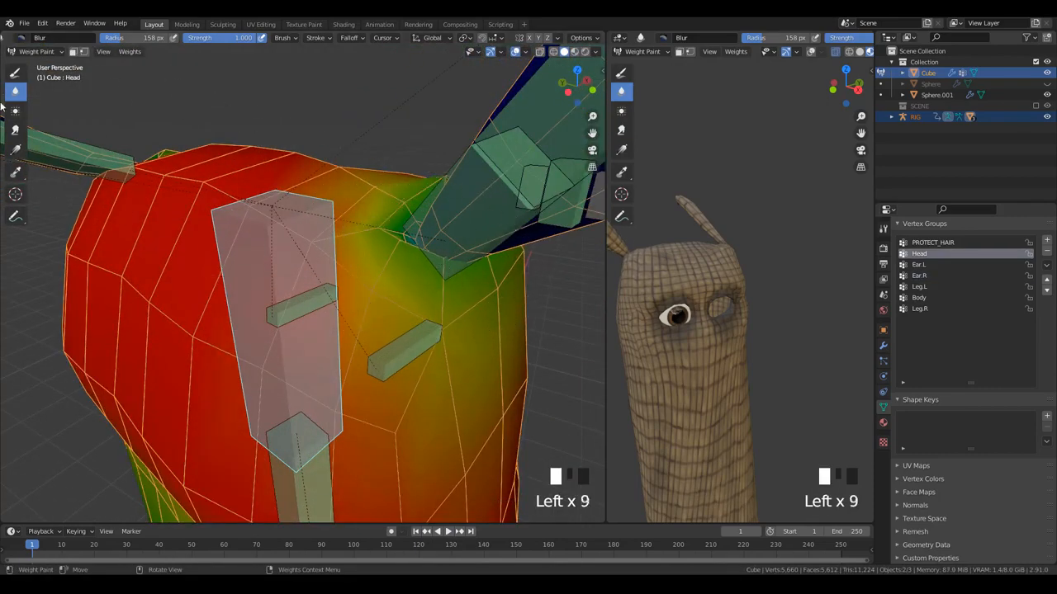
pyautogui.click(16, 73)
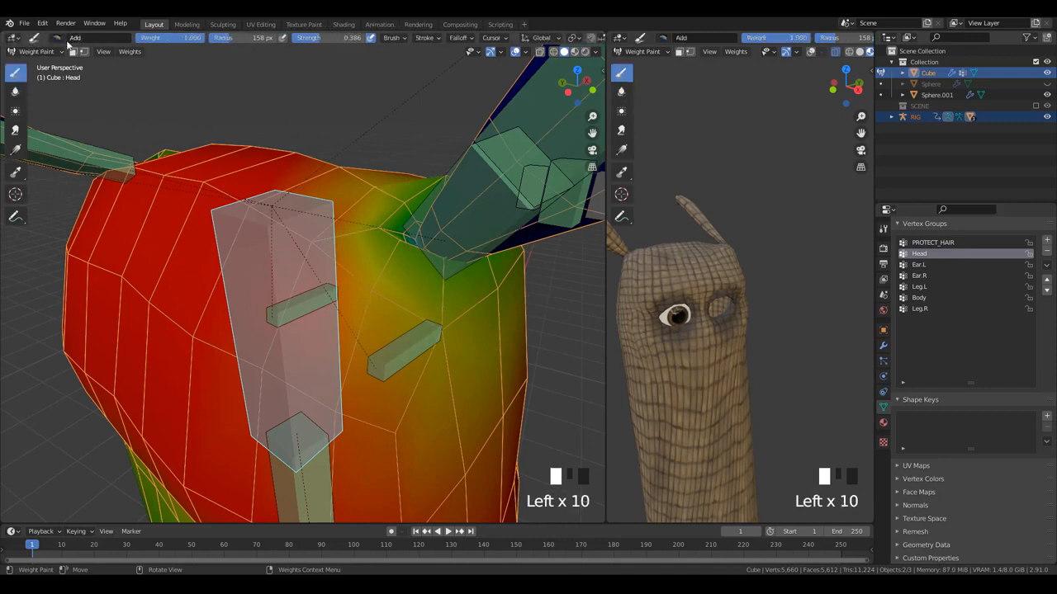
pyautogui.click(58, 38)
pyautogui.click(338, 94)
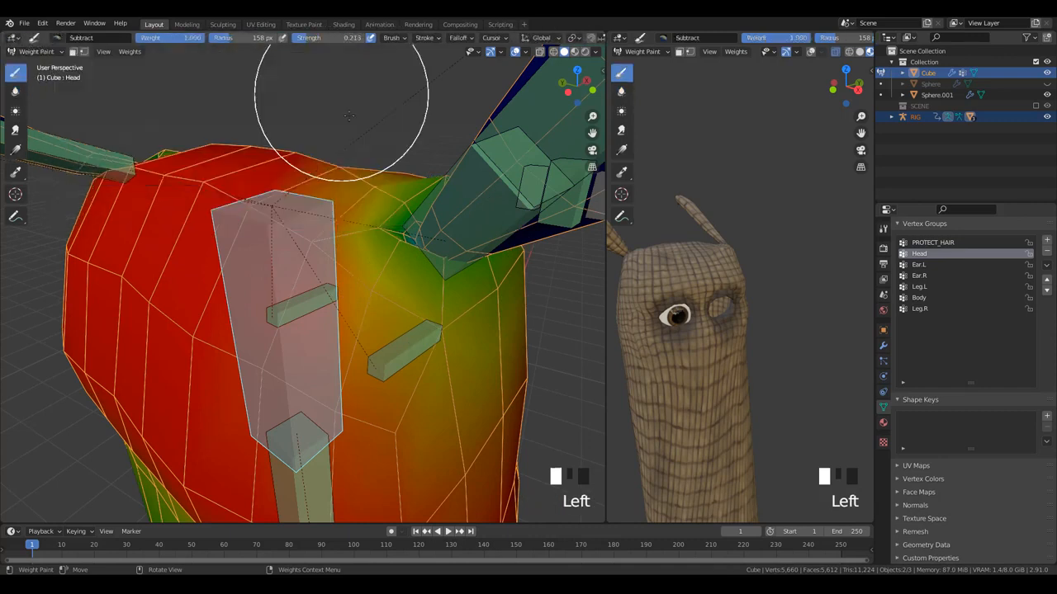
# - Try to subtract weights around the base of the right ear, and undo the strokes
pyautogui.press('f')
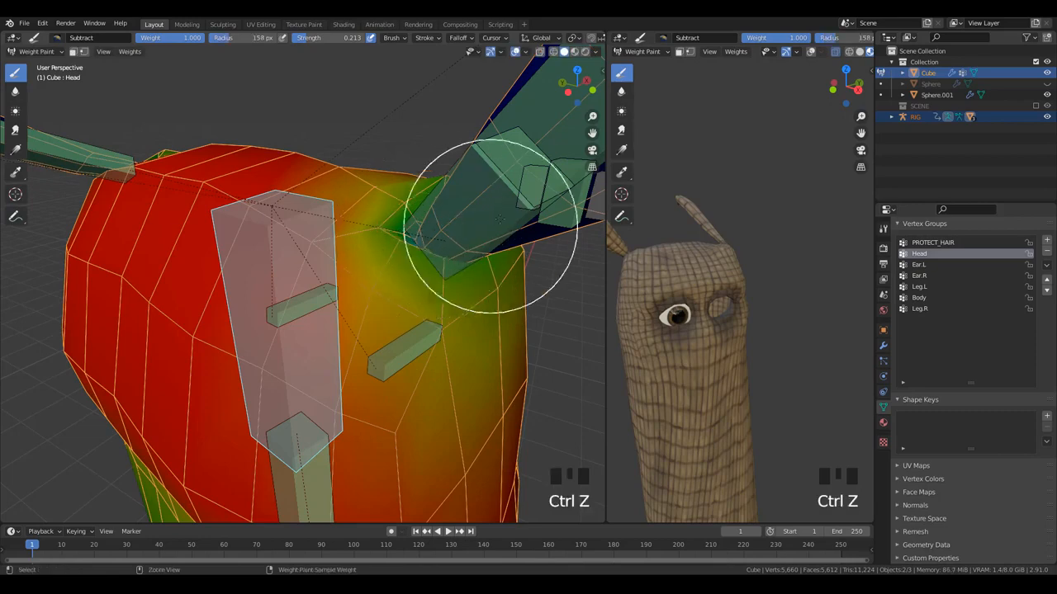
pyautogui.keyDown('ctrl'); pyautogui.click(487, 234); pyautogui.keyUp('ctrl')
pyautogui.hotkey('ctrl', 'z')
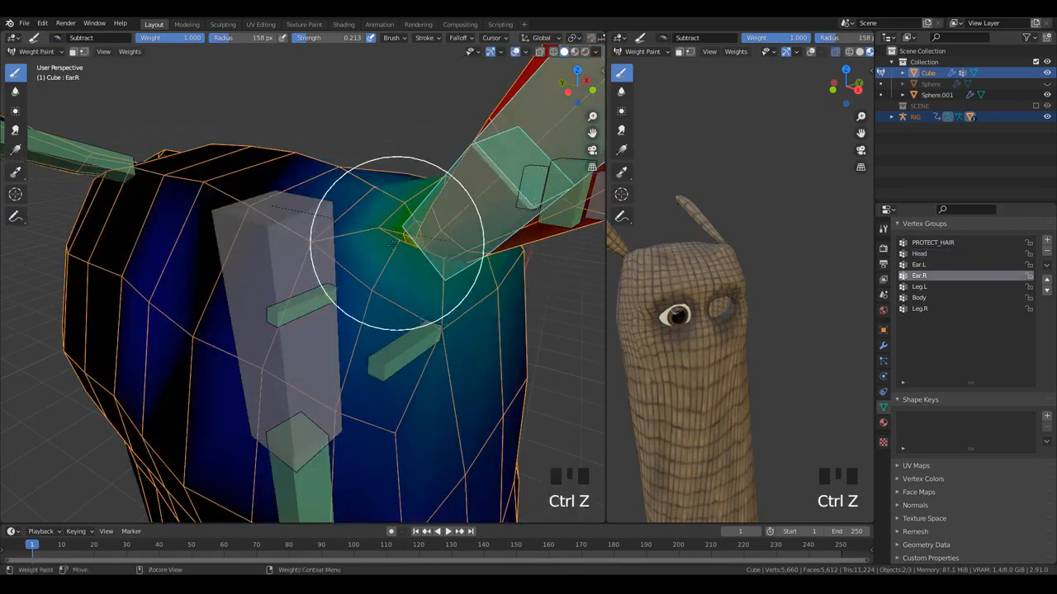
# - Select the Body bone and subtract its weights from the top and back of the head
pyautogui.keyDown('ctrl'); pyautogui.click(302, 243); pyautogui.keyUp('ctrl')
pyautogui.scroll(-2, 420, 325)
pyautogui.keyDown('ctrl'); pyautogui.click(395, 336); pyautogui.keyUp('ctrl')
pyautogui.scroll(-2, 395, 336)
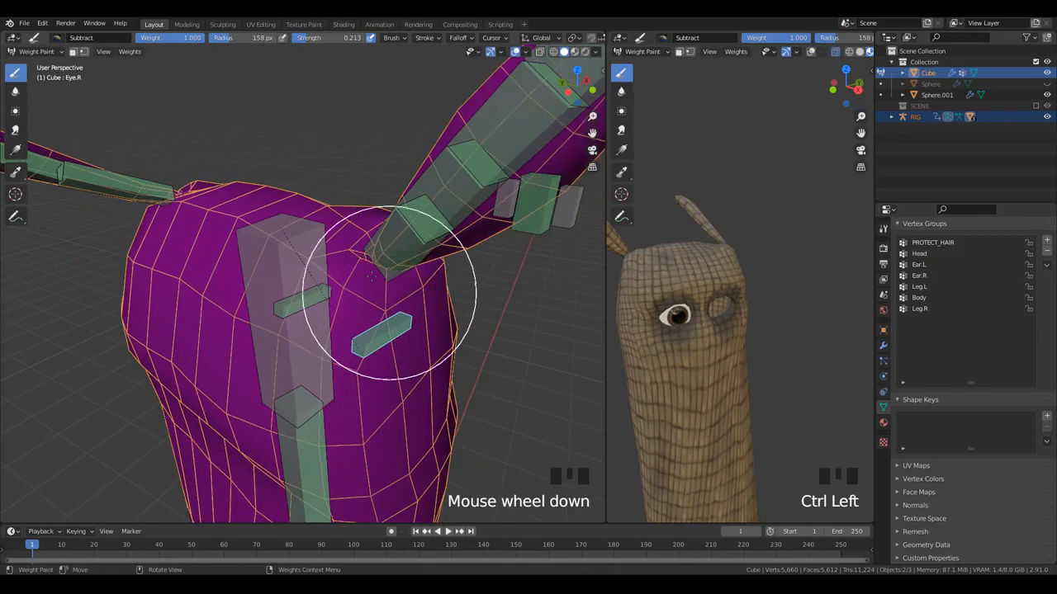
pyautogui.keyDown('ctrl'); pyautogui.click(273, 285); pyautogui.keyUp('ctrl')
pyautogui.keyDown('ctrl'); pyautogui.click(308, 429); pyautogui.keyUp('ctrl')
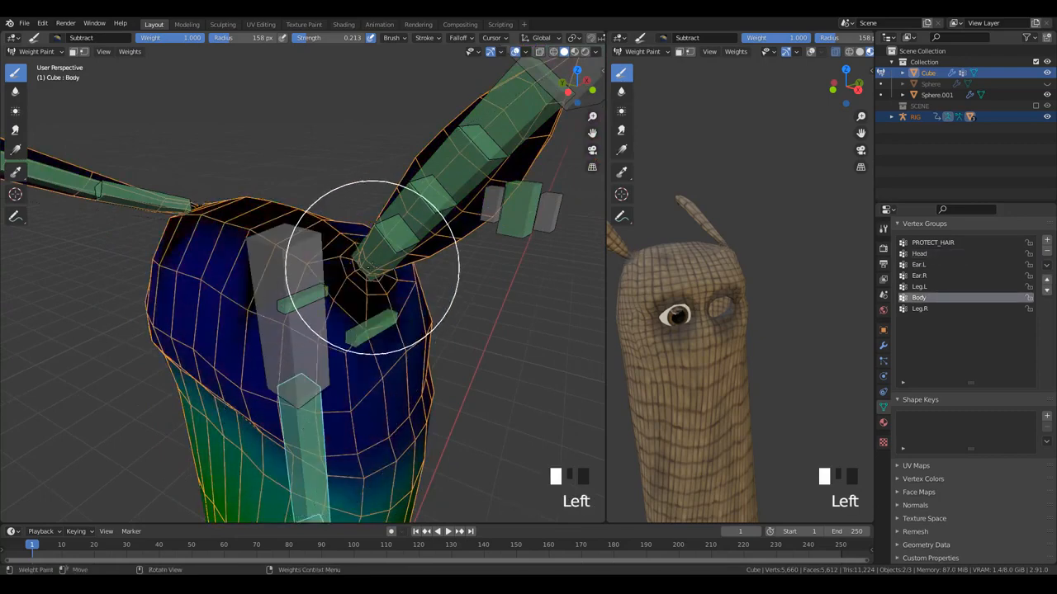
pyautogui.scroll(-4, 285, 391)
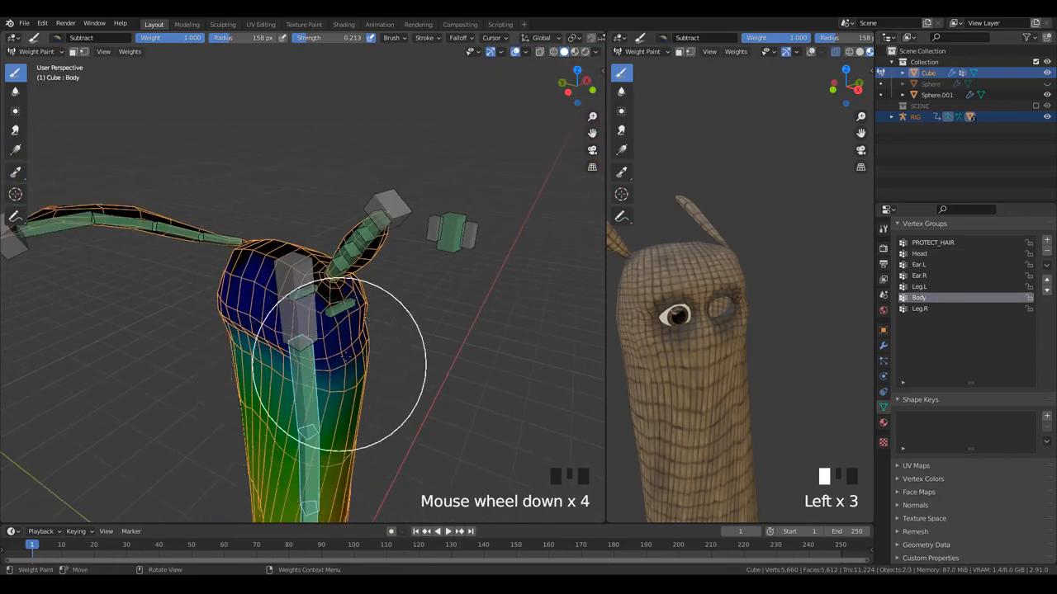
pyautogui.moveTo(338, 363)
pyautogui.mouseDown(button='middle')
pyautogui.moveTo(189, 342)
pyautogui.moveTo(235, 241)
pyautogui.mouseUp(button='middle')
pyautogui.click(235, 242)
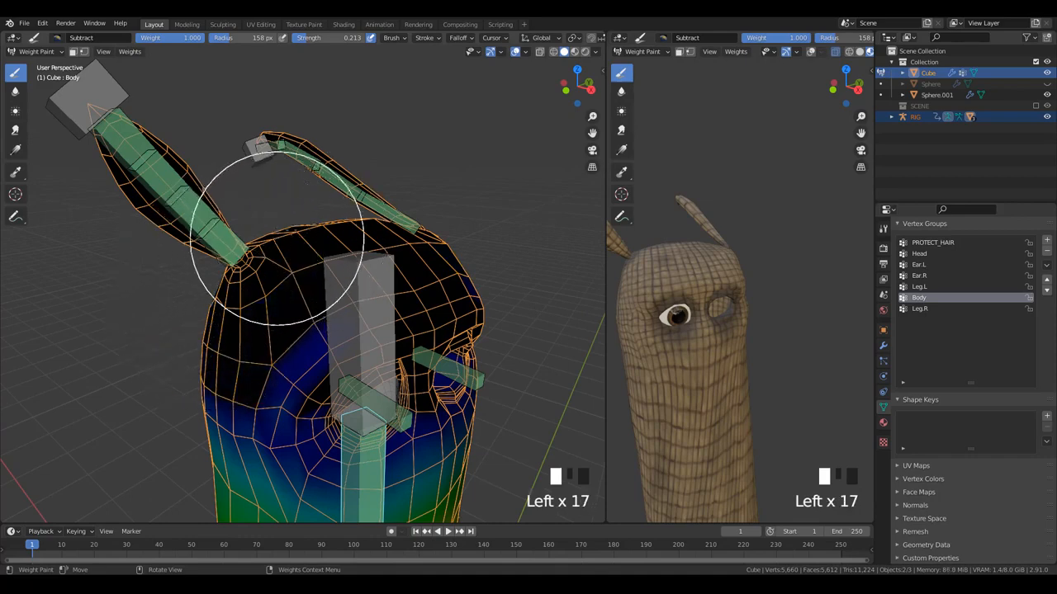
# - Subtract the remaining Body weights from the face and sides of the head
pyautogui.scroll(-2, 331, 256)
pyautogui.moveTo(277, 237)
pyautogui.mouseDown(button='middle')
pyautogui.moveTo(367, 271)
pyautogui.moveTo(342, 177)
pyautogui.mouseUp(button='middle')
pyautogui.click(367, 270)
pyautogui.click(342, 177)
pyautogui.scroll(-4, 349, 201)
pyautogui.click(421, 194)
pyautogui.scroll(4, 391, 208)
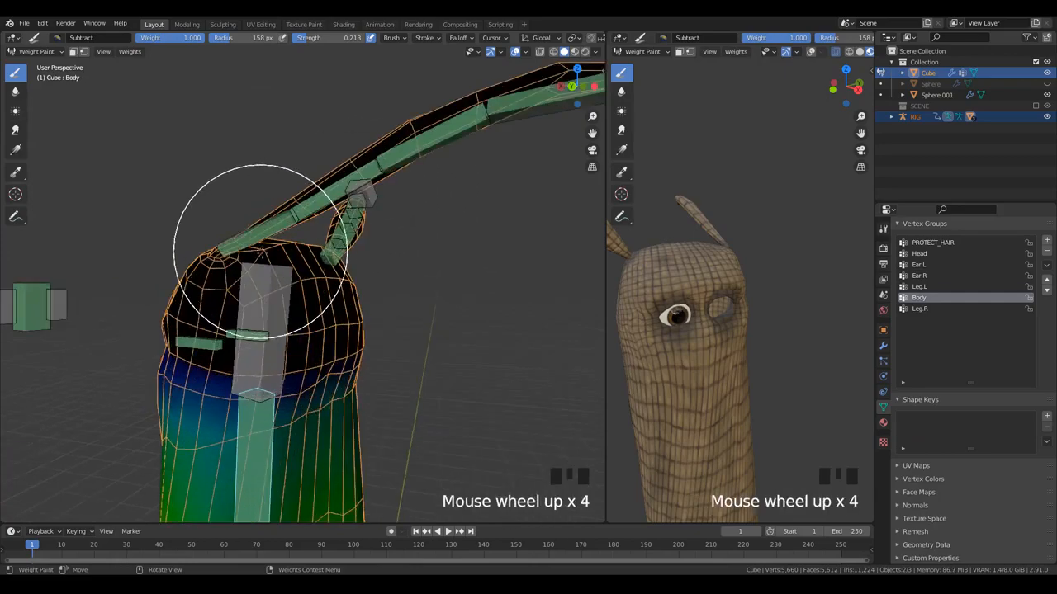
# - Select the Head bone and trackball-rotate it to test how the head mesh deforms
pyautogui.moveTo(272, 224); pyautogui.dragTo(330, 294, button='middle')
pyautogui.keyDown('ctrl'); pyautogui.click(330, 295); pyautogui.keyUp('ctrl')
pyautogui.press('r')
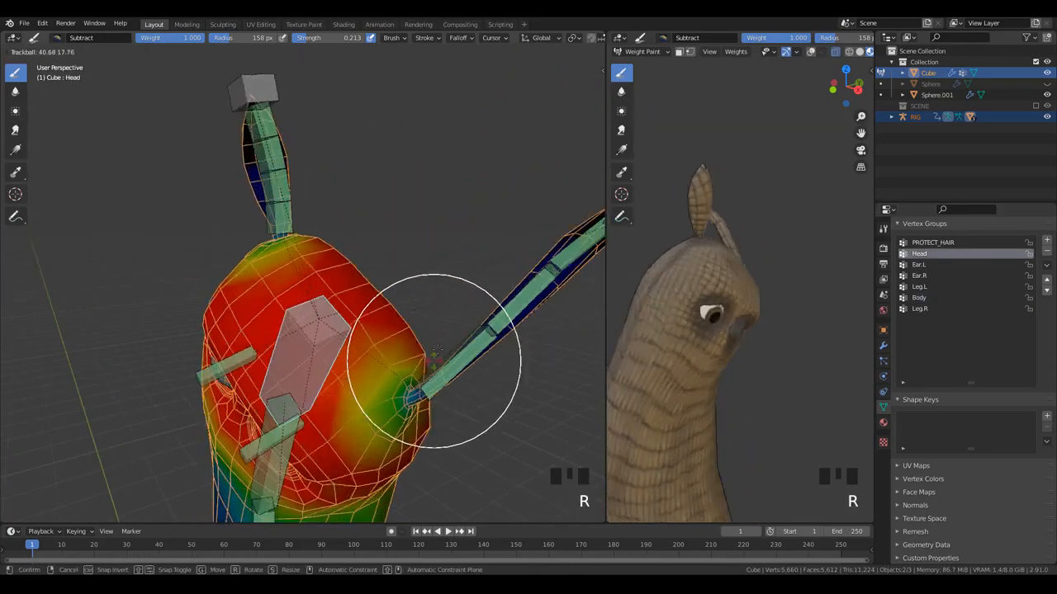
pyautogui.click(419, 342)
pyautogui.scroll(-5, 434, 330)
pyautogui.scroll(3, 506, 234)
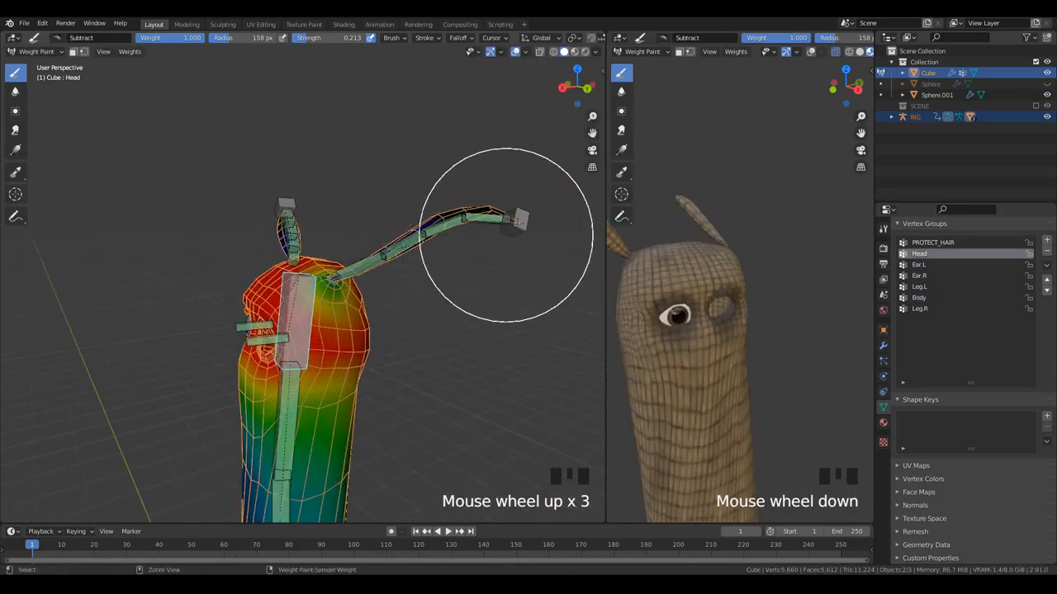
# - Select the left ear control bone Ear_CTRL.L and move it in close to the head
pyautogui.keyDown('ctrl'); pyautogui.click(522, 221); pyautogui.keyUp('ctrl')
pyautogui.press('g')
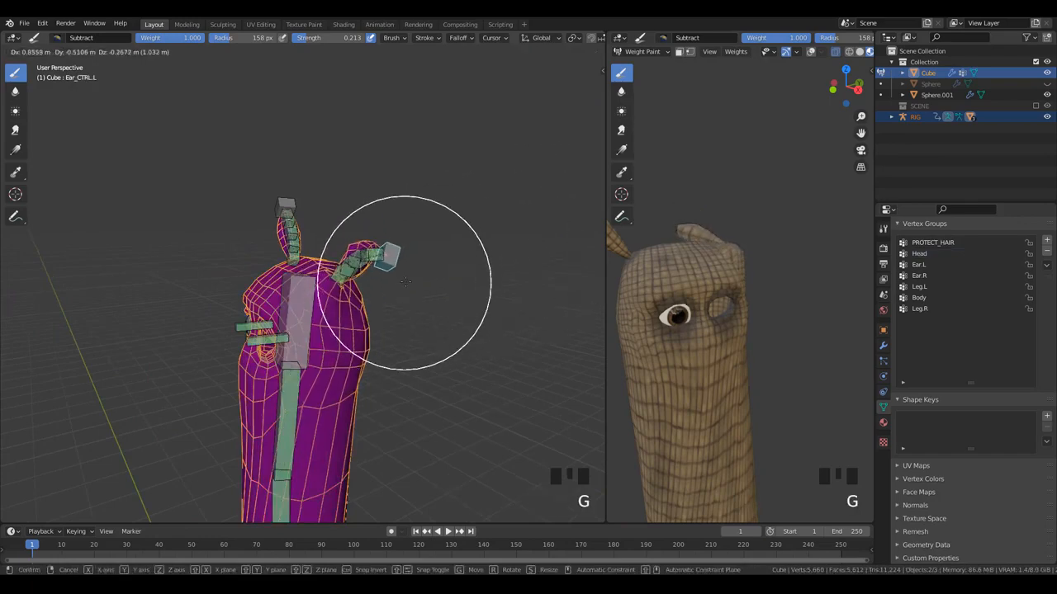
pyautogui.click(406, 282)
# - Select the Ear.L bone, subtract its weights from the front and side of the head, and undo the last stroke
pyautogui.moveTo(405, 281); pyautogui.dragTo(310, 293, button='middle')
pyautogui.keyDown('ctrl'); pyautogui.click(309, 294); pyautogui.keyUp('ctrl')
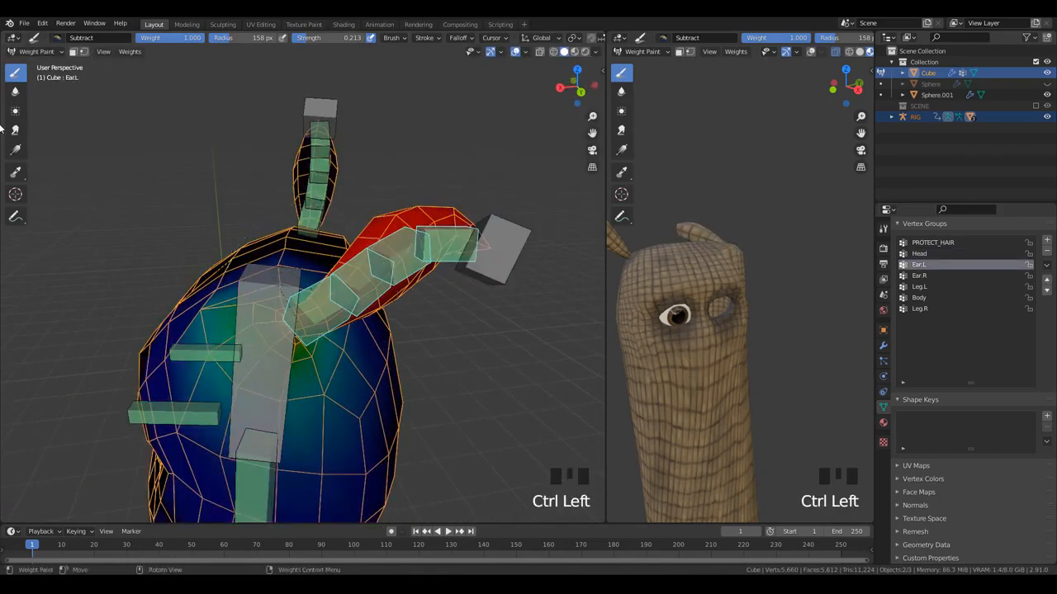
pyautogui.moveTo(191, 278); pyautogui.dragTo(194, 314)
pyautogui.moveTo(198, 331)
pyautogui.mouseDown()
pyautogui.moveTo(207, 366)
pyautogui.moveTo(256, 380)
pyautogui.mouseUp()
pyautogui.moveTo(264, 381)
pyautogui.mouseDown()
pyautogui.moveTo(306, 389)
pyautogui.moveTo(351, 417)
pyautogui.mouseUp()
pyautogui.moveTo(413, 408); pyautogui.dragTo(346, 296, button='middle')
pyautogui.click(399, 216)
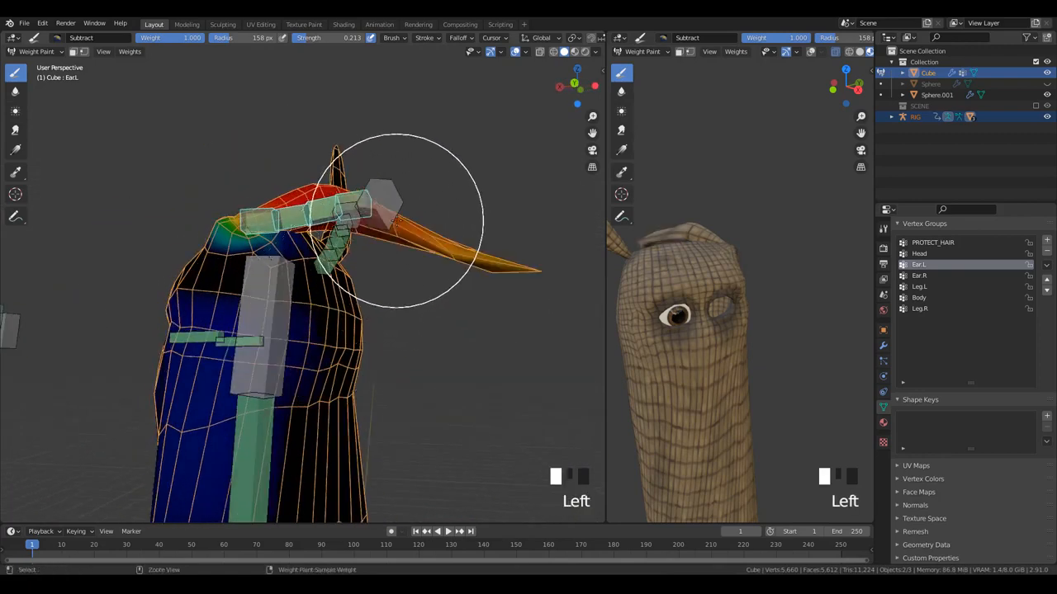
pyautogui.hotkey('ctrl', 'z')
# - Move the Ear_CTRL.L bone over to the opposite side of the head by about 1.13, -0.35 and 0.48 m in X, Y, Z
pyautogui.keyDown('ctrl'); pyautogui.click(382, 202); pyautogui.keyUp('ctrl')
pyautogui.scroll(-2, 394, 207)
pyautogui.press('g')
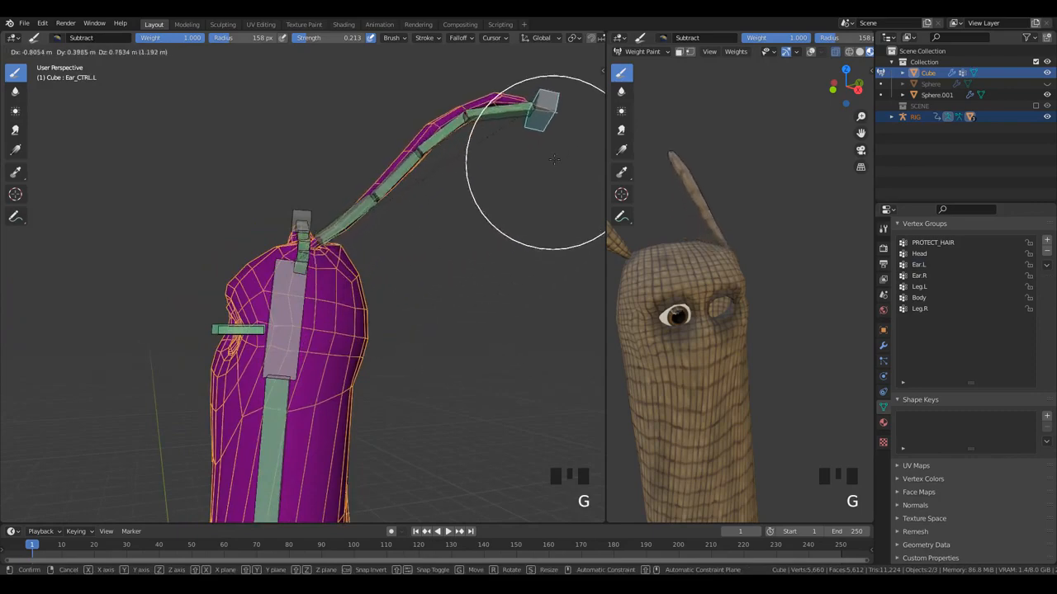
pyautogui.click(221, 213)
pyautogui.scroll(3, 340, 231)
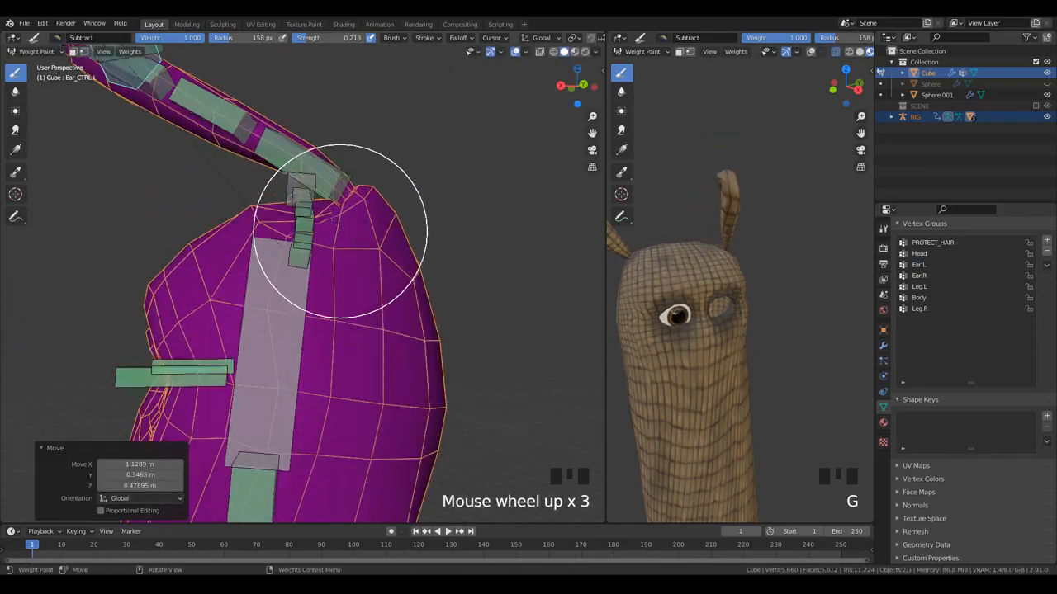
# - Inspect the Ear.R bone's weights and select the Head bone
pyautogui.keyDown('ctrl'); pyautogui.click(297, 232); pyautogui.keyUp('ctrl')
pyautogui.moveTo(297, 231); pyautogui.dragTo(311, 309, button='middle')
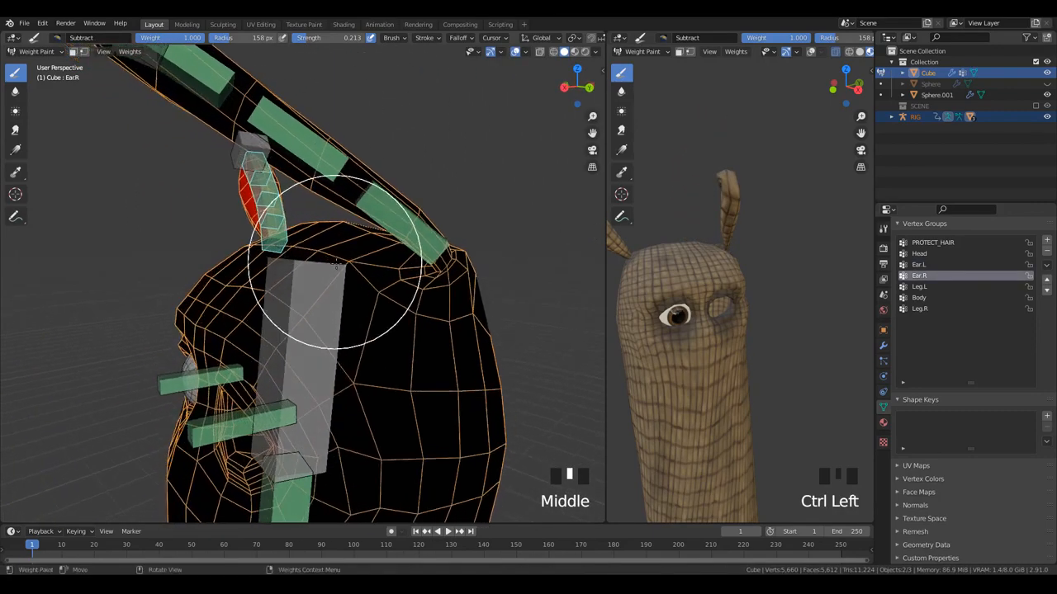
pyautogui.keyDown('ctrl'); pyautogui.click(312, 312); pyautogui.keyUp('ctrl')
pyautogui.hotkey('ctrl', 'z')
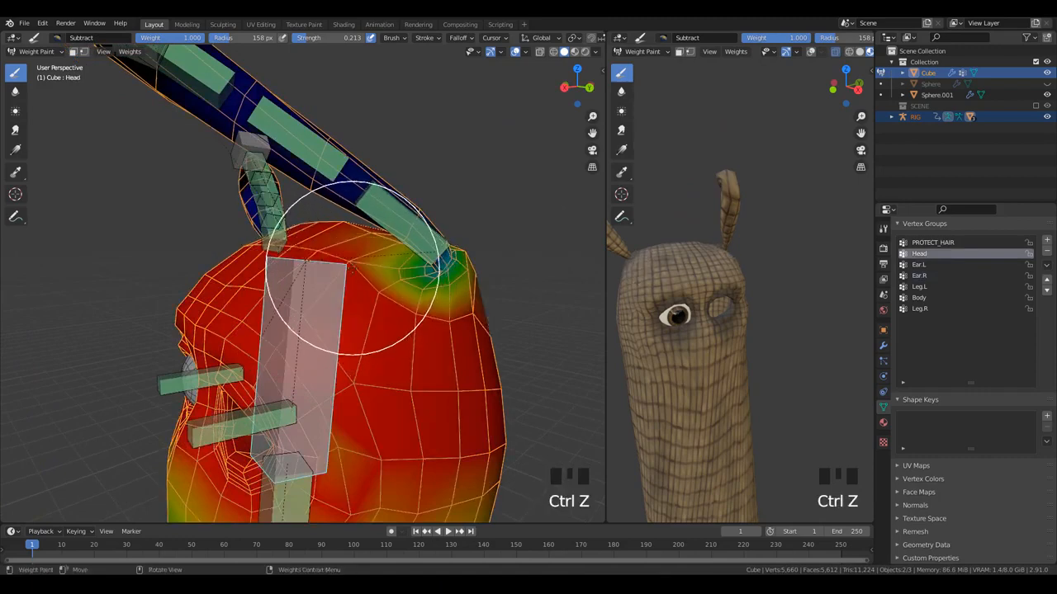
# - Switch to the Blur tool, try blurring the Head weights beside the left ear base, and undo the last stroke
pyautogui.click(15, 90)
pyautogui.click(367, 261)
pyautogui.click(378, 263)
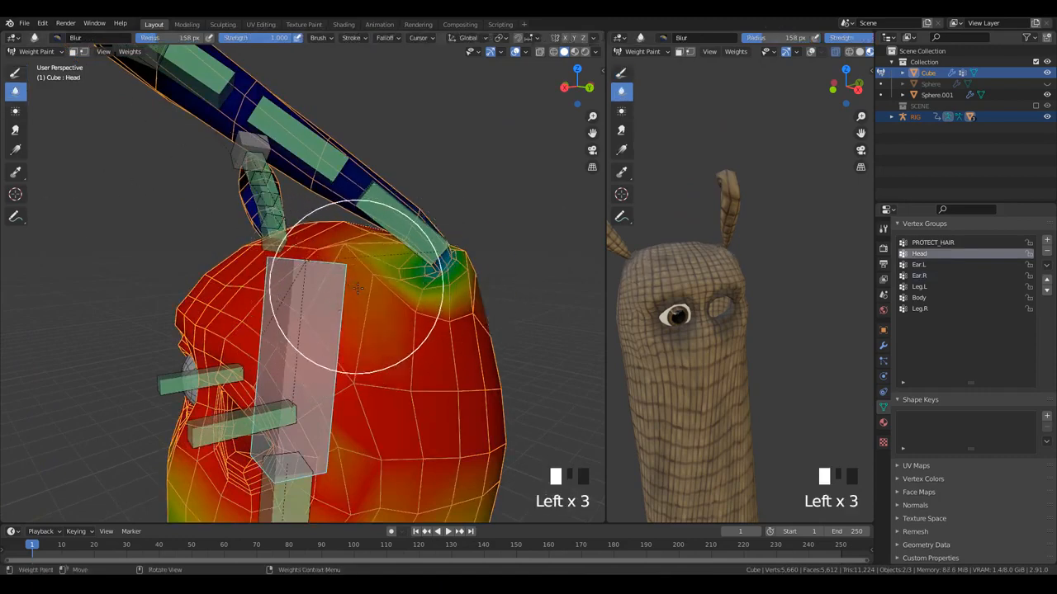
pyautogui.hotkey('ctrl', 'z')
# - Select the Ear.L bone and blur its weights around the base of the left ear
pyautogui.keyDown('ctrl'); pyautogui.click(431, 233); pyautogui.keyUp('ctrl')
pyautogui.click(417, 256)
pyautogui.click(409, 263)
pyautogui.click(405, 267)
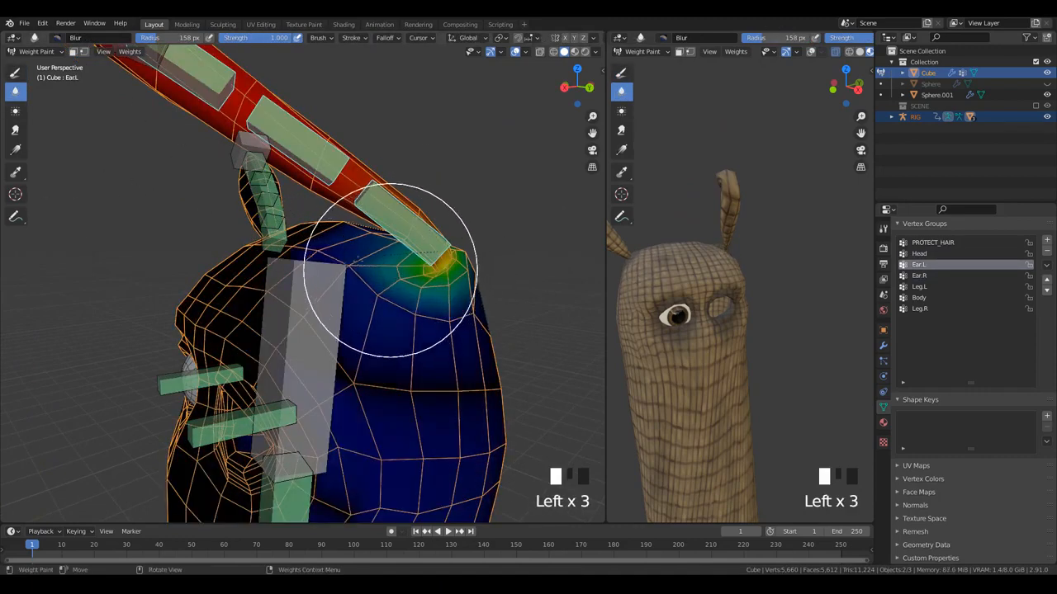
pyautogui.click(412, 265)
pyautogui.click(416, 263)
pyautogui.click(380, 263)
pyautogui.click(452, 256)
pyautogui.click(458, 254)
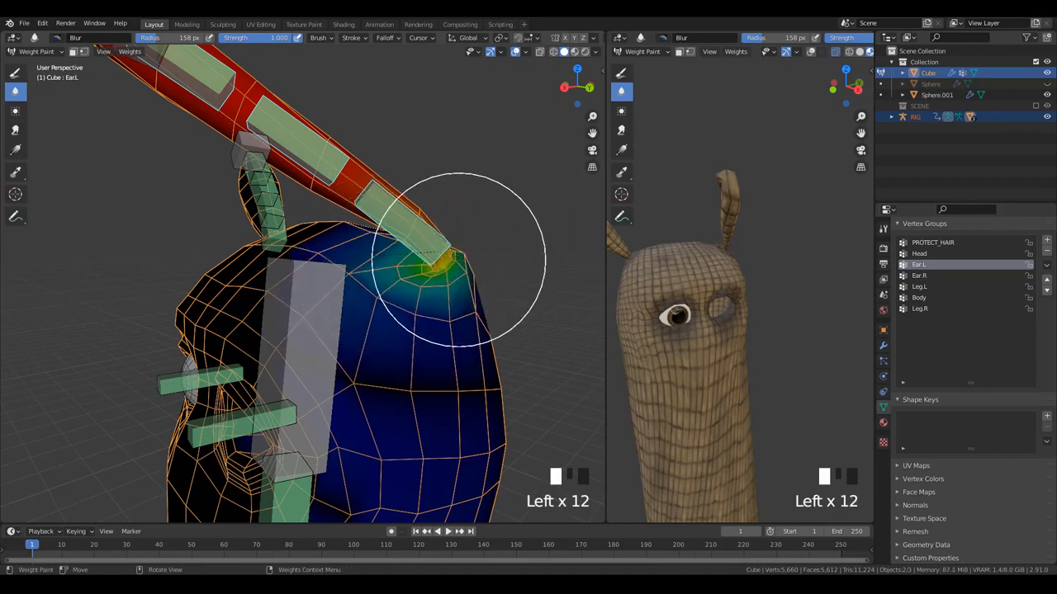
pyautogui.click(446, 256)
pyautogui.click(429, 253)
pyautogui.click(426, 253)
pyautogui.click(424, 252)
pyautogui.scroll(-2, 165, 277)
pyautogui.moveTo(425, 253)
pyautogui.mouseDown(button='middle')
pyautogui.moveTo(166, 276)
pyautogui.moveTo(424, 236)
pyautogui.mouseUp(button='middle')
pyautogui.scroll(2, 143, 281)
pyautogui.click(141, 281)
pyautogui.click(127, 279)
pyautogui.scroll(-5, 165, 248)
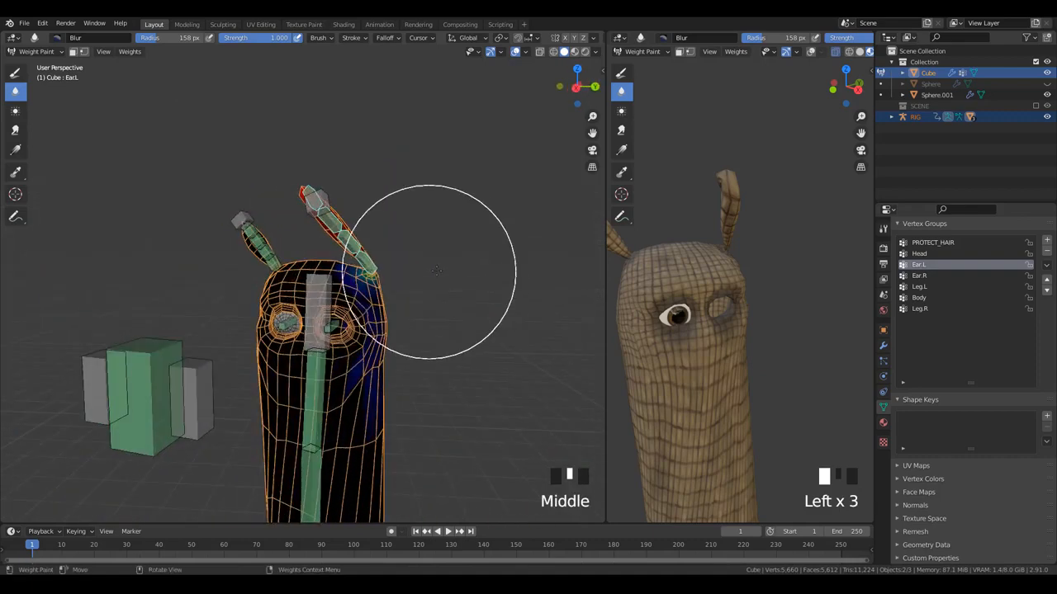
# - Clear the location of all bones, return to Object Mode and set the timeline to frame 0
pyautogui.press('a')
pyautogui.hotkey('alt', 'g')
pyautogui.hotkey('ctrl', 'Tab')
pyautogui.keyDown('shift'); pyautogui.moveTo(418, 316); pyautogui.dragTo(321, 377, button='middle'); pyautogui.keyUp('shift')
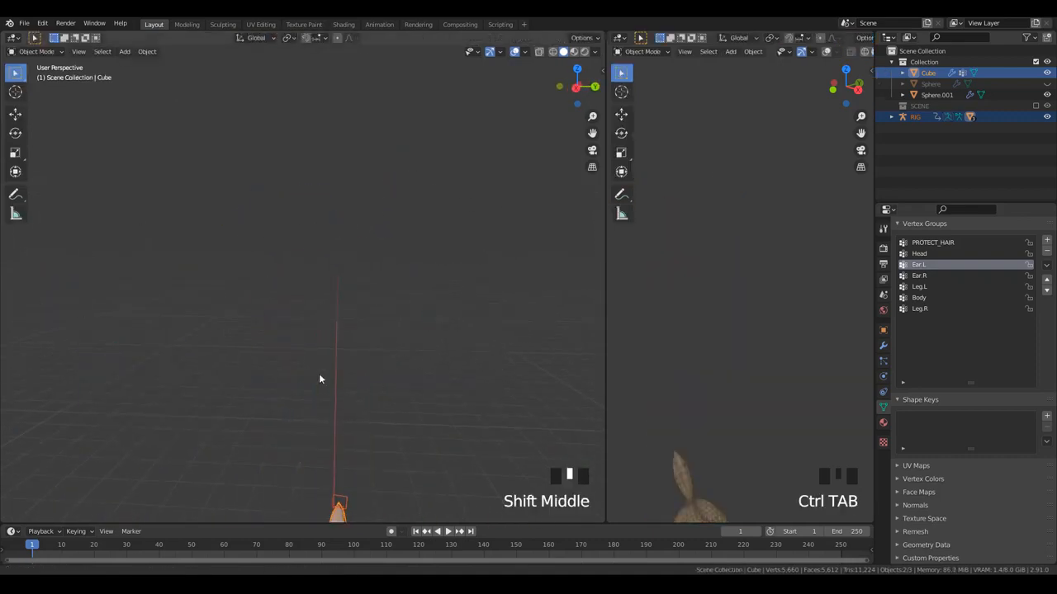
pyautogui.scroll(4, 330, 372)
pyautogui.hotkey('alt', 'z')
pyautogui.keyDown('alt'); pyautogui.scroll(1, 279, 289); pyautogui.keyUp('alt')
pyautogui.scroll(2, 279, 285)
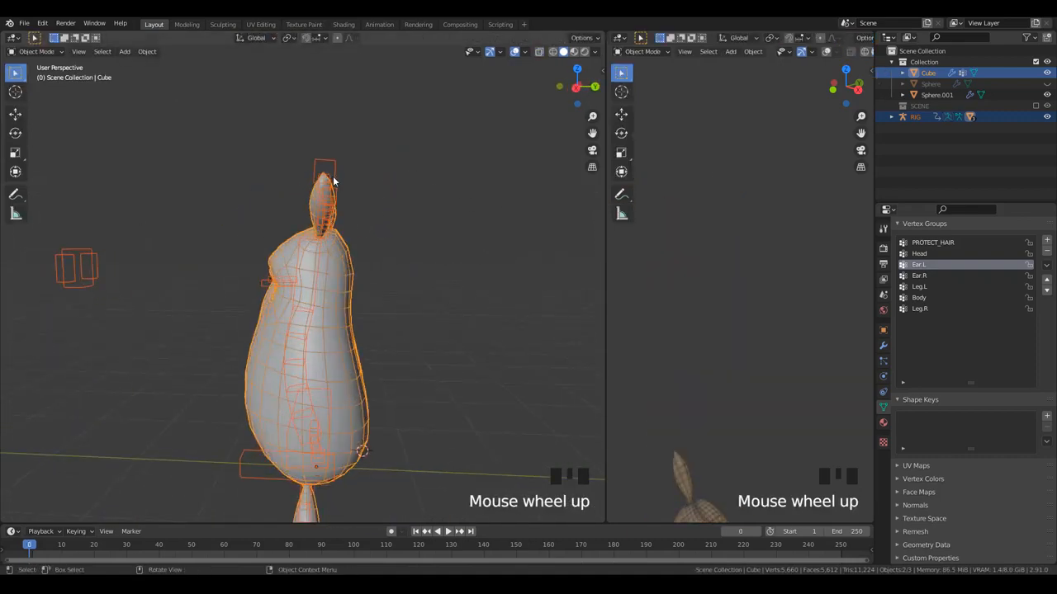
# - Select the RIG armature, enter Pose Mode and deselect all bones
pyautogui.click(333, 176)
pyautogui.scroll(-2, 694, 392)
pyautogui.keyDown('shift'); pyautogui.moveTo(694, 392); pyautogui.dragTo(718, 333, button='middle'); pyautogui.keyUp('shift')
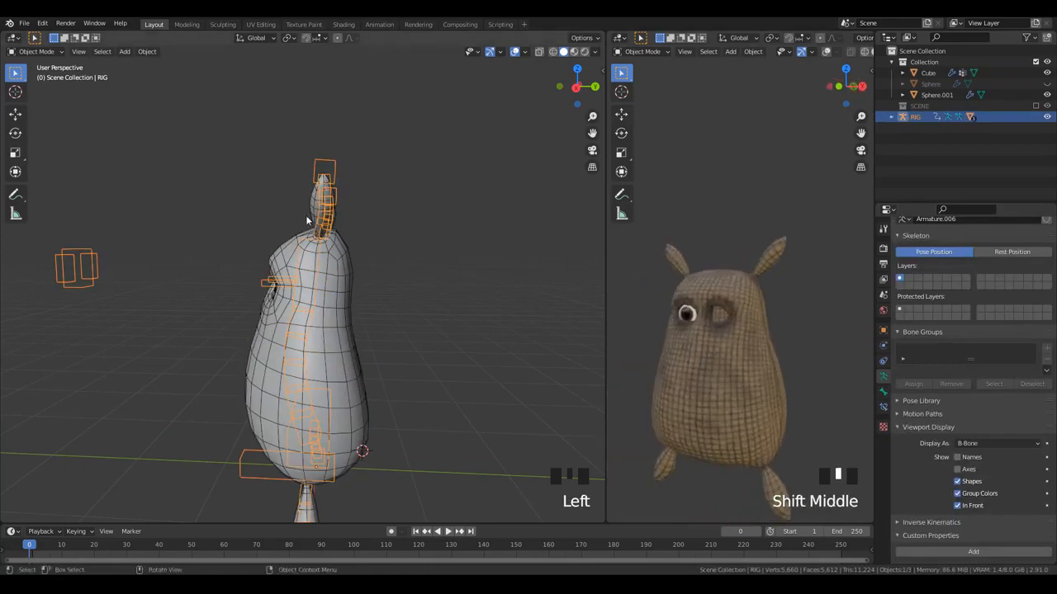
pyautogui.hotkey('ctrl', 'Tab')
pyautogui.moveTo(264, 249); pyautogui.dragTo(304, 260, button='middle')
pyautogui.hotkey('alt', 'a')
pyautogui.scroll(2, 366, 313)
# - Try moving and trackball-rotating the Head bone to test the deformation, and cancel the transform
pyautogui.click(347, 298)
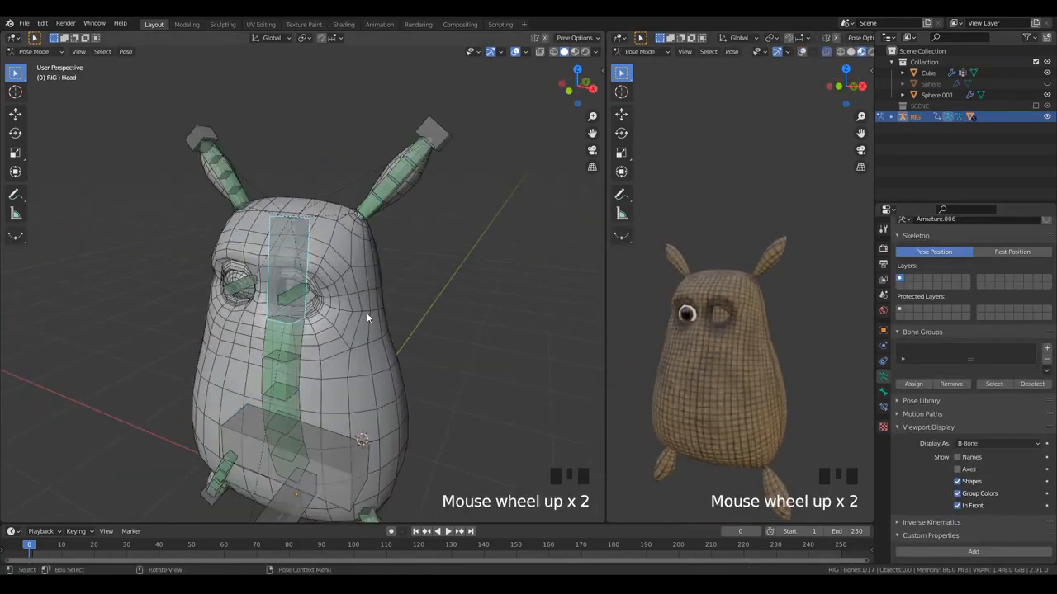
pyautogui.press('g')
pyautogui.press('r')
pyautogui.press('r')
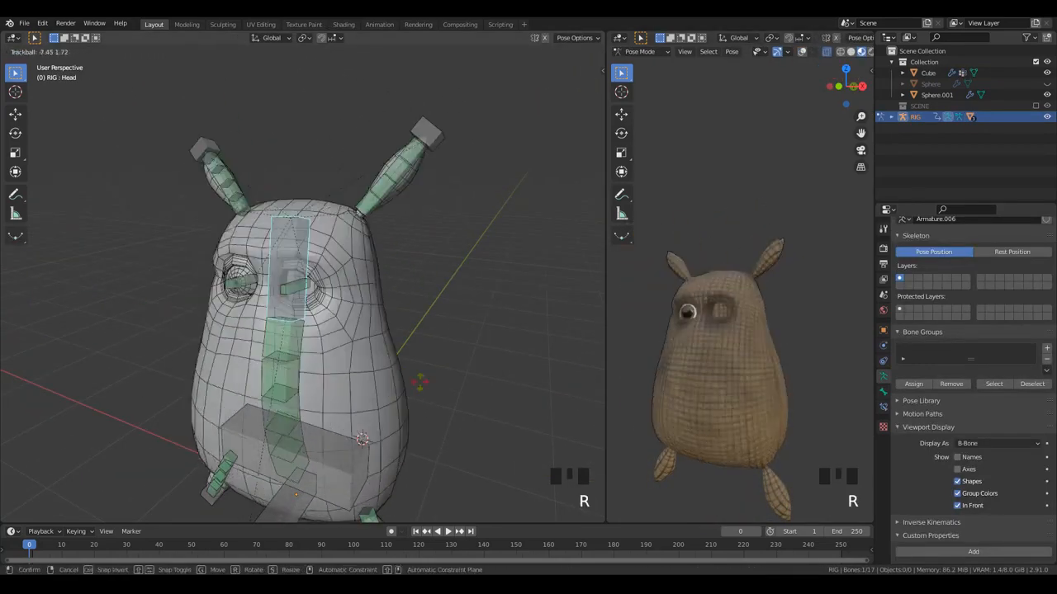
pyautogui.rightClick(441, 320)
pyautogui.scroll(1, 441, 320)
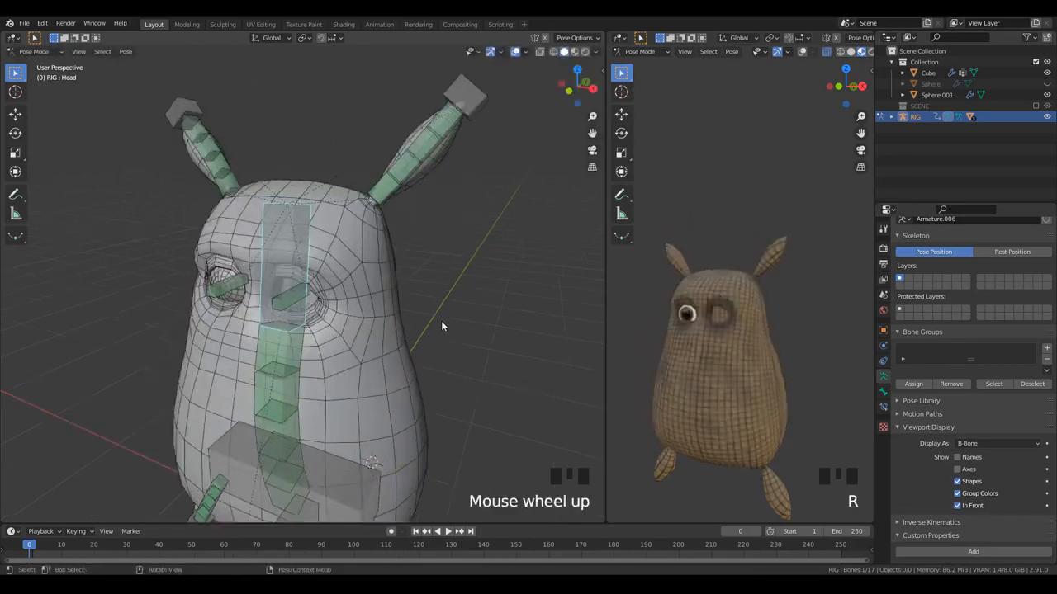
# - Select the Ear_CTRL.L bone and move it by about -0.13, -0.21 and -0.11 m in X, Y, Z
pyautogui.scroll(-3, 427, 161)
pyautogui.keyDown('shift'); pyautogui.moveTo(427, 167); pyautogui.dragTo(289, 285, button='middle'); pyautogui.keyUp('shift')
pyautogui.click(297, 227)
pyautogui.press('g')
pyautogui.click(325, 334)
# - Try rotating the left ear control and lowering it against the head, cancelling both transforms
pyautogui.press('r')
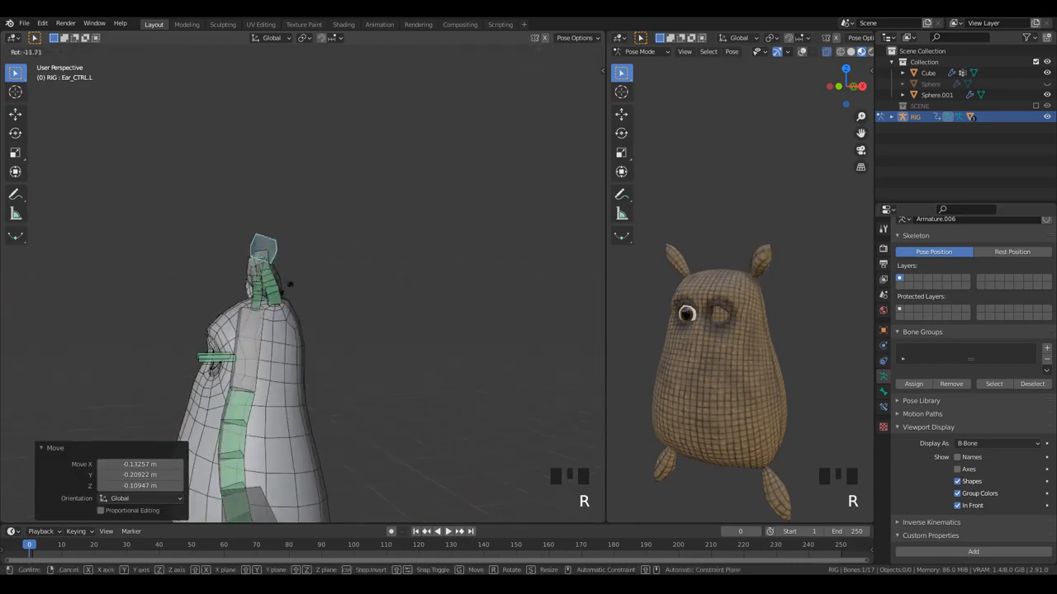
pyautogui.rightClick(301, 305)
pyautogui.press('g')
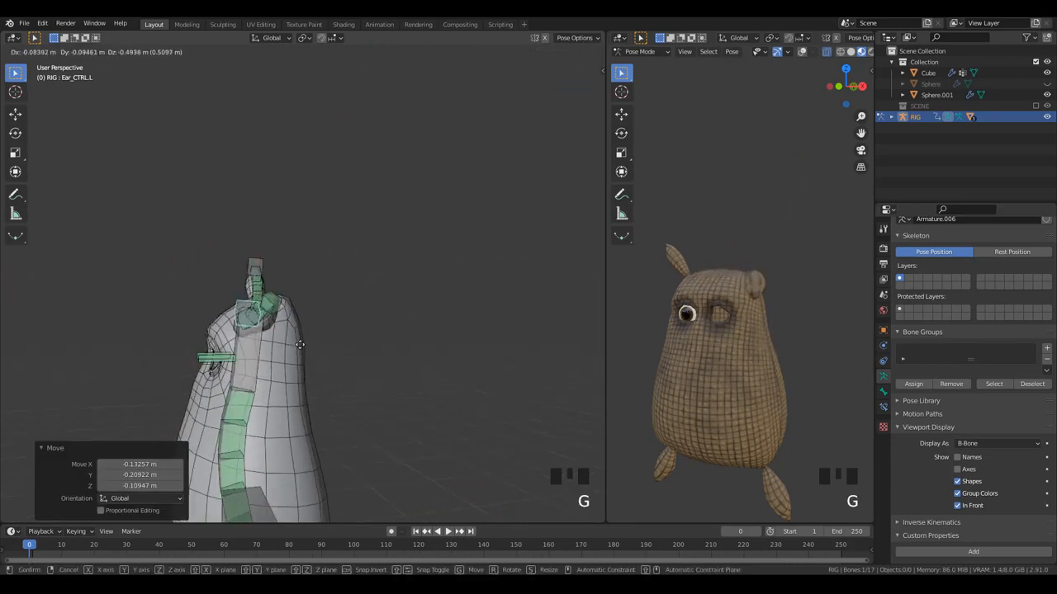
pyautogui.rightClick(314, 274)
# - Move the left ear control inward over the head by about -0.63, -0.24 and -0.06 m in X, Y, Z
pyautogui.moveTo(314, 274); pyautogui.dragTo(199, 300, button='middle')
pyautogui.press('g')
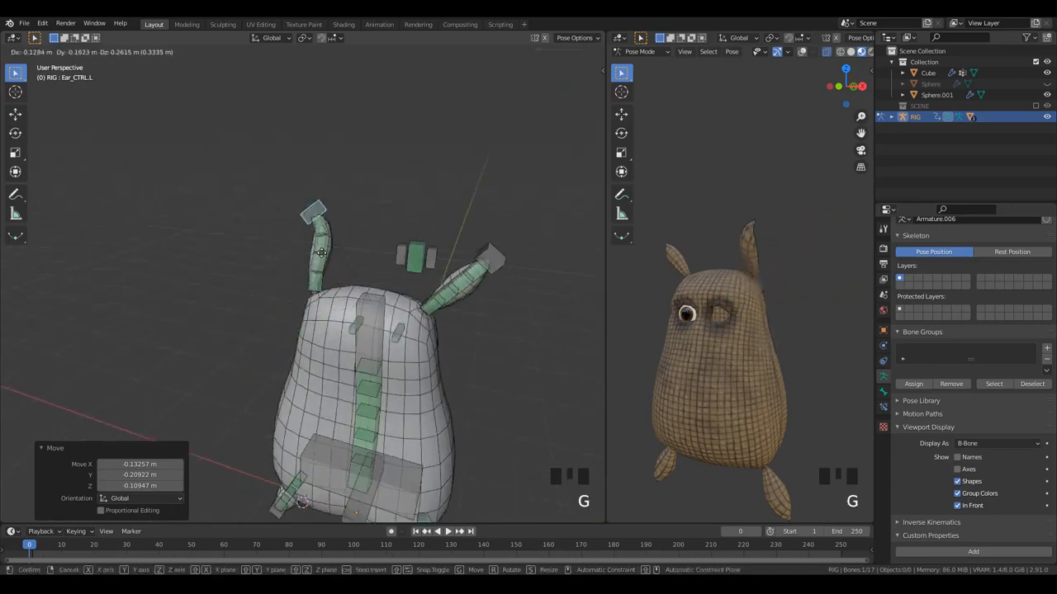
pyautogui.click(300, 382)
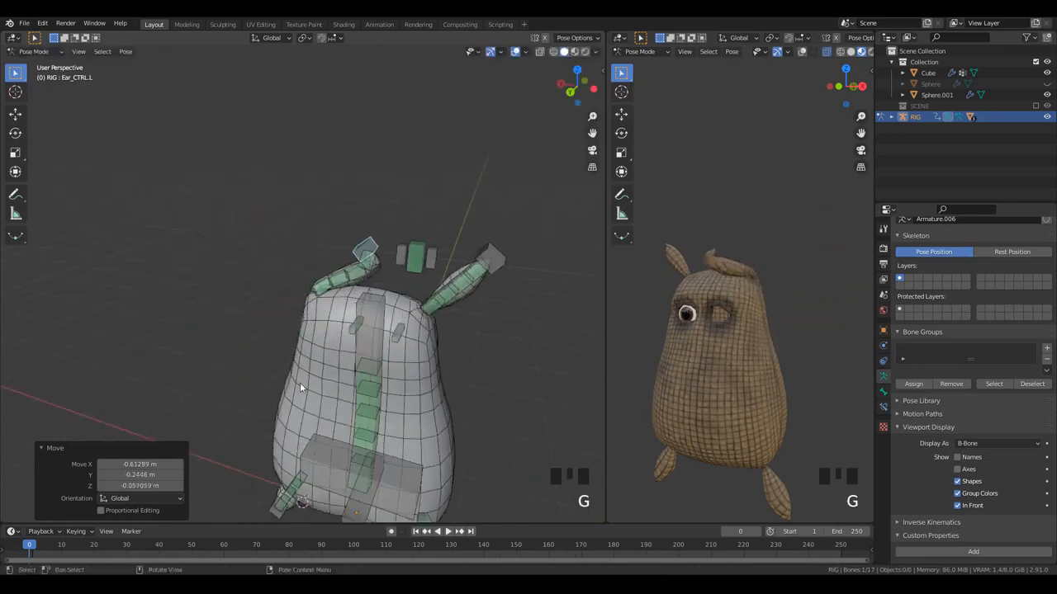
# - Select the creature's body mesh together with the rig and enter Weight Paint mode
pyautogui.keyDown('shift'); pyautogui.moveTo(300, 382); pyautogui.dragTo(338, 304, button='middle'); pyautogui.keyUp('shift')
pyautogui.scroll(2, 339, 304)
pyautogui.click(349, 291)
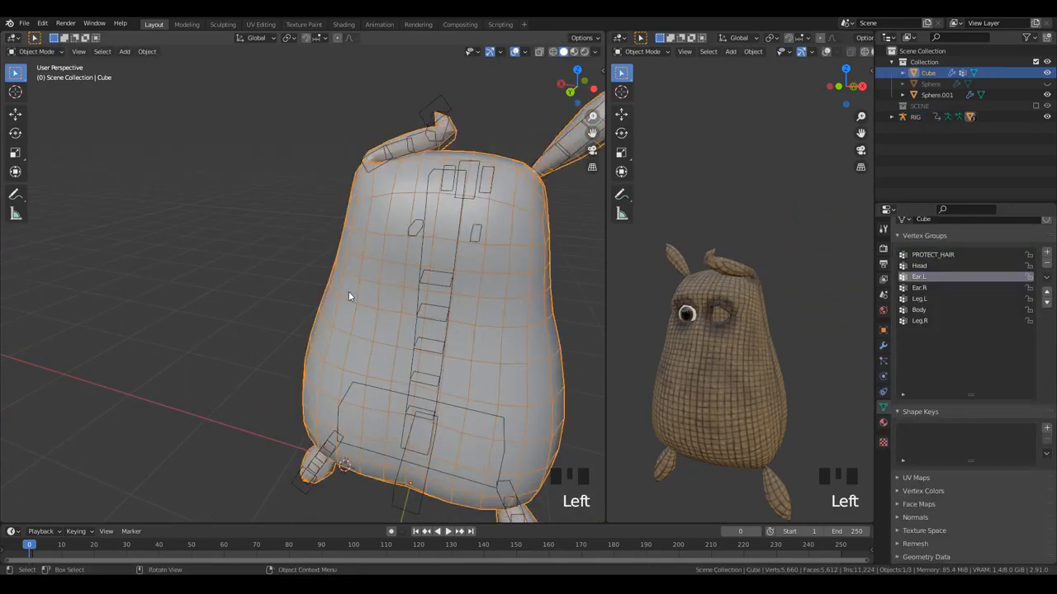
pyautogui.keyDown('shift'); pyautogui.click(394, 162); pyautogui.keyUp('shift')
pyautogui.keyDown('shift'); pyautogui.click(318, 322); pyautogui.keyUp('shift')
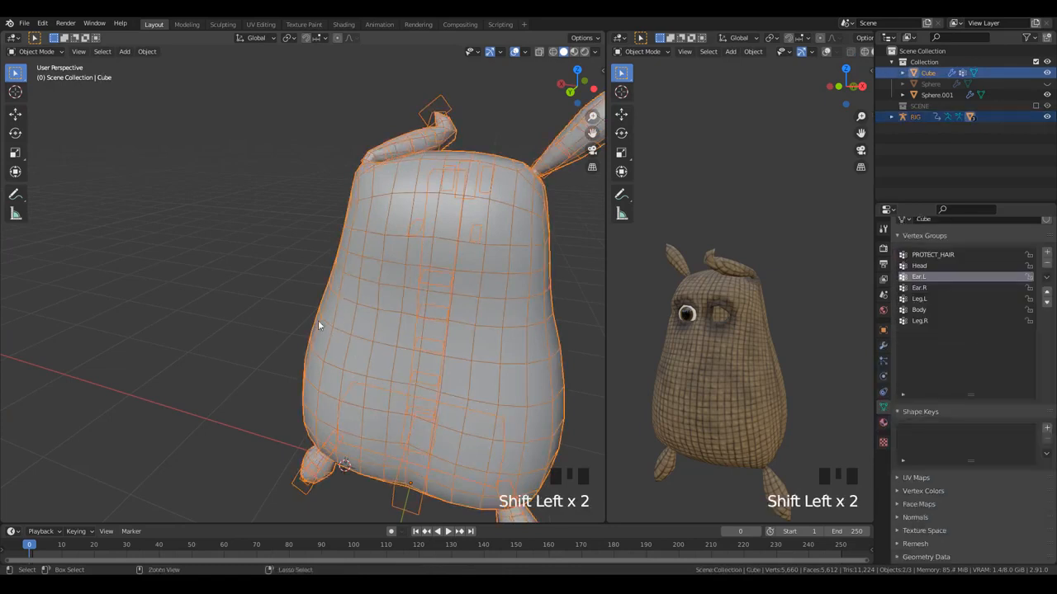
pyautogui.hotkey('ctrl', 'Tab')
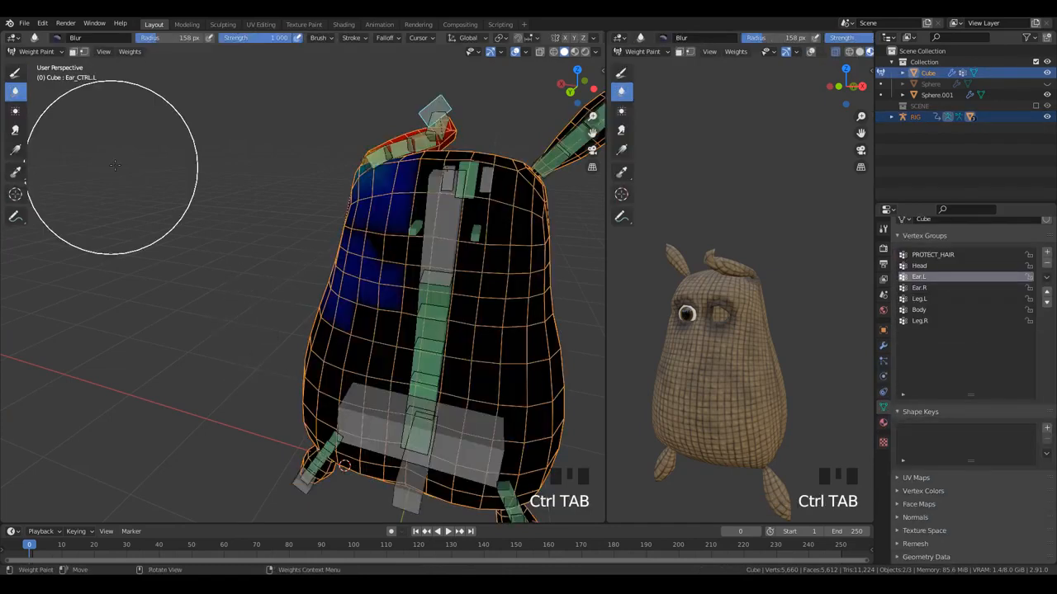
# - Switch to the Draw tool with the Subtract brush and remove the Ear.L weights from the creature's back
pyautogui.click(56, 37)
pyautogui.click(15, 76)
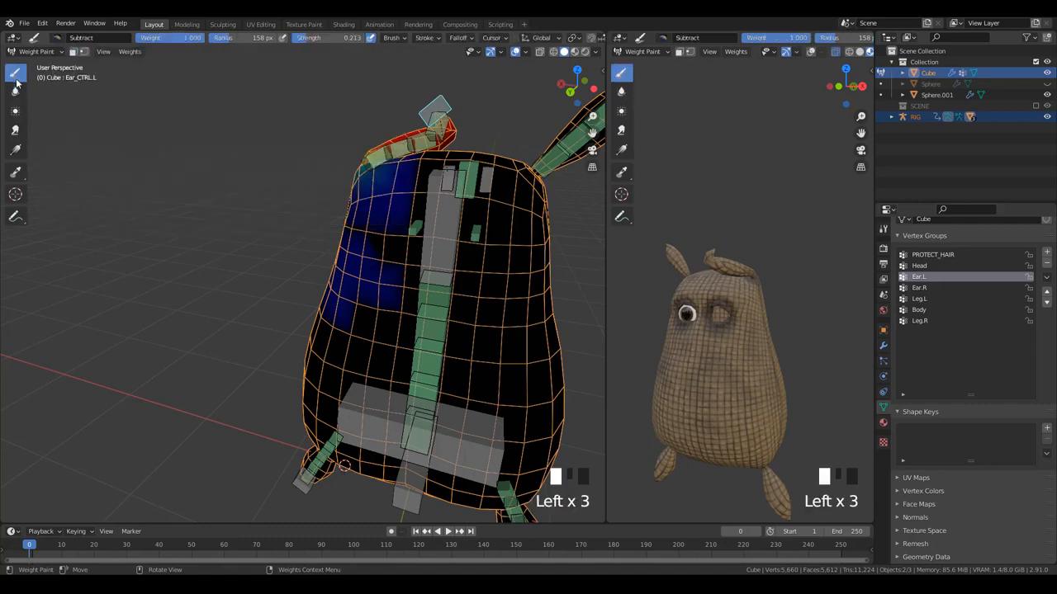
pyautogui.moveTo(364, 231); pyautogui.dragTo(348, 293)
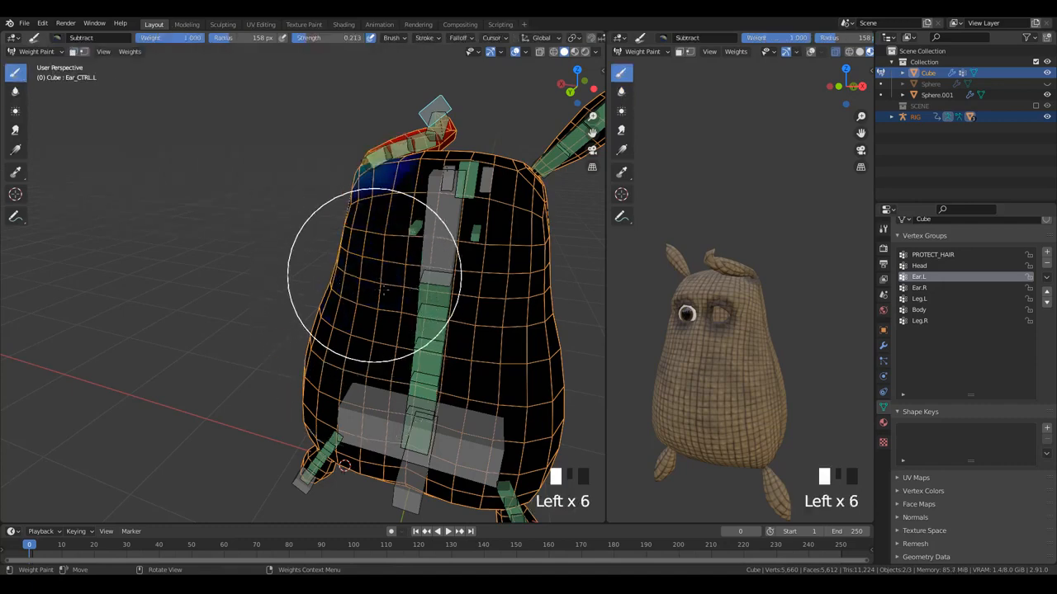
# - Clear the rotation and location of all bones to restore the rest pose
pyautogui.scroll(-2, 383, 289)
pyautogui.moveTo(383, 289); pyautogui.dragTo(290, 331, button='middle')
pyautogui.click(406, 448)
pyautogui.click(406, 448)
pyautogui.keyDown('shift'); pyautogui.scroll(-1, 357, 285); pyautogui.keyUp('shift')
pyautogui.keyDown('shift'); pyautogui.moveTo(405, 448); pyautogui.dragTo(314, 413, button='middle'); pyautogui.keyUp('shift')
pyautogui.scroll(2, 420, 237)
pyautogui.hotkey('alt', 'r')
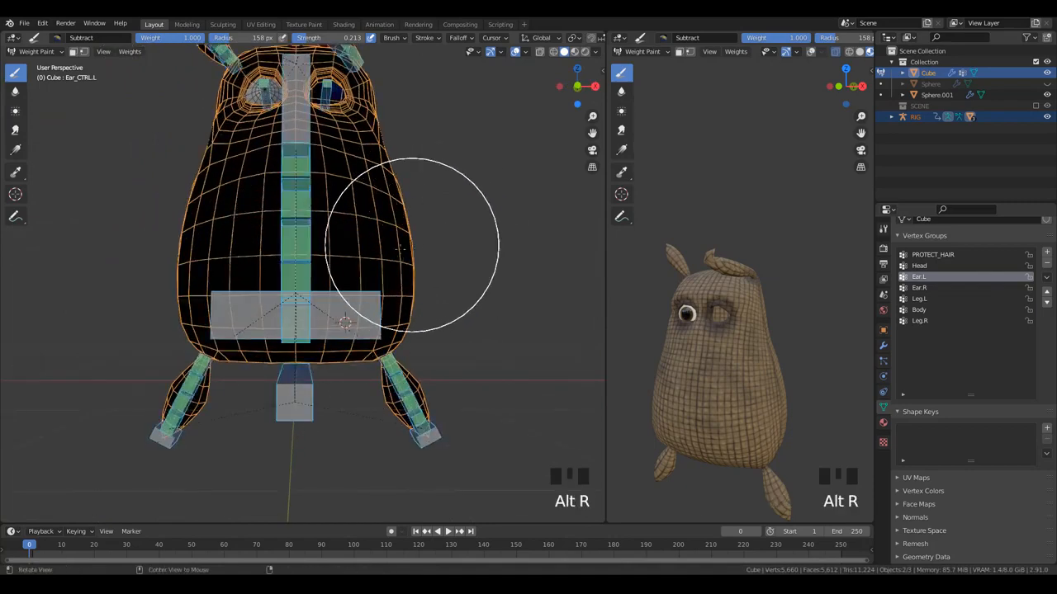
pyautogui.hotkey('alt', 'g')
# - Select the Body bone and examine its weights around the lower body and legs
pyautogui.keyDown('ctrl'); pyautogui.click(283, 236); pyautogui.keyUp('ctrl')
pyautogui.scroll(-2, 389, 271)
pyautogui.moveTo(389, 271); pyautogui.dragTo(141, 318, button='middle')
pyautogui.scroll(2, 141, 319)
pyautogui.scroll(-1, 213, 401)
pyautogui.keyDown('shift'); pyautogui.moveTo(212, 401); pyautogui.dragTo(267, 238, button='middle'); pyautogui.keyUp('shift')
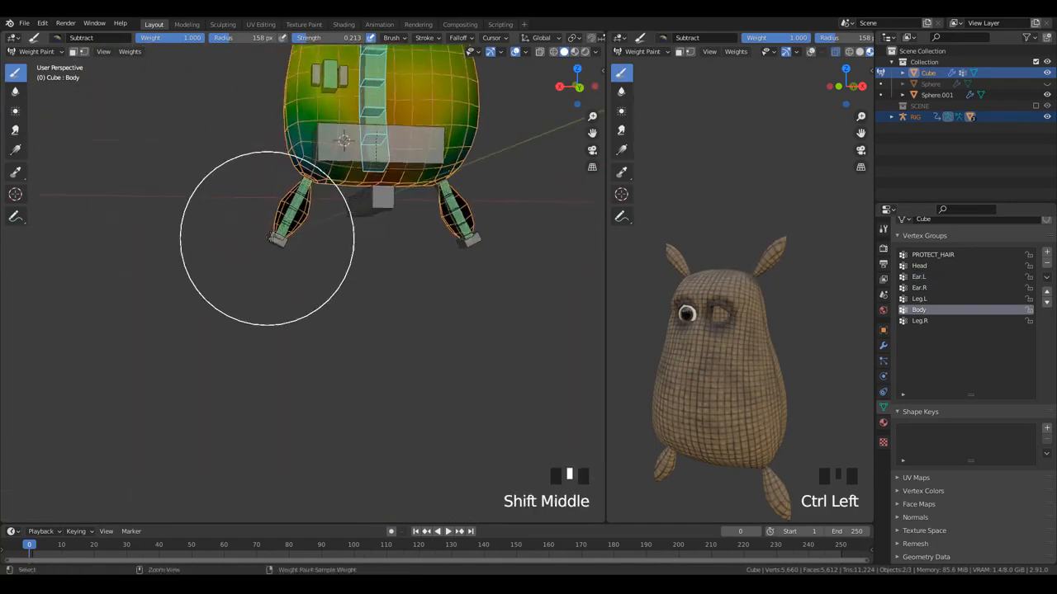
# - Select the Leg_CTRL.L bone, pull it down about 1.8 m to stretch the left leg, and shift it about 0.25 m in X
pyautogui.keyDown('ctrl'); pyautogui.click(278, 240); pyautogui.keyUp('ctrl')
pyautogui.press('g')
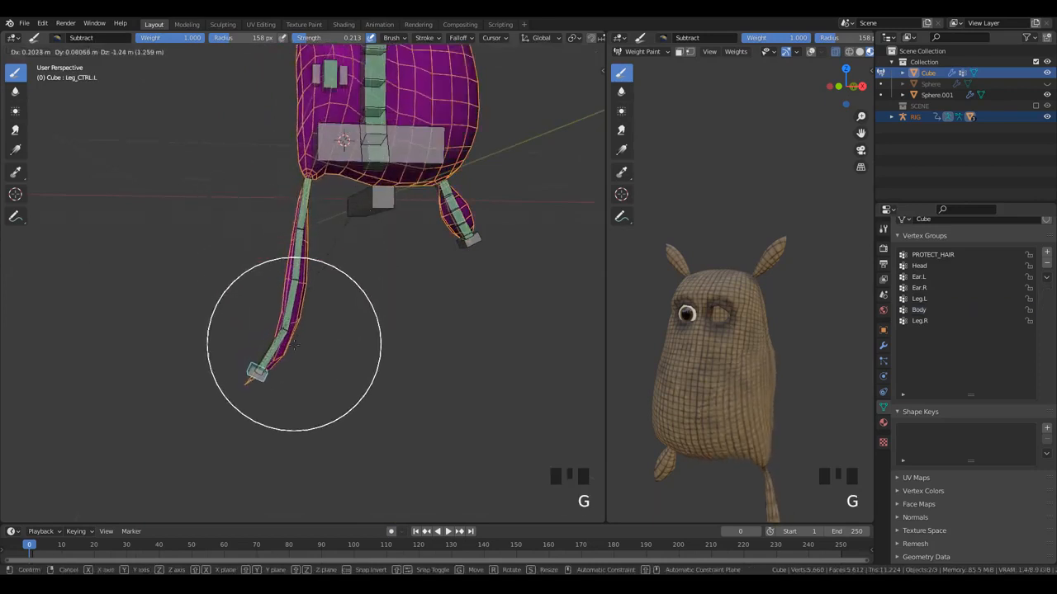
pyautogui.click(285, 405)
pyautogui.scroll(-3, 354, 319)
pyautogui.scroll(2, 342, 354)
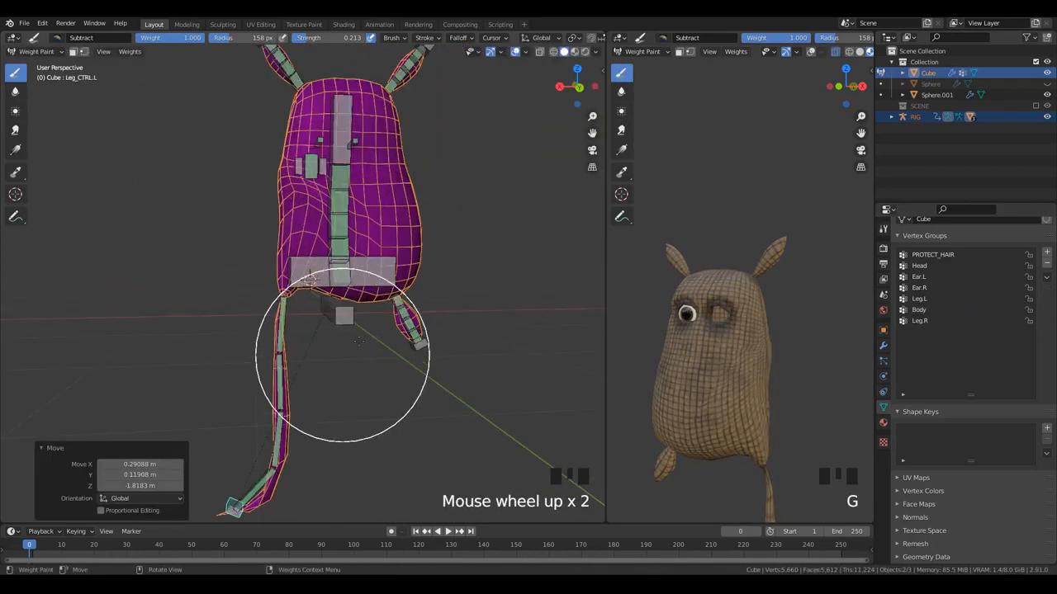
pyautogui.scroll(-2, 359, 330)
pyautogui.press('g')
pyautogui.click(354, 372)
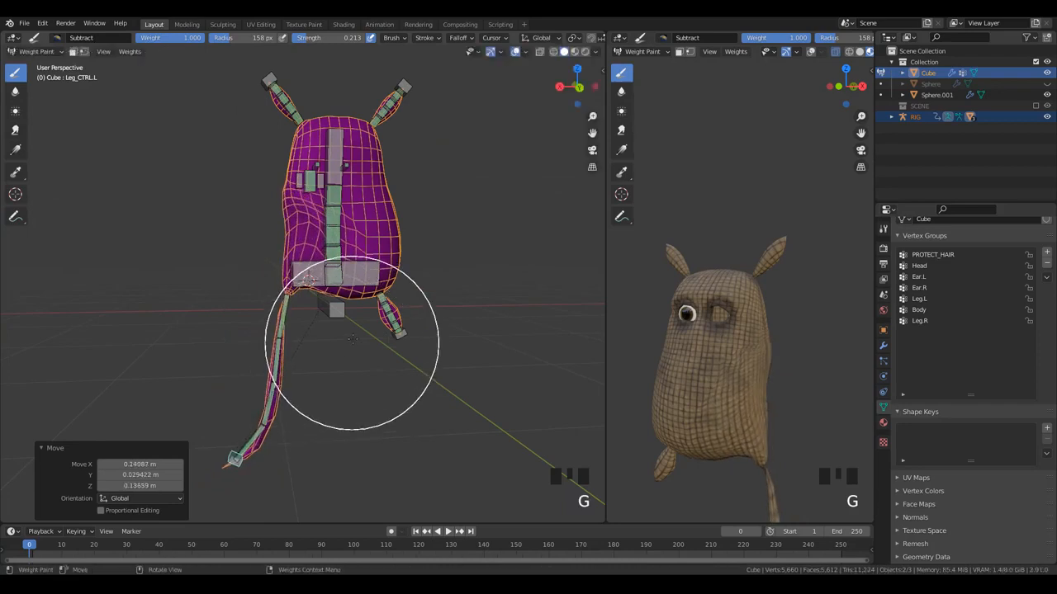
# - Select the Leg.L bone and subtract its weights from the back of the lower body
pyautogui.scroll(2, 364, 331)
pyautogui.keyDown('shift'); pyautogui.moveTo(371, 262); pyautogui.dragTo(361, 335, button='middle'); pyautogui.keyUp('shift')
pyautogui.keyDown('ctrl'); pyautogui.click(281, 435); pyautogui.keyUp('ctrl')
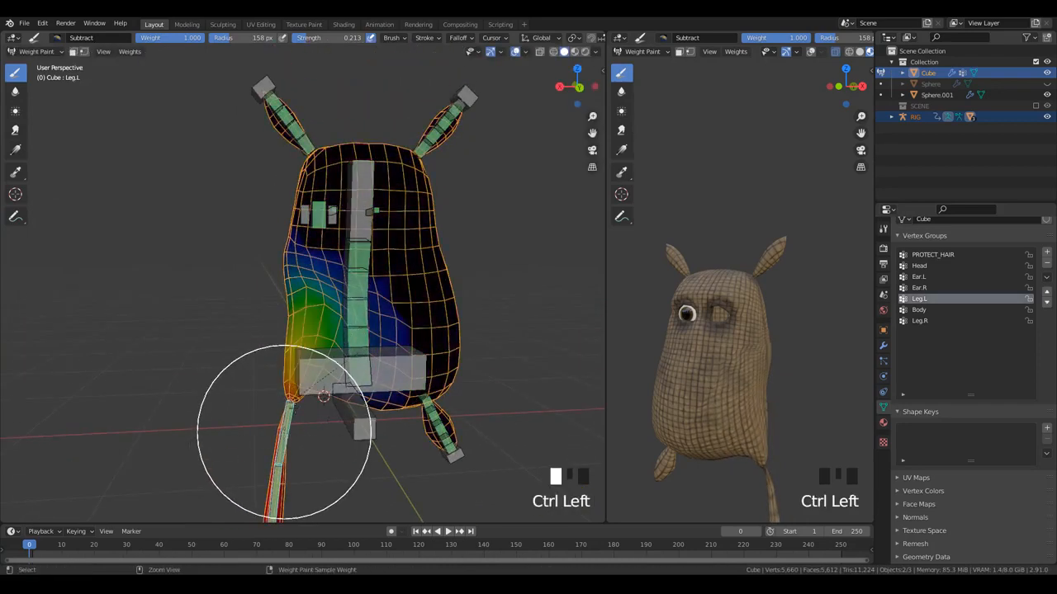
pyautogui.scroll(2, 330, 255)
pyautogui.click(283, 307)
pyautogui.hotkey('ctrl', 'z')
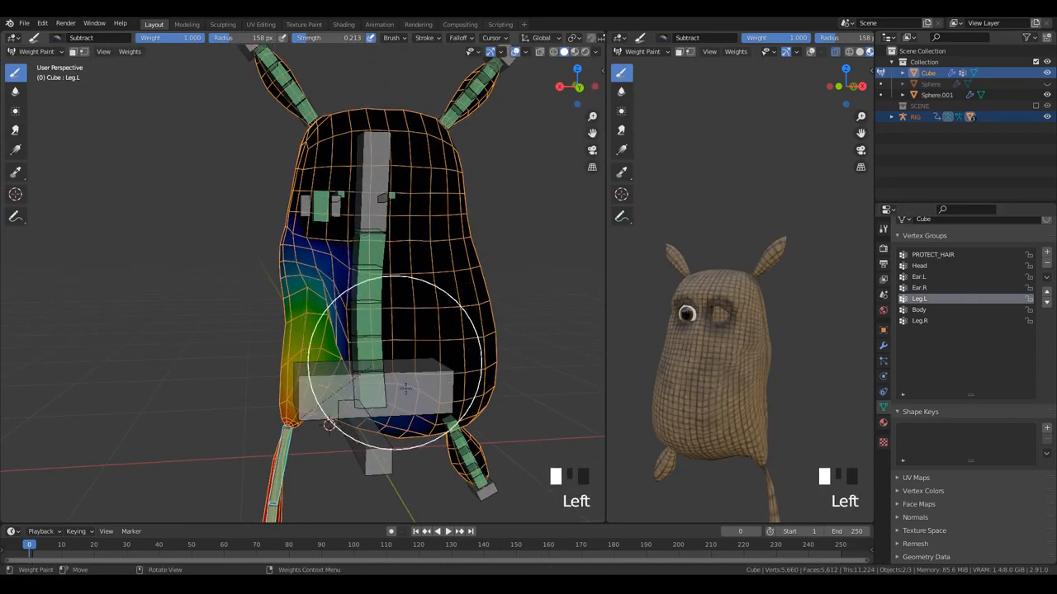
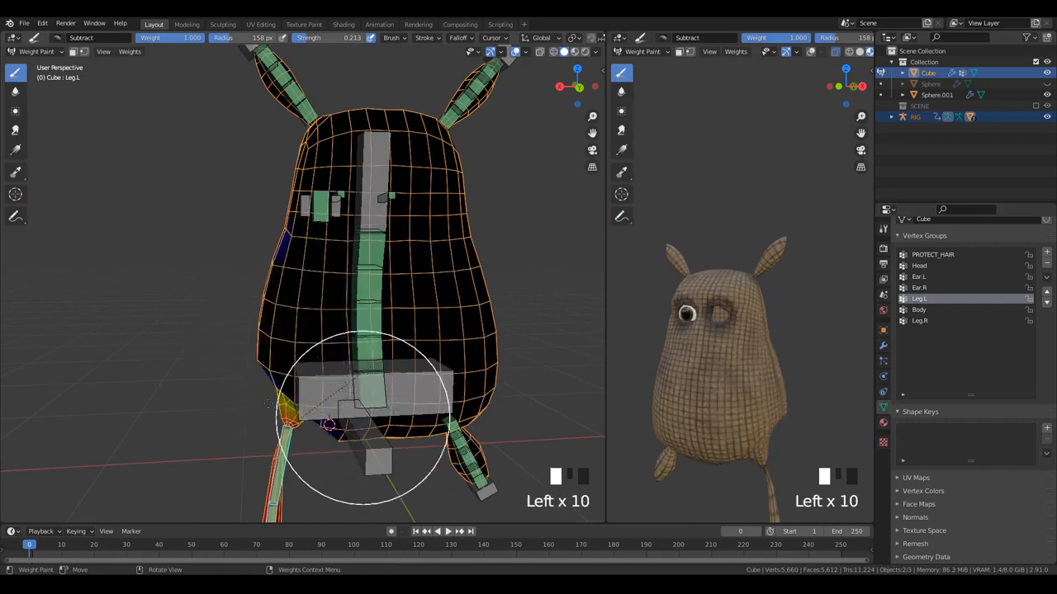
# - Subtract the stray Leg.L weights from the side and front of the body, keeping the area around the left hip
pyautogui.moveTo(363, 419); pyautogui.dragTo(263, 328, button='middle')
pyautogui.click(258, 325)
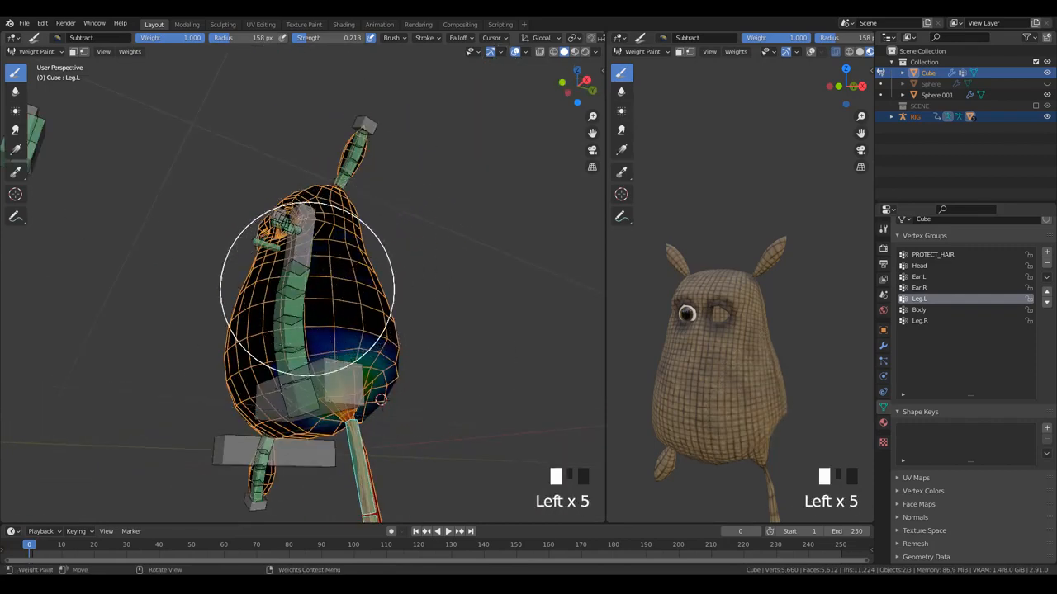
pyautogui.scroll(3, 307, 285)
pyautogui.moveTo(307, 298); pyautogui.dragTo(313, 248, button='middle')
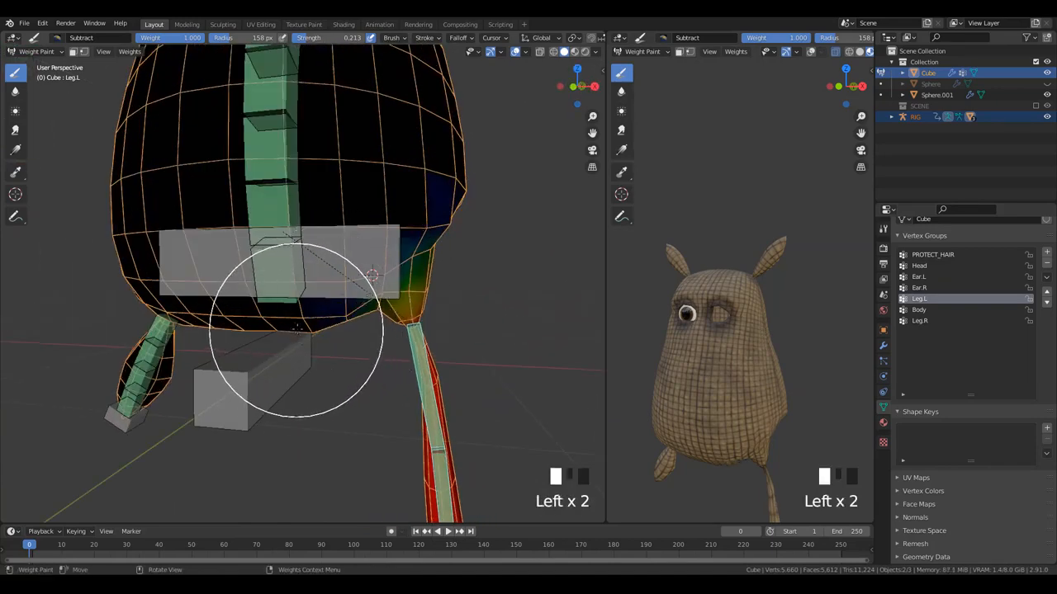
pyautogui.moveTo(471, 258); pyautogui.dragTo(95, 83, button='middle')
pyautogui.click(382, 193)
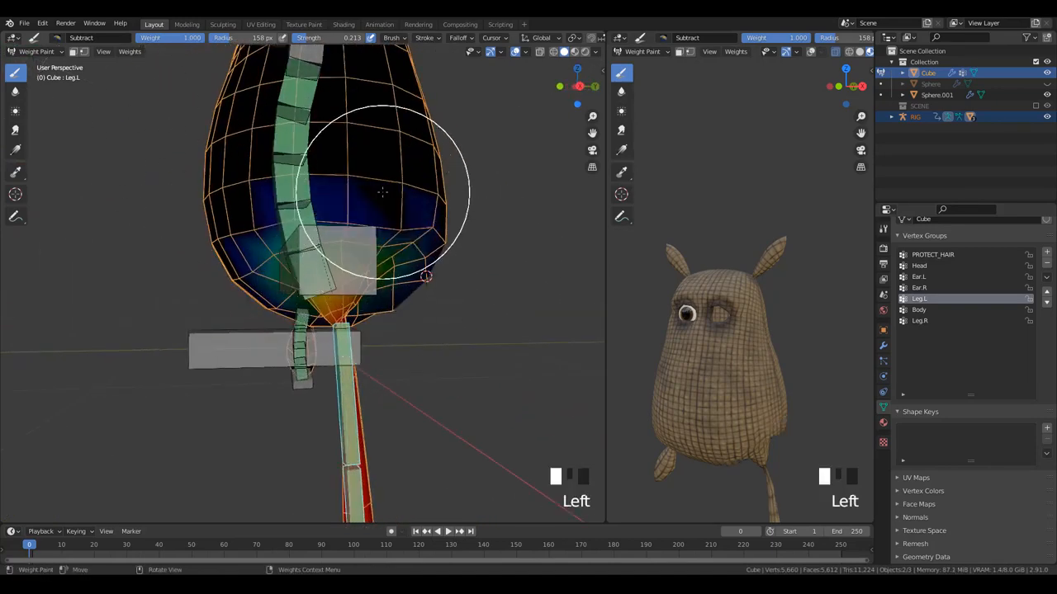
pyautogui.scroll(-3, 440, 248)
pyautogui.press('g')
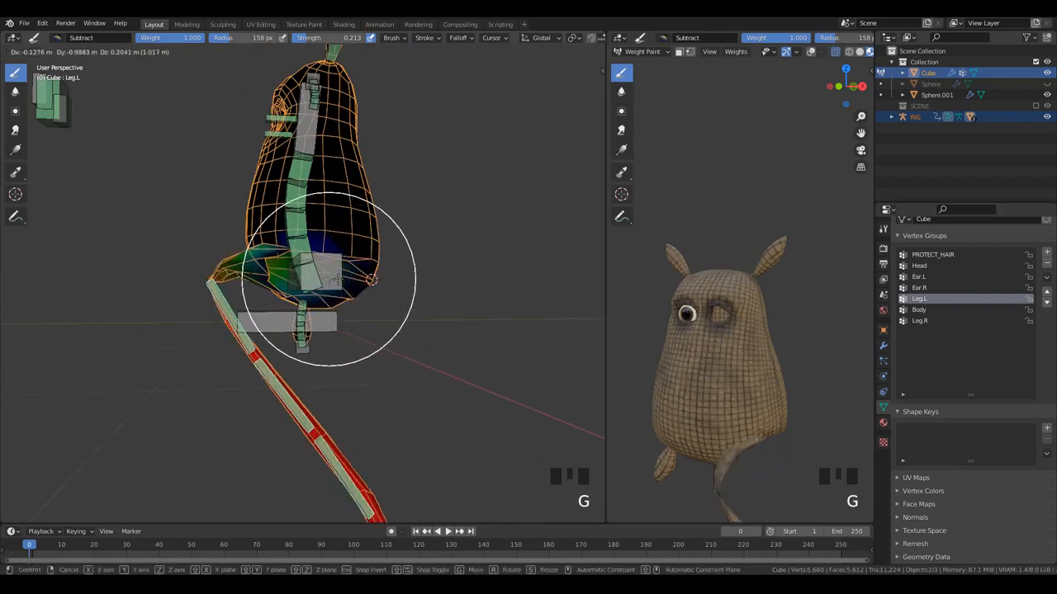
pyautogui.press('Escape')
# - Select the Leg_CTRL.L bone, swing it forward about 2.35 m in Y and up 1.31 m, and rotate it
pyautogui.keyDown('shift'); pyautogui.moveTo(388, 272); pyautogui.dragTo(333, 330, button='middle'); pyautogui.keyUp('shift')
pyautogui.keyDown('ctrl'); pyautogui.click(326, 330); pyautogui.keyUp('ctrl')
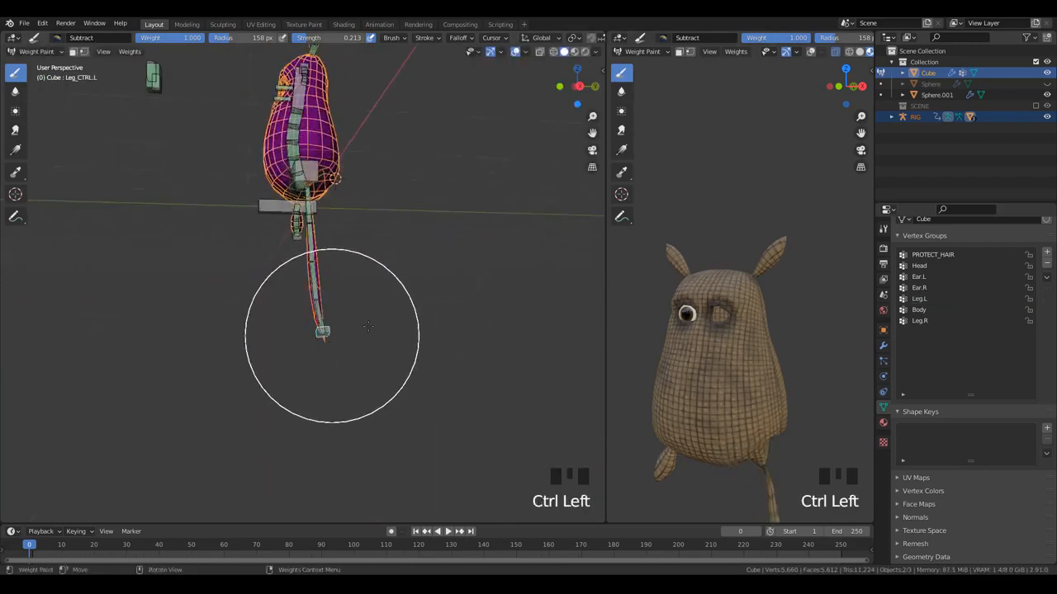
pyautogui.press('g')
pyautogui.click(246, 239)
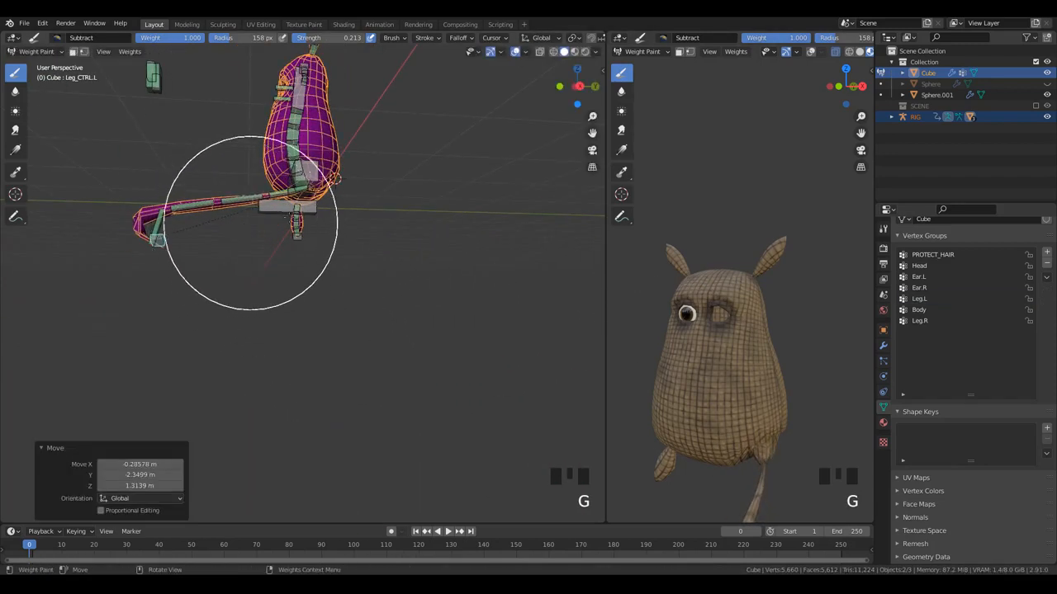
pyautogui.press('r')
pyautogui.click(248, 277)
# - Lower the Leg_CTRL.L bone about 0.84 m, rotate it, and lower it about another 0.35 m so the leg stretches diagonally
pyautogui.press('g')
pyautogui.click(230, 348)
pyautogui.press('r')
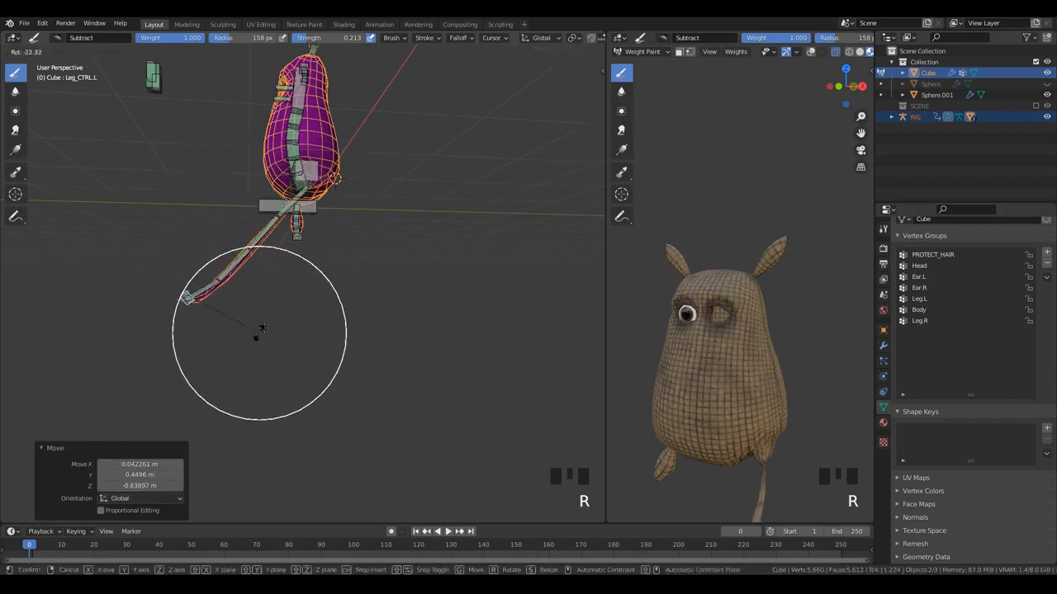
pyautogui.click(319, 243)
pyautogui.keyDown('shift'); pyautogui.moveTo(318, 243); pyautogui.dragTo(342, 259, button='middle'); pyautogui.keyUp('shift')
pyautogui.scroll(-7, 389, 236)
pyautogui.press('g')
pyautogui.click(321, 298)
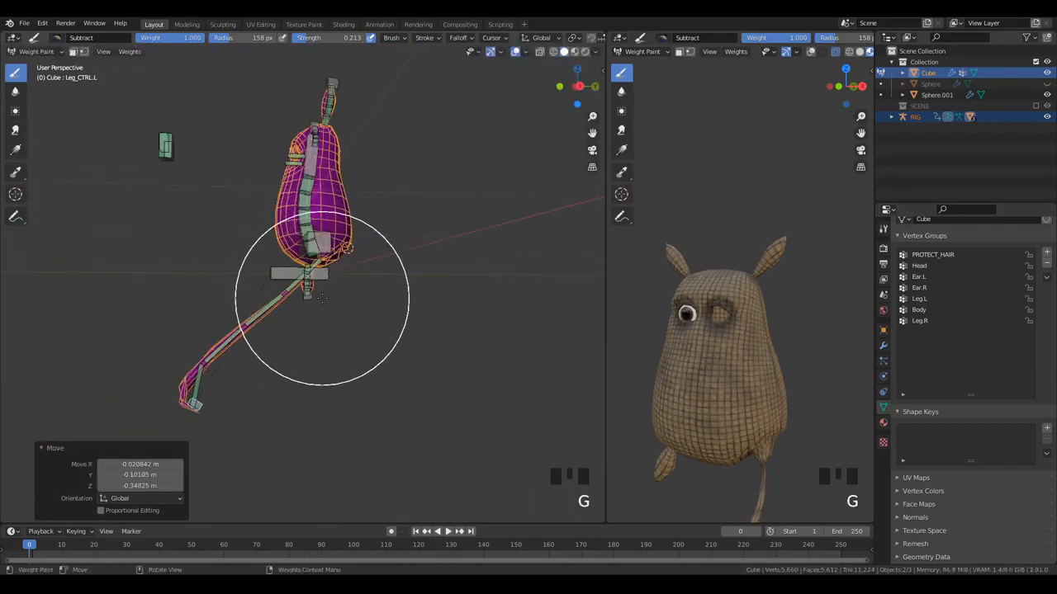
# - Select the Leg.L bone and smooth its weights around the left hip with the Blur tool
pyautogui.scroll(4, 338, 247)
pyautogui.keyDown('shift'); pyautogui.moveTo(355, 212); pyautogui.dragTo(349, 276, button='middle'); pyautogui.keyUp('shift')
pyautogui.scroll(3, 361, 276)
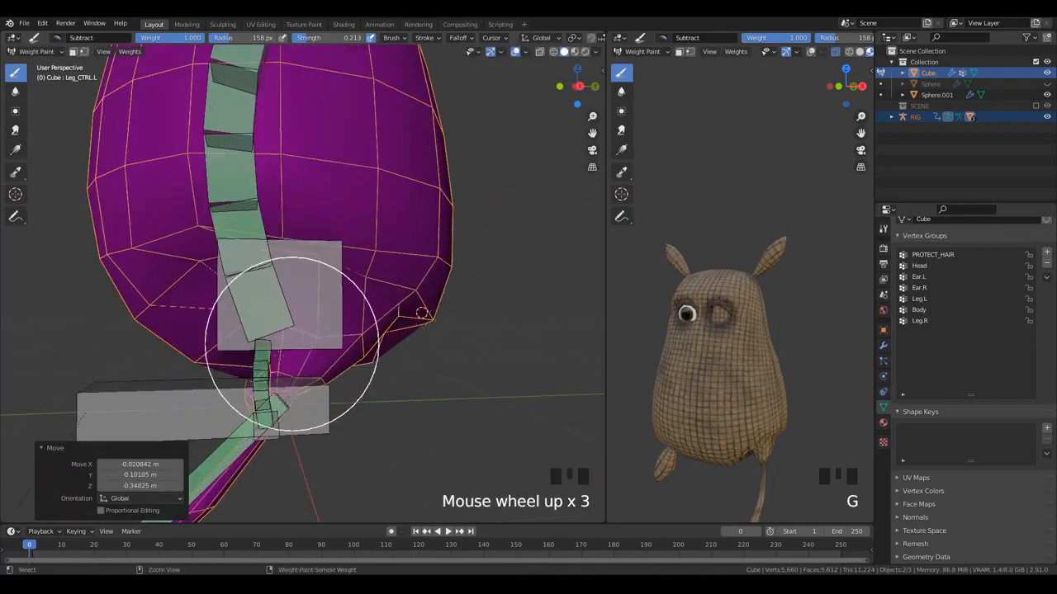
pyautogui.keyDown('ctrl'); pyautogui.click(236, 446); pyautogui.keyUp('ctrl')
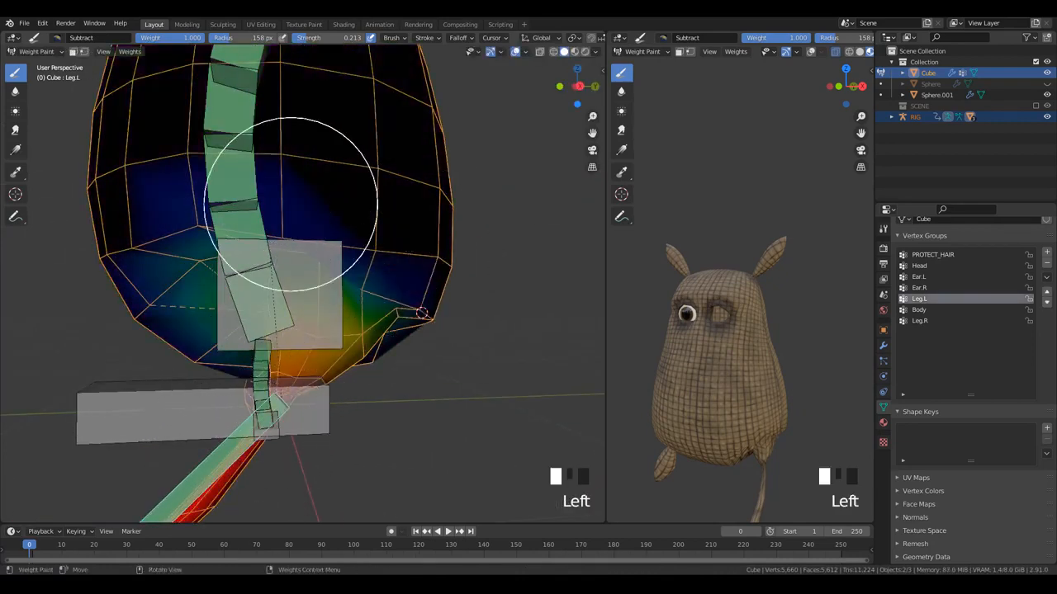
pyautogui.click(15, 91)
pyautogui.moveTo(382, 341); pyautogui.dragTo(314, 198, button='middle')
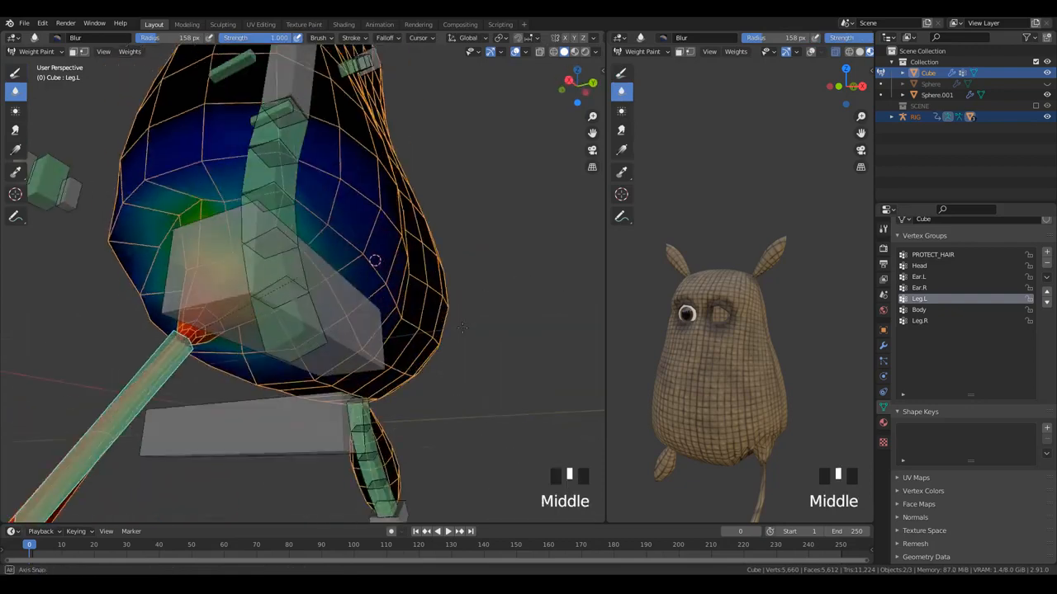
pyautogui.click(306, 189)
pyautogui.click(272, 192)
pyautogui.click(227, 194)
pyautogui.click(184, 196)
pyautogui.click(169, 231)
pyautogui.click(149, 264)
# - Blur the Leg.L weights across the front and underside of the lower body
pyautogui.moveTo(149, 264); pyautogui.dragTo(393, 319, button='middle')
pyautogui.click(394, 319)
pyautogui.click(325, 376)
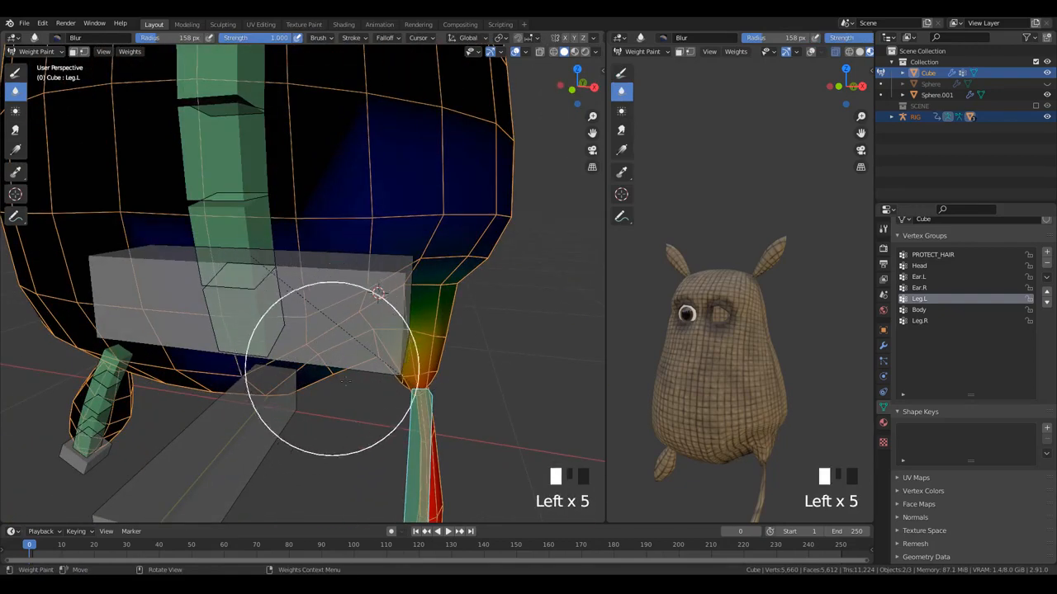
pyautogui.click(368, 369)
pyautogui.click(391, 355)
pyautogui.click(412, 341)
# - Select the Body bone and blur its weights around the left hip
pyautogui.moveTo(421, 299); pyautogui.dragTo(237, 306, button='middle')
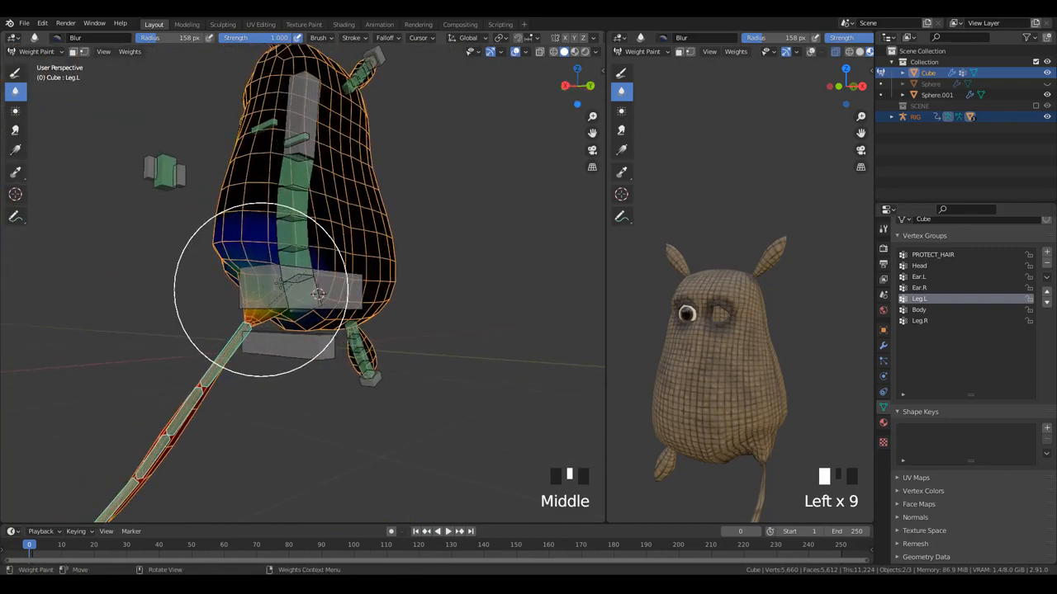
pyautogui.scroll(2, 236, 306)
pyautogui.moveTo(169, 277); pyautogui.dragTo(306, 325, button='middle')
pyautogui.keyDown('ctrl'); pyautogui.click(236, 330); pyautogui.keyUp('ctrl')
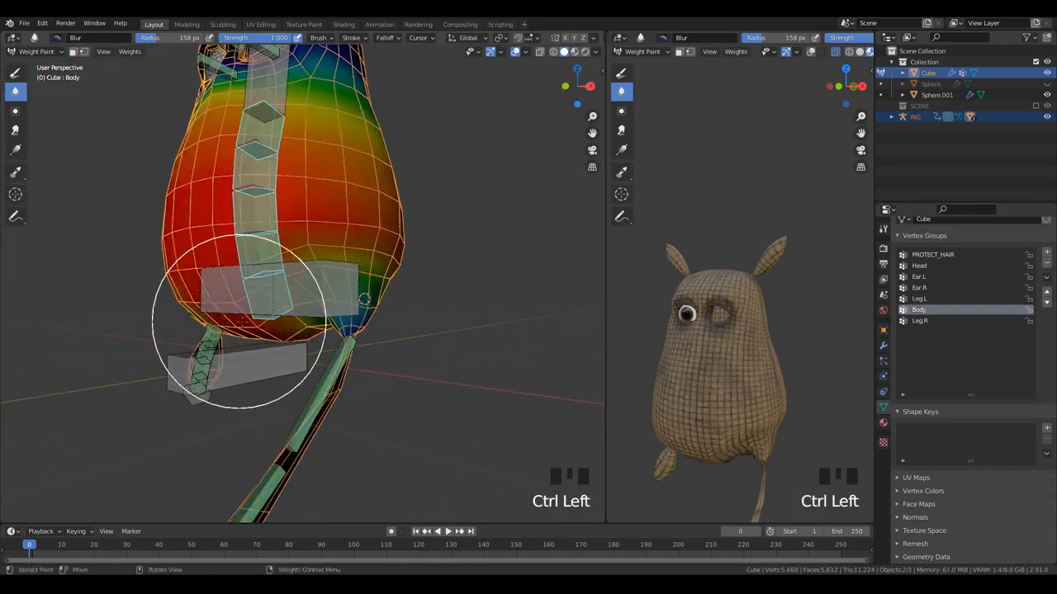
pyautogui.click(330, 281)
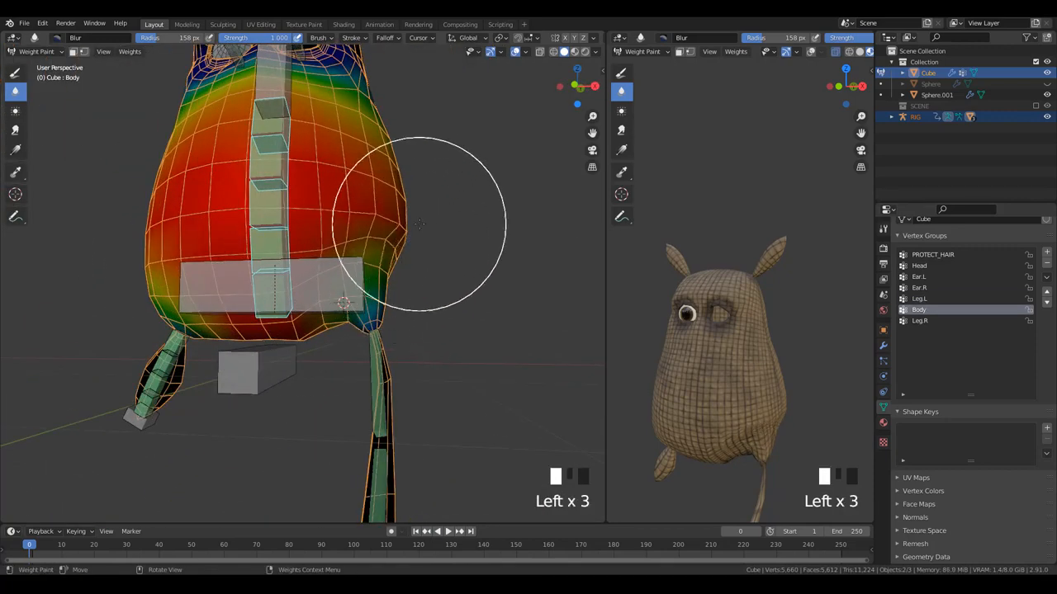
pyautogui.scroll(-1, 438, 229)
pyautogui.scroll(1, 446, 241)
# - Switch to the Draw tool with the Add brush and add Body weight to the lower body above the left leg
pyautogui.click(15, 72)
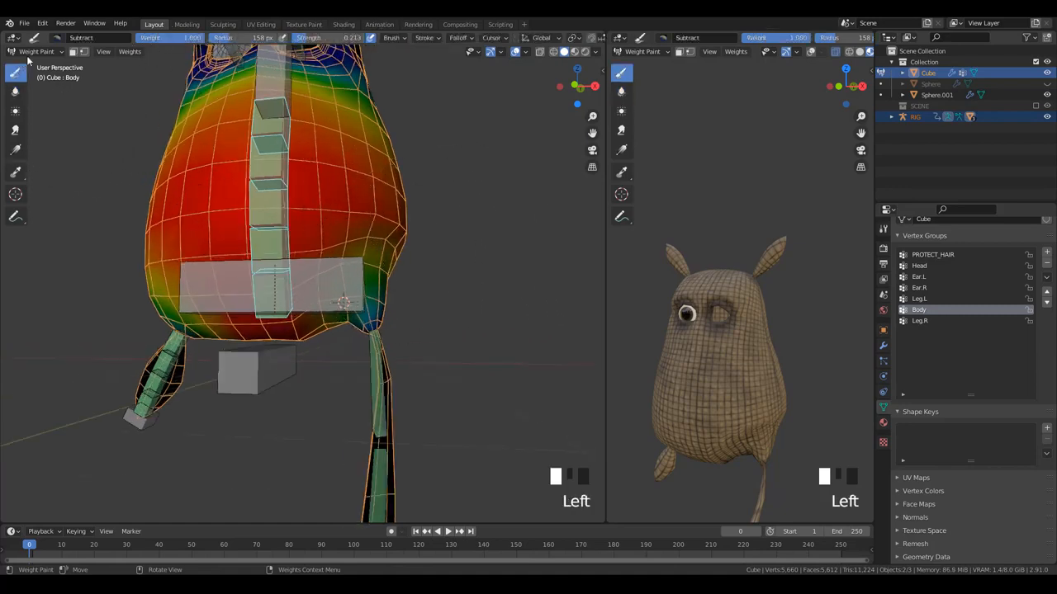
pyautogui.click(55, 40)
pyautogui.click(73, 76)
pyautogui.scroll(2, 390, 232)
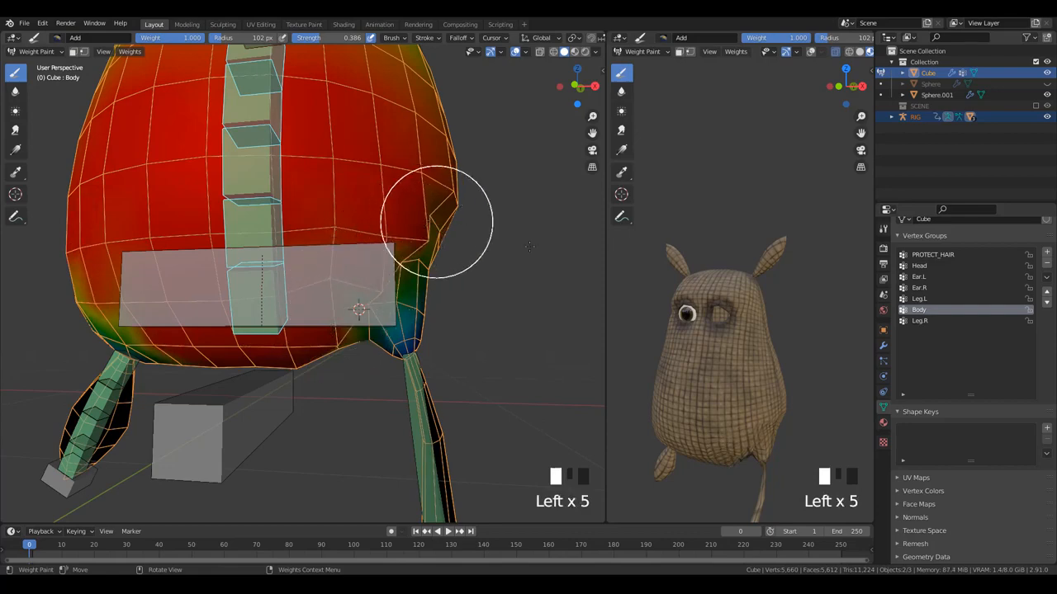
pyautogui.moveTo(437, 222); pyautogui.dragTo(370, 252, button='middle')
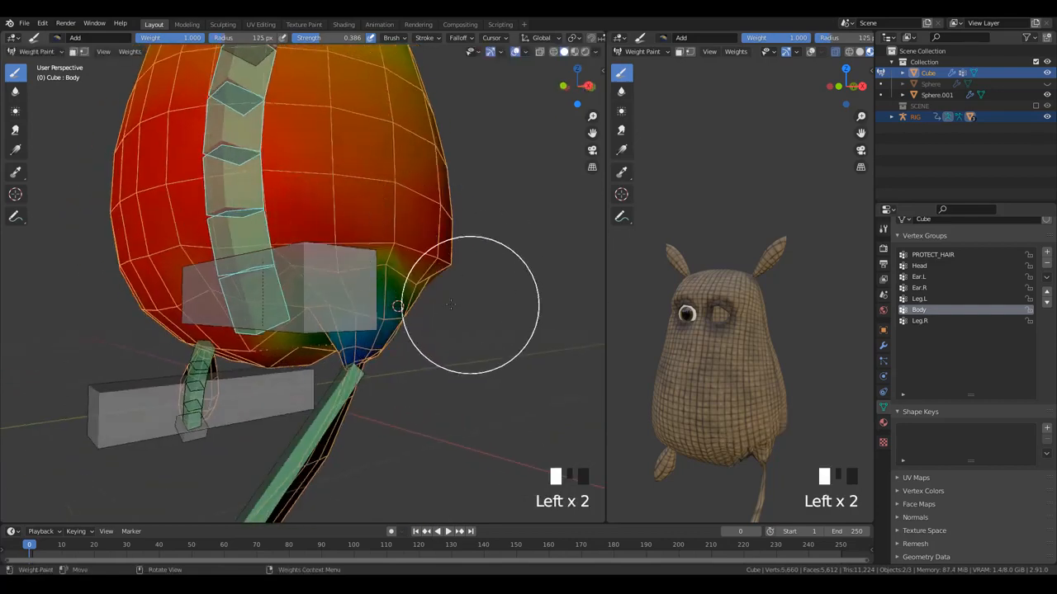
# - Add Body weight around the back, side and underside of the left hip
pyautogui.moveTo(451, 304); pyautogui.dragTo(261, 290, button='middle')
pyautogui.moveTo(181, 274); pyautogui.dragTo(185, 295)
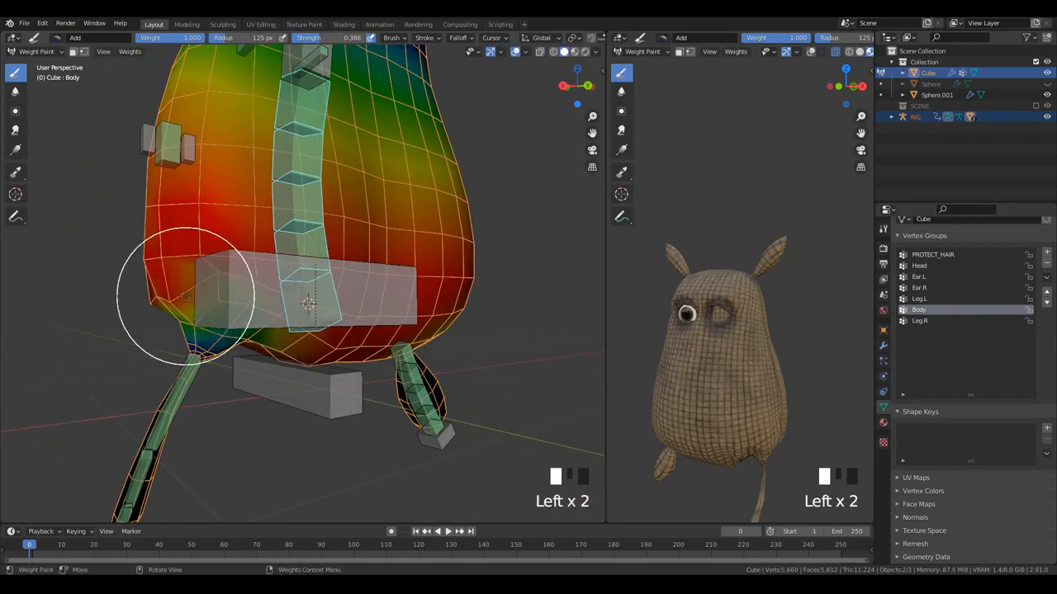
pyautogui.moveTo(210, 261); pyautogui.dragTo(329, 287, button='middle')
pyautogui.click(329, 287)
pyautogui.moveTo(213, 283); pyautogui.dragTo(279, 273, button='middle')
pyautogui.scroll(2, 279, 273)
pyautogui.click(350, 289)
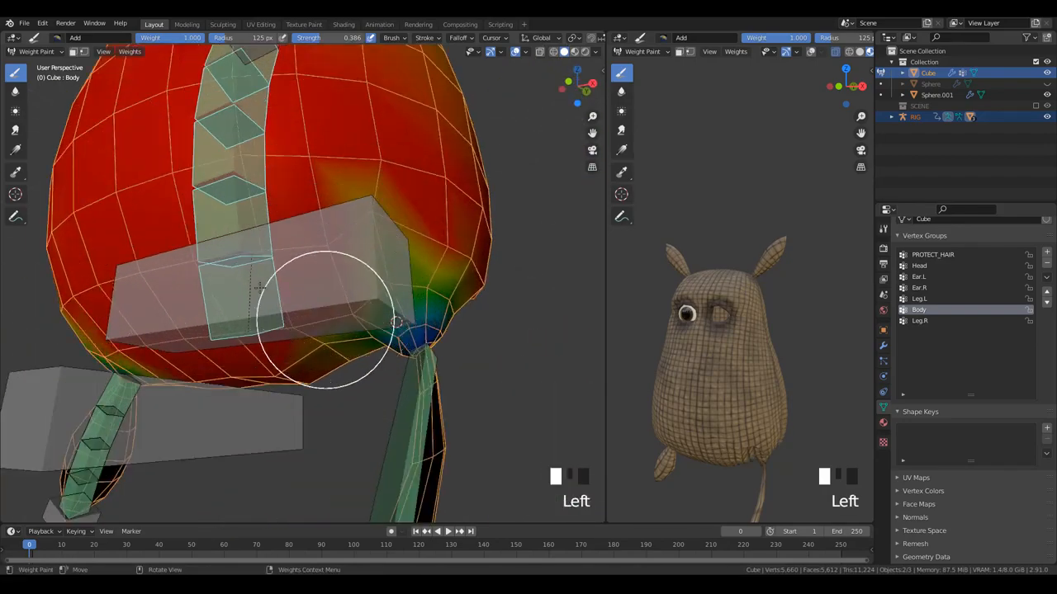
# - Switch to the Blur tool and smooth the Body weights all around the left hip
pyautogui.click(16, 92)
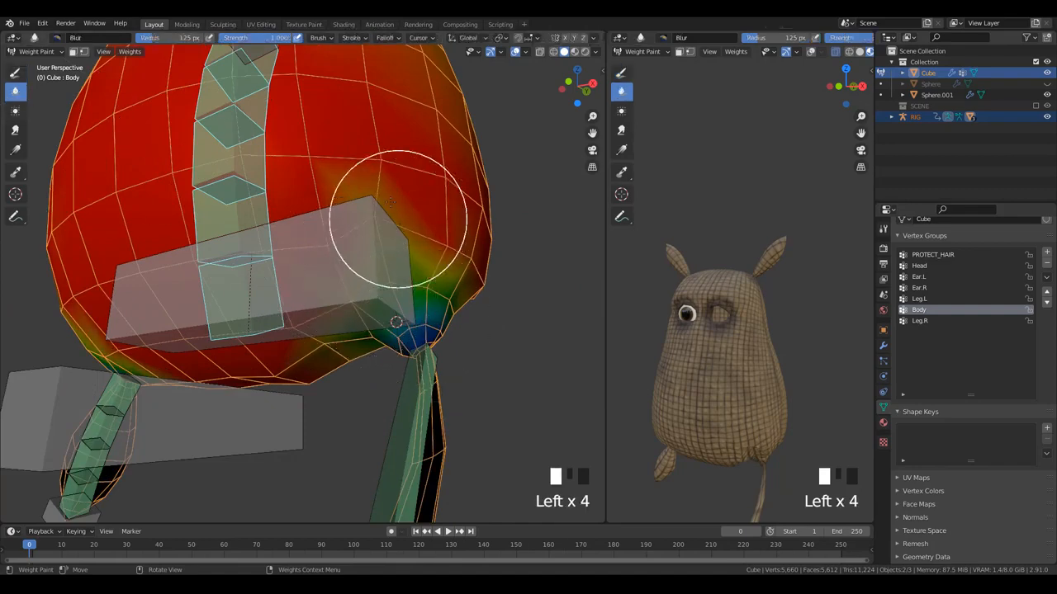
pyautogui.moveTo(483, 286); pyautogui.dragTo(290, 242, button='middle')
pyautogui.click(290, 242)
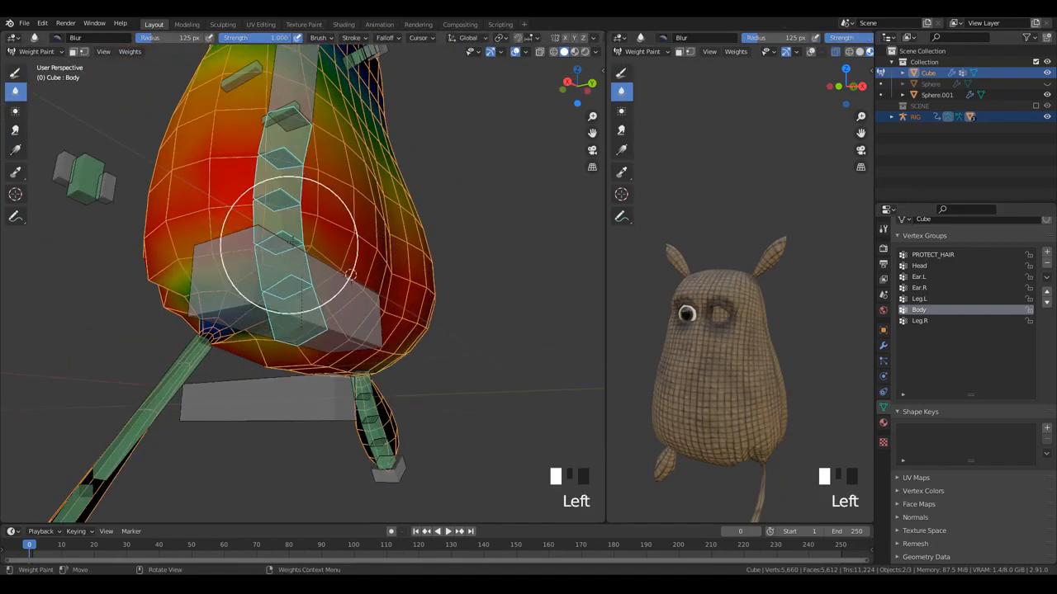
pyautogui.moveTo(162, 279); pyautogui.dragTo(233, 238, button='middle')
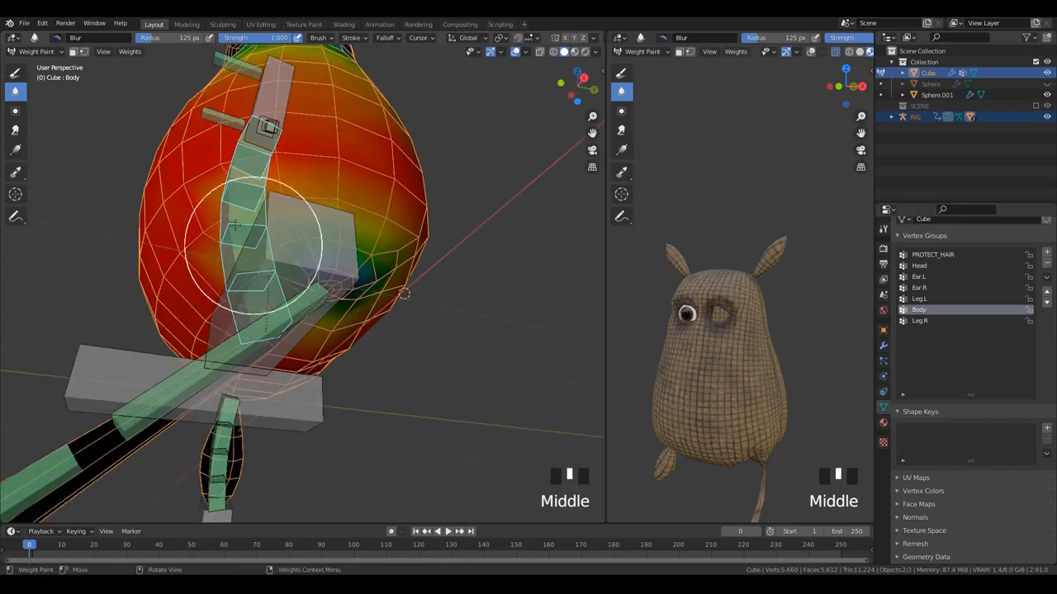
pyautogui.click(234, 238)
# - Select the Leg.L bone and blur its weights around the hip and the underside of the body
pyautogui.keyDown('ctrl'); pyautogui.click(261, 262); pyautogui.keyUp('ctrl')
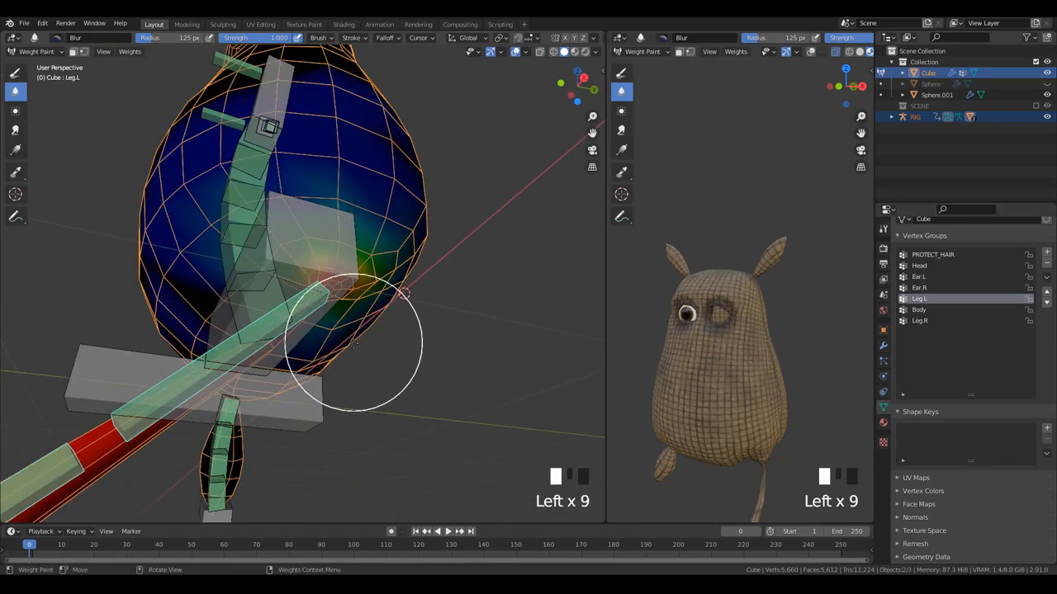
pyautogui.scroll(-2, 336, 350)
pyautogui.scroll(3, 278, 318)
pyautogui.moveTo(366, 330)
pyautogui.mouseDown(button='middle')
pyautogui.moveTo(278, 319)
pyautogui.moveTo(313, 383)
pyautogui.mouseUp(button='middle')
pyautogui.click(315, 334)
pyautogui.scroll(-3, 370, 255)
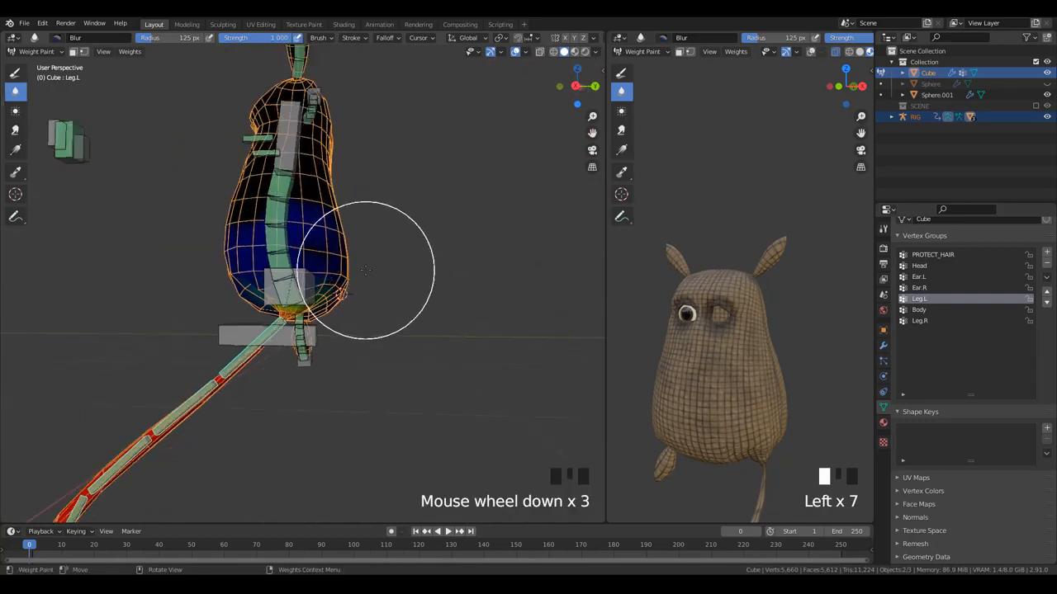
# - Select the Leg_CTRL.L bone, move it up behind the body in the right orthographic view, and rotate it 36.5°
pyautogui.press('KP_6')
pyautogui.scroll(-3, 237, 385)
pyautogui.hotkey('alt', 'a')
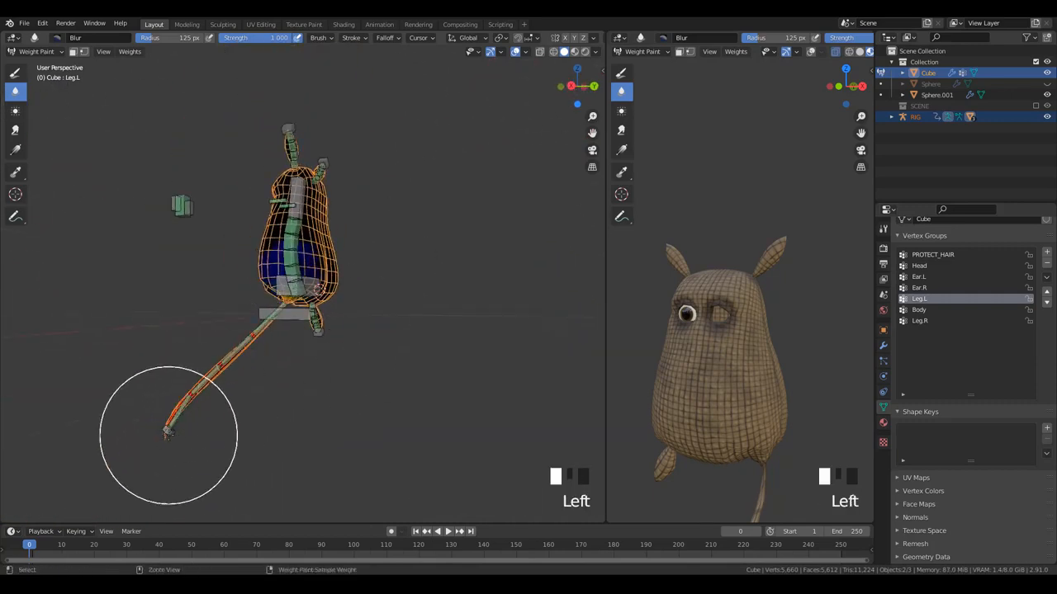
pyautogui.keyDown('ctrl'); pyautogui.click(168, 432); pyautogui.keyUp('ctrl')
pyautogui.press('KP_3')
pyautogui.press('g')
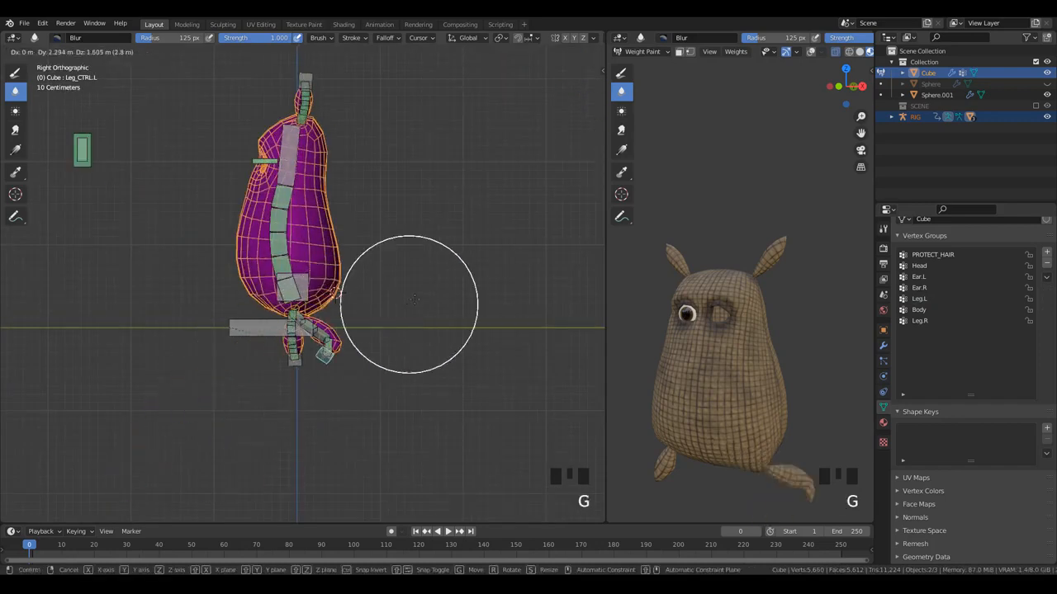
pyautogui.click(422, 276)
pyautogui.scroll(3, 389, 349)
pyautogui.press('r')
pyautogui.click(491, 309)
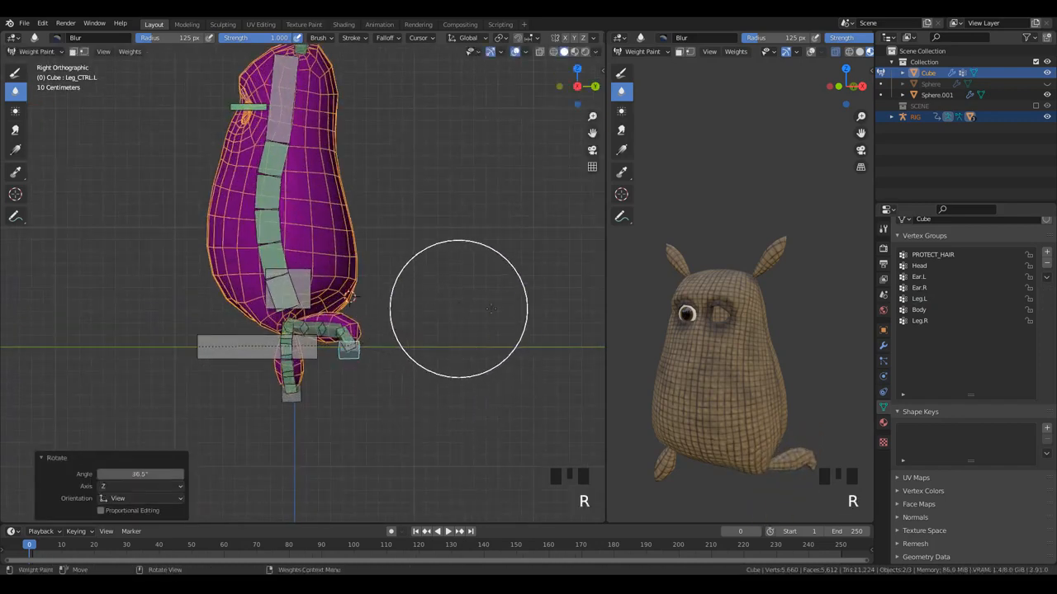
pyautogui.moveTo(743, 331); pyautogui.dragTo(645, 335, button='middle')
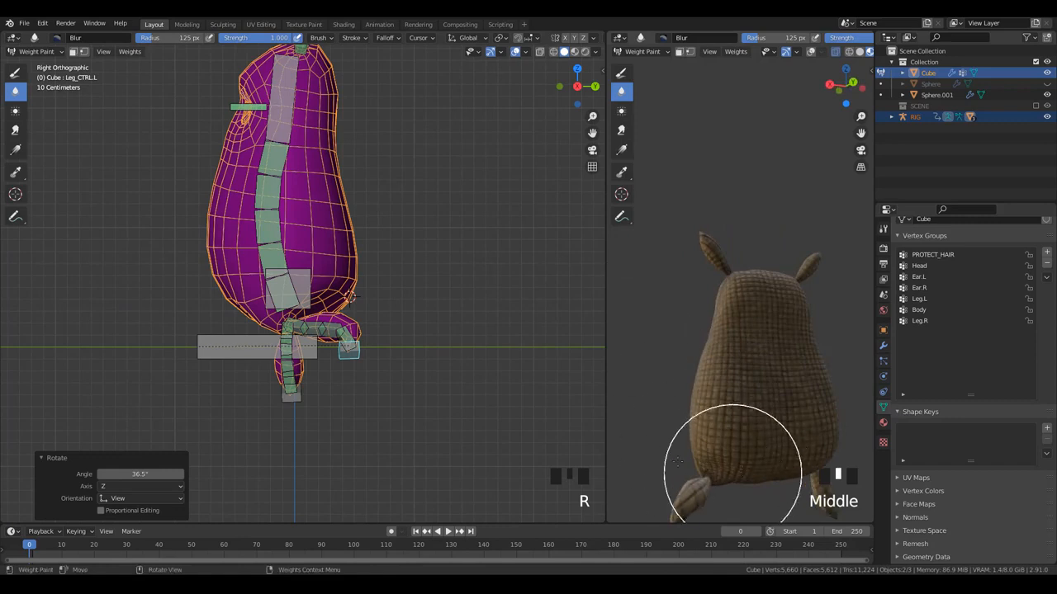
# - Try a further rotation of the Leg_CTRL.L bone in side view and undo it
pyautogui.keyDown('shift'); pyautogui.moveTo(364, 313); pyautogui.dragTo(365, 212, button='middle'); pyautogui.keyUp('shift')
pyautogui.scroll(2, 404, 231)
pyautogui.press('r')
pyautogui.scroll(1, 378, 248)
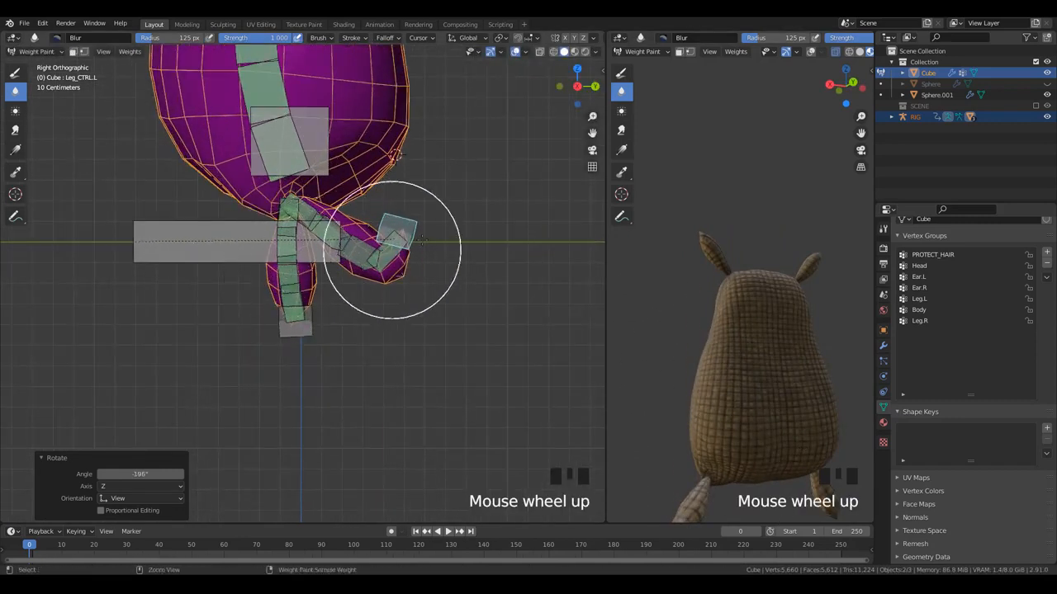
pyautogui.scroll(-1, 484, 212)
pyautogui.hotkey('ctrl', 'z')
# - Move the Leg_CTRL.L bone around in side and perspective views to test the leg's bend, and clear its rotation and location
pyautogui.press('g')
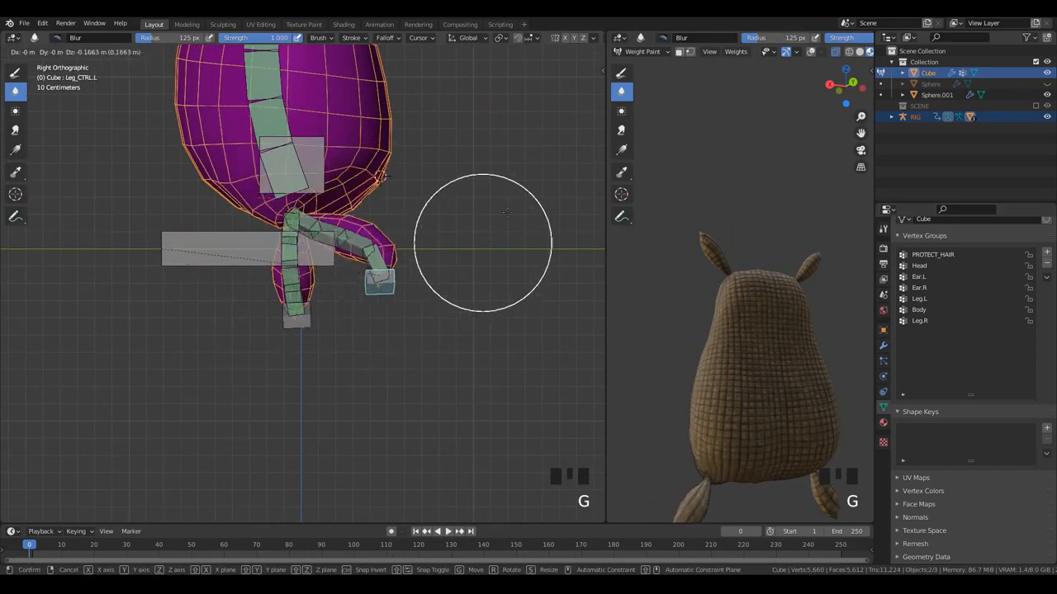
pyautogui.click(487, 219)
pyautogui.moveTo(382, 330); pyautogui.dragTo(396, 240, button='middle')
pyautogui.scroll(-2, 302, 184)
pyautogui.press('g')
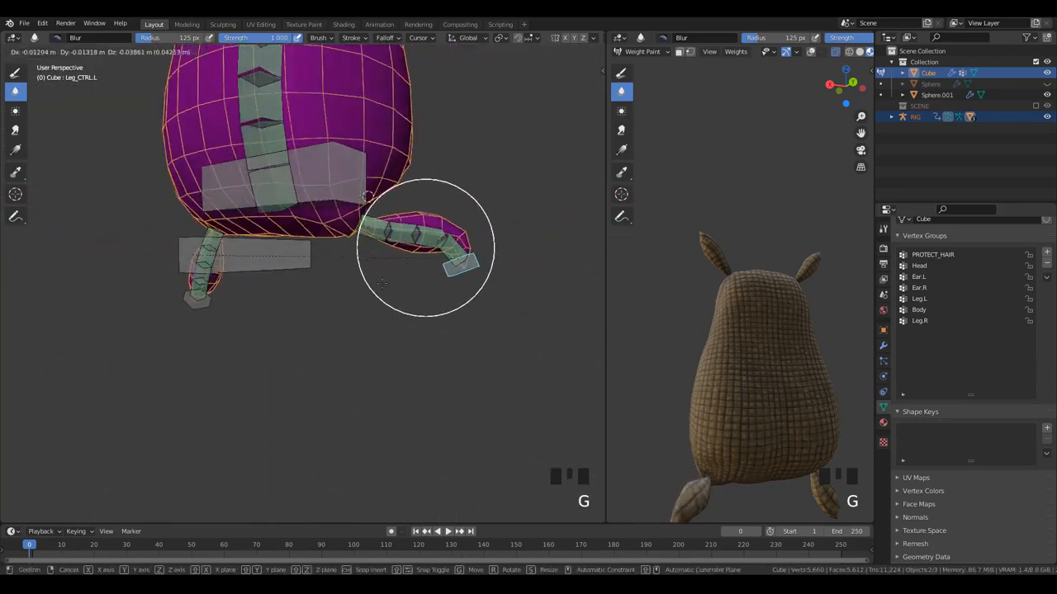
pyautogui.click(309, 279)
pyautogui.hotkey('alt', 'r')
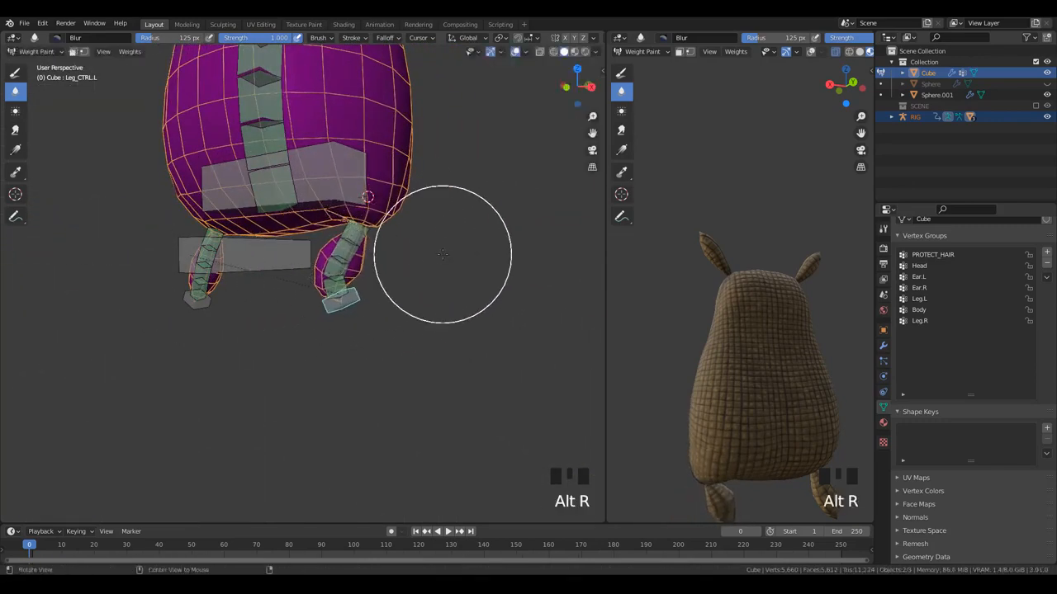
pyautogui.press('KP_3')
pyautogui.hotkey('alt', 'g')
# - Rotate the Leg_CTRL.L bone and swing it behind the body in the right orthographic view, and reset its rotation and location
pyautogui.press('r')
pyautogui.click(395, 316)
pyautogui.press('g')
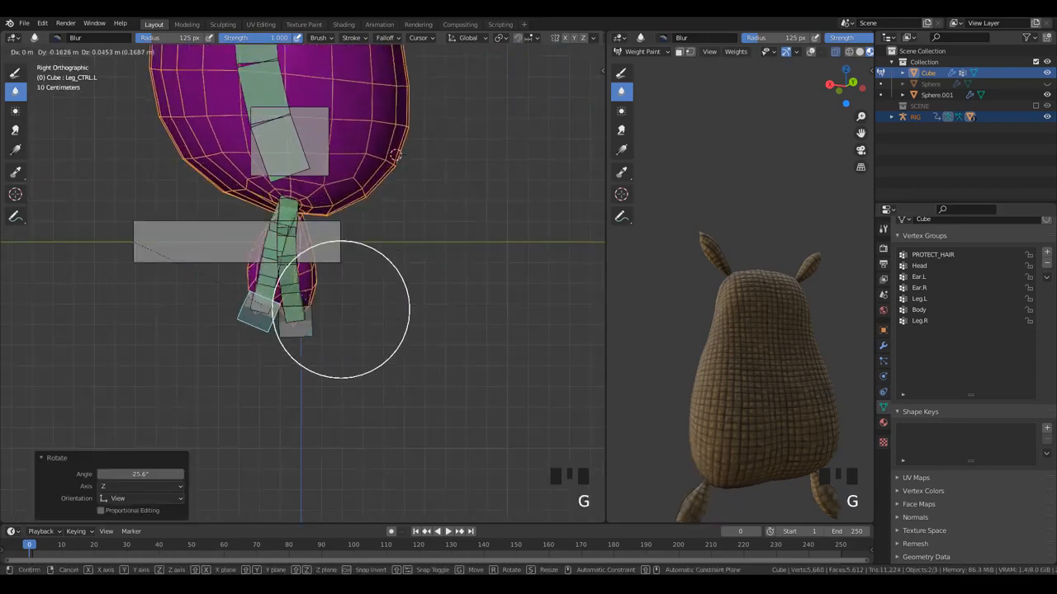
pyautogui.click(251, 246)
pyautogui.press('g')
pyautogui.press('g')
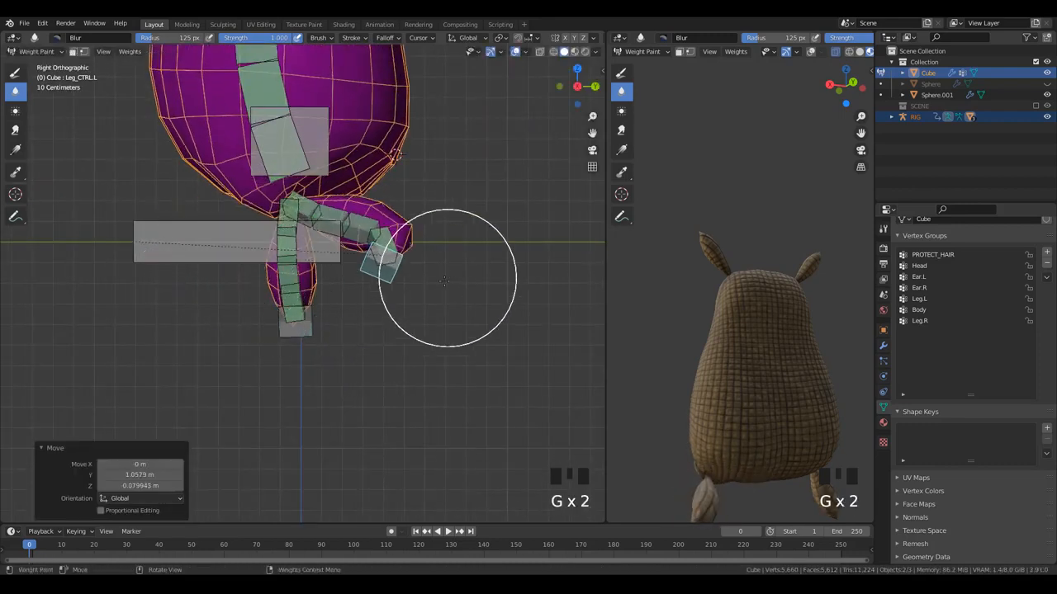
pyautogui.press('r')
pyautogui.click(464, 226)
pyautogui.press('g')
pyautogui.click(496, 213)
pyautogui.scroll(-1, 463, 202)
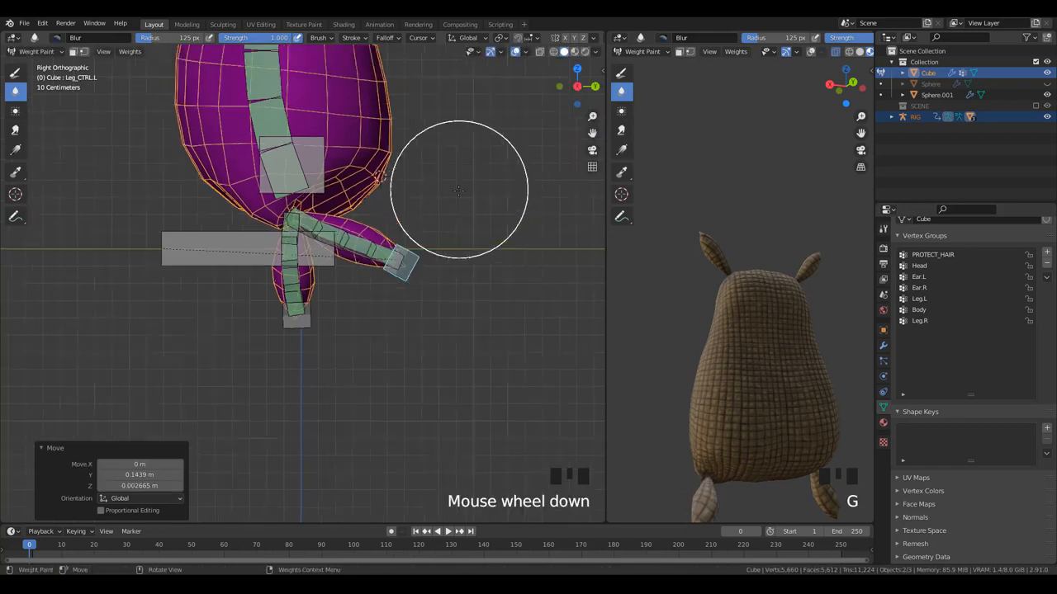
pyautogui.hotkey('alt', 'r')
pyautogui.hotkey('alt', 'g')
# - Select the Head bone in the front orthographic view and move it up about 3.35 m to stretch the body
pyautogui.press('KP_1')
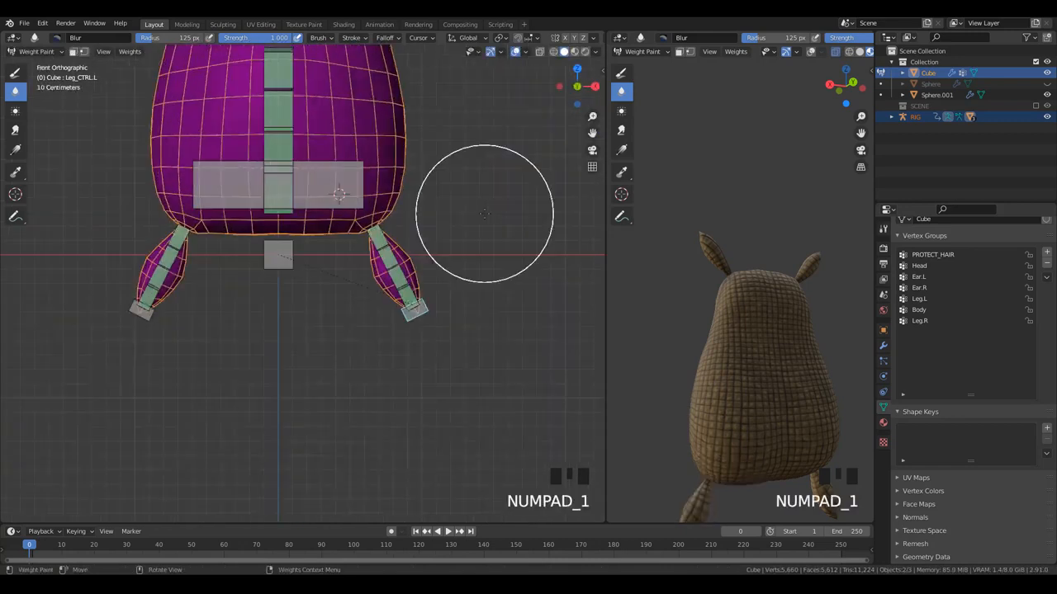
pyautogui.scroll(-7, 363, 192)
pyautogui.keyDown('shift'); pyautogui.moveTo(302, 153); pyautogui.dragTo(306, 217, button='middle'); pyautogui.keyUp('shift')
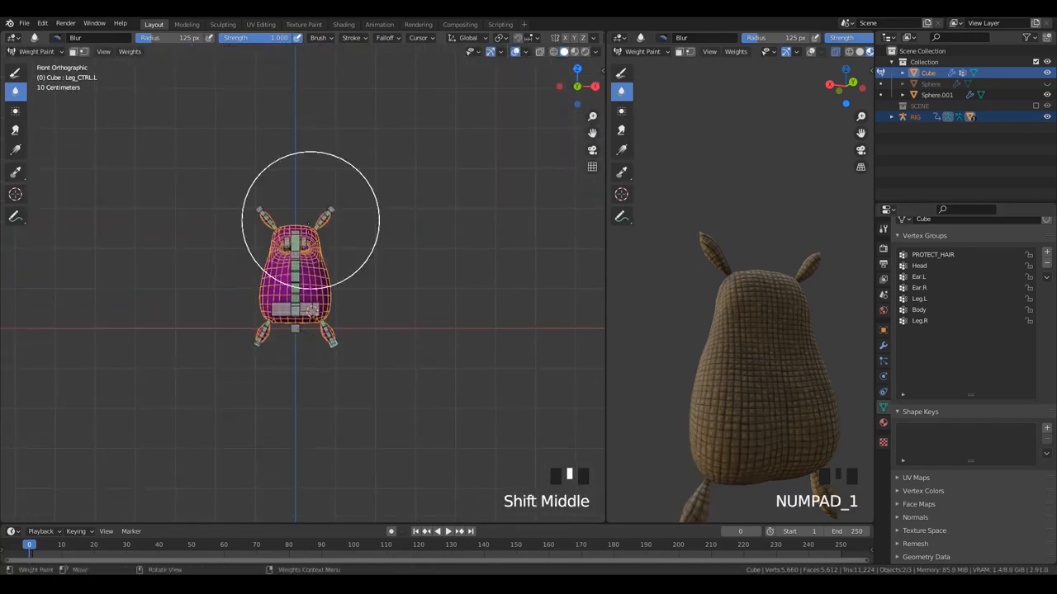
pyautogui.scroll(2, 297, 231)
pyautogui.keyDown('ctrl'); pyautogui.click(293, 208); pyautogui.keyUp('ctrl')
pyautogui.press('g')
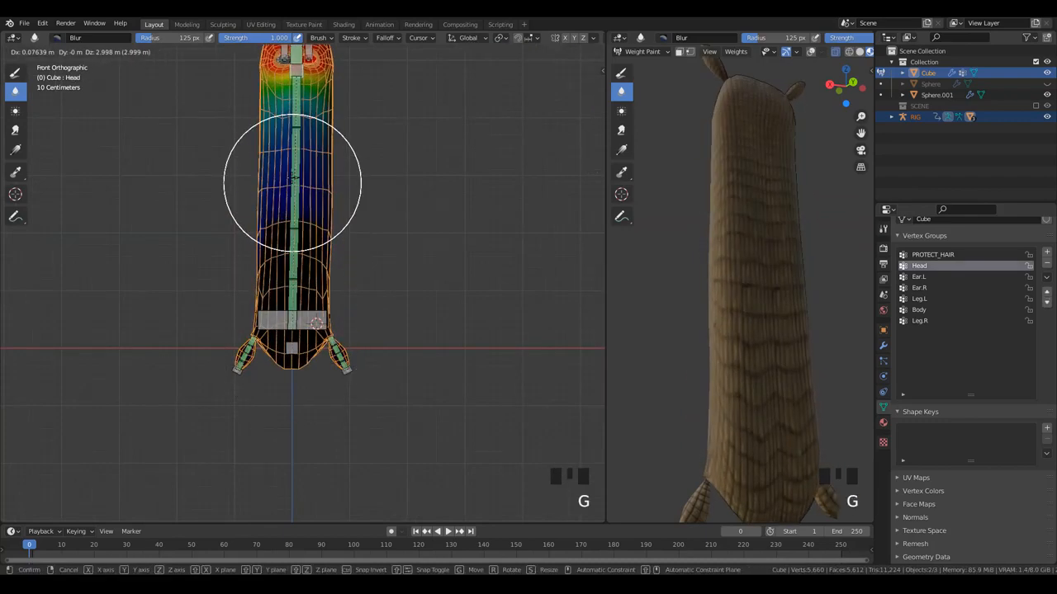
pyautogui.click(283, 176)
# - Select the Body bone, try blurring its weights at the bottom centre of the mesh, and undo the stroke
pyautogui.scroll(3, 278, 376)
pyautogui.keyDown('shift'); pyautogui.moveTo(277, 376); pyautogui.dragTo(288, 326, button='middle'); pyautogui.keyUp('shift')
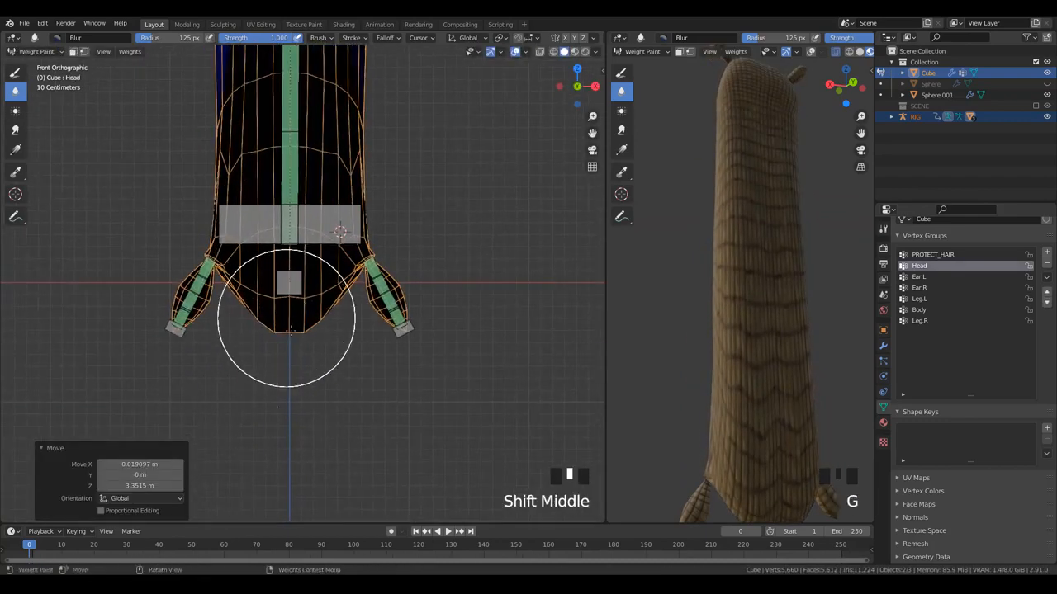
pyautogui.scroll(2, 286, 207)
pyautogui.keyDown('ctrl'); pyautogui.click(296, 213); pyautogui.keyUp('ctrl')
pyautogui.keyDown('ctrl'); pyautogui.click(290, 218); pyautogui.keyUp('ctrl')
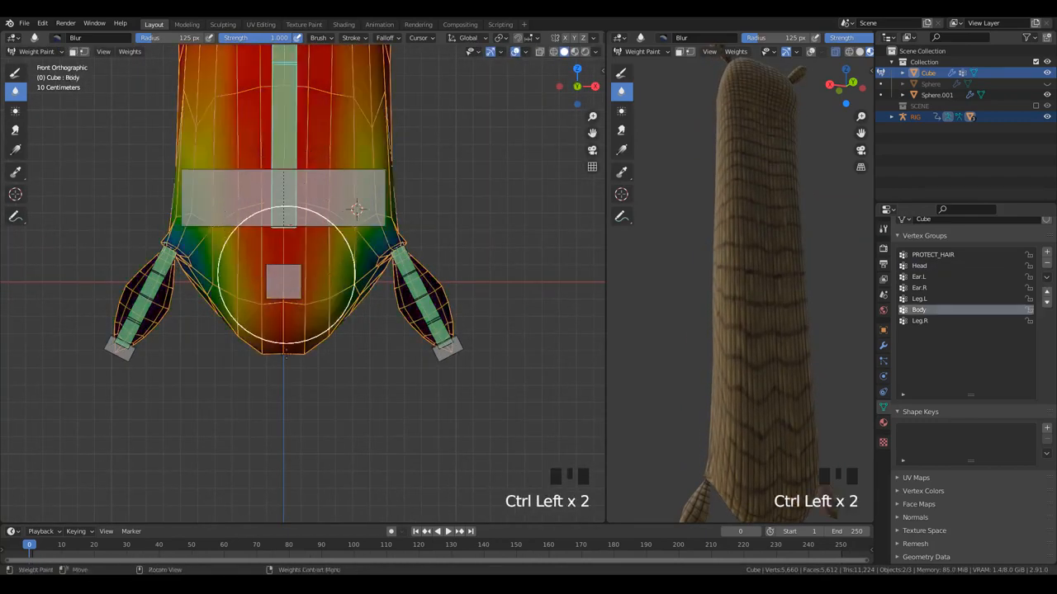
pyautogui.moveTo(286, 274); pyautogui.dragTo(290, 330)
pyautogui.hotkey('ctrl', 'z')
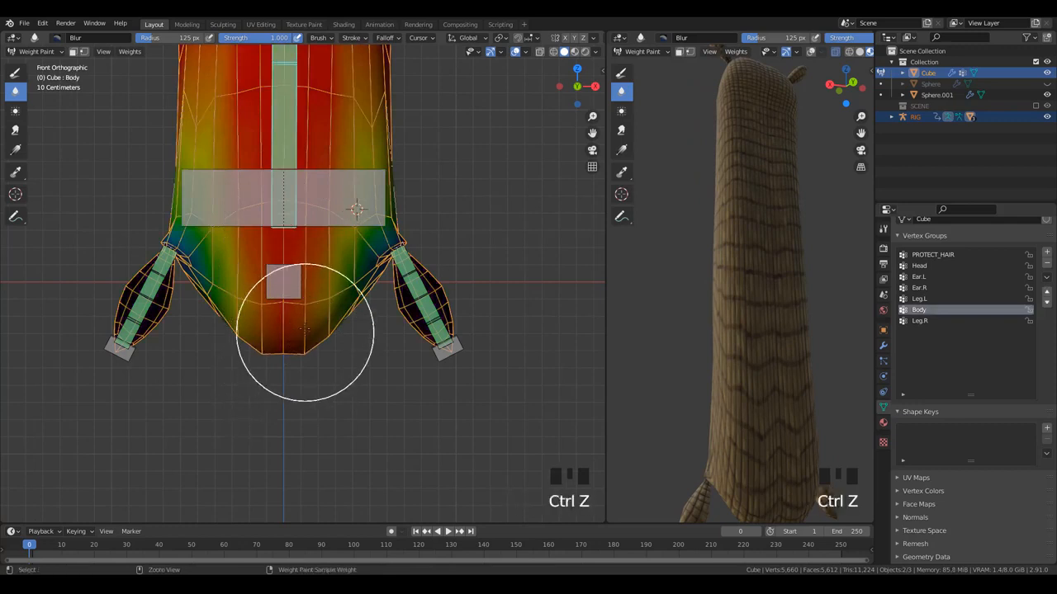
# - Switch to the Draw tool, try adding Body weight at the bottom tip of the mesh, and undo it
pyautogui.click(12, 76)
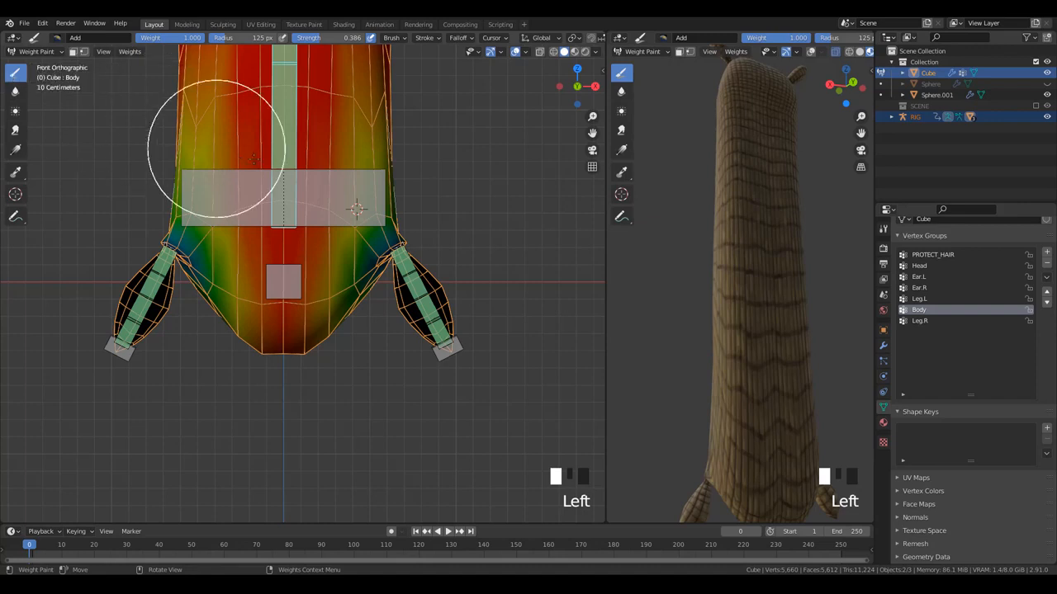
pyautogui.scroll(-2, 255, 135)
pyautogui.scroll(3, 330, 278)
pyautogui.scroll(-2, 324, 253)
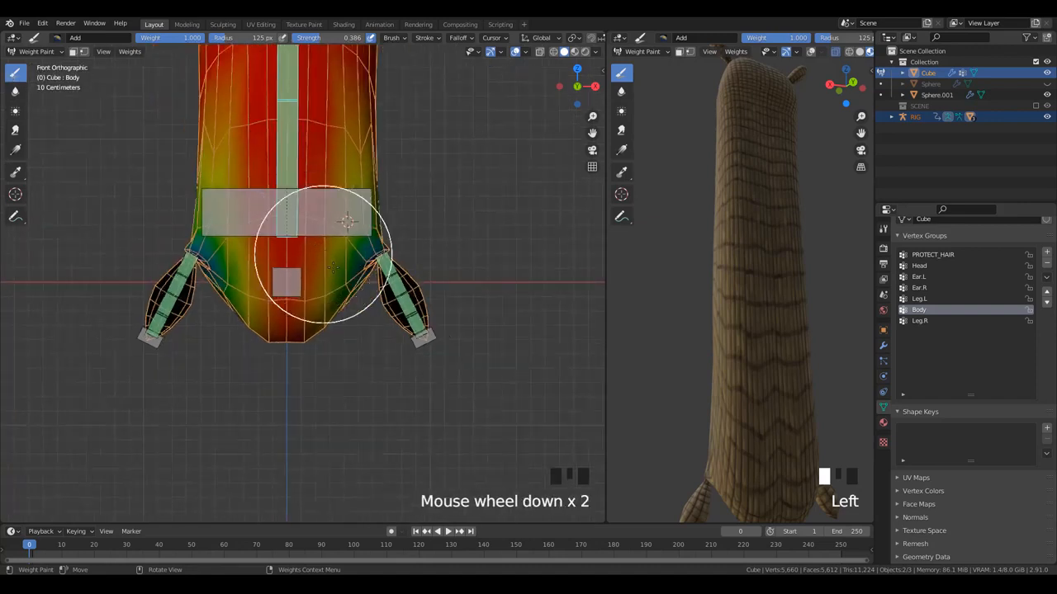
pyautogui.click(289, 324)
pyautogui.hotkey('ctrl', 'z')
# - Select the Pelvis bone, try painting its weight on the bottom of the body, and undo the strokes
pyautogui.scroll(-3, 331, 305)
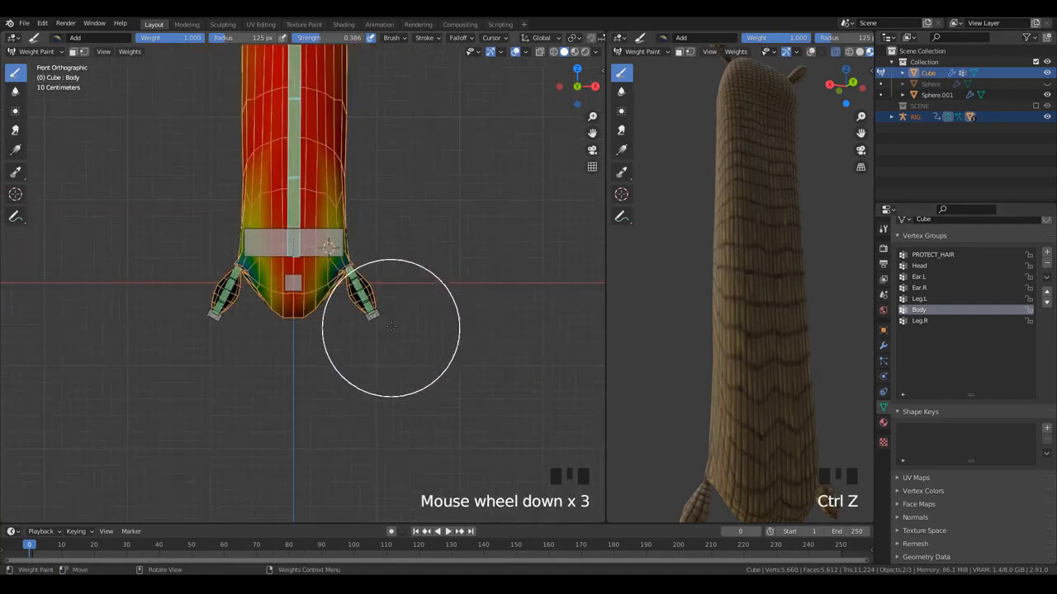
pyautogui.moveTo(378, 342); pyautogui.dragTo(137, 345, button='middle')
pyautogui.scroll(2, 290, 323)
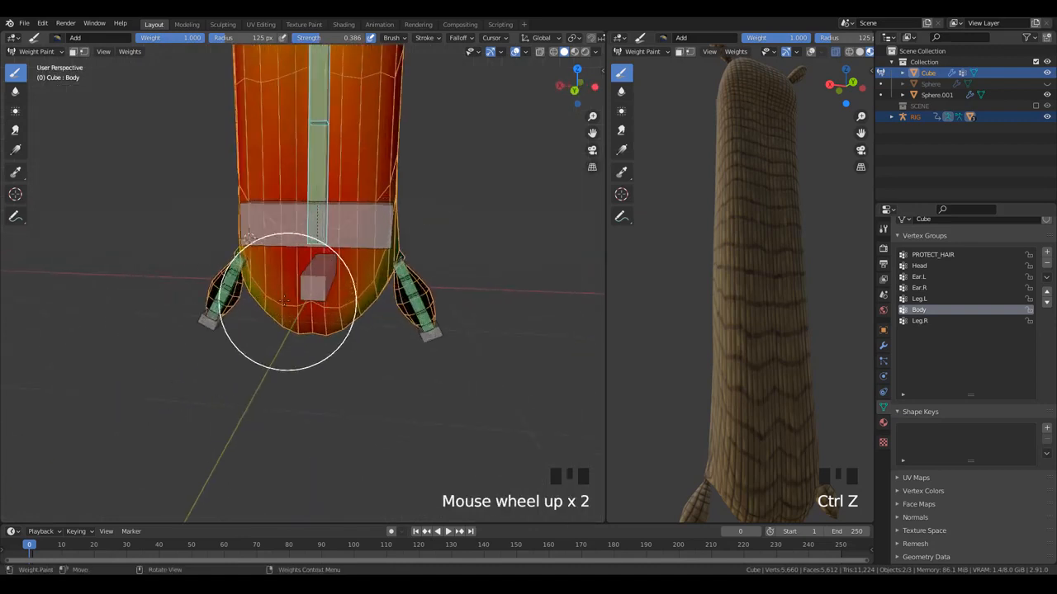
pyautogui.keyDown('ctrl'); pyautogui.click(288, 238); pyautogui.keyUp('ctrl')
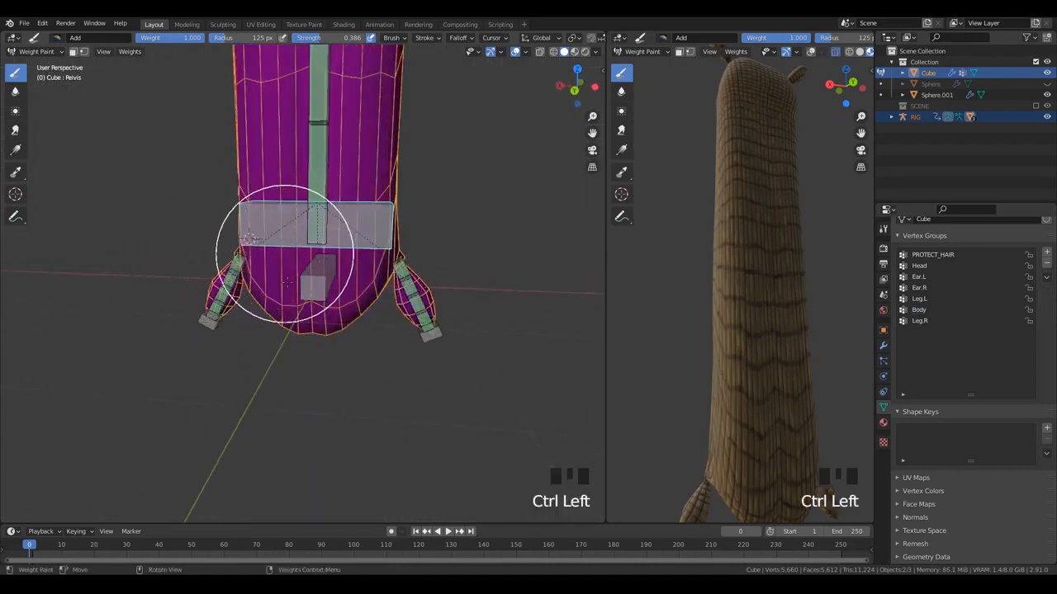
pyautogui.click(307, 323)
pyautogui.click(307, 336)
pyautogui.click(308, 340)
pyautogui.hotkey('ctrl', 'z')
pyautogui.hotkey('ctrl', 'z')
pyautogui.hotkey('ctrl', 'z')
pyautogui.hotkey('ctrl', 'z')
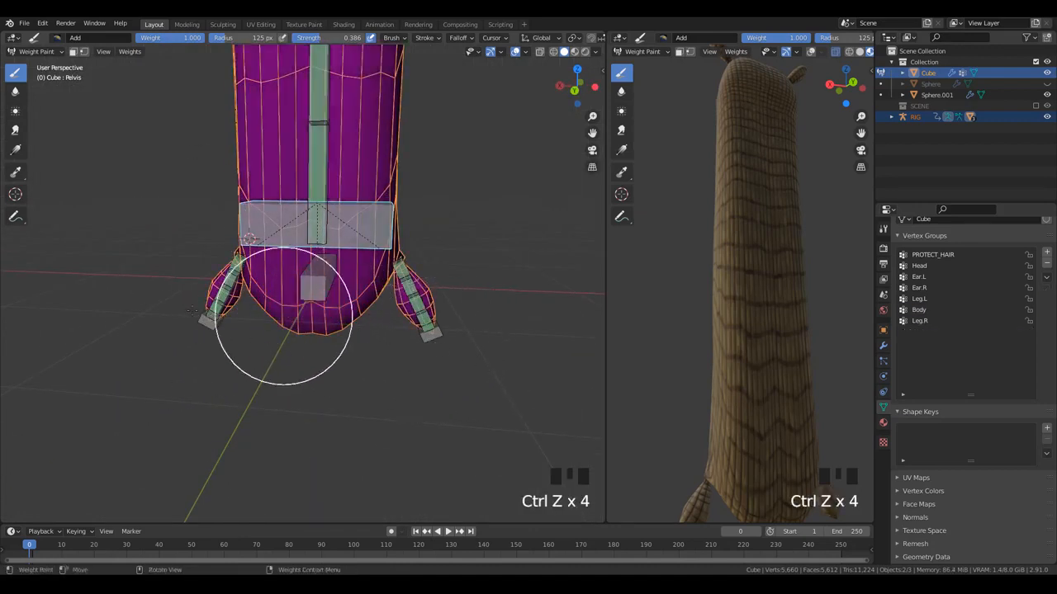
# - Leave Weight Paint mode and check the Pelvis bone's Deform setting in the rig's Edit Mode
pyautogui.moveTo(284, 330); pyautogui.dragTo(384, 313, button='middle')
pyautogui.scroll(2, 385, 313)
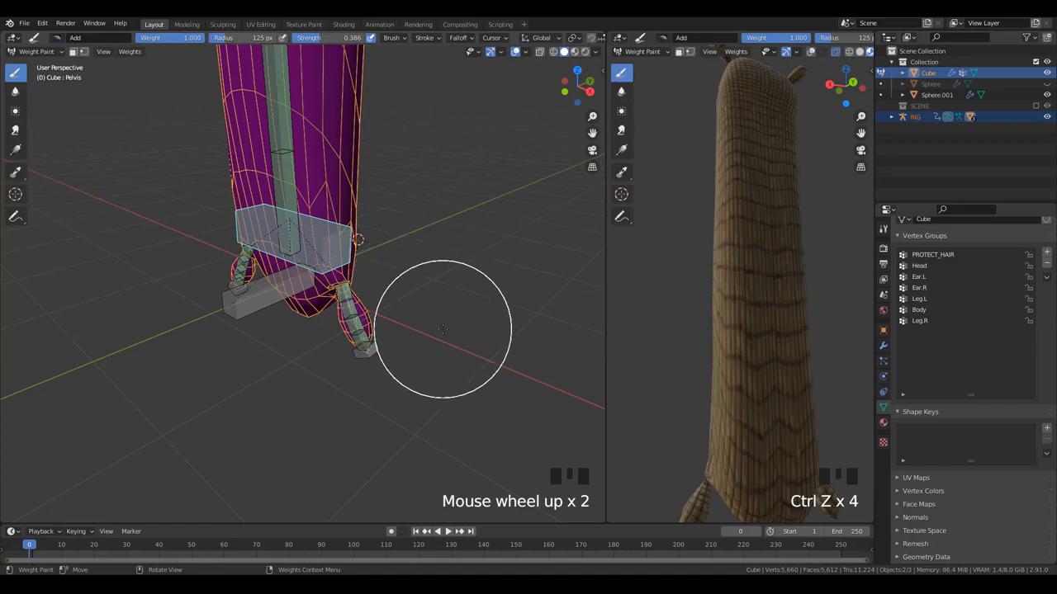
pyautogui.moveTo(441, 323); pyautogui.dragTo(314, 288, button='middle')
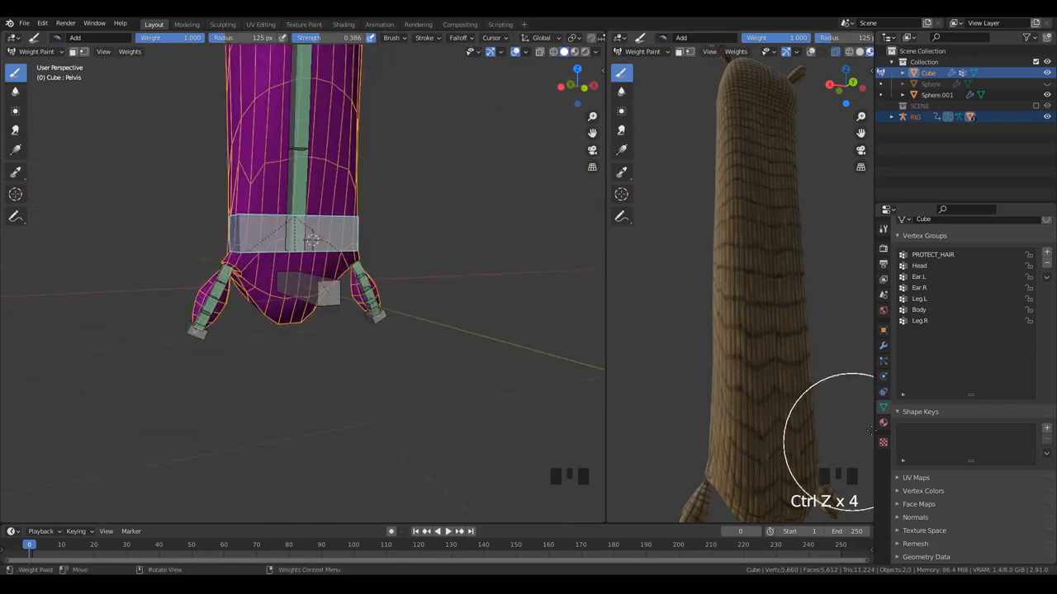
pyautogui.click(884, 350)
pyautogui.click(883, 407)
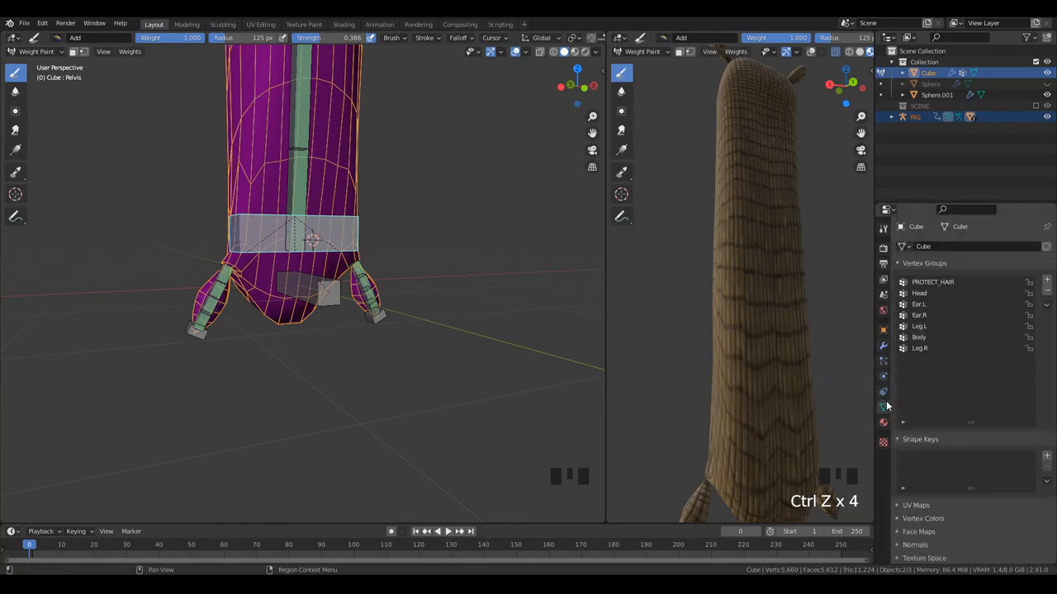
pyautogui.press('Tab')
pyautogui.press('Tab')
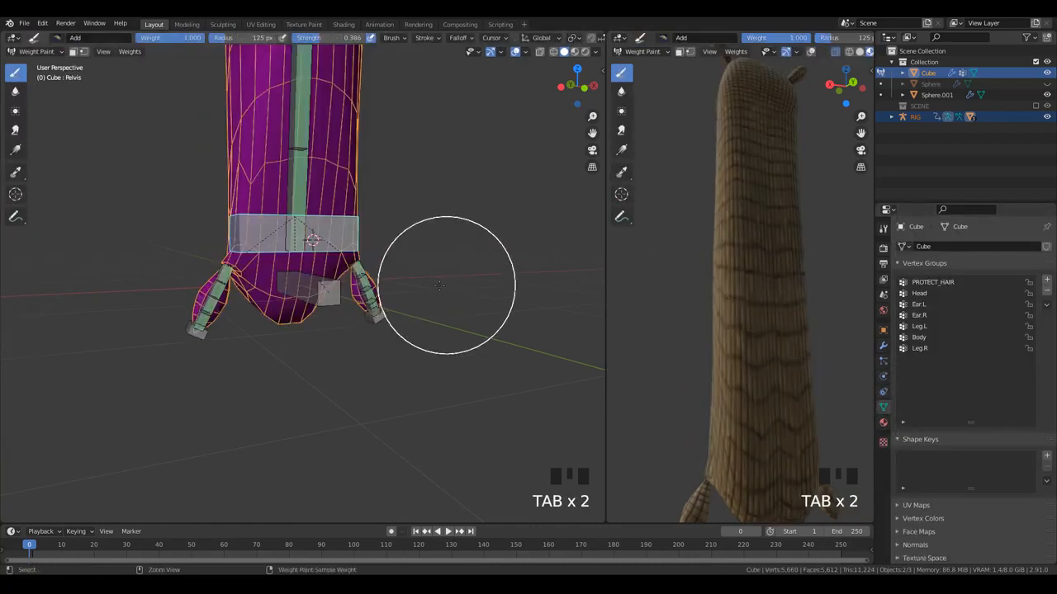
pyautogui.hotkey('ctrl', 'Tab')
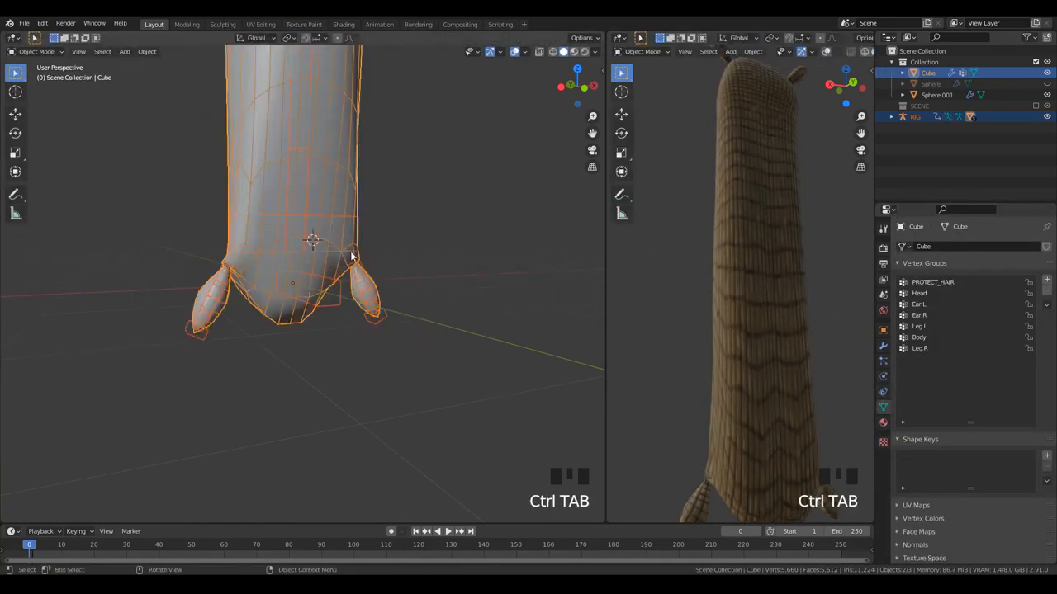
pyautogui.click(297, 236)
pyautogui.press('Tab')
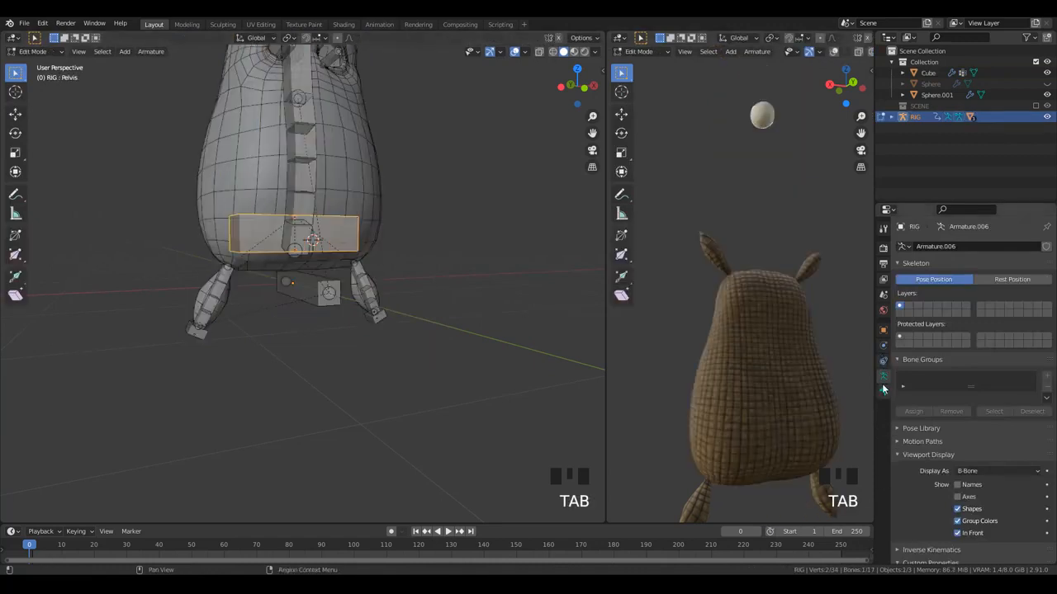
pyautogui.click(883, 390)
pyautogui.scroll(-5, 912, 495)
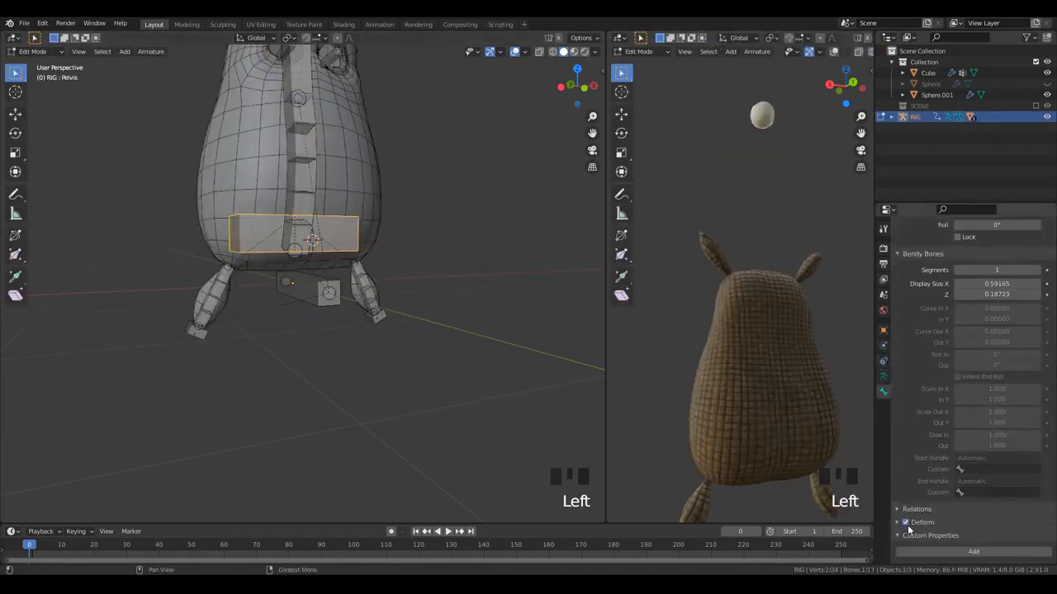
pyautogui.press('Tab')
# - Select the rig together with the body mesh as the active object and return to Weight Paint mode
pyautogui.scroll(2, 355, 215)
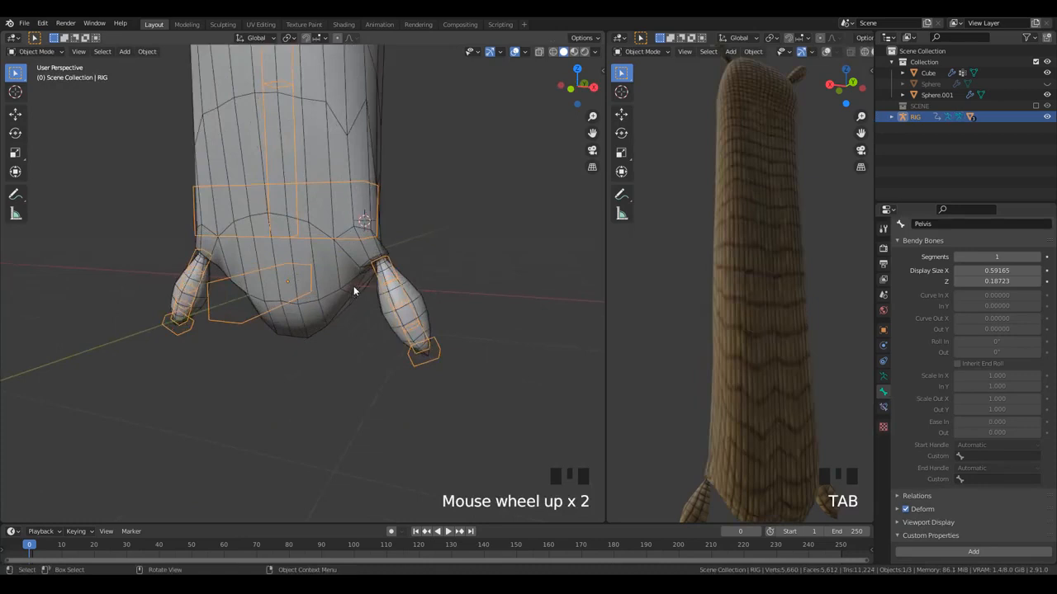
pyautogui.keyDown('shift'); pyautogui.click(341, 275); pyautogui.keyUp('shift')
pyautogui.hotkey('alt', 'a')
pyautogui.click(326, 233)
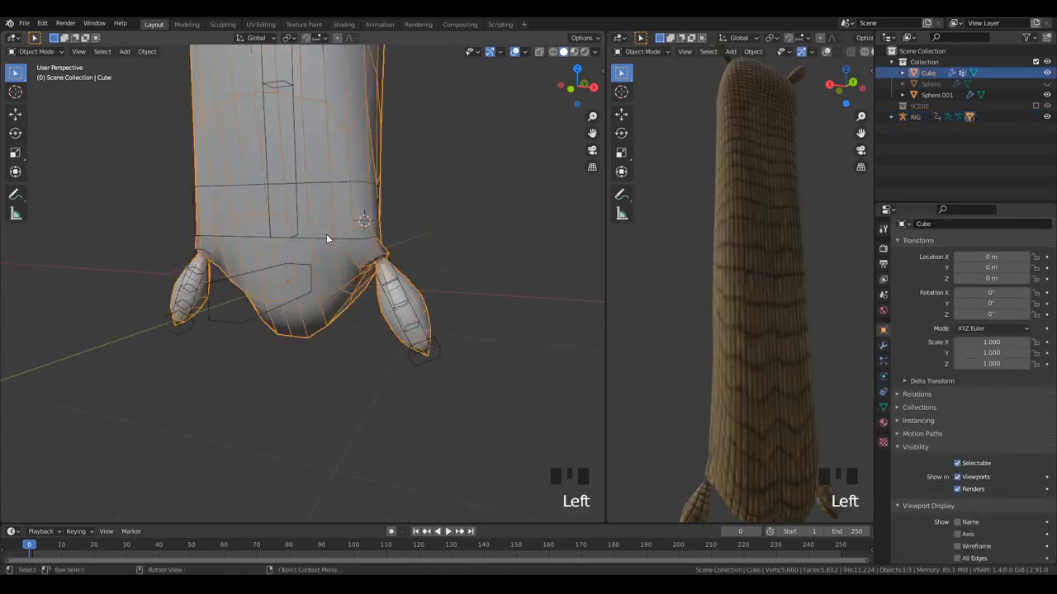
pyautogui.click(417, 256)
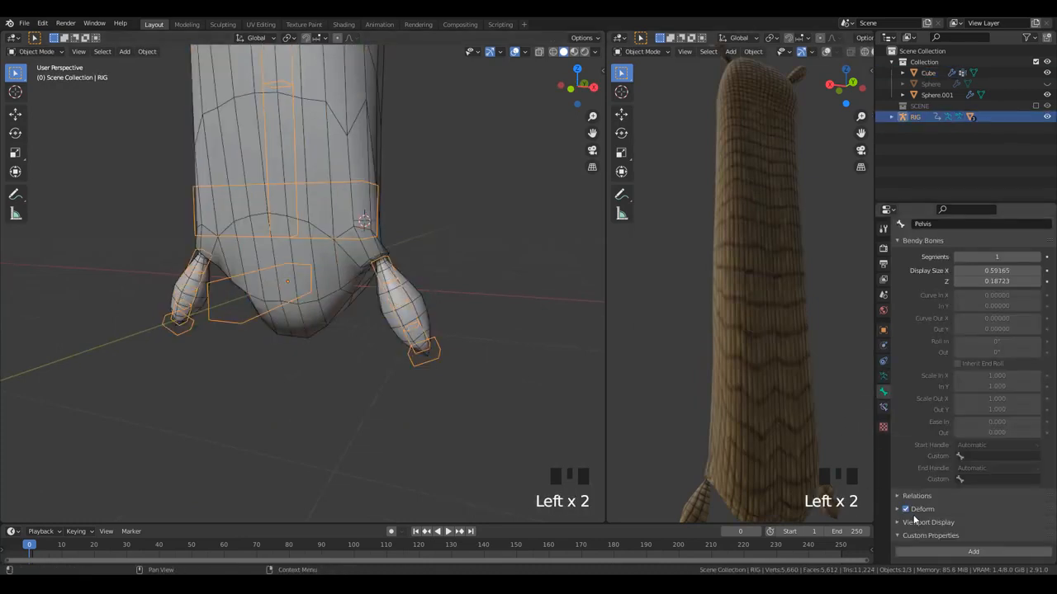
pyautogui.keyDown('shift'); pyautogui.click(337, 283); pyautogui.keyUp('shift')
pyautogui.hotkey('ctrl', 'Tab')
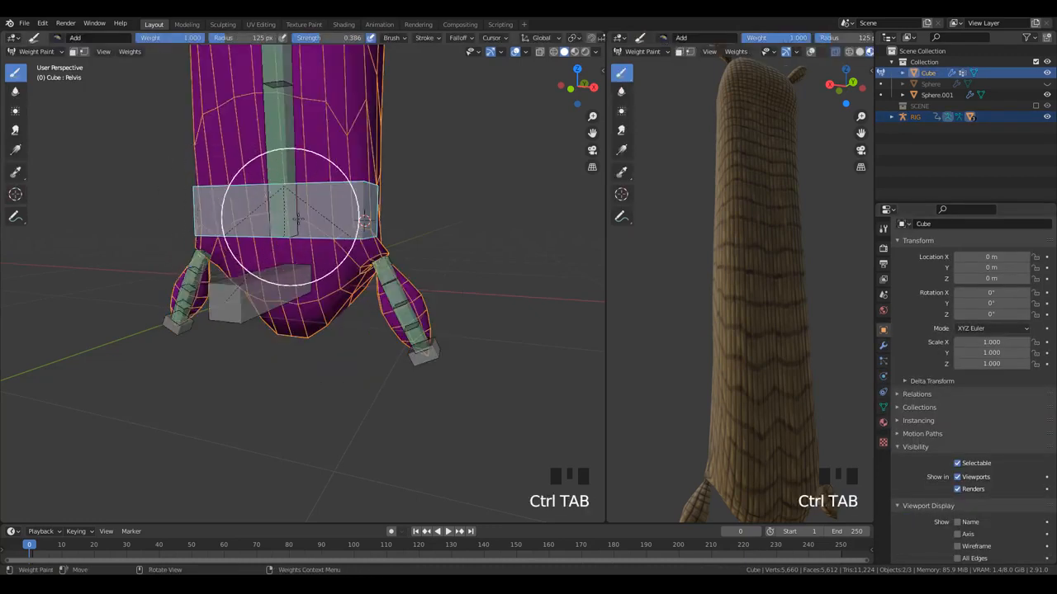
# - Paint Pelvis weight onto the bottom of the body with the Draw tool and display the mesh's vertex groups
pyautogui.keyDown('shift'); pyautogui.moveTo(303, 116); pyautogui.dragTo(316, 158, button='middle'); pyautogui.keyUp('shift')
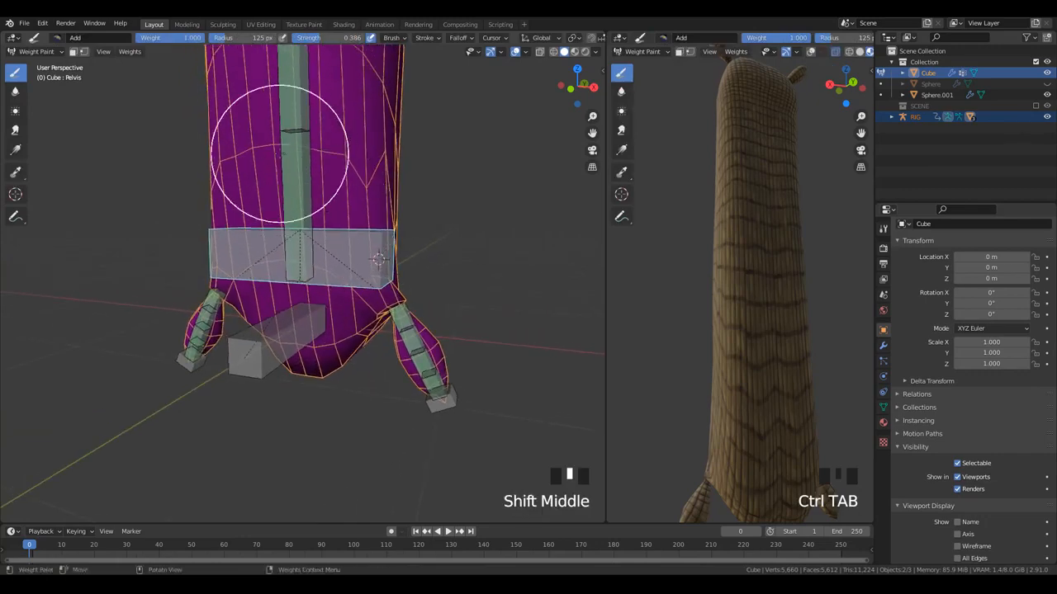
pyautogui.click(314, 392)
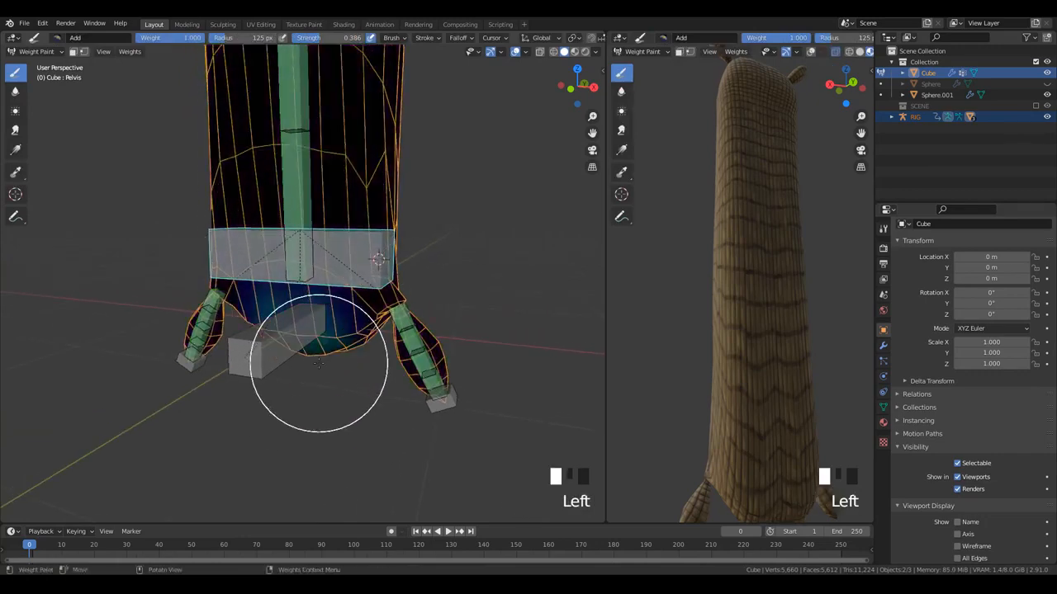
pyautogui.click(311, 404)
pyautogui.moveTo(311, 404)
pyautogui.mouseDown(button='middle')
pyautogui.moveTo(315, 227)
pyautogui.moveTo(319, 285)
pyautogui.mouseUp(button='middle')
pyautogui.click(884, 407)
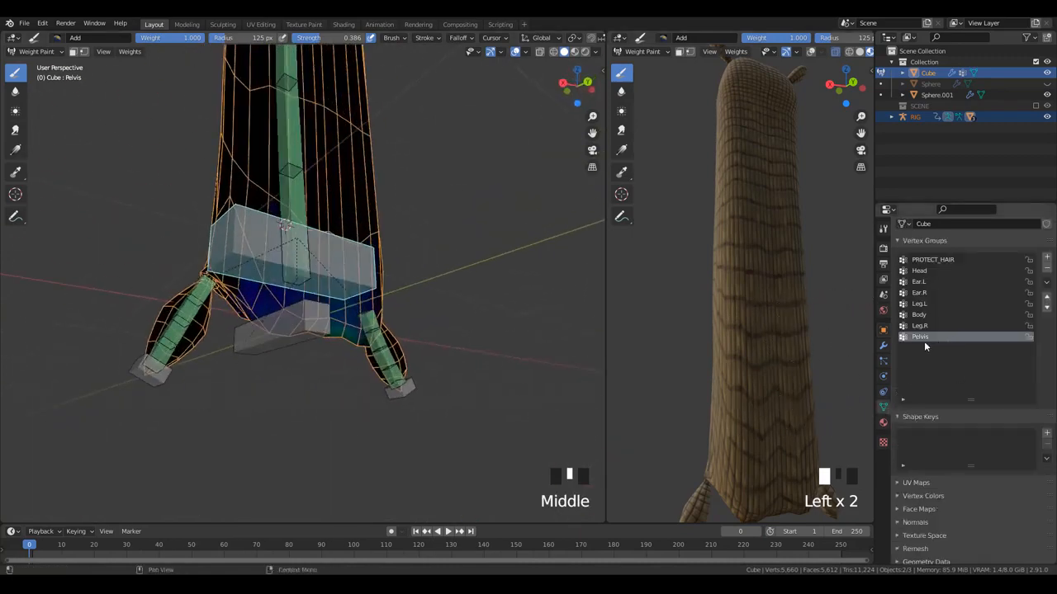
# - Add more Pelvis weight across the underside of the body between the legs
pyautogui.scroll(2, 283, 331)
pyautogui.click(283, 338)
pyautogui.click(238, 356)
pyautogui.click(326, 333)
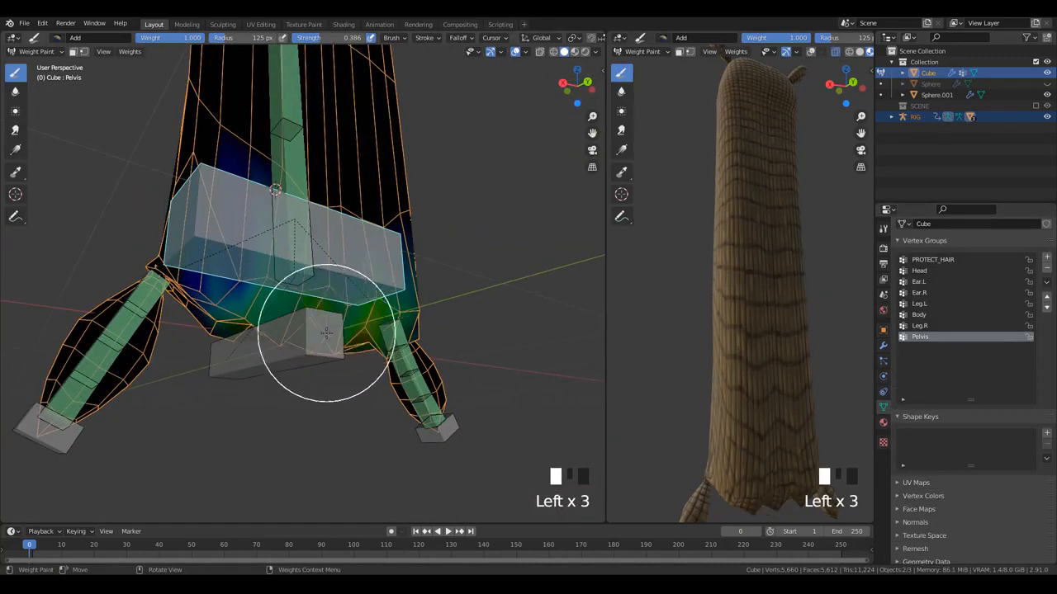
pyautogui.click(314, 369)
# - Switch to the Blur tool and smooth the Pelvis weights across the underside of the body
pyautogui.click(15, 91)
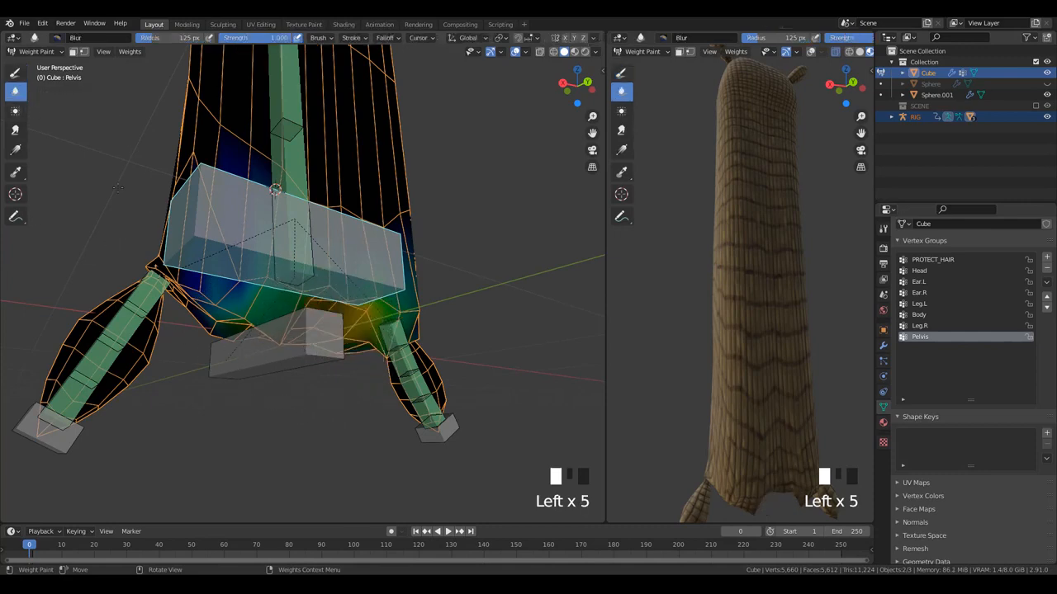
pyautogui.click(283, 314)
pyautogui.click(283, 318)
pyautogui.click(283, 321)
pyautogui.click(283, 323)
pyautogui.click(297, 325)
pyautogui.click(309, 326)
pyautogui.click(311, 318)
pyautogui.click(312, 308)
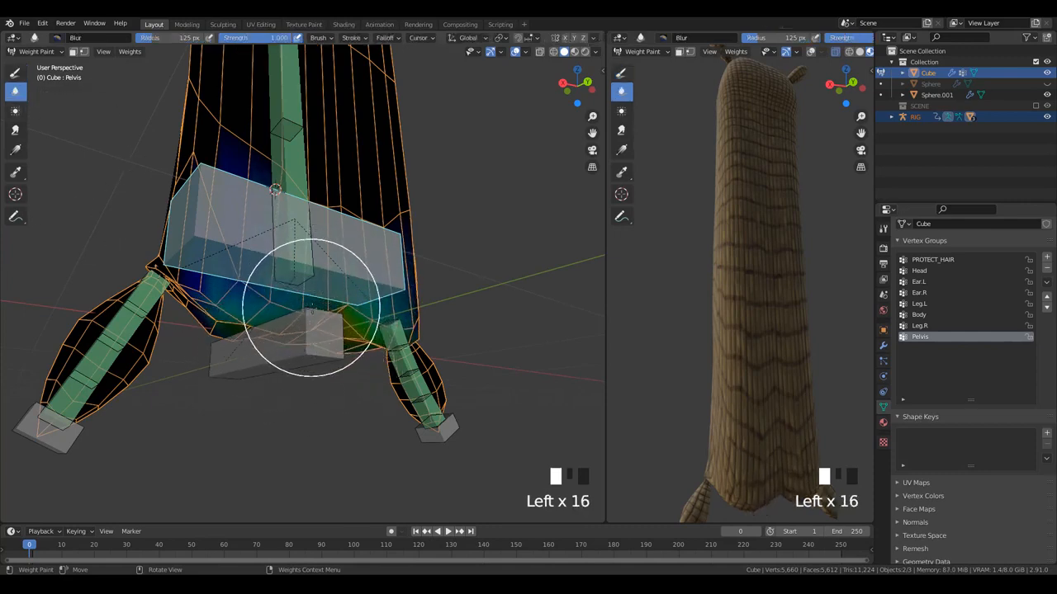
# - Blur the Pelvis weights across the underside and lower front of the body, enlarging the brush radius to 151 px
pyautogui.click(311, 305)
pyautogui.click(312, 301)
pyautogui.click(312, 296)
pyautogui.click(314, 291)
pyautogui.click(314, 289)
pyautogui.click(313, 289)
pyautogui.moveTo(314, 289); pyautogui.dragTo(311, 257, button='middle')
pyautogui.click(311, 257)
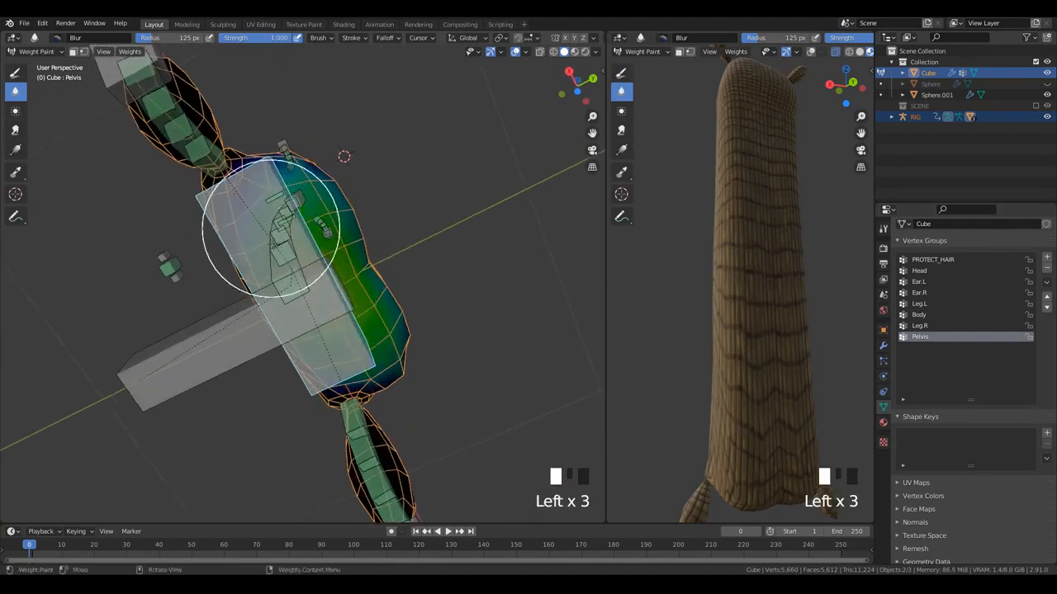
pyautogui.moveTo(196, 283); pyautogui.dragTo(355, 354, button='middle')
pyautogui.press('f')
pyautogui.click(357, 319)
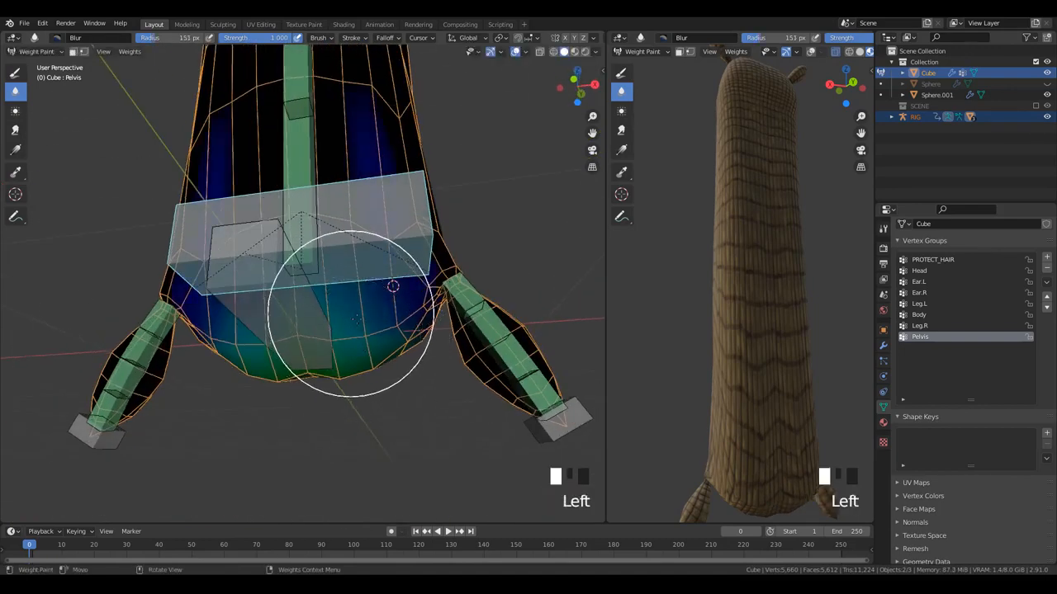
# - Switch to the Draw tool and add strong Pelvis weight over the lower front and bottom edge of the body
pyautogui.click(15, 74)
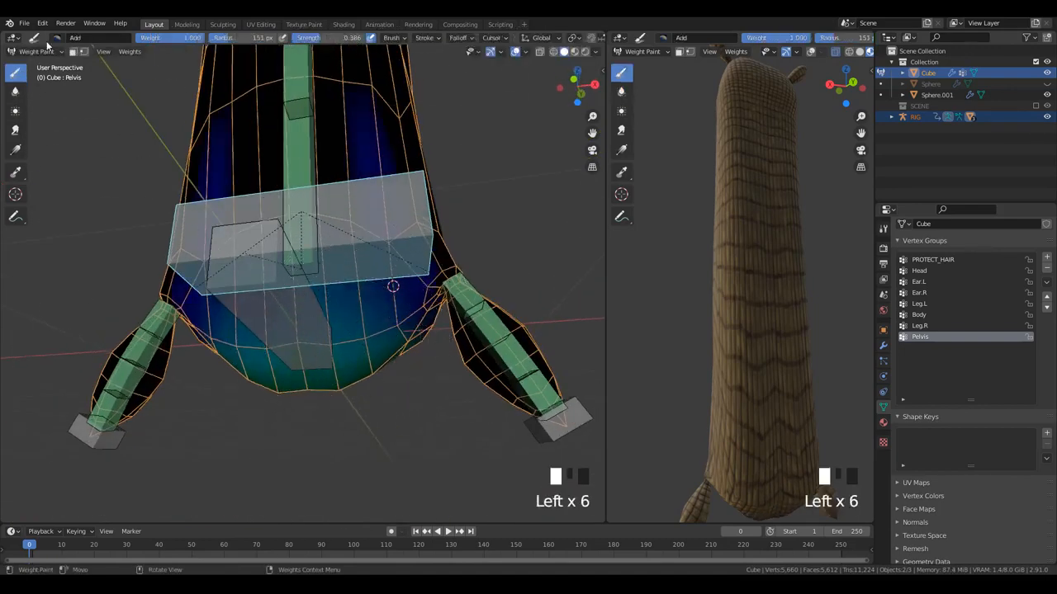
pyautogui.click(255, 319)
pyautogui.click(274, 279)
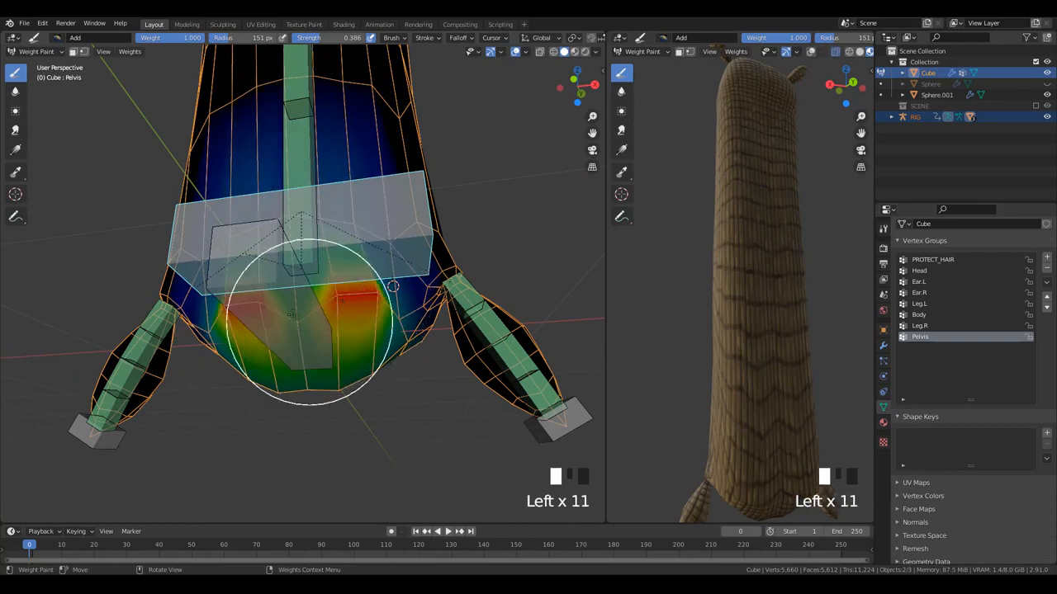
pyautogui.click(341, 401)
pyautogui.click(339, 389)
pyautogui.click(337, 380)
pyautogui.click(366, 333)
pyautogui.click(373, 343)
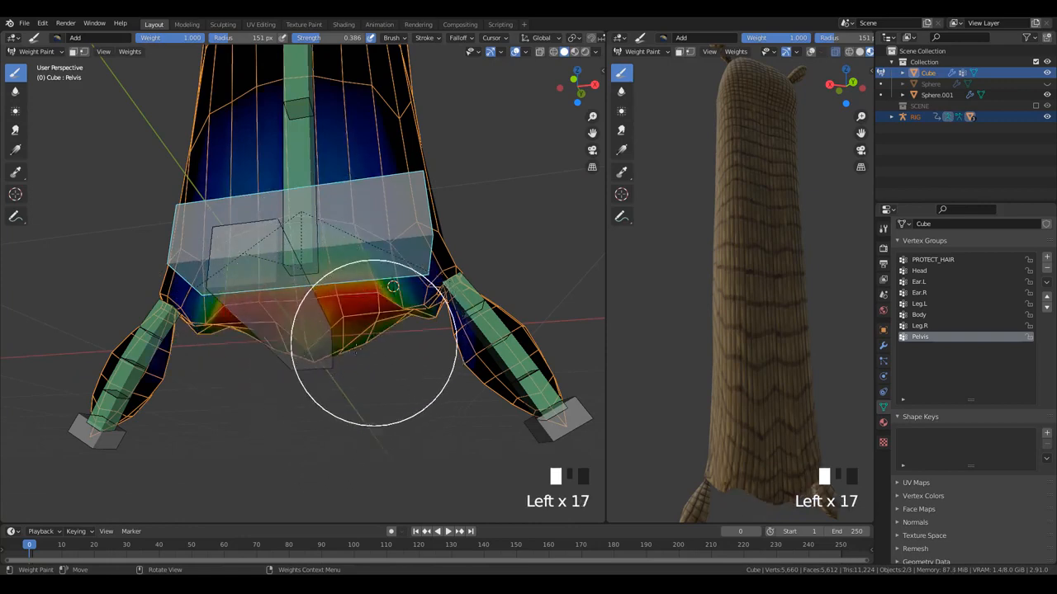
pyautogui.click(348, 340)
# - Reduce the Draw brush radius to 129 px and add Pelvis weight to the lower back of the body around the pelvis bone
pyautogui.moveTo(349, 335)
pyautogui.mouseDown(button='middle')
pyautogui.moveTo(297, 265)
pyautogui.moveTo(330, 318)
pyautogui.moveTo(248, 295)
pyautogui.mouseUp(button='middle')
pyautogui.scroll(2, 278, 247)
pyautogui.press('f')
pyautogui.click(282, 275)
pyautogui.scroll(2, 330, 319)
pyautogui.click(266, 234)
pyautogui.click(266, 234)
pyautogui.click(302, 237)
pyautogui.click(317, 242)
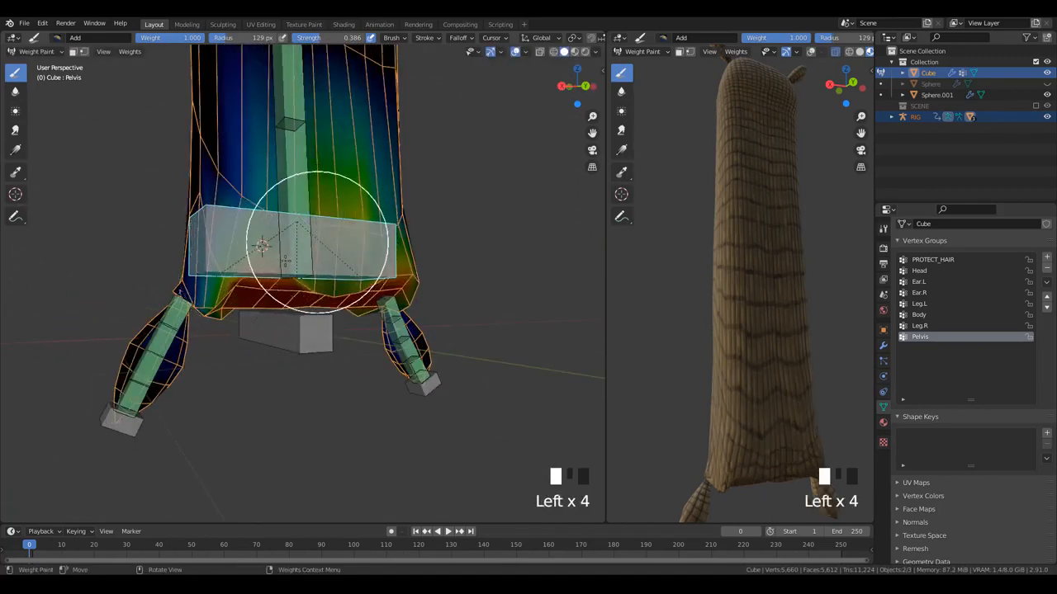
# - Switch to the Blur tool and smooth the Pelvis weights above the pelvis bone, undoing unwanted changes along the way
pyautogui.moveTo(343, 268); pyautogui.dragTo(108, 116, button='middle')
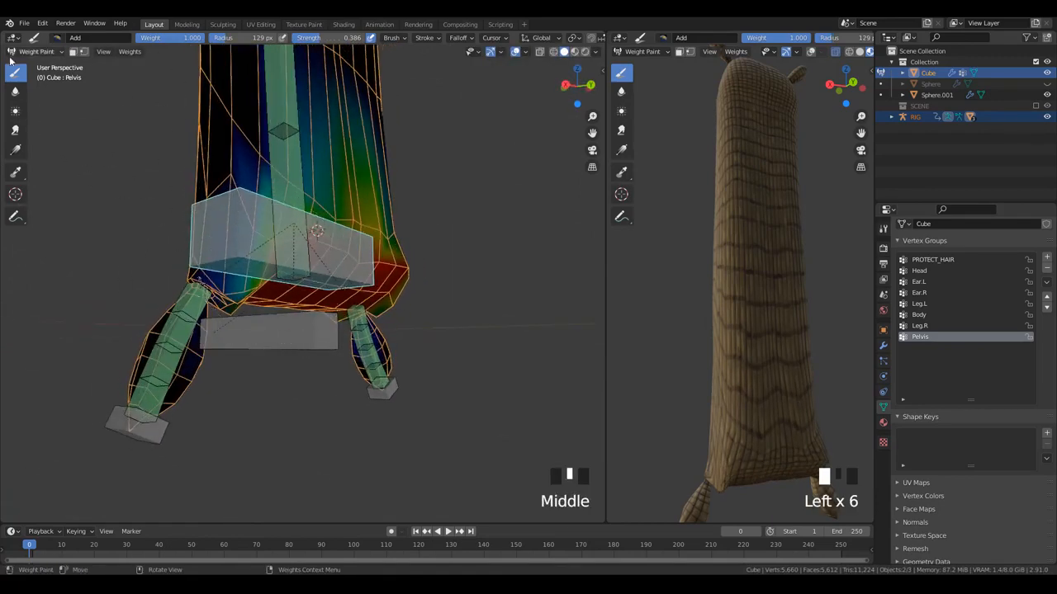
pyautogui.click(15, 91)
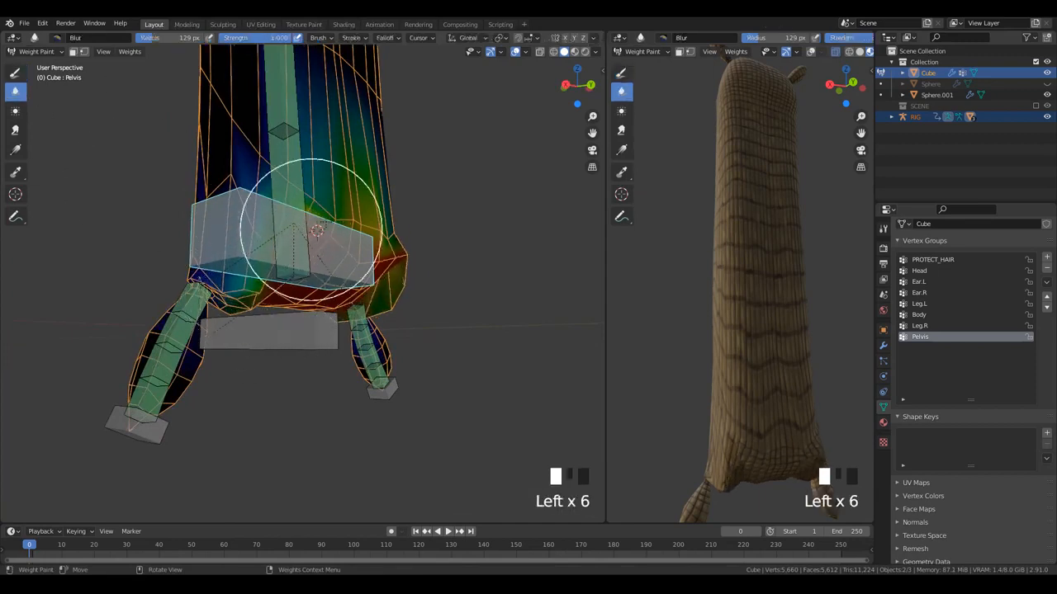
pyautogui.click(330, 213)
pyautogui.click(353, 189)
pyautogui.moveTo(353, 189); pyautogui.dragTo(300, 236, button='middle')
pyautogui.hotkey('ctrl', 'z')
pyautogui.hotkey('ctrl', 'z')
pyautogui.hotkey('ctrl', 'z')
pyautogui.click(283, 248)
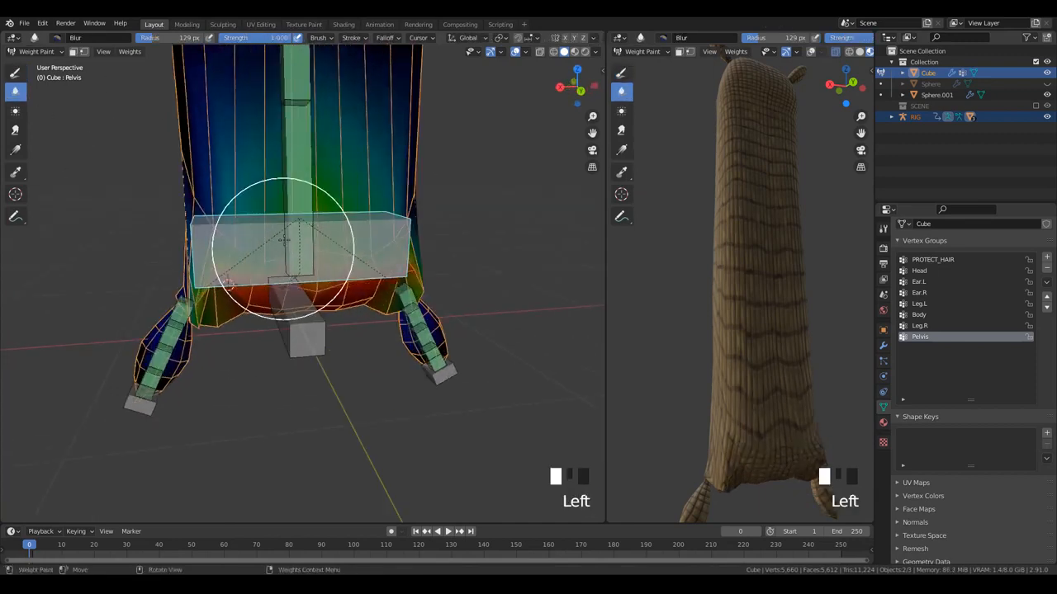
# - Select the Body bone and blur its weights across the lower back and bottom edge of the body
pyautogui.keyDown('ctrl'); pyautogui.click(278, 264); pyautogui.keyUp('ctrl')
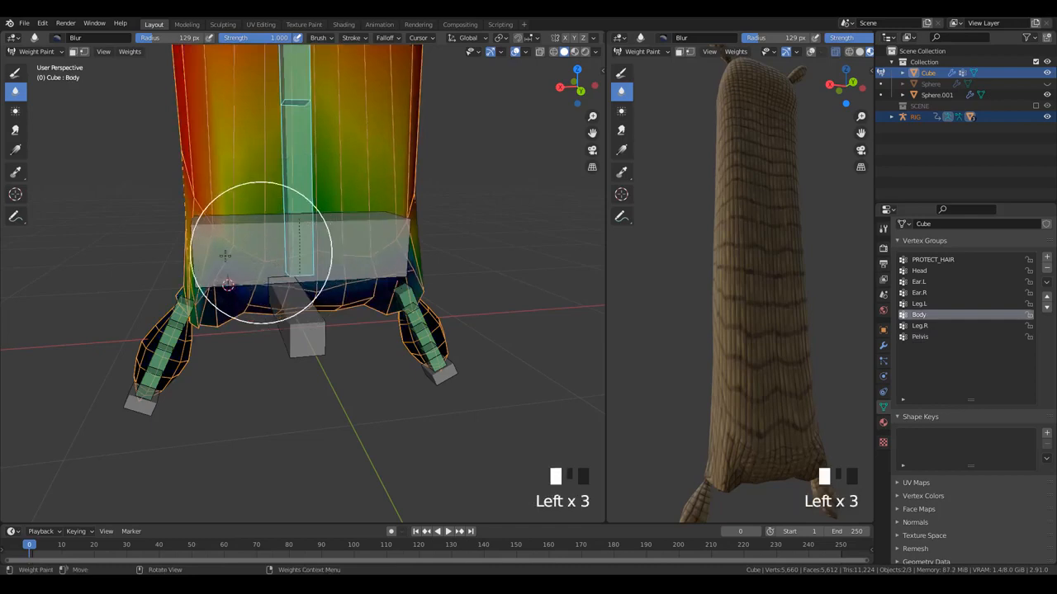
pyautogui.click(261, 251)
pyautogui.click(277, 262)
pyautogui.click(291, 272)
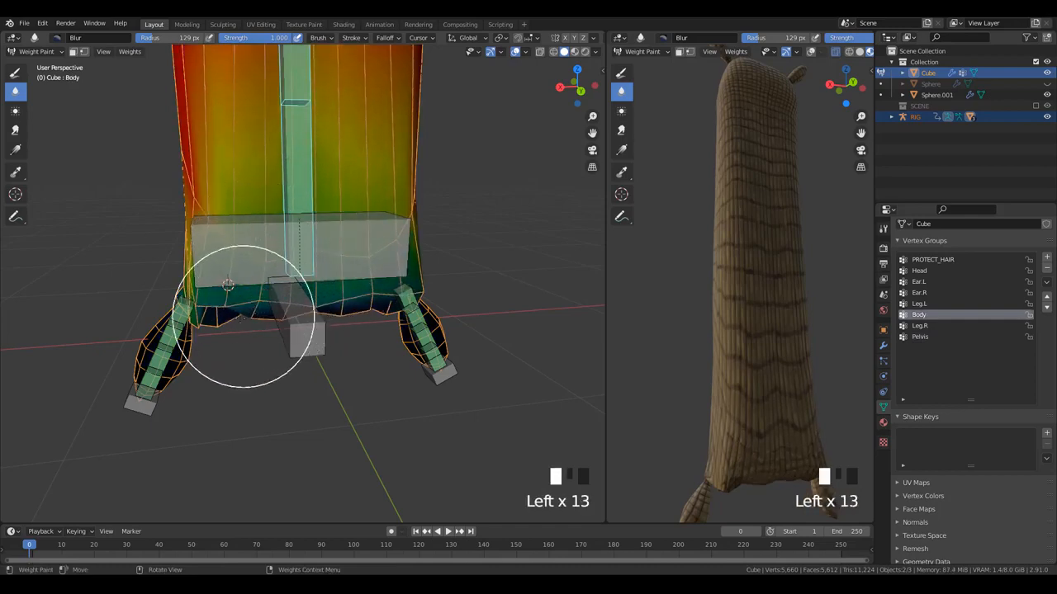
pyautogui.moveTo(243, 316); pyautogui.dragTo(382, 323, button='middle')
pyautogui.keyDown('ctrl'); pyautogui.doubleClick(283, 248); pyautogui.keyUp('ctrl')
pyautogui.click(222, 305)
# - Select the Leg.L bone and blur its weights on the front of the body beside the hip joint
pyautogui.scroll(2, 382, 323)
pyautogui.keyDown('ctrl'); pyautogui.click(512, 322); pyautogui.keyUp('ctrl')
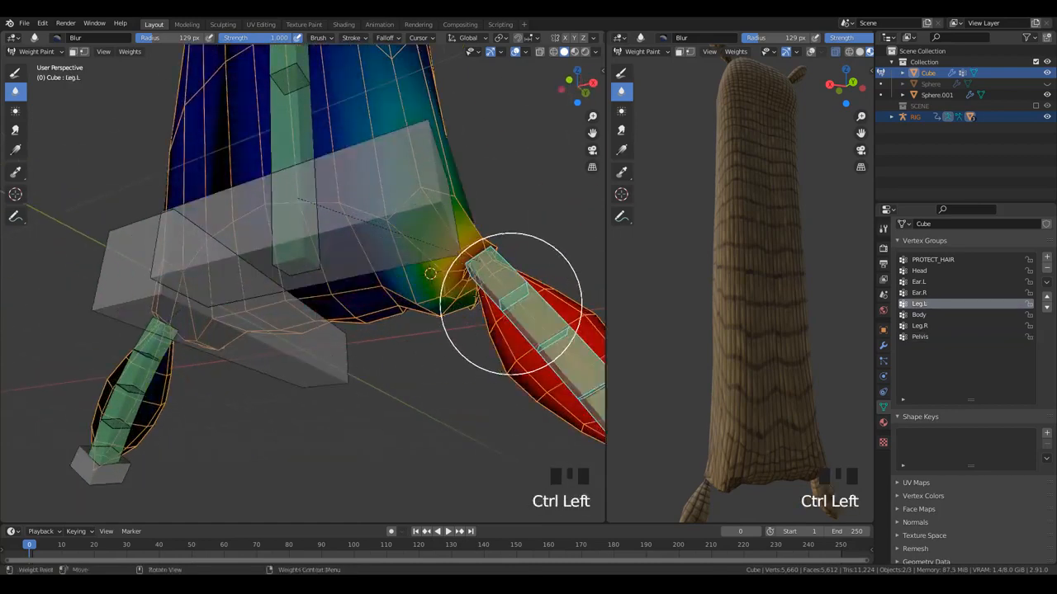
pyautogui.moveTo(512, 323); pyautogui.dragTo(431, 301, button='middle')
pyautogui.doubleClick(430, 303)
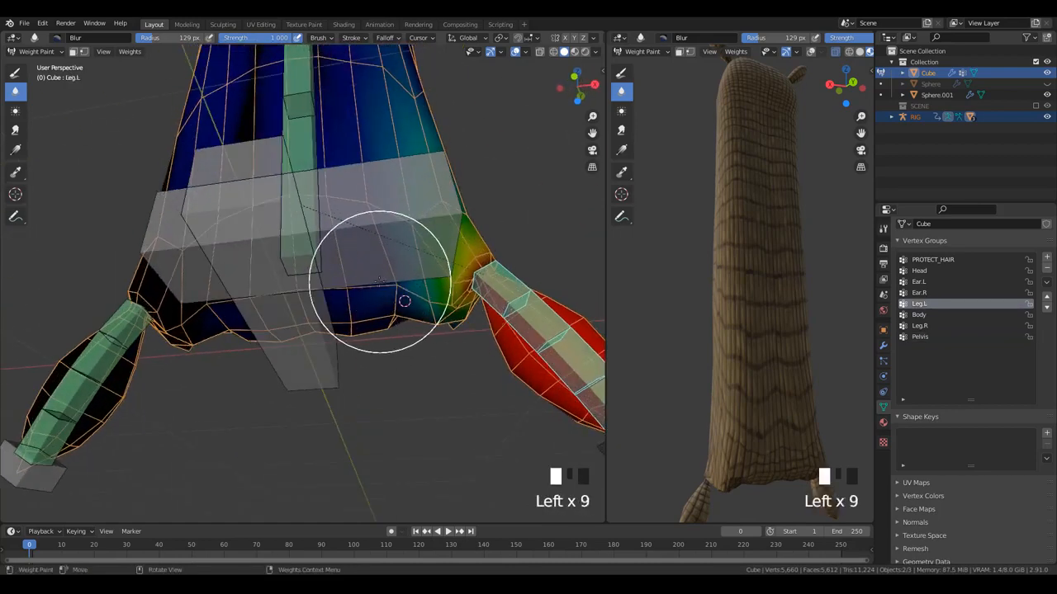
pyautogui.tripleClick(447, 216)
# - Smooth the Leg.L weights around the back and outer side of the lower body near the leg joint
pyautogui.moveTo(419, 231); pyautogui.dragTo(284, 408, button='middle')
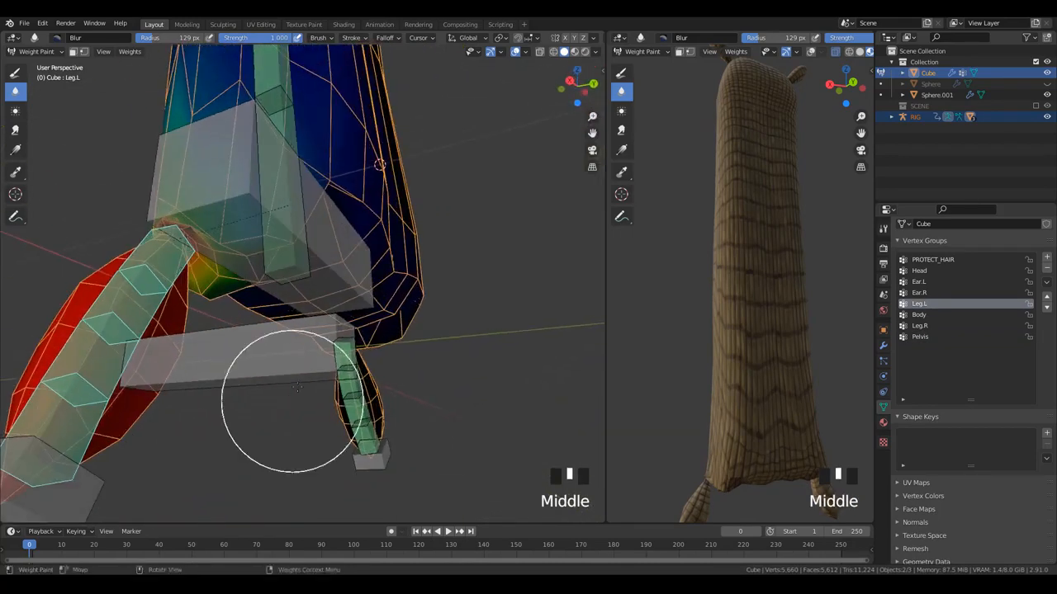
pyautogui.doubleClick(302, 238)
pyautogui.moveTo(302, 239)
pyautogui.mouseDown(button='middle')
pyautogui.moveTo(239, 312)
pyautogui.moveTo(230, 310)
pyautogui.mouseUp(button='middle')
pyautogui.click(141, 287)
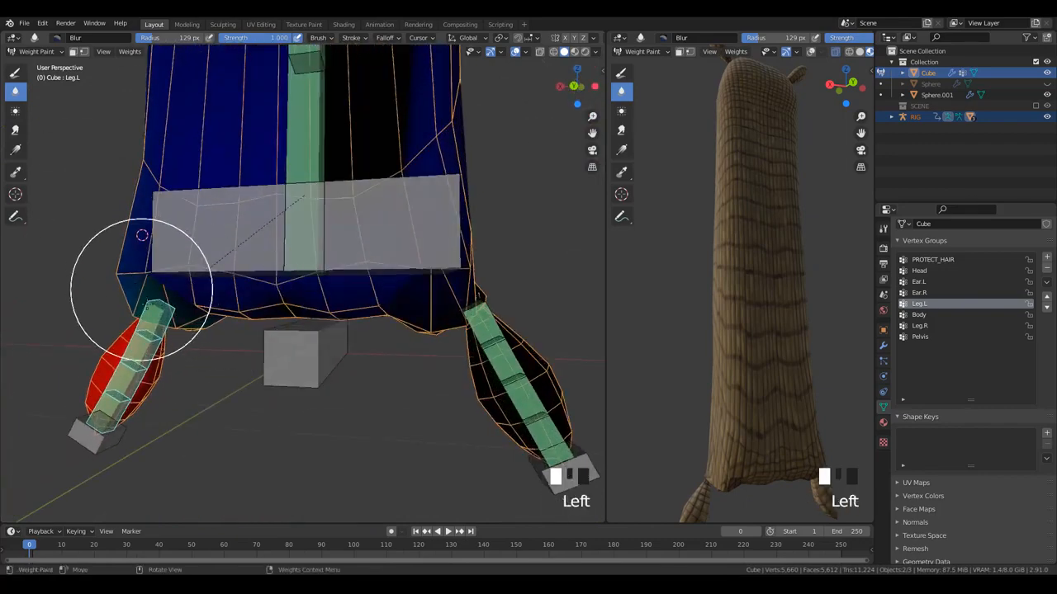
pyautogui.moveTo(141, 287)
pyautogui.mouseDown(button='middle')
pyautogui.moveTo(189, 227)
pyautogui.moveTo(229, 202)
pyautogui.mouseUp(button='middle')
pyautogui.moveTo(230, 203)
pyautogui.keyDown('shift'); pyautogui.mouseDown(button='middle')
pyautogui.moveTo(287, 244)
pyautogui.moveTo(345, 241)
pyautogui.mouseUp(button='middle'); pyautogui.keyUp('shift')
pyautogui.click(345, 241)
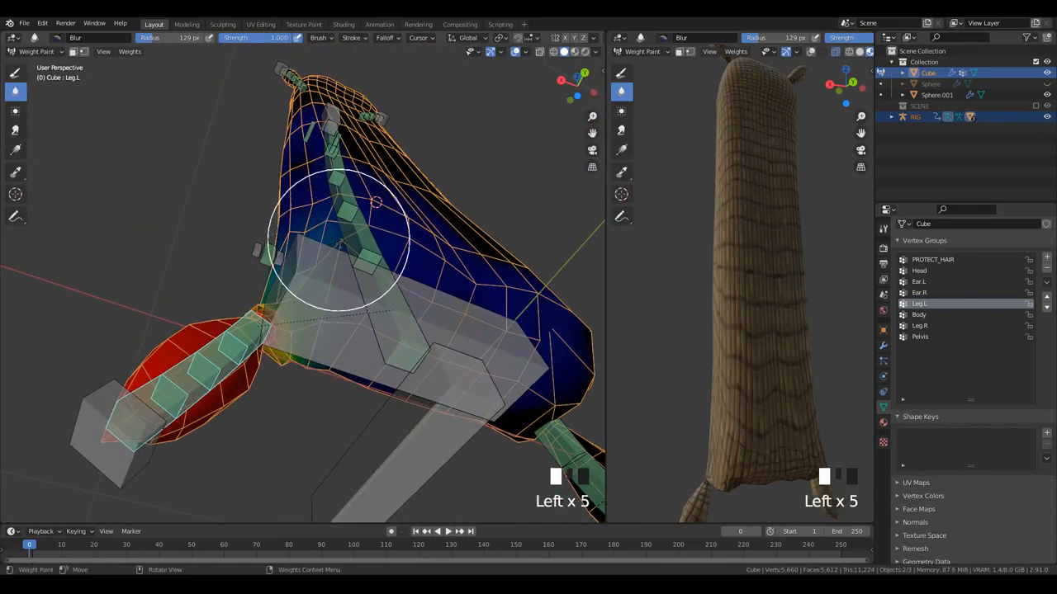
# - Select the Body bone again and blur its weight transition just above the pelvis bone
pyautogui.click(337, 243)
pyautogui.click(341, 259)
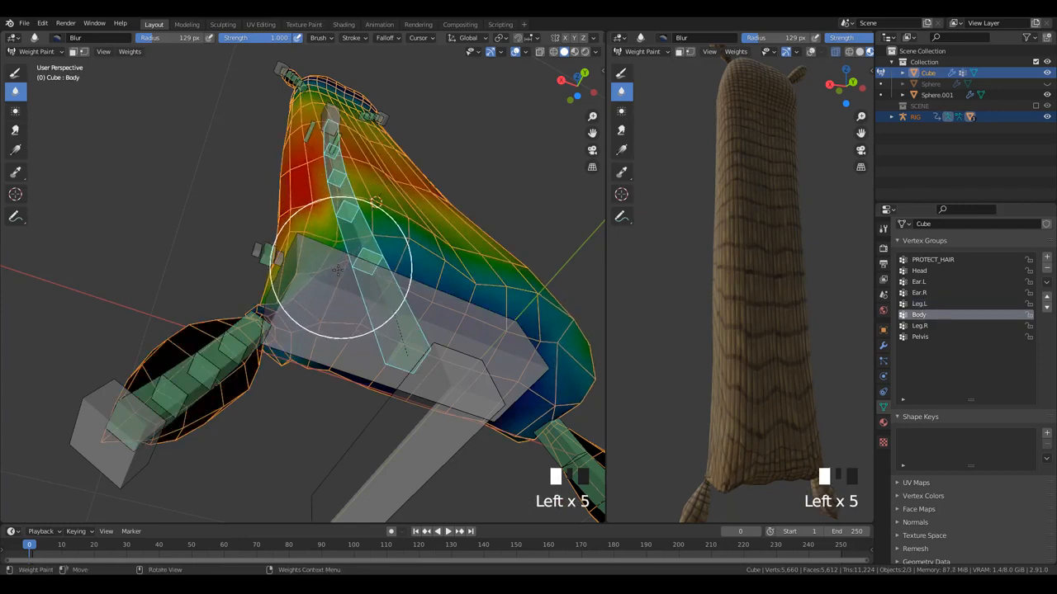
pyautogui.click(369, 271)
pyautogui.click(382, 278)
pyautogui.click(397, 285)
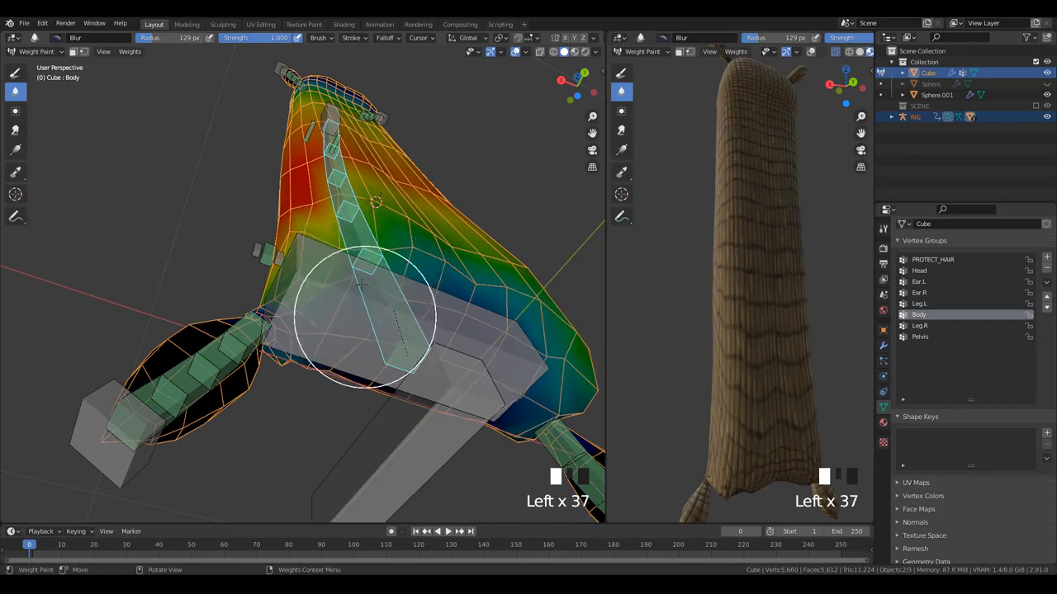
# - Select the Pelvis bone and blur its weights on the side of the body above the left leg
pyautogui.keyDown('ctrl'); pyautogui.click(316, 335); pyautogui.keyUp('ctrl')
pyautogui.click(317, 307)
pyautogui.click(318, 281)
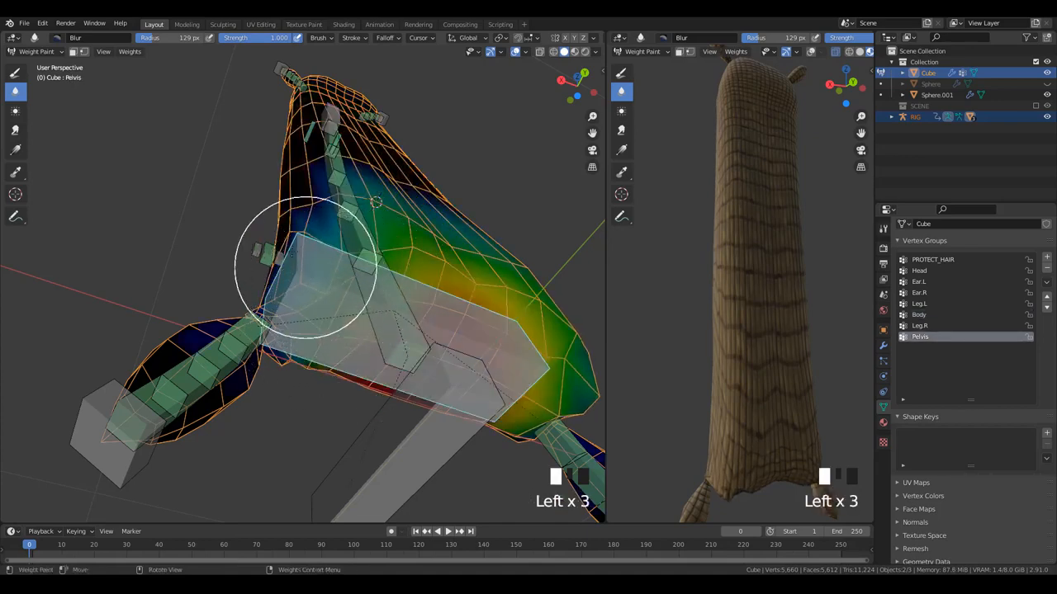
# - Switch to the Draw tool with a 61 px radius and add Pelvis weight at the lower body corner beside the left leg
pyautogui.moveTo(306, 267); pyautogui.dragTo(283, 319, button='middle')
pyautogui.scroll(2, 283, 319)
pyautogui.click(16, 73)
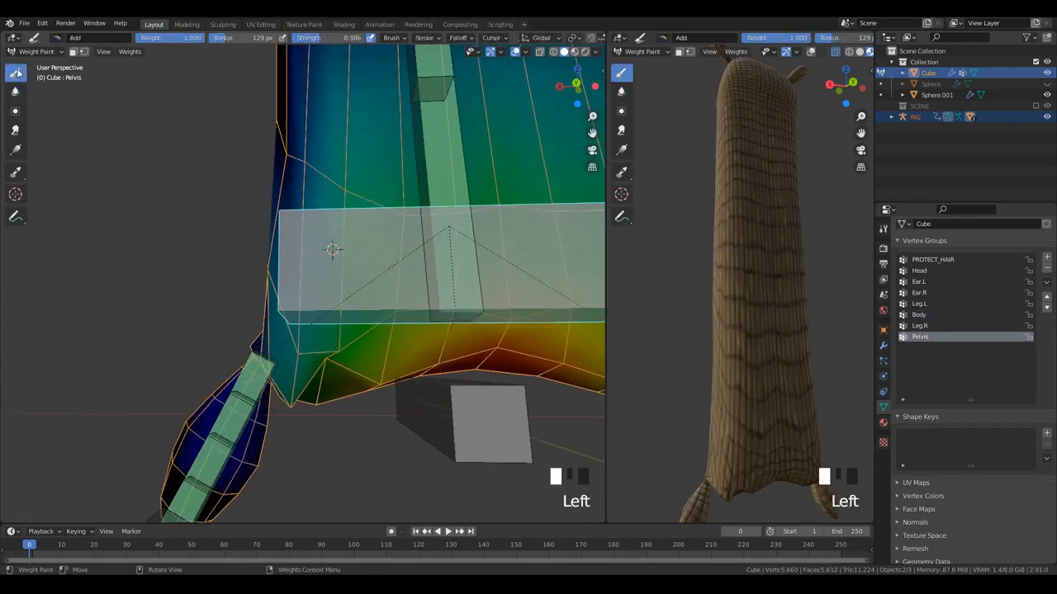
pyautogui.scroll(2, 279, 284)
pyautogui.press('f')
pyautogui.click(222, 316)
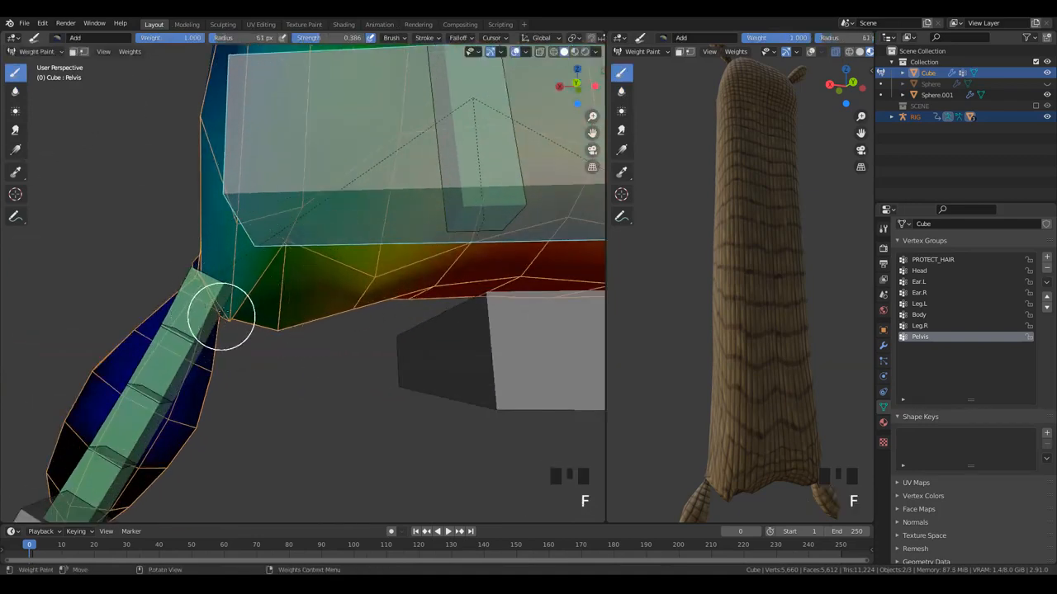
pyautogui.moveTo(221, 317); pyautogui.dragTo(219, 283)
pyautogui.click(293, 196)
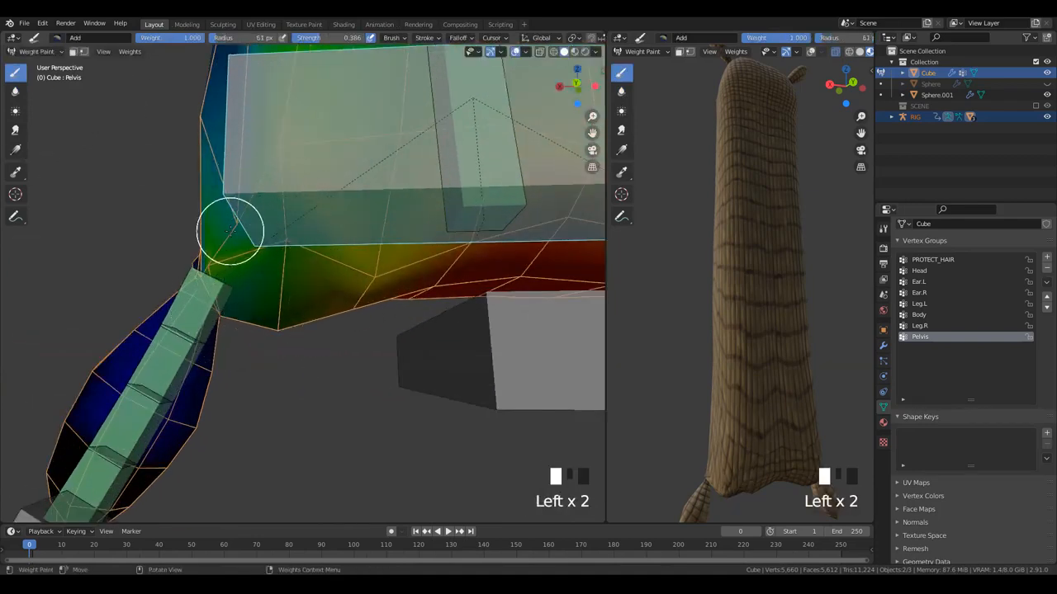
pyautogui.click(230, 231)
# - Try a smaller brush for adding Pelvis weight along the bottom edge of the body, and undo it
pyautogui.scroll(-4, 228, 223)
pyautogui.press('f')
pyautogui.click(336, 272)
pyautogui.scroll(2, 335, 272)
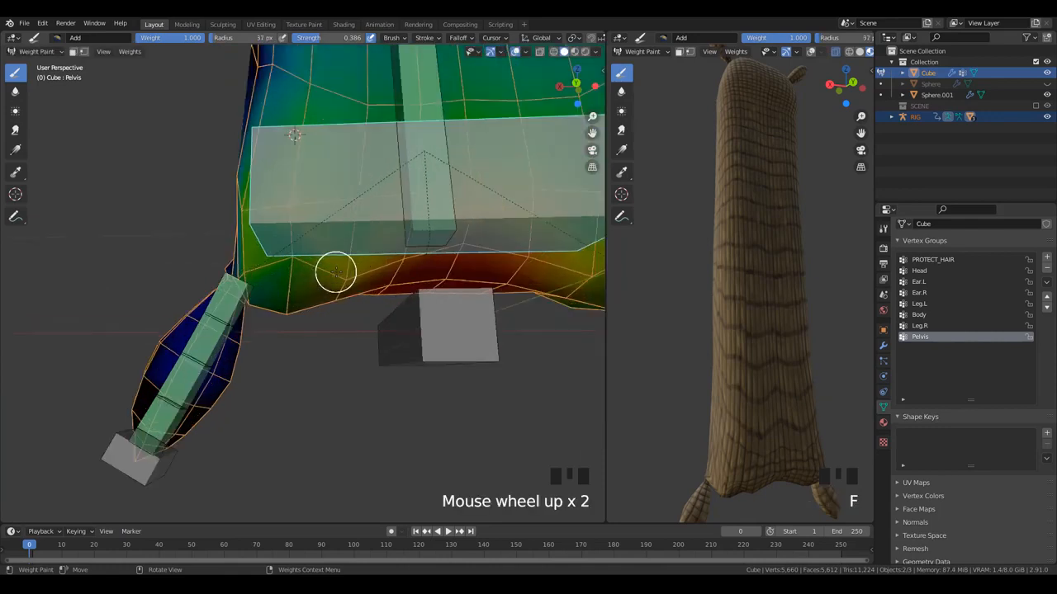
pyautogui.click(349, 275)
pyautogui.hotkey('ctrl', 'z')
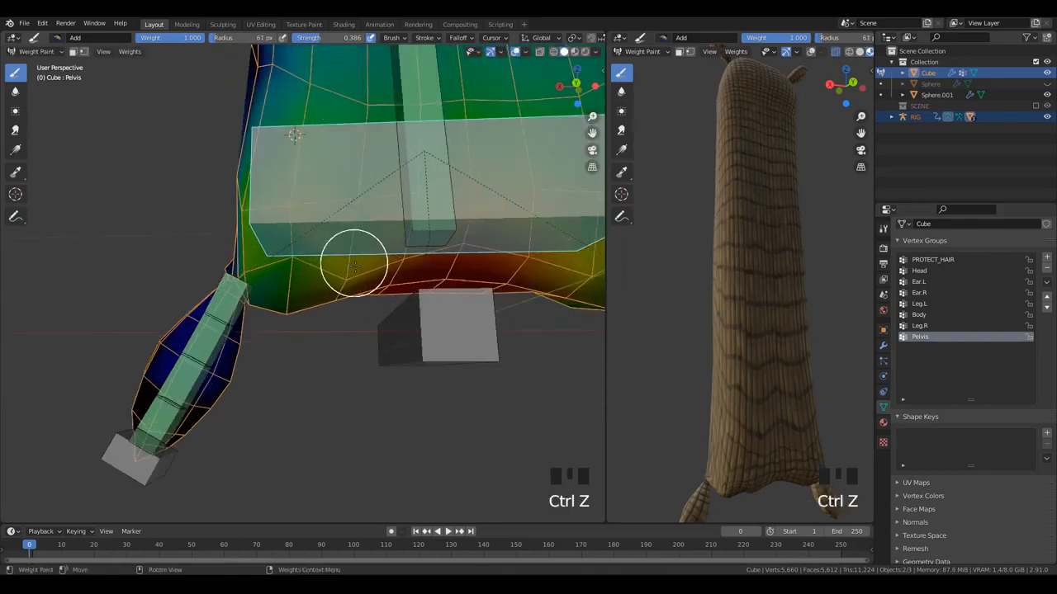
# - Lower the Draw brush strength to 0.091 and lightly add Pelvis weight along the bottom edge, undoing a stray stroke
pyautogui.scroll(-1, 348, 285)
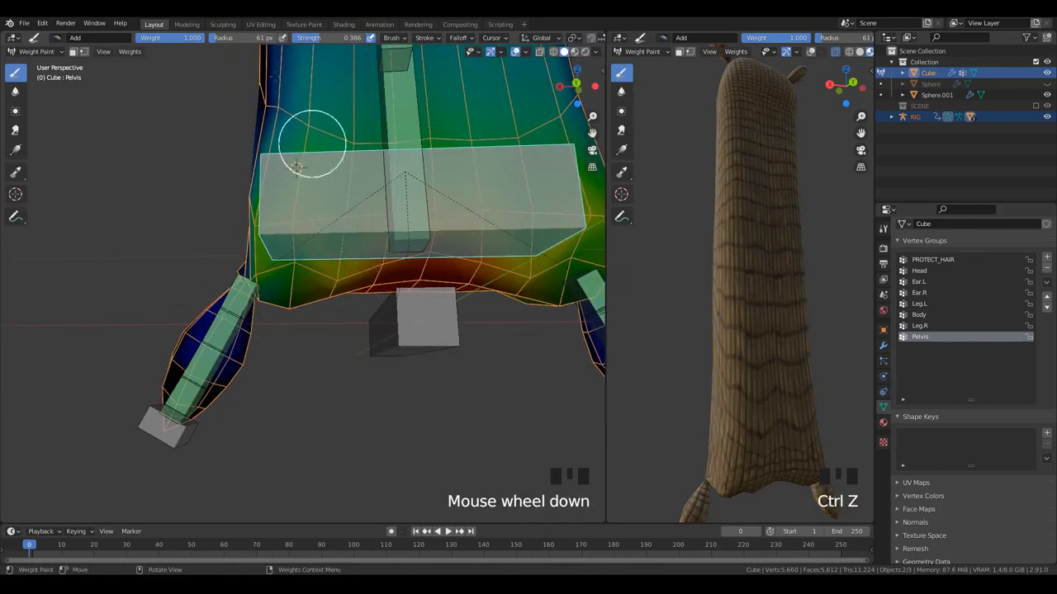
pyautogui.hotkey('shift', 'f')
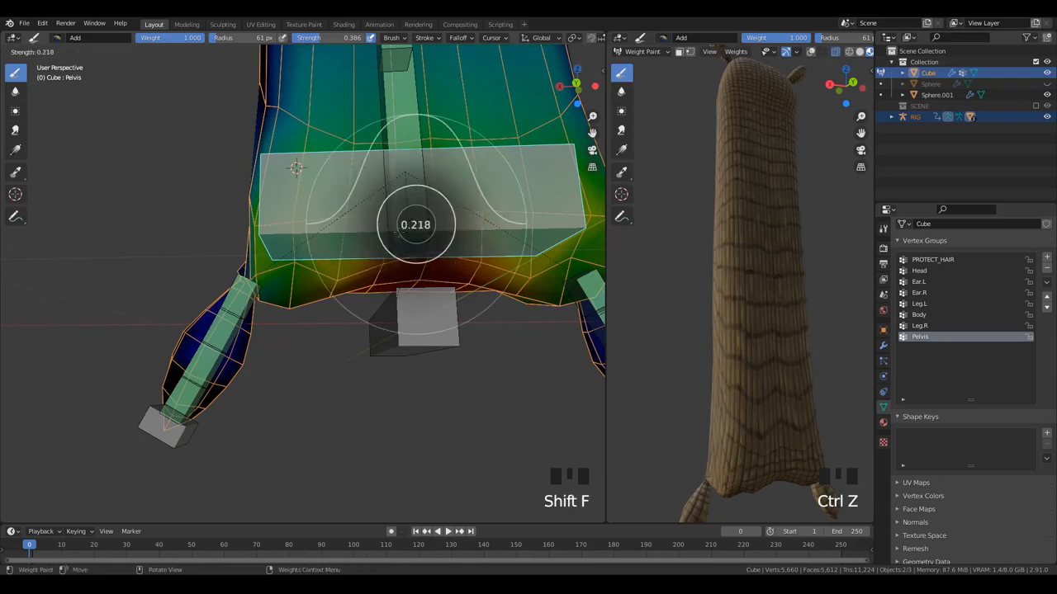
pyautogui.click(388, 237)
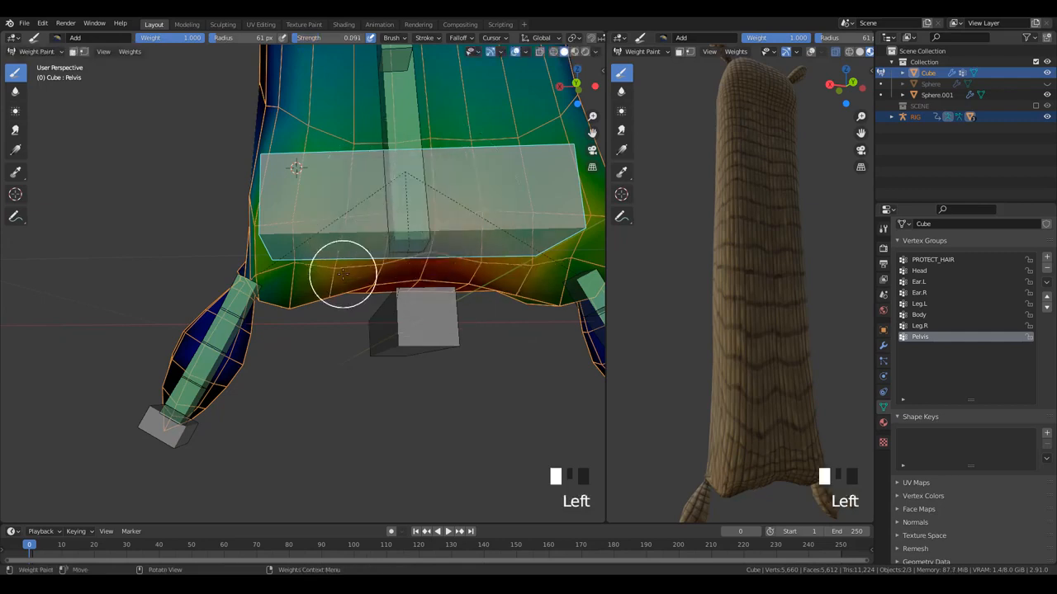
pyautogui.hotkey('ctrl', 'z')
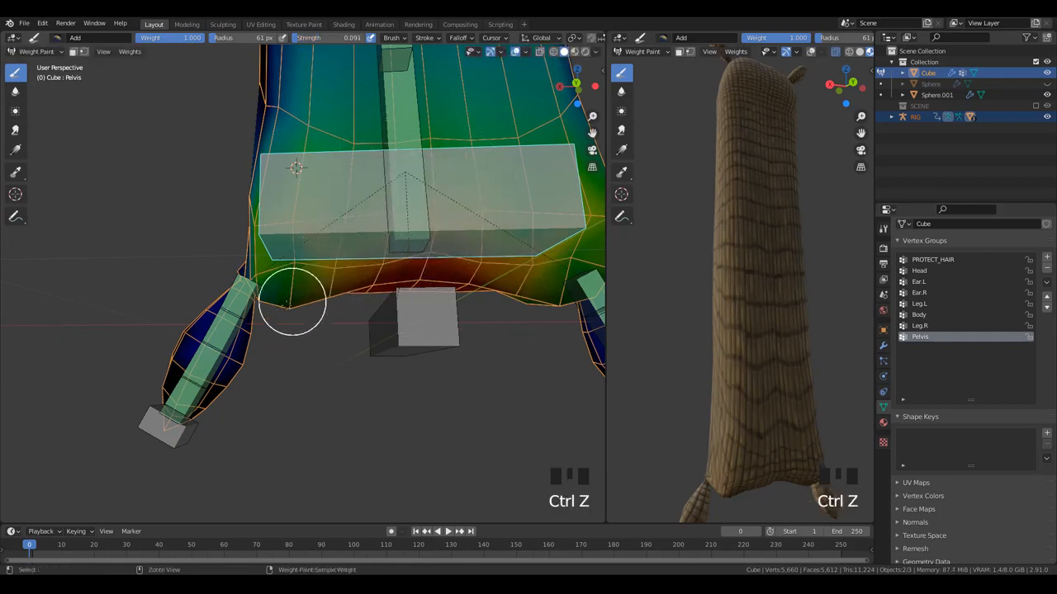
pyautogui.scroll(-2, 330, 331)
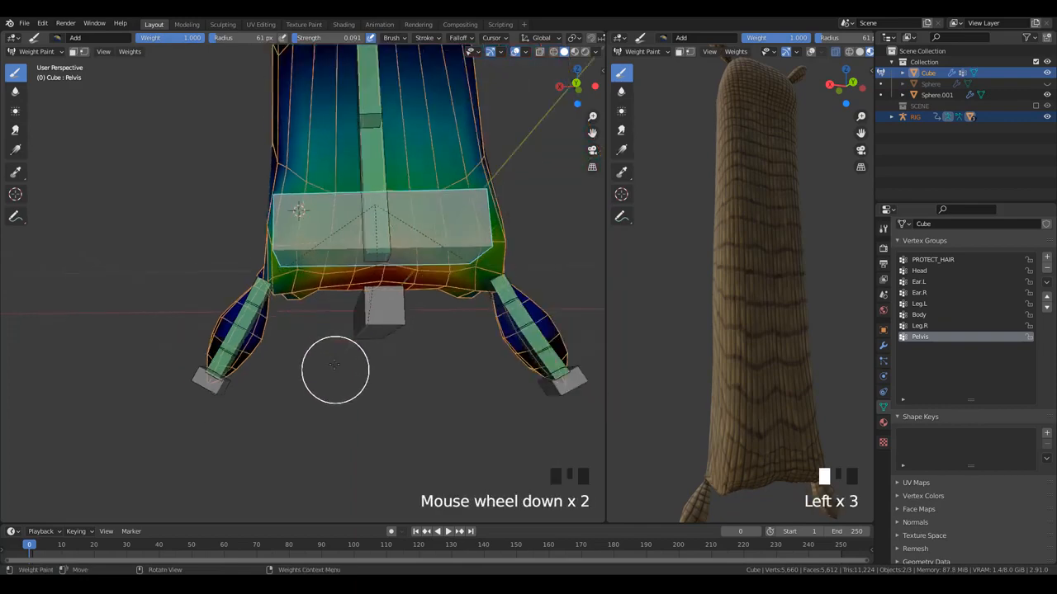
# - Add light Pelvis weight to the underside of the body near the leg joint
pyautogui.moveTo(336, 371); pyautogui.dragTo(358, 297, button='middle')
pyautogui.scroll(2, 359, 297)
pyautogui.click(307, 272)
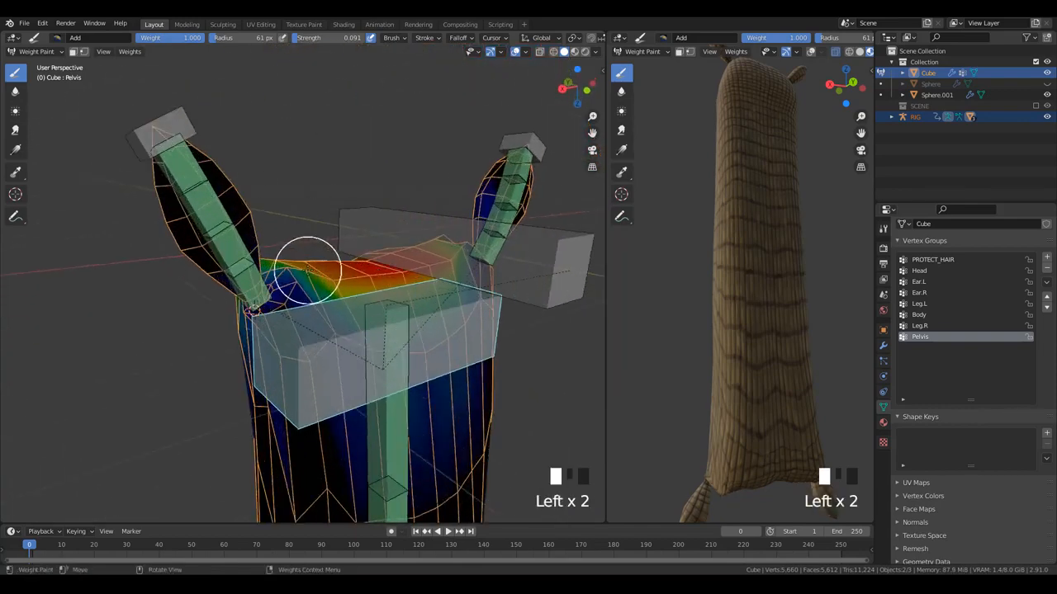
pyautogui.moveTo(295, 275); pyautogui.dragTo(335, 284, button='middle')
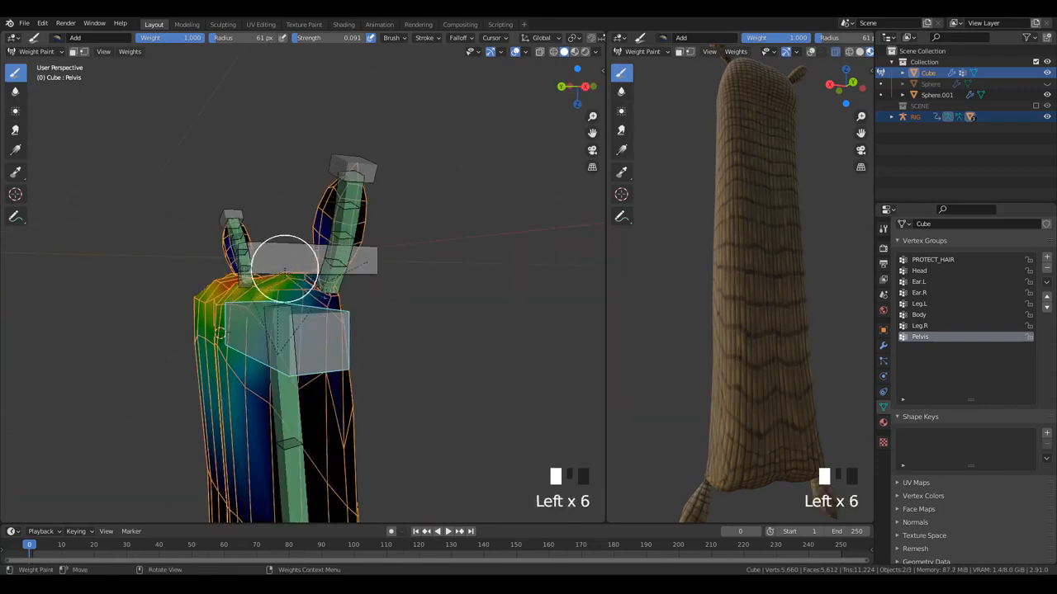
# - Select the Head bone and move it -3.826 m along the global Z axis to squash the body for a deformation check
pyautogui.moveTo(219, 297); pyautogui.dragTo(318, 140, button='middle')
pyautogui.scroll(-2, 327, 116)
pyautogui.keyDown('ctrl'); pyautogui.click(313, 124); pyautogui.keyUp('ctrl')
pyautogui.press('g')
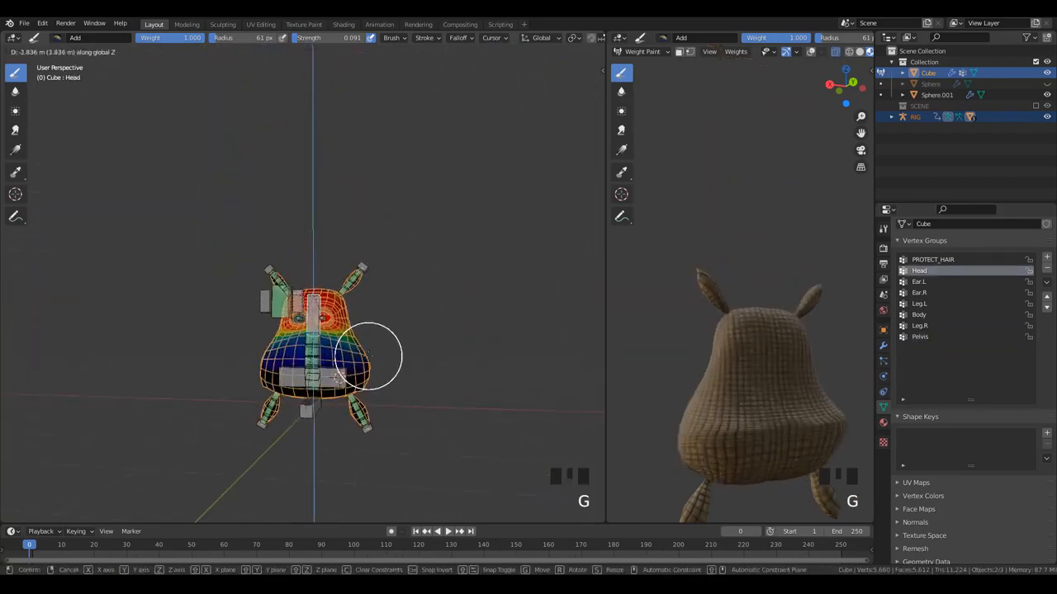
pyautogui.click(368, 357)
pyautogui.scroll(2, 401, 307)
pyautogui.moveTo(401, 306); pyautogui.dragTo(473, 273, button='middle')
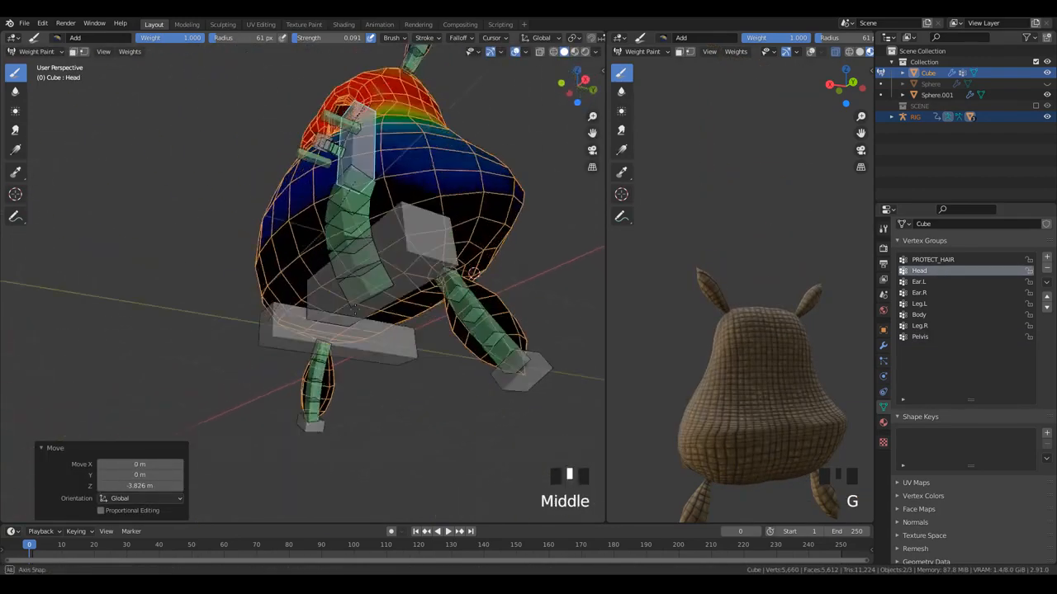
# - Move the Head bone along the global Z axis again, ending with an offset of about 0.007 m
pyautogui.scroll(-2, 347, 323)
pyautogui.moveTo(346, 323); pyautogui.dragTo(297, 309, button='middle')
pyautogui.press('g')
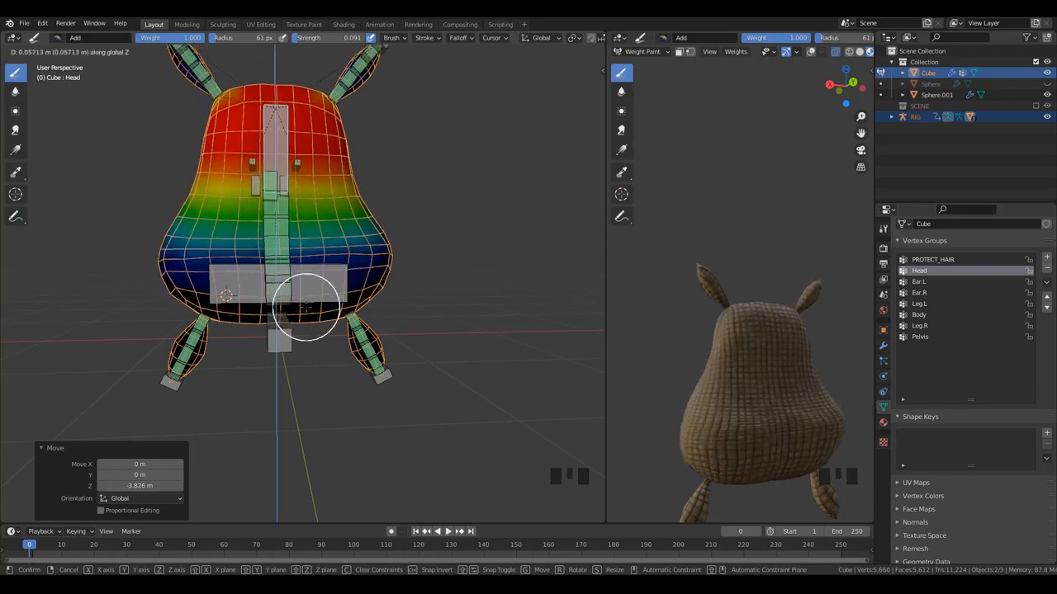
pyautogui.click(306, 305)
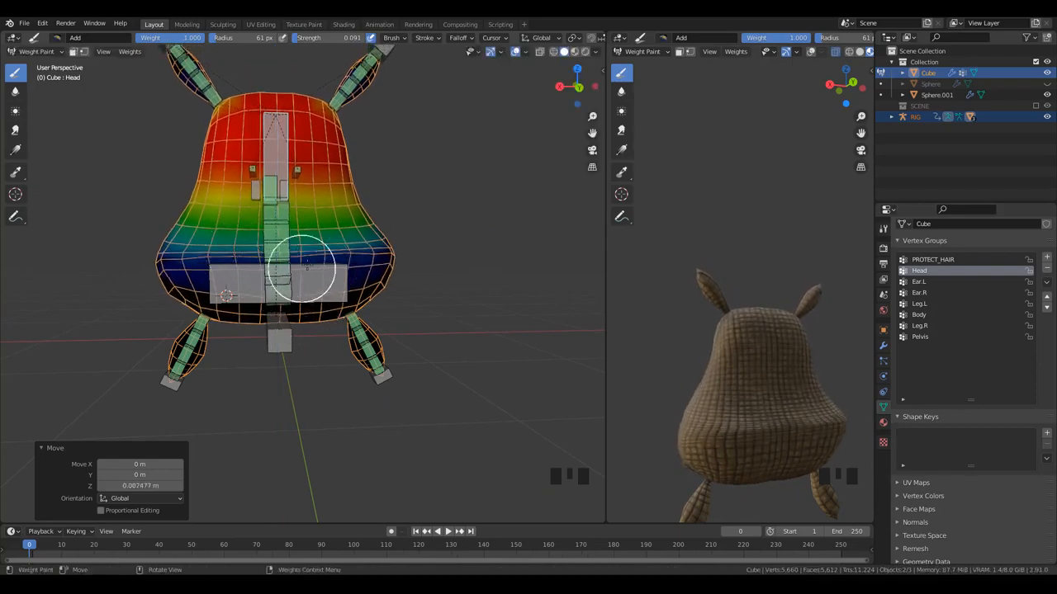
# - Select the Pelvis bone and build up Pelvis weight across the lower back, enlarging the Draw brush radius to 89 px
pyautogui.scroll(2, 236, 306)
pyautogui.keyDown('ctrl'); pyautogui.click(229, 275); pyautogui.keyUp('ctrl')
pyautogui.moveTo(228, 275); pyautogui.dragTo(256, 285, button='middle')
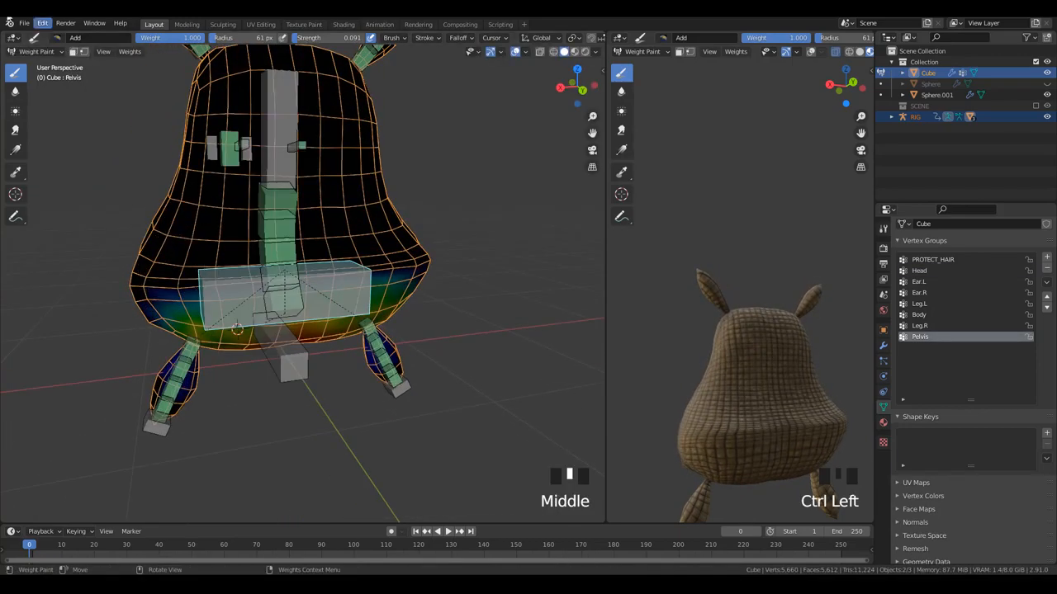
pyautogui.moveTo(77, 140); pyautogui.dragTo(180, 239, button='middle')
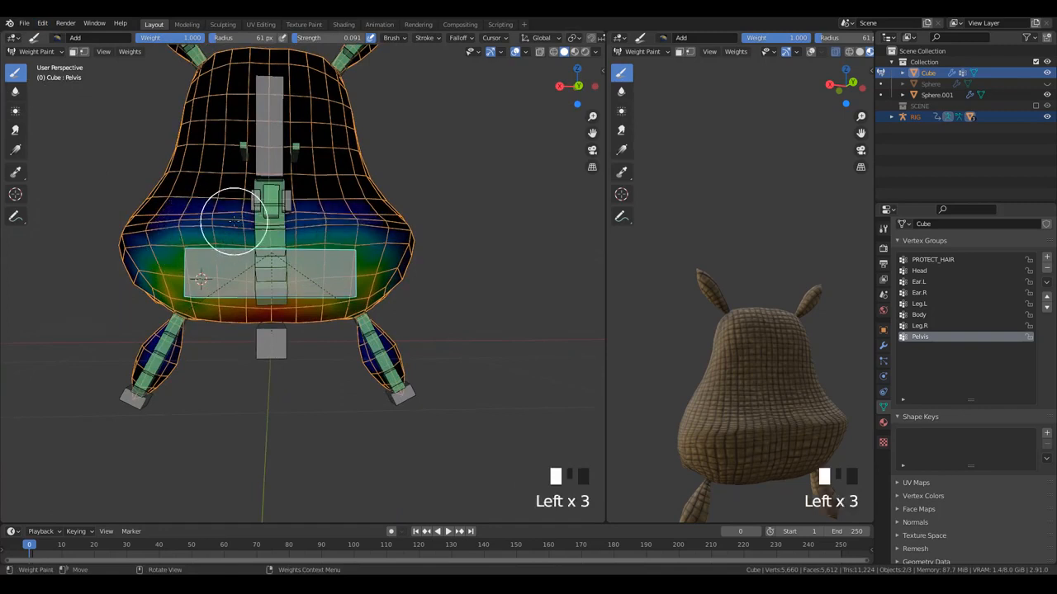
pyautogui.press('g')
pyautogui.press('Escape')
pyautogui.press('f')
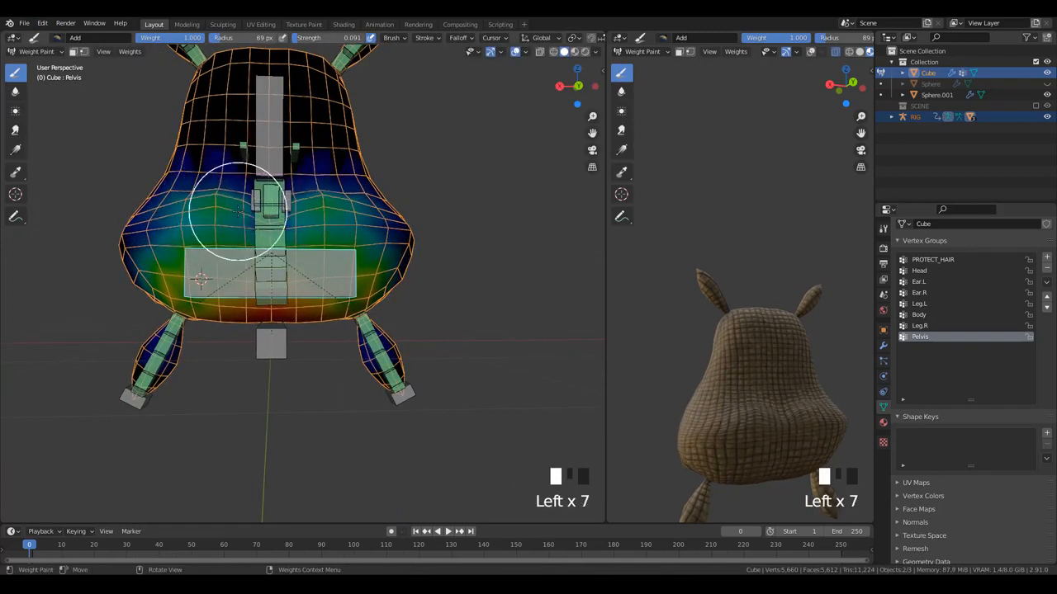
# - Add more Pelvis weight to the rounded lower back on both sides of the spine with a 92 px brush
pyautogui.moveTo(238, 213); pyautogui.dragTo(224, 230, button='middle')
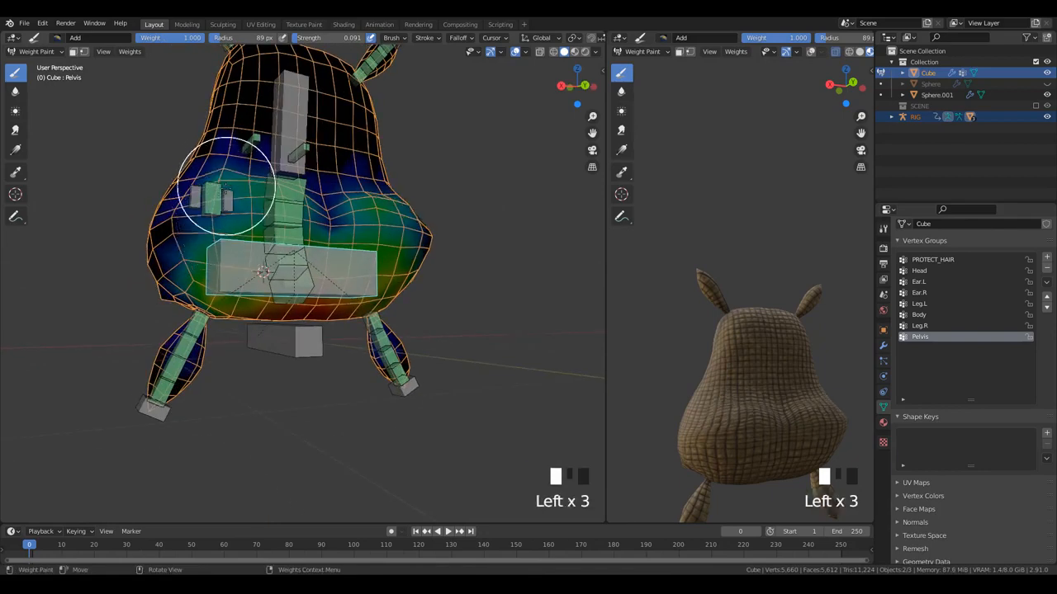
pyautogui.moveTo(260, 178)
pyautogui.mouseDown(button='middle')
pyautogui.moveTo(345, 246)
pyautogui.moveTo(289, 247)
pyautogui.moveTo(224, 224)
pyautogui.mouseUp(button='middle')
pyautogui.moveTo(224, 224); pyautogui.dragTo(295, 224)
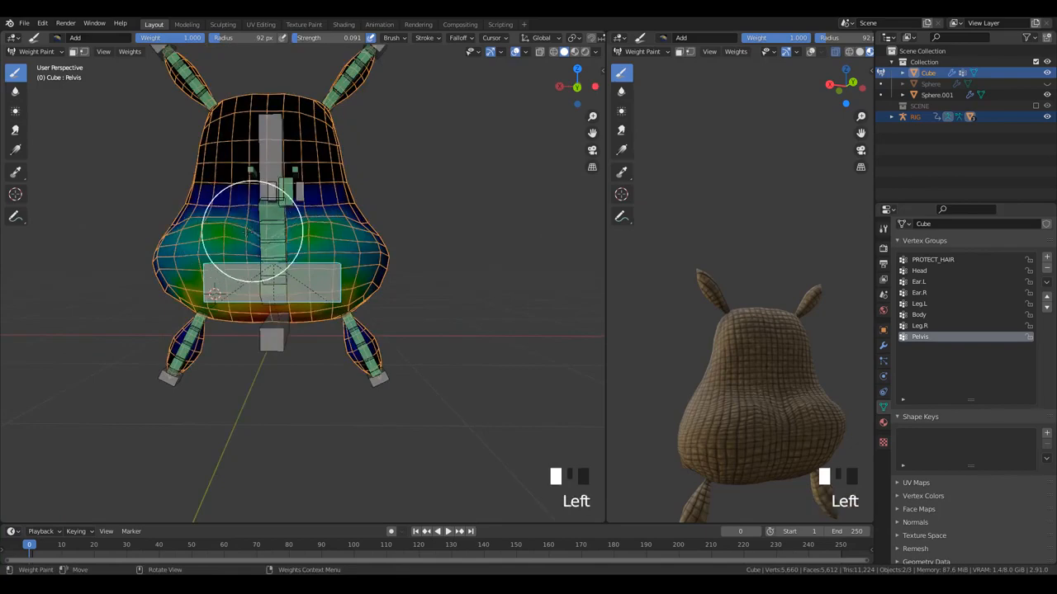
pyautogui.moveTo(295, 224); pyautogui.dragTo(236, 248, button='middle')
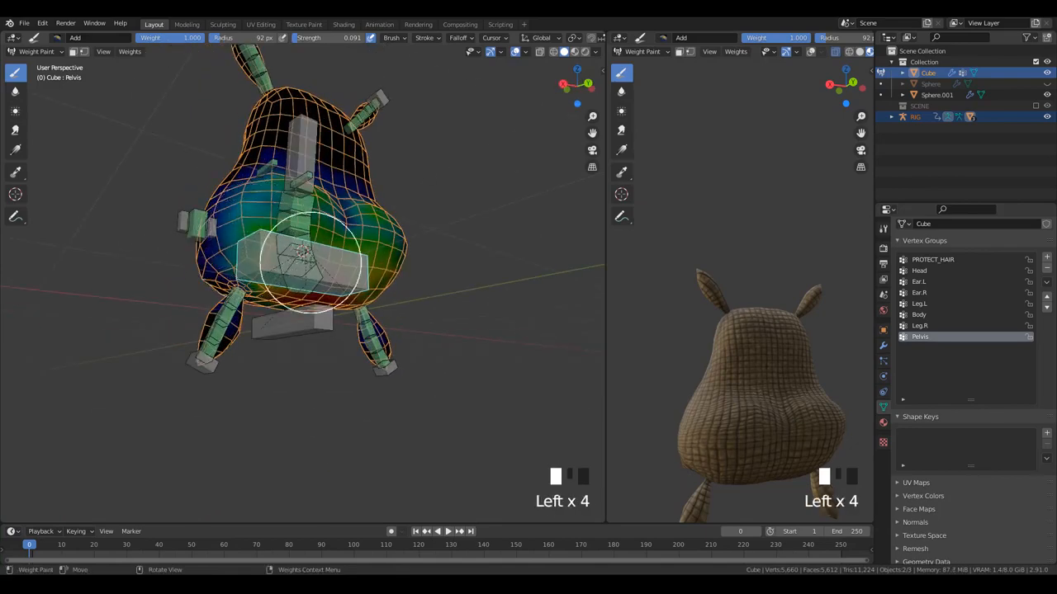
# - Add light Pelvis weight around the rear bulge from the side and back, blending it toward the hips
pyautogui.moveTo(234, 294); pyautogui.dragTo(357, 297, button='middle')
pyautogui.click(431, 253)
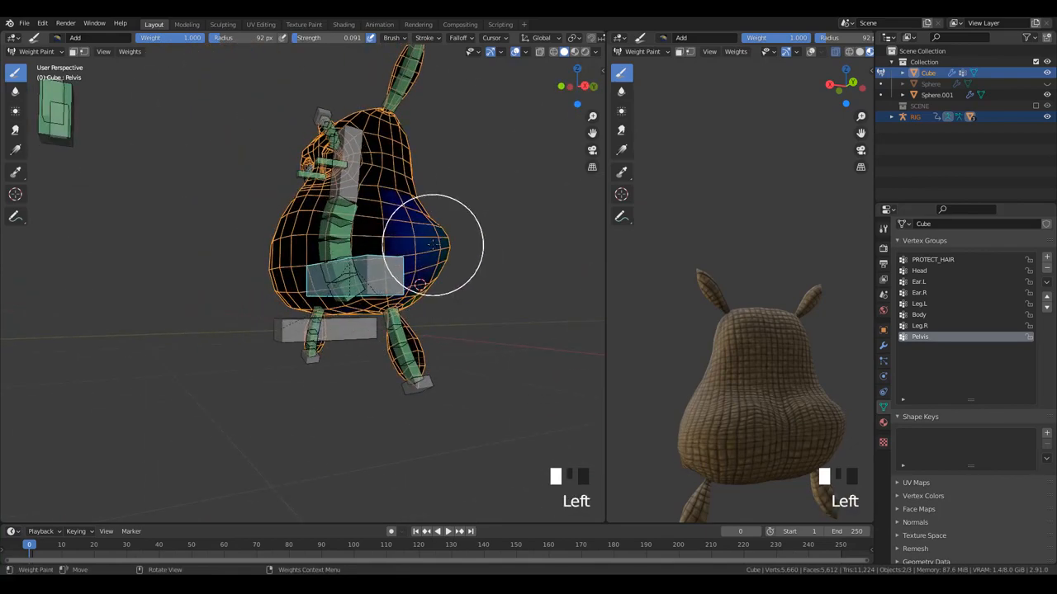
pyautogui.click(436, 238)
pyautogui.click(456, 229)
pyautogui.moveTo(456, 228)
pyautogui.mouseDown(button='middle')
pyautogui.moveTo(198, 303)
pyautogui.moveTo(273, 289)
pyautogui.moveTo(242, 264)
pyautogui.mouseUp(button='middle')
pyautogui.click(241, 264)
pyautogui.moveTo(263, 273)
pyautogui.mouseDown(button='middle')
pyautogui.moveTo(426, 295)
pyautogui.moveTo(265, 262)
pyautogui.mouseUp(button='middle')
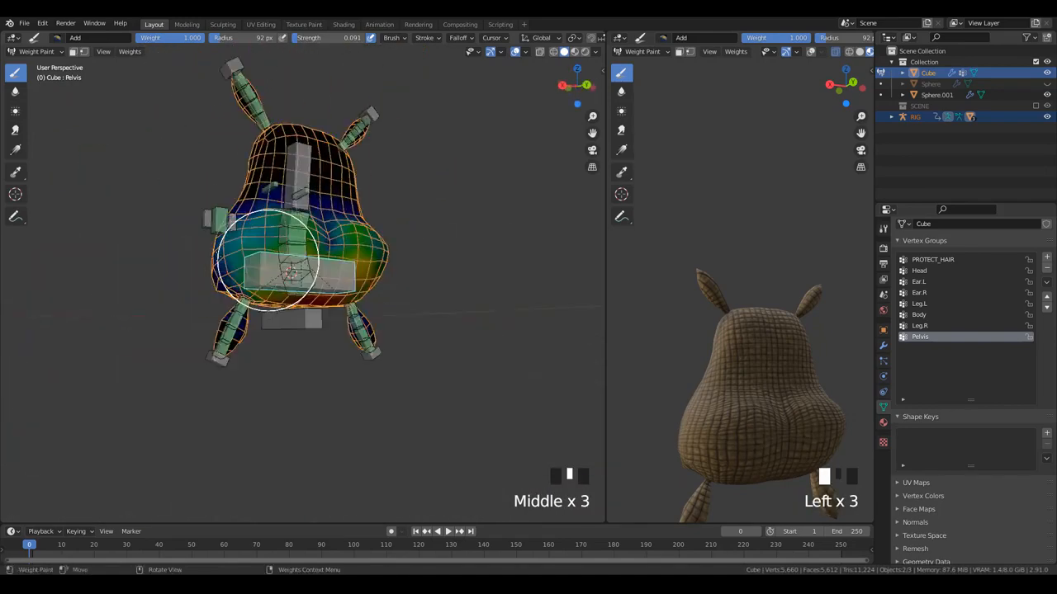
# - Smear the Pelvis weights over the lower back with a 138 px Smear brush, undoing a stray stroke
pyautogui.click(16, 131)
pyautogui.scroll(2, 272, 239)
pyautogui.press('f')
pyautogui.click(273, 237)
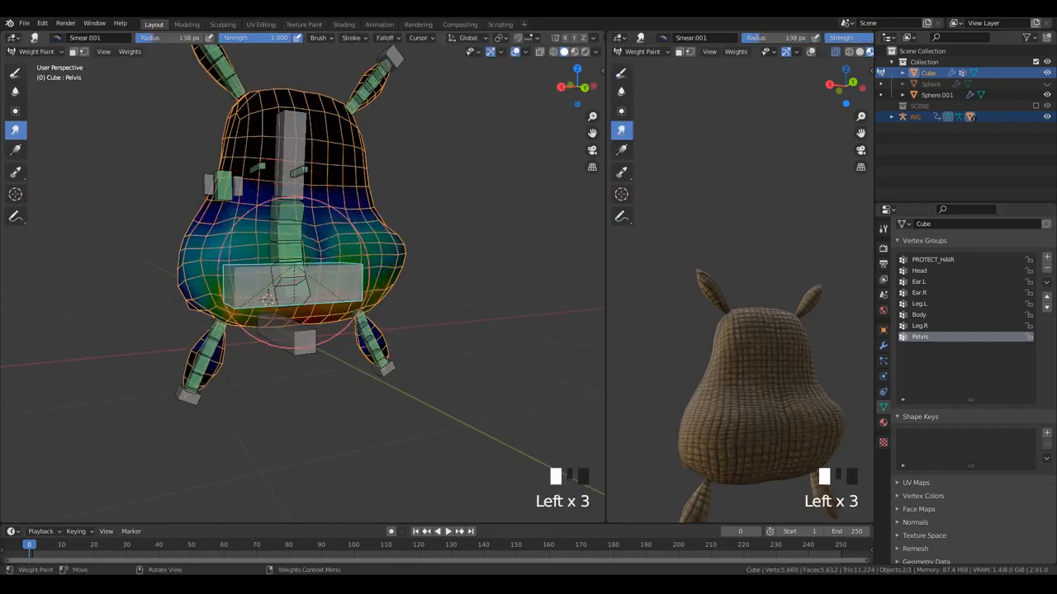
pyautogui.hotkey('ctrl', 'z')
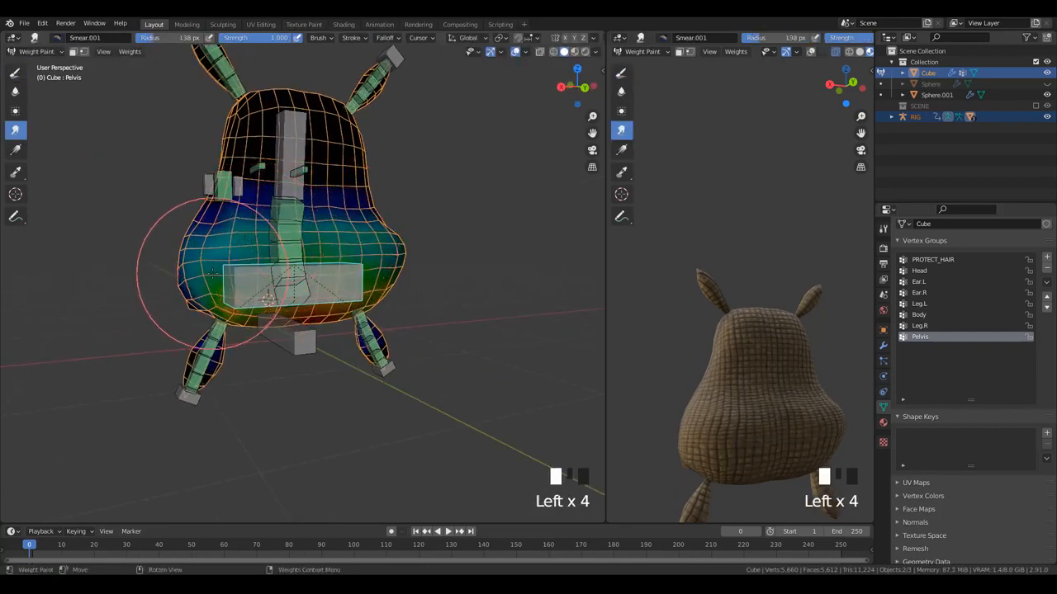
# - Reduce the Smear radius to 65 px, select the Body bone and smear its weights on the lower back
pyautogui.press('f')
pyautogui.click(231, 256)
pyautogui.keyDown('ctrl'); pyautogui.click(295, 215); pyautogui.keyUp('ctrl')
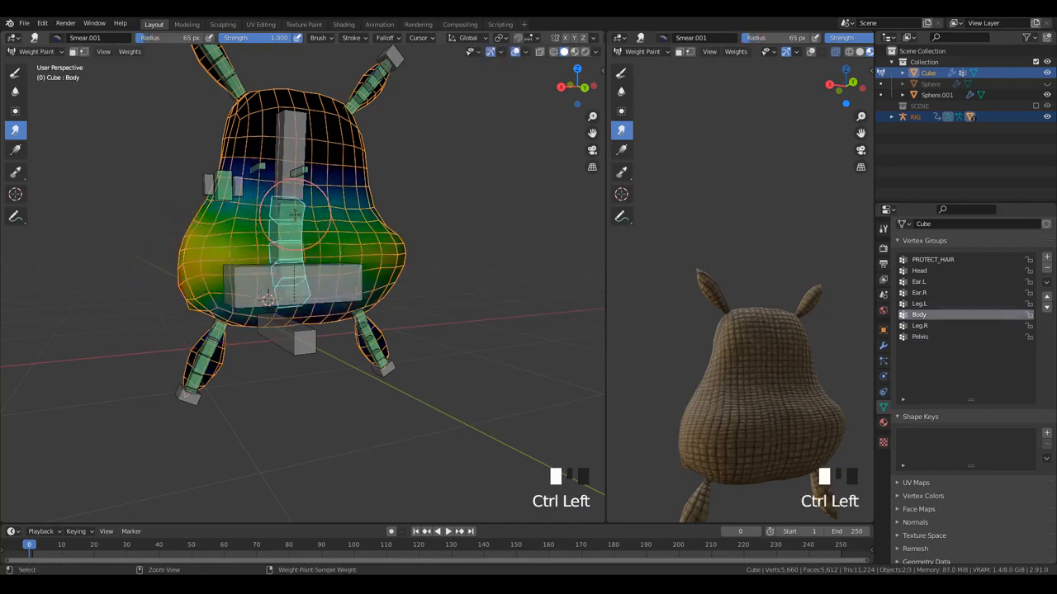
pyautogui.moveTo(294, 214); pyautogui.dragTo(248, 255, button='middle')
pyautogui.click(225, 285)
pyautogui.moveTo(194, 291); pyautogui.dragTo(389, 275, button='middle')
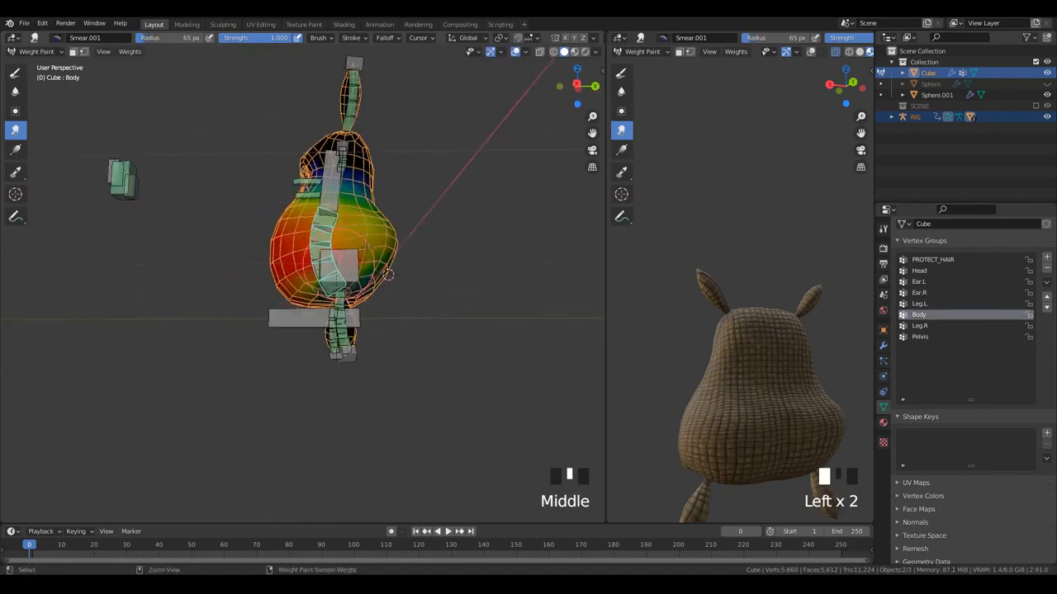
# - Reset the pose of all bones, clearing their rotation
pyautogui.hotkey('alt', 'r')
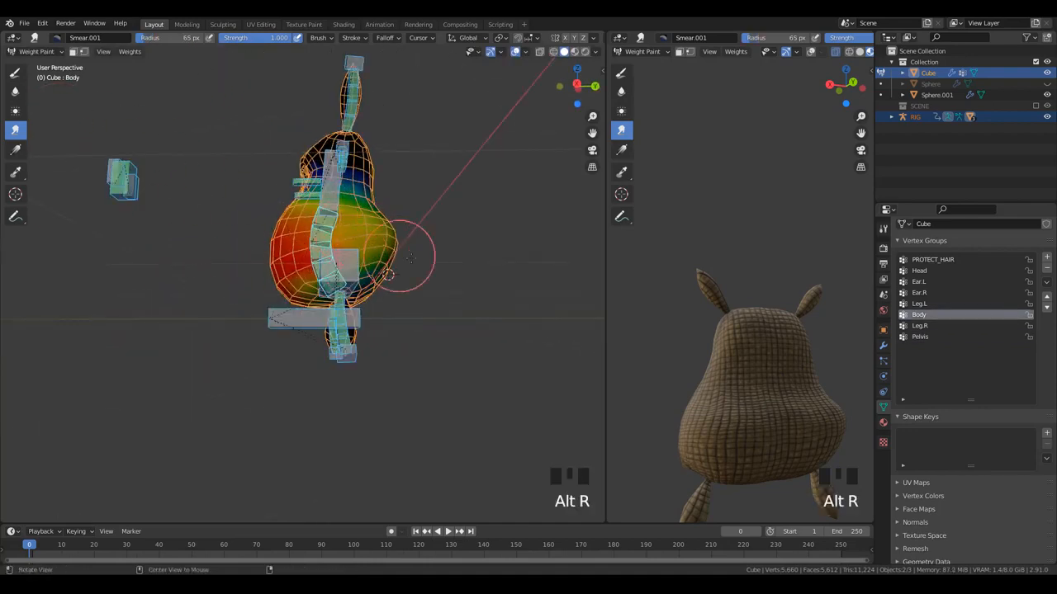
pyautogui.scroll(-2, 405, 260)
pyautogui.moveTo(378, 236); pyautogui.dragTo(306, 177, button='middle')
# - Rotate the Head bone -99.5° about the global Z axis and inspect the body's twisting deformation from several angles
pyautogui.keyDown('ctrl'); pyautogui.click(332, 175); pyautogui.keyUp('ctrl')
pyautogui.press('r')
pyautogui.press('z')
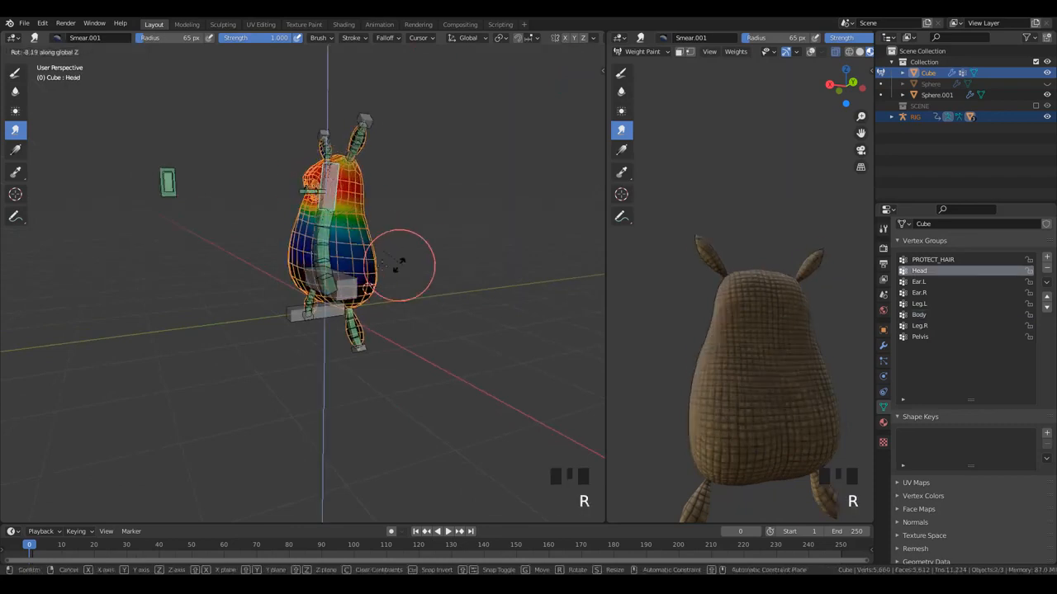
pyautogui.click(281, 265)
pyautogui.moveTo(384, 279); pyautogui.dragTo(282, 286, button='middle')
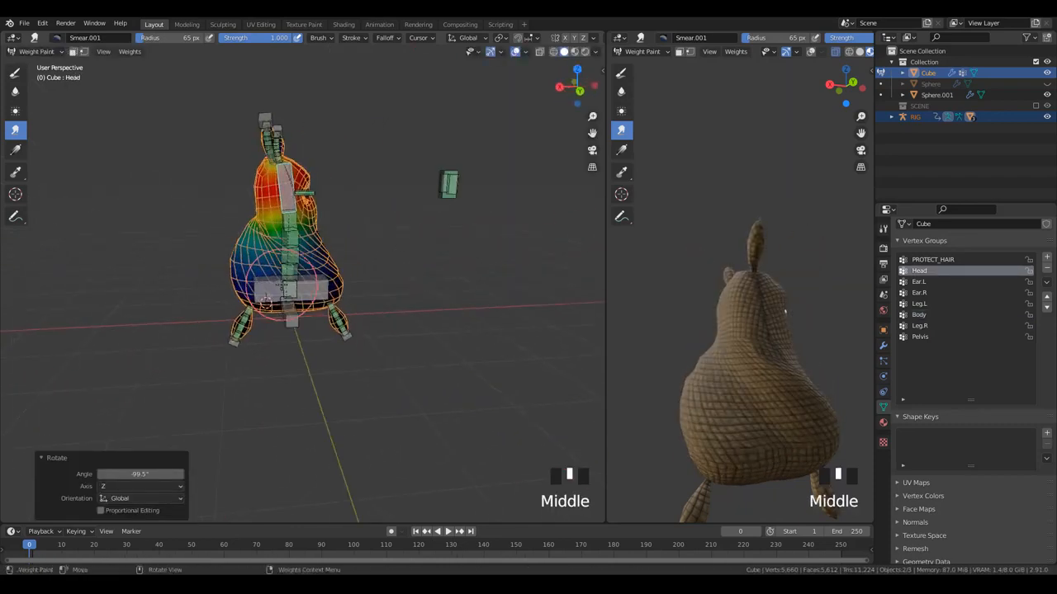
pyautogui.scroll(1, 285, 285)
pyautogui.moveTo(661, 363); pyautogui.dragTo(697, 369, button='middle')
pyautogui.scroll(-2, 698, 368)
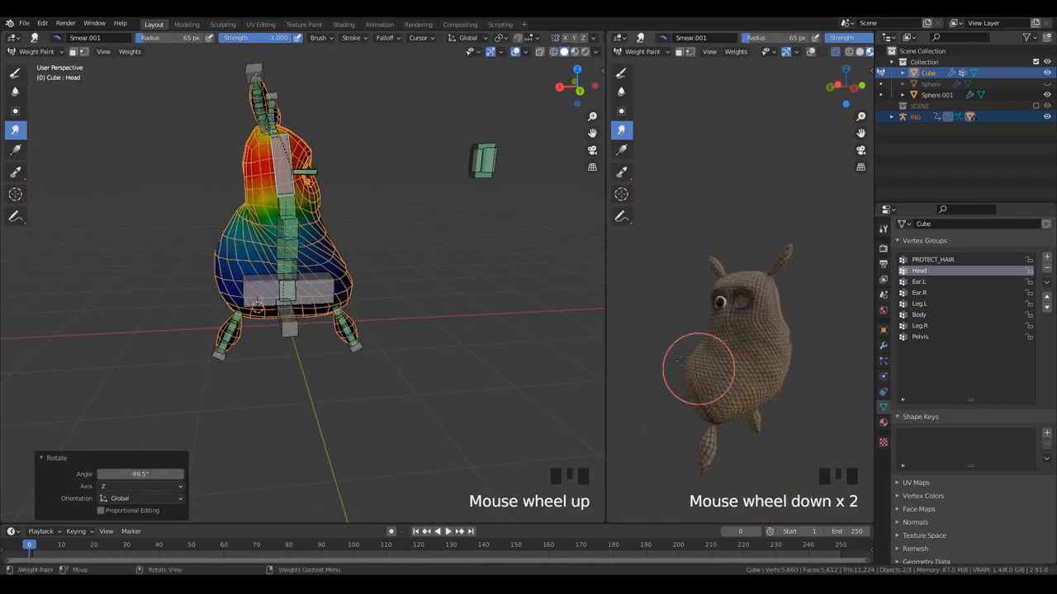
# - Clear the Head bone's rotation and move it upward along the global Z axis to check the stretched body
pyautogui.hotkey('alt', 'r')
pyautogui.moveTo(285, 248); pyautogui.dragTo(363, 263, button='middle')
pyautogui.press('g')
pyautogui.press('z')
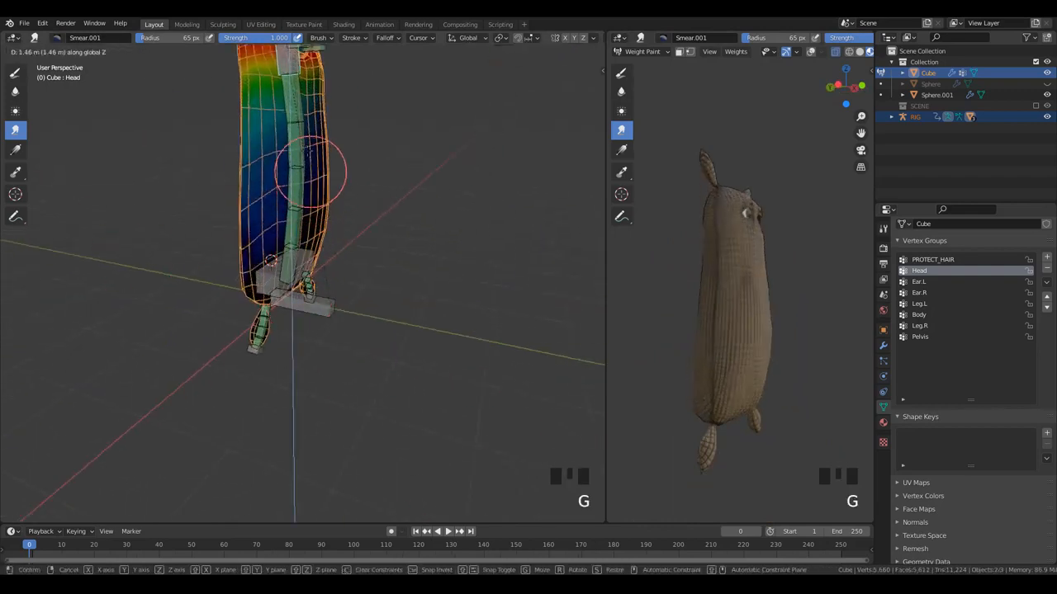
pyautogui.click(300, 107)
pyautogui.scroll(-1, 306, 124)
pyautogui.moveTo(761, 331); pyautogui.dragTo(673, 334, button='middle')
# - Reset the Head bone's rotation and location, and move it about -0.581 m along global Z to squash the body
pyautogui.hotkey('alt', 'r')
pyautogui.hotkey('alt', 'g')
pyautogui.scroll(2, 370, 208)
pyautogui.moveTo(371, 207); pyautogui.dragTo(355, 247, button='middle')
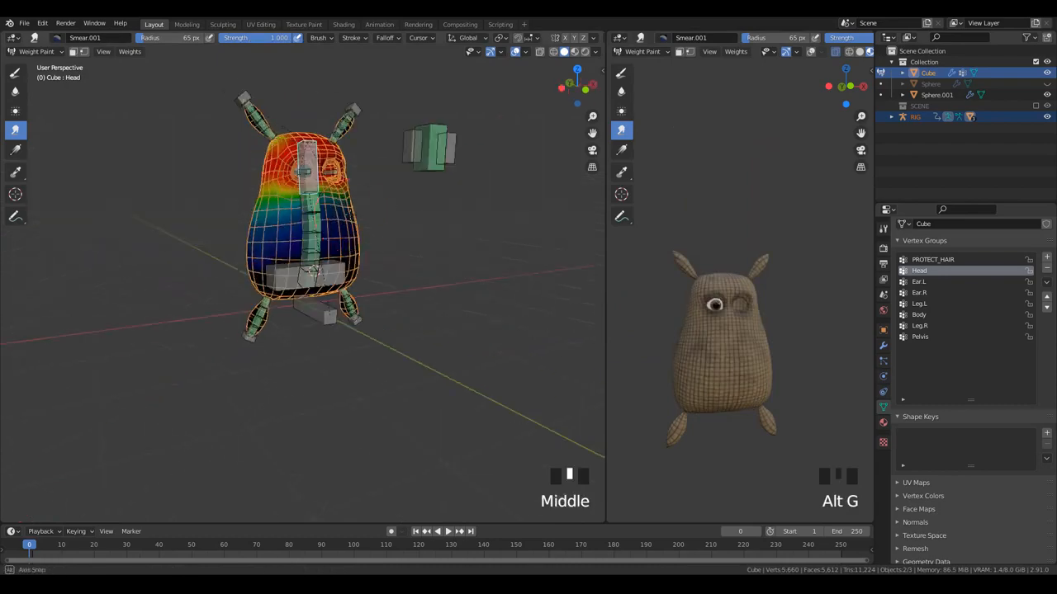
pyautogui.press('g')
pyautogui.press('z')
pyautogui.click(355, 252)
pyautogui.moveTo(791, 370); pyautogui.dragTo(845, 377, button='middle')
pyautogui.scroll(4, 286, 260)
pyautogui.scroll(-2, 462, 259)
pyautogui.moveTo(462, 259); pyautogui.dragTo(429, 264, button='middle')
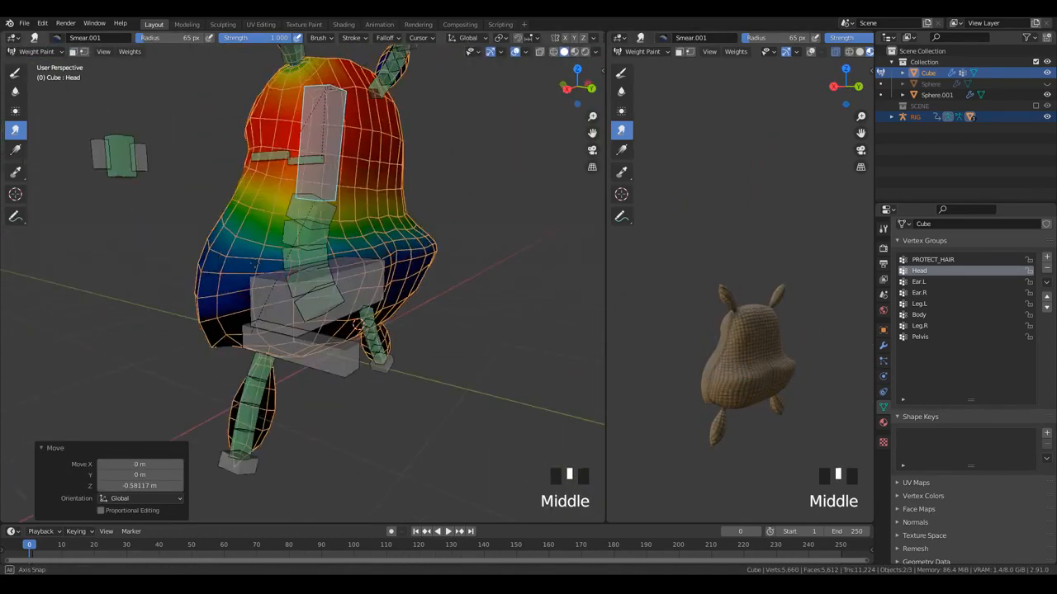
# - Select the Pelvis bone and add Pelvis weight across the lower back with an 88 px Draw brush at strength 0.091
pyautogui.keyDown('ctrl'); pyautogui.click(282, 301); pyautogui.keyUp('ctrl')
pyautogui.moveTo(282, 301); pyautogui.dragTo(225, 217, button='middle')
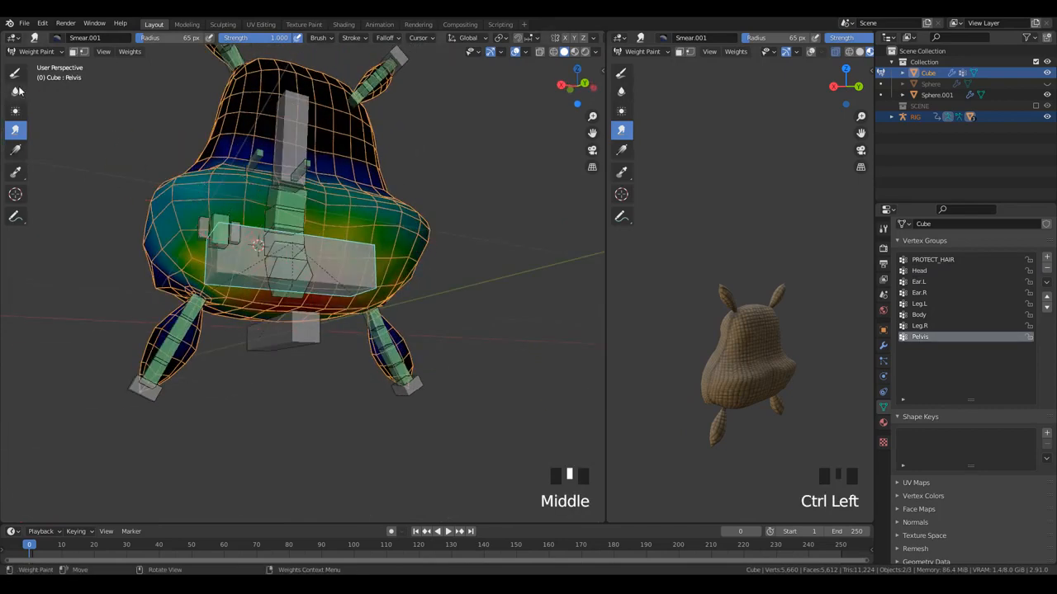
pyautogui.click(15, 72)
pyautogui.moveTo(233, 224)
pyautogui.mouseDown()
pyautogui.moveTo(276, 234)
pyautogui.moveTo(272, 202)
pyautogui.mouseUp()
pyautogui.moveTo(264, 194)
pyautogui.mouseDown()
pyautogui.moveTo(248, 182)
pyautogui.moveTo(314, 195)
pyautogui.mouseUp()
pyautogui.moveTo(314, 195); pyautogui.dragTo(316, 201)
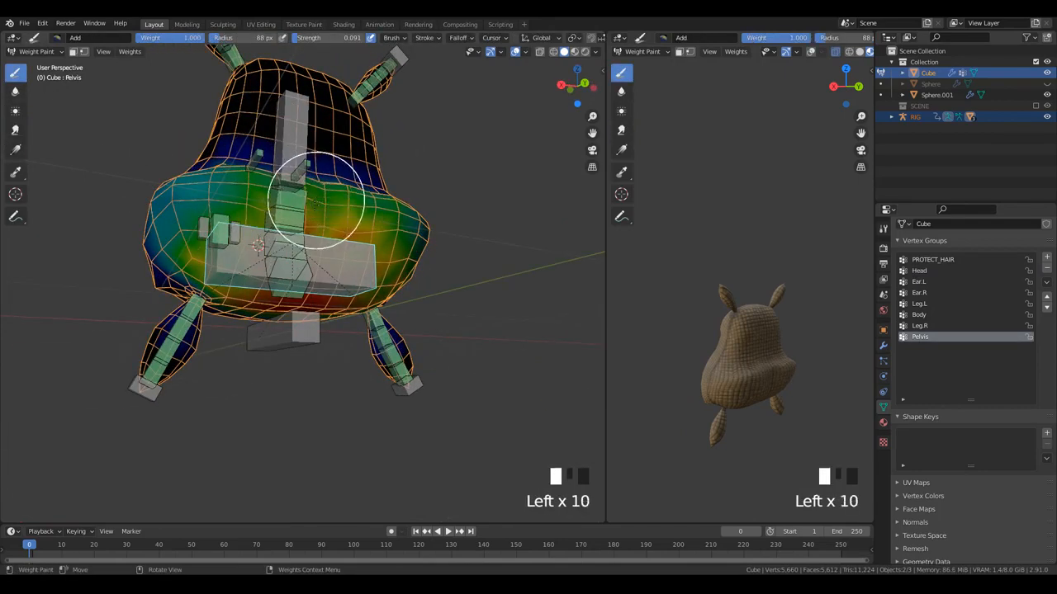
pyautogui.moveTo(223, 210)
pyautogui.mouseDown()
pyautogui.moveTo(236, 223)
pyautogui.moveTo(170, 189)
pyautogui.moveTo(170, 177)
pyautogui.mouseUp()
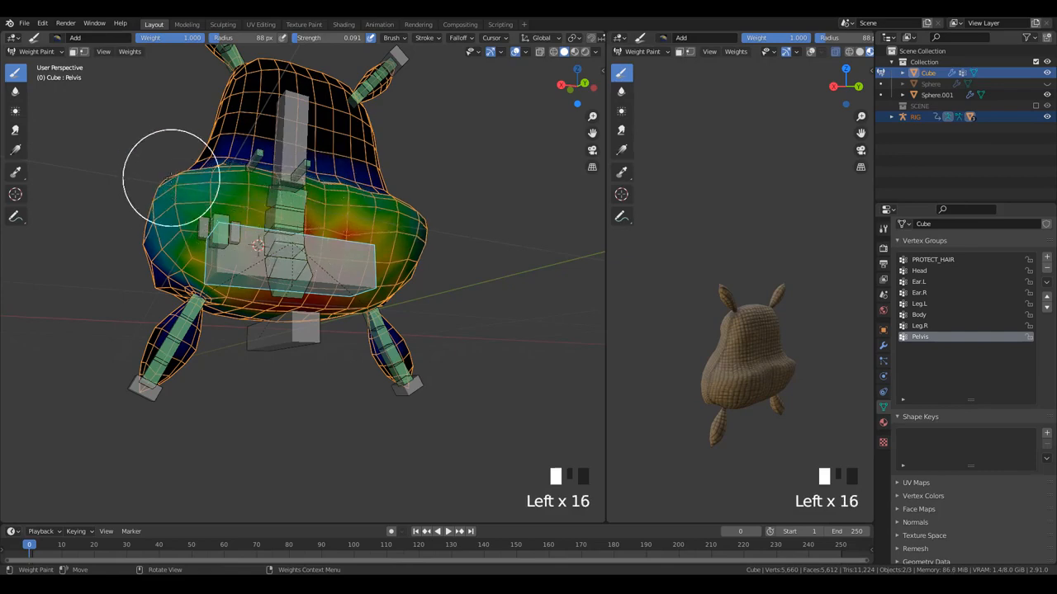
# - Extend the Pelvis weight over the side of the rear bulge toward the hip
pyautogui.moveTo(170, 177); pyautogui.dragTo(169, 223, button='middle')
pyautogui.moveTo(169, 223)
pyautogui.mouseDown()
pyautogui.moveTo(177, 259)
pyautogui.moveTo(170, 248)
pyautogui.moveTo(218, 248)
pyautogui.mouseUp()
pyautogui.moveTo(219, 248); pyautogui.dragTo(250, 244)
# - Try adding Pelvis weight to the body's side above the leg with a 61 px brush, and undo the strokes
pyautogui.moveTo(292, 251); pyautogui.dragTo(430, 258, button='middle')
pyautogui.scroll(3, 436, 259)
pyautogui.press('f')
pyautogui.click(485, 237)
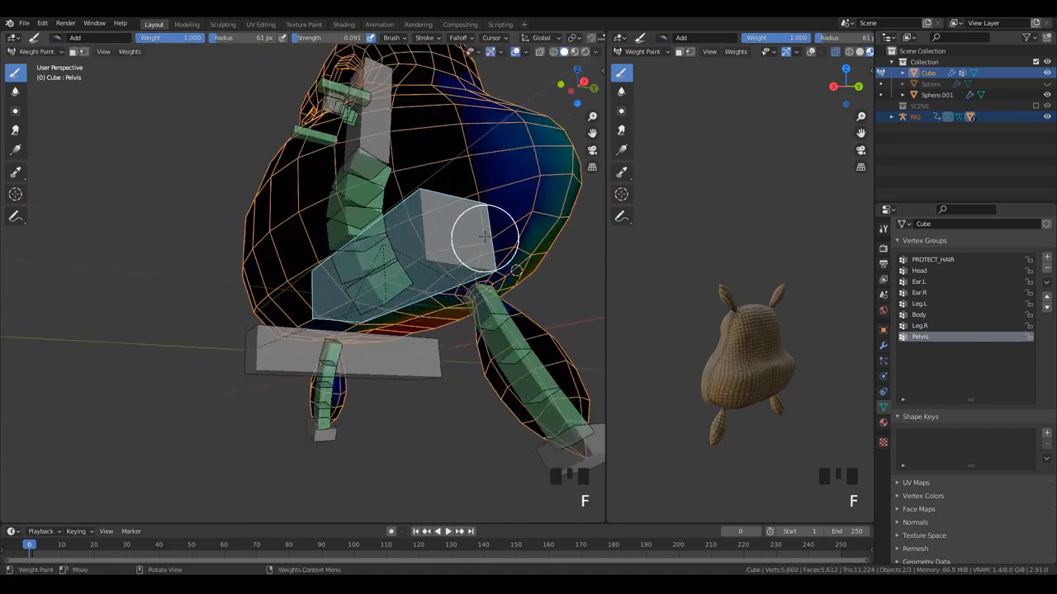
pyautogui.scroll(-3, 478, 241)
pyautogui.moveTo(453, 272); pyautogui.dragTo(495, 244, button='middle')
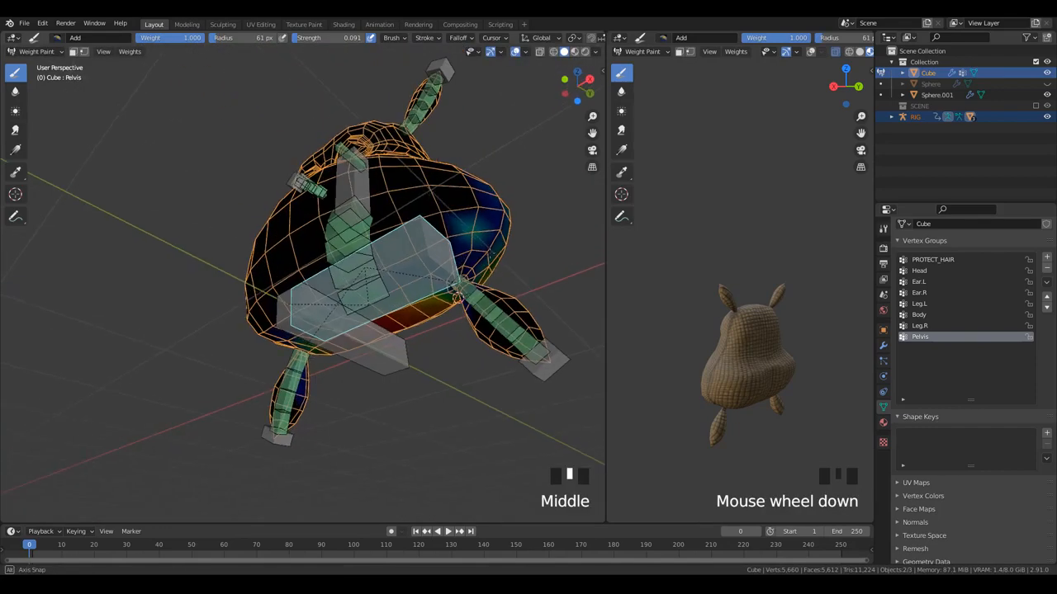
pyautogui.scroll(-2, 502, 236)
pyautogui.hotkey('ctrl', 'z')
pyautogui.hotkey('ctrl', 'z')
pyautogui.hotkey('ctrl', 'z')
pyautogui.hotkey('ctrl', 'z')
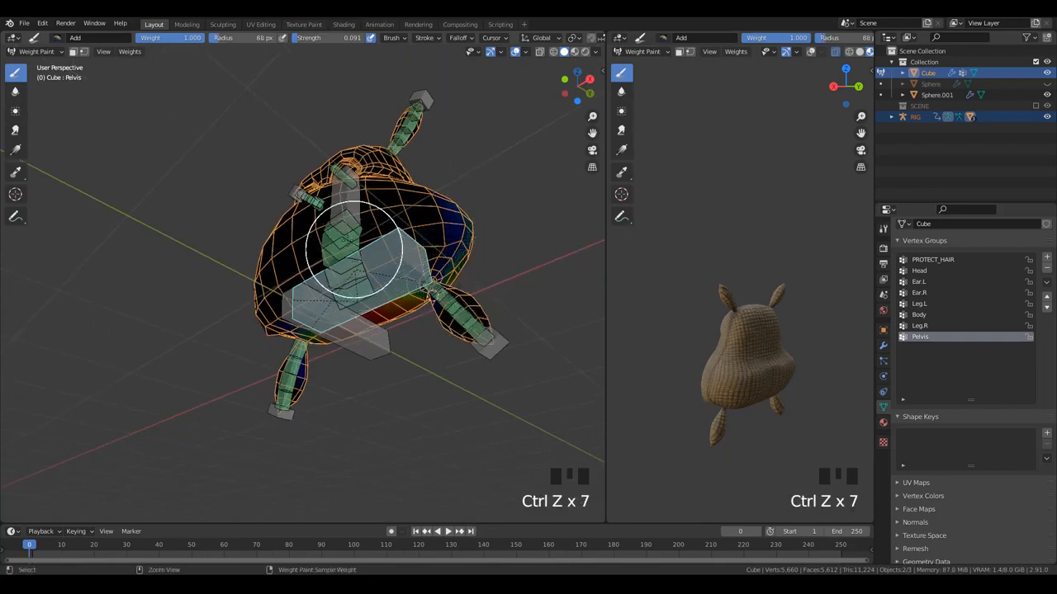
# - Select the Body bone, try adding Body weight to the rear bulge with a 74 px brush, and undo the strokes
pyautogui.keyDown('ctrl'); pyautogui.click(354, 252); pyautogui.keyUp('ctrl')
pyautogui.press('f')
pyautogui.moveTo(460, 226); pyautogui.dragTo(479, 242, button='middle')
pyautogui.click(516, 219)
pyautogui.click(538, 217)
pyautogui.click(496, 184)
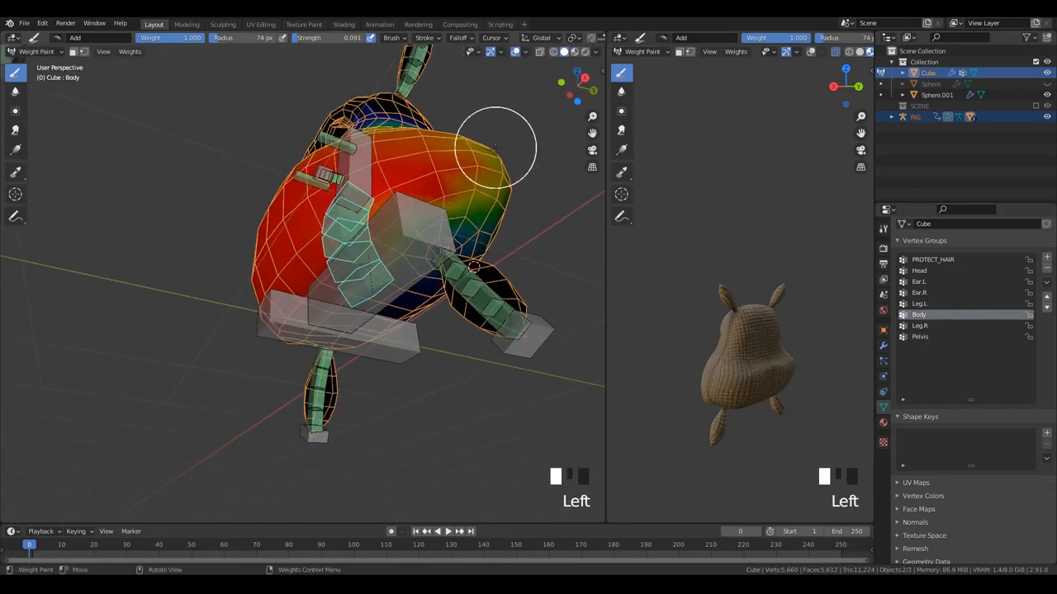
pyautogui.moveTo(491, 156); pyautogui.dragTo(389, 314, button='middle')
pyautogui.hotkey('ctrl', 'z')
pyautogui.hotkey('ctrl', 'z')
pyautogui.hotkey('ctrl', 'z')
# - Select the Leg_CTRL.L bone and move it backward and upward in two moves to test how the leg bends
pyautogui.keyDown('ctrl'); pyautogui.click(416, 343); pyautogui.keyUp('ctrl')
pyautogui.keyDown('ctrl'); pyautogui.click(378, 318); pyautogui.keyUp('ctrl')
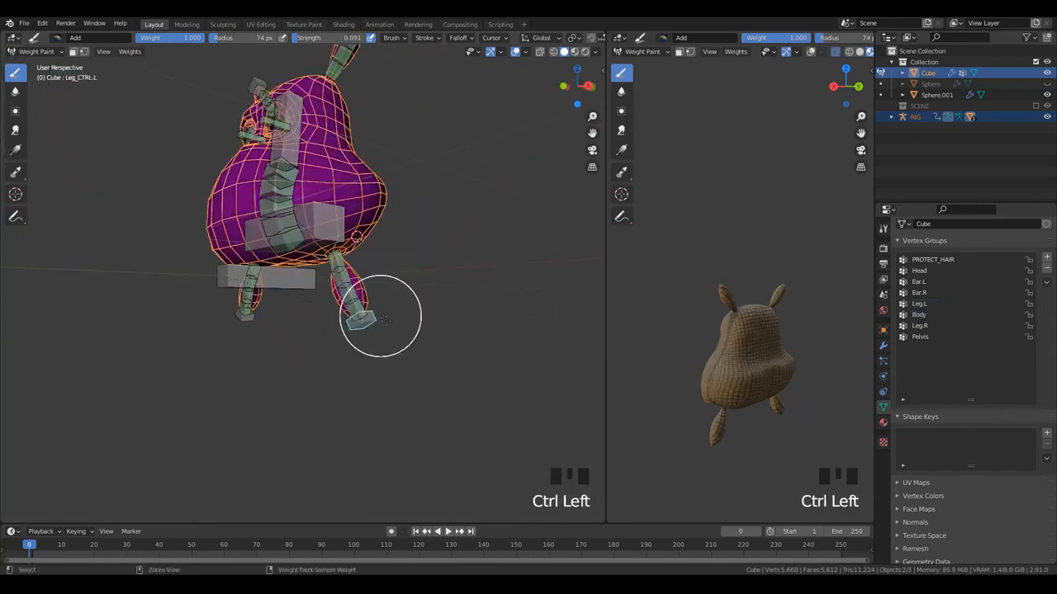
pyautogui.press('g')
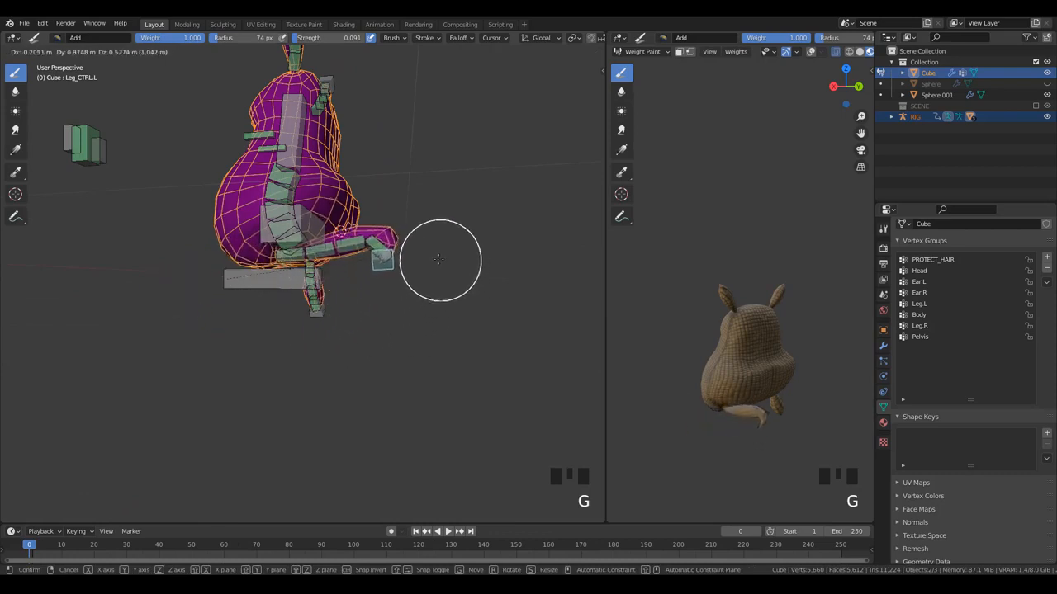
pyautogui.click(395, 272)
pyautogui.press('g')
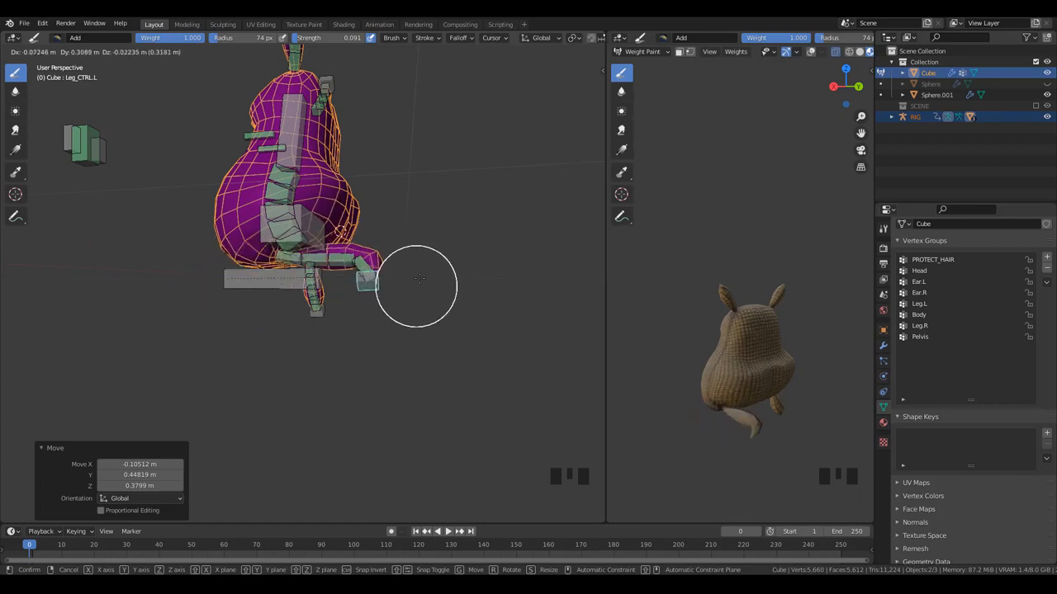
pyautogui.click(396, 280)
pyautogui.moveTo(397, 279); pyautogui.dragTo(432, 333, button='middle')
pyautogui.press('g')
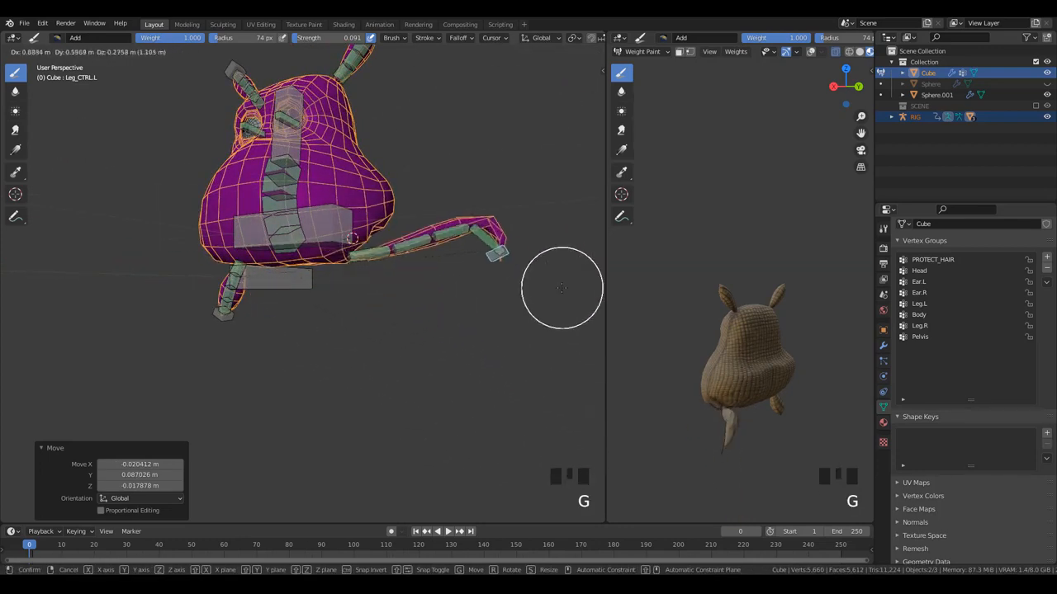
pyautogui.rightClick(471, 274)
# - Select the Leg.L bone and remove its stray weight from the opposite side of the body with a Subtract brush at strength 0.213
pyautogui.keyDown('ctrl'); pyautogui.click(365, 272); pyautogui.keyUp('ctrl')
pyautogui.moveTo(366, 272); pyautogui.dragTo(162, 154, button='middle')
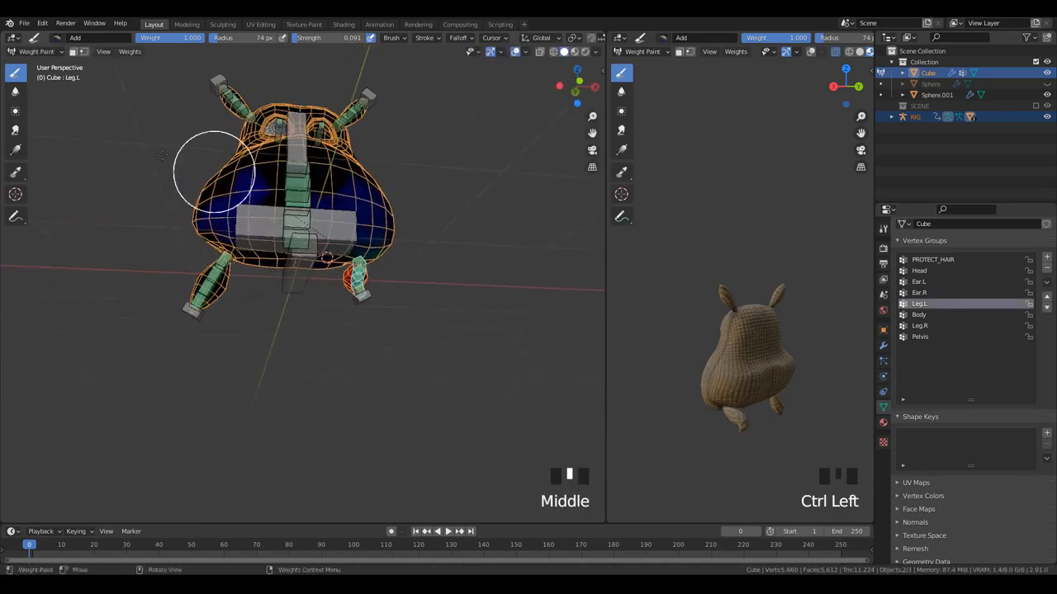
pyautogui.click(56, 39)
pyautogui.click(319, 79)
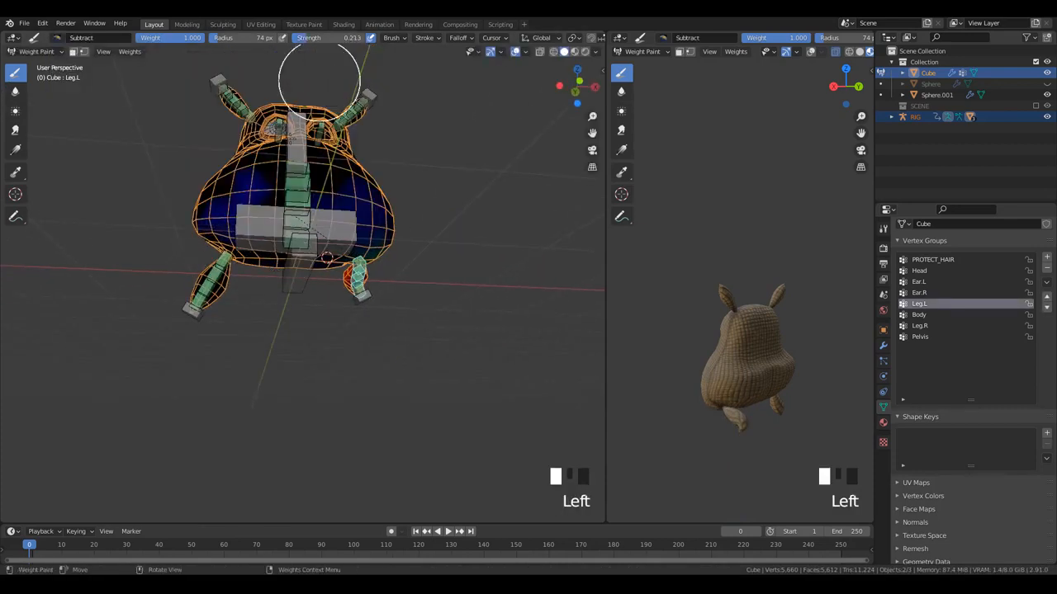
pyautogui.moveTo(199, 216); pyautogui.dragTo(222, 179, button='middle')
pyautogui.click(222, 180)
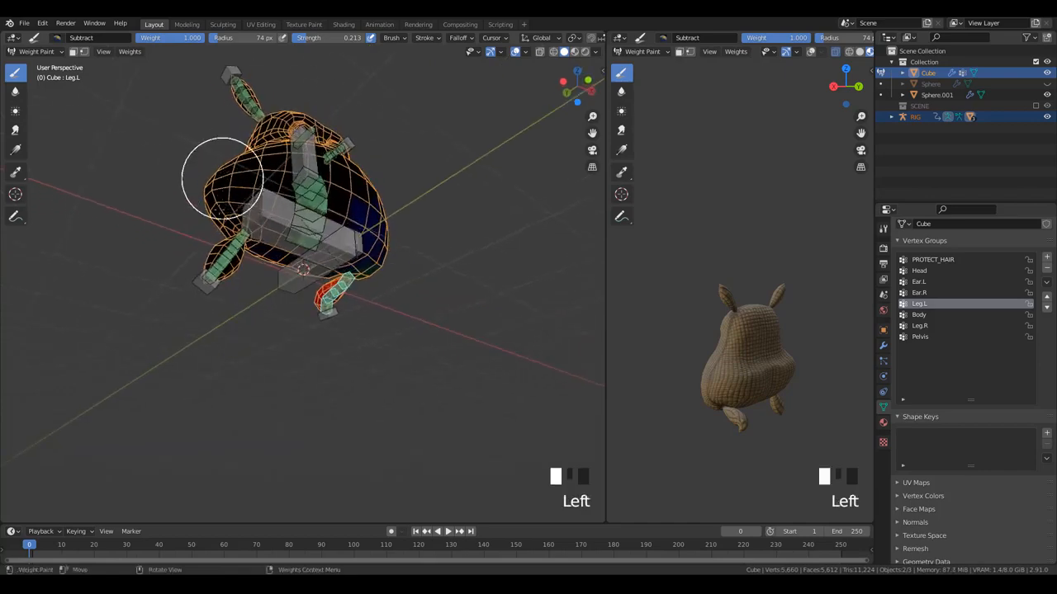
# - Select the Leg_CTRL.L bone and move it forward and down to stretch the leg out below the body
pyautogui.moveTo(447, 232); pyautogui.dragTo(354, 295, button='middle')
pyautogui.keyDown('ctrl'); pyautogui.click(368, 295); pyautogui.keyUp('ctrl')
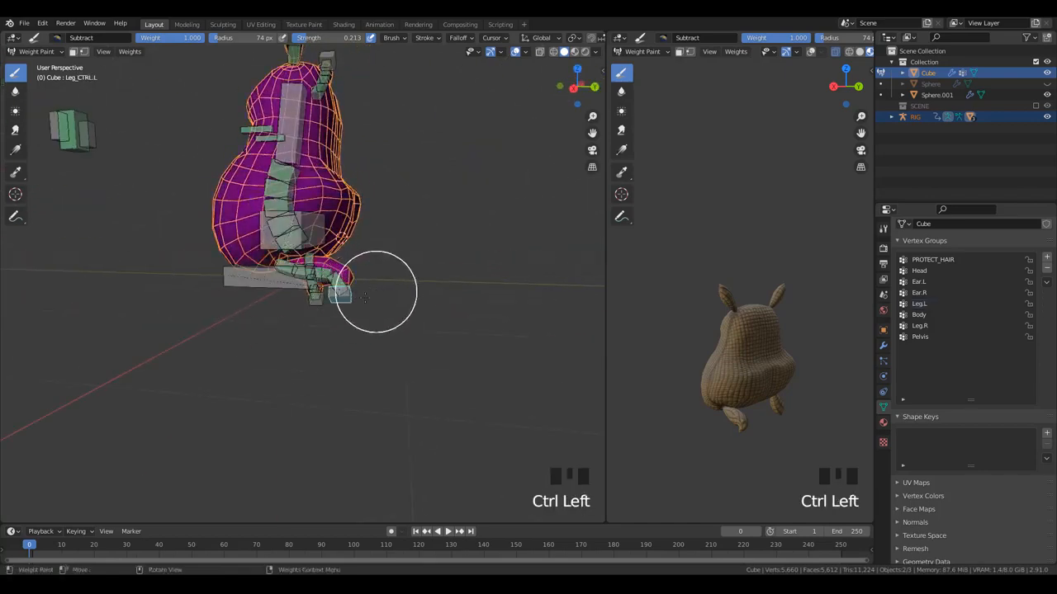
pyautogui.press('g')
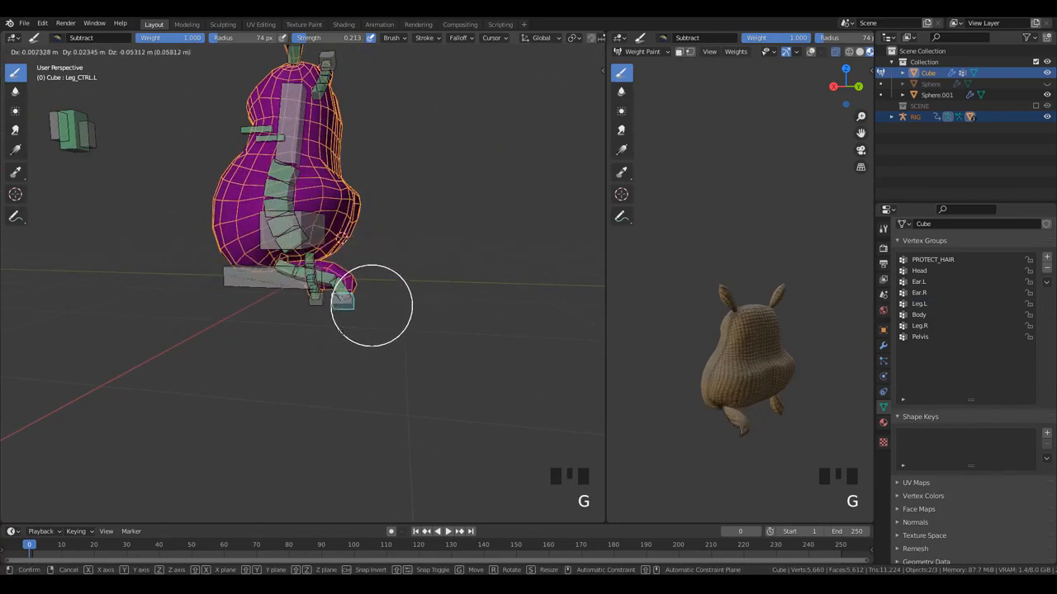
pyautogui.click(259, 337)
# - Select the Leg.L bone and smooth its weights where the leg meets the body with a 74 px Blur brush at strength 1.000
pyautogui.scroll(3, 189, 302)
pyautogui.moveTo(190, 302); pyautogui.dragTo(227, 277, button='middle')
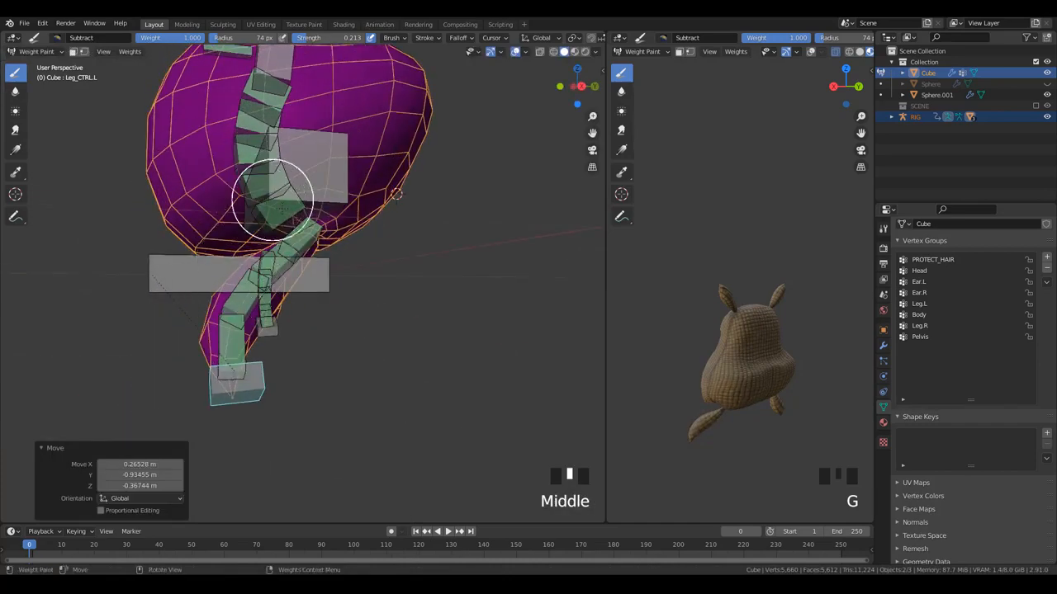
pyautogui.keyDown('shift'); pyautogui.moveTo(272, 198); pyautogui.dragTo(389, 191, button='middle'); pyautogui.keyUp('shift')
pyautogui.keyDown('ctrl'); pyautogui.click(295, 306); pyautogui.keyUp('ctrl')
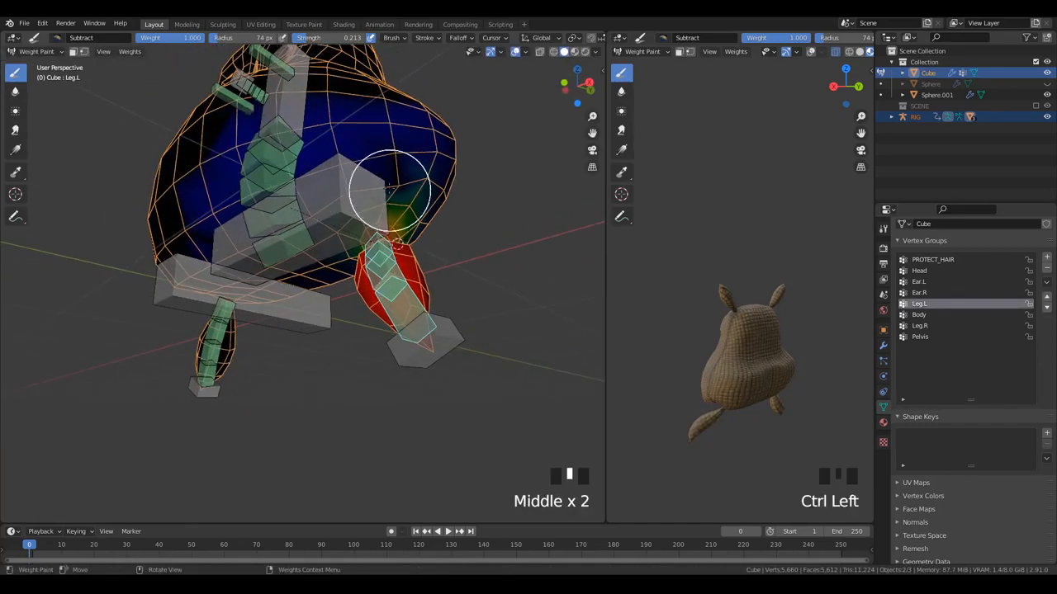
pyautogui.click(15, 91)
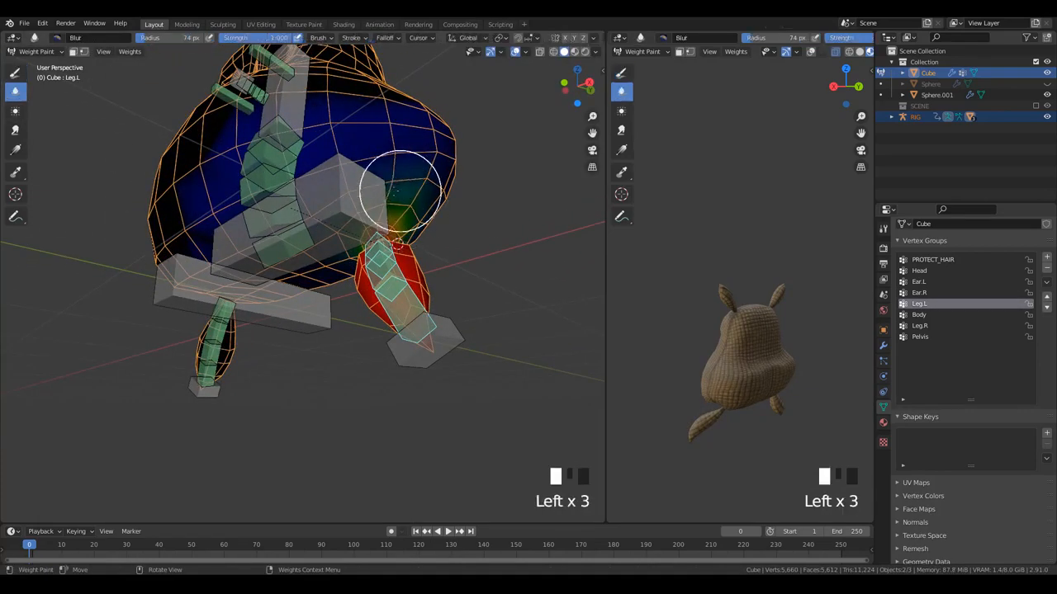
# - Move the Leg_CTRL.L bone farther forward, and blur the Leg.L weights around the base of the leg
pyautogui.moveTo(426, 209); pyautogui.dragTo(283, 405, button='middle')
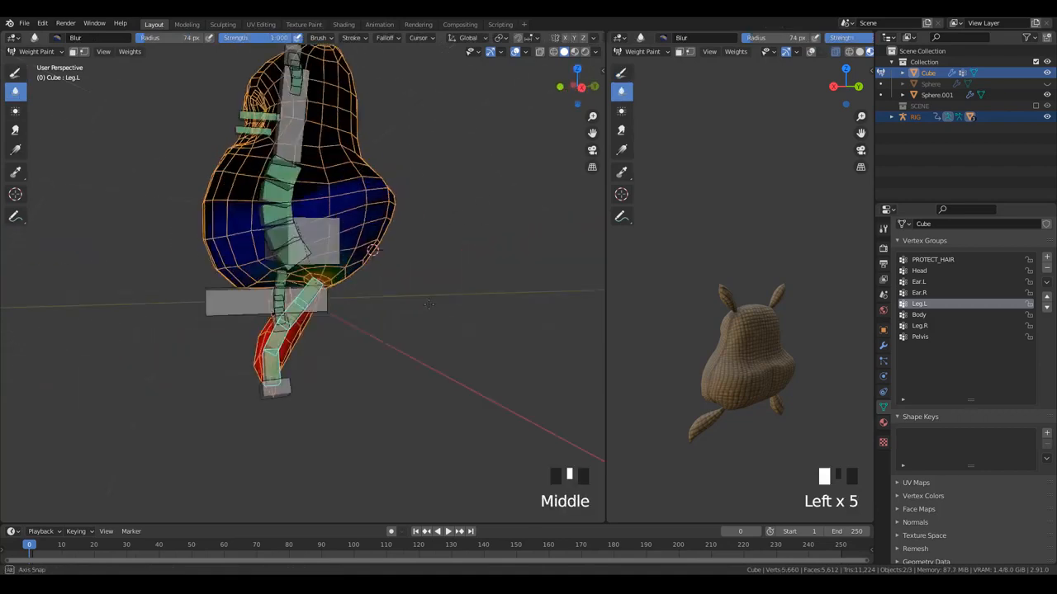
pyautogui.keyDown('ctrl'); pyautogui.click(284, 399); pyautogui.keyUp('ctrl')
pyautogui.press('g')
pyautogui.click(258, 388)
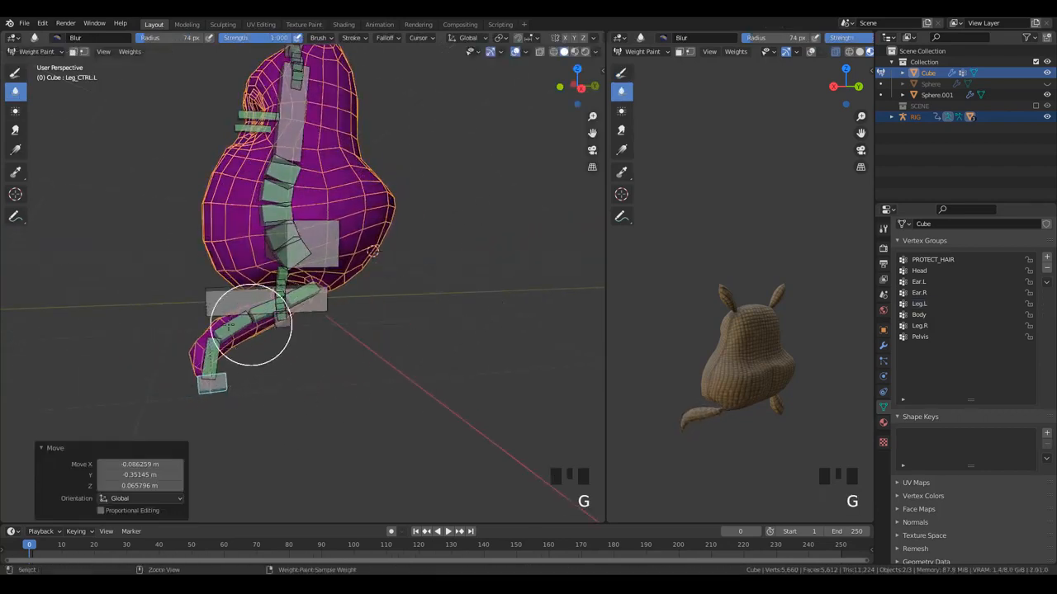
pyautogui.keyDown('ctrl'); pyautogui.click(259, 325); pyautogui.keyUp('ctrl')
pyautogui.moveTo(389, 295); pyautogui.dragTo(313, 244, button='middle')
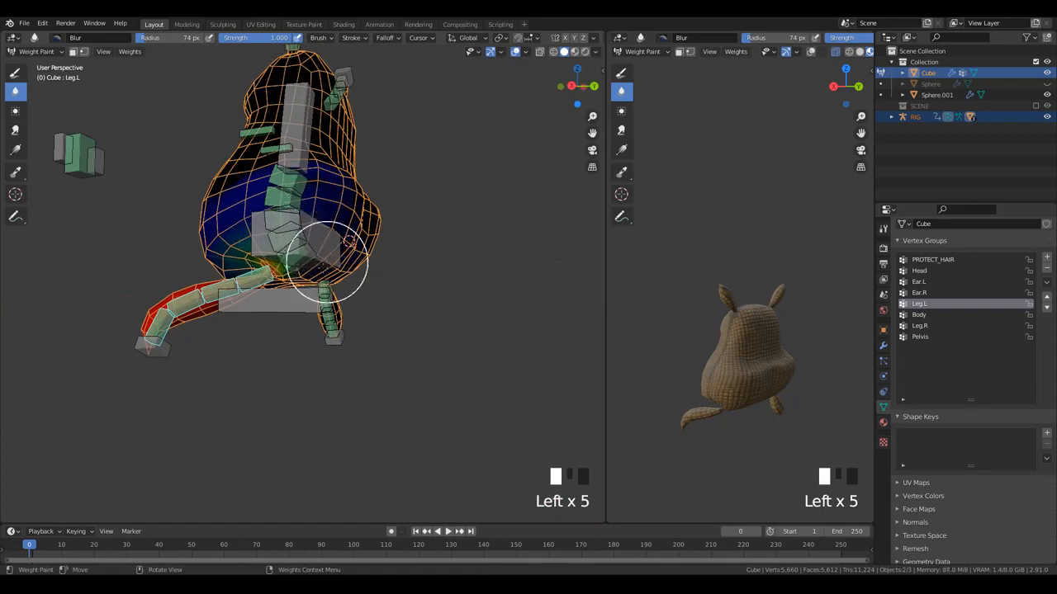
# - Select the Leg_CTRL.L bone and test the leg's deformation with a trial move toward the back
pyautogui.moveTo(264, 301); pyautogui.dragTo(240, 396, button='middle')
pyautogui.keyDown('ctrl'); pyautogui.click(239, 398); pyautogui.keyUp('ctrl')
pyautogui.press('g')
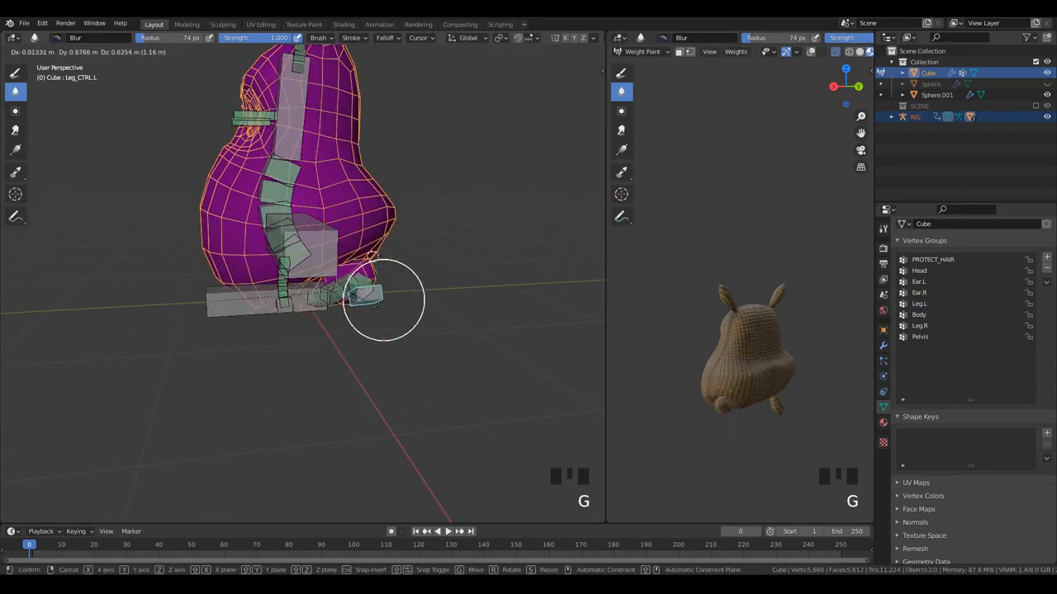
pyautogui.click(300, 350)
# - Clear the location of all bones to reset their pose positions, and deselect them
pyautogui.press('a')
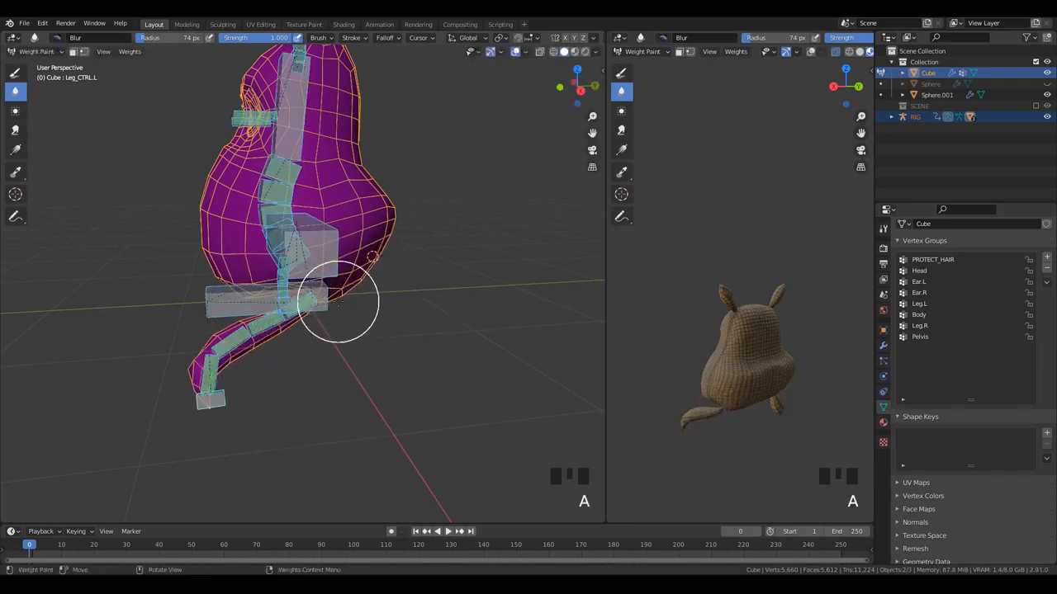
pyautogui.scroll(2, 342, 306)
pyautogui.hotkey('alt', 'g')
pyautogui.scroll(-2, 339, 289)
pyautogui.hotkey('alt', 'a')
# - Return to Object Mode, select only the rig and switch it to Pose Mode
pyautogui.hotkey('ctrl', 'Tab')
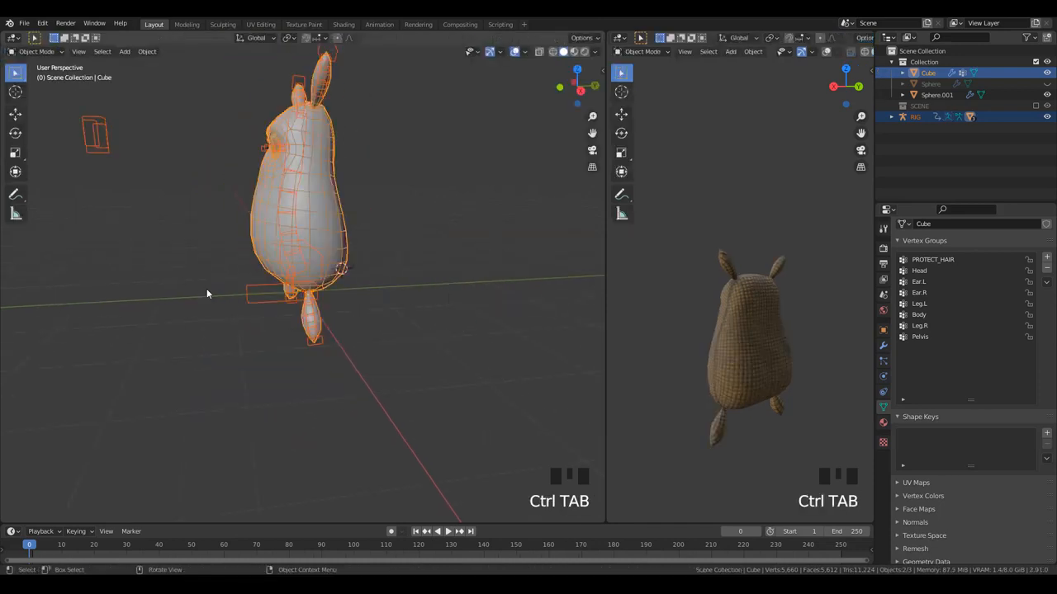
pyautogui.moveTo(208, 294); pyautogui.dragTo(326, 267, button='middle')
pyautogui.doubleClick(297, 293)
pyautogui.hotkey('ctrl', 'Tab')
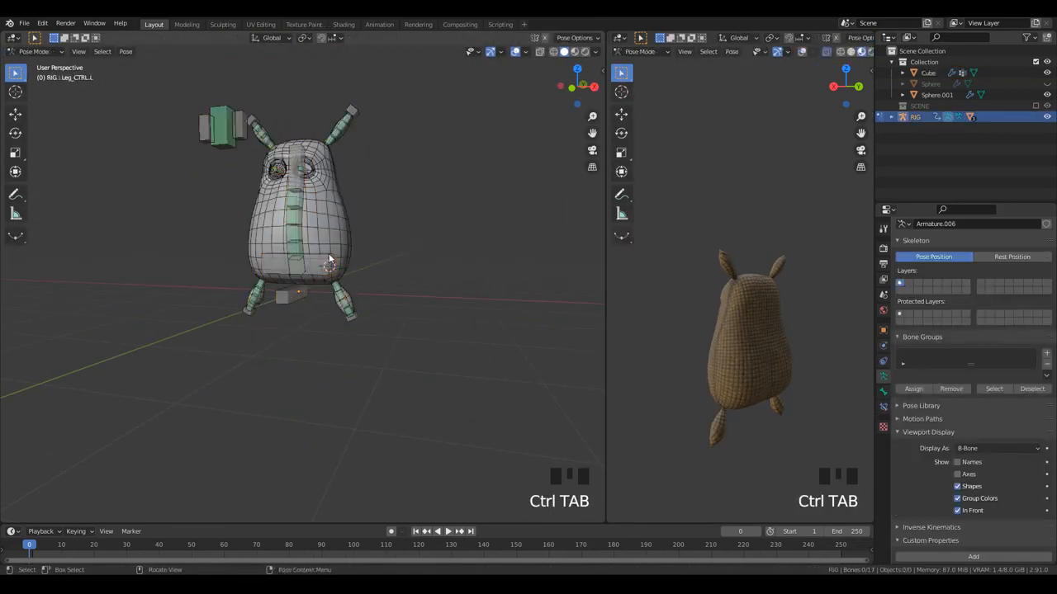
# - Select the Pelvis bone and test the body's deformation with trial moves and a trackball rotation
pyautogui.click(293, 295)
pyautogui.scroll(2, 397, 265)
pyautogui.press('g')
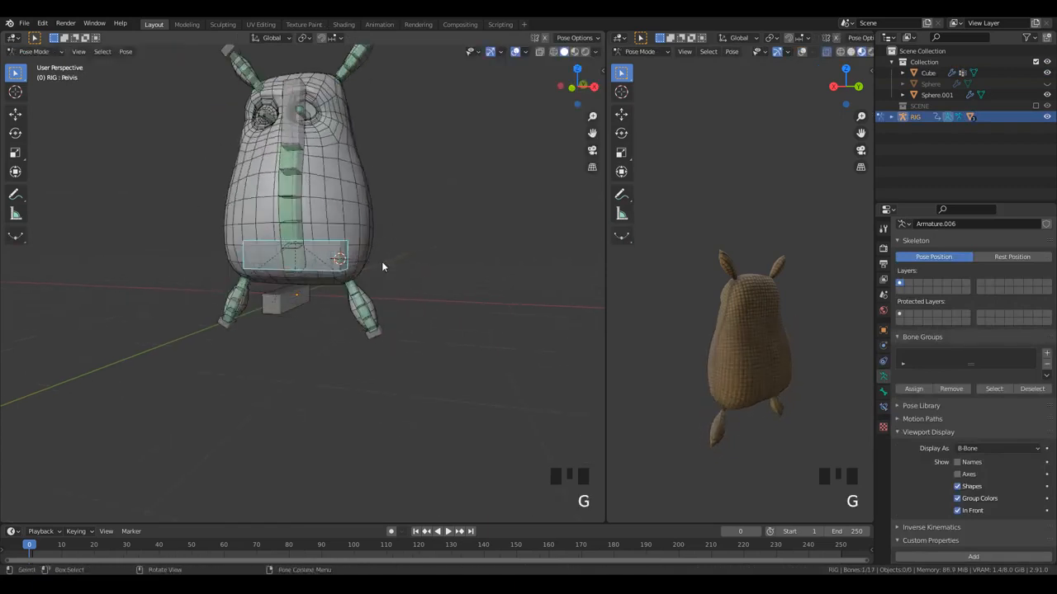
pyautogui.press('r')
pyautogui.press('r')
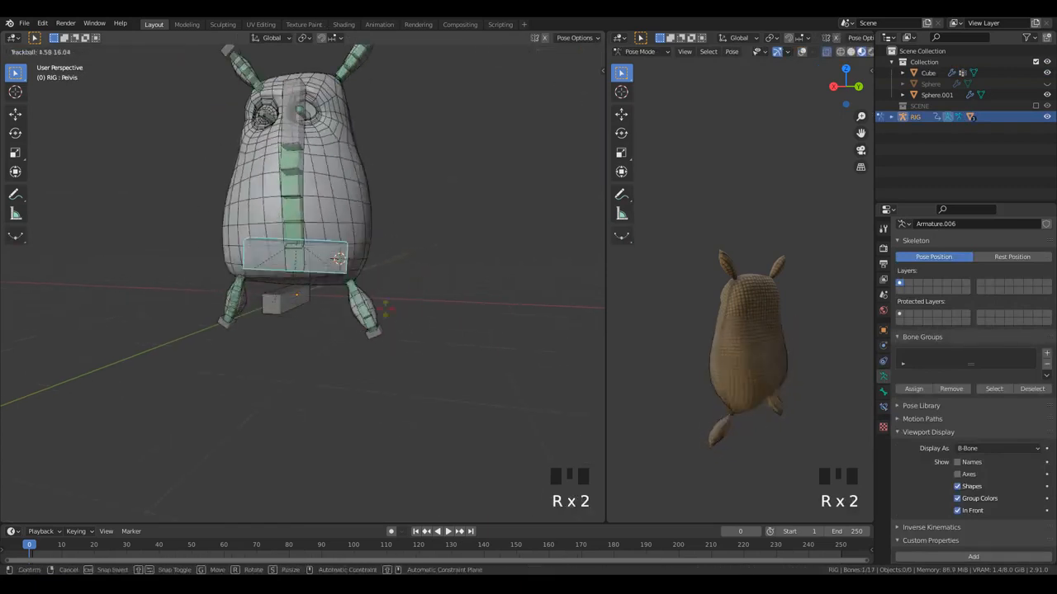
pyautogui.press('g')
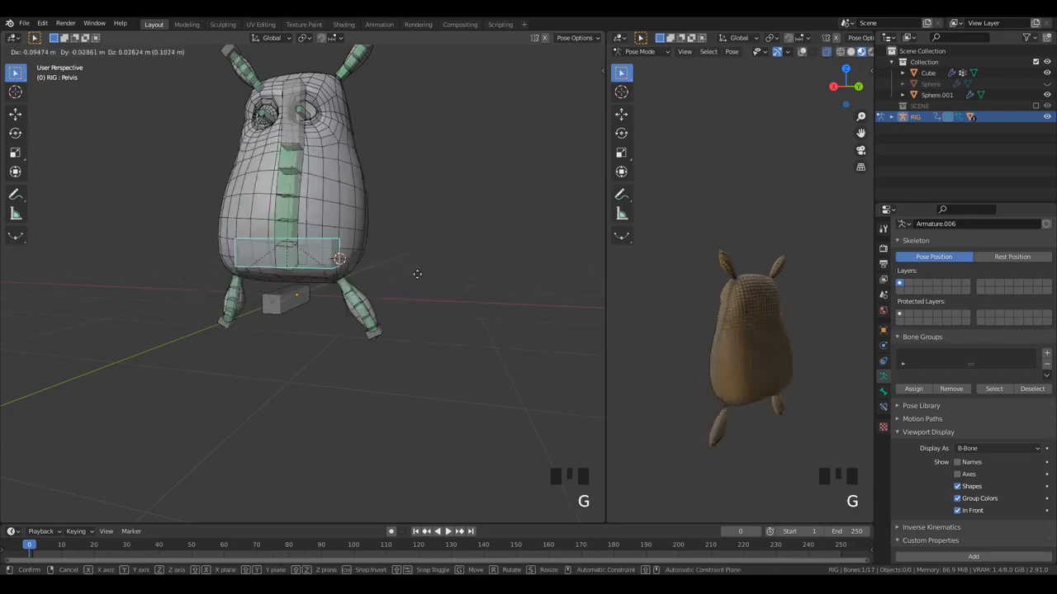
pyautogui.rightClick(457, 306)
# - Check the pelvis deformation from the front with a trial move and a sideways rotation of about 26°
pyautogui.moveTo(826, 350); pyautogui.dragTo(693, 364, button='middle')
pyautogui.press('g')
pyautogui.press('r')
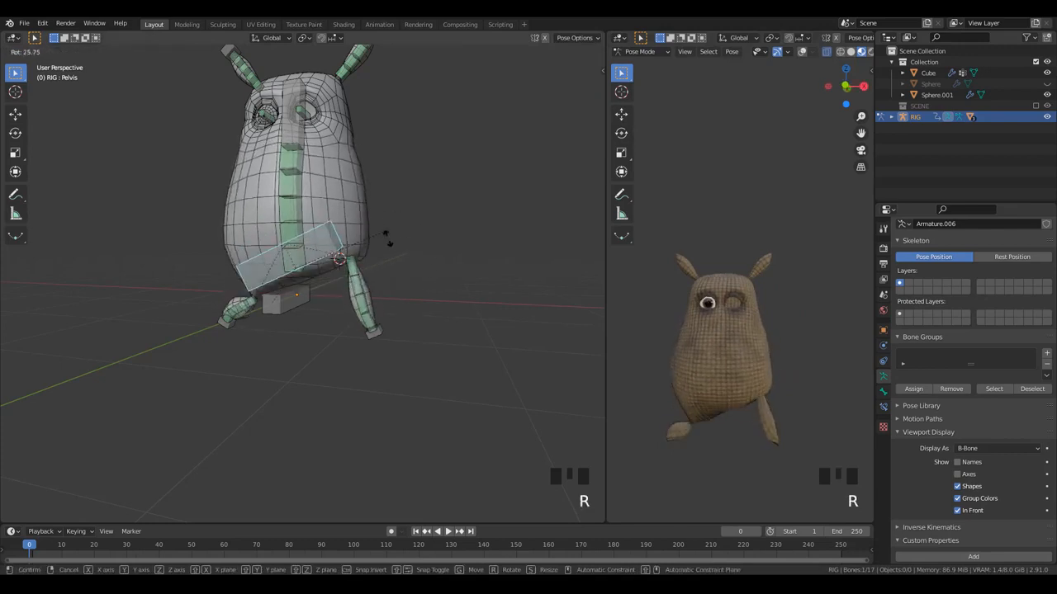
pyautogui.rightClick(364, 264)
# - Check the pelvis deformation from the side with a trial move and rotation of the Pelvis bone
pyautogui.moveTo(364, 265)
pyautogui.mouseDown(button='middle')
pyautogui.moveTo(319, 239)
pyautogui.moveTo(355, 252)
pyautogui.mouseUp(button='middle')
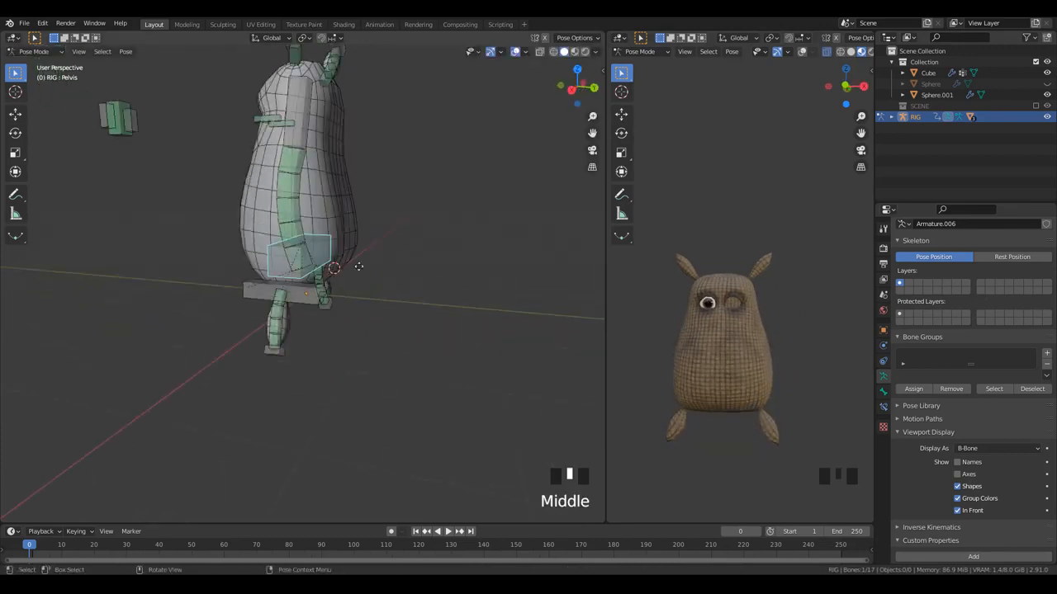
pyautogui.press('g')
pyautogui.rightClick(359, 289)
pyautogui.press('r')
pyautogui.rightClick(362, 226)
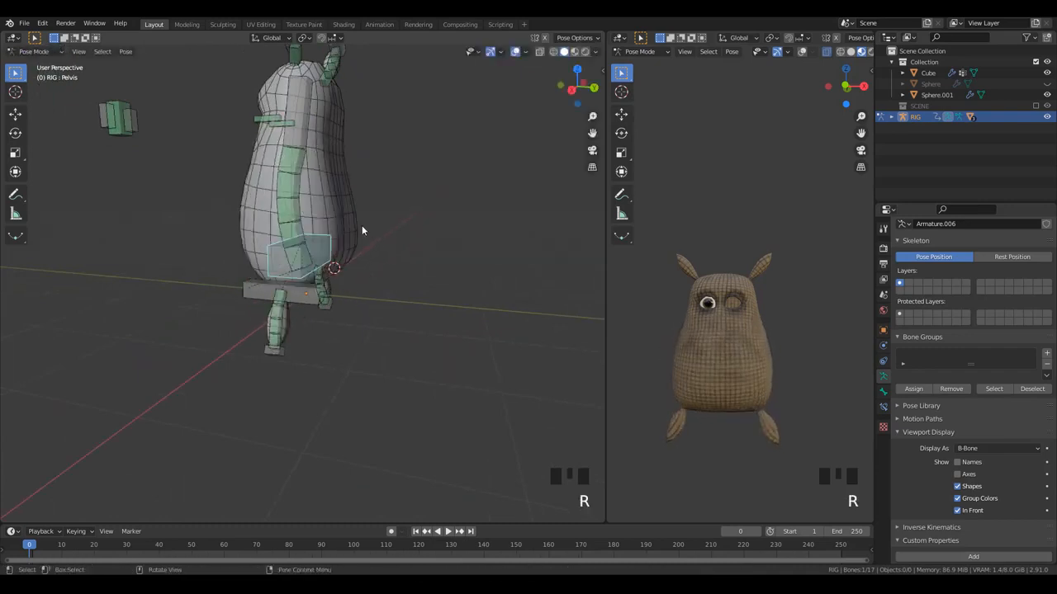
# - Select the Head bone and test how the body bends with a trial move forward and down
pyautogui.click(303, 102)
pyautogui.moveTo(268, 161); pyautogui.dragTo(285, 178, button='middle')
pyautogui.press('g')
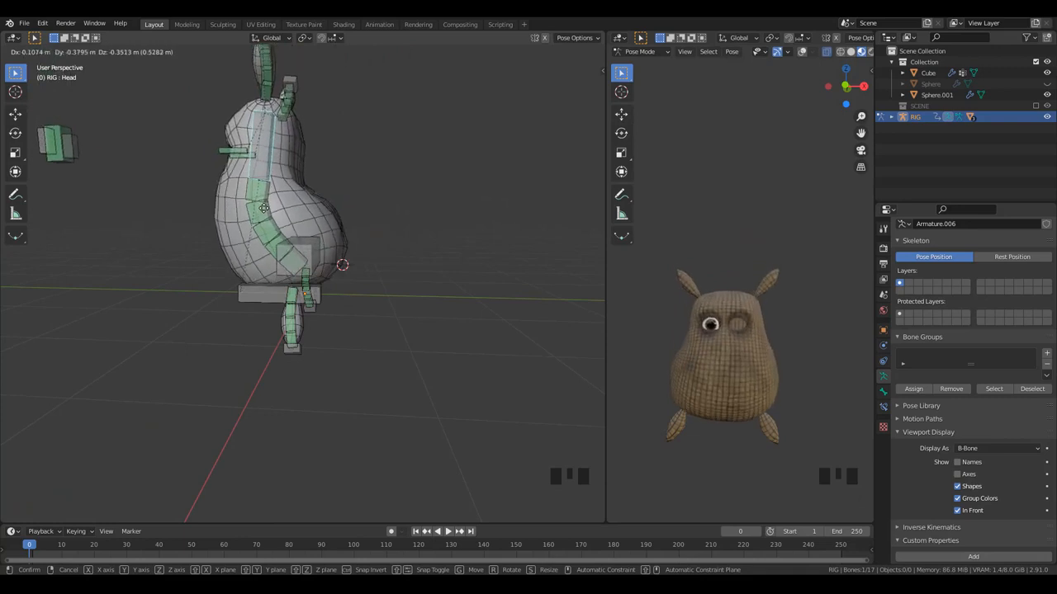
pyautogui.rightClick(320, 204)
# - Return to Object Mode, select the rig together with the Cube mesh as active object, and enter Weight Paint mode
pyautogui.scroll(2, 332, 233)
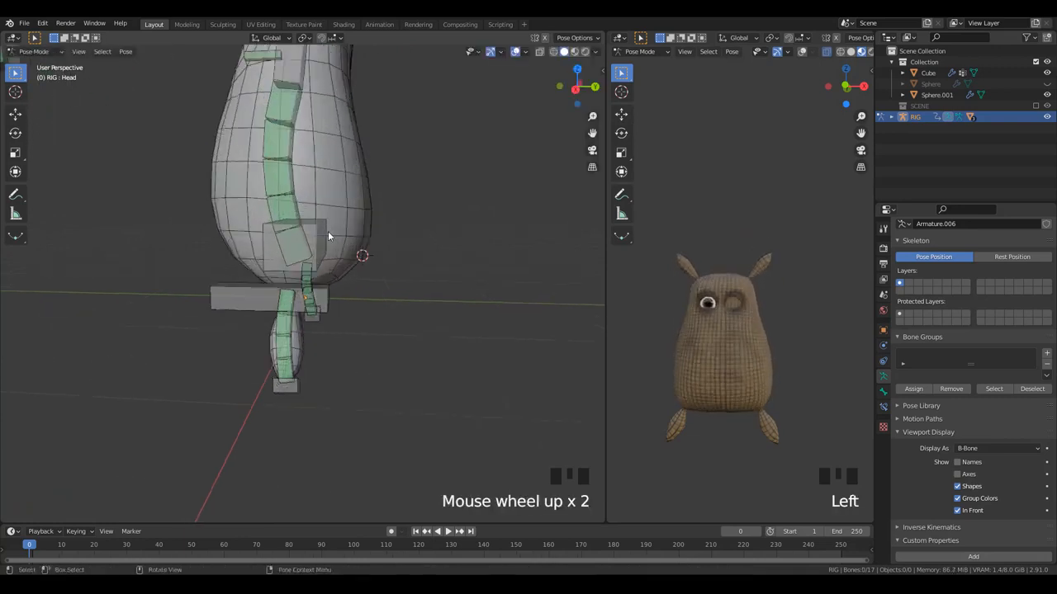
pyautogui.hotkey('ctrl', 'Tab')
pyautogui.click(269, 278)
pyautogui.moveTo(269, 278); pyautogui.dragTo(343, 263, button='middle')
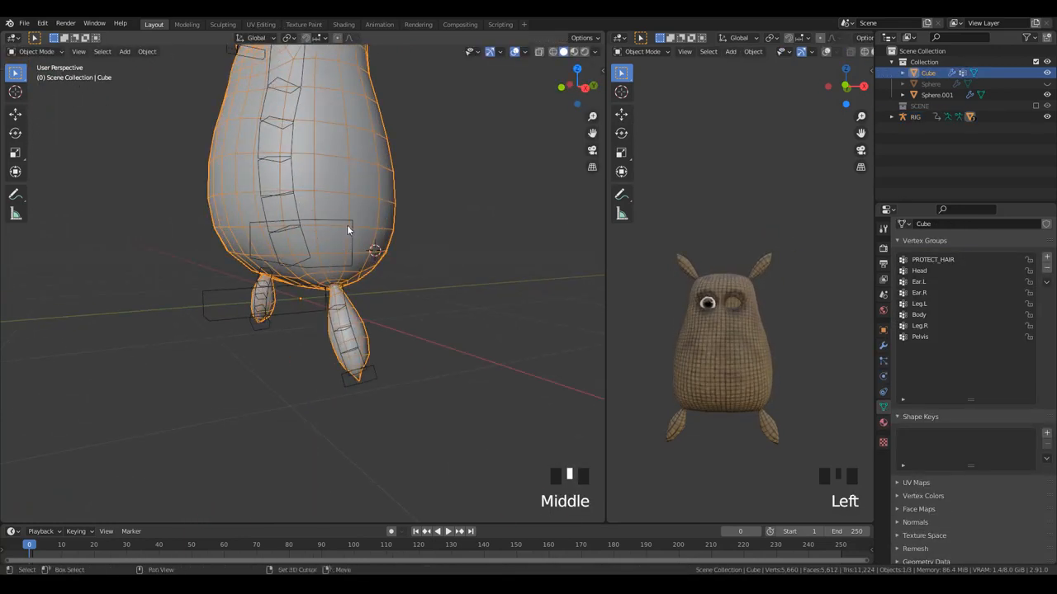
pyautogui.keyDown('shift'); pyautogui.click(349, 226); pyautogui.keyUp('shift')
pyautogui.keyDown('shift'); pyautogui.click(370, 230); pyautogui.keyUp('shift')
pyautogui.hotkey('ctrl', 'Tab')
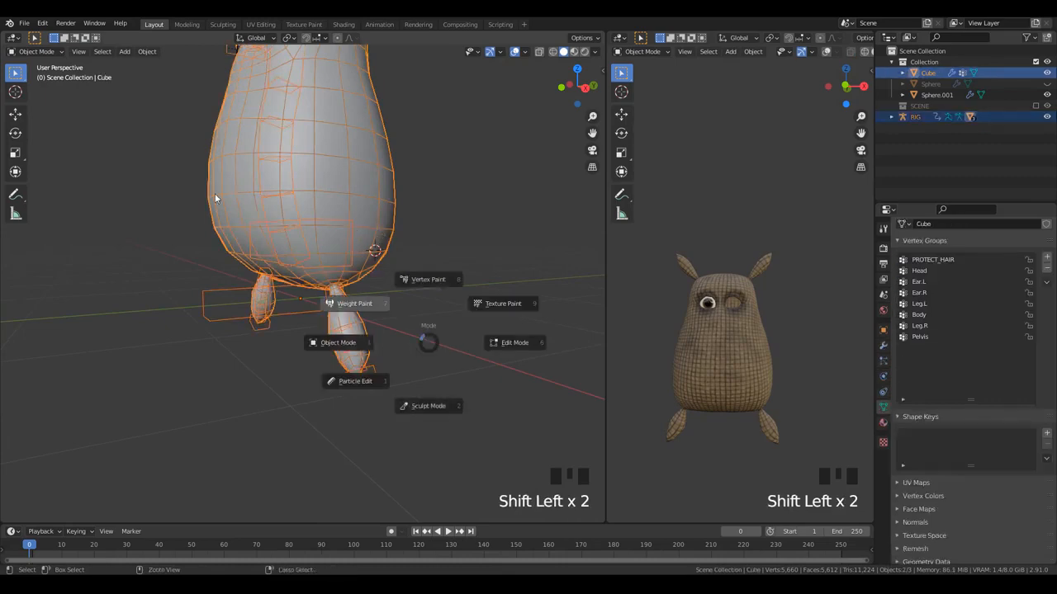
# - Select the Pelvis bone and brush its weight off the lower front of the body with a 100 px Subtract brush at strength 0.213
pyautogui.moveTo(355, 297)
pyautogui.keyDown('shift'); pyautogui.mouseDown(button='middle')
pyautogui.moveTo(341, 250)
pyautogui.moveTo(3, 79)
pyautogui.mouseUp(button='middle'); pyautogui.keyUp('shift')
pyautogui.keyDown('ctrl'); pyautogui.click(341, 249); pyautogui.keyUp('ctrl')
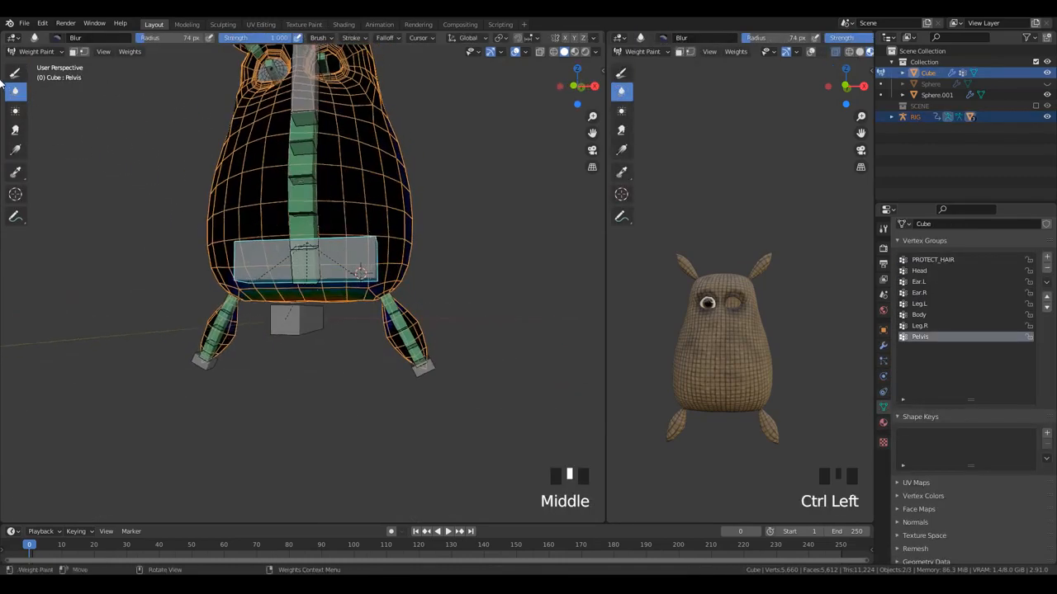
pyautogui.click(15, 73)
pyautogui.press('f')
pyautogui.click(331, 257)
pyautogui.click(319, 223)
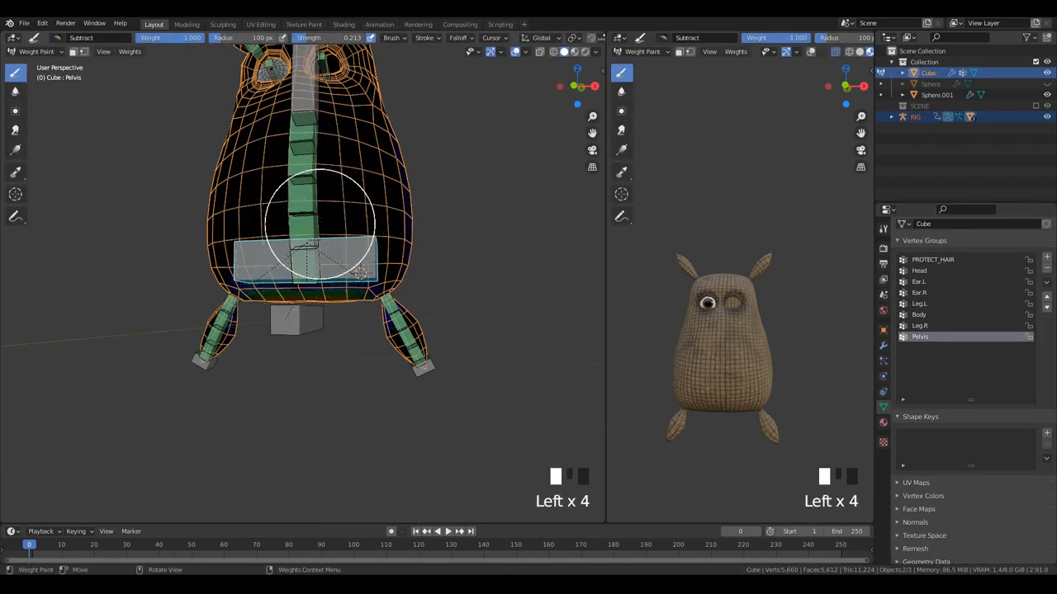
pyautogui.click(365, 217)
pyautogui.keyDown('ctrl'); pyautogui.click(365, 255); pyautogui.keyUp('ctrl')
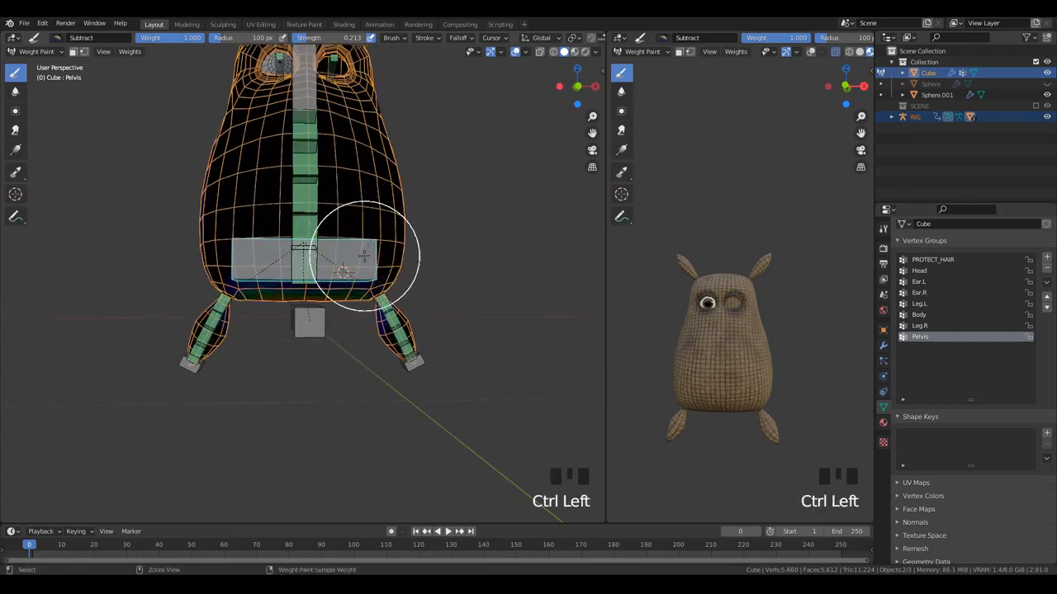
# - Switch to the Add brush and paint Pelvis weight across the front of the lower body
pyautogui.keyDown('ctrl'); pyautogui.click(358, 233); pyautogui.keyUp('ctrl')
pyautogui.click(58, 39)
pyautogui.click(78, 77)
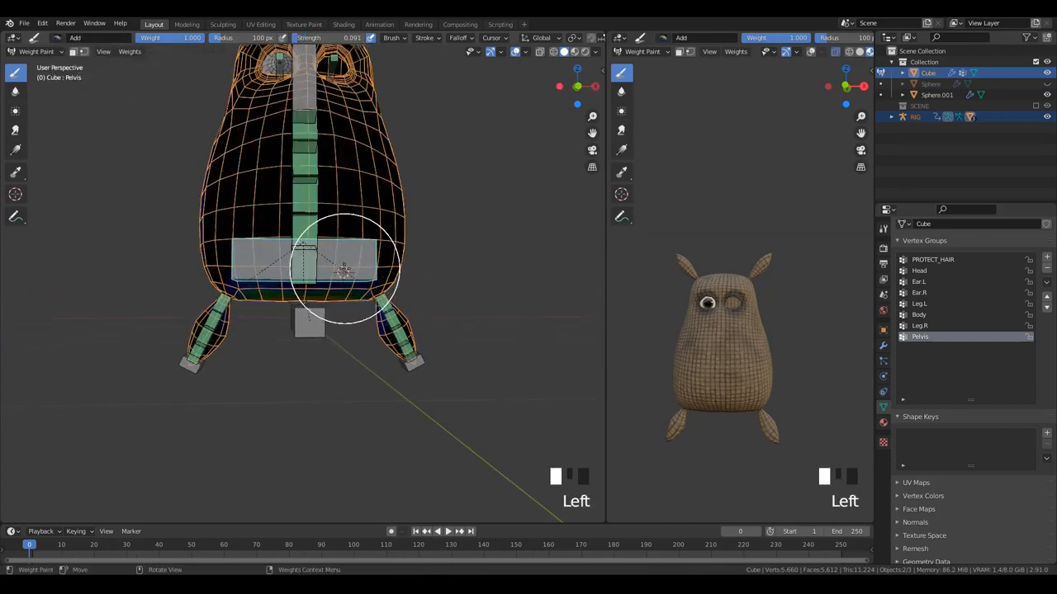
pyautogui.click(341, 260)
pyautogui.click(311, 270)
pyautogui.click(304, 260)
pyautogui.click(306, 275)
pyautogui.click(330, 265)
pyautogui.click(355, 251)
pyautogui.click(377, 243)
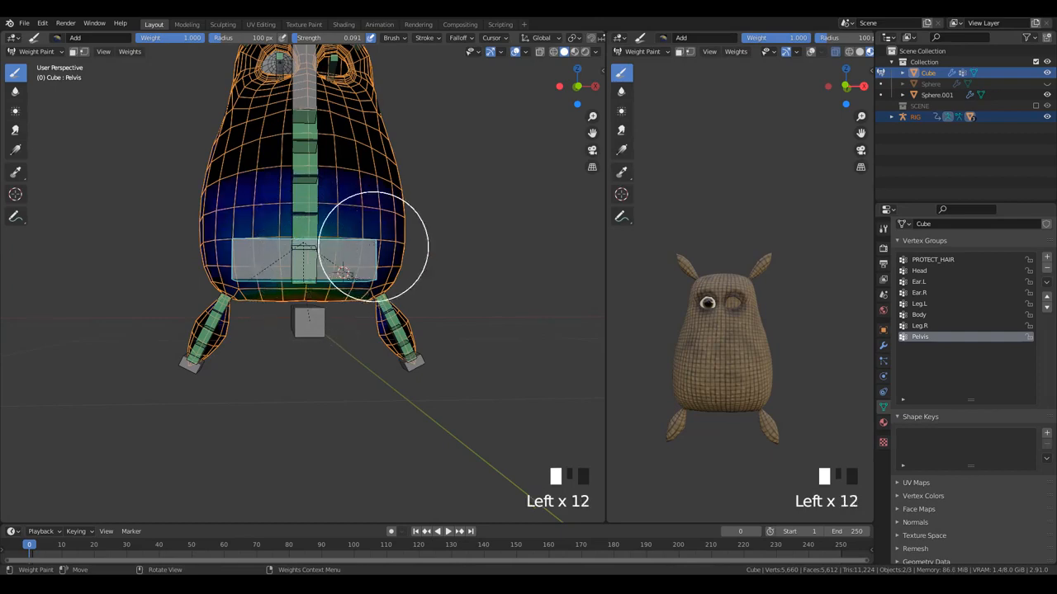
pyautogui.click(345, 276)
# - Build up the Pelvis weight in a band around the lower belly with the Add brush at strength 0.091
pyautogui.moveTo(344, 275)
pyautogui.mouseDown(button='middle')
pyautogui.moveTo(333, 216)
pyautogui.moveTo(330, 278)
pyautogui.mouseUp(button='middle')
pyautogui.click(331, 278)
pyautogui.click(313, 252)
pyautogui.click(300, 231)
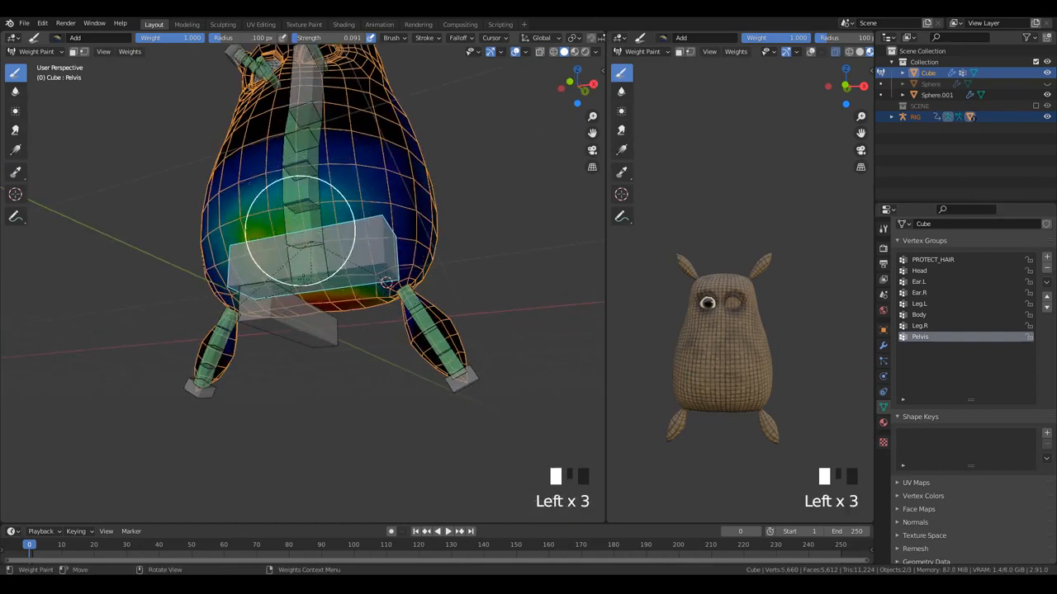
pyautogui.click(302, 216)
pyautogui.click(306, 192)
pyautogui.click(339, 186)
pyautogui.click(371, 185)
pyautogui.click(385, 212)
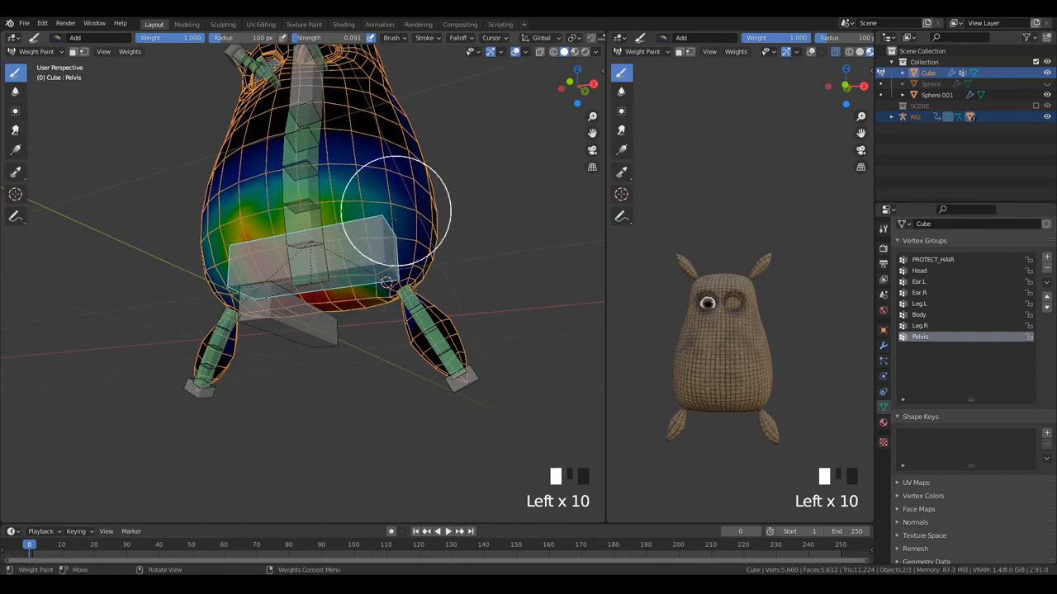
pyautogui.click(371, 216)
pyautogui.click(357, 220)
pyautogui.click(345, 221)
pyautogui.click(310, 223)
pyautogui.click(280, 220)
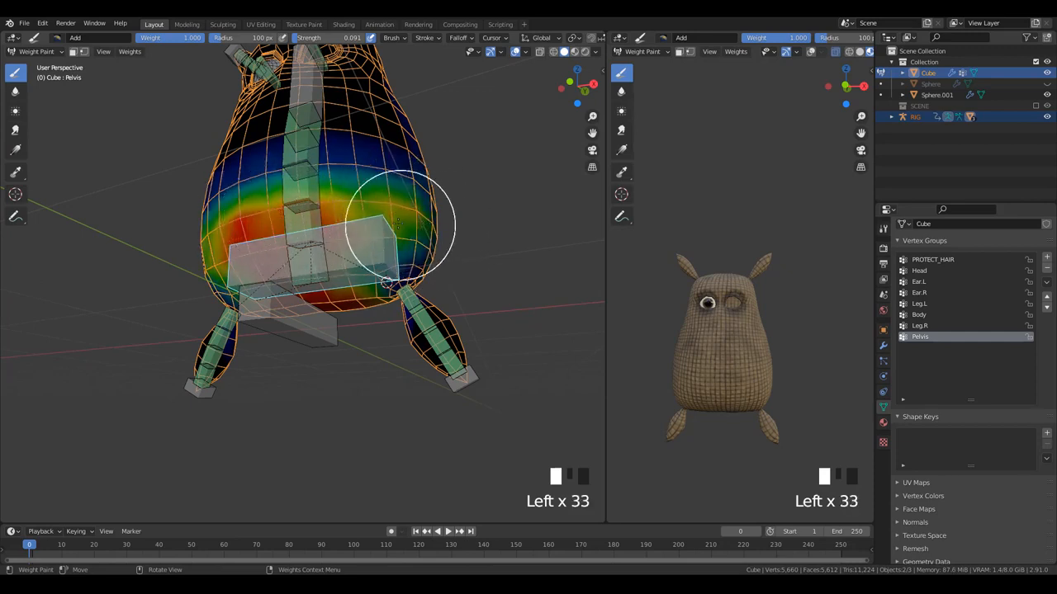
# - Extend the added Pelvis weight around the side and across the back of the lower body
pyautogui.moveTo(411, 216); pyautogui.dragTo(305, 225, button='middle')
pyautogui.click(305, 224)
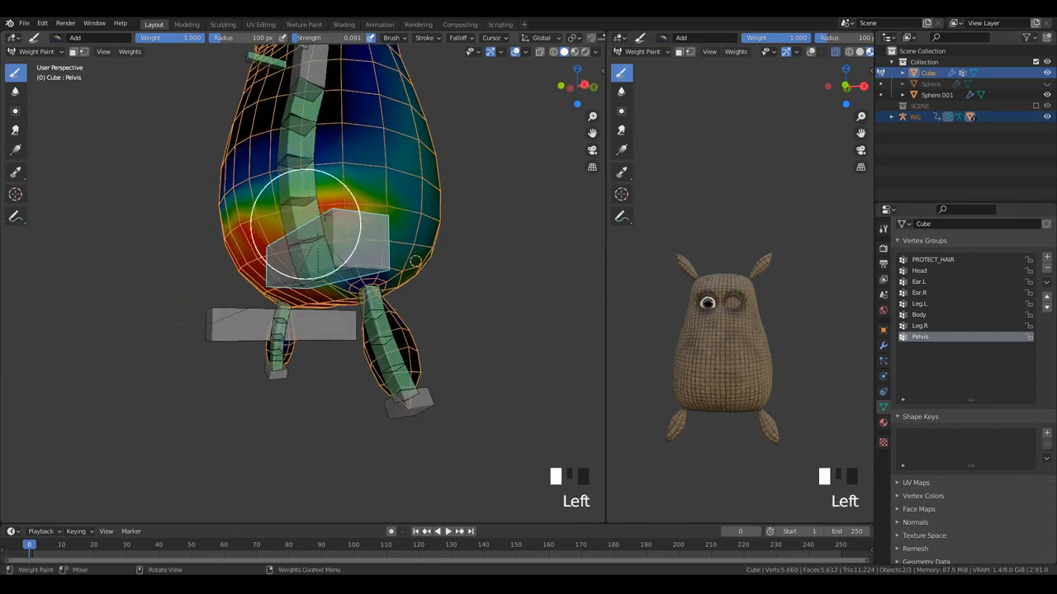
pyautogui.moveTo(438, 227); pyautogui.dragTo(394, 239, button='middle')
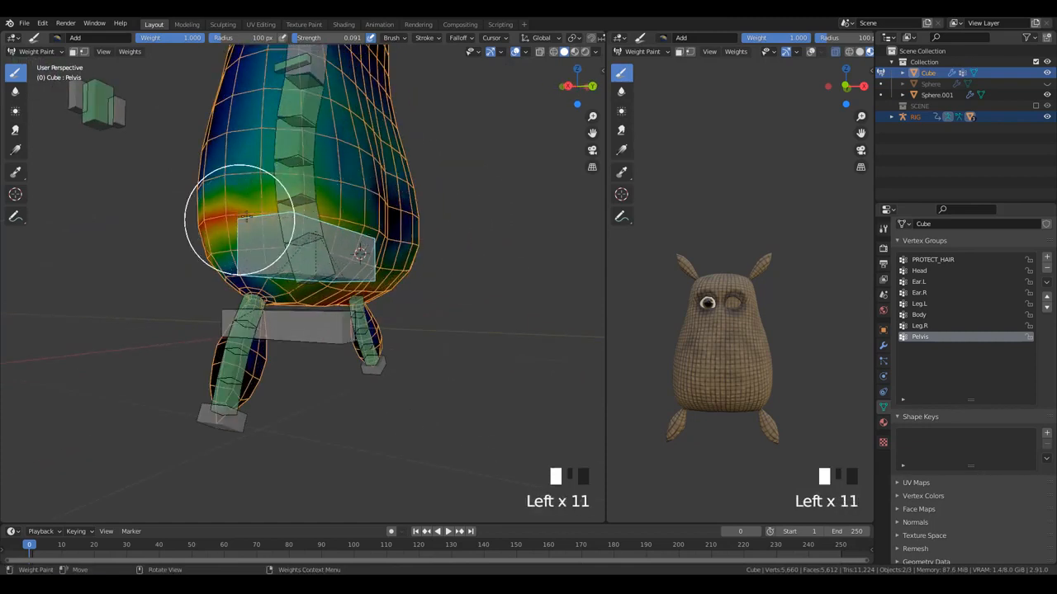
pyautogui.moveTo(372, 244); pyautogui.dragTo(331, 247, button='middle')
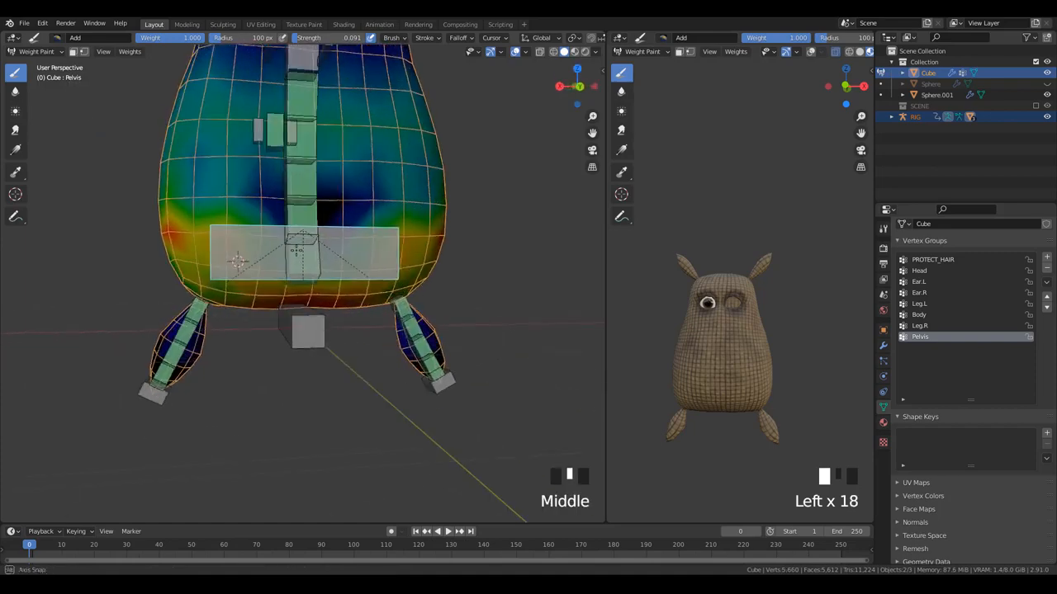
pyautogui.click(189, 222)
pyautogui.click(186, 213)
pyautogui.click(184, 207)
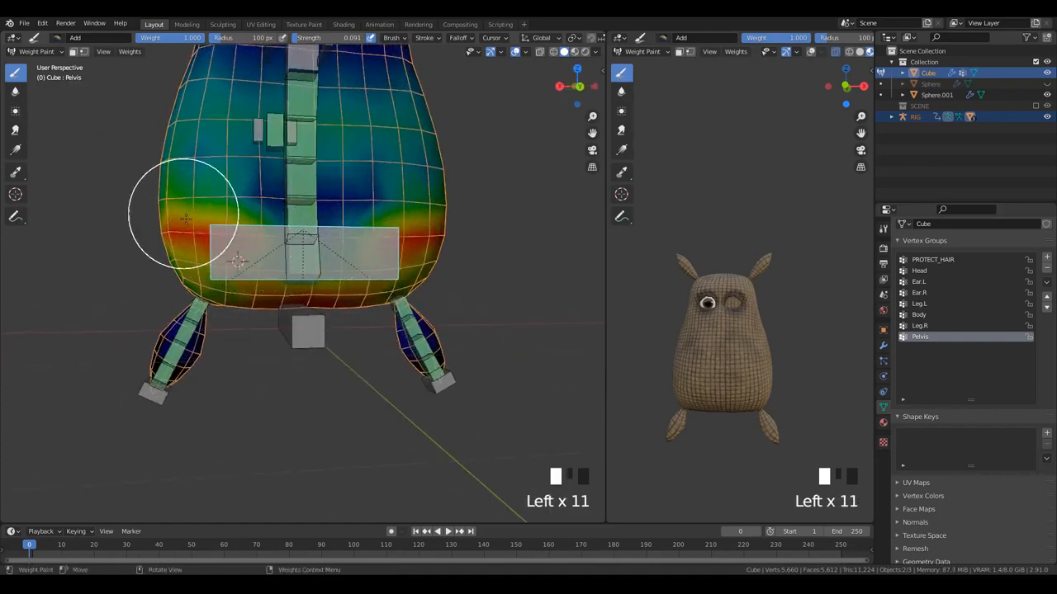
# - Select the Head bone and move it down to squash the body for a deformation test
pyautogui.scroll(-2, 184, 207)
pyautogui.moveTo(184, 207)
pyautogui.mouseDown(button='middle')
pyautogui.moveTo(272, 182)
pyautogui.moveTo(331, 141)
pyautogui.moveTo(384, 180)
pyautogui.mouseUp(button='middle')
pyautogui.keyDown('ctrl'); pyautogui.click(314, 151); pyautogui.keyUp('ctrl')
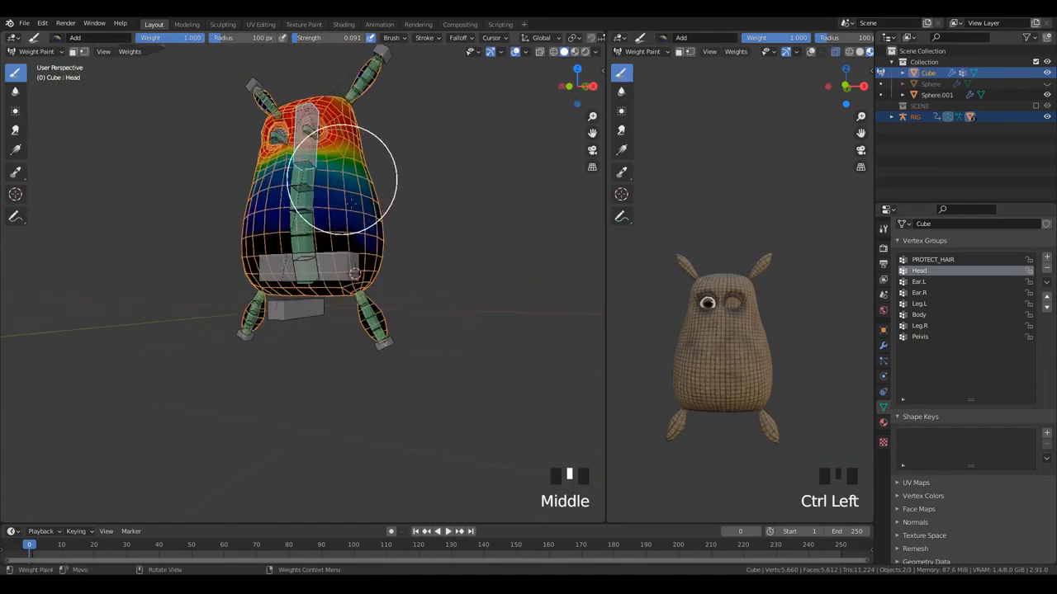
pyautogui.press('g')
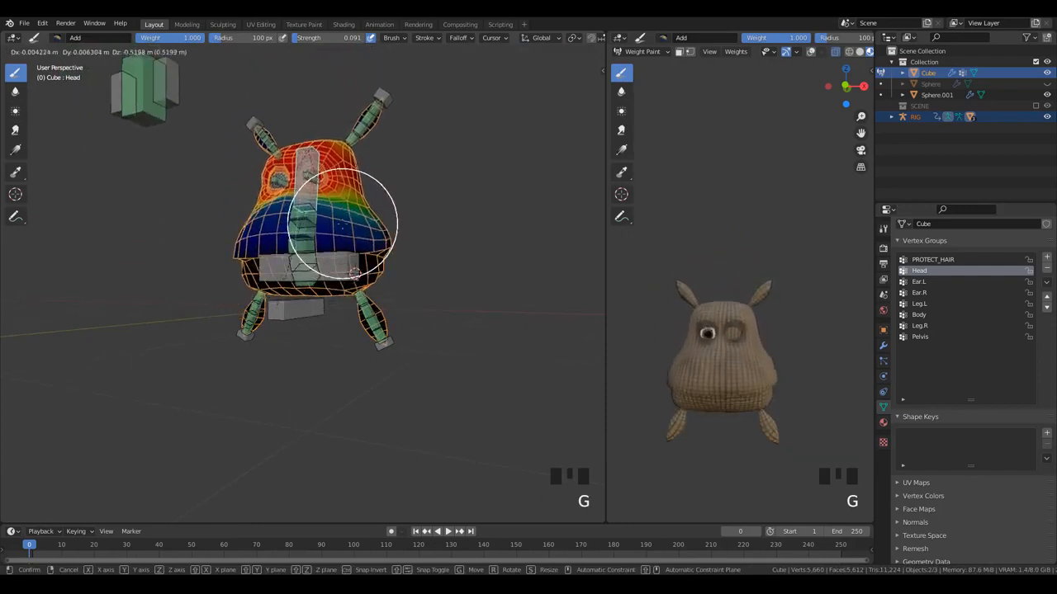
pyautogui.click(342, 208)
# - Smooth the Pelvis weights along the fold at the front of the lower body with the Blur brush at 148 px radius
pyautogui.scroll(3, 320, 287)
pyautogui.keyDown('ctrl'); pyautogui.click(345, 264); pyautogui.keyUp('ctrl')
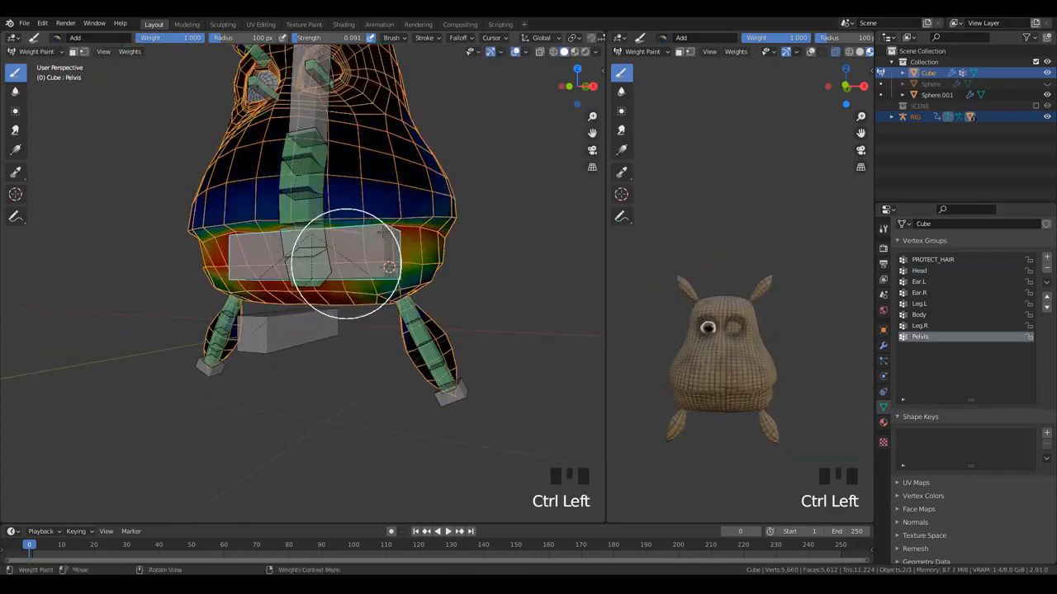
pyautogui.click(15, 91)
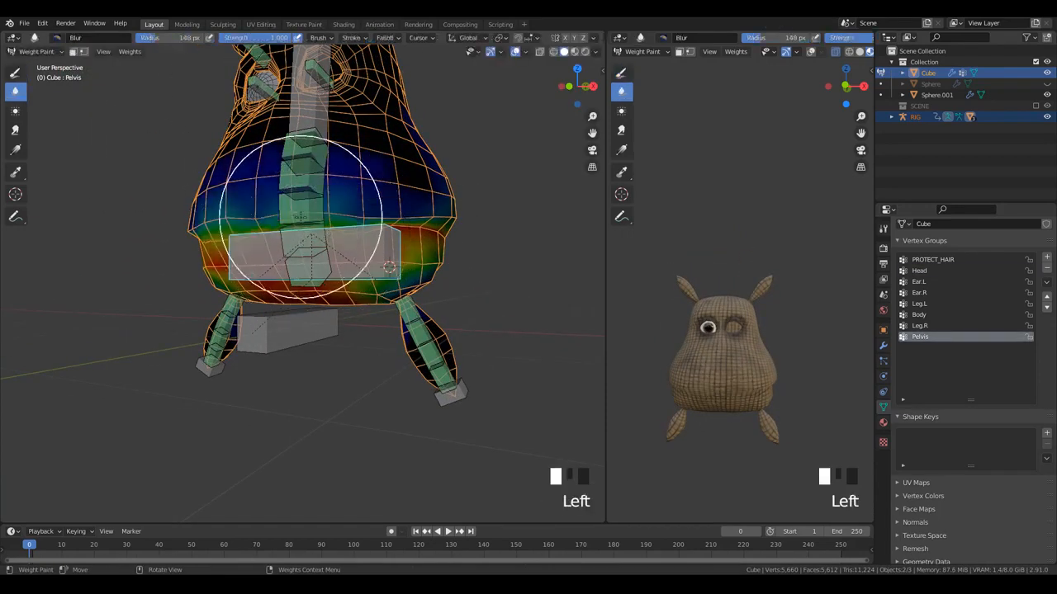
pyautogui.moveTo(410, 219); pyautogui.dragTo(446, 220)
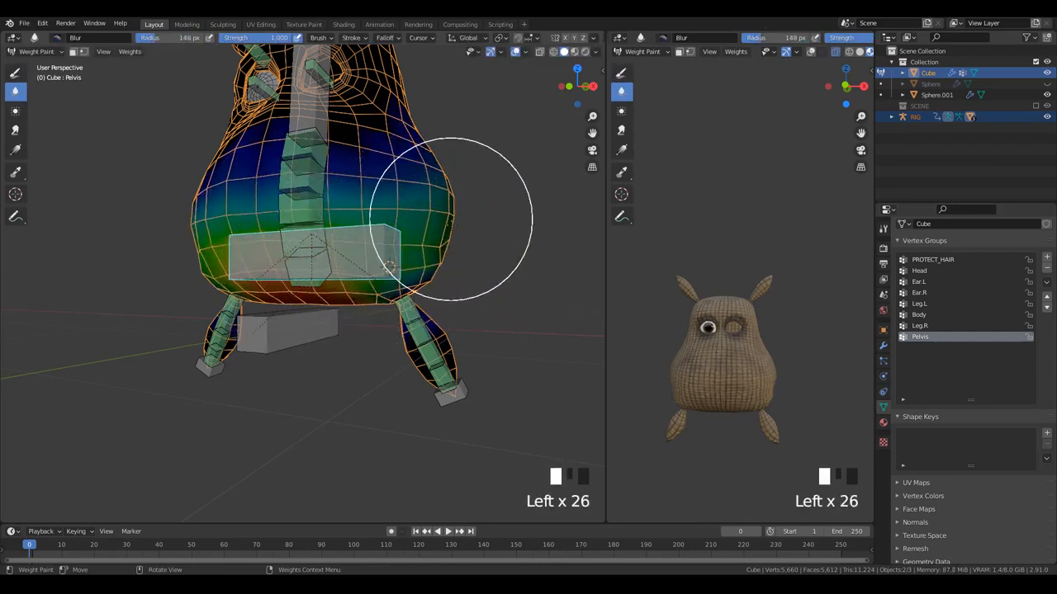
# - Blur the Pelvis weights on the side and back of the lower body
pyautogui.moveTo(388, 267); pyautogui.dragTo(238, 216, button='middle')
pyautogui.scroll(-1, 238, 217)
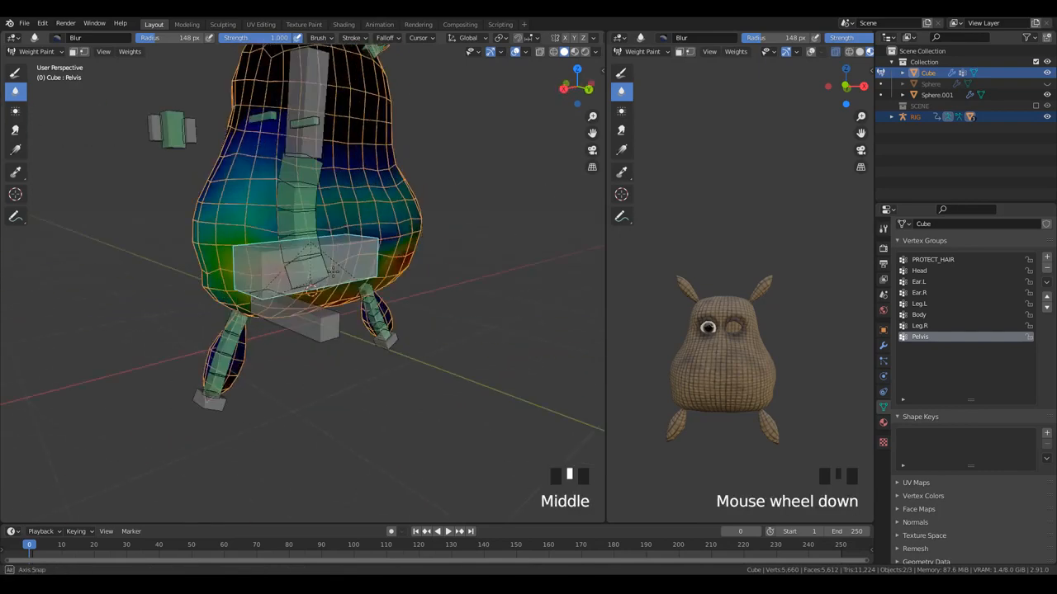
pyautogui.click(238, 216)
pyautogui.click(234, 175)
pyautogui.moveTo(216, 211); pyautogui.dragTo(198, 248)
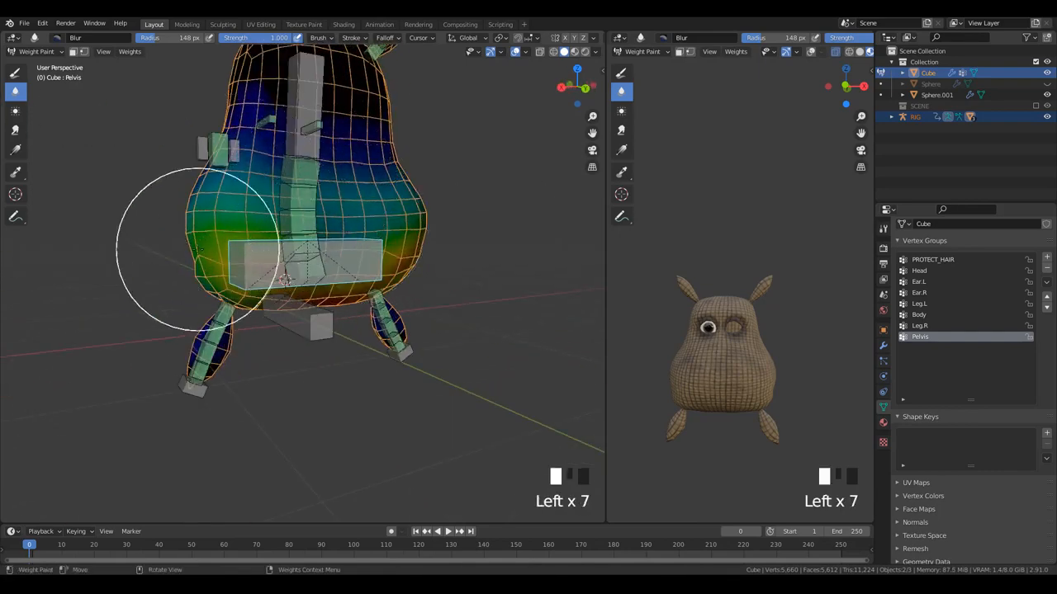
# - Reduce the Blur brush radius to 104 px and smooth the Pelvis weights above the left leg
pyautogui.scroll(-2, 236, 212)
pyautogui.moveTo(236, 213); pyautogui.dragTo(339, 181, button='middle')
pyautogui.scroll(4, 350, 177)
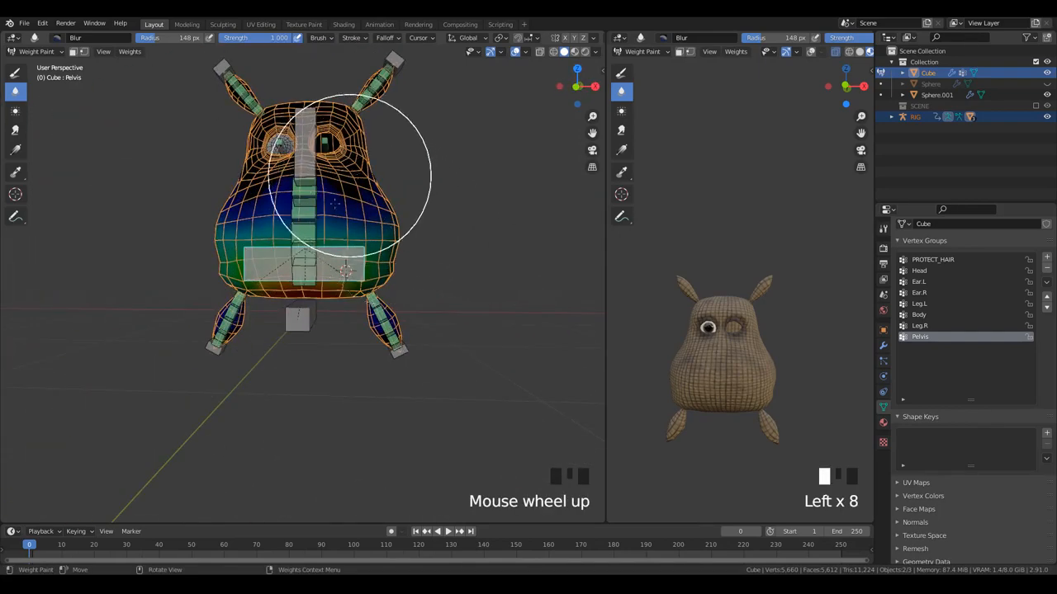
pyautogui.press('f')
pyautogui.keyDown('ctrl'); pyautogui.click(454, 279); pyautogui.keyUp('ctrl')
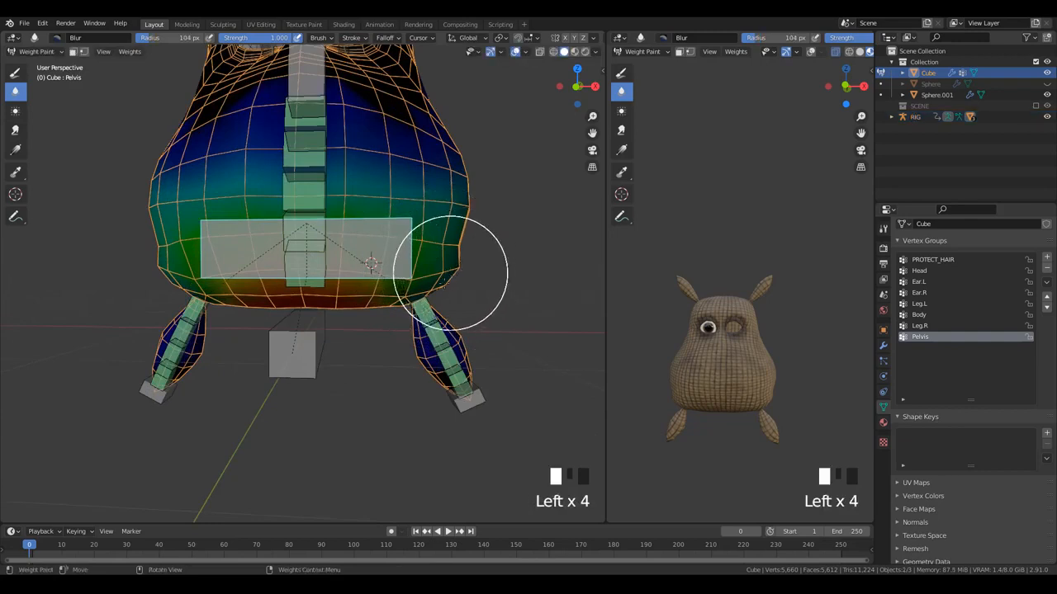
# - Select the Leg.L bone and paint its weights around the hip joint with the Blur and Add brushes
pyautogui.moveTo(450, 273); pyautogui.dragTo(441, 309, button='middle')
pyautogui.keyDown('ctrl'); pyautogui.click(440, 315); pyautogui.keyUp('ctrl')
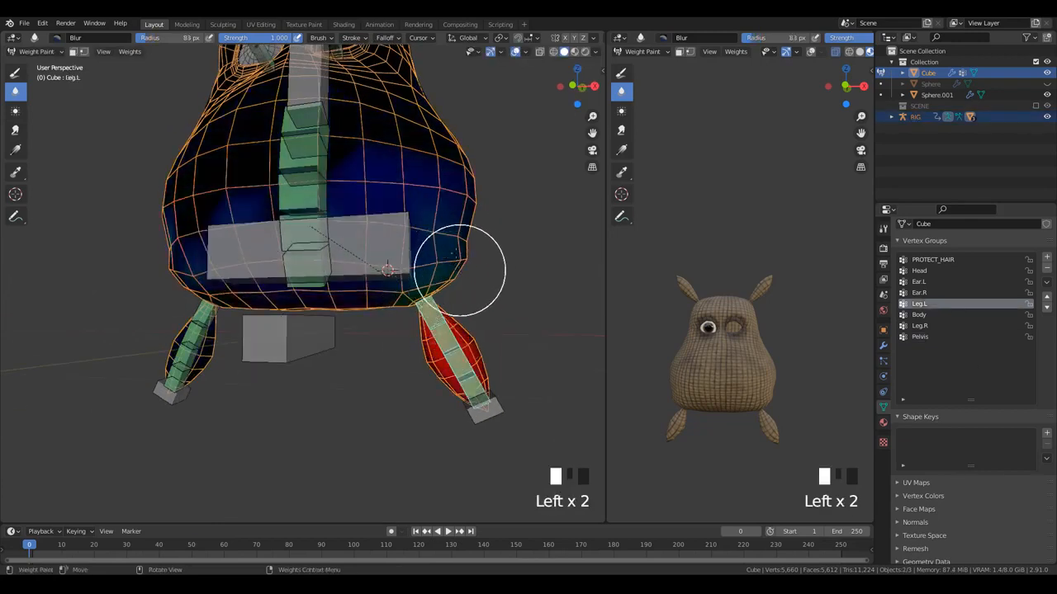
pyautogui.click(15, 73)
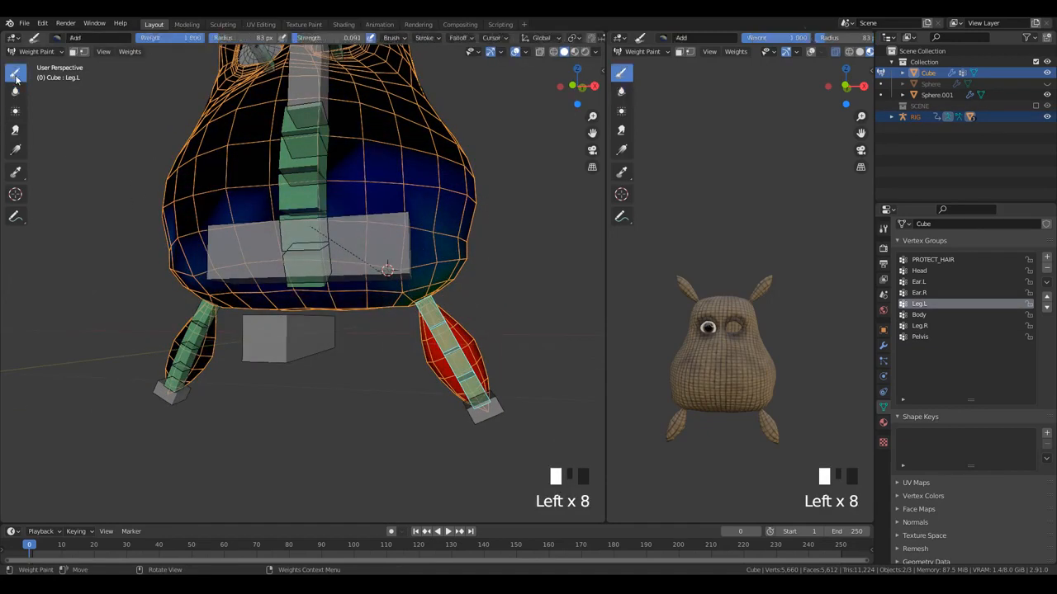
pyautogui.moveTo(298, 198); pyautogui.dragTo(341, 184, button='middle')
pyautogui.press('f')
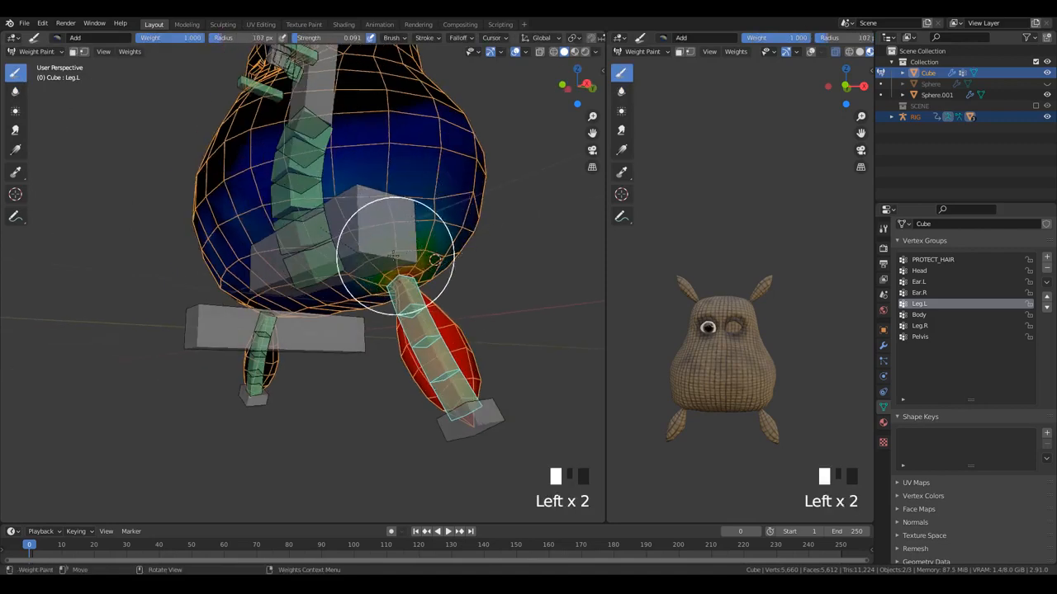
pyautogui.moveTo(488, 241); pyautogui.dragTo(471, 210, button='middle')
# - Set the Add brush radius to 83 px and paint Body weight around the middle and lower torso
pyautogui.press('f')
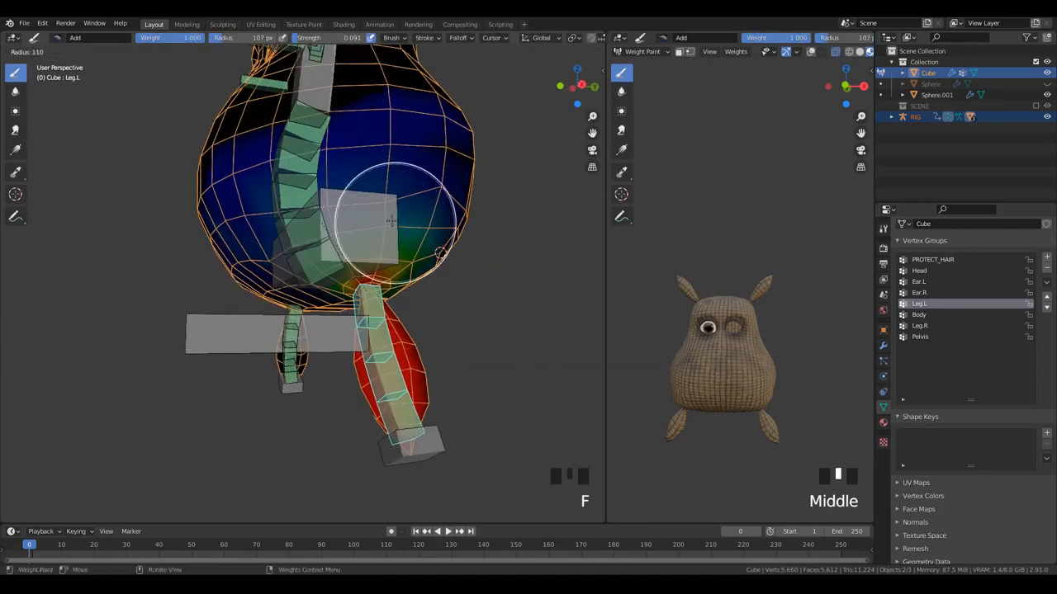
pyautogui.click(451, 185)
pyautogui.keyDown('ctrl'); pyautogui.click(437, 199); pyautogui.keyUp('ctrl')
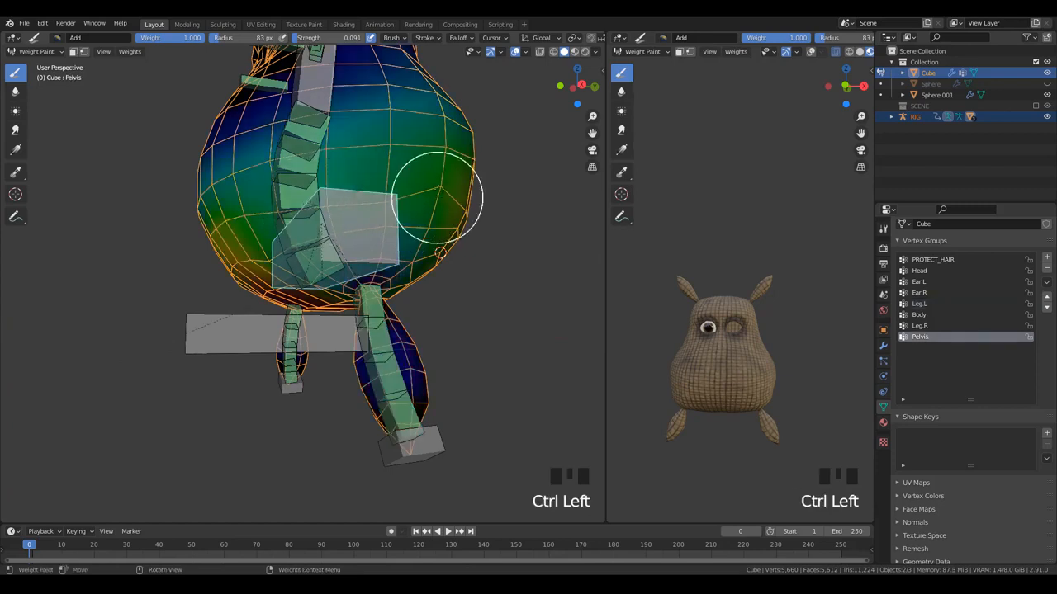
pyautogui.keyDown('ctrl'); pyautogui.click(299, 163); pyautogui.keyUp('ctrl')
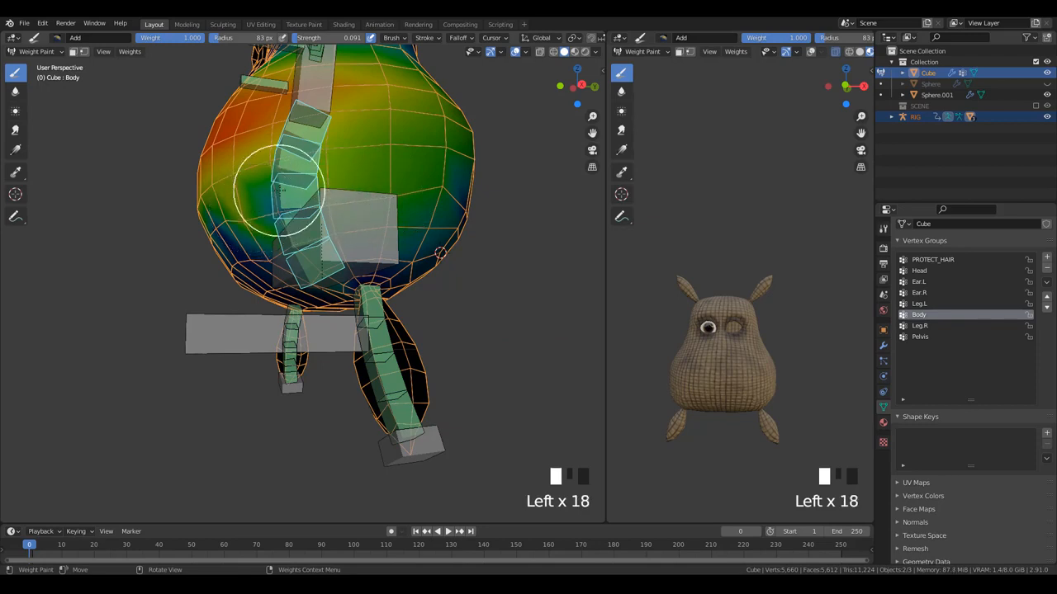
pyautogui.moveTo(258, 203); pyautogui.dragTo(297, 195, button='middle')
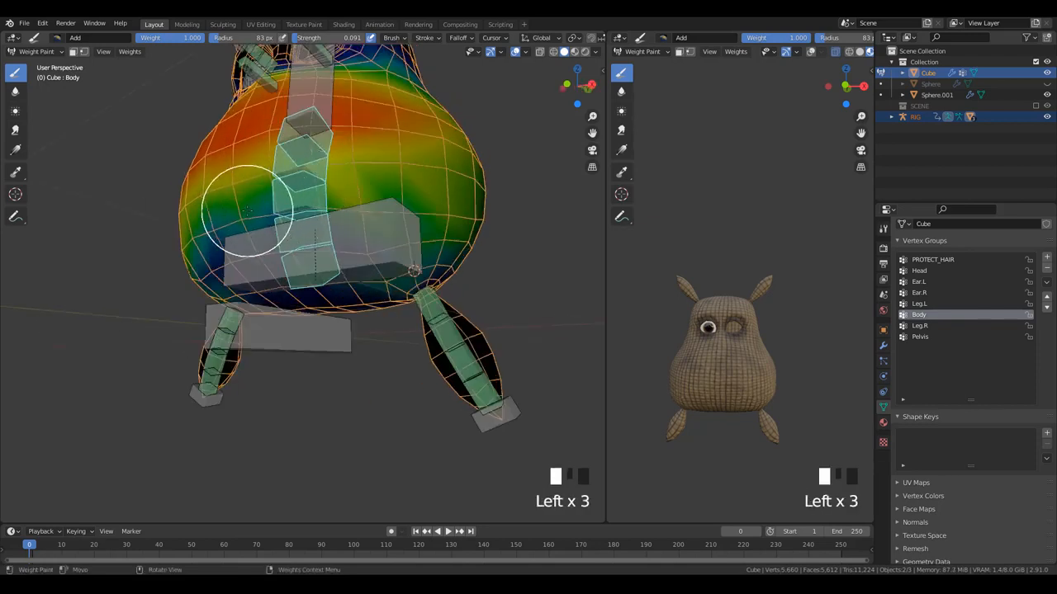
pyautogui.moveTo(329, 196); pyautogui.dragTo(261, 281, button='middle')
pyautogui.scroll(4, 261, 281)
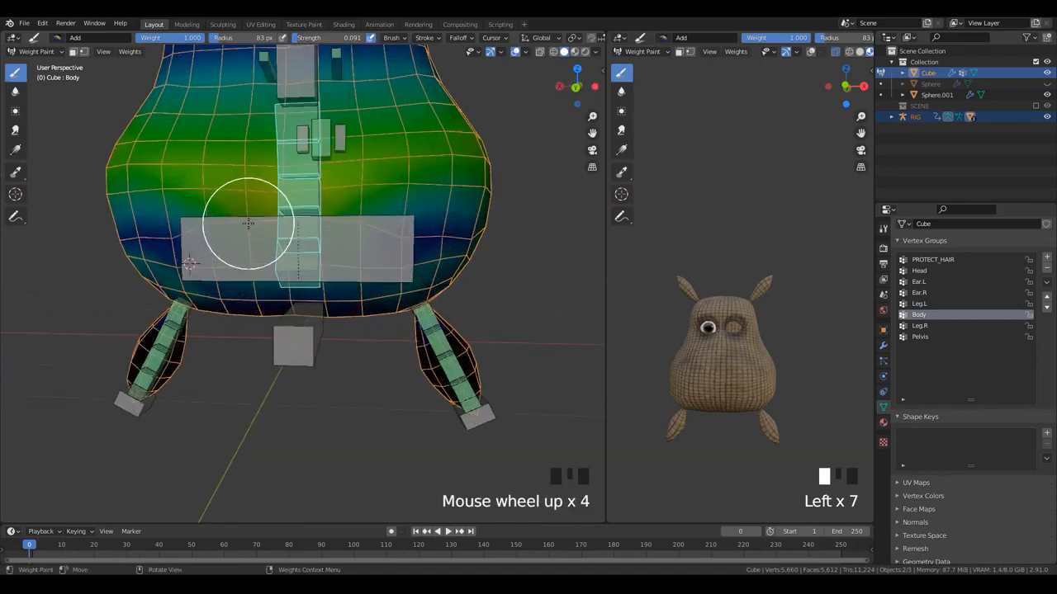
# - Undo the last Body weight strokes
pyautogui.hotkey('ctrl', 'z')
pyautogui.hotkey('ctrl', 'z')
pyautogui.hotkey('ctrl', 'z')
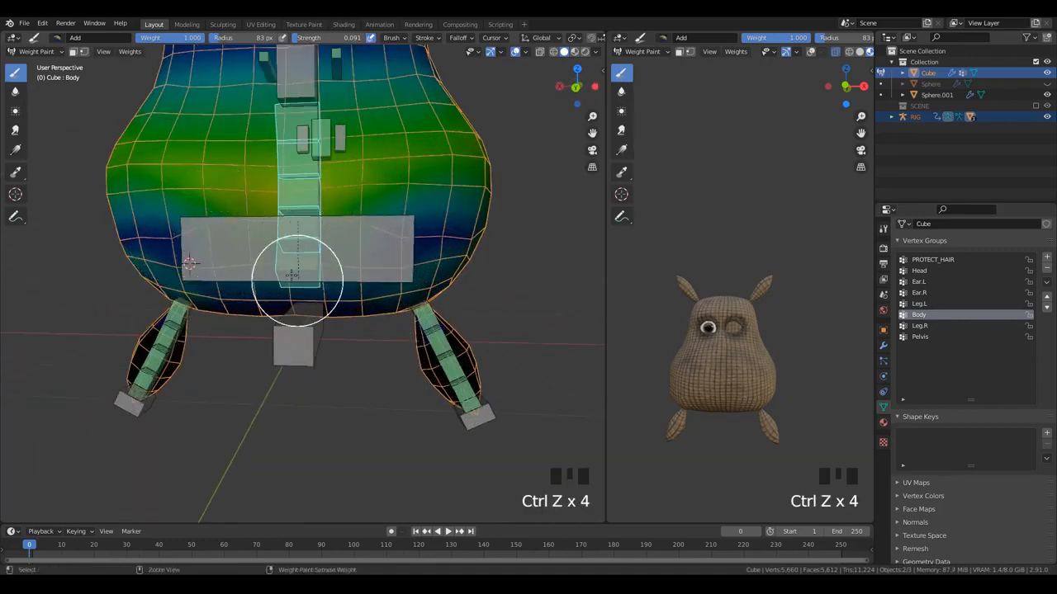
# - Paint added Pelvis weight on the lower back's sides and smooth it with the Blur brush at 98 px radius
pyautogui.keyDown('ctrl'); pyautogui.click(212, 219); pyautogui.keyUp('ctrl')
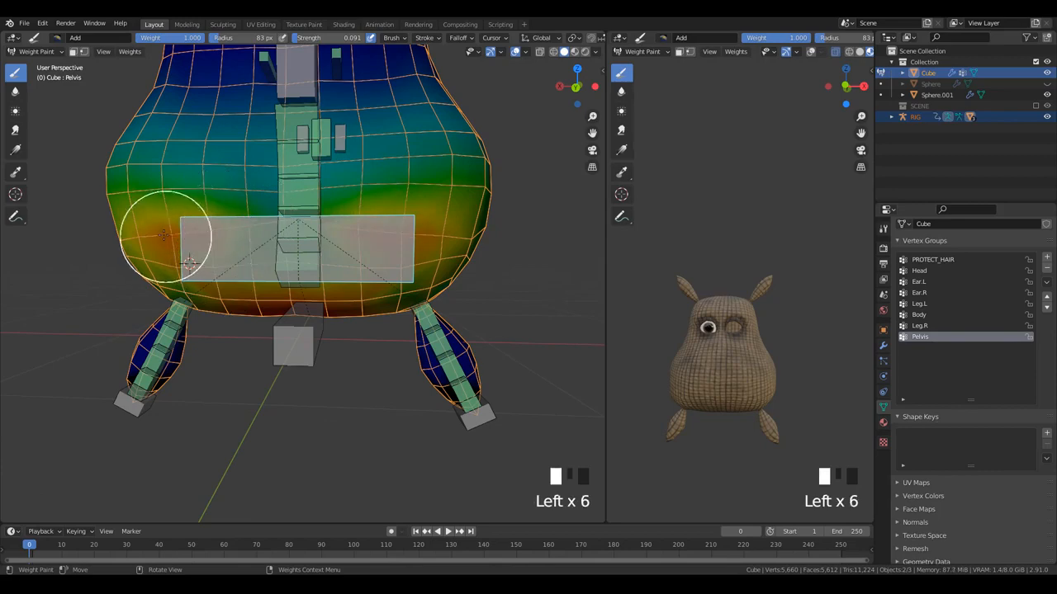
pyautogui.moveTo(155, 225)
pyautogui.mouseDown(button='middle')
pyautogui.moveTo(87, 151)
pyautogui.moveTo(165, 207)
pyautogui.mouseUp(button='middle')
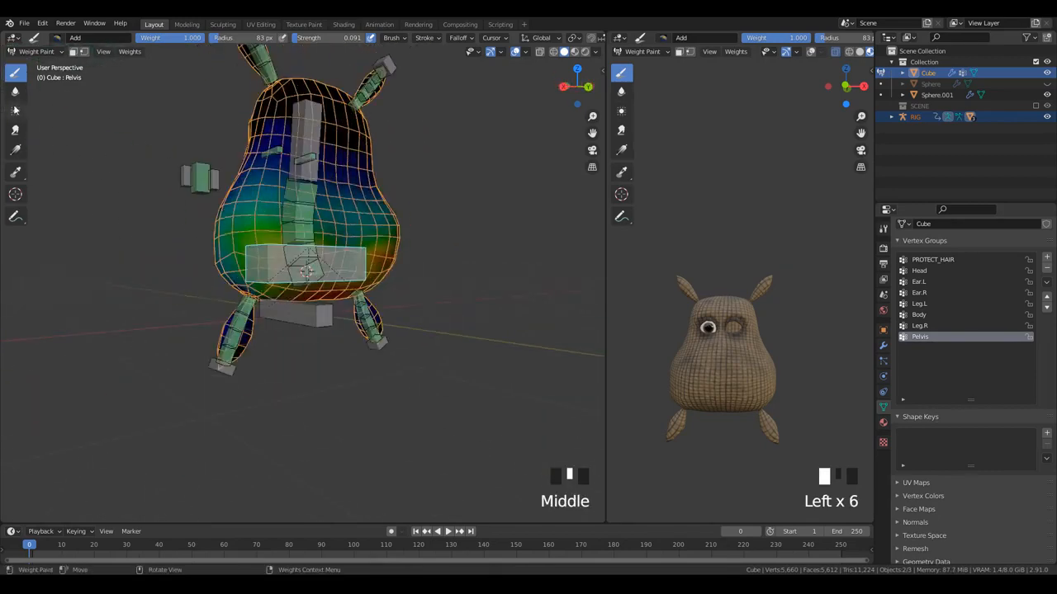
pyautogui.click(15, 91)
pyautogui.moveTo(358, 201); pyautogui.dragTo(323, 243, button='middle')
pyautogui.press('f')
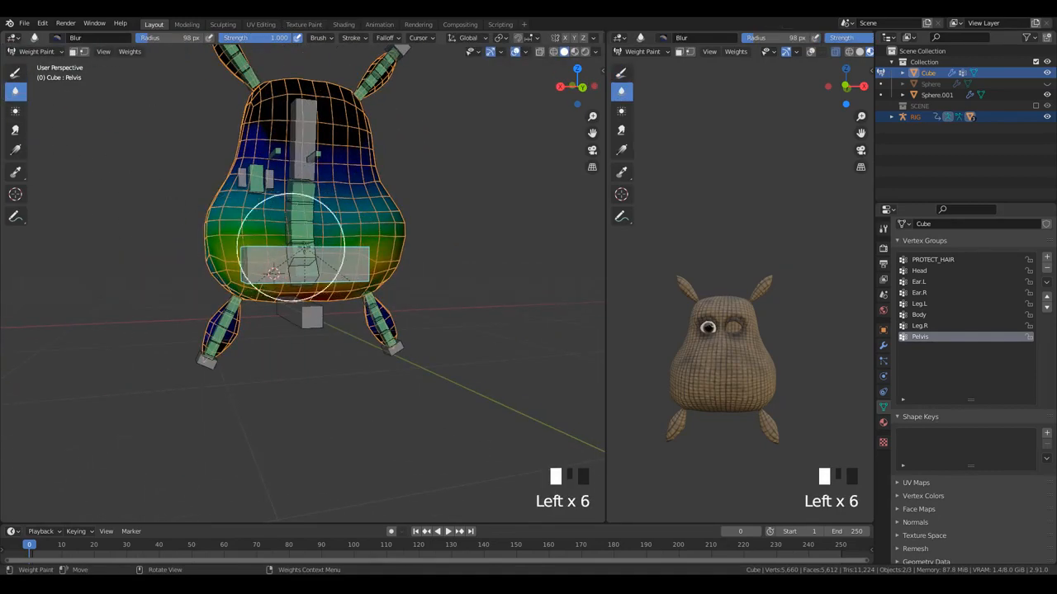
# - Blur the Body weights on the lower back and front, checking them against the Pelvis weights
pyautogui.keyDown('ctrl'); pyautogui.click(303, 239); pyautogui.keyUp('ctrl')
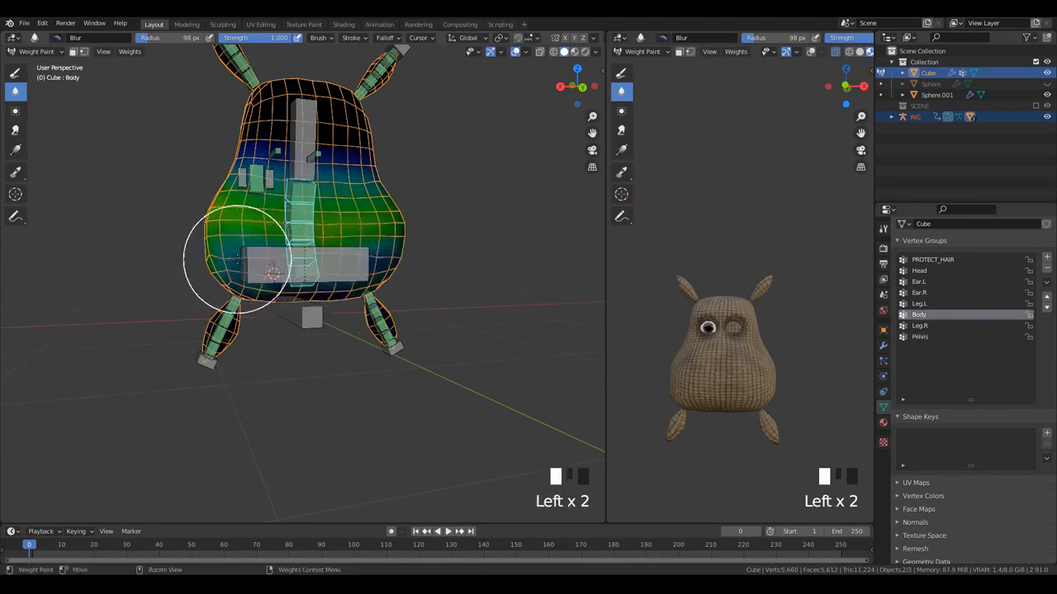
pyautogui.keyDown('ctrl'); pyautogui.click(273, 284); pyautogui.keyUp('ctrl')
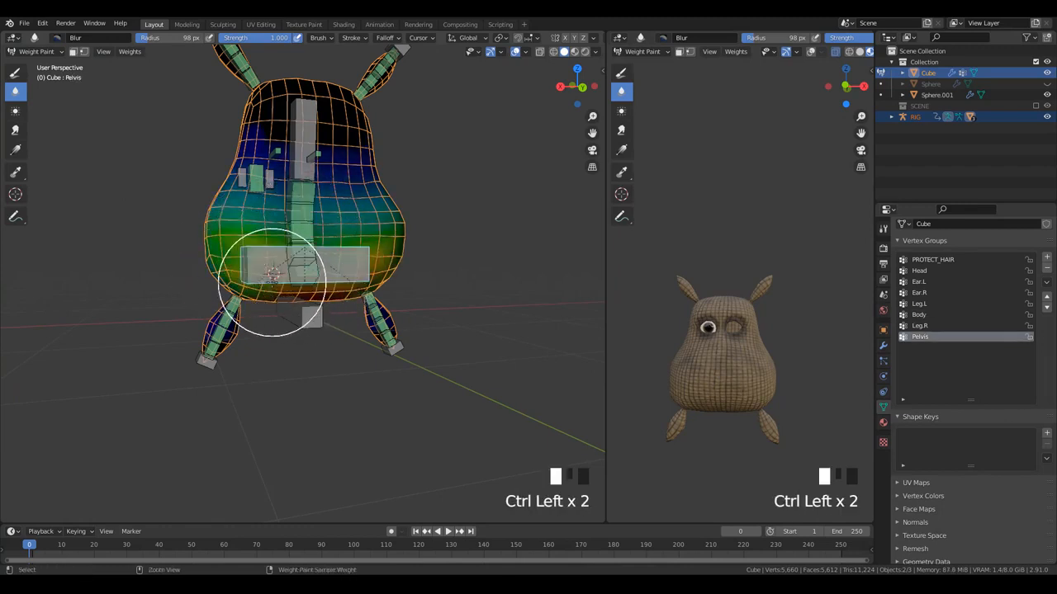
pyautogui.keyDown('ctrl'); pyautogui.click(299, 232); pyautogui.keyUp('ctrl')
pyautogui.moveTo(299, 233); pyautogui.dragTo(330, 269, button='middle')
pyautogui.click(294, 261)
pyautogui.click(298, 271)
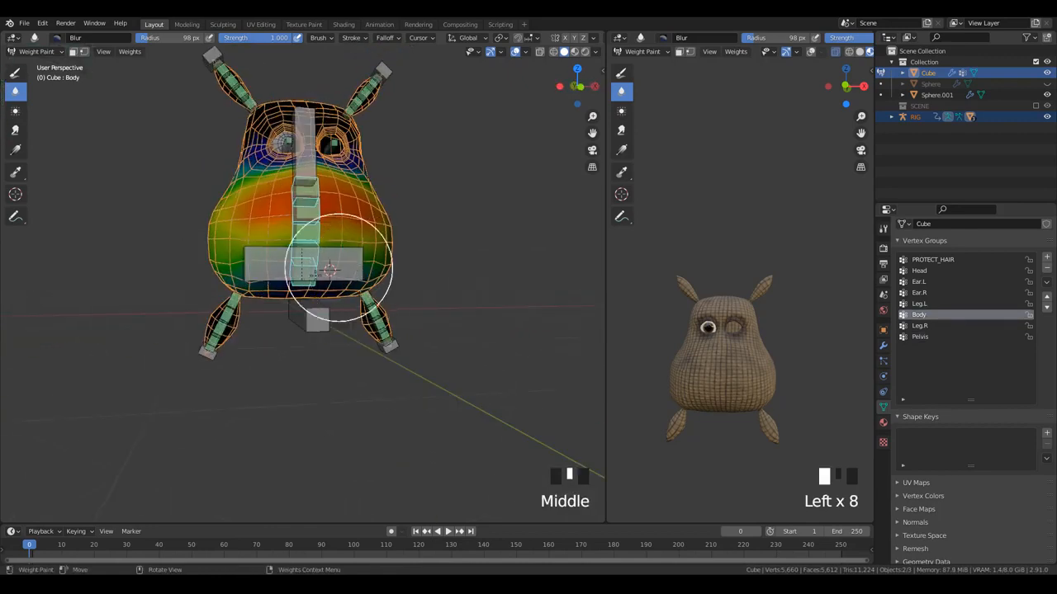
# - Select the Head bone and move it up and sideways to bend the torso for a deformation test
pyautogui.keyDown('ctrl'); pyautogui.click(334, 206); pyautogui.keyUp('ctrl')
pyautogui.press('g')
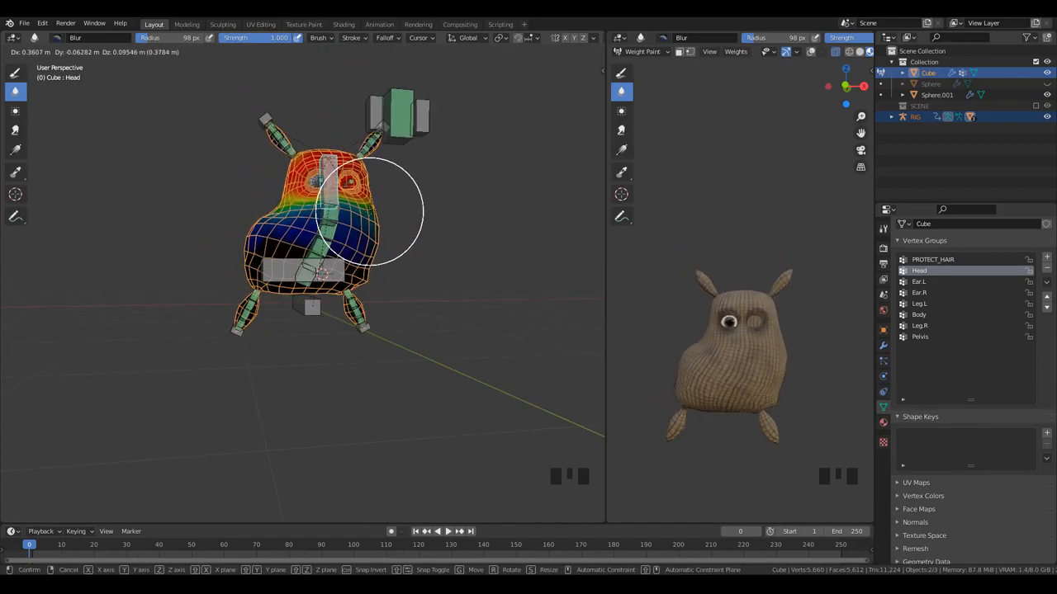
pyautogui.click(389, 108)
# - Show the Body weights, undo the last blur stroke and paint added weight on the lower torso with a 67 px brush
pyautogui.scroll(2, 326, 318)
pyautogui.keyDown('ctrl'); pyautogui.click(291, 221); pyautogui.keyUp('ctrl')
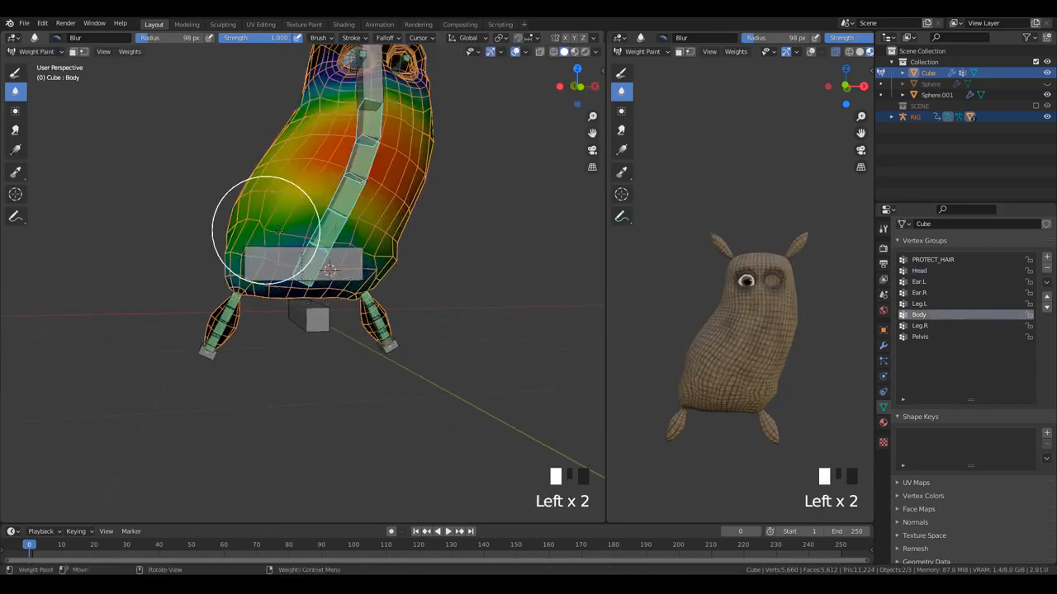
pyautogui.hotkey('ctrl', 'z')
pyautogui.click(14, 73)
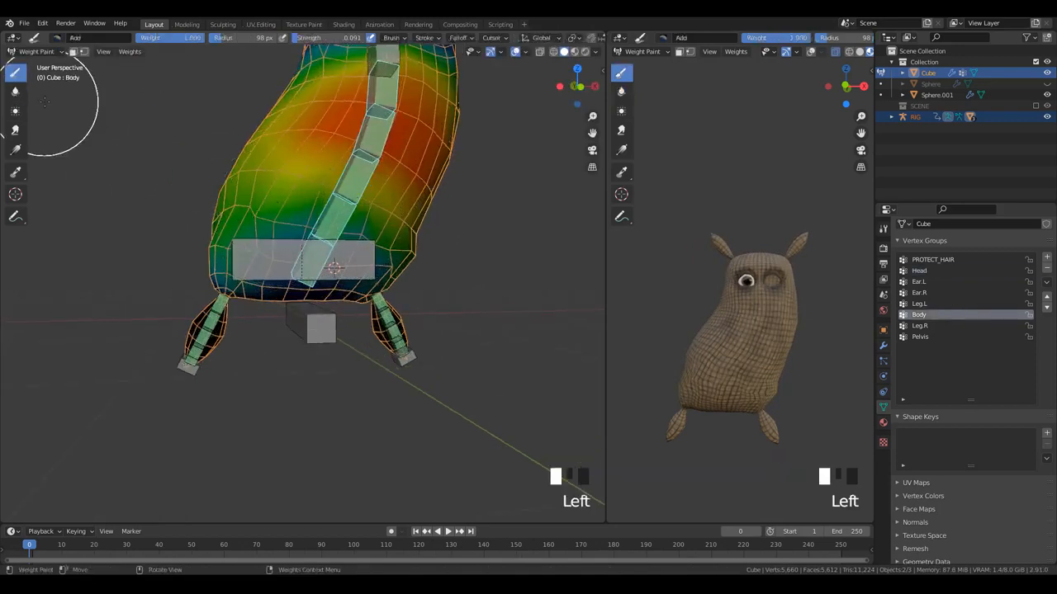
pyautogui.press('f')
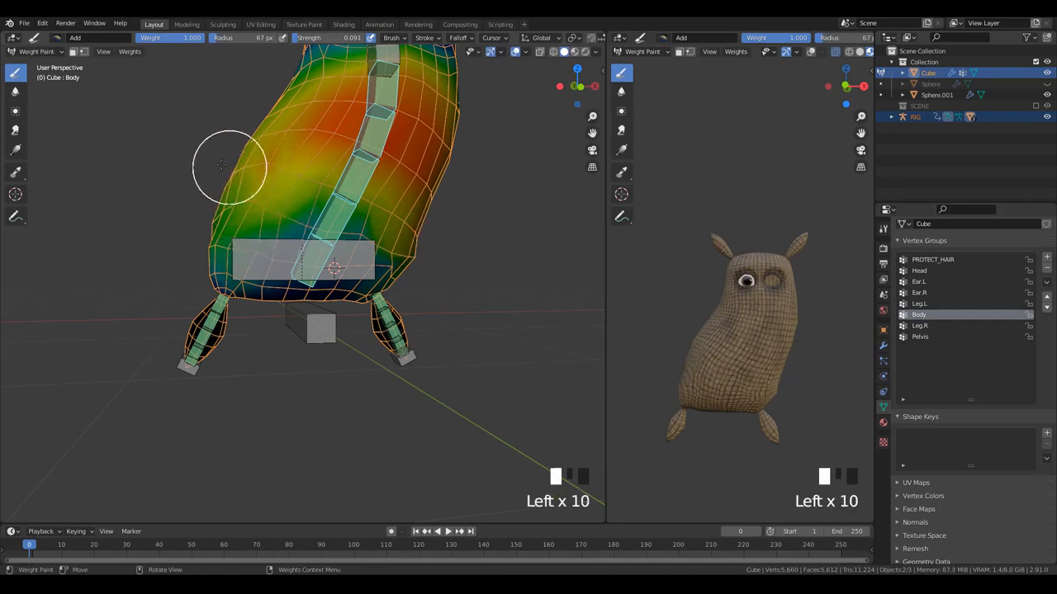
pyautogui.moveTo(420, 258); pyautogui.dragTo(347, 221, button='middle')
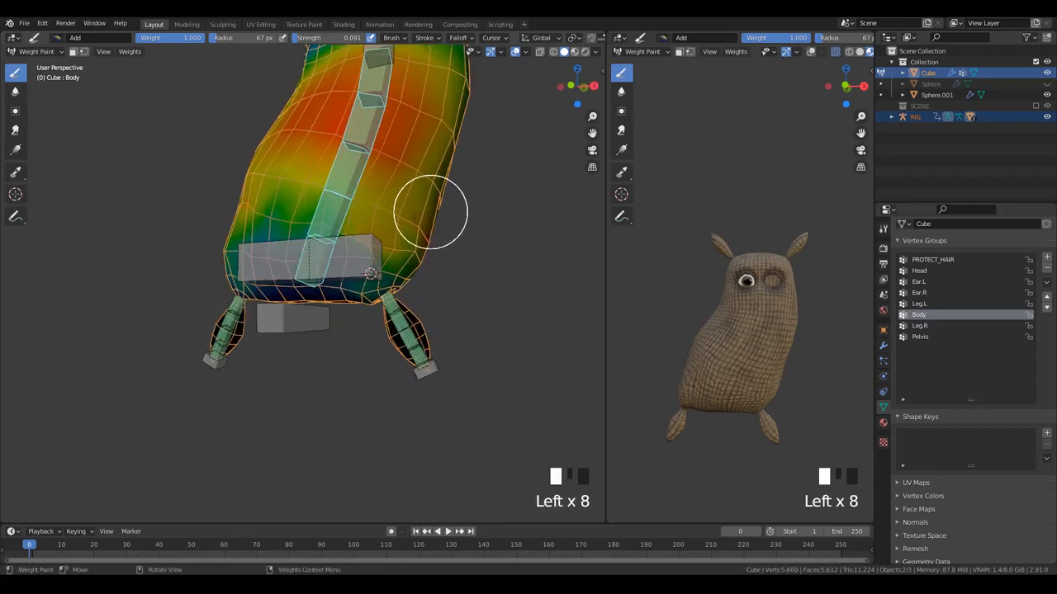
pyautogui.moveTo(430, 212); pyautogui.dragTo(330, 207, button='middle')
pyautogui.scroll(2, 118, 107)
# - Smooth the Body weights across the lower torso using the Blur brush at 180 px radius
pyautogui.click(14, 91)
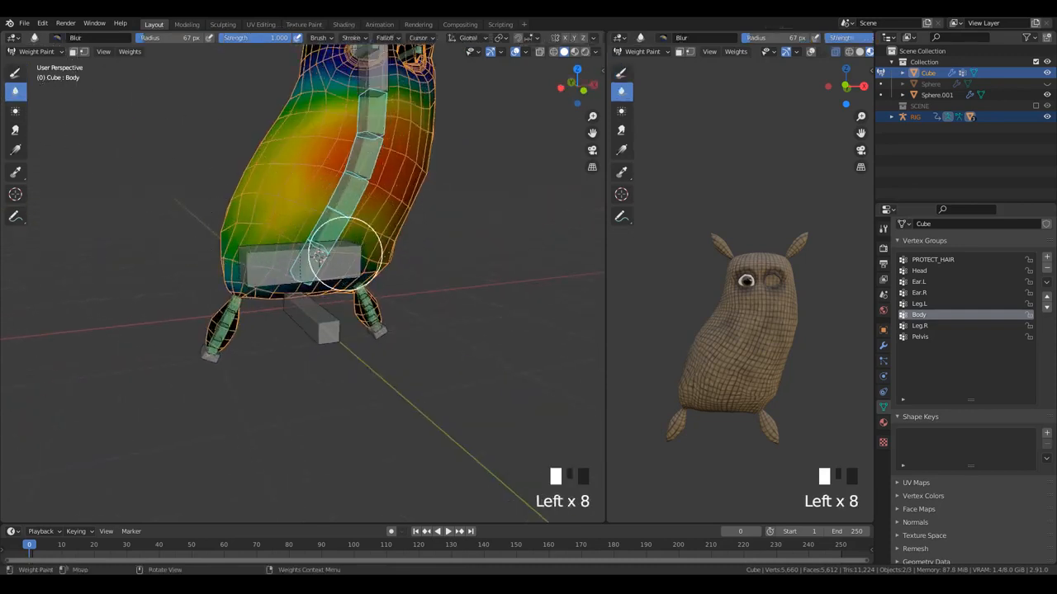
pyautogui.moveTo(319, 256); pyautogui.dragTo(364, 248, button='middle')
pyautogui.press('f')
pyautogui.click(357, 230)
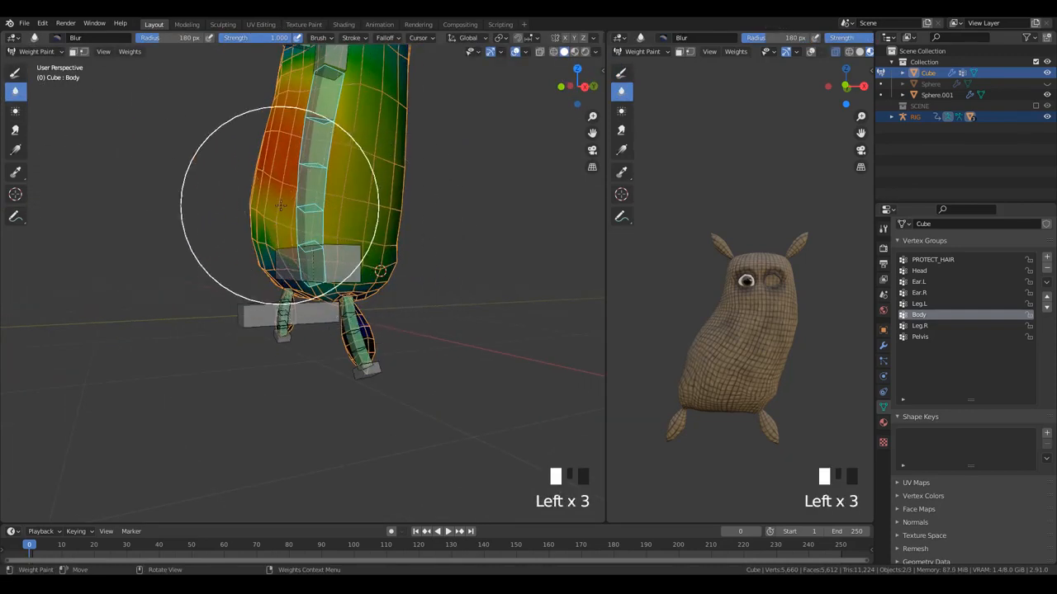
pyautogui.moveTo(280, 205); pyautogui.dragTo(281, 211)
pyautogui.moveTo(284, 212); pyautogui.dragTo(361, 233, button='middle')
# - Display the Pelvis weights and blur them around the lower back and sides
pyautogui.keyDown('ctrl'); pyautogui.click(355, 282); pyautogui.keyUp('ctrl')
pyautogui.moveTo(326, 199); pyautogui.dragTo(283, 208)
pyautogui.moveTo(281, 208)
pyautogui.mouseDown()
pyautogui.moveTo(274, 216)
pyautogui.moveTo(396, 198)
pyautogui.moveTo(400, 248)
pyautogui.mouseUp()
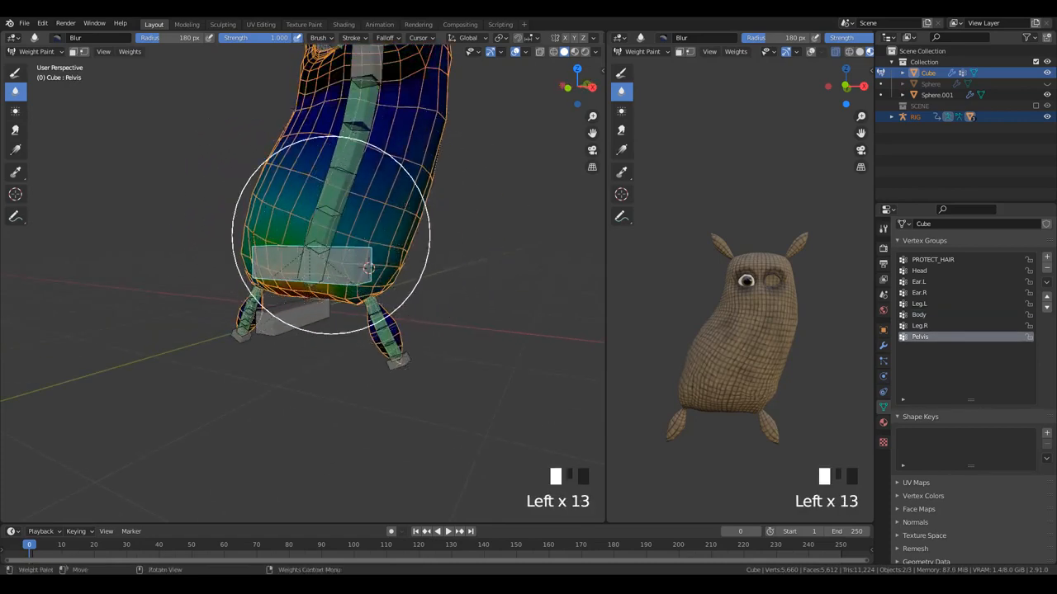
pyautogui.moveTo(330, 235); pyautogui.dragTo(272, 177, button='middle')
pyautogui.moveTo(272, 177); pyautogui.dragTo(252, 192)
pyautogui.moveTo(252, 192); pyautogui.dragTo(236, 206)
pyautogui.moveTo(276, 207); pyautogui.dragTo(448, 201, button='middle')
# - Switch the rig to Pose Mode and clear the location of all its bones
pyautogui.press('KP_1')
pyautogui.hotkey('ctrl', 'Tab')
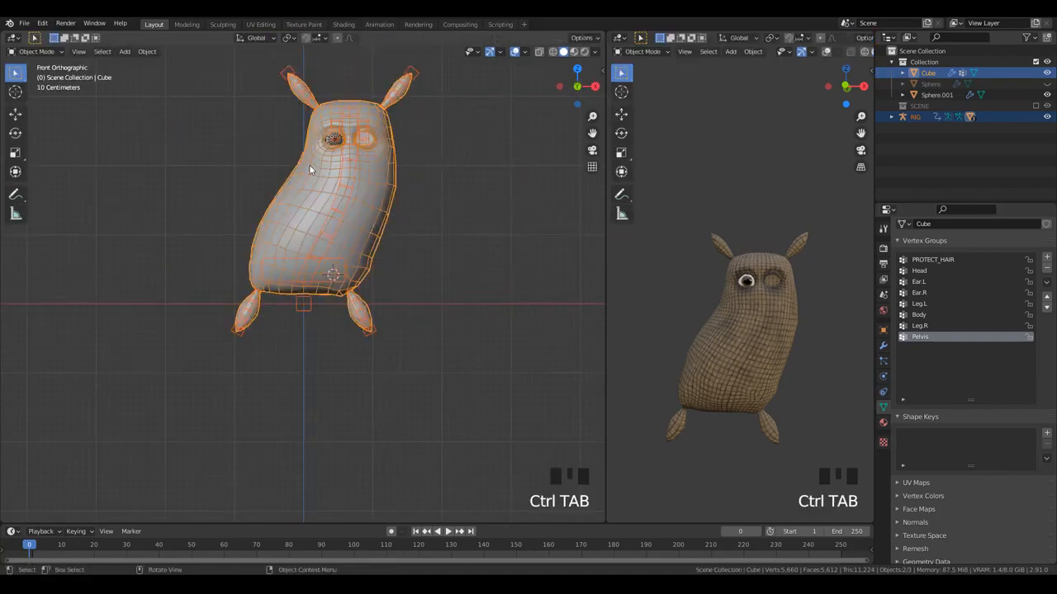
pyautogui.hotkey('alt', 'a')
pyautogui.doubleClick(358, 129)
pyautogui.click(353, 120)
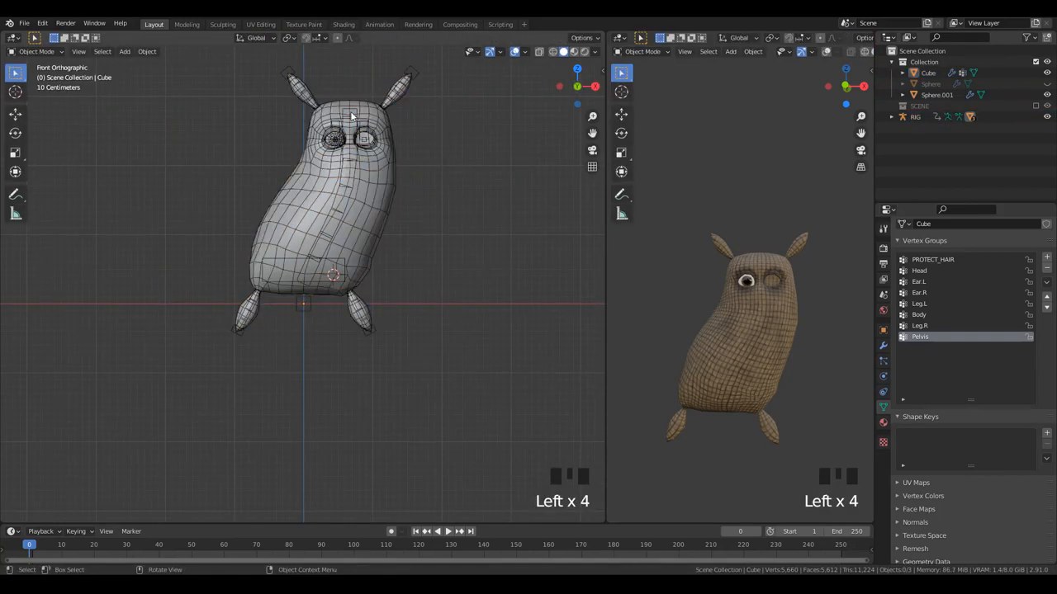
pyautogui.click(352, 120)
pyautogui.click(352, 120)
pyautogui.hotkey('ctrl', 'Tab')
pyautogui.press('a')
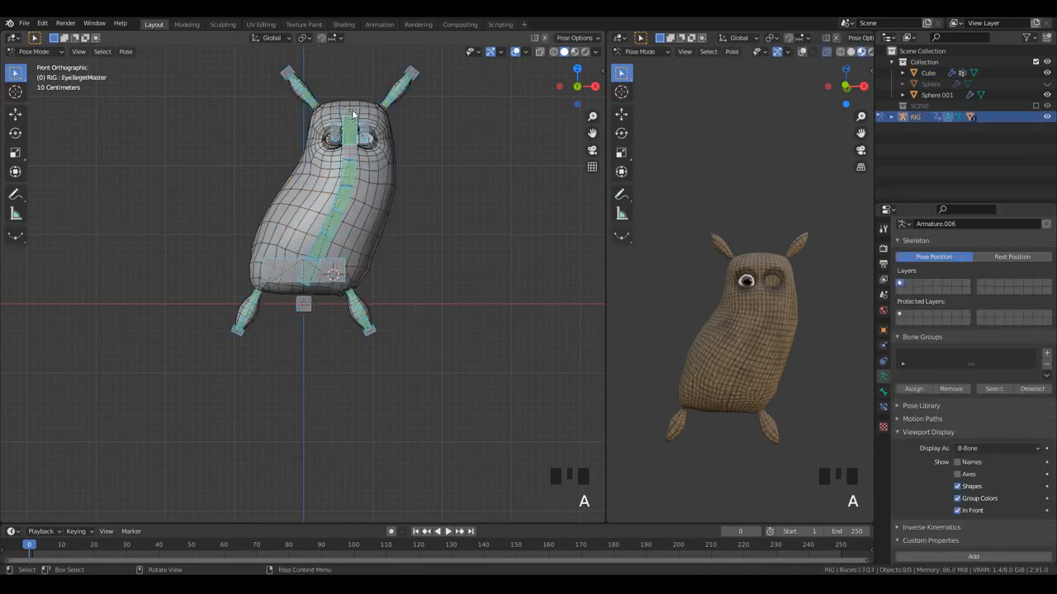
pyautogui.hotkey('alt', 'g')
# - Move the Head bone straight down about 0.52 m to test the squash, and try tilting it from the side
pyautogui.hotkey('alt', 'a')
pyautogui.click(306, 108)
pyautogui.press('g')
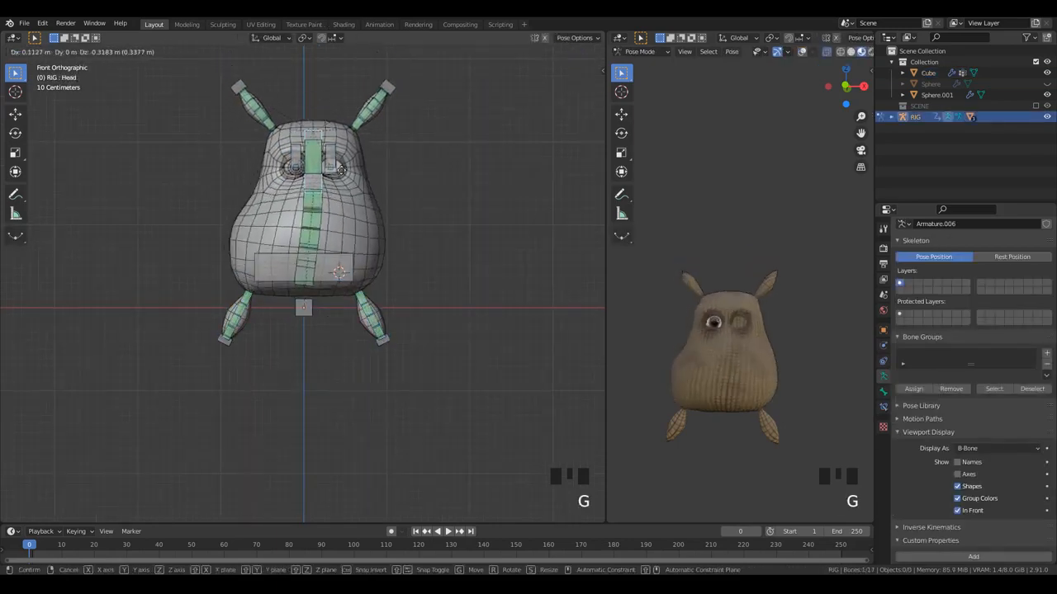
pyautogui.click(326, 234)
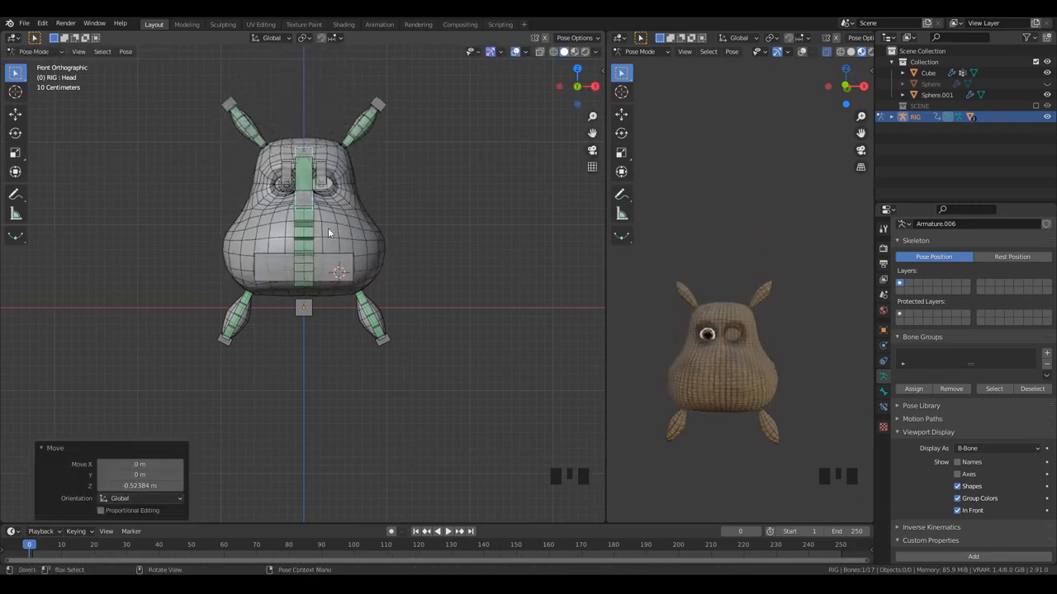
pyautogui.press('KP_3')
pyautogui.press('r')
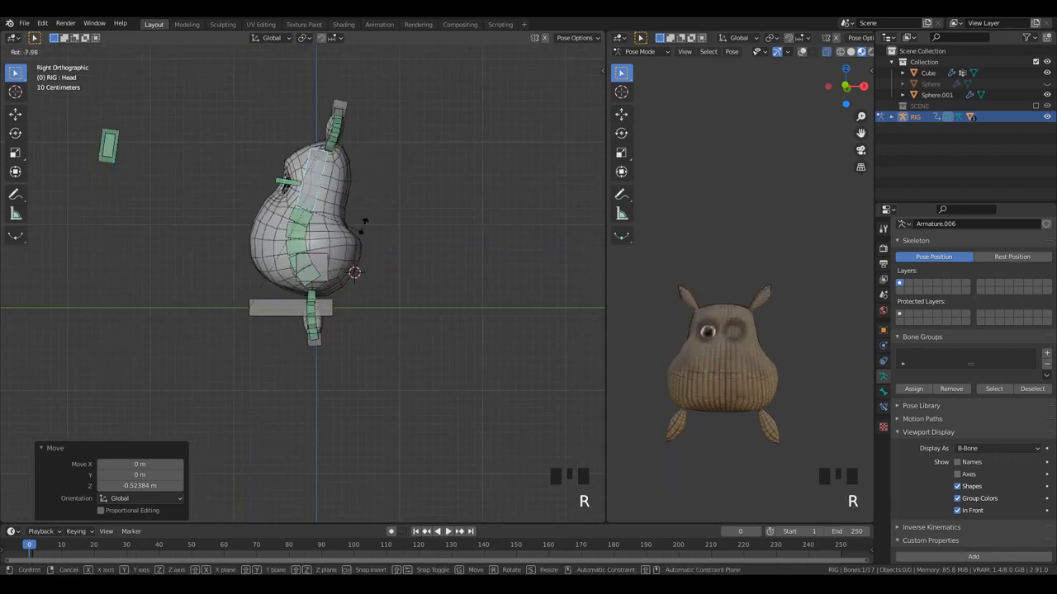
pyautogui.rightClick(370, 219)
# - Rotate the Head bone in different directions as a deformation test and clear its rotation
pyautogui.moveTo(371, 220); pyautogui.dragTo(281, 243, button='middle')
pyautogui.press('r')
pyautogui.click(259, 289)
pyautogui.hotkey('alt', 'r')
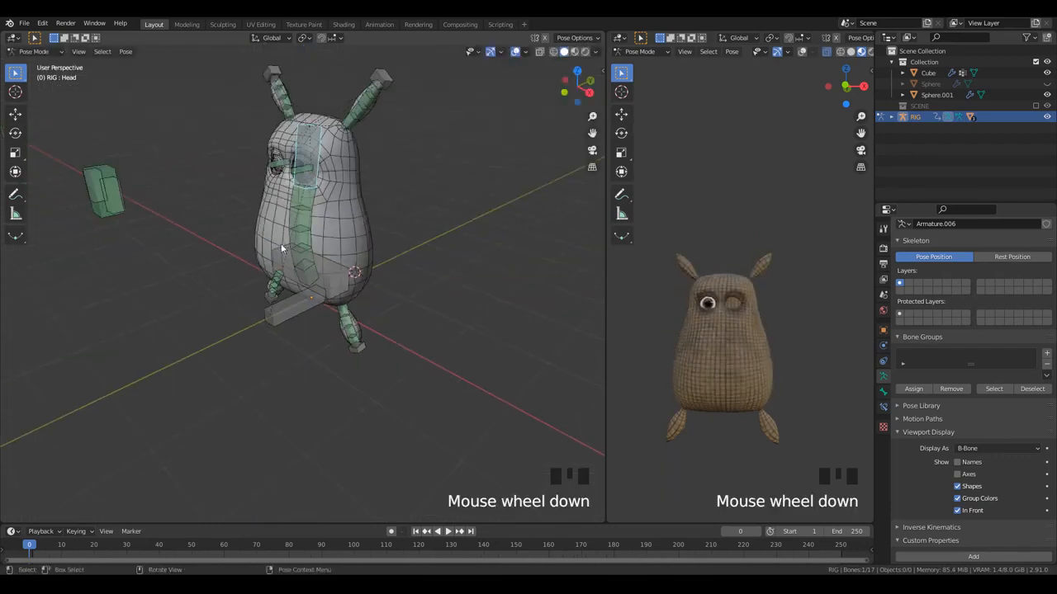
pyautogui.press('r')
pyautogui.click(413, 207)
pyautogui.moveTo(412, 207); pyautogui.dragTo(324, 267, button='middle')
pyautogui.hotkey('alt', 'r')
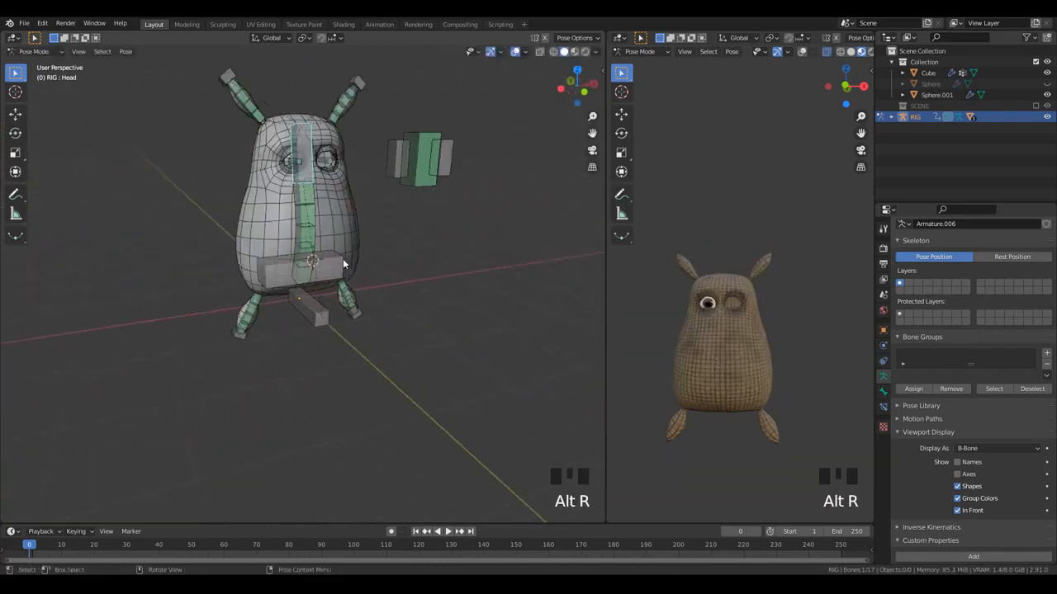
# - Test-move the Head bone and clear its location and rotation
pyautogui.press('g')
pyautogui.click(330, 173)
pyautogui.moveTo(333, 175)
pyautogui.keyDown('shift'); pyautogui.mouseDown(button='middle')
pyautogui.moveTo(315, 280)
pyautogui.moveTo(323, 192)
pyautogui.mouseUp(button='middle'); pyautogui.keyUp('shift')
pyautogui.hotkey('alt', 'r')
pyautogui.hotkey('alt', 'g')
# - Twist the Head bone about the global Z axis to test the torso, and undo the rotation
pyautogui.press('r')
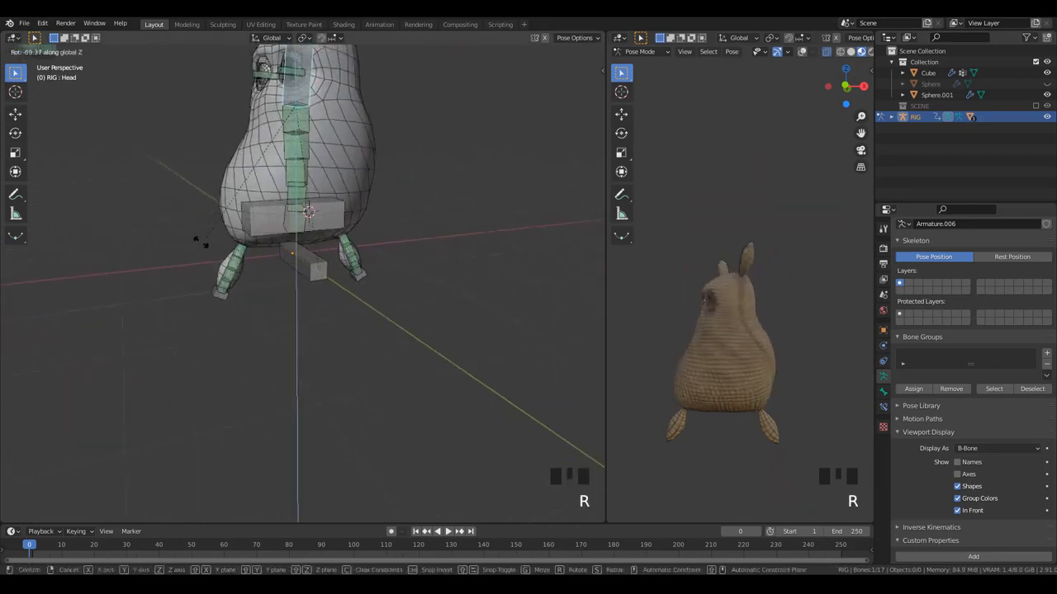
pyautogui.click(380, 264)
pyautogui.keyDown('shift'); pyautogui.moveTo(380, 264); pyautogui.dragTo(343, 301, button='middle'); pyautogui.keyUp('shift')
pyautogui.scroll(-2, 345, 298)
pyautogui.hotkey('ctrl', 'z')
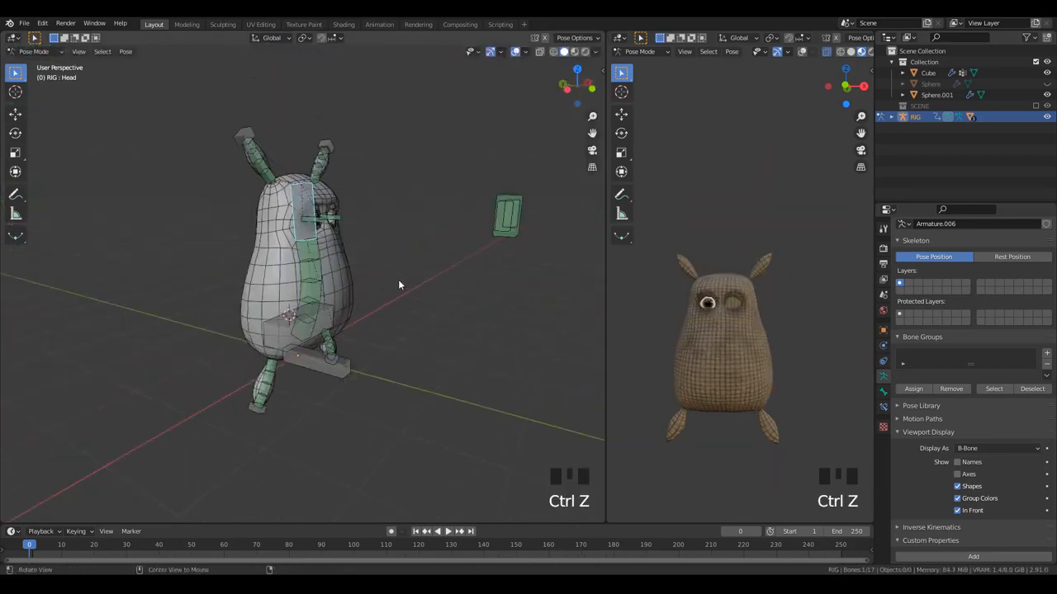
# - Return to Object Mode and reveal the hidden eye object
pyautogui.hotkey('ctrl', 'Tab')
pyautogui.hotkey('alt', 'h')
pyautogui.moveTo(393, 274); pyautogui.dragTo(287, 168, button='middle')
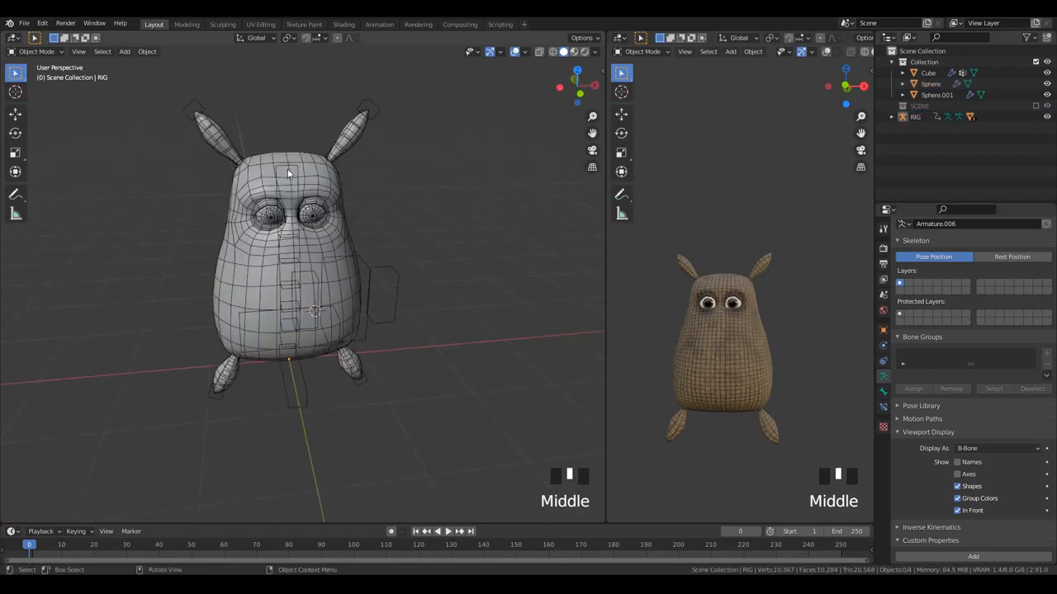
pyautogui.doubleClick(287, 169)
pyautogui.click(292, 170)
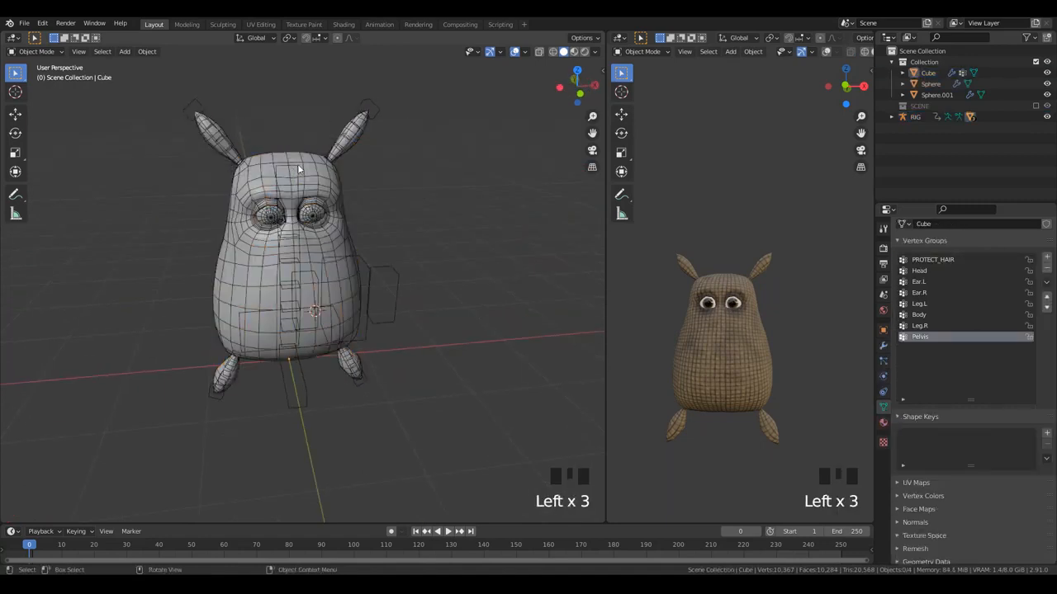
# - Put the rig in Pose Mode and move the left leg control up and backward to bend the leg
pyautogui.hotkey('ctrl', 'Tab')
pyautogui.moveTo(297, 163); pyautogui.dragTo(301, 326, button='middle')
pyautogui.scroll(2, 273, 314)
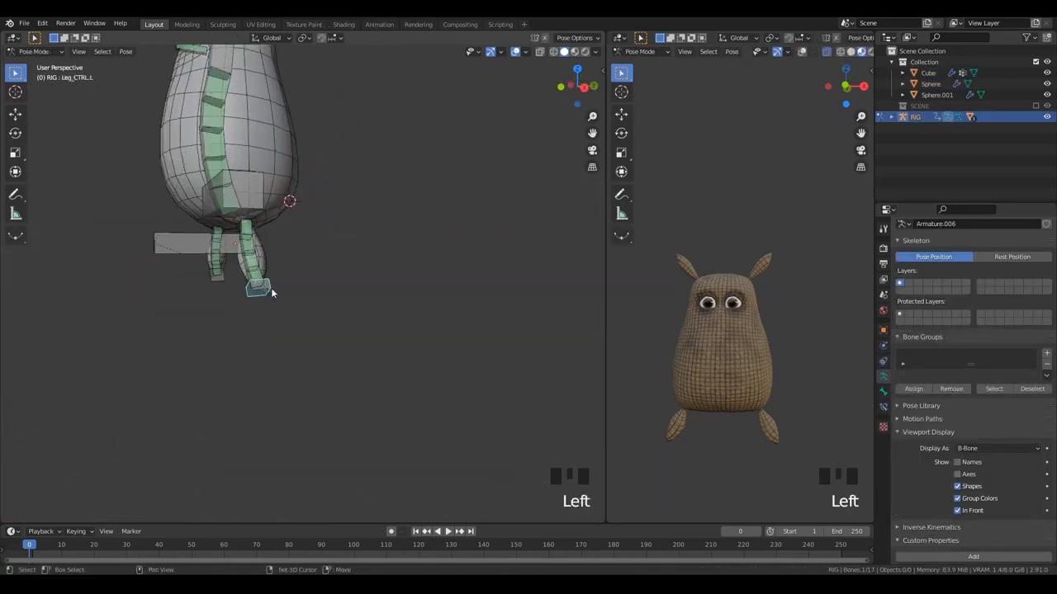
pyautogui.moveTo(271, 287); pyautogui.dragTo(313, 307, button='middle')
pyautogui.keyDown('shift'); pyautogui.moveTo(314, 307); pyautogui.dragTo(361, 334, button='middle'); pyautogui.keyUp('shift')
pyautogui.press('g')
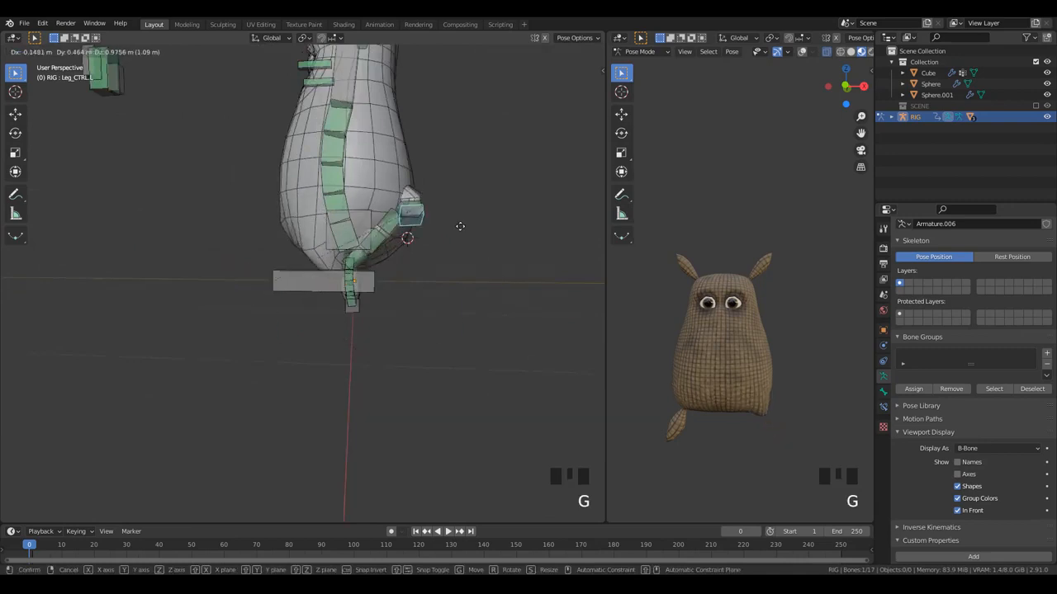
pyautogui.click(534, 294)
# - Enter Weight Paint mode on the body mesh with the rig selected and show the Leg.L weights
pyautogui.moveTo(301, 304); pyautogui.dragTo(444, 290, button='middle')
pyautogui.click(423, 228)
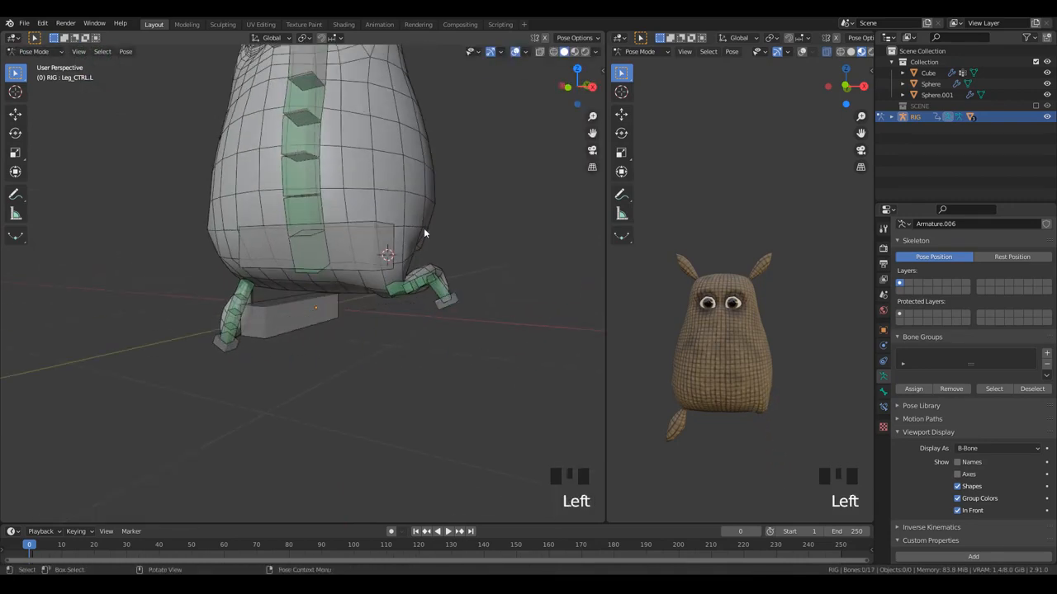
pyautogui.hotkey('ctrl', 'Tab')
pyautogui.keyDown('shift'); pyautogui.click(426, 289); pyautogui.keyUp('shift')
pyautogui.hotkey('ctrl', 'Tab')
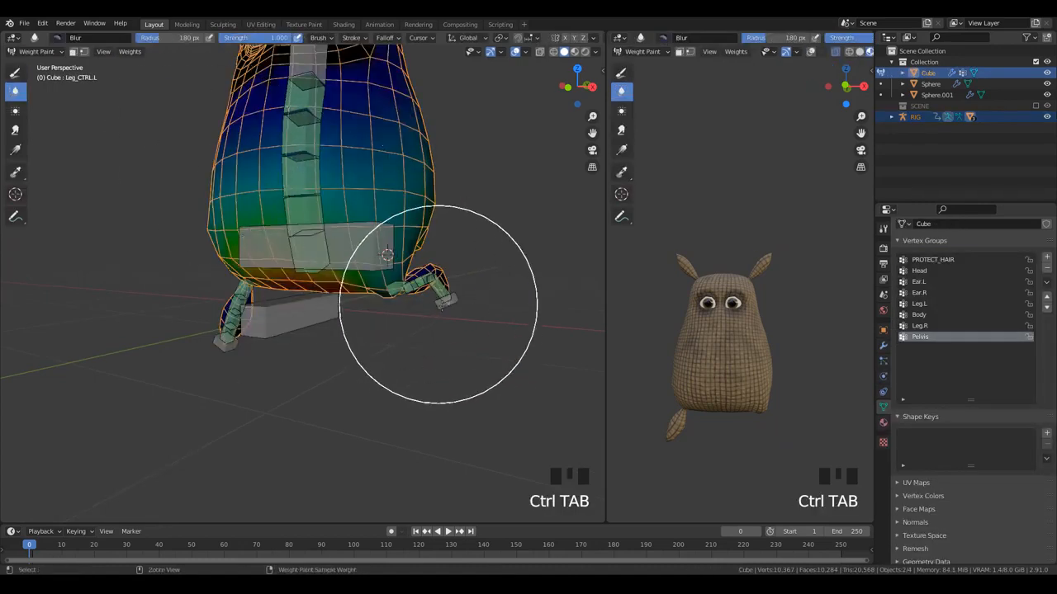
pyautogui.keyDown('ctrl'); pyautogui.click(447, 305); pyautogui.keyUp('ctrl')
pyautogui.keyDown('ctrl'); pyautogui.click(432, 290); pyautogui.keyUp('ctrl')
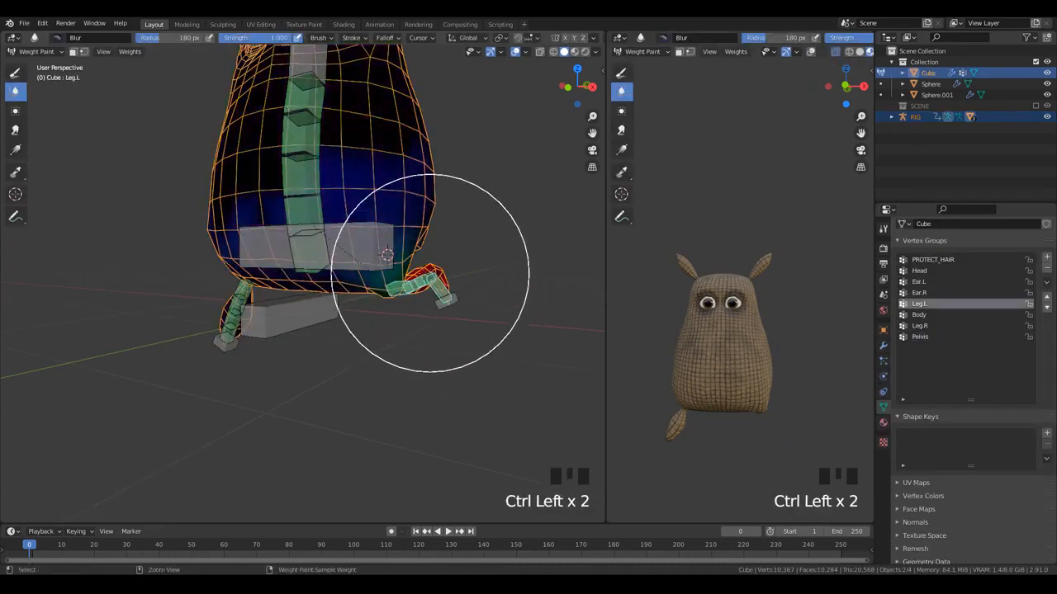
# - Remove the stray Leg.L weights from the torso using the Subtract brush
pyautogui.click(14, 72)
pyautogui.click(57, 38)
pyautogui.click(336, 87)
pyautogui.click(300, 250)
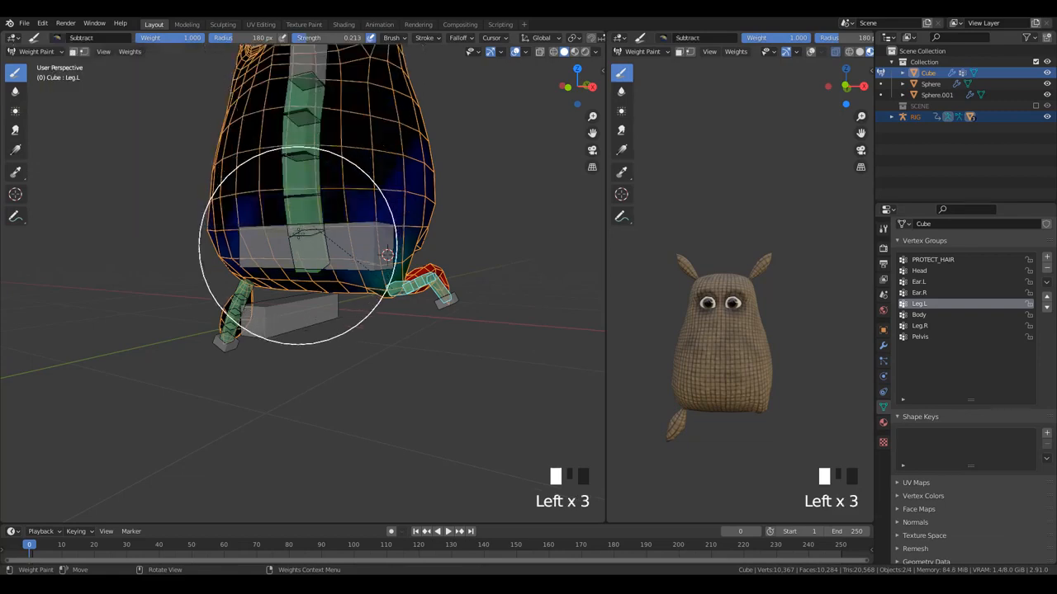
pyautogui.click(273, 235)
pyautogui.click(250, 219)
pyautogui.click(314, 181)
pyautogui.click(371, 144)
pyautogui.click(460, 224)
pyautogui.scroll(-2, 460, 224)
pyautogui.keyDown('ctrl'); pyautogui.scroll(2, 157, 288); pyautogui.keyUp('ctrl')
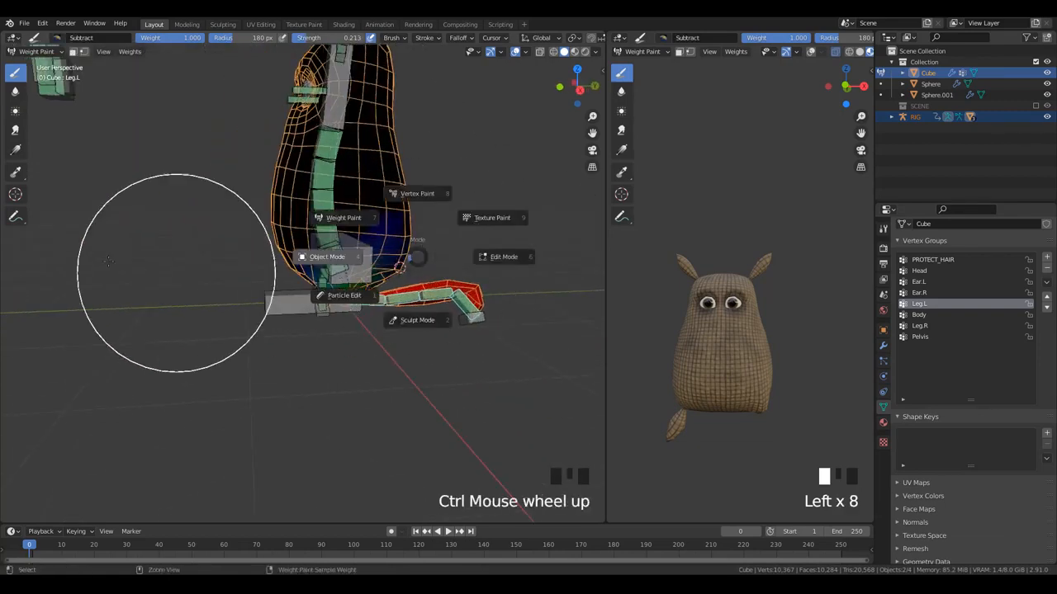
# - Return the rig to Pose Mode and test the left leg's deformation by swinging its control forward, cancelling the move
pyautogui.hotkey('ctrl', 'Tab')
pyautogui.click(483, 329)
pyautogui.hotkey('ctrl', 'Tab')
pyautogui.press('g')
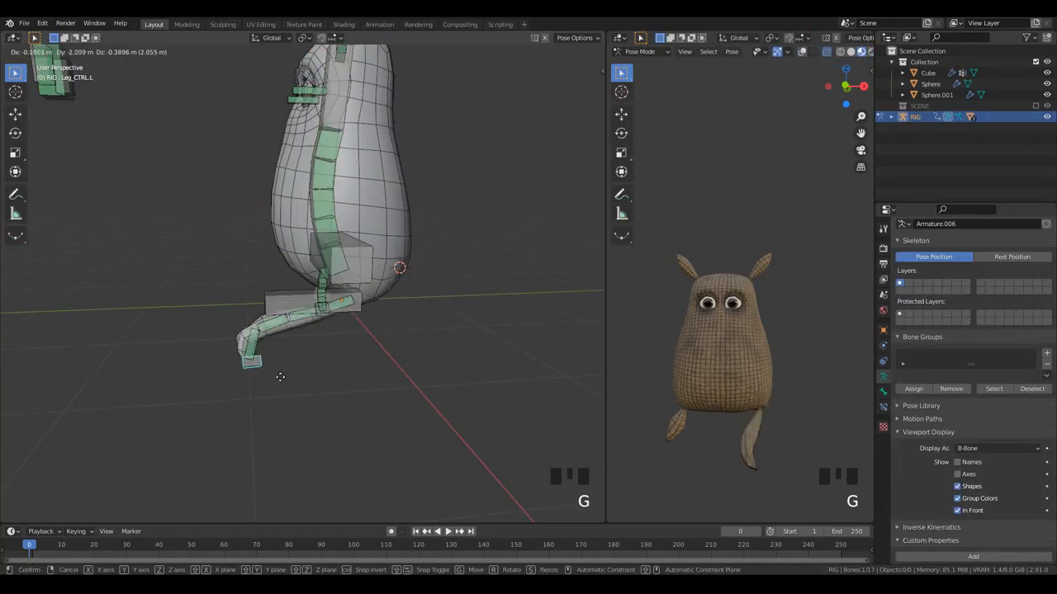
pyautogui.rightClick(418, 321)
# - Select all bones in front view and reset their pose transforms
pyautogui.press('KP_1')
pyautogui.hotkey('alt', 'r')
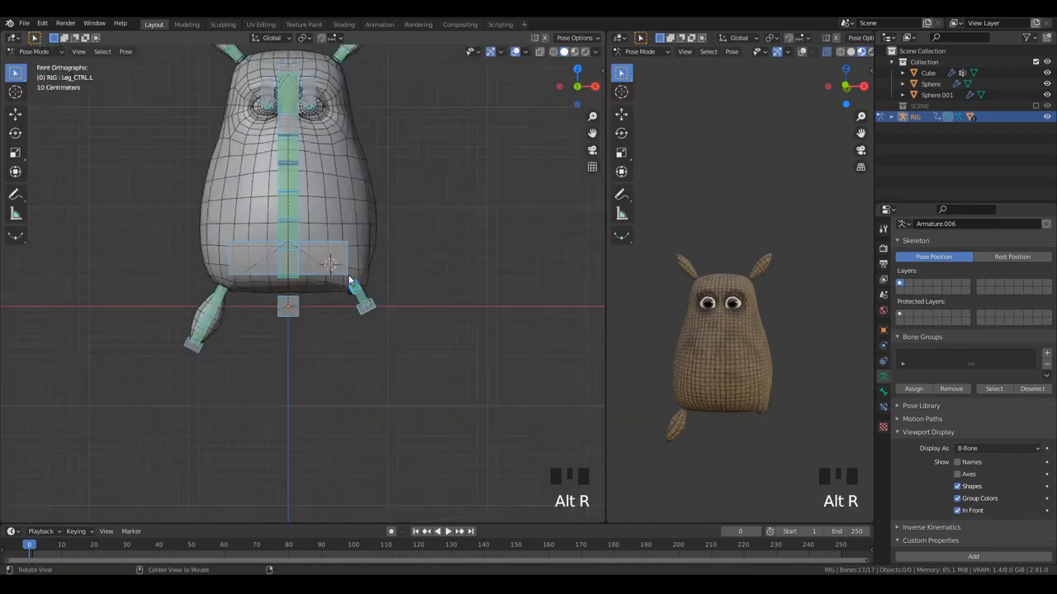
pyautogui.press('a')
# - Try moving the Pelvis bone up and sideways to test the body deformation, and cancel the move
pyautogui.click(330, 281)
pyautogui.press('g')
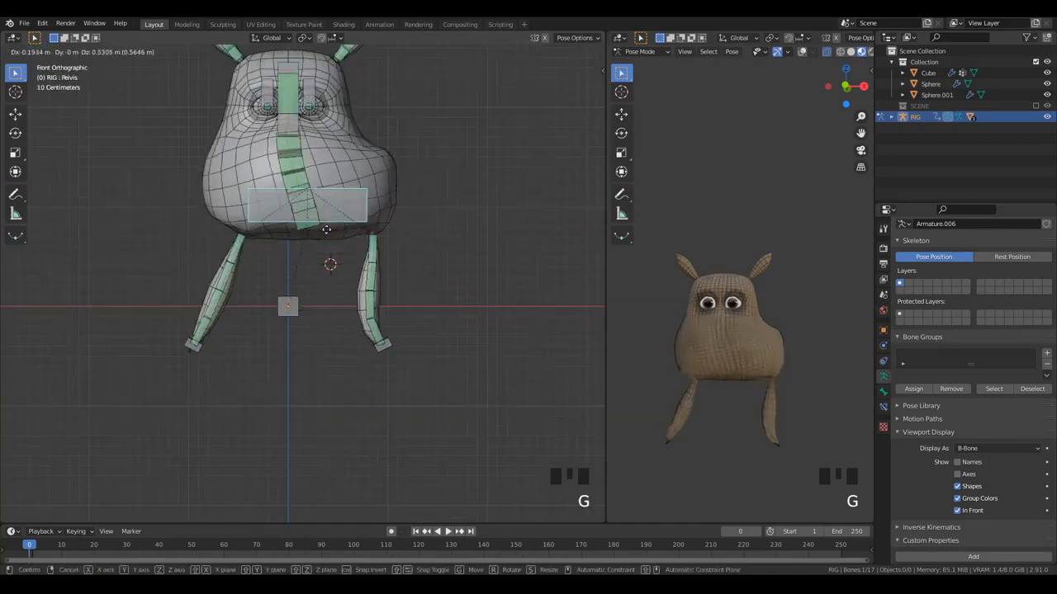
pyautogui.press('Escape')
# - Select the Head bone and move it around, leaving it lowered so the torso is squashed
pyautogui.scroll(-2, 267, 156)
pyautogui.click(298, 126)
pyautogui.press('g')
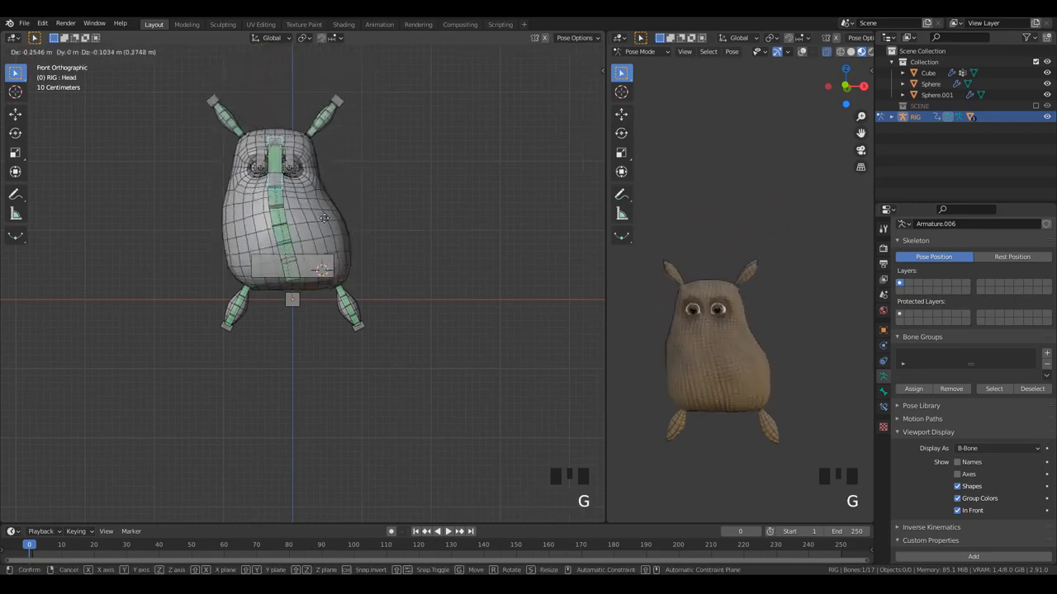
pyautogui.click(324, 269)
pyautogui.press('g')
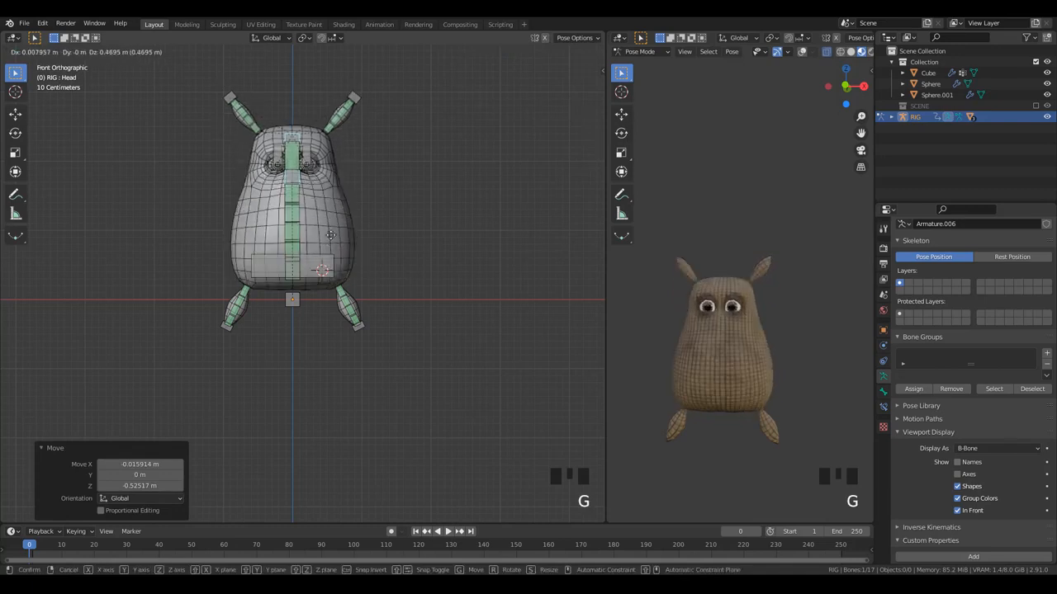
pyautogui.click(351, 260)
pyautogui.scroll(2, 383, 230)
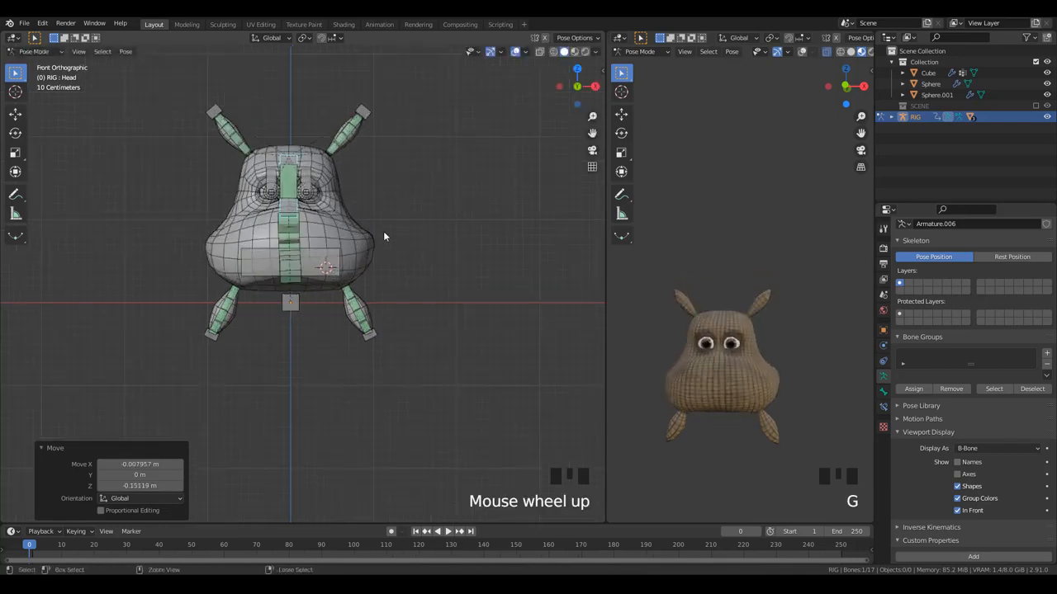
# - Add a Smooth Corrective modifier to the body mesh and place it directly after the Armature modifier
pyautogui.hotkey('ctrl', 'Tab')
pyautogui.hotkey('alt', 'a')
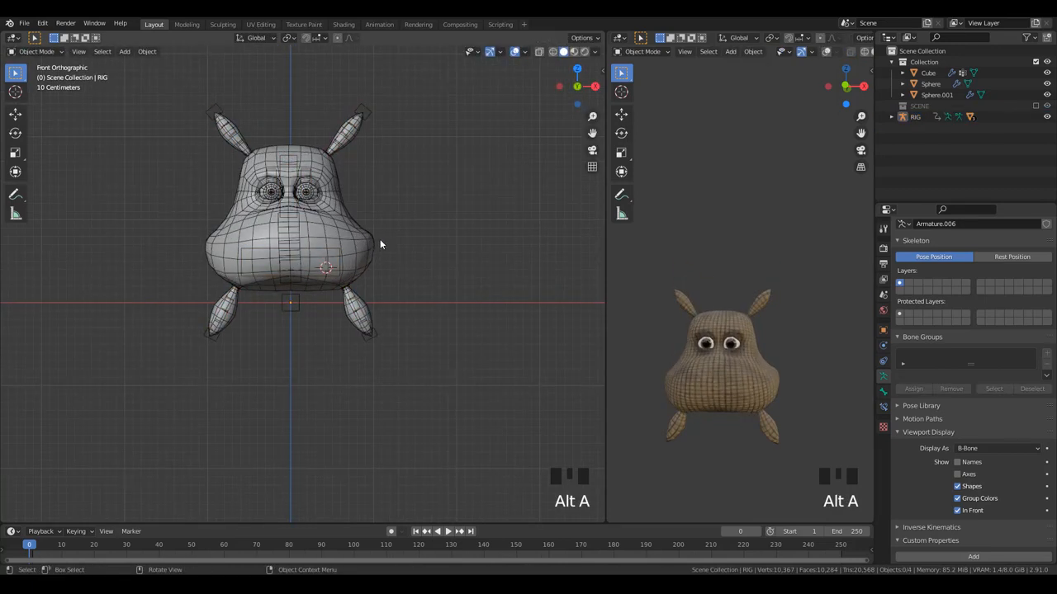
pyautogui.click(378, 239)
pyautogui.click(884, 346)
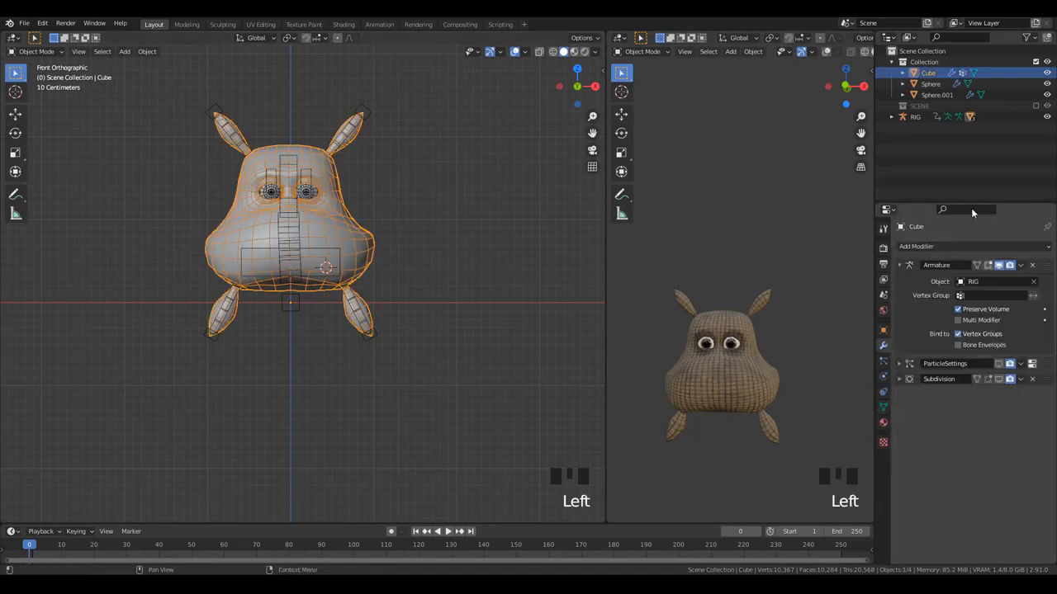
pyautogui.click(952, 246)
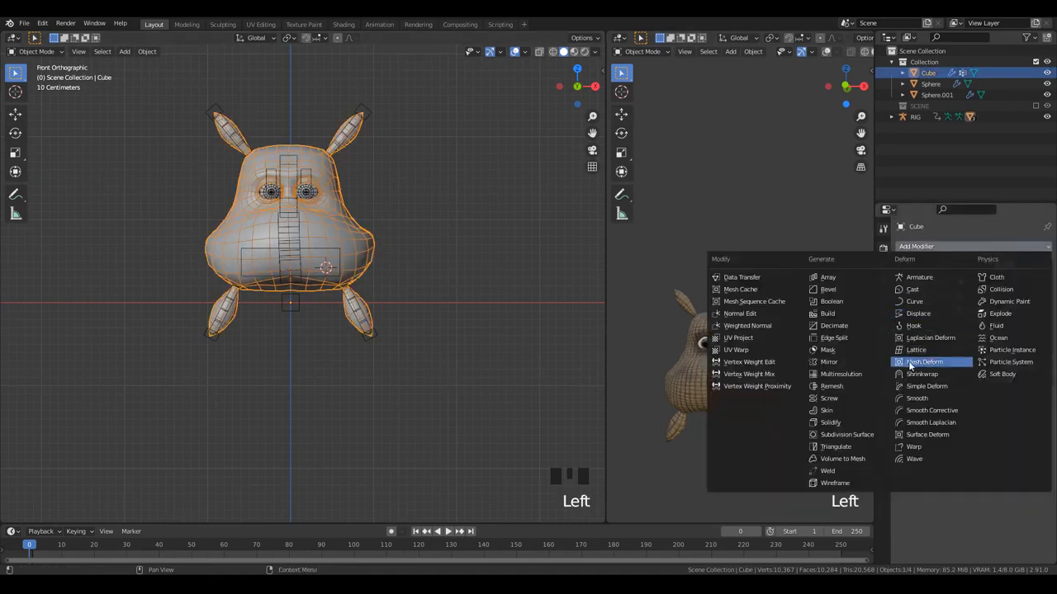
pyautogui.click(957, 411)
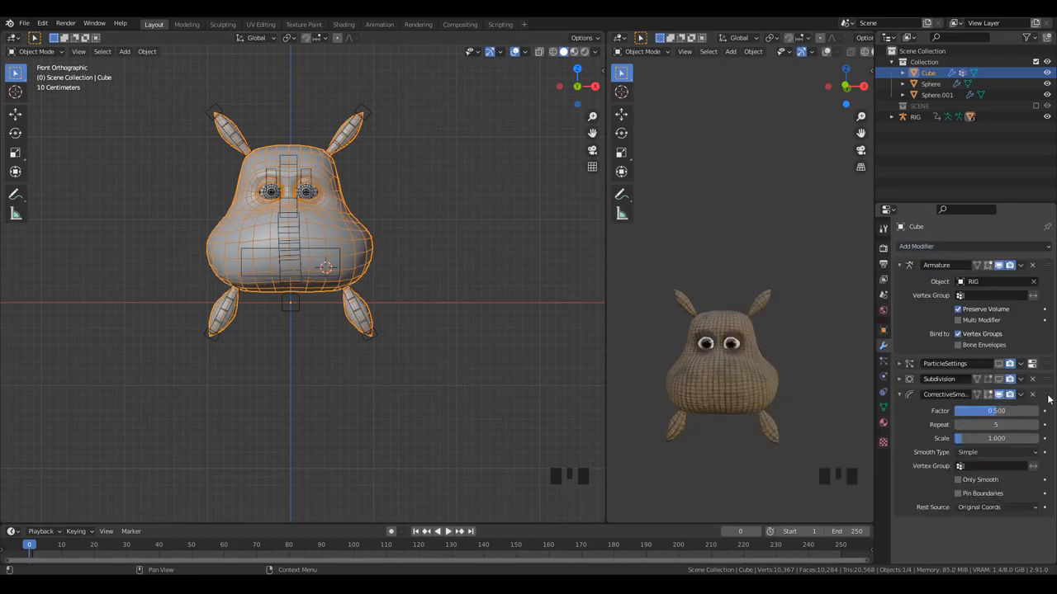
pyautogui.moveTo(1049, 399); pyautogui.dragTo(1049, 363)
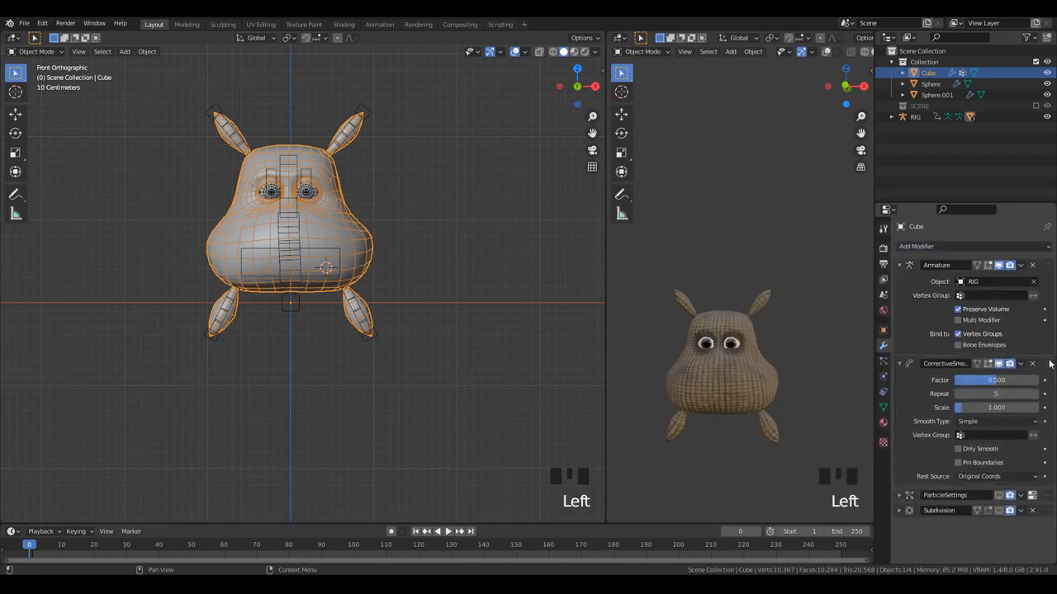
# - Return the rig to Pose Mode and move the Head bone up and sideways to test the smoothed deformation
pyautogui.click(286, 160)
pyautogui.click(293, 167)
pyautogui.hotkey('ctrl', 'Tab')
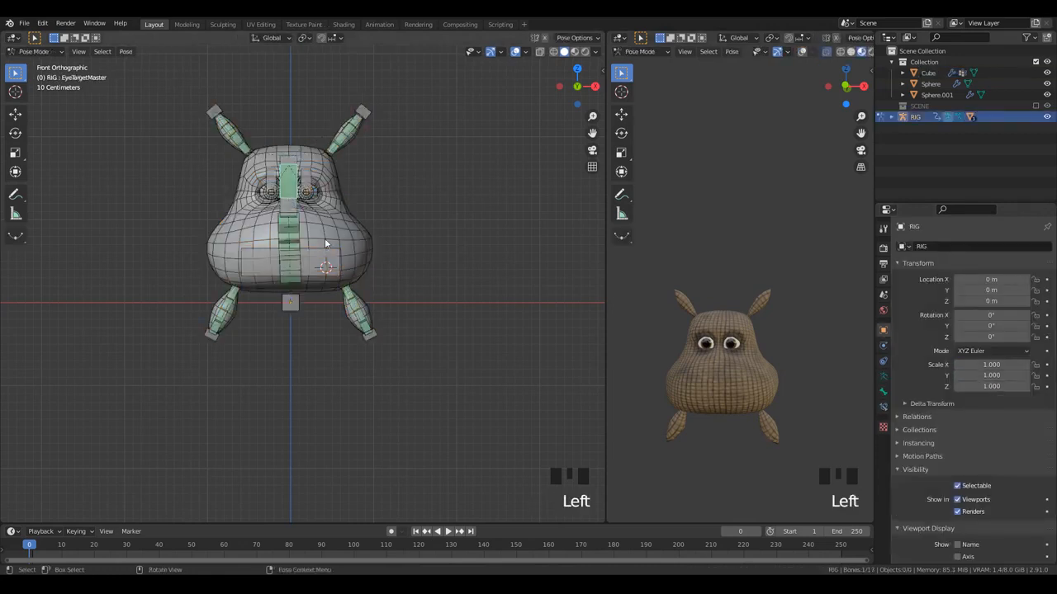
pyautogui.press('g')
pyautogui.rightClick(310, 177)
pyautogui.press('g')
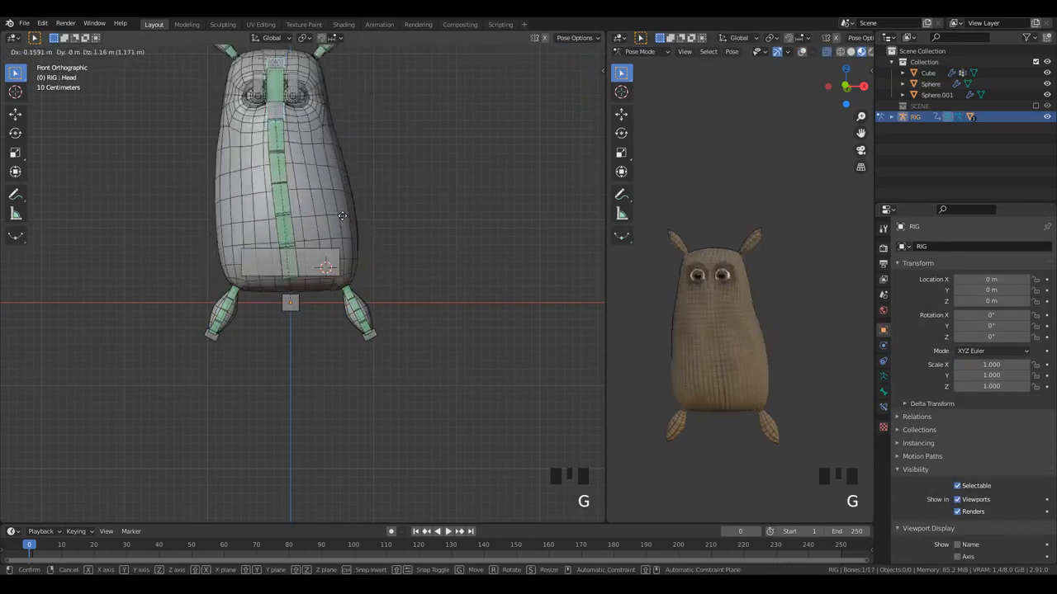
pyautogui.click(341, 309)
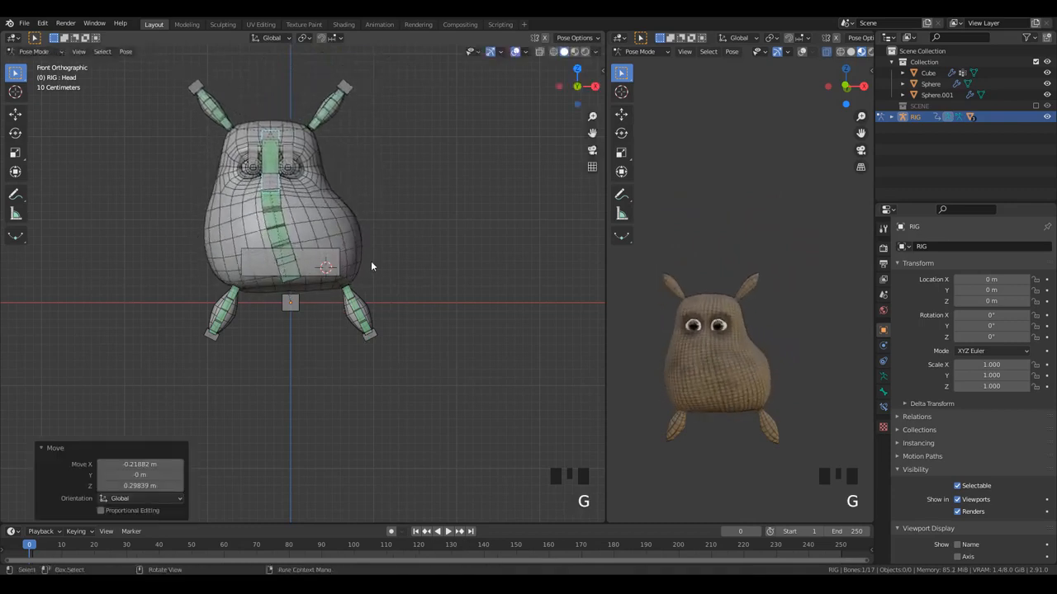
# - In right view, try moving the Head bone backward, cancel the move and clear the bone's location
pyautogui.press('KP_3')
pyautogui.press('g')
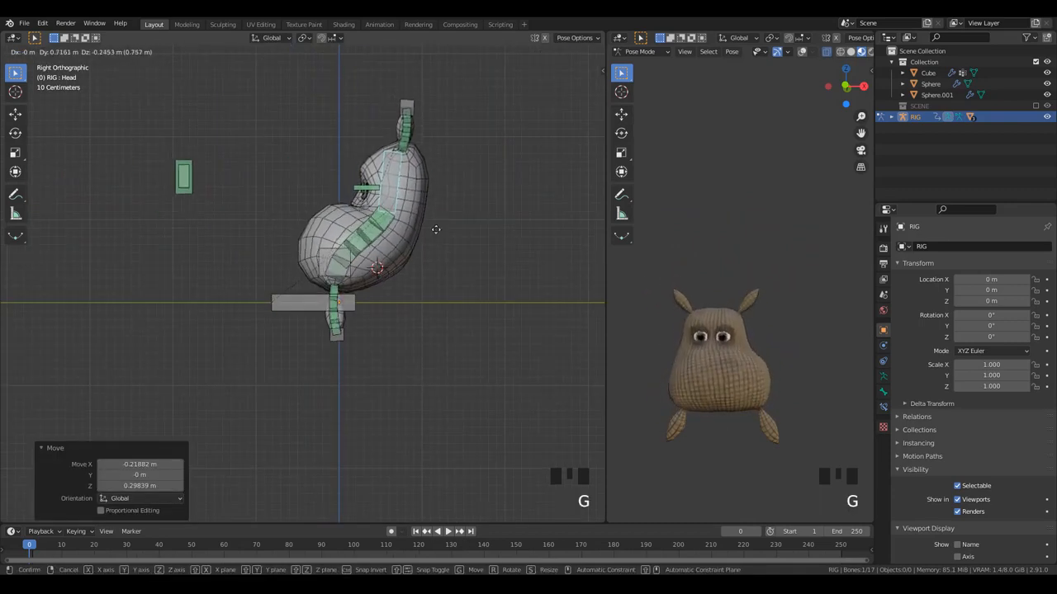
pyautogui.press('Escape')
pyautogui.hotkey('alt', 'g')
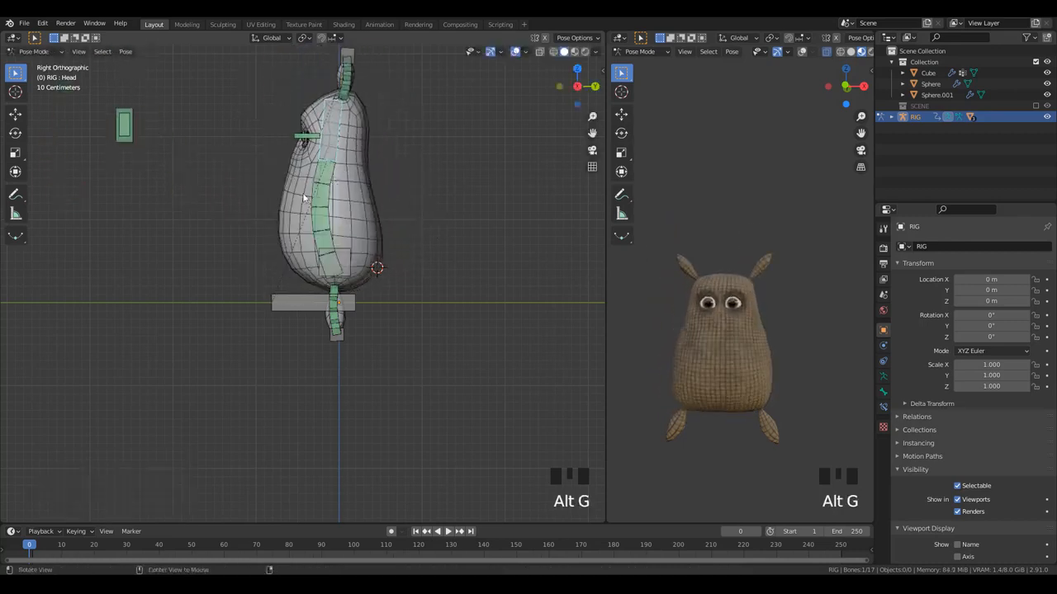
# - Test the torso's twist by rotating the Head bone in both directions, and restore its rest pose
pyautogui.moveTo(327, 202); pyautogui.dragTo(401, 265, button='middle')
pyautogui.press('r')
pyautogui.click(267, 242)
pyautogui.moveTo(266, 242); pyautogui.dragTo(313, 327, button='middle')
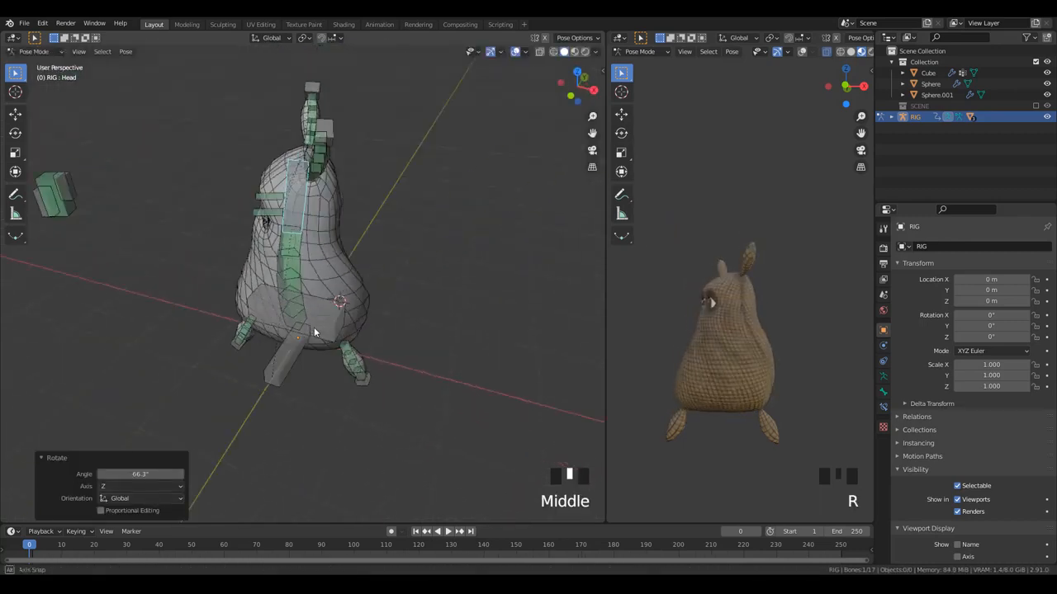
pyautogui.press('r')
pyautogui.click(248, 297)
pyautogui.moveTo(247, 298); pyautogui.dragTo(171, 285, button='middle')
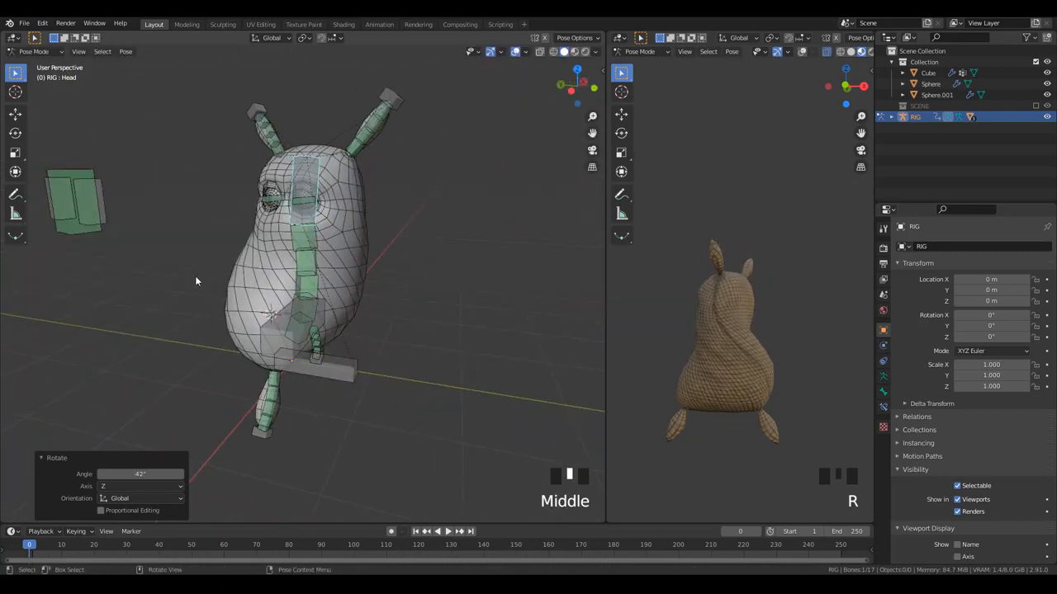
pyautogui.hotkey('alt', 'g')
pyautogui.rightClick(195, 281)
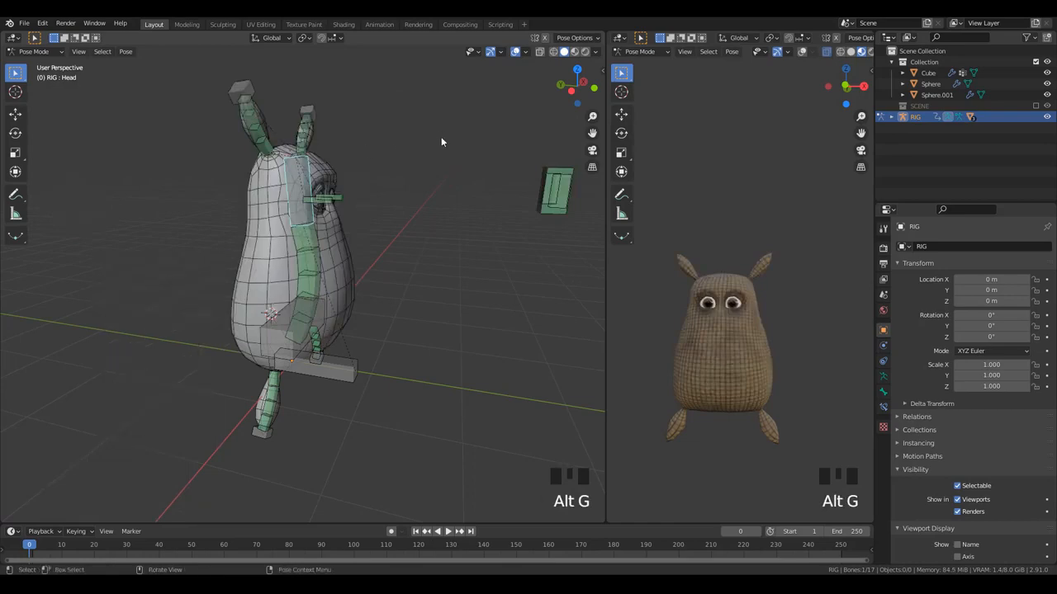
# - Leave Pose Mode and open the body mesh in Edit Mode with X-ray on, viewed close to the eyes
pyautogui.moveTo(441, 142); pyautogui.dragTo(347, 347, button='middle')
pyautogui.scroll(3, 415, 165)
pyautogui.scroll(2, 406, 368)
pyautogui.press('Tab')
pyautogui.press('Tab')
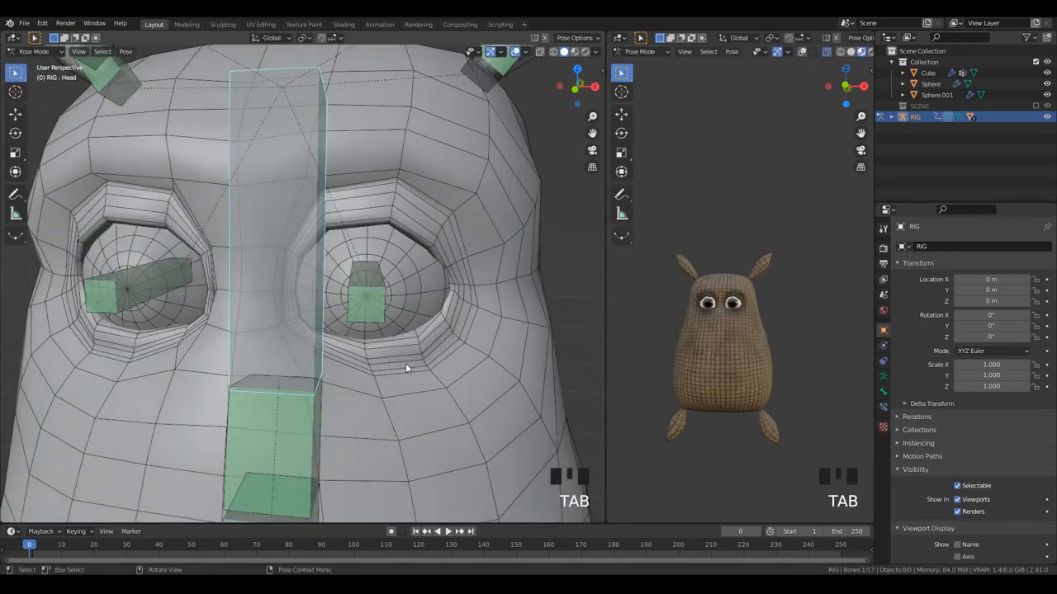
pyautogui.hotkey('ctrl', 'Tab')
pyautogui.click(408, 356)
pyautogui.scroll(-2, 383, 340)
pyautogui.press('Tab')
pyautogui.hotkey('alt', 'z')
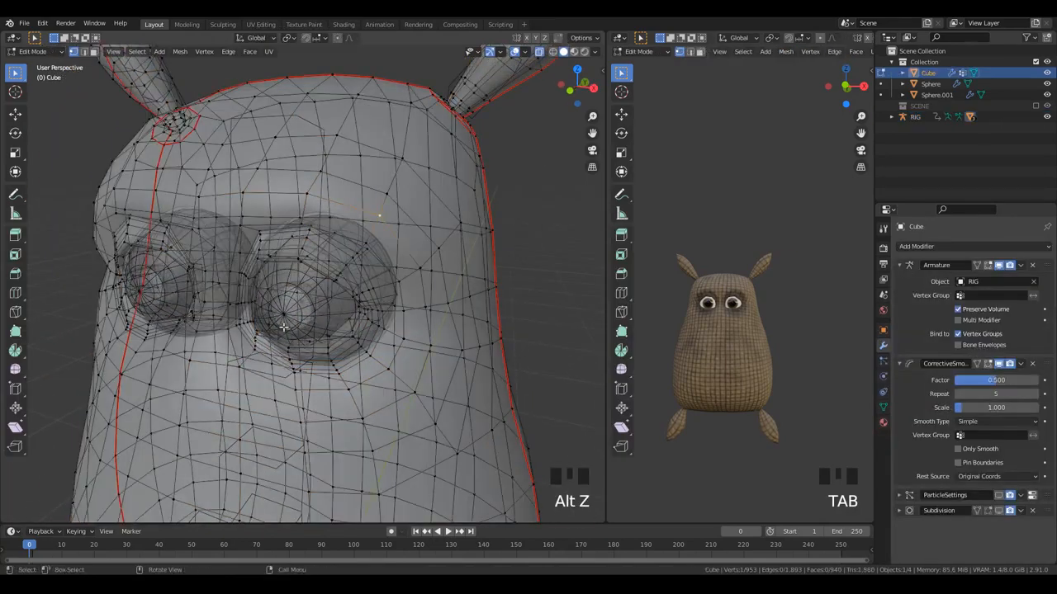
# - Select the edge loops around the openings of both eye sockets on the body mesh
pyautogui.tripleClick(283, 327)
pyautogui.tripleClick(283, 332)
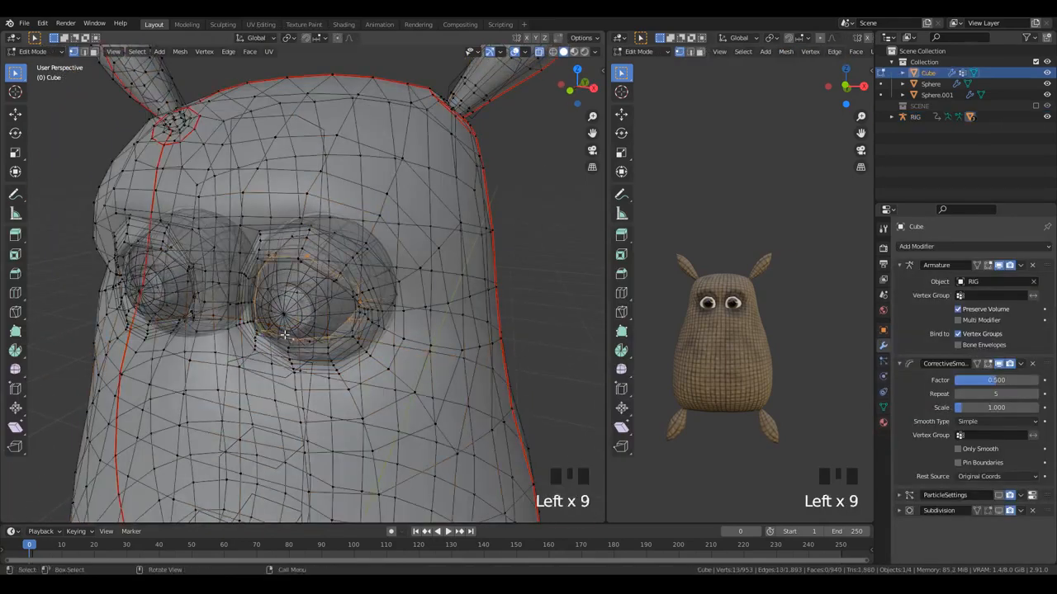
pyautogui.moveTo(283, 334)
pyautogui.mouseDown(button='middle')
pyautogui.moveTo(292, 315)
pyautogui.moveTo(277, 333)
pyautogui.mouseUp(button='middle')
pyautogui.moveTo(221, 299); pyautogui.dragTo(292, 302, button='middle')
pyautogui.press('ctrl+KP_Add')
pyautogui.press('ctrl+KP_Add')
pyautogui.hotkey('alt', 'z')
pyautogui.hotkey('alt', 'a')
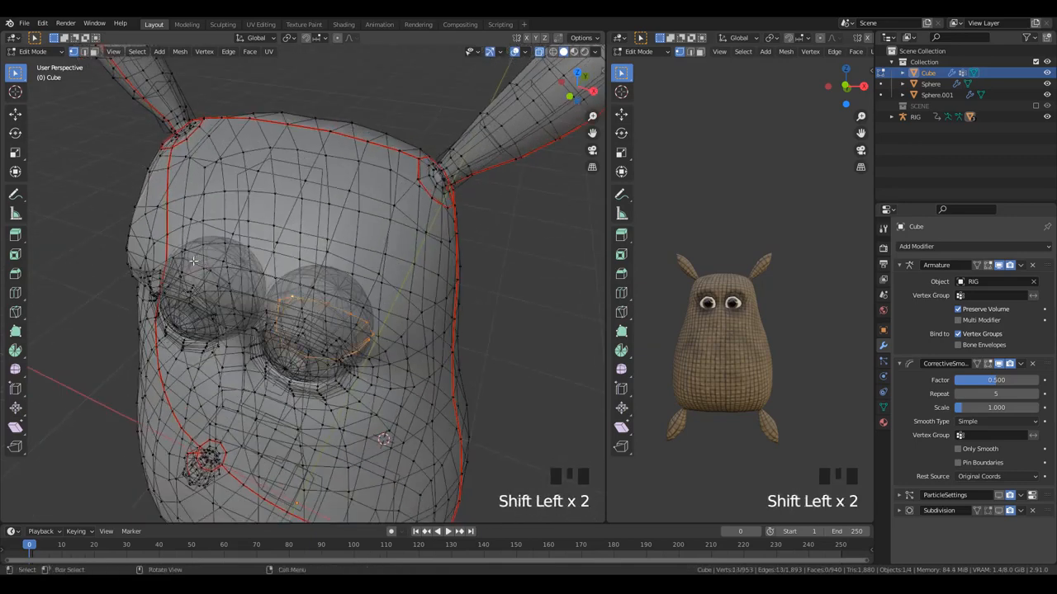
pyautogui.moveTo(192, 261); pyautogui.dragTo(345, 302, button='middle')
pyautogui.scroll(-2, 272, 293)
# - Grow the selection with Select More until it covers the eyelids and rims around both eyes
pyautogui.press('ctrl+KP_Add')
pyautogui.press('ctrl+KP_Add')
pyautogui.press('ctrl+KP_Add')
pyautogui.press('ctrl+KP_Add')
pyautogui.press('ctrl+KP_Add')
pyautogui.press('ctrl+KP_Add')
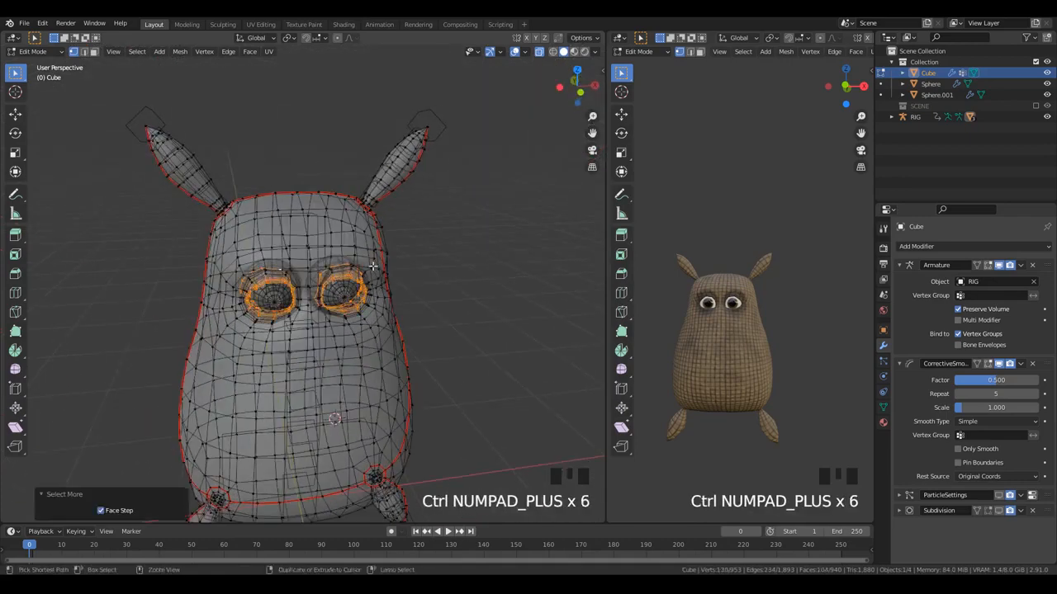
pyautogui.press('ctrl+KP_Add')
pyautogui.press('ctrl+KP_Add')
pyautogui.press('ctrl+KP_Add')
pyautogui.press('ctrl+KP_Add')
pyautogui.scroll(4, 388, 262)
pyautogui.press('ctrl+KP_Add')
pyautogui.scroll(-2, 404, 258)
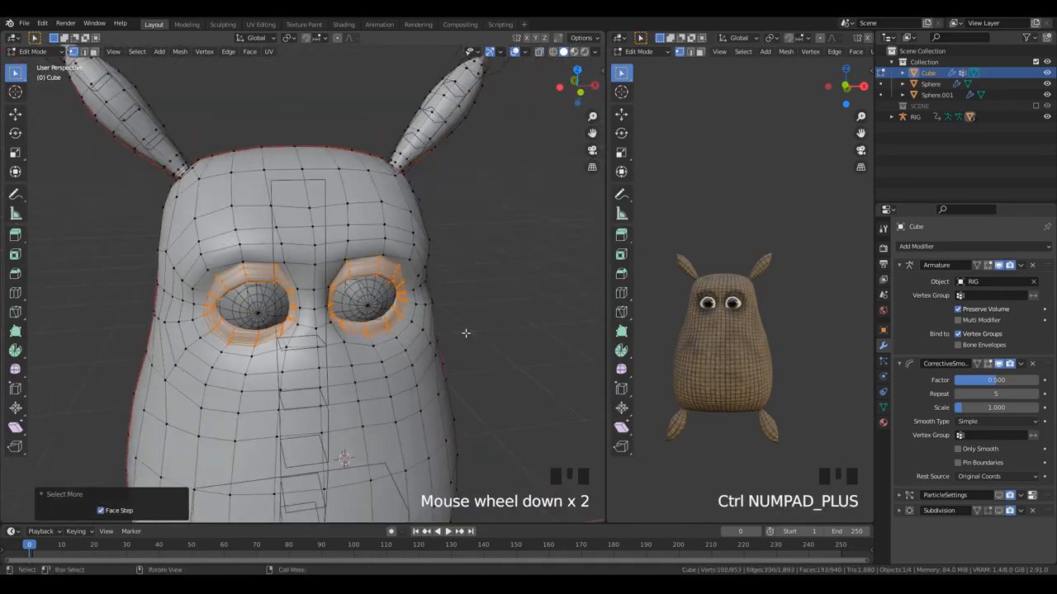
pyautogui.moveTo(465, 332); pyautogui.dragTo(404, 333, button='middle')
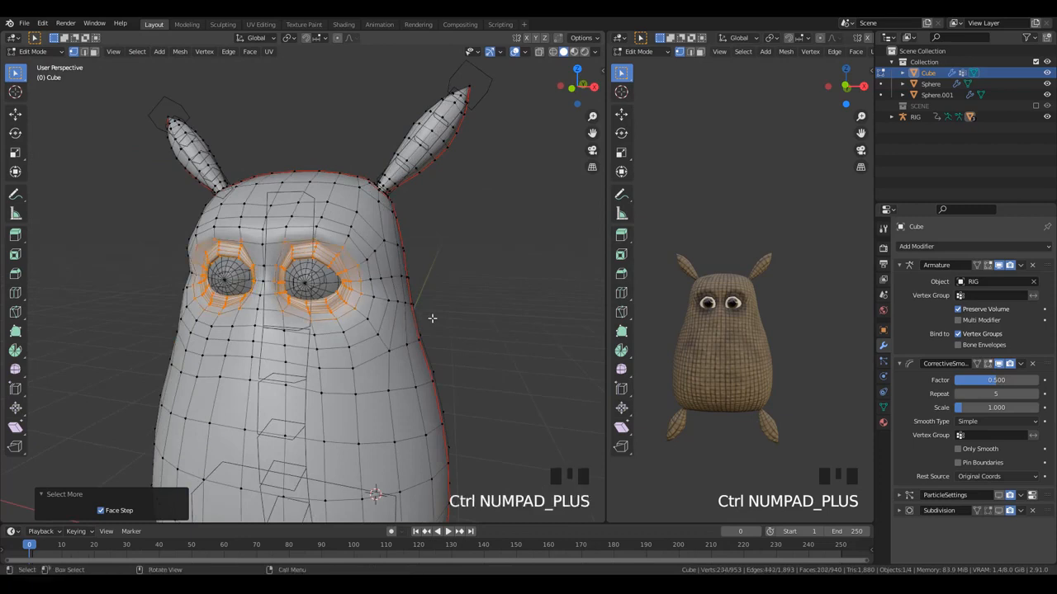
# - Create a new vertex group for the body mesh and name it PROTECT_SMOOTH
pyautogui.click(883, 407)
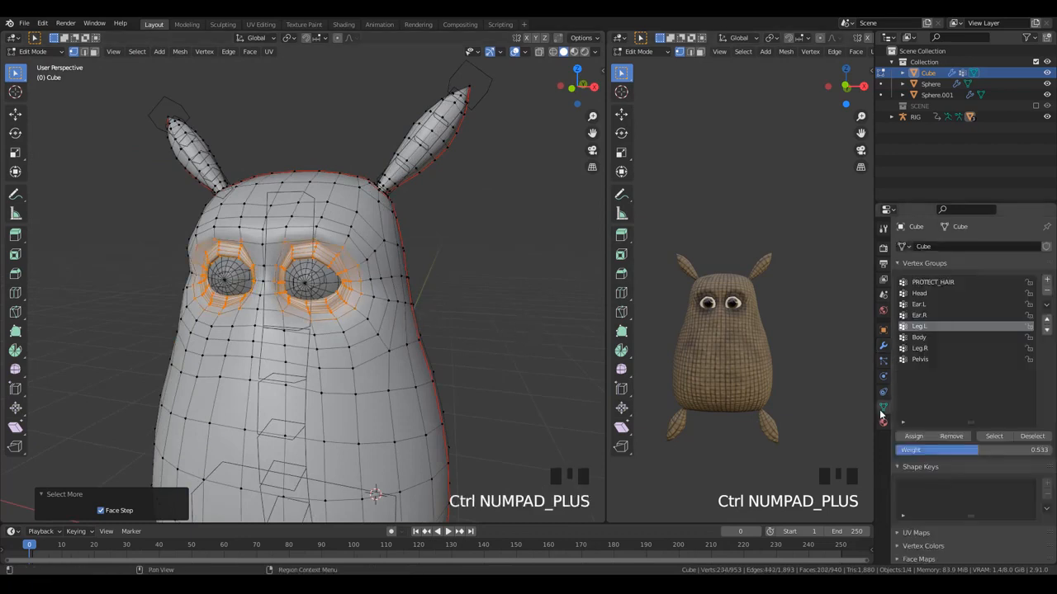
pyautogui.click(1049, 281)
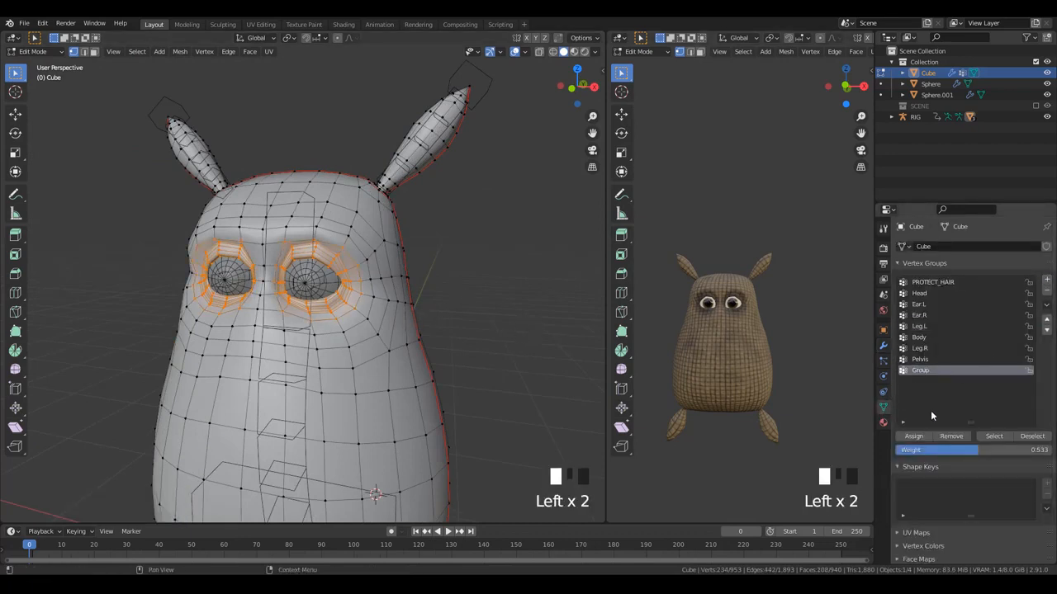
pyautogui.click(931, 369)
pyautogui.doubleClick(931, 369)
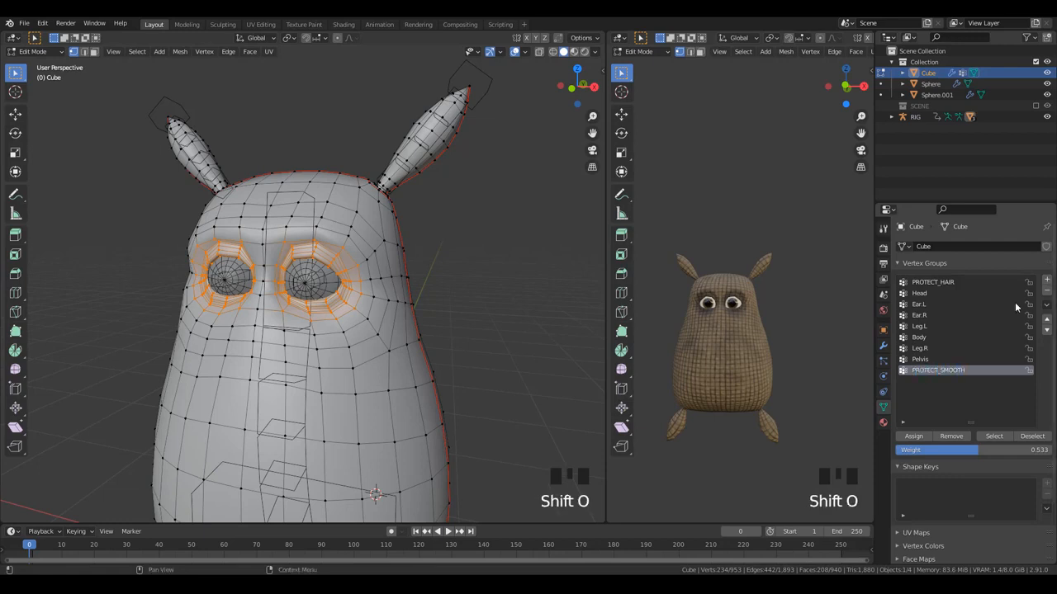
# - Move PROTECT_SMOOTH to the start of the vertex group list and assign the selected eye vertices with weight 1.000
pyautogui.click(1047, 319)
pyautogui.click(1047, 319)
pyautogui.click(1046, 319)
pyautogui.click(1047, 319)
pyautogui.click(1047, 320)
pyautogui.click(1047, 320)
pyautogui.click(1047, 320)
pyautogui.click(1047, 320)
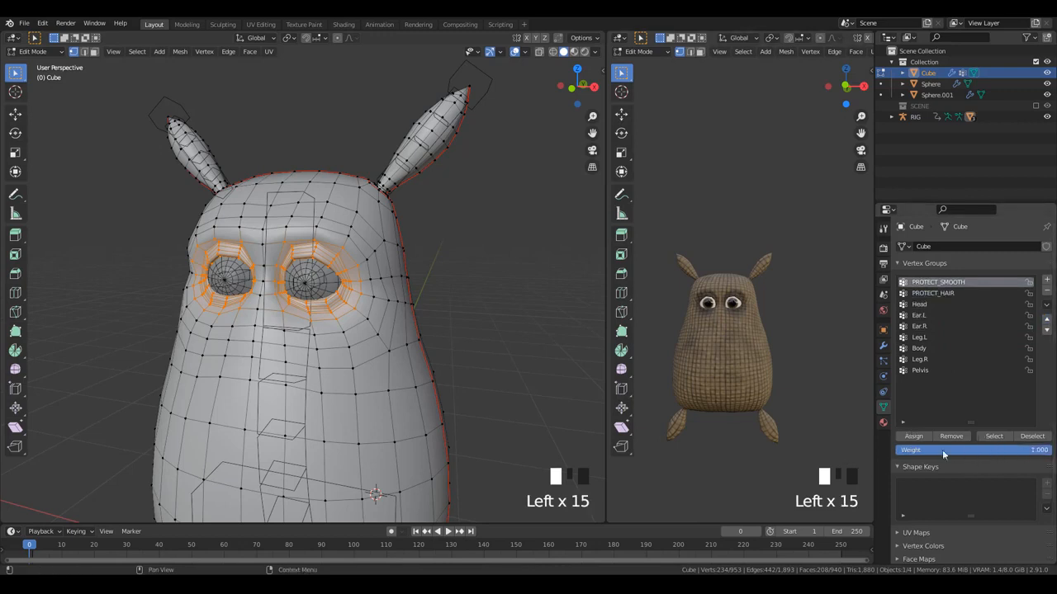
pyautogui.click(912, 436)
pyautogui.click(912, 437)
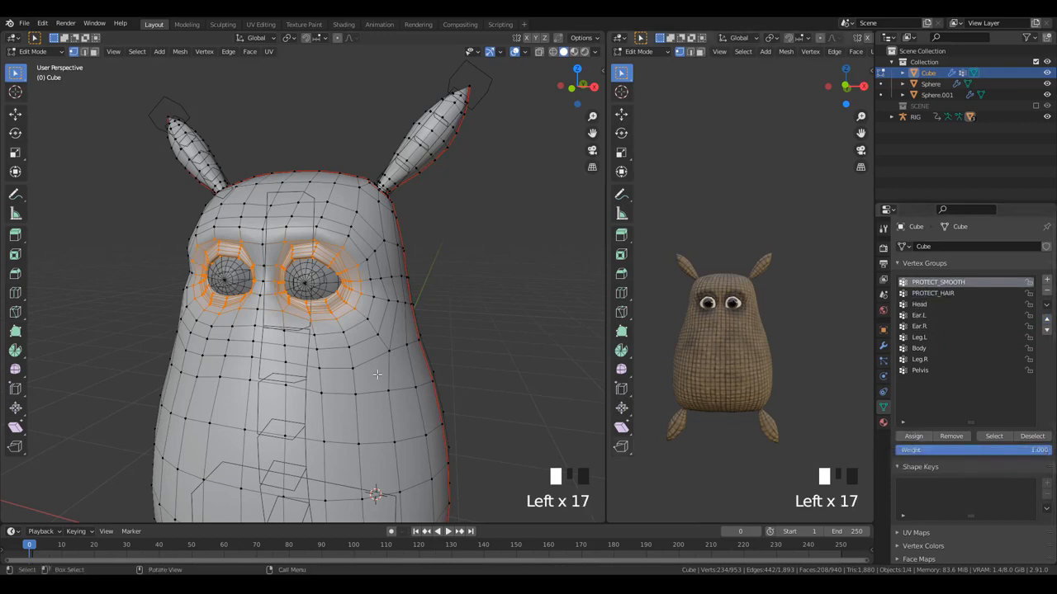
# - Switch the body mesh to Weight Paint and compare the PROTECT_HAIR and PROTECT_SMOOTH weights, ending on PROTECT_SMOOTH
pyautogui.press('Tab')
pyautogui.hotkey('ctrl', 'Tab')
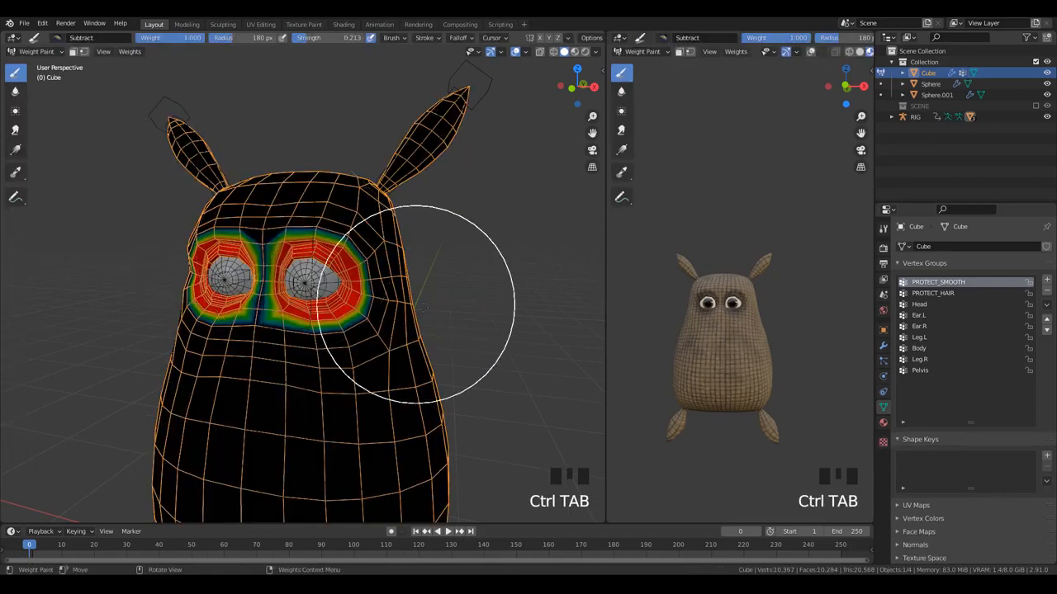
pyautogui.scroll(2, 423, 310)
pyautogui.click(937, 293)
pyautogui.click(945, 282)
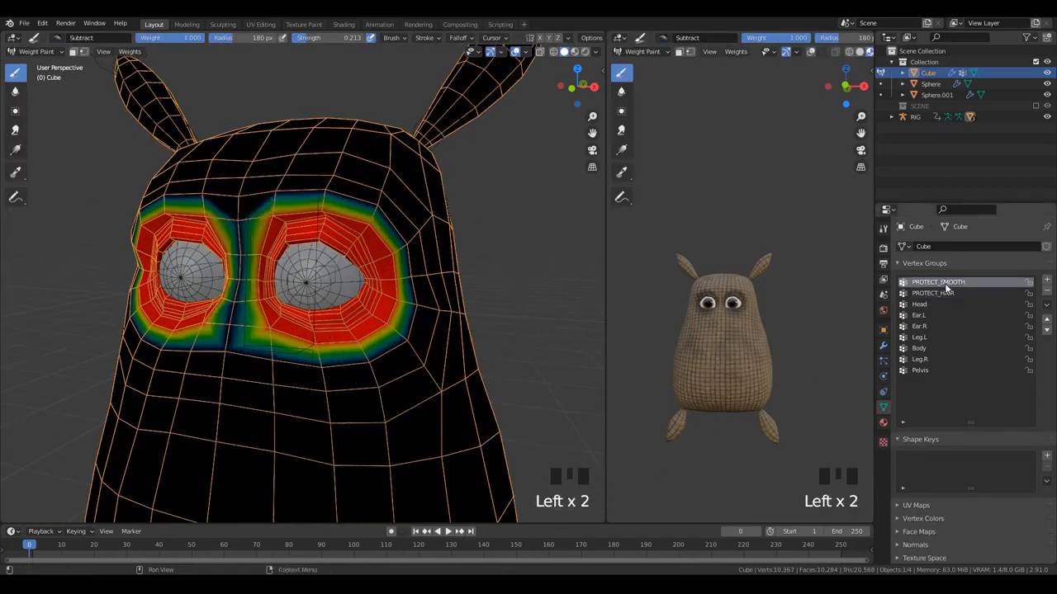
pyautogui.click(948, 292)
pyautogui.click(948, 283)
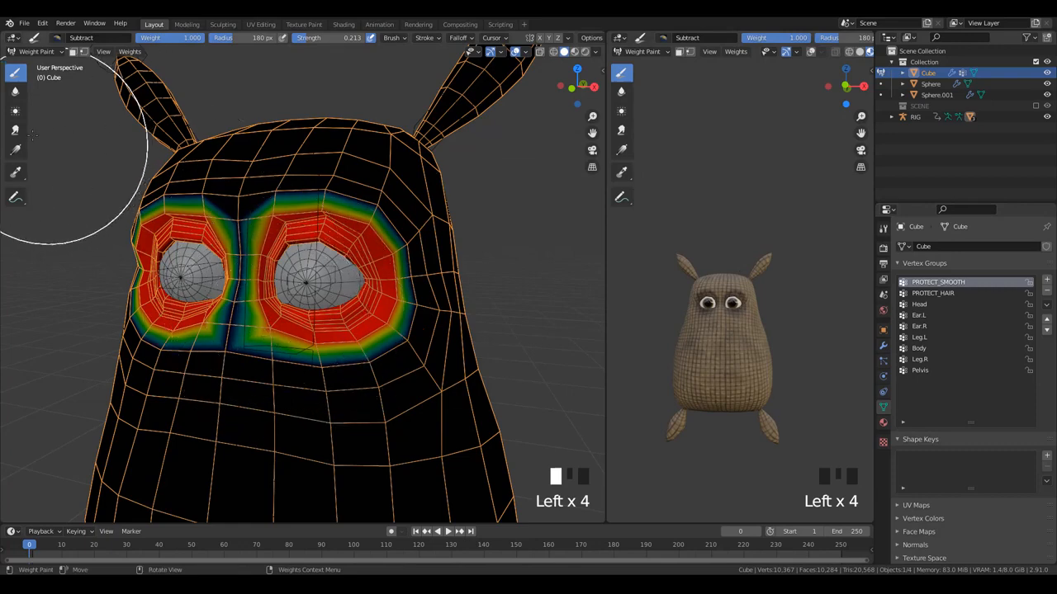
# - Soften the PROTECT_SMOOTH weights around and between the eyes with the Blur brush, and return to Object Mode
pyautogui.click(15, 92)
pyautogui.moveTo(330, 234)
pyautogui.mouseDown()
pyautogui.moveTo(408, 207)
pyautogui.moveTo(421, 271)
pyautogui.moveTo(391, 344)
pyautogui.moveTo(352, 357)
pyautogui.moveTo(260, 349)
pyautogui.moveTo(358, 344)
pyautogui.mouseUp()
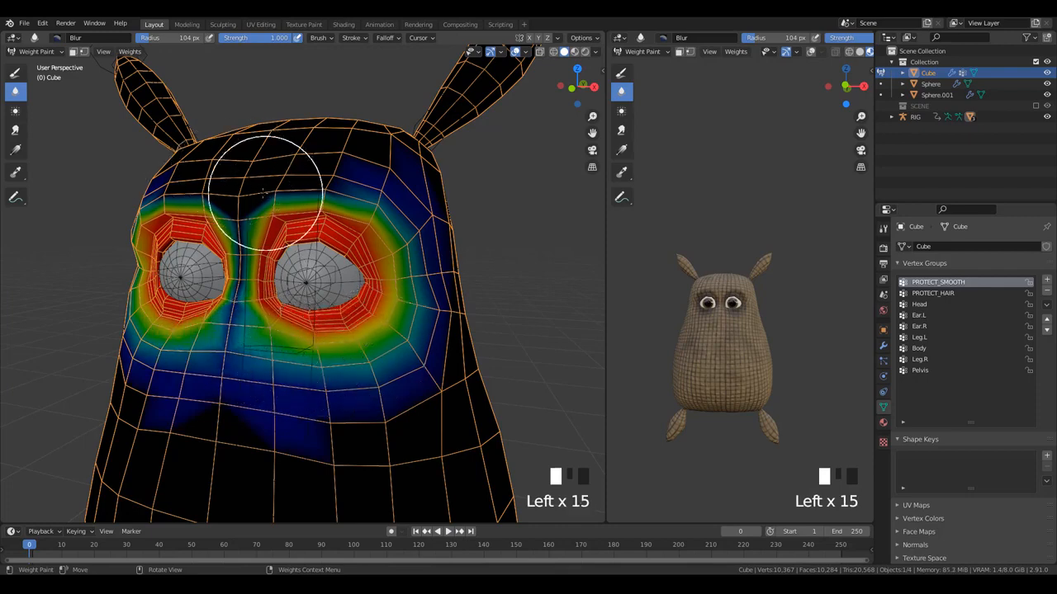
pyautogui.moveTo(264, 192)
pyautogui.mouseDown()
pyautogui.moveTo(278, 177)
pyautogui.moveTo(252, 236)
pyautogui.moveTo(245, 305)
pyautogui.mouseUp()
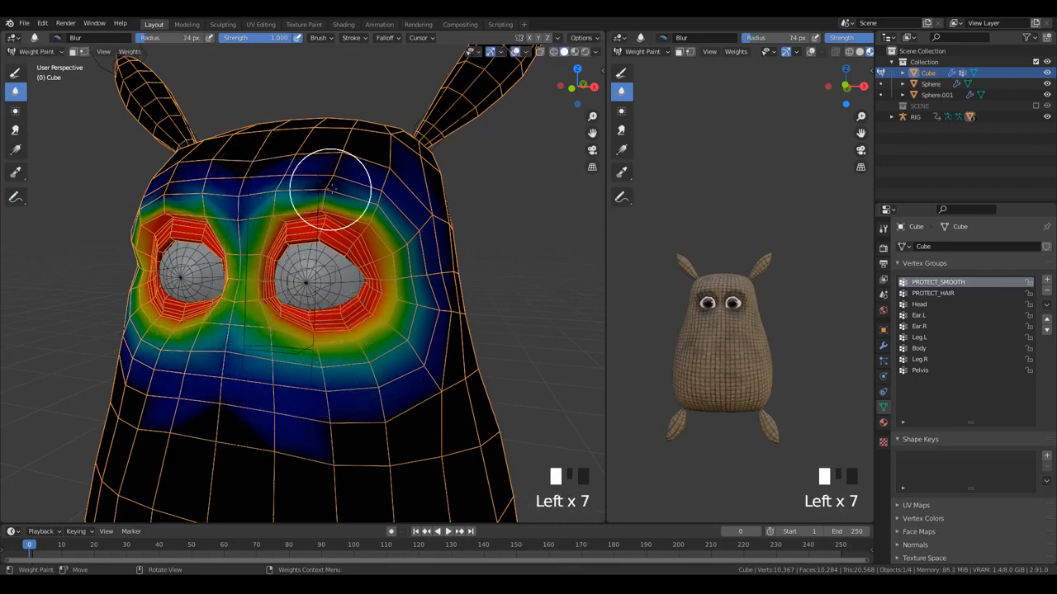
pyautogui.moveTo(330, 190); pyautogui.dragTo(371, 208)
pyautogui.scroll(-2, 415, 311)
pyautogui.hotkey('ctrl', 'Tab')
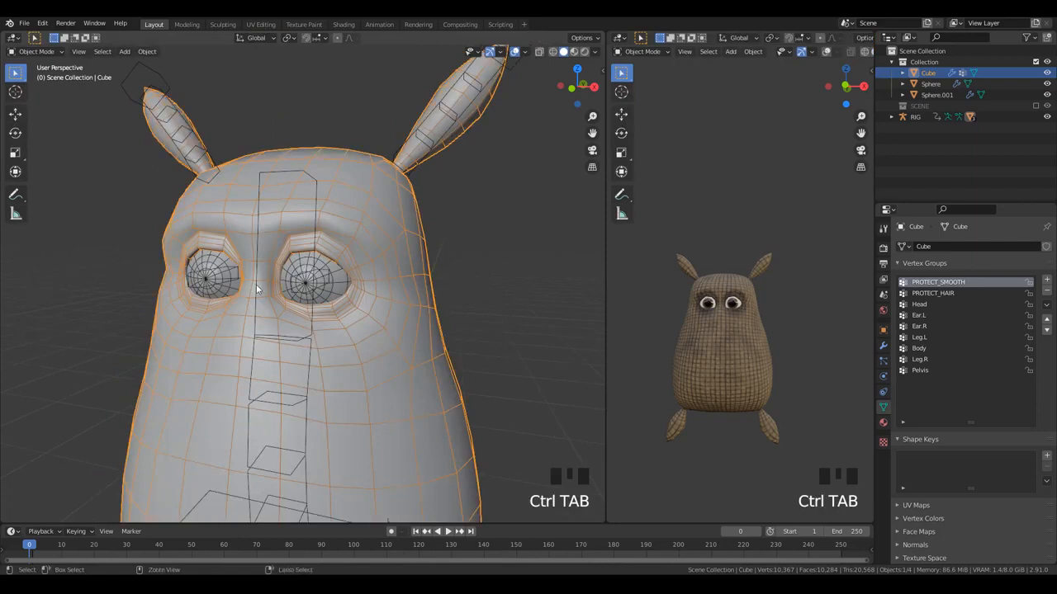
# - Limit the Smooth Corrective modifier with the PROTECT_SMOOTH vertex group and invert the group's influence
pyautogui.click(883, 346)
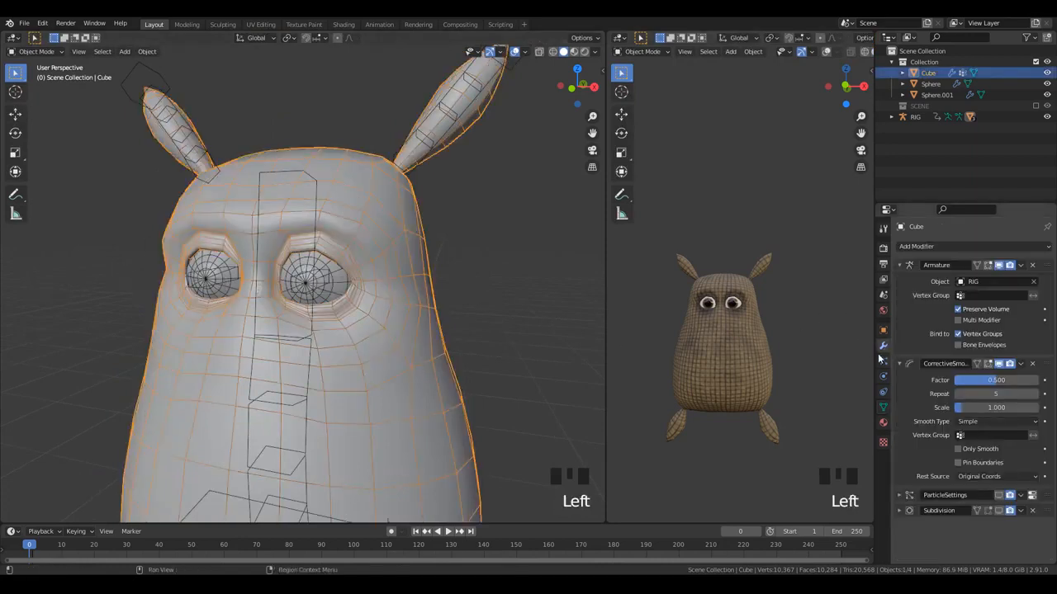
pyautogui.click(989, 435)
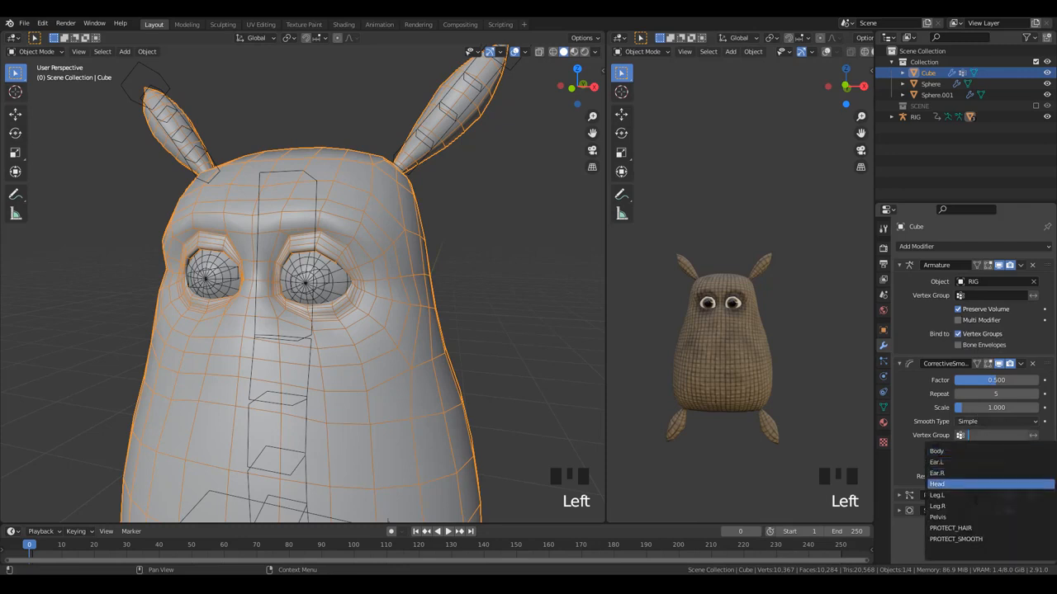
pyautogui.click(972, 539)
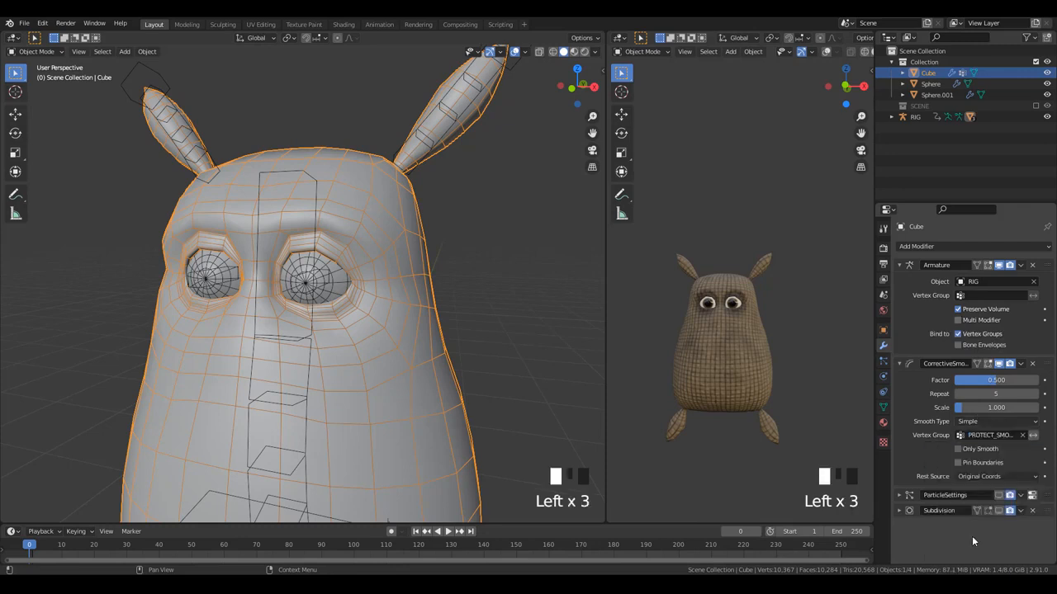
pyautogui.click(1033, 439)
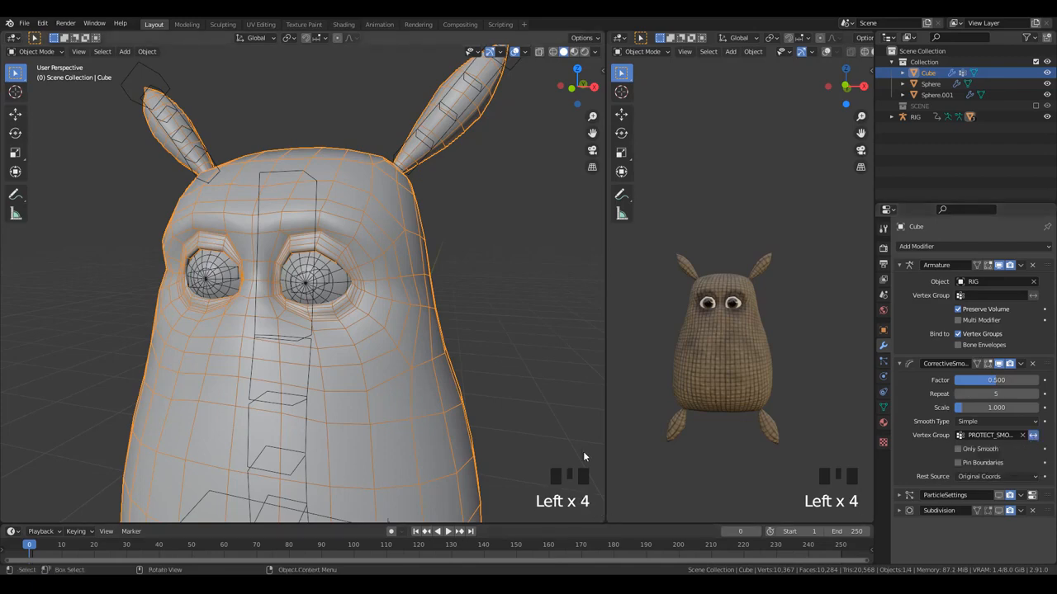
# - Put the rig in Pose Mode and squash the body by moving the Head bone down
pyautogui.scroll(-3, 444, 296)
pyautogui.keyDown('shift'); pyautogui.moveTo(451, 391); pyautogui.dragTo(438, 362, button='middle'); pyautogui.keyUp('shift')
pyautogui.click(311, 196)
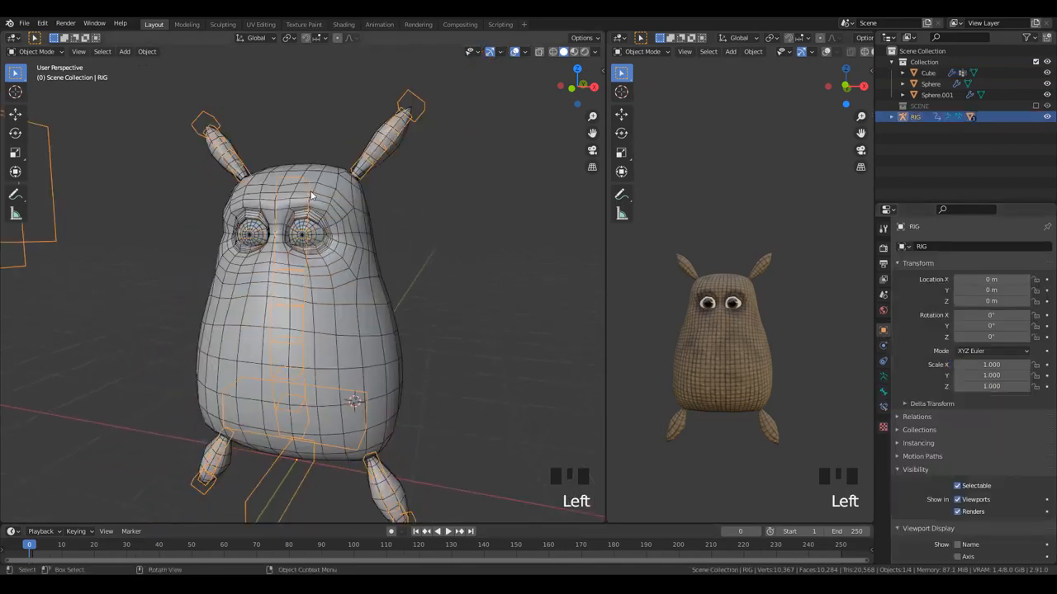
pyautogui.hotkey('ctrl', 'Tab')
pyautogui.press('g')
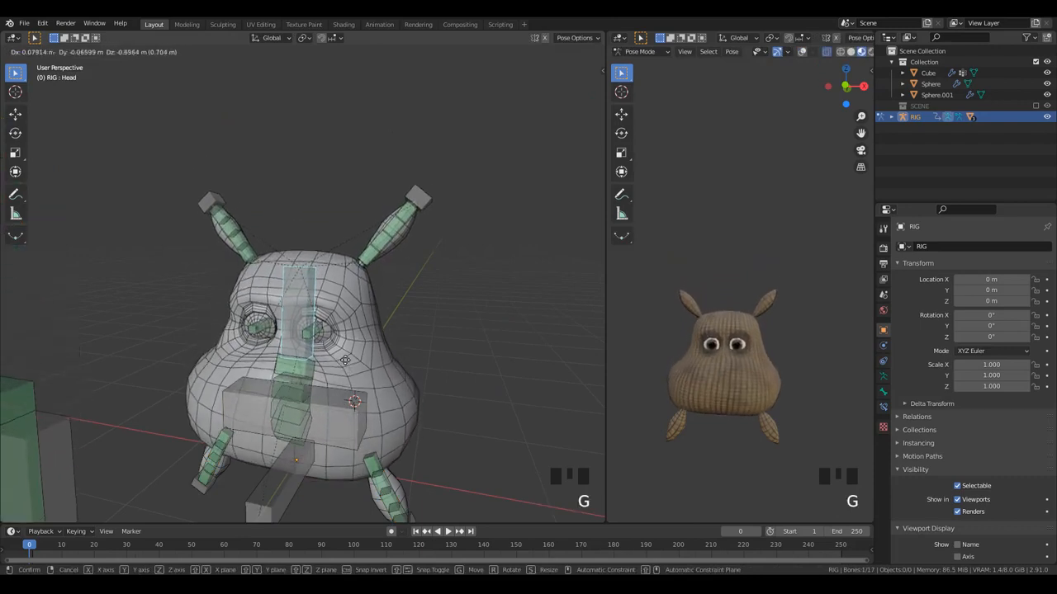
pyautogui.click(343, 366)
pyautogui.press('g')
pyautogui.click(344, 374)
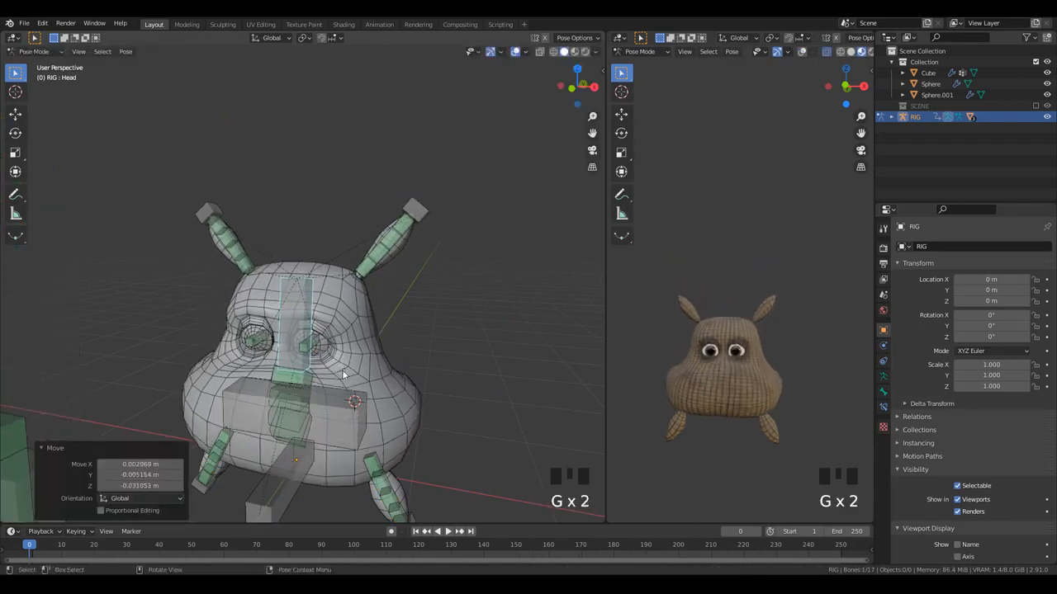
# - Return to Object Mode, select the body mesh and compare the squashed shape with the PROTECT_SMOOTH influence inverted and not inverted
pyautogui.keyDown('shift'); pyautogui.moveTo(343, 355); pyautogui.dragTo(365, 349, button='middle'); pyautogui.keyUp('shift')
pyautogui.hotkey('ctrl', 'Tab')
pyautogui.click(408, 370)
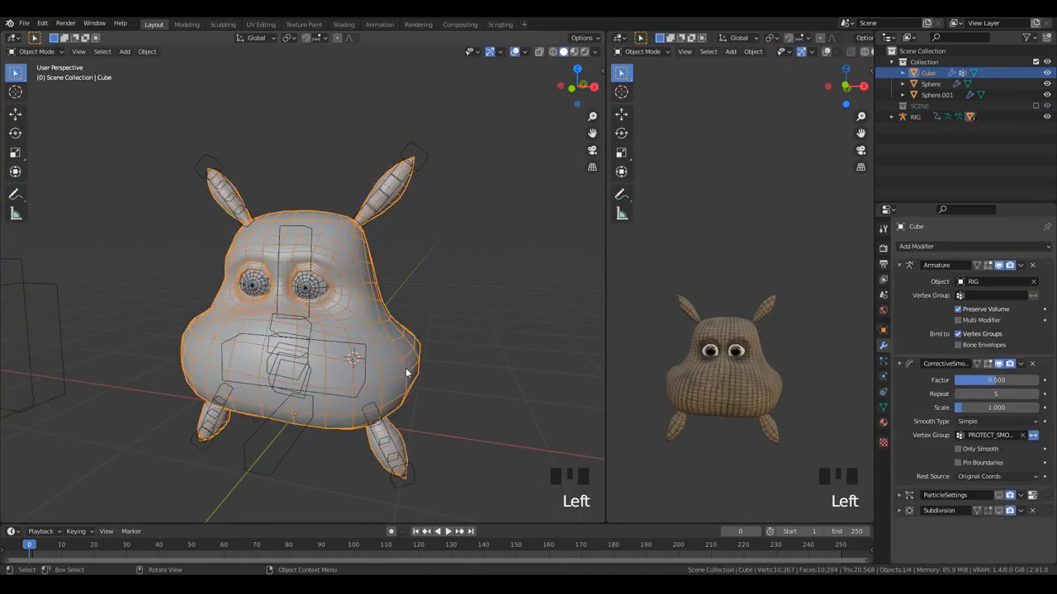
pyautogui.click(1036, 438)
pyautogui.click(1036, 438)
pyautogui.click(1036, 439)
pyautogui.click(1037, 440)
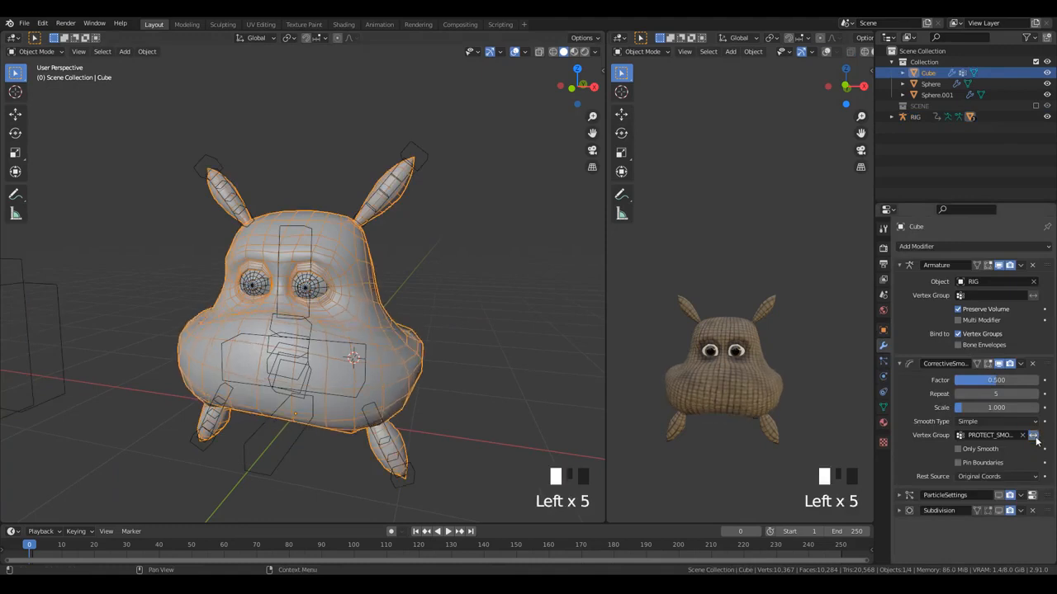
pyautogui.click(1037, 440)
pyautogui.click(1037, 440)
pyautogui.click(1037, 440)
pyautogui.click(1037, 440)
pyautogui.click(1037, 440)
pyautogui.click(1037, 440)
pyautogui.click(1037, 440)
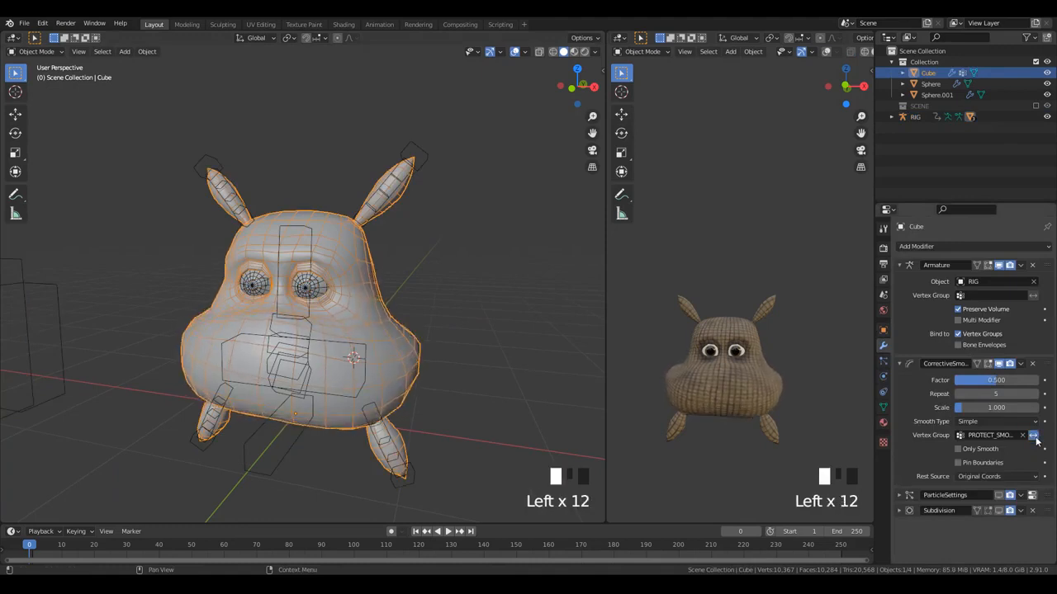
pyautogui.click(1037, 440)
pyautogui.click(1037, 440)
pyautogui.click(1037, 440)
pyautogui.click(1037, 440)
pyautogui.click(1037, 440)
pyautogui.click(1037, 440)
pyautogui.click(1036, 440)
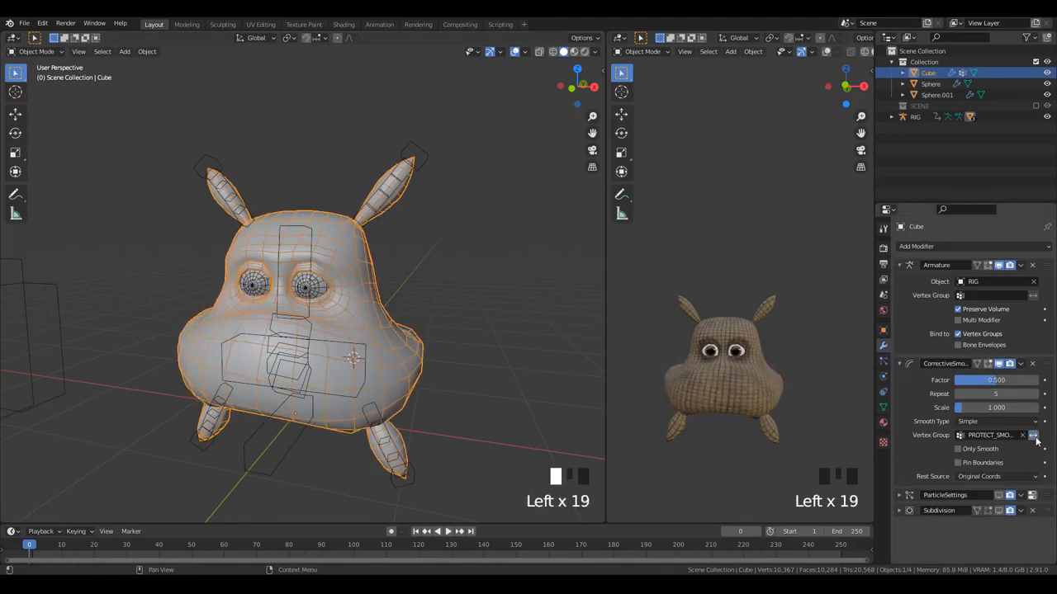
# - Set the Smooth Corrective factor to 1.000 and compare both vertex group influence directions, leaving the influence inverted
pyautogui.click(1037, 440)
pyautogui.click(1037, 440)
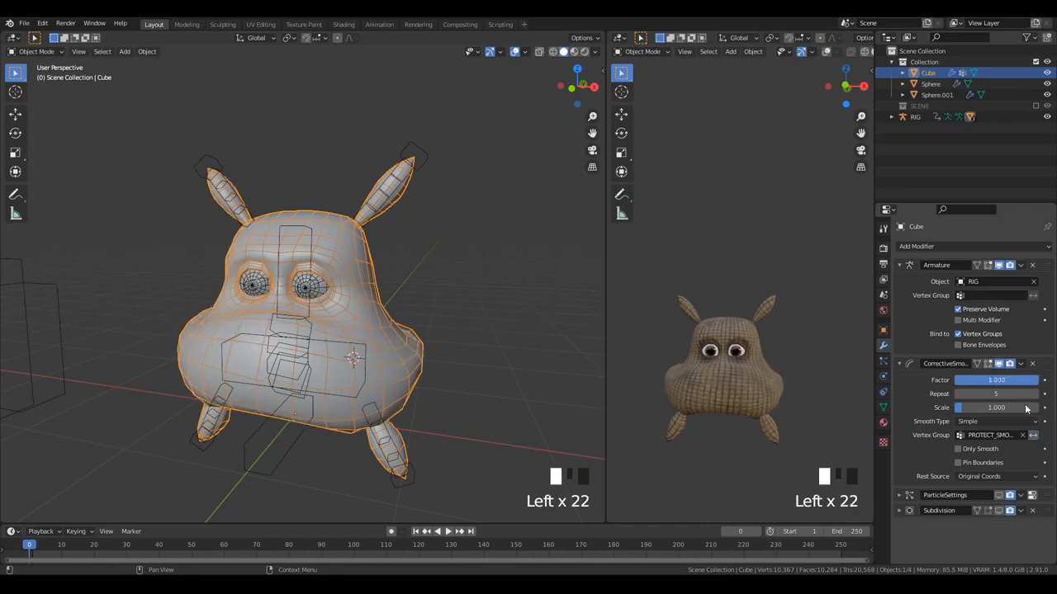
pyautogui.click(1037, 439)
pyautogui.click(1037, 438)
pyautogui.click(1037, 439)
pyautogui.click(1037, 438)
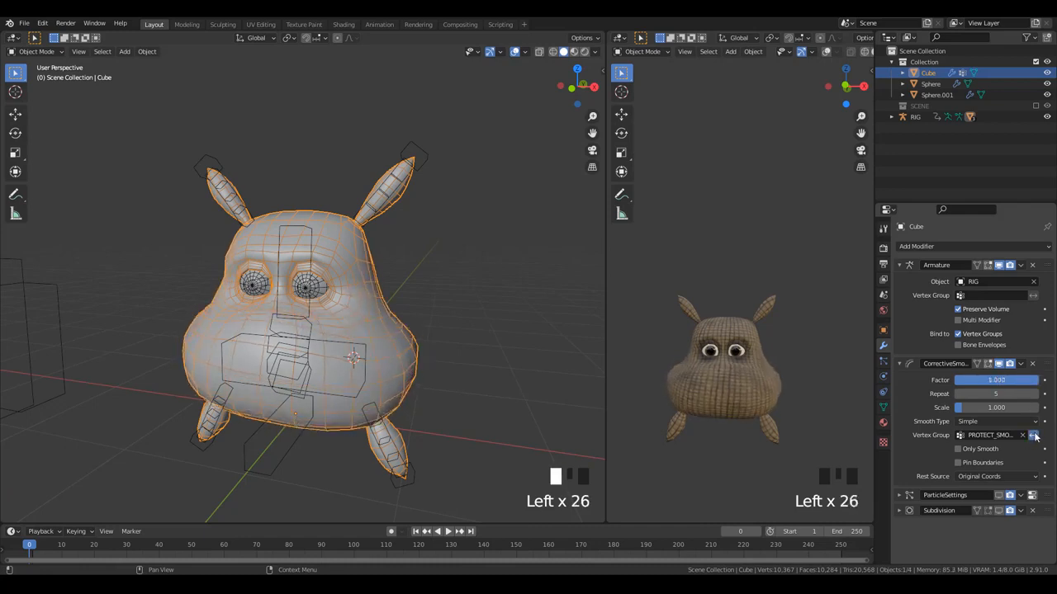
pyautogui.click(1037, 437)
pyautogui.click(1034, 435)
pyautogui.click(1034, 436)
pyautogui.click(1034, 436)
pyautogui.click(1035, 435)
pyautogui.click(1034, 435)
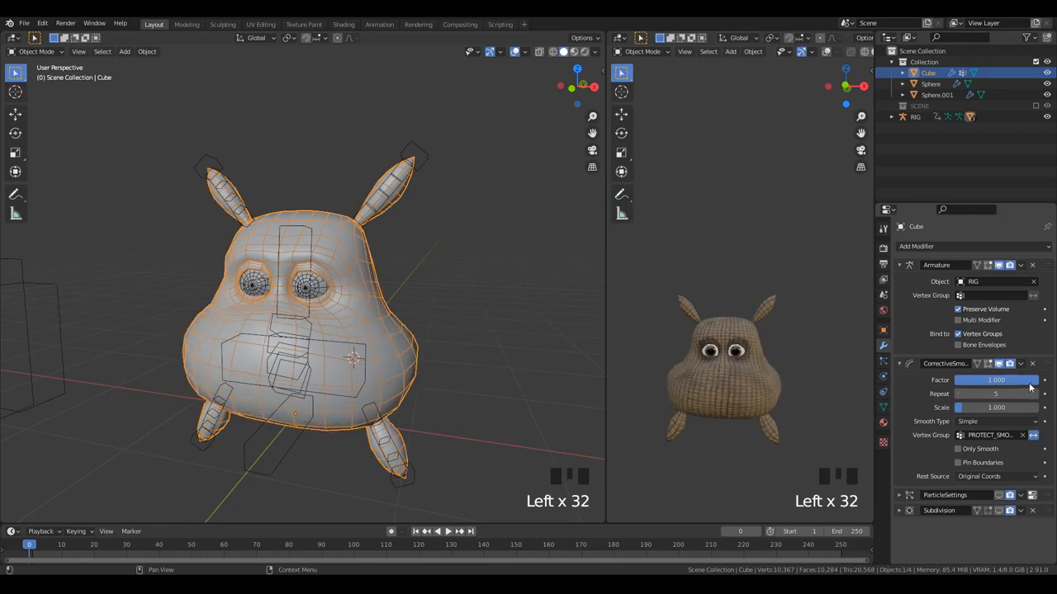
# - Vary the Smooth Corrective Repeat value, then test stretching the body with the Head bone in Pose Mode and clear the bone's location
pyautogui.moveTo(1030, 387)
pyautogui.mouseDown()
pyautogui.moveTo(968, 389)
pyautogui.moveTo(1017, 390)
pyautogui.mouseUp()
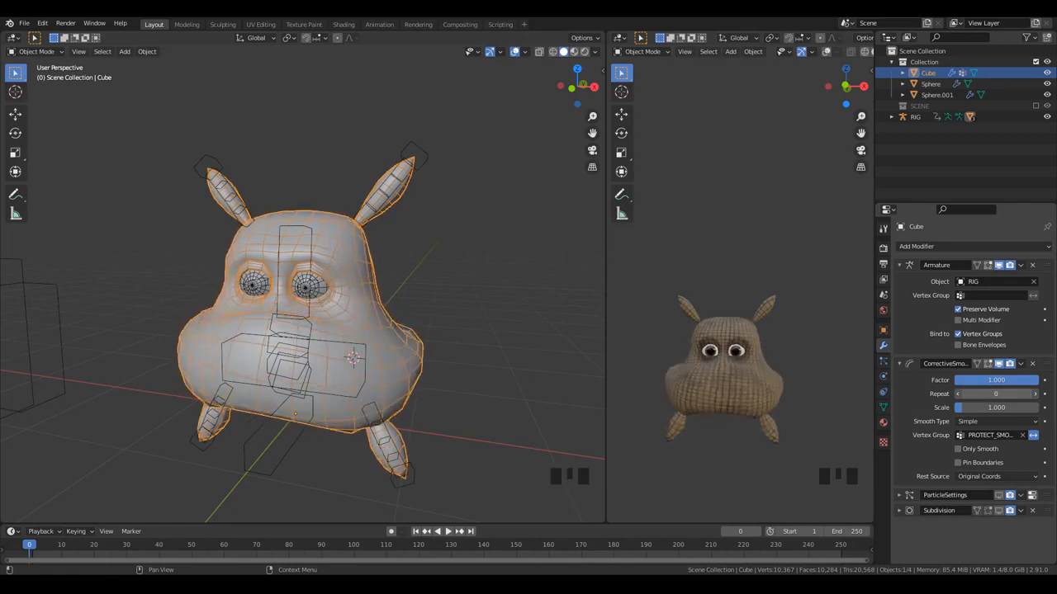
pyautogui.click(290, 231)
pyautogui.hotkey('ctrl', 'Tab')
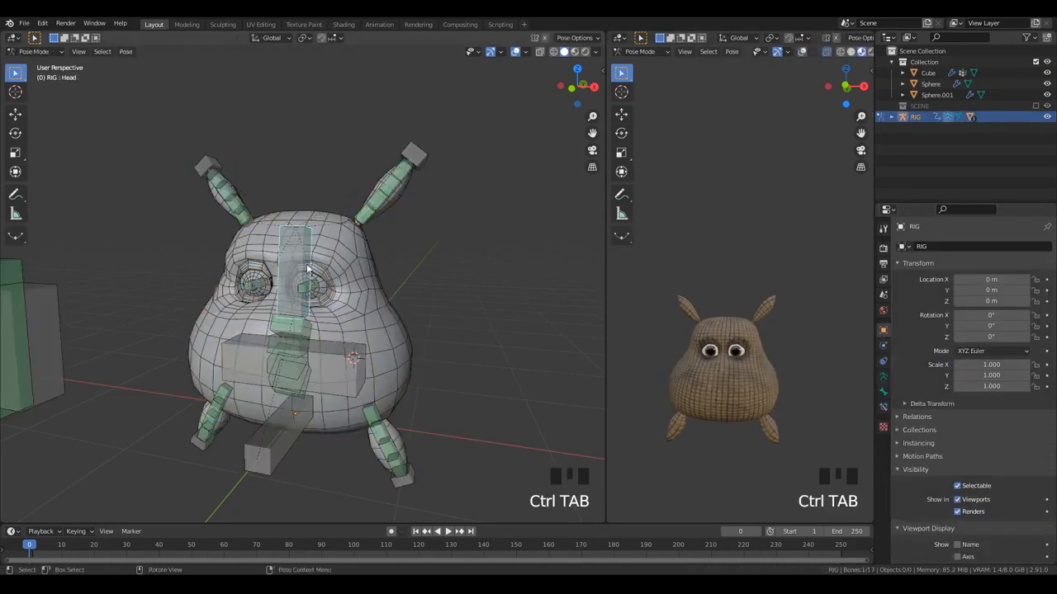
pyautogui.press('g')
pyautogui.click(363, 138)
pyautogui.scroll(-2, 364, 138)
pyautogui.keyDown('shift'); pyautogui.moveTo(364, 143); pyautogui.dragTo(362, 231, button='middle'); pyautogui.keyUp('shift')
pyautogui.press('g')
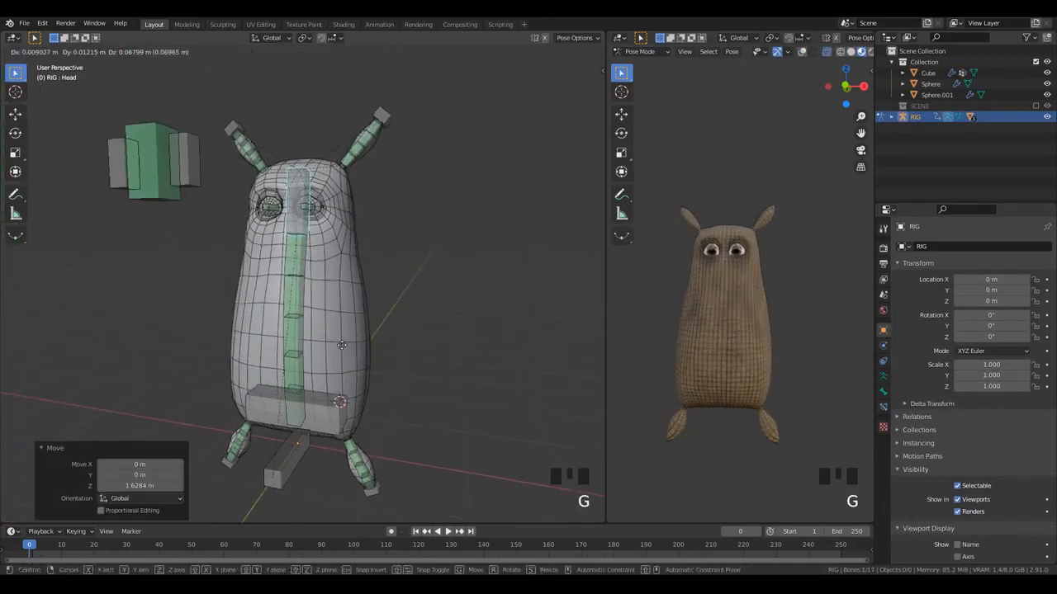
pyautogui.click(338, 253)
pyautogui.hotkey('alt', 'g')
# - Test the neck deformation from the side by tilting the Head bone with trackball rotation
pyautogui.press('KP_3')
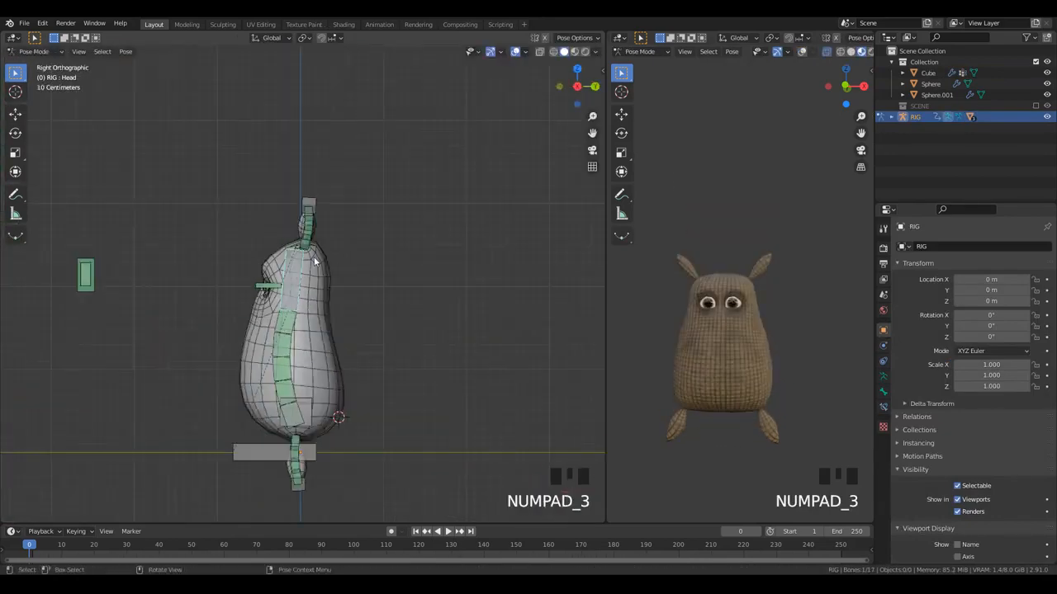
pyautogui.scroll(2, 303, 368)
pyautogui.press('r')
pyautogui.press('r')
pyautogui.rightClick(213, 365)
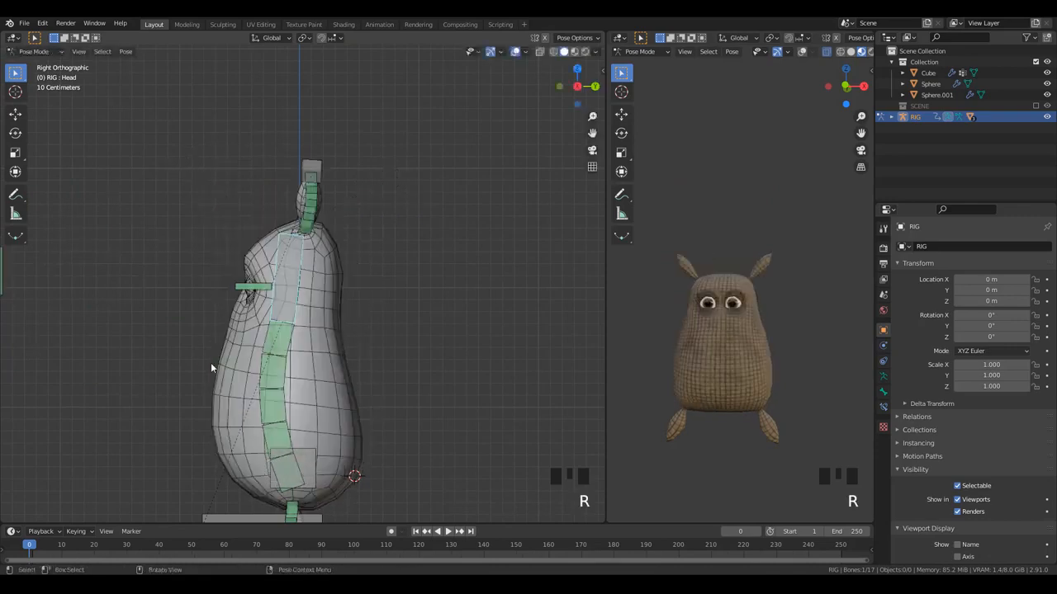
pyautogui.moveTo(212, 366); pyautogui.dragTo(309, 368, button='middle')
pyautogui.press('r')
pyautogui.press('r')
pyautogui.click(237, 401)
pyautogui.moveTo(237, 400); pyautogui.dragTo(293, 365, button='middle')
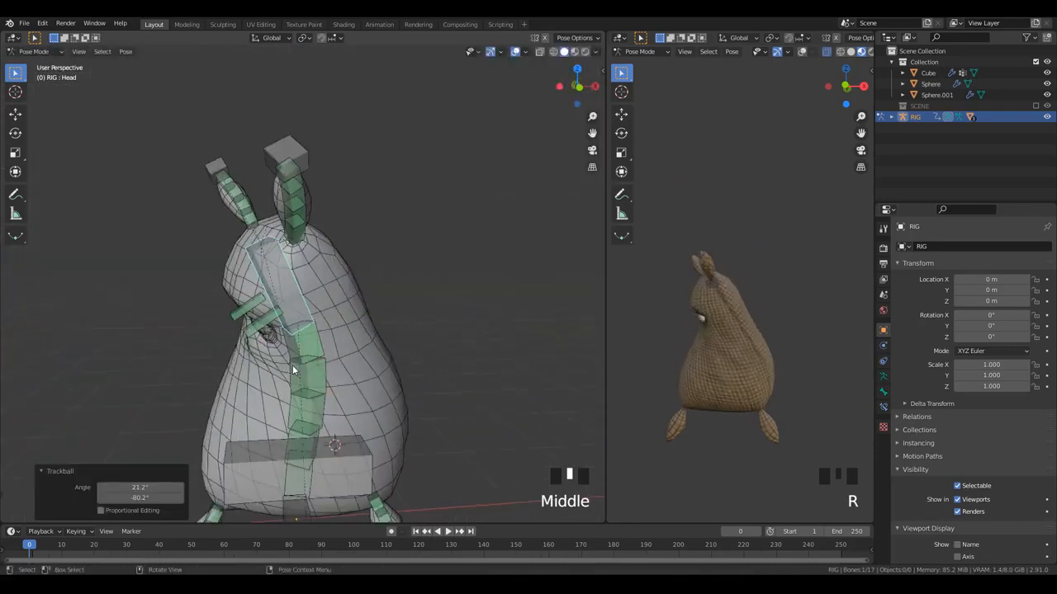
# - Bend the Head bone sideways with several free rotations, check the deformation from another angle, and clear the pose
pyautogui.press('r')
pyautogui.press('r')
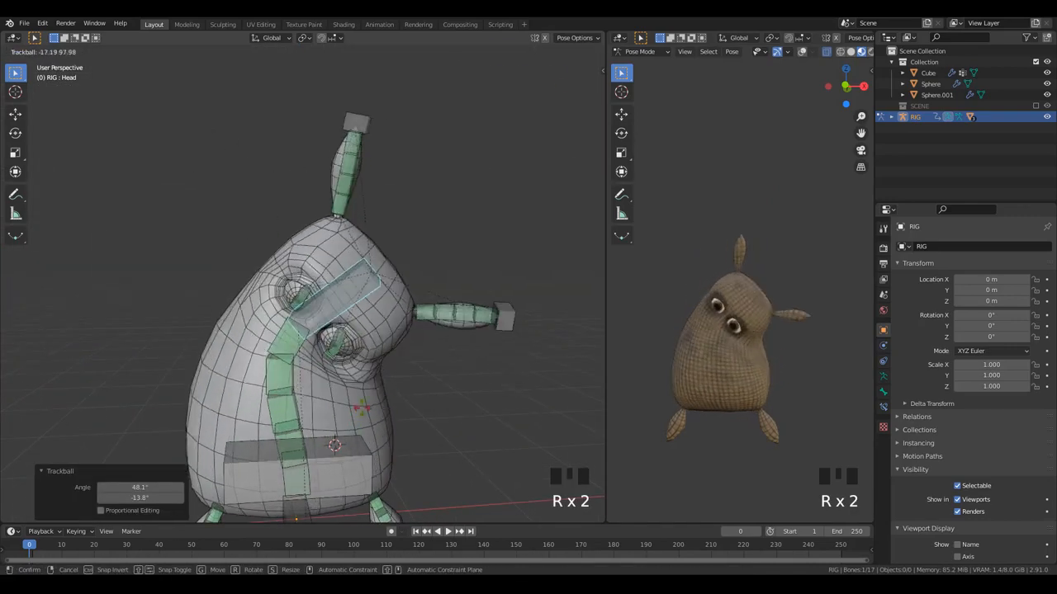
pyautogui.click(360, 401)
pyautogui.press('r')
pyautogui.click(423, 441)
pyautogui.press('r')
pyautogui.press('r')
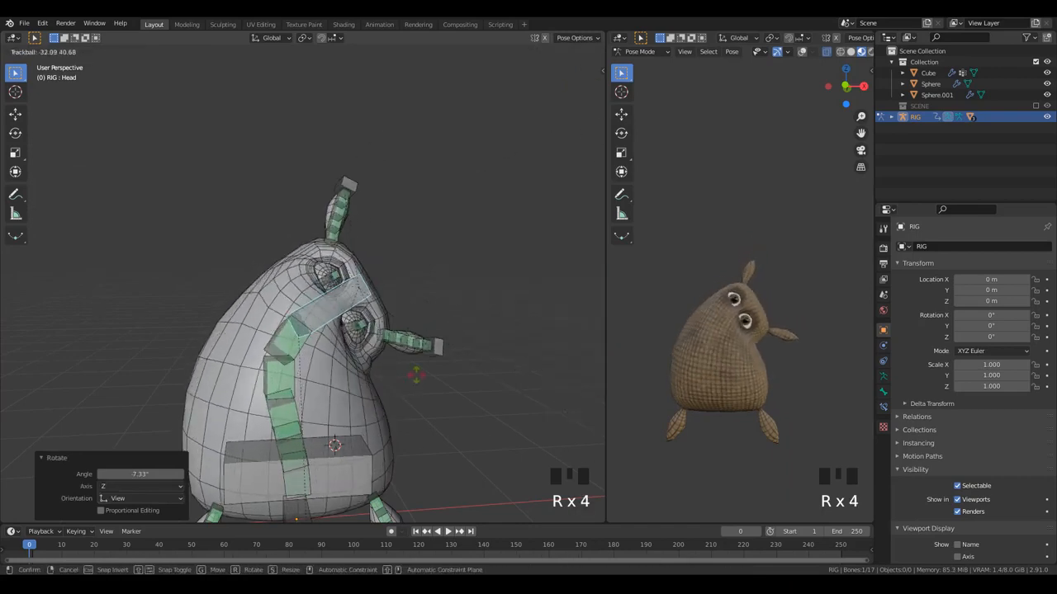
pyautogui.click(402, 386)
pyautogui.moveTo(402, 386); pyautogui.dragTo(361, 302, button='middle')
pyautogui.scroll(-2, 360, 302)
pyautogui.hotkey('alt', 'g')
# - Return to Object Mode, select the body mesh and set the Smooth Corrective Repeat to 6
pyautogui.hotkey('ctrl', 'Tab')
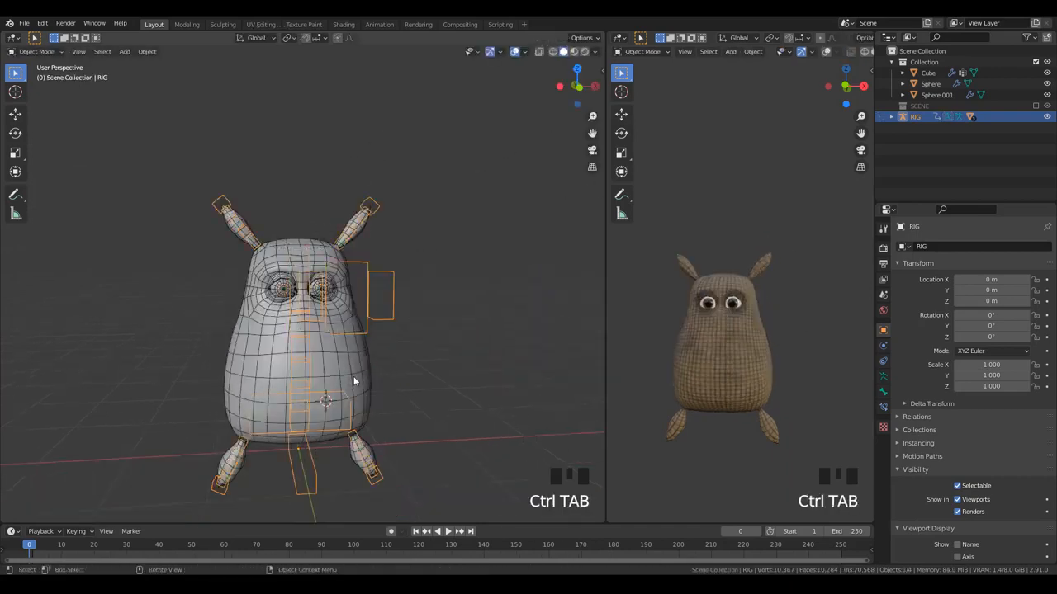
pyautogui.click(364, 380)
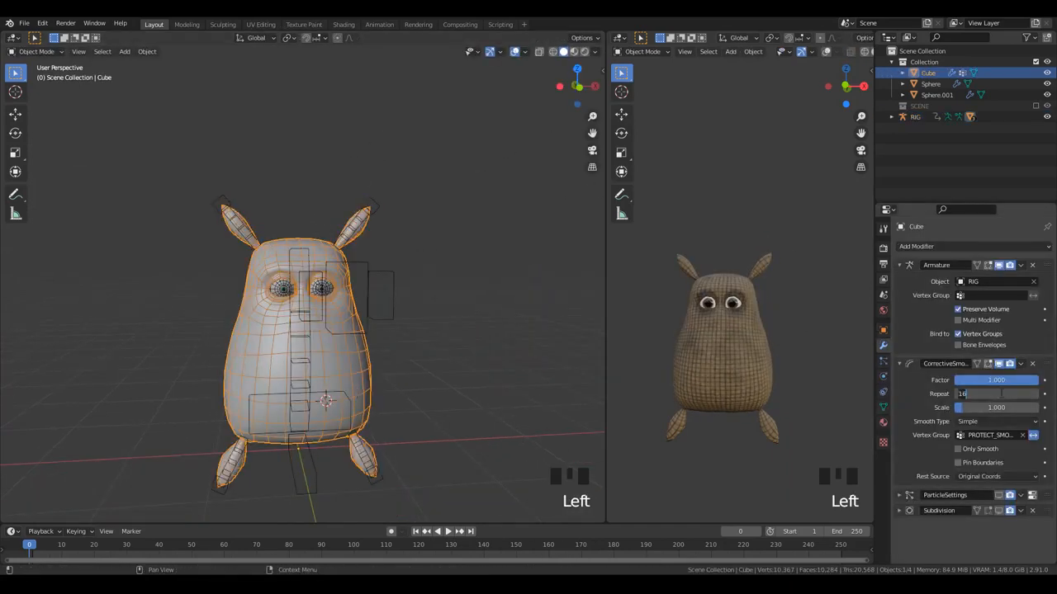
pyautogui.click(1001, 394)
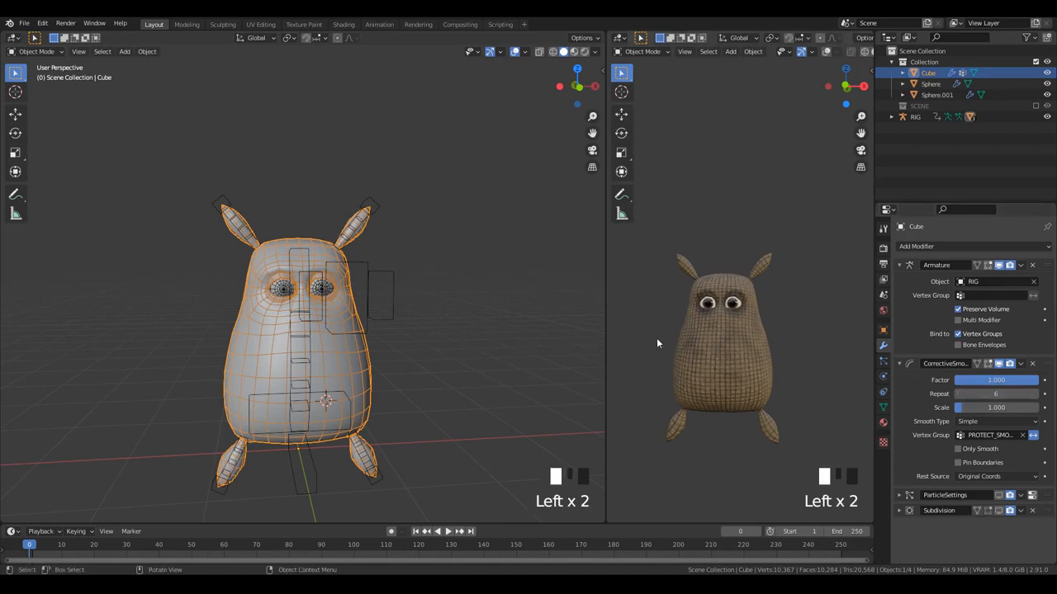
# - Put the rig back in Pose Mode and turn the Head bone about 89° around the Z axis
pyautogui.doubleClick(312, 246)
pyautogui.hotkey('ctrl', 'Tab')
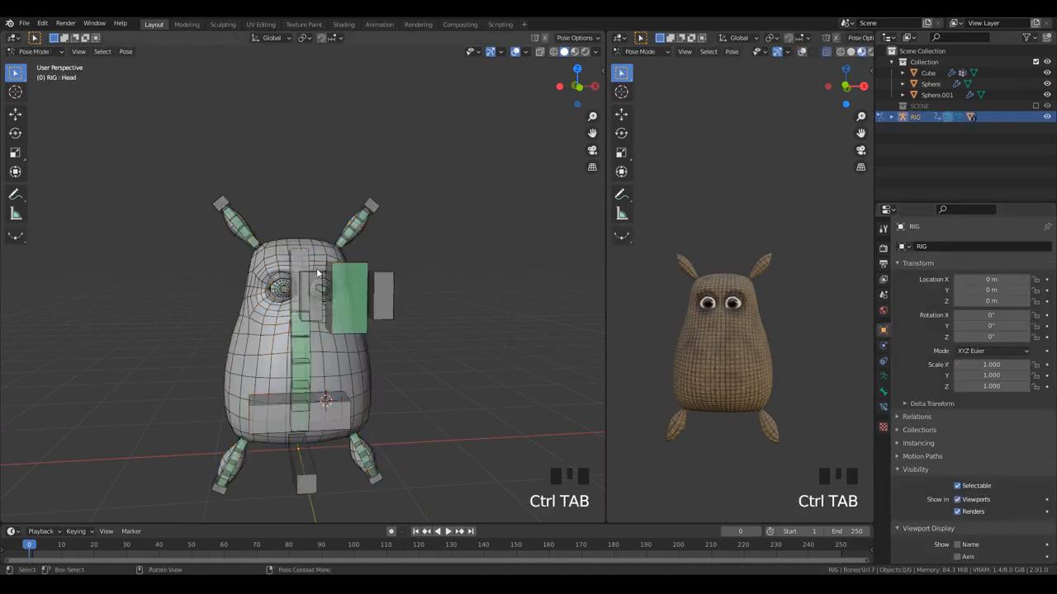
pyautogui.press('r')
pyautogui.press('z')
pyautogui.click(420, 289)
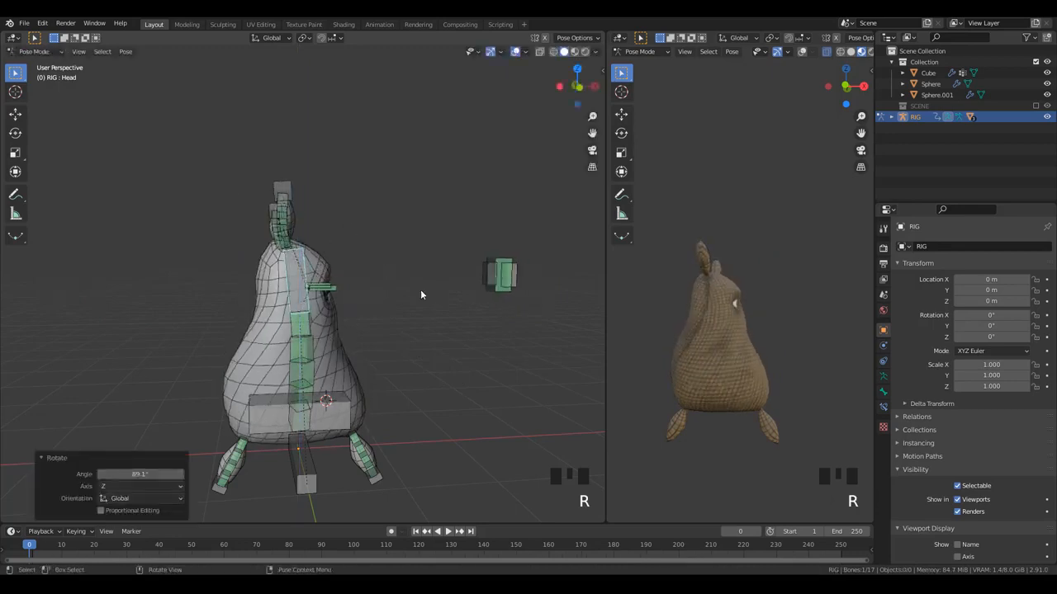
pyautogui.moveTo(420, 289); pyautogui.dragTo(315, 324, button='middle')
pyautogui.scroll(2, 340, 341)
# - Bend the turned head over with a trackball rotation, check the deformation from the front, and clear the pose
pyautogui.press('r')
pyautogui.press('r')
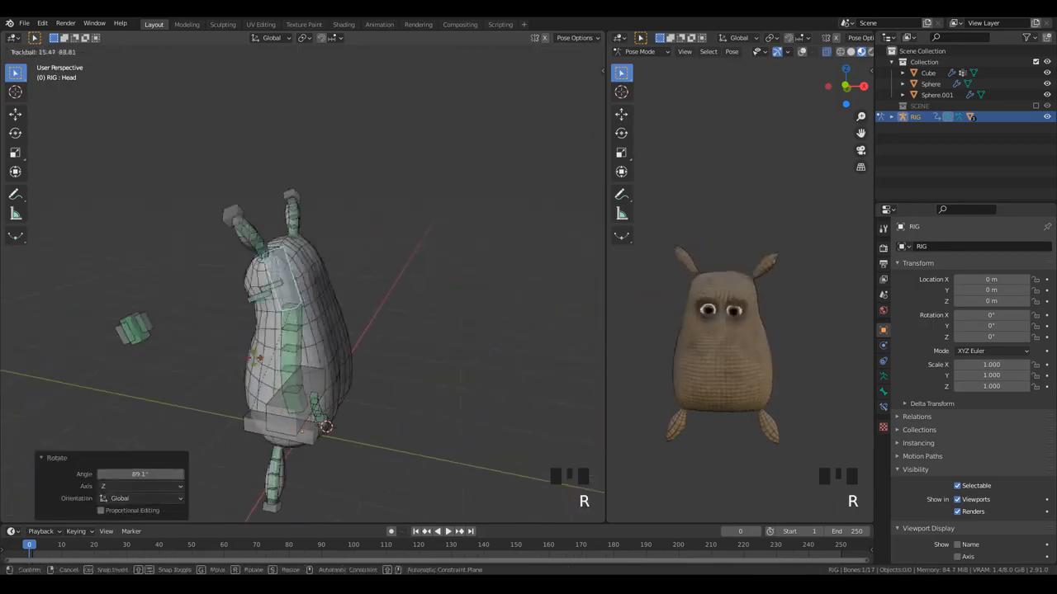
pyautogui.click(391, 412)
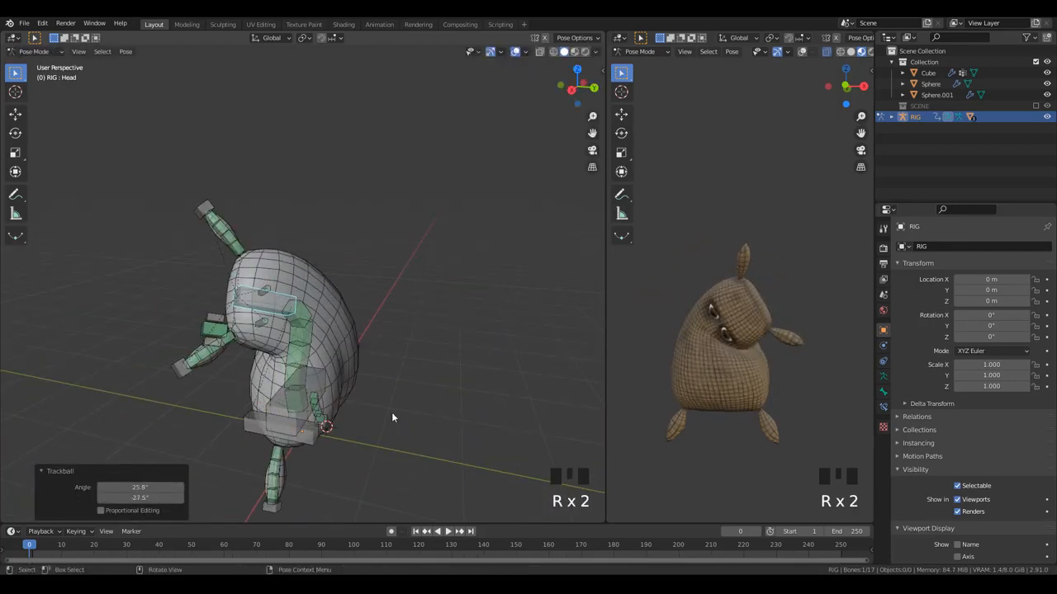
pyautogui.scroll(-2, 263, 404)
pyautogui.moveTo(263, 404); pyautogui.dragTo(405, 398, button='middle')
pyautogui.scroll(2, 400, 399)
pyautogui.scroll(-1, 384, 419)
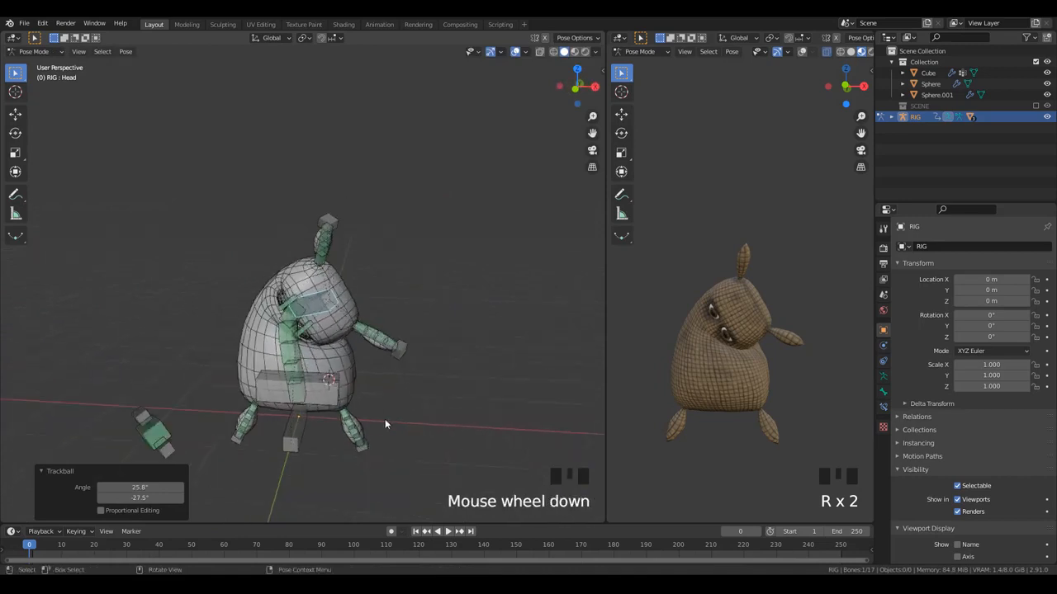
pyautogui.hotkey('alt', 'g')
# - Test the ear deformation from the side by pulling the Ear_CTRL.L control backward and down, and cancel the move
pyautogui.press('KP_3')
pyautogui.scroll(3, 343, 295)
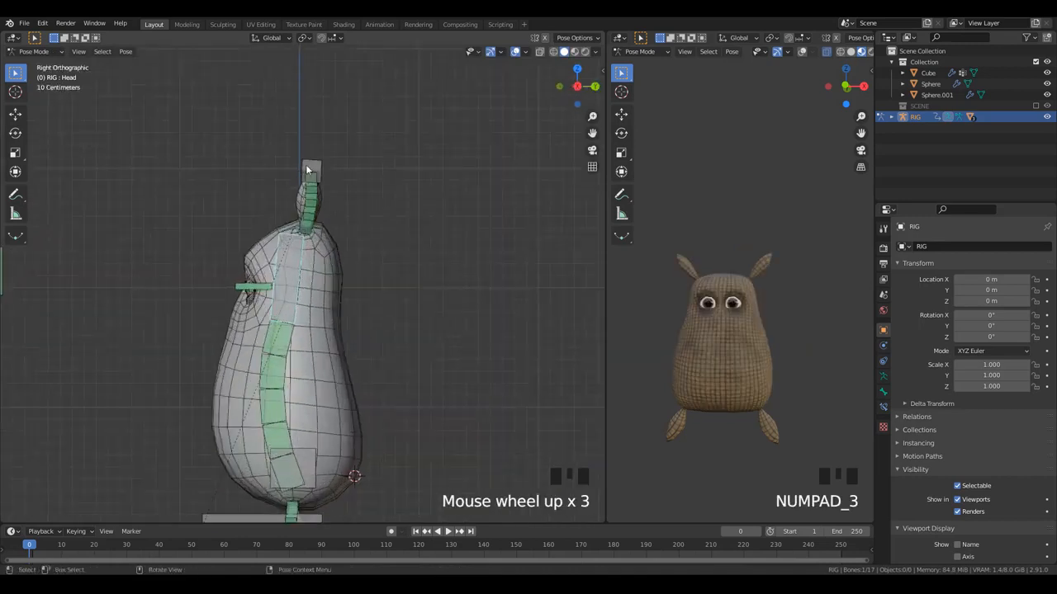
pyautogui.click(305, 164)
pyautogui.press('g')
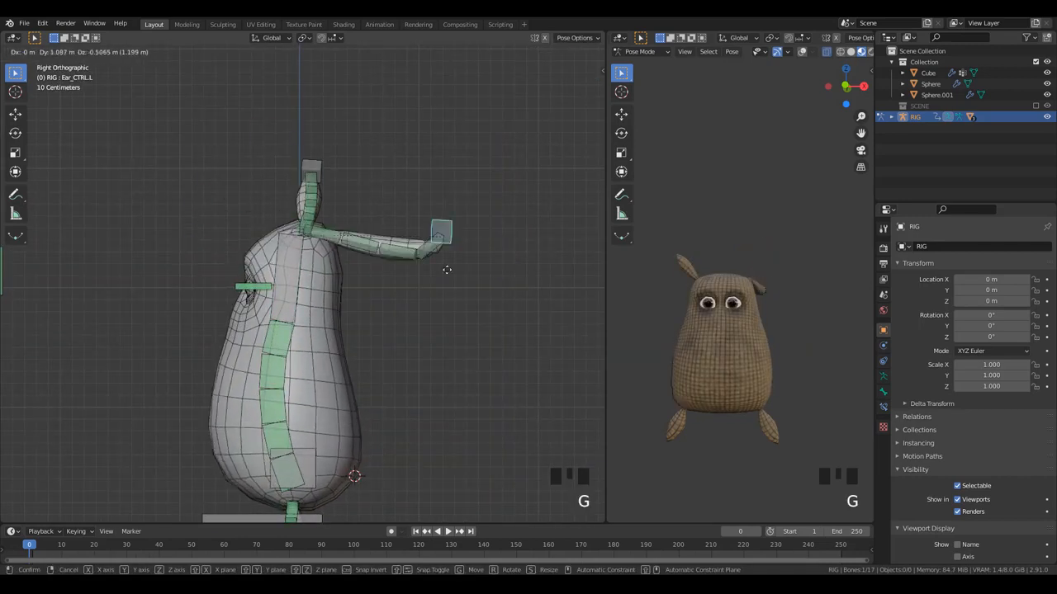
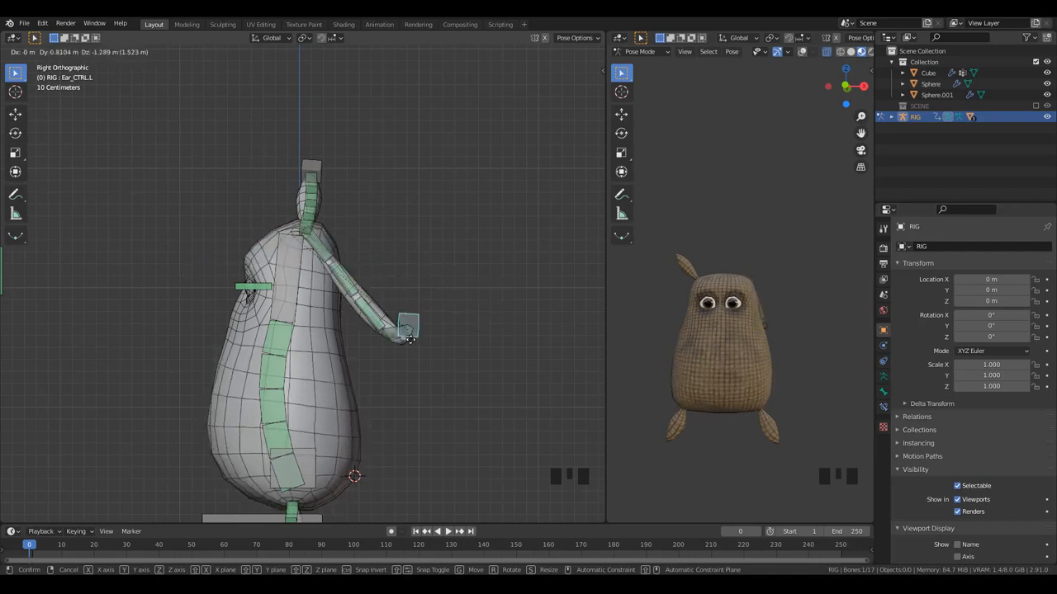
pyautogui.press('Escape')
pyautogui.scroll(-1, 278, 189)
pyautogui.keyDown('shift'); pyautogui.scroll(2, 315, 291); pyautogui.keyUp('shift')
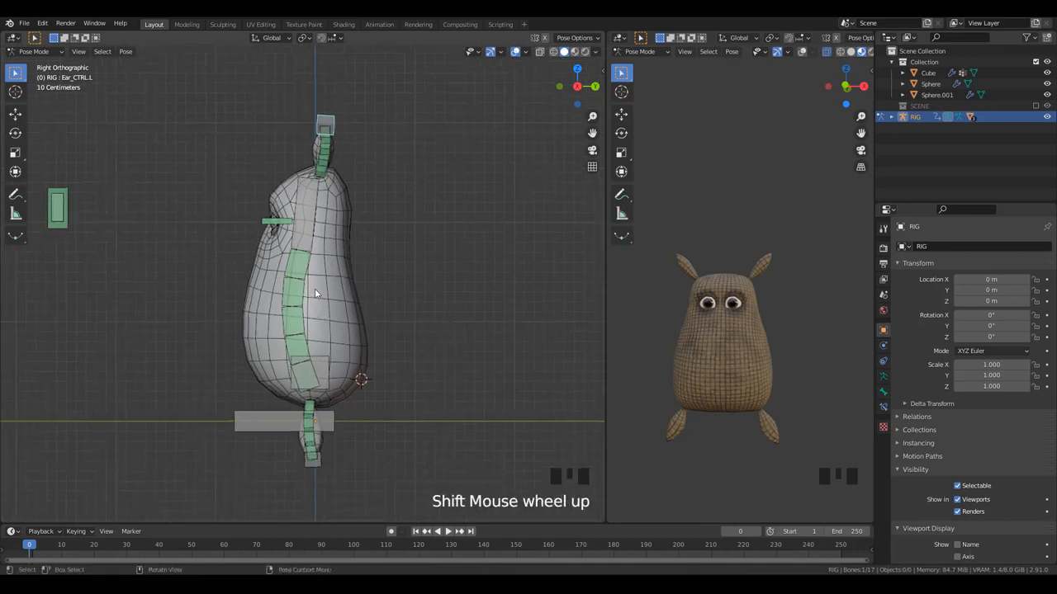
# - Test moving the Leg_CTRL.L control and the Ear_CTRL.L control, cancelling each move
pyautogui.click(312, 464)
pyautogui.press('g')
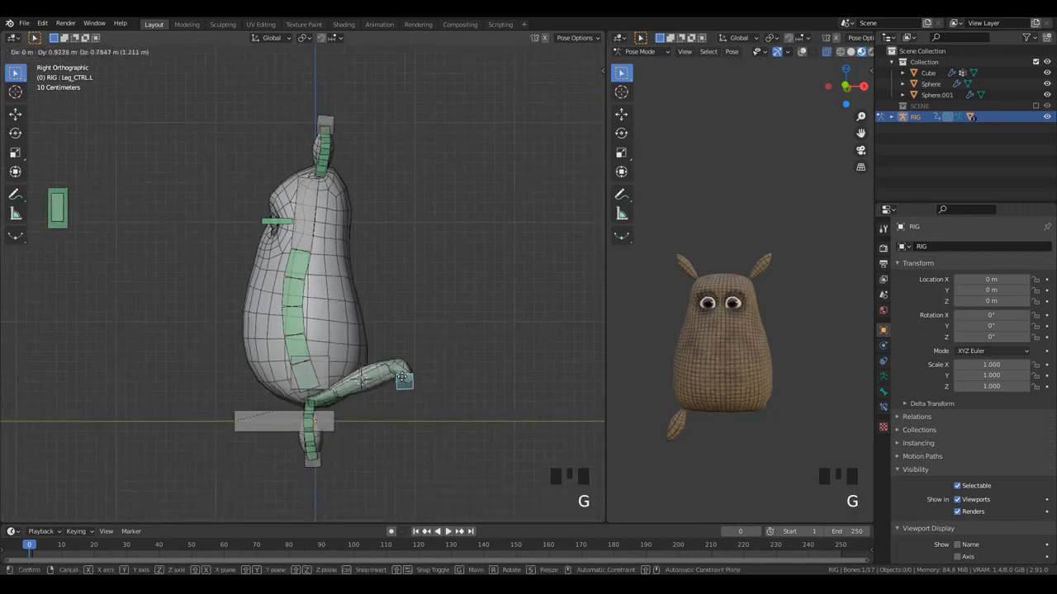
pyautogui.press('Escape')
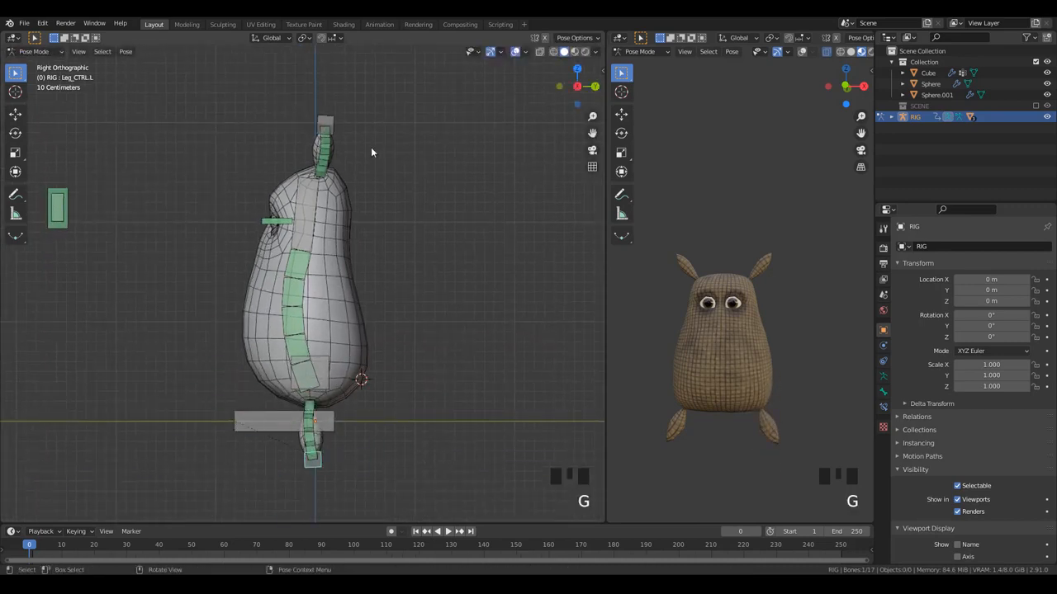
pyautogui.click(339, 130)
pyautogui.press('g')
pyautogui.press('Escape')
# - Put the body mesh in Weight Paint mode with the EarL bone selected and subtract its stray weights from the lower body
pyautogui.hotkey('ctrl', 'Tab')
pyautogui.keyDown('shift'); pyautogui.click(353, 258); pyautogui.keyUp('shift')
pyautogui.hotkey('ctrl', 'Tab')
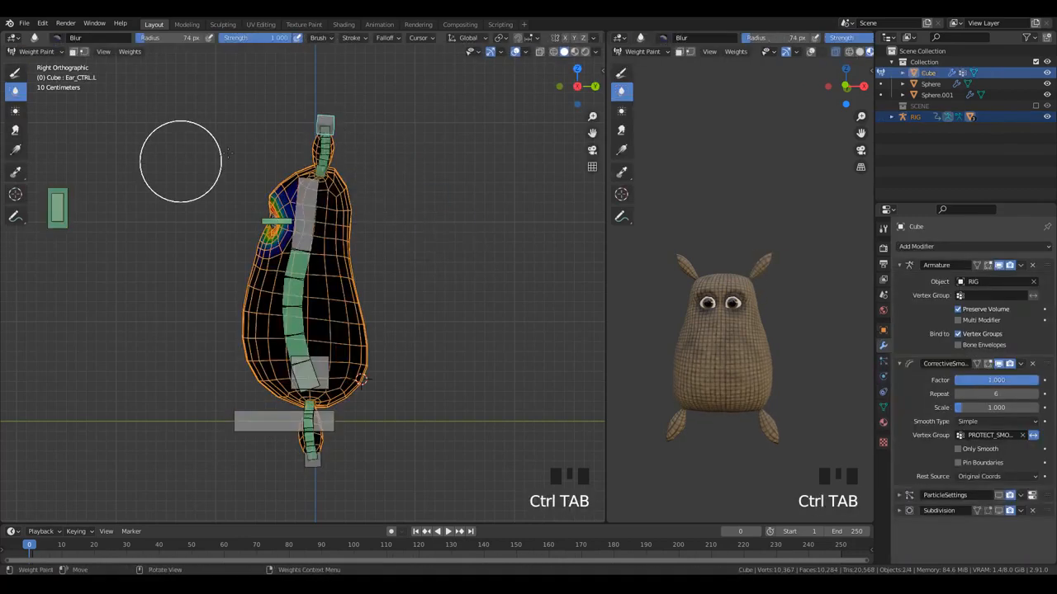
pyautogui.keyDown('ctrl'); pyautogui.click(317, 153); pyautogui.keyUp('ctrl')
pyautogui.moveTo(315, 169); pyautogui.dragTo(318, 239, button='middle')
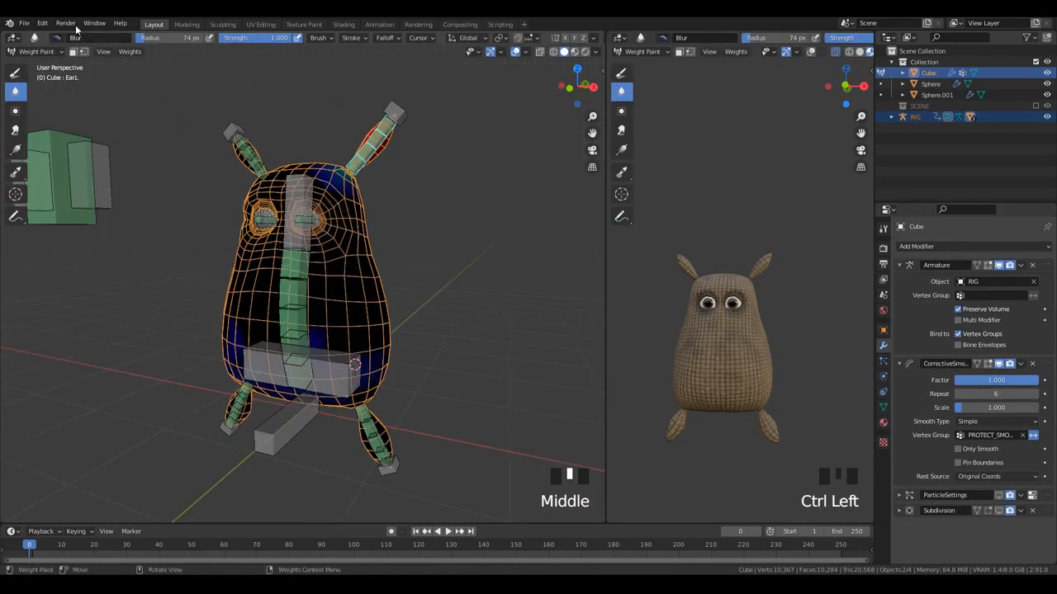
pyautogui.doubleClick(18, 73)
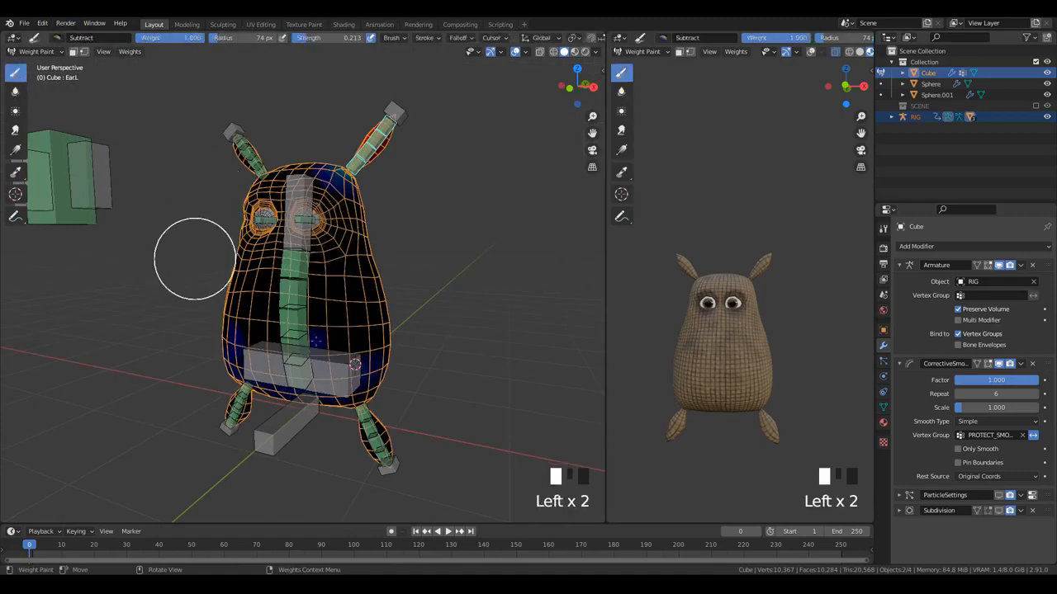
pyautogui.moveTo(237, 355); pyautogui.dragTo(409, 357, button='middle')
pyautogui.click(409, 357)
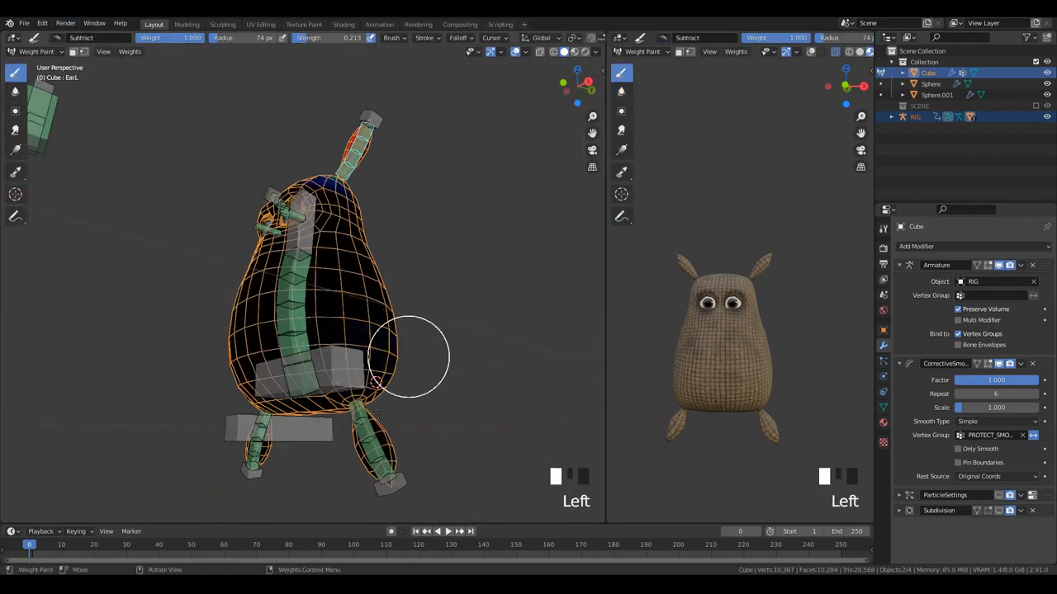
pyautogui.scroll(-2, 248, 366)
pyautogui.moveTo(248, 366); pyautogui.dragTo(135, 349, button='middle')
# - Return the body to Object Mode, select the rig, and put it in Pose Mode
pyautogui.hotkey('ctrl', 'Tab')
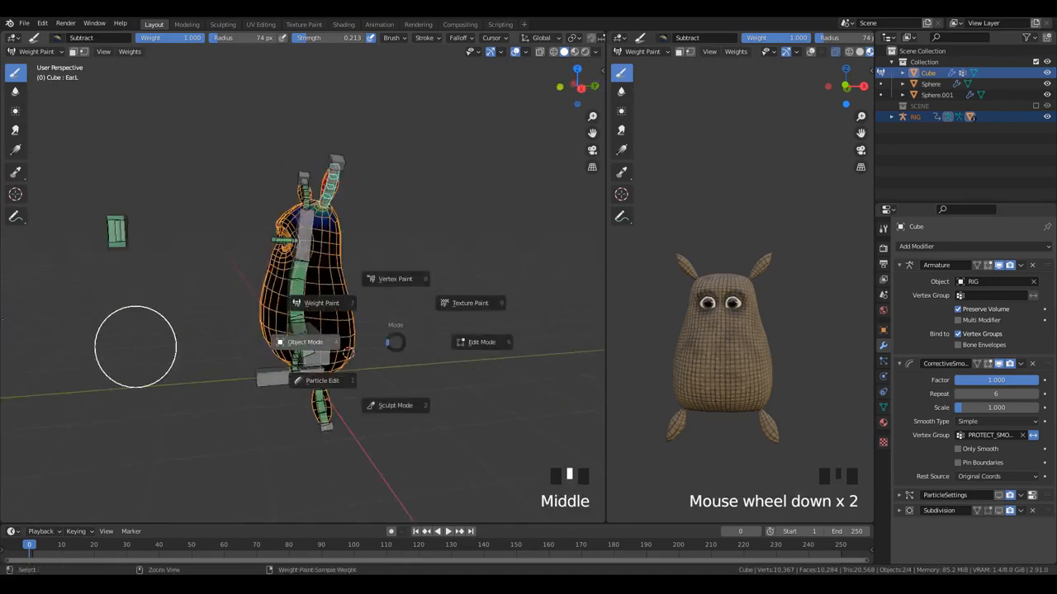
pyautogui.hotkey('ctrl', 'Tab')
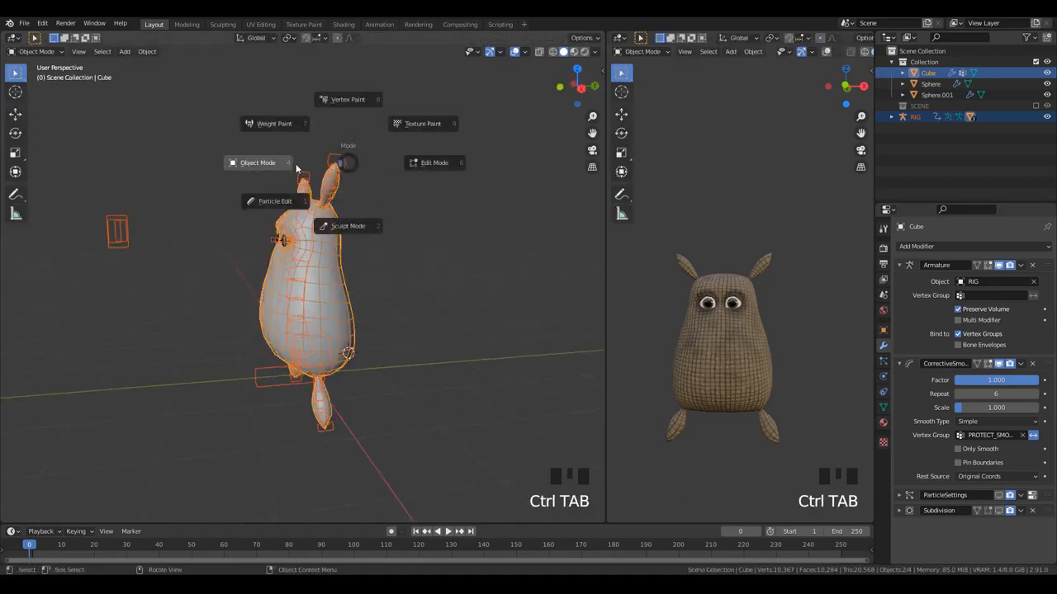
pyautogui.click(342, 160)
pyautogui.hotkey('ctrl', 'Tab')
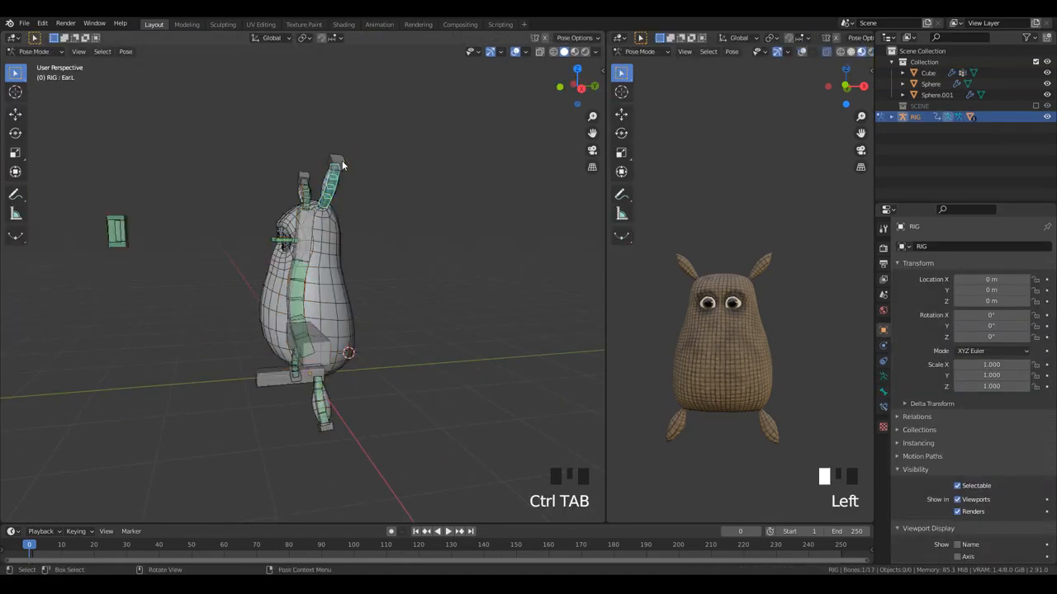
# - Test the cleaned weights by moving the Ear_CTRL.L control and the Leg_CTRL.L control, cancelling each move
pyautogui.press('g')
pyautogui.rightClick(231, 177)
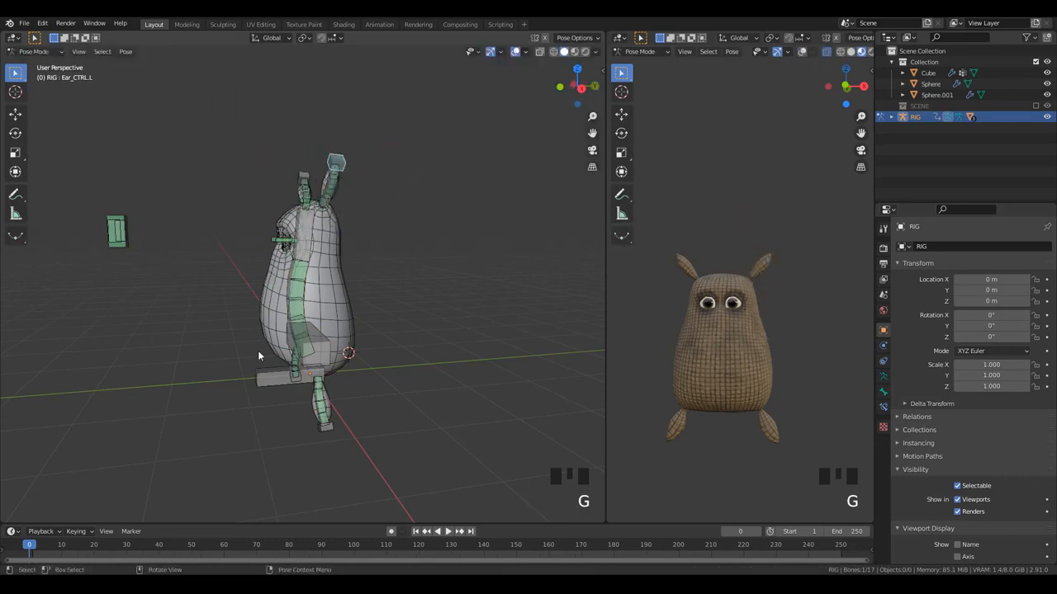
pyautogui.moveTo(258, 350); pyautogui.dragTo(358, 402, button='middle')
pyautogui.press('g')
pyautogui.rightClick(316, 350)
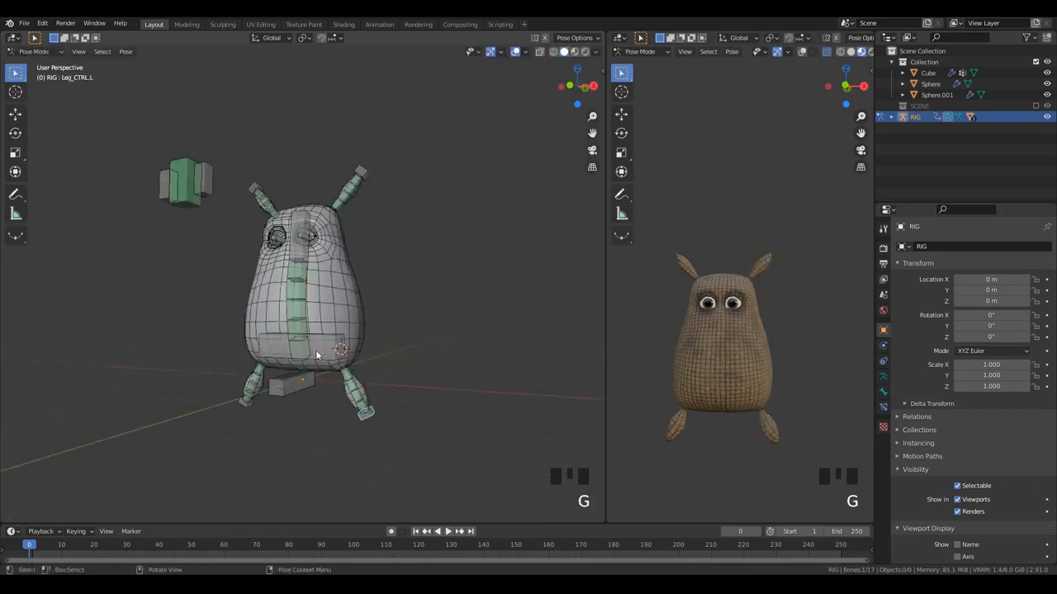
# - Test the lower body deformation by rotating the Pelvis bone with trackball rotations from two views
pyautogui.click(316, 350)
pyautogui.press('r')
pyautogui.press('r')
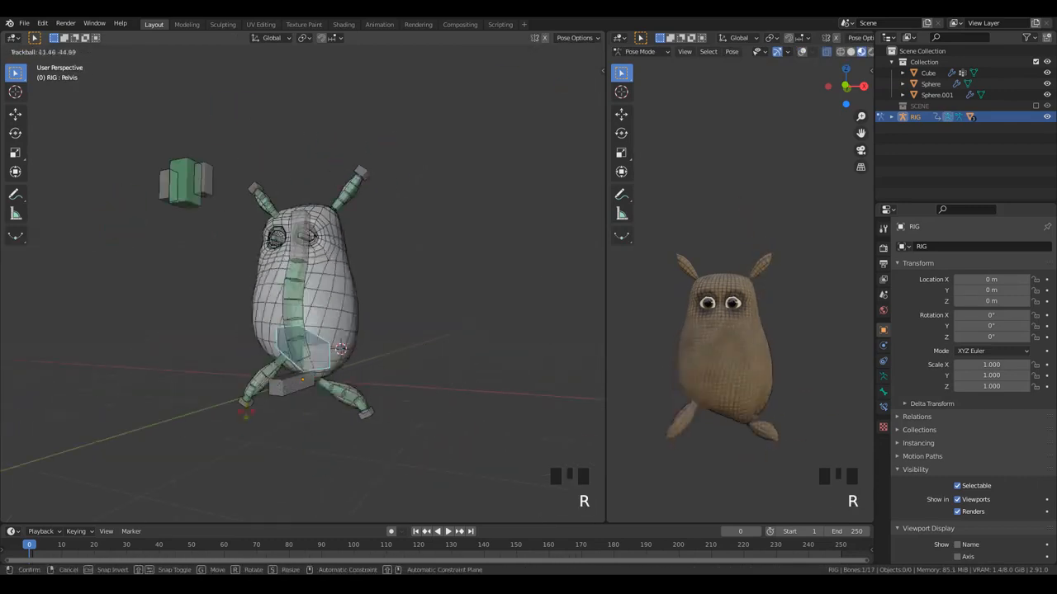
pyautogui.rightClick(333, 376)
pyautogui.moveTo(333, 375); pyautogui.dragTo(381, 349, button='middle')
pyautogui.press('r')
pyautogui.press('r')
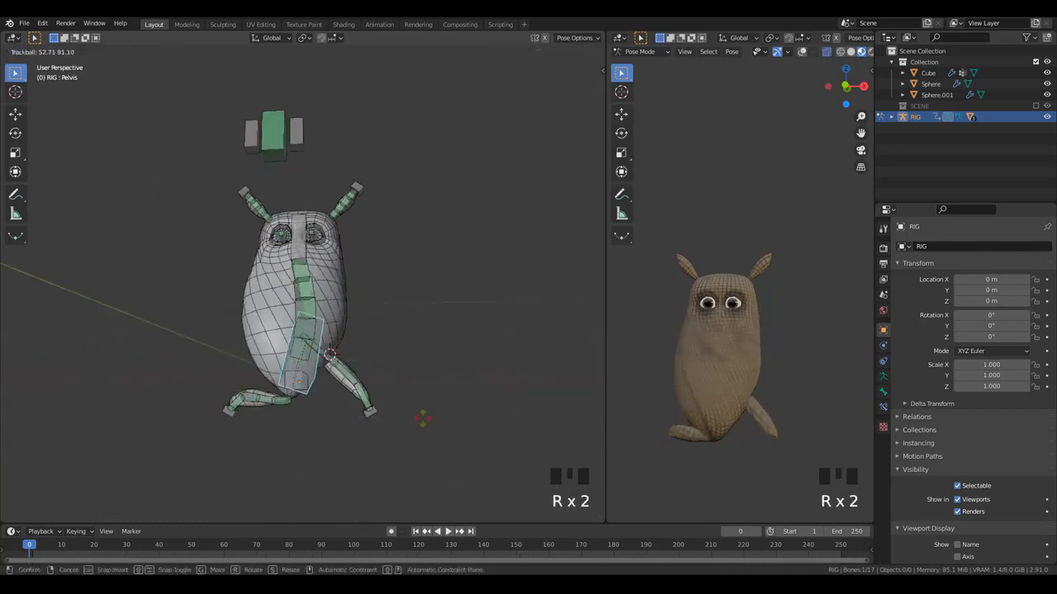
pyautogui.press('r')
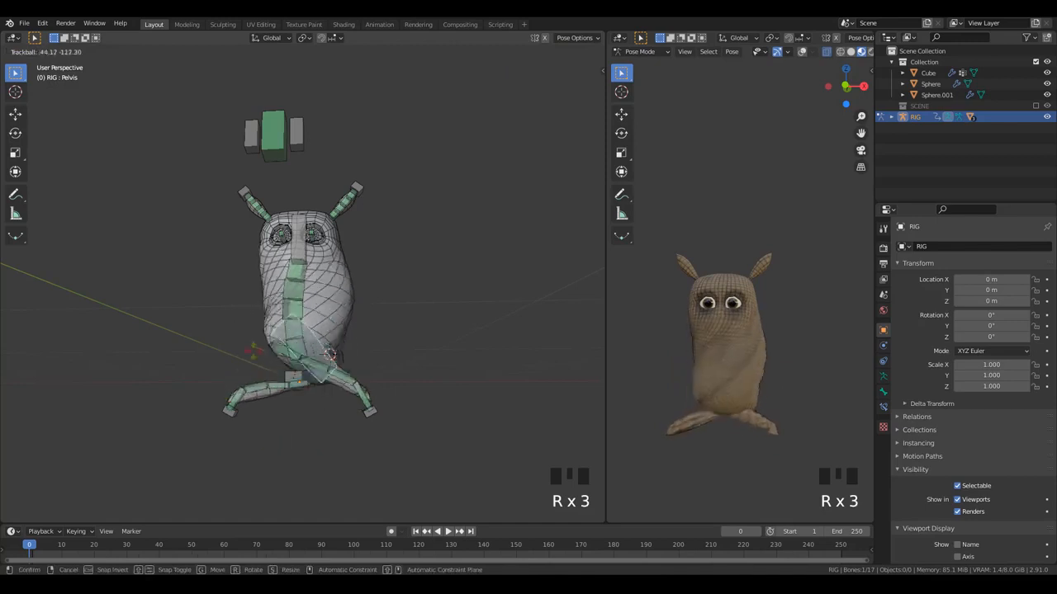
# - Test moving the Pelvis bone around and cancel the move
pyautogui.press('g')
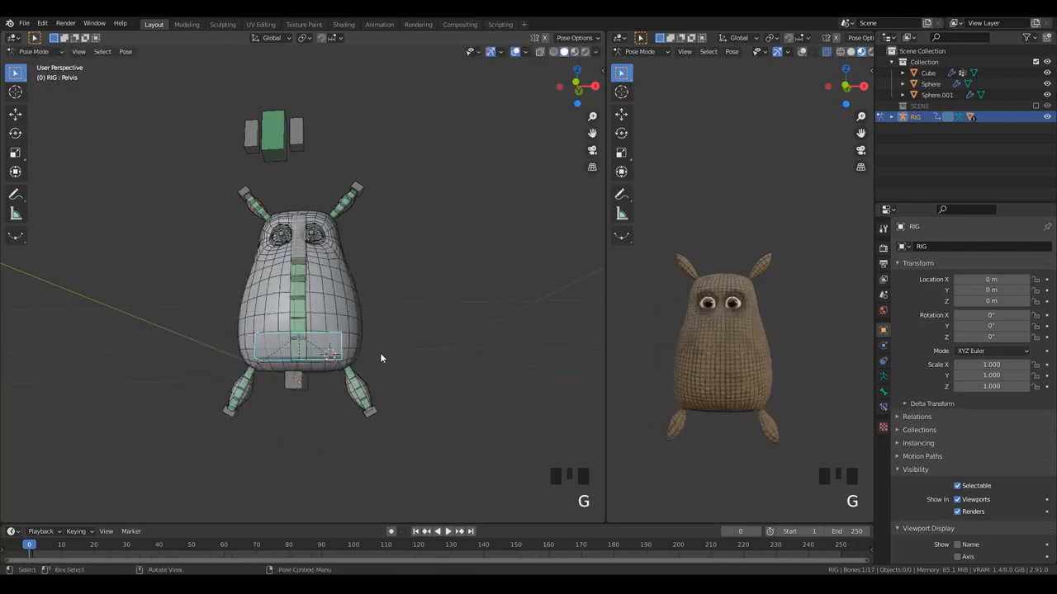
pyautogui.press('g')
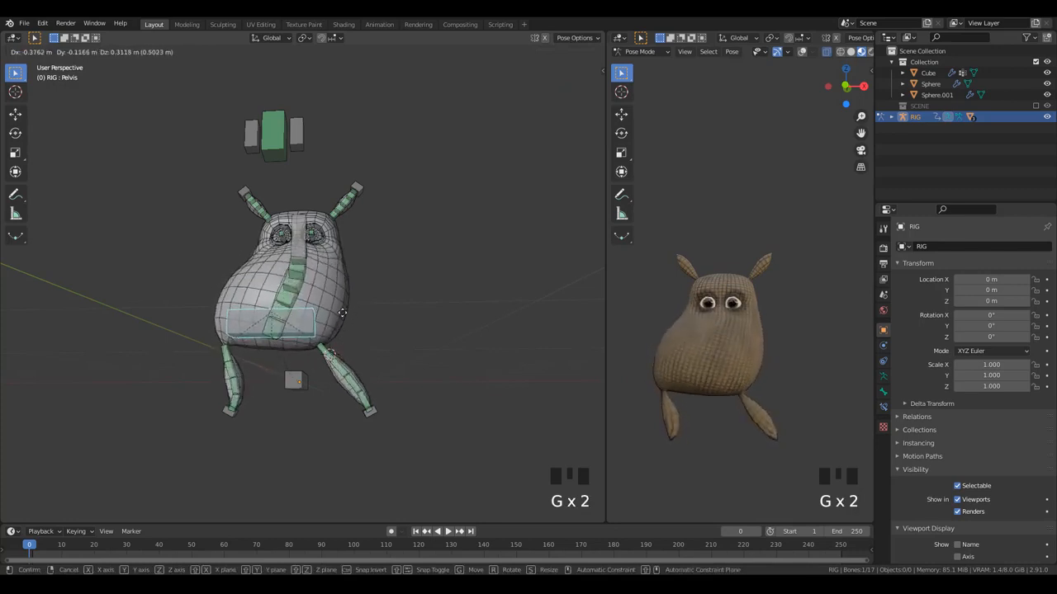
pyautogui.rightClick(345, 333)
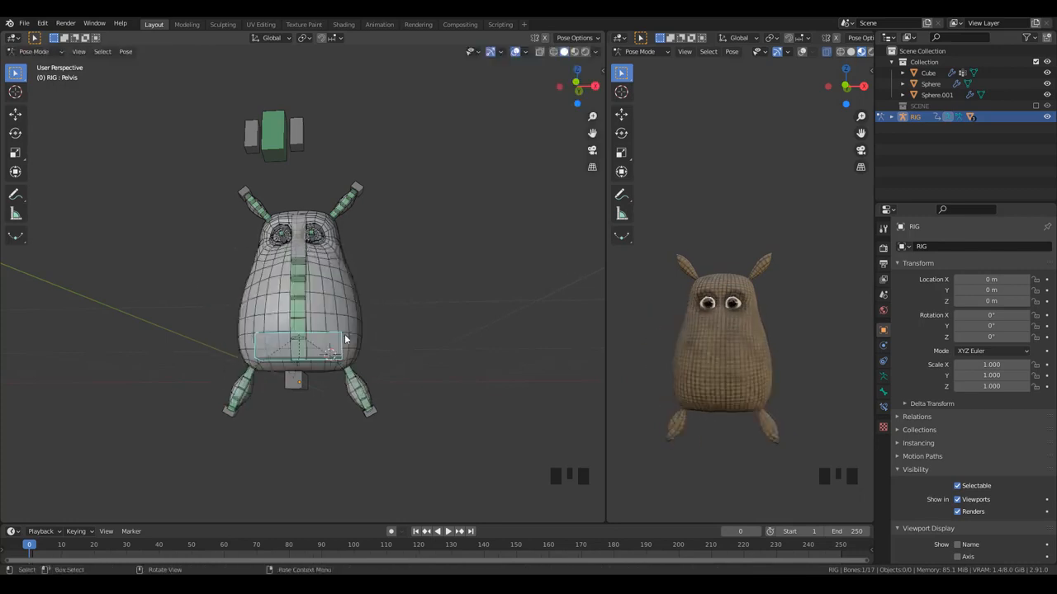
# - Test rotating the Head bone from the front and from the side, cancelling each rotation
pyautogui.moveTo(344, 334); pyautogui.dragTo(319, 224, button='middle')
pyautogui.click(254, 258)
pyautogui.press('KP_1')
pyautogui.press('r')
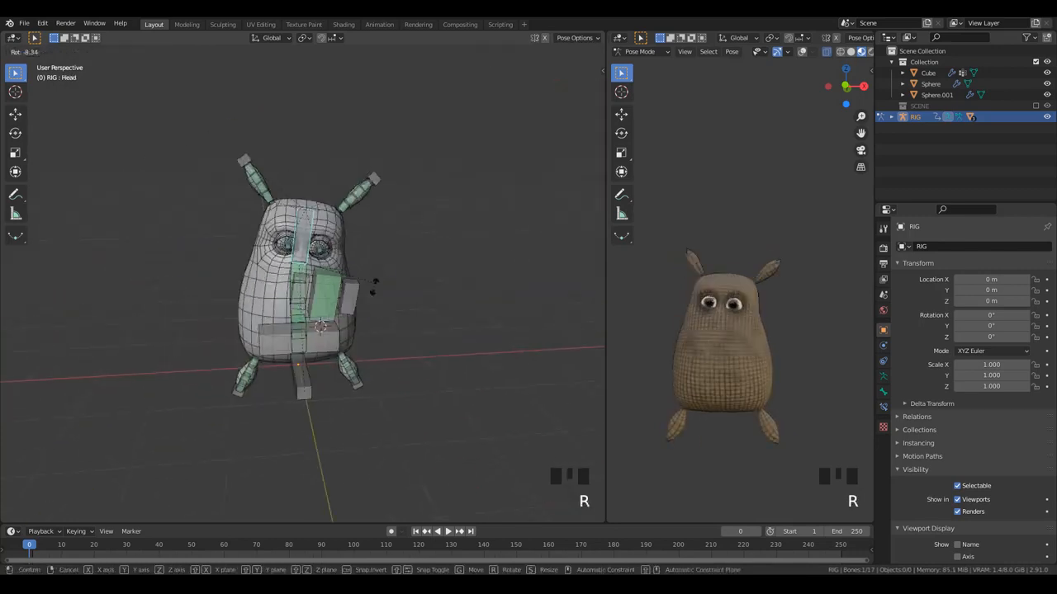
pyautogui.press('r')
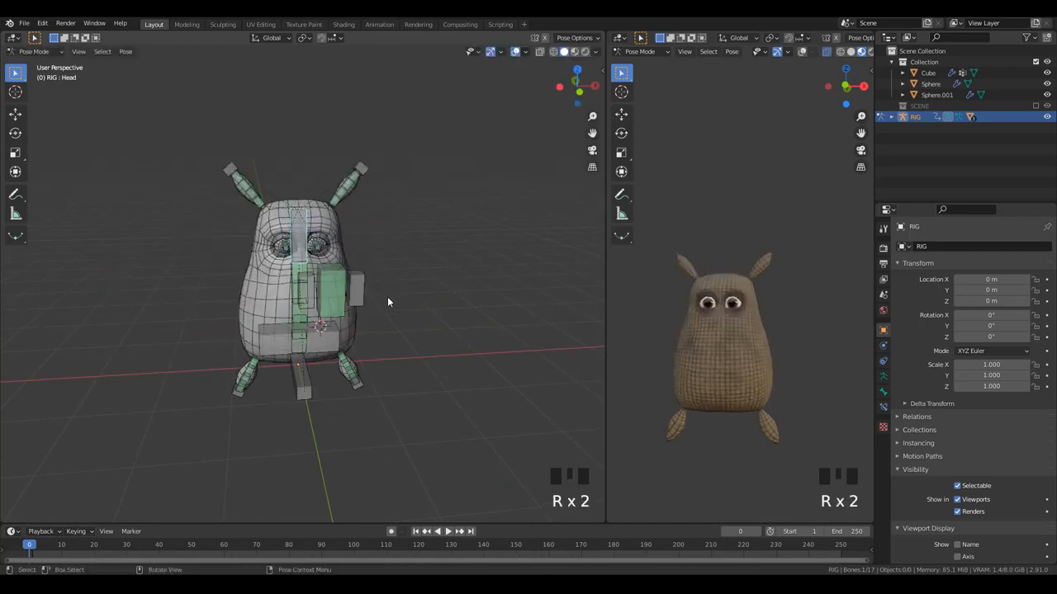
pyautogui.rightClick(387, 296)
pyautogui.moveTo(387, 297); pyautogui.dragTo(378, 299, button='middle')
pyautogui.press('r')
pyautogui.rightClick(377, 293)
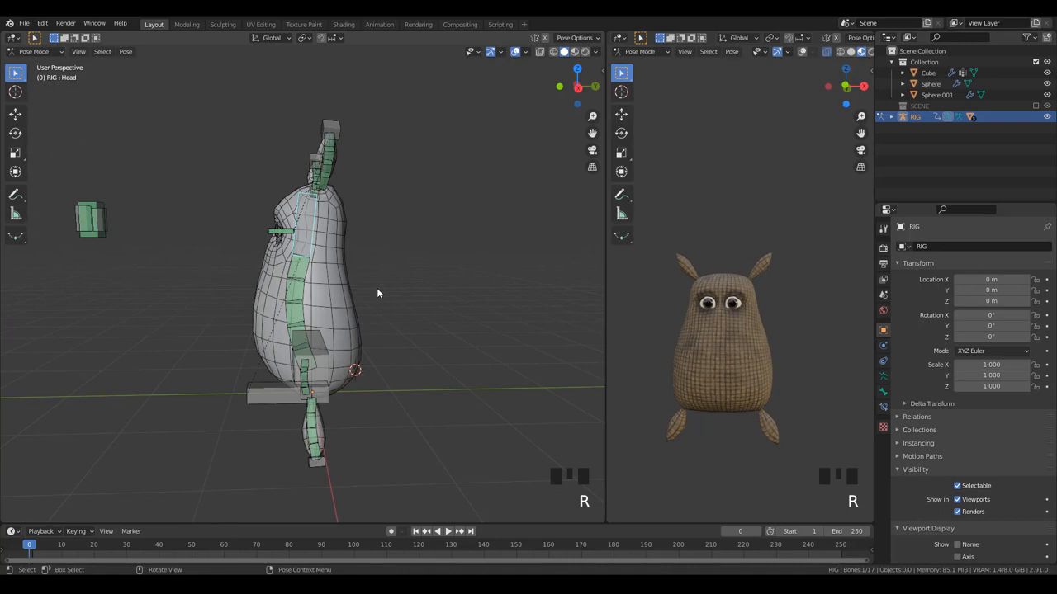
pyautogui.moveTo(372, 288); pyautogui.dragTo(419, 298, button='middle')
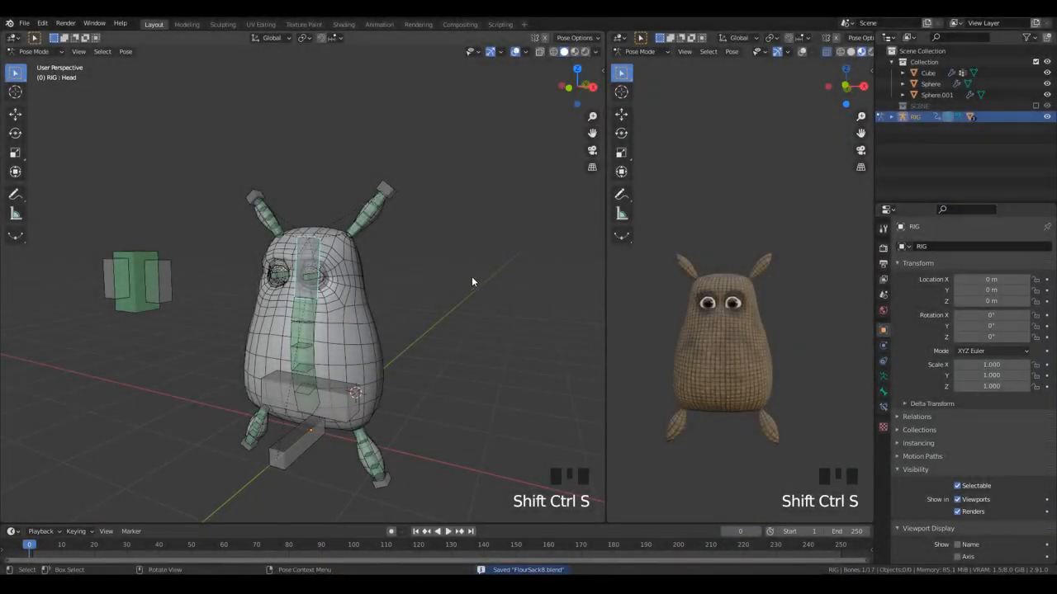
# - Leave Pose Mode and select the creature's body mesh in Object Mode
pyautogui.moveTo(472, 276); pyautogui.dragTo(319, 332, button='middle')
pyautogui.scroll(2, 319, 332)
pyautogui.hotkey('ctrl', 'Tab')
pyautogui.click(426, 343)
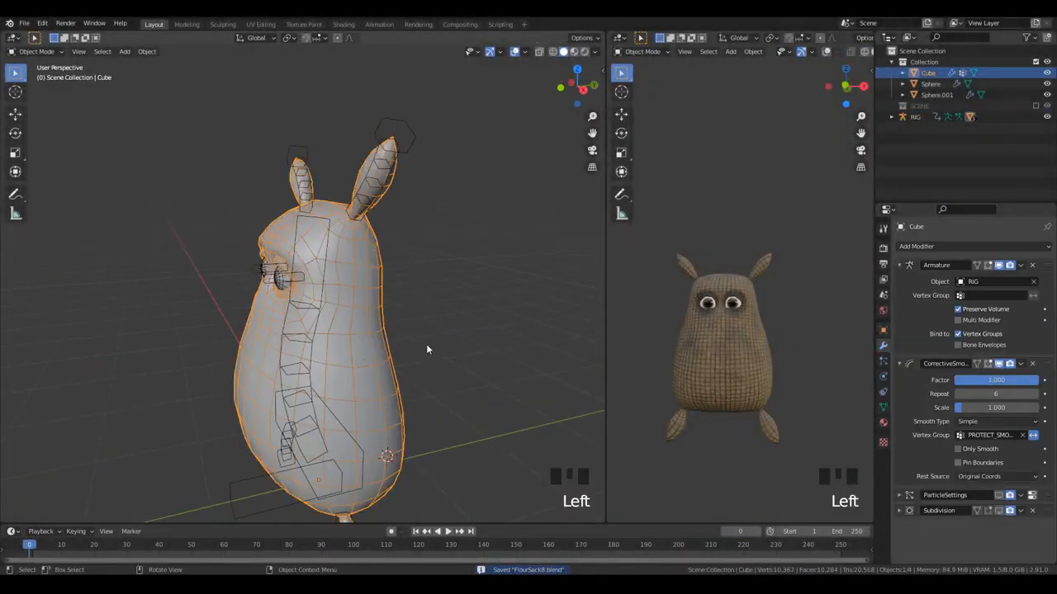
pyautogui.scroll(1, 379, 359)
pyautogui.moveTo(380, 359); pyautogui.dragTo(449, 372, button='middle')
pyautogui.scroll(4, 337, 302)
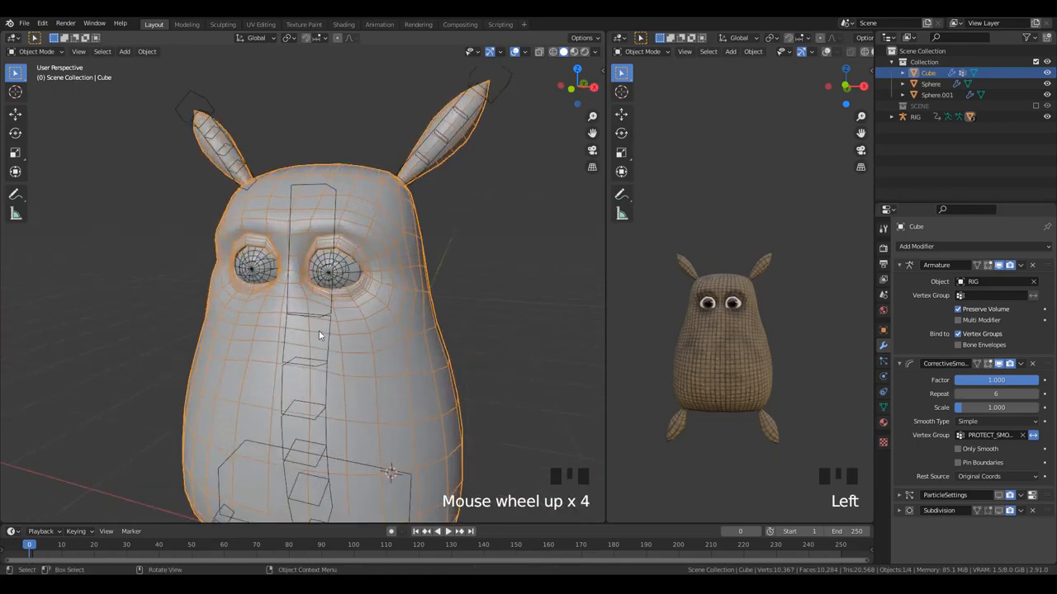
# - Select the Sphere eye together with the body, hide all other objects, and clear the selection
pyautogui.click(325, 303)
pyautogui.click(324, 320)
pyautogui.click(352, 280)
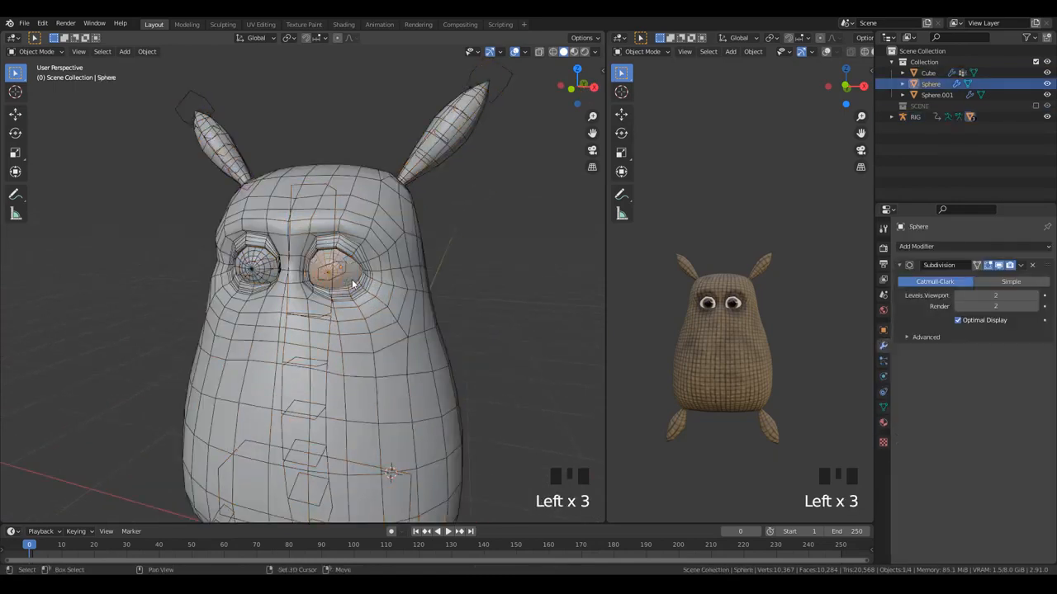
pyautogui.keyDown('shift'); pyautogui.click(258, 307); pyautogui.keyUp('shift')
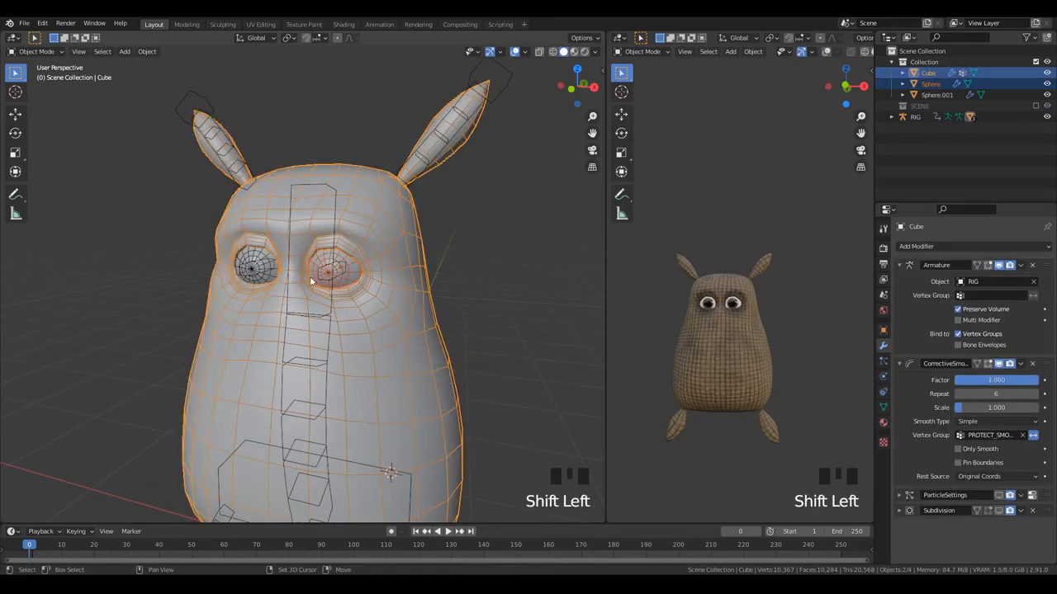
pyautogui.moveTo(329, 284)
pyautogui.mouseDown(button='middle')
pyautogui.moveTo(295, 281)
pyautogui.moveTo(339, 280)
pyautogui.mouseUp(button='middle')
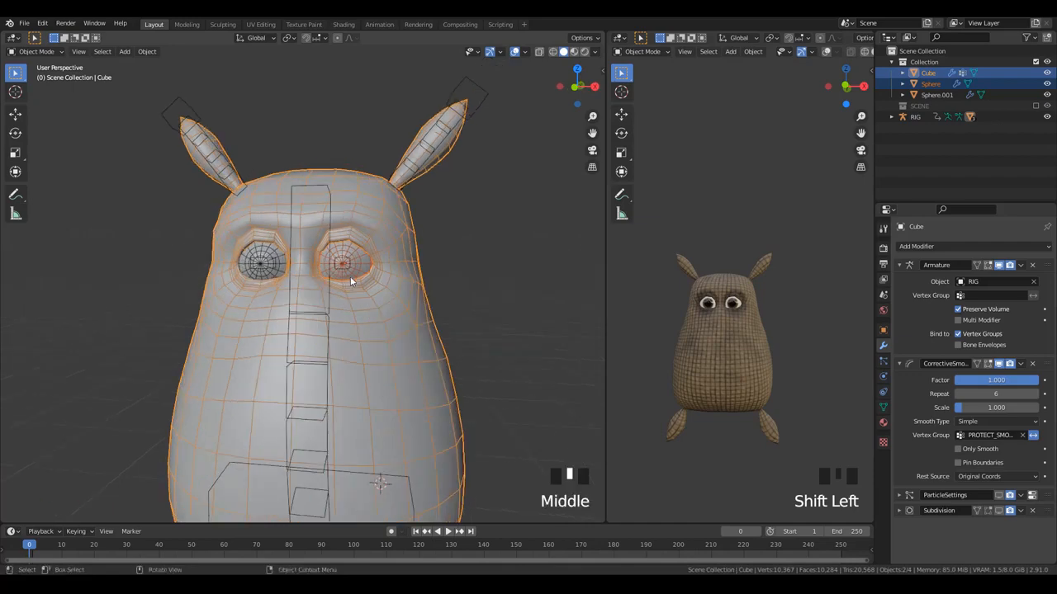
pyautogui.hotkey('shift', 'h')
pyautogui.hotkey('alt', 'a')
# - Open the body mesh in Edit Mode at the empty eye socket and deselect all of its vertices
pyautogui.scroll(4, 311, 276)
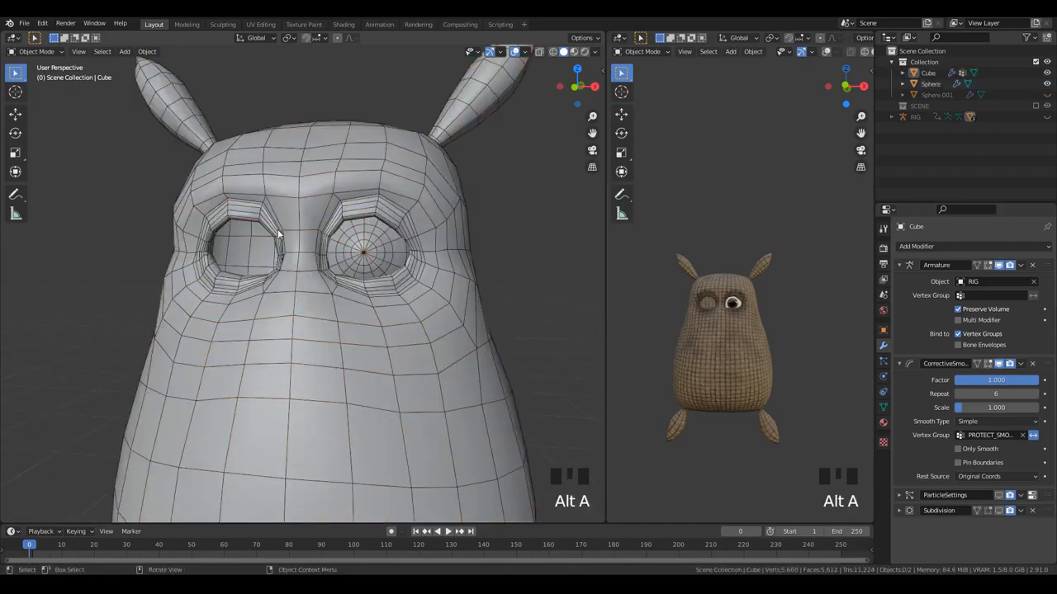
pyautogui.scroll(-2, 310, 275)
pyautogui.scroll(3, 372, 268)
pyautogui.click(389, 218)
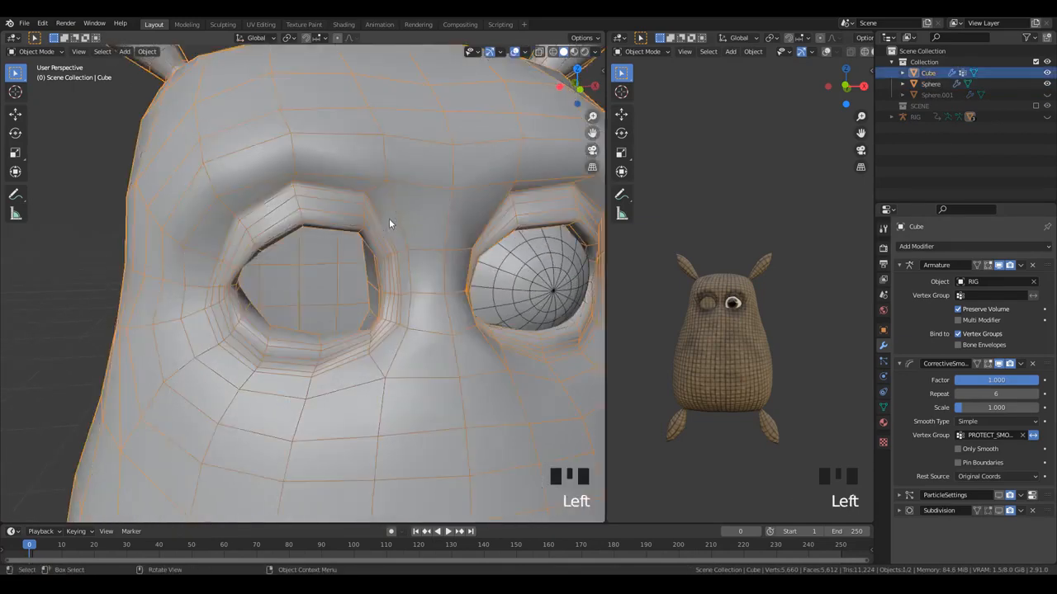
pyautogui.press('Tab')
pyautogui.keyDown('shift'); pyautogui.moveTo(331, 246); pyautogui.dragTo(388, 347, button='middle'); pyautogui.keyUp('shift')
pyautogui.scroll(-3, 410, 402)
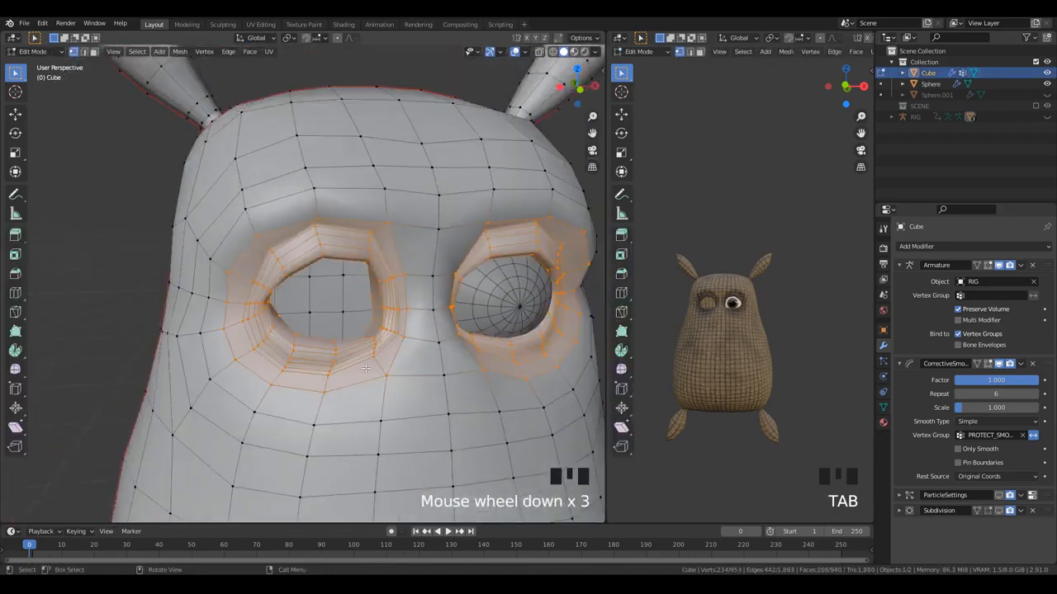
pyautogui.hotkey('alt', 'a')
pyautogui.hotkey('ctrl', 'z')
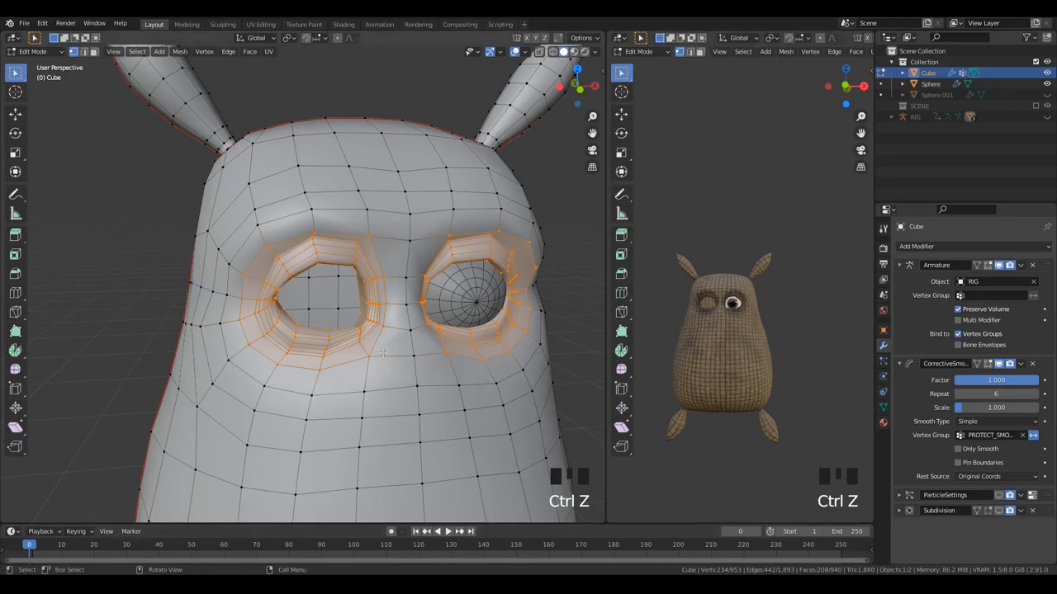
pyautogui.moveTo(382, 354); pyautogui.dragTo(341, 283, button='middle')
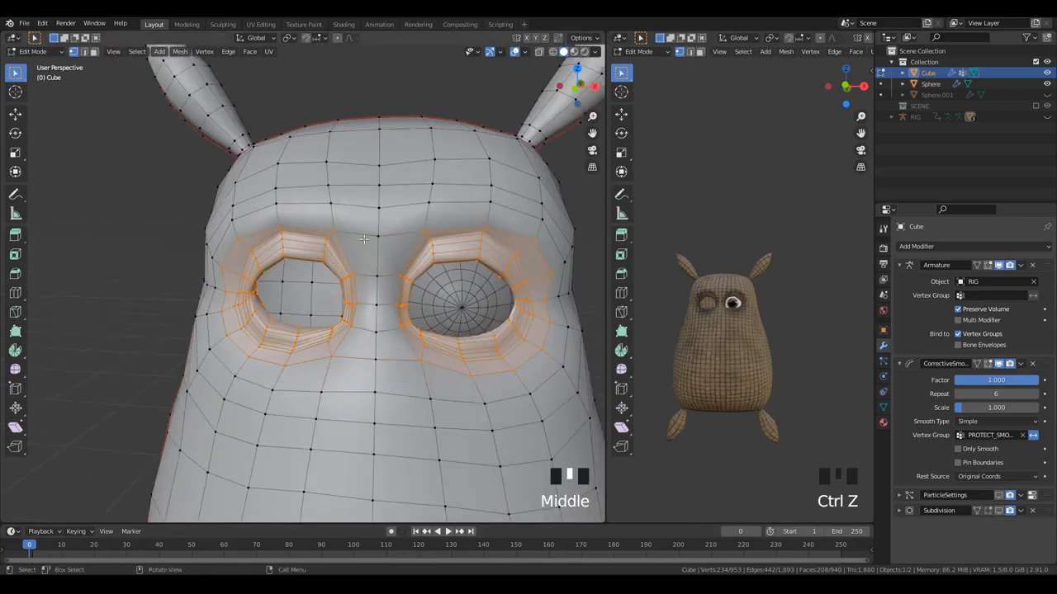
pyautogui.hotkey('alt', 'a')
# - Select the inner edge loop of the empty eye socket and grow the selection outward over the surrounding eyelid rings
pyautogui.scroll(2, 355, 299)
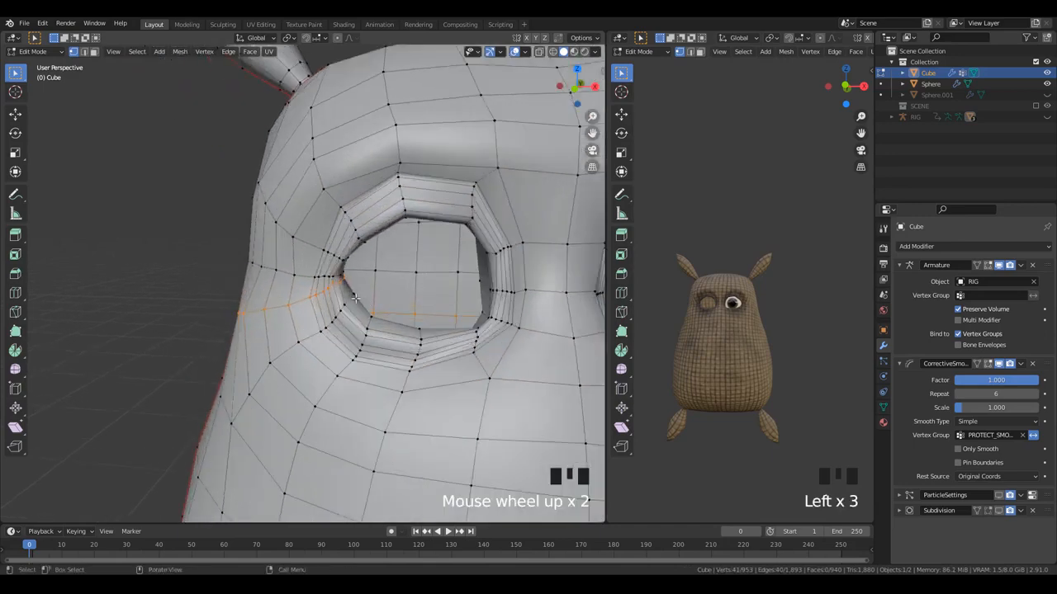
pyautogui.scroll(-3, 358, 303)
pyautogui.keyDown('shift'); pyautogui.moveTo(358, 303); pyautogui.dragTo(353, 331, button='middle'); pyautogui.keyUp('shift')
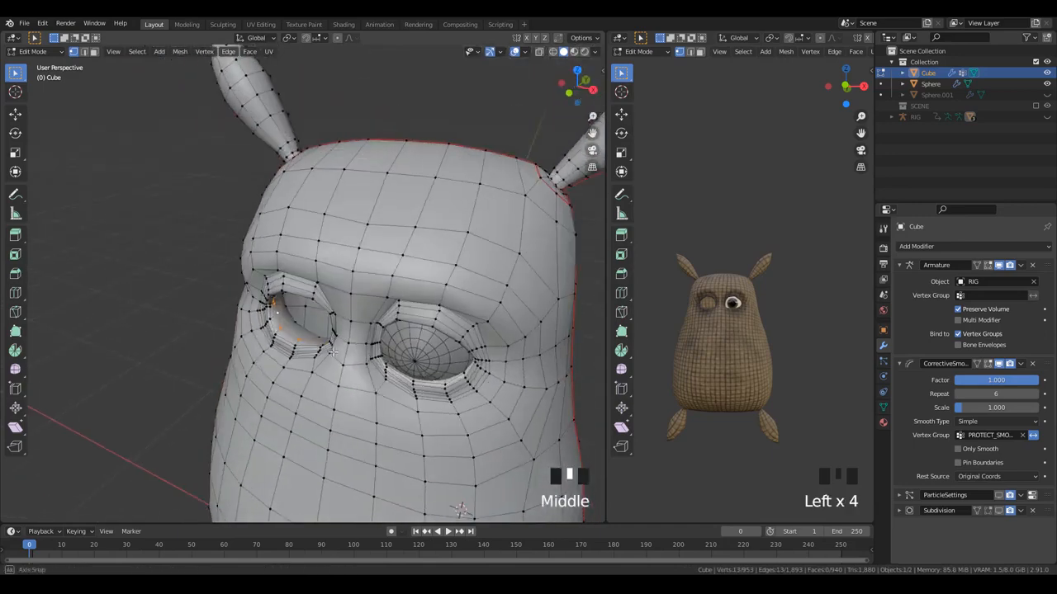
pyautogui.scroll(2, 353, 334)
pyautogui.press('ctrl+KP_Add')
pyautogui.press('ctrl+KP_Add')
pyautogui.press('ctrl+KP_Add')
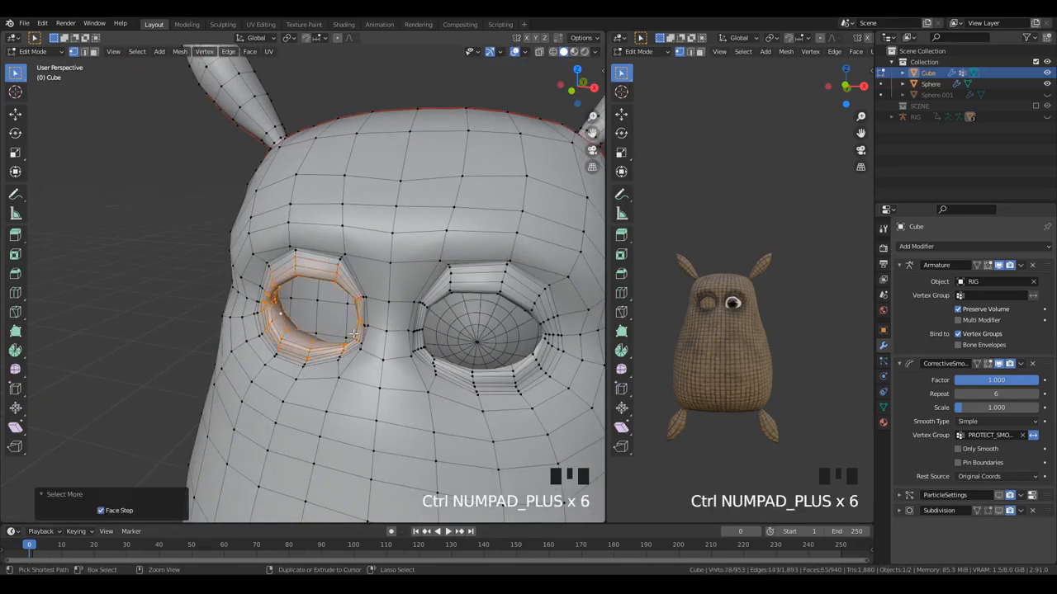
pyautogui.press('ctrl+KP_Add')
pyautogui.press('ctrl+KP_Add')
pyautogui.press('ctrl+KP_Add')
pyautogui.press('ctrl+KP_Add')
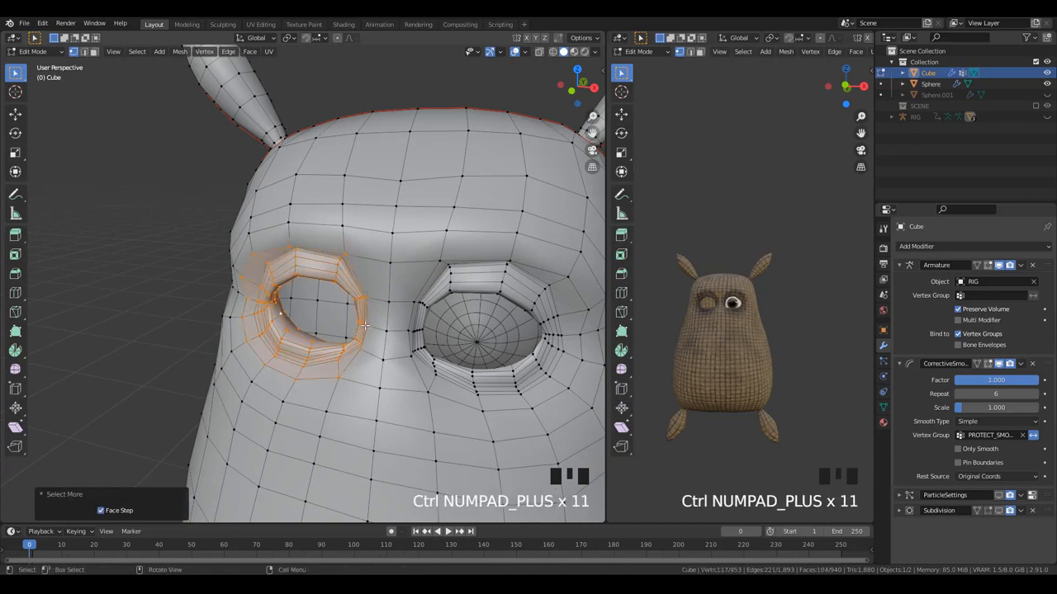
# - Hide all unselected geometry to isolate the eye socket rings, and clear the selection
pyautogui.hotkey('shift', 'h')
pyautogui.scroll(-2, 351, 342)
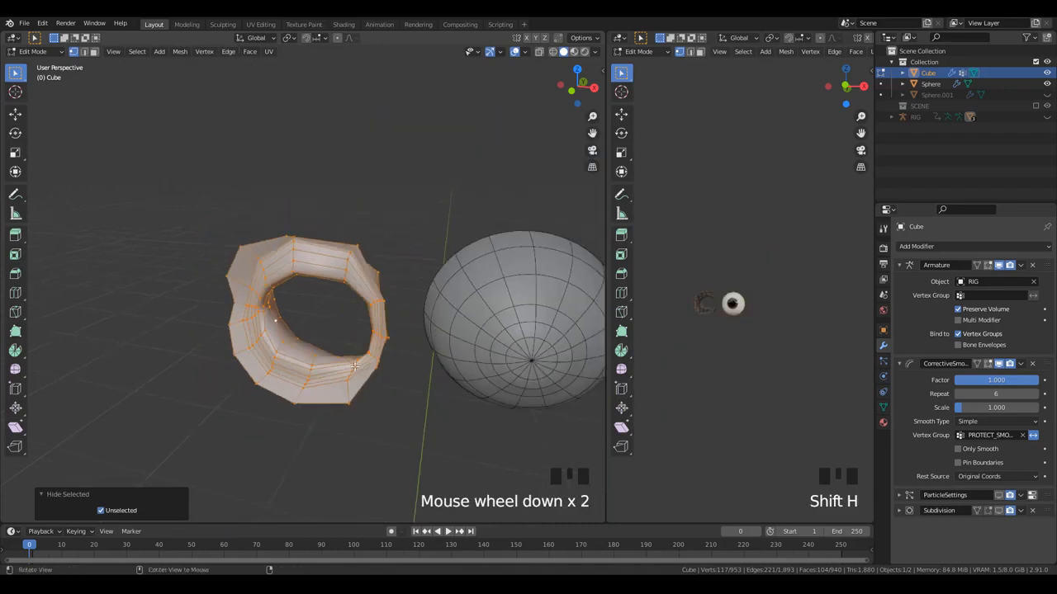
pyautogui.hotkey('alt', 'a')
pyautogui.scroll(3, 333, 388)
pyautogui.moveTo(333, 389); pyautogui.dragTo(334, 402, button='middle')
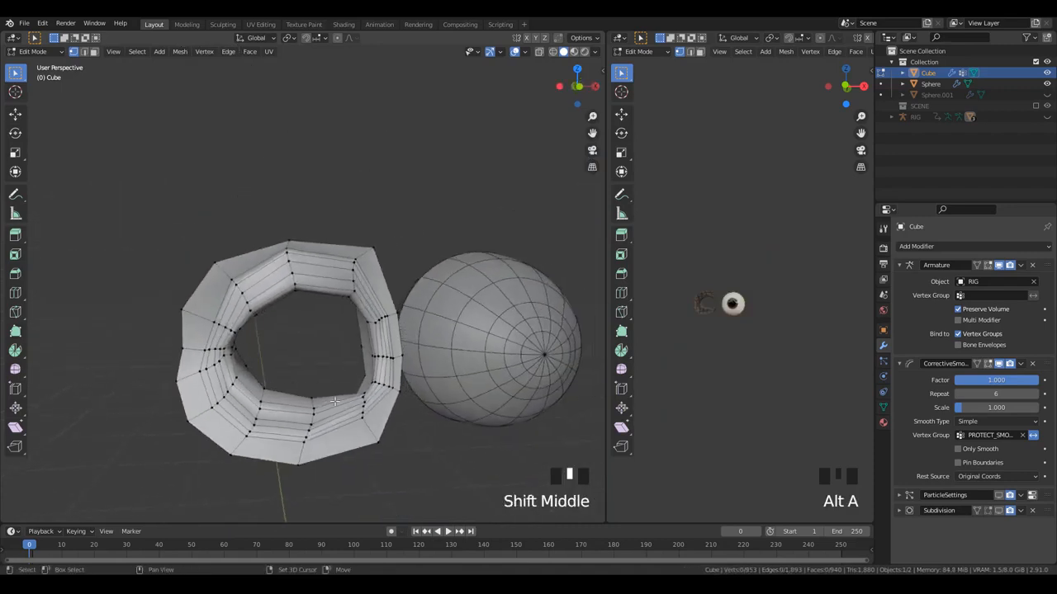
# - Add a Basis shape key and a second shape key named TopEyeLid.R to the body mesh
pyautogui.click(884, 408)
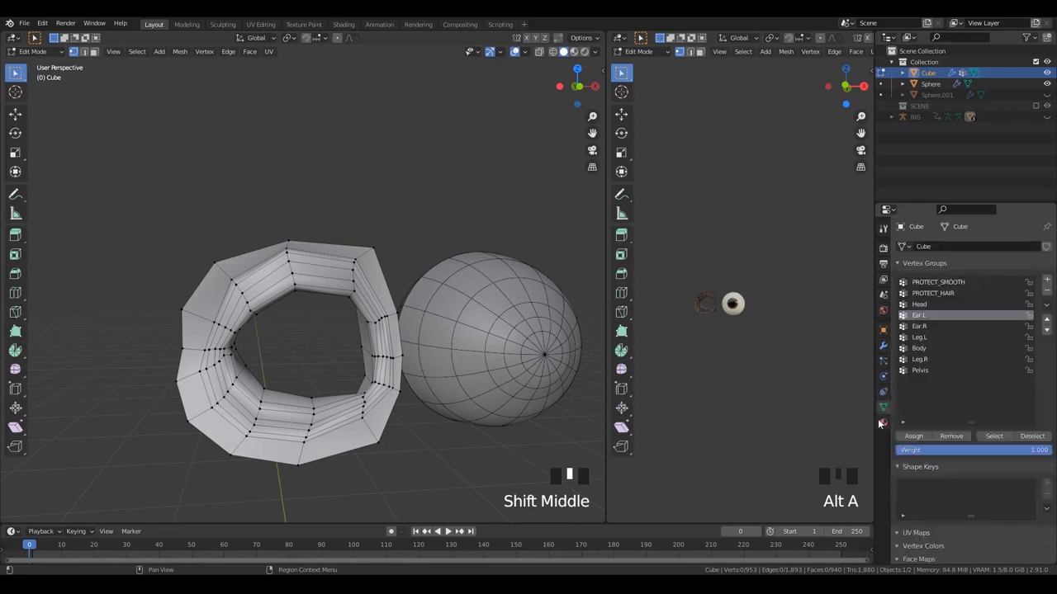
pyautogui.scroll(-3, 1017, 440)
pyautogui.press('Tab')
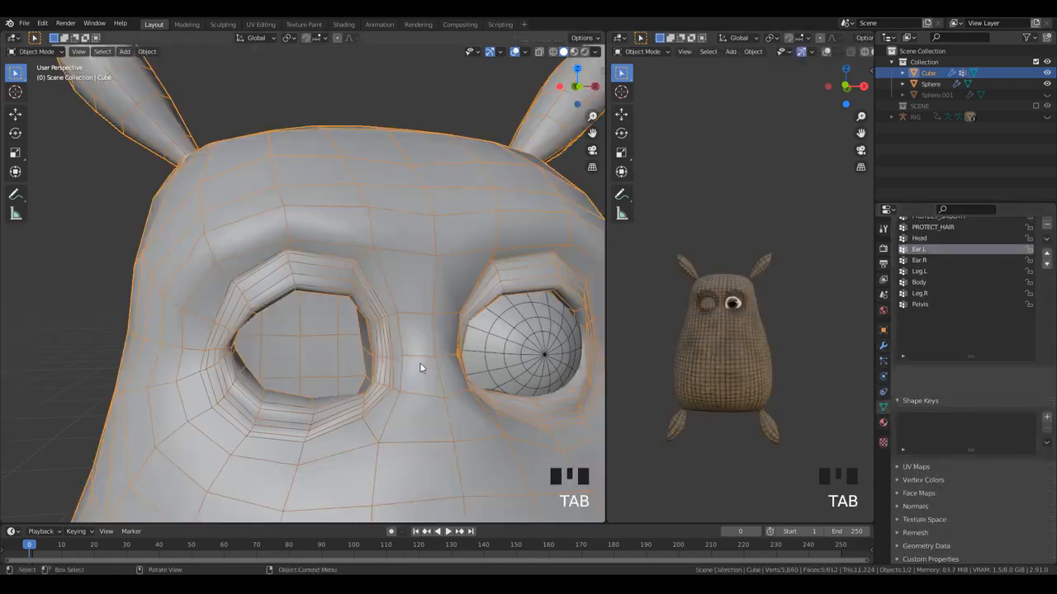
pyautogui.click(1048, 416)
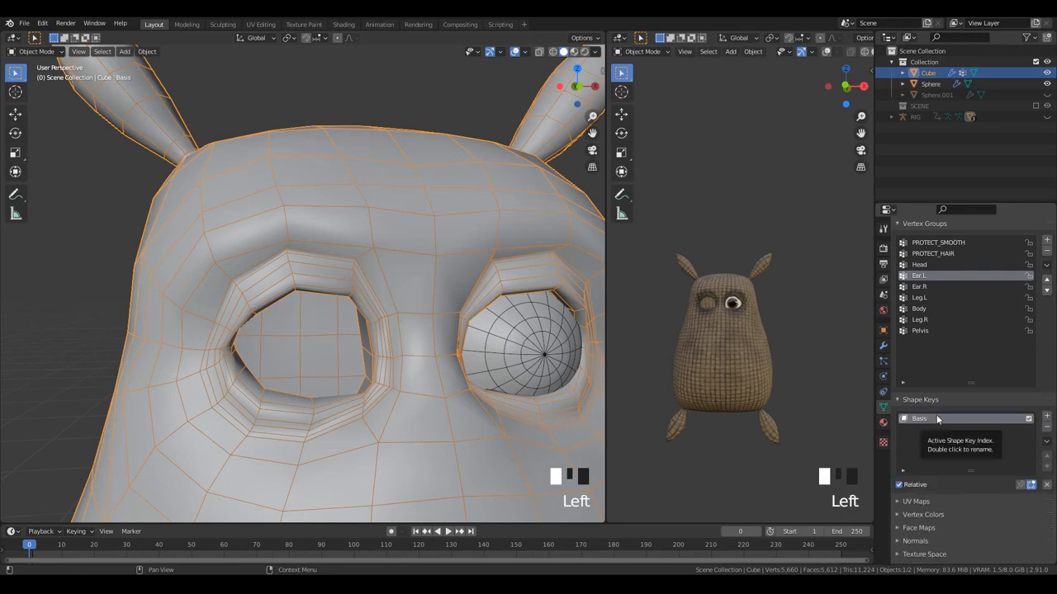
pyautogui.click(1046, 416)
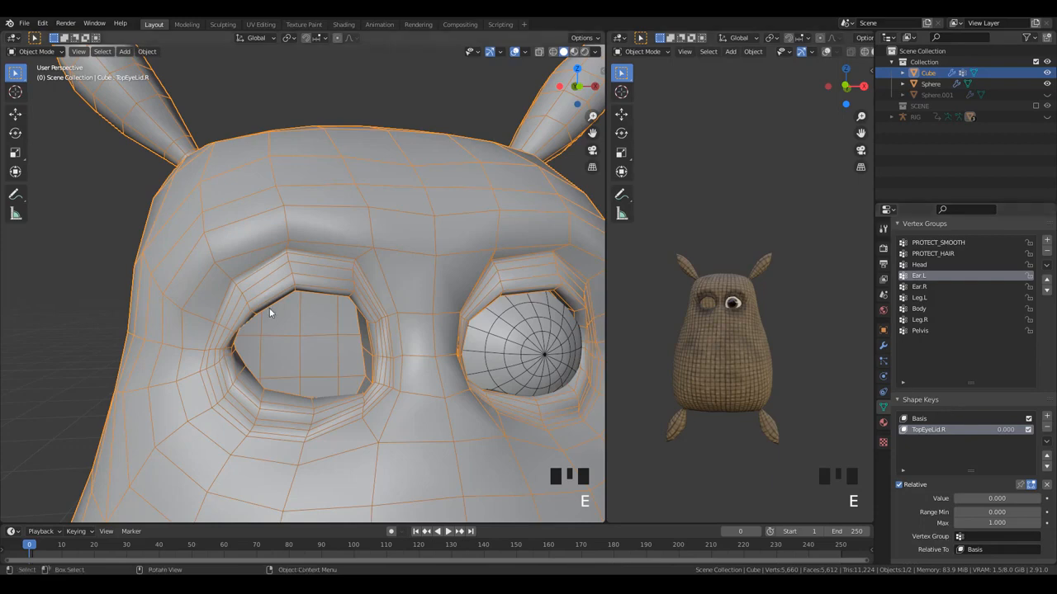
# - In Edit Mode, select the middle vertex on the socket's upper inner rim and enable proportional editing
pyautogui.press('Tab')
pyautogui.scroll(3, 297, 299)
pyautogui.hotkey('alt', 'a')
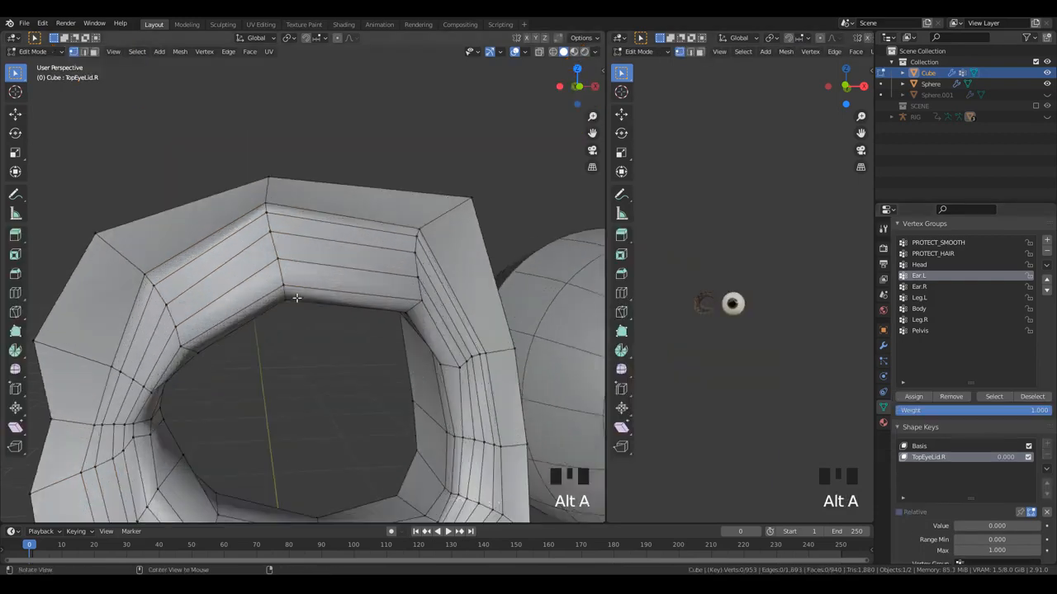
pyautogui.scroll(-3, 339, 298)
pyautogui.moveTo(325, 300); pyautogui.dragTo(318, 302, button='middle')
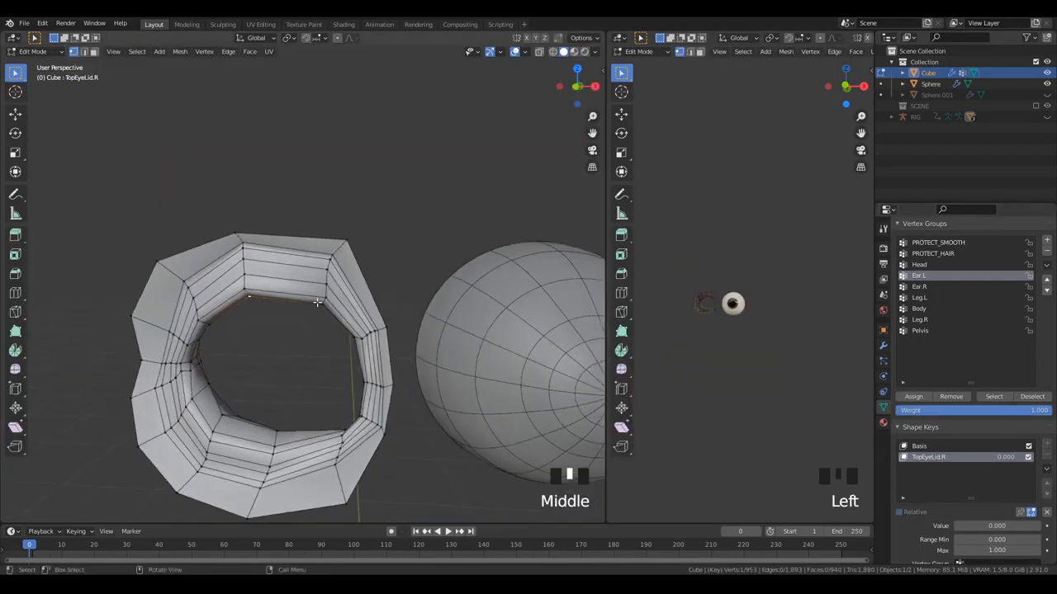
pyautogui.press('g')
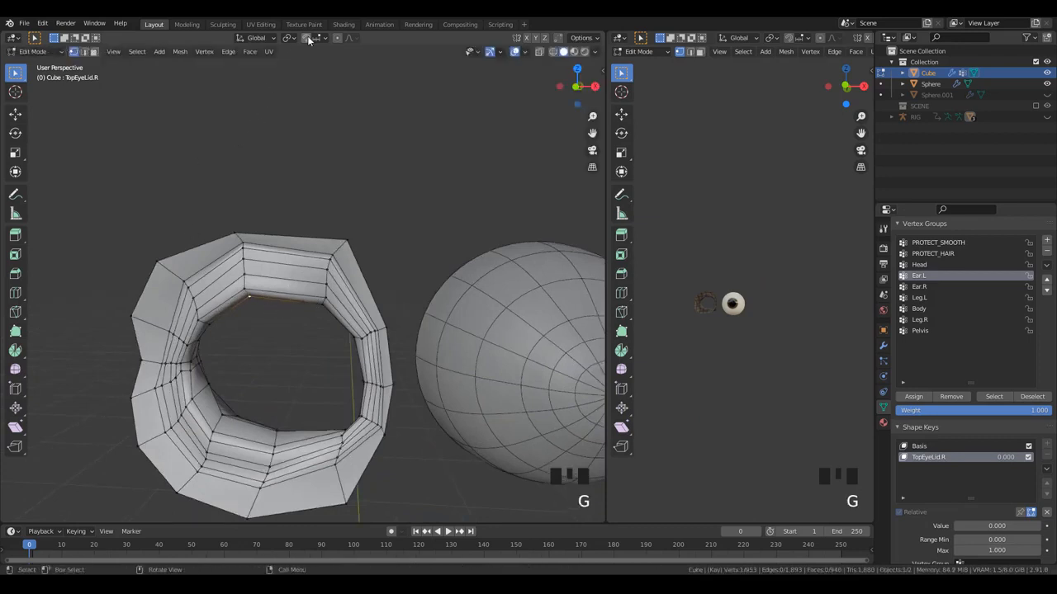
pyautogui.click(336, 38)
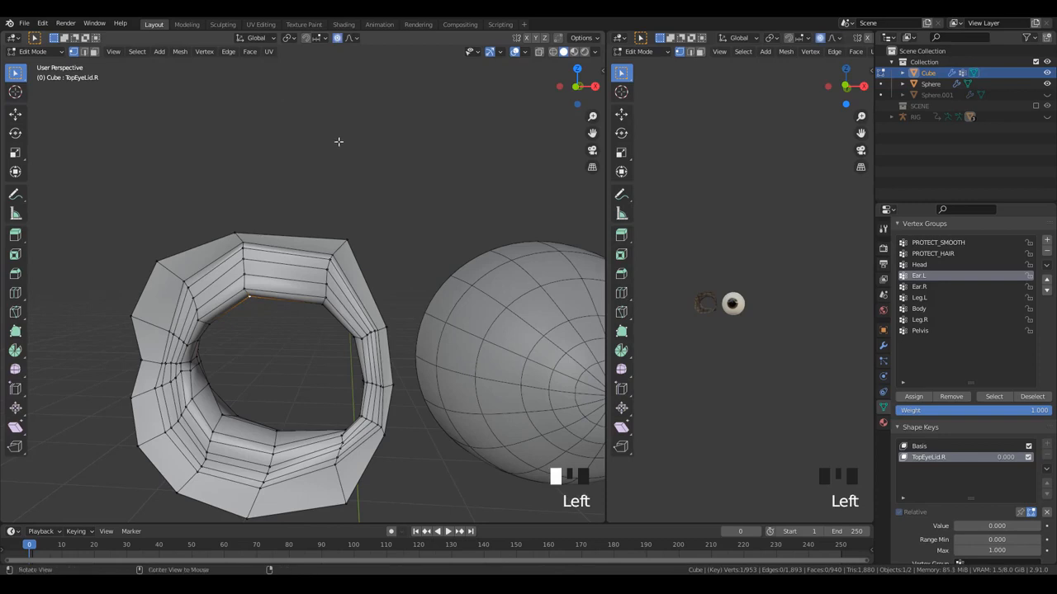
# - Try moving the rim vertex with proportional size 0.123, undo the move, and set the TopEyeLid.R value to 1.000
pyautogui.scroll(2, 288, 327)
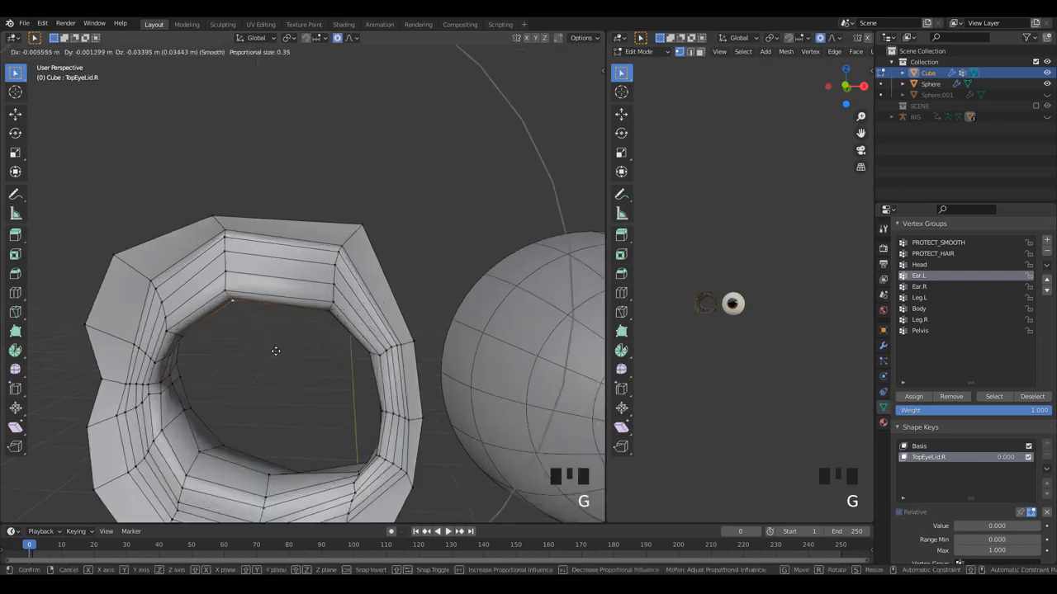
pyautogui.press('g')
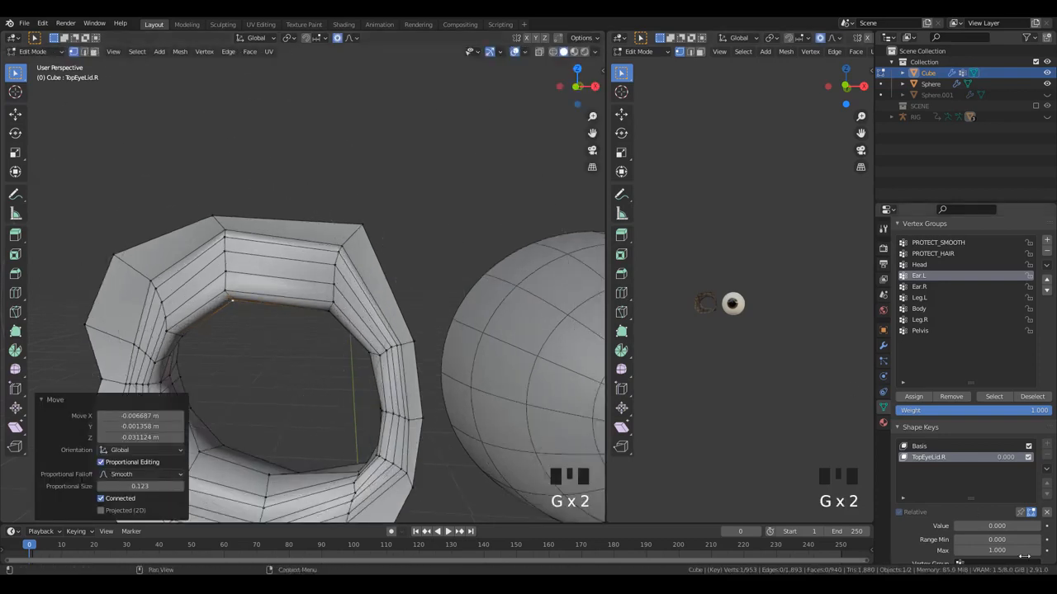
pyautogui.moveTo(973, 529); pyautogui.dragTo(1021, 526)
pyautogui.hotkey('ctrl', 'z')
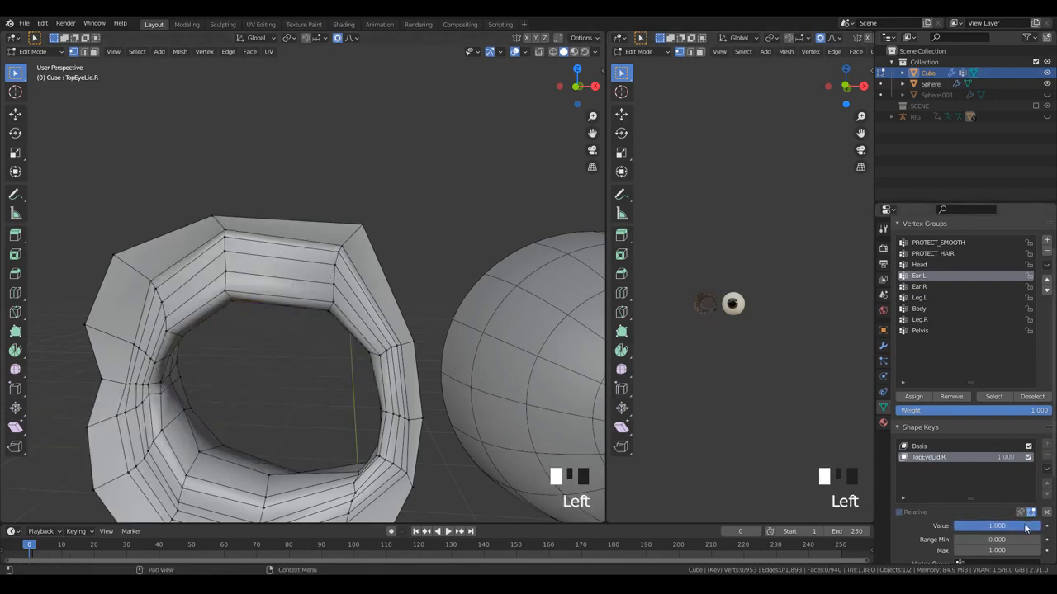
pyautogui.scroll(-1, 1024, 528)
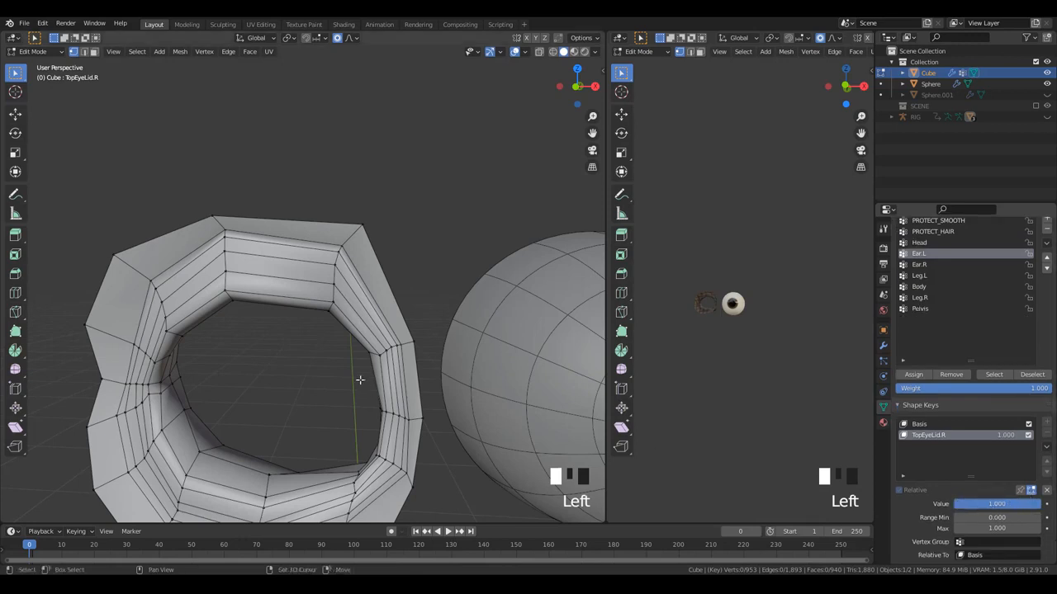
# - Lower the middle, nose-side and outer vertices of the upper inner rim with proportional size 0.123
pyautogui.keyDown('shift'); pyautogui.moveTo(360, 379); pyautogui.dragTo(347, 215, button='middle'); pyautogui.keyUp('shift')
pyautogui.press('g')
pyautogui.click(439, 254)
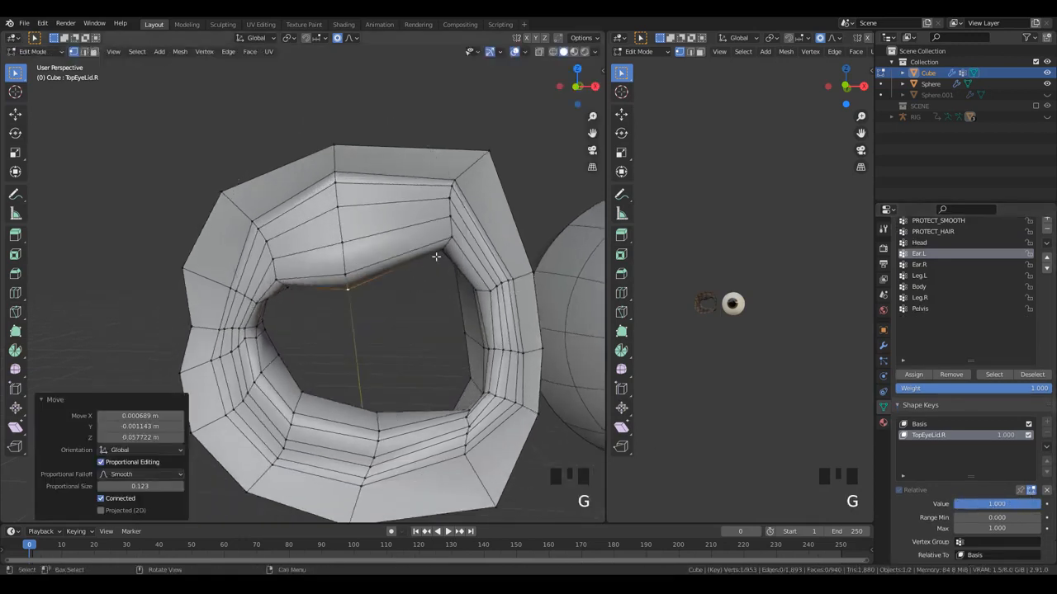
pyautogui.press('g')
pyautogui.click(434, 300)
pyautogui.press('g')
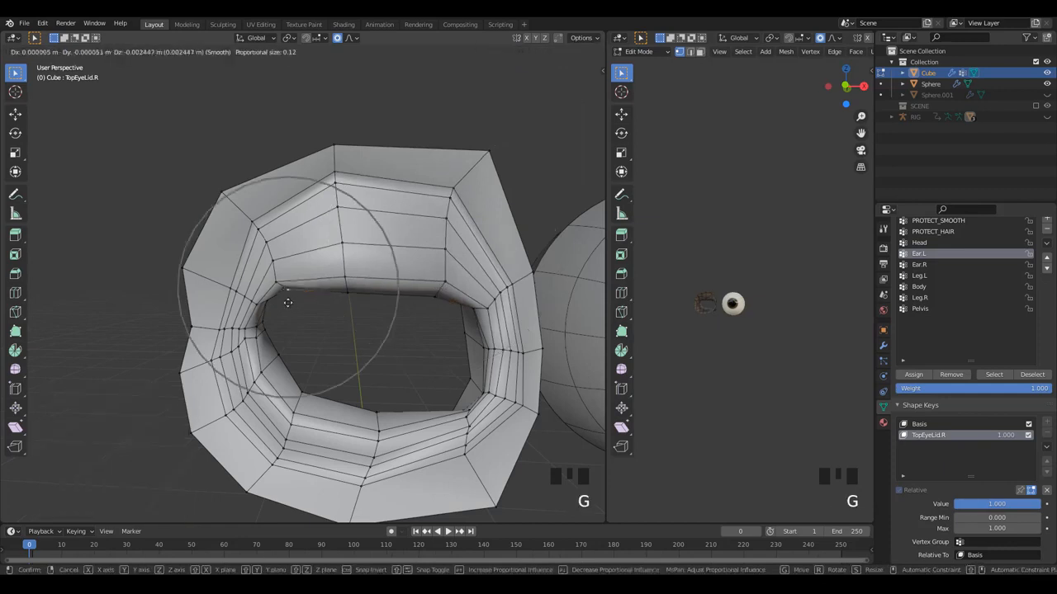
pyautogui.click(289, 322)
# - Level the upper lid edge by lowering its middle vertex and the vertices toward the nose-side corner
pyautogui.press('g')
pyautogui.click(350, 313)
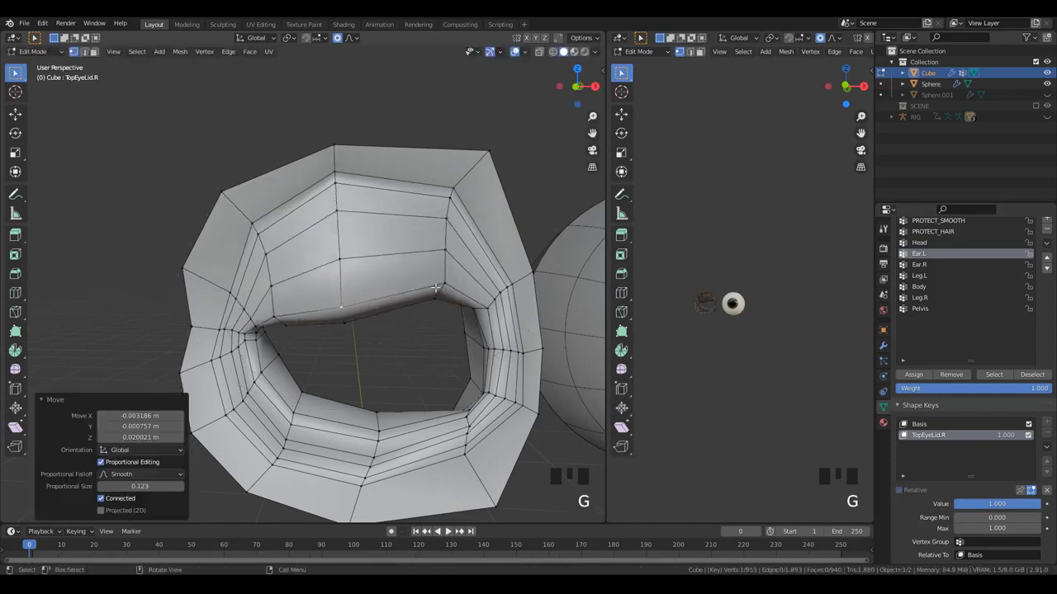
pyautogui.press('g')
pyautogui.click(456, 320)
pyautogui.click(472, 322)
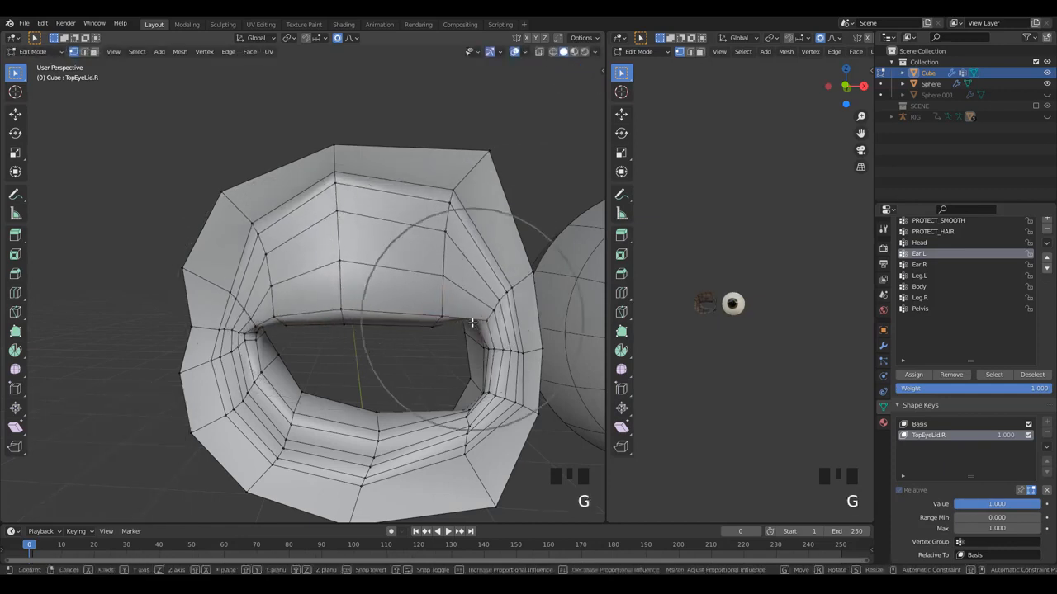
pyautogui.click(472, 323)
pyautogui.press('g')
# - Lower the middle of the lid edge further and nudge the vertices at the outer eye corner into place
pyautogui.click(356, 322)
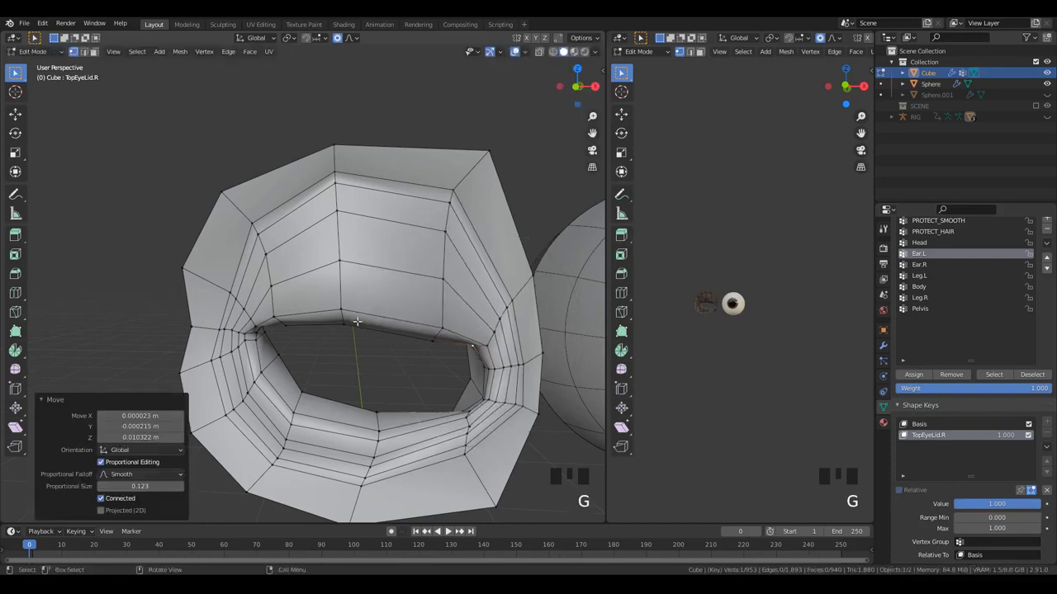
pyautogui.press('g')
pyautogui.click(275, 335)
pyautogui.click(258, 329)
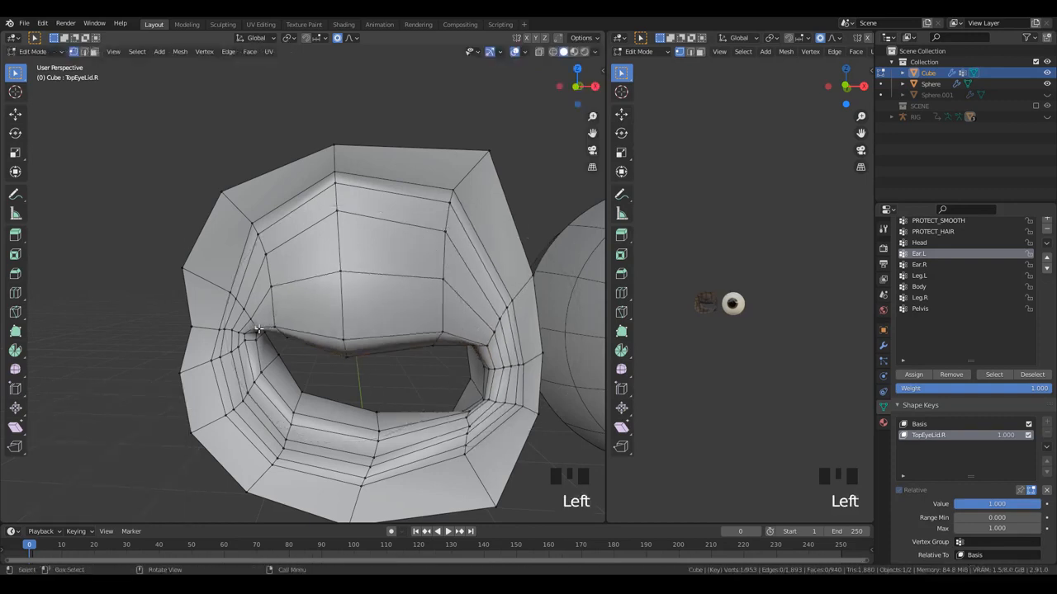
pyautogui.press('g')
pyautogui.click(253, 338)
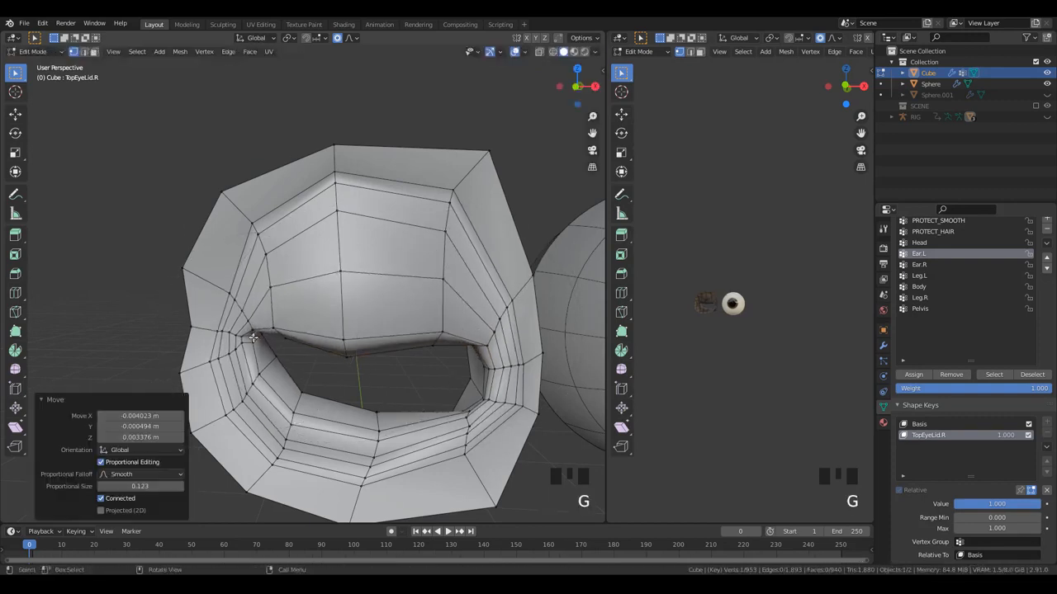
pyautogui.press('g')
pyautogui.click(247, 336)
# - Pull the outer, middle and nose-side vertices of the upper lid edge down to meet the lower lid
pyautogui.press('g')
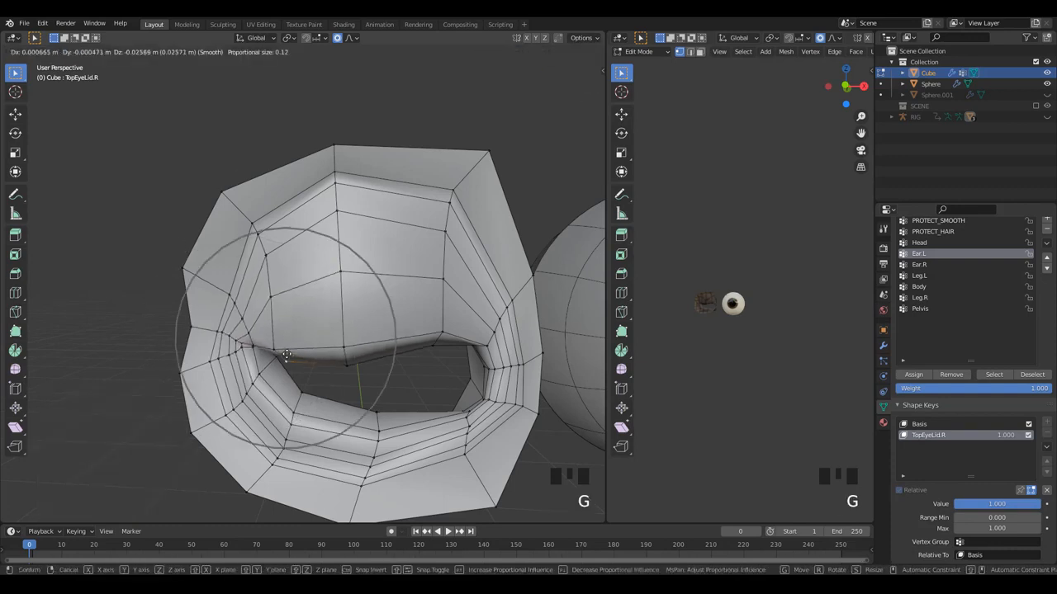
pyautogui.click(375, 345)
pyautogui.press('g')
pyautogui.click(355, 401)
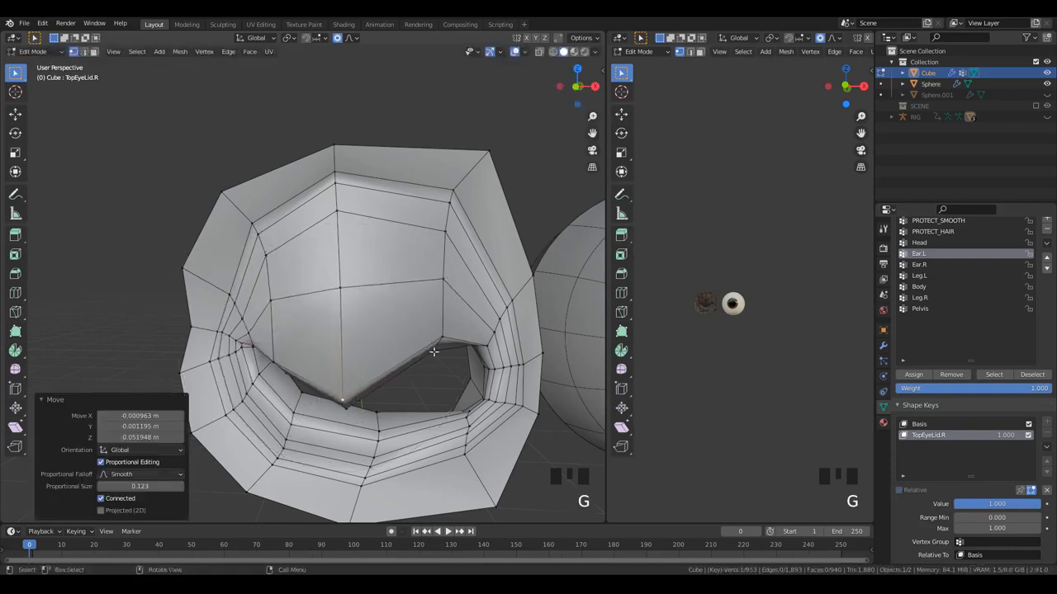
pyautogui.press('g')
pyautogui.click(441, 354)
pyautogui.moveTo(441, 354); pyautogui.dragTo(366, 295, button='middle')
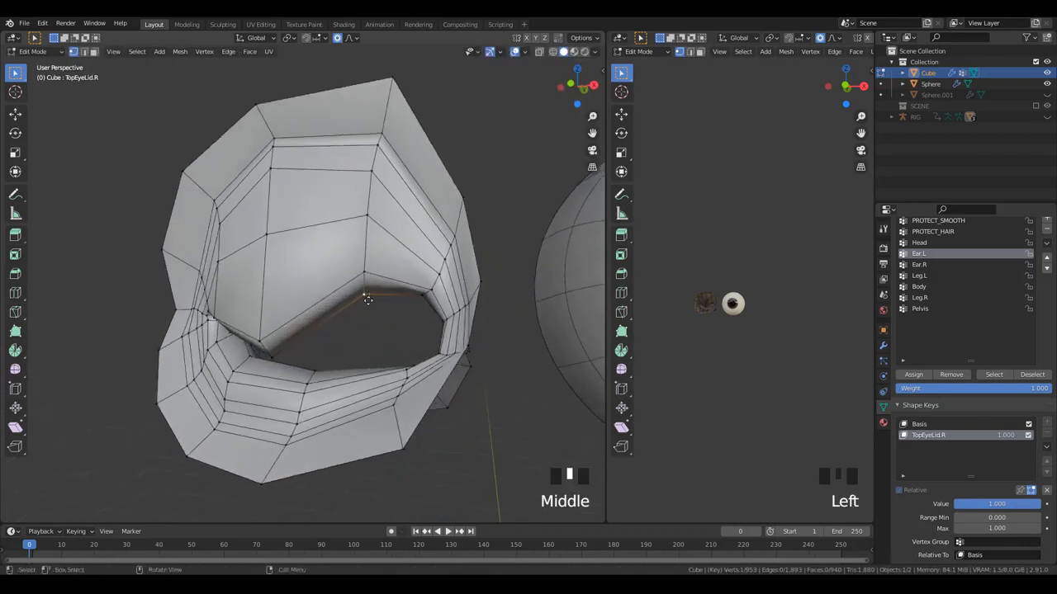
pyautogui.press('g')
pyautogui.click(413, 325)
# - Refine the lid edge near the nose-side corner, reducing the proportional size to 0.057
pyautogui.click(418, 325)
pyautogui.press('g')
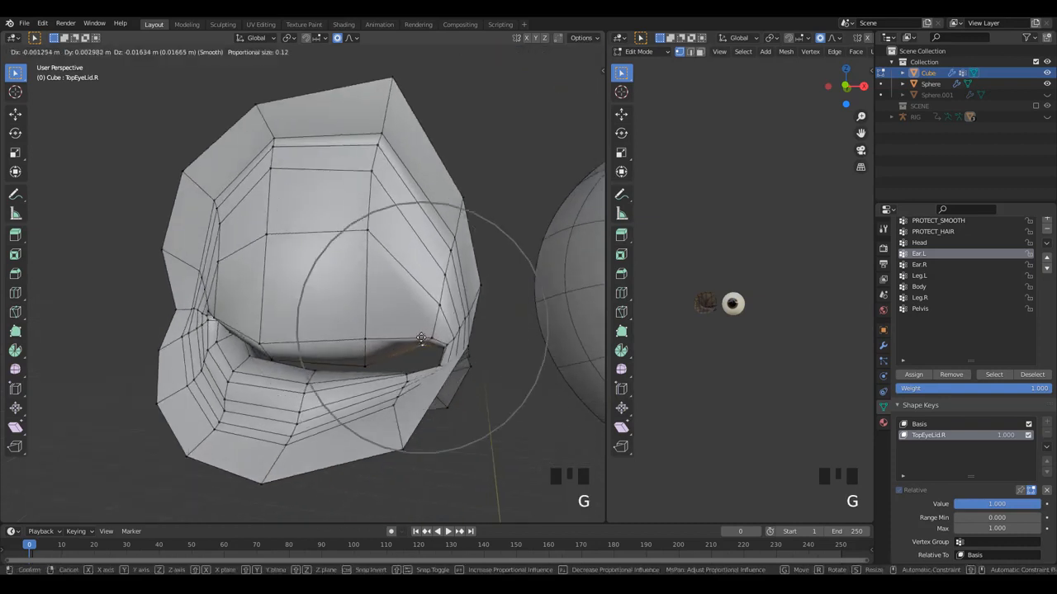
pyautogui.click(421, 333)
pyautogui.press('g')
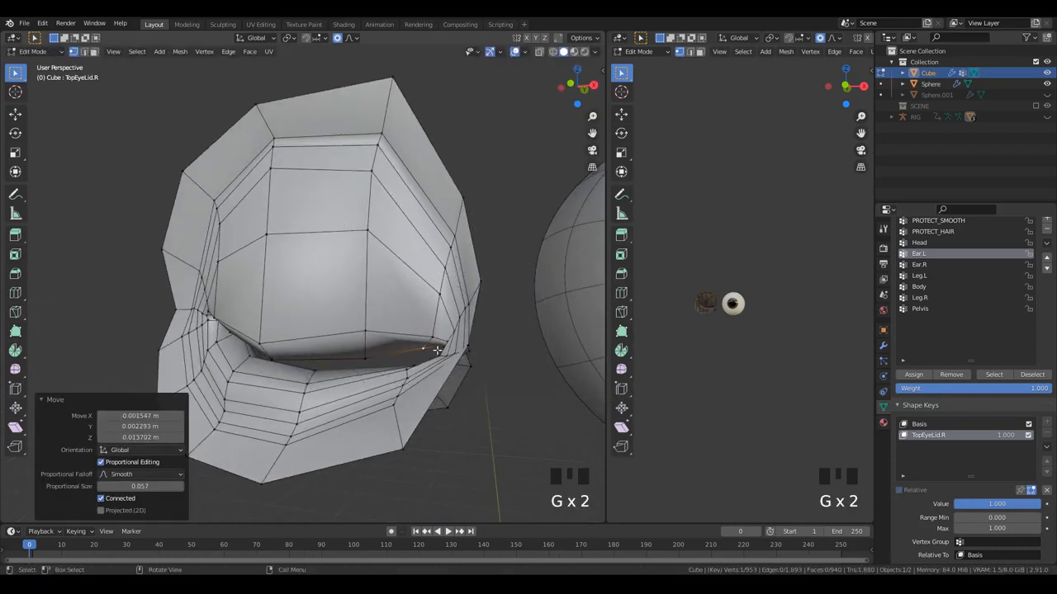
pyautogui.click(438, 347)
pyautogui.press('g')
pyautogui.click(402, 328)
pyautogui.press('g')
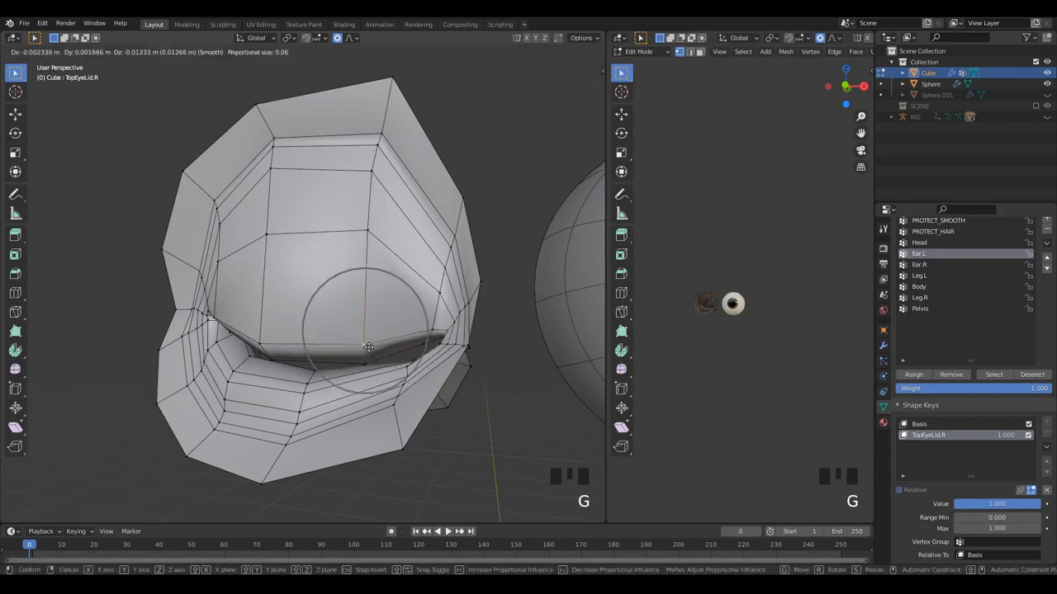
pyautogui.click(403, 329)
# - Lower the two central vertices of the upper lid's middle row with proportional size 0.057
pyautogui.click(368, 240)
pyautogui.press('g')
pyautogui.click(366, 276)
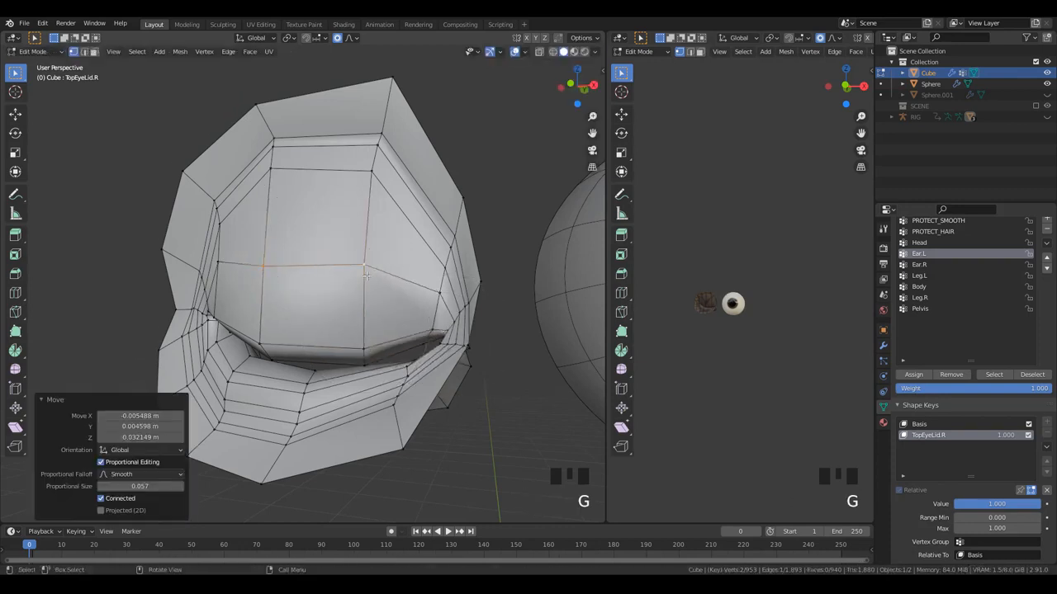
# - Viewed from below, adjust the depth of the upper lid's middle and nose-side vertices with proportional size 0.084
pyautogui.scroll(-2, 366, 265)
pyautogui.moveTo(366, 266); pyautogui.dragTo(287, 169, button='middle')
pyautogui.scroll(2, 448, 312)
pyautogui.scroll(2, 287, 169)
pyautogui.keyDown('shift'); pyautogui.moveTo(322, 248); pyautogui.dragTo(371, 320, button='middle'); pyautogui.keyUp('shift')
pyautogui.press('g')
pyautogui.click(365, 289)
pyautogui.click(371, 321)
pyautogui.press('g')
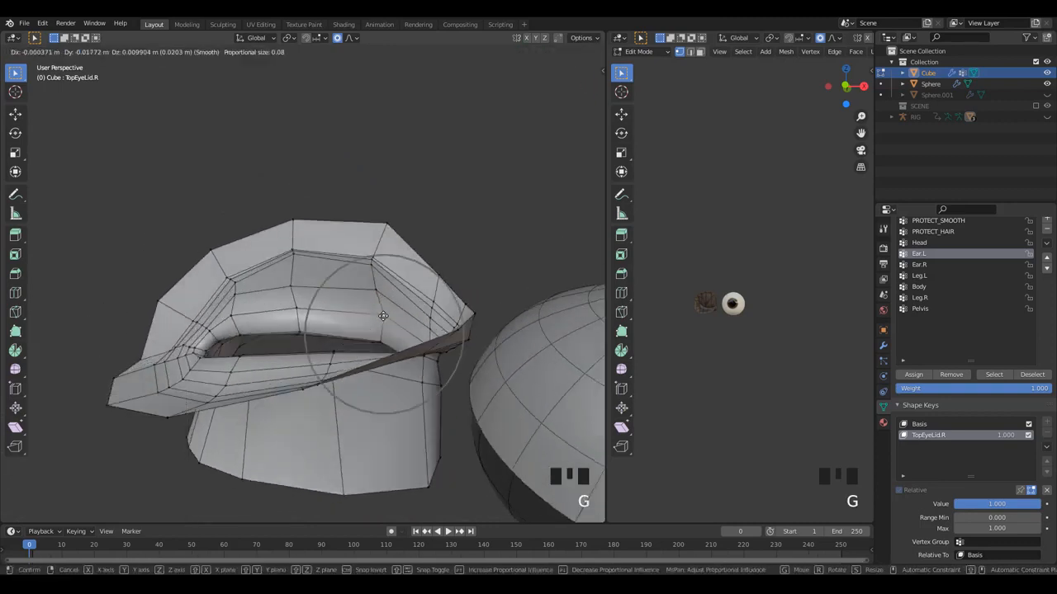
pyautogui.click(332, 318)
# - Reposition the outer-side vertices of the upper lid edge to round out the lid's curve from below
pyautogui.click(239, 330)
pyautogui.press('g')
pyautogui.click(238, 330)
pyautogui.click(219, 334)
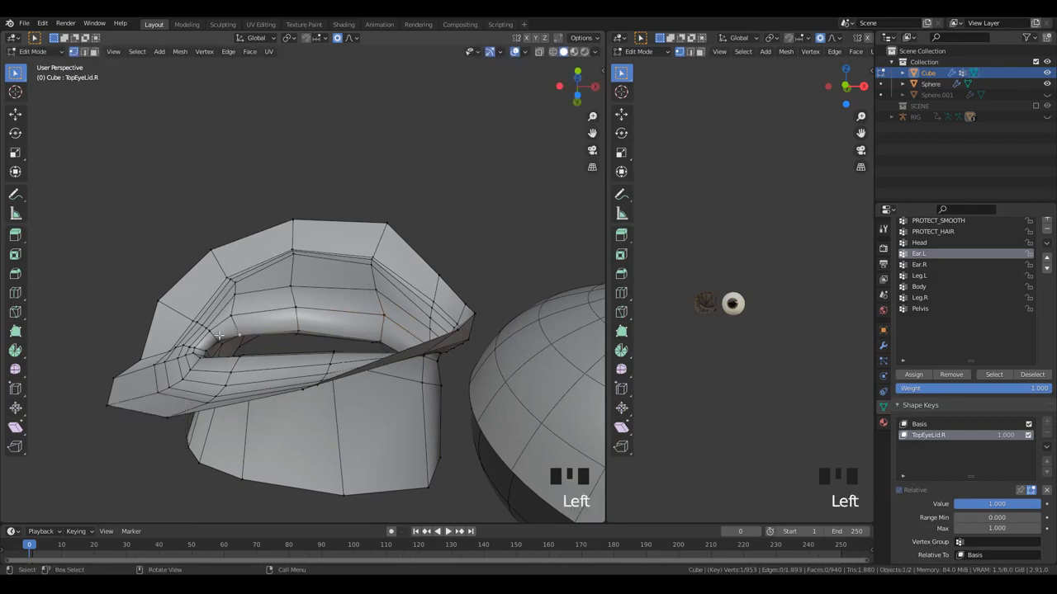
pyautogui.click(238, 337)
pyautogui.click(237, 332)
pyautogui.press('g')
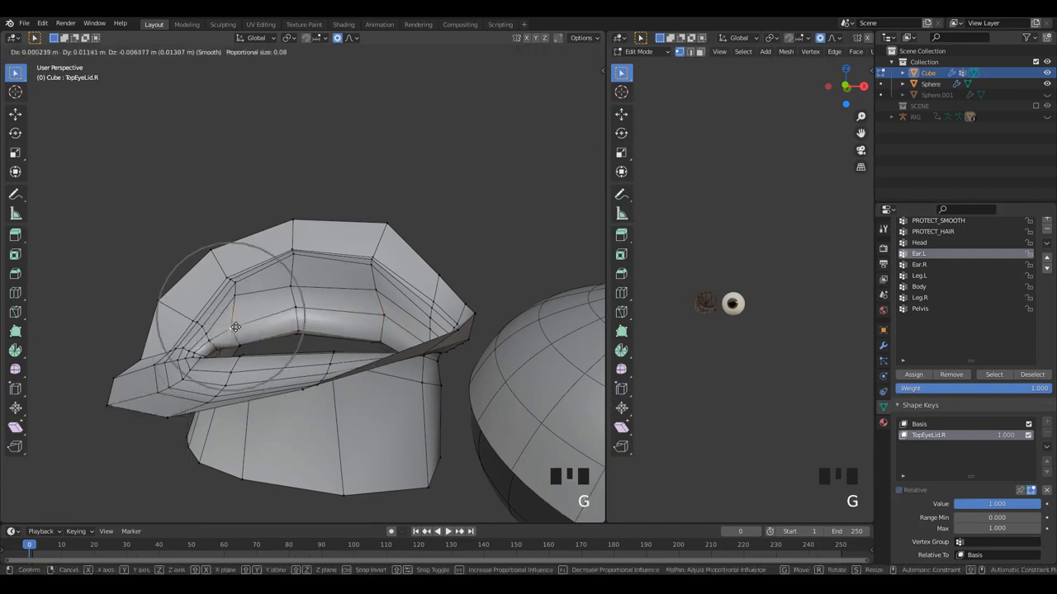
pyautogui.click(236, 330)
# - Adjust the central and nose-side vertices in the lid's middle row and upper crease to smooth the curvature
pyautogui.click(289, 284)
pyautogui.press('g')
pyautogui.click(295, 267)
pyautogui.press('g')
pyautogui.click(368, 289)
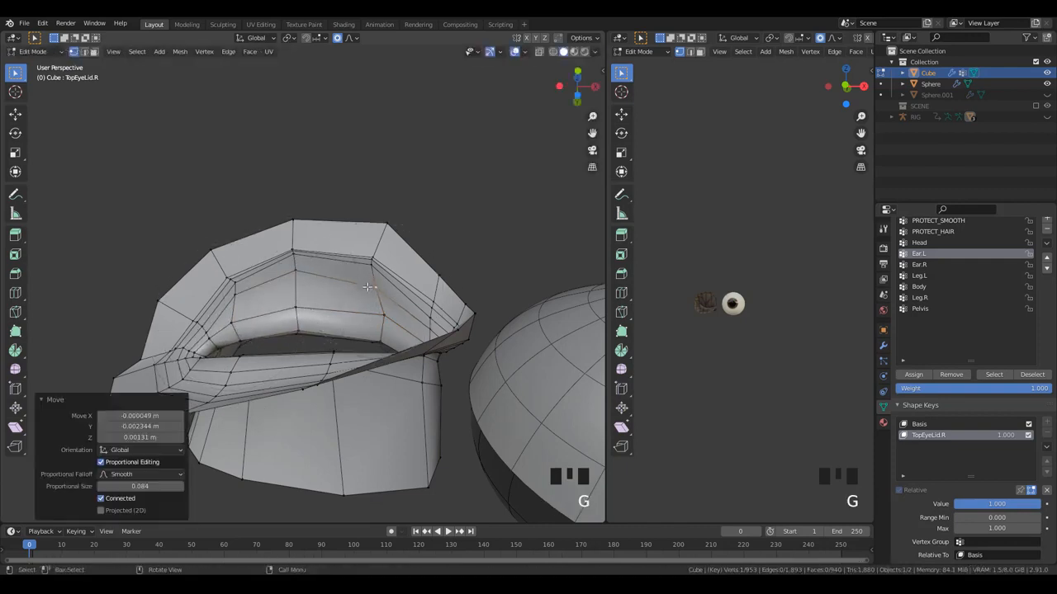
pyautogui.click(374, 261)
pyautogui.press('g')
pyautogui.click(374, 262)
# - Nudge the central and outer vertices of the upper crease, and readjust the central vertex in the row beneath
pyautogui.click(290, 250)
pyautogui.press('g')
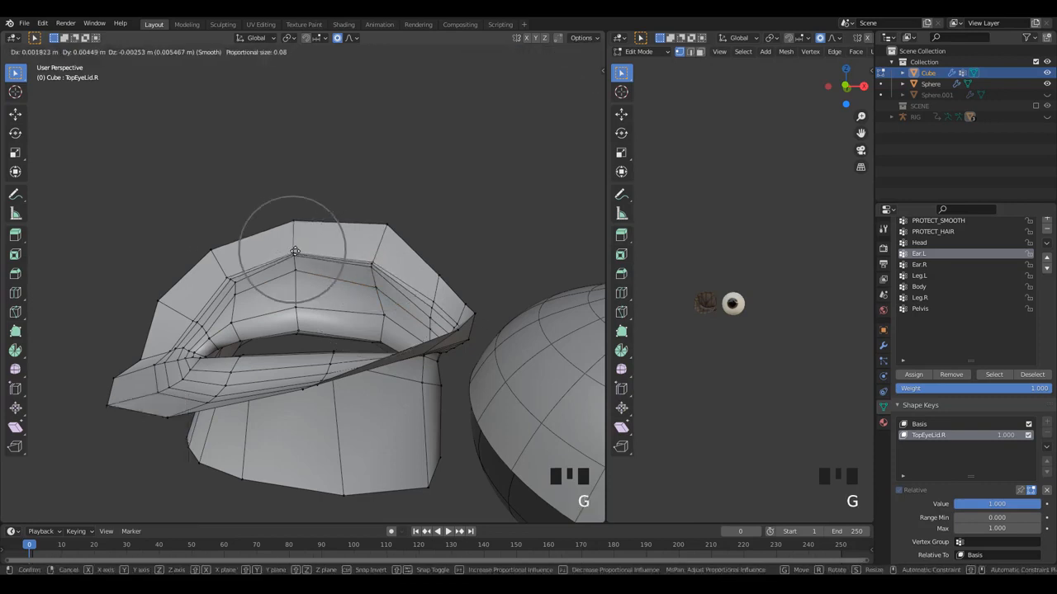
pyautogui.click(291, 251)
pyautogui.click(233, 278)
pyautogui.press('g')
pyautogui.click(234, 278)
pyautogui.click(299, 273)
pyautogui.press('g')
pyautogui.click(299, 273)
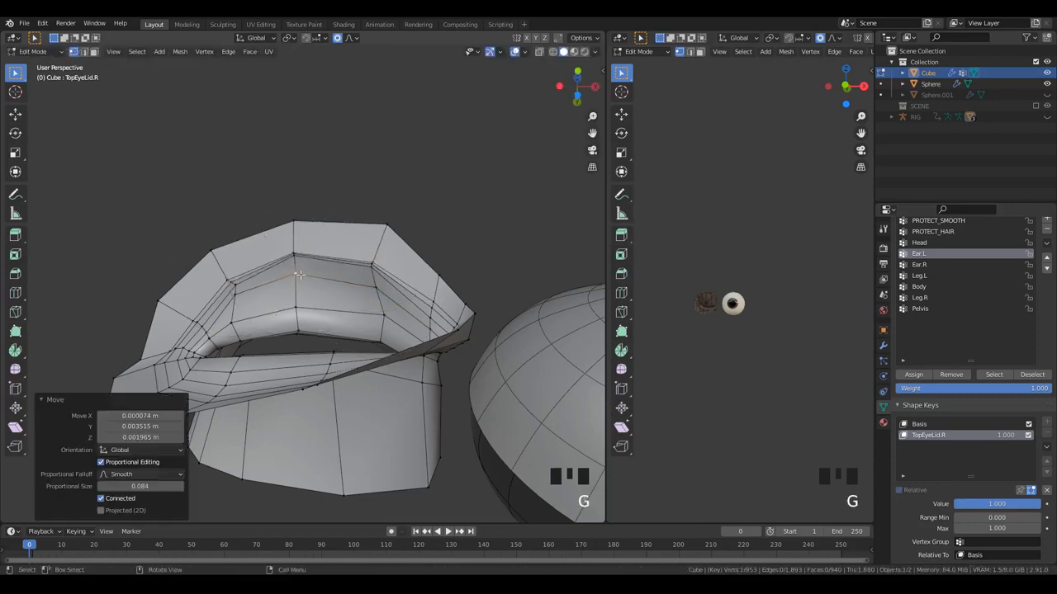
# - Reposition the vertices in the lid's nose-side column to even out its curve
pyautogui.click(384, 289)
pyautogui.press('g')
pyautogui.click(385, 289)
pyautogui.press('g')
pyautogui.click(380, 325)
pyautogui.click(379, 324)
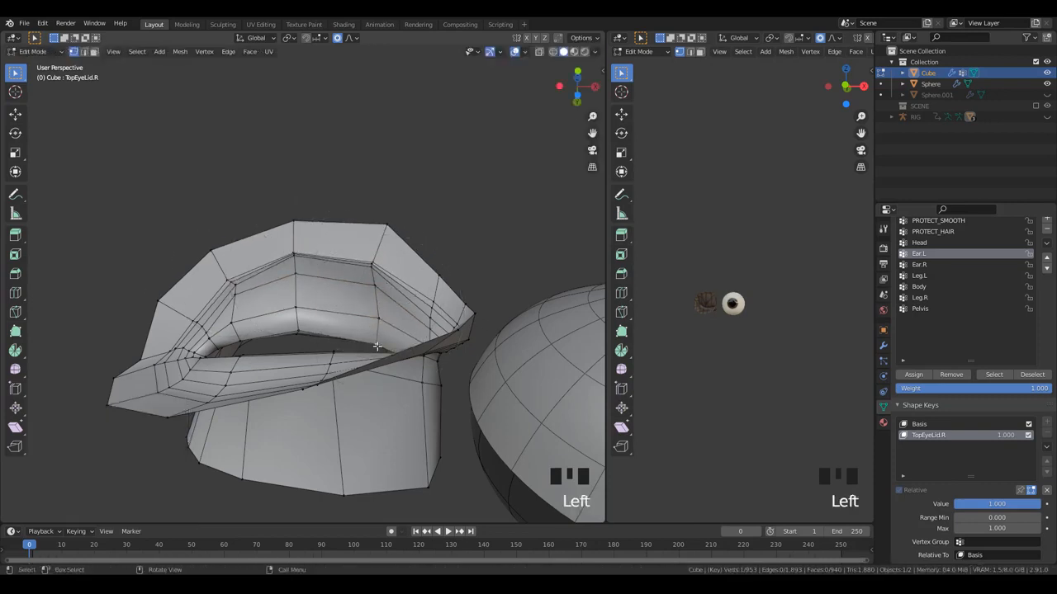
pyautogui.press('g')
pyautogui.click(380, 323)
pyautogui.press('g')
pyautogui.click(381, 321)
# - Move the lid edge vertex beside the outer eye corner to refine the rim
pyautogui.click(282, 328)
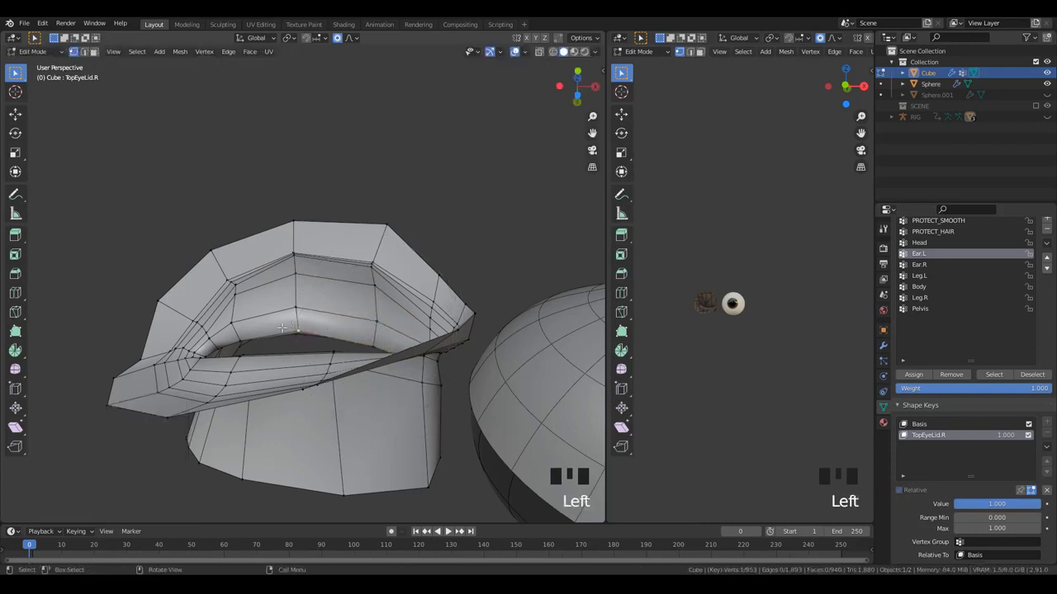
pyautogui.click(235, 339)
pyautogui.click(220, 346)
pyautogui.press('g')
pyautogui.click(227, 350)
# - Move the lid edge vertex near the outer eye corner with proportional editing to refine the rim
pyautogui.scroll(-4, 228, 350)
pyautogui.moveTo(228, 350); pyautogui.dragTo(248, 304, button='middle')
pyautogui.scroll(4, 242, 299)
pyautogui.click(237, 312)
pyautogui.press('g')
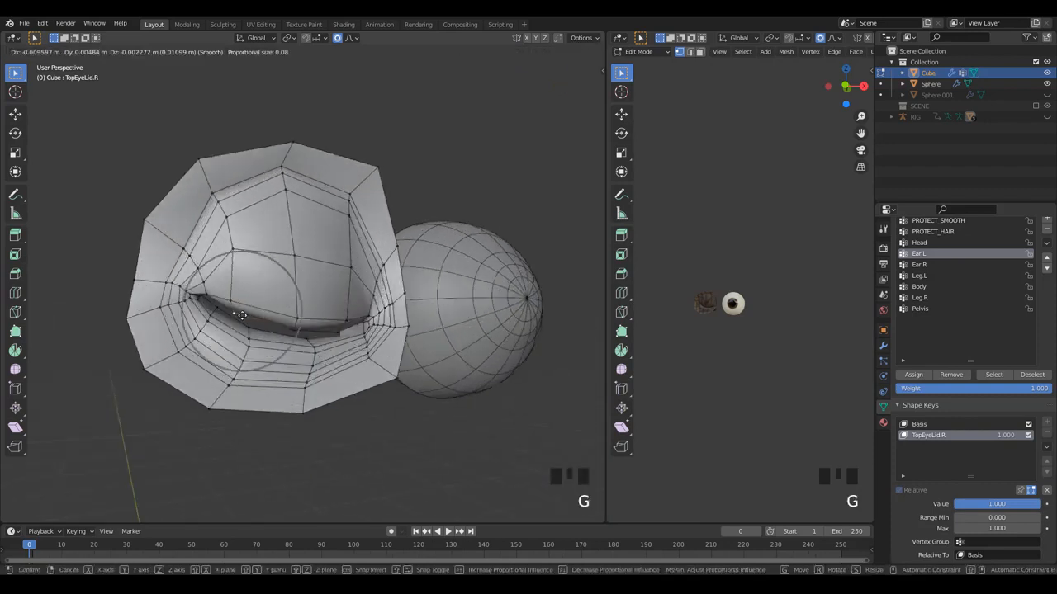
pyautogui.click(246, 316)
pyautogui.press('g')
pyautogui.click(247, 317)
# - Turn off proportional editing and reposition the outermost vertex of the lid's middle row
pyautogui.click(237, 240)
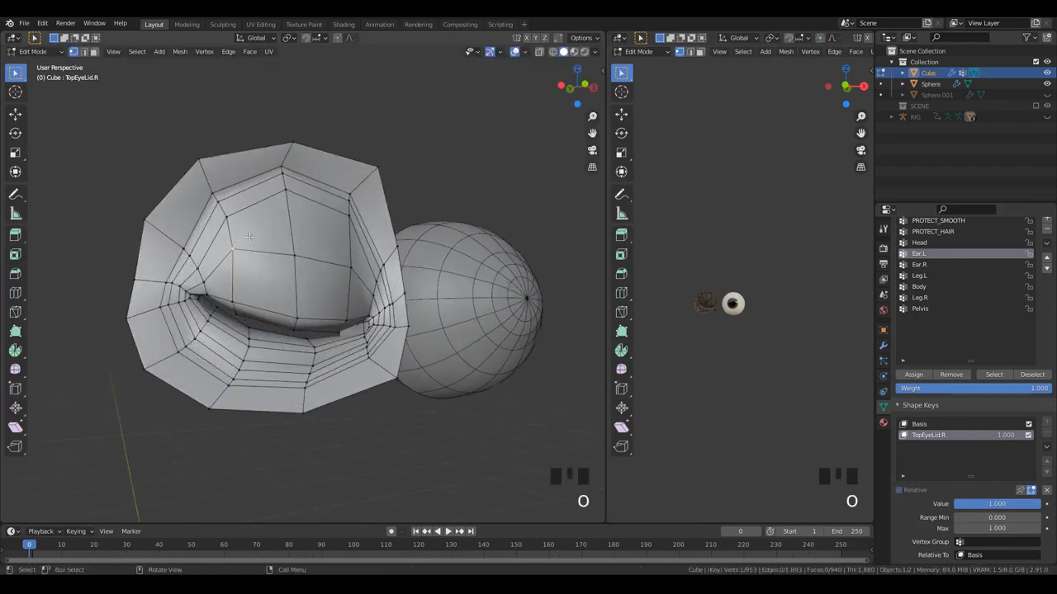
pyautogui.scroll(3, 249, 237)
pyautogui.moveTo(250, 238); pyautogui.dragTo(434, 266, button='middle')
pyautogui.click(215, 271)
pyautogui.press('g')
pyautogui.click(221, 267)
pyautogui.press('g')
# - Reposition the nose-side vertices of the lid's middle row and of the row above it
pyautogui.click(435, 265)
pyautogui.press('g')
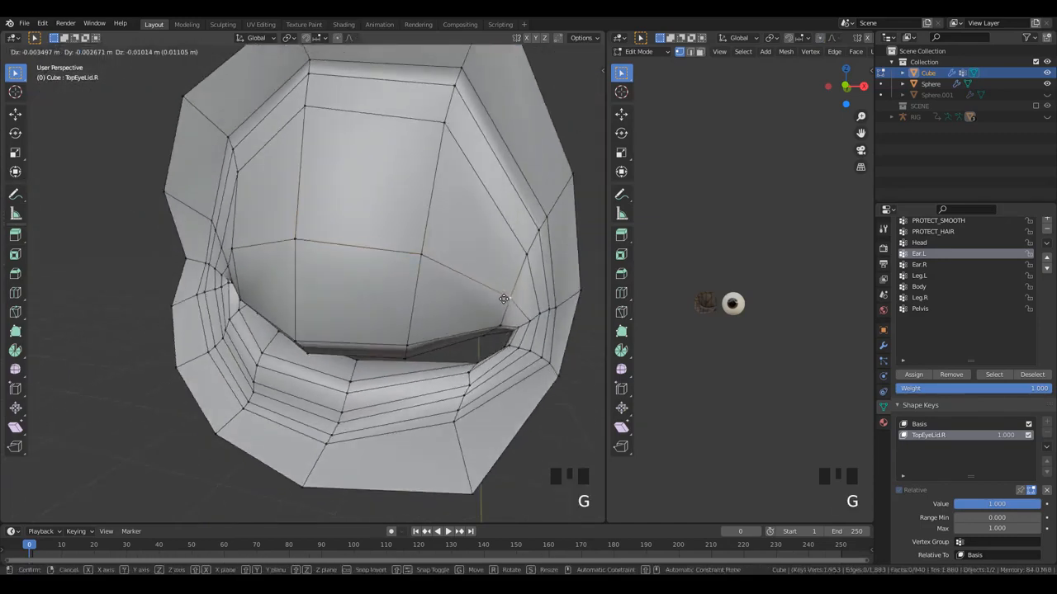
pyautogui.click(502, 300)
pyautogui.press('g')
pyautogui.click(507, 224)
pyautogui.click(458, 157)
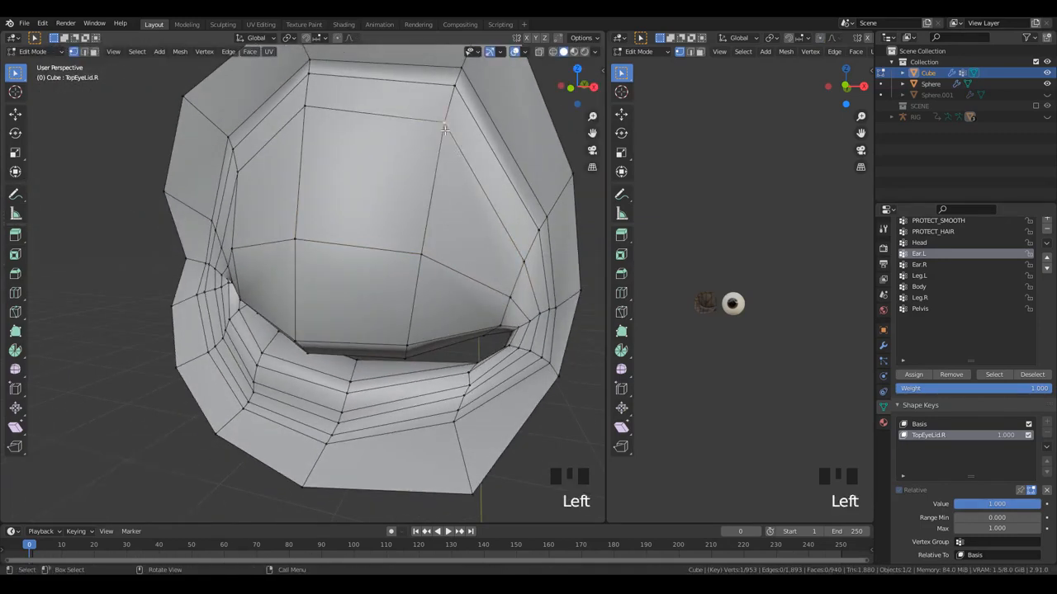
pyautogui.press('g')
pyautogui.click(440, 141)
# - Slide the central, outer and nose-side vertices of the lid's upper row down along their edges to space the rows
pyautogui.click(301, 110)
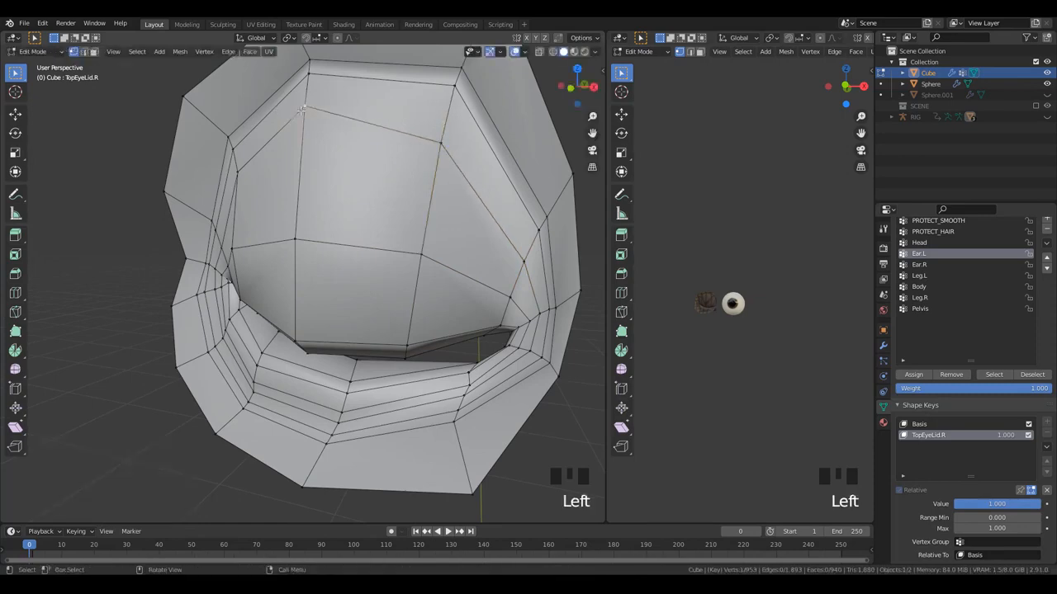
pyautogui.keyDown('shift'); pyautogui.click(255, 167); pyautogui.keyUp('shift')
pyautogui.moveTo(255, 167); pyautogui.dragTo(422, 157, button='middle')
pyautogui.press('g')
pyautogui.press('g')
pyautogui.click(296, 168)
pyautogui.press('g')
pyautogui.press('g')
pyautogui.click(417, 164)
# - Select the upper crease vertices from the nose side to the outer side and edge-slide them down toward the row beneath
pyautogui.click(416, 130)
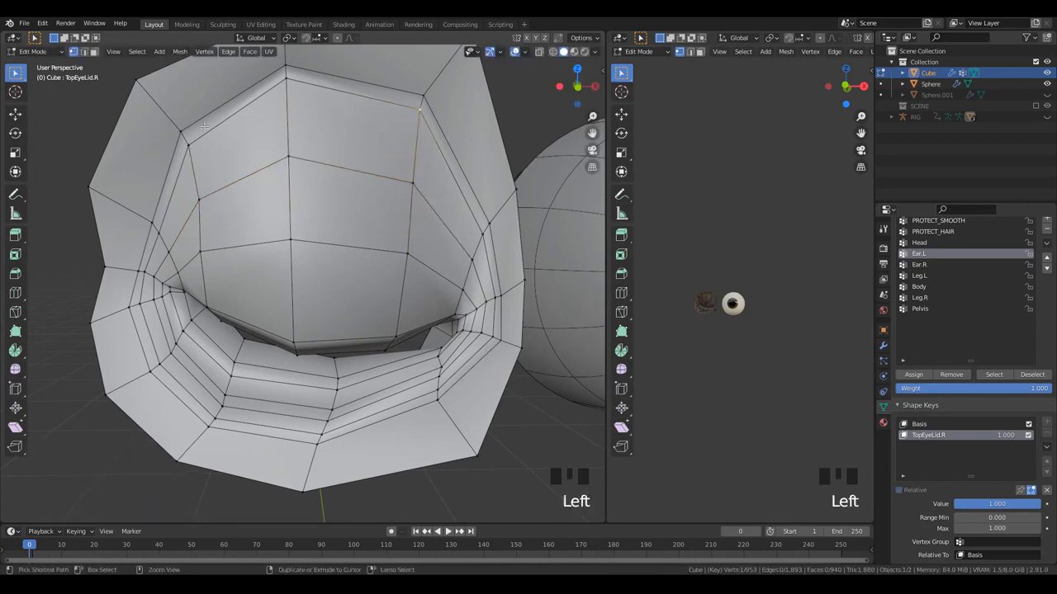
pyautogui.keyDown('ctrl'); pyautogui.click(191, 162); pyautogui.keyUp('ctrl')
pyautogui.press('g')
pyautogui.press('g')
pyautogui.click(316, 146)
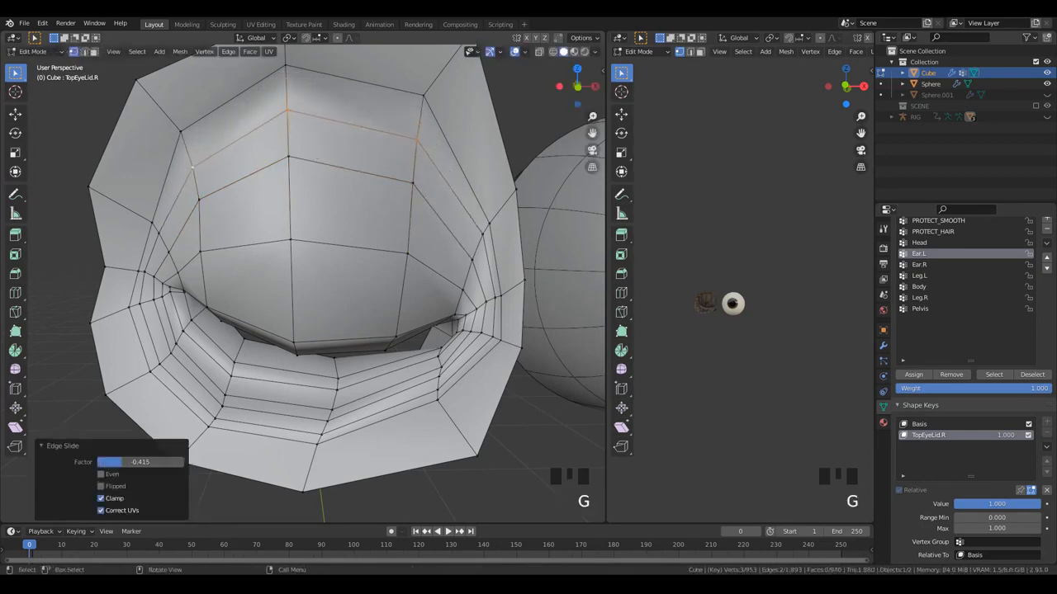
# - Preview the lid motion on the whole head in Object Mode by varying the TopEyeLid.R value, and return to Edit Mode
pyautogui.scroll(-5, 307, 151)
pyautogui.press('Tab')
pyautogui.scroll(-2, 249, 318)
pyautogui.moveTo(250, 318); pyautogui.dragTo(277, 301, button='middle')
pyautogui.scroll(2, 278, 301)
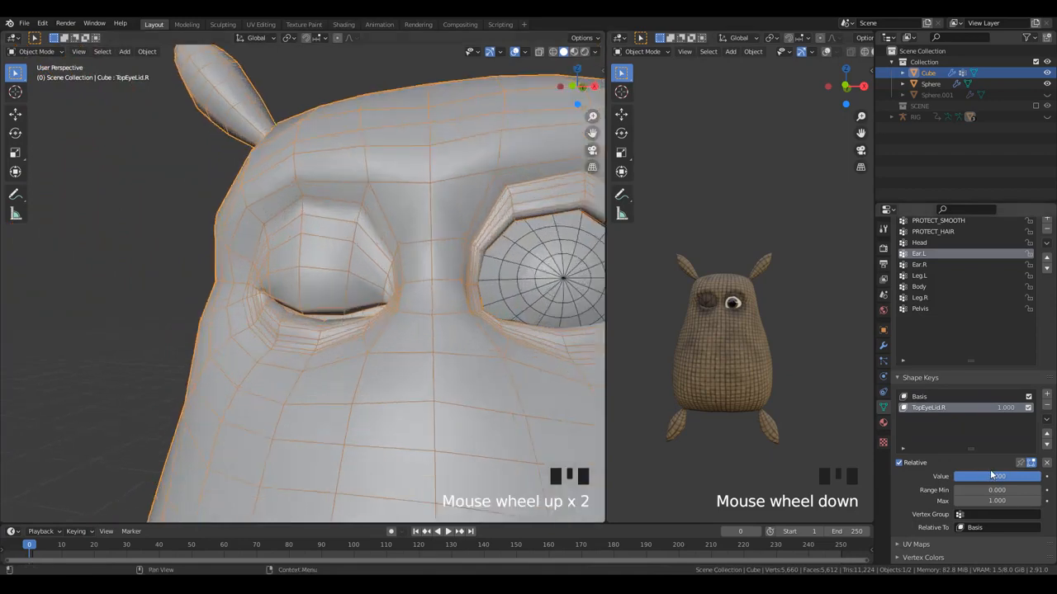
pyautogui.moveTo(992, 476); pyautogui.dragTo(980, 449)
pyautogui.moveTo(363, 276); pyautogui.dragTo(414, 289, button='middle')
pyautogui.press('Tab')
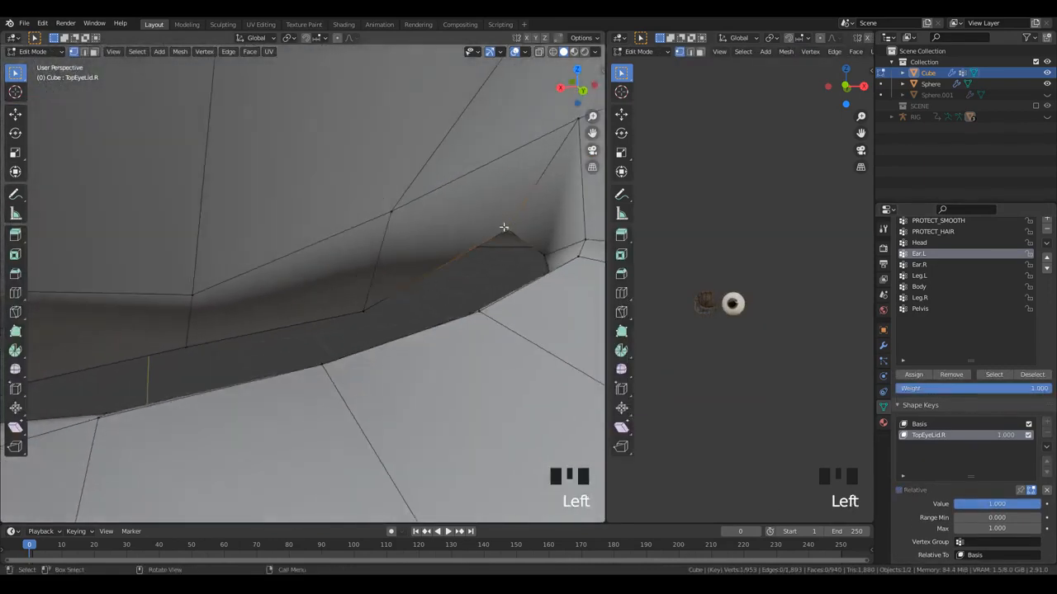
# - Move the back-side lid rim vertices near the outer eye corner down toward the lower lid
pyautogui.press('g')
pyautogui.click(519, 269)
pyautogui.moveTo(209, 265); pyautogui.dragTo(245, 283, button='middle')
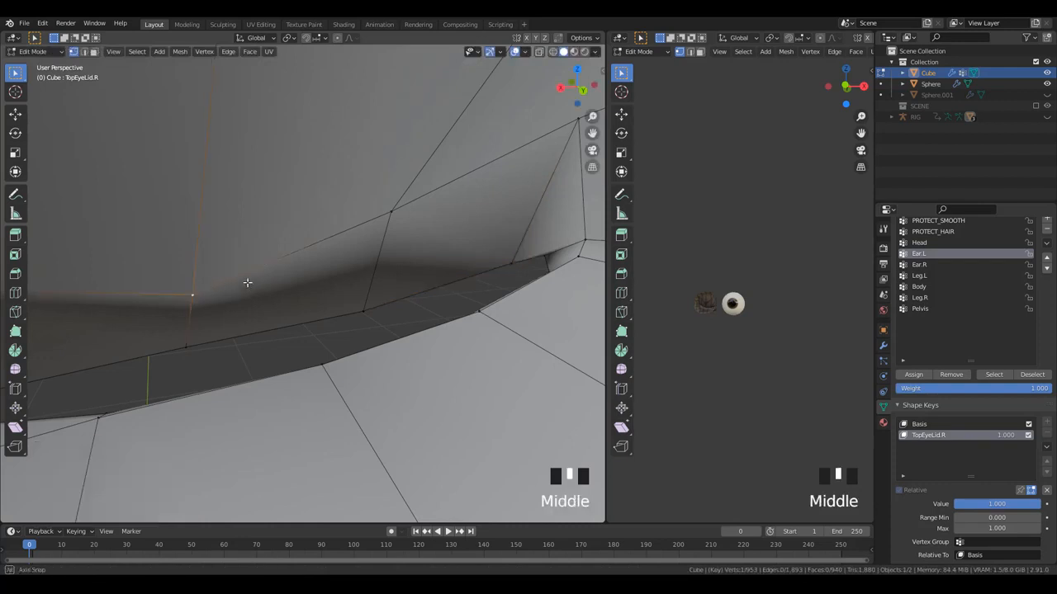
pyautogui.scroll(-2, 245, 283)
pyautogui.press('g')
pyautogui.click(472, 134)
# - Reposition the vertex at the tip of the outer eye corner from behind to tidy the inner fold
pyautogui.click(478, 178)
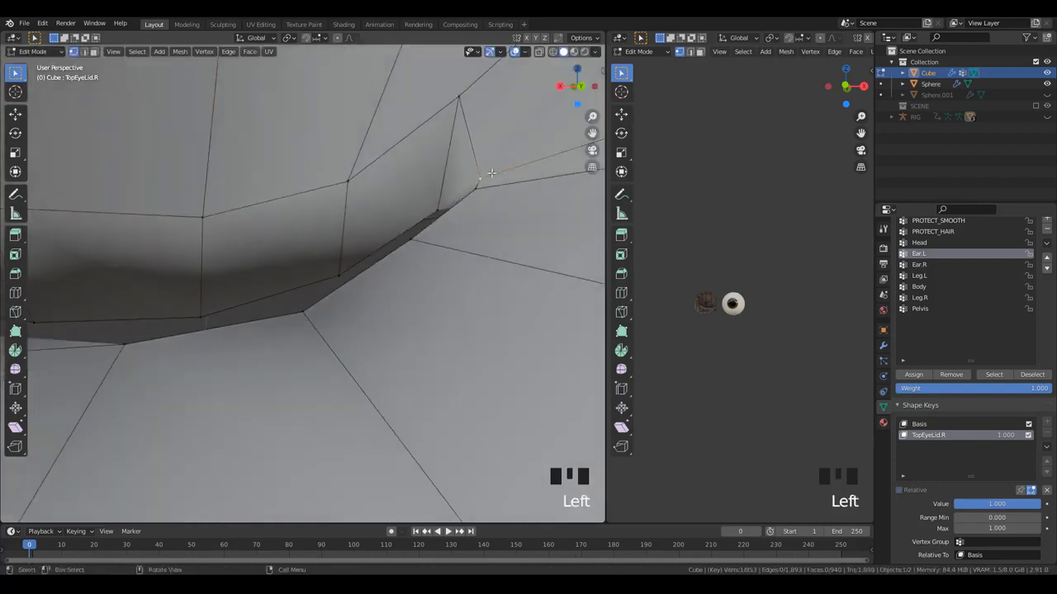
pyautogui.moveTo(477, 178); pyautogui.dragTo(455, 250, button='middle')
pyautogui.press('g')
pyautogui.click(483, 291)
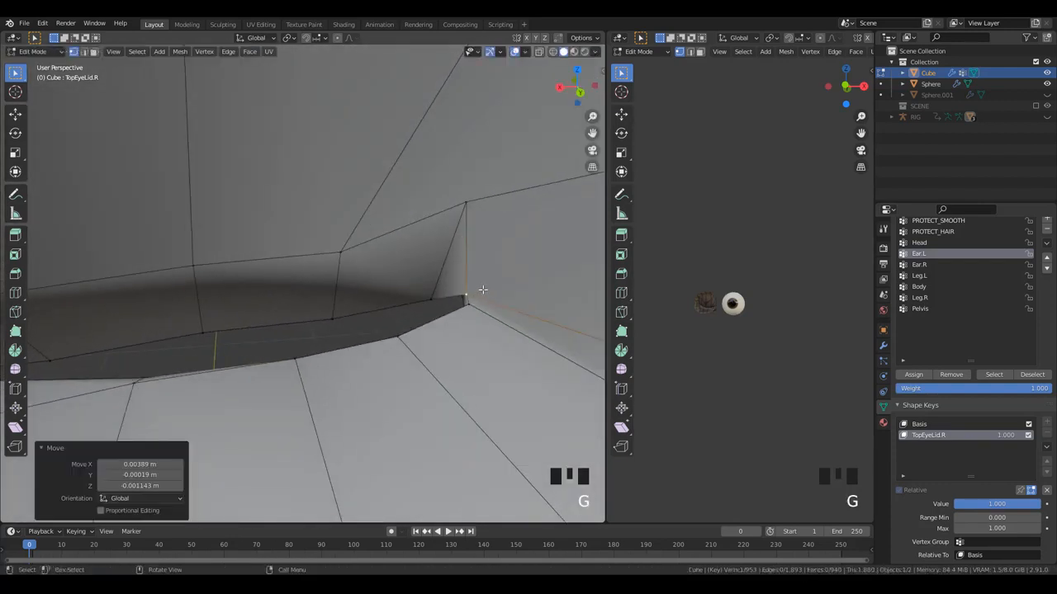
pyautogui.press('g')
pyautogui.click(458, 264)
# - Lower the back-side lid vertex above the nose-side eye corner toward the rim
pyautogui.moveTo(458, 264); pyautogui.dragTo(342, 297, button='middle')
pyautogui.press('g')
pyautogui.click(505, 195)
pyautogui.click(361, 294)
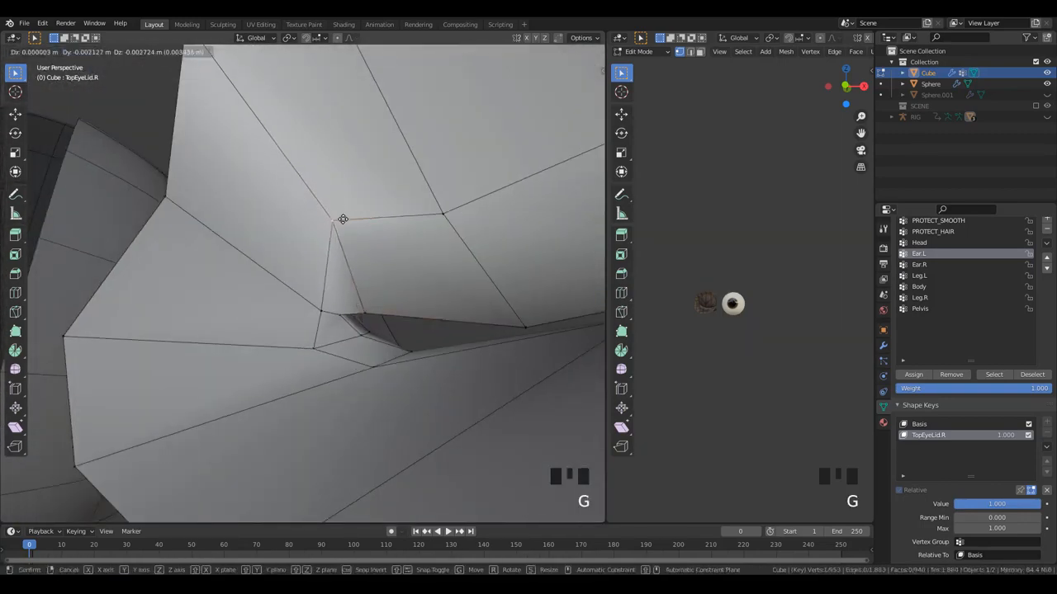
pyautogui.click(355, 262)
pyautogui.scroll(-2, 355, 262)
pyautogui.moveTo(355, 262); pyautogui.dragTo(365, 301, button='middle')
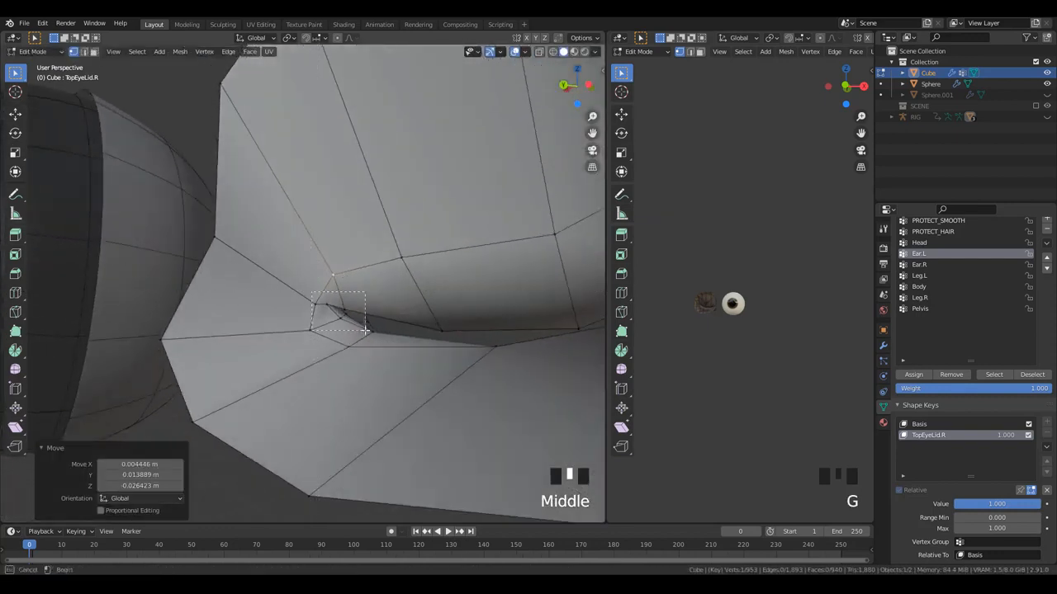
# - Spread the cluster of vertices around the nose-side eye corner on the inside of the socket
pyautogui.moveTo(364, 331); pyautogui.dragTo(364, 330)
pyautogui.moveTo(364, 330); pyautogui.dragTo(300, 277, button='middle')
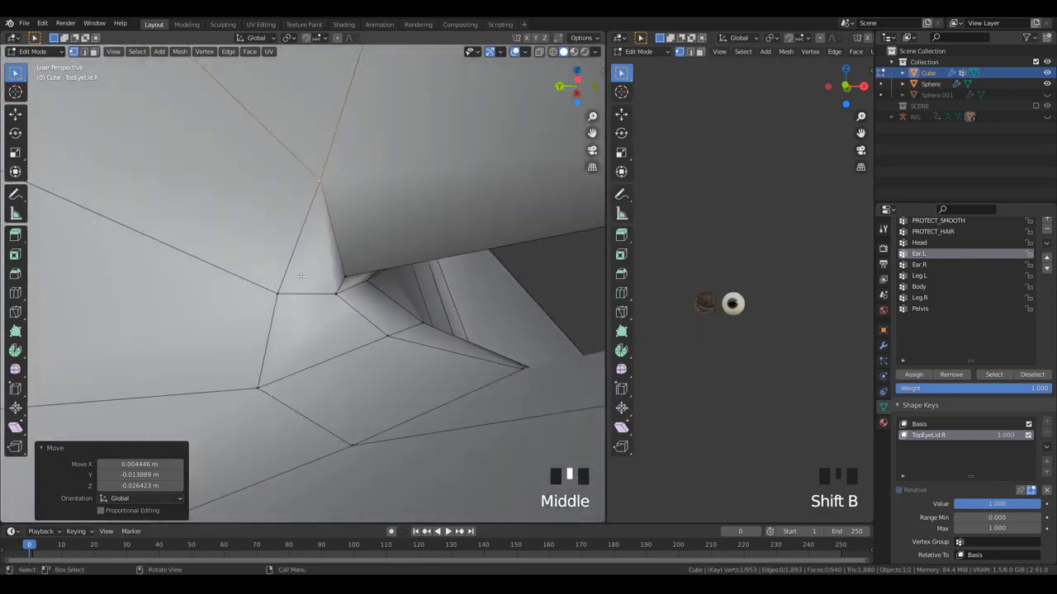
pyautogui.click(279, 234)
pyautogui.click(279, 293)
pyautogui.press('g')
pyautogui.click(266, 296)
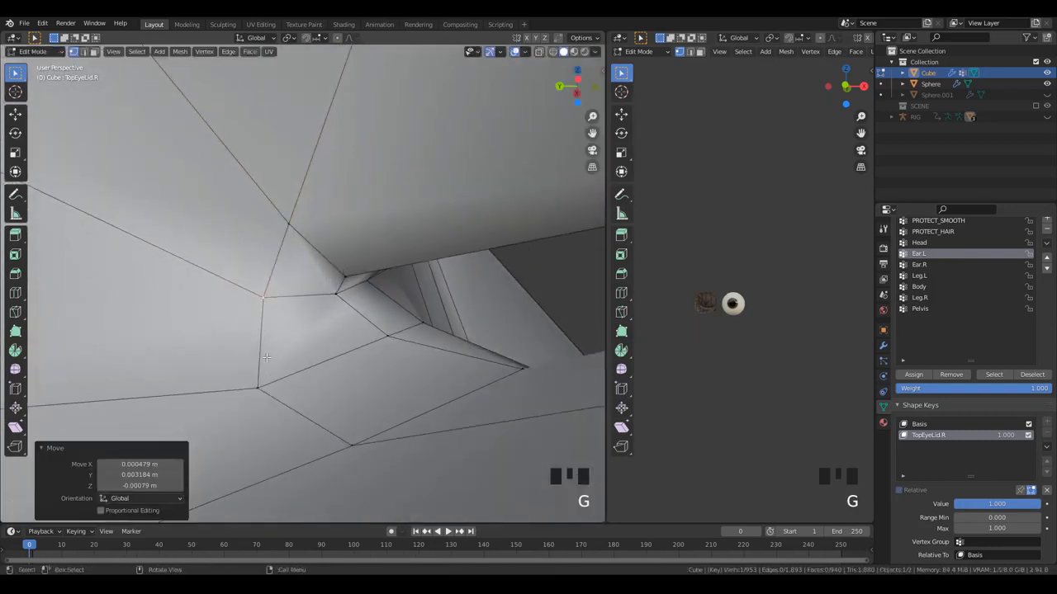
pyautogui.click(271, 377)
pyautogui.press('g')
pyautogui.click(289, 368)
# - Reposition the lid rim vertices where they meet the nose-side eye corner
pyautogui.moveTo(418, 342); pyautogui.dragTo(357, 250, button='middle')
pyautogui.click(515, 413)
pyautogui.scroll(2, 357, 250)
pyautogui.click(403, 254)
pyautogui.press('g')
pyautogui.click(423, 244)
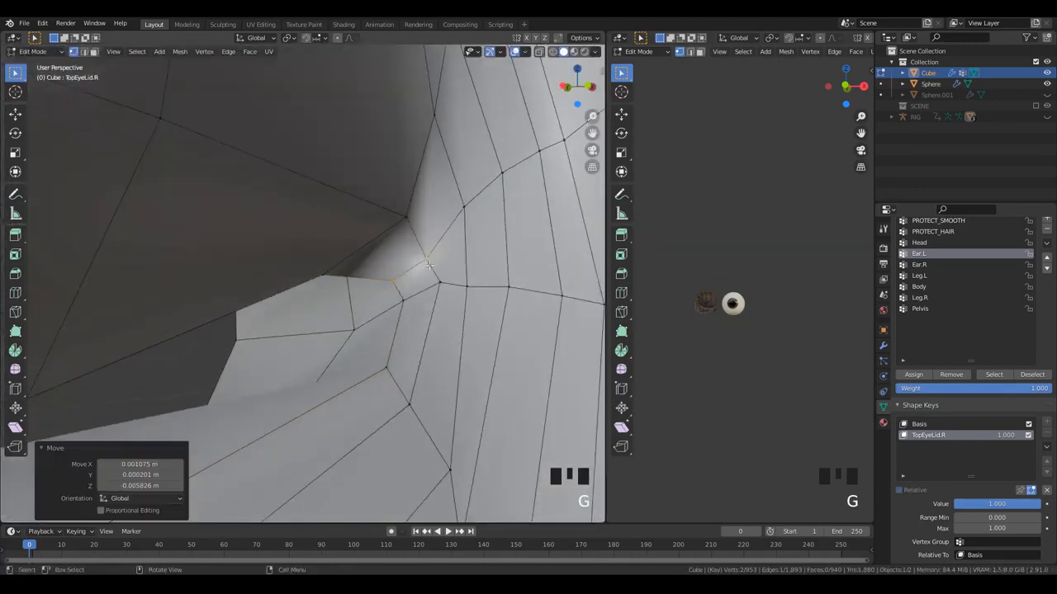
pyautogui.press('g')
pyautogui.click(421, 244)
# - Adjust the pair of rim vertices at the nose-side corner from the front, and undo the last move
pyautogui.moveTo(421, 245); pyautogui.dragTo(342, 295, button='middle')
pyautogui.click(327, 251)
pyautogui.click(324, 284)
pyautogui.scroll(-2, 322, 287)
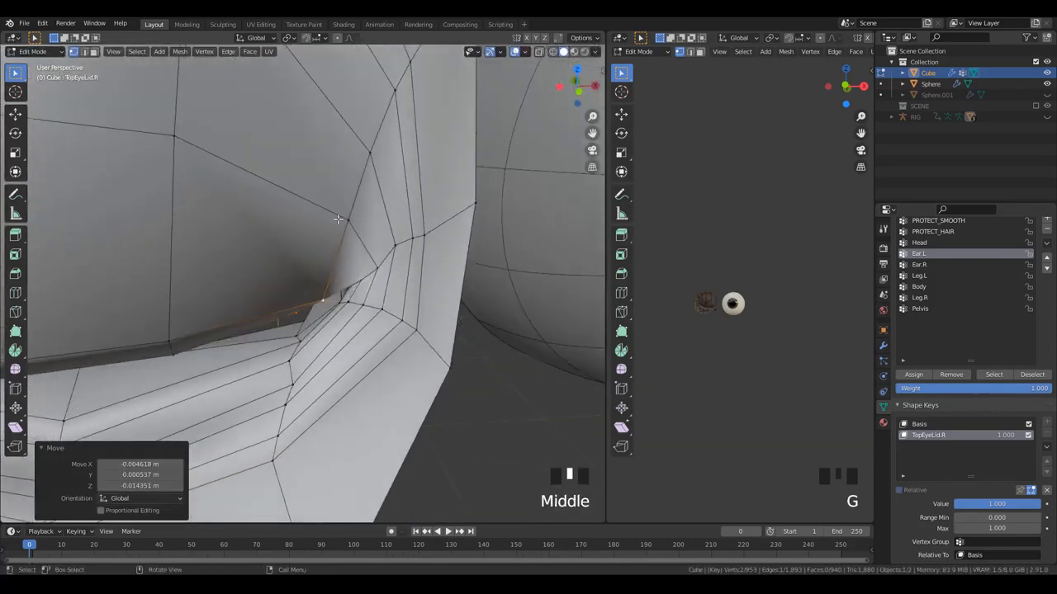
pyautogui.press('g')
pyautogui.click(213, 157)
pyautogui.scroll(-2, 214, 157)
pyautogui.keyDown('shift'); pyautogui.moveTo(214, 156); pyautogui.dragTo(263, 218, button='middle'); pyautogui.keyUp('shift')
pyautogui.hotkey('ctrl', 'z')
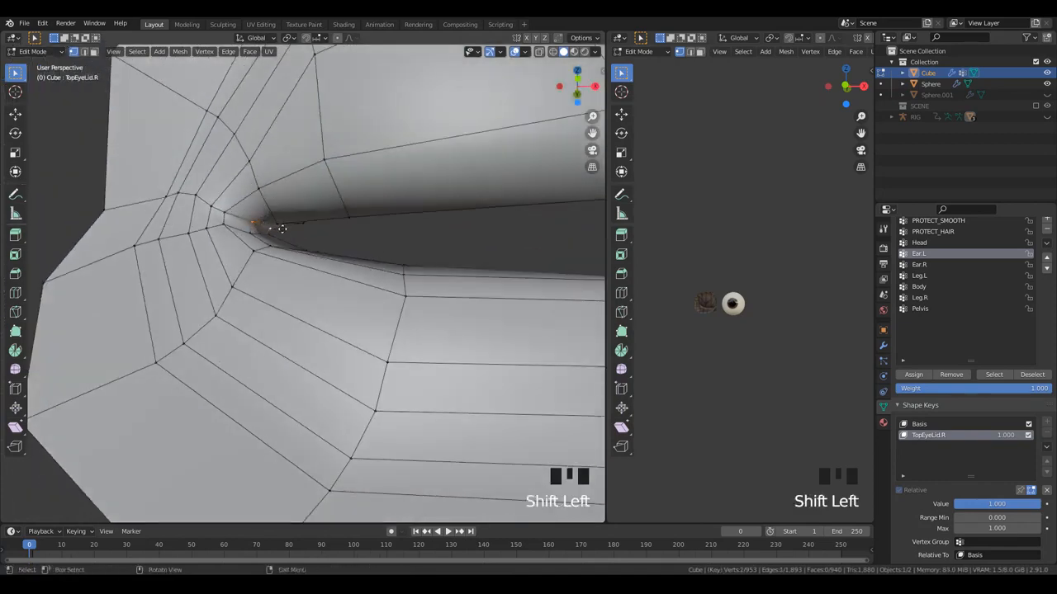
# - Select the crowded rim vertices at the outer eye corner and move them into line behind the lid edge
pyautogui.click(296, 216)
pyautogui.keyDown('shift'); pyautogui.click(307, 219); pyautogui.keyUp('shift')
pyautogui.moveTo(307, 220)
pyautogui.mouseDown(button='middle')
pyautogui.moveTo(236, 255)
pyautogui.moveTo(303, 199)
pyautogui.mouseUp(button='middle')
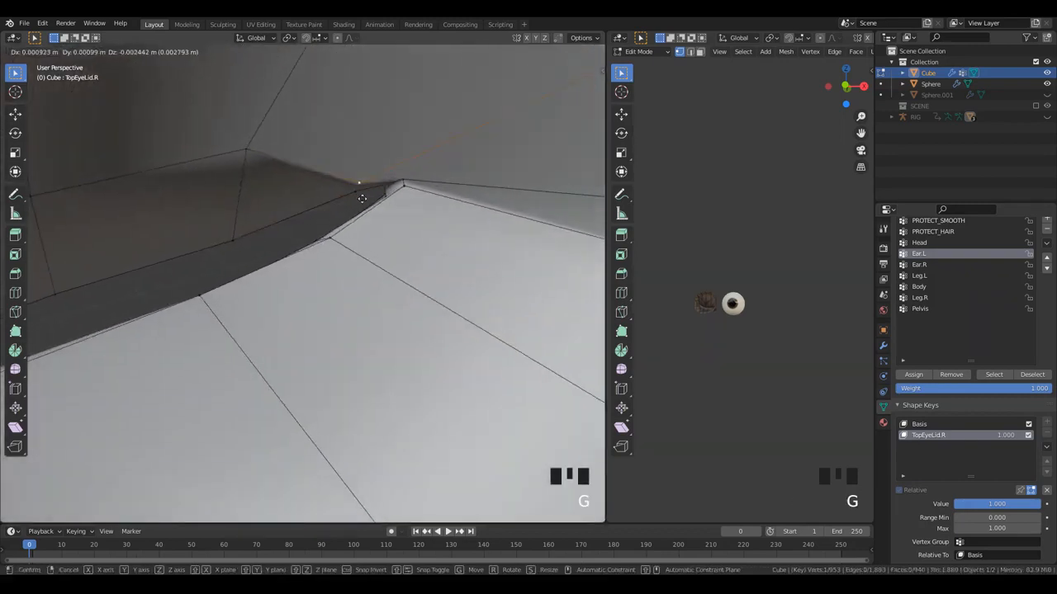
pyautogui.click(361, 198)
pyautogui.press('g')
pyautogui.click(233, 221)
# - Lower the central and nose-side vertices of the lid's back row onto the rim edge
pyautogui.keyDown('shift'); pyautogui.moveTo(232, 221); pyautogui.dragTo(323, 192, button='middle'); pyautogui.keyUp('shift')
pyautogui.click(337, 177)
pyautogui.press('g')
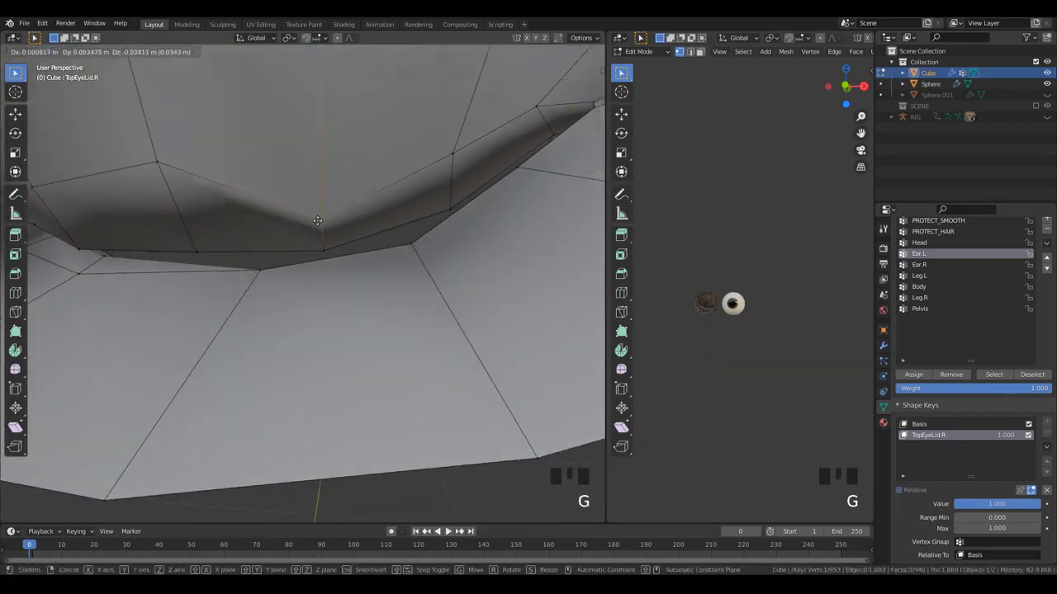
pyautogui.click(312, 225)
pyautogui.click(170, 220)
pyautogui.press('g')
pyautogui.click(158, 234)
pyautogui.keyDown('shift'); pyautogui.moveTo(158, 234); pyautogui.dragTo(220, 224, button='middle'); pyautogui.keyUp('shift')
pyautogui.press('g')
pyautogui.click(341, 248)
pyautogui.scroll(-2, 342, 248)
pyautogui.scroll(1, 386, 287)
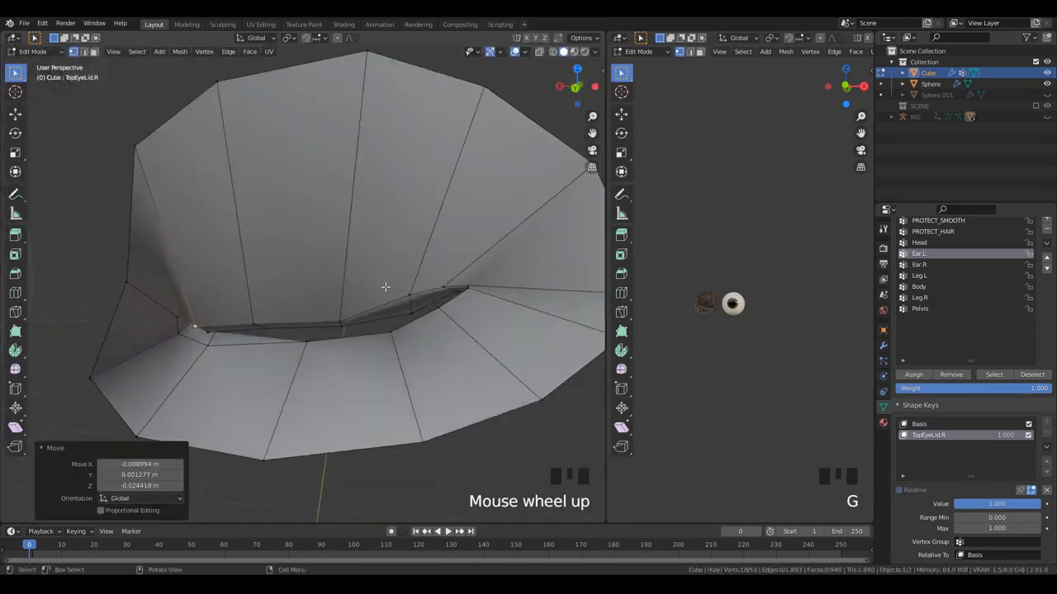
# - Move the back-row vertices beside the outer eye corner down toward the rim
pyautogui.click(446, 290)
pyautogui.press('g')
pyautogui.click(471, 289)
pyautogui.press('g')
pyautogui.click(463, 295)
# - Even out the inner lid rim by repositioning its corner vertex and the neighbouring vertices from a steep angle
pyautogui.moveTo(463, 295); pyautogui.dragTo(385, 319, button='middle')
pyautogui.press('g')
pyautogui.click(376, 320)
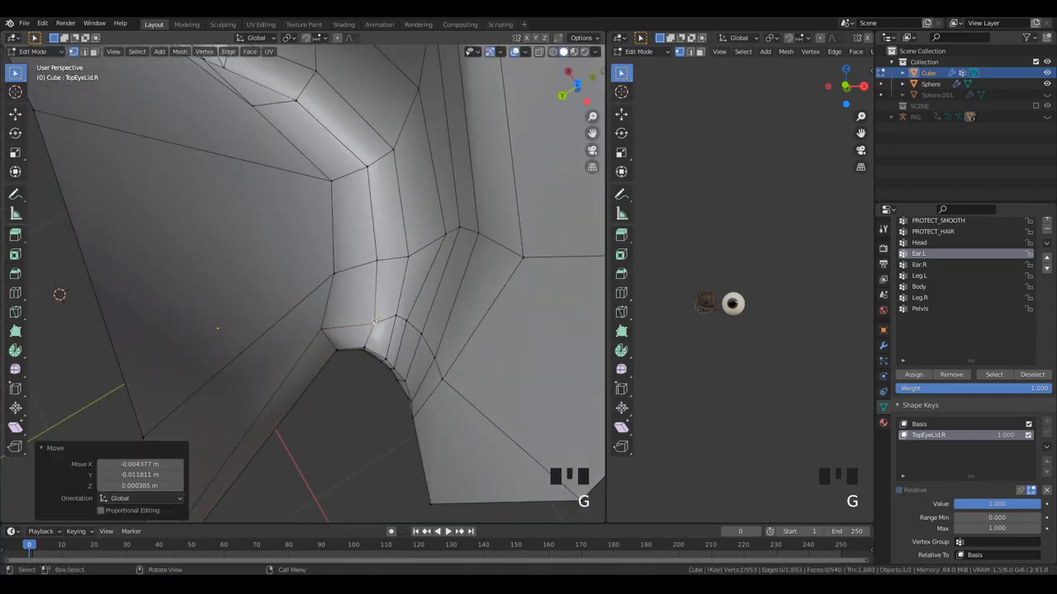
pyautogui.press('g')
pyautogui.click(362, 322)
pyautogui.click(352, 277)
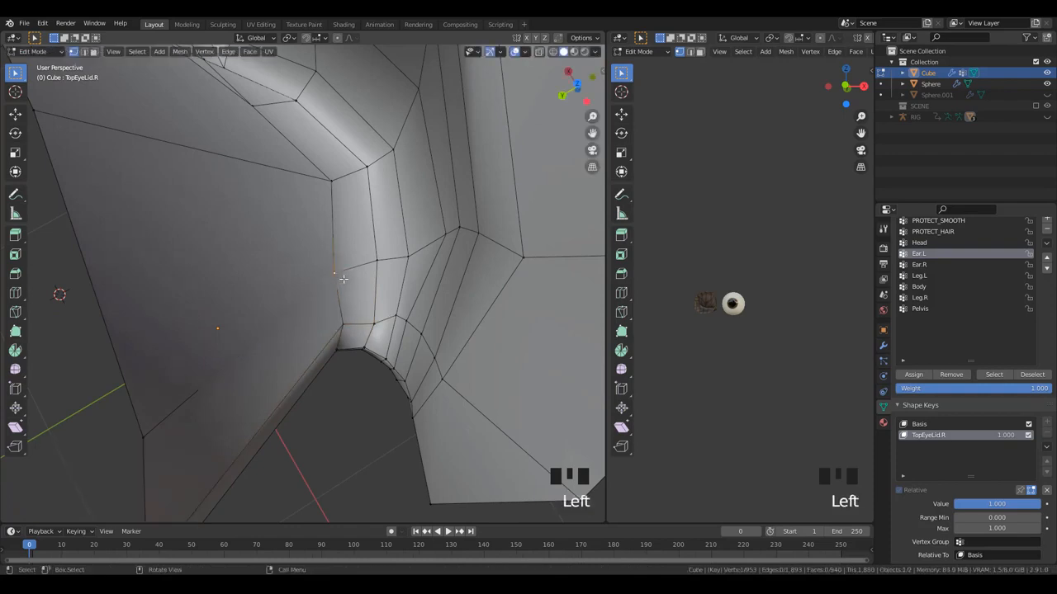
pyautogui.press('g')
pyautogui.click(343, 279)
# - Adjust the small rim vertices at the nose-side corner as seen from beneath the socket
pyautogui.moveTo(344, 279); pyautogui.dragTo(362, 210, button='middle')
pyautogui.scroll(2, 375, 271)
pyautogui.click(361, 209)
pyautogui.click(367, 199)
pyautogui.click(353, 204)
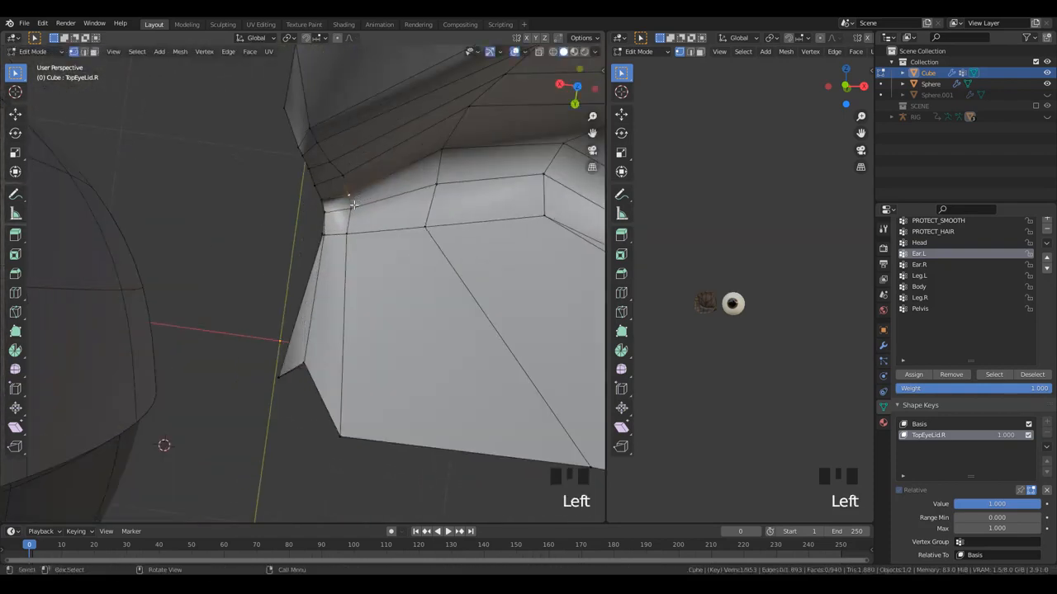
pyautogui.click(369, 201)
# - Select two neighbouring lid vertices and shift them together to correct the lid's side profile
pyautogui.scroll(-5, 369, 201)
pyautogui.moveTo(369, 201); pyautogui.dragTo(152, 205, button='middle')
pyautogui.scroll(3, 149, 190)
pyautogui.click(152, 205)
pyautogui.keyDown('shift'); pyautogui.click(72, 204); pyautogui.keyUp('shift')
pyautogui.moveTo(72, 203); pyautogui.dragTo(247, 194, button='middle')
pyautogui.press('g')
pyautogui.click(271, 259)
pyautogui.press('g')
pyautogui.click(291, 286)
# - Reposition vertices in the lid's upper row from the side, including the central one, to smooth the bulge
pyautogui.click(266, 206)
pyautogui.press('g')
pyautogui.click(220, 165)
pyautogui.click(225, 159)
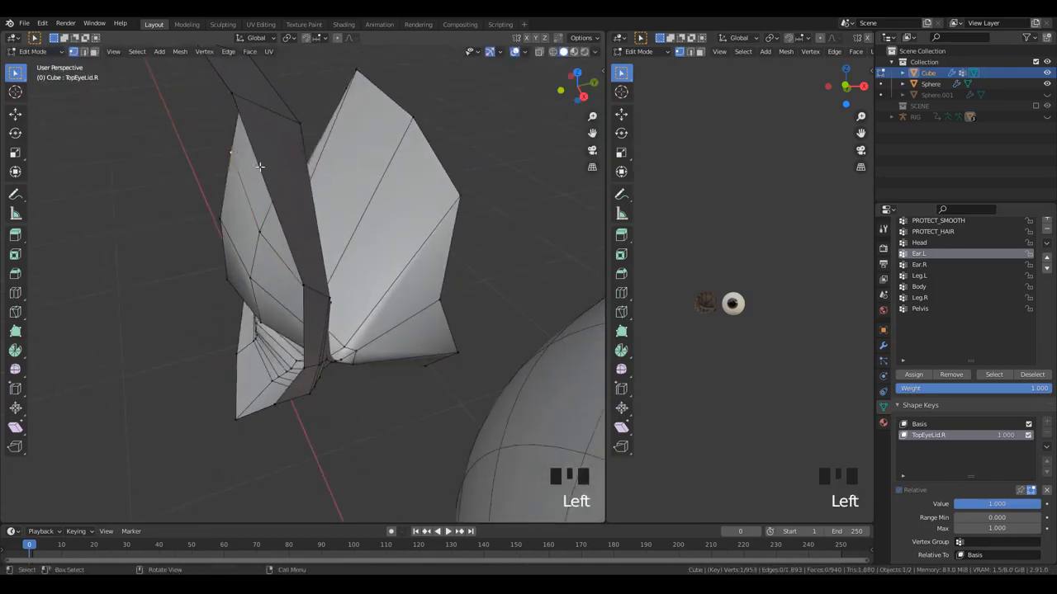
pyautogui.press('g')
pyautogui.click(253, 171)
# - Examine the closed lid on the whole head in Object Mode, and inspect the isolated socket with X-ray in Edit Mode
pyautogui.press('Tab')
pyautogui.moveTo(360, 327); pyautogui.dragTo(504, 270, button='middle')
pyautogui.scroll(-4, 408, 284)
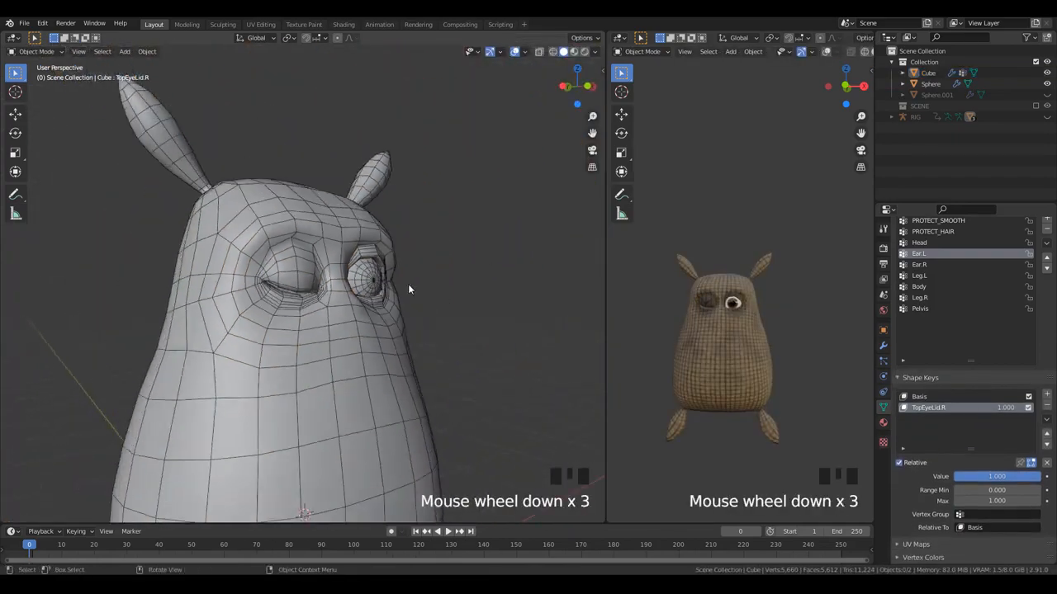
pyautogui.moveTo(407, 284); pyautogui.dragTo(293, 256, button='middle')
pyautogui.scroll(2, 396, 300)
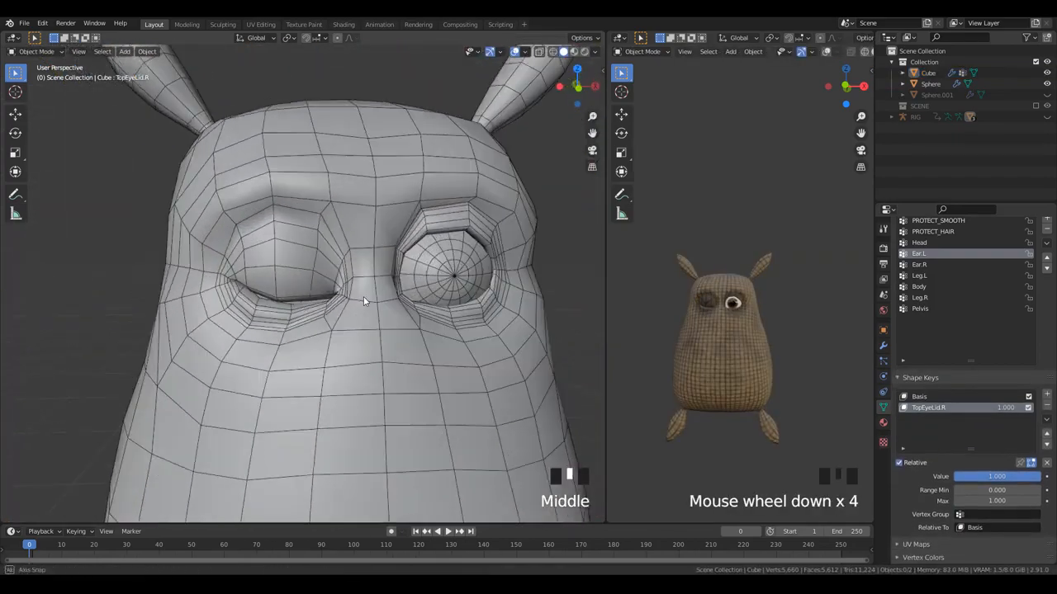
pyautogui.scroll(2, 292, 256)
pyautogui.press('Tab')
pyautogui.scroll(2, 313, 310)
pyautogui.hotkey('alt', 'z')
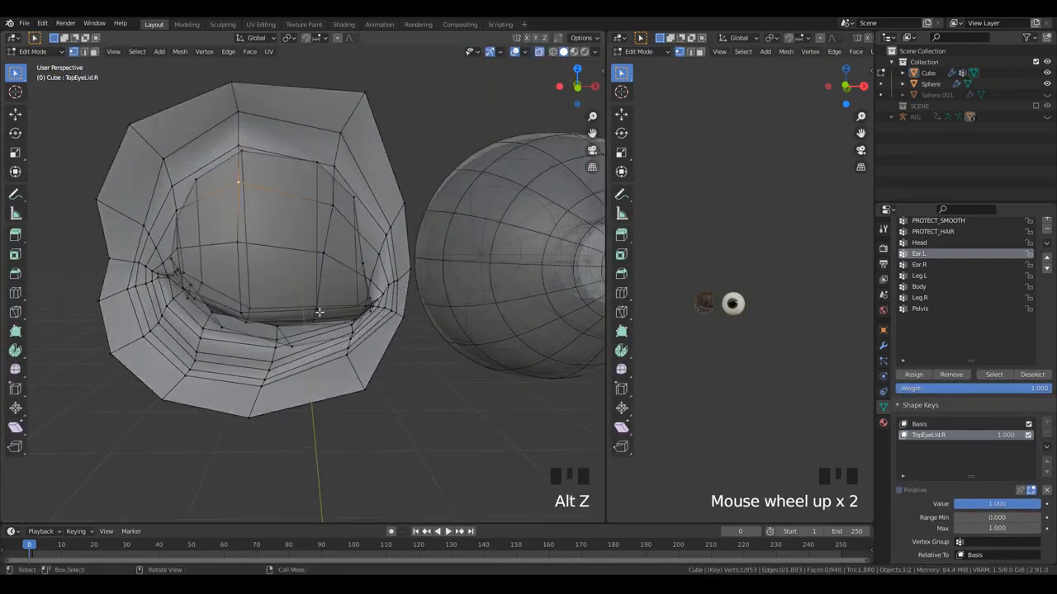
pyautogui.hotkey('alt', 'z')
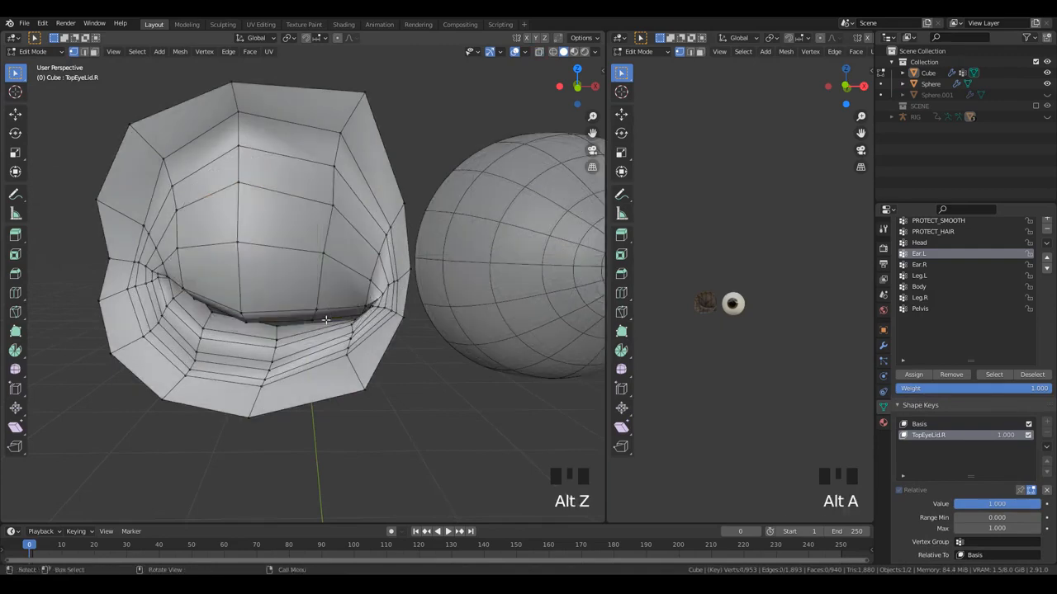
# - Select the lid-edge vertices right of centre, including those behind, and shift them down toward the lower lid
pyautogui.keyDown('shift'); pyautogui.moveTo(322, 307); pyautogui.dragTo(330, 264, button='middle'); pyautogui.keyUp('shift')
pyautogui.click(334, 266)
pyautogui.scroll(3, 356, 267)
pyautogui.hotkey('alt', 'z')
pyautogui.scroll(5, 347, 263)
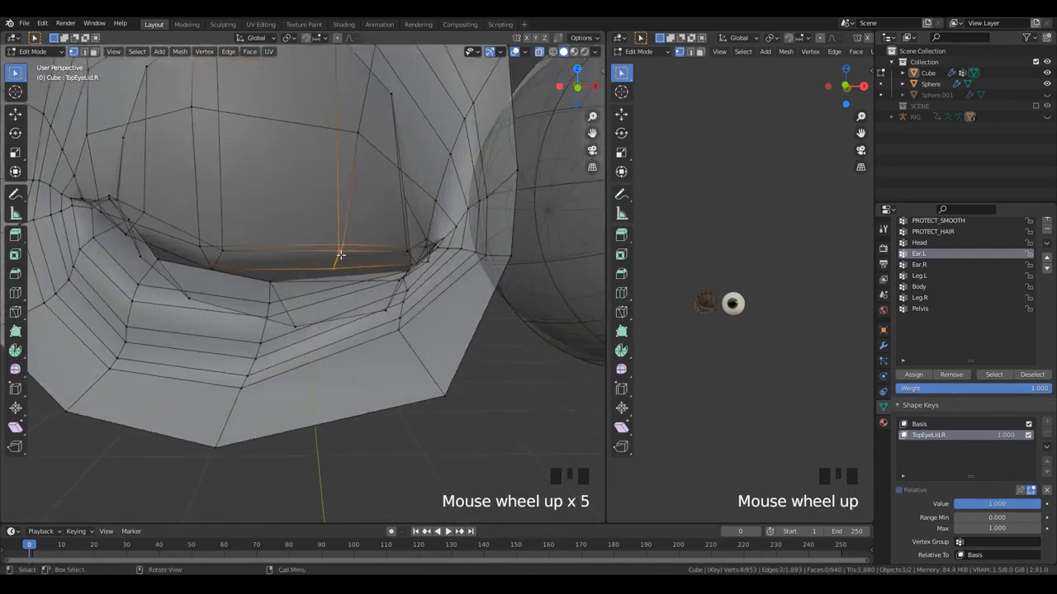
pyautogui.scroll(-4, 347, 262)
pyautogui.hotkey('alt', 'z')
pyautogui.scroll(4, 405, 275)
pyautogui.press('g')
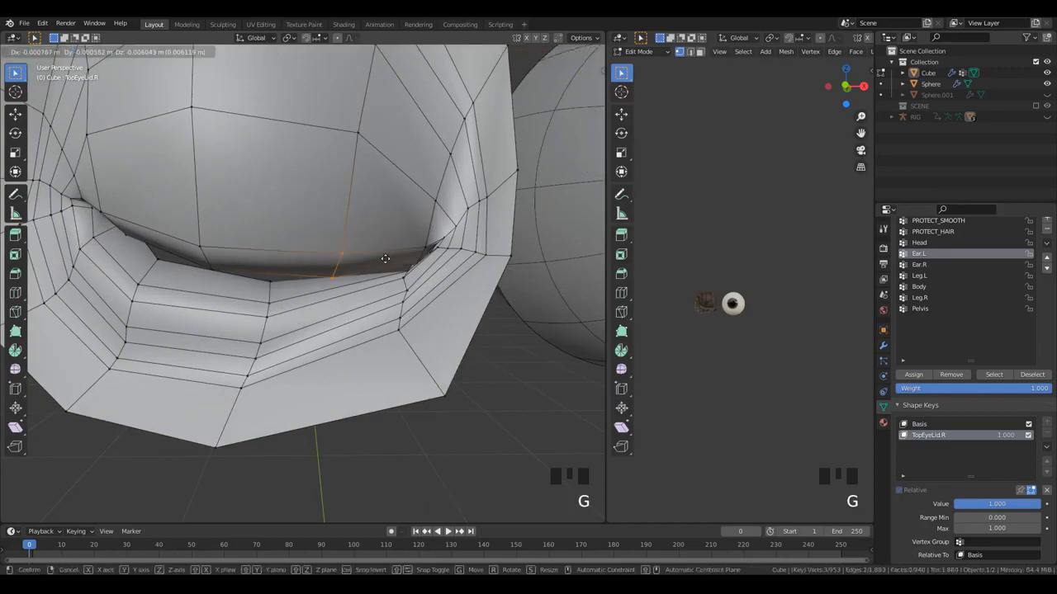
pyautogui.click(388, 268)
# - Test the lid closure on the whole head in Object Mode by sweeping the TopEyeLid.R value up to 1.000
pyautogui.scroll(-2, 346, 273)
pyautogui.press('Tab')
pyautogui.scroll(-4, 268, 276)
pyautogui.moveTo(267, 276); pyautogui.dragTo(383, 275, button='middle')
pyautogui.scroll(2, 352, 297)
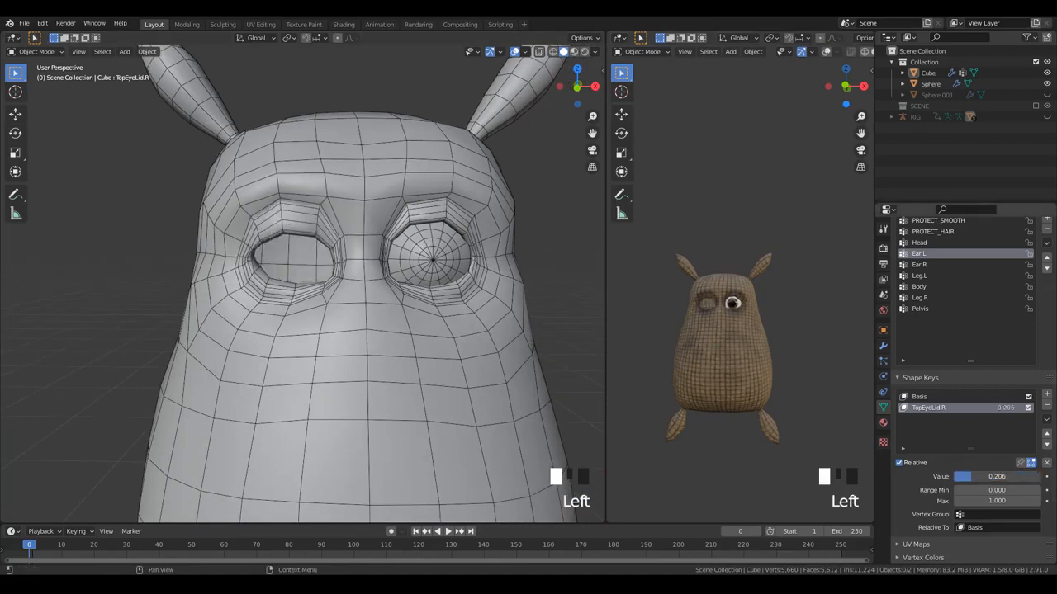
pyautogui.moveTo(1038, 477)
pyautogui.mouseDown()
pyautogui.moveTo(954, 476)
pyautogui.moveTo(1040, 476)
pyautogui.mouseUp()
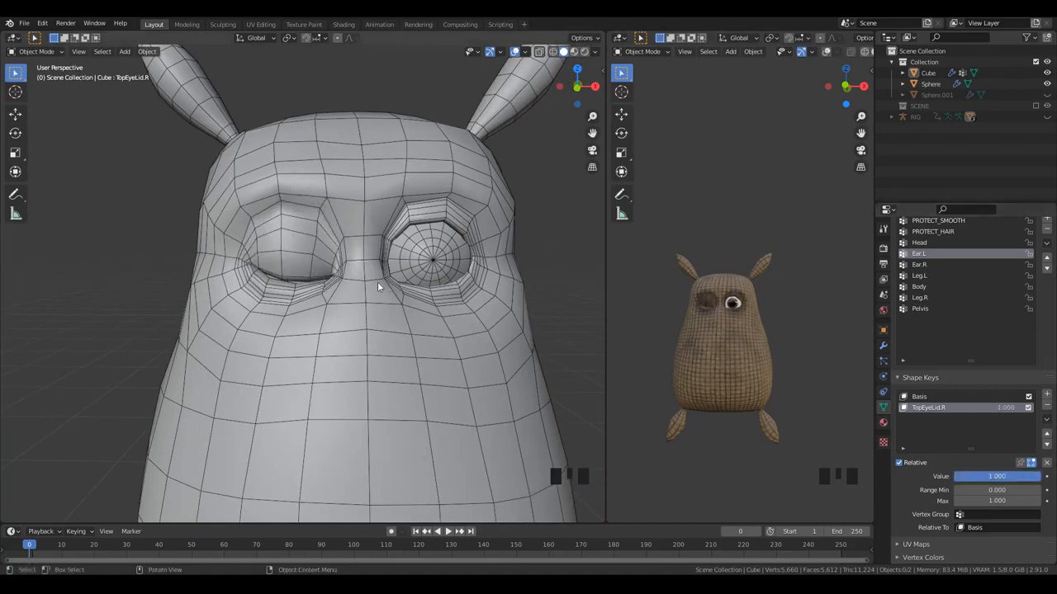
pyautogui.scroll(4, 330, 269)
pyautogui.moveTo(212, 256)
pyautogui.mouseDown(button='middle')
pyautogui.moveTo(274, 253)
pyautogui.moveTo(212, 256)
pyautogui.mouseUp(button='middle')
pyautogui.moveTo(1003, 483); pyautogui.dragTo(1039, 476)
# - Return to Edit Mode on the eye socket and enable proportional editing
pyautogui.press('Tab')
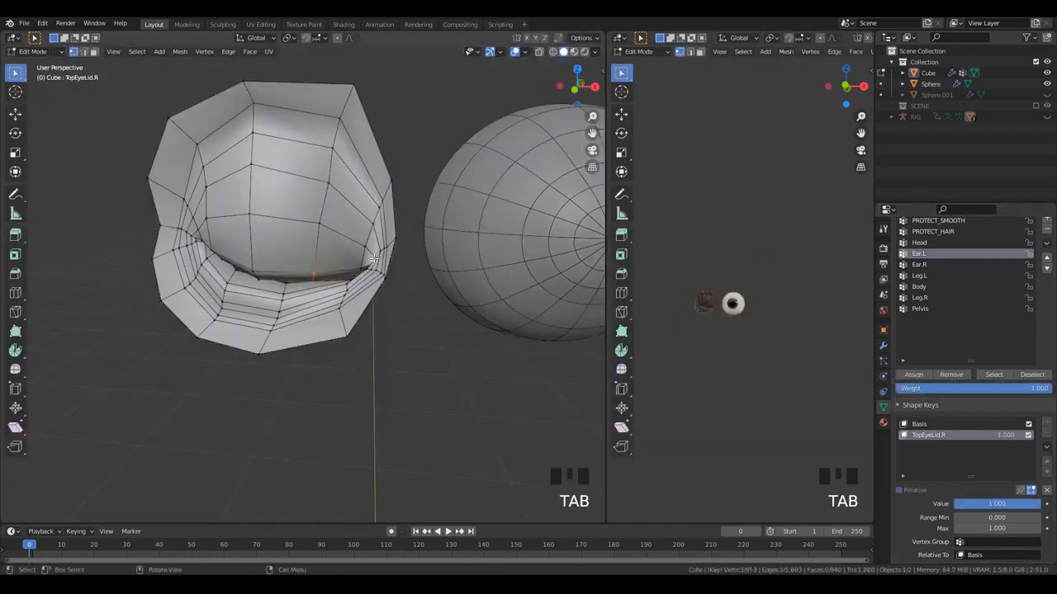
pyautogui.moveTo(369, 271); pyautogui.dragTo(392, 266, button='middle')
pyautogui.press('f')
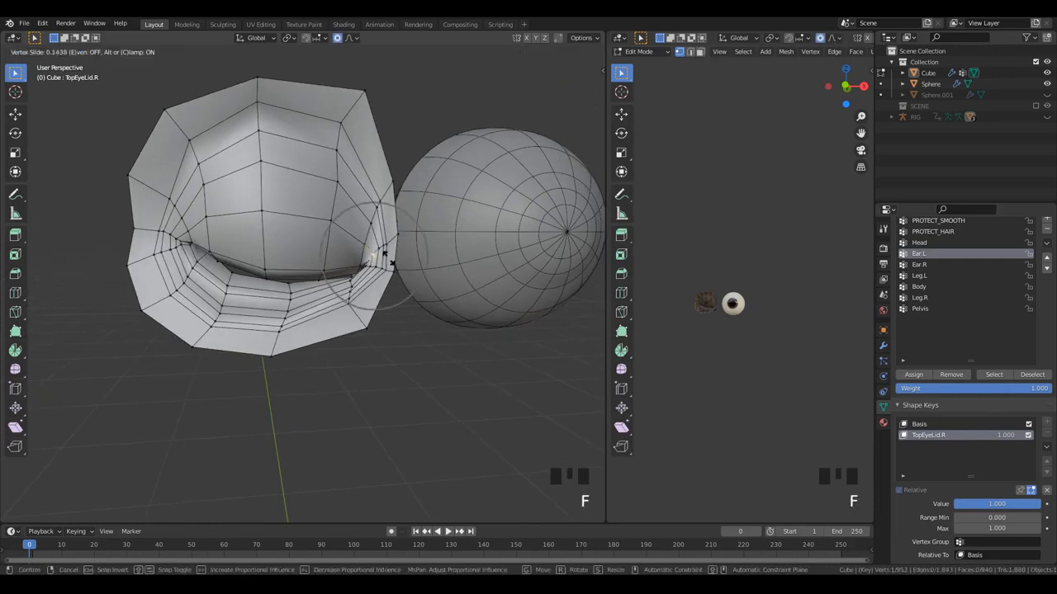
# - Try to shift the nose-side corner vertex of the lid with proportional falloff
pyautogui.press('g')
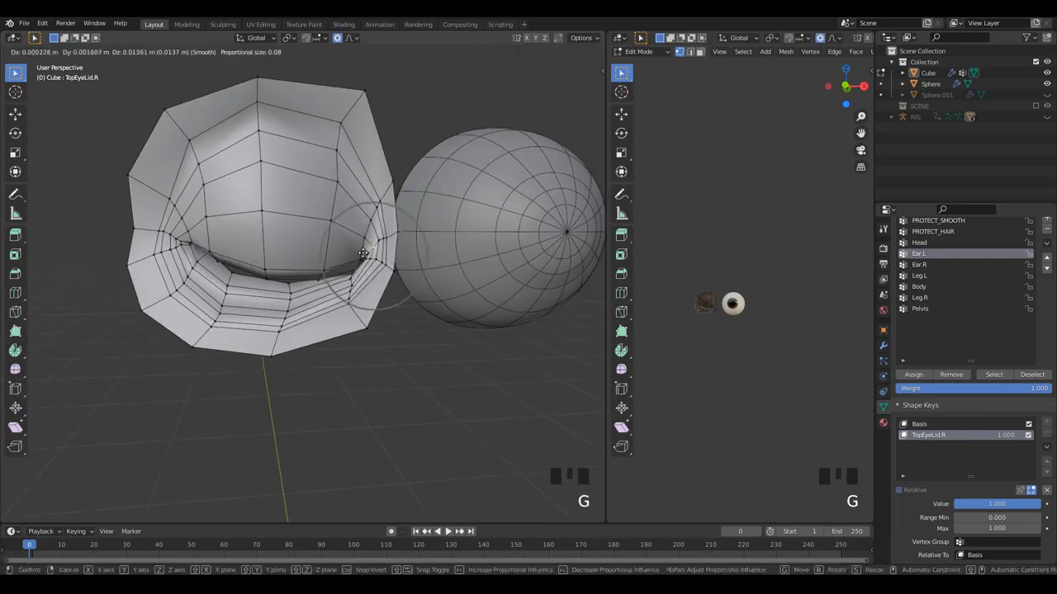
pyautogui.click(364, 257)
pyautogui.press('g')
pyautogui.click(363, 260)
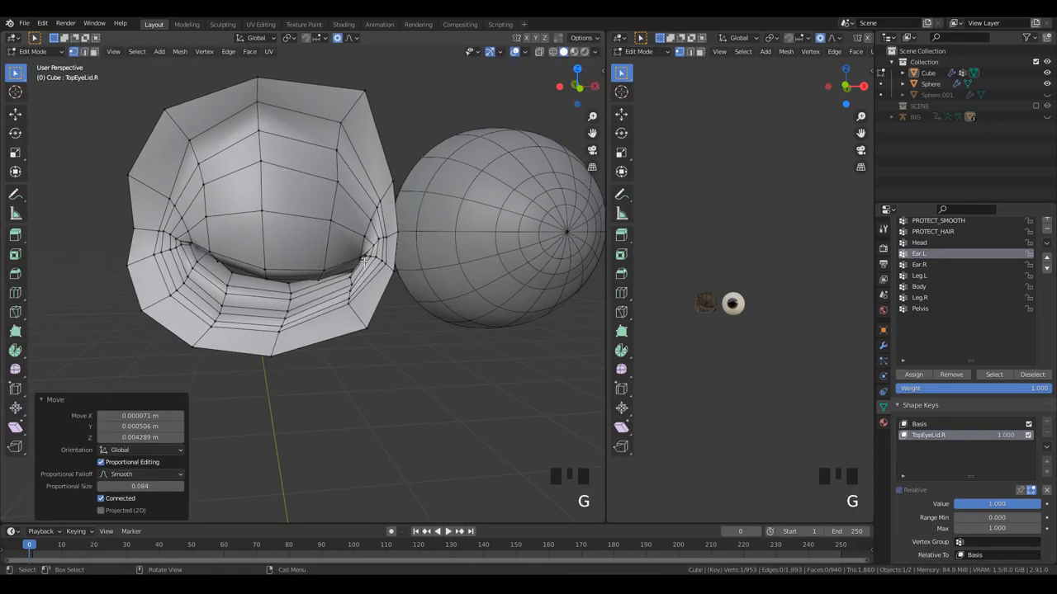
# - Undo the recent proportional moves at the lid's nose-side corner
pyautogui.moveTo(1002, 511); pyautogui.dragTo(1038, 512)
pyautogui.hotkey('ctrl', 'z')
pyautogui.hotkey('ctrl', 'z')
pyautogui.hotkey('ctrl', 'z')
pyautogui.hotkey('ctrl', 'z')
pyautogui.hotkey('ctrl', 'z')
pyautogui.hotkey('ctrl', 'z')
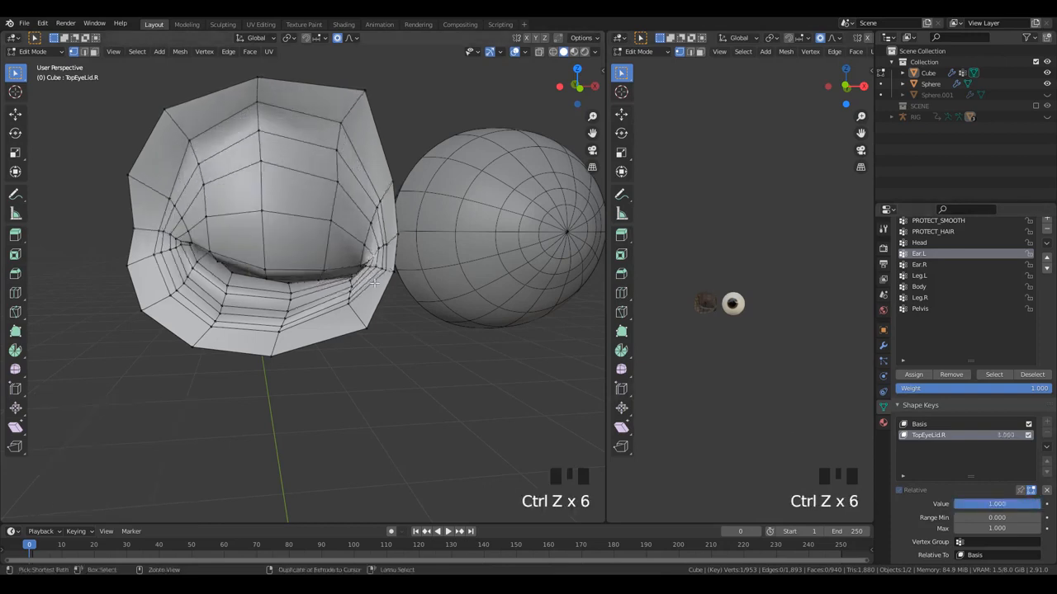
pyautogui.click(183, 239)
pyautogui.hotkey('ctrl', 'z')
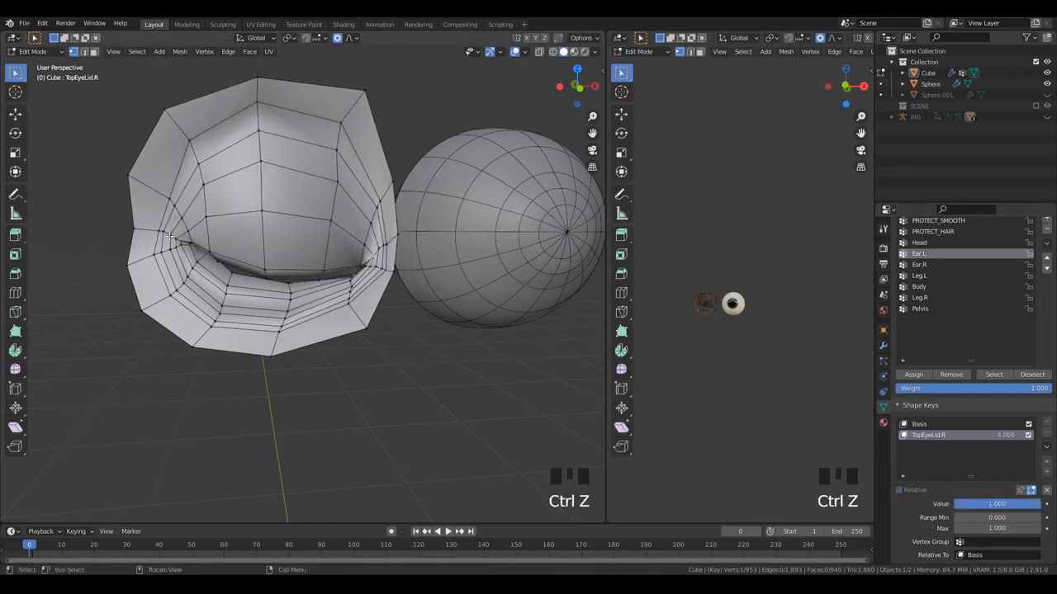
# - Move the small vertex at the socket's outer corner down and inward with proportional falloff
pyautogui.press('g')
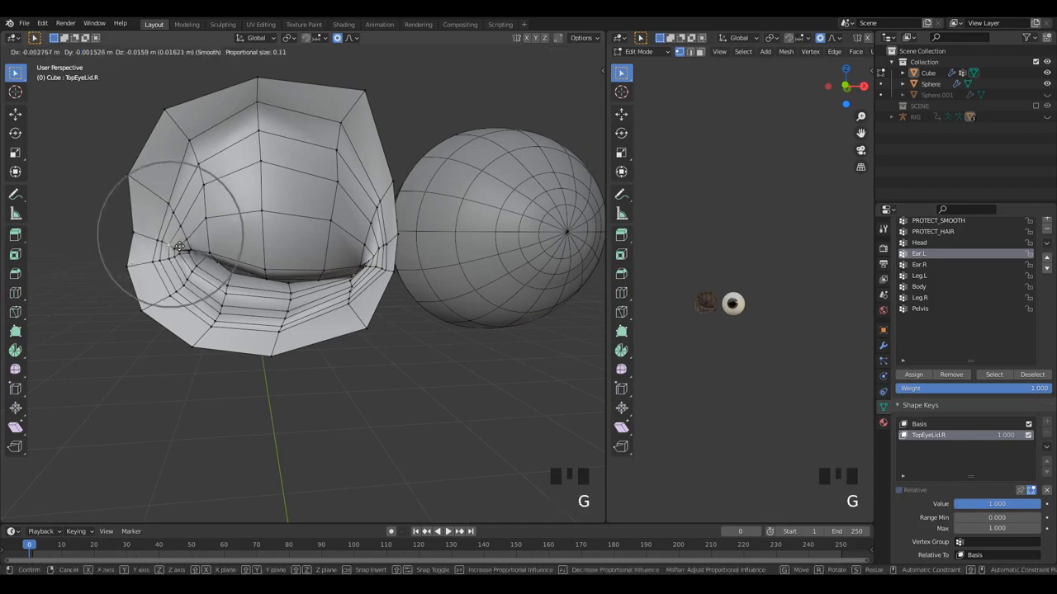
pyautogui.click(180, 247)
pyautogui.press('g')
pyautogui.click(198, 252)
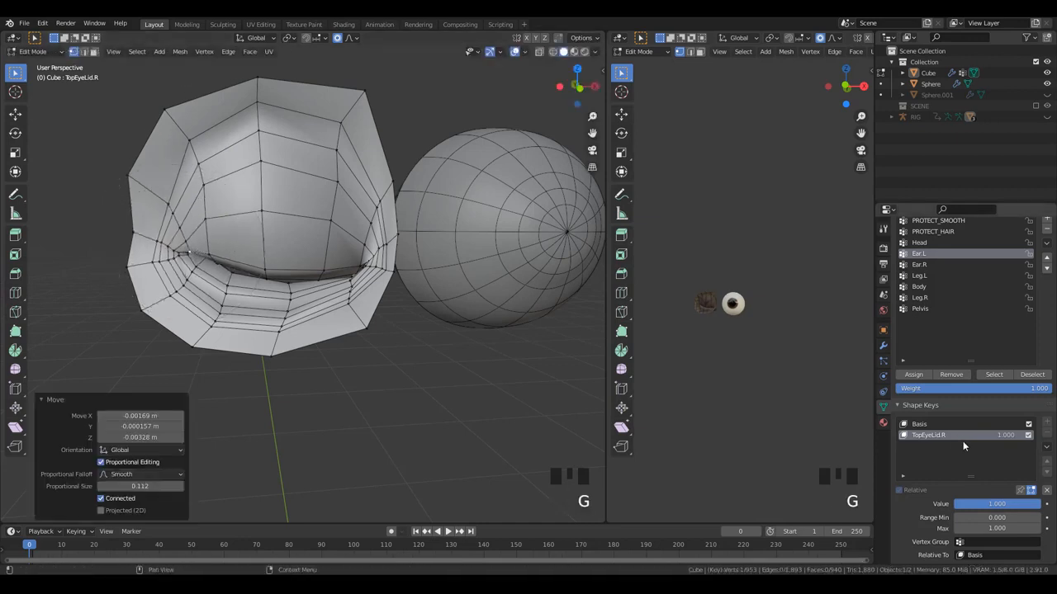
pyautogui.moveTo(1009, 507)
pyautogui.mouseDown()
pyautogui.moveTo(925, 507)
pyautogui.moveTo(1009, 507)
pyautogui.mouseUp()
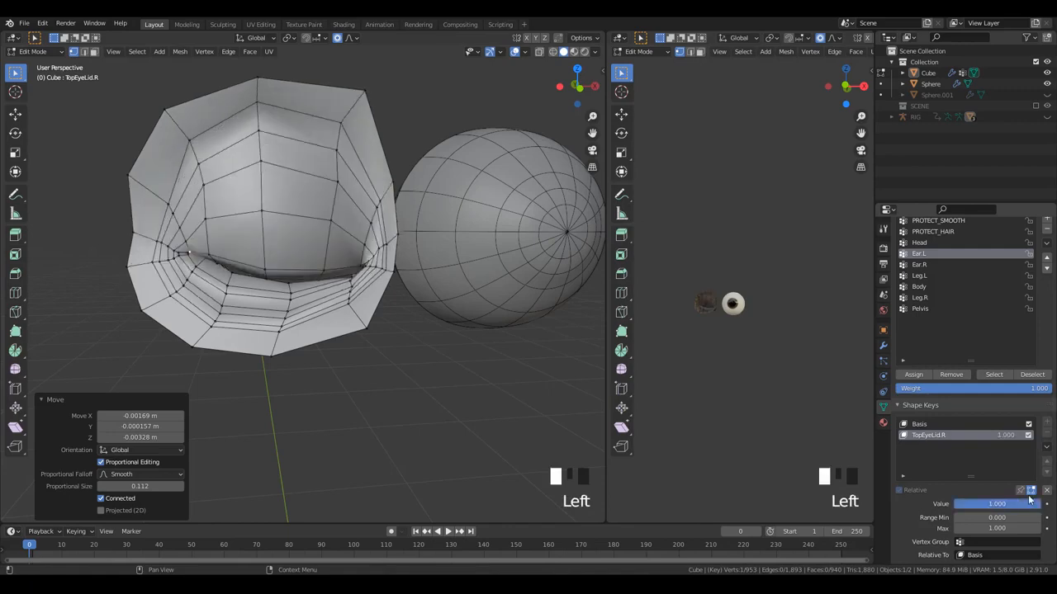
# - Reveal the hidden right eyeball in Object Mode and hide the rig again
pyautogui.press('Tab')
pyautogui.scroll(2, 427, 284)
pyautogui.moveTo(427, 284); pyautogui.dragTo(355, 297, button='middle')
pyautogui.hotkey('alt', 'h')
pyautogui.click(304, 322)
pyautogui.press('h')
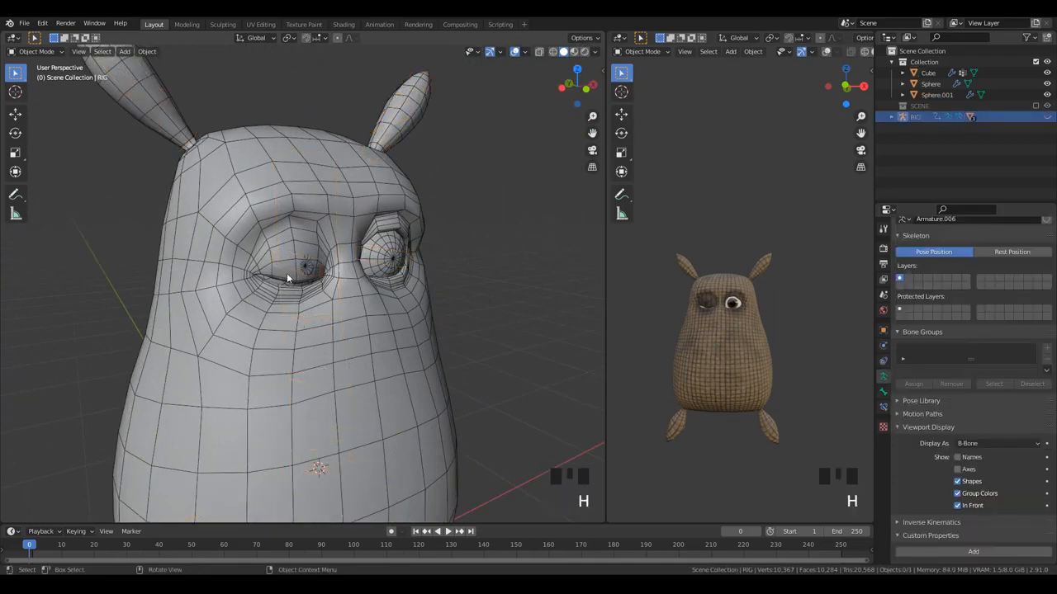
# - Inspect the lid against the eyeball from the side while sweeping TopEyeLid.R from half closed back to 1.000
pyautogui.scroll(5, 718, 346)
pyautogui.moveTo(718, 347); pyautogui.dragTo(665, 376, button='middle')
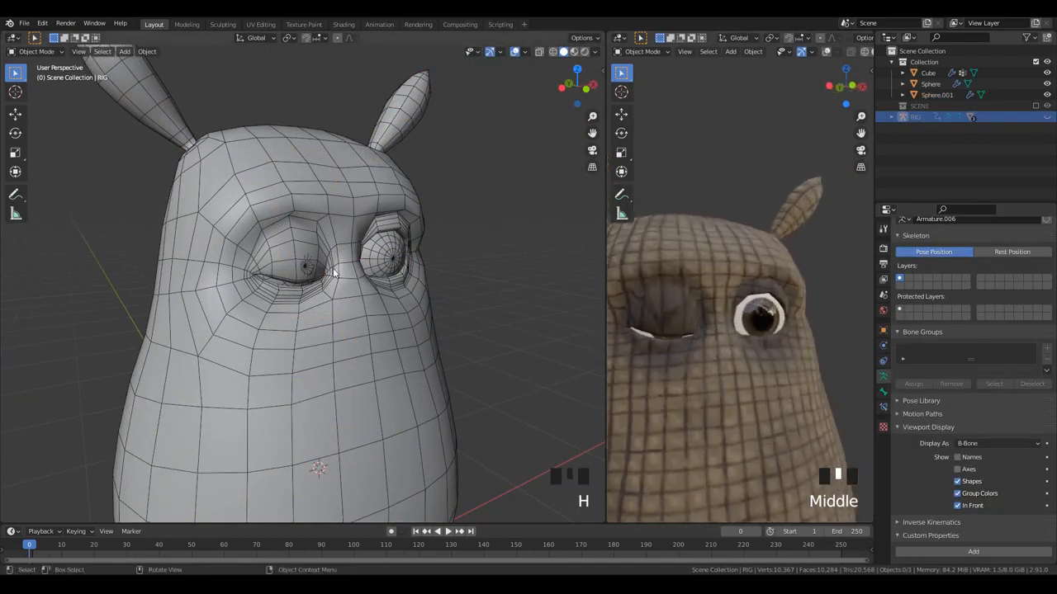
pyautogui.click(281, 247)
pyautogui.moveTo(1003, 510); pyautogui.dragTo(980, 510)
pyautogui.moveTo(479, 297); pyautogui.dragTo(426, 299, button='middle')
pyautogui.scroll(4, 438, 301)
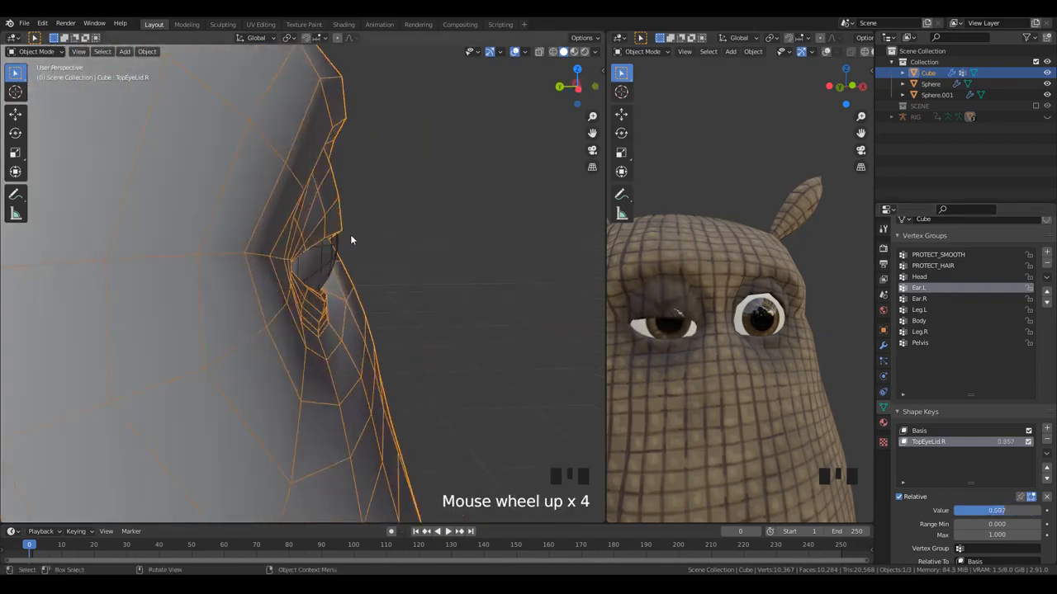
pyautogui.moveTo(999, 511); pyautogui.dragTo(1039, 511)
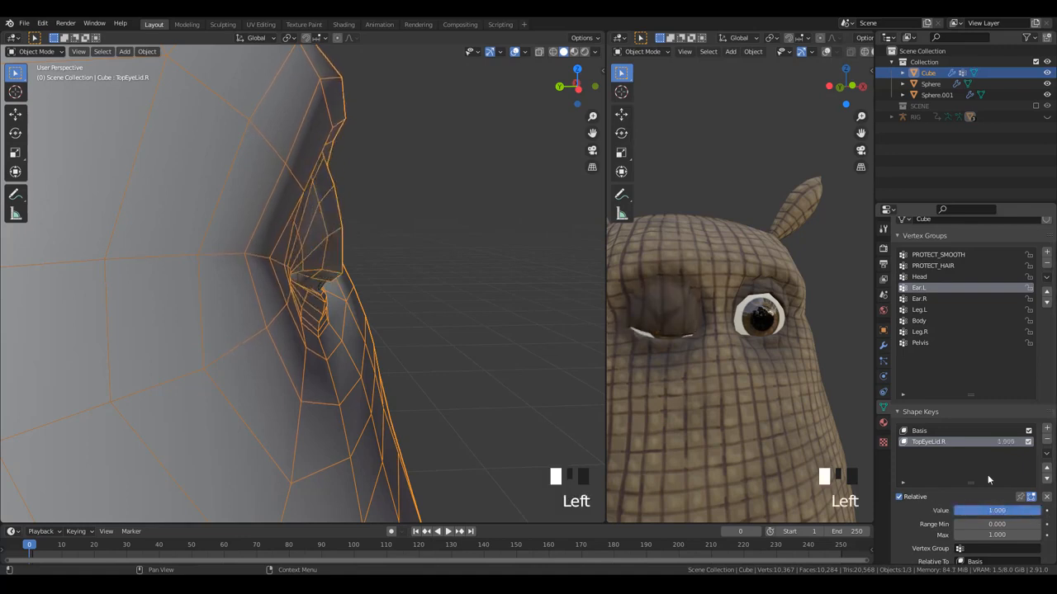
# - Add a new shape key to the body mesh and name it TopEyeLidCorrect.R
pyautogui.click(1046, 429)
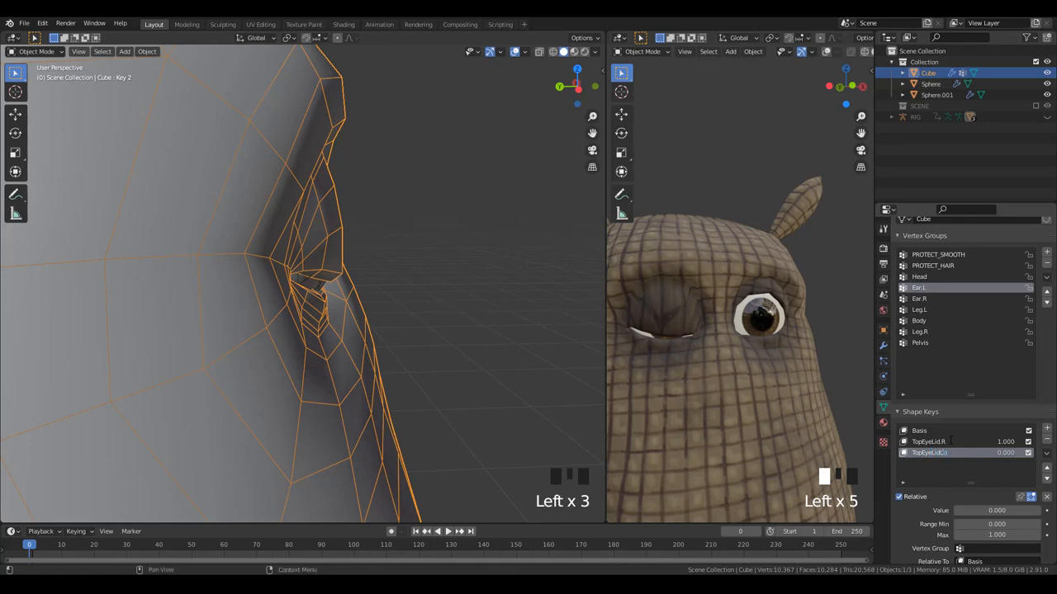
pyautogui.write('.R')
pyautogui.press('Return')
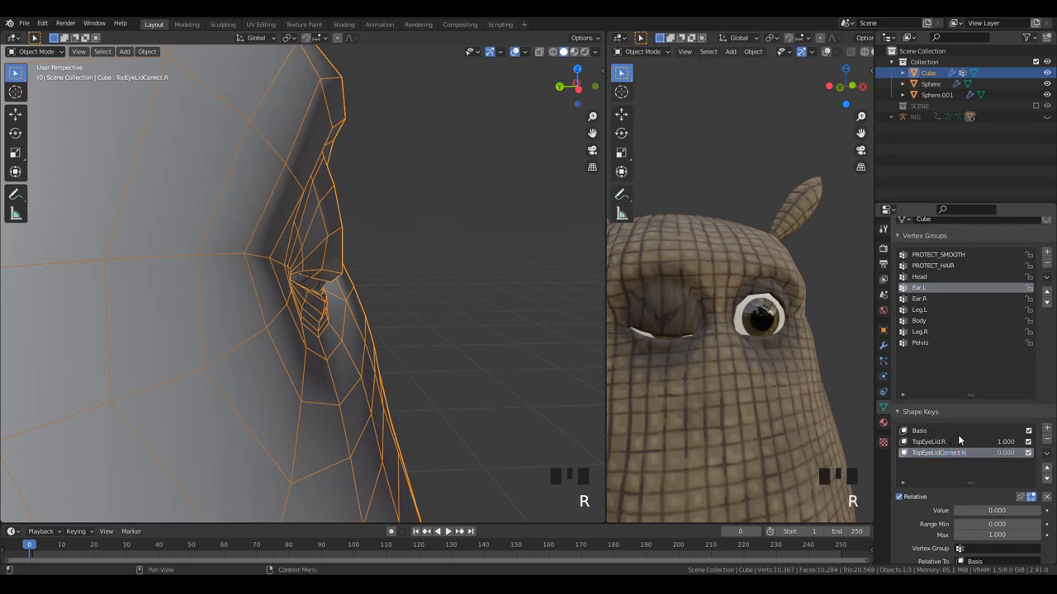
# - Set the TopEyeLid.R value to 0.5 and the TopEyeLidCorrect.R value to 1
pyautogui.click(974, 442)
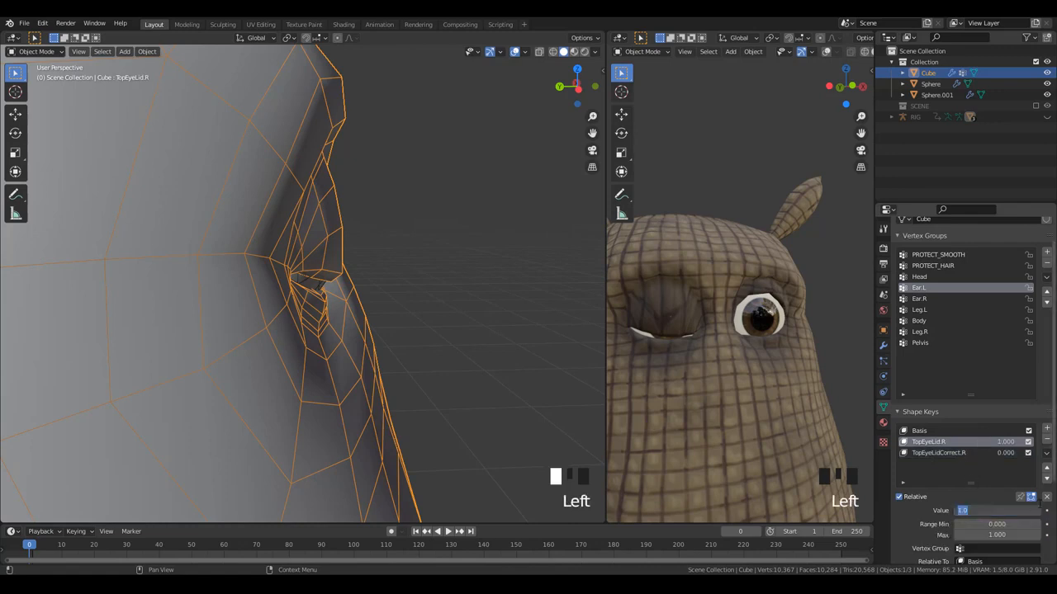
pyautogui.press('Return')
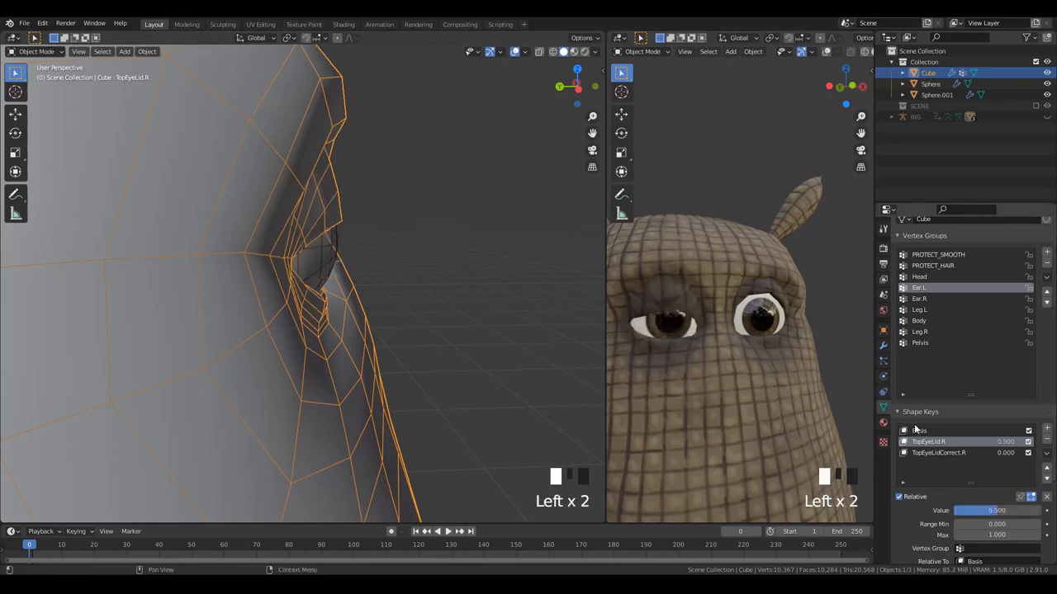
pyautogui.click(941, 453)
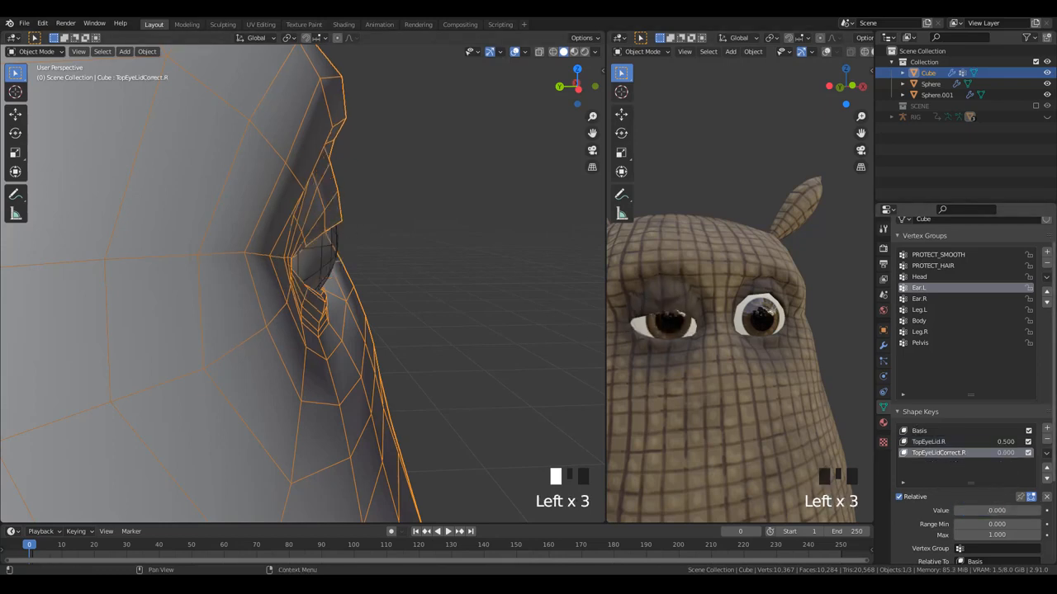
pyautogui.click(991, 511)
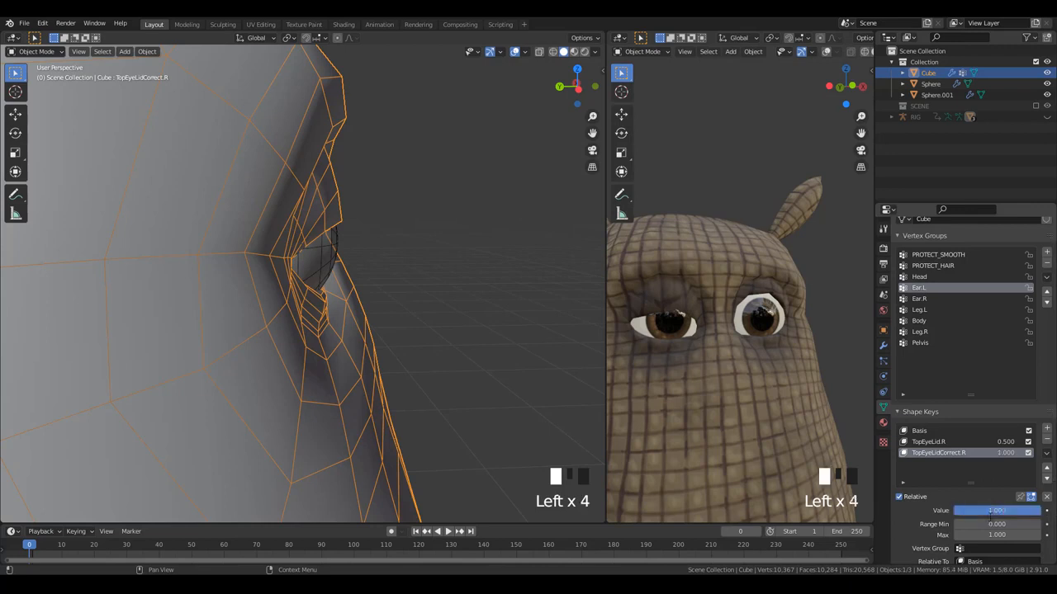
# - In Edit Mode on TopEyeLidCorrect.R, pull the upper lid forward from the eyeball as seen from the side
pyautogui.press('Tab')
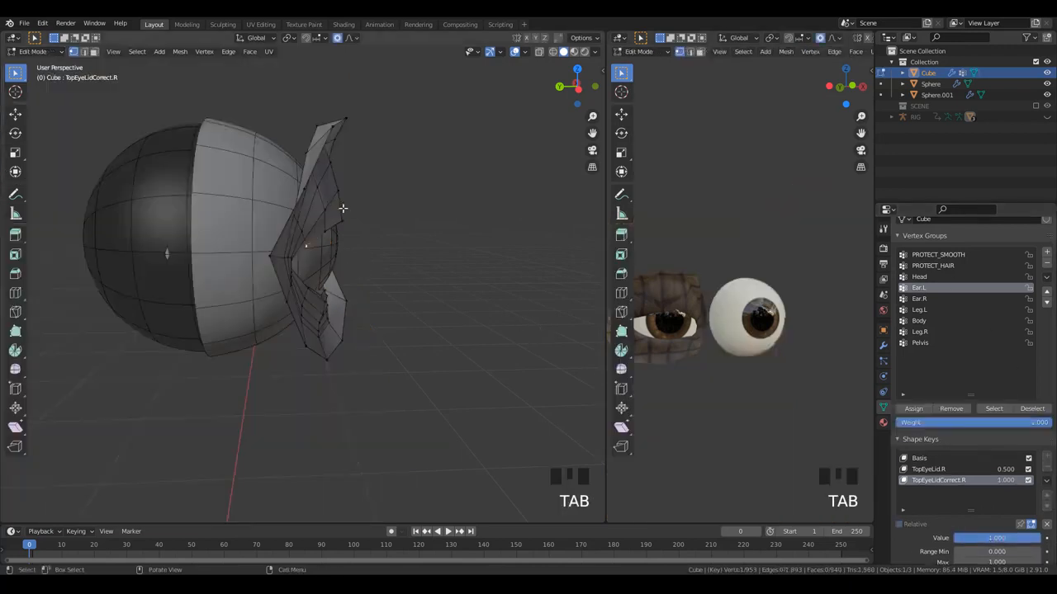
pyautogui.press('g')
pyautogui.click(349, 215)
# - From beneath the socket, move the upper lid's nose-side and outer-side vertices clear of the eyeball
pyautogui.moveTo(349, 215); pyautogui.dragTo(307, 275, button='middle')
pyautogui.scroll(2, 256, 202)
pyautogui.click(366, 261)
pyautogui.press('g')
pyautogui.click(369, 259)
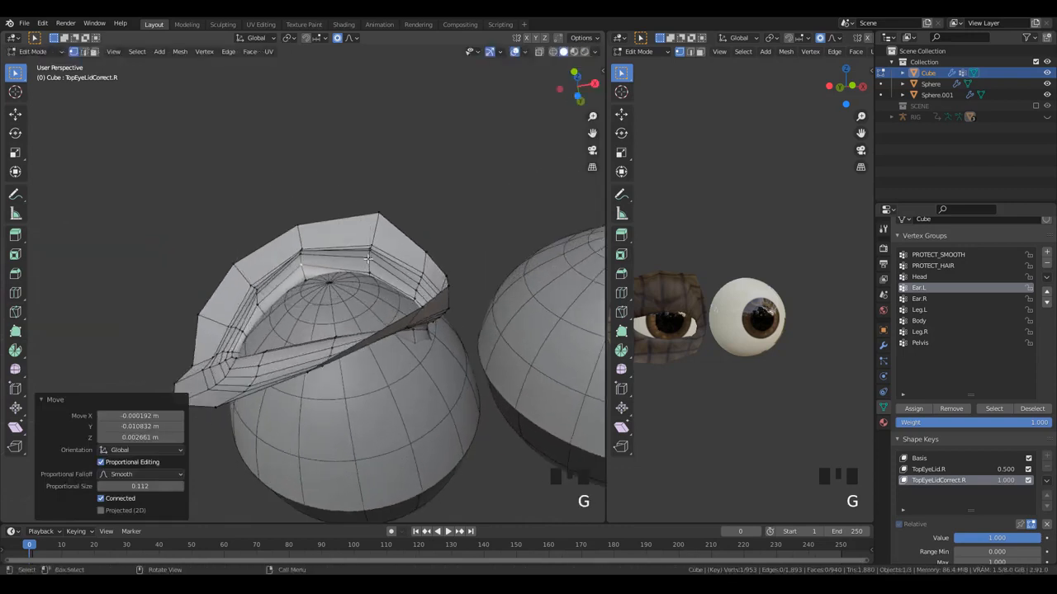
pyautogui.press('g')
pyautogui.click(367, 274)
pyautogui.click(262, 291)
pyautogui.press('g')
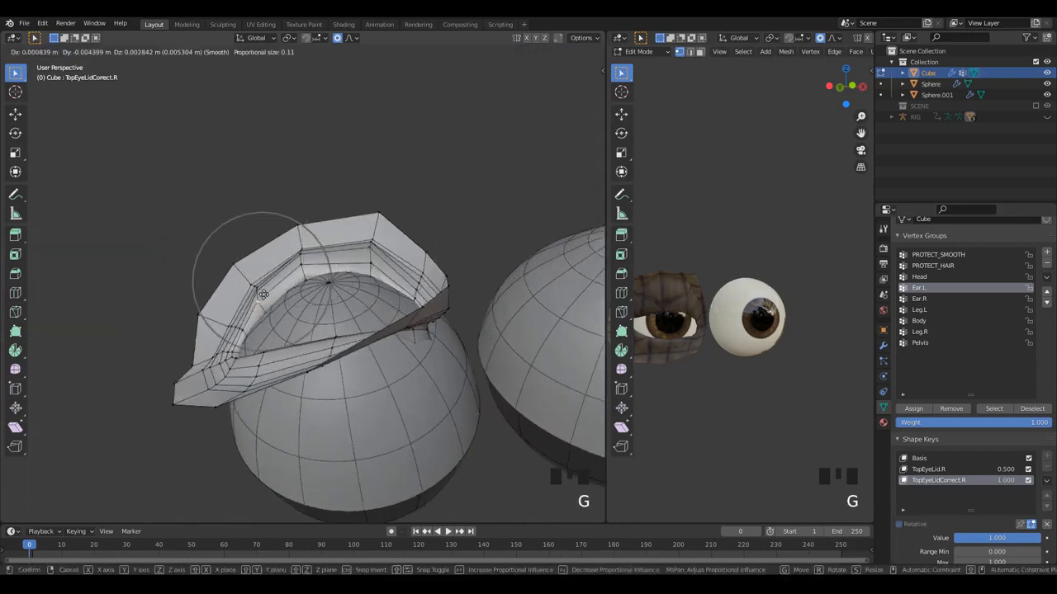
pyautogui.click(265, 288)
# - Refine the two inner upper-lid vertices on the nose side to even out the lid's thickness
pyautogui.click(367, 260)
pyautogui.press('g')
pyautogui.click(367, 272)
pyautogui.click(380, 268)
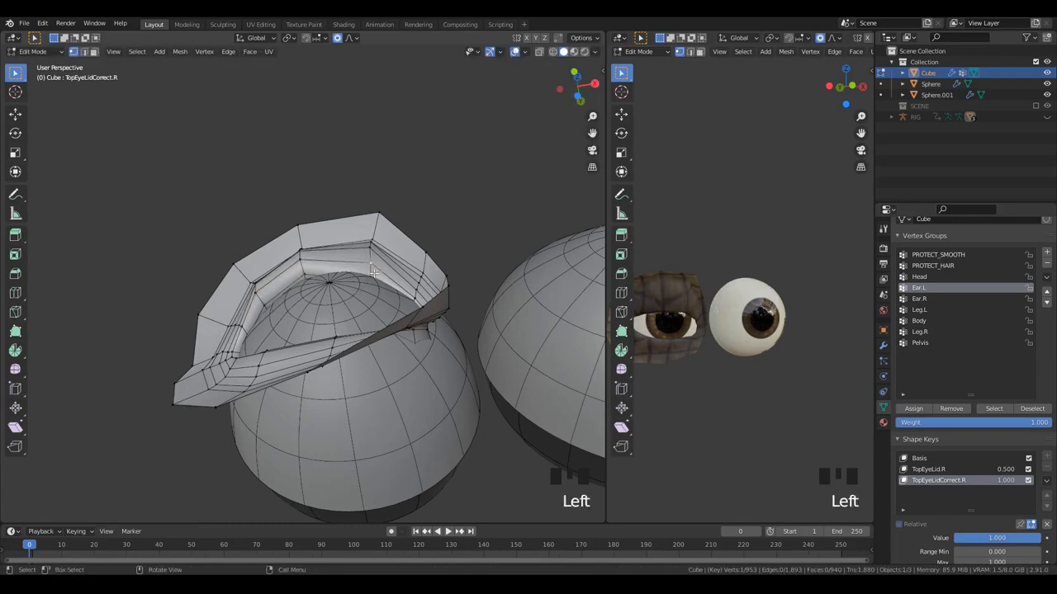
pyautogui.press('g')
pyautogui.click(373, 263)
# - Reposition the outer-row vertex above the nose-side lid edge and nudge the edge vertex below it
pyautogui.click(374, 237)
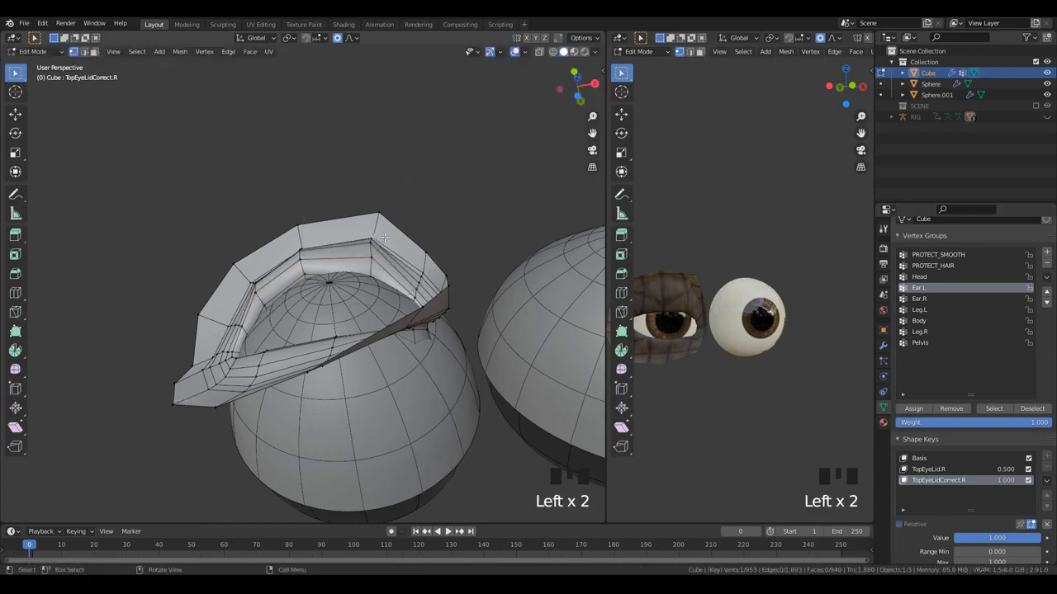
pyautogui.press('g')
pyautogui.click(373, 245)
pyautogui.press('g')
pyautogui.click(372, 278)
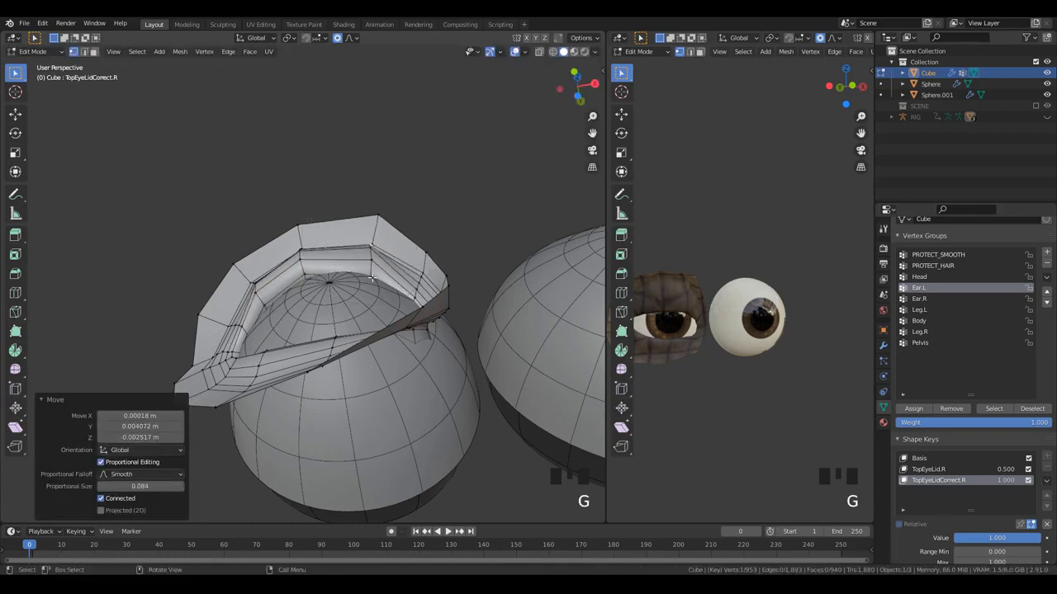
pyautogui.press('g')
pyautogui.click(371, 271)
# - Push the outer-side vertex of the upper lid edge away from the eyeball
pyautogui.scroll(-2, 371, 271)
pyautogui.moveTo(372, 271); pyautogui.dragTo(290, 313, button='middle')
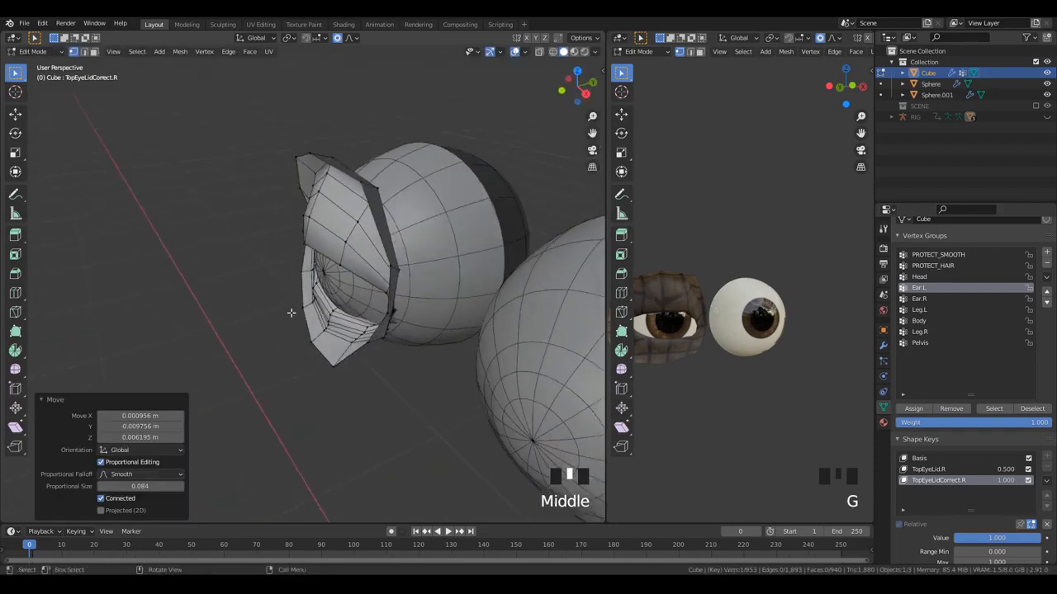
pyautogui.doubleClick(307, 237)
pyautogui.moveTo(307, 238); pyautogui.dragTo(231, 322, button='middle')
pyautogui.press('g')
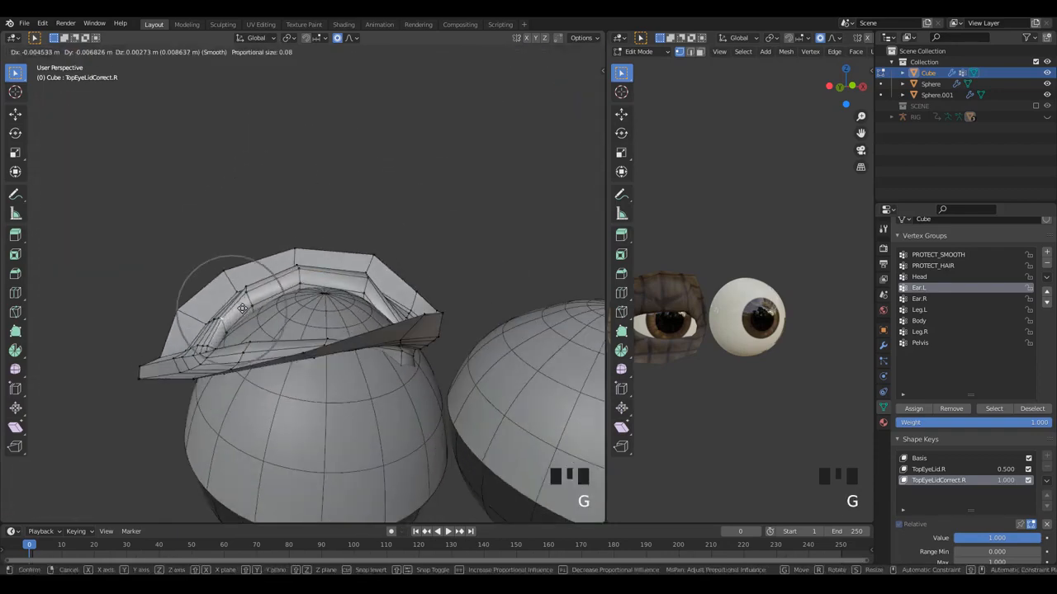
pyautogui.click(348, 295)
# - Move the lid-edge vertex near the nose-side corner so it follows the eyeball's curve
pyautogui.moveTo(349, 296); pyautogui.dragTo(405, 299, button='middle')
pyautogui.press('g')
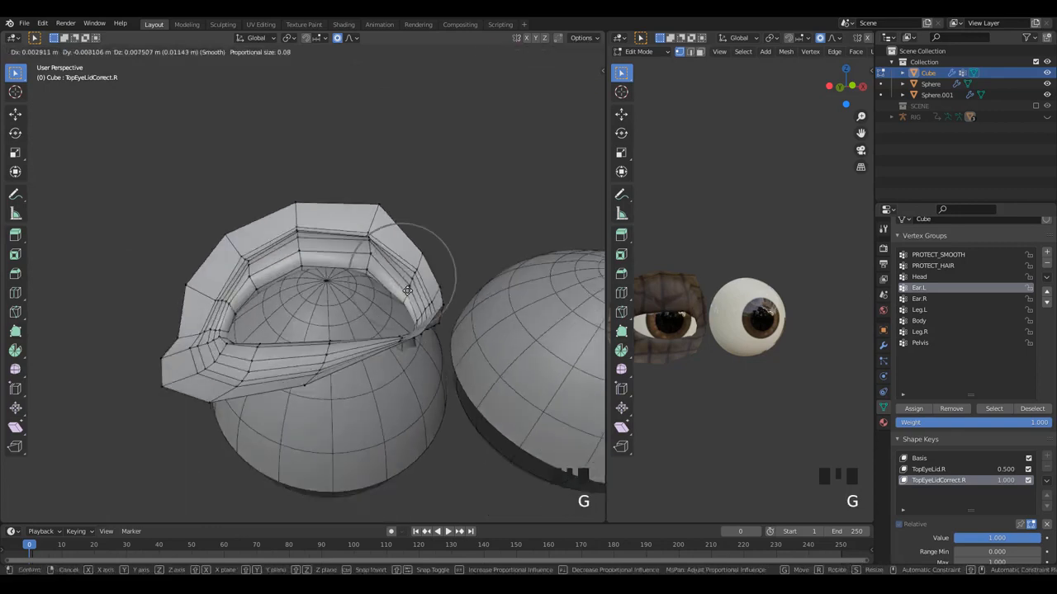
pyautogui.click(404, 301)
pyautogui.press('g')
pyautogui.click(402, 305)
# - Nudge the nose-side and central vertices of the upper lid forward to smooth its arc
pyautogui.click(367, 234)
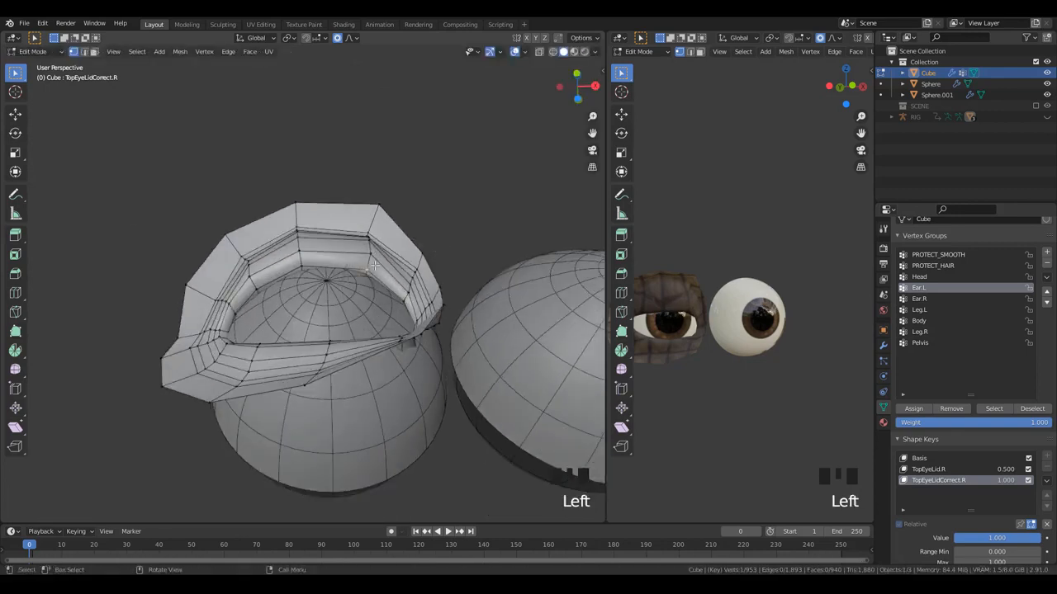
pyautogui.press('g')
pyautogui.click(368, 234)
pyautogui.press('g')
pyautogui.click(368, 235)
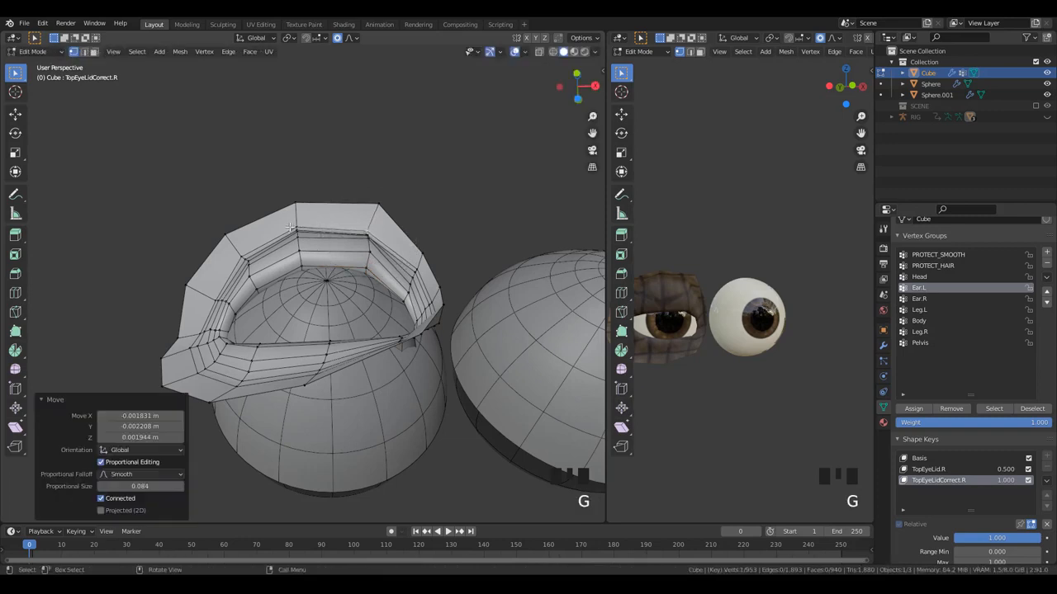
pyautogui.click(299, 224)
pyautogui.press('g')
pyautogui.click(300, 227)
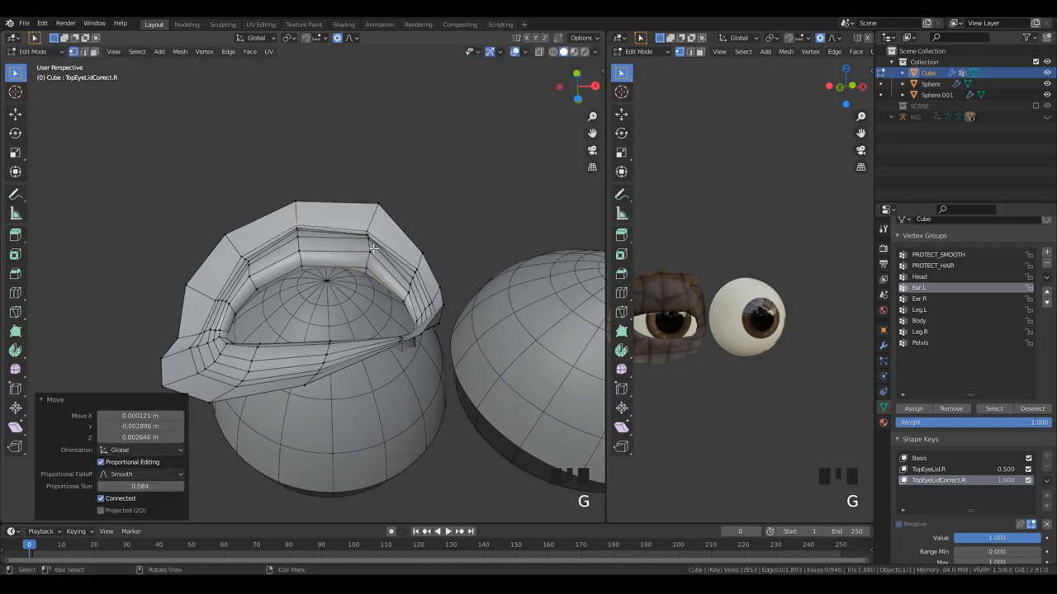
# - Nudge the nose-side, central and outer vertices of the upper lid edge forward, clear of the eyeball
pyautogui.moveTo(374, 247); pyautogui.dragTo(370, 252, button='middle')
pyautogui.press('g')
pyautogui.click(370, 256)
pyautogui.click(305, 278)
pyautogui.press('g')
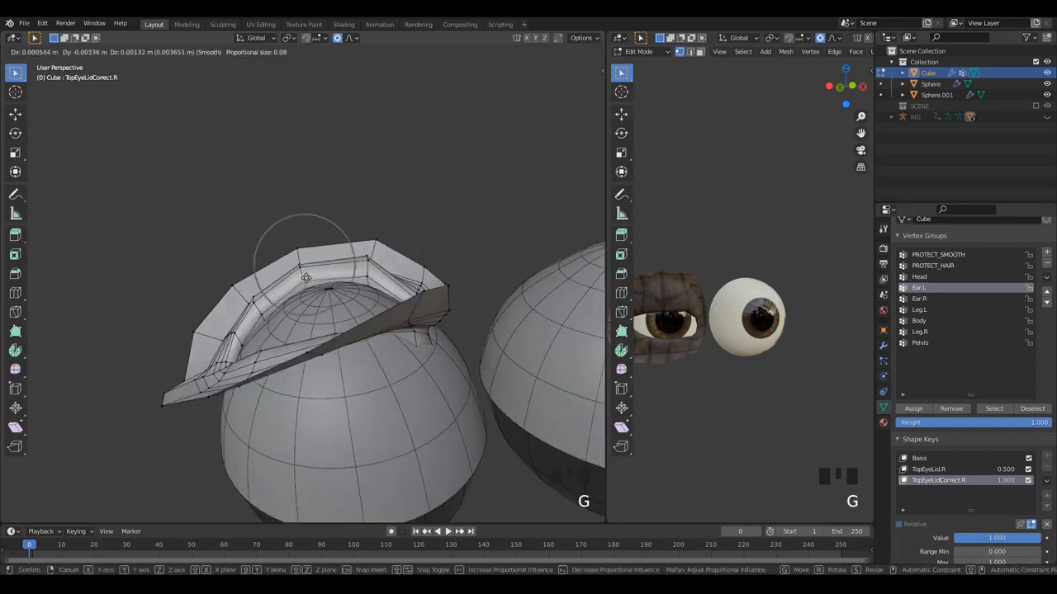
pyautogui.click(304, 281)
pyautogui.click(263, 310)
pyautogui.press('g')
pyautogui.click(263, 310)
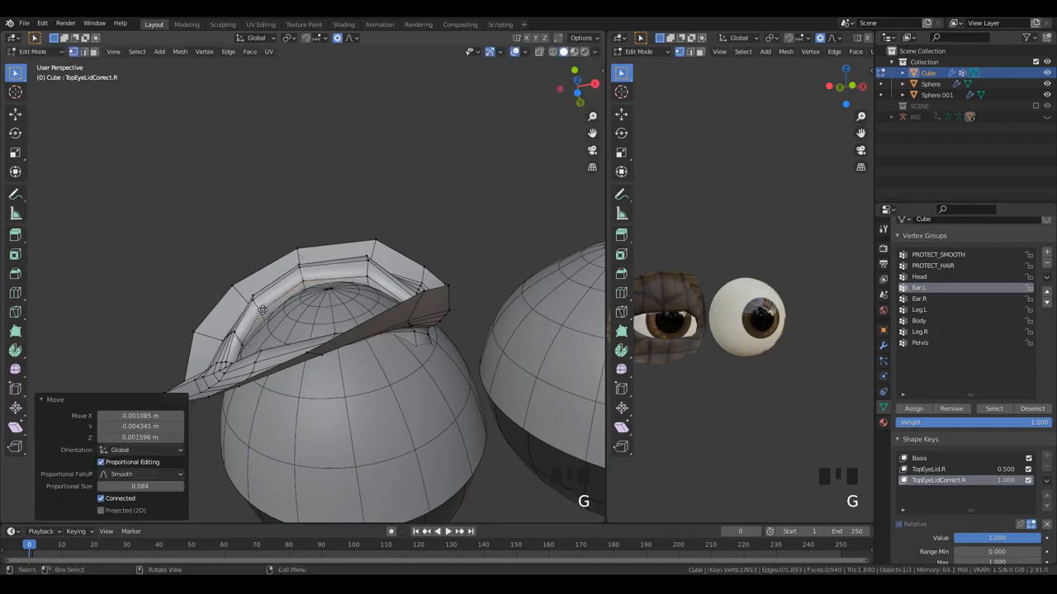
# - Lower the nose-side vertex of the half-closed lid edge and compare the lid with TopEyeLidCorrect.R off and at 1.000
pyautogui.scroll(-3, 263, 310)
pyautogui.press('Tab')
pyautogui.moveTo(263, 311); pyautogui.dragTo(345, 240, button='middle')
pyautogui.press('Tab')
pyautogui.press('g')
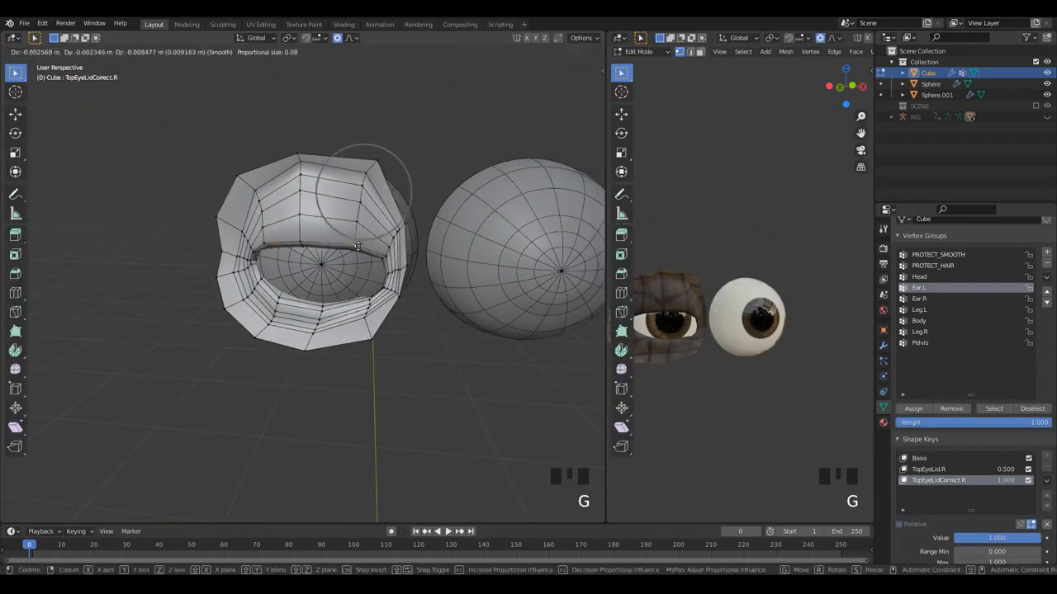
pyautogui.click(360, 245)
pyautogui.press('Tab')
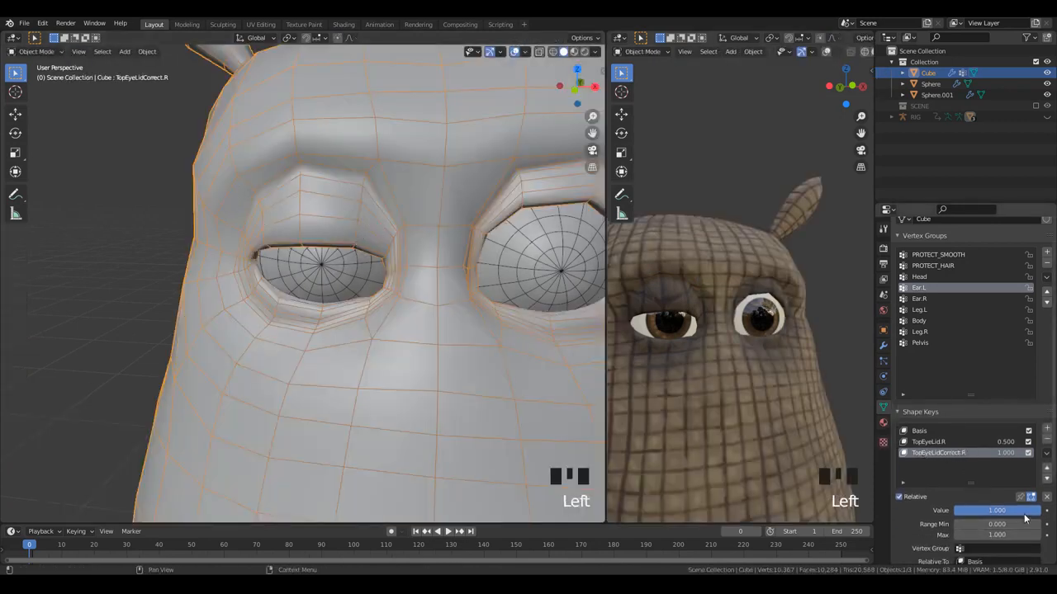
pyautogui.moveTo(1024, 518)
pyautogui.mouseDown()
pyautogui.moveTo(961, 518)
pyautogui.moveTo(1025, 517)
pyautogui.mouseUp()
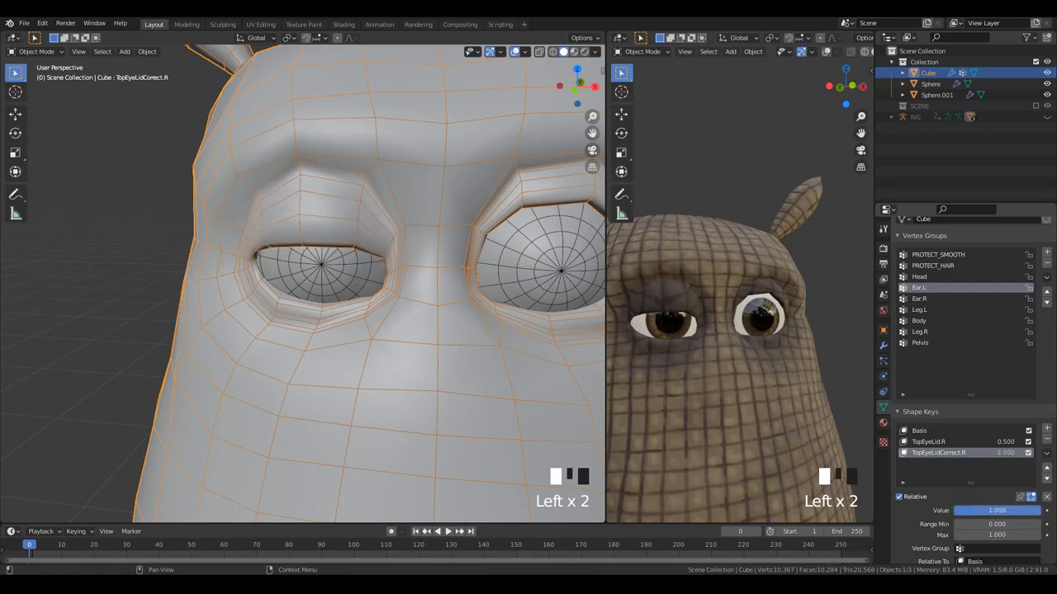
# - Fine-tune the nose-side vertices of the half-closed upper lid edge to straighten its line
pyautogui.scroll(2, 394, 157)
pyautogui.press('Tab')
pyautogui.moveTo(394, 157); pyautogui.dragTo(393, 240, button='middle')
pyautogui.press('g')
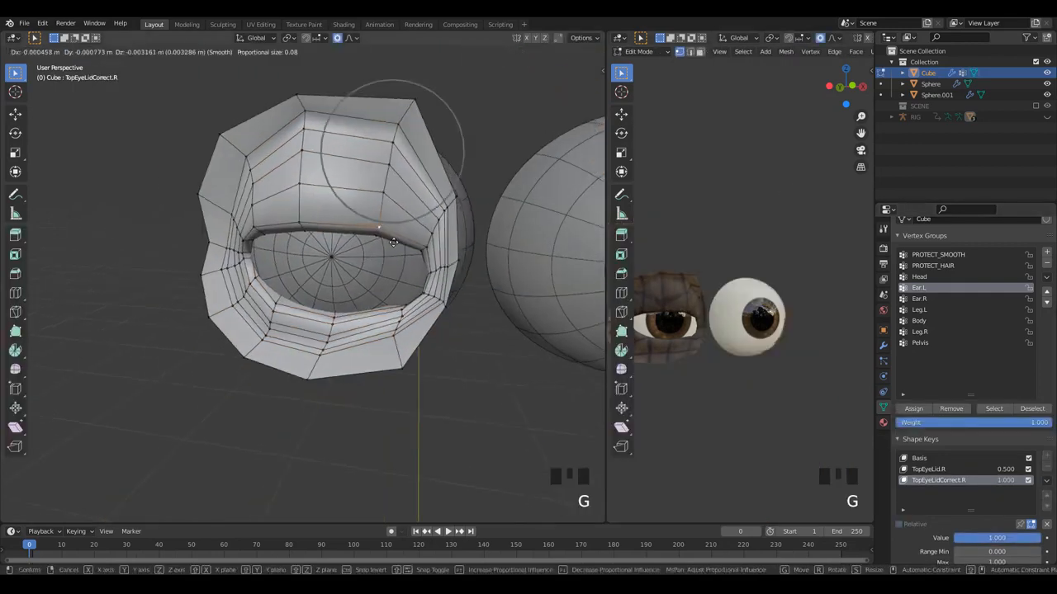
pyautogui.click(394, 242)
pyautogui.hotkey('alt', 'a')
pyautogui.press('g')
pyautogui.click(400, 234)
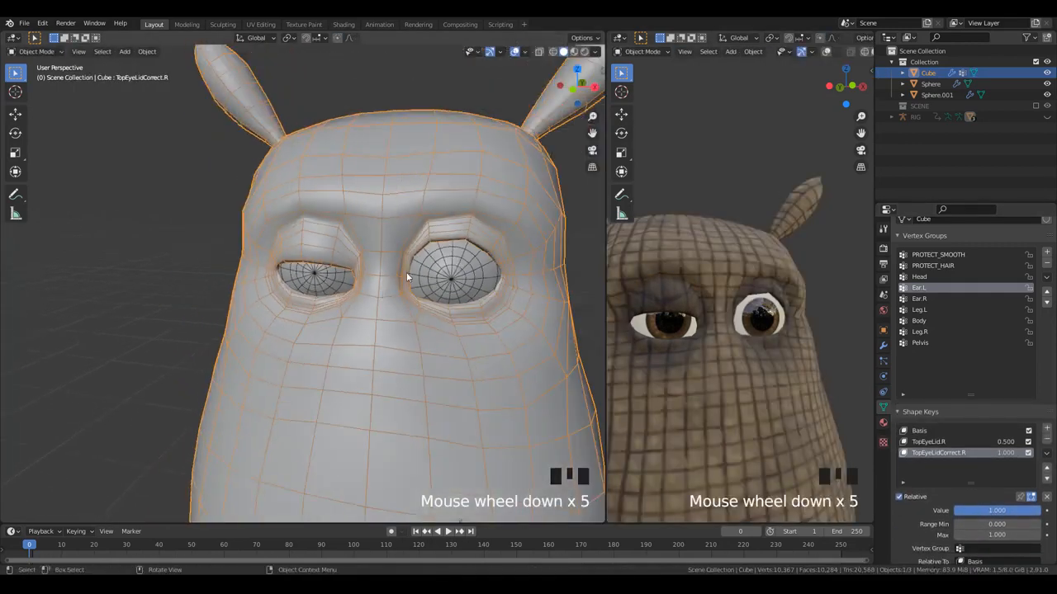
# - Set TopEyeLid.R to 1.000 and TopEyeLidCorrect.R to 0.000 to inspect the fully closed lid
pyautogui.scroll(2, 391, 274)
pyautogui.moveTo(391, 274); pyautogui.dragTo(396, 256, button='middle')
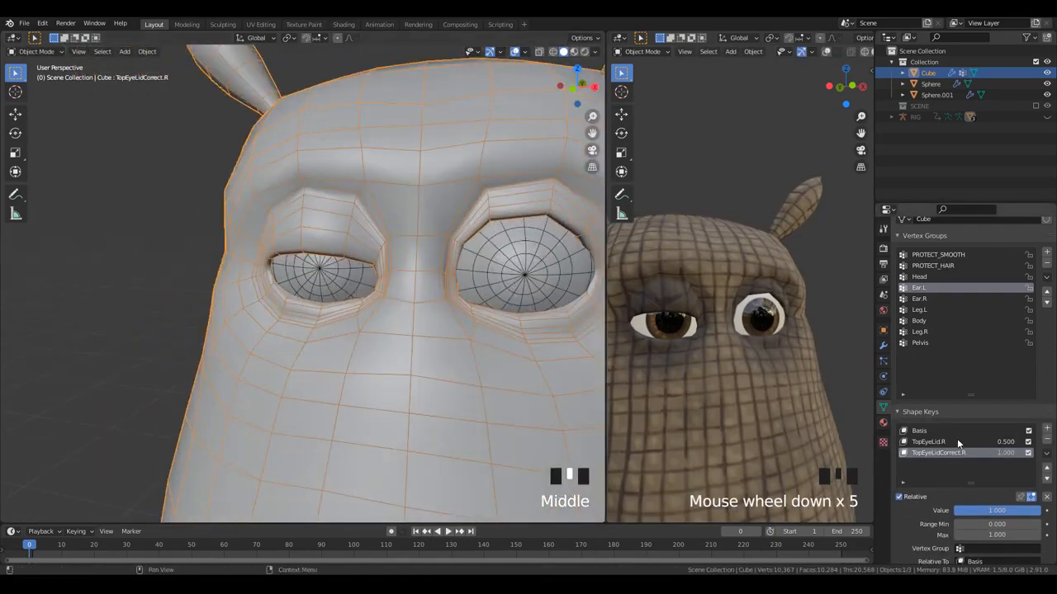
pyautogui.click(958, 443)
pyautogui.moveTo(999, 512); pyautogui.dragTo(976, 511)
pyautogui.click(950, 453)
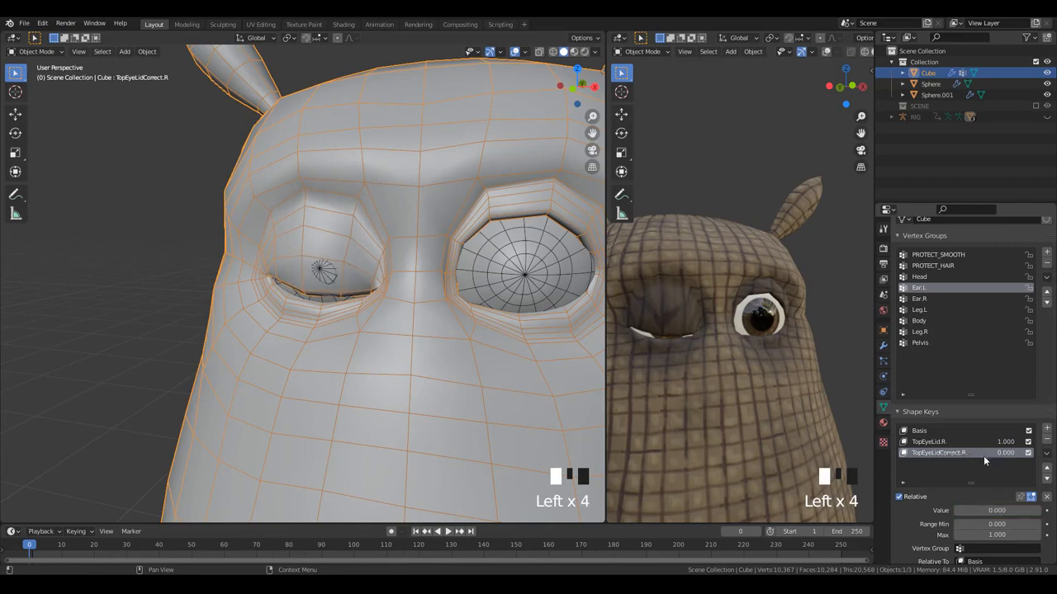
# - In the TopEyeLid.R shape key, pull the nose-side vertex above the closed lid edge forward over the eyeball
pyautogui.click(952, 443)
pyautogui.moveTo(584, 376); pyautogui.dragTo(323, 241, button='middle')
pyautogui.press('Tab')
pyautogui.scroll(3, 360, 324)
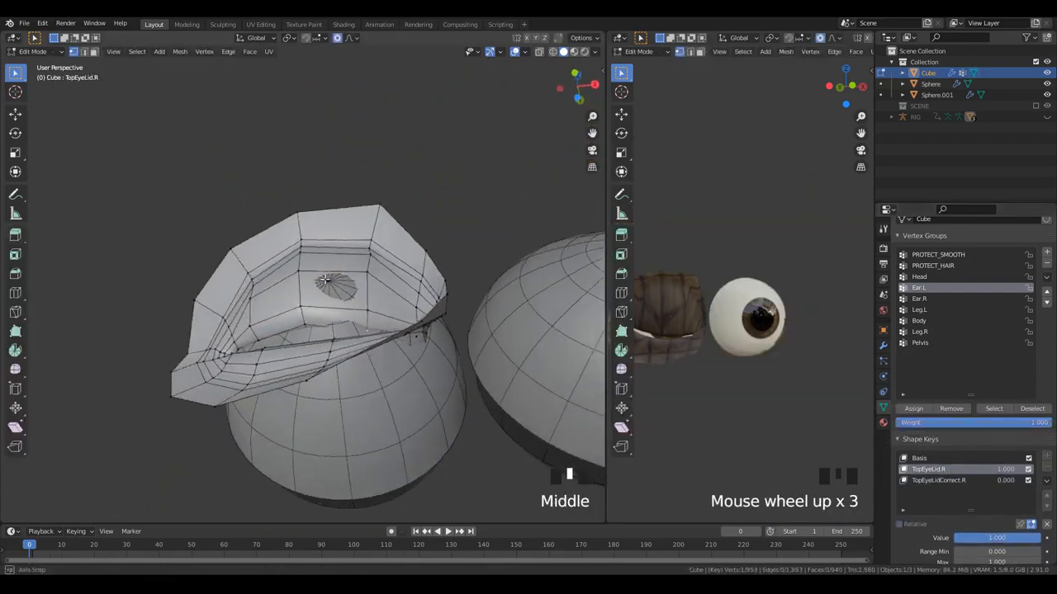
pyautogui.hotkey('alt', 'a')
pyautogui.moveTo(360, 324); pyautogui.dragTo(361, 318, button='middle')
pyautogui.press('g')
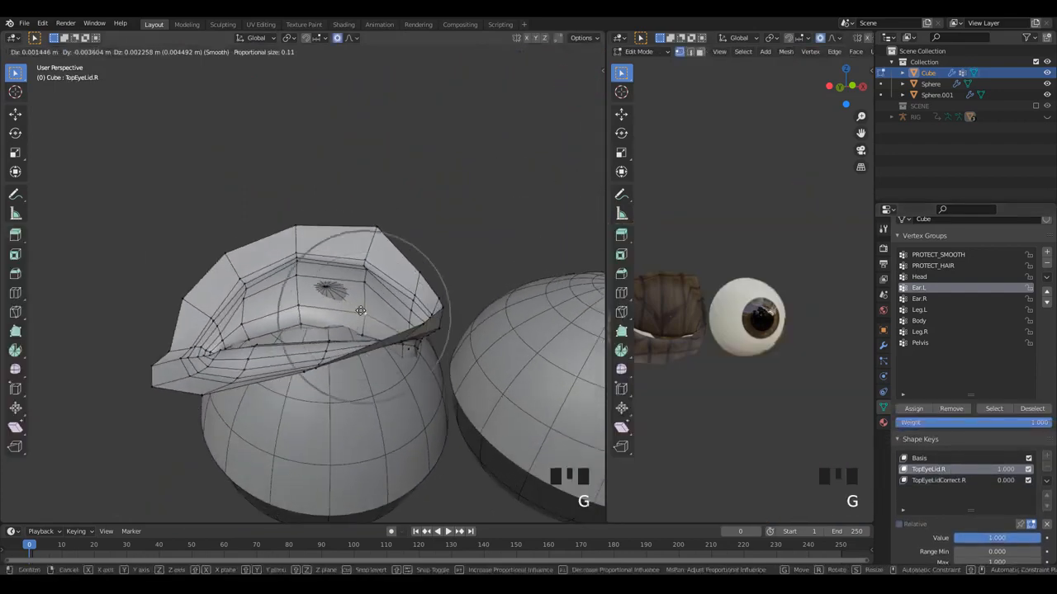
pyautogui.scroll(-4, 361, 305)
pyautogui.click(359, 302)
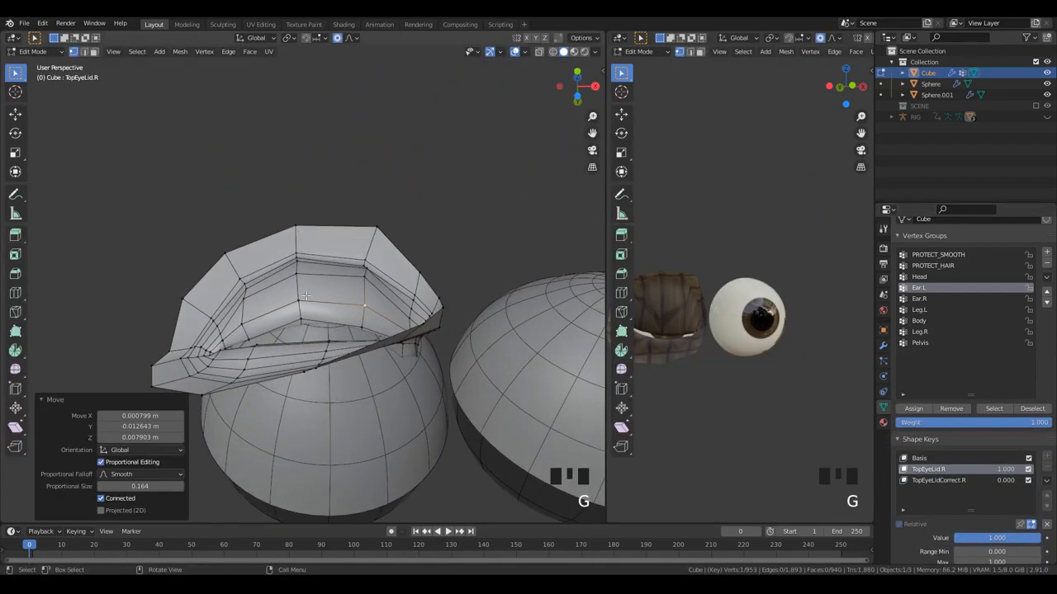
# - Move the central and outer vertices of the closed upper lid forward to cover the eyeball
pyautogui.click(299, 307)
pyautogui.press('g')
pyautogui.click(298, 307)
pyautogui.click(296, 311)
pyautogui.press('g')
pyautogui.click(253, 324)
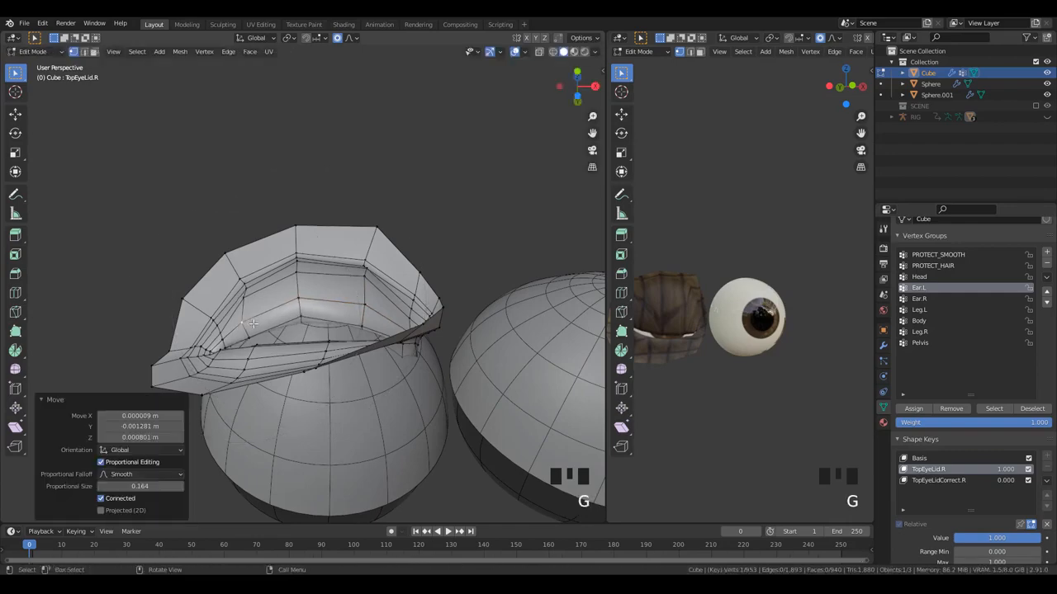
# - Reposition the nose-side vertices in the fold rows at the top of the closed lid
pyautogui.moveTo(254, 323); pyautogui.dragTo(240, 289, button='middle')
pyautogui.click(376, 215)
pyautogui.scroll(4, 349, 243)
pyautogui.press('g')
pyautogui.click(408, 255)
pyautogui.click(408, 216)
pyautogui.press('g')
pyautogui.click(400, 249)
pyautogui.scroll(-4, 400, 249)
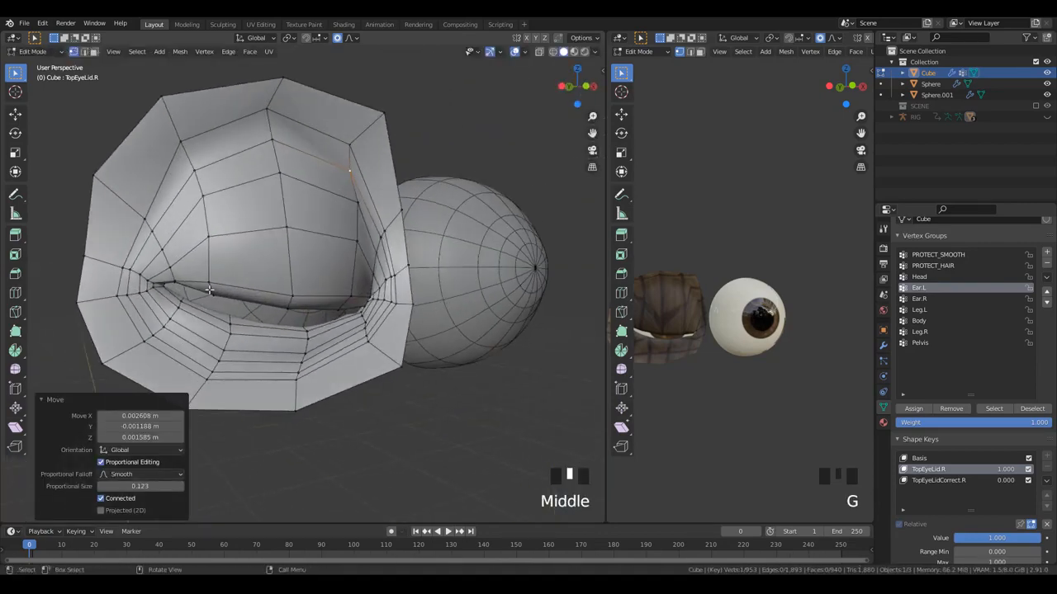
# - Move the outer, central and nose-side vertices along the closed lid edge to meet the lower lid
pyautogui.press('g')
pyautogui.click(235, 291)
pyautogui.click(289, 302)
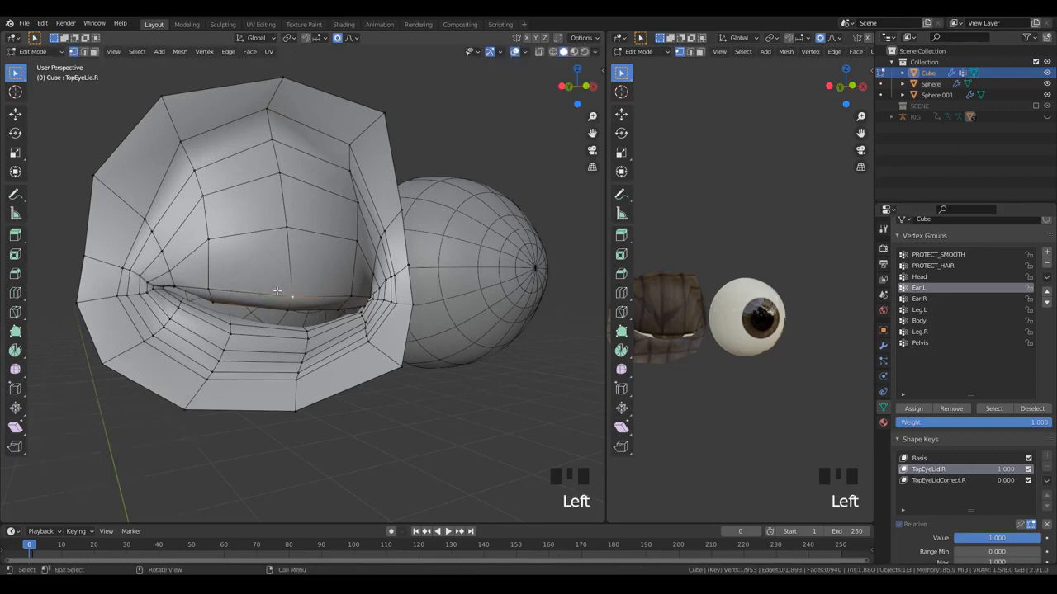
pyautogui.press('g')
pyautogui.click(277, 298)
pyautogui.moveTo(276, 298); pyautogui.dragTo(330, 289, button='middle')
pyautogui.press('g')
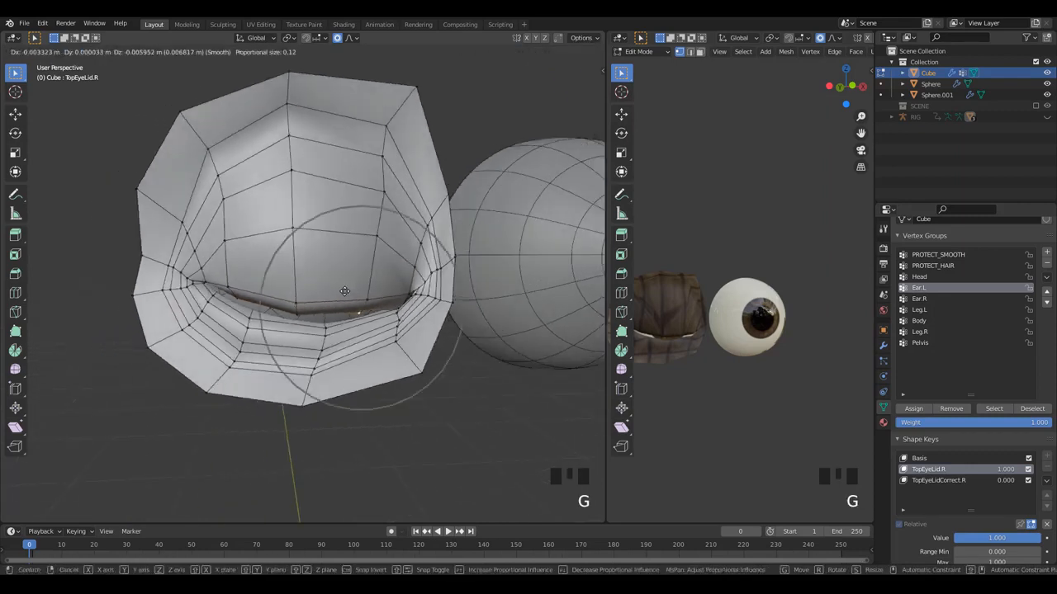
pyautogui.click(297, 291)
pyautogui.press('g')
pyautogui.click(296, 291)
pyautogui.click(226, 289)
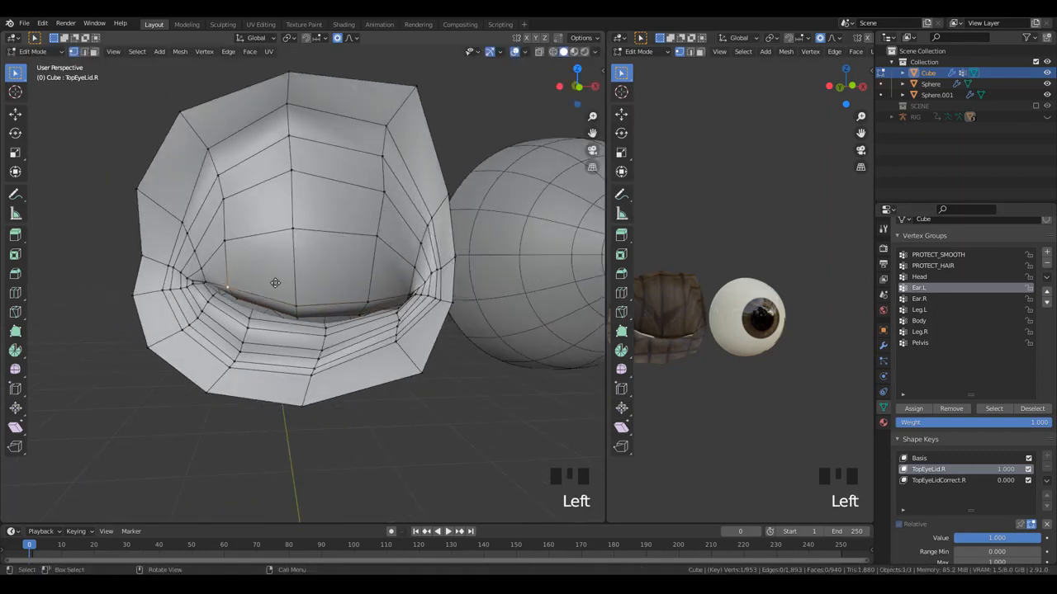
pyautogui.press('g')
pyautogui.click(275, 285)
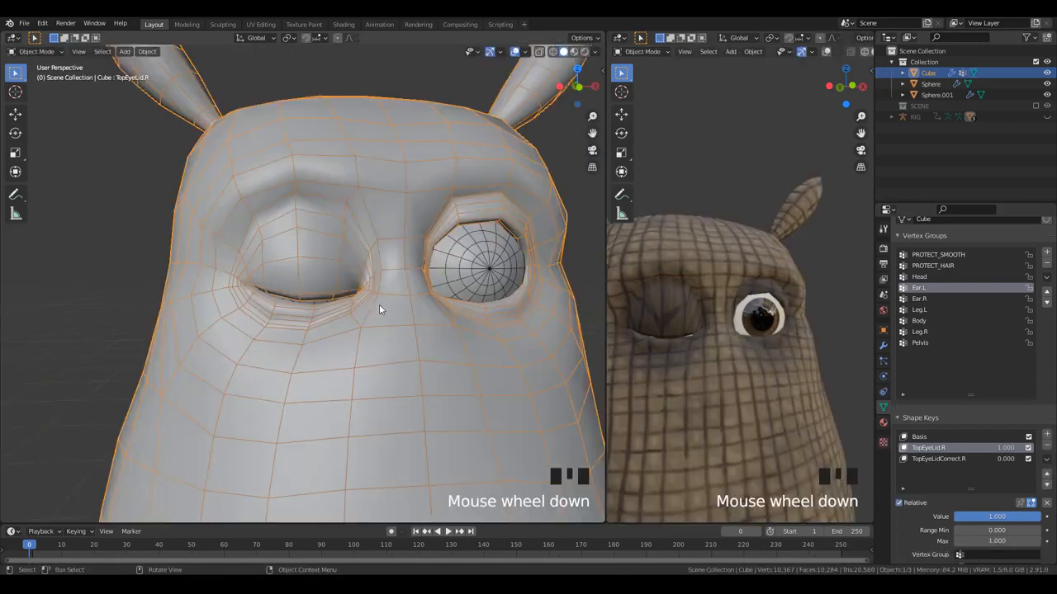
# - Test the lid by reducing TopEyeLid.R to 0.512 and trying TopEyeLidCorrect.R, then returning the correction to 0.000
pyautogui.moveTo(378, 302); pyautogui.dragTo(365, 331, button='middle')
pyautogui.scroll(-3, 366, 330)
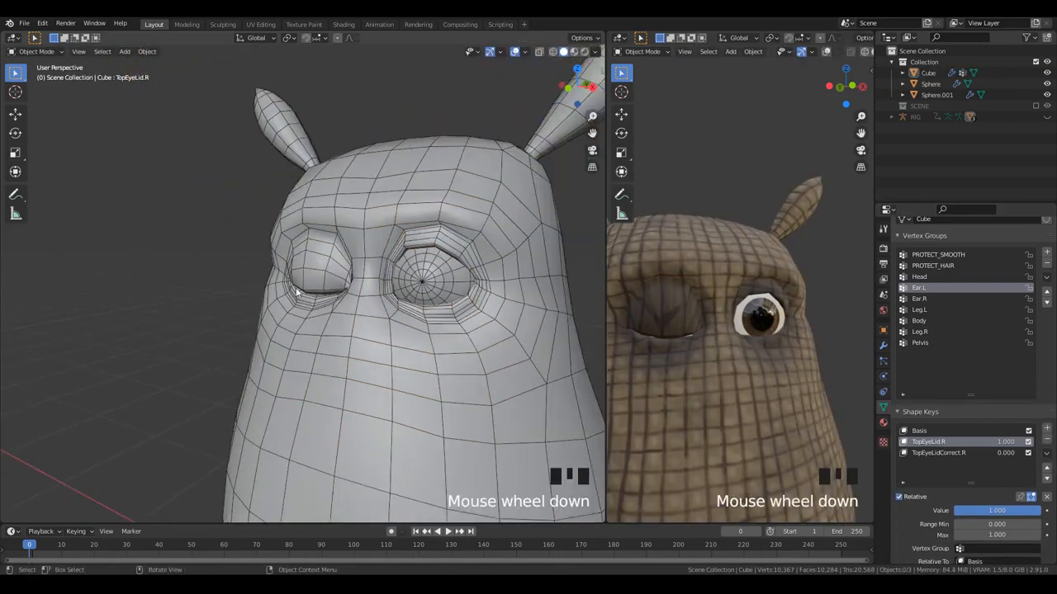
pyautogui.moveTo(413, 281); pyautogui.dragTo(406, 306, button='middle')
pyautogui.scroll(5, 406, 306)
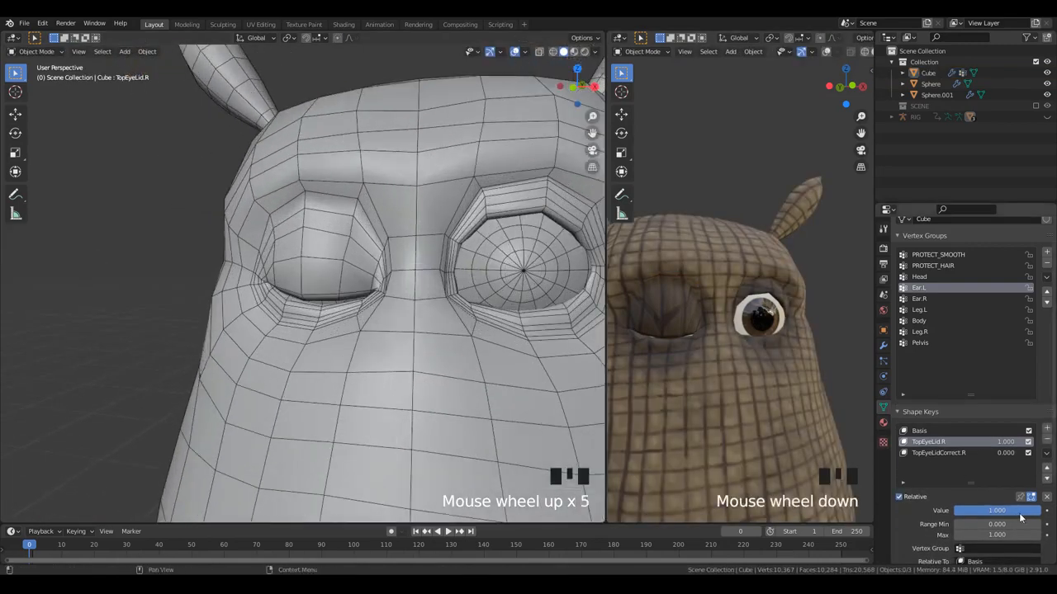
pyautogui.moveTo(1023, 510); pyautogui.dragTo(977, 496)
pyautogui.click(937, 453)
pyautogui.moveTo(347, 240); pyautogui.dragTo(496, 285, button='middle')
pyautogui.moveTo(987, 513)
pyautogui.mouseDown()
pyautogui.moveTo(1032, 511)
pyautogui.moveTo(974, 517)
pyautogui.moveTo(1032, 518)
pyautogui.moveTo(974, 517)
pyautogui.mouseUp()
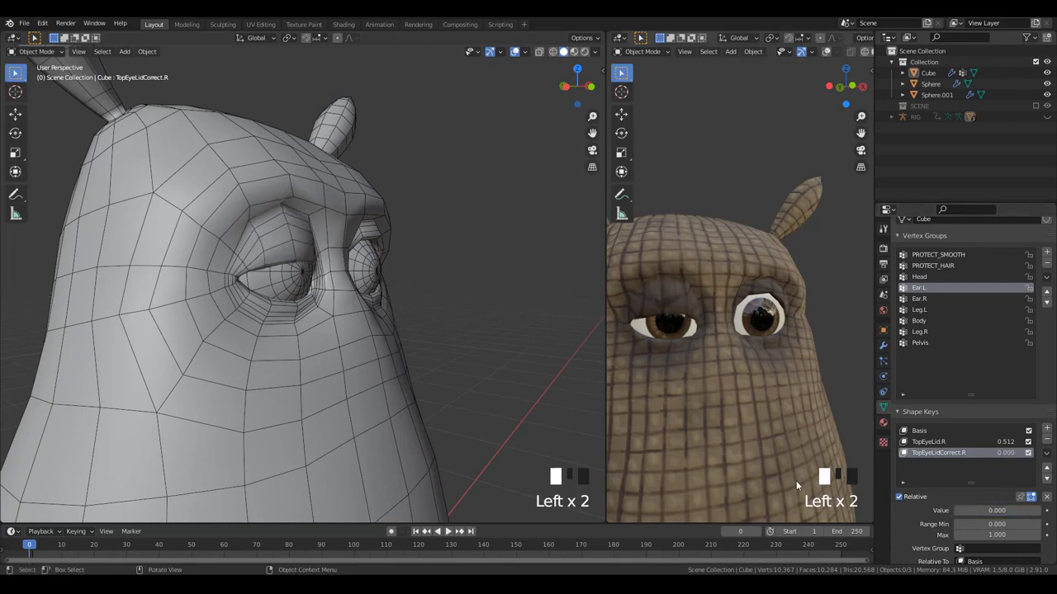
# - Reopen the right upper eyelid by setting the TopEyeLid.R shape key to 0.000
pyautogui.click(931, 443)
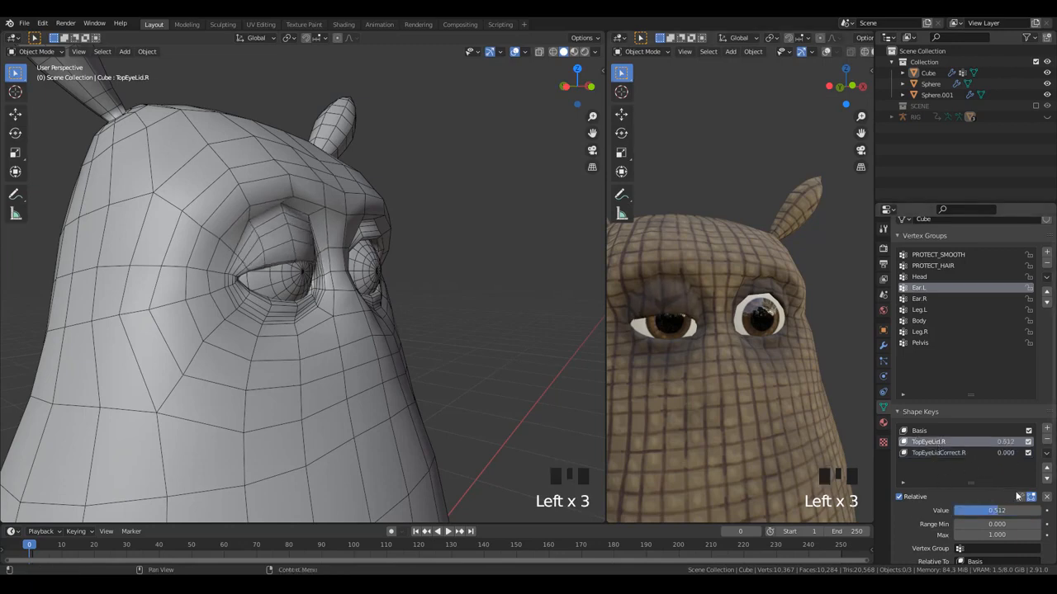
pyautogui.moveTo(1023, 510); pyautogui.dragTo(974, 510)
pyautogui.scroll(-3, 343, 311)
pyautogui.moveTo(342, 312); pyautogui.dragTo(281, 322, button='middle')
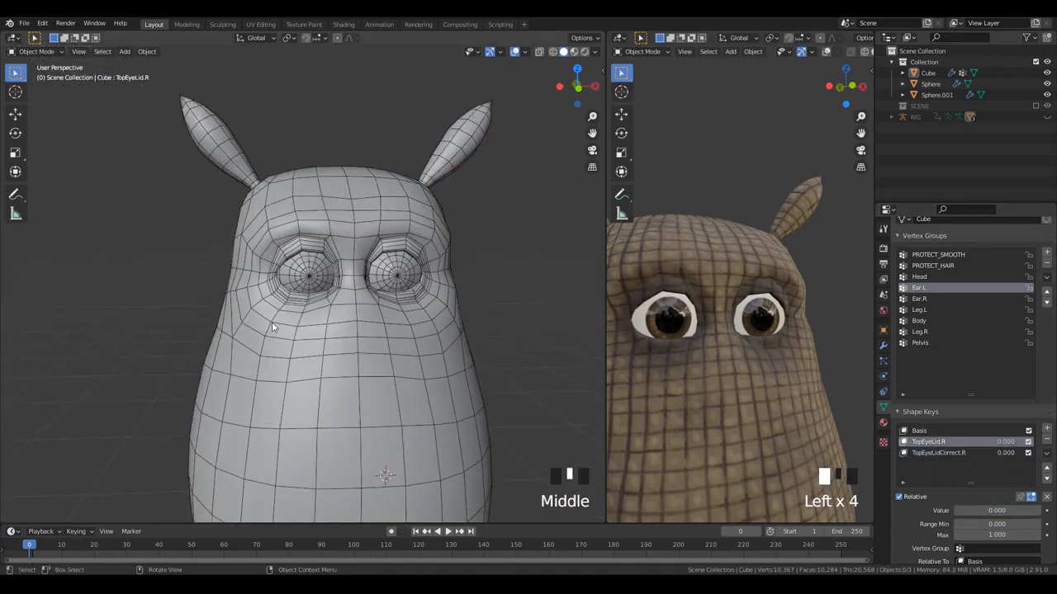
pyautogui.scroll(4, 276, 323)
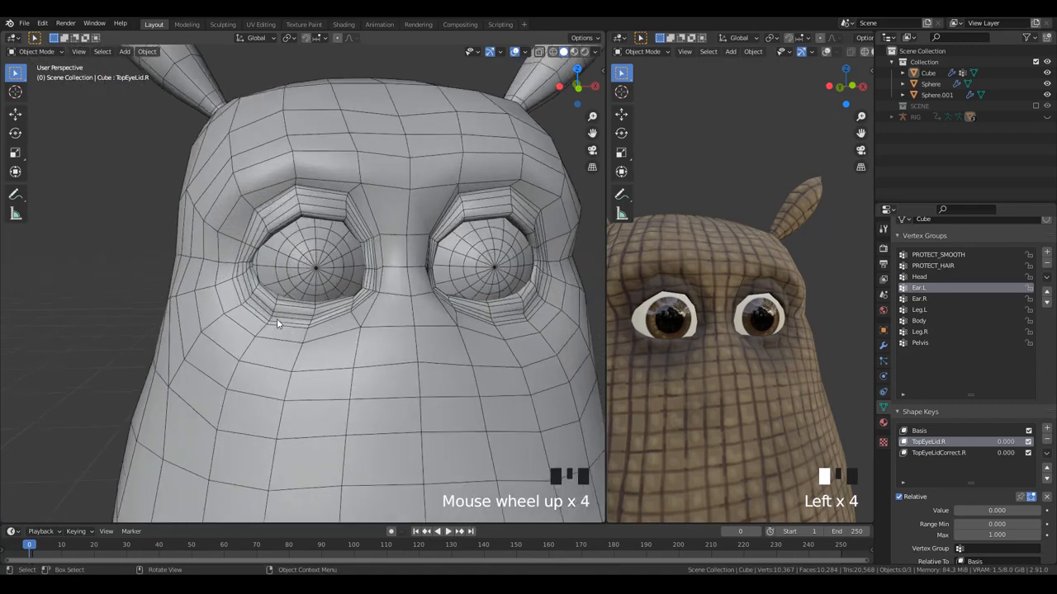
# - Add a shape key named BotEyeLid.R and set its value to 1.000 for editing the mesh
pyautogui.click(1047, 430)
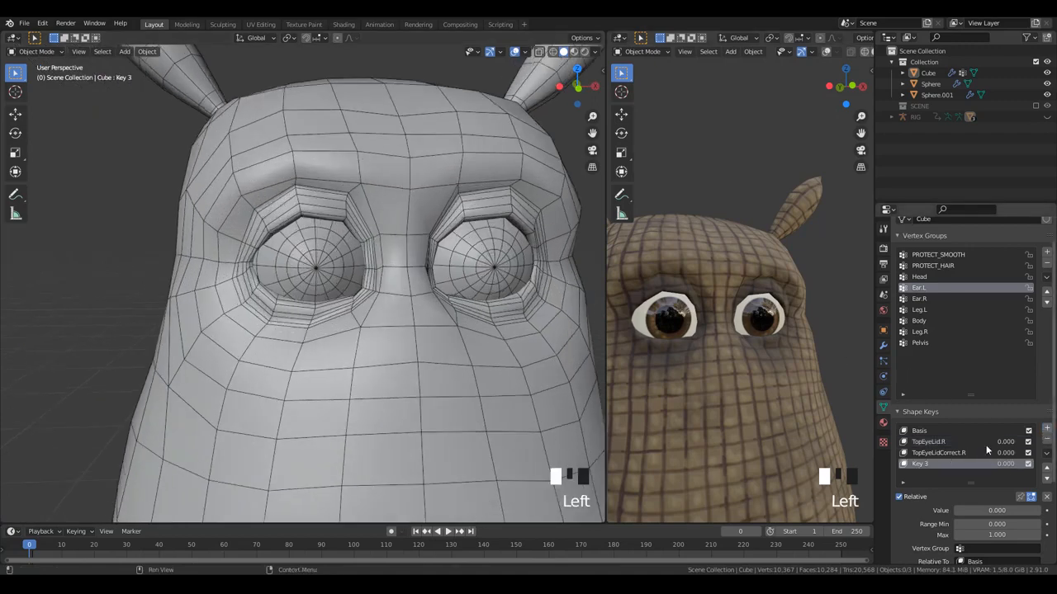
pyautogui.doubleClick(933, 464)
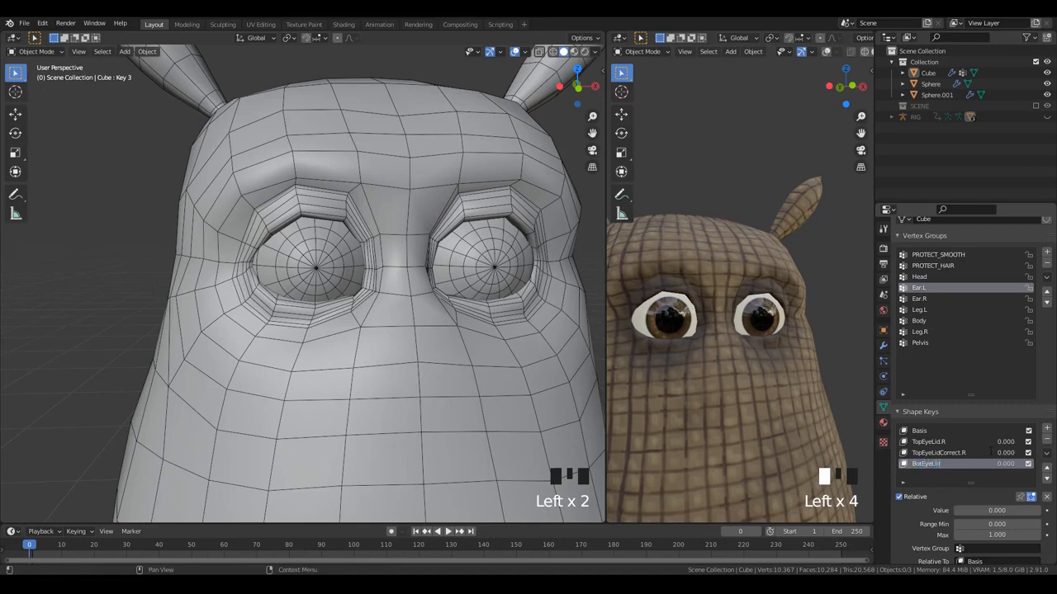
pyautogui.press('Tab')
pyautogui.scroll(3, 375, 281)
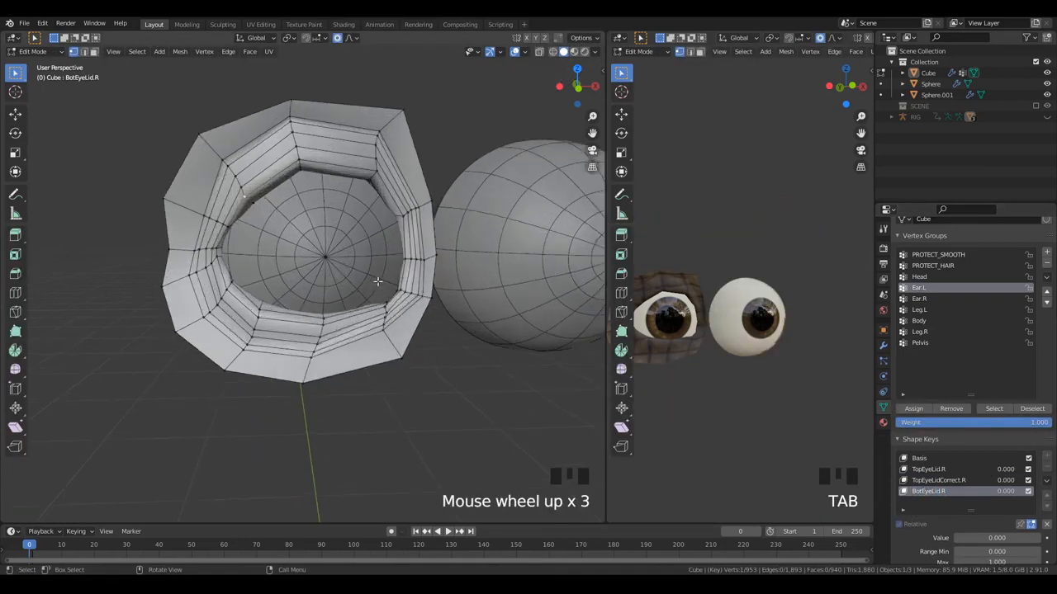
pyautogui.moveTo(989, 540); pyautogui.dragTo(1041, 540)
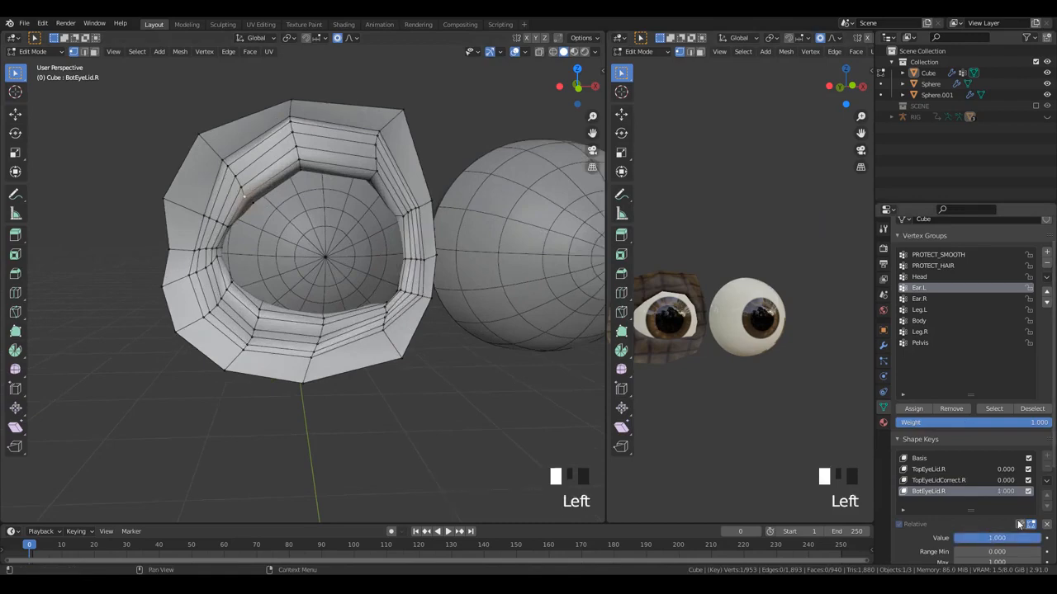
# - Raise the central vertex of the right lower lid edge along the eyeball
pyautogui.scroll(-2, 1019, 525)
pyautogui.hotkey('alt', 'a')
pyautogui.moveTo(272, 273); pyautogui.dragTo(154, 302, button='middle')
pyautogui.scroll(2, 293, 292)
pyautogui.press('g')
pyautogui.click(300, 283)
pyautogui.hotkey('ctrl', 'z')
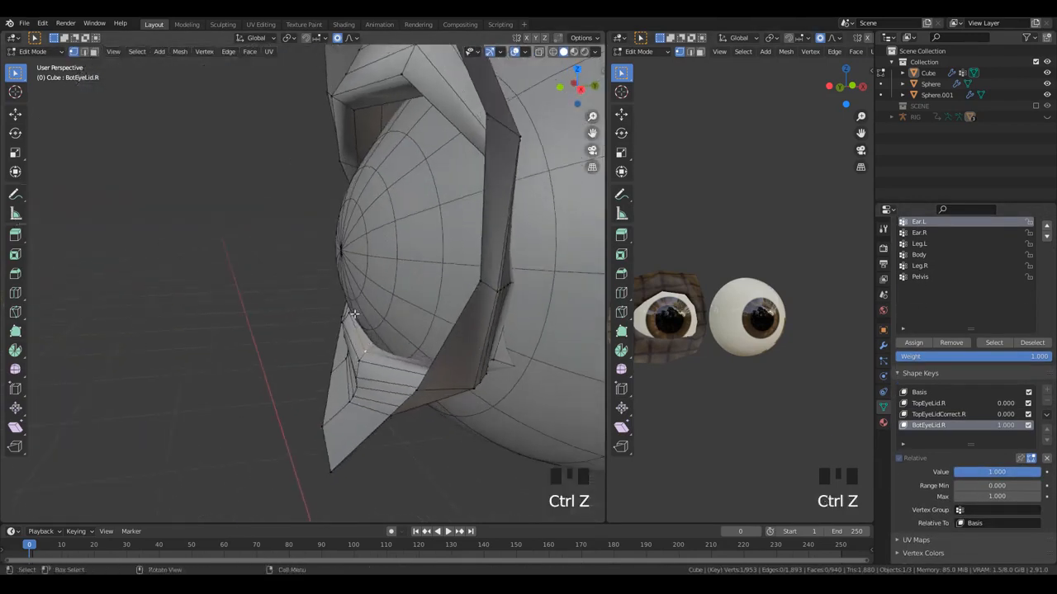
pyautogui.moveTo(353, 314); pyautogui.dragTo(280, 311, button='middle')
pyautogui.press('g')
pyautogui.click(330, 312)
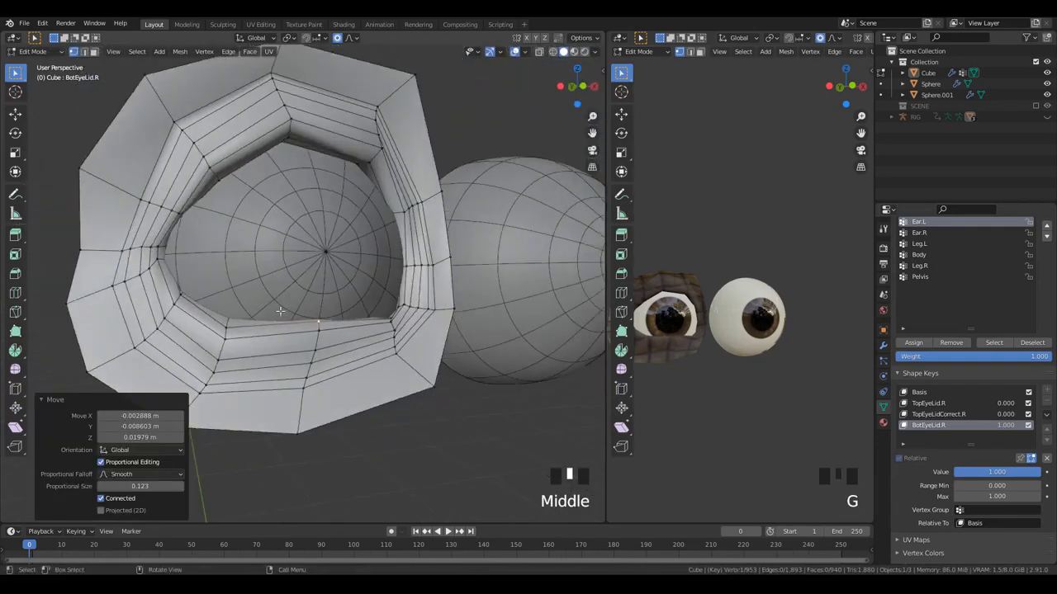
# - Raise the outer and nose-side vertices of the lower lid edge to continue its curve
pyautogui.press('g')
pyautogui.click(230, 299)
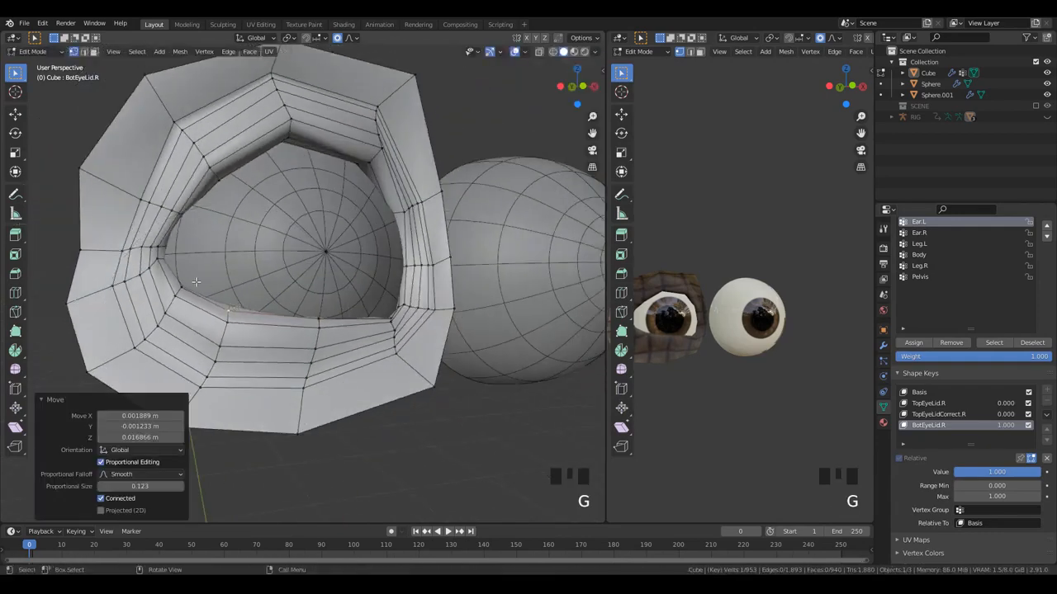
pyautogui.press('g')
pyautogui.click(399, 324)
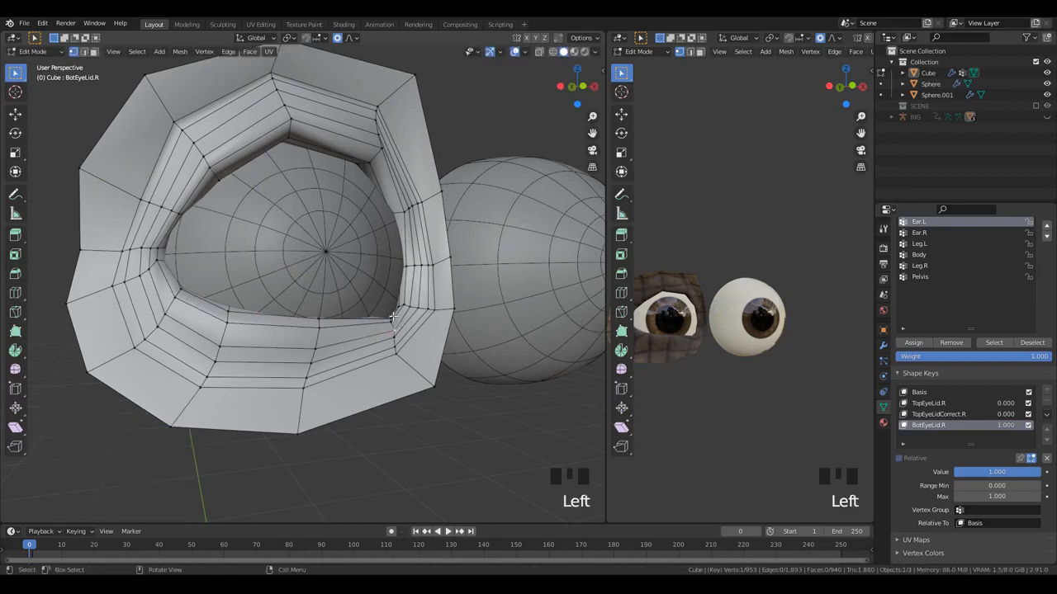
pyautogui.click(393, 312)
pyautogui.press('g')
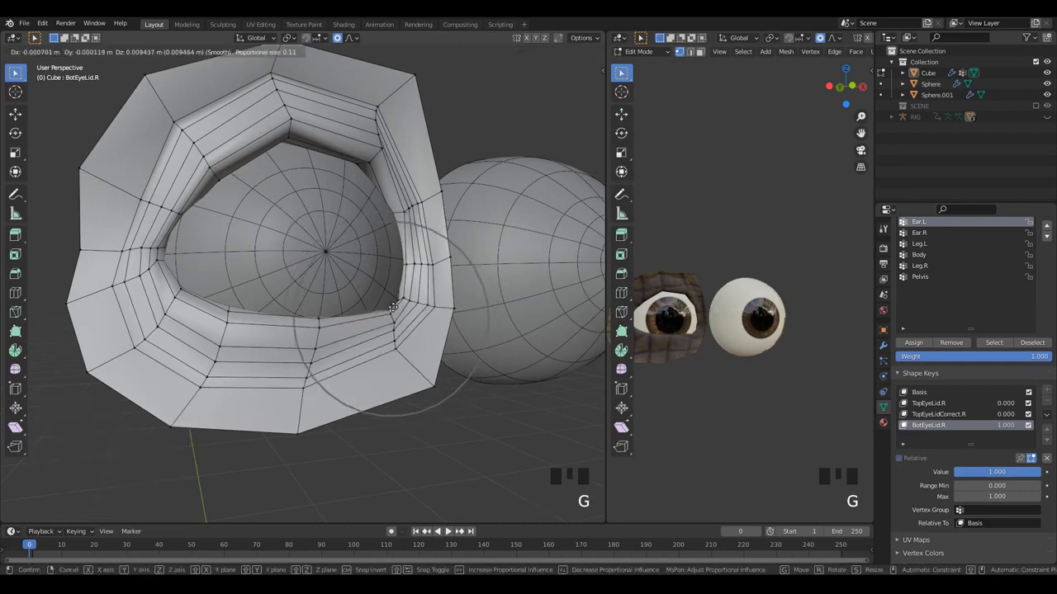
pyautogui.click(394, 312)
# - Move the central and neighbouring vertices of the right lower lid edge to fit closely around the eyeball
pyautogui.moveTo(388, 321); pyautogui.dragTo(329, 316, button='middle')
pyautogui.click(337, 278)
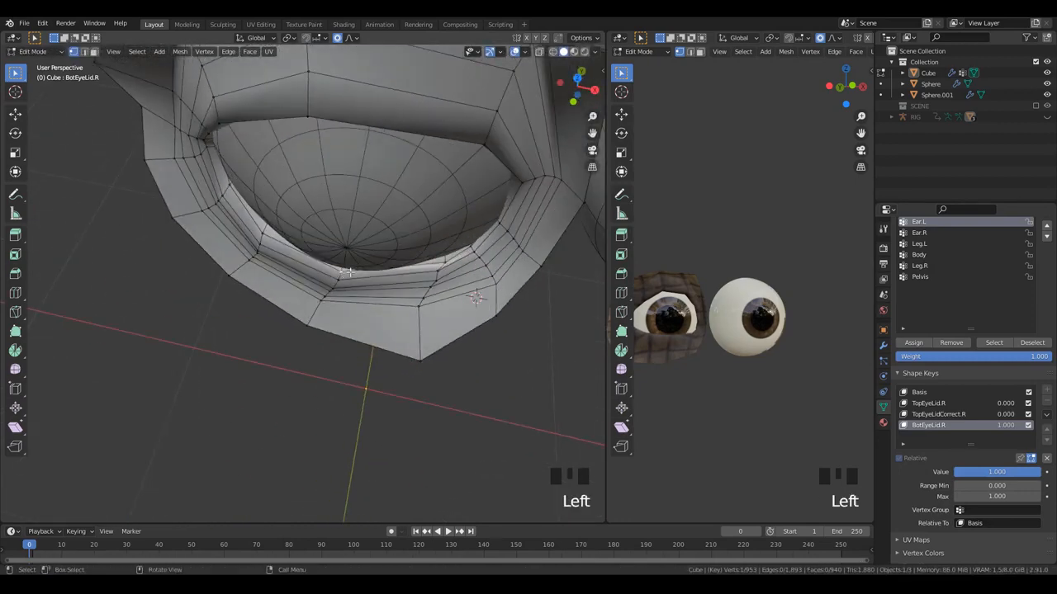
pyautogui.press('g')
pyautogui.click(354, 276)
pyautogui.click(263, 236)
pyautogui.press('g')
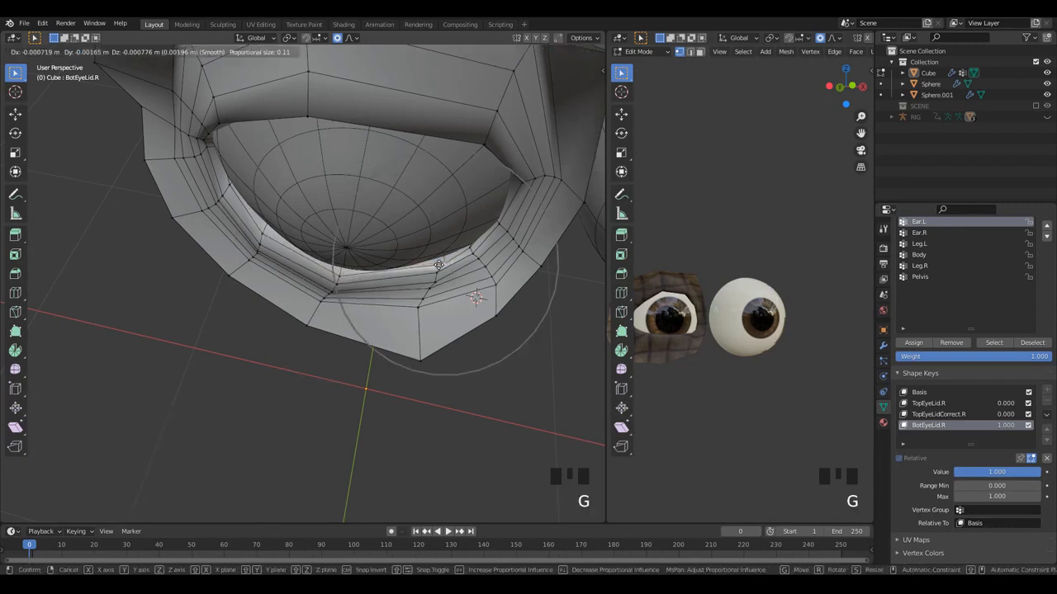
pyautogui.click(453, 259)
# - Shift the lower lid edge vertices near the nose-side and outer eye corners to follow the eyeball's curve
pyautogui.click(474, 244)
pyautogui.press('g')
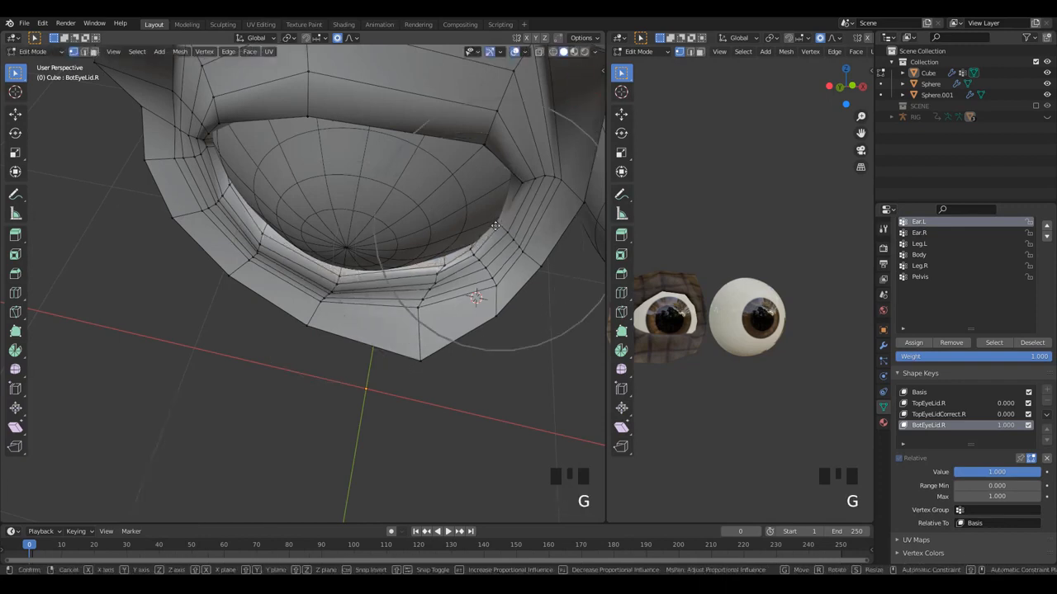
pyautogui.click(498, 225)
pyautogui.click(231, 188)
pyautogui.press('g')
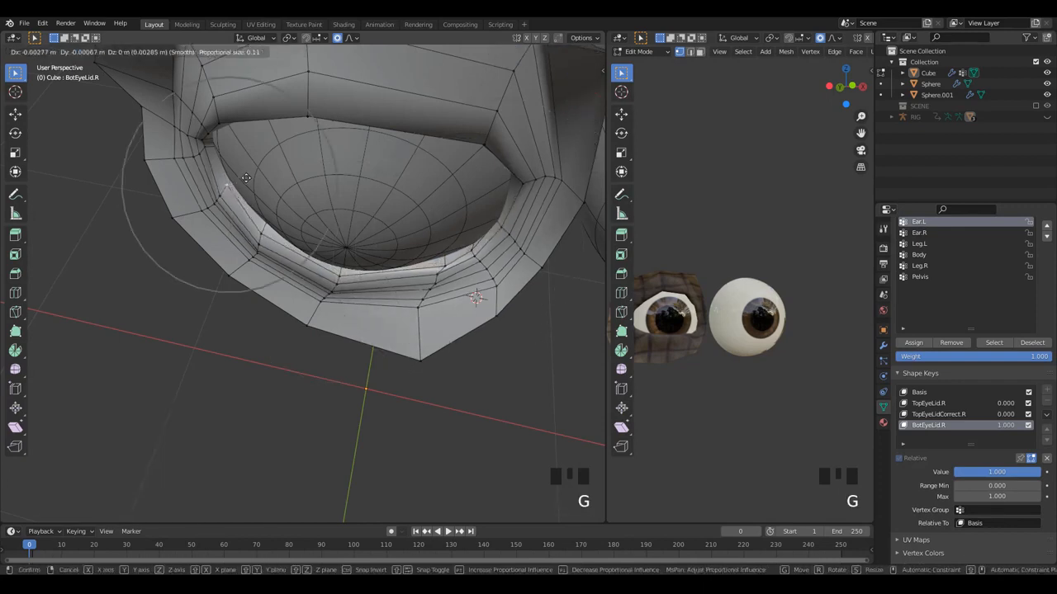
pyautogui.click(233, 186)
# - Check the raised lower lid on the whole head and nudge the vertex on the outer half of its edge
pyautogui.press('Tab')
pyautogui.scroll(-3, 414, 279)
pyautogui.moveTo(415, 274); pyautogui.dragTo(419, 279, button='middle')
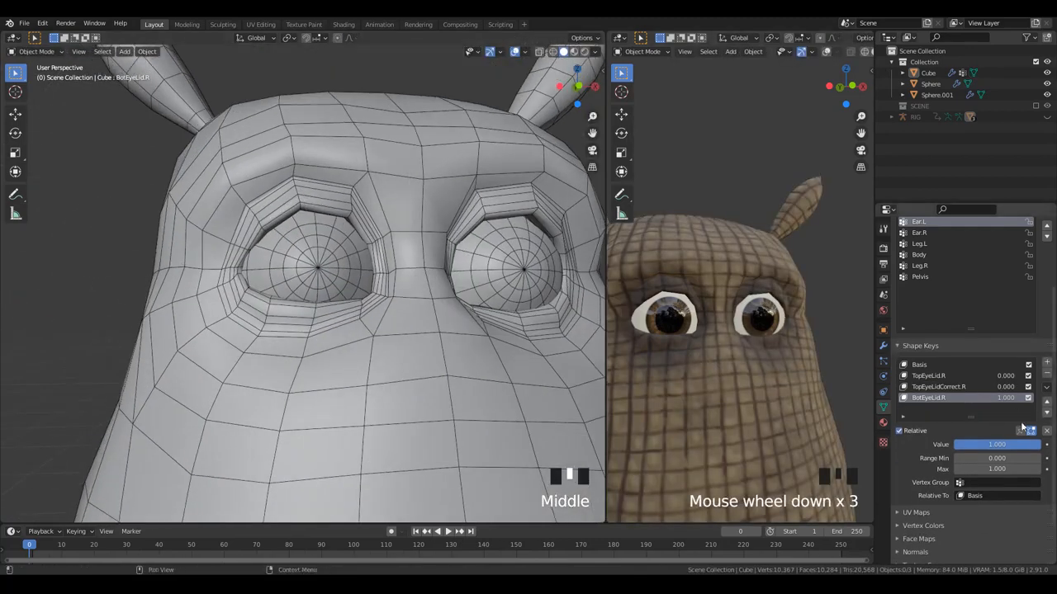
pyautogui.click(997, 445)
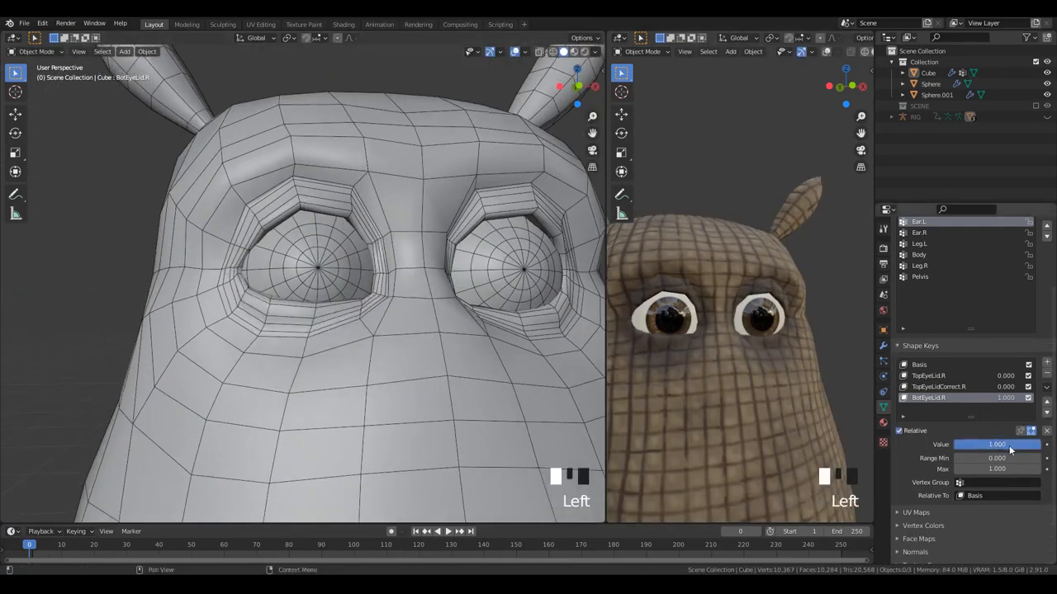
pyautogui.press('Tab')
pyautogui.click(278, 302)
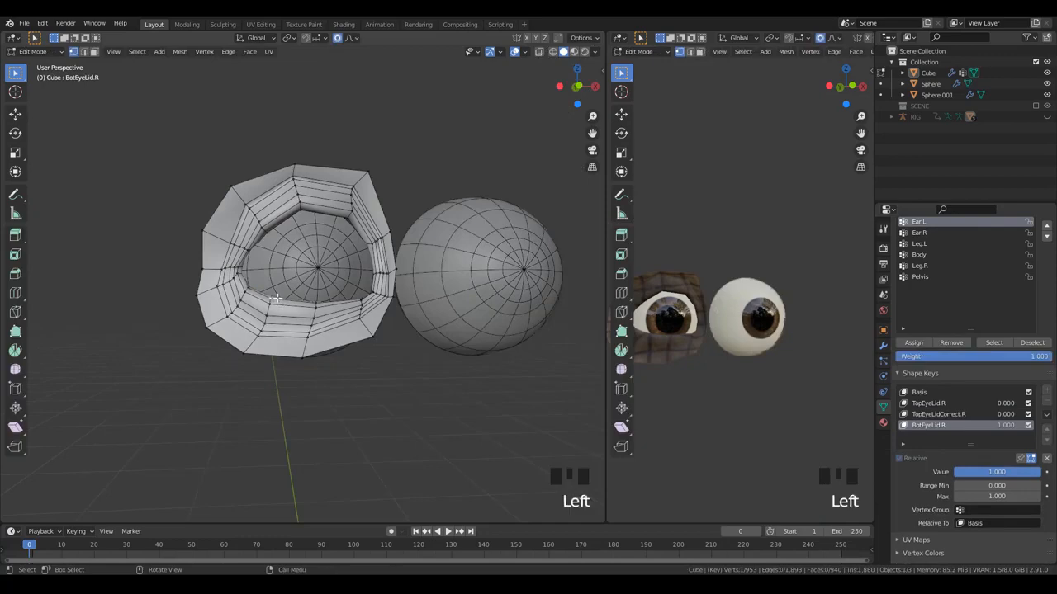
pyautogui.press('g')
pyautogui.click(279, 302)
# - Test the right eyelids in Object Mode by sliding TopEyeLidCorrect.R and setting TopEyeLid.R to 1.000
pyautogui.press('Tab')
pyautogui.scroll(-2, 313, 319)
pyautogui.moveTo(314, 319); pyautogui.dragTo(512, 388, button='middle')
pyautogui.click(938, 386)
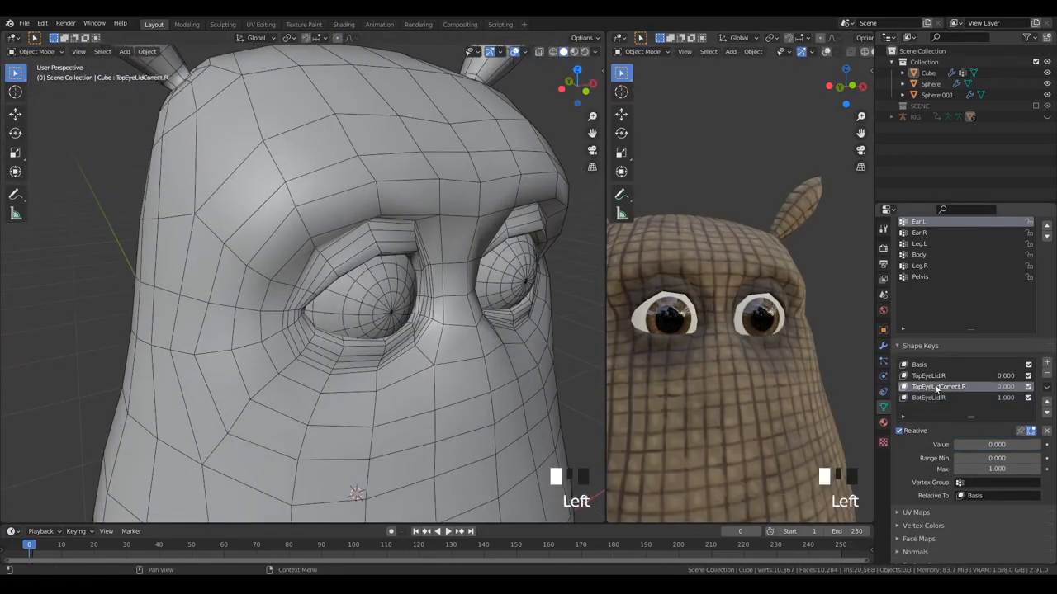
pyautogui.moveTo(974, 444); pyautogui.dragTo(1040, 444)
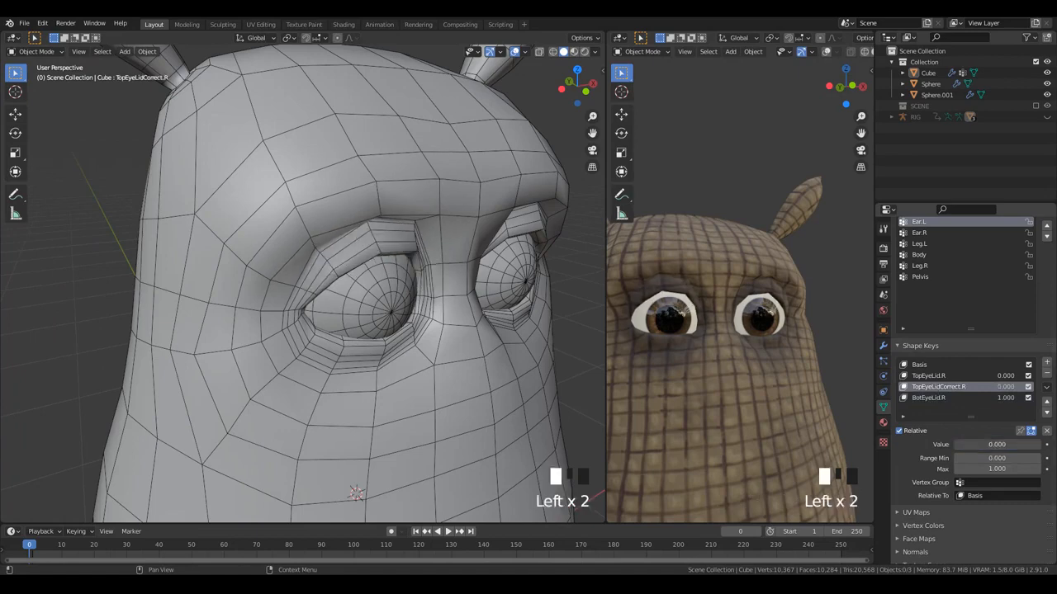
pyautogui.click(940, 376)
pyautogui.moveTo(967, 445); pyautogui.dragTo(1040, 444)
pyautogui.scroll(-3, 423, 338)
pyautogui.moveTo(423, 337); pyautogui.dragTo(383, 351, button='middle')
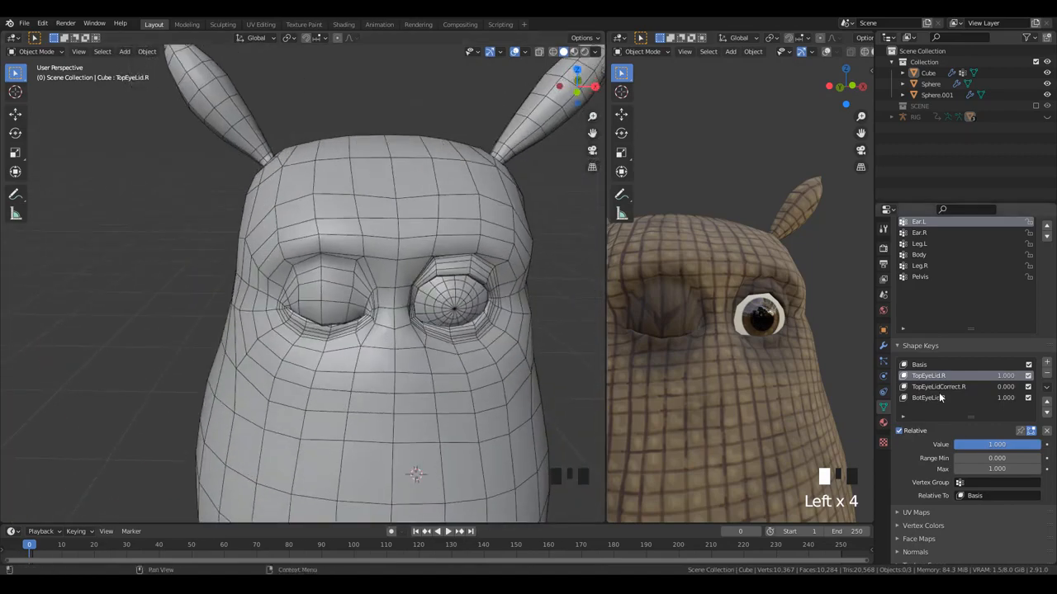
# - Reset the BotEyeLid.R and TopEyeLid.R shape keys to 0.000
pyautogui.click(940, 398)
pyautogui.moveTo(1009, 445); pyautogui.dragTo(908, 435)
pyautogui.click(939, 376)
pyautogui.moveTo(992, 444); pyautogui.dragTo(908, 445)
# - Save the file, and shorten the vertex group list while lengthening the shape key list
pyautogui.scroll(-3, 421, 333)
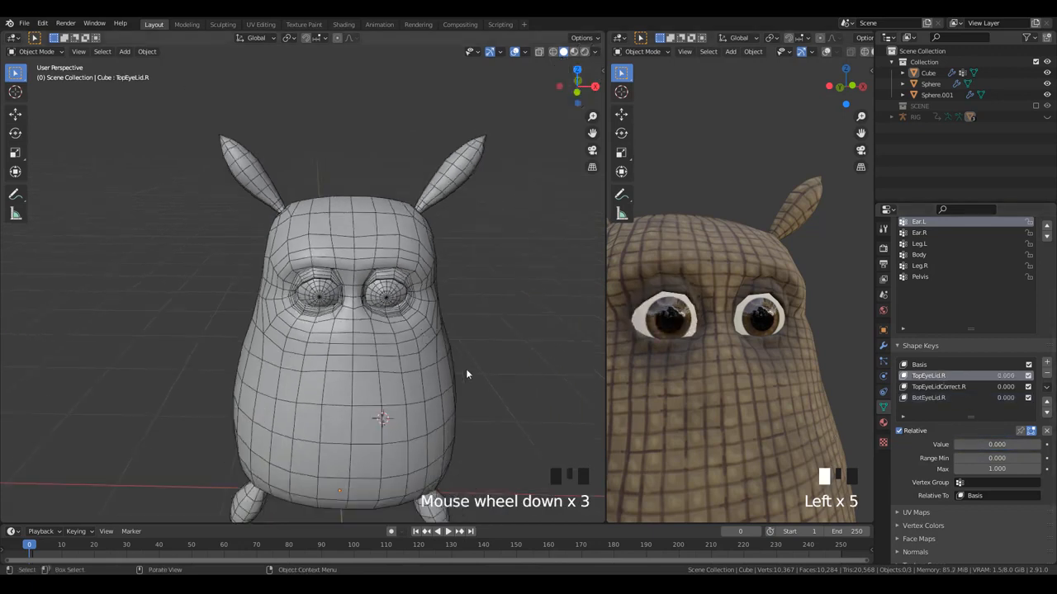
pyautogui.moveTo(968, 318); pyautogui.dragTo(968, 283)
pyautogui.scroll(1, 402, 369)
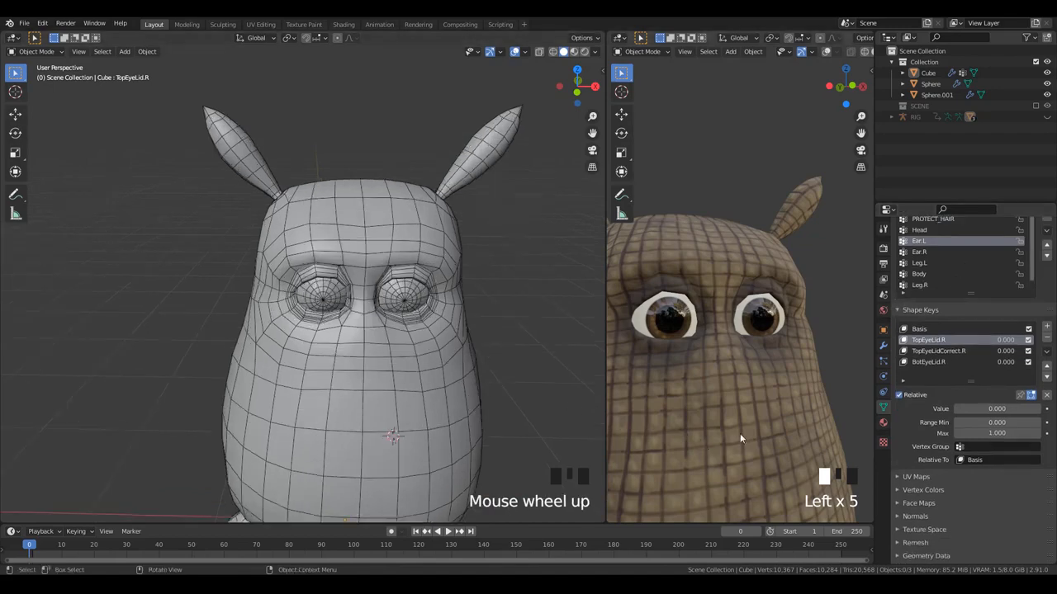
pyautogui.scroll(3, 462, 355)
pyautogui.moveTo(448, 350); pyautogui.dragTo(354, 295, button='middle')
pyautogui.hotkey('ctrl', 's')
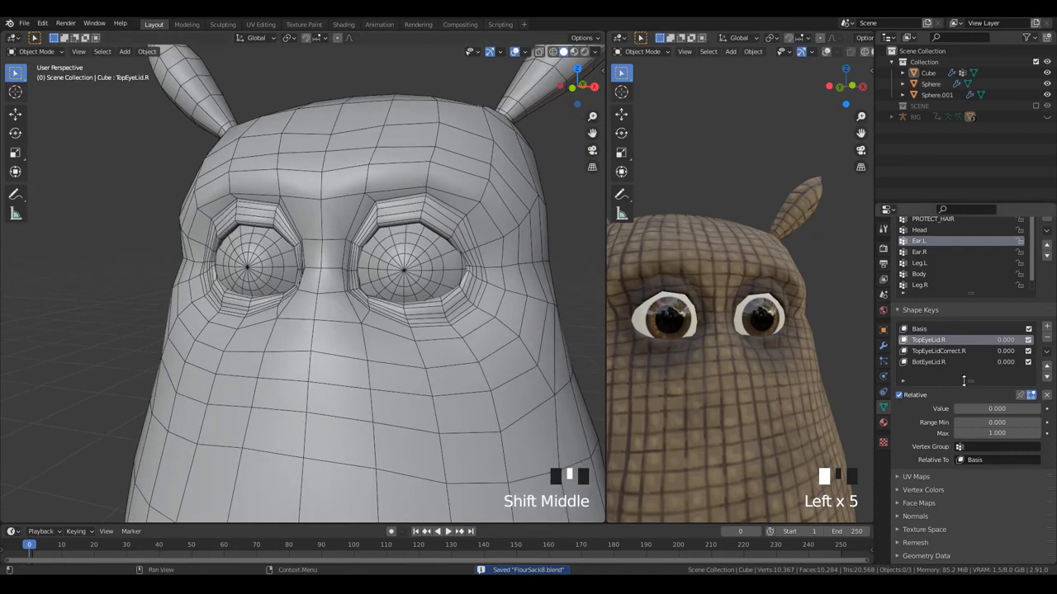
pyautogui.moveTo(963, 381); pyautogui.dragTo(965, 424)
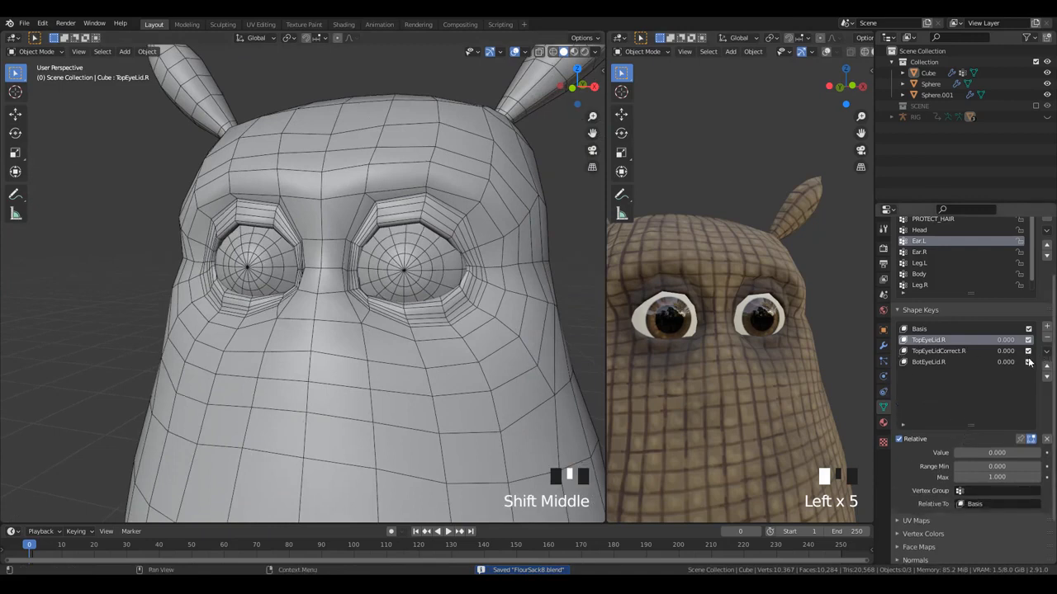
# - Set TopEyeLid.R to 1.000 and create a new shape from the mix named TopEyeLid.L
pyautogui.moveTo(976, 453); pyautogui.dragTo(1032, 454)
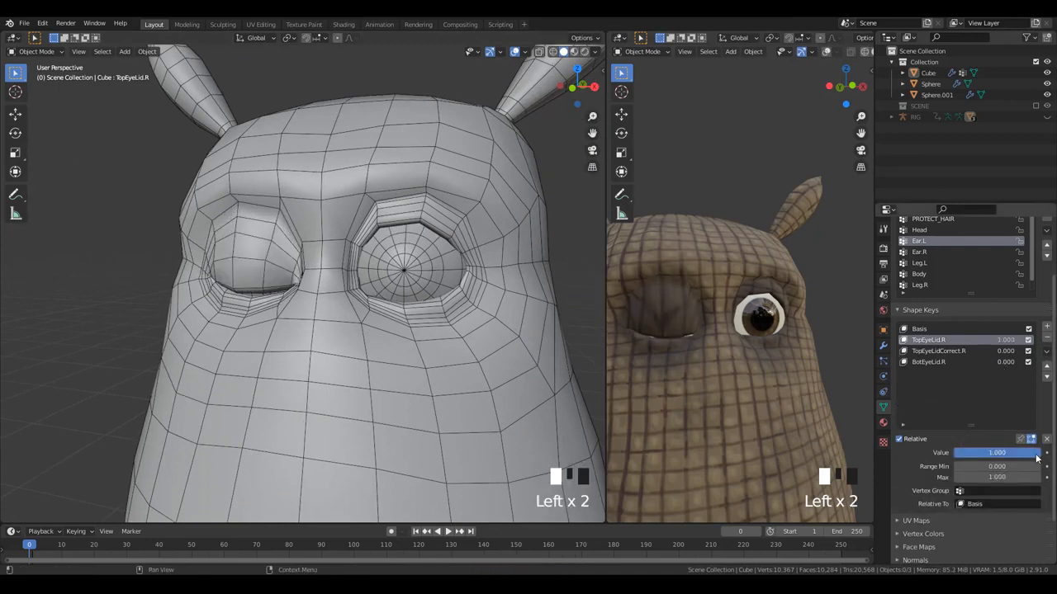
pyautogui.moveTo(247, 272); pyautogui.dragTo(235, 252, button='middle')
pyautogui.scroll(-2, 234, 250)
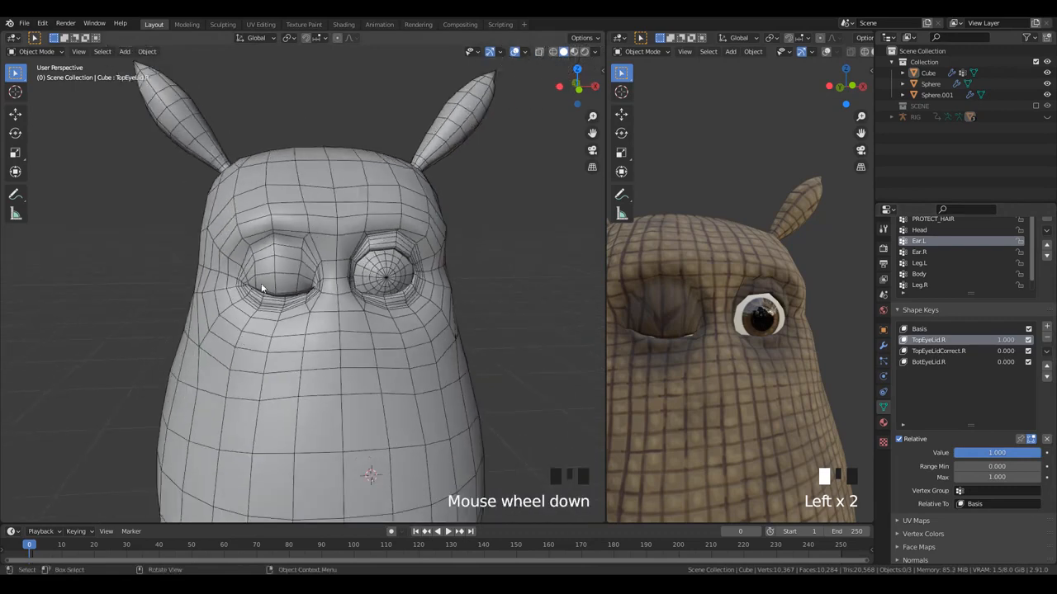
pyautogui.moveTo(261, 287); pyautogui.dragTo(277, 276, button='middle')
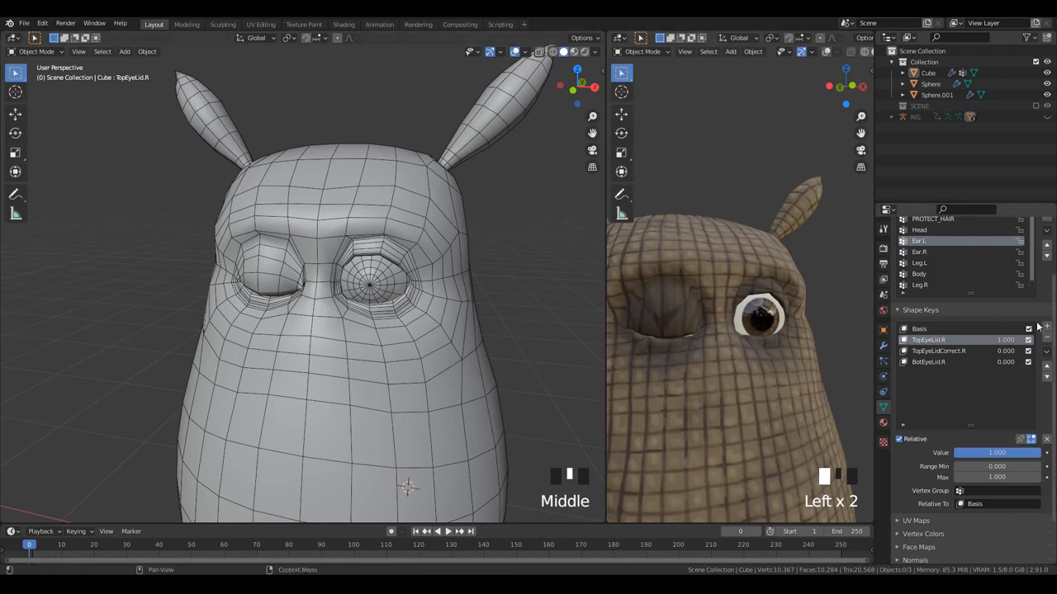
pyautogui.click(1048, 353)
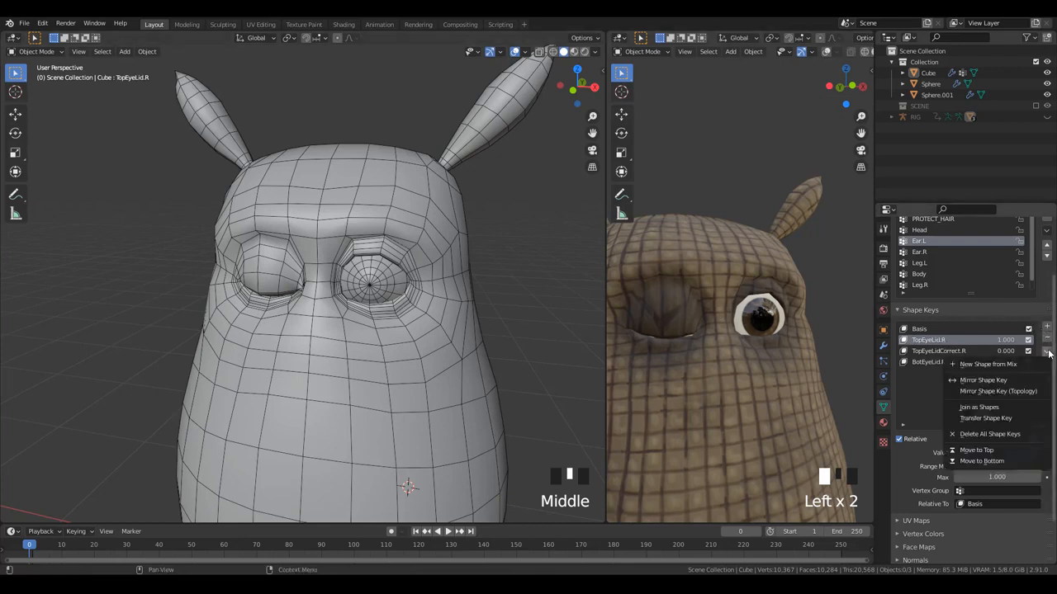
pyautogui.click(990, 369)
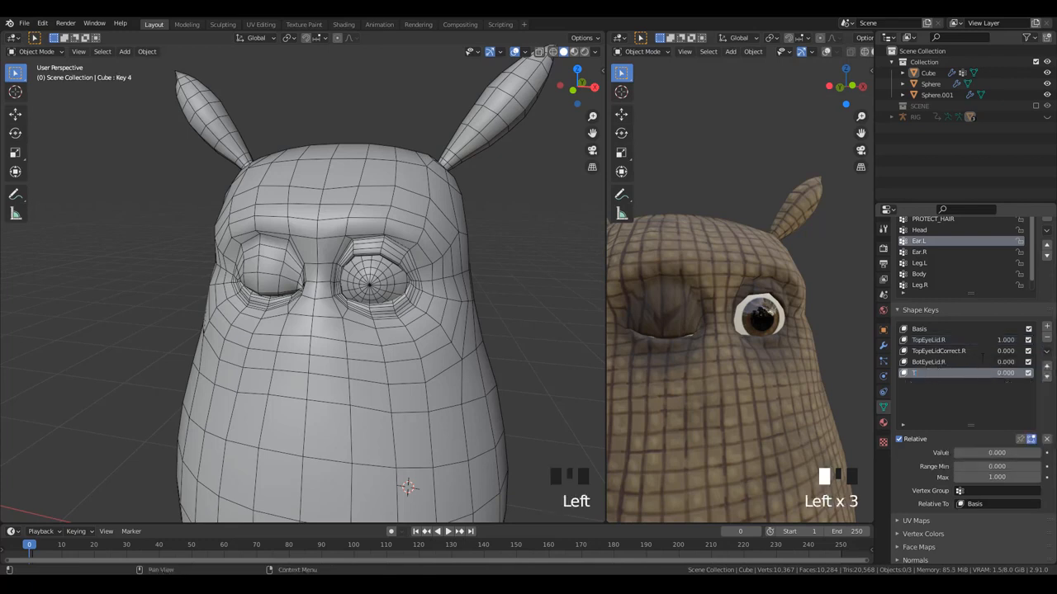
pyautogui.write('TopEyeLid.L')
pyautogui.press('Return')
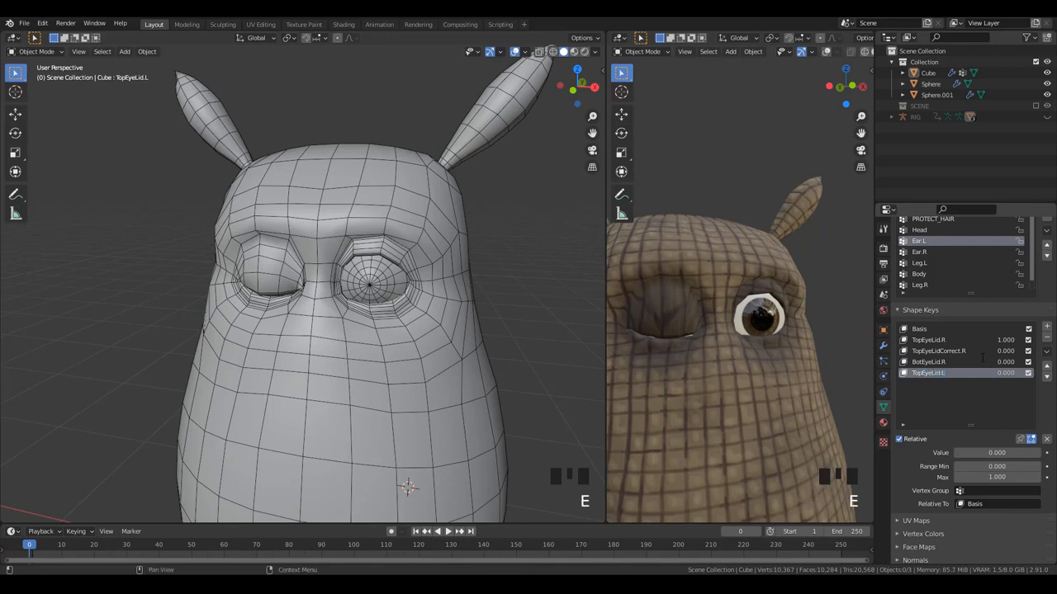
# - Disable TopEyeLid.R and mirror the TopEyeLid.L shape key with its value at 1.000
pyautogui.click(1028, 341)
pyautogui.moveTo(976, 453); pyautogui.dragTo(1039, 452)
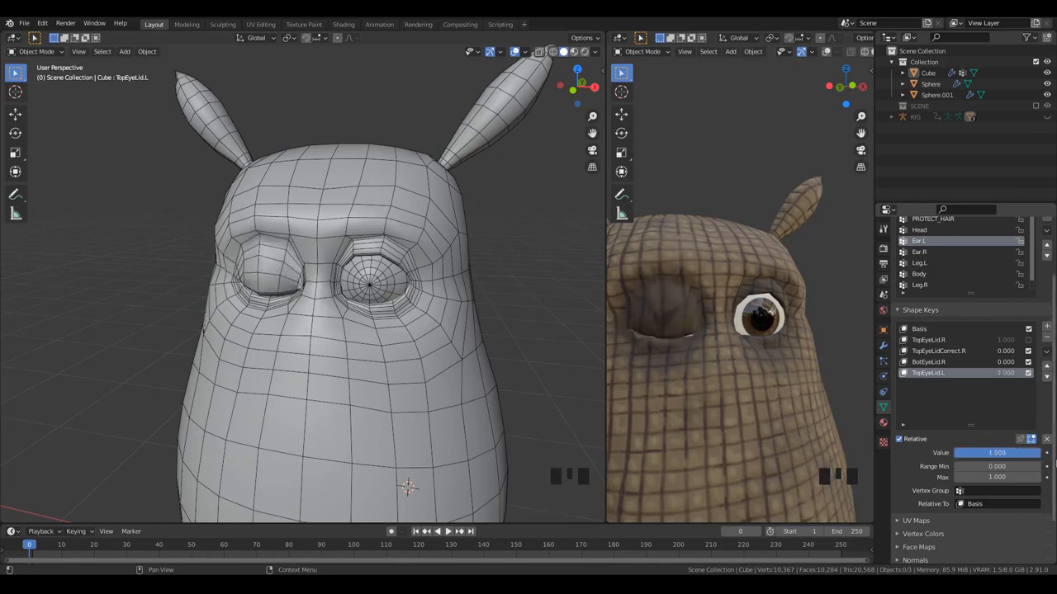
pyautogui.click(1047, 351)
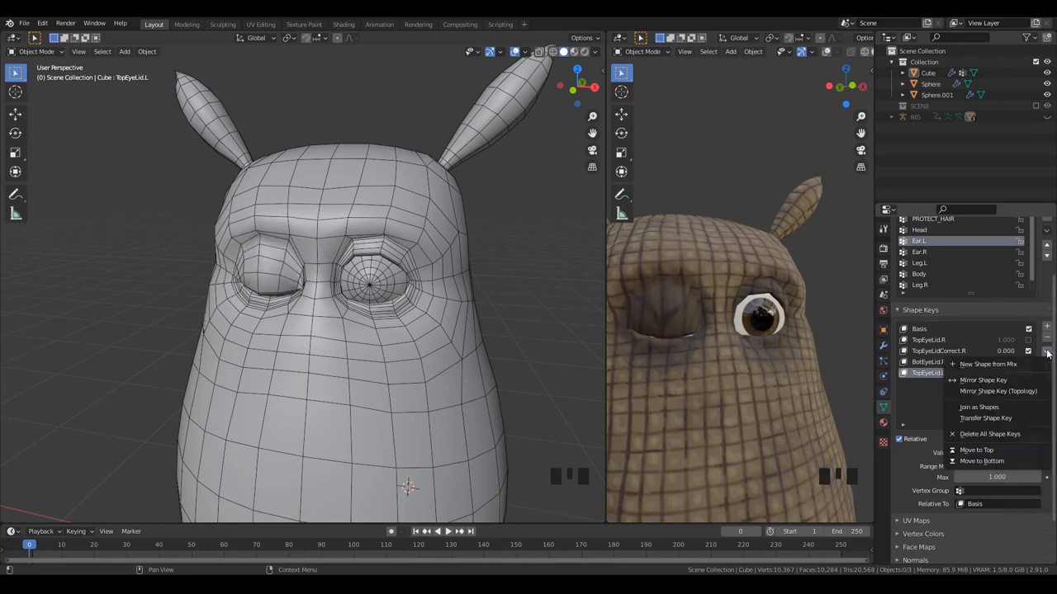
pyautogui.click(1006, 381)
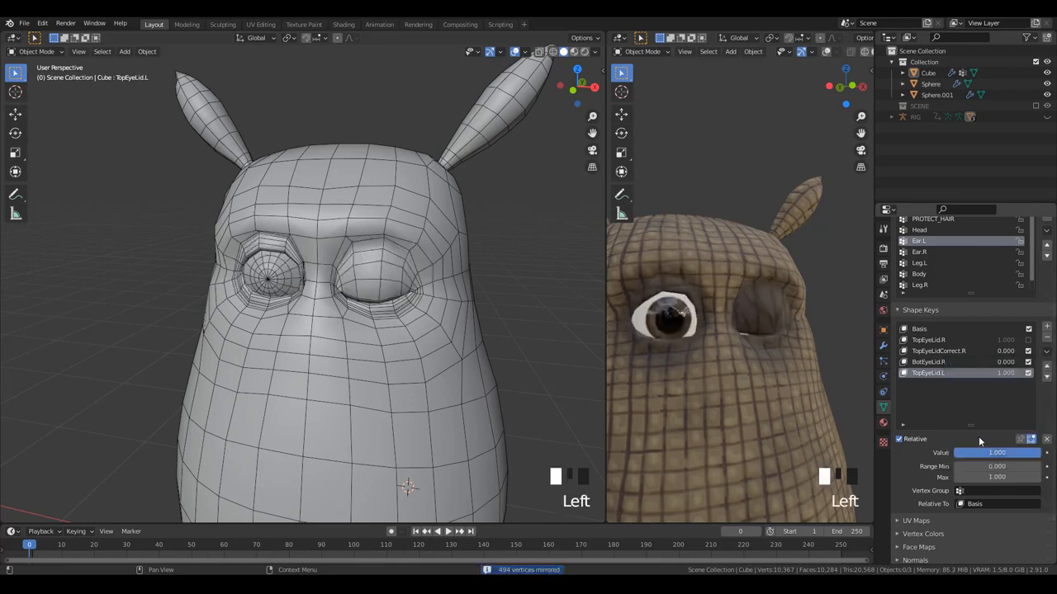
# - Re-enable TopEyeLid.R and reset both TopEyeLid.L and TopEyeLid.R to 0.000
pyautogui.moveTo(1005, 373); pyautogui.dragTo(964, 373)
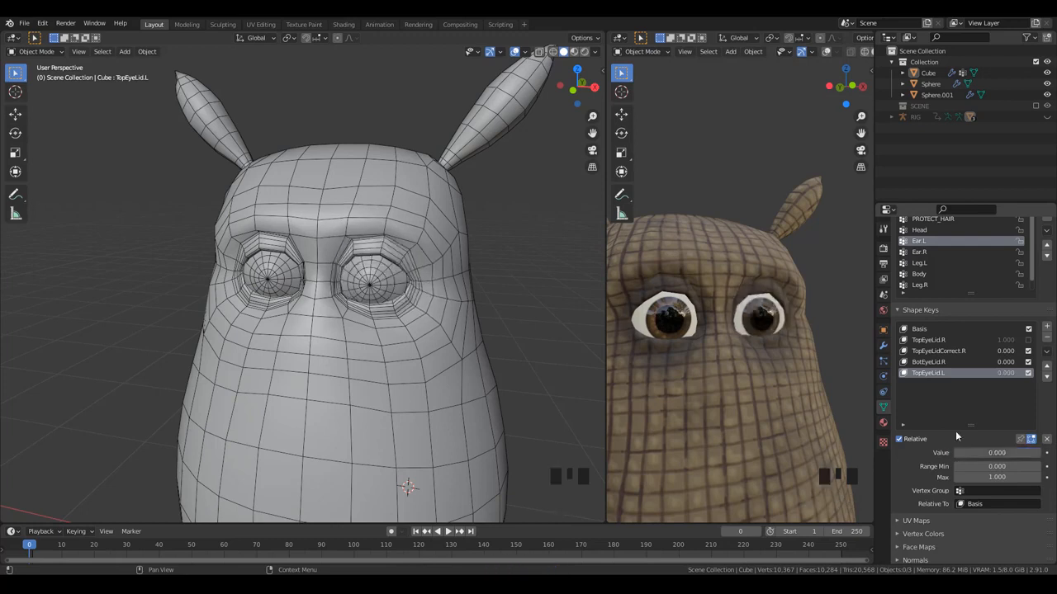
pyautogui.click(1027, 341)
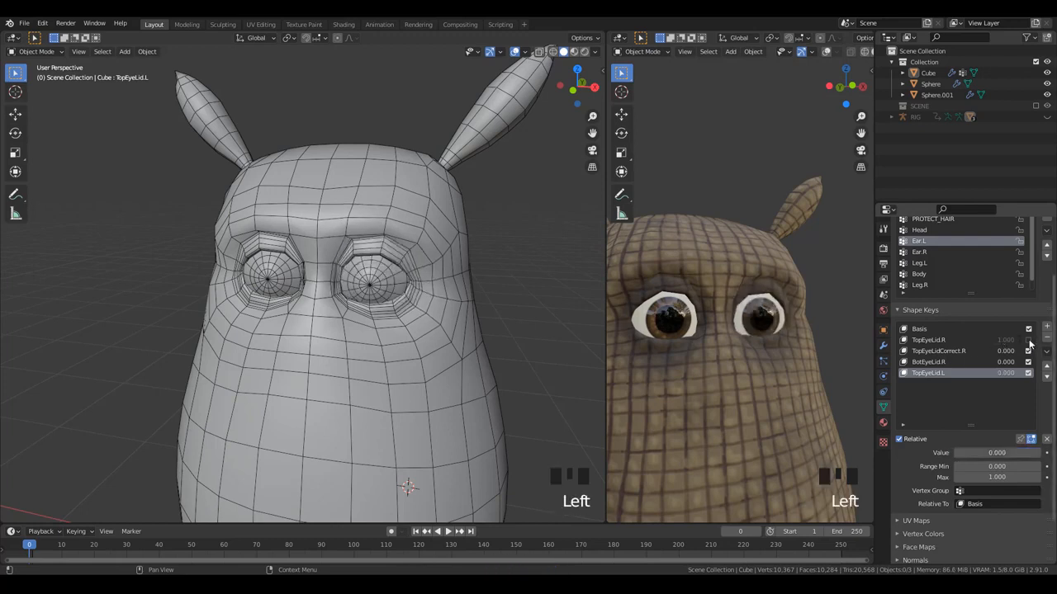
pyautogui.click(1027, 341)
pyautogui.click(980, 340)
pyautogui.click(1006, 341)
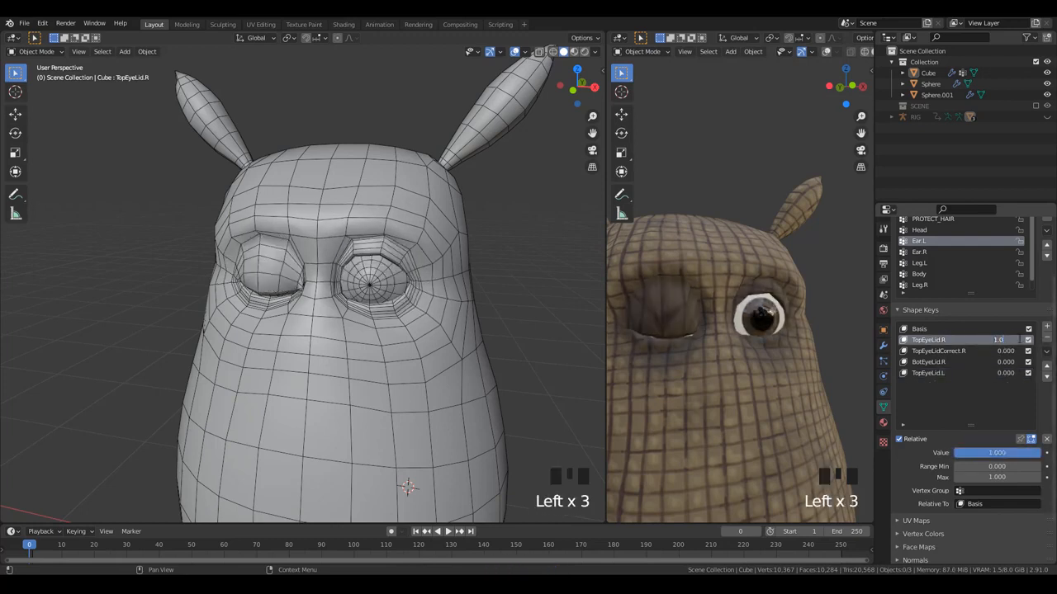
pyautogui.press('BackSpace')
pyautogui.press('BackSpace')
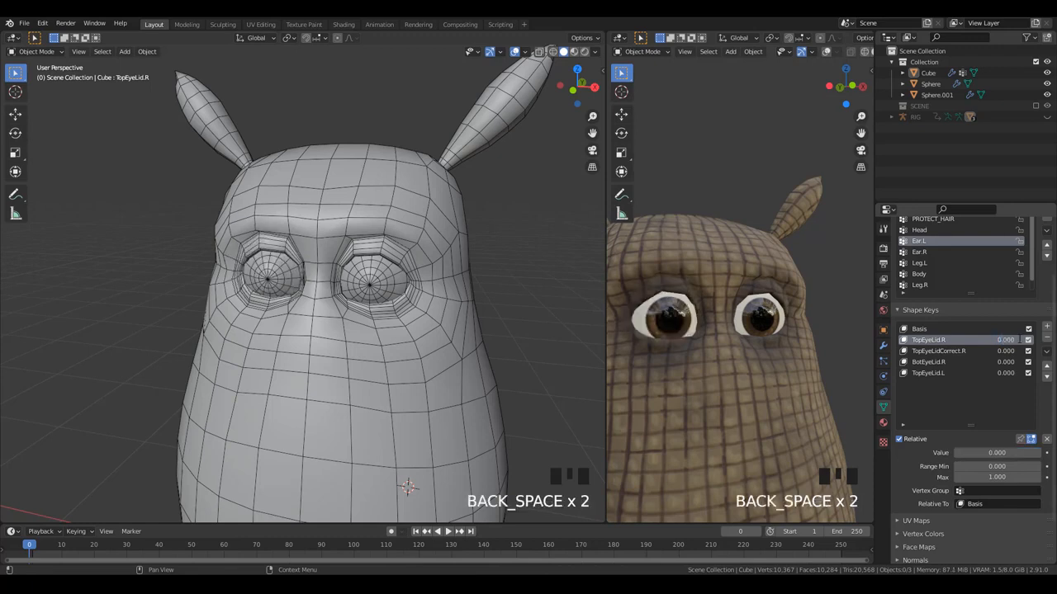
# - Set TopEyeLidCorrect.R to 1.000 and create a new shape from the mix named TopEyeLidCorrect.L
pyautogui.click(964, 352)
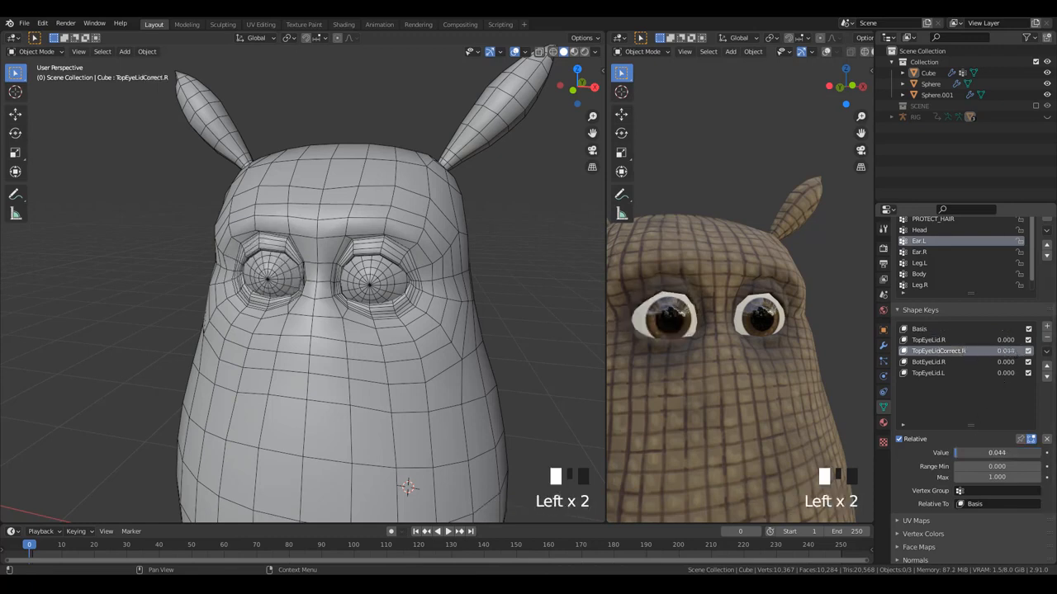
pyautogui.moveTo(997, 453); pyautogui.dragTo(1036, 452)
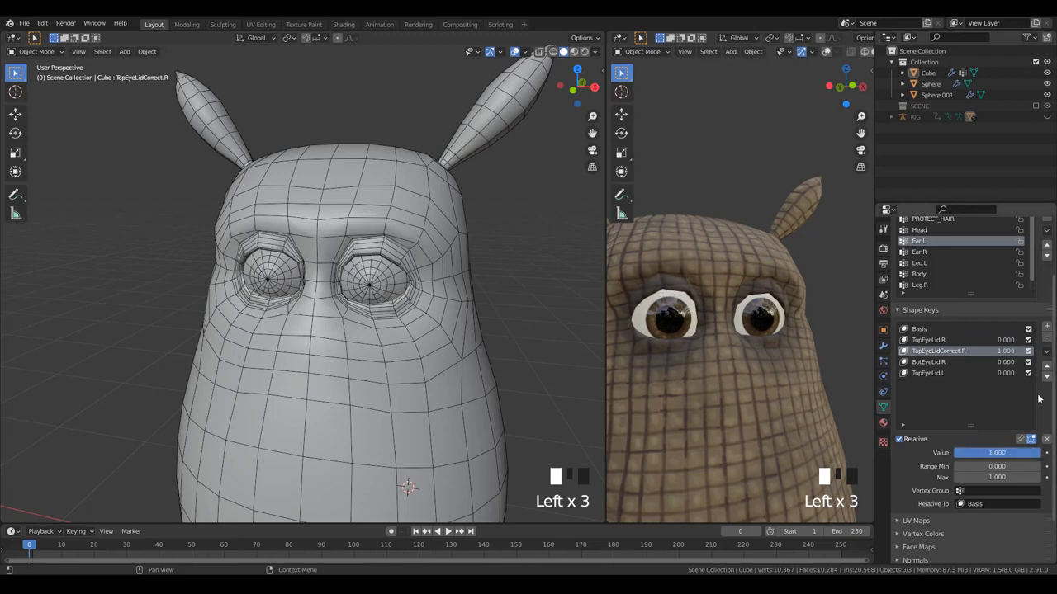
pyautogui.click(1047, 352)
pyautogui.click(957, 366)
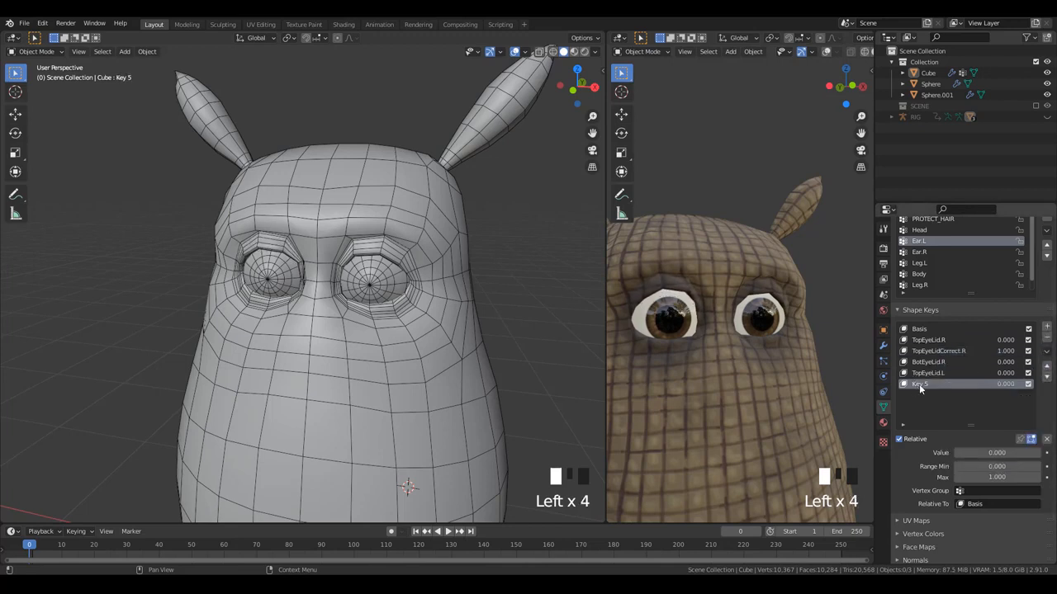
pyautogui.doubleClick(919, 384)
pyautogui.write('TopEyeLidCorrect.L')
pyautogui.press('Return')
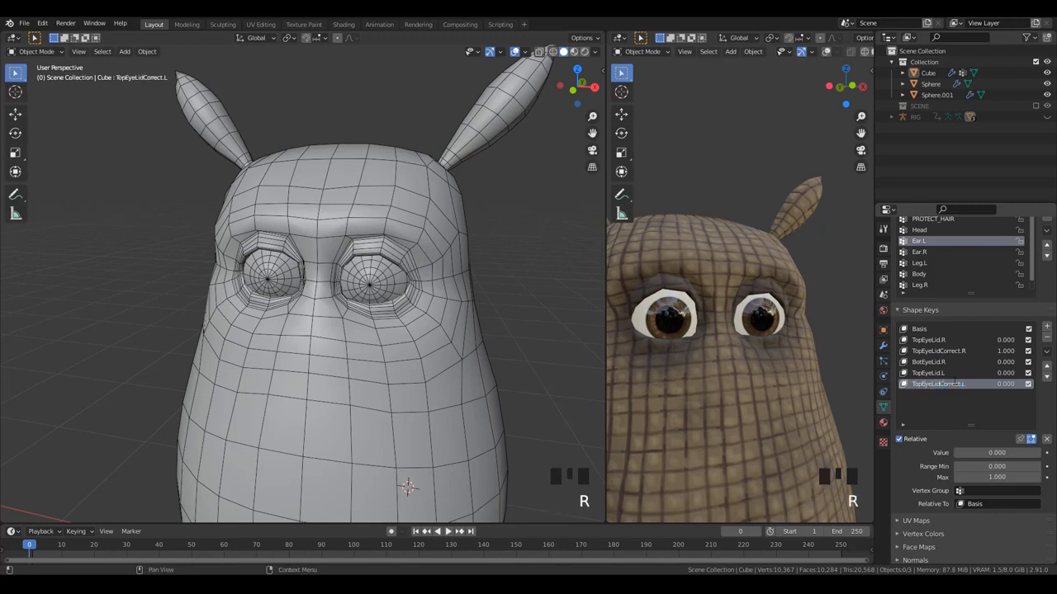
# - Disable TopEyeLidCorrect.R and mirror the TopEyeLidCorrect.L shape key with its value at 1.000
pyautogui.click(1028, 351)
pyautogui.moveTo(1030, 455); pyautogui.dragTo(1042, 454)
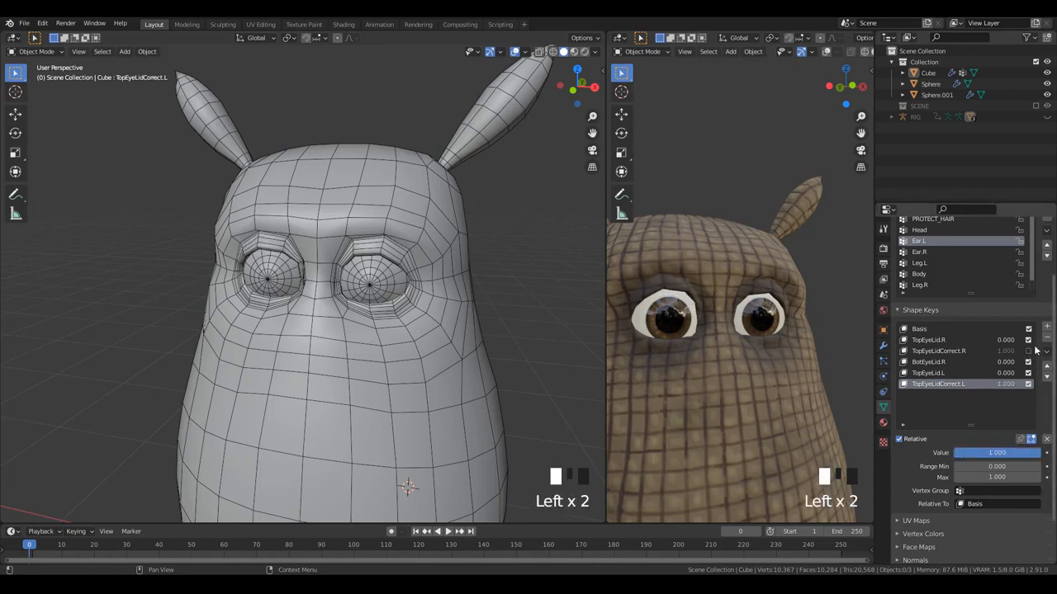
pyautogui.moveTo(1046, 351); pyautogui.dragTo(966, 378)
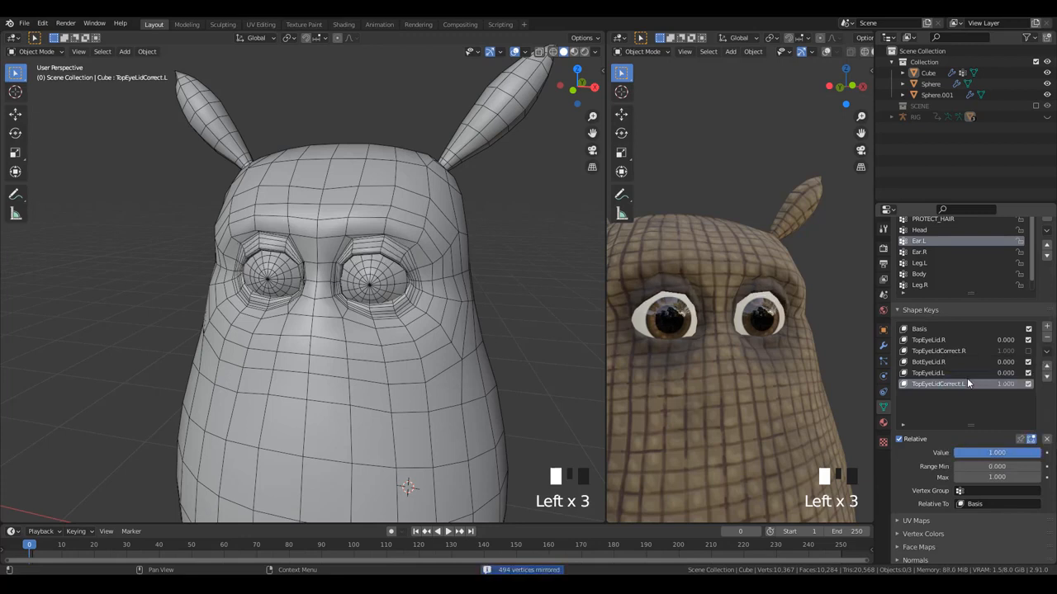
pyautogui.moveTo(1030, 454)
pyautogui.mouseDown()
pyautogui.moveTo(953, 454)
pyautogui.moveTo(1042, 455)
pyautogui.mouseUp()
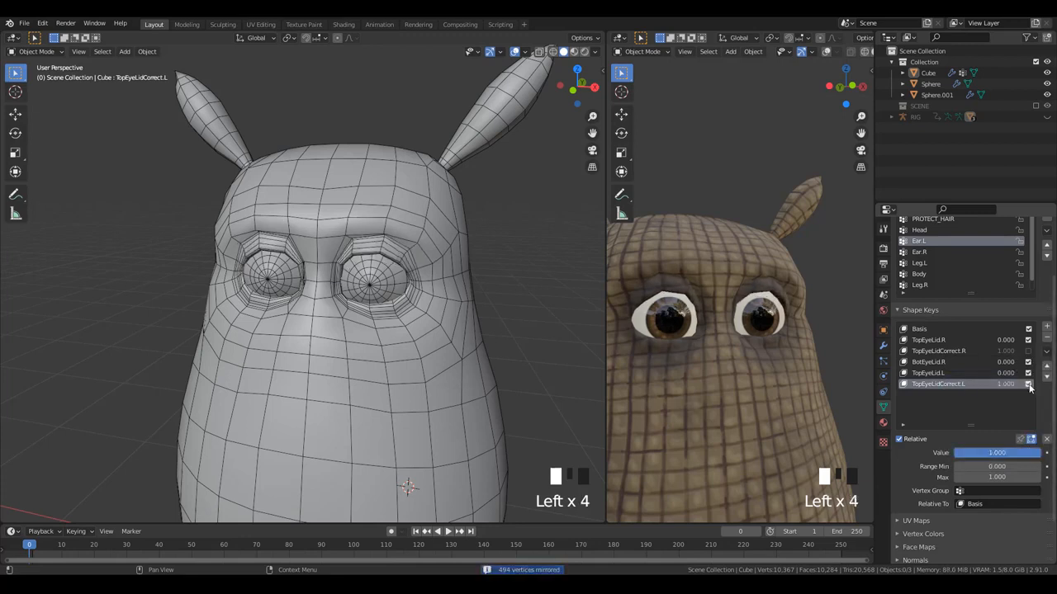
# - Re-enable TopEyeLidCorrect.R and reset both TopEyeLidCorrect.R and TopEyeLidCorrect.L to 0.000
pyautogui.click(1028, 384)
pyautogui.click(1028, 350)
pyautogui.click(965, 362)
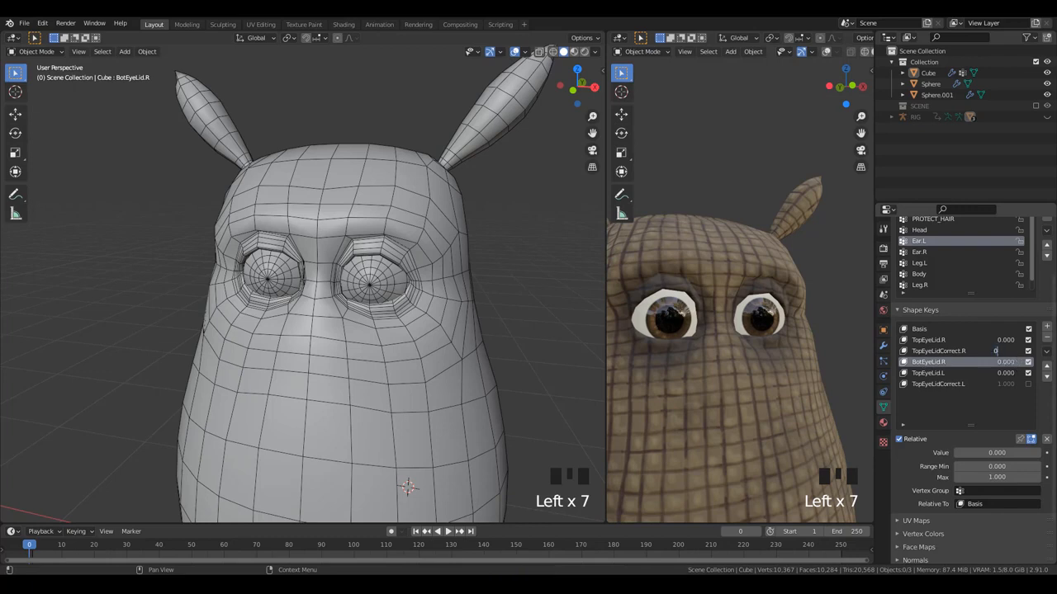
pyautogui.click(1028, 351)
pyautogui.click(1028, 384)
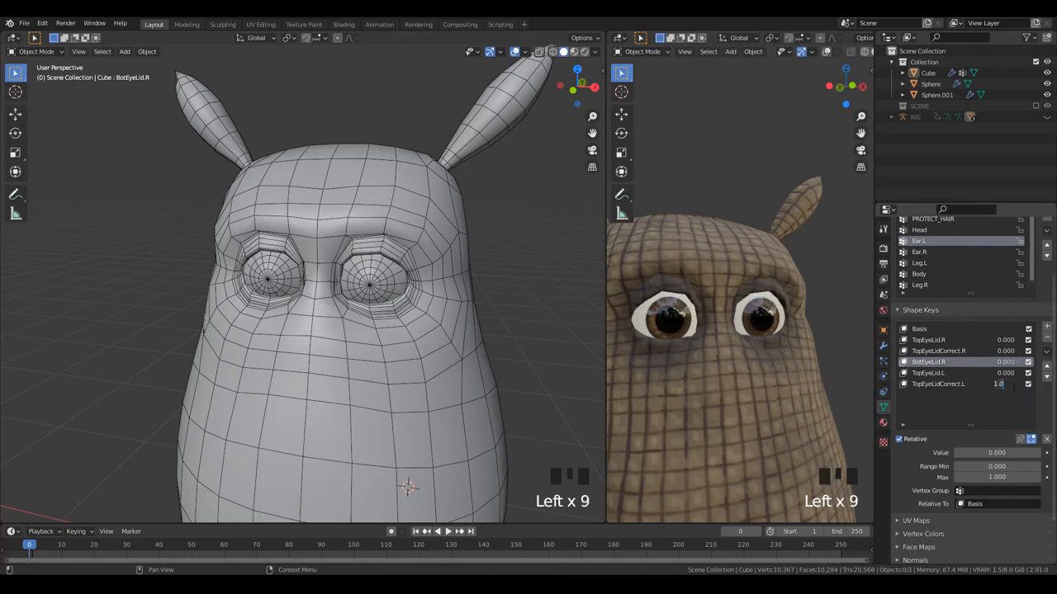
pyautogui.moveTo(1013, 385); pyautogui.dragTo(996, 384)
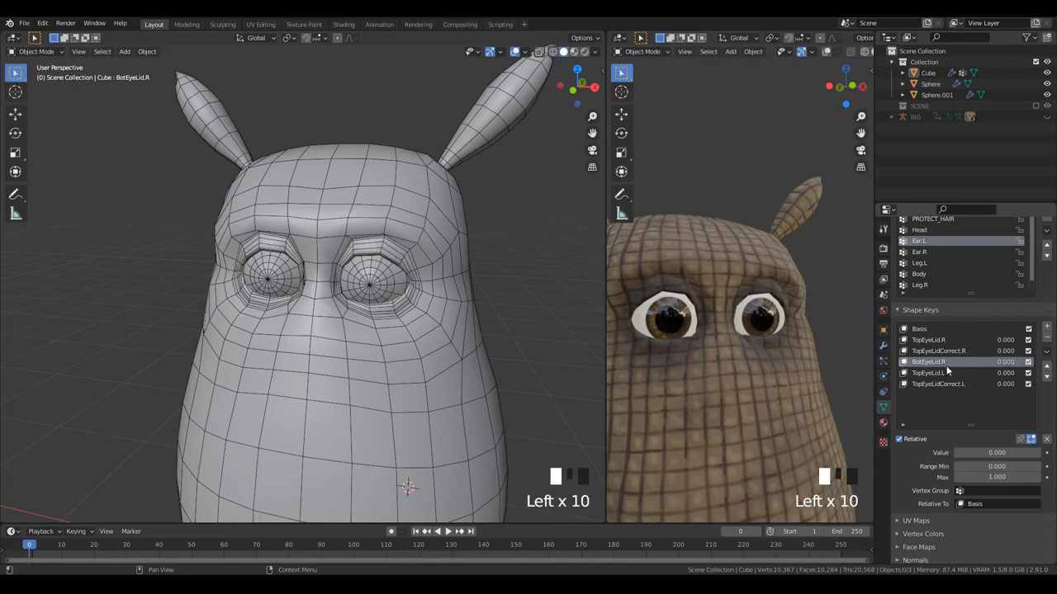
# - Set BotEyeLid.R to 1.000 and create a new shape from the mix named BotEyeLid.L
pyautogui.moveTo(965, 452); pyautogui.dragTo(1040, 453)
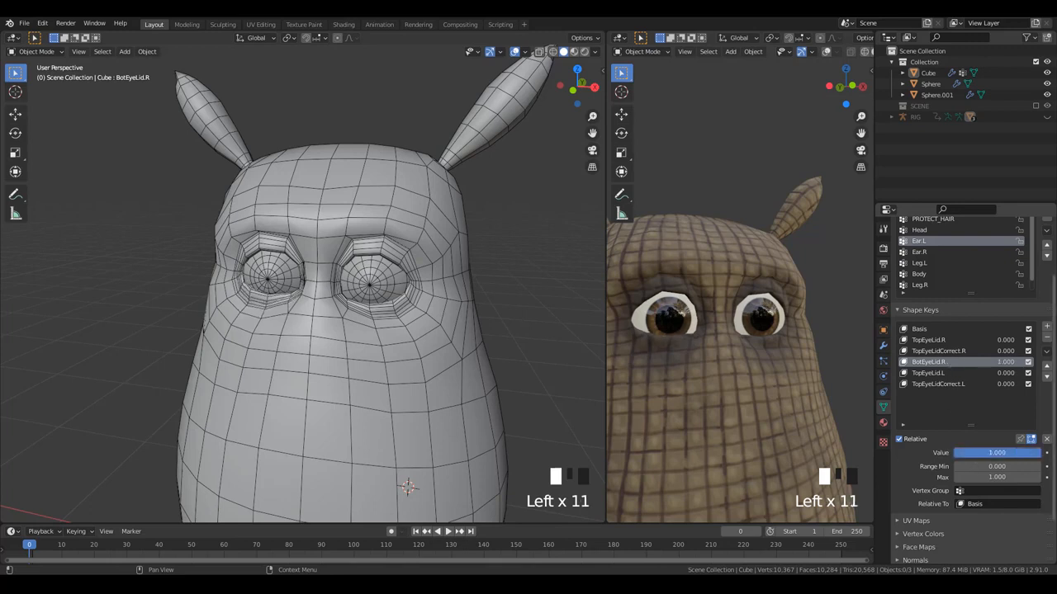
pyautogui.moveTo(1046, 351); pyautogui.dragTo(966, 361)
pyautogui.doubleClick(946, 396)
pyautogui.write('BotEyeLid.L')
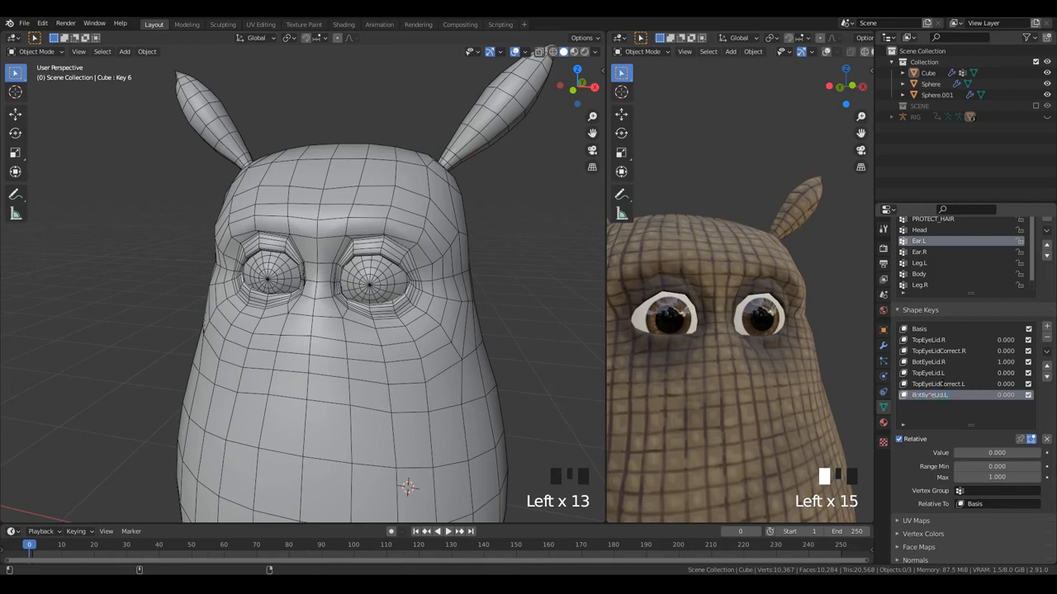
pyautogui.press('Return')
pyautogui.doubleClick(937, 395)
pyautogui.hotkey('ctrl', 'c')
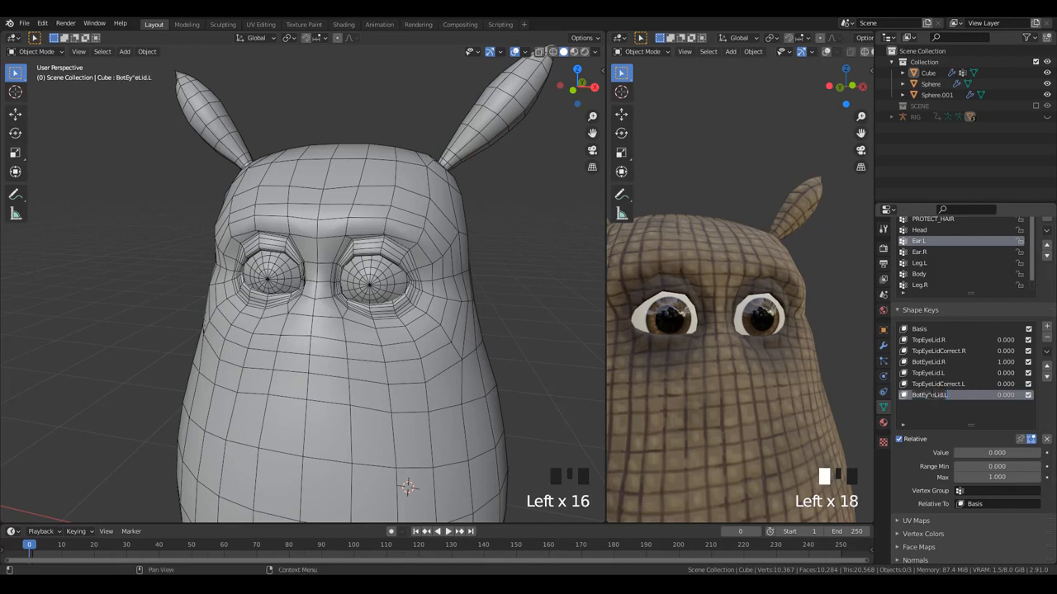
# - Mirror the BotEyeLid.L shape key and try its value, leaving it at 0.000
pyautogui.click(1047, 352)
pyautogui.click(982, 381)
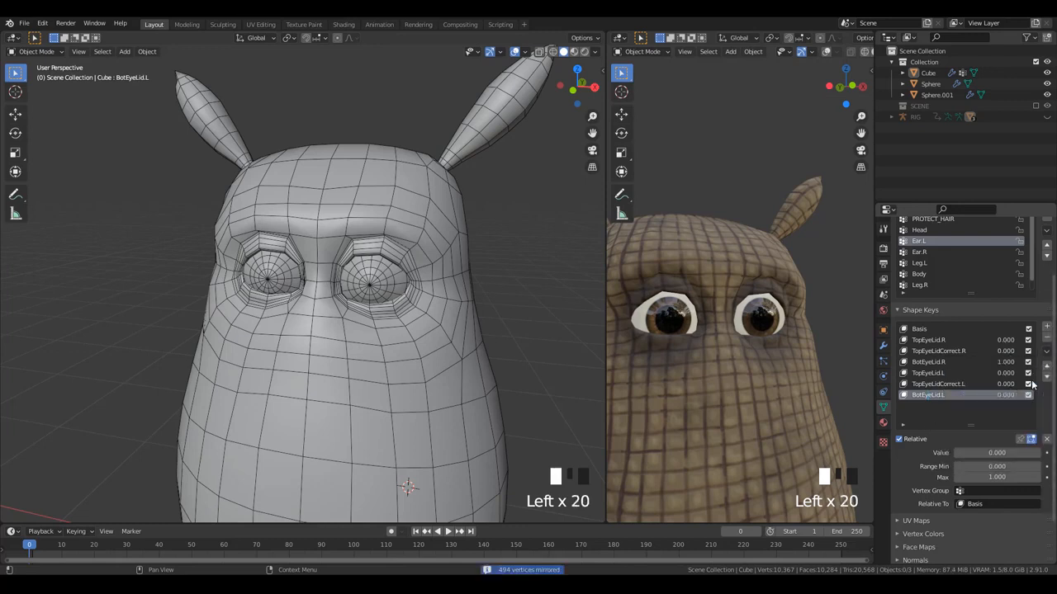
pyautogui.moveTo(981, 453); pyautogui.dragTo(955, 453)
# - Toggle BotEyeLid.R off and on to compare the lower lids, then reset its value to 0.000
pyautogui.click(1028, 351)
pyautogui.click(1028, 361)
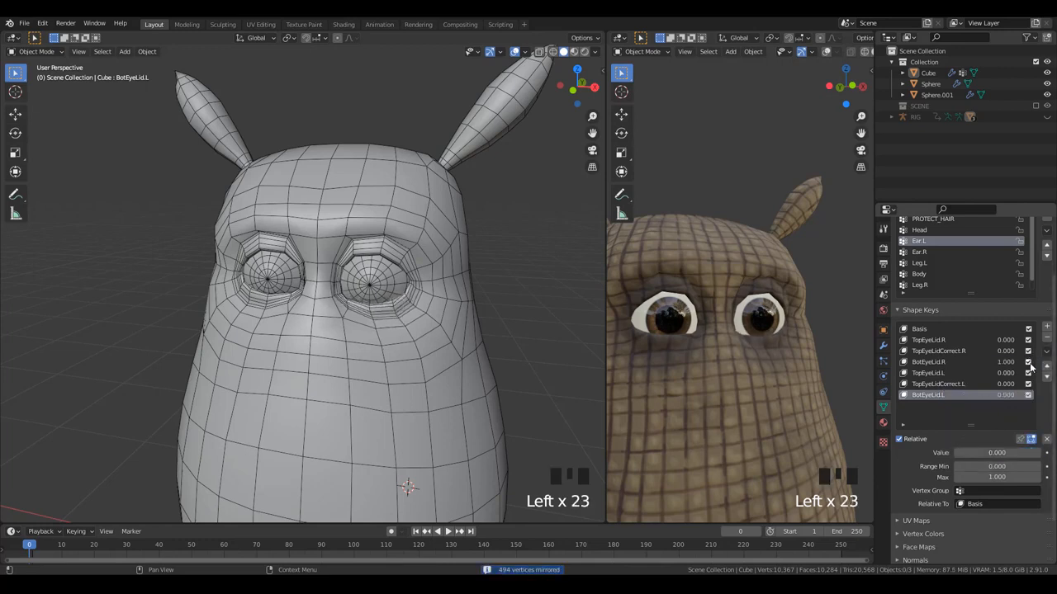
pyautogui.click(1028, 340)
pyautogui.click(1028, 340)
pyautogui.click(1028, 340)
pyautogui.click(1028, 341)
pyautogui.click(1028, 351)
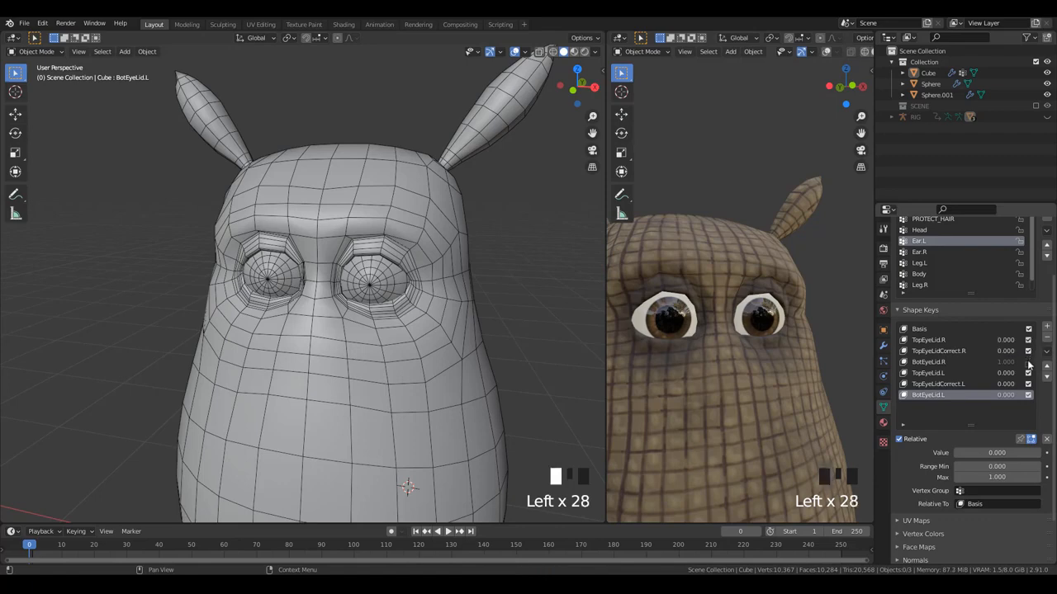
pyautogui.click(1028, 362)
pyautogui.click(999, 361)
pyautogui.click(999, 361)
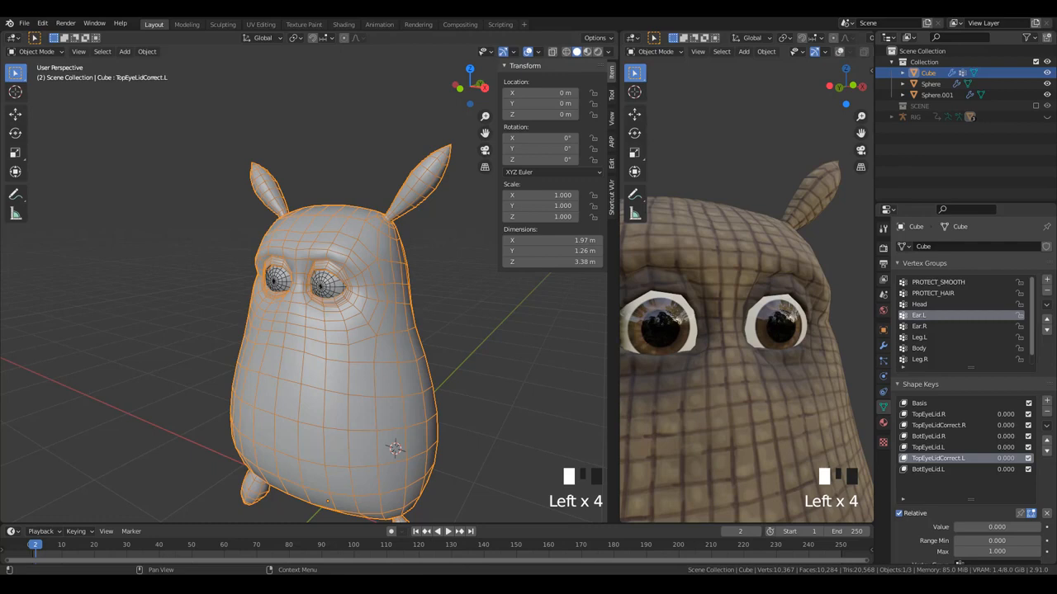
# - Unhide the rig, clear the selection and select the rig's Head bone in Pose Mode
pyautogui.moveTo(358, 304); pyautogui.dragTo(388, 298, button='middle')
pyautogui.hotkey('alt', 'h')
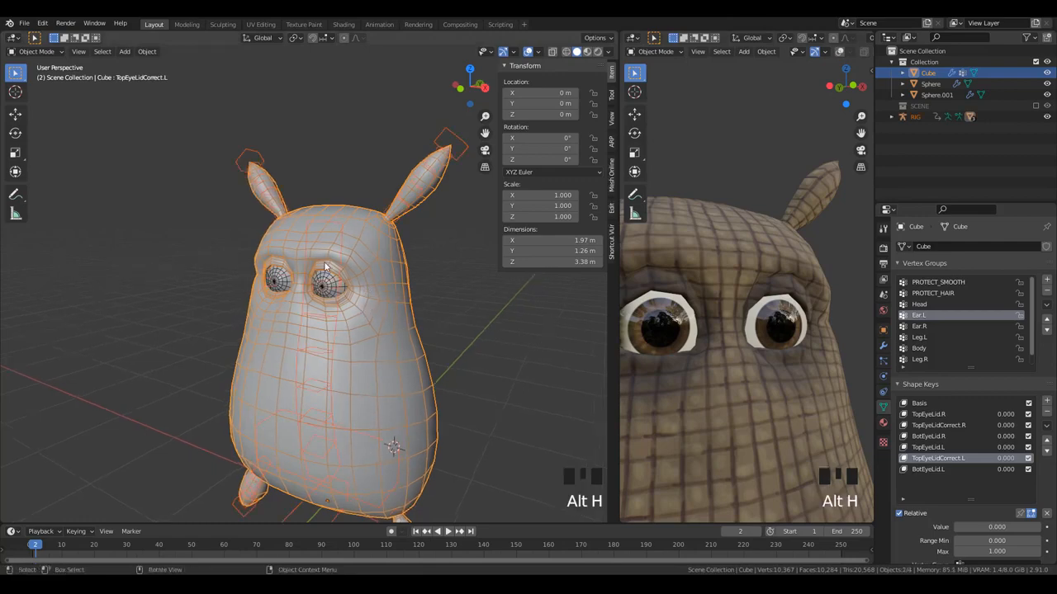
pyautogui.hotkey('ctrl', 'Tab')
pyautogui.hotkey('ctrl', 'Tab')
pyautogui.hotkey('alt', 'a')
pyautogui.click(341, 225)
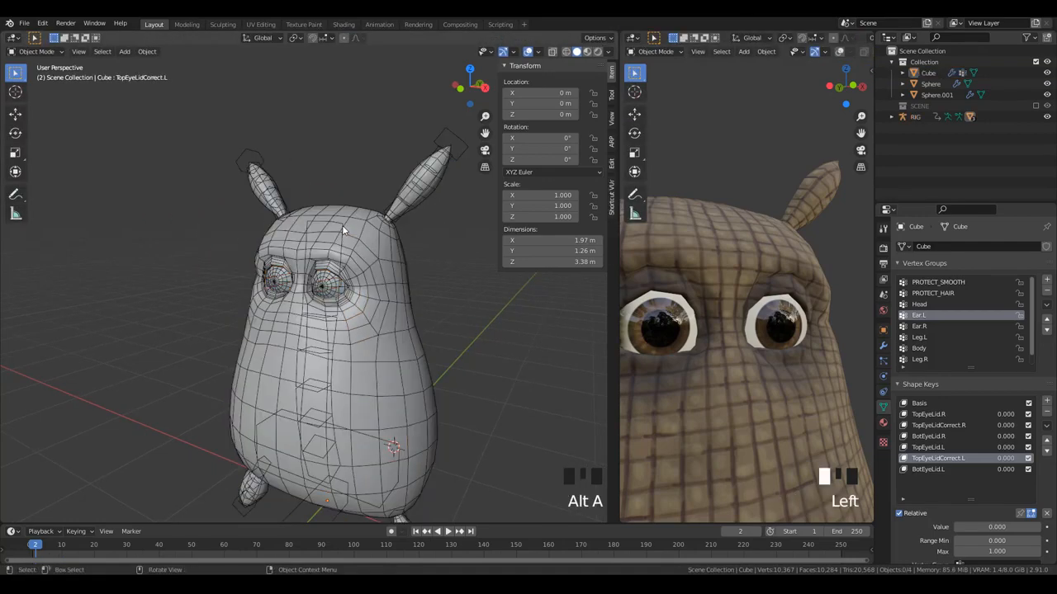
pyautogui.hotkey('ctrl', 'Tab')
pyautogui.click(341, 225)
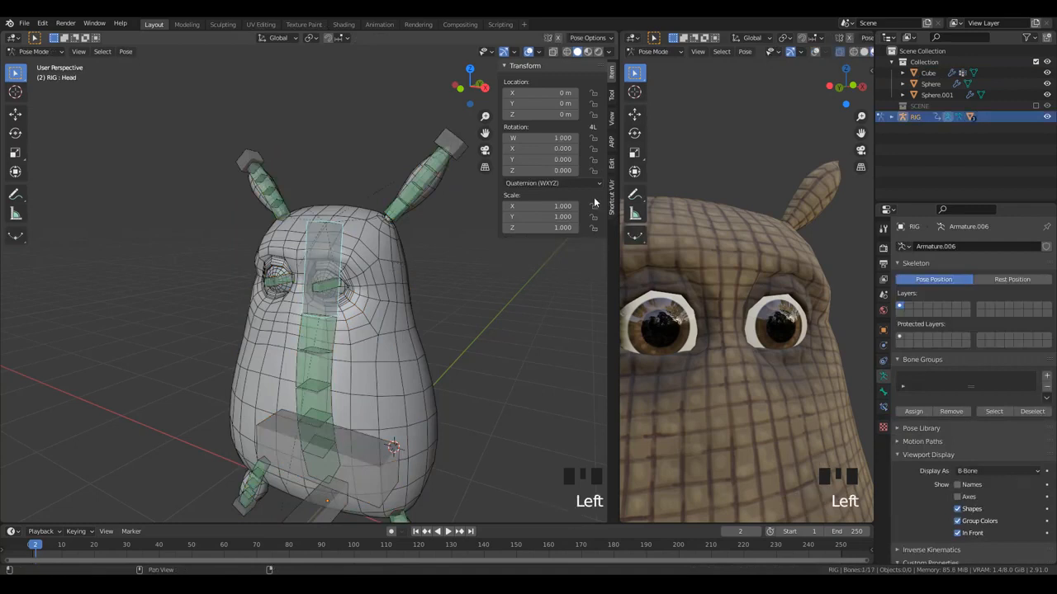
# - Add four custom properties to the Head bone
pyautogui.click(611, 98)
pyautogui.click(610, 76)
pyautogui.scroll(-5, 372, 314)
pyautogui.scroll(2, 372, 313)
pyautogui.scroll(1, 372, 314)
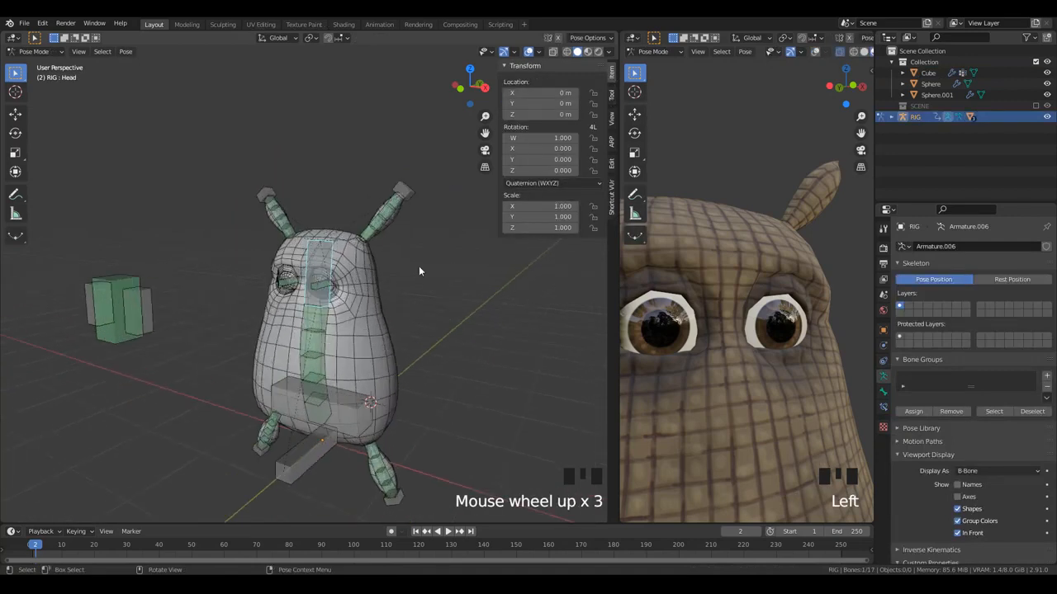
pyautogui.scroll(-1, 970, 506)
pyautogui.click(883, 392)
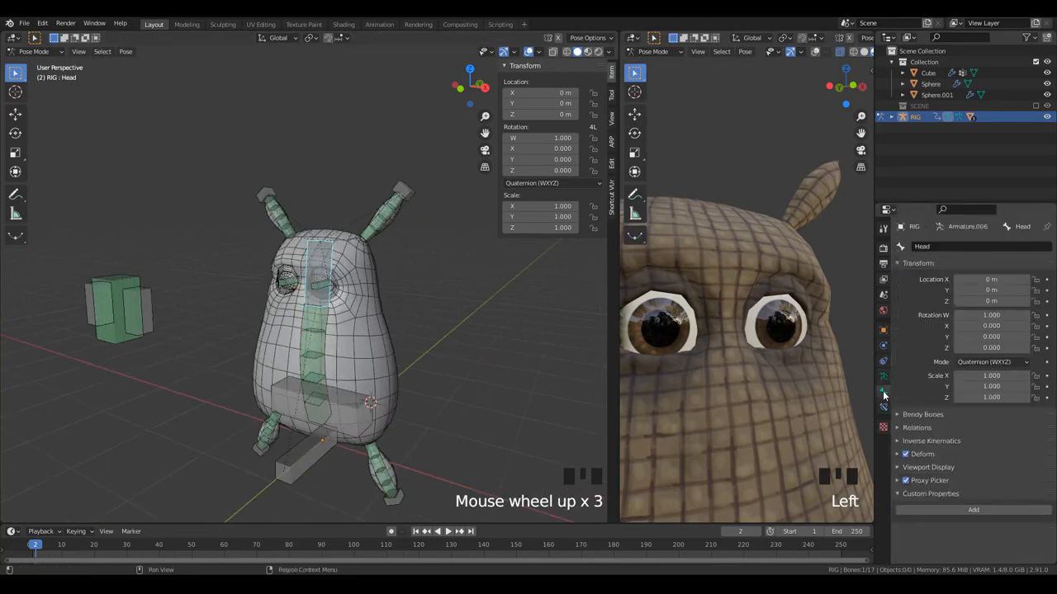
pyautogui.click(981, 511)
pyautogui.click(998, 509)
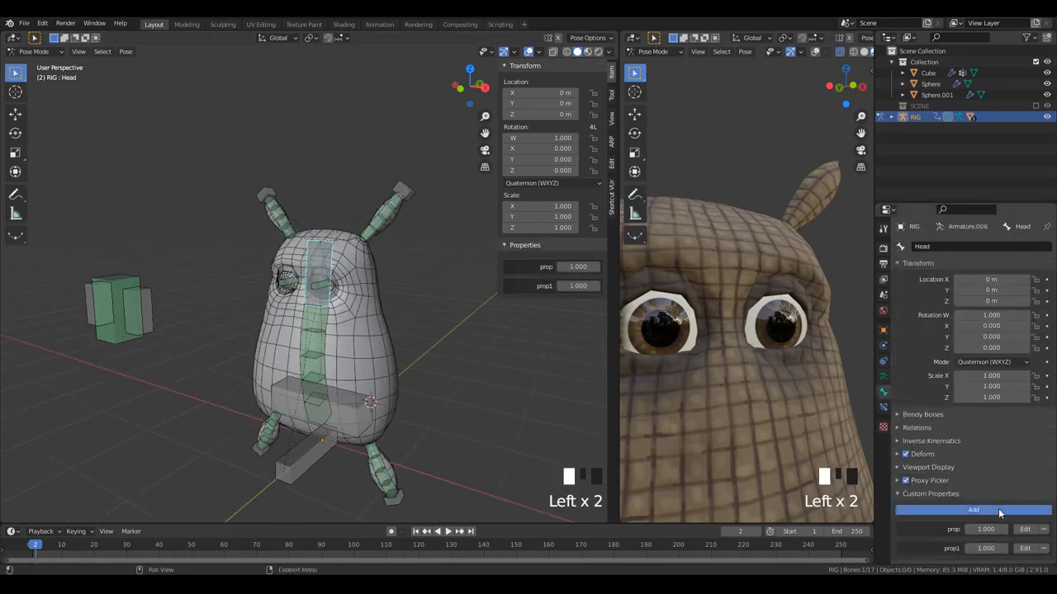
pyautogui.click(998, 509)
pyautogui.click(998, 509)
pyautogui.scroll(-1, 999, 509)
# - Rename the Head bone's custom property prop to TopEyeLid.L
pyautogui.click(1026, 496)
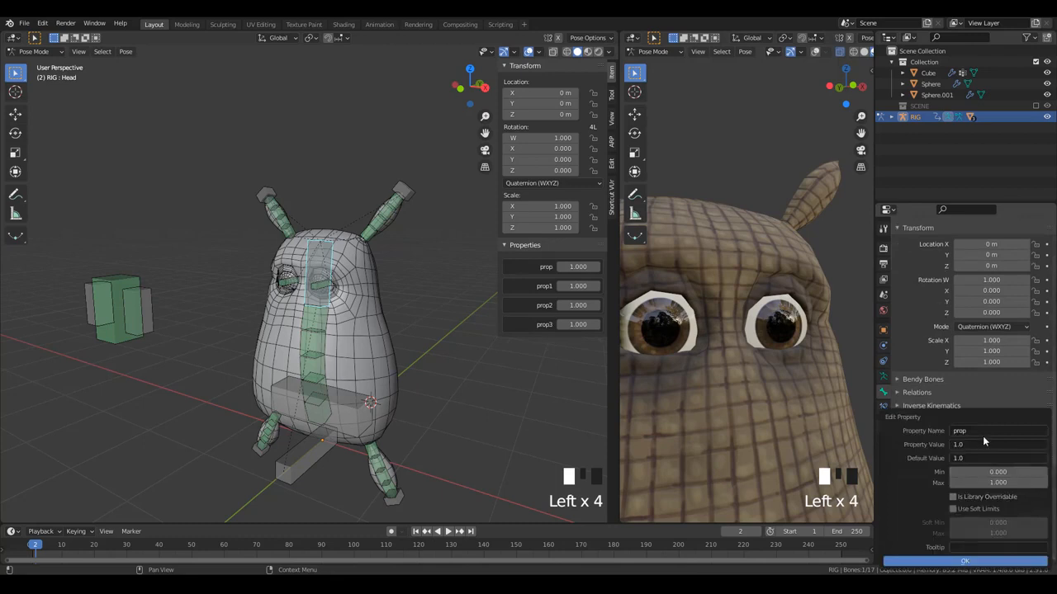
pyautogui.write('TopEyeLid_L')
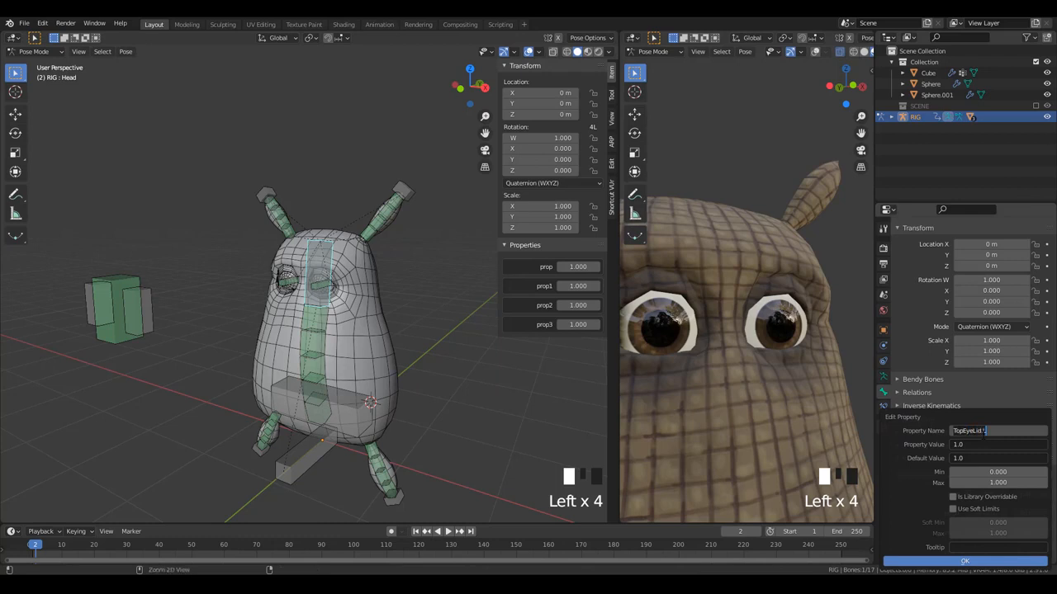
pyautogui.press('Return')
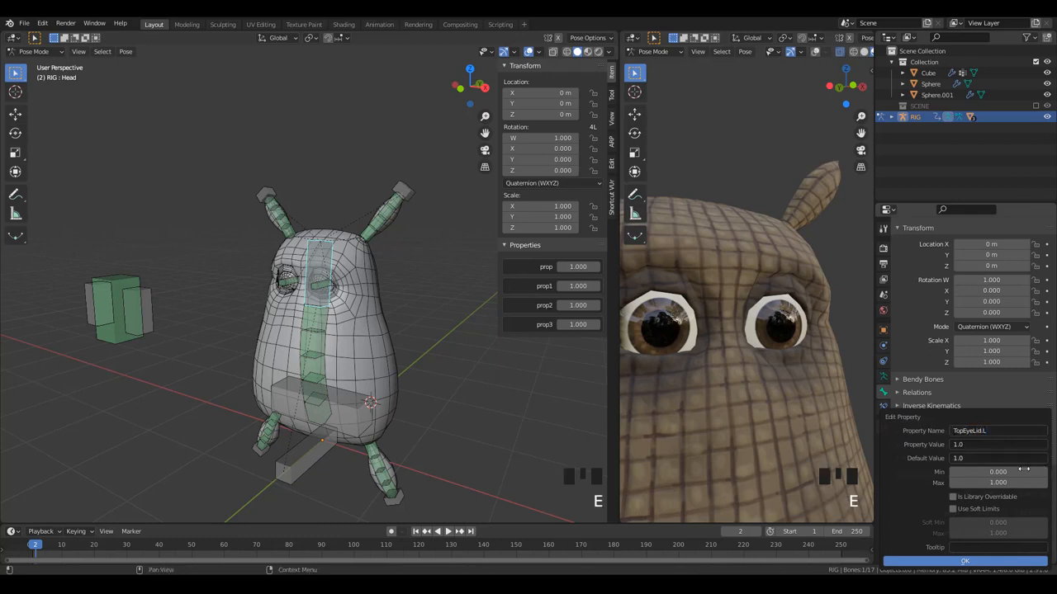
pyautogui.click(974, 562)
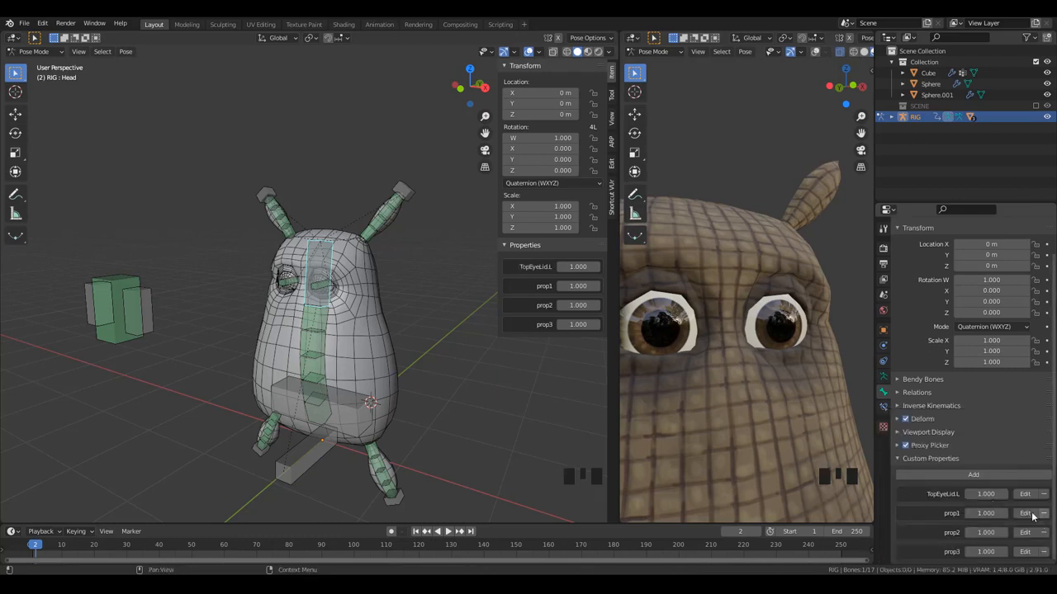
# - Rename the custom property prop1 to TopEyeLid.R
pyautogui.click(1026, 513)
pyautogui.click(991, 431)
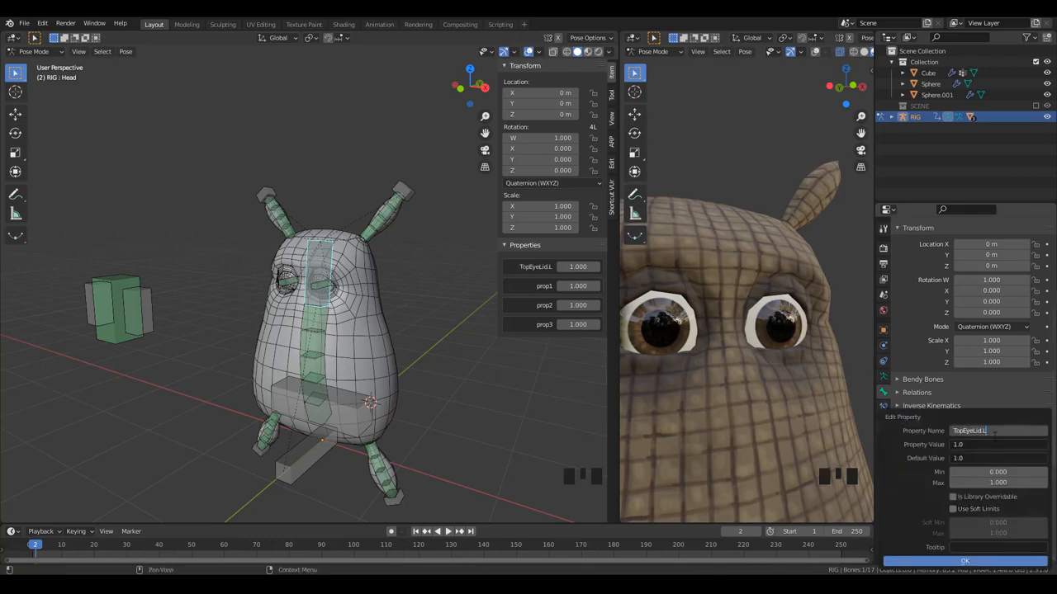
pyautogui.press('Return')
pyautogui.click(996, 562)
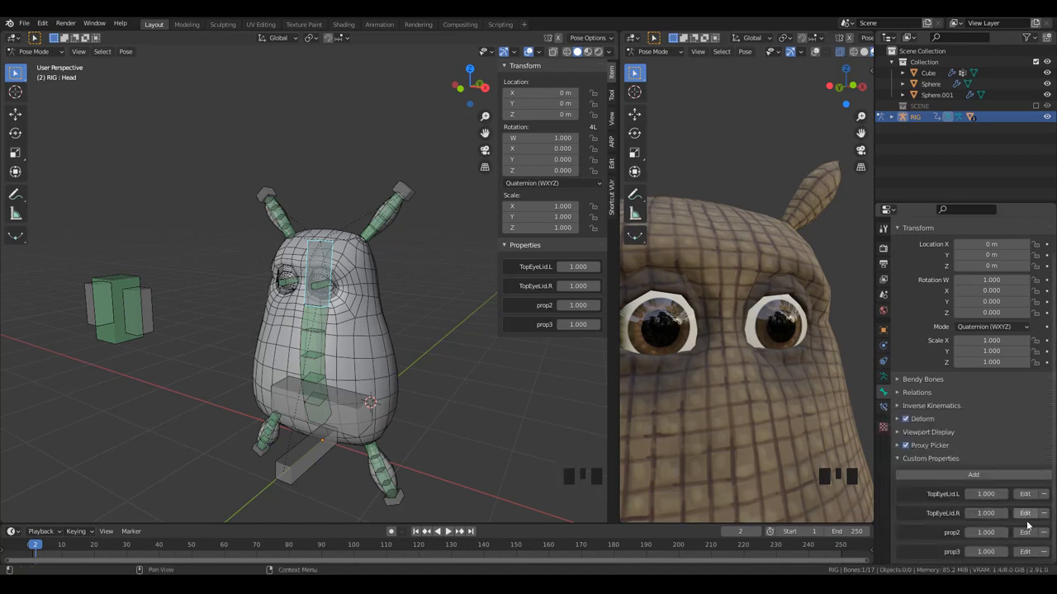
# - Rename the custom property prop2 to BotEyeLid.L
pyautogui.click(1026, 535)
pyautogui.click(991, 431)
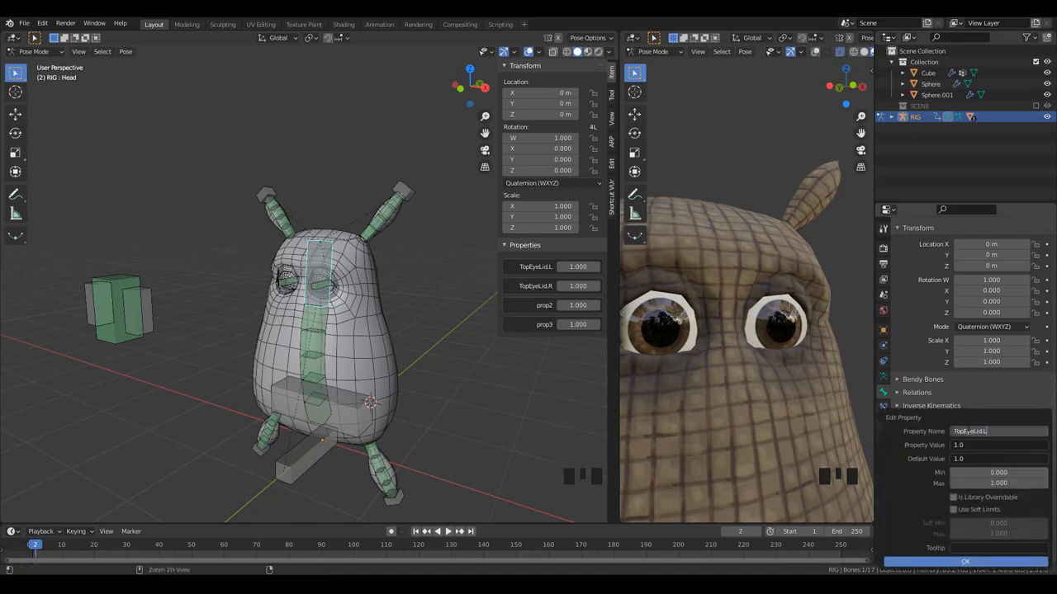
pyautogui.press('BackSpace')
pyautogui.press('BackSpace')
pyautogui.write('Bot')
pyautogui.click(991, 561)
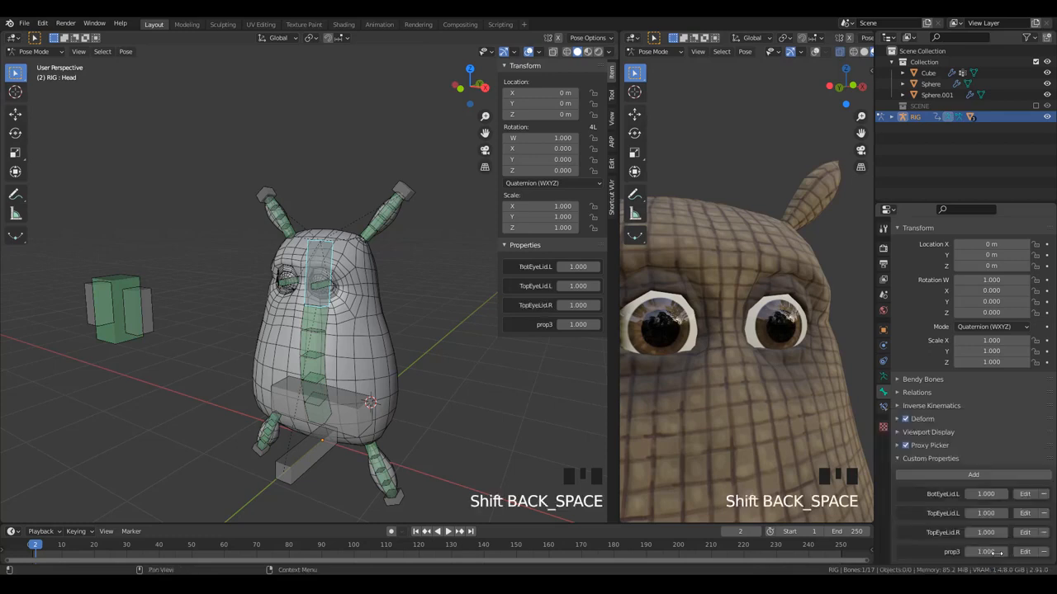
# - Rename the custom property prop3 to BotEyeLid.R
pyautogui.click(1026, 553)
pyautogui.click(968, 431)
pyautogui.hotkey('ctrl', 'v')
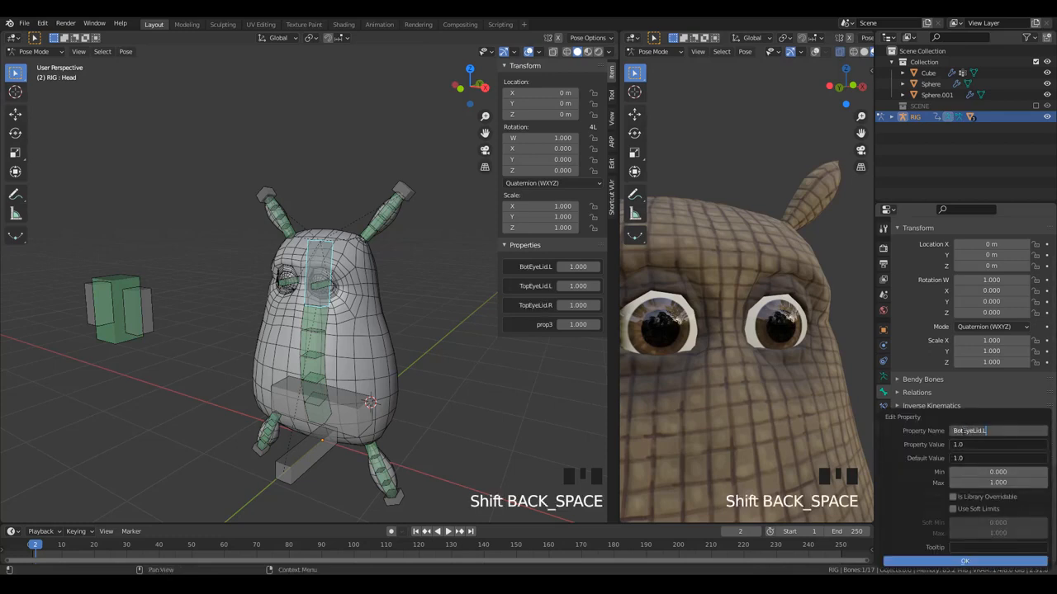
pyautogui.write('R')
pyautogui.press('Left')
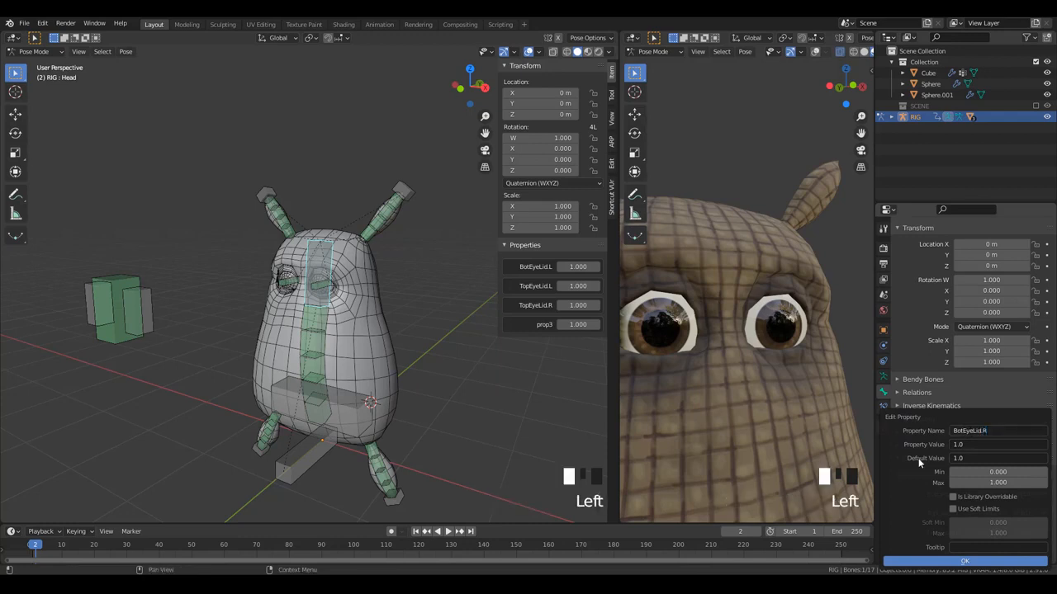
pyautogui.click(947, 561)
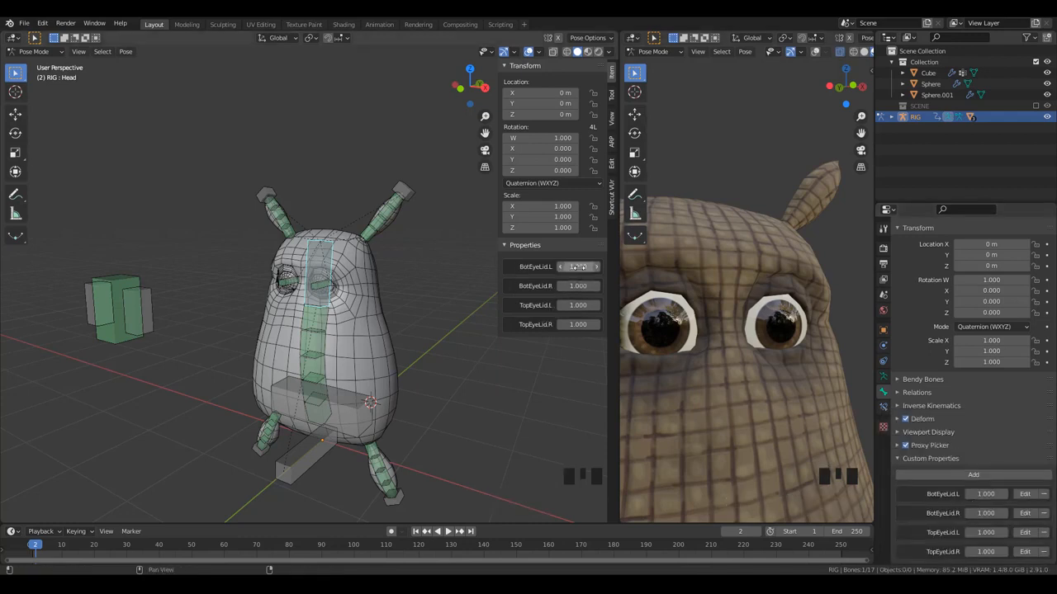
# - Set all four eyelid properties of the Head bone to 0 at once
pyautogui.moveTo(578, 267)
pyautogui.mouseDown()
pyautogui.moveTo(578, 324)
pyautogui.moveTo(582, 259)
pyautogui.mouseUp()
pyautogui.write('0')
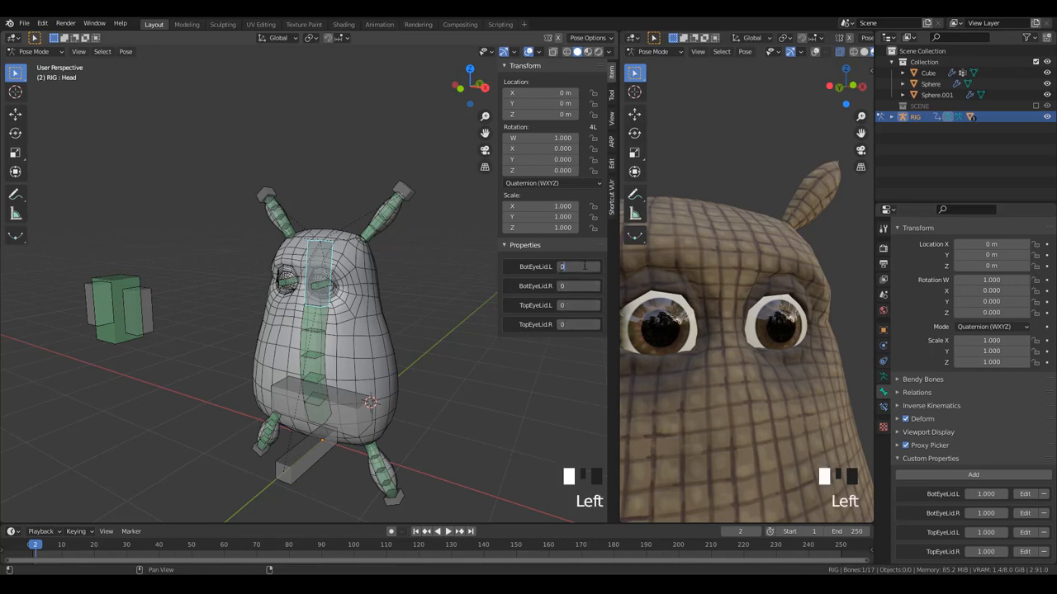
pyautogui.press('Return')
# - Copy the Head bone's TopEyeLid.L property as a new driver
pyautogui.scroll(-3, 863, 403)
pyautogui.scroll(1, 725, 315)
pyautogui.moveTo(725, 315); pyautogui.dragTo(698, 306, button='middle')
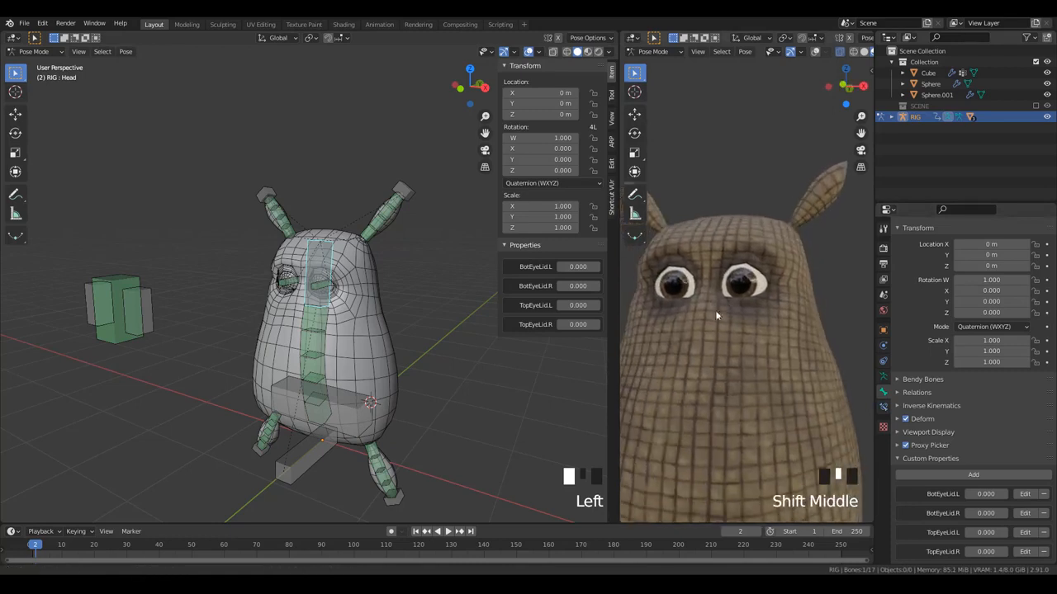
pyautogui.scroll(1, 334, 252)
pyautogui.scroll(2, 334, 251)
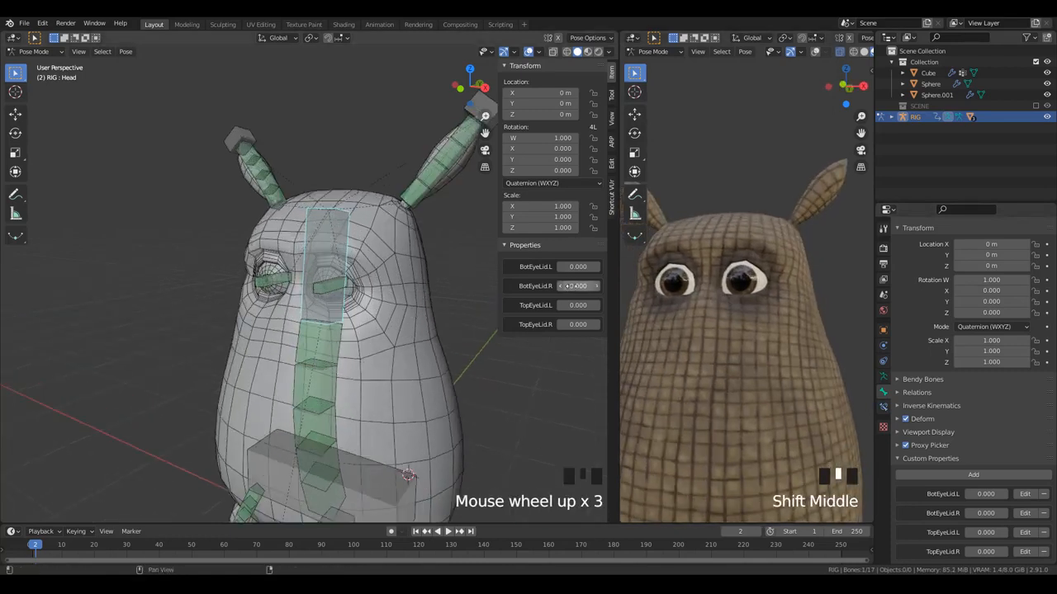
pyautogui.rightClick(578, 304)
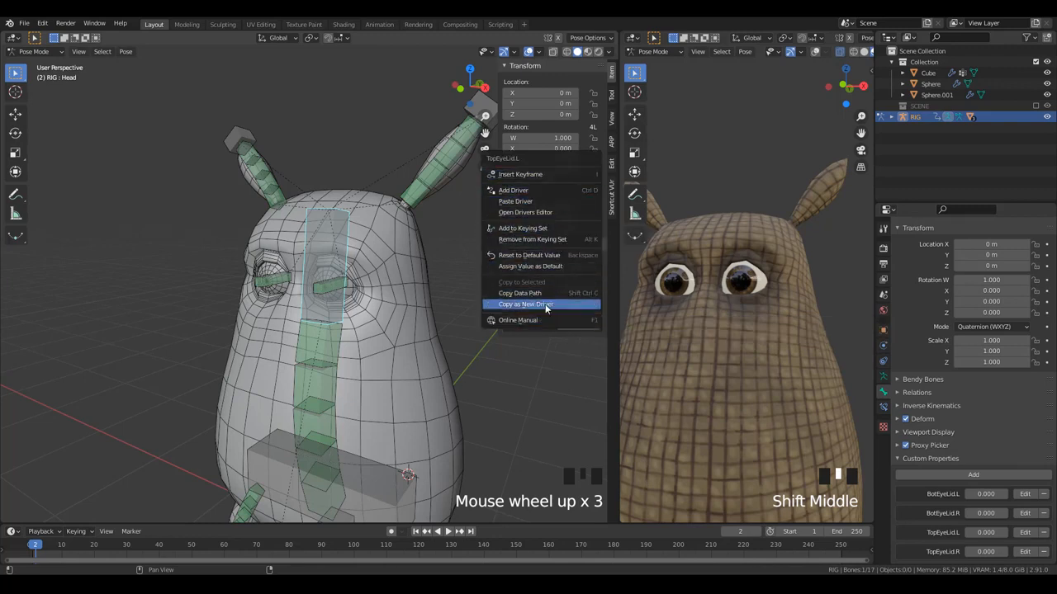
pyautogui.click(393, 329)
# - Return to Object Mode, select the body mesh and paste the driver onto the TopEyeLid.L shape key's value
pyautogui.hotkey('ctrl', 'Tab')
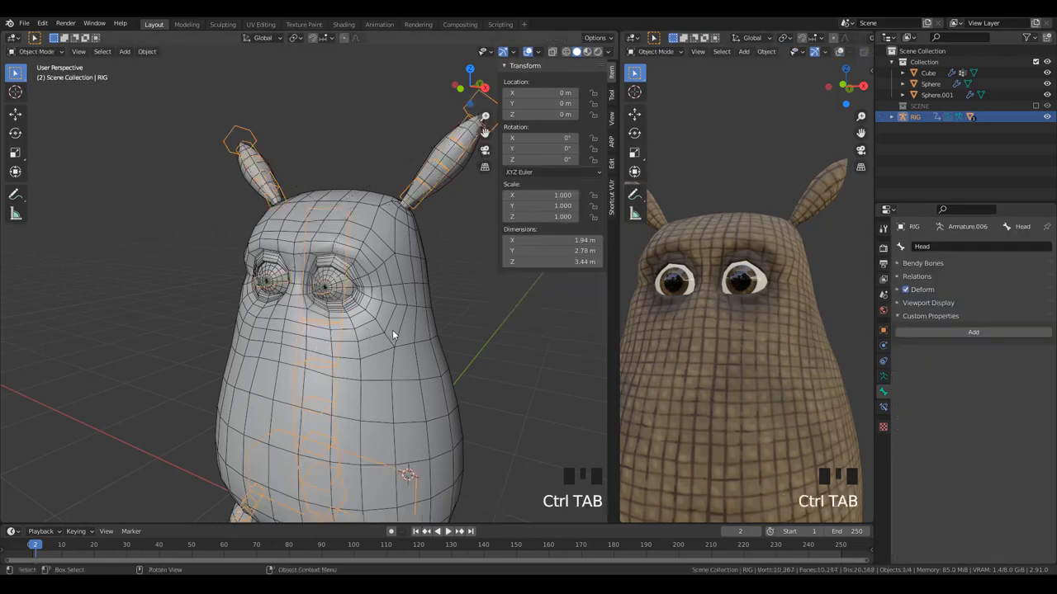
pyautogui.click(392, 329)
pyautogui.click(883, 407)
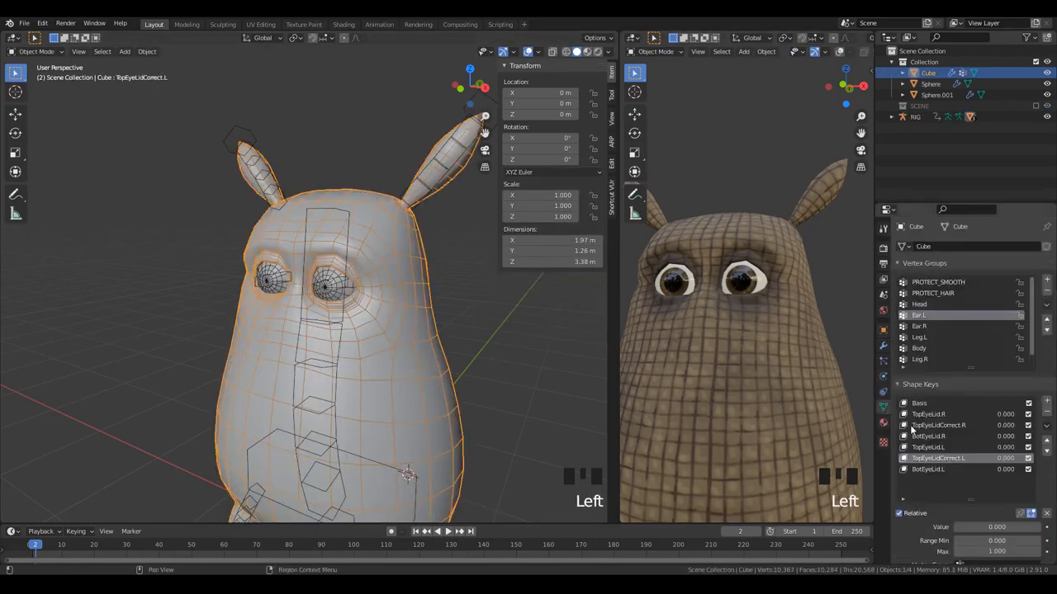
pyautogui.click(958, 446)
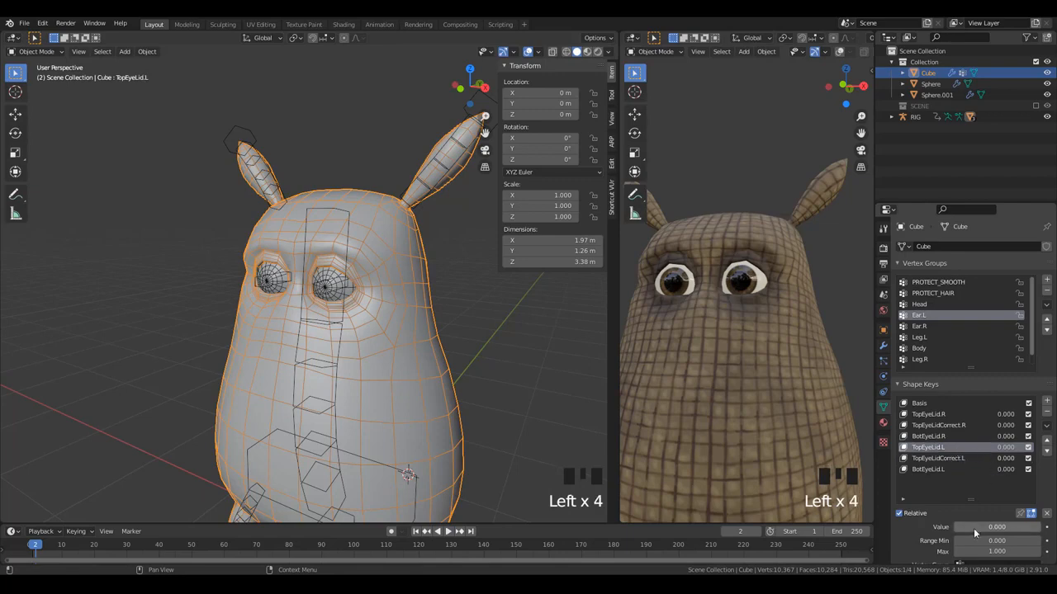
pyautogui.rightClick(980, 531)
pyautogui.click(959, 448)
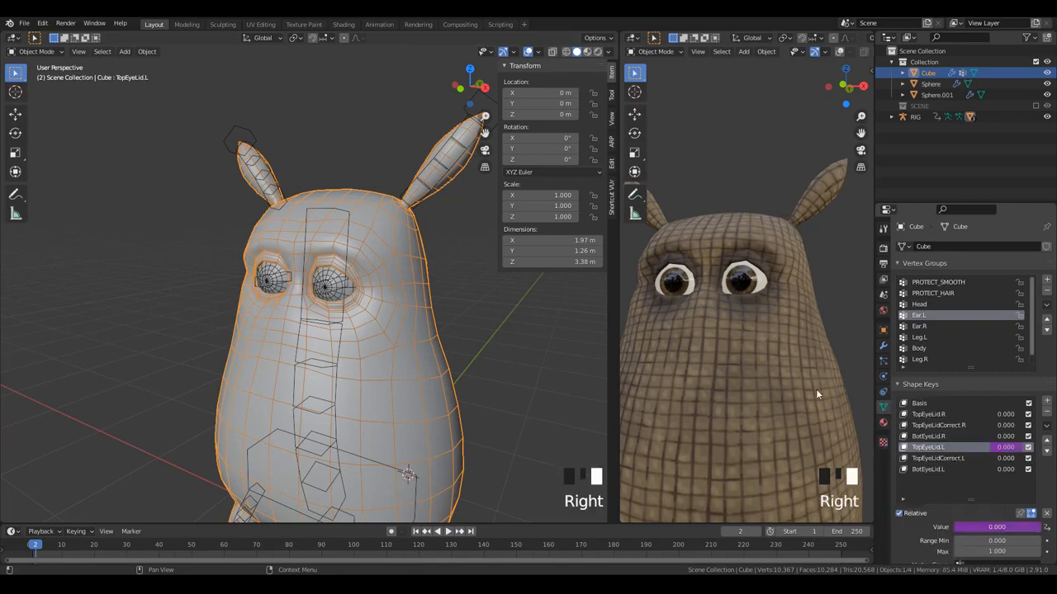
# - Select the rig, enter Pose Mode and raise the Head bone's TopEyeLid.L property to 1 to test the driven eyelid
pyautogui.click(347, 221)
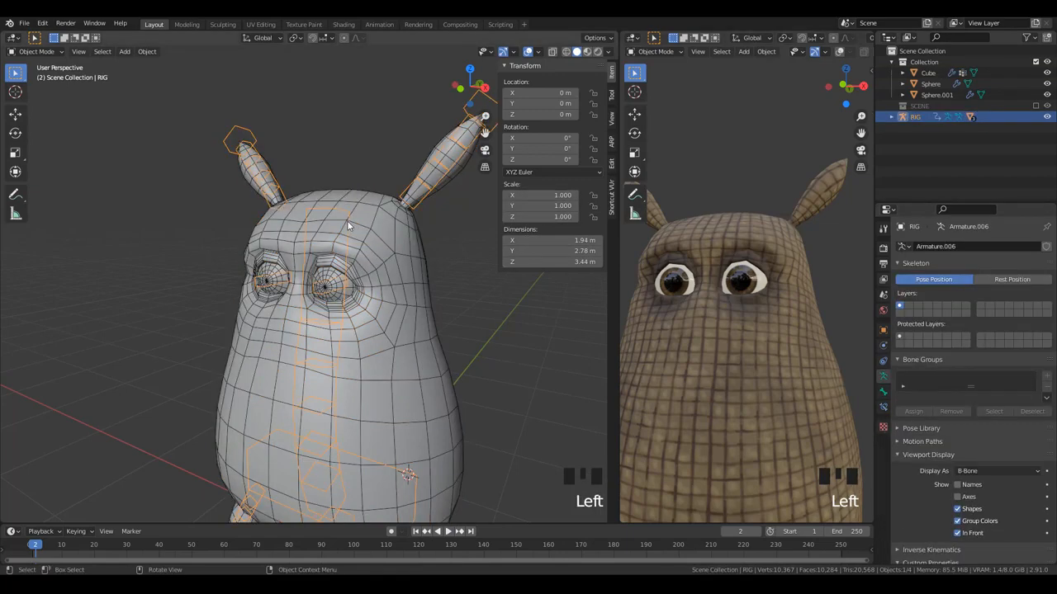
pyautogui.hotkey('ctrl', 'Tab')
pyautogui.click(333, 247)
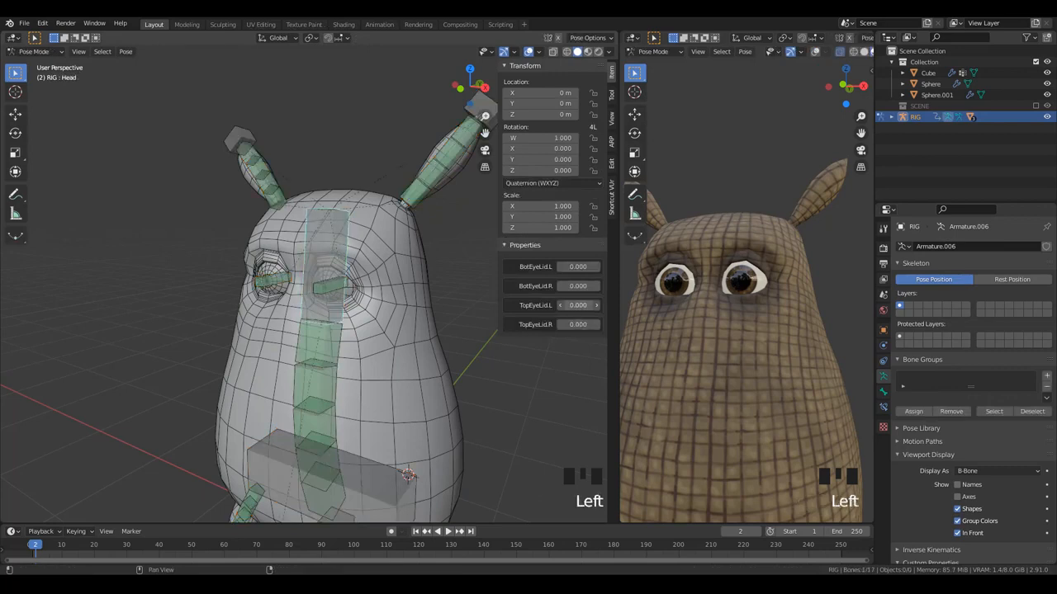
pyautogui.moveTo(578, 306); pyautogui.dragTo(627, 306)
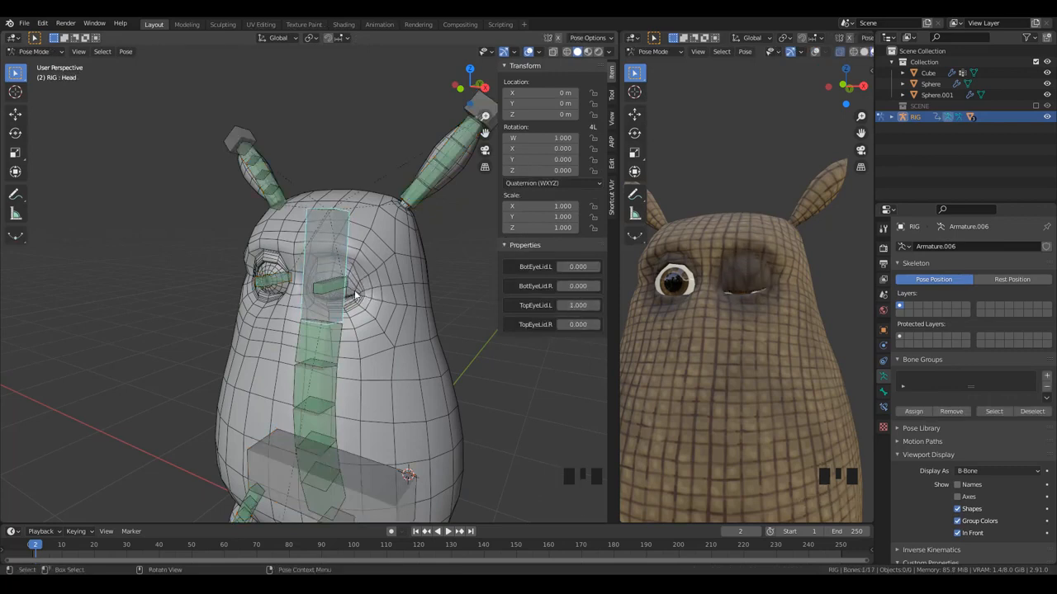
pyautogui.scroll(-3, 367, 290)
pyautogui.moveTo(367, 290)
pyautogui.mouseDown(button='middle')
pyautogui.moveTo(264, 274)
pyautogui.moveTo(388, 302)
pyautogui.moveTo(374, 300)
pyautogui.mouseUp(button='middle')
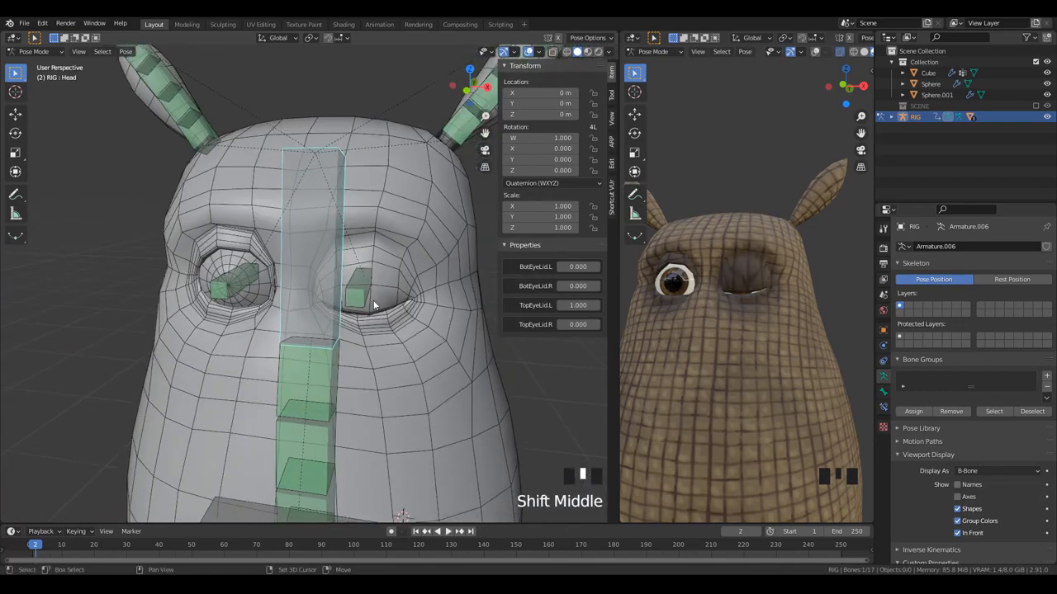
# - Set the Head bone's TopEyeLid.L property to 0.5 and check the half-closed eyelid from the side
pyautogui.click(570, 305)
pyautogui.write('0')
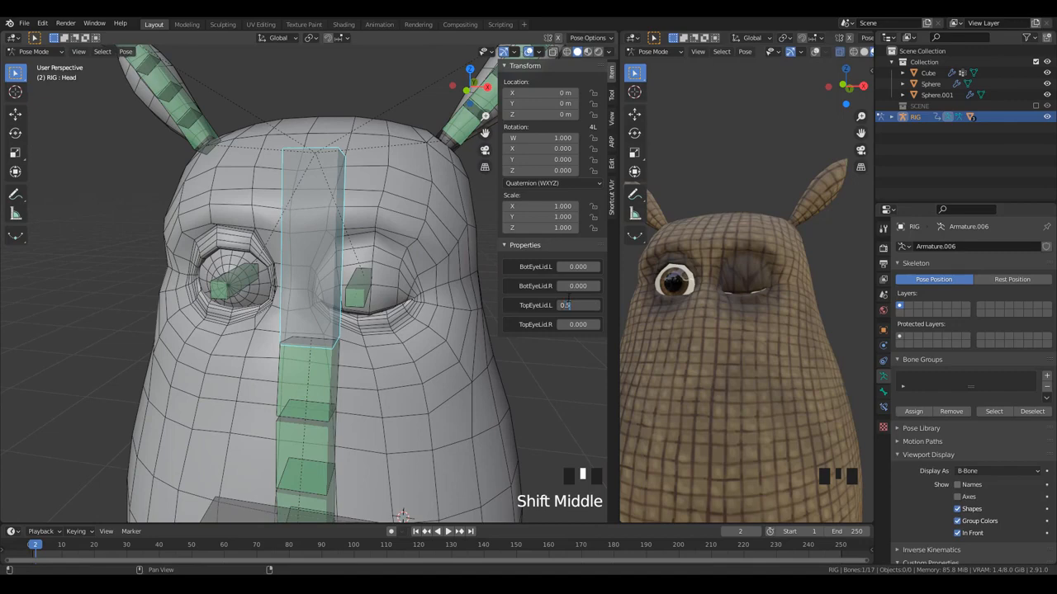
pyautogui.write('.5')
pyautogui.click(726, 347)
pyautogui.scroll(2, 408, 314)
pyautogui.moveTo(408, 314); pyautogui.dragTo(235, 246, button='middle')
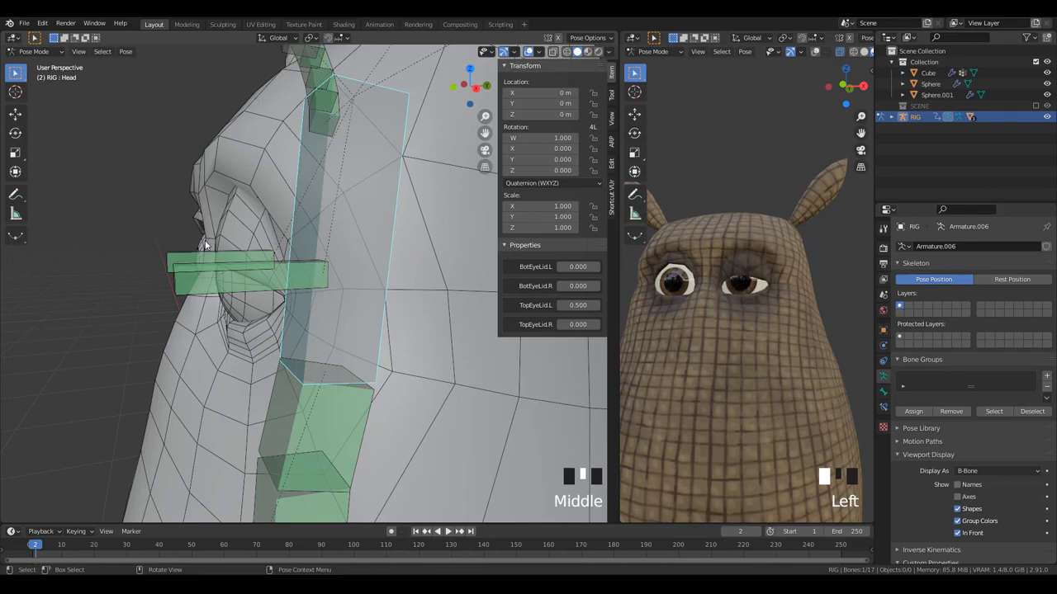
pyautogui.doubleClick(578, 305)
pyautogui.press('BackSpace')
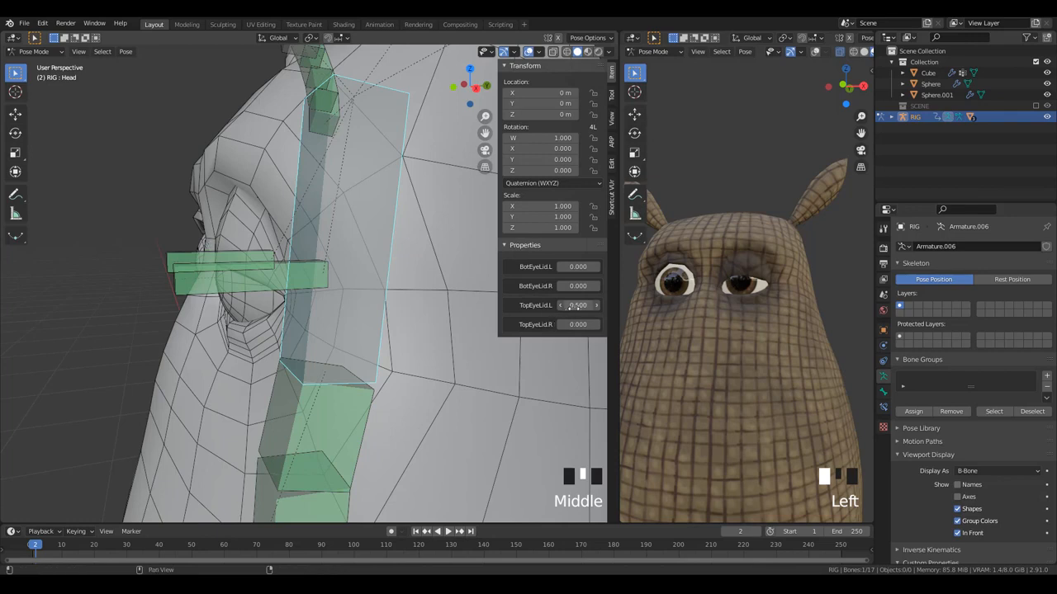
pyautogui.write('0.5')
pyautogui.click(569, 325)
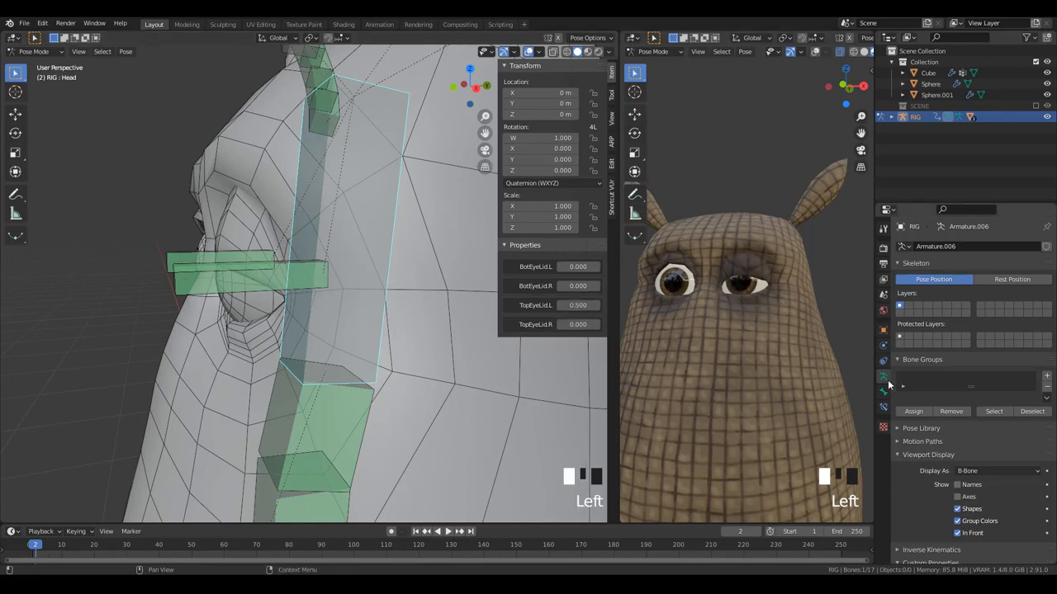
# - Return to Object Mode, select the body mesh and paste the copied driver onto the TopEyeLidCorrect.L shape key's value
pyautogui.hotkey('ctrl', 'Tab')
pyautogui.click(434, 327)
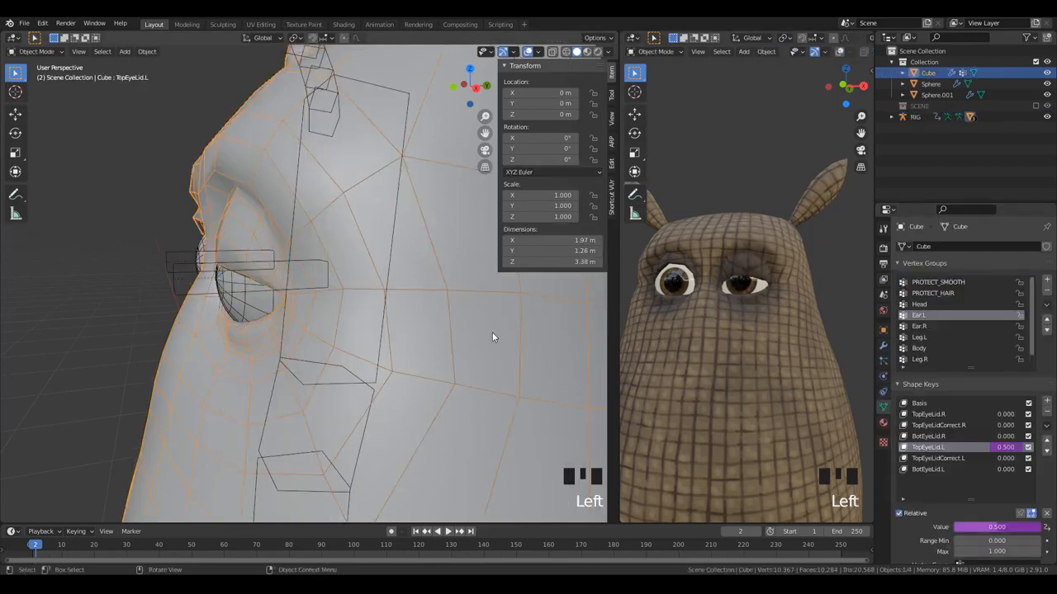
pyautogui.click(940, 459)
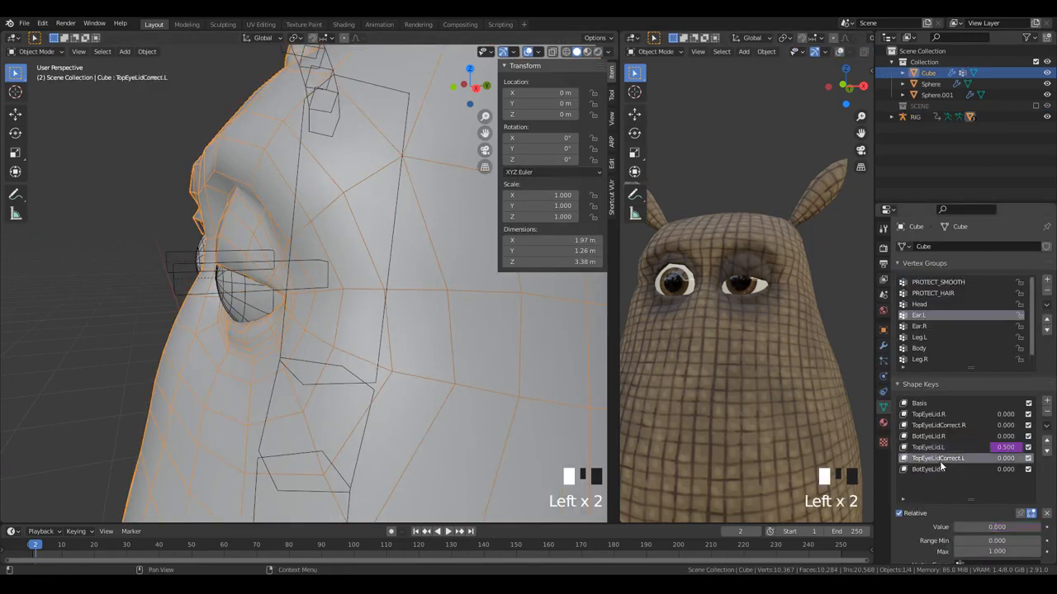
pyautogui.rightClick(1009, 461)
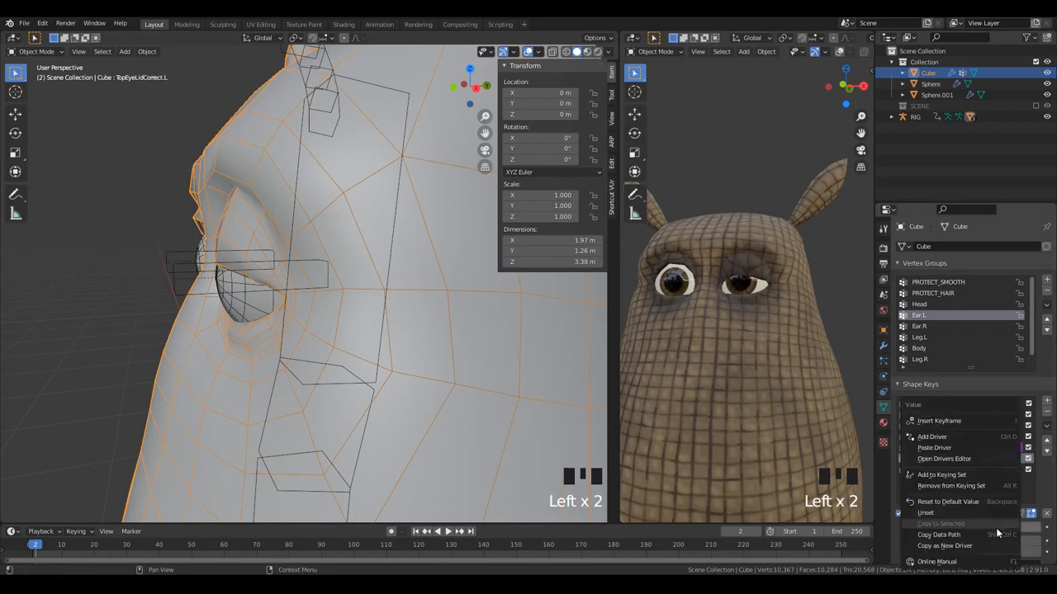
pyautogui.rightClick(980, 451)
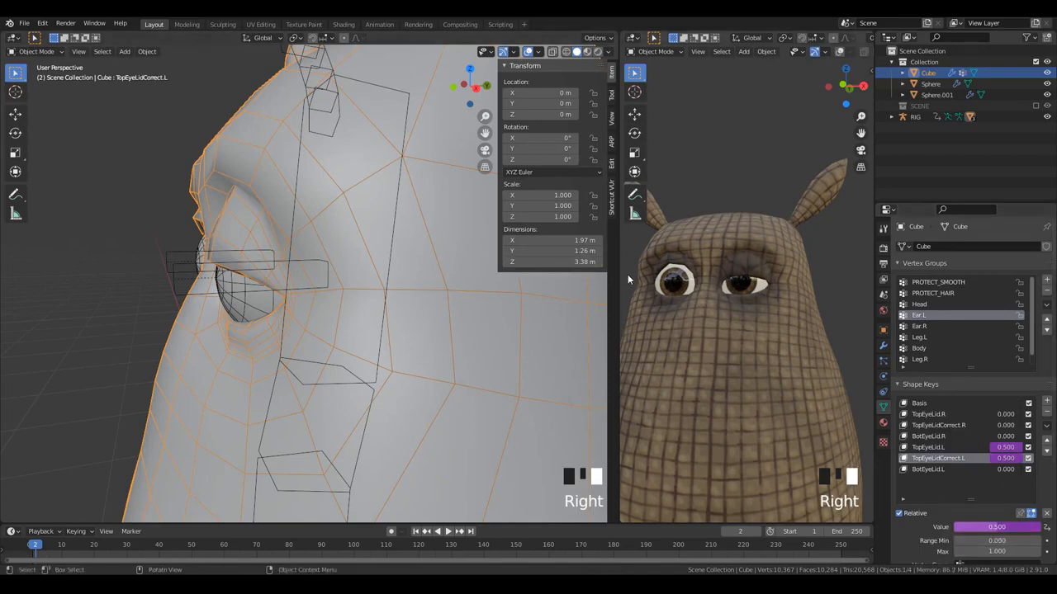
# - Put the rig back in Pose Mode and test the eyelid by raising the TopEyeLid.L property to 1
pyautogui.click(292, 237)
pyautogui.click(293, 237)
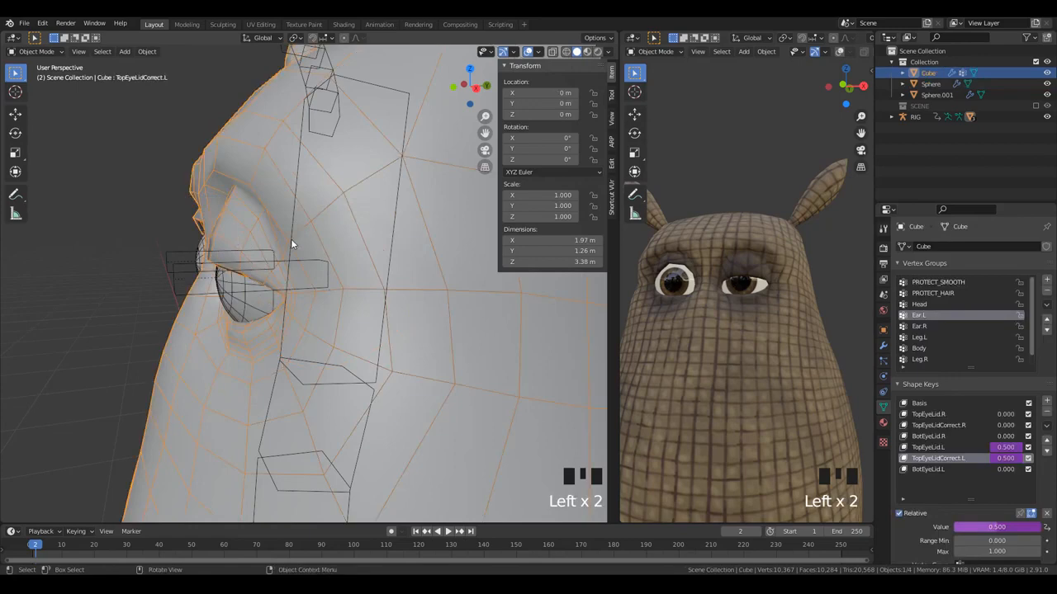
pyautogui.hotkey('ctrl', 'Tab')
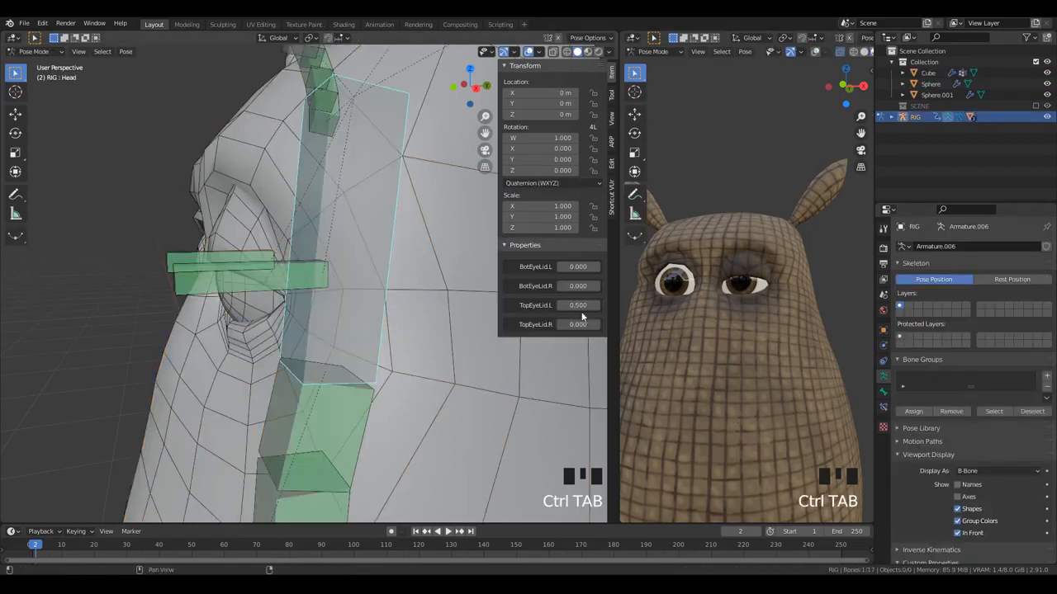
pyautogui.click(482, 323)
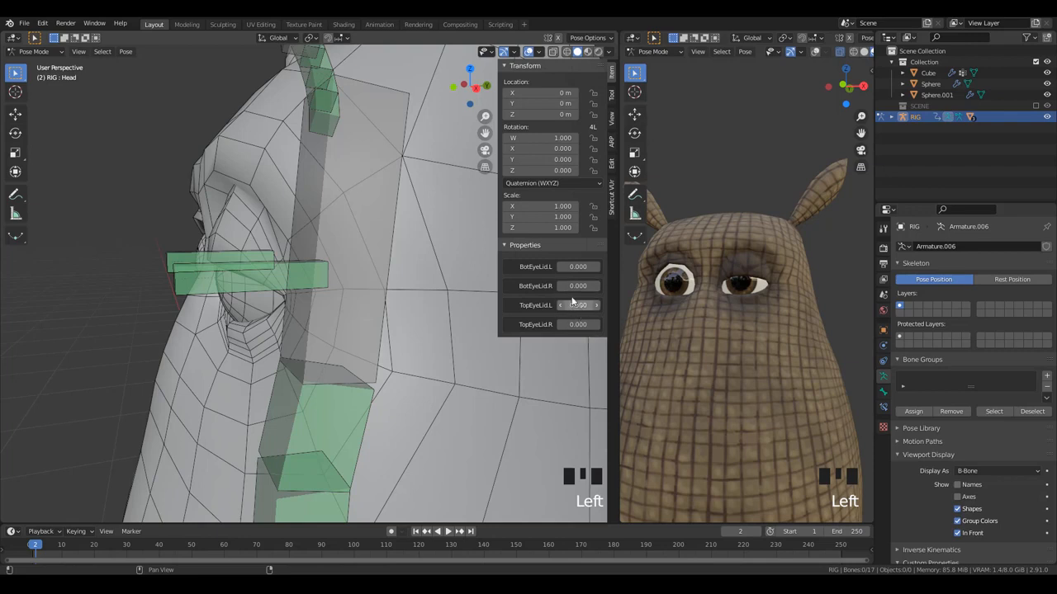
pyautogui.moveTo(575, 304); pyautogui.dragTo(573, 306)
pyautogui.moveTo(578, 306)
pyautogui.mouseDown()
pyautogui.moveTo(627, 305)
pyautogui.moveTo(479, 305)
pyautogui.moveTo(588, 306)
pyautogui.mouseUp()
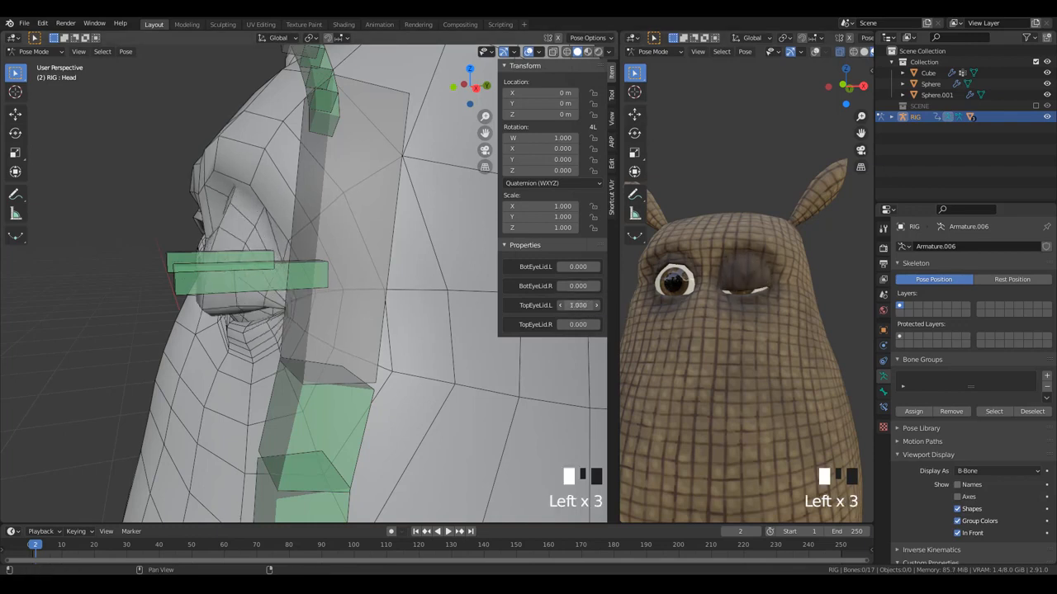
# - Set the TopEyeLid.L property back to 0.5
pyautogui.click(566, 305)
pyautogui.write('0.5')
pyautogui.click(405, 192)
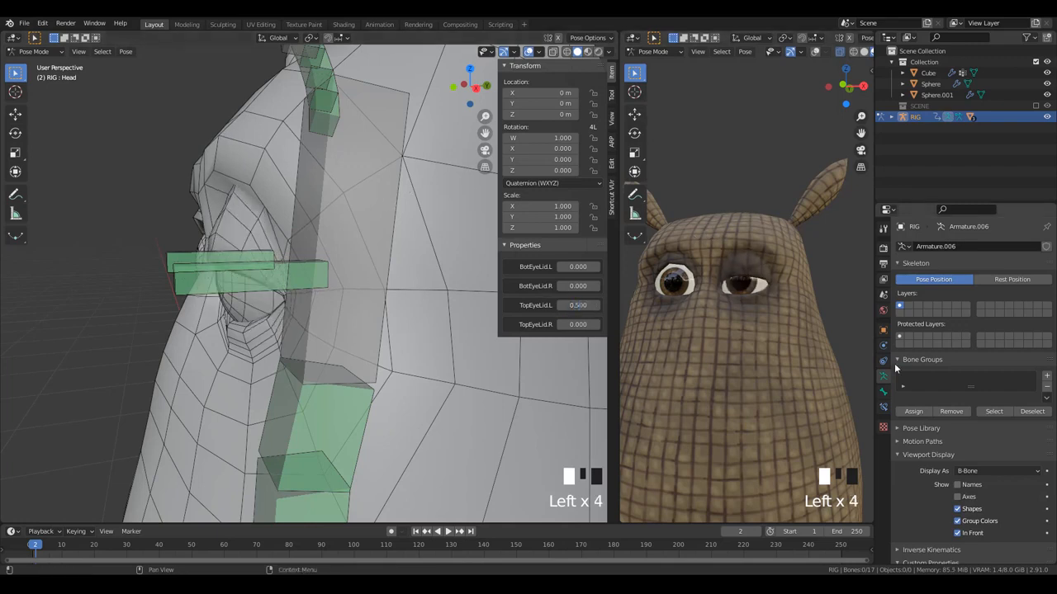
# - Replace the textured viewport with a widened Drivers editor showing the body mesh's drivers in Object Mode
pyautogui.click(633, 38)
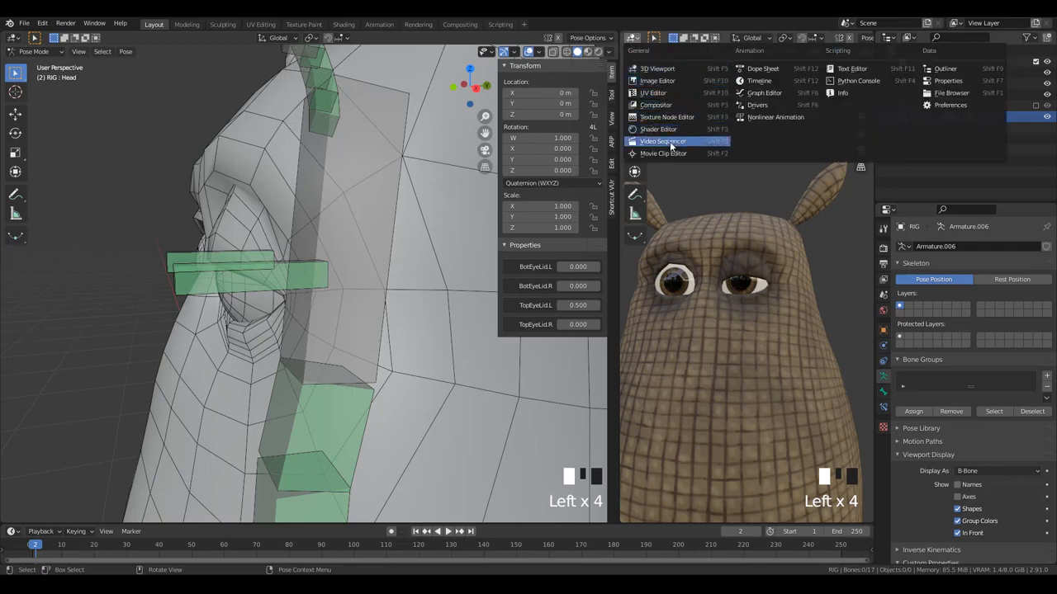
pyautogui.click(772, 105)
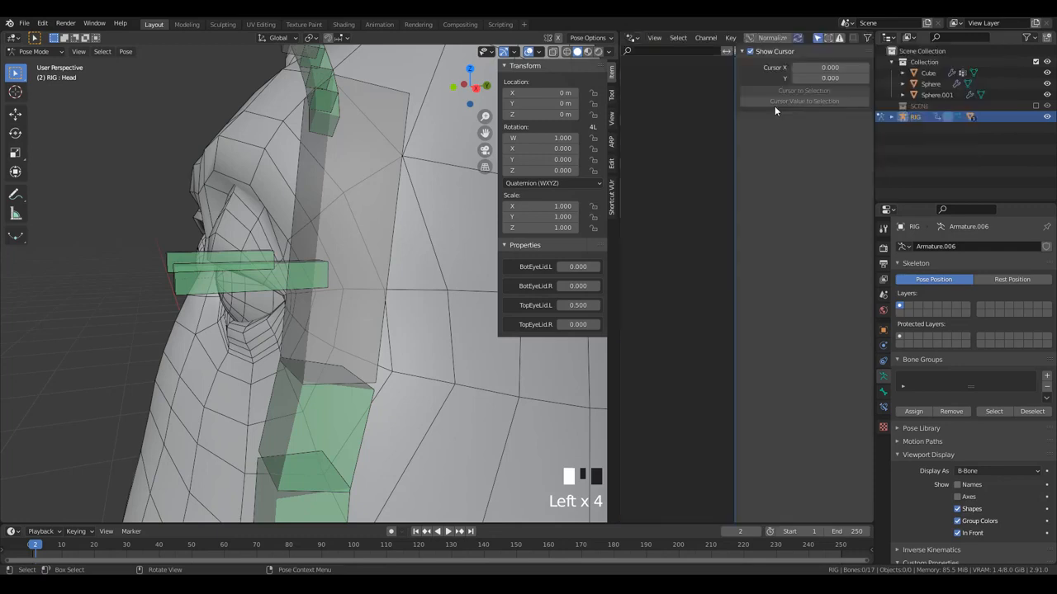
pyautogui.hotkey('ctrl', 'Tab')
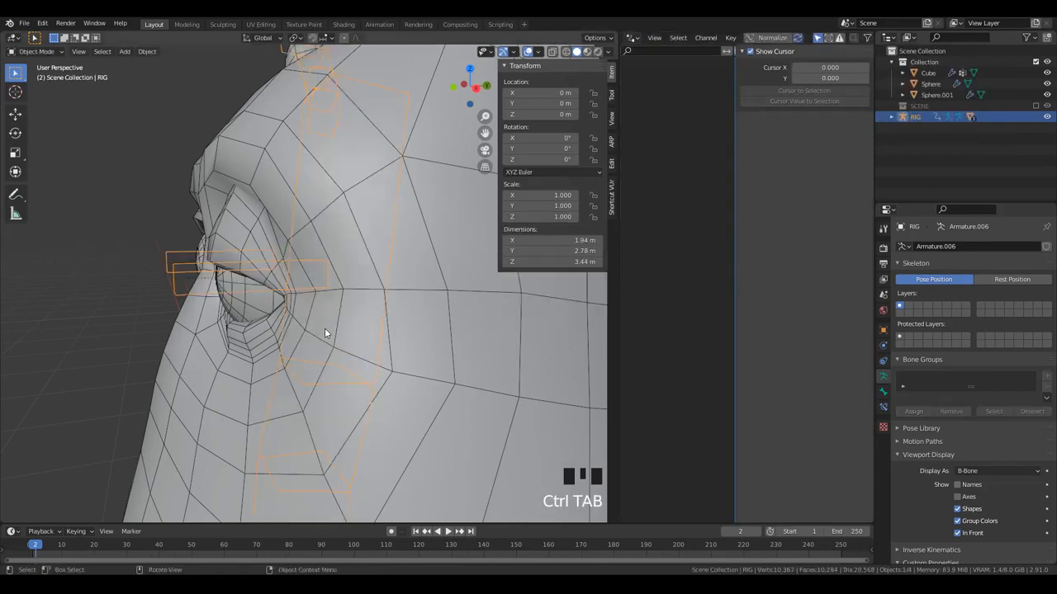
pyautogui.hotkey('ctrl', 'Tab')
pyautogui.click(402, 322)
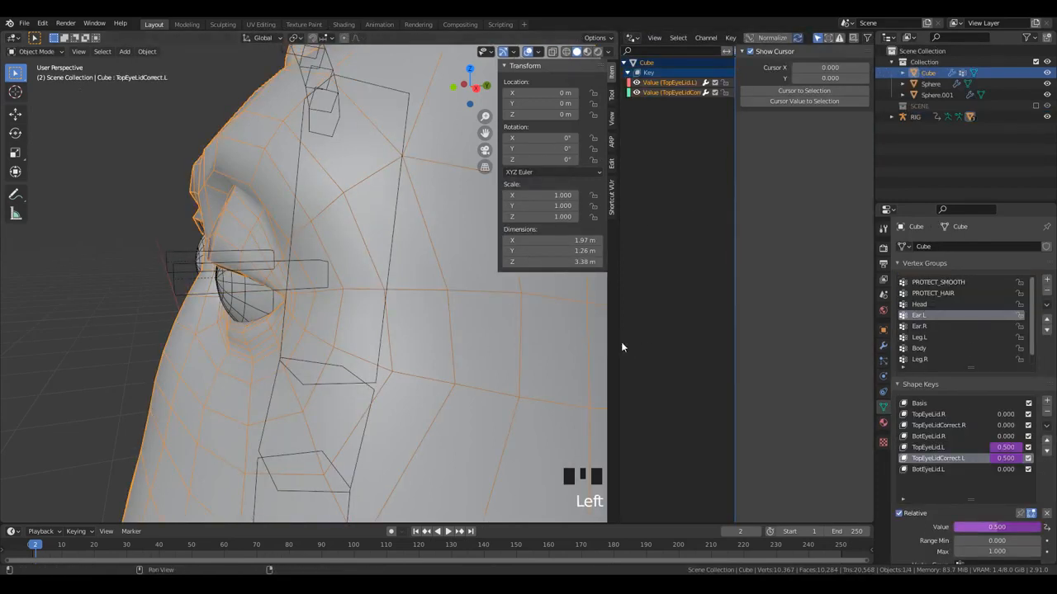
pyautogui.moveTo(616, 346); pyautogui.dragTo(363, 281)
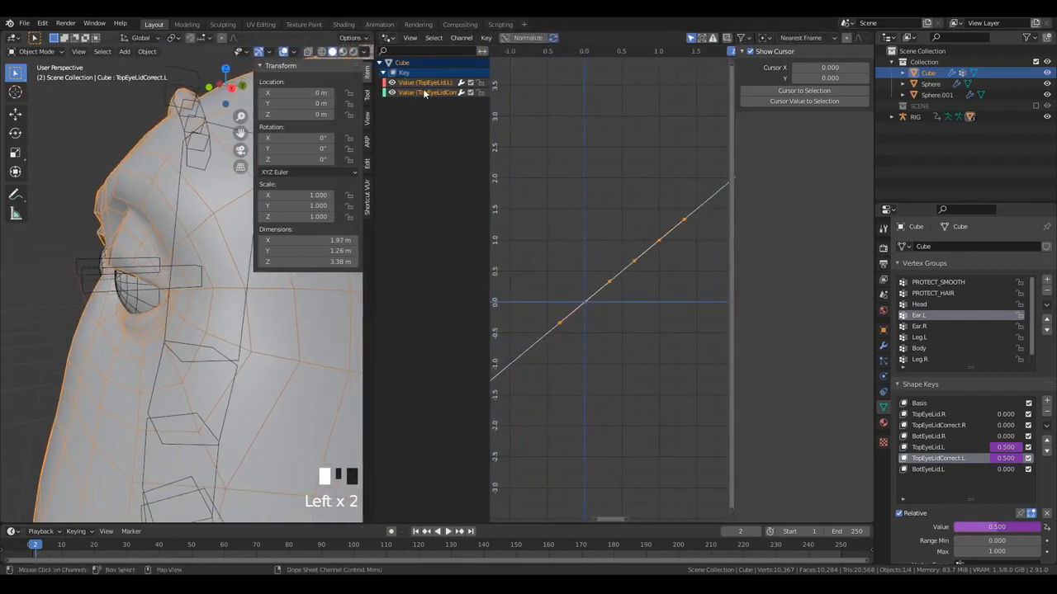
# - Compare the TopEyeLid.L and TopEyeLidCorrect.L driver curves, leaving TopEyeLidCorrect.L active
pyautogui.click(431, 85)
pyautogui.click(435, 93)
pyautogui.click(436, 84)
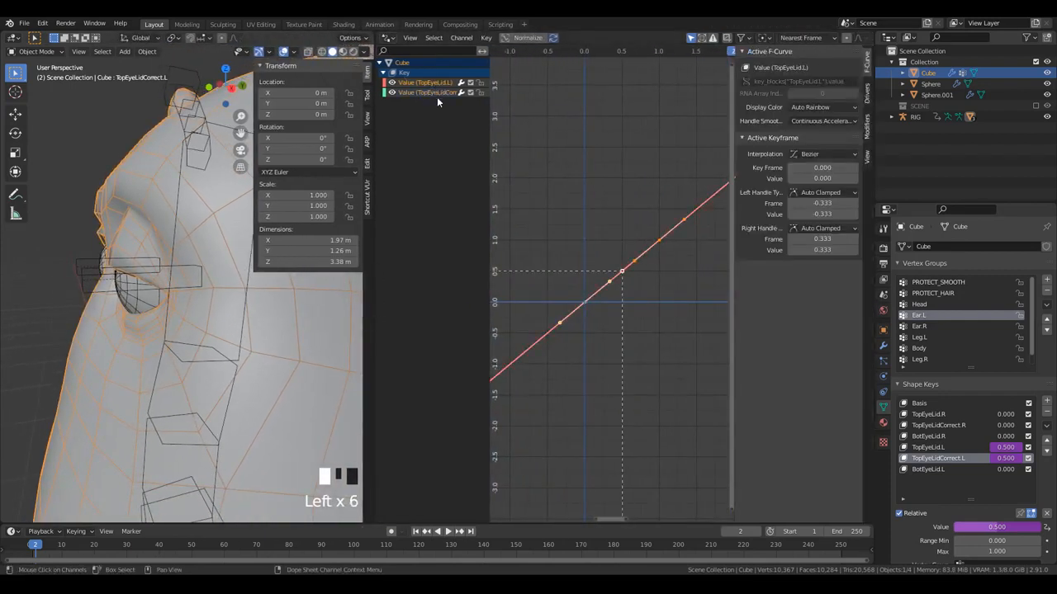
pyautogui.click(437, 92)
pyautogui.click(437, 83)
pyautogui.click(440, 93)
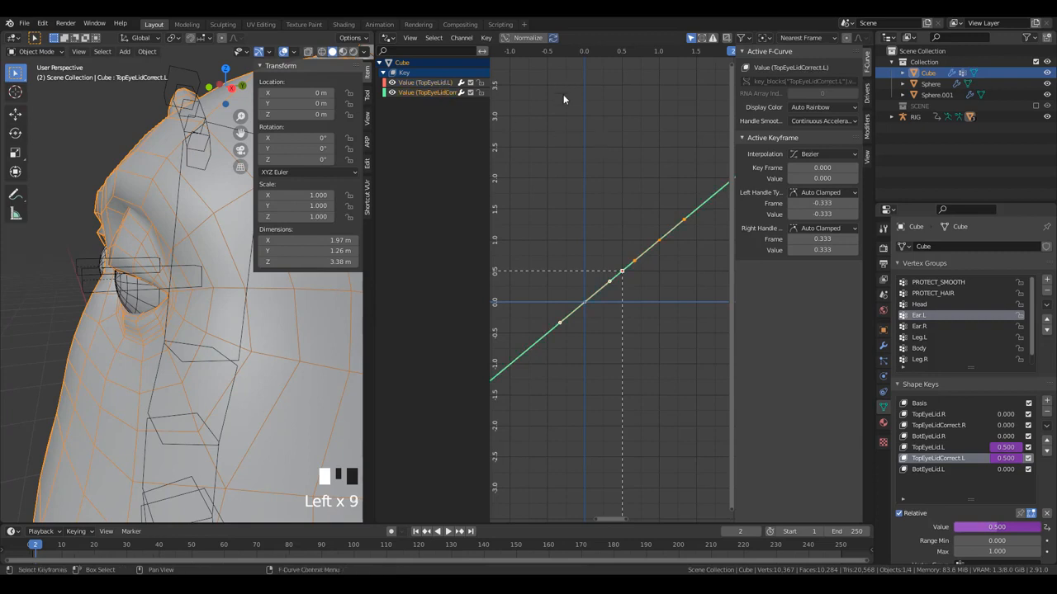
pyautogui.scroll(3, 595, 216)
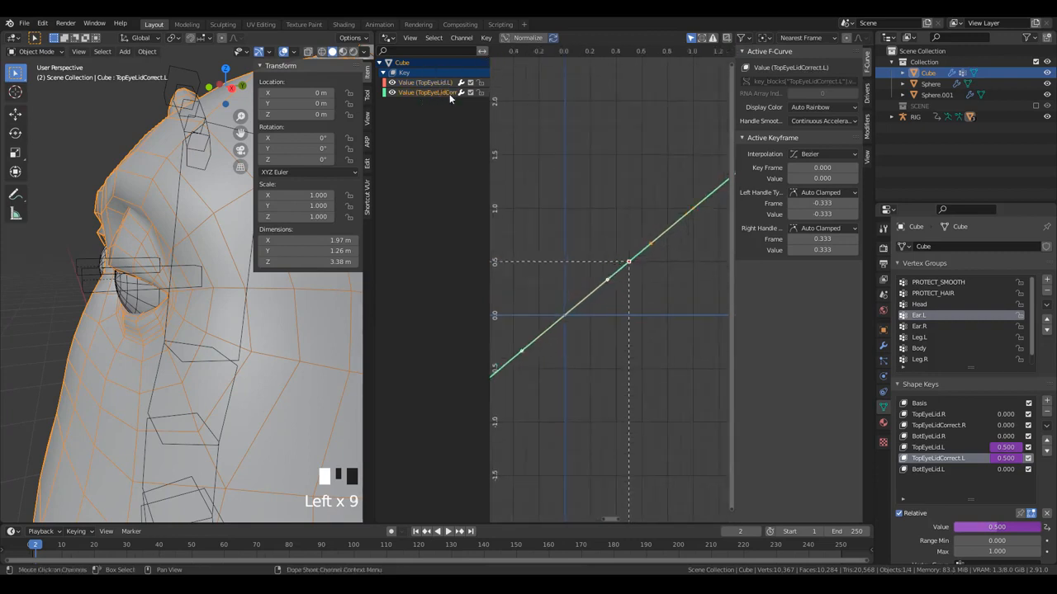
# - Hide the TopEyeLid.L driver curve and keep the TopEyeLidCorrect.L curve displayed
pyautogui.click(394, 83)
pyautogui.click(393, 92)
pyautogui.click(392, 93)
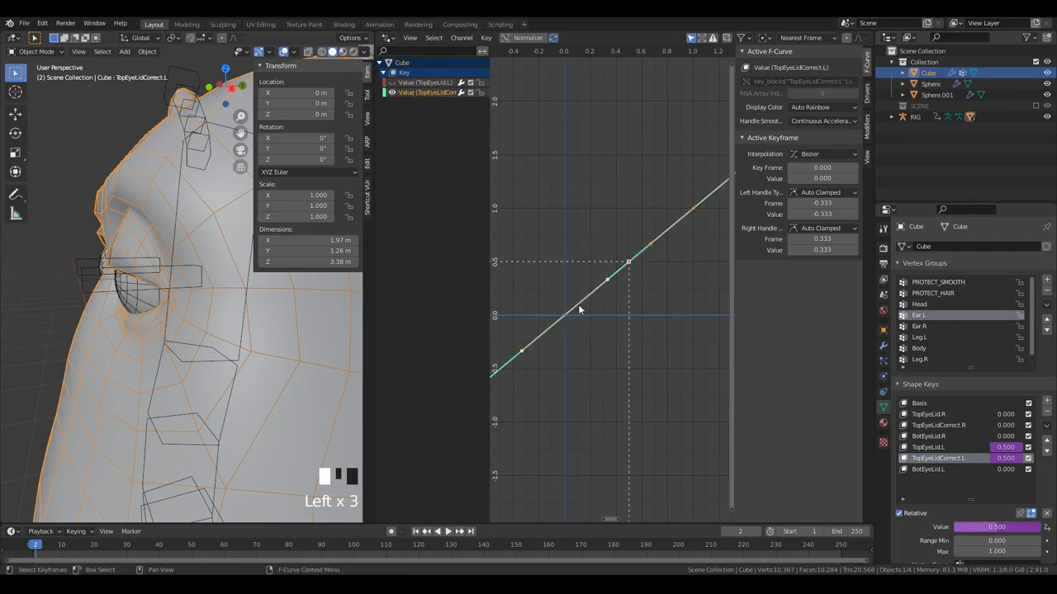
pyautogui.scroll(1, 592, 275)
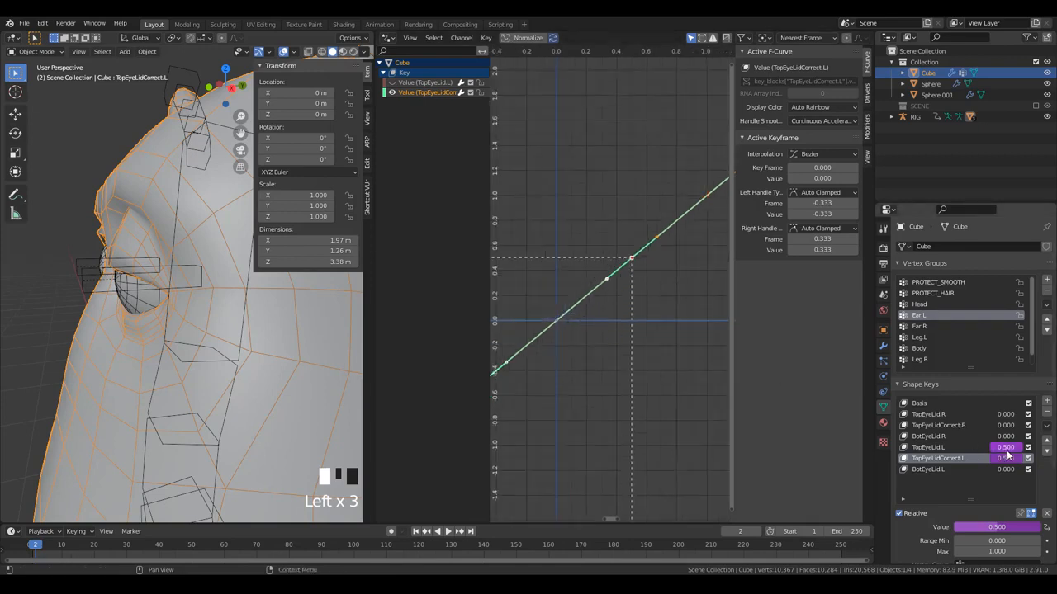
pyautogui.scroll(3, 640, 261)
pyautogui.moveTo(617, 290); pyautogui.dragTo(635, 279, button='middle')
pyautogui.click(654, 250)
pyautogui.click(650, 242)
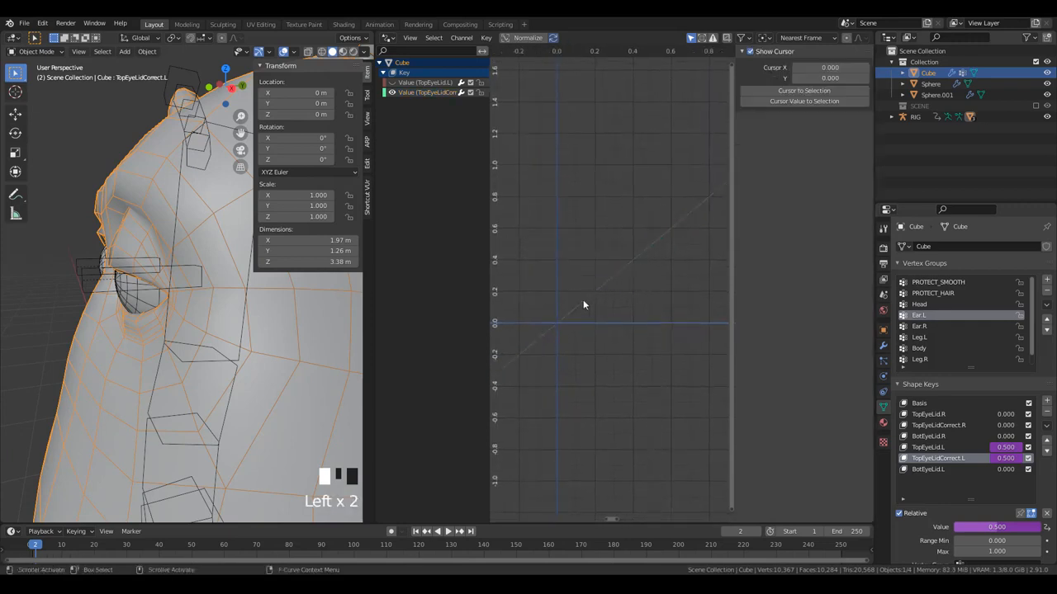
pyautogui.click(583, 304)
pyautogui.click(437, 93)
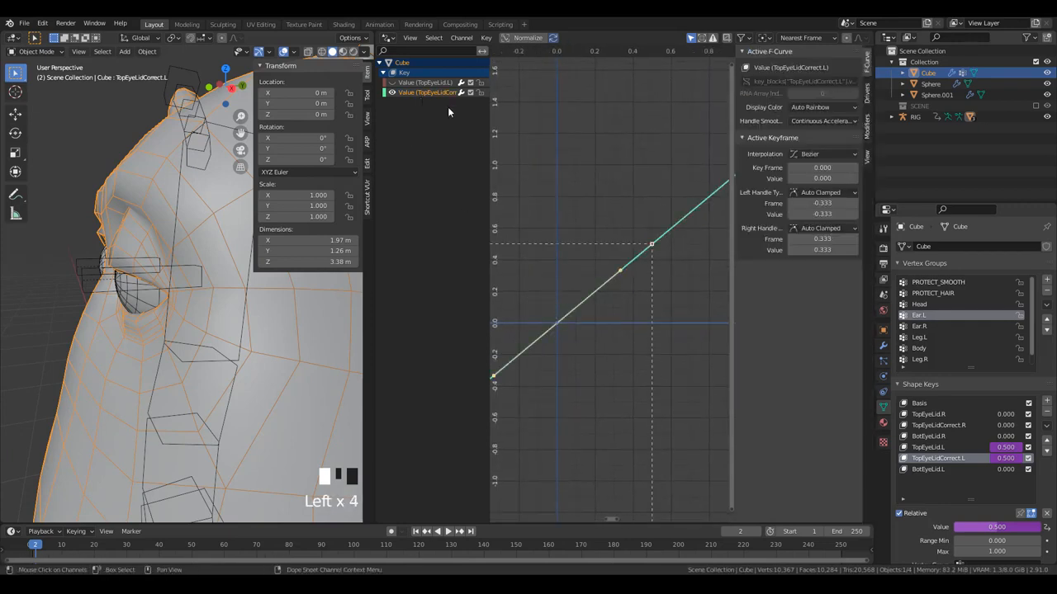
pyautogui.click(653, 248)
pyautogui.click(650, 245)
pyautogui.click(673, 301)
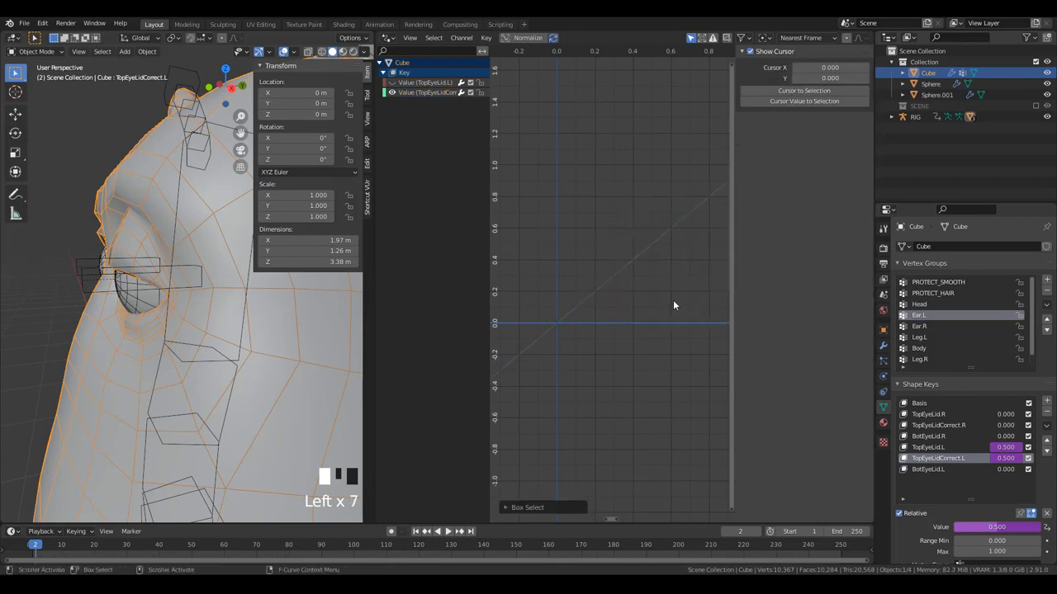
pyautogui.click(613, 280)
pyautogui.scroll(2, 611, 287)
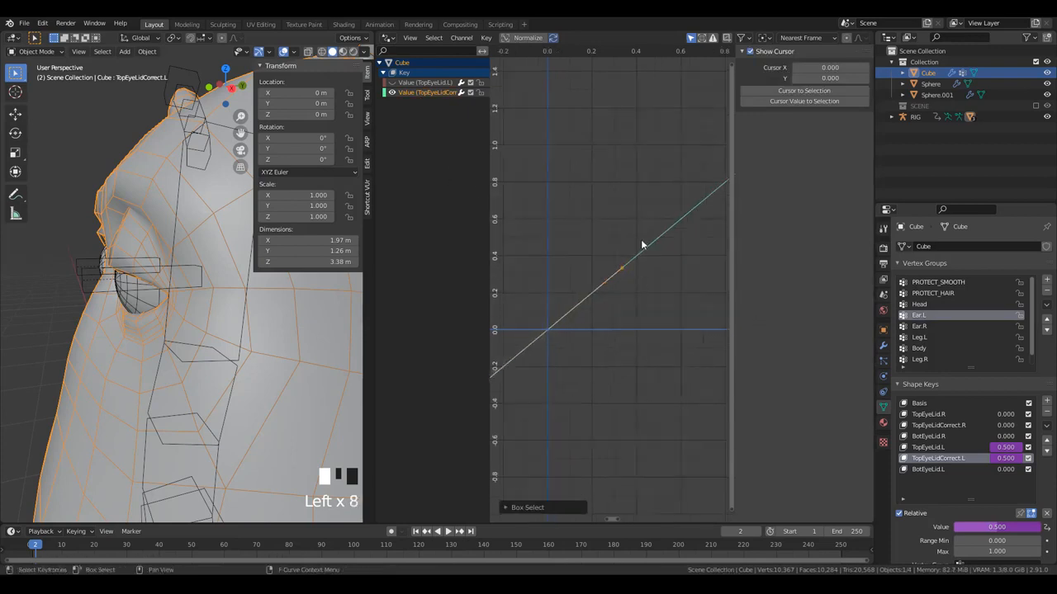
pyautogui.click(641, 242)
pyautogui.scroll(-4, 618, 157)
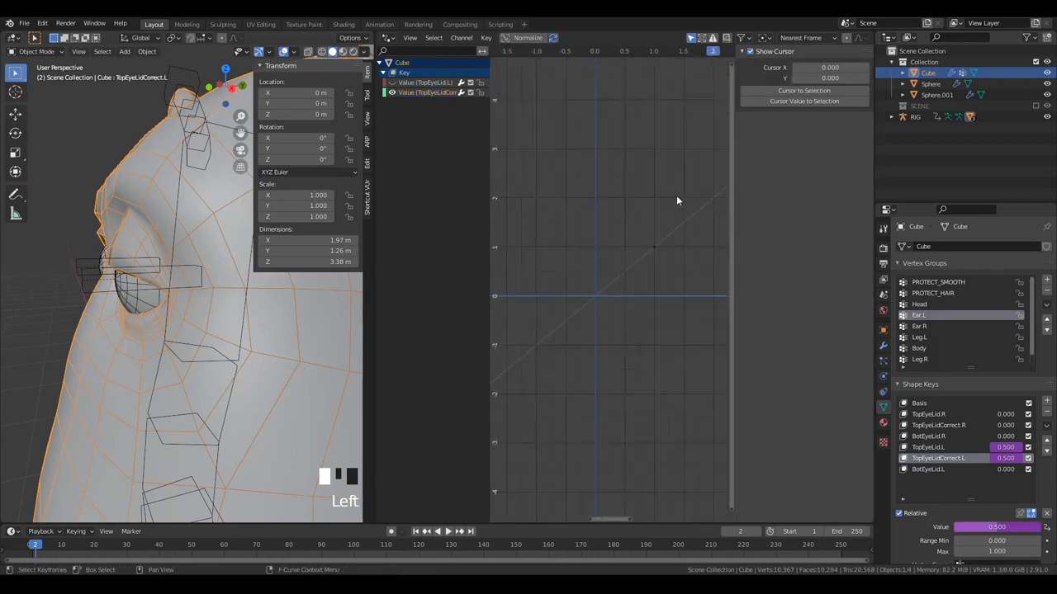
# - Move the TopEyeLidCorrect.L driver curve's keyframe at 1.000 down to a value of about 0.5
pyautogui.click(622, 222)
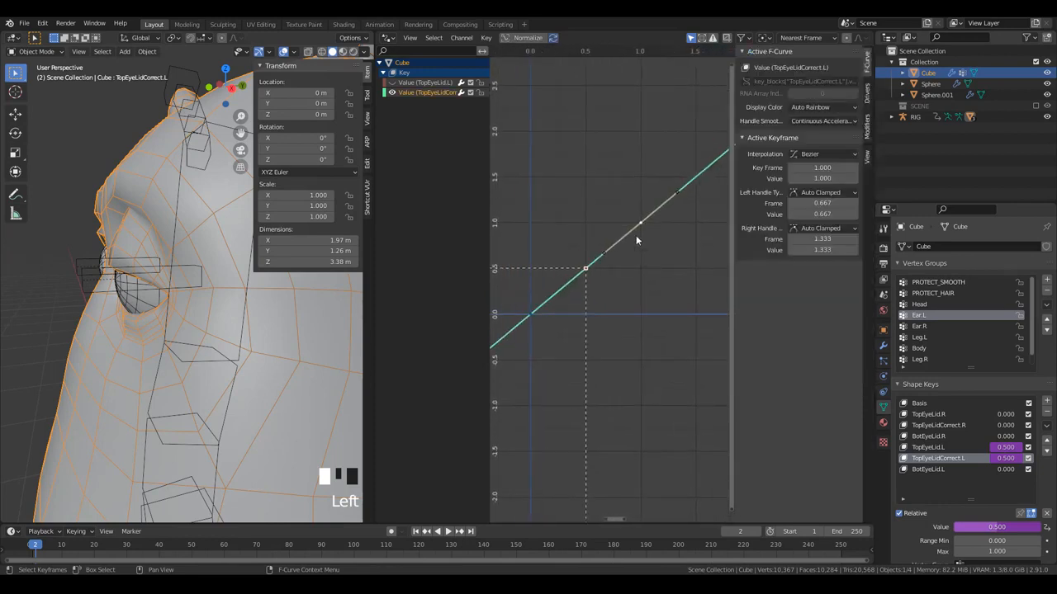
pyautogui.press('g')
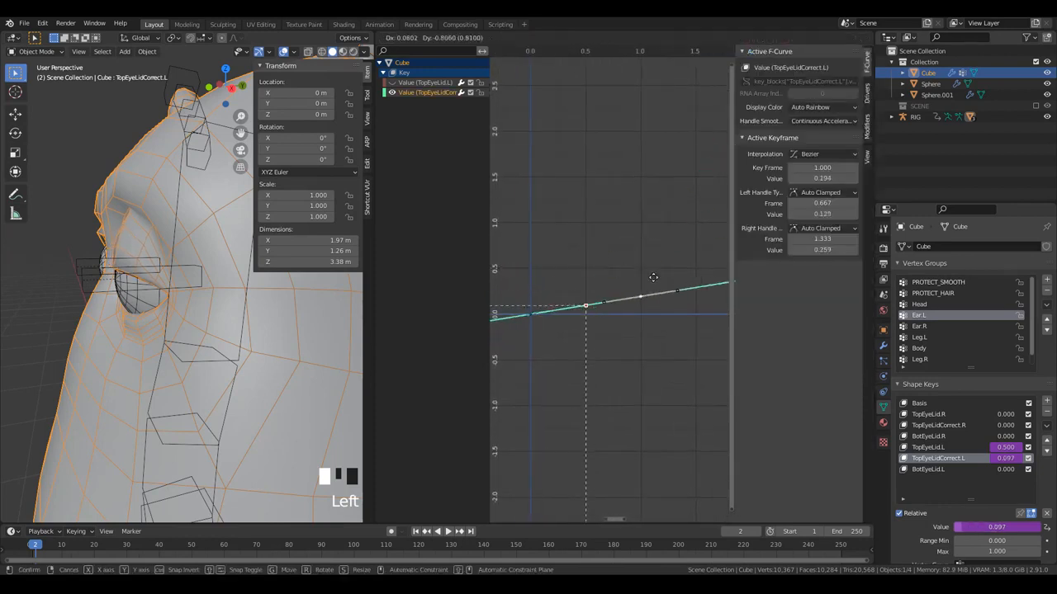
pyautogui.click(655, 270)
# - Try setting the left handle value of the driver curve's keyframe at 1.000 to 0
pyautogui.doubleClick(805, 213)
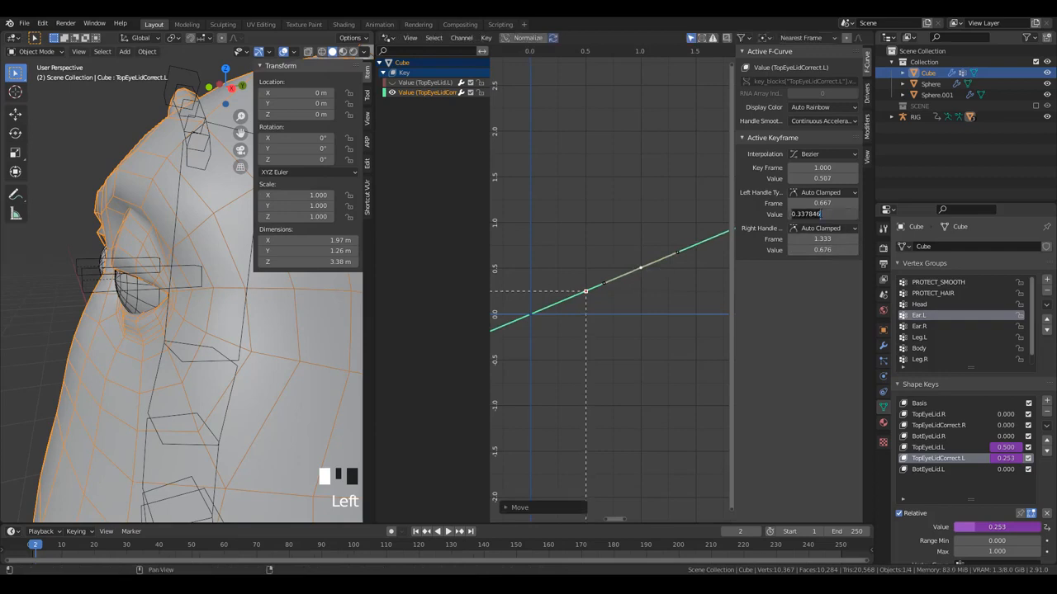
pyautogui.write('0')
pyautogui.press('Return')
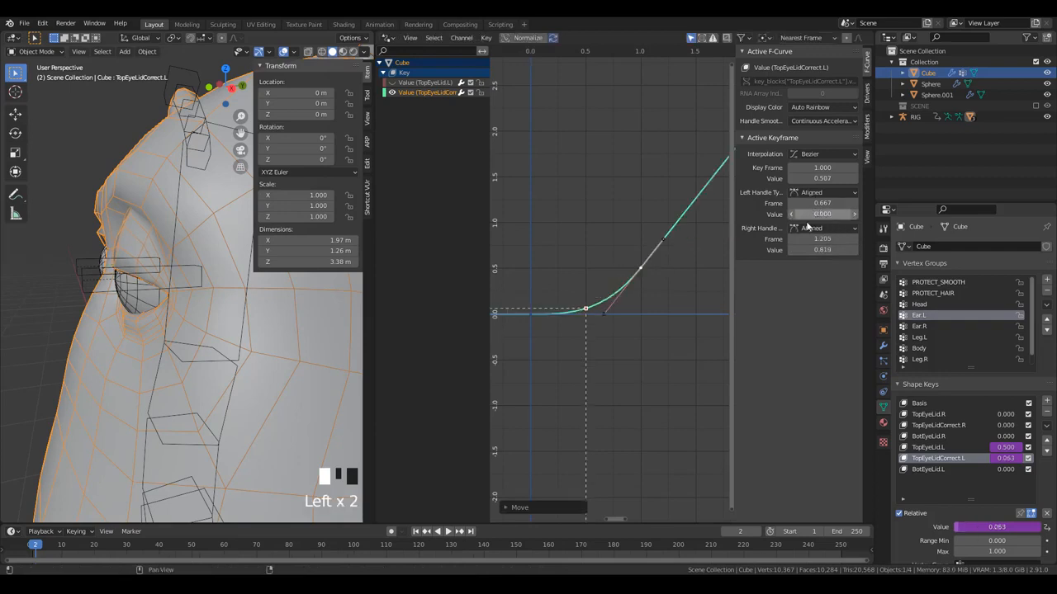
pyautogui.hotkey('ctrl', 'z')
# - Set the value of the keyframe at 1.000 to 0 and raise its left handle to about frame 0.76, value 0.42
pyautogui.click(644, 269)
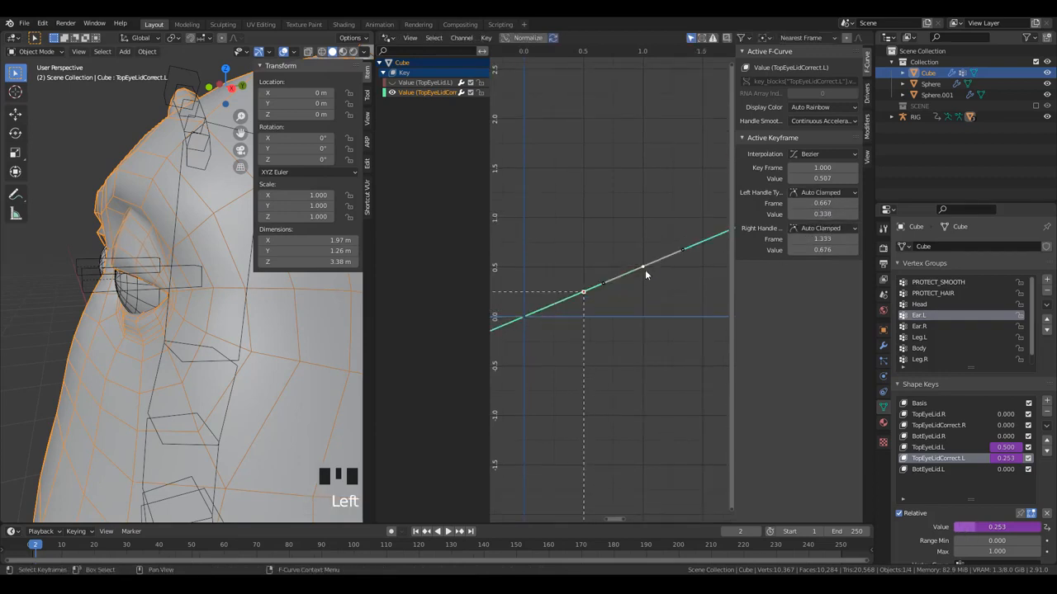
pyautogui.click(645, 269)
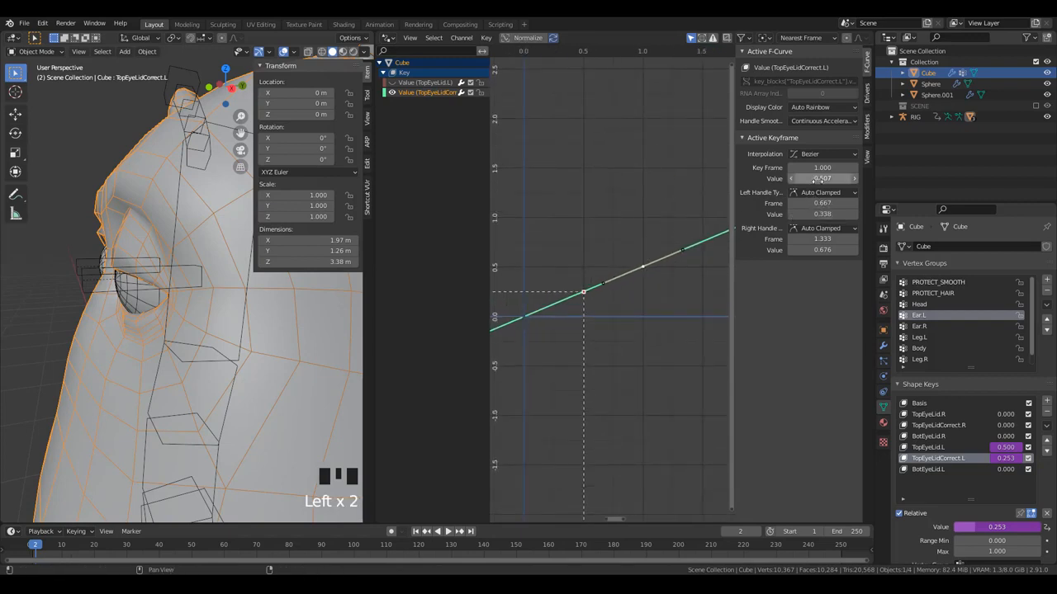
pyautogui.moveTo(816, 179); pyautogui.dragTo(640, 253)
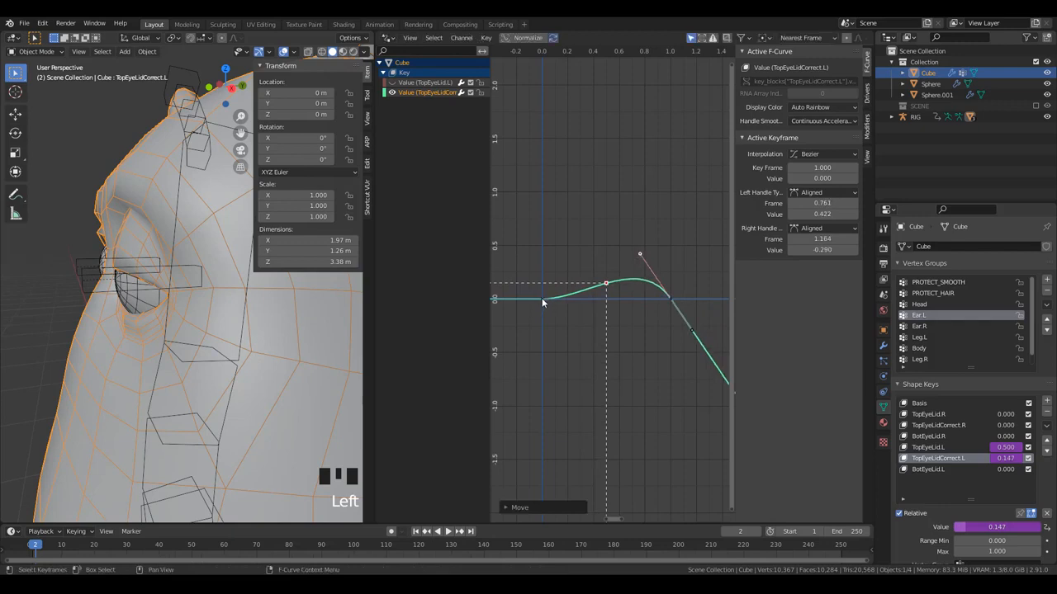
# - Pull the right handle of the curve's keyframe at 0.000 up to about frame 0.49, value 1.92
pyautogui.click(542, 301)
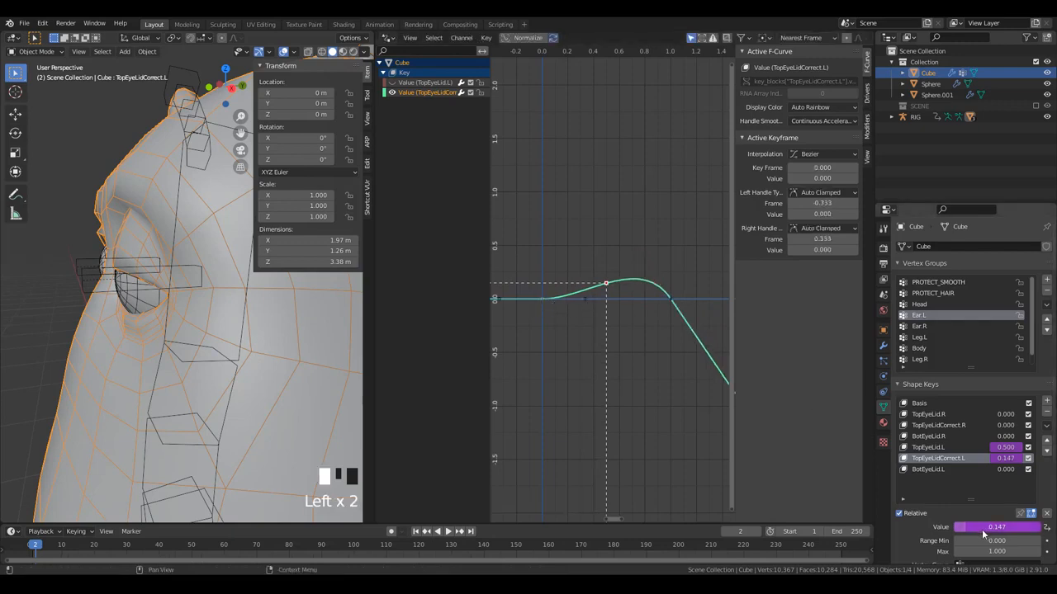
pyautogui.moveTo(587, 301); pyautogui.dragTo(568, 225)
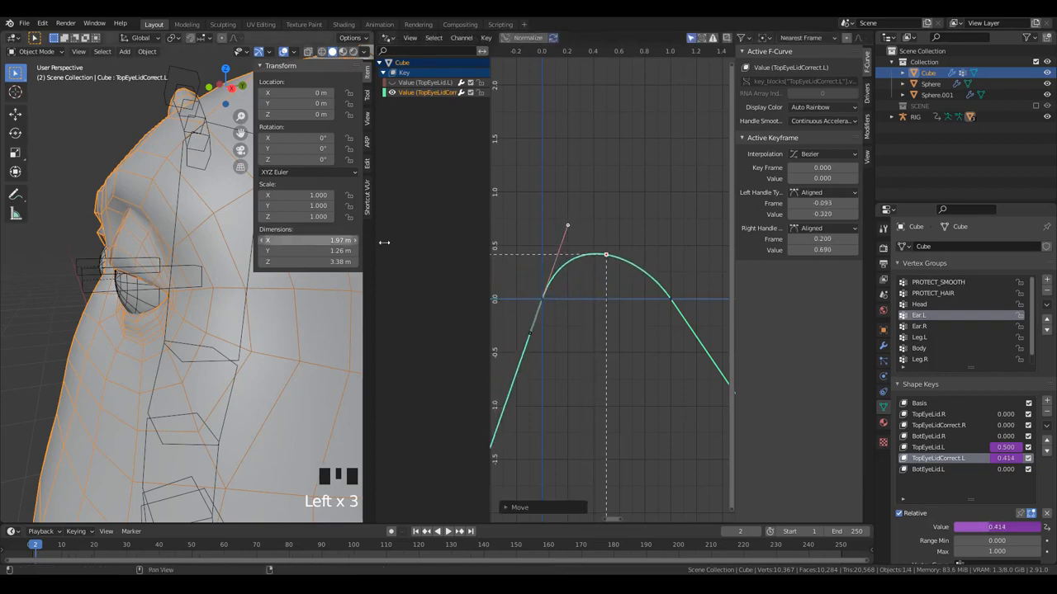
pyautogui.moveTo(611, 298); pyautogui.dragTo(613, 334, button='middle')
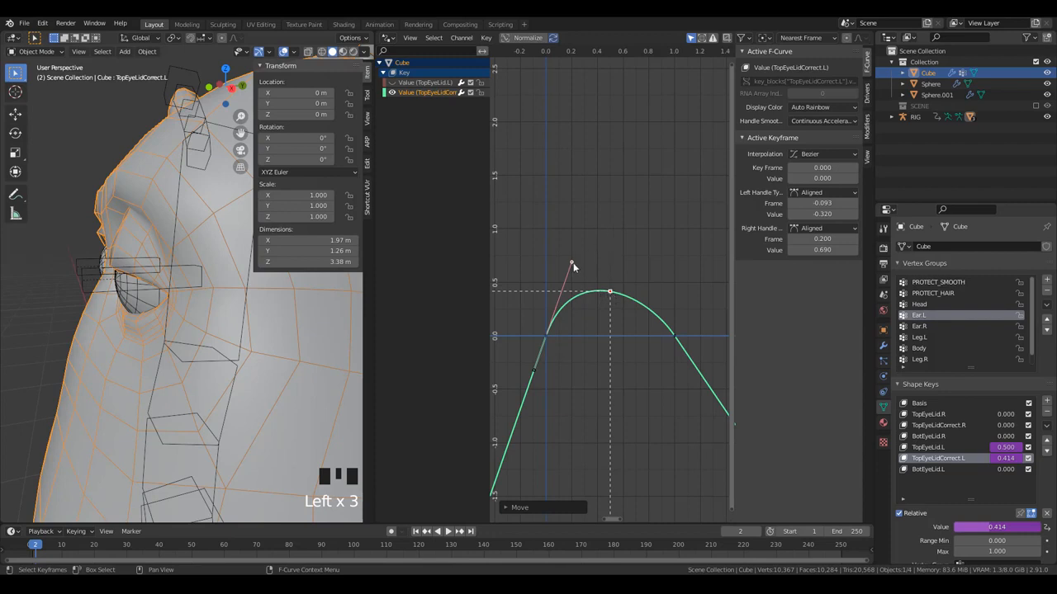
pyautogui.moveTo(573, 262); pyautogui.dragTo(609, 131)
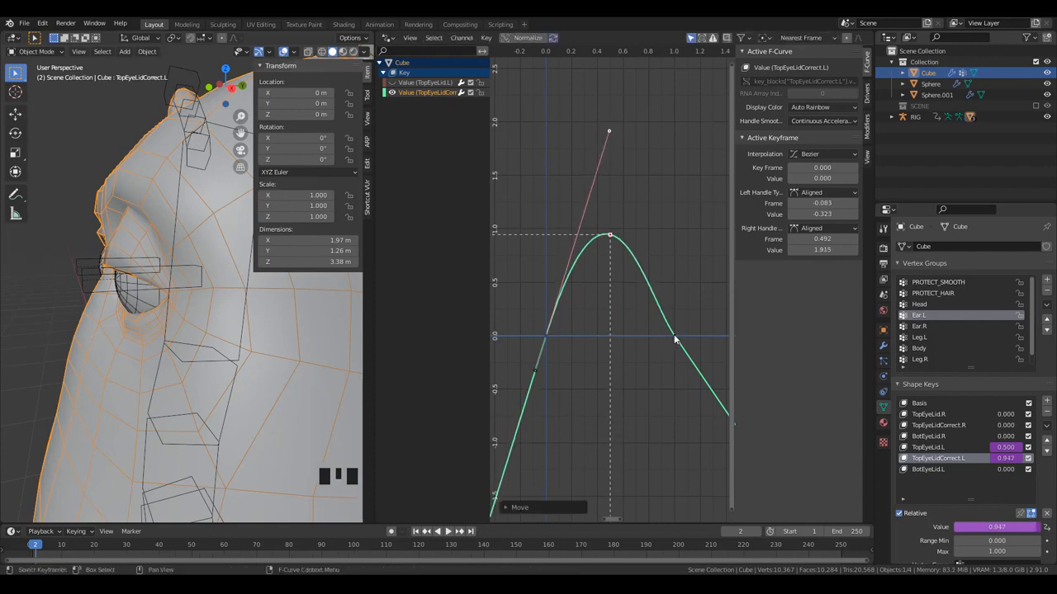
# - Fine-tune the curve to peak at 1.0 midway, with the end keyframe's left handle about 0.77, 0.70 and the start keyframe's right handle about 0.51, 1.86
pyautogui.click(674, 337)
pyautogui.moveTo(643, 290); pyautogui.dragTo(645, 262)
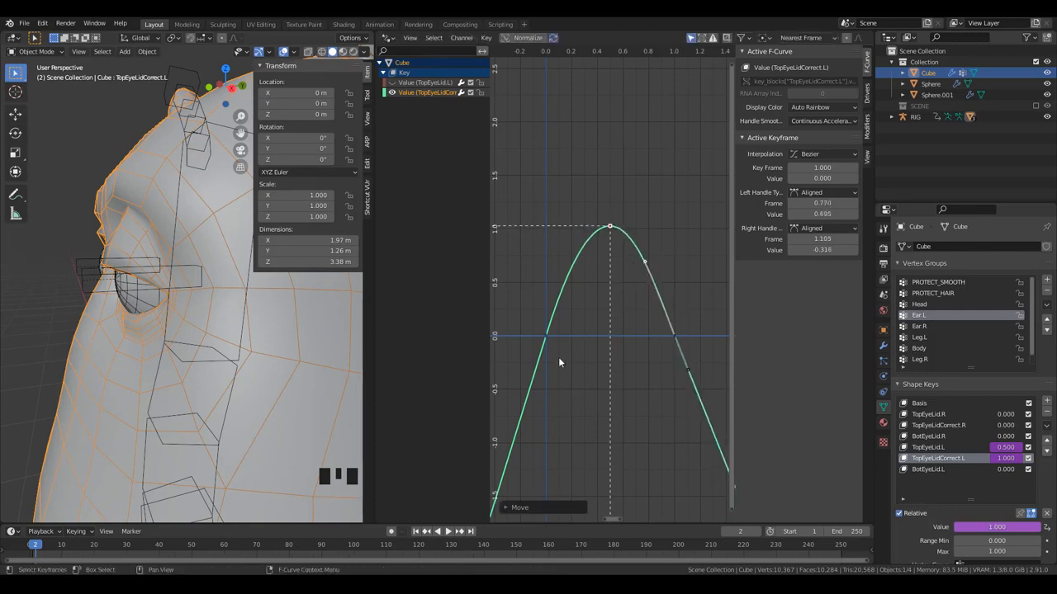
pyautogui.click(548, 337)
pyautogui.moveTo(608, 125); pyautogui.dragTo(602, 156)
pyautogui.moveTo(606, 146); pyautogui.dragTo(612, 137)
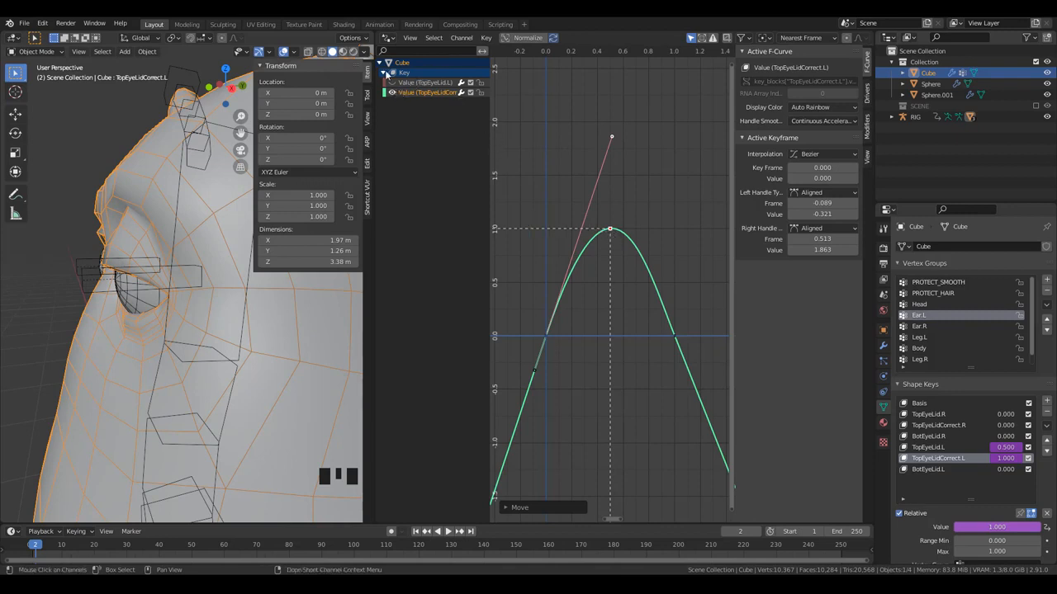
# - Show the TopEyeLid.L driver curve alongside the TopEyeLidCorrect.L curve and clear the keyframe selection
pyautogui.click(394, 91)
pyautogui.click(394, 91)
pyautogui.click(394, 83)
pyautogui.click(492, 370)
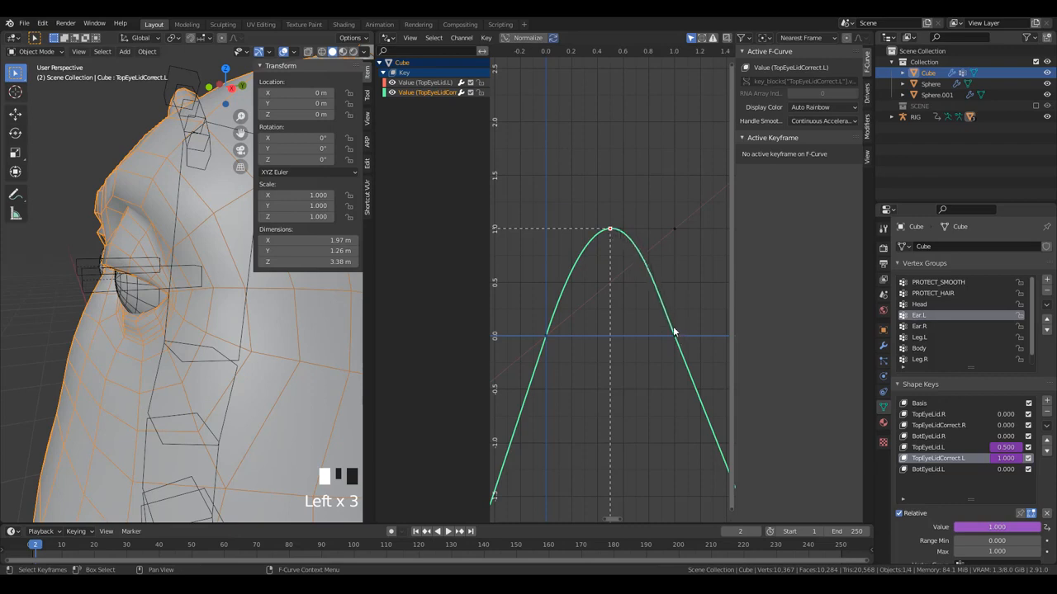
# - Select the rig's Head bone in Pose Mode and lower its TopEyeLid.L property close to 0
pyautogui.click(177, 228)
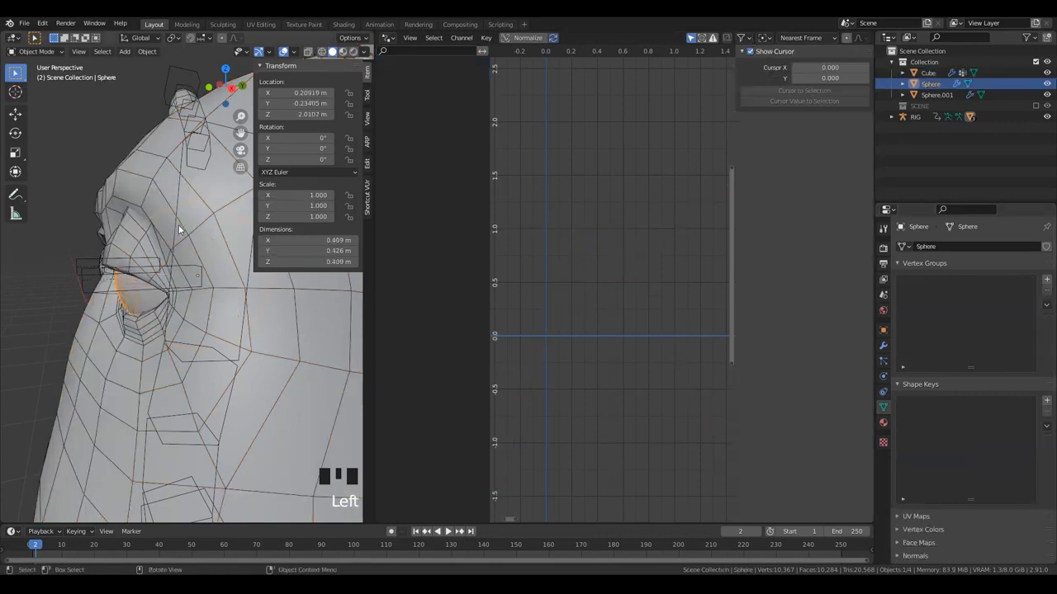
pyautogui.click(177, 230)
pyautogui.click(174, 228)
pyautogui.hotkey('ctrl', 'Tab')
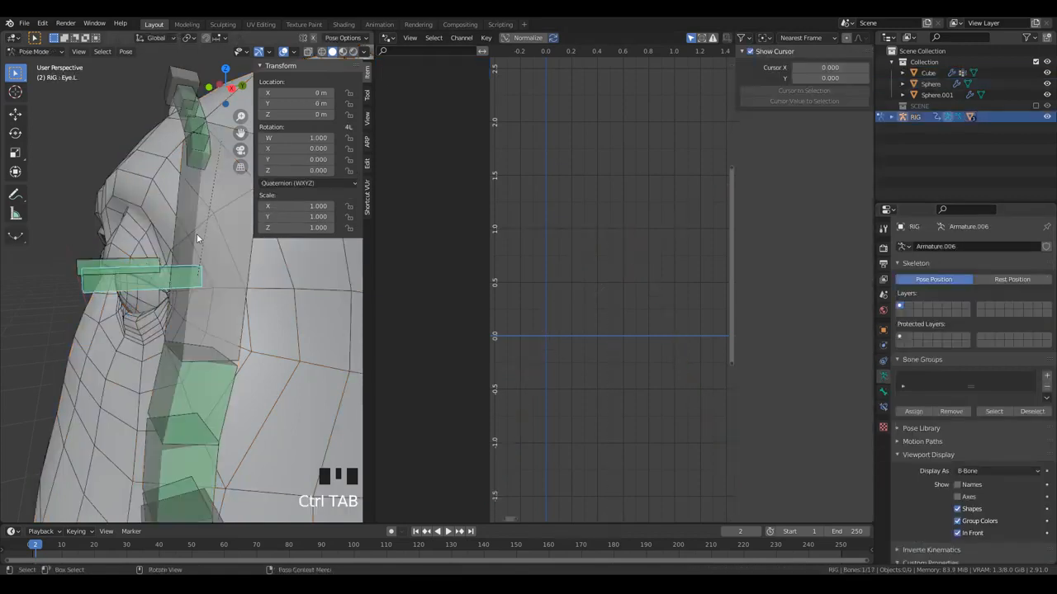
pyautogui.click(208, 191)
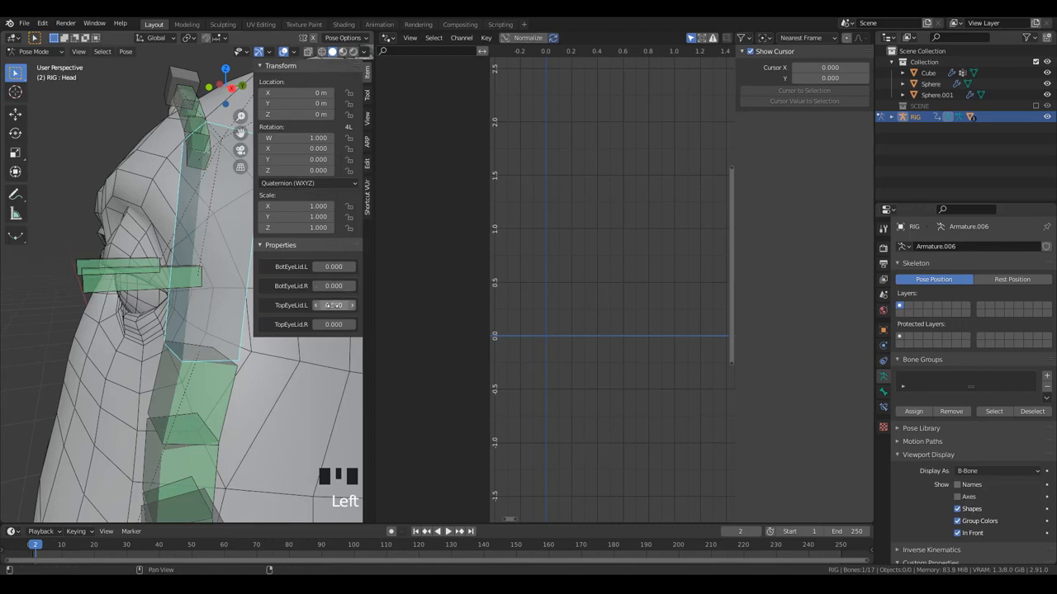
pyautogui.moveTo(332, 305); pyautogui.dragTo(289, 306)
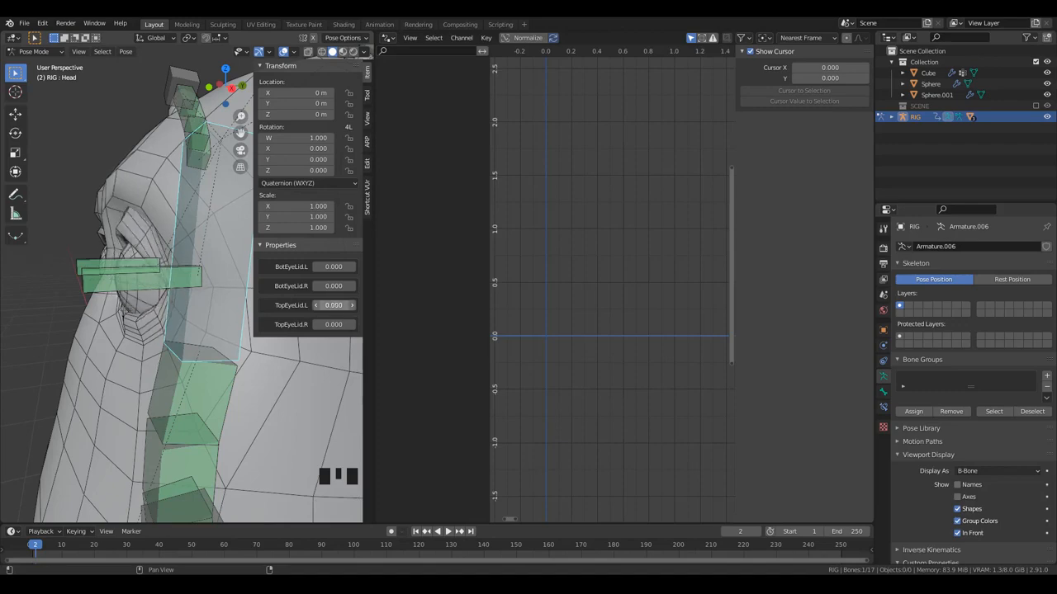
# - Test the left top eyelid from the front by setting TopEyeLid.L to 1.000 and back to 0.000
pyautogui.scroll(-3, 120, 253)
pyautogui.moveTo(120, 253); pyautogui.dragTo(170, 319, button='middle')
pyautogui.scroll(4, 185, 262)
pyautogui.scroll(-1, 189, 297)
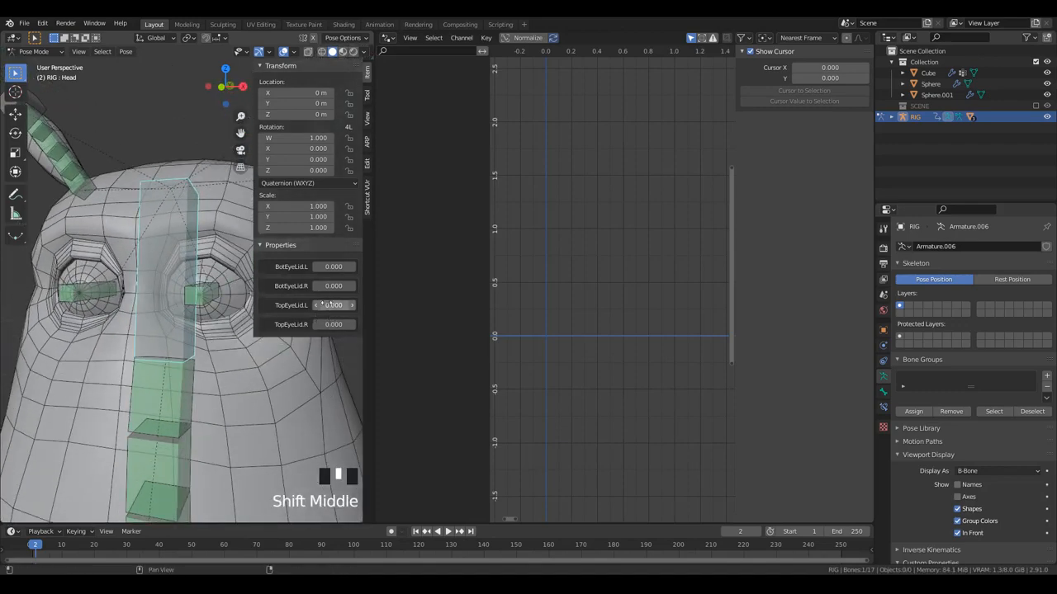
pyautogui.moveTo(327, 306); pyautogui.dragTo(355, 305)
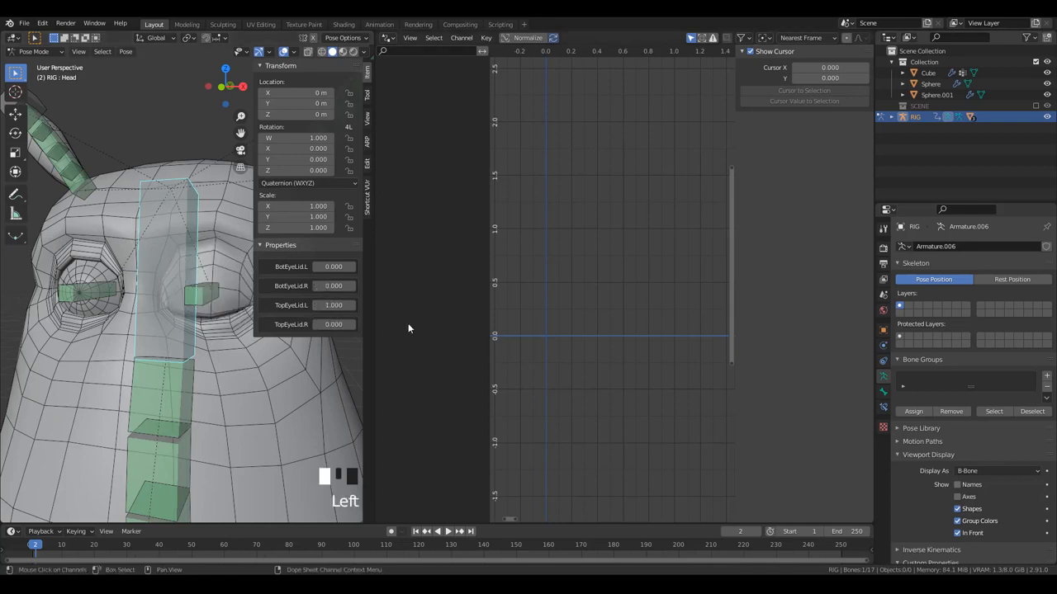
pyautogui.moveTo(333, 305); pyautogui.dragTo(314, 305)
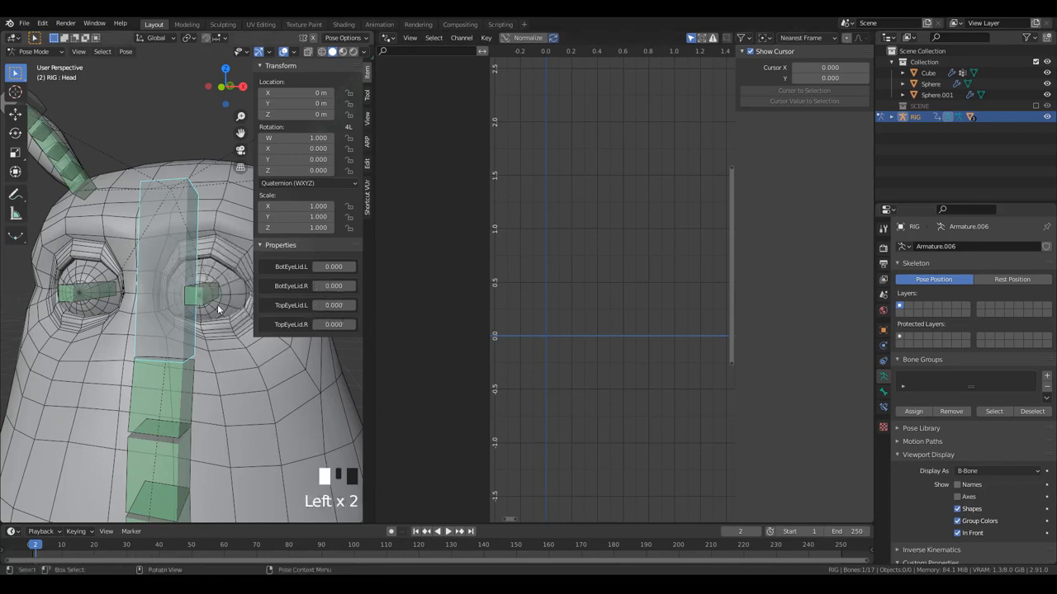
pyautogui.scroll(2, 241, 297)
pyautogui.scroll(-2, 244, 297)
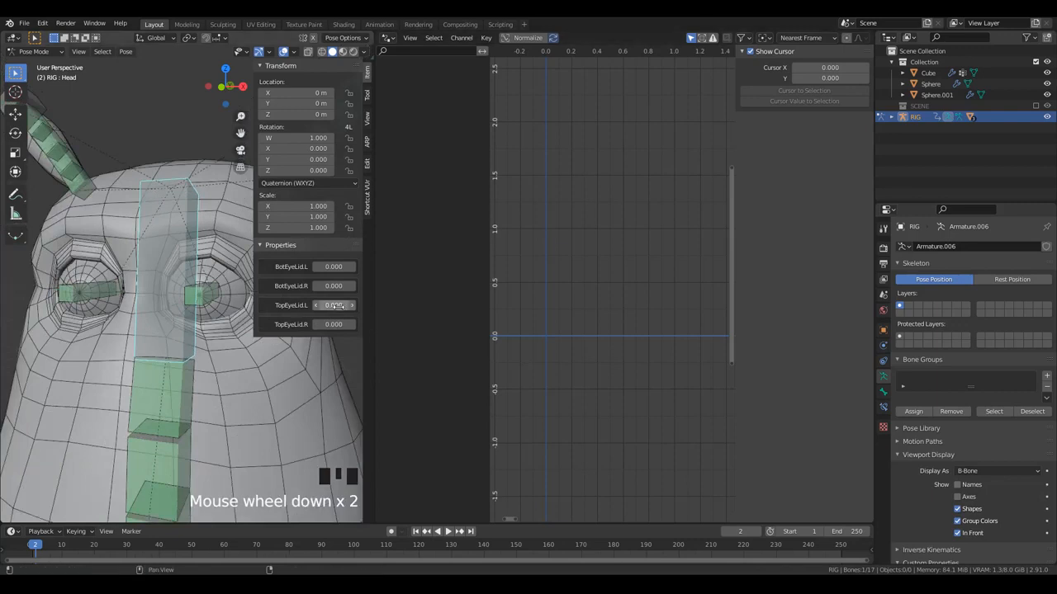
# - Return the rig to Object Mode and select the Cube body mesh
pyautogui.click(273, 396)
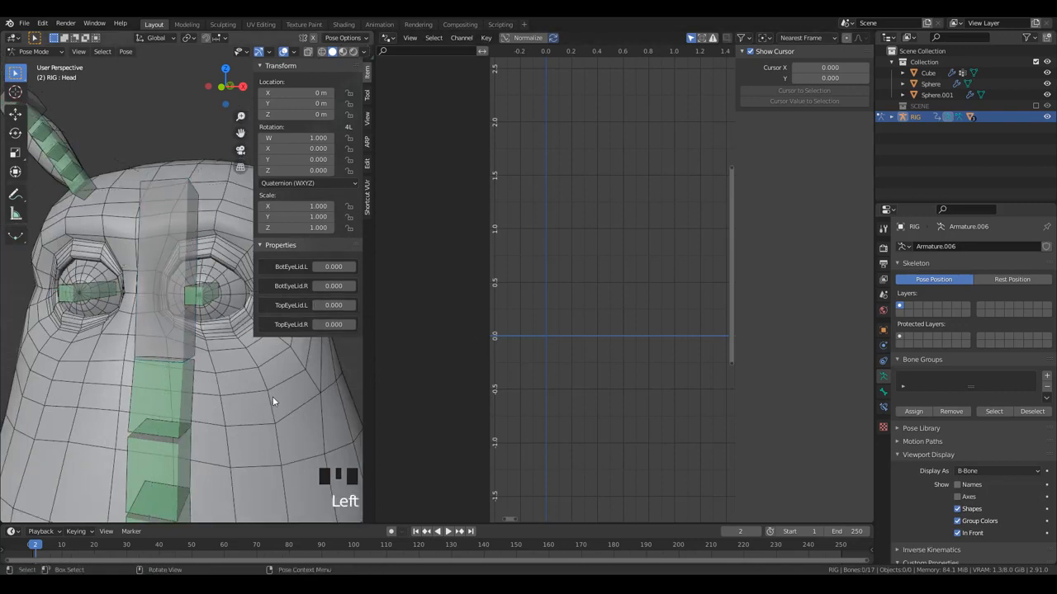
pyautogui.hotkey('ctrl', 'Tab')
pyautogui.click(276, 390)
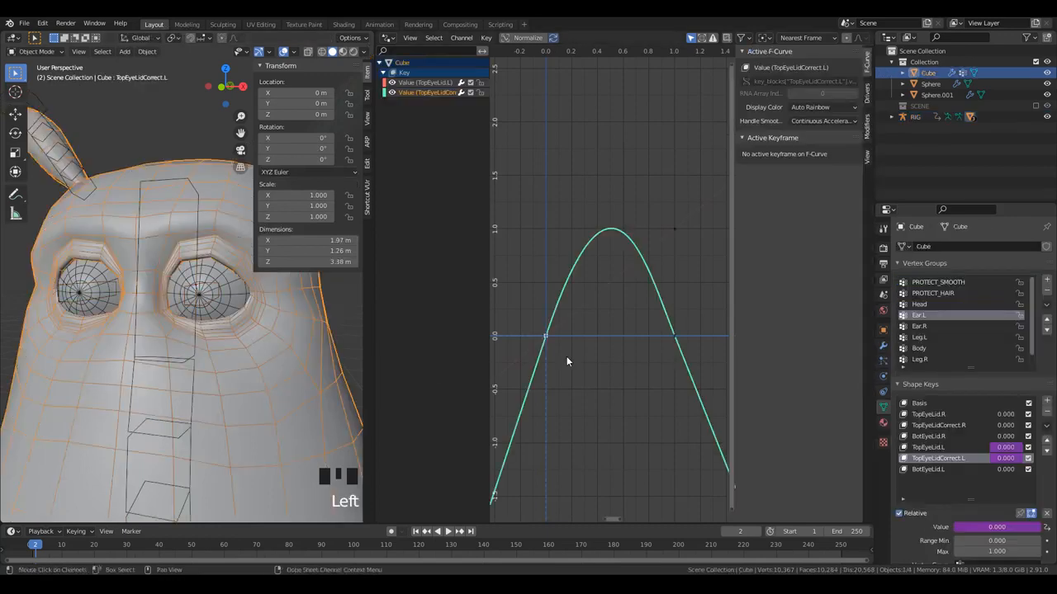
# - Copy the driver from the TopEyeLid.L shape key value onto the TopEyeLid.R shape key
pyautogui.rightClick(1002, 449)
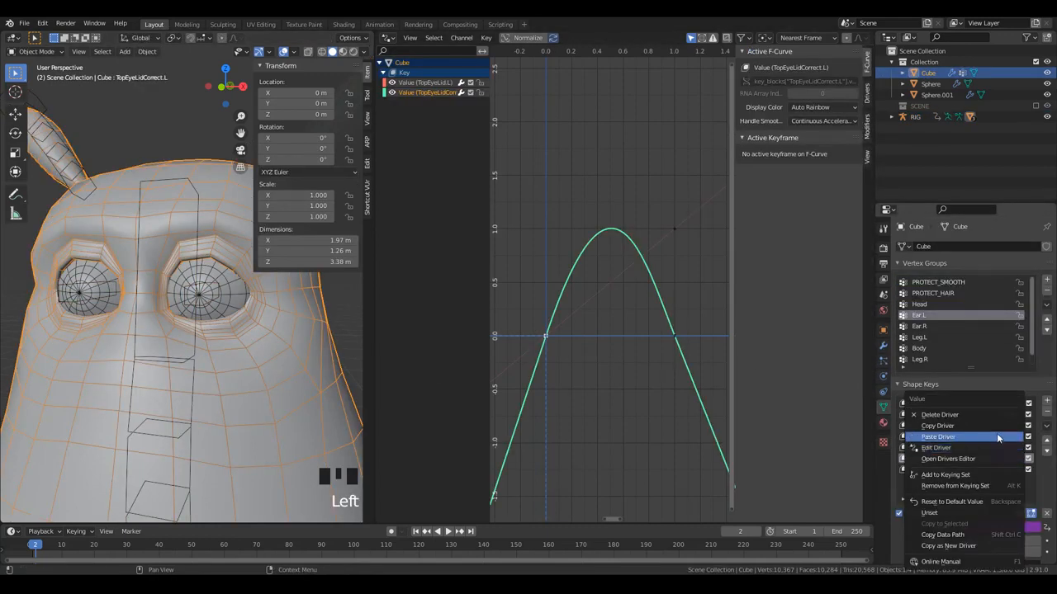
pyautogui.click(991, 432)
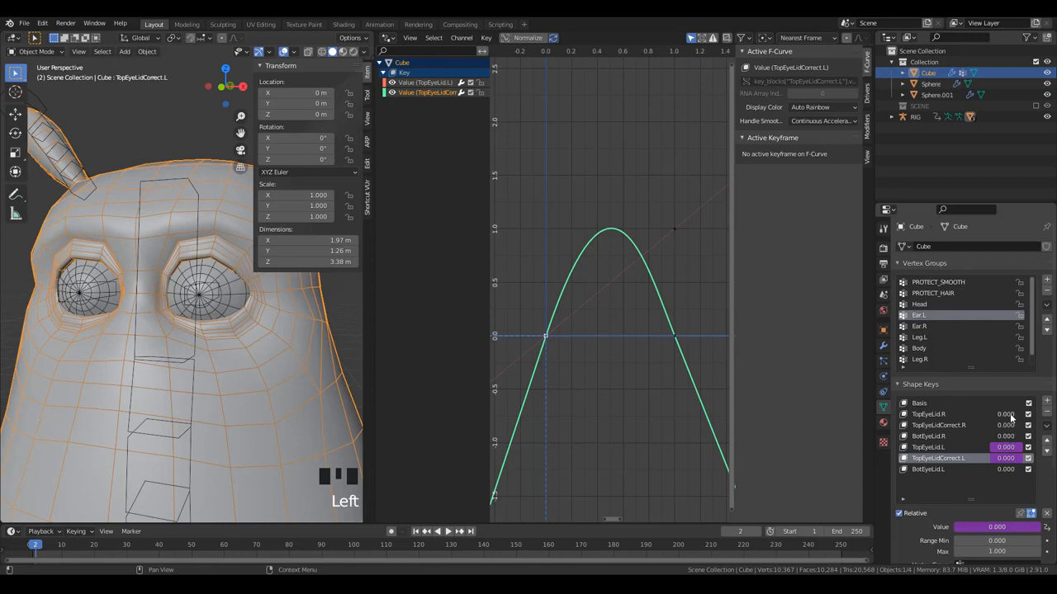
pyautogui.rightClick(1012, 418)
pyautogui.rightClick(990, 439)
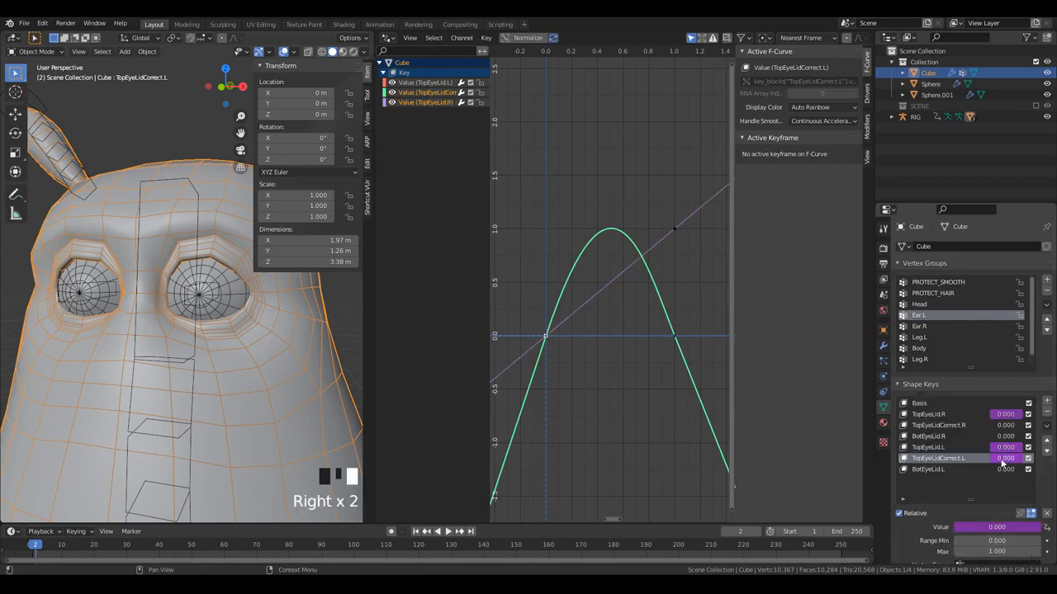
# - Copy the driver from the TopEyeLidCorrect.L shape key value onto the TopEyeLidCorrect.R shape key
pyautogui.rightClick(1002, 463)
pyautogui.click(1005, 429)
pyautogui.rightClick(1004, 428)
pyautogui.rightClick(1002, 447)
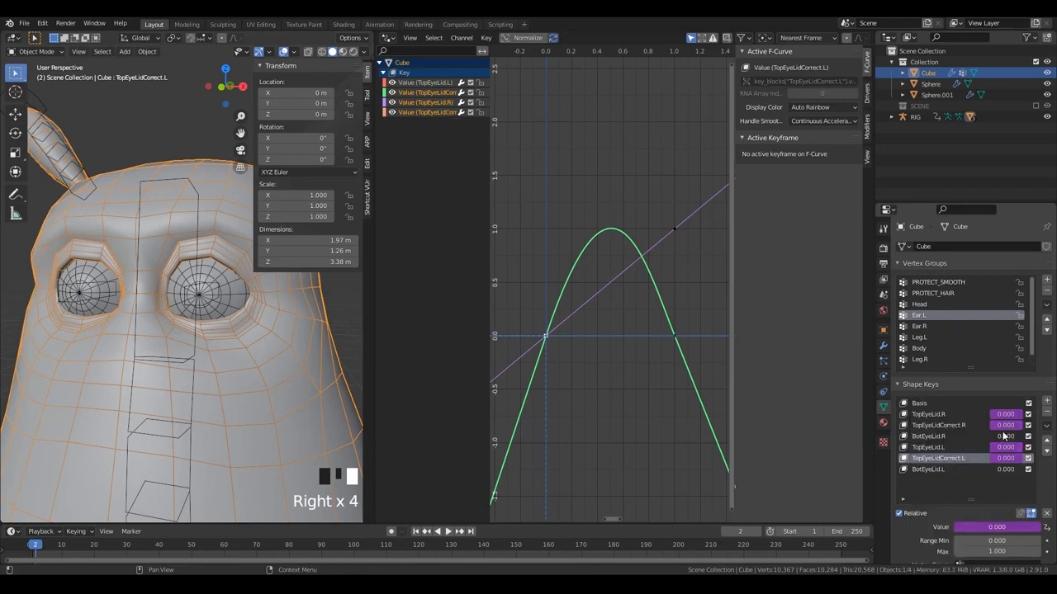
# - Test the eyelid properties on the Head bone in Pose Mode, undo the change and return the rig to Object Mode
pyautogui.click(192, 185)
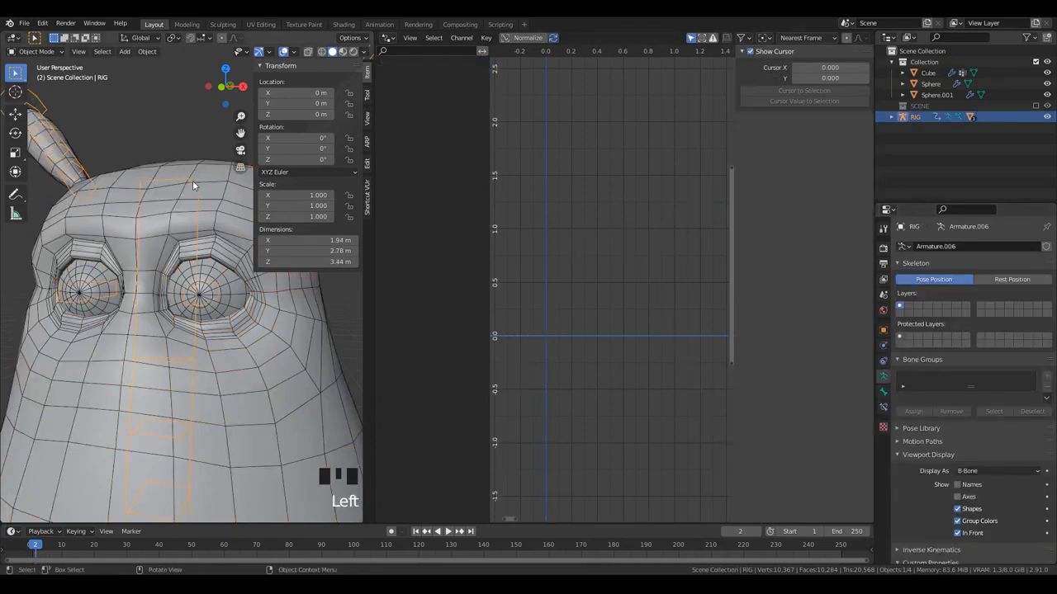
pyautogui.hotkey('ctrl', 'Tab')
pyautogui.click(186, 192)
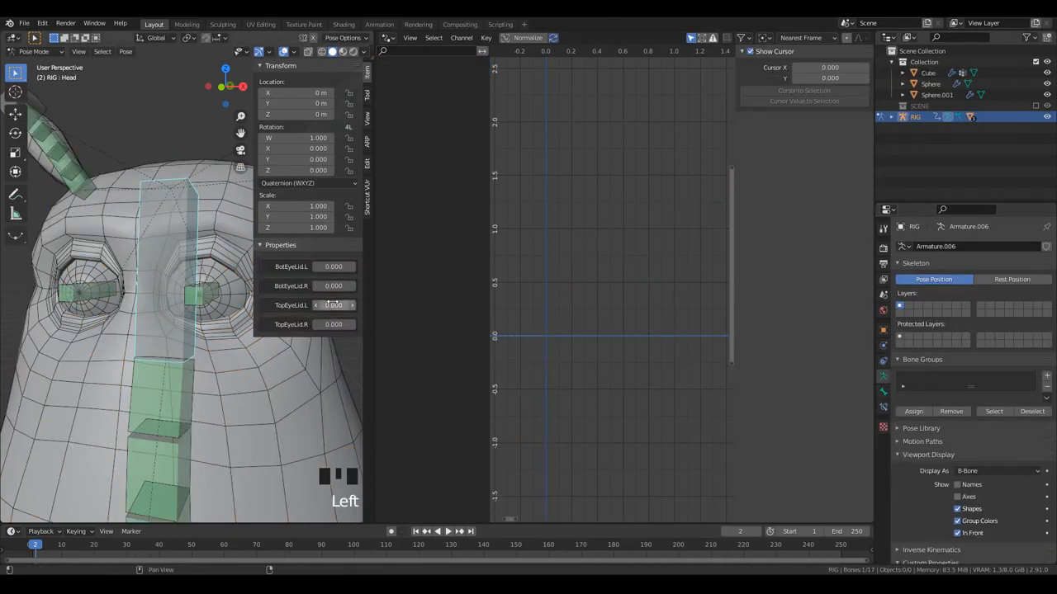
pyautogui.moveTo(330, 286); pyautogui.dragTo(306, 305)
pyautogui.hotkey('ctrl', 'z')
pyautogui.click(288, 357)
pyautogui.hotkey('ctrl', 'Tab')
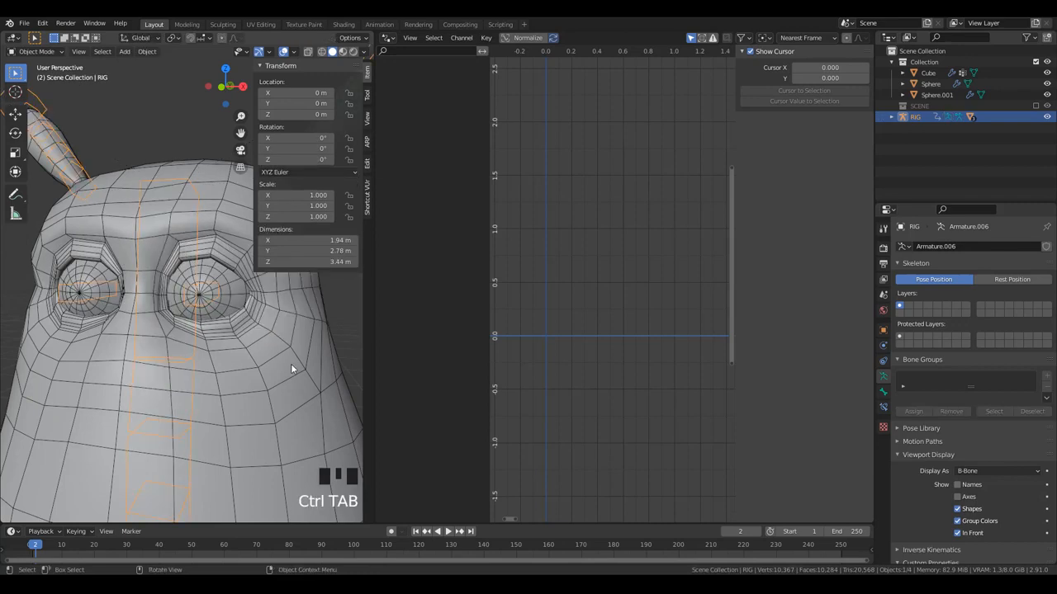
# - Point the Cube's TopEyeLid.R shape key driver path to the Head bone's TopEyeLid.R property
pyautogui.click(290, 363)
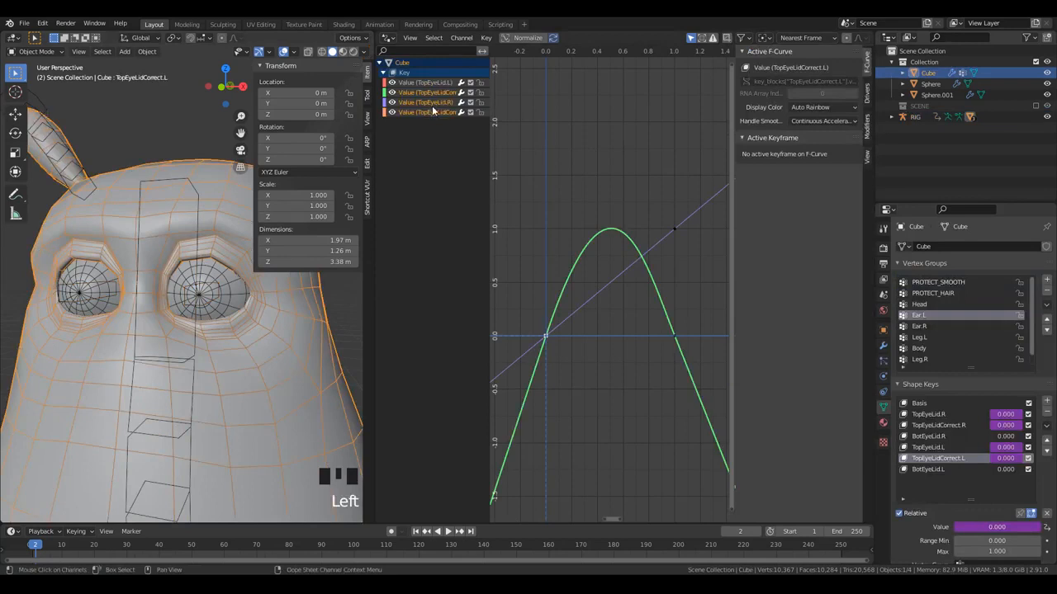
pyautogui.click(438, 102)
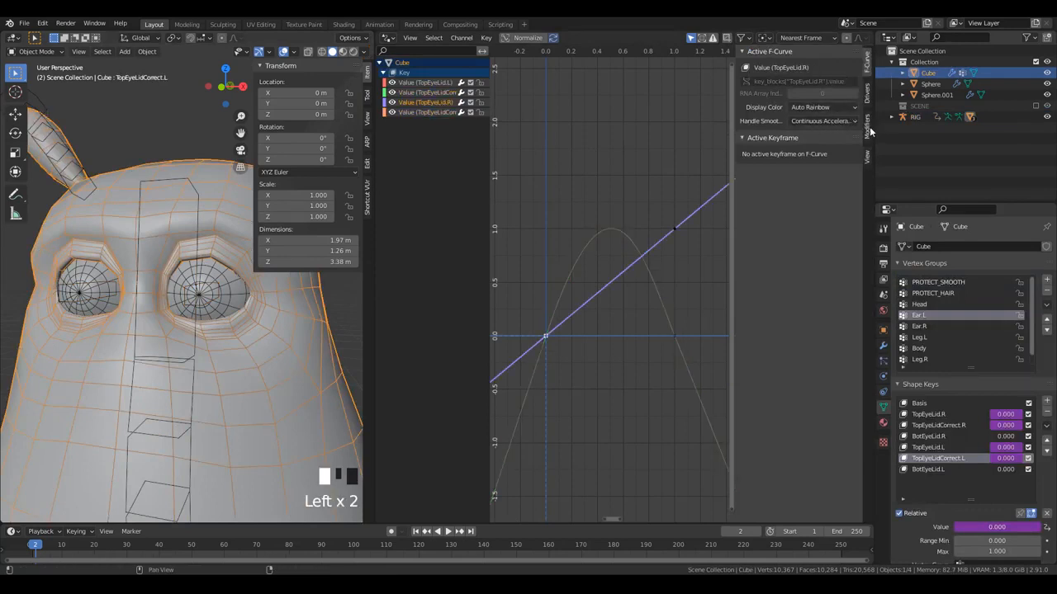
pyautogui.click(868, 93)
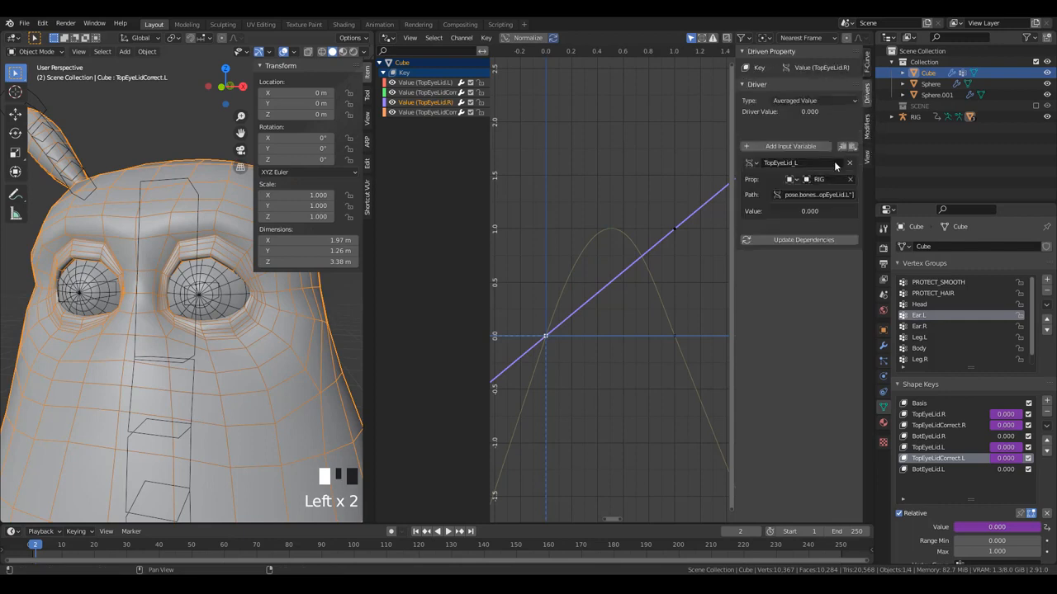
pyautogui.click(813, 195)
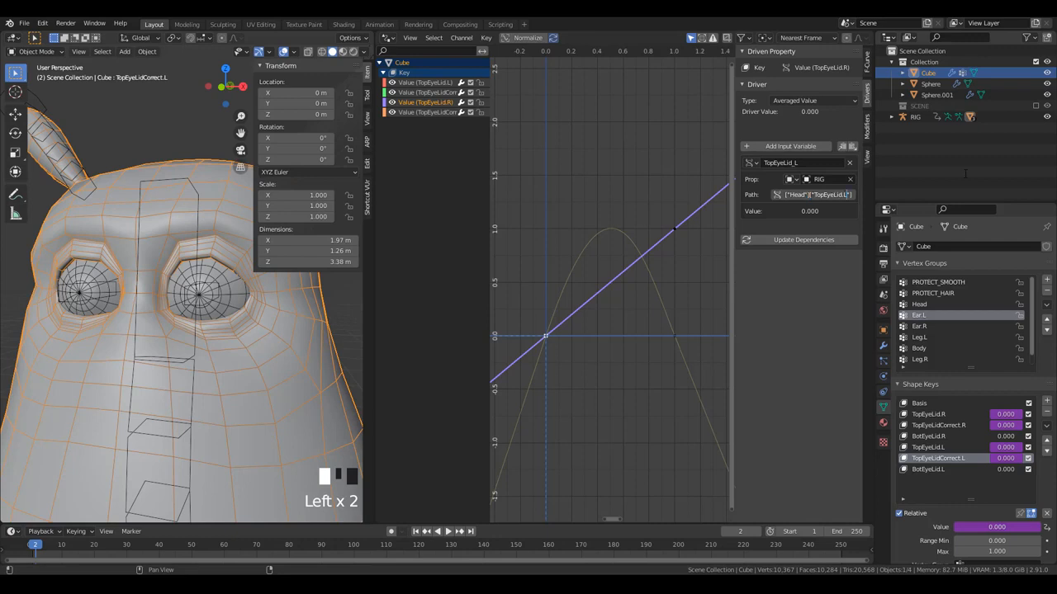
# - Point the TopEyeLidCorrect.R shape key driver path to the Head bone's TopEyeLid.R property
pyautogui.click(447, 113)
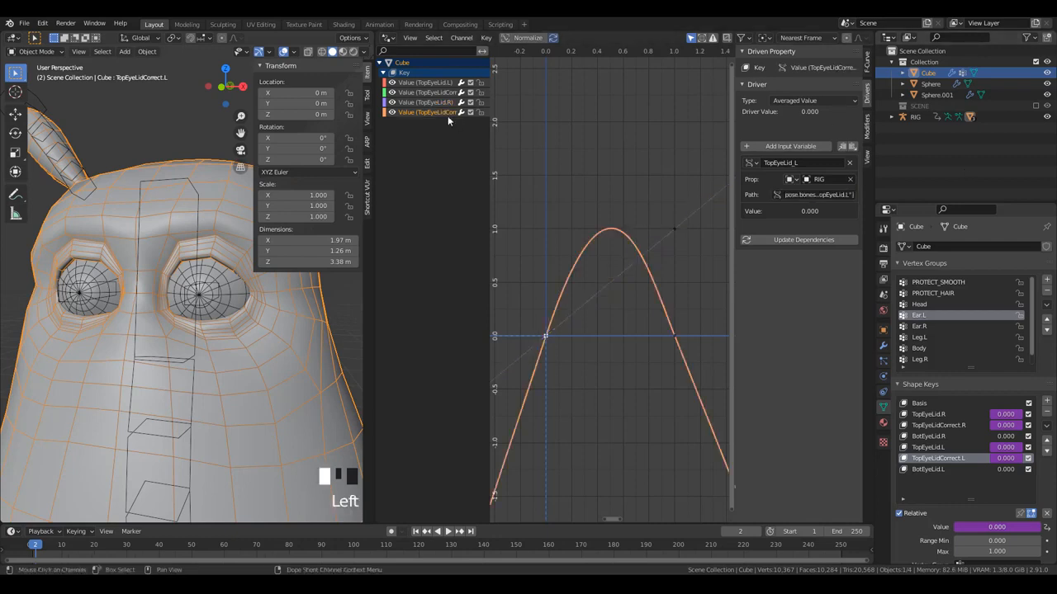
pyautogui.click(813, 195)
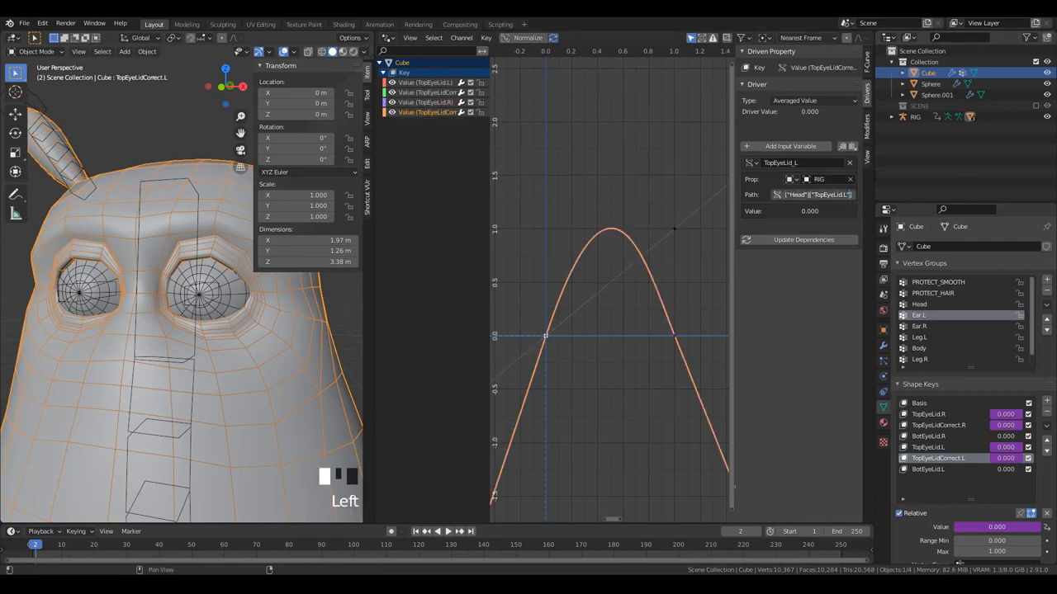
pyautogui.click(203, 235)
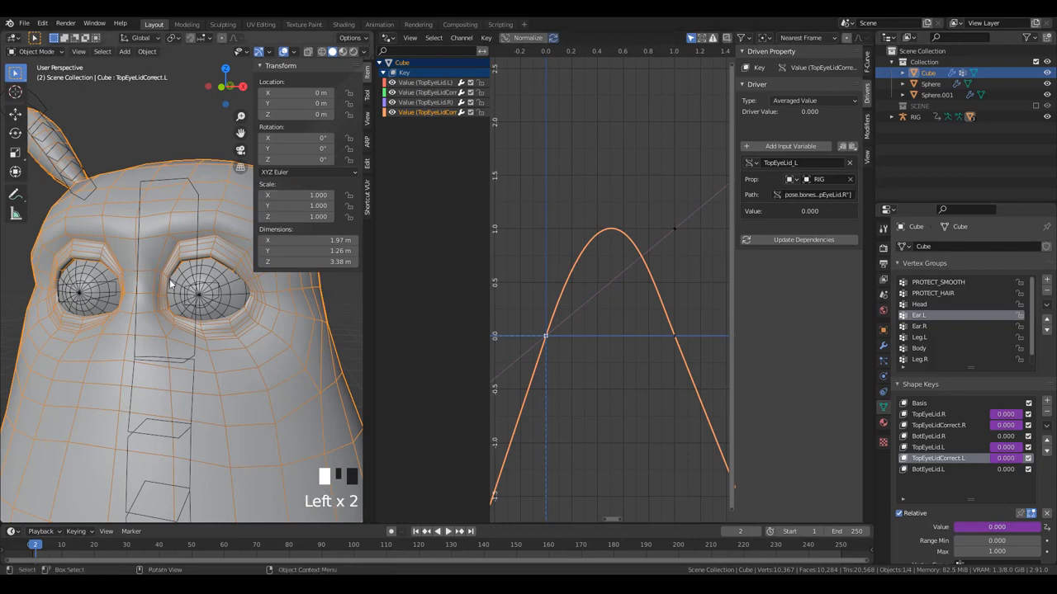
# - Select the rig's Head bone in Pose Mode and test the right top eyelid by varying TopEyeLid.R
pyautogui.click(169, 201)
pyautogui.click(169, 200)
pyautogui.hotkey('ctrl', 'Tab')
pyautogui.click(169, 200)
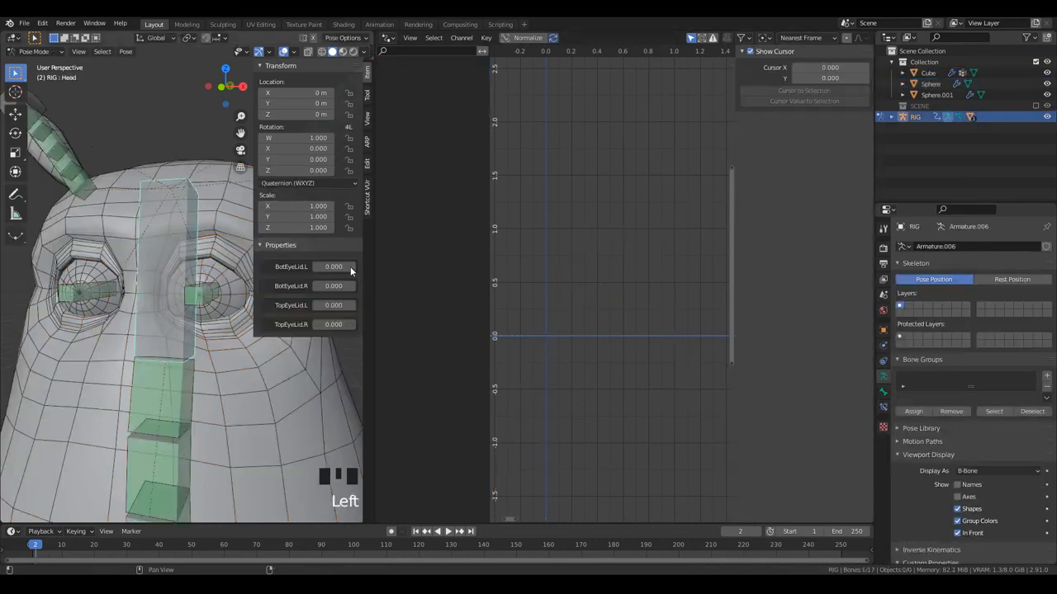
pyautogui.moveTo(333, 324)
pyautogui.mouseDown()
pyautogui.moveTo(333, 305)
pyautogui.moveTo(332, 325)
pyautogui.mouseUp()
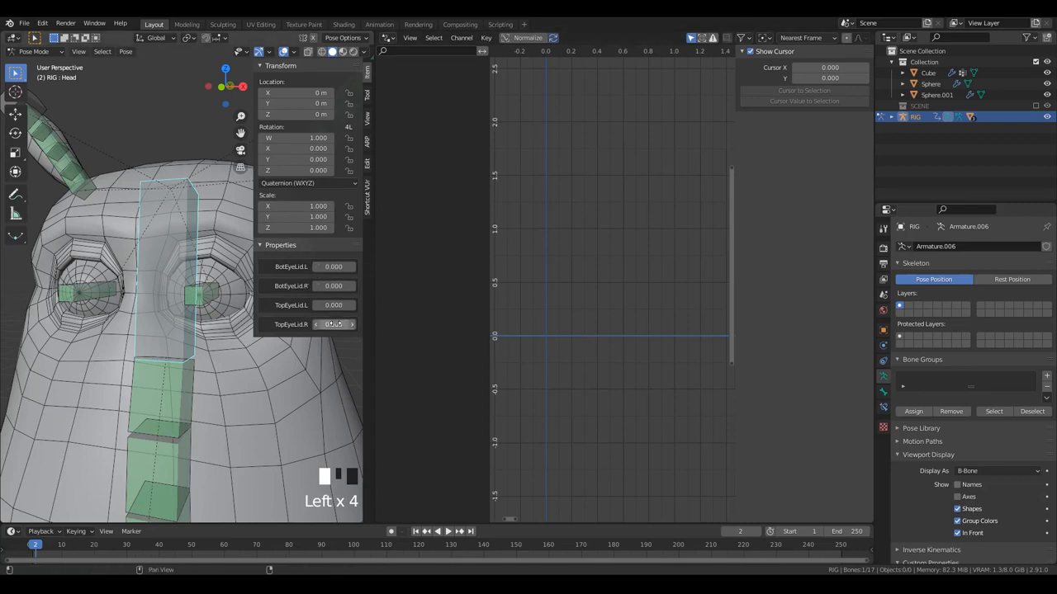
# - Copy the Head bone's BotEyeLid.L property as a new driver and paste it onto the Cube's BotEyeLid.L shape key value
pyautogui.rightClick(333, 266)
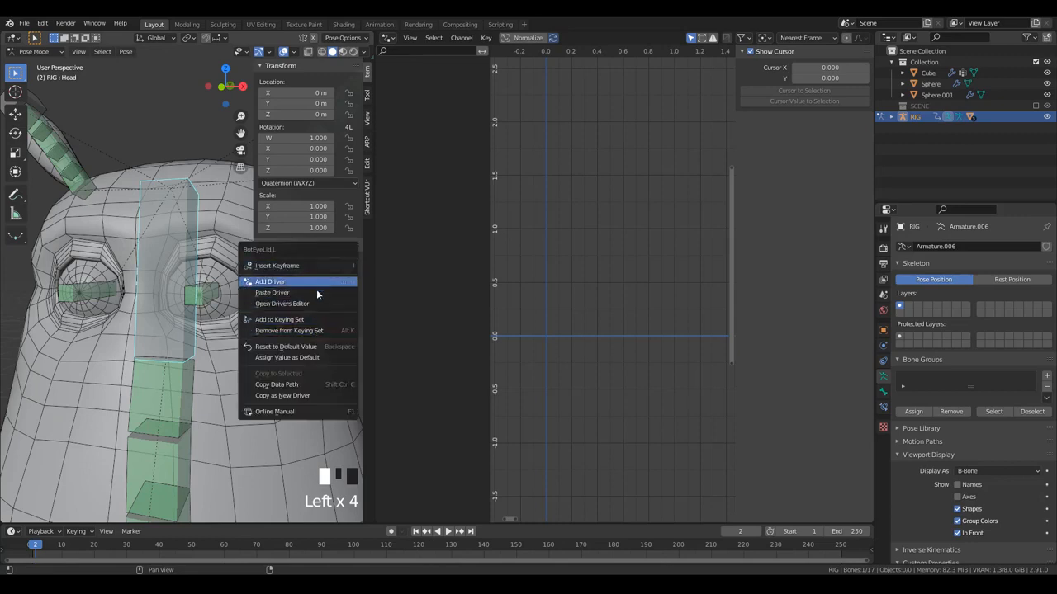
pyautogui.click(315, 396)
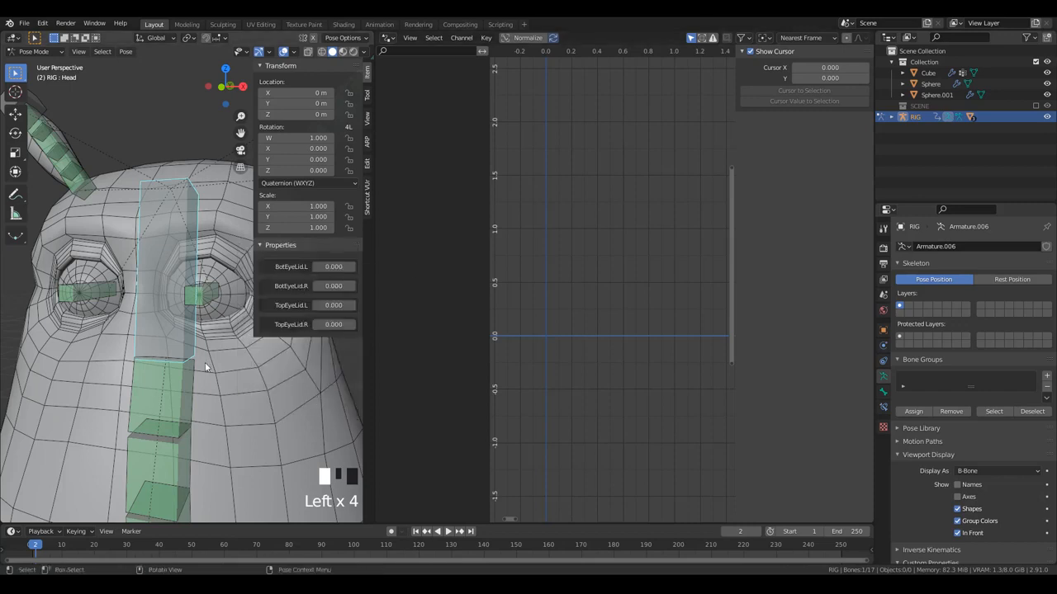
pyautogui.click(237, 373)
pyautogui.hotkey('ctrl', 'Tab')
pyautogui.click(236, 367)
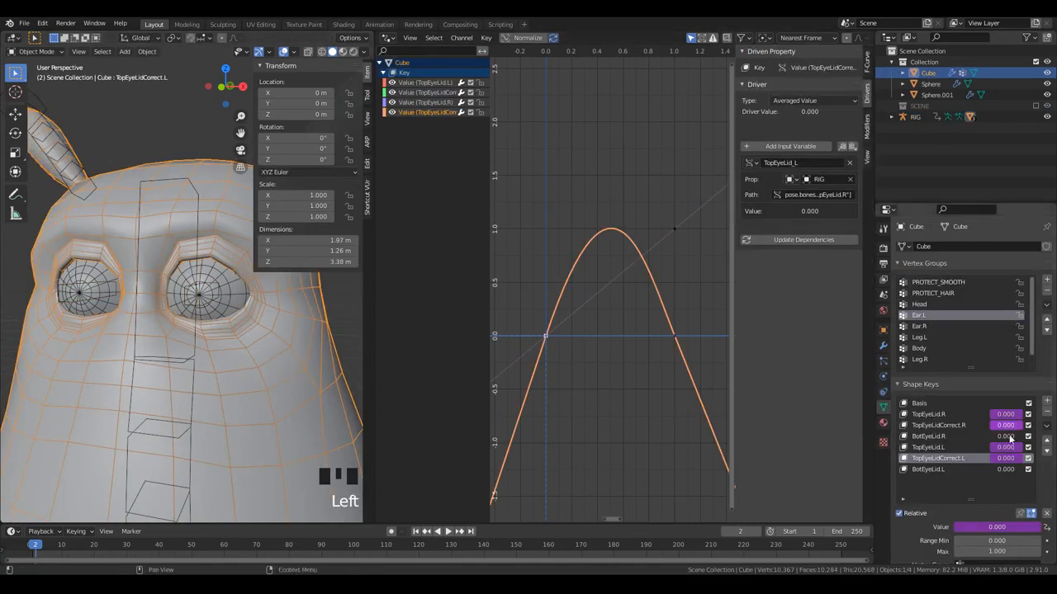
pyautogui.click(942, 438)
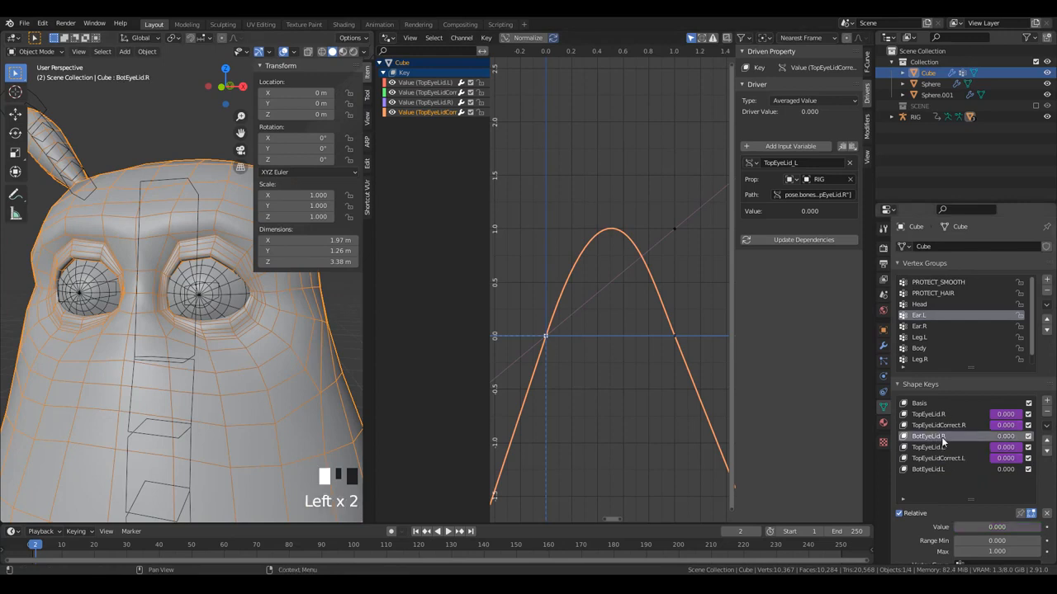
pyautogui.click(940, 474)
pyautogui.rightClick(1007, 469)
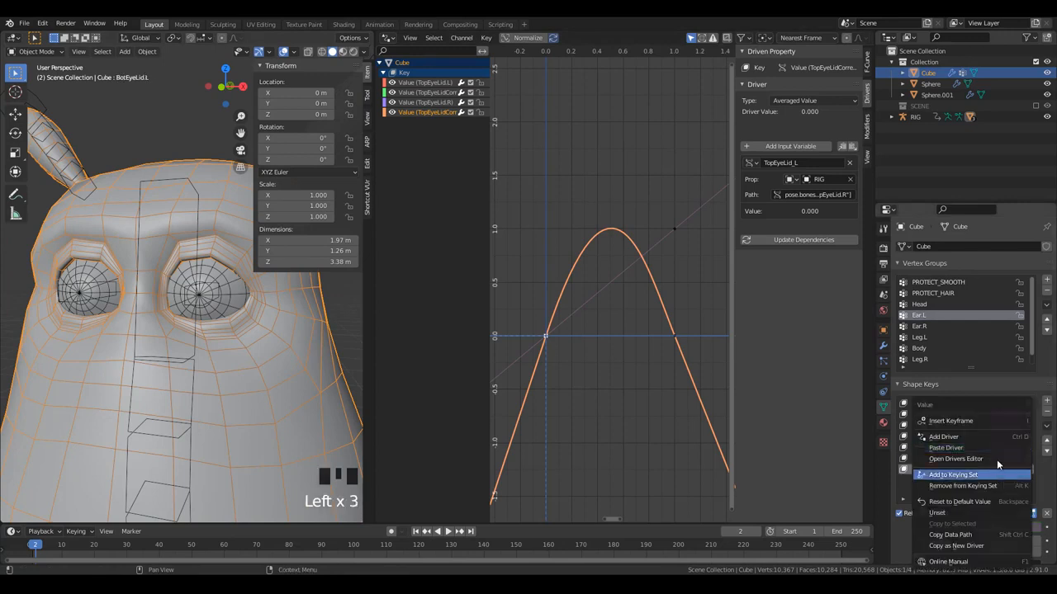
pyautogui.rightClick(992, 447)
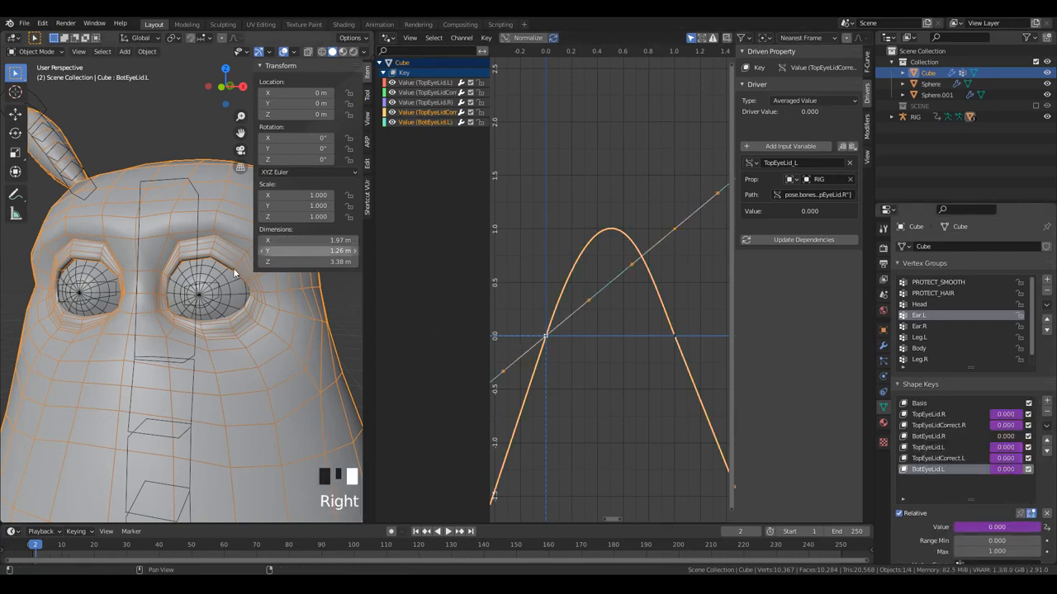
# - Copy the Head bone's BotEyeLid.R property as a new driver and paste it onto the Cube's BotEyeLid.R shape key value
pyautogui.click(185, 296)
pyautogui.click(198, 271)
pyautogui.hotkey('ctrl', 'Tab')
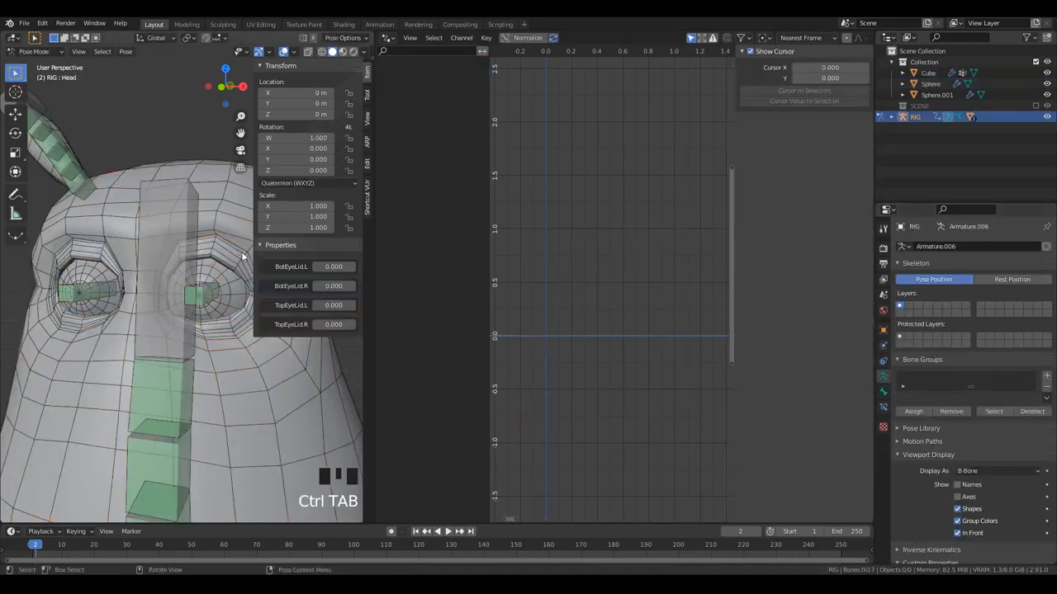
pyautogui.rightClick(330, 286)
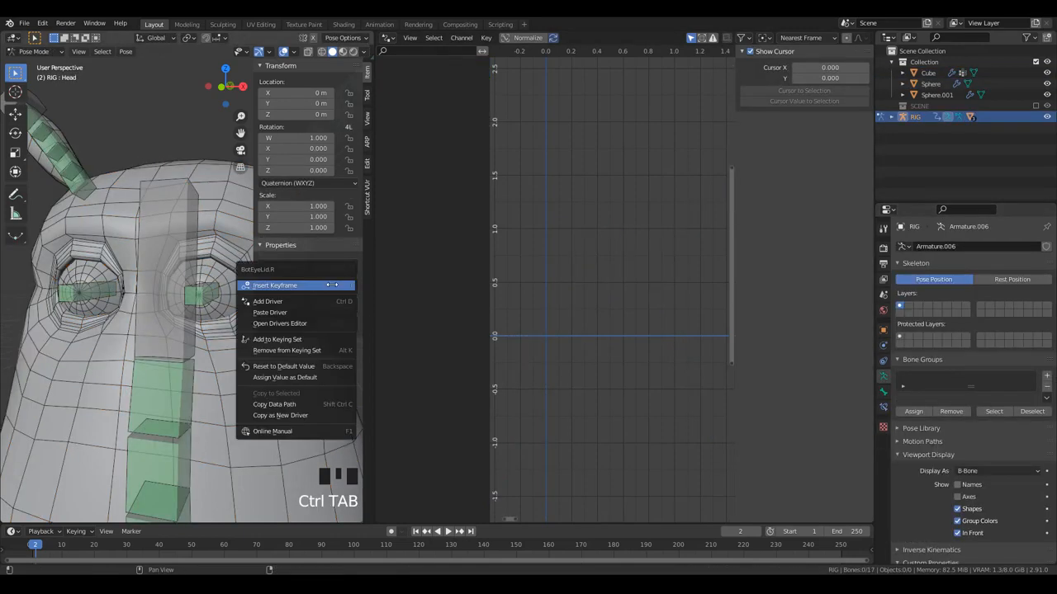
pyautogui.click(306, 416)
pyautogui.hotkey('ctrl', 'Tab')
pyautogui.click(290, 402)
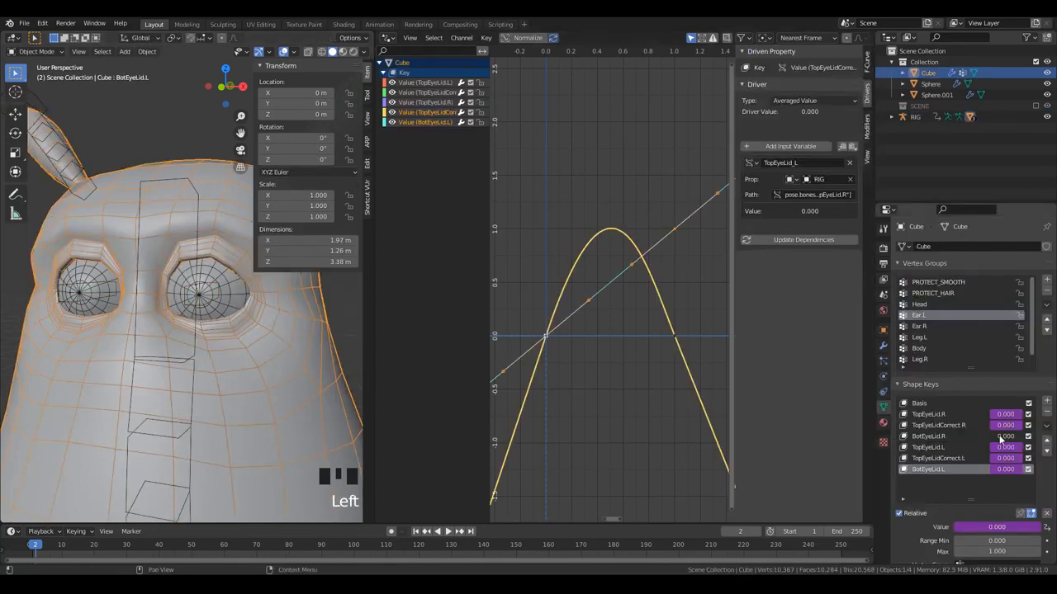
pyautogui.moveTo(1012, 440)
pyautogui.mouseDown(button='right')
pyautogui.moveTo(1010, 465)
pyautogui.moveTo(1009, 443)
pyautogui.mouseUp(button='right')
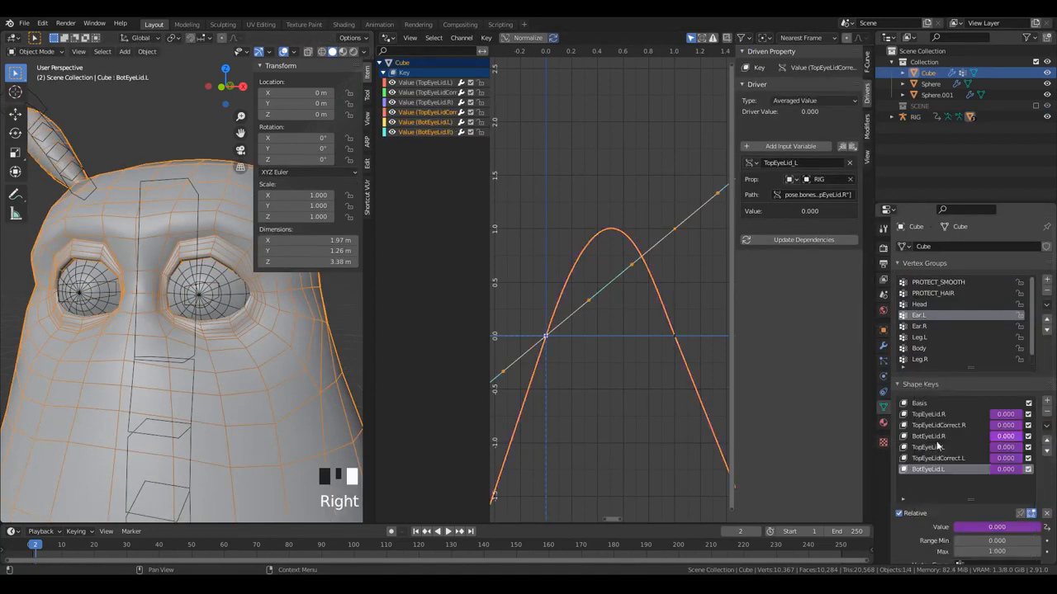
# - Widen the main viewport and turn the neighbouring editor into a second 3D Viewport showing the textured character
pyautogui.hotkey('ctrl', 'Tab')
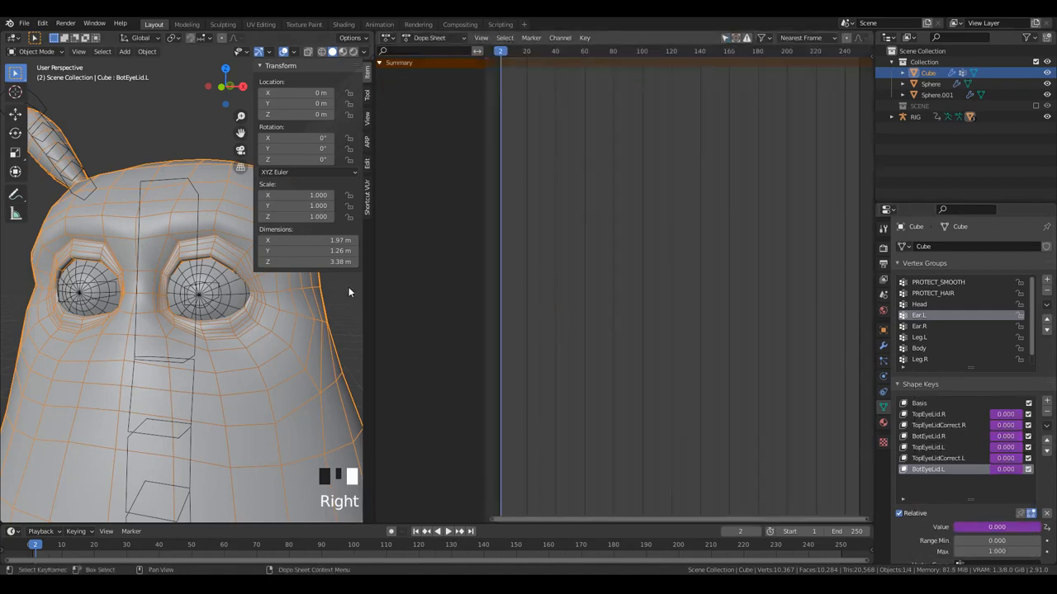
pyautogui.moveTo(366, 292); pyautogui.dragTo(579, 294)
pyautogui.click(592, 37)
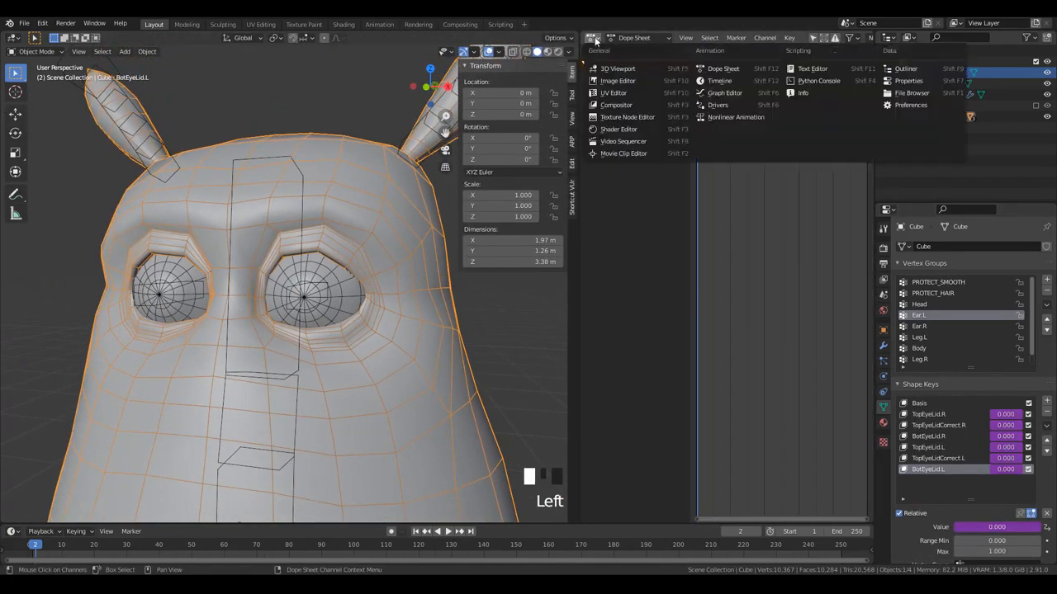
pyautogui.click(628, 70)
pyautogui.scroll(-3, 741, 314)
pyautogui.moveTo(741, 314)
pyautogui.mouseDown(button='middle')
pyautogui.moveTo(712, 337)
pyautogui.moveTo(743, 303)
pyautogui.mouseUp(button='middle')
# - Select the rig's Head bone in Pose Mode and set its TopEyeLid.R and BotEyeLid.R properties to 1.000
pyautogui.click(303, 221)
pyautogui.click(303, 222)
pyautogui.click(303, 221)
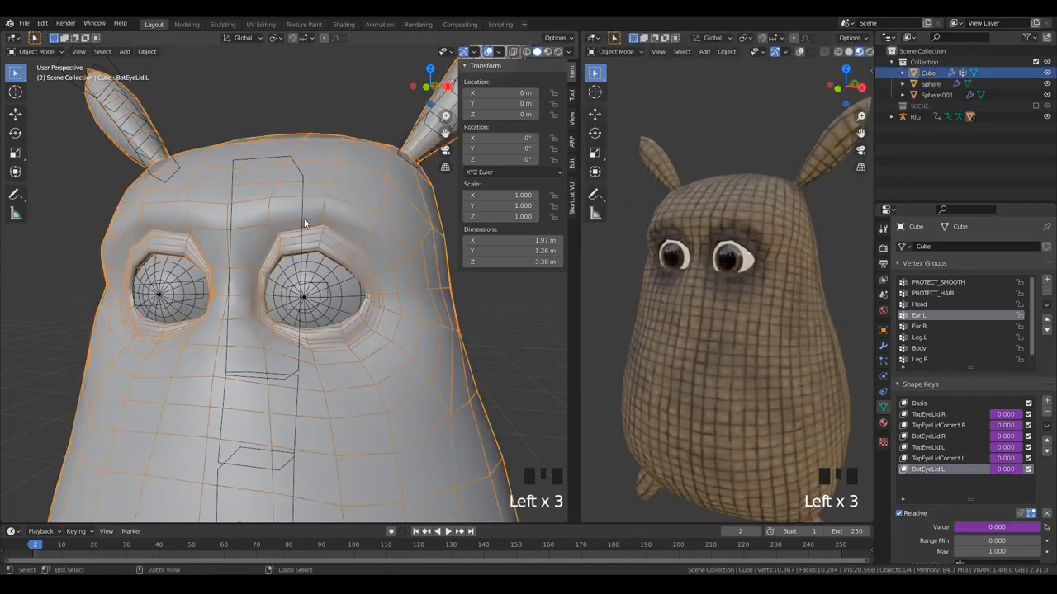
pyautogui.click(303, 222)
pyautogui.click(303, 221)
pyautogui.scroll(-4, 342, 285)
pyautogui.moveTo(342, 285); pyautogui.dragTo(535, 270, button='middle')
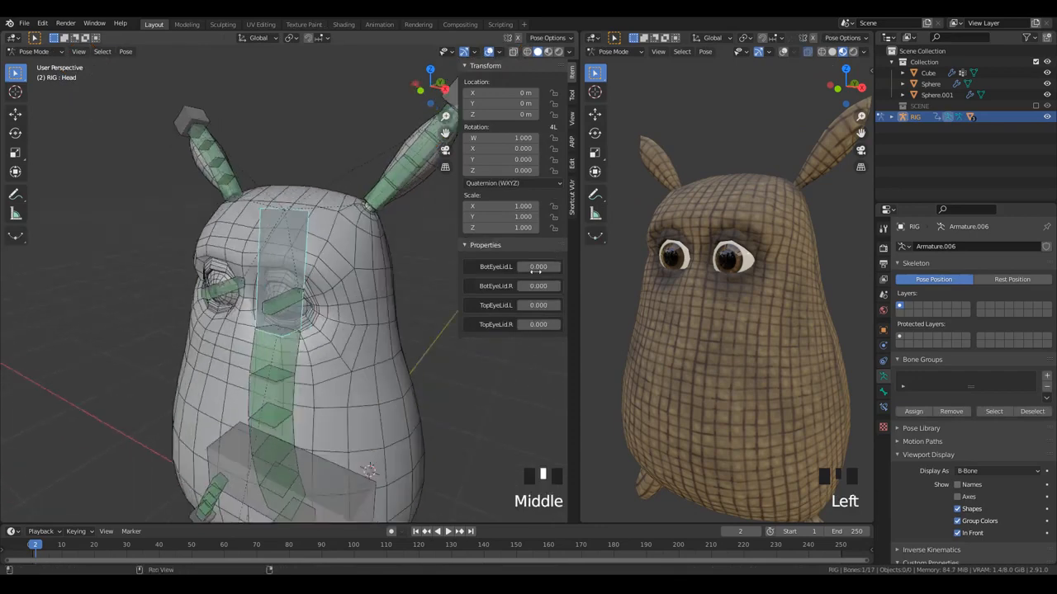
pyautogui.moveTo(535, 328); pyautogui.dragTo(635, 329)
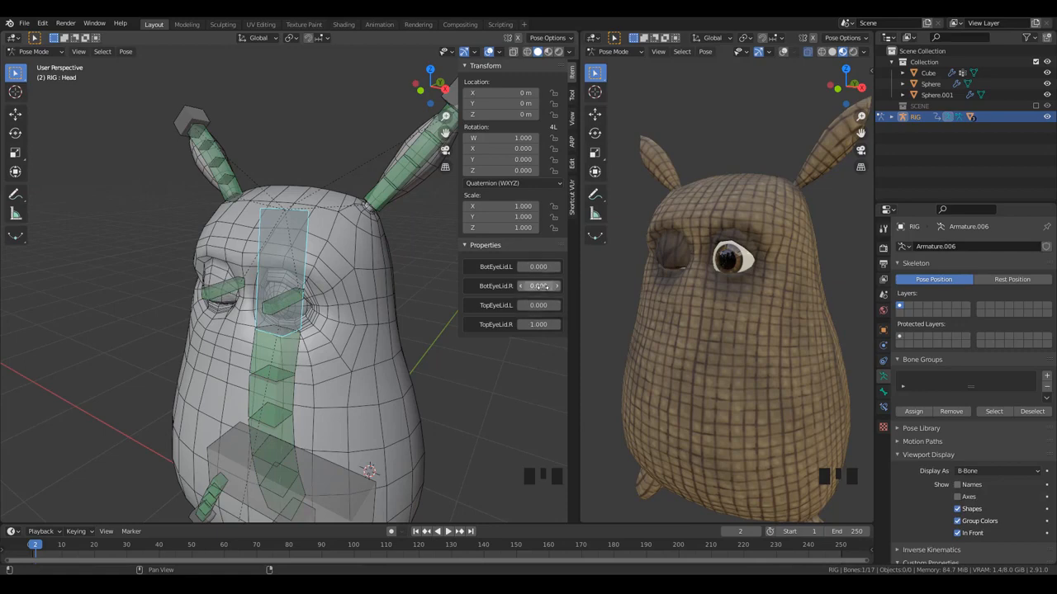
pyautogui.moveTo(538, 287); pyautogui.dragTo(562, 287)
# - Half-close both eyes by setting TopEyeLid.R to 0.620, BotEyeLid.L to 0.580 and TopEyeLid.L to 0.570
pyautogui.scroll(-3, 347, 379)
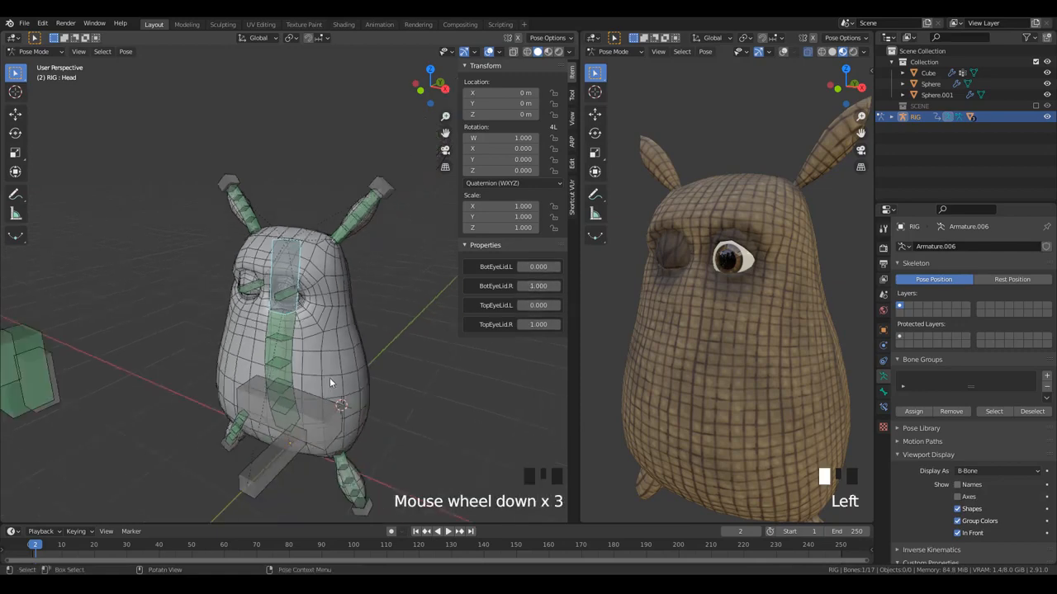
pyautogui.scroll(2, 409, 362)
pyautogui.moveTo(409, 362); pyautogui.dragTo(359, 363, button='middle')
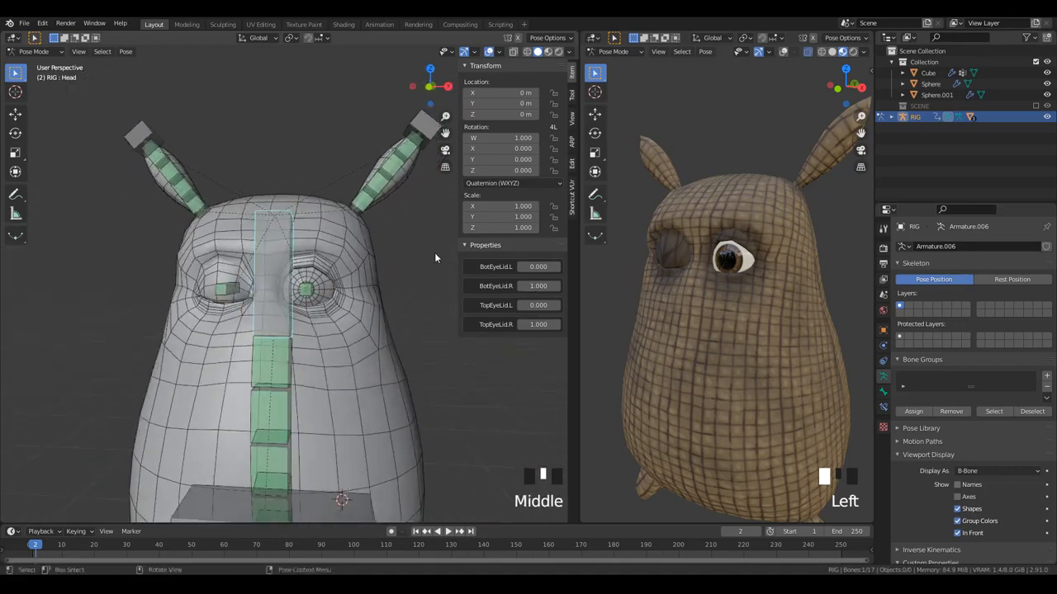
pyautogui.moveTo(538, 325); pyautogui.dragTo(518, 324)
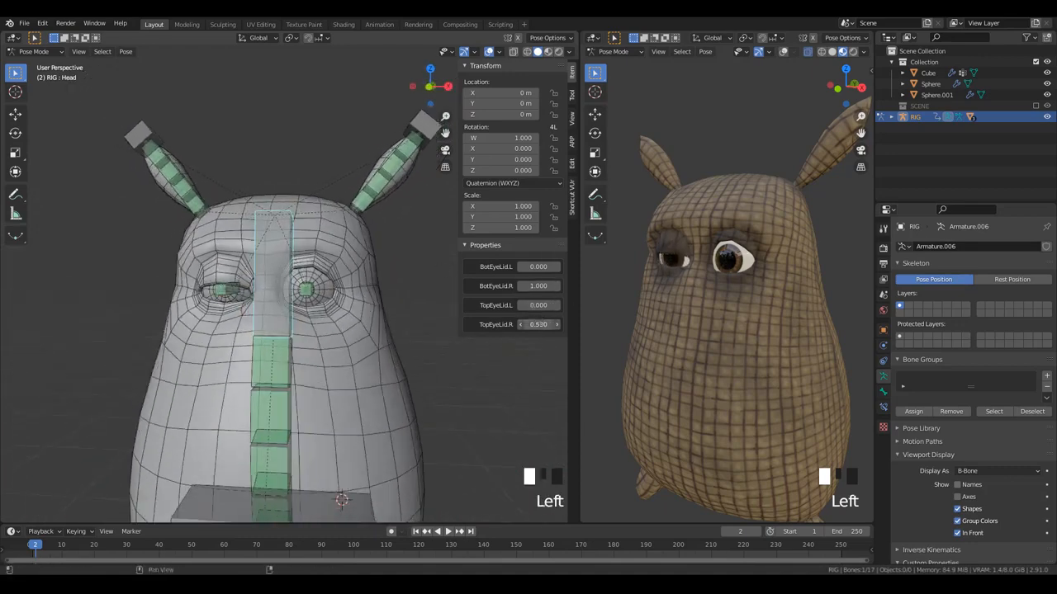
pyautogui.moveTo(538, 267); pyautogui.dragTo(570, 267)
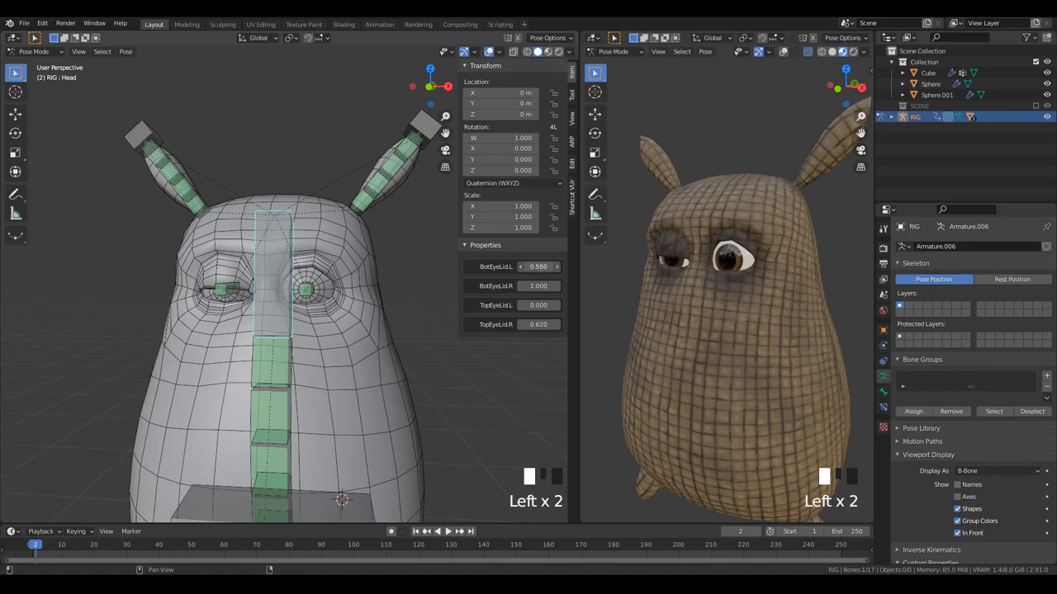
pyautogui.click(536, 295)
pyautogui.moveTo(538, 306)
pyautogui.mouseDown()
pyautogui.moveTo(588, 305)
pyautogui.moveTo(539, 306)
pyautogui.mouseUp()
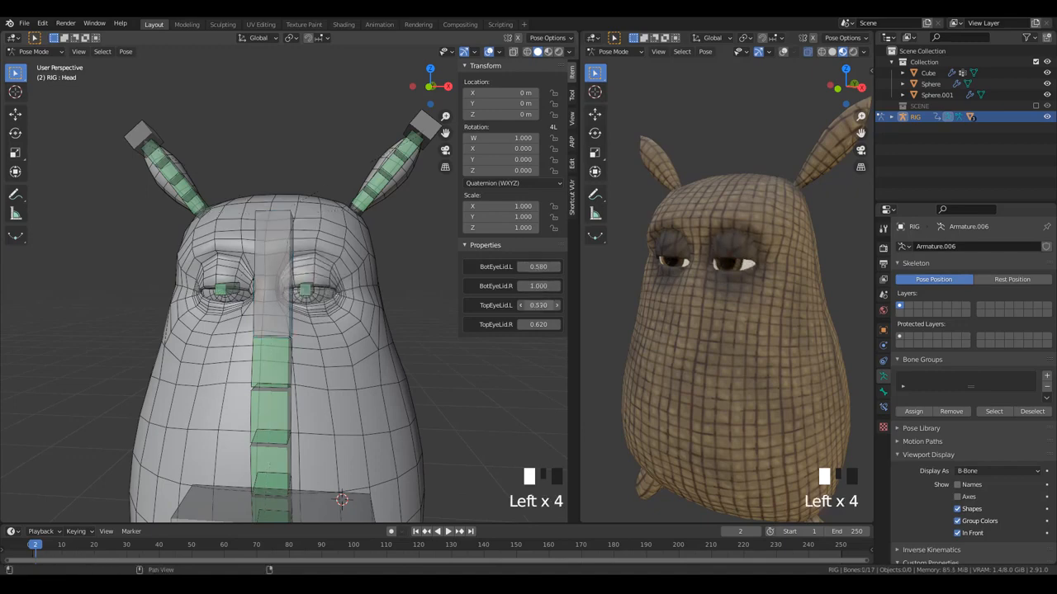
# - Deselect all bones and examine the half-closed eyes on the whole character in both viewports
pyautogui.scroll(-4, 365, 352)
pyautogui.moveTo(364, 353); pyautogui.dragTo(355, 355, button='middle')
pyautogui.hotkey('alt', 'a')
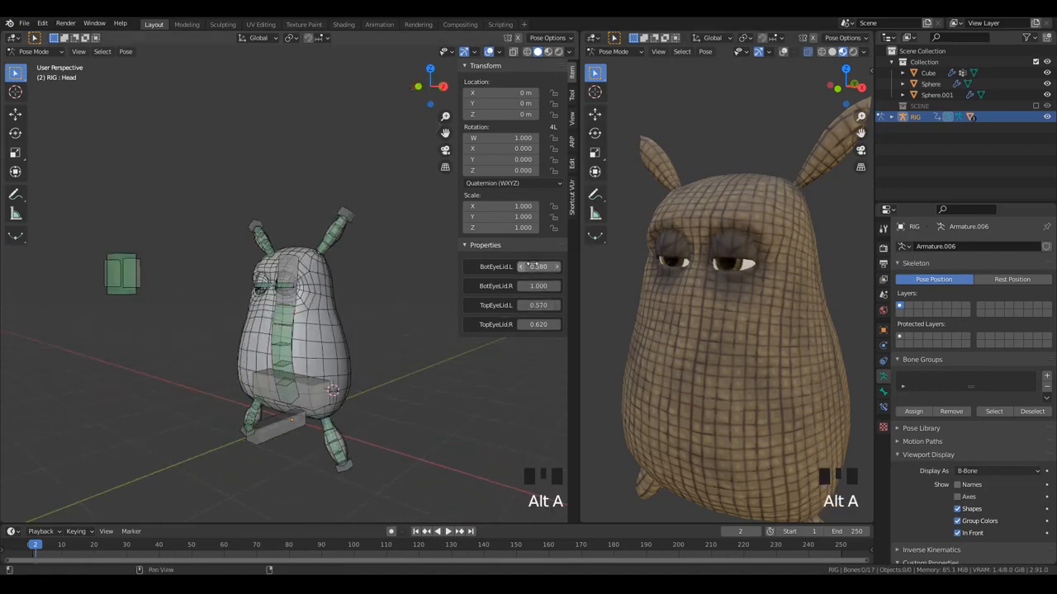
pyautogui.moveTo(220, 358); pyautogui.dragTo(297, 360, button='middle')
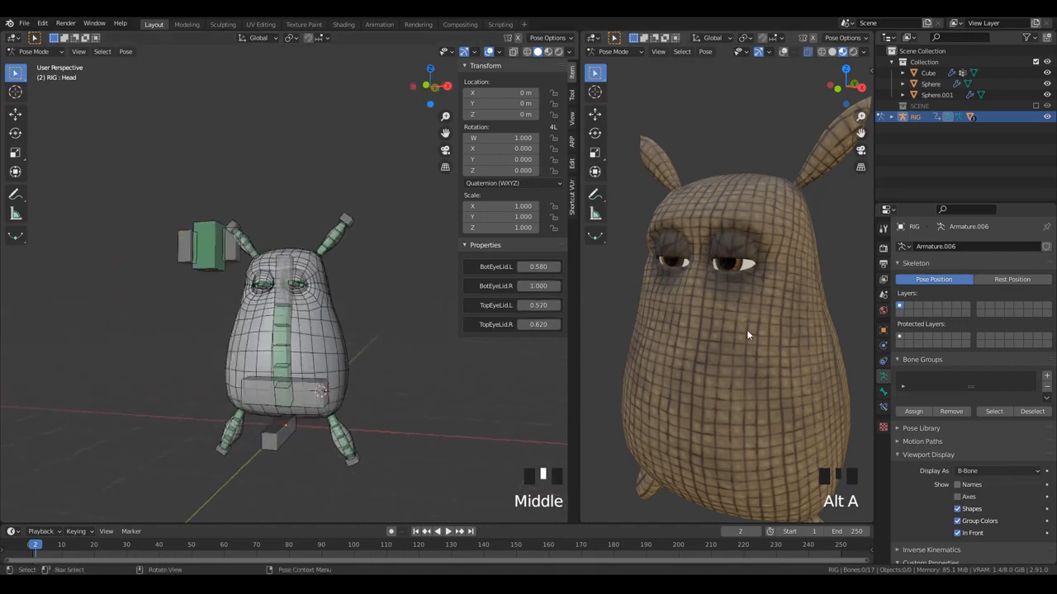
pyautogui.scroll(-4, 746, 329)
pyautogui.moveTo(746, 329); pyautogui.dragTo(711, 343, button='middle')
pyautogui.scroll(4, 702, 336)
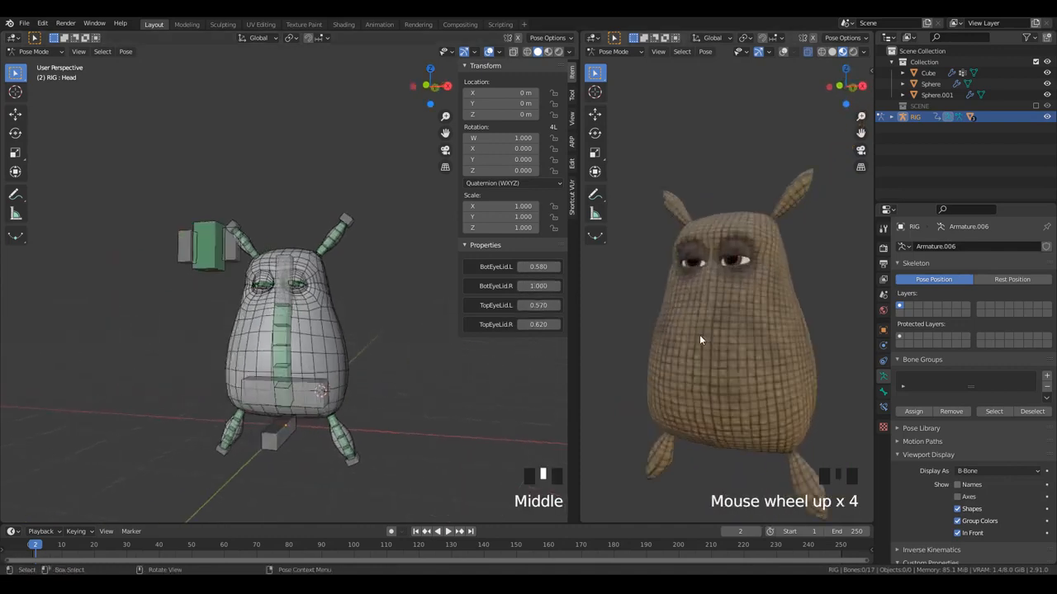
# - Try posing the Head bone by moving it to about X -0.287, Y 0.364, Z -0.070 m and rotating it -68.5° about global Z
pyautogui.click(278, 264)
pyautogui.scroll(3, 277, 264)
pyautogui.moveTo(277, 265); pyautogui.dragTo(315, 322, button='middle')
pyautogui.press('g')
pyautogui.click(319, 325)
pyautogui.scroll(-2, 320, 324)
pyautogui.press('r')
pyautogui.press('z')
pyautogui.click(248, 324)
pyautogui.moveTo(249, 310); pyautogui.dragTo(270, 324, button='middle')
# - Try a free trackball rotation of the Head bone by about 36.1° and 69.9° to test the half-closed eyelids
pyautogui.press('r')
pyautogui.press('z')
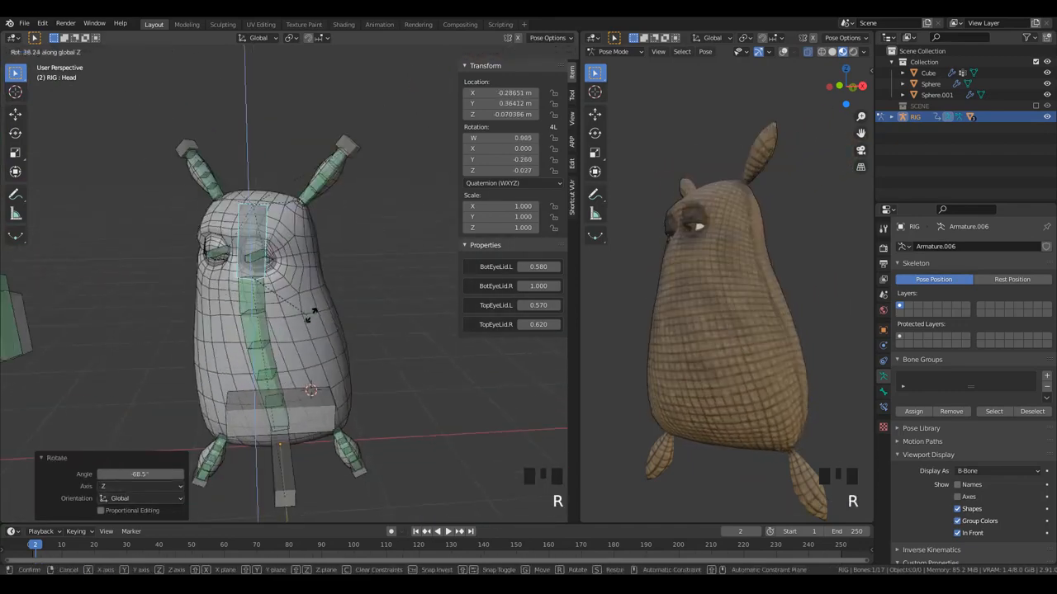
pyautogui.press('r')
pyautogui.click(448, 336)
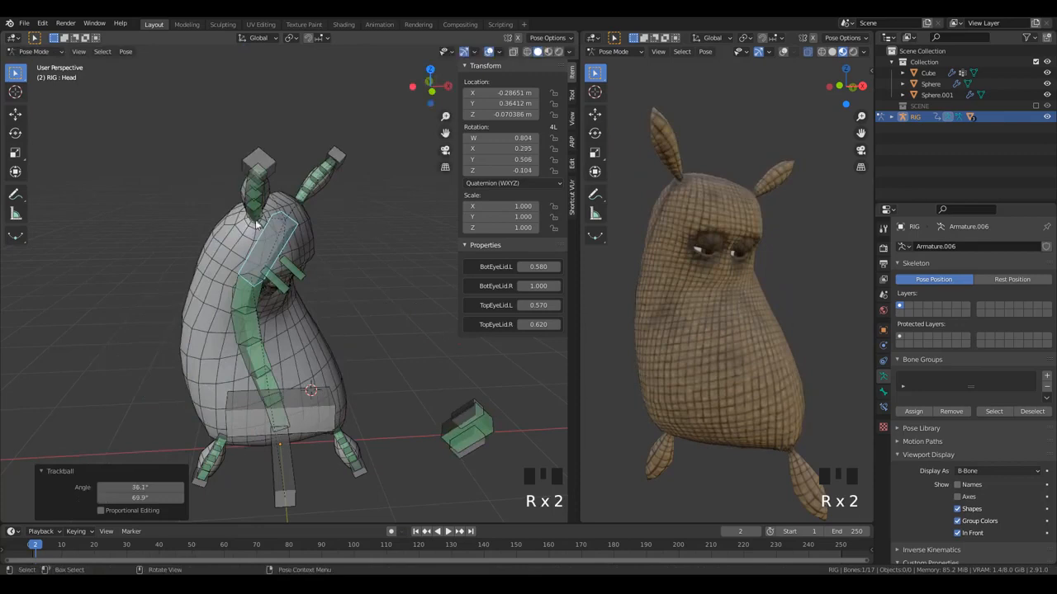
pyautogui.moveTo(337, 324); pyautogui.dragTo(249, 322, button='middle')
pyautogui.scroll(1, 247, 322)
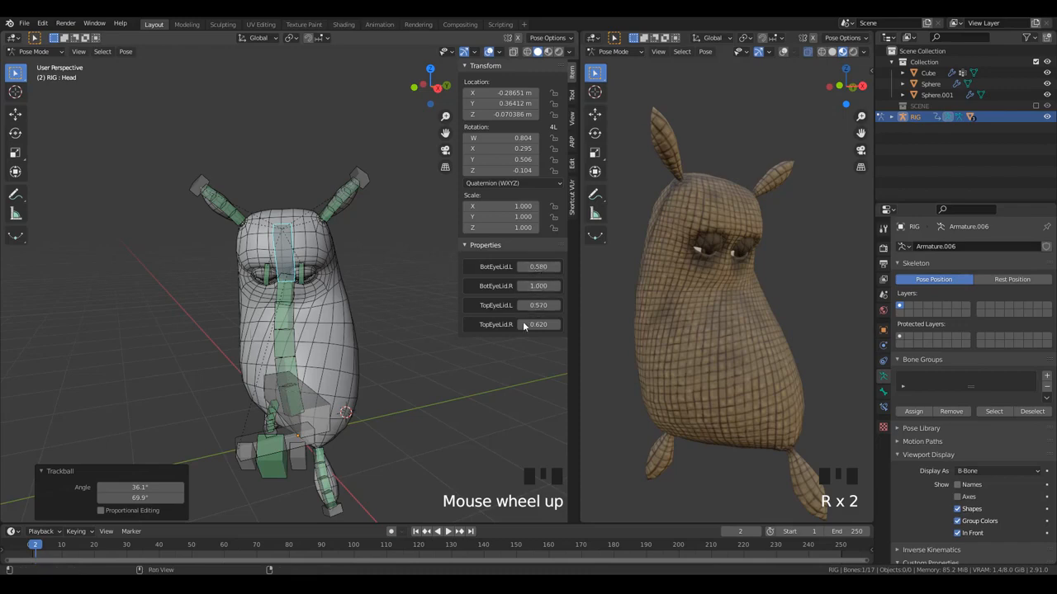
# - Try another trackball rotation of the Head bone by about 7.45° and -48.1°, checking the eyes from the front
pyautogui.scroll(-2, 303, 290)
pyautogui.moveTo(304, 291); pyautogui.dragTo(248, 330, button='middle')
pyautogui.press('r')
pyautogui.press('r')
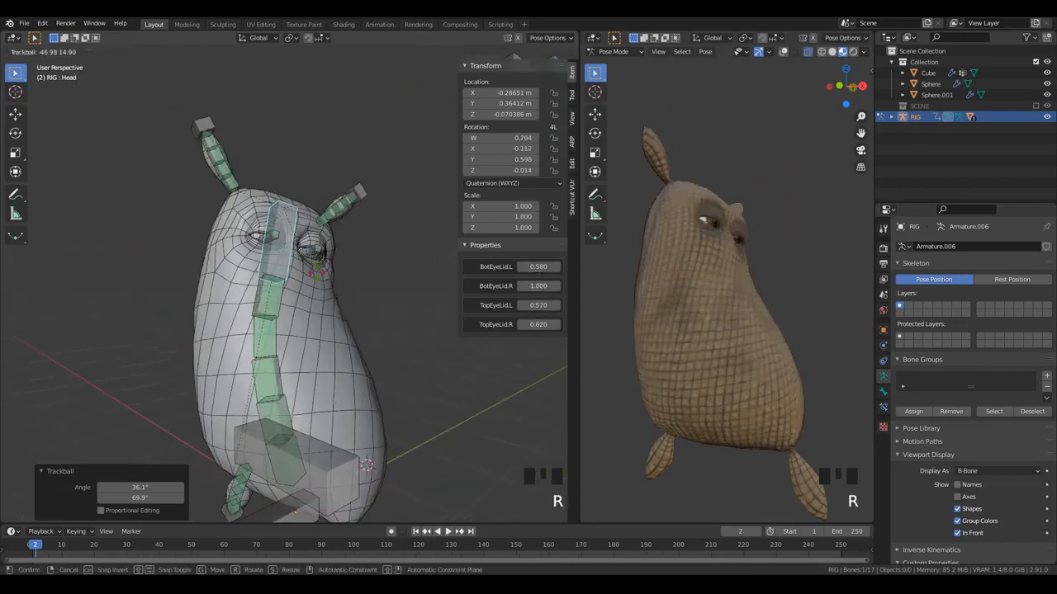
pyautogui.click(252, 293)
pyautogui.moveTo(252, 293); pyautogui.dragTo(305, 264, button='middle')
pyautogui.scroll(-2, 266, 333)
pyautogui.scroll(2, 267, 333)
pyautogui.moveTo(267, 333); pyautogui.dragTo(288, 209, button='middle')
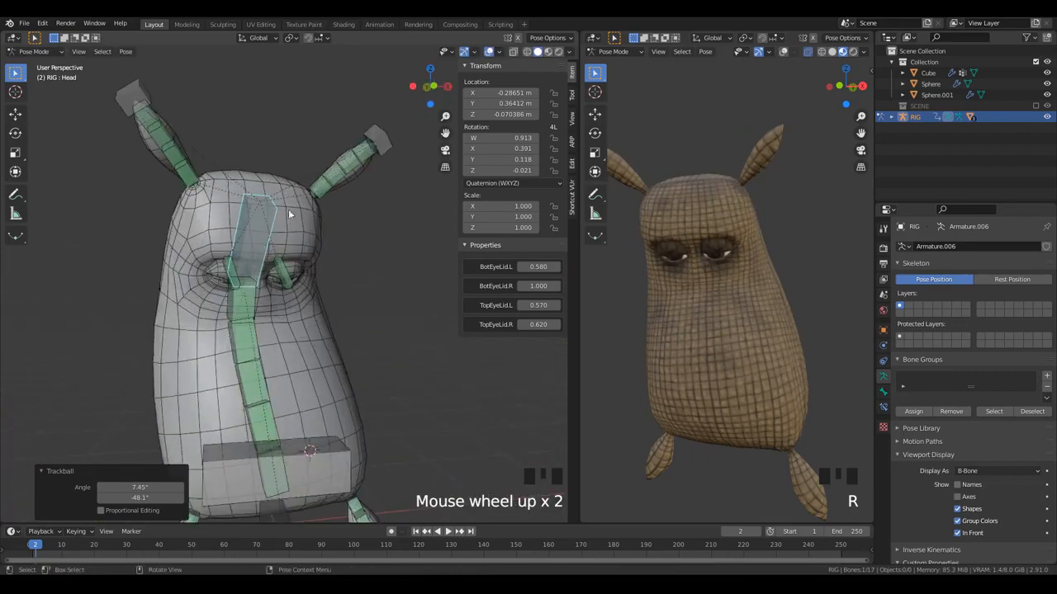
# - Clear the rotation and location of all bones to restore the rest pose, and save the file
pyautogui.hotkey('ctrl', 'Tab')
pyautogui.hotkey('ctrl', 'Tab')
pyautogui.press('a')
pyautogui.hotkey('alt', 'r')
pyautogui.hotkey('alt', 'g')
pyautogui.scroll(-4, 381, 301)
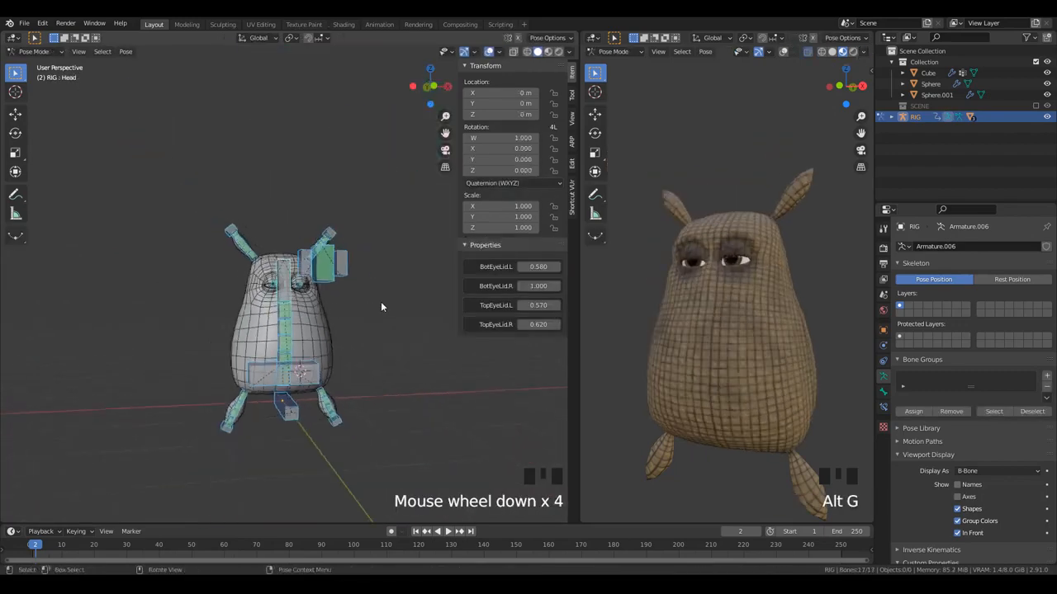
pyautogui.moveTo(380, 302); pyautogui.dragTo(331, 311, button='middle')
pyautogui.hotkey('ctrl', 's')
# - Reset the BotEyeLid.L, BotEyeLid.R, TopEyeLid.L and TopEyeLid.R properties to 0.000 and deselect all bones
pyautogui.scroll(6, 332, 311)
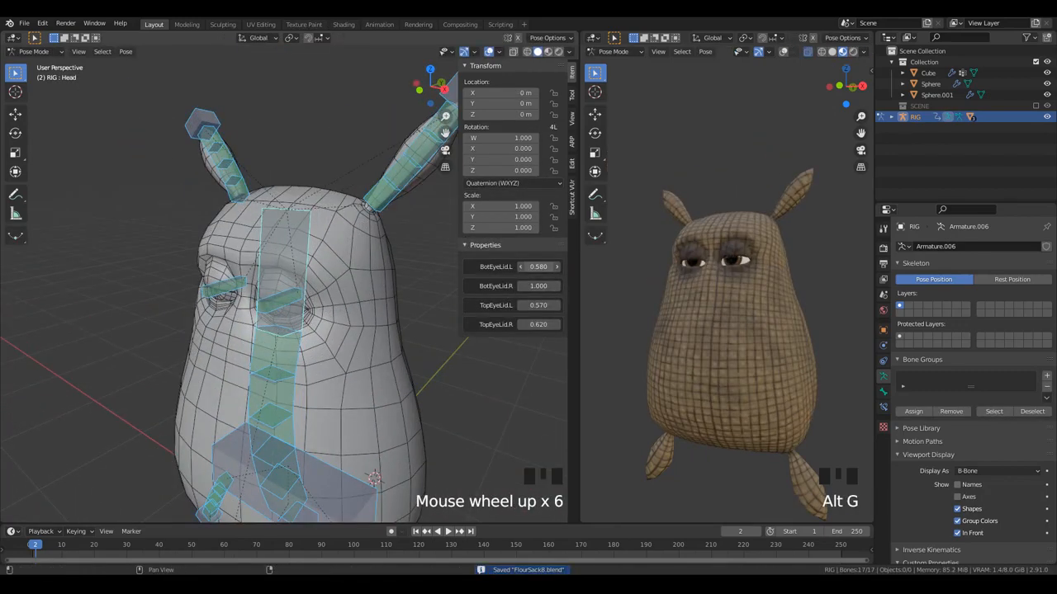
pyautogui.moveTo(528, 266); pyautogui.dragTo(496, 324)
pyautogui.click(506, 361)
pyautogui.click(529, 266)
pyautogui.write('0')
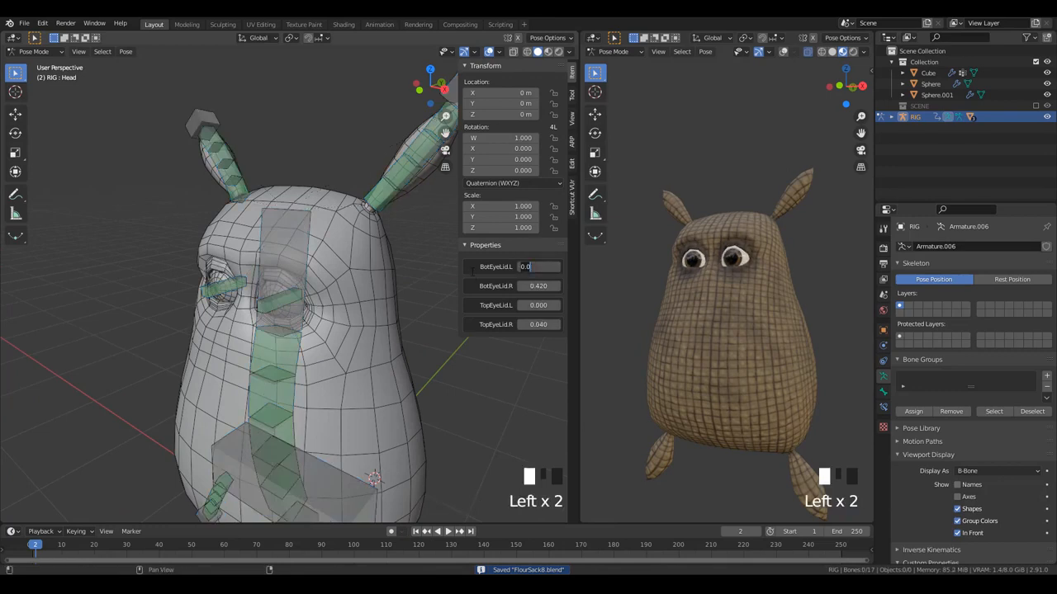
pyautogui.press('Return')
pyautogui.moveTo(528, 267); pyautogui.dragTo(529, 325)
pyautogui.write('0')
pyautogui.press('Return')
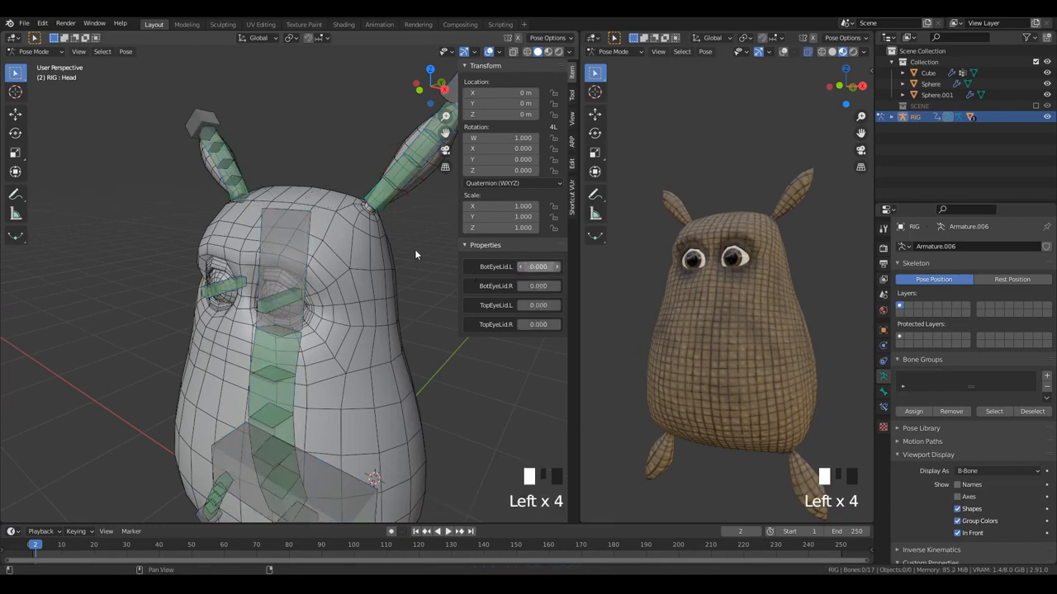
# - Hide the properties sidebar in the main viewport and frame the character
pyautogui.scroll(-3, 373, 264)
pyautogui.scroll(2, 365, 309)
pyautogui.keyDown('shift'); pyautogui.moveTo(365, 309); pyautogui.dragTo(346, 267, button='middle'); pyautogui.keyUp('shift')
pyautogui.press('n')
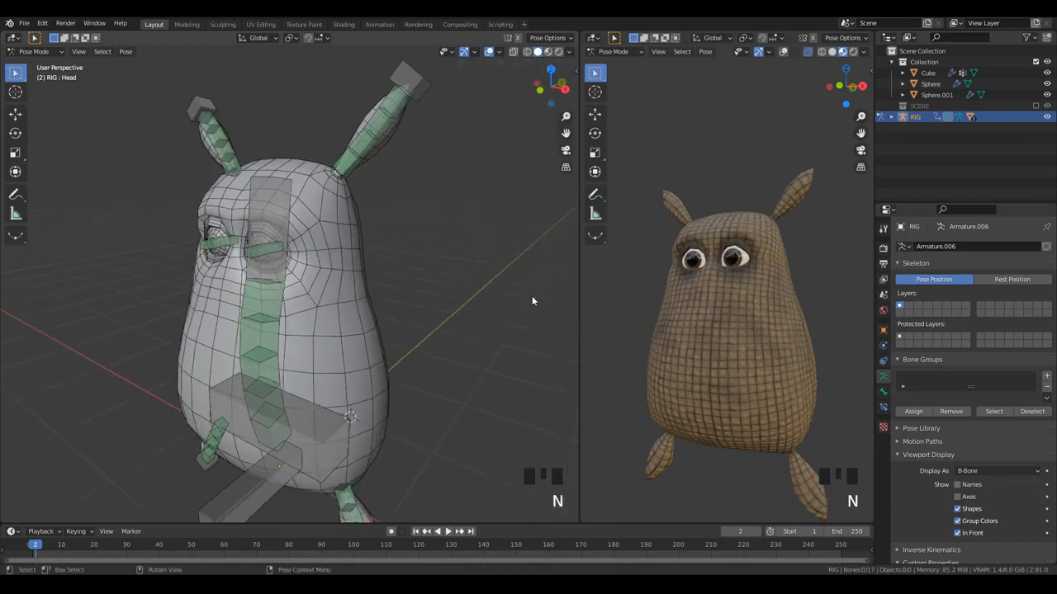
# - Examine the arrangement of the deforming and control bones around the whole character from the front and side
pyautogui.scroll(-3, 430, 314)
pyautogui.scroll(1, 346, 284)
pyautogui.scroll(-3, 314, 256)
pyautogui.scroll(1, 252, 208)
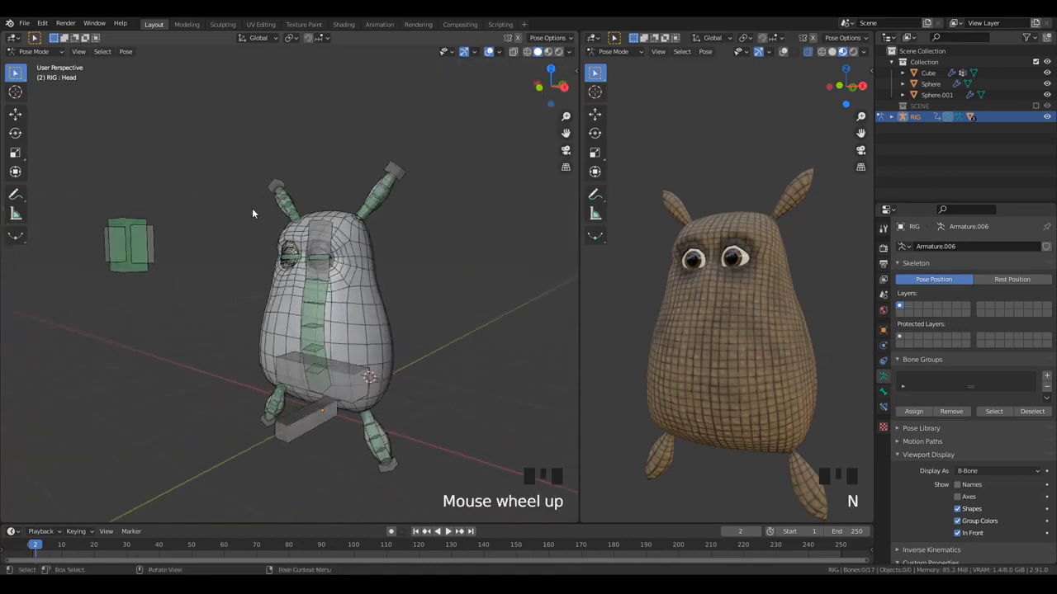
pyautogui.moveTo(251, 209); pyautogui.dragTo(285, 269, button='middle')
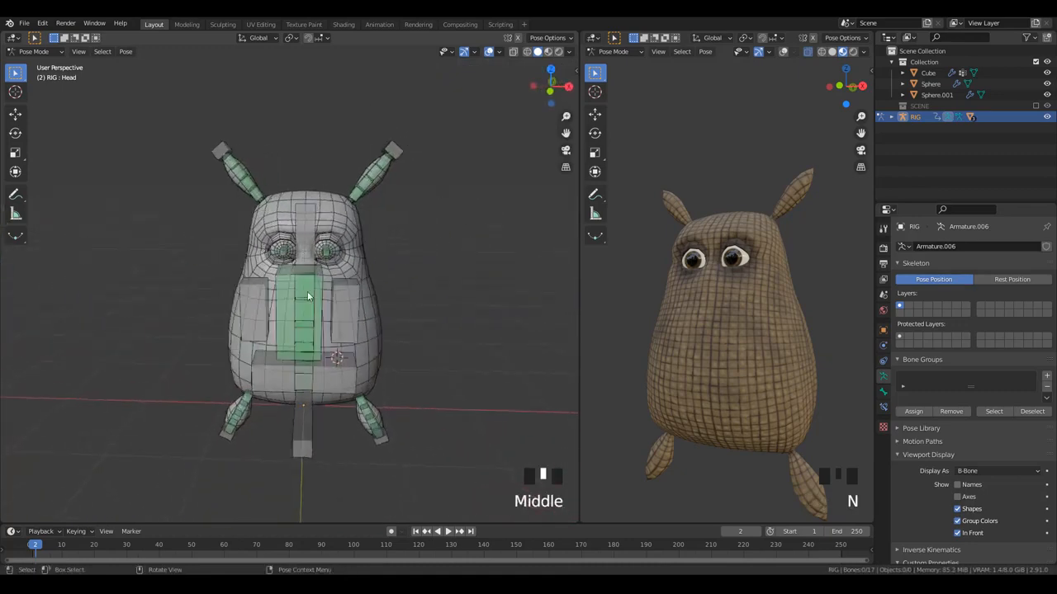
pyautogui.moveTo(333, 311); pyautogui.dragTo(299, 310, button='middle')
pyautogui.scroll(2, 336, 281)
pyautogui.scroll(-1, 328, 297)
pyautogui.scroll(-1, 217, 323)
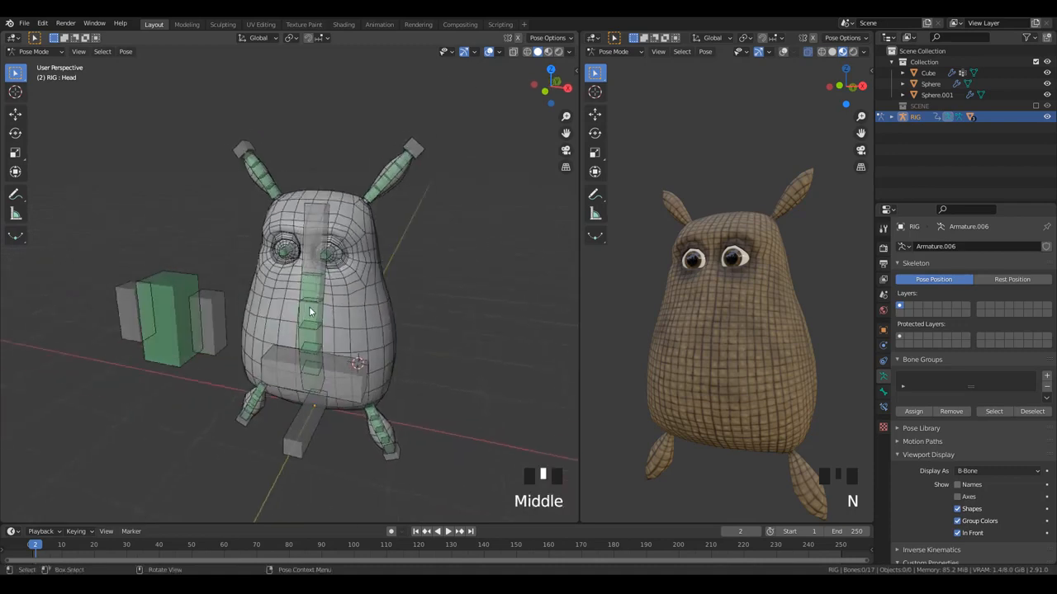
# - Move the body, leg, ear and eye deform bones together to the bone layer directly below the first one
pyautogui.click(310, 311)
pyautogui.keyDown('shift'); pyautogui.click(256, 395); pyautogui.keyUp('shift')
pyautogui.keyDown('shift'); pyautogui.click(389, 423); pyautogui.keyUp('shift')
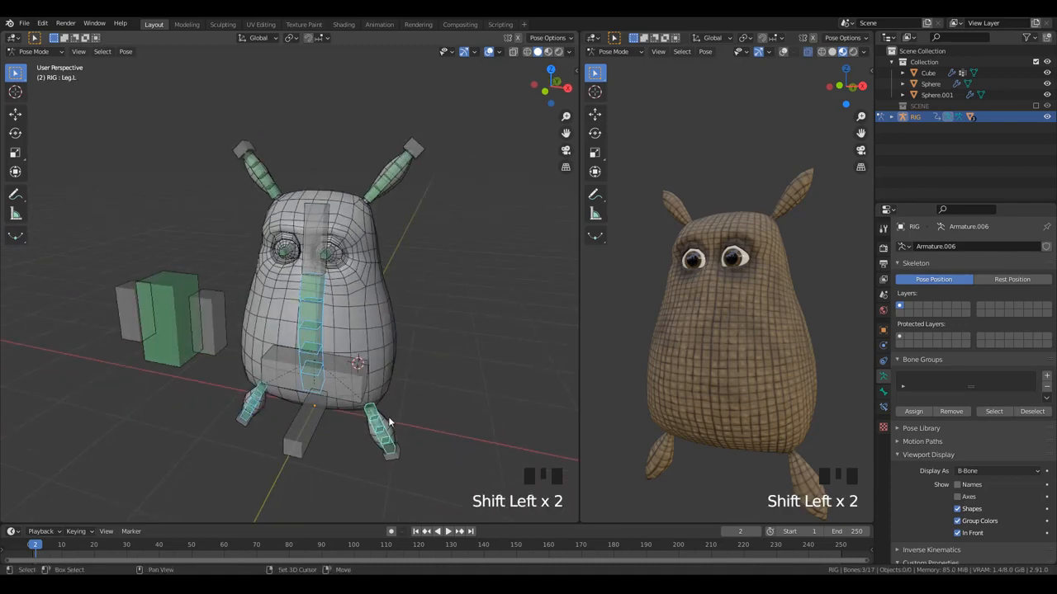
pyautogui.keyDown('shift'); pyautogui.click(393, 189); pyautogui.keyUp('shift')
pyautogui.keyDown('shift'); pyautogui.click(265, 176); pyautogui.keyUp('shift')
pyautogui.moveTo(375, 204); pyautogui.dragTo(377, 256, button='middle')
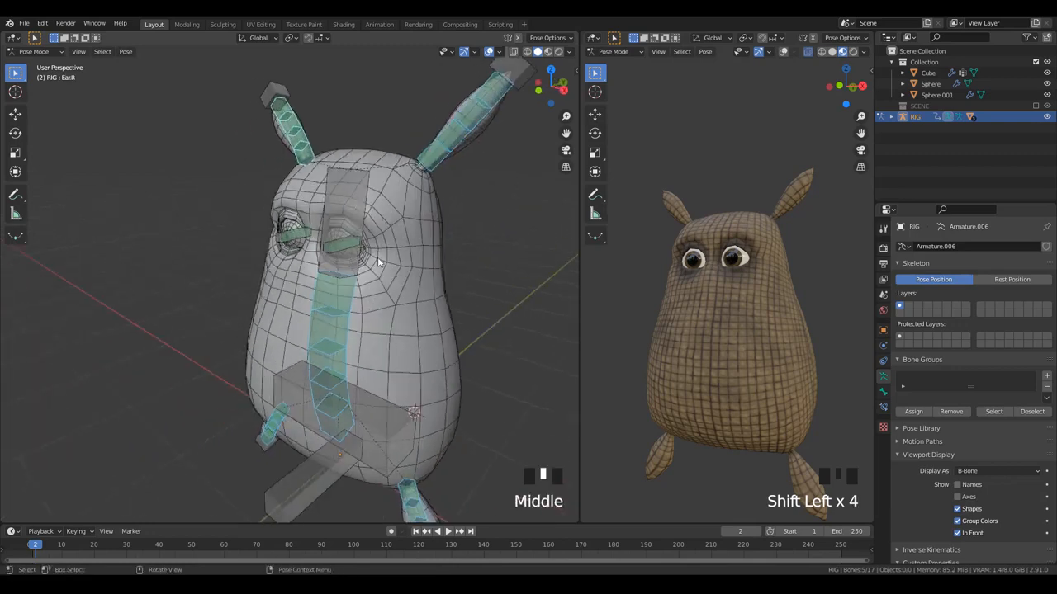
pyautogui.keyDown('shift'); pyautogui.click(334, 244); pyautogui.keyUp('shift')
pyautogui.keyDown('shift'); pyautogui.click(291, 235); pyautogui.keyUp('shift')
pyautogui.scroll(-3, 358, 286)
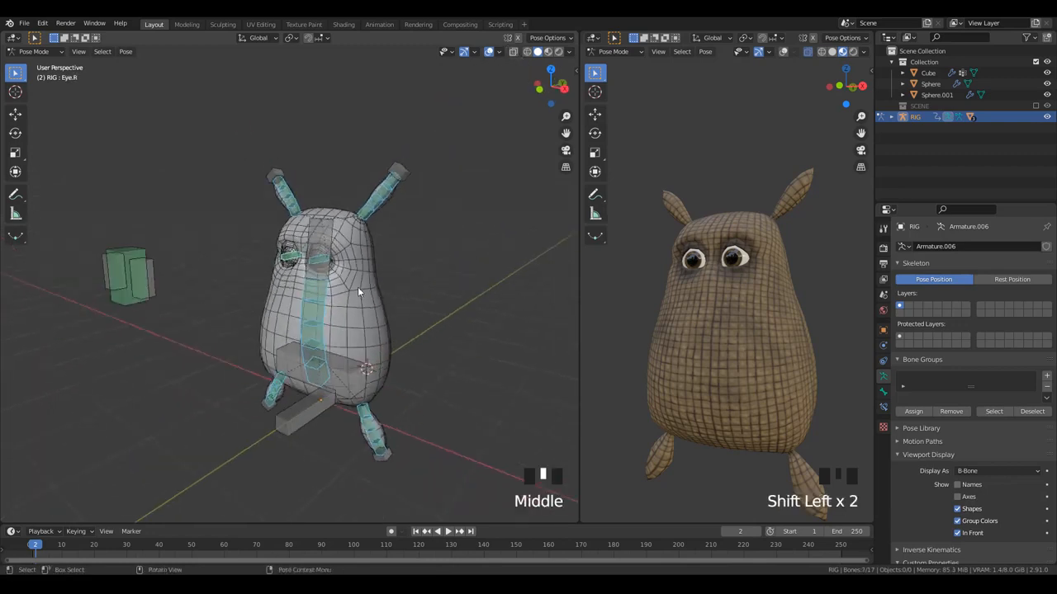
pyautogui.press('m')
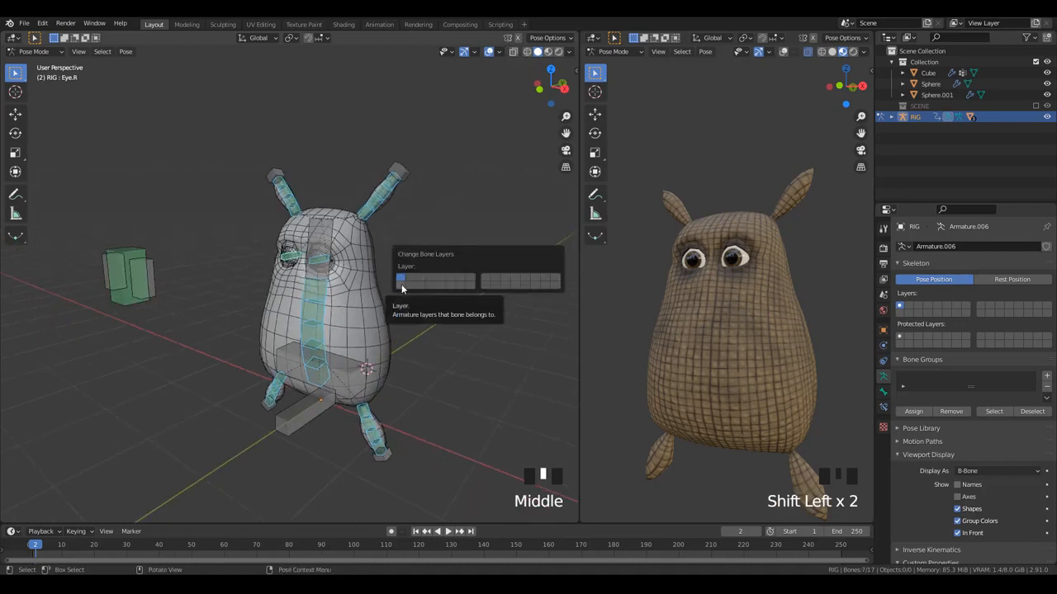
pyautogui.click(402, 288)
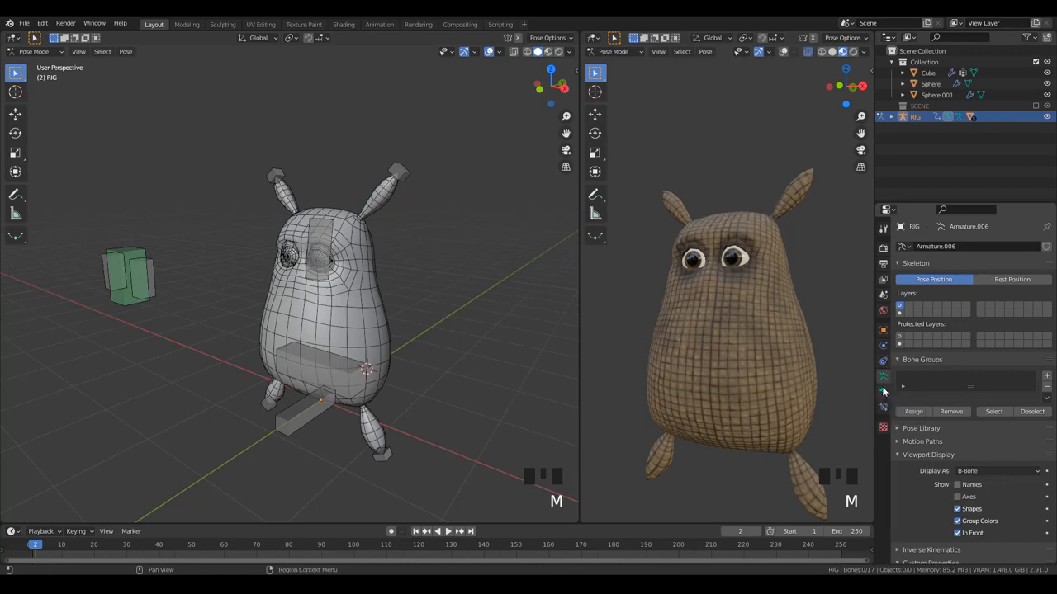
# - Check the armature layers by showing only the deform bones, both layers together, and finally only the first layer
pyautogui.click(900, 313)
pyautogui.click(900, 313)
pyautogui.click(901, 310)
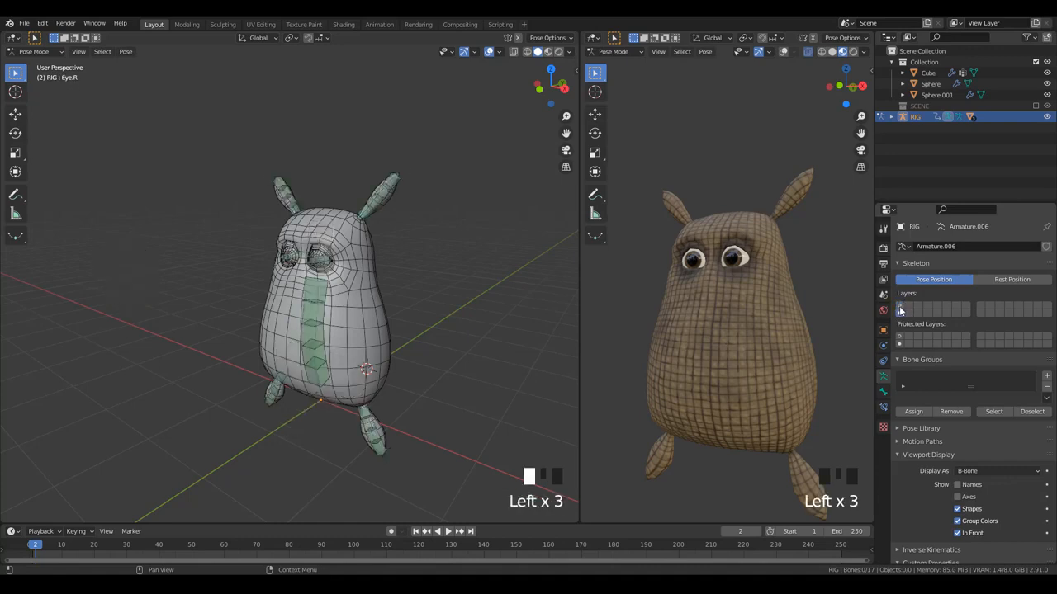
pyautogui.keyDown('shift'); pyautogui.click(900, 313); pyautogui.keyUp('shift')
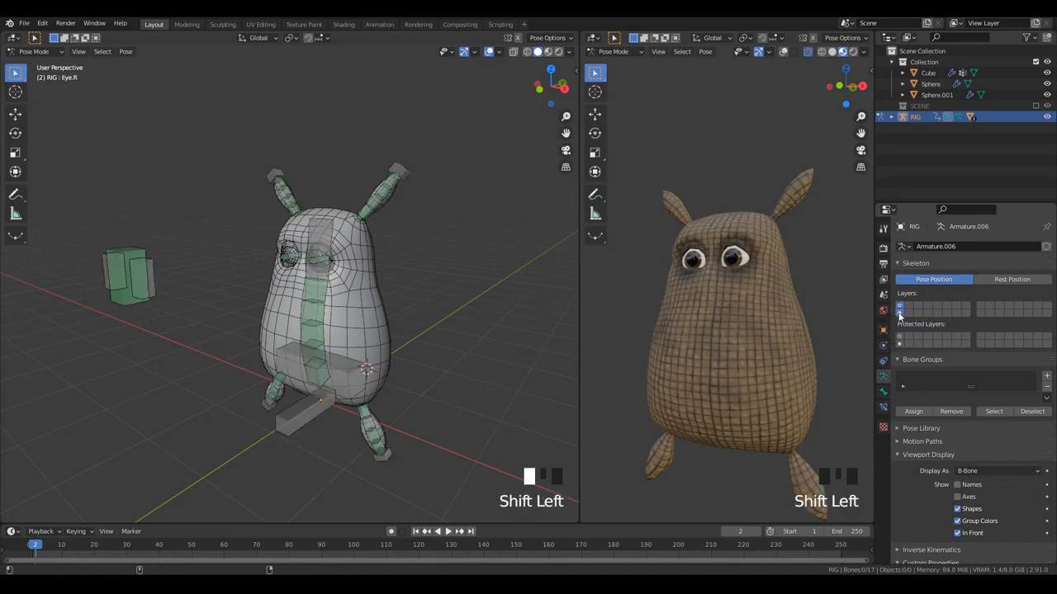
pyautogui.click(900, 311)
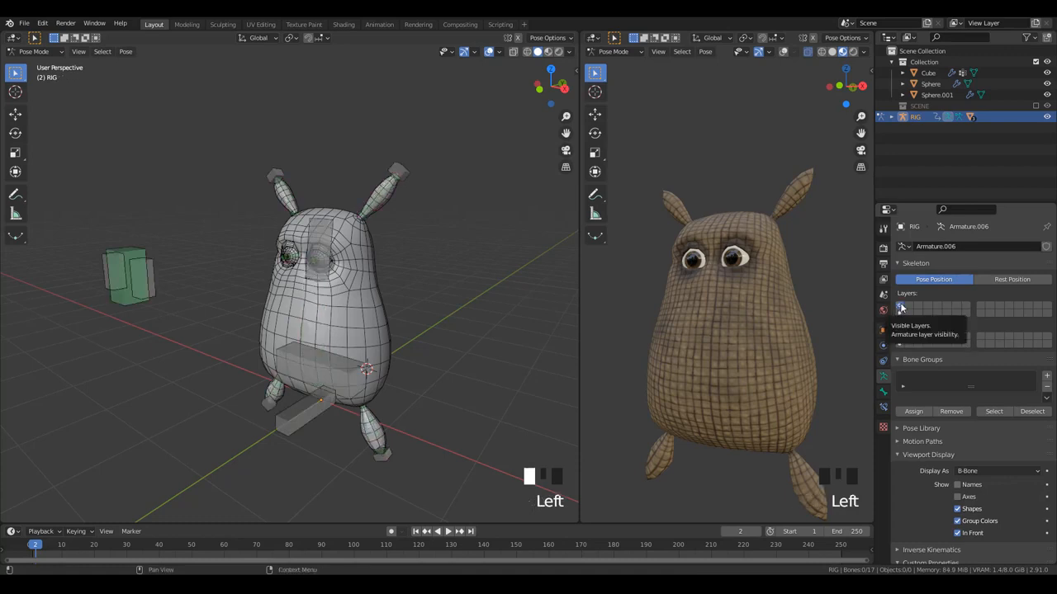
# - Select the control bone Leg_CTRL.L at the character's left foot
pyautogui.moveTo(388, 280); pyautogui.dragTo(359, 382, button='middle')
pyautogui.scroll(2, 377, 339)
pyautogui.click(359, 382)
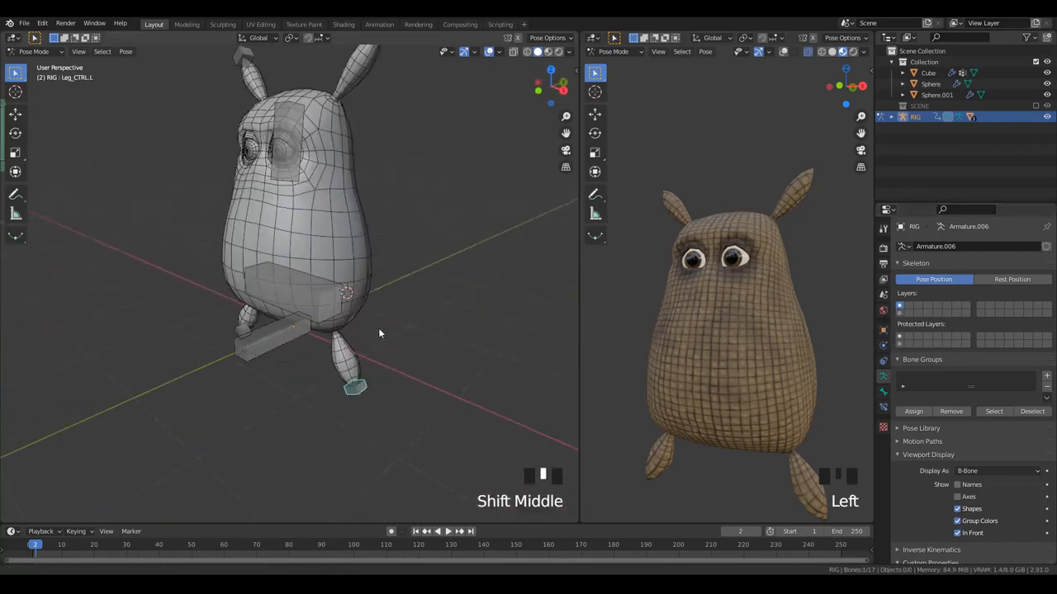
pyautogui.scroll(-2, 320, 263)
pyautogui.moveTo(321, 263); pyautogui.dragTo(332, 270, button='middle')
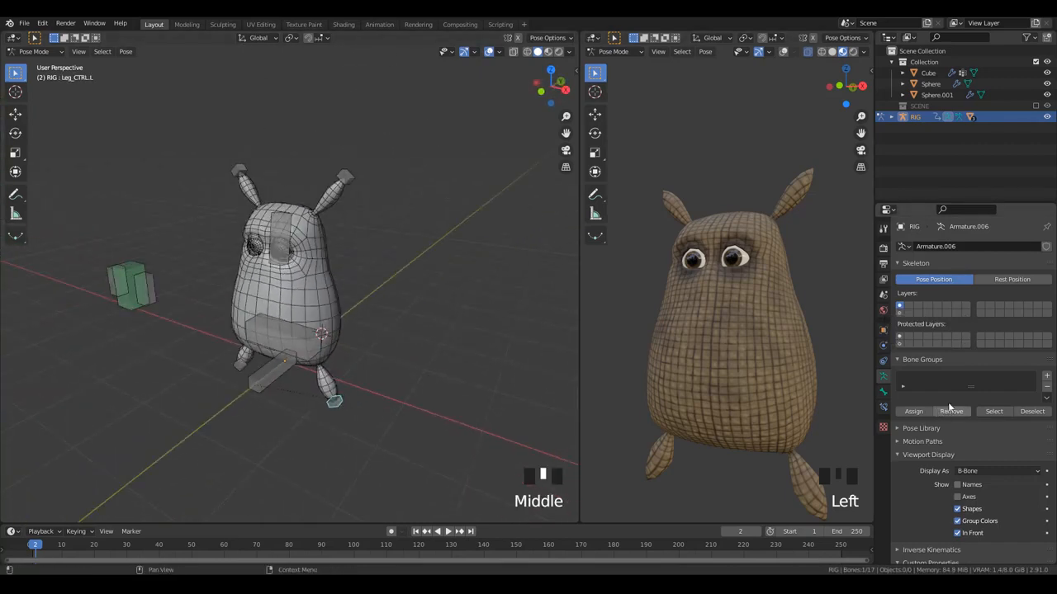
# - Enlarge the armature's bone group list and add three bone groups
pyautogui.moveTo(956, 386); pyautogui.dragTo(961, 442)
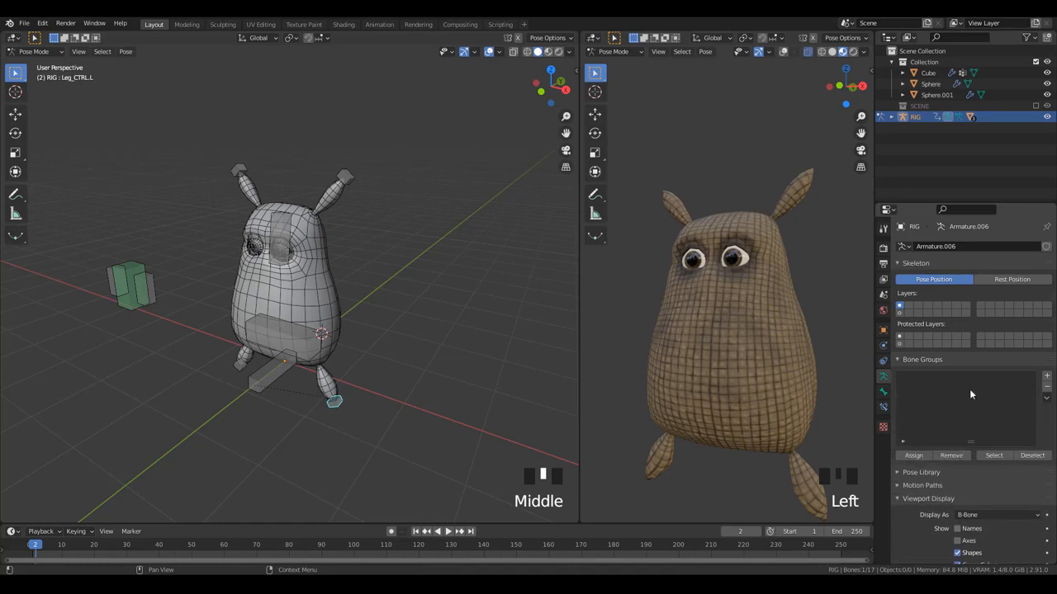
pyautogui.click(1047, 376)
pyautogui.click(1048, 377)
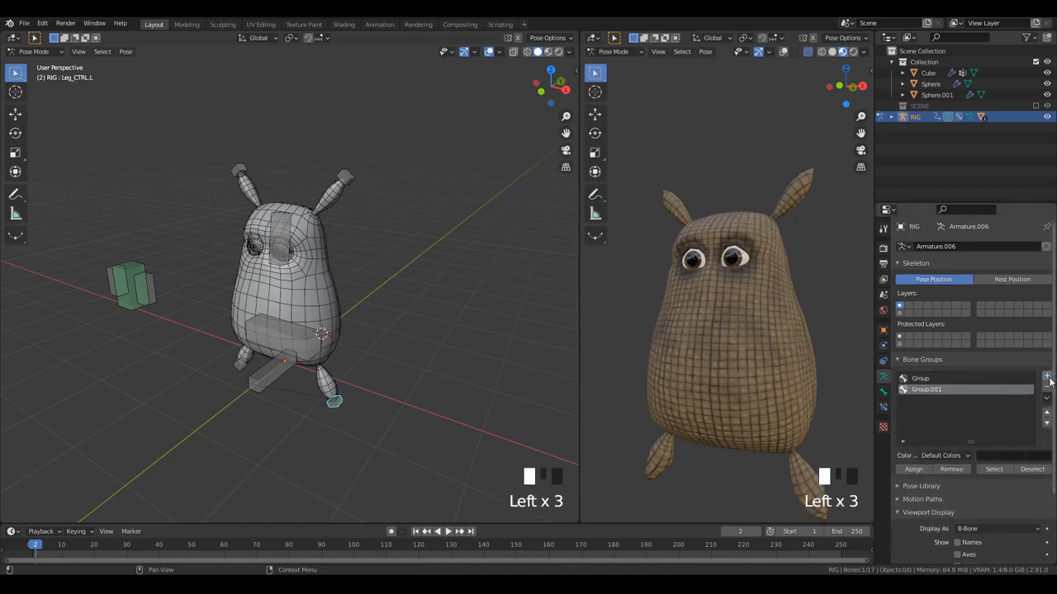
pyautogui.click(1047, 376)
# - Rename the three bone groups DEFAULT, LEFT and RIGHT, in that order
pyautogui.doubleClick(923, 378)
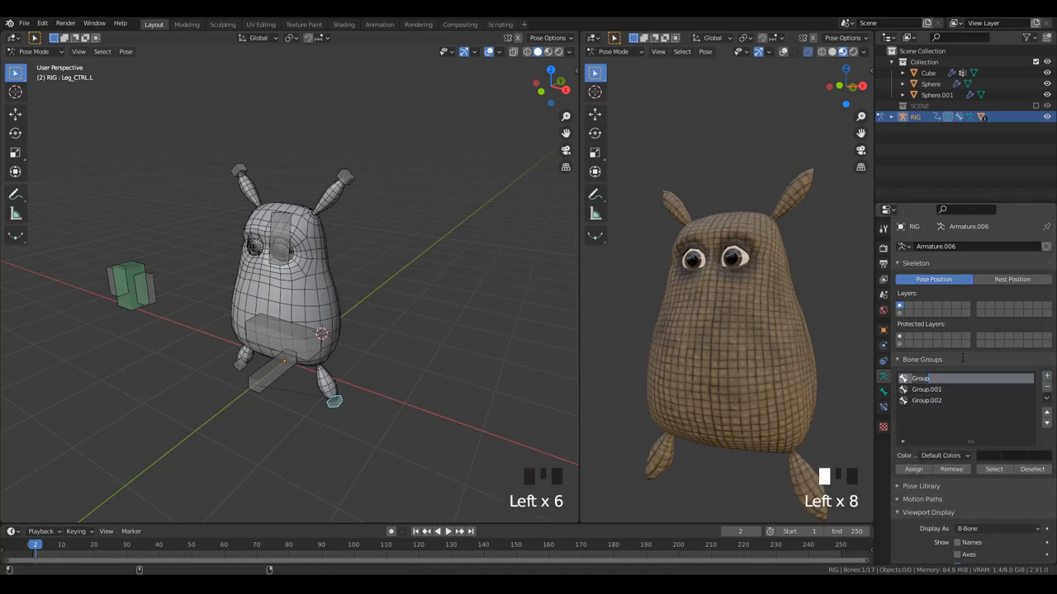
pyautogui.write('CENTER')
pyautogui.doubleClick(934, 379)
pyautogui.write('DEFAULT')
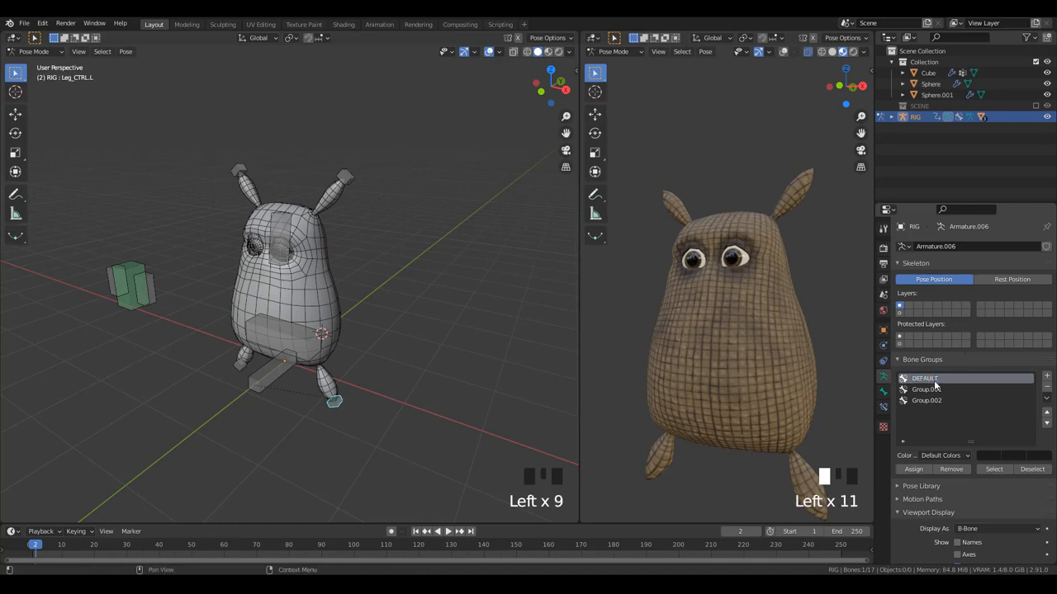
pyautogui.click(933, 389)
pyautogui.doubleClick(933, 389)
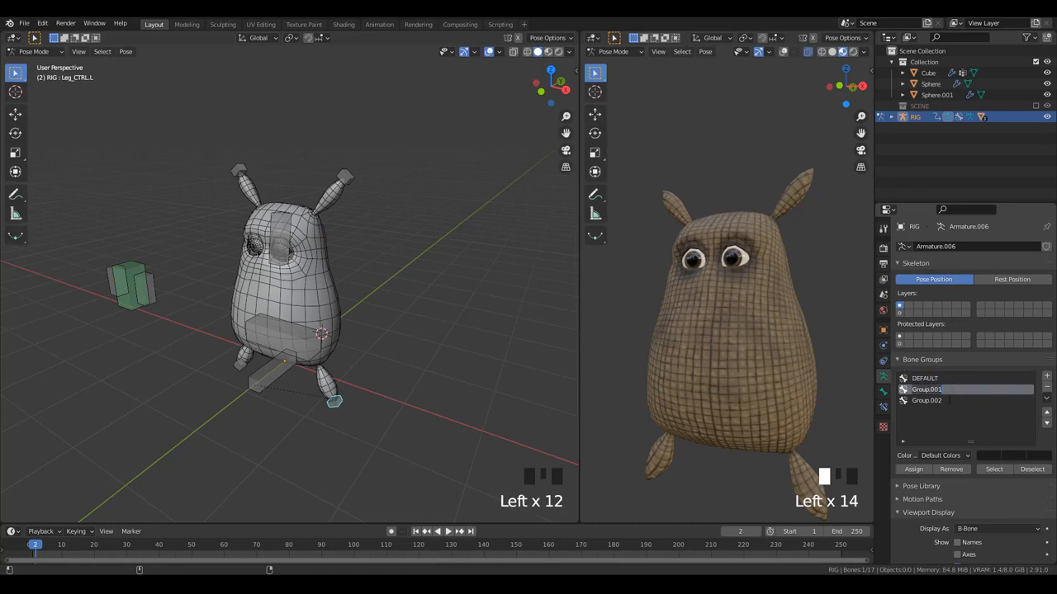
pyautogui.write('LEFT')
pyautogui.click(948, 401)
pyautogui.doubleClick(949, 402)
pyautogui.write('RIGHT')
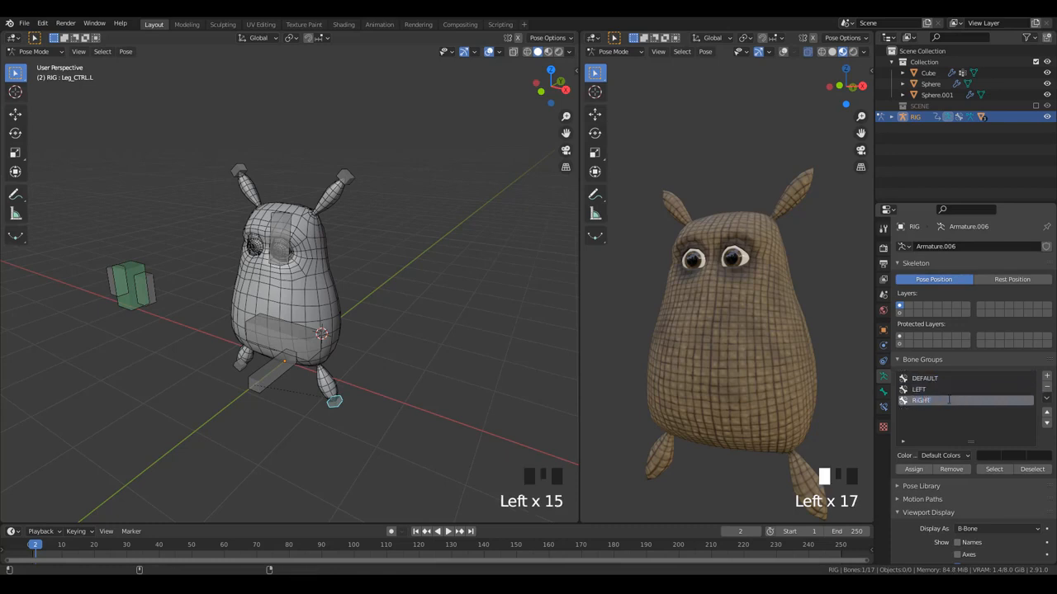
# - Set the bone group color sets to theme 04 for DEFAULT, theme 01 for LEFT and theme 03 for RIGHT
pyautogui.click(946, 378)
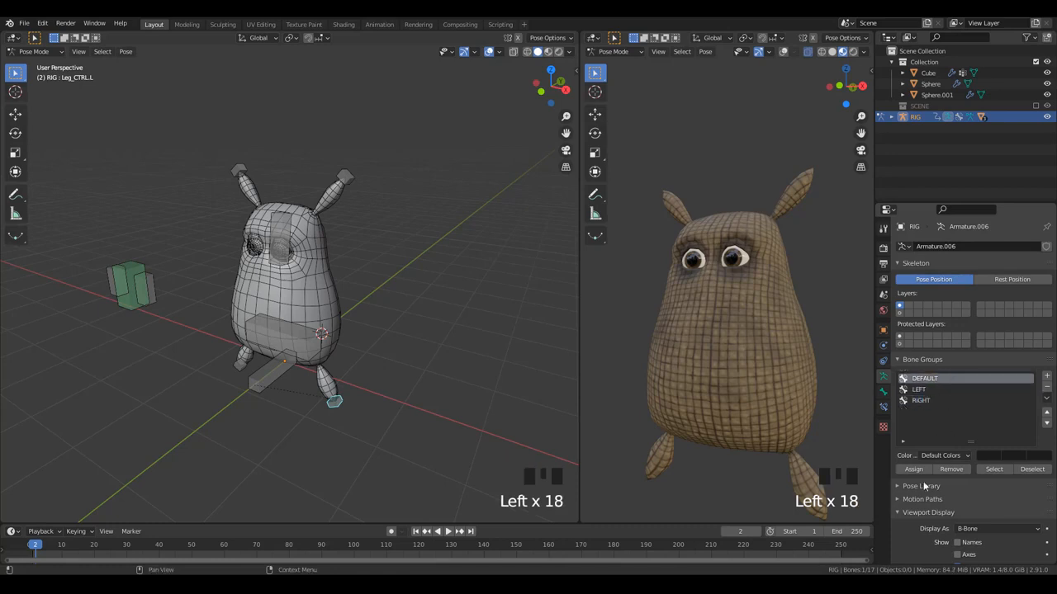
pyautogui.moveTo(943, 454); pyautogui.dragTo(834, 405)
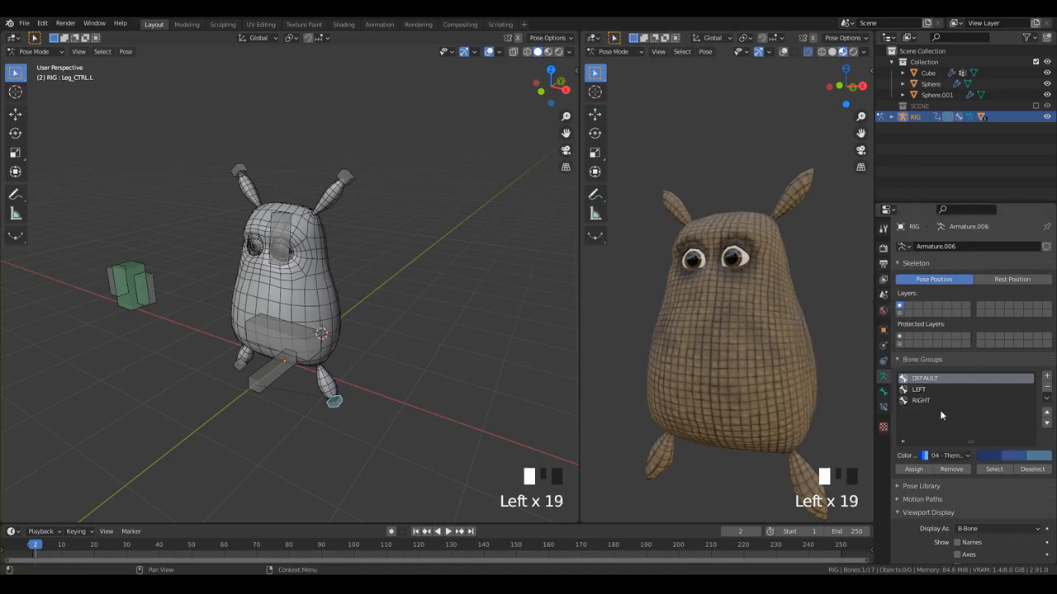
pyautogui.click(942, 389)
pyautogui.moveTo(944, 455); pyautogui.dragTo(834, 431)
pyautogui.click(920, 428)
pyautogui.click(933, 400)
pyautogui.moveTo(949, 456); pyautogui.dragTo(840, 407)
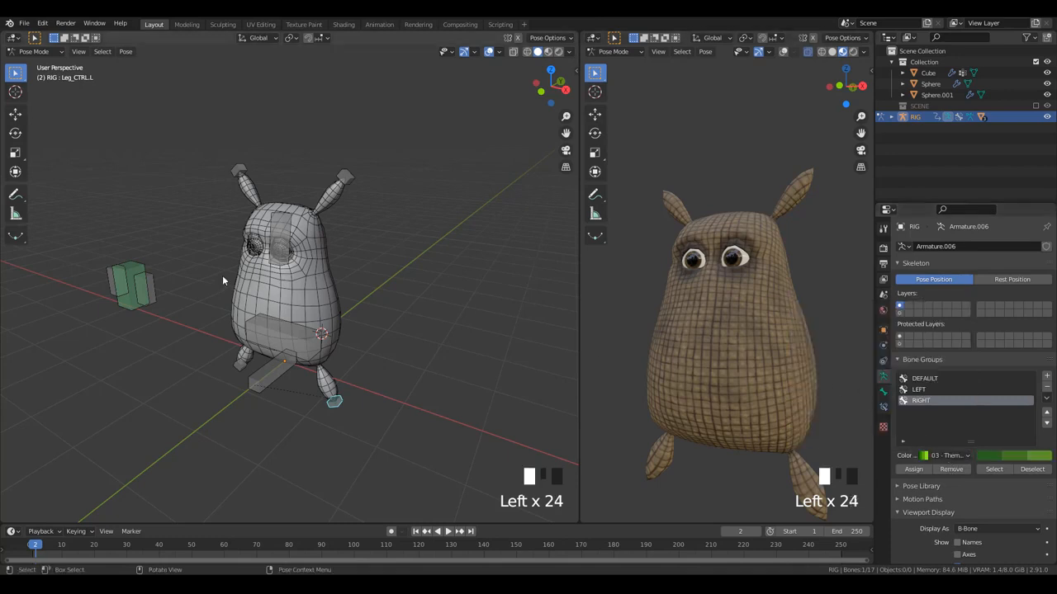
# - Add the left eye control and Ear_CTRL.L to the Leg_CTRL.L selection and assign all three bones to the LEFT group
pyautogui.scroll(2, 310, 369)
pyautogui.scroll(-2, 337, 408)
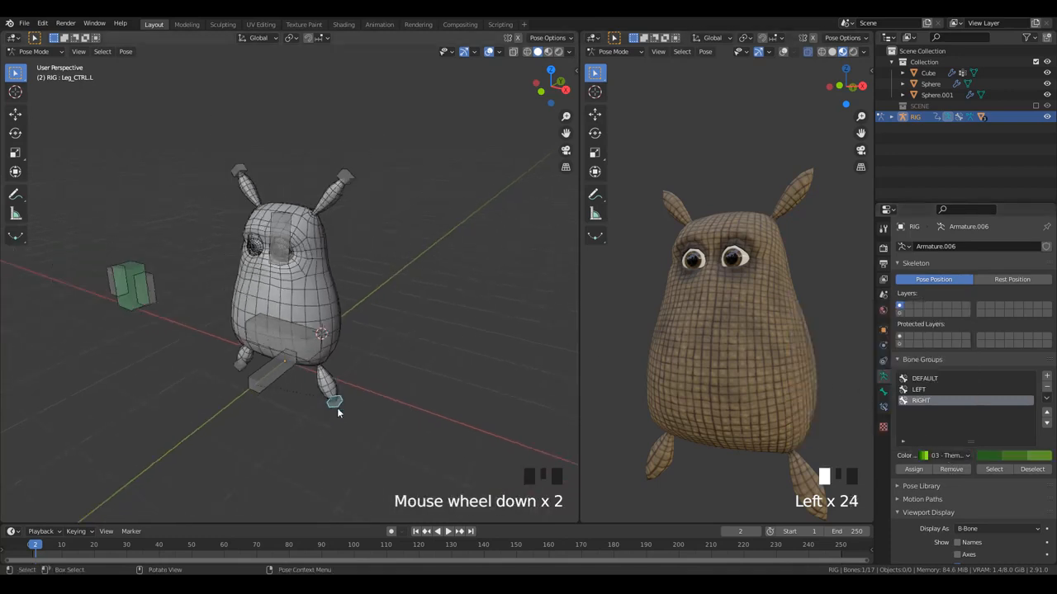
pyautogui.moveTo(203, 311); pyautogui.dragTo(208, 300, button='middle')
pyautogui.keyDown('shift'); pyautogui.click(208, 299); pyautogui.keyUp('shift')
pyautogui.keyDown('shift'); pyautogui.click(340, 178); pyautogui.keyUp('shift')
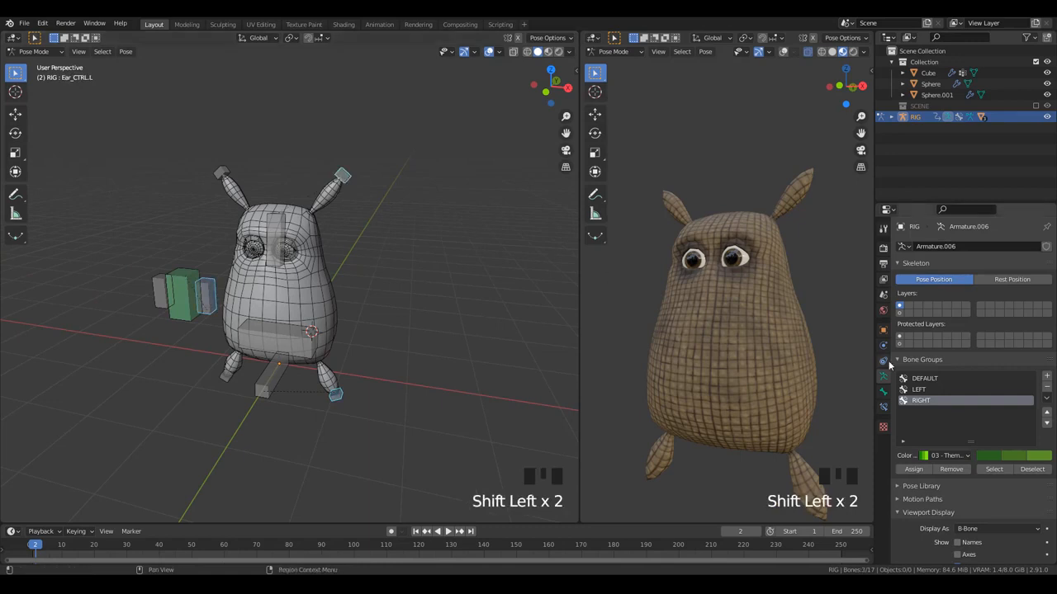
pyautogui.click(919, 389)
pyautogui.click(913, 469)
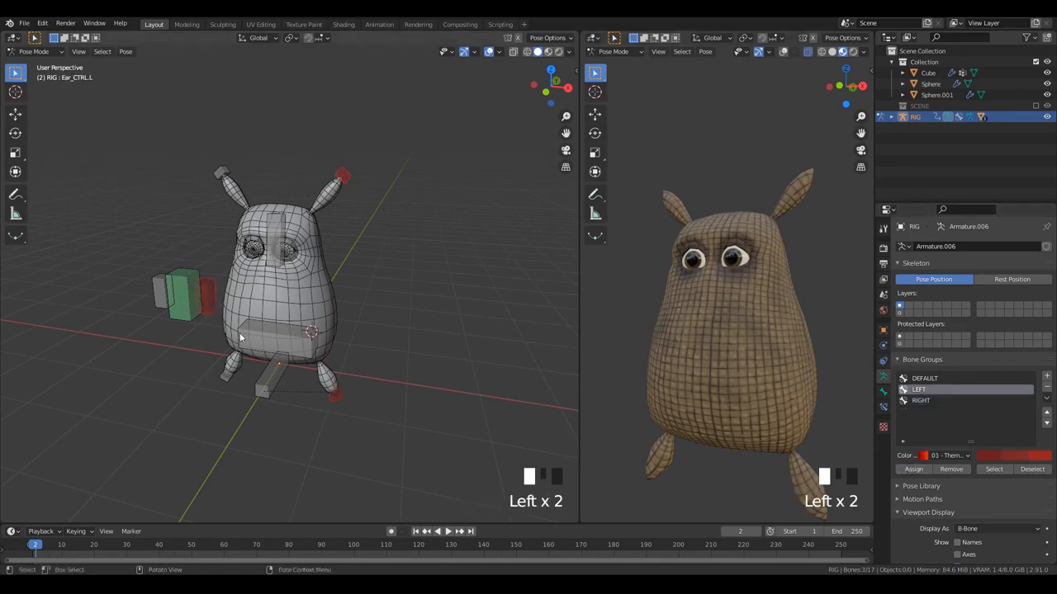
# - Select the right eye control, Ear_CTRL.R and Leg_CTRL.R bones together and assign them to the RIGHT bone group
pyautogui.click(163, 291)
pyautogui.keyDown('shift'); pyautogui.click(221, 171); pyautogui.keyUp('shift')
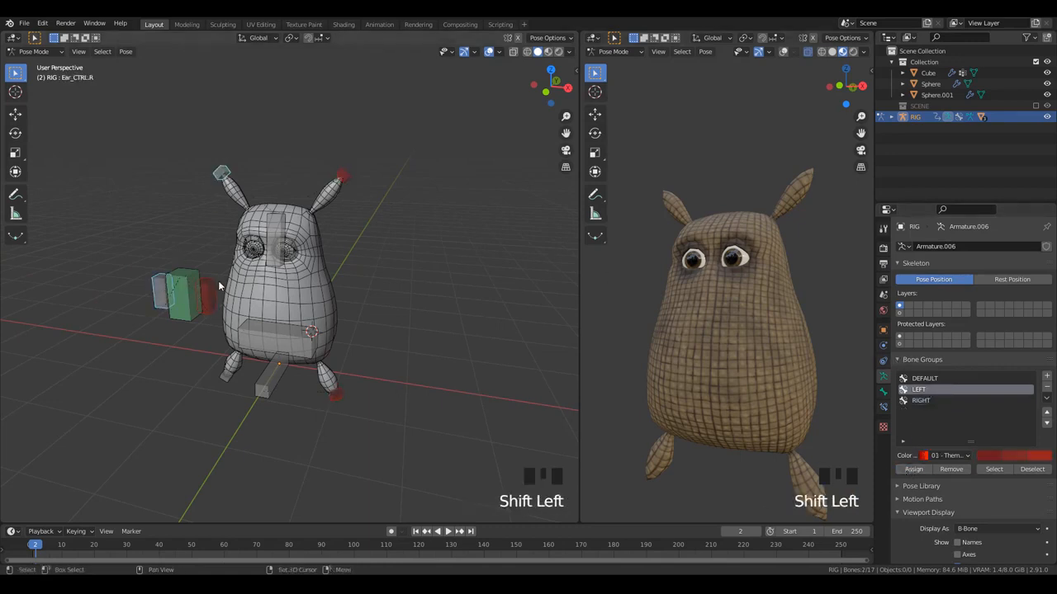
pyautogui.keyDown('shift'); pyautogui.click(225, 380); pyautogui.keyUp('shift')
pyautogui.click(920, 401)
pyautogui.click(914, 469)
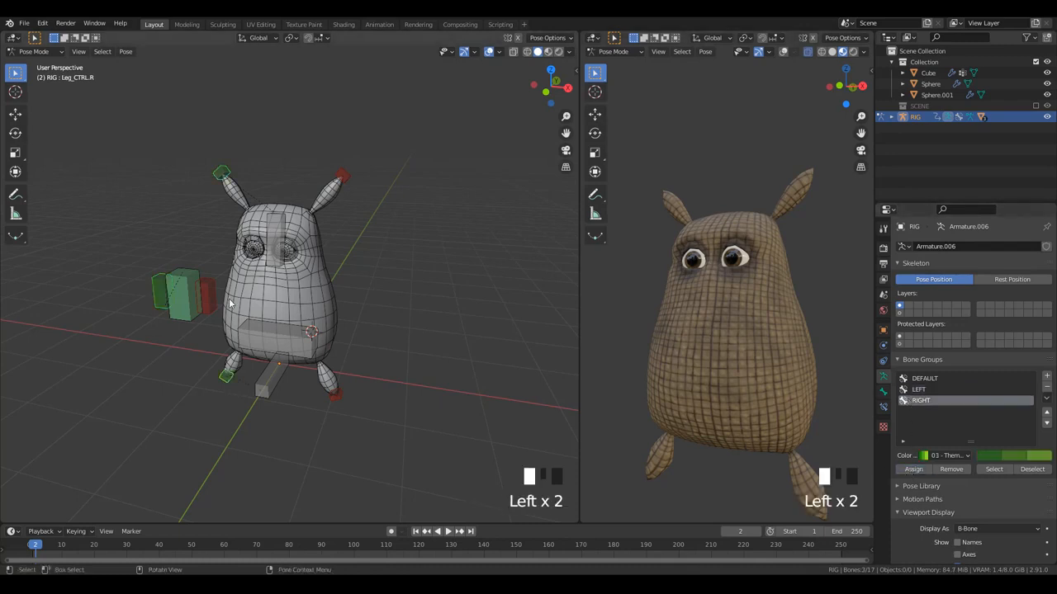
# - Assign the central eye control, the root bone between the feet, Head and Pelvis to the DEFAULT bone group, clearing the selection
pyautogui.hotkey('alt', 'a')
pyautogui.click(182, 294)
pyautogui.keyDown('shift'); pyautogui.click(274, 379); pyautogui.keyUp('shift')
pyautogui.keyDown('shift'); pyautogui.click(283, 243); pyautogui.keyUp('shift')
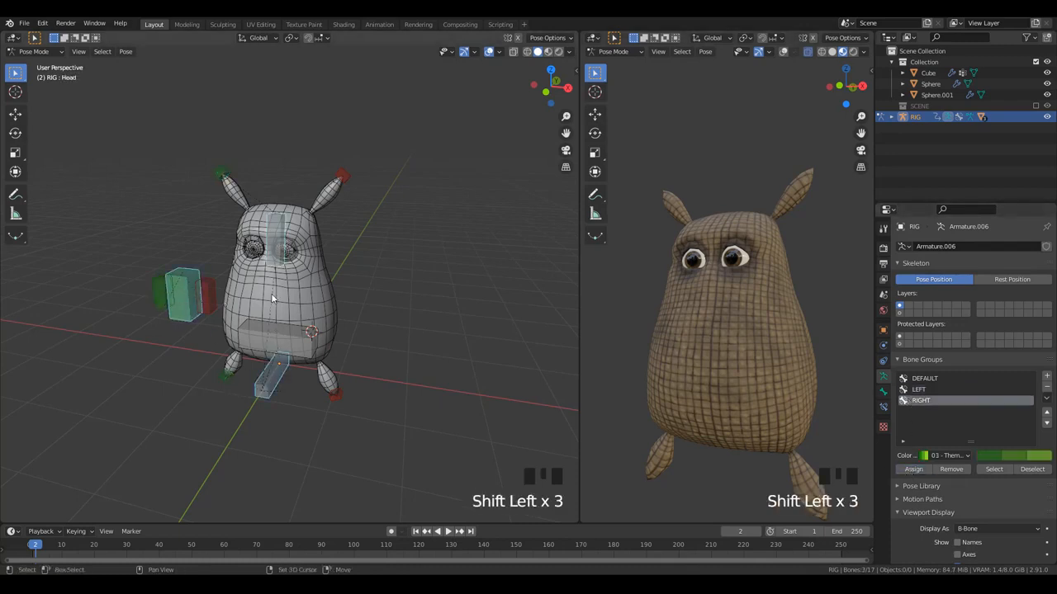
pyautogui.keyDown('shift'); pyautogui.click(278, 331); pyautogui.keyUp('shift')
pyautogui.click(924, 379)
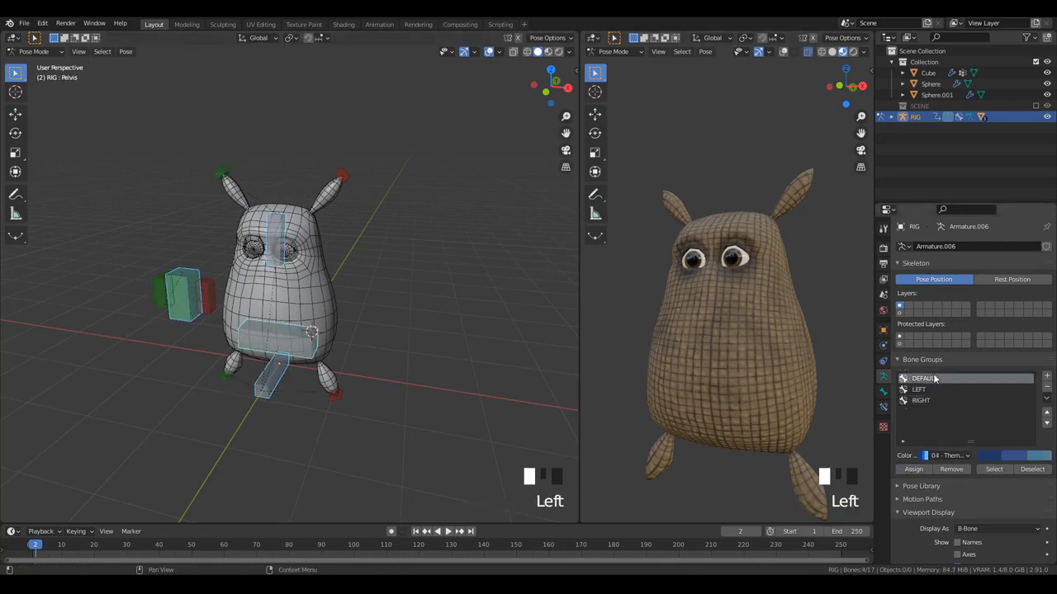
pyautogui.click(913, 469)
pyautogui.scroll(-1, 372, 314)
pyautogui.hotkey('alt', 'a')
# - Switch the rig from Pose Mode to Object Mode, deselect everything and reset the 3D cursor to the world origin
pyautogui.moveTo(372, 313); pyautogui.dragTo(472, 297, button='middle')
pyautogui.scroll(2, 416, 342)
pyautogui.moveTo(416, 342); pyautogui.dragTo(374, 346, button='middle')
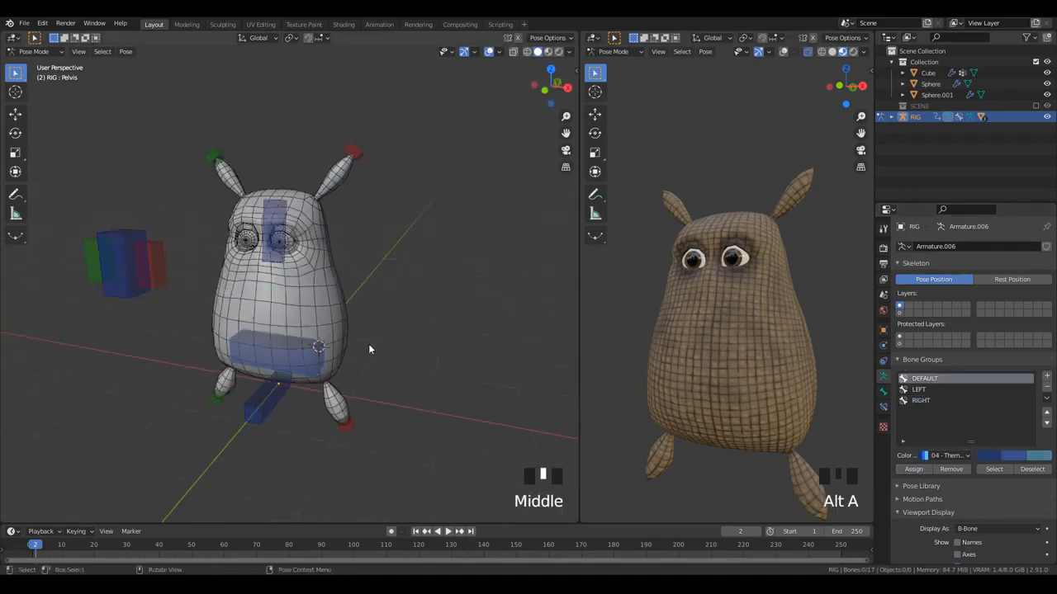
pyautogui.scroll(1, 358, 281)
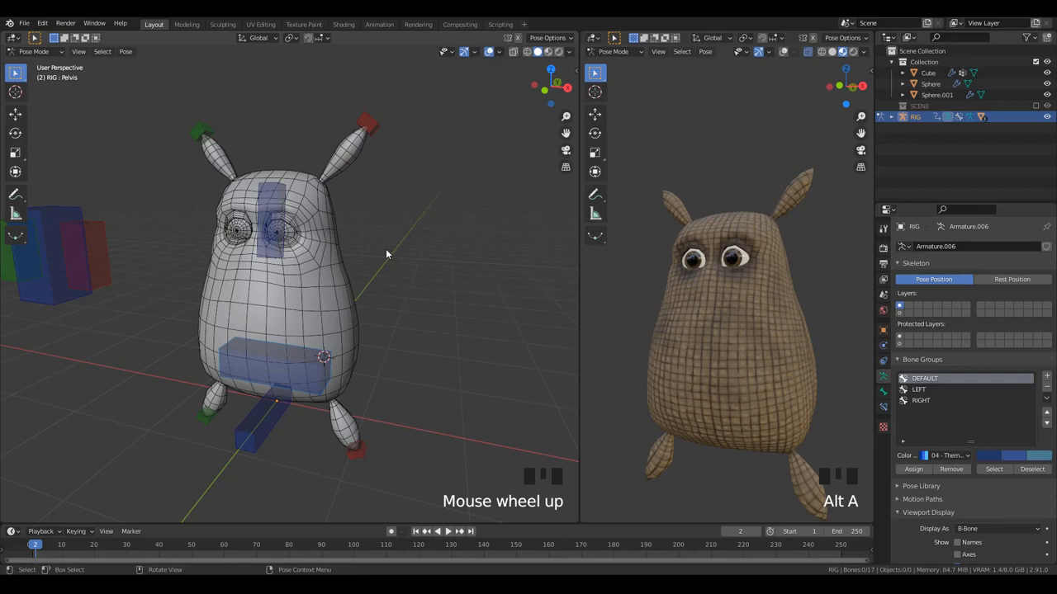
pyautogui.press('KP_1')
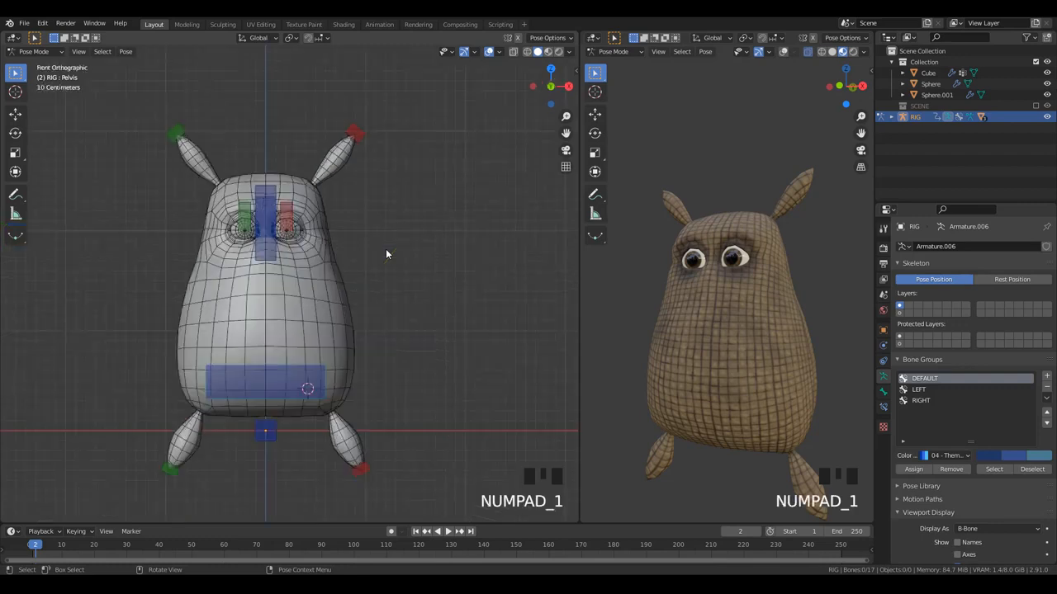
pyautogui.hotkey('ctrl', 'Tab')
pyautogui.scroll(2, 332, 334)
pyautogui.scroll(-2, 276, 261)
pyautogui.hotkey('alt', 'a')
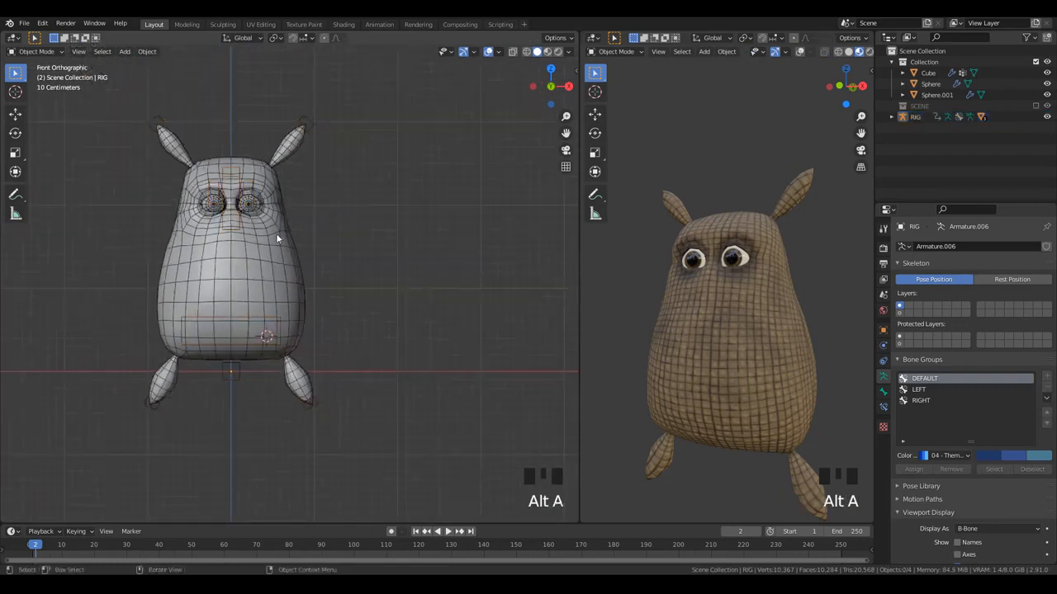
pyautogui.keyDown('shift'); pyautogui.moveTo(276, 233); pyautogui.dragTo(286, 231, button='middle'); pyautogui.keyUp('shift')
pyautogui.hotkey('shift', 'c')
# - Add a mesh circle with 32 vertices and a 1 m radius at the world origin
pyautogui.keyDown('shift'); pyautogui.moveTo(319, 394); pyautogui.dragTo(350, 236, button='middle'); pyautogui.keyUp('shift')
pyautogui.scroll(4, 314, 147)
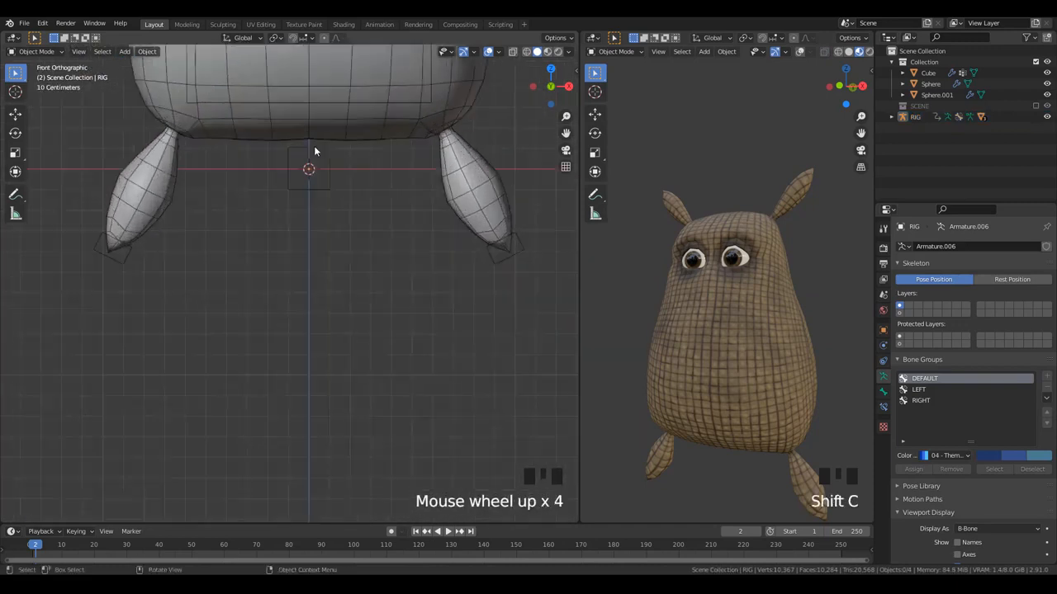
pyautogui.keyDown('shift'); pyautogui.moveTo(314, 147); pyautogui.dragTo(300, 198, button='middle'); pyautogui.keyUp('shift')
pyautogui.hotkey('shift', 'a')
pyautogui.moveTo(300, 195)
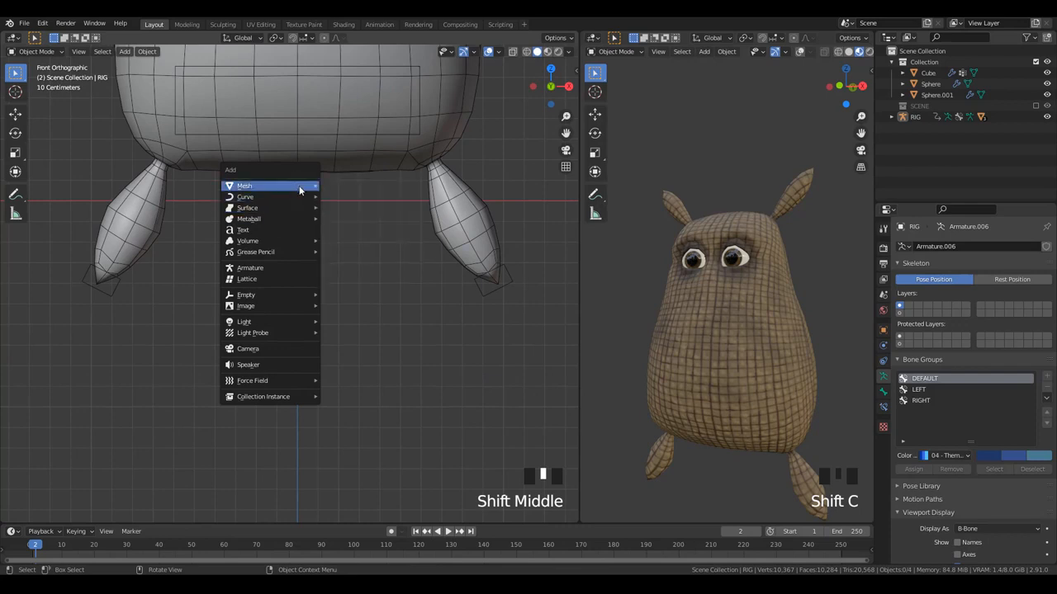
pyautogui.click(363, 207)
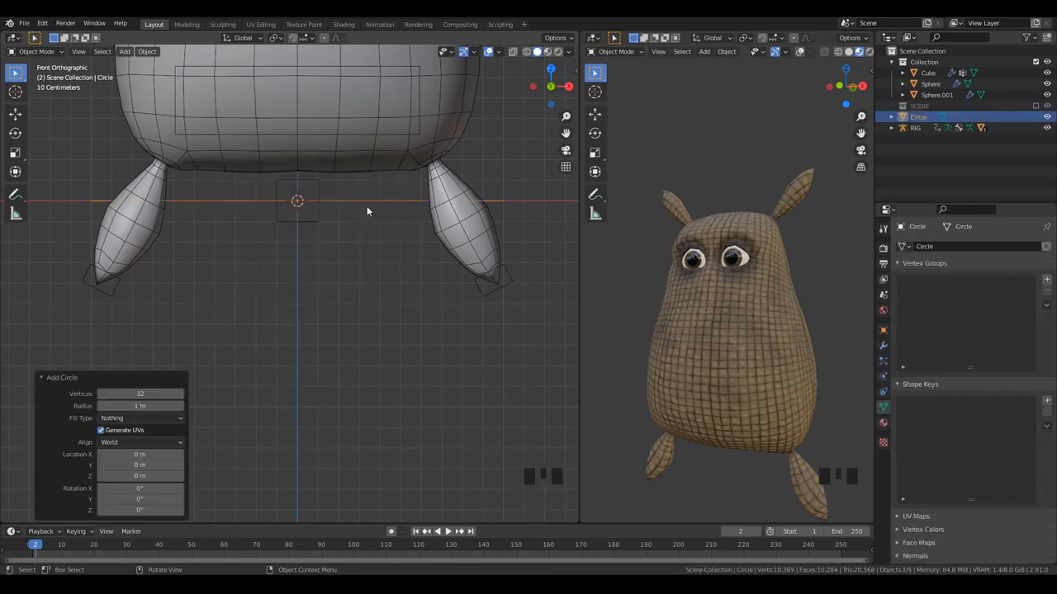
# - Connect two opposite vertices of the circle with an edge across its middle, and return to Object Mode
pyautogui.moveTo(367, 208); pyautogui.dragTo(286, 325, button='middle')
pyautogui.press('Tab')
pyautogui.click(257, 304)
pyautogui.scroll(-2, 259, 306)
pyautogui.press('j')
pyautogui.scroll(-3, 262, 306)
pyautogui.press('Tab')
# - Try moving the circle out beside the character and undo the move
pyautogui.press('g')
pyautogui.click(424, 336)
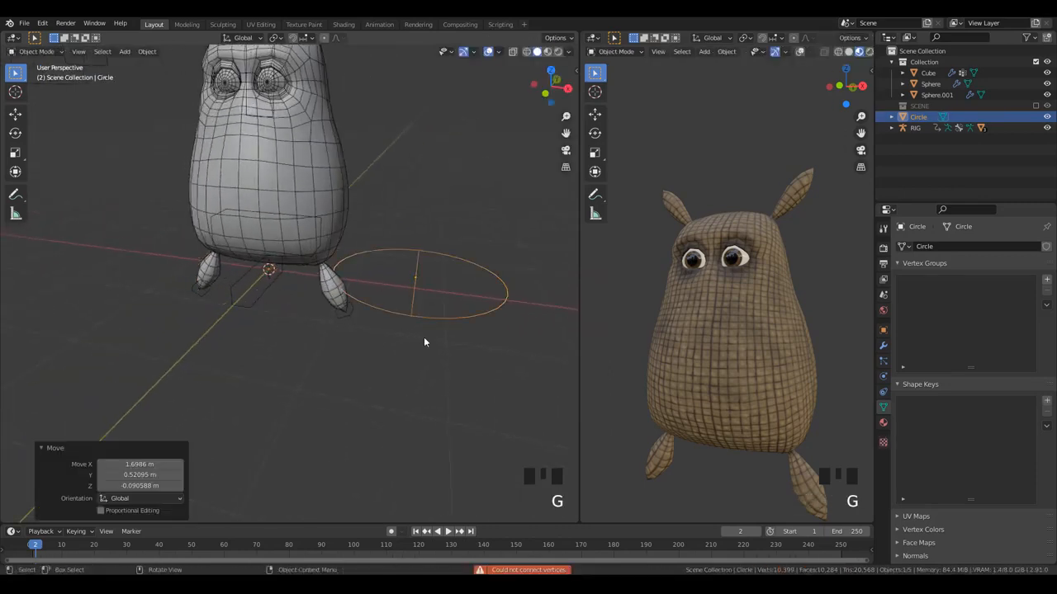
pyautogui.scroll(-2, 423, 336)
pyautogui.hotkey('ctrl', 'z')
pyautogui.scroll(-1, 395, 345)
pyautogui.keyDown('shift'); pyautogui.moveTo(394, 346); pyautogui.dragTo(281, 347, button='middle'); pyautogui.keyUp('shift')
pyautogui.press('r')
pyautogui.scroll(4, 172, 344)
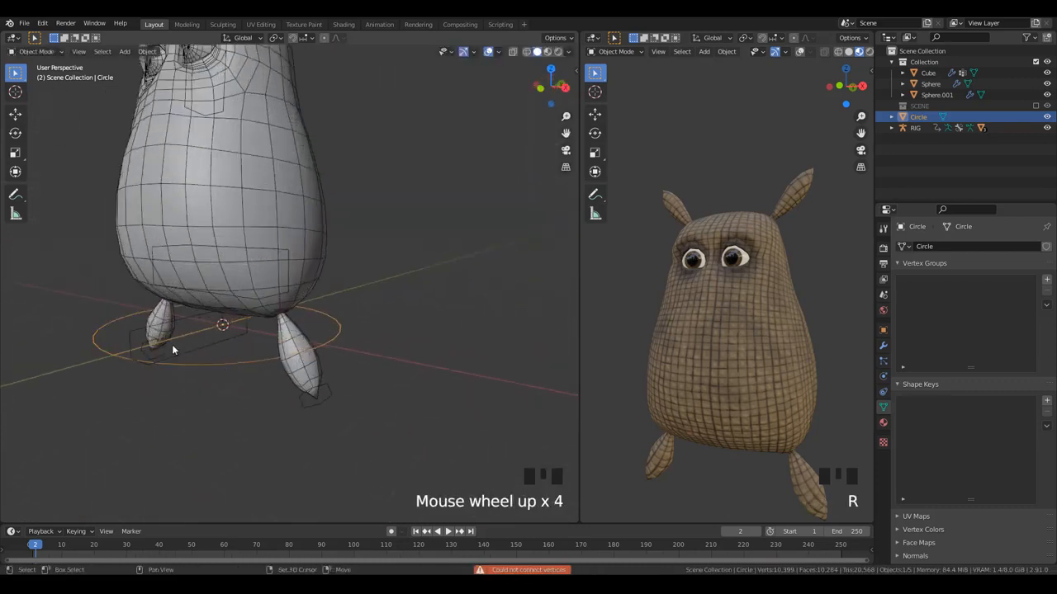
# - Move the circle into a new collection named SHAPES
pyautogui.keyDown('shift'); pyautogui.moveTo(172, 345); pyautogui.dragTo(252, 328, button='middle'); pyautogui.keyUp('shift')
pyautogui.press('m')
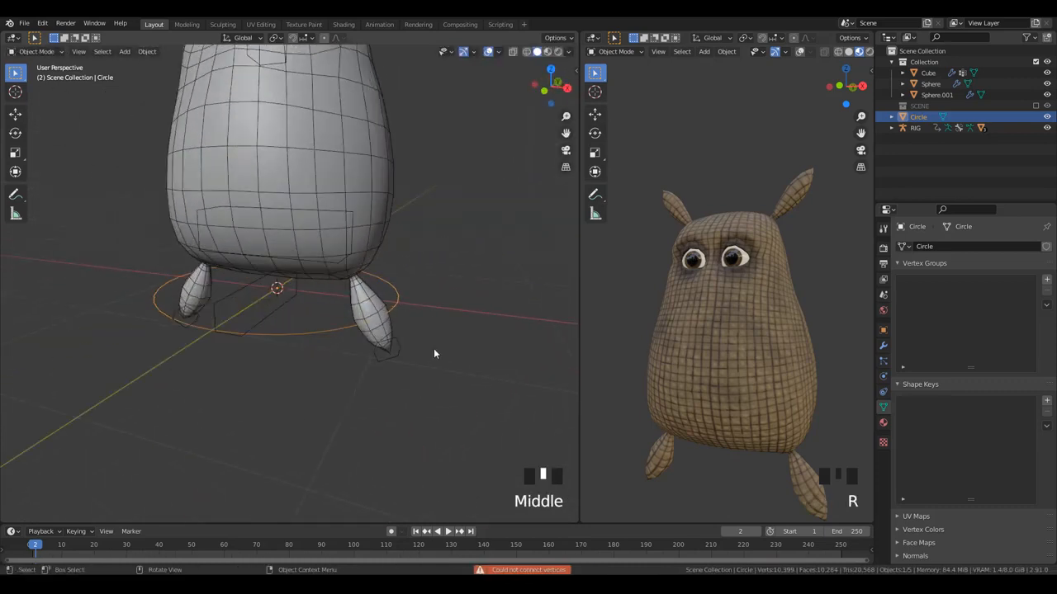
pyautogui.press('m')
pyautogui.click(416, 347)
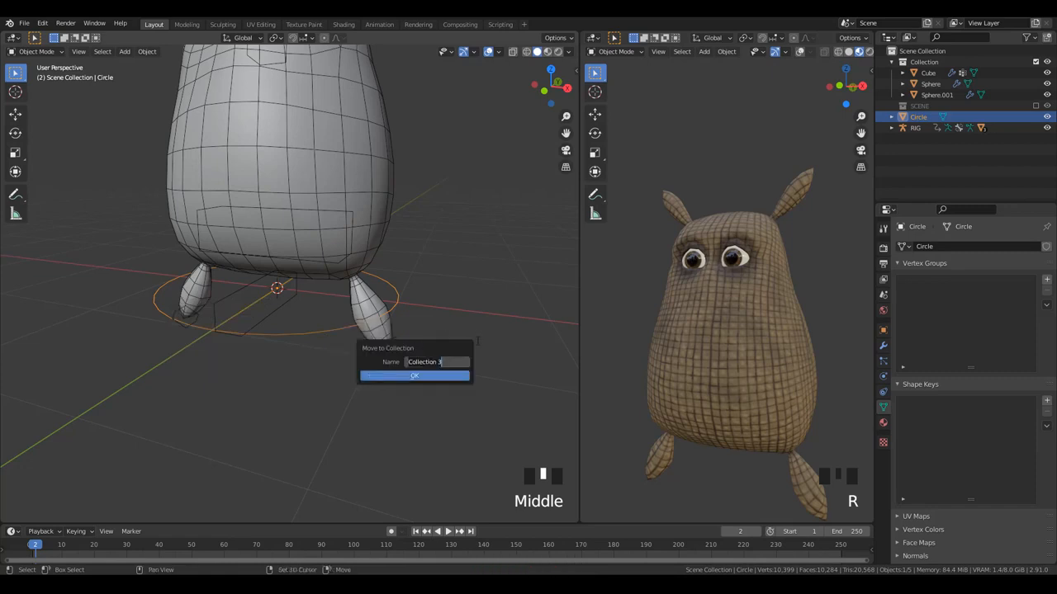
pyautogui.write('SHAPES')
pyautogui.press('Return')
pyautogui.press('Return')
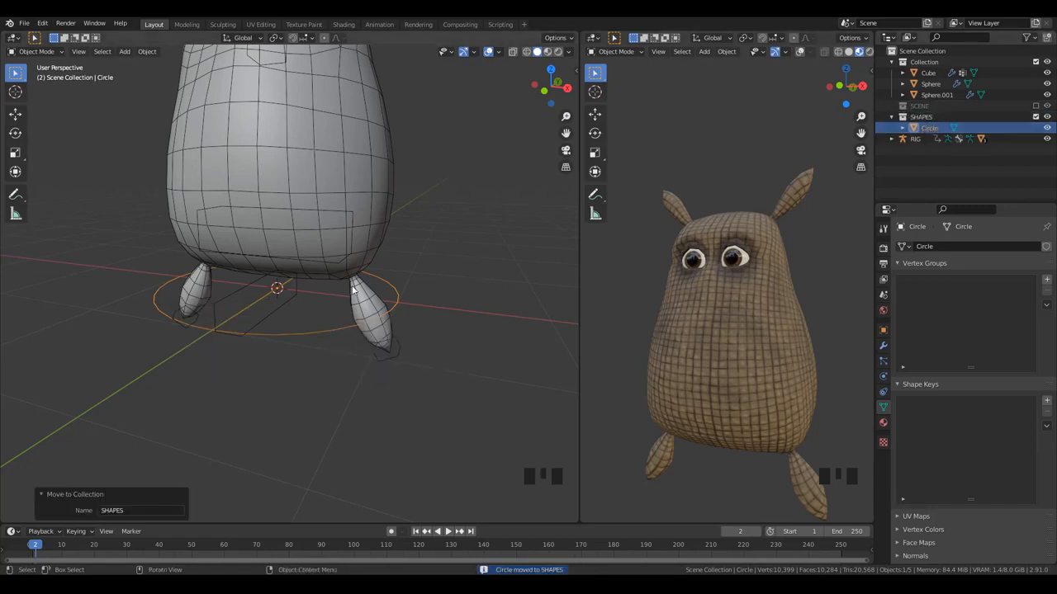
# - Rename the circle object as WGT_CIRCLE
pyautogui.scroll(-4, 239, 316)
pyautogui.press('F2')
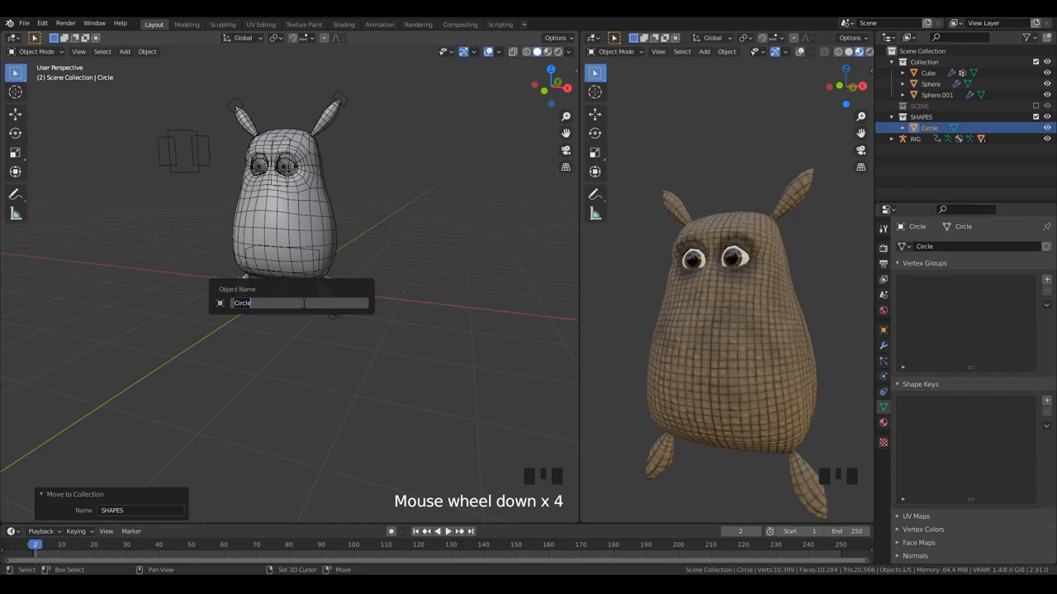
pyautogui.write('wo')
pyautogui.write('T')
pyautogui.write('_W')
pyautogui.write('LE')
pyautogui.press('Return')
pyautogui.hotkey('shift', 'BackSpace')
# - Move WGT_CIRCLE away from the character to about X 3.62 m, Y 1.73 m, Z 0.76 m
pyautogui.scroll(3, 286, 226)
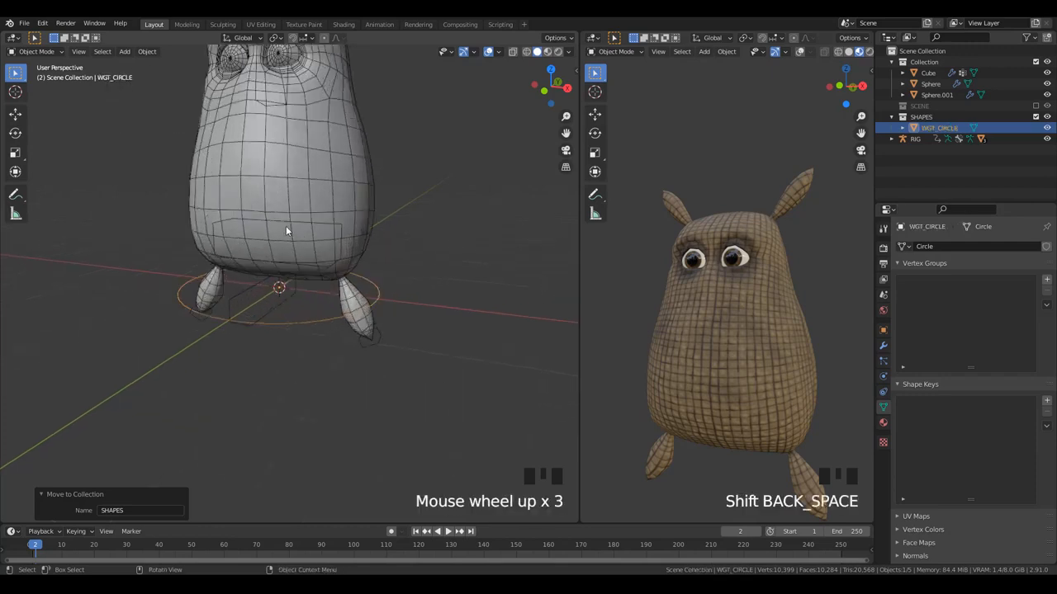
pyautogui.hotkey('alt', 'a')
pyautogui.click(273, 321)
pyautogui.scroll(-3, 300, 308)
pyautogui.keyDown('shift'); pyautogui.moveTo(300, 308); pyautogui.dragTo(210, 361, button='middle'); pyautogui.keyUp('shift')
pyautogui.scroll(-2, 210, 360)
pyautogui.press('g')
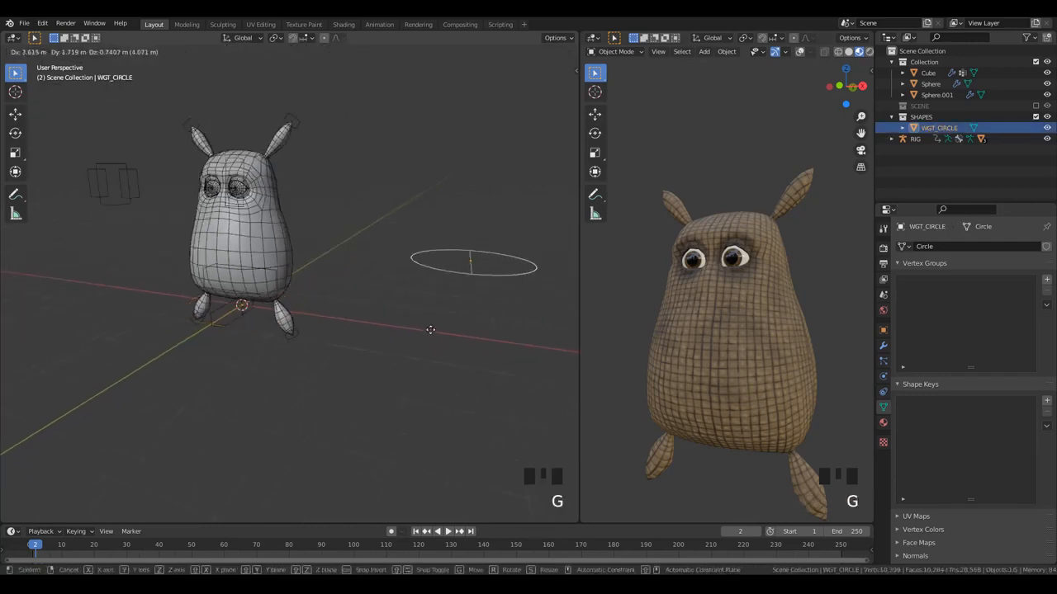
pyautogui.click(413, 314)
# - Select the rig and return it to Pose Mode with the Head bone selected
pyautogui.scroll(2, 213, 212)
pyautogui.hotkey('alt', 'a')
pyautogui.click(232, 134)
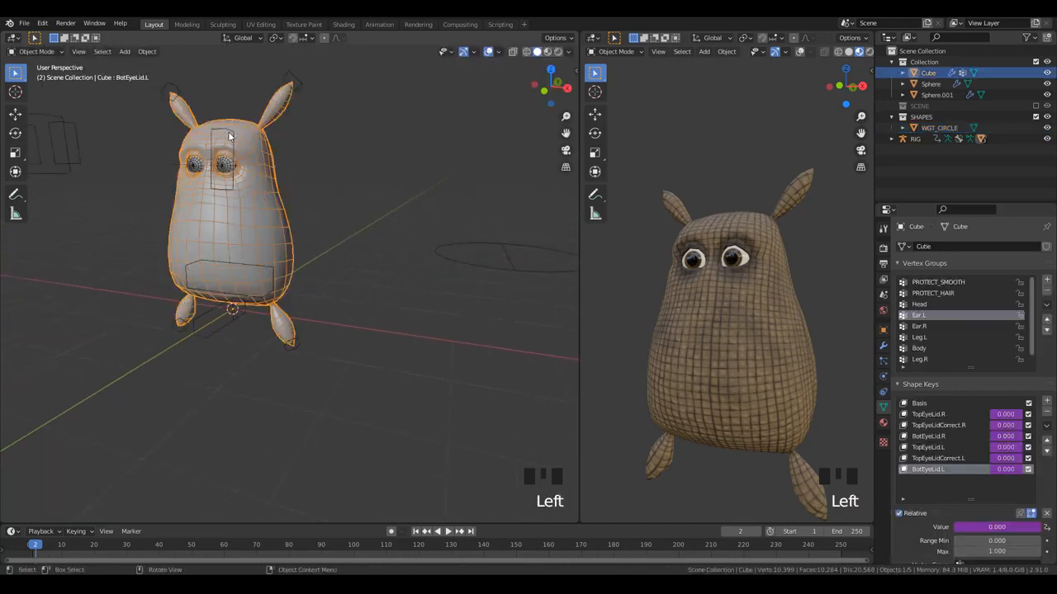
pyautogui.click(233, 134)
pyautogui.hotkey('ctrl', 'Tab')
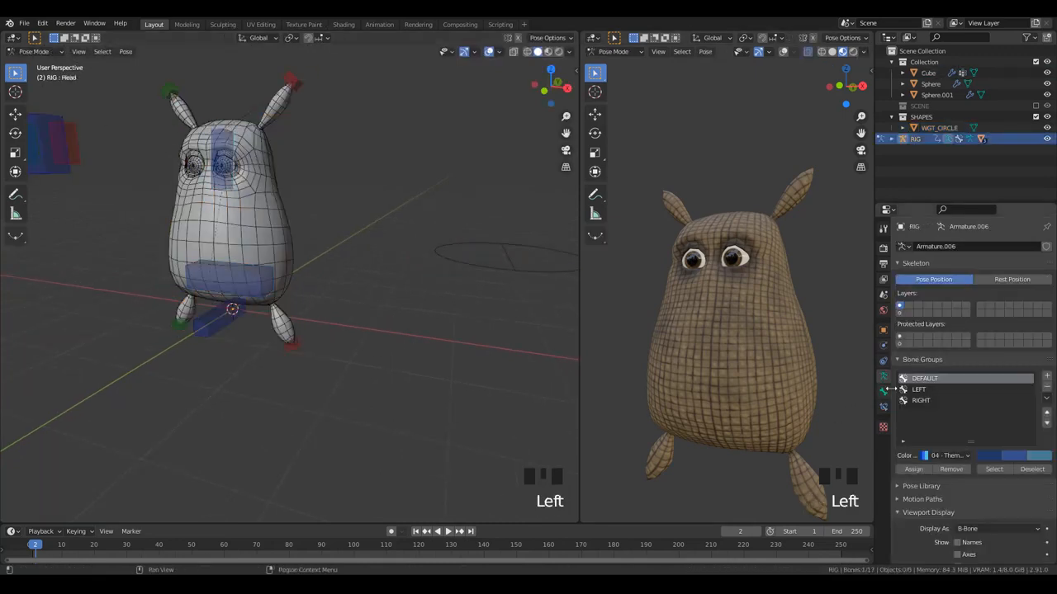
# - Set WGT_CIRCLE as the custom shape object in the Head bone's viewport display settings
pyautogui.click(883, 391)
pyautogui.scroll(-1, 960, 468)
pyautogui.click(935, 468)
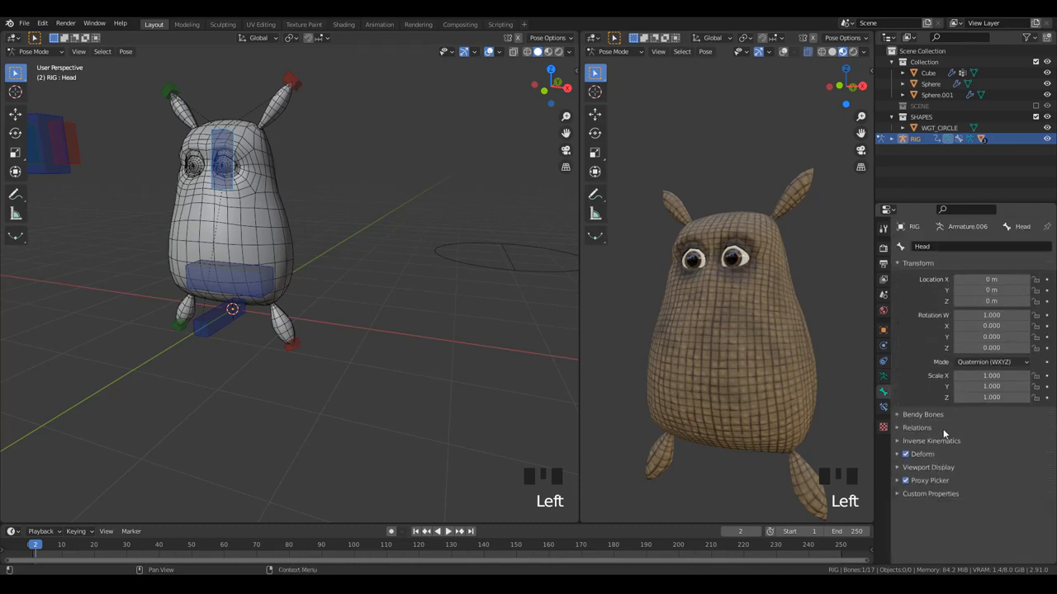
pyautogui.click(934, 466)
pyautogui.scroll(-1, 983, 467)
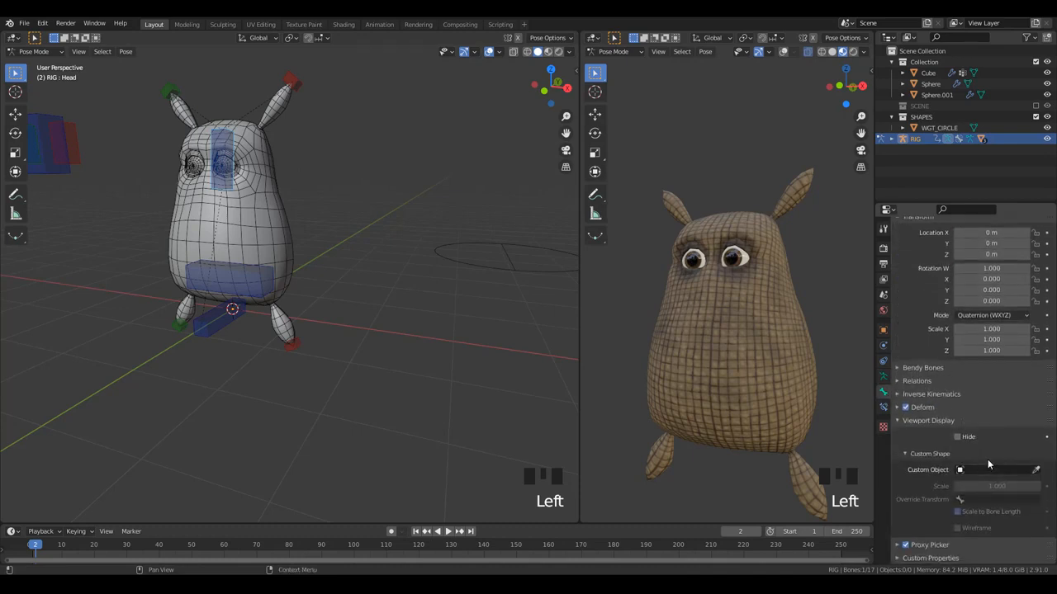
pyautogui.click(974, 471)
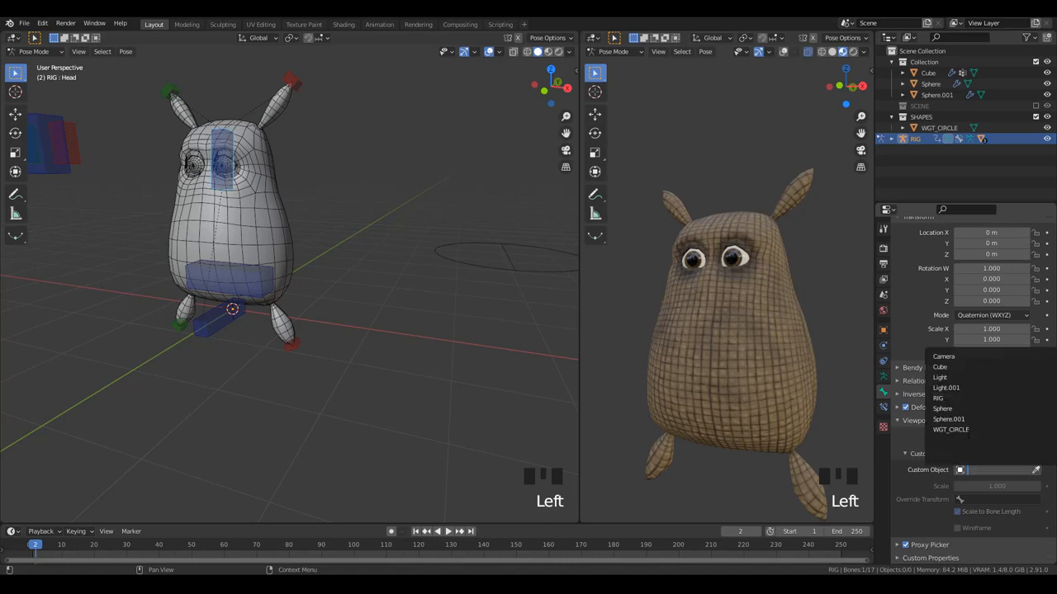
pyautogui.click(950, 430)
pyautogui.scroll(-2, 441, 317)
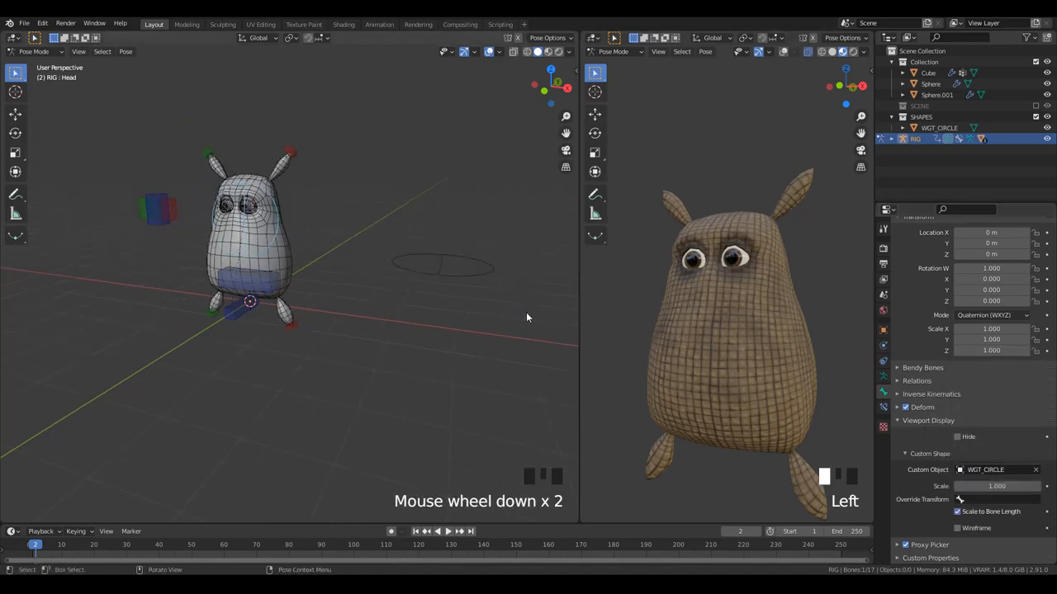
# - Leave the rig's Pose Mode, select WGT_CIRCLE and check its transform values
pyautogui.click(476, 275)
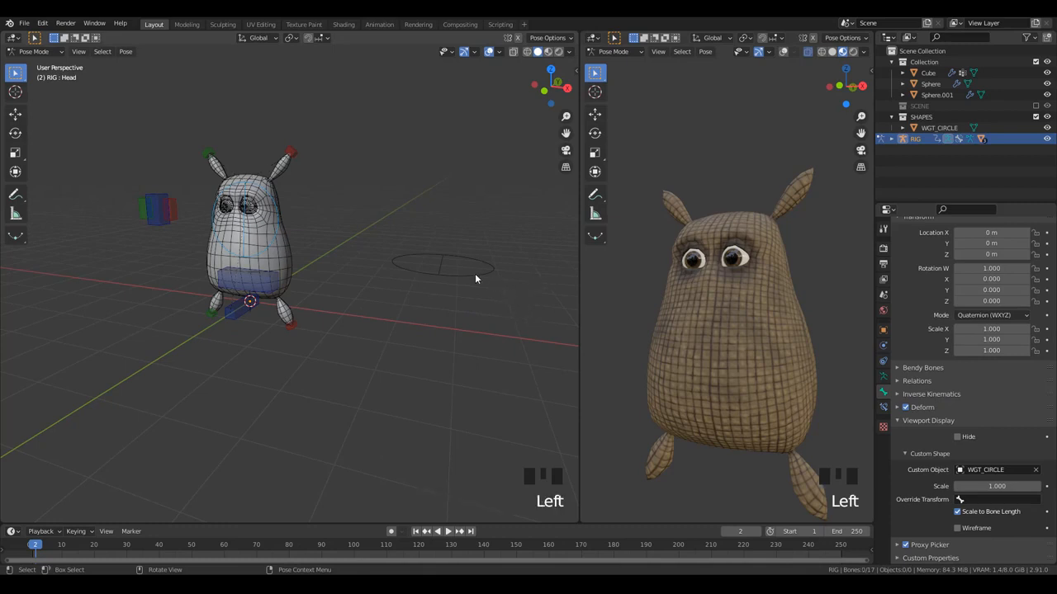
pyautogui.press('Tab')
pyautogui.press('Tab')
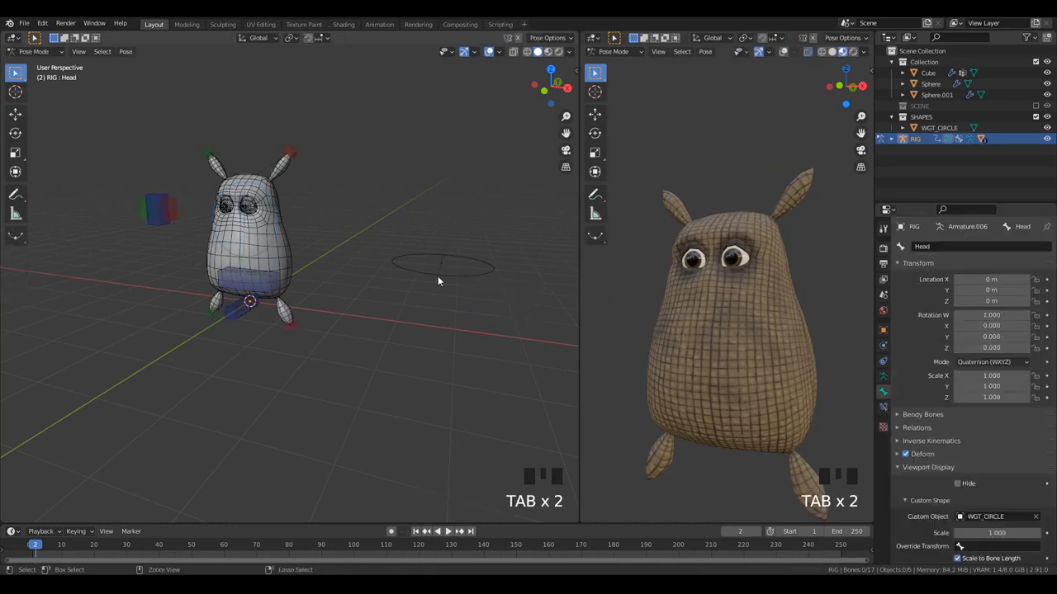
pyautogui.click(437, 276)
pyautogui.press('n')
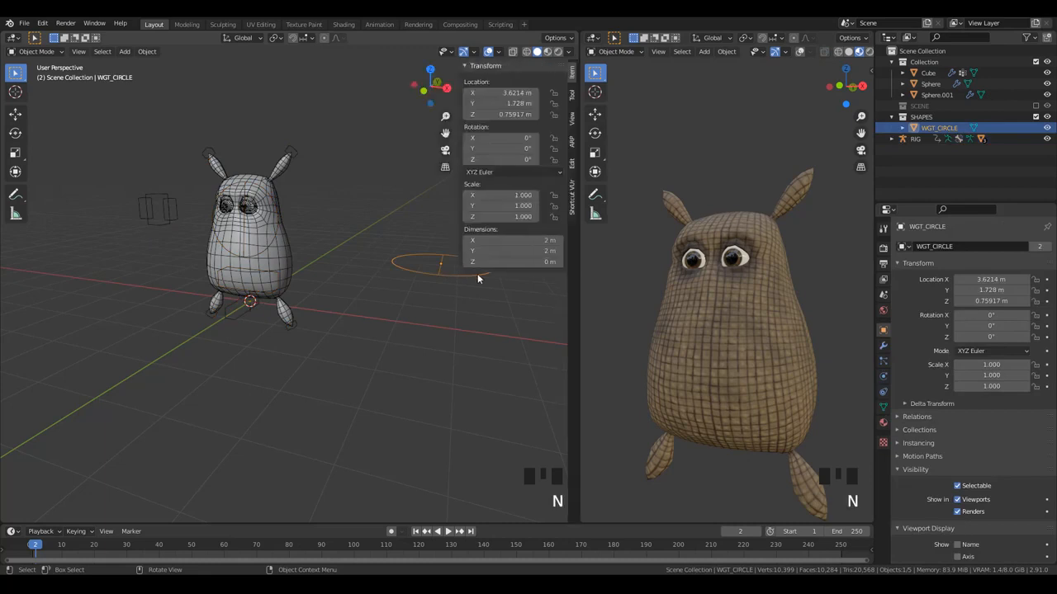
pyautogui.press('n')
# - Rotate all of WGT_CIRCLE's vertices 90° in Edit Mode as seen from the right side, and return to Object Mode
pyautogui.press('KP_3')
pyautogui.press('Tab')
pyautogui.scroll(3, 434, 277)
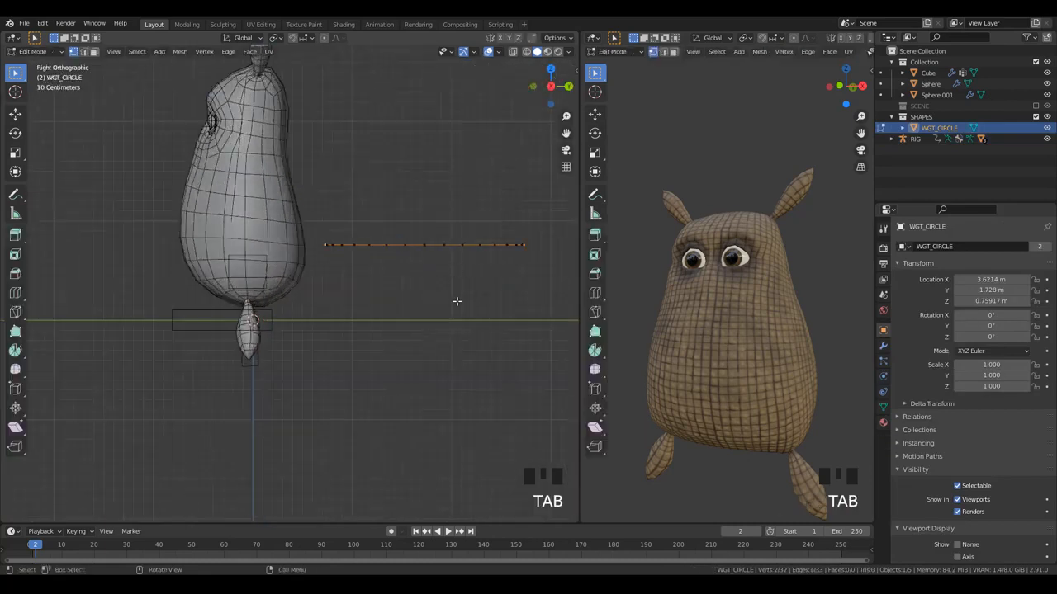
pyautogui.press('a')
pyautogui.press('r')
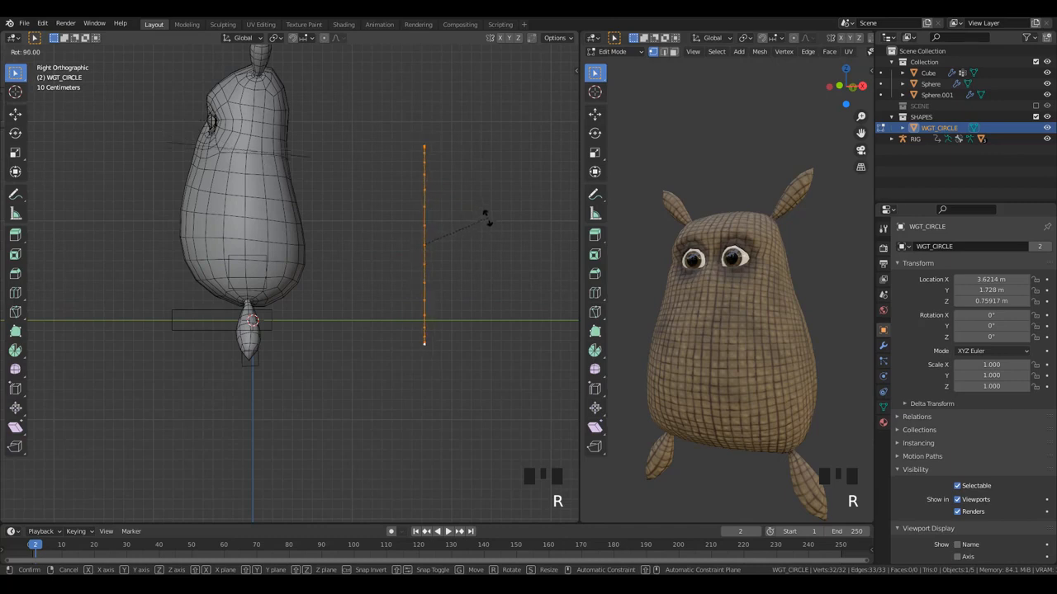
pyautogui.click(486, 217)
pyautogui.scroll(-2, 389, 229)
pyautogui.press('Tab')
# - Select the rig through the Head bone's circle shape and switch it back to Pose Mode
pyautogui.moveTo(389, 229); pyautogui.dragTo(273, 235, button='middle')
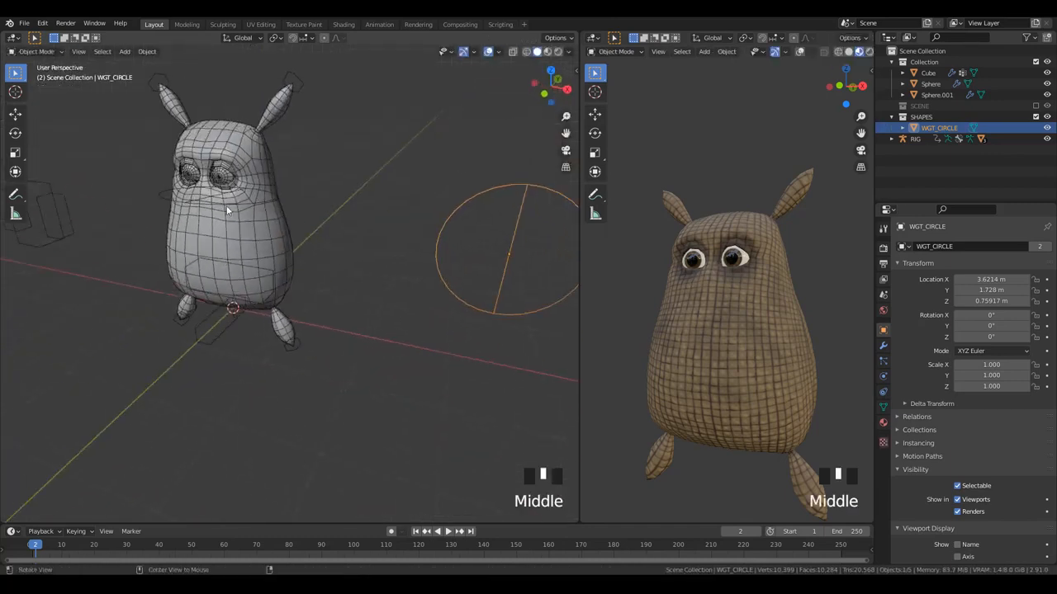
pyautogui.click(228, 211)
pyautogui.hotkey('ctrl', 'Tab')
pyautogui.keyDown('shift'); pyautogui.moveTo(228, 206); pyautogui.dragTo(336, 319, button='middle'); pyautogui.keyUp('shift')
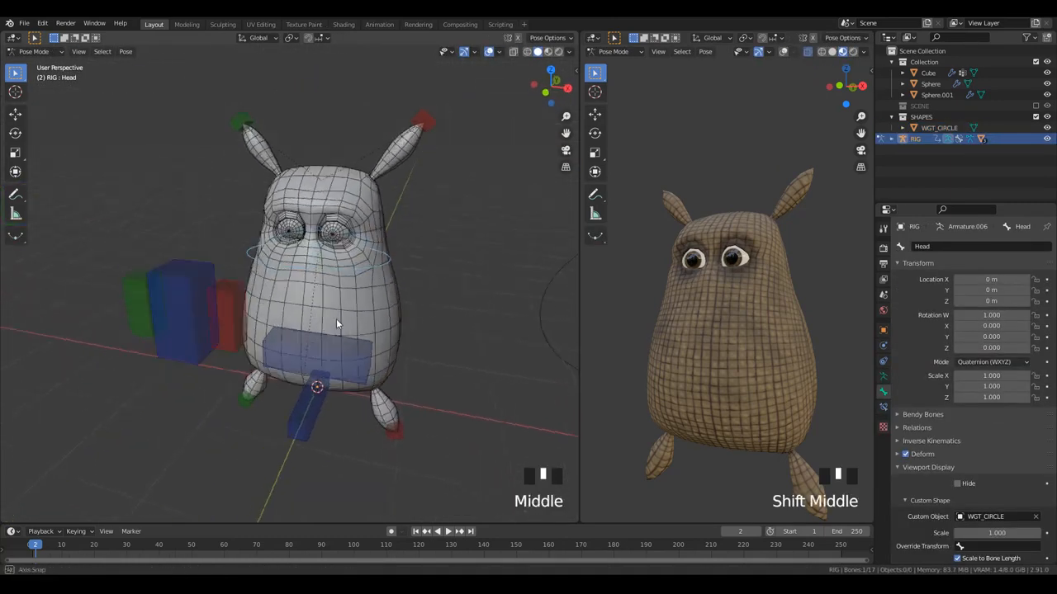
# - Test the Head bone's circle control by rotating it freely and cancel the last rotation
pyautogui.press('r')
pyautogui.press('r')
pyautogui.click(355, 331)
pyautogui.scroll(-2, 438, 356)
pyautogui.moveTo(455, 361); pyautogui.dragTo(368, 333, button='middle')
pyautogui.press('r')
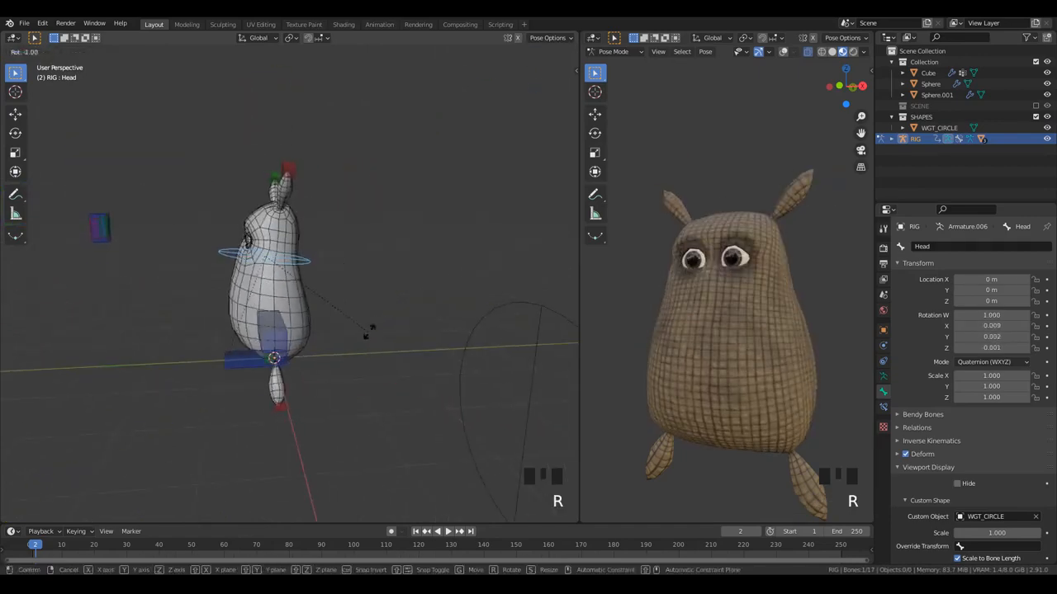
pyautogui.rightClick(380, 304)
# - Assign WGT_CIRCLE as the Pelvis bone's custom shape and set the shape's scale to 3.2
pyautogui.scroll(-1, 344, 374)
pyautogui.moveTo(344, 373)
pyautogui.mouseDown(button='middle')
pyautogui.moveTo(403, 383)
pyautogui.moveTo(327, 340)
pyautogui.moveTo(326, 372)
pyautogui.mouseUp(button='middle')
pyautogui.scroll(2, 404, 383)
pyautogui.click(308, 331)
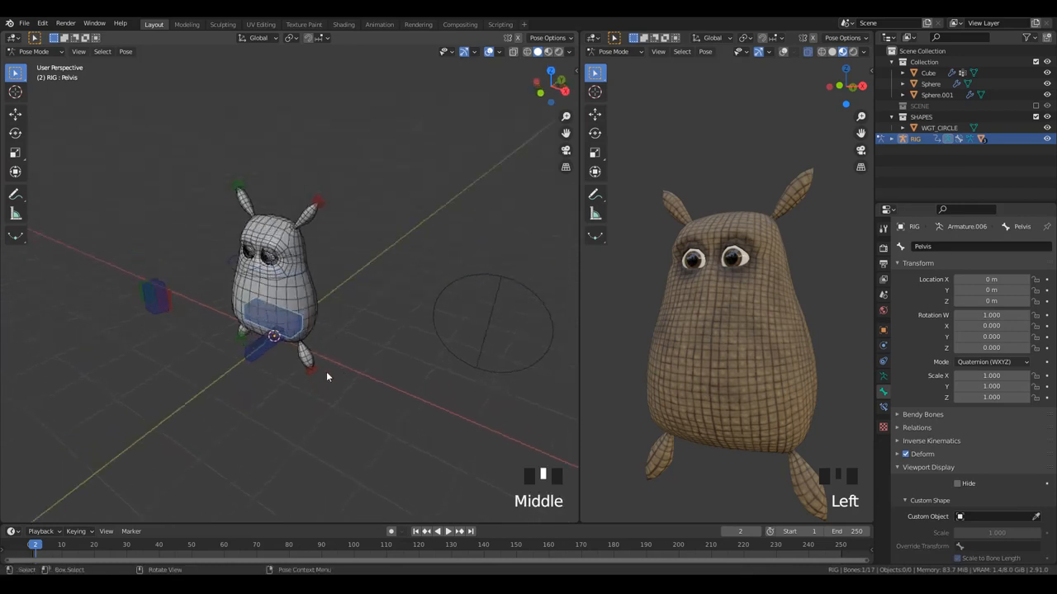
pyautogui.click(1012, 516)
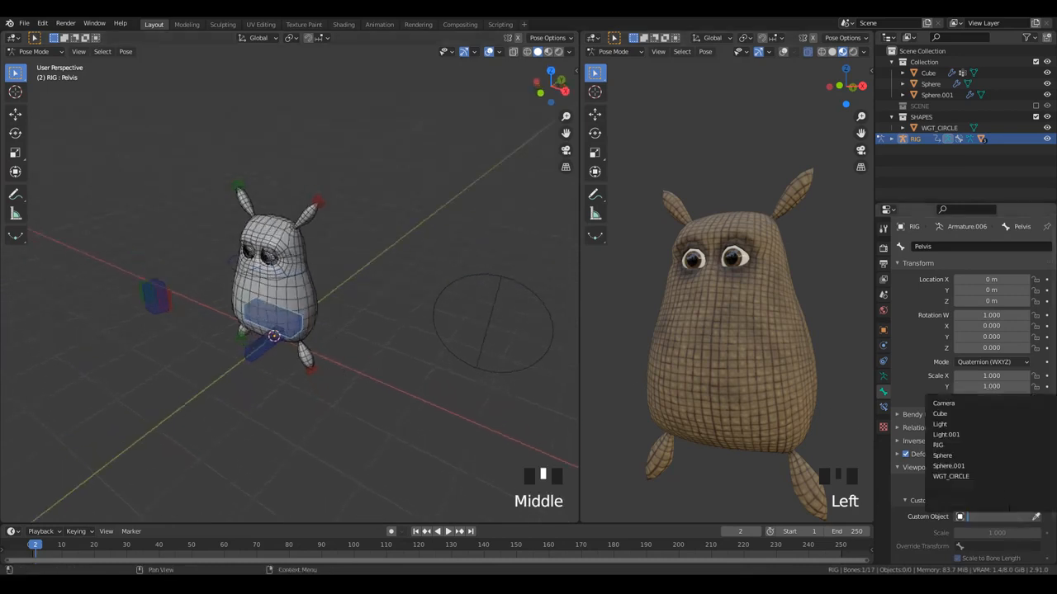
pyautogui.click(958, 475)
pyautogui.moveTo(435, 349); pyautogui.dragTo(388, 338, button='middle')
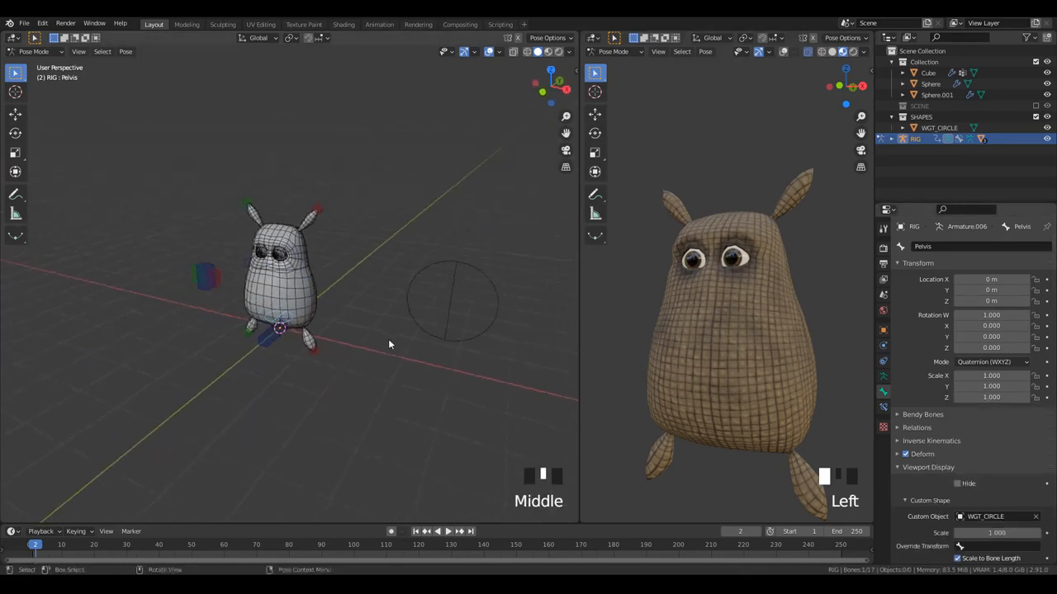
pyautogui.scroll(2, 389, 345)
pyautogui.keyDown('shift'); pyautogui.moveTo(361, 385); pyautogui.dragTo(286, 319, button='middle'); pyautogui.keyUp('shift')
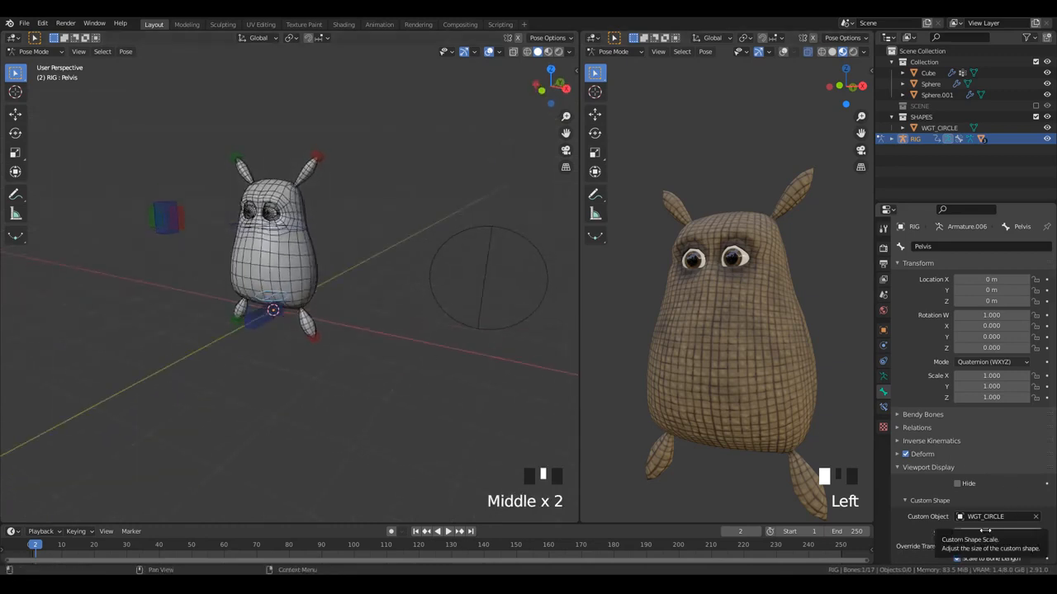
pyautogui.moveTo(980, 532); pyautogui.dragTo(1019, 532)
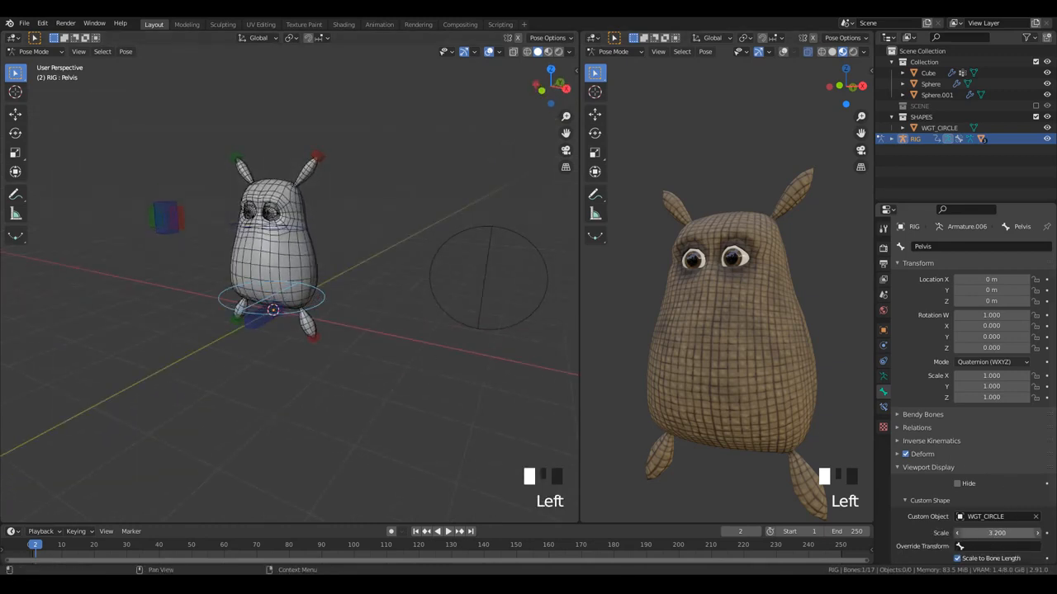
pyautogui.moveTo(365, 342); pyautogui.dragTo(285, 338, button='middle')
pyautogui.scroll(2, 416, 354)
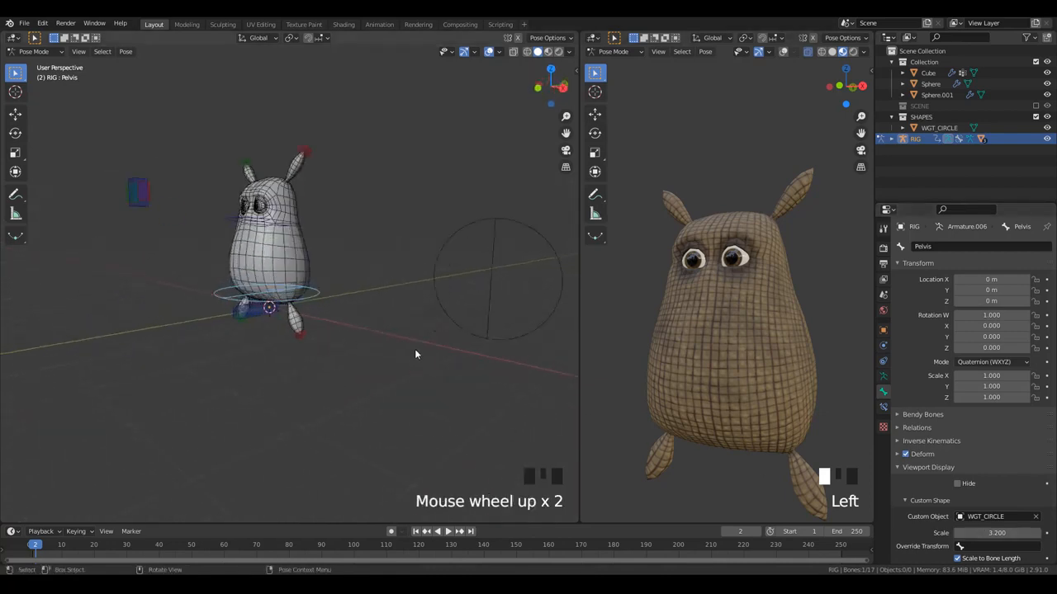
# - Test the Pelvis bone's circle control by moving and rotating it freely, and cancel the transform
pyautogui.scroll(-2, 1000, 454)
pyautogui.moveTo(355, 333); pyautogui.dragTo(290, 323, button='middle')
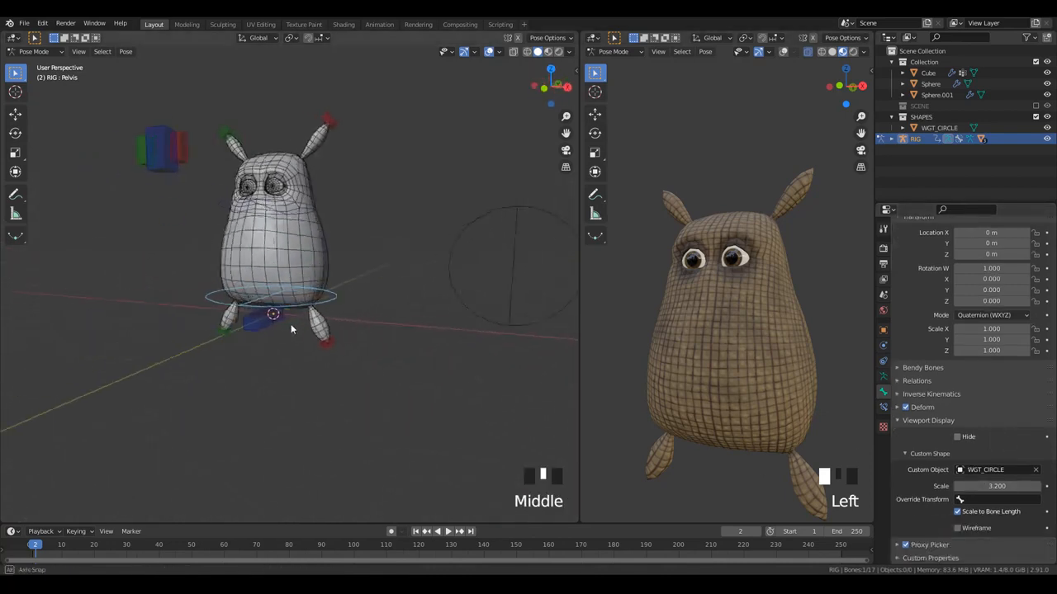
pyautogui.press('g')
pyautogui.press('r')
pyautogui.press('r')
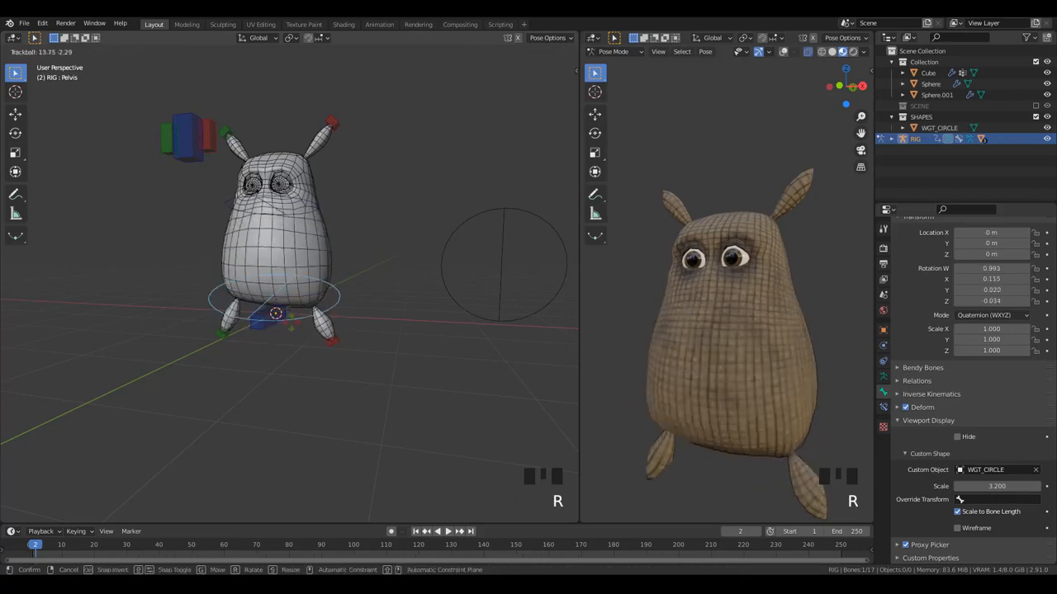
pyautogui.rightClick(391, 316)
pyautogui.moveTo(391, 316); pyautogui.dragTo(352, 329, button='middle')
pyautogui.scroll(3, 320, 300)
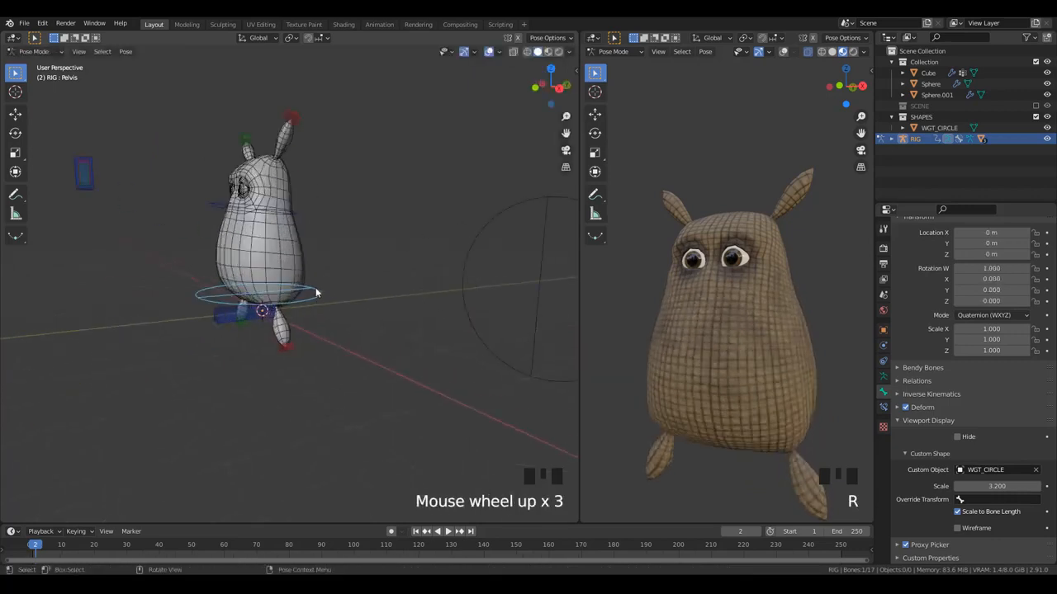
# - Compare the Pelvis circle with the body from the front and set its custom shape scale to 2.7
pyautogui.press('KP_1')
pyautogui.scroll(-2, 314, 291)
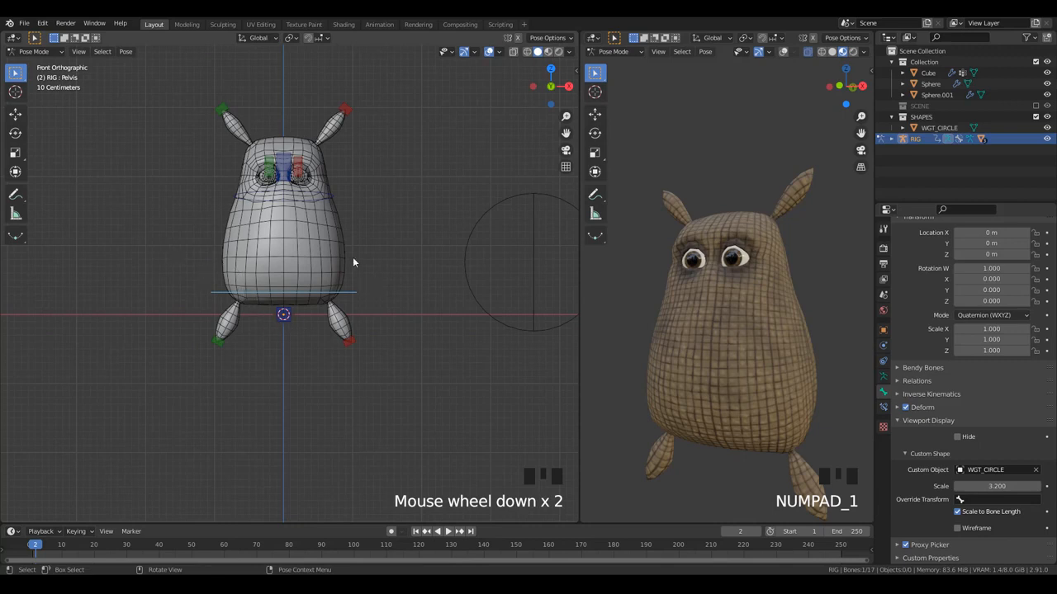
pyautogui.moveTo(435, 378); pyautogui.dragTo(388, 395, button='middle')
pyautogui.keyDown('alt'); pyautogui.scroll(1, 366, 324); pyautogui.keyUp('alt')
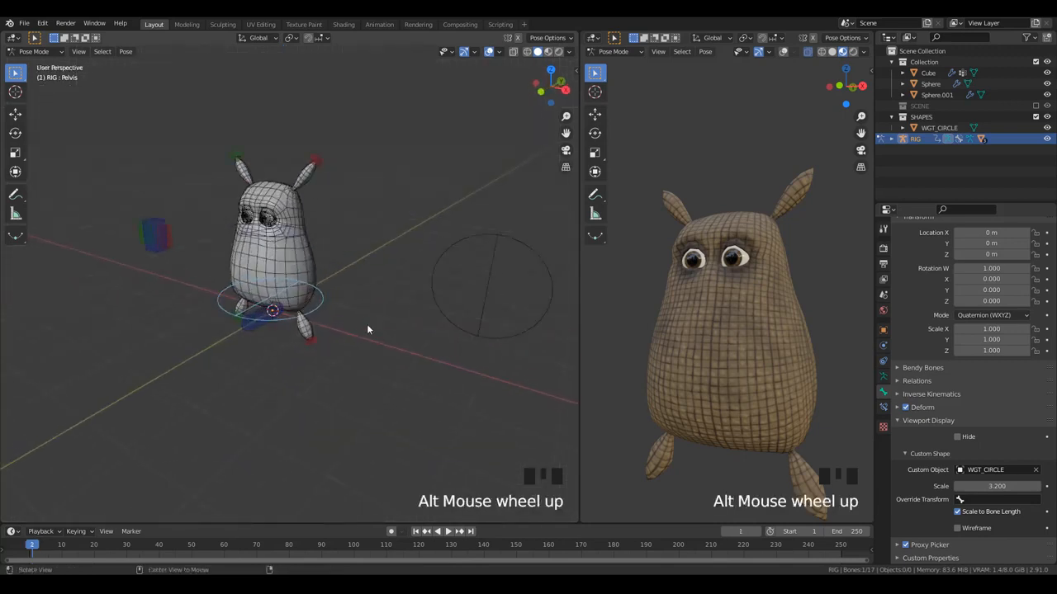
pyautogui.hotkey('alt', 'a')
pyautogui.moveTo(354, 337)
pyautogui.mouseDown(button='middle')
pyautogui.moveTo(289, 311)
pyautogui.moveTo(350, 328)
pyautogui.mouseUp(button='middle')
pyautogui.scroll(2, 306, 301)
pyautogui.click(306, 300)
pyautogui.moveTo(991, 486); pyautogui.dragTo(958, 487)
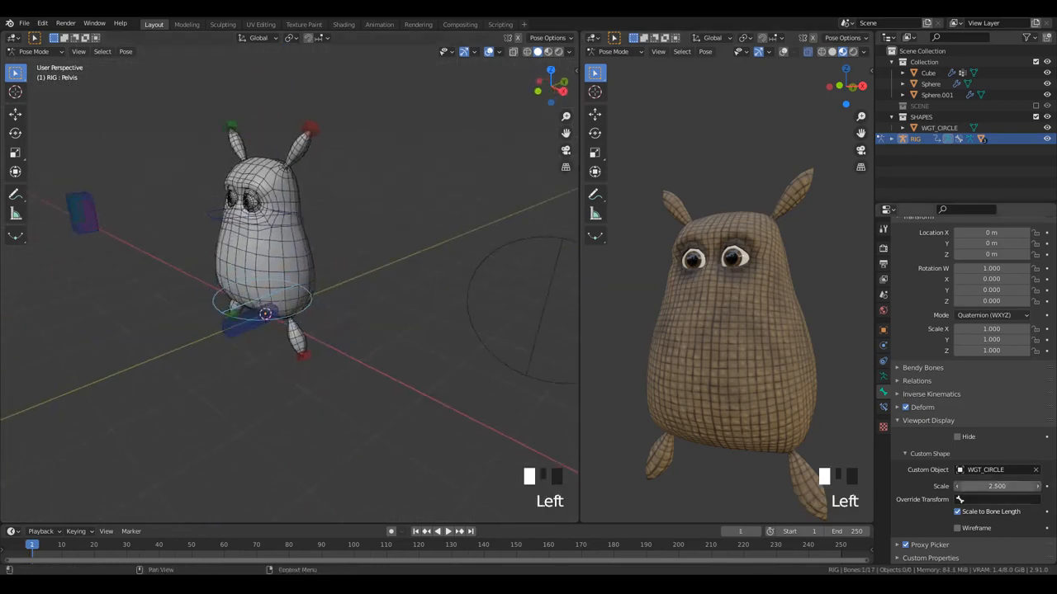
pyautogui.scroll(2, 361, 321)
pyautogui.scroll(-2, 368, 268)
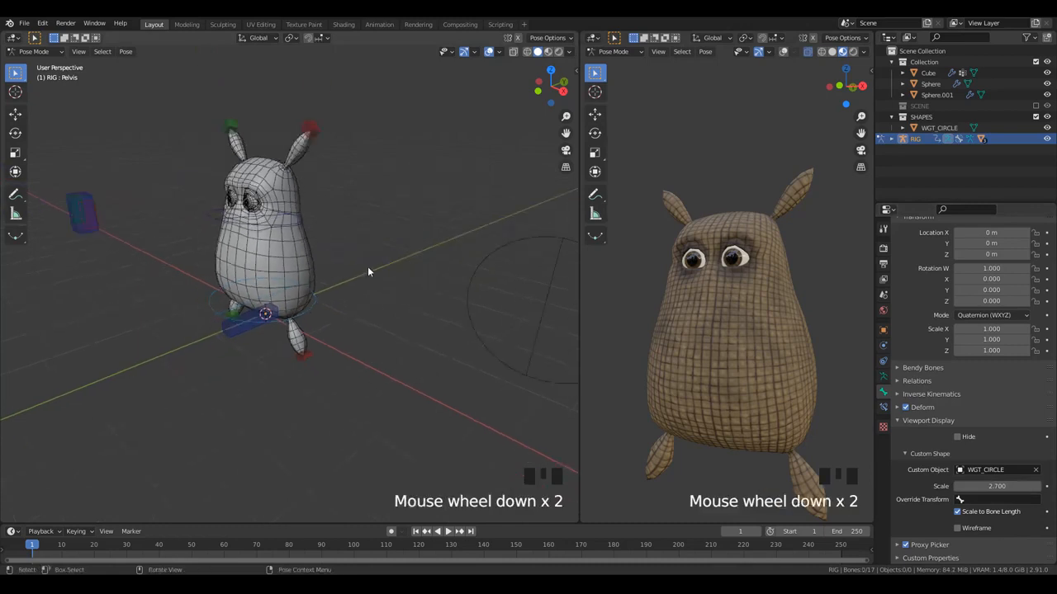
# - Assign WGT_CIRCLE as the custom shape of the left ear control bone, Ear_CTRL.L
pyautogui.moveTo(367, 268); pyautogui.dragTo(217, 217, button='middle')
pyautogui.scroll(1, 217, 217)
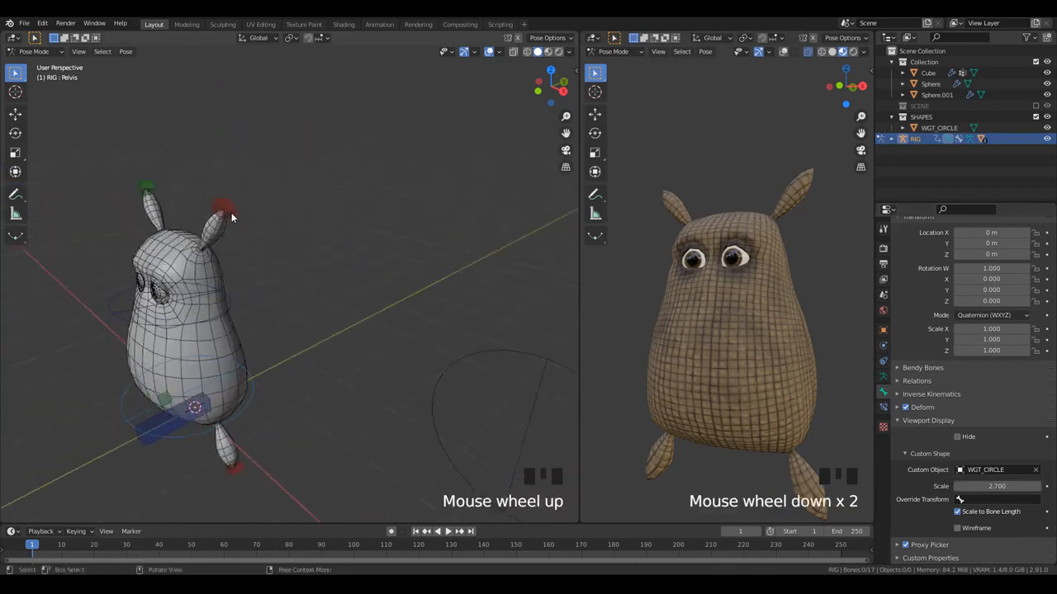
pyautogui.click(229, 212)
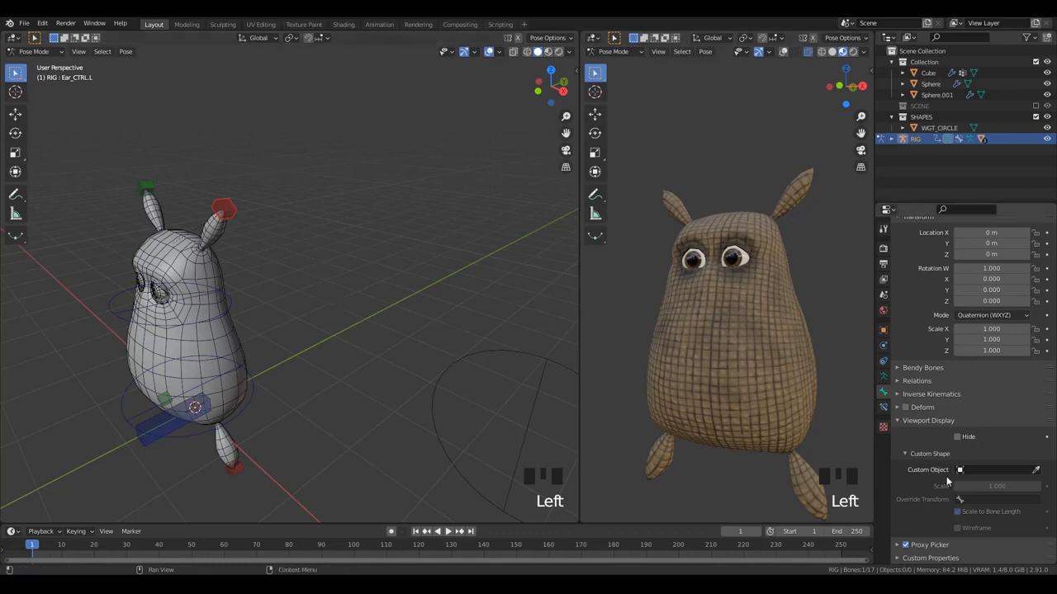
pyautogui.click(980, 471)
pyautogui.click(958, 430)
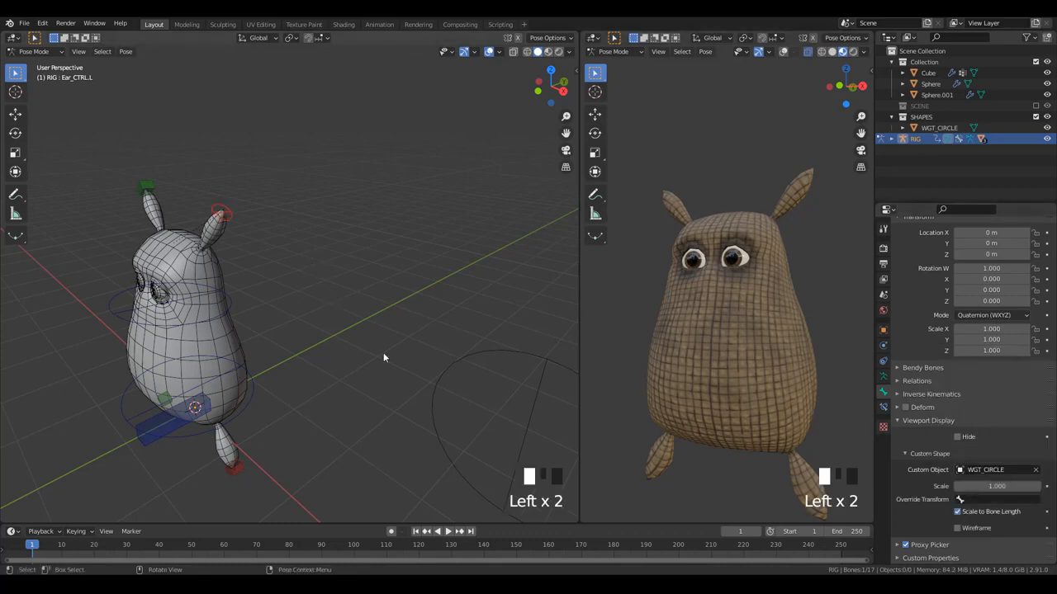
# - Assign WGT_CIRCLE as the custom shape of the left leg control bone, Leg_CTRL.L
pyautogui.moveTo(384, 353); pyautogui.dragTo(256, 360, button='middle')
pyautogui.hotkey('alt', 'a')
pyautogui.click(269, 437)
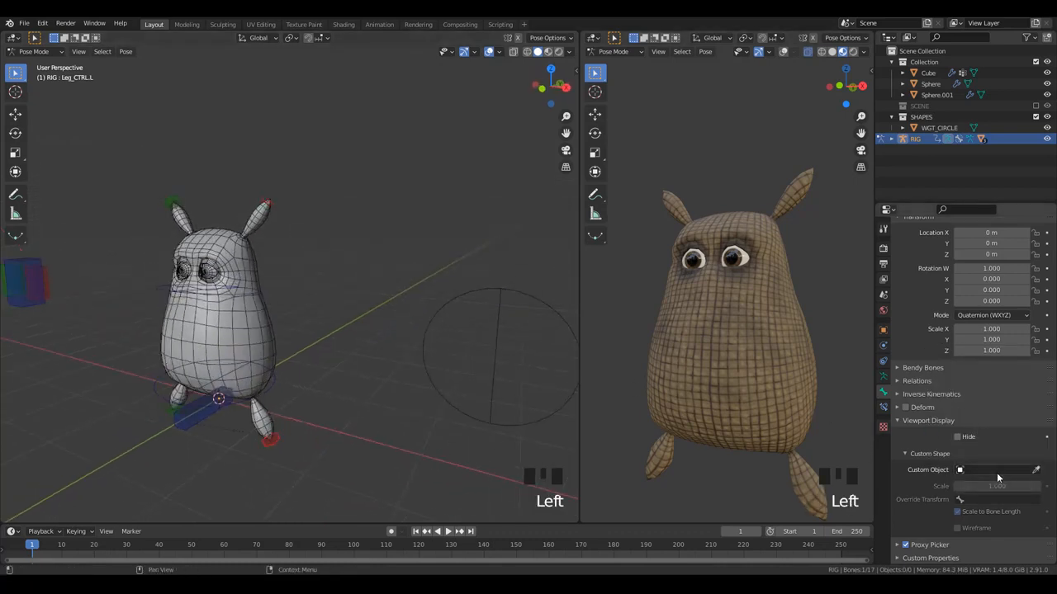
pyautogui.click(995, 469)
pyautogui.write('w')
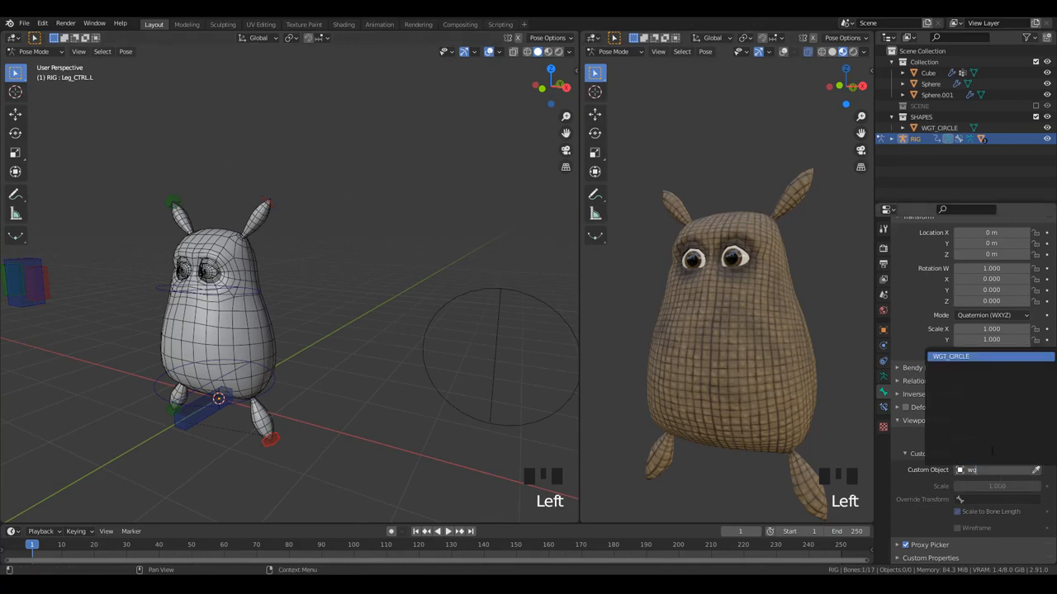
pyautogui.write('g')
pyautogui.click(949, 355)
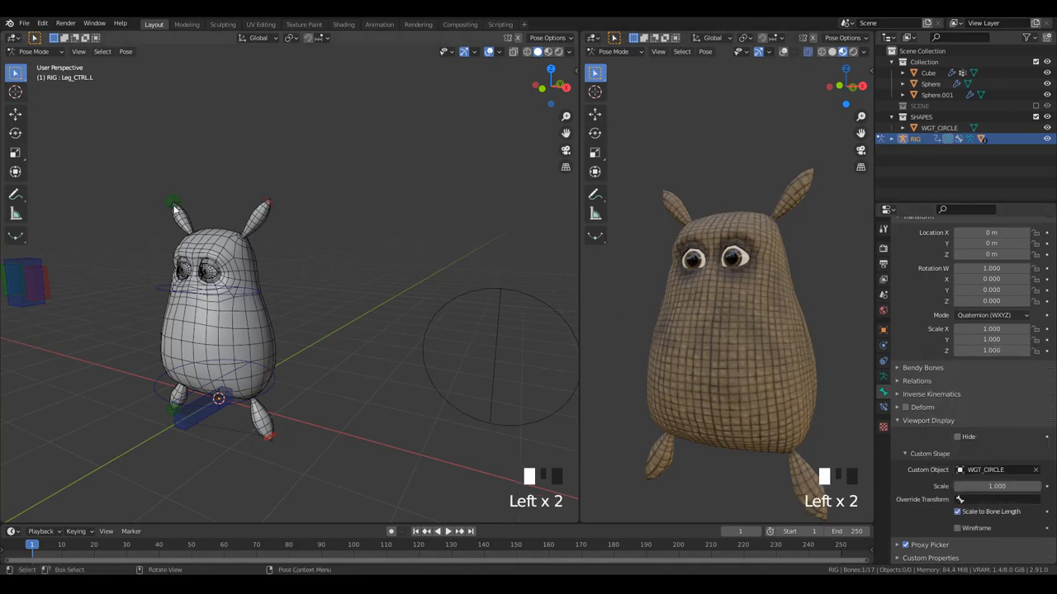
# - Assign WGT_CIRCLE as the custom shape of the right-side control bones Ear_CTRL.R and Leg_CTRL.R
pyautogui.click(174, 205)
pyautogui.moveTo(173, 205); pyautogui.dragTo(198, 211, button='middle')
pyautogui.scroll(3, 248, 289)
pyautogui.click(995, 470)
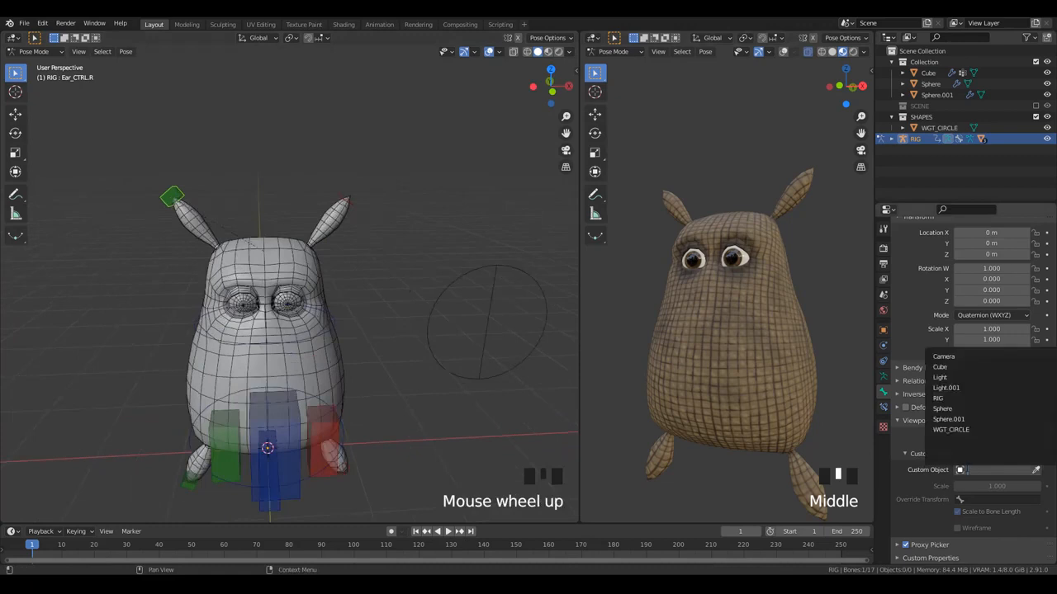
pyautogui.click(951, 429)
pyautogui.click(181, 484)
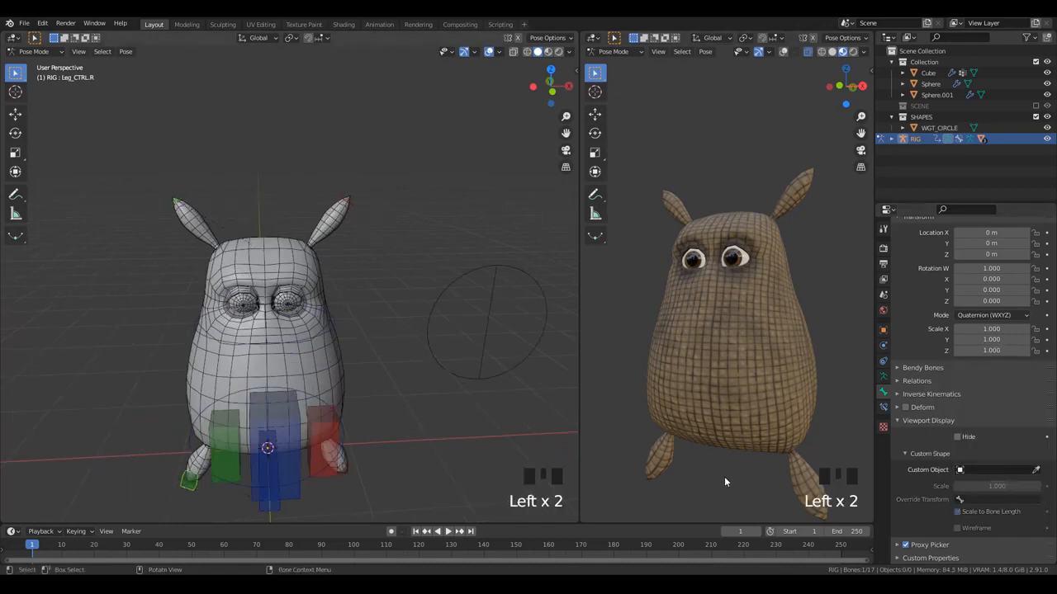
pyautogui.click(983, 469)
# - Select the Root bone at the character's base
pyautogui.moveTo(214, 388); pyautogui.dragTo(239, 363, button='middle')
pyautogui.scroll(2, 321, 332)
pyautogui.click(331, 320)
pyautogui.scroll(-2, 331, 317)
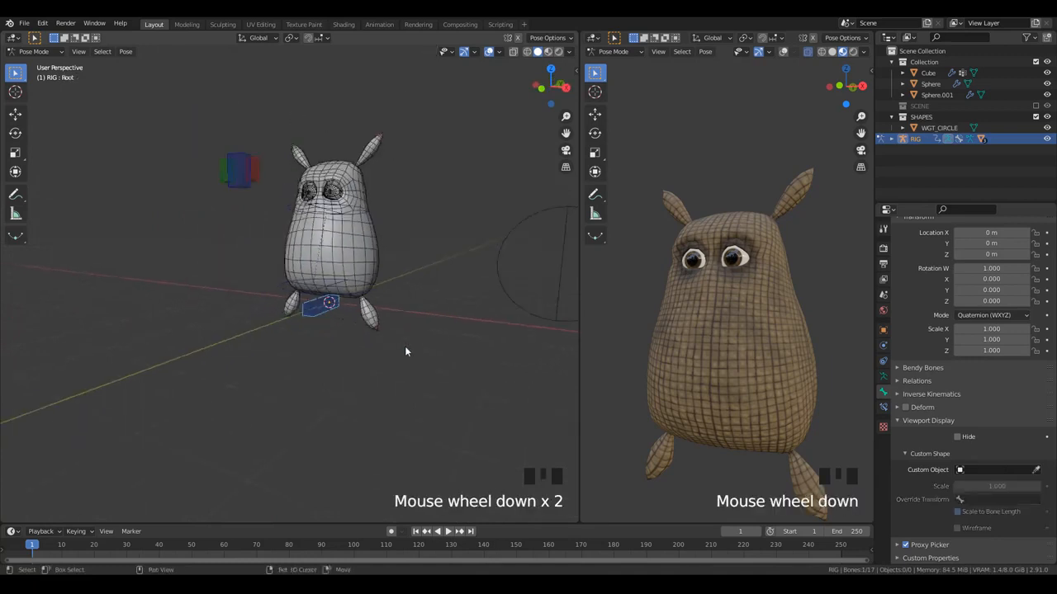
pyautogui.keyDown('shift'); pyautogui.moveTo(404, 348); pyautogui.dragTo(393, 352, button='middle'); pyautogui.keyUp('shift')
pyautogui.scroll(-2, 532, 335)
pyautogui.press('KP_4')
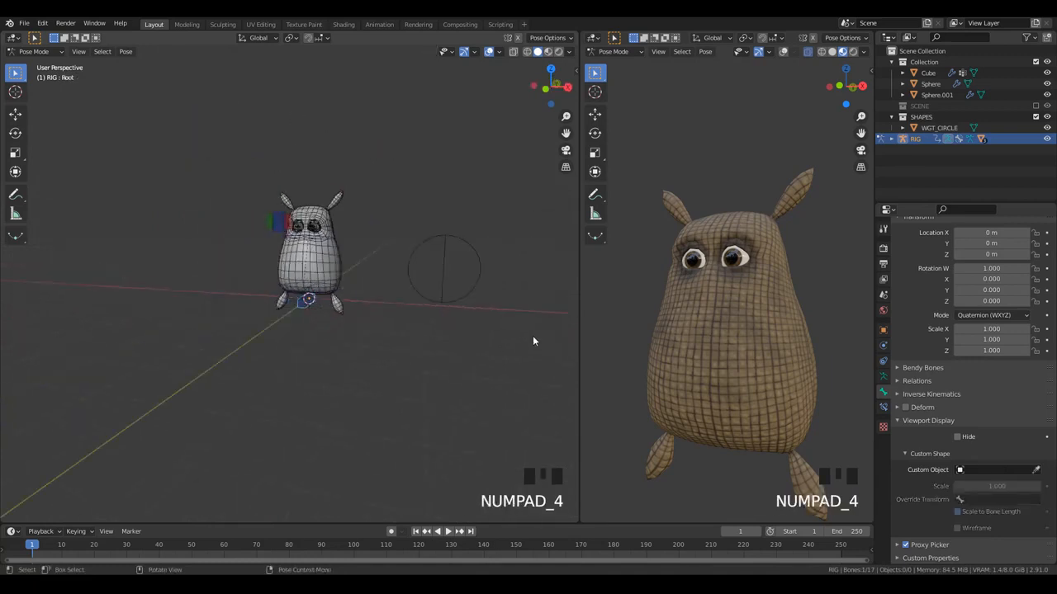
# - Leave Pose Mode and duplicate WGT_CIRCLE in front view, placing the copy about 2.9 m away along X
pyautogui.press('KP_1')
pyautogui.keyDown('shift'); pyautogui.moveTo(463, 319); pyautogui.dragTo(178, 277, button='middle'); pyautogui.keyUp('shift')
pyautogui.hotkey('ctrl', 'Tab')
pyautogui.click(239, 227)
pyautogui.hotkey('shift', 'd')
pyautogui.click(356, 270)
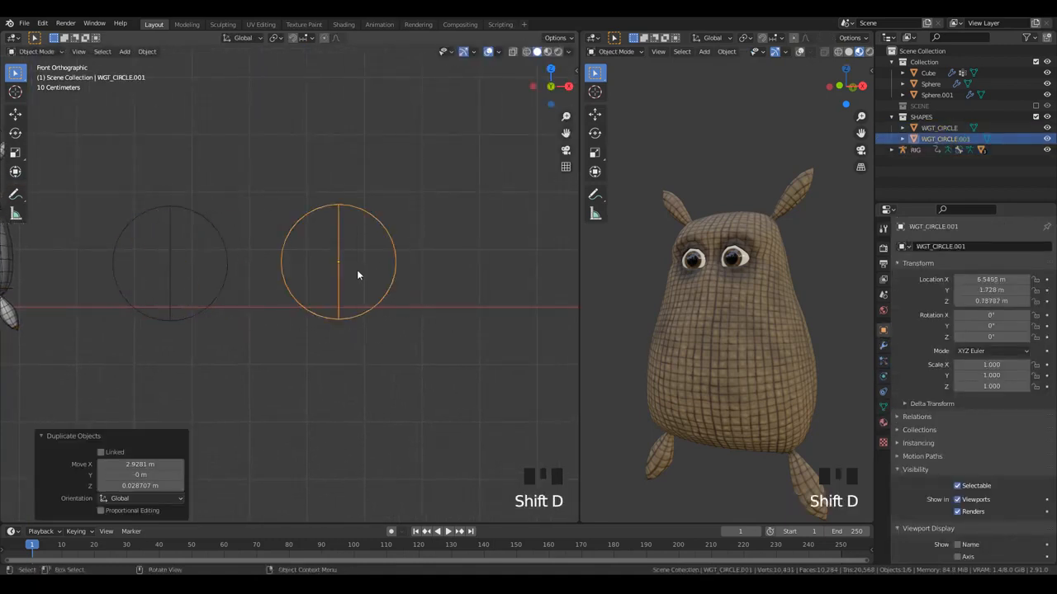
# - Delete the duplicated circle's vertices in Edit Mode except the lower-right quarter arc, and return to Object Mode
pyautogui.press('Tab')
pyautogui.scroll(2, 355, 263)
pyautogui.hotkey('alt', 'a')
pyautogui.press('b')
pyautogui.moveTo(353, 342); pyautogui.dragTo(209, 158)
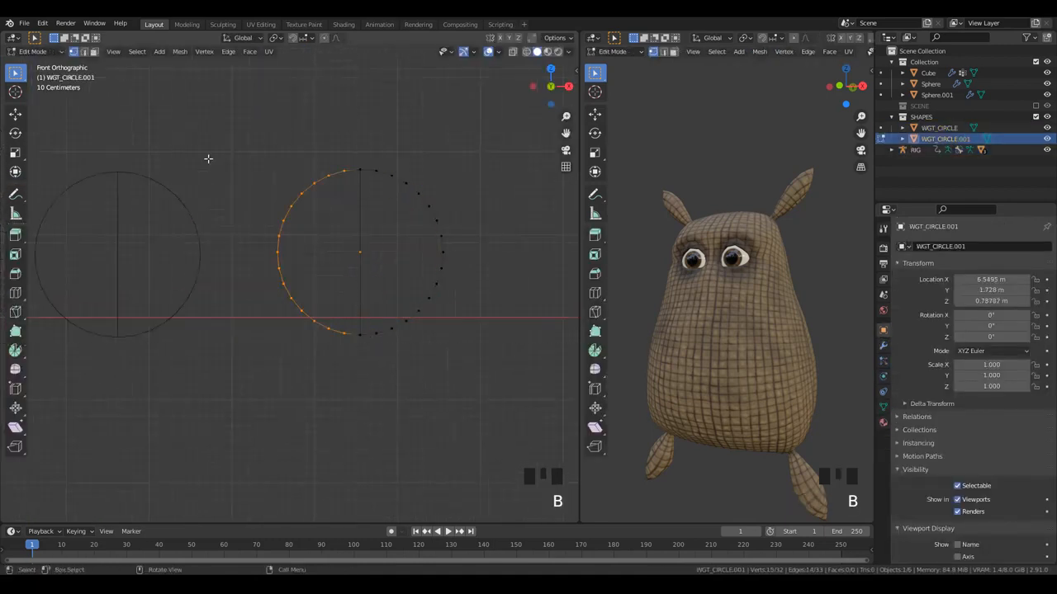
pyautogui.press('b')
pyautogui.moveTo(319, 159); pyautogui.dragTo(478, 246)
pyautogui.press('x')
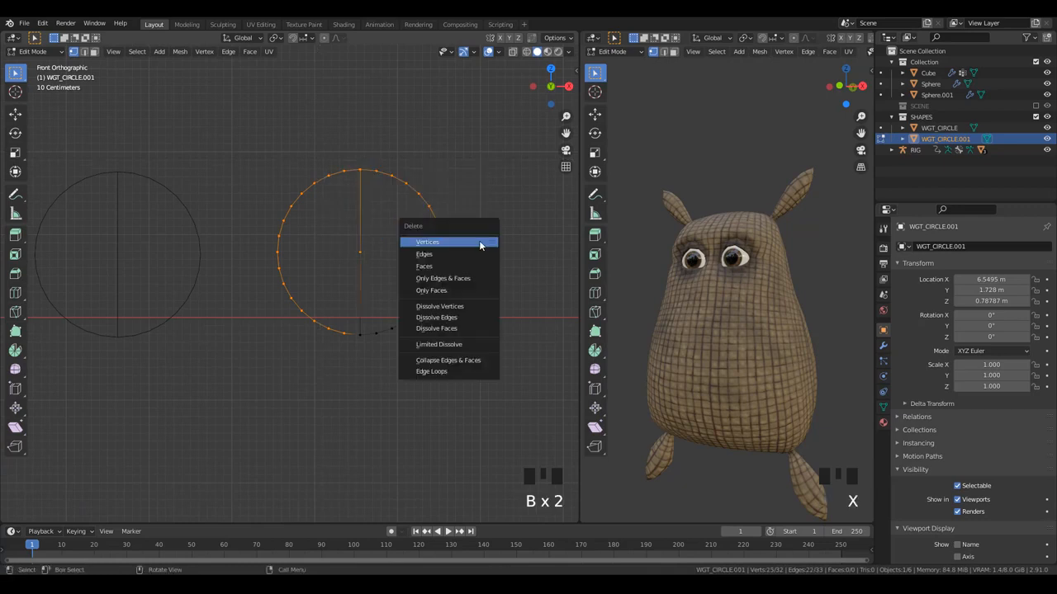
pyautogui.click(478, 242)
pyautogui.scroll(1, 468, 265)
pyautogui.click(474, 246)
pyautogui.press('Tab')
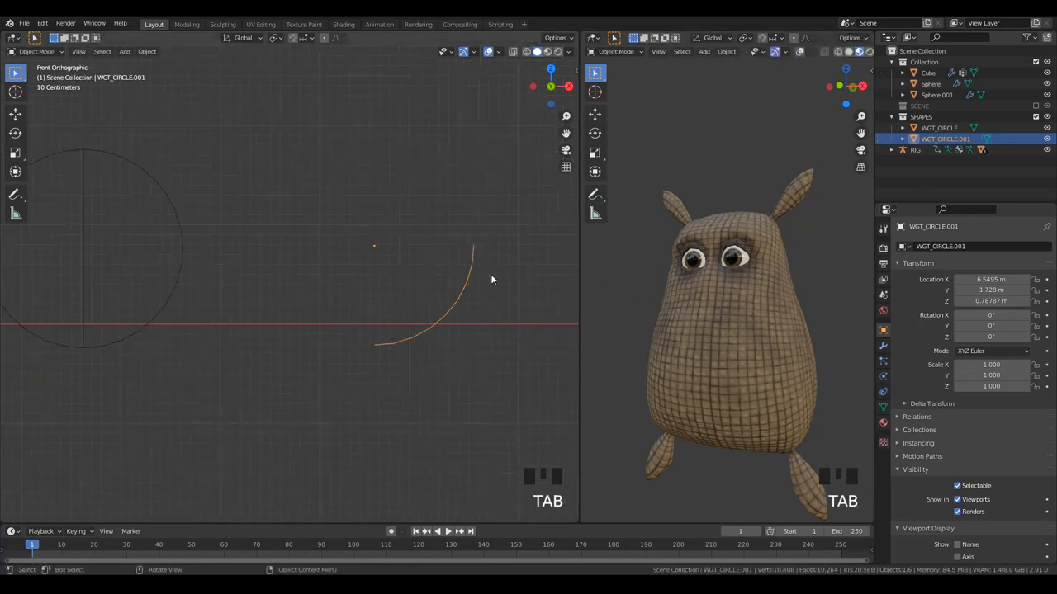
# - Add a Mirror modifier to the quarter arc, mirroring it on the X and Z axes
pyautogui.click(884, 348)
pyautogui.click(924, 248)
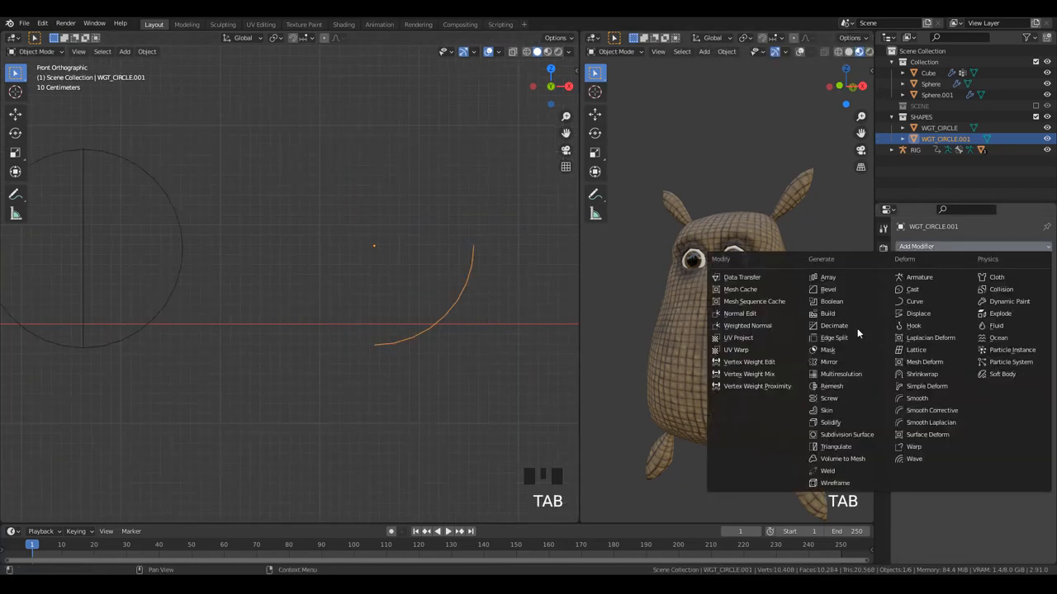
pyautogui.click(853, 362)
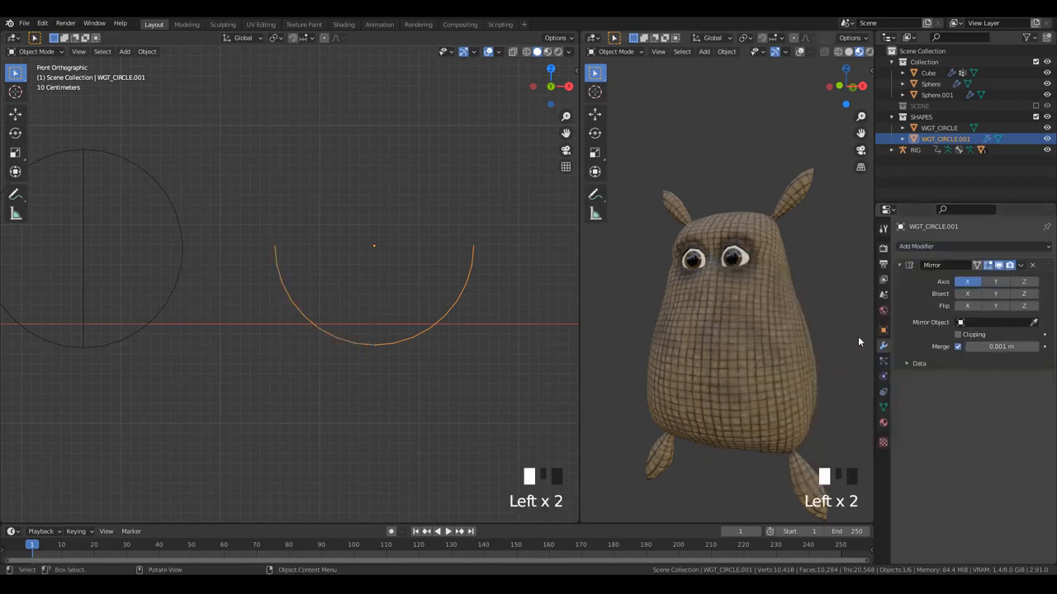
pyautogui.keyDown('shift'); pyautogui.click(994, 283); pyautogui.keyUp('shift')
pyautogui.keyDown('shift'); pyautogui.click(994, 283); pyautogui.keyUp('shift')
pyautogui.keyDown('shift'); pyautogui.click(1024, 281); pyautogui.keyUp('shift')
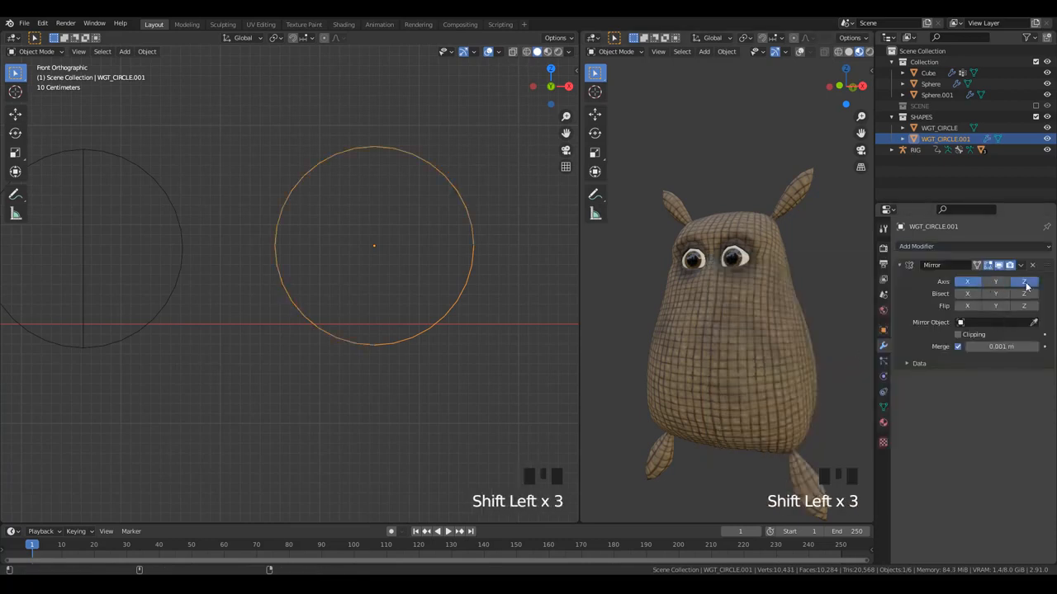
# - Extrude the arc's two outermost vertices on the +X side outward along X in Edit Mode
pyautogui.press('Tab')
pyautogui.keyDown('shift'); pyautogui.moveTo(469, 252); pyautogui.dragTo(438, 264, button='middle'); pyautogui.keyUp('shift')
pyautogui.scroll(2, 485, 276)
pyautogui.hotkey('alt', 'a')
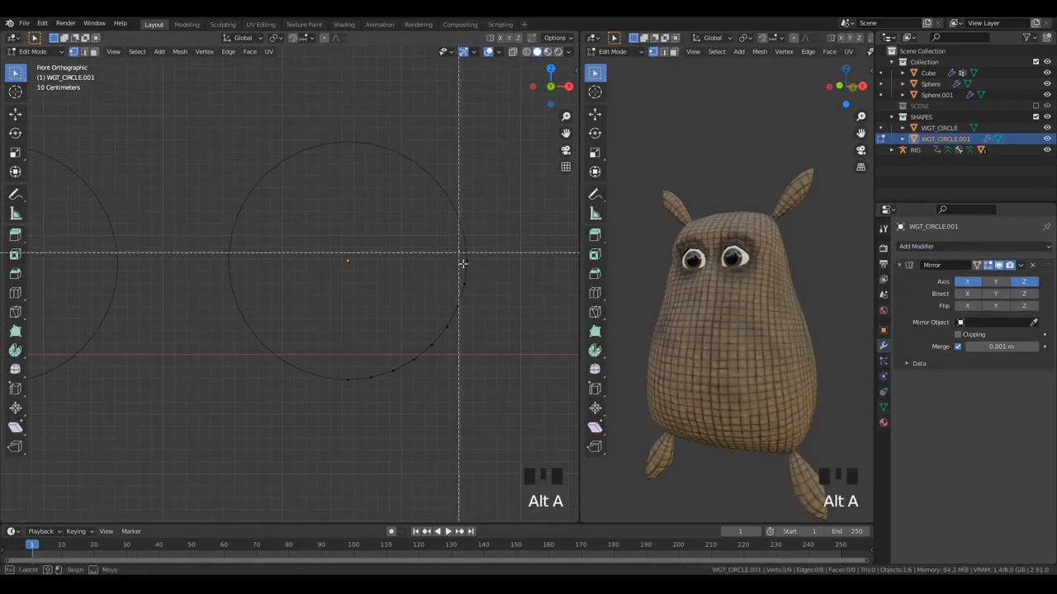
pyautogui.moveTo(452, 248); pyautogui.dragTo(490, 272)
pyautogui.press('e')
pyautogui.press('g')
pyautogui.press('x')
pyautogui.click(527, 283)
# - Delete the inner vertex at the base of the side extrusion so the tab is only an open outline
pyautogui.hotkey('alt', 'a')
pyautogui.press('b')
pyautogui.press('x')
pyautogui.click(509, 267)
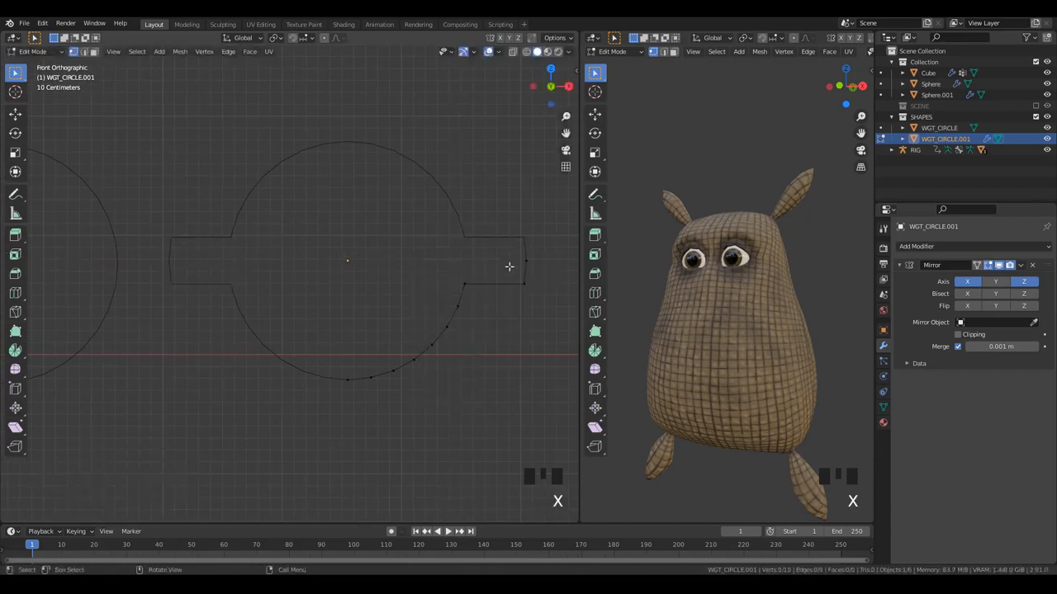
# - Extrude the arc's two lowest vertices 0.5 m downward, delete the inner vertex at the tab's base, and return to Object Mode
pyautogui.hotkey('alt', 'a')
pyautogui.press('b')
pyautogui.moveTo(337, 364); pyautogui.dragTo(391, 402)
pyautogui.press('e')
pyautogui.click(385, 405)
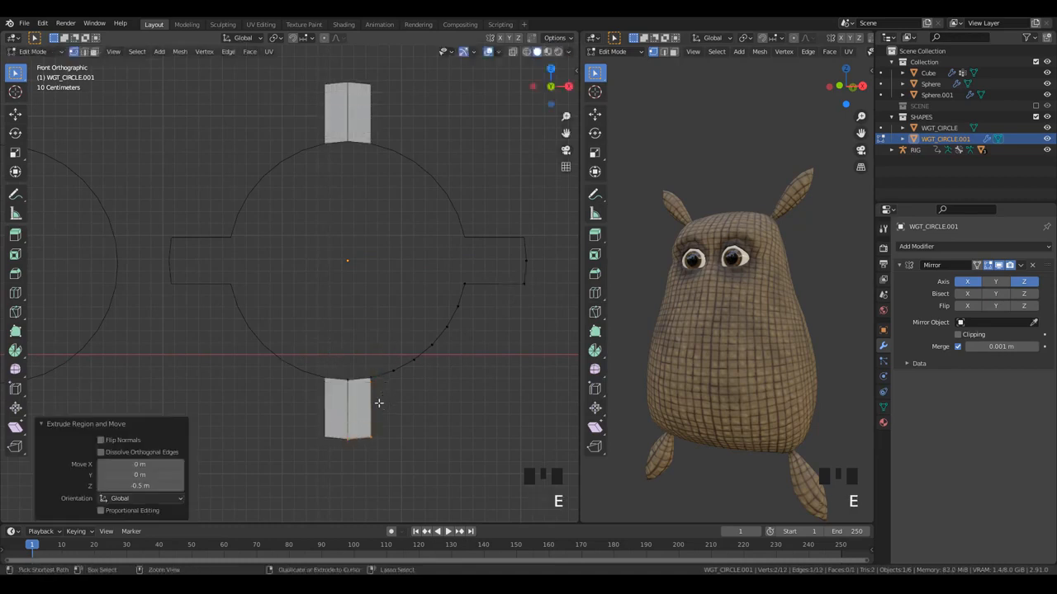
pyautogui.press('x')
pyautogui.click(367, 375)
pyautogui.scroll(-3, 399, 361)
pyautogui.press('Tab')
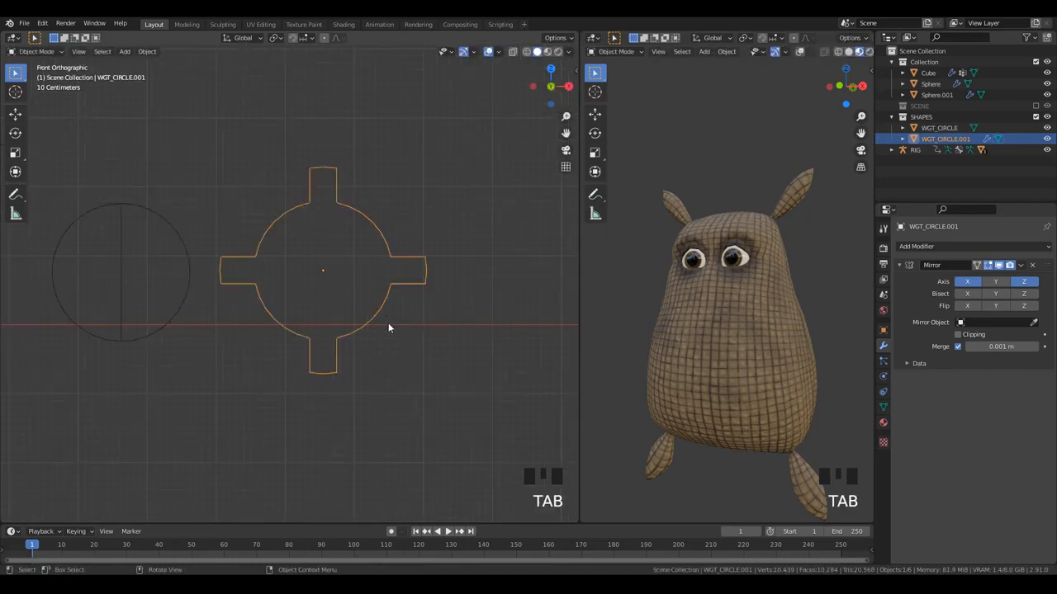
pyautogui.moveTo(389, 328); pyautogui.dragTo(316, 322, button='middle')
pyautogui.scroll(4, 110, 317)
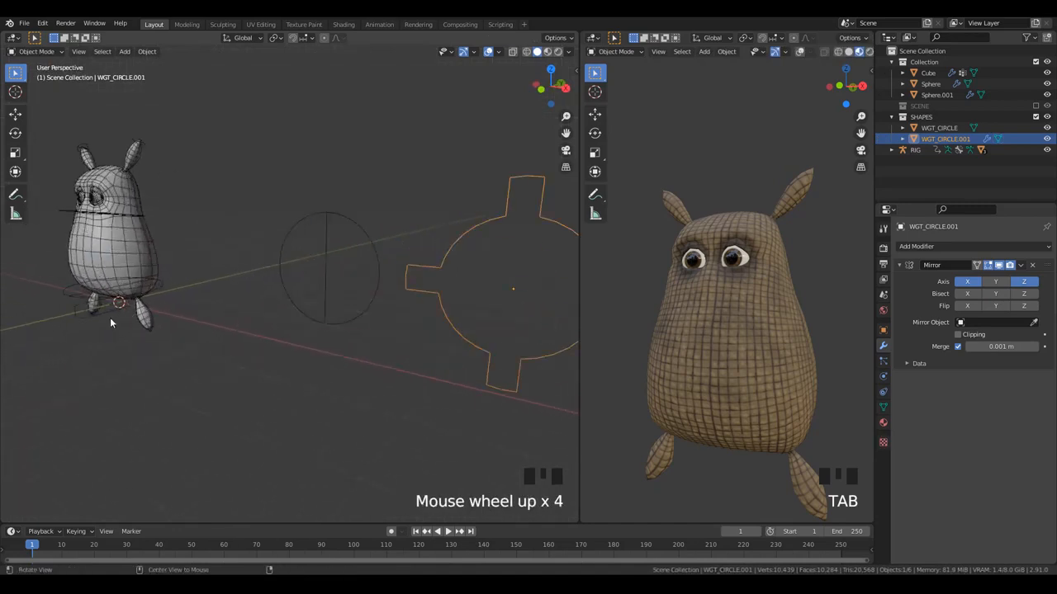
pyautogui.click(108, 316)
pyautogui.hotkey('ctrl', 'Tab')
pyautogui.click(448, 325)
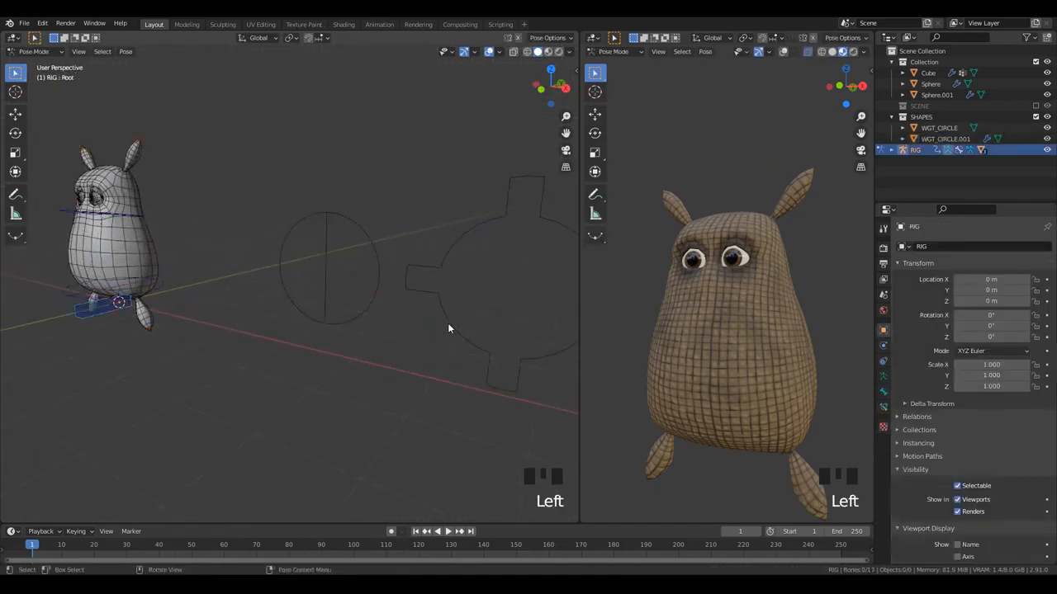
pyautogui.press('Tab')
pyautogui.press('Tab')
# - Rename the four-tabbed circle object WGT_CIRCLE.001 as WGT_ROOT
pyautogui.click(450, 325)
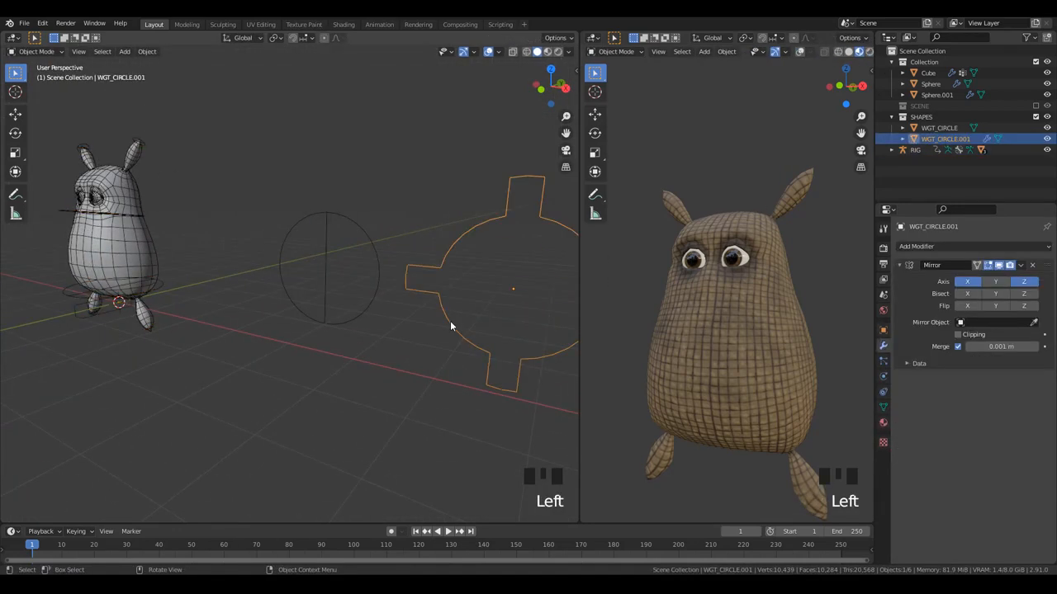
pyautogui.press('F2')
pyautogui.doubleClick(945, 138)
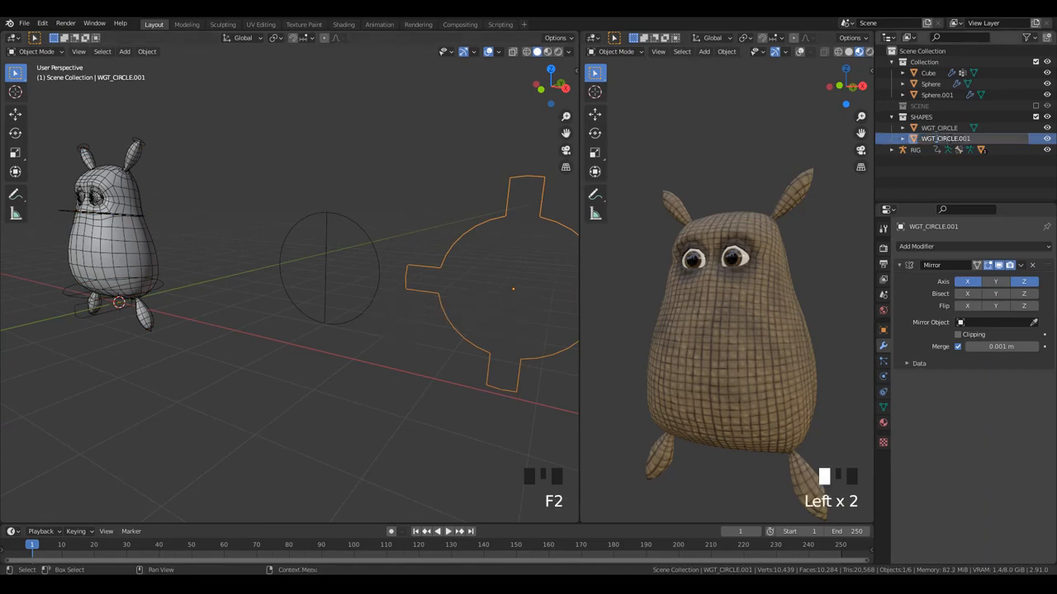
pyautogui.write('WGT_ROOT')
pyautogui.press('Return')
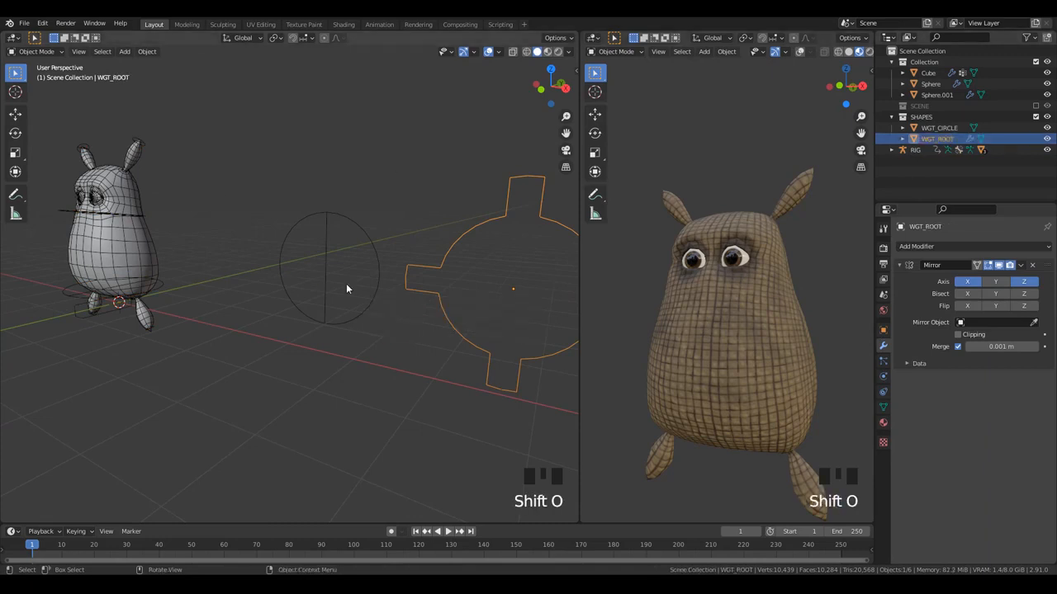
# - Select the Root bone in the rig's Pose Mode and assign WGT_ROOT as its custom shape
pyautogui.scroll(-3, 346, 272)
pyautogui.hotkey('alt', 'a')
pyautogui.scroll(2, 163, 336)
pyautogui.click(123, 309)
pyautogui.hotkey('ctrl', 'Tab')
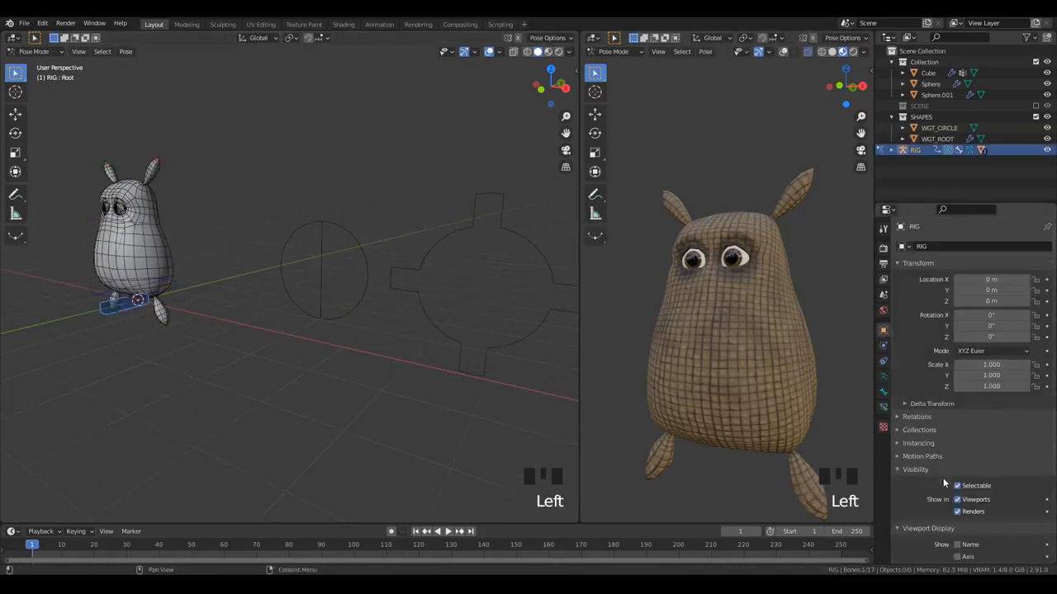
pyautogui.scroll(-3, 942, 448)
pyautogui.scroll(-1, 985, 538)
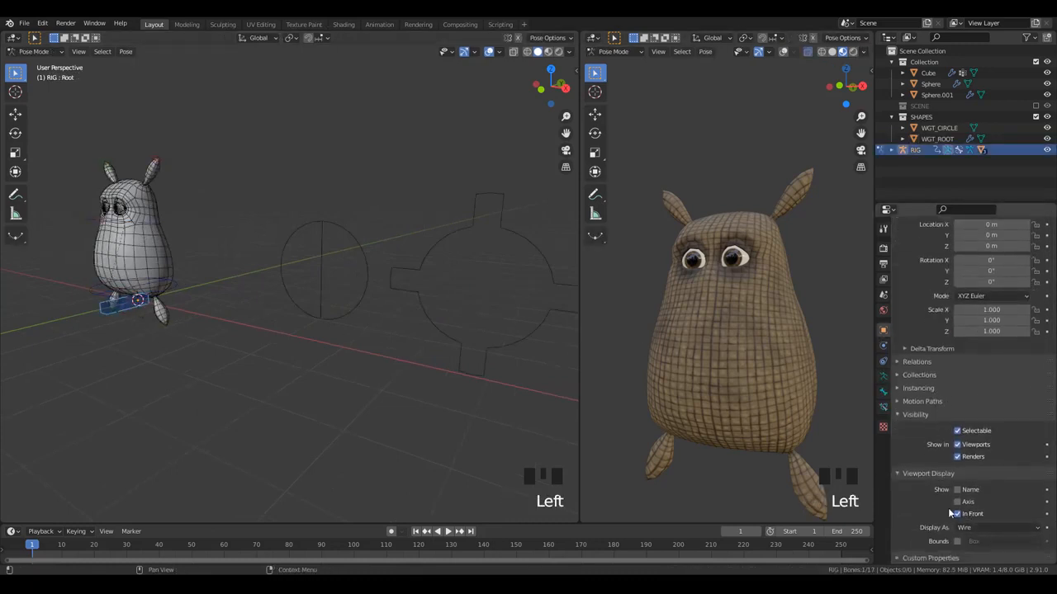
pyautogui.click(884, 390)
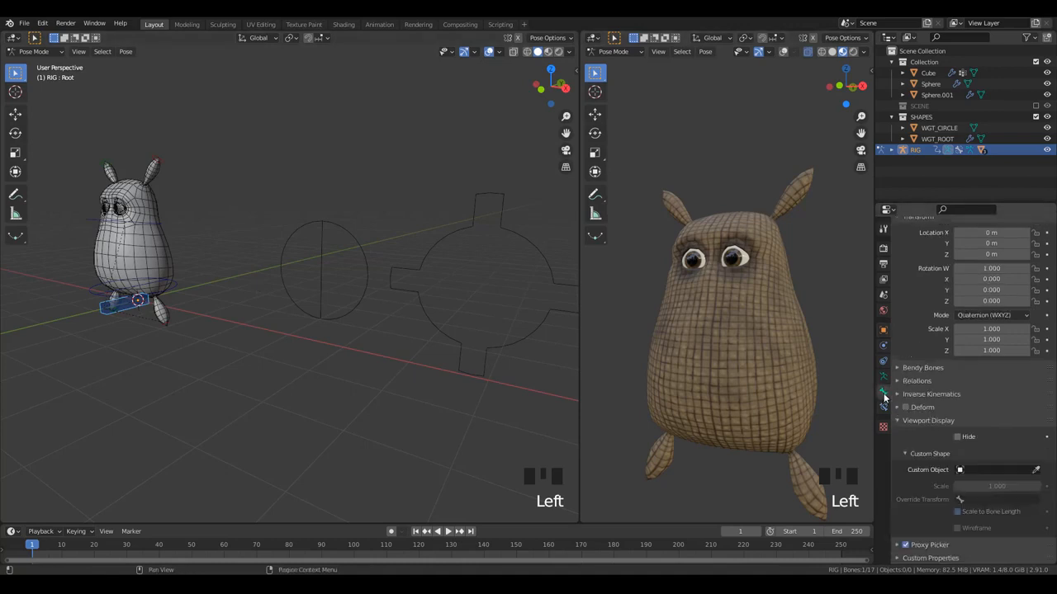
pyautogui.click(1017, 470)
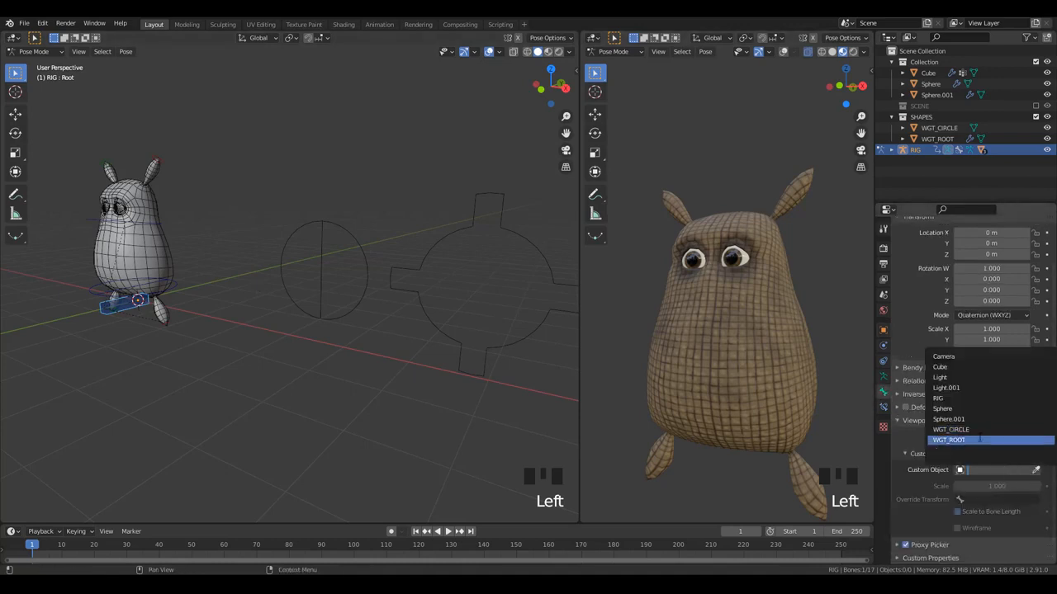
pyautogui.click(927, 448)
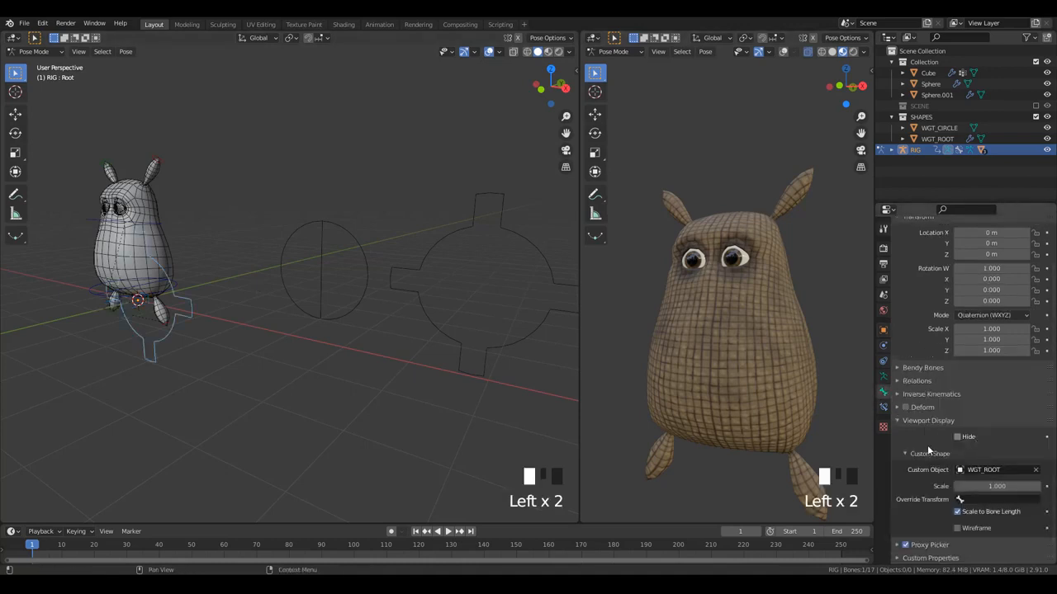
# - Rotate the WGT_ROOT object by -90° in the right orthographic view, in Object Mode, so it lies flat
pyautogui.click(422, 292)
pyautogui.press('KP_3')
pyautogui.press('Tab')
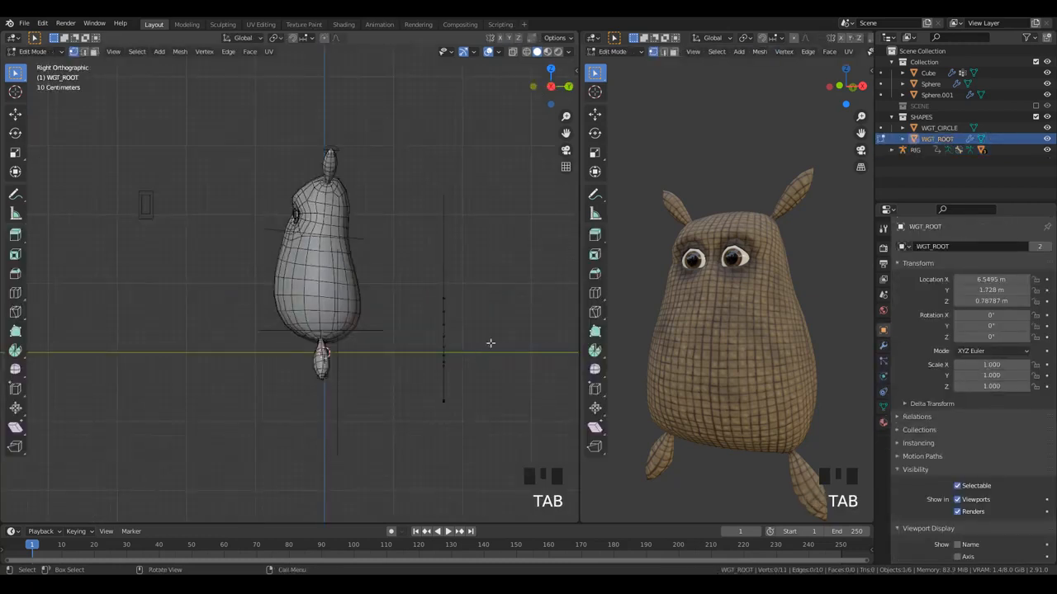
pyautogui.scroll(1, 500, 318)
pyautogui.press('Tab')
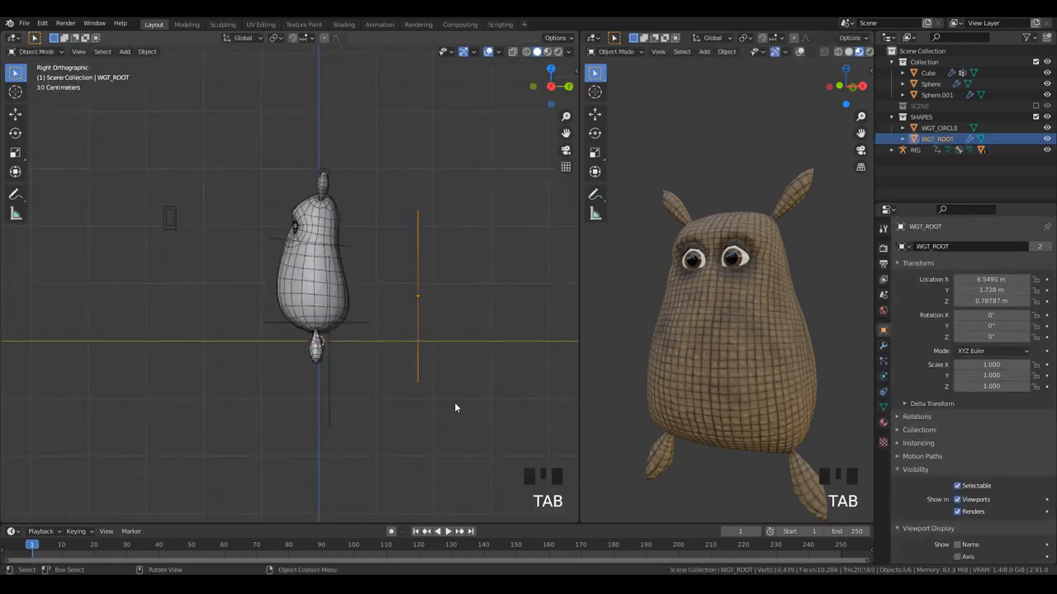
pyautogui.press('r')
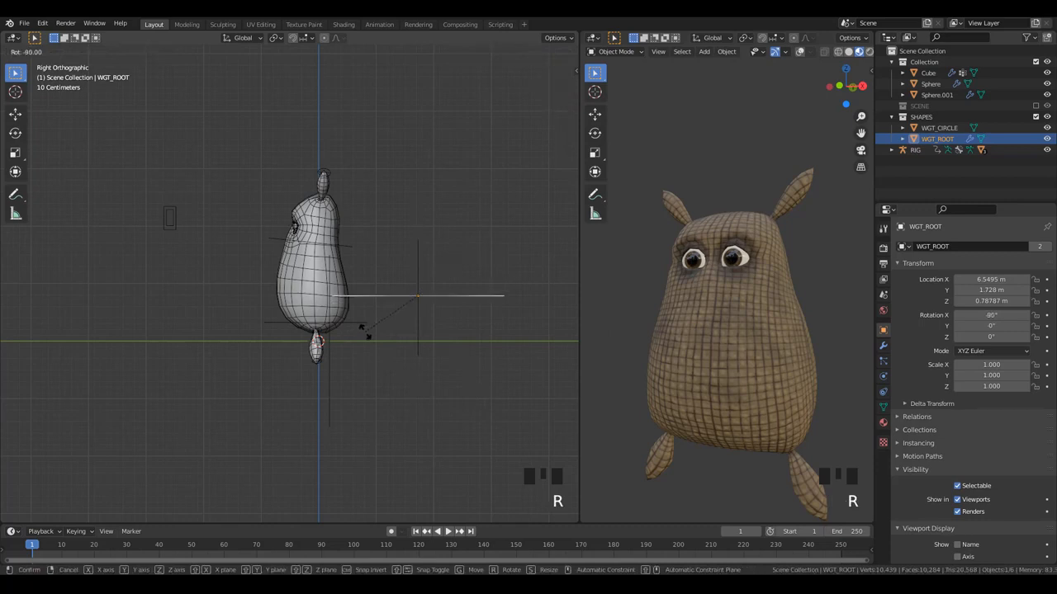
pyautogui.click(365, 331)
pyautogui.moveTo(387, 304); pyautogui.dragTo(587, 309, button='middle')
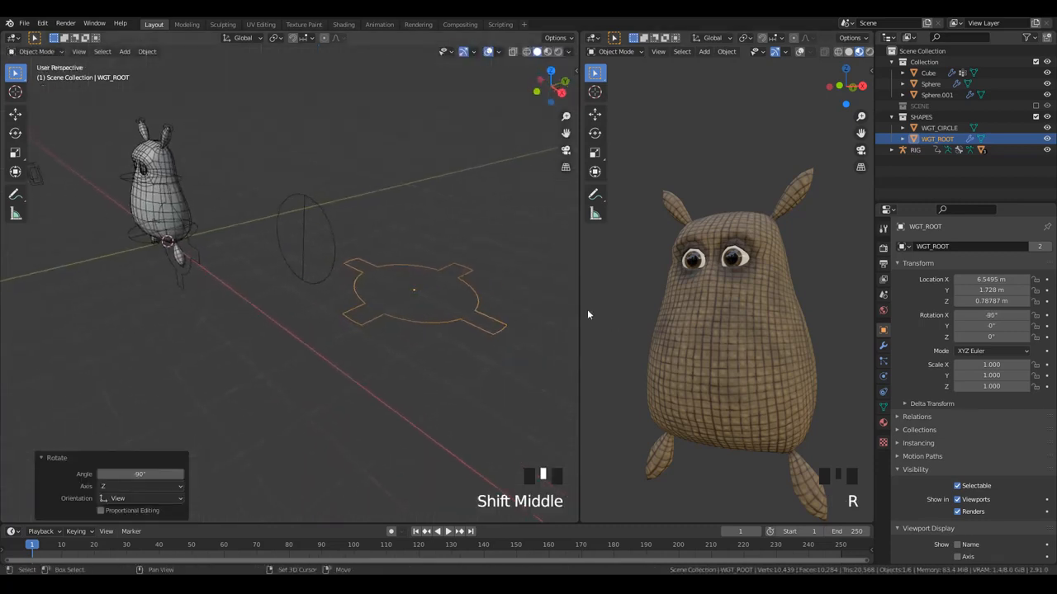
# - Apply the Mirror modifier on WGT_ROOT, and apply the object's rotation and scale
pyautogui.click(884, 345)
pyautogui.hotkey('ctrl', 'a')
pyautogui.hotkey('ctrl', 'a')
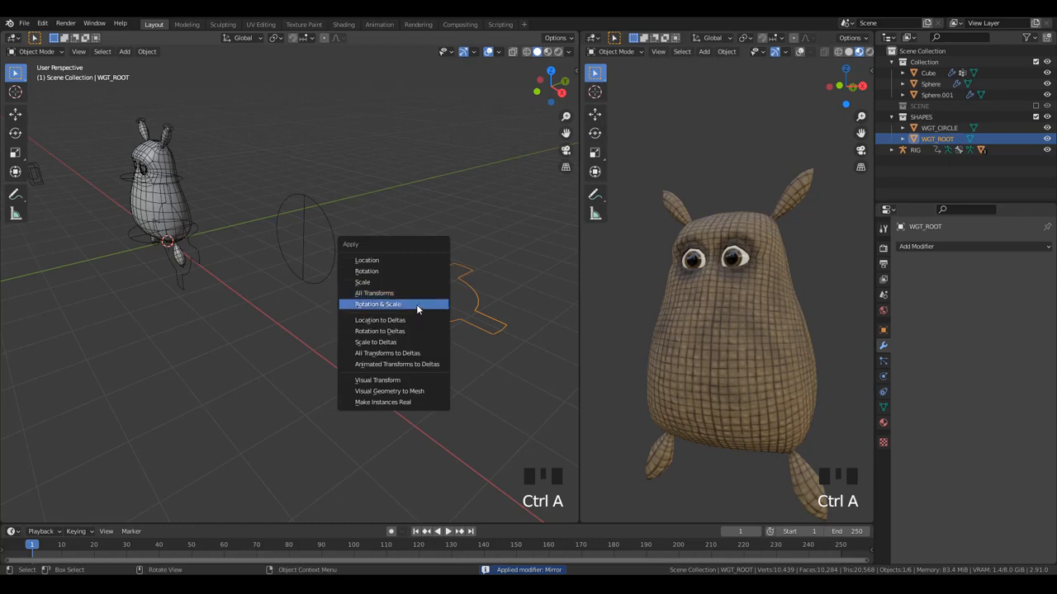
pyautogui.click(416, 304)
# - Scale up all of WGT_ROOT's vertices uniformly by about 1.9 in Edit Mode and return to Object Mode
pyautogui.scroll(-2, 398, 329)
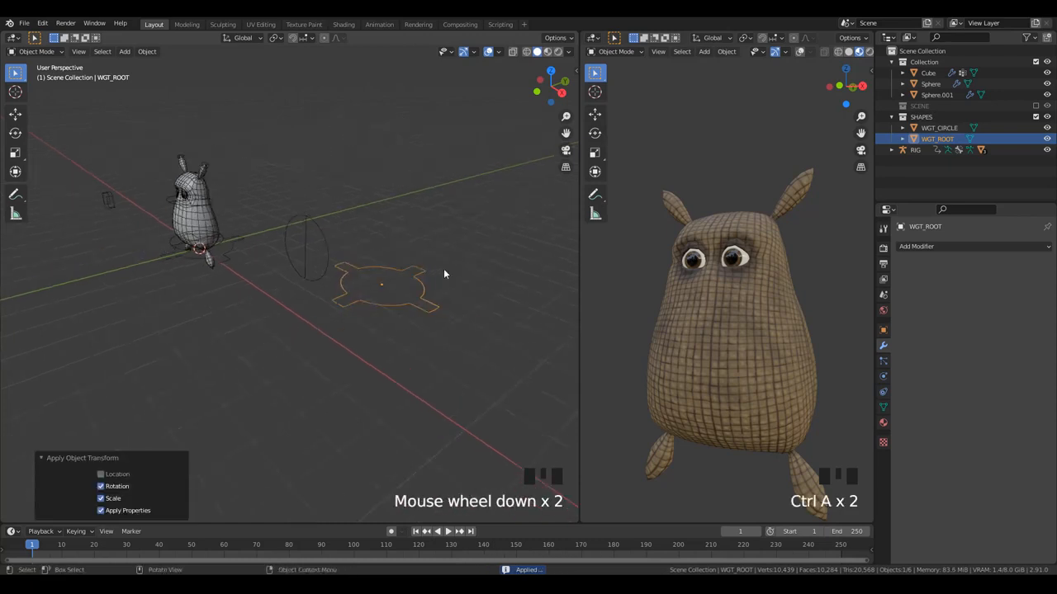
pyautogui.moveTo(264, 340); pyautogui.dragTo(337, 304, button='middle')
pyautogui.scroll(2, 262, 279)
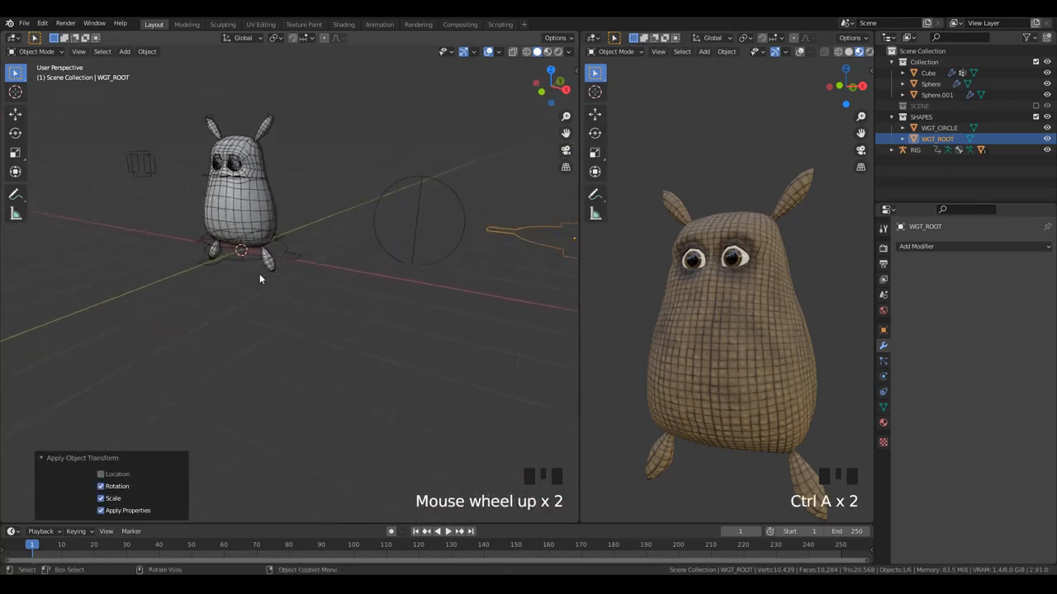
pyautogui.scroll(-2, 470, 289)
pyautogui.press('Tab')
pyautogui.scroll(-1, 514, 318)
pyautogui.press('s')
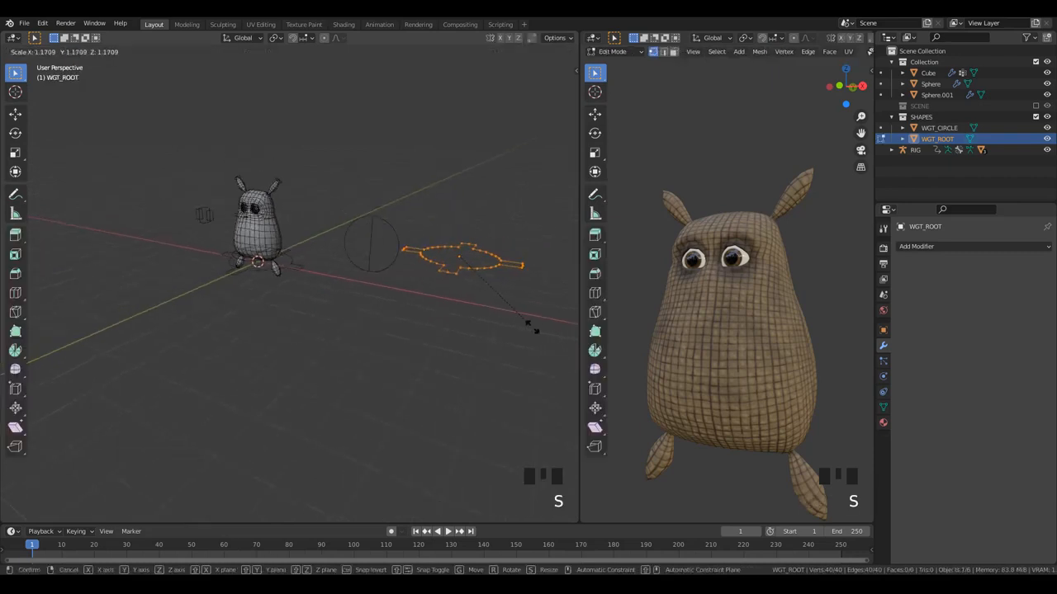
pyautogui.click(246, 228)
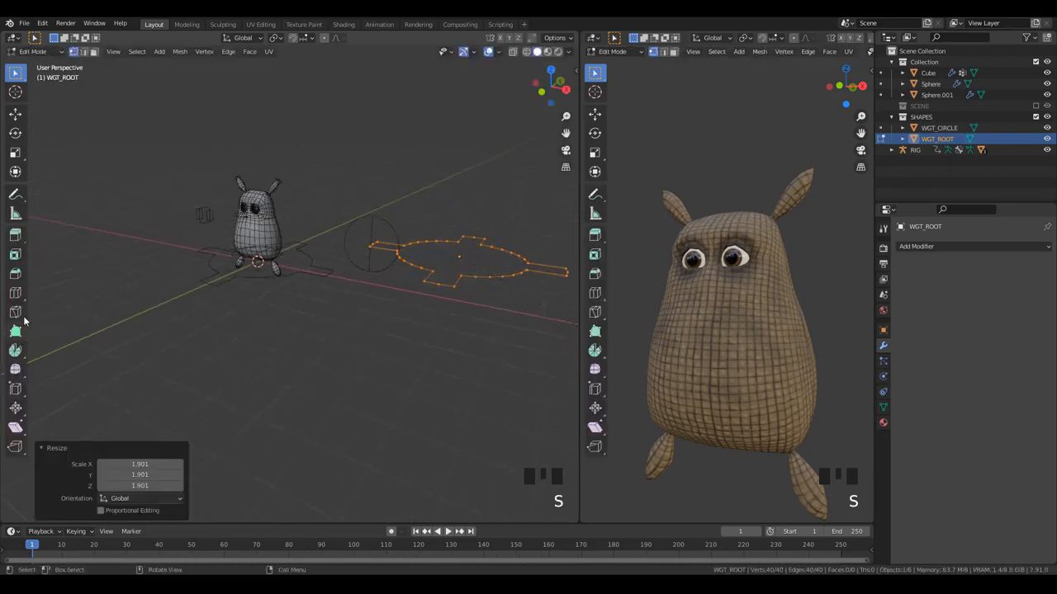
pyautogui.press('Tab')
# - Select the character rig and put it back into Pose Mode
pyautogui.scroll(3, 231, 264)
pyautogui.click(230, 271)
pyautogui.keyDown('shift'); pyautogui.moveTo(230, 271); pyautogui.dragTo(269, 328, button='middle'); pyautogui.keyUp('shift')
pyautogui.hotkey('ctrl', 'Tab')
pyautogui.scroll(2, 272, 327)
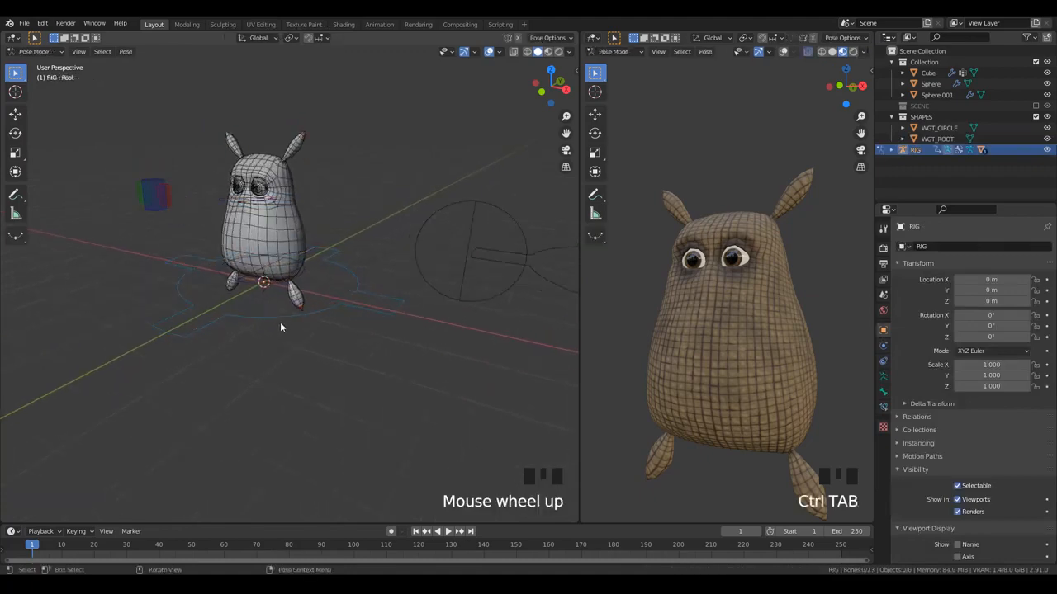
# - Test-rotate the Root control by its new widget and cancel the rotation
pyautogui.click(252, 326)
pyautogui.hotkey('alt', 'a')
pyautogui.click(249, 328)
pyautogui.scroll(-2, 358, 324)
pyautogui.press('r')
pyautogui.press('Escape')
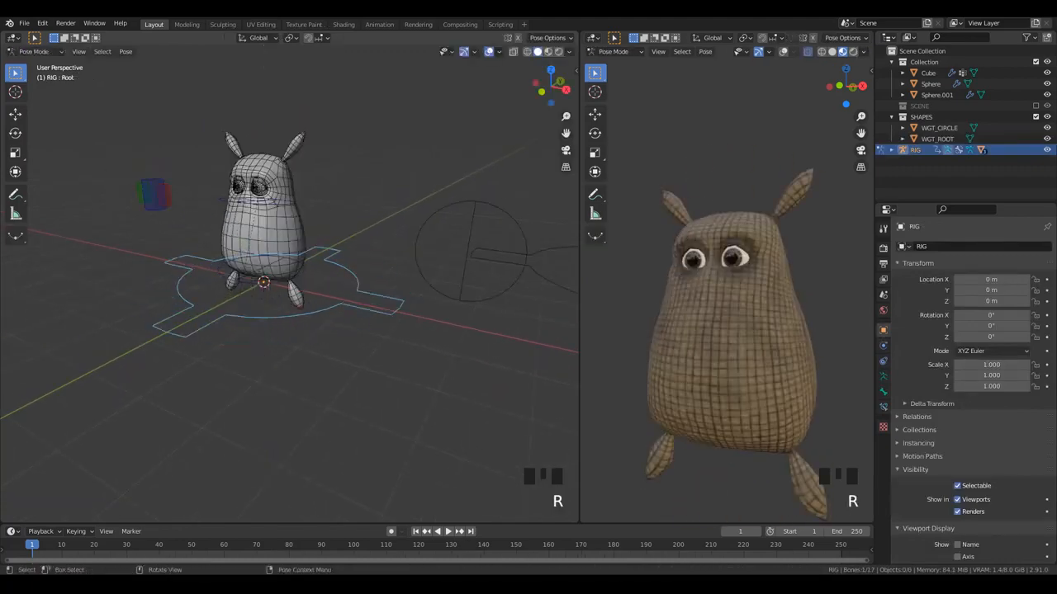
# - Select the left eye target bone, EyeTarget.L, and show its bone properties
pyautogui.keyDown('shift'); pyautogui.moveTo(243, 330); pyautogui.dragTo(216, 368, button='middle'); pyautogui.keyUp('shift')
pyautogui.hotkey('alt', 'a')
pyautogui.click(163, 239)
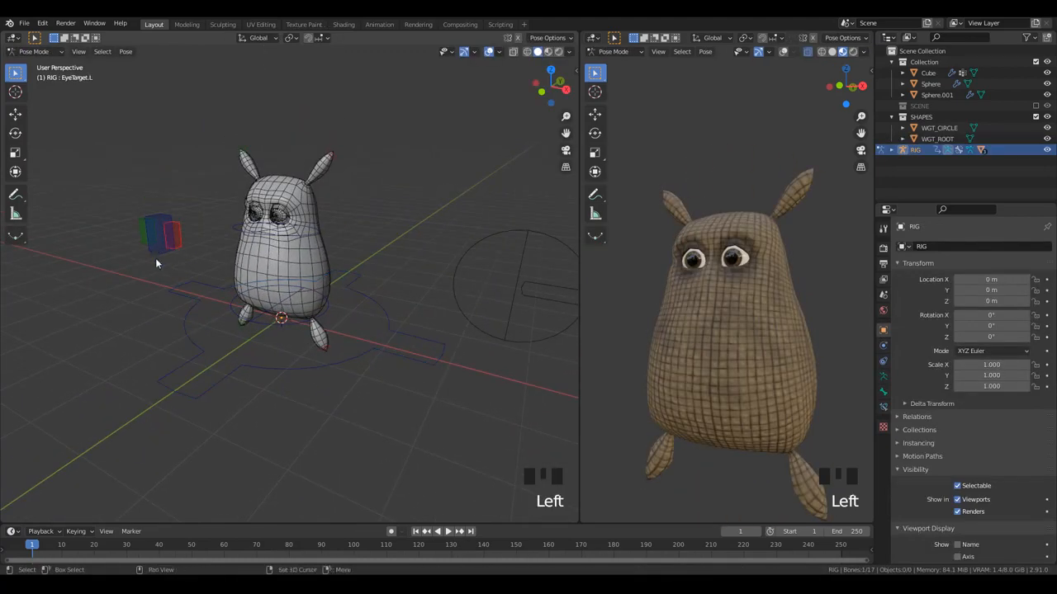
pyautogui.scroll(2, 161, 263)
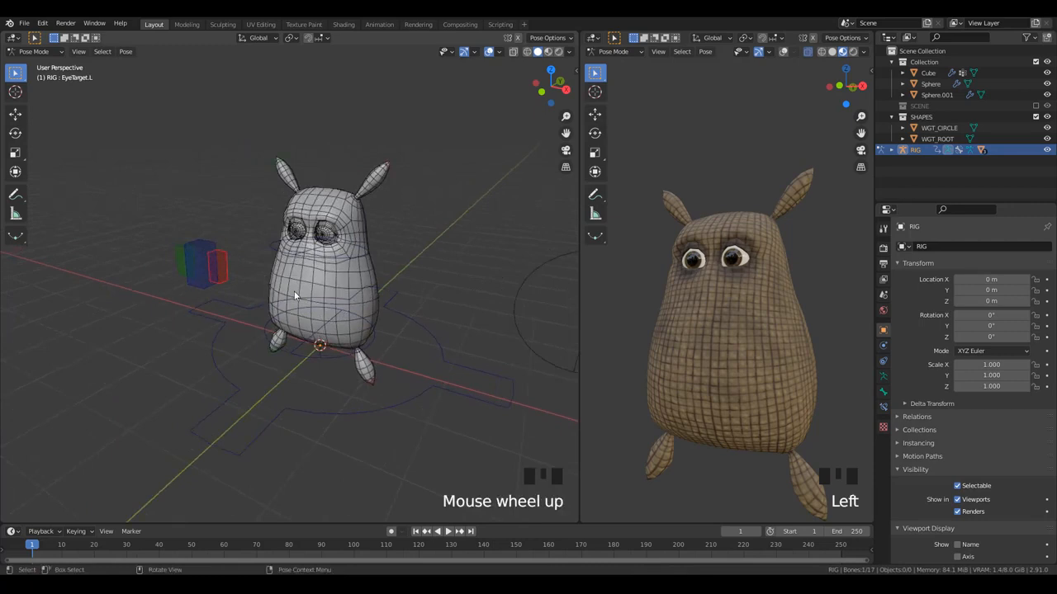
pyautogui.click(884, 392)
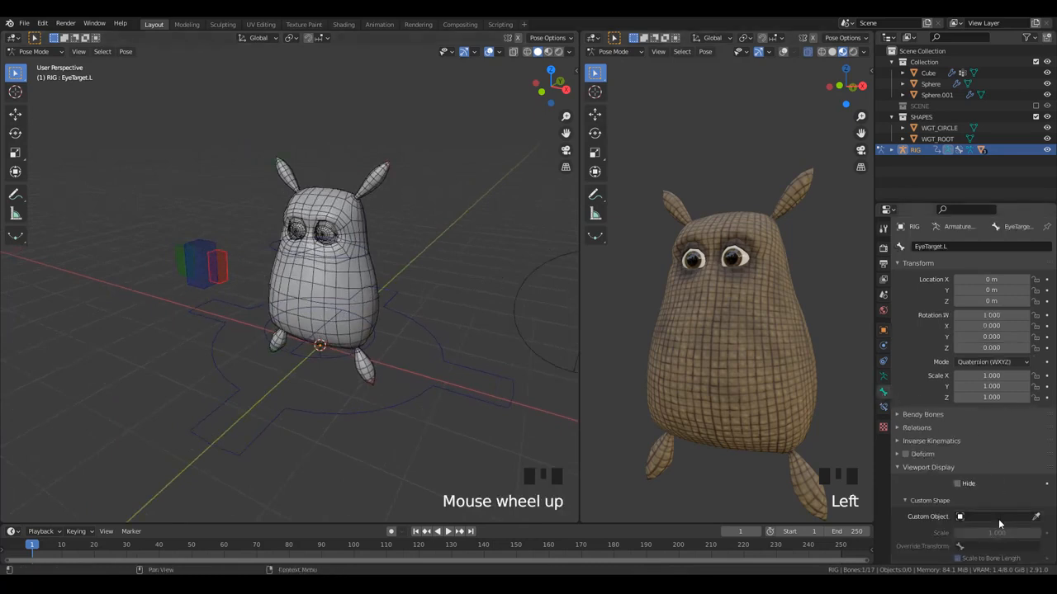
# - Try WGT_ROOT as the custom shape of EyeTarget.L, check it from the front, and undo the assignment
pyautogui.click(998, 518)
pyautogui.click(988, 487)
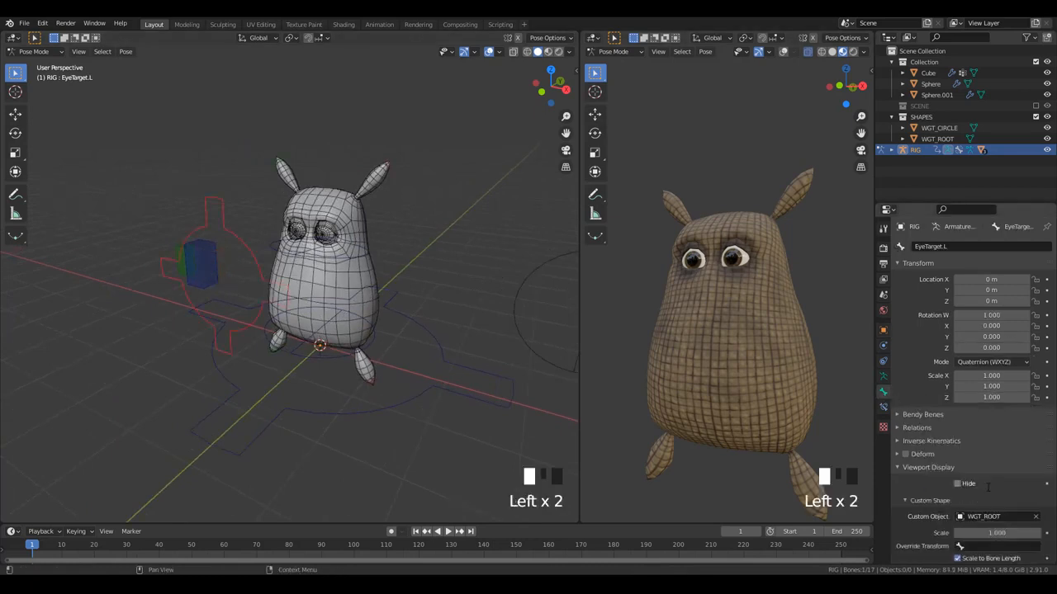
pyautogui.moveTo(364, 314); pyautogui.dragTo(409, 344, button='middle')
pyautogui.scroll(2, 391, 314)
pyautogui.hotkey('ctrl', 'z')
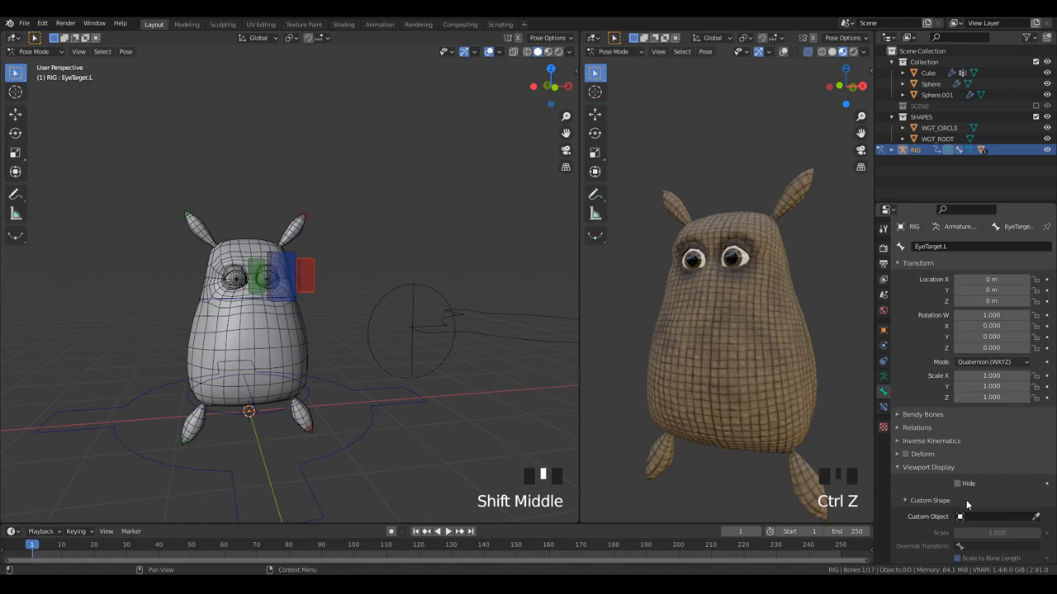
# - Assign WGT_ROOT as the custom shape of EyeTarget.L and set the shape's scale to 0.2
pyautogui.scroll(-2, 416, 334)
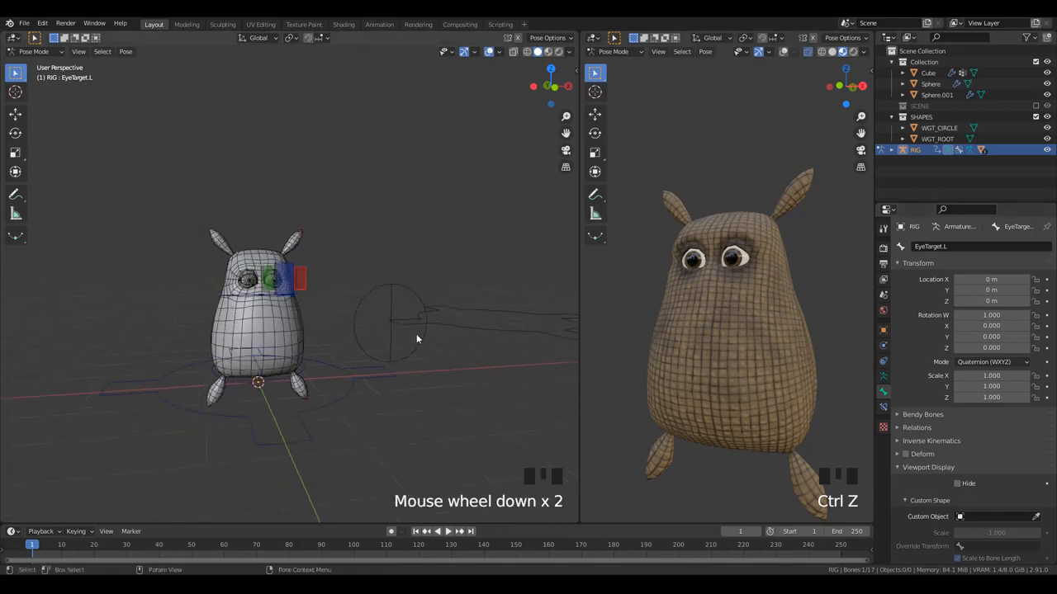
pyautogui.press('KP_1')
pyautogui.scroll(2, 438, 318)
pyautogui.keyDown('shift'); pyautogui.moveTo(429, 314); pyautogui.dragTo(347, 285, button='middle'); pyautogui.keyUp('shift')
pyautogui.click(990, 516)
pyautogui.click(987, 487)
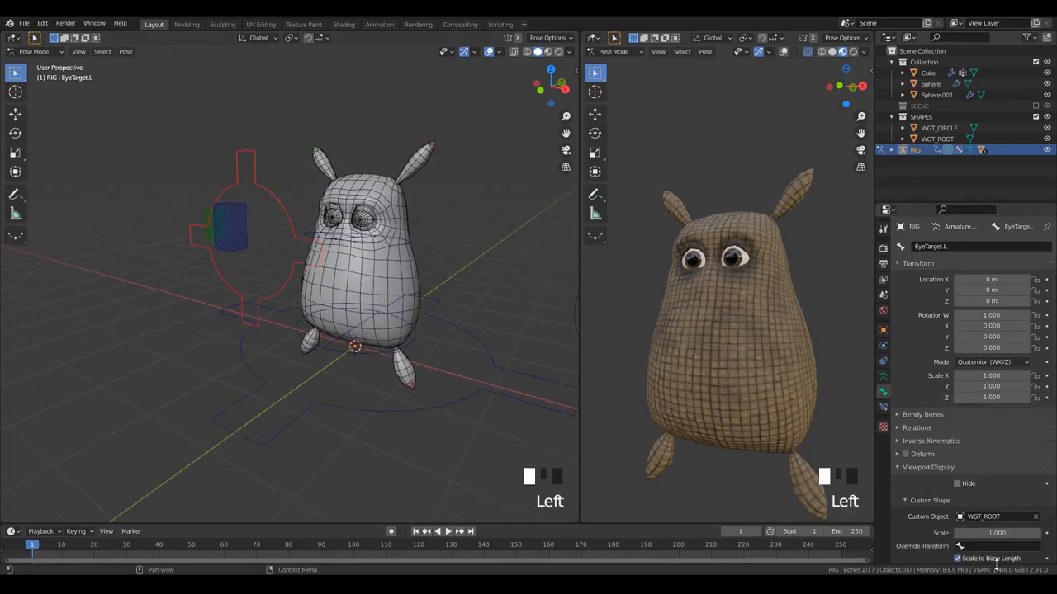
pyautogui.moveTo(1011, 532); pyautogui.dragTo(966, 532)
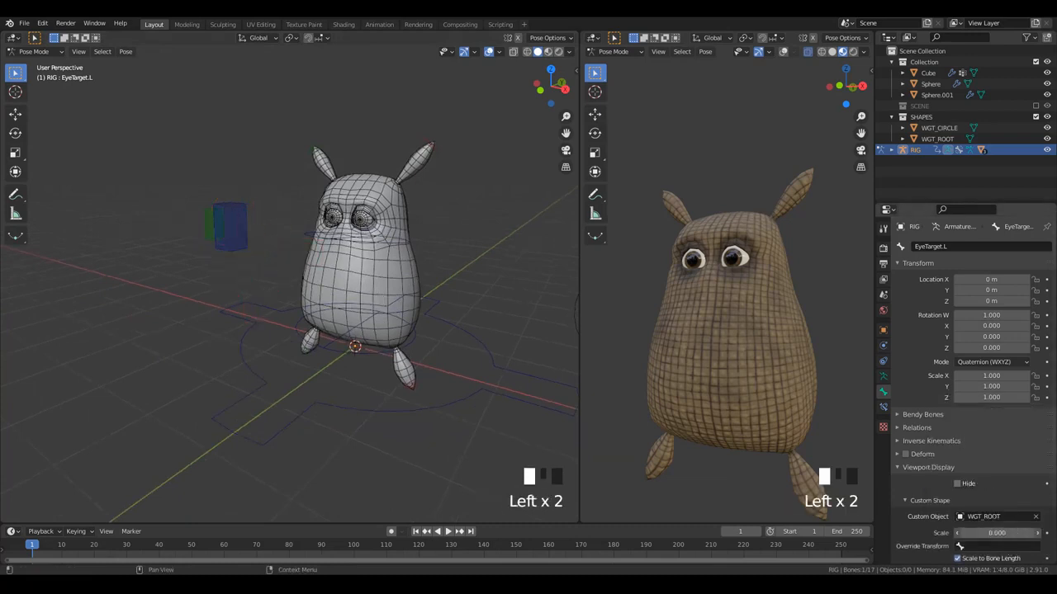
pyautogui.click(1008, 533)
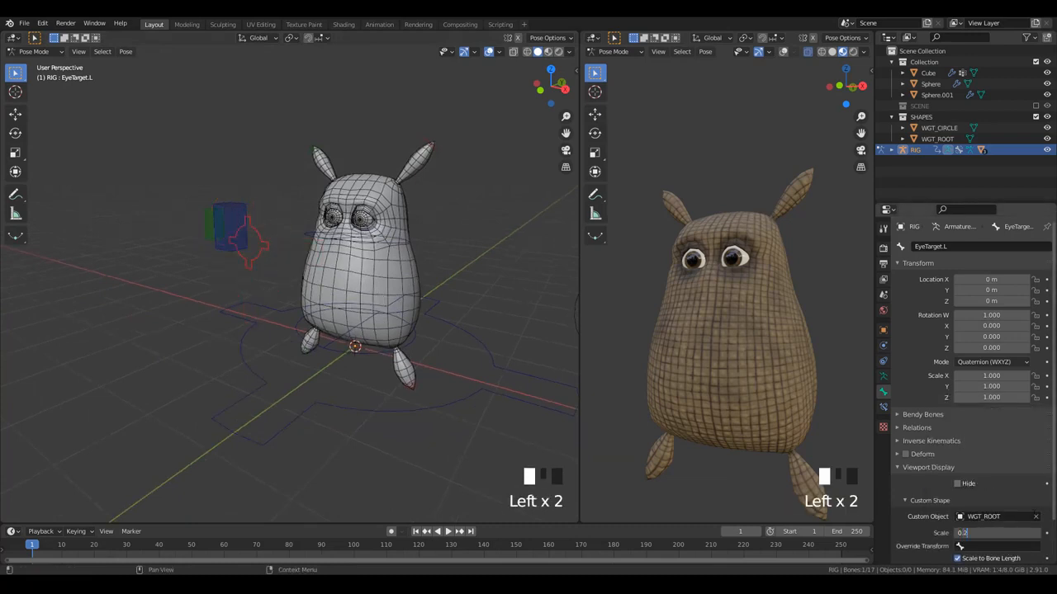
pyautogui.click(337, 228)
# - Give the EyeTarget.R bone the WGT_ROOT custom shape with a scale of 0.2
pyautogui.click(211, 226)
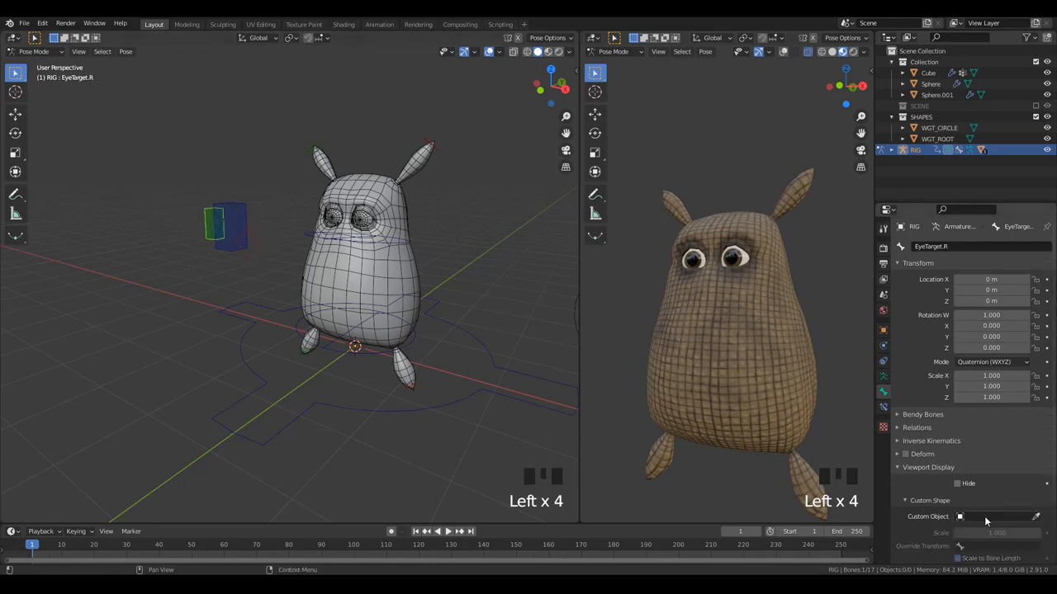
pyautogui.click(984, 516)
pyautogui.click(974, 488)
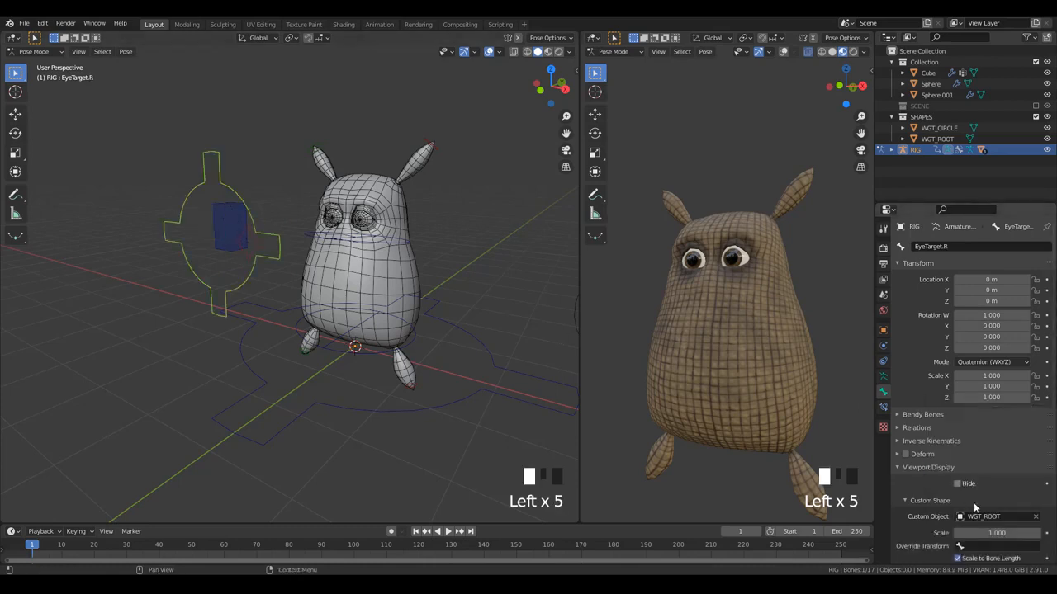
pyautogui.click(995, 545)
pyautogui.moveTo(371, 272); pyautogui.dragTo(314, 265, button='middle')
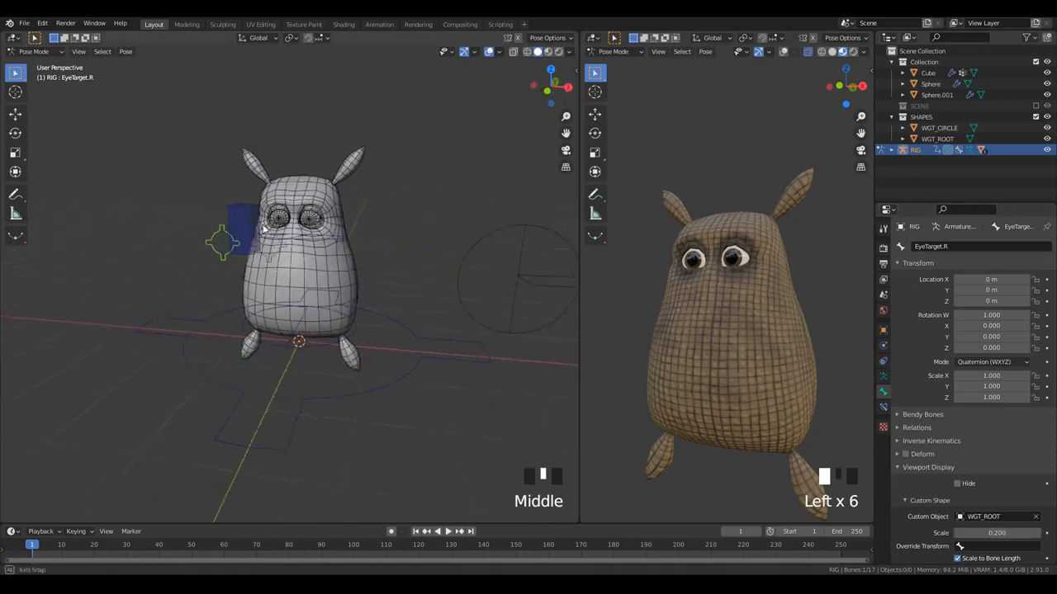
# - Assign WGT_CIRCLE as the custom shape of the EyeTargetMaster bone
pyautogui.click(258, 221)
pyautogui.moveTo(258, 221); pyautogui.dragTo(351, 257, button='middle')
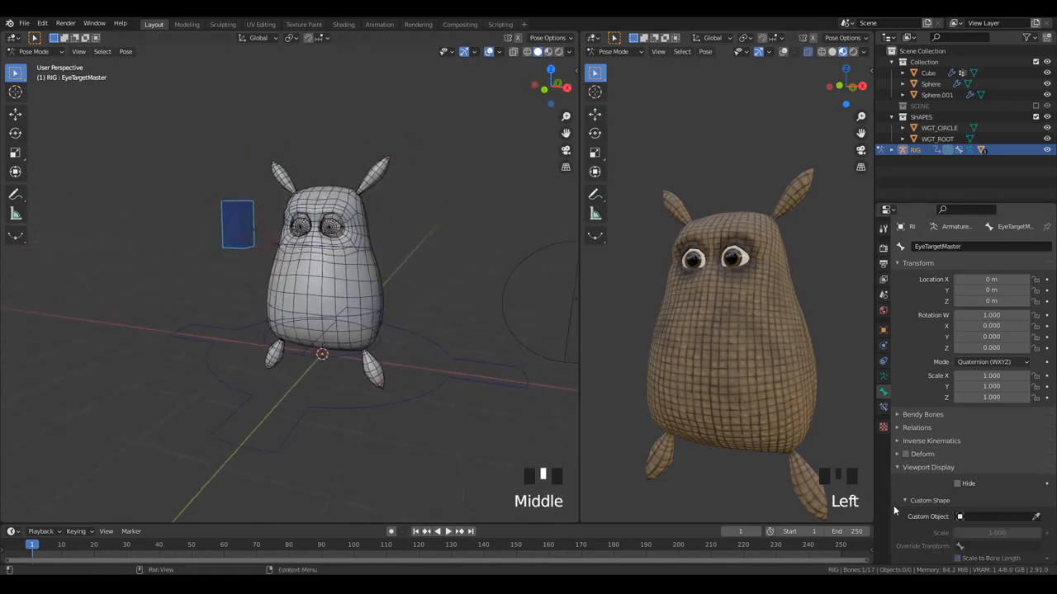
pyautogui.click(1008, 516)
pyautogui.click(976, 477)
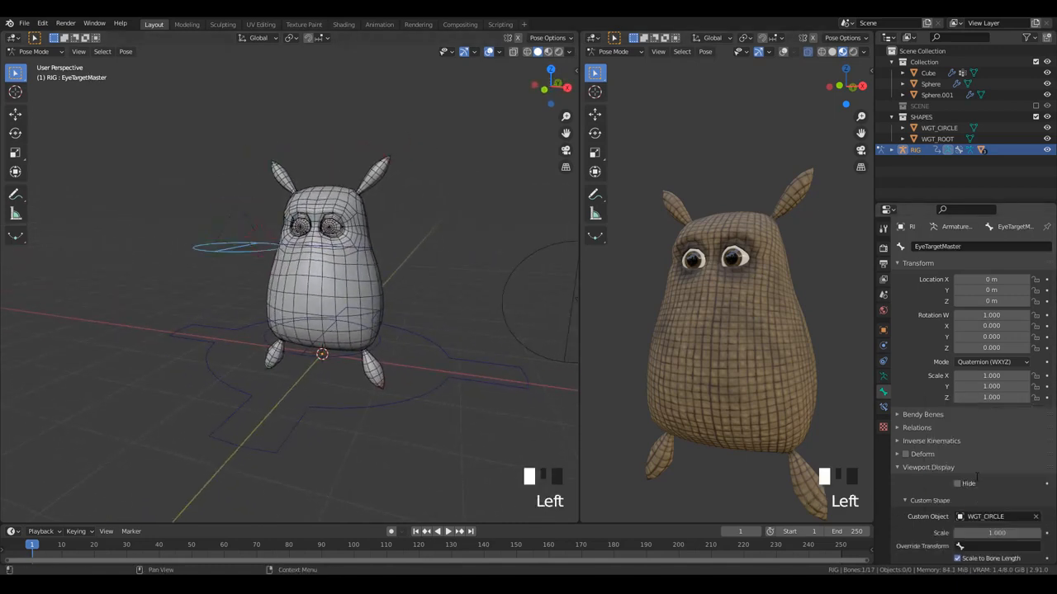
pyautogui.moveTo(199, 318); pyautogui.dragTo(284, 344, button='middle')
pyautogui.scroll(-3, 284, 343)
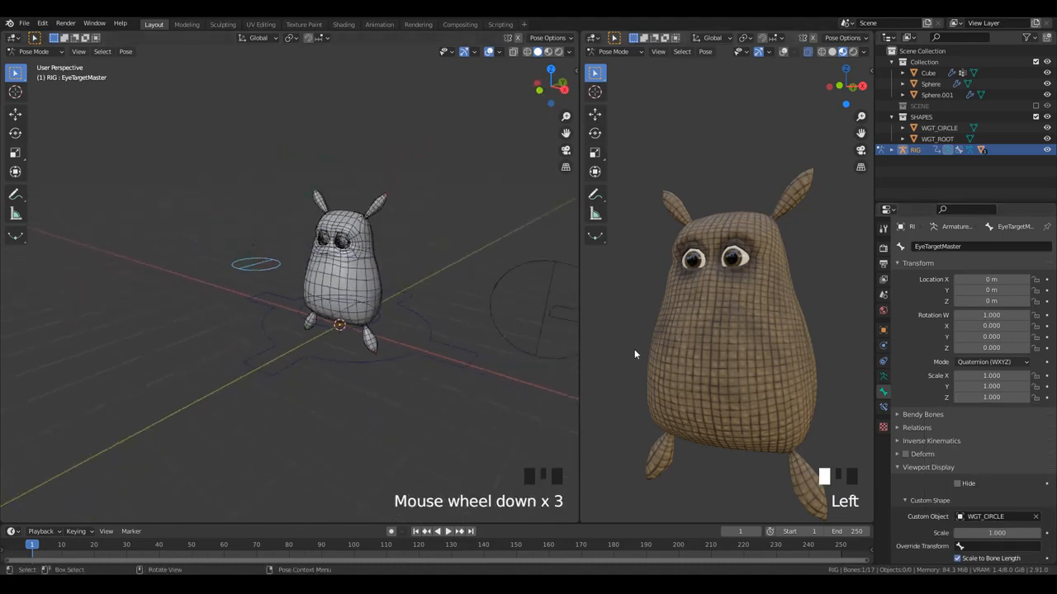
# - In front view, duplicate the WGT_CIRCLE widget object and place the copy diagonally above the original
pyautogui.press('KP_1')
pyautogui.press('KP_1')
pyautogui.keyDown('shift'); pyautogui.moveTo(447, 307); pyautogui.dragTo(258, 351, button='middle'); pyautogui.keyUp('shift')
pyautogui.hotkey('ctrl', 'Tab')
pyautogui.click(238, 245)
pyautogui.hotkey('shift', 'd')
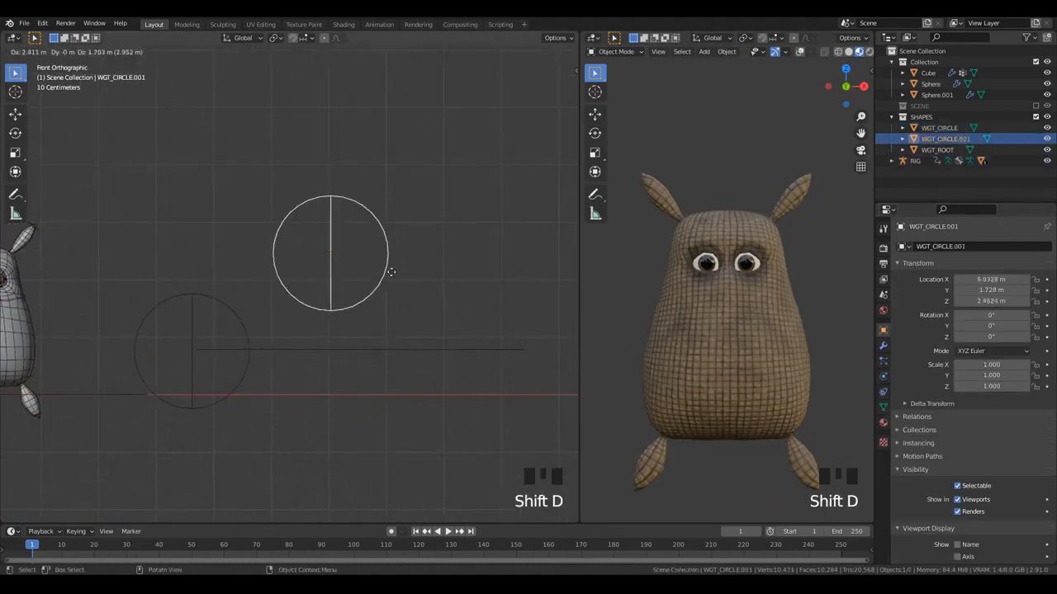
pyautogui.click(404, 247)
# - Rotate the copied circle's mesh in Edit Mode so that its centre line runs horizontally
pyautogui.press('Tab')
pyautogui.scroll(1, 476, 184)
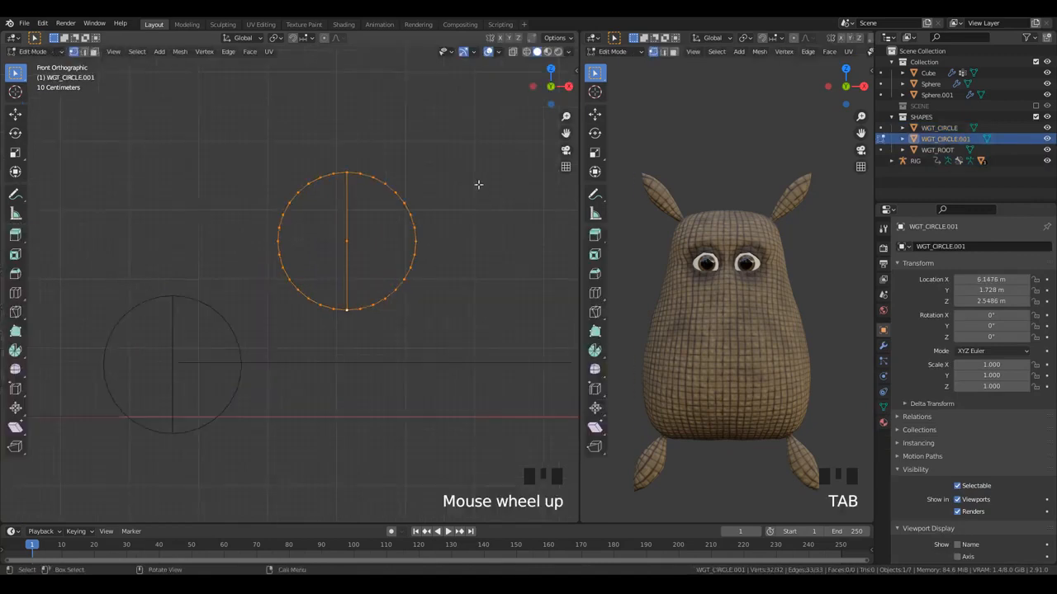
pyautogui.press('r')
pyautogui.click(386, 332)
pyautogui.hotkey('alt', 'a')
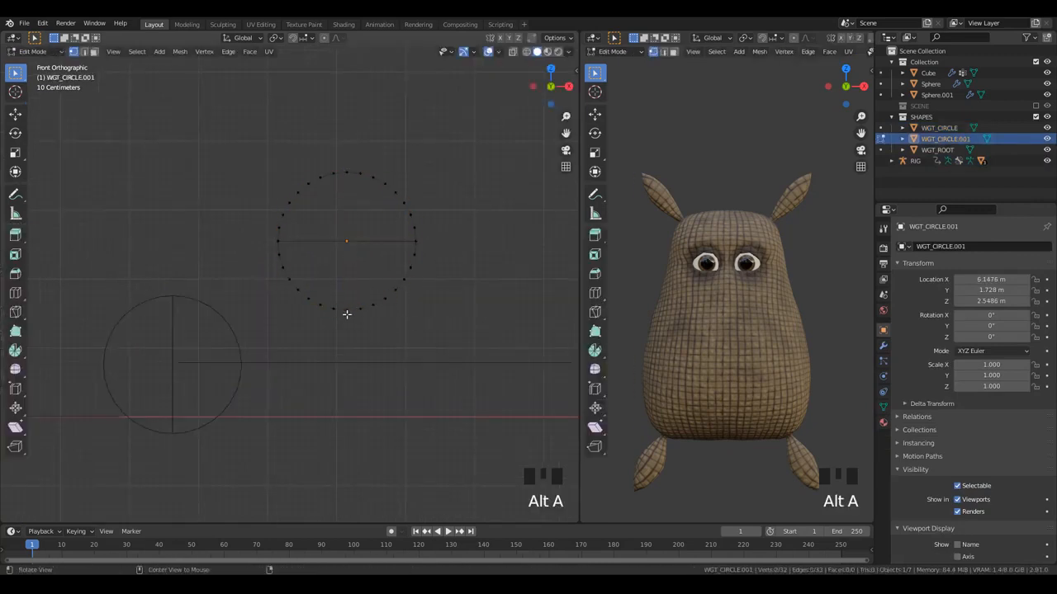
# - Scale the circle's uppermost and lowermost vertices inward along Z with proportional editing to squash the outline
pyautogui.click(347, 310)
pyautogui.keyDown('shift'); pyautogui.click(345, 169); pyautogui.keyUp('shift')
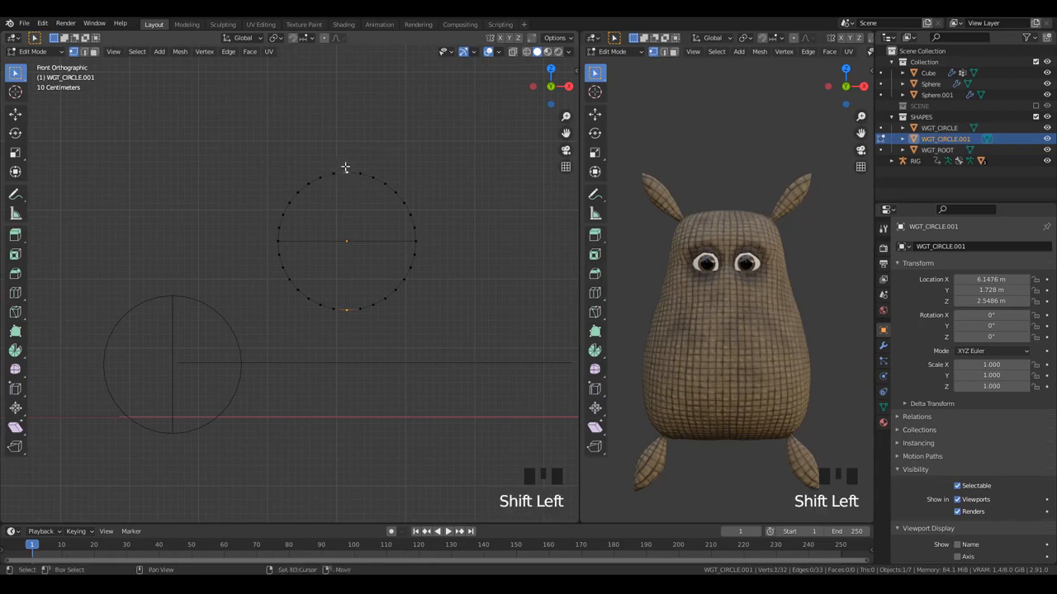
pyautogui.press('g')
pyautogui.scroll(-15, 362, 171)
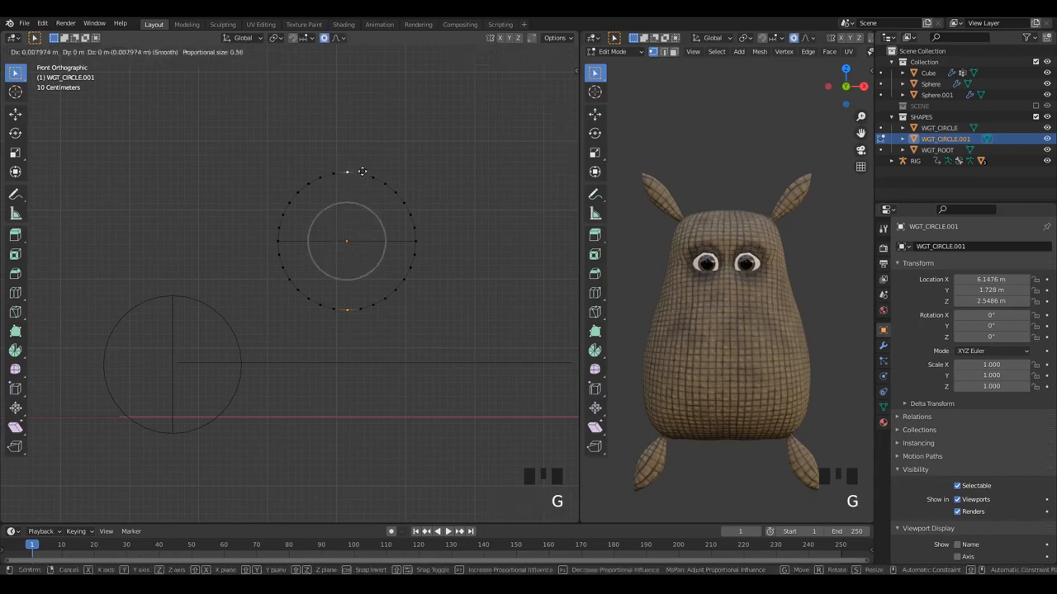
pyautogui.middleClick(359, 141)
pyautogui.press('s')
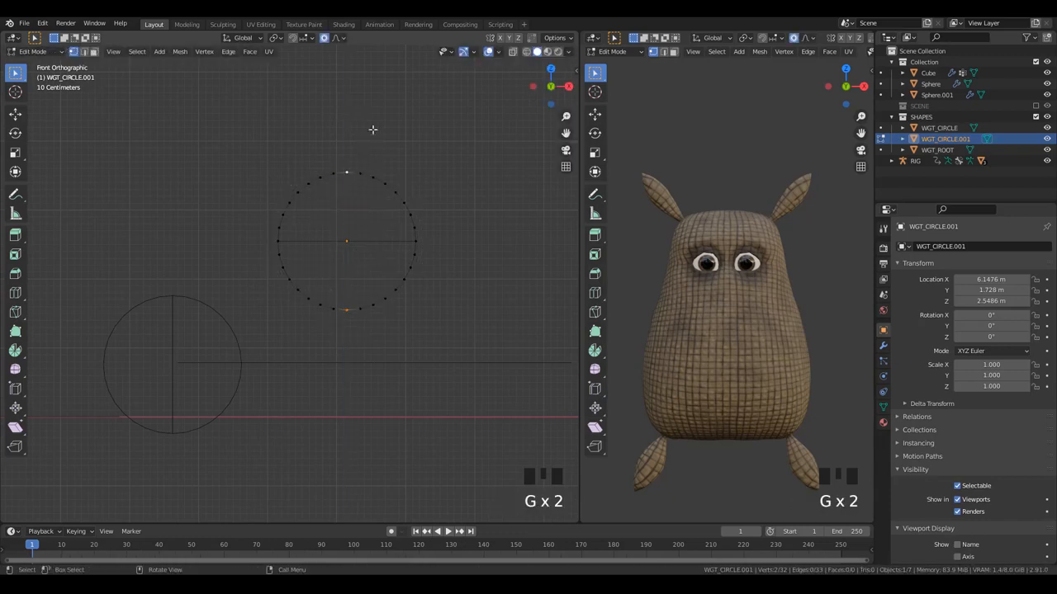
pyautogui.scroll(-3, 373, 146)
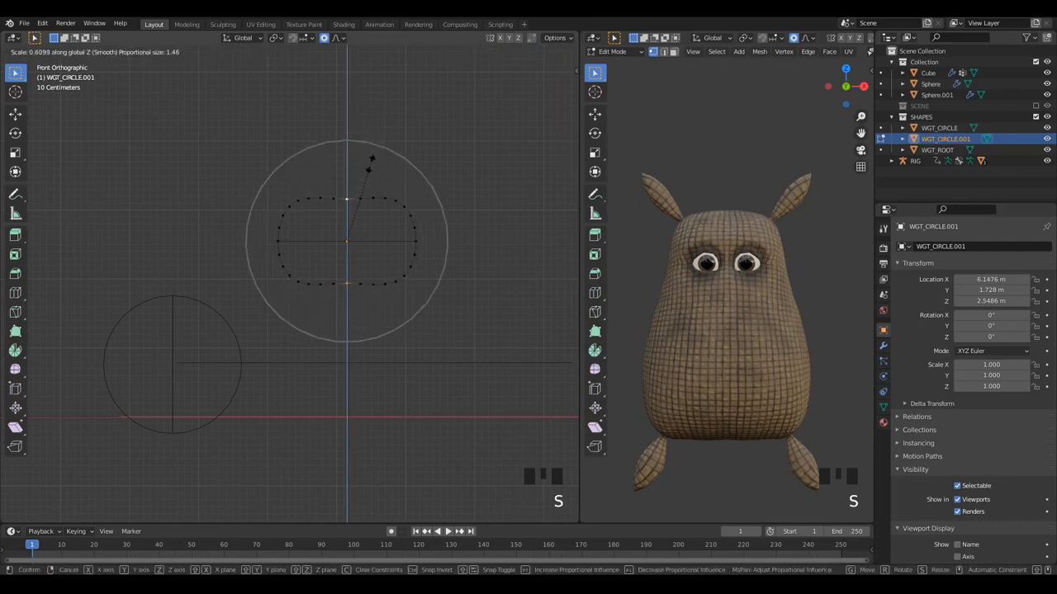
pyautogui.click(372, 160)
# - Enlarge the whole outline and delete the horizontal centre line inside it
pyautogui.press('a')
pyautogui.press('s')
pyautogui.click(481, 221)
pyautogui.hotkey('alt', 'a')
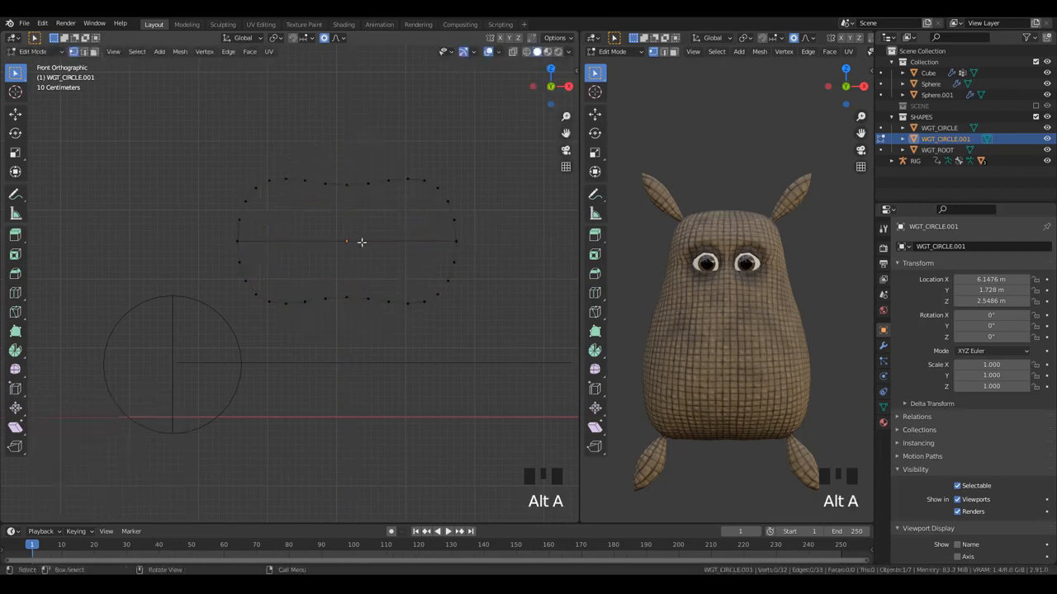
pyautogui.press('x')
pyautogui.click(366, 256)
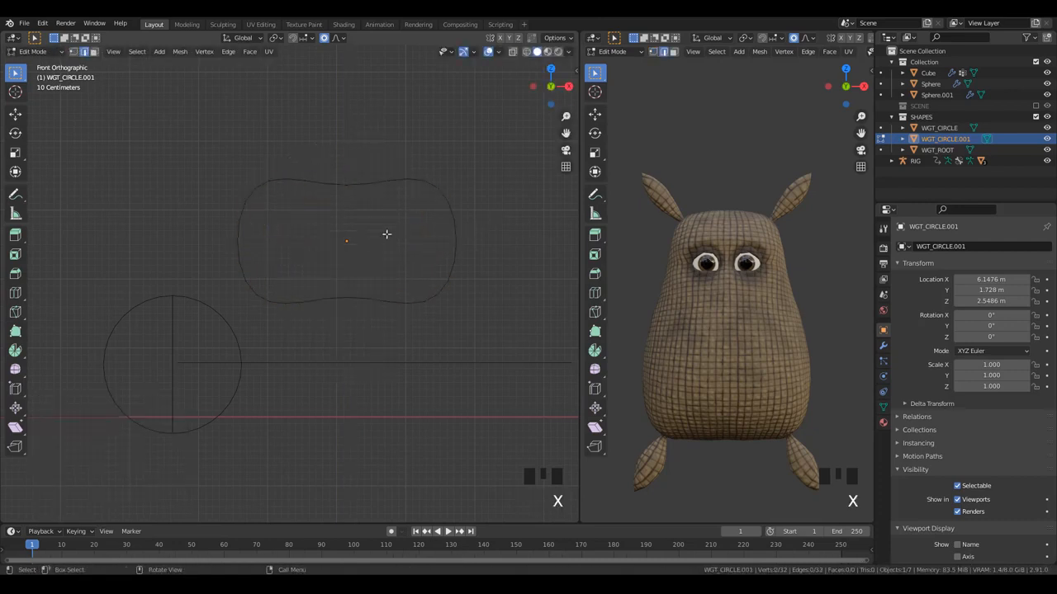
# - Return to Object Mode and rename the new shape as WGT_EYEMASTER
pyautogui.press('Tab')
pyautogui.scroll(-4, 383, 227)
pyautogui.moveTo(385, 234); pyautogui.dragTo(305, 301, button='middle')
pyautogui.press('F2')
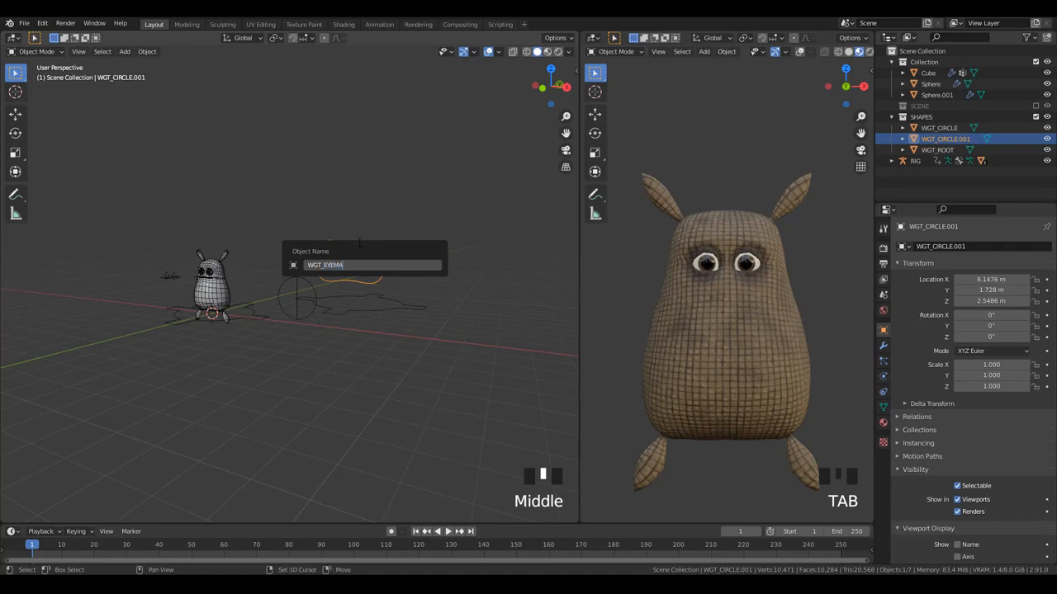
pyautogui.press('Return')
# - Replace the EyeTargetMaster bone's custom shape with WGT_EYEMASTER in Pose Mode
pyautogui.keyDown('shift'); pyautogui.moveTo(385, 245); pyautogui.dragTo(427, 281, button='middle'); pyautogui.keyUp('shift')
pyautogui.scroll(3, 396, 277)
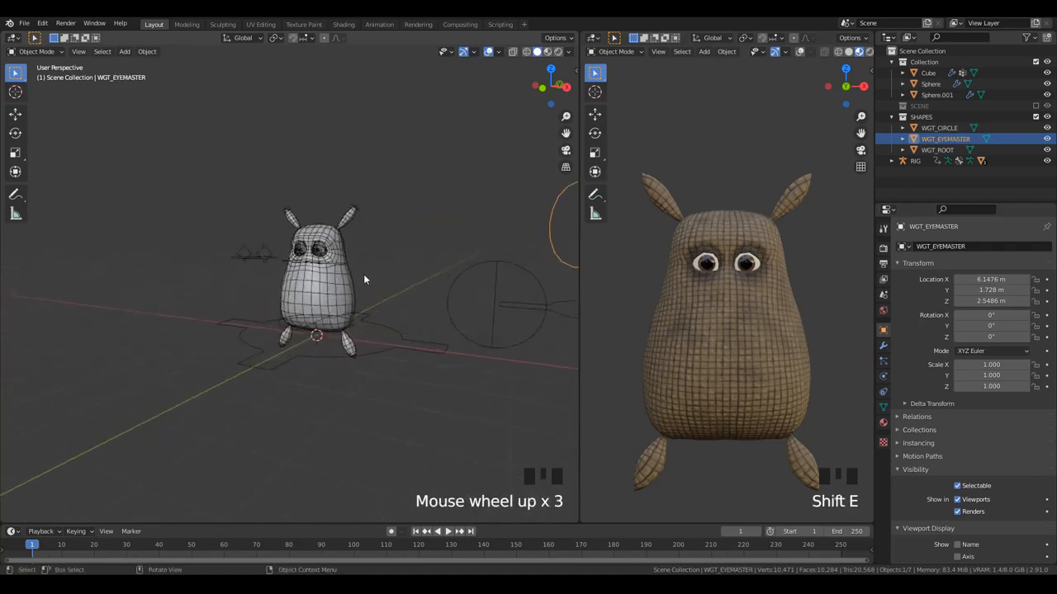
pyautogui.moveTo(363, 274); pyautogui.dragTo(266, 309, button='middle')
pyautogui.scroll(1, 265, 309)
pyautogui.click(302, 208)
pyautogui.hotkey('ctrl', 'Tab')
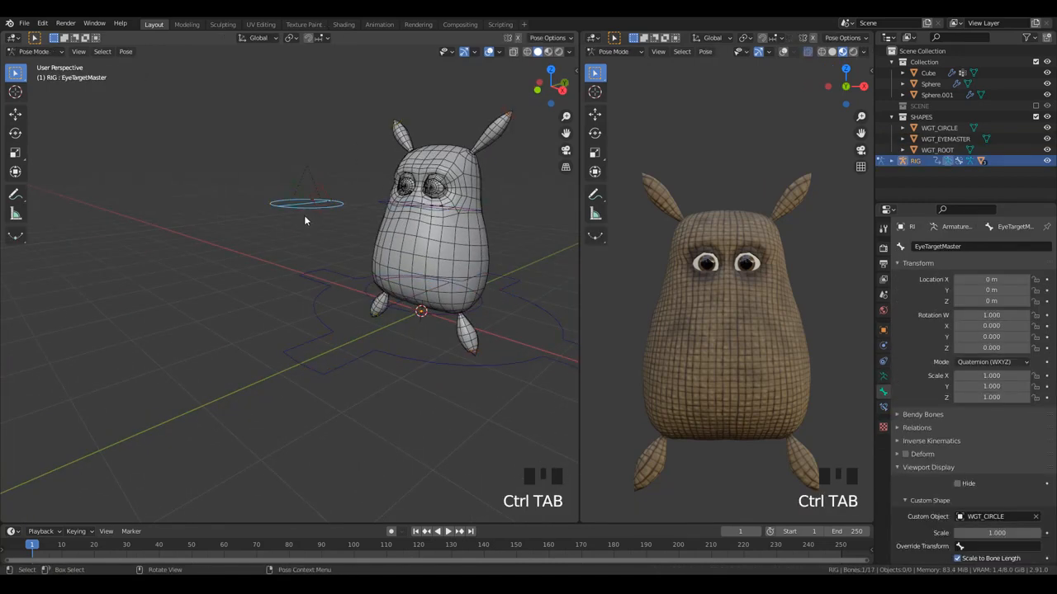
pyautogui.click(988, 517)
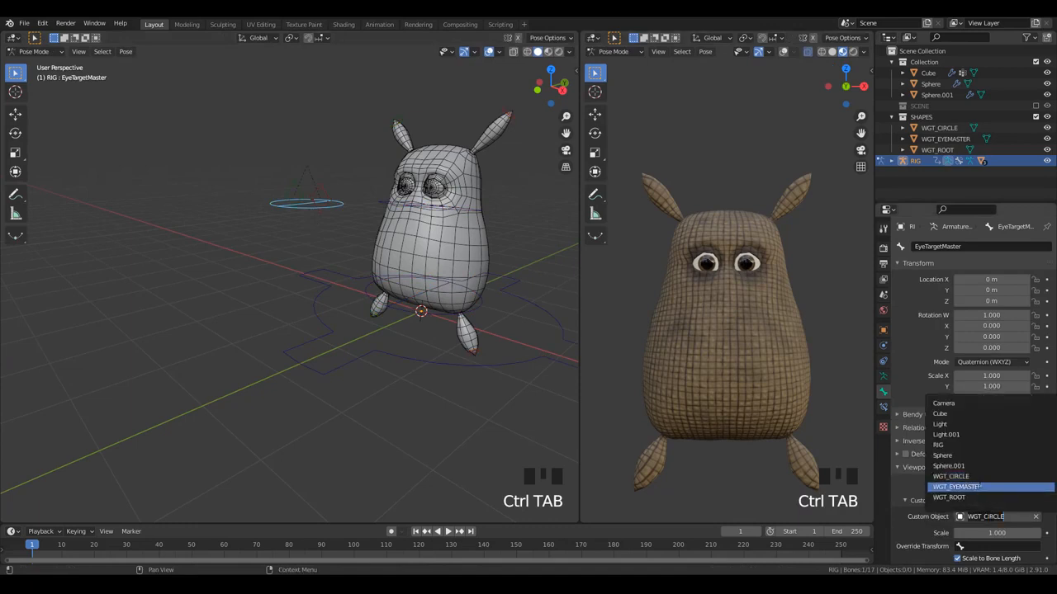
pyautogui.click(958, 487)
pyautogui.scroll(-7, 487, 284)
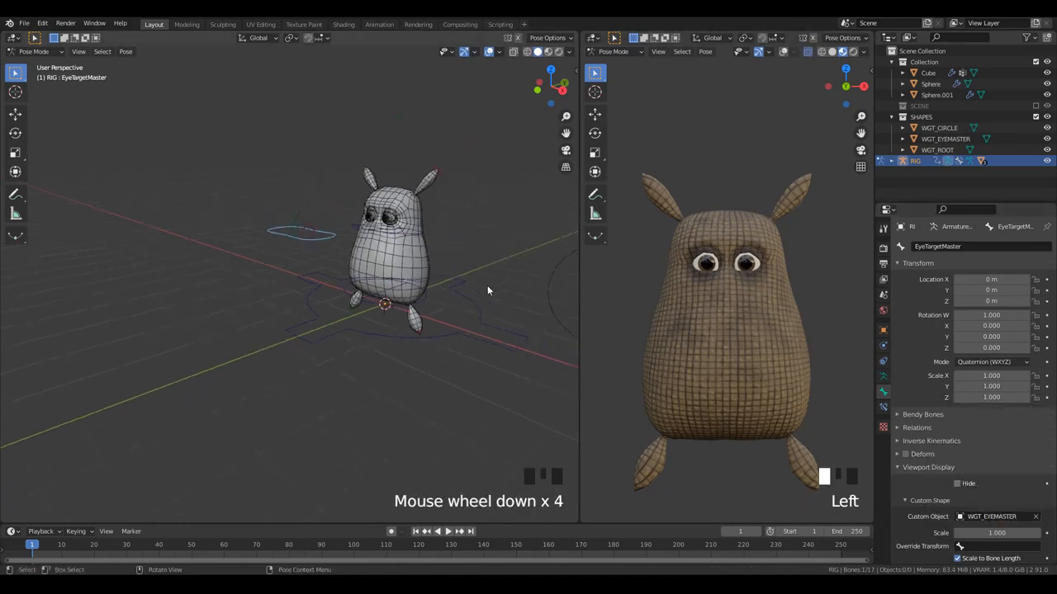
# - Leave Pose Mode and apply rotation and scale to the WGT_EYEMASTER object
pyautogui.scroll(-3, 554, 234)
pyautogui.press('Tab')
pyautogui.hotkey('ctrl', 'Tab')
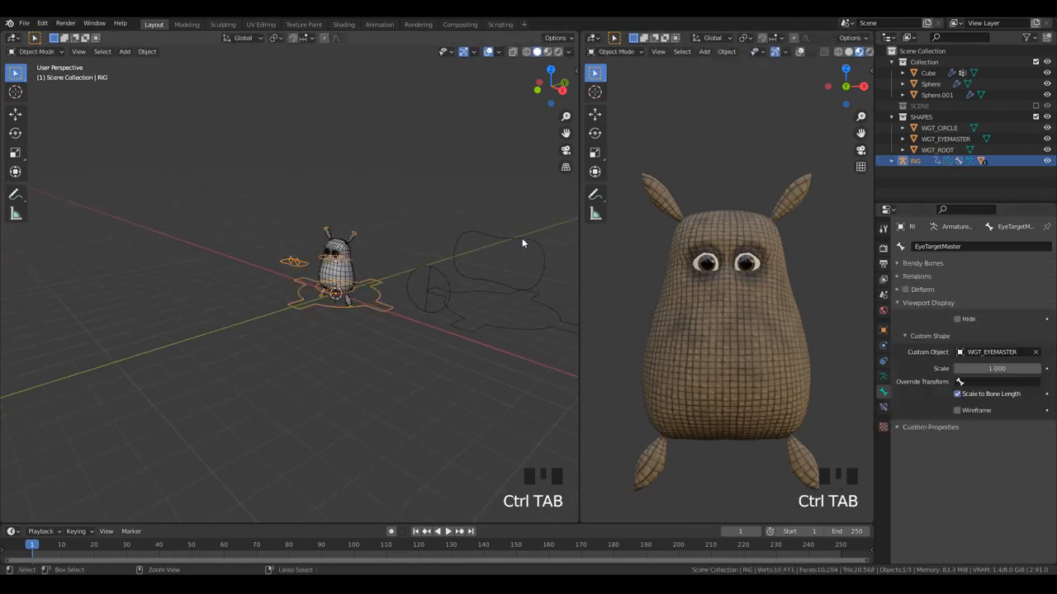
pyautogui.click(526, 244)
pyautogui.hotkey('ctrl', 'a')
pyautogui.click(528, 244)
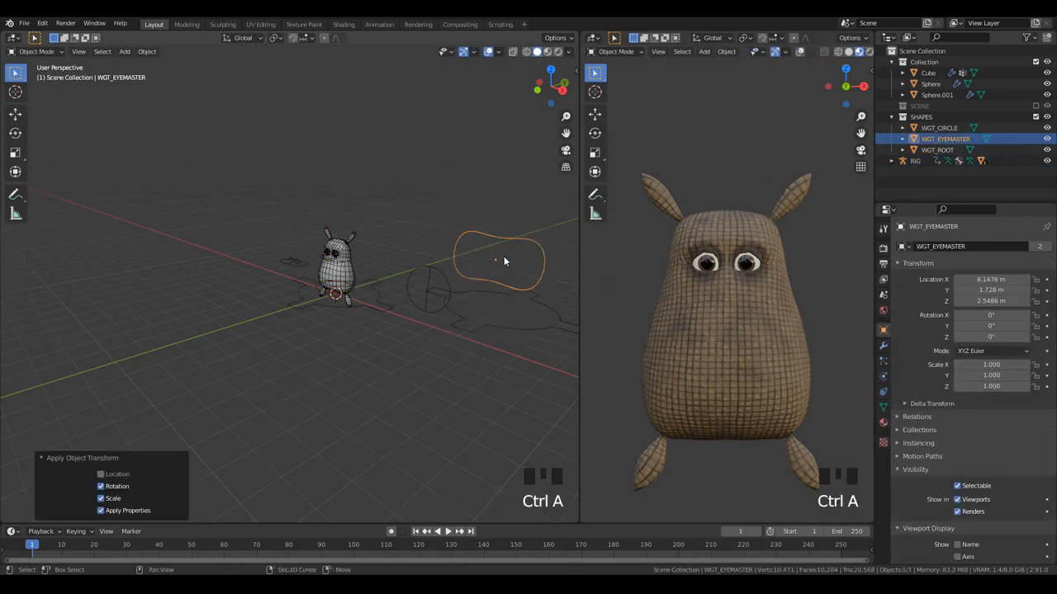
# - From the side view, rotate WGT_EYEMASTER until it lies flat, and apply its rotation and scale
pyautogui.keyDown('shift'); pyautogui.moveTo(504, 256); pyautogui.dragTo(418, 239, button='middle'); pyautogui.keyUp('shift')
pyautogui.press('KP_3')
pyautogui.scroll(2, 418, 239)
pyautogui.press('Tab')
pyautogui.press('Tab')
pyautogui.press('r')
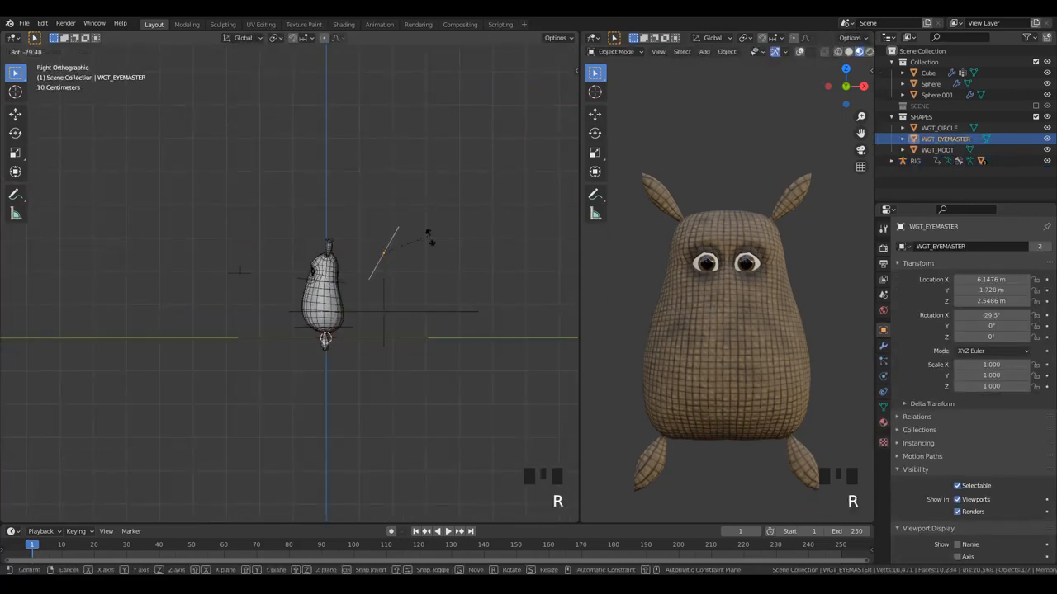
pyautogui.click(426, 286)
pyautogui.hotkey('ctrl', 'a')
pyautogui.click(425, 286)
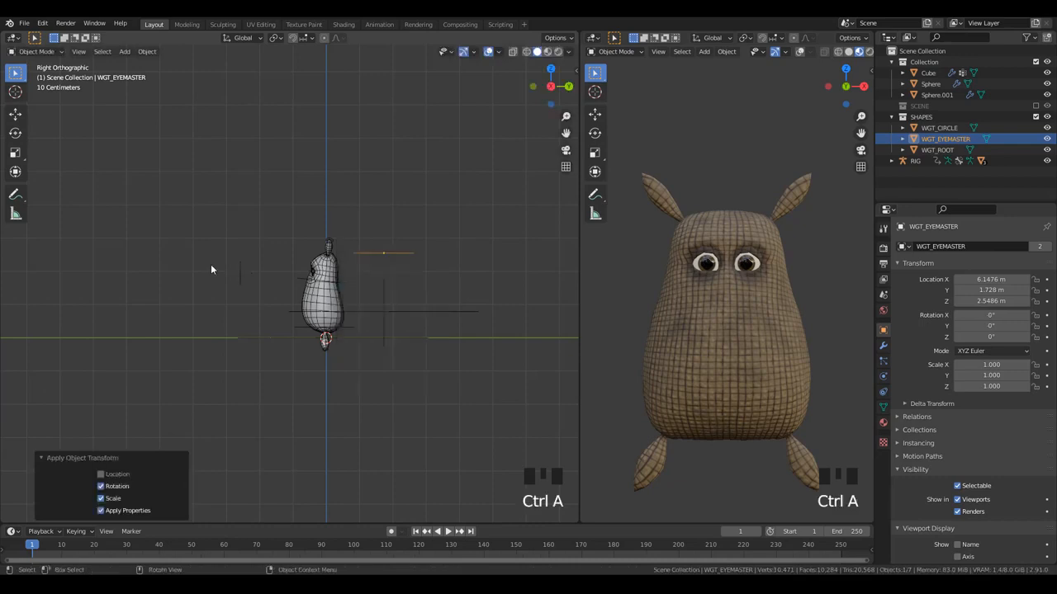
# - In front view, move WGT_EYEMASTER closer to the character by about -3 m in X and -0.55 m in Z
pyautogui.moveTo(210, 265); pyautogui.dragTo(314, 287, button='middle')
pyautogui.scroll(3, 173, 327)
pyautogui.keyDown('shift'); pyautogui.moveTo(174, 332); pyautogui.dragTo(364, 272, button='middle'); pyautogui.keyUp('shift')
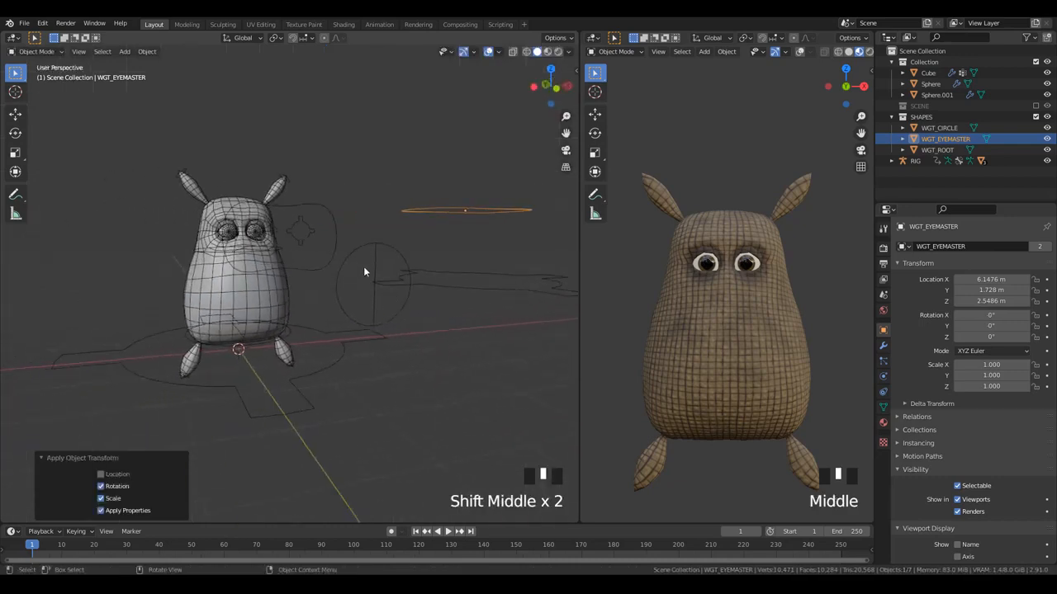
pyautogui.press('KP_1')
pyautogui.scroll(-2, 396, 241)
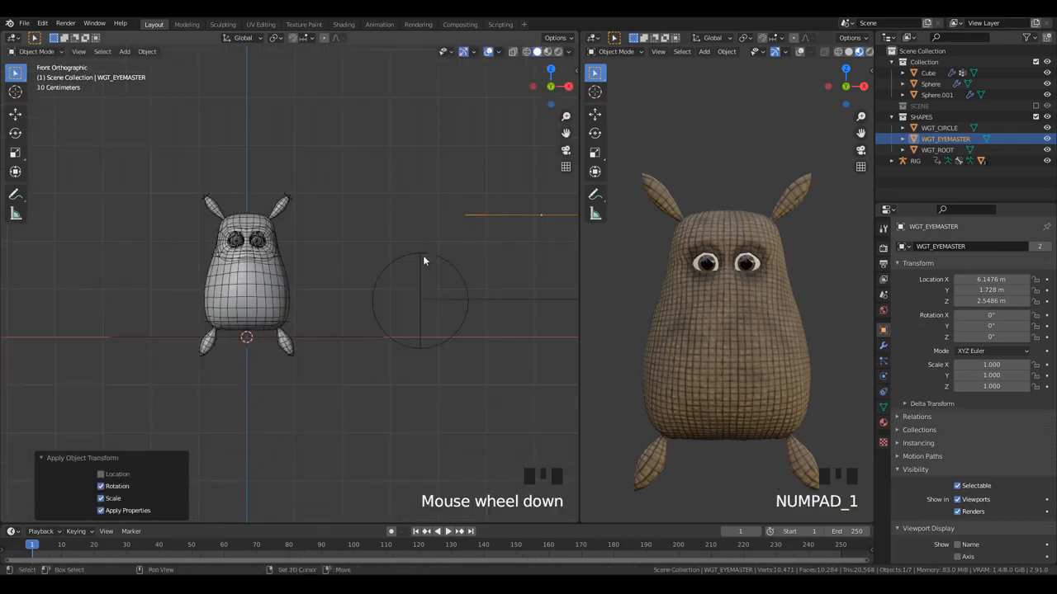
pyautogui.keyDown('shift'); pyautogui.moveTo(423, 255); pyautogui.dragTo(331, 296, button='middle'); pyautogui.keyUp('shift')
pyautogui.press('g')
pyautogui.click(277, 316)
pyautogui.scroll(2, 277, 316)
pyautogui.moveTo(277, 316); pyautogui.dragTo(172, 350, button='middle')
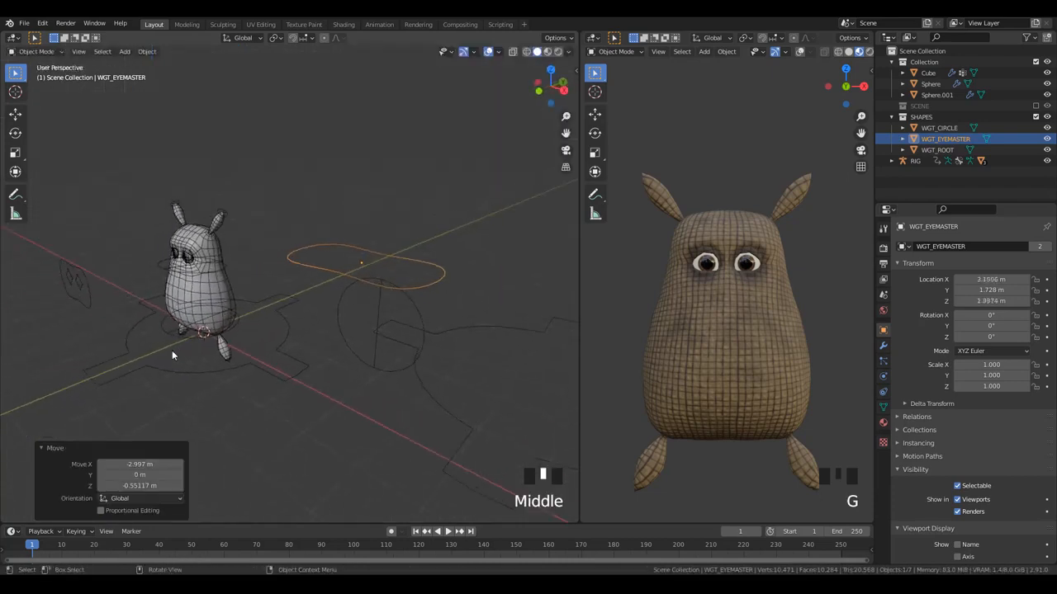
# - Scale down the whole WGT_EYEMASTER mesh in Edit Mode to about 0.86
pyautogui.press('Tab')
pyautogui.press('a')
pyautogui.press('s')
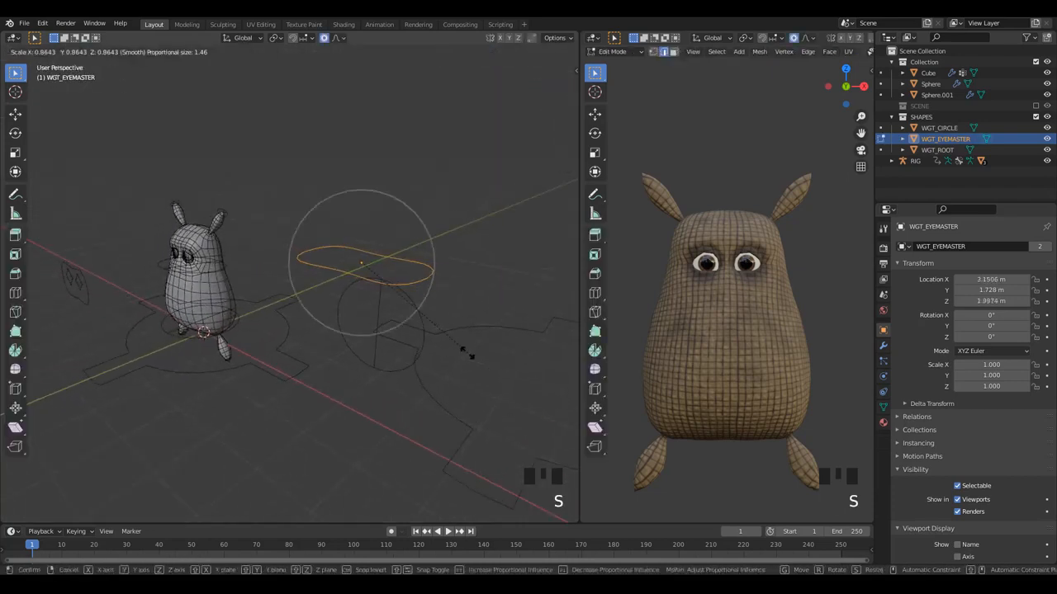
pyautogui.click(465, 349)
pyautogui.press('Tab')
pyautogui.scroll(5, 219, 239)
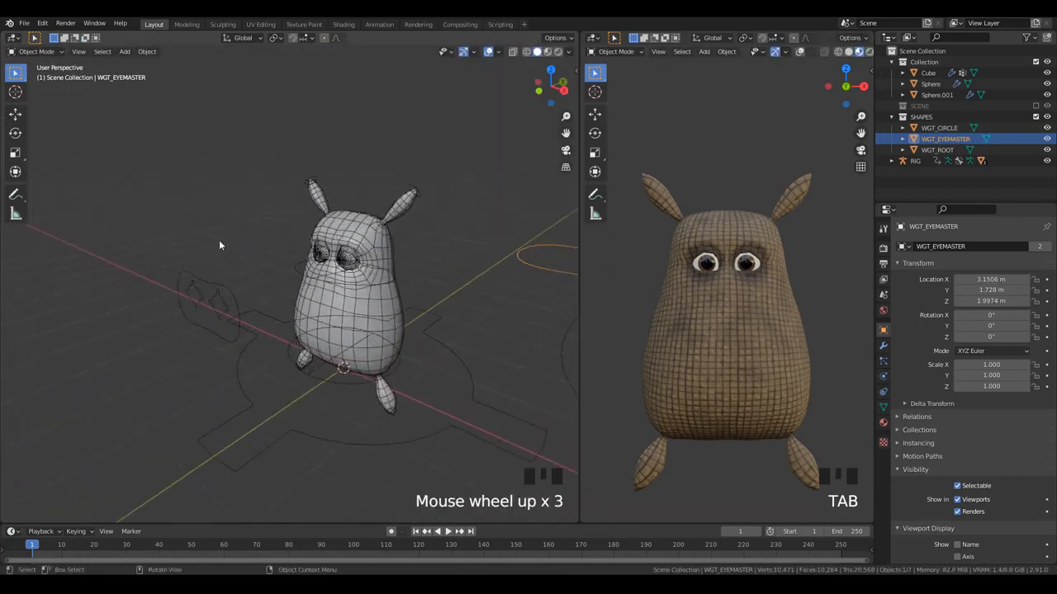
# - Check the eye master widget against the face from the front and inspect the EyeTargetMaster bone in Edit Mode
pyautogui.click(170, 310)
pyautogui.press('Tab')
pyautogui.keyDown('shift'); pyautogui.moveTo(170, 310); pyautogui.dragTo(289, 313, button='middle'); pyautogui.keyUp('shift')
pyautogui.press('Tab')
pyautogui.scroll(-2, 289, 314)
pyautogui.press('KP_1')
pyautogui.scroll(-2, 307, 278)
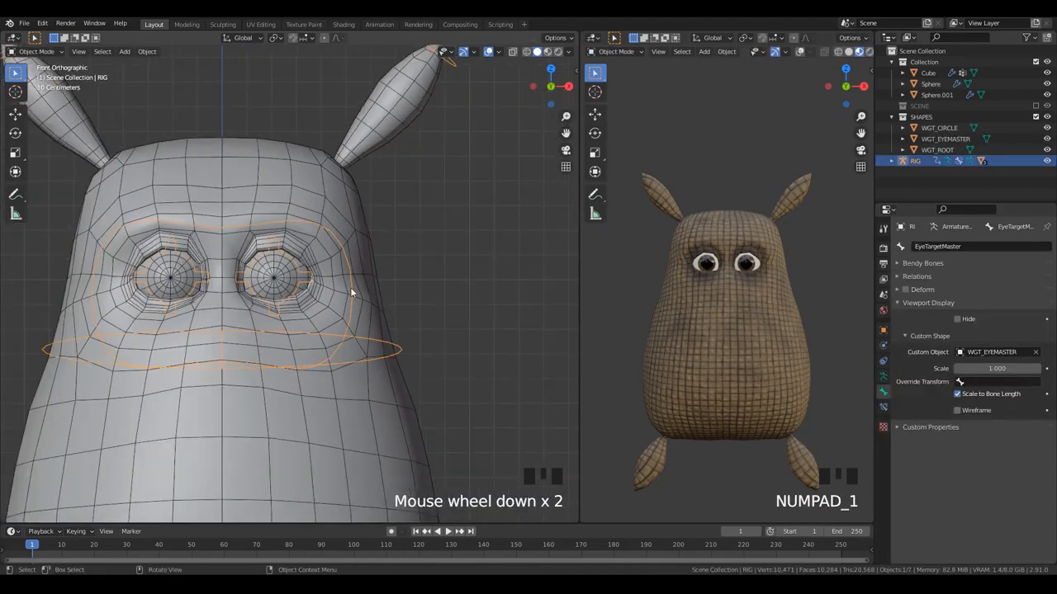
pyautogui.moveTo(350, 287); pyautogui.dragTo(248, 281, button='middle')
pyautogui.press('Tab')
pyautogui.click(223, 281)
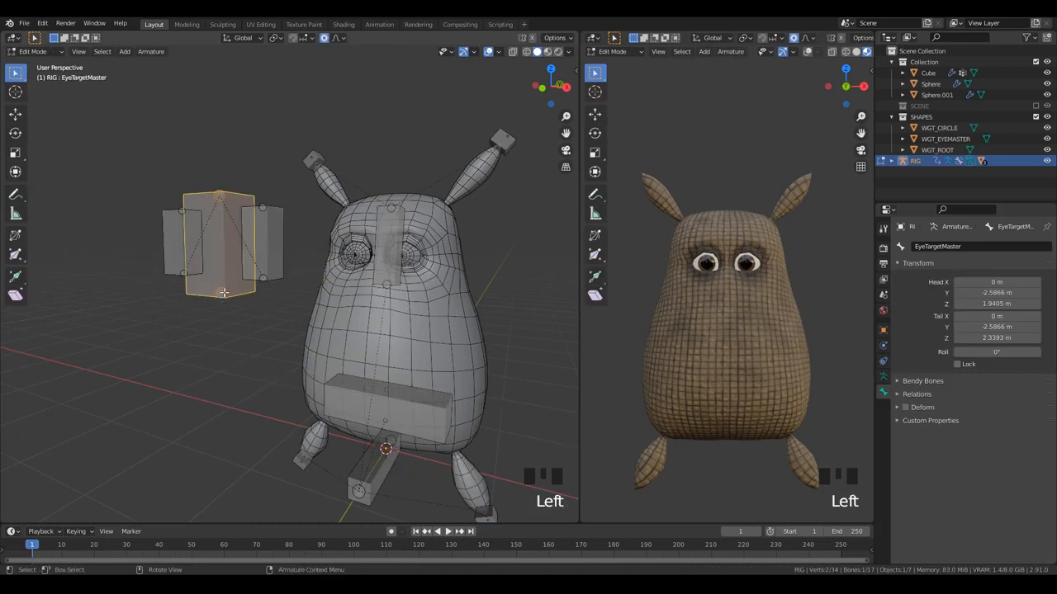
pyautogui.press('g')
# - Place the 3D cursor midway between the EyeTarget.R and EyeTarget.L bones
pyautogui.click(174, 246)
pyautogui.keyDown('shift'); pyautogui.click(271, 244); pyautogui.keyUp('shift')
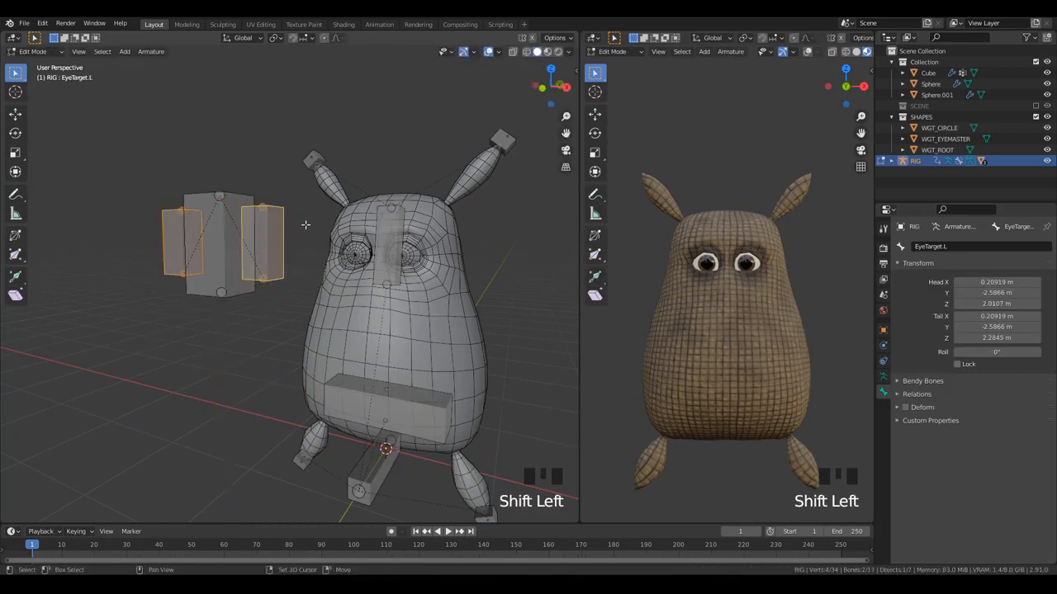
pyautogui.hotkey('shift', 's')
pyautogui.click(313, 312)
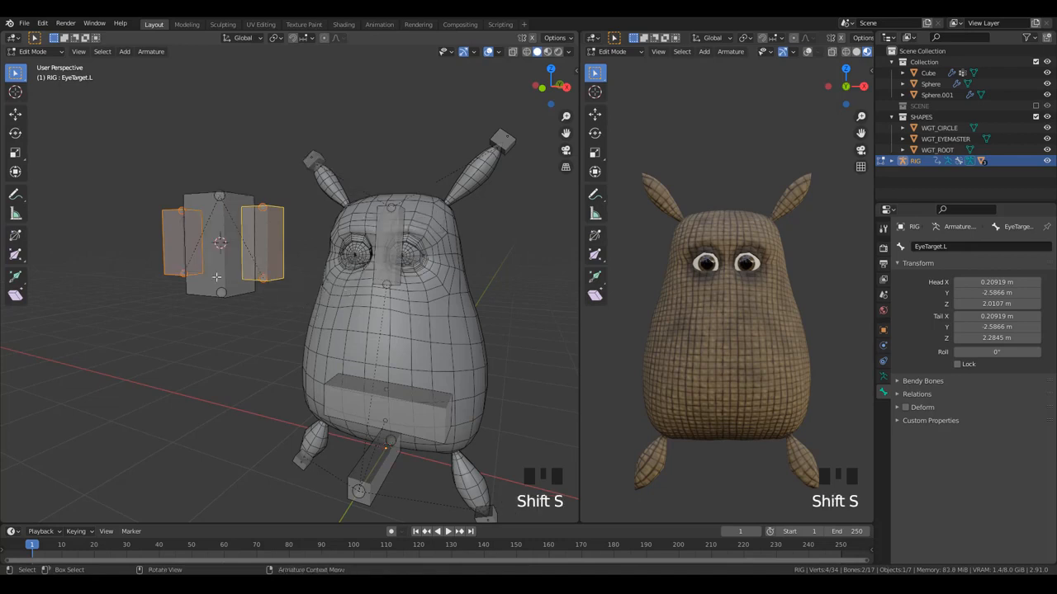
# - Try snapping the EyeTargetMaster bone to the 3D cursor and check the eye widgets in Pose Mode
pyautogui.moveTo(217, 277); pyautogui.dragTo(235, 271, button='middle')
pyautogui.click(225, 262)
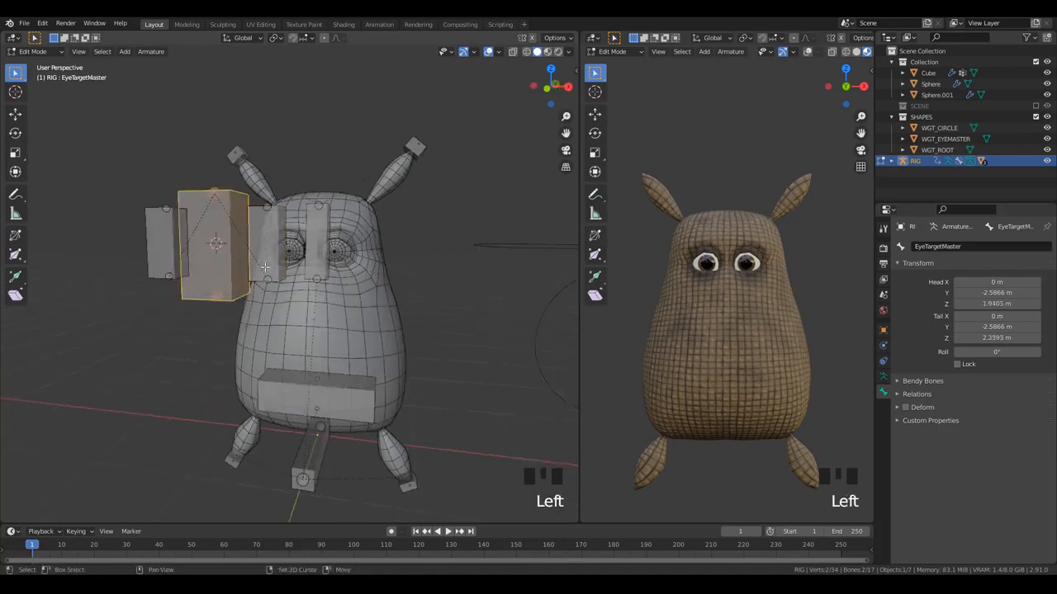
pyautogui.hotkey('shift', 's')
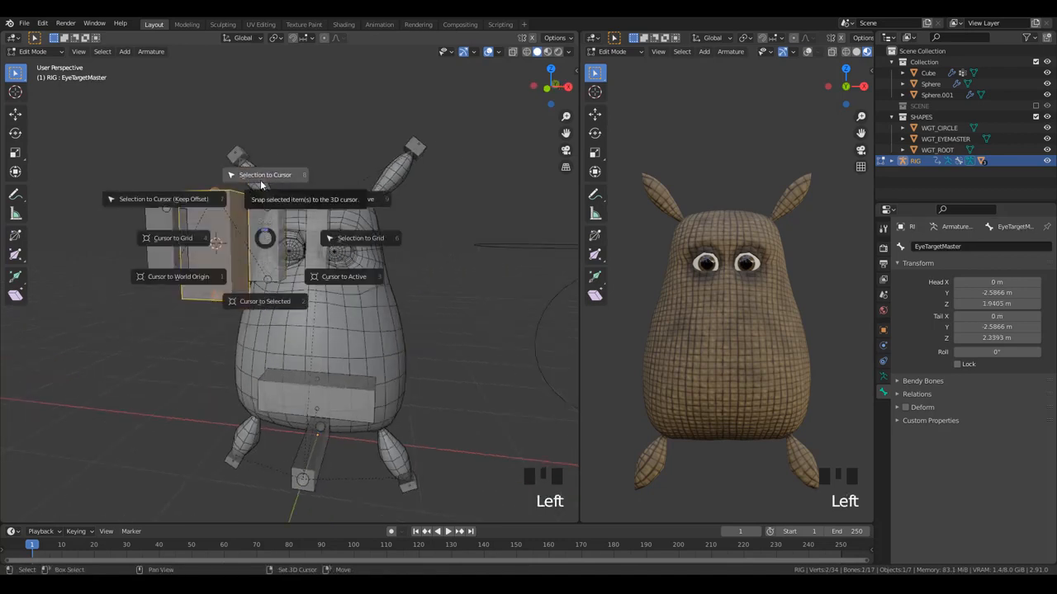
pyautogui.click(261, 182)
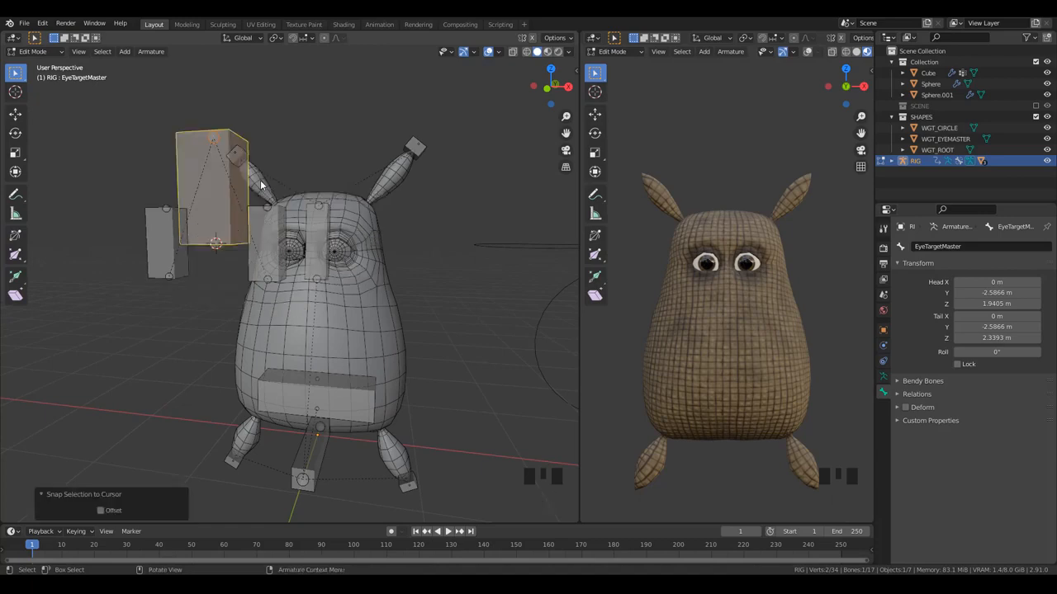
pyautogui.press('Tab')
pyautogui.moveTo(363, 300); pyautogui.dragTo(345, 310, button='middle')
pyautogui.hotkey('alt', 'a')
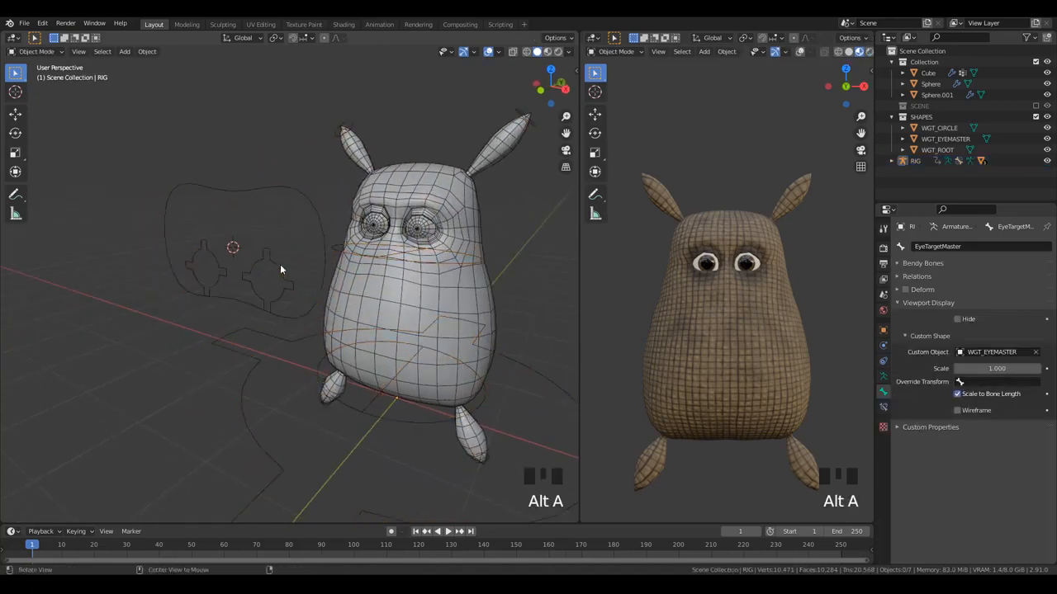
pyautogui.click(279, 265)
pyautogui.hotkey('ctrl', 'Tab')
pyautogui.click(280, 272)
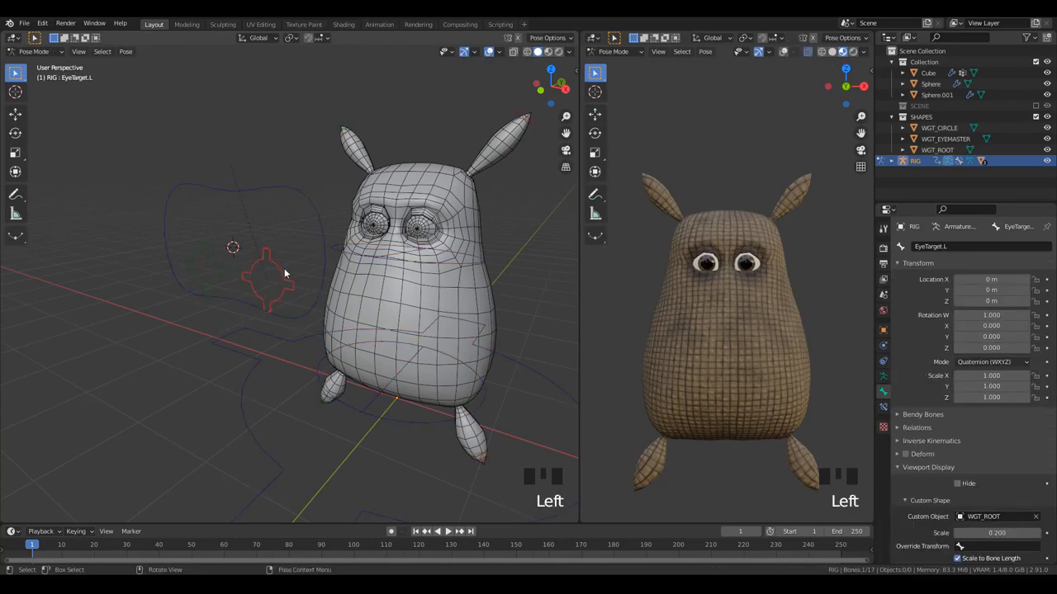
# - Undo the snapping of the EyeTargetMaster bone to the 3D cursor
pyautogui.press('Tab')
pyautogui.hotkey('ctrl', 'z')
pyautogui.hotkey('ctrl', 'z')
pyautogui.hotkey('ctrl', 'z')
pyautogui.hotkey('ctrl', 'z')
pyautogui.hotkey('ctrl', 'z')
pyautogui.hotkey('ctrl', 'z')
pyautogui.hotkey('ctrl', 'z')
pyautogui.hotkey('ctrl', 'z')
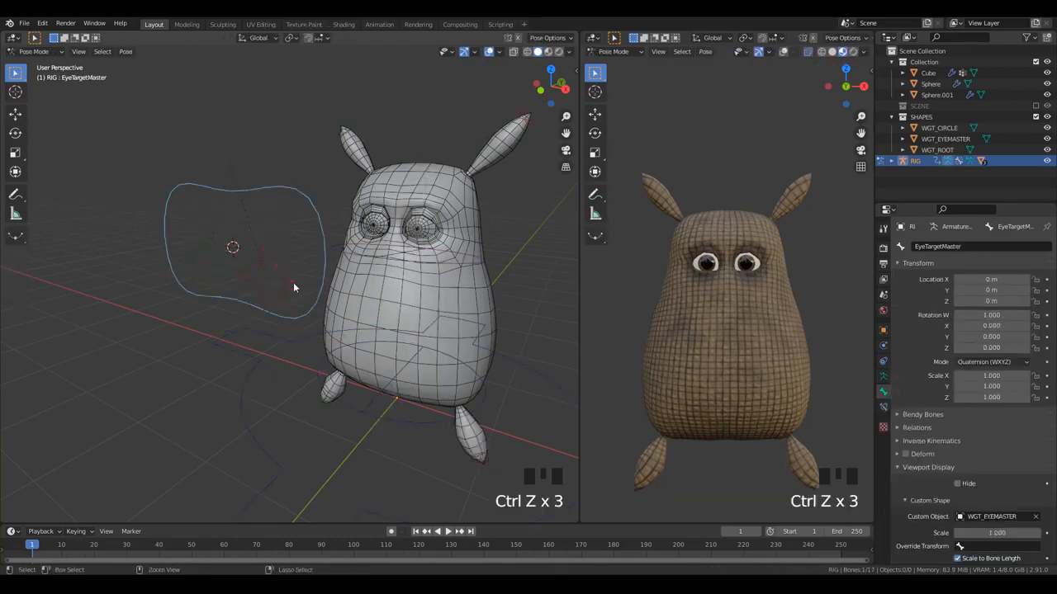
pyautogui.hotkey('ctrl', 'z')
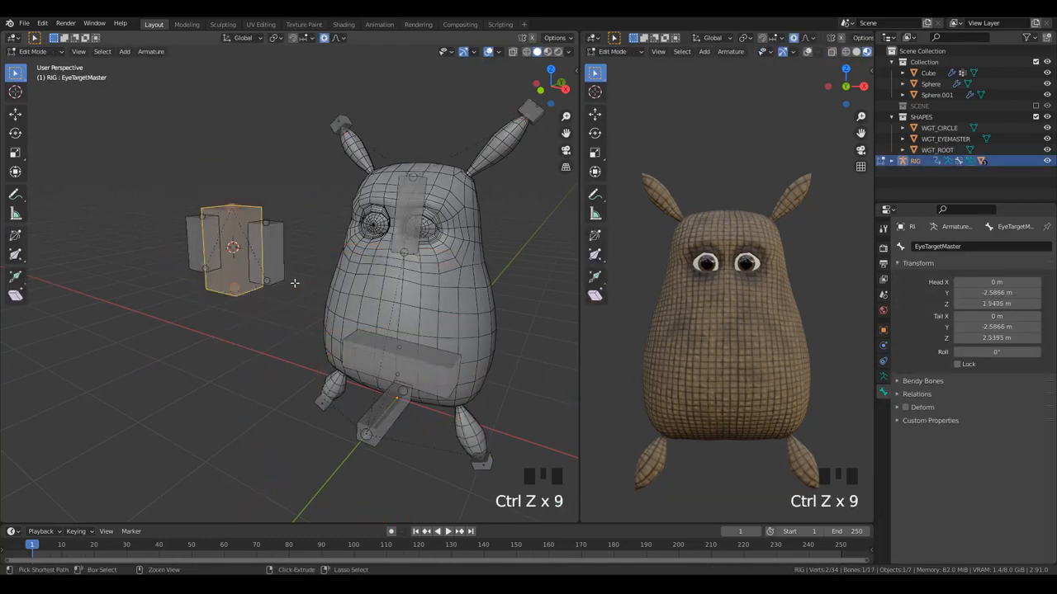
pyautogui.moveTo(273, 283); pyautogui.dragTo(202, 267, button='middle')
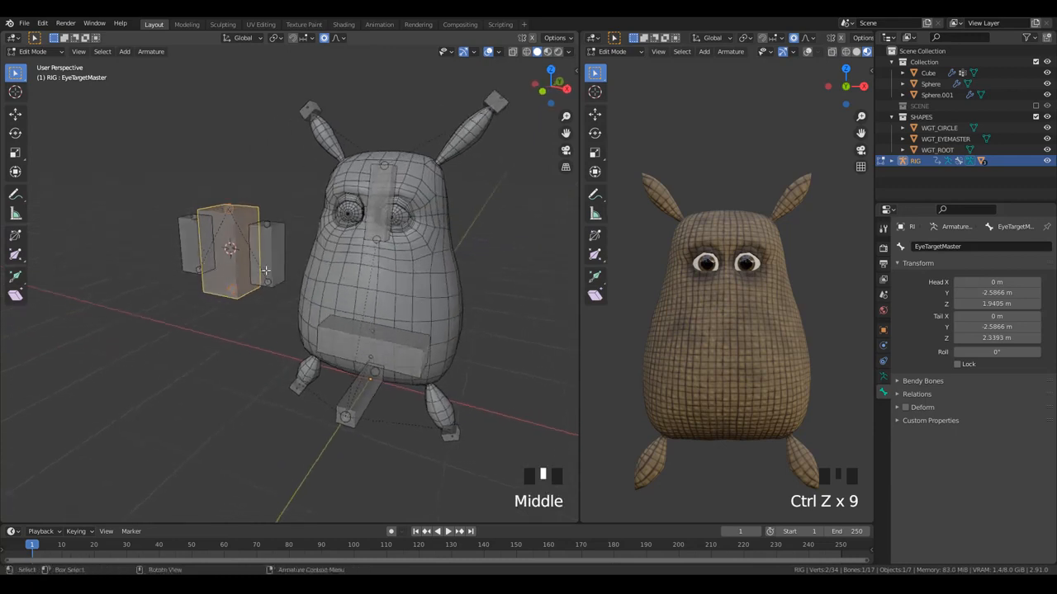
# - Snap the EyeTargetMaster bone to the 3D cursor and inspect its widget in Pose Mode
pyautogui.hotkey('shift', 's')
pyautogui.click(253, 202)
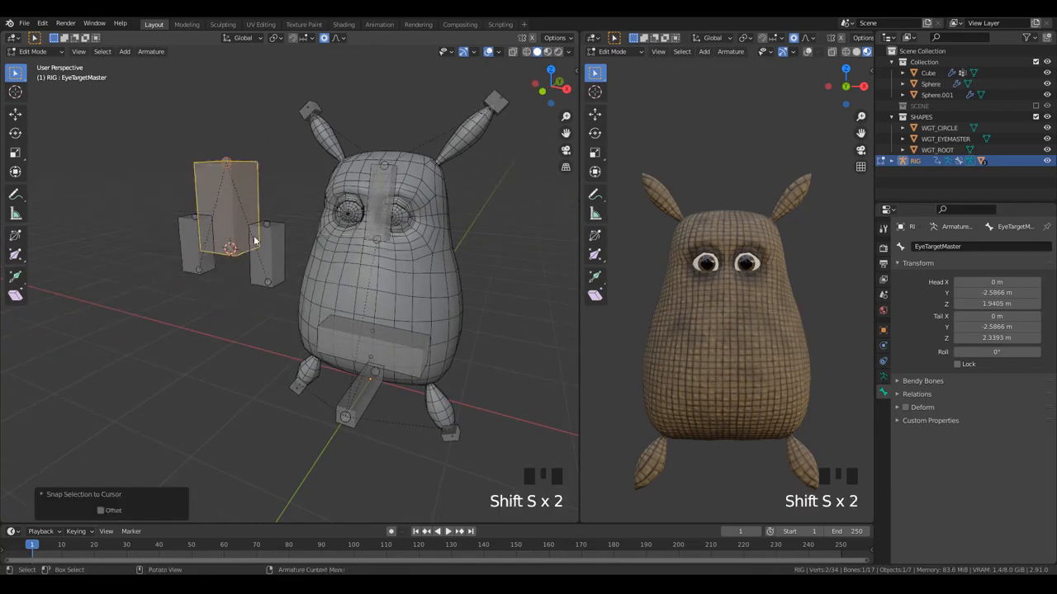
pyautogui.press('Tab')
pyautogui.click(281, 274)
pyautogui.hotkey('ctrl', 'Tab')
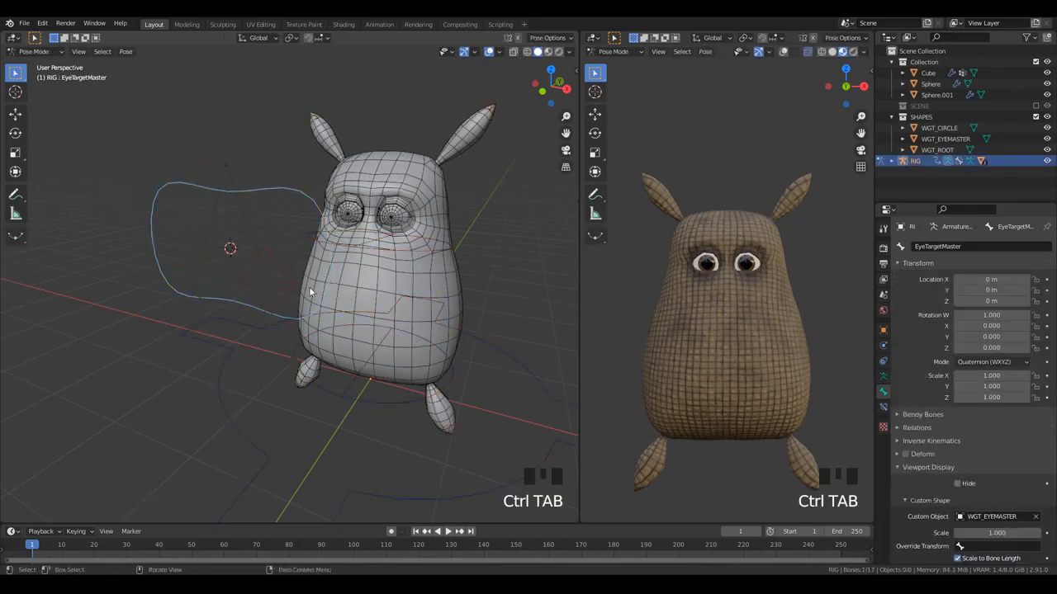
pyautogui.moveTo(311, 293); pyautogui.dragTo(292, 274, button='middle')
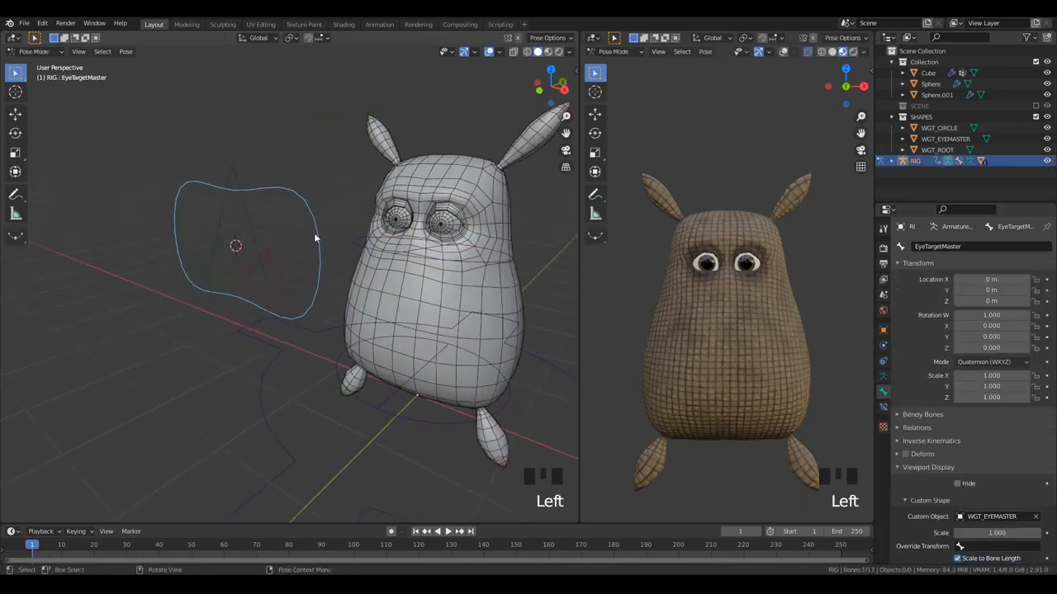
# - Try enlarging the custom shape scale of the EyeTarget.L bone and undo the change
pyautogui.doubleClick(290, 283)
pyautogui.scroll(-2, 1001, 499)
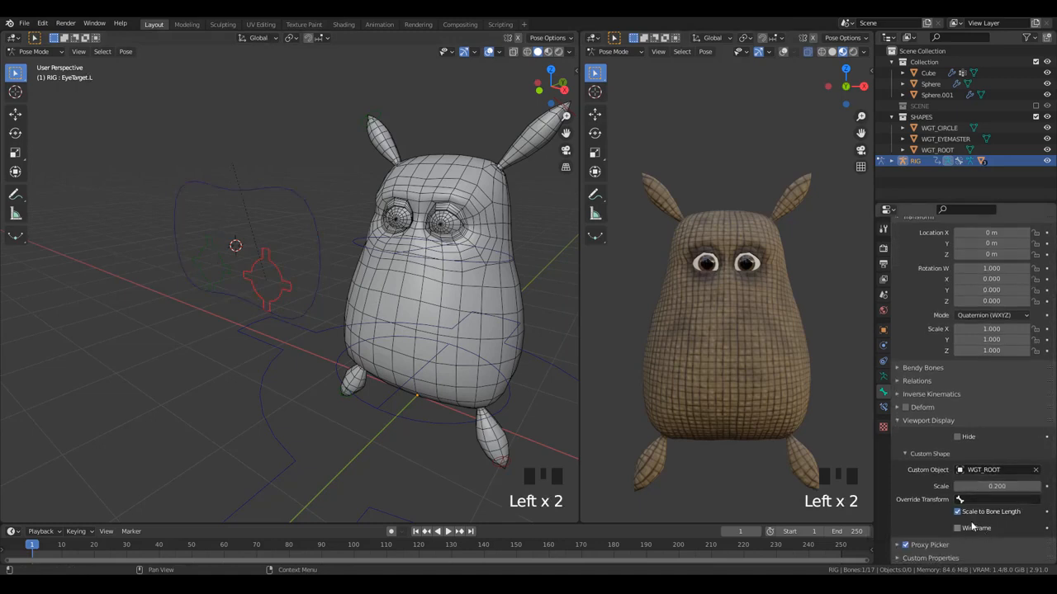
pyautogui.moveTo(987, 487); pyautogui.dragTo(1024, 487)
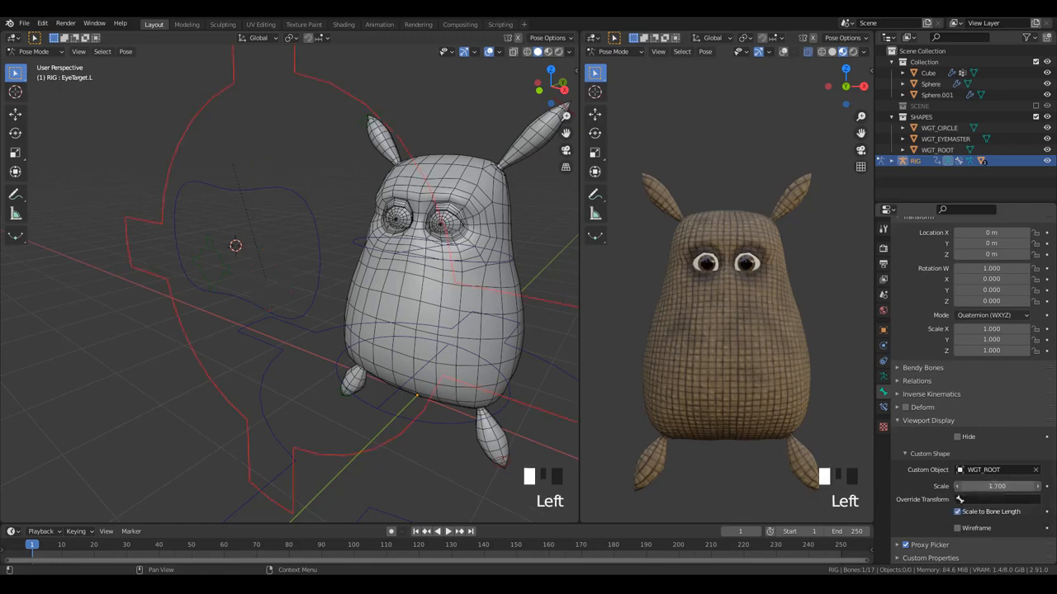
pyautogui.hotkey('ctrl', 'z')
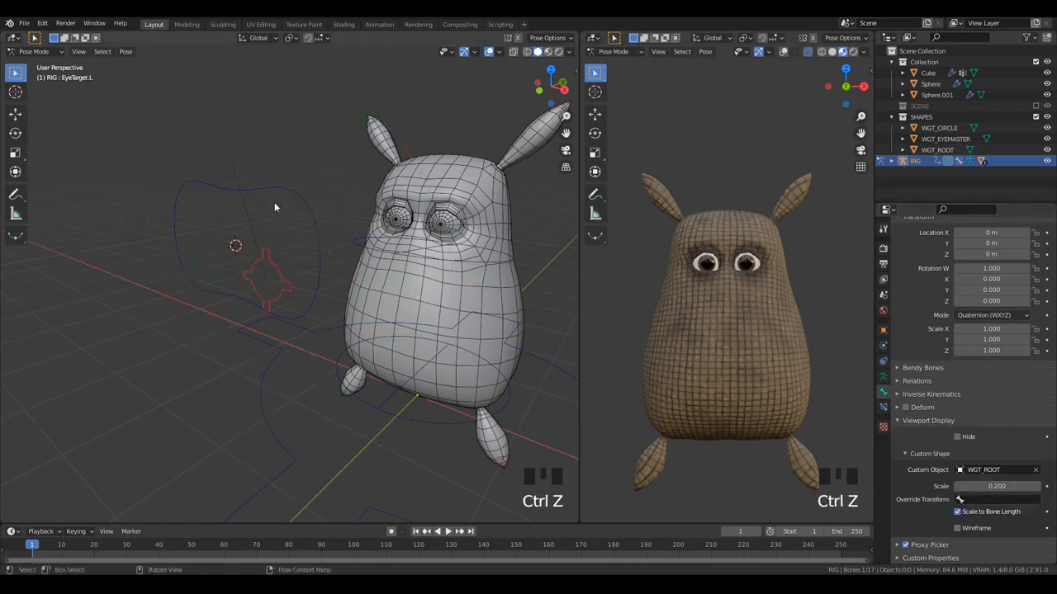
# - Move the EyeTargetMaster bone down along Z by about 0.22 m in Edit Mode and check its widget
pyautogui.click(285, 182)
pyautogui.press('Tab')
pyautogui.press('g')
pyautogui.click(269, 235)
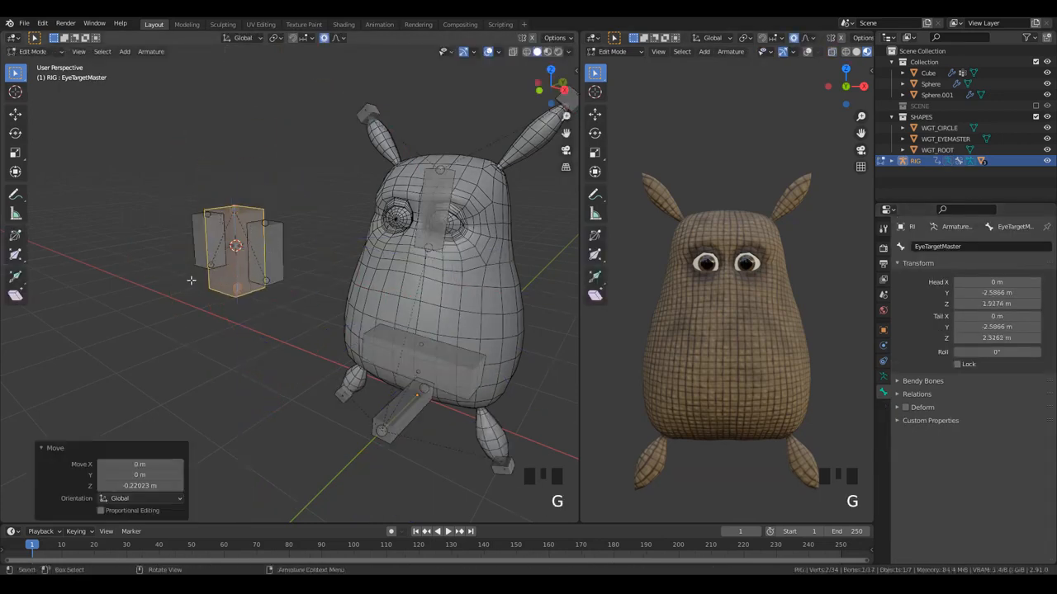
pyautogui.moveTo(268, 235); pyautogui.dragTo(182, 276, button='middle')
pyautogui.press('Tab')
# - Fine-tune the EyeTargetMaster bone's height against the eye target widgets, bringing its head to about Z 2.007 m
pyautogui.press('Tab')
pyautogui.press('g')
pyautogui.press('Tab')
pyautogui.press('Tab')
pyautogui.press('g')
pyautogui.click(316, 275)
pyautogui.press('Tab')
pyautogui.press('Tab')
pyautogui.press('g')
pyautogui.click(304, 280)
# - Level the lower ends of the EyeTargetMaster bone and both eye target bones by scaling them to 0 along Z
pyautogui.hotkey('alt', 'a')
pyautogui.press('b')
pyautogui.moveTo(180, 273); pyautogui.dragTo(286, 304)
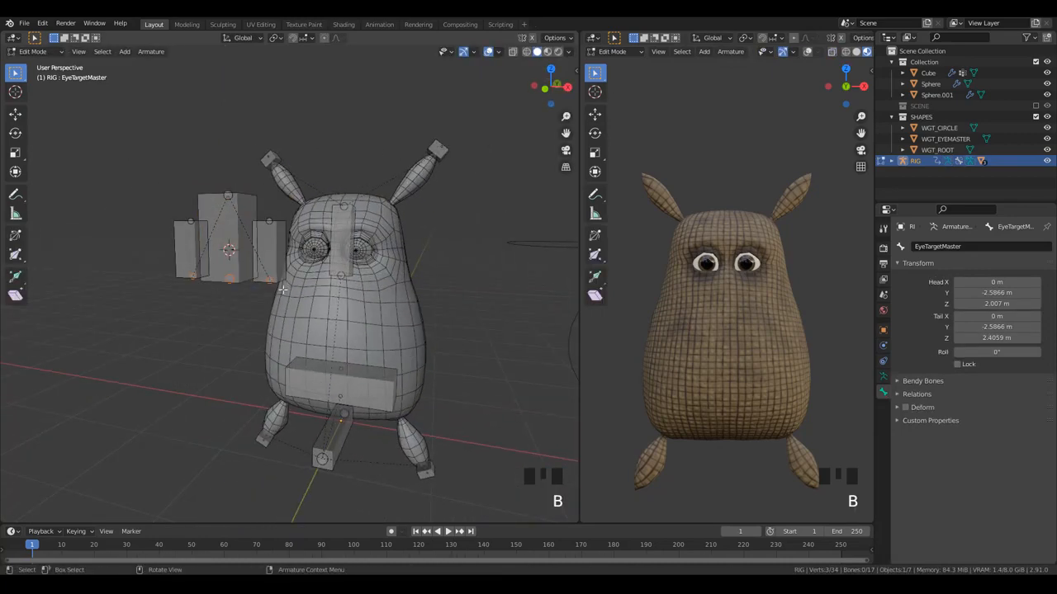
pyautogui.moveTo(286, 304); pyautogui.dragTo(246, 266, button='middle')
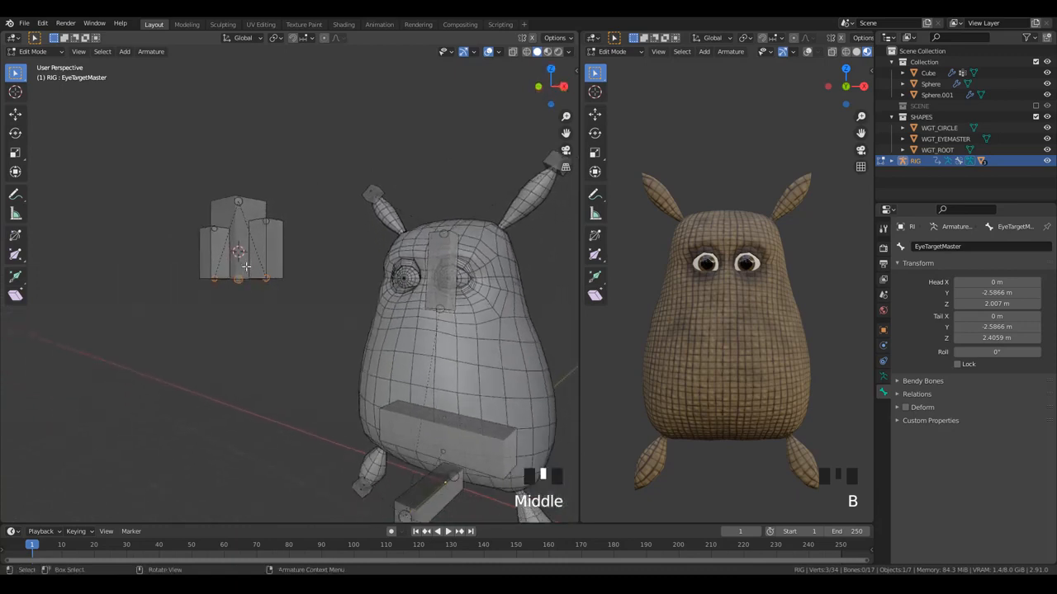
pyautogui.press('s')
pyautogui.press('z')
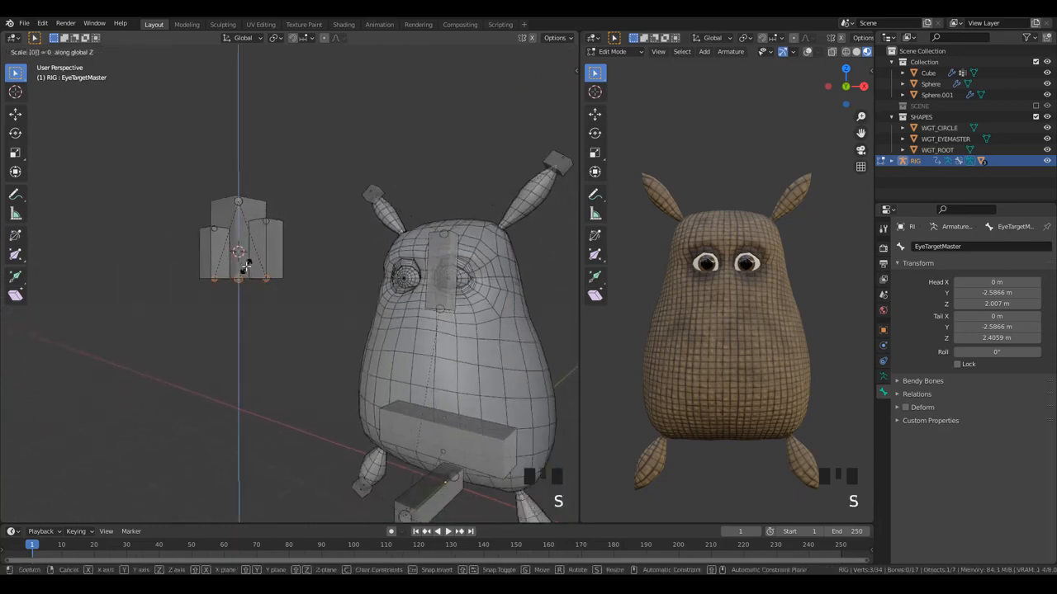
pyautogui.press('Return')
pyautogui.moveTo(293, 314); pyautogui.dragTo(262, 323, button='middle')
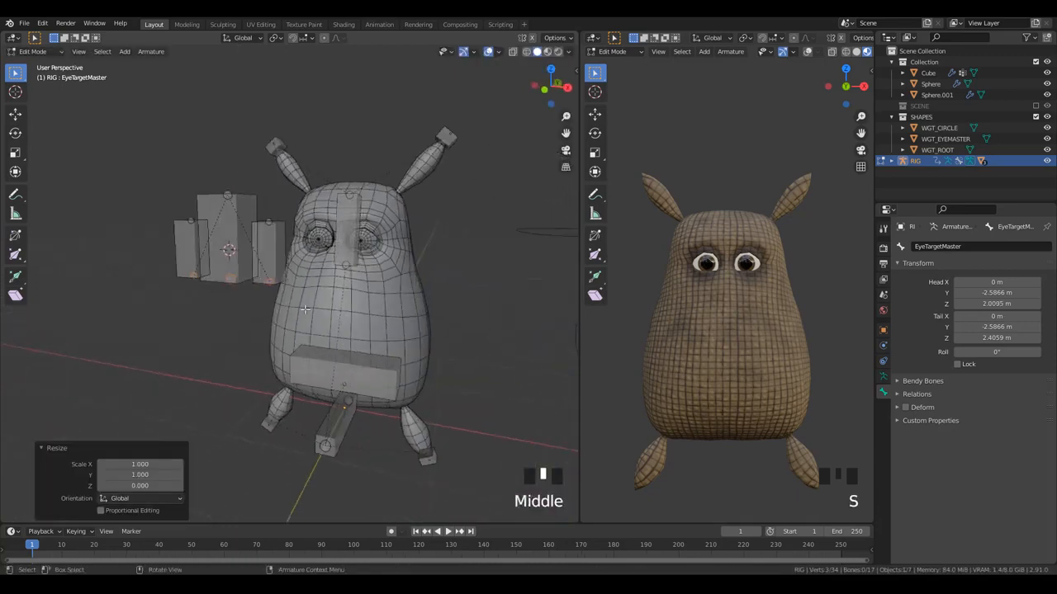
pyautogui.scroll(-2, 235, 294)
pyautogui.press('Tab')
# - Examine the position of the EyeTargetMaster widget in Pose Mode with test moves that are cancelled
pyautogui.scroll(-1, 347, 330)
pyautogui.moveTo(347, 330)
pyautogui.mouseDown(button='middle')
pyautogui.moveTo(322, 341)
pyautogui.moveTo(161, 318)
pyautogui.moveTo(176, 300)
pyautogui.moveTo(279, 310)
pyautogui.moveTo(318, 332)
pyautogui.moveTo(351, 329)
pyautogui.mouseUp(button='middle')
pyautogui.click(286, 307)
pyautogui.scroll(-2, 288, 310)
pyautogui.scroll(3, 351, 329)
pyautogui.press('g')
pyautogui.rightClick(304, 290)
pyautogui.moveTo(303, 289); pyautogui.dragTo(278, 279, button='middle')
pyautogui.scroll(3, 314, 342)
pyautogui.press('g')
pyautogui.rightClick(353, 375)
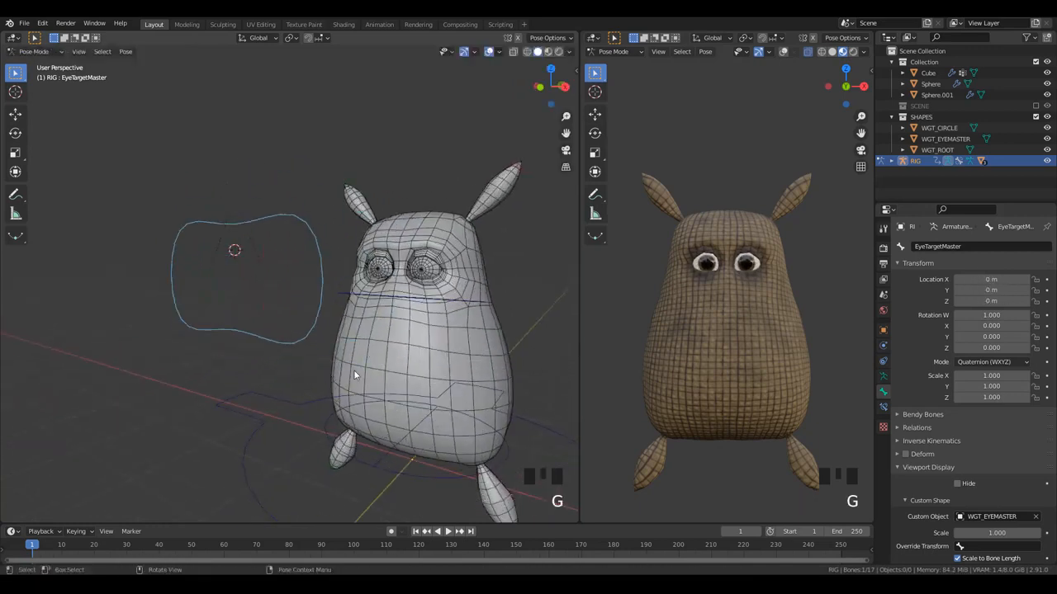
pyautogui.keyDown('shift'); pyautogui.moveTo(354, 376); pyautogui.dragTo(332, 277, button='middle'); pyautogui.keyUp('shift')
pyautogui.hotkey('alt', 'a')
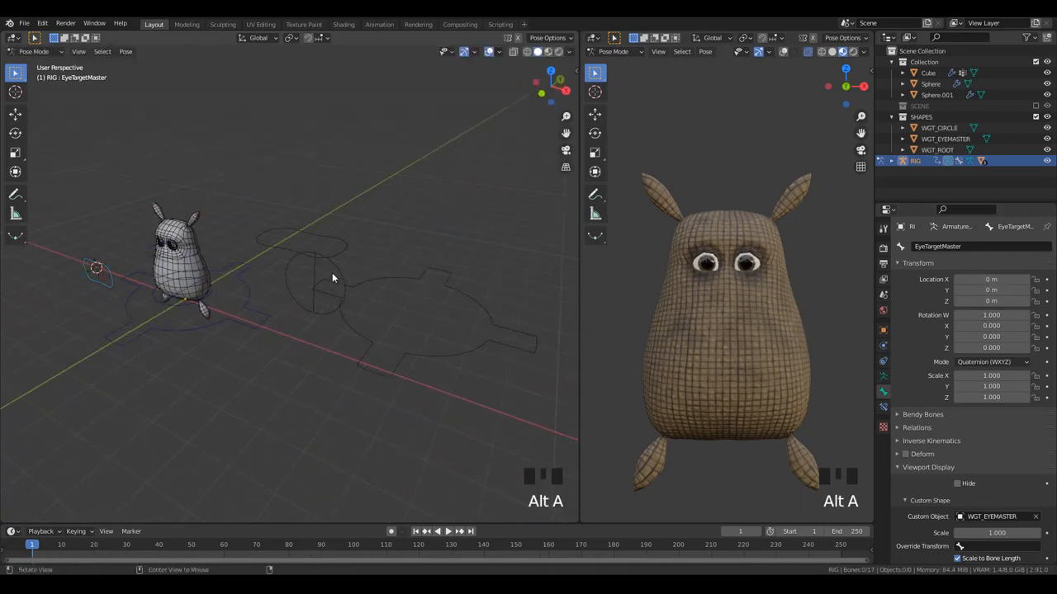
# - Add a Skin modifier to the WGT_EYEMASTER widget object in Object Mode
pyautogui.scroll(2, 347, 280)
pyautogui.hotkey('ctrl', 'Tab')
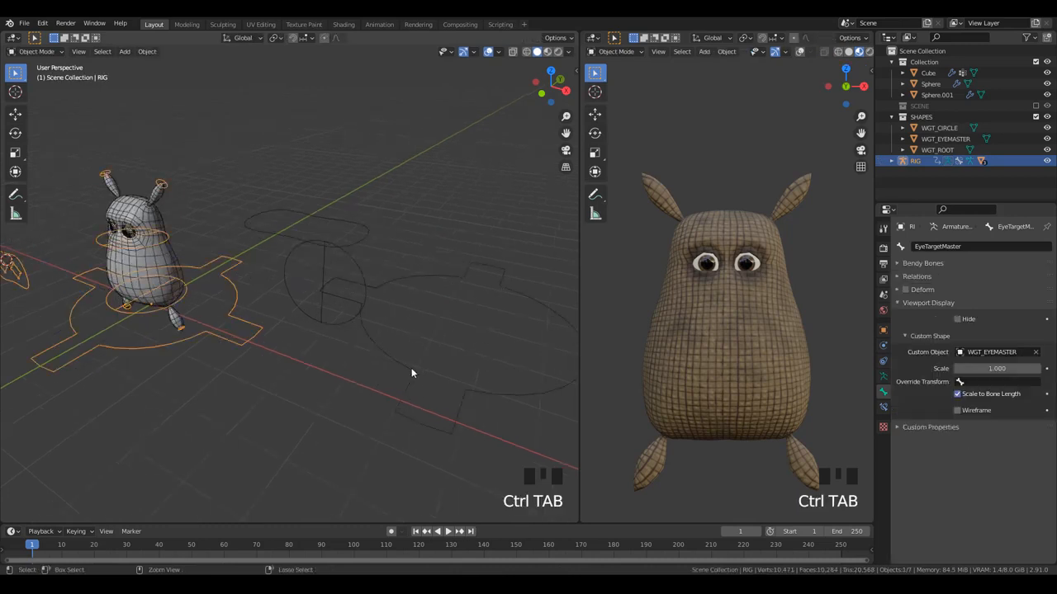
pyautogui.click(411, 367)
pyautogui.scroll(2, 324, 237)
pyautogui.click(321, 229)
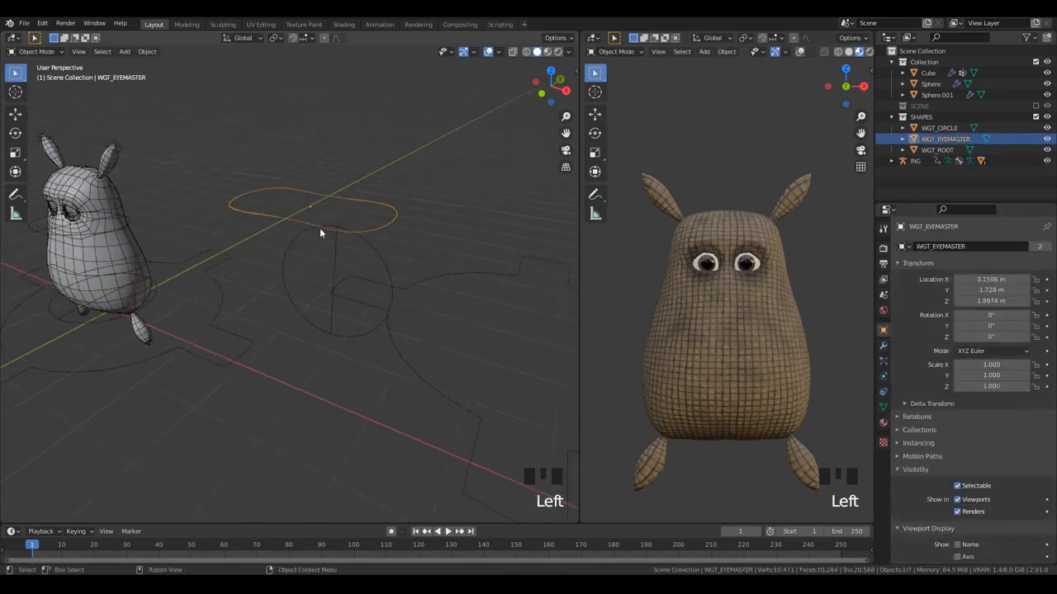
pyautogui.click(882, 348)
pyautogui.click(934, 247)
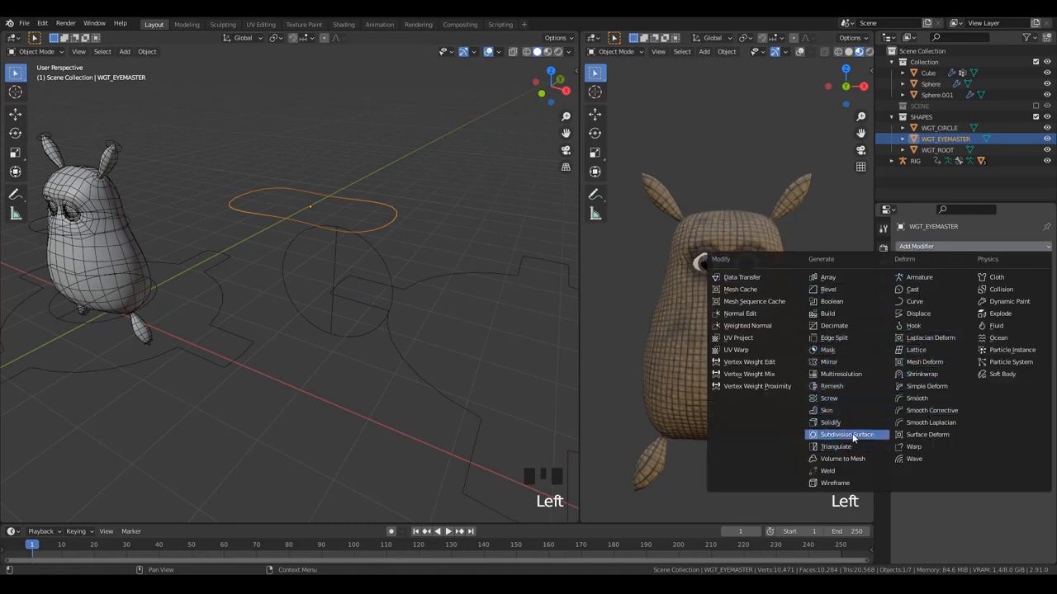
pyautogui.click(855, 410)
pyautogui.scroll(-4, 313, 249)
pyautogui.keyDown('shift'); pyautogui.moveTo(313, 250); pyautogui.dragTo(261, 291, button='middle'); pyautogui.keyUp('shift')
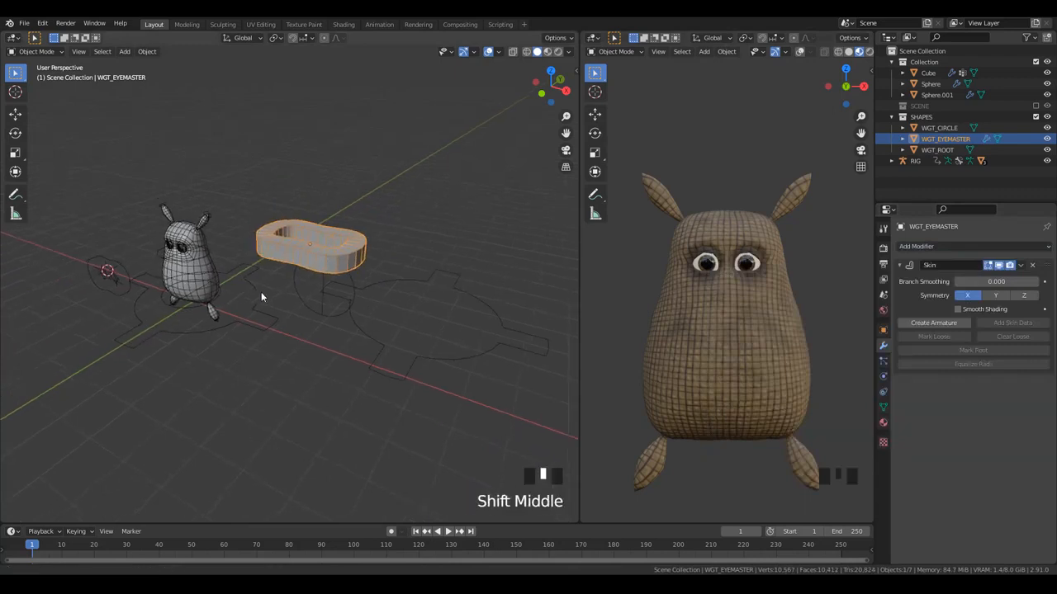
pyautogui.scroll(3, 301, 295)
pyautogui.hotkey('alt', 'z')
pyautogui.hotkey('alt', 'z')
pyautogui.scroll(2, 272, 312)
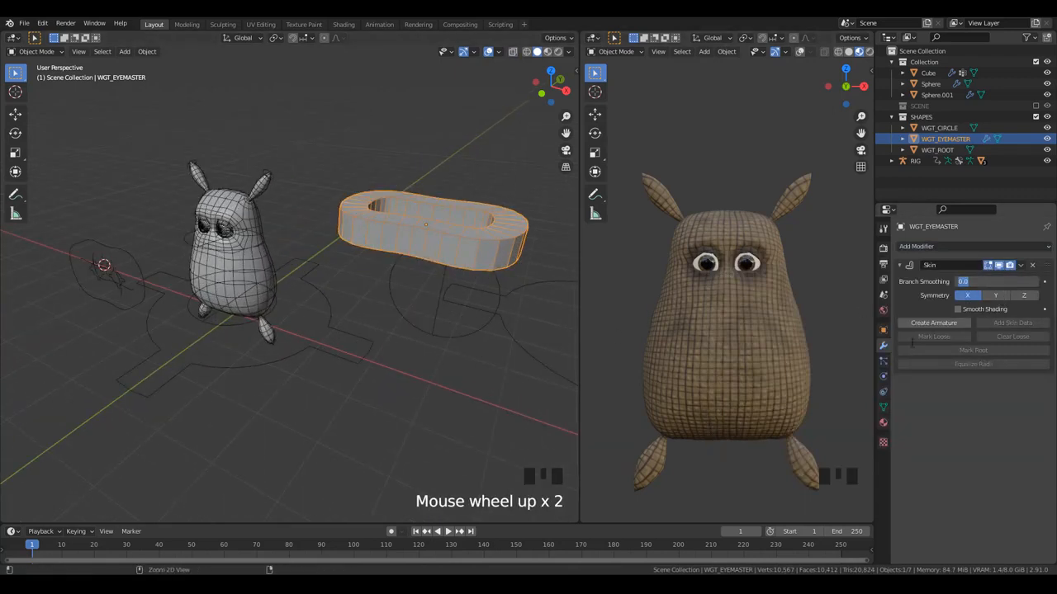
# - Shrink the skin radius of all WGT_EYEMASTER vertices in Edit Mode until the outline is a thin tube
pyautogui.keyDown('shift'); pyautogui.click(956, 422); pyautogui.keyUp('shift')
pyautogui.press('Tab')
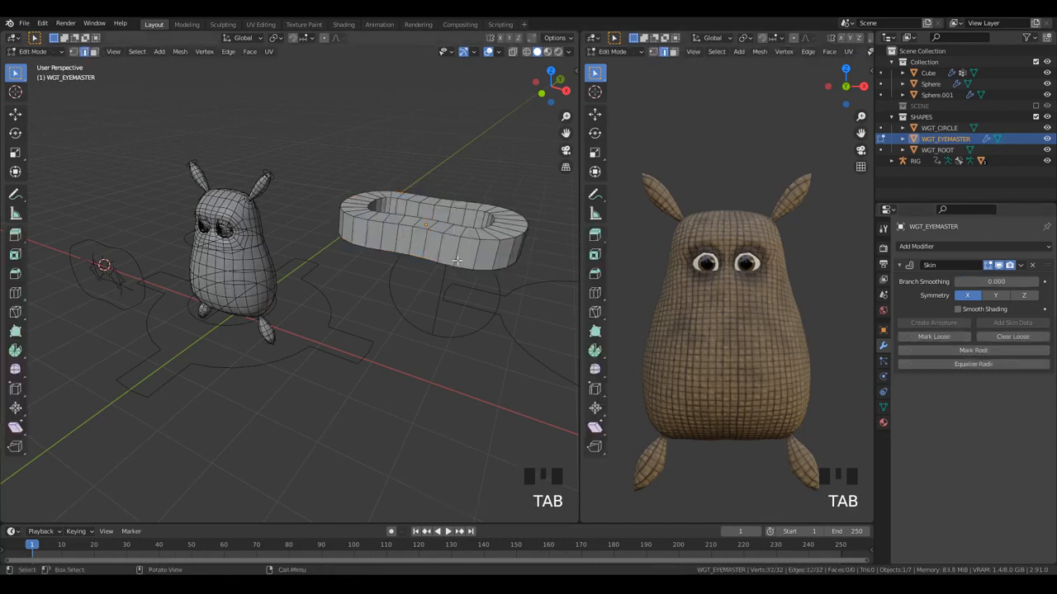
pyautogui.keyDown('shift'); pyautogui.moveTo(445, 276); pyautogui.dragTo(336, 318, button='middle'); pyautogui.keyUp('shift')
pyautogui.press('a')
pyautogui.scroll(1, 294, 350)
pyautogui.press('1')
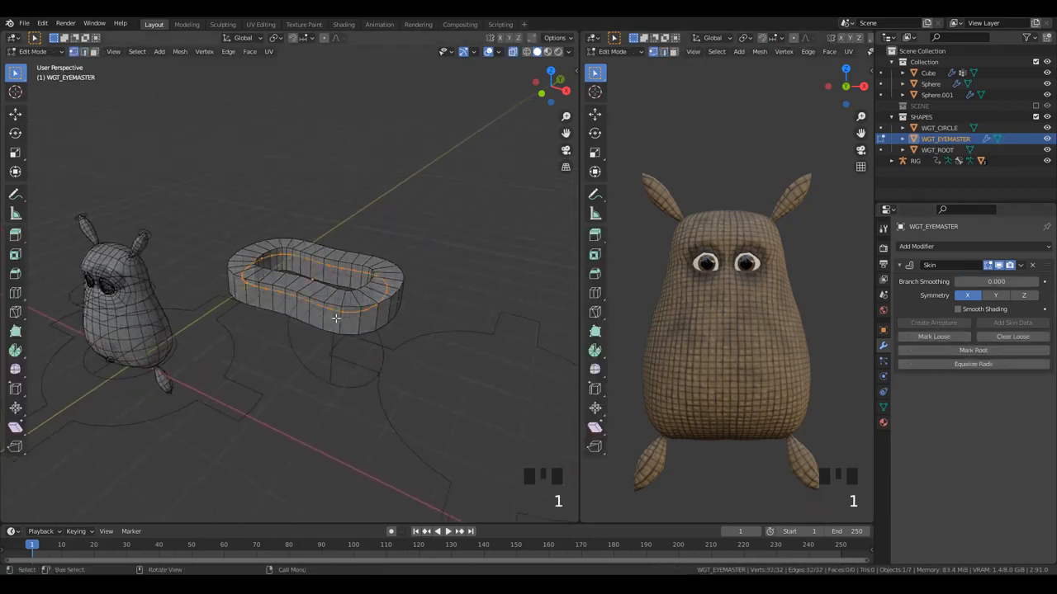
pyautogui.hotkey('ctrl', 'a')
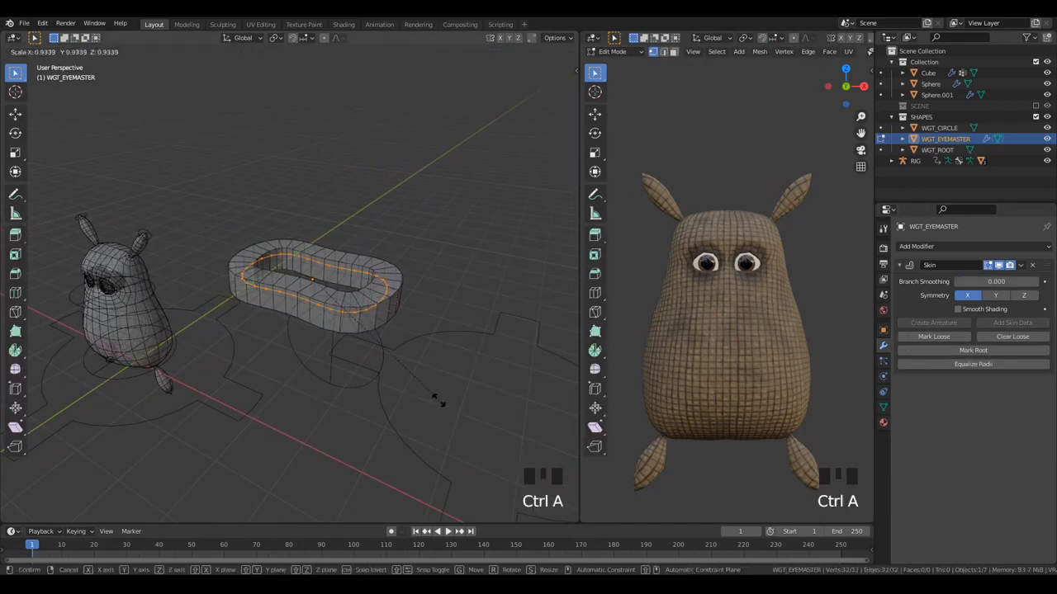
pyautogui.click(422, 377)
pyautogui.hotkey('ctrl', 'a')
pyautogui.click(394, 345)
pyautogui.press('Tab')
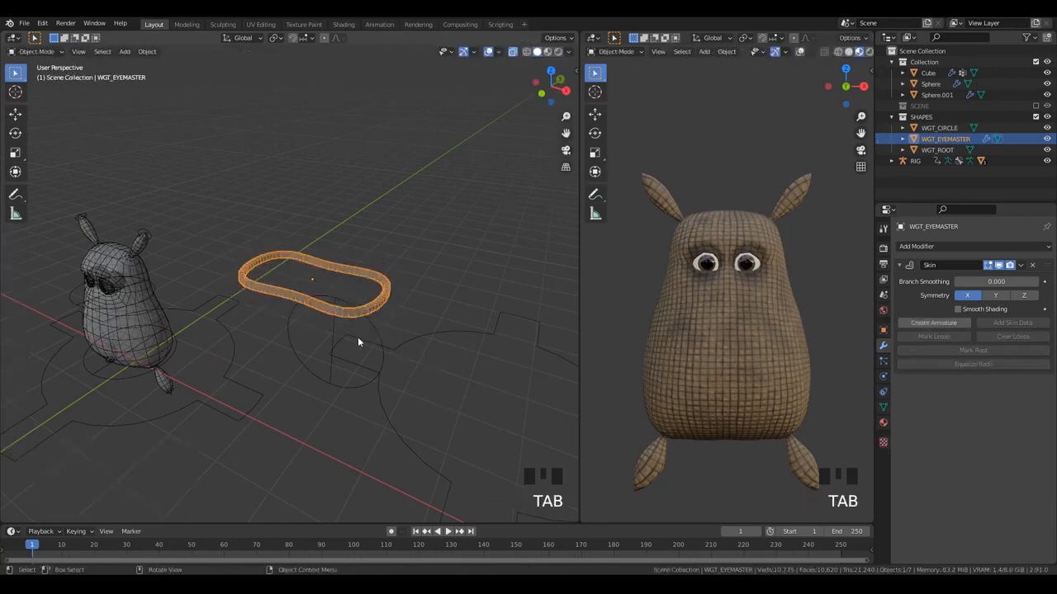
# - Inspect the thickened eye master widget on the rig in Pose Mode
pyautogui.scroll(-2, 358, 337)
pyautogui.keyDown('shift'); pyautogui.moveTo(357, 337); pyautogui.dragTo(211, 387, button='middle'); pyautogui.keyUp('shift')
pyautogui.scroll(3, 261, 312)
pyautogui.click(264, 309)
pyautogui.hotkey('ctrl', 'Tab')
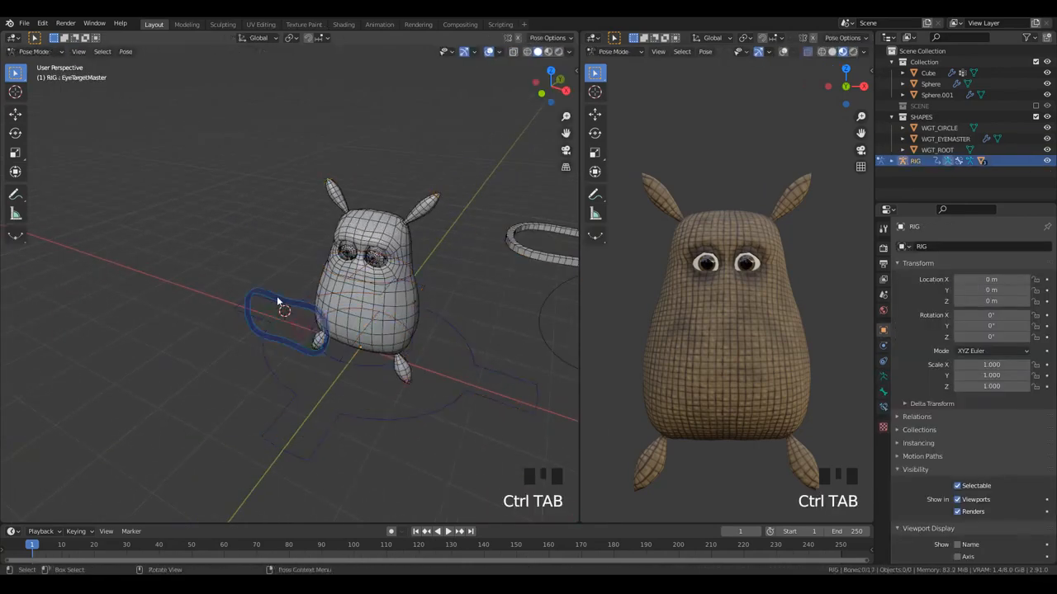
pyautogui.moveTo(275, 311); pyautogui.dragTo(392, 286, button='middle')
pyautogui.hotkey('alt', 'a')
pyautogui.scroll(3, 281, 317)
pyautogui.scroll(-1, 386, 291)
pyautogui.click(395, 262)
pyautogui.press('Tab')
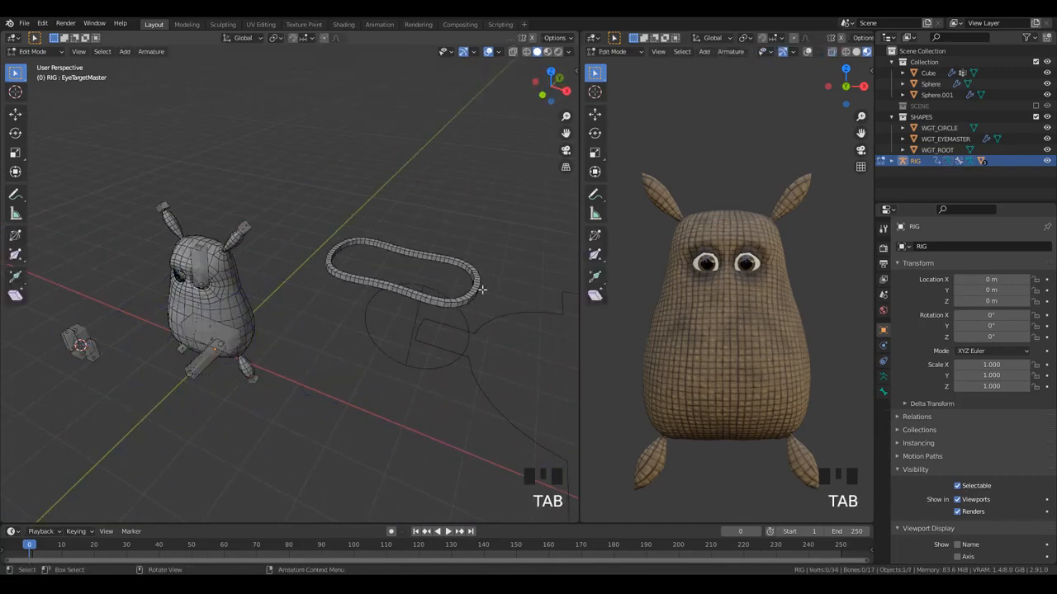
pyautogui.press('Tab')
# - Thin the WGT_EYEMASTER outline further by scaling its skin radius by about 0.698
pyautogui.keyDown('shift'); pyautogui.moveTo(452, 306); pyautogui.dragTo(325, 320, button='middle'); pyautogui.keyUp('shift')
pyautogui.hotkey('alt', 'z')
pyautogui.hotkey('ctrl', 'Tab')
pyautogui.click(324, 286)
pyautogui.press('Tab')
pyautogui.hotkey('alt', 'z')
pyautogui.hotkey('ctrl', 'a')
pyautogui.click(451, 373)
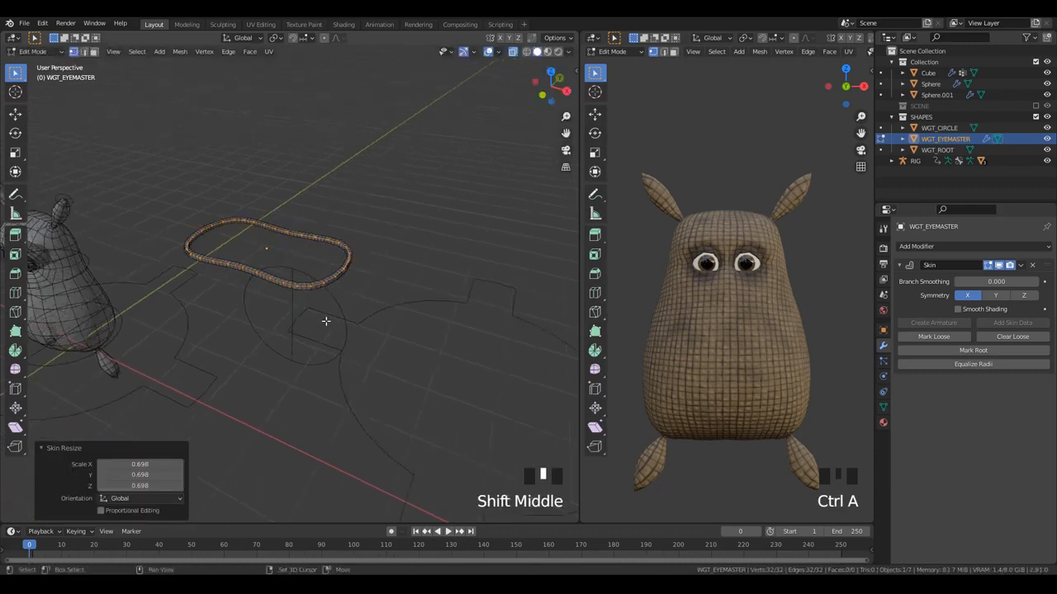
pyautogui.press('Tab')
# - Add a Skin modifier to the WGT_CIRCLE widget object and enter Edit Mode on it
pyautogui.click(297, 315)
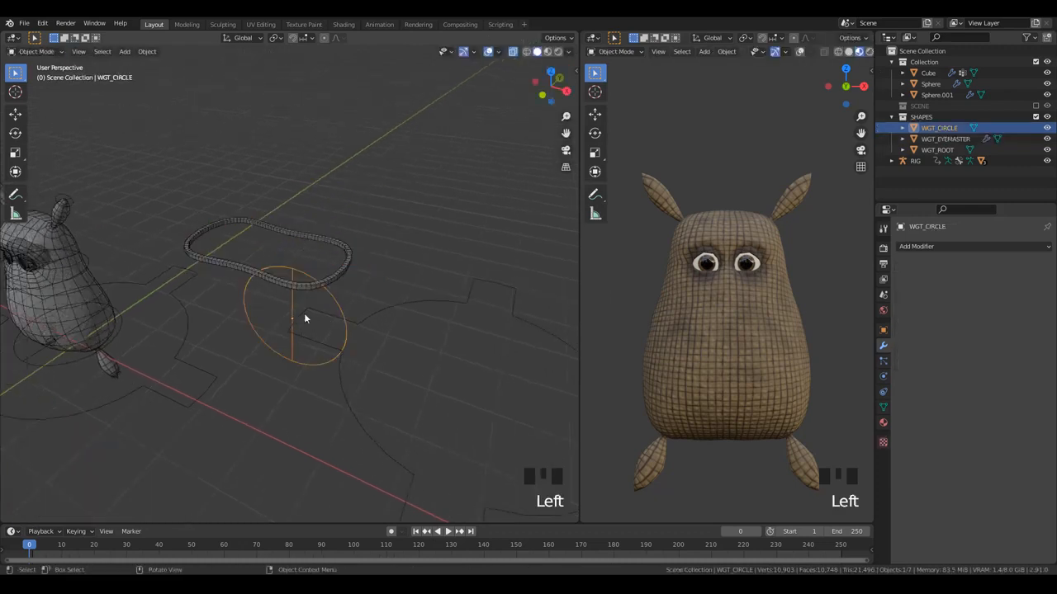
pyautogui.click(904, 246)
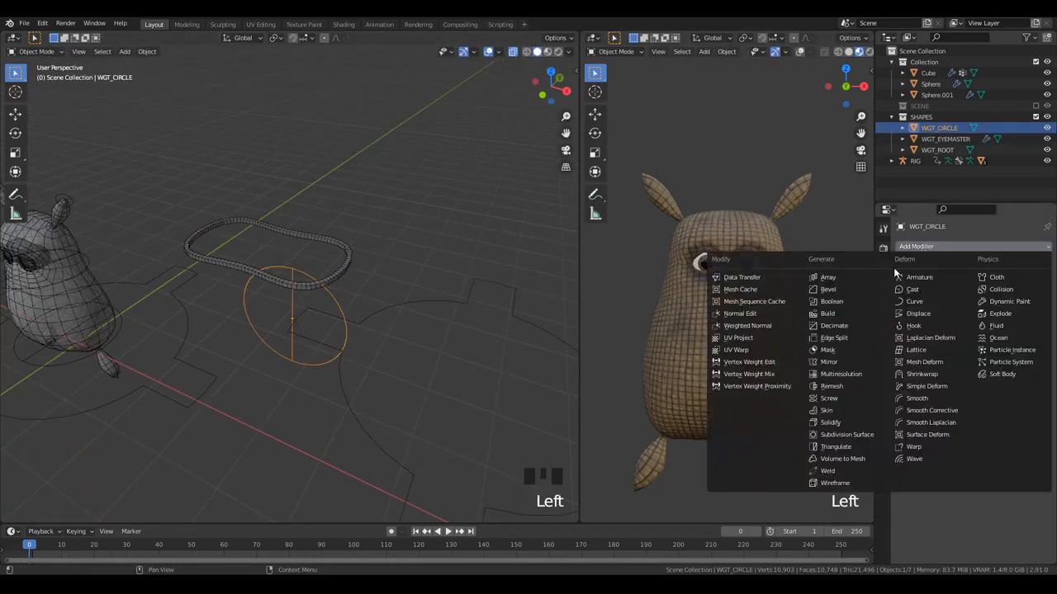
pyautogui.click(832, 411)
pyautogui.scroll(2, 475, 360)
pyautogui.press('Tab')
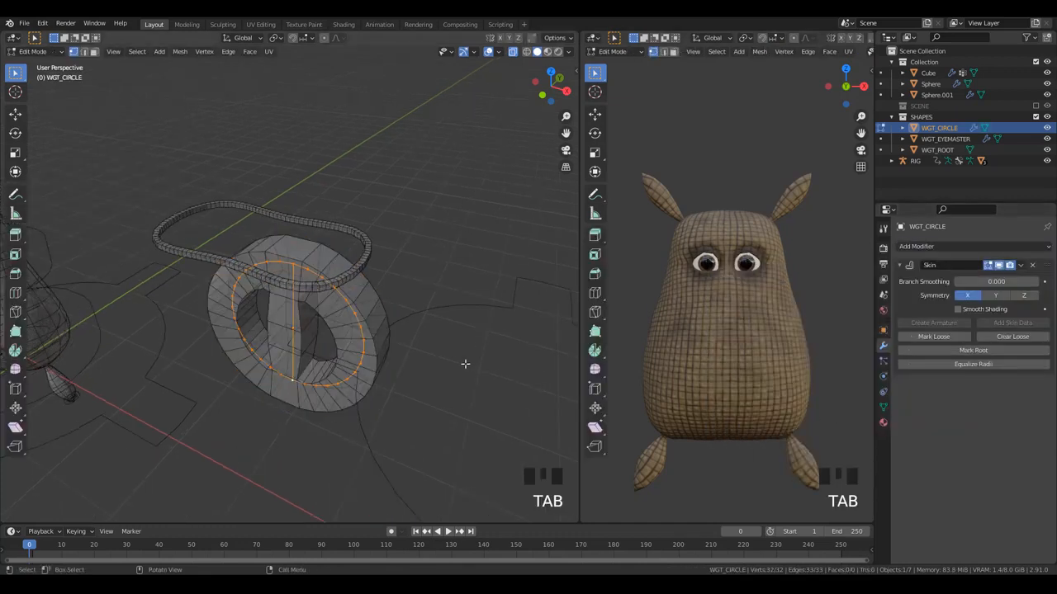
# - Shrink the skin radius of the WGT_CIRCLE vertices in repeated passes until the outline is a thin tube
pyautogui.hotkey('ctrl', 'a')
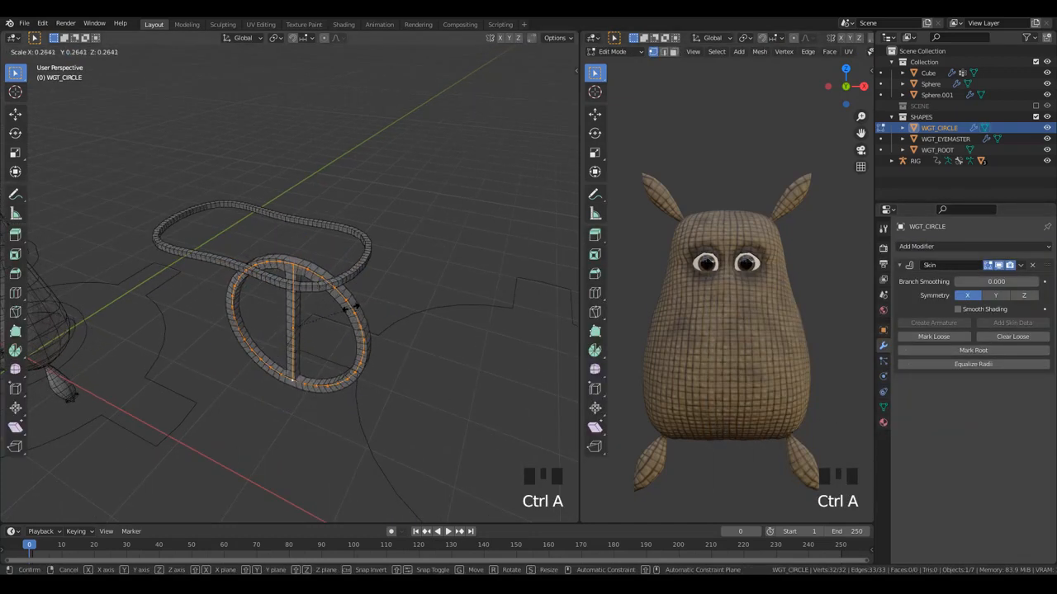
pyautogui.click(355, 306)
pyautogui.hotkey('ctrl', 'a')
pyautogui.click(387, 323)
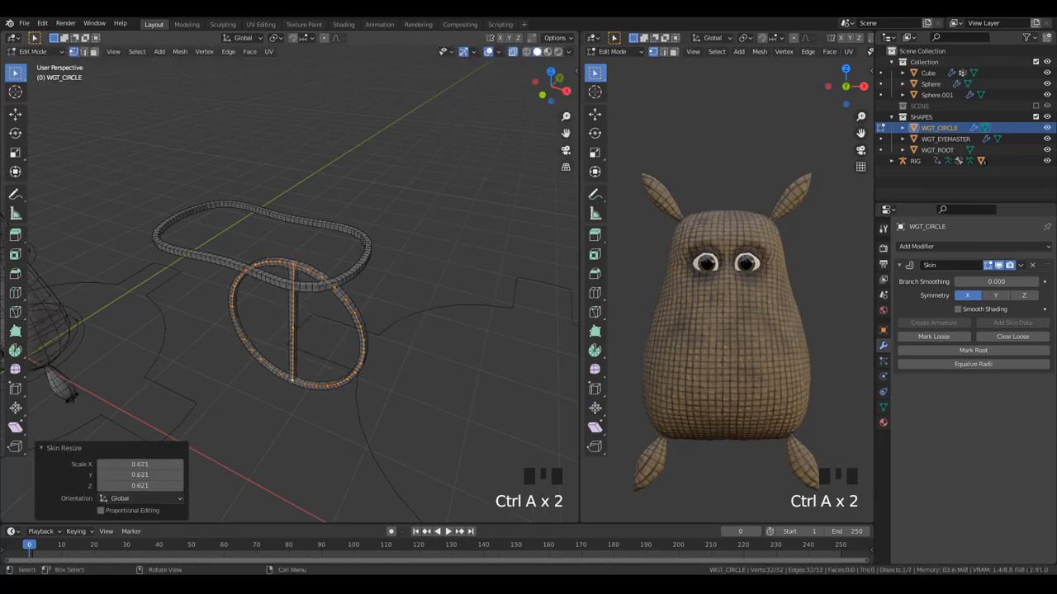
pyautogui.hotkey('ctrl', 'a')
pyautogui.click(383, 324)
pyautogui.press('Tab')
pyautogui.hotkey('alt', 'z')
pyautogui.scroll(-3, 396, 351)
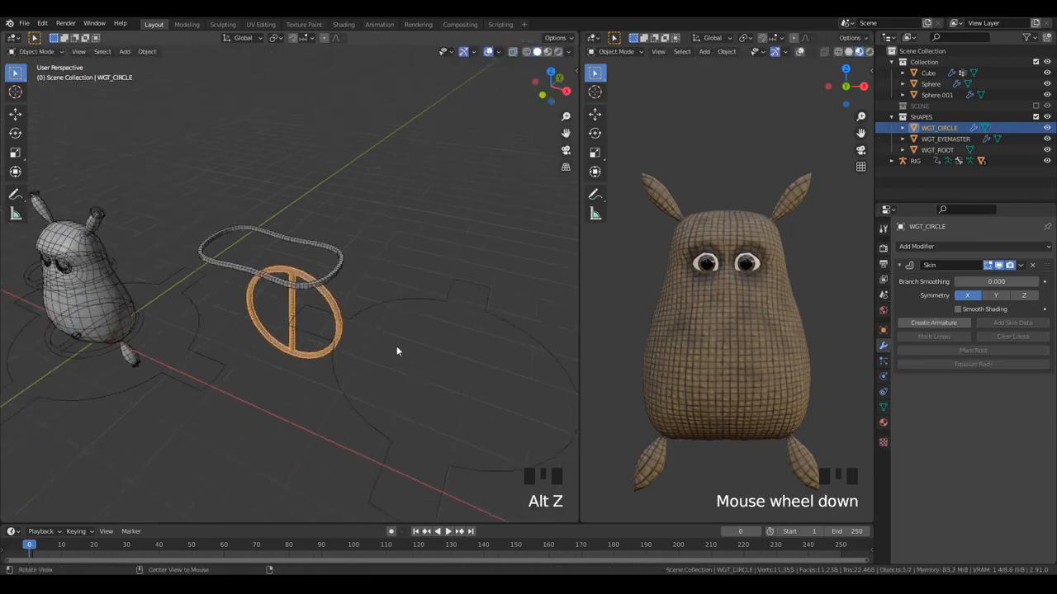
# - Add a Skin modifier to the WGT_ROOT widget object
pyautogui.click(356, 310)
pyautogui.press('Tab')
pyautogui.press('Tab')
pyautogui.click(974, 246)
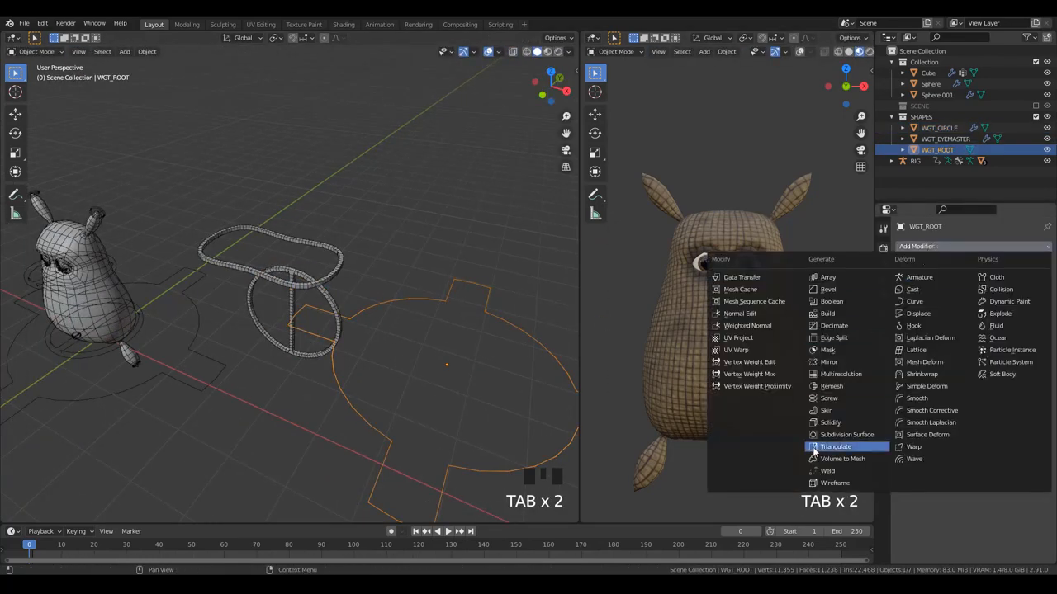
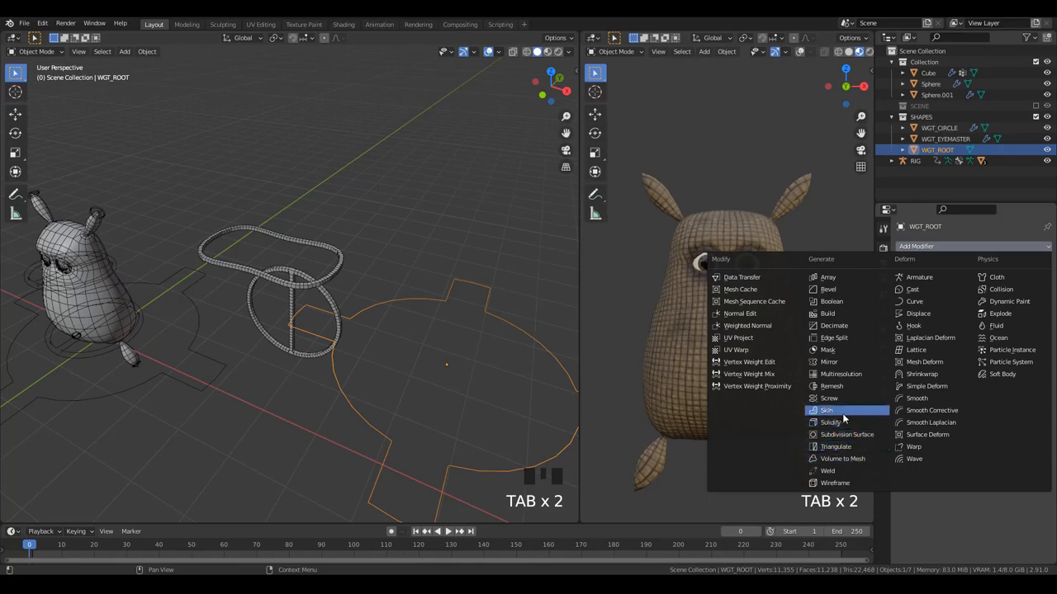
pyautogui.click(833, 411)
# - Shrink the skin radius of all WGT_ROOT vertices by a factor of 0.33 and reduce it again in a second pass
pyautogui.press('Tab')
pyautogui.scroll(-3, 518, 452)
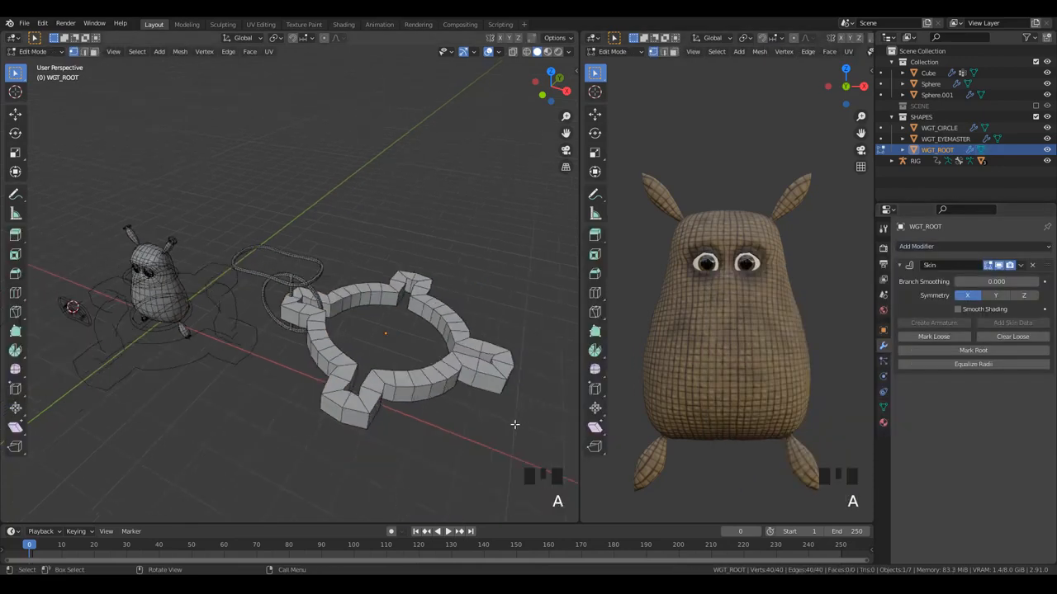
pyautogui.hotkey('ctrl', 'a')
pyautogui.click(492, 424)
pyautogui.hotkey('ctrl', 'a')
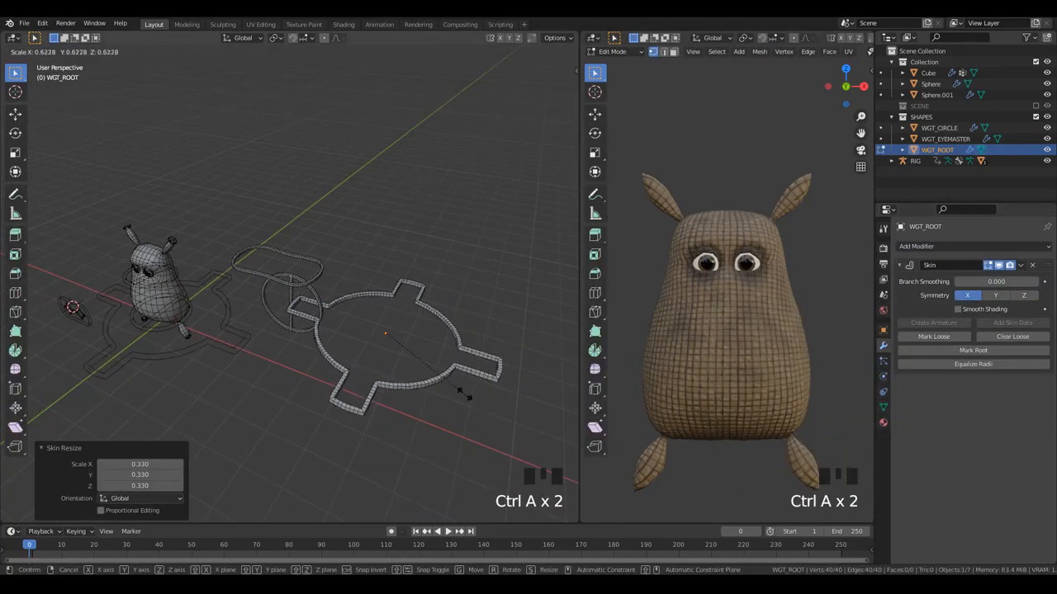
pyautogui.click(435, 379)
pyautogui.press('Tab')
pyautogui.scroll(-2, 245, 407)
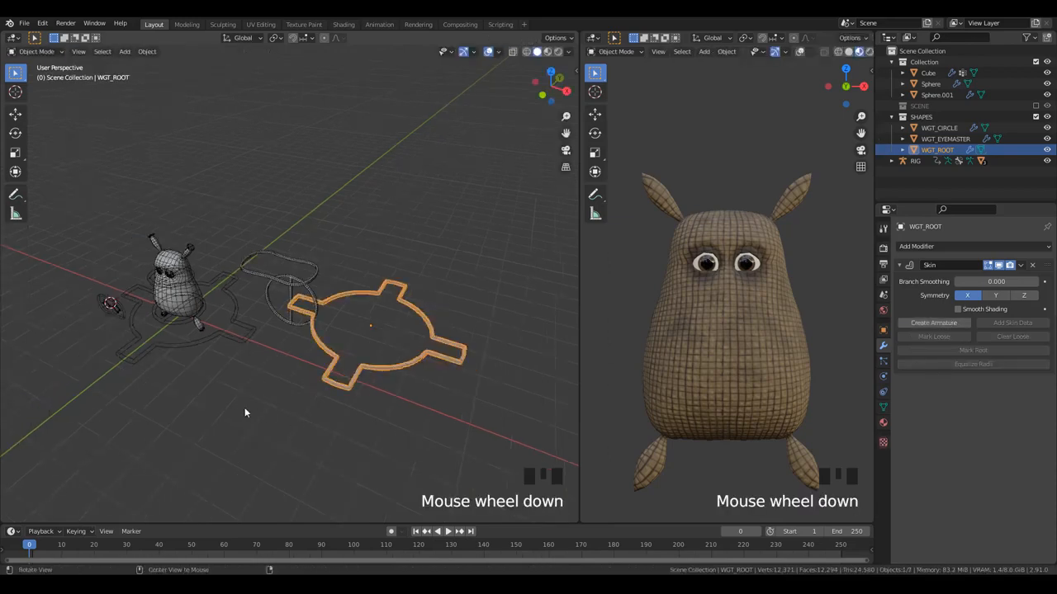
# - Put the rig armature into Pose Mode with X-ray on and show it in a maximized 3D viewport
pyautogui.hotkey('alt', 'z')
pyautogui.hotkey('alt', 'a')
pyautogui.click(175, 348)
pyautogui.hotkey('ctrl', 'Tab')
pyautogui.keyDown('shift'); pyautogui.moveTo(175, 347); pyautogui.dragTo(244, 356, button='middle'); pyautogui.keyUp('shift')
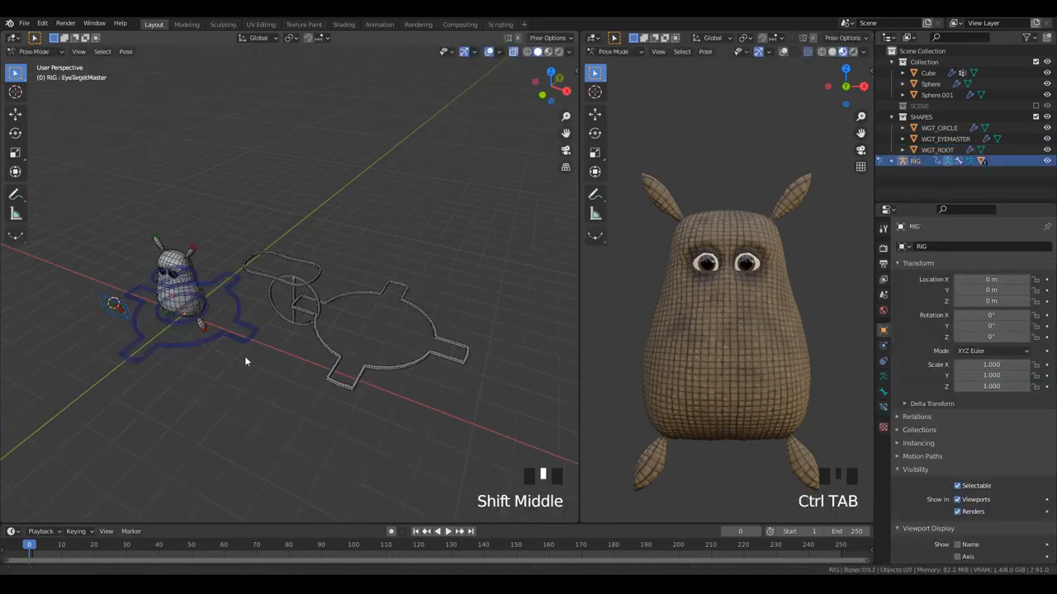
pyautogui.hotkey('ctrl', 'space')
pyautogui.scroll(-3, 573, 453)
pyautogui.scroll(2, 572, 428)
pyautogui.scroll(3, 572, 428)
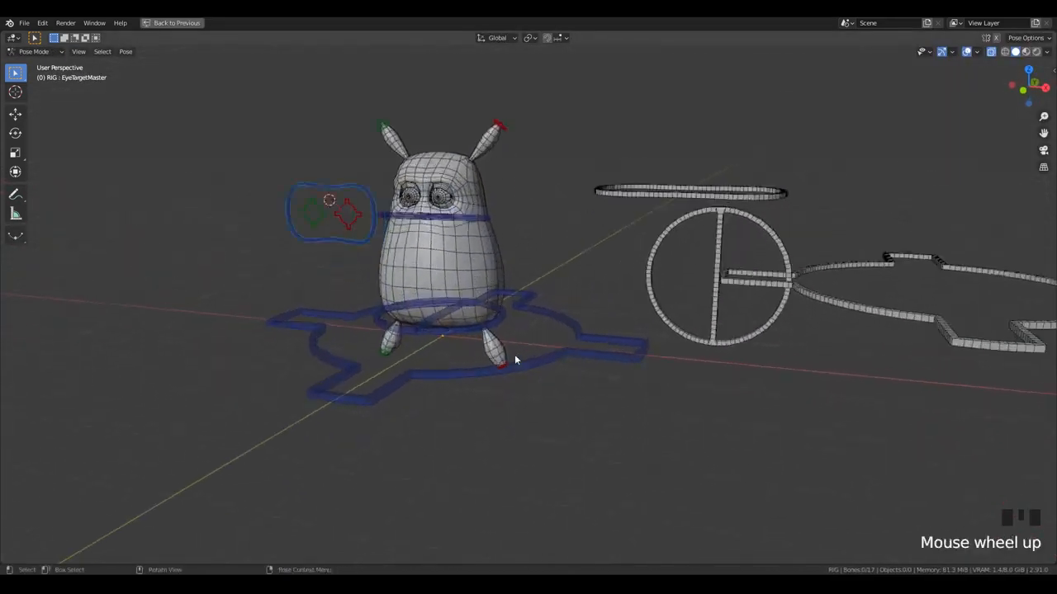
pyautogui.moveTo(533, 387); pyautogui.dragTo(532, 421, button='middle')
pyautogui.scroll(-2, 533, 421)
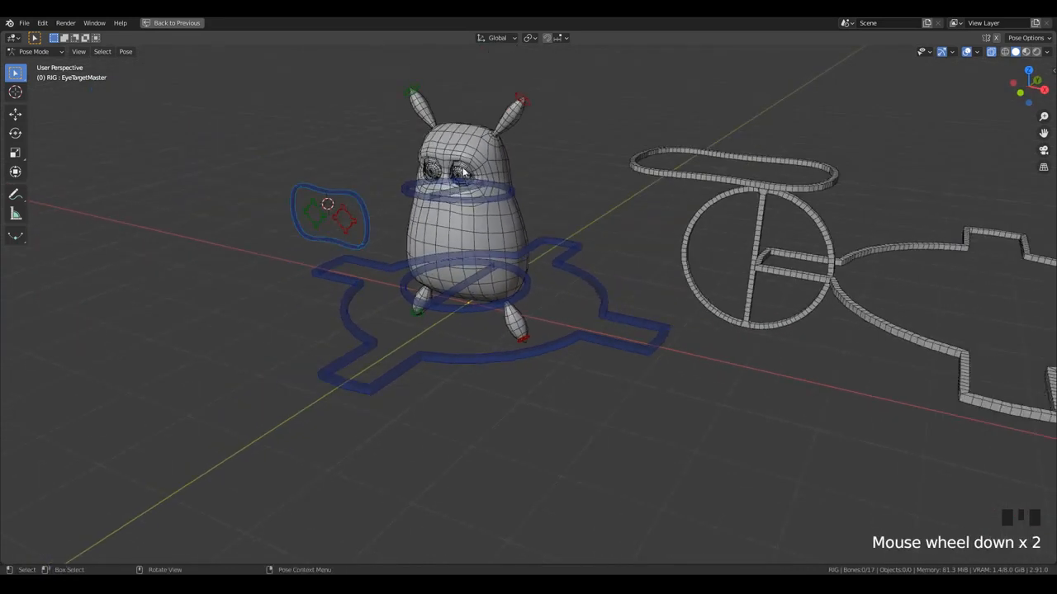
# - Trackball-rotate the Head bone by its circular widget to test the head movement, and clear the selection
pyautogui.click(472, 194)
pyautogui.press('r')
pyautogui.press('r')
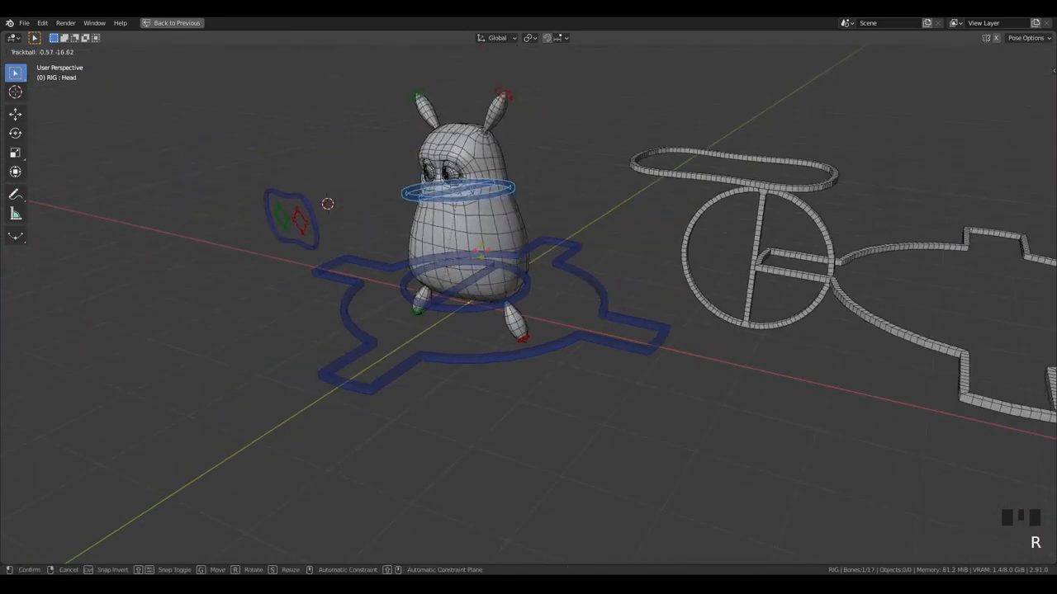
pyautogui.click(506, 281)
pyautogui.scroll(-1, 505, 282)
pyautogui.keyDown('shift'); pyautogui.moveTo(506, 282); pyautogui.dragTo(652, 294, button='middle'); pyautogui.keyUp('shift')
pyautogui.hotkey('alt', 'a')
pyautogui.scroll(2, 652, 280)
# - Thin the WGT_CIRCLE outline further by shrinking the skin radius of all its vertices in Edit Mode
pyautogui.hotkey('ctrl', 'Tab')
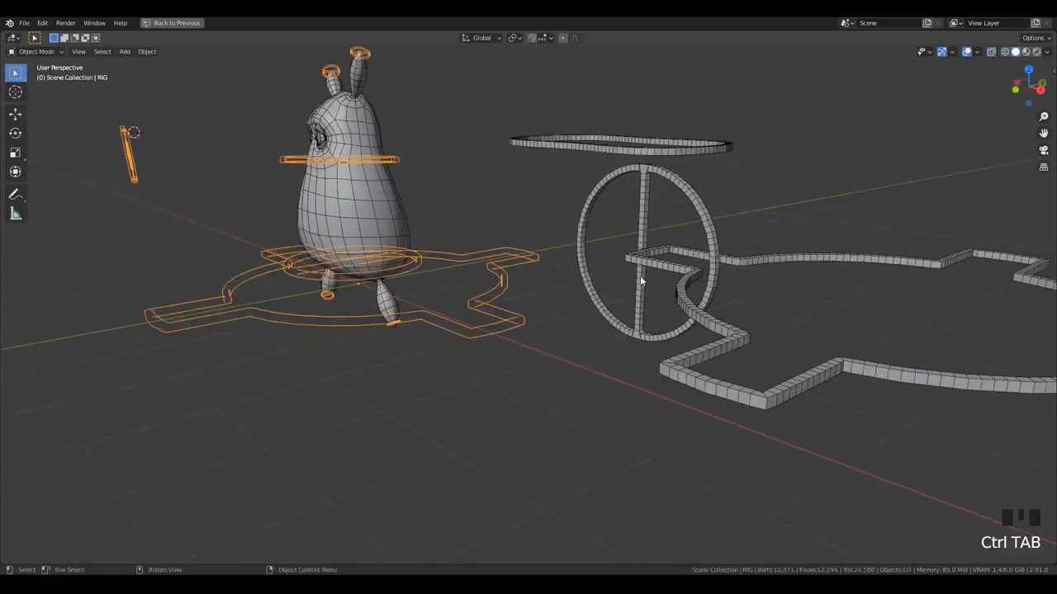
pyautogui.click(642, 279)
pyautogui.press('Tab')
pyautogui.press('a')
pyautogui.hotkey('ctrl', 'a')
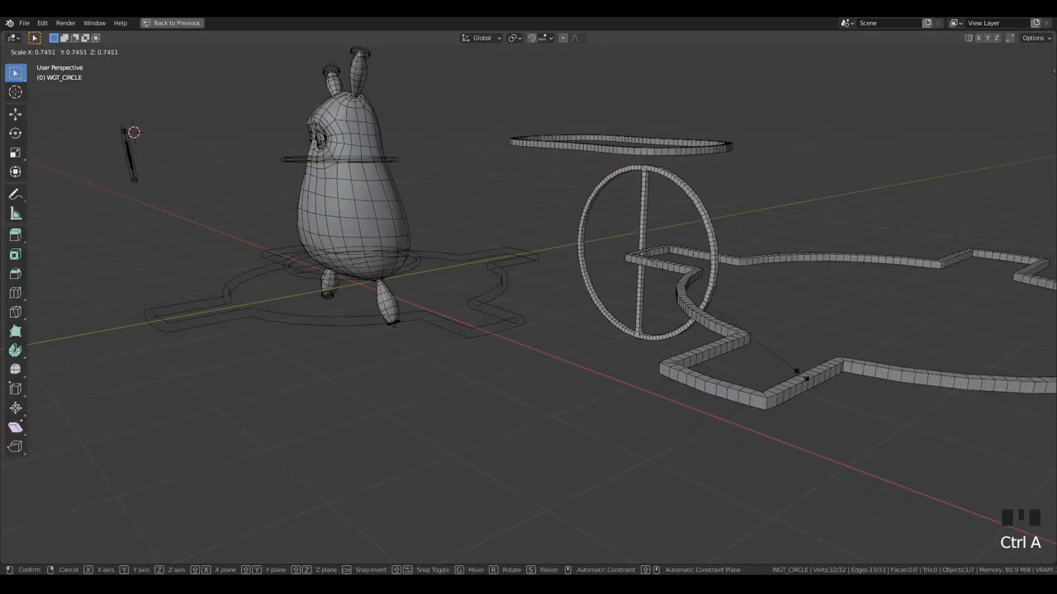
pyautogui.press('Tab')
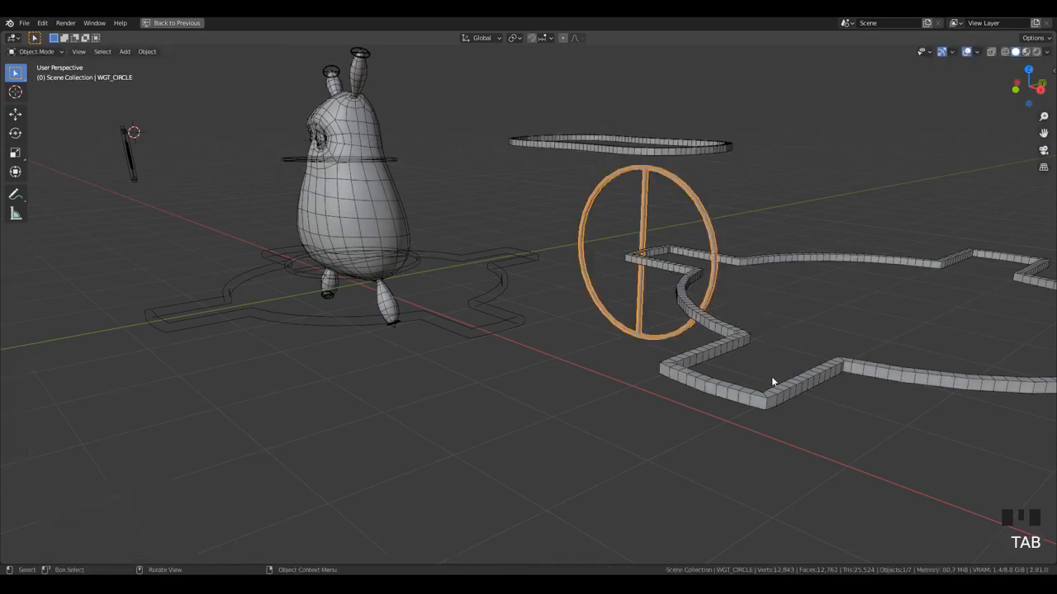
# - Thin the WGT_ROOT outline further by scaling down the skin radius of all its vertices to about half
pyautogui.click(790, 400)
pyautogui.press('Tab')
pyautogui.press('a')
pyautogui.hotkey('ctrl', 'a')
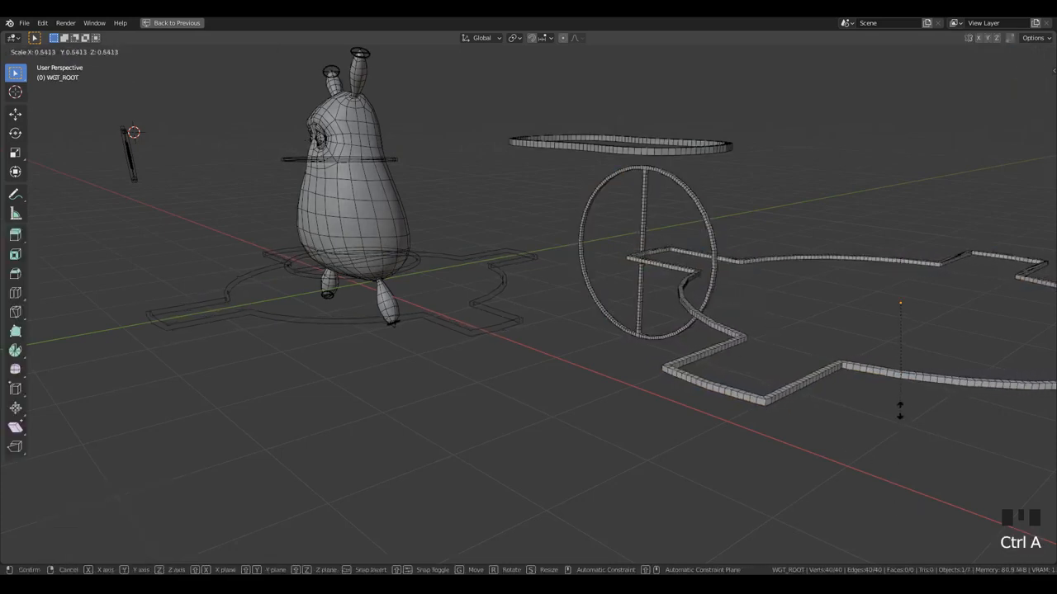
pyautogui.press('Tab')
pyautogui.moveTo(622, 252); pyautogui.dragTo(559, 234, button='middle')
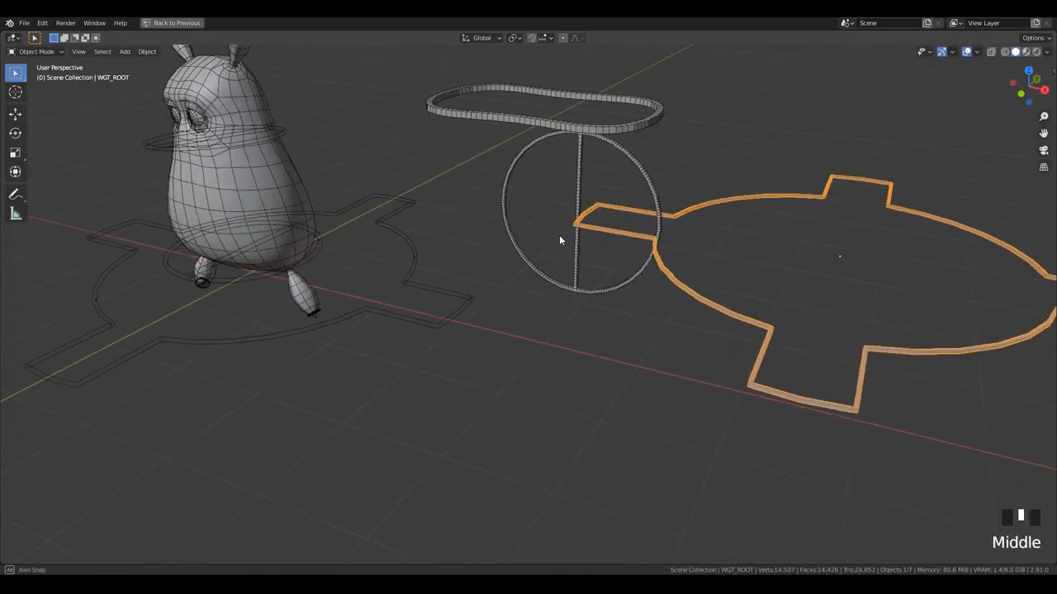
# - Reduce the skin radius of the WGT_EYEMASTER vertices slightly and return to Object Mode
pyautogui.hotkey('alt', 'z')
pyautogui.click(539, 123)
pyautogui.press('Tab')
pyautogui.hotkey('ctrl', 'a')
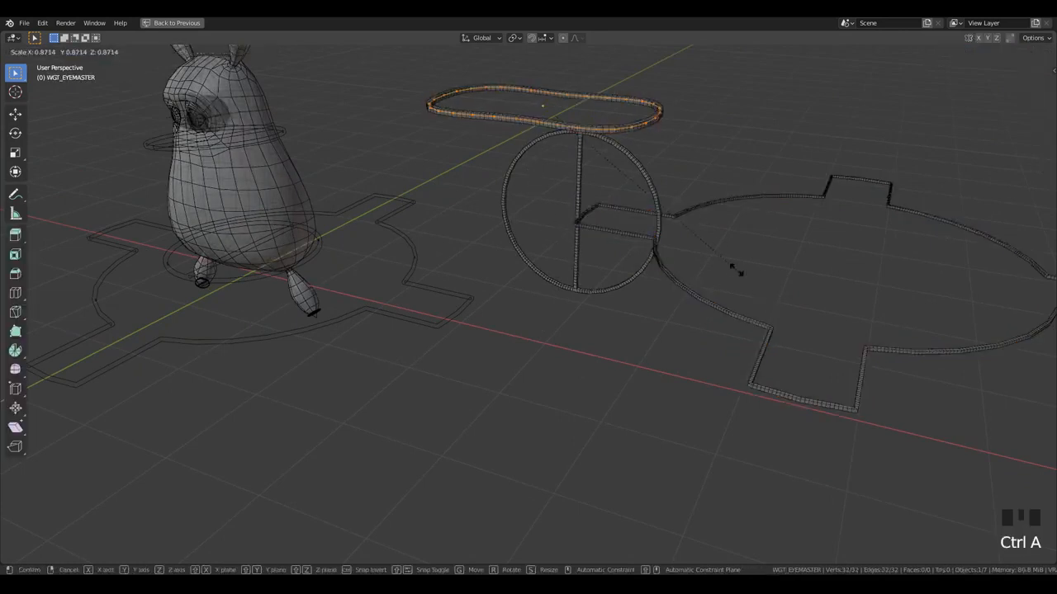
pyautogui.press('Tab')
pyautogui.hotkey('alt', 'z')
pyautogui.scroll(-3, 363, 246)
pyautogui.scroll(3, 363, 246)
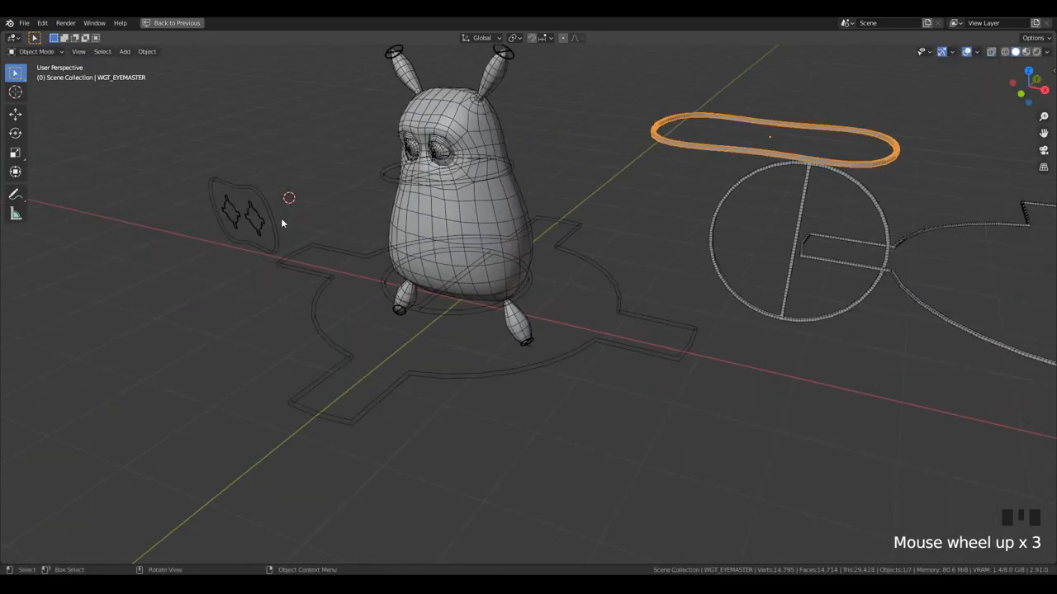
# - Return the rig to Pose Mode and restore the split viewport layout
pyautogui.hotkey('alt', 'a')
pyautogui.hotkey('ctrl', 'Tab')
pyautogui.moveTo(301, 246); pyautogui.dragTo(531, 319, button='middle')
pyautogui.hotkey('ctrl', 'space')
pyautogui.scroll(2, 455, 280)
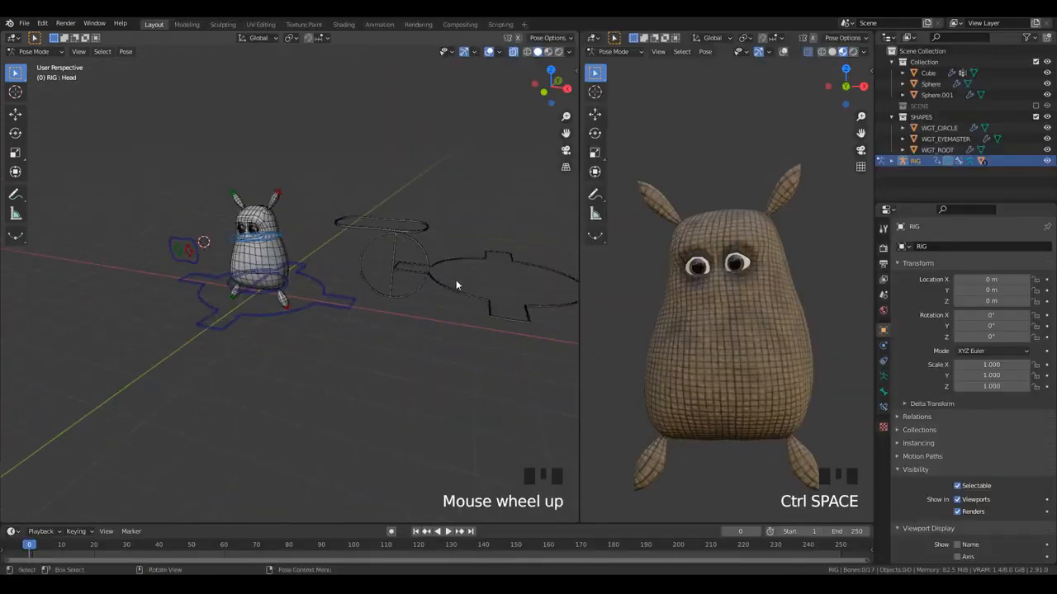
# - Examine the Head bone's custom shape settings and the rig object's viewport display settings
pyautogui.click(883, 392)
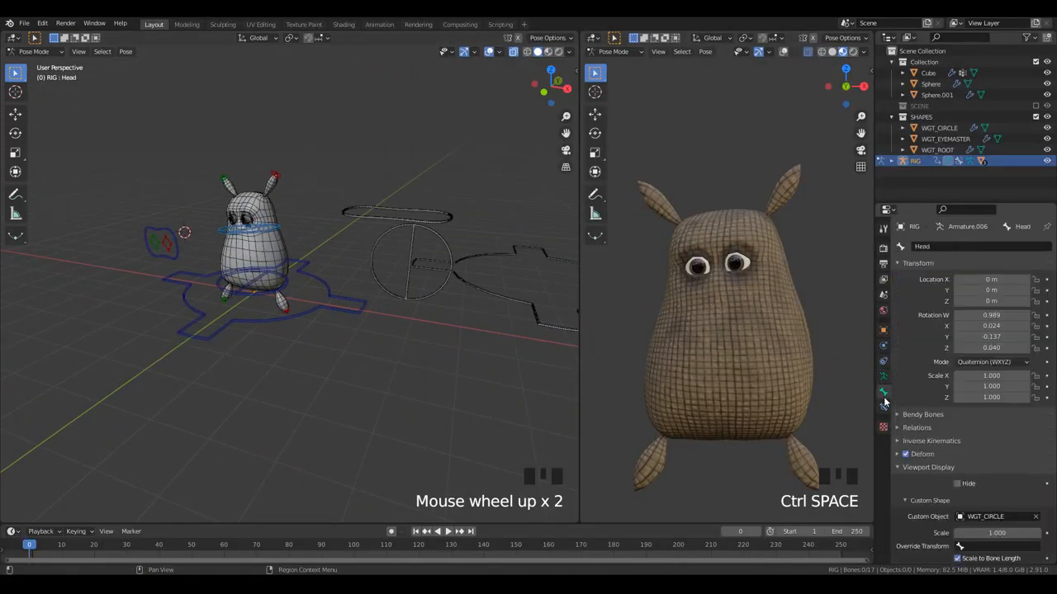
pyautogui.scroll(-2, 924, 462)
pyautogui.click(925, 468)
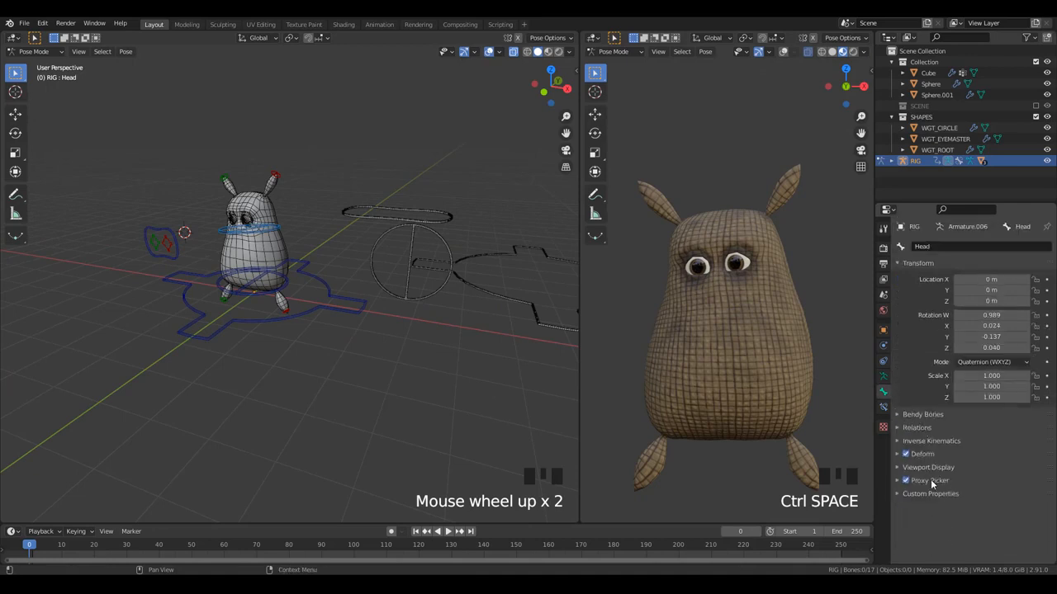
pyautogui.click(928, 468)
pyautogui.scroll(-2, 935, 466)
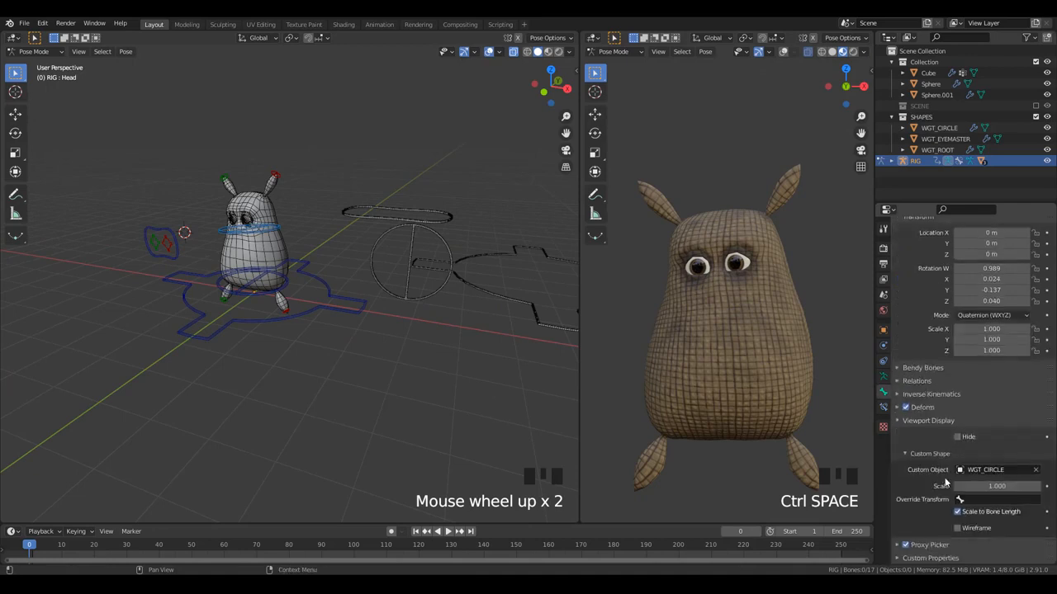
pyautogui.click(883, 331)
pyautogui.press('Left')
pyautogui.press('Left')
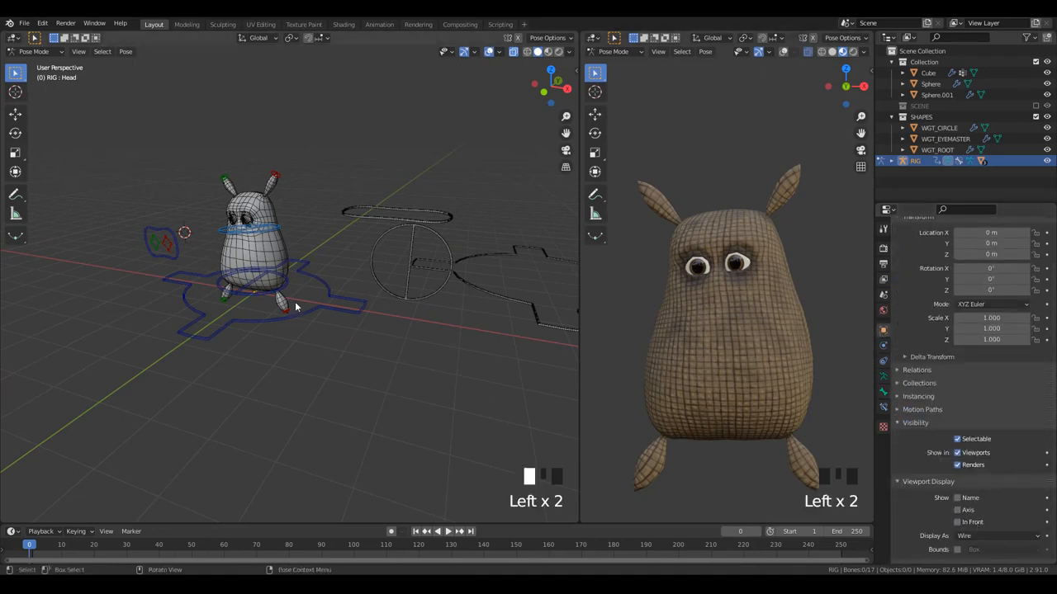
pyautogui.scroll(2, 294, 302)
# - Maximize the 3D viewport on the rig in Pose Mode with nothing selected and X-ray turned off
pyautogui.hotkey('ctrl', 'Tab')
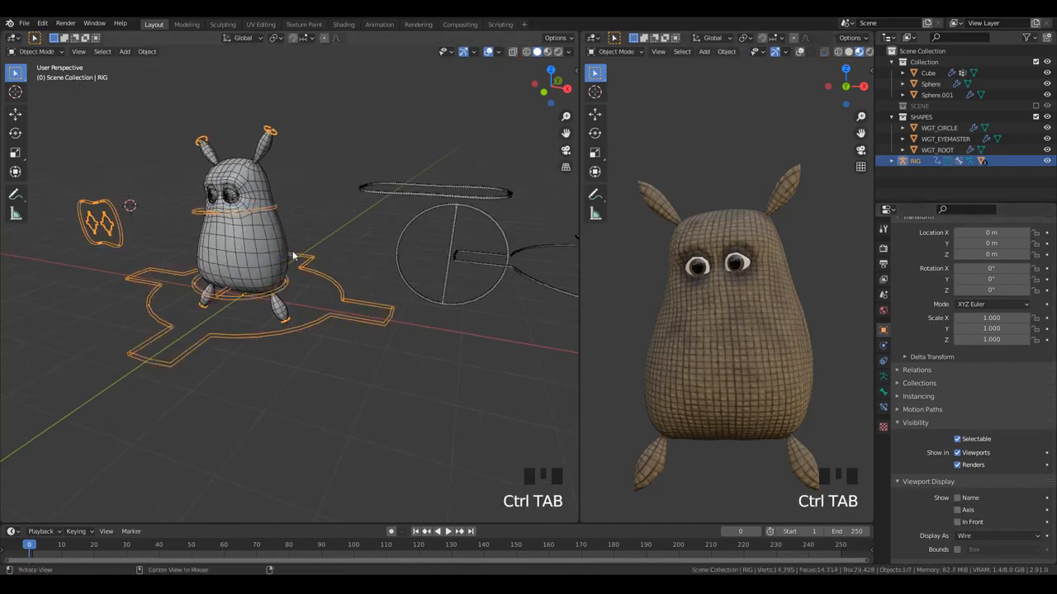
pyautogui.hotkey('alt', 'a')
pyautogui.hotkey('ctrl', 'space')
pyautogui.scroll(-4, 578, 323)
pyautogui.hotkey('ctrl', 'Tab')
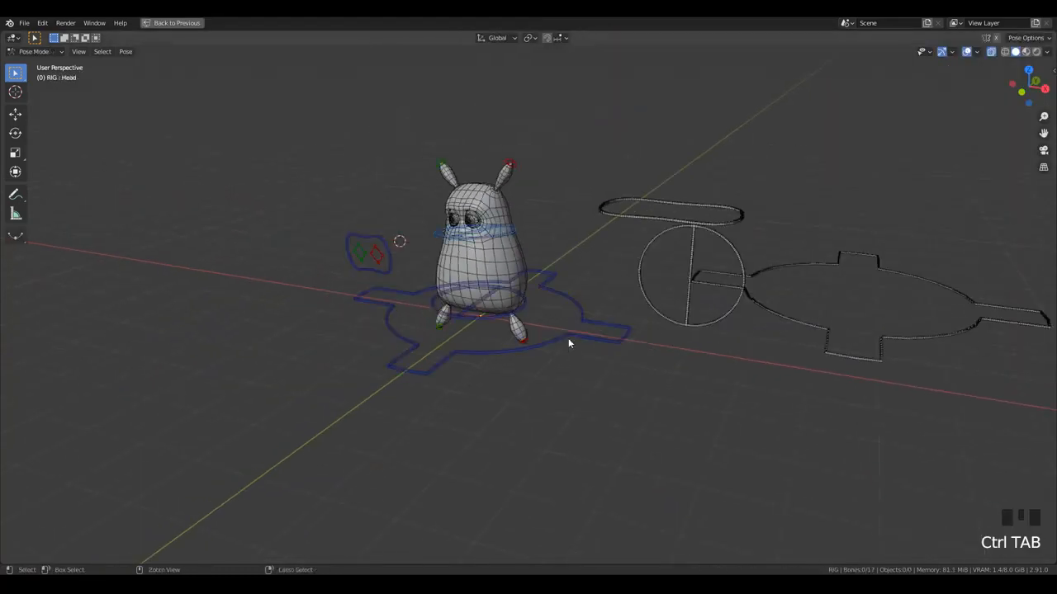
pyautogui.scroll(3, 568, 343)
pyautogui.hotkey('alt', 'a')
pyautogui.hotkey('alt', 'z')
pyautogui.moveTo(445, 219); pyautogui.dragTo(446, 240, button='middle')
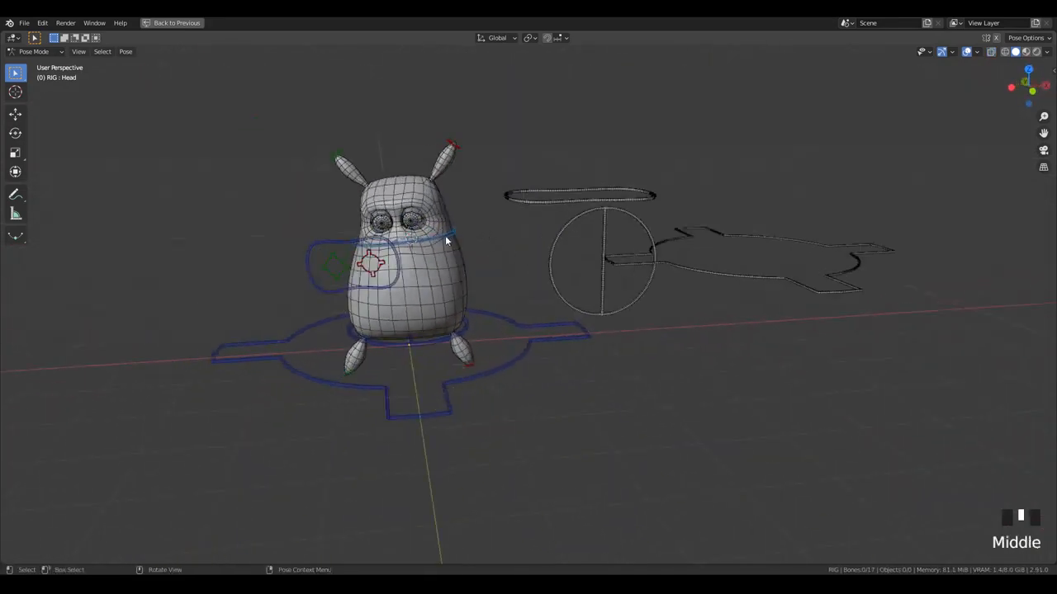
# - Trackball-rotate the Head bone by about -8.6° and -15.5°, and restore the split viewport layout
pyautogui.click(463, 228)
pyautogui.press('r')
pyautogui.press('r')
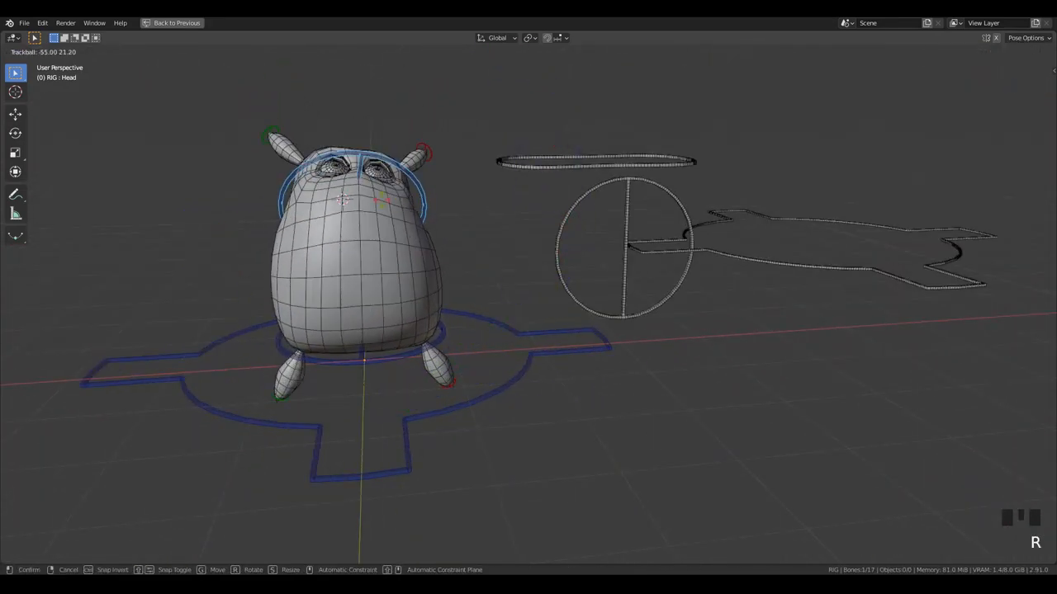
pyautogui.click(446, 248)
pyautogui.moveTo(445, 248); pyautogui.dragTo(557, 329, button='middle')
pyautogui.hotkey('ctrl', 'space')
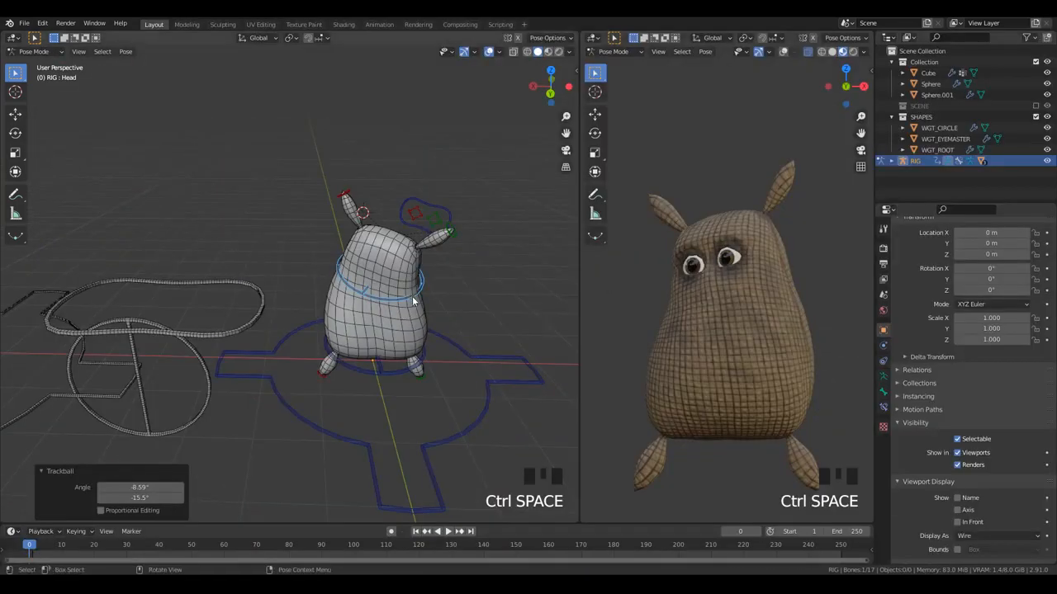
# - Enlarge the custom shapes of the Head and Pelvis bones, setting the Pelvis shape scale to 2.830
pyautogui.scroll(2, 412, 296)
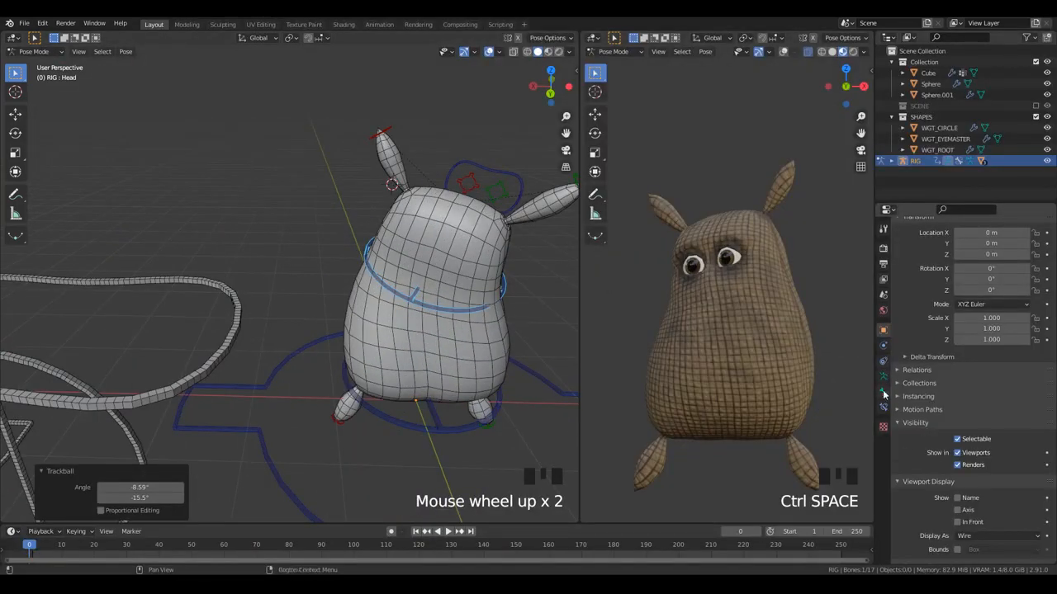
pyautogui.click(883, 393)
pyautogui.keyDown('shift'); pyautogui.moveTo(995, 486); pyautogui.dragTo(1007, 487); pyautogui.keyUp('shift')
pyautogui.click(453, 429)
pyautogui.scroll(-4, 233, 301)
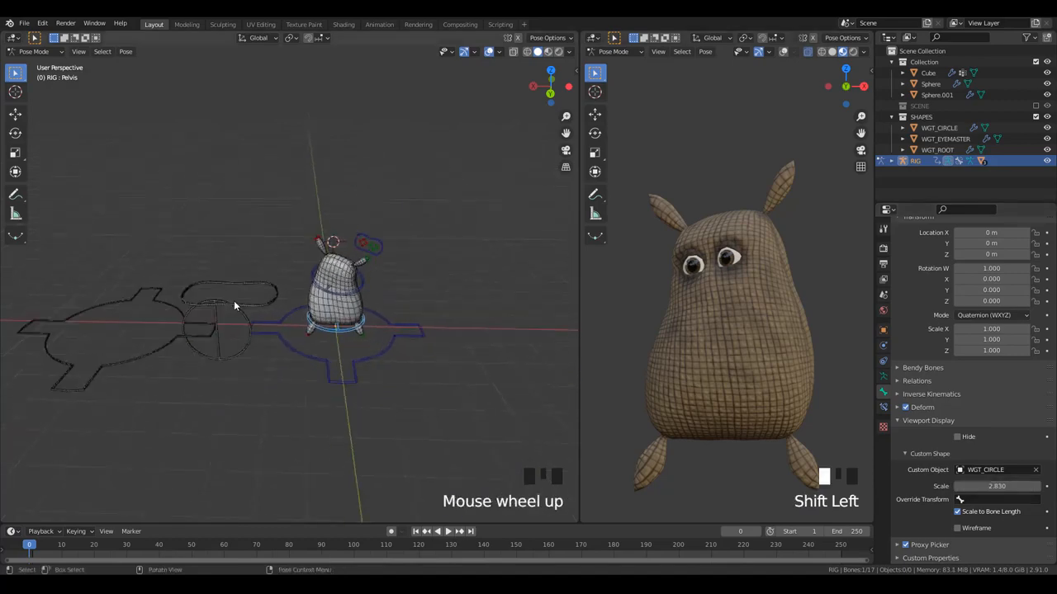
pyautogui.moveTo(234, 300); pyautogui.dragTo(327, 265, button='middle')
pyautogui.hotkey('alt', 'a')
pyautogui.hotkey('ctrl', 'space')
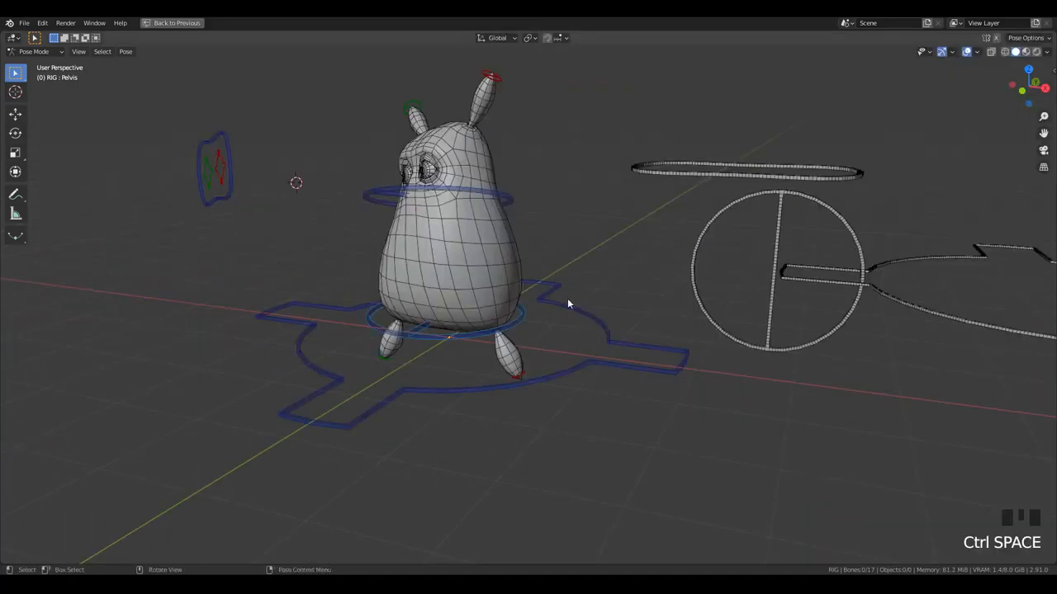
# - Switch to Object Mode and box-select the three widget shape objects beside the character
pyautogui.scroll(-3, 678, 273)
pyautogui.hotkey('ctrl', 'Tab')
pyautogui.scroll(-1, 676, 265)
pyautogui.hotkey('alt', 'a')
pyautogui.press('b')
pyautogui.moveTo(626, 216); pyautogui.dragTo(784, 348)
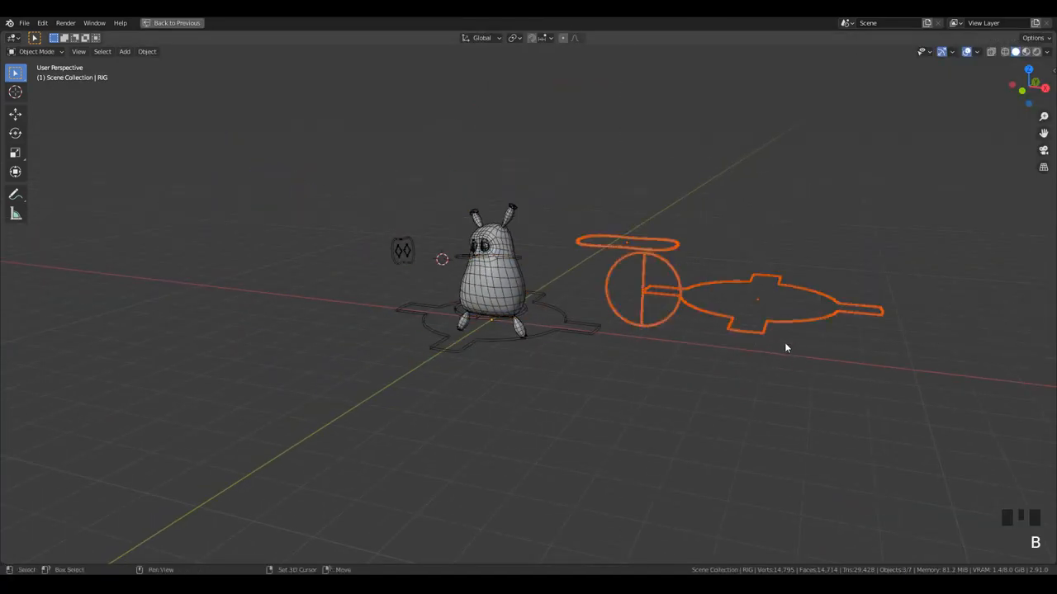
pyautogui.scroll(2, 610, 255)
pyautogui.moveTo(610, 255); pyautogui.dragTo(556, 262, button='middle')
pyautogui.hotkey('ctrl', 'space')
pyautogui.scroll(1, 536, 225)
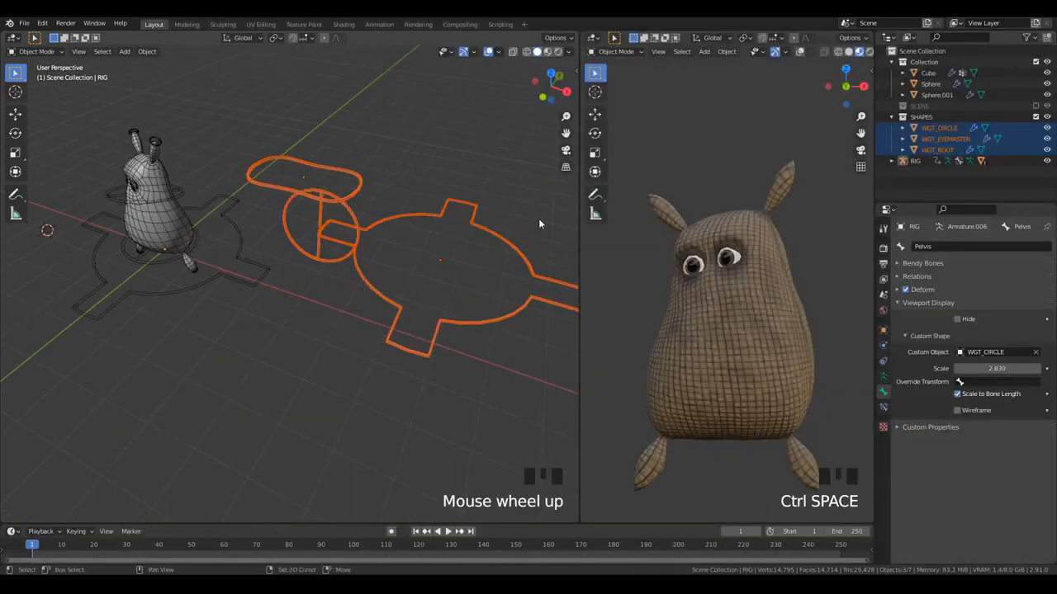
# - Disable the WGT_CIRCLE object in both renders and viewports
pyautogui.click(938, 130)
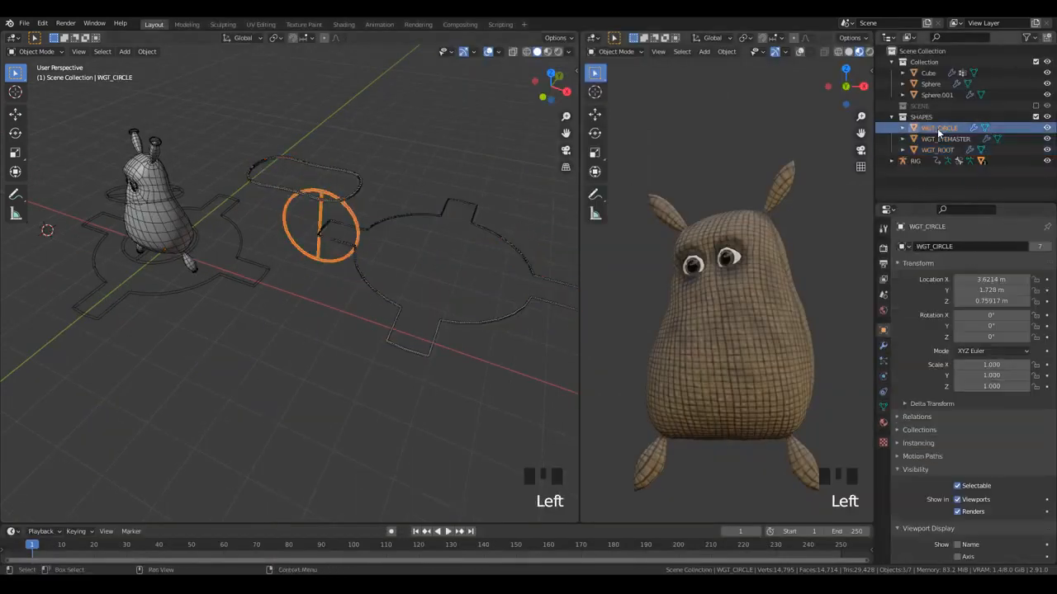
pyautogui.click(963, 513)
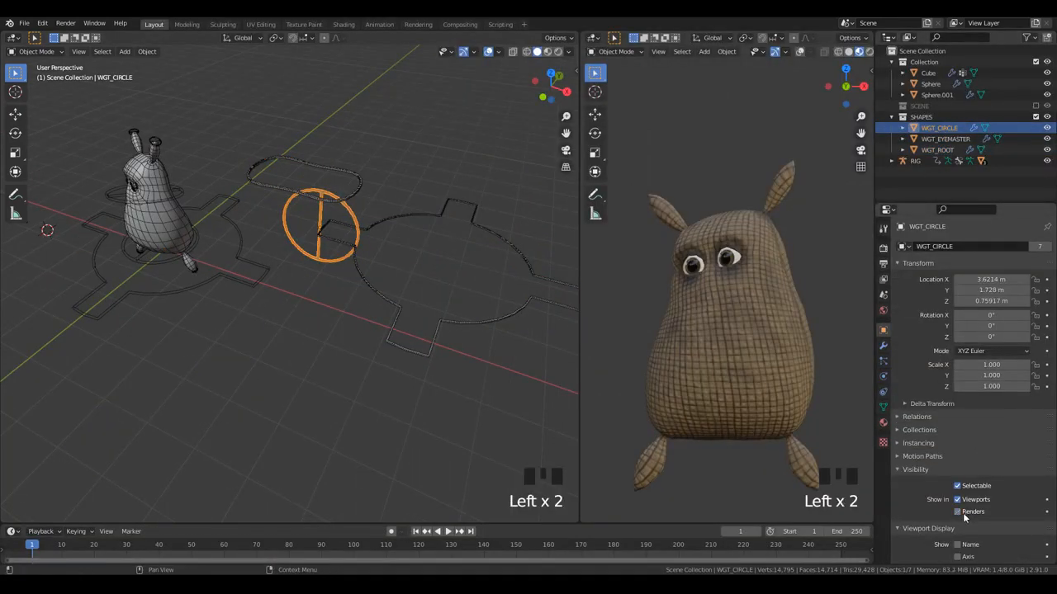
pyautogui.click(957, 499)
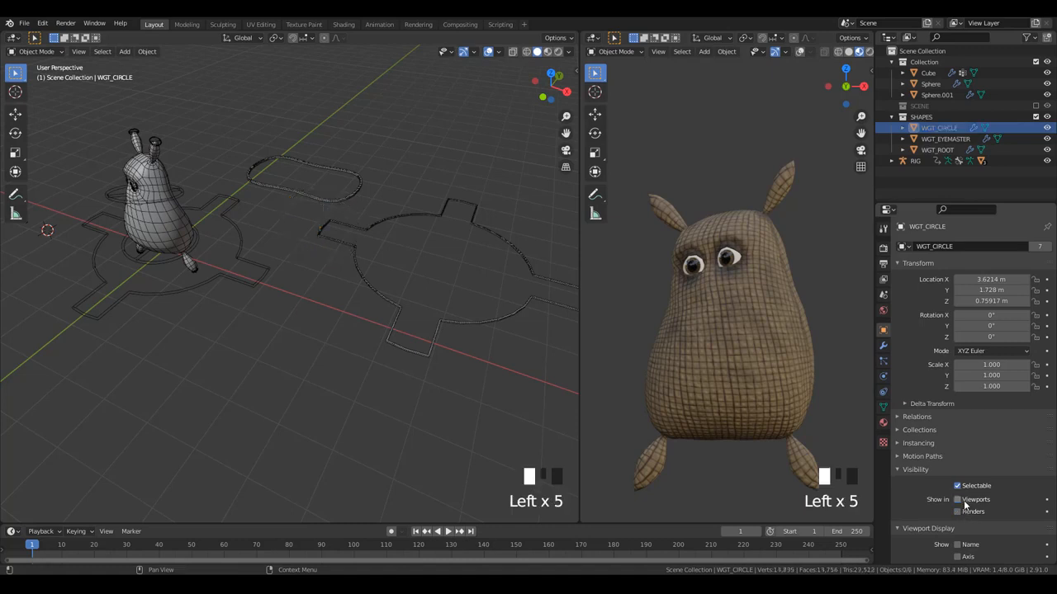
pyautogui.keyDown('shift'); pyautogui.moveTo(231, 256); pyautogui.dragTo(303, 268, button='middle'); pyautogui.keyUp('shift')
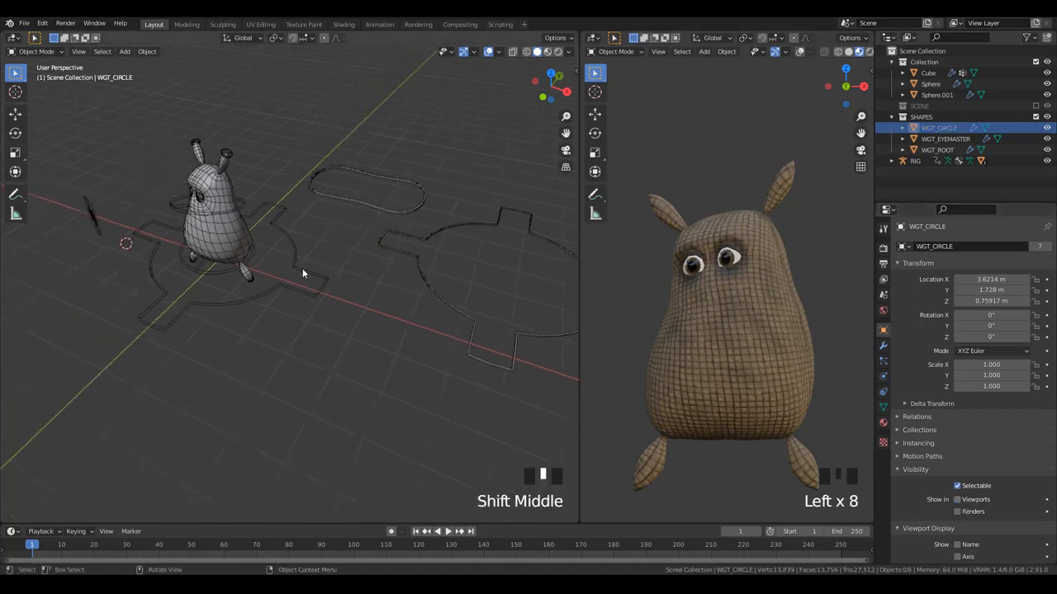
# - Disable the WGT_EYEMASTER and WGT_ROOT objects in viewports
pyautogui.click(945, 139)
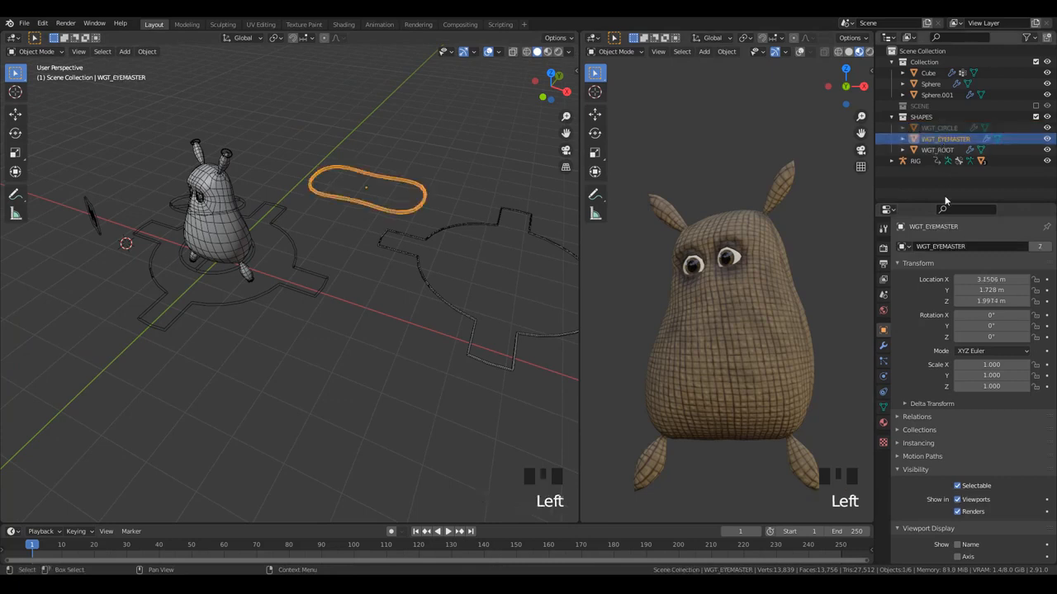
pyautogui.click(958, 499)
pyautogui.click(937, 149)
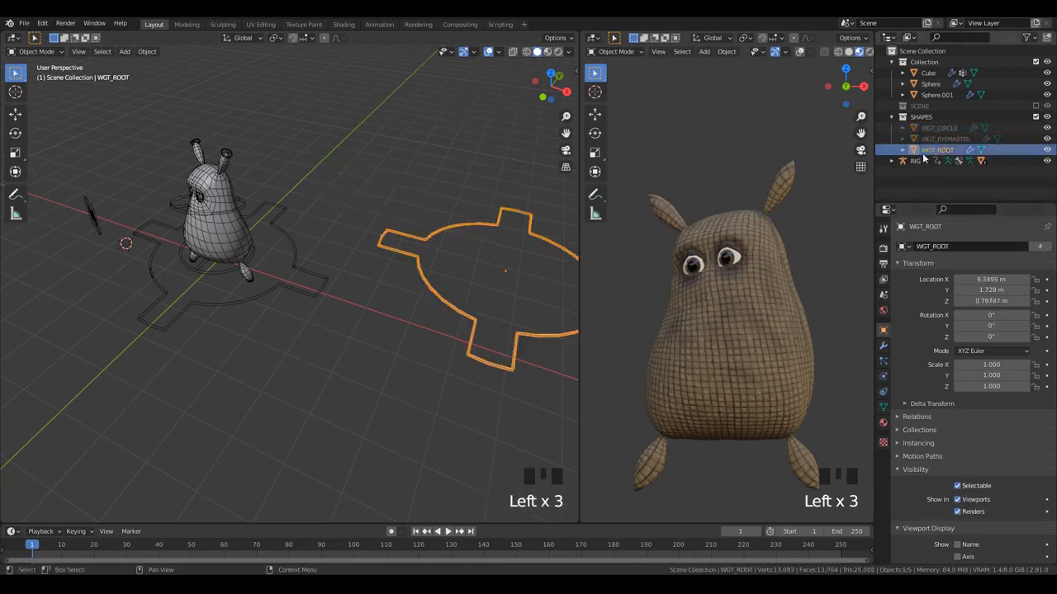
pyautogui.click(957, 499)
# - Put the RIG armature in Pose Mode, maximize its viewport and select the EyeTargetMaster control
pyautogui.click(306, 288)
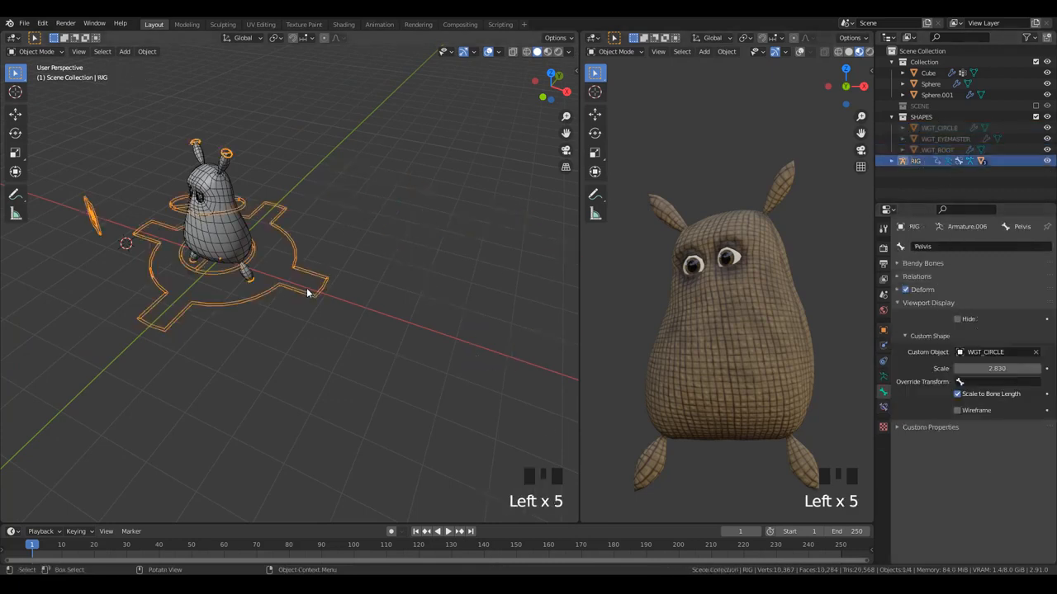
pyautogui.hotkey('ctrl', 'Tab')
pyautogui.hotkey('alt', 'a')
pyautogui.keyDown('shift'); pyautogui.moveTo(321, 226); pyautogui.dragTo(506, 306, button='middle'); pyautogui.keyUp('shift')
pyautogui.hotkey('ctrl', 'space')
pyautogui.hotkey('alt', 'a')
pyautogui.click(296, 303)
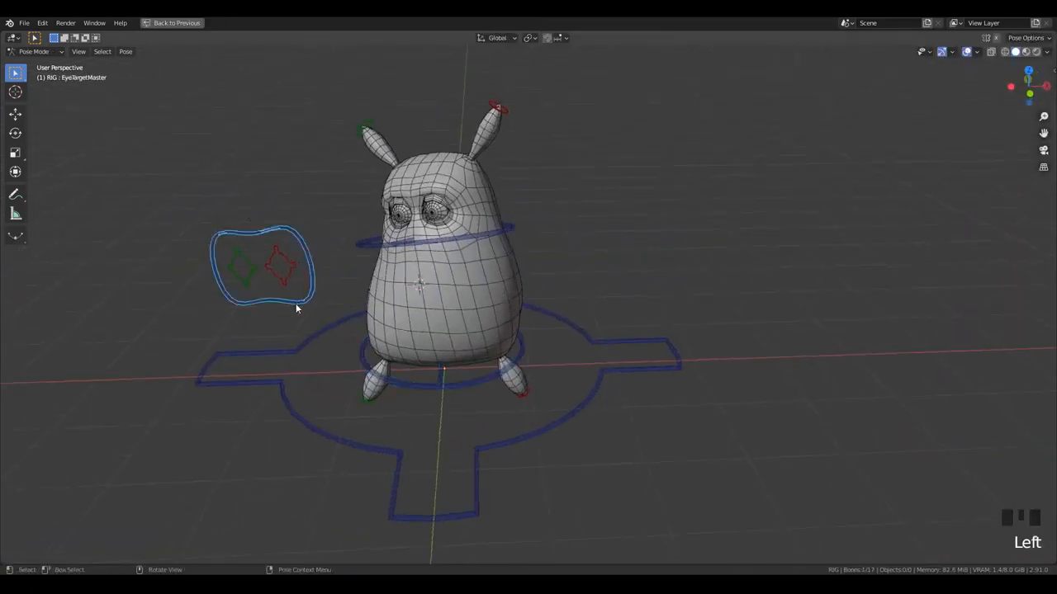
pyautogui.press('g')
pyautogui.rightClick(399, 263)
# - Preview the character in Rendered and Material Preview shading, restore the split layout and return to Solid shading
pyautogui.press('z')
pyautogui.click(636, 313)
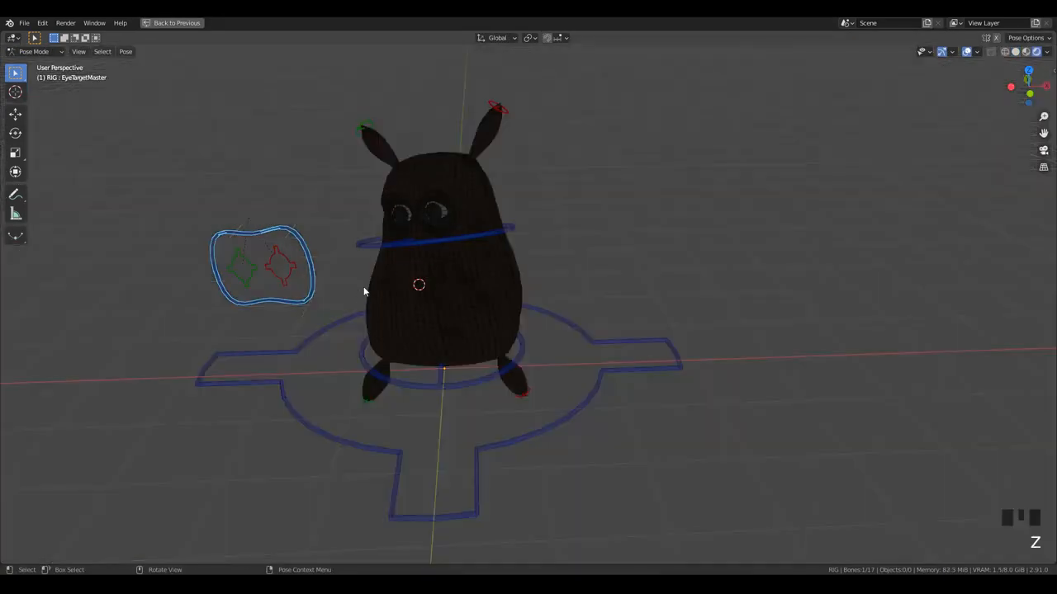
pyautogui.press('z')
pyautogui.click(387, 392)
pyautogui.hotkey('ctrl', 'space')
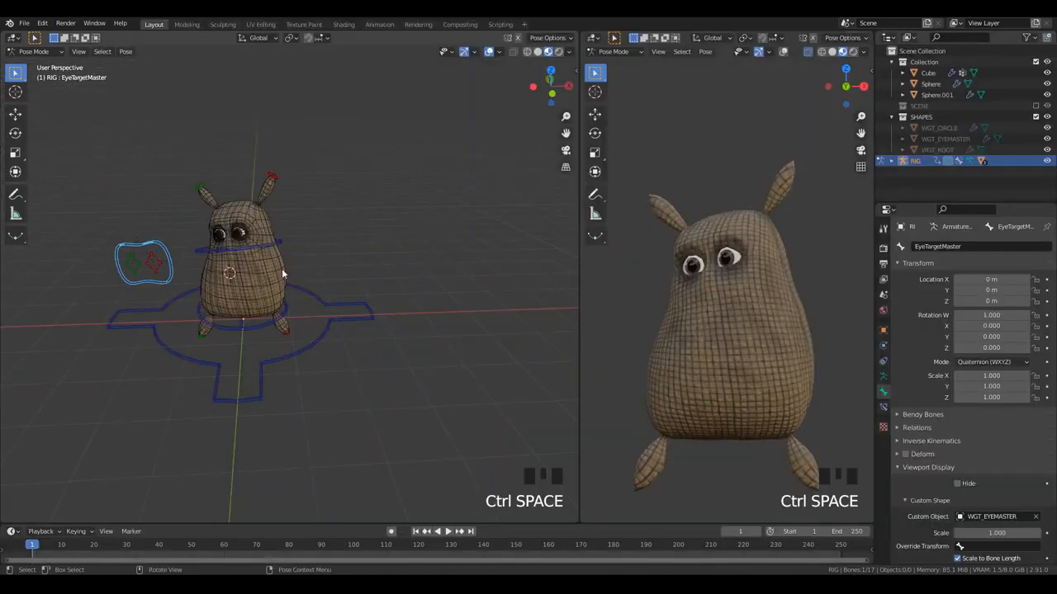
pyautogui.press('z')
pyautogui.click(335, 306)
# - Test the gaze by moving the EyeTargetMaster control about 0.81 m in X, 0.04 m in Y and 0.21 m in Z
pyautogui.scroll(2, 334, 306)
pyautogui.press('g')
pyautogui.click(423, 280)
pyautogui.scroll(-1, 423, 280)
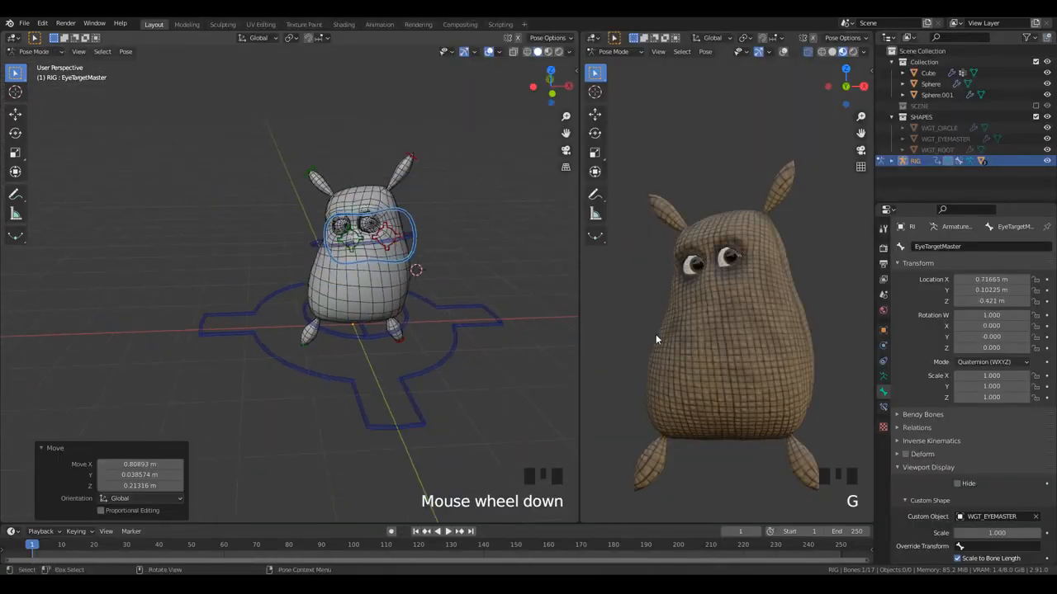
pyautogui.moveTo(656, 334); pyautogui.dragTo(712, 340, button='middle')
pyautogui.scroll(1, 661, 338)
pyautogui.scroll(2, 438, 289)
pyautogui.moveTo(437, 288); pyautogui.dragTo(388, 272, button='middle')
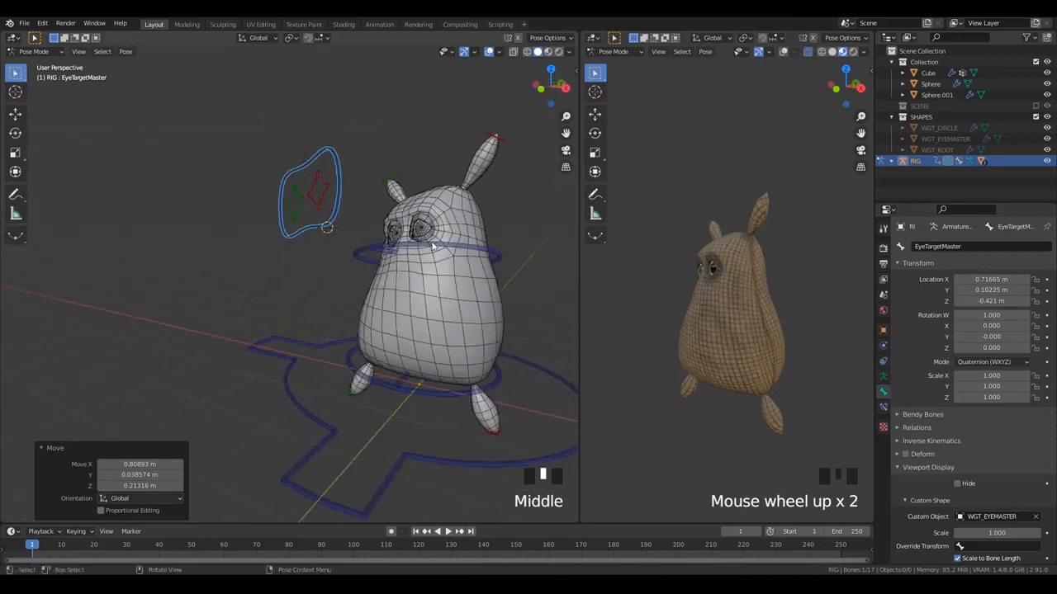
# - Move the Head bone about -0.38 m in X, 0.07 m in Y and 1.54 m in Z, and trackball-rotate it by 44.7° and 34.4°
pyautogui.click(426, 247)
pyautogui.press('g')
pyautogui.click(453, 175)
pyautogui.scroll(-2, 453, 189)
pyautogui.press('r')
pyautogui.press('r')
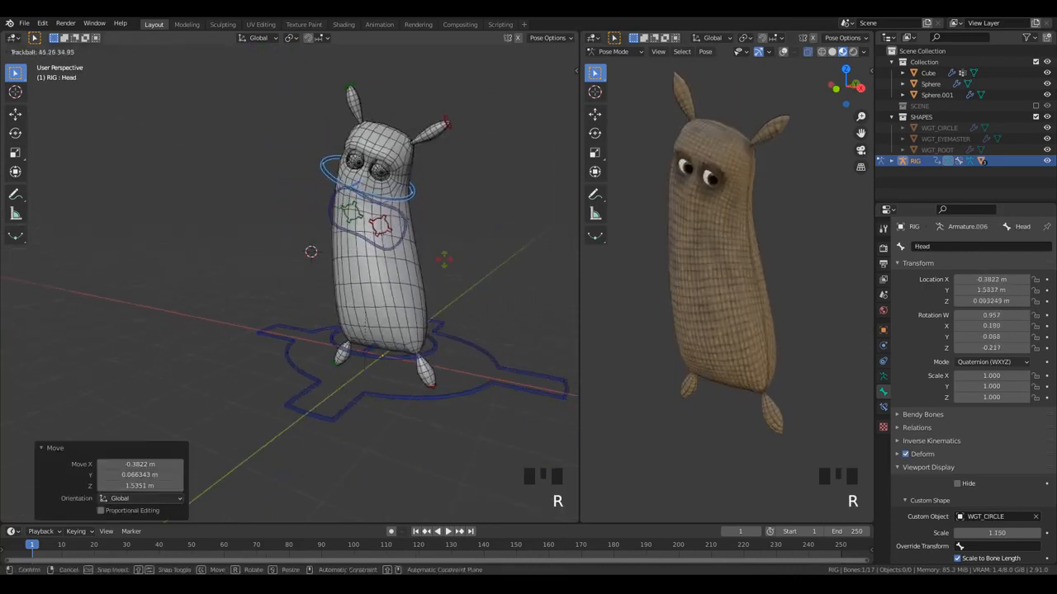
pyautogui.click(439, 258)
pyautogui.keyDown('shift'); pyautogui.moveTo(439, 260); pyautogui.dragTo(386, 264, button='middle'); pyautogui.keyUp('shift')
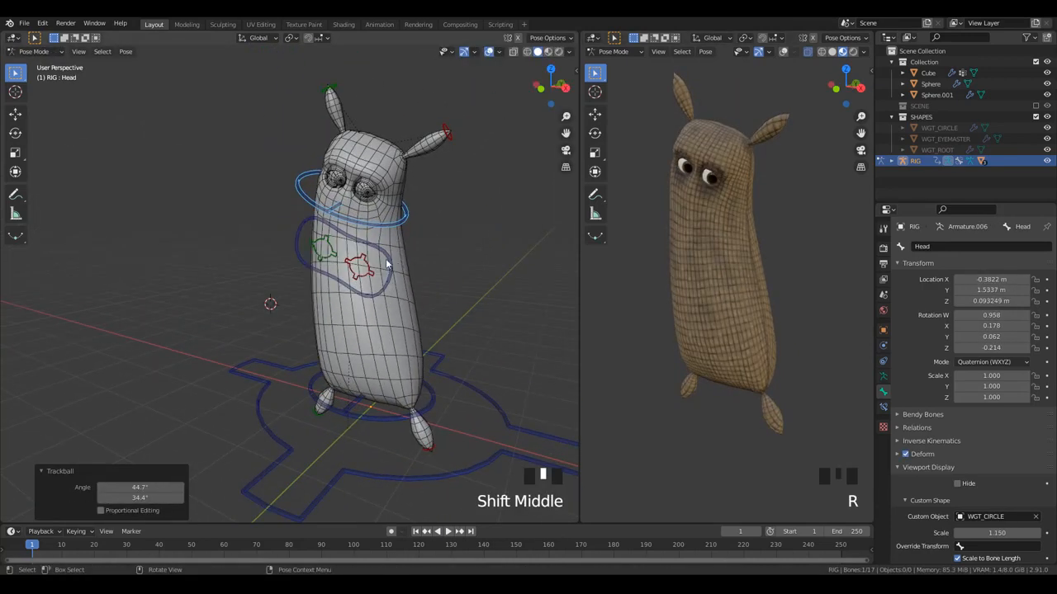
pyautogui.scroll(2, 365, 199)
pyautogui.keyDown('shift'); pyautogui.moveTo(375, 210); pyautogui.dragTo(365, 260, button='middle'); pyautogui.keyUp('shift')
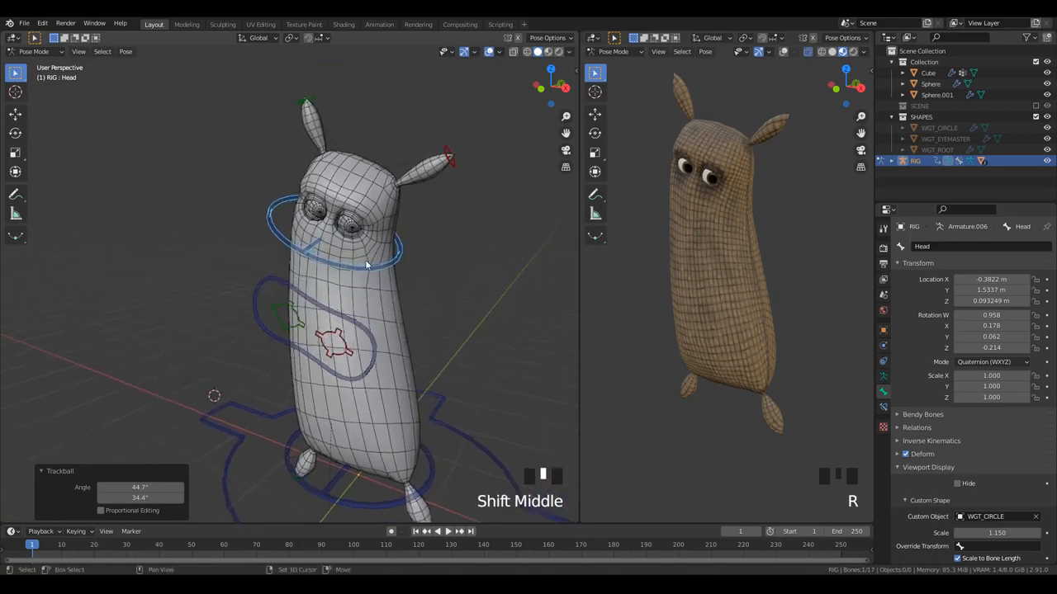
# - Rotate the Ear_CTRL.L bone by 51.9° and move it about -0.37 m in X, -0.13 m in Y and 0.58 m in Z
pyautogui.click(450, 162)
pyautogui.press('g')
pyautogui.click(459, 198)
pyautogui.press('r')
pyautogui.click(441, 238)
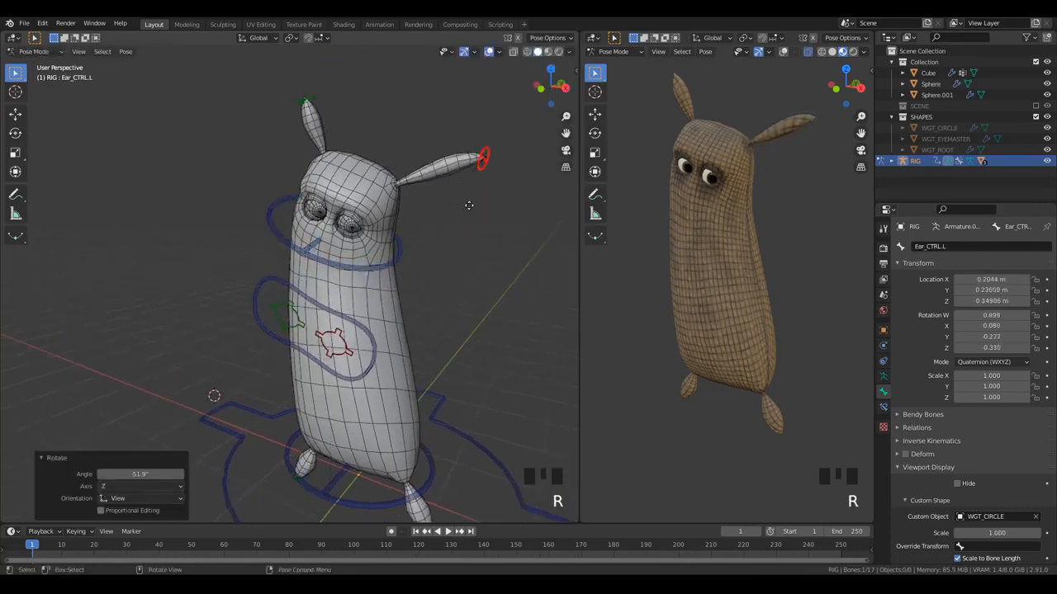
pyautogui.press('g')
pyautogui.click(435, 149)
pyautogui.keyDown('shift'); pyautogui.moveTo(436, 150); pyautogui.dragTo(376, 219, button='middle'); pyautogui.keyUp('shift')
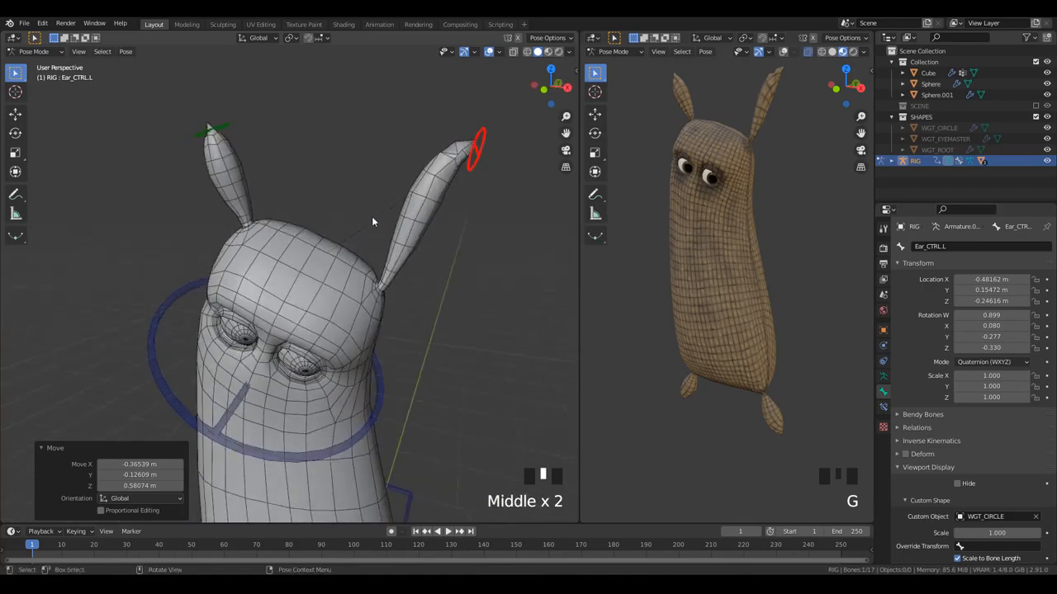
# - Examine the viewport's view and view lock settings and the RIG object's visibility and viewport display options
pyautogui.press('n')
pyautogui.scroll(-2, 396, 215)
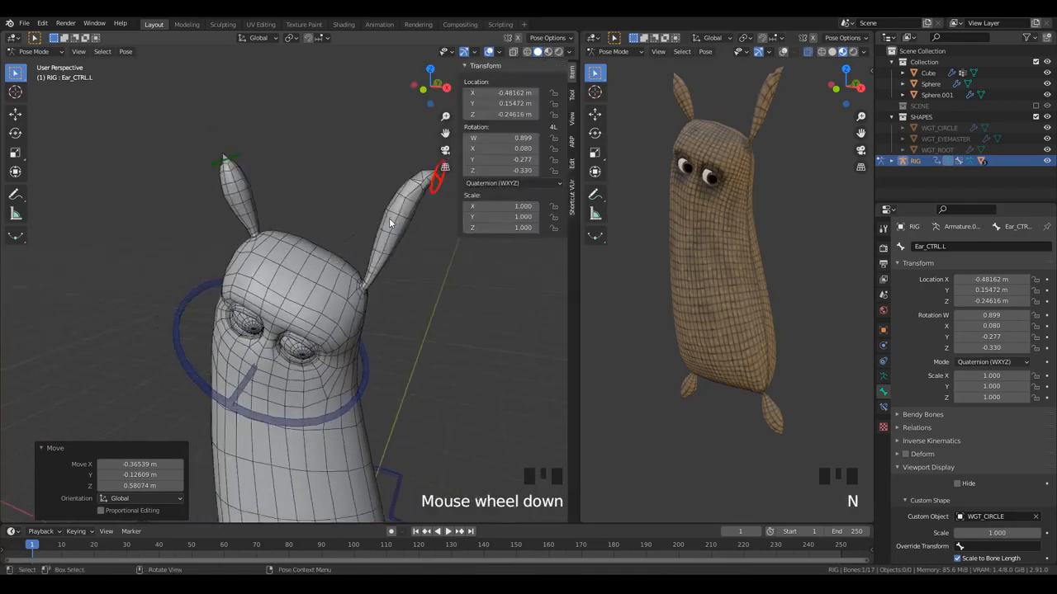
pyautogui.click(572, 119)
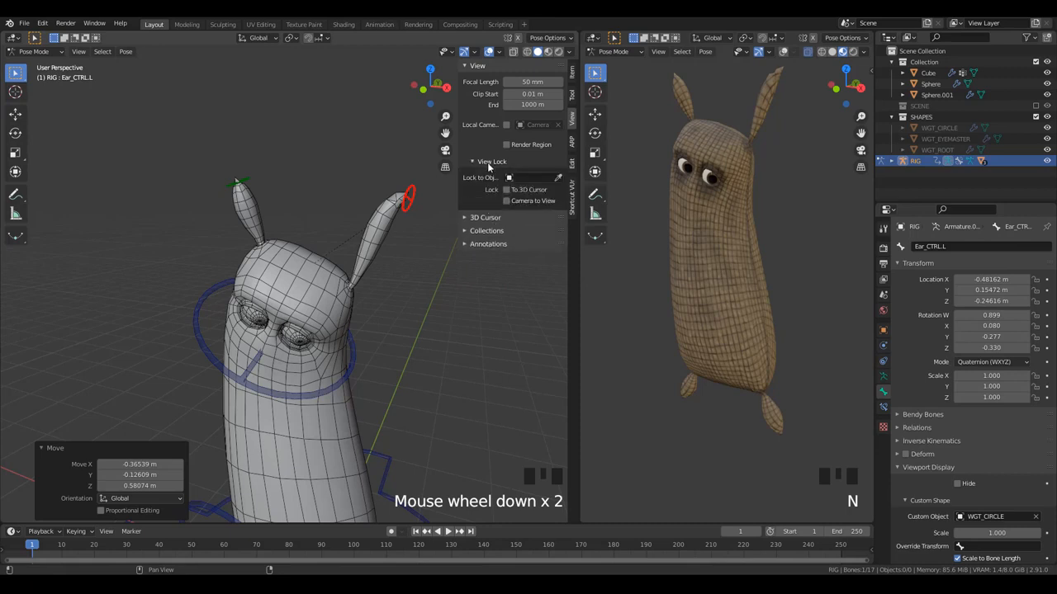
pyautogui.click(883, 330)
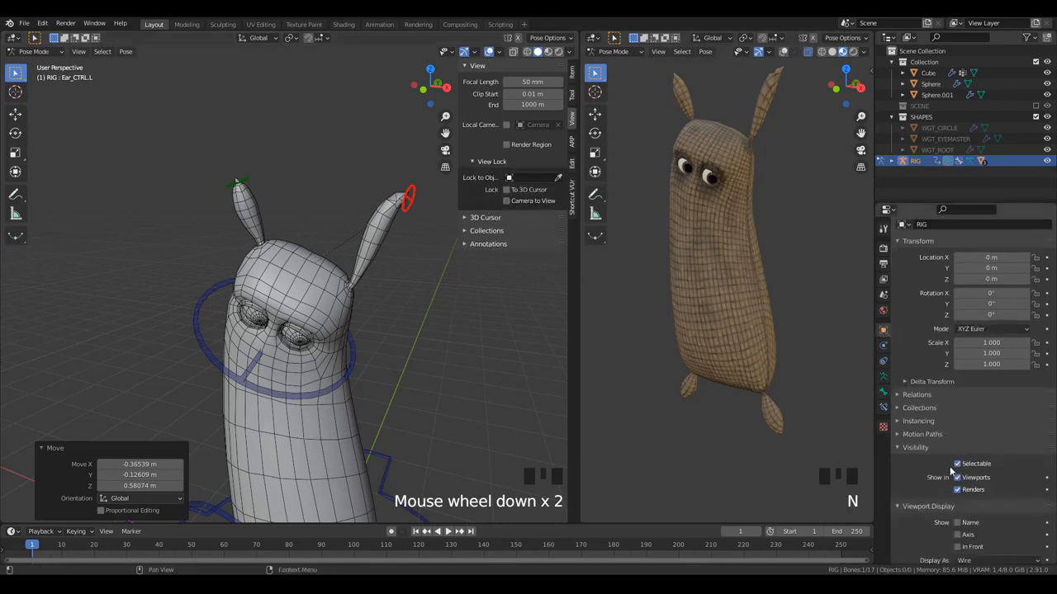
pyautogui.scroll(-2, 970, 468)
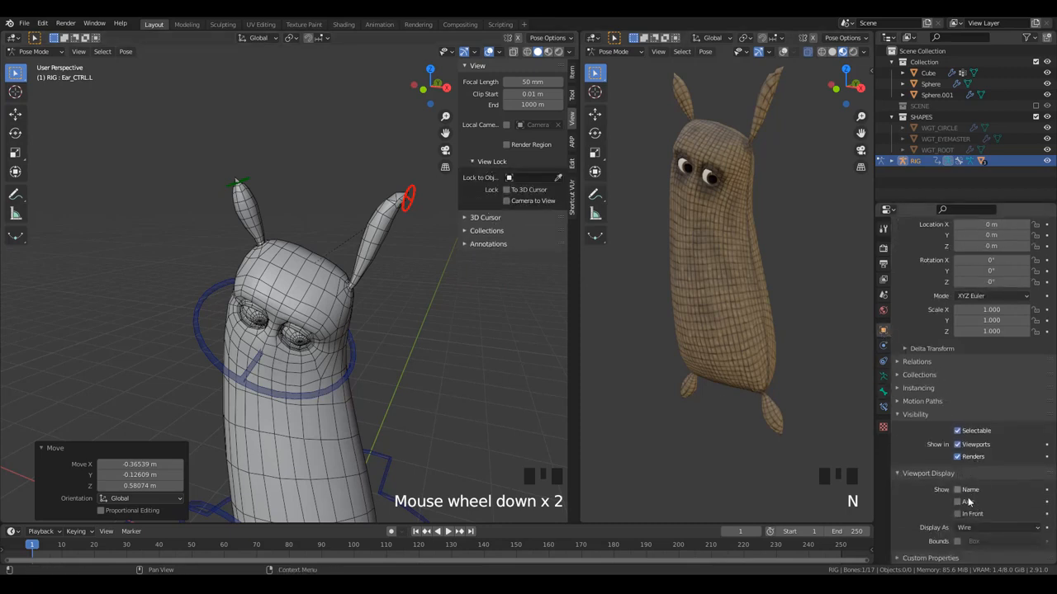
pyautogui.press('Tab')
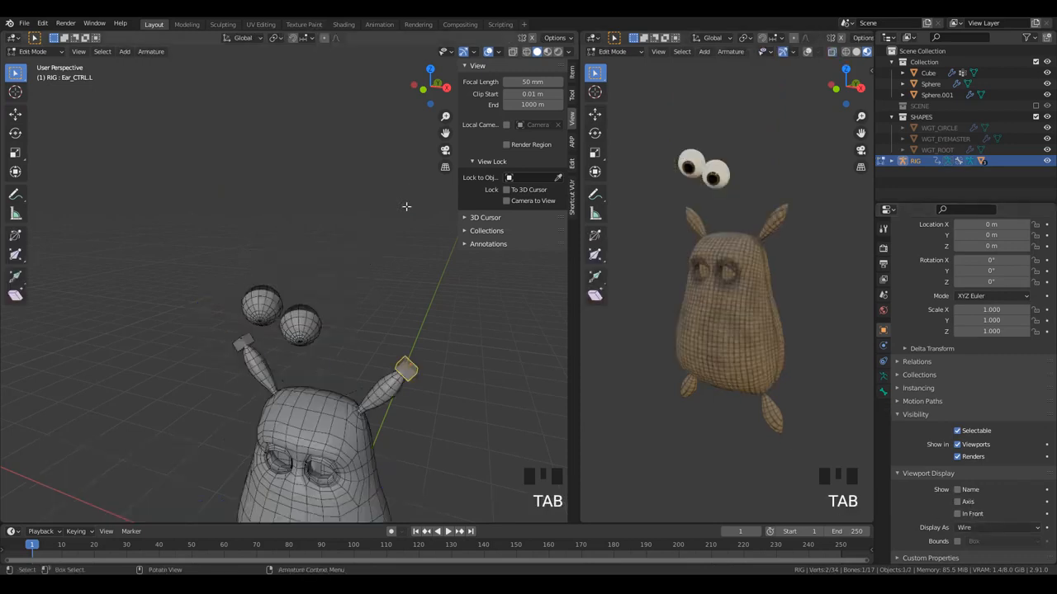
pyautogui.press('a')
pyautogui.press('Tab')
# - Check the viewport's item, tool and view settings again, including the View Lock options
pyautogui.click(572, 76)
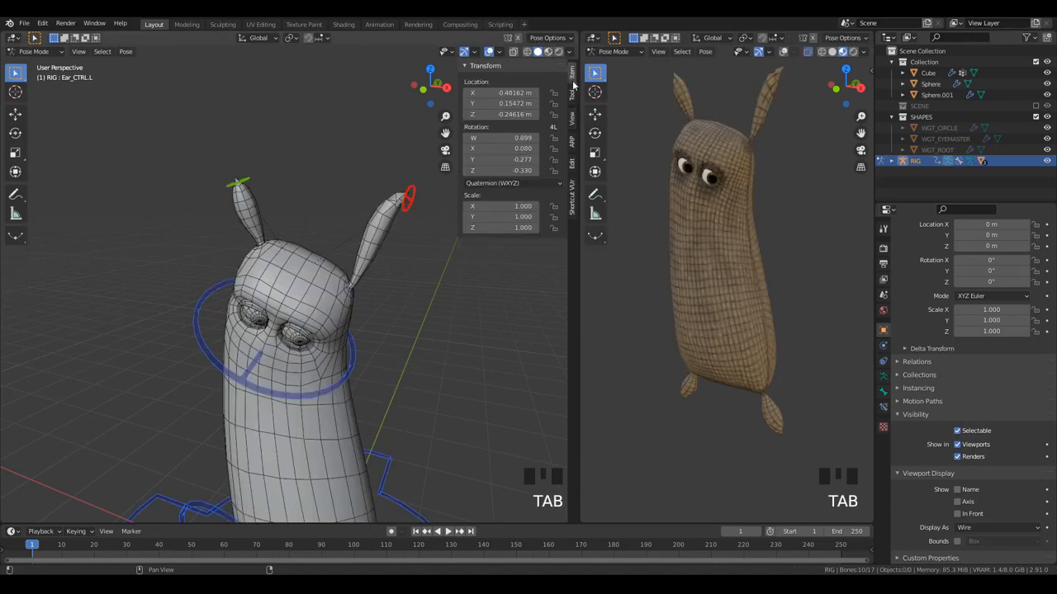
pyautogui.click(572, 93)
pyautogui.click(573, 118)
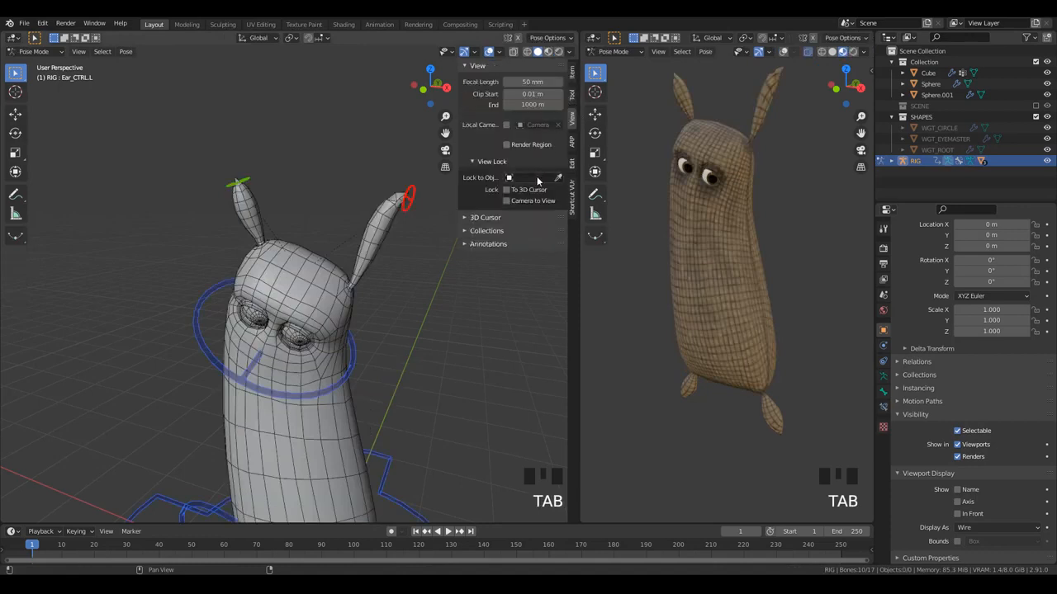
pyautogui.click(506, 164)
pyautogui.click(506, 163)
pyautogui.scroll(-2, 364, 396)
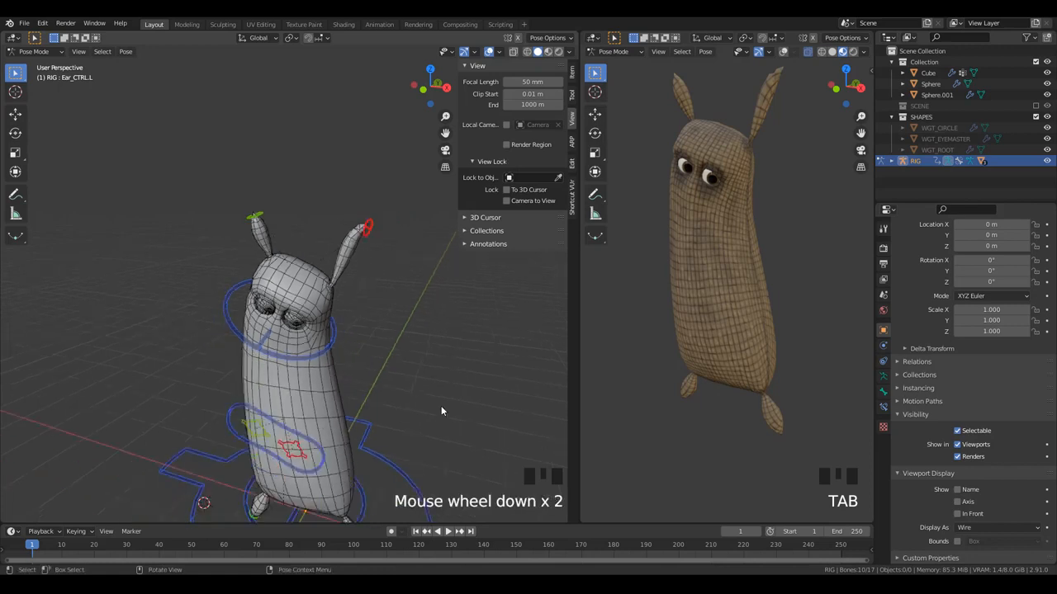
pyautogui.keyDown('shift'); pyautogui.moveTo(441, 406); pyautogui.dragTo(466, 344, button='middle'); pyautogui.keyUp('shift')
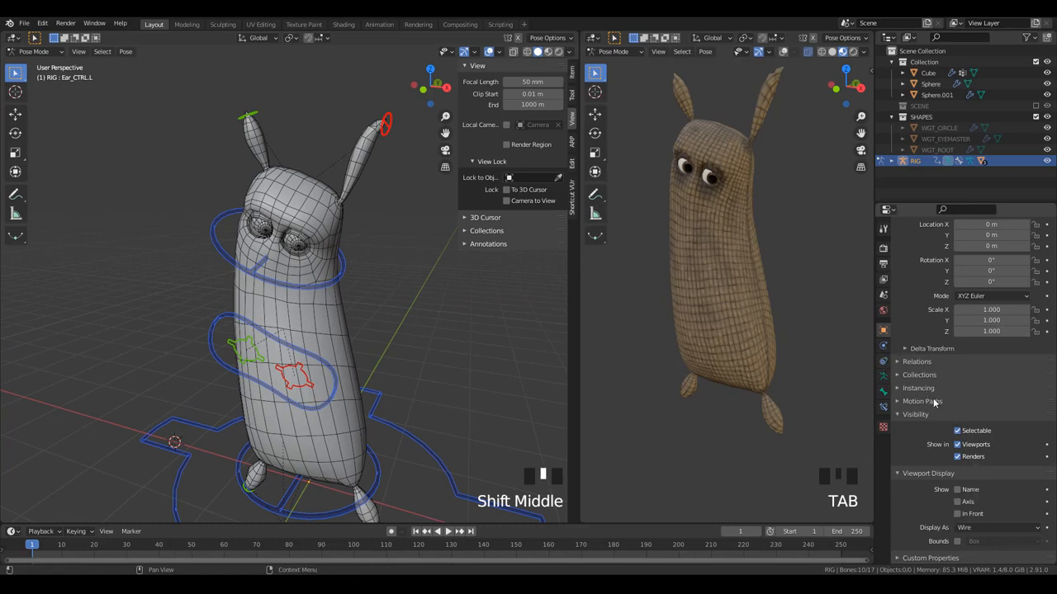
# - Look through the scene, render, view layer, constraint, bone and armature properties for a display setting
pyautogui.click(883, 345)
pyautogui.click(883, 310)
pyautogui.click(883, 295)
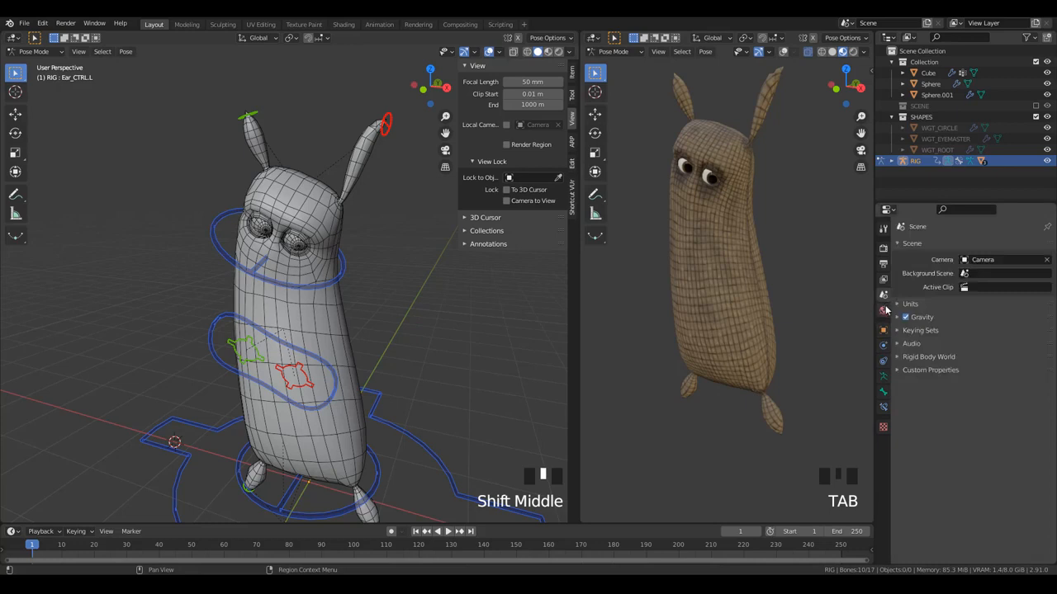
pyautogui.click(884, 279)
pyautogui.click(883, 248)
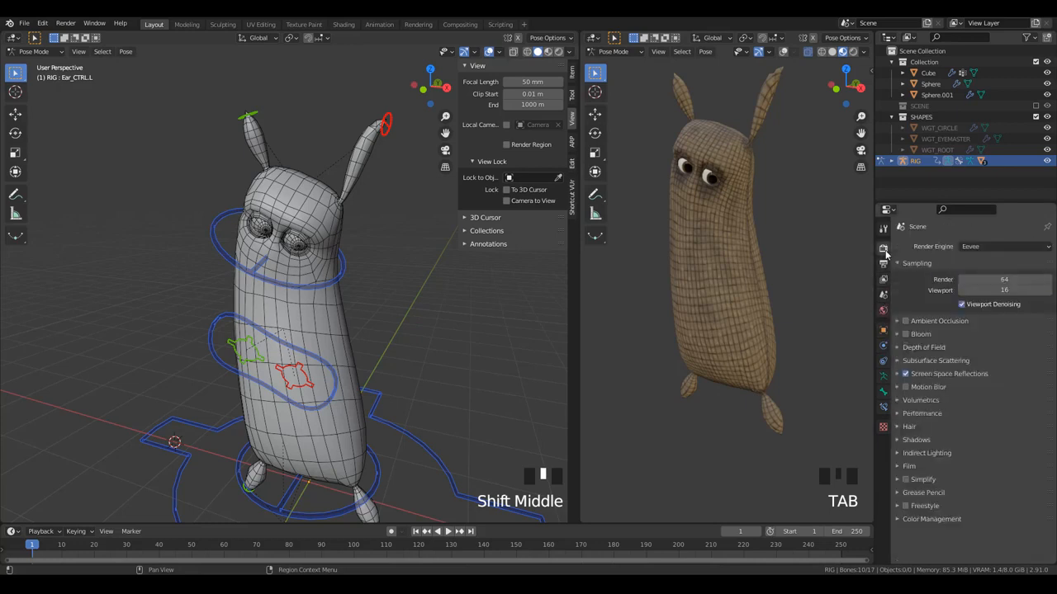
pyautogui.click(883, 279)
pyautogui.click(884, 376)
pyautogui.click(884, 361)
pyautogui.click(885, 391)
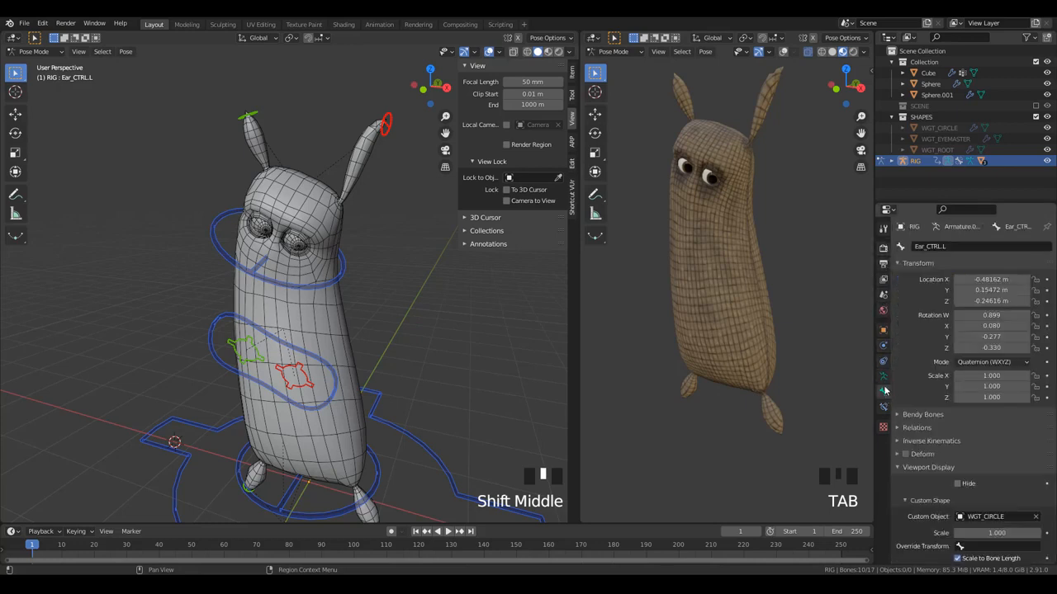
pyautogui.click(883, 375)
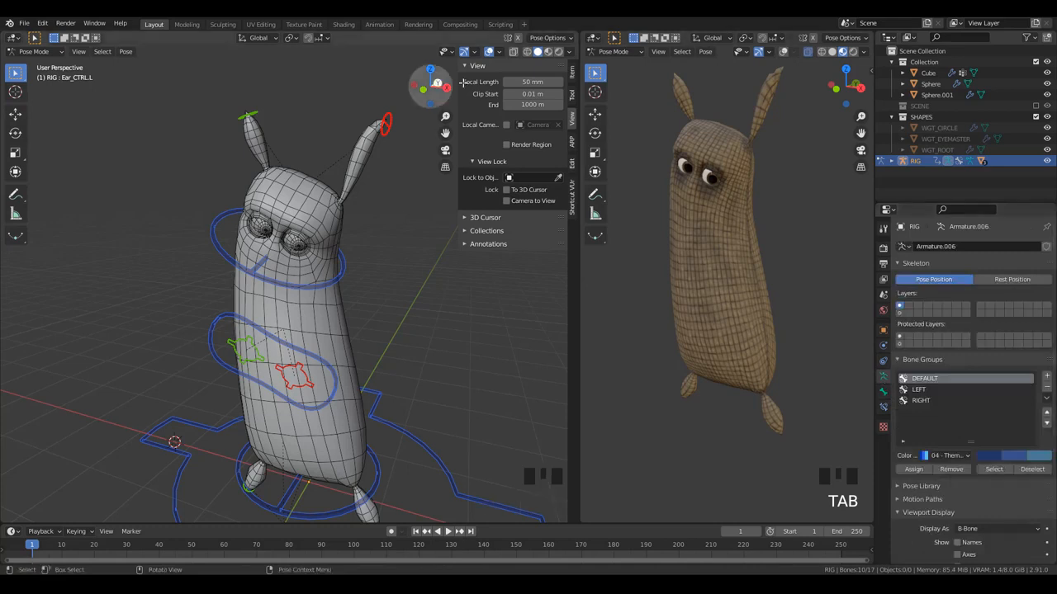
# - Examine the viewport overlay options, including Relationship Lines
pyautogui.moveTo(463, 82); pyautogui.dragTo(509, 62, button='middle')
pyautogui.click(499, 52)
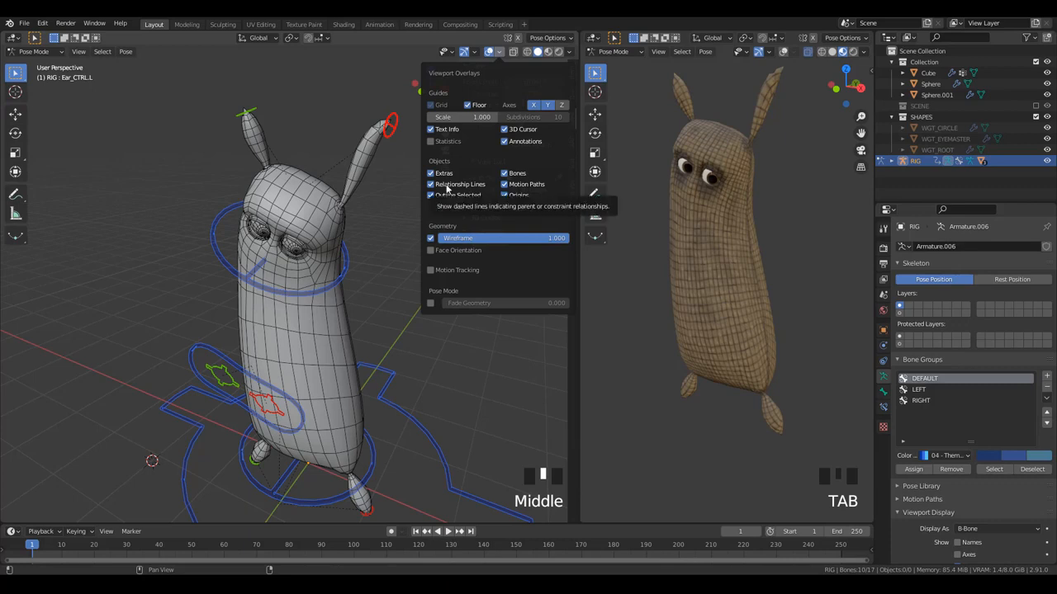
pyautogui.scroll(-3, 267, 200)
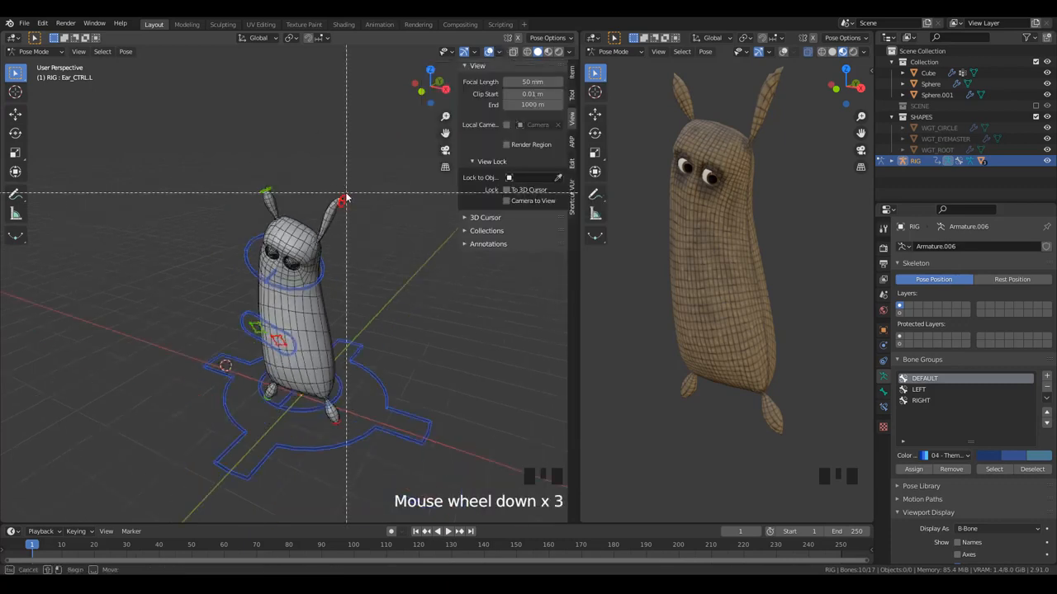
# - Reset the location and rotation of all the rig's control bones and deselect them
pyautogui.press('n')
pyautogui.press('a')
pyautogui.hotkey('alt', 'g')
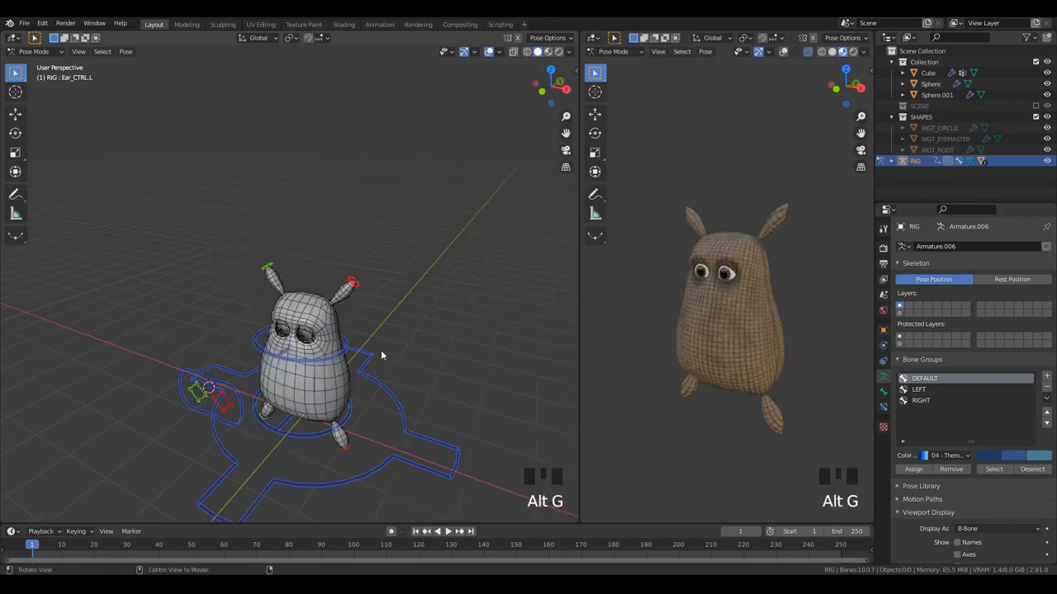
pyautogui.keyDown('shift'); pyautogui.moveTo(381, 350); pyautogui.dragTo(347, 327, button='middle'); pyautogui.keyUp('shift')
pyautogui.hotkey('alt', 'a')
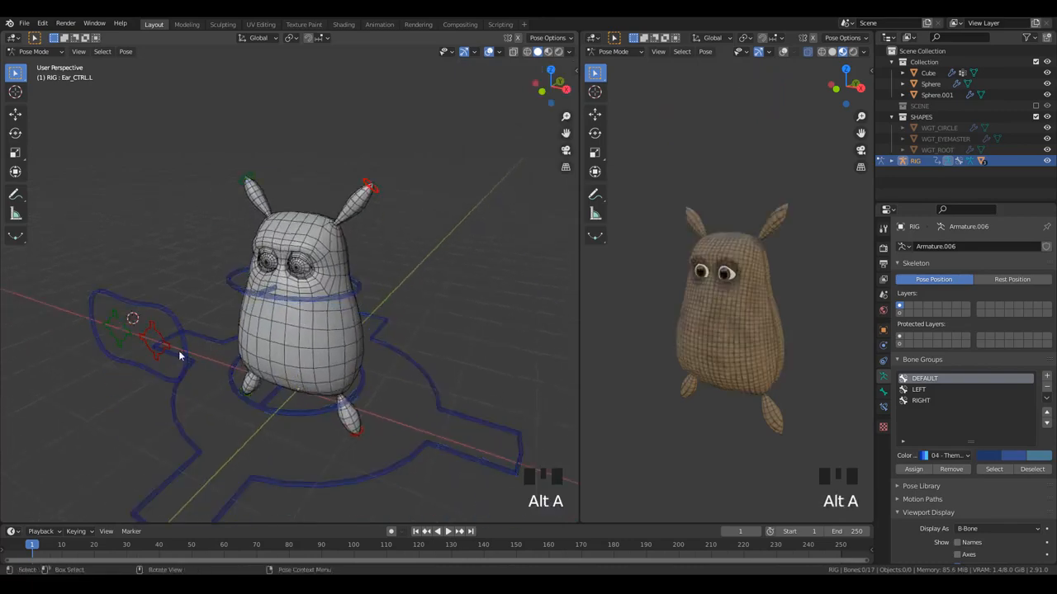
# - Try to move the EyeTargetMaster control across the front of the character
pyautogui.click(180, 352)
pyautogui.moveTo(180, 352); pyautogui.dragTo(251, 380, button='middle')
pyautogui.press('g')
pyautogui.rightClick(373, 360)
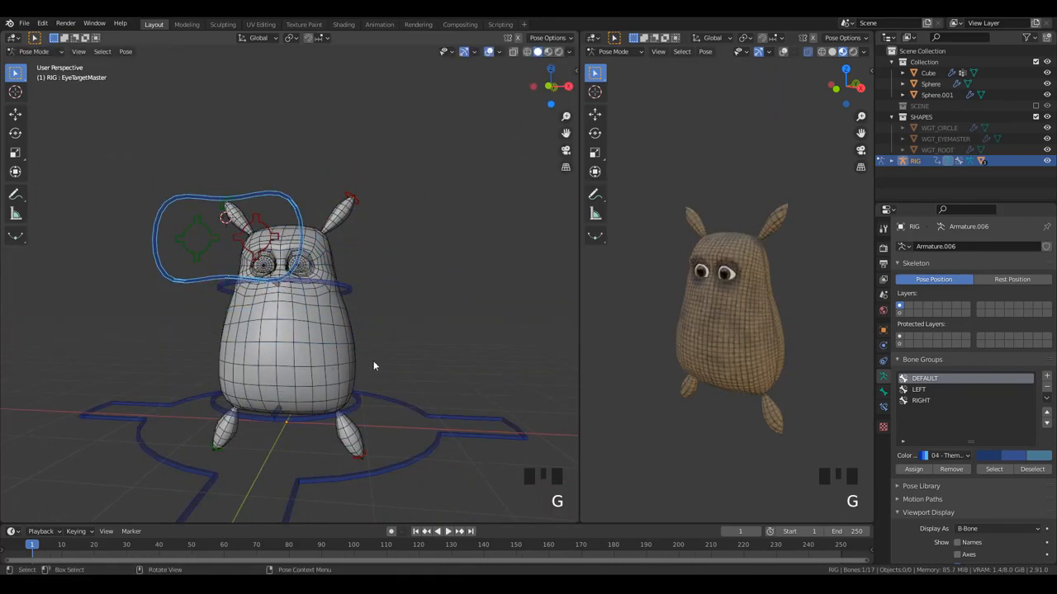
# - Try rotating the Head bone freely, including with a trackball rotation
pyautogui.moveTo(373, 361)
pyautogui.mouseDown(button='middle')
pyautogui.moveTo(334, 383)
pyautogui.moveTo(323, 363)
pyautogui.moveTo(347, 375)
pyautogui.moveTo(367, 358)
pyautogui.mouseUp(button='middle')
pyautogui.scroll(1, 323, 360)
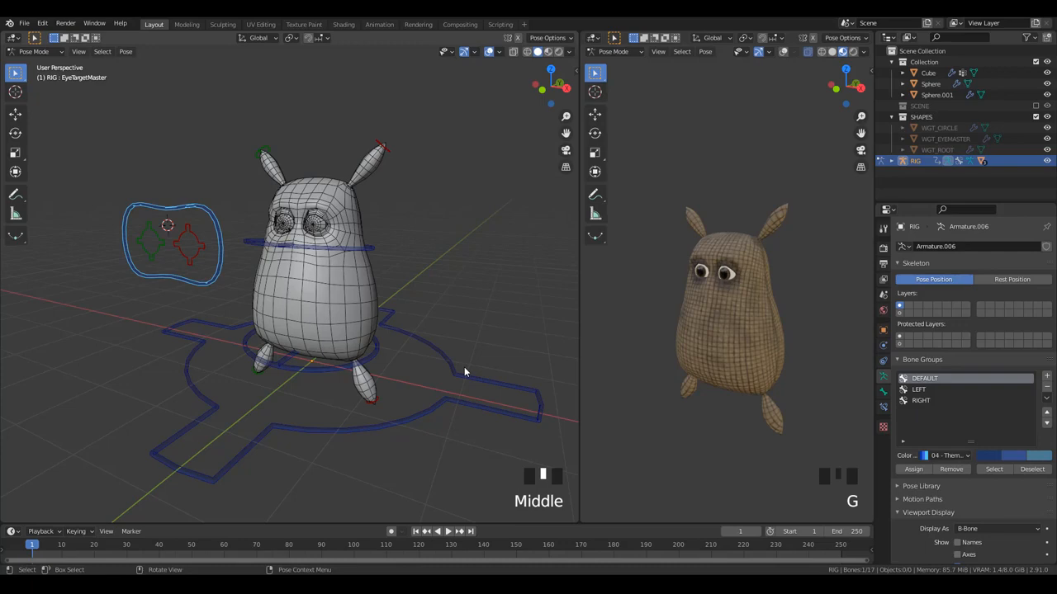
pyautogui.scroll(3, 393, 216)
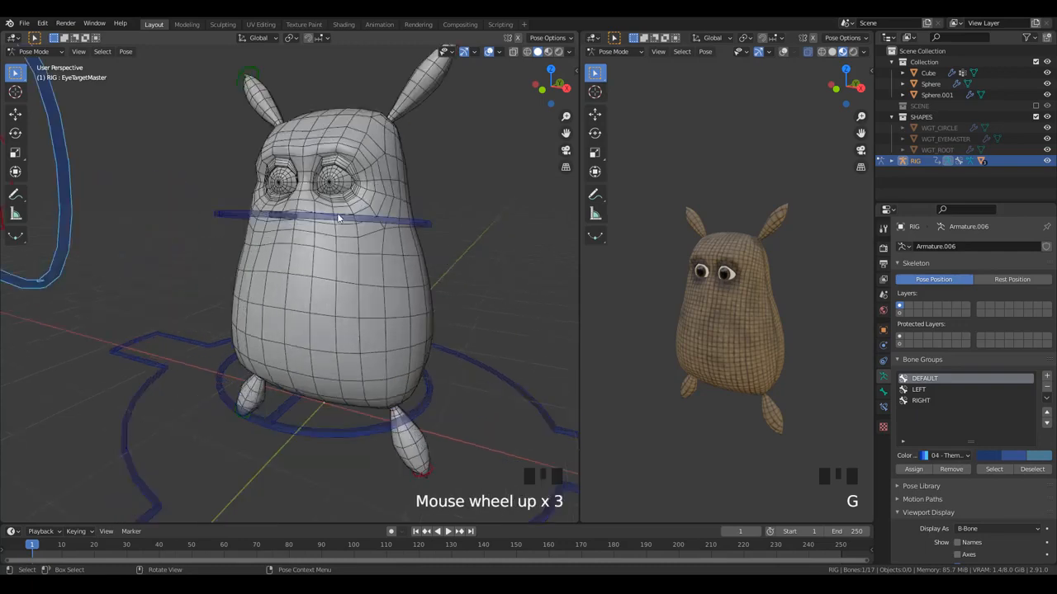
pyautogui.click(337, 218)
pyautogui.scroll(-1, 345, 225)
pyautogui.moveTo(350, 228); pyautogui.dragTo(398, 224, button='middle')
pyautogui.press('r')
pyautogui.rightClick(389, 194)
pyautogui.press('r')
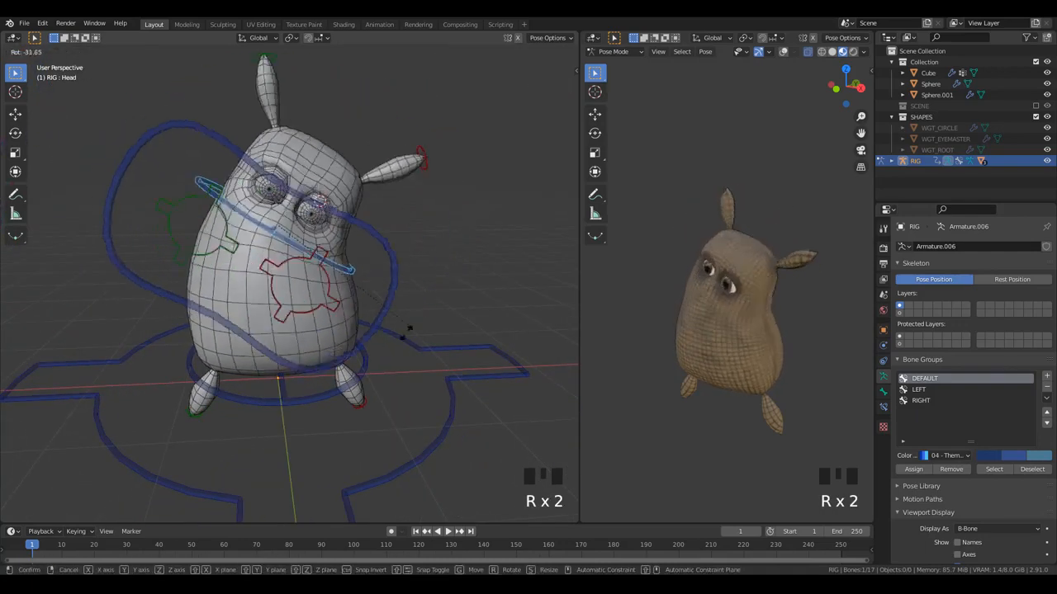
pyautogui.press('r')
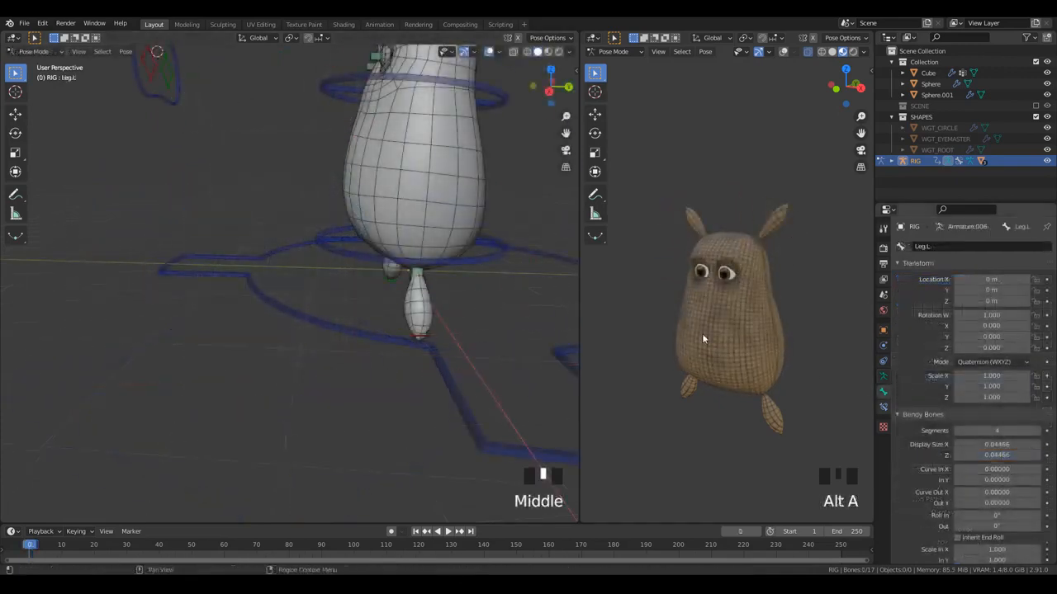
# - Move the left leg control Leg_CTRL.L about 0.21, -0.86 and 0.28 m in X, Y and Z, and rotate it -116°
pyautogui.moveTo(512, 327); pyautogui.dragTo(388, 322, button='middle')
pyautogui.scroll(2, 332, 386)
pyautogui.click(347, 348)
pyautogui.press('r')
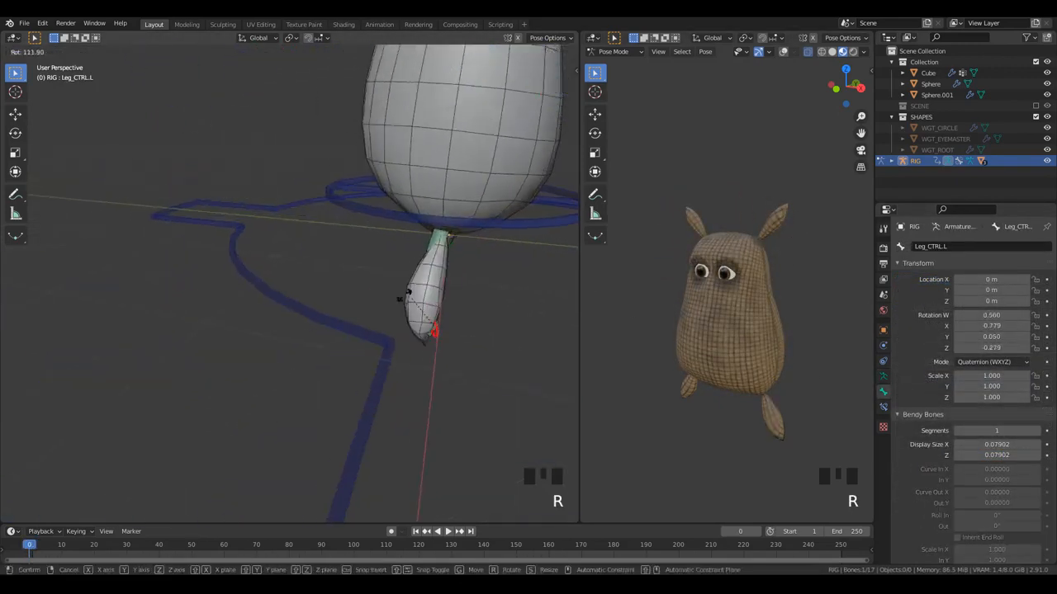
pyautogui.rightClick(490, 314)
pyautogui.press('g')
pyautogui.click(355, 262)
pyautogui.press('r')
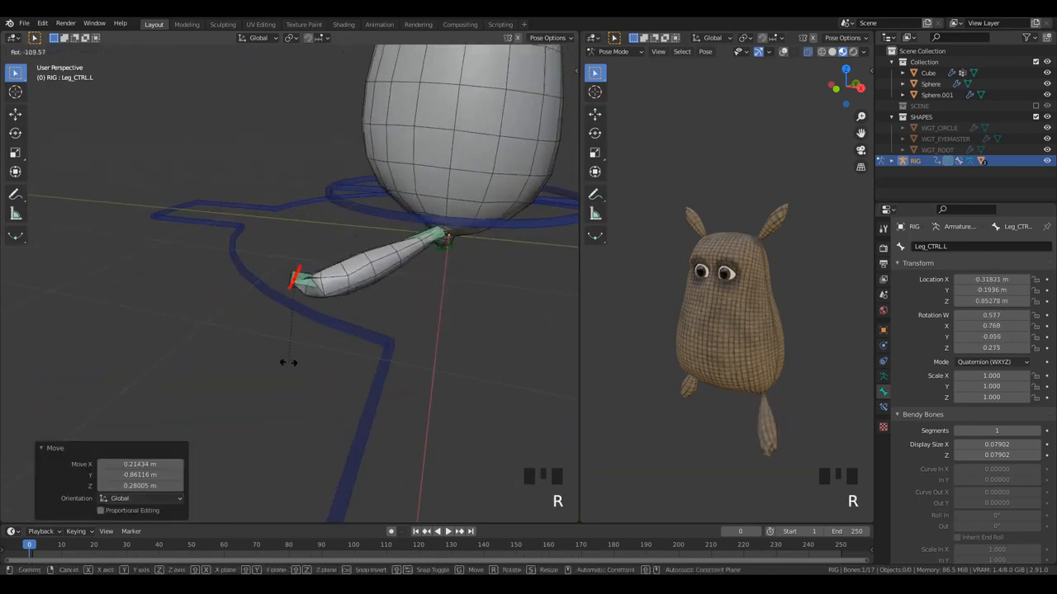
pyautogui.click(286, 351)
# - Move Leg_CTRL.L about -0.33, 0.04 and 0.31 m in X, Y and Z, and try stretching the leg farther forward
pyautogui.moveTo(284, 311); pyautogui.dragTo(347, 248, button='middle')
pyautogui.press('g')
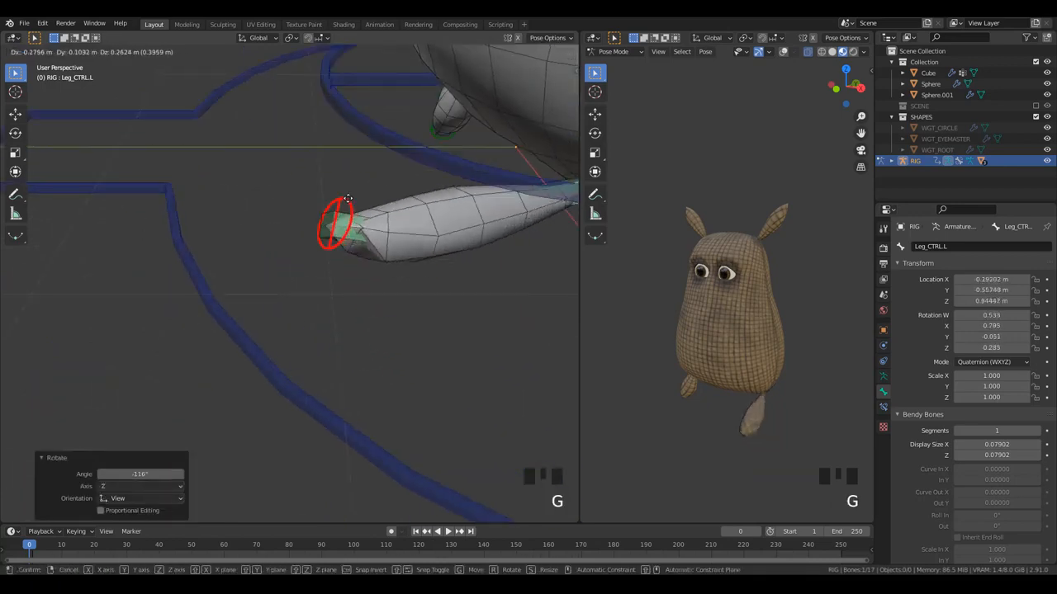
pyautogui.click(429, 236)
pyautogui.moveTo(433, 237); pyautogui.dragTo(418, 213, button='middle')
pyautogui.press('g')
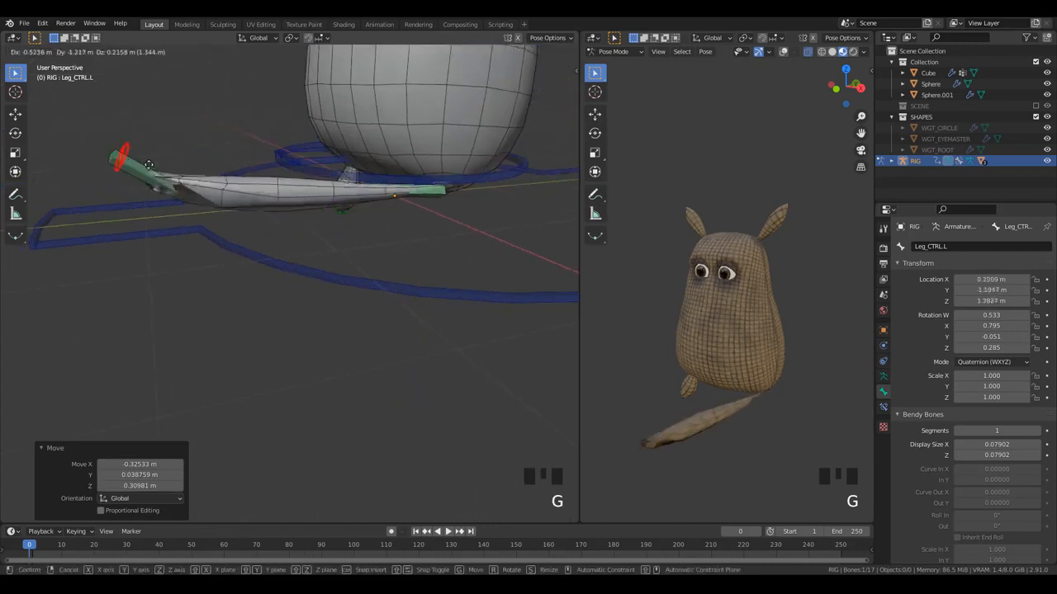
pyautogui.rightClick(388, 280)
pyautogui.scroll(-2, 418, 247)
pyautogui.scroll(4, 341, 254)
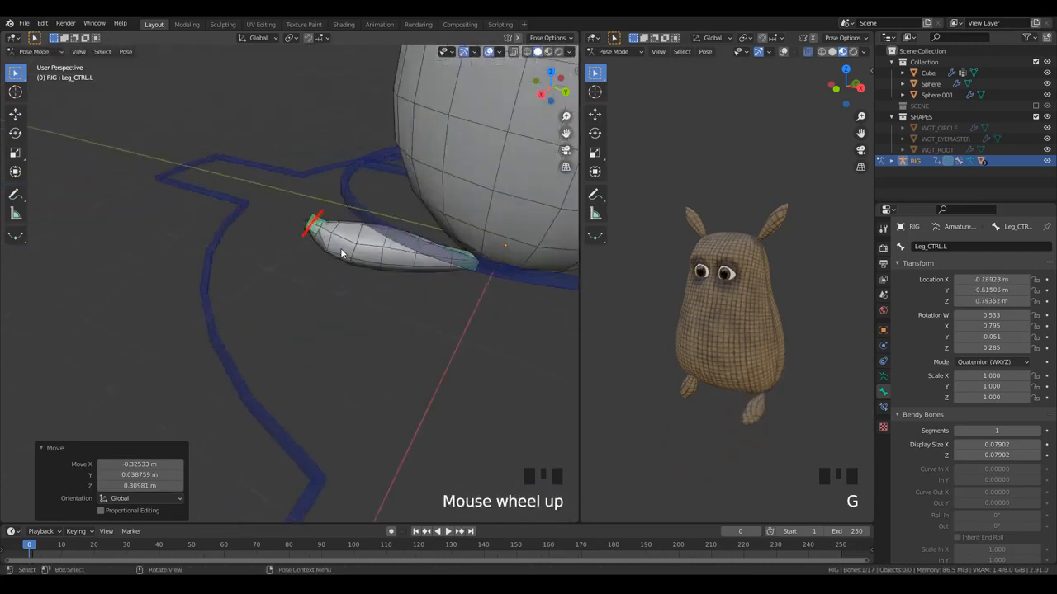
pyautogui.moveTo(190, 284); pyautogui.dragTo(363, 231, button='middle')
# - Compare the posed left leg with and without the Cube's Corrective Smooth modifier by switching its viewport display on and off in Object Mode
pyautogui.hotkey('ctrl', 'Tab')
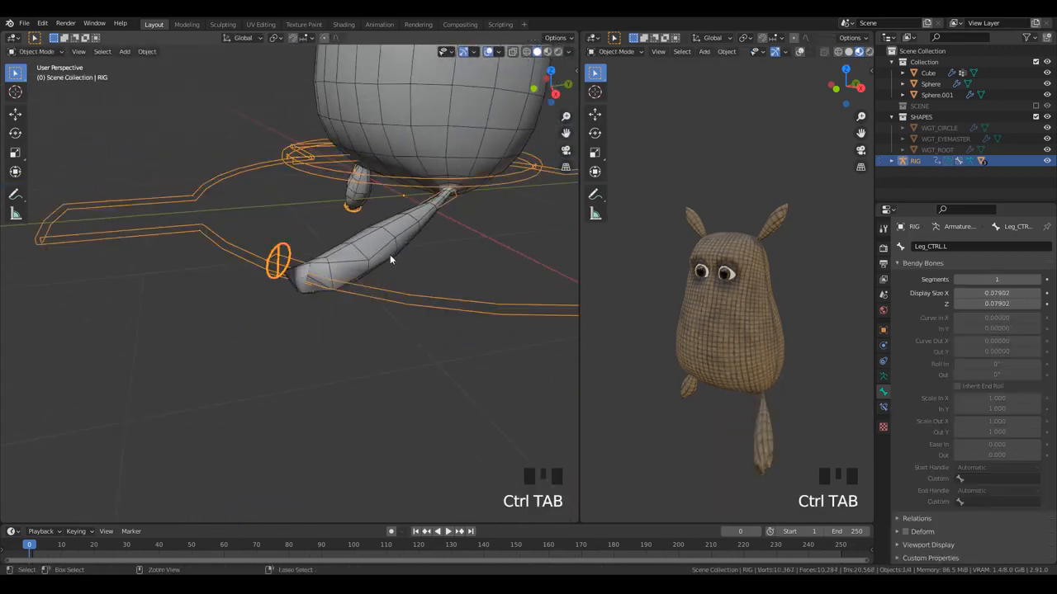
pyautogui.click(389, 254)
pyautogui.click(884, 346)
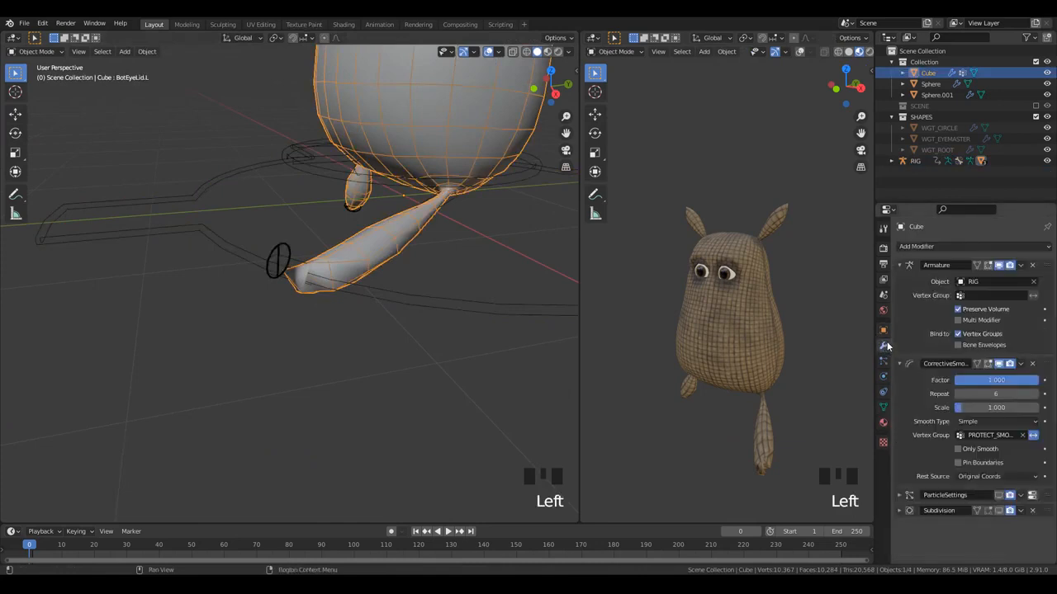
pyautogui.click(1001, 365)
pyautogui.click(1000, 365)
pyautogui.click(1001, 365)
pyautogui.click(1000, 365)
pyautogui.click(1001, 365)
pyautogui.click(1000, 365)
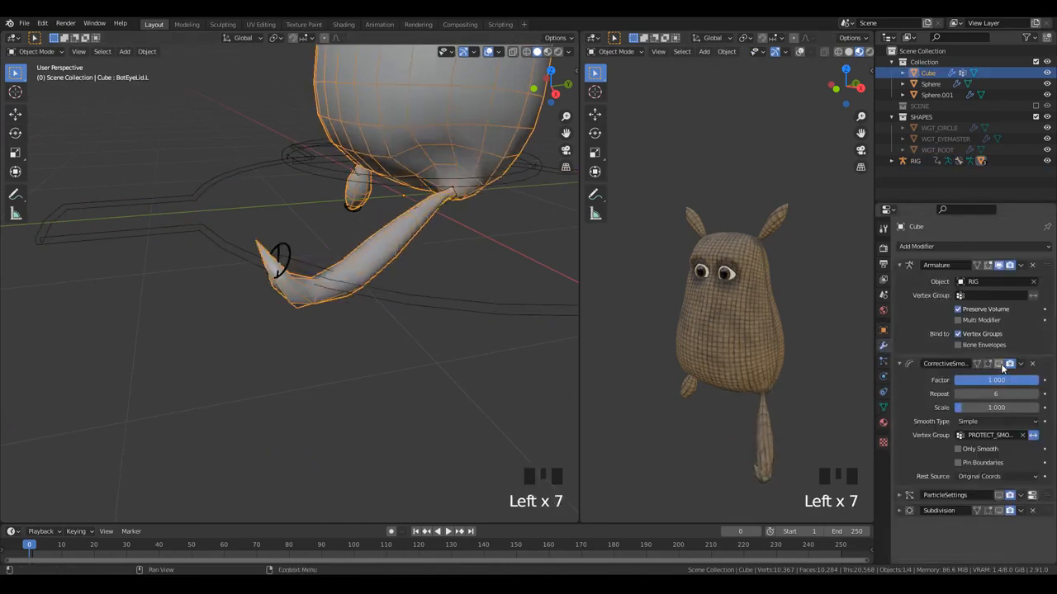
pyautogui.click(1001, 364)
pyautogui.click(1001, 365)
pyautogui.click(1001, 365)
pyautogui.click(1001, 365)
pyautogui.click(1001, 365)
pyautogui.click(1001, 365)
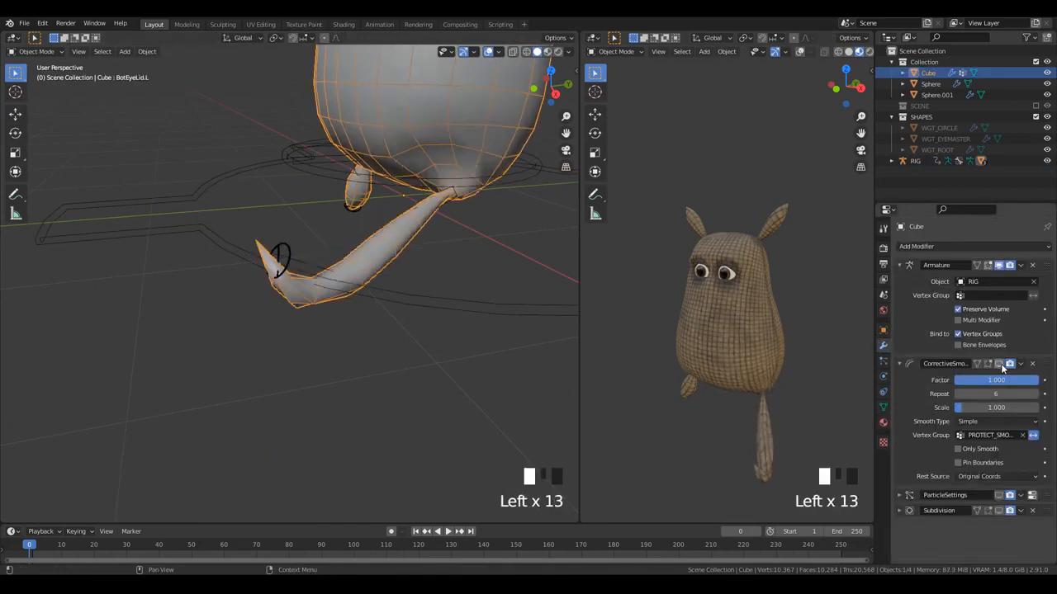
pyautogui.click(1002, 365)
pyautogui.click(1001, 365)
# - Choose the PROTECT_SMOOTH vertex group of the Cube body mesh
pyautogui.scroll(-4, 371, 211)
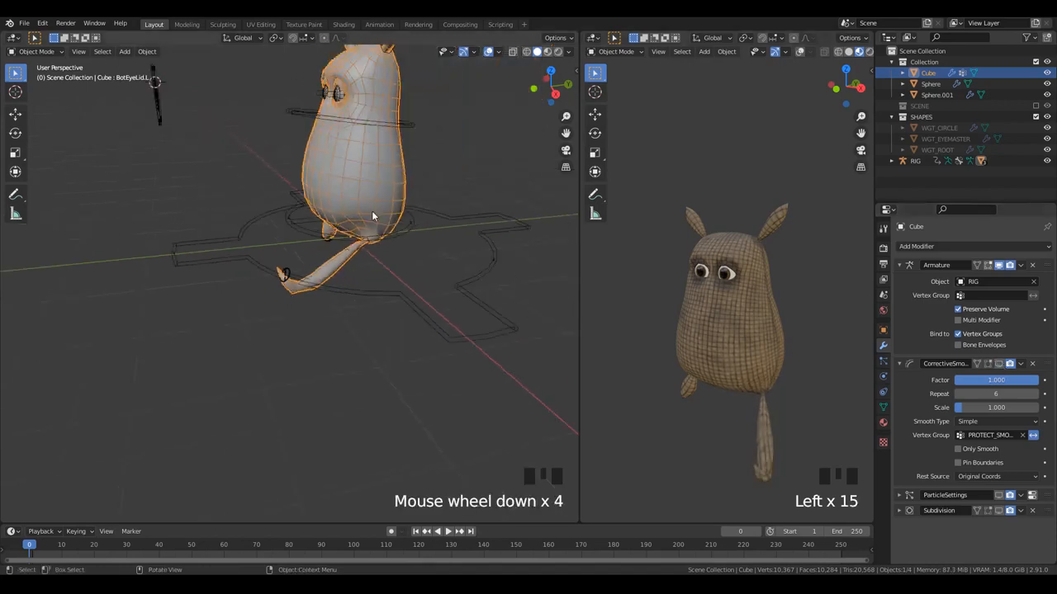
pyautogui.keyDown('shift'); pyautogui.moveTo(372, 211); pyautogui.dragTo(372, 202, button='middle'); pyautogui.keyUp('shift')
pyautogui.click(392, 152)
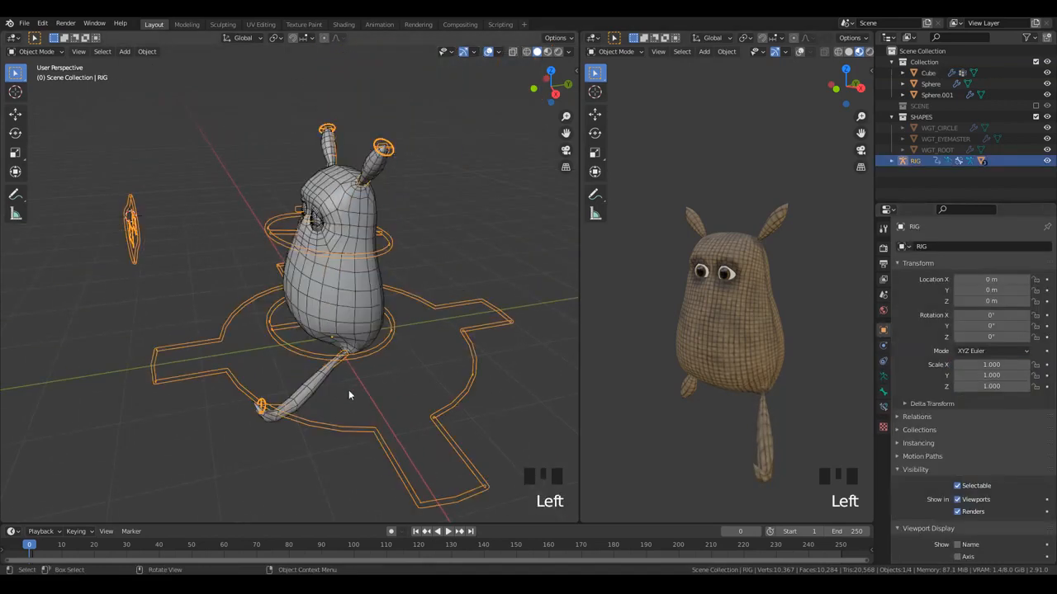
pyautogui.scroll(2, 348, 395)
pyautogui.keyDown('shift'); pyautogui.moveTo(349, 395); pyautogui.dragTo(678, 398, button='middle'); pyautogui.keyUp('shift')
pyautogui.click(383, 255)
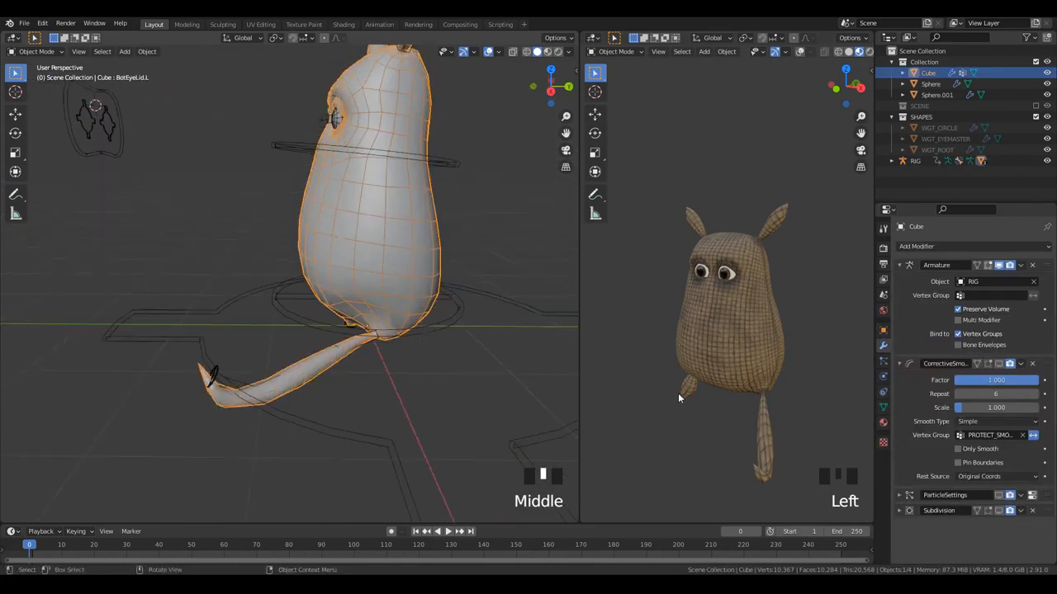
pyautogui.click(883, 407)
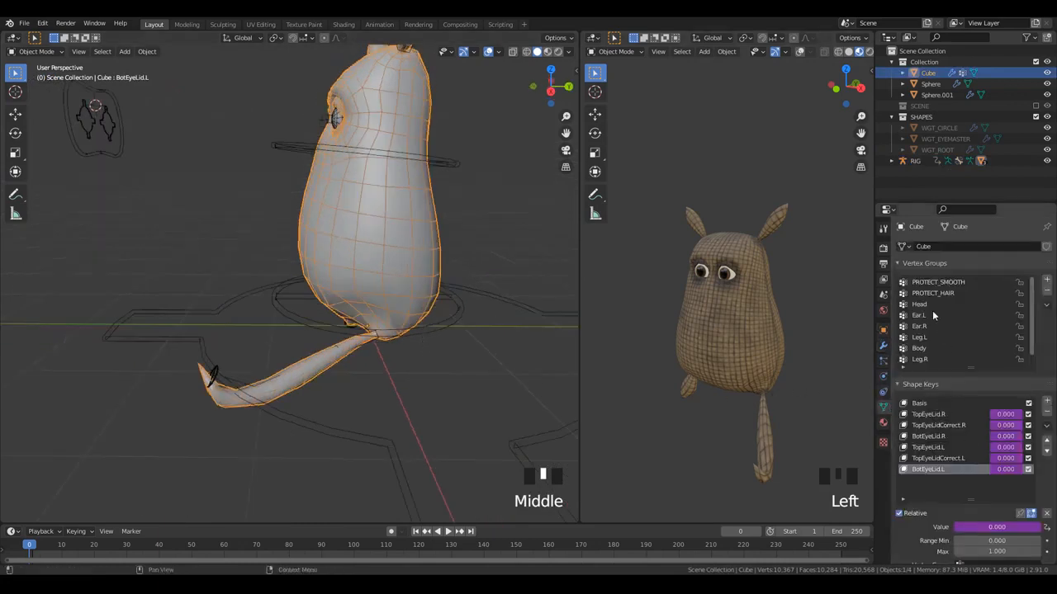
pyautogui.doubleClick(949, 284)
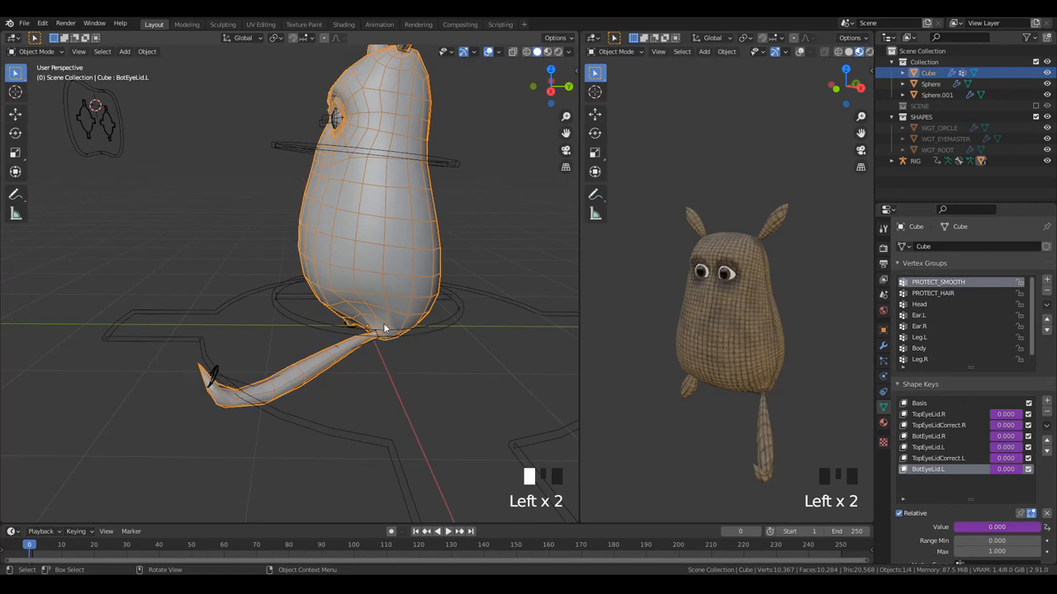
# - Turn the Cube's Corrective Smooth modifier back on in the viewport and inspect the left leg from several angles
pyautogui.click(438, 323)
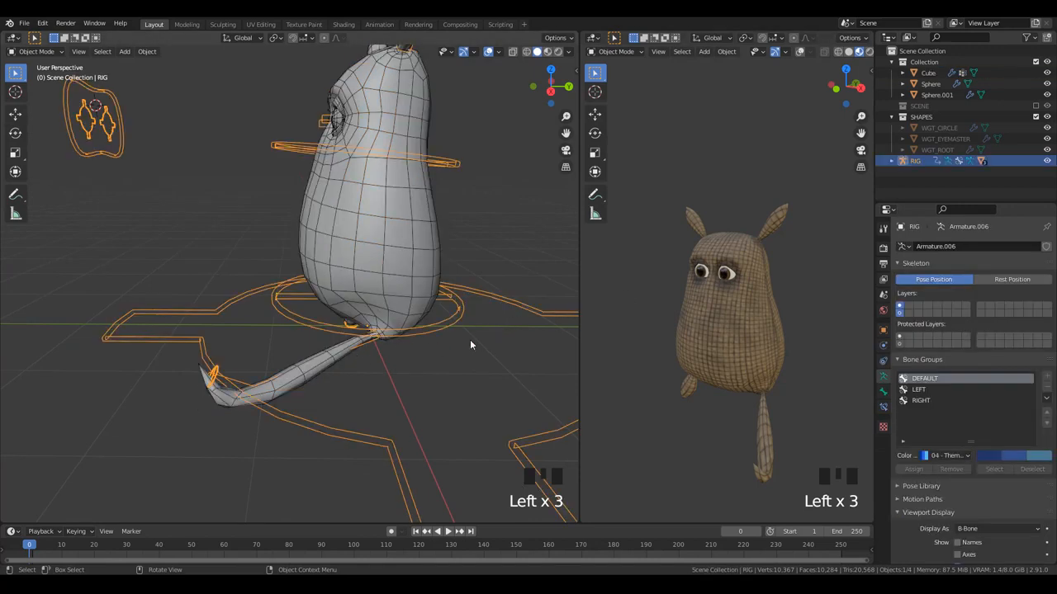
pyautogui.click(399, 299)
pyautogui.click(884, 346)
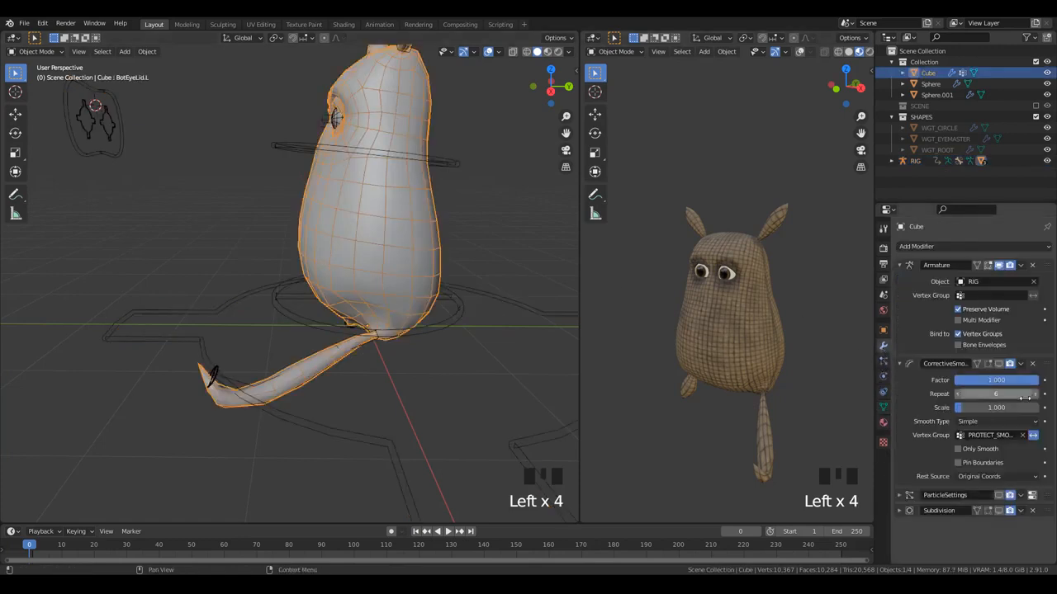
pyautogui.doubleClick(1001, 373)
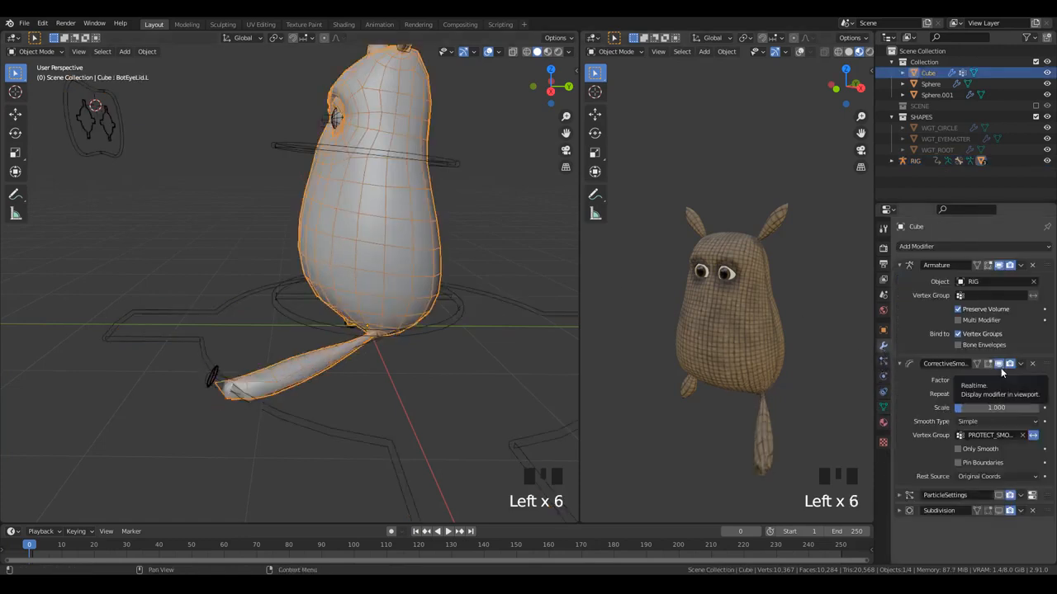
pyautogui.click(1002, 367)
pyautogui.click(1002, 367)
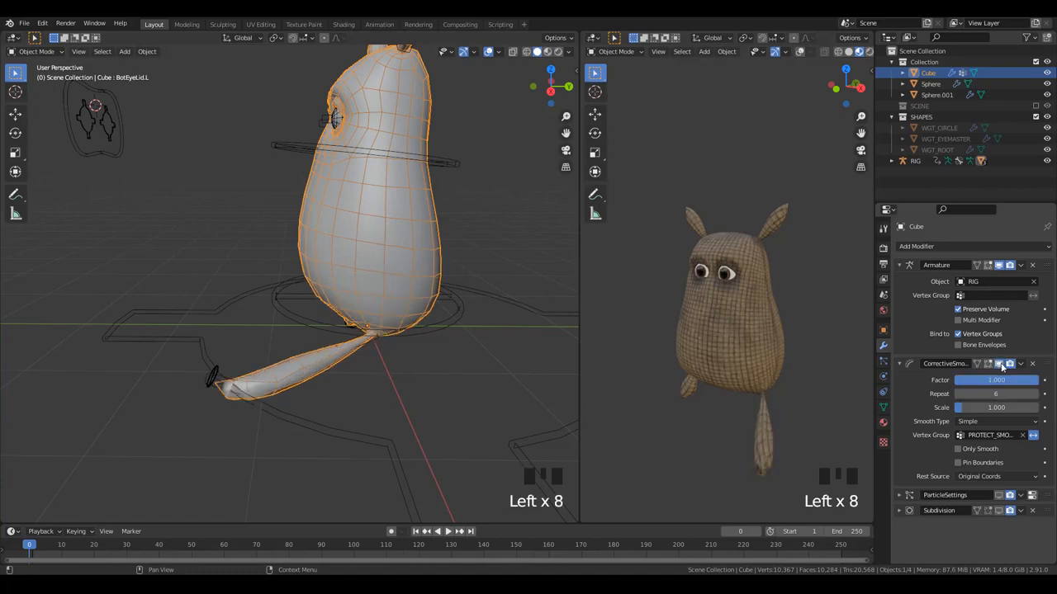
pyautogui.keyDown('shift'); pyautogui.moveTo(359, 392); pyautogui.dragTo(354, 353, button='middle'); pyautogui.keyUp('shift')
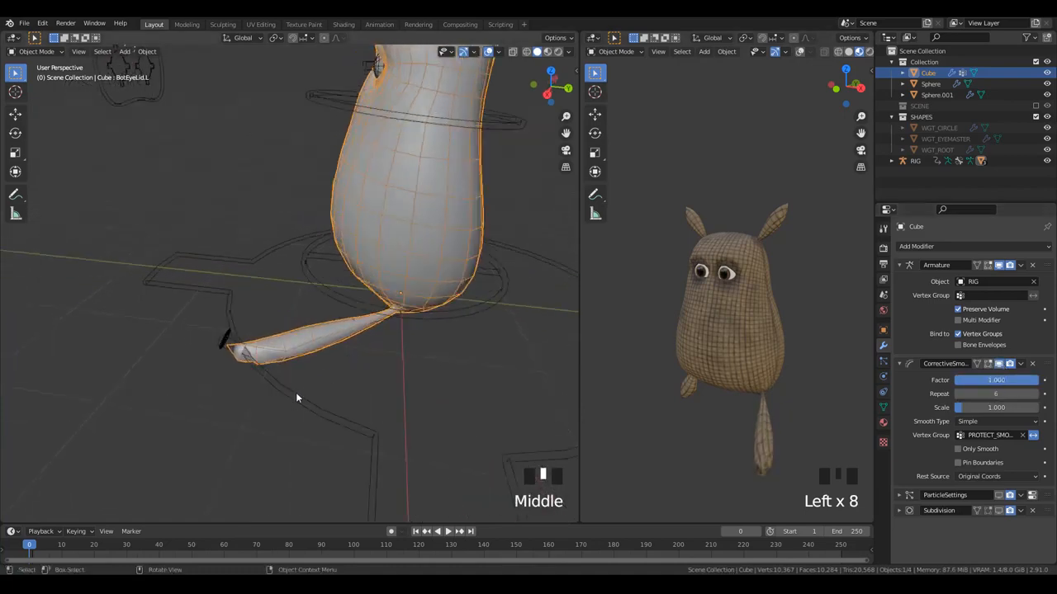
pyautogui.moveTo(296, 392); pyautogui.dragTo(368, 337, button='middle')
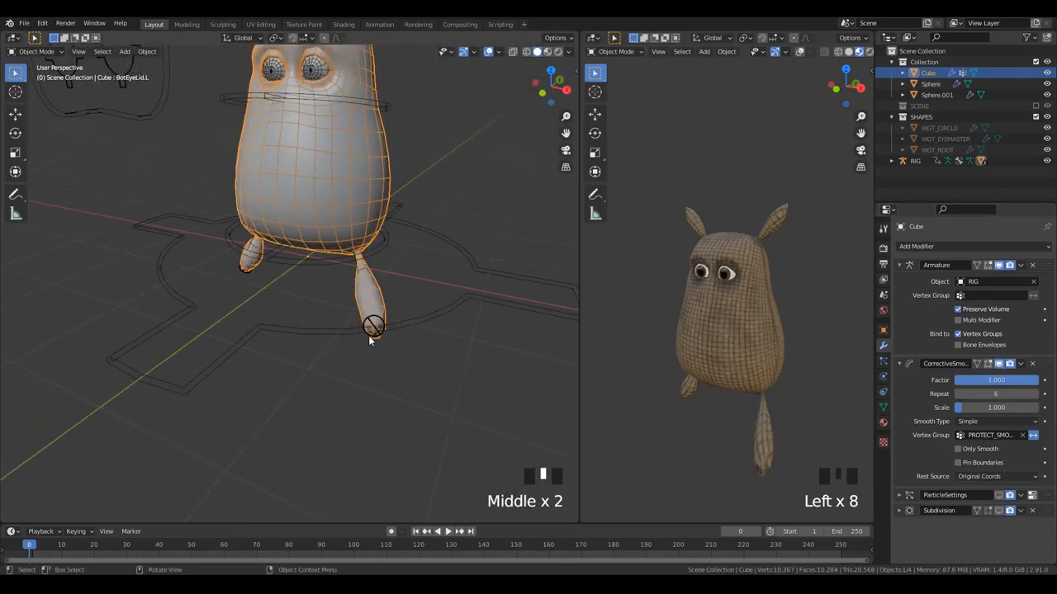
# - Enter Edit Mode on the Cube mesh with X-ray enabled and try box-selecting the lower parts of both legs
pyautogui.press('Tab')
pyautogui.press('Tab')
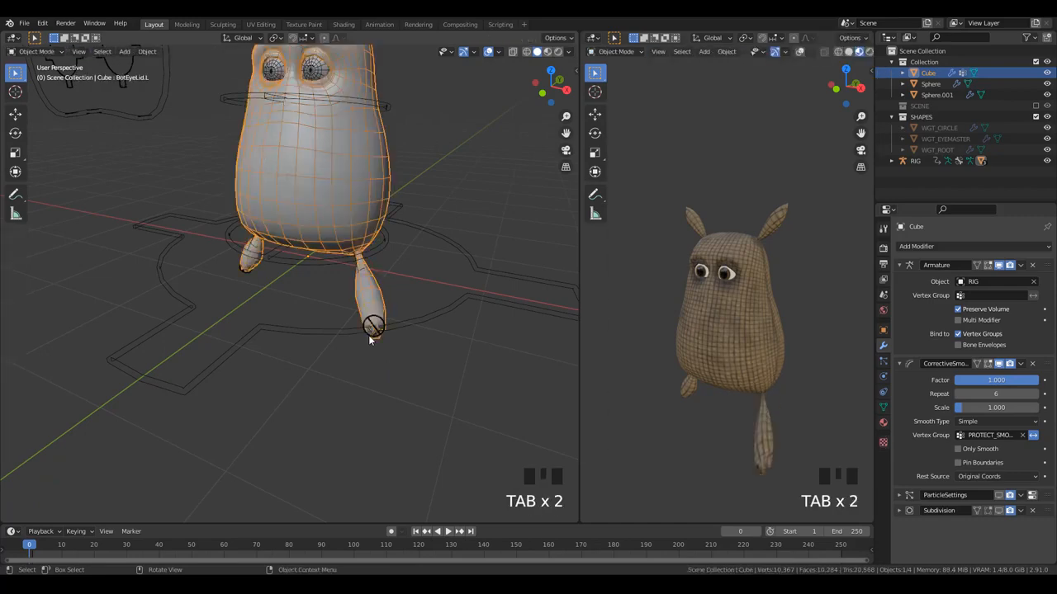
pyautogui.scroll(2, 372, 334)
pyautogui.press('Tab')
pyautogui.moveTo(374, 291); pyautogui.dragTo(314, 297, button='middle')
pyautogui.hotkey('alt', 'z')
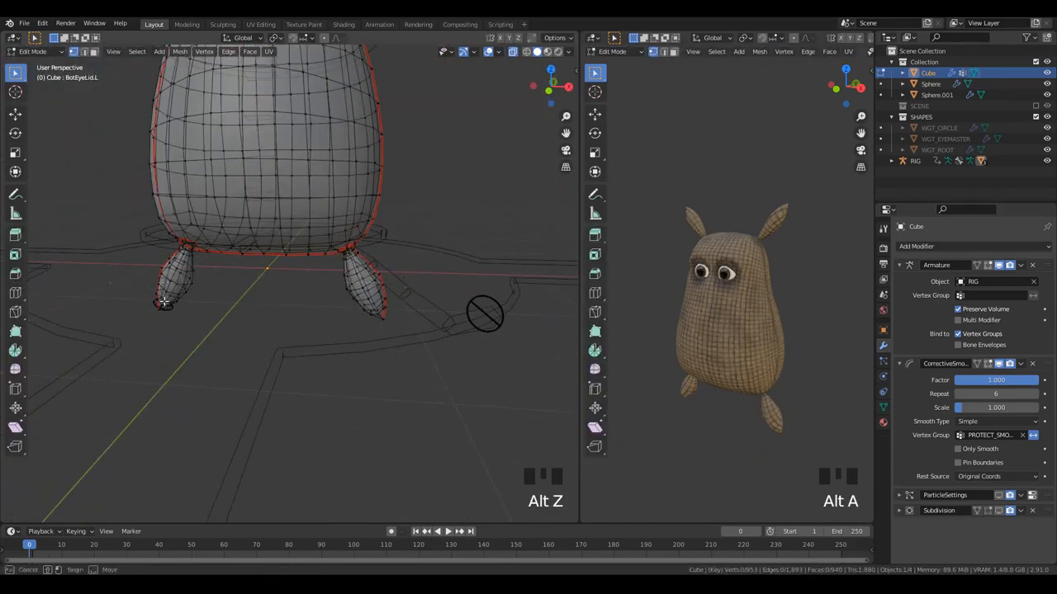
pyautogui.press('b')
pyautogui.moveTo(109, 283); pyautogui.dragTo(467, 350)
pyautogui.click(438, 339)
pyautogui.scroll(3, 396, 305)
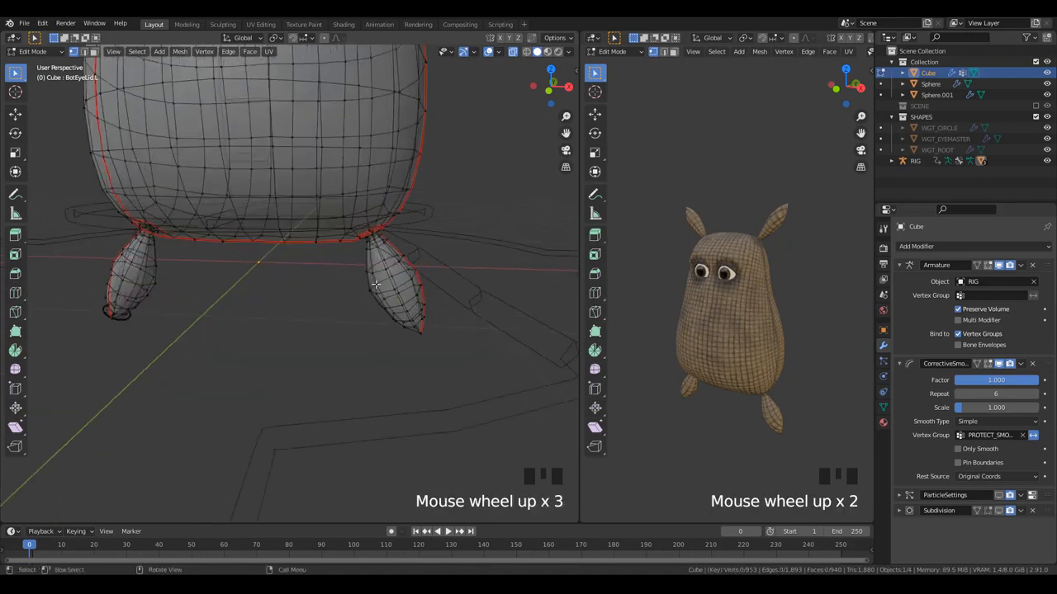
# - Select an edge loop around each leg, grow the selection three times, and box-select the remaining leg tips
pyautogui.doubleClick(402, 285)
pyautogui.keyDown('shift'); pyautogui.doubleClick(133, 282); pyautogui.keyUp('shift')
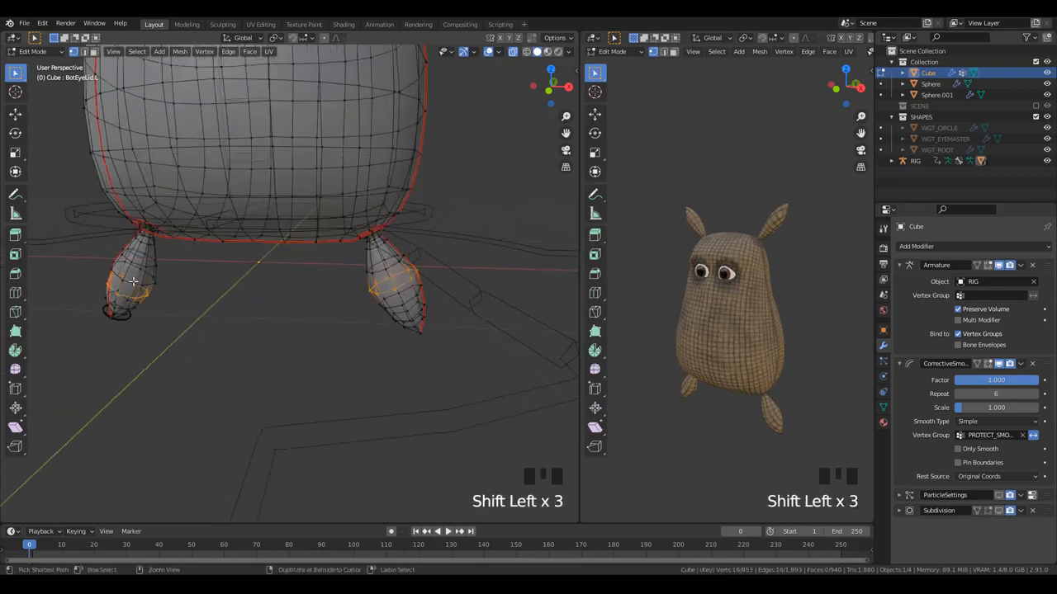
pyautogui.keyDown('shift'); pyautogui.click(132, 283); pyautogui.keyUp('shift')
pyautogui.scroll(-3, 397, 302)
pyautogui.press('ctrl+KP_Add')
pyautogui.press('ctrl+KP_Add')
pyautogui.press('ctrl+KP_Add')
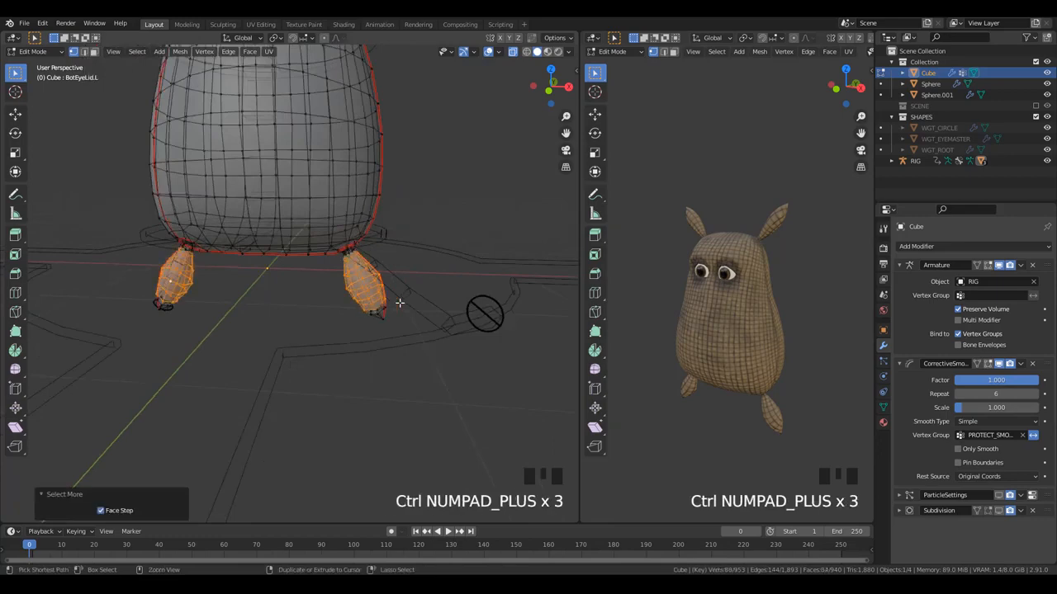
pyautogui.moveTo(337, 307); pyautogui.dragTo(252, 288, button='middle')
pyautogui.press('b')
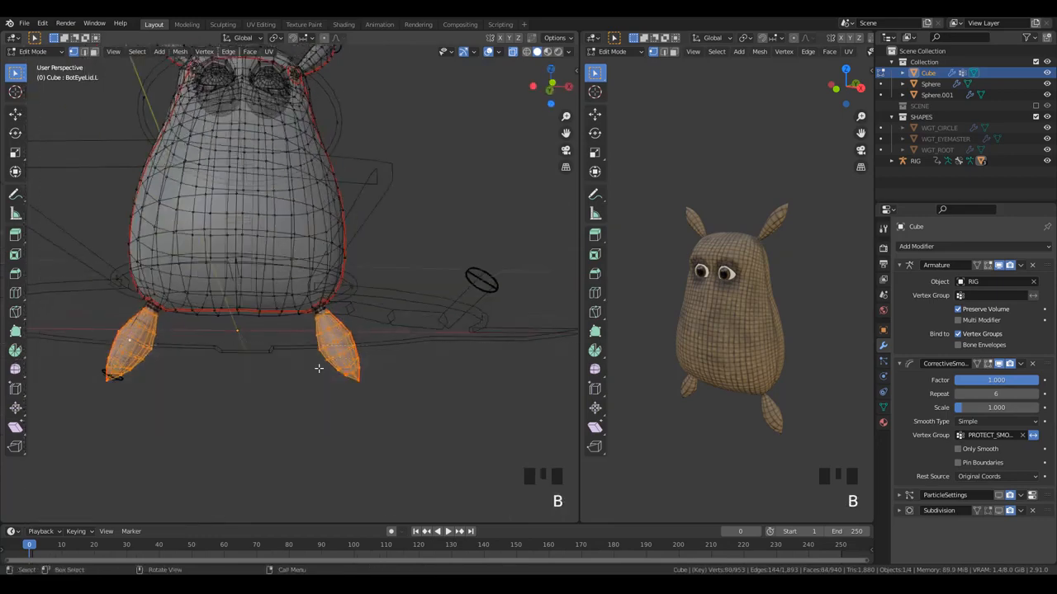
pyautogui.scroll(-3, 431, 286)
pyautogui.scroll(2, 431, 286)
# - Assign the selected leg vertices to the PROTECT_SMOOTH vertex group at weight 1.000 and return to Object Mode with X-ray off
pyautogui.click(884, 408)
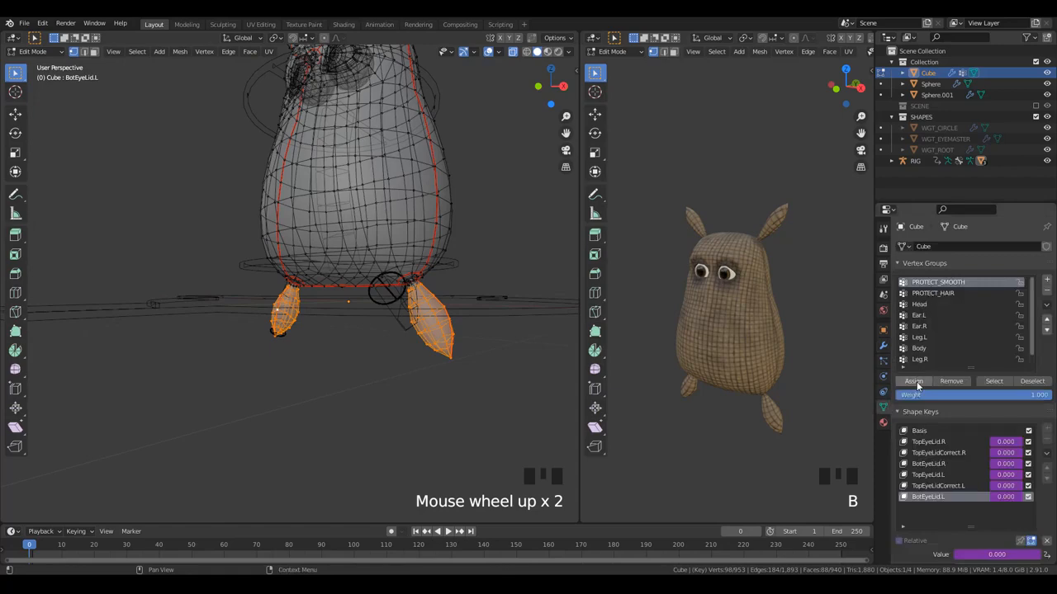
pyautogui.doubleClick(917, 382)
pyautogui.press('Tab')
pyautogui.hotkey('alt', 'z')
# - Put the RIG in Pose Mode, nudge Leg_CTRL.L, and try swinging the leg behind the body
pyautogui.moveTo(397, 314); pyautogui.dragTo(303, 298, button='middle')
pyautogui.click(222, 304)
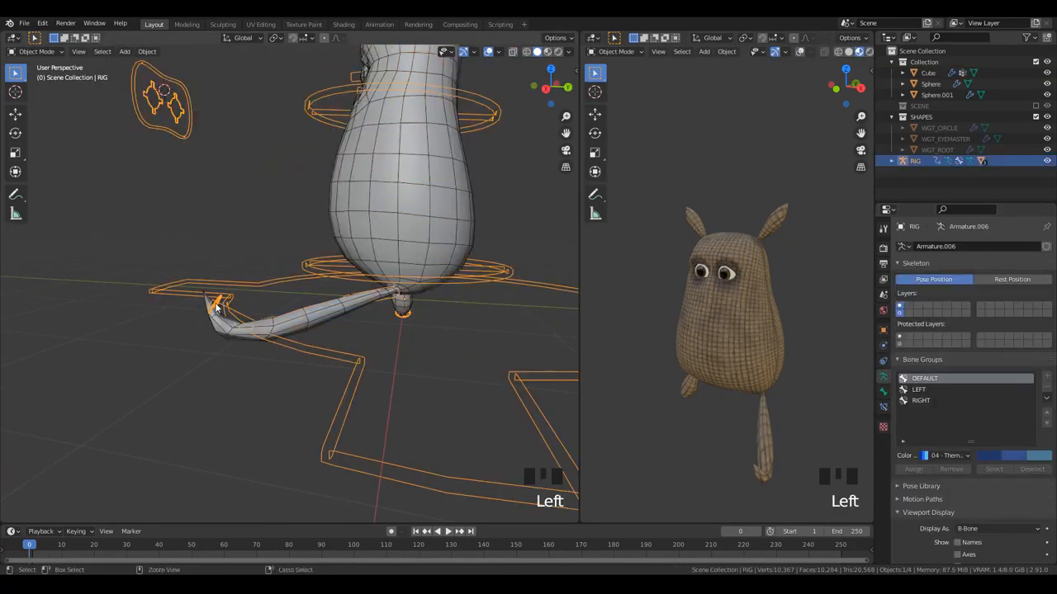
pyautogui.hotkey('ctrl', 'Tab')
pyautogui.click(217, 307)
pyautogui.press('g')
pyautogui.click(212, 308)
pyautogui.press('g')
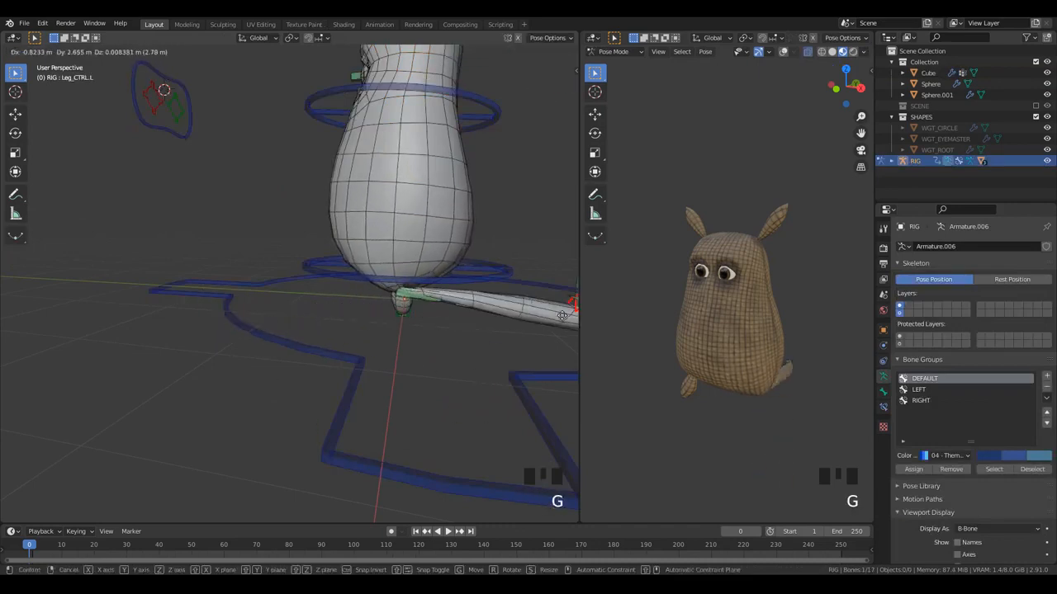
pyautogui.rightClick(459, 365)
# - Rotate Leg_CTRL.L 108°, move it about -0.13 m in X and 0.43 m in Y, and rotate it back upward
pyautogui.press('r')
pyautogui.click(248, 311)
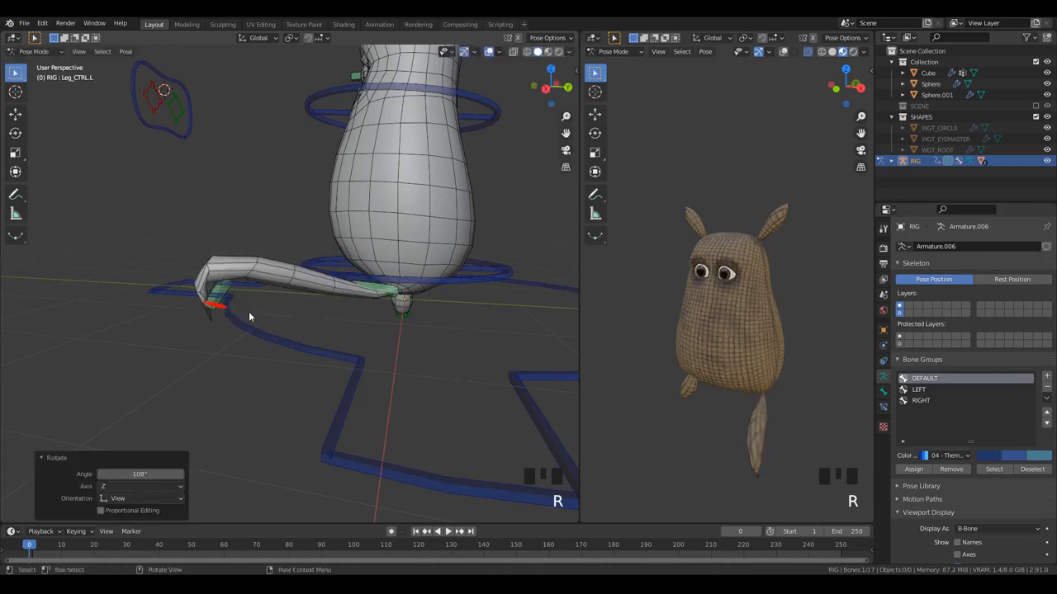
pyautogui.press('g')
pyautogui.click(386, 299)
pyautogui.press('r')
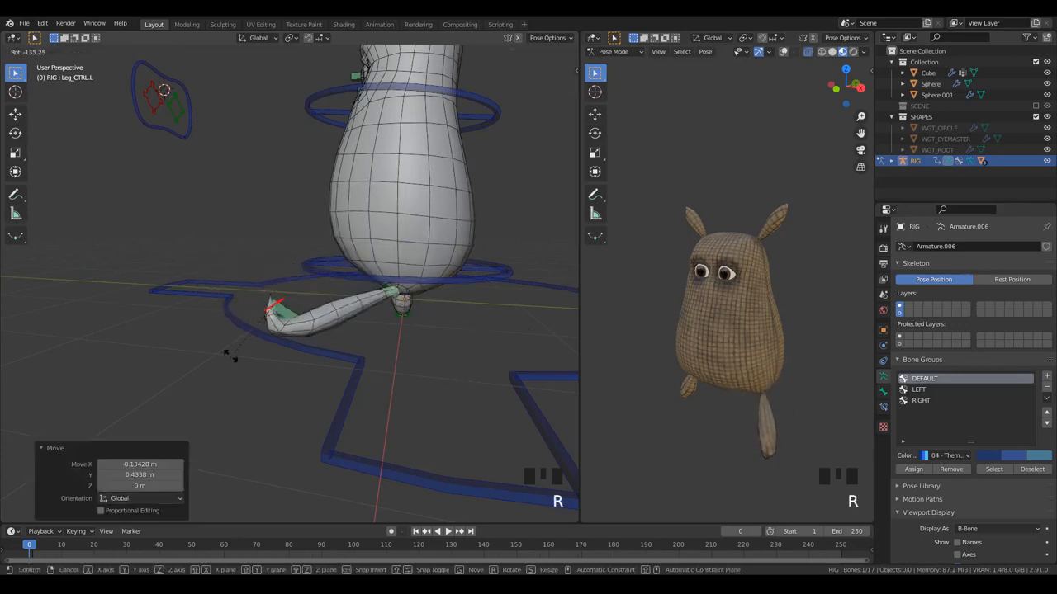
pyautogui.click(232, 361)
# - Test one more bend of Leg_CTRL.L with a move and a -44.8° rotation, and clear its rotation and location
pyautogui.press('g')
pyautogui.click(247, 297)
pyautogui.press('r')
pyautogui.click(312, 367)
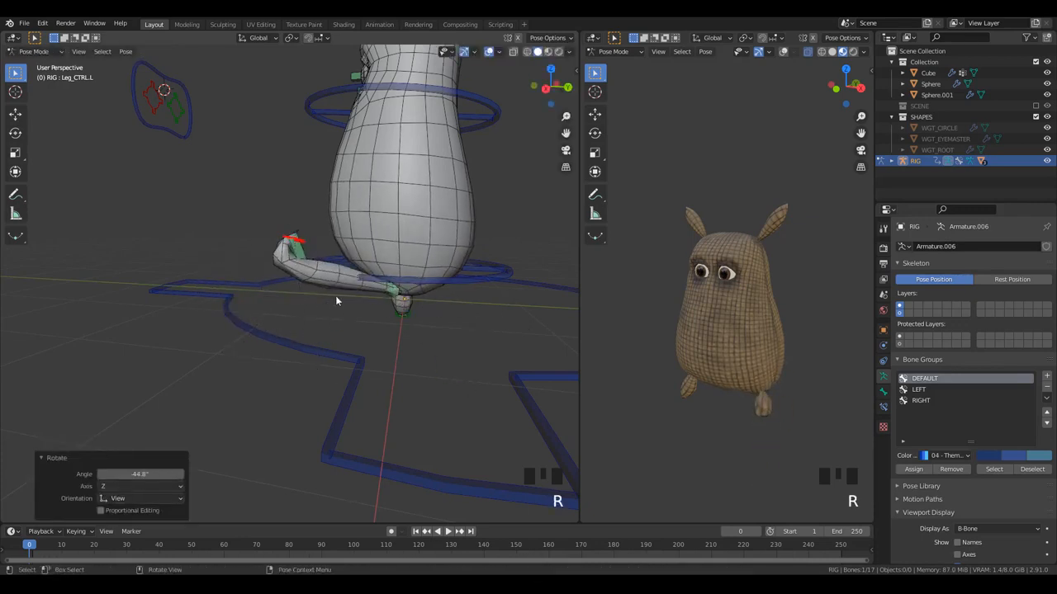
pyautogui.hotkey('alt', 'r')
pyautogui.hotkey('alt', 'g')
# - Rotate the left ear control Ear_CTRL.L -51.2°, move it backward behind the head, and rotate it again to bend the ear
pyautogui.keyDown('shift'); pyautogui.moveTo(350, 295); pyautogui.dragTo(426, 223, button='middle'); pyautogui.keyUp('shift')
pyautogui.press('r')
pyautogui.click(373, 272)
pyautogui.press('g')
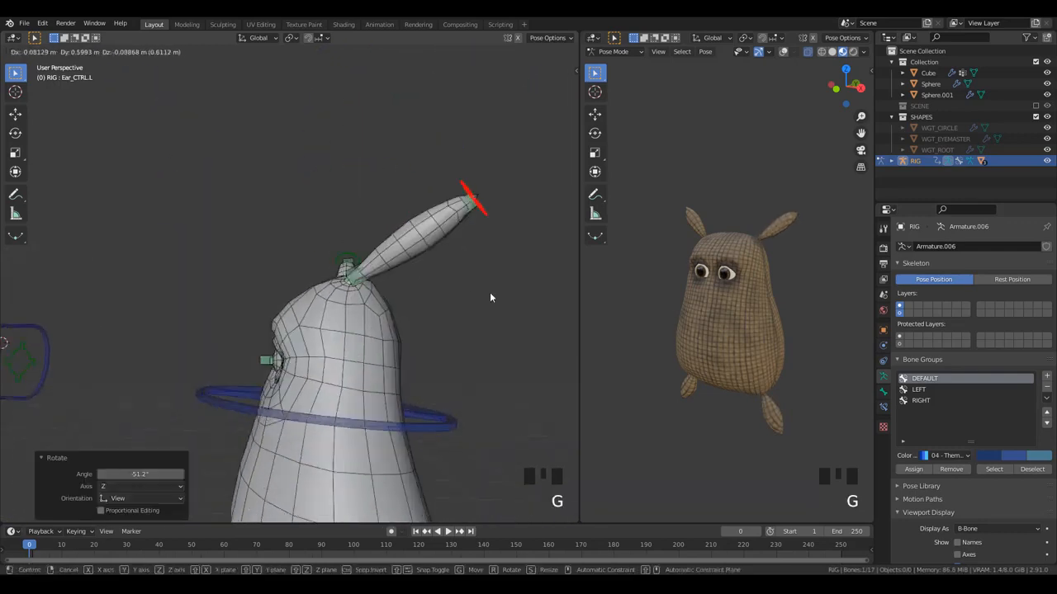
pyautogui.click(487, 293)
pyautogui.press('r')
pyautogui.click(438, 220)
# - Put the Cube body mesh in Edit Mode with X-ray on and select the tip vertex of each ear
pyautogui.hotkey('ctrl', 'Tab')
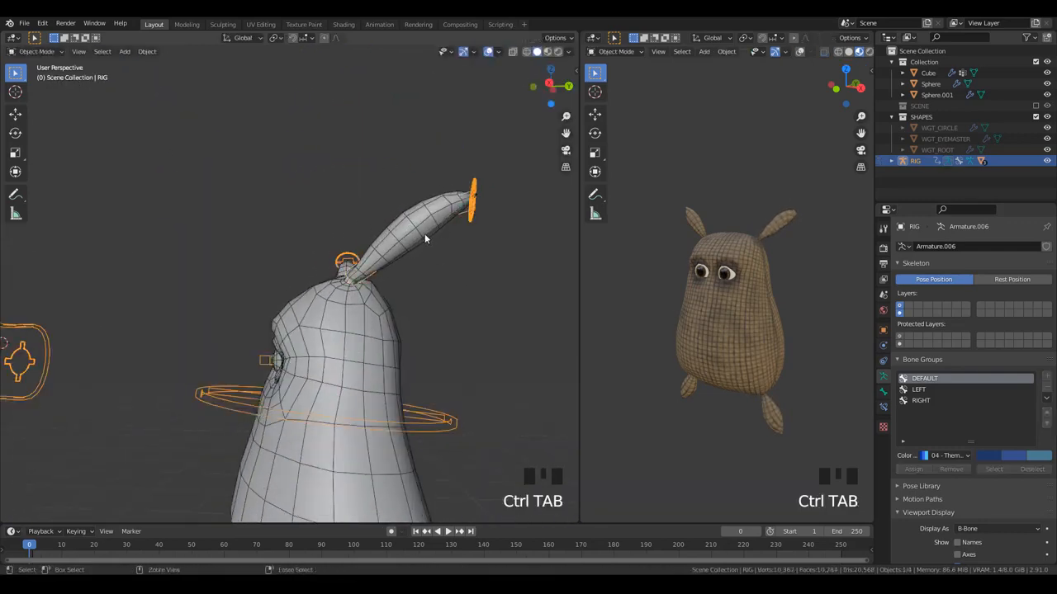
pyautogui.click(424, 233)
pyautogui.press('Tab')
pyautogui.hotkey('alt', 'z')
pyautogui.moveTo(413, 184); pyautogui.dragTo(197, 232, button='middle')
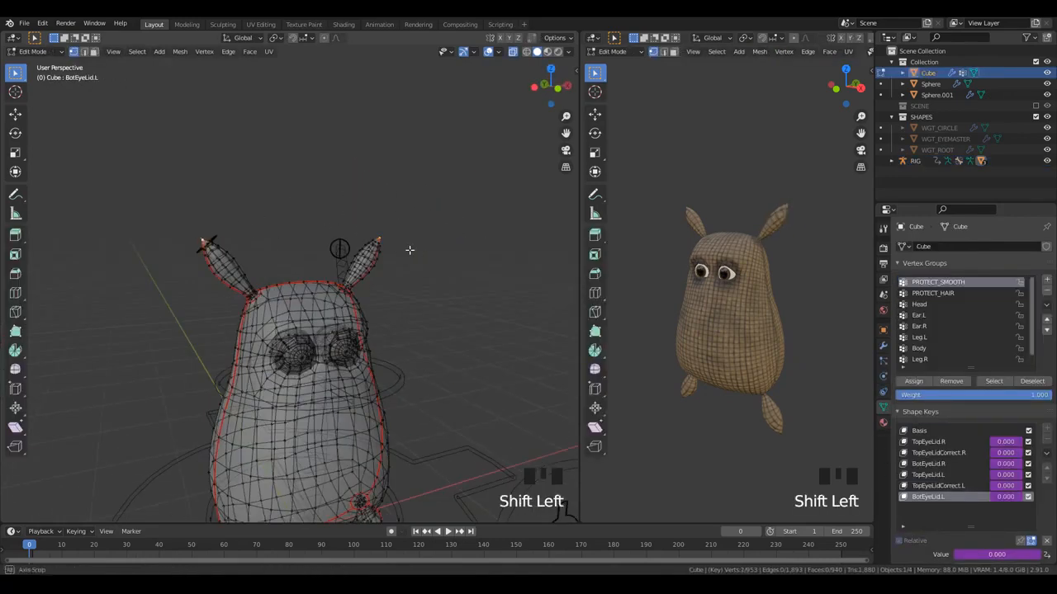
pyautogui.moveTo(409, 249); pyautogui.dragTo(371, 220, button='middle')
# - Grow the selection eleven times to cover both ears, assign it to PROTECT_SMOOTH at weight 1.000, and return to Object Mode with X-ray off
pyautogui.press('ctrl+KP_Add')
pyautogui.press('ctrl+KP_Add')
pyautogui.press('ctrl+KP_Add')
pyautogui.press('ctrl+KP_Add')
pyautogui.press('ctrl+KP_Add')
pyautogui.press('ctrl+KP_Add')
pyautogui.press('ctrl+KP_Add')
pyautogui.press('ctrl+KP_Add')
pyautogui.press('ctrl+KP_Add')
pyautogui.press('ctrl+KP_Add')
pyautogui.press('ctrl+KP_Add')
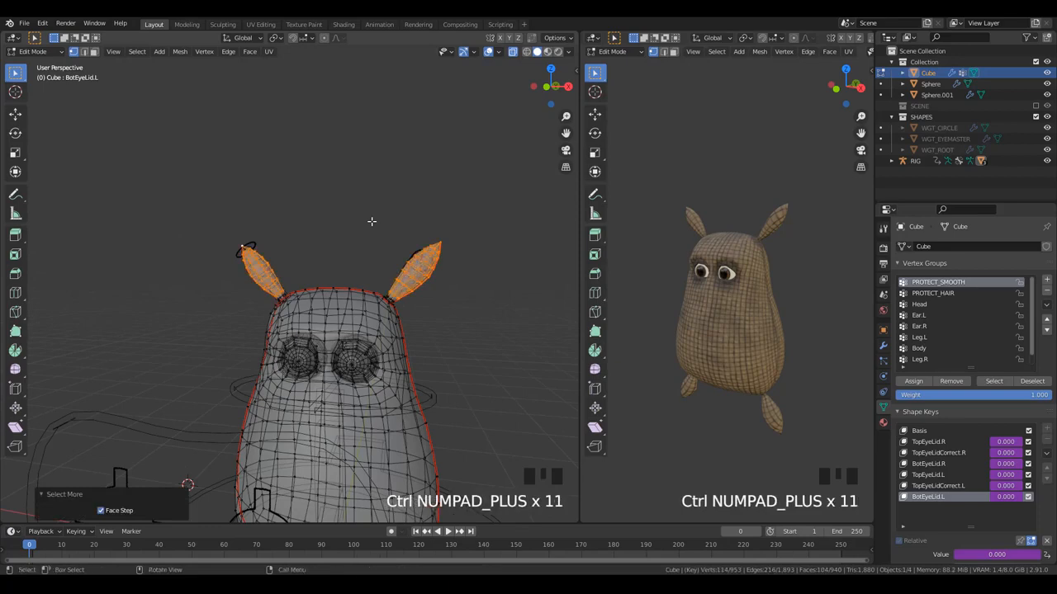
pyautogui.scroll(4, 439, 253)
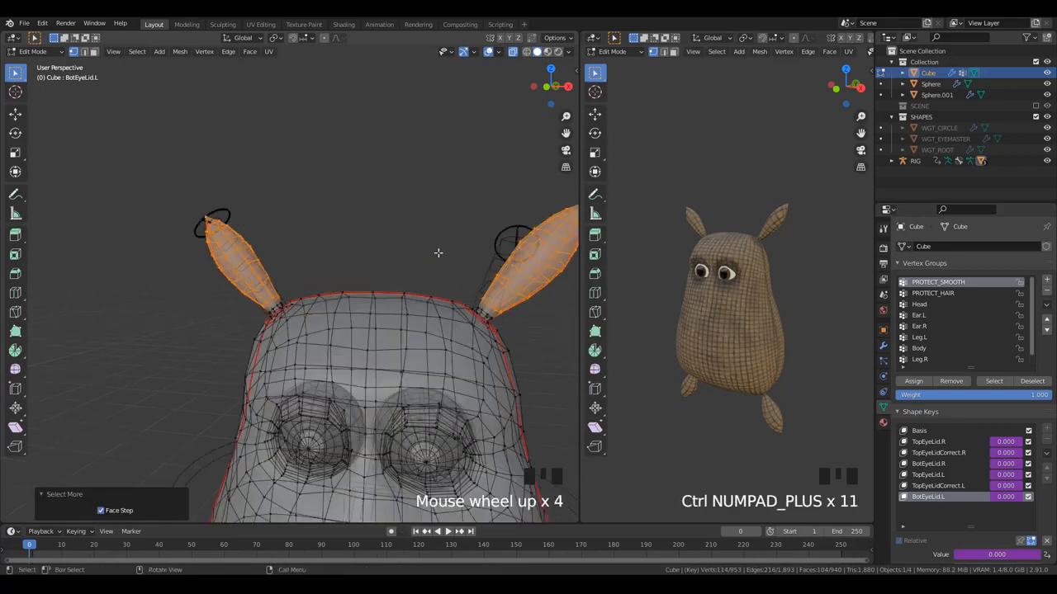
pyautogui.click(920, 384)
pyautogui.scroll(-4, 434, 304)
pyautogui.press('Tab')
pyautogui.hotkey('alt', 'z')
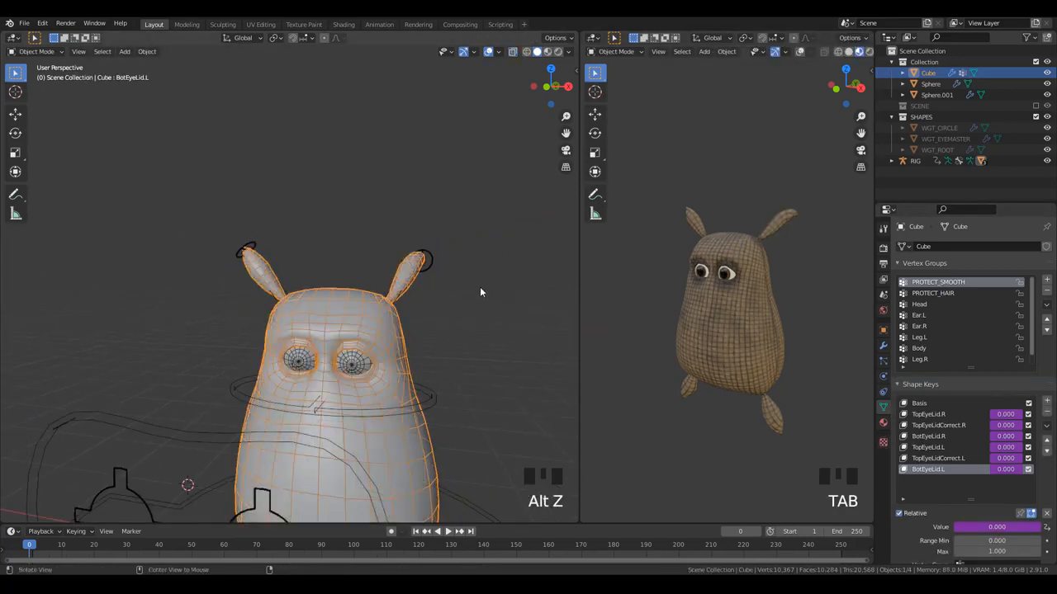
# - Select the RIG armature and put it in Pose Mode
pyautogui.moveTo(480, 286); pyautogui.dragTo(412, 298, button='middle')
pyautogui.scroll(2, 570, 260)
pyautogui.click(559, 247)
pyautogui.scroll(-3, 559, 253)
pyautogui.keyDown('shift'); pyautogui.moveTo(559, 253); pyautogui.dragTo(447, 257, button='middle'); pyautogui.keyUp('shift')
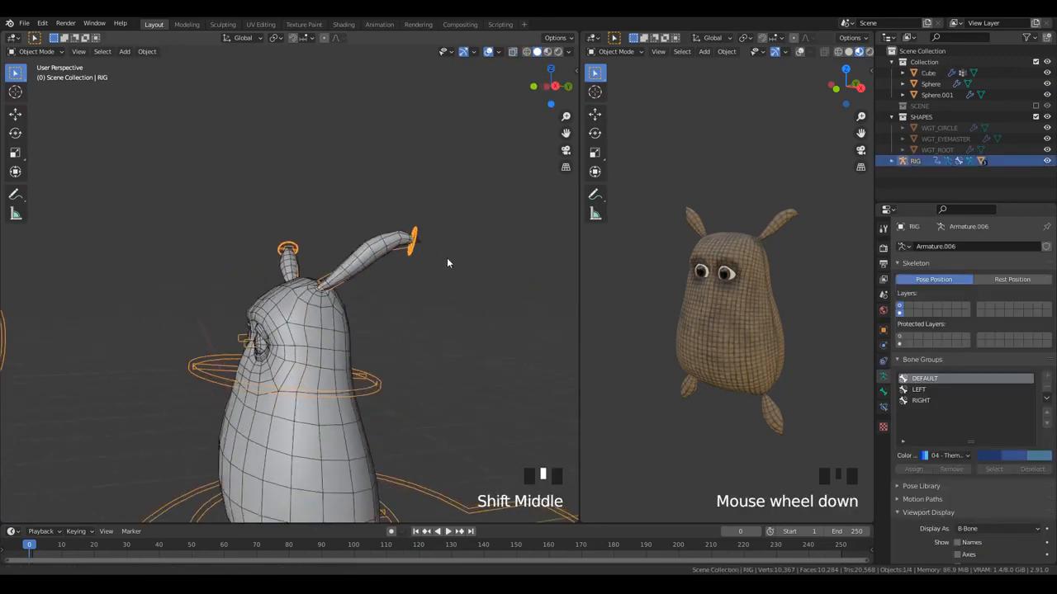
pyautogui.hotkey('ctrl', 'Tab')
# - Rotate the left ear control Ear_CTRL.L -50° and move it to test the ear's bend
pyautogui.scroll(2, 393, 239)
pyautogui.click(469, 214)
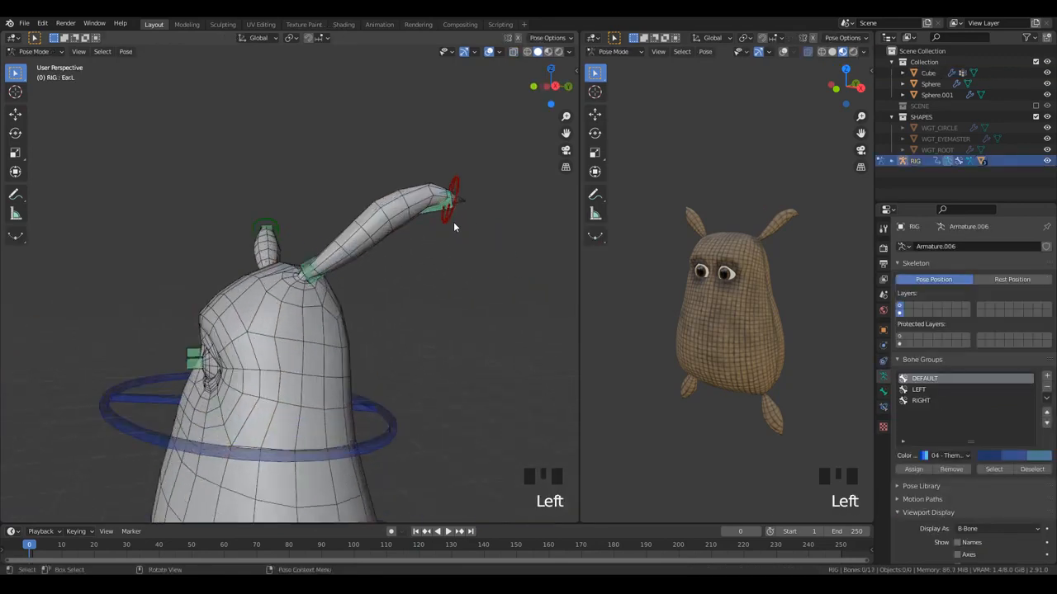
pyautogui.press('r')
pyautogui.click(462, 236)
pyautogui.press('g')
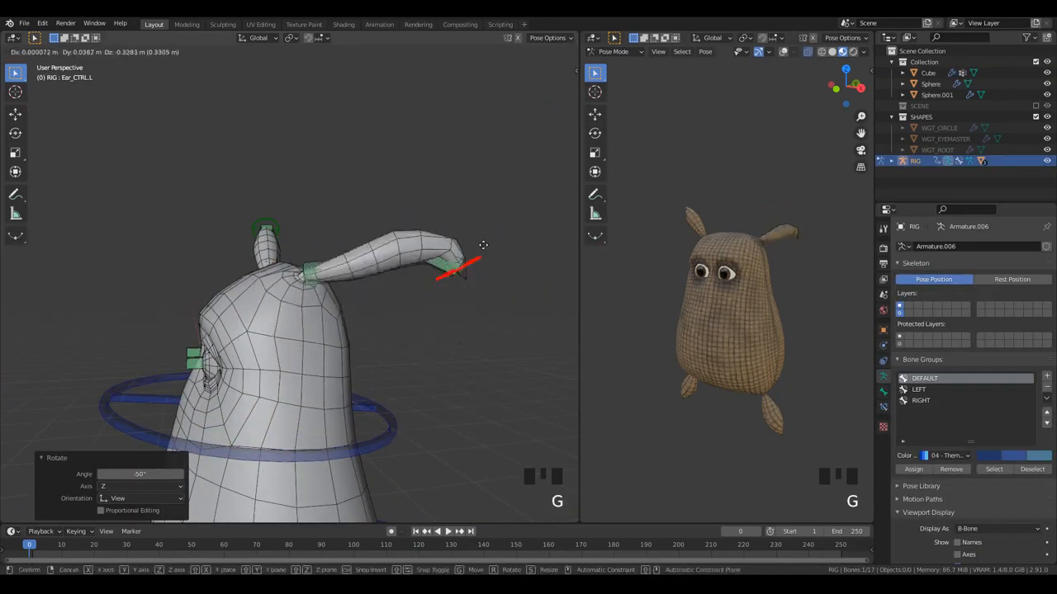
pyautogui.click(475, 175)
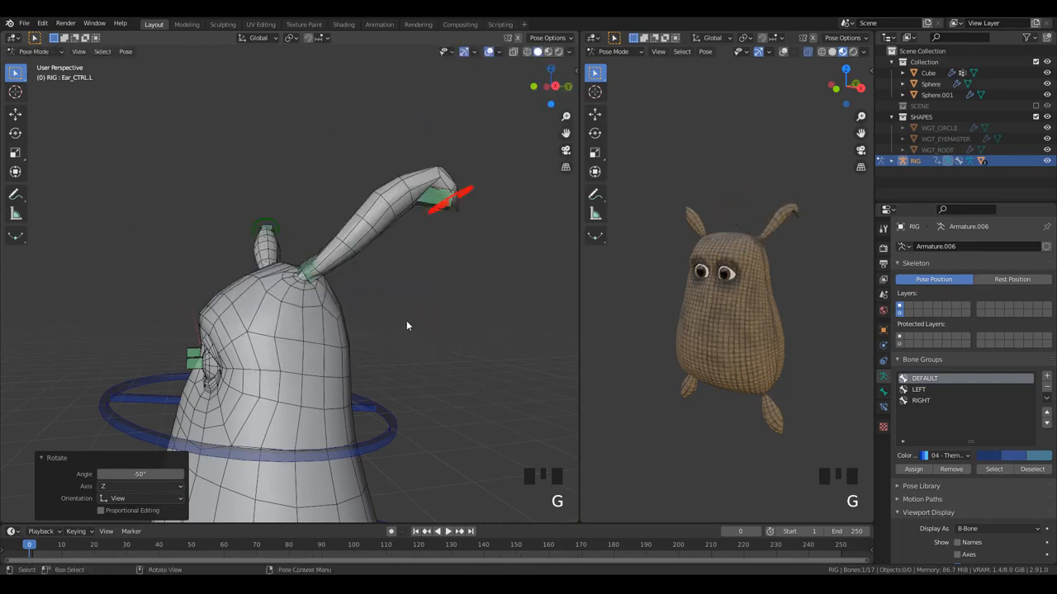
# - Select all of the rig's bones and clear their rotation and location
pyautogui.moveTo(406, 326); pyautogui.dragTo(350, 316, button='middle')
pyautogui.press('a')
pyautogui.hotkey('alt', 'r')
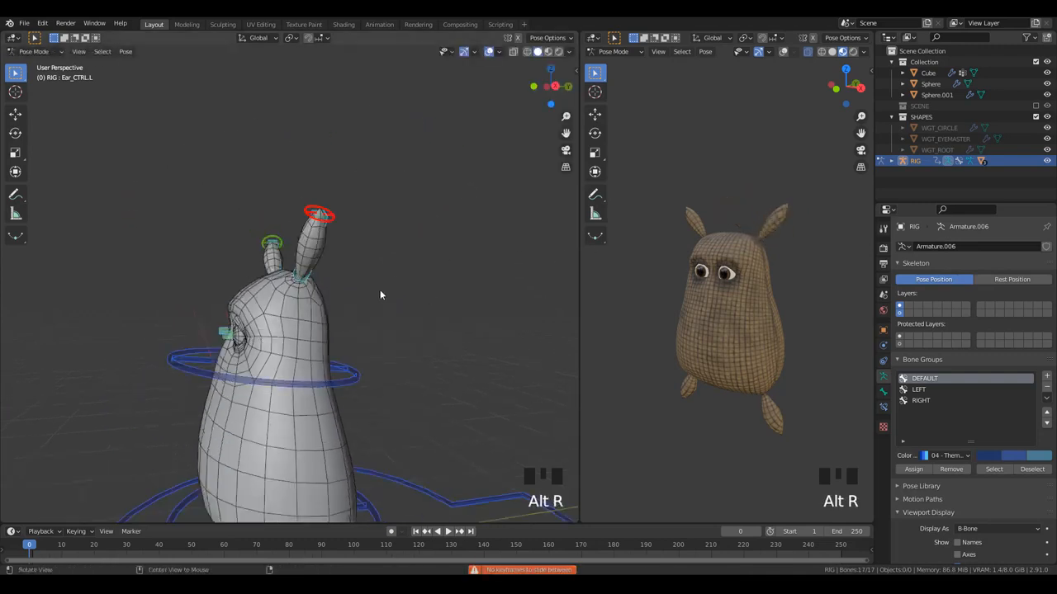
# - Put the RIG armature in Edit Mode with X-ray display on and deselect its bones
pyautogui.scroll(-1, 312, 286)
pyautogui.scroll(3, 322, 265)
pyautogui.click(332, 237)
pyautogui.keyDown('shift'); pyautogui.moveTo(332, 237); pyautogui.dragTo(330, 206, button='middle'); pyautogui.keyUp('shift')
pyautogui.press('Tab')
pyautogui.keyDown('shift'); pyautogui.click(327, 209); pyautogui.keyUp('shift')
pyautogui.scroll(-1, 224, 225)
pyautogui.hotkey('alt', 'z')
pyautogui.scroll(-3, 224, 225)
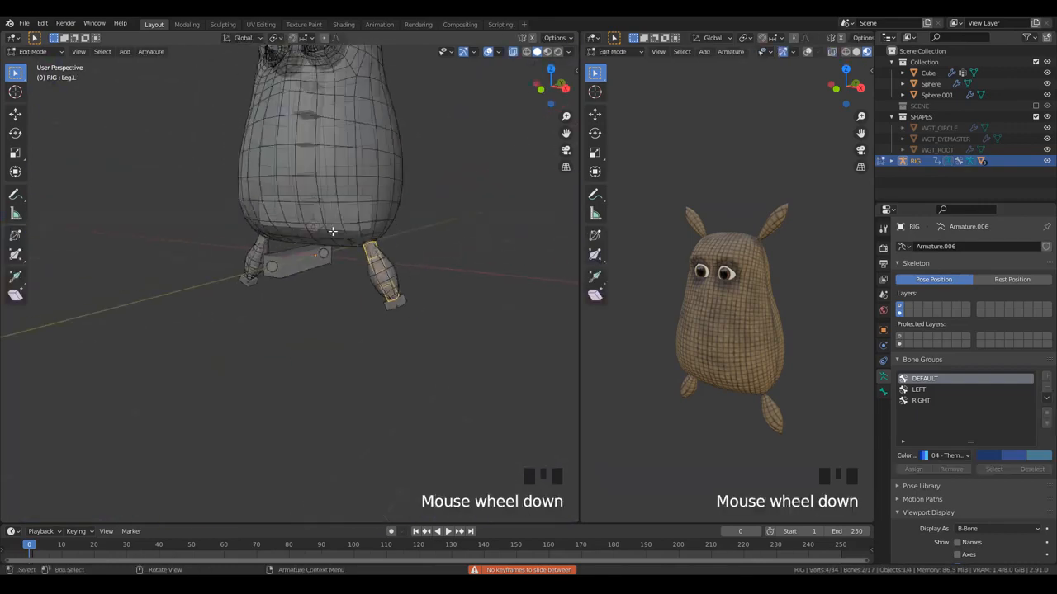
pyautogui.keyDown('shift'); pyautogui.moveTo(225, 225); pyautogui.dragTo(240, 330, button='middle'); pyautogui.keyUp('shift')
pyautogui.hotkey('alt', 'a')
# - Set the Bendy Bones segments of the leg bones Leg.L and Leg.R to 6
pyautogui.click(776, 392)
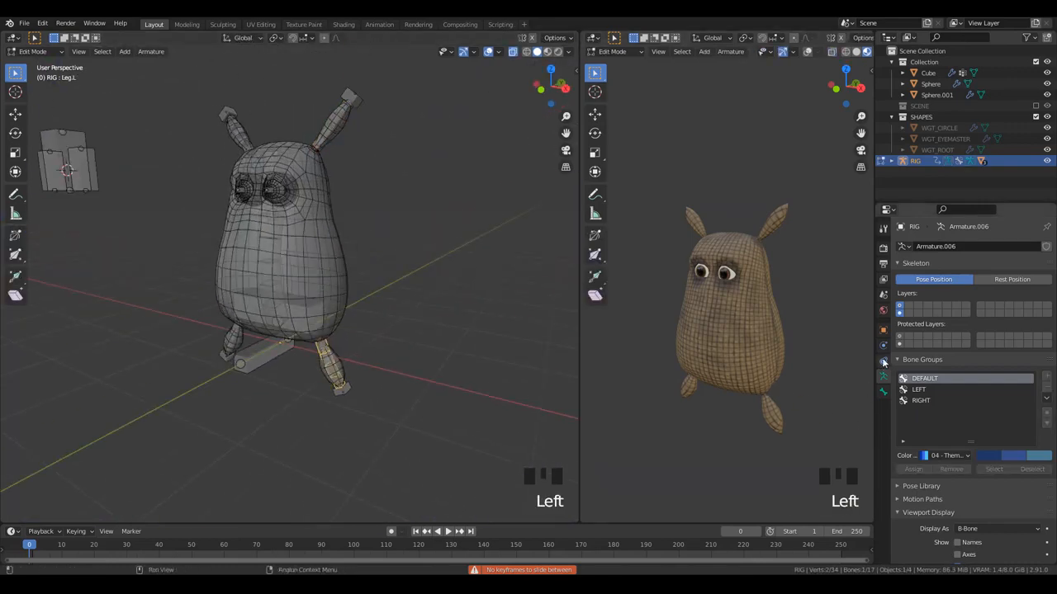
pyautogui.click(883, 391)
pyautogui.click(1038, 397)
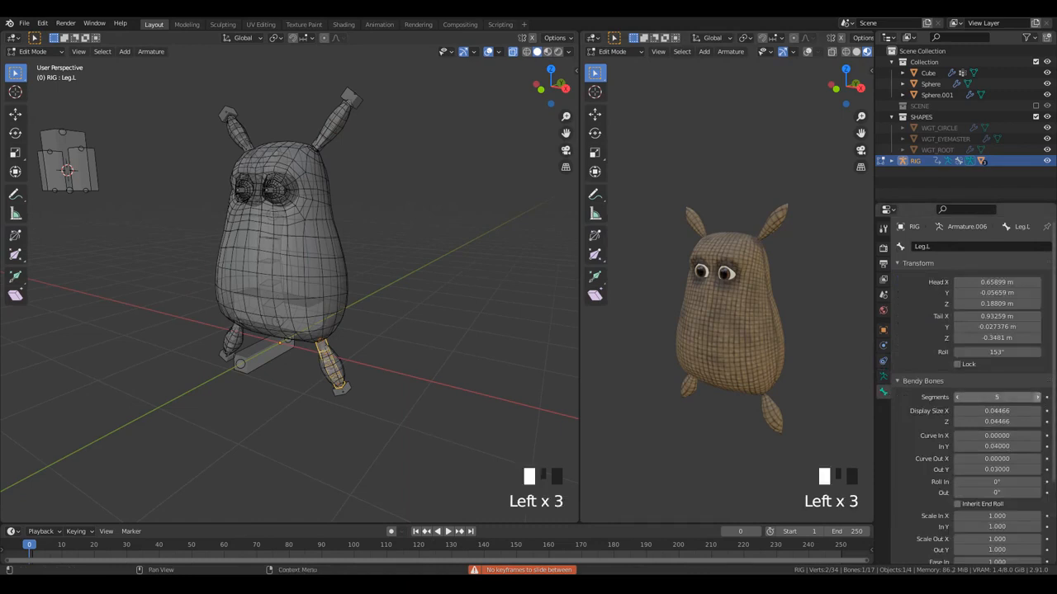
pyautogui.click(1037, 398)
pyautogui.click(237, 337)
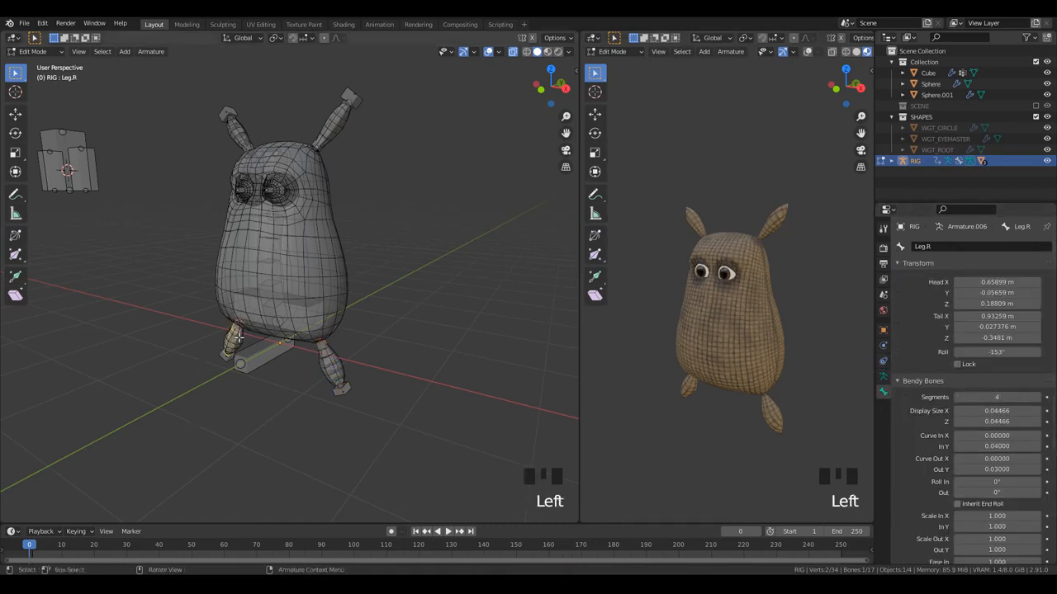
pyautogui.click(1038, 397)
pyautogui.click(1038, 397)
pyautogui.click(1038, 397)
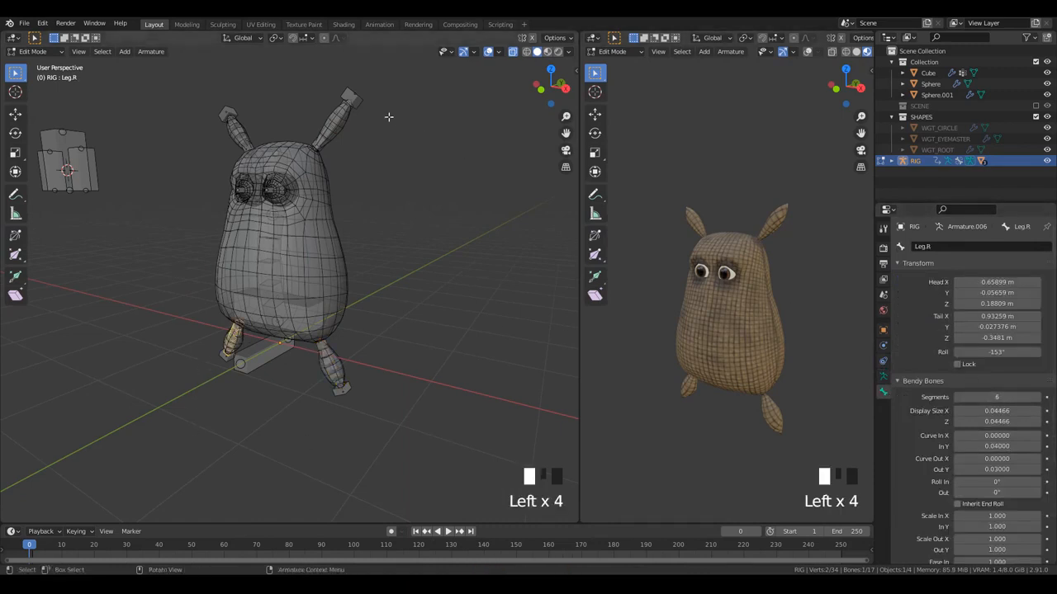
# - Set the Bendy Bones segments of the ear bones Ear.L and Ear.R to 6
pyautogui.click(340, 126)
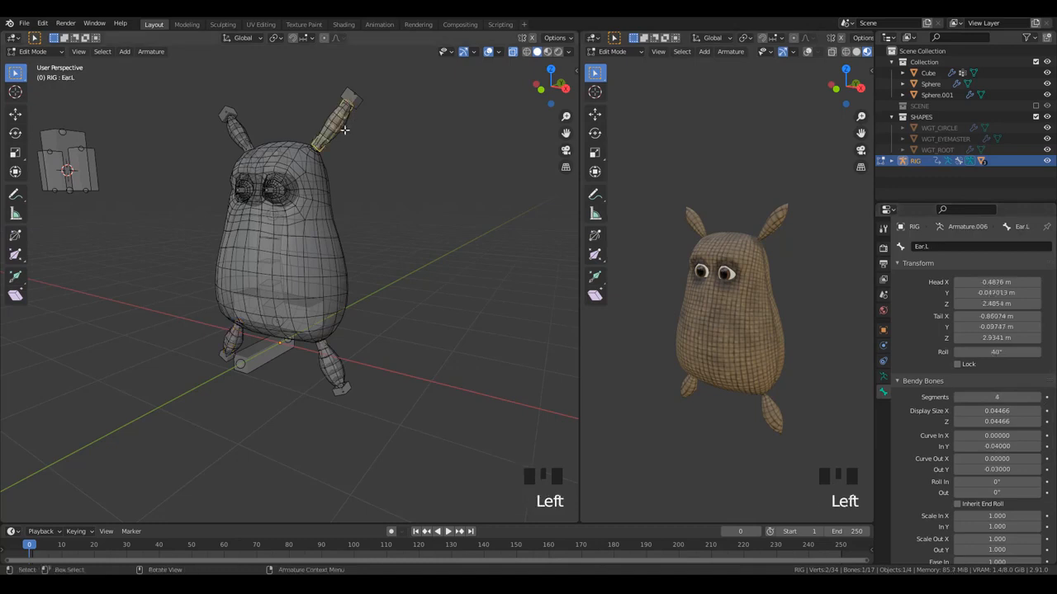
pyautogui.click(1038, 397)
pyautogui.click(238, 134)
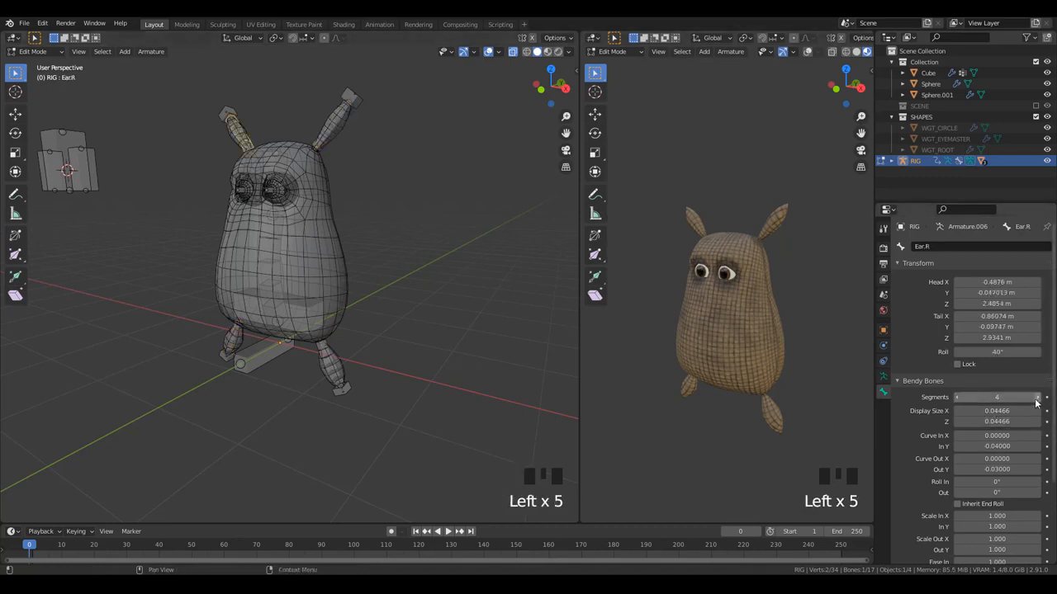
# - Return the RIG to Pose Mode, rotate Ear_CTRL.L -72.8°, and move it down behind the head
pyautogui.press('Tab')
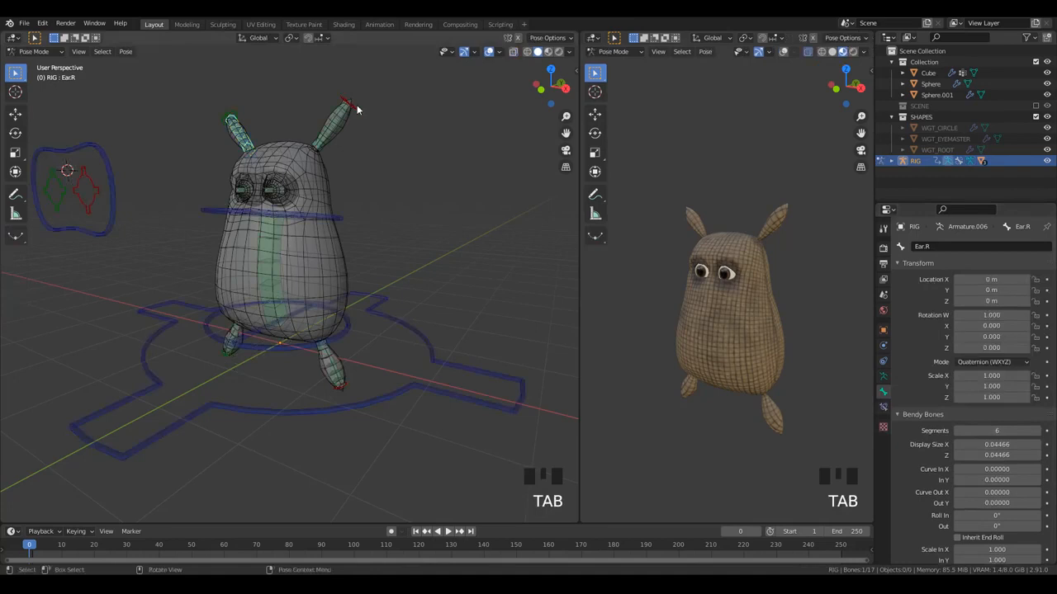
pyautogui.click(356, 105)
pyautogui.keyDown('shift'); pyautogui.moveTo(362, 110); pyautogui.dragTo(412, 302, button='middle'); pyautogui.keyUp('shift')
pyautogui.press('r')
pyautogui.click(377, 283)
pyautogui.press('g')
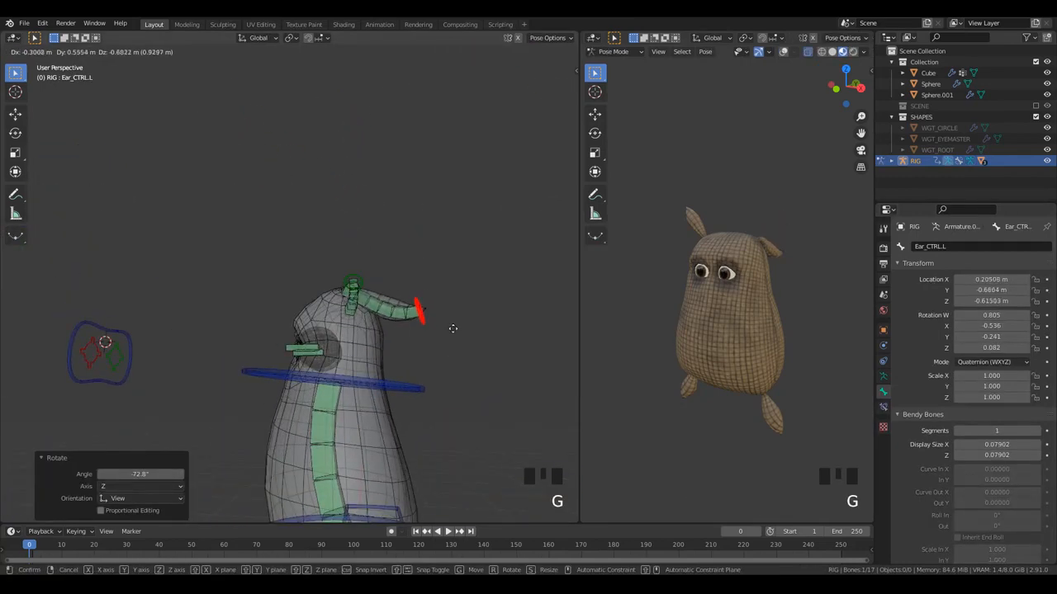
# - Test the bend of the character's ear by repeatedly moving and rotating the Ear_CTRL.L control
pyautogui.click(428, 283)
pyautogui.press('r')
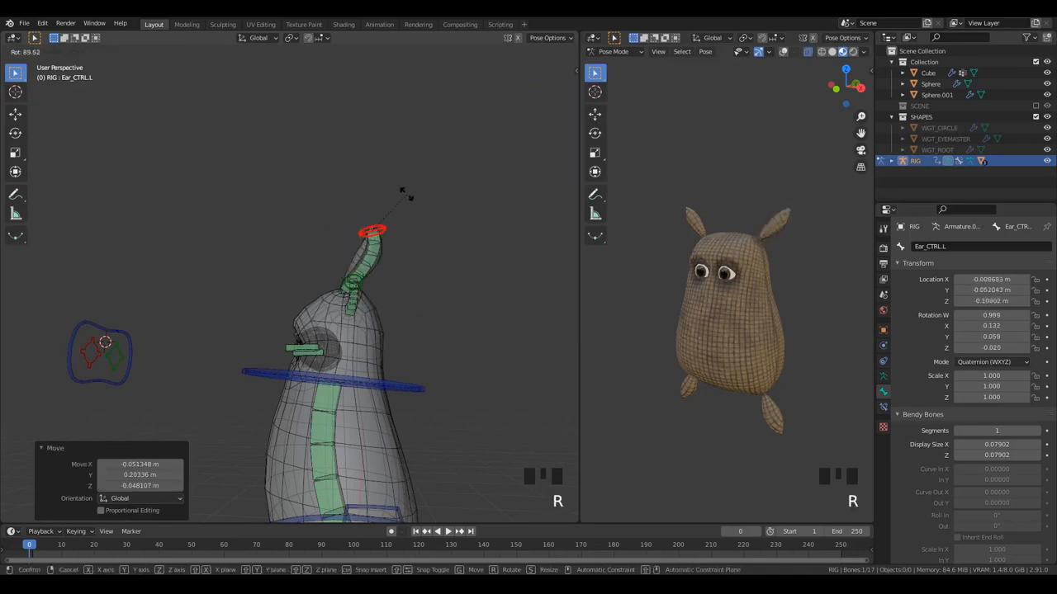
pyautogui.click(401, 234)
pyautogui.scroll(3, 402, 236)
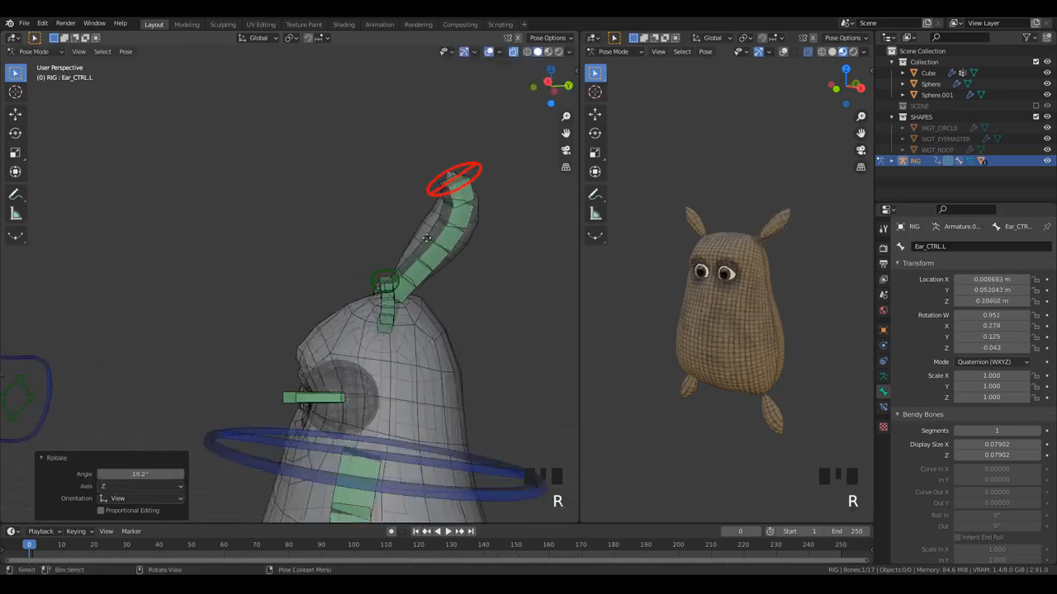
pyautogui.press('g')
pyautogui.click(434, 276)
pyautogui.press('r')
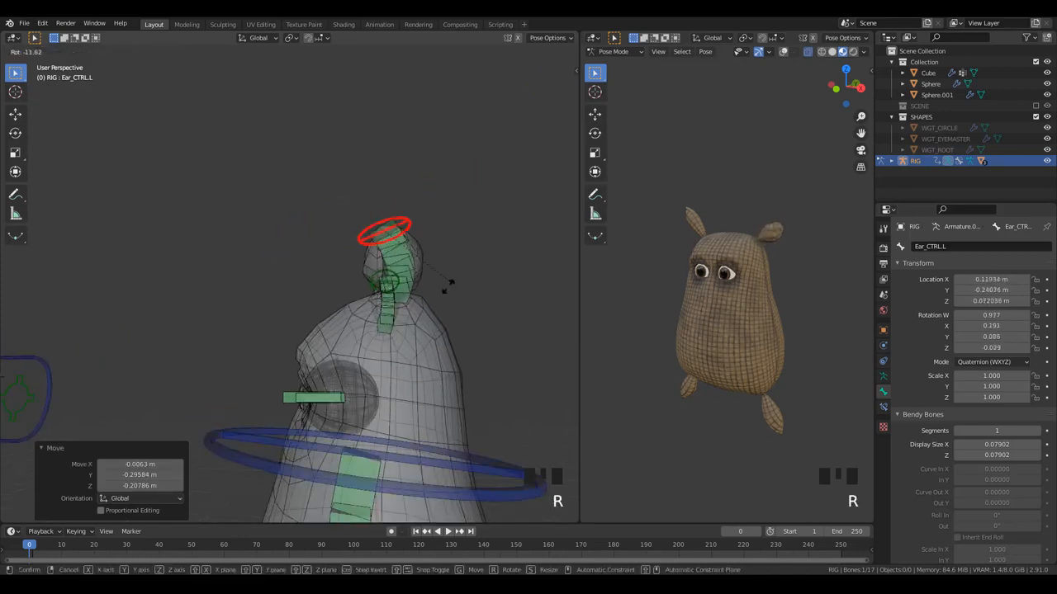
pyautogui.click(449, 280)
pyautogui.press('g')
pyautogui.click(569, 206)
# - Inspect the Body bone's bendy segment settings in Edit Mode and return the rig to Pose Mode
pyautogui.scroll(-5, 459, 277)
pyautogui.keyDown('shift'); pyautogui.moveTo(439, 331); pyautogui.dragTo(425, 284, button='middle'); pyautogui.keyUp('shift')
pyautogui.scroll(2, 422, 285)
pyautogui.moveTo(413, 289); pyautogui.dragTo(388, 272, button='middle')
pyautogui.press('Tab')
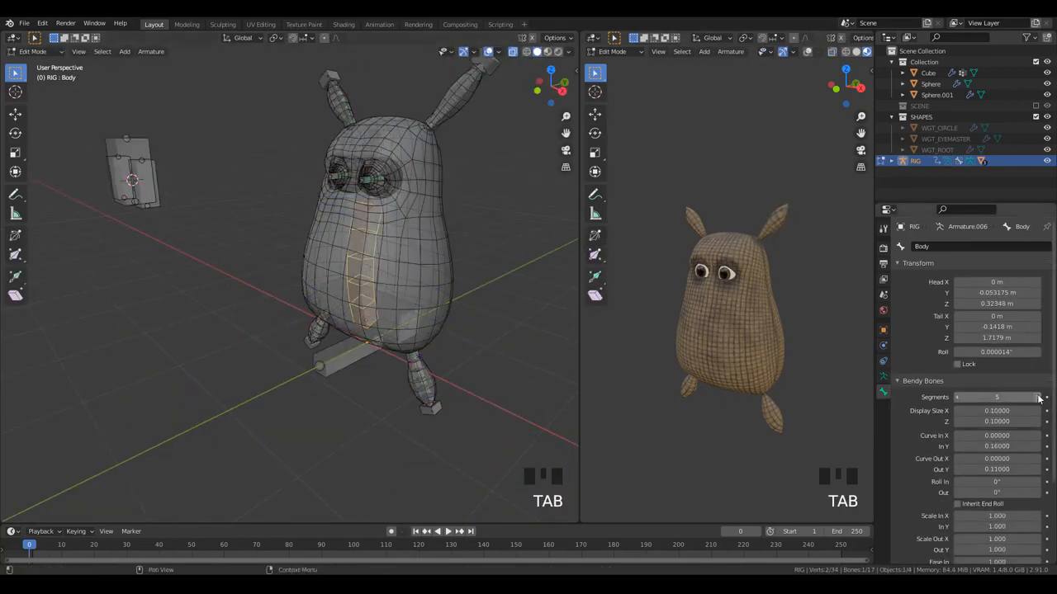
pyautogui.press('Tab')
# - Toggle X-ray display, select the Head control and try rotating it
pyautogui.hotkey('alt', 'z')
pyautogui.click(418, 223)
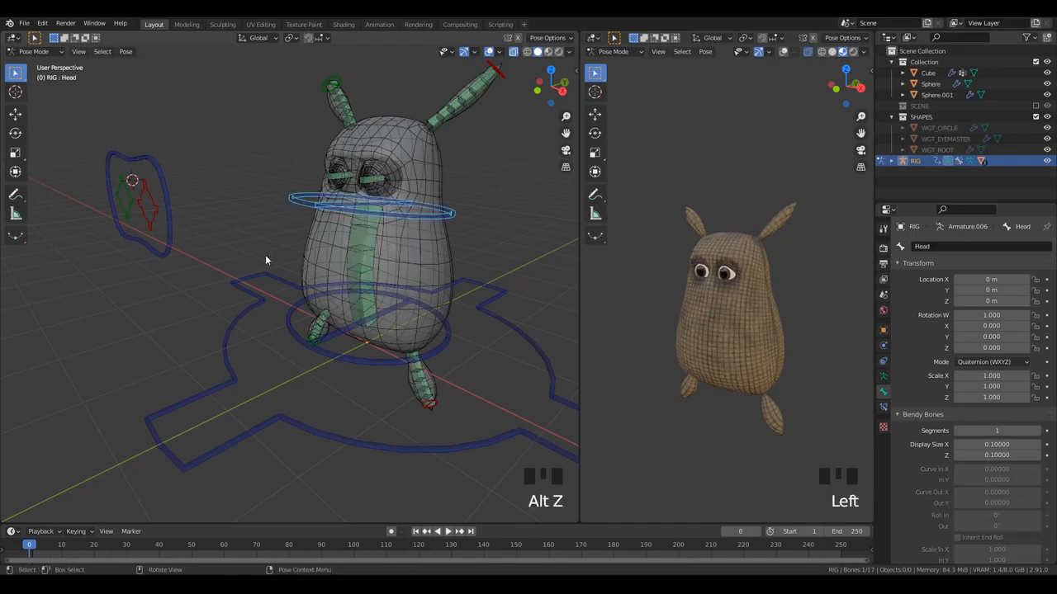
pyautogui.press('r')
pyautogui.scroll(-2, 362, 260)
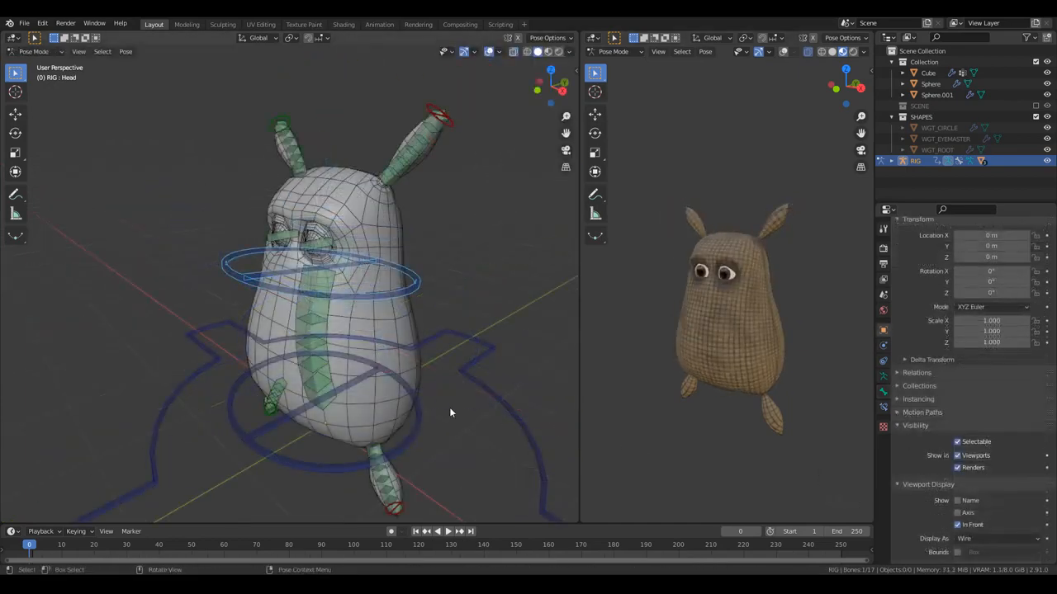
pyautogui.moveTo(450, 413); pyautogui.dragTo(366, 357, button='middle')
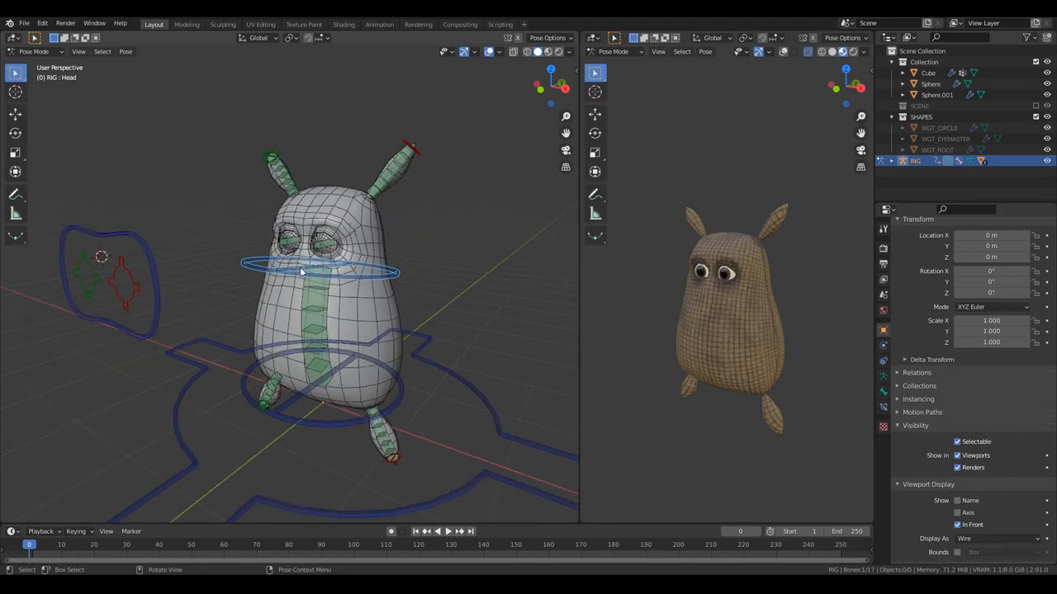
pyautogui.moveTo(335, 221); pyautogui.dragTo(350, 218, button='middle')
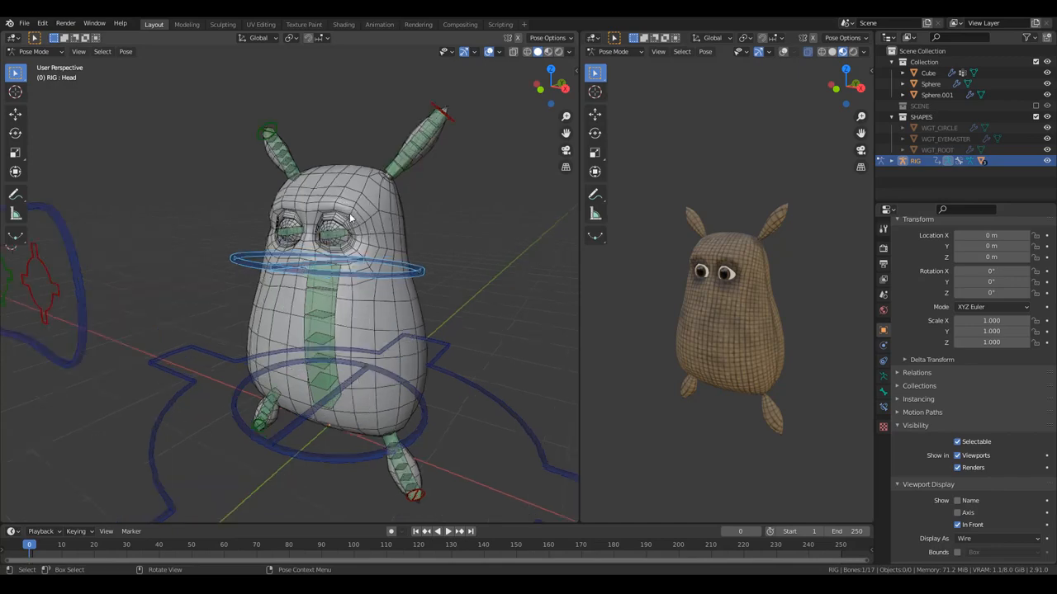
pyautogui.scroll(5, 345, 221)
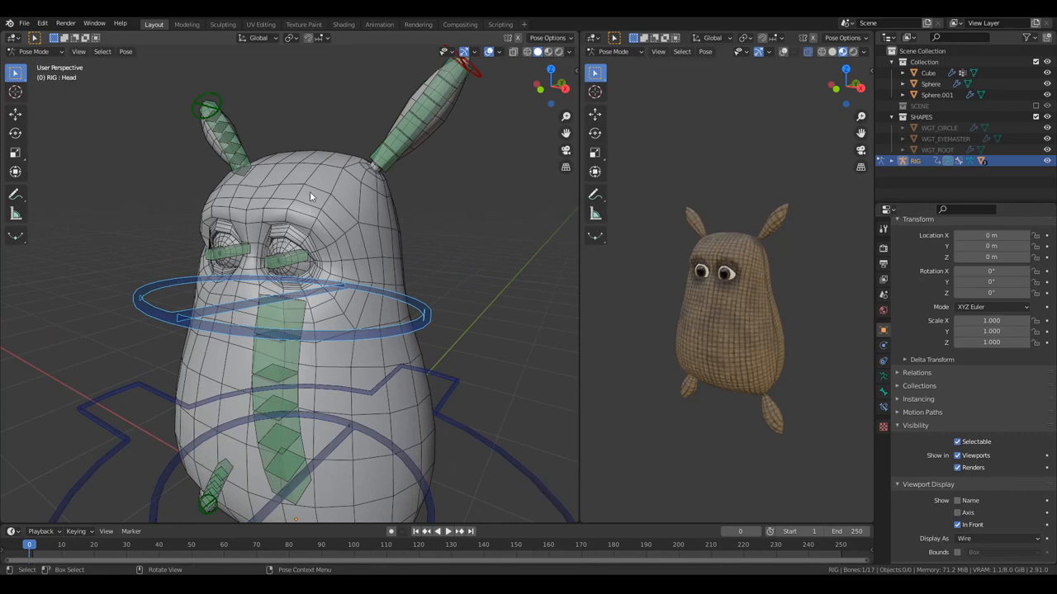
# - Close both eyes by setting the Head control's BotEyeLid.L, BotEyeLid.R, TopEyeLid.L and TopEyeLid.R properties to 1.000
pyautogui.press('n')
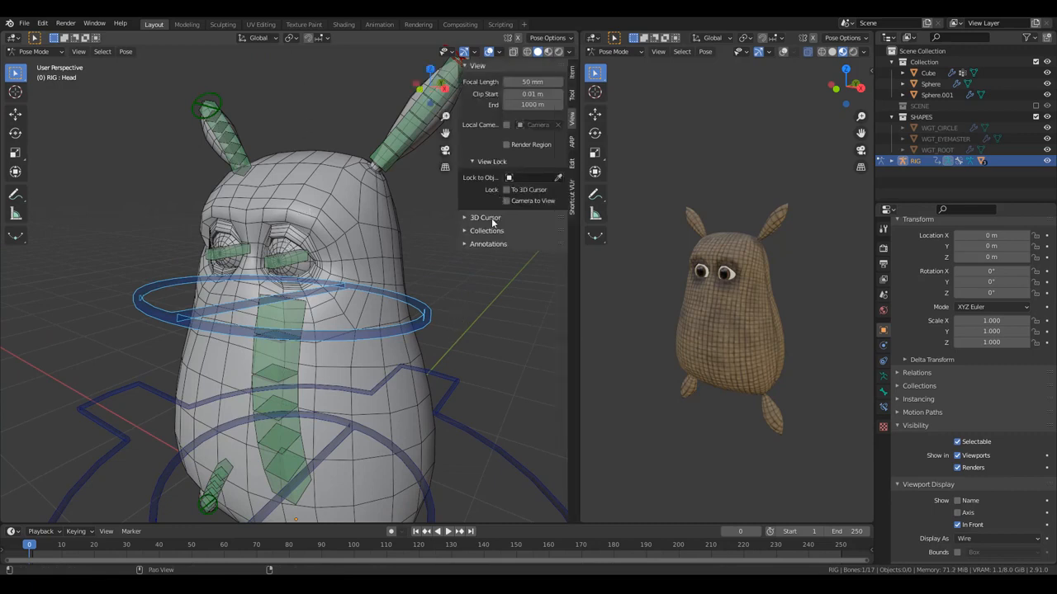
pyautogui.click(574, 73)
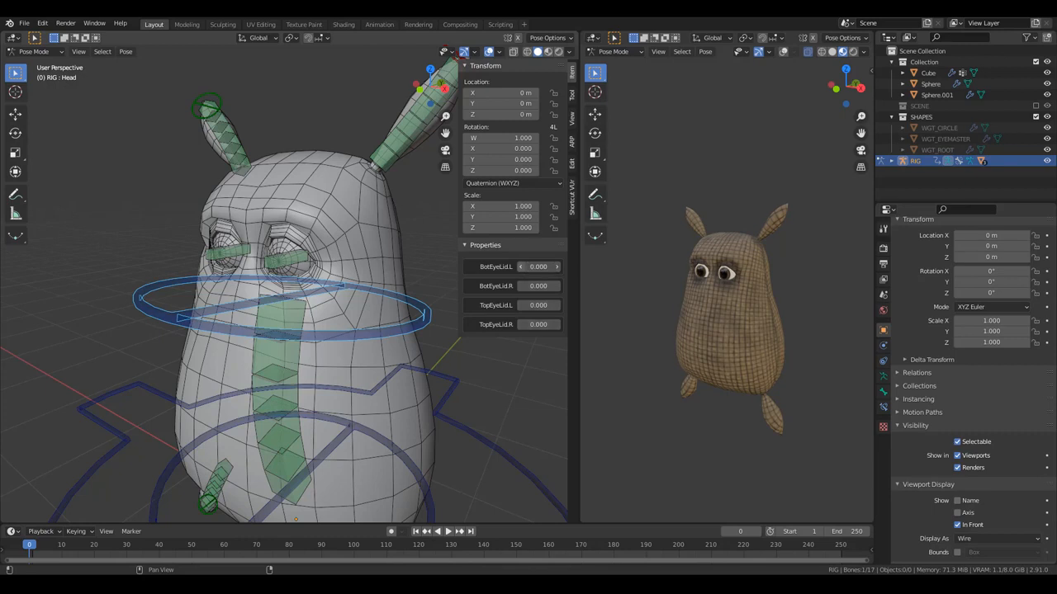
pyautogui.moveTo(538, 267); pyautogui.dragTo(578, 266)
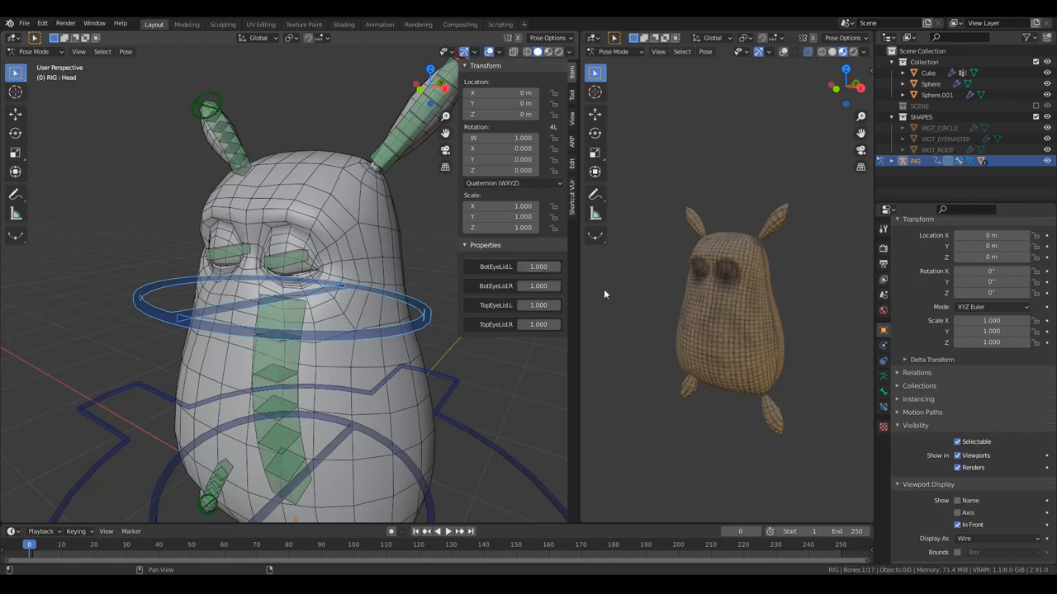
pyautogui.moveTo(377, 281); pyautogui.dragTo(350, 259, button='middle')
pyautogui.press('n')
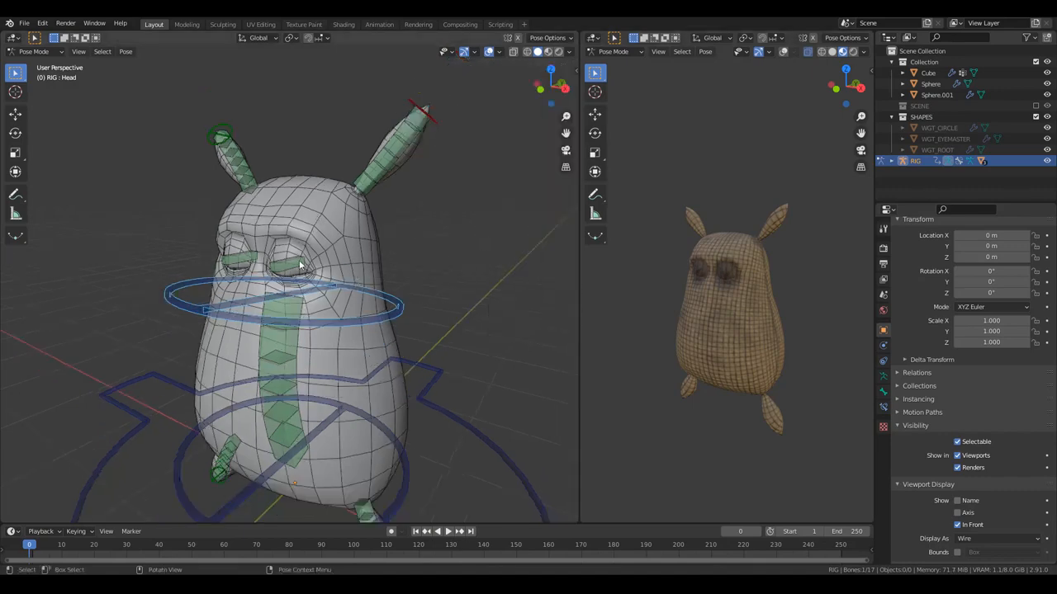
pyautogui.scroll(2, 351, 262)
pyautogui.scroll(-1, 344, 206)
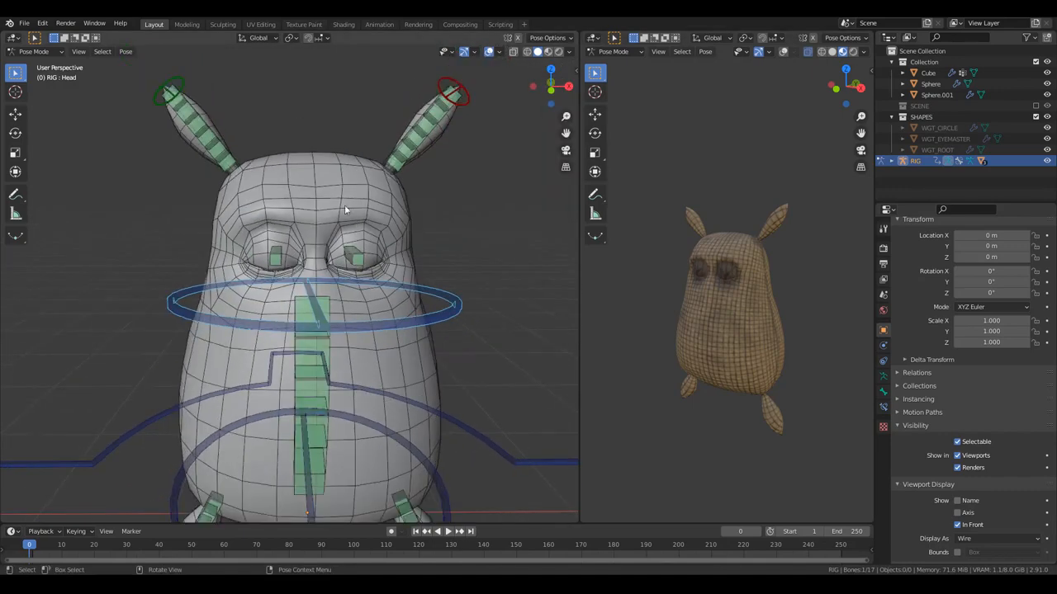
# - Switch to the UV Editing workspace and put the body mesh in Edit Mode with all its vertices selected
pyautogui.click(261, 25)
pyautogui.scroll(-3, 670, 312)
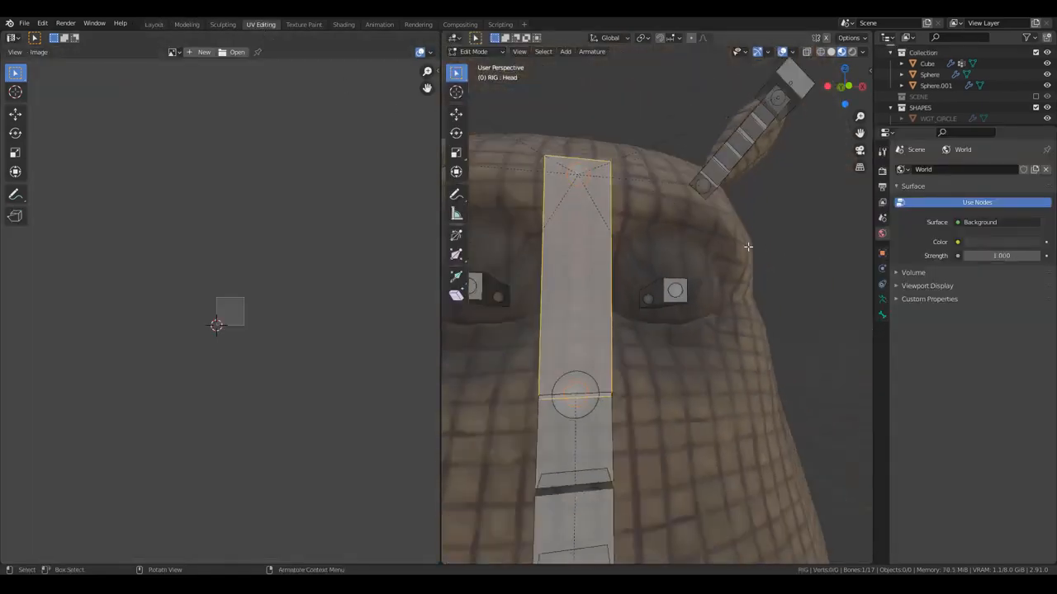
pyautogui.scroll(3, 671, 311)
pyautogui.scroll(-4, 670, 312)
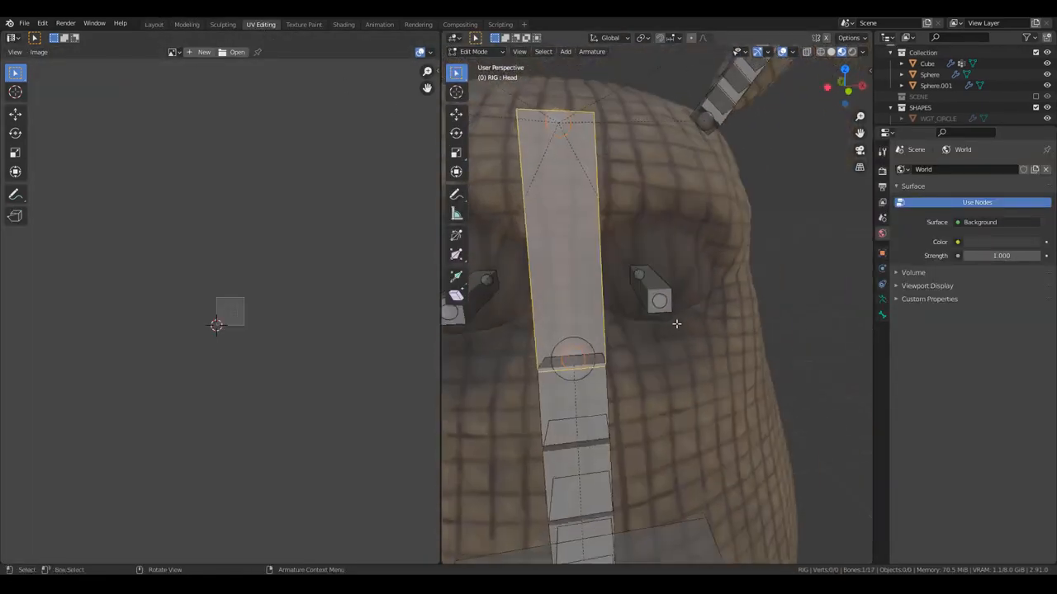
pyautogui.press('Tab')
pyautogui.moveTo(686, 285); pyautogui.dragTo(630, 281, button='middle')
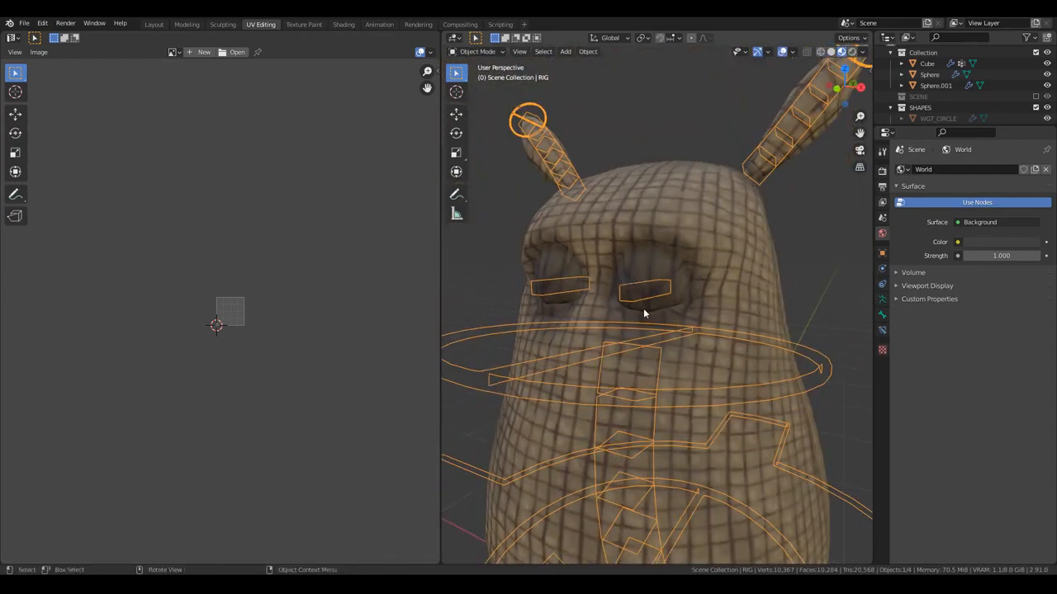
pyautogui.click(738, 251)
pyautogui.press('Tab')
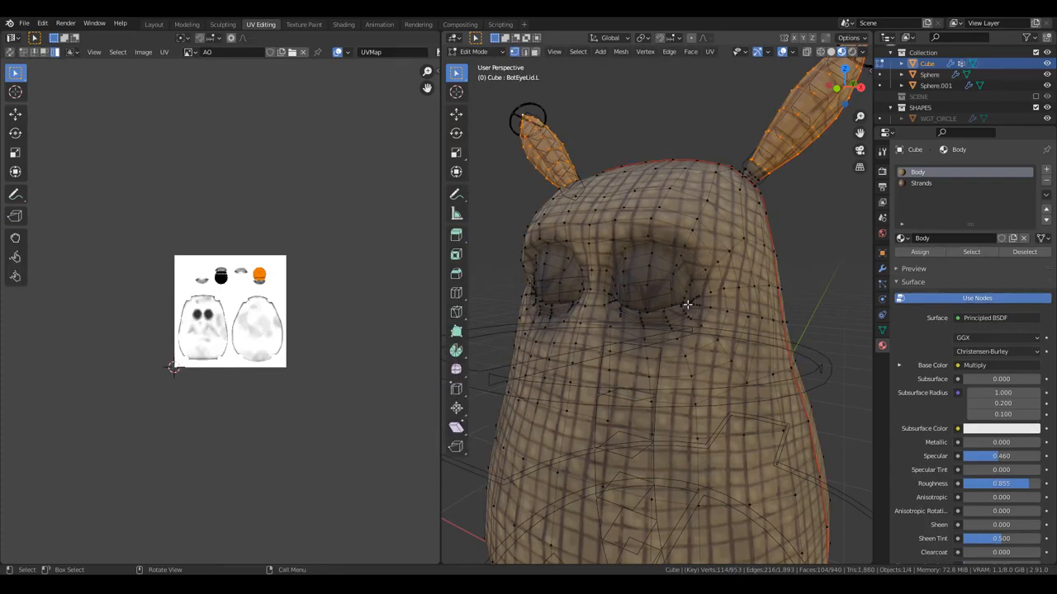
pyautogui.hotkey('alt', 'a')
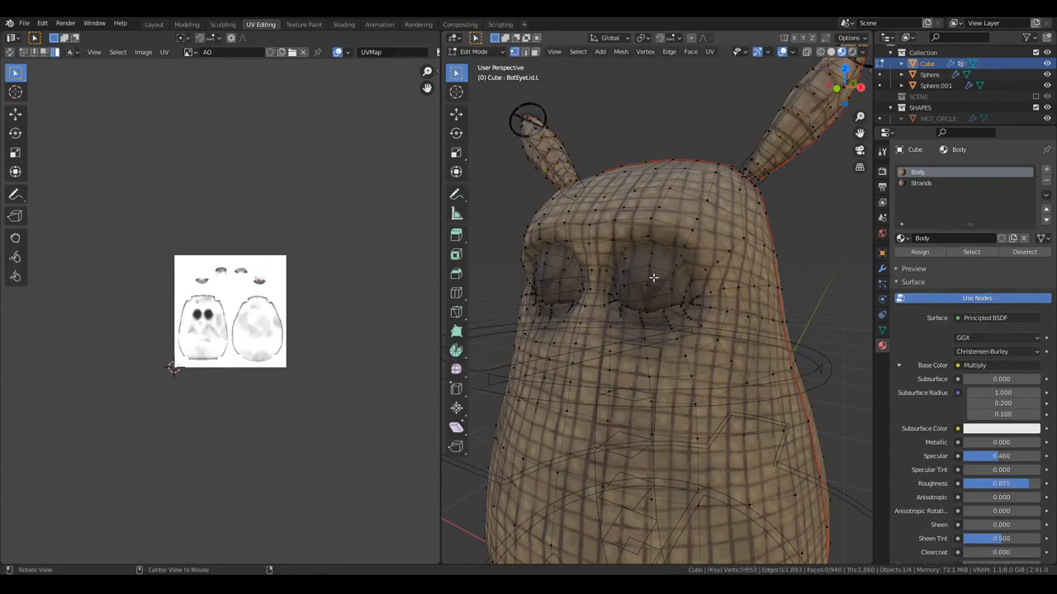
pyautogui.press('a')
pyautogui.scroll(8, 148, 328)
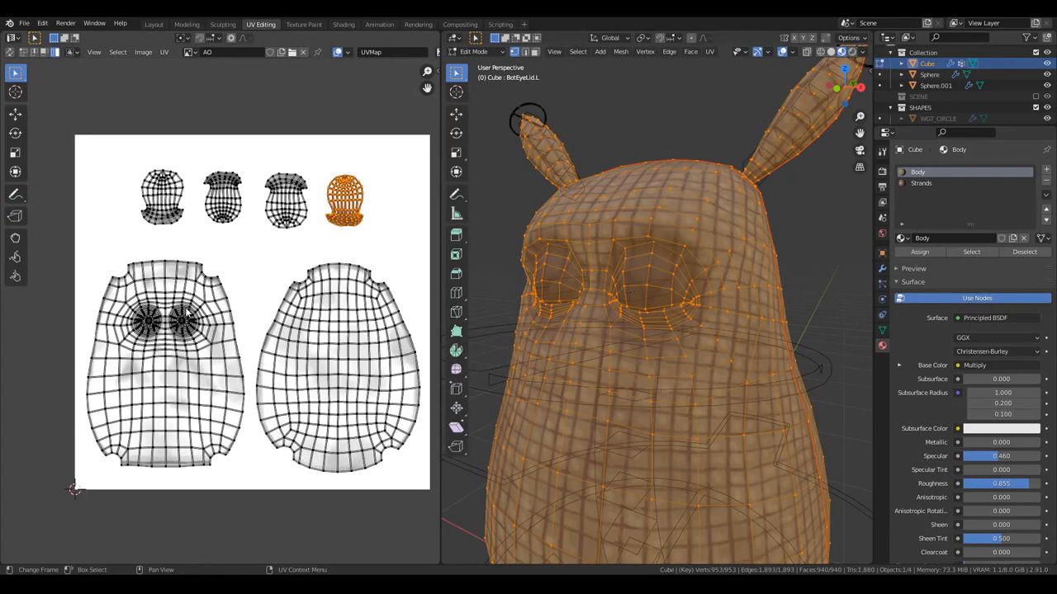
# - Scale down the innermost UV edge loop around the right-hand eye of the face island
pyautogui.moveTo(148, 328); pyautogui.dragTo(240, 290, button='middle')
pyautogui.scroll(5, 193, 281)
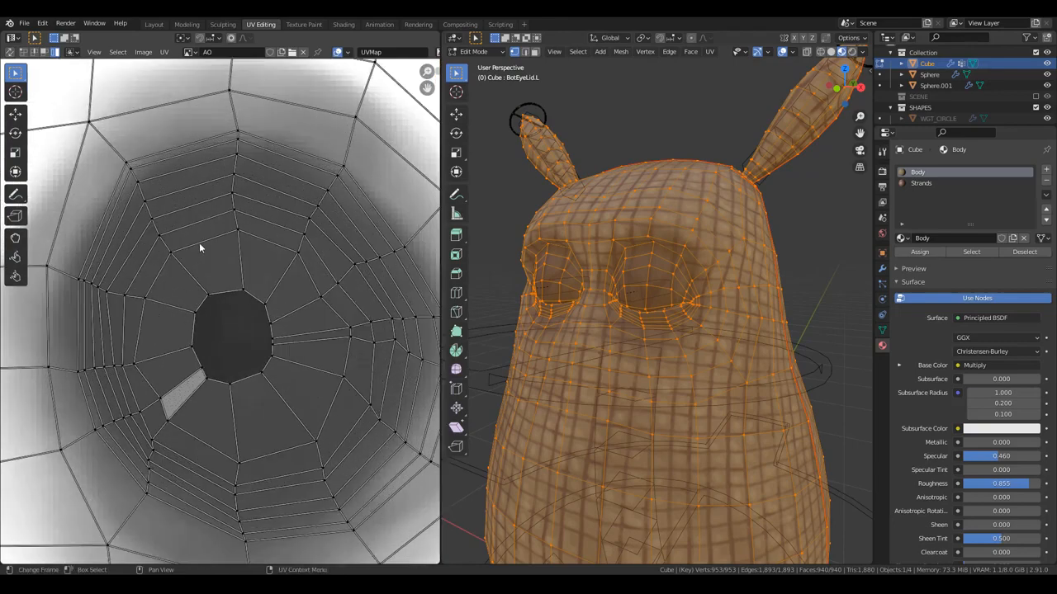
pyautogui.keyDown('alt'); pyautogui.click(199, 243); pyautogui.keyUp('alt')
pyautogui.press('s')
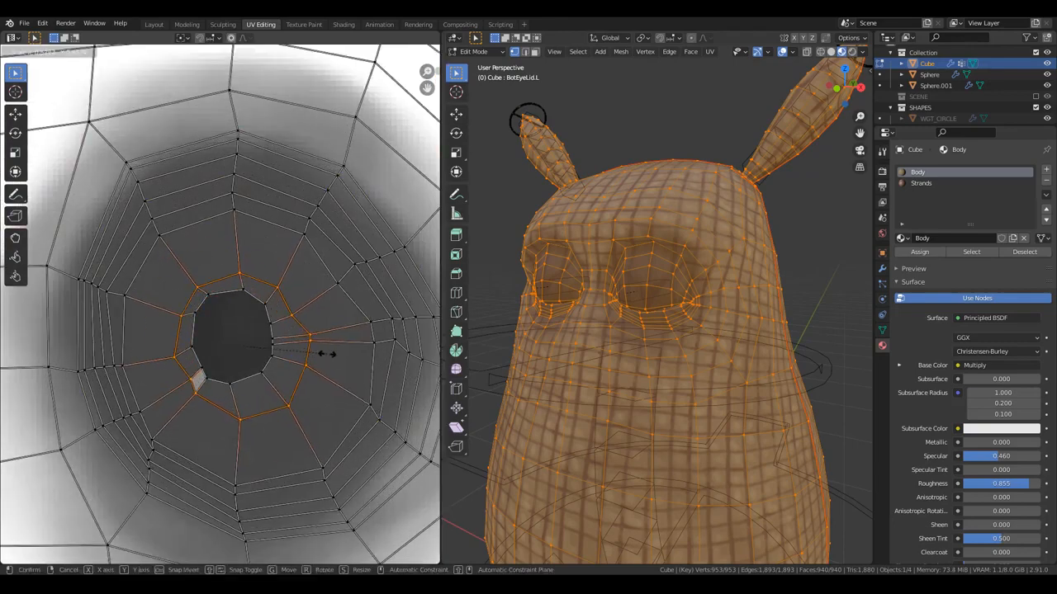
pyautogui.click(325, 349)
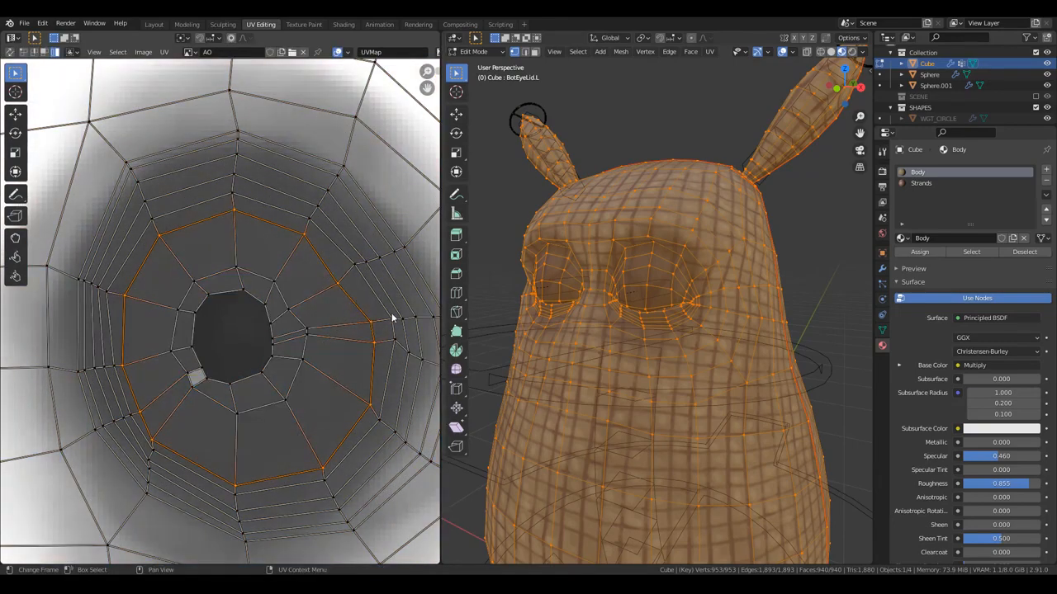
# - Scale the next UV edge loops of the right-hand eye inward toward its centre
pyautogui.press('s')
pyautogui.click(370, 291)
pyautogui.press('a')
pyautogui.keyDown('alt'); pyautogui.click(370, 291); pyautogui.keyUp('alt')
pyautogui.press('s')
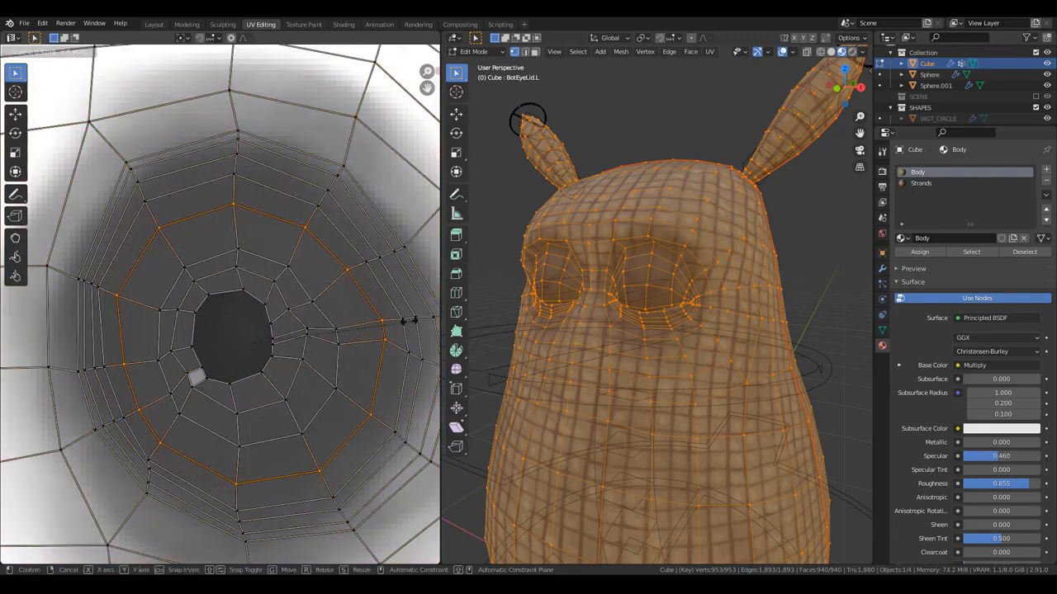
pyautogui.click(402, 323)
# - Scale the outer UV edge loops of the right-hand eye inward into the dark shaded area
pyautogui.scroll(3, 653, 278)
pyautogui.moveTo(653, 278); pyautogui.dragTo(573, 255, button='middle')
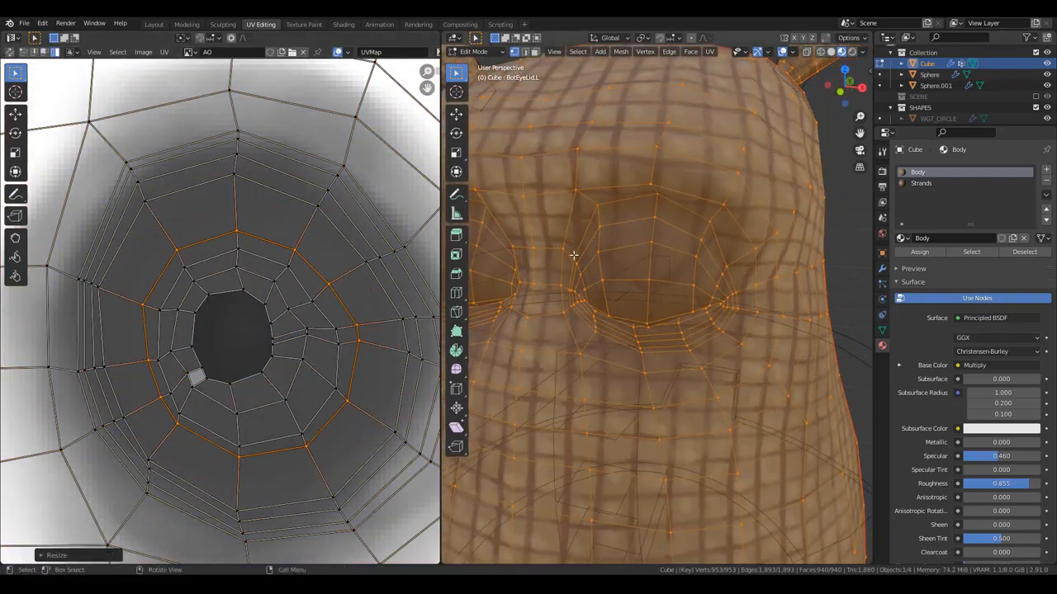
pyautogui.keyDown('alt'); pyautogui.click(348, 237); pyautogui.keyUp('alt')
pyautogui.press('s')
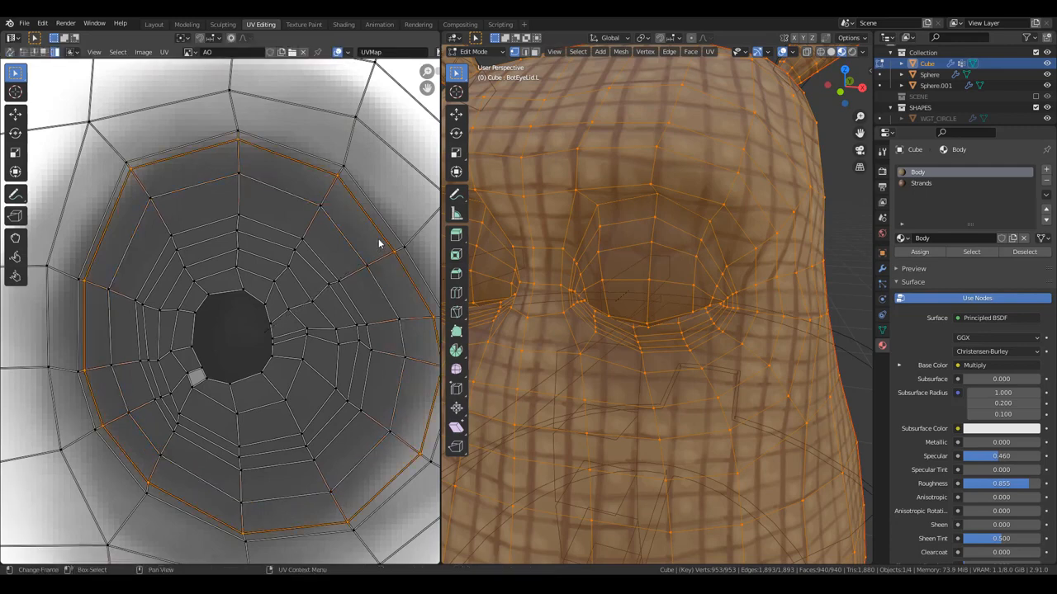
pyautogui.click(384, 246)
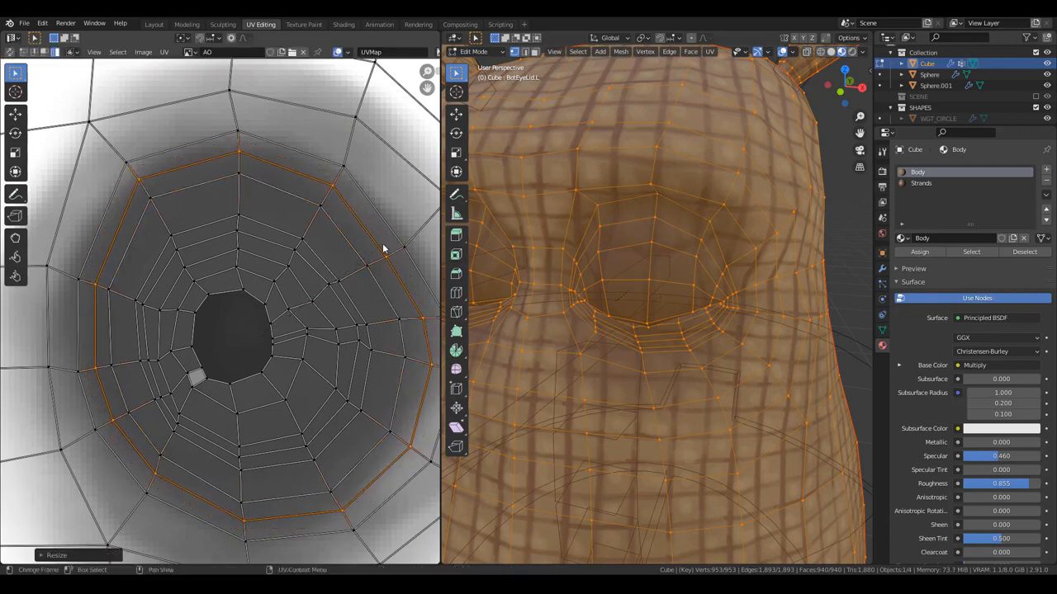
# - Check the eyelid texture on the model in Object Mode, then return to Edit Mode with the whole mesh selected
pyautogui.hotkey('alt', 'a')
pyautogui.scroll(-5, 637, 293)
pyautogui.moveTo(638, 293); pyautogui.dragTo(665, 282, button='middle')
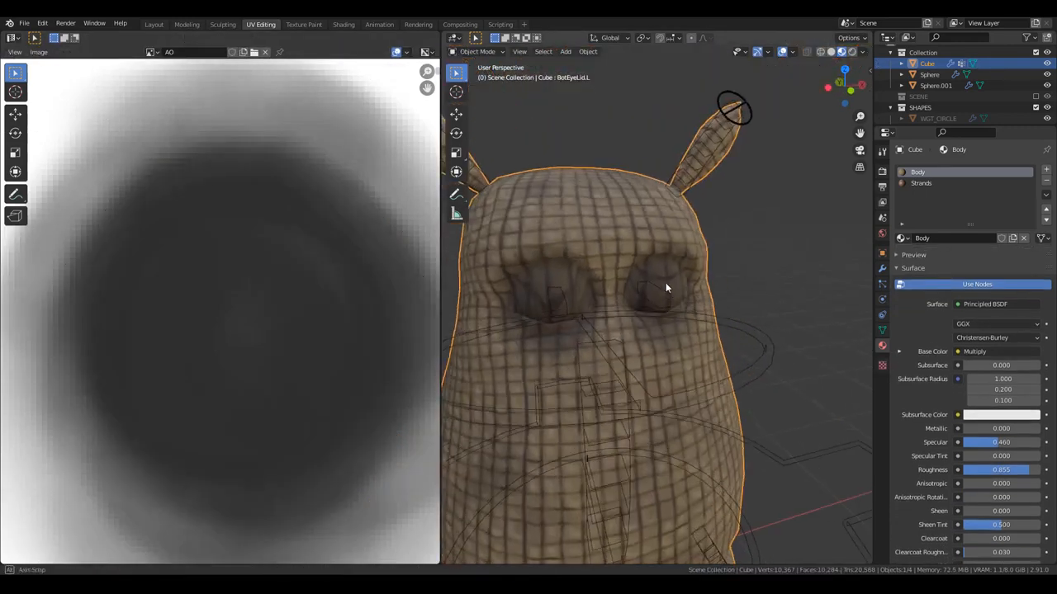
pyautogui.scroll(-2, 209, 301)
pyautogui.scroll(-2, 210, 302)
pyautogui.press('a')
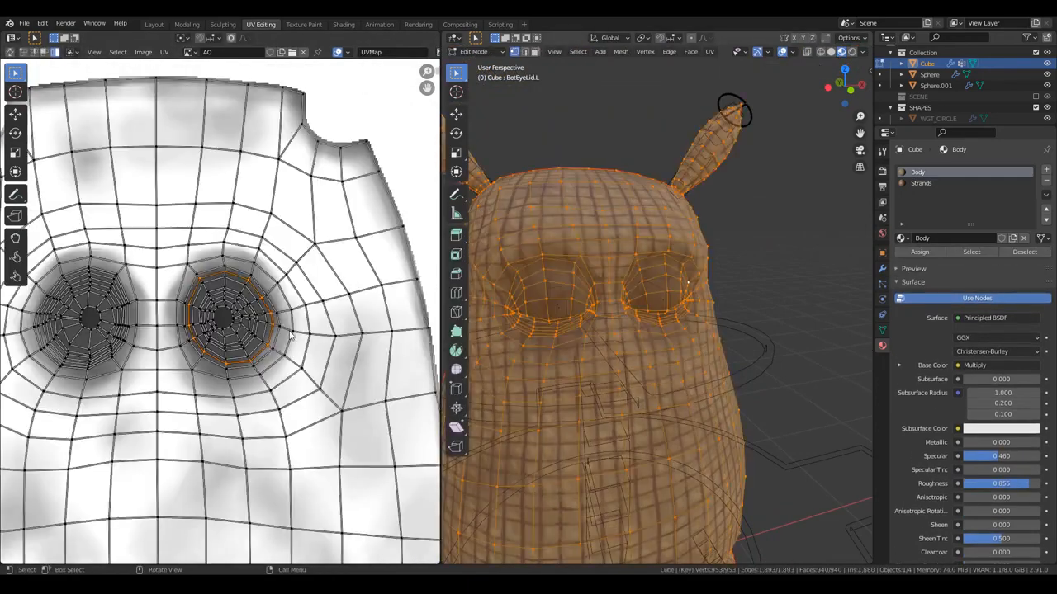
# - Scale down the innermost UV edge loop of the left-hand eye and shift it vertically to centre it around the hole
pyautogui.scroll(5, 318, 320)
pyautogui.scroll(3, 118, 285)
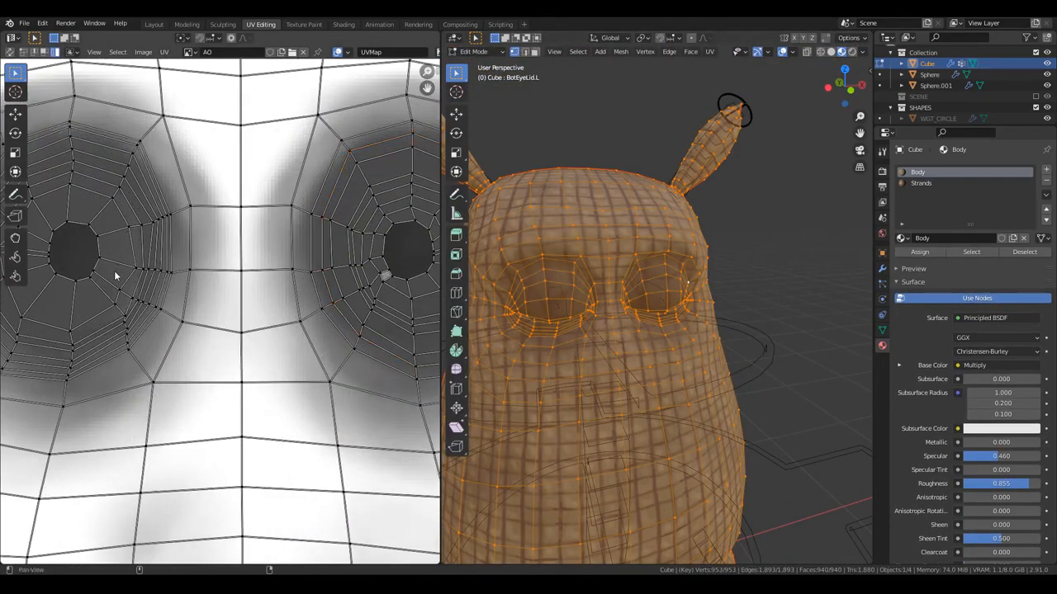
pyautogui.press('a')
pyautogui.moveTo(129, 283); pyautogui.dragTo(220, 297, button='middle')
pyautogui.keyDown('alt'); pyautogui.click(223, 299); pyautogui.keyUp('alt')
pyautogui.scroll(1, 223, 299)
pyautogui.press('s')
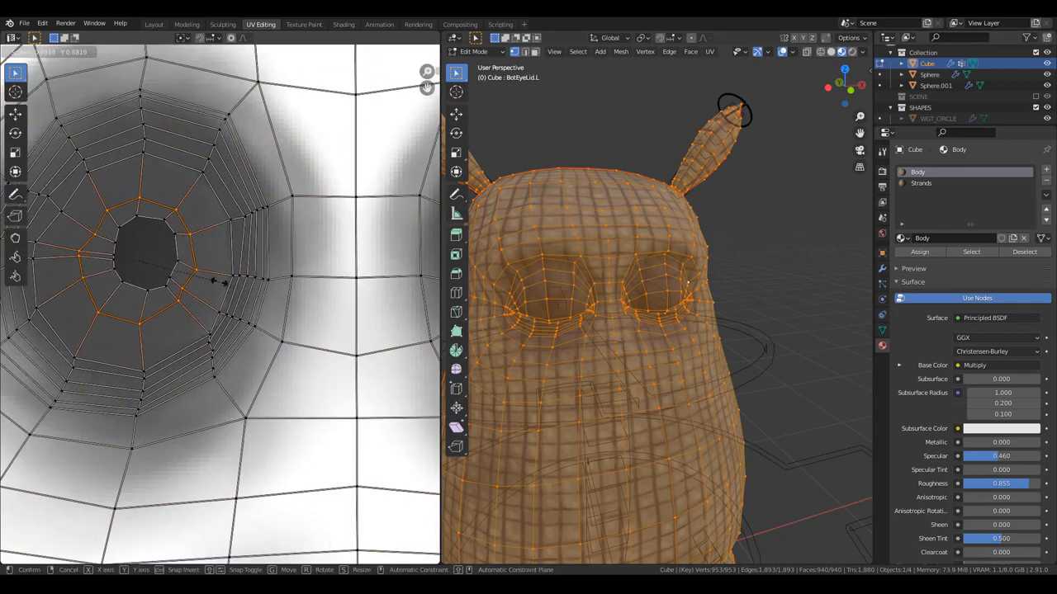
pyautogui.click(213, 279)
pyautogui.press('g')
pyautogui.press('y')
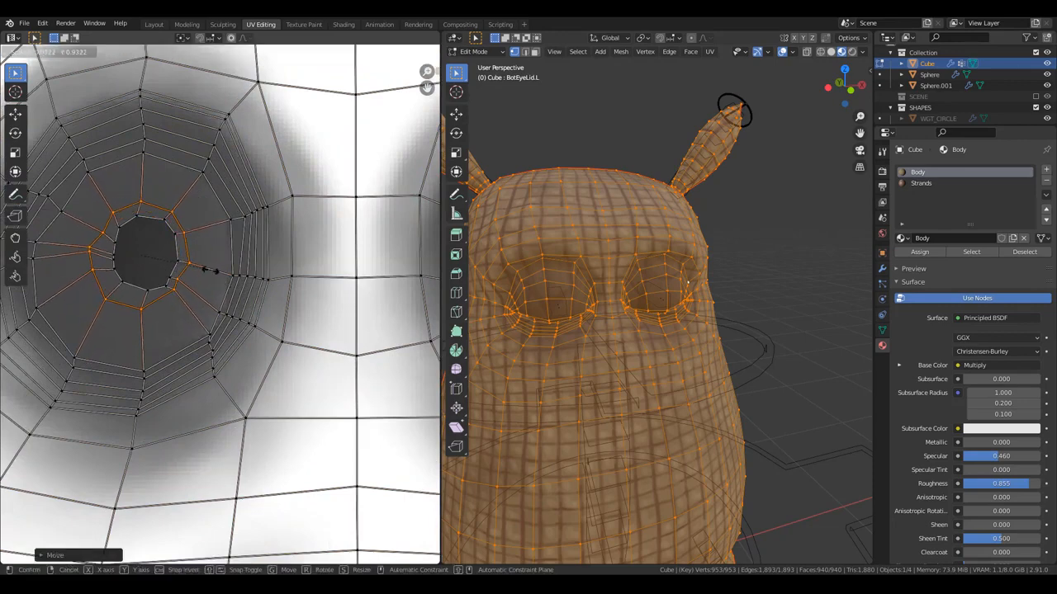
pyautogui.click(225, 266)
# - Scale the second UV edge loop of the left-hand eye inward and adjust its vertical position
pyautogui.keyDown('alt'); pyautogui.click(265, 264); pyautogui.keyUp('alt')
pyautogui.press('s')
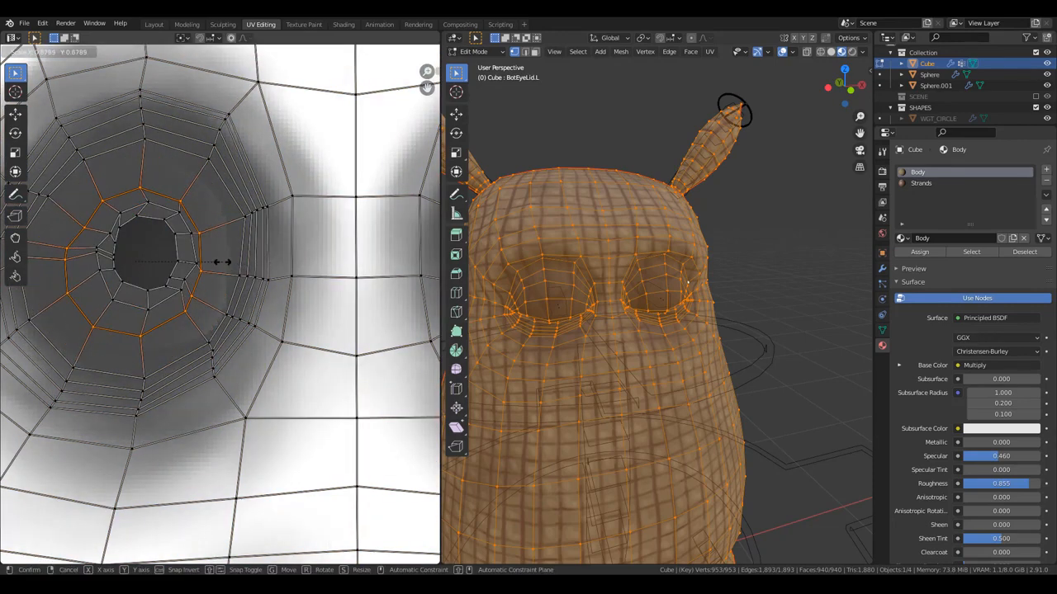
pyautogui.click(223, 262)
pyautogui.press('g')
pyautogui.press('y')
pyautogui.click(235, 251)
# - Scale the third UV edge loop of the left-hand eye inward toward the centre
pyautogui.keyDown('alt'); pyautogui.click(241, 246); pyautogui.keyUp('alt')
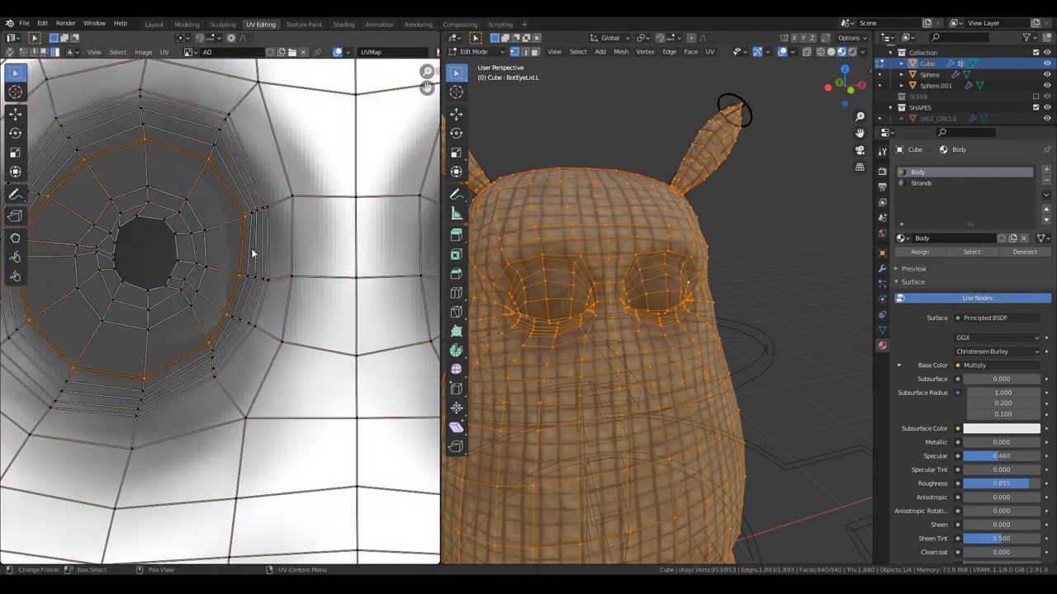
pyautogui.press('s')
pyautogui.click(217, 254)
pyautogui.scroll(2, 272, 273)
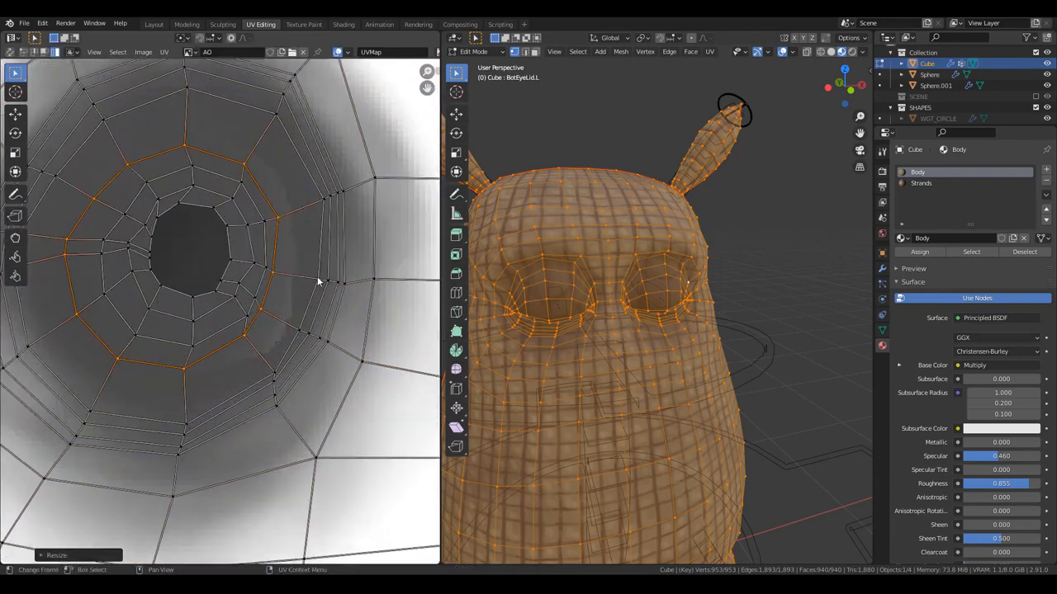
# - Adjust the third UV loop's position around the left-hand eye, and scale and reposition the fourth edge loop inward around the hole
pyautogui.press('g')
pyautogui.click(322, 280)
pyautogui.keyDown('alt'); pyautogui.click(314, 289); pyautogui.keyUp('alt')
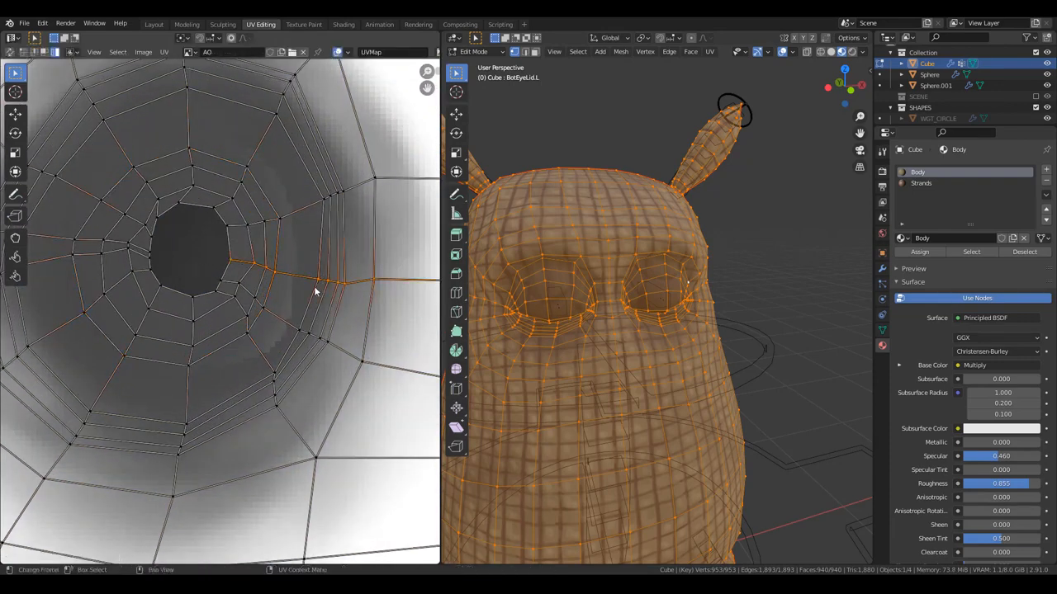
pyautogui.press('s')
pyautogui.click(297, 279)
pyautogui.press('g')
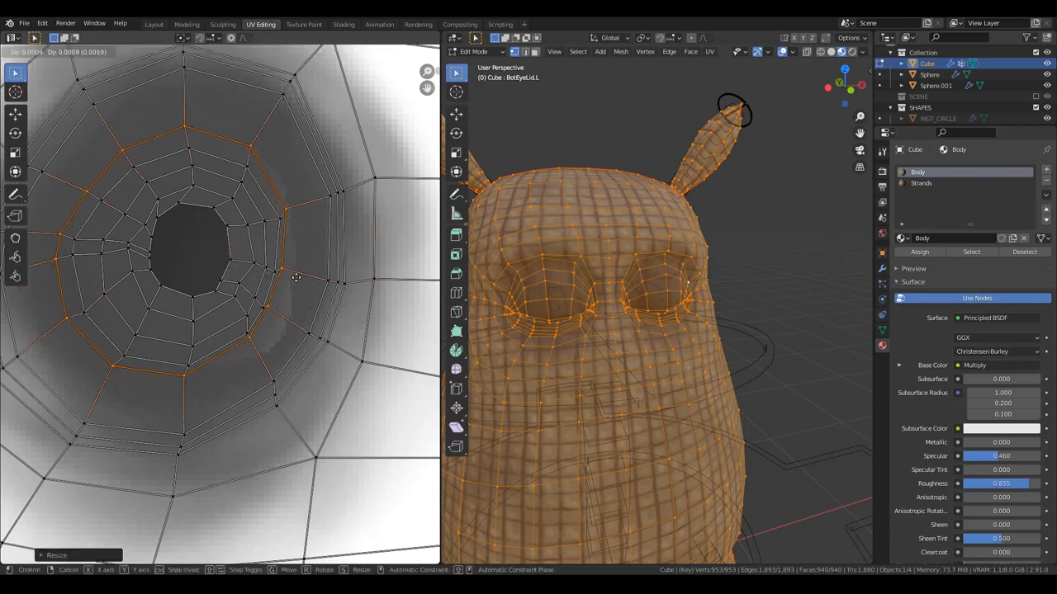
pyautogui.click(313, 278)
# - Undo the stray change and scale the fifth UV edge loop of the left-hand eye inward, leaving a small gap outside the fourth
pyautogui.hotkey('ctrl', 'z')
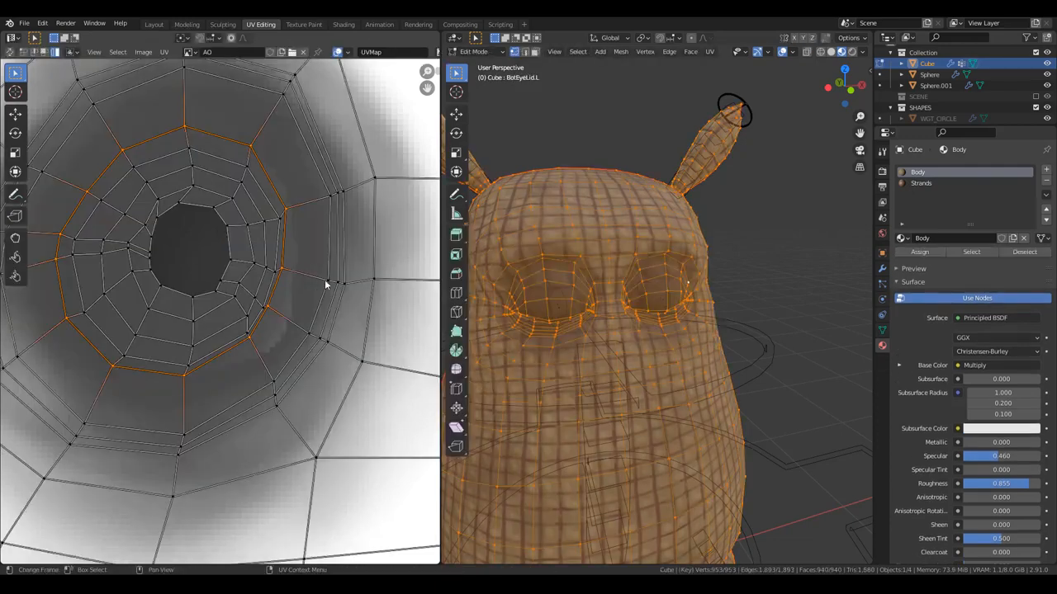
pyautogui.hotkey('ctrl', 'z')
pyautogui.press('s')
pyautogui.click(313, 286)
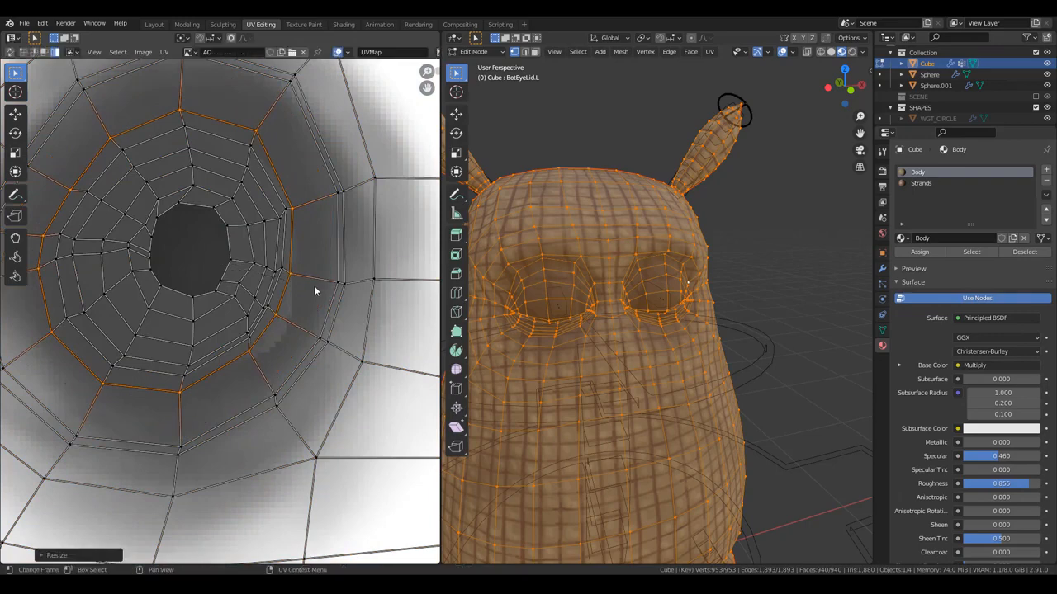
pyautogui.press('s')
pyautogui.click(316, 286)
# - Rescale the fourth UV edge loop slightly outward to even its spacing between the third and fifth loops
pyautogui.press('s')
pyautogui.click(295, 289)
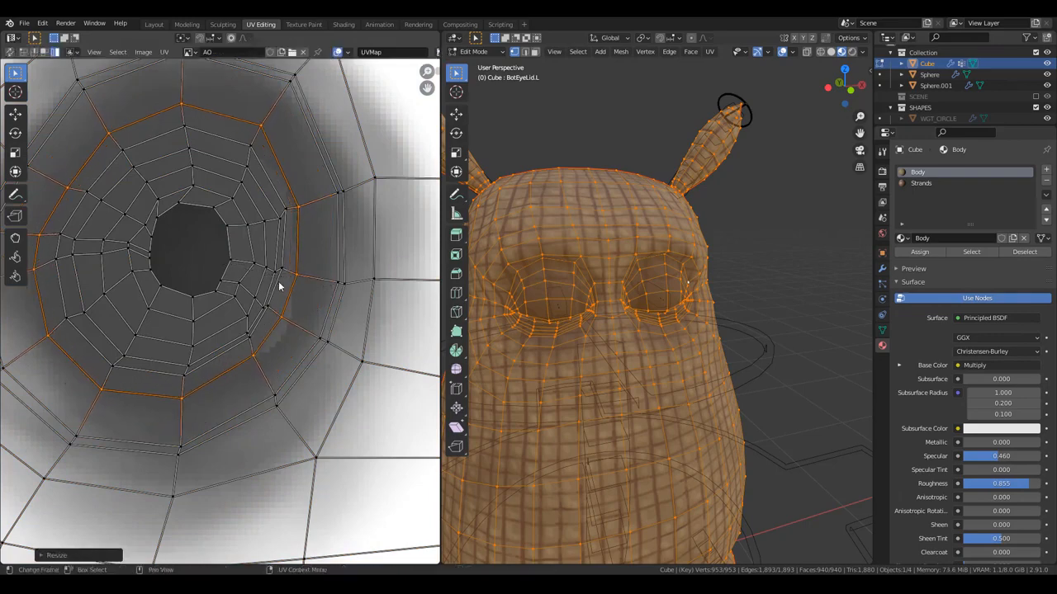
pyautogui.hotkey('ctrl', 'z')
pyautogui.press('s')
pyautogui.click(302, 285)
# - Check the eyelid texture from the front of the model in Object Mode, then return to Edit Mode
pyautogui.press('Tab')
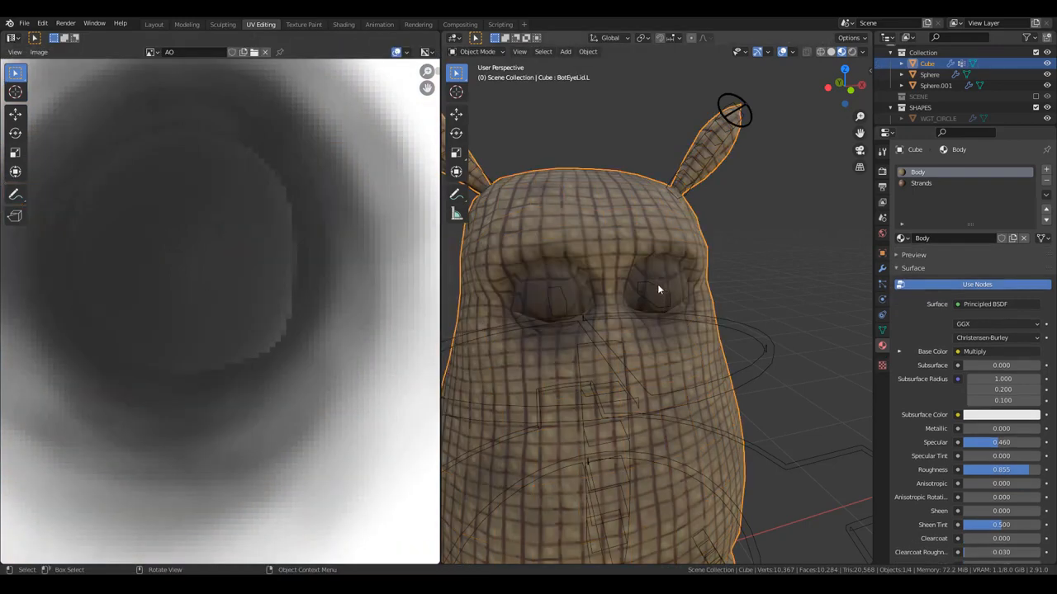
pyautogui.moveTo(657, 284); pyautogui.dragTo(693, 319, button='middle')
pyautogui.press('Tab')
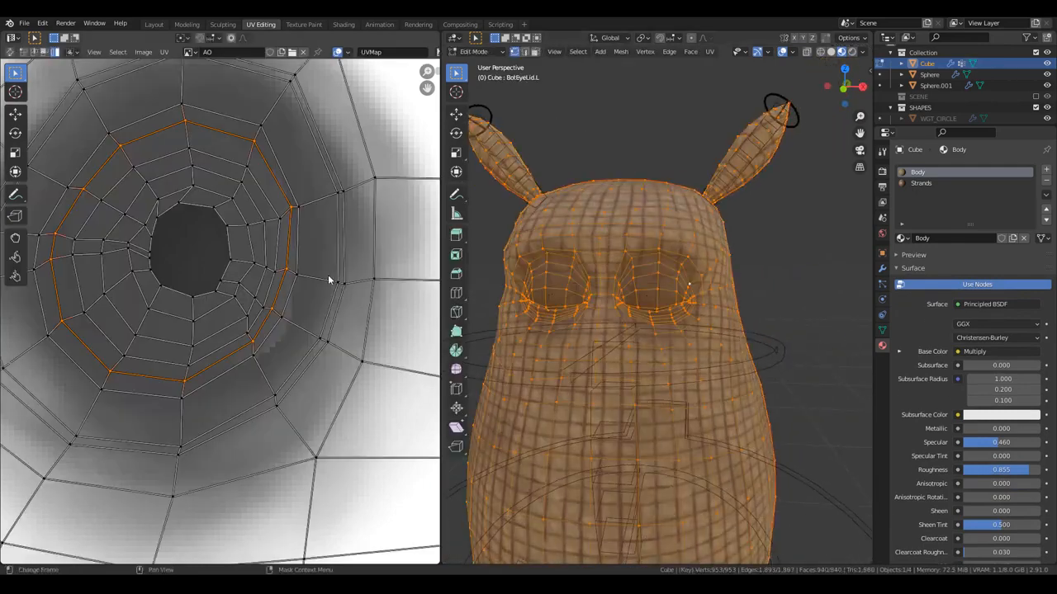
# - Scale the next UV edge loop outside the fifth one slightly inward around the left-hand eye
pyautogui.scroll(2, 338, 249)
pyautogui.keyDown('alt'); pyautogui.click(338, 248); pyautogui.keyUp('alt')
pyautogui.press('s')
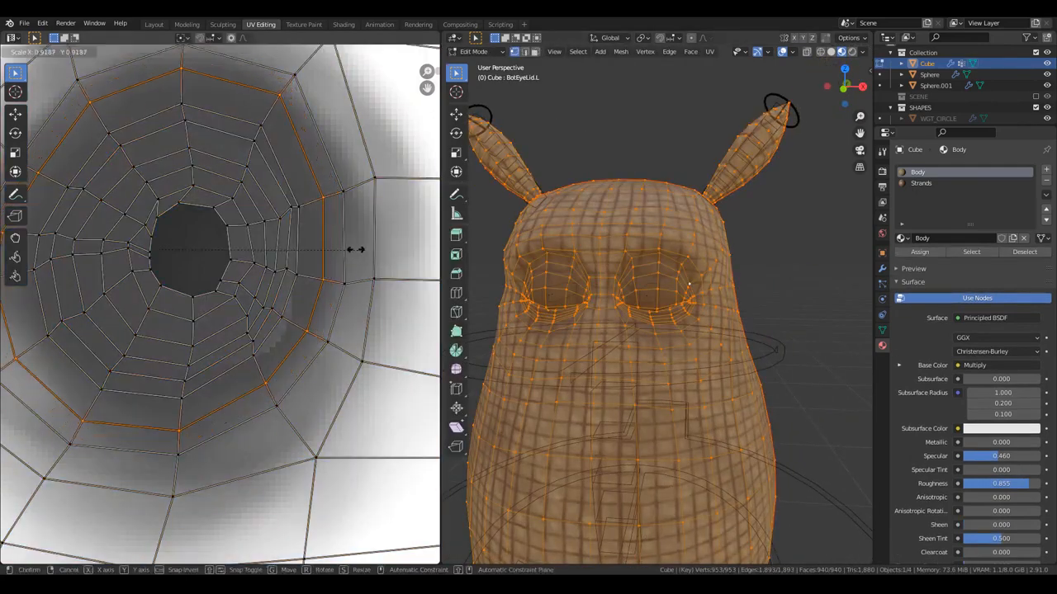
pyautogui.click(344, 248)
# - Check the textured eyelids on the whole character in Object Mode, then select the rig and put it in Pose Mode
pyautogui.press('Tab')
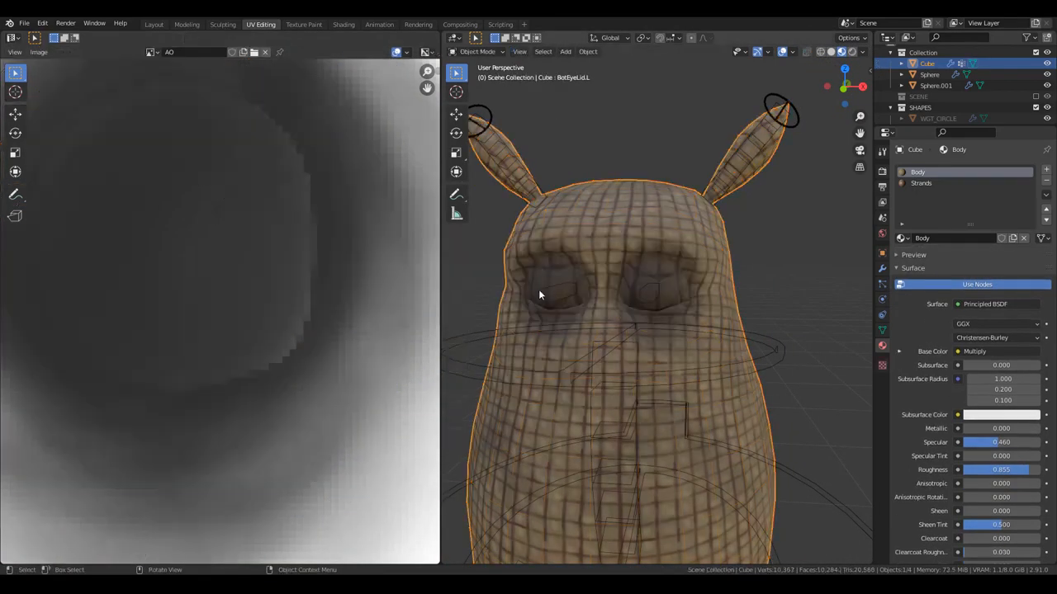
pyautogui.scroll(-4, 538, 289)
pyautogui.moveTo(612, 318); pyautogui.dragTo(568, 320, button='middle')
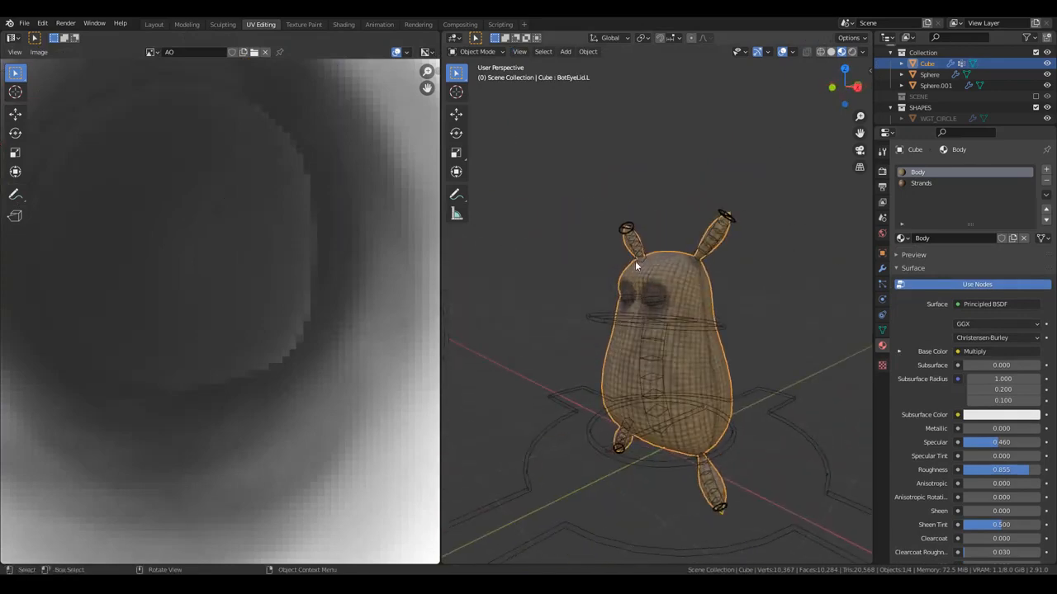
pyautogui.click(629, 322)
pyautogui.hotkey('ctrl', 'Tab')
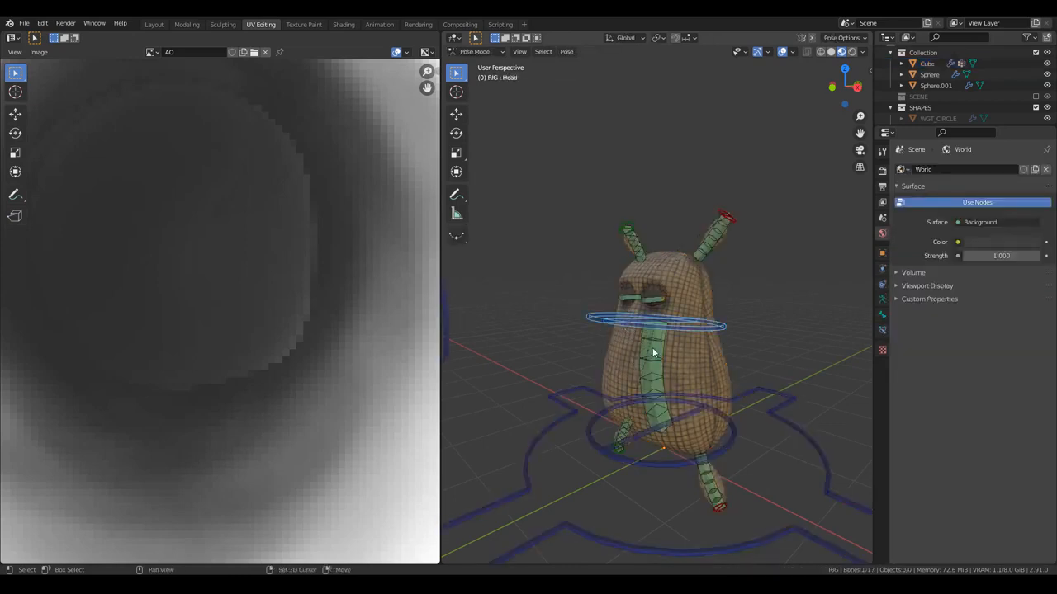
pyautogui.moveTo(624, 327); pyautogui.dragTo(640, 311, button='middle')
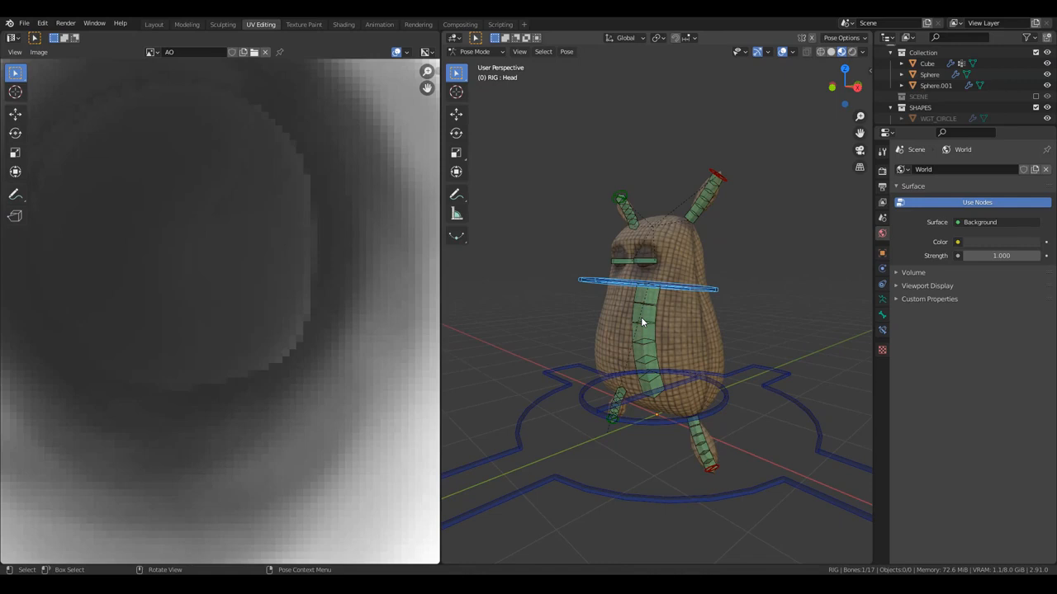
pyautogui.moveTo(641, 317); pyautogui.dragTo(644, 346, button='middle')
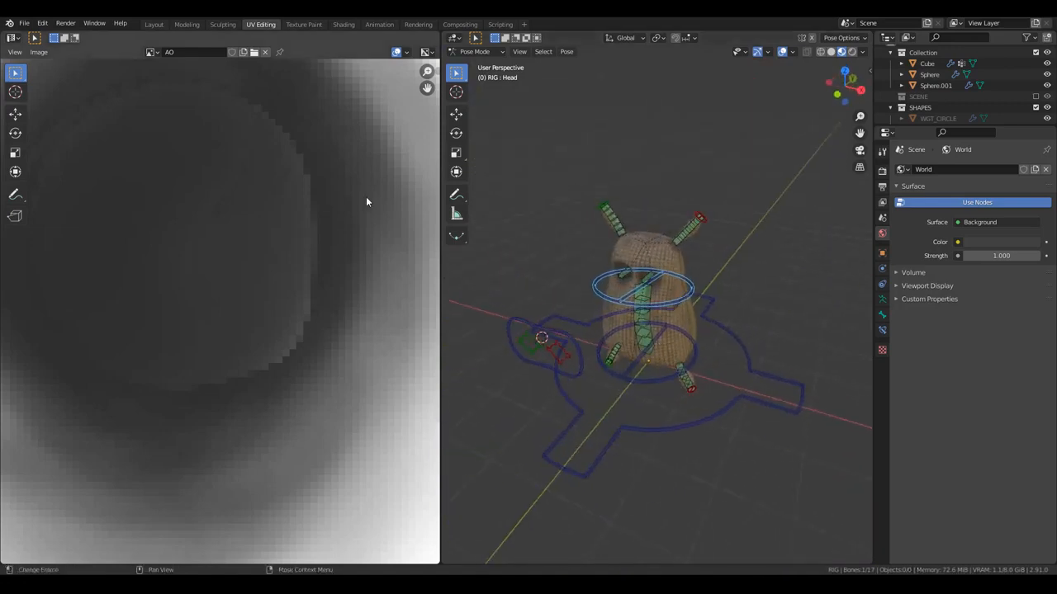
# - In the Layout workspace, put the rig in Pose Mode and lower the Head bone's eyelid properties to open the eyes
pyautogui.click(161, 23)
pyautogui.scroll(3, 318, 209)
pyautogui.scroll(-3, 373, 221)
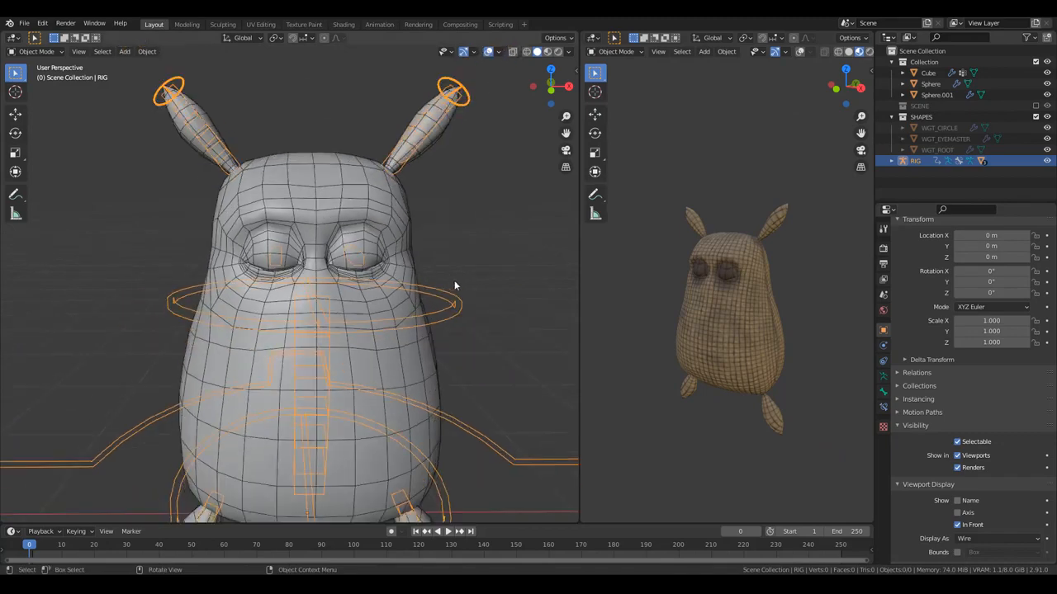
pyautogui.hotkey('ctrl', 'Tab')
pyautogui.press('n')
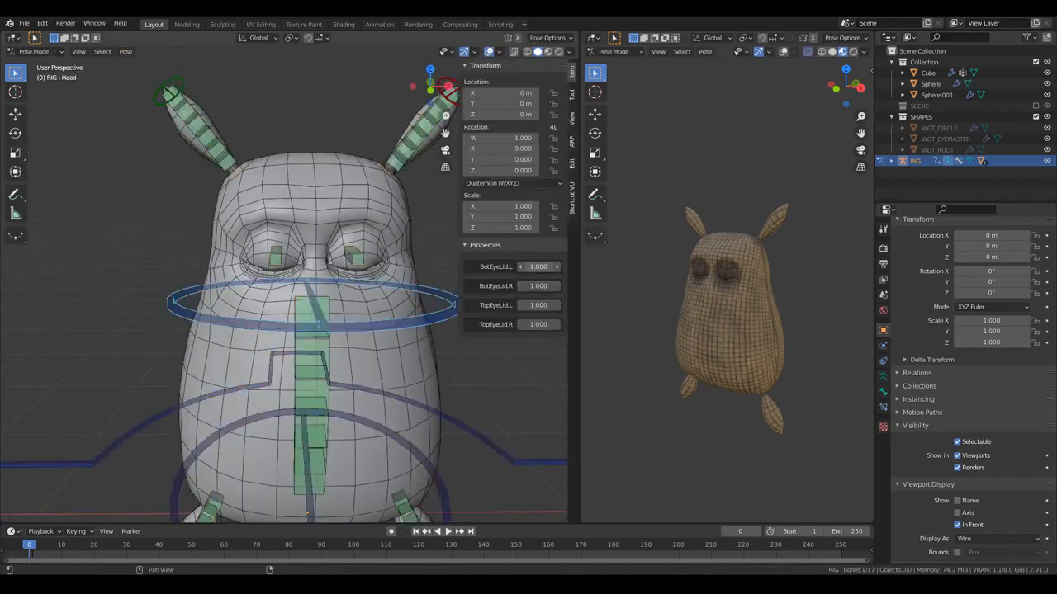
pyautogui.moveTo(539, 266); pyautogui.dragTo(496, 267)
pyautogui.press('n')
pyautogui.moveTo(392, 276); pyautogui.dragTo(367, 254, button='middle')
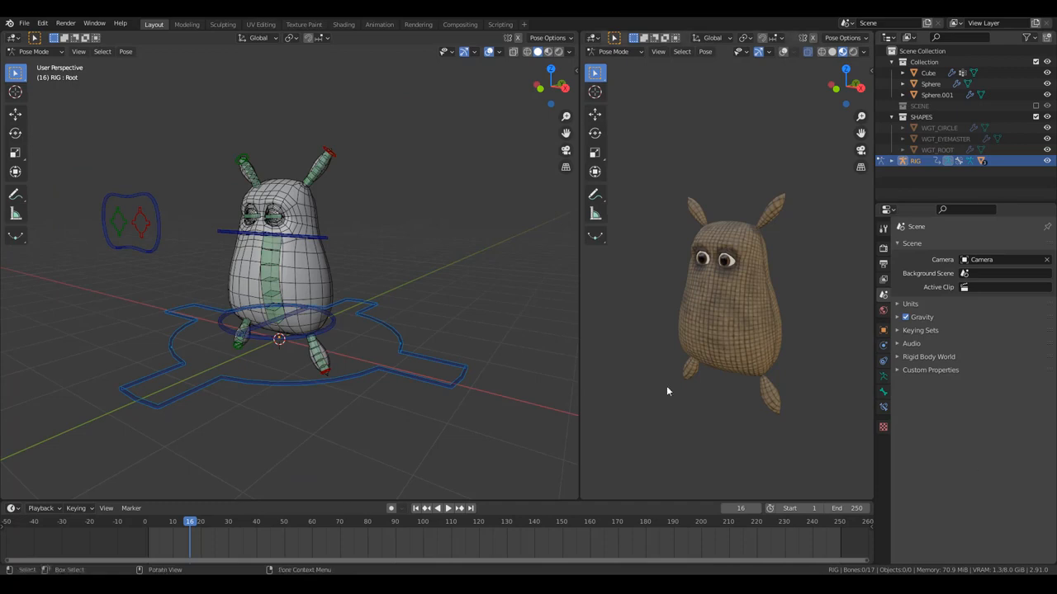
# - Enlarge the timeline area and show only the armature's first bone layer, hiding the deform bones
pyautogui.moveTo(486, 500); pyautogui.dragTo(486, 459)
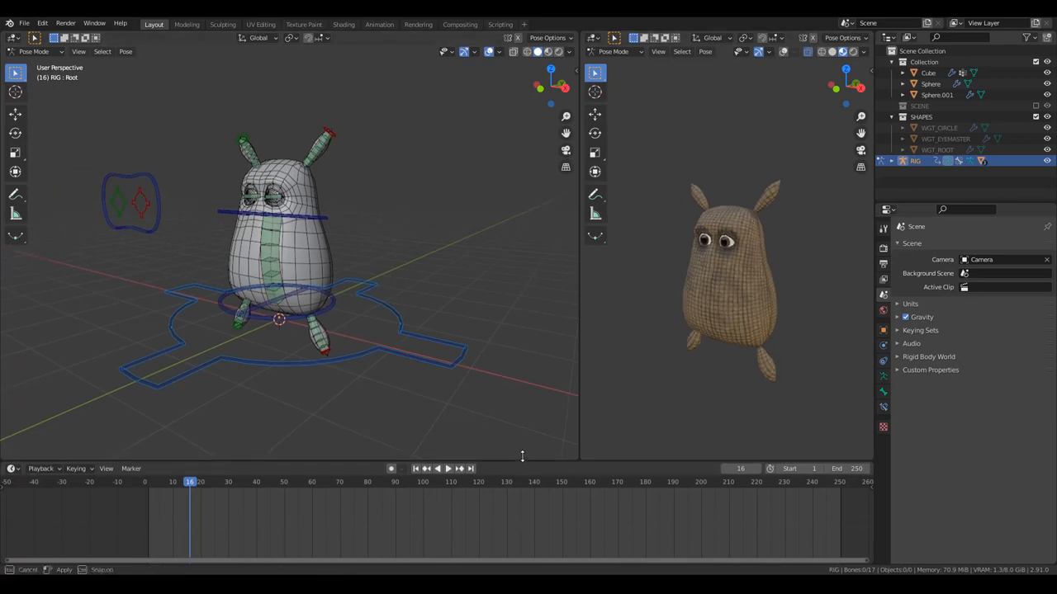
pyautogui.click(883, 376)
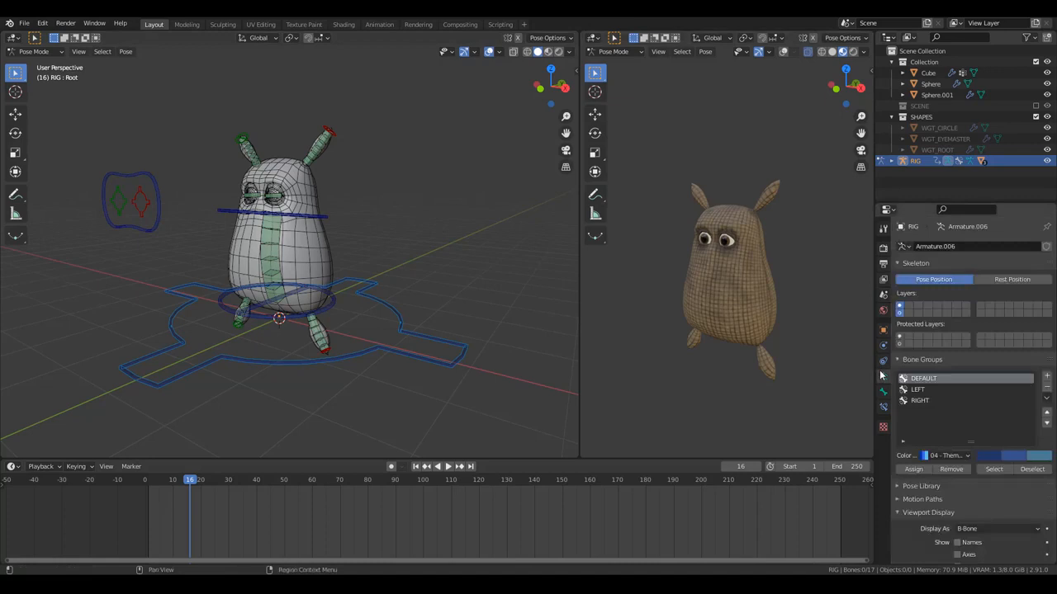
pyautogui.click(900, 313)
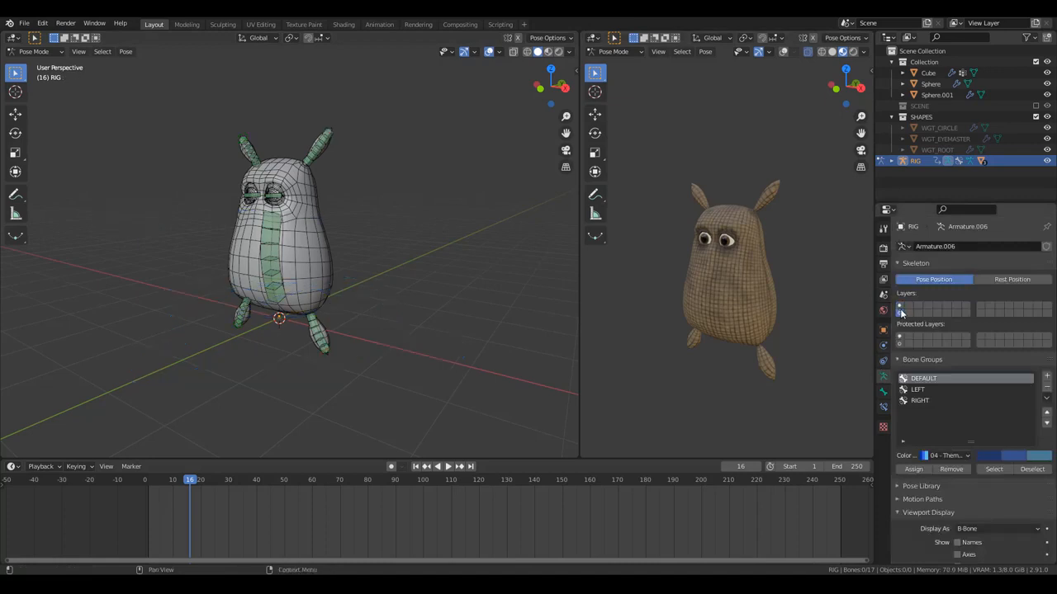
pyautogui.click(900, 309)
pyautogui.moveTo(215, 272); pyautogui.dragTo(375, 271, button='middle')
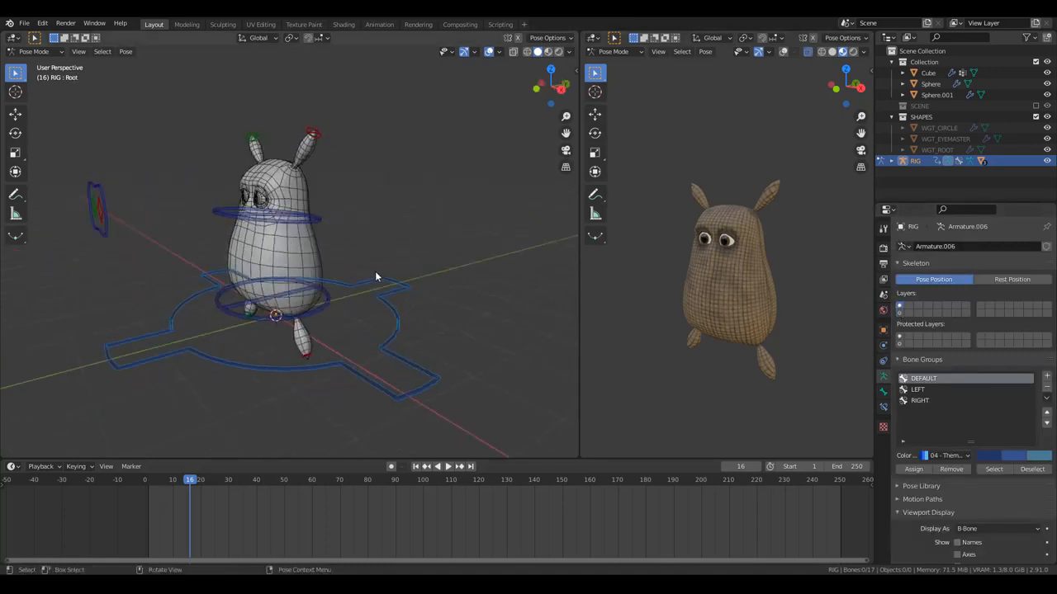
pyautogui.scroll(3, 363, 275)
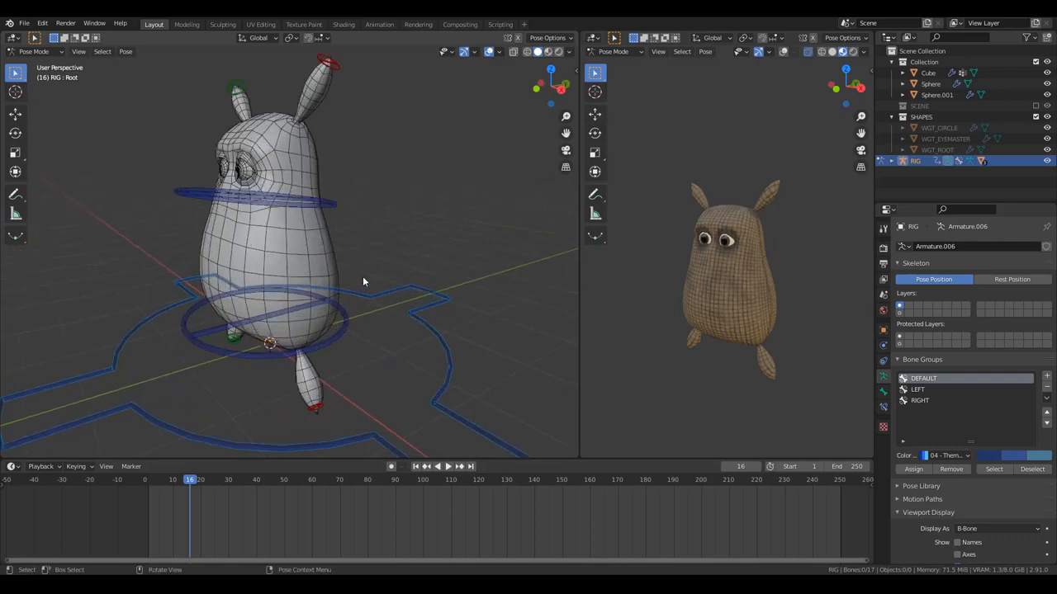
pyautogui.scroll(-3, 363, 275)
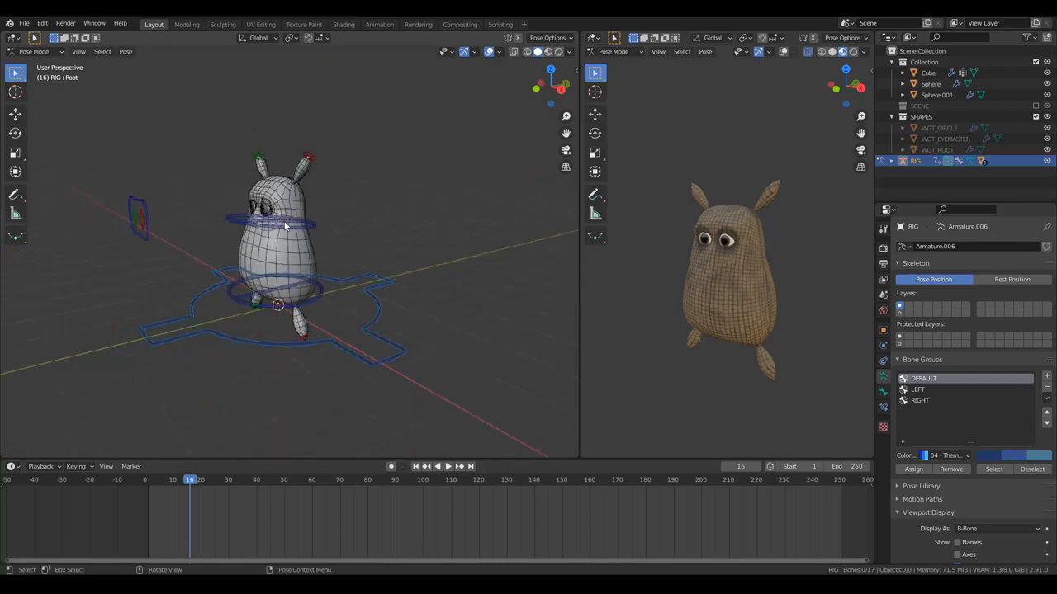
# - Select the Root bone together with the eye control bones and move them to the second bone layer
pyautogui.click(189, 302)
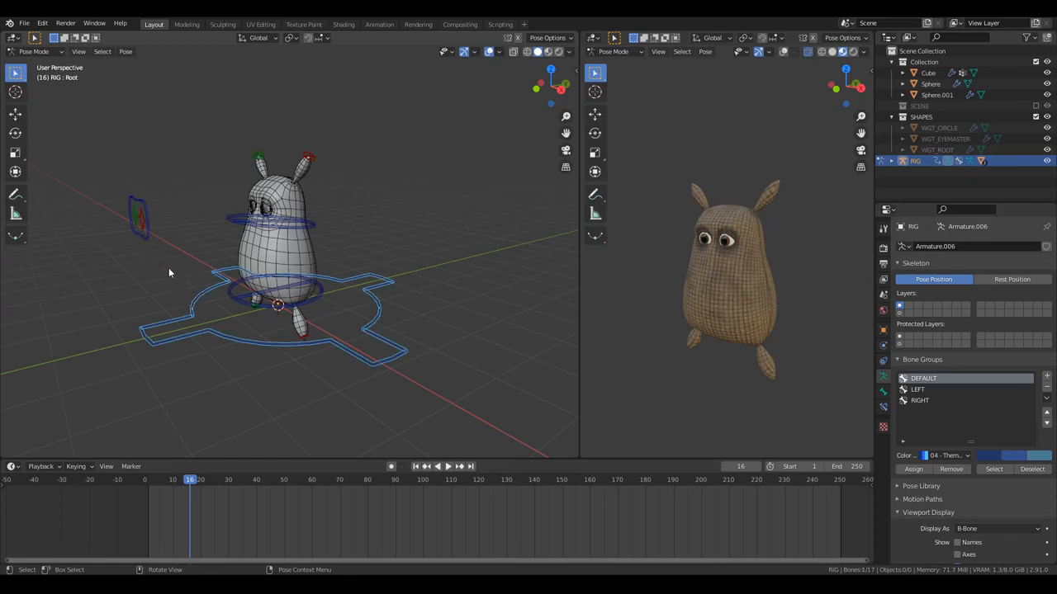
pyautogui.press('b')
pyautogui.moveTo(167, 258); pyautogui.dragTo(88, 172)
pyautogui.keyDown('shift'); pyautogui.moveTo(162, 251); pyautogui.dragTo(184, 262, button='middle'); pyautogui.keyUp('shift')
pyautogui.scroll(1, 295, 265)
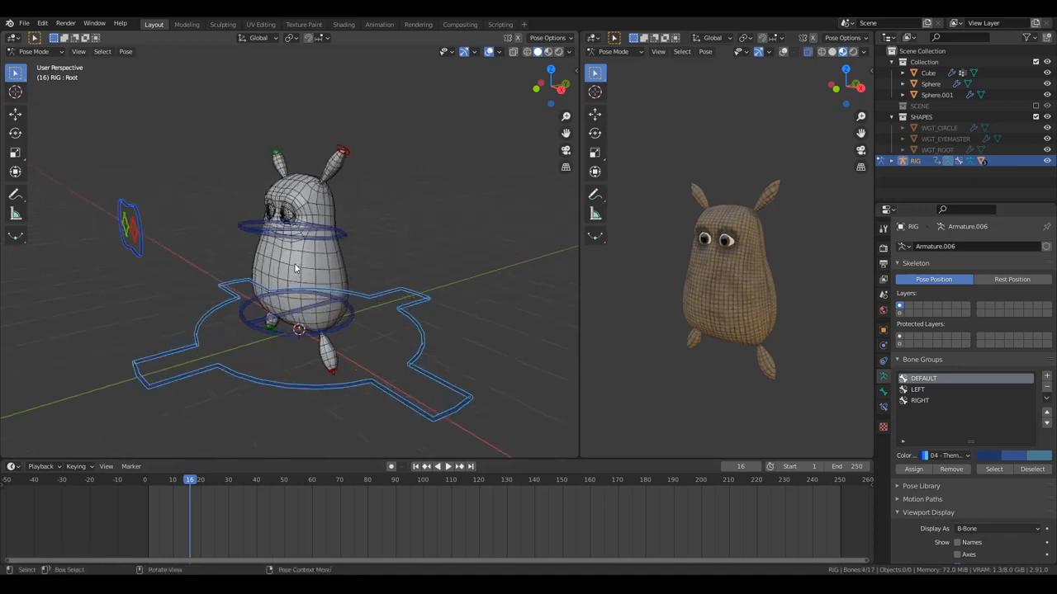
pyautogui.press('m')
pyautogui.click(309, 292)
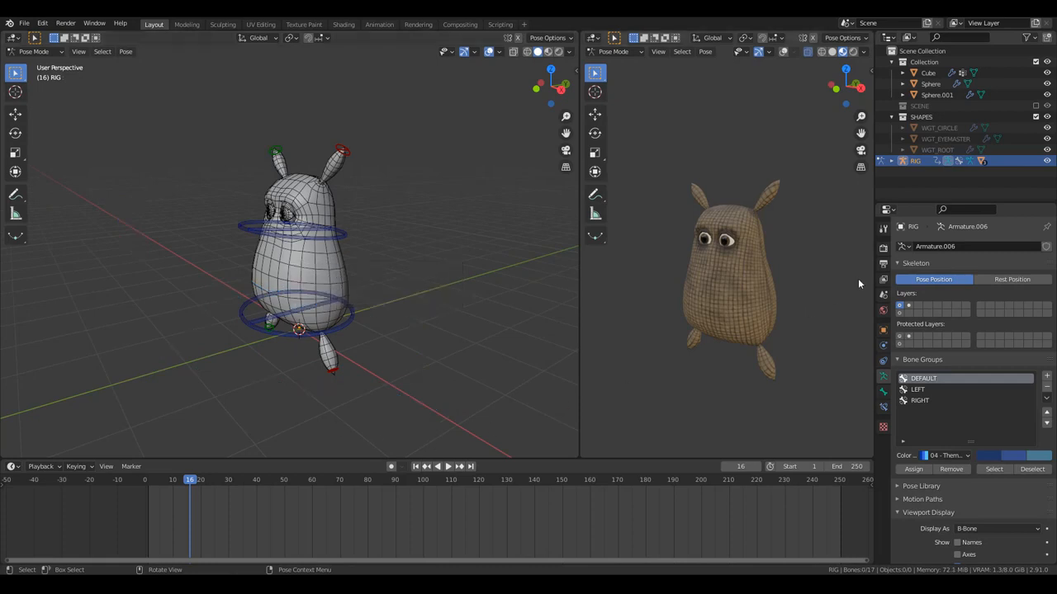
# - Test the Pelvis and Head controls by moving each one and cancelling the move
pyautogui.moveTo(443, 313); pyautogui.dragTo(431, 314, button='middle')
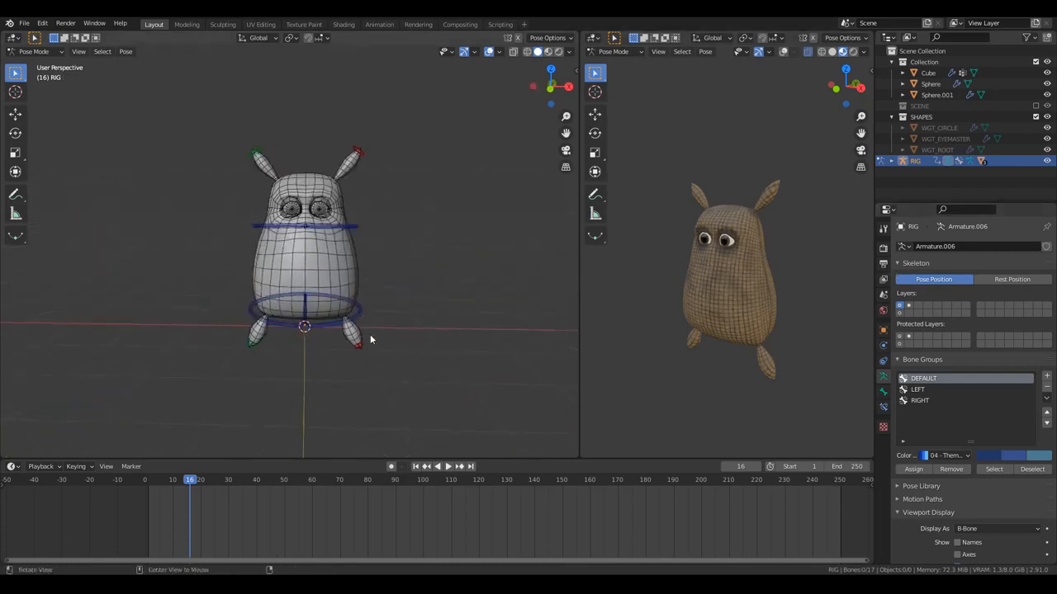
pyautogui.moveTo(370, 334); pyautogui.dragTo(437, 208, button='middle')
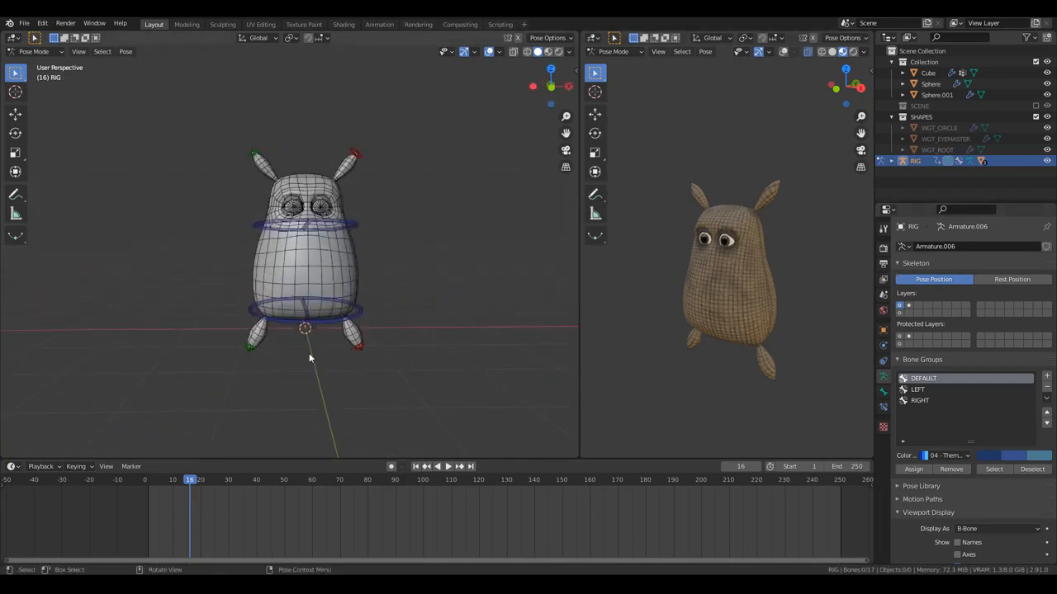
pyautogui.scroll(4, 446, 290)
pyautogui.moveTo(441, 289); pyautogui.dragTo(379, 360, button='middle')
pyautogui.click(380, 356)
pyautogui.press('g')
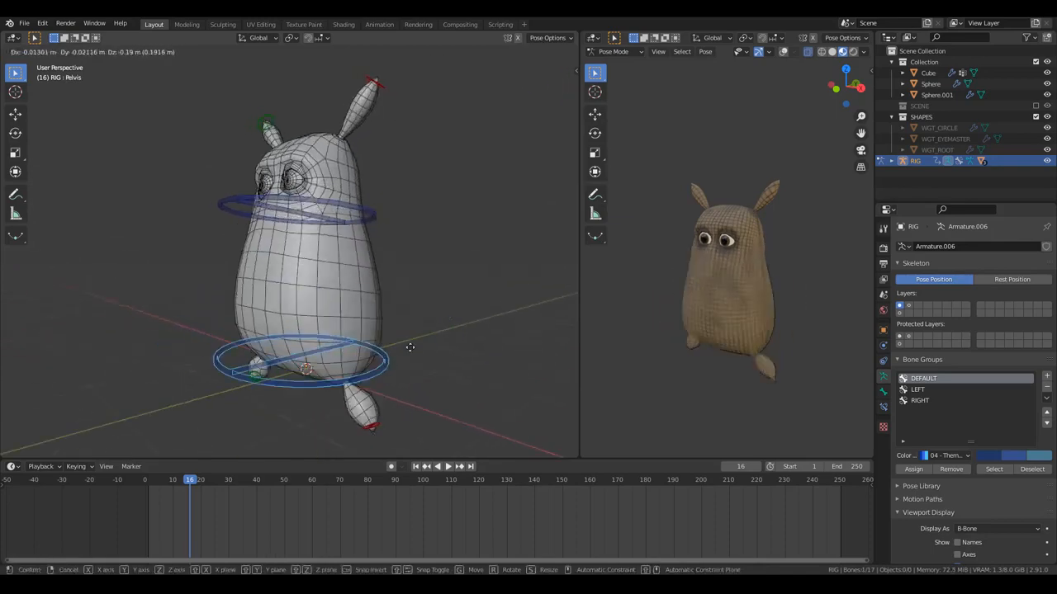
pyautogui.rightClick(389, 259)
pyautogui.click(354, 217)
pyautogui.press('g')
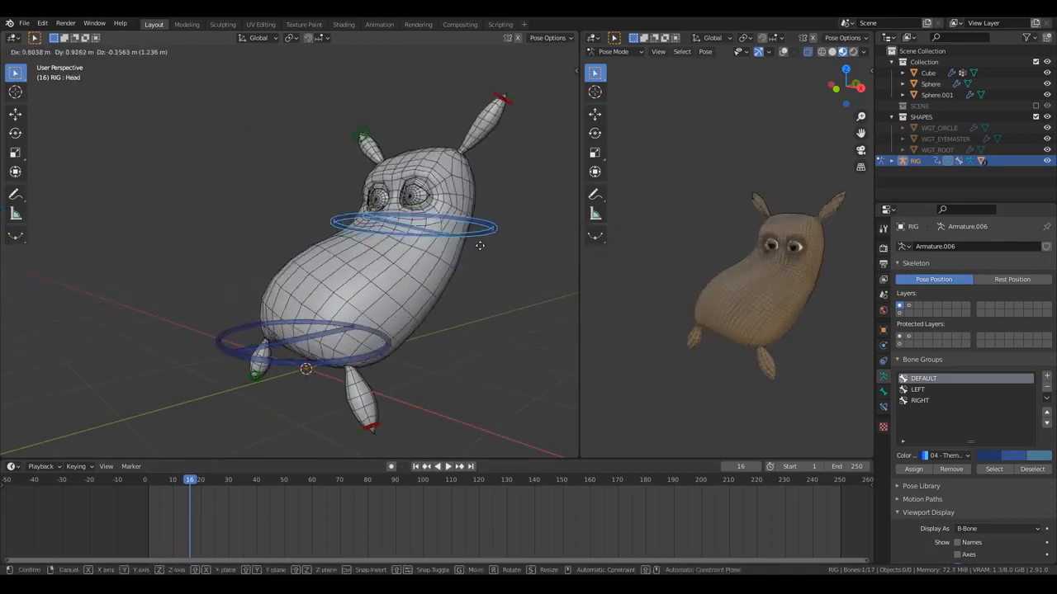
pyautogui.rightClick(480, 245)
# - Test the Ear_CTRL.L and Leg_CTRL.L controls by moving each one and cancelling the move
pyautogui.moveTo(363, 113); pyautogui.dragTo(396, 103, button='middle')
pyautogui.click(405, 105)
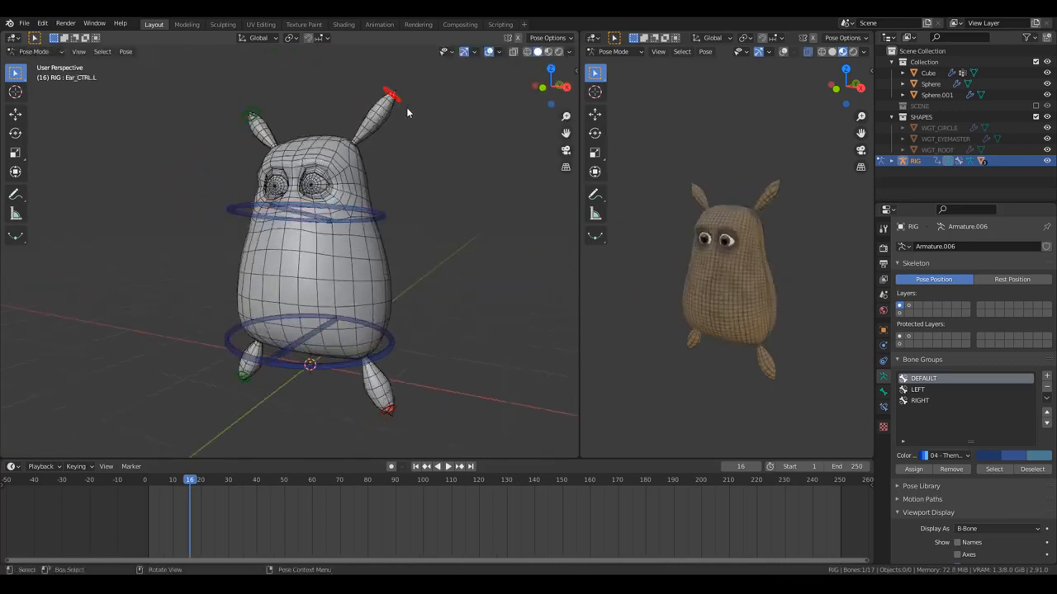
pyautogui.press('g')
pyautogui.rightClick(381, 193)
pyautogui.click(388, 410)
pyautogui.press('g')
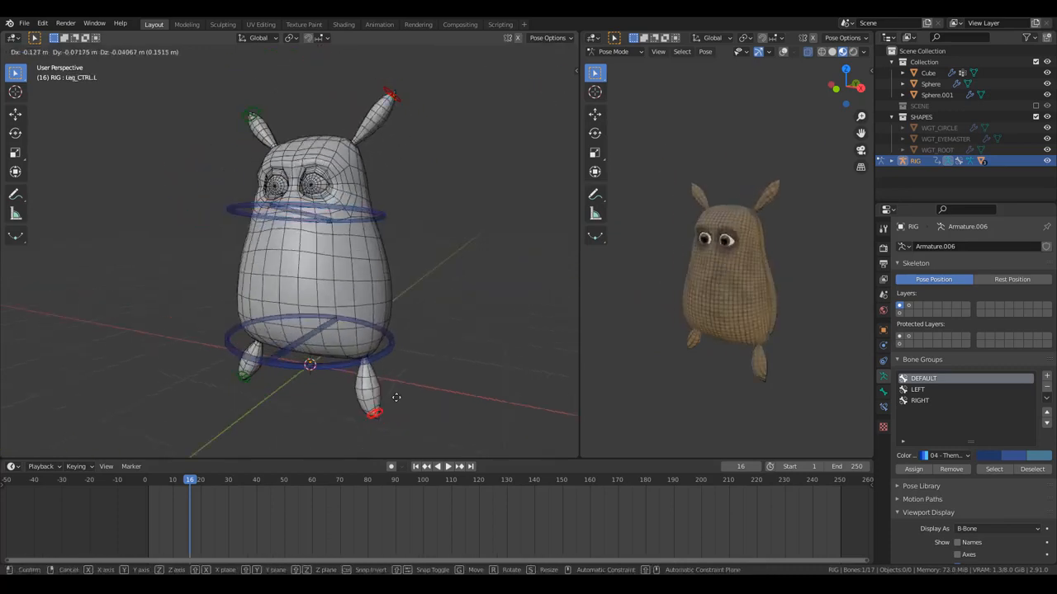
pyautogui.rightClick(384, 407)
# - View the rig in right orthographic view, zoom in on the timeline range, and enable automatic keyframing
pyautogui.scroll(-4, 384, 388)
pyautogui.press('KP_3')
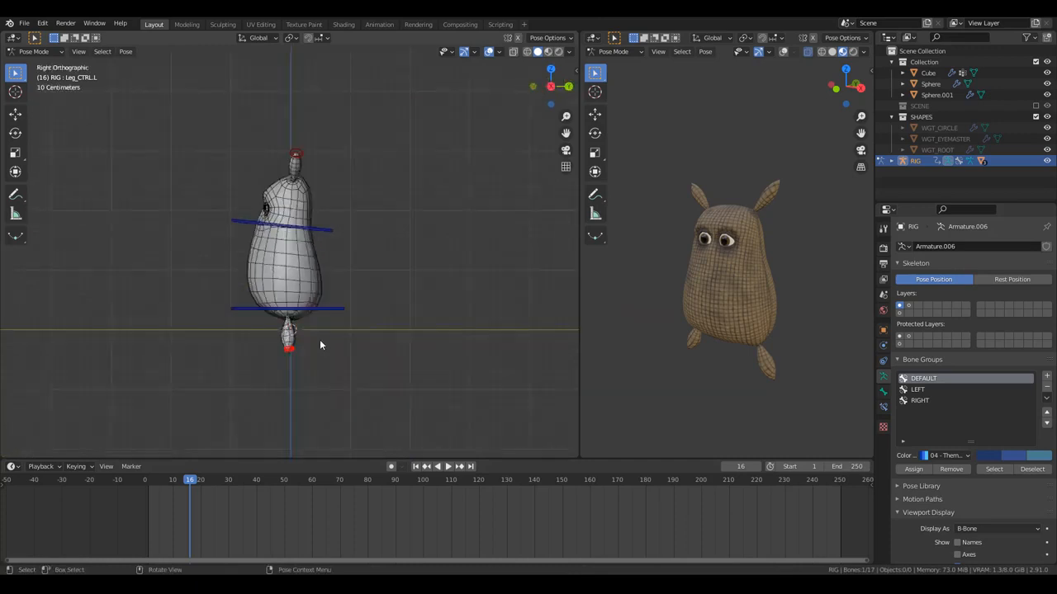
pyautogui.scroll(5, 322, 315)
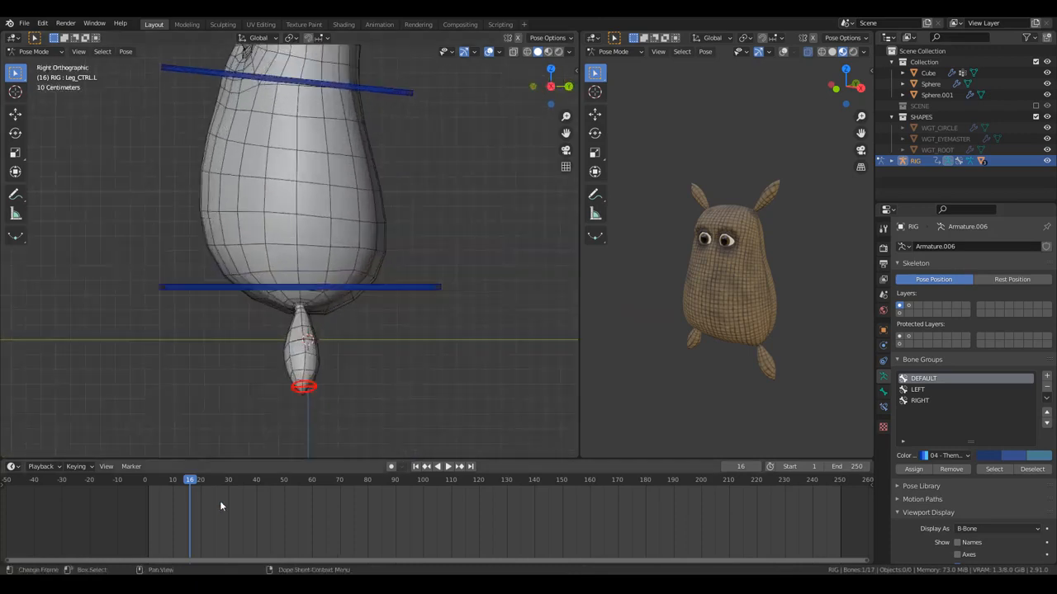
pyautogui.scroll(2, 224, 501)
pyautogui.scroll(-1, 315, 343)
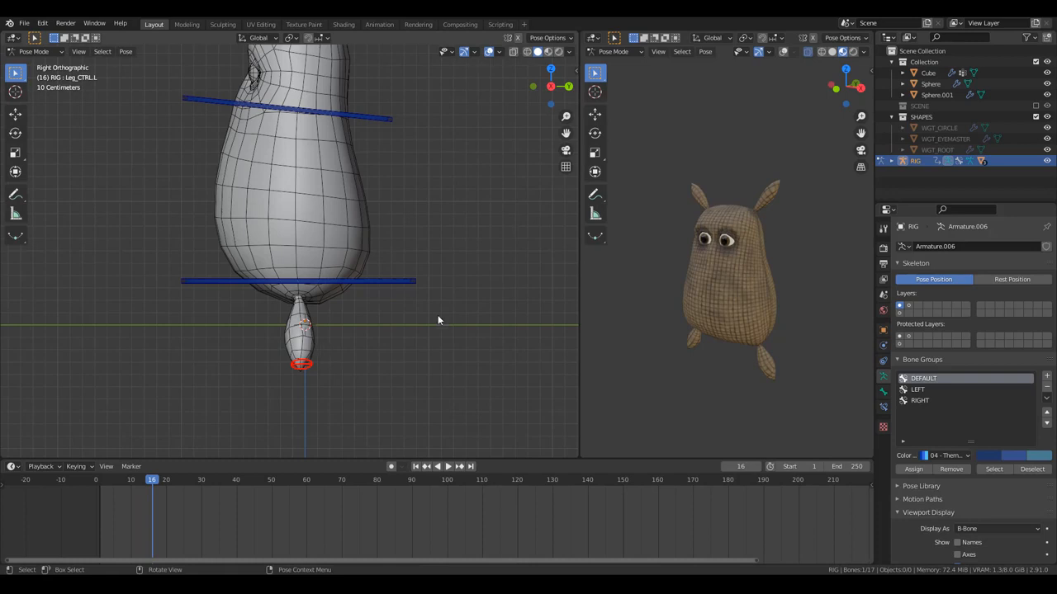
pyautogui.click(393, 466)
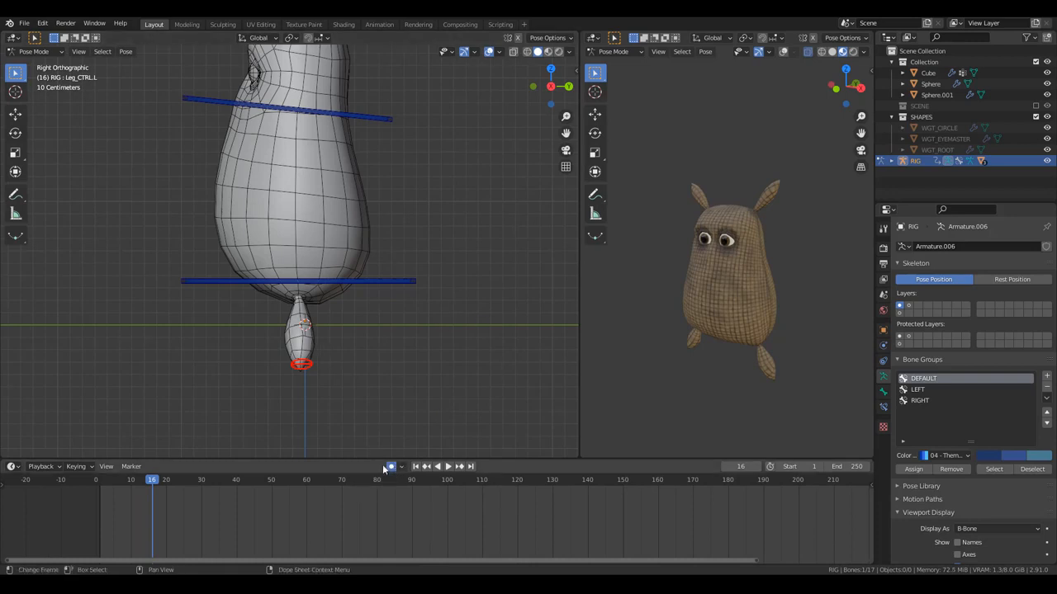
# - Set the current frame to 1 and zoom the timeline in on the opening frames
pyautogui.keyDown('ctrl'); pyautogui.scroll(3, 188, 502); pyautogui.keyUp('ctrl')
pyautogui.click(160, 487)
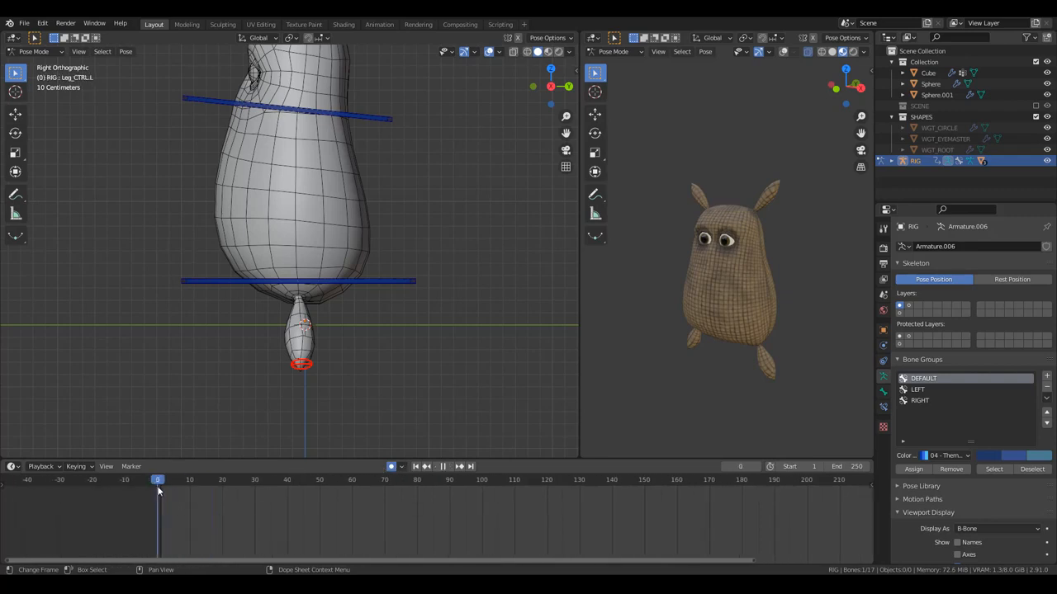
pyautogui.scroll(1, 194, 487)
pyautogui.moveTo(208, 504); pyautogui.dragTo(388, 514, button='middle')
pyautogui.scroll(3, 314, 506)
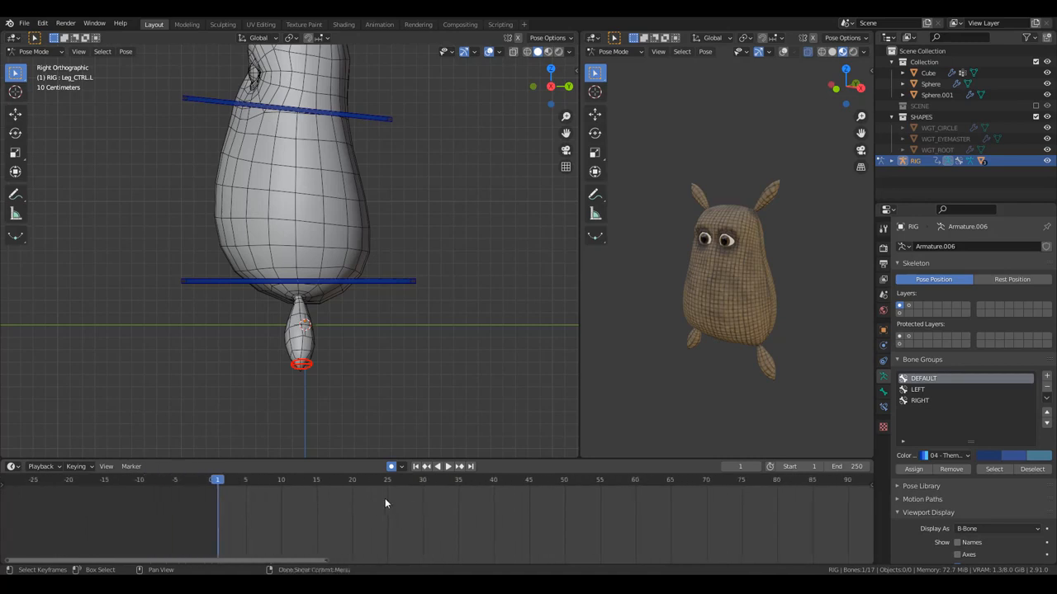
# - Move the Leg_CTRL.L control about 0.39 m in Y and 0.37 m up in Z, and rotate it about 47.6°
pyautogui.moveTo(332, 358); pyautogui.dragTo(333, 436, button='middle')
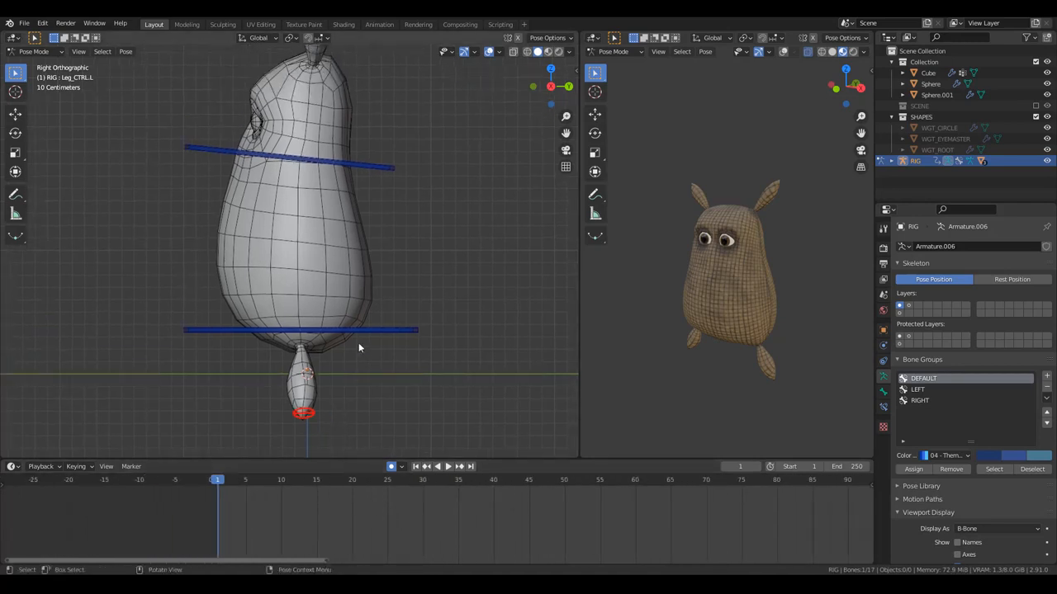
pyautogui.press('g')
pyautogui.click(371, 403)
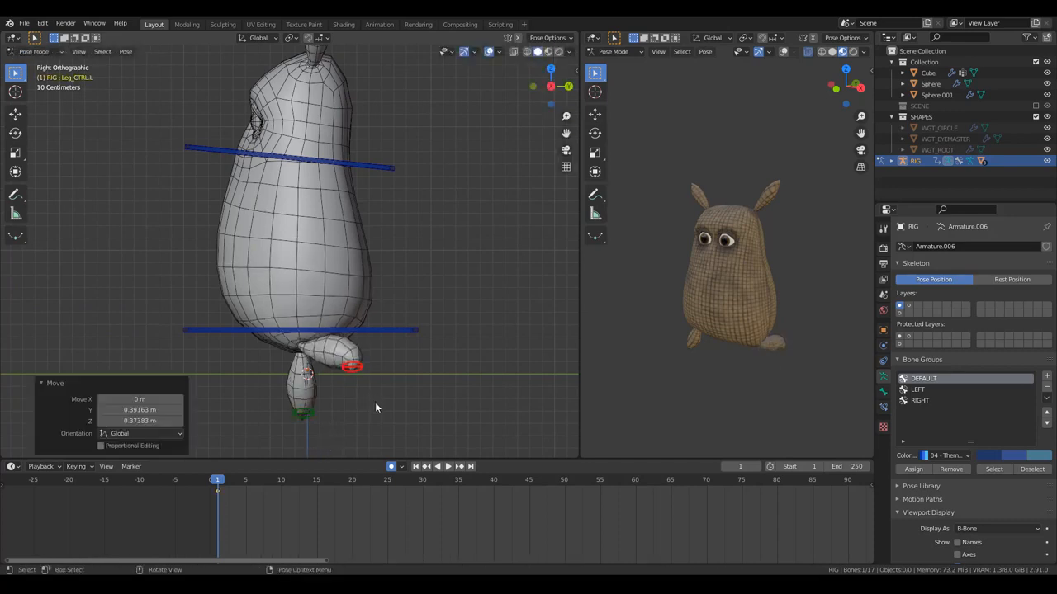
pyautogui.press('r')
pyautogui.click(345, 403)
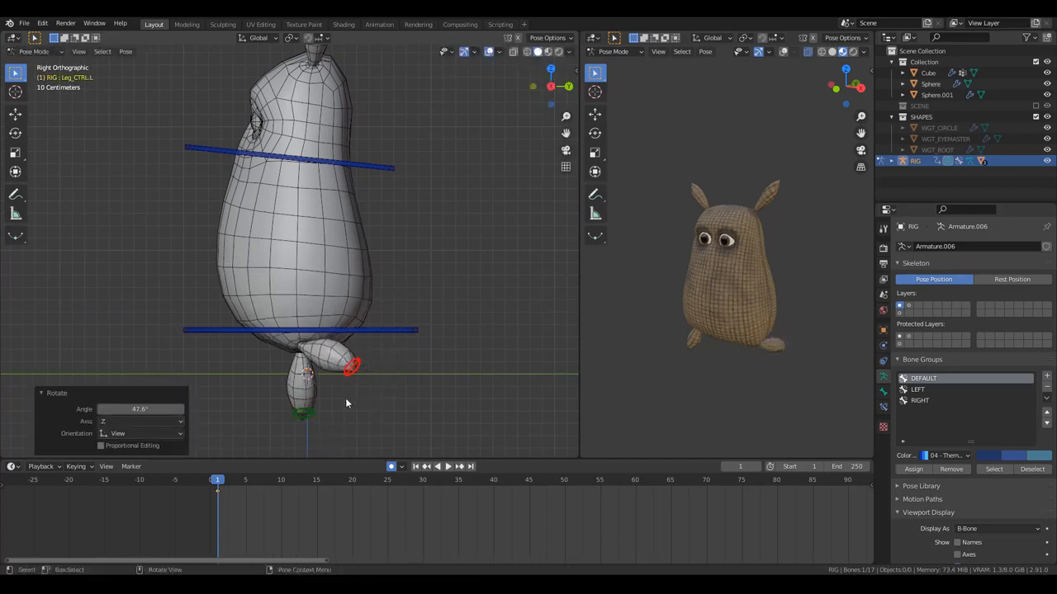
# - Move the Leg_CTRL.R control about -0.45 m in Y and 0.32 m up in Z, and tilt the foot
pyautogui.click(302, 413)
pyautogui.press('g')
pyautogui.click(253, 380)
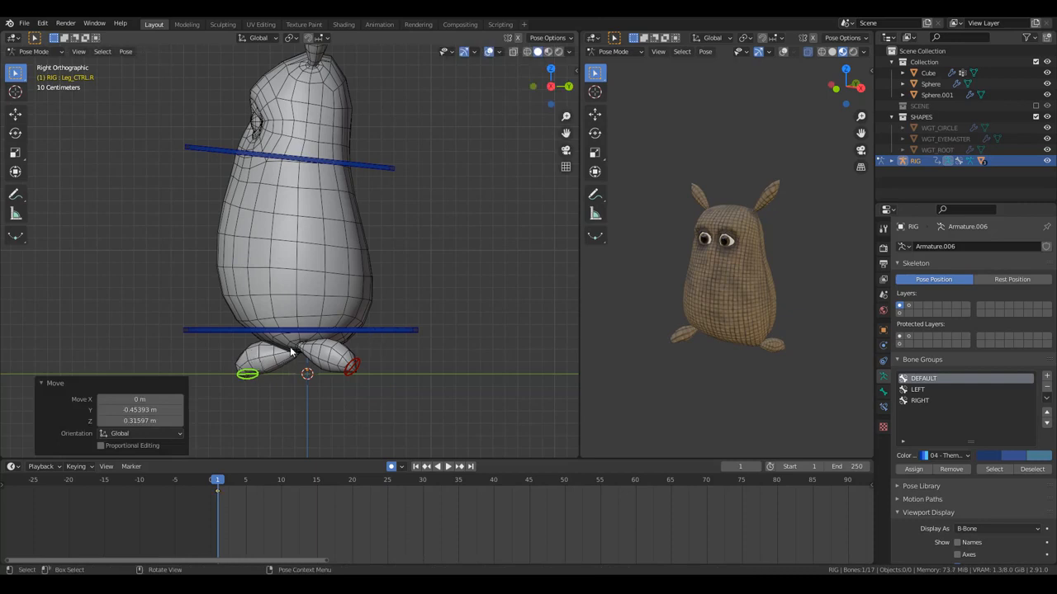
pyautogui.press('r')
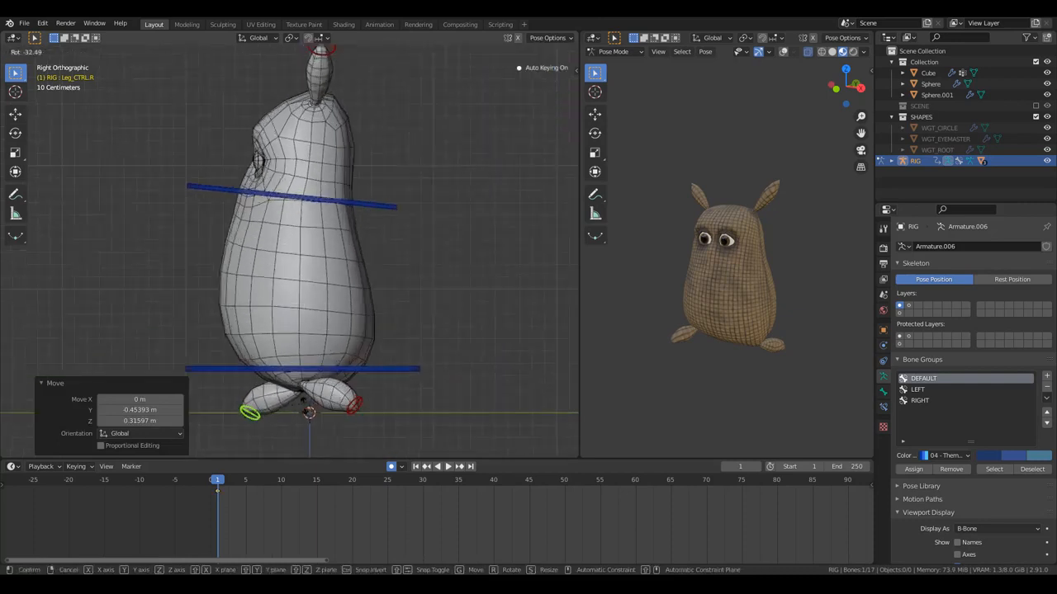
pyautogui.press('Escape')
# - Bring both feet inward along X, moving Leg_CTRL.R about 0.33 m and Leg_CTRL.L about -0.22 m
pyautogui.moveTo(297, 419); pyautogui.dragTo(307, 364, button='middle')
pyautogui.scroll(-1, 307, 364)
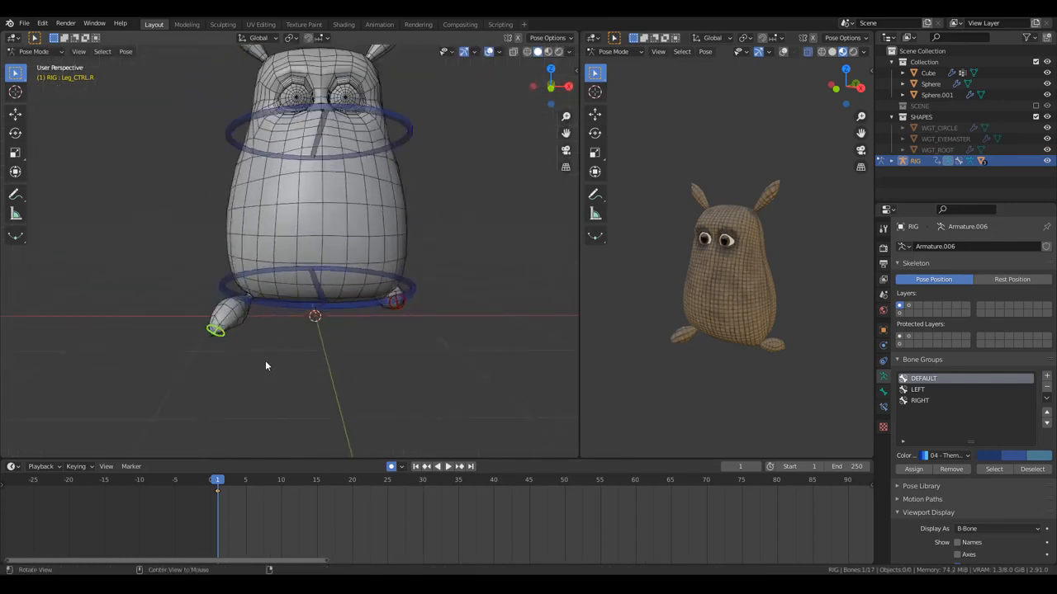
pyautogui.press('g')
pyautogui.press('x')
pyautogui.click(303, 367)
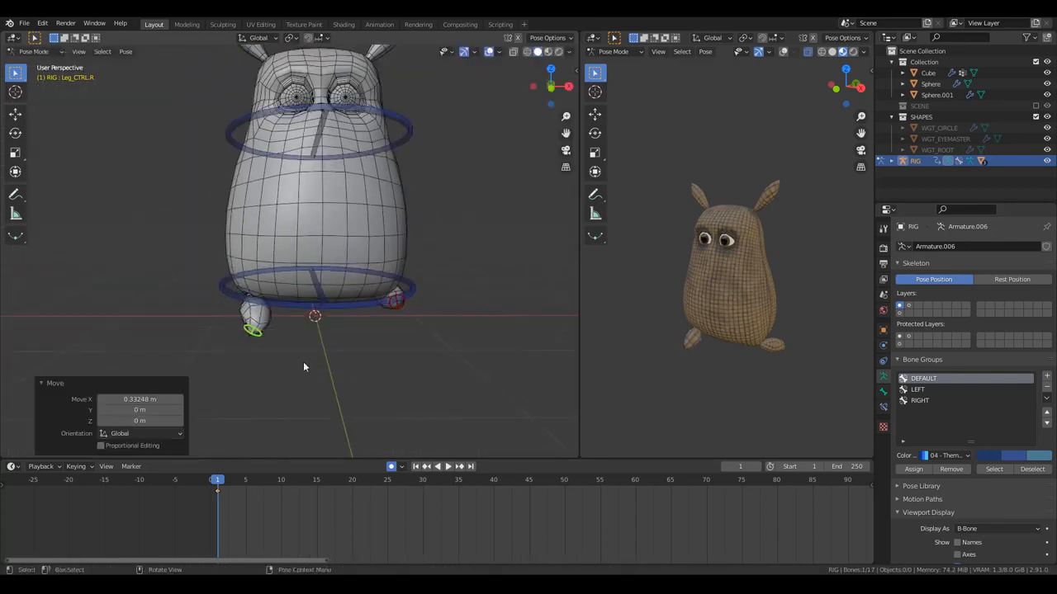
pyautogui.click(402, 309)
pyautogui.press('g')
pyautogui.press('x')
pyautogui.click(422, 310)
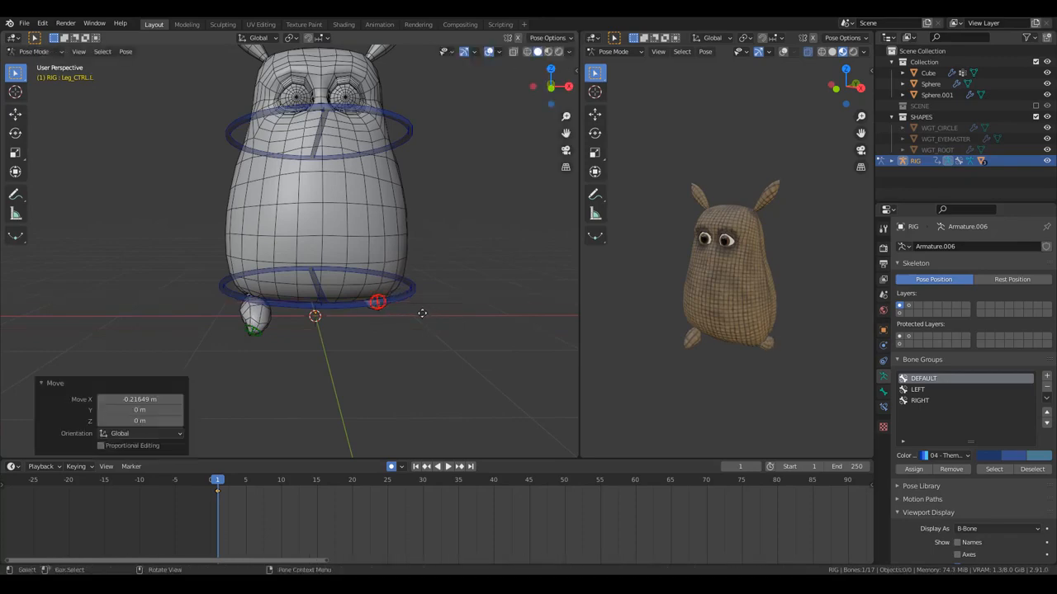
# - Rotate the Leg_CTRL.L control about 27.5° and shift it slightly outward along X
pyautogui.moveTo(422, 311); pyautogui.dragTo(240, 347, button='middle')
pyautogui.scroll(5, 240, 347)
pyautogui.moveTo(284, 311); pyautogui.dragTo(288, 369, button='middle')
pyautogui.press('g')
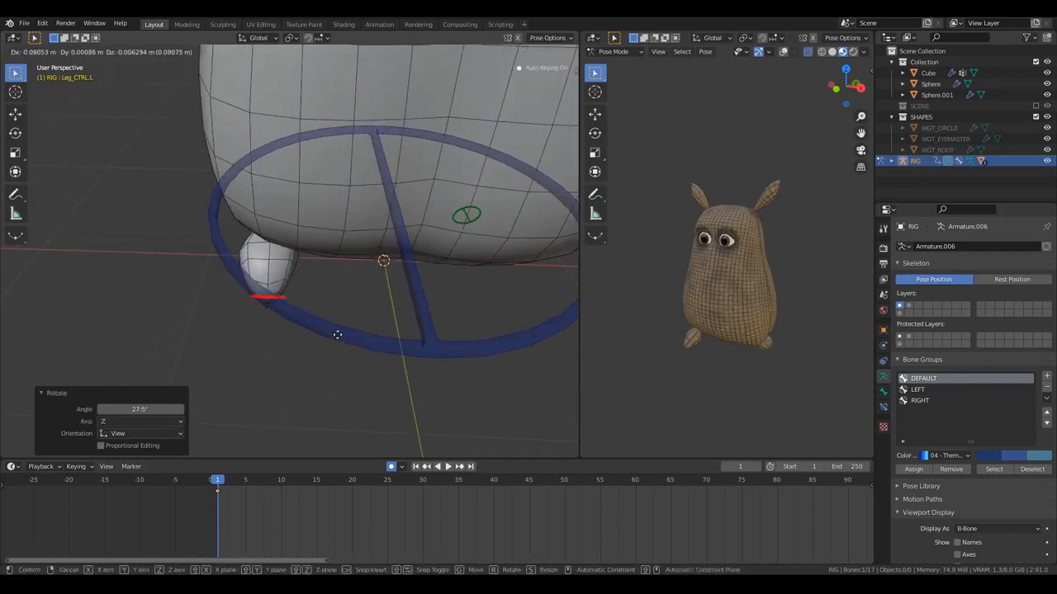
pyautogui.click(348, 335)
# - Rotate the Leg_CTRL.R control about 26.3°, and refine its angle by about 8.6° from another view
pyautogui.click(446, 220)
pyautogui.press('KP_Decimal')
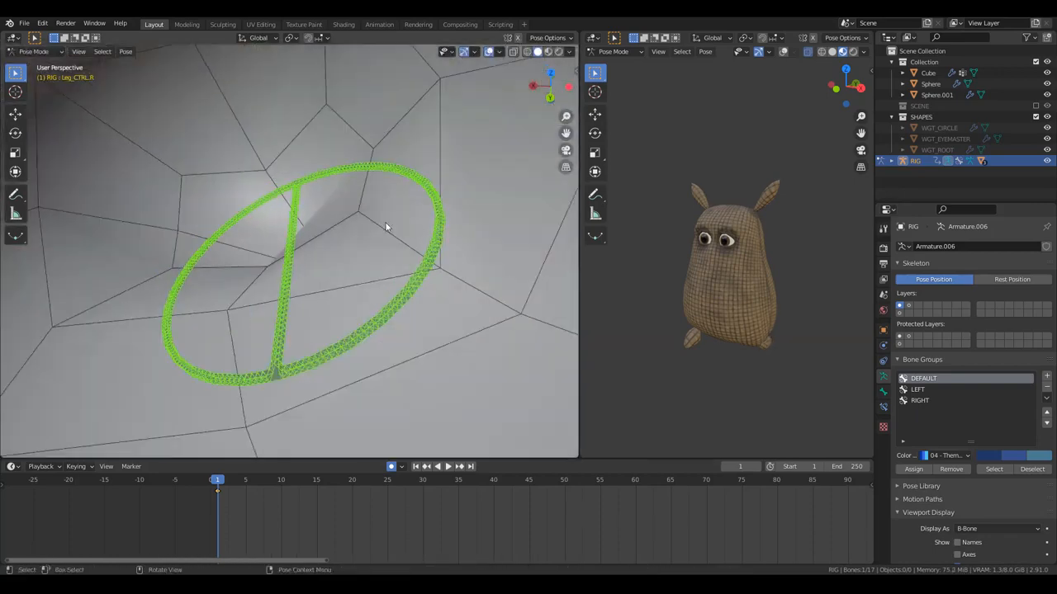
pyautogui.scroll(-4, 423, 311)
pyautogui.moveTo(423, 311); pyautogui.dragTo(363, 286, button='middle')
pyautogui.press('r')
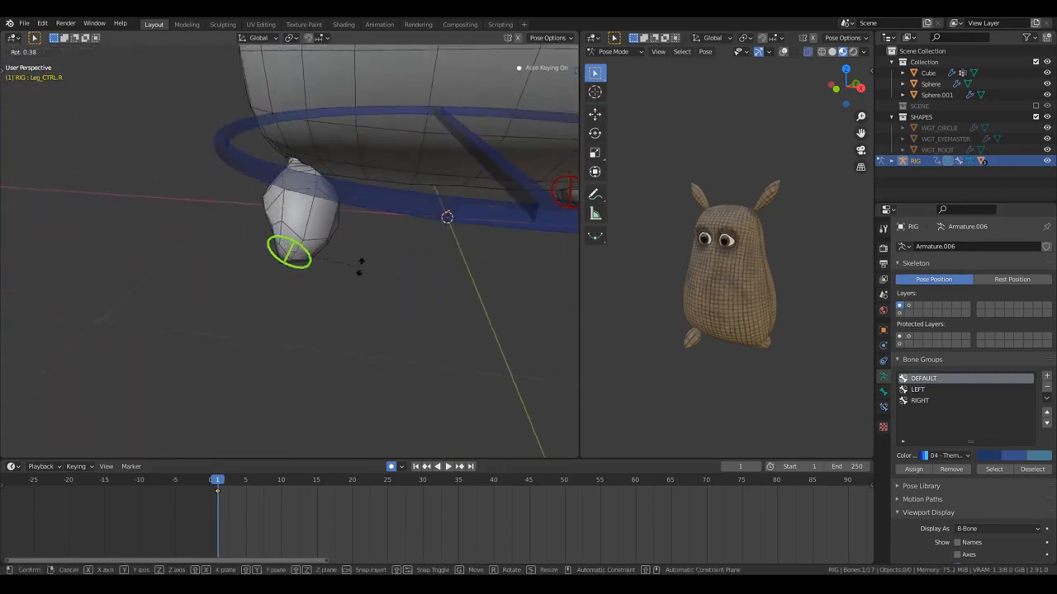
pyautogui.click(357, 235)
pyautogui.moveTo(356, 235); pyautogui.dragTo(314, 140, button='middle')
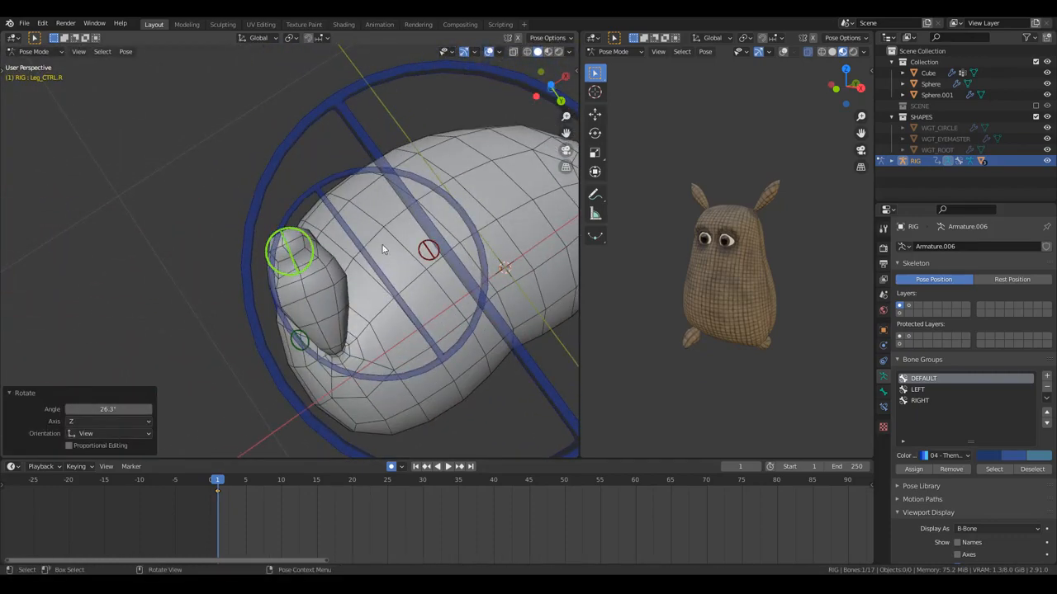
pyautogui.moveTo(377, 230); pyautogui.dragTo(178, 348, button='middle')
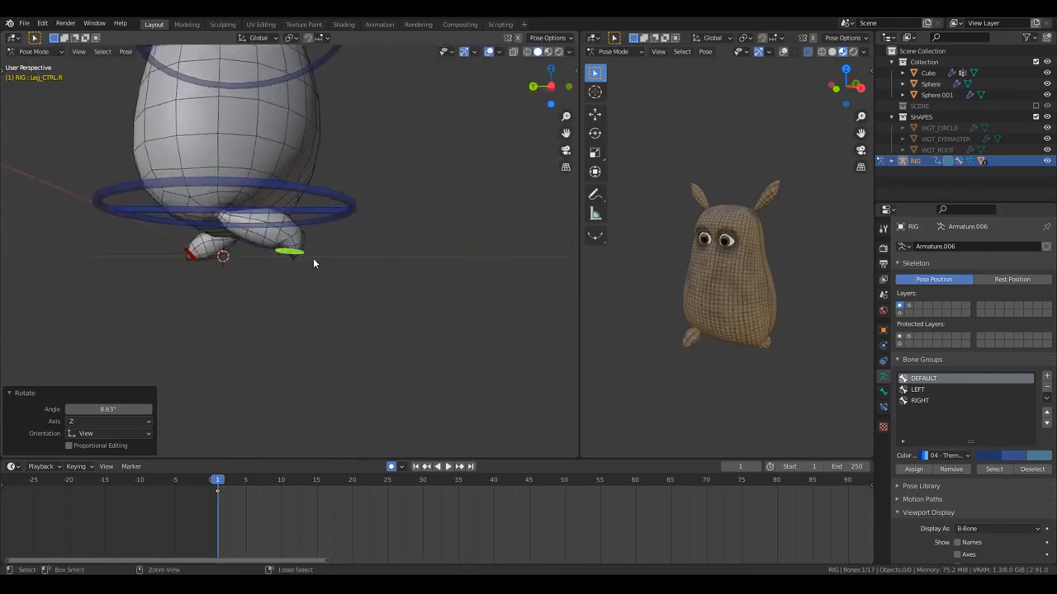
# - In left orthographic view, tilt the Leg_CTRL.R control nearly vertical and raise it about 0.07 m
pyautogui.press('ctrl+KP_3')
pyautogui.scroll(4, 313, 264)
pyautogui.press('r')
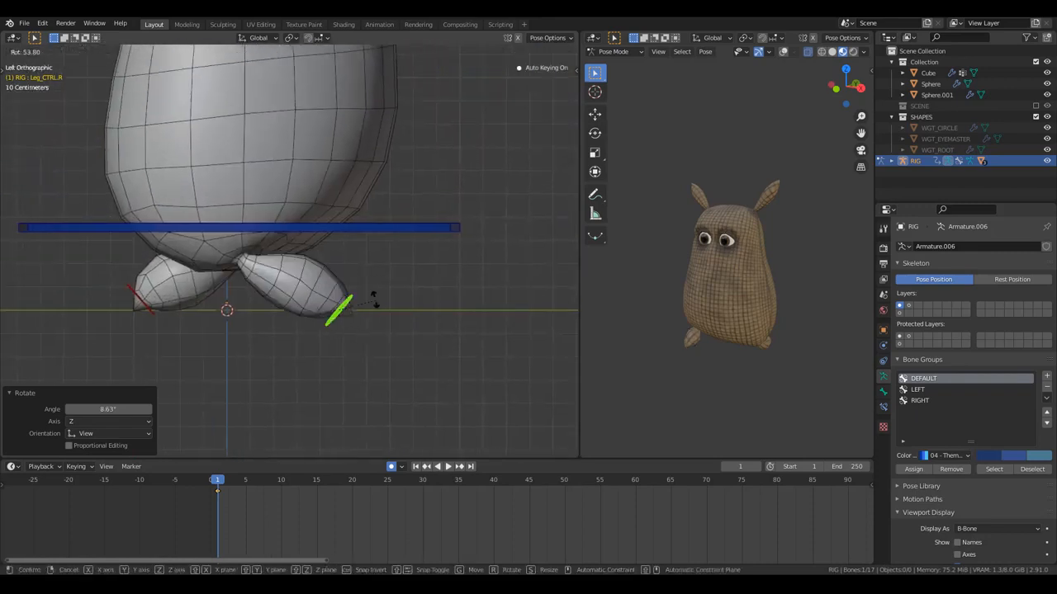
pyautogui.press('Escape')
pyautogui.press('g')
pyautogui.click(370, 303)
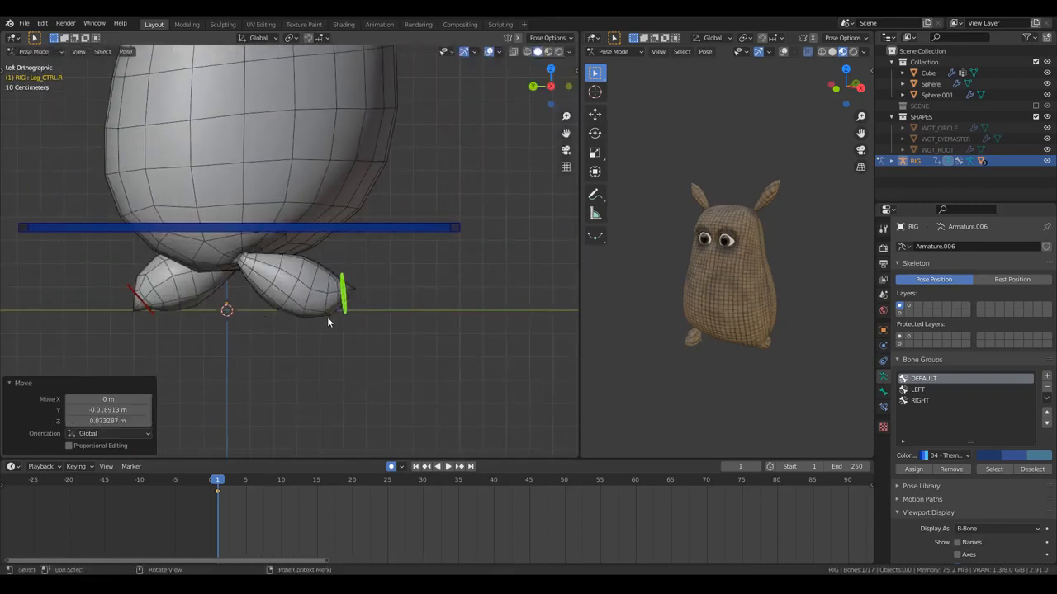
# - Rotate the Leg_CTRL.L control about 48.1° to lie level and lower it about 0.012 m
pyautogui.click(148, 304)
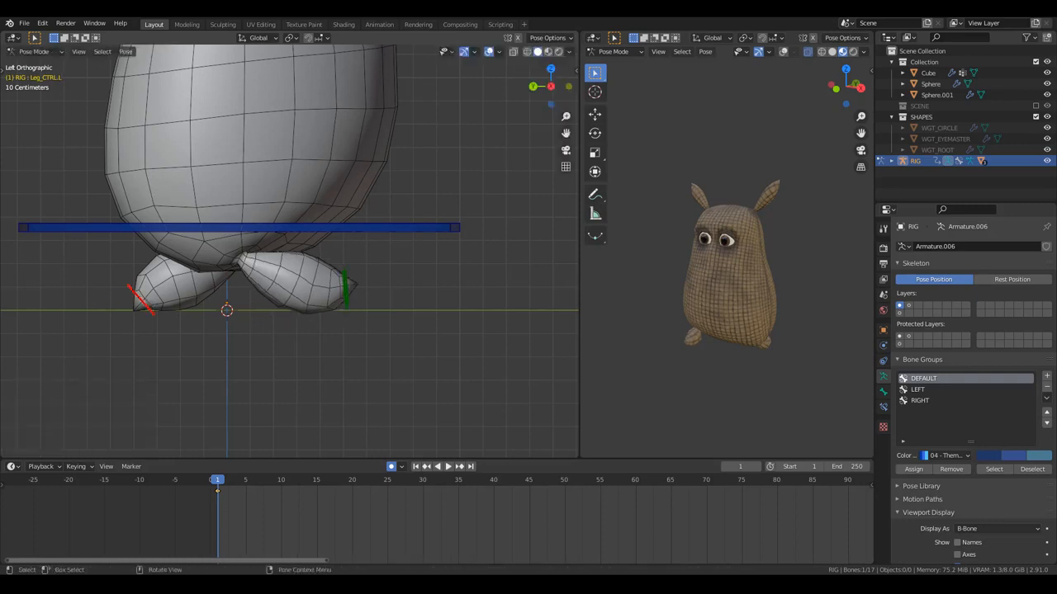
pyautogui.press('r')
pyautogui.click(202, 289)
pyautogui.press('g')
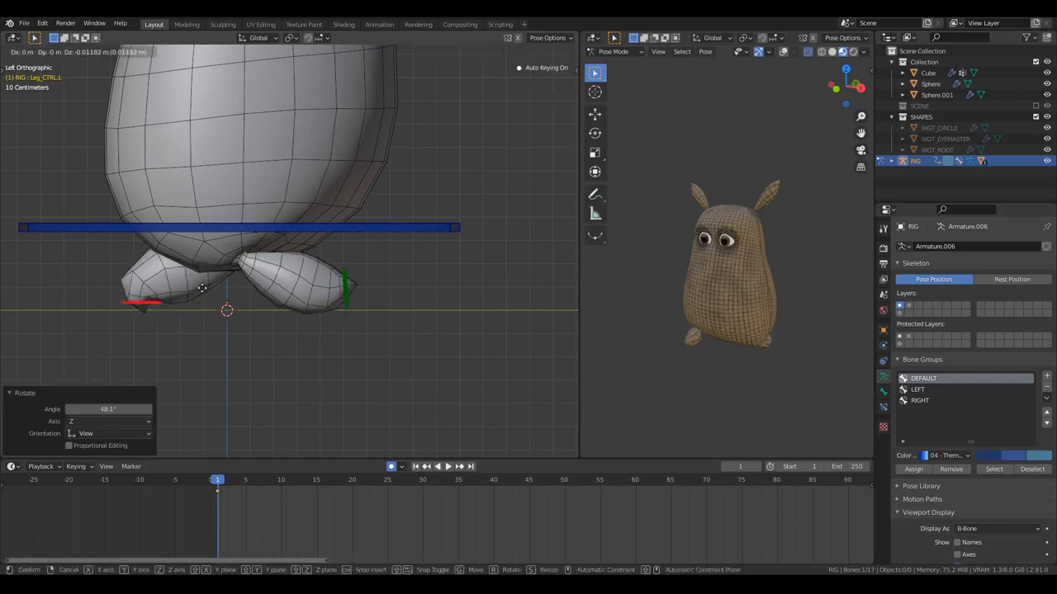
pyautogui.click(203, 288)
pyautogui.scroll(-5, 334, 270)
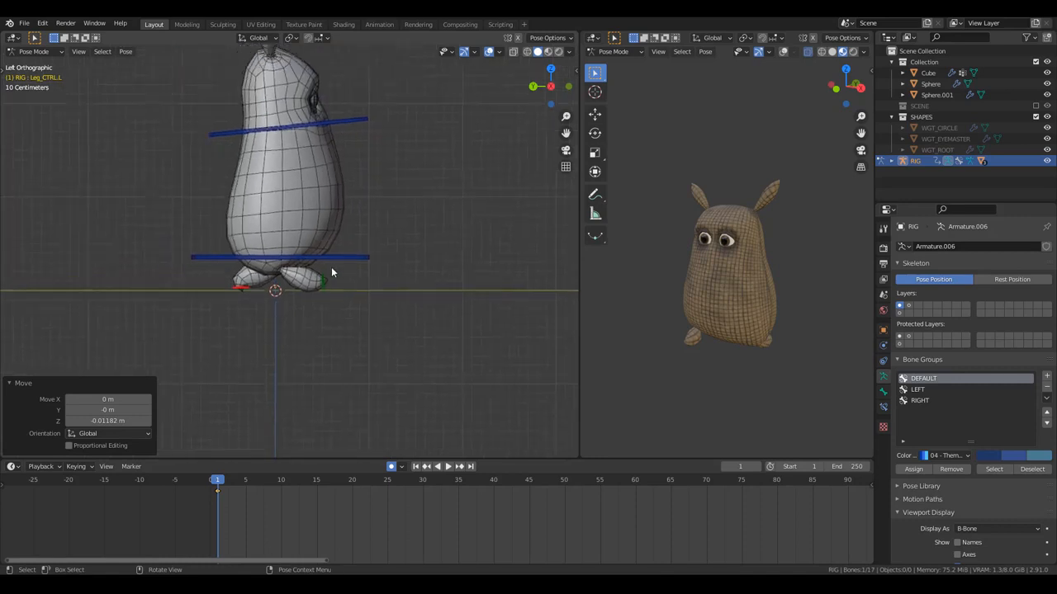
# - Shift the Pelvis control about -0.05 m in Y and 0.016 m up in Z
pyautogui.scroll(2, 332, 263)
pyautogui.click(332, 261)
pyautogui.press('g')
pyautogui.click(348, 263)
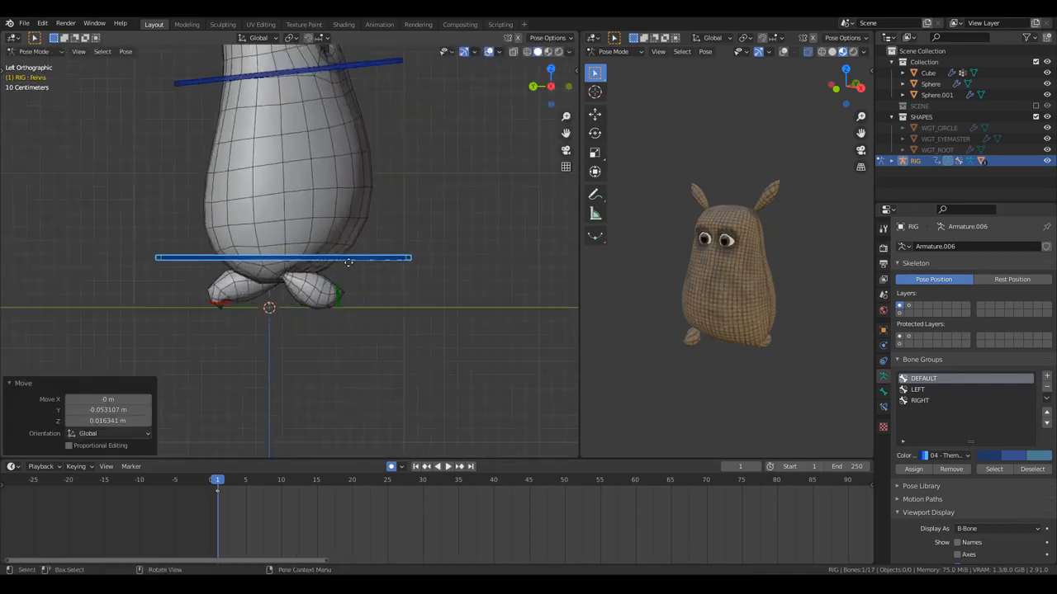
pyautogui.press('g')
pyautogui.click(348, 263)
# - Rotate the Leg_CTRL.R control about 14.3° around Z and adjust the foot placement along X
pyautogui.moveTo(348, 262); pyautogui.dragTo(287, 345, button='middle')
pyautogui.click(228, 294)
pyautogui.press('g')
pyautogui.press('r')
pyautogui.press('z')
pyautogui.click(260, 334)
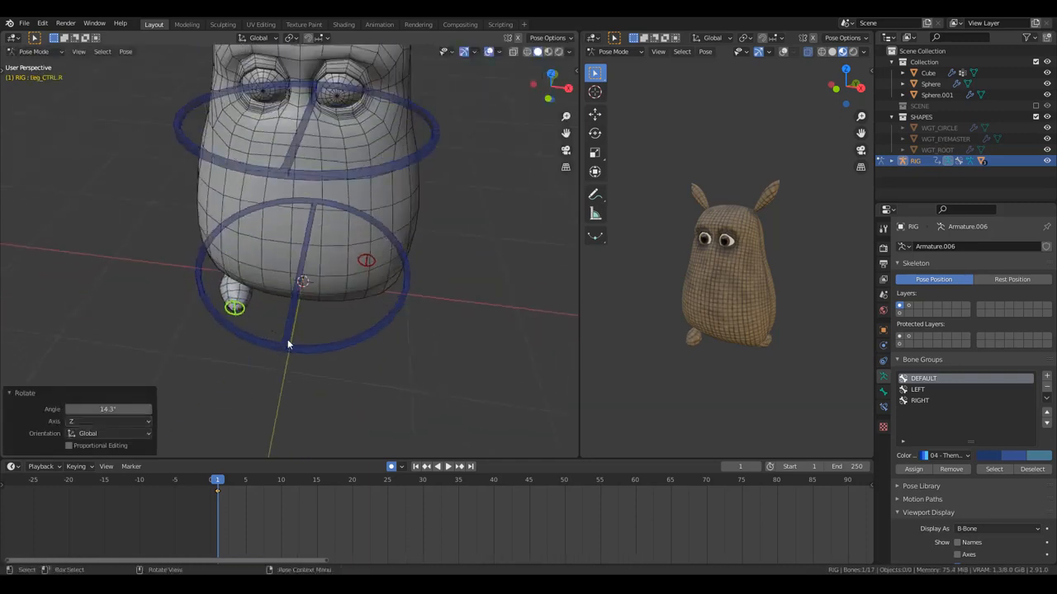
pyautogui.press('g')
pyautogui.press('x')
pyautogui.click(411, 282)
# - Rotate the Pelvis control about 13.3° around the Z axis
pyautogui.moveTo(411, 283); pyautogui.dragTo(317, 335, button='middle')
pyautogui.press('KP_1')
pyautogui.scroll(3, 335, 314)
pyautogui.click(330, 303)
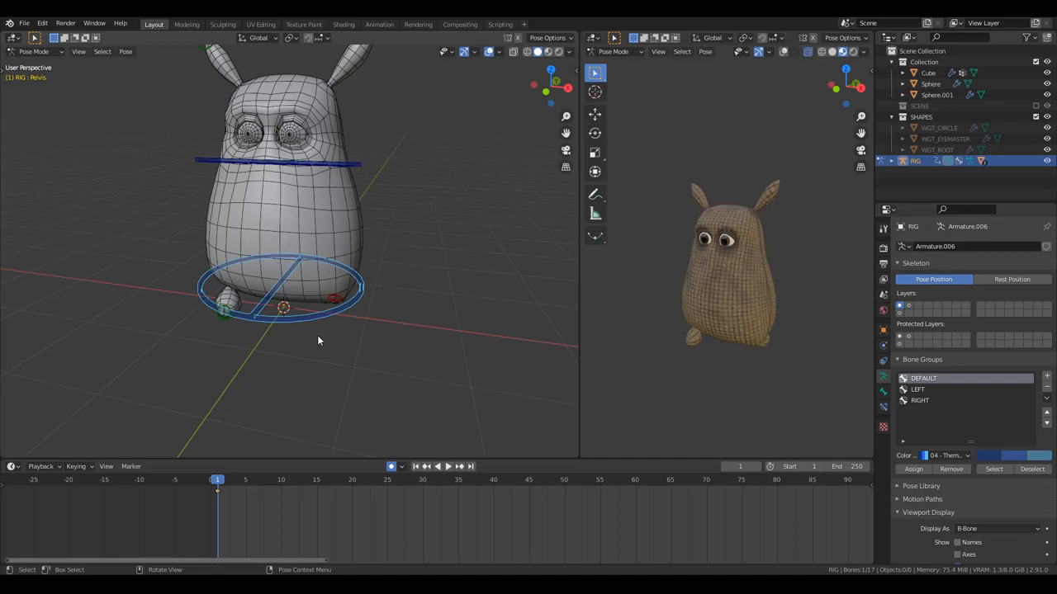
pyautogui.scroll(2, 313, 335)
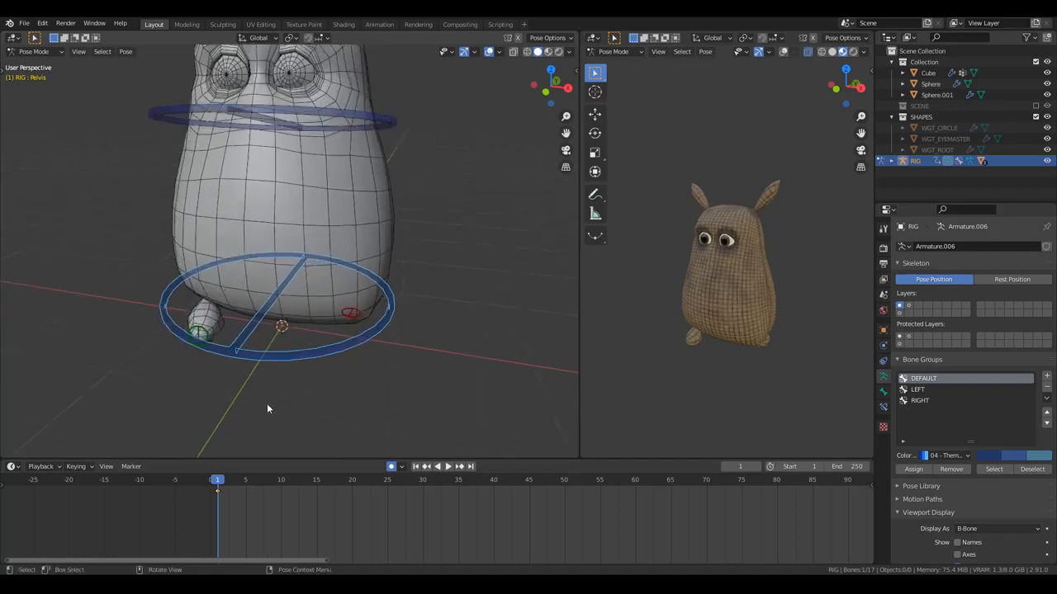
pyautogui.press('r')
pyautogui.press('z')
pyautogui.click(292, 401)
# - Raise the Pelvis control about 0.128 m along Z
pyautogui.moveTo(292, 402); pyautogui.dragTo(310, 331, button='middle')
pyautogui.press('g')
pyautogui.press('z')
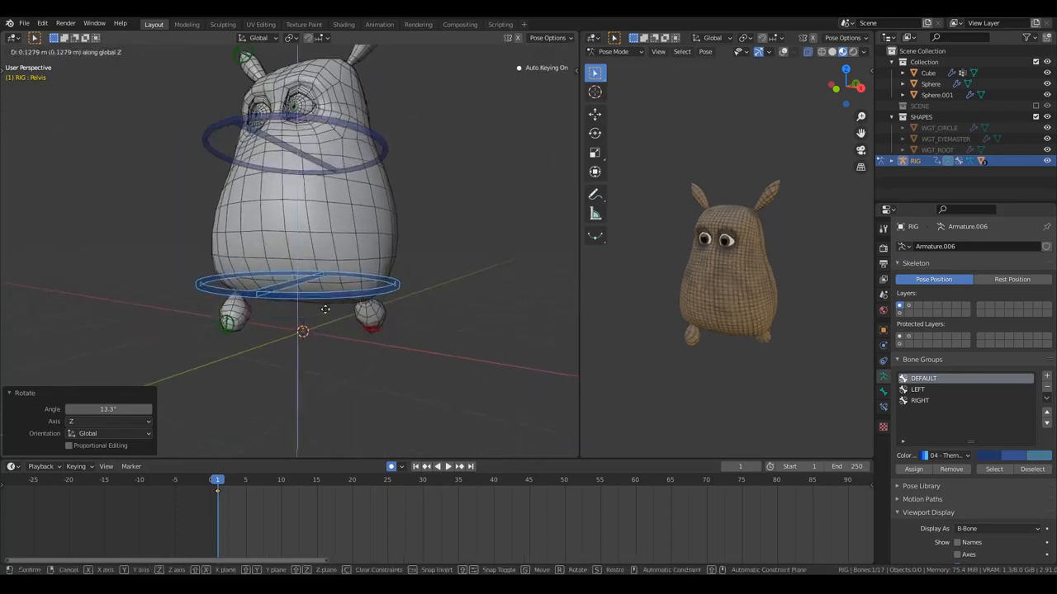
pyautogui.click(325, 309)
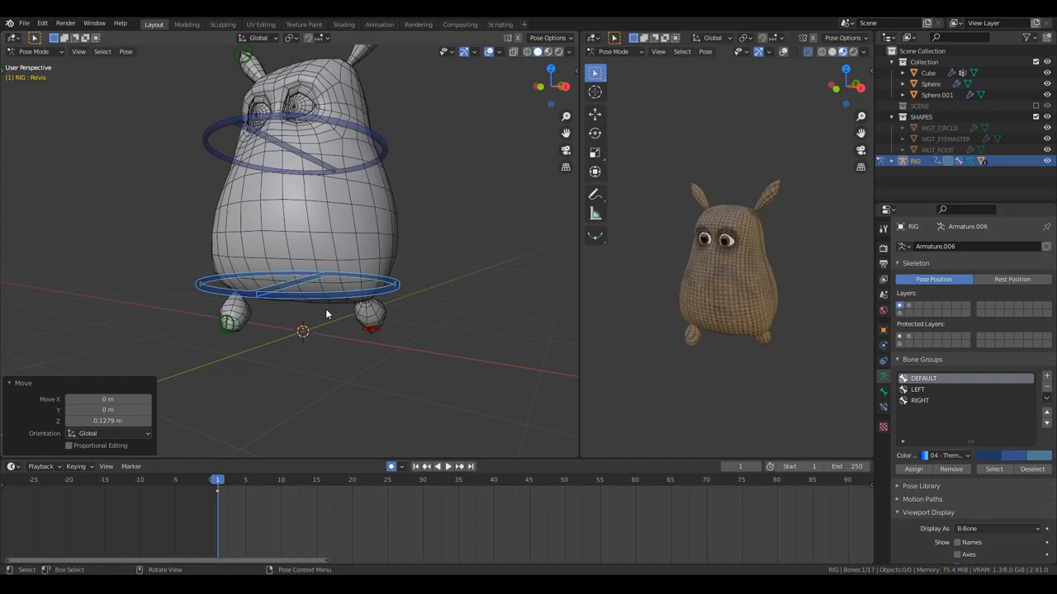
# - In right orthographic view, raise the Head control about 0.069 m along Z
pyautogui.press('KP_3')
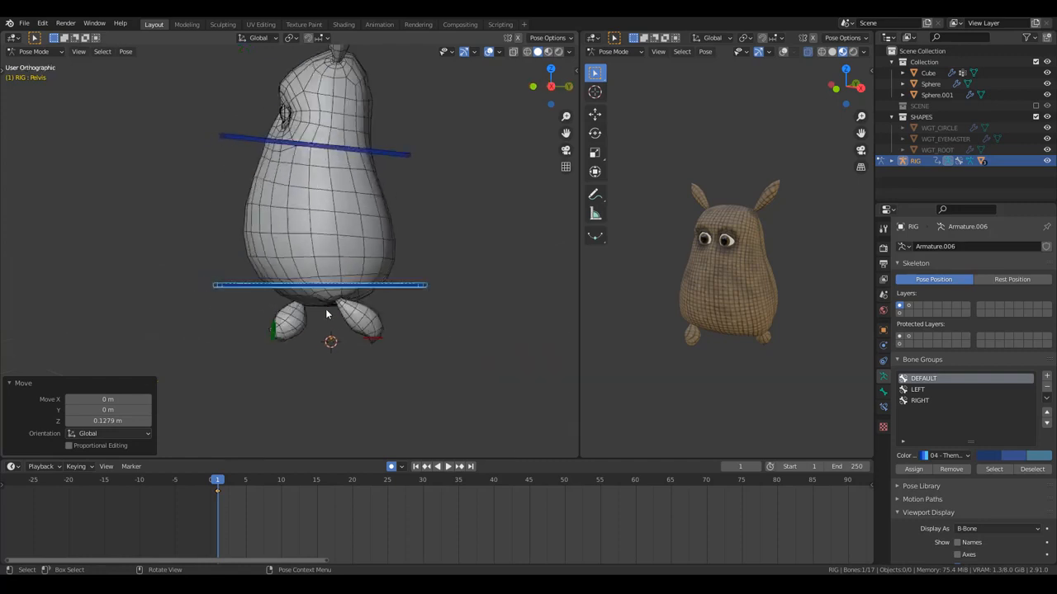
pyautogui.click(351, 176)
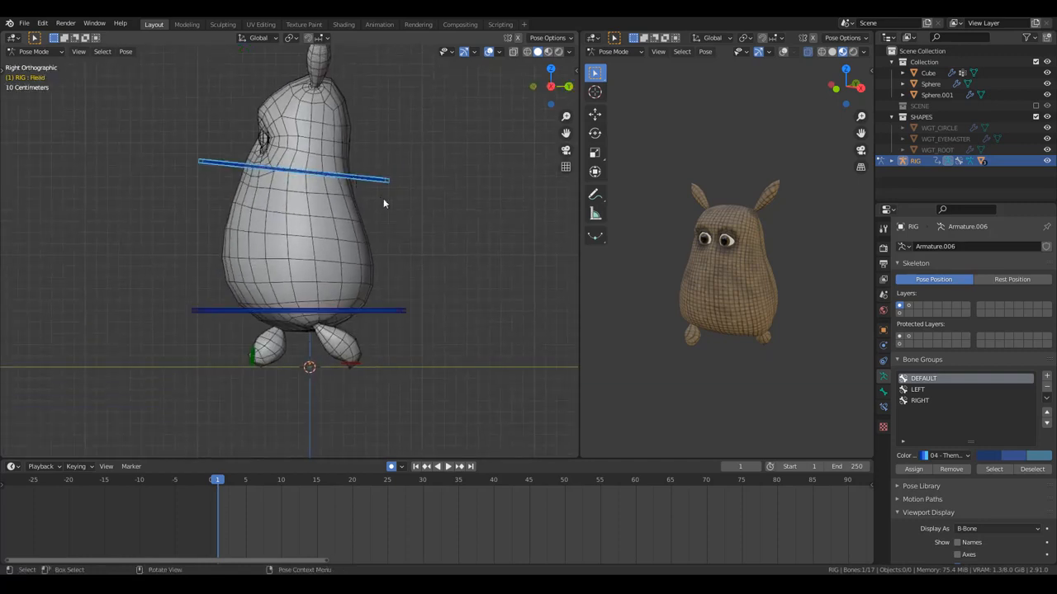
pyautogui.press('g')
pyautogui.press('z')
pyautogui.click(385, 199)
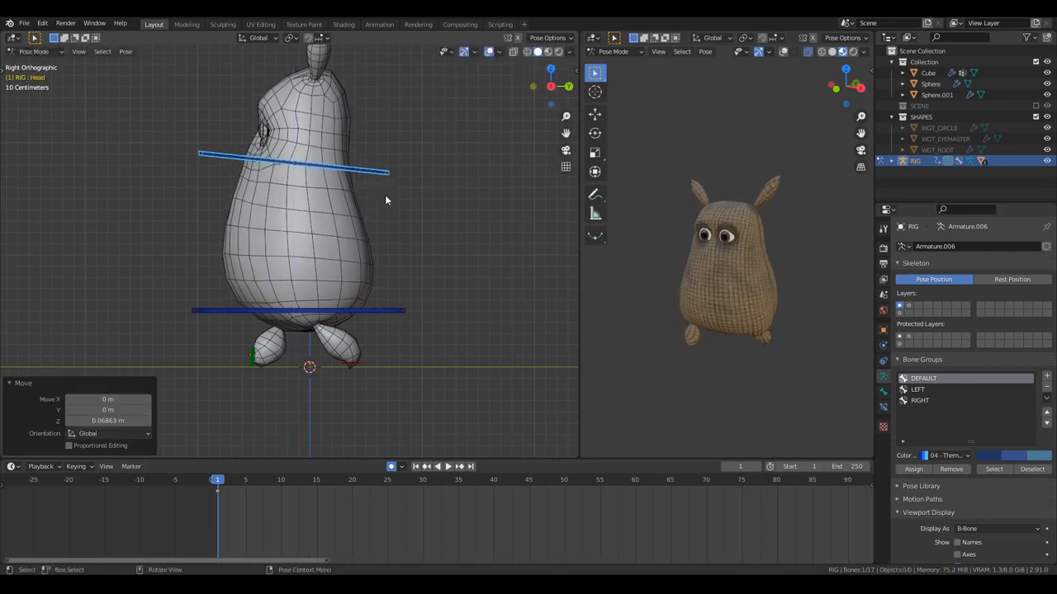
# - Fine-tune the Pelvis height along Z, moving it up about 0.054 m and down about 0.069 m
pyautogui.click(385, 310)
pyautogui.press('g')
pyautogui.press('z')
pyautogui.click(401, 307)
pyautogui.press('g')
pyautogui.press('z')
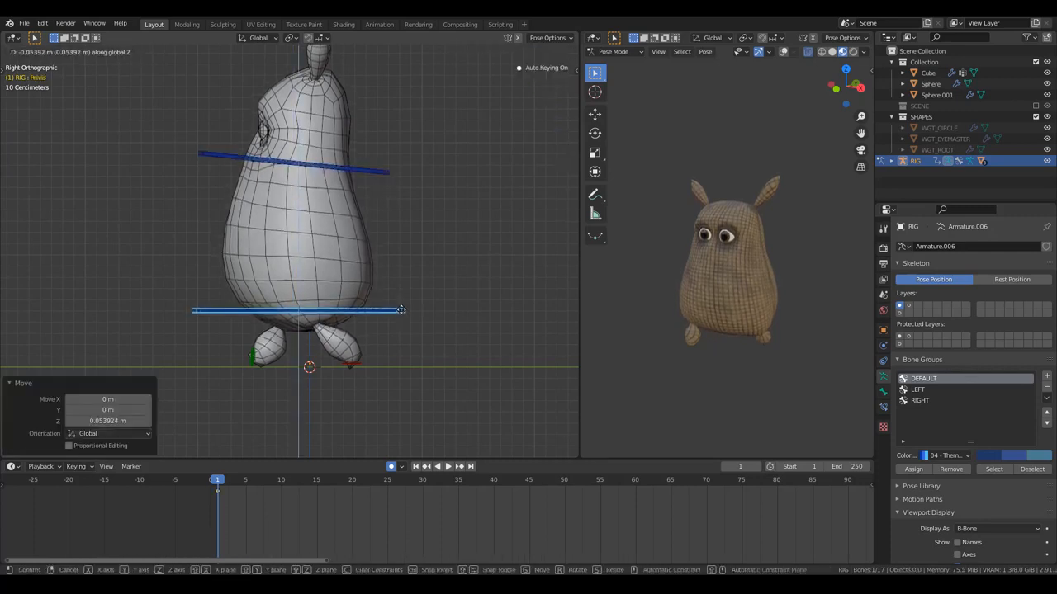
pyautogui.click(402, 312)
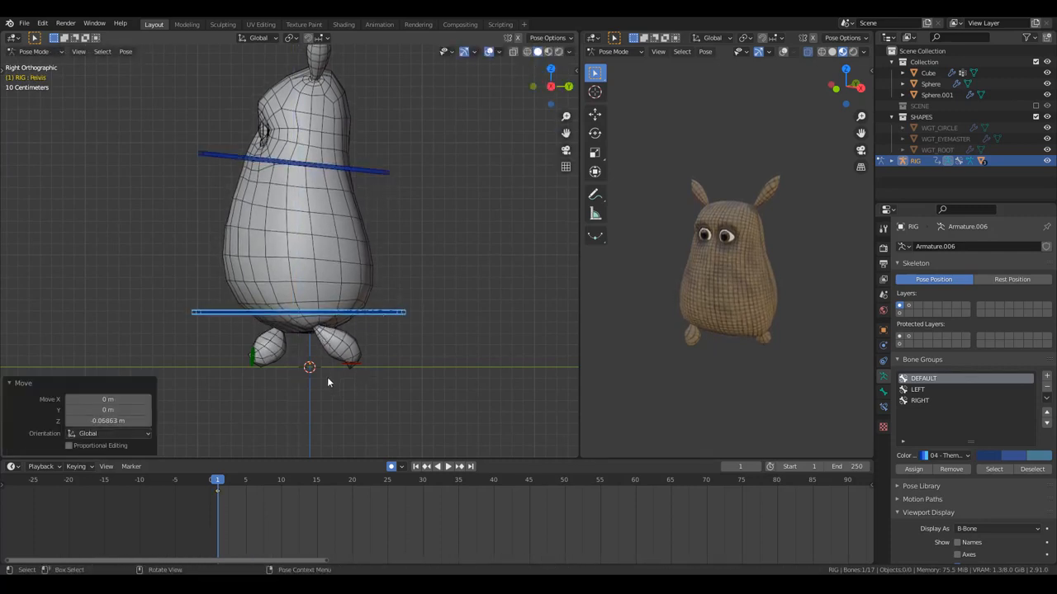
# - Tilt the Head control slightly in the side view, finishing with a rotation of about -1.45°
pyautogui.click(387, 190)
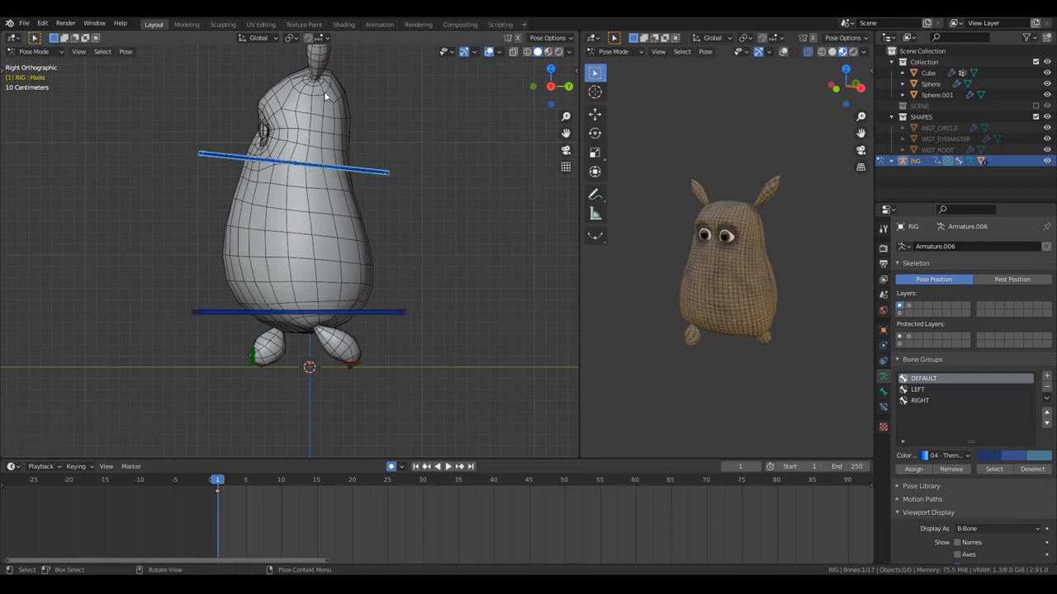
pyautogui.press('r')
pyautogui.click(360, 162)
pyautogui.press('r')
pyautogui.click(299, 238)
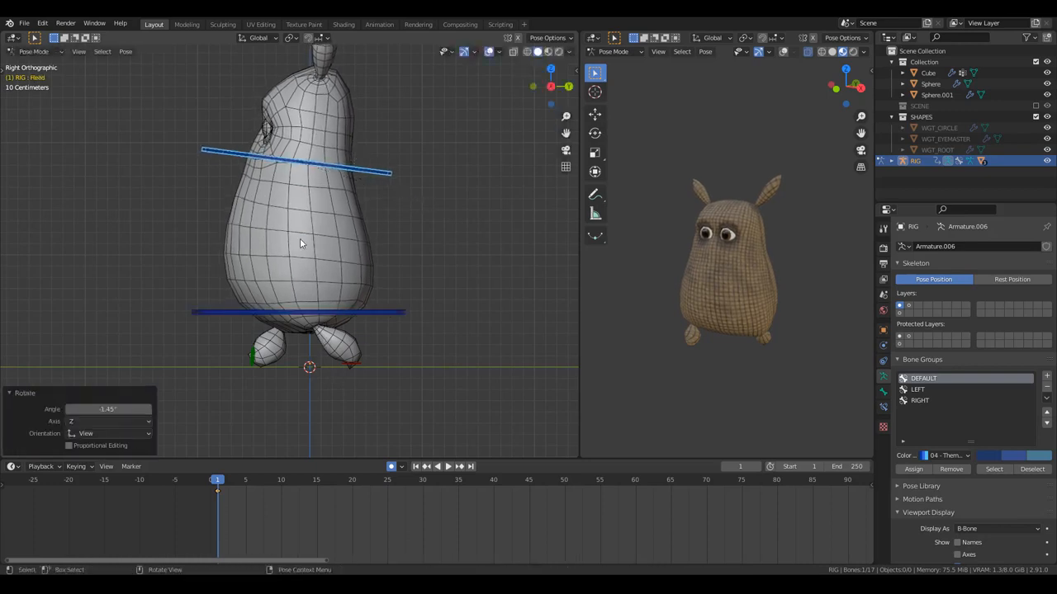
# - Rotate the Head and Pelvis controls in perspective view to adjust the twist between head and hips
pyautogui.moveTo(299, 237); pyautogui.dragTo(328, 279, button='middle')
pyautogui.click(290, 315)
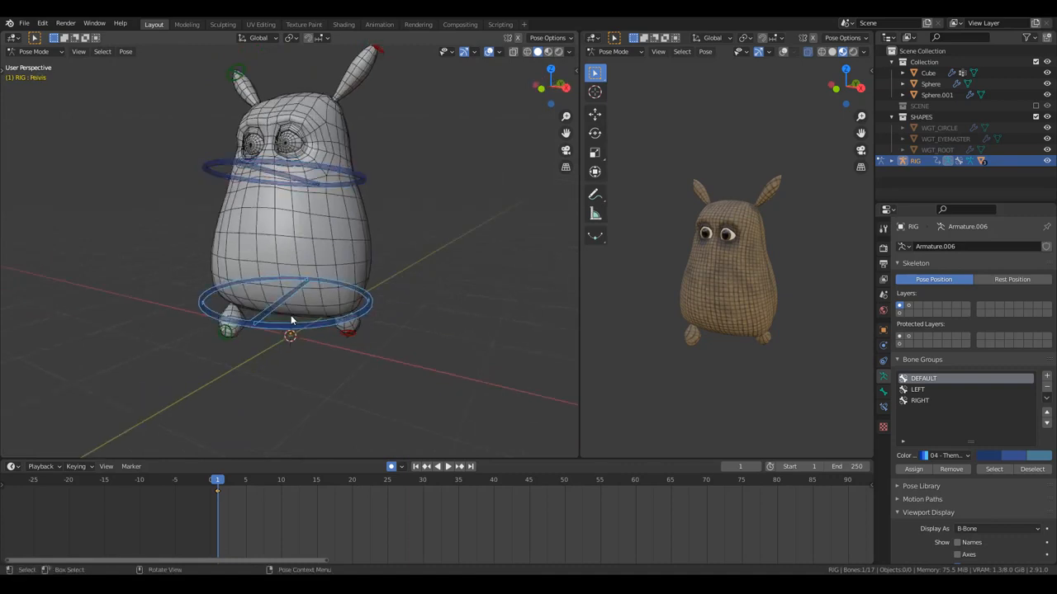
pyautogui.moveTo(290, 314); pyautogui.dragTo(231, 377, button='middle')
pyautogui.click(325, 232)
pyautogui.press('r')
pyautogui.click(349, 288)
pyautogui.click(276, 322)
pyautogui.press('r')
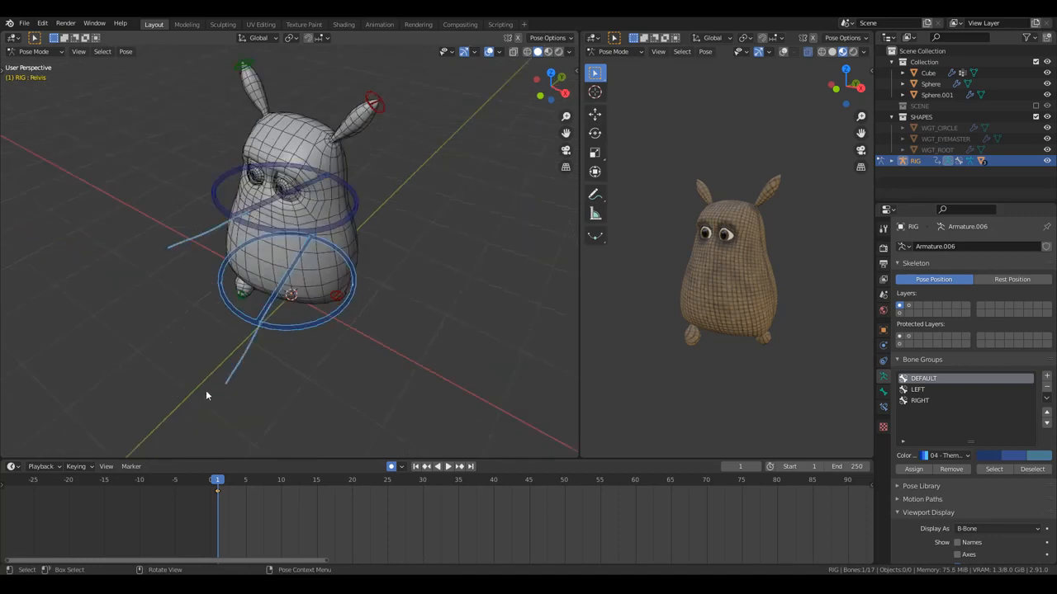
# - Tilt the Pelvis control slightly in front orthographic view, raising the side above the character's left leg
pyautogui.rightClick(157, 256)
pyautogui.moveTo(160, 272); pyautogui.dragTo(299, 277, button='middle')
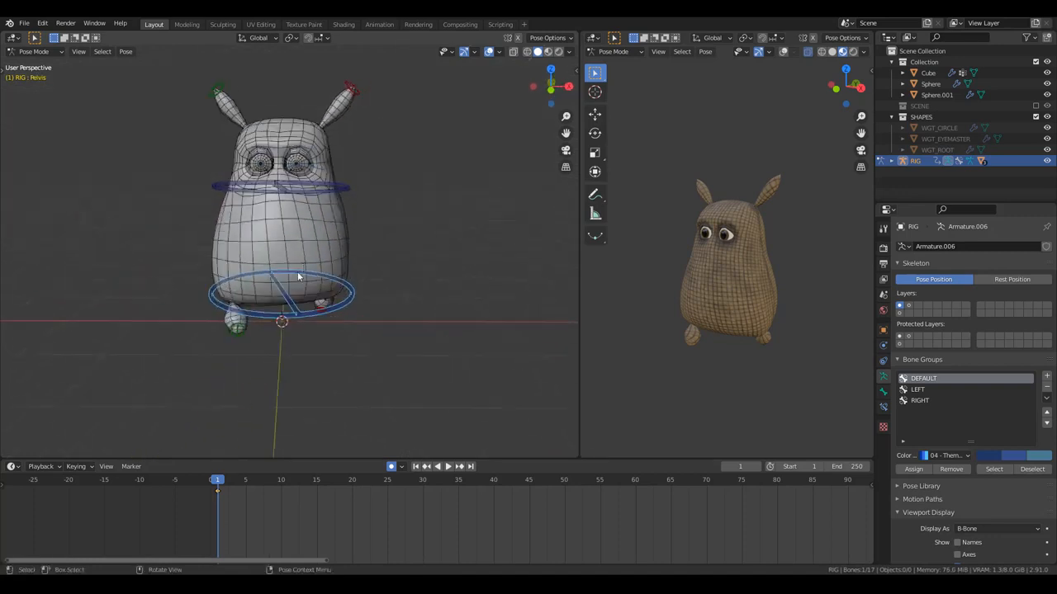
pyautogui.press('KP_1')
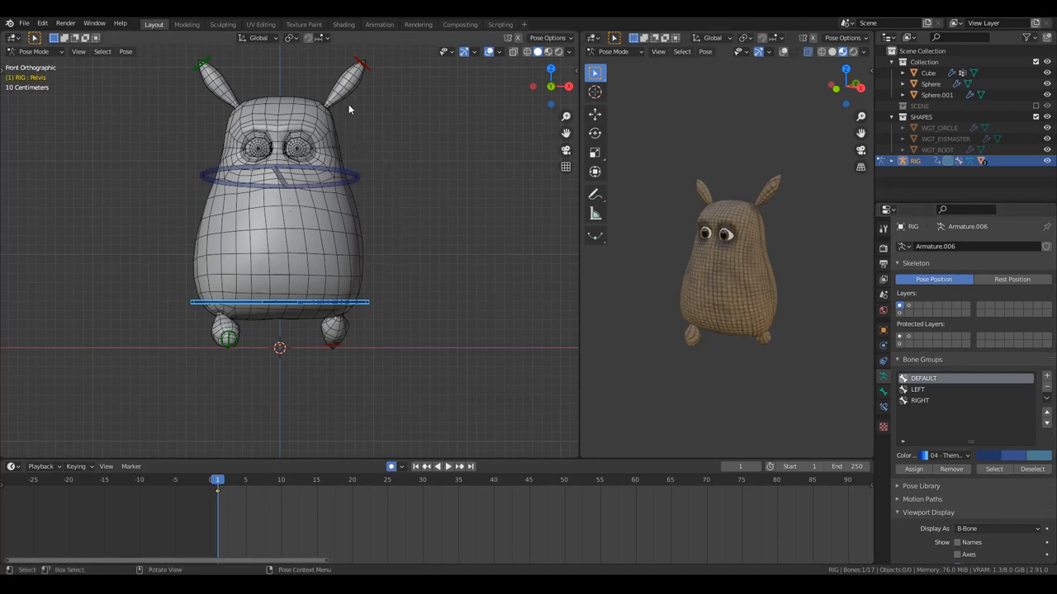
pyautogui.click(329, 176)
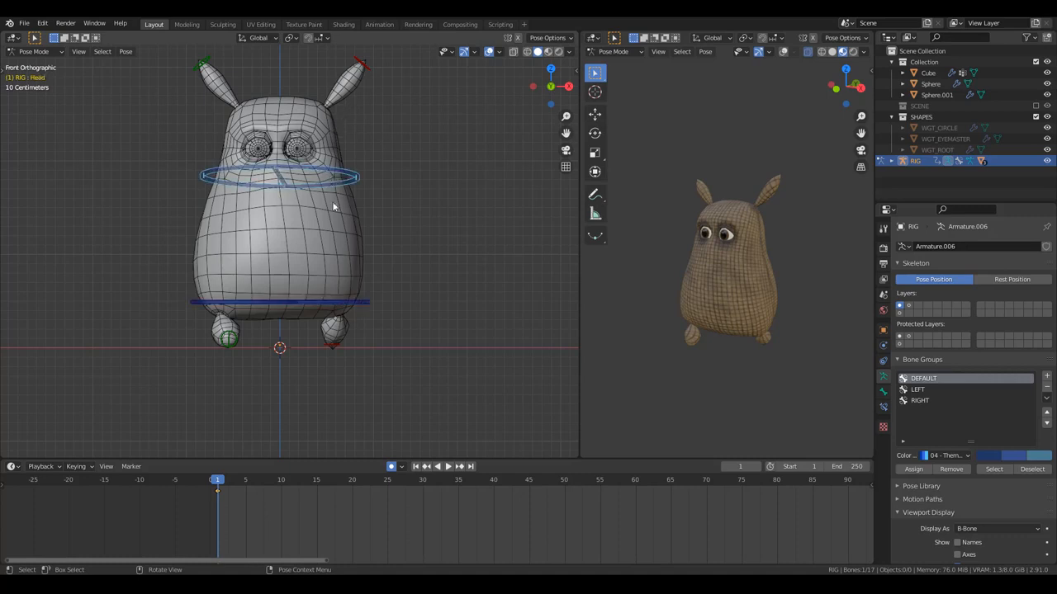
pyautogui.click(332, 303)
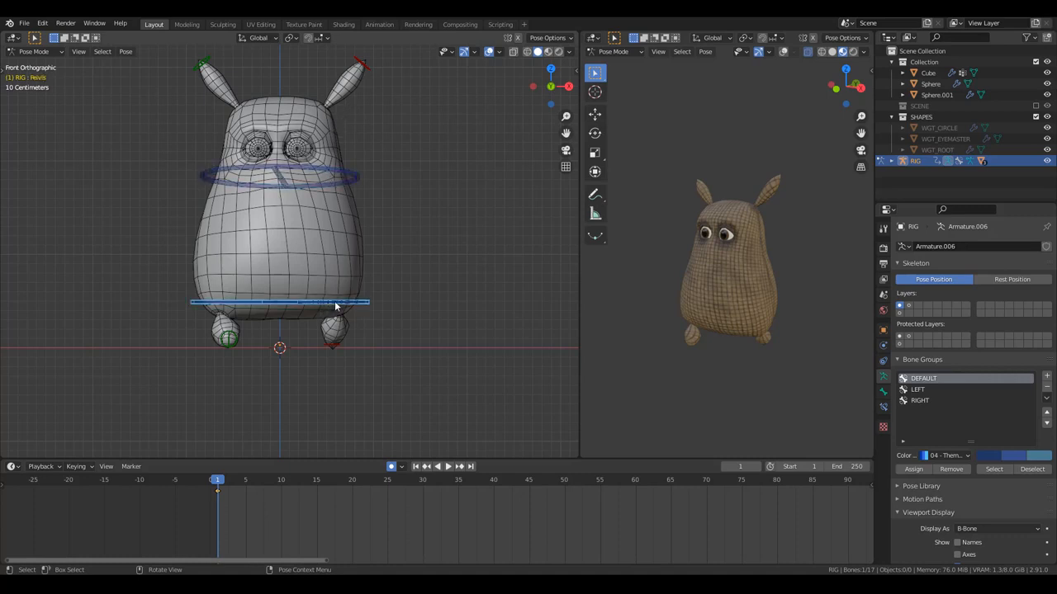
pyautogui.press('r')
pyautogui.click(423, 284)
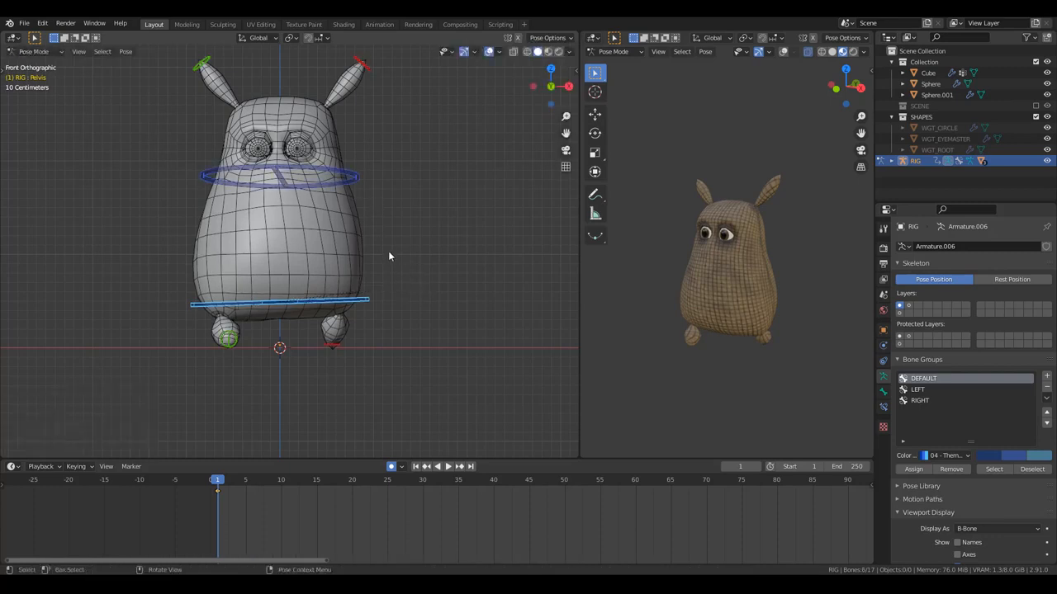
# - Select the Head, Pelvis and both leg controls together and copy their pose
pyautogui.moveTo(388, 252); pyautogui.dragTo(180, 182, button='middle')
pyautogui.scroll(3, 180, 182)
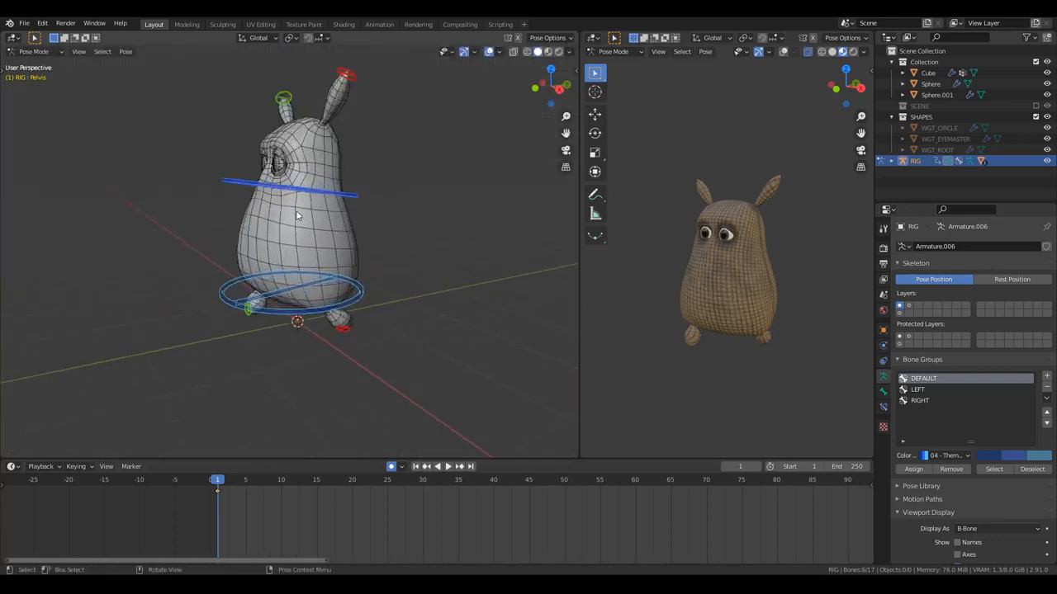
pyautogui.press('b')
pyautogui.press('Escape')
pyautogui.moveTo(176, 47); pyautogui.dragTo(252, 166, button='middle')
pyautogui.moveTo(220, 161); pyautogui.dragTo(417, 342)
pyautogui.moveTo(417, 343); pyautogui.dragTo(350, 321, button='middle')
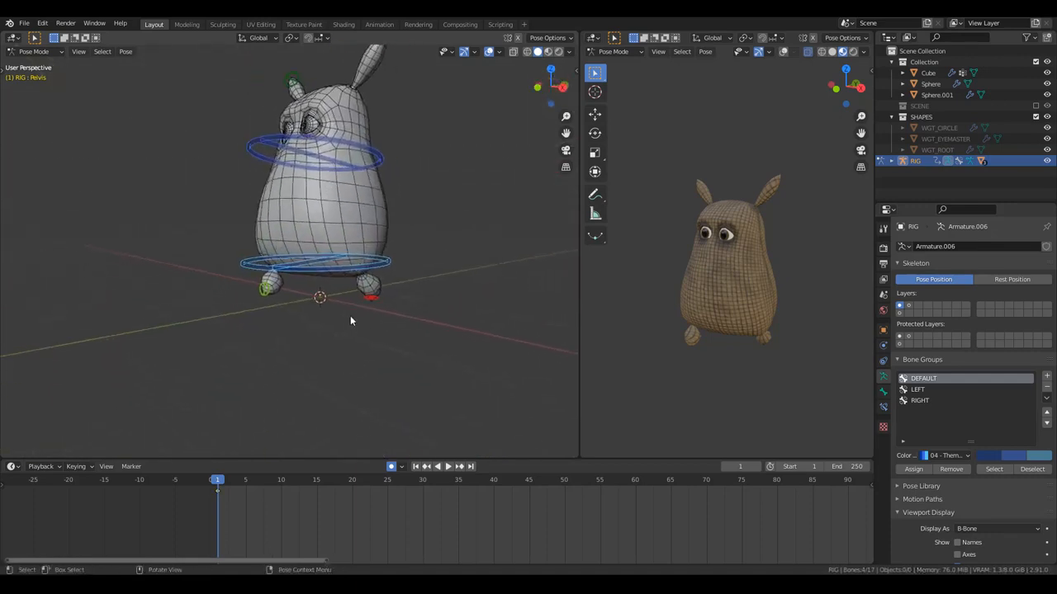
pyautogui.hotkey('ctrl', 'c')
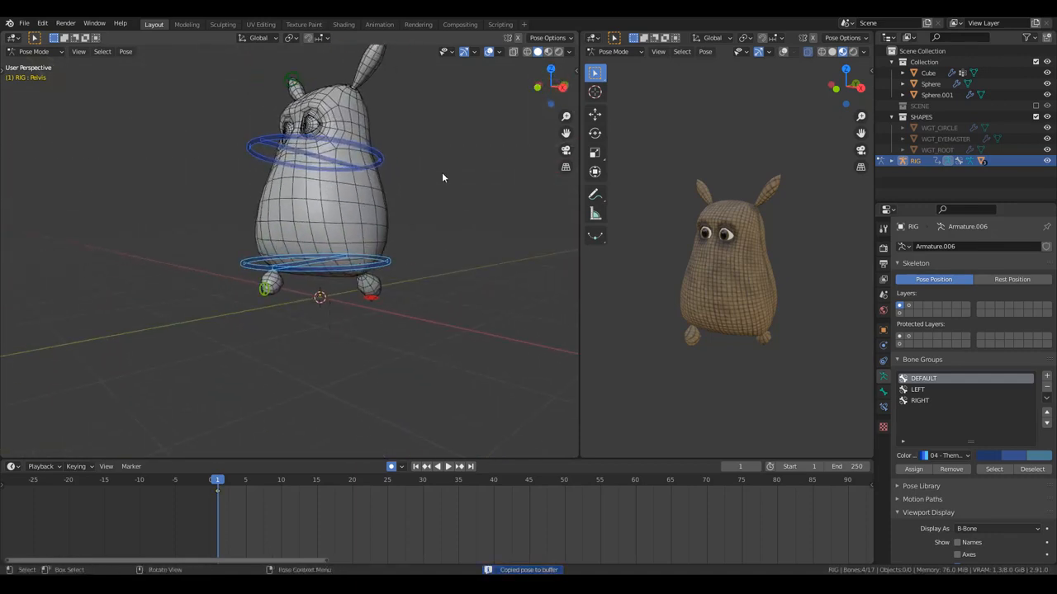
# - Start the Shortcut VUr on-screen key display
pyautogui.press('n')
pyautogui.click(572, 196)
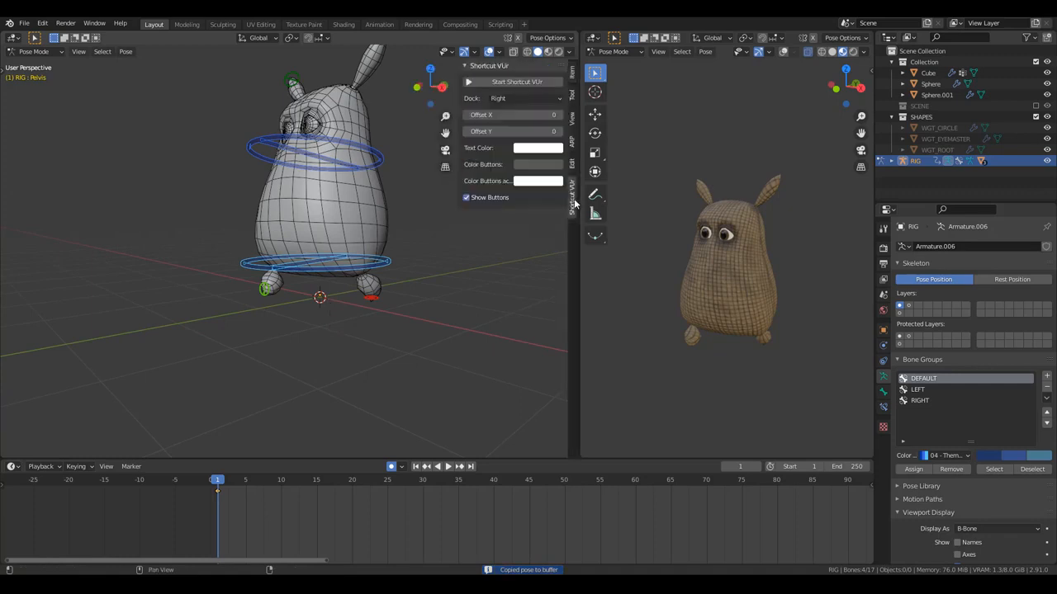
pyautogui.click(492, 89)
pyautogui.press('n')
# - Copy the selected controls' pose again and paste it flipped on the X-axis at frame 13
pyautogui.moveTo(445, 309); pyautogui.dragTo(426, 325, button='middle')
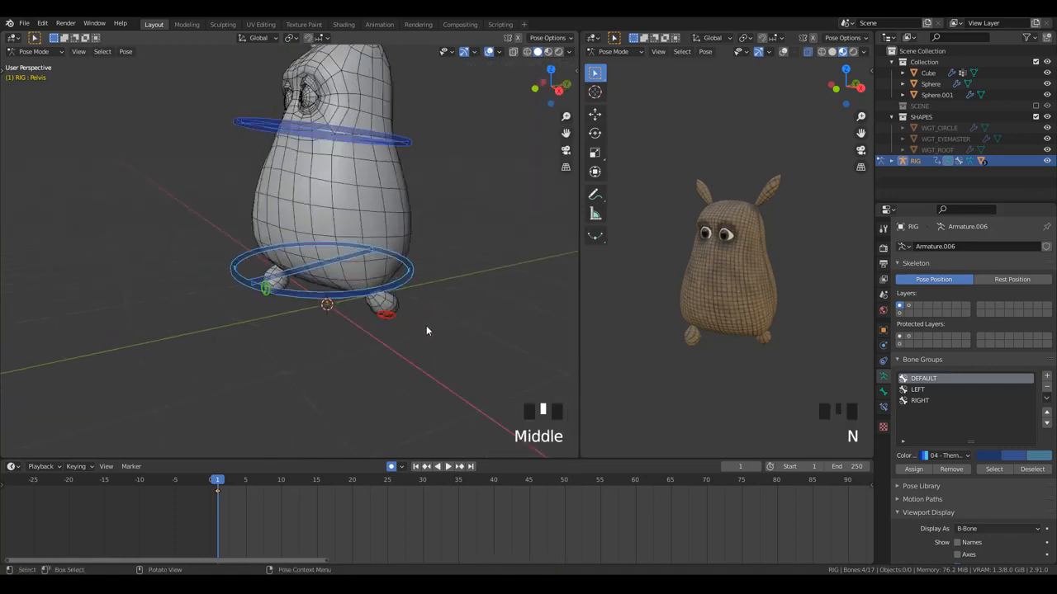
pyautogui.scroll(-2, 426, 325)
pyautogui.hotkey('ctrl', 'c')
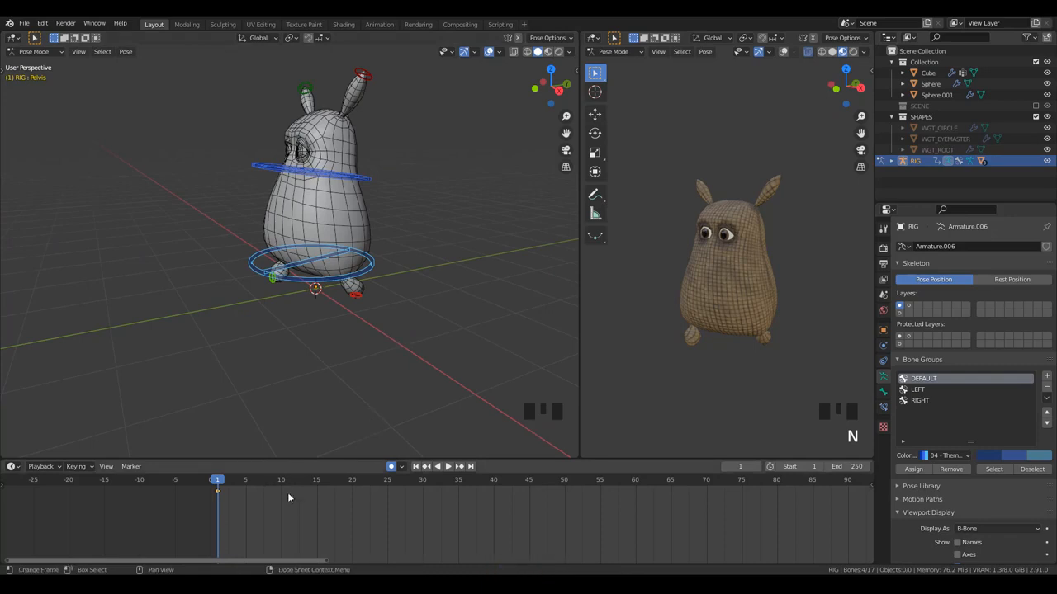
pyautogui.moveTo(300, 487); pyautogui.dragTo(303, 487)
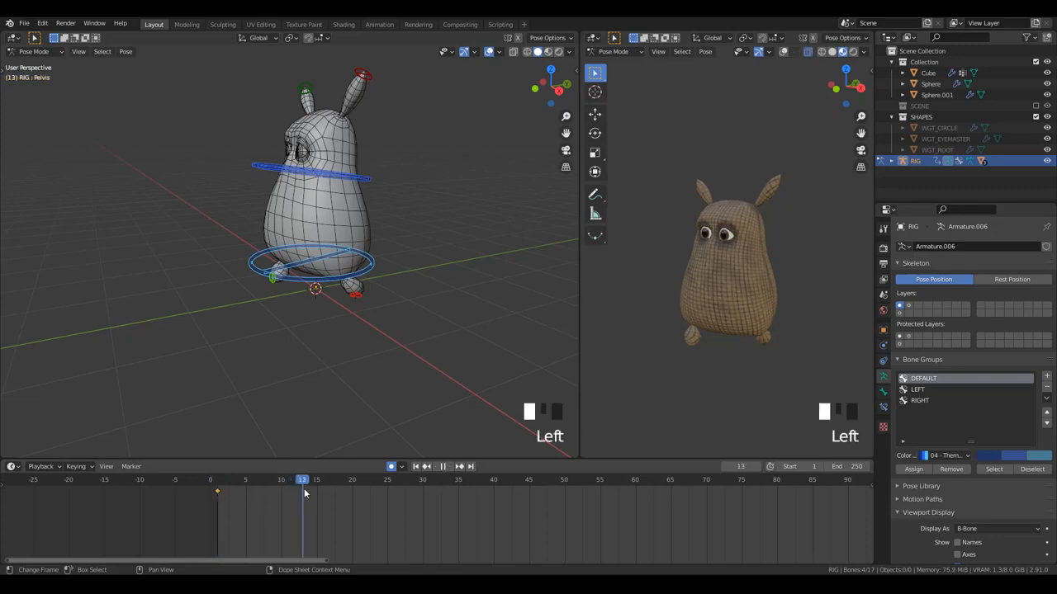
pyautogui.press('KP_3')
pyautogui.scroll(3, 377, 245)
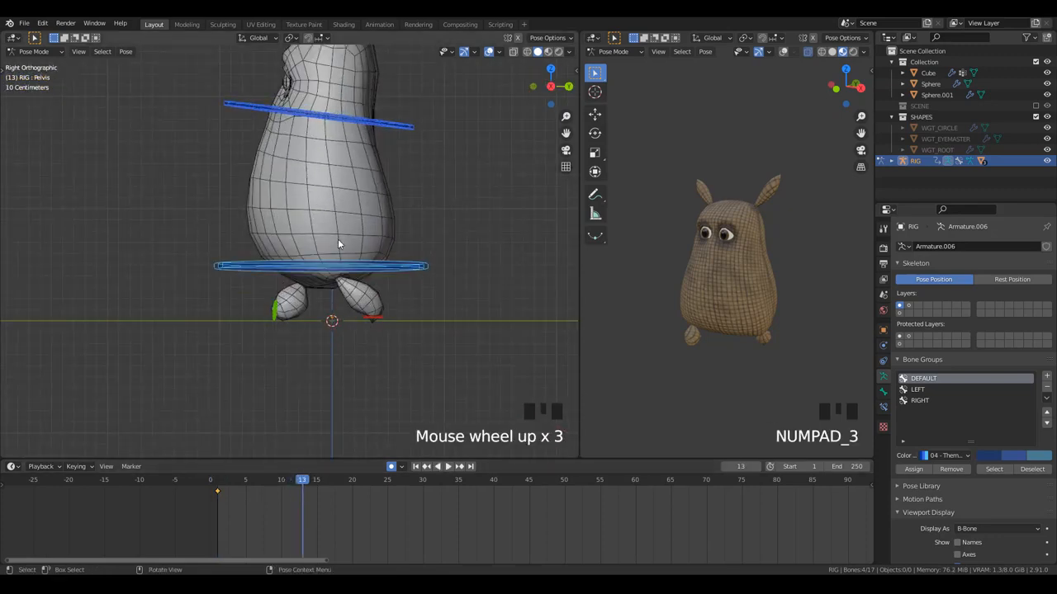
pyautogui.hotkey('ctrl', 'shift', 'v')
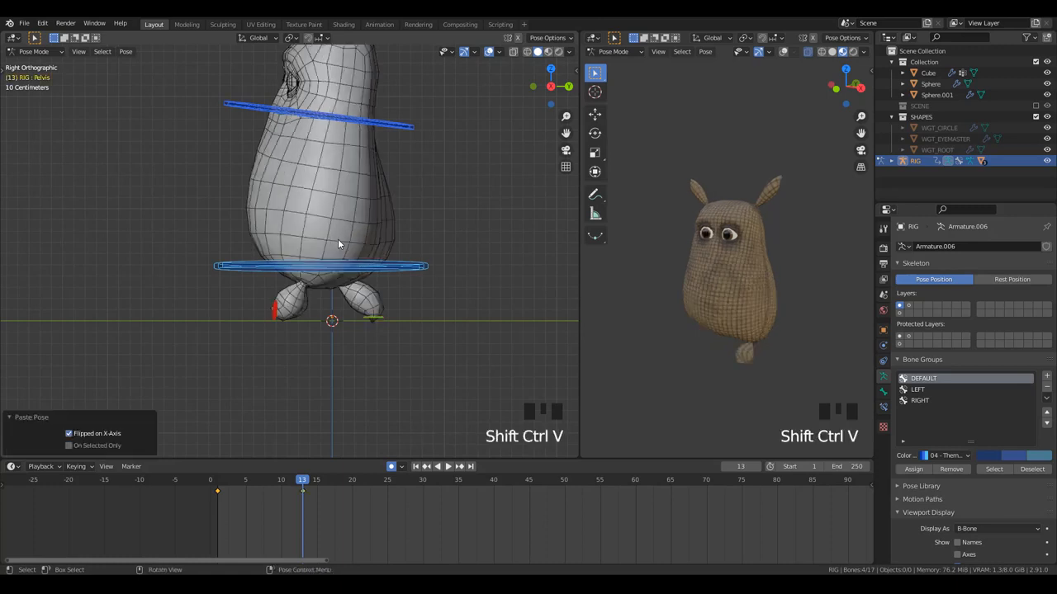
# - Paste the copied pose unflipped at frame 26
pyautogui.scroll(-2, 333, 325)
pyautogui.scroll(-1, 334, 325)
pyautogui.moveTo(302, 482); pyautogui.dragTo(159, 452)
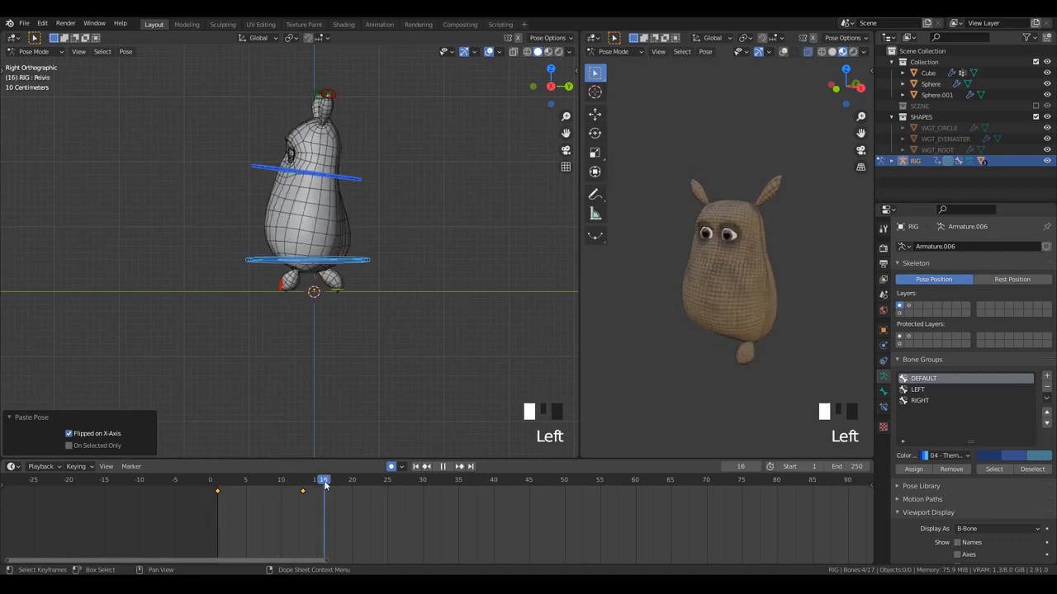
pyautogui.press('space')
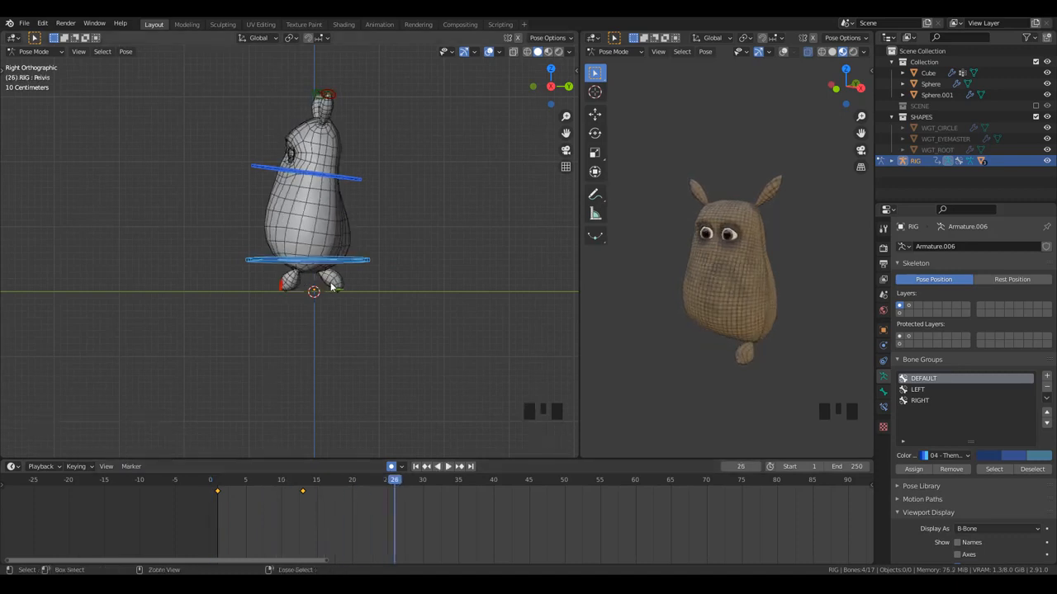
pyautogui.hotkey('ctrl', 'v')
pyautogui.scroll(2, 423, 406)
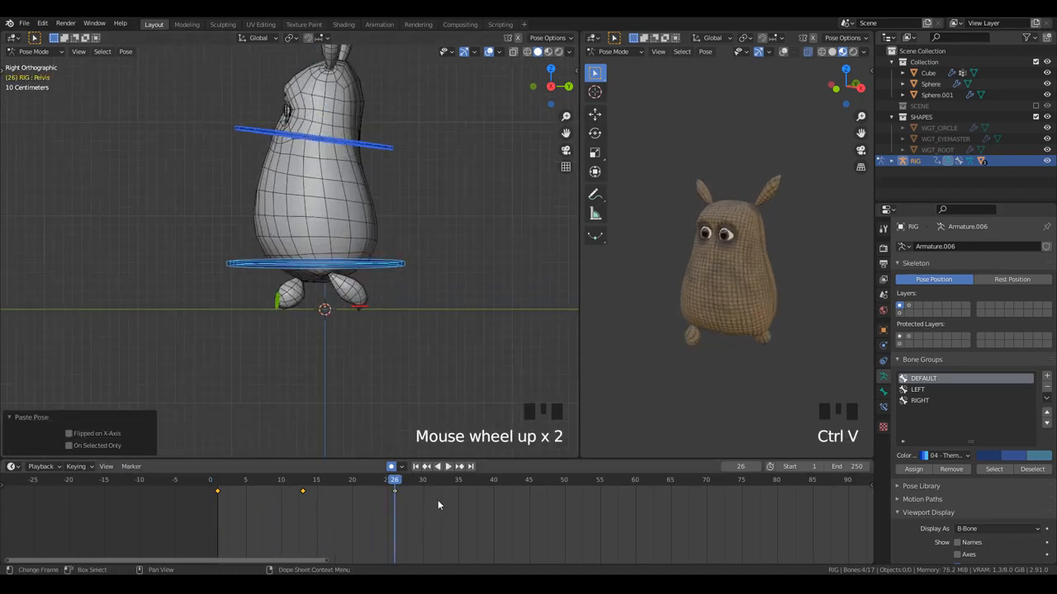
# - Set the scene's end frame to 25 and play the walk loop to check it
pyautogui.press('Left')
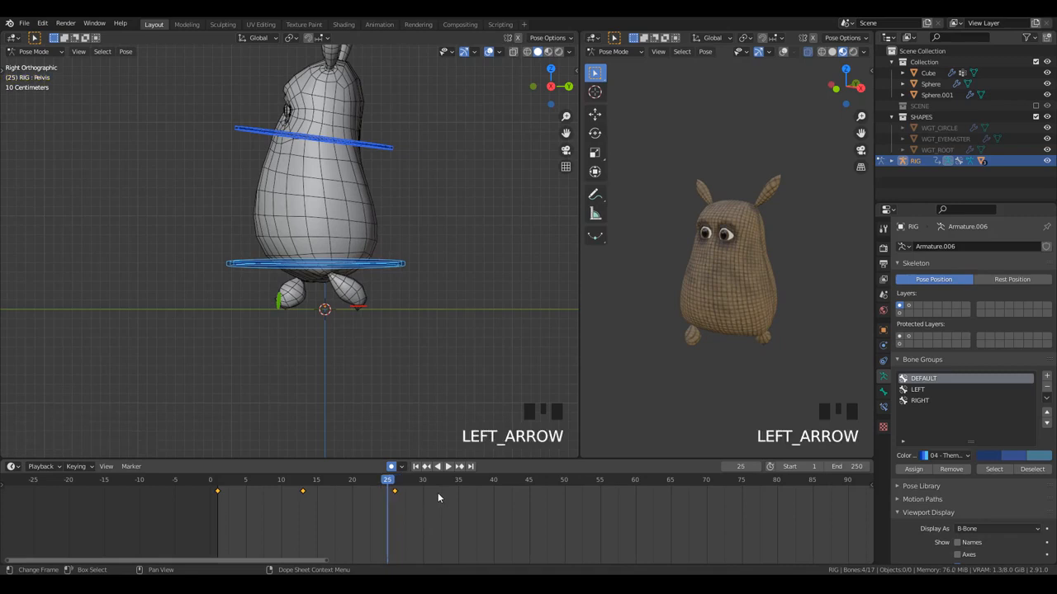
pyautogui.press('Right')
pyautogui.press('Left')
pyautogui.press('Right')
pyautogui.press('Left')
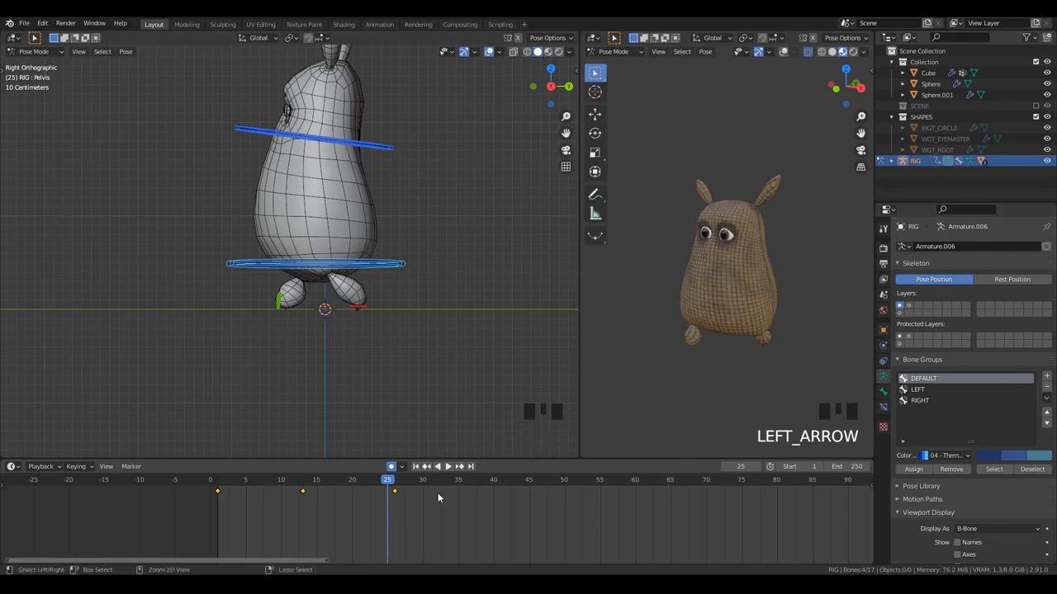
pyautogui.hotkey('ctrl', 'End')
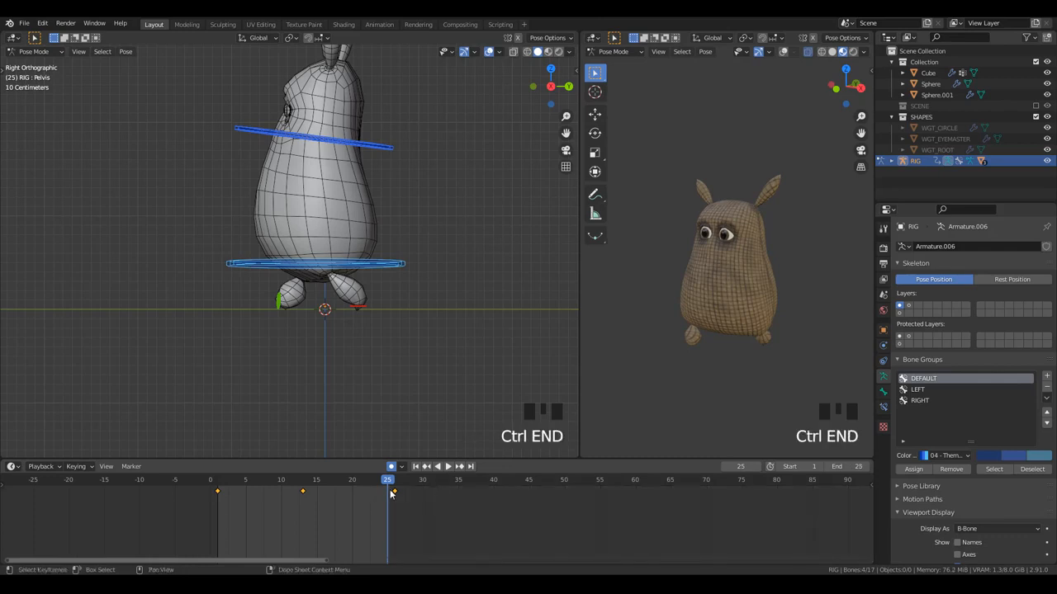
pyautogui.press('space')
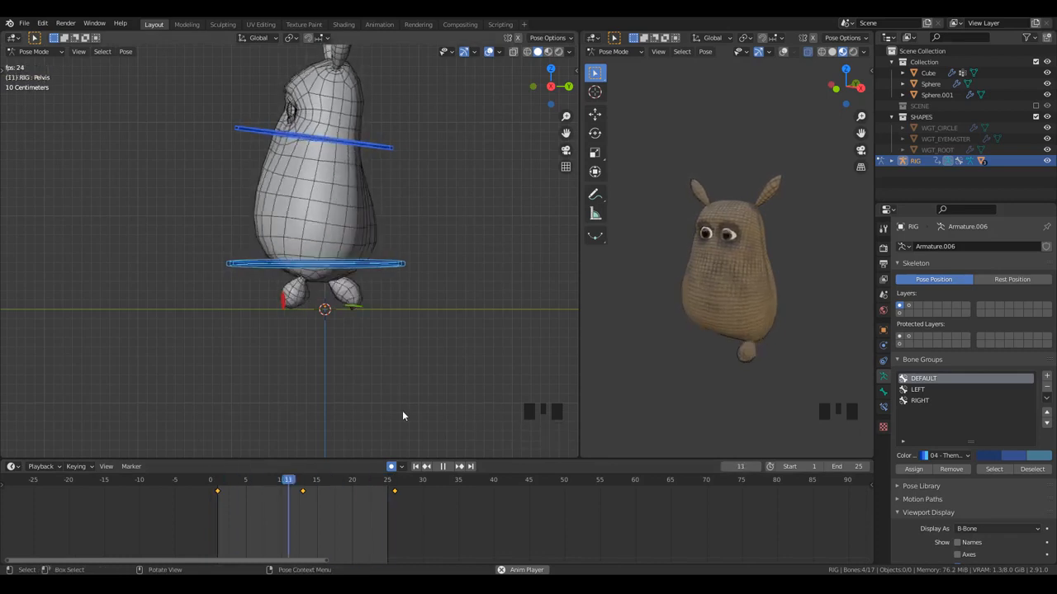
pyautogui.press('space')
# - Go to frame 7 and select Leg_CTRL.R, scrubbing from the first pose to check the legs in front and side views
pyautogui.press('Left')
pyautogui.press('Left')
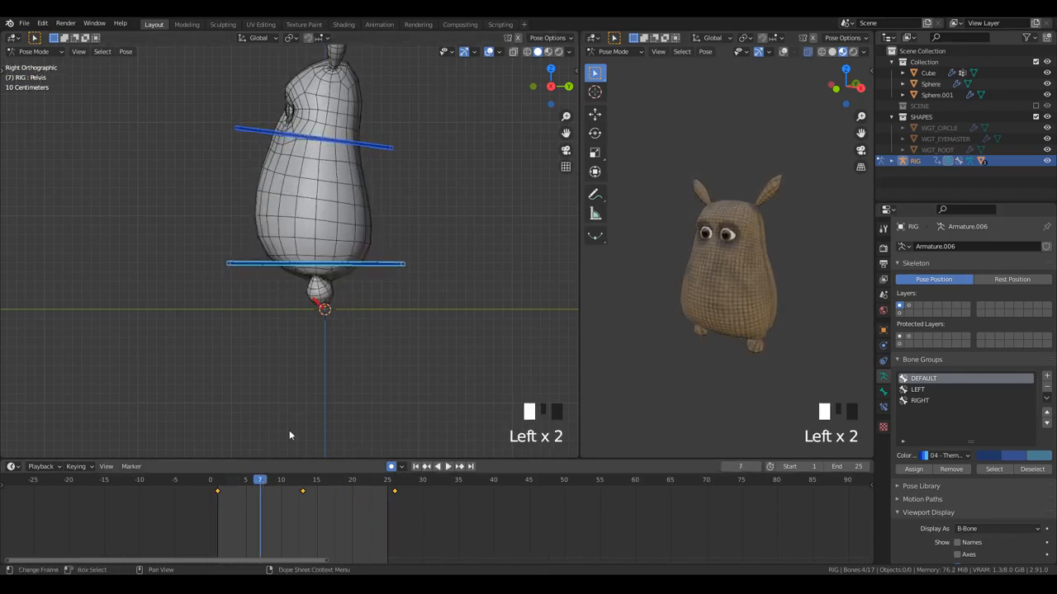
pyautogui.scroll(2, 397, 246)
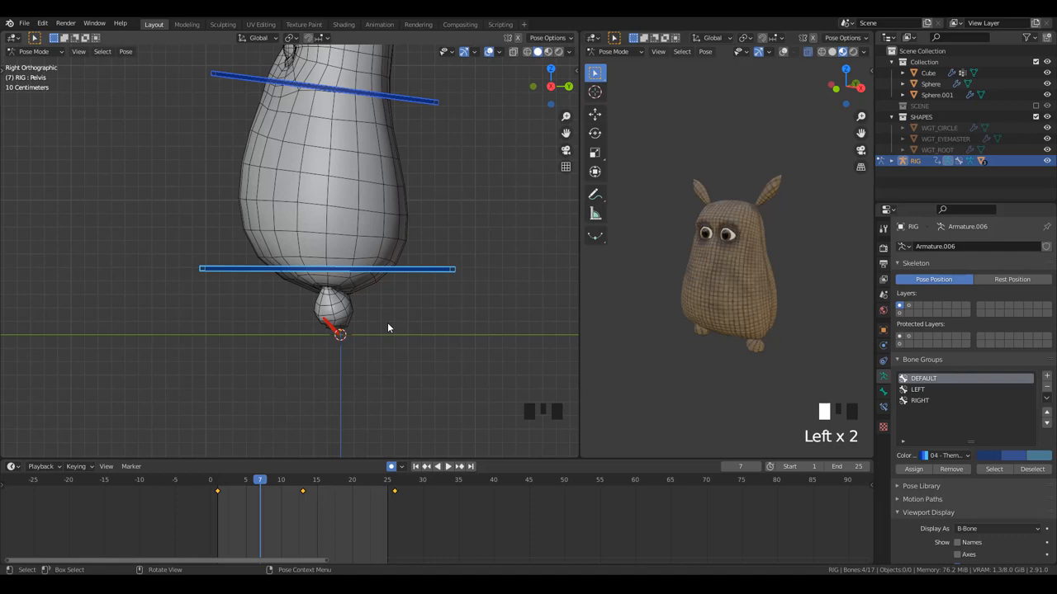
pyautogui.moveTo(387, 328); pyautogui.dragTo(368, 218, button='middle')
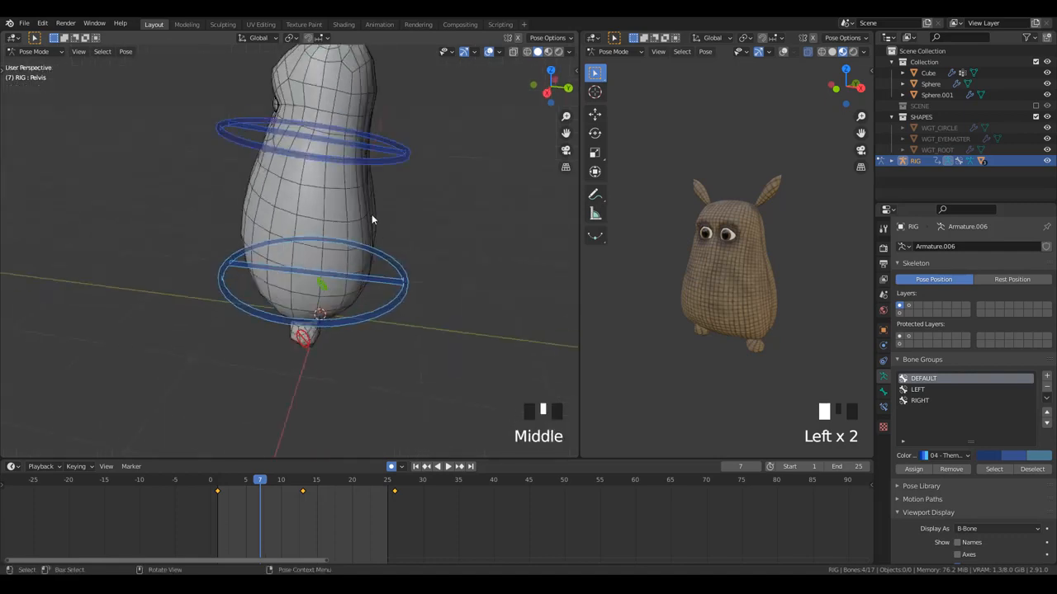
pyautogui.press('KP_1')
pyautogui.scroll(3, 371, 218)
pyautogui.click(231, 340)
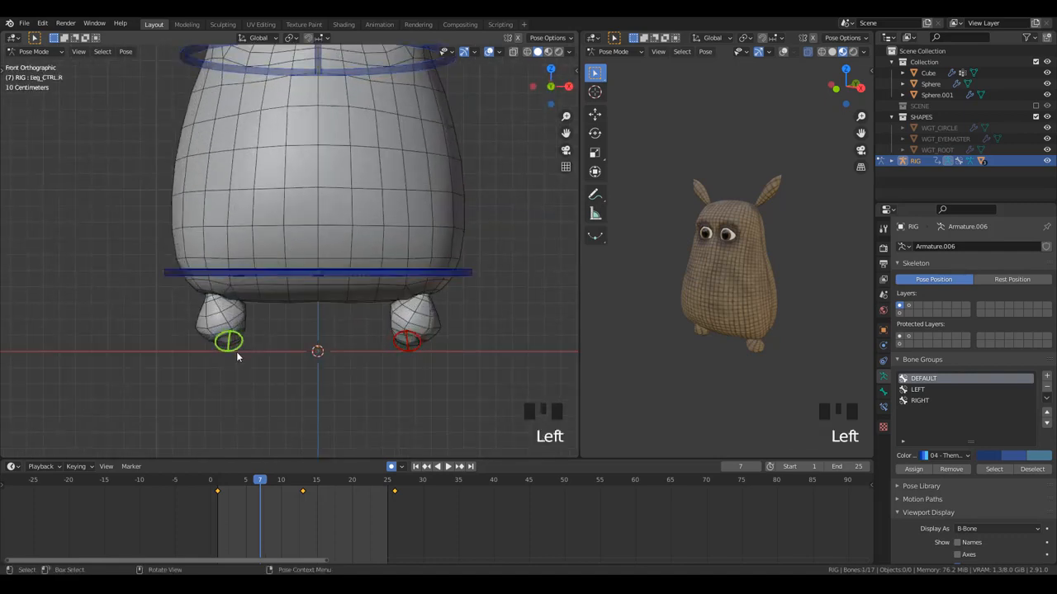
pyautogui.keyDown('shift'); pyautogui.moveTo(236, 352); pyautogui.dragTo(326, 263, button='middle'); pyautogui.keyUp('shift')
pyautogui.scroll(1, 338, 240)
pyautogui.scroll(-1, 351, 211)
pyautogui.press('KP_3')
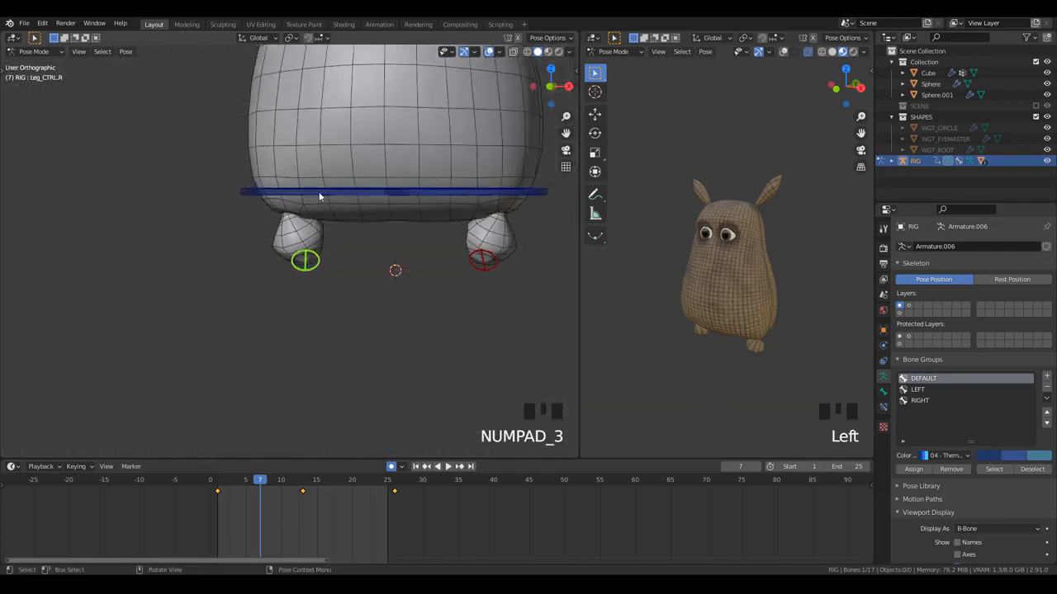
pyautogui.moveTo(213, 481); pyautogui.dragTo(263, 512)
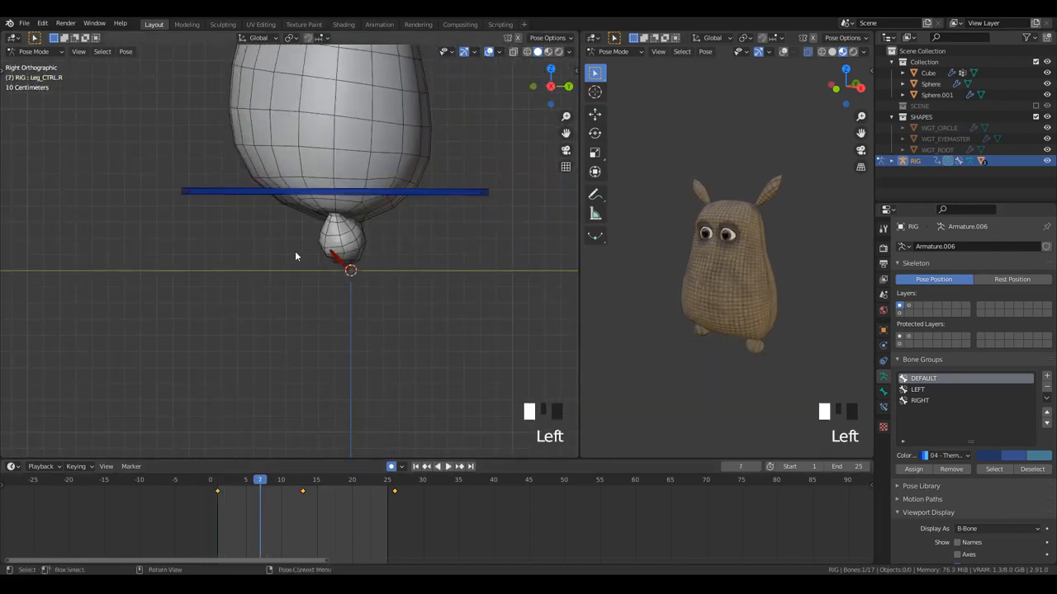
pyautogui.press('KP_1')
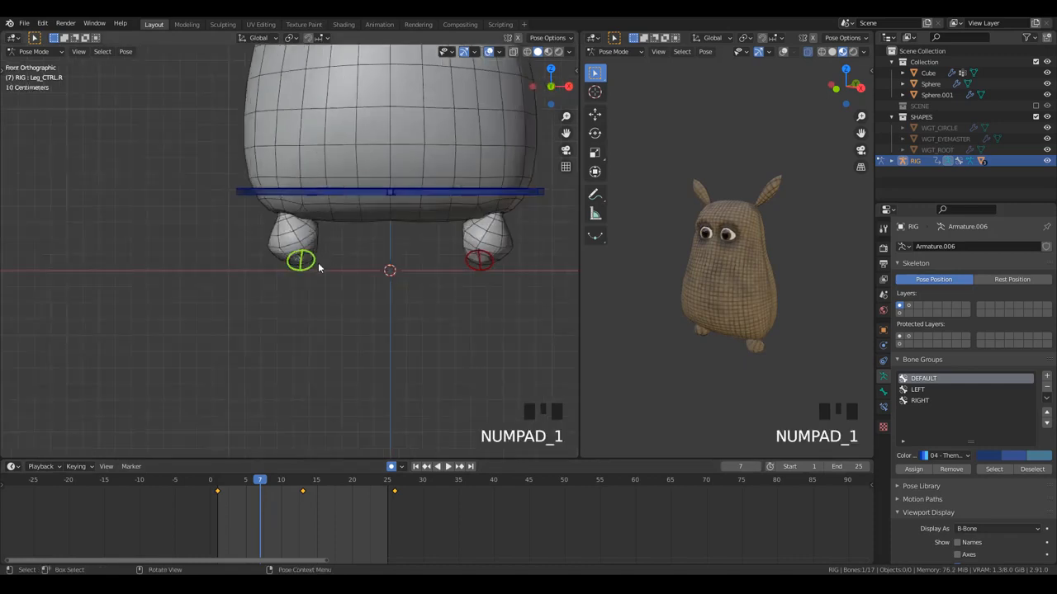
# - Flatten Leg_CTRL.R on the ground at frame 7 by clearing its rotation, rotating it 28.9° in front view and raising it about 0.020 m
pyautogui.press('g')
pyautogui.click(318, 277)
pyautogui.hotkey('alt', 'r')
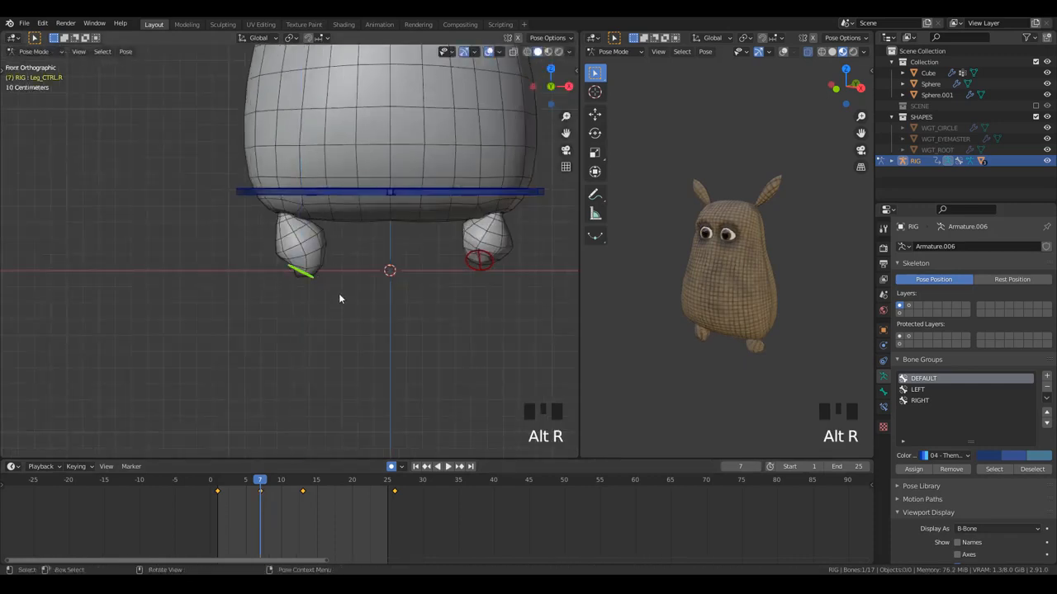
pyautogui.press('r')
pyautogui.click(338, 261)
pyautogui.press('g')
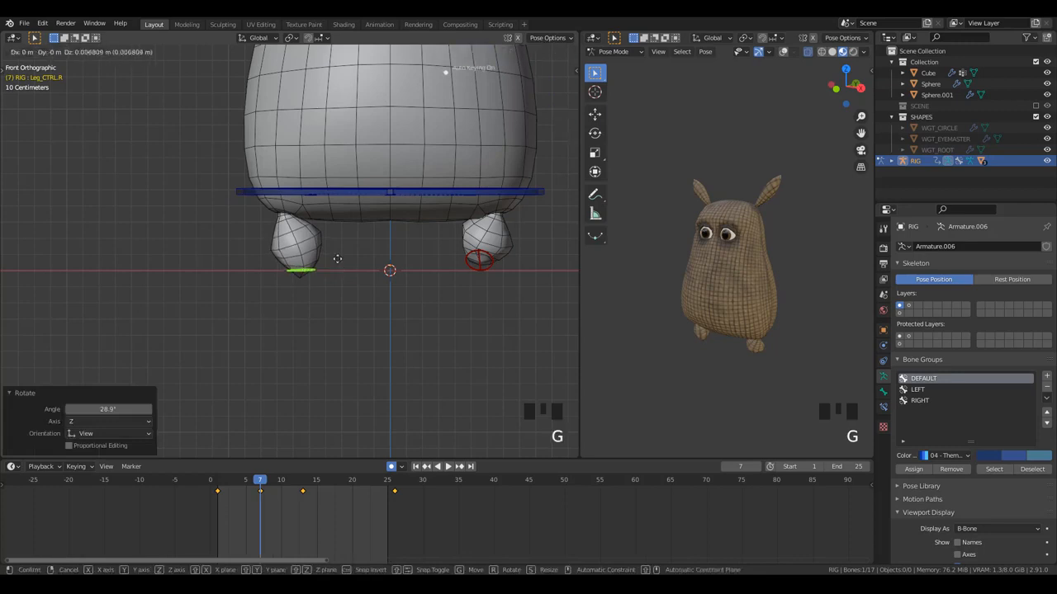
pyautogui.click(337, 261)
pyautogui.press('g')
pyautogui.click(337, 260)
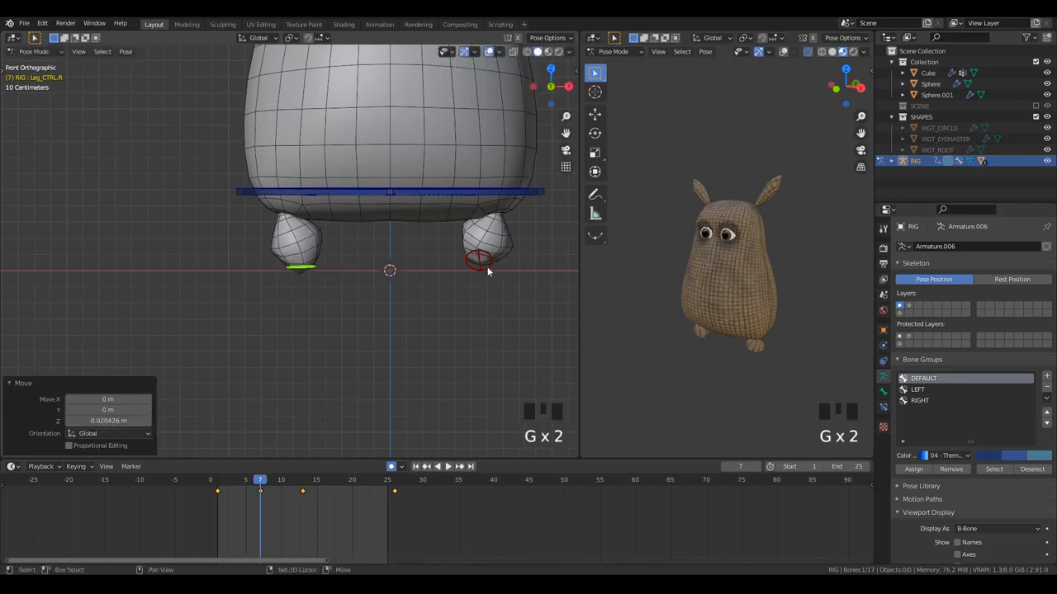
# - Tip Leg_CTRL.L over in right orthographic view, rotating it and moving it about 0.116 m along Y and 0.031 m along Z
pyautogui.click(488, 270)
pyautogui.press('KP_3')
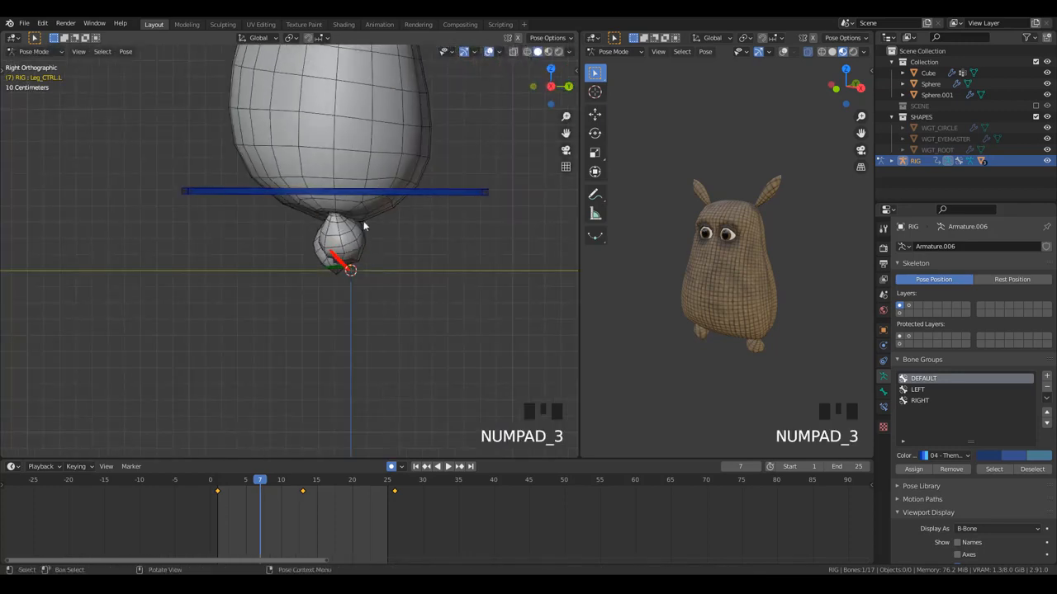
pyautogui.keyDown('shift'); pyautogui.moveTo(364, 220); pyautogui.dragTo(363, 252, button='middle'); pyautogui.keyUp('shift')
pyautogui.press('g')
pyautogui.click(385, 308)
pyautogui.press('r')
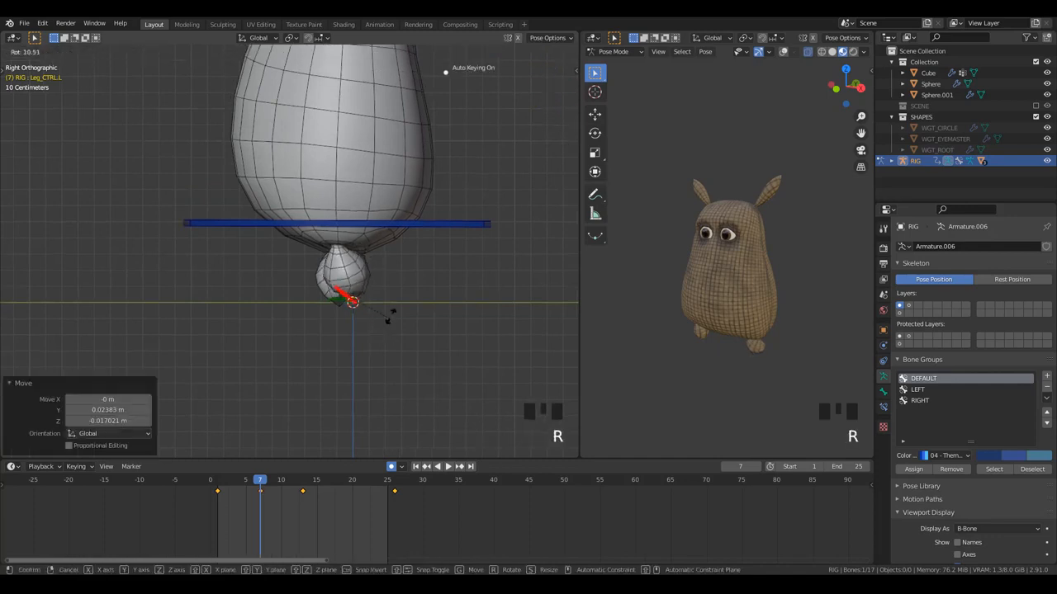
pyautogui.click(392, 268)
pyautogui.press('g')
pyautogui.click(410, 272)
pyautogui.press('r')
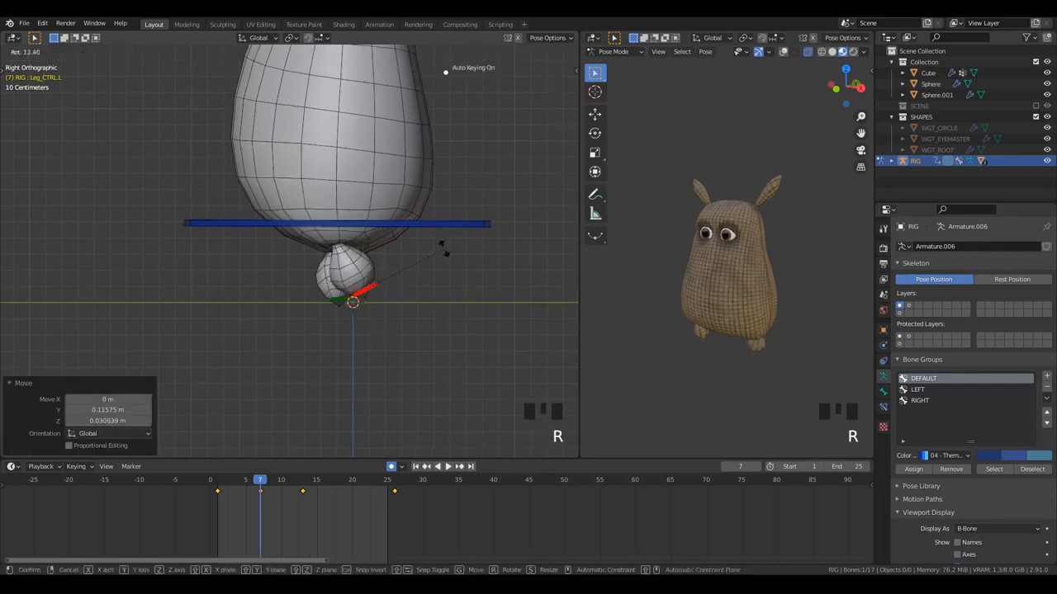
pyautogui.click(438, 246)
# - Raise the Pelvis control at frame 7 about 0.261 m along Z, and settle it back down about 0.106 m
pyautogui.click(414, 221)
pyautogui.scroll(-2, 393, 242)
pyautogui.press('g')
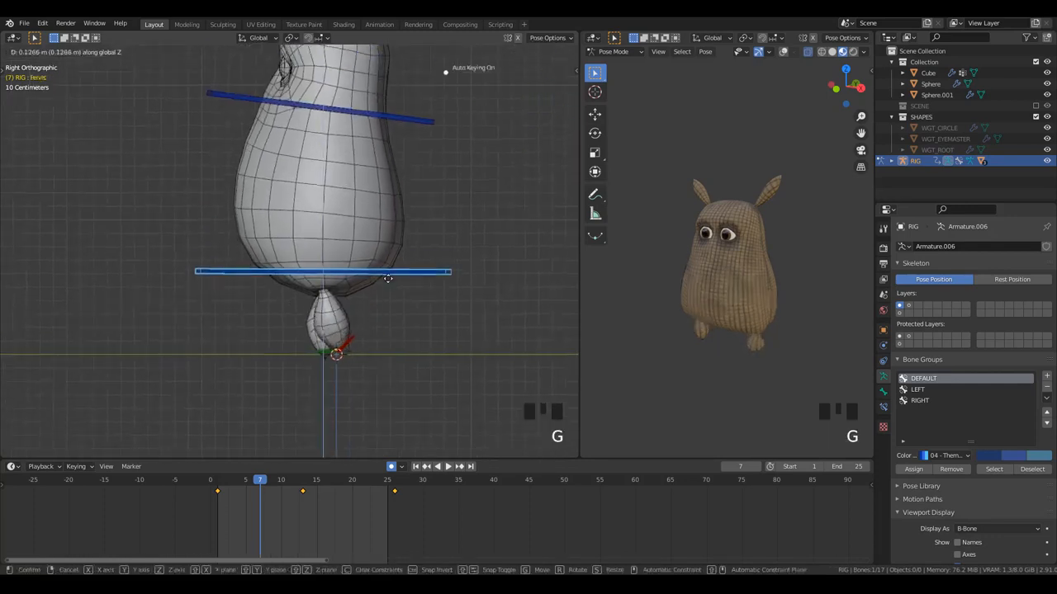
pyautogui.click(386, 259)
pyautogui.press('g')
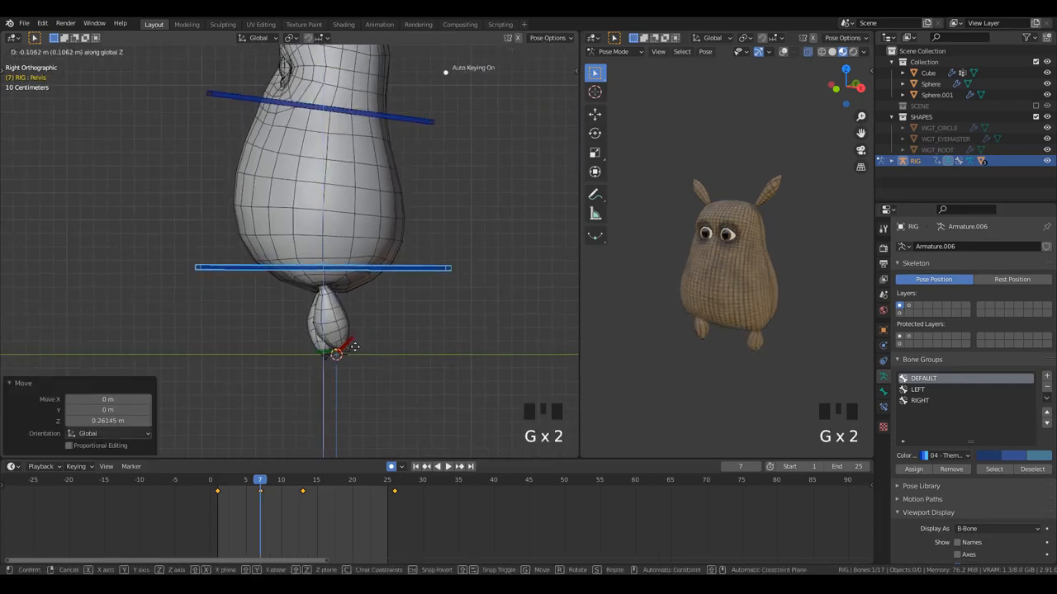
pyautogui.click(354, 347)
# - Rotate Leg_CTRL.L a further 25.8° in side view at frame 7 so the foot points down more
pyautogui.click(337, 347)
pyautogui.press('g')
pyautogui.press('r')
pyautogui.click(398, 306)
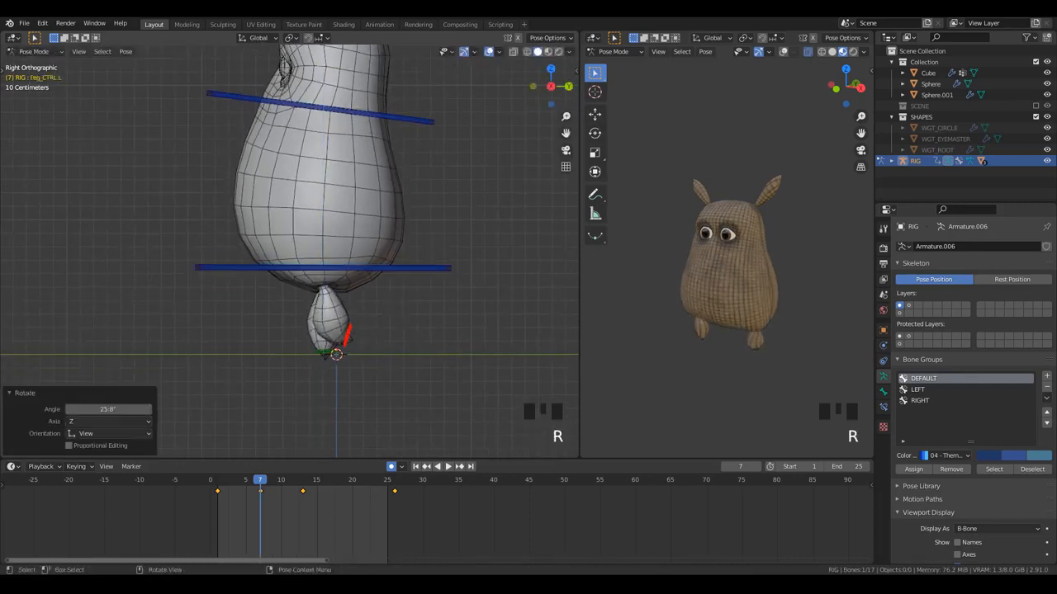
# - Rotate Leg_CTRL.R -48.4° in side view and move it about -0.065 m along Y and 0.012 m along Z
pyautogui.click(365, 357)
pyautogui.press('r')
pyautogui.click(335, 371)
pyautogui.press('g')
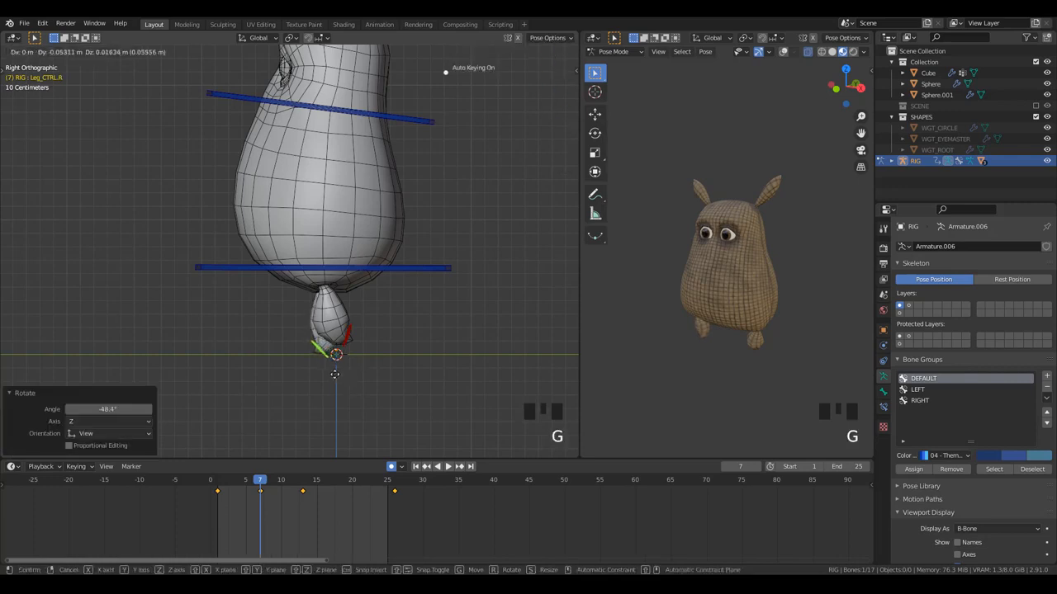
pyautogui.click(336, 375)
# - Sketch annotation strokes along the front of the right leg and the ground line, and erase them
pyautogui.keyDown('shift'); pyautogui.moveTo(335, 375); pyautogui.dragTo(349, 235, button='middle'); pyautogui.keyUp('shift')
pyautogui.scroll(2, 408, 236)
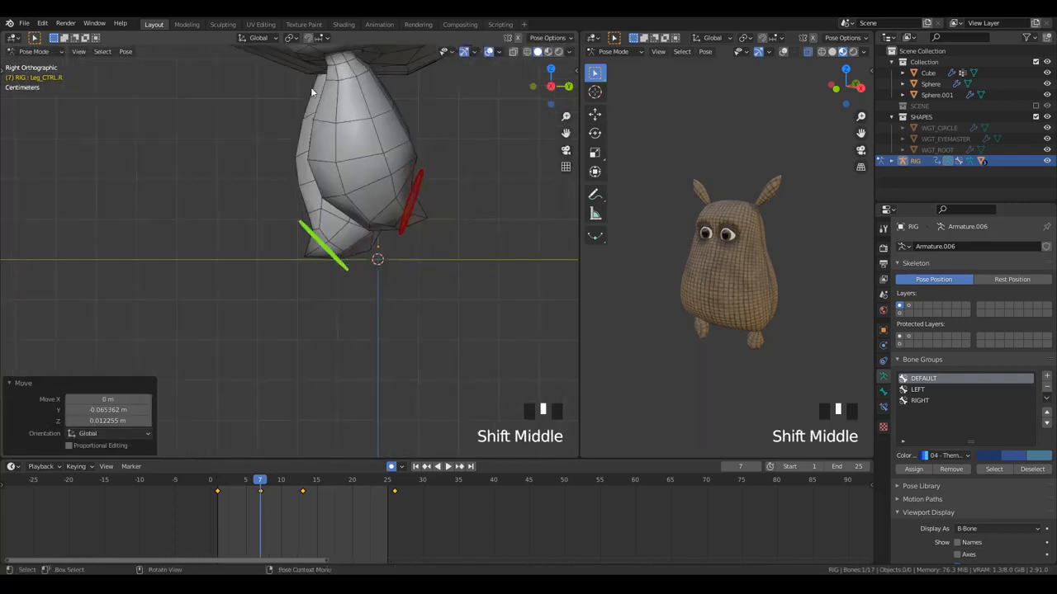
pyautogui.click(299, 155)
pyautogui.moveTo(300, 249)
pyautogui.mouseDown()
pyautogui.moveTo(330, 264)
pyautogui.moveTo(377, 258)
pyautogui.mouseUp()
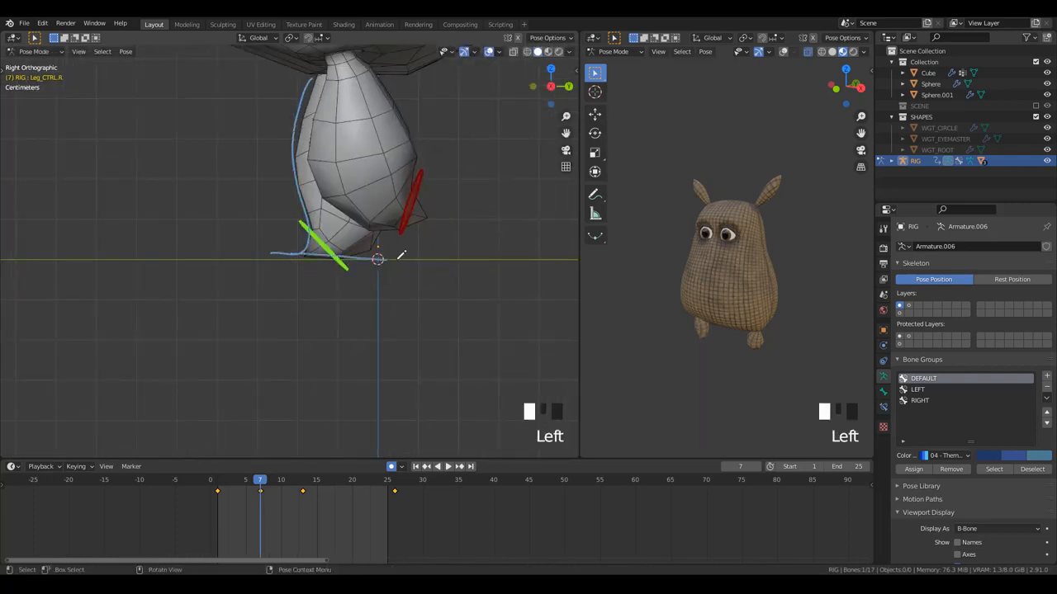
pyautogui.moveTo(432, 259); pyautogui.dragTo(239, 244, button='right')
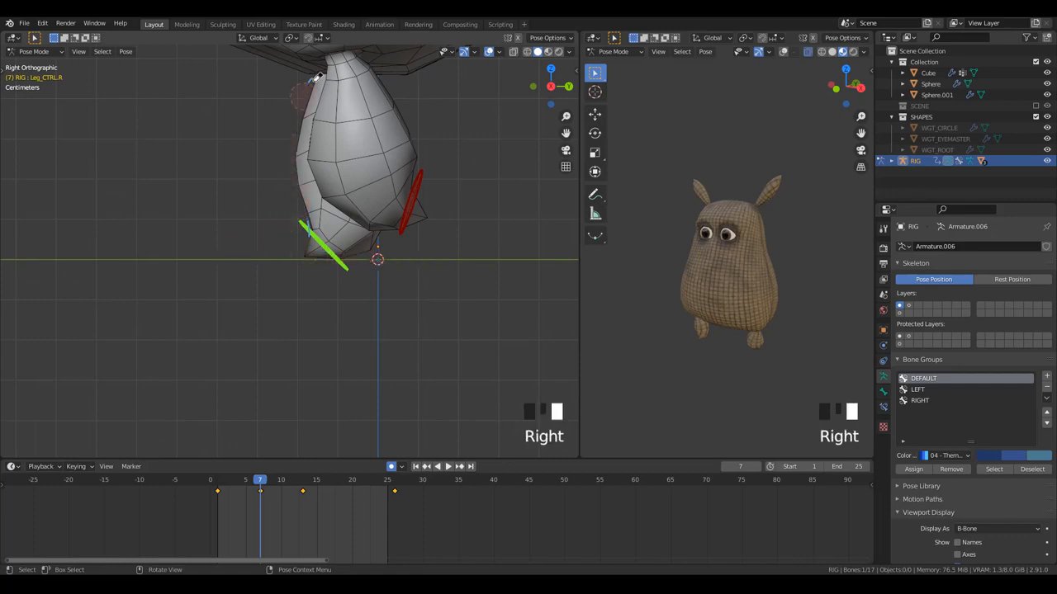
pyautogui.scroll(-2, 385, 199)
pyautogui.keyDown('shift'); pyautogui.moveTo(385, 199); pyautogui.dragTo(311, 326, button='middle'); pyautogui.keyUp('shift')
pyautogui.click(304, 251)
pyautogui.rightClick(345, 284)
# - Raise the Head control about 0.044 m along Z at frame 7 and play the walk with all bones selected
pyautogui.click(347, 197)
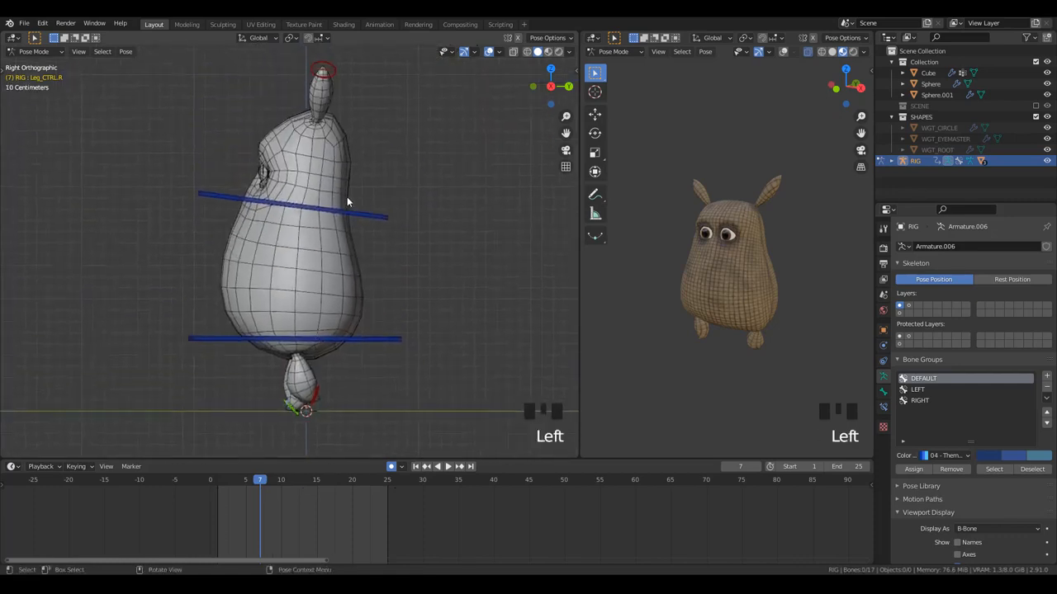
pyautogui.click(386, 233)
pyautogui.press('g')
pyautogui.click(387, 230)
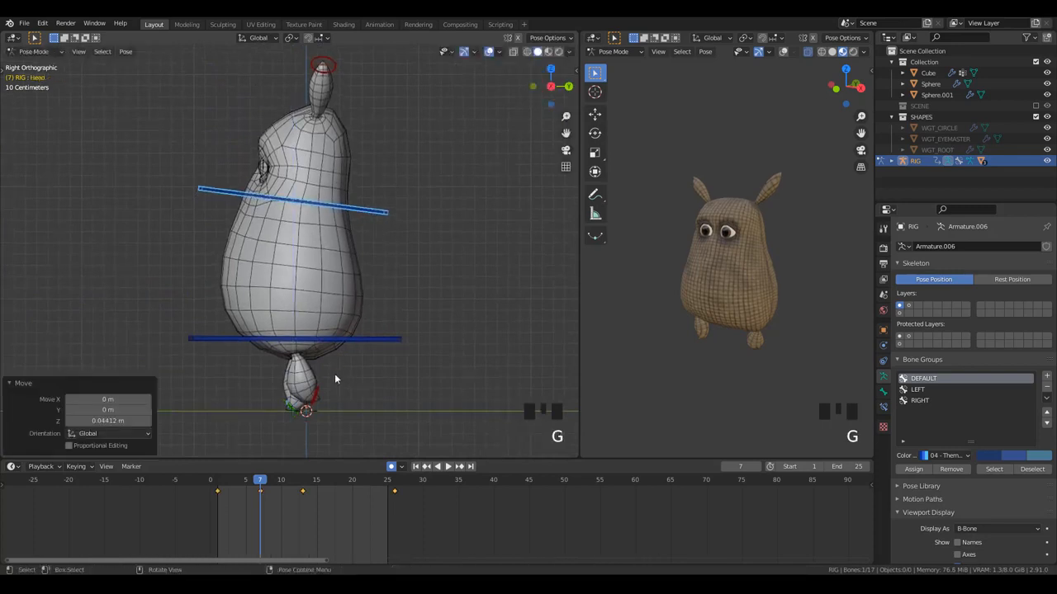
pyautogui.press('a')
pyautogui.press('space')
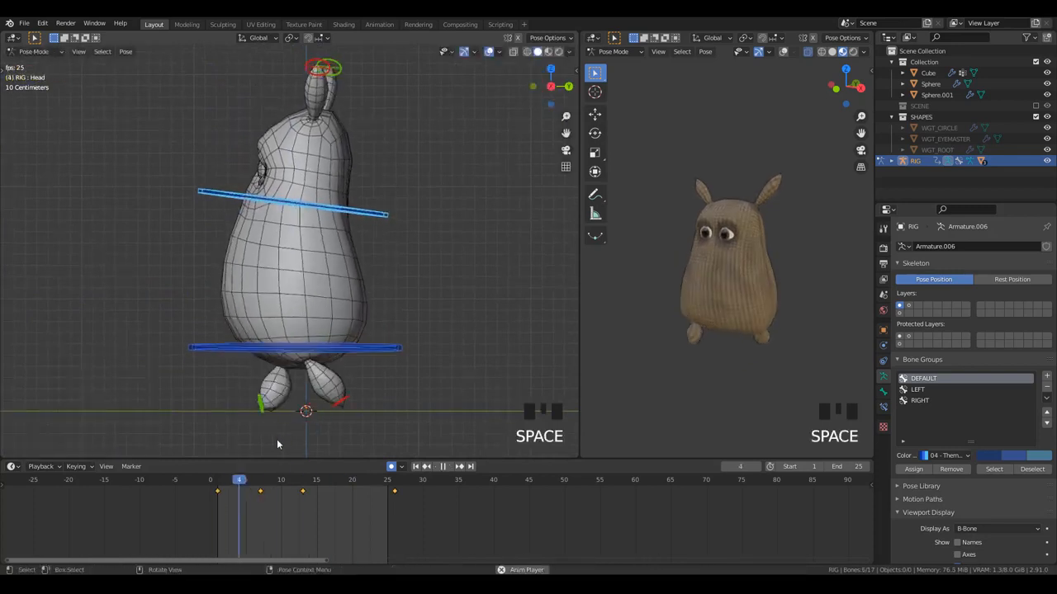
pyautogui.press('space')
# - Copy the passing pose of all bones from frame 7, paste it X-flipped at frame 19 and play the loop
pyautogui.click(263, 486)
pyautogui.scroll(2, 348, 321)
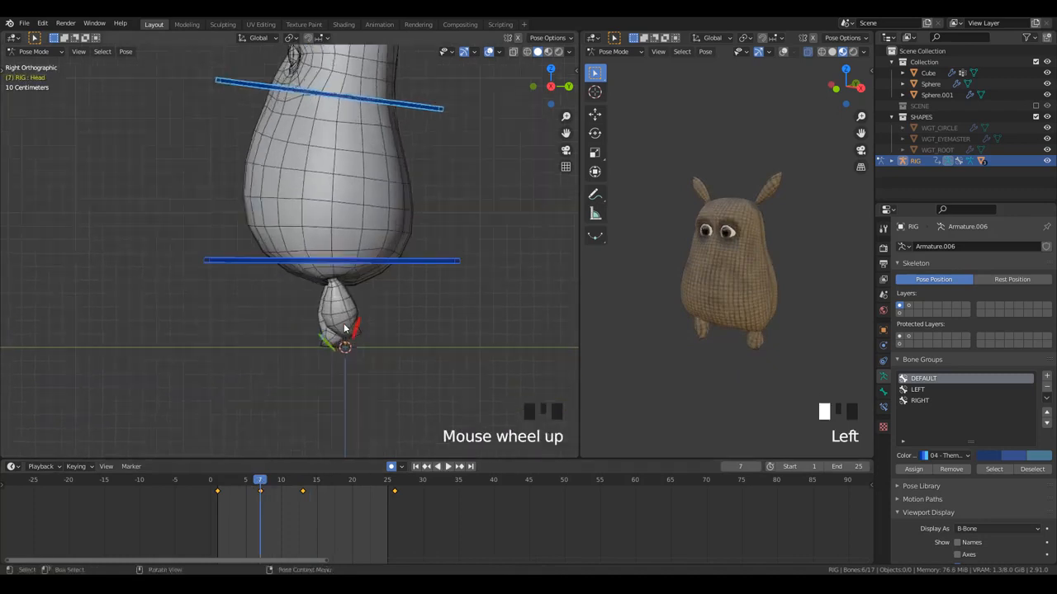
pyautogui.hotkey('ctrl', 'c')
pyautogui.scroll(-2, 304, 400)
pyautogui.click(350, 483)
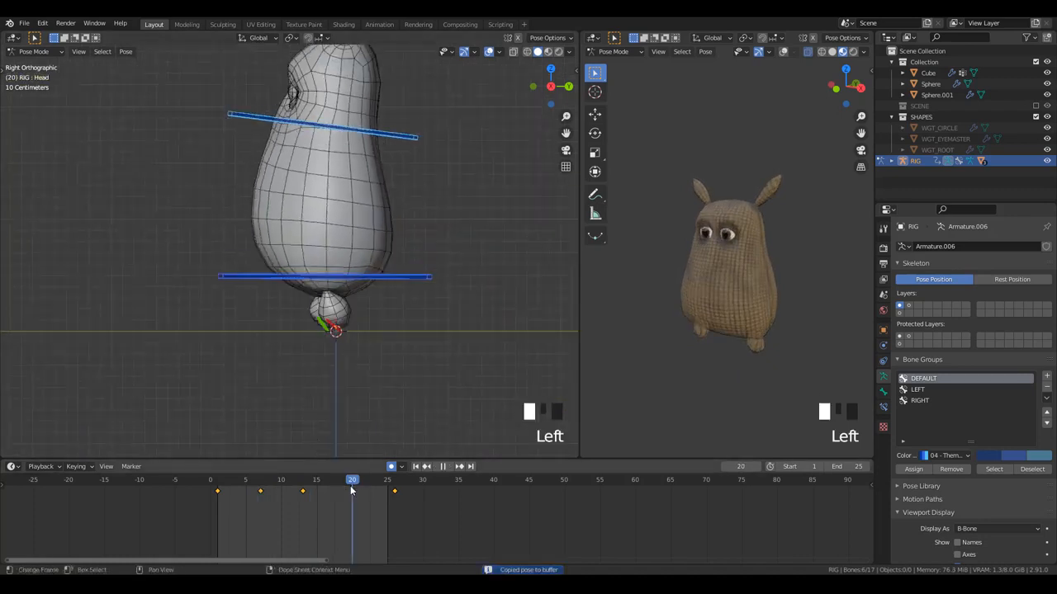
pyautogui.moveTo(349, 488); pyautogui.dragTo(346, 490)
pyautogui.hotkey('ctrl', 'shift', 'v')
pyautogui.press('space')
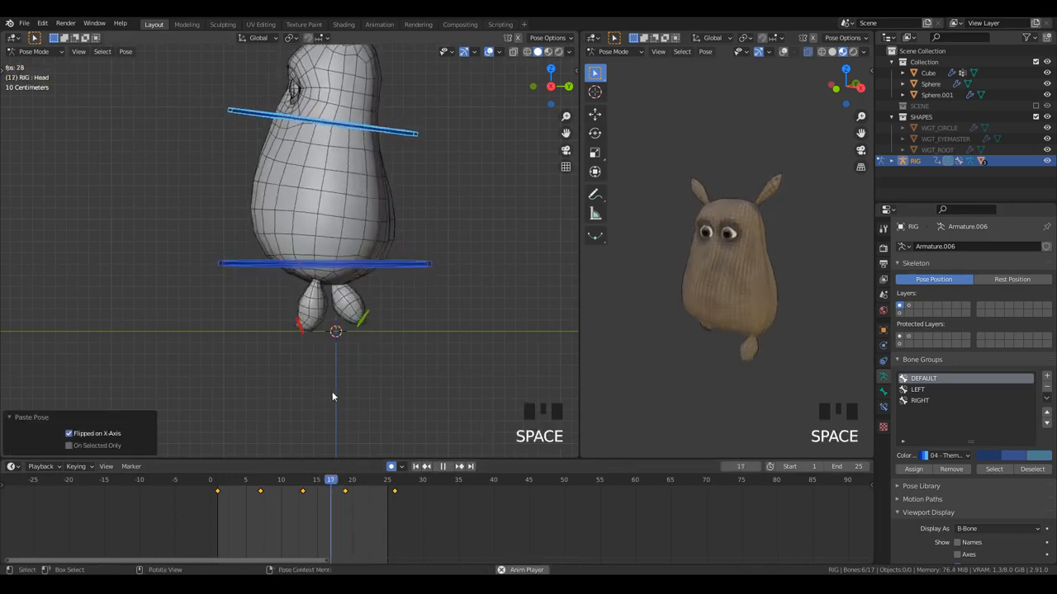
pyautogui.scroll(-1, 306, 301)
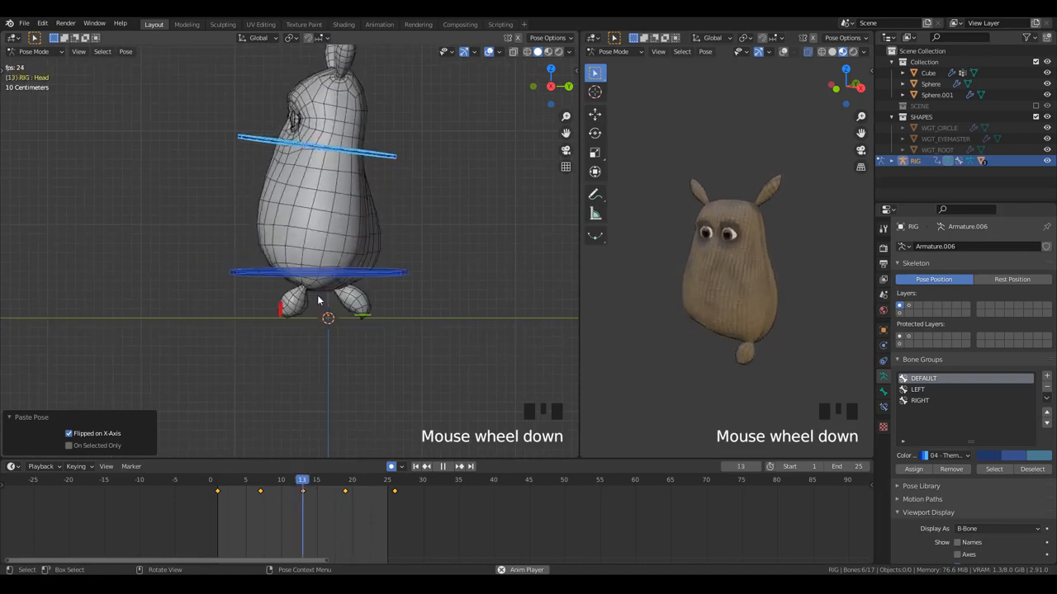
pyautogui.press('space')
# - At frame 4, lower Leg_CTRL.R about 0.024 m along Z so the front foot meets the ground
pyautogui.moveTo(217, 479)
pyautogui.mouseDown()
pyautogui.moveTo(405, 479)
pyautogui.moveTo(237, 484)
pyautogui.mouseUp()
pyautogui.scroll(2, 337, 314)
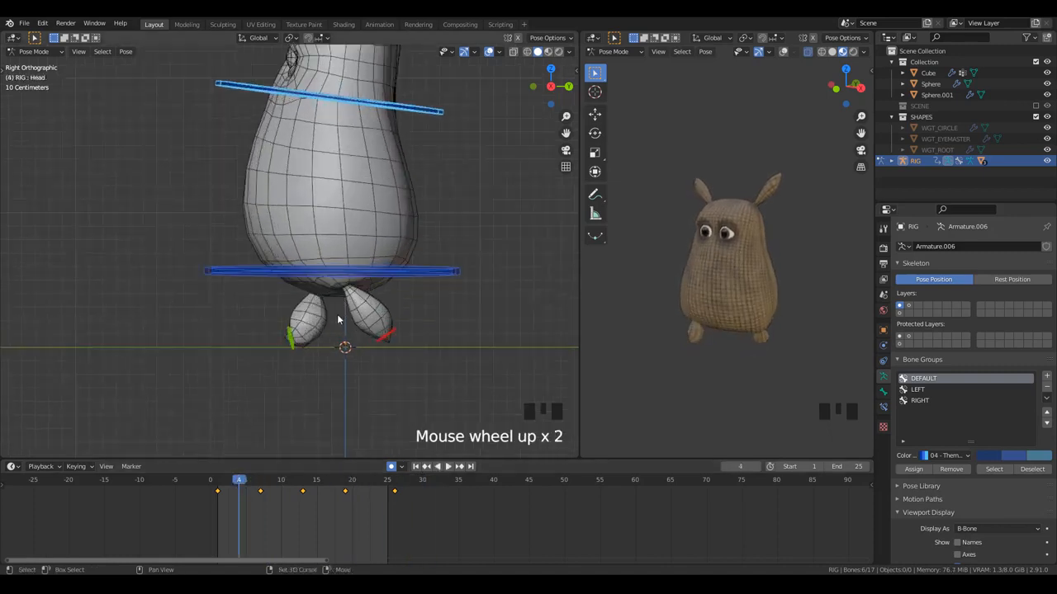
pyautogui.keyDown('shift'); pyautogui.moveTo(337, 314); pyautogui.dragTo(329, 287, button='middle'); pyautogui.keyUp('shift')
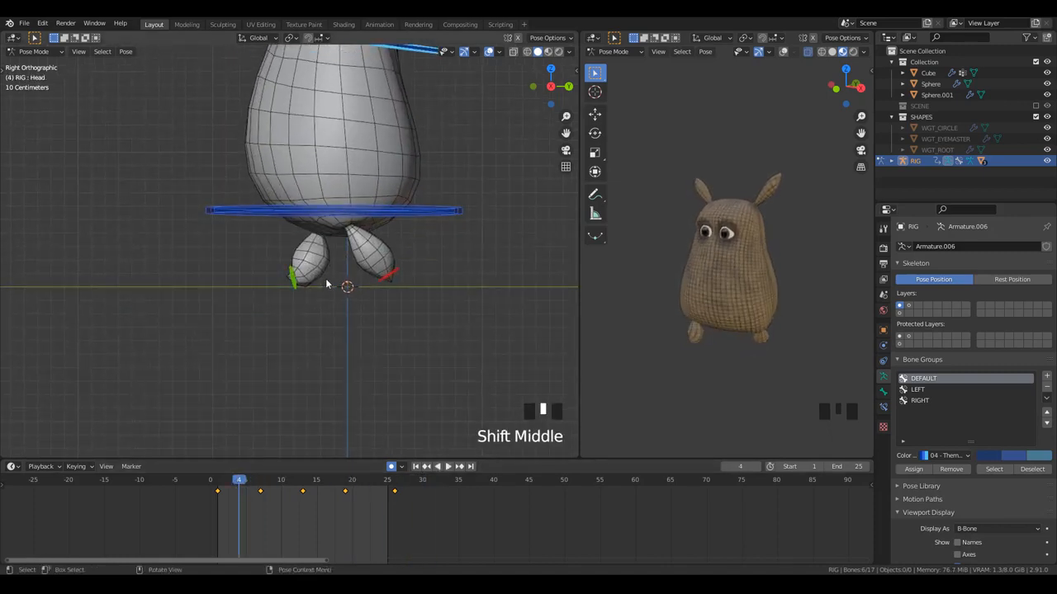
pyautogui.scroll(1, 319, 267)
pyautogui.click(294, 283)
pyautogui.scroll(2, 312, 259)
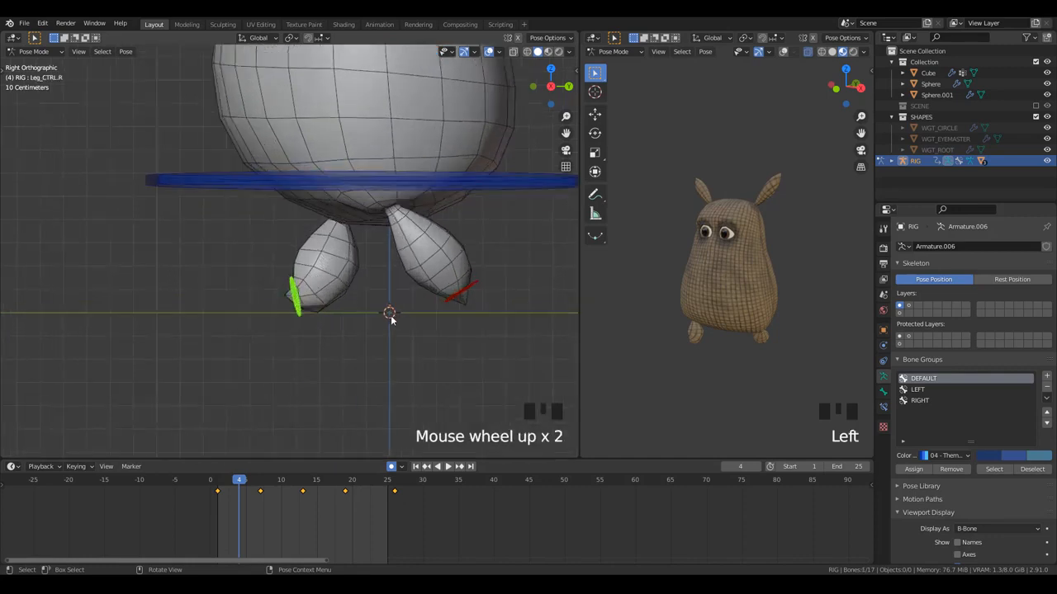
pyautogui.press('g')
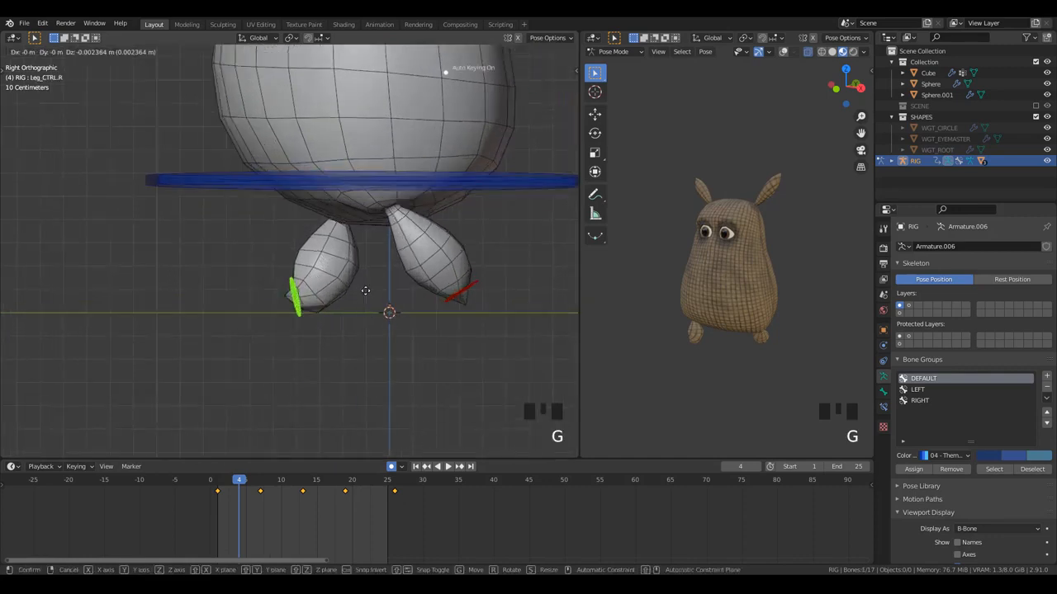
pyautogui.click(369, 310)
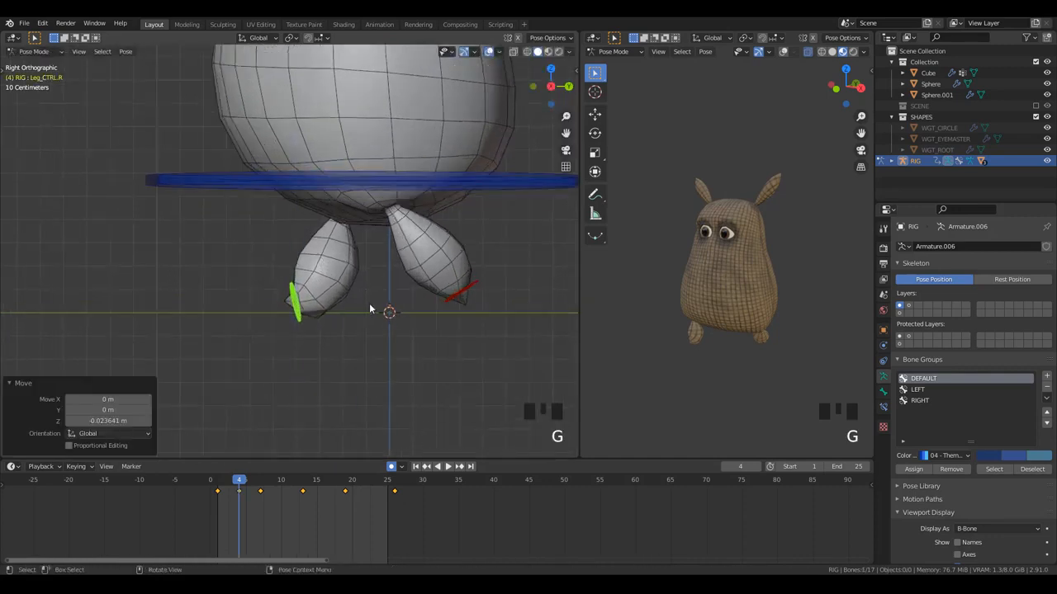
# - Pose Leg_CTRL.L at frame 4 by moving it about 0.078 m along Y, rotating its control nearly level and adjusting its position
pyautogui.click(464, 296)
pyautogui.press('r')
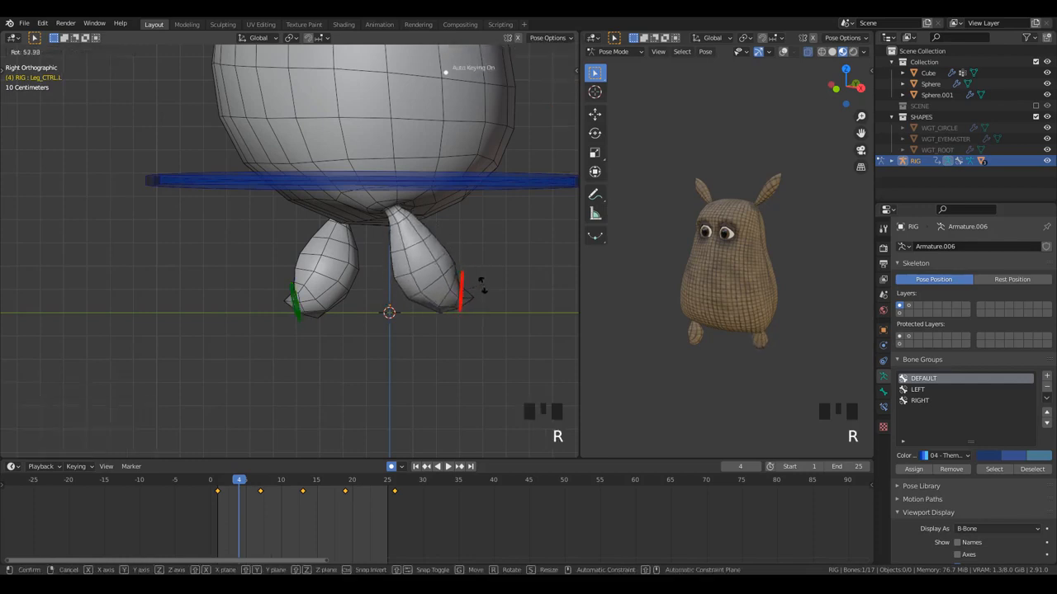
pyautogui.click(482, 306)
pyautogui.press('g')
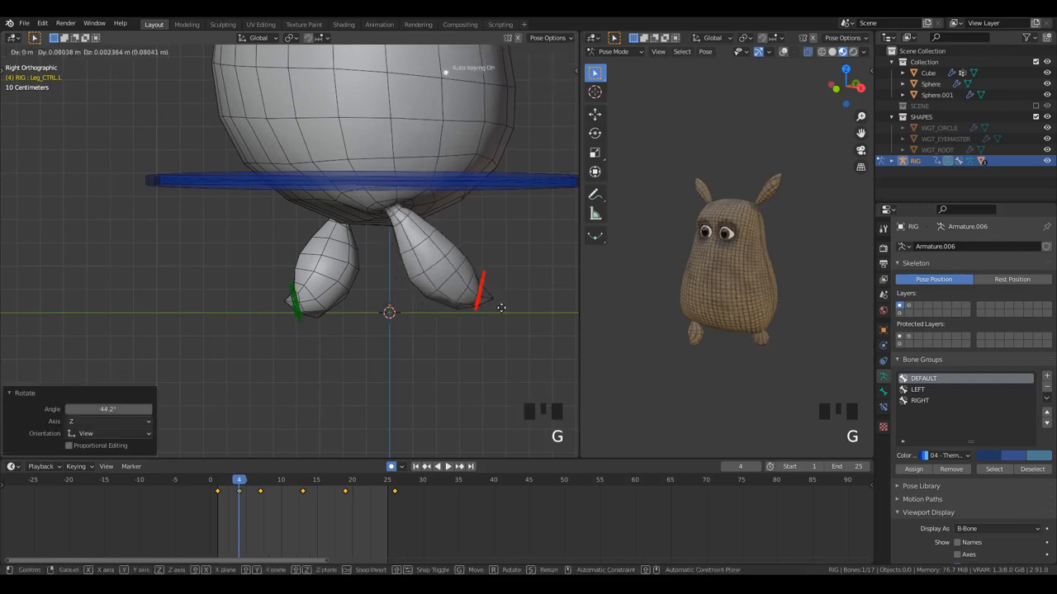
pyautogui.click(501, 312)
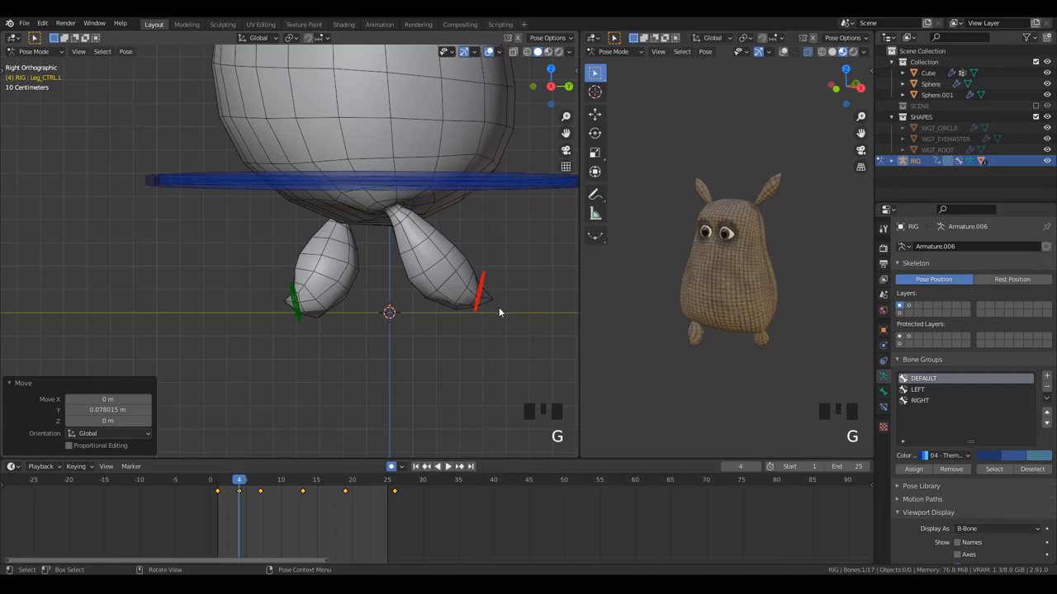
pyautogui.press('r')
pyautogui.click(504, 319)
pyautogui.press('r')
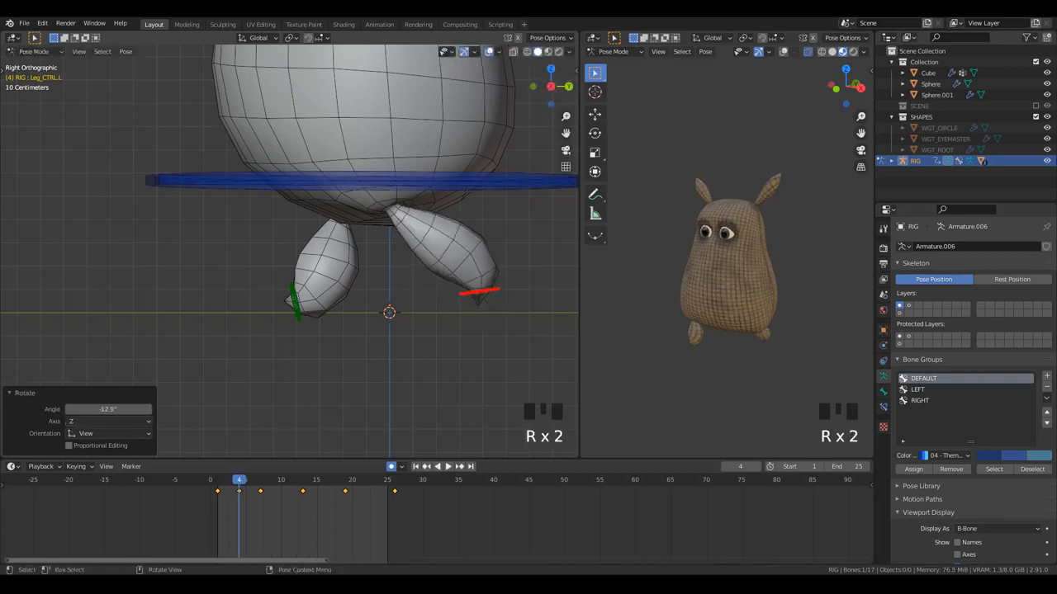
pyautogui.press('g')
pyautogui.click(495, 322)
# - Lower the Pelvis control at frame 4 about 0.123 m along Z
pyautogui.scroll(-2, 496, 323)
pyautogui.keyDown('shift'); pyautogui.moveTo(396, 199); pyautogui.dragTo(385, 245, button='middle'); pyautogui.keyUp('shift')
pyautogui.click(387, 245)
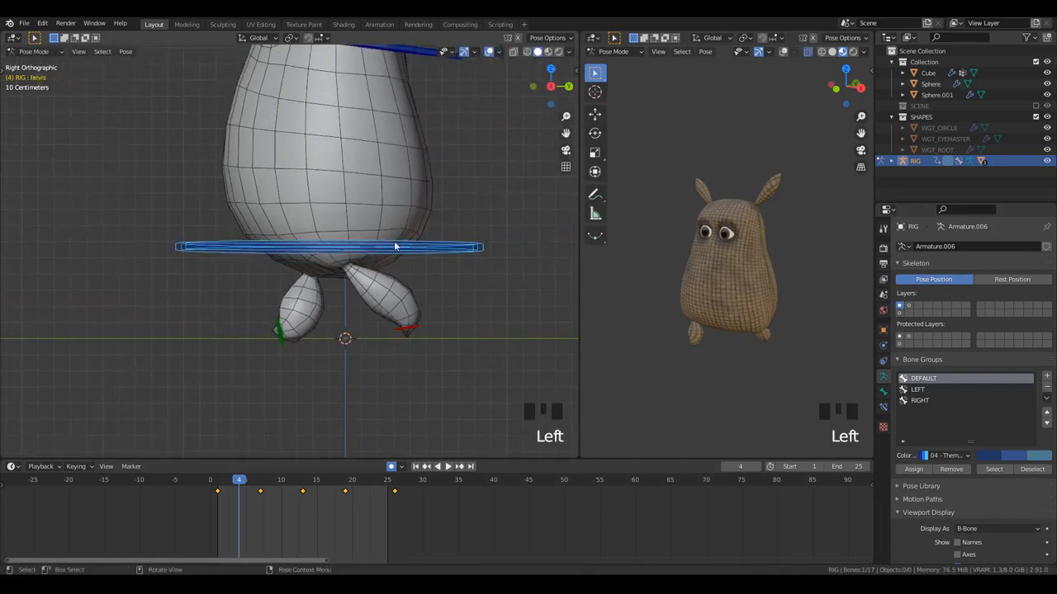
pyautogui.press('g')
pyautogui.click(423, 284)
# - Lower the Head control at frame 4 about 0.282 m along Z to squash the body
pyautogui.scroll(-2, 424, 285)
pyautogui.keyDown('shift'); pyautogui.moveTo(423, 285); pyautogui.dragTo(366, 207, button='middle'); pyautogui.keyUp('shift')
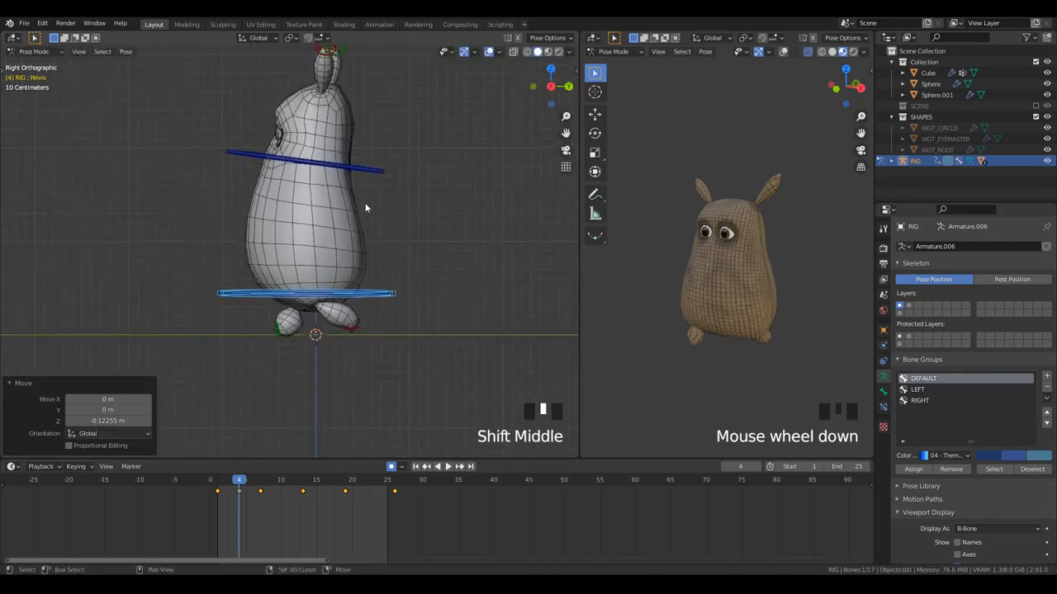
pyautogui.click(366, 178)
pyautogui.press('g')
pyautogui.click(362, 201)
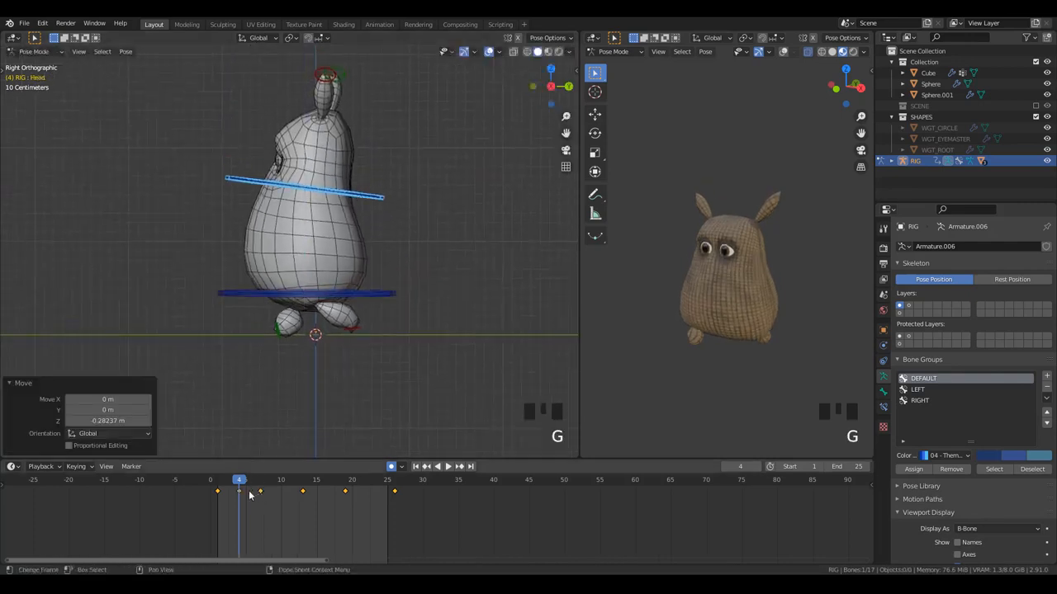
# - Preview the walk from frame 1 and scrub to frame 4 to check the drop into the down pose
pyautogui.hotkey('shift', 'Left')
pyautogui.press('space')
pyautogui.hotkey('shift', 'Left')
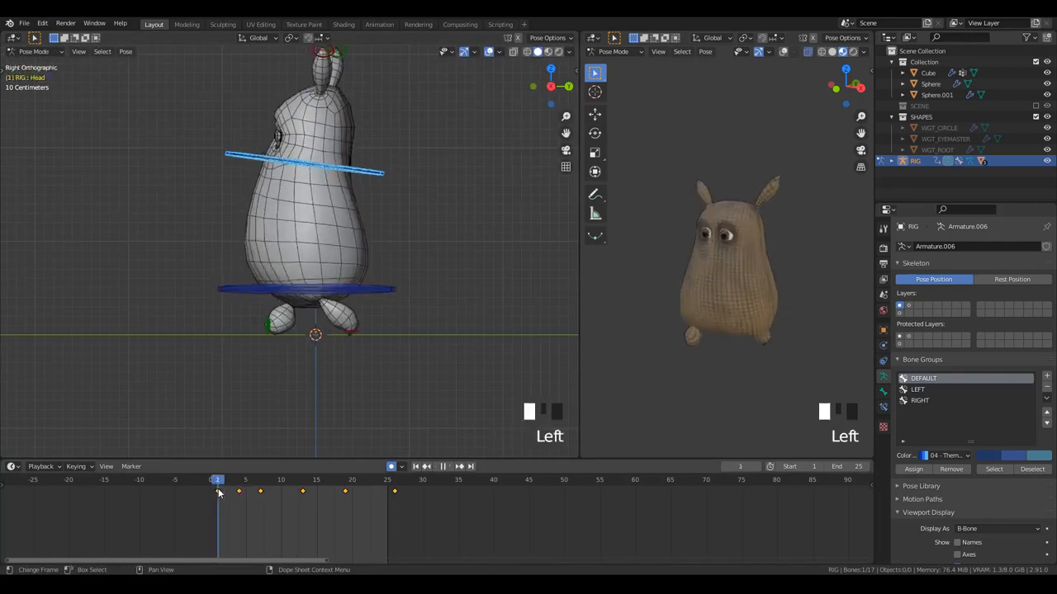
pyautogui.moveTo(220, 499); pyautogui.dragTo(239, 505)
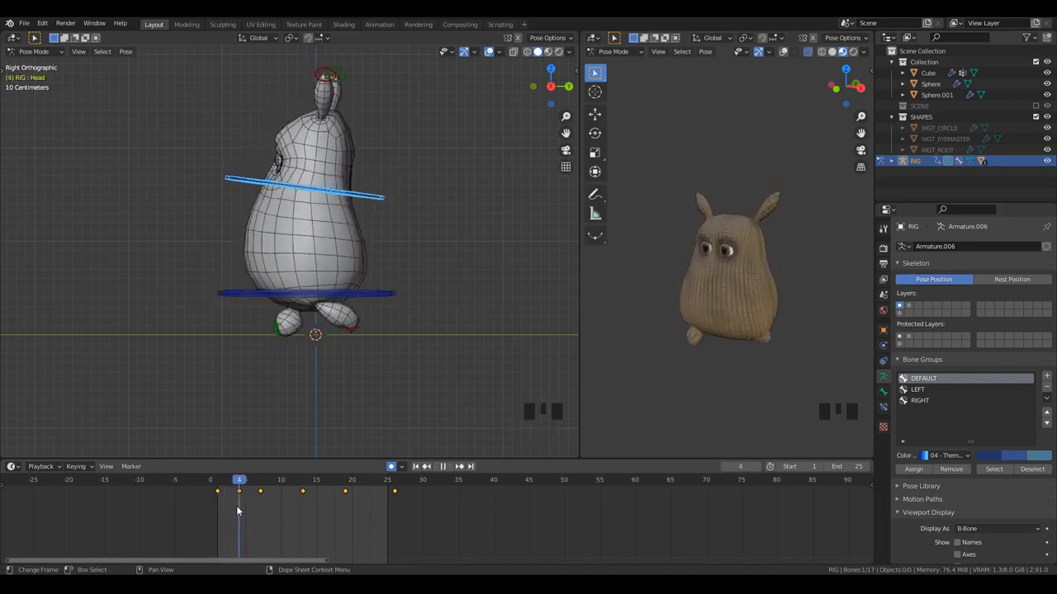
# - Copy the down pose of all bones from frame 4 and paste it X-flipped at frame 16
pyautogui.press('a')
pyautogui.hotkey('ctrl', 'c')
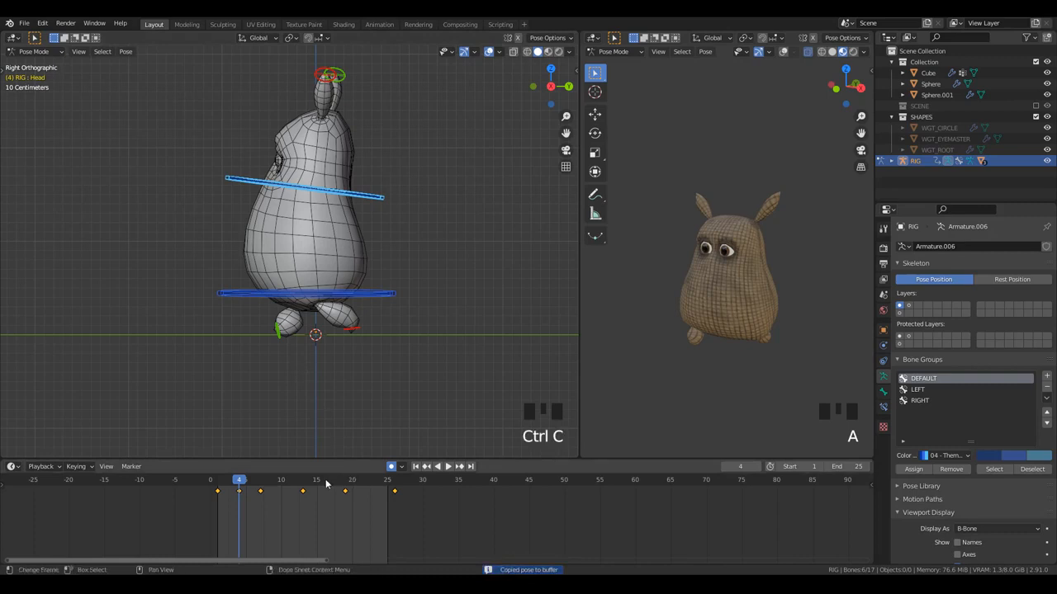
pyautogui.click(324, 481)
pyautogui.scroll(4, 314, 495)
pyautogui.moveTo(303, 504); pyautogui.dragTo(511, 524, button='middle')
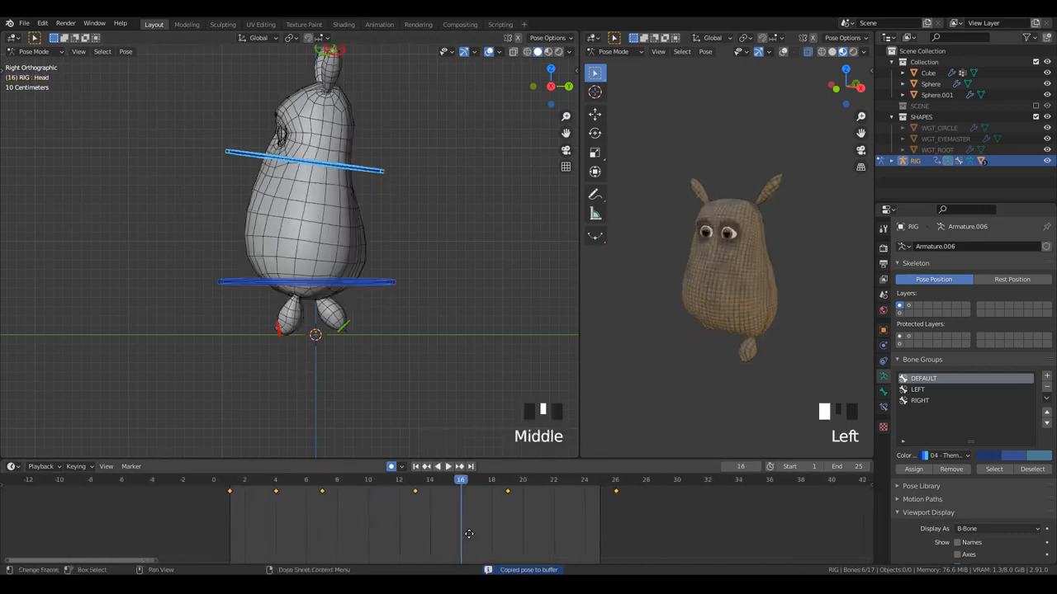
pyautogui.hotkey('ctrl', 'shift', 'v')
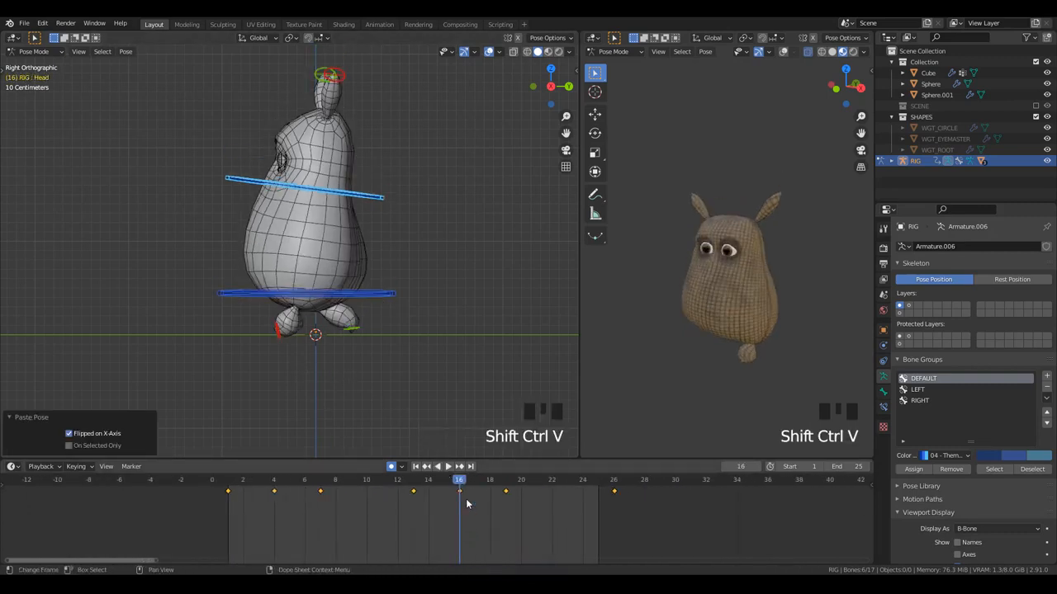
# - Set the keyframe type of the contact pose keyframes at frames 1, 13 and 26 to Extreme
pyautogui.press('r')
pyautogui.hotkey('alt', 'a')
pyautogui.press('b')
pyautogui.moveTo(221, 486); pyautogui.dragTo(245, 511)
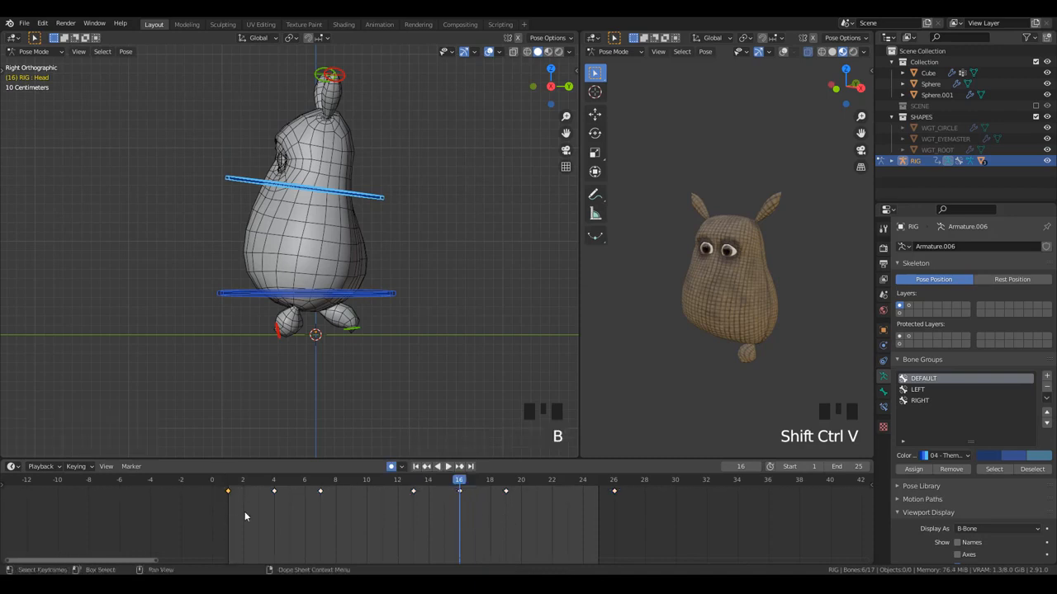
pyautogui.press('b')
pyautogui.press('b')
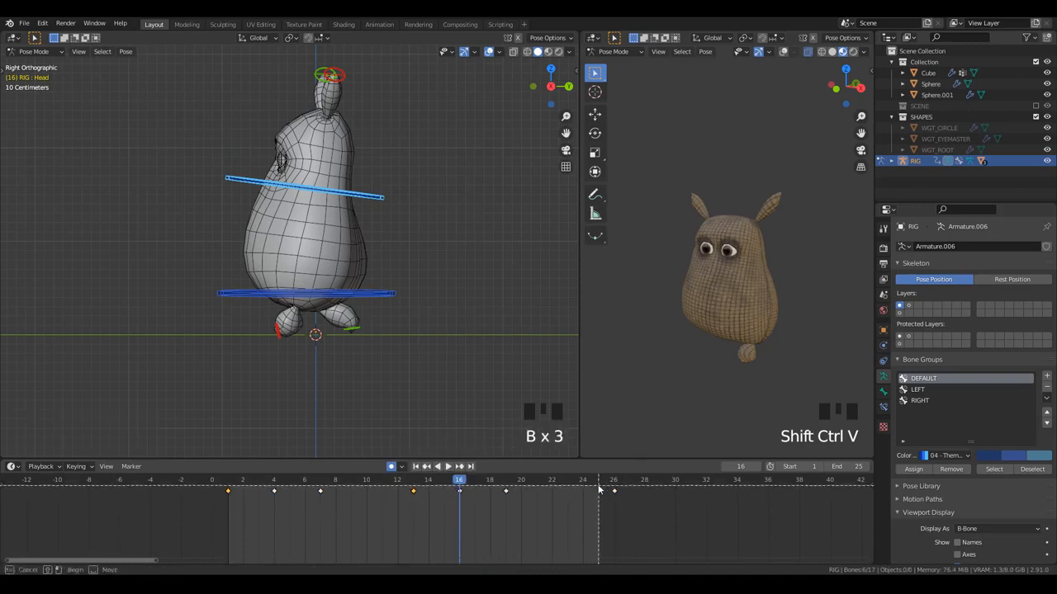
pyautogui.moveTo(403, 484); pyautogui.dragTo(437, 502)
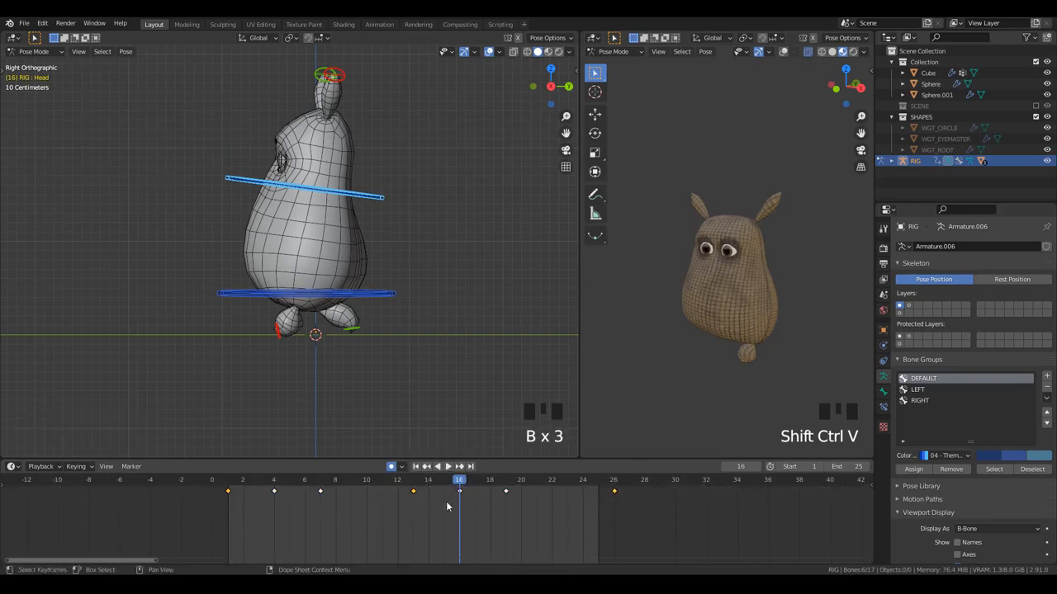
pyautogui.press('r')
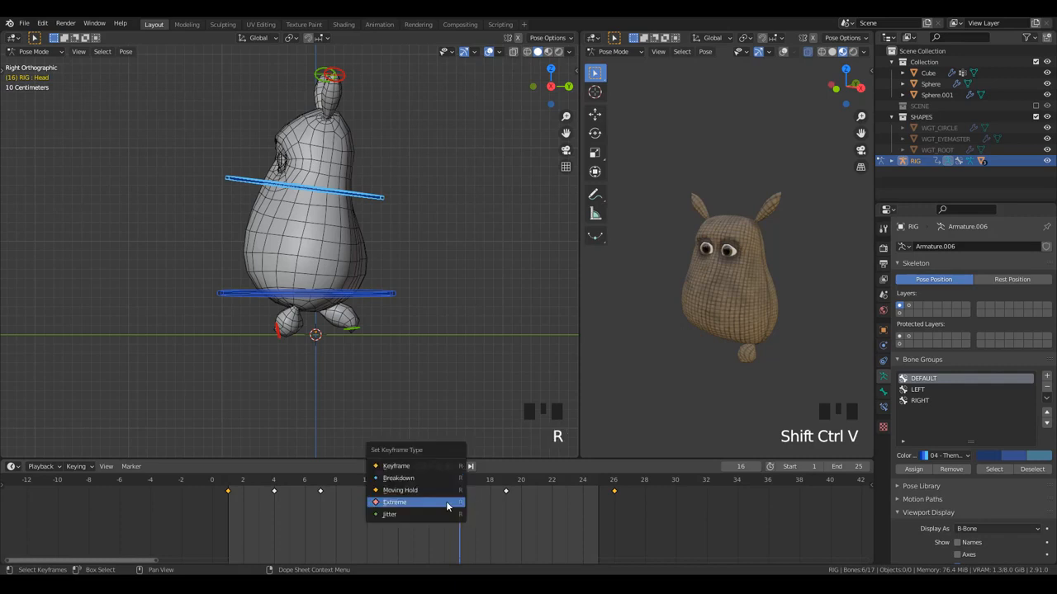
pyautogui.click(388, 502)
# - Set the keyframe type of the passing pose keyframes at frames 7 and 19 to Extreme
pyautogui.press('b')
pyautogui.moveTo(308, 484); pyautogui.dragTo(332, 498)
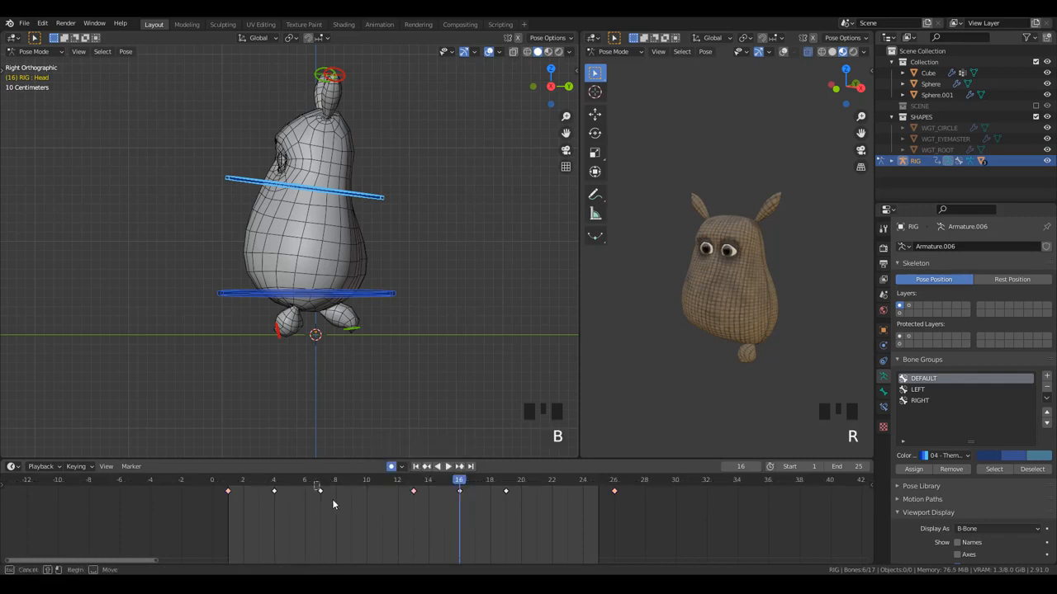
pyautogui.press('b')
pyautogui.moveTo(520, 485); pyautogui.dragTo(486, 513)
pyautogui.press('r')
pyautogui.click(486, 515)
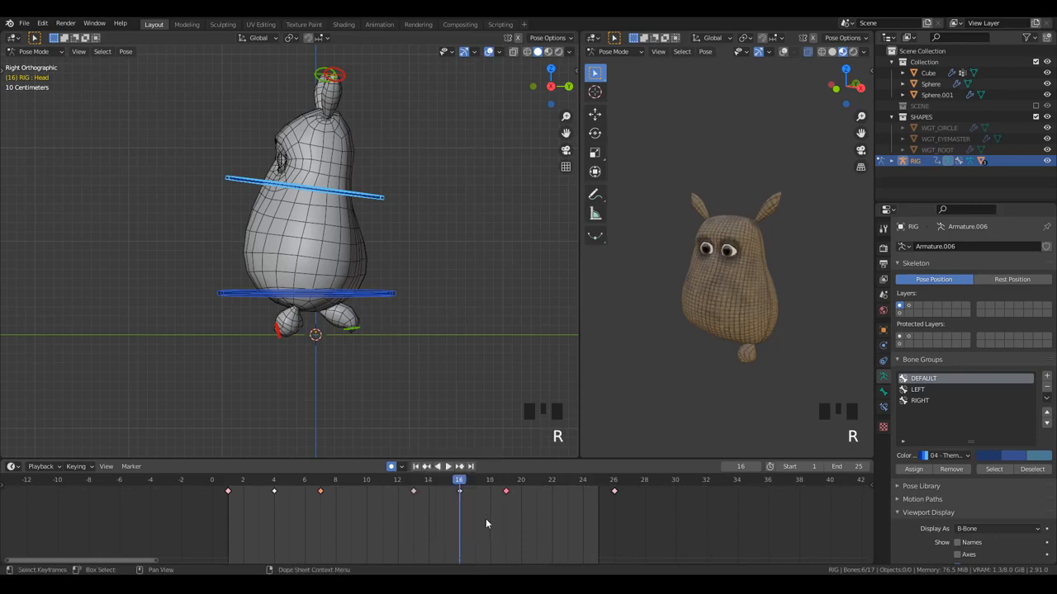
# - Set the keyframe type of the down pose keyframes at frames 4 and 16 to Breakdown and clear the selection
pyautogui.hotkey('alt', 'a')
pyautogui.click(280, 488)
pyautogui.press('b')
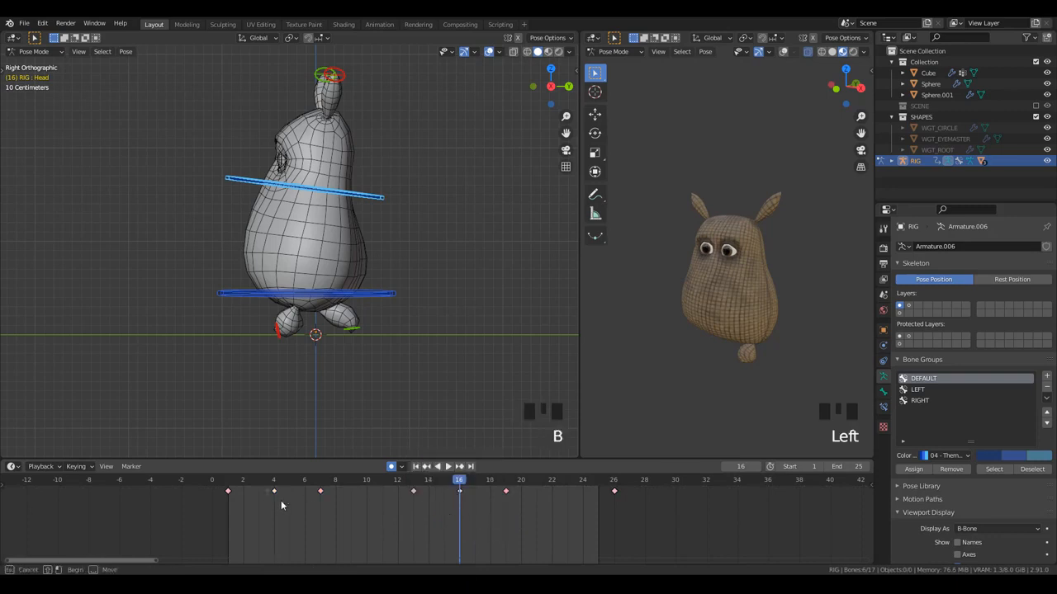
pyautogui.moveTo(282, 501); pyautogui.dragTo(266, 483)
pyautogui.press('b')
pyautogui.moveTo(450, 484); pyautogui.dragTo(472, 503)
pyautogui.press('r')
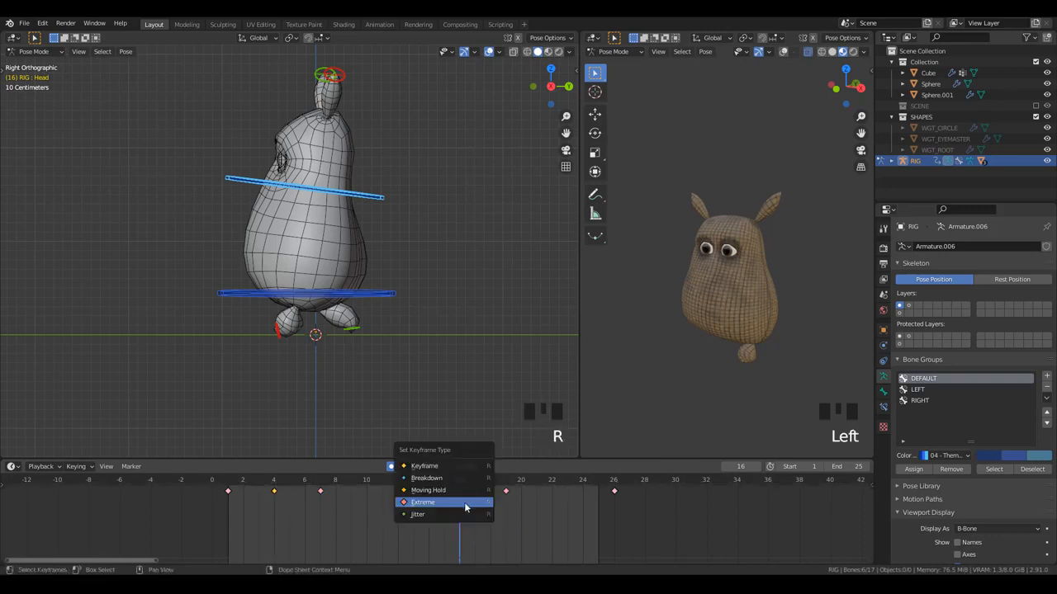
pyautogui.click(430, 478)
pyautogui.hotkey('alt', 'a')
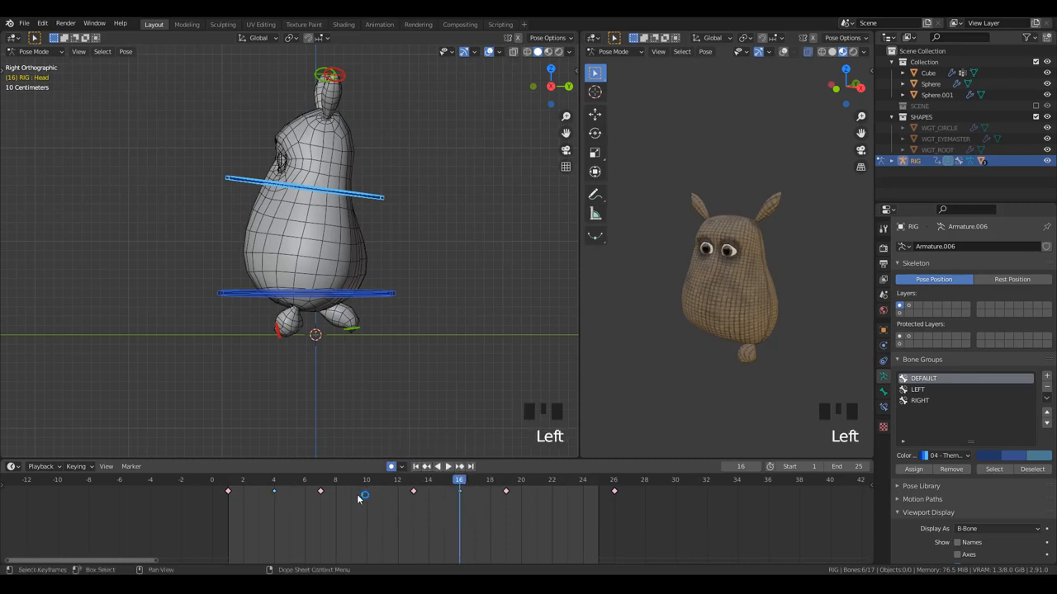
# - Preview the walk cycle, check the feet around frame 10 and return to frame 1
pyautogui.press('Left')
pyautogui.press('space')
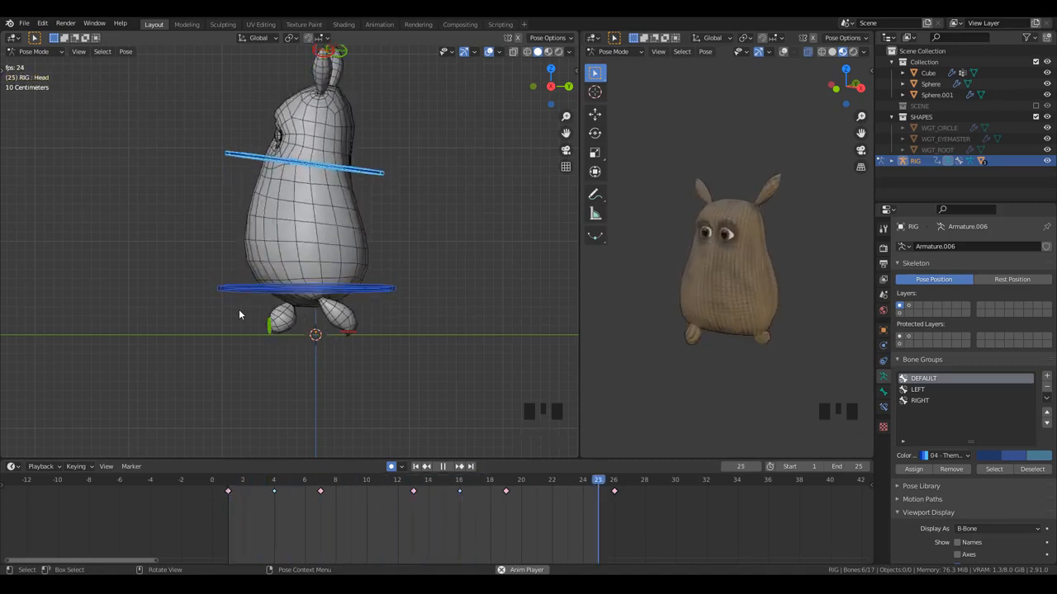
pyautogui.scroll(2, 317, 277)
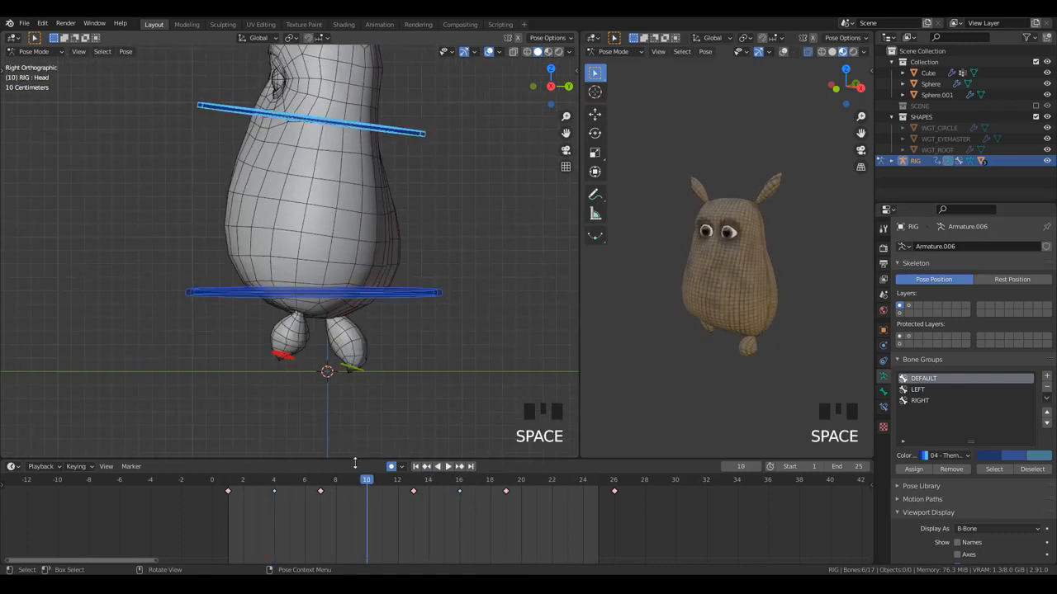
pyautogui.scroll(-2, 347, 384)
pyautogui.press('Left')
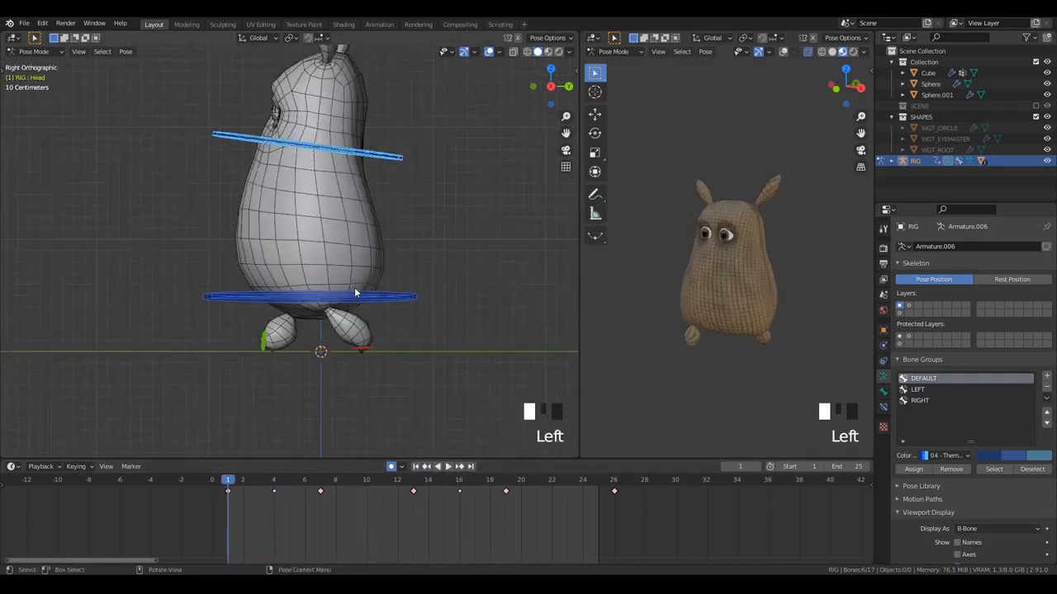
# - Try to move the Head and Pelvis controls together along Z at frame 1
pyautogui.click(381, 155)
pyautogui.click(378, 159)
pyautogui.keyDown('shift'); pyautogui.click(393, 228); pyautogui.keyUp('shift')
pyautogui.press('g')
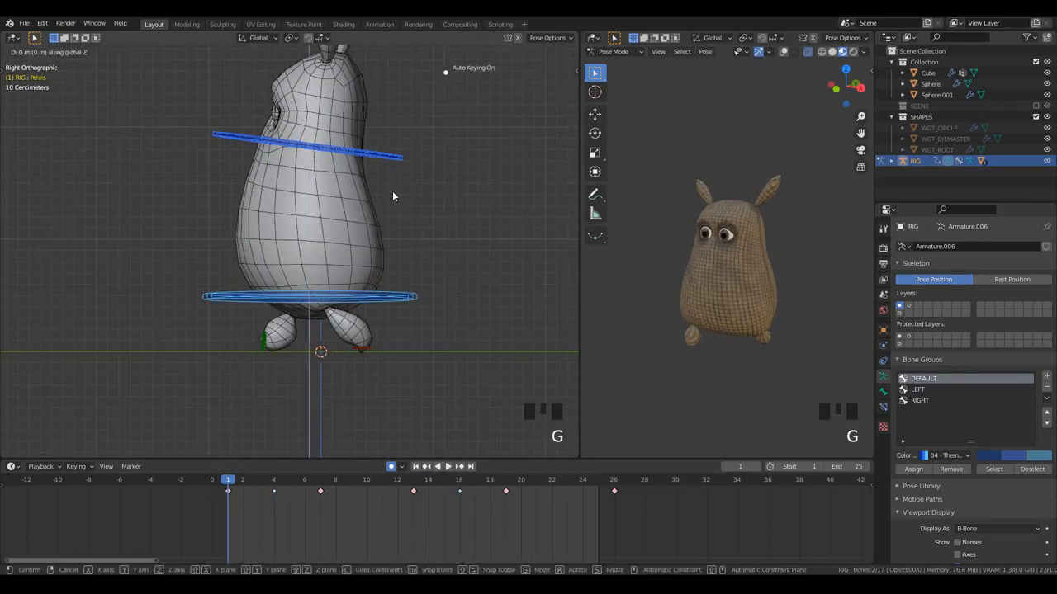
pyautogui.click(388, 191)
pyautogui.hotkey('ctrl', 'z')
pyautogui.press('g')
pyautogui.click(386, 185)
# - Raise the Pelvis control at frame 1 along Z by about 0.054 m and a further 0.005 m
pyautogui.click(400, 299)
pyautogui.press('g')
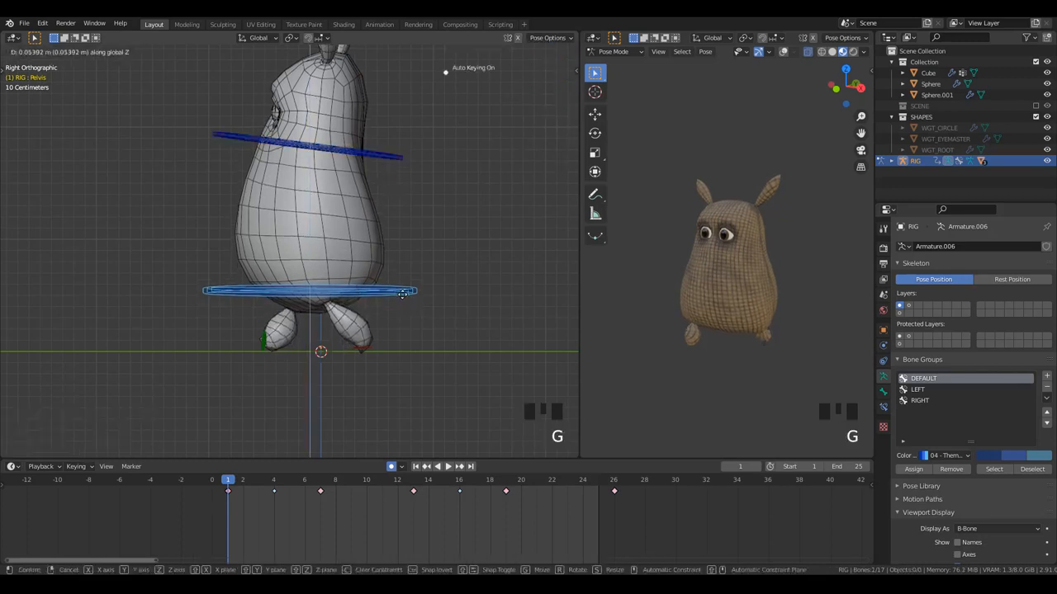
pyautogui.click(402, 293)
pyautogui.press('g')
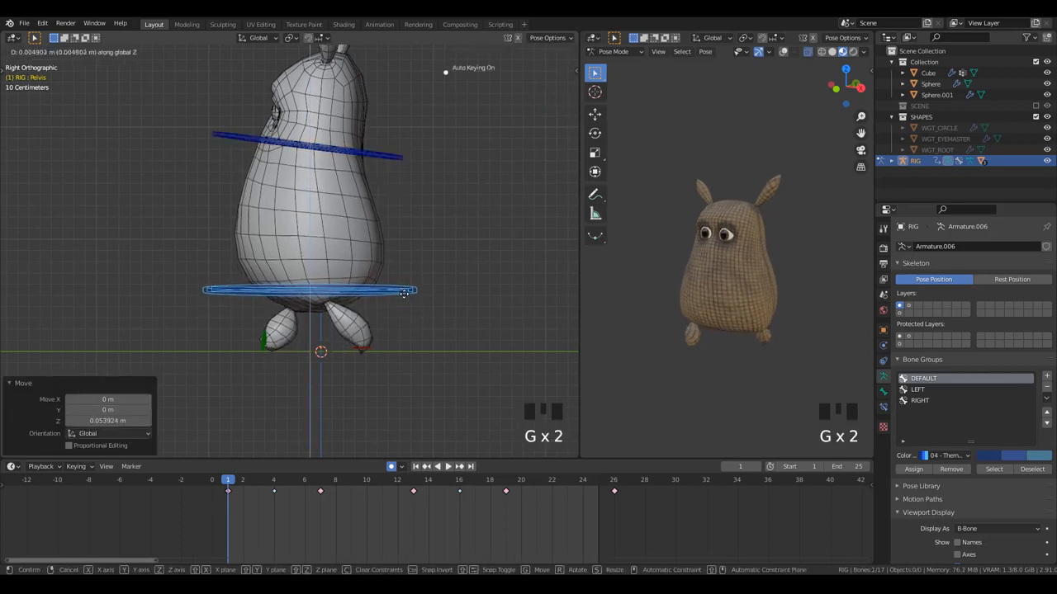
pyautogui.click(404, 294)
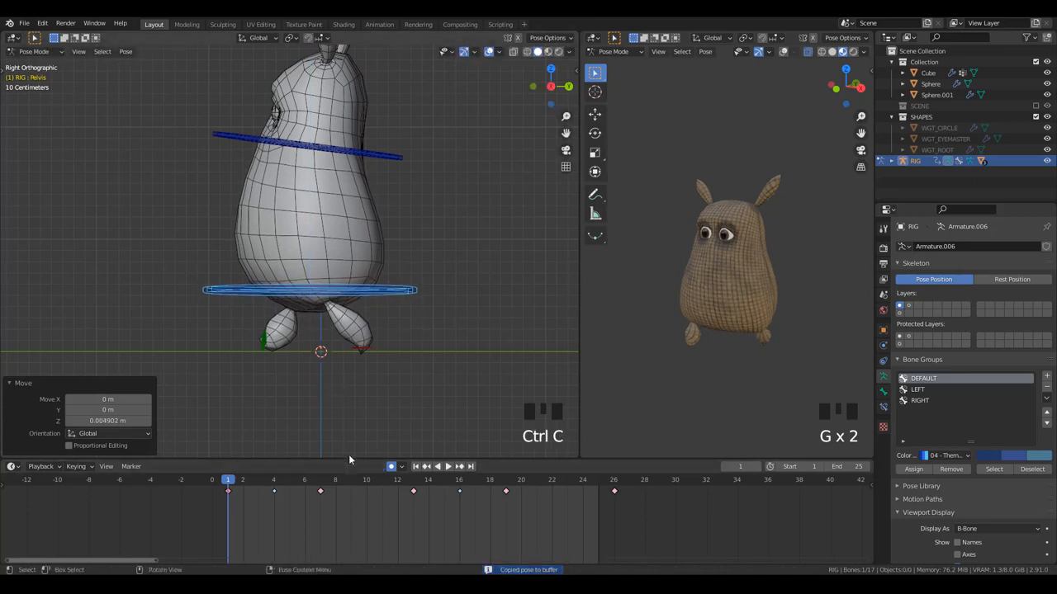
# - Copy the Pelvis pose from frame 1, paste it X-flipped at frame 13 and unflipped at frame 26
pyautogui.click(408, 480)
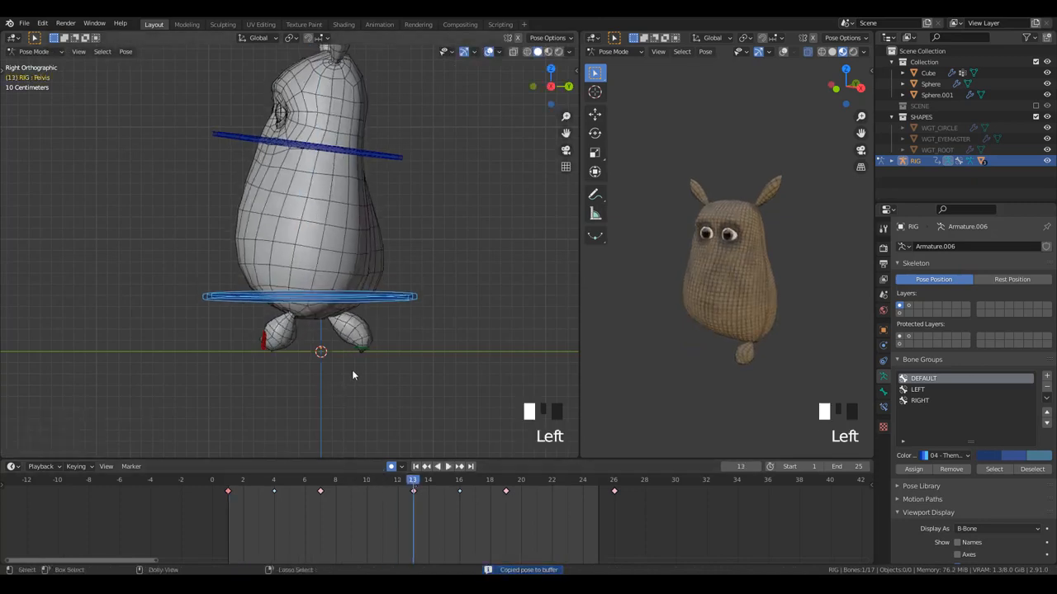
pyautogui.hotkey('shift', 'ctrl', 'v')
pyautogui.click(611, 487)
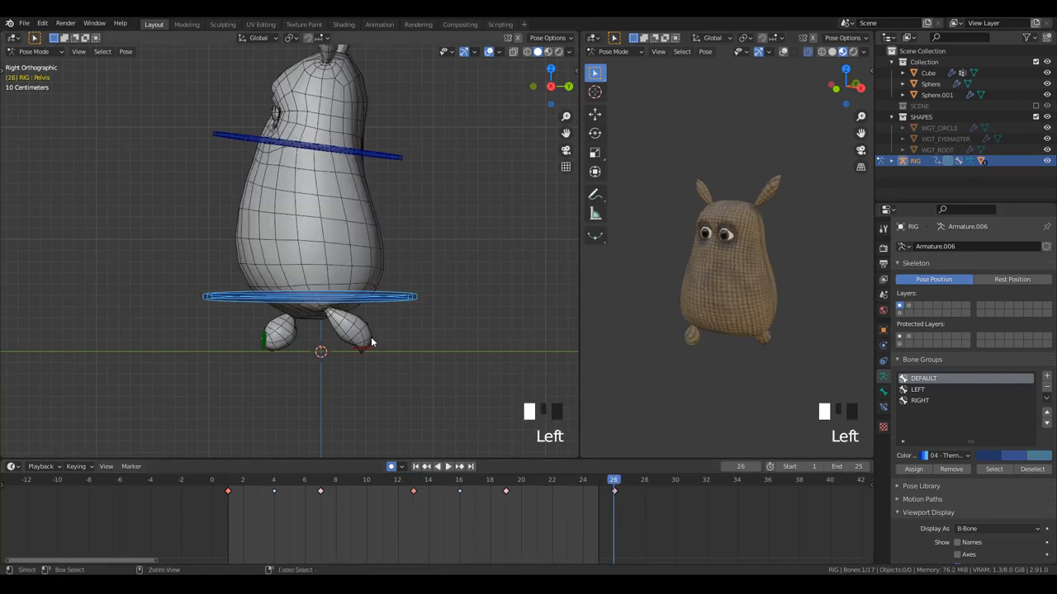
pyautogui.hotkey('ctrl', 'v')
# - Play the walk cycle and scrub from frame 1 to check the adjusted Pelvis height
pyautogui.press('space')
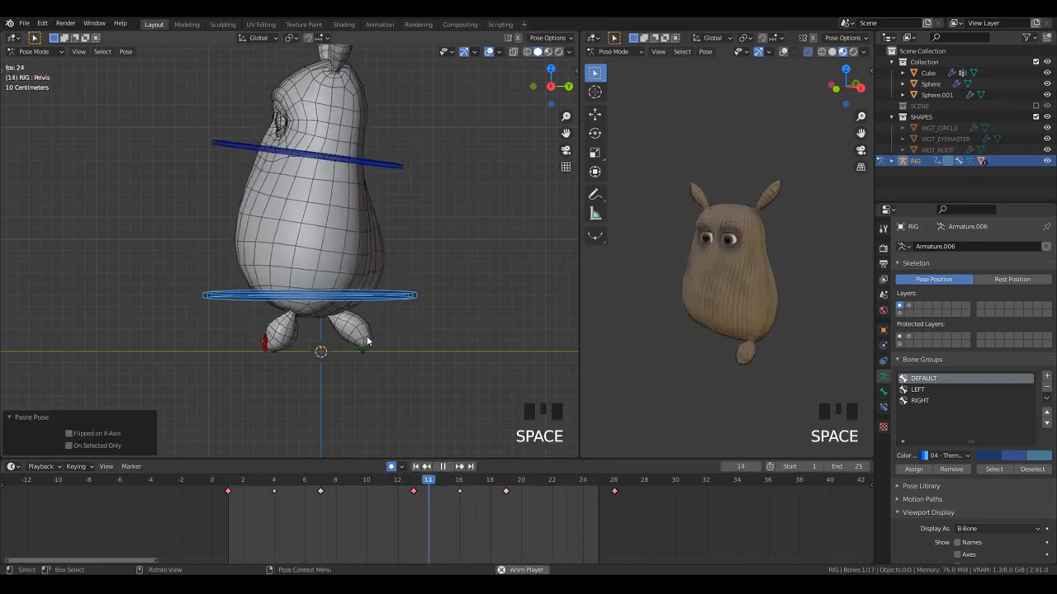
pyautogui.press('space')
pyautogui.click(413, 491)
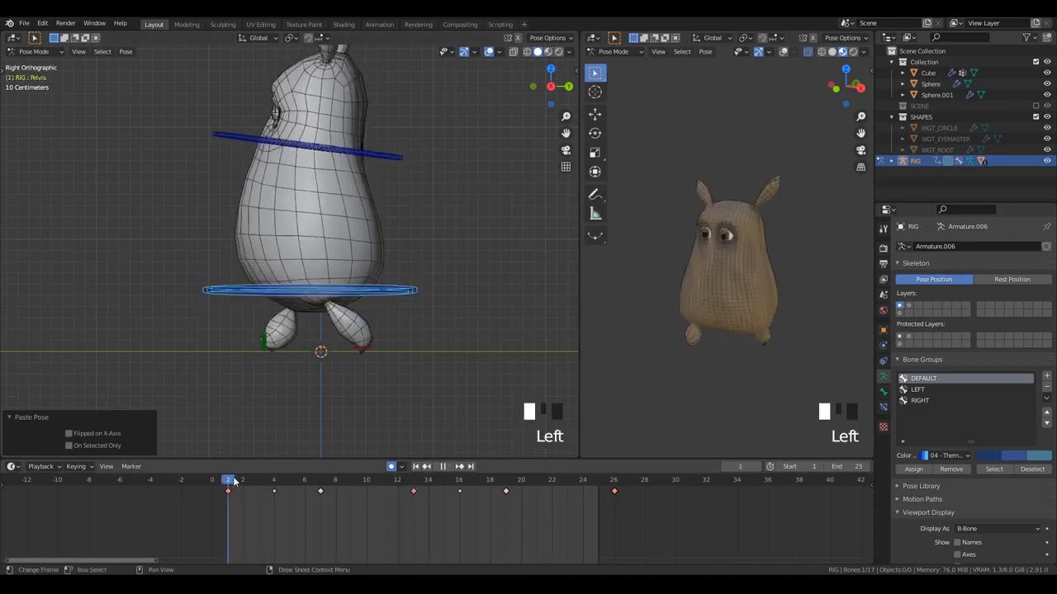
pyautogui.click(204, 482)
pyautogui.moveTo(205, 482); pyautogui.dragTo(286, 511)
pyautogui.press('space')
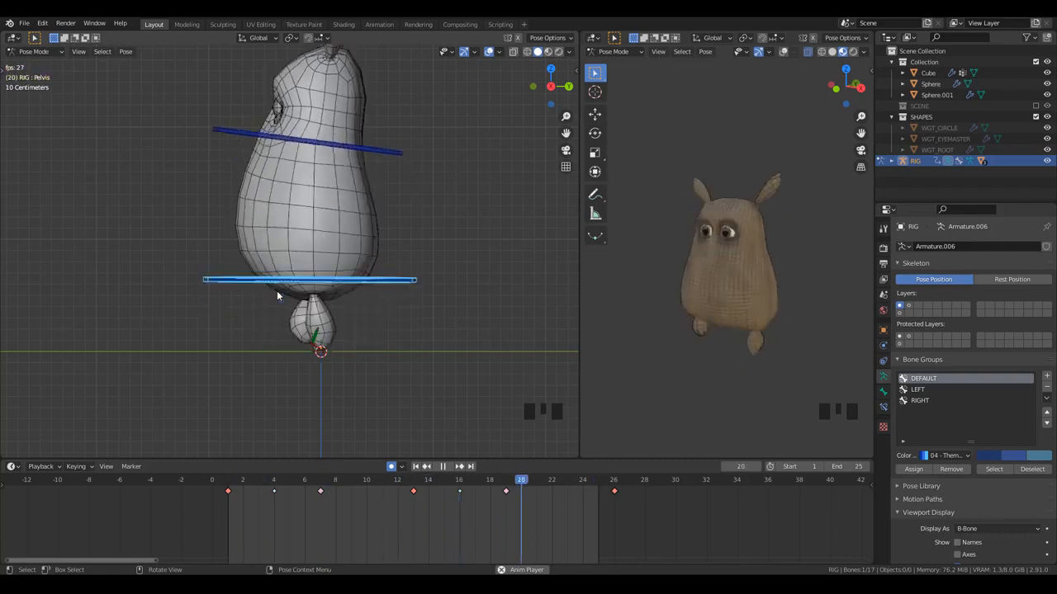
pyautogui.press('space')
# - Lower the Head control at frame 10 about 0.147 m along Z
pyautogui.click(372, 492)
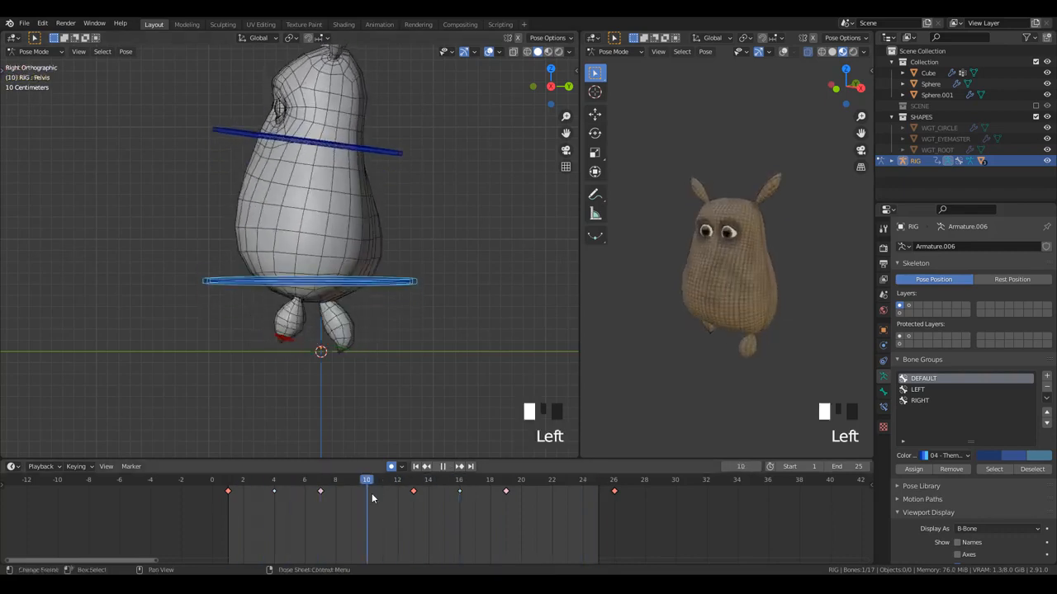
pyautogui.scroll(1, 374, 283)
pyautogui.scroll(1, 374, 282)
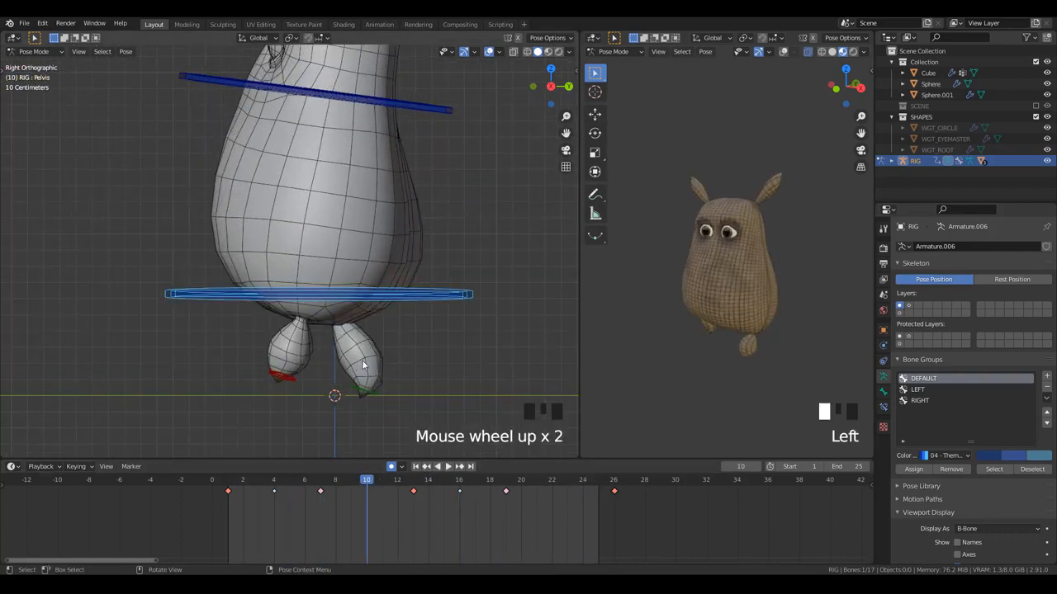
pyautogui.scroll(-2, 356, 248)
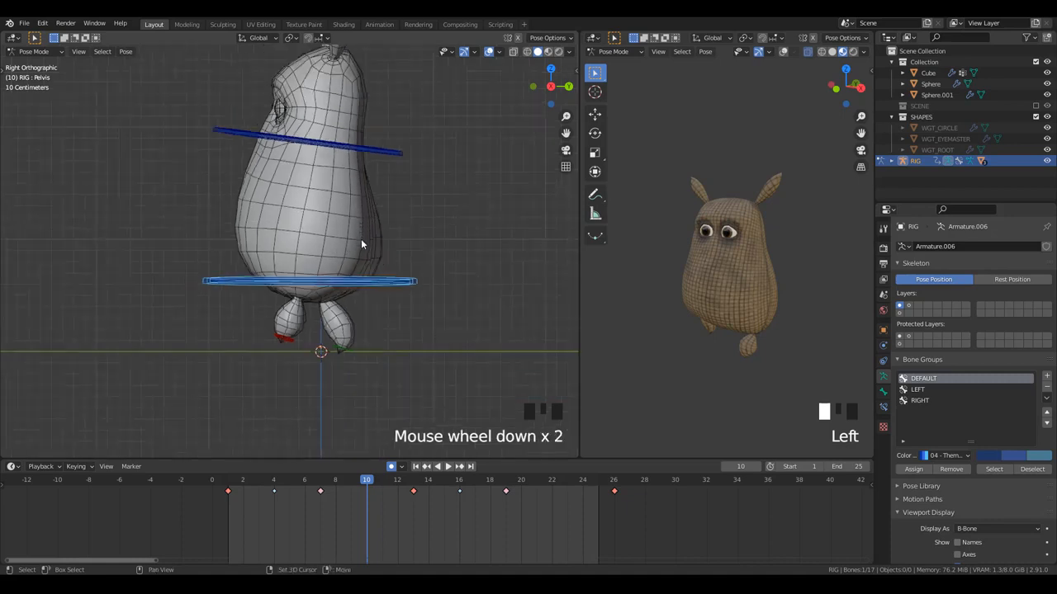
pyautogui.click(357, 147)
pyautogui.press('g')
pyautogui.click(366, 165)
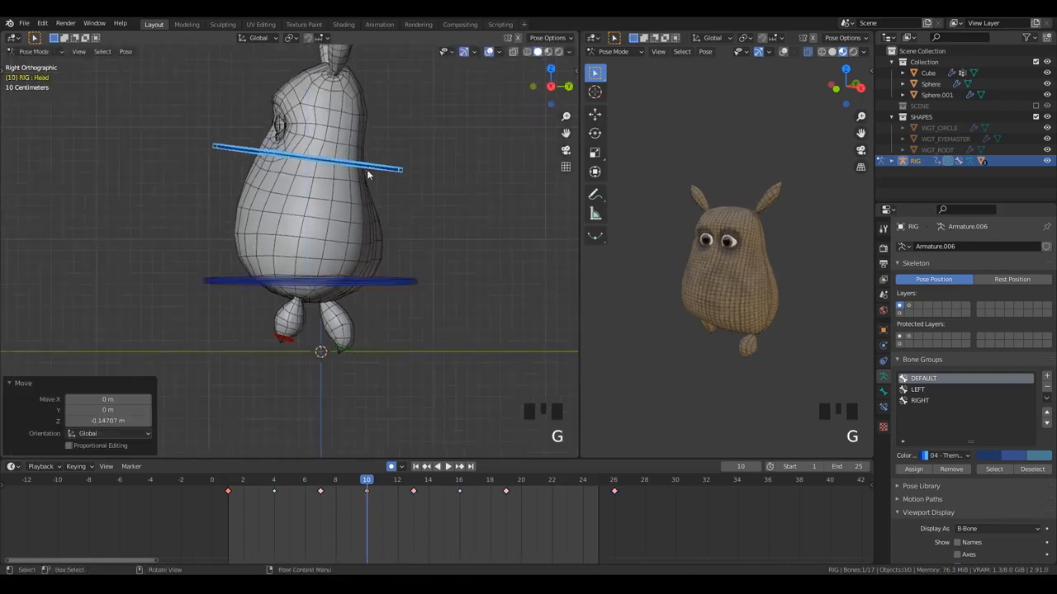
# - Lower the Pelvis control at frame 10 about 0.113 m along Z
pyautogui.click(374, 286)
pyautogui.press('g')
pyautogui.press('z')
pyautogui.click(375, 299)
# - Move the left leg control at frame 10 about -0.29 m in Y and 0.12 m up in Z, rotating it about -93°
pyautogui.scroll(1, 229, 373)
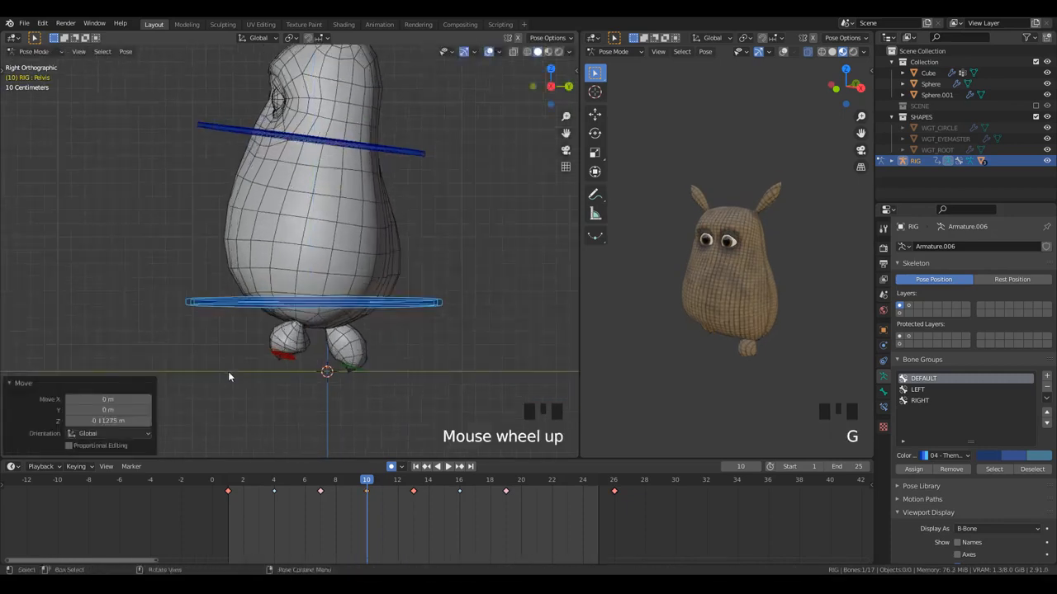
pyautogui.scroll(1, 285, 382)
pyautogui.click(282, 381)
pyautogui.press('g')
pyautogui.click(266, 380)
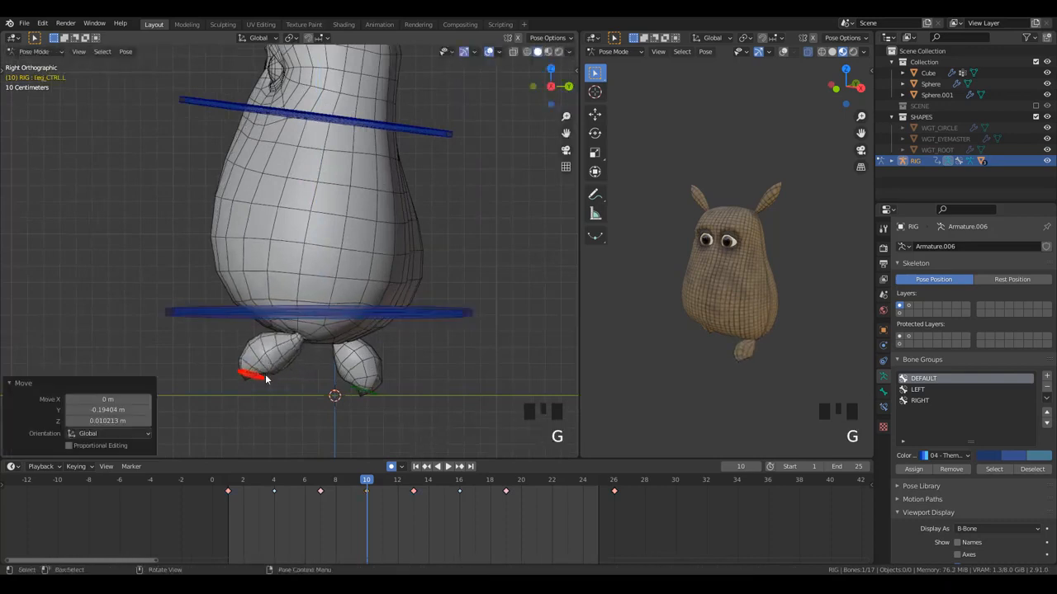
pyautogui.press('r')
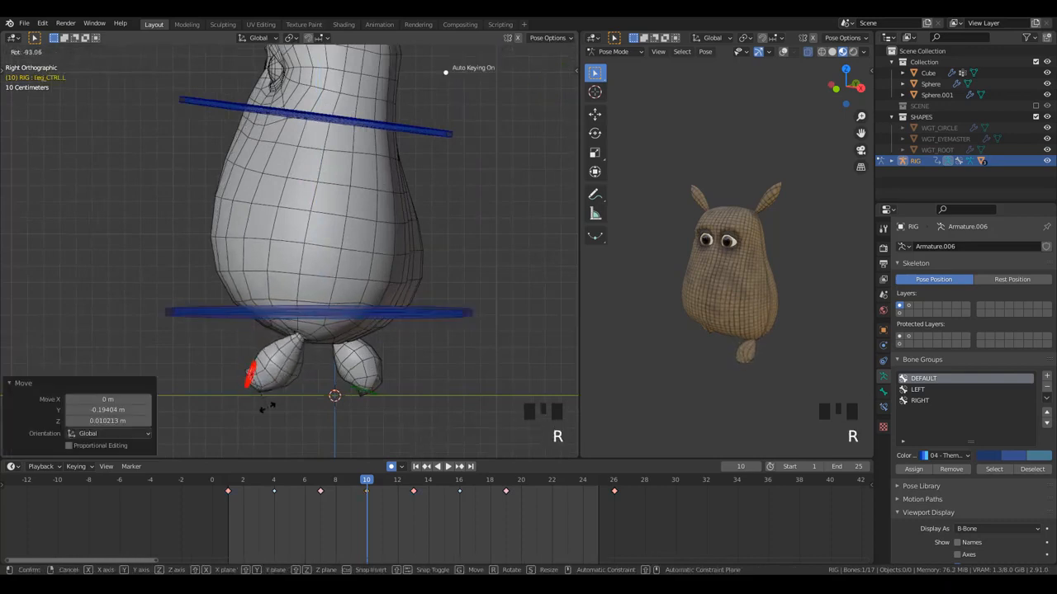
pyautogui.click(266, 403)
pyautogui.press('g')
pyautogui.click(254, 390)
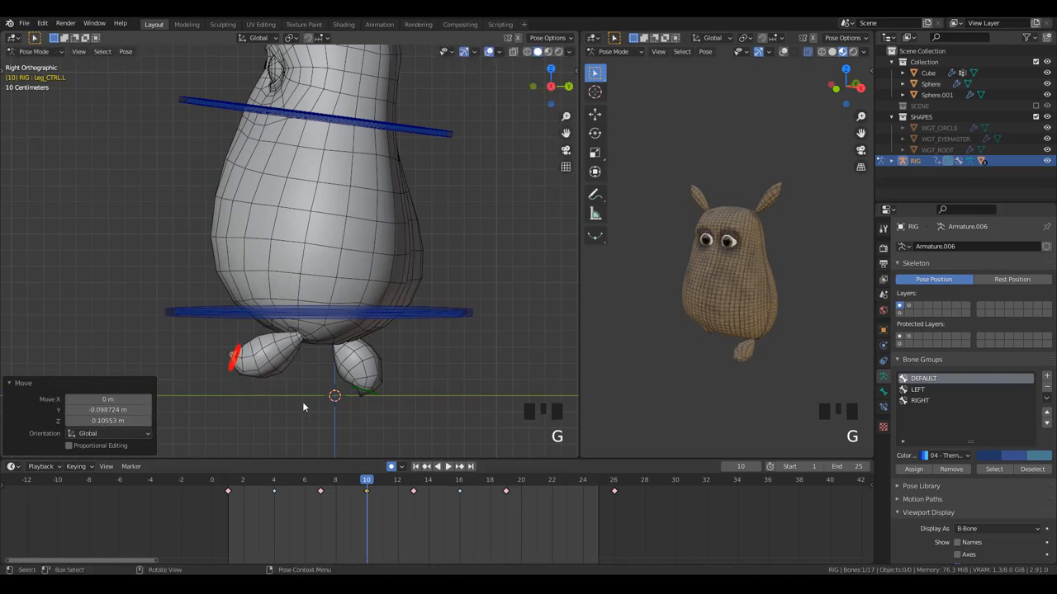
# - Rotate the right leg control at frame 10 by -18.3° and move it about -0.112 m along Y
pyautogui.click(371, 396)
pyautogui.press('r')
pyautogui.click(401, 403)
pyautogui.press('g')
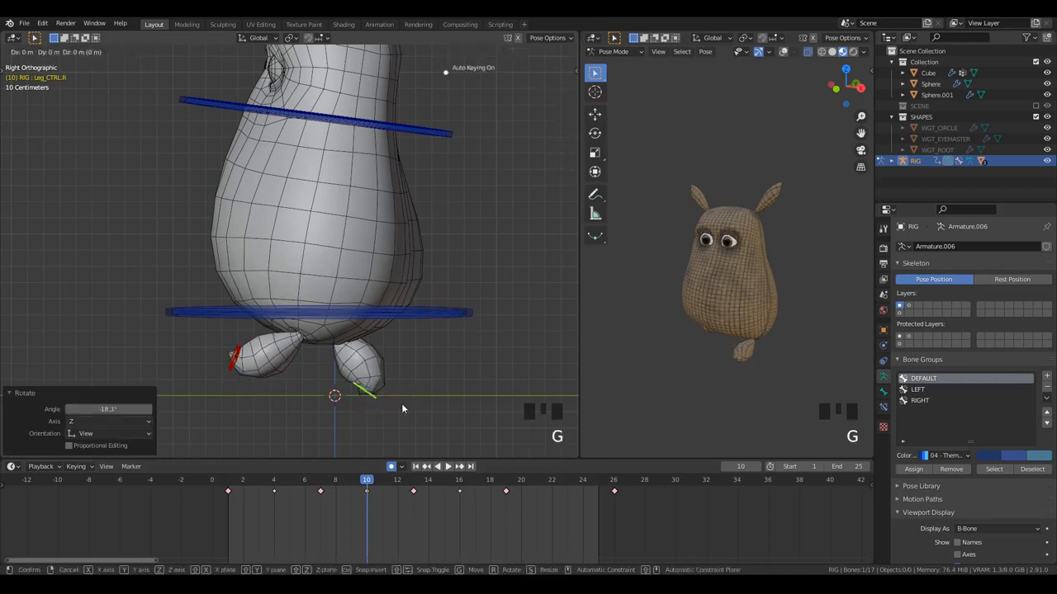
pyautogui.press('x')
pyautogui.rightClick(398, 404)
pyautogui.press('g')
pyautogui.press('y')
pyautogui.click(427, 406)
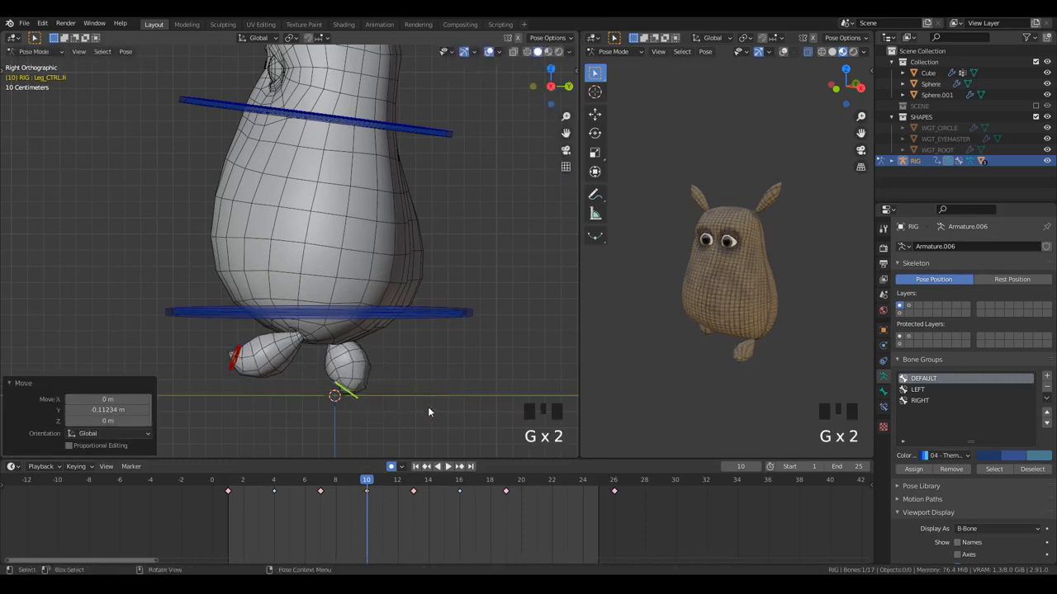
# - Preview the walk cycle with the new pose at frame 10
pyautogui.scroll(-2, 388, 330)
pyautogui.press('space')
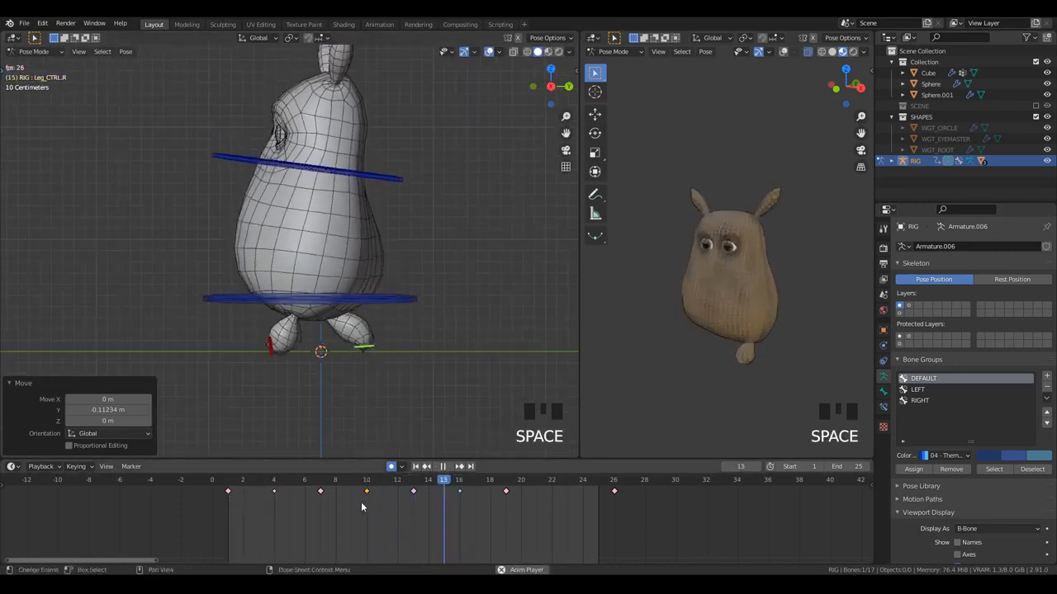
pyautogui.press('space')
# - Copy the pose of all bones from frame 10, paste it X-flipped at frame 22 and play the cycle
pyautogui.click(368, 482)
pyautogui.press('a')
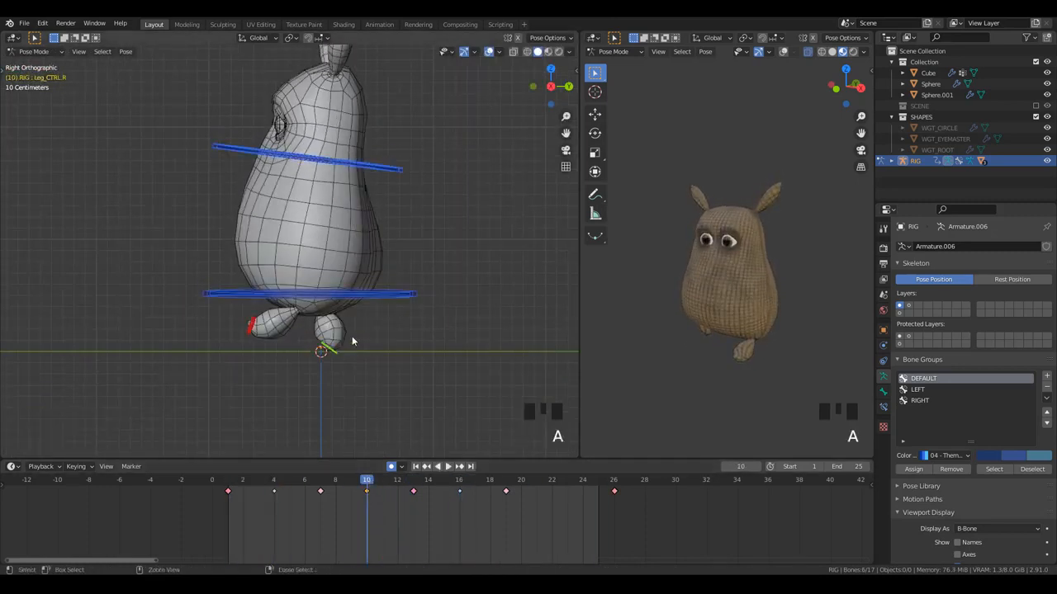
pyautogui.hotkey('ctrl', 'c')
pyautogui.click(552, 480)
pyautogui.hotkey('shift', 'ctrl', 'v')
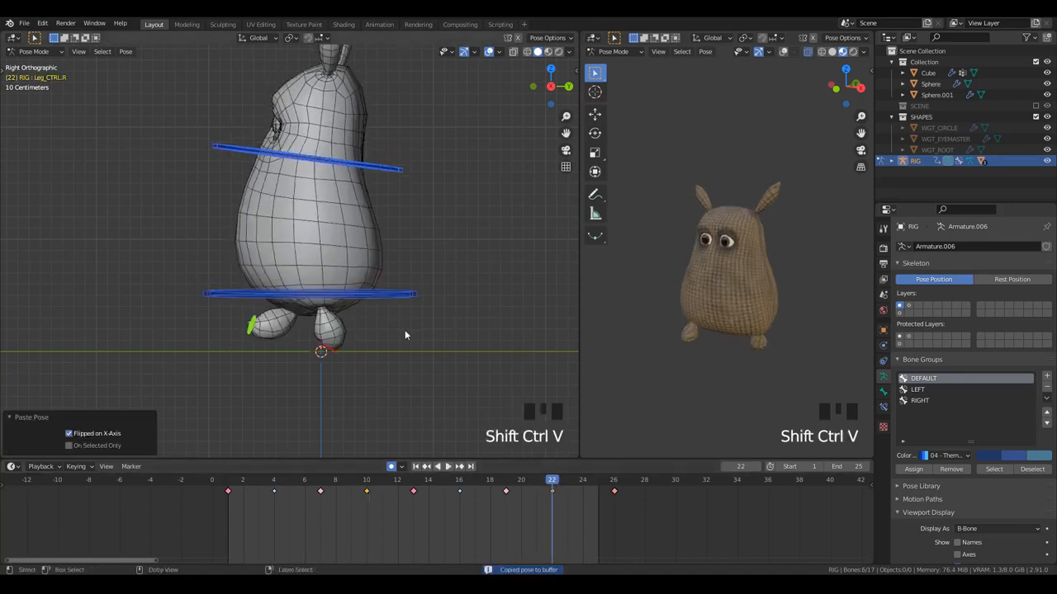
pyautogui.press('space')
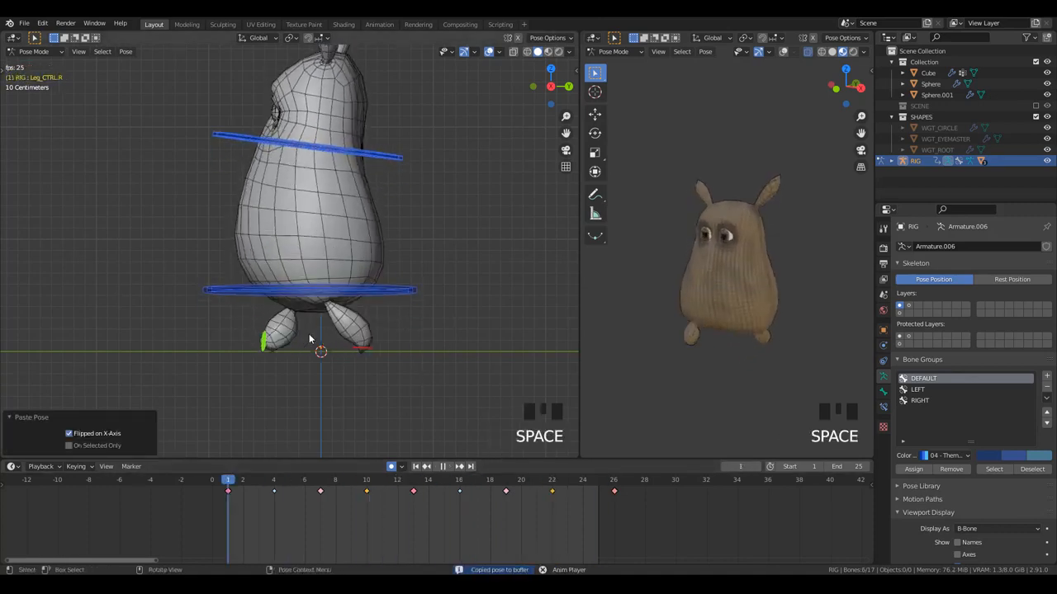
# - Watch the walk cycle from the front, examining how the feet move
pyautogui.moveTo(247, 333); pyautogui.dragTo(302, 371, button='middle')
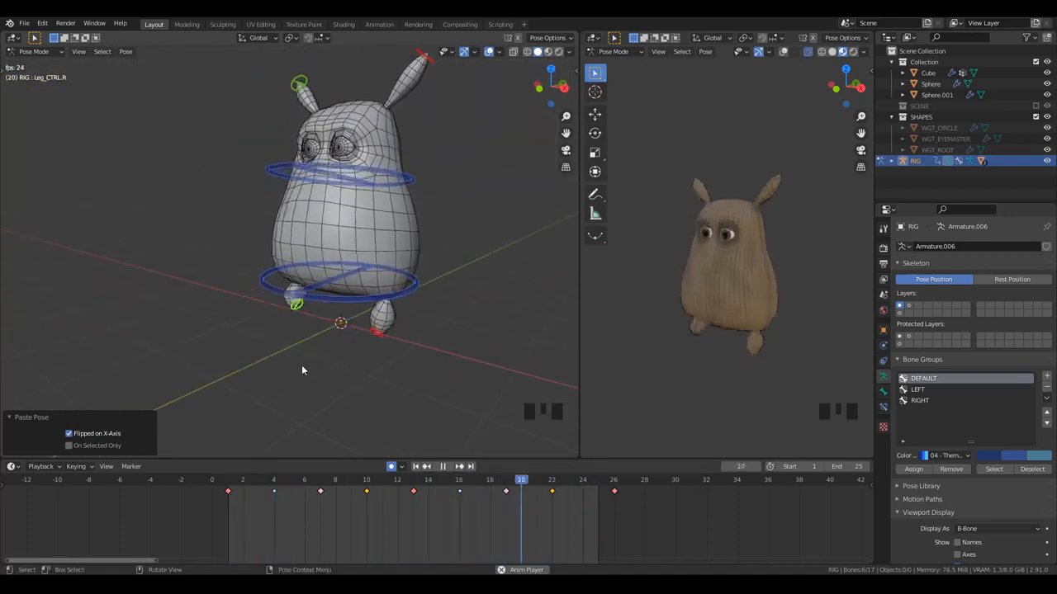
pyautogui.press('KP_1')
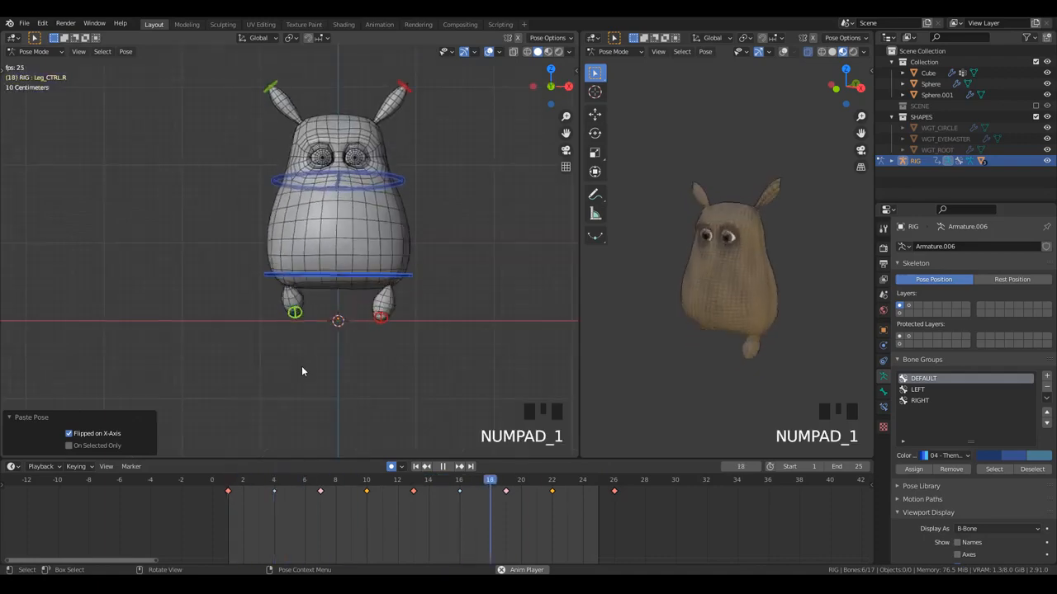
pyautogui.scroll(3, 413, 326)
pyautogui.scroll(-1, 436, 337)
pyautogui.keyDown('shift'); pyautogui.moveTo(436, 337); pyautogui.dragTo(380, 278, button='middle'); pyautogui.keyUp('shift')
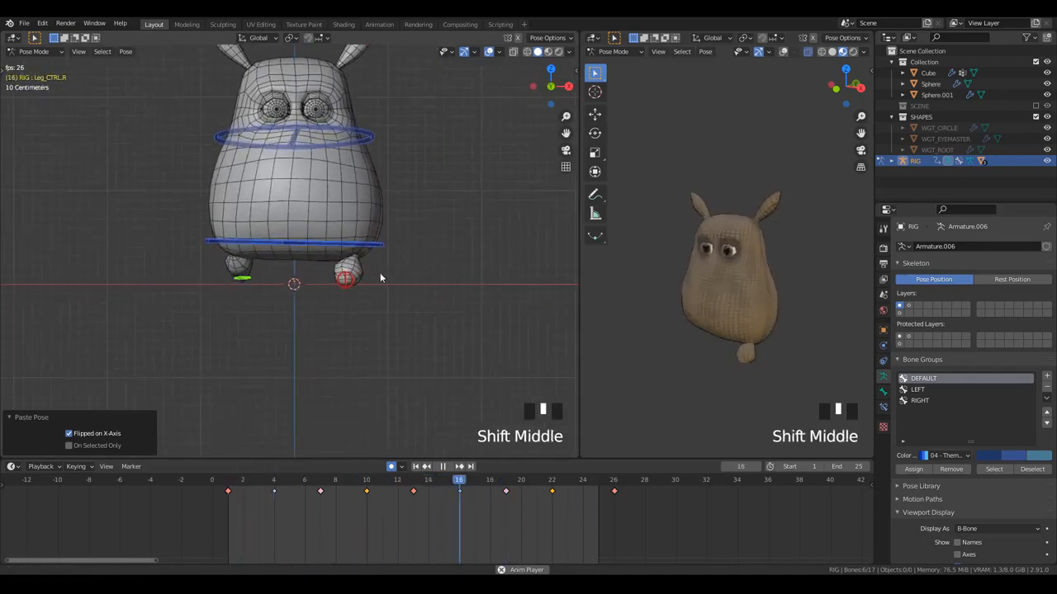
pyautogui.scroll(3, 375, 273)
pyautogui.keyDown('shift'); pyautogui.moveTo(359, 236); pyautogui.dragTo(384, 323, button='middle'); pyautogui.keyUp('shift')
pyautogui.scroll(-1, 372, 316)
pyautogui.press('space')
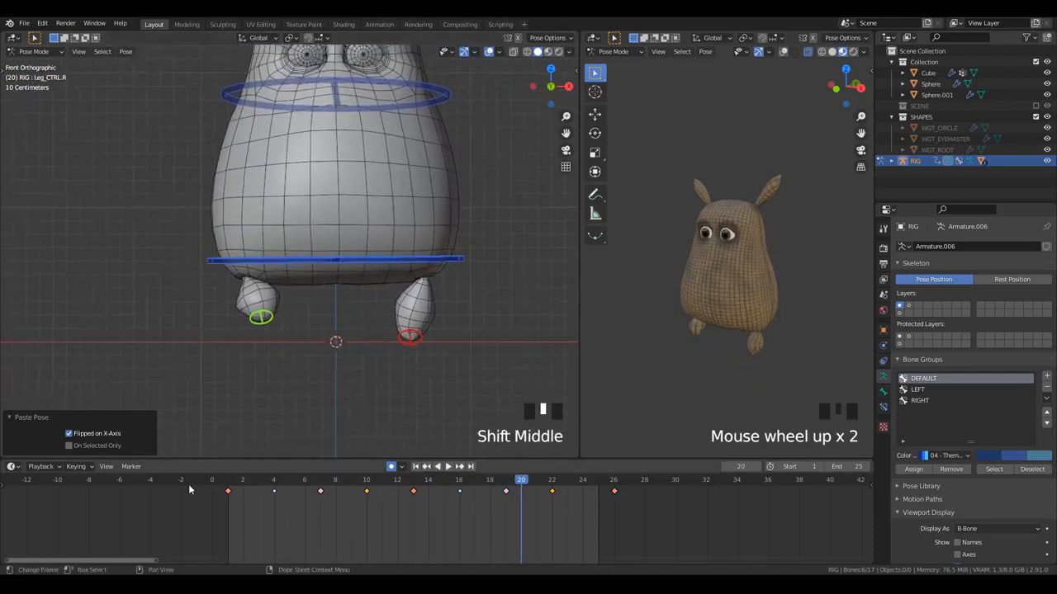
# - Move the left leg control at frame 7 outward about 0.21 m in X
pyautogui.moveTo(189, 484); pyautogui.dragTo(324, 513)
pyautogui.hotkey('alt', 'a')
pyautogui.click(418, 328)
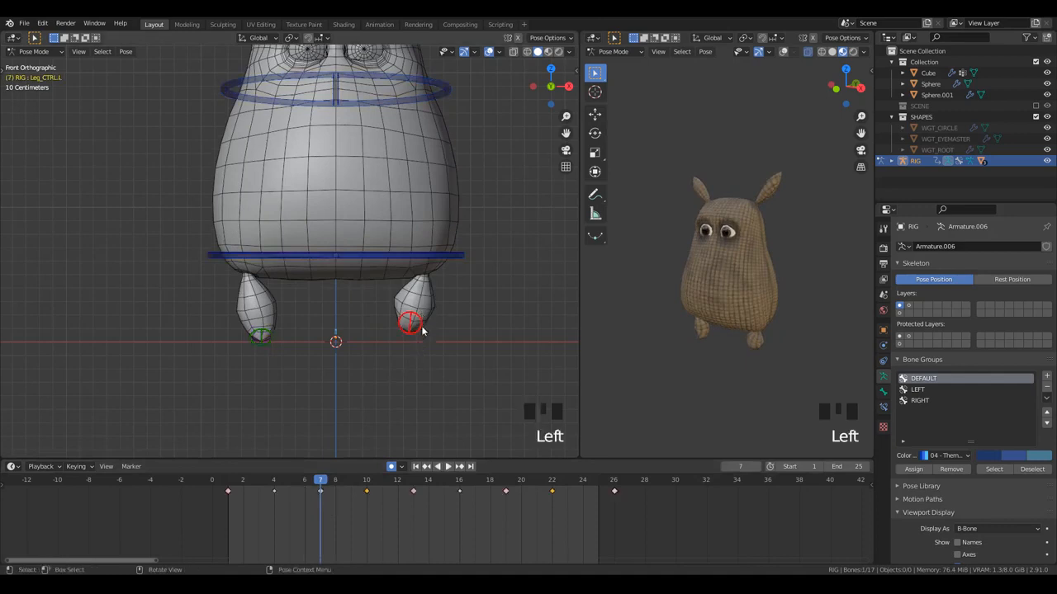
pyautogui.press('g')
pyautogui.click(465, 342)
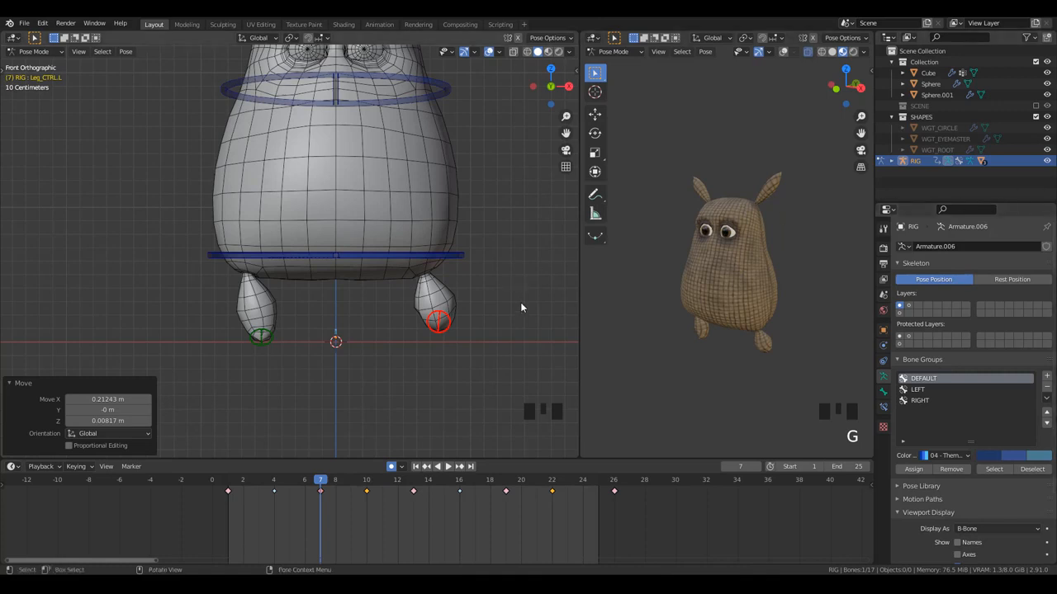
# - Copy the left leg control's pose from frame 7, paste it X-flipped at frame 19 and preview the cycle
pyautogui.hotkey('ctrl', 'c')
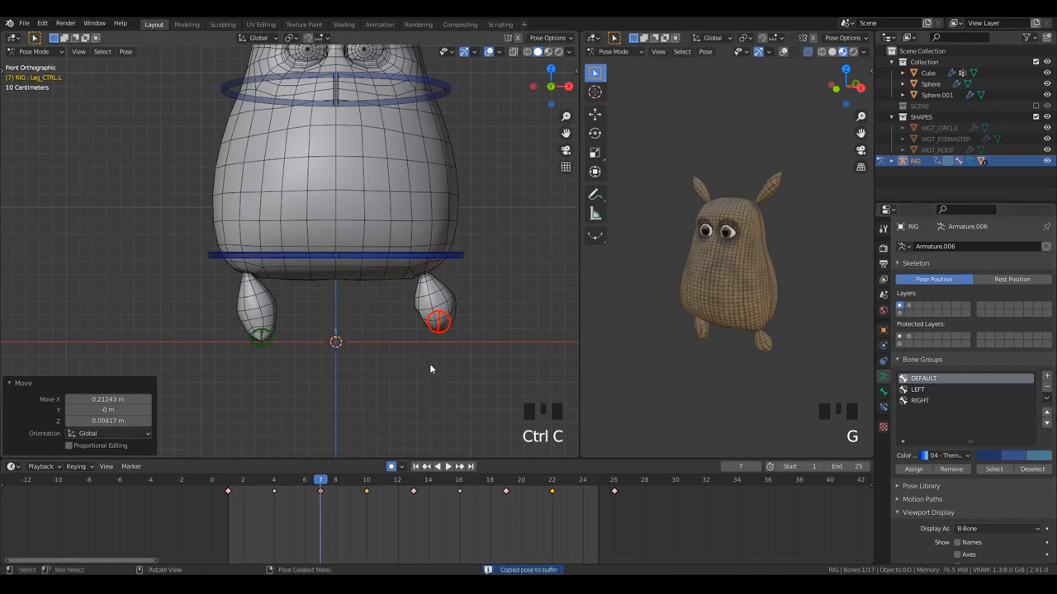
pyautogui.hotkey('ctrl', 'c')
pyautogui.click(505, 480)
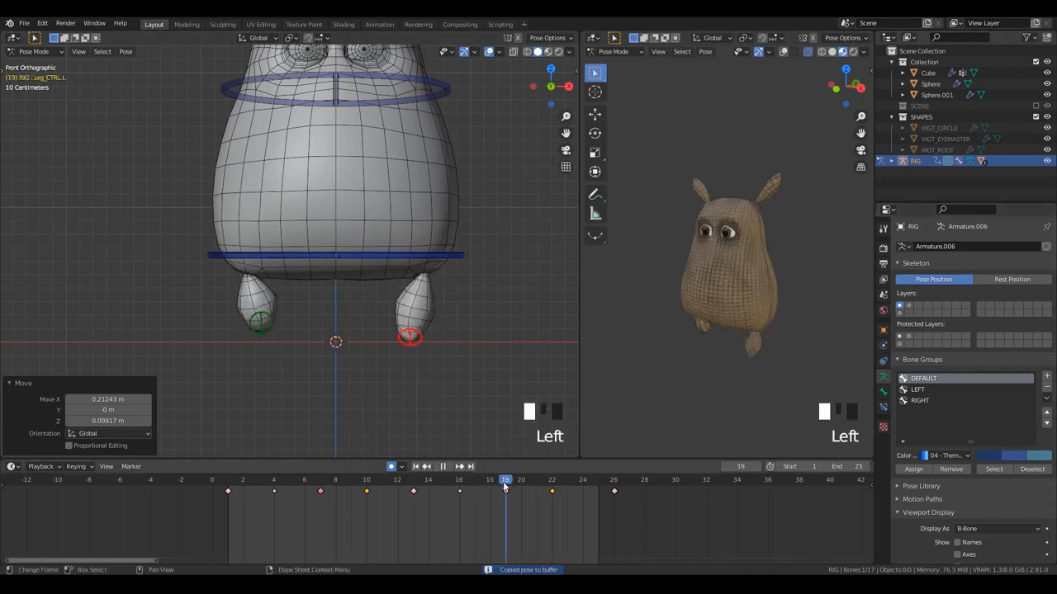
pyautogui.hotkey('ctrl', 'shift', 'v')
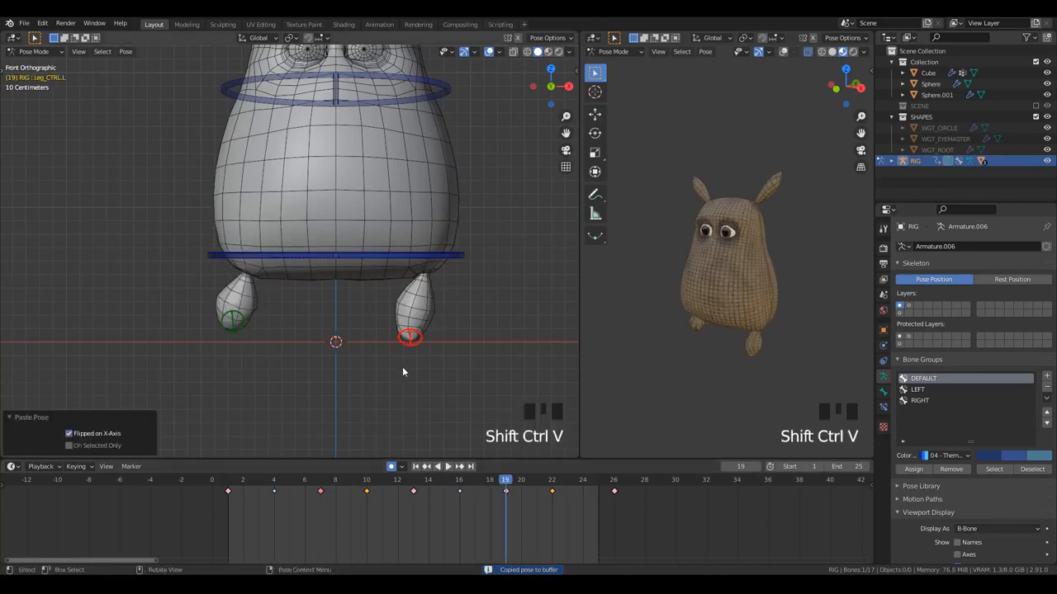
pyautogui.press('space')
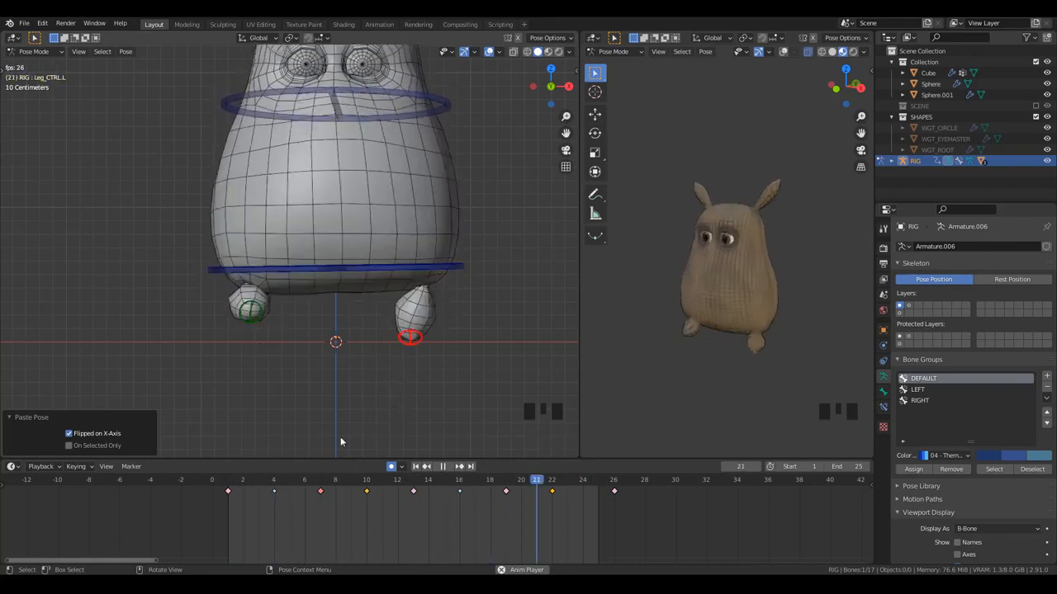
pyautogui.press('space')
# - Move the left leg control at frame 4 outward about 0.074 m in X and -0.004 m in Z
pyautogui.click(271, 487)
pyautogui.press('g')
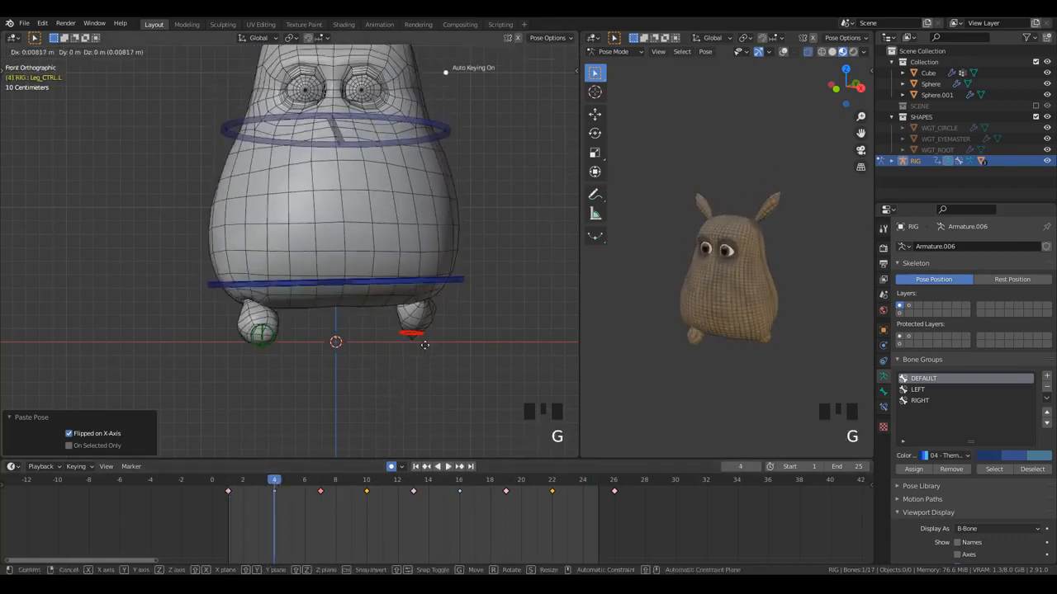
pyautogui.click(432, 345)
# - Copy the left leg control's pose from frame 4, paste it X-flipped at frame 16 and preview the cycle
pyautogui.hotkey('ctrl', 'c')
pyautogui.press('Left')
pyautogui.press('Left')
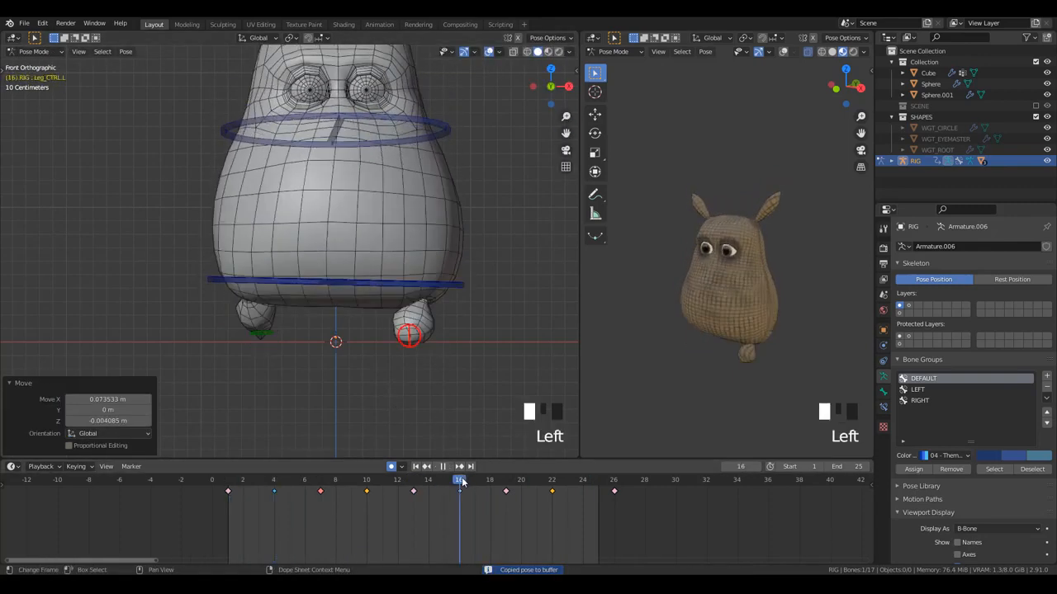
pyautogui.hotkey('ctrl', 'shift', 'v')
pyautogui.press('space')
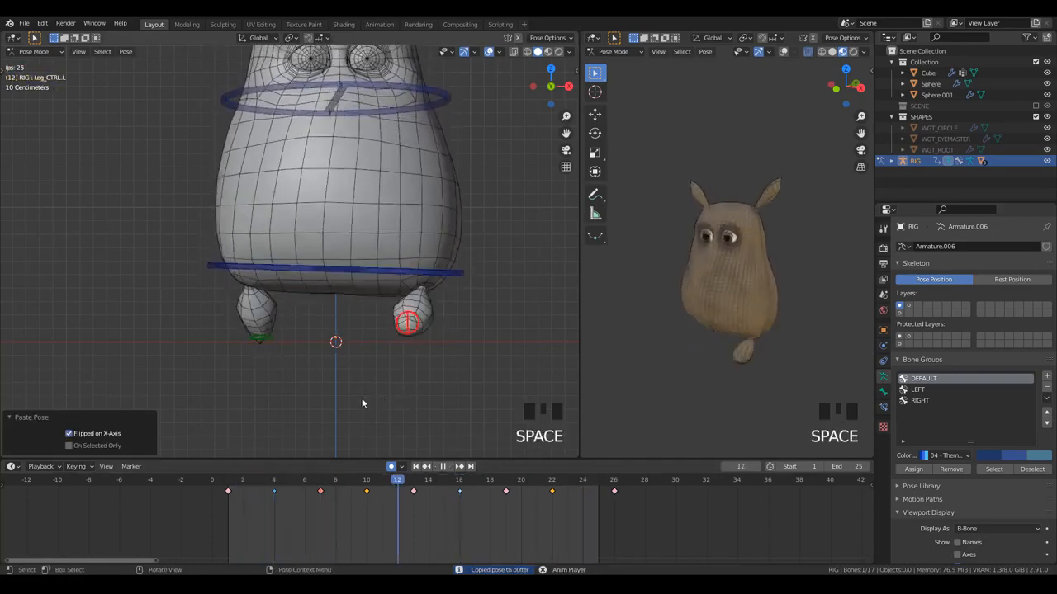
pyautogui.scroll(-2, 340, 355)
pyautogui.scroll(2, 339, 351)
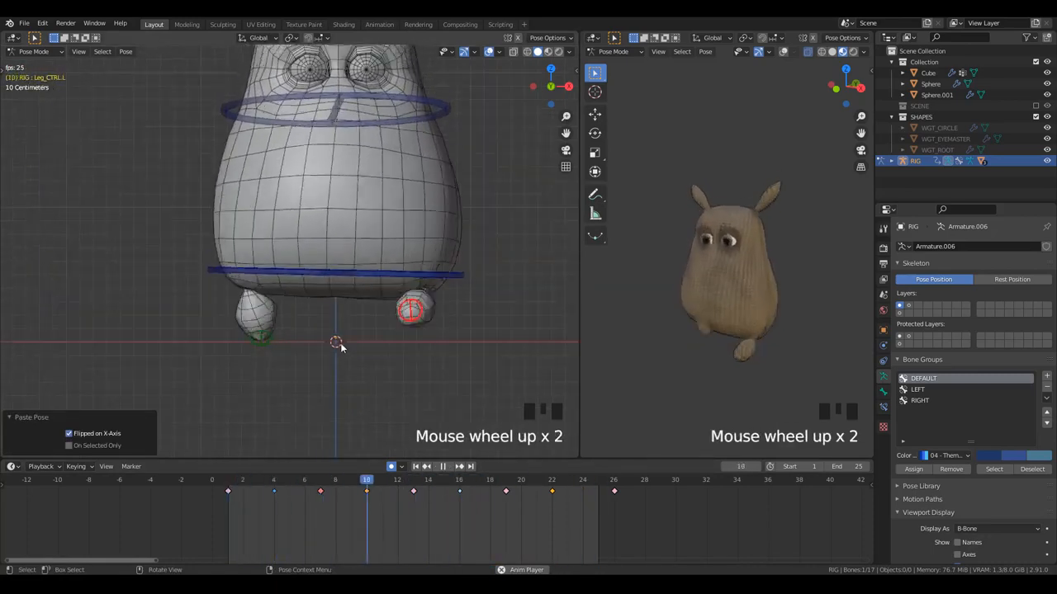
pyautogui.press('space')
# - Rotate the pelvis control at frame 7 by about -4.56° in the front view
pyautogui.press('Left')
pyautogui.press('Left')
pyautogui.press('Left')
pyautogui.press('Left')
pyautogui.press('Left')
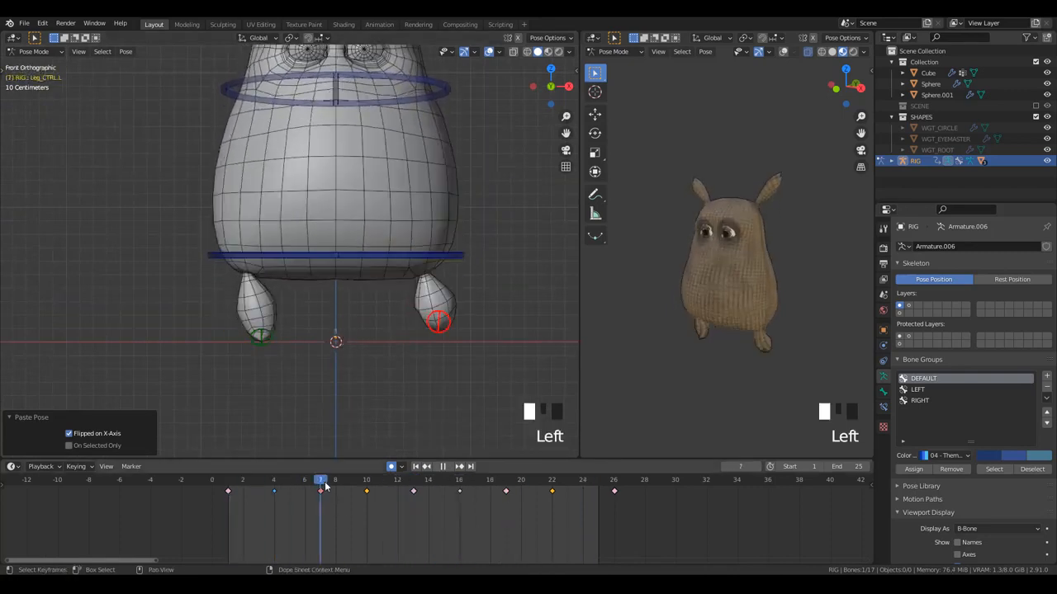
pyautogui.scroll(-1, 360, 269)
pyautogui.click(370, 255)
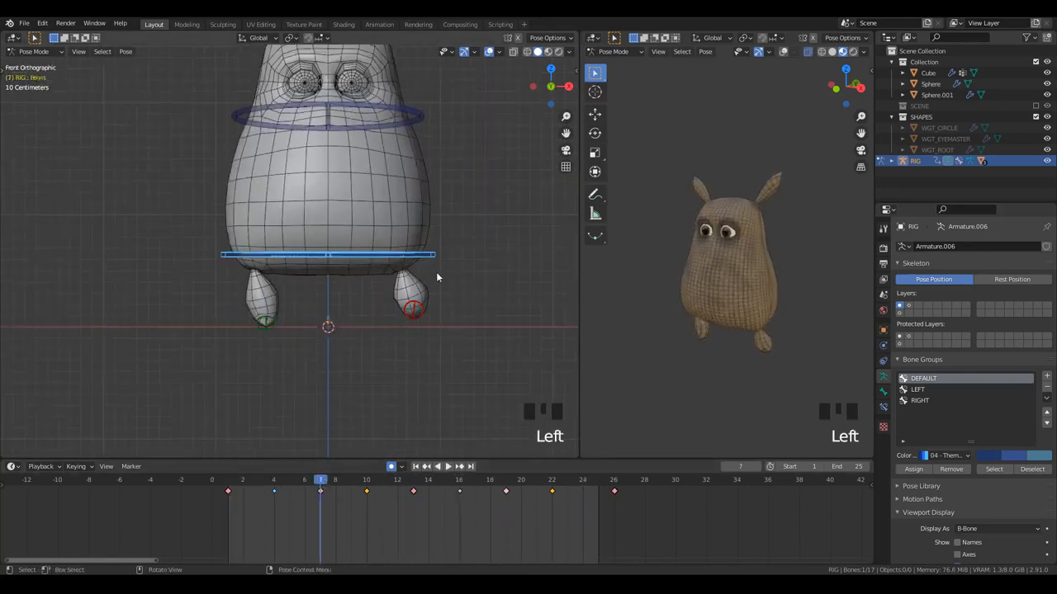
pyautogui.keyDown('shift'); pyautogui.moveTo(449, 285); pyautogui.dragTo(447, 303, button='middle'); pyautogui.keyUp('shift')
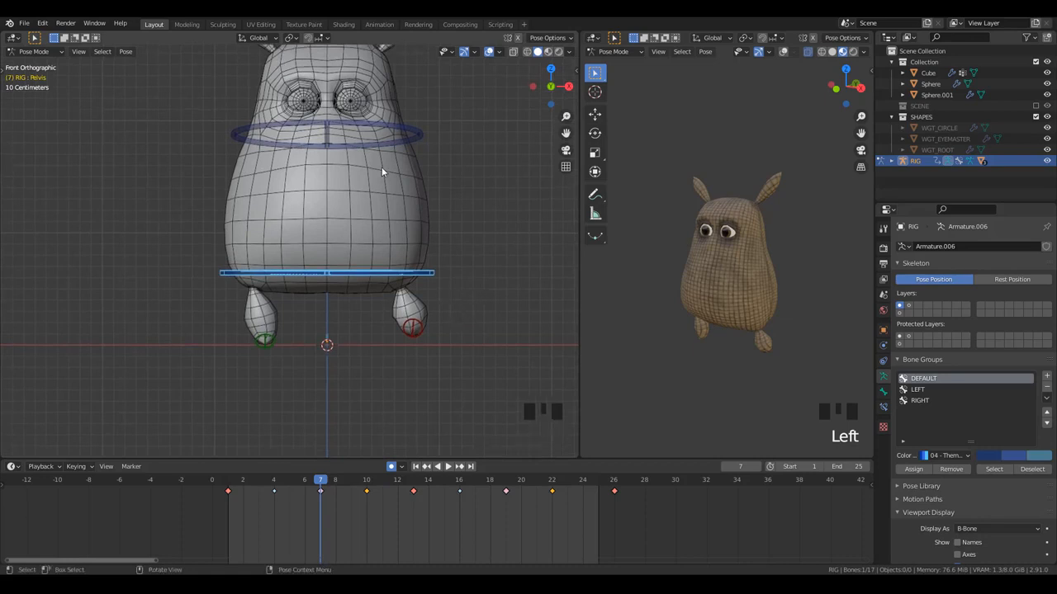
pyautogui.press('r')
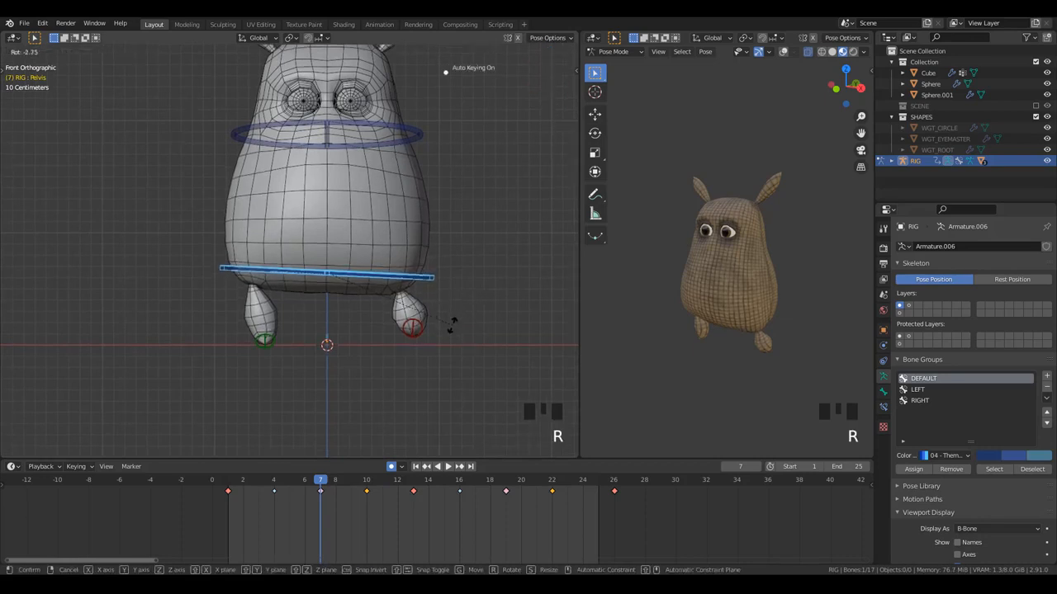
pyautogui.click(452, 328)
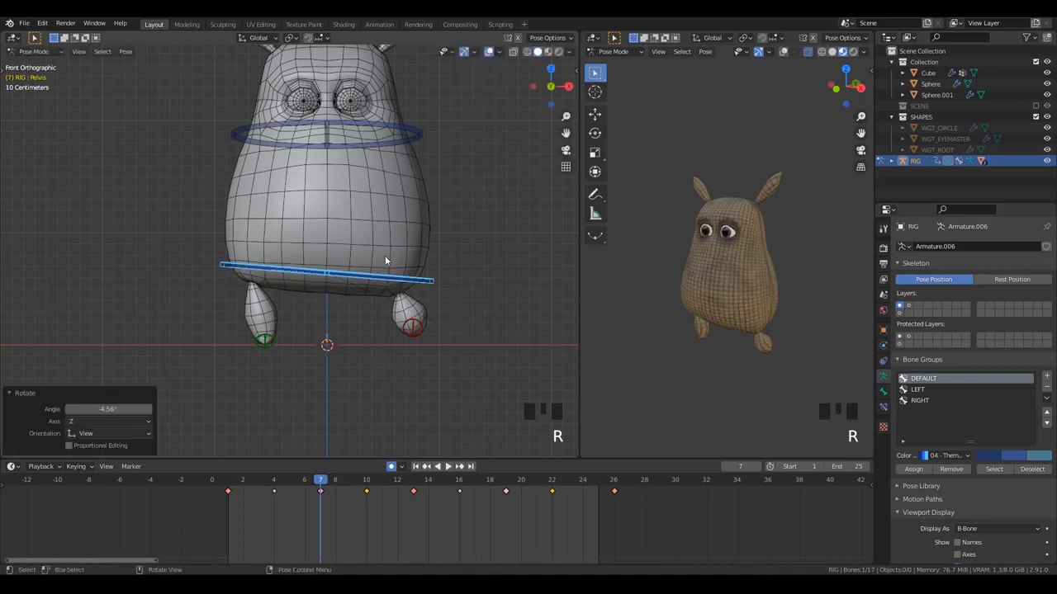
# - Copy the pelvis pose from frame 7, paste it X-flipped at frame 19 and preview the cycle
pyautogui.hotkey('ctrl', 'c')
pyautogui.moveTo(490, 479); pyautogui.dragTo(506, 480)
pyautogui.hotkey('ctrl', 'shift', 'v')
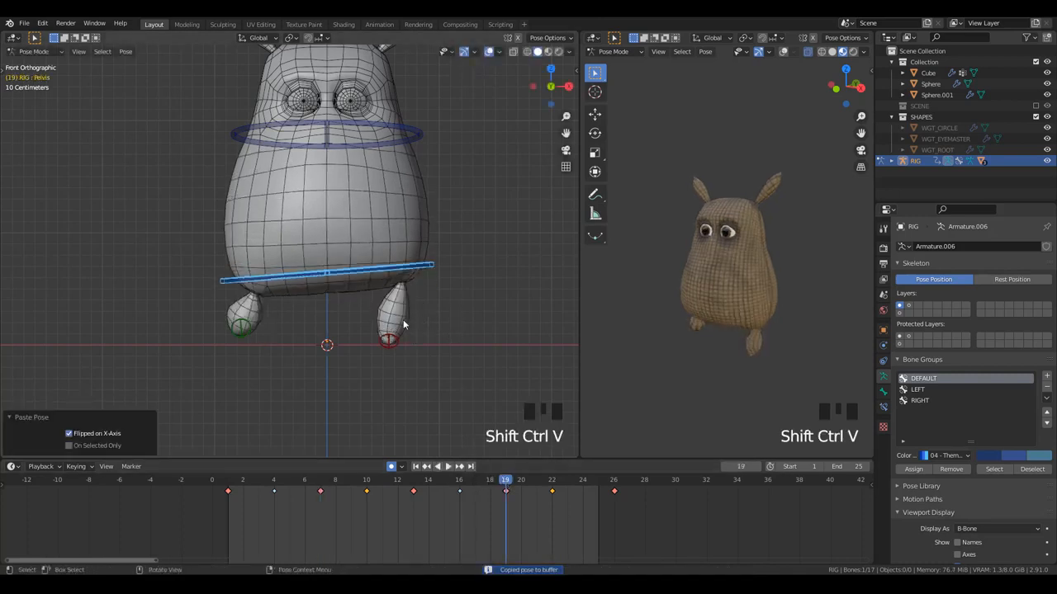
pyautogui.press('space')
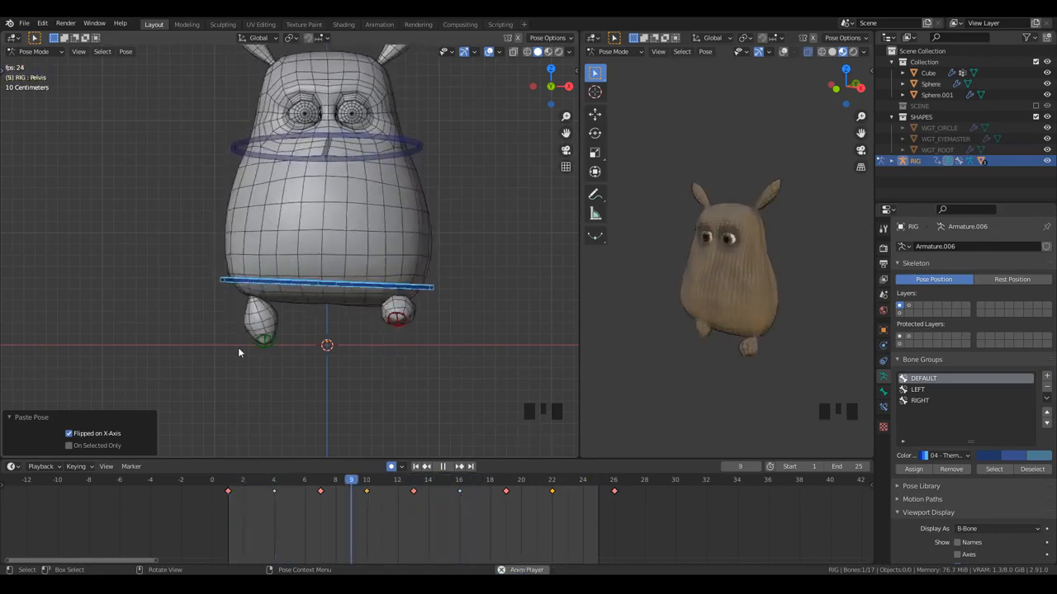
pyautogui.press('space')
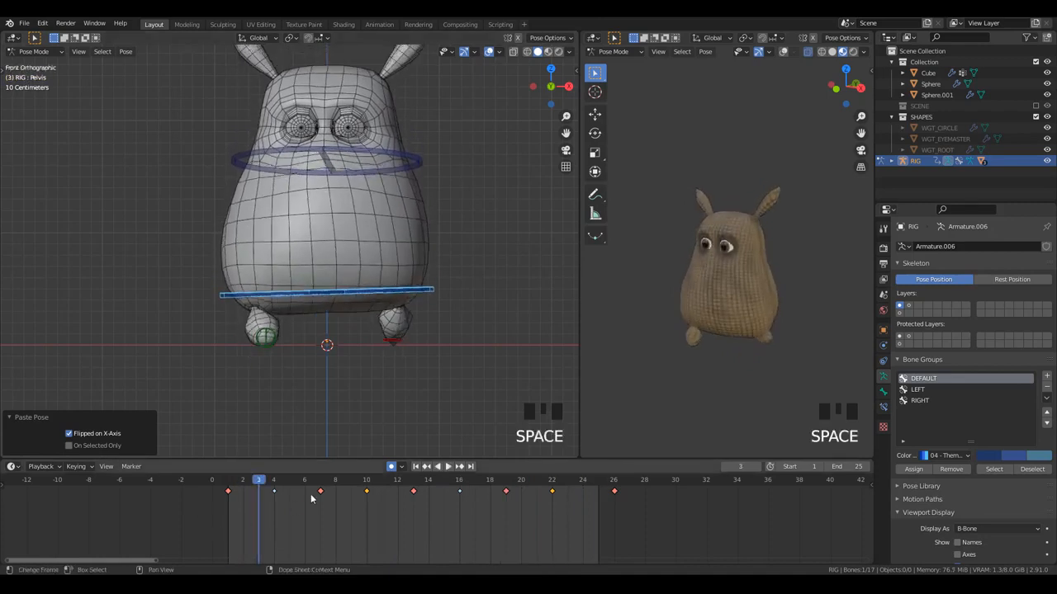
# - Rotate the head control at frame 7 by about -2.47° in the front view
pyautogui.press('Left')
pyautogui.press('Left')
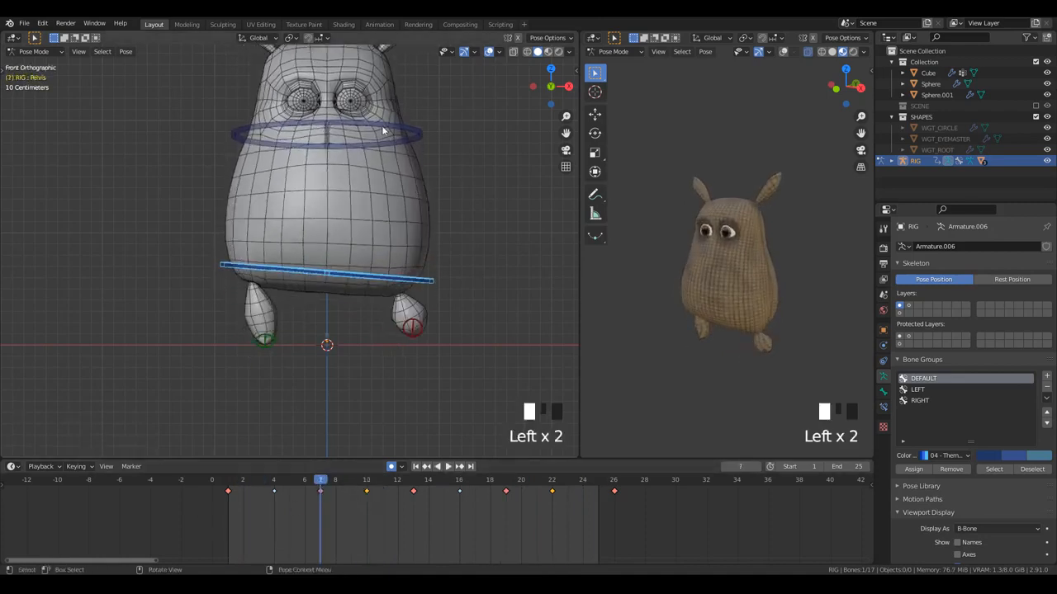
pyautogui.keyDown('shift'); pyautogui.moveTo(471, 158); pyautogui.dragTo(502, 177, button='middle'); pyautogui.keyUp('shift')
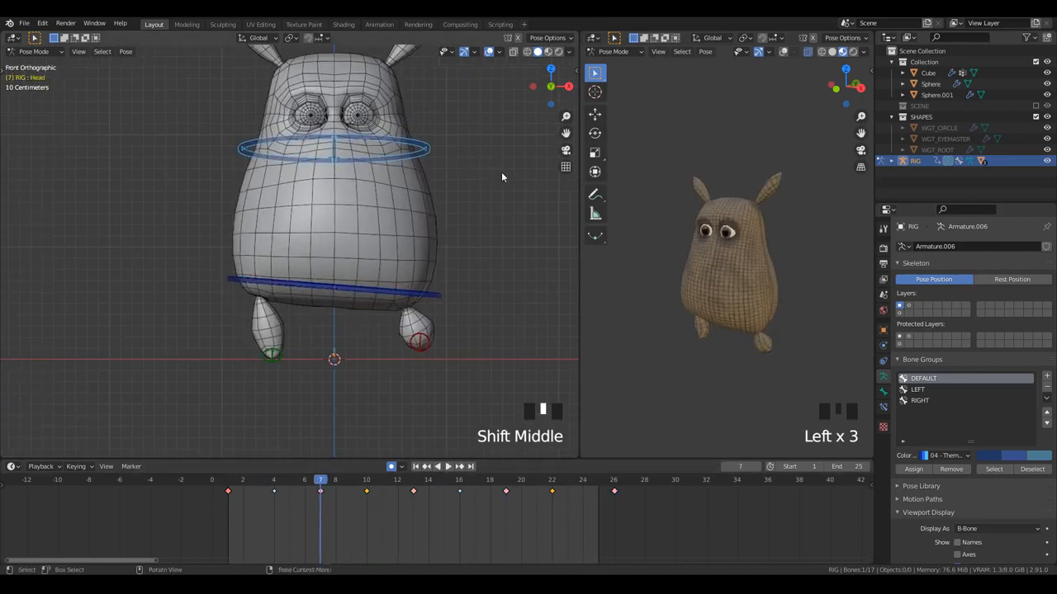
pyautogui.press('r')
pyautogui.click(502, 180)
# - Copy the head pose from frame 7, paste it X-flipped at frame 19 and play the cycle
pyautogui.hotkey('ctrl', 'c')
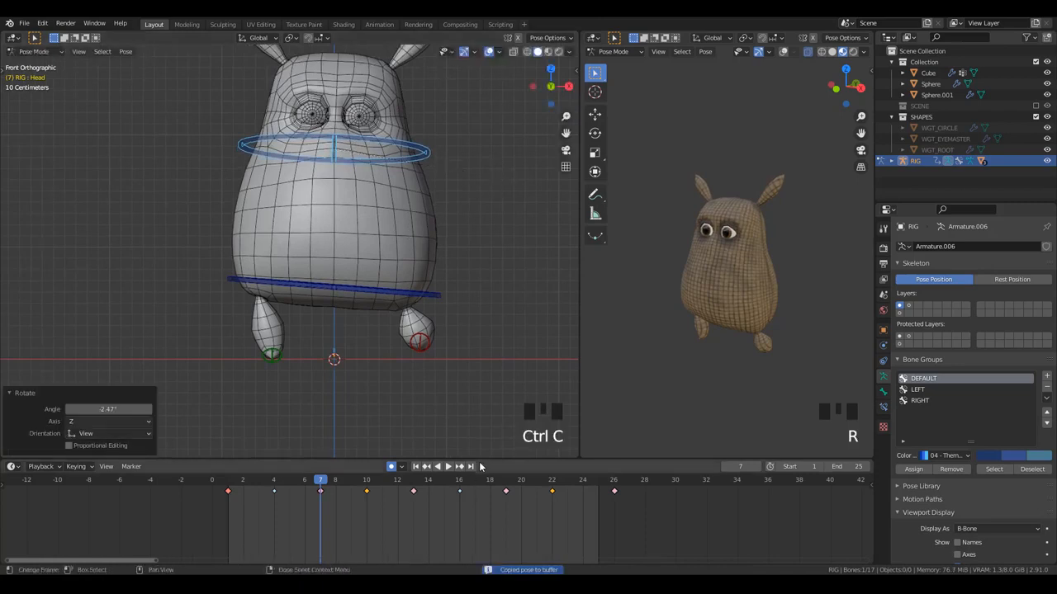
pyautogui.click(505, 482)
pyautogui.hotkey('ctrl', 'shift', 'v')
pyautogui.press('space')
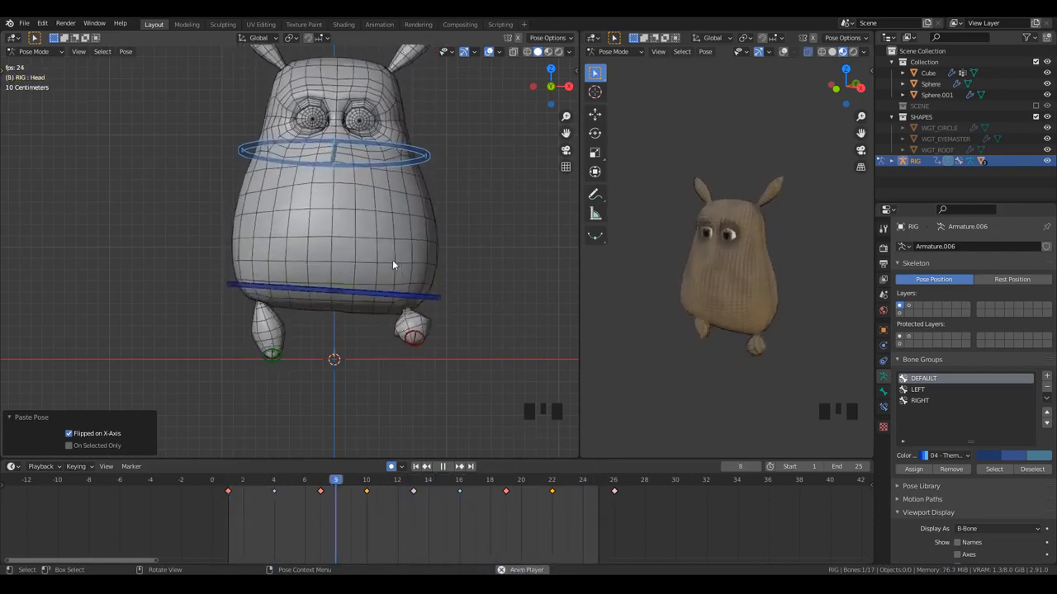
# - Examine the playing walk cycle from an angle and from the right side, focusing on the feet
pyautogui.scroll(-6, 390, 278)
pyautogui.moveTo(390, 278); pyautogui.dragTo(424, 278, button='middle')
pyautogui.scroll(4, 425, 278)
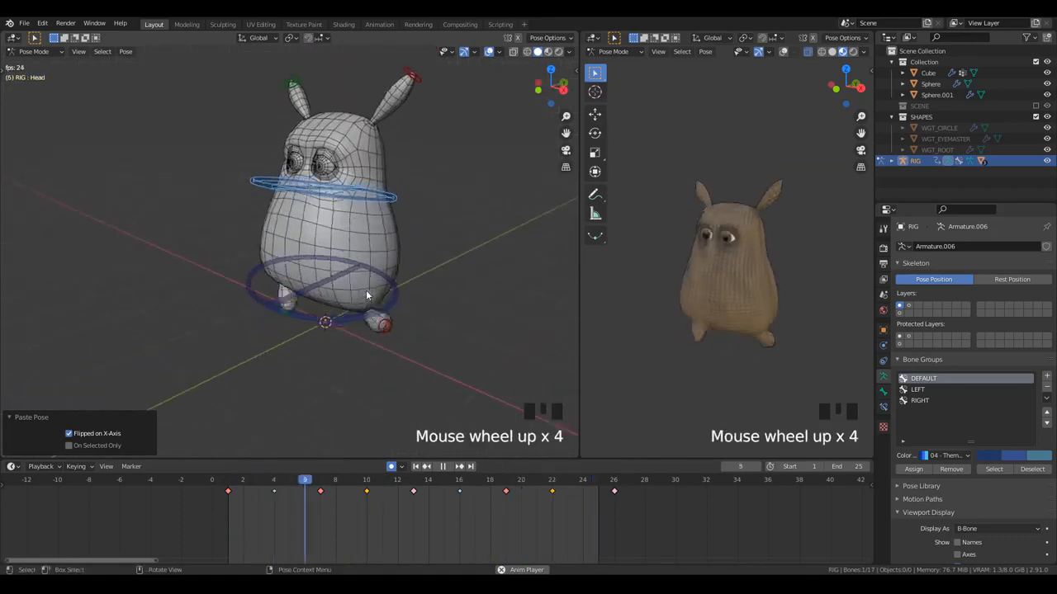
pyautogui.scroll(-2, 358, 302)
pyautogui.moveTo(358, 302); pyautogui.dragTo(315, 322, button='middle')
pyautogui.scroll(5, 439, 300)
pyautogui.scroll(-2, 384, 308)
pyautogui.press('KP_3')
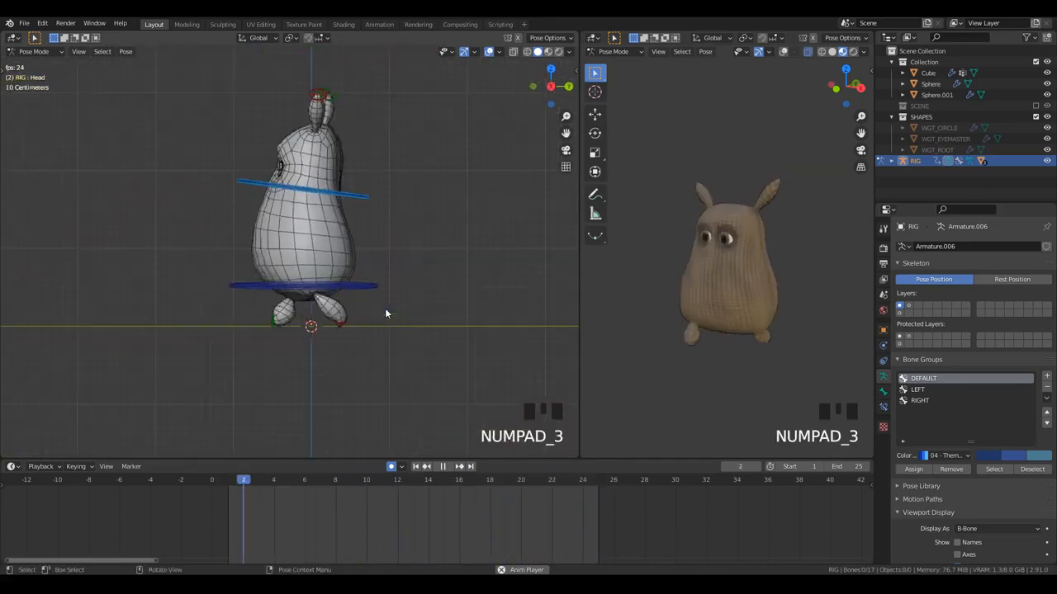
pyautogui.scroll(5, 404, 302)
pyautogui.keyDown('shift'); pyautogui.moveTo(416, 383); pyautogui.dragTo(328, 286, button='middle'); pyautogui.keyUp('shift')
pyautogui.scroll(2, 313, 123)
pyautogui.press('space')
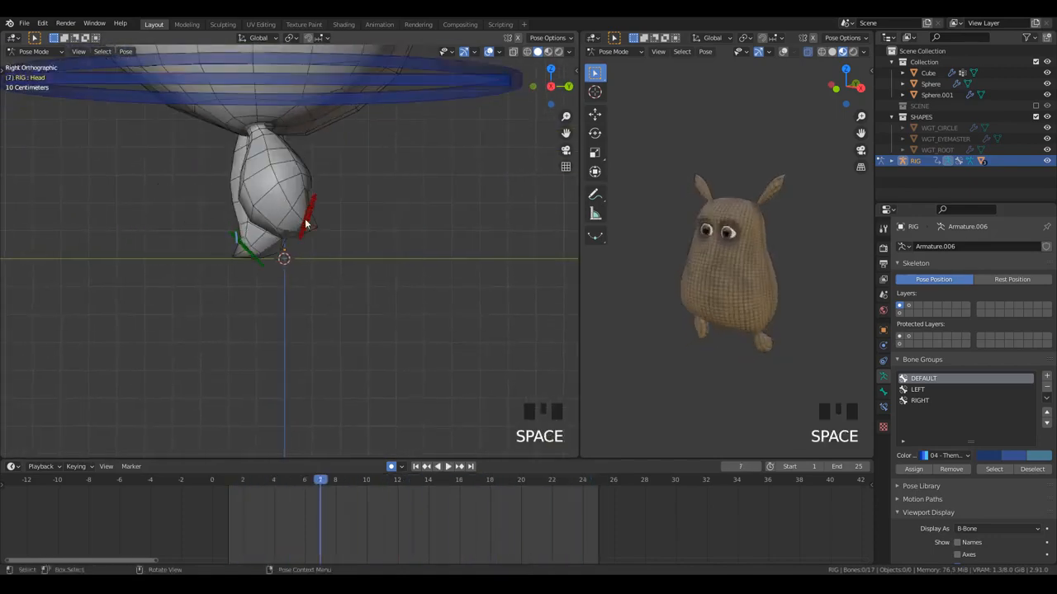
# - Raise the left leg control at frame 16 about 0.02 m along Z
pyautogui.click(305, 223)
pyautogui.press('space')
pyautogui.press('space')
pyautogui.click(229, 481)
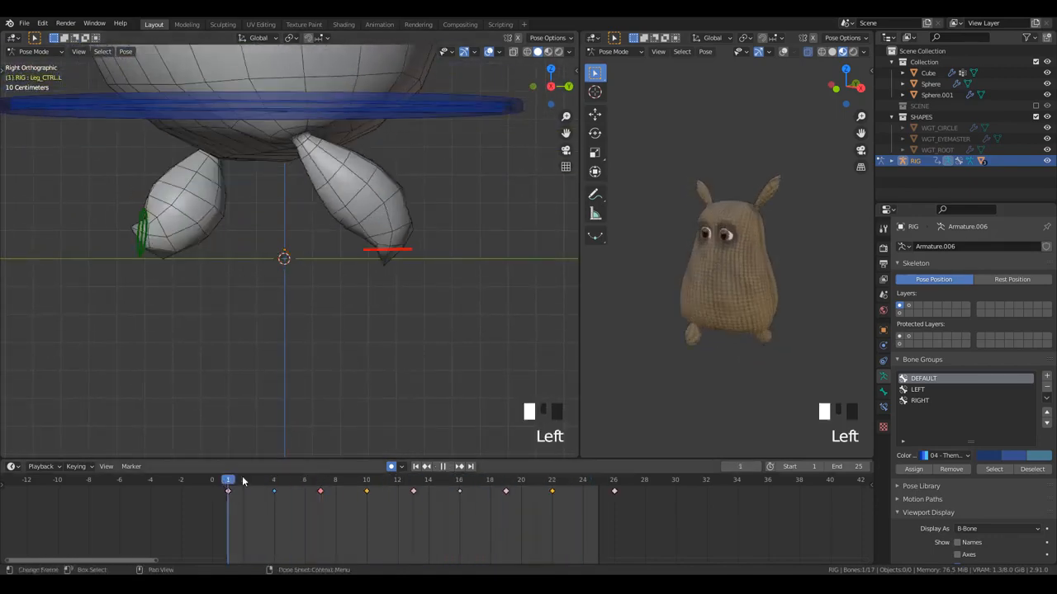
pyautogui.moveTo(242, 482); pyautogui.dragTo(457, 522)
pyautogui.press('g')
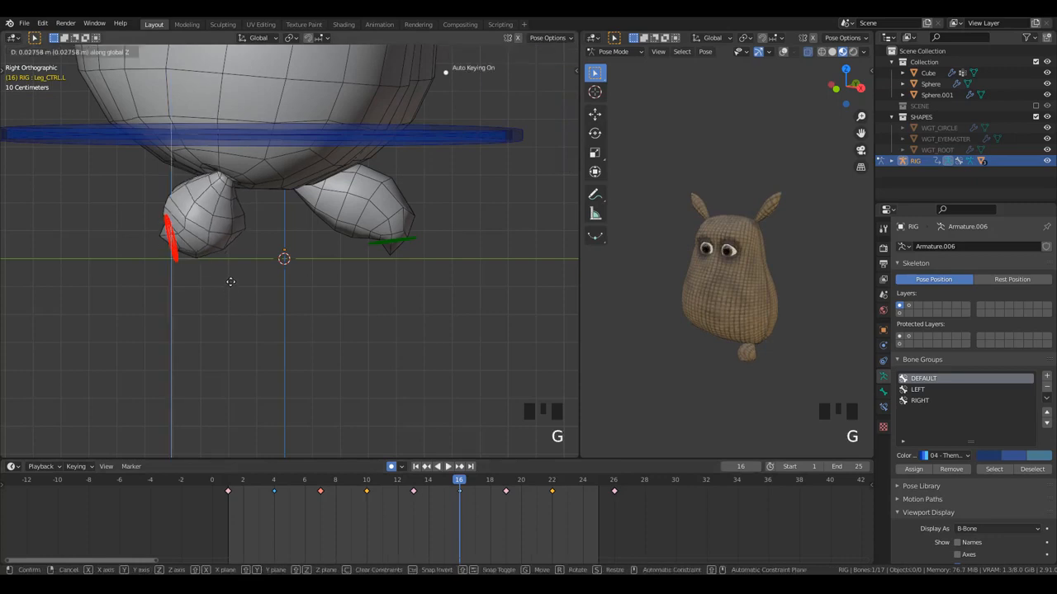
pyautogui.click(231, 284)
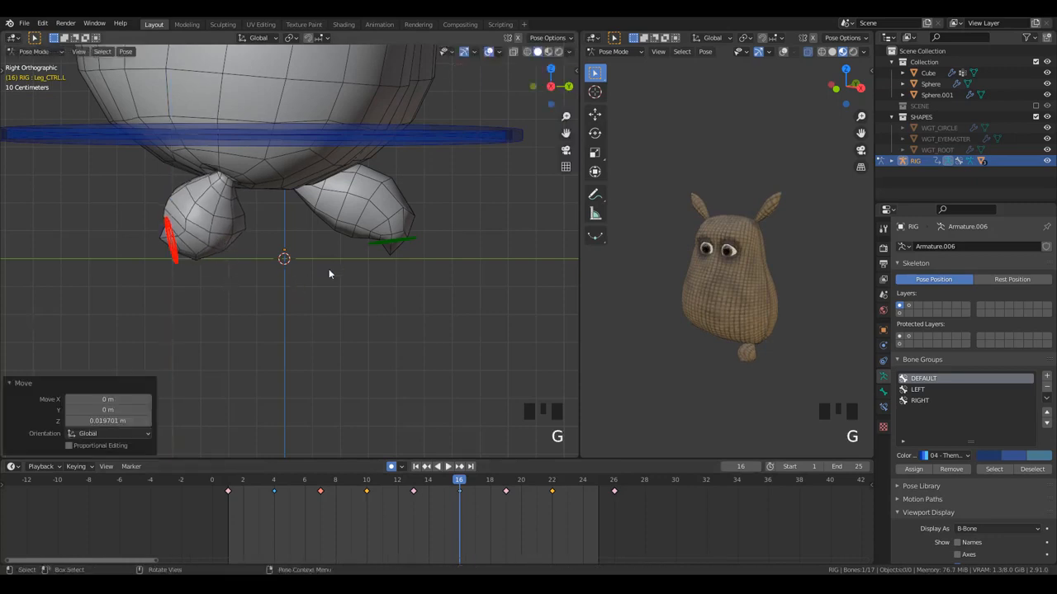
# - Lower the right leg control at frame 16 about 0.022 m in Z, rotate it clockwise, and nudge it about -0.002 m in Y and -0.006 m in Z
pyautogui.click(410, 239)
pyautogui.press('g')
pyautogui.click(439, 257)
pyautogui.press('r')
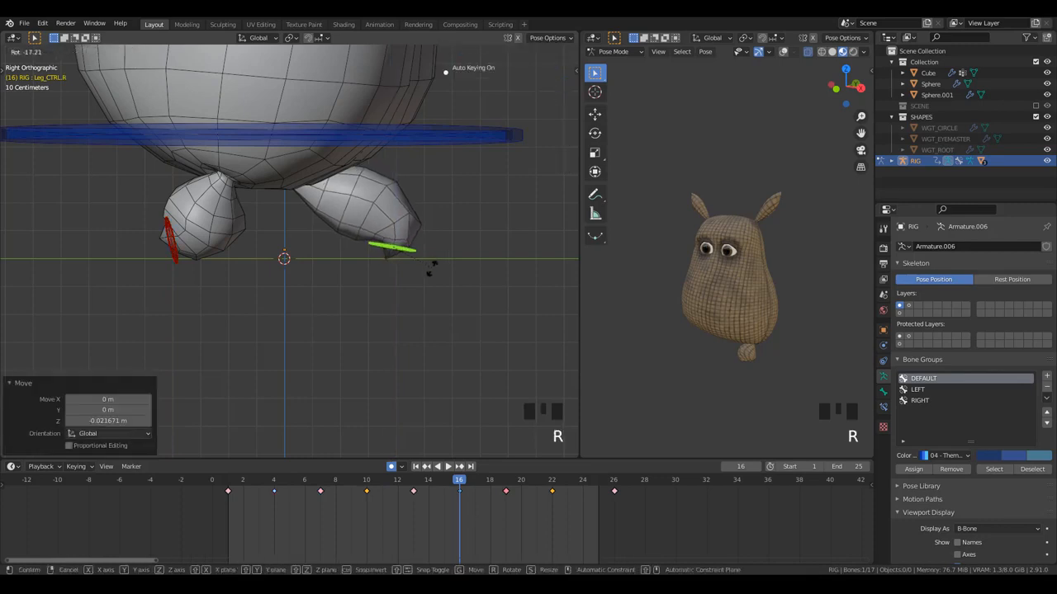
pyautogui.rightClick(429, 272)
pyautogui.press('g')
pyautogui.click(426, 273)
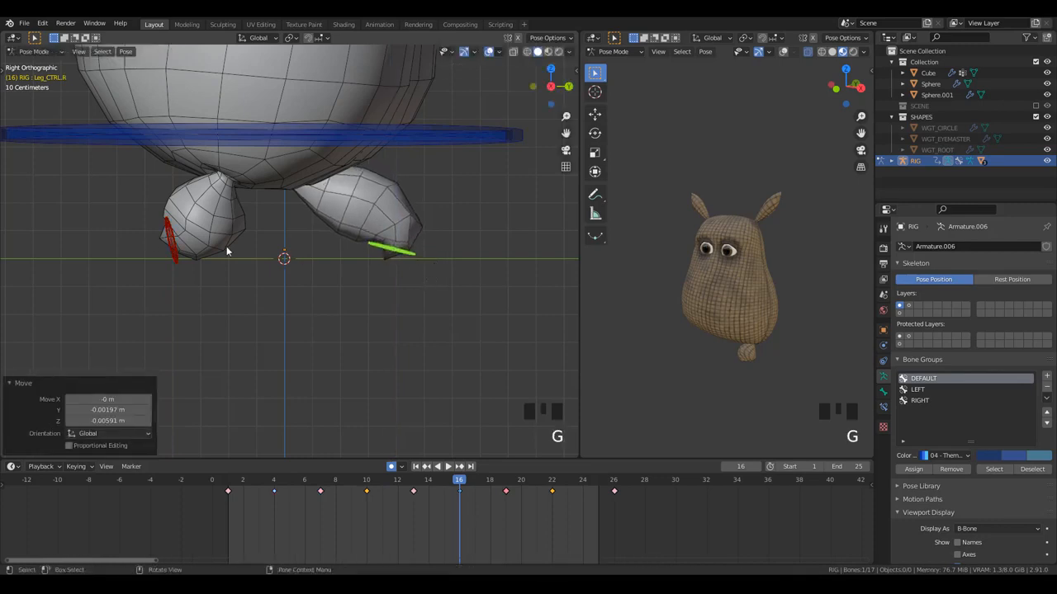
# - Rotate the left leg control at frame 16 about 16.6° and nudge it about 0.004 m in Y and 0.002 m in Z
pyautogui.keyDown('shift'); pyautogui.click(176, 254); pyautogui.keyUp('shift')
pyautogui.press('r')
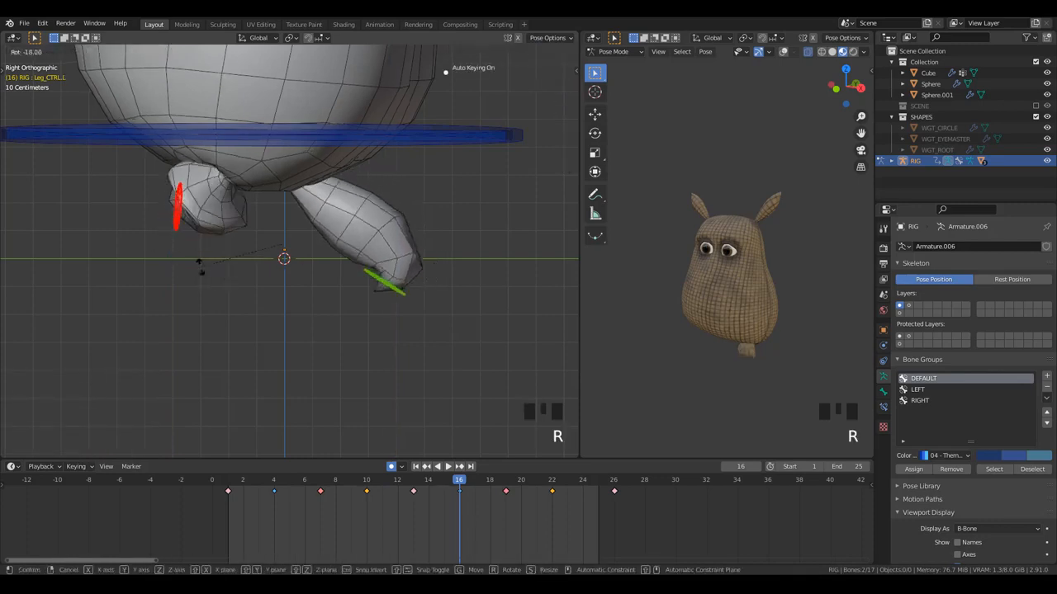
pyautogui.click(243, 240)
pyautogui.press('g')
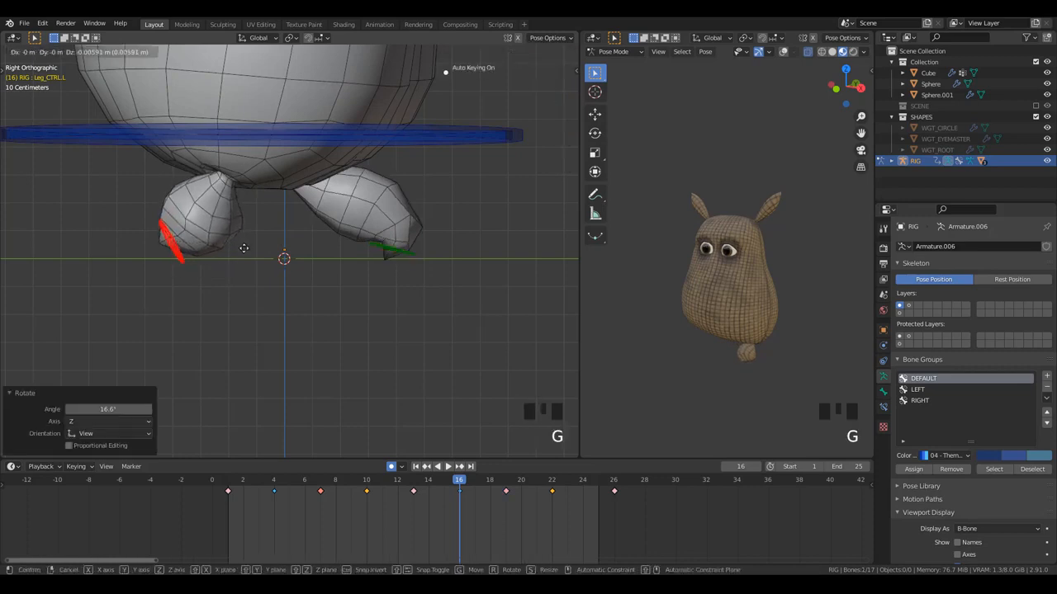
pyautogui.click(246, 241)
pyautogui.press('r')
pyautogui.click(252, 246)
# - Nudge the right leg control at frame 16 and rotate it about -8.75° in the side view
pyautogui.click(385, 246)
pyautogui.press('g')
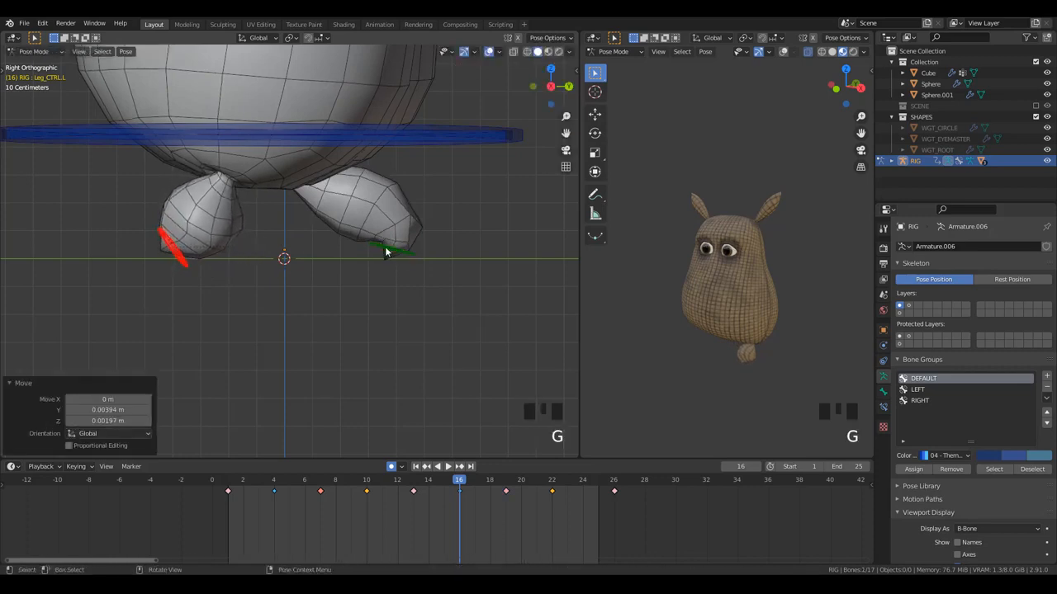
pyautogui.click(444, 262)
pyautogui.press('r')
pyautogui.click(409, 262)
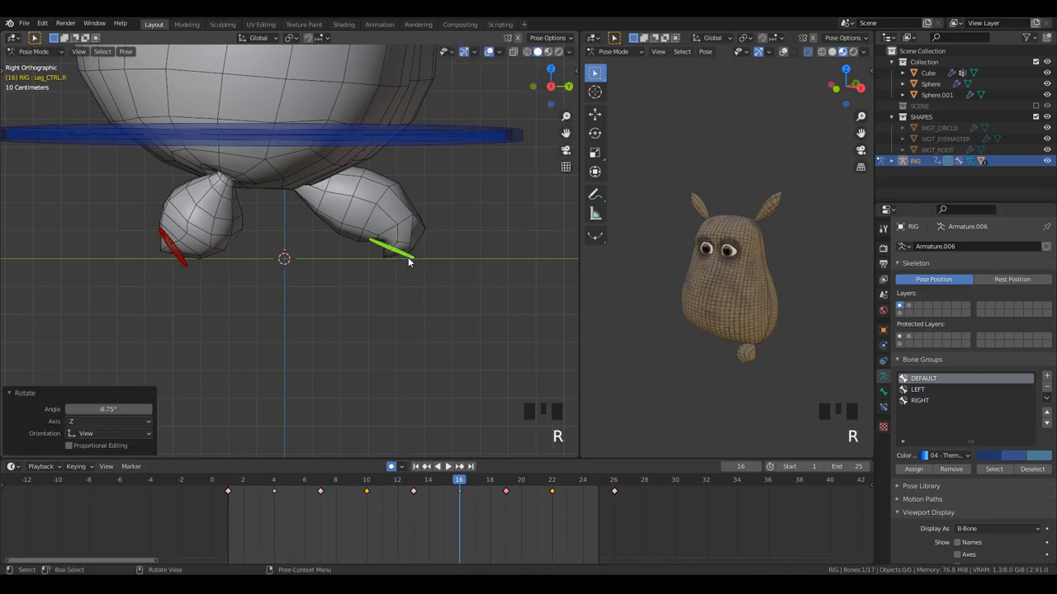
# - Copy the pose of both leg controls from frame 16, paste it X-flipped at frame 4 and play the cycle
pyautogui.keyDown('shift'); pyautogui.click(175, 258); pyautogui.keyUp('shift')
pyautogui.hotkey('ctrl', 'c')
pyautogui.hotkey('shift', 'Left')
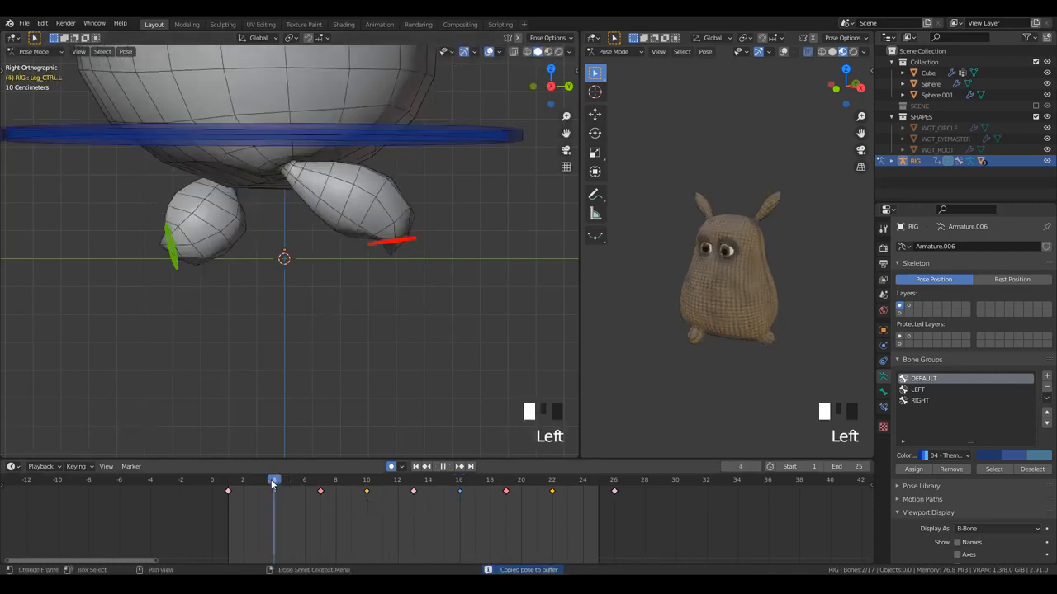
pyautogui.hotkey('ctrl', 'shift', 'v')
pyautogui.press('space')
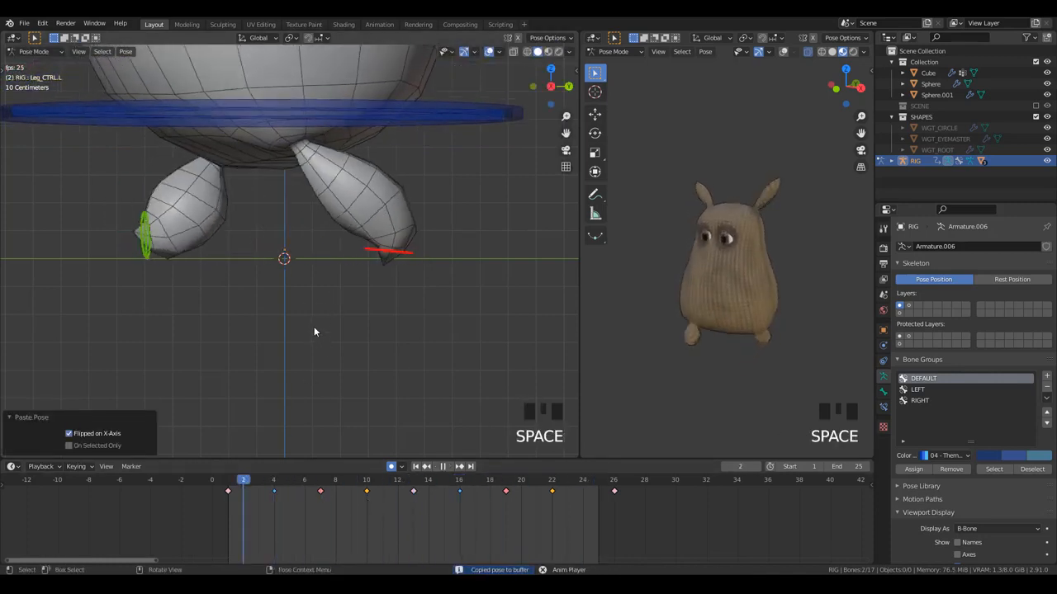
pyautogui.press('space')
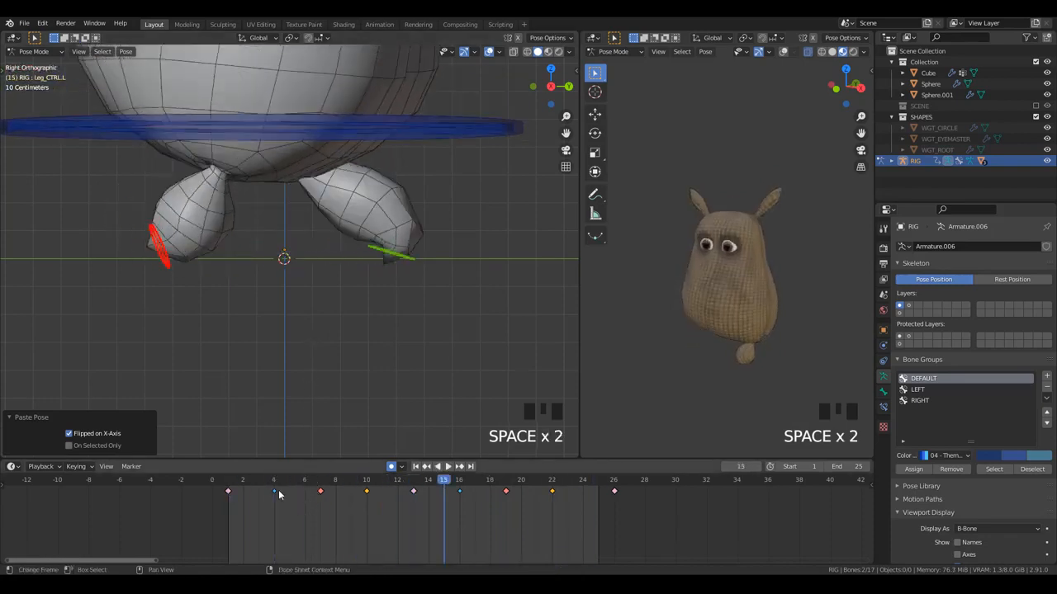
# - At frame 10, rotate the left leg control about 17° and move it about -0.045 m in Y and -0.067 m in Z
pyautogui.click(278, 489)
pyautogui.press('Left')
pyautogui.click(323, 493)
pyautogui.moveTo(324, 493); pyautogui.dragTo(362, 500)
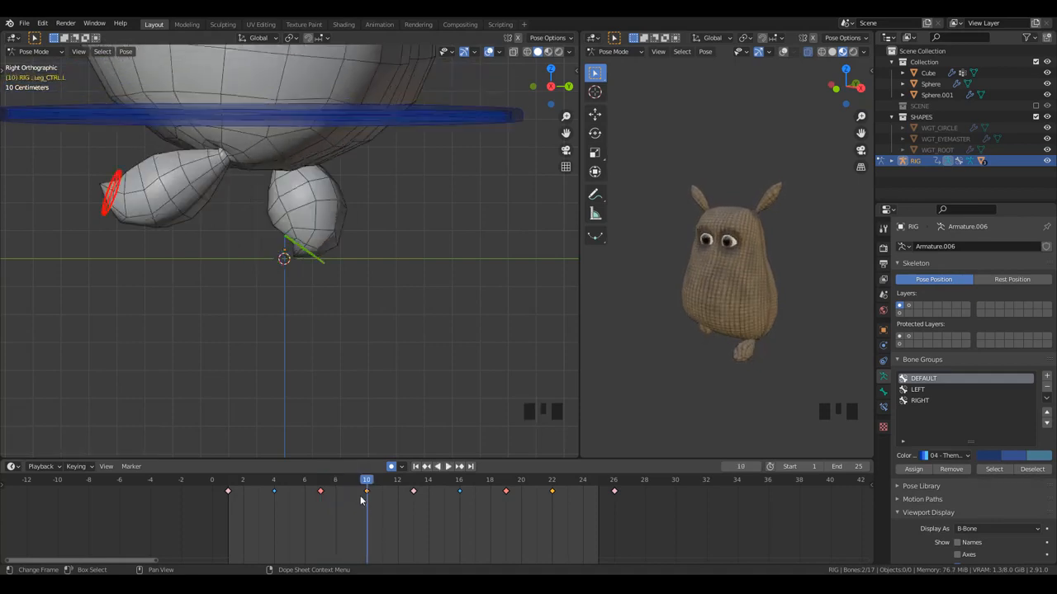
pyautogui.press('r')
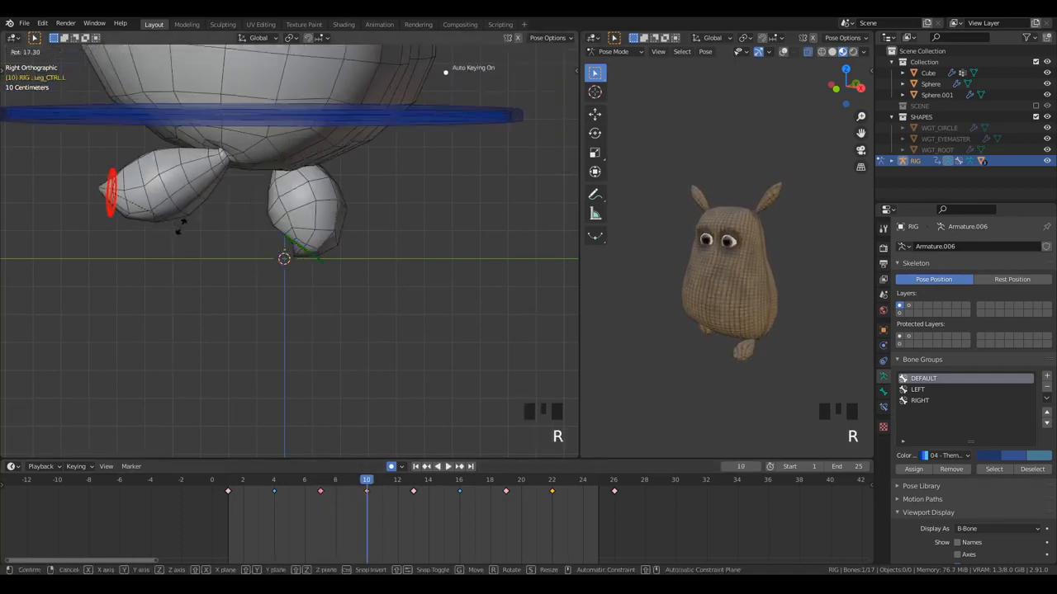
pyautogui.click(179, 231)
pyautogui.press('g')
pyautogui.click(175, 232)
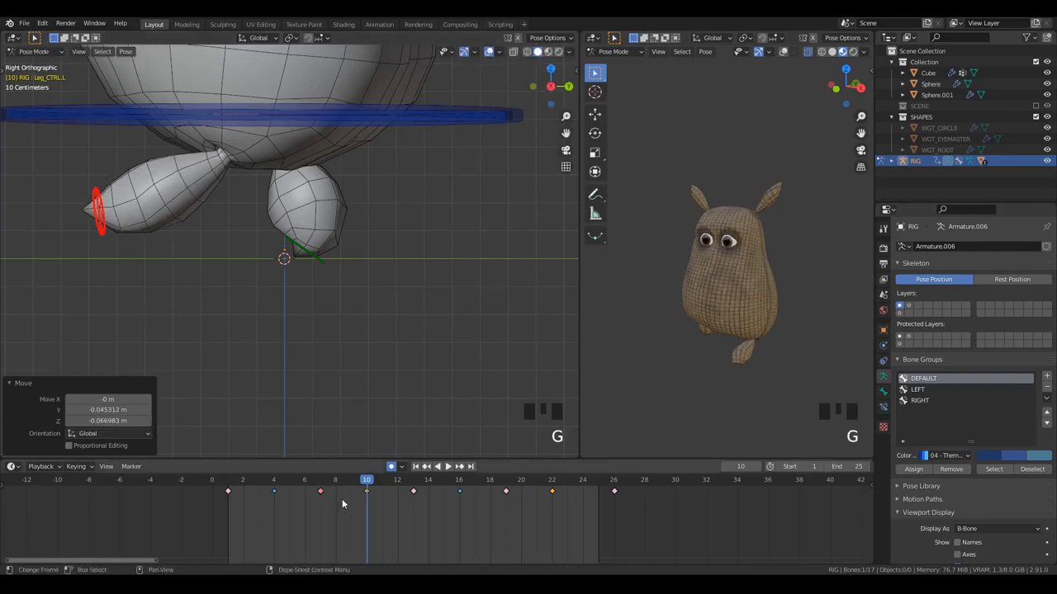
# - Rotate the left leg control at frame 7 about -28.7° and paste its pose X-flipped at frame 19
pyautogui.moveTo(351, 497); pyautogui.dragTo(320, 486)
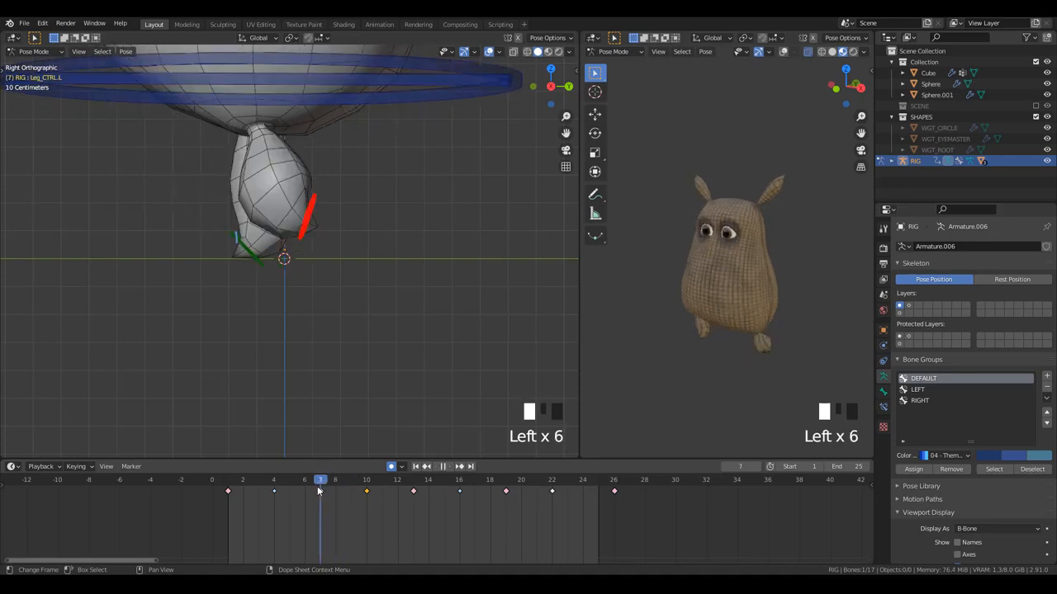
pyautogui.press('r')
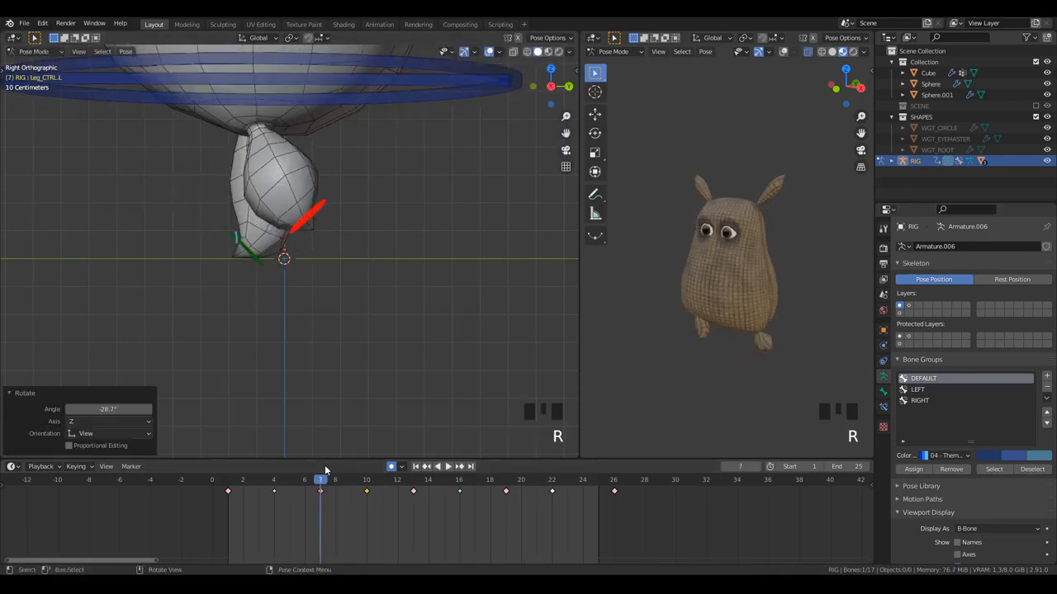
pyautogui.press('space')
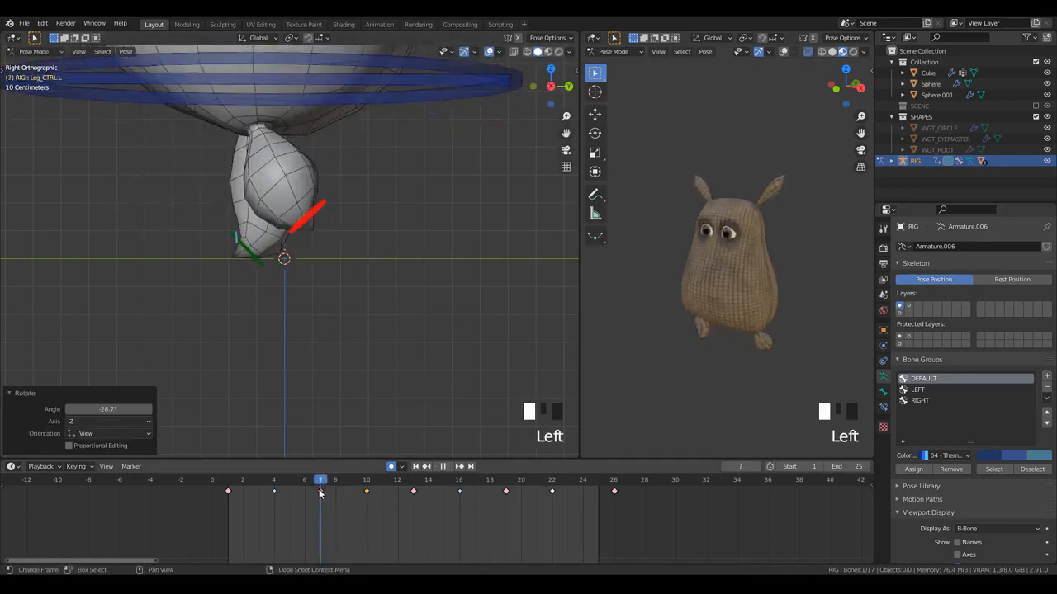
pyautogui.hotkey('ctrl', 'c')
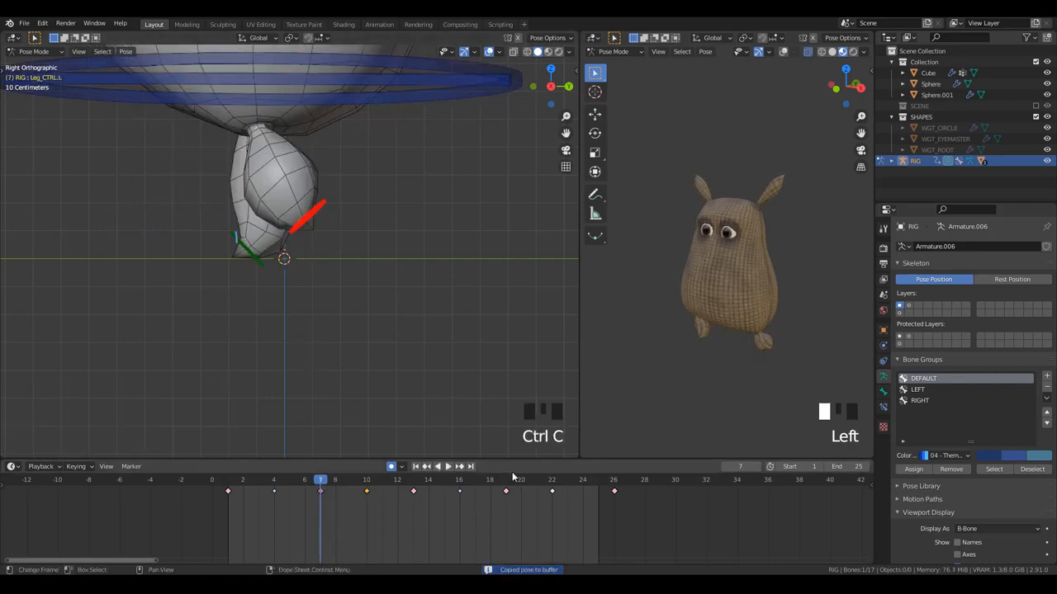
pyautogui.hotkey('ctrl', 'shift', 'v')
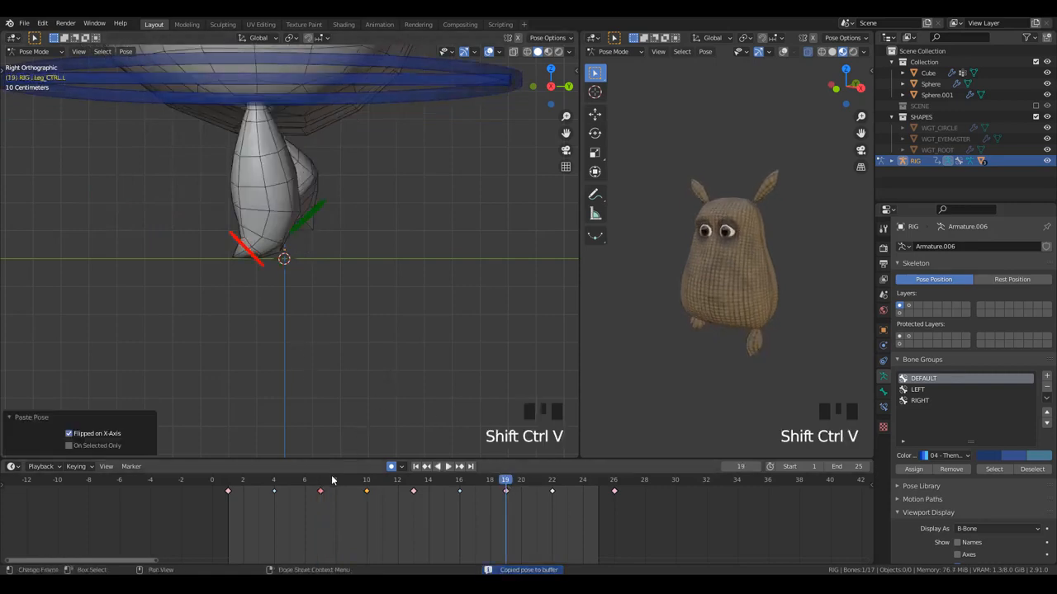
# - Copy the left leg control's pose from frame 10 and paste it X-flipped at frame 22
pyautogui.click(366, 479)
pyautogui.hotkey('ctrl', 'c')
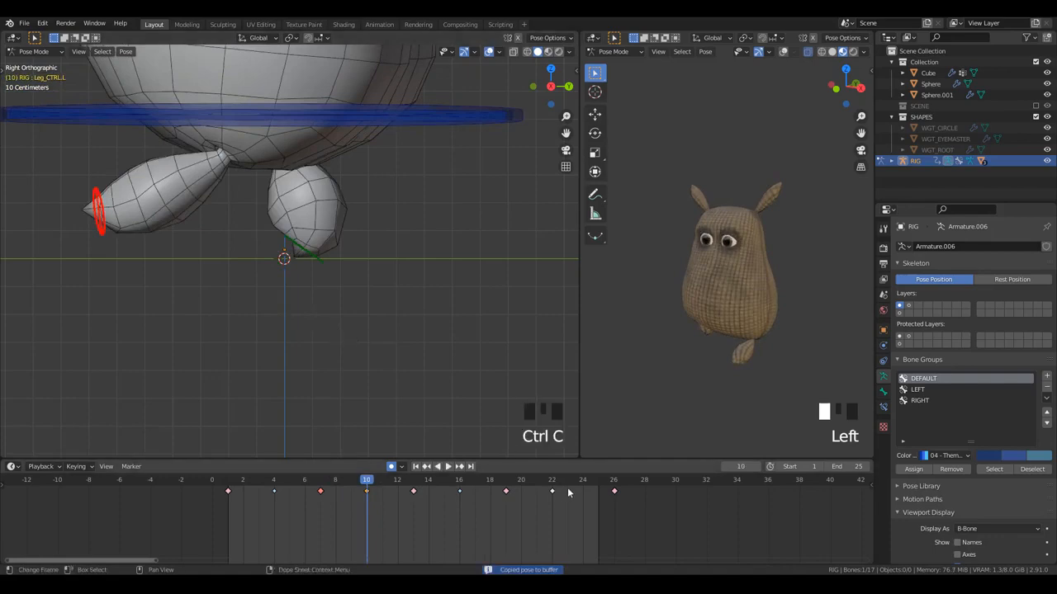
pyautogui.click(551, 480)
pyautogui.hotkey('ctrl', 'shift', 'v')
# - Play and scrub the walk cycle from the right side, examining how the feet move against the ground line
pyautogui.press('space')
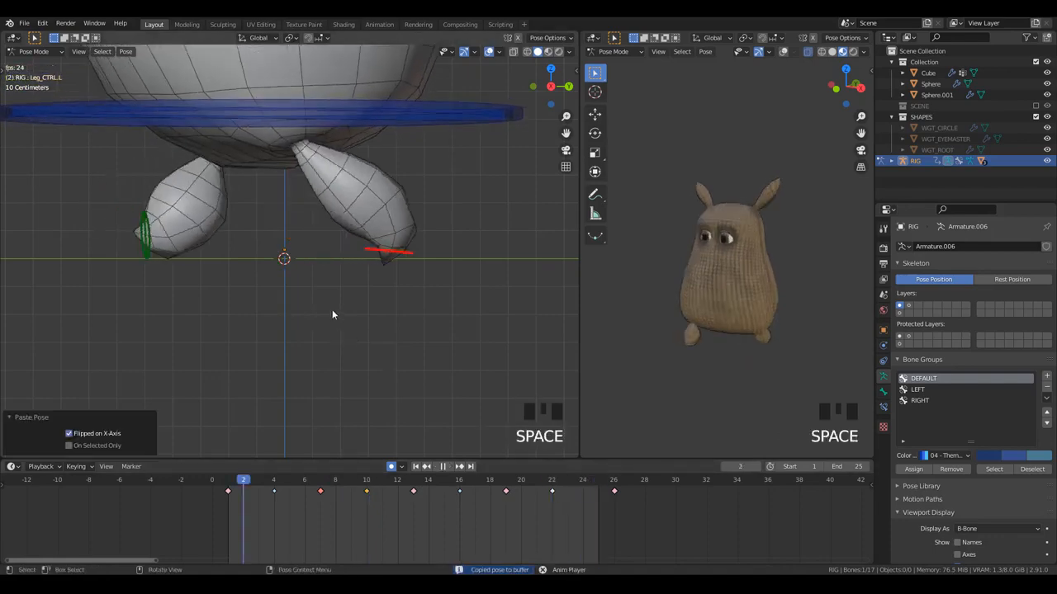
pyautogui.scroll(-5, 328, 309)
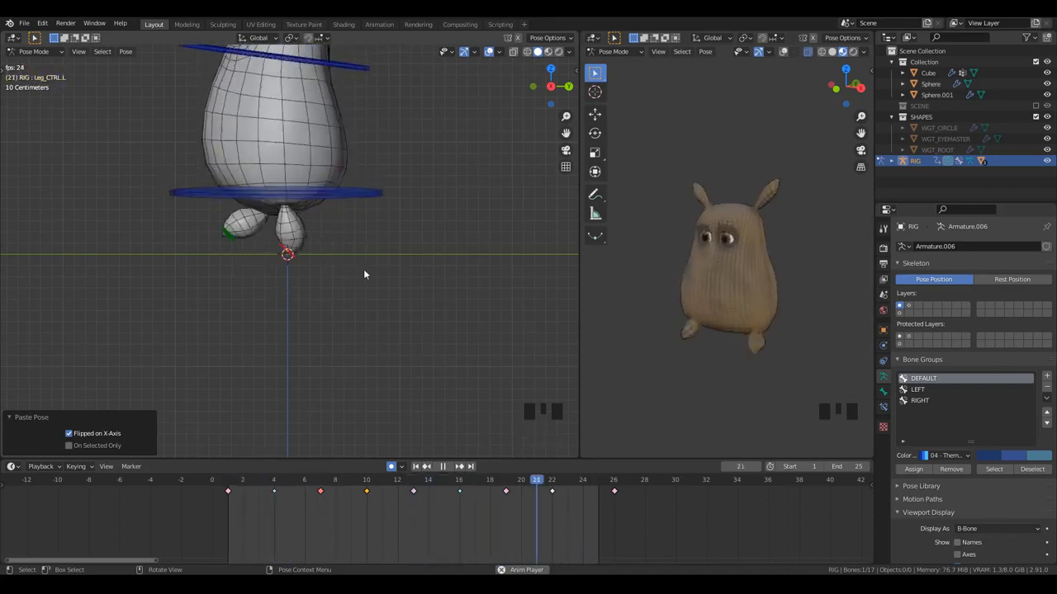
pyautogui.scroll(3, 358, 220)
pyautogui.scroll(-3, 336, 256)
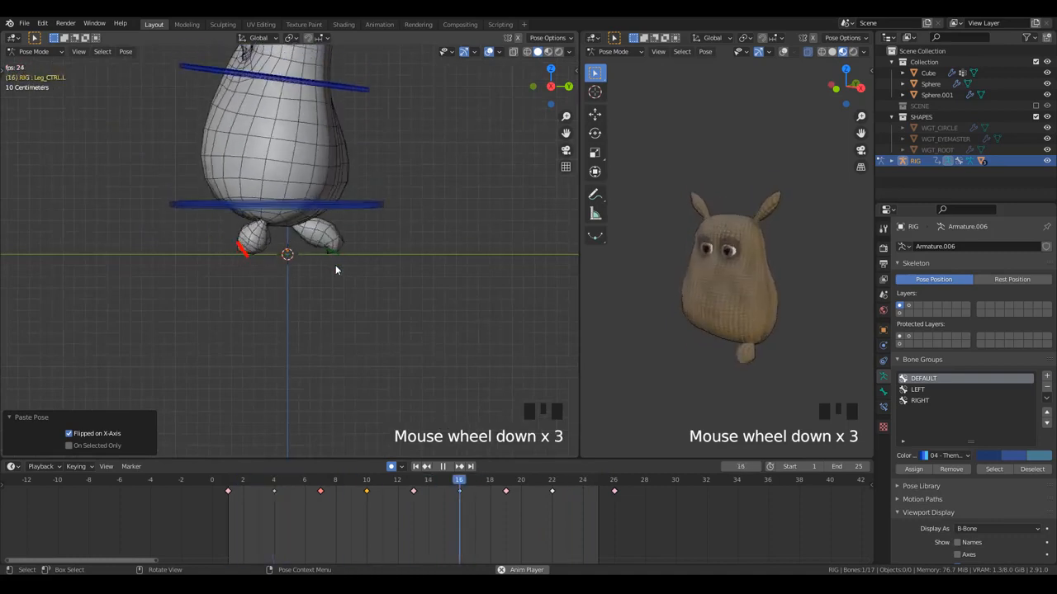
pyautogui.scroll(4, 336, 269)
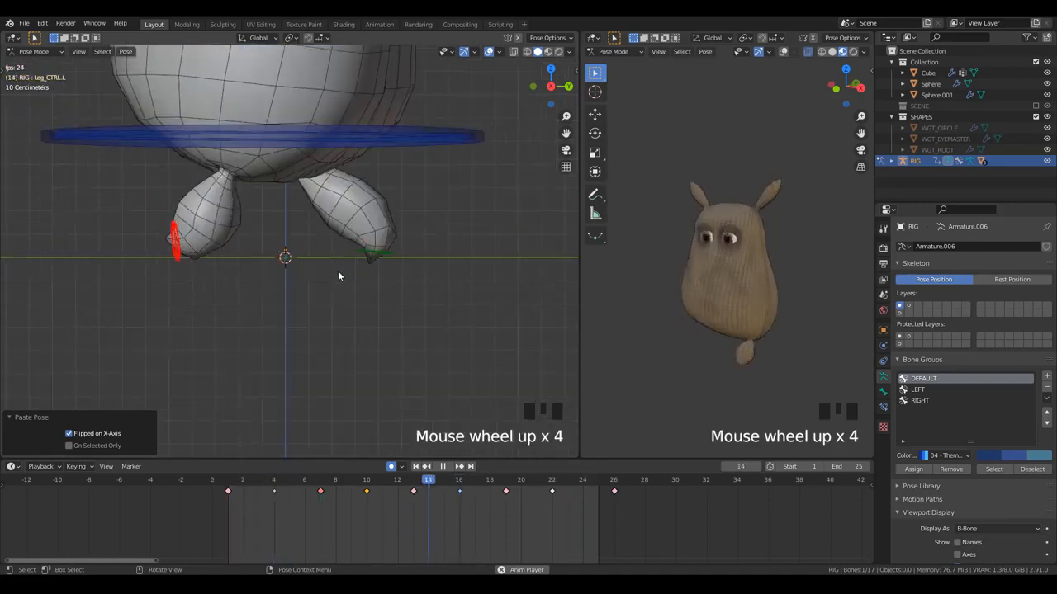
pyautogui.press('space')
pyautogui.scroll(3, 327, 320)
pyautogui.click(391, 261)
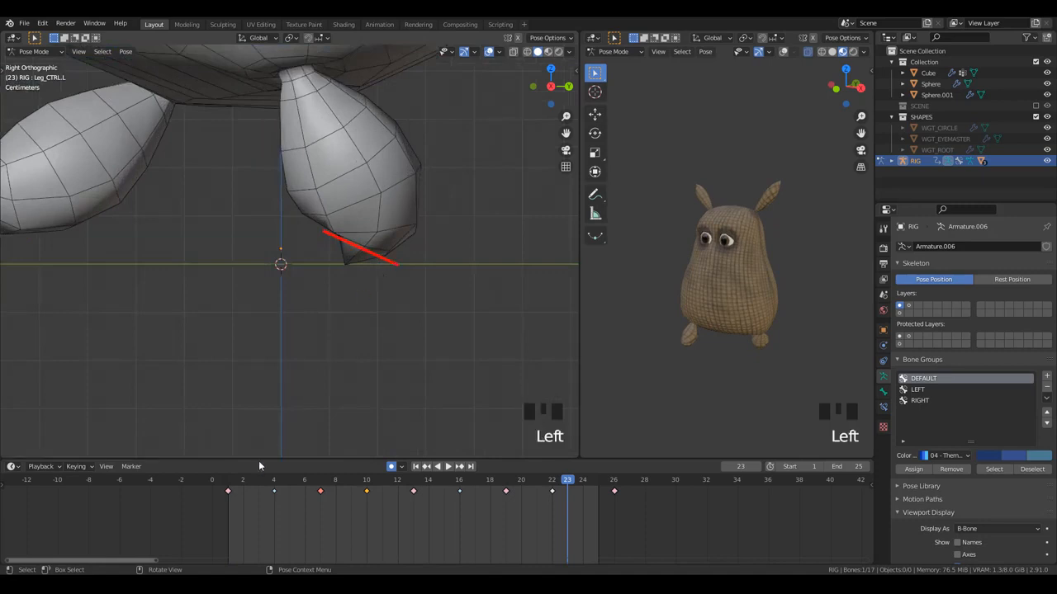
pyautogui.moveTo(231, 484); pyautogui.dragTo(364, 497)
pyautogui.scroll(-2, 320, 345)
pyautogui.keyDown('shift'); pyautogui.moveTo(320, 345); pyautogui.dragTo(355, 368, button='middle'); pyautogui.keyUp('shift')
pyautogui.click(448, 467)
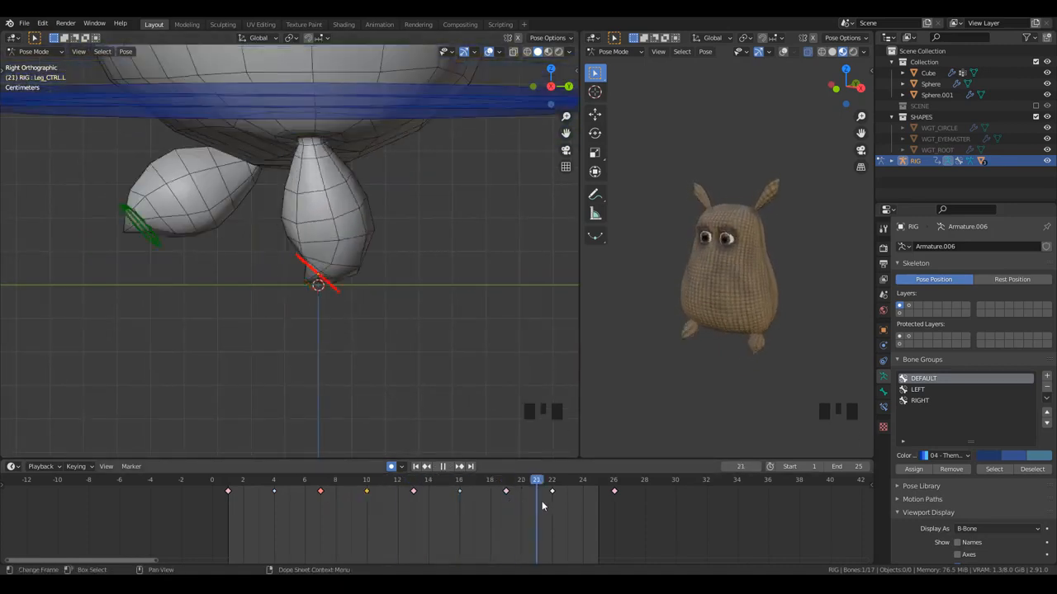
# - Rotate the left leg control further clockwise at frame 7 and paste its pose X-flipped at frame 19
pyautogui.moveTo(617, 502); pyautogui.dragTo(318, 496)
pyautogui.press('r')
pyautogui.click(397, 336)
pyautogui.click(325, 493)
pyautogui.hotkey('ctrl', 'c')
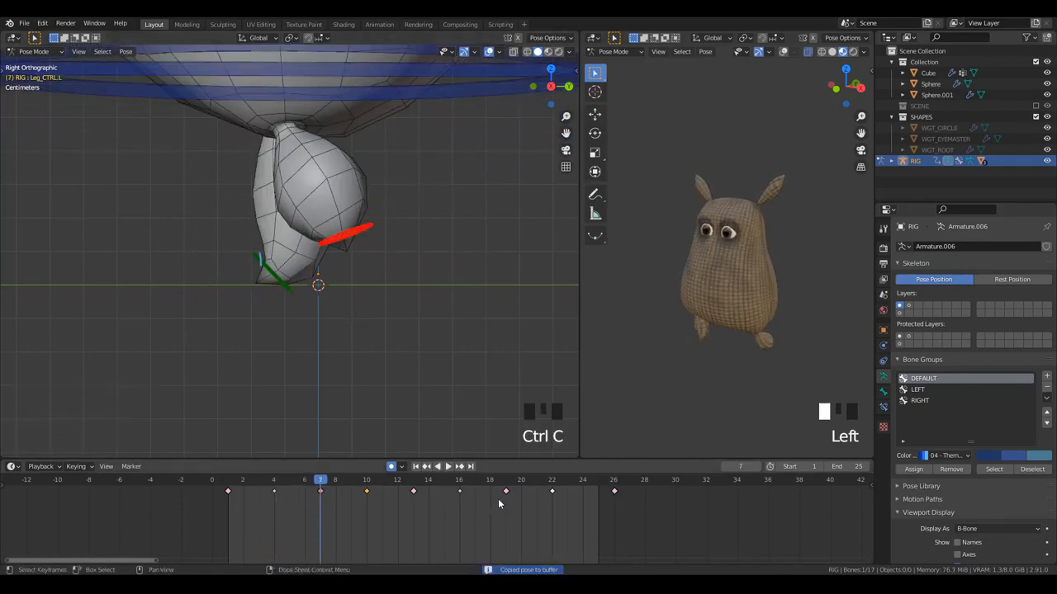
pyautogui.click(505, 495)
pyautogui.hotkey('ctrl', 'shift', 'v')
# - Play the walk cycle from the right side and the front, examining the whole body's motion
pyautogui.press('space')
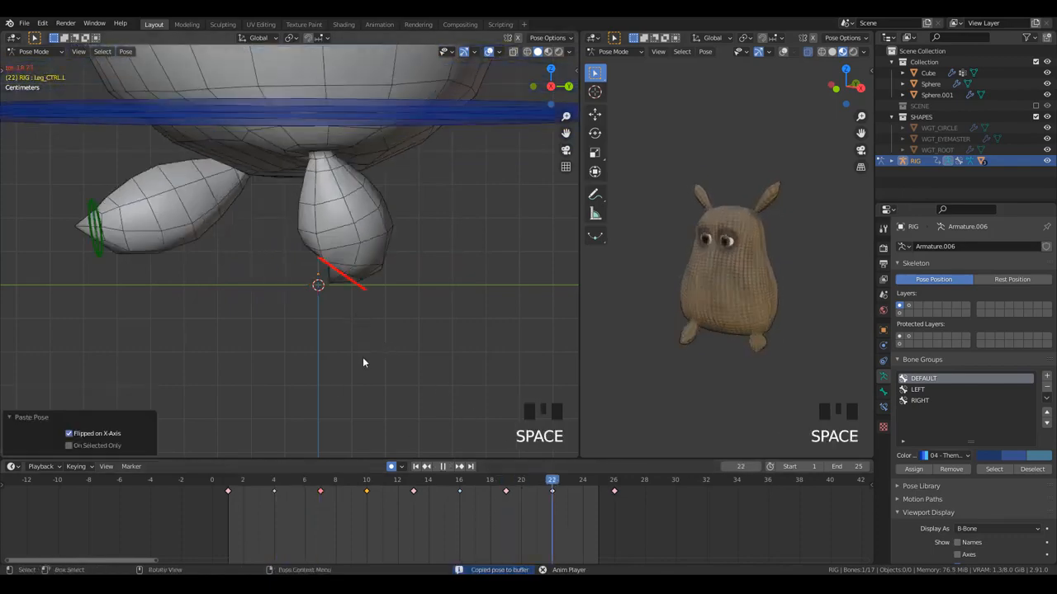
pyautogui.scroll(-7, 362, 363)
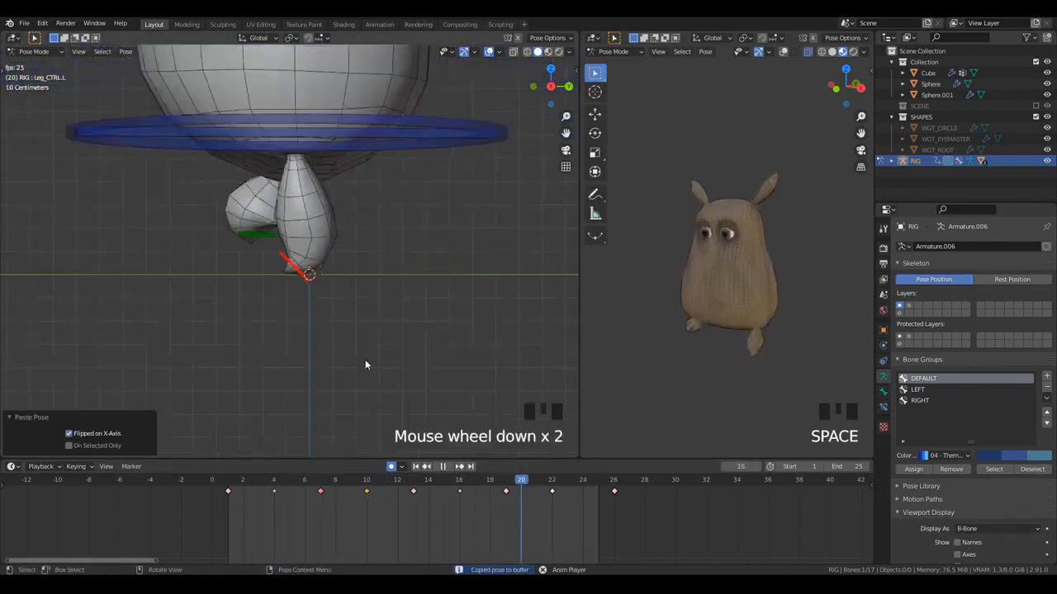
pyautogui.keyDown('shift'); pyautogui.moveTo(368, 399); pyautogui.dragTo(362, 386, button='middle'); pyautogui.keyUp('shift')
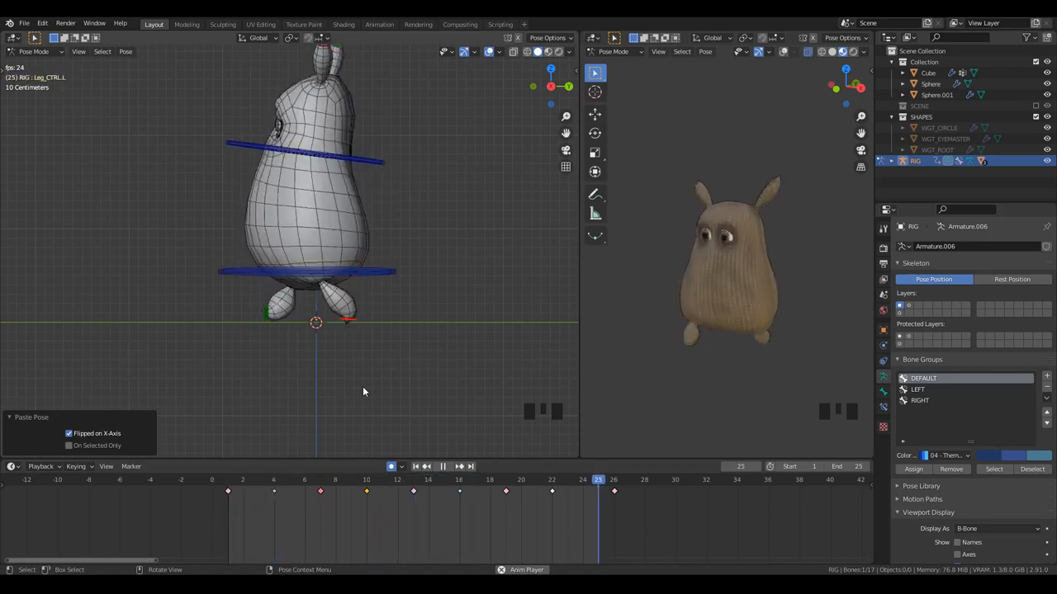
pyautogui.press('KP_1')
pyautogui.scroll(-2, 388, 248)
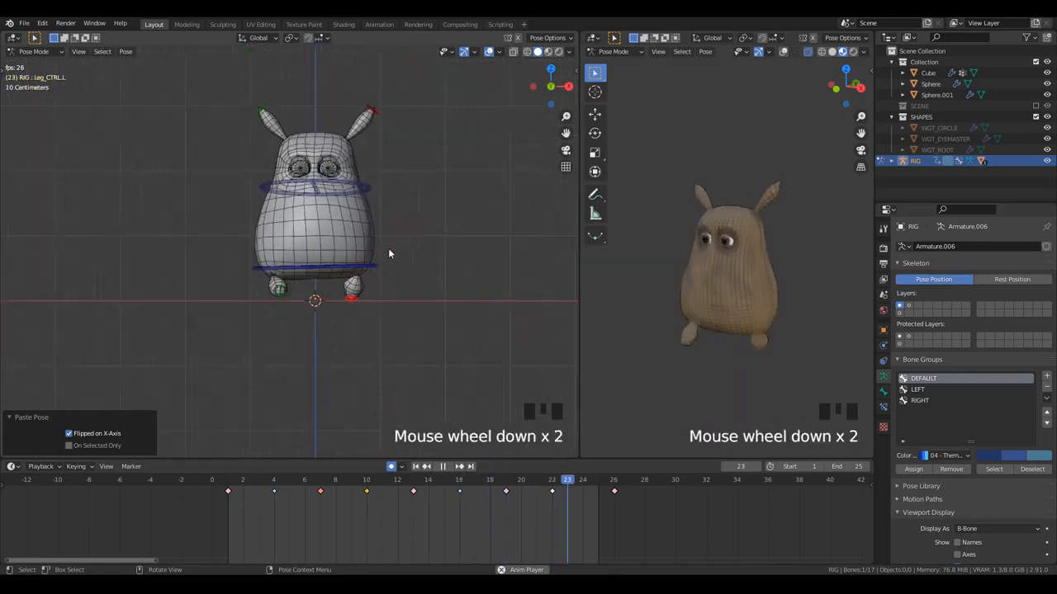
pyautogui.scroll(3, 326, 276)
pyautogui.press('space')
# - Select the pelvis and head controls together at frame 1
pyautogui.click(317, 280)
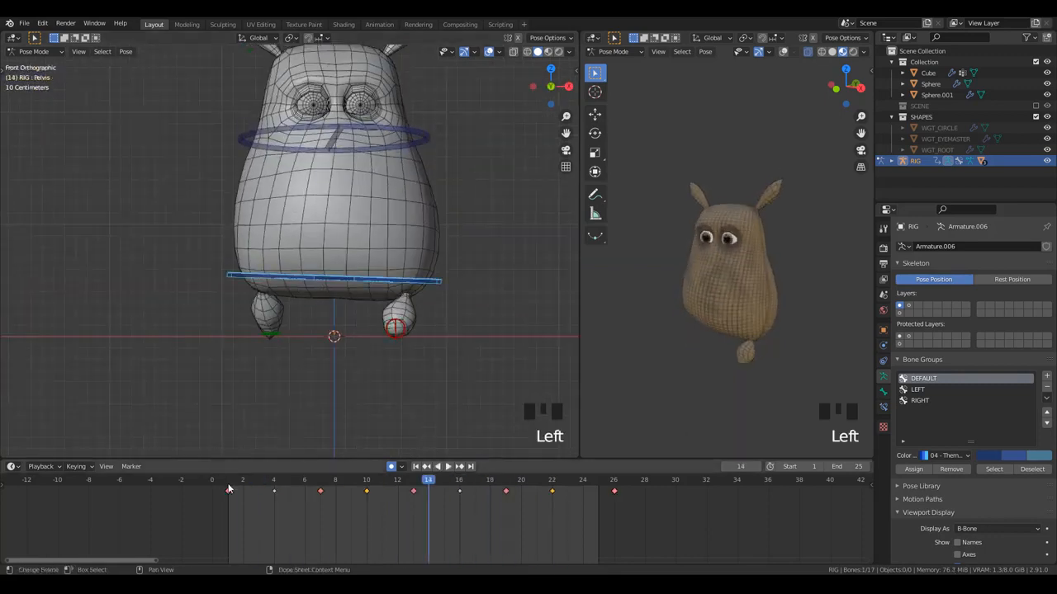
pyautogui.hotkey('shift', 'Left')
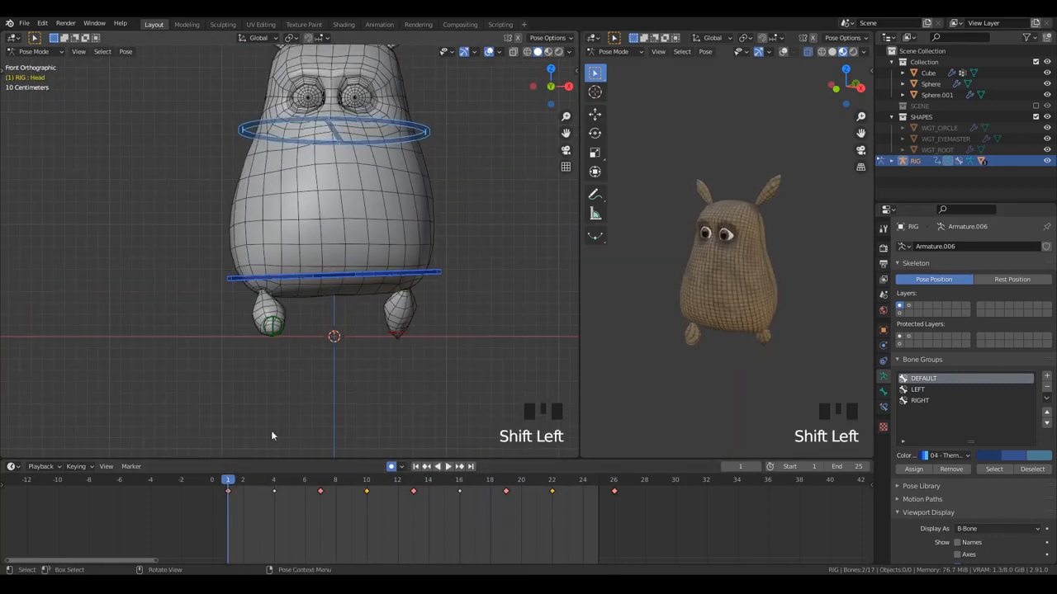
pyautogui.keyDown('shift'); pyautogui.moveTo(351, 204); pyautogui.dragTo(341, 310, button='middle'); pyautogui.keyUp('shift')
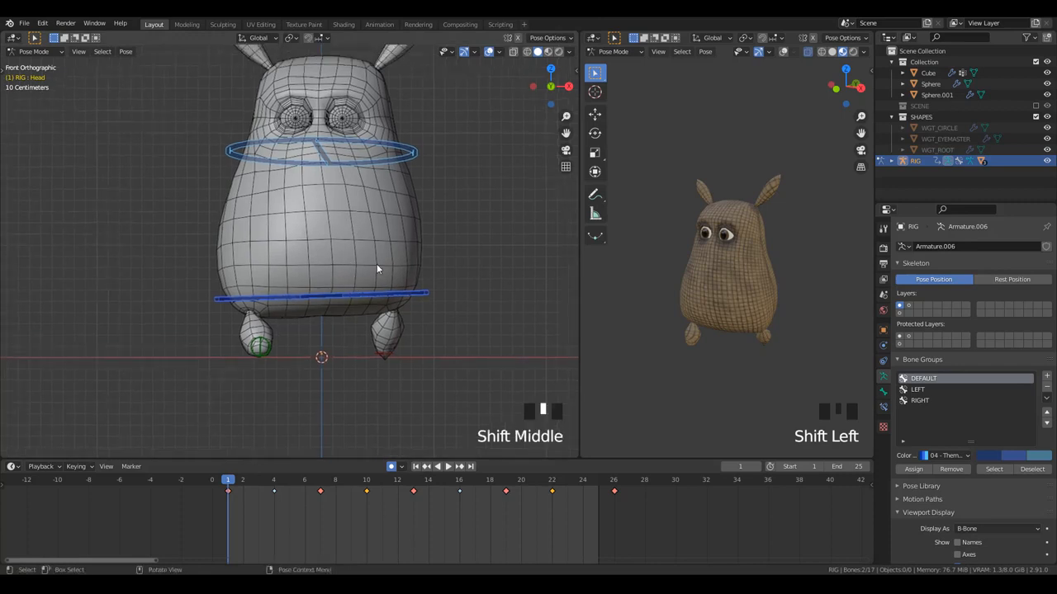
pyautogui.press('g')
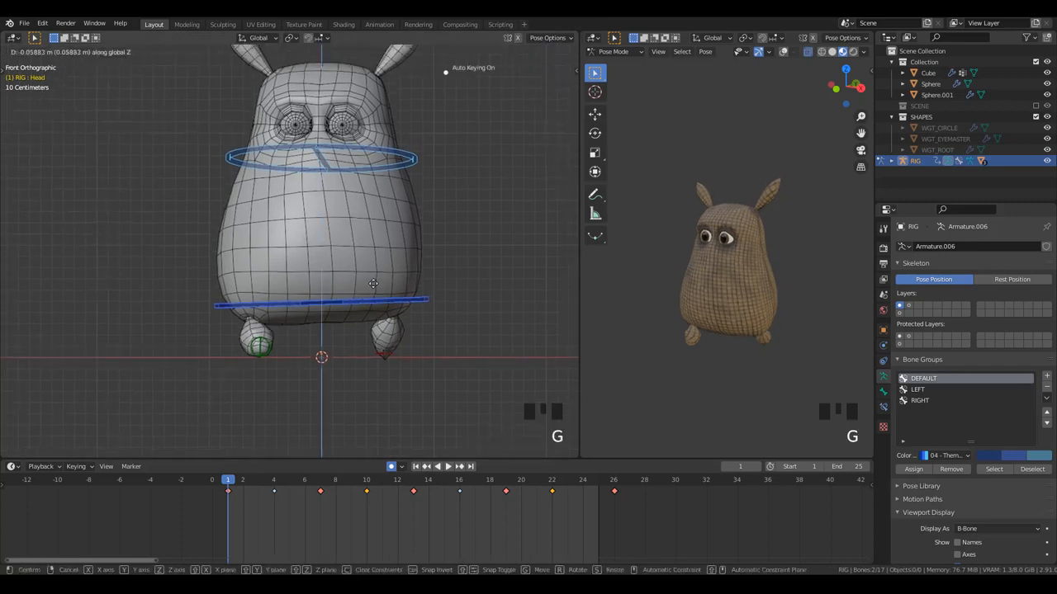
pyautogui.press('g')
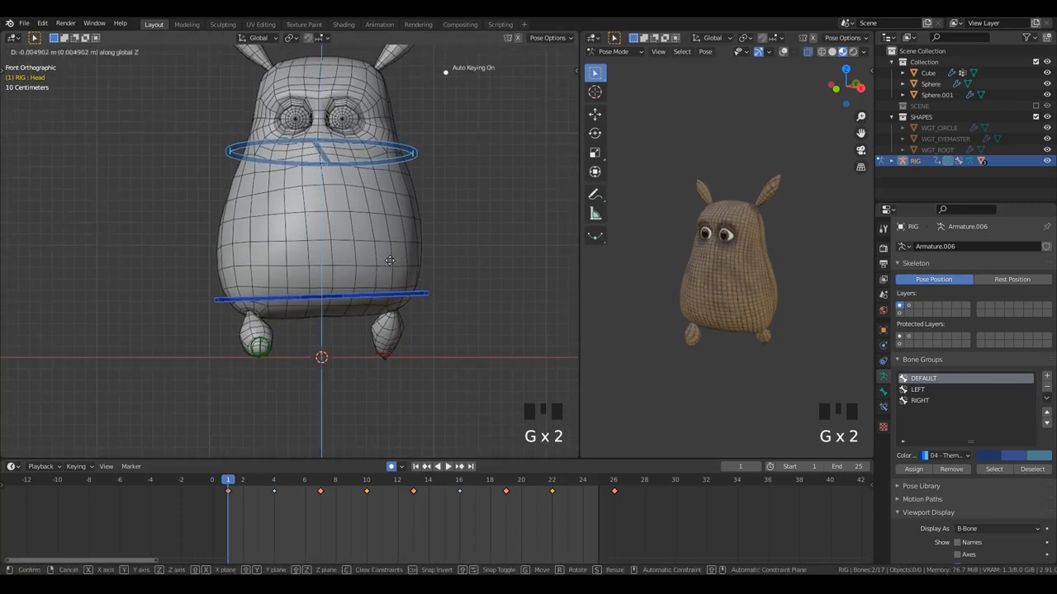
pyautogui.press('g')
pyautogui.click(389, 263)
pyautogui.press('KP_Decimal')
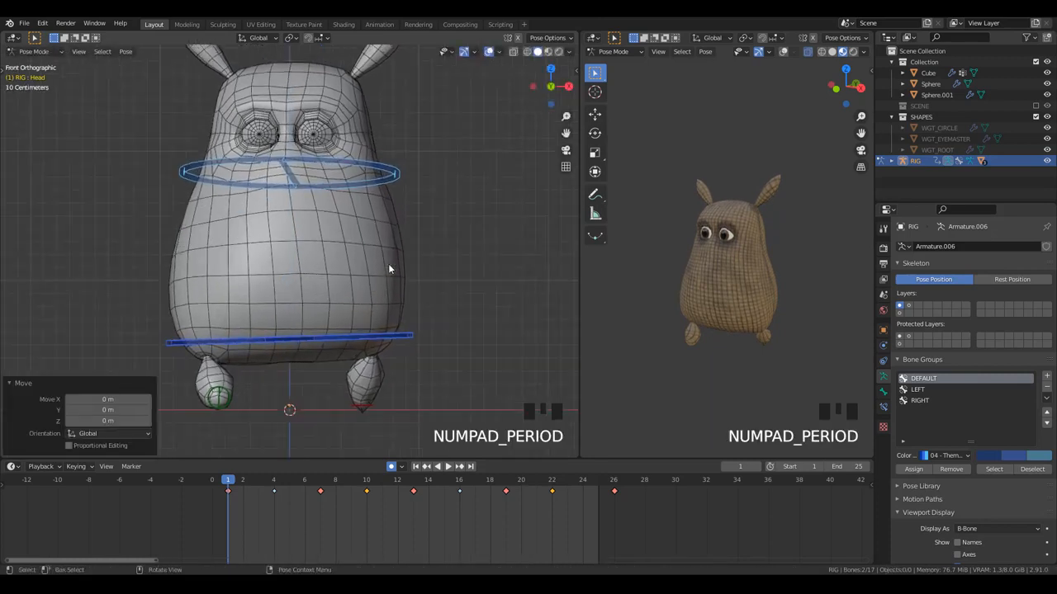
pyautogui.hotkey('ctrl', 'z')
# - Try raising the pelvis and head controls together by 0.01 m along Z at frame 1, and undo it
pyautogui.keyDown('shift'); pyautogui.moveTo(394, 288); pyautogui.dragTo(413, 285, button='middle'); pyautogui.keyUp('shift')
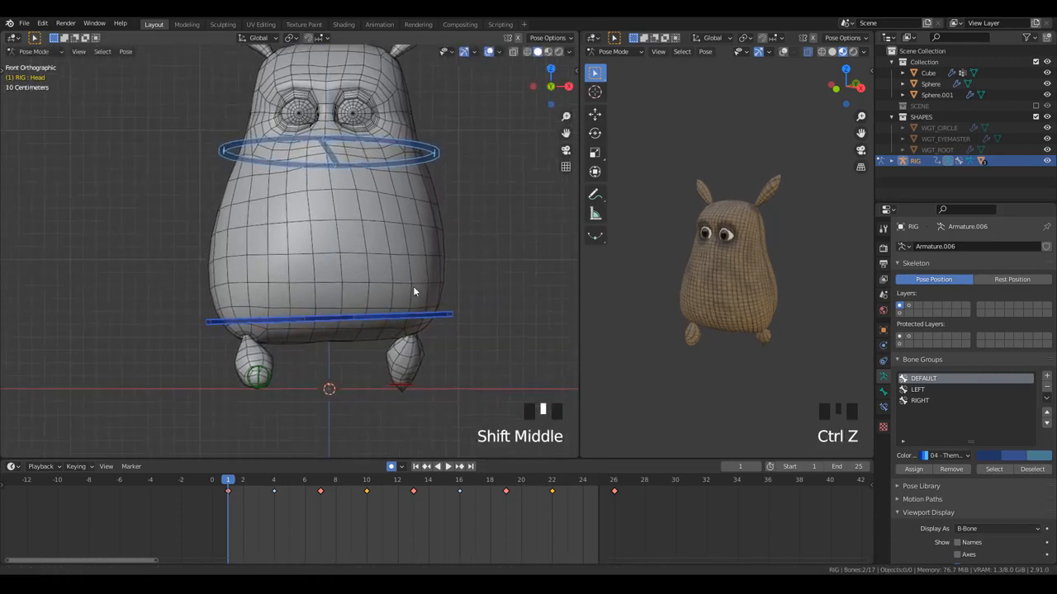
pyautogui.press('g')
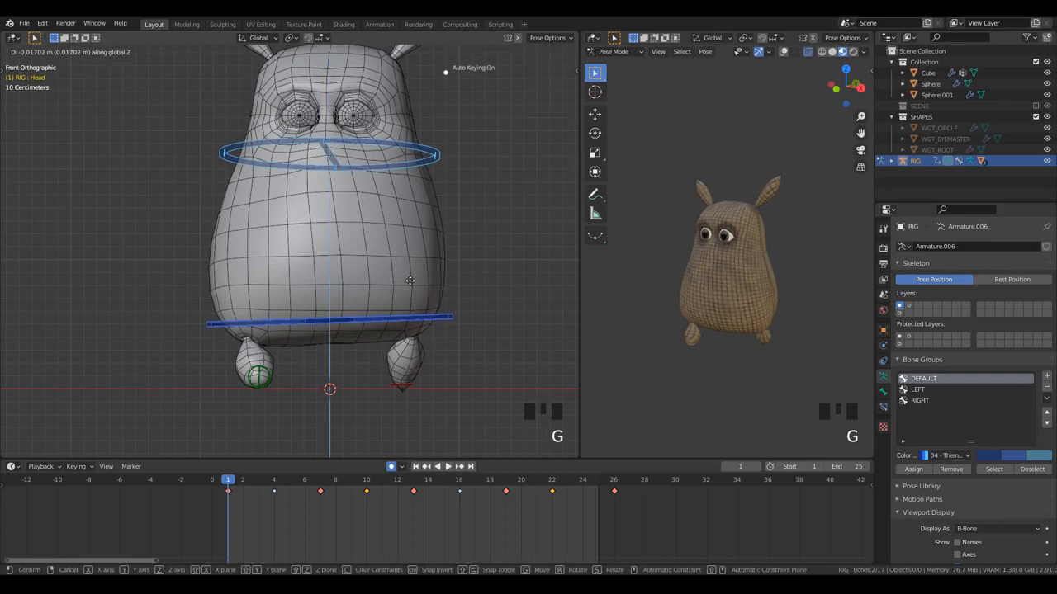
pyautogui.press('Escape')
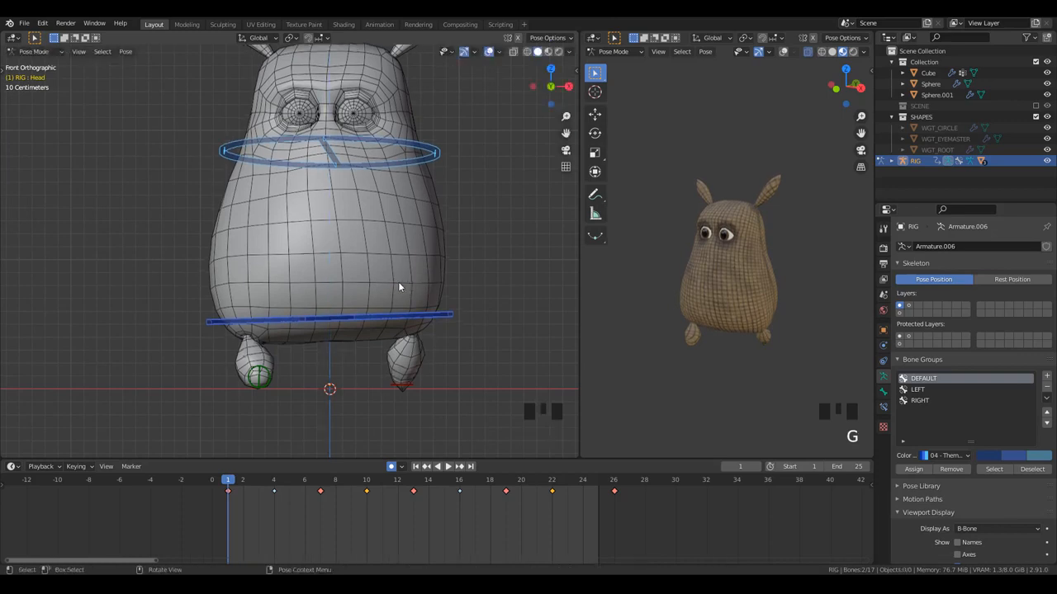
pyautogui.write('gz')
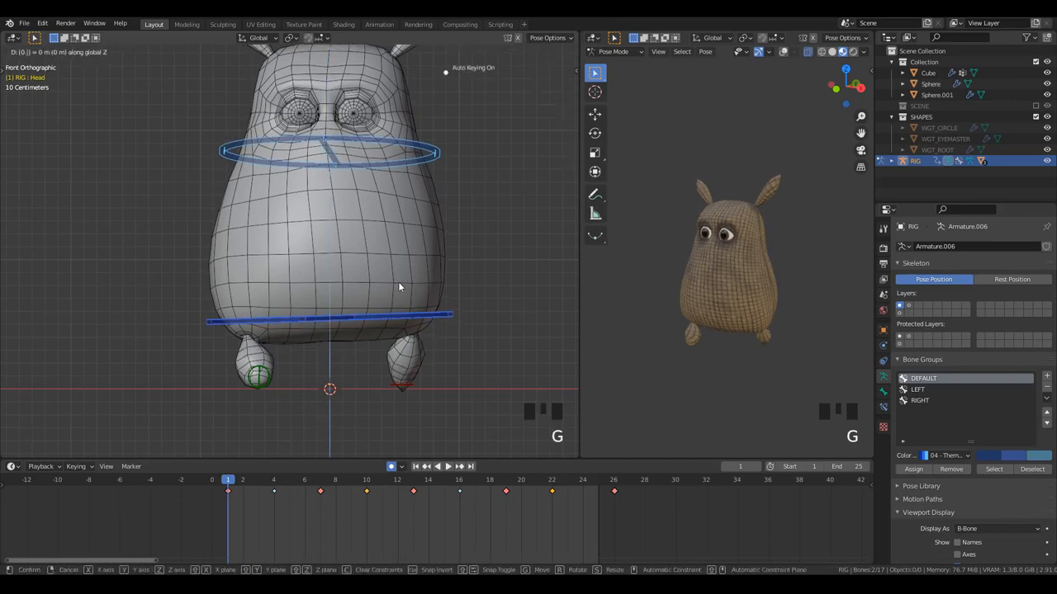
pyautogui.write('0.01')
pyautogui.press('Return')
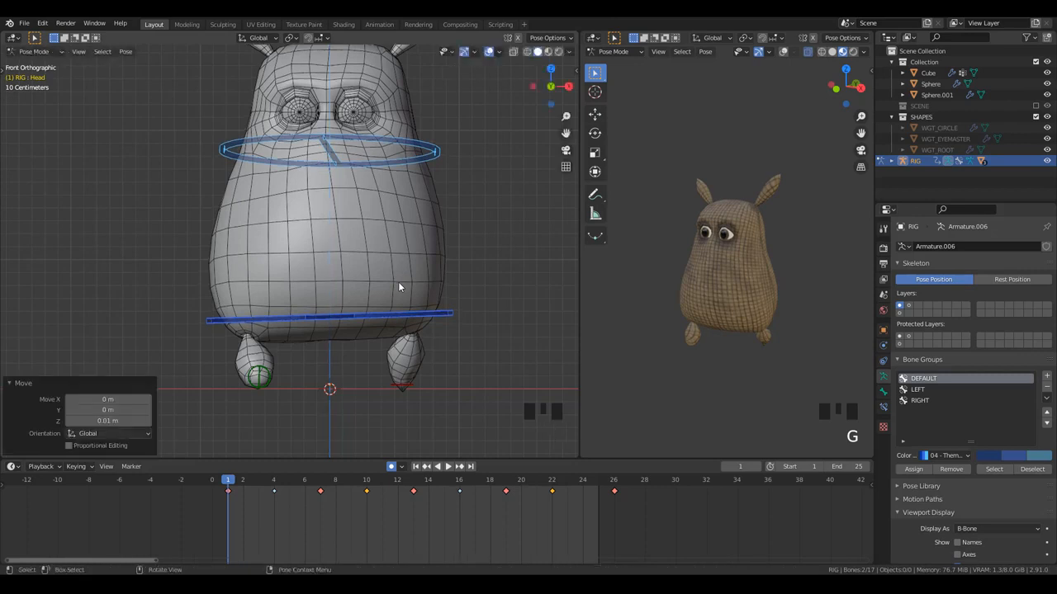
pyautogui.hotkey('ctrl', 'z')
# - Try lowering the pelvis and head controls together by 0.02 m along Z at frame 1, and undo it
pyautogui.press('g')
pyautogui.press('z')
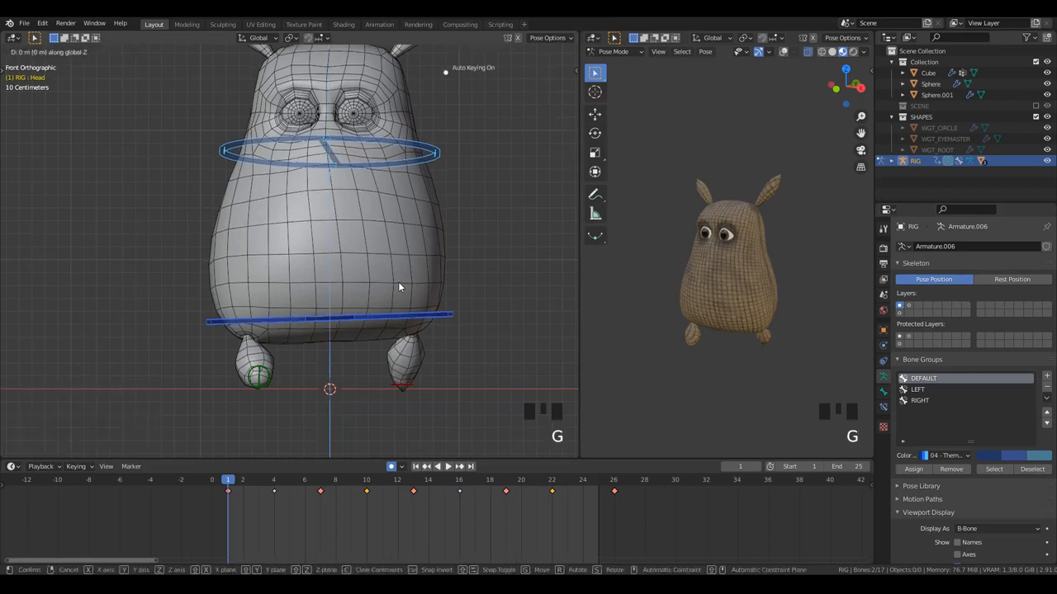
pyautogui.write('-0.02')
pyautogui.press('Return')
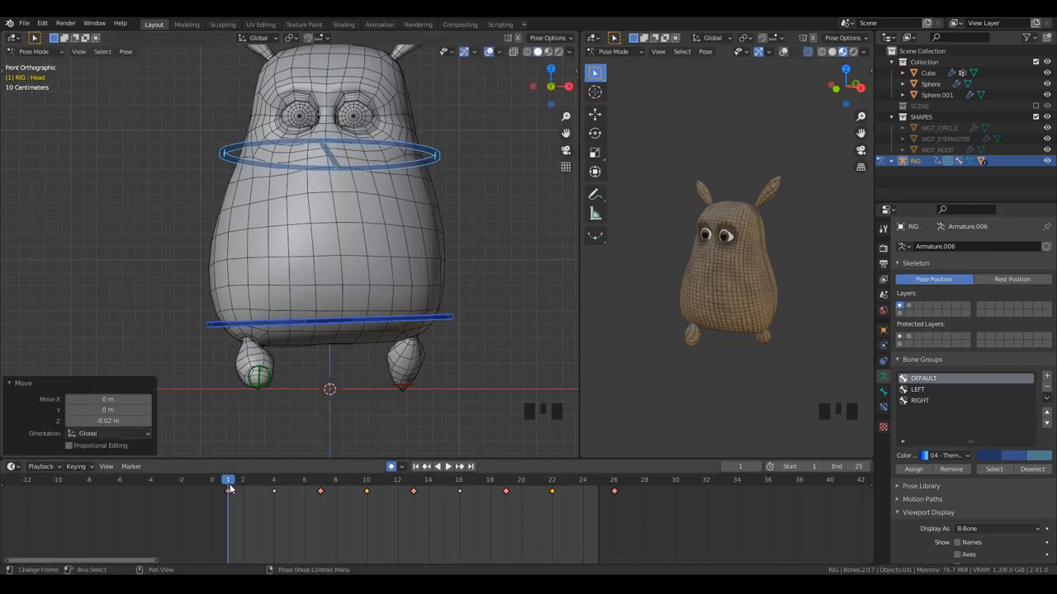
pyautogui.hotkey('ctrl', 'z')
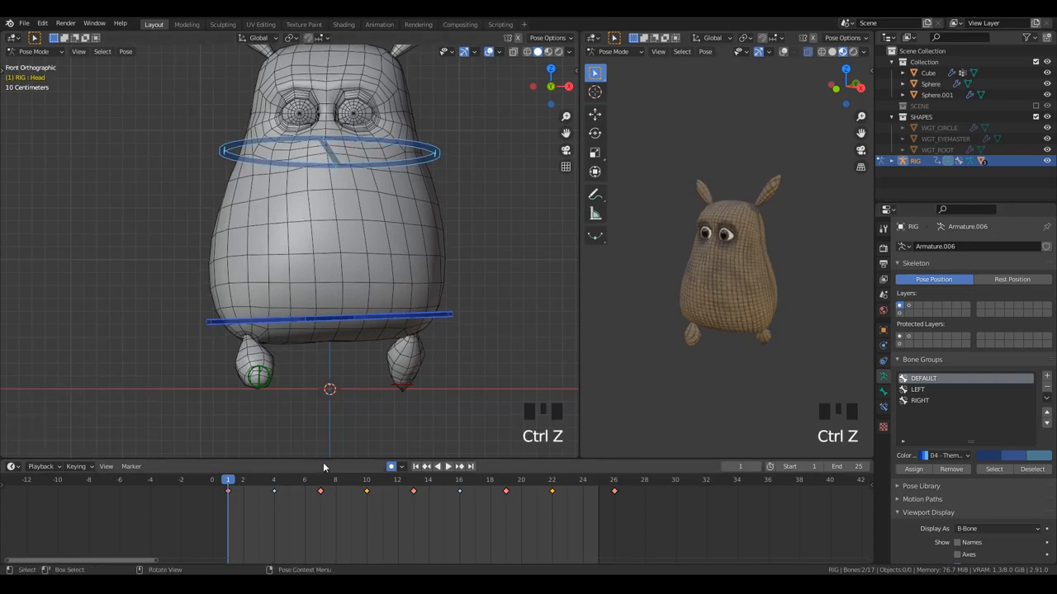
pyautogui.hotkey('ctrl', 'shift', 'z')
pyautogui.hotkey('ctrl', 'z')
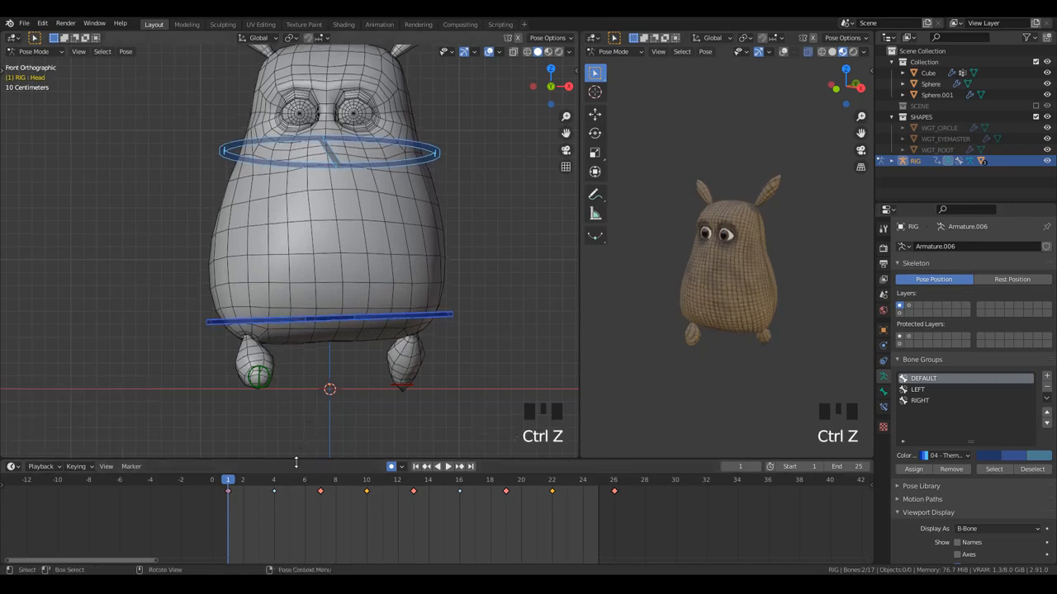
# - Show the animation curves in an enlarged Graph Editor and select the Head's Y Location curve
pyautogui.moveTo(309, 459); pyautogui.dragTo(312, 406)
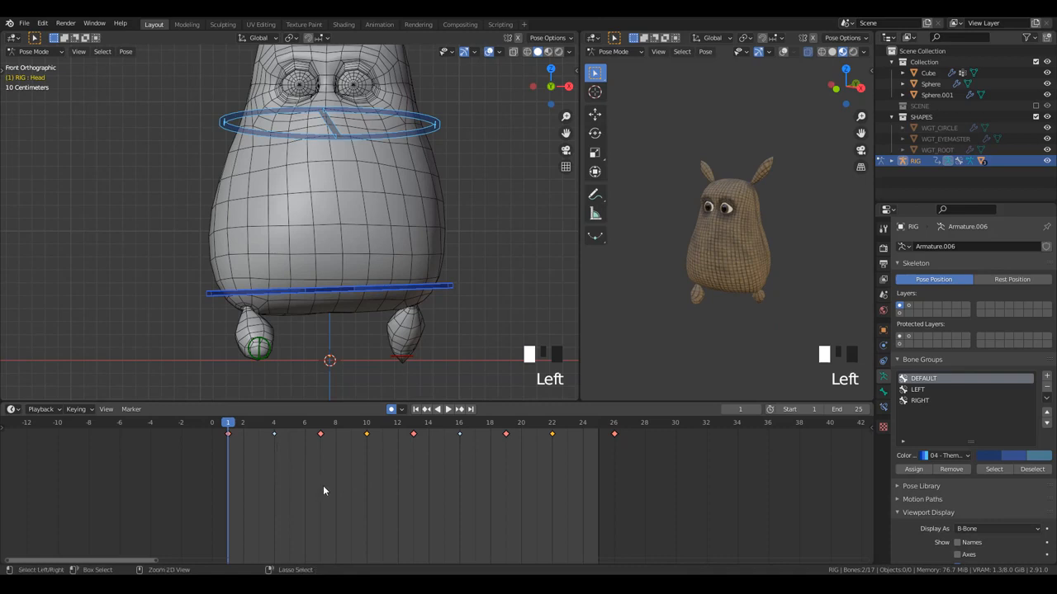
pyautogui.hotkey('ctrl', 'Tab')
pyautogui.keyDown('ctrl'); pyautogui.moveTo(323, 485); pyautogui.dragTo(363, 425, button='middle'); pyautogui.keyUp('ctrl')
pyautogui.scroll(-2, 359, 499)
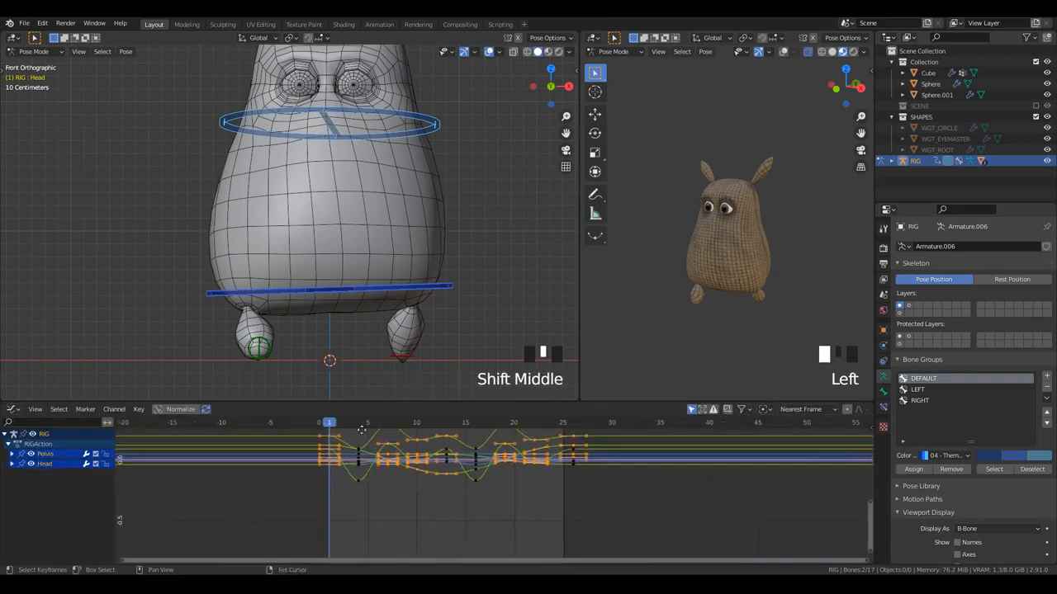
pyautogui.scroll(3, 364, 425)
pyautogui.click(12, 464)
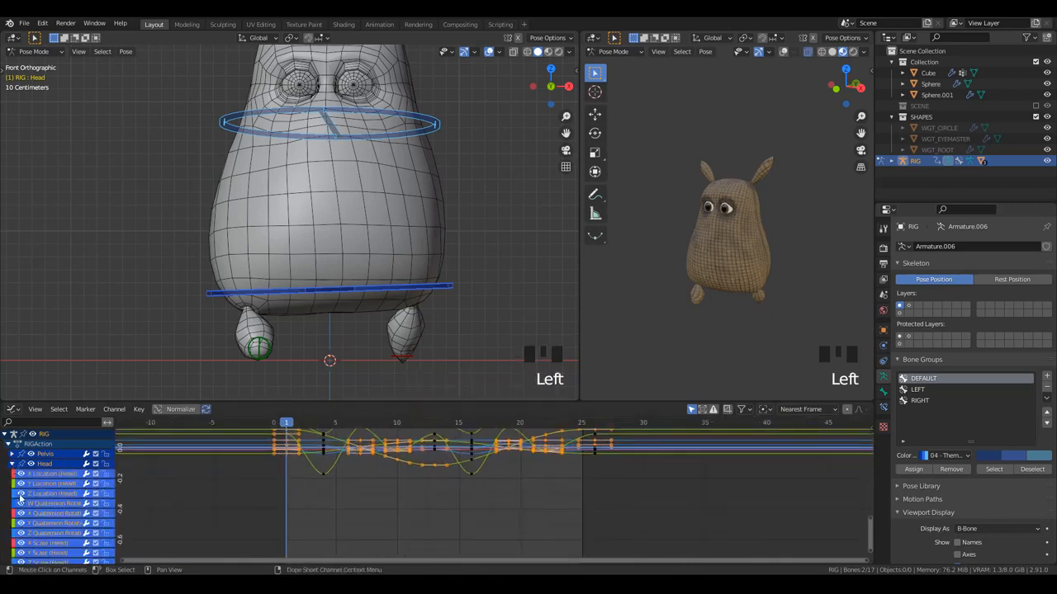
pyautogui.click(51, 487)
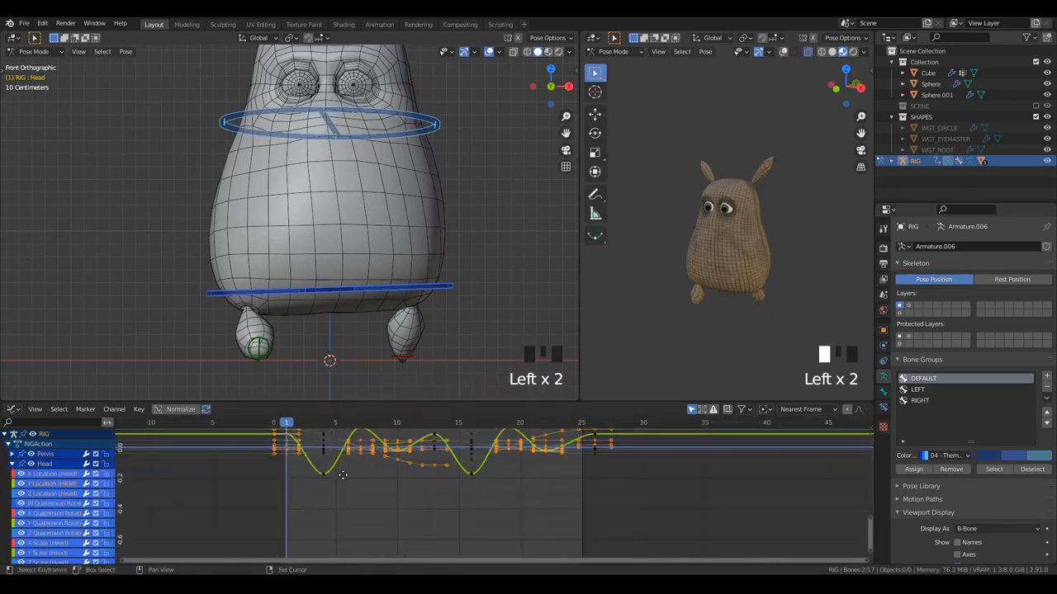
# - Select all keyframes of the two Y Location curves of pelvis and head and lower both curves by about 0.1
pyautogui.keyDown('shift'); pyautogui.moveTo(343, 475); pyautogui.dragTo(343, 514, button='middle'); pyautogui.keyUp('shift')
pyautogui.press('g')
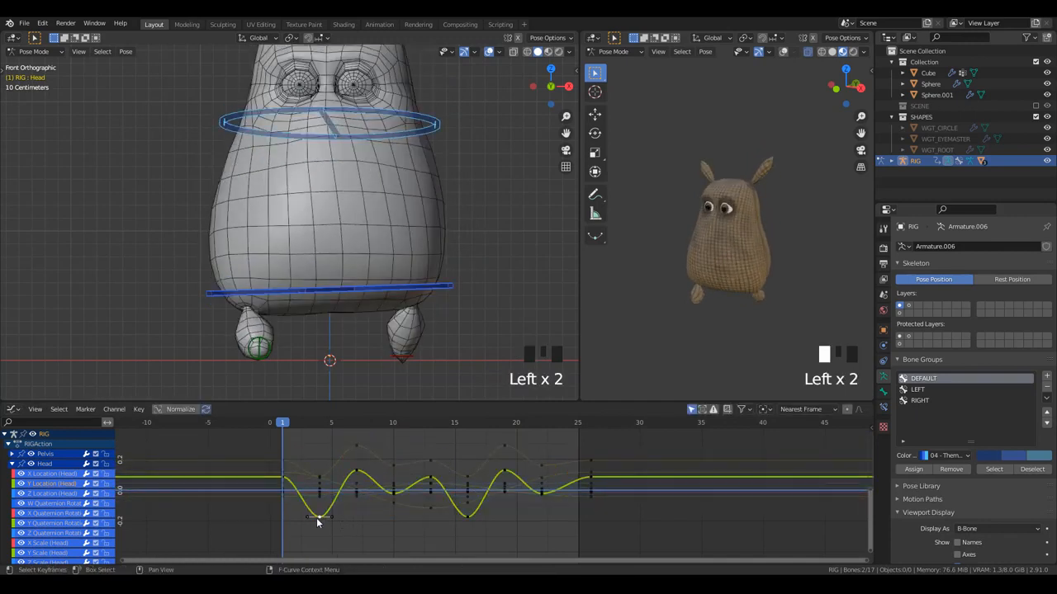
pyautogui.press('l')
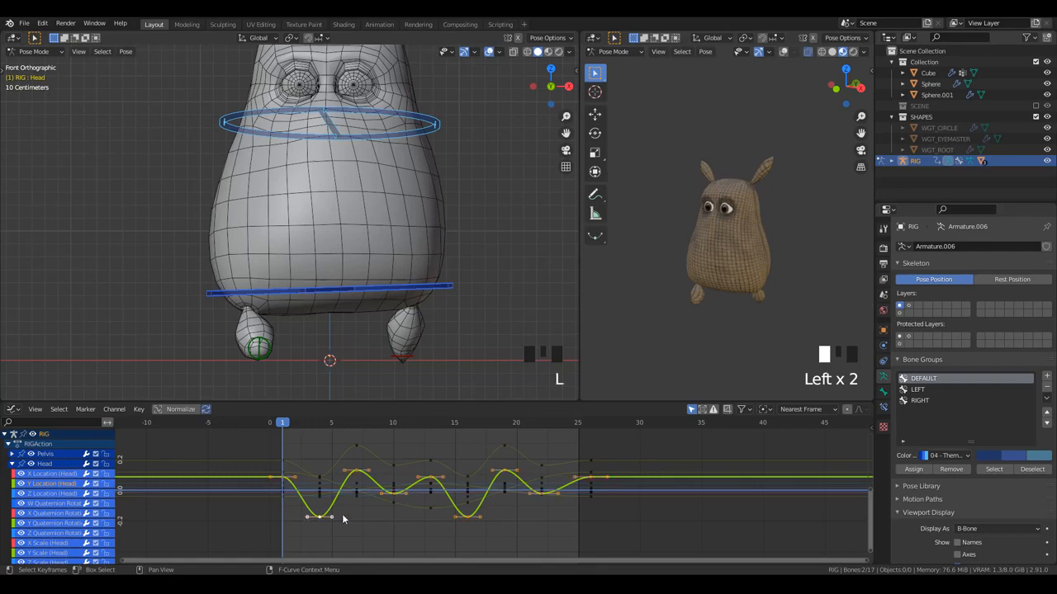
pyautogui.press('g')
pyautogui.click(350, 472)
pyautogui.scroll(1, 351, 472)
pyautogui.keyDown('shift'); pyautogui.click(346, 448); pyautogui.keyUp('shift')
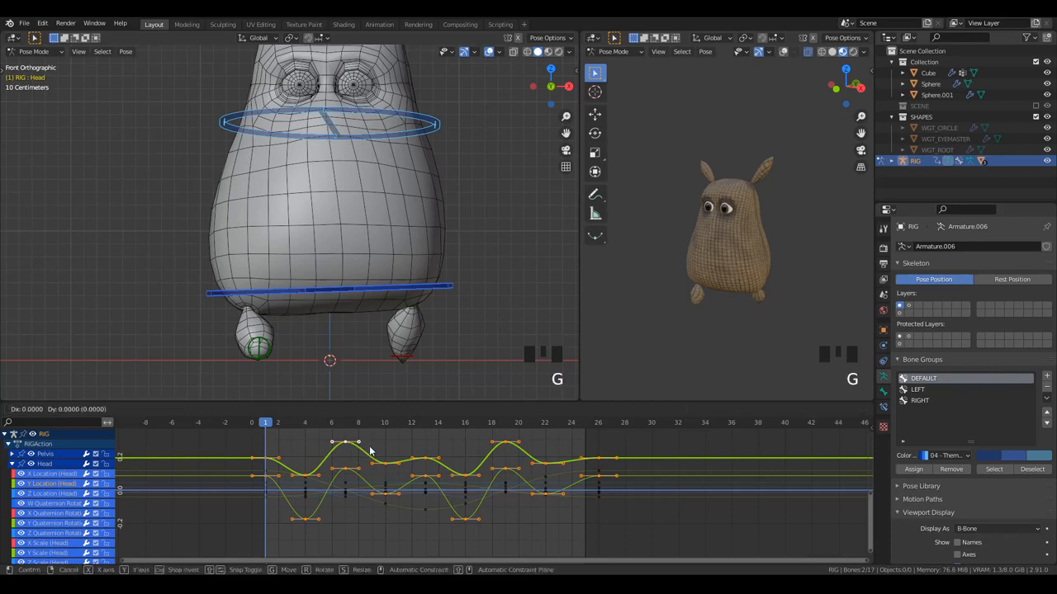
pyautogui.click(361, 543)
# - Play the walk cycle and examine the lowered body from the front and the side
pyautogui.press('space')
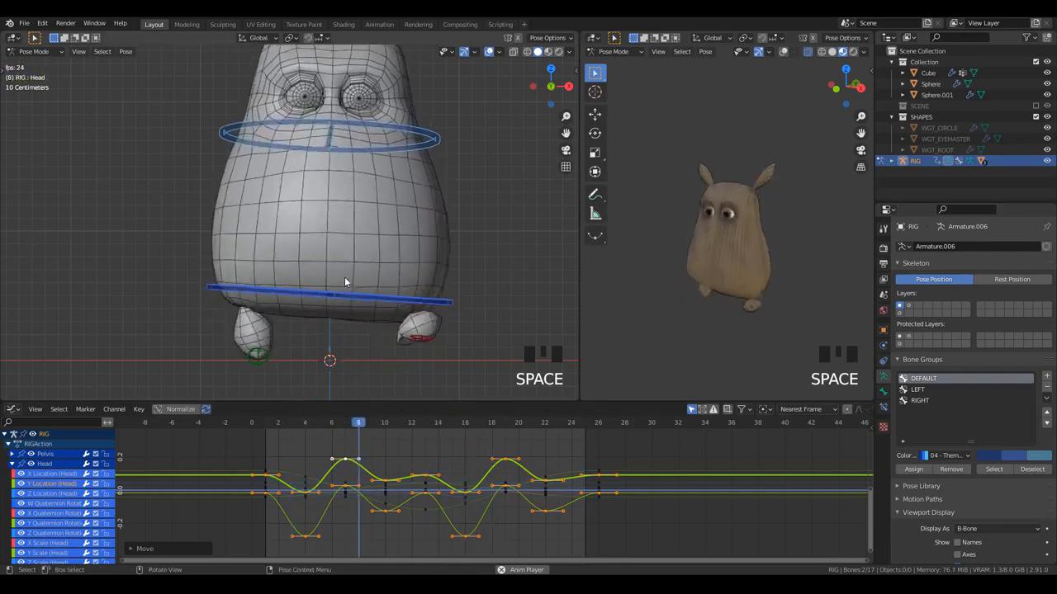
pyautogui.scroll(-2, 345, 281)
pyautogui.moveTo(345, 279); pyautogui.dragTo(278, 266, button='middle')
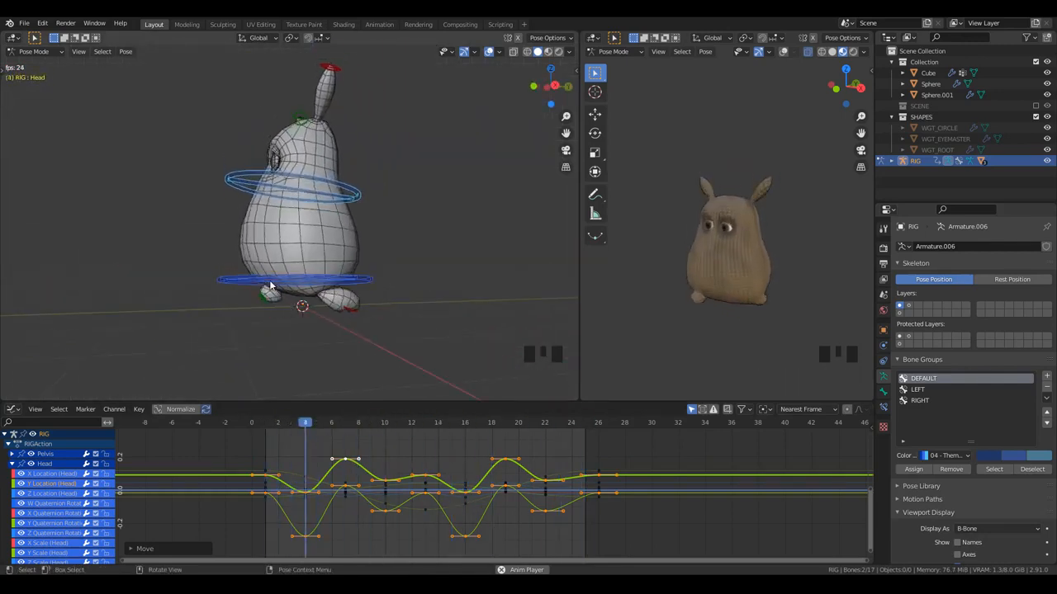
pyautogui.moveTo(286, 298); pyautogui.dragTo(377, 303, button='middle')
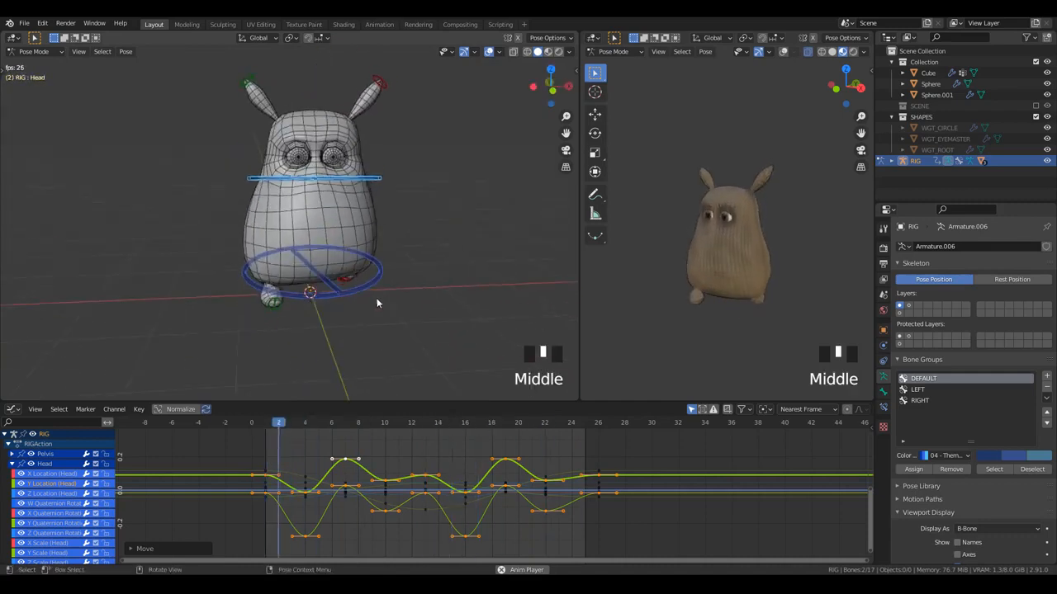
pyautogui.press('space')
# - Enlarge the Graph Editor and examine the two height curves around their frame 7 peaks
pyautogui.scroll(2, 382, 484)
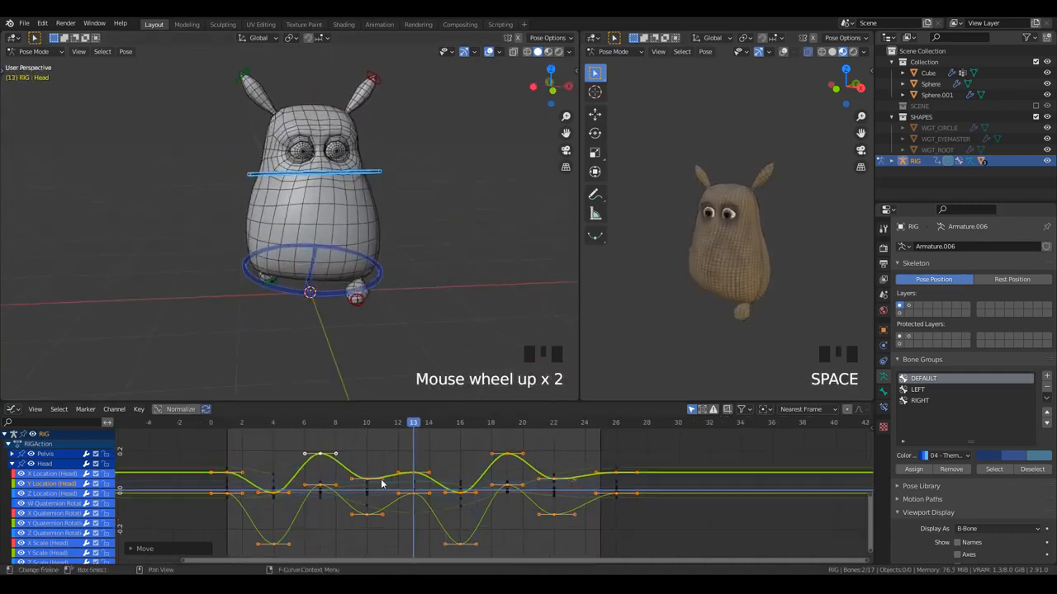
pyautogui.keyDown('shift'); pyautogui.moveTo(382, 483); pyautogui.dragTo(428, 477, button='middle'); pyautogui.keyUp('shift')
pyautogui.scroll(2, 381, 477)
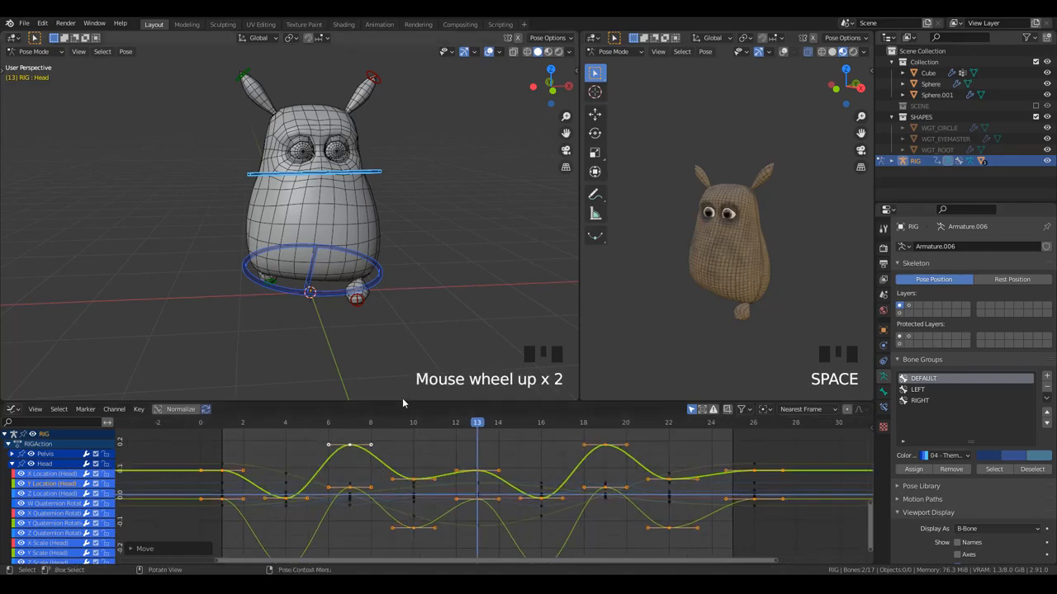
pyautogui.moveTo(406, 369); pyautogui.dragTo(406, 263)
pyautogui.keyDown('shift'); pyautogui.moveTo(413, 397); pyautogui.dragTo(432, 377, button='middle'); pyautogui.keyUp('shift')
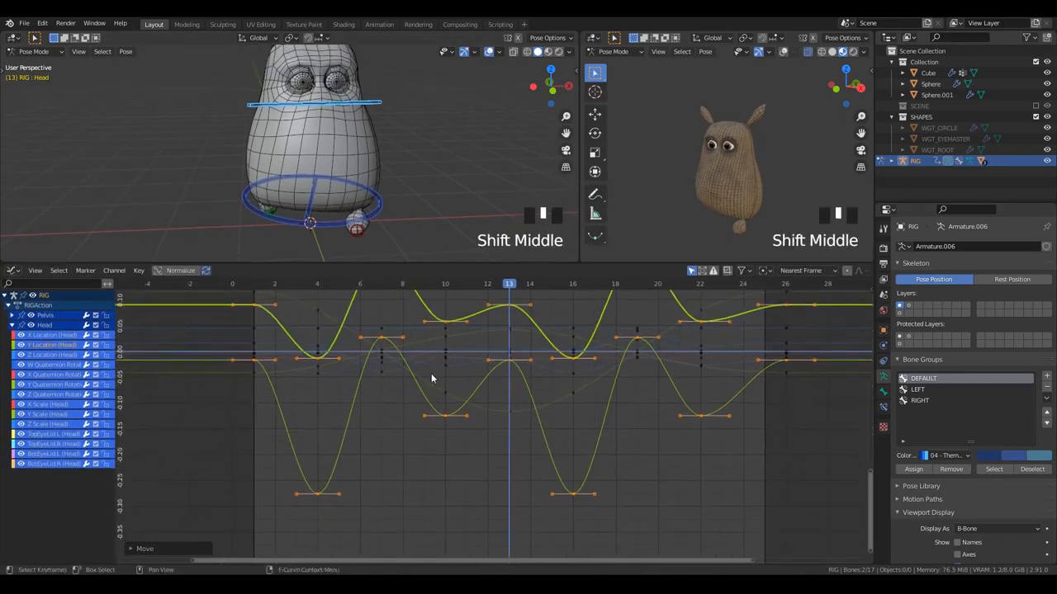
pyautogui.scroll(4, 353, 327)
pyautogui.scroll(1, 331, 300)
pyautogui.click(340, 305)
pyautogui.scroll(-1, 407, 353)
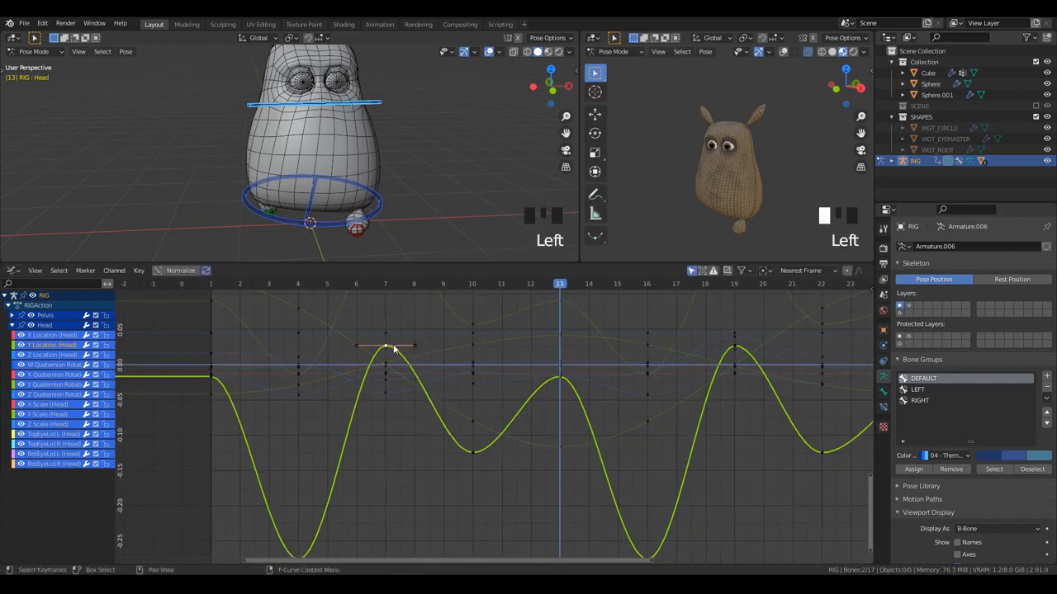
pyautogui.click(411, 346)
pyautogui.keyDown('shift'); pyautogui.moveTo(410, 452); pyautogui.dragTo(427, 479, button='middle'); pyautogui.keyUp('shift')
pyautogui.scroll(-1, 406, 361)
pyautogui.keyDown('shift'); pyautogui.click(397, 334); pyautogui.keyUp('shift')
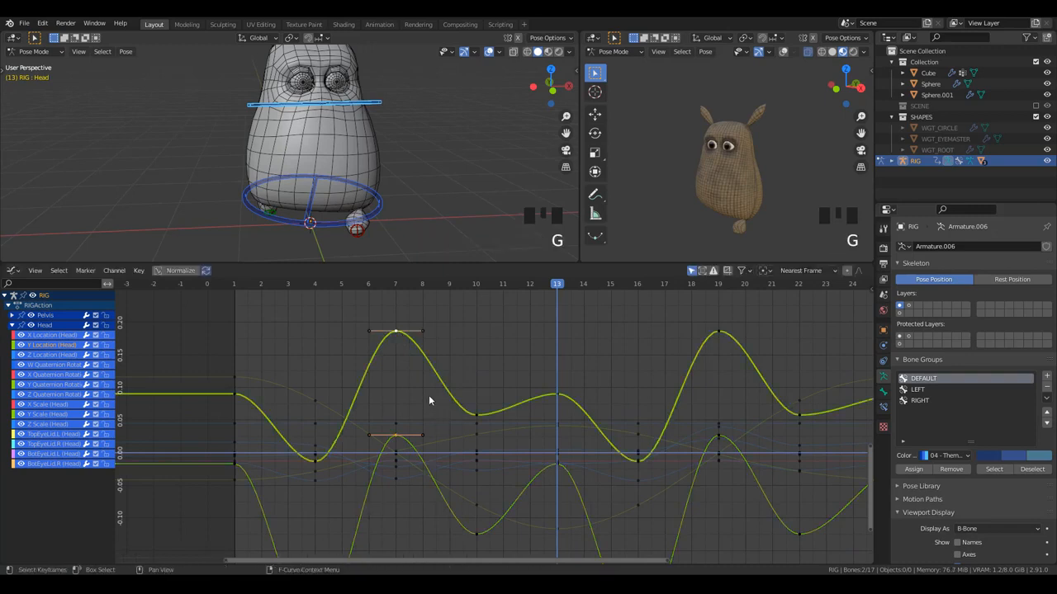
# - Try moving the frame 7 keyframes of all the pelvis and head curves slightly later in time
pyautogui.press('v')
pyautogui.moveTo(363, 417); pyautogui.dragTo(432, 478)
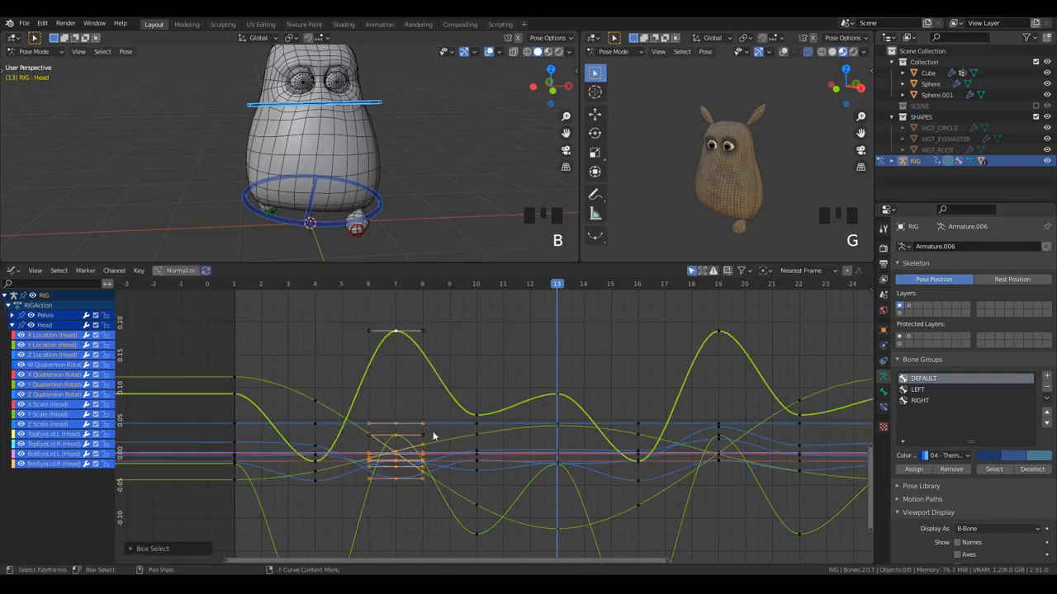
pyautogui.keyDown('shift'); pyautogui.moveTo(427, 409); pyautogui.dragTo(441, 398, button='middle'); pyautogui.keyUp('shift')
pyautogui.press('g')
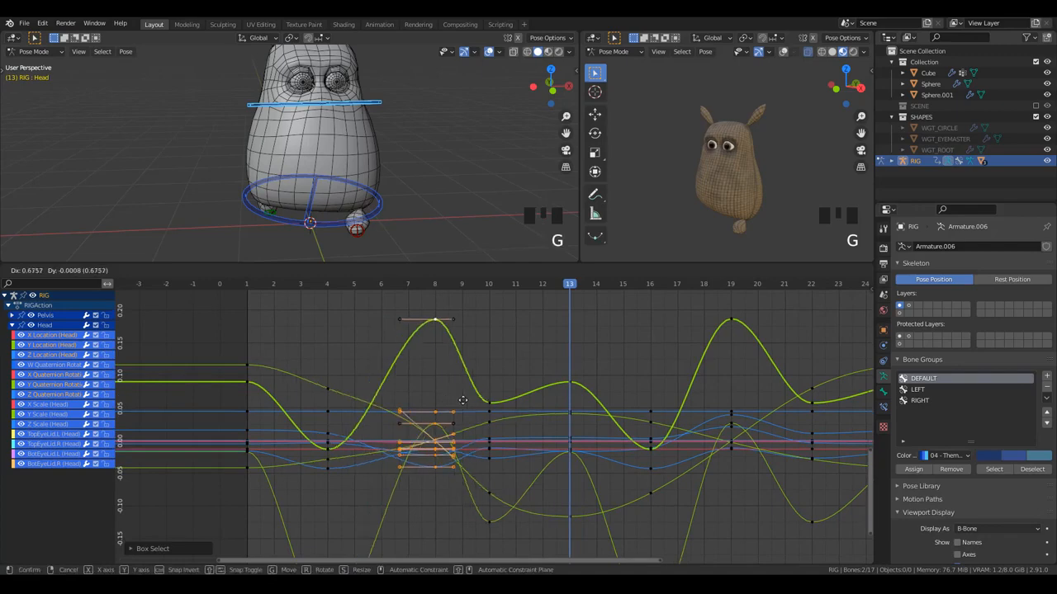
pyautogui.rightClick(464, 404)
# - Examine the two height curves one at a time across the whole walk cycle
pyautogui.keyDown('shift'); pyautogui.moveTo(443, 410); pyautogui.dragTo(412, 384, button='middle'); pyautogui.keyUp('shift')
pyautogui.hotkey('alt', 'a')
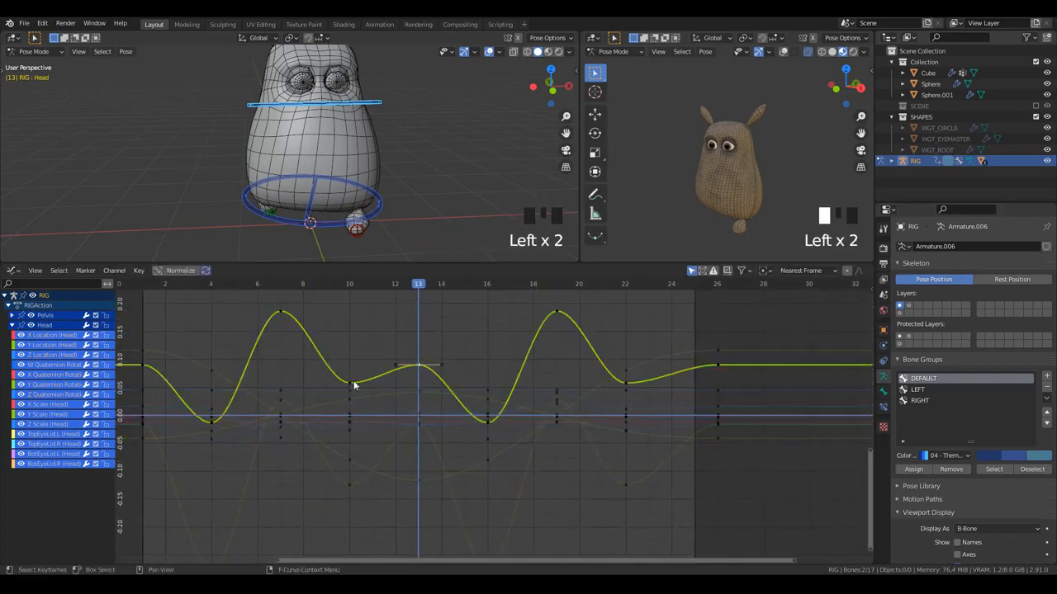
pyautogui.scroll(-2, 589, 434)
pyautogui.keyDown('shift'); pyautogui.moveTo(589, 434); pyautogui.dragTo(528, 486, button='middle'); pyautogui.keyUp('shift')
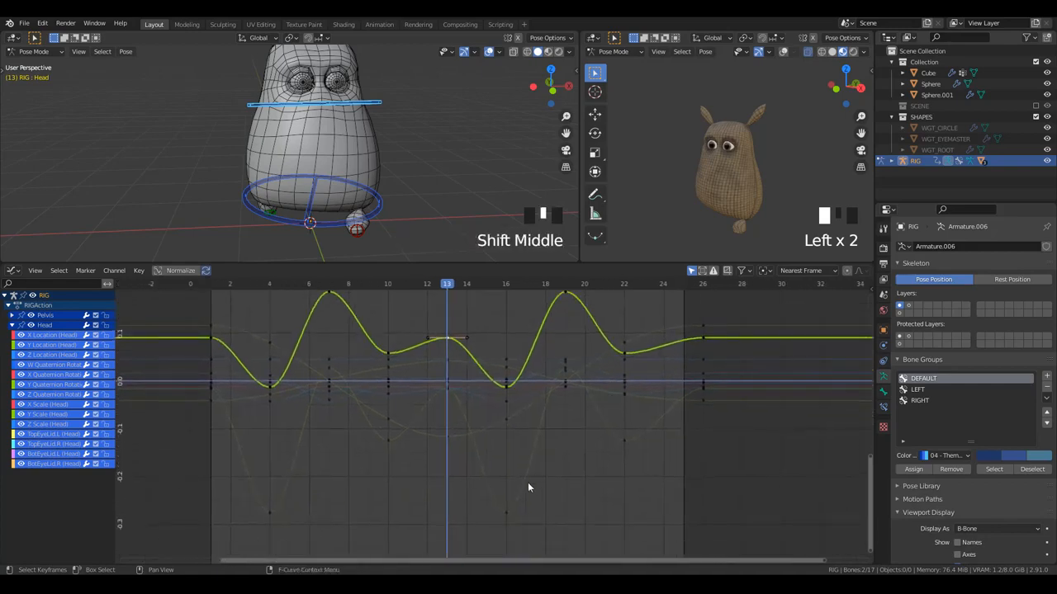
pyautogui.click(502, 512)
pyautogui.scroll(-3, 410, 392)
# - Play the walk cycle with enlarged 3D views, examining the body's motion from several angles and straight from the front
pyautogui.press('space')
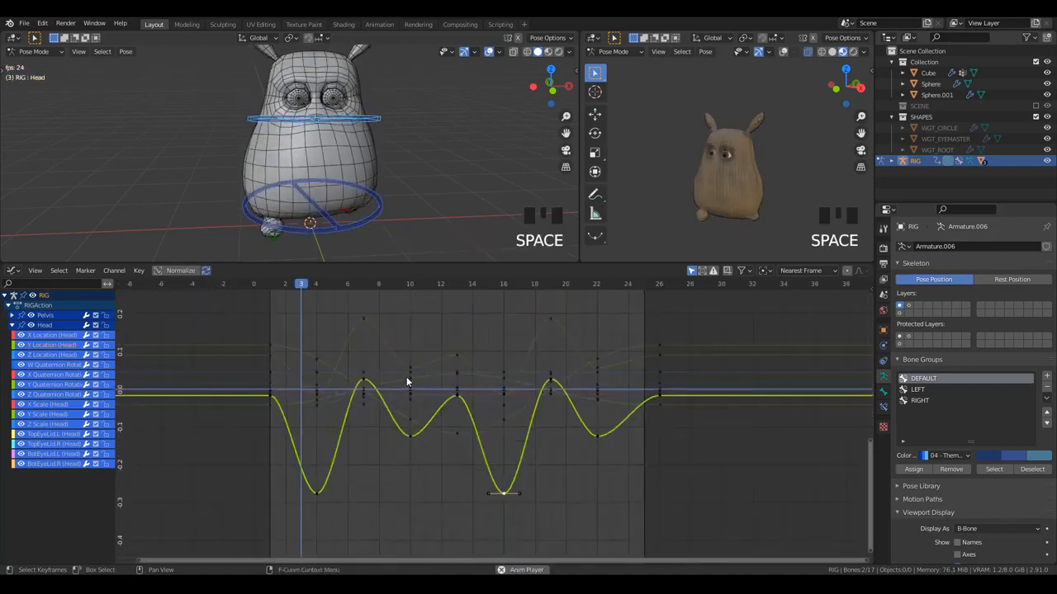
pyautogui.moveTo(405, 252); pyautogui.dragTo(393, 215, button='middle')
pyautogui.scroll(3, 393, 215)
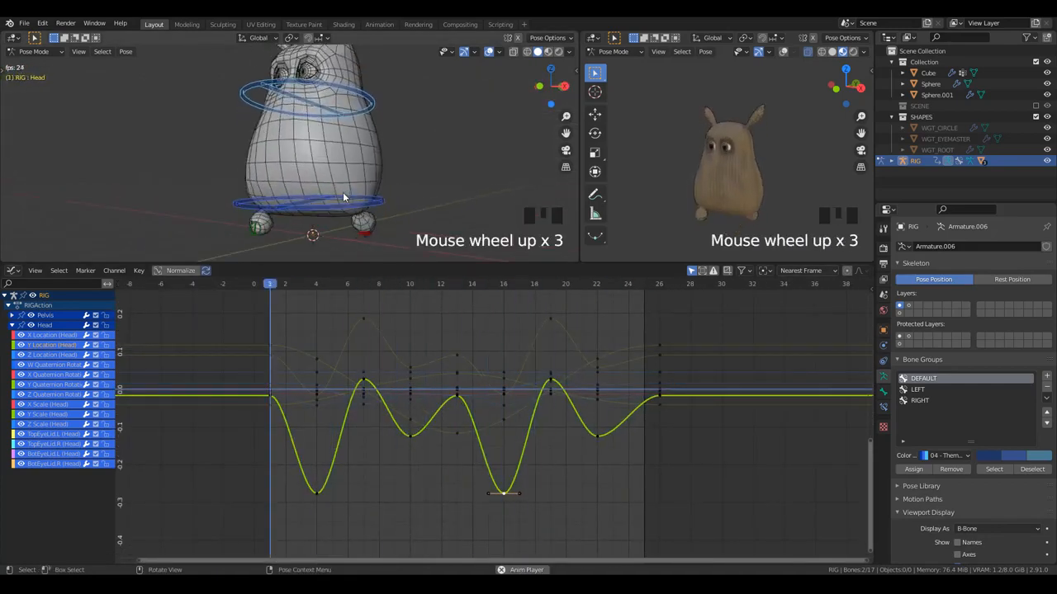
pyautogui.moveTo(452, 265); pyautogui.dragTo(440, 429)
pyautogui.scroll(-1, 375, 323)
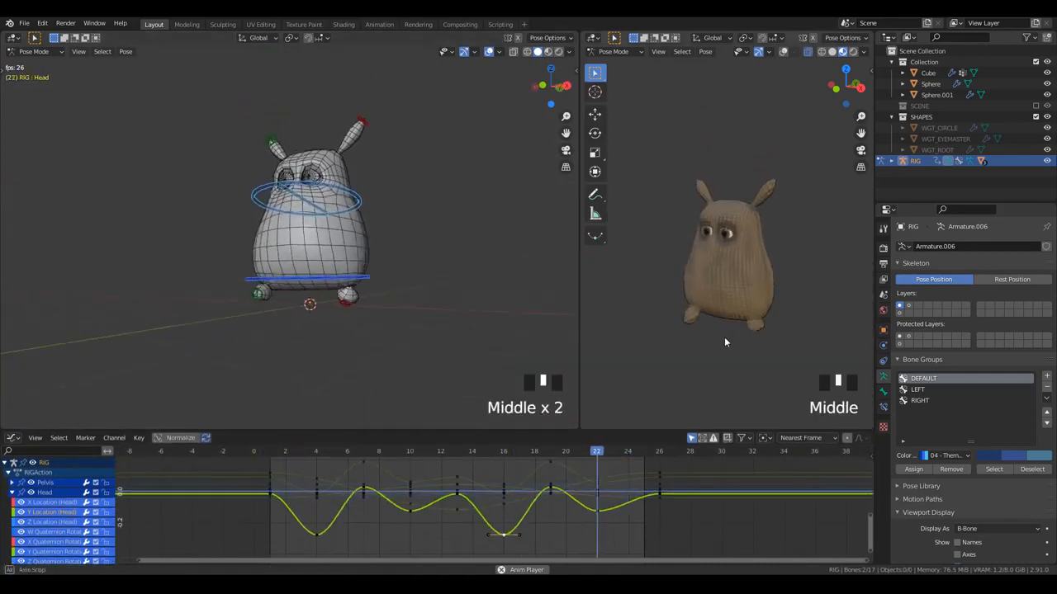
pyautogui.moveTo(724, 337); pyautogui.dragTo(673, 341, button='middle')
pyautogui.scroll(-2, 743, 317)
pyautogui.scroll(4, 751, 329)
pyautogui.press('KP_1')
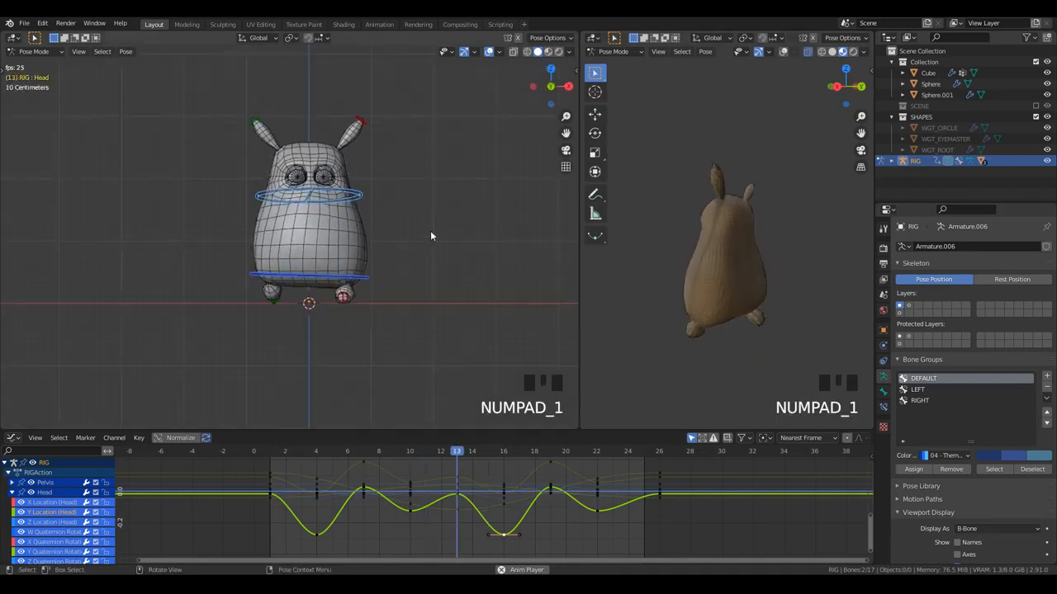
pyautogui.scroll(2, 370, 180)
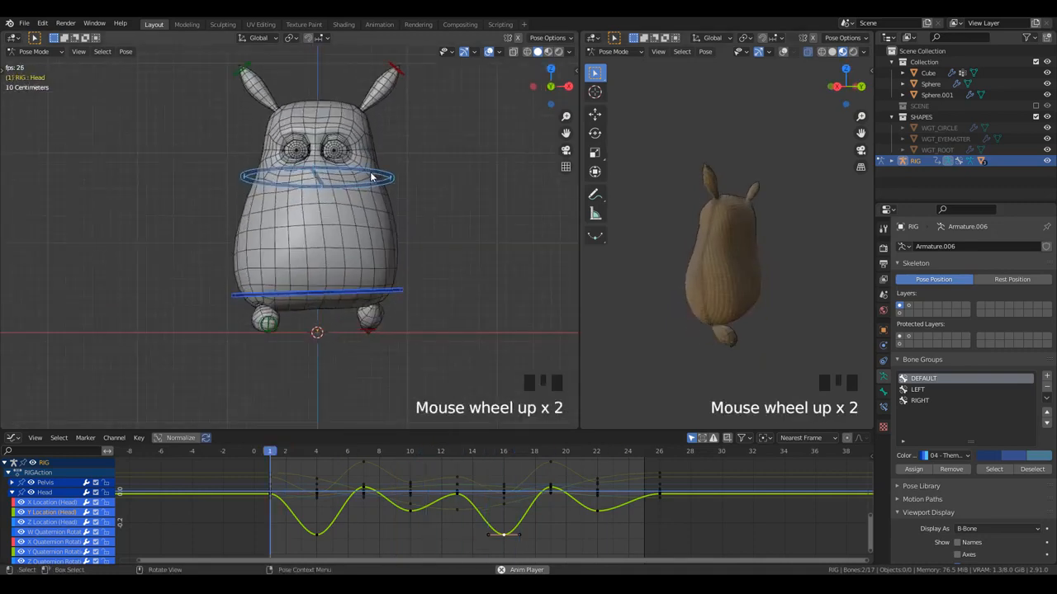
# - Select only the pelvis control, return from the Graph Editor to the Timeline and go to frame 1
pyautogui.click(344, 295)
pyautogui.hotkey('ctrl', 'Tab')
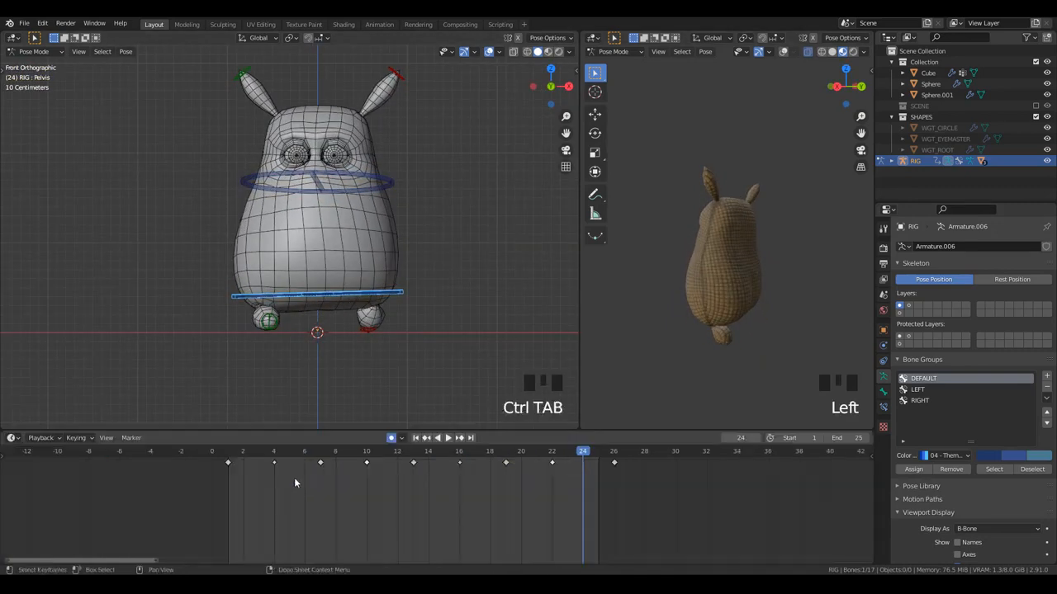
pyautogui.moveTo(294, 482); pyautogui.dragTo(436, 451, button='middle')
pyautogui.moveTo(435, 451); pyautogui.dragTo(246, 459)
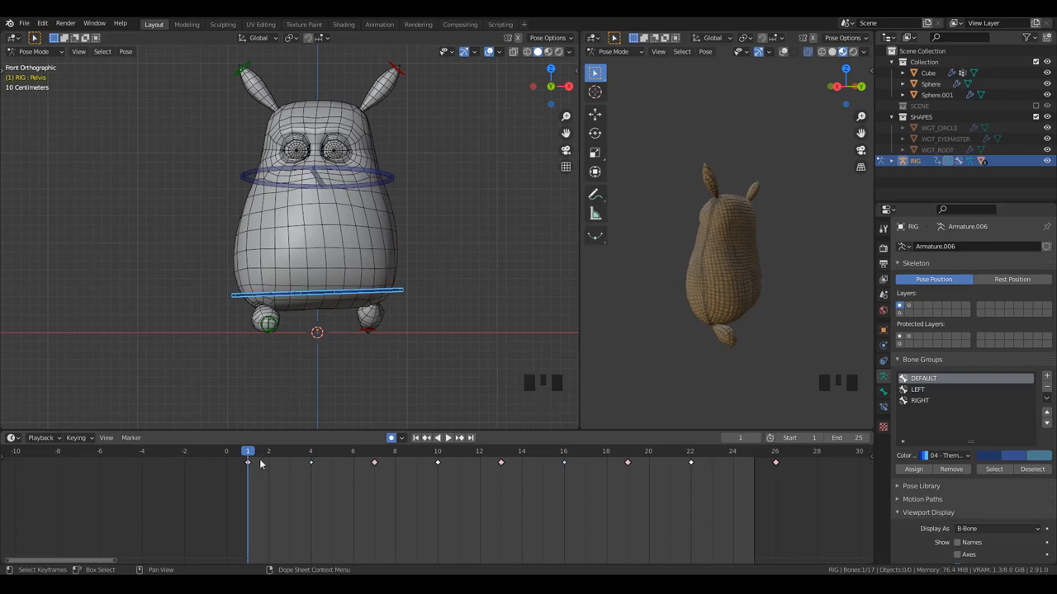
# - On frame 7, tilt the pelvis control about 4° toward the lifted foot and raise it about 0.10 m
pyautogui.moveTo(275, 454); pyautogui.dragTo(381, 459)
pyautogui.press('r')
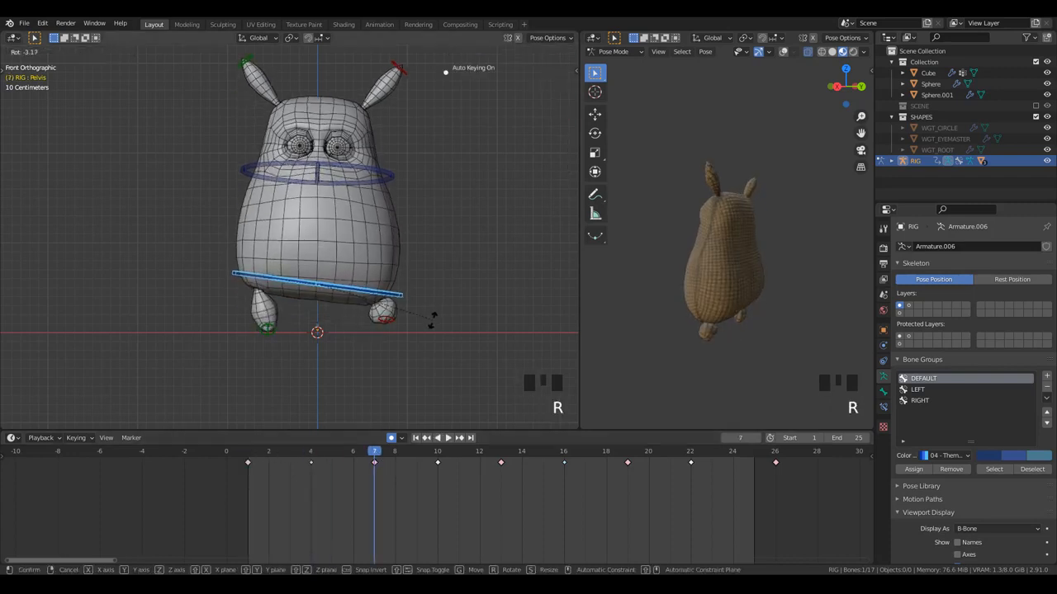
pyautogui.click(432, 320)
pyautogui.press('g')
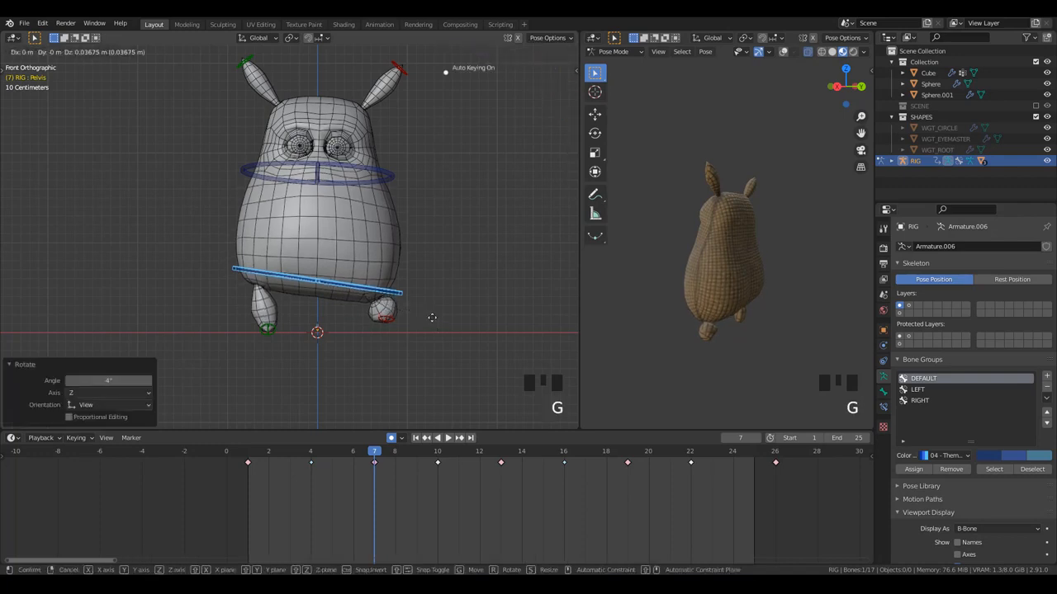
pyautogui.click(431, 312)
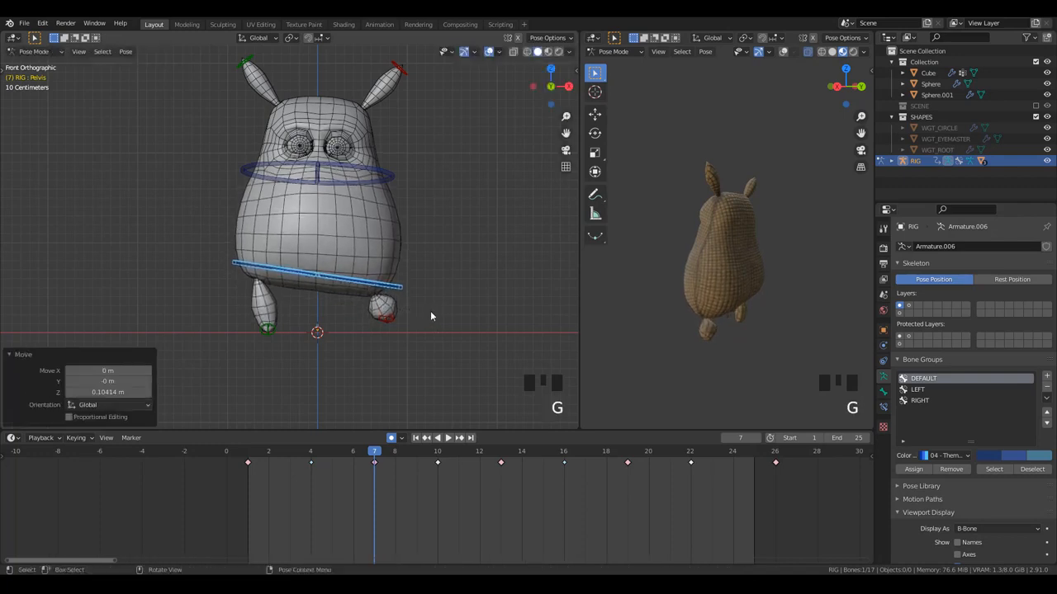
# - Copy the pelvis pose from frame 7 and paste it mirrored on frame 19
pyautogui.hotkey('ctrl', 'c')
pyautogui.click(618, 453)
pyautogui.hotkey('shift', 'ctrl', 'v')
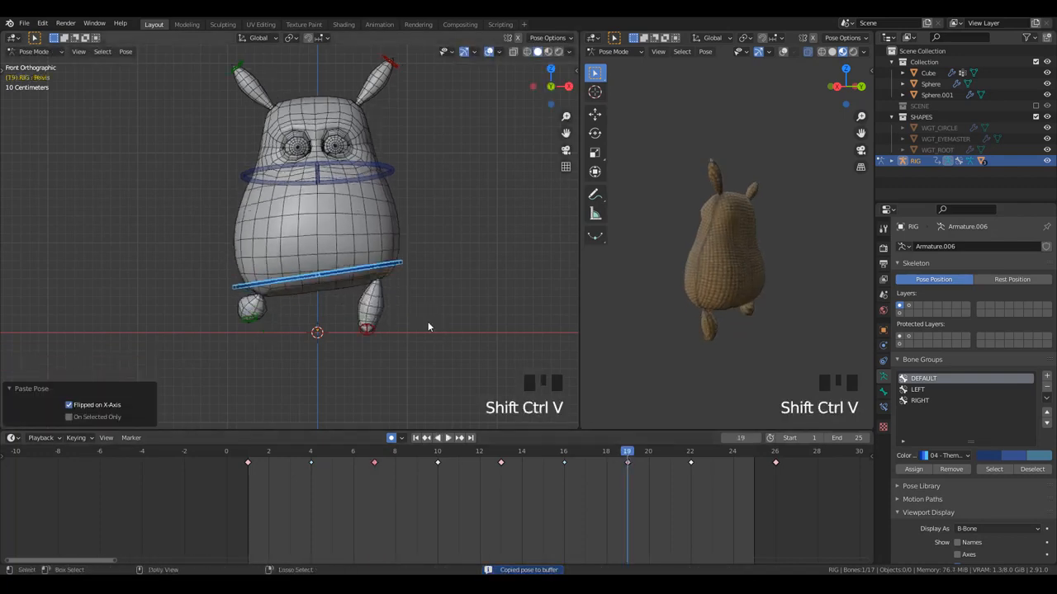
# - Play the walk cycle and check the pelvis tilt from behind and straight from the front in the shaded view
pyautogui.press('space')
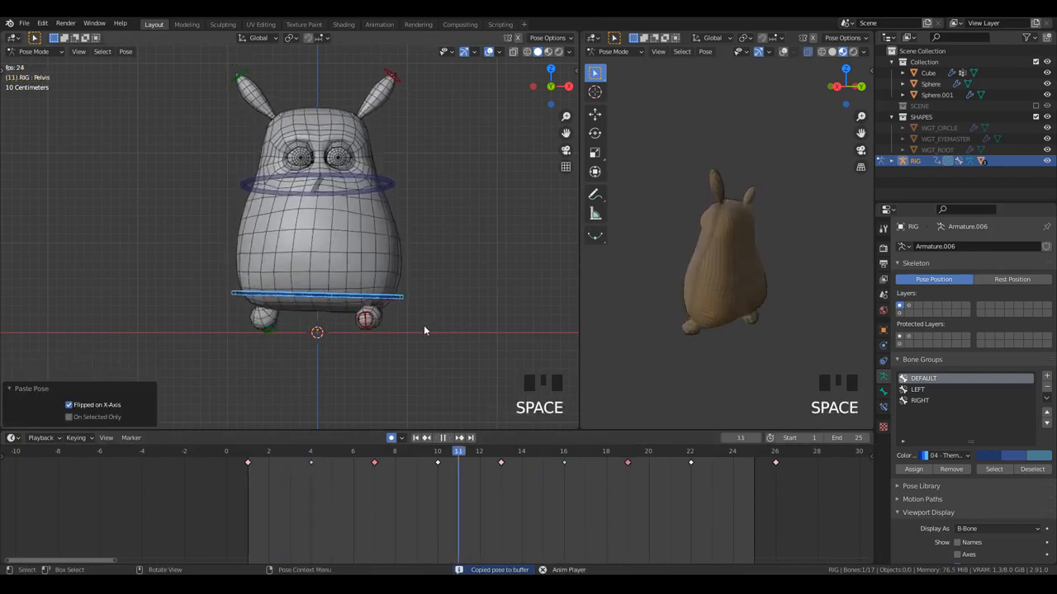
pyautogui.moveTo(786, 285); pyautogui.dragTo(666, 275, button='middle')
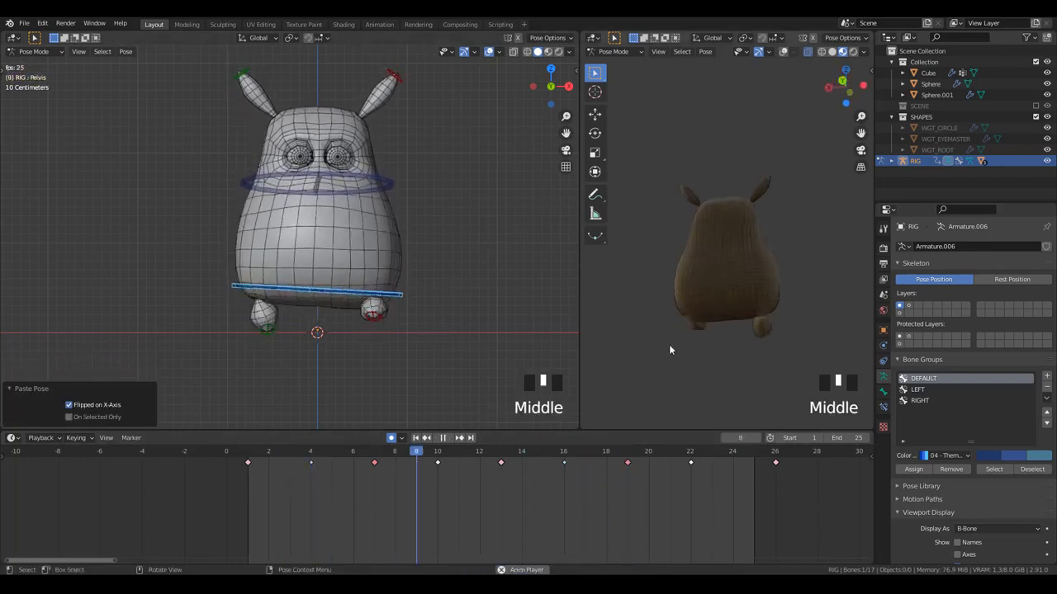
pyautogui.moveTo(668, 349); pyautogui.dragTo(768, 343, button='middle')
pyautogui.press('KP_1')
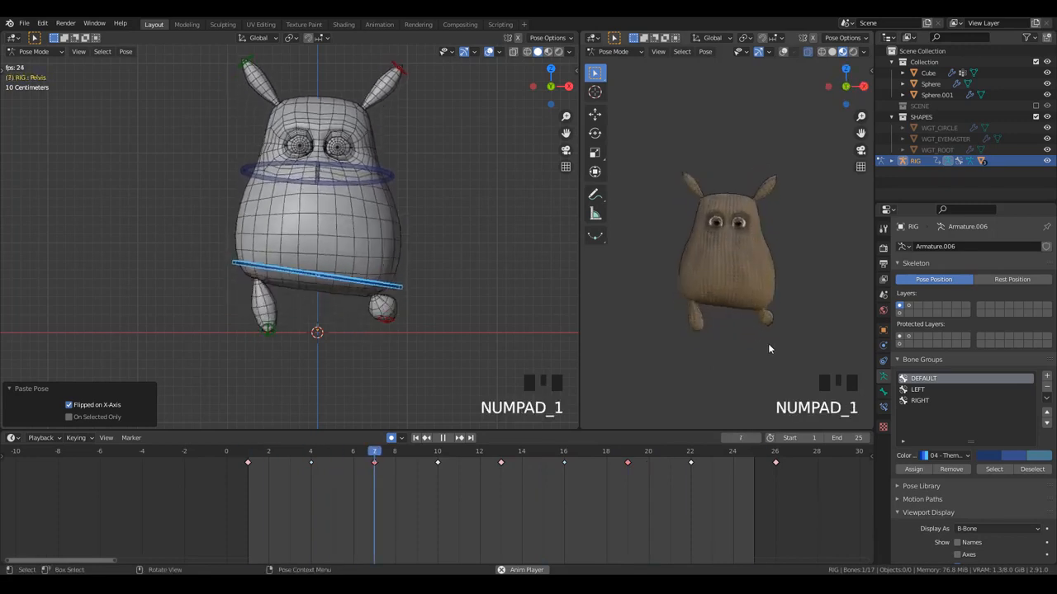
pyautogui.scroll(3, 758, 324)
pyautogui.press('space')
# - On frame 4, rotate the pelvis control about -3.5° in the front view
pyautogui.moveTo(369, 451); pyautogui.dragTo(436, 460)
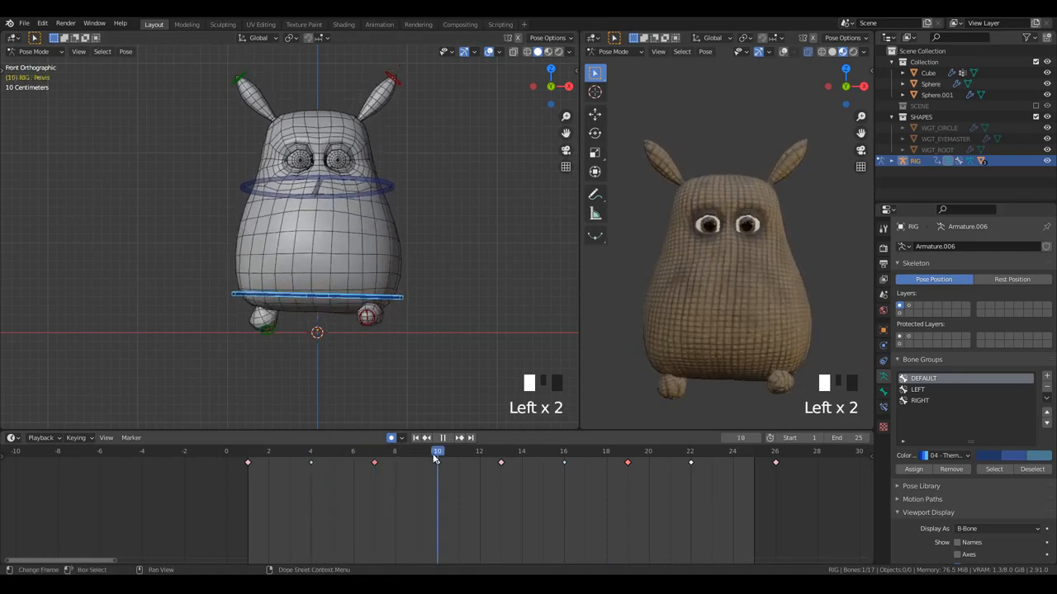
pyautogui.press('space')
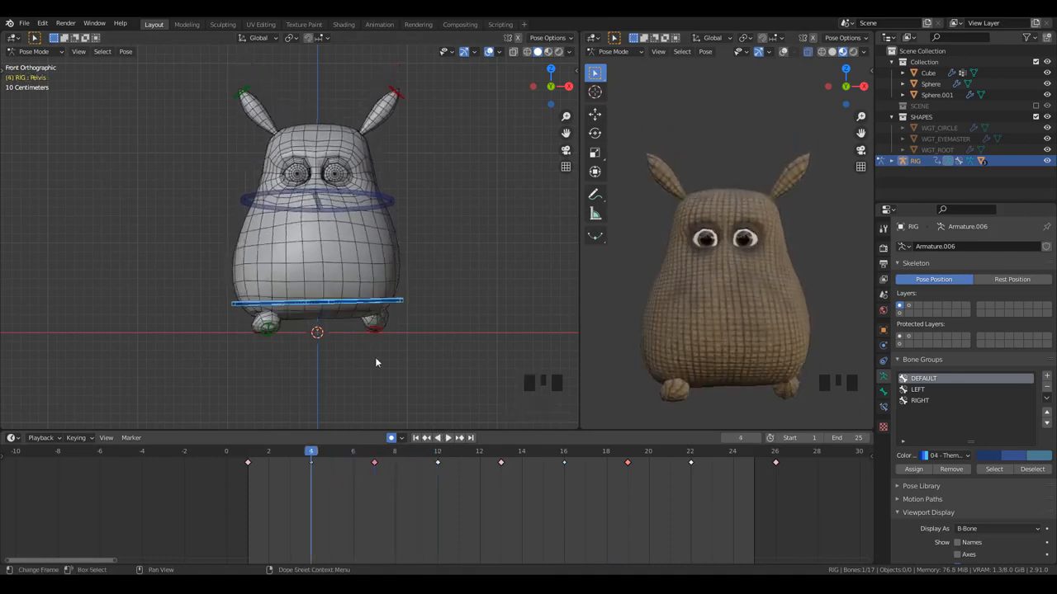
pyautogui.press('r')
pyautogui.click(447, 313)
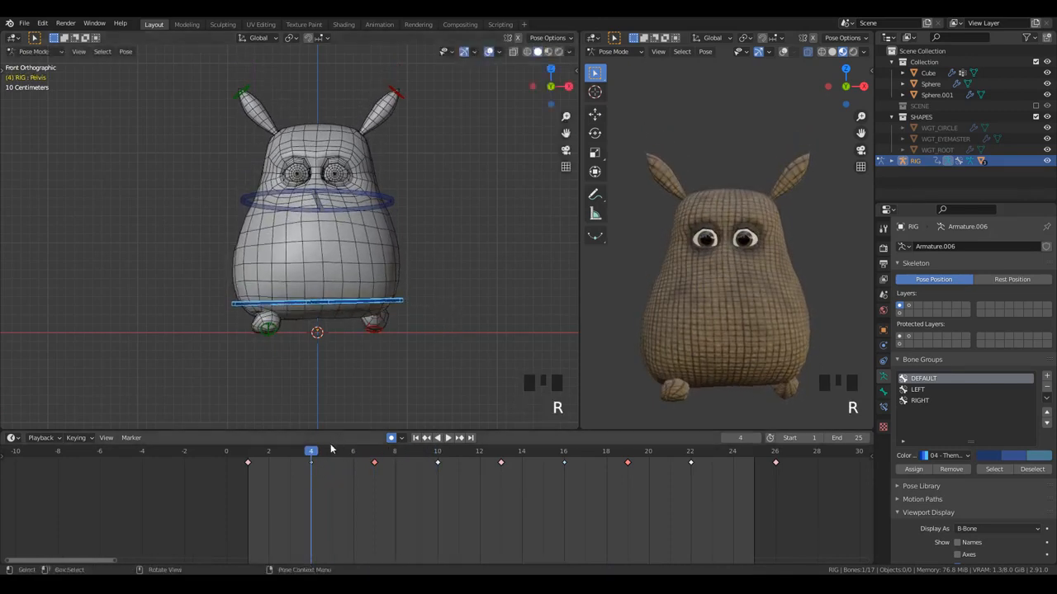
pyautogui.moveTo(330, 449)
pyautogui.mouseDown()
pyautogui.moveTo(354, 453)
pyautogui.moveTo(311, 452)
pyautogui.mouseUp()
pyautogui.press('r')
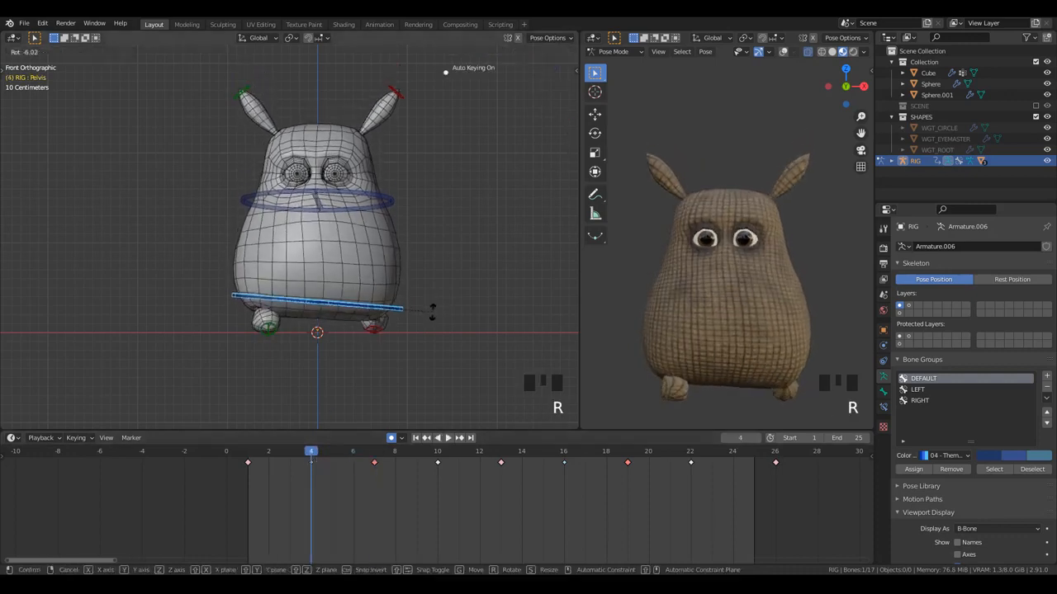
pyautogui.click(434, 305)
# - Copy the frame 4 pelvis pose, paste it mirrored on frame 16 and play the cycle
pyautogui.hotkey('ctrl', 'c')
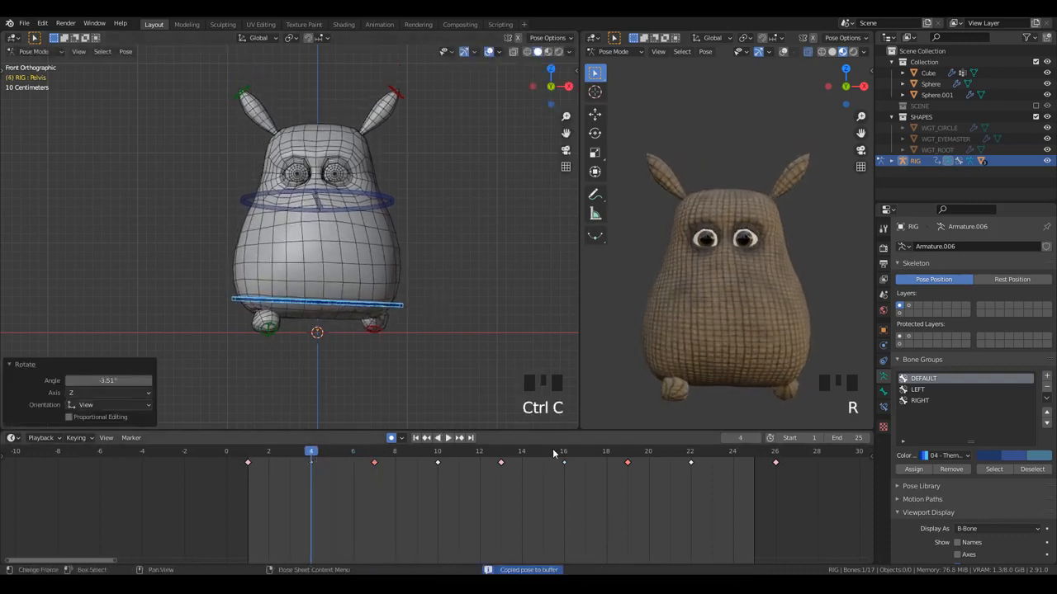
pyautogui.click(564, 452)
pyautogui.hotkey('ctrl', 'shift', 'v')
pyautogui.press('space')
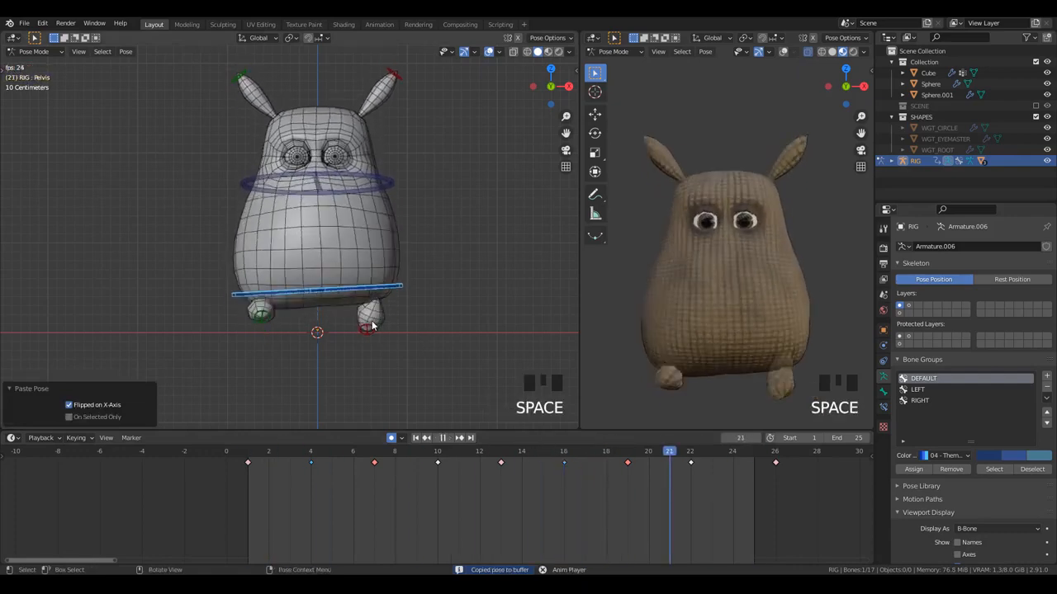
pyautogui.scroll(-2, 374, 312)
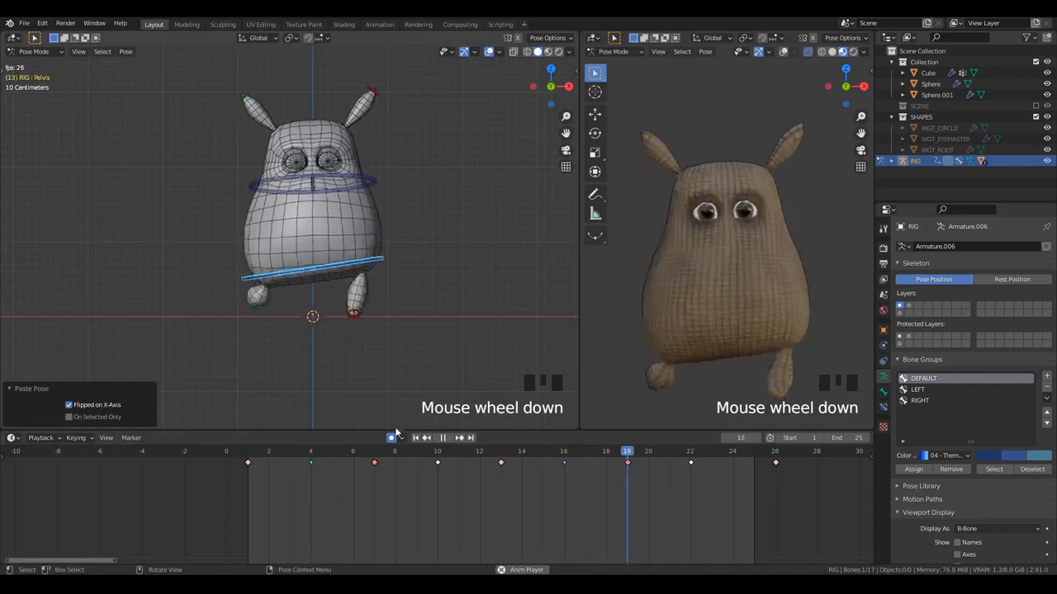
# - On frame 7, tilt the head control about 8.2° in the opposite direction to the pelvis
pyautogui.click(369, 309)
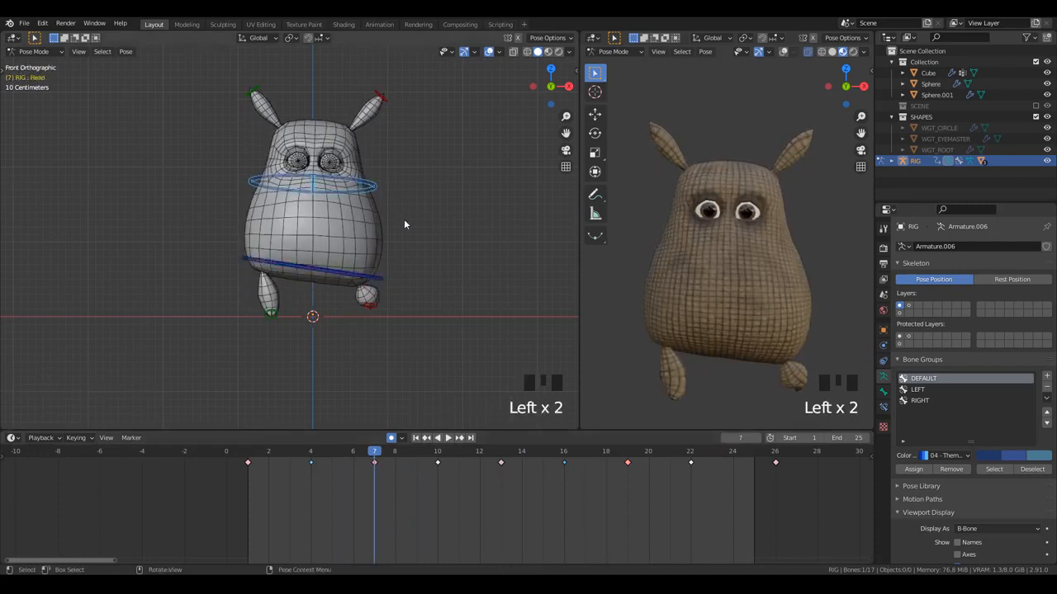
pyautogui.press('r')
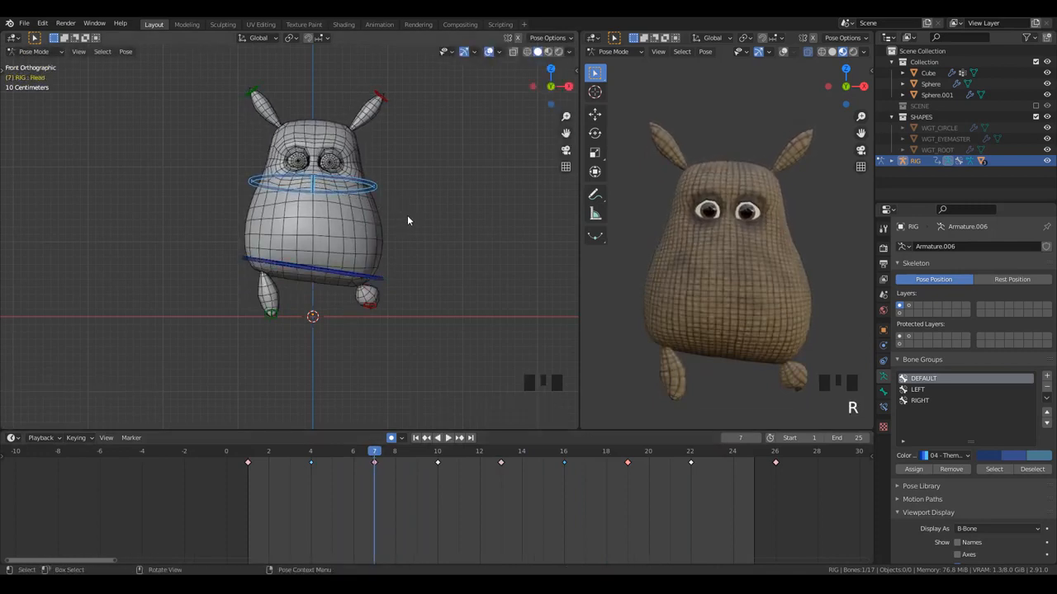
pyautogui.press('r')
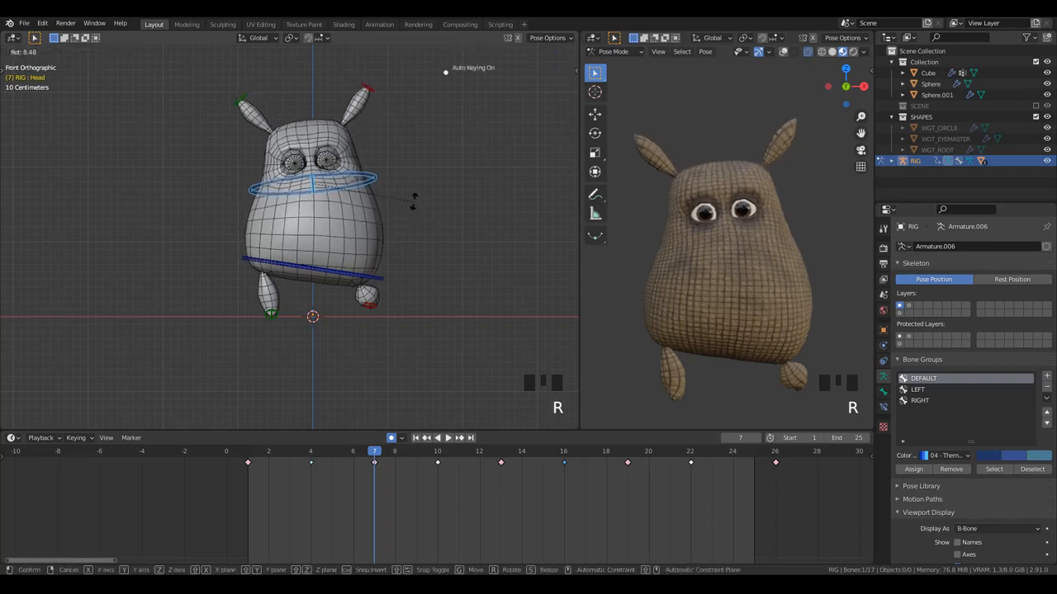
pyautogui.click(416, 208)
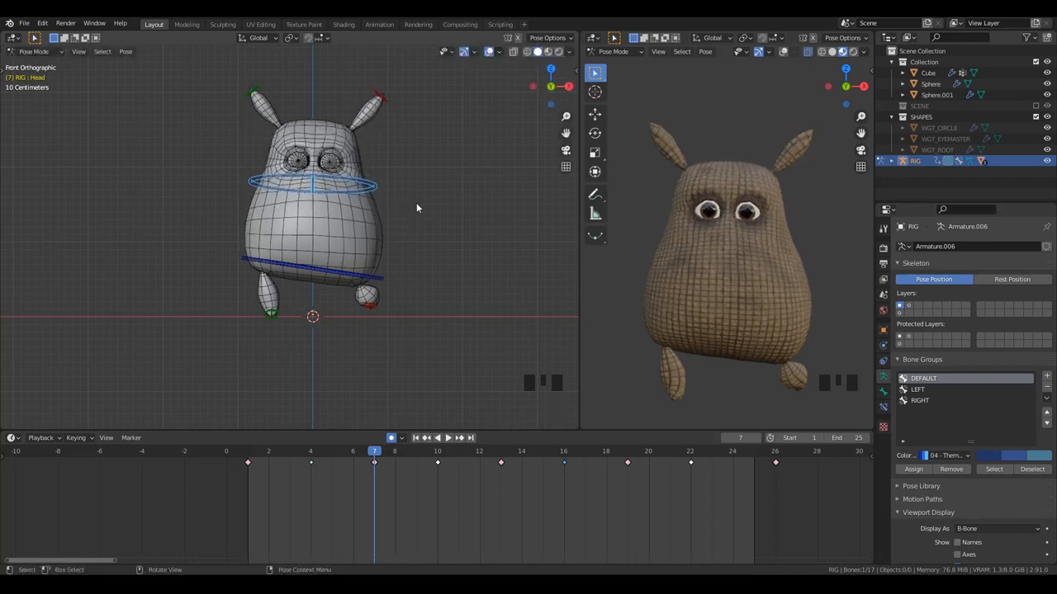
pyautogui.scroll(2, 411, 222)
pyautogui.press('r')
pyautogui.click(414, 199)
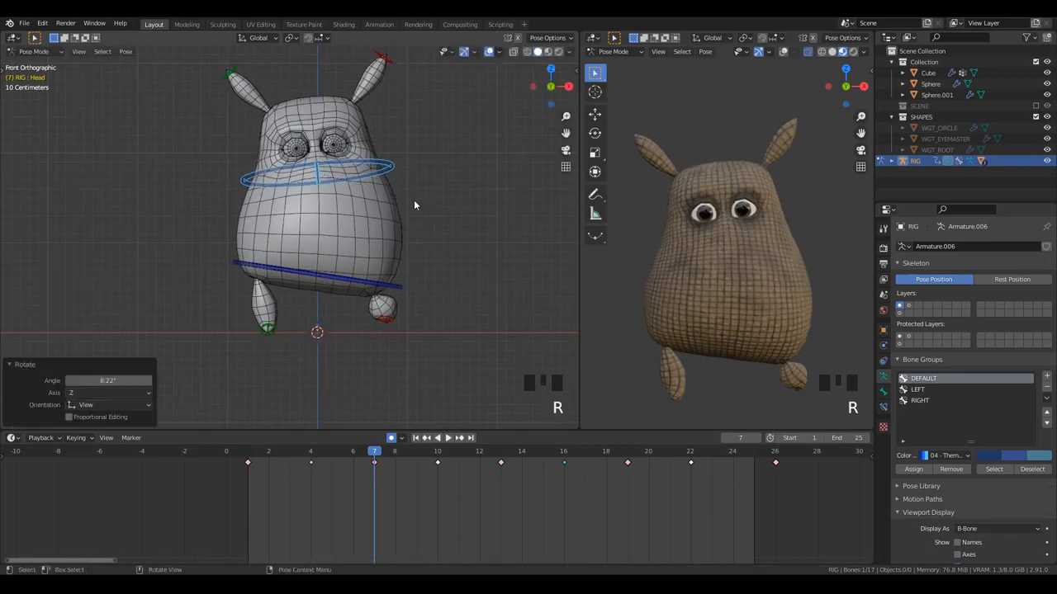
# - Copy the tilted head pose from frame 7, paste it mirrored on frame 19 and play the cycle
pyautogui.hotkey('ctrl', 'c')
pyautogui.click(560, 455)
pyautogui.hotkey('ctrl', 'shift', 'v')
pyautogui.press('space')
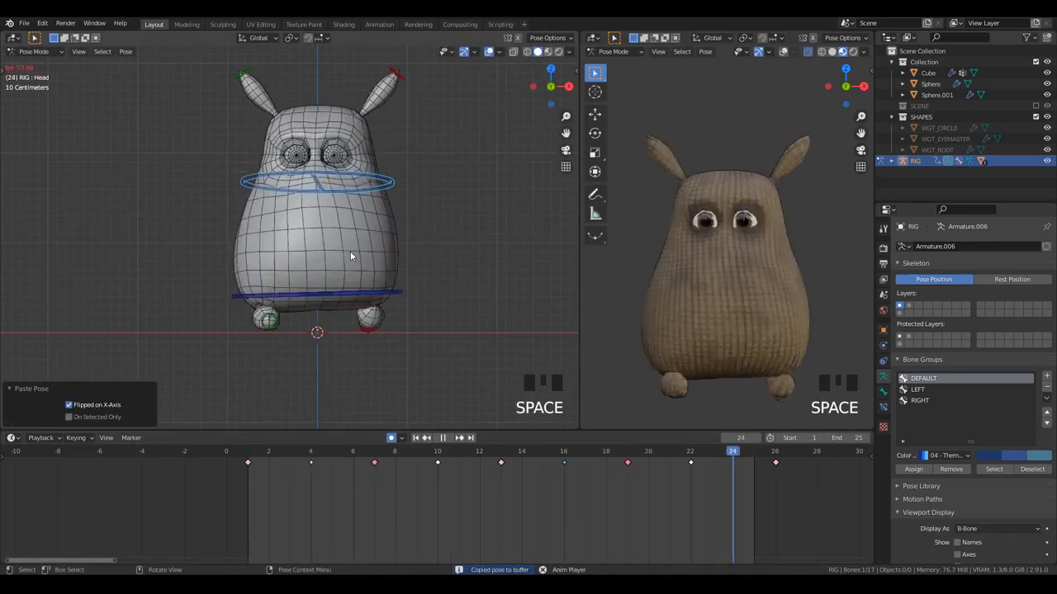
pyautogui.press('space')
# - Reduce the head tilt slightly on frame 7, paste the mirrored pose on frame 19 and review the playback
pyautogui.click(374, 456)
pyautogui.press('r')
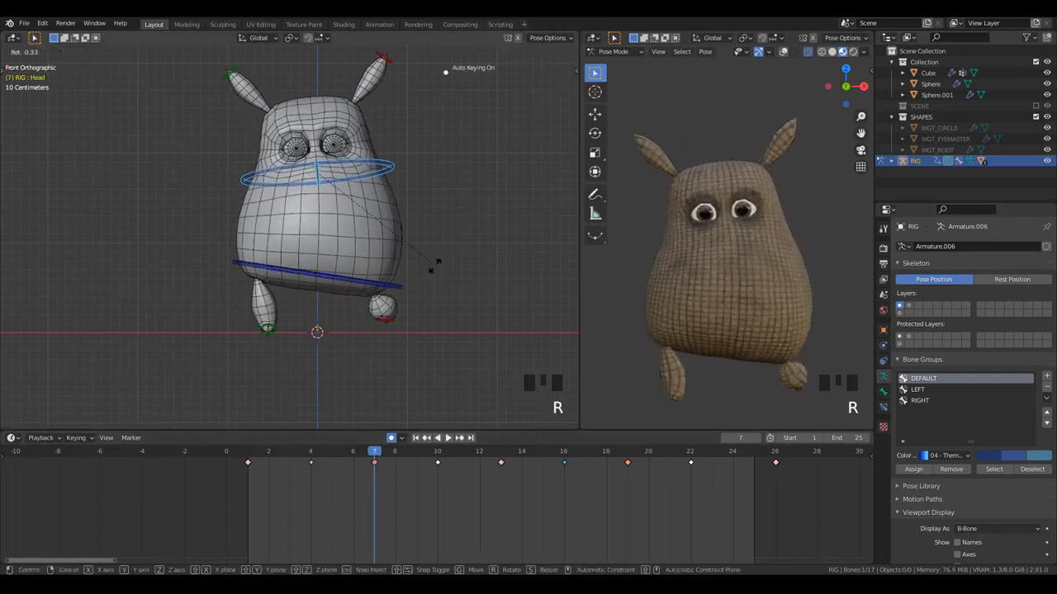
pyautogui.click(436, 275)
pyautogui.click(613, 453)
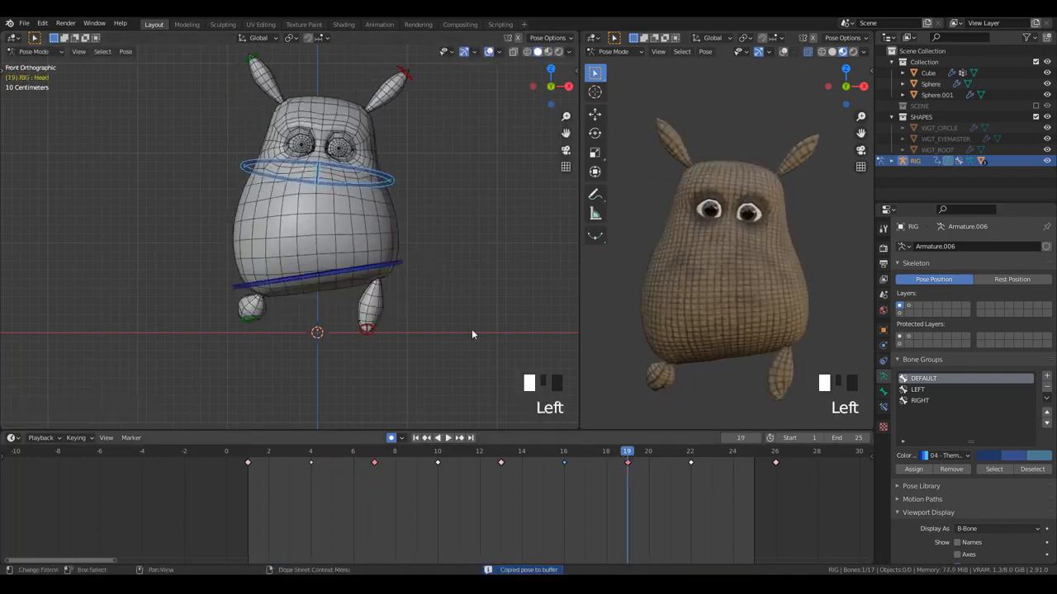
pyautogui.hotkey('ctrl', 'shift', 'v')
pyautogui.press('space')
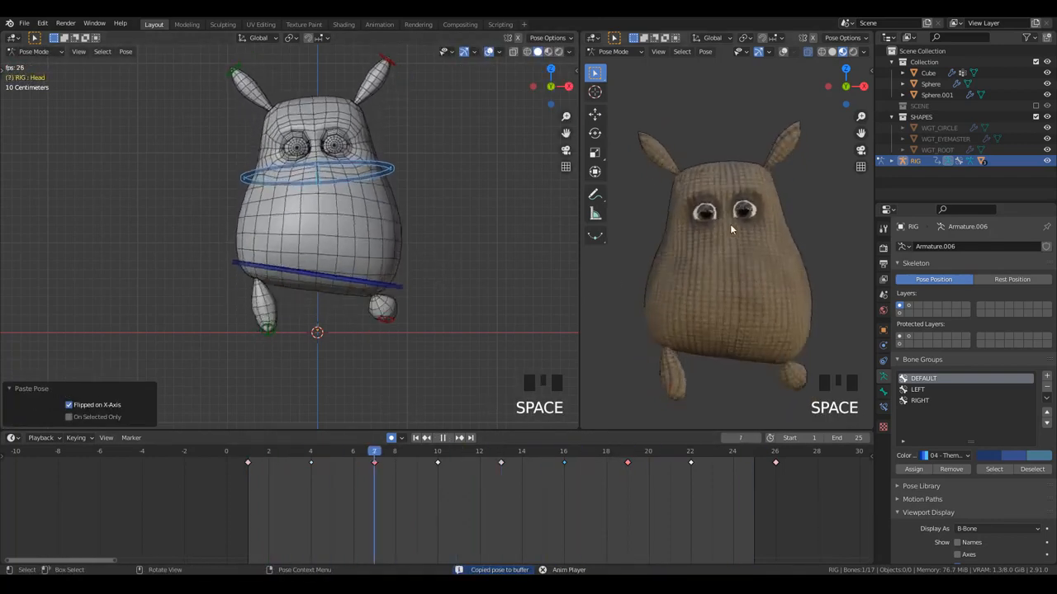
pyautogui.scroll(-3, 771, 281)
pyautogui.moveTo(770, 283); pyautogui.dragTo(730, 302, button='middle')
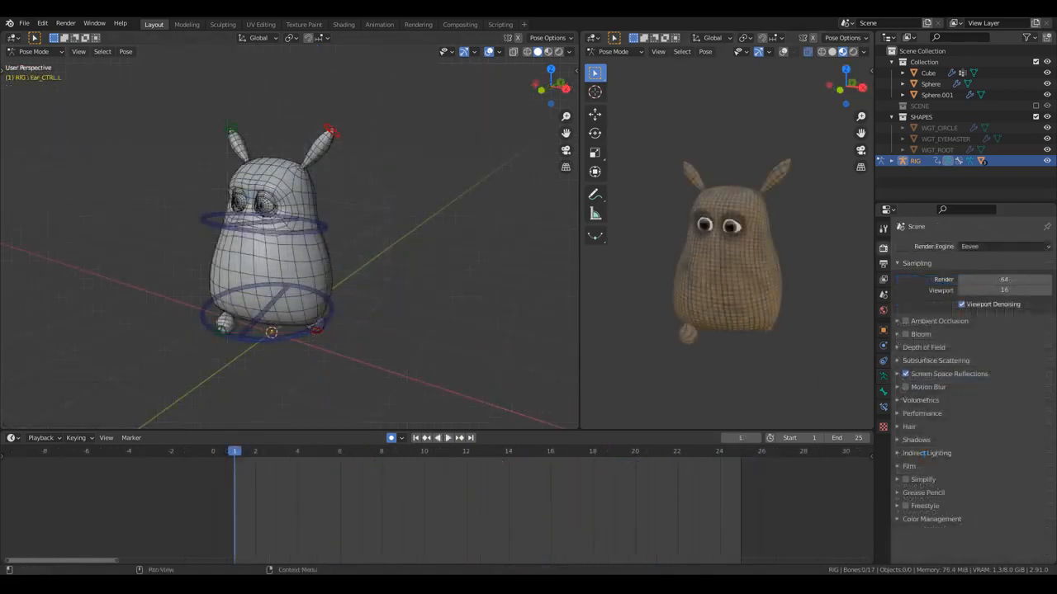
# - On frame 1, rotate the right ear control and move it about 0.43 m inward and 0.14 m up in front view
pyautogui.moveTo(466, 266); pyautogui.dragTo(366, 155, button='middle')
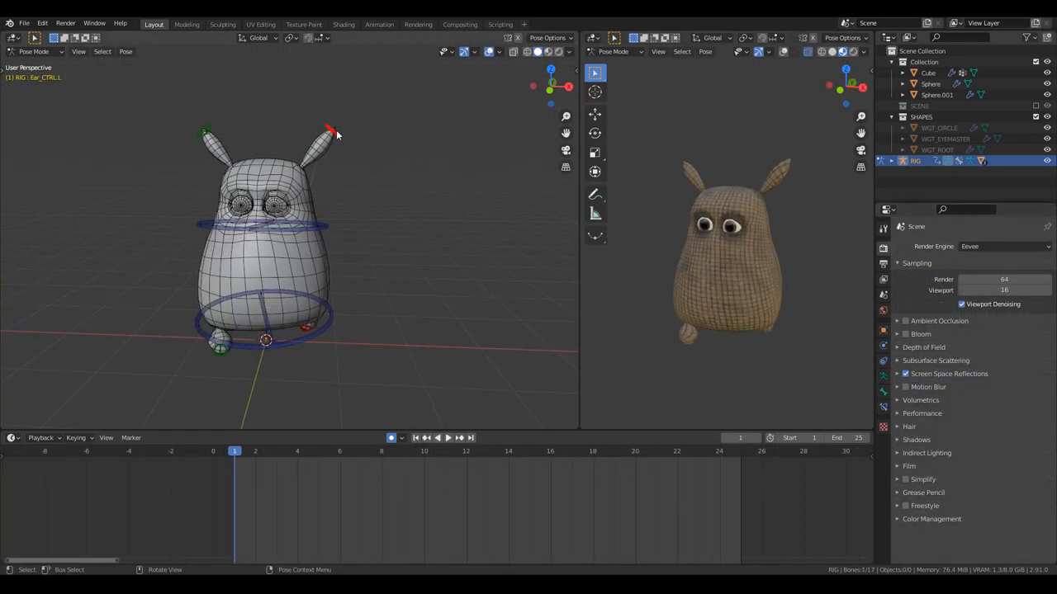
pyautogui.press('KP_1')
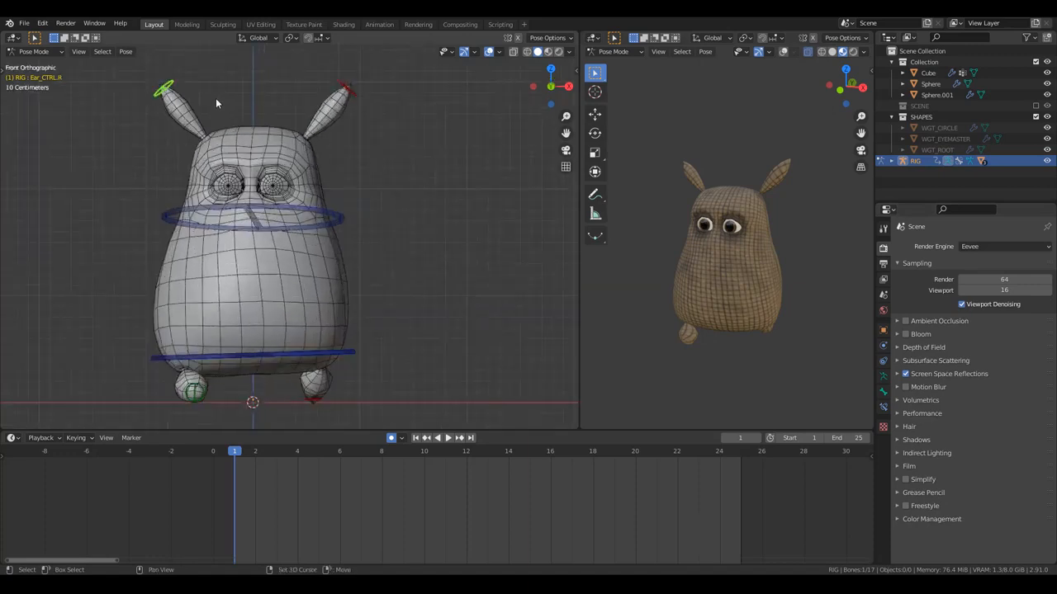
pyautogui.scroll(5, 220, 101)
pyautogui.press('r')
pyautogui.click(277, 199)
pyautogui.press('g')
pyautogui.click(335, 177)
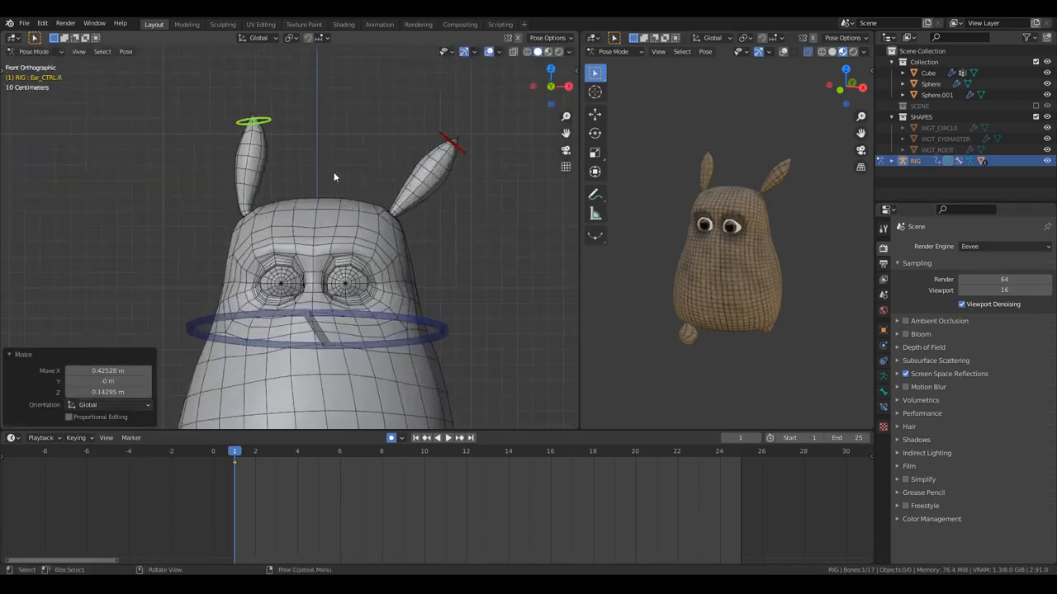
# - Rotate and shift the right ear control further so the ear leans and bends toward the middle of the head
pyautogui.press('r')
pyautogui.click(317, 191)
pyautogui.press('g')
pyautogui.click(336, 189)
pyautogui.press('r')
pyautogui.click(340, 198)
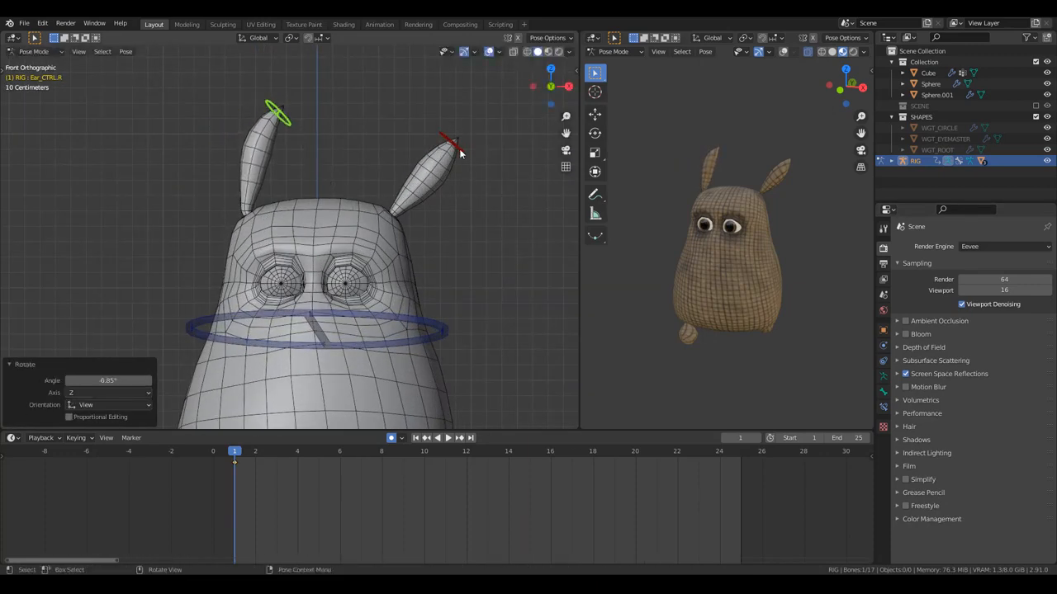
# - Rotate and reposition the left ear control so its tip curves outward, in the same direction as the right ear
pyautogui.click(460, 153)
pyautogui.press('r')
pyautogui.click(465, 203)
pyautogui.press('g')
pyautogui.click(454, 202)
pyautogui.press('r')
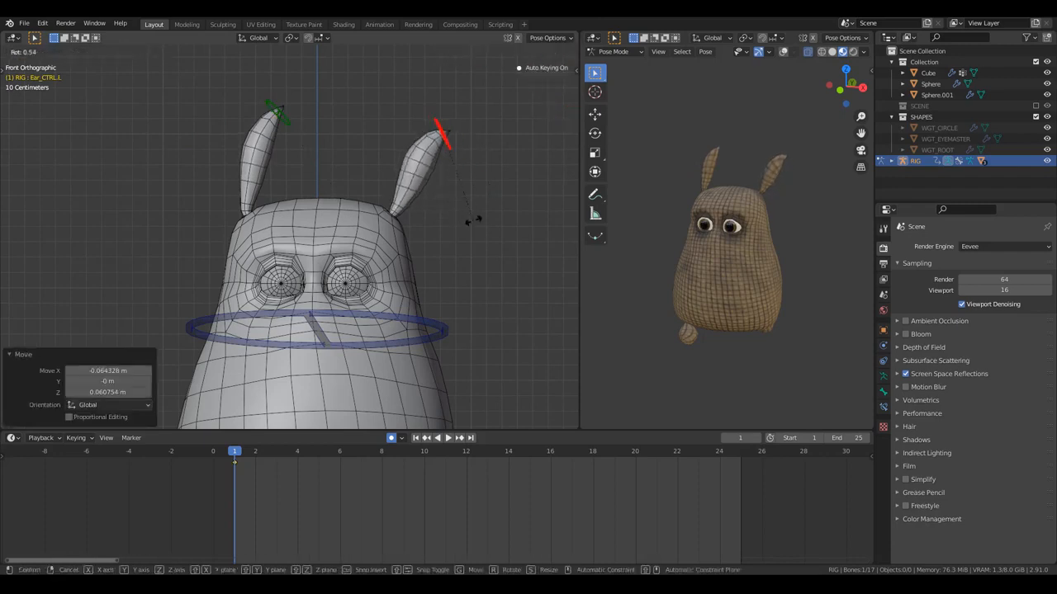
pyautogui.click(495, 228)
pyautogui.press('g')
pyautogui.click(494, 246)
pyautogui.press('r')
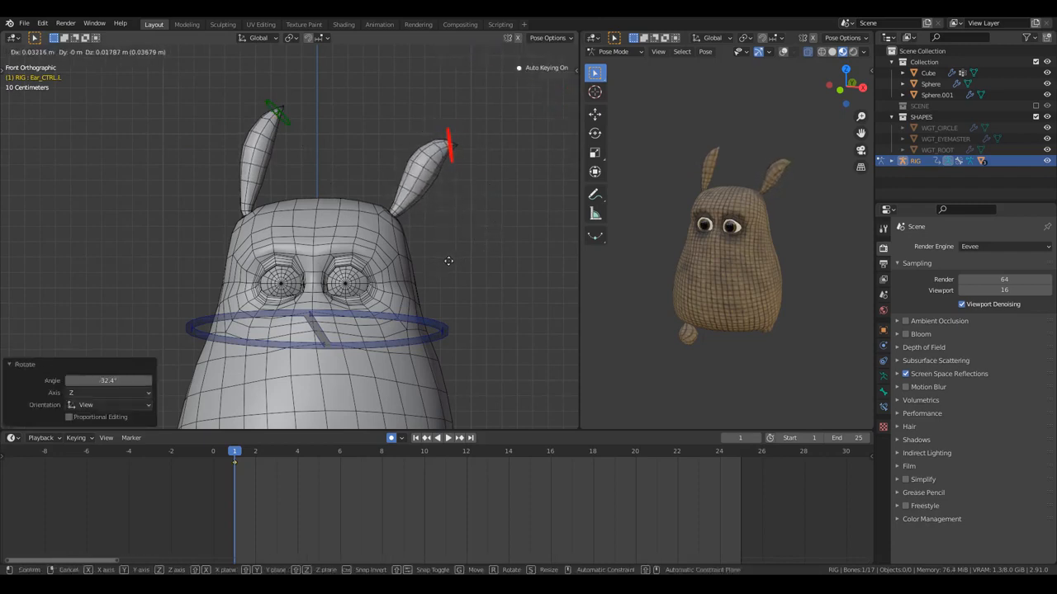
pyautogui.click(448, 261)
# - Move the right ear control further inward and rotate it to curl the ear tip more strongly
pyautogui.click(281, 114)
pyautogui.press('g')
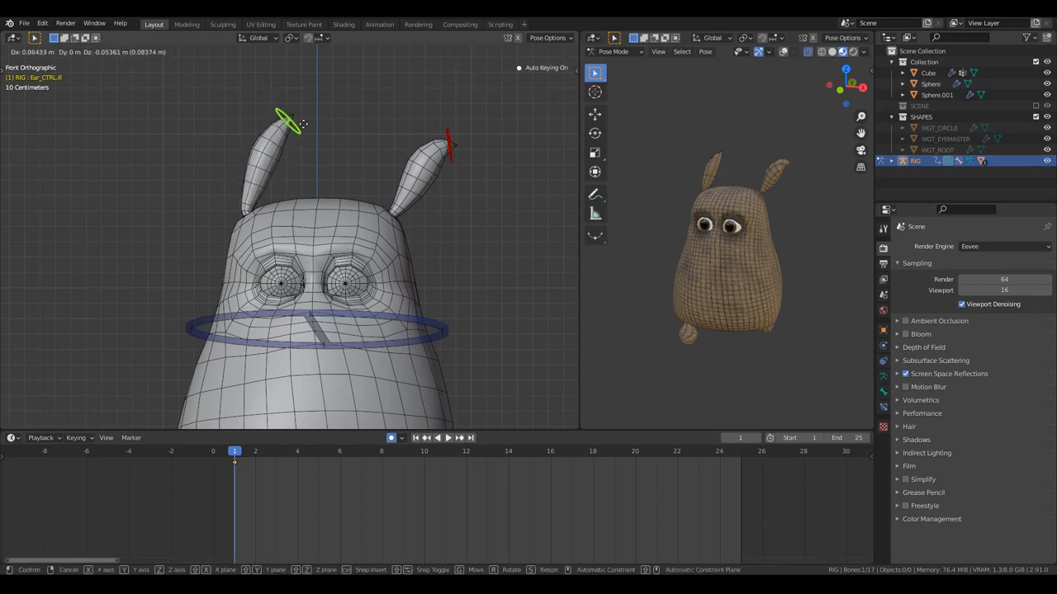
pyautogui.click(303, 125)
pyautogui.press('r')
pyautogui.click(317, 156)
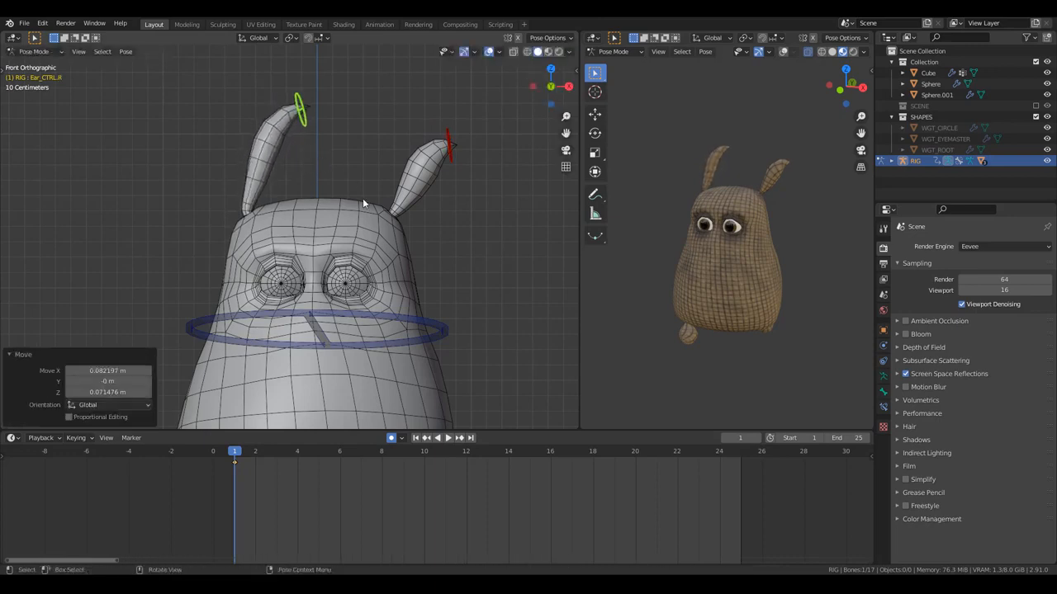
# - Fine-tune the left ear control's height, lowering it about 0.09 m and raising it back about 0.10 m
pyautogui.scroll(-2, 396, 165)
pyautogui.click(423, 139)
pyautogui.press('g')
pyautogui.click(418, 155)
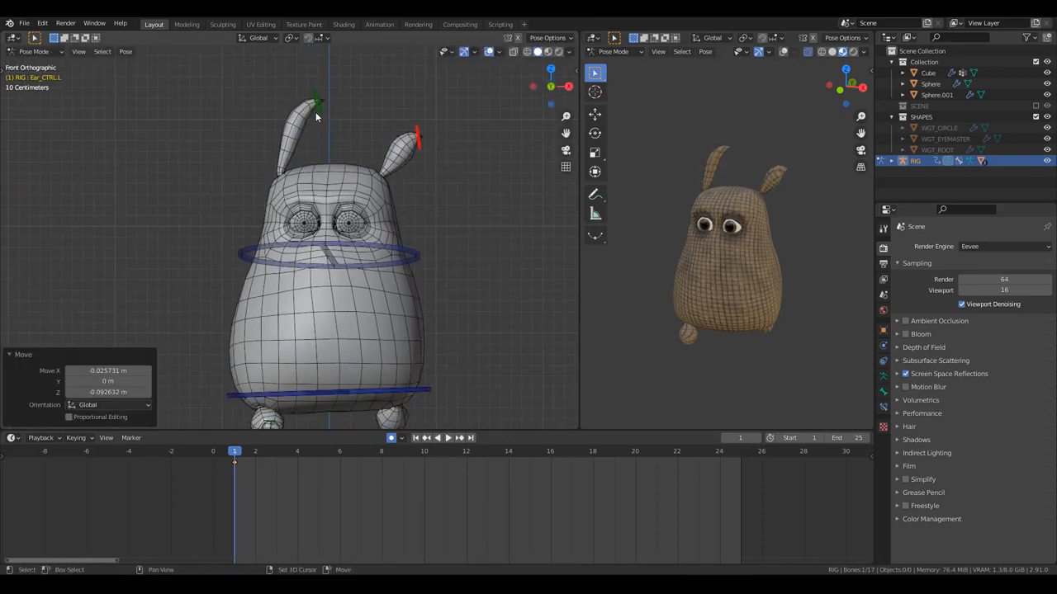
pyautogui.keyDown('shift'); pyautogui.click(317, 112); pyautogui.keyUp('shift')
pyautogui.click(423, 138)
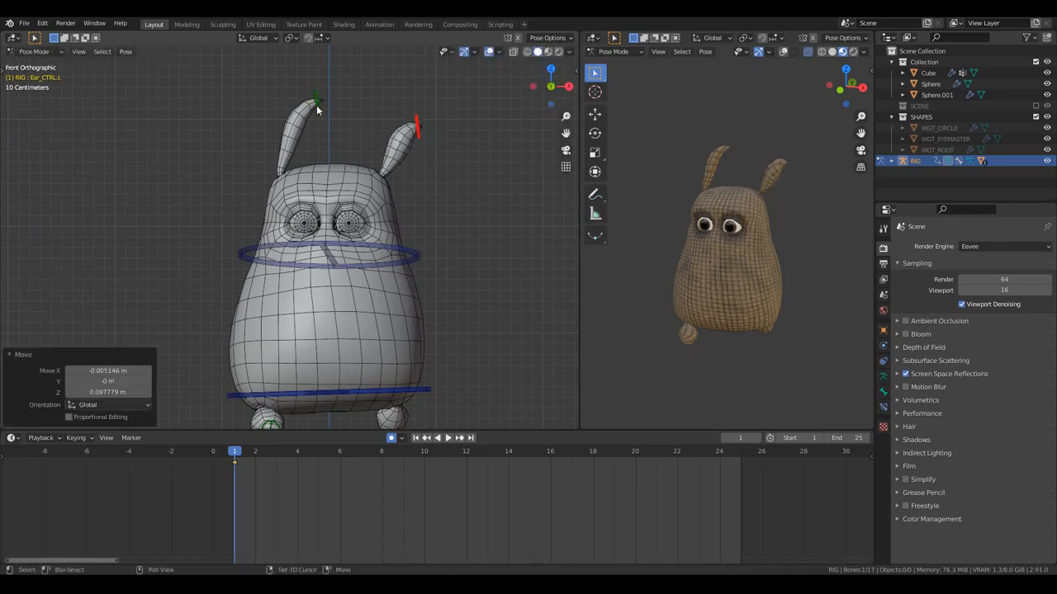
# - Copy the pose of both ear controls, paste it mirrored on frame 13 and unmirrored on frame 26, and play the cycle
pyautogui.keyDown('shift'); pyautogui.click(317, 103); pyautogui.keyUp('shift')
pyautogui.moveTo(461, 448); pyautogui.dragTo(736, 460)
pyautogui.hotkey('ctrl', 'shift', 'v')
pyautogui.hotkey('ctrl', 'v')
pyautogui.press('space')
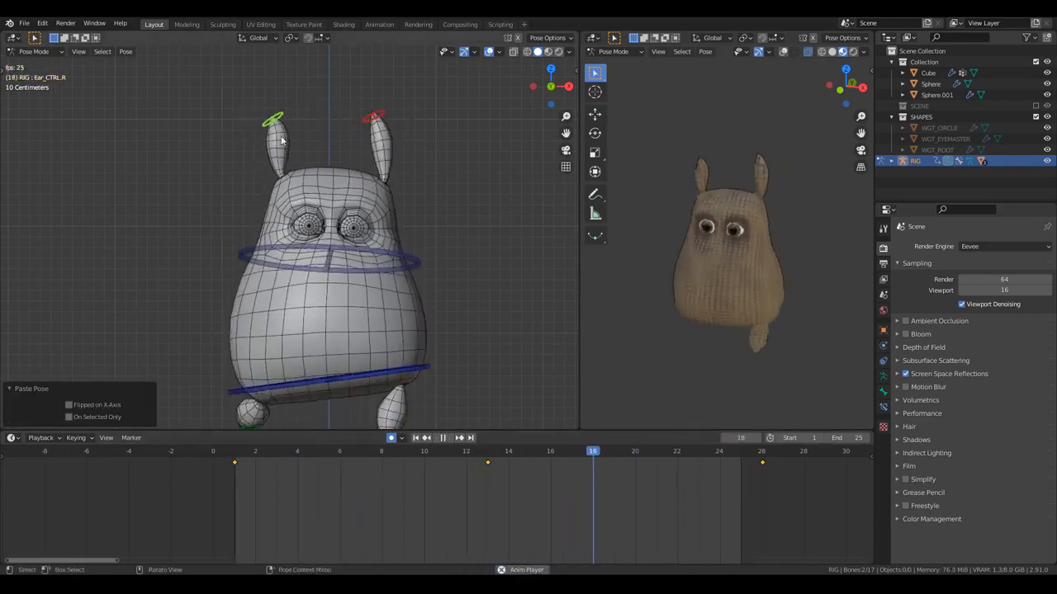
# - On frame 6, raise both ear controls about 0.18 m along global Z to stretch the ears upward
pyautogui.scroll(2, 389, 129)
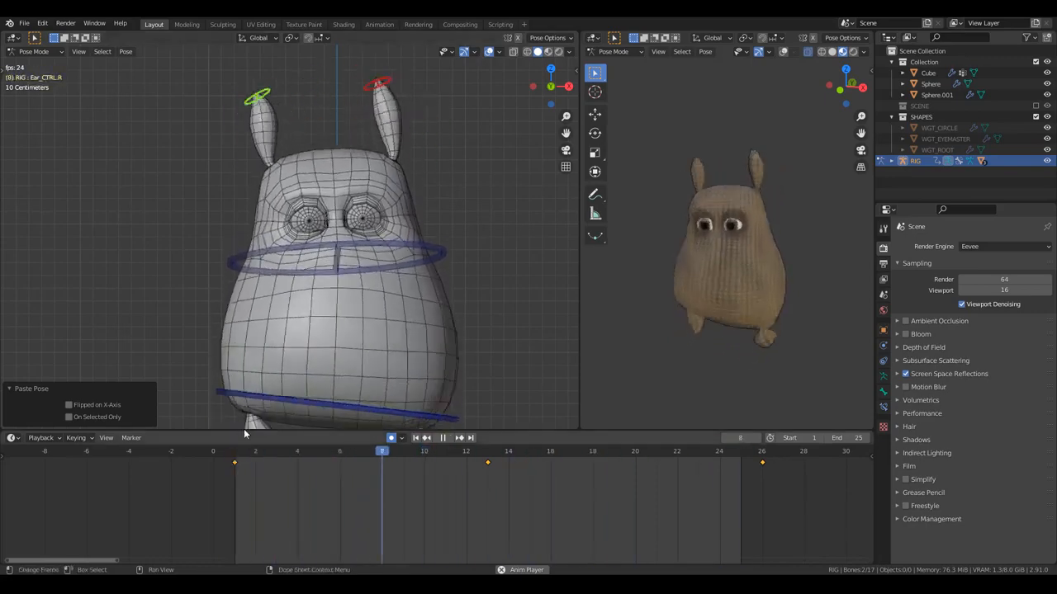
pyautogui.press('space')
pyautogui.click(340, 455)
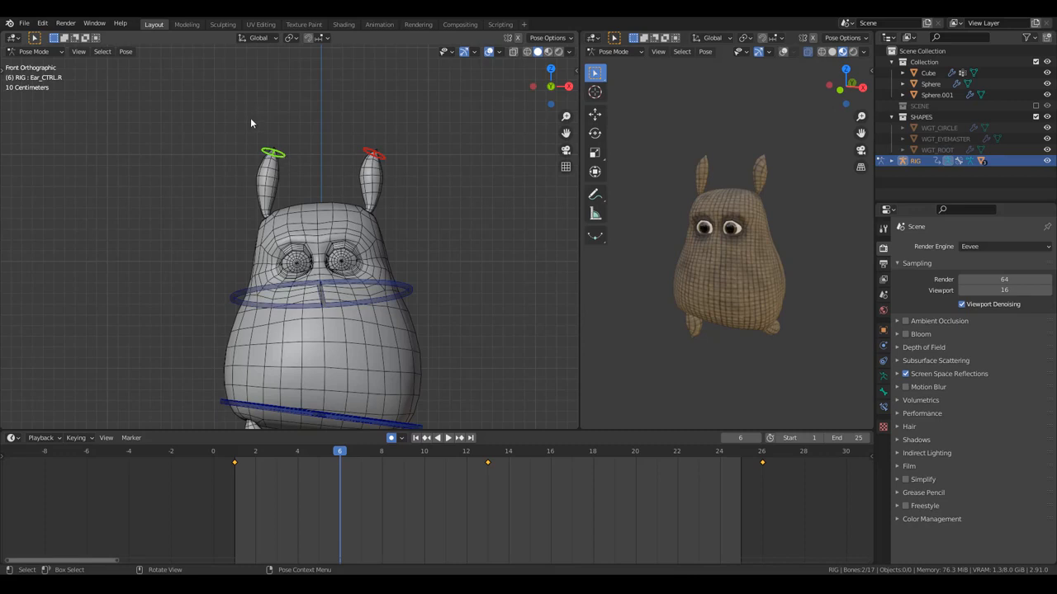
pyautogui.scroll(2, 271, 129)
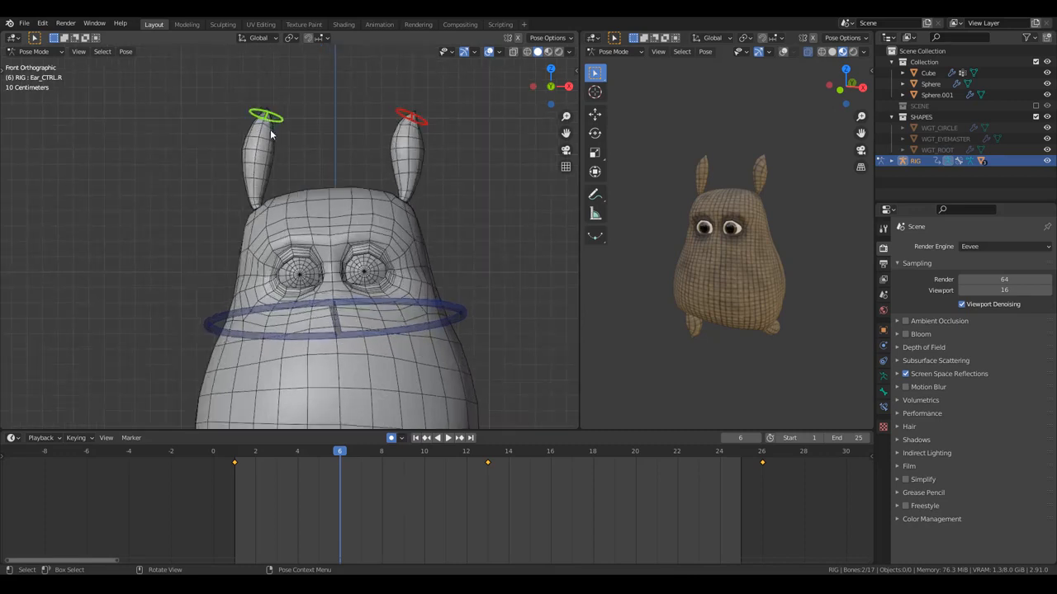
pyautogui.scroll(-1, 378, 128)
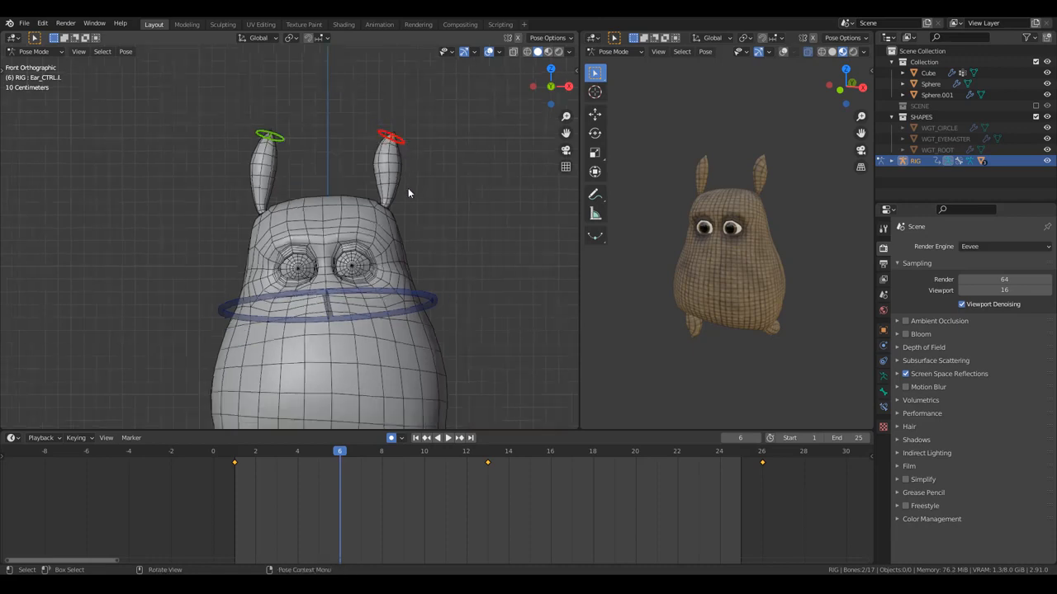
pyautogui.press('g')
pyautogui.press('z')
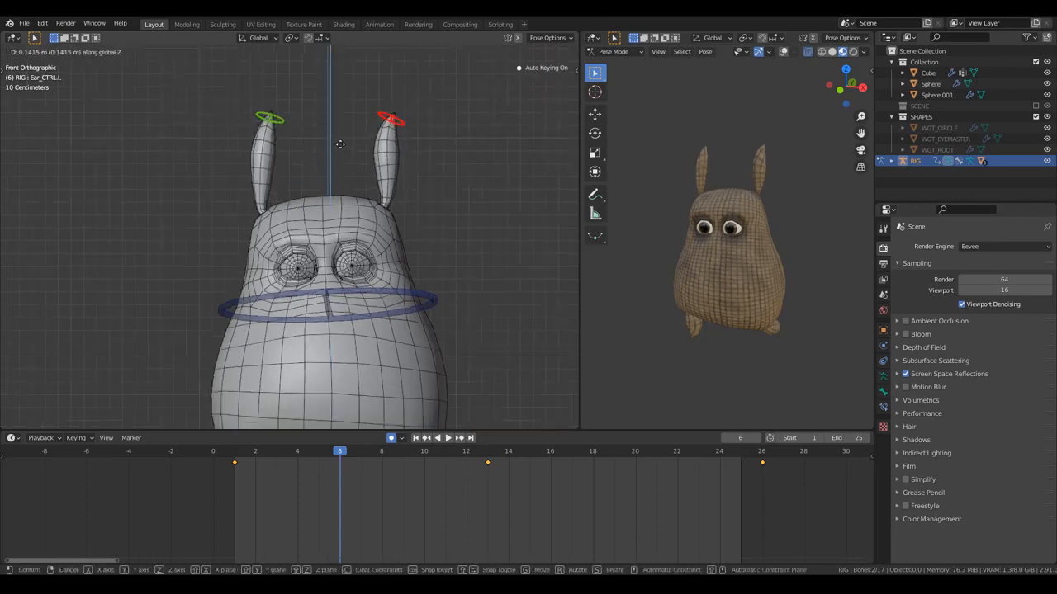
pyautogui.click(337, 159)
# - Copy the raised pose of both ear controls, paste it mirrored on frame 19, and play the cycle
pyautogui.hotkey('ctrl', 'c')
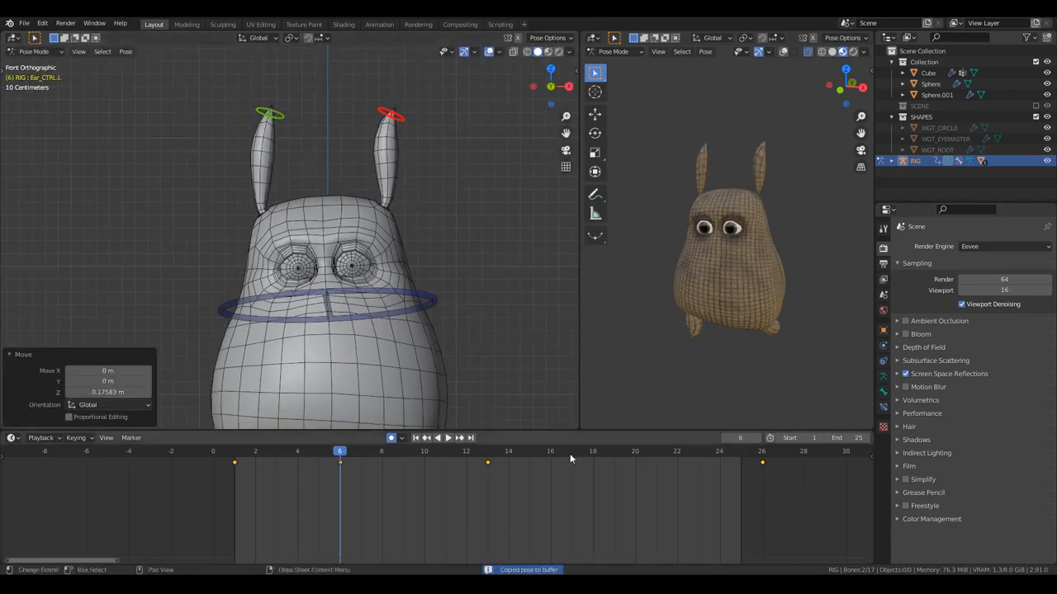
pyautogui.click(614, 452)
pyautogui.hotkey('ctrl', 'shift', 'v')
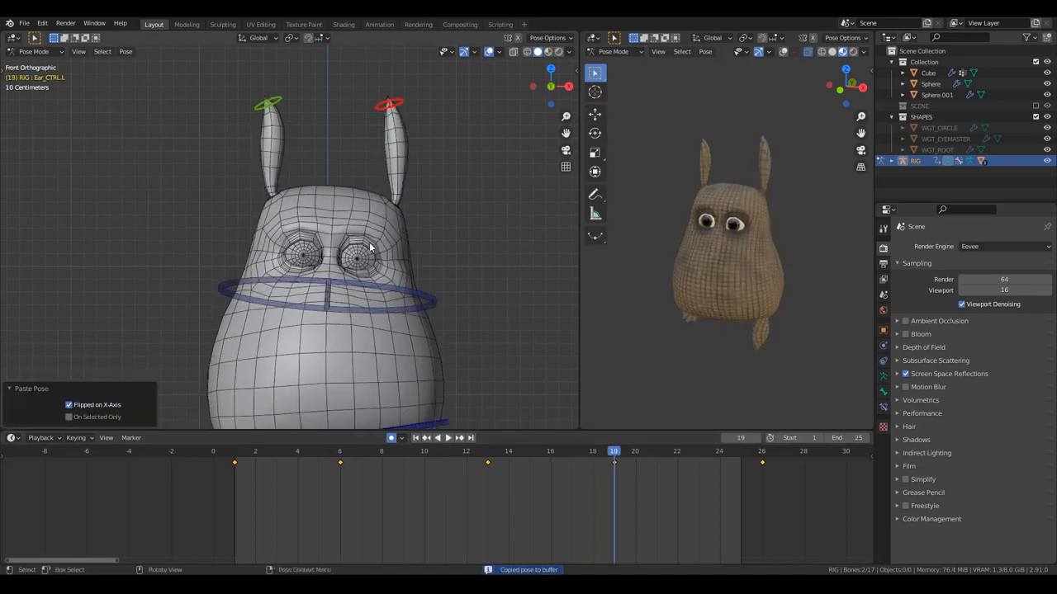
pyautogui.press('space')
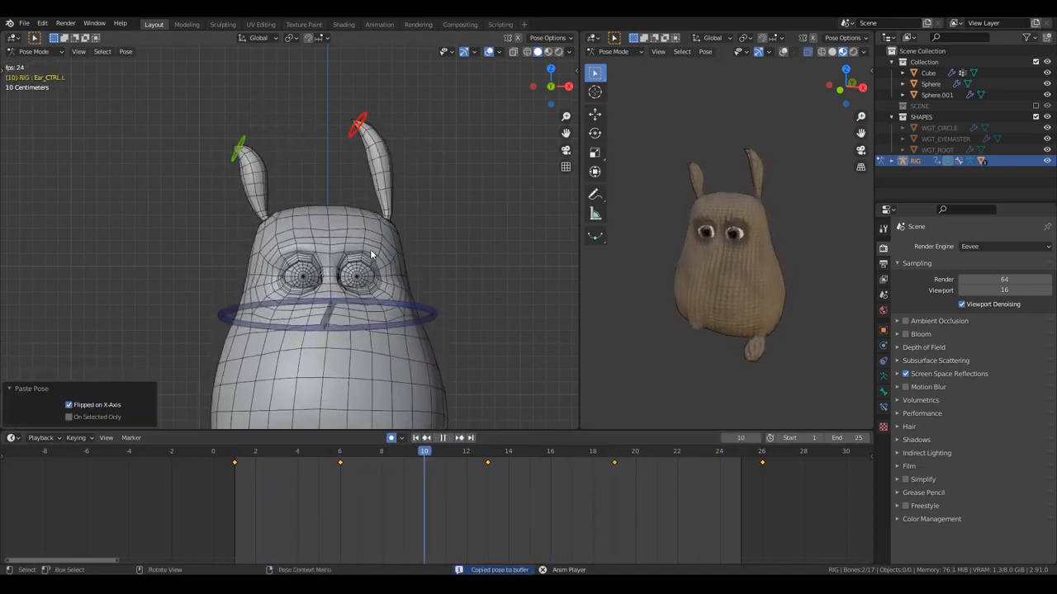
pyautogui.press('space')
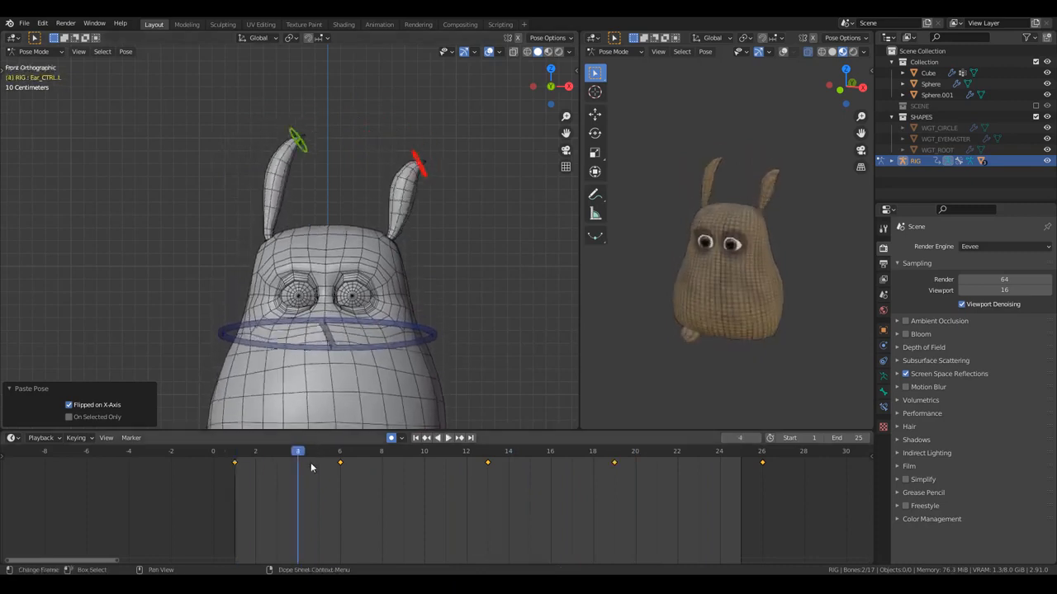
# - On frame 4, try rotating the right and left ear controls about 90° each to bend both ears into S-curves
pyautogui.press('space')
pyautogui.moveTo(298, 452)
pyautogui.mouseDown()
pyautogui.moveTo(337, 457)
pyautogui.moveTo(290, 470)
pyautogui.mouseUp()
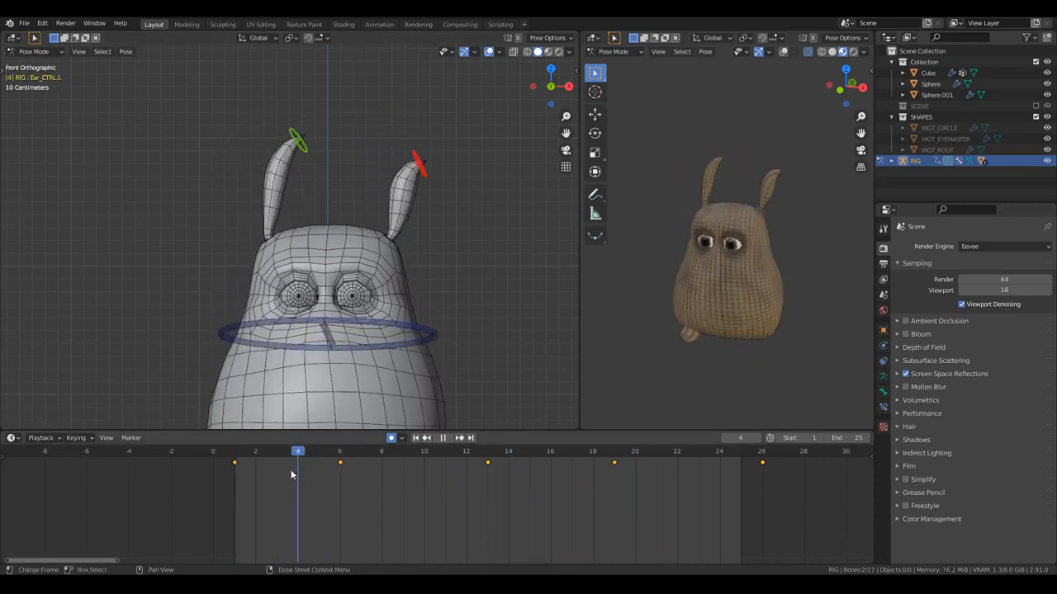
pyautogui.press('space')
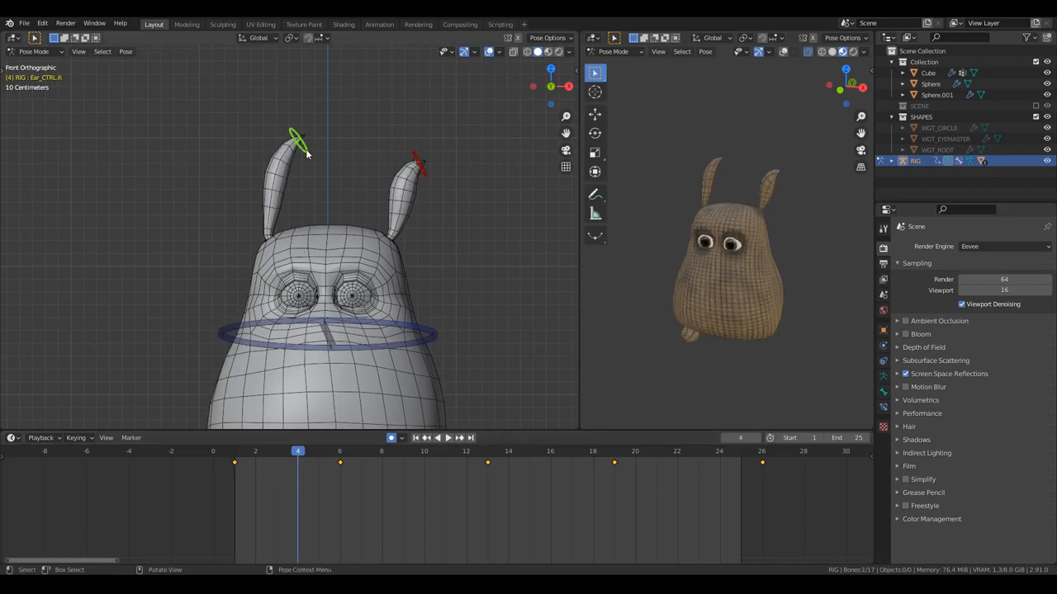
pyautogui.press('r')
pyautogui.click(322, 145)
pyautogui.click(420, 164)
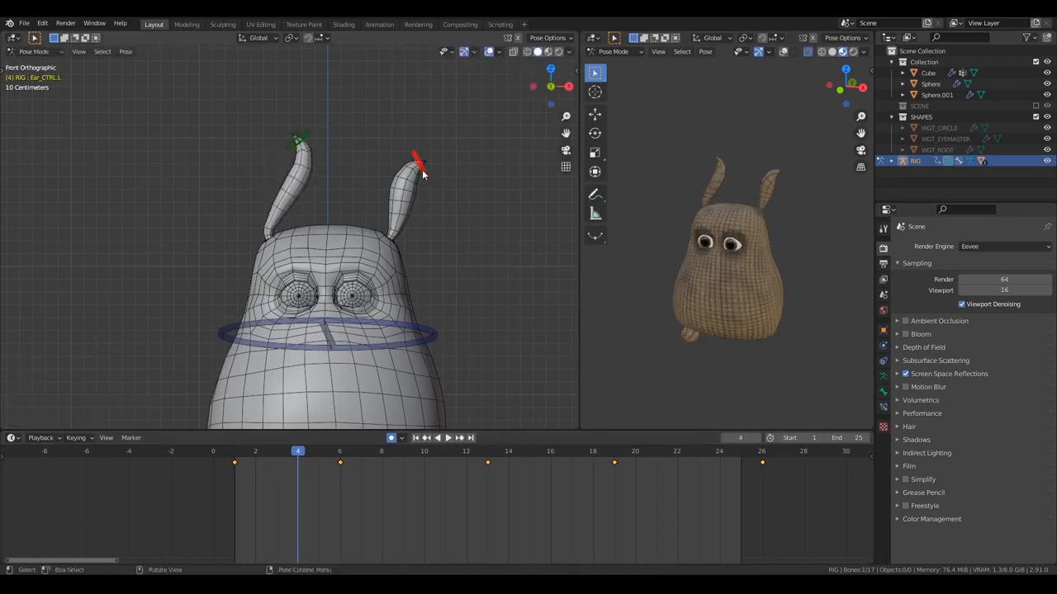
pyautogui.press('r')
pyautogui.click(456, 153)
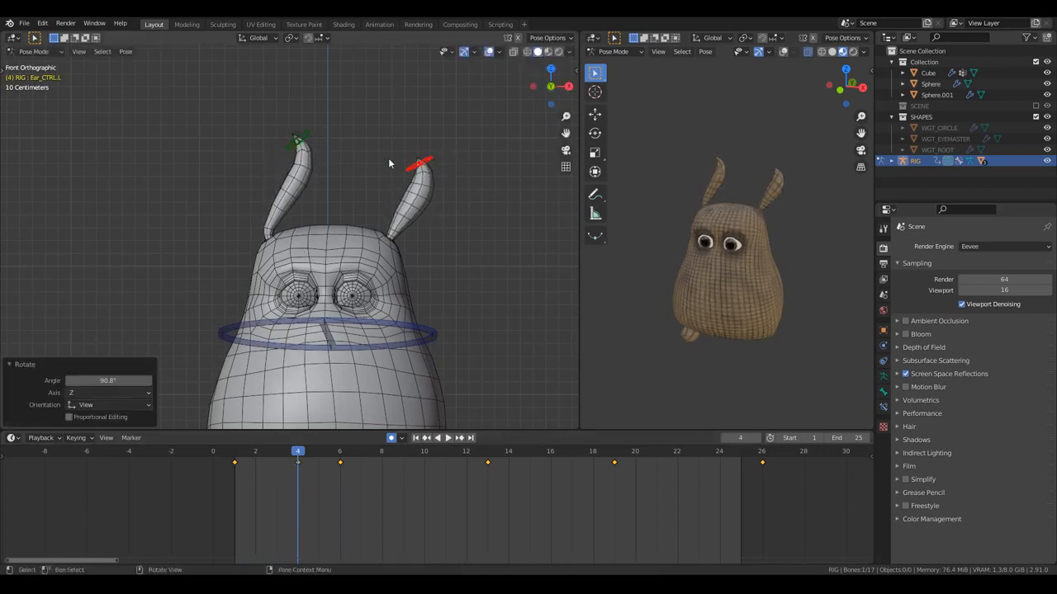
# - Copy the S-curved pose of both ear controls from frame 4, paste it mirrored on frame 17, and play the cycle
pyautogui.click(304, 138)
pyautogui.hotkey('ctrl', 'c')
pyautogui.click(566, 467)
pyautogui.press('space')
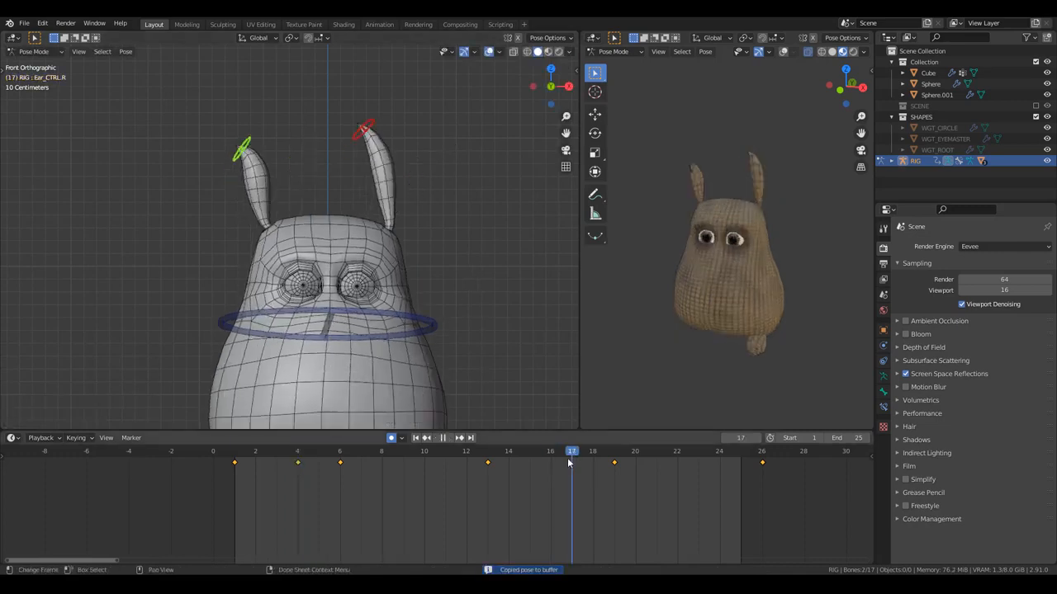
pyautogui.moveTo(562, 471); pyautogui.dragTo(549, 472)
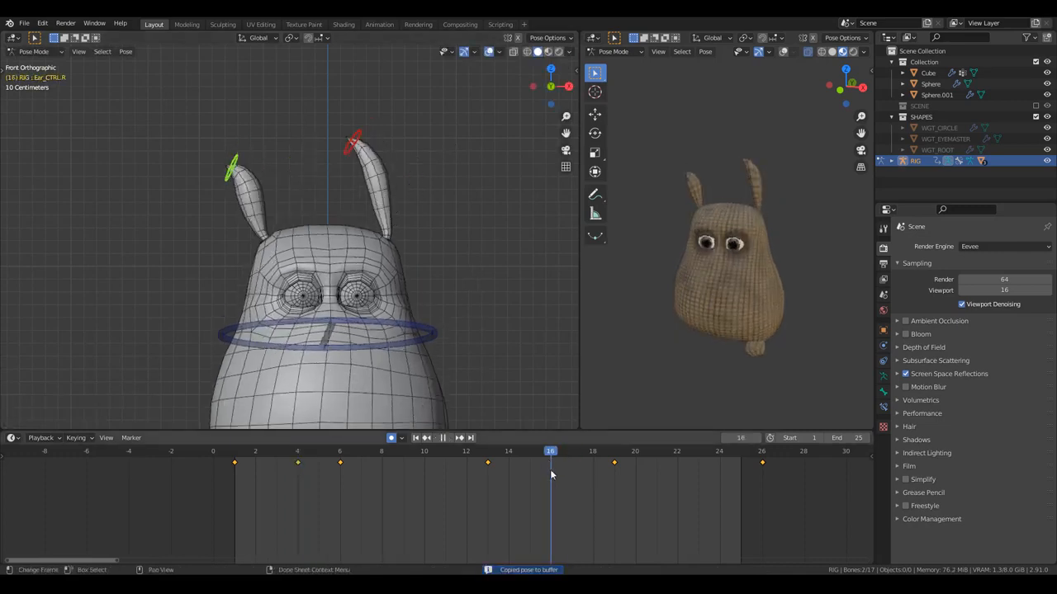
pyautogui.click(568, 471)
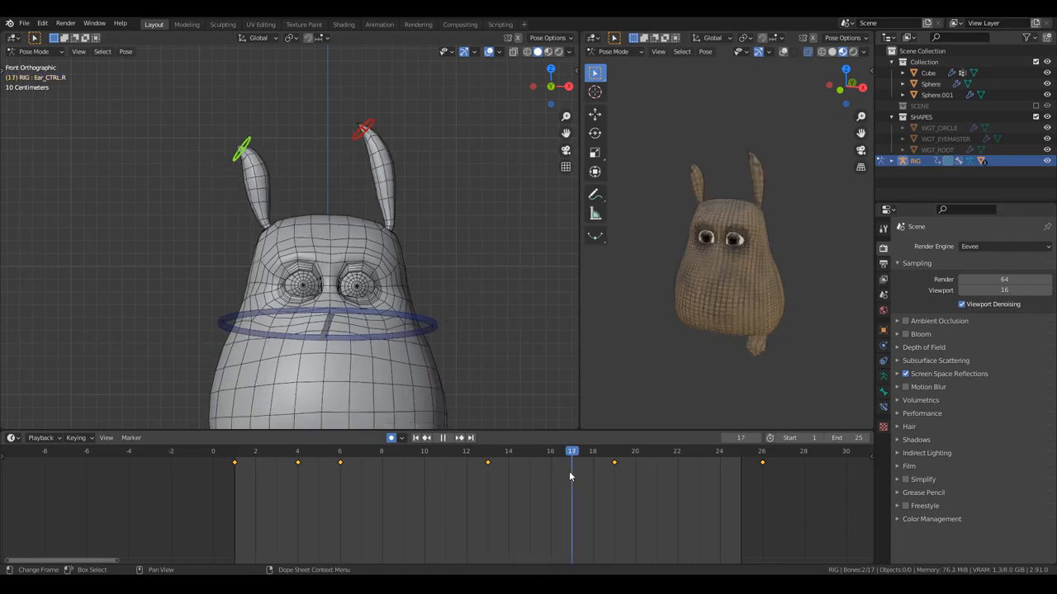
pyautogui.press('space')
pyautogui.hotkey('ctrl', 'shift', 'v')
pyautogui.press('space')
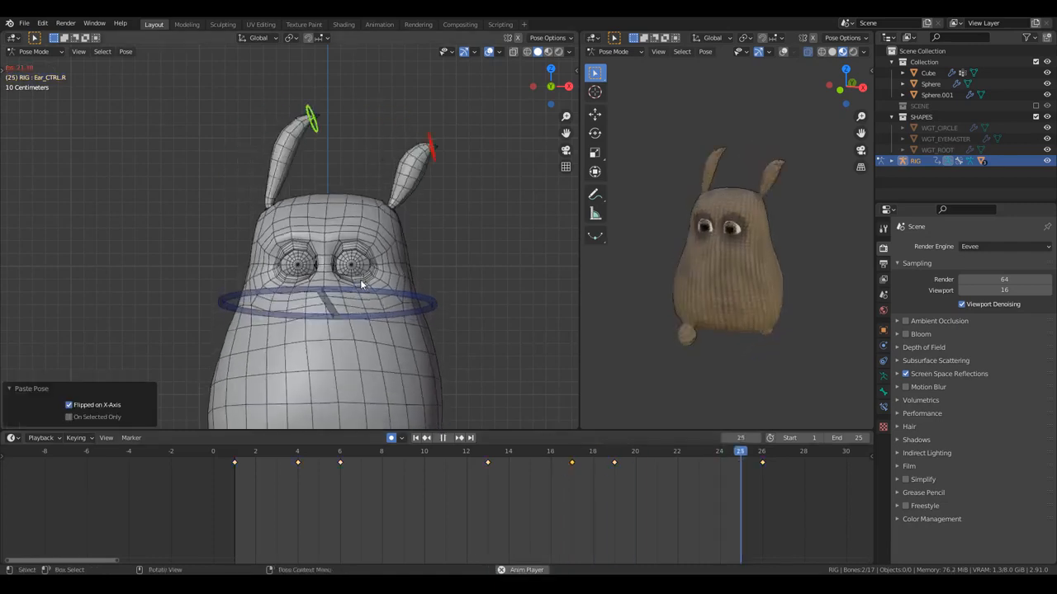
# - On frame 4, rotate the right and left ear controls back, the left one by about 97°, restoring the simple ear curves
pyautogui.moveTo(276, 459)
pyautogui.mouseDown()
pyautogui.moveTo(235, 458)
pyautogui.moveTo(295, 457)
pyautogui.mouseUp()
pyautogui.press('space')
pyautogui.press('i')
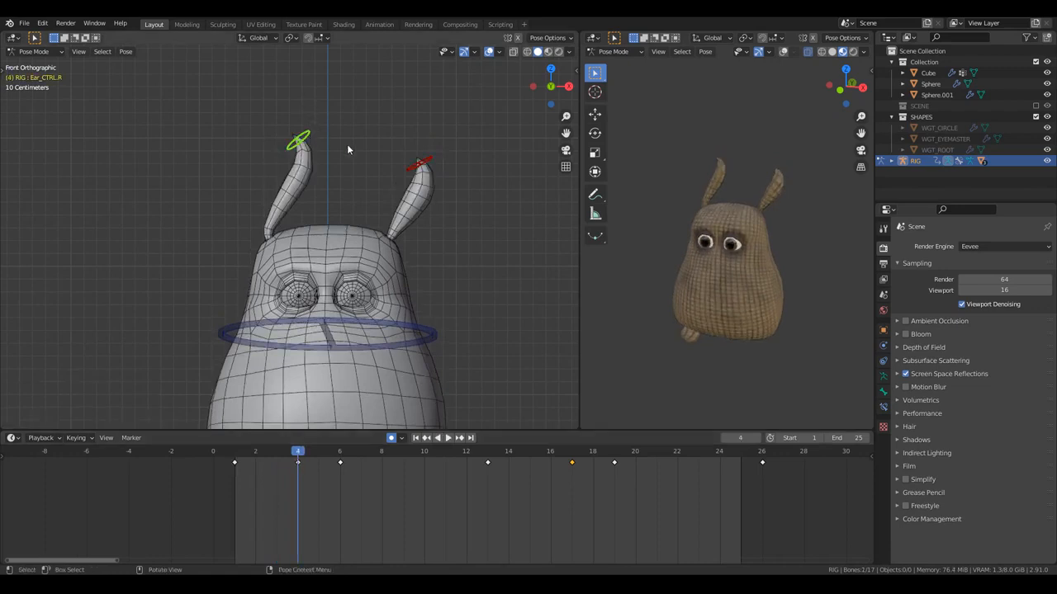
pyautogui.press('r')
pyautogui.click(432, 179)
pyautogui.click(421, 163)
pyautogui.press('r')
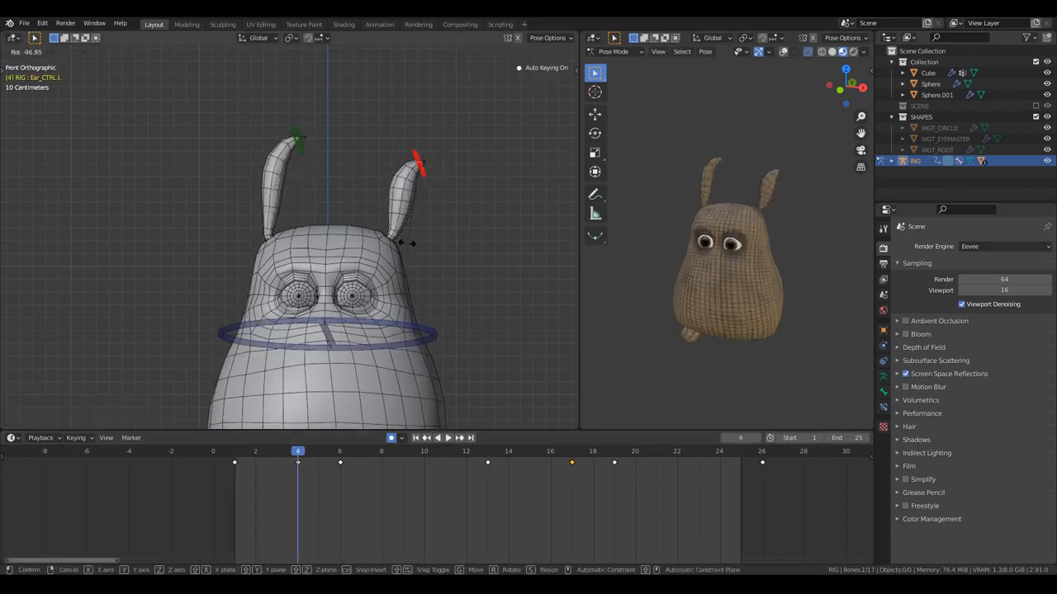
pyautogui.click(406, 242)
# - Copy the corrected frame 4 pose of both ear controls, paste it mirrored on frame 17, and play the cycle
pyautogui.hotkey('ctrl', 'z')
pyautogui.hotkey('ctrl', 'z')
pyautogui.click(570, 454)
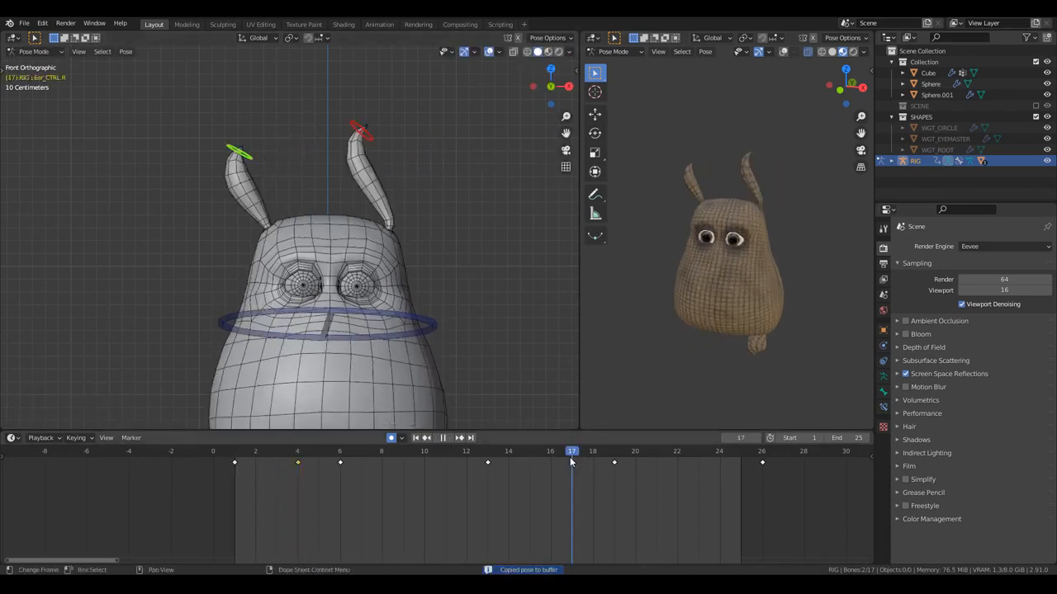
pyautogui.hotkey('ctrl', 'shift', 'v')
pyautogui.press('space')
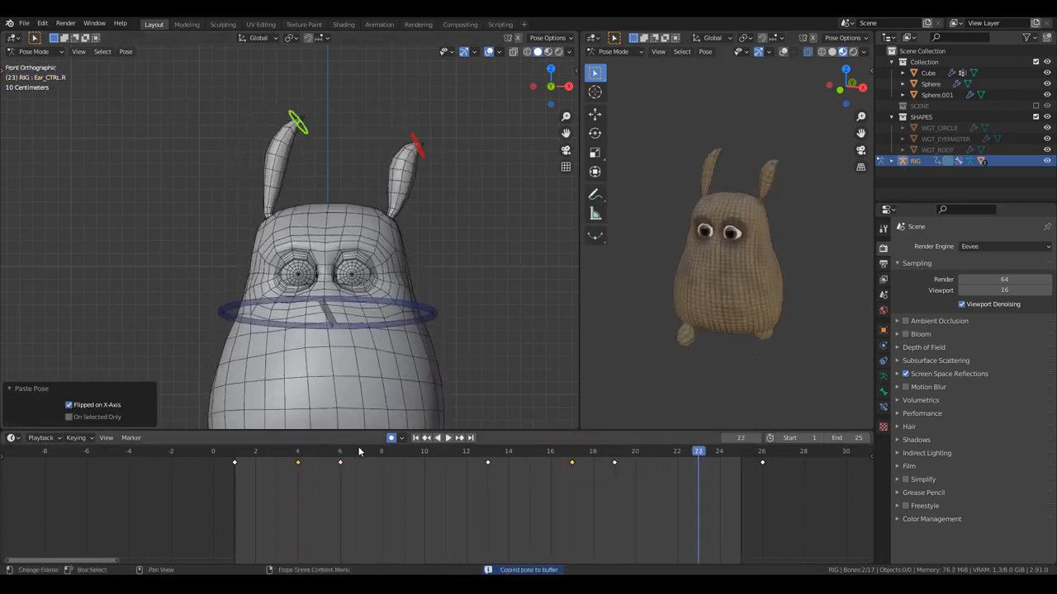
# - On frame 10, rotate the right ear control and then the left one by about -86° so the ears form S-curves
pyautogui.click(416, 456)
pyautogui.press('space')
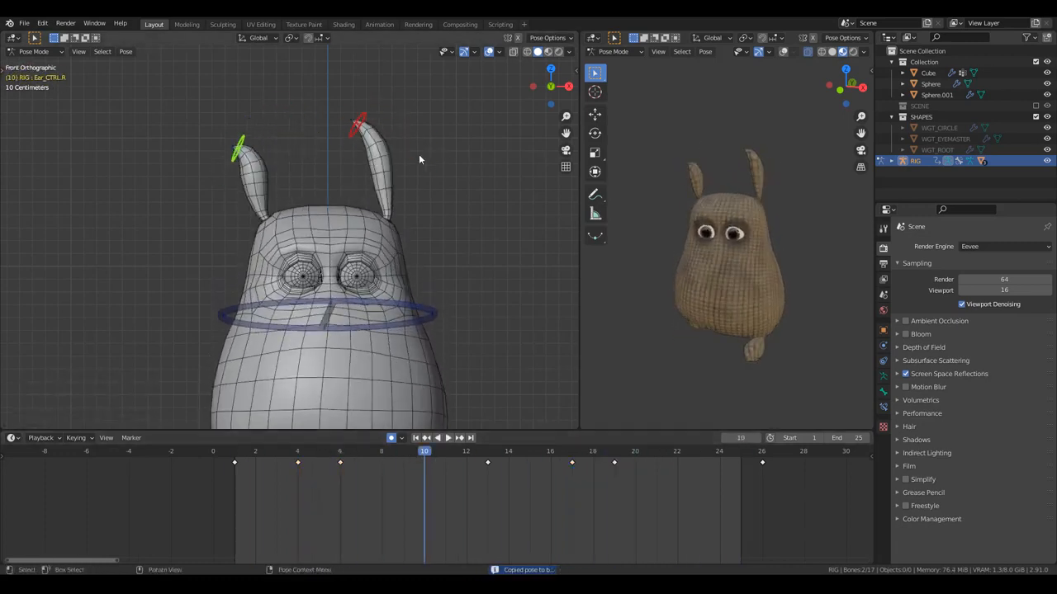
pyautogui.press('Escape')
pyautogui.press('r')
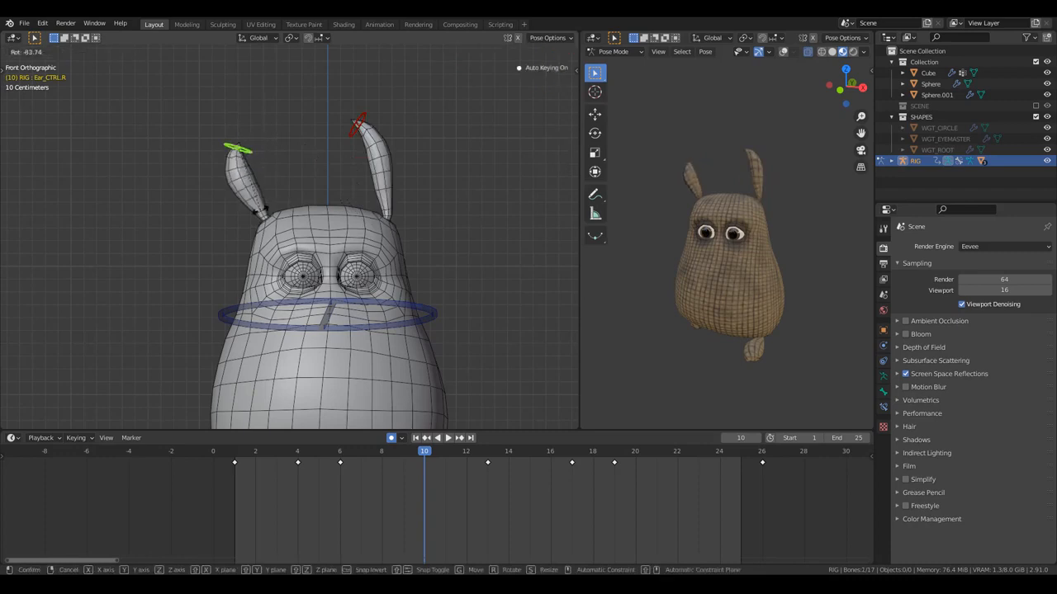
pyautogui.click(278, 157)
pyautogui.click(365, 123)
pyautogui.press('r')
pyautogui.click(351, 198)
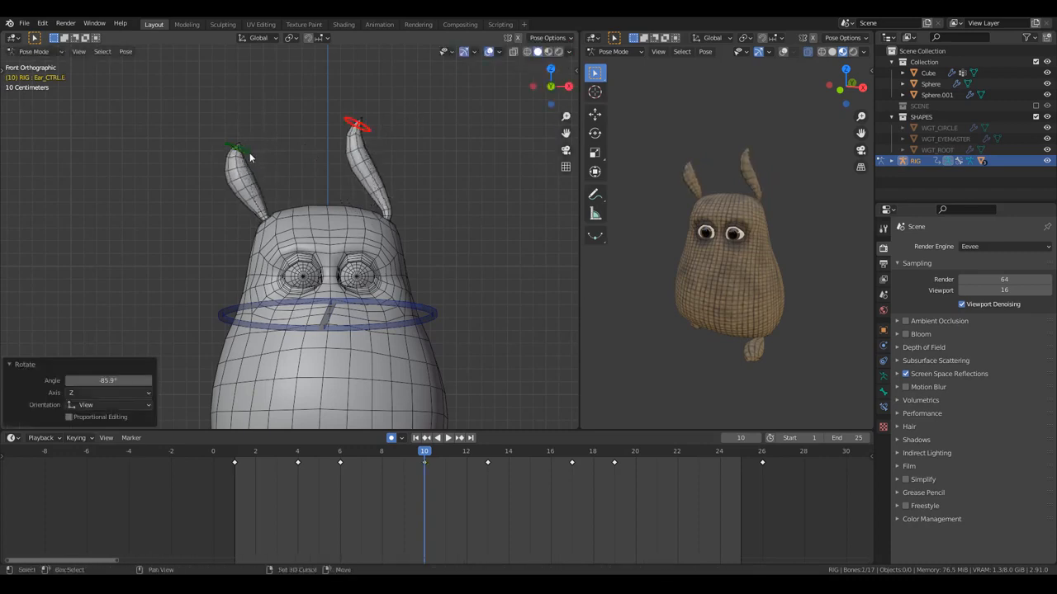
# - Copy the pose of both ear controls from frame 10 and paste it mirrored on frame 22
pyautogui.keyDown('shift'); pyautogui.click(249, 152); pyautogui.keyUp('shift')
pyautogui.hotkey('ctrl', 'c')
pyautogui.click(675, 450)
pyautogui.hotkey('ctrl', 'shift', 'v')
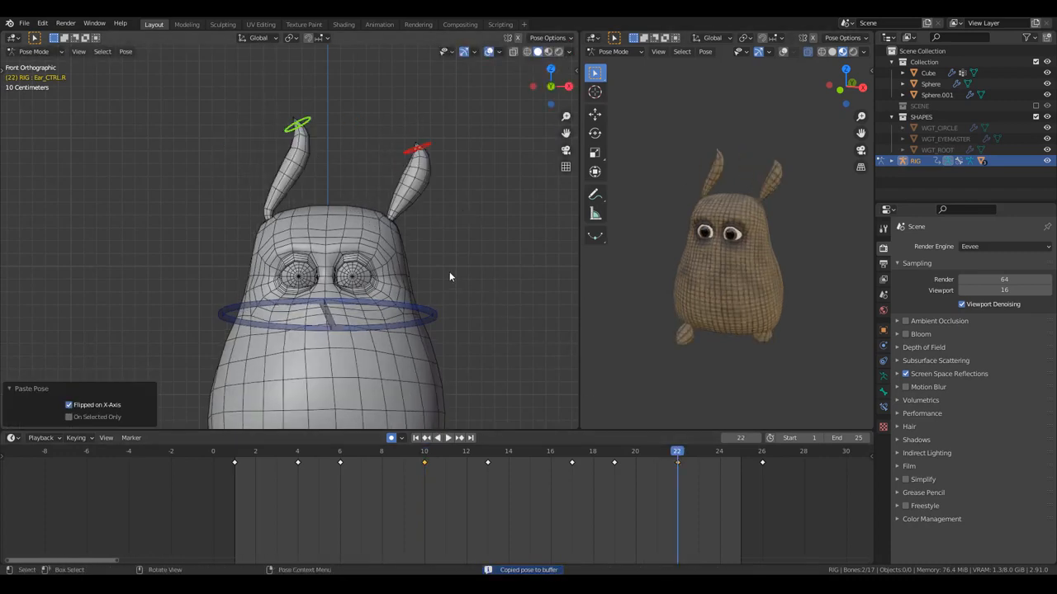
# - Review the playing cycle with the ear controls temporarily hidden, and unhide the controls
pyautogui.press('space')
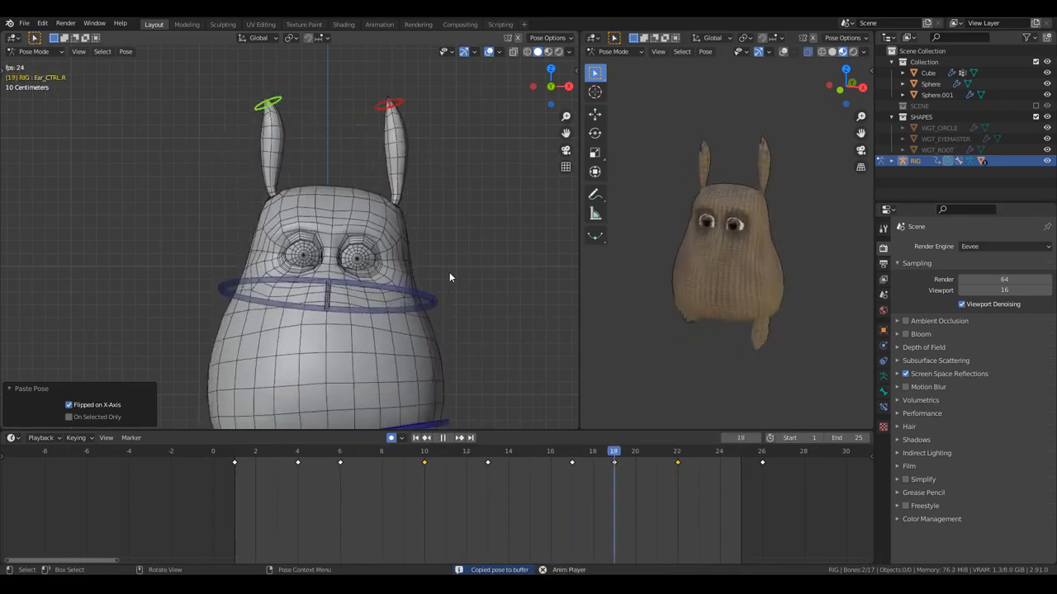
pyautogui.scroll(-3, 407, 281)
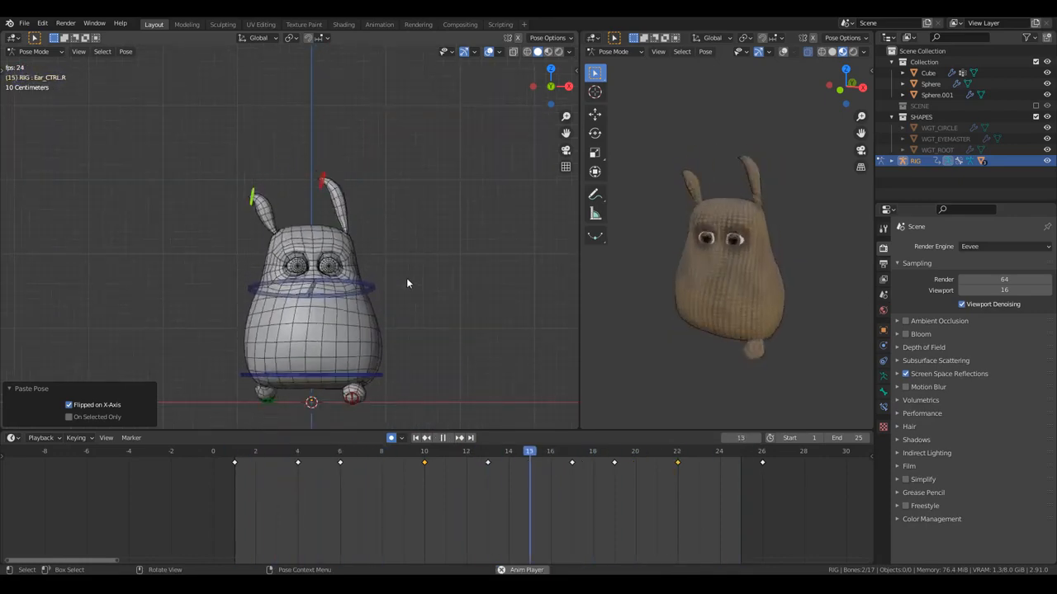
pyautogui.press('h')
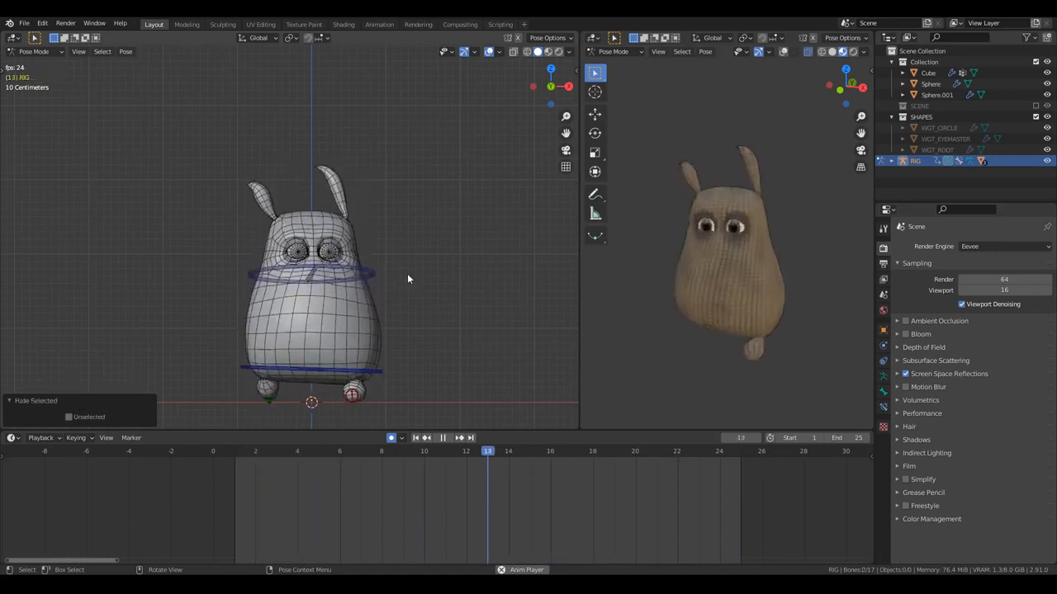
pyautogui.scroll(4, 407, 273)
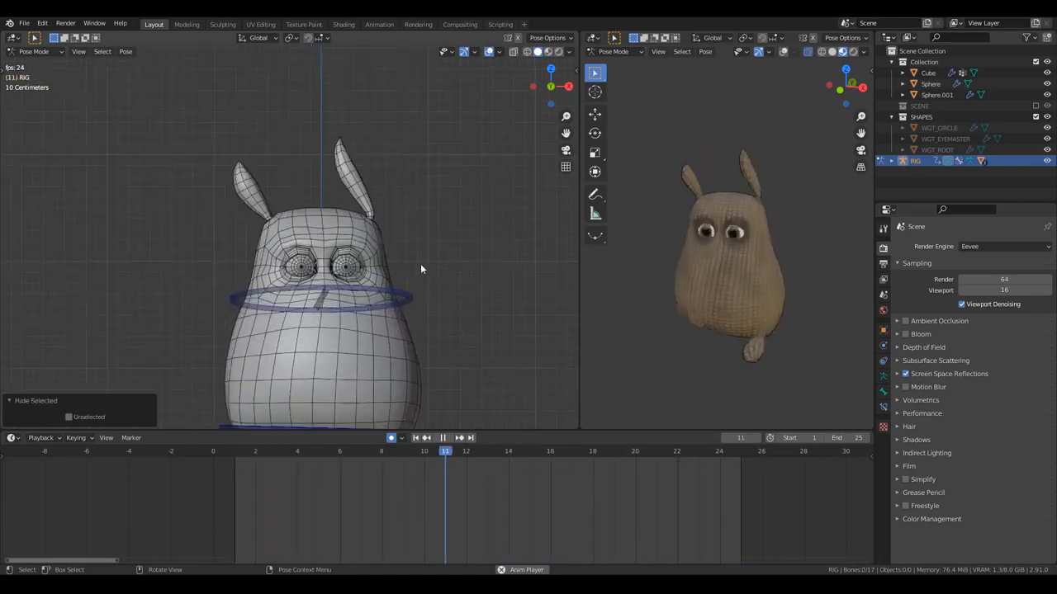
pyautogui.press('space')
pyautogui.hotkey('alt', 'h')
# - Move the ear controls' keyframe from frame 6 to frame 7 and replay the cycle from its start
pyautogui.click(350, 472)
pyautogui.click(337, 453)
pyautogui.press('space')
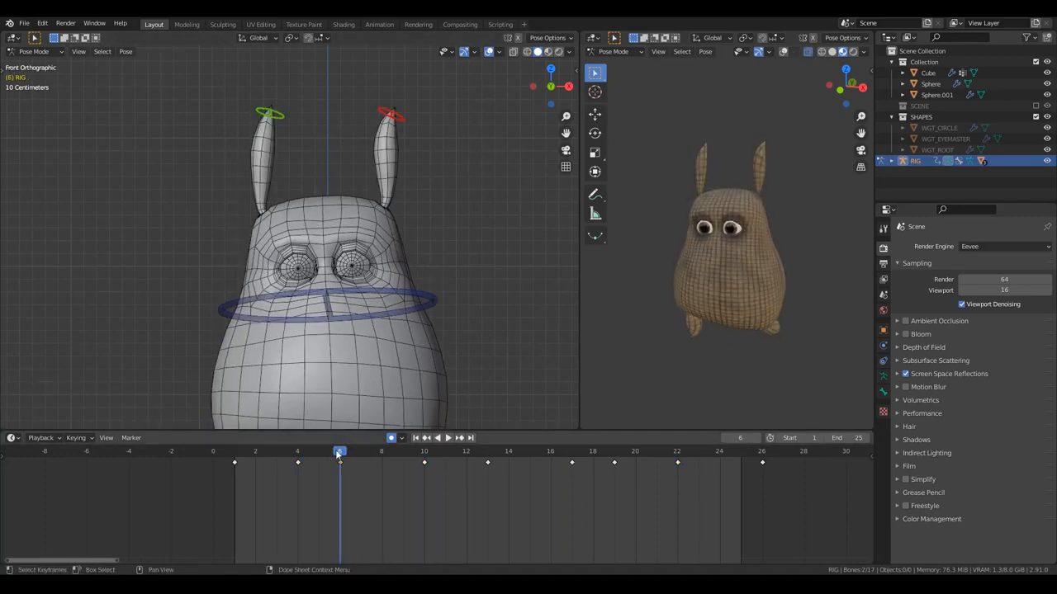
pyautogui.click(377, 481)
pyautogui.press('space')
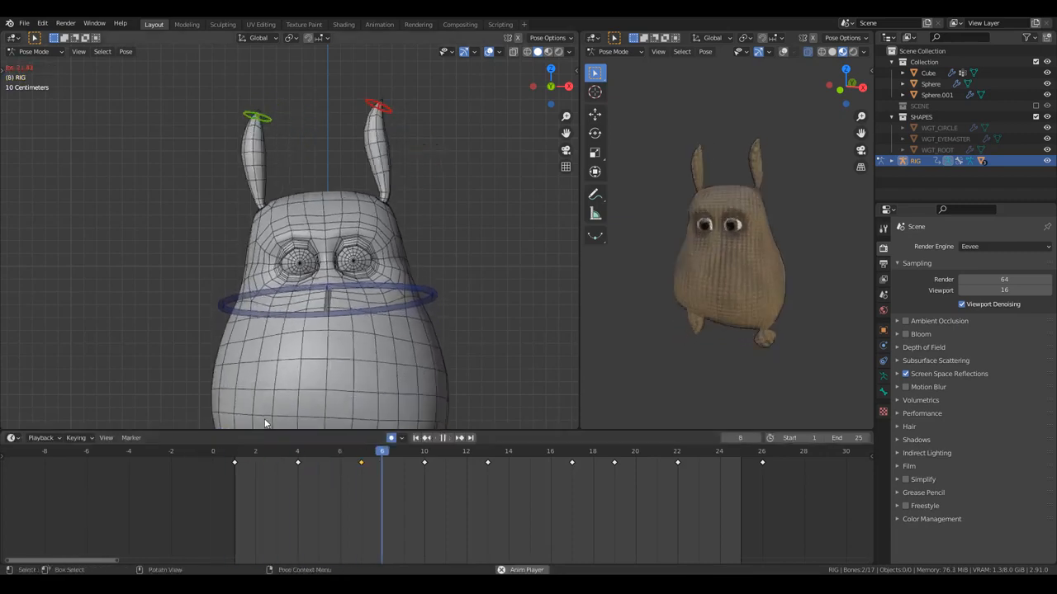
pyautogui.press('space')
pyautogui.moveTo(301, 452); pyautogui.dragTo(228, 453)
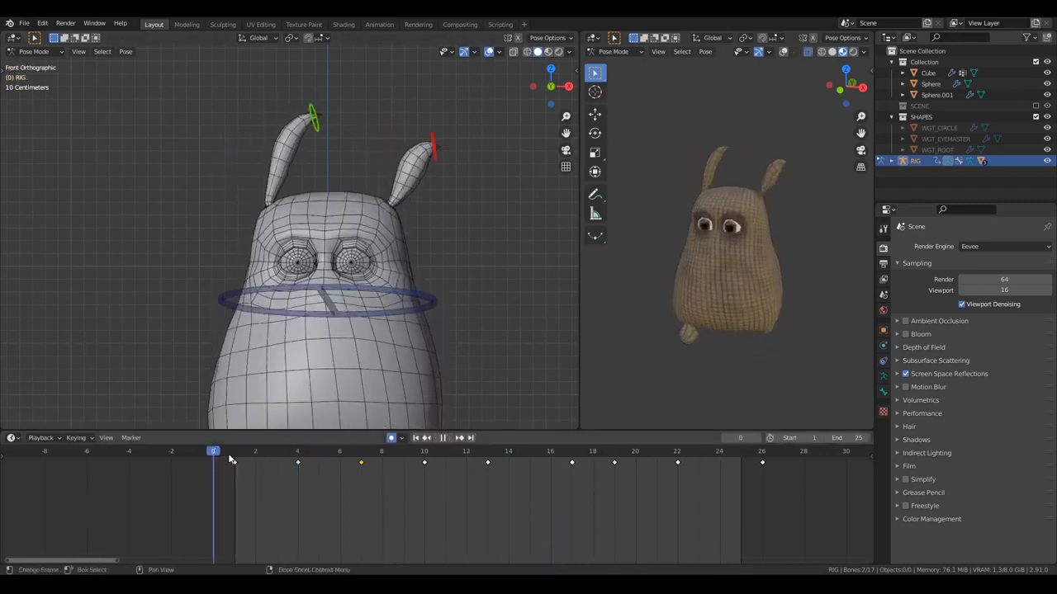
pyautogui.press('space')
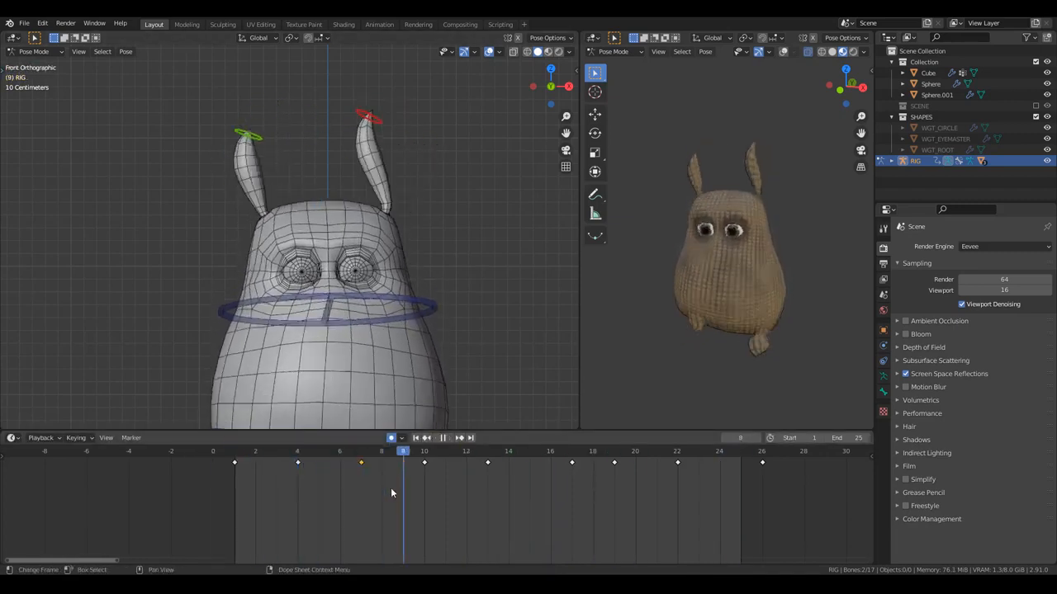
# - On frame 7, lower the right ear control about 0.13 m along global Z and copy its pose
pyautogui.press('space')
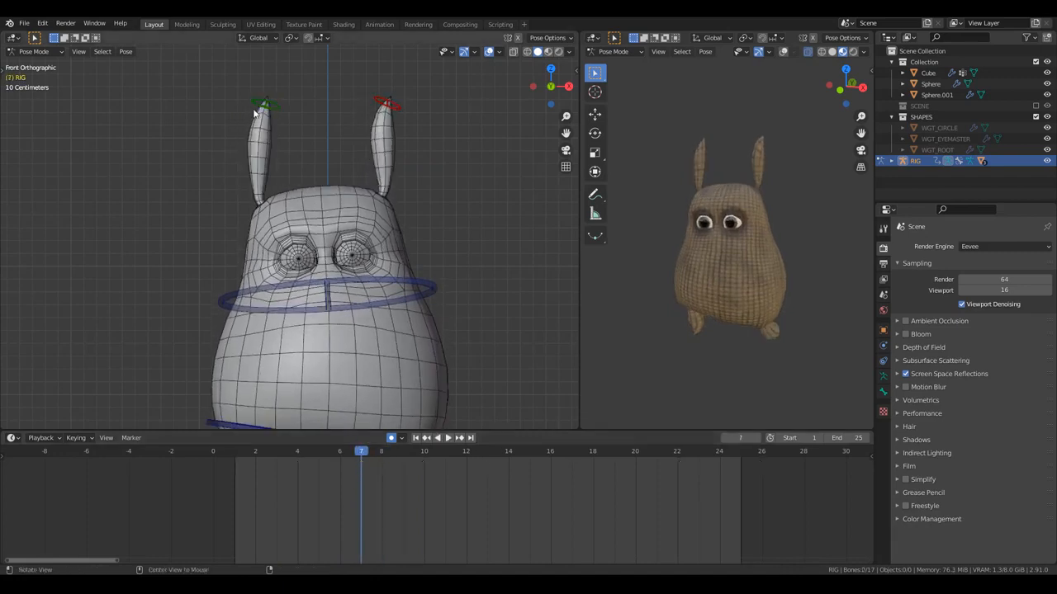
pyautogui.click(265, 104)
pyautogui.press('g')
pyautogui.press('z')
pyautogui.click(311, 160)
pyautogui.hotkey('ctrl', 'c')
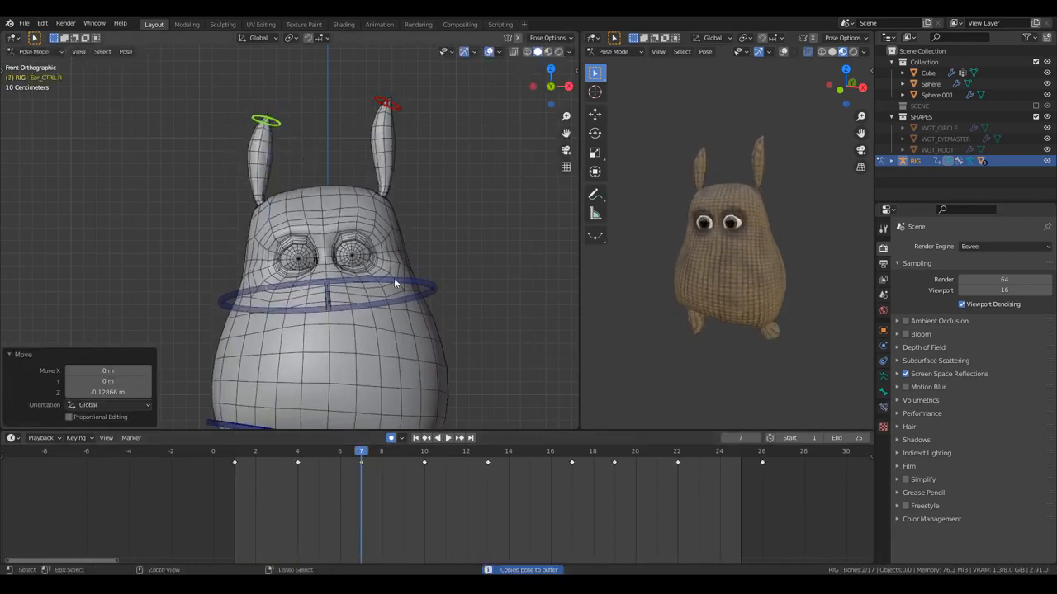
# - Move the right ear control's keyframe from frame 17 to frame 16 and paste the copied pose mirrored on frame 19
pyautogui.click(572, 463)
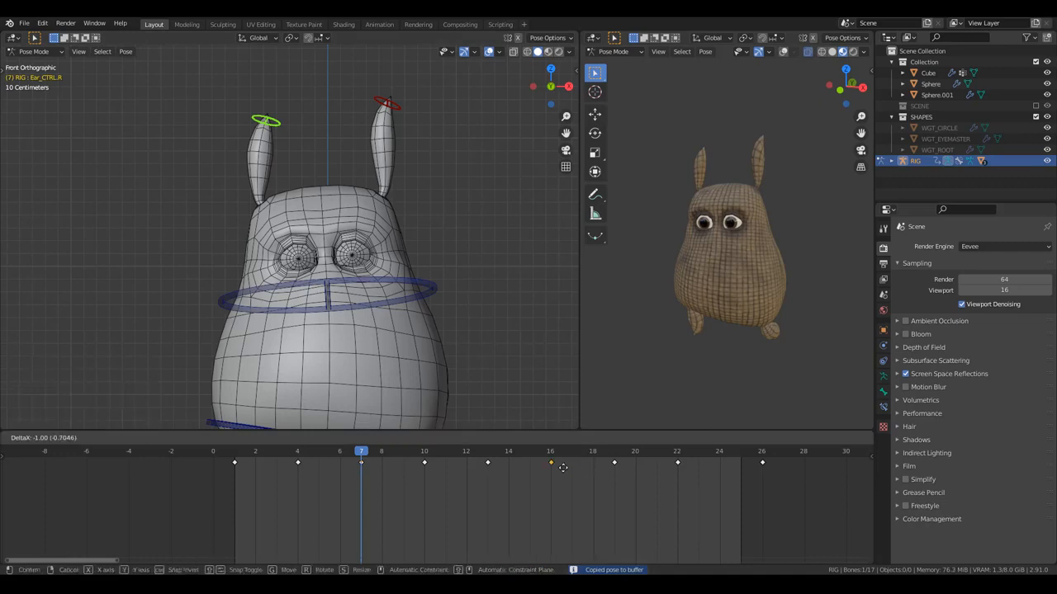
pyautogui.click(549, 454)
pyautogui.hotkey('ctrl', 'shift', 'v')
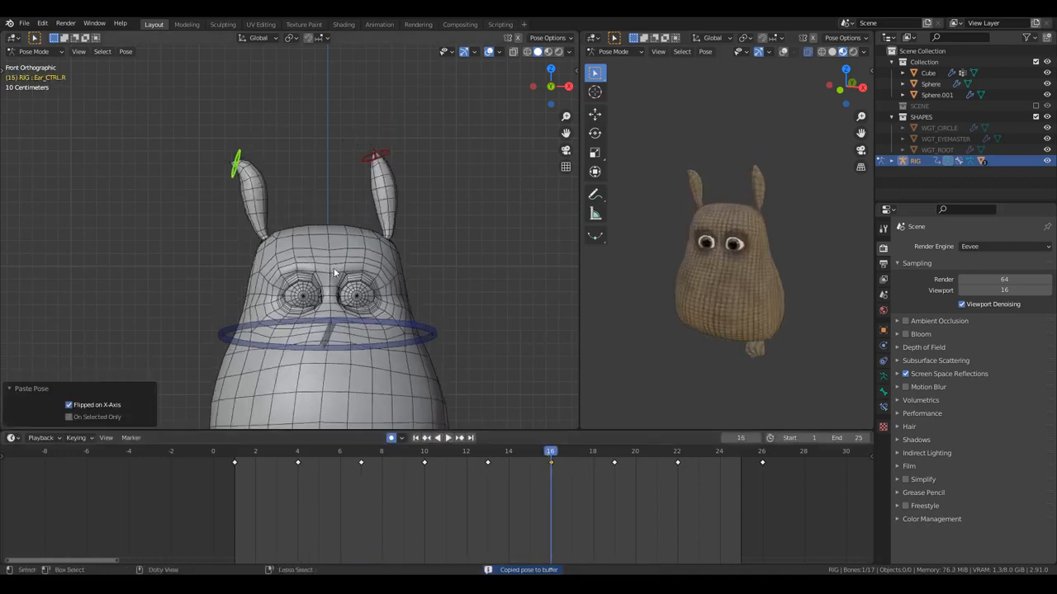
pyautogui.hotkey('ctrl', 'z')
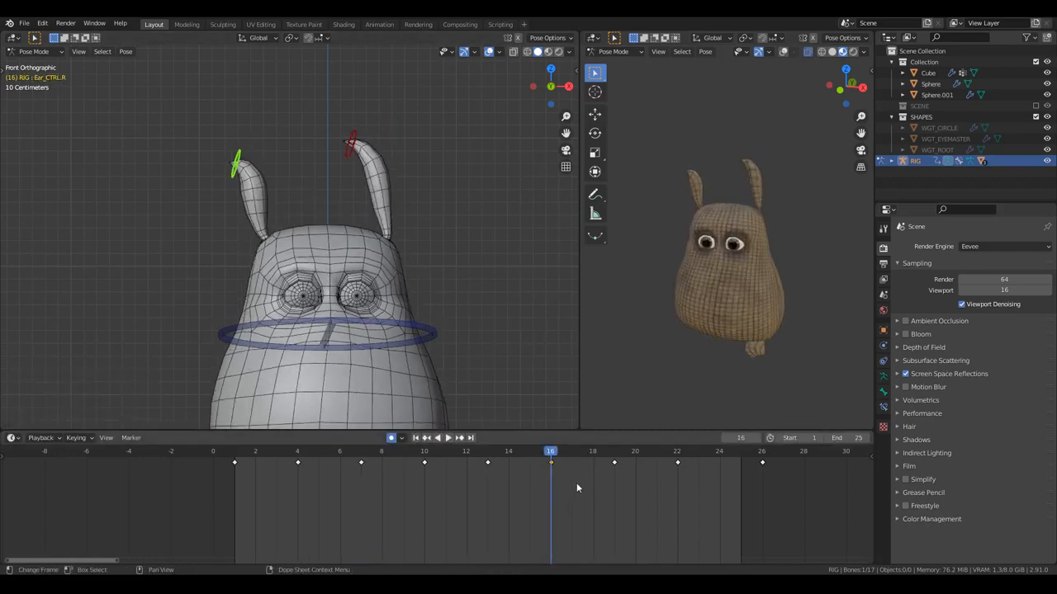
pyautogui.click(612, 451)
pyautogui.hotkey('ctrl', 'shift', 'v')
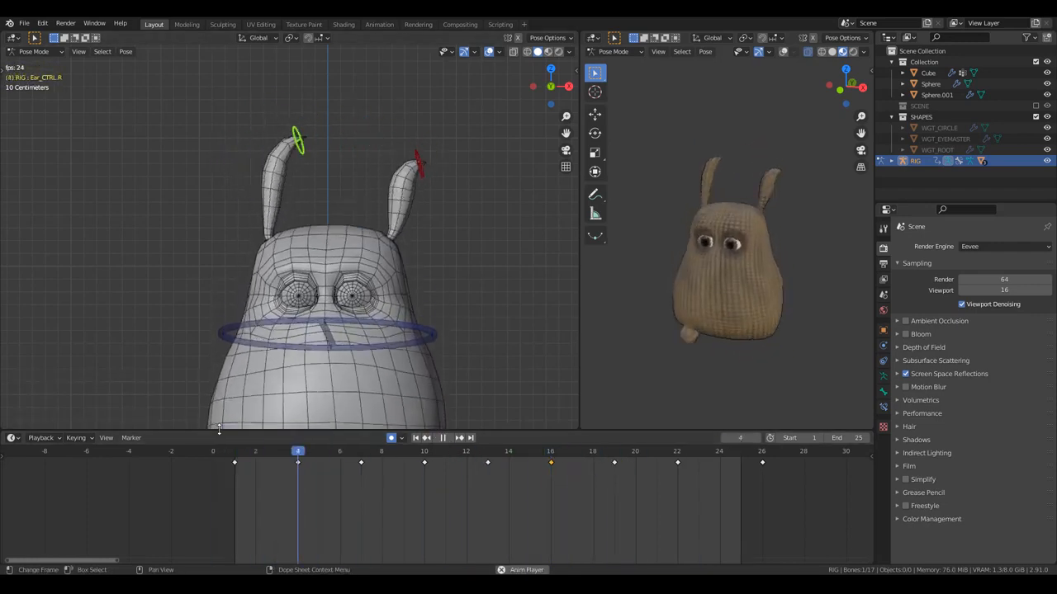
# - Copy the pose of both ear controls from frame 1, and paste it unflipped on frame 26 and mirrored on frame 13
pyautogui.press('space')
pyautogui.click(241, 453)
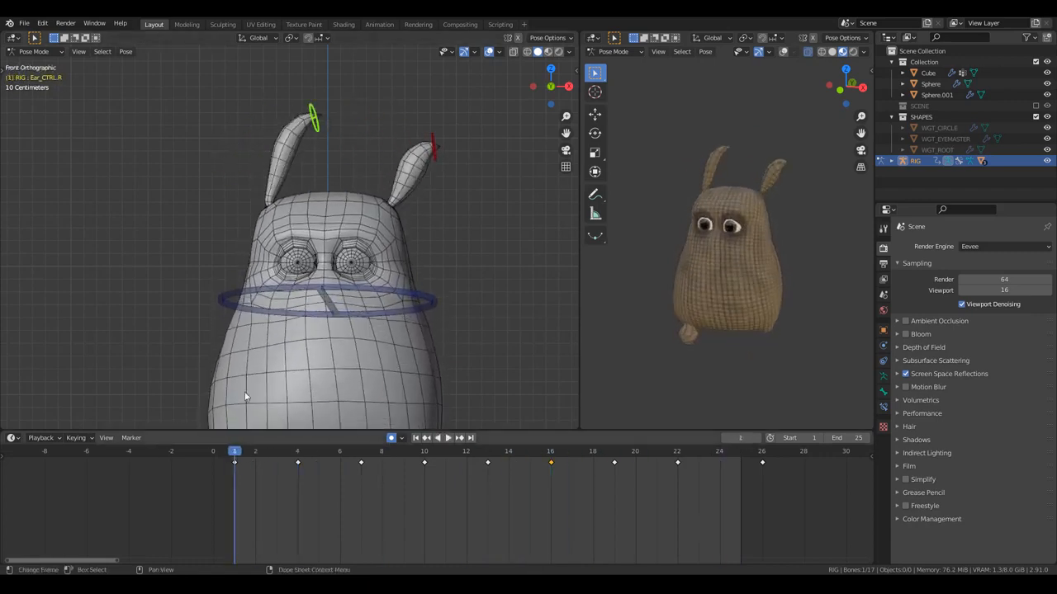
pyautogui.press('a')
pyautogui.hotkey('ctrl', 'c')
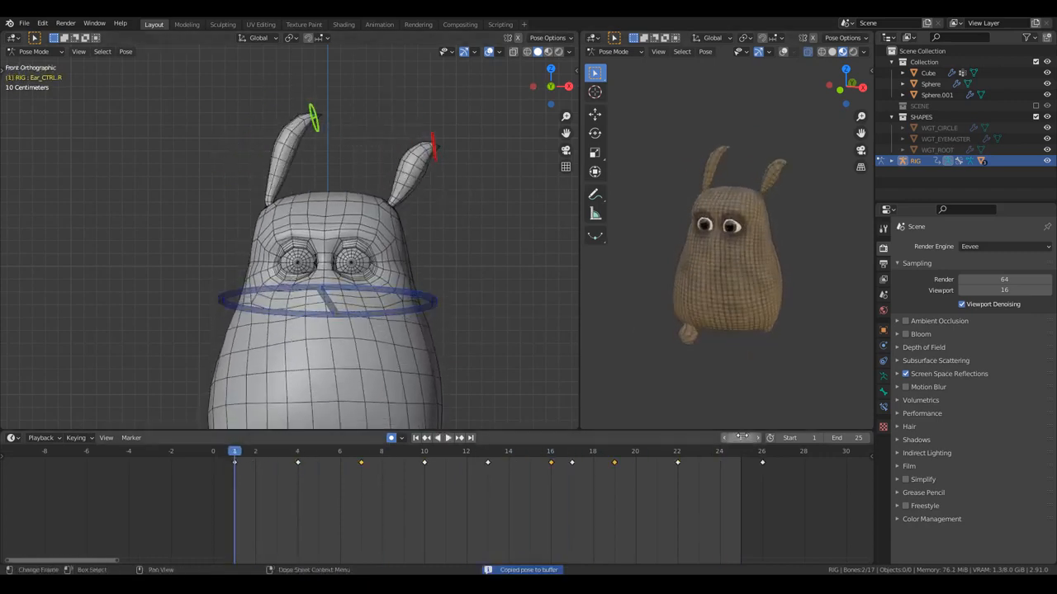
pyautogui.hotkey('ctrl', 'v')
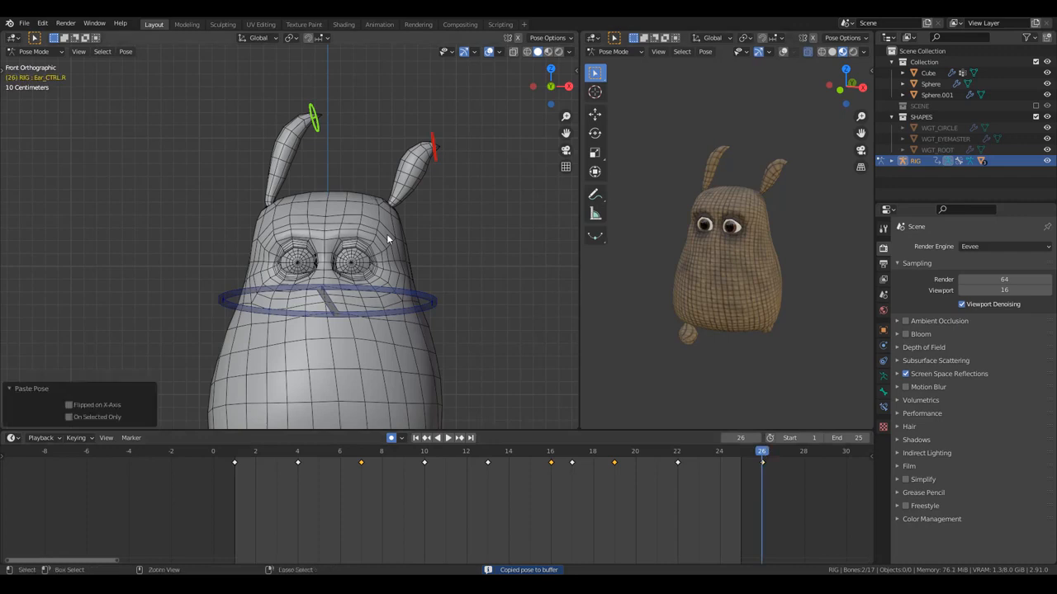
pyautogui.click(487, 453)
pyautogui.hotkey('ctrl', 'shift', 'v')
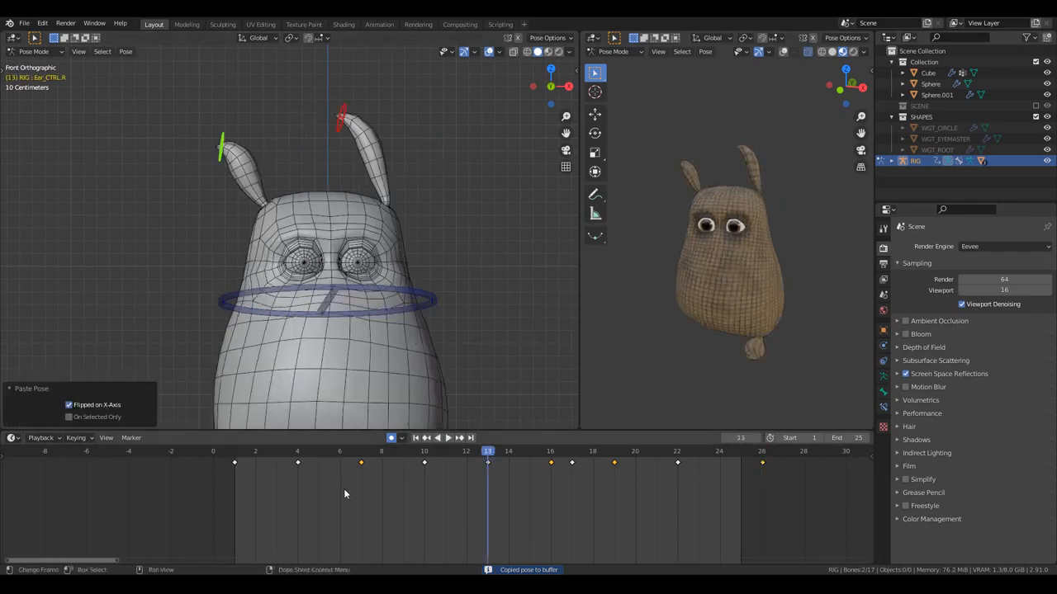
# - Copy the pose of both ear controls from frame 4 and paste it mirrored on frame 16
pyautogui.click(298, 452)
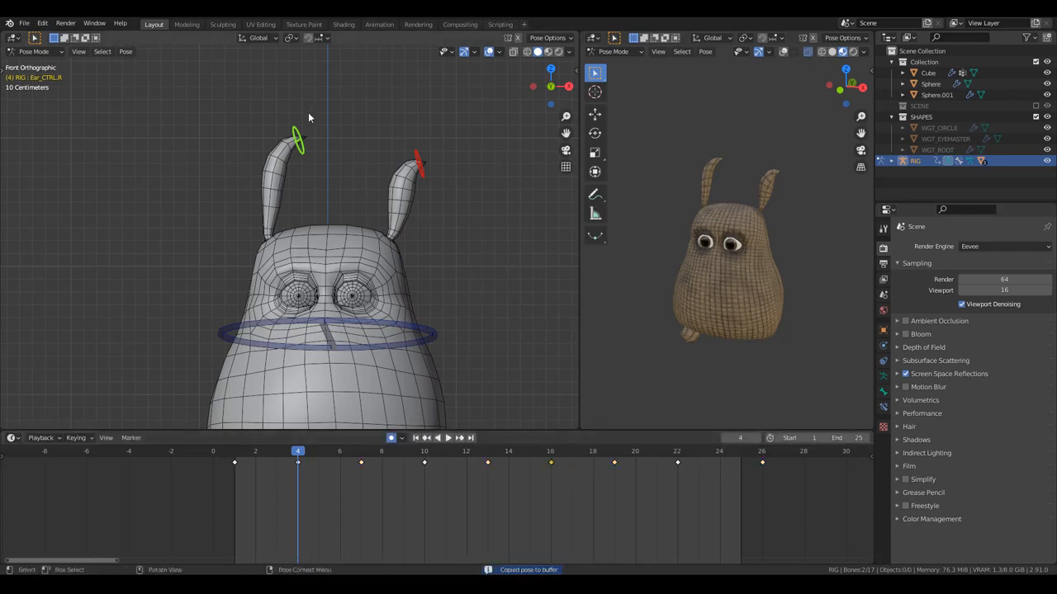
pyautogui.moveTo(261, 107); pyautogui.dragTo(454, 178)
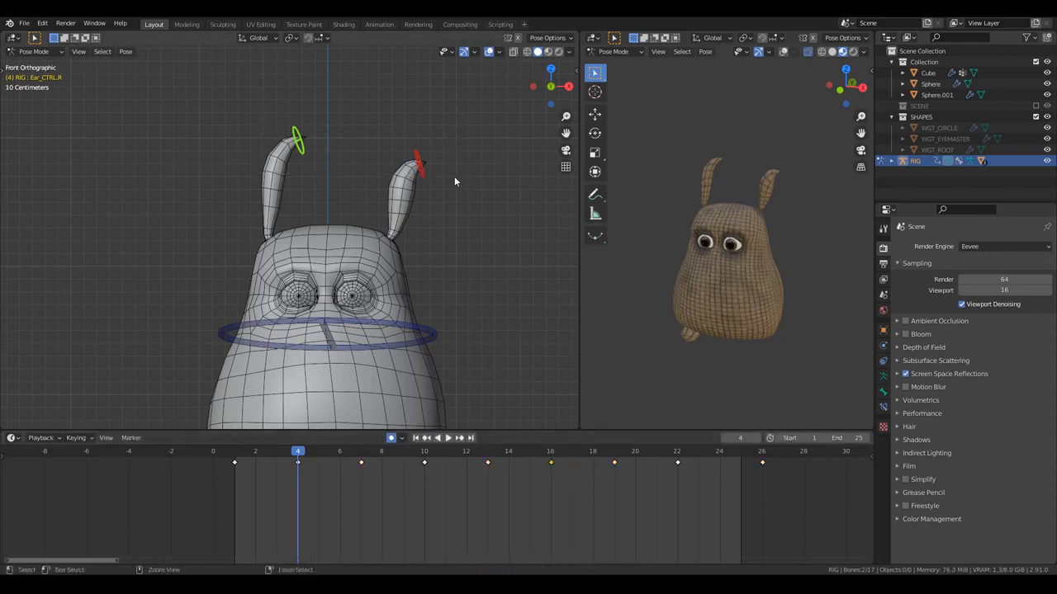
pyautogui.click(550, 457)
pyautogui.hotkey('ctrl', 'shift', 'v')
pyautogui.press('n')
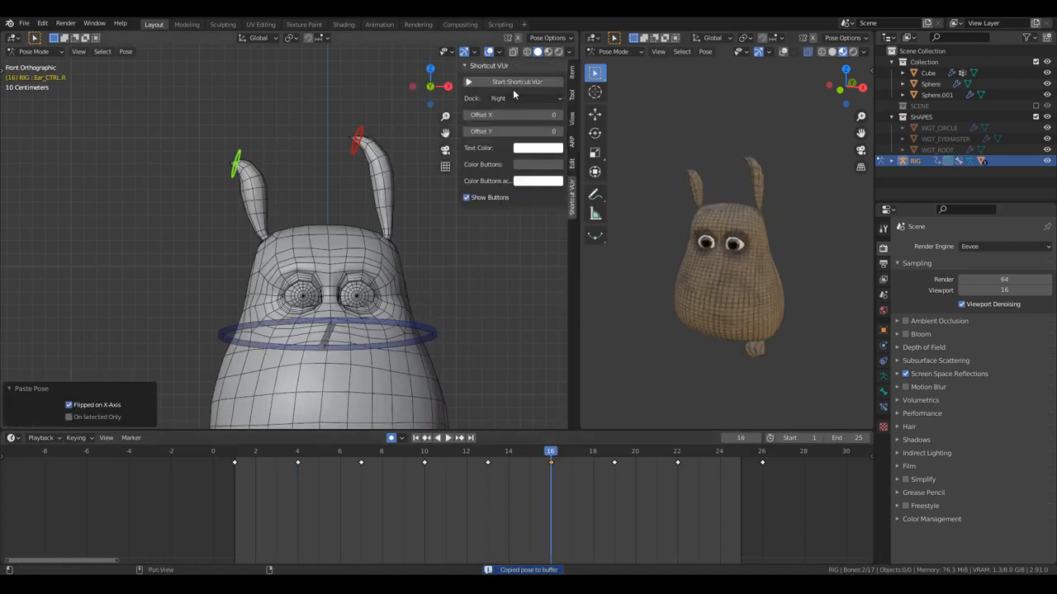
pyautogui.press('n')
# - Copy the pose of both ear controls from frame 7, compare it with frame 16, and replay the cycle
pyautogui.moveTo(328, 449); pyautogui.dragTo(355, 471)
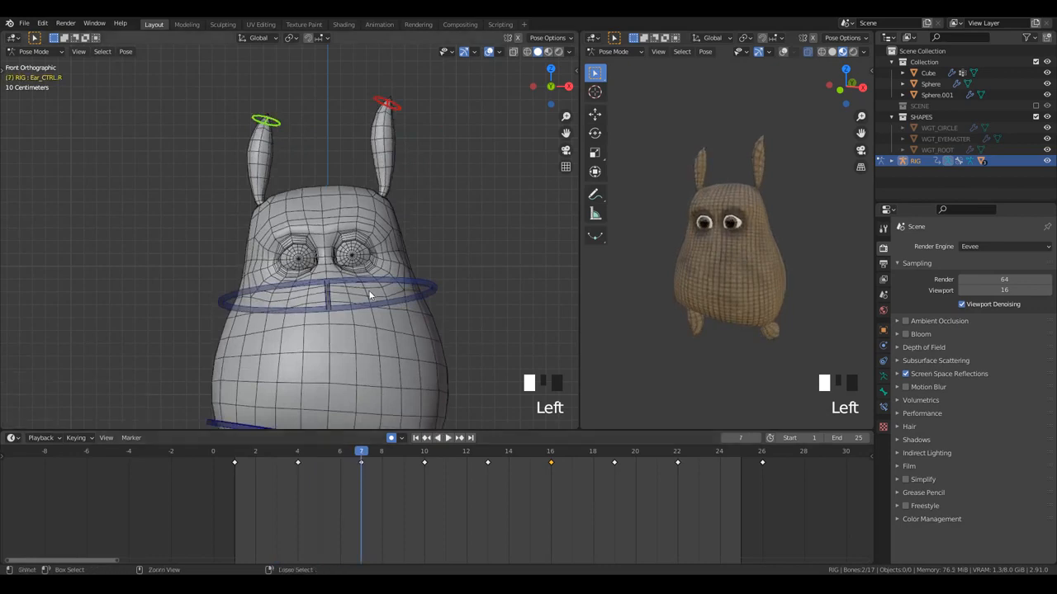
pyautogui.hotkey('ctrl', 'c')
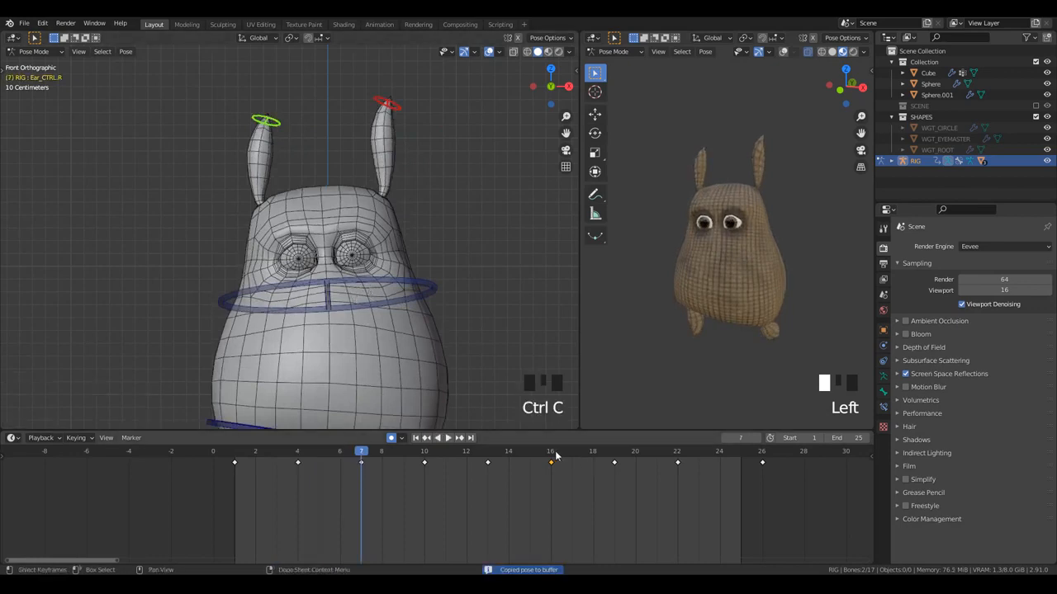
pyautogui.moveTo(553, 455); pyautogui.dragTo(552, 455)
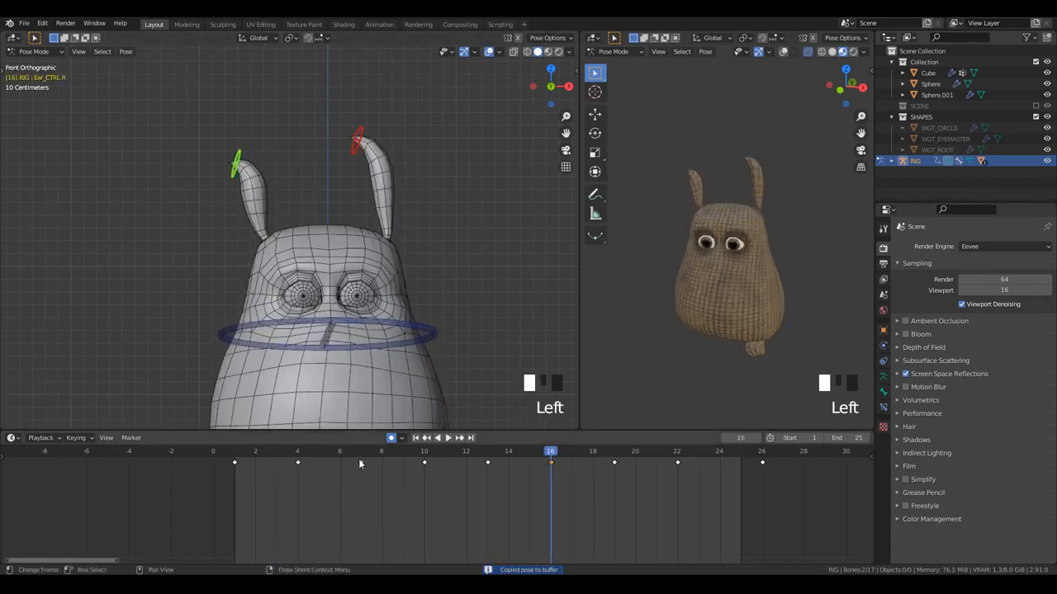
pyautogui.moveTo(359, 459); pyautogui.dragTo(632, 495)
pyautogui.press('space')
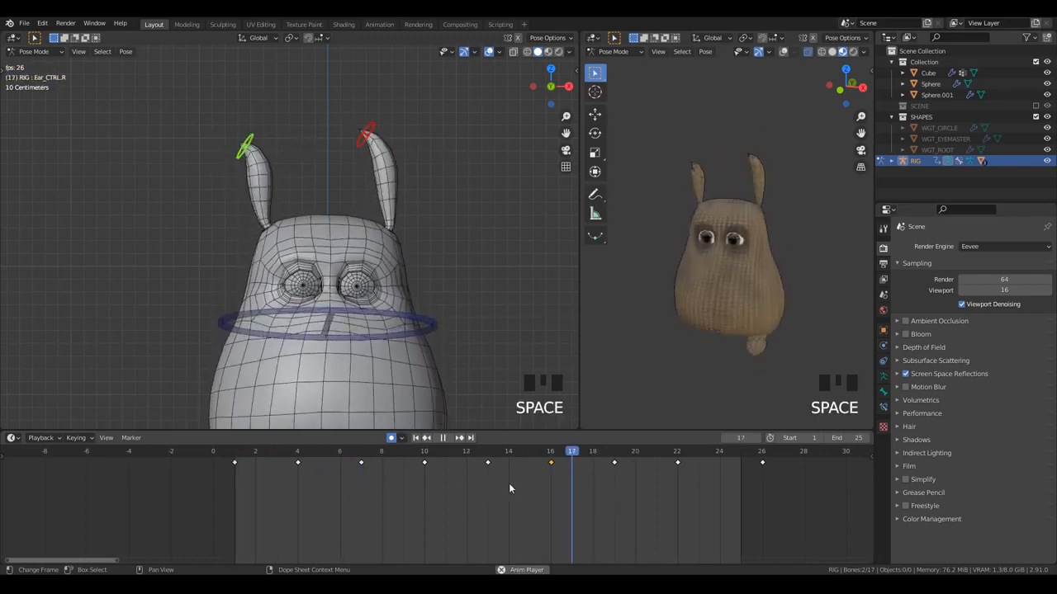
pyautogui.press('space')
# - Copy the pose of both ear controls from frame 16 and paste it mirrored on frame 4
pyautogui.press('Left')
pyautogui.press('Left')
pyautogui.press('Left')
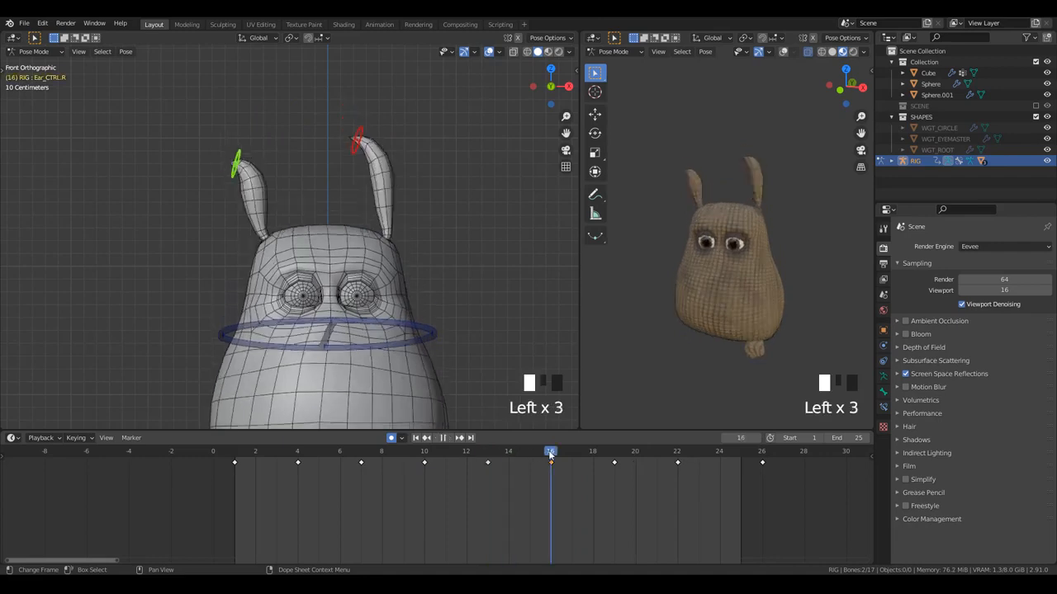
pyautogui.hotkey('ctrl', 'c')
pyautogui.click(298, 451)
pyautogui.hotkey('ctrl', 'shift', 'v')
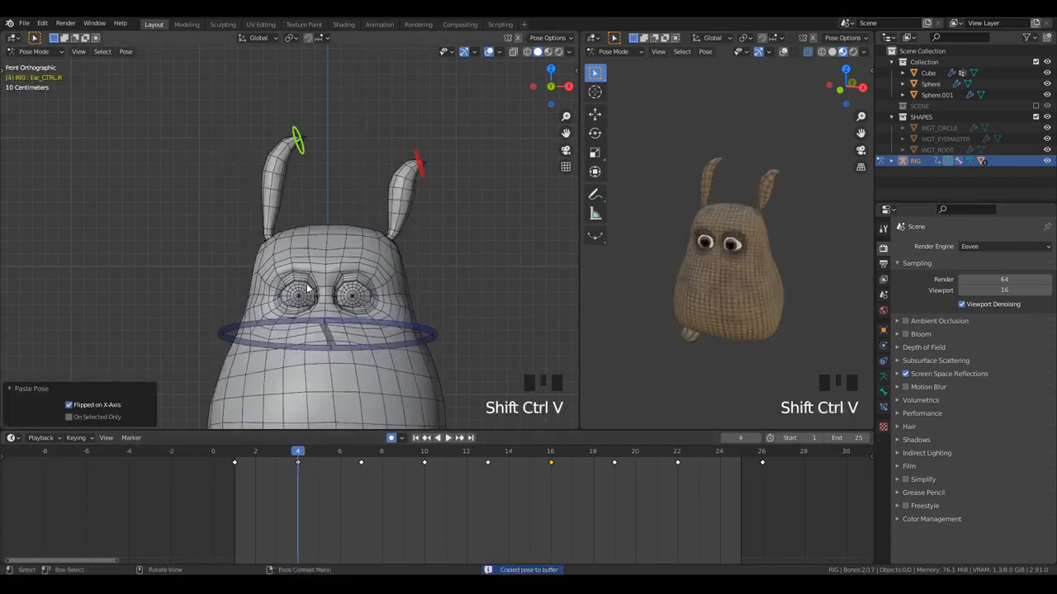
# - Go to frame 19 of the walk cycle with both ear controls selected
pyautogui.click(614, 451)
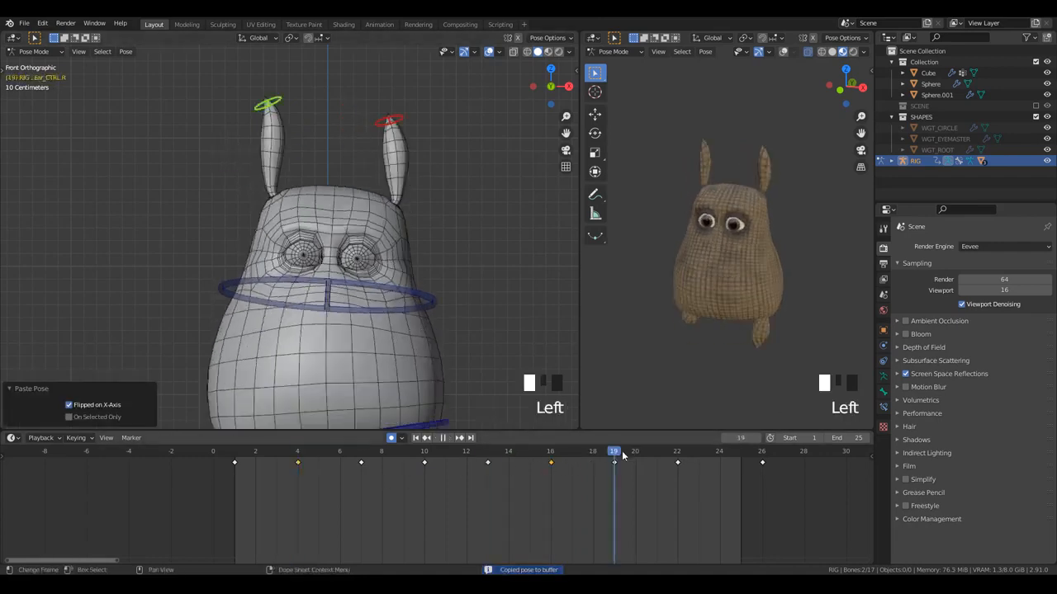
# - Paste the copied ear control pose flipped at frame 7, and transfer the frame 22 pose flipped to frame 10
pyautogui.click(360, 450)
pyautogui.hotkey('ctrl', 'shift', 'v')
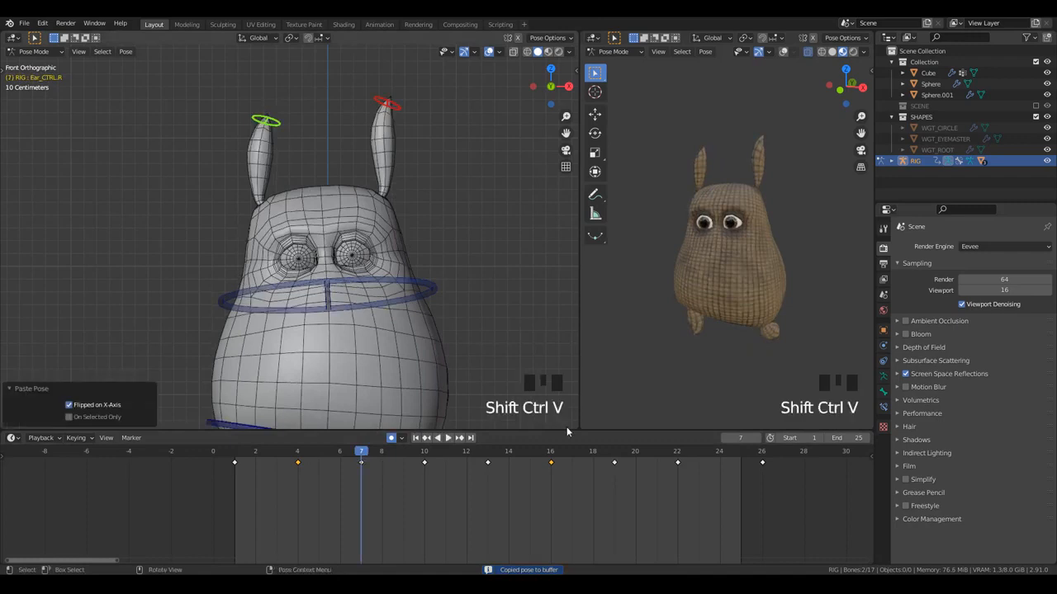
pyautogui.click(677, 451)
pyautogui.click(424, 451)
pyautogui.hotkey('ctrl', 'shift', 'v')
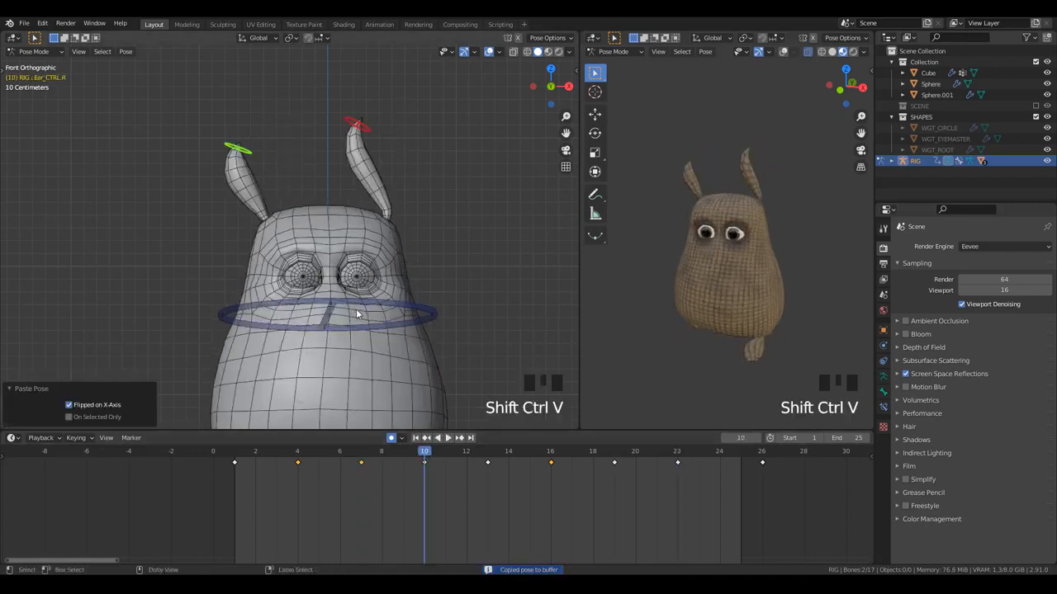
# - Play back the walk cycle to check the side-to-side ear motion
pyautogui.press('space')
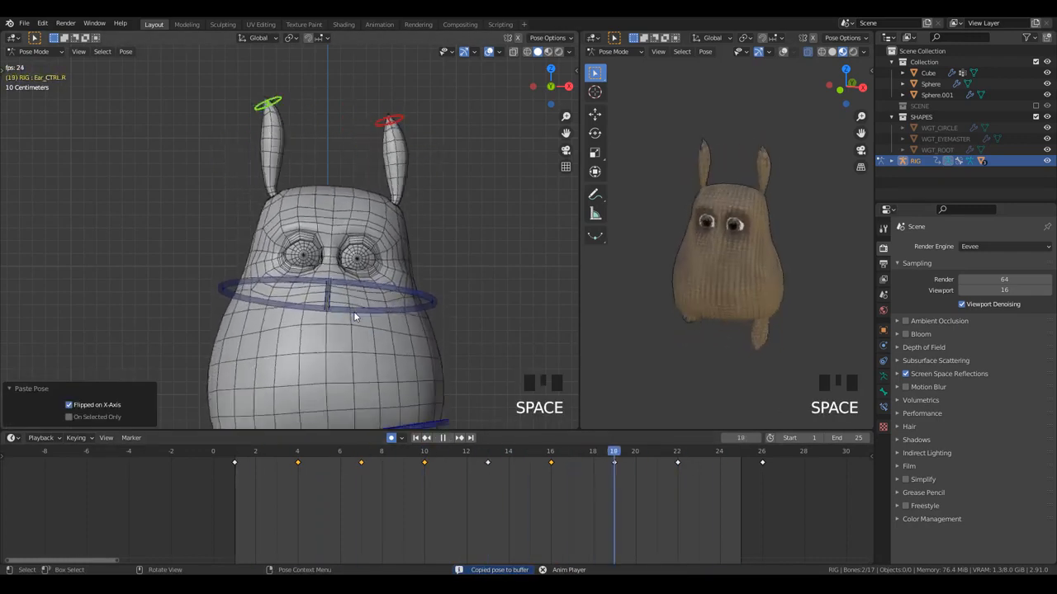
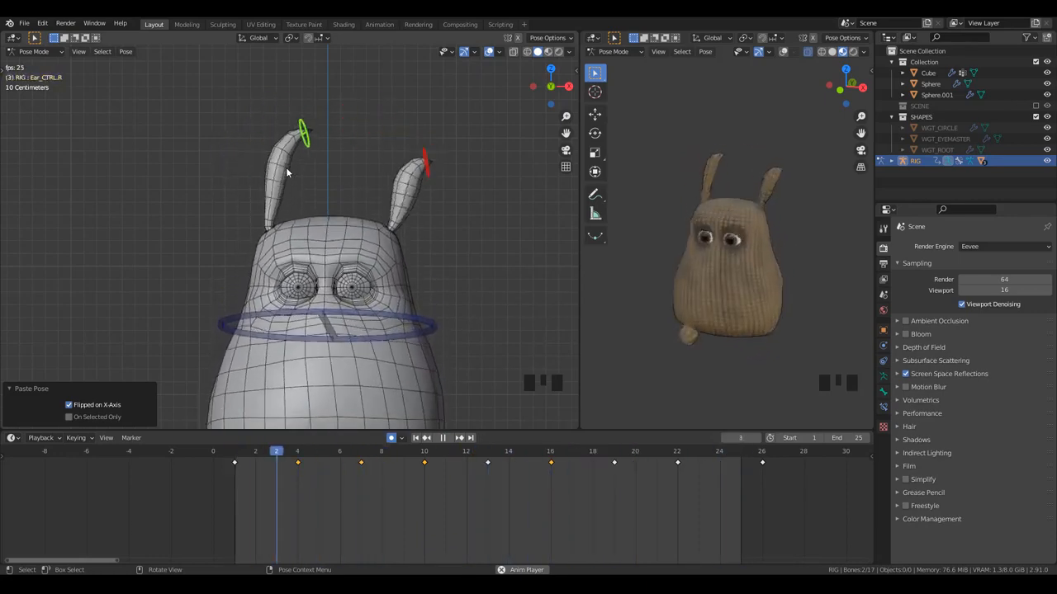
pyautogui.press('space')
pyautogui.scroll(2, 334, 155)
pyautogui.scroll(-2, 361, 169)
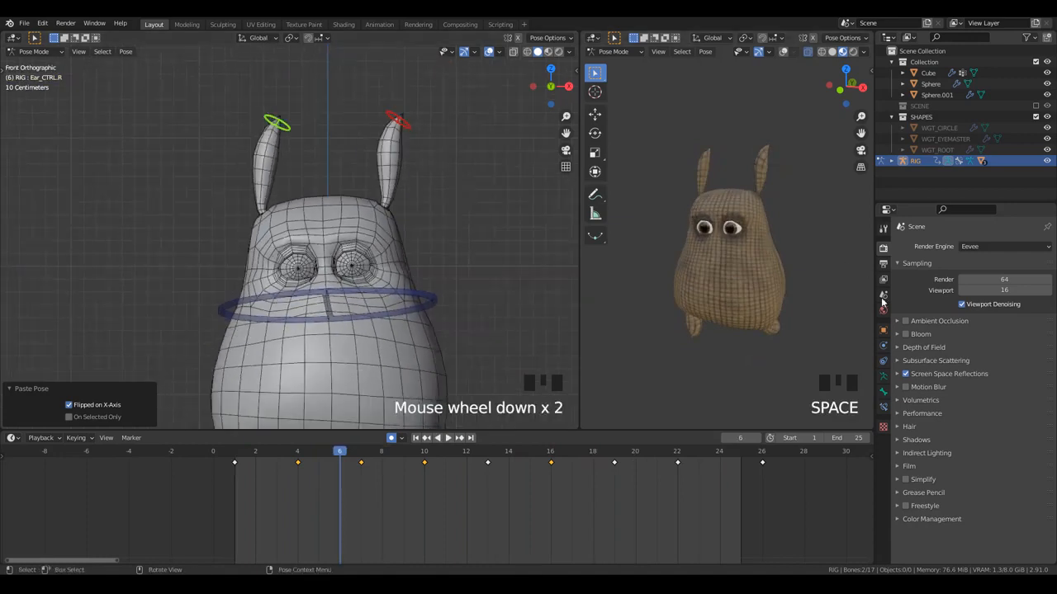
# - Show only the armature layer that holds the deform bones and select the left ear bone
pyautogui.click(886, 375)
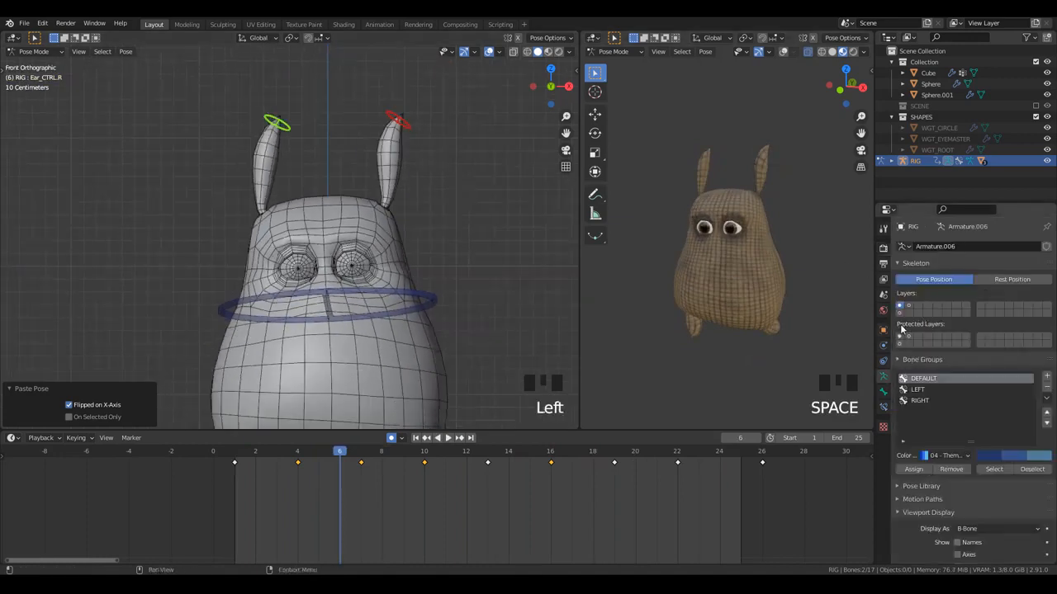
pyautogui.click(899, 312)
pyautogui.click(899, 305)
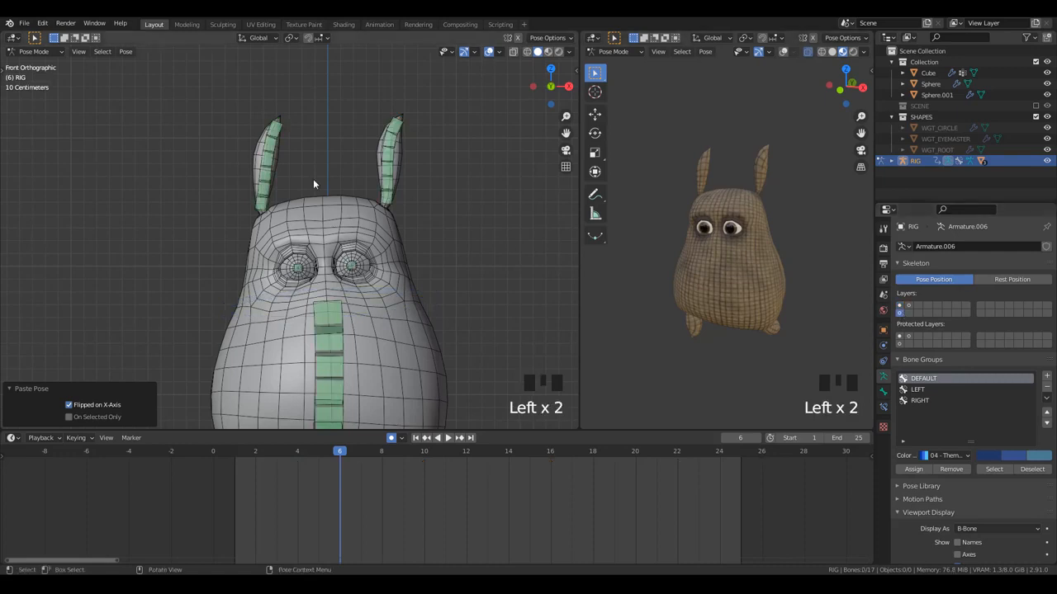
pyautogui.click(394, 171)
pyautogui.scroll(2, 395, 155)
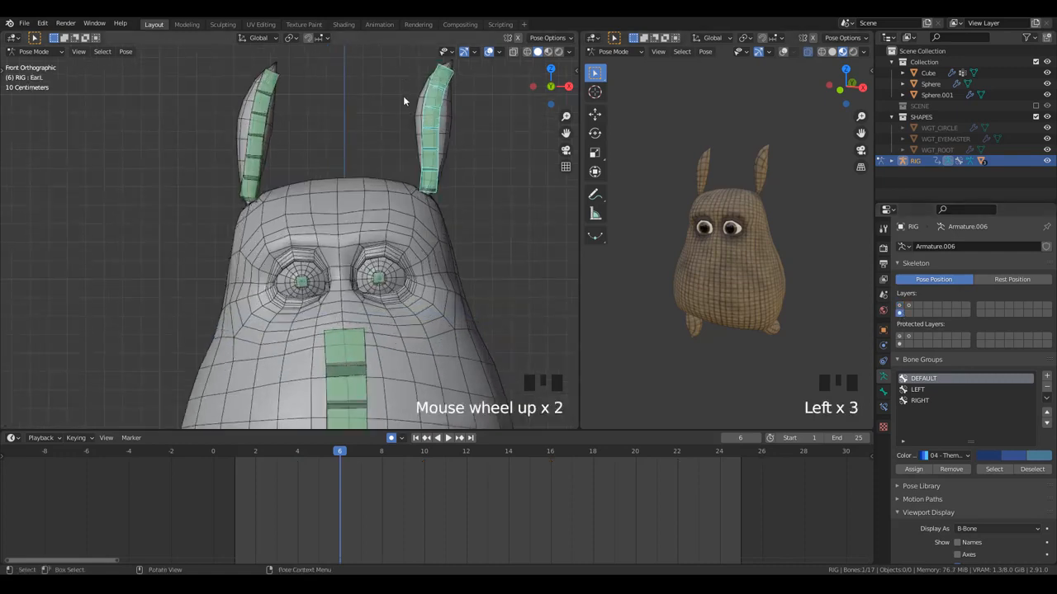
# - Inspect the left ear bone's Bendy Bones settings in Edit Mode
pyautogui.press('Tab')
pyautogui.keyDown('shift'); pyautogui.moveTo(497, 180); pyautogui.dragTo(101, 194, button='middle'); pyautogui.keyUp('shift')
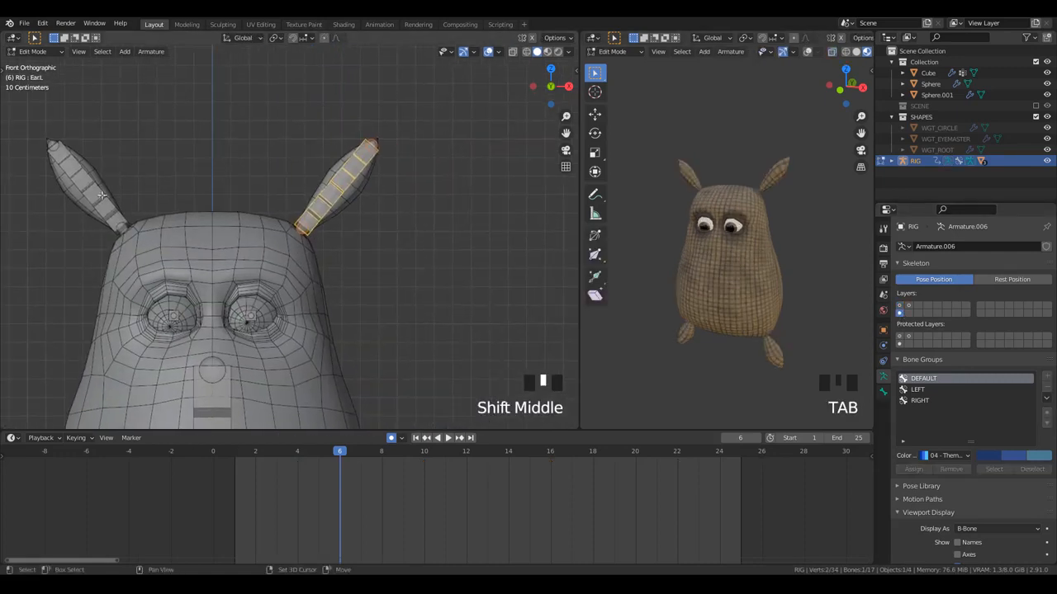
pyautogui.moveTo(304, 216); pyautogui.dragTo(388, 241, button='middle')
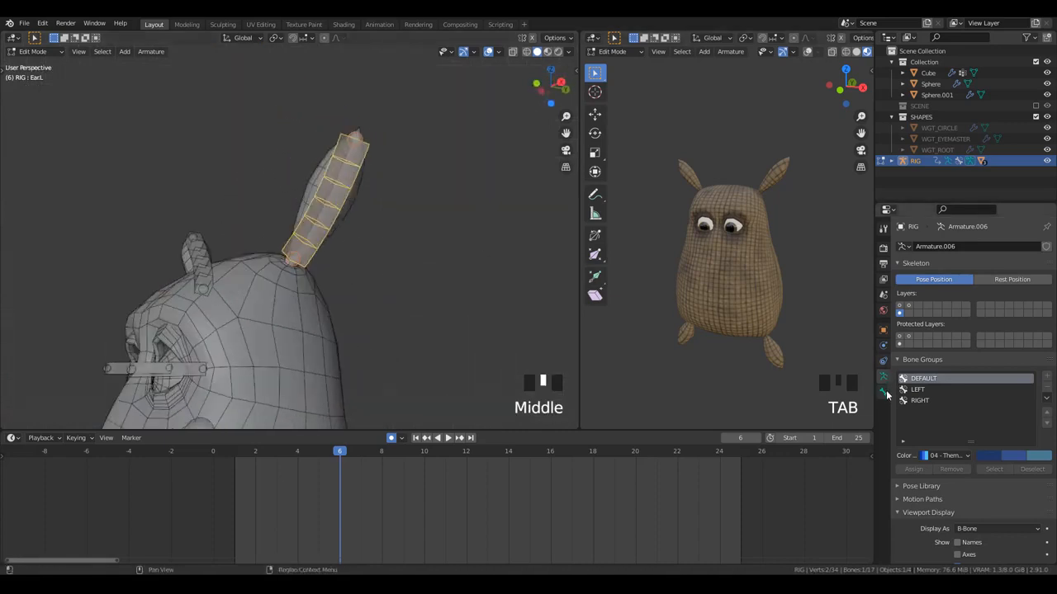
pyautogui.click(885, 393)
pyautogui.scroll(-5, 993, 469)
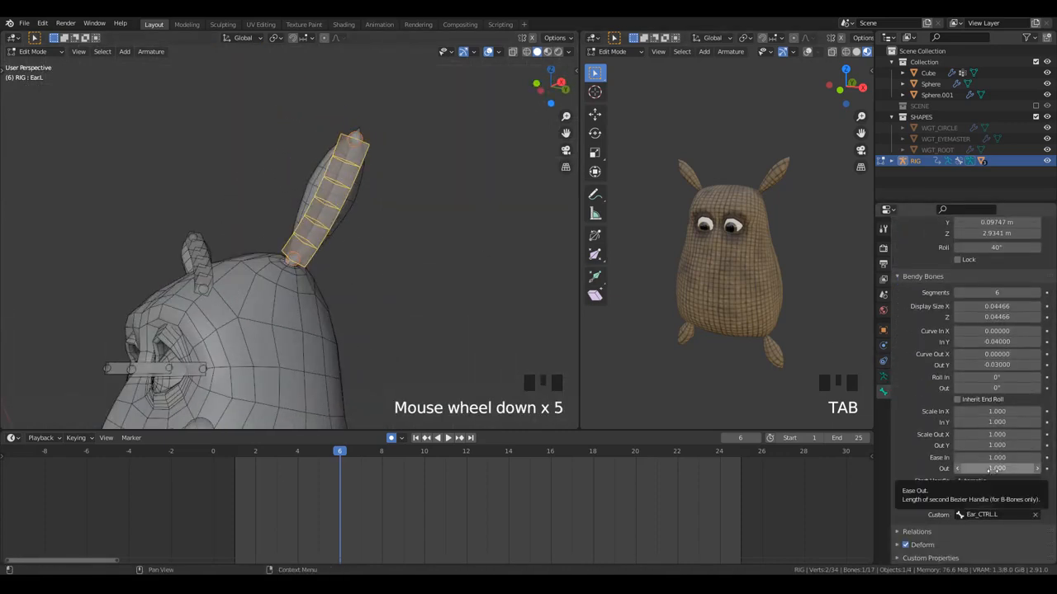
# - Try out different Ease In and Ease Out values on the left ear's bendy bone in Pose Mode
pyautogui.press('Tab')
pyautogui.moveTo(397, 283); pyautogui.dragTo(719, 353, button='middle')
pyautogui.scroll(-1, 986, 533)
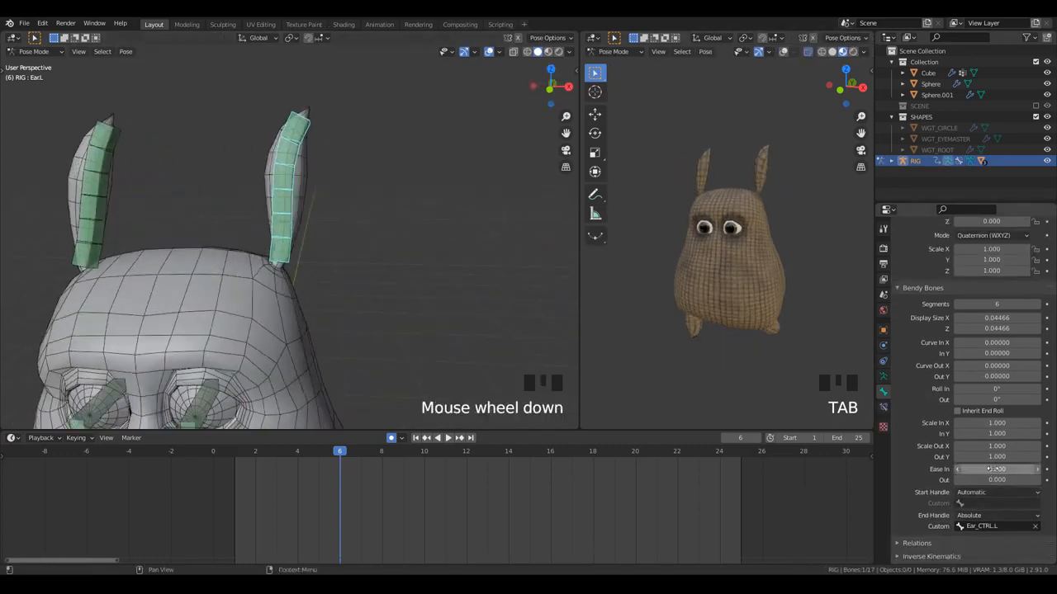
pyautogui.moveTo(996, 469); pyautogui.dragTo(949, 469)
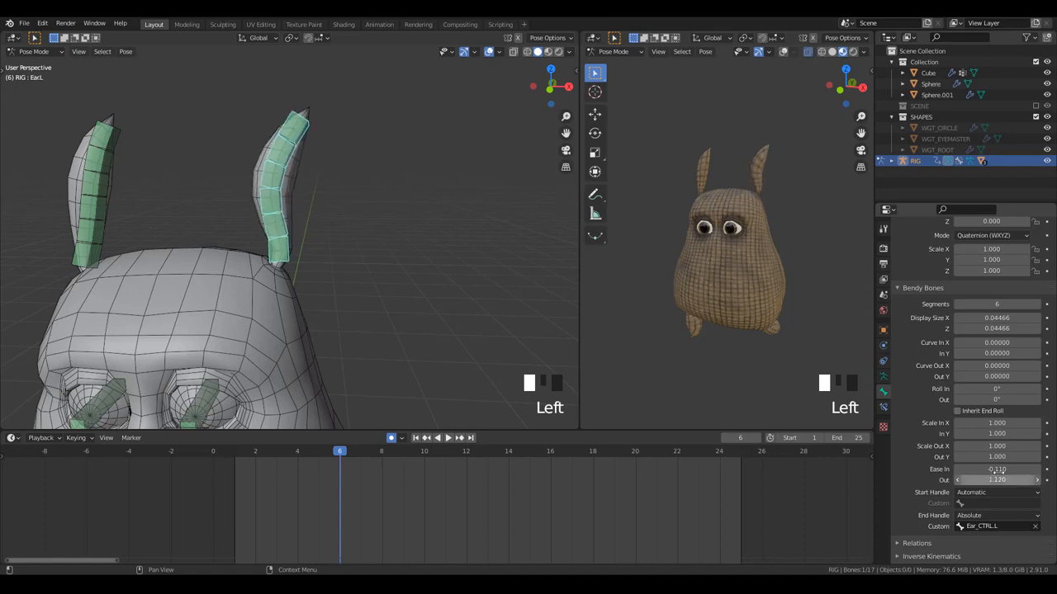
pyautogui.moveTo(380, 290); pyautogui.dragTo(293, 295, button='middle')
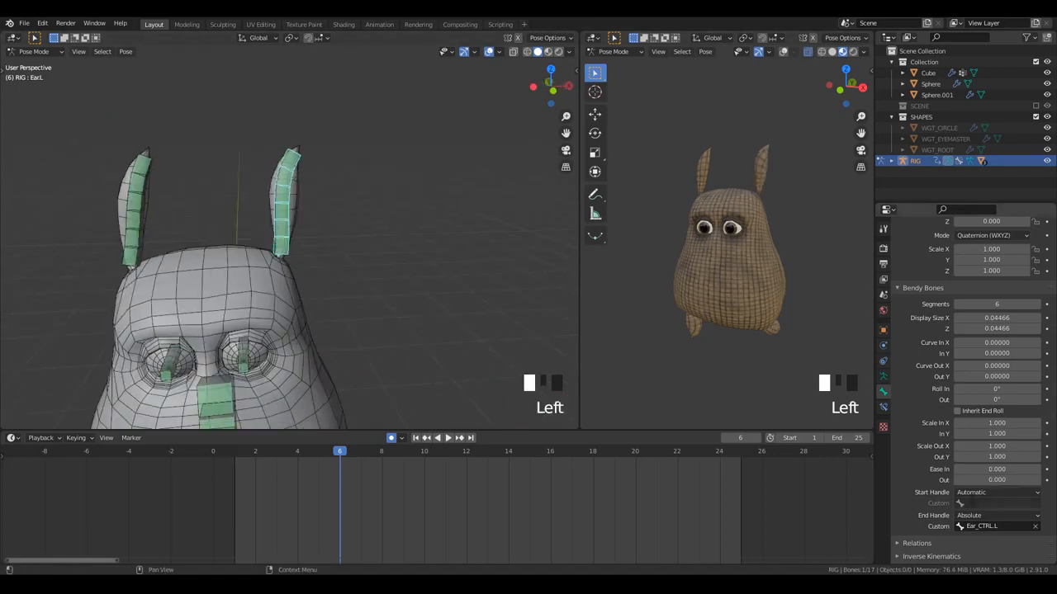
pyautogui.scroll(2, 448, 234)
pyautogui.scroll(-2, 329, 263)
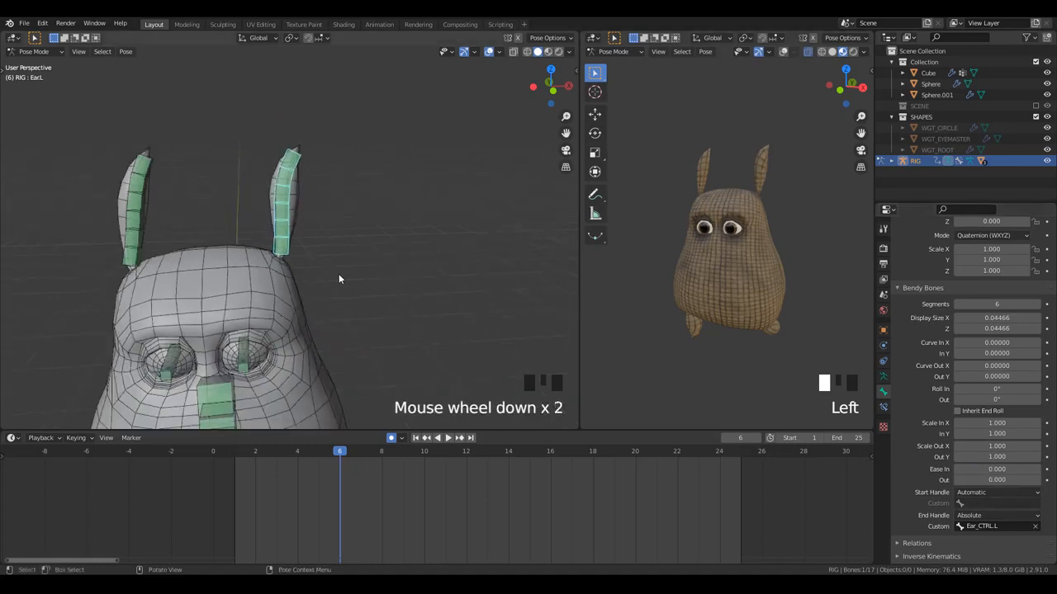
# - Edit the bendy bone Ease Out of both ear bones in Edit Mode, using 1.2 for the right ear
pyautogui.press('Tab')
pyautogui.keyDown('shift'); pyautogui.click(86, 216); pyautogui.keyUp('shift')
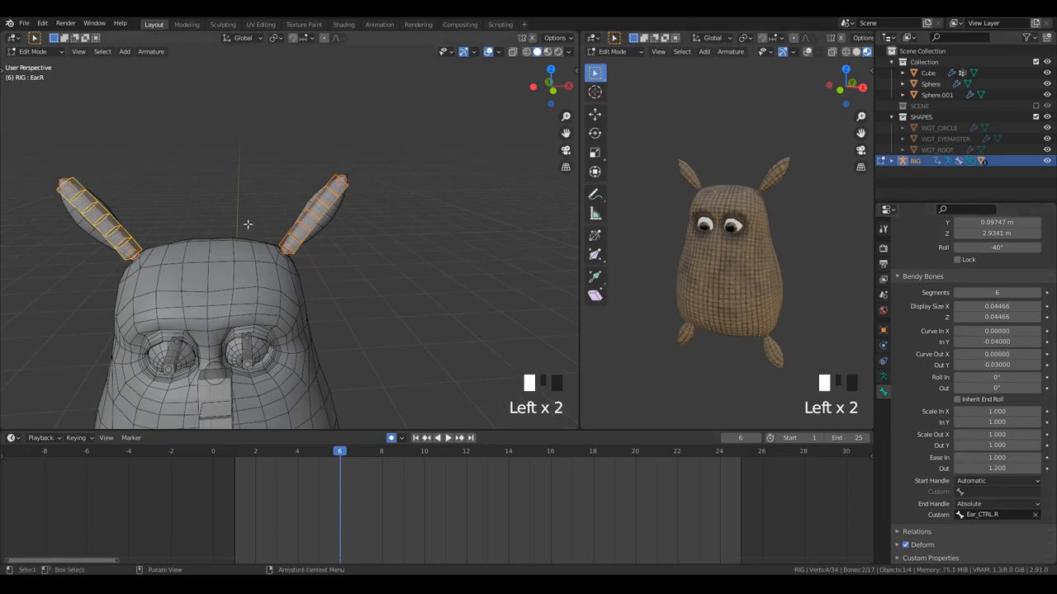
pyautogui.moveTo(246, 226); pyautogui.dragTo(208, 211, button='middle')
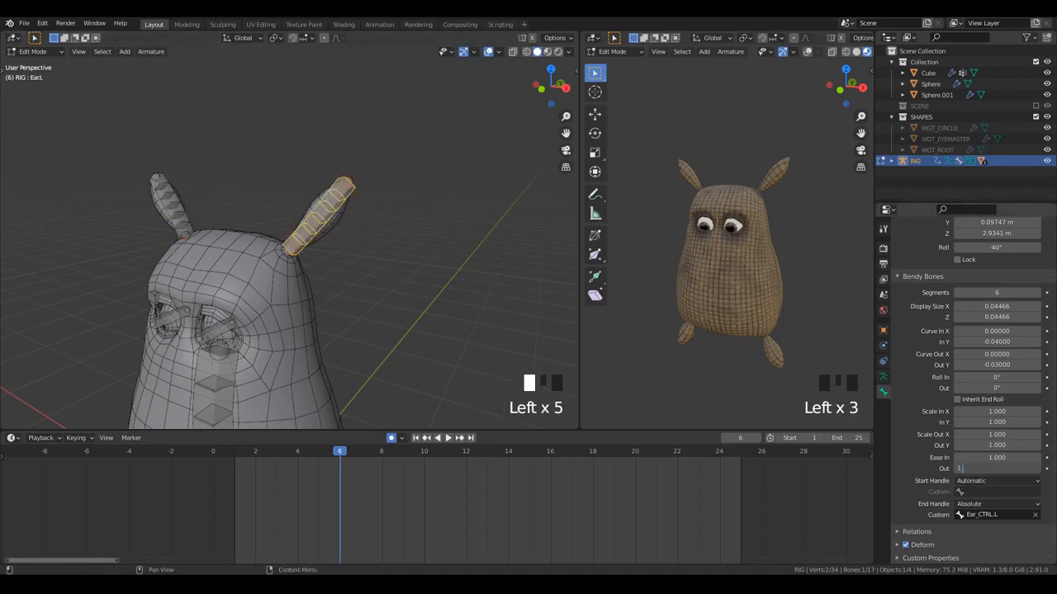
# - Play the animation in Pose Mode and check the ears' bend from a perspective angle and the front
pyautogui.press('Tab')
pyautogui.press('space')
pyautogui.moveTo(317, 275); pyautogui.dragTo(390, 270, button='middle')
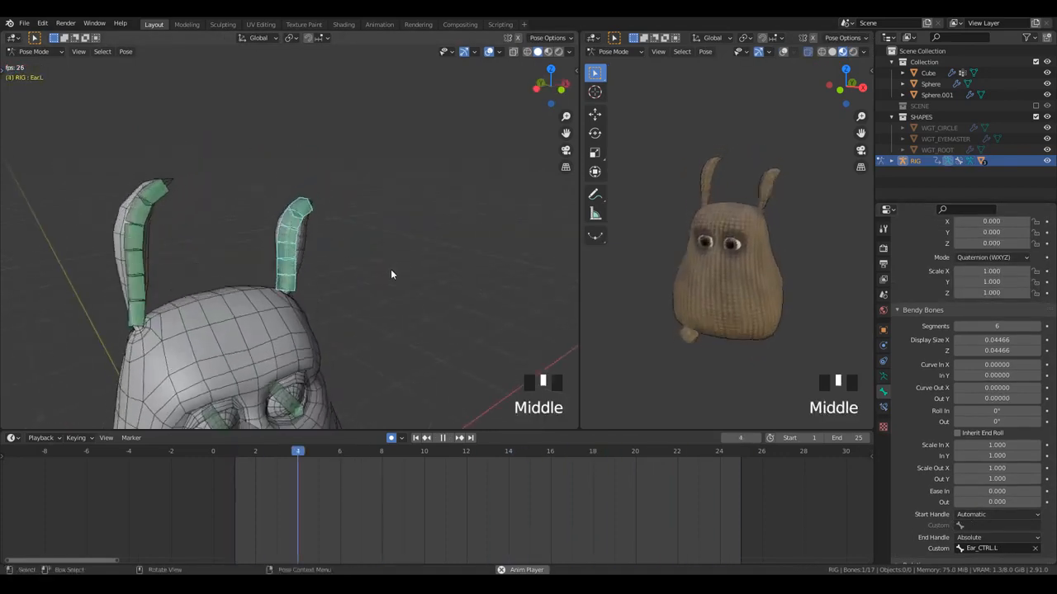
pyautogui.press('KP_1')
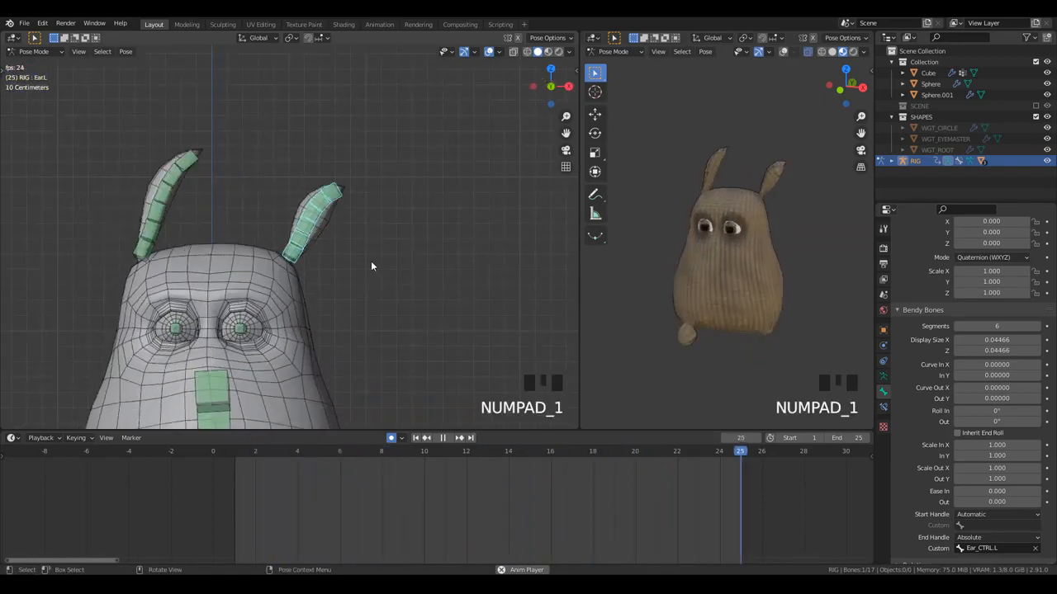
# - Switch the rig to Object Mode and deselect everything to view the ears' deformation during playback
pyautogui.hotkey('alt', 'a')
pyautogui.hotkey('alt', 'h')
pyautogui.scroll(-2, 302, 230)
pyautogui.hotkey('ctrl', 'Tab')
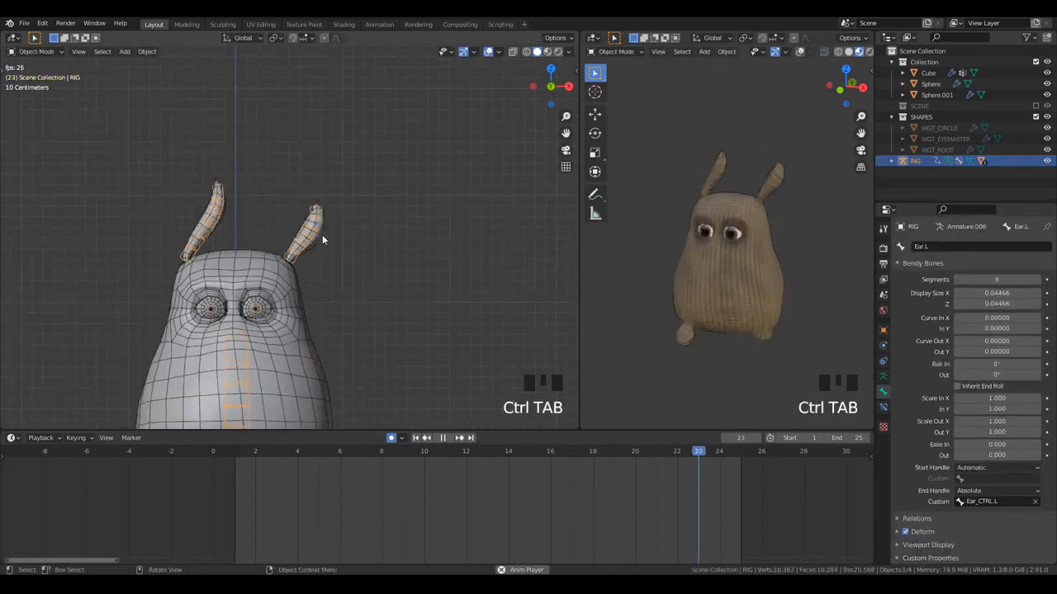
pyautogui.hotkey('alt', 'h')
pyautogui.scroll(2, 322, 235)
pyautogui.press('Left')
pyautogui.press('Left')
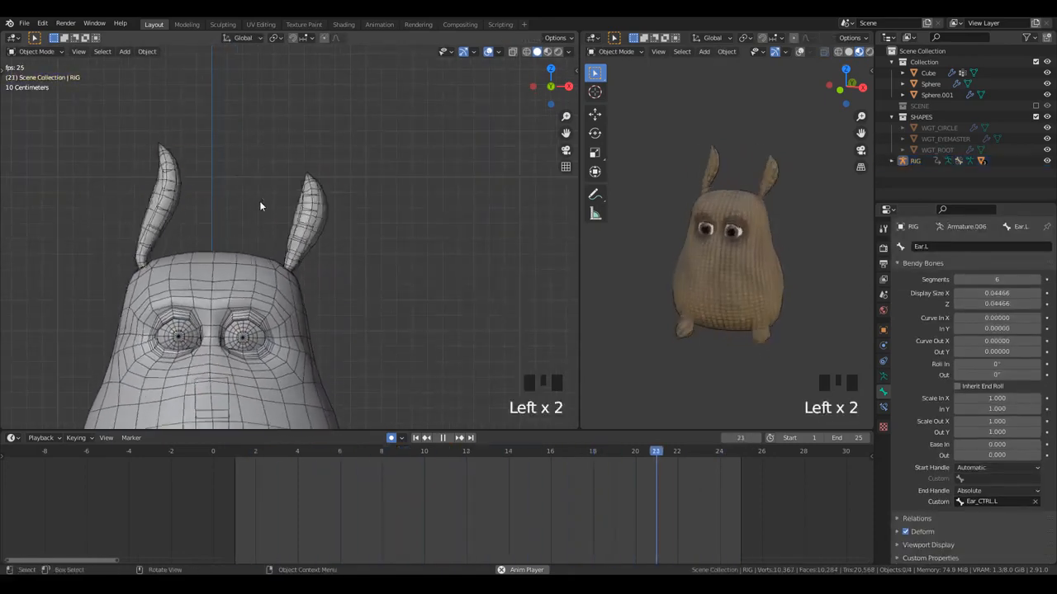
# - Show the rig's control bone layer, stop the playback and return the armature to Pose Mode with no bones selected
pyautogui.click(884, 376)
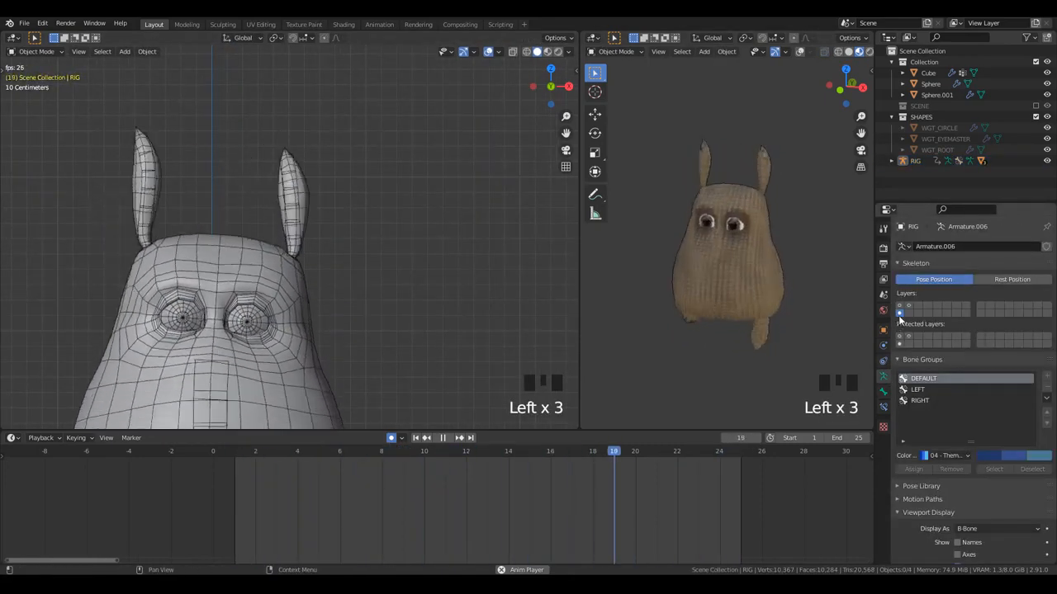
pyautogui.press('Left')
pyautogui.press('space')
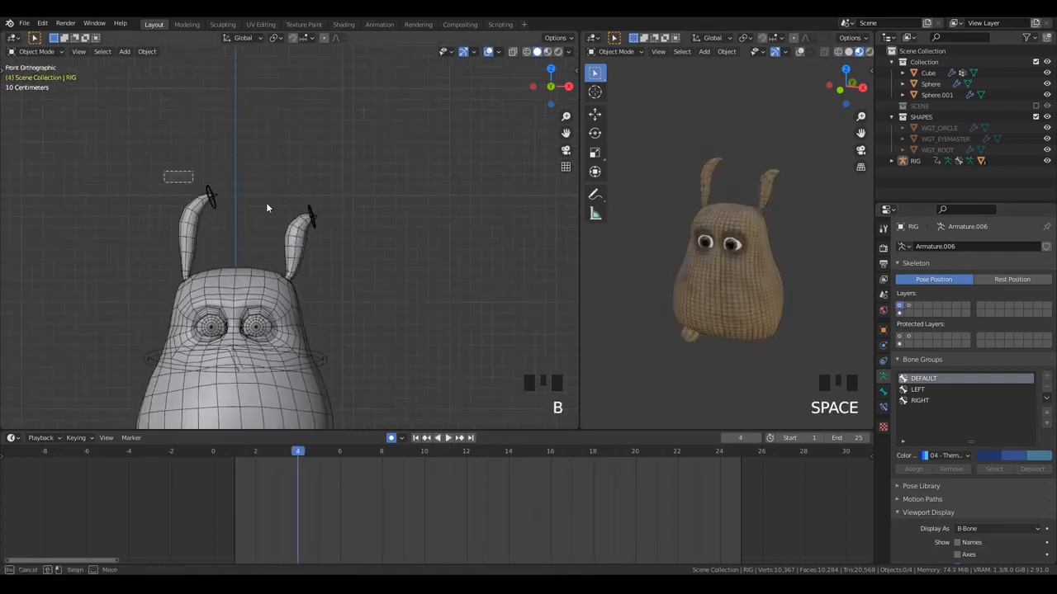
pyautogui.moveTo(266, 208); pyautogui.dragTo(334, 231)
pyautogui.hotkey('ctrl', 'Tab')
pyautogui.click(315, 216)
pyautogui.keyDown('shift'); pyautogui.moveTo(316, 216); pyautogui.dragTo(346, 226, button='middle'); pyautogui.keyUp('shift')
pyautogui.hotkey('alt', 'a')
pyautogui.hotkey('alt', 'a')
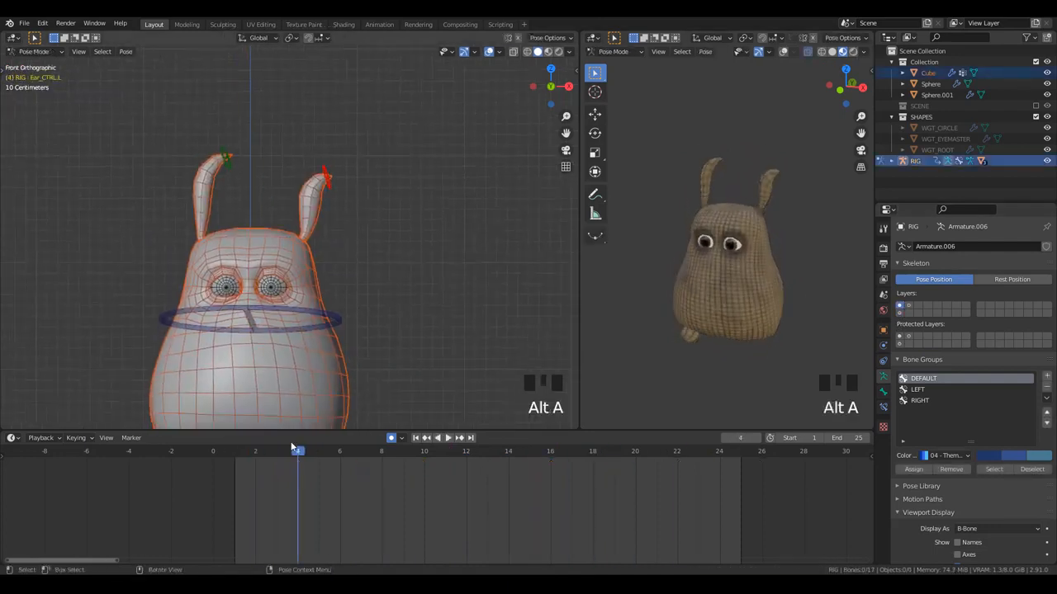
# - Select the ear controls at frame 1 and play the walk cycle in the right side view
pyautogui.press('Left')
pyautogui.press('Left')
pyautogui.press('Left')
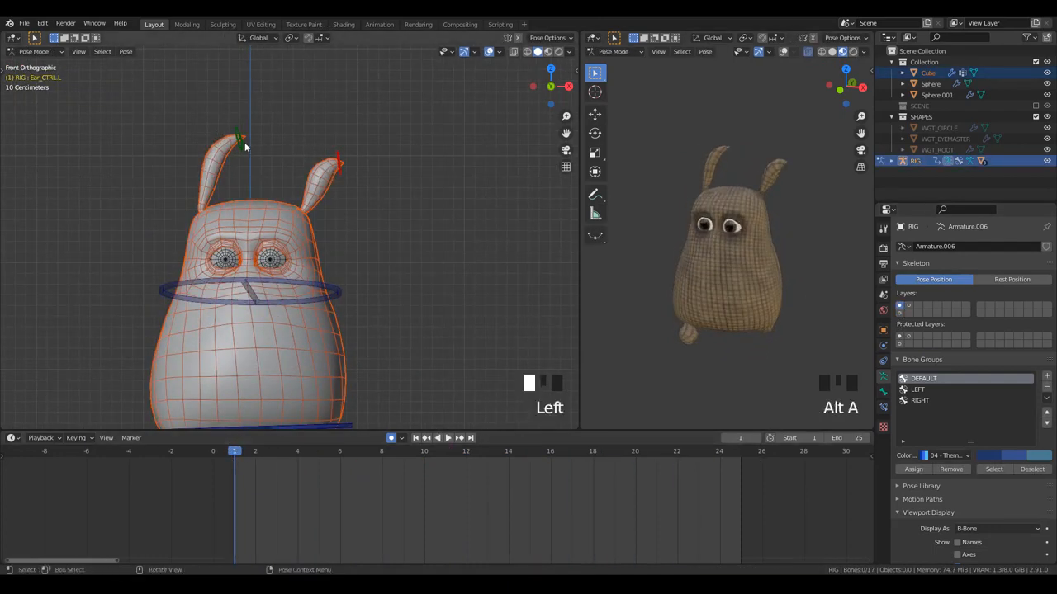
pyautogui.press('KP_3')
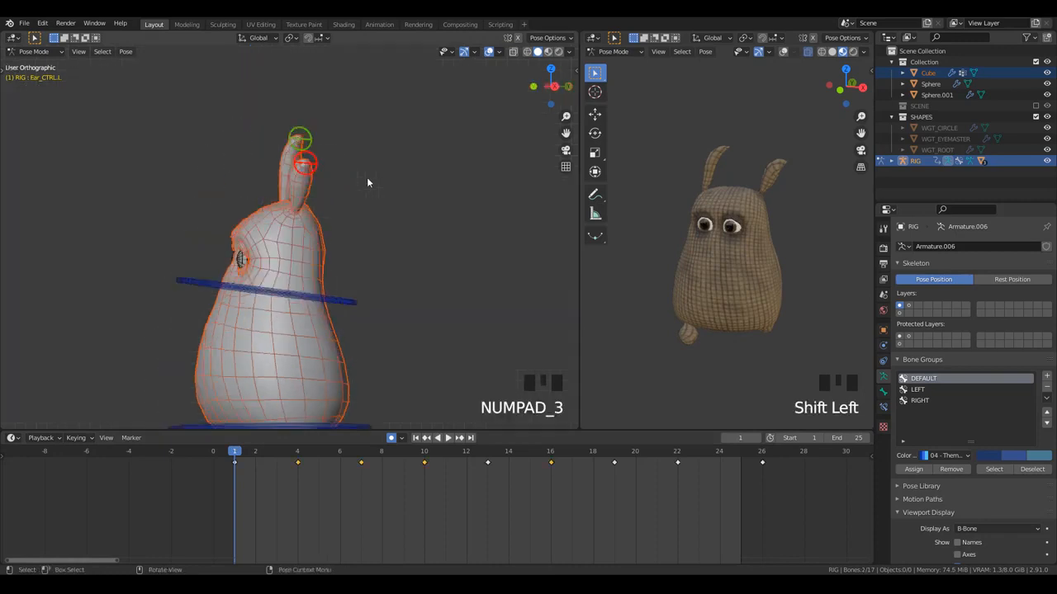
pyautogui.scroll(3, 333, 161)
pyautogui.press('space')
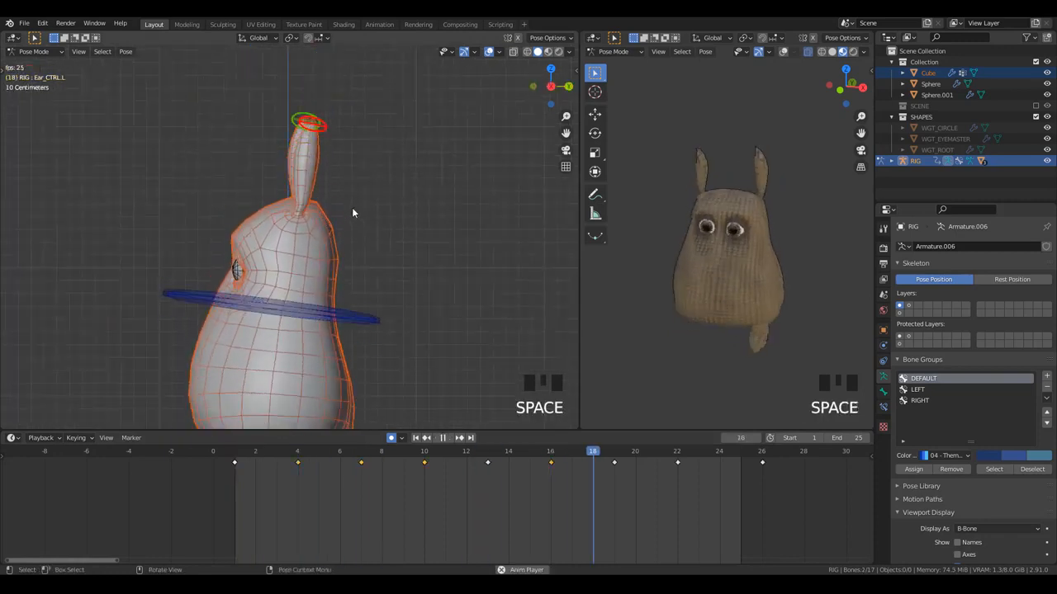
pyautogui.press('space')
pyautogui.scroll(1, 325, 130)
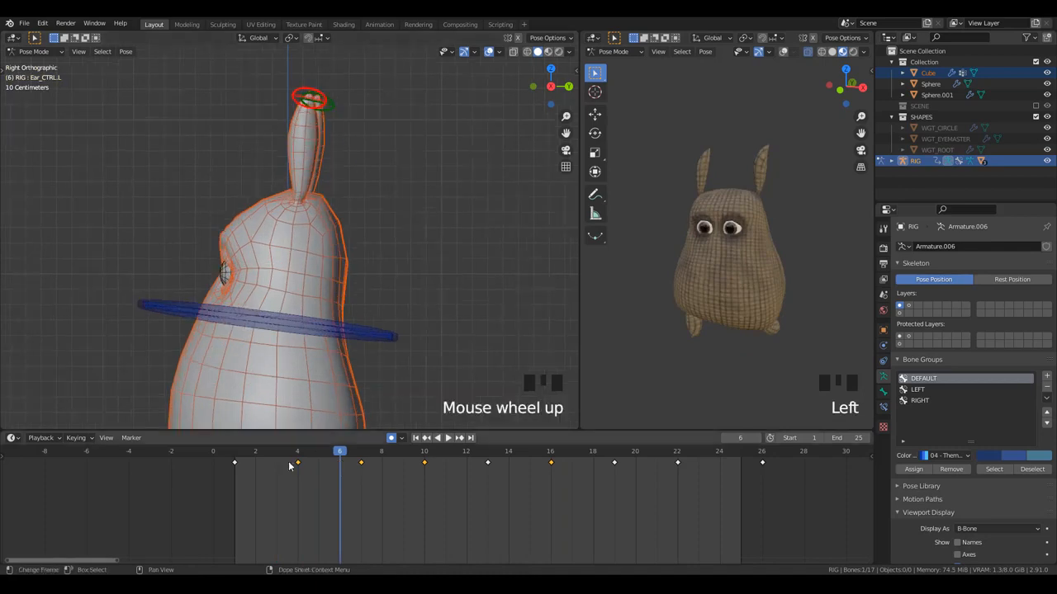
# - At frame 1, move the left ear control forward and the right ear control backward in the side view
pyautogui.click(239, 453)
pyautogui.press('g')
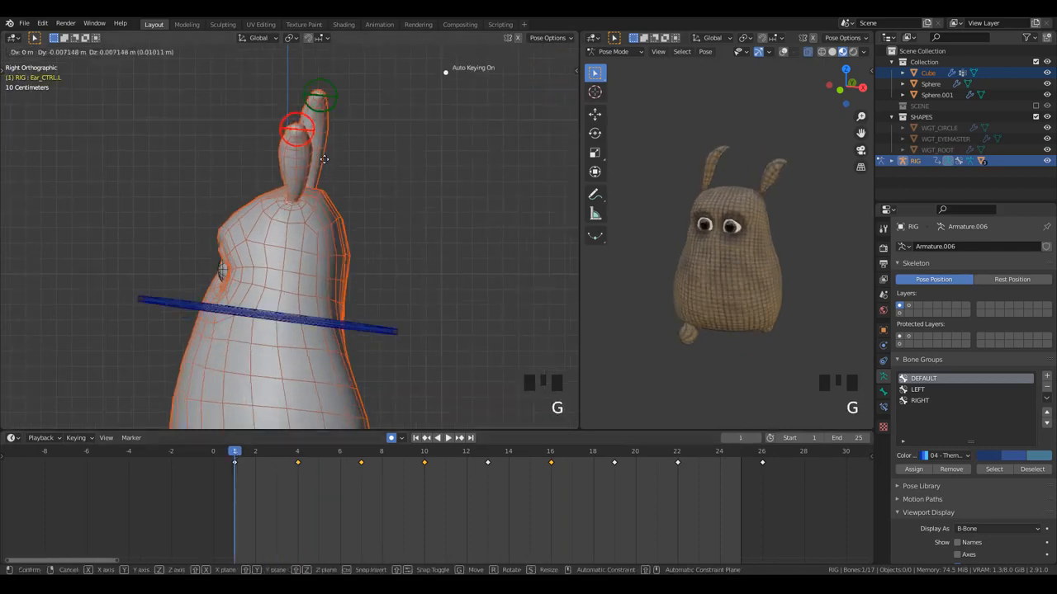
pyautogui.click(297, 169)
pyautogui.press('g')
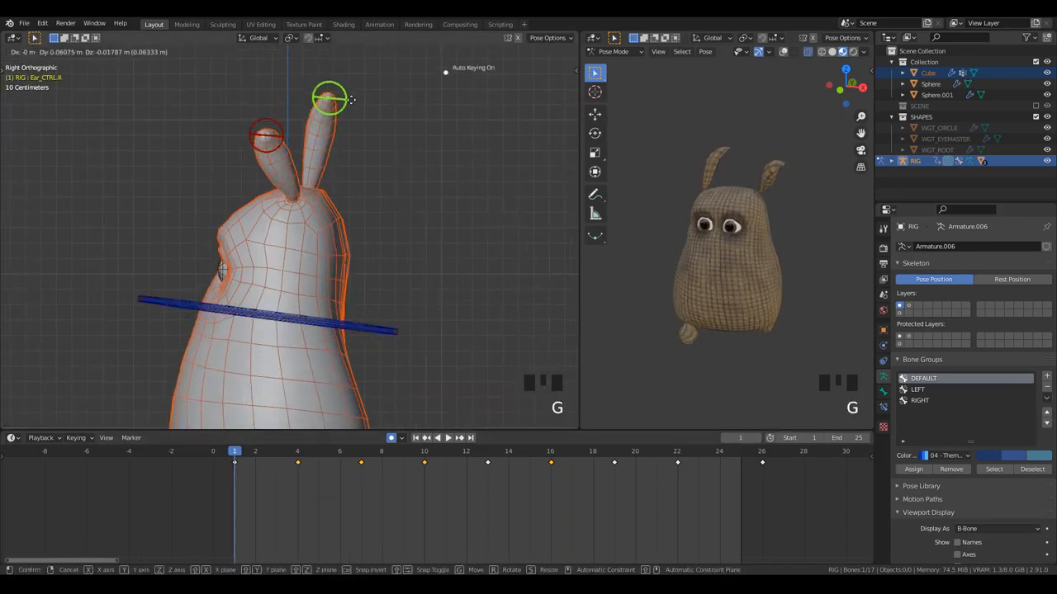
pyautogui.click(363, 105)
# - Copy the pose of both ear controls, then paste it flipped at frame 13 and unflipped at frame 26
pyautogui.keyDown('shift'); pyautogui.click(282, 134); pyautogui.keyUp('shift')
pyautogui.hotkey('ctrl', 'c')
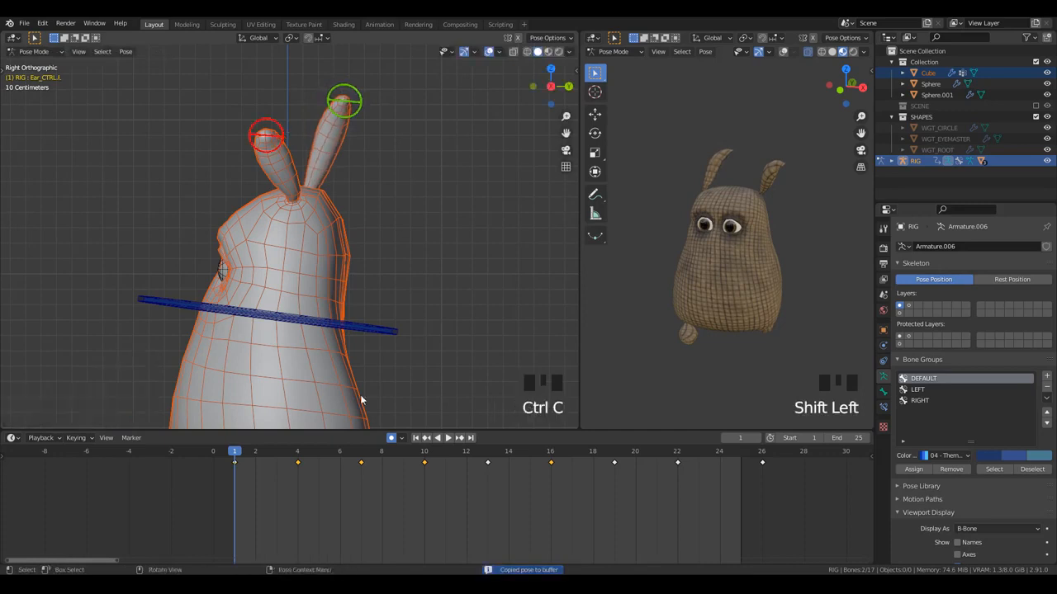
pyautogui.click(488, 451)
pyautogui.hotkey('ctrl', 'shift', 'v')
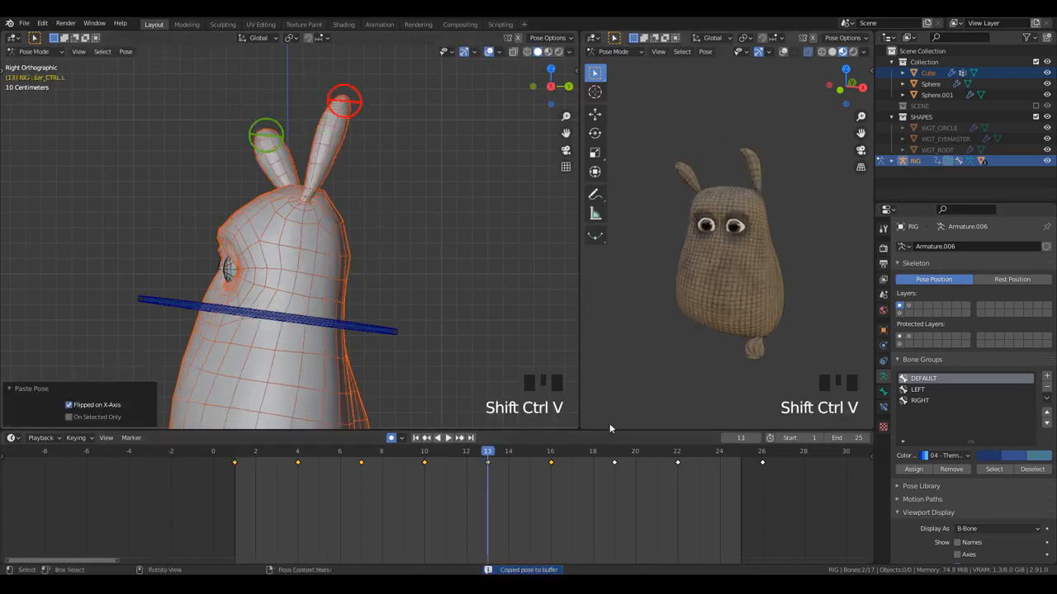
pyautogui.click(762, 455)
pyautogui.hotkey('ctrl', 'v')
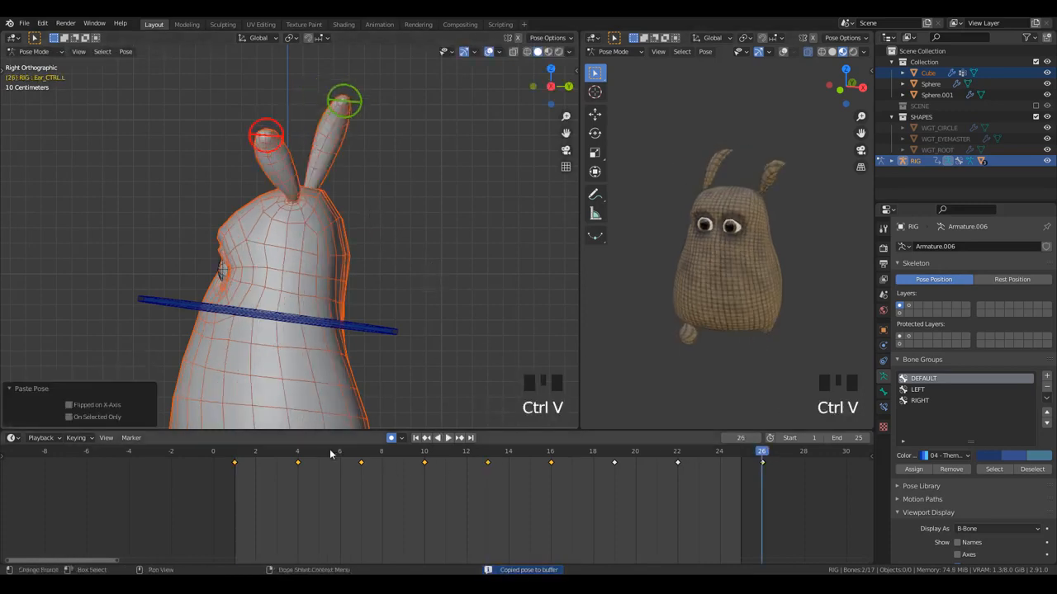
# - At frame 4, move the left ear control forward and the right ear control backward in the side view
pyautogui.click(360, 454)
pyautogui.click(298, 456)
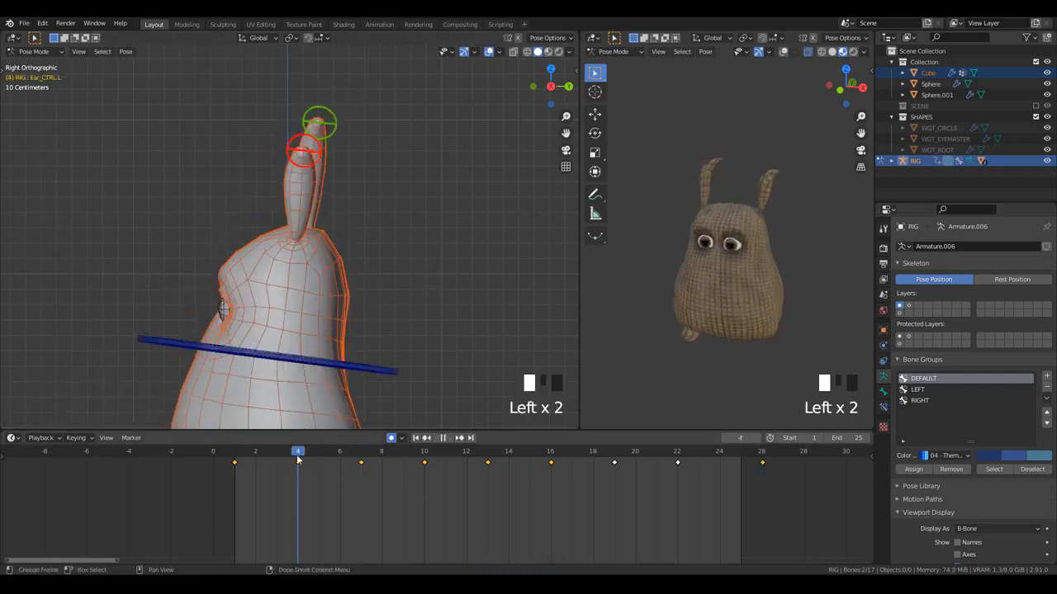
pyautogui.press('Left')
pyautogui.press('Left')
pyautogui.press('Left')
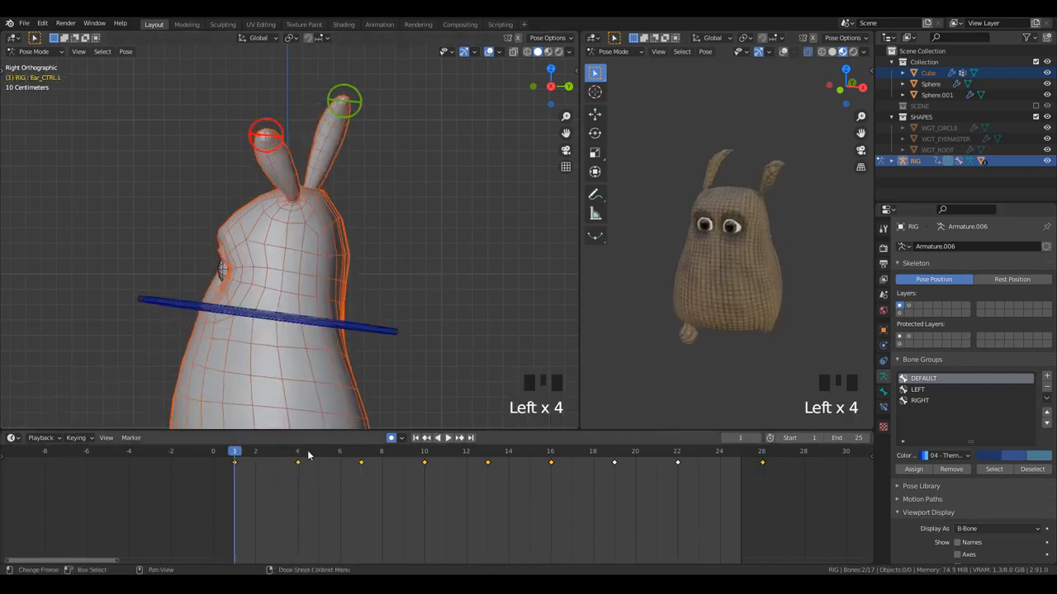
pyautogui.moveTo(231, 442); pyautogui.dragTo(296, 489)
pyautogui.press('g')
pyautogui.click(323, 142)
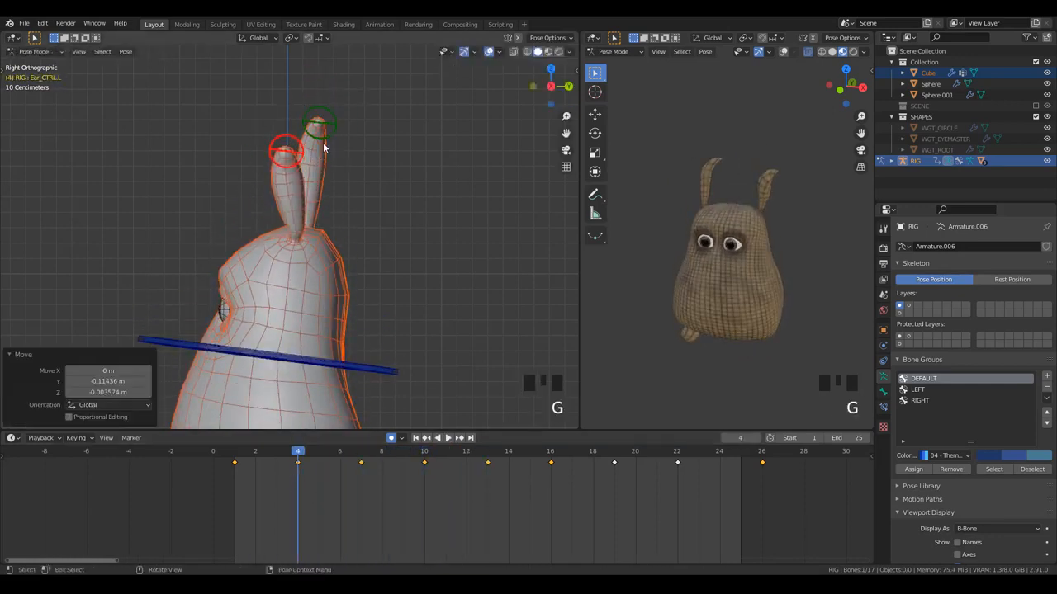
pyautogui.press('g')
pyautogui.click(366, 132)
# - Copy the frame 4 pose of both ear controls, paste it flipped at frame 16 and play the walk cycle
pyautogui.keyDown('shift'); pyautogui.click(308, 163); pyautogui.keyUp('shift')
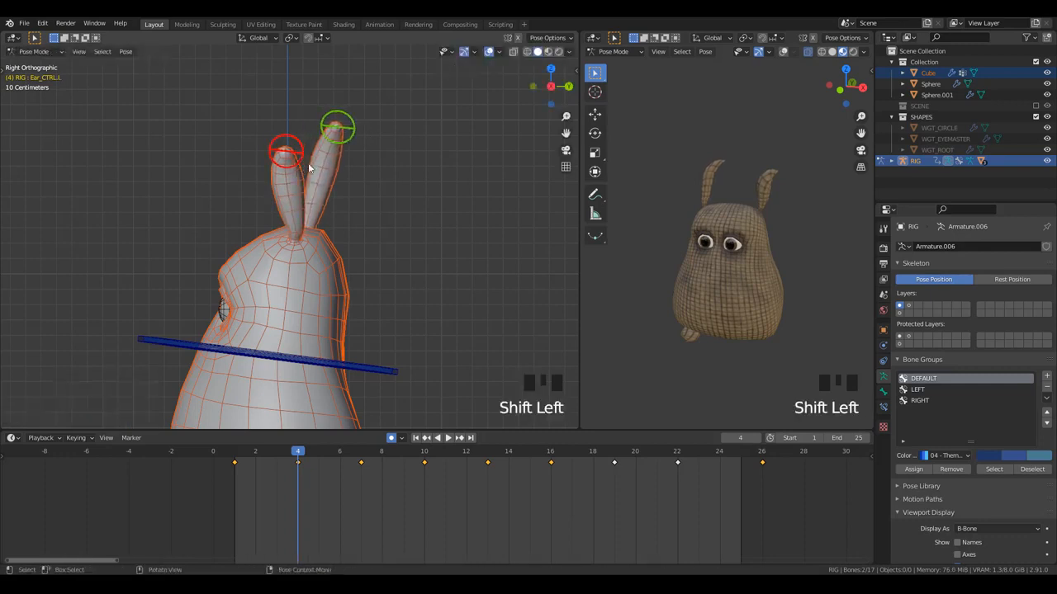
pyautogui.click(550, 452)
pyautogui.hotkey('ctrl', 'shift', 'v')
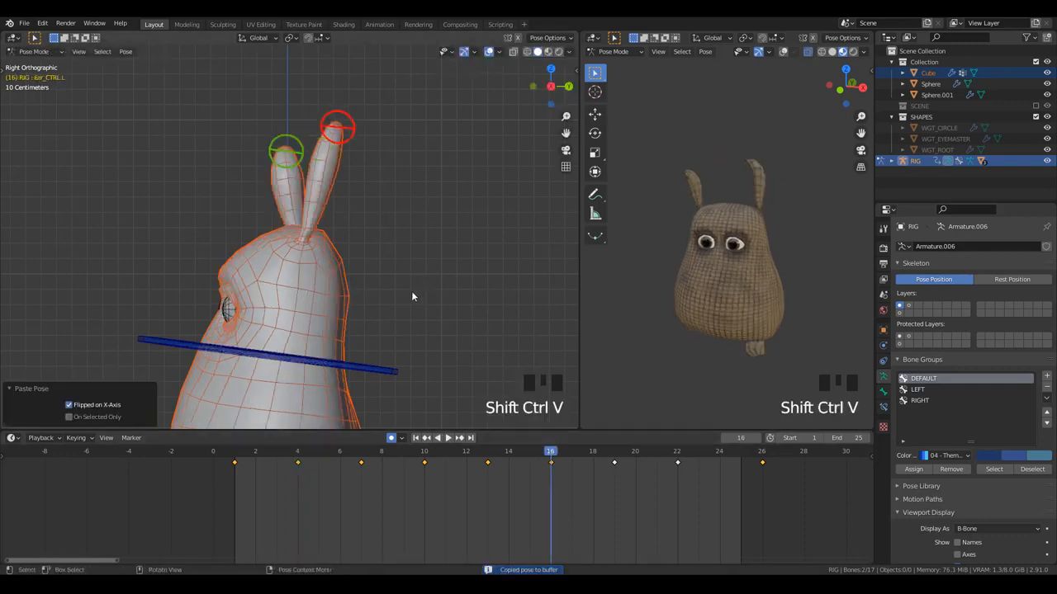
pyautogui.moveTo(589, 454); pyautogui.dragTo(540, 495)
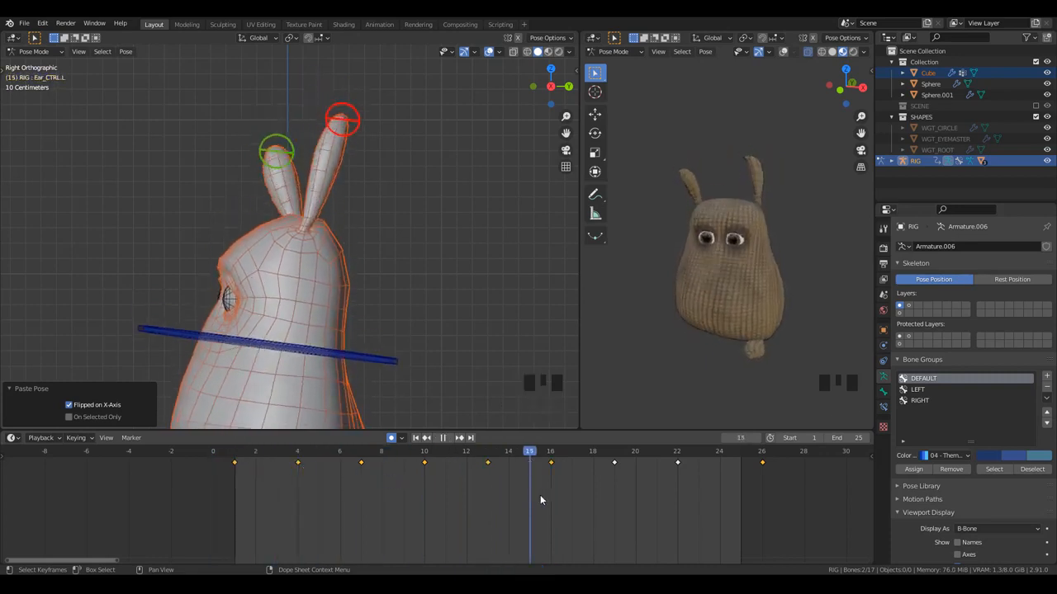
pyautogui.press('space')
pyautogui.press('space')
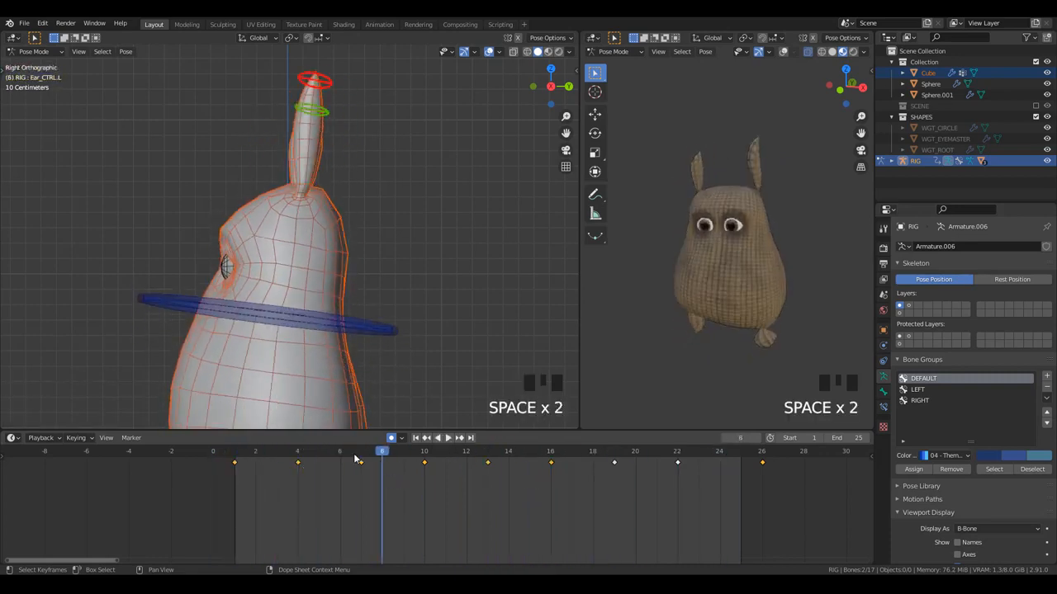
# - Try moving the left ear control backward and the right ear control forward at frame 7
pyautogui.click(370, 451)
pyautogui.moveTo(369, 451)
pyautogui.mouseDown()
pyautogui.moveTo(298, 458)
pyautogui.moveTo(366, 461)
pyautogui.moveTo(253, 467)
pyautogui.moveTo(368, 467)
pyautogui.mouseUp()
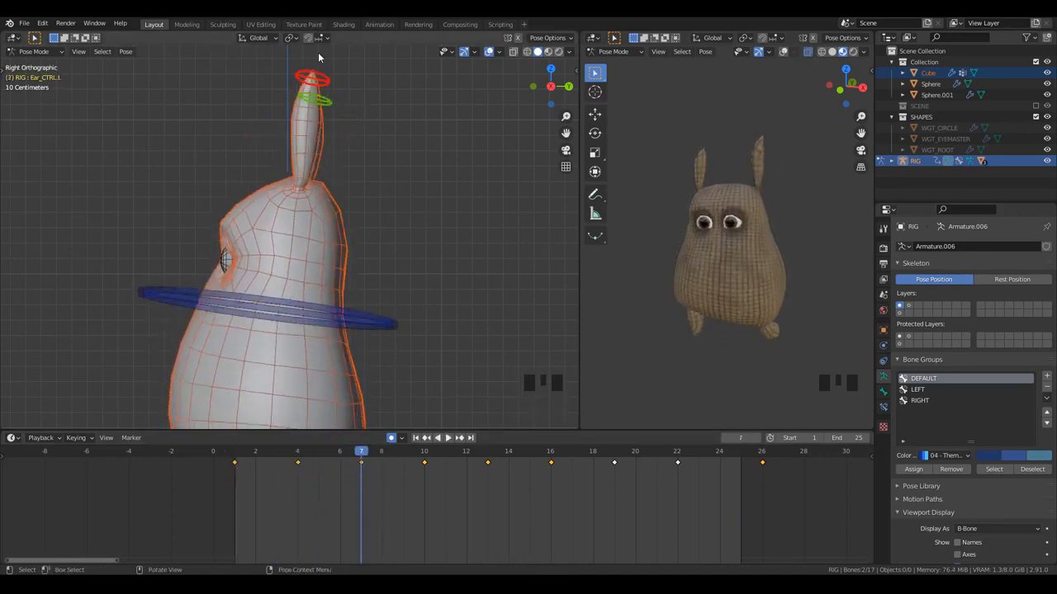
pyautogui.click(326, 87)
pyautogui.press('g')
pyautogui.click(364, 88)
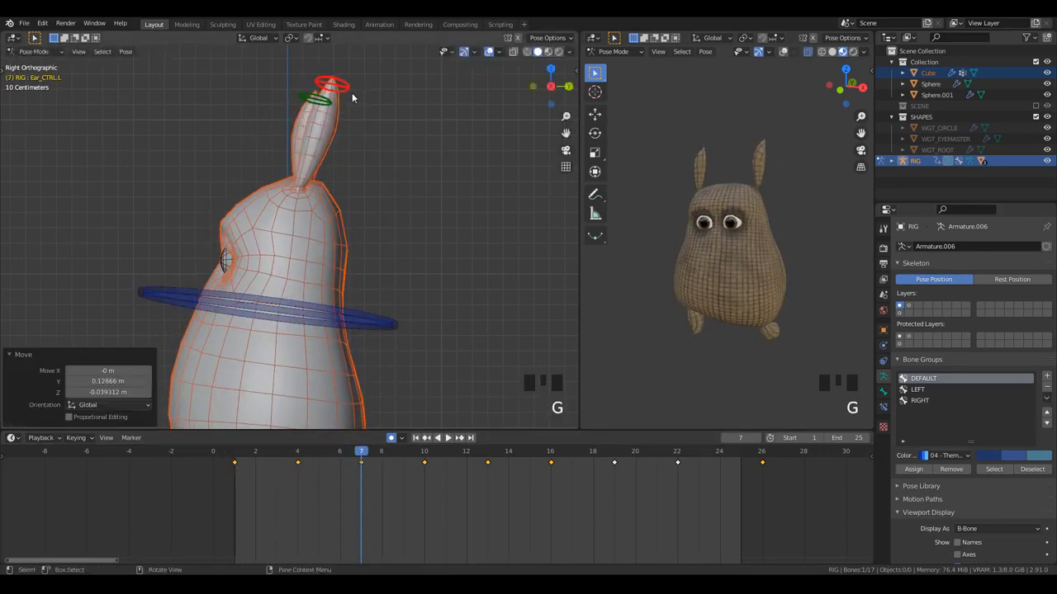
pyautogui.click(360, 100)
pyautogui.press('g')
pyautogui.click(341, 91)
# - Try pasting the frame 7 ear pose flipped at frames 19 and 22, undoing each paste
pyautogui.keyDown('shift'); pyautogui.click(352, 87); pyautogui.keyUp('shift')
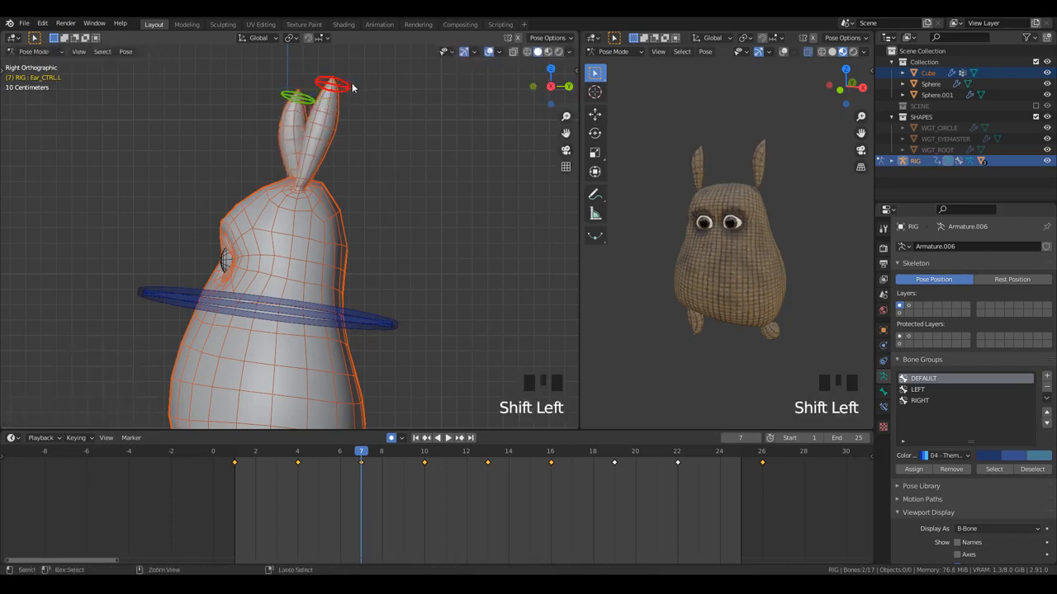
pyautogui.click(618, 453)
pyautogui.hotkey('shift', 'ctrl', 'v')
pyautogui.hotkey('ctrl', 'z')
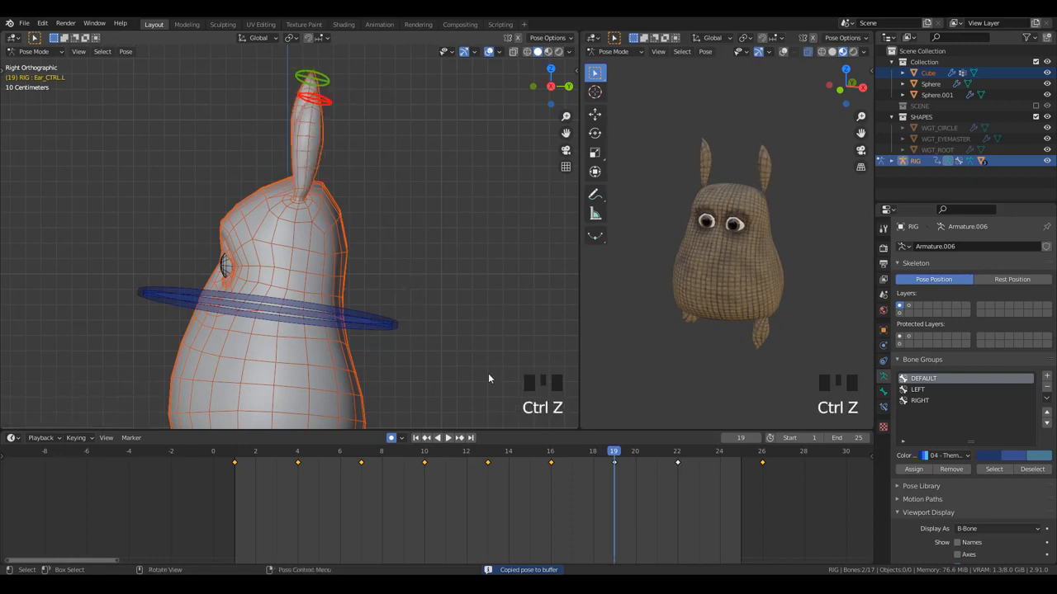
pyautogui.click(678, 454)
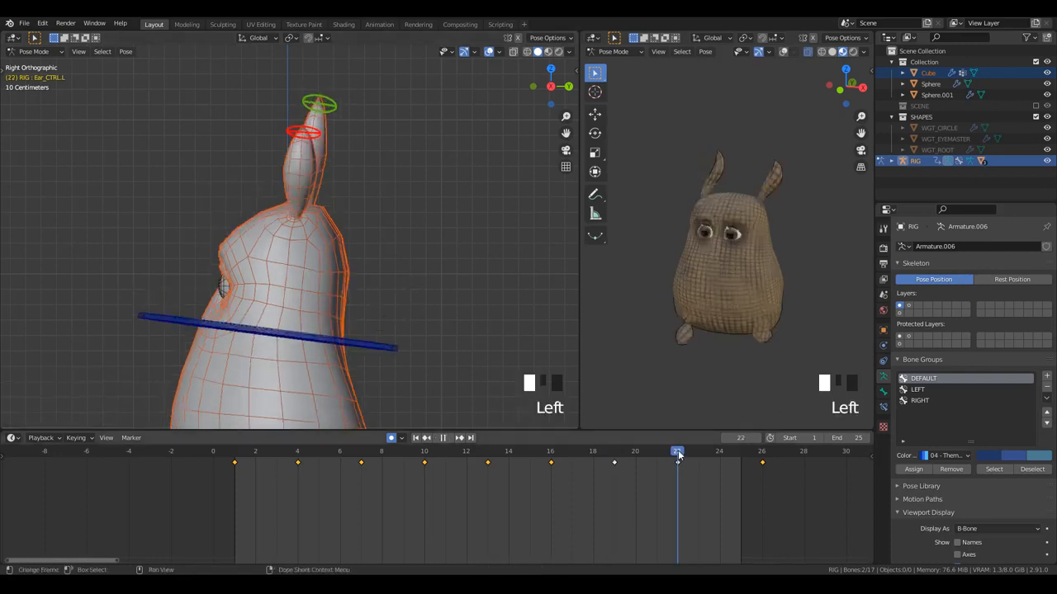
pyautogui.press('Escape')
pyautogui.hotkey('shift', 'ctrl', 'v')
pyautogui.hotkey('ctrl', 'z')
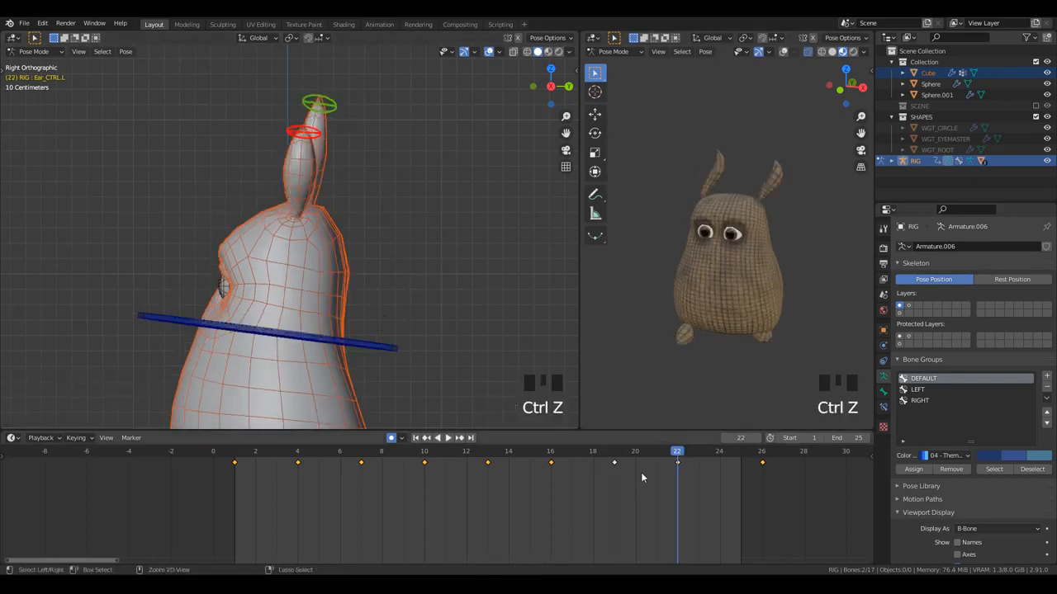
# - Undo the moves of both ear controls at frame 7
pyautogui.click(431, 453)
pyautogui.click(429, 453)
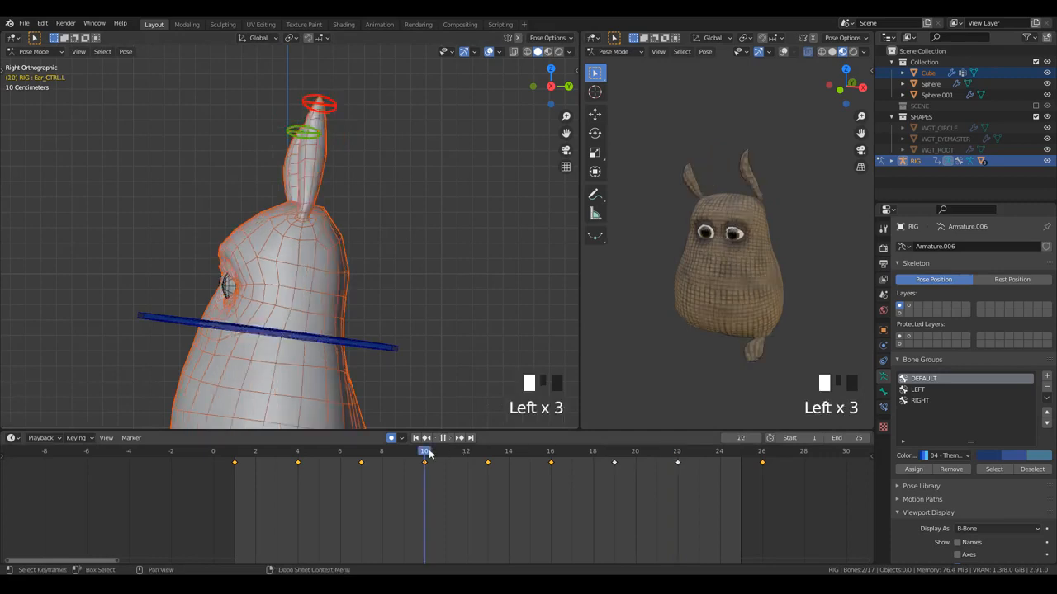
pyautogui.moveTo(407, 453)
pyautogui.mouseDown()
pyautogui.moveTo(239, 459)
pyautogui.moveTo(405, 460)
pyautogui.mouseUp()
pyautogui.hotkey('ctrl', 'z')
pyautogui.hotkey('ctrl', 'z')
pyautogui.hotkey('ctrl', 'z')
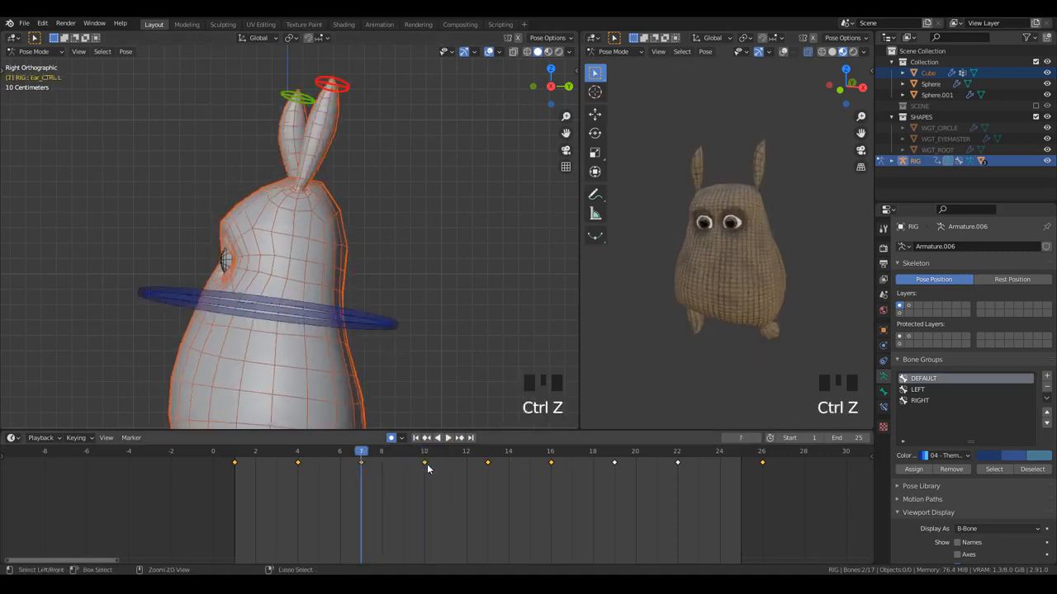
pyautogui.hotkey('ctrl', 'z')
pyautogui.hotkey('ctrl', 'z')
pyautogui.hotkey('ctrl', 'z')
pyautogui.hotkey('ctrl', 'z')
pyautogui.hotkey('ctrl', 'z')
pyautogui.hotkey('ctrl', 'z')
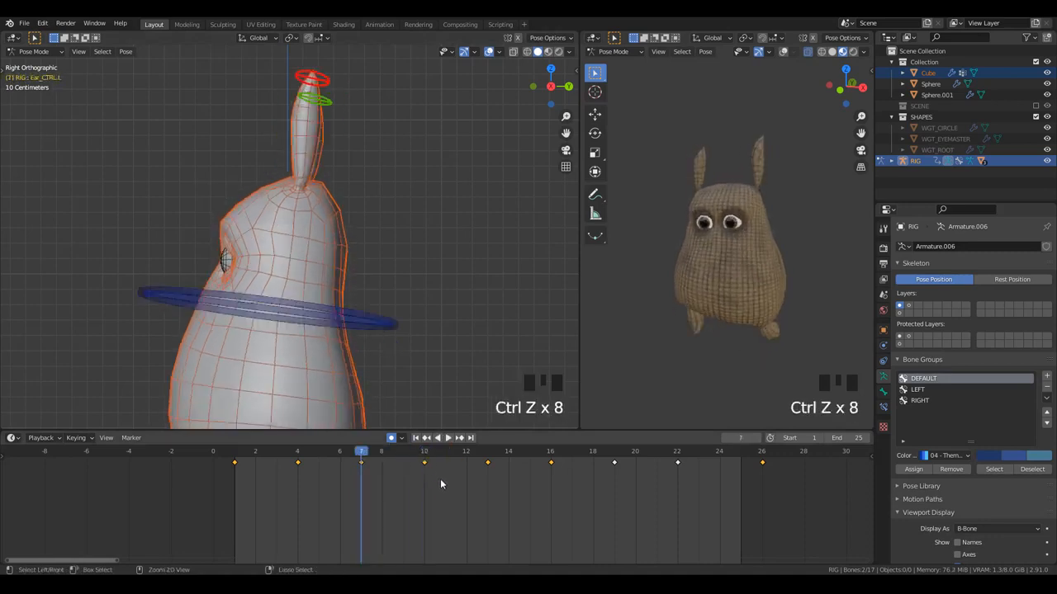
# - At frame 10, move the left ear control backward and the right ear control forward in the side view
pyautogui.click(425, 449)
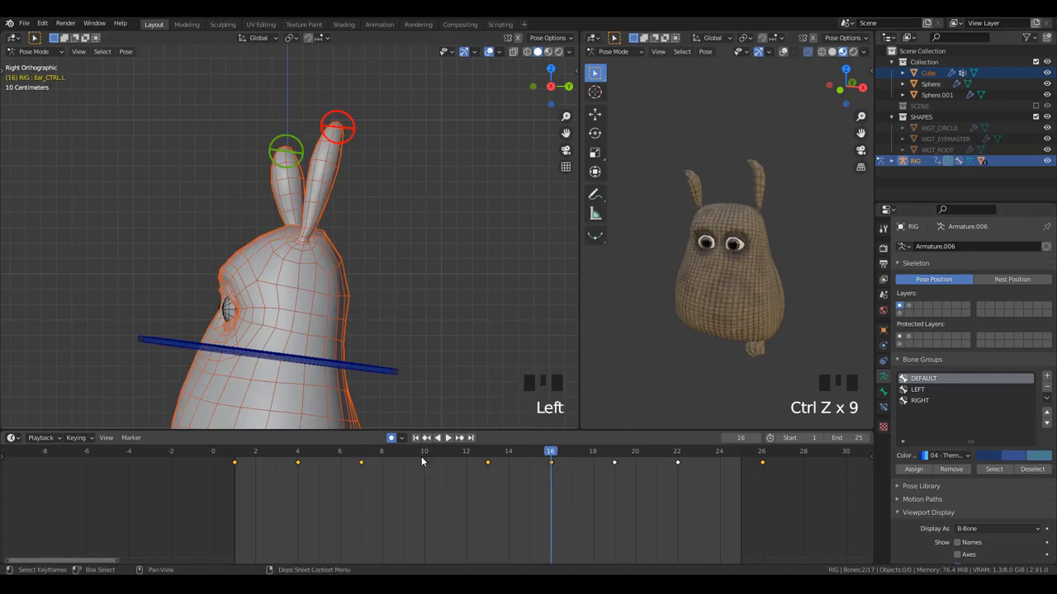
pyautogui.moveTo(240, 450); pyautogui.dragTo(356, 477)
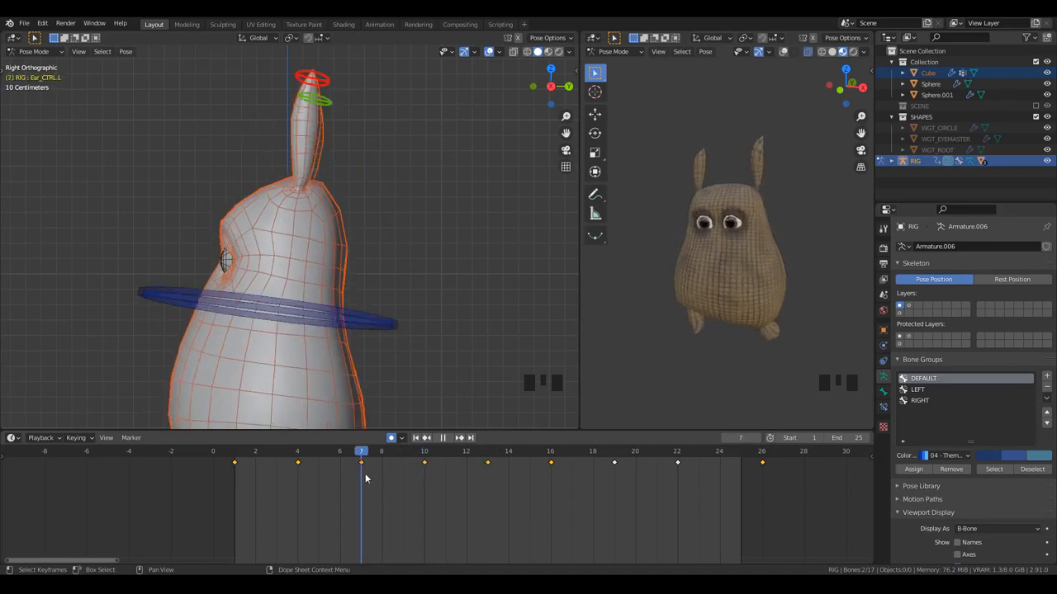
pyautogui.press('space')
pyautogui.press('g')
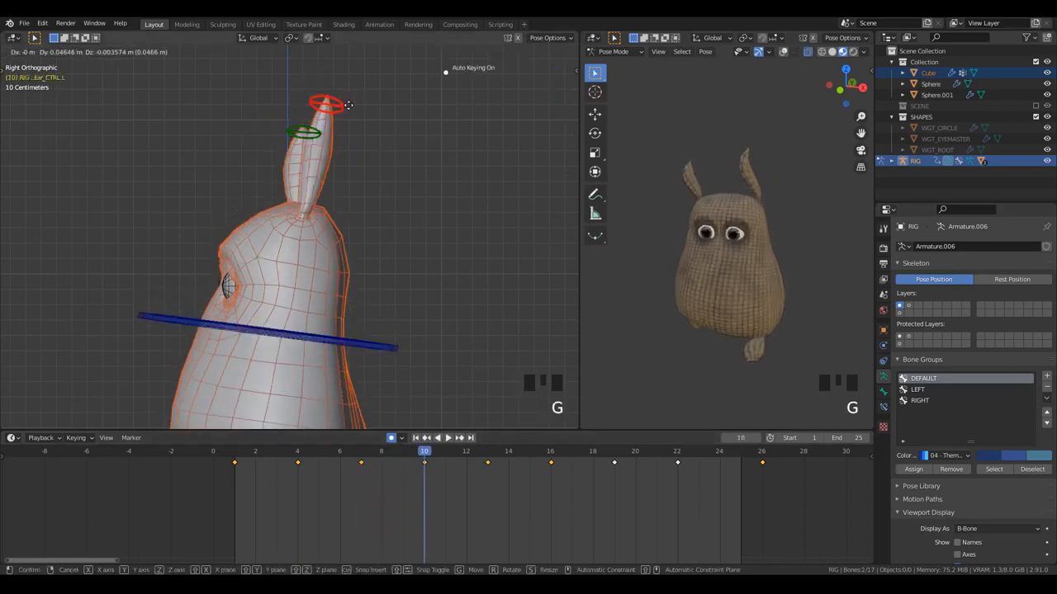
pyautogui.click(339, 109)
pyautogui.click(314, 134)
pyautogui.press('g')
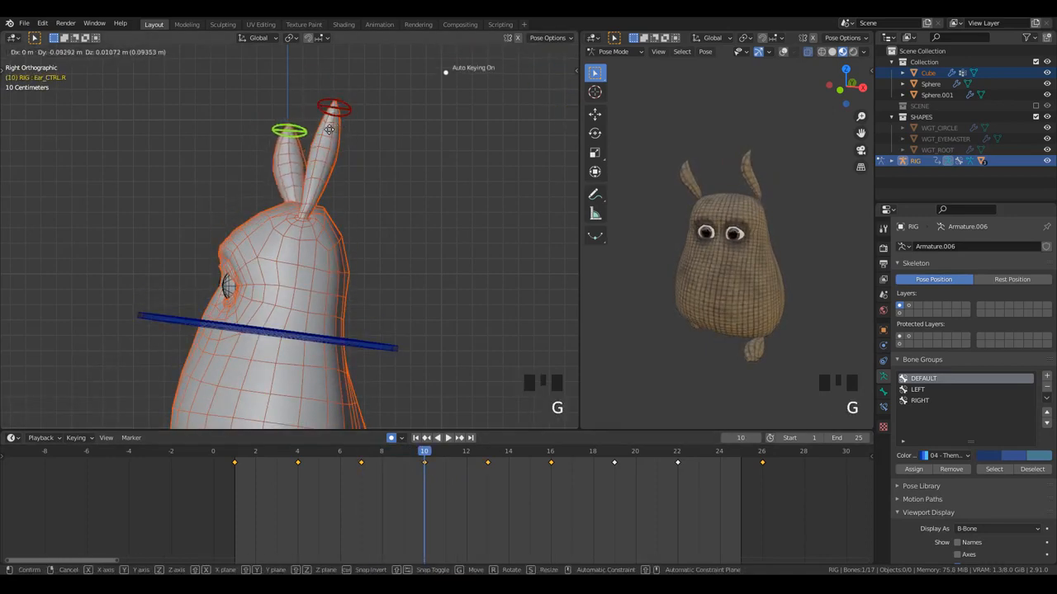
pyautogui.click(329, 132)
# - Copy the frame 10 pose of both ear controls and paste it flipped at frame 22
pyautogui.keyDown('shift'); pyautogui.click(334, 108); pyautogui.keyUp('shift')
pyautogui.hotkey('ctrl', 'c')
pyautogui.moveTo(413, 455); pyautogui.dragTo(677, 482)
pyautogui.hotkey('ctrl', 'shift', 'v')
# - Play the walk cycle and examine the ear motion from the front, ending in the front orthographic view
pyautogui.press('space')
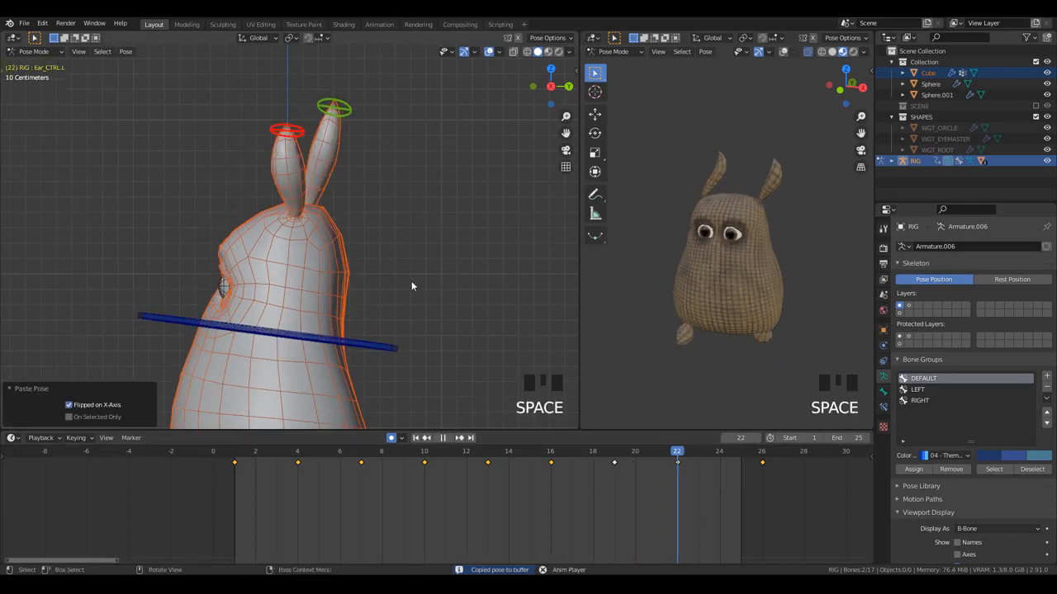
pyautogui.scroll(-3, 220, 289)
pyautogui.moveTo(219, 289); pyautogui.dragTo(352, 297, button='middle')
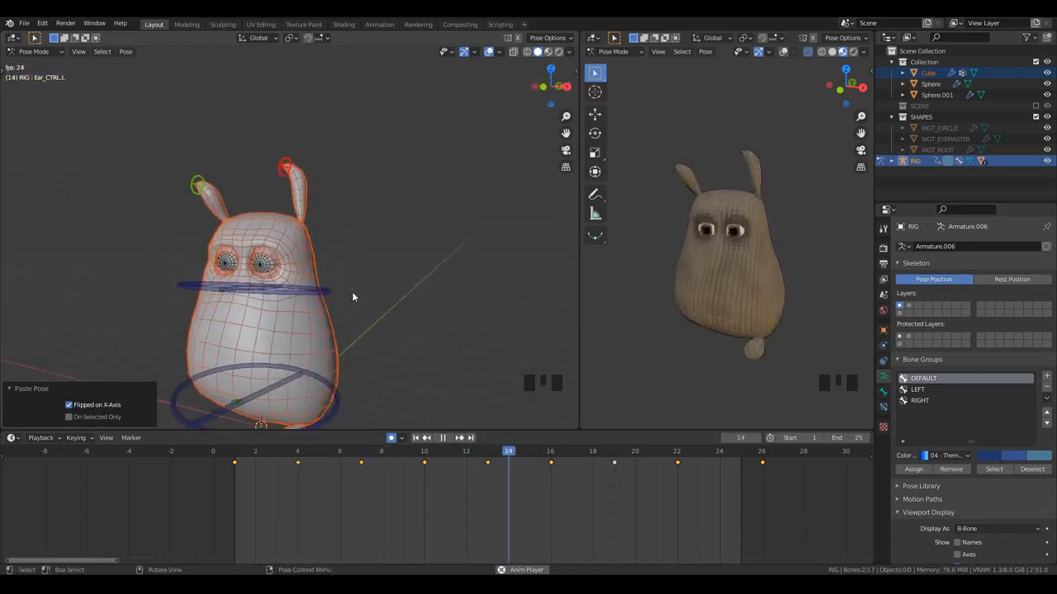
pyautogui.scroll(2, 352, 179)
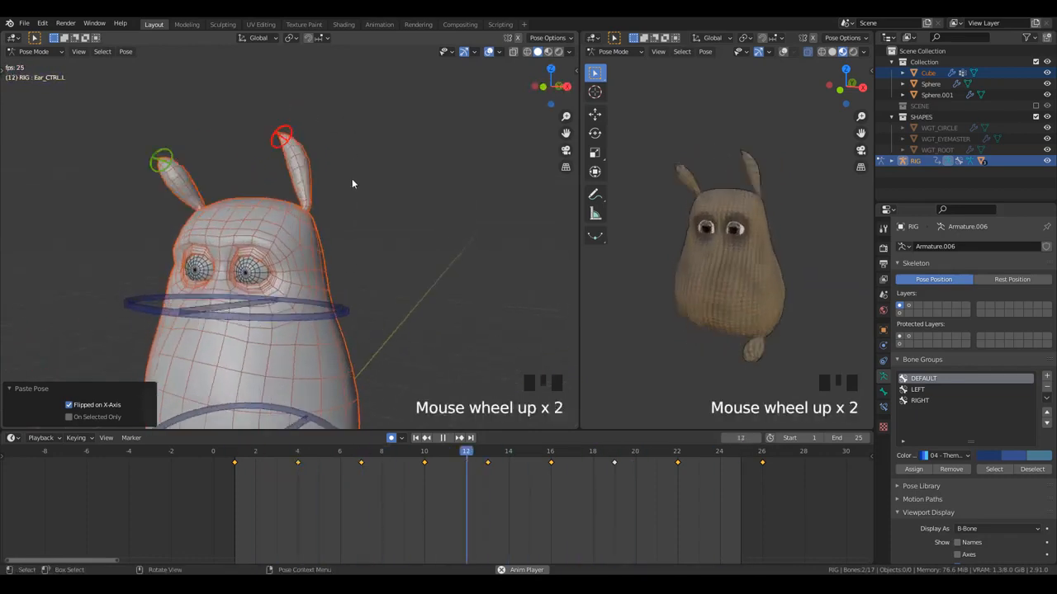
pyautogui.press('KP_1')
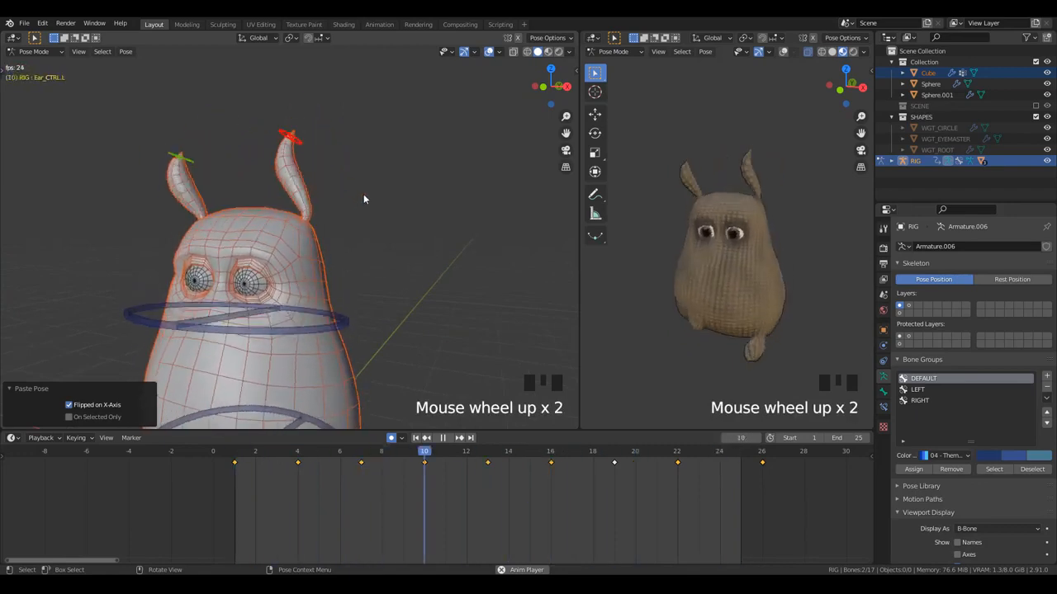
pyautogui.press('space')
# - At frame 13, rotate the left and right ear controls clockwise in the front view to bend the ear tips
pyautogui.moveTo(233, 455); pyautogui.dragTo(490, 479)
pyautogui.click(259, 129)
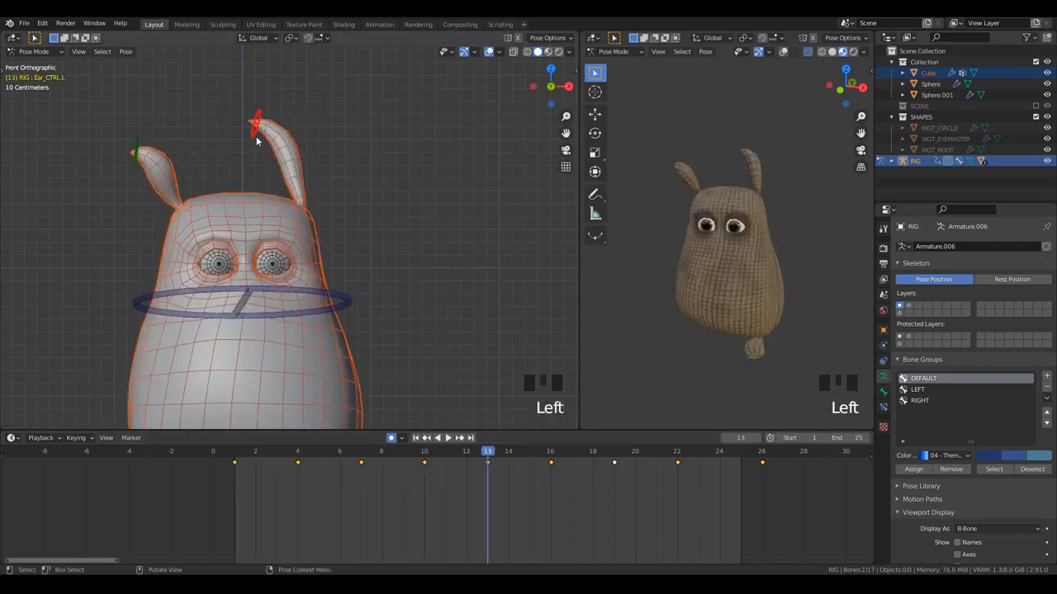
pyautogui.keyDown('shift'); pyautogui.moveTo(270, 121); pyautogui.dragTo(402, 140, button='middle'); pyautogui.keyUp('shift')
pyautogui.press('r')
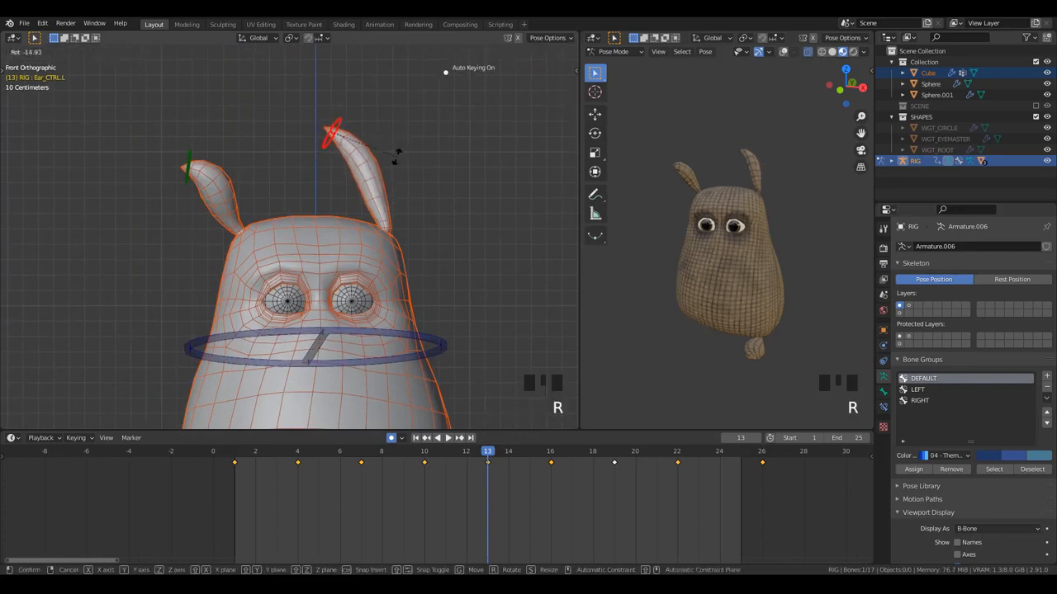
pyautogui.click(401, 142)
pyautogui.click(194, 162)
pyautogui.press('r')
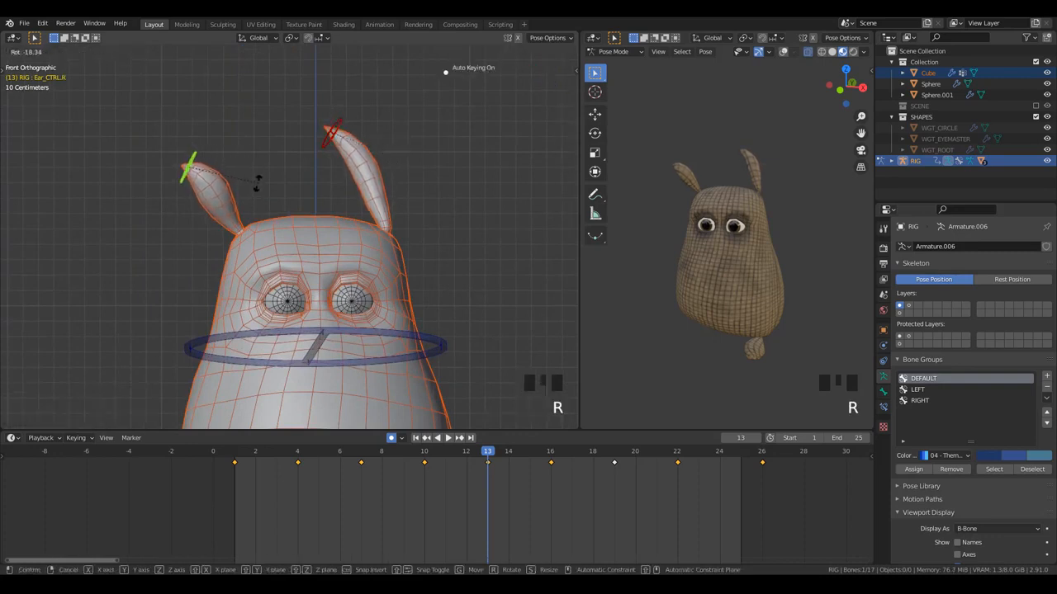
pyautogui.click(288, 163)
# - Copy the frame 13 pose of both ear controls, paste it flipped at frames 1 and 26, and play the cycle
pyautogui.keyDown('shift'); pyautogui.click(321, 145); pyautogui.keyUp('shift')
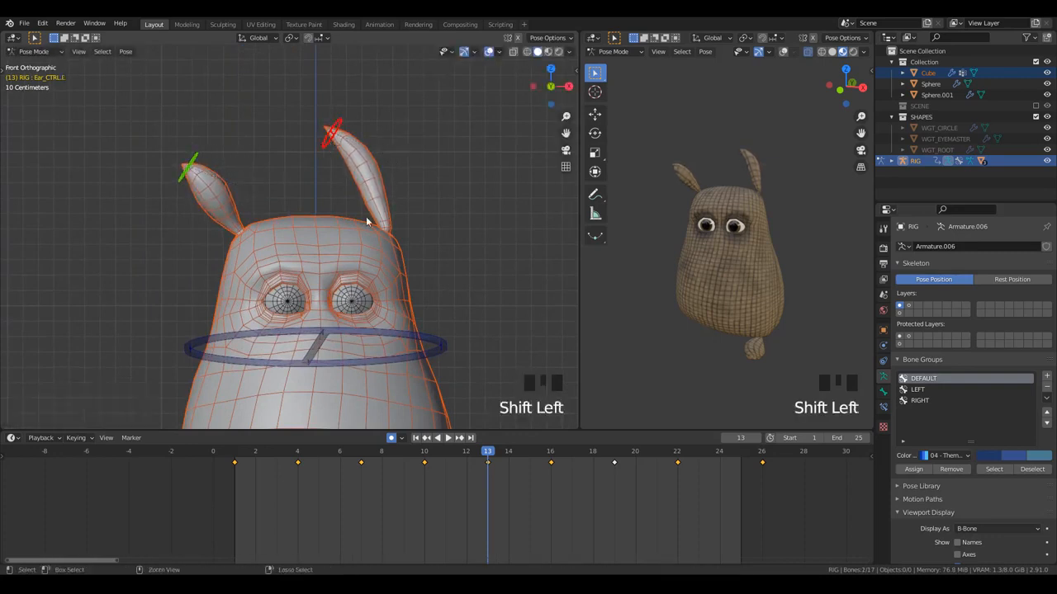
pyautogui.hotkey('ctrl', 'c')
pyautogui.click(276, 455)
pyautogui.moveTo(251, 454); pyautogui.dragTo(235, 454)
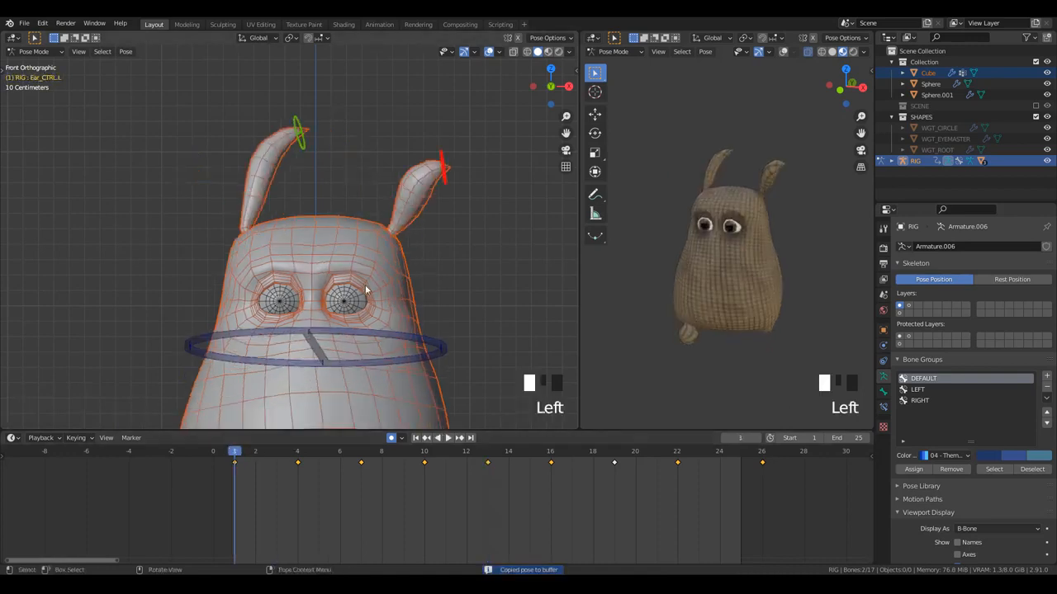
pyautogui.hotkey('shift', 'ctrl', 'v')
pyautogui.press('Left')
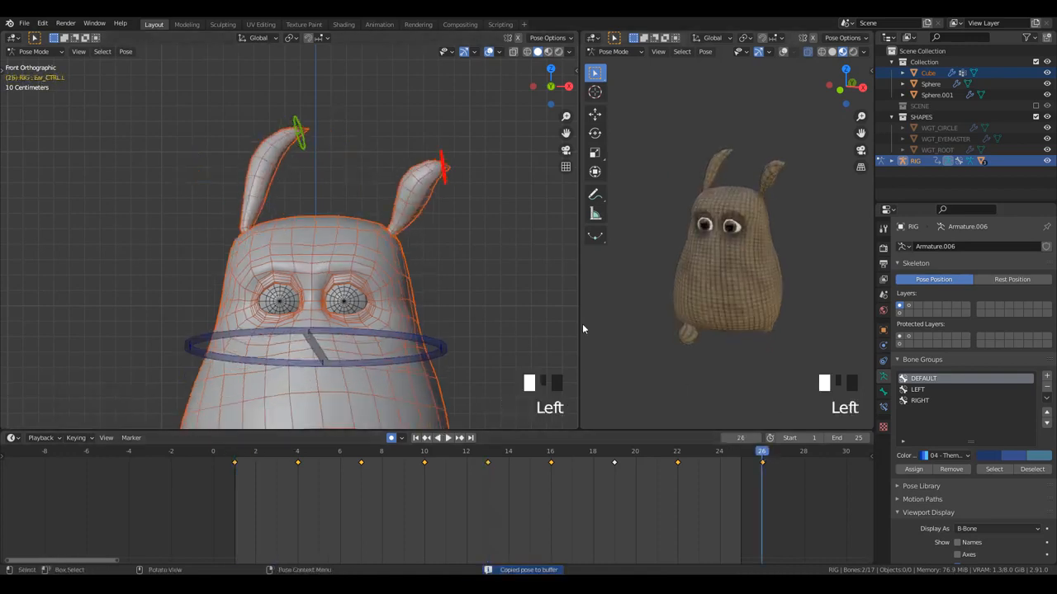
pyautogui.hotkey('shift', 'ctrl', 'v')
pyautogui.press('space')
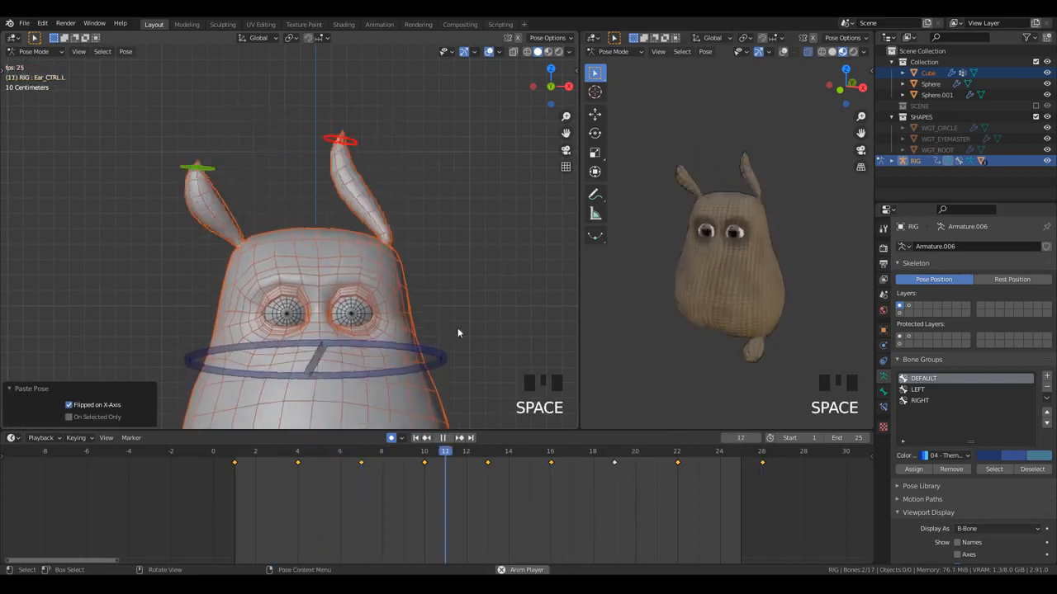
pyautogui.press('space')
# - At frame 10, rotate the left and right ear controls counterclockwise in the front view
pyautogui.moveTo(277, 453); pyautogui.dragTo(420, 472)
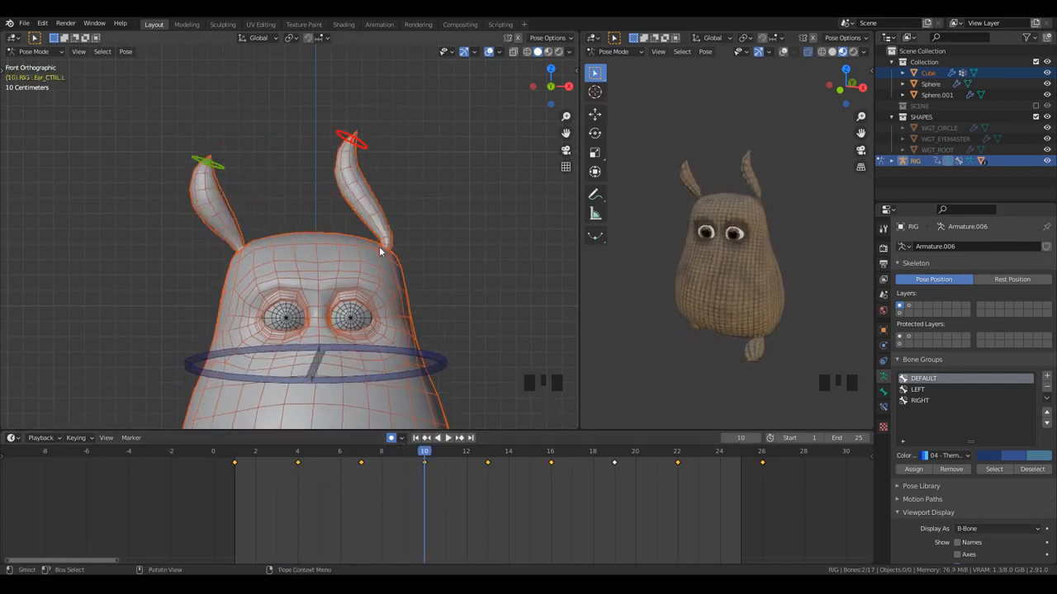
pyautogui.press('r')
pyautogui.click(401, 146)
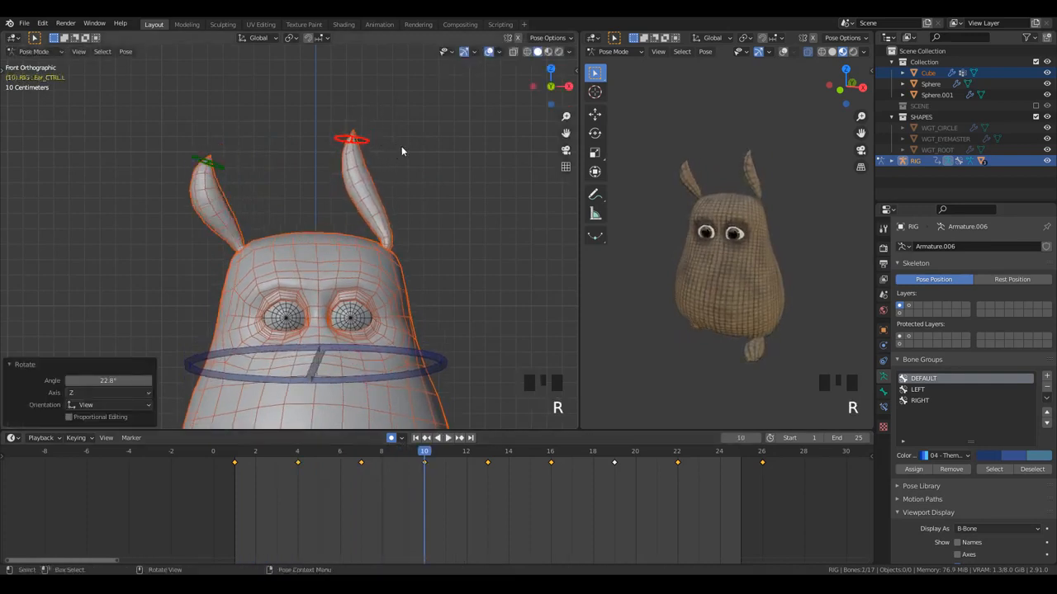
pyautogui.press('r')
pyautogui.rightClick(407, 189)
pyautogui.click(208, 162)
pyautogui.press('r')
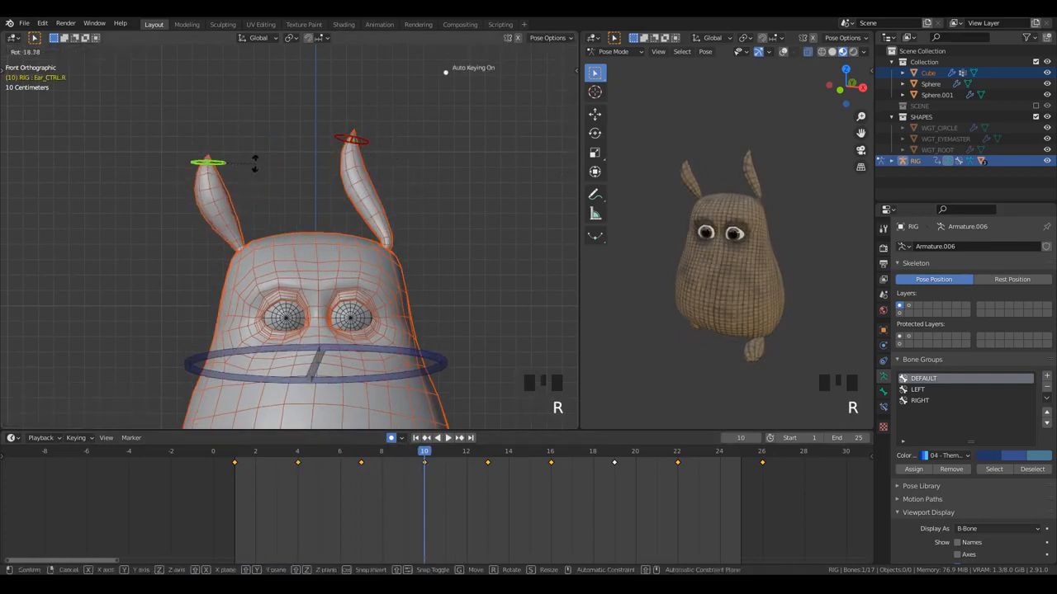
pyautogui.click(254, 163)
# - Copy the frame 10 pose of both ear controls, paste it flipped at frame 22, and play the cycle
pyautogui.keyDown('shift'); pyautogui.click(352, 139); pyautogui.keyUp('shift')
pyautogui.hotkey('ctrl', 'c')
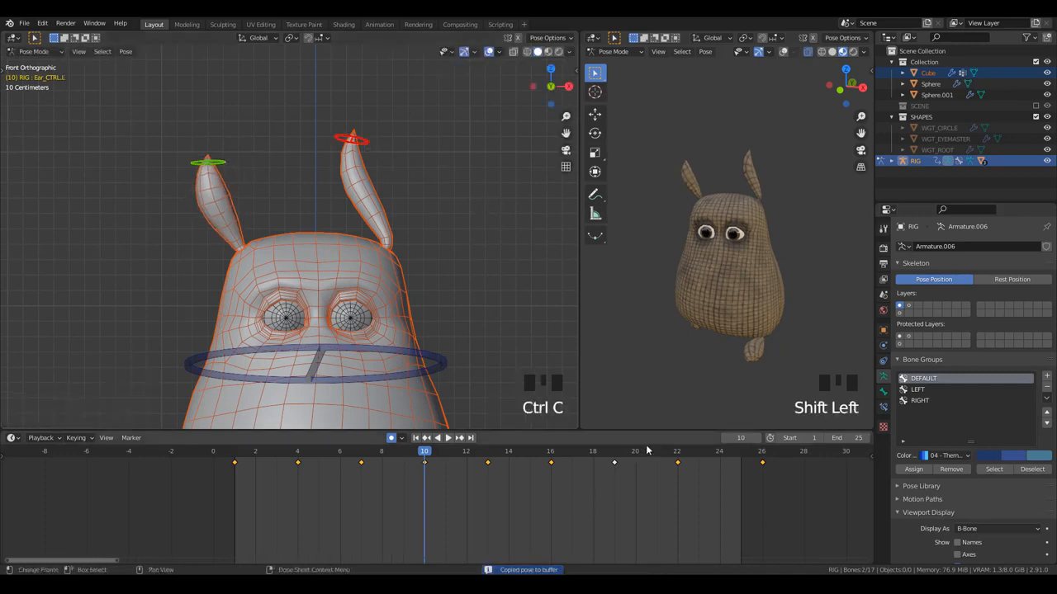
pyautogui.moveTo(648, 450); pyautogui.dragTo(676, 451)
pyautogui.hotkey('ctrl', 'shift', 'v')
pyautogui.press('space')
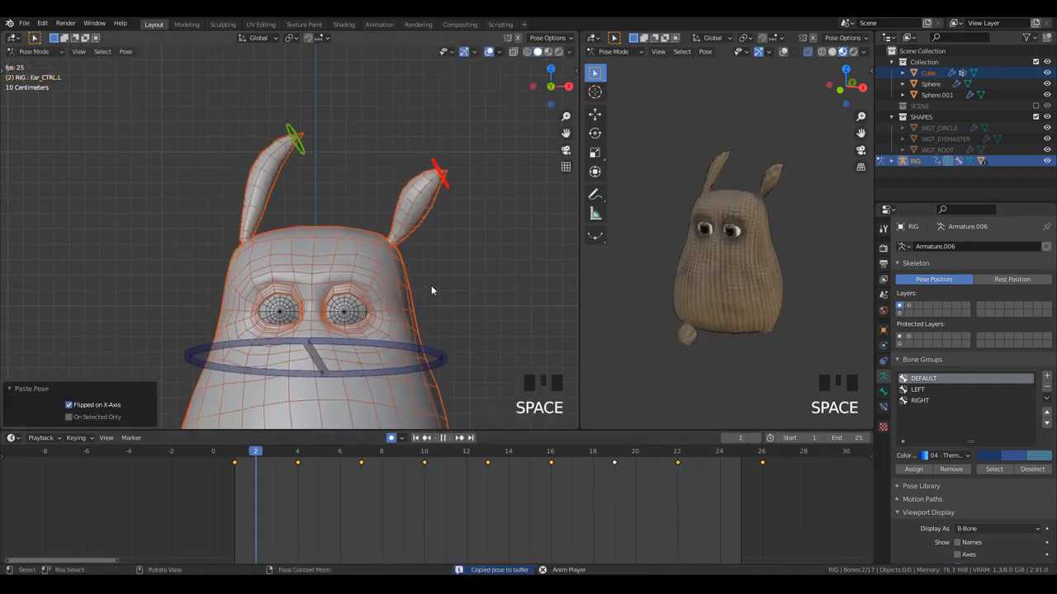
# - Deselect all controls and examine the playing walk cycle from the front, at an angle, from the top and from the right side
pyautogui.scroll(-5, 420, 347)
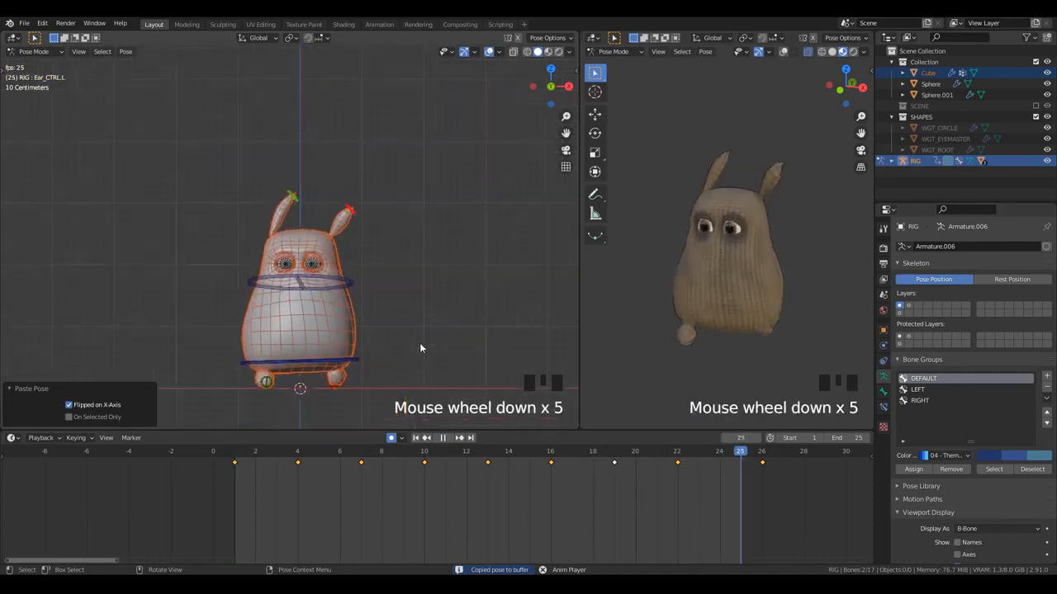
pyautogui.hotkey('alt', 'a')
pyautogui.keyDown('shift'); pyautogui.moveTo(309, 342); pyautogui.dragTo(366, 354, button='middle'); pyautogui.keyUp('shift')
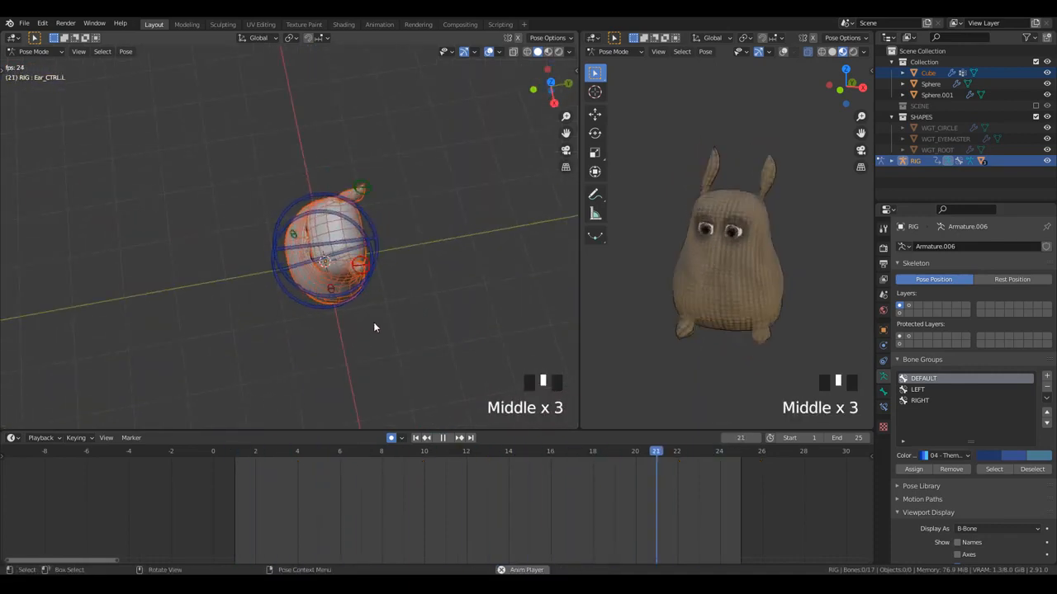
pyautogui.moveTo(414, 322); pyautogui.dragTo(342, 348, button='middle')
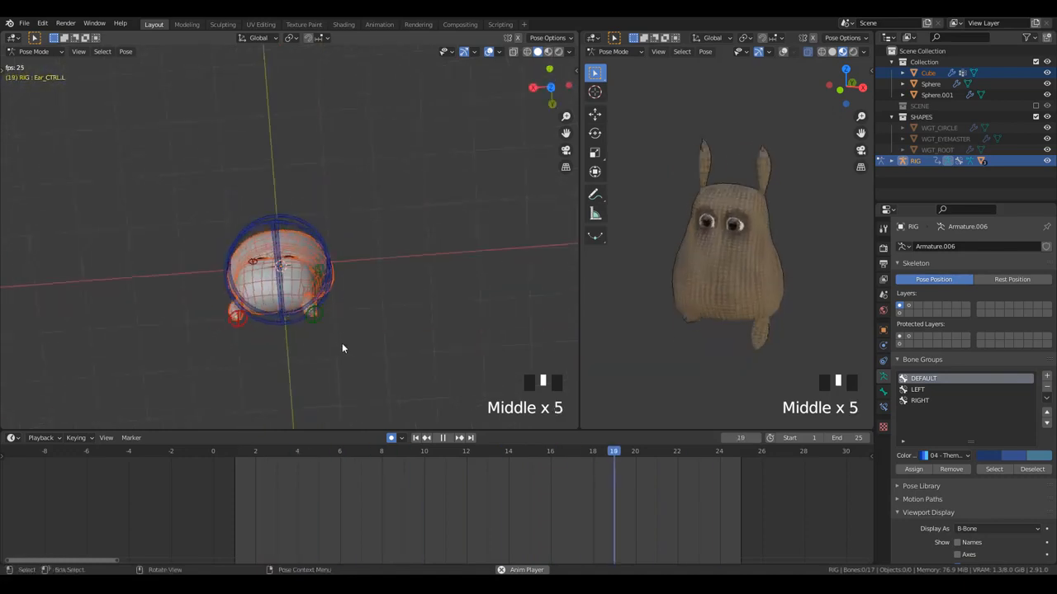
pyautogui.press('KP_7')
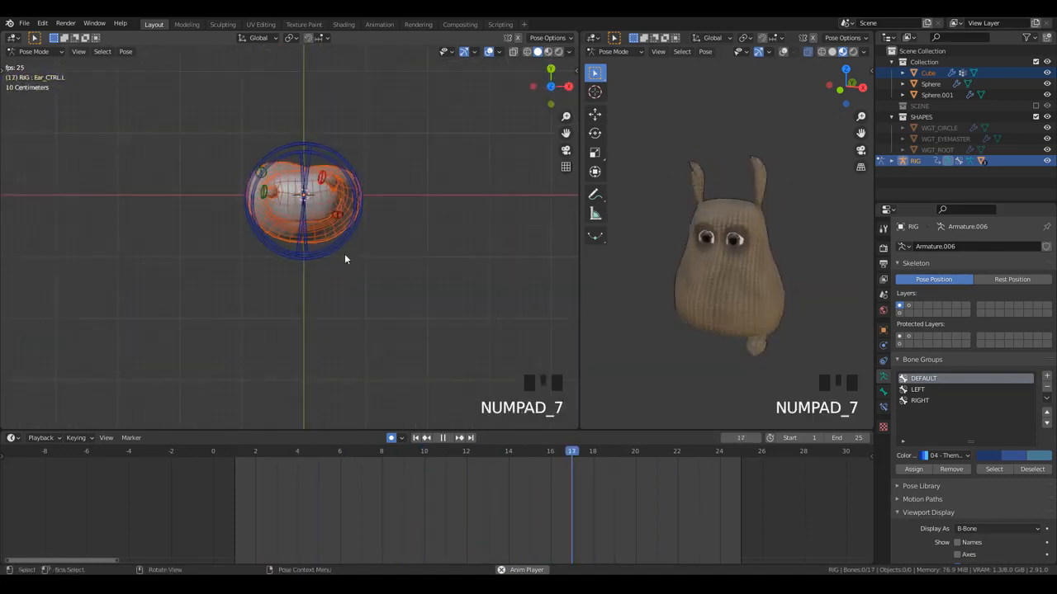
pyautogui.scroll(3, 345, 258)
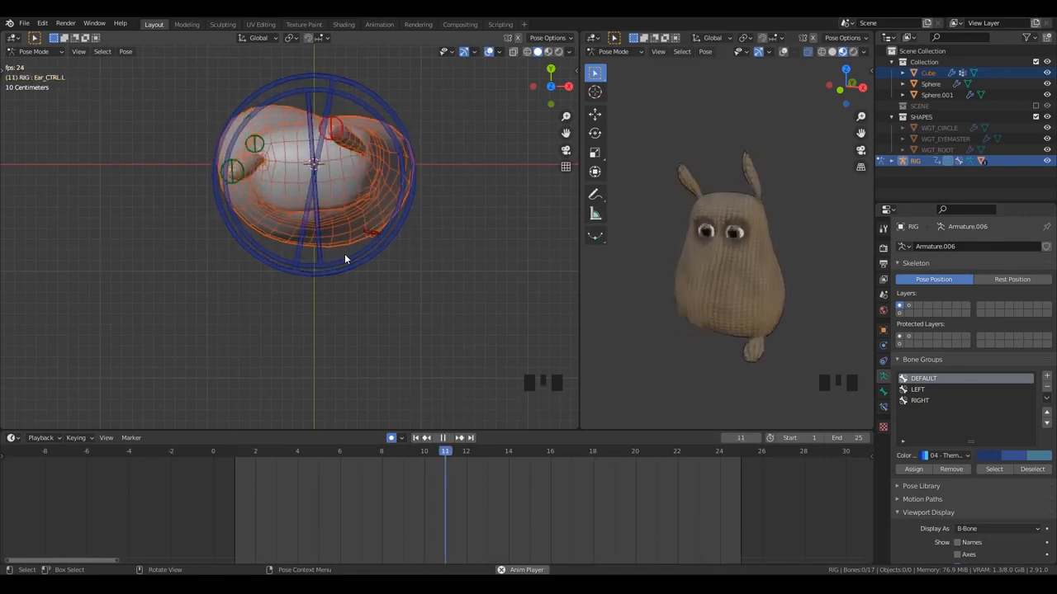
pyautogui.press('KP_3')
pyautogui.keyDown('shift'); pyautogui.moveTo(356, 159); pyautogui.dragTo(361, 220, button='middle'); pyautogui.keyUp('shift')
# - Save the scene as a new incremental file named FlourSack11.blend
pyautogui.hotkey('ctrl', 'shift', 's')
pyautogui.press('KP_Add')
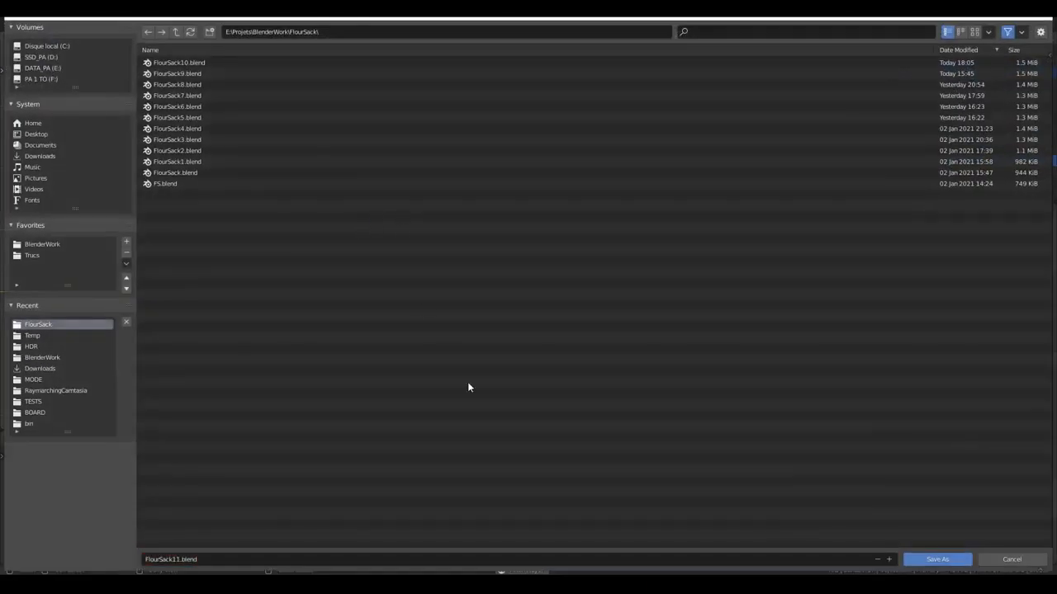
pyautogui.click(967, 560)
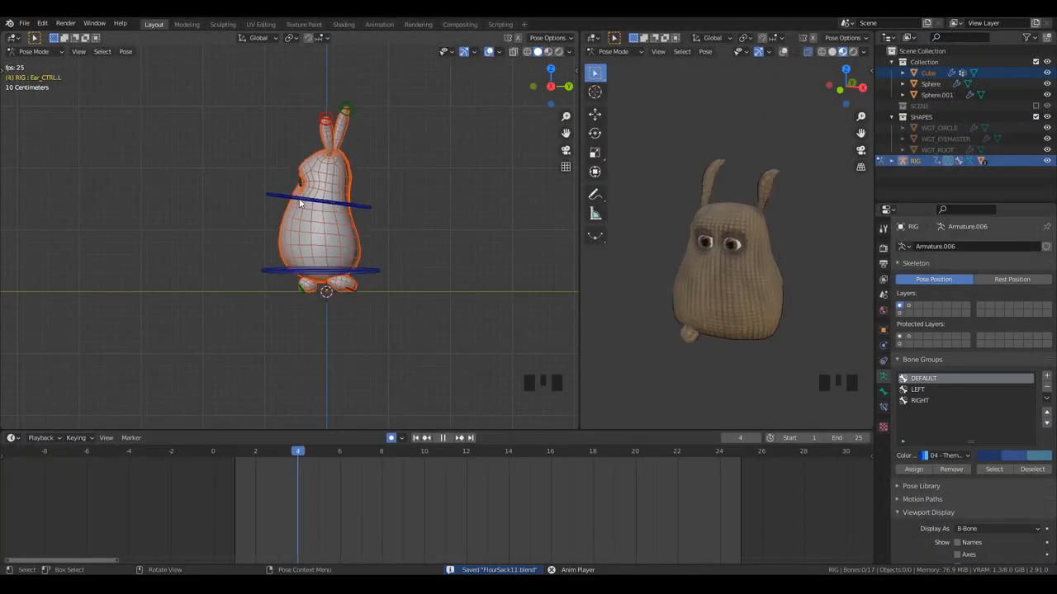
# - Stop playback, select the Head control and rotate it about -6° at frame 1 in the right orthographic view
pyautogui.scroll(3, 289, 210)
pyautogui.press('space')
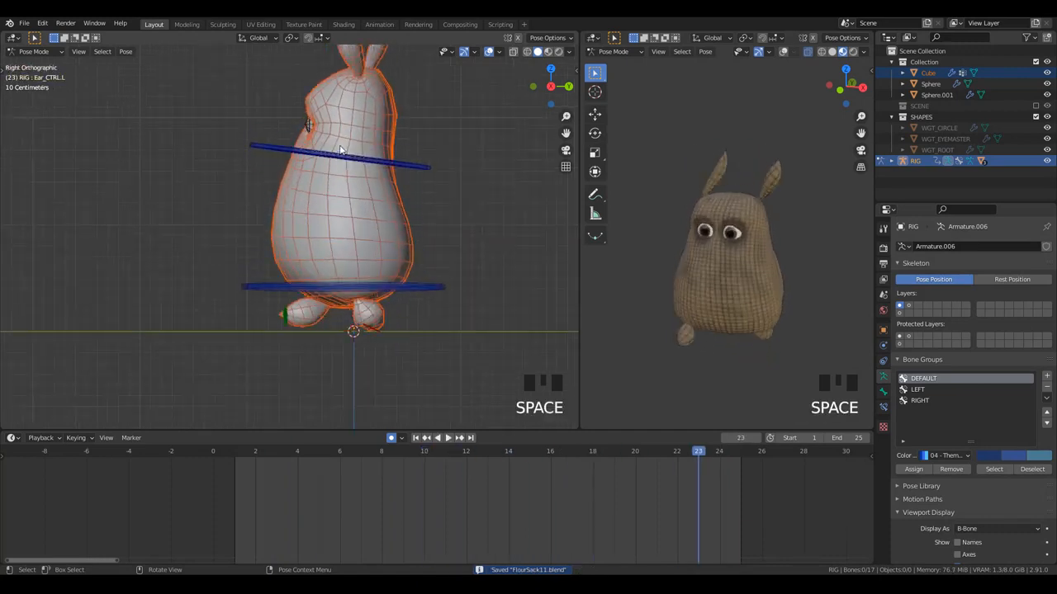
pyautogui.keyDown('shift'); pyautogui.moveTo(340, 149); pyautogui.dragTo(333, 206, button='middle'); pyautogui.keyUp('shift')
pyautogui.hotkey('alt', 'a')
pyautogui.click(361, 214)
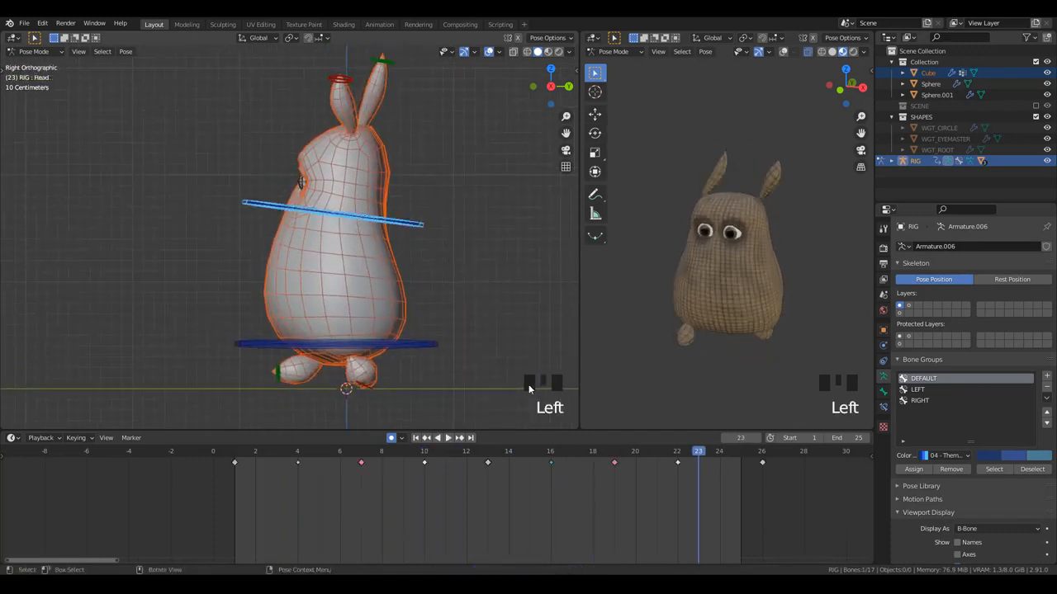
pyautogui.moveTo(393, 454); pyautogui.dragTo(236, 474)
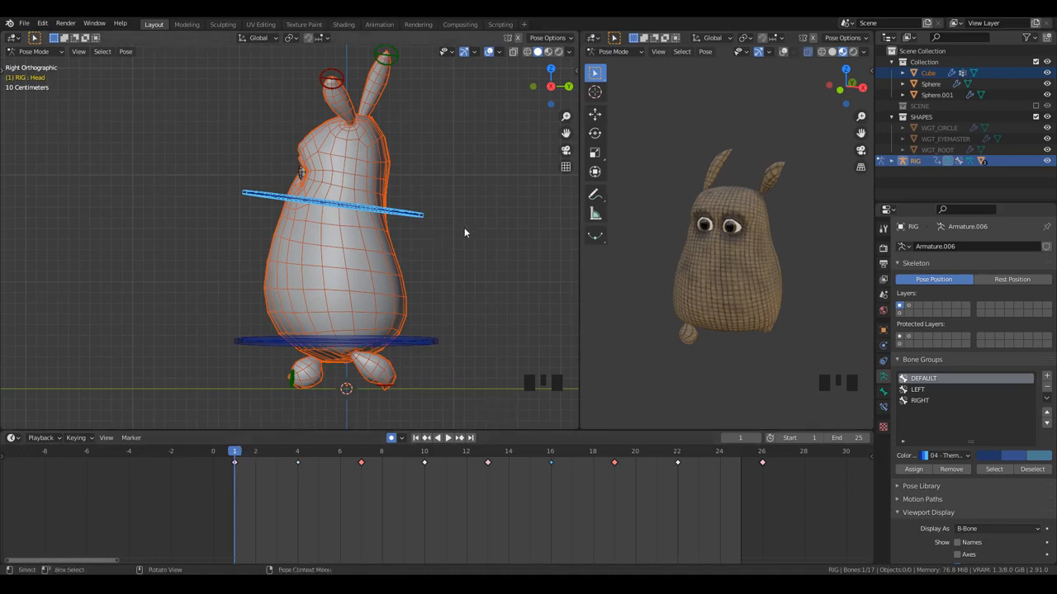
pyautogui.press('r')
pyautogui.press('r')
pyautogui.click(493, 252)
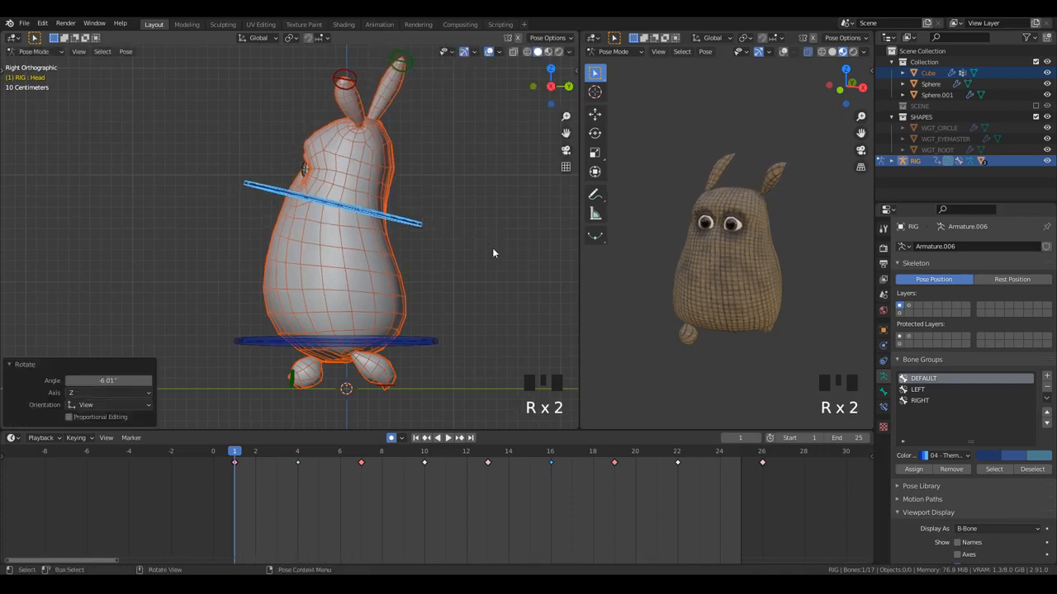
# - Copy the Head control's frame 1 pose, paste it flipped at frame 13 and paste it unflipped at frame 26
pyautogui.hotkey('ctrl', 'c')
pyautogui.click(488, 451)
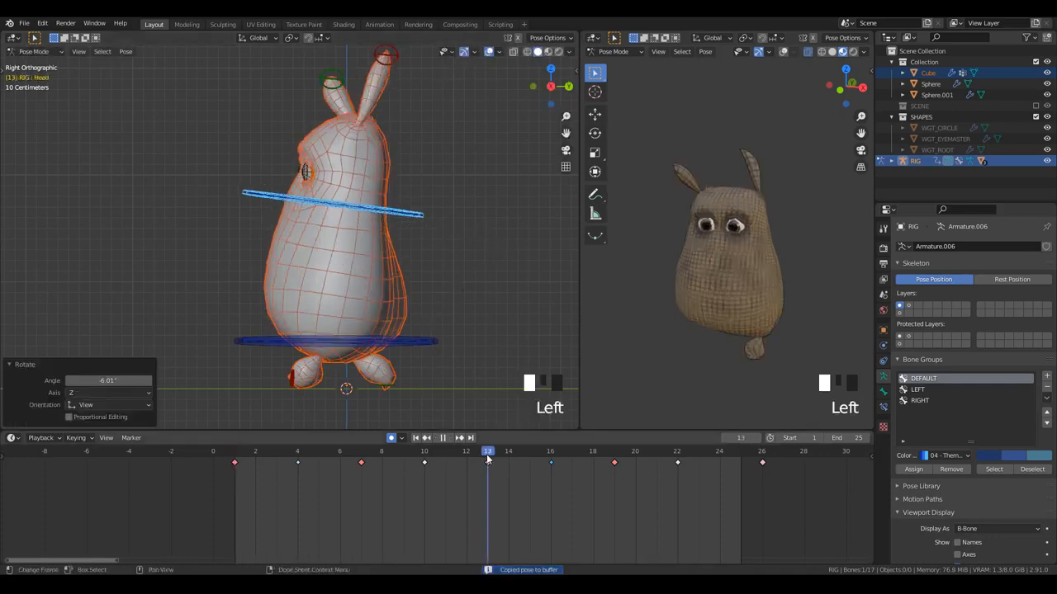
pyautogui.hotkey('ctrl', 'shift', 'v')
pyautogui.click(762, 456)
pyautogui.press('Left')
pyautogui.hotkey('ctrl', 'v')
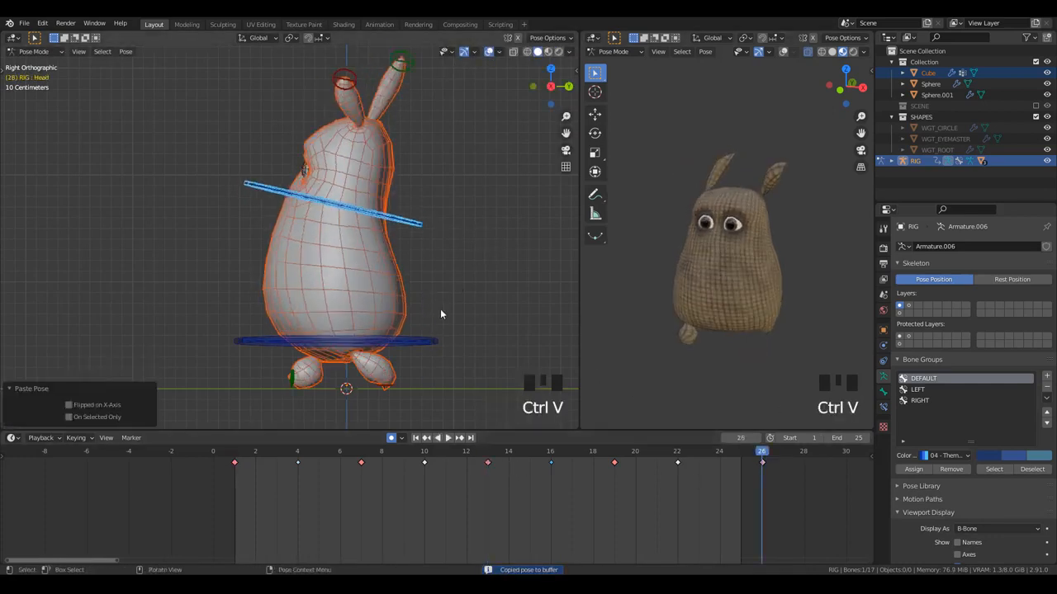
# - Play the walk cycle from the side and top views to examine the head motion, and stop playback
pyautogui.press('space')
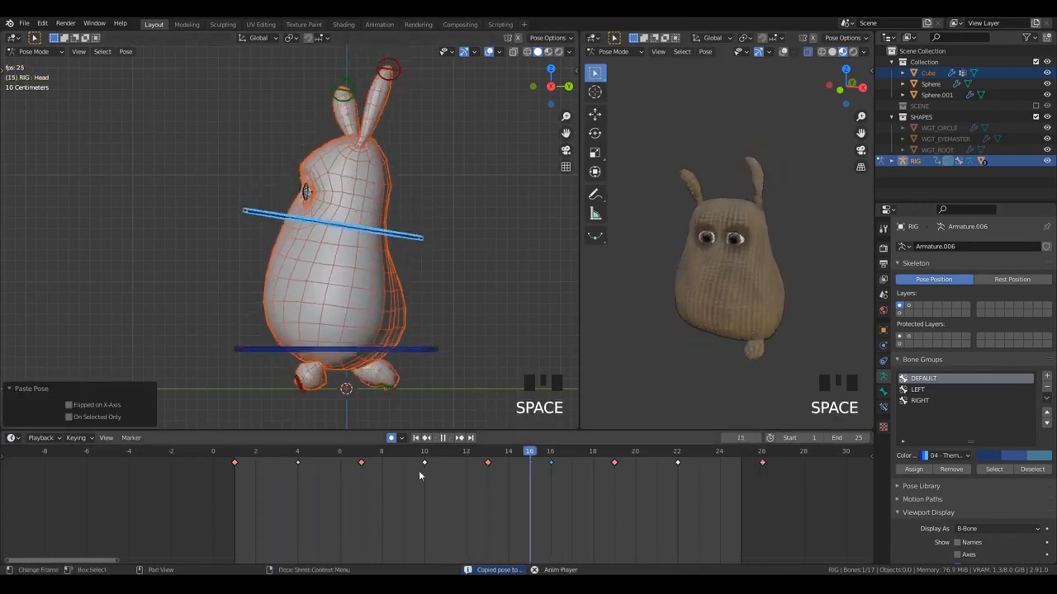
pyautogui.press('space')
pyautogui.moveTo(350, 465); pyautogui.dragTo(369, 496)
pyautogui.press('KP_7')
pyautogui.press('space')
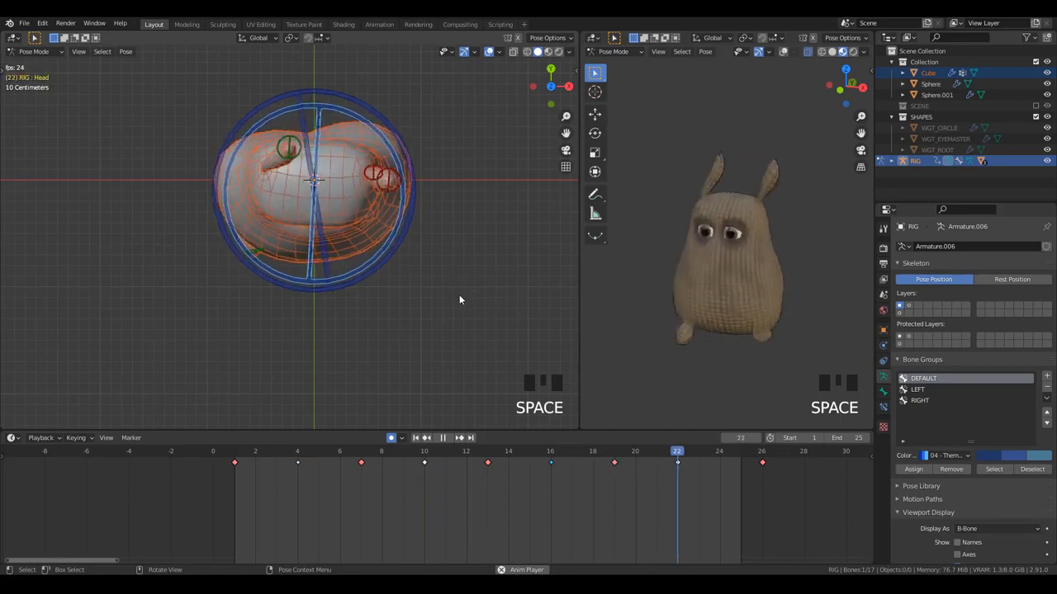
pyautogui.press('space')
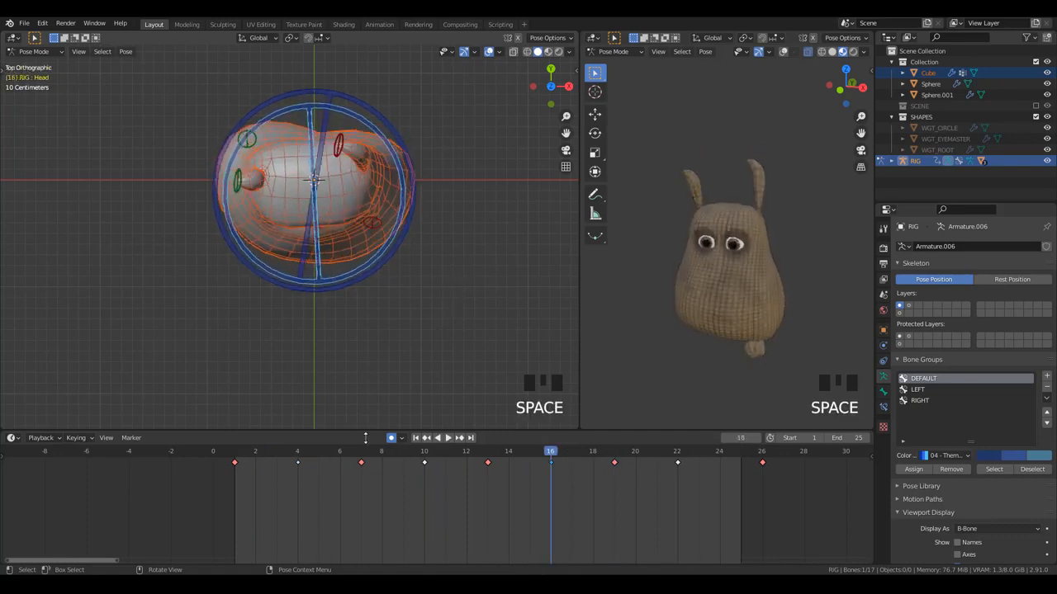
# - Undo the Head control's pasted poses and rotation, back to before the control was selected
pyautogui.hotkey('ctrl', 'z')
pyautogui.hotkey('ctrl', 'z')
pyautogui.hotkey('ctrl', 'z')
pyautogui.hotkey('ctrl', 'z')
pyautogui.hotkey('ctrl', 'z')
pyautogui.hotkey('ctrl', 'z')
pyautogui.hotkey('ctrl', 'z')
pyautogui.hotkey('ctrl', 'z')
pyautogui.hotkey('ctrl', 'z')
pyautogui.hotkey('ctrl', 'z')
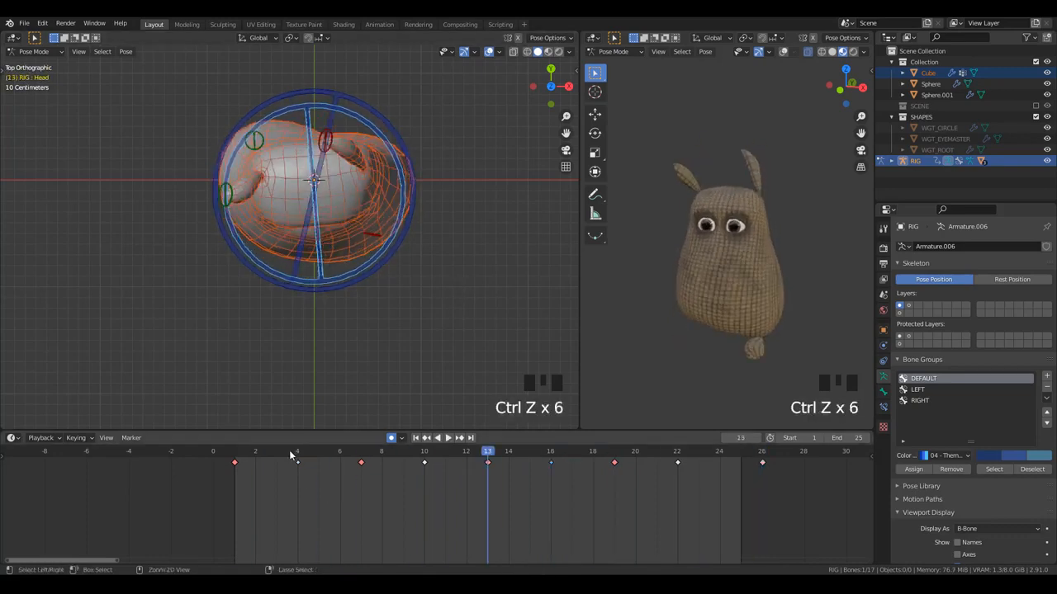
pyautogui.hotkey('ctrl', 'z')
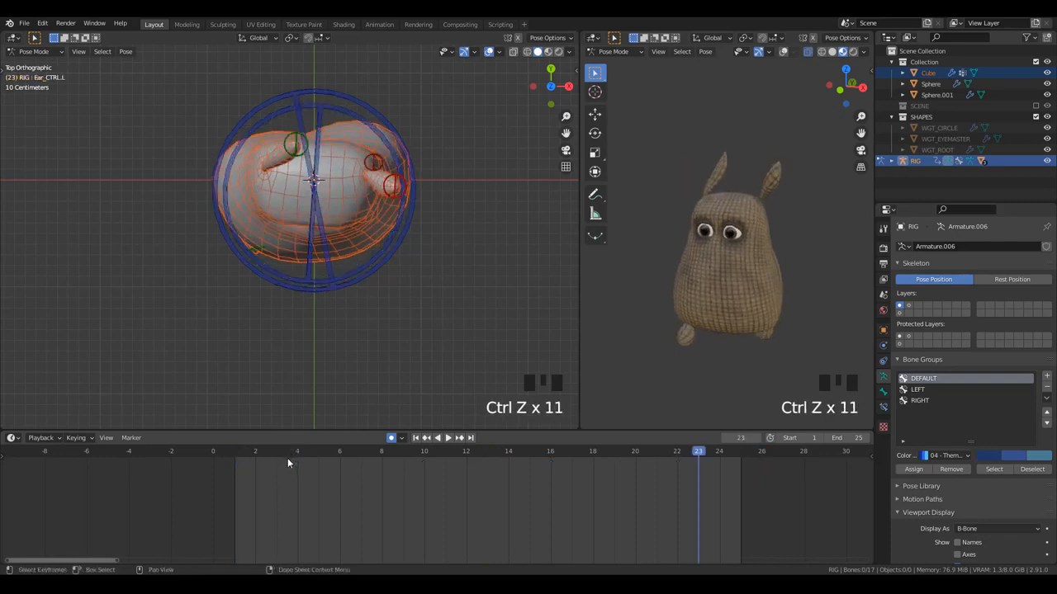
# - Play the walk cycle and examine it from the top, the right side and an angled view, ending zoomed in from the top
pyautogui.press('space')
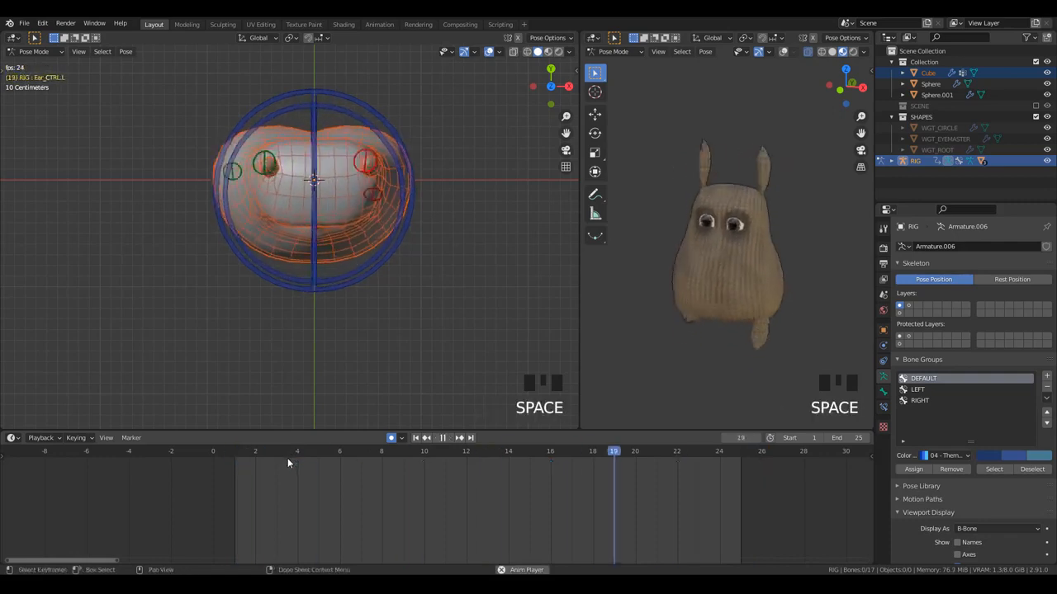
pyautogui.scroll(-6, 304, 386)
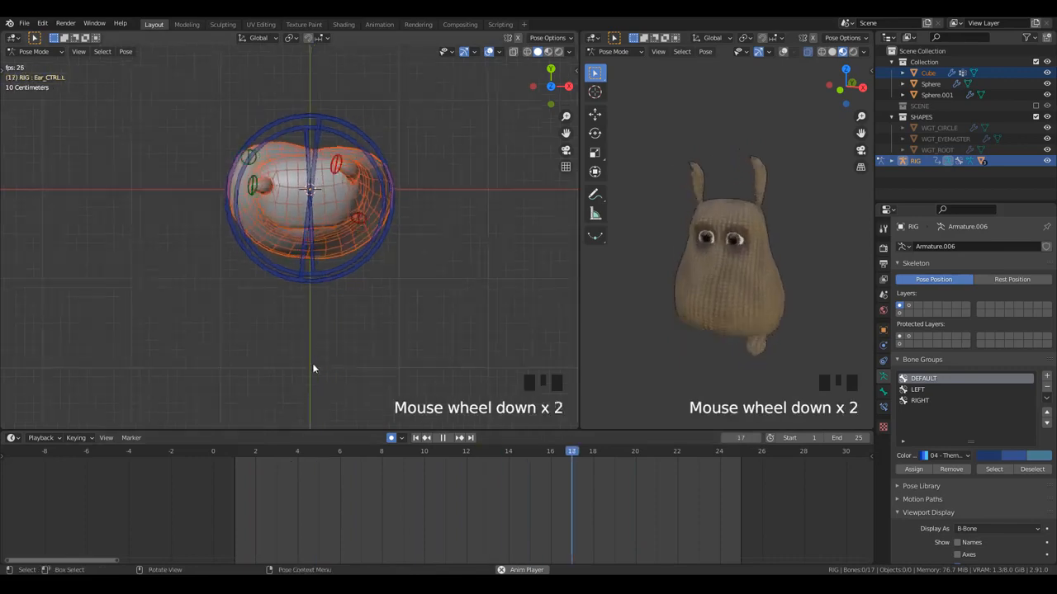
pyautogui.press('KP_3')
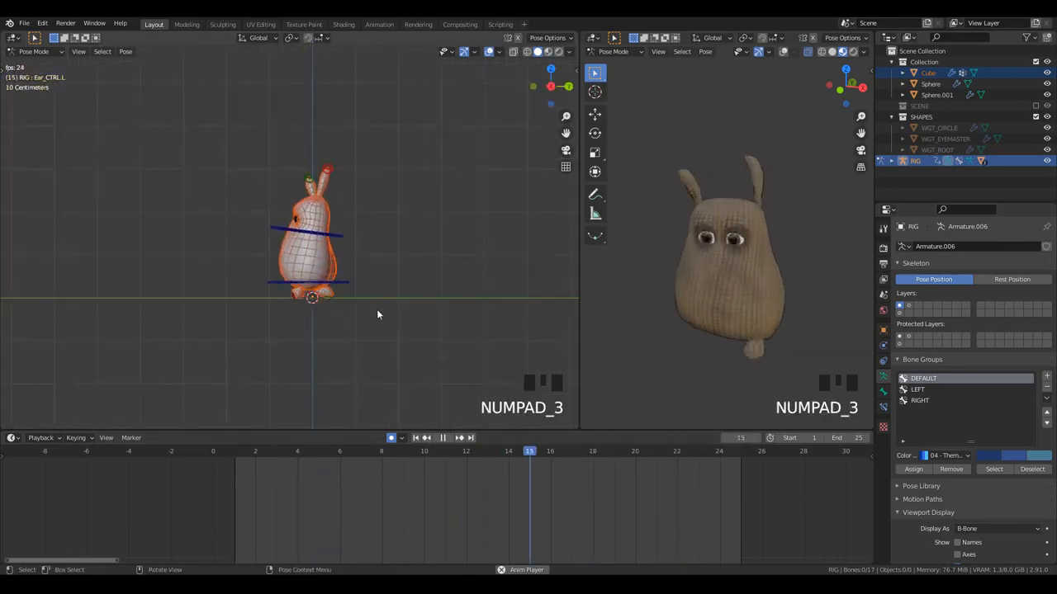
pyautogui.scroll(4, 347, 293)
pyautogui.moveTo(347, 292); pyautogui.dragTo(337, 354, button='middle')
pyautogui.scroll(-2, 410, 333)
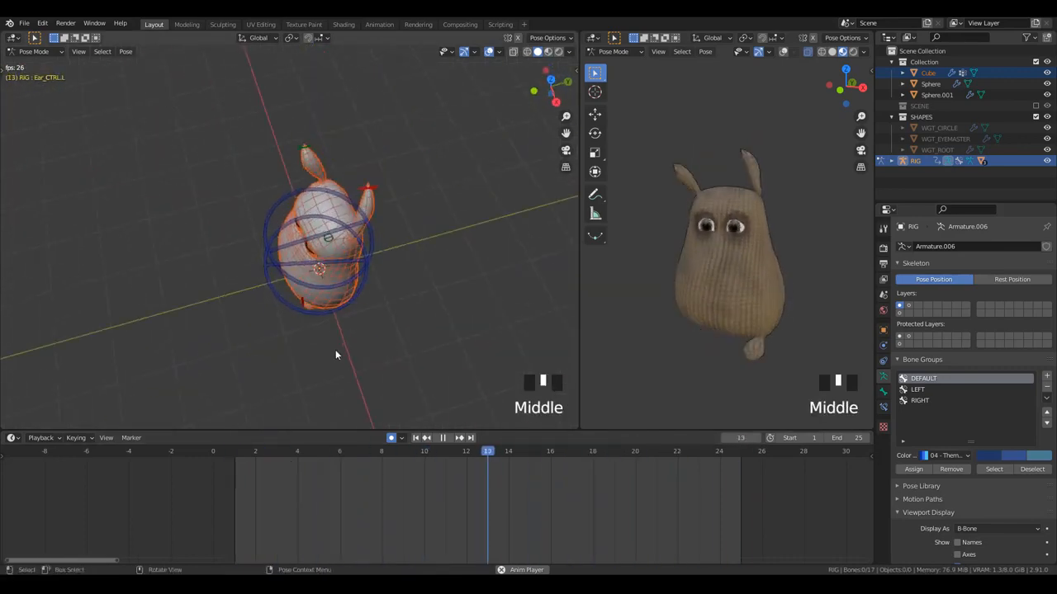
pyautogui.press('KP_7')
pyautogui.scroll(3, 371, 265)
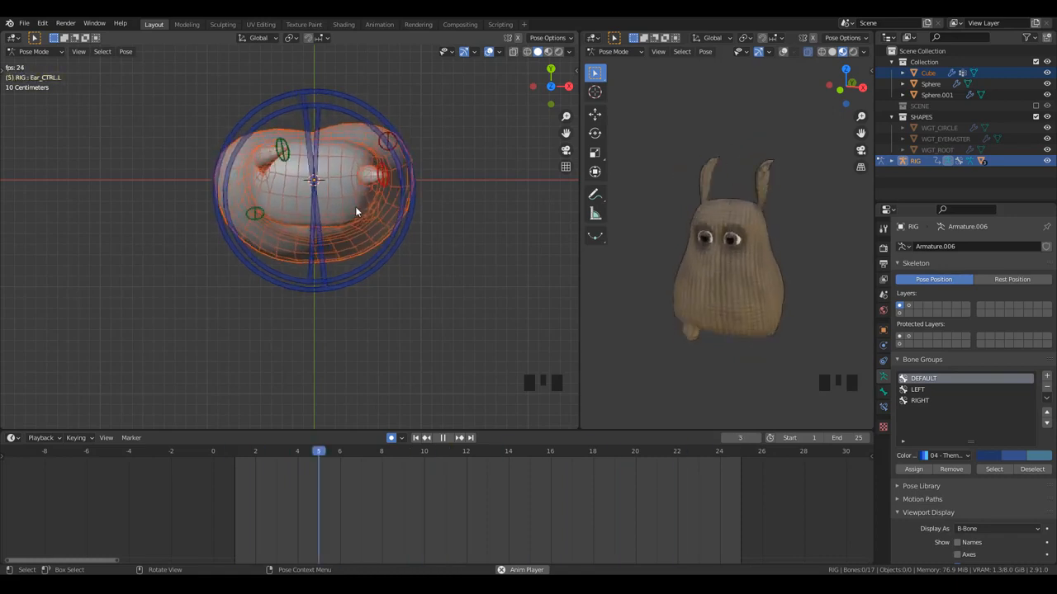
# - Select the Pelvis control and examine its motion by playing the cycle in the top view, stopping playback at the end
pyautogui.press('space')
pyautogui.press('KP_1')
pyautogui.keyDown('shift'); pyautogui.moveTo(352, 201); pyautogui.dragTo(342, 250, button='middle'); pyautogui.keyUp('shift')
pyautogui.scroll(-2, 323, 315)
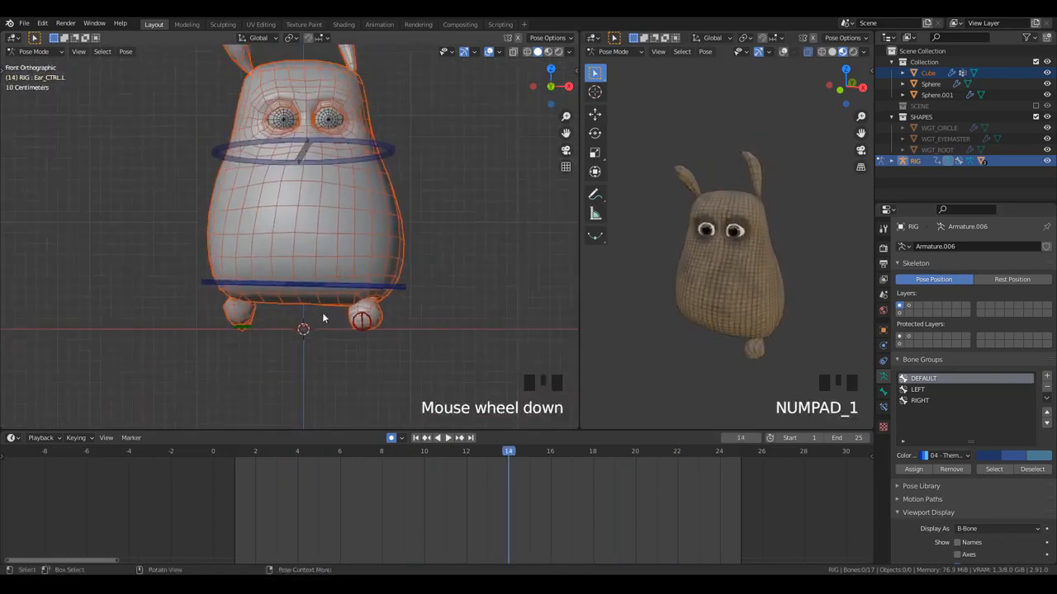
pyautogui.click(345, 286)
pyautogui.press('KP_3')
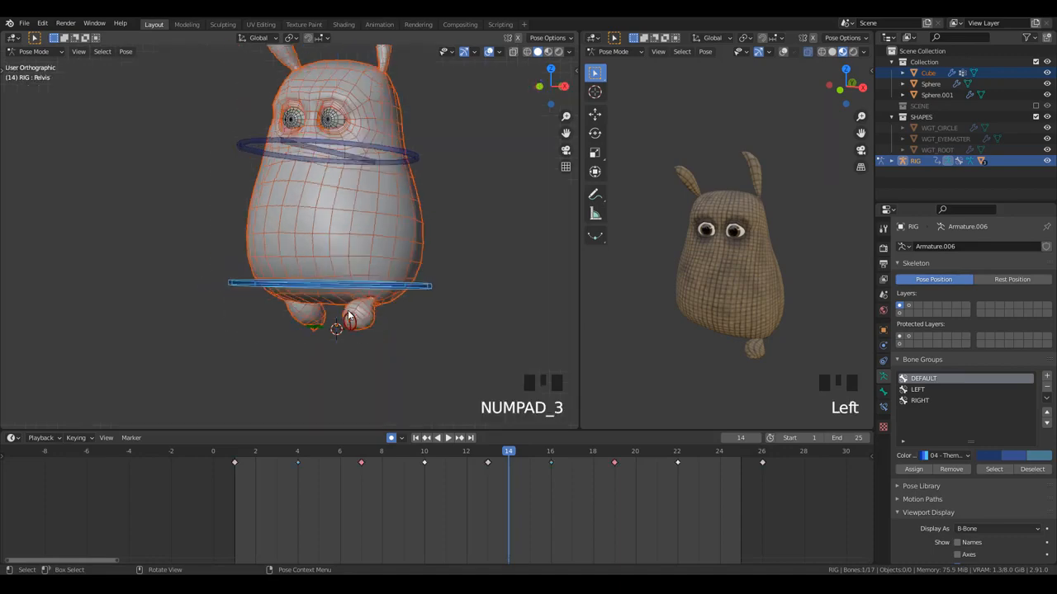
pyautogui.press('KP_7')
pyautogui.press('space')
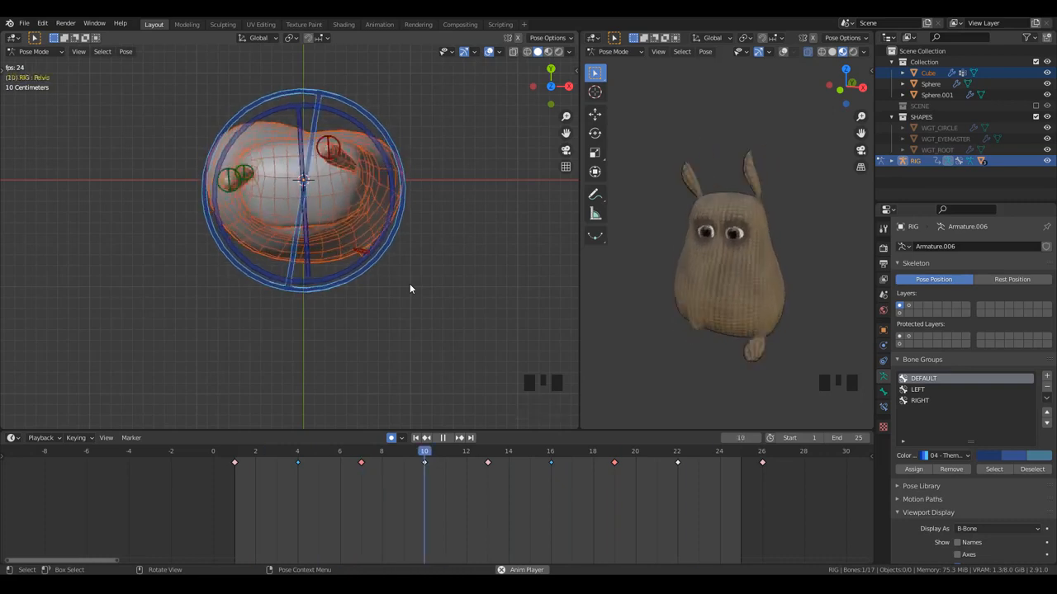
pyautogui.press('space')
# - Deselect the controls and show the two hidden armature layers alongside the current one to display the root control
pyautogui.hotkey('alt', 'h')
pyautogui.hotkey('alt', 'a')
pyautogui.scroll(-2, 388, 260)
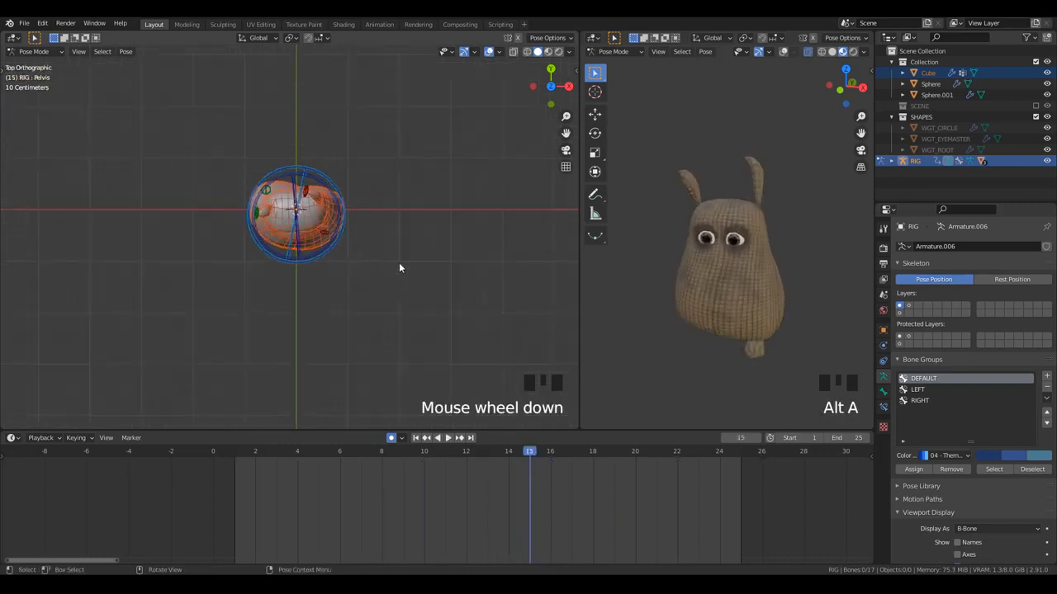
pyautogui.keyDown('shift'); pyautogui.click(900, 312); pyautogui.keyUp('shift')
pyautogui.keyDown('shift'); pyautogui.click(908, 306); pyautogui.keyUp('shift')
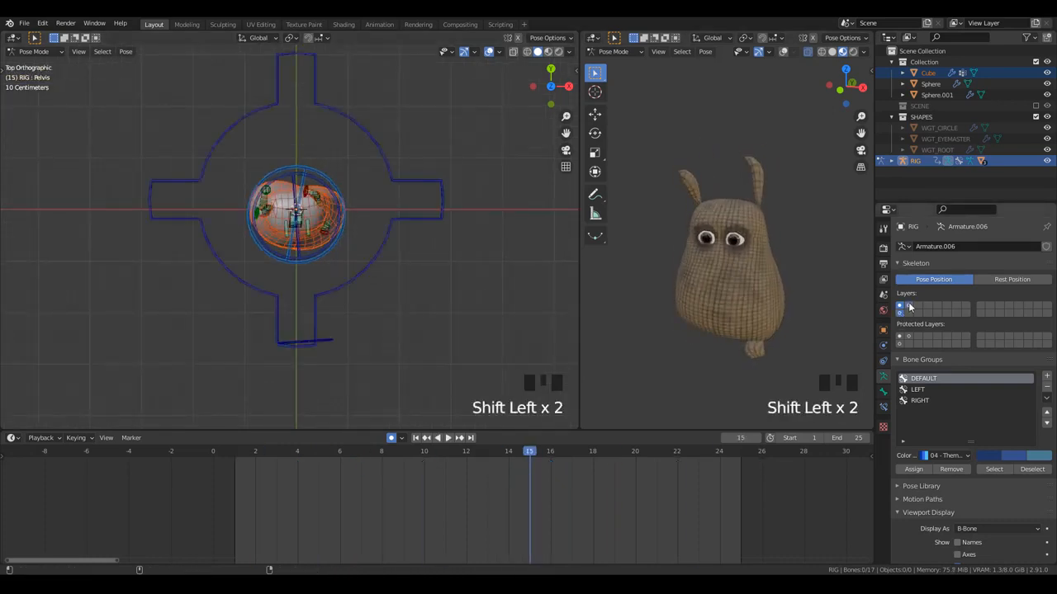
# - Select the Root control and, at frame 1, move it backward along Y in the top view to key its starting position
pyautogui.click(405, 239)
pyautogui.keyDown('shift'); pyautogui.moveTo(405, 239); pyautogui.dragTo(464, 325, button='middle'); pyautogui.keyUp('shift')
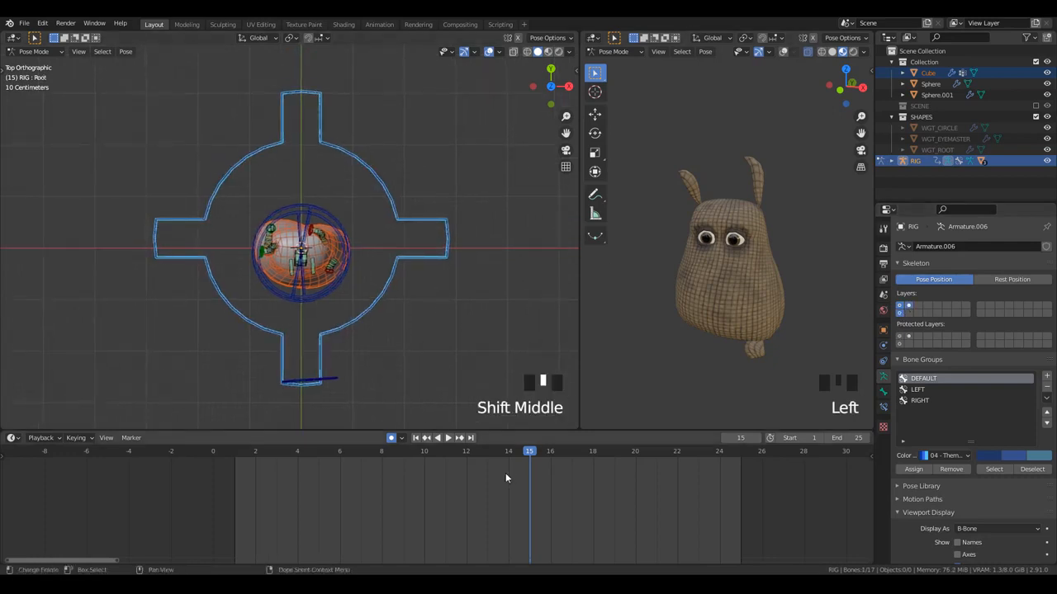
pyautogui.click(237, 471)
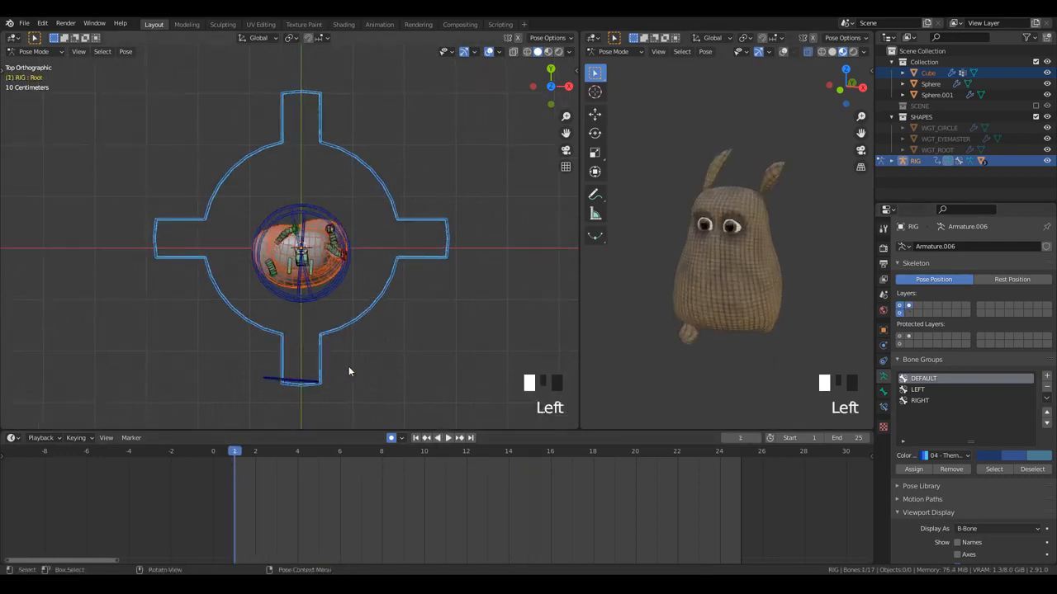
pyautogui.press('g')
pyautogui.click(352, 302)
# - At frame 10, move the Root control about 1.73 m forward along negative Y, and play the animation briefly
pyautogui.moveTo(319, 454); pyautogui.dragTo(424, 454)
pyautogui.press('g')
pyautogui.click(375, 369)
pyautogui.press('space')
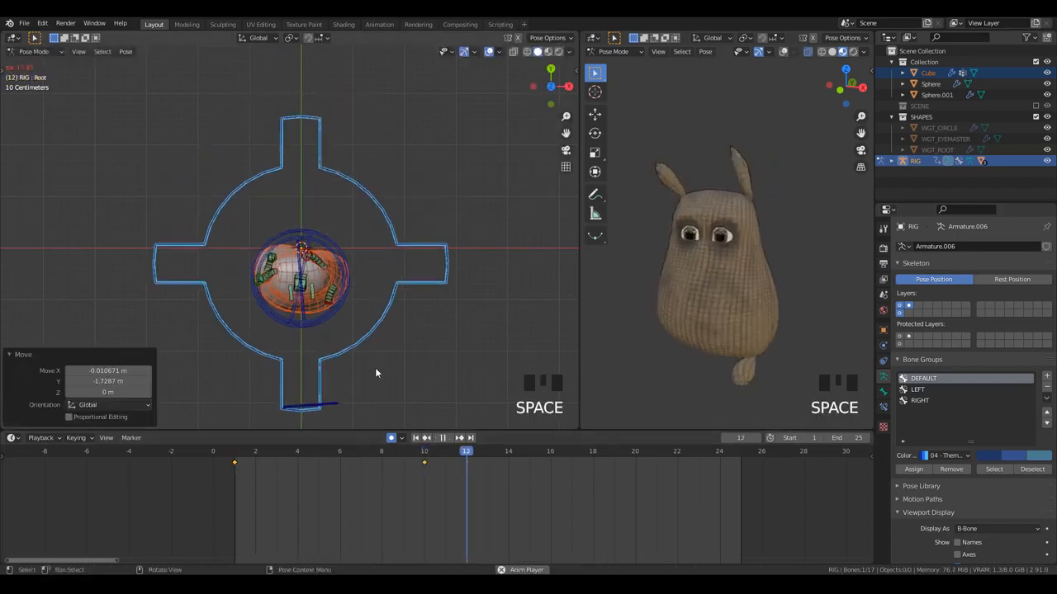
pyautogui.press('space')
# - Shift the Root control's frame 10 keyframe to frame 25 and select all of its keyframes
pyautogui.click(426, 464)
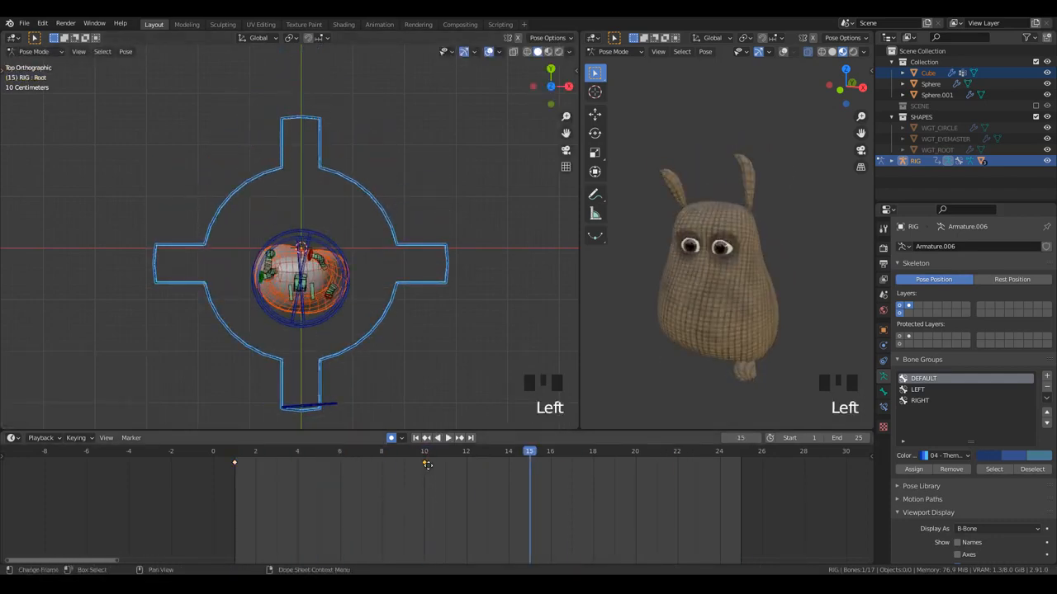
pyautogui.press('g')
pyautogui.click(743, 481)
pyautogui.press('a')
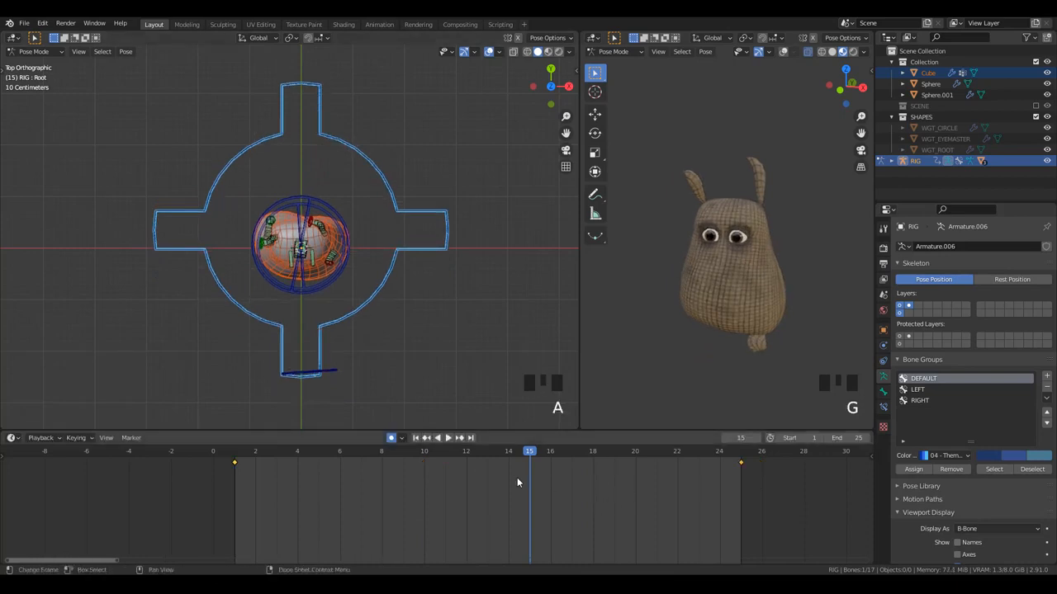
# - Set the interpolation of the Root control's keyframes to Linear and play the animation in a perspective view
pyautogui.press('t')
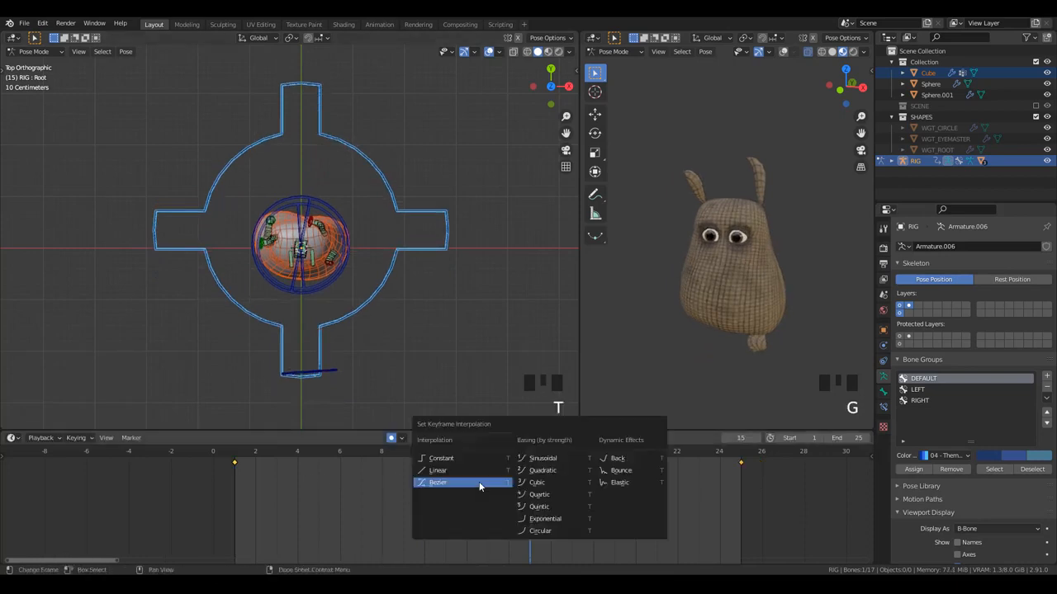
pyautogui.click(468, 470)
pyautogui.hotkey('shift', 'Left')
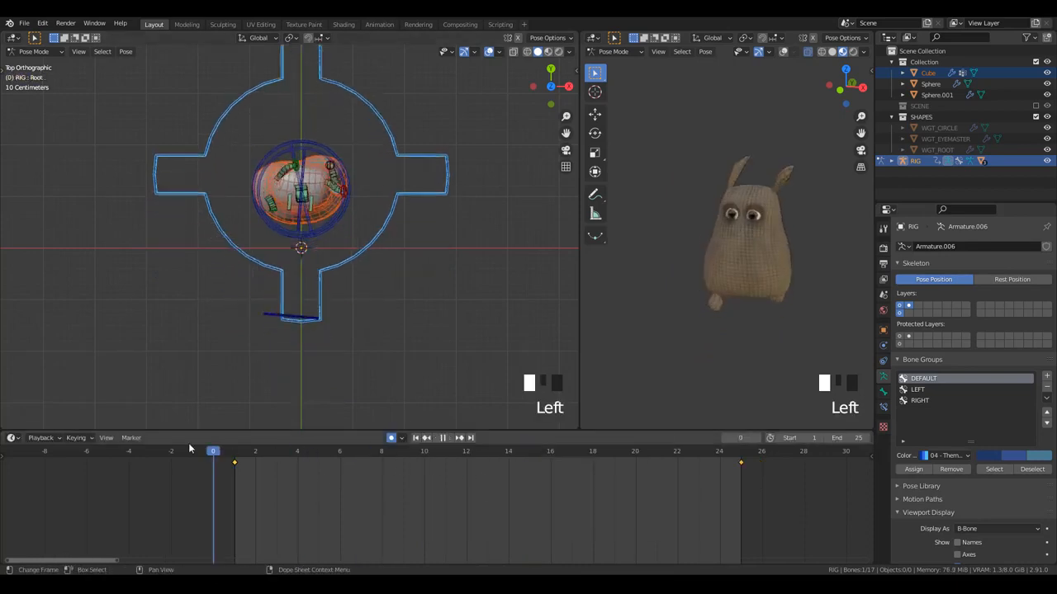
pyautogui.press('space')
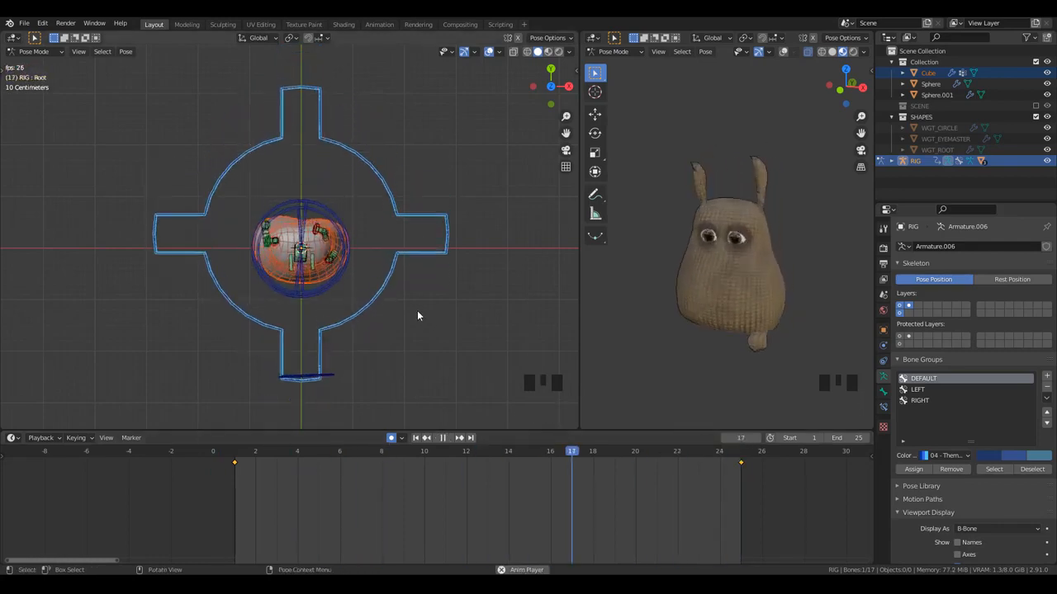
pyautogui.scroll(2, 383, 337)
pyautogui.moveTo(383, 336); pyautogui.dragTo(294, 278, button='middle')
pyautogui.scroll(-2, 294, 293)
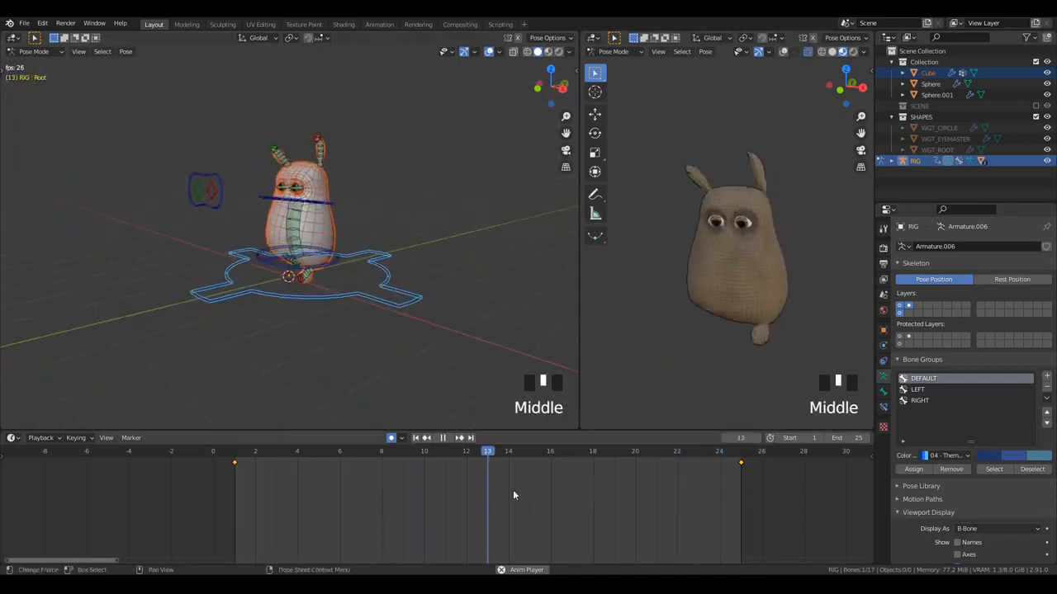
# - Delete all of the Root control's keyframes and return to frame 1
pyautogui.hotkey('ctrl', 'z')
pyautogui.press('x')
pyautogui.click(495, 506)
pyautogui.click(259, 460)
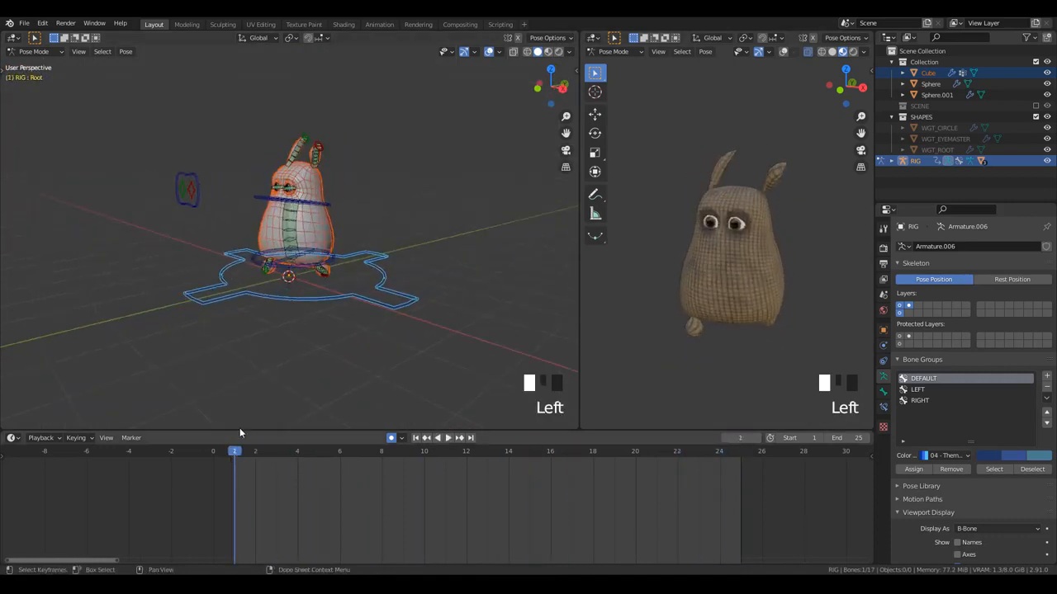
# - Play the animation briefly from frame 1, stop it, and select the Head control
pyautogui.scroll(4, 284, 252)
pyautogui.moveTo(284, 253); pyautogui.dragTo(328, 262, button='middle')
pyautogui.press('space')
pyautogui.press('space')
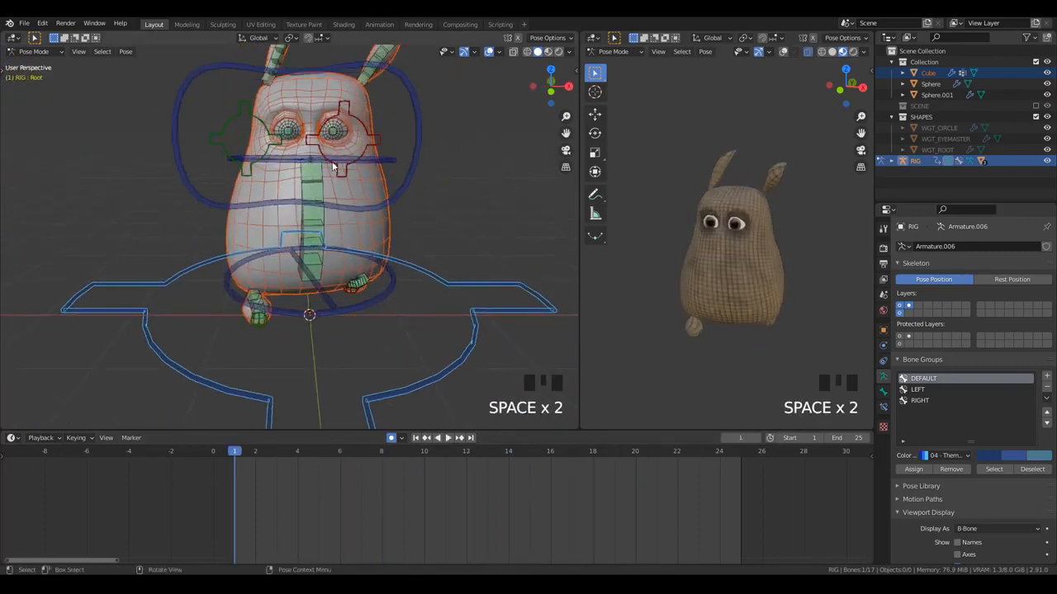
pyautogui.press('Left')
pyautogui.press('Left')
pyautogui.press('Left')
pyautogui.click(302, 159)
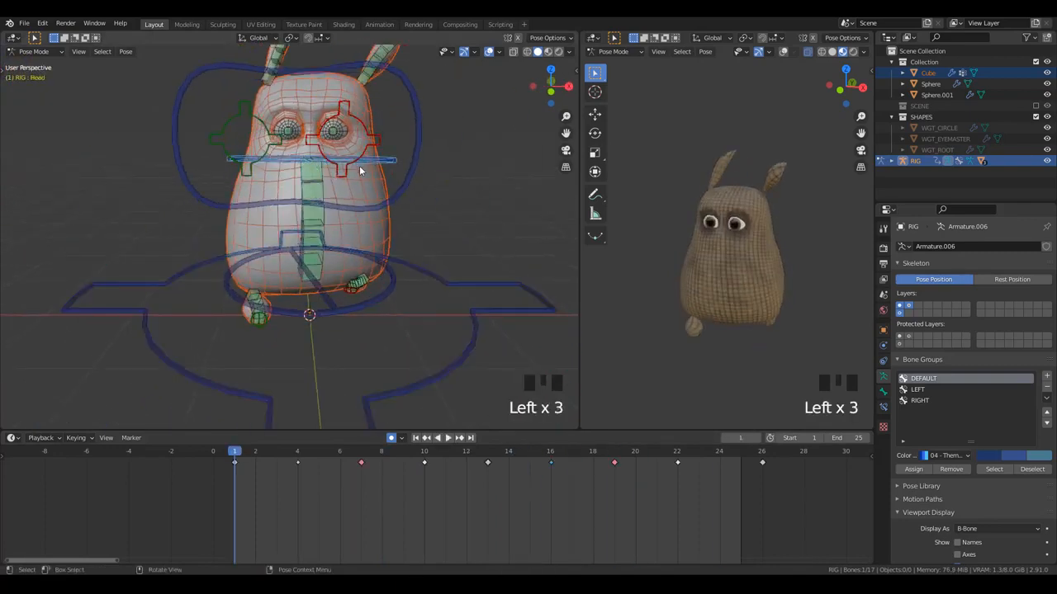
# - Examine the Head control's motion from the front and top views, playing and scrubbing through the walk cycle
pyautogui.press('KP_1')
pyautogui.scroll(2, 476, 236)
pyautogui.keyDown('shift'); pyautogui.moveTo(475, 238); pyautogui.dragTo(420, 243, button='middle'); pyautogui.keyUp('shift')
pyautogui.scroll(-2, 419, 244)
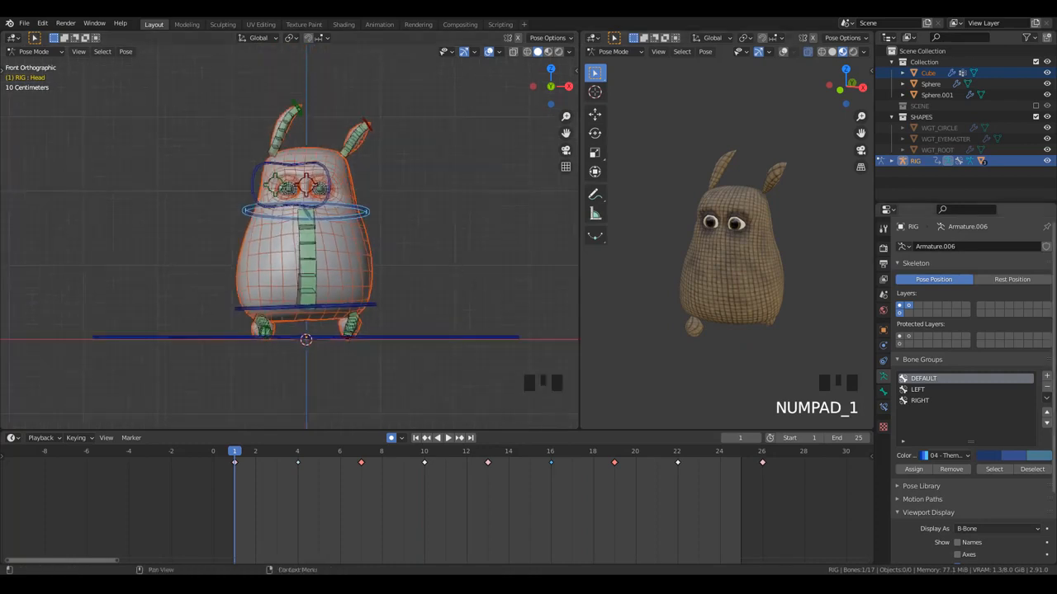
pyautogui.moveTo(436, 276); pyautogui.dragTo(370, 309, button='middle')
pyautogui.press('KP_0')
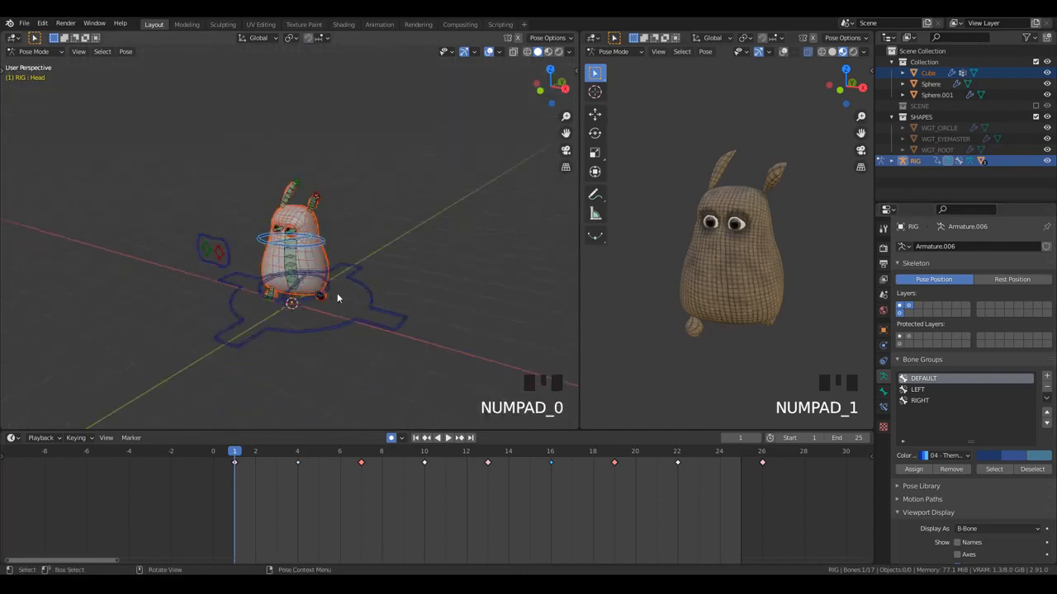
pyautogui.press('KP_7')
pyautogui.press('space')
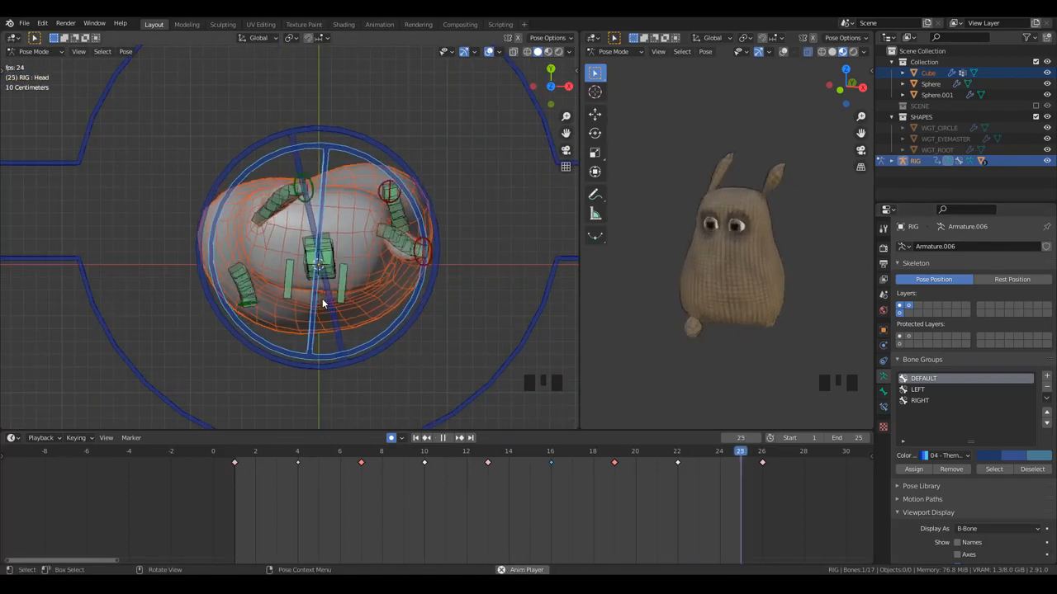
pyautogui.press('space')
pyautogui.press('Left')
pyautogui.press('Left')
pyautogui.press('Left')
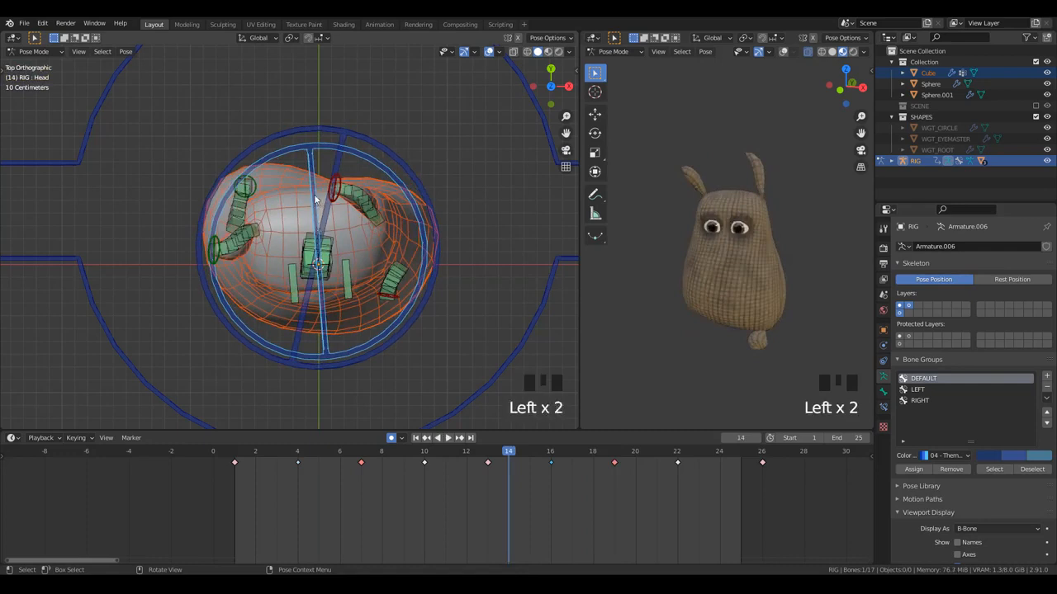
pyautogui.press('Escape')
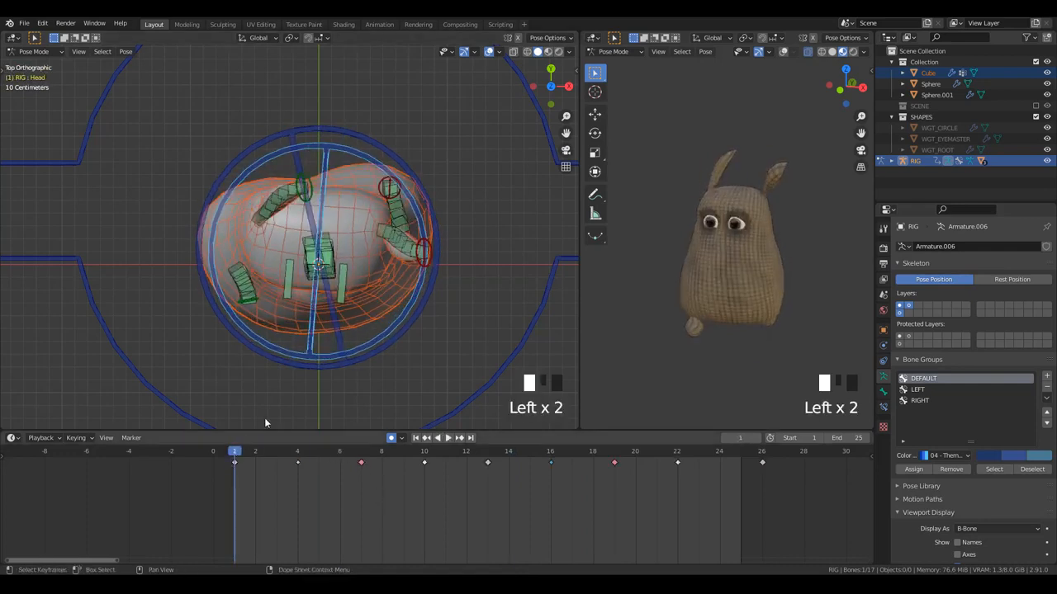
pyautogui.press('g')
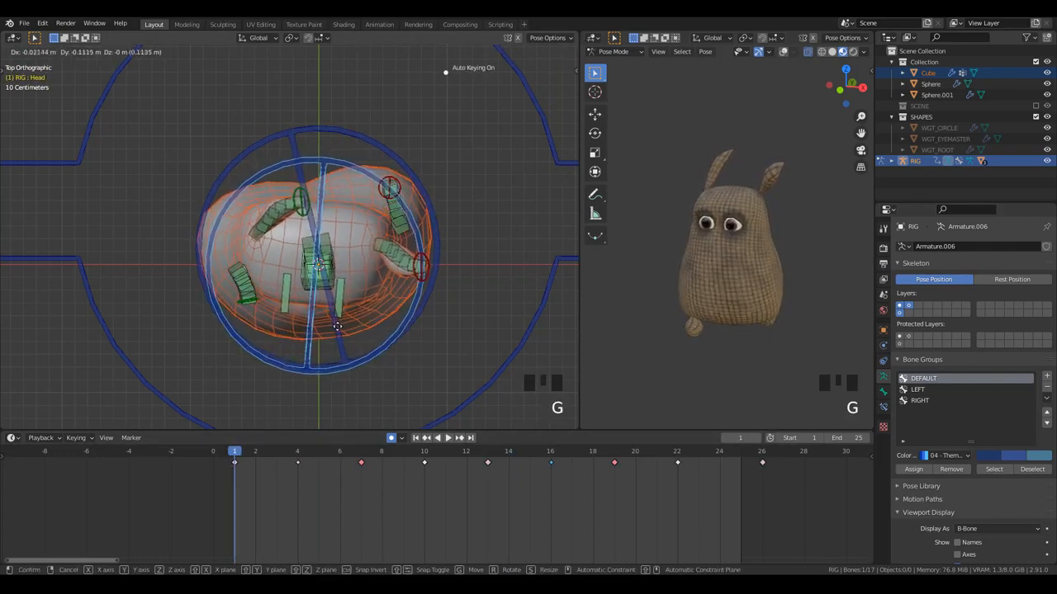
pyautogui.click(339, 322)
pyautogui.hotkey('ctrl', 'z')
# - Move the Head control about 0.077 m along negative Y at frame 1, and paste the pose mirrored at frame 13 and unmirrored at frame 26
pyautogui.press('g')
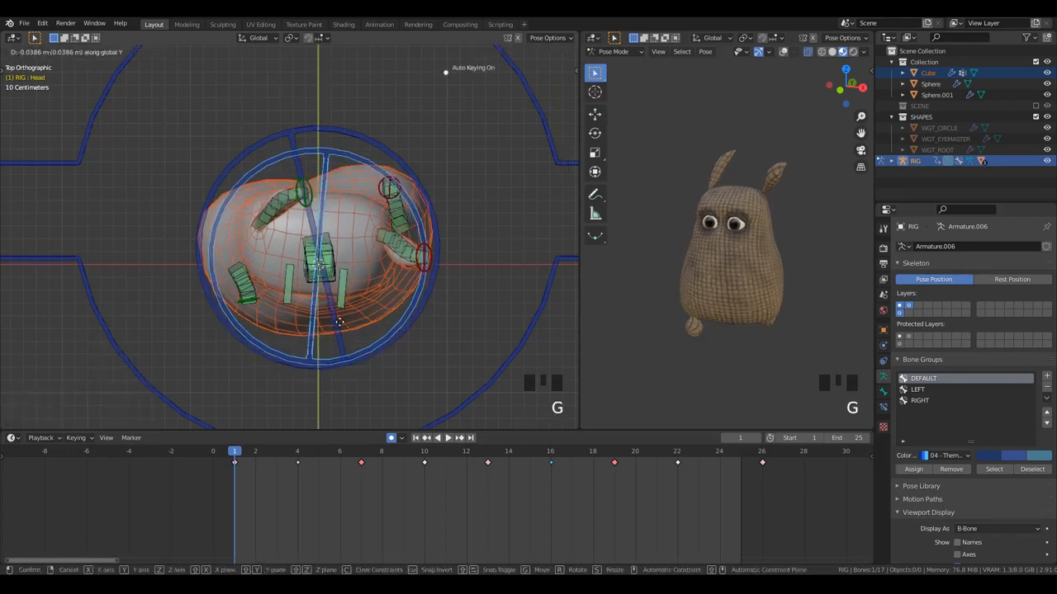
pyautogui.click(340, 330)
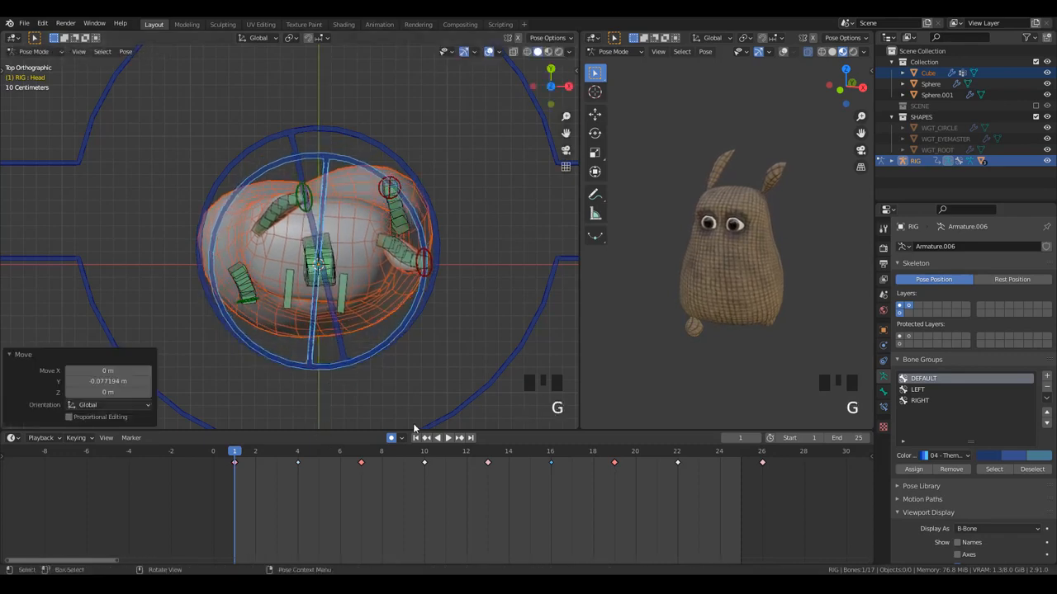
pyautogui.hotkey('ctrl', 'c')
pyautogui.click(487, 454)
pyautogui.hotkey('ctrl', 'shift', 'v')
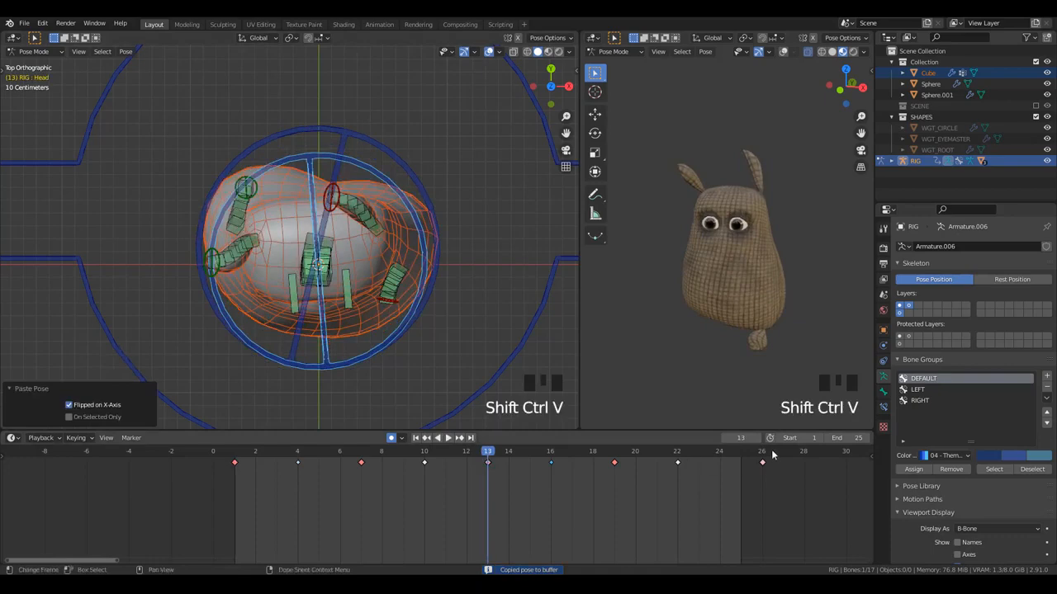
pyautogui.hotkey('shift', 'Left')
pyautogui.press('space')
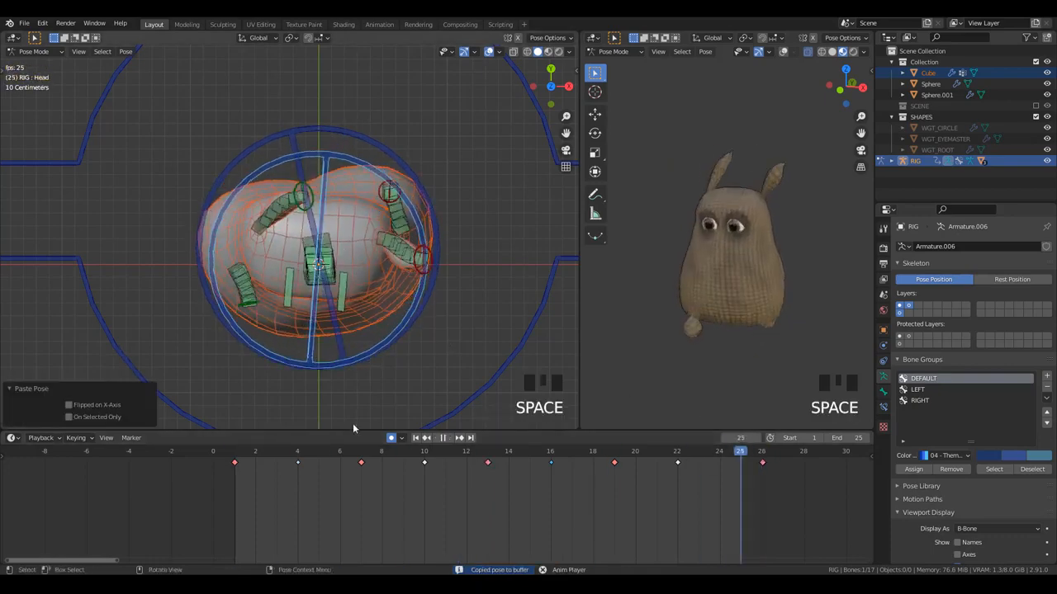
# - At frame 4, shift the Head control along Y, paste its pose mirrored at frame 16, and play the animation
pyautogui.click(298, 455)
pyautogui.press('g')
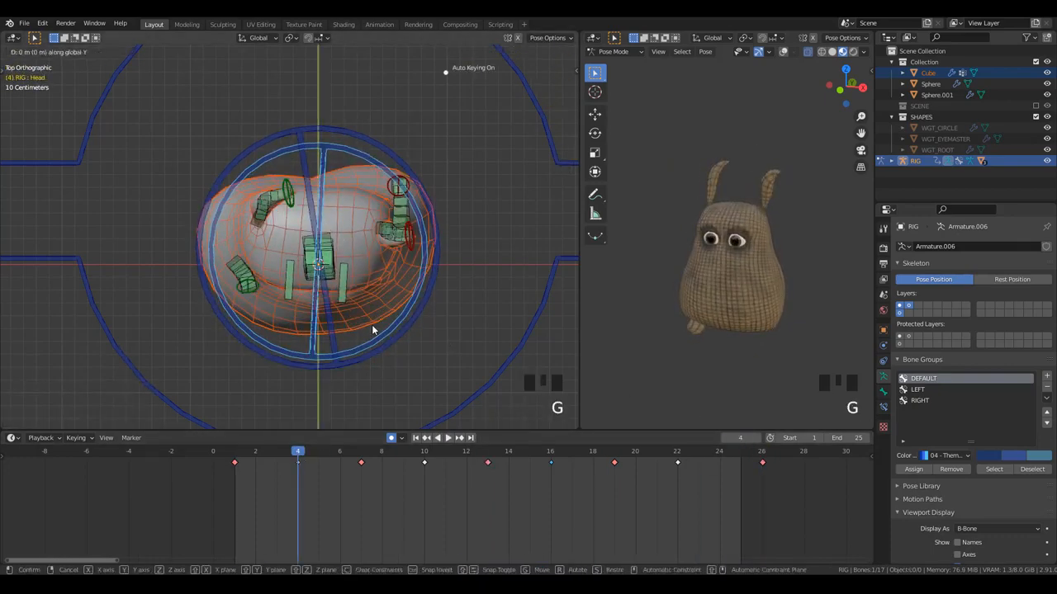
pyautogui.click(388, 339)
pyautogui.hotkey('ctrl', 'c')
pyautogui.click(548, 453)
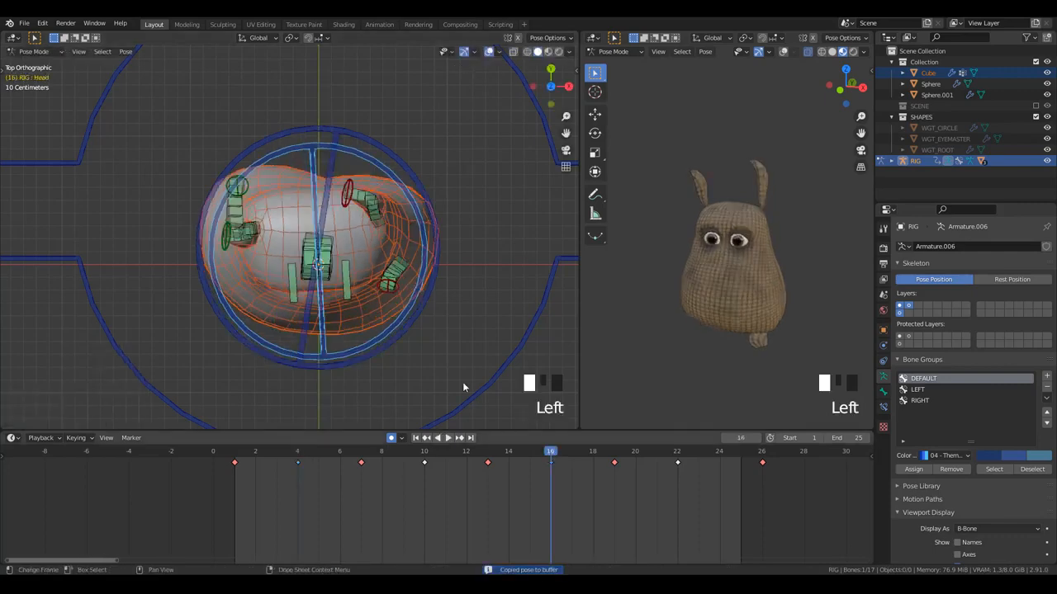
pyautogui.hotkey('shift', 'ctrl', 'v')
pyautogui.press('space')
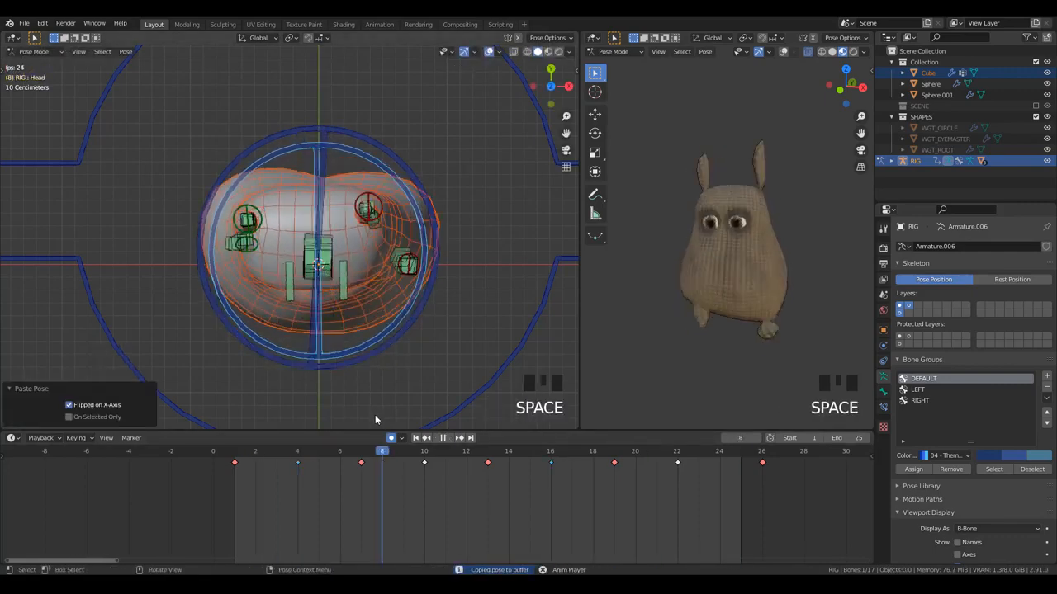
# - Examine the head's motion during playback from the side and in a perspective view
pyautogui.press('KP_3')
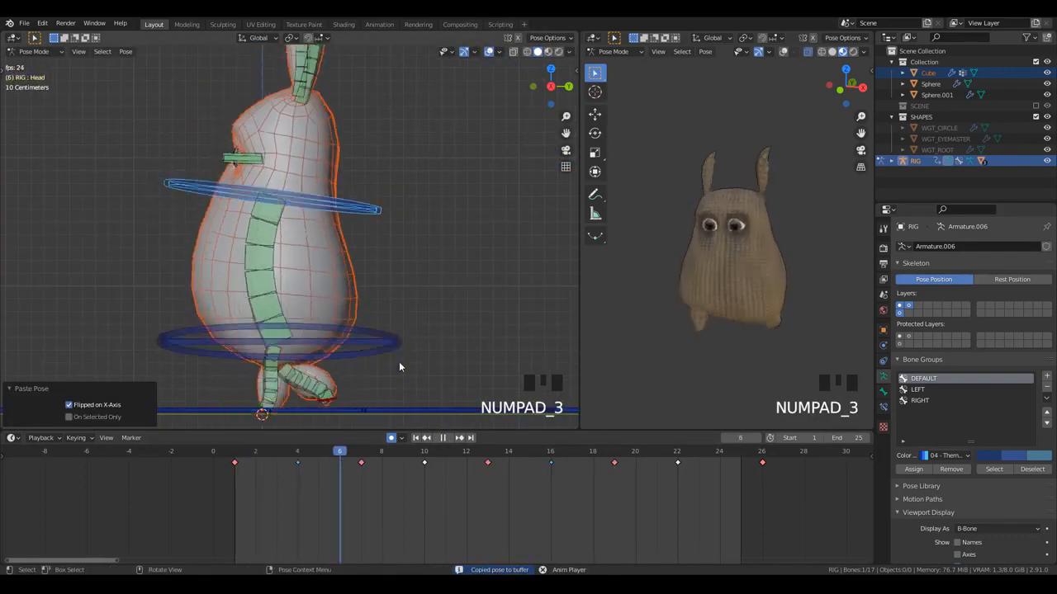
pyautogui.scroll(2, 379, 363)
pyautogui.scroll(-3, 332, 341)
pyautogui.scroll(1, 330, 340)
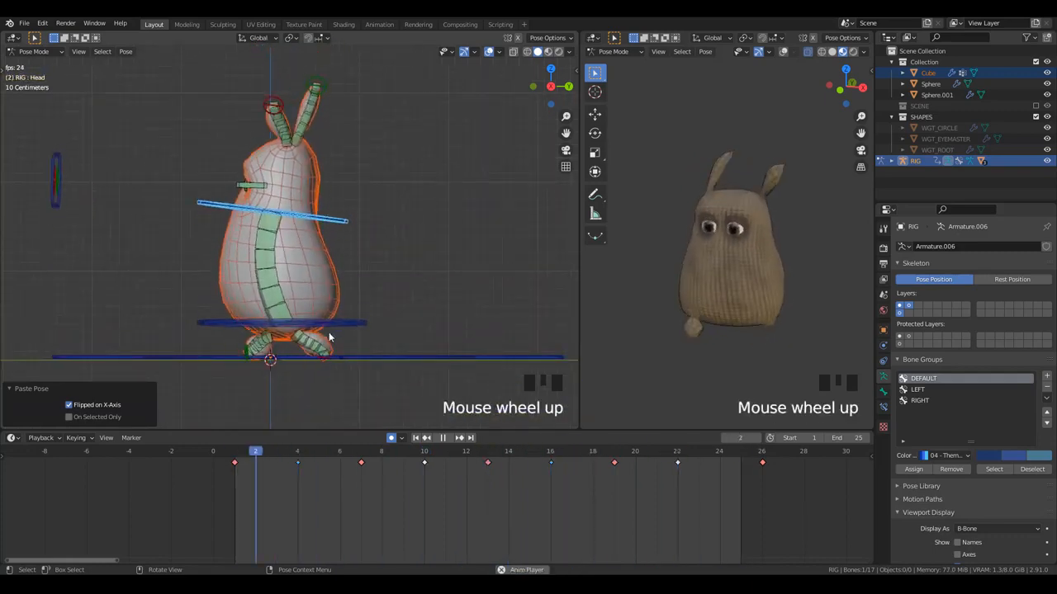
pyautogui.moveTo(344, 336); pyautogui.dragTo(333, 256, button='middle')
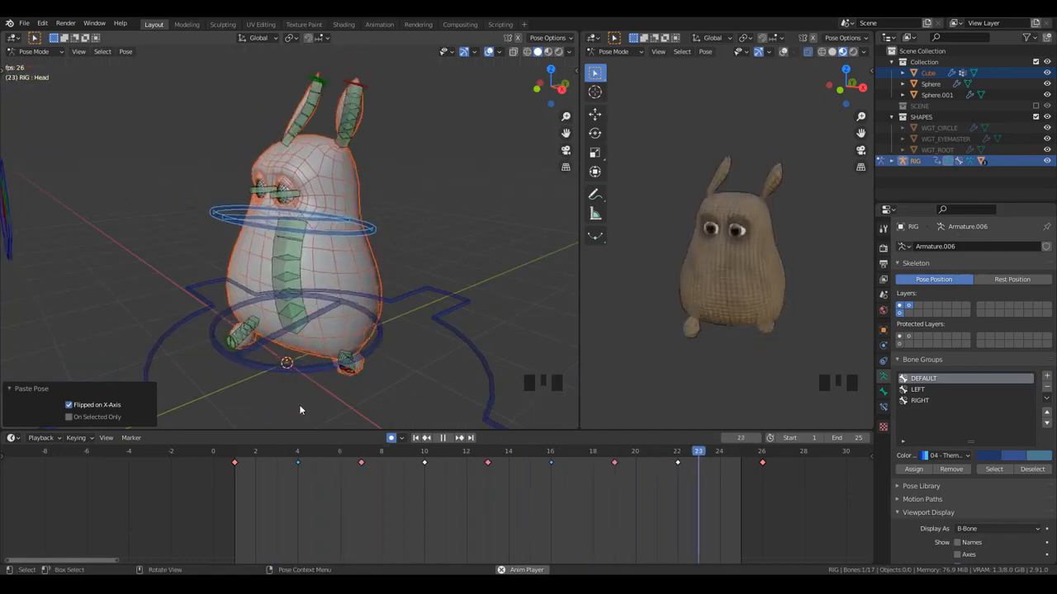
pyautogui.press('space')
pyautogui.press('space')
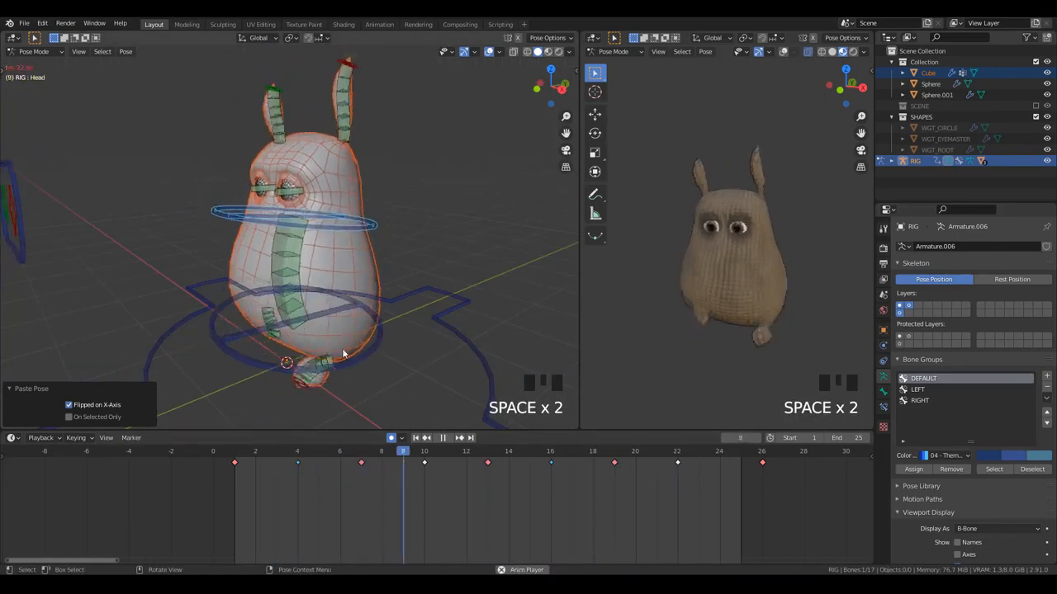
# - At frame 7, move the Head control backward about 0.13 m along Y in the side view
pyautogui.press('KP_3')
pyautogui.scroll(2, 279, 291)
pyautogui.moveTo(238, 470); pyautogui.dragTo(360, 470)
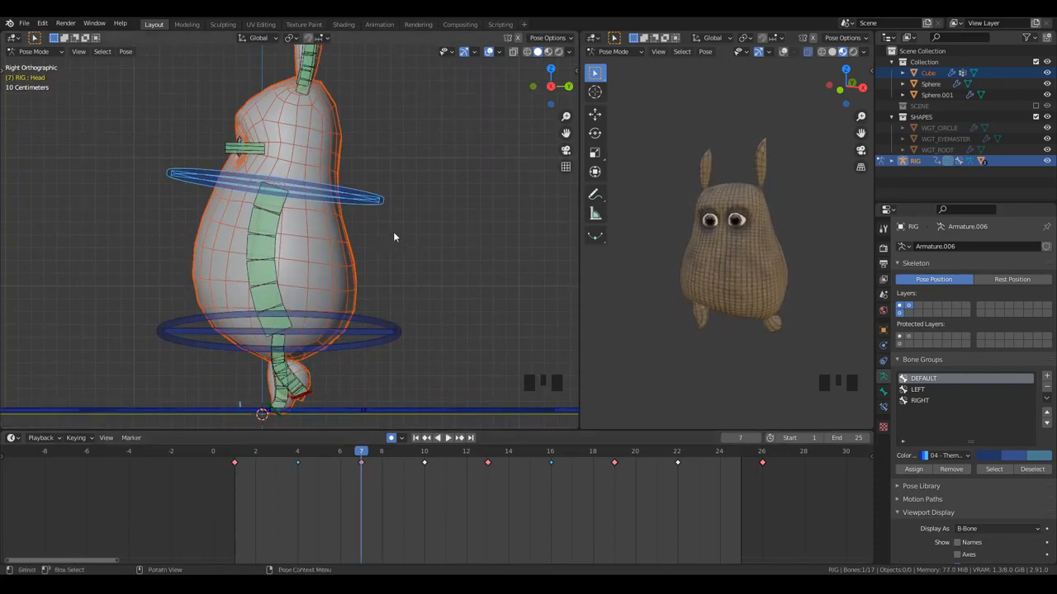
pyautogui.click(382, 206)
pyautogui.press('g')
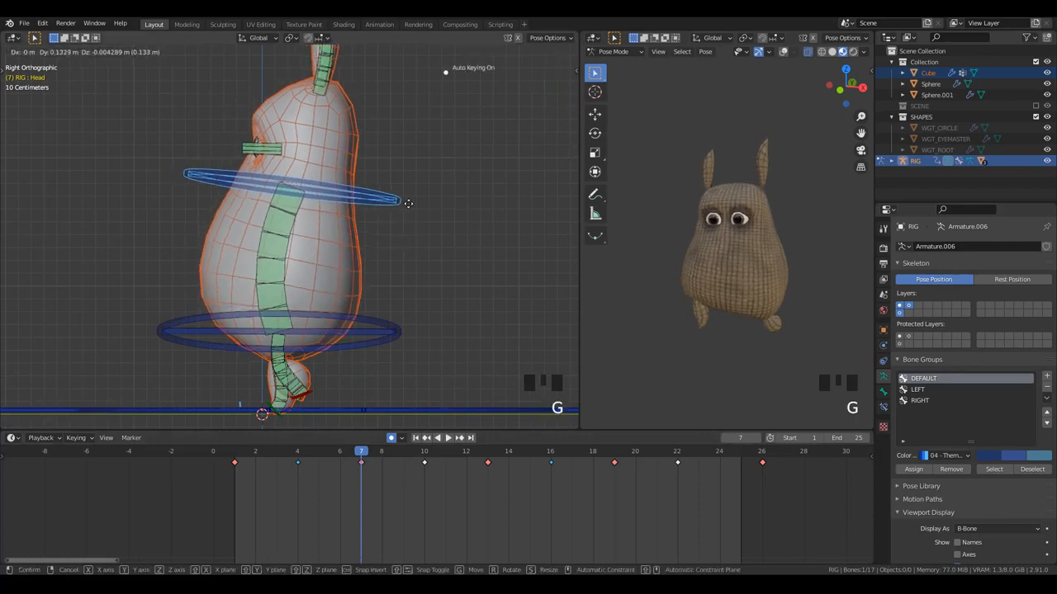
pyautogui.rightClick(409, 205)
pyautogui.press('g')
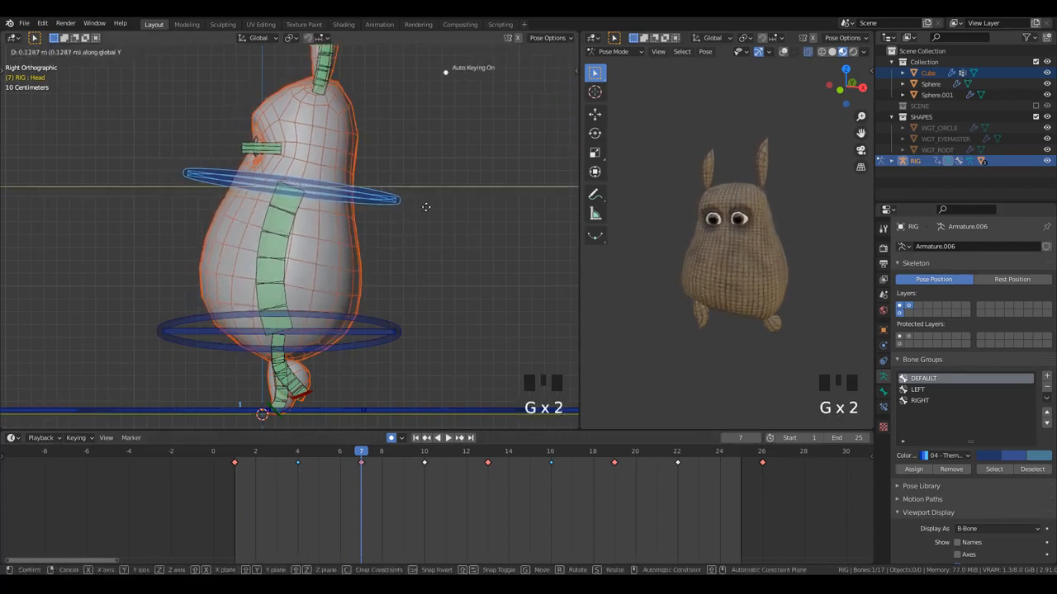
pyautogui.click(418, 202)
# - Copy the Head control's frame 7 pose, paste it mirrored at frame 19, and play the animation
pyautogui.hotkey('ctrl', 'c')
pyautogui.moveTo(528, 452); pyautogui.dragTo(613, 455)
pyautogui.hotkey('ctrl', 'shift', 'v')
pyautogui.press('space')
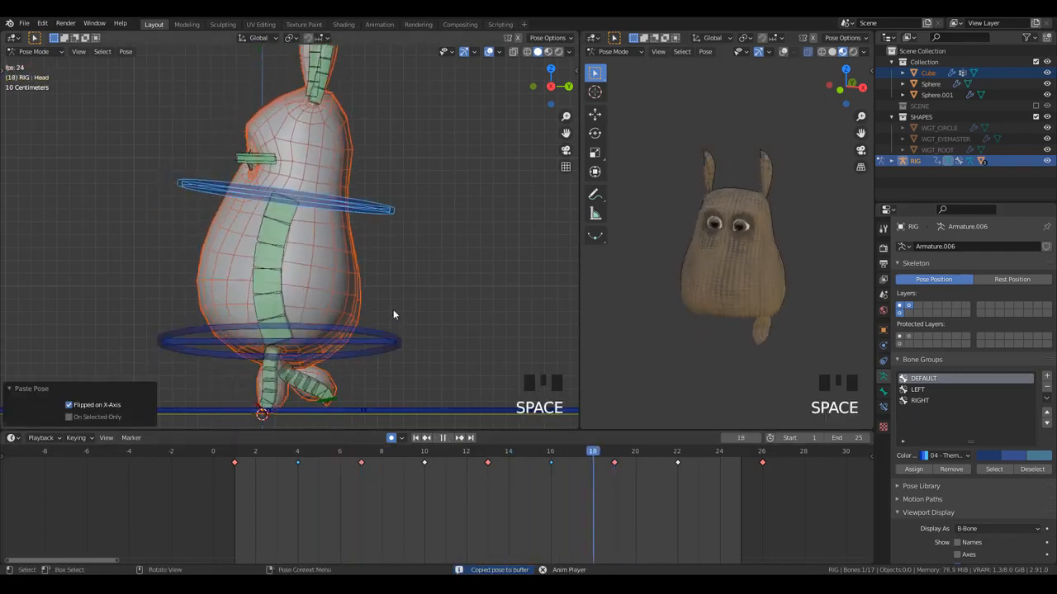
# - Check the playing walk cycle from the side, from above and in perspective, and stop playback
pyautogui.scroll(-2, 368, 295)
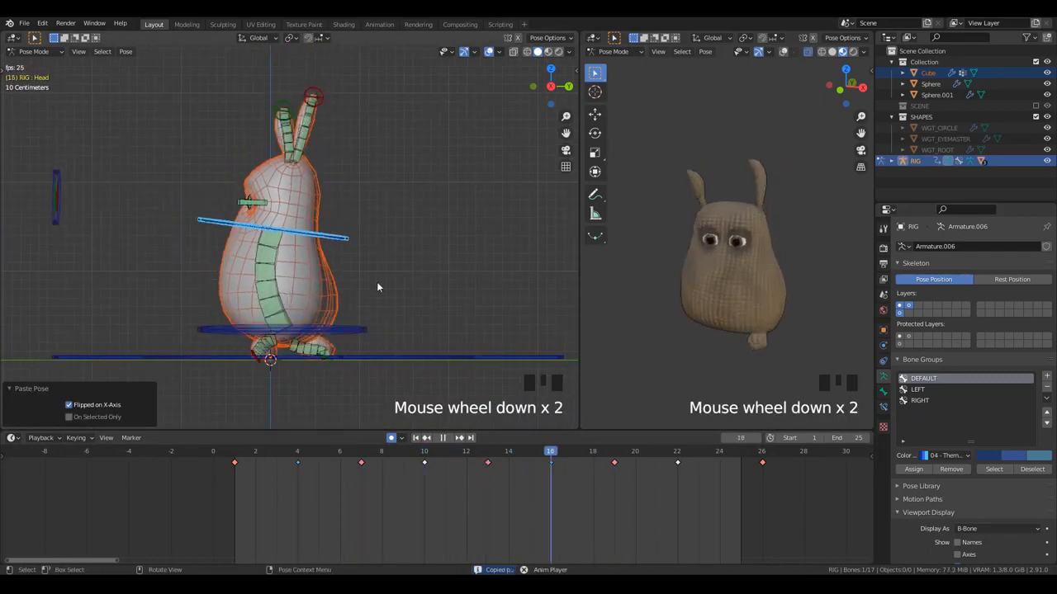
pyautogui.moveTo(377, 282); pyautogui.dragTo(393, 305, button='middle')
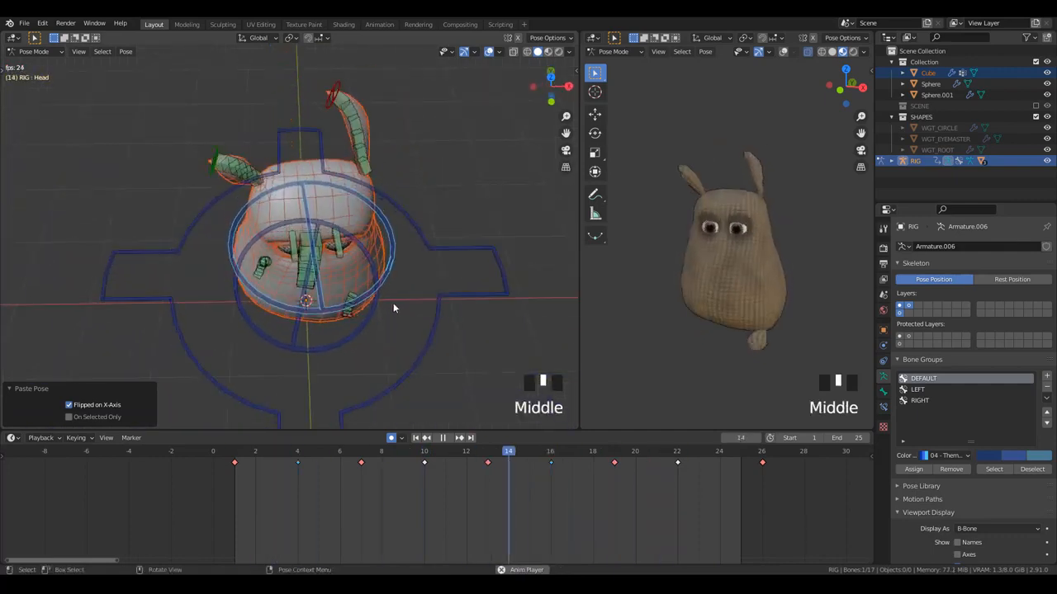
pyautogui.press('KP_7')
pyautogui.scroll(1, 389, 352)
pyautogui.scroll(-3, 385, 355)
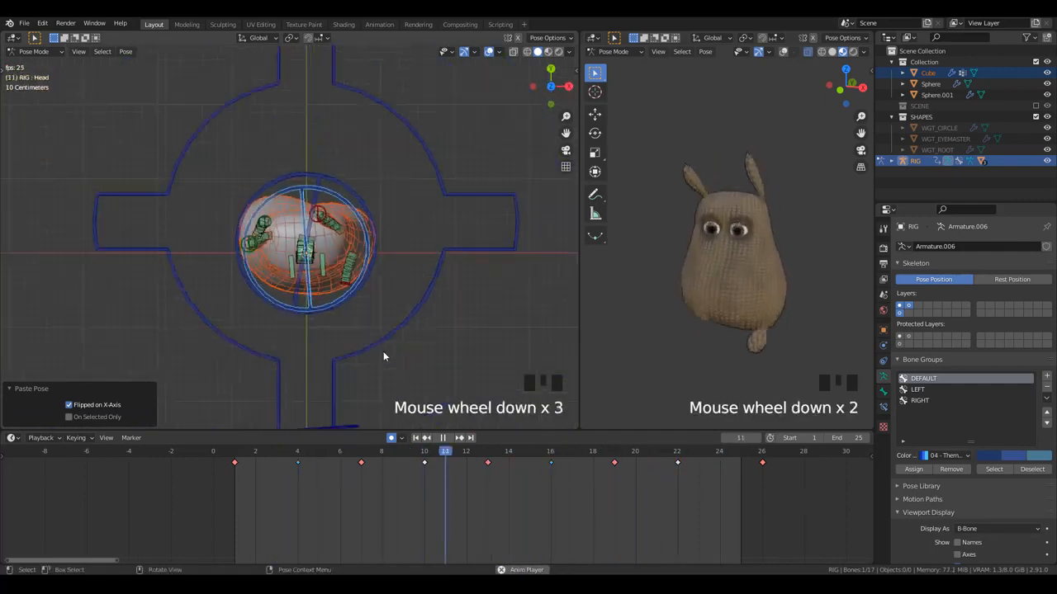
pyautogui.moveTo(385, 355); pyautogui.dragTo(303, 380, button='middle')
pyautogui.scroll(-2, 289, 290)
pyautogui.press('space')
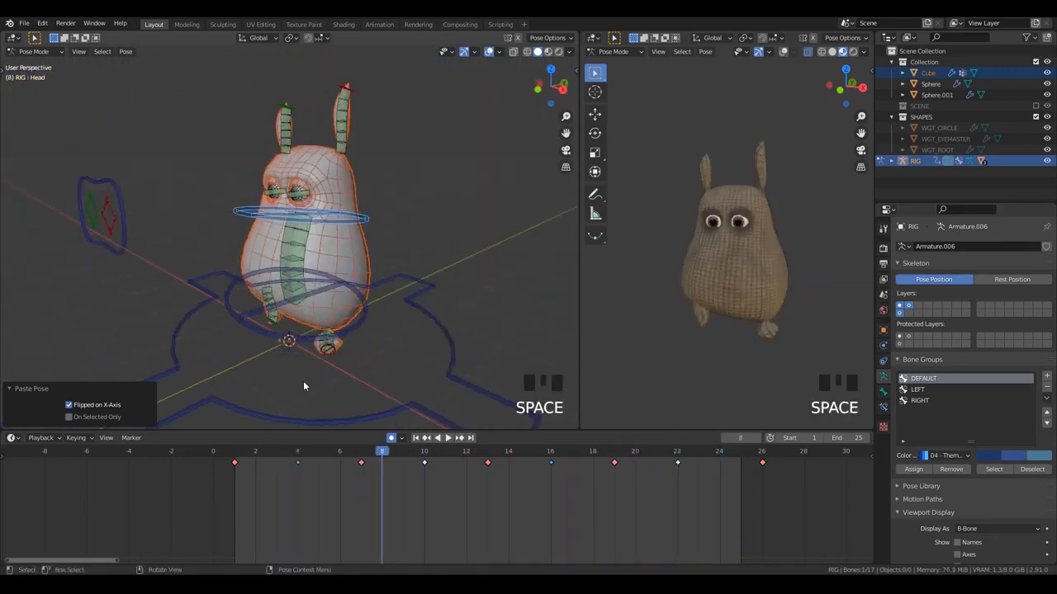
# - Inspect the Head control's animation curves in the Graph Editor with its area enlarged, and return to the timeline
pyautogui.hotkey('ctrl', 'Tab')
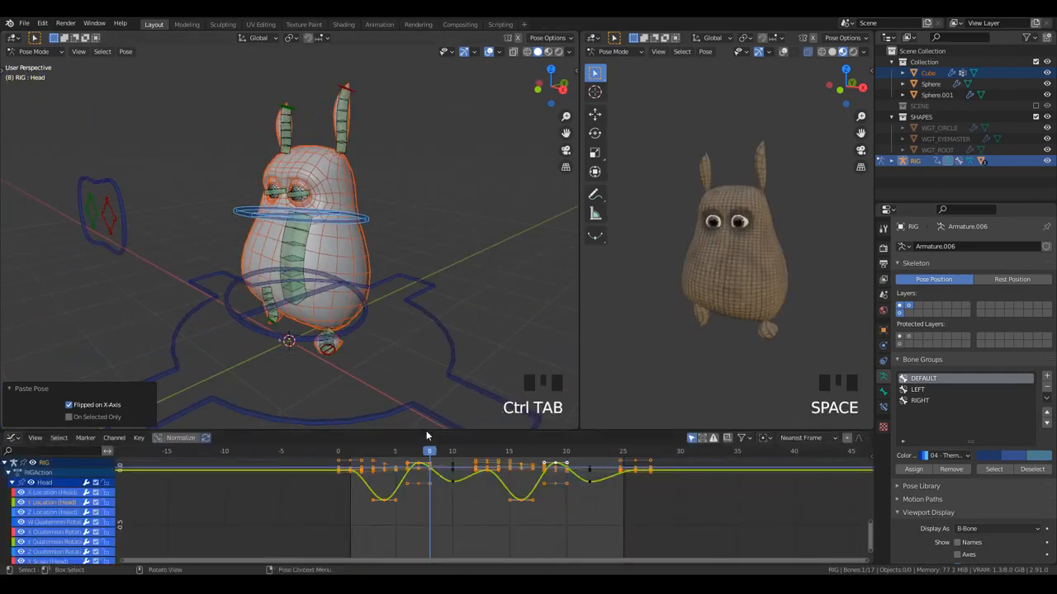
pyautogui.moveTo(425, 431); pyautogui.dragTo(446, 309)
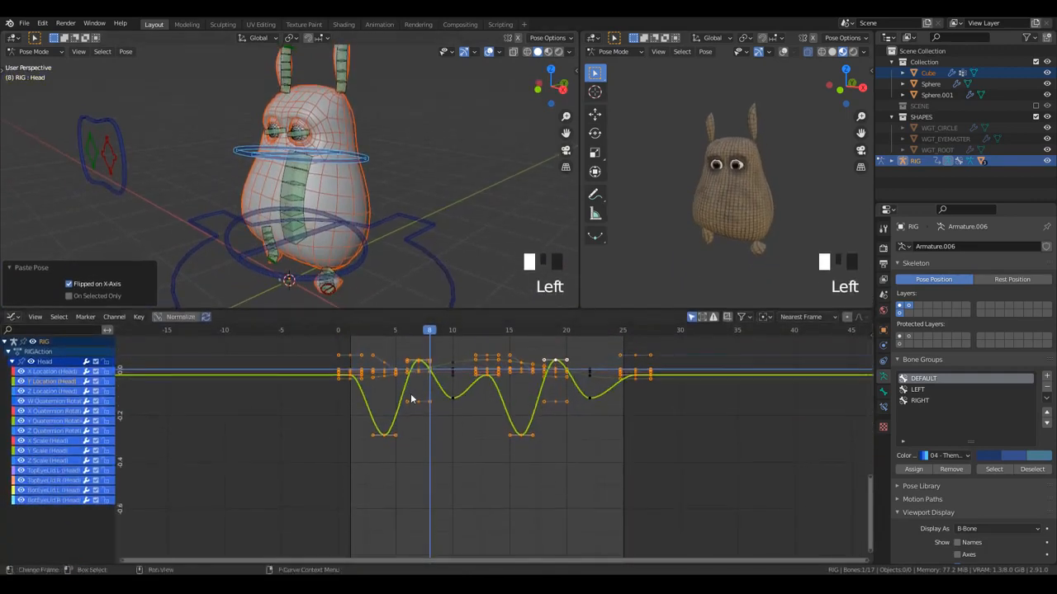
pyautogui.hotkey('ctrl', 'Tab')
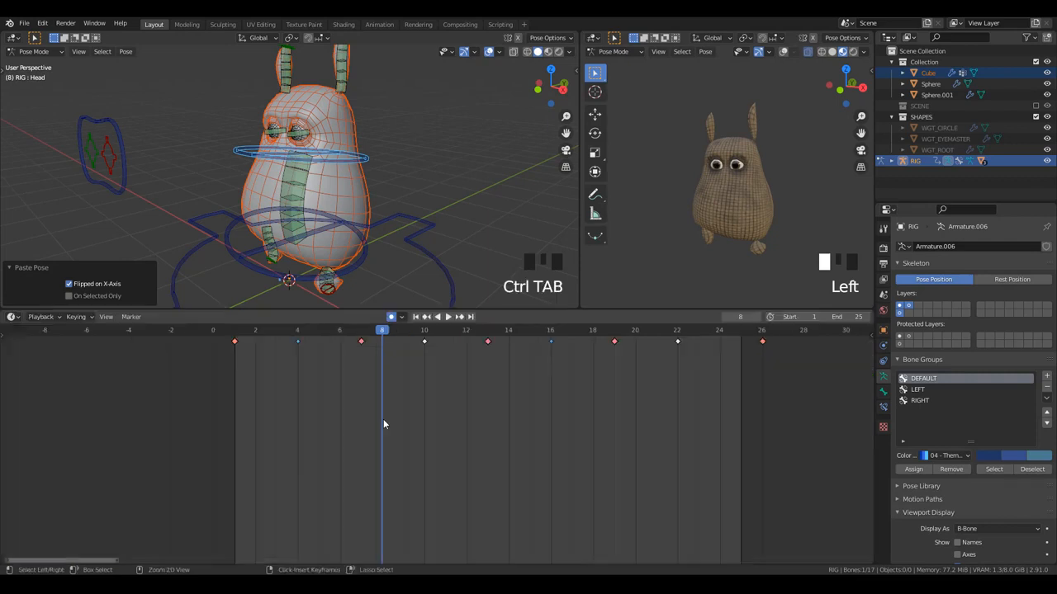
# - Switch the timeline to the Graph Editor and examine the Head control's Y Location and X Location curves
pyautogui.hotkey('ctrl', 'Tab')
pyautogui.scroll(1, 88, 387)
pyautogui.click(53, 384)
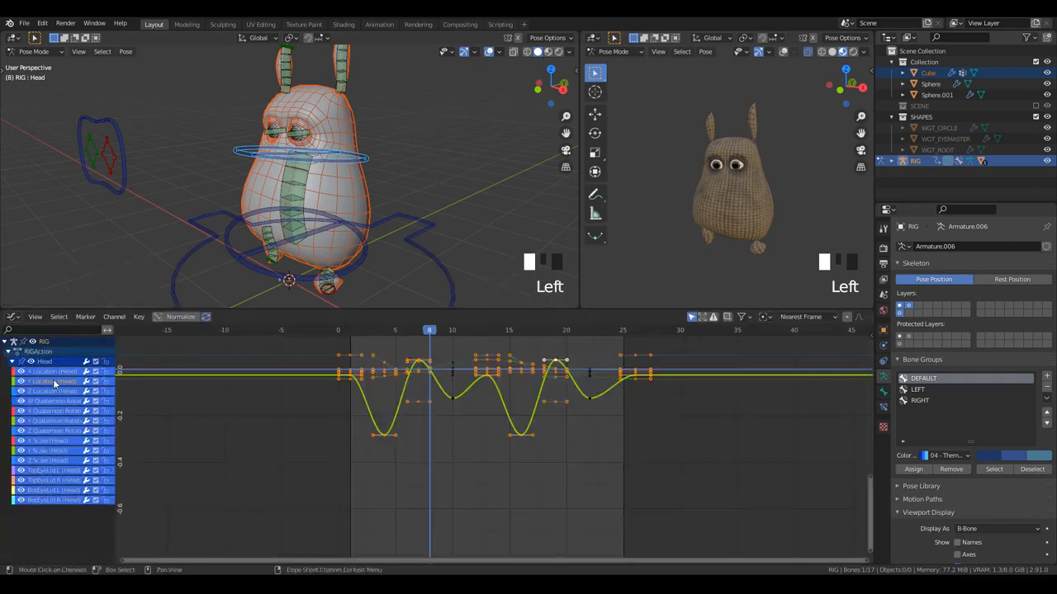
pyautogui.click(60, 373)
pyautogui.moveTo(272, 206); pyautogui.dragTo(268, 70, button='middle')
pyautogui.scroll(2, 266, 64)
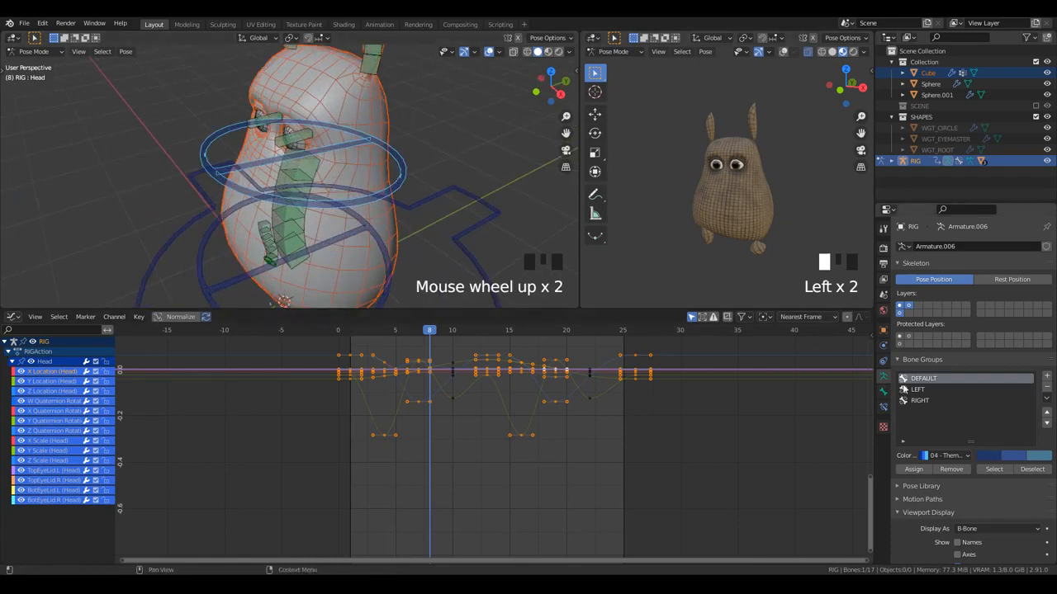
# - Display the armature's bone axes to check the Head control's orientation, and hide them again
pyautogui.click(884, 392)
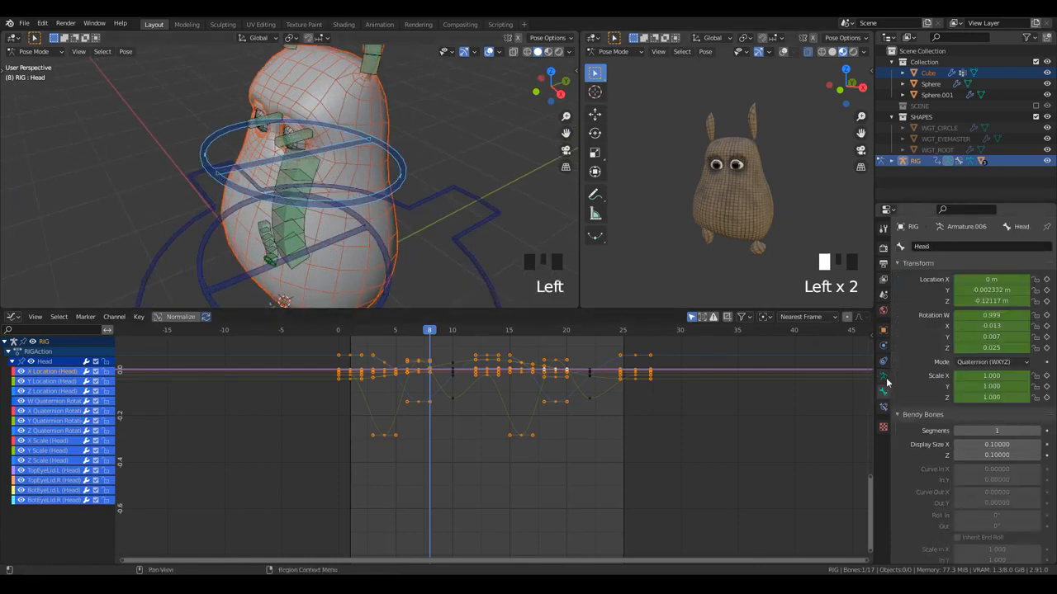
pyautogui.click(885, 361)
pyautogui.scroll(-4, 961, 449)
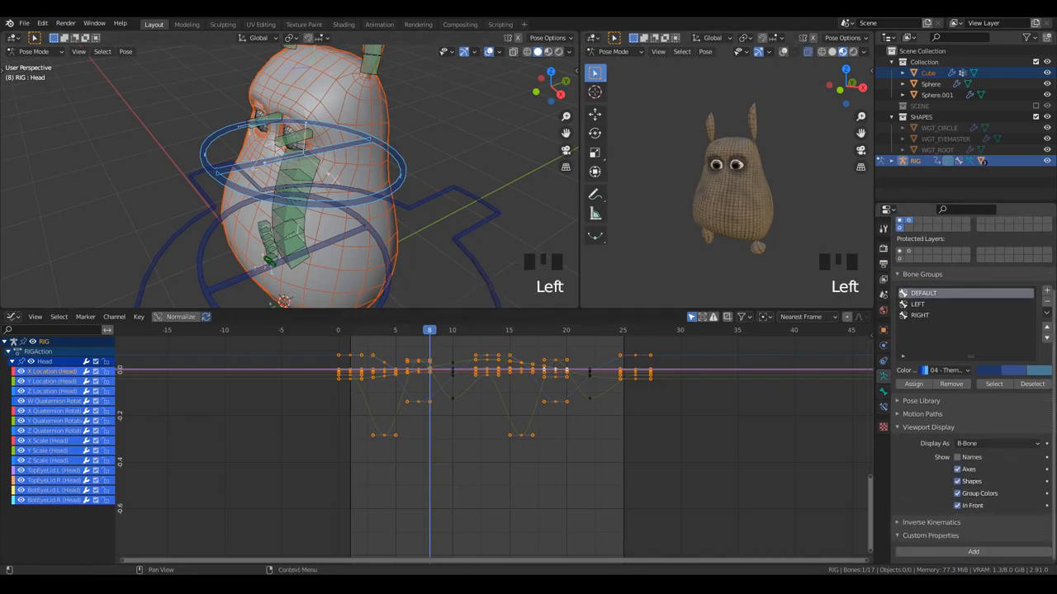
pyautogui.click(970, 487)
pyautogui.click(970, 485)
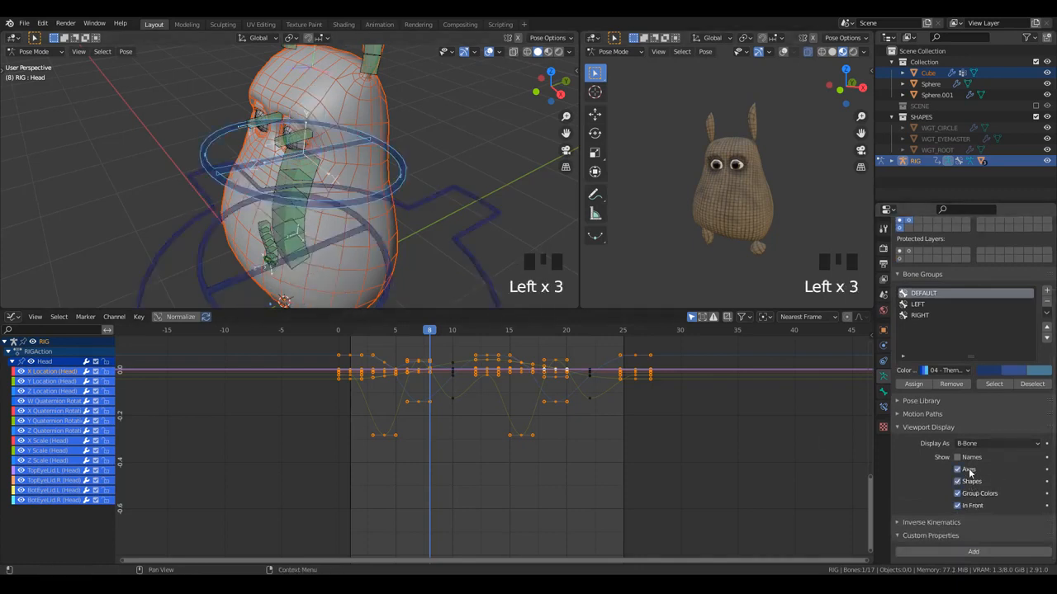
pyautogui.click(969, 471)
# - Hide the Head's rotation, scale and eyelid curves, keeping only the location channels visible, and select the Z Location curve
pyautogui.scroll(4, 437, 355)
pyautogui.moveTo(456, 372); pyautogui.dragTo(474, 479, button='middle')
pyautogui.scroll(4, 463, 477)
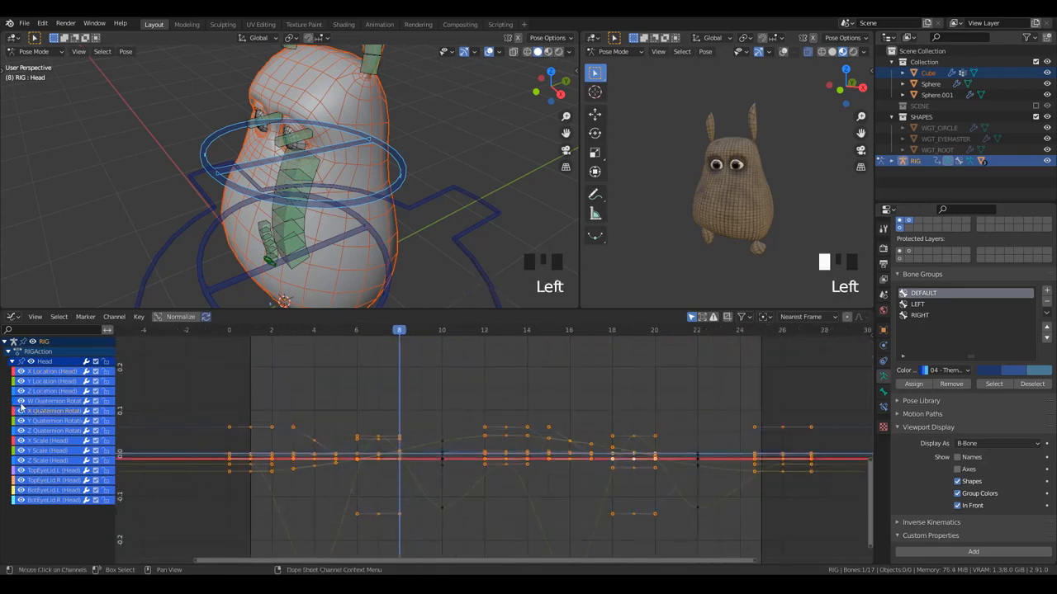
pyautogui.click(27, 501)
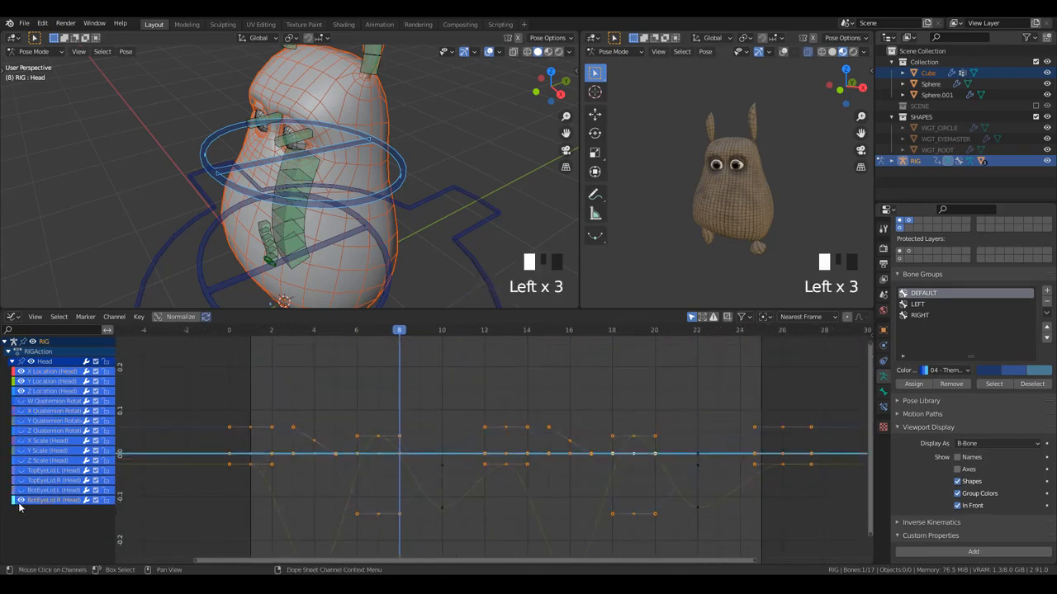
pyautogui.click(47, 373)
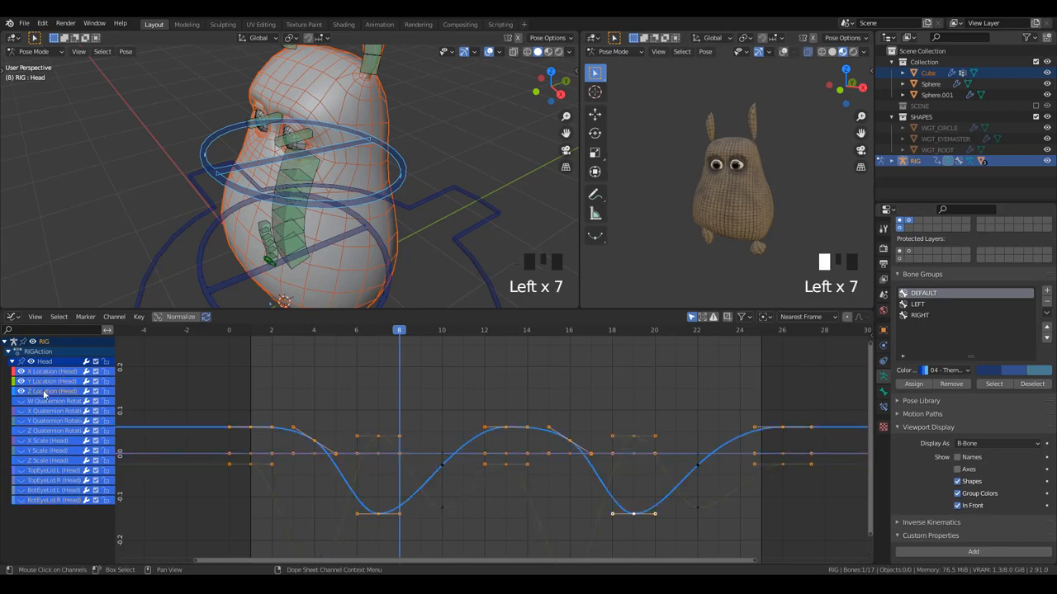
pyautogui.keyDown('shift'); pyautogui.moveTo(465, 482); pyautogui.dragTo(429, 441, button='middle'); pyautogui.keyUp('shift')
pyautogui.scroll(2, 453, 426)
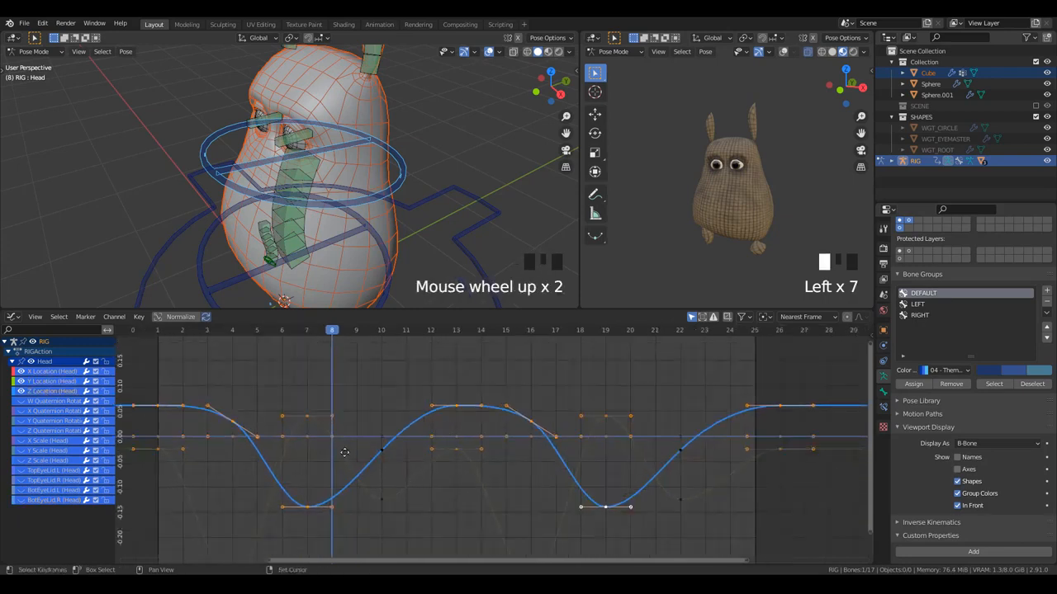
pyautogui.scroll(-1, 331, 419)
# - Delete the Head's Z Location keyframes at frames 4, 10, 16 and 22
pyautogui.moveTo(203, 342); pyautogui.dragTo(266, 424)
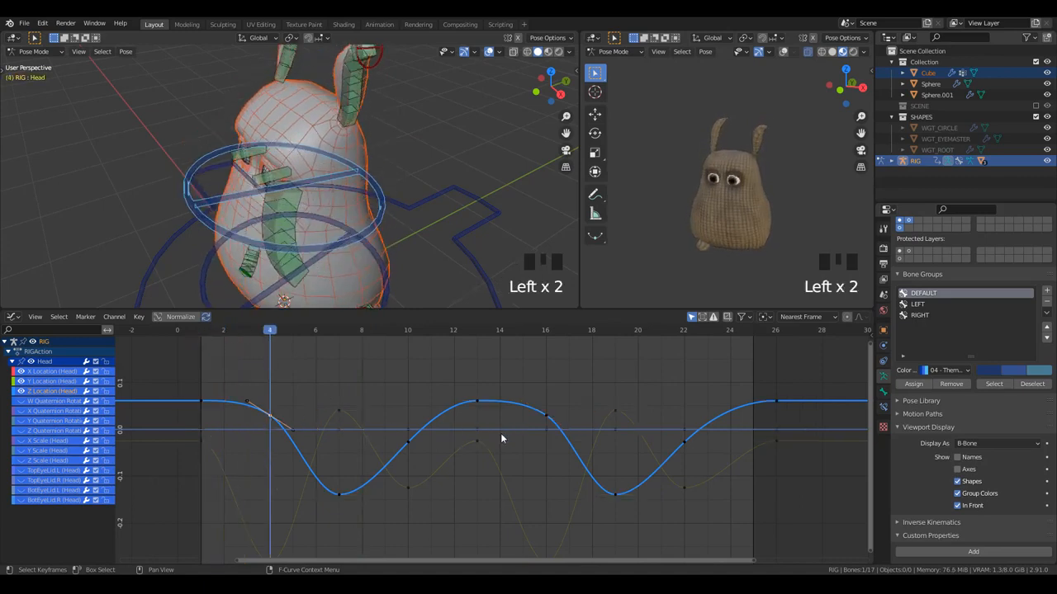
pyautogui.press('Delete')
pyautogui.press('Delete')
pyautogui.click(405, 444)
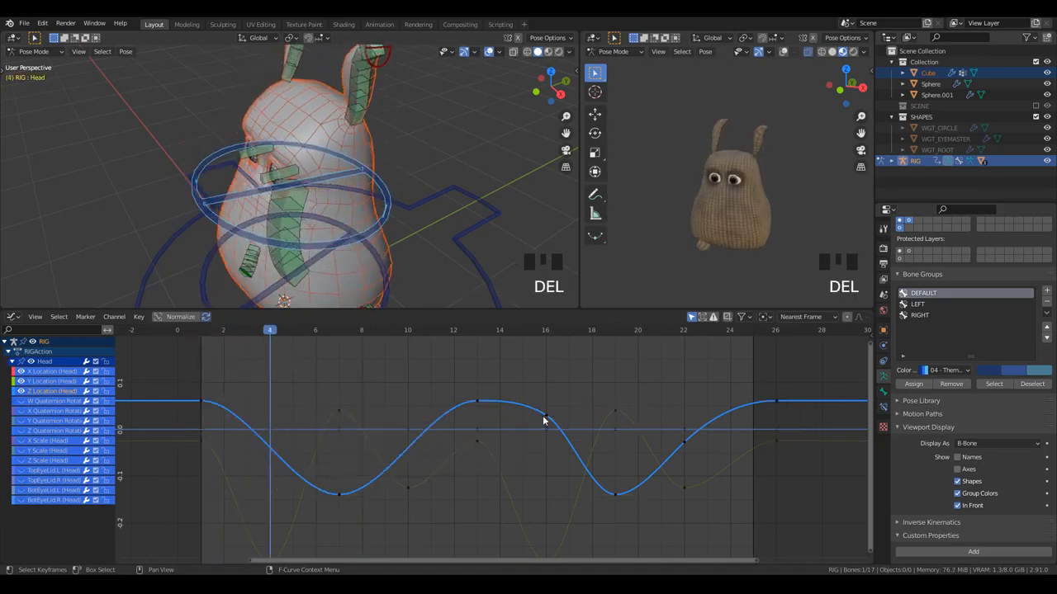
pyautogui.click(546, 416)
pyautogui.press('Delete')
pyautogui.click(552, 419)
pyautogui.press('Delete')
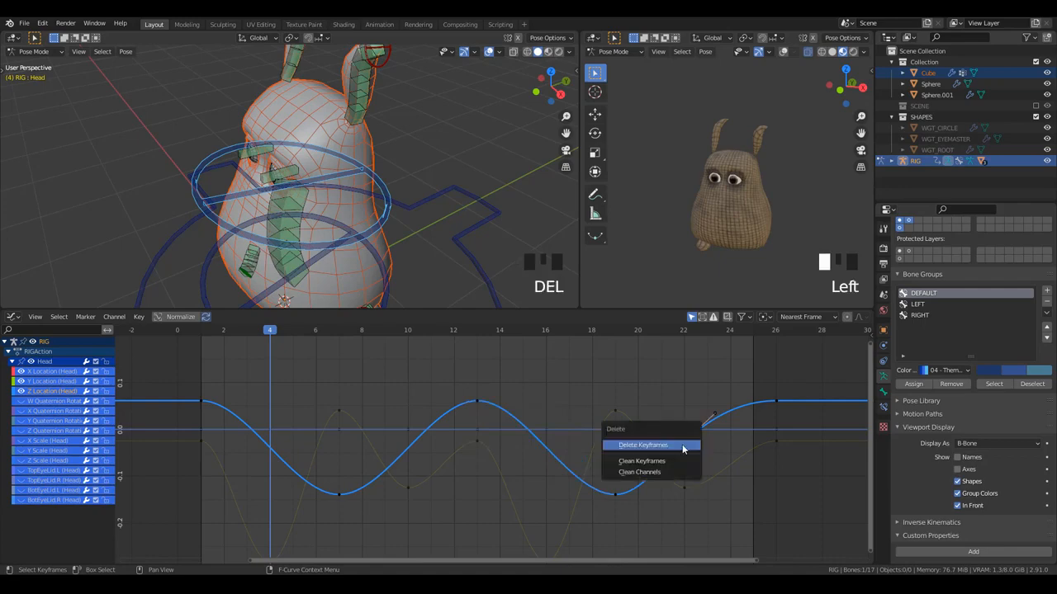
pyautogui.click(683, 450)
# - Play the animation, check the smoothed head motion from the side, and stop playback
pyautogui.press('space')
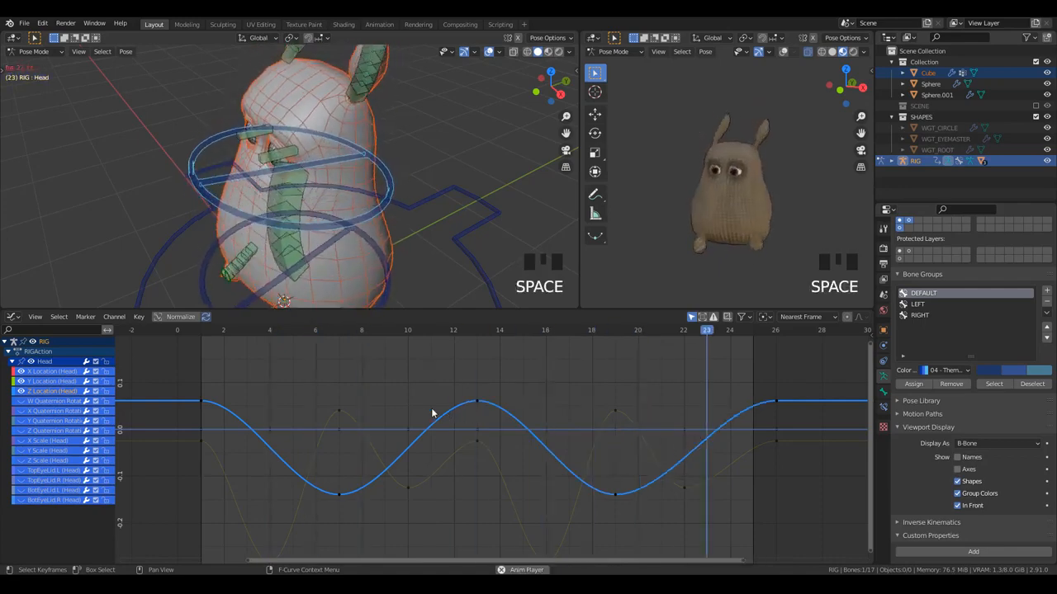
pyautogui.scroll(-3, 337, 235)
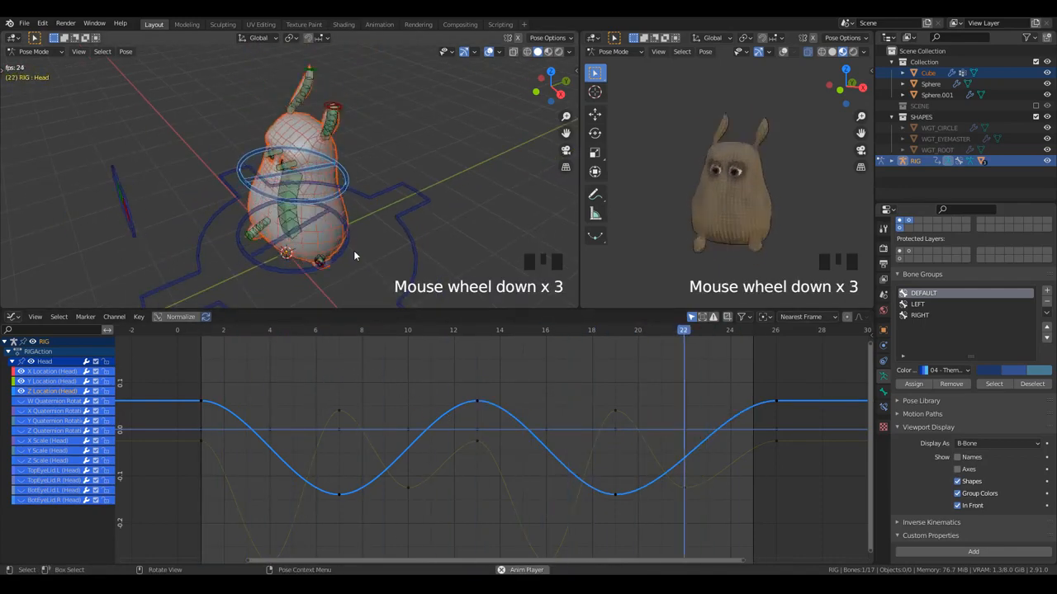
pyautogui.press('KP_3')
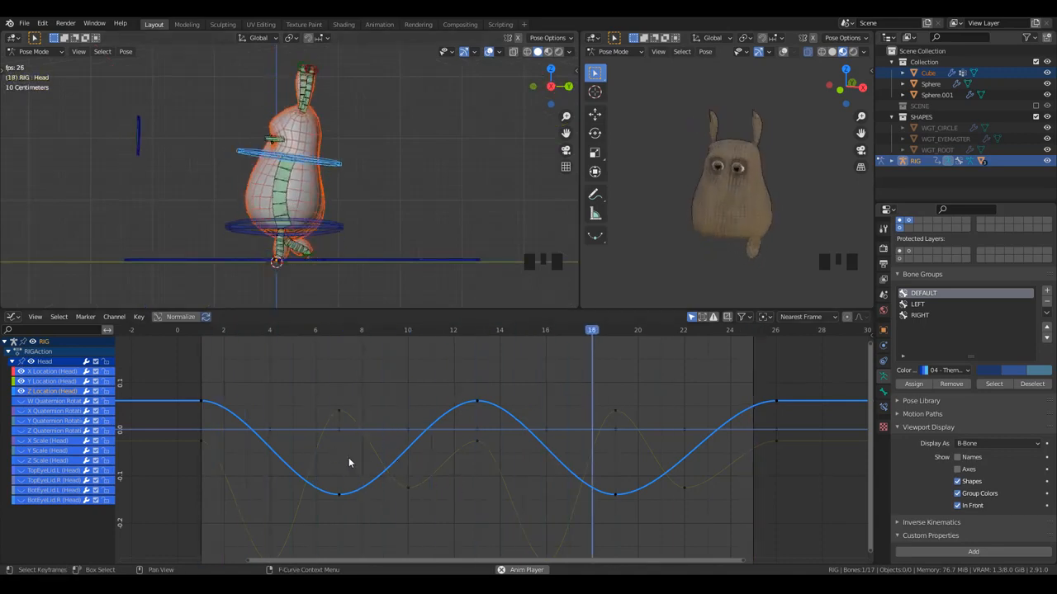
pyautogui.scroll(1, 371, 475)
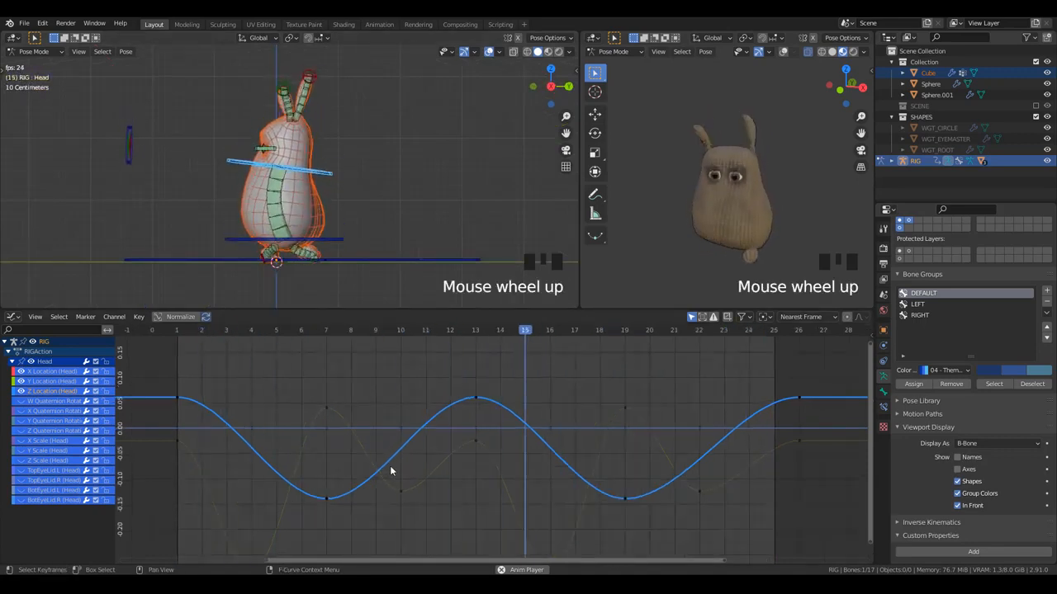
pyautogui.scroll(1, 295, 460)
pyautogui.scroll(-1, 267, 467)
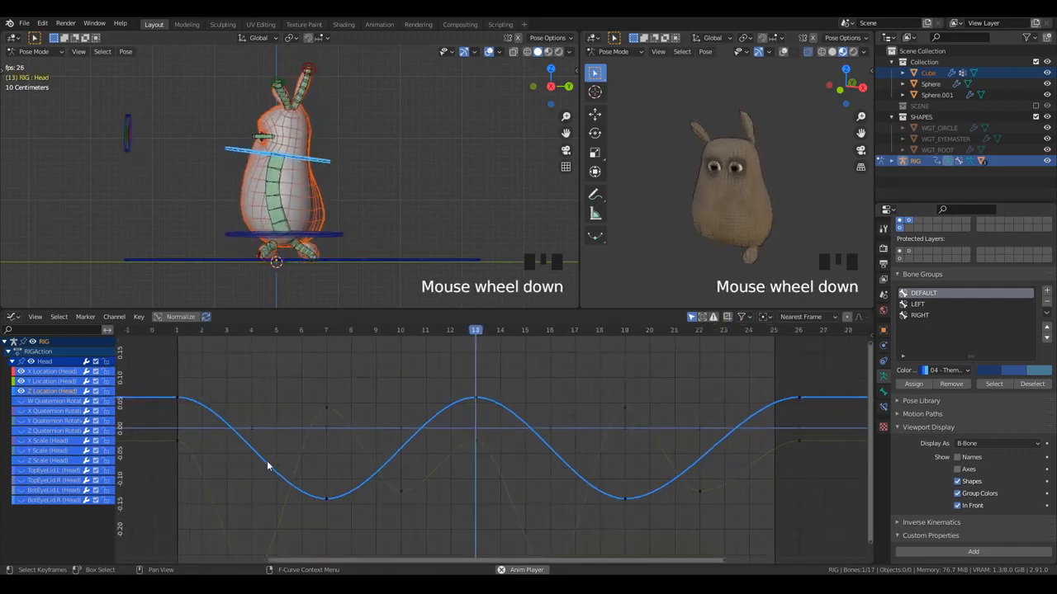
pyautogui.press('space')
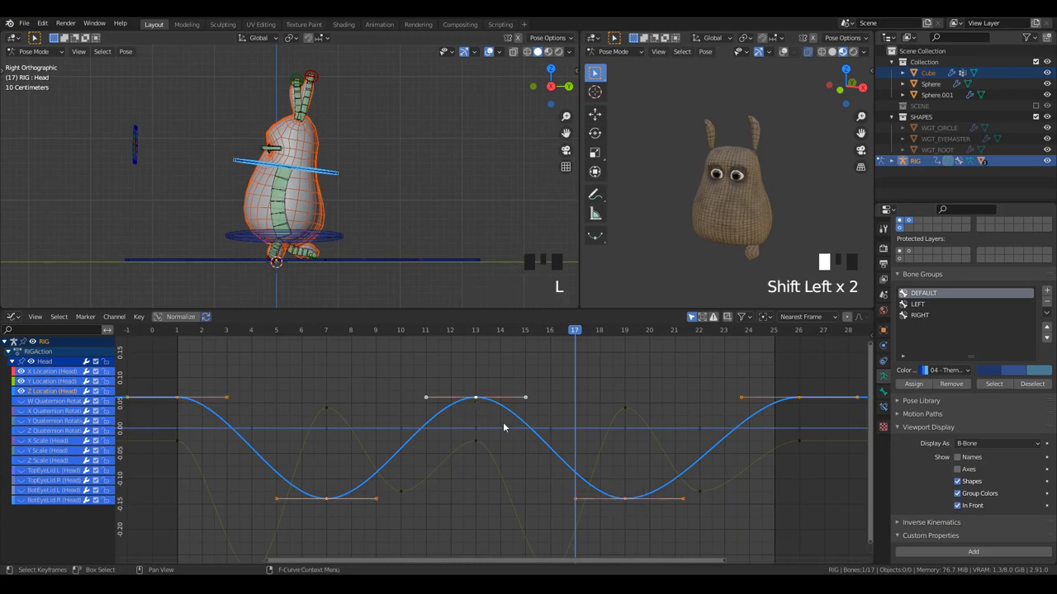
# - Set the handle type of all the Head's Z Location keyframes to Free
pyautogui.press('v')
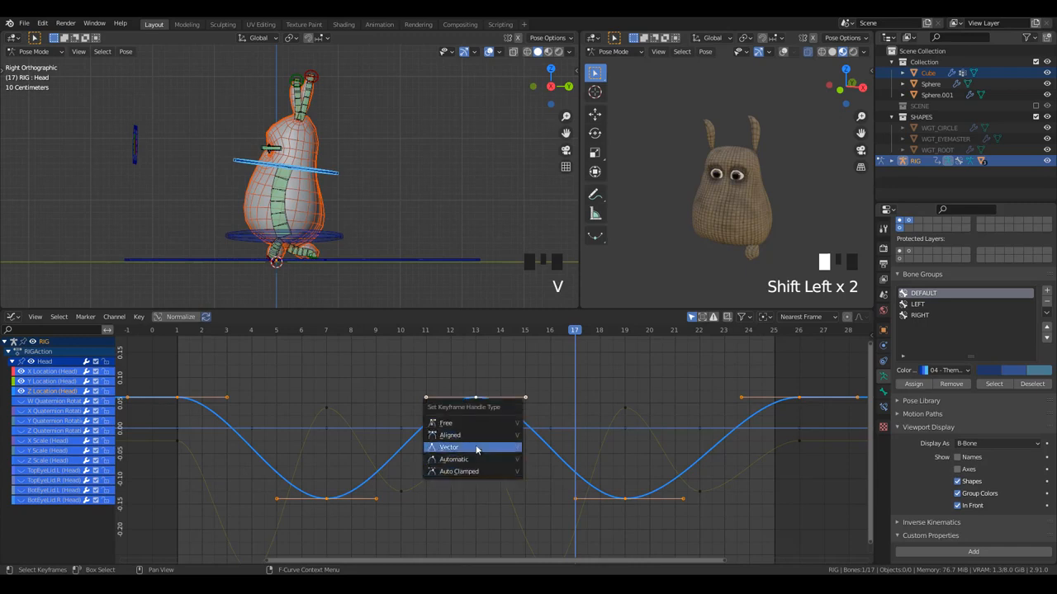
pyautogui.click(473, 424)
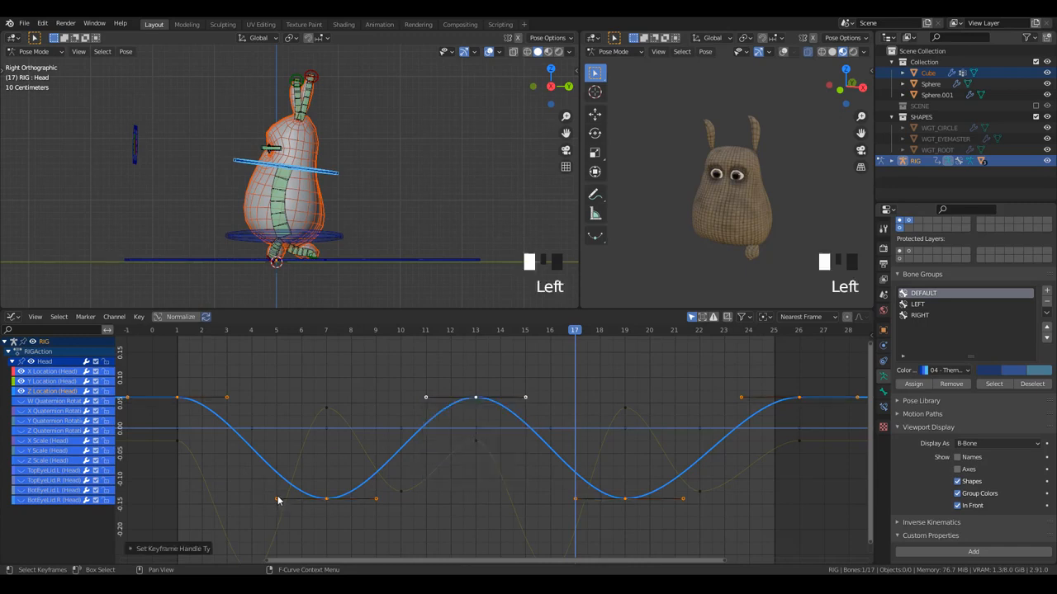
# - Try sharpening the Z Location curve's dips at frames 7 and 19 by raising their handles, and check the playback
pyautogui.press('g')
pyautogui.click(315, 460)
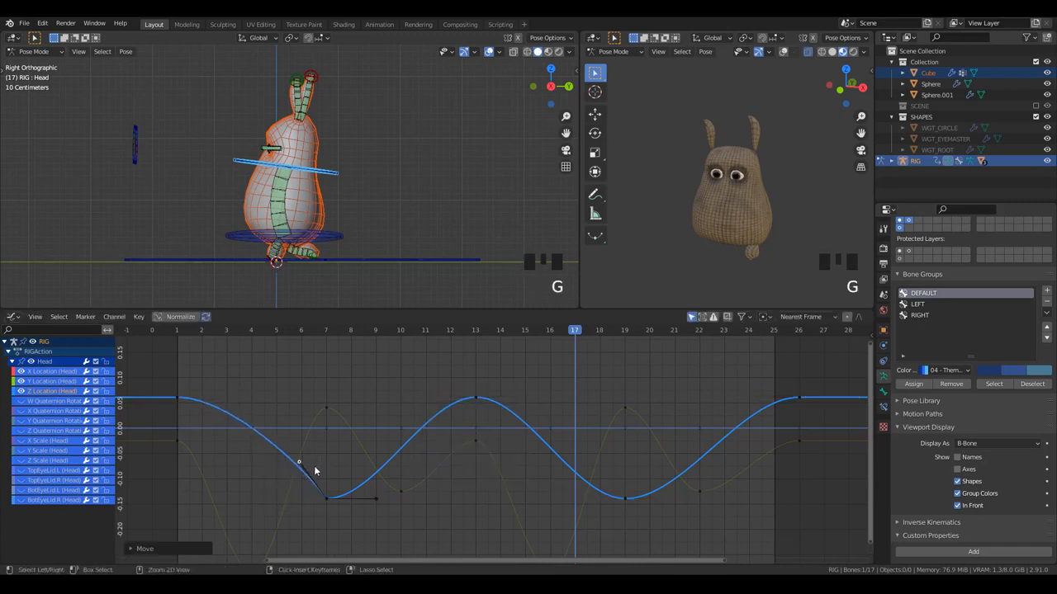
pyautogui.moveTo(378, 500); pyautogui.dragTo(352, 456)
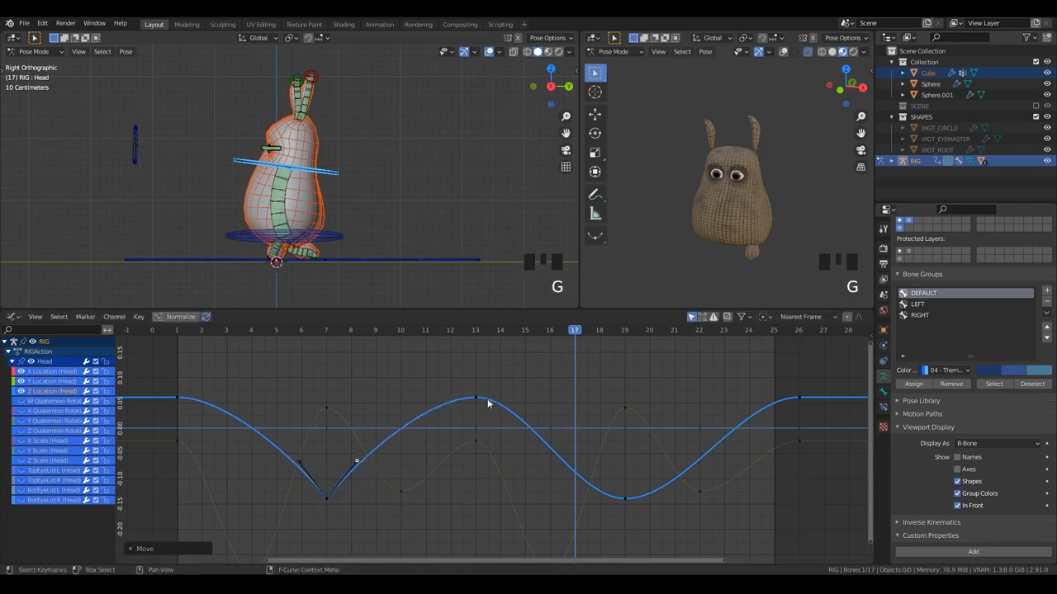
pyautogui.click(578, 499)
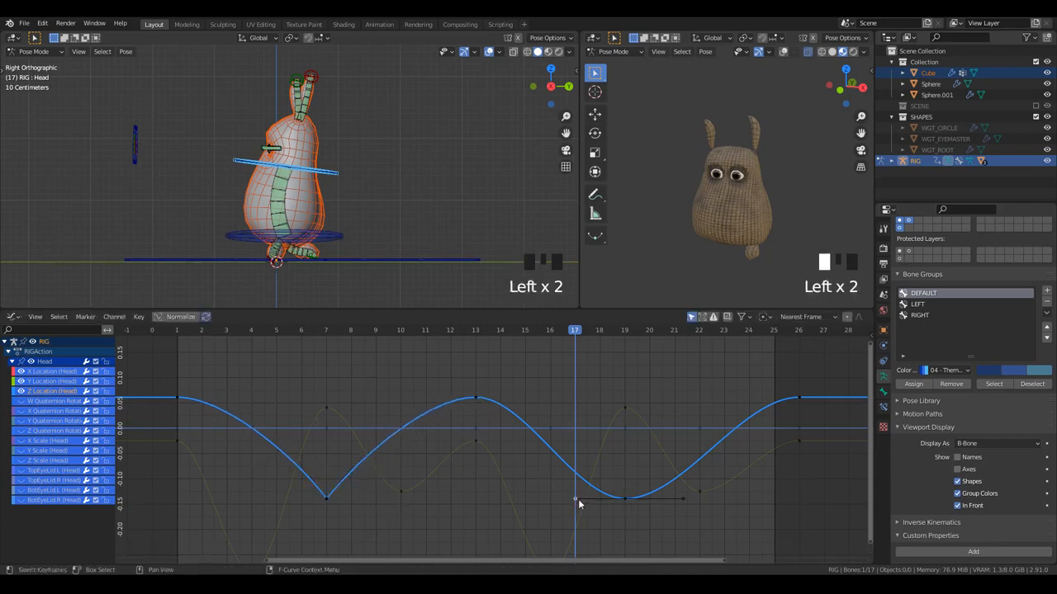
pyautogui.press('g')
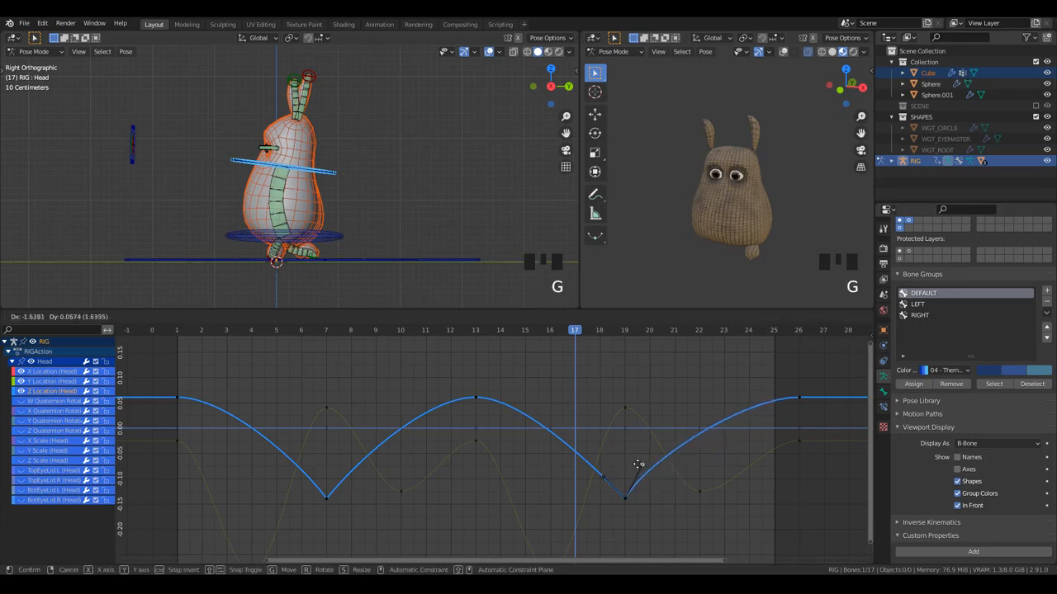
pyautogui.click(639, 465)
pyautogui.press('space')
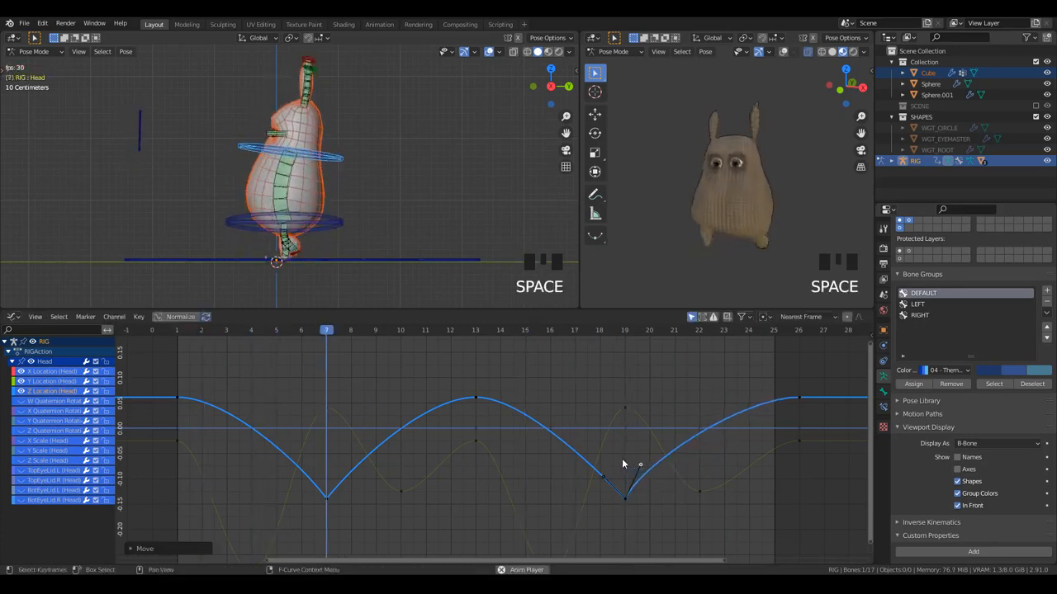
pyautogui.press('space')
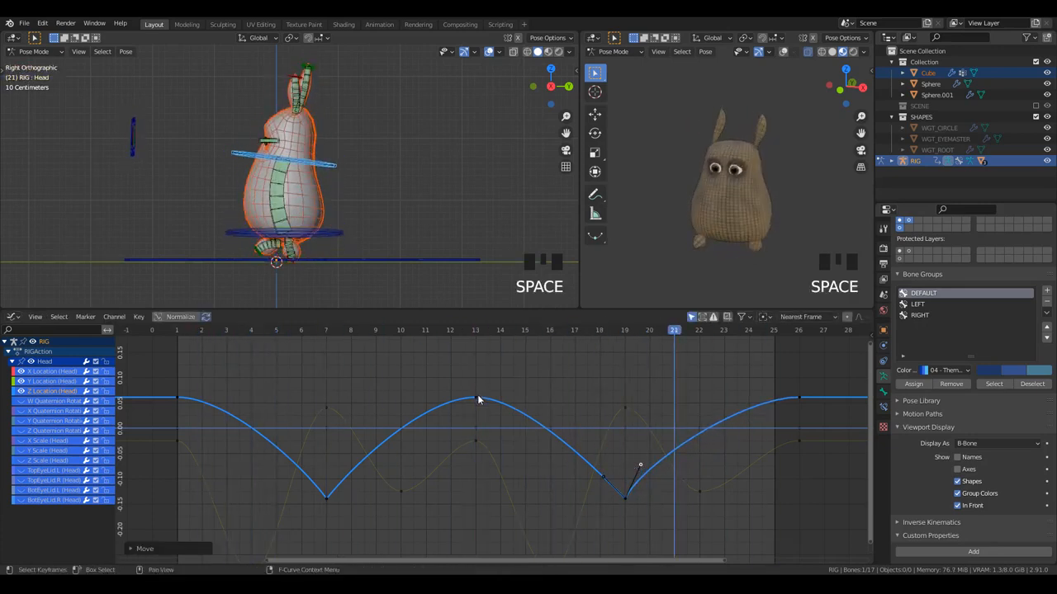
# - Try lengthening the handles of the Z Location keyframe at frame 13, and play the animation
pyautogui.click(476, 398)
pyautogui.press('s')
pyautogui.click(563, 423)
pyautogui.press('space')
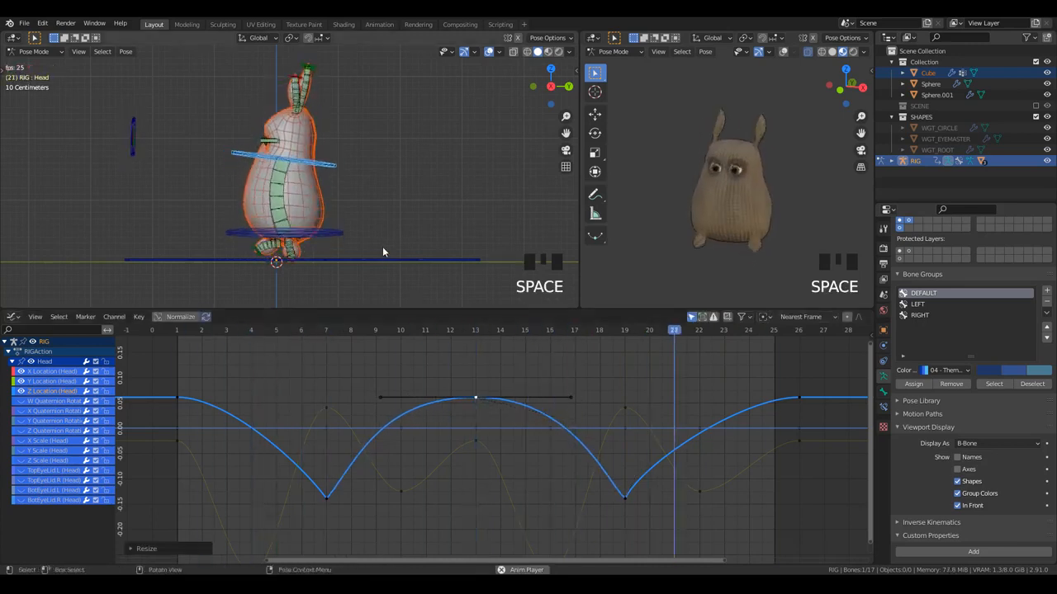
# - Undo the handle edits made to the Z Location keyframes at frames 7, 13 and 19
pyautogui.hotkey('ctrl', 'z')
pyautogui.hotkey('ctrl', 'z')
pyautogui.hotkey('ctrl', 'z')
pyautogui.hotkey('ctrl', 'z')
pyautogui.hotkey('ctrl', 'z')
pyautogui.hotkey('ctrl', 'z')
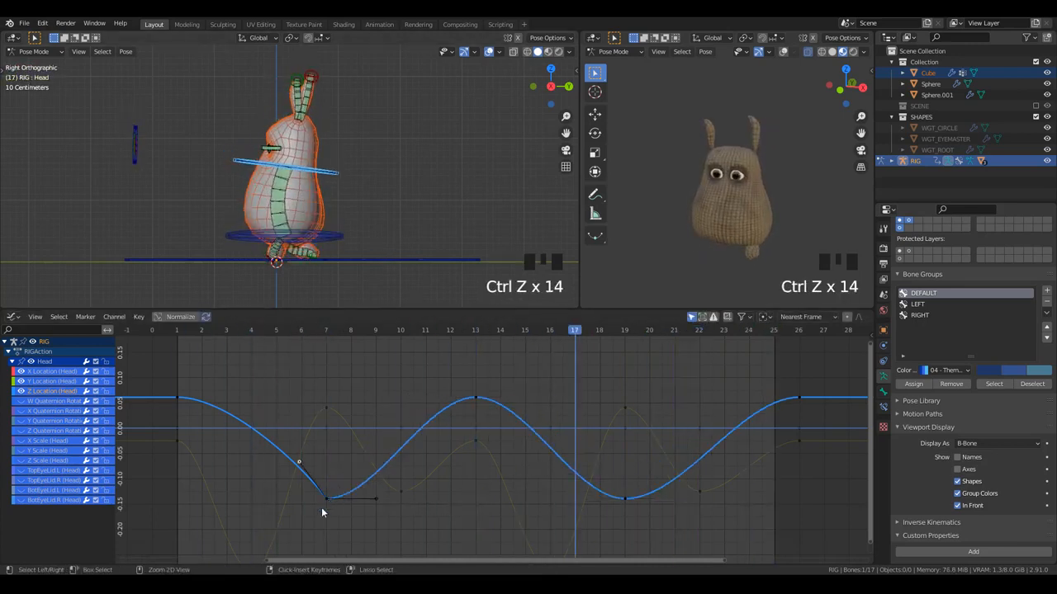
pyautogui.hotkey('ctrl', 'z')
# - Lengthen the Z Location handles at frames 7, 19 and 13 to about 3 frames per side, and check the playback
pyautogui.click(328, 500)
pyautogui.press('s')
pyautogui.click(622, 508)
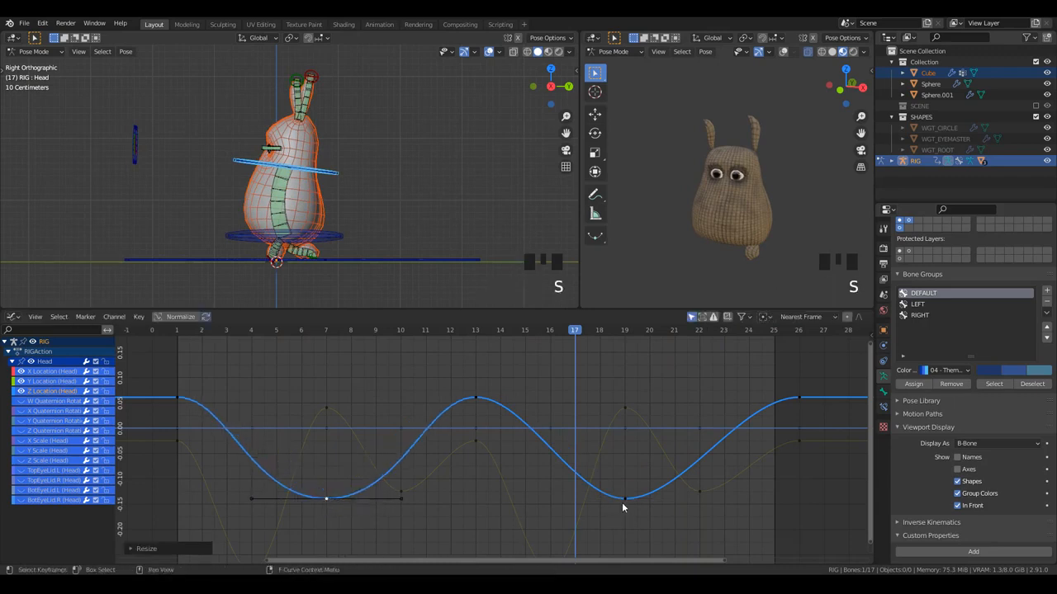
pyautogui.click(623, 500)
pyautogui.press('s')
pyautogui.click(619, 483)
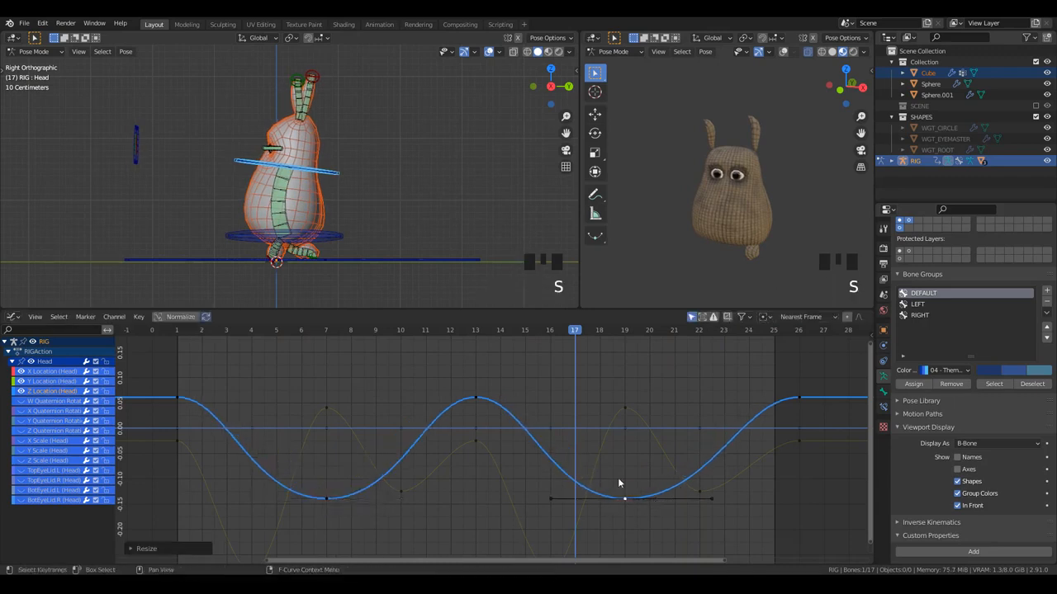
pyautogui.press('s')
pyautogui.click(549, 431)
pyautogui.press('space')
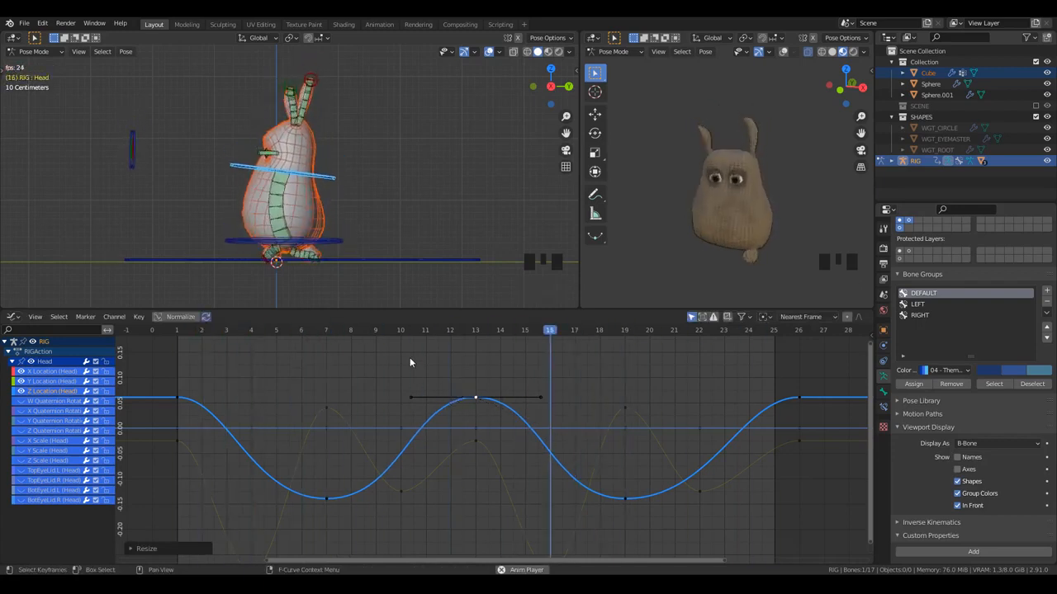
pyautogui.moveTo(735, 250)
pyautogui.mouseDown(button='middle')
pyautogui.moveTo(709, 232)
pyautogui.moveTo(730, 251)
pyautogui.mouseUp(button='middle')
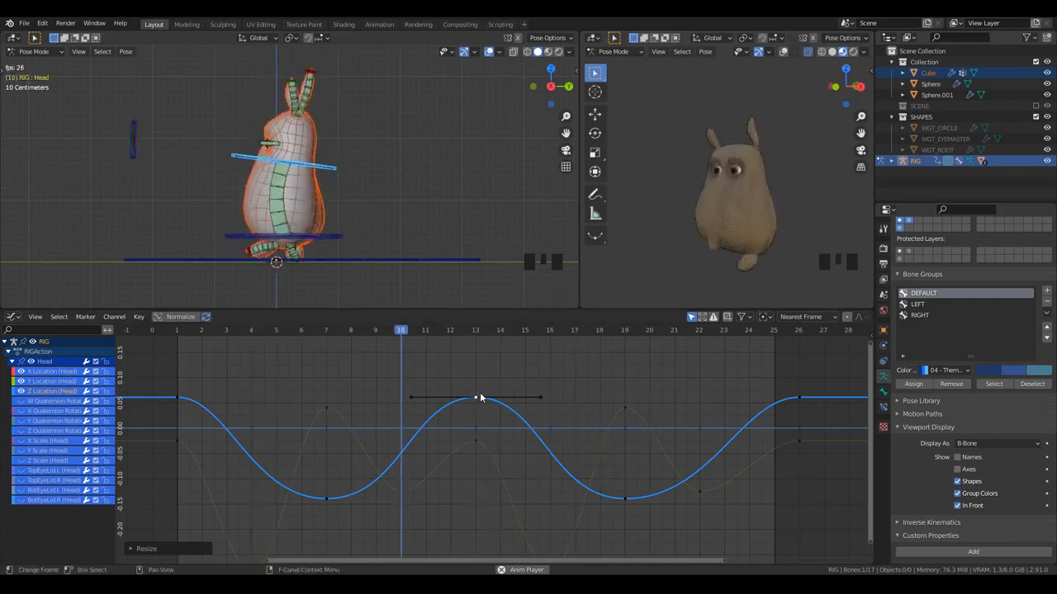
# - Scale the Head's whole Z Location curve to about 0.64 of its height, lower it by about 0.02, and stop playback
pyautogui.press('l')
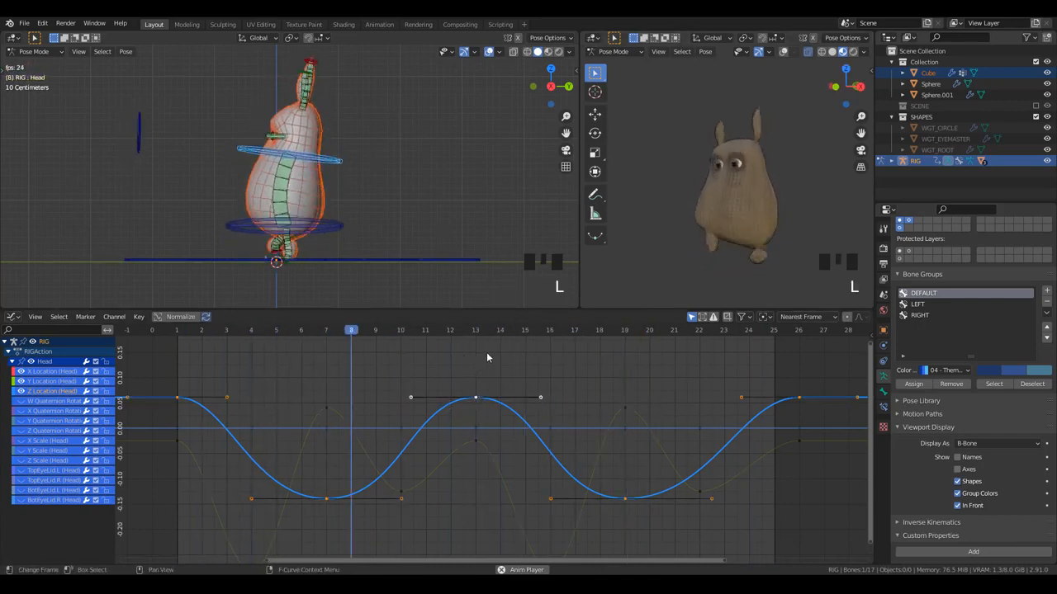
pyautogui.press('s')
pyautogui.press('s')
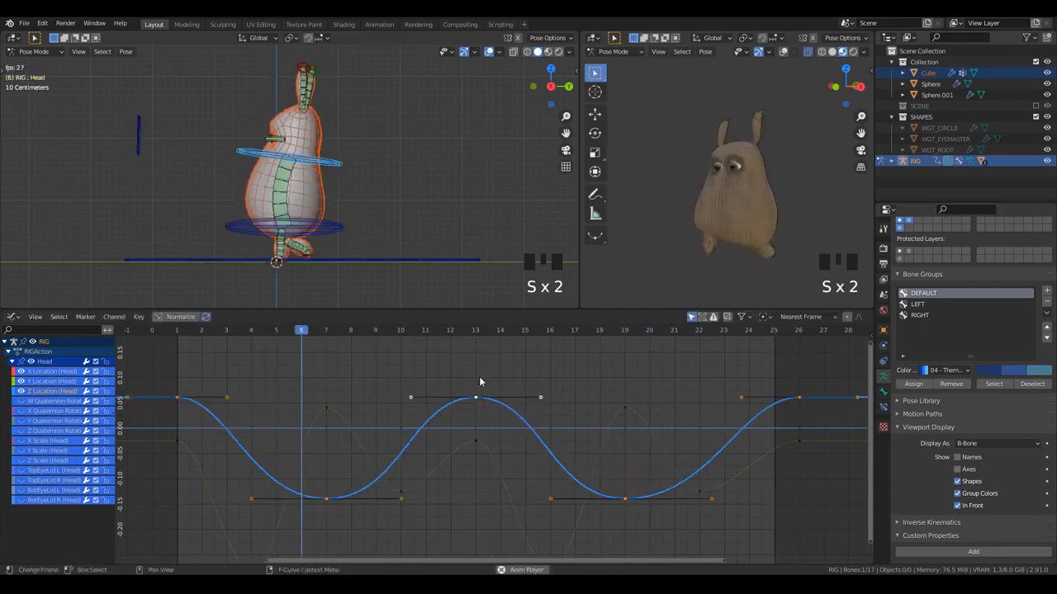
pyautogui.press('s')
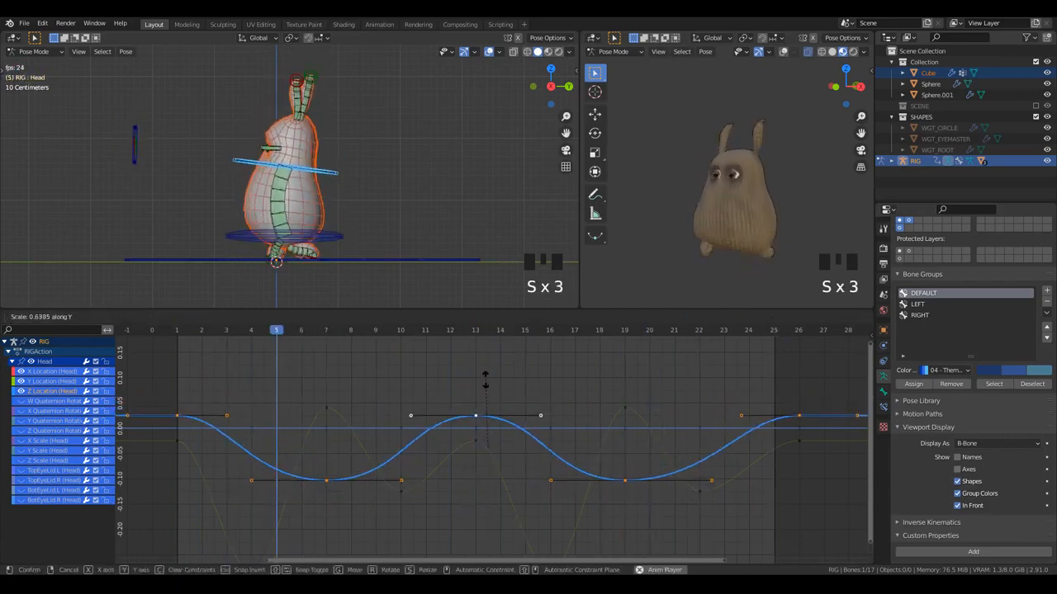
pyautogui.click(485, 379)
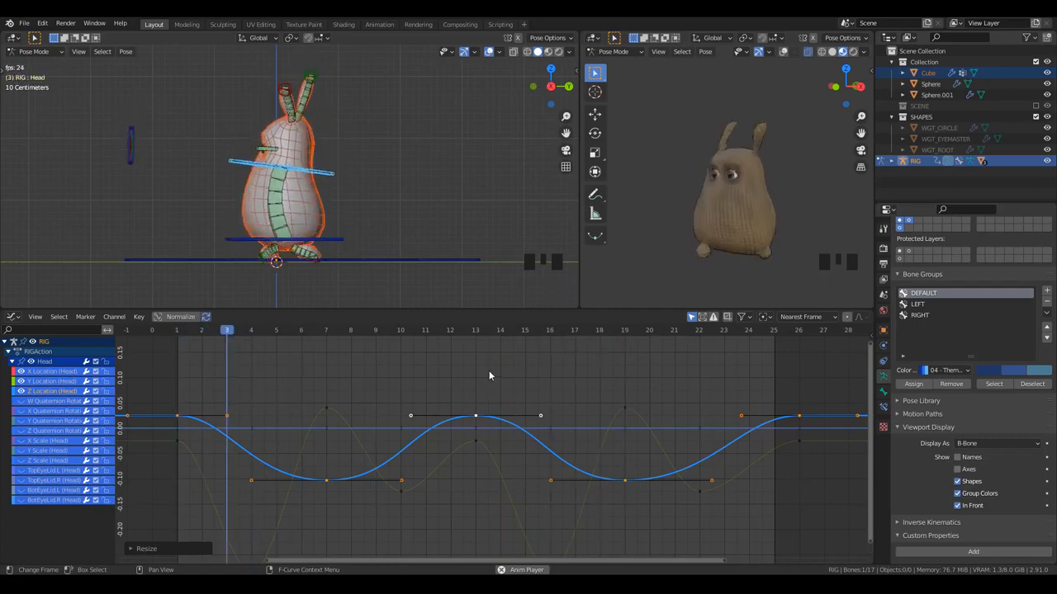
pyautogui.press('g')
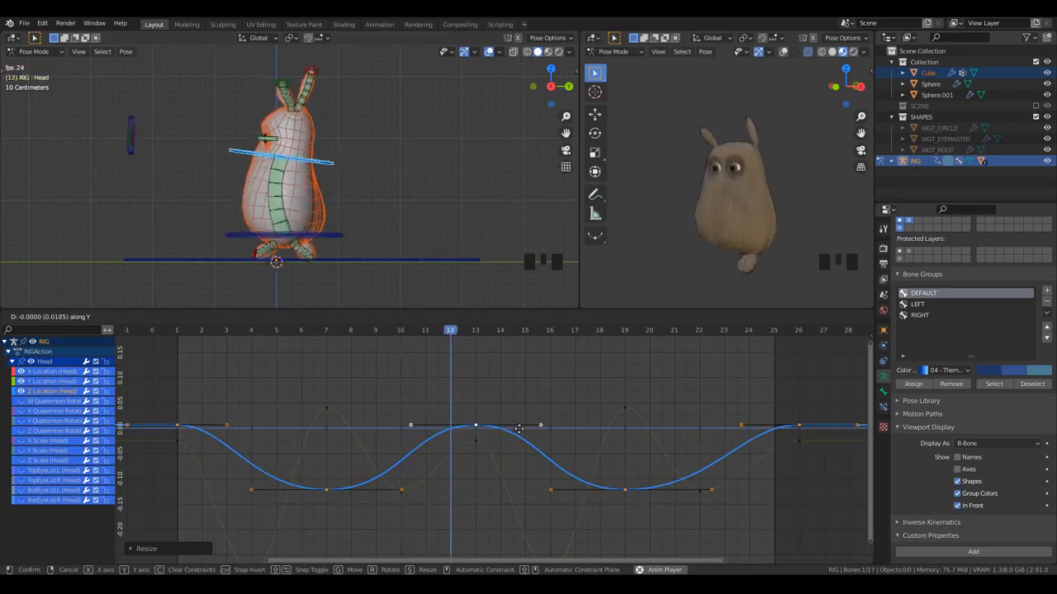
pyautogui.click(519, 433)
pyautogui.press('space')
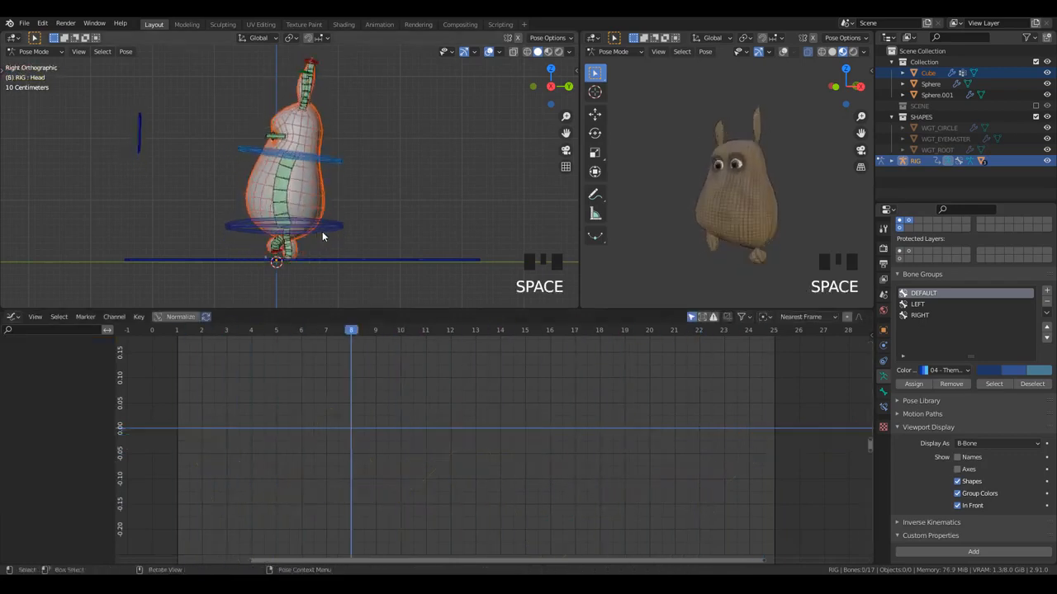
# - Select the Pelvis control and show only its X, Y and Z Location curves
pyautogui.click(334, 232)
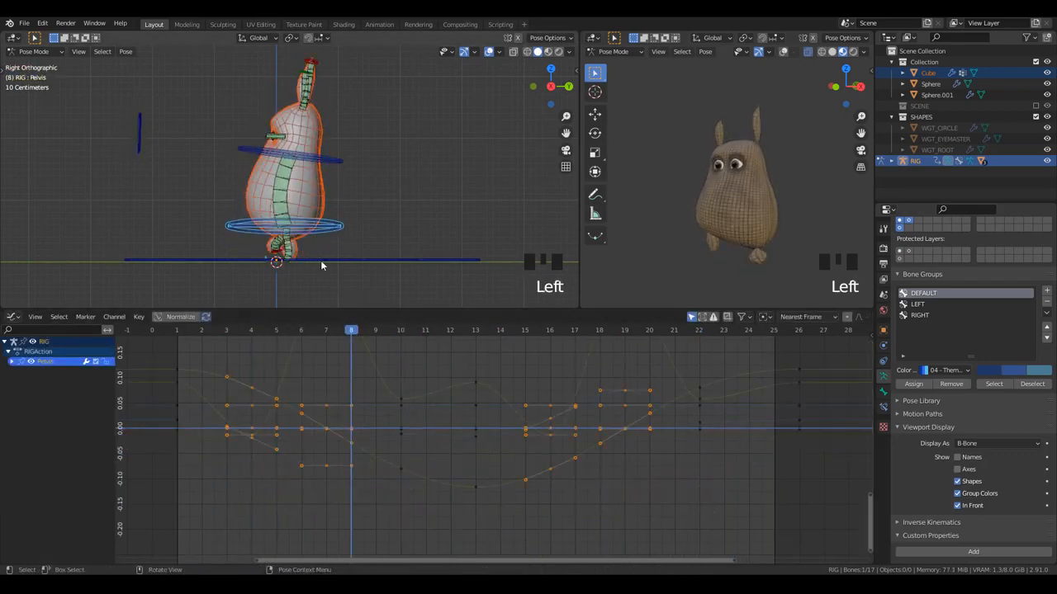
pyautogui.click(11, 362)
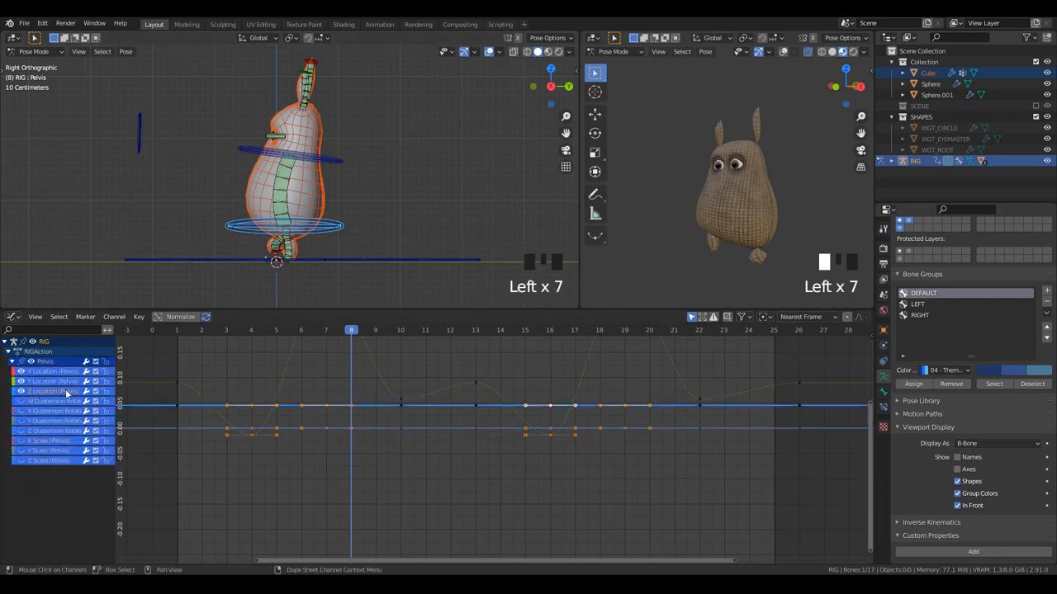
pyautogui.scroll(2, 349, 353)
pyautogui.press('KP_7')
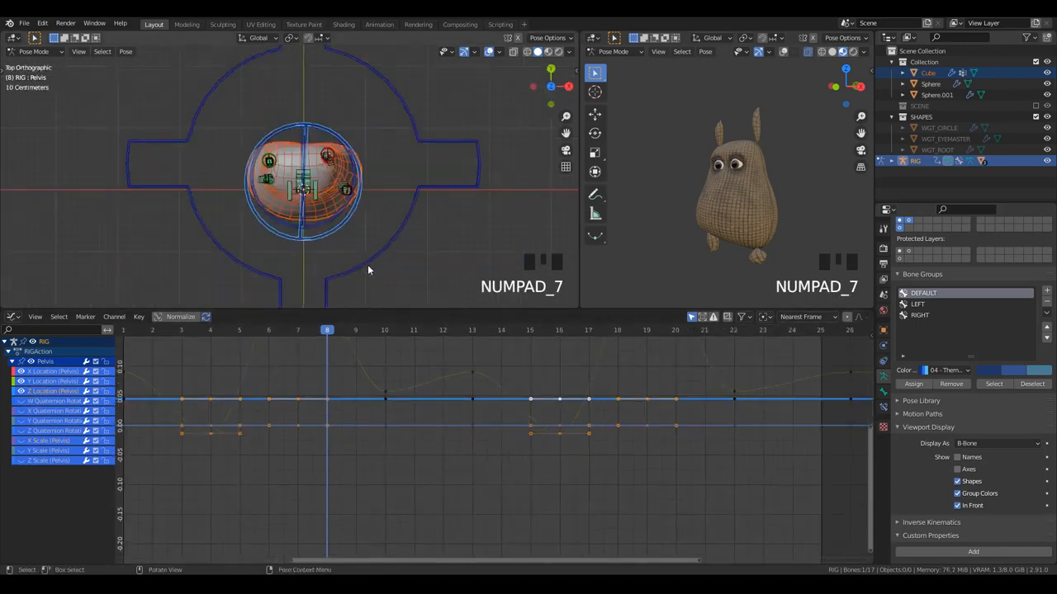
pyautogui.scroll(1, 368, 269)
pyautogui.moveTo(152, 320); pyautogui.dragTo(182, 353, button='middle')
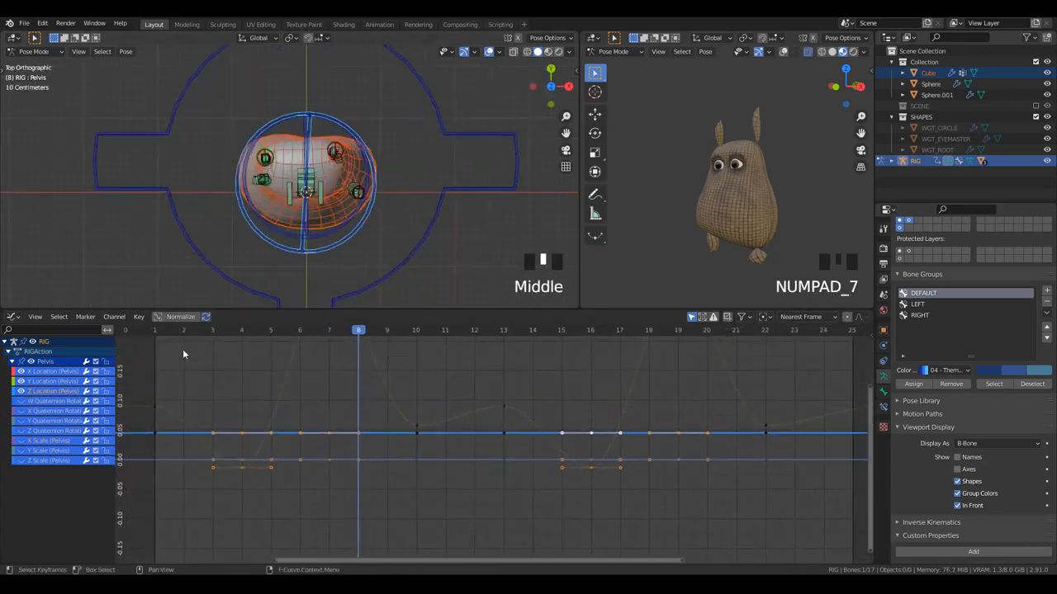
# - At frame 1, move the Pelvis control about 0.074 m along Y and 0.012 m along Z in the right side view
pyautogui.click(156, 330)
pyautogui.scroll(1, 378, 214)
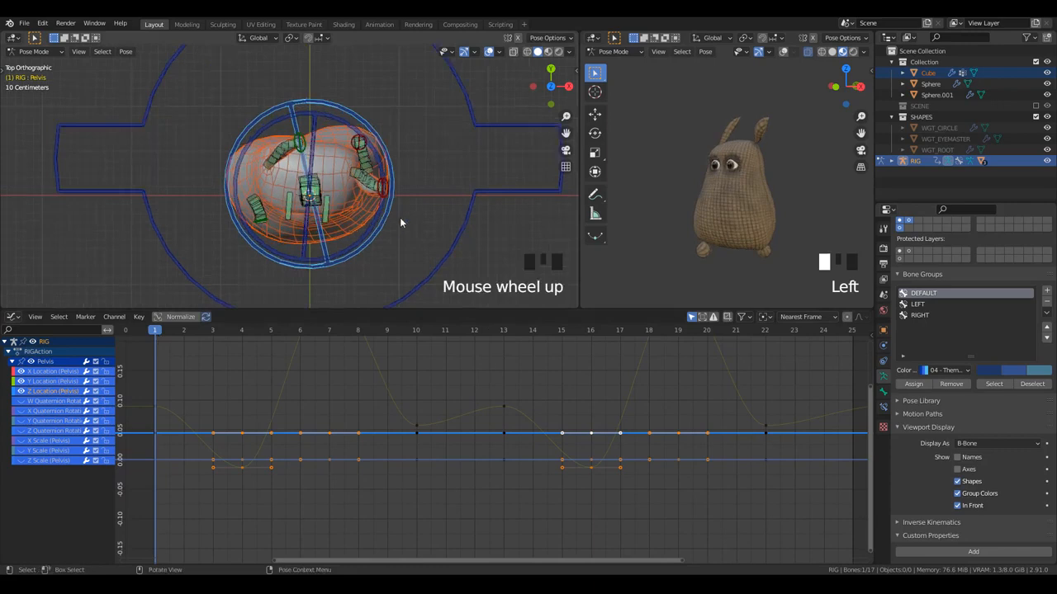
pyautogui.press('KP_3')
pyautogui.keyDown('shift'); pyautogui.moveTo(400, 258); pyautogui.dragTo(399, 214, button='middle'); pyautogui.keyUp('shift')
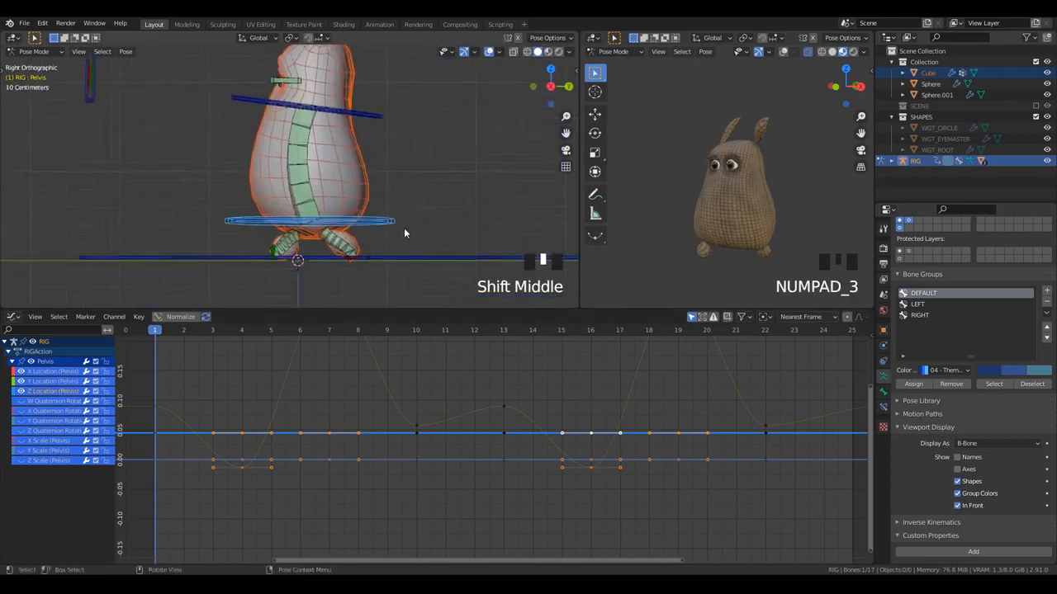
pyautogui.press('g')
pyautogui.rightClick(419, 228)
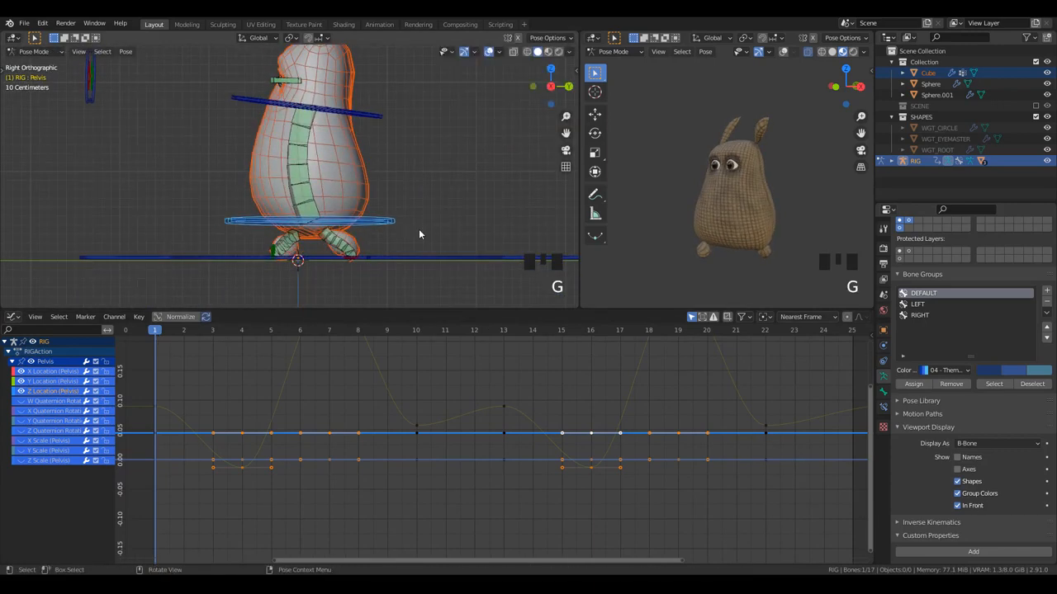
pyautogui.press('g')
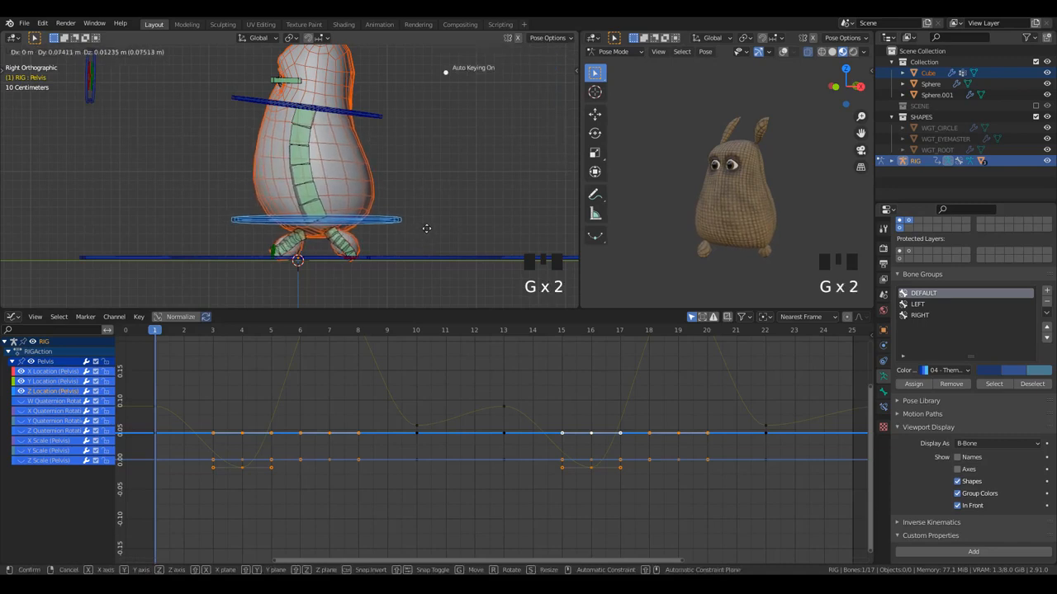
pyautogui.click(426, 229)
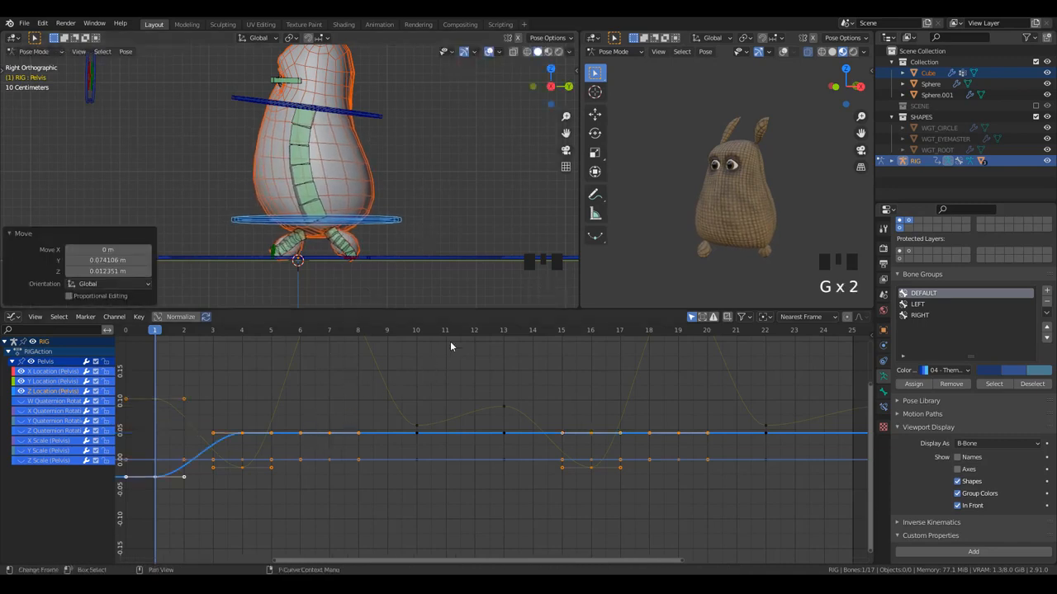
# - At frame 13, move the Pelvis control about -0.086 m along Y and -0.012 m along Z
pyautogui.click(473, 331)
pyautogui.moveTo(474, 336); pyautogui.dragTo(499, 337)
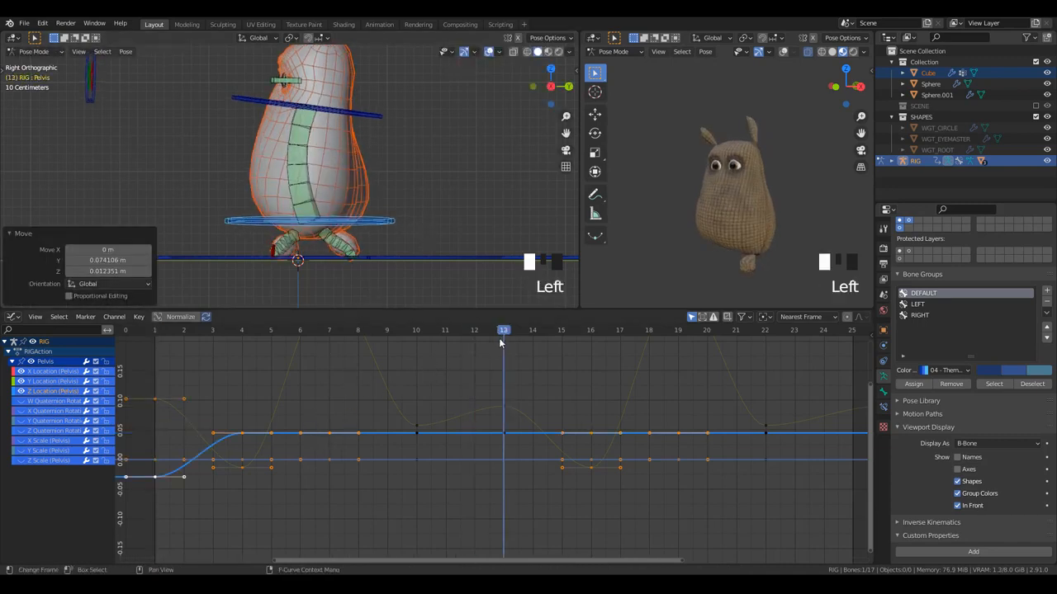
pyautogui.press('g')
pyautogui.click(439, 249)
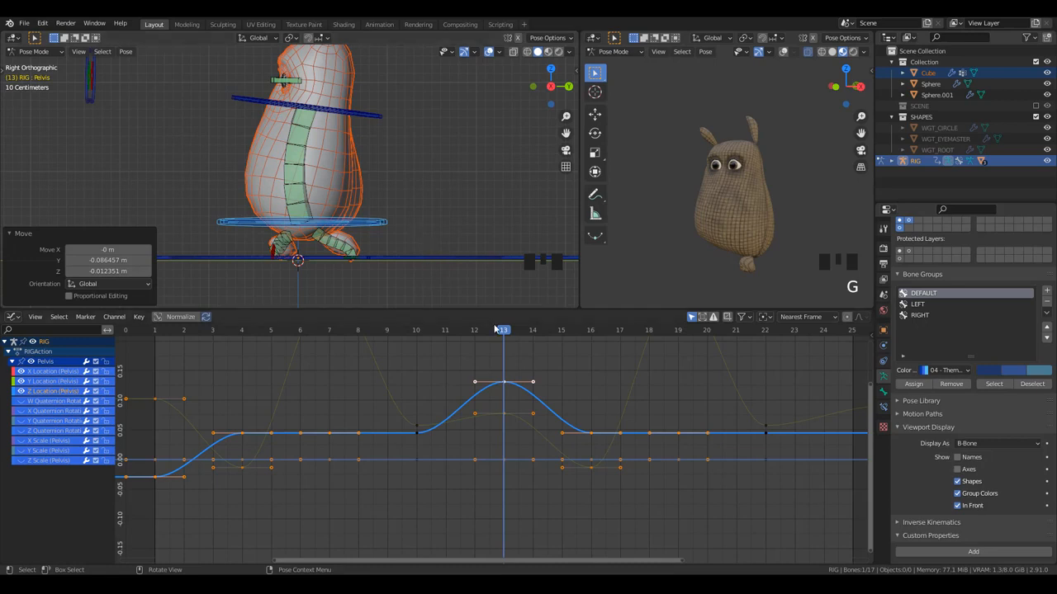
# - Copy the Pelvis Z Location keyframe from frame 1 to frame 26
pyautogui.moveTo(509, 336); pyautogui.dragTo(821, 369)
pyautogui.scroll(-2, 812, 345)
pyautogui.click(828, 333)
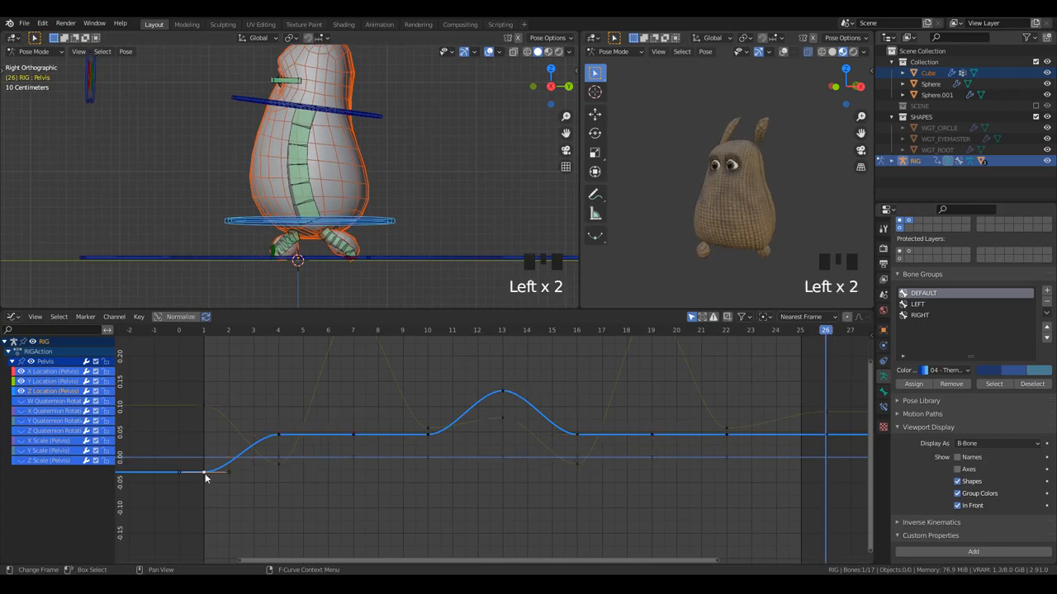
pyautogui.hotkey('ctrl', 'v')
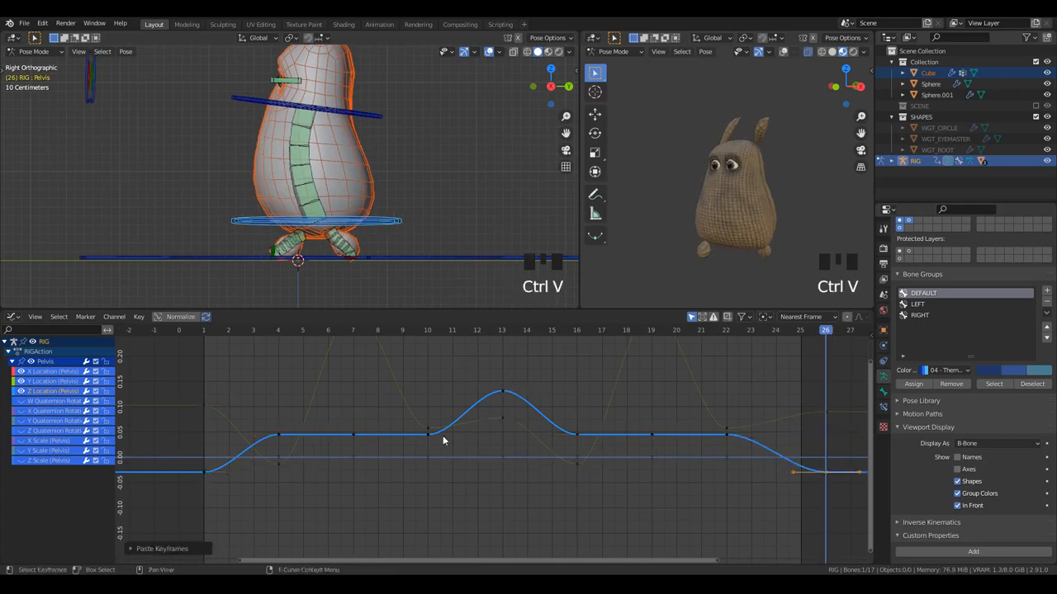
# - Isolate the Pelvis Z Location curve and delete its keyframes at frames 4, 7 and 10
pyautogui.click(383, 435)
pyautogui.click(352, 437)
pyautogui.press('l')
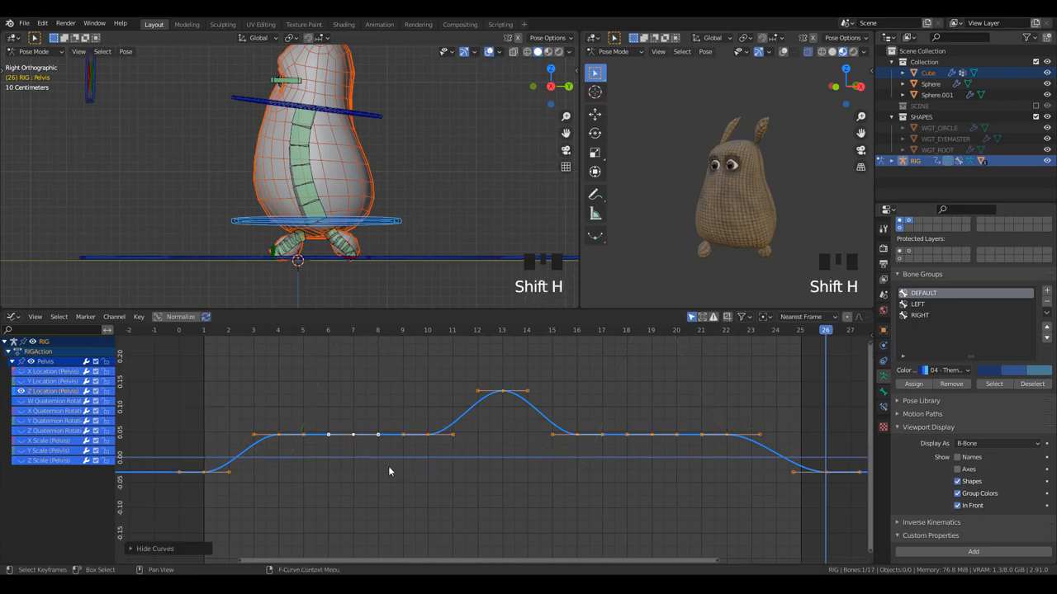
pyautogui.hotkey('alt', 'a')
pyautogui.press('b')
pyautogui.moveTo(260, 412); pyautogui.dragTo(445, 459)
pyautogui.press('x')
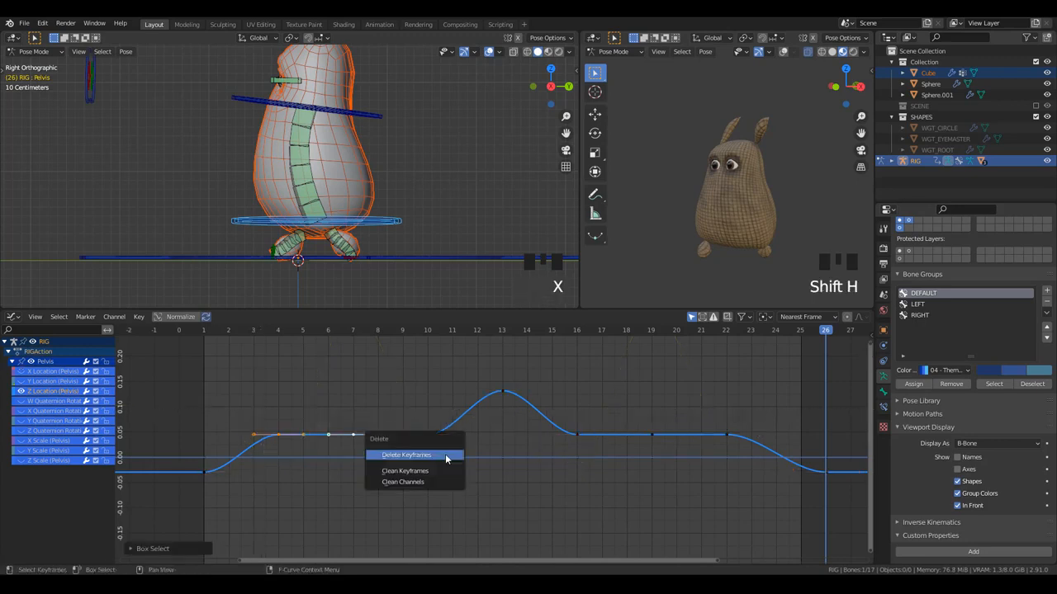
pyautogui.press('x')
pyautogui.click(446, 457)
# - Delete the Pelvis Z Location keyframes at frames 16, 19 and 22, and check the playback from different angles
pyautogui.press('b')
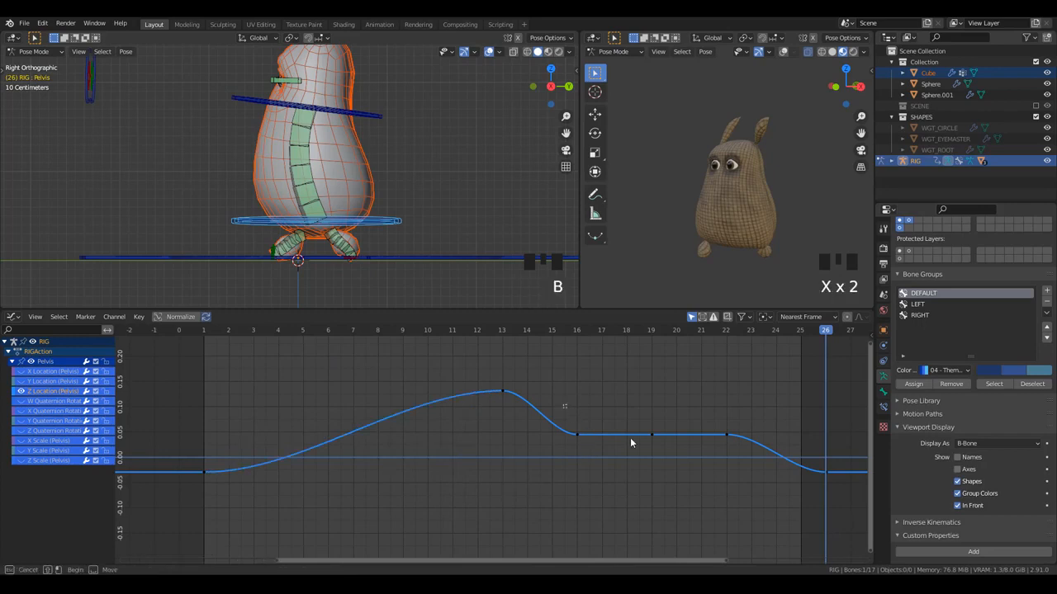
pyautogui.moveTo(561, 406); pyautogui.dragTo(727, 467)
pyautogui.press('x')
pyautogui.click(725, 460)
pyautogui.press('space')
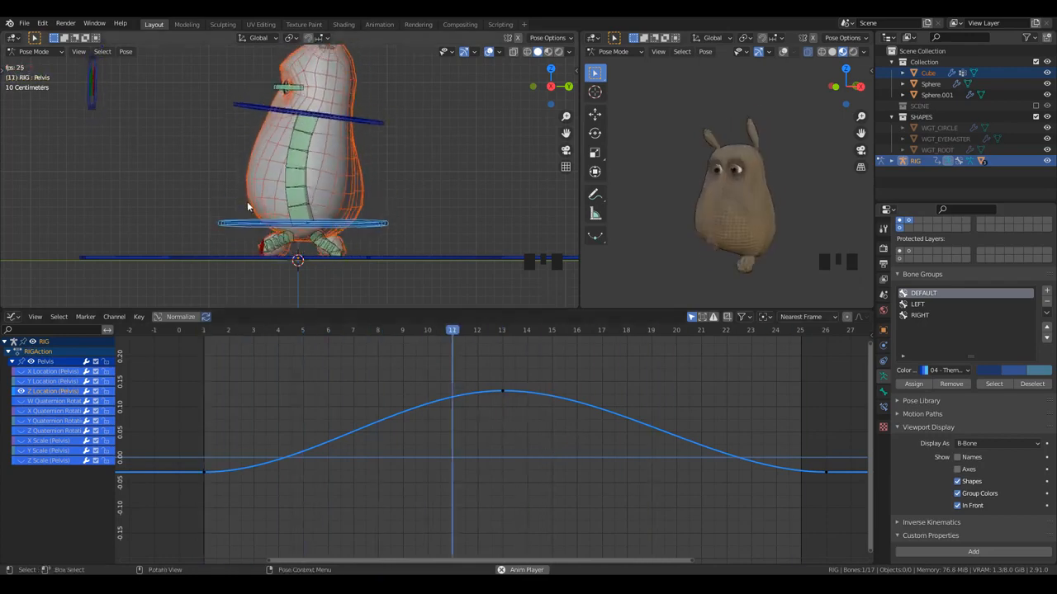
pyautogui.scroll(-2, 334, 256)
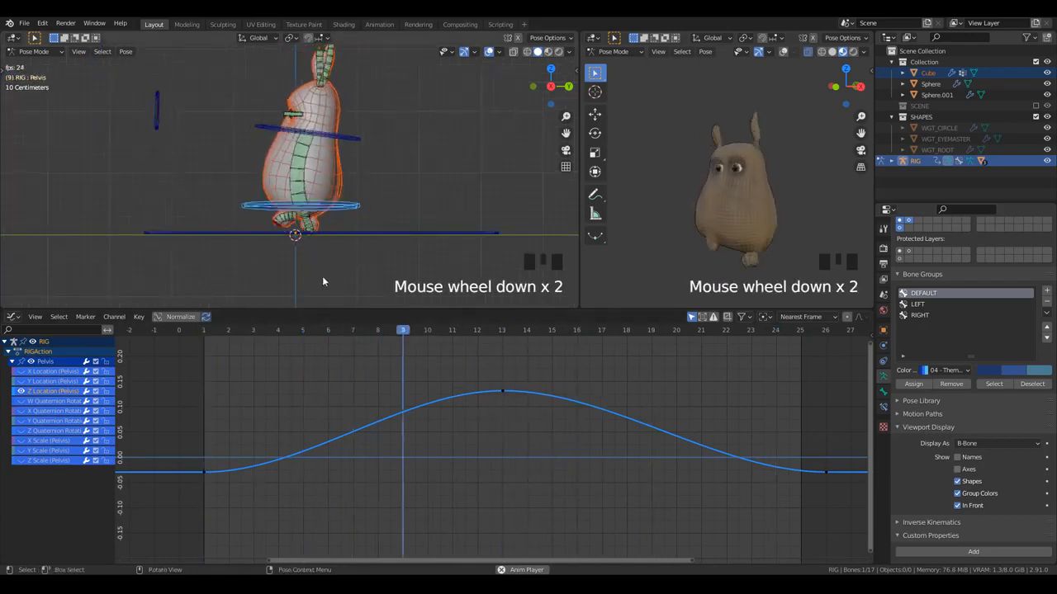
pyautogui.moveTo(692, 237)
pyautogui.mouseDown(button='middle')
pyautogui.moveTo(625, 224)
pyautogui.moveTo(711, 240)
pyautogui.mouseUp(button='middle')
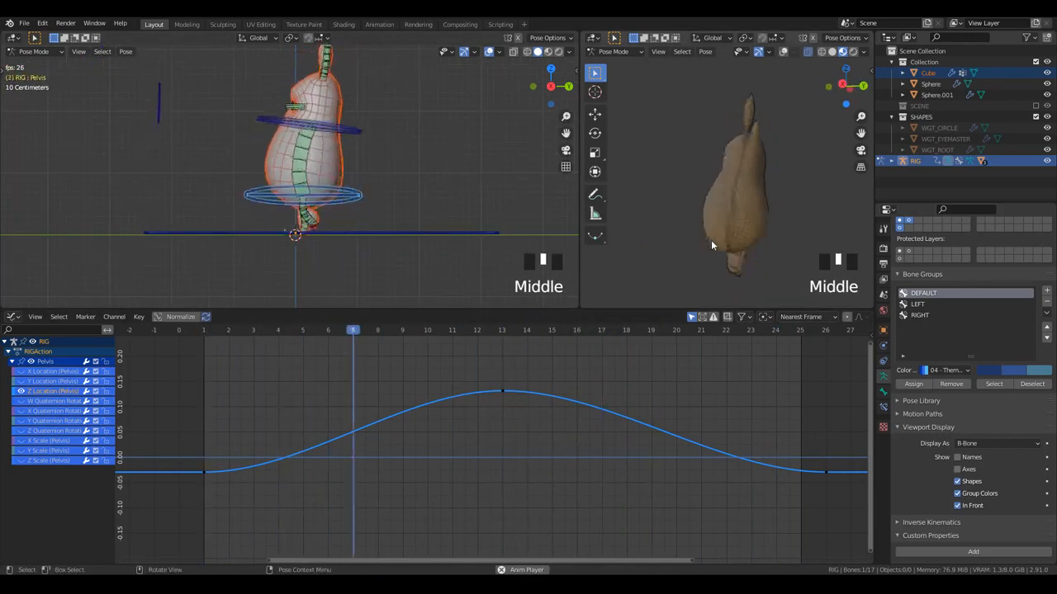
pyautogui.press('space')
pyautogui.click(502, 392)
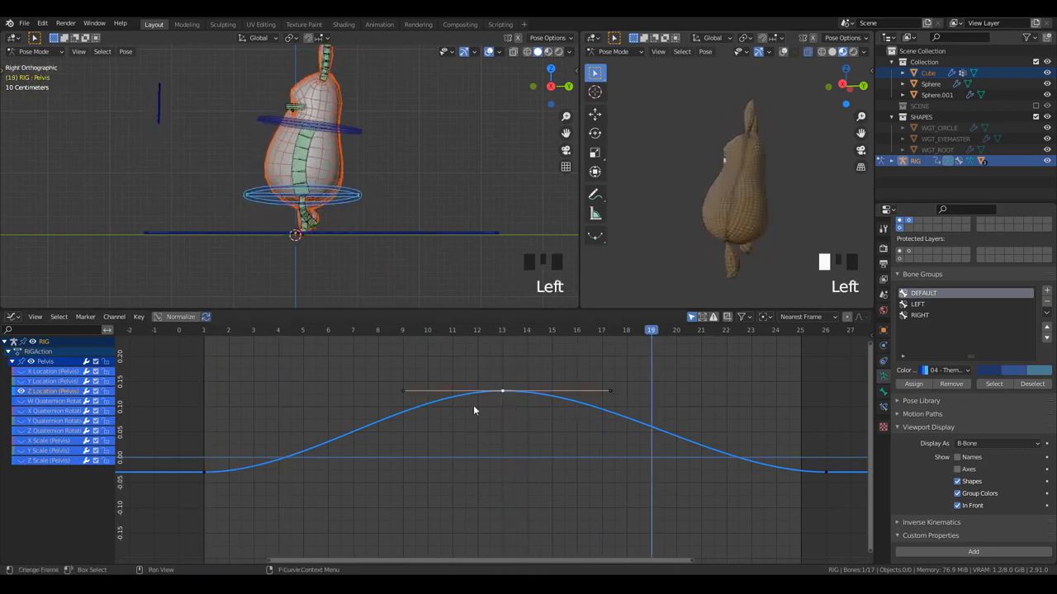
pyautogui.press('i')
pyautogui.click(353, 434)
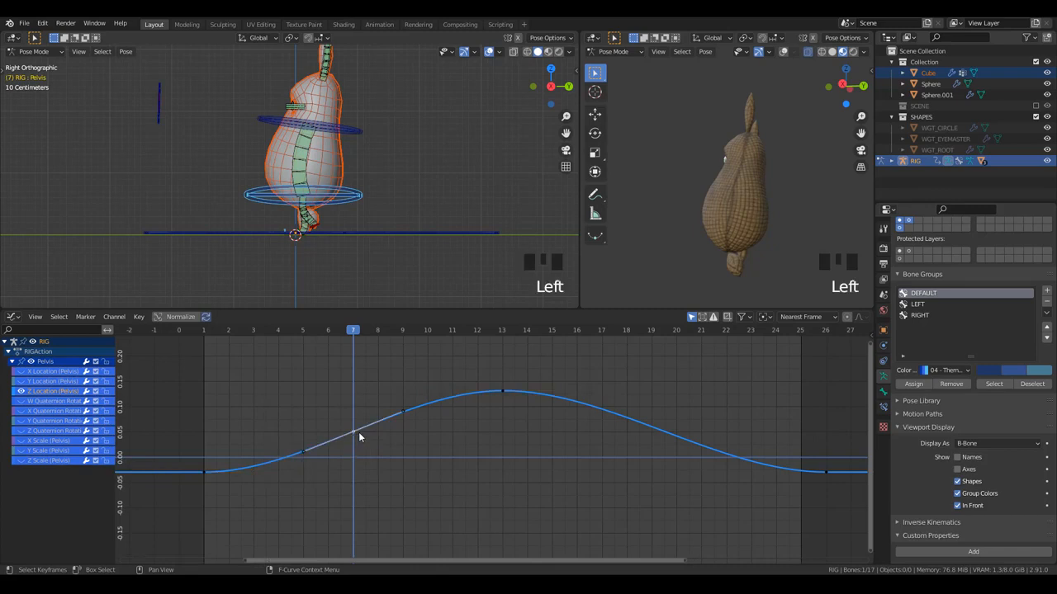
pyautogui.hotkey('ctrl', 'z')
pyautogui.hotkey('ctrl', 'z')
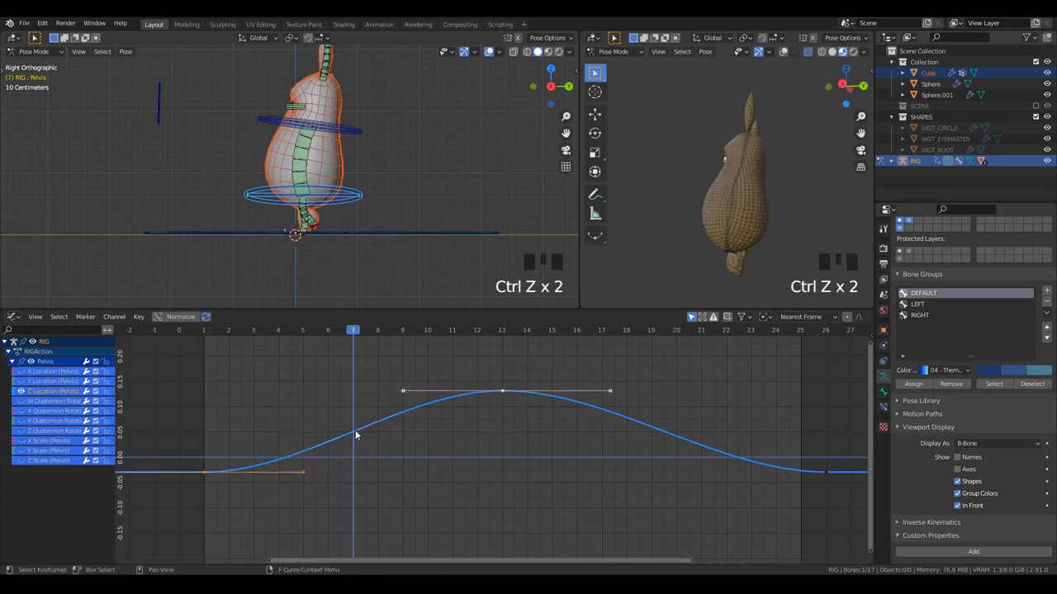
# - Insert a Pelvis Z Location keyframe at frame 7 and lower it to about -0.12
pyautogui.press('i')
pyautogui.click(353, 447)
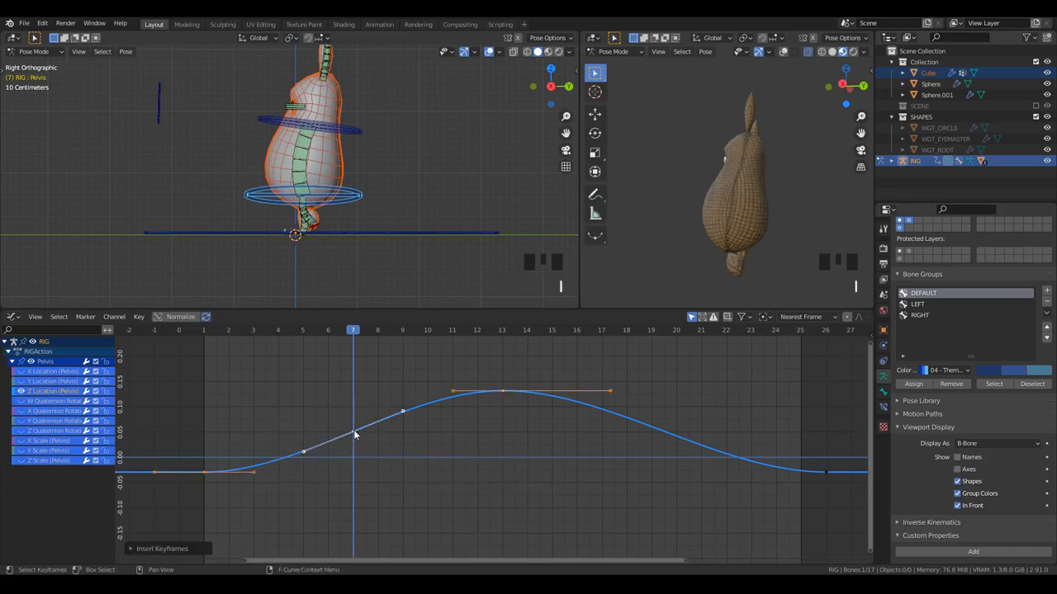
pyautogui.scroll(1, 357, 443)
pyautogui.press('g')
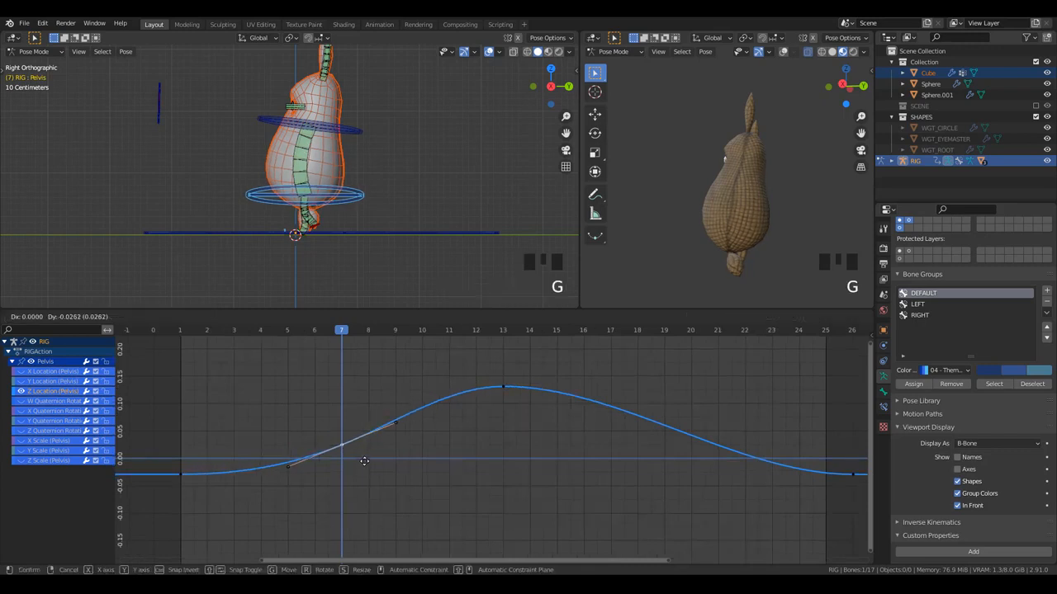
pyautogui.click(365, 537)
# - Duplicate the frame 7 keyframe of the Pelvis Z Location curve to frame 20, and check the playback
pyautogui.scroll(-2, 371, 528)
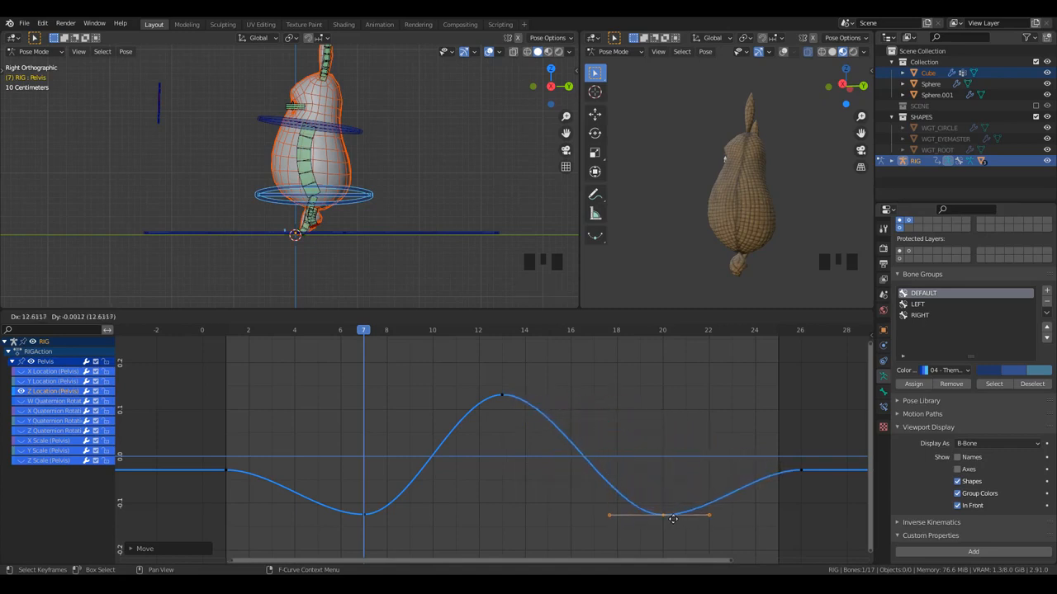
pyautogui.press('space')
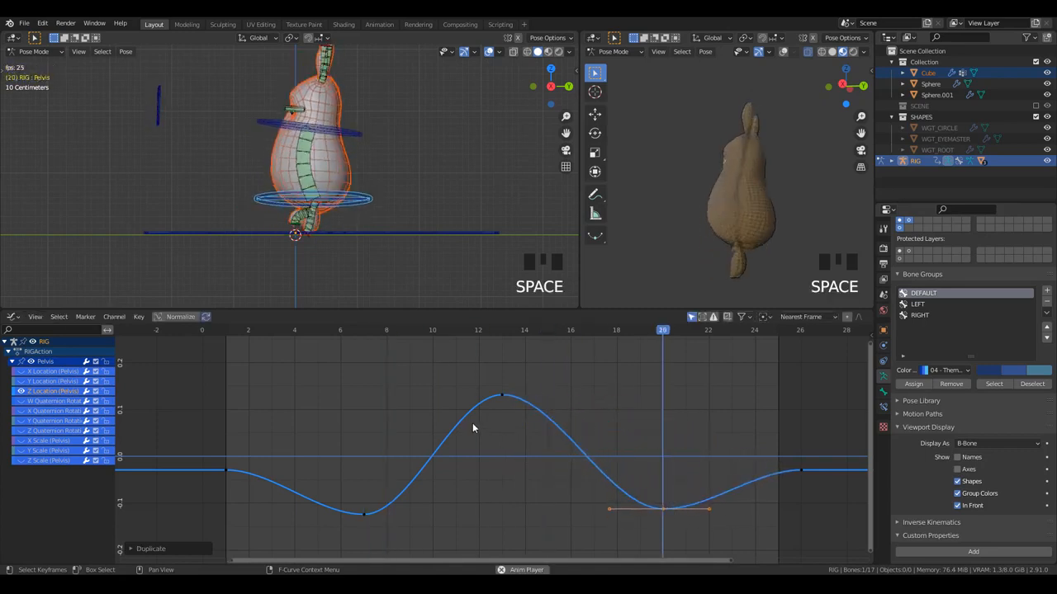
pyautogui.press('space')
# - Raise the Pelvis Z Location keyframes at frames 7 and 20 together to about 0.2, and play the animation
pyautogui.keyDown('shift'); pyautogui.click(364, 513); pyautogui.keyUp('shift')
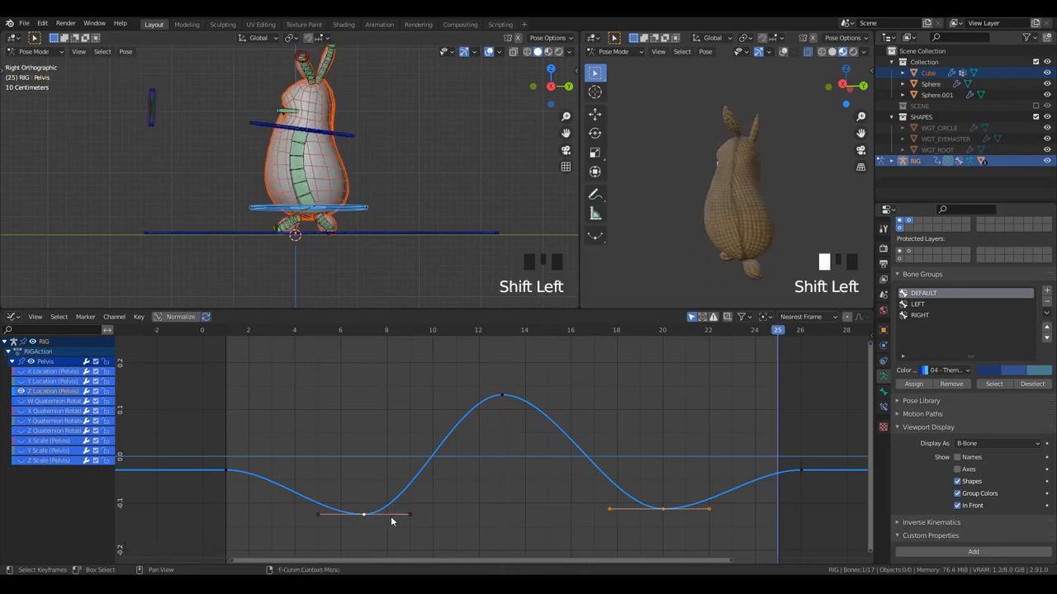
pyautogui.press('g')
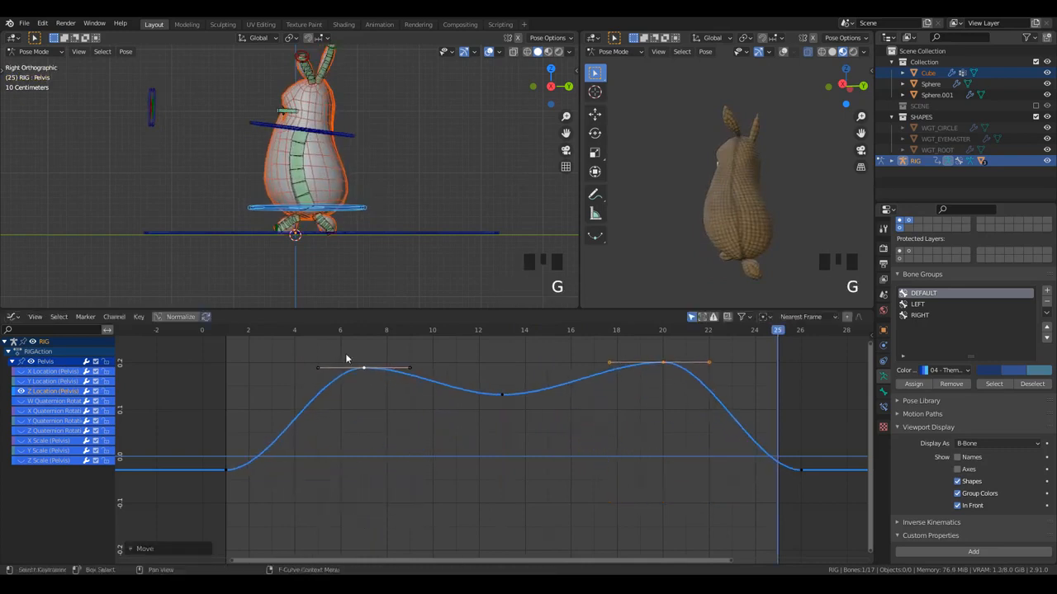
pyautogui.click(388, 368)
pyautogui.click(270, 332)
pyautogui.press('space')
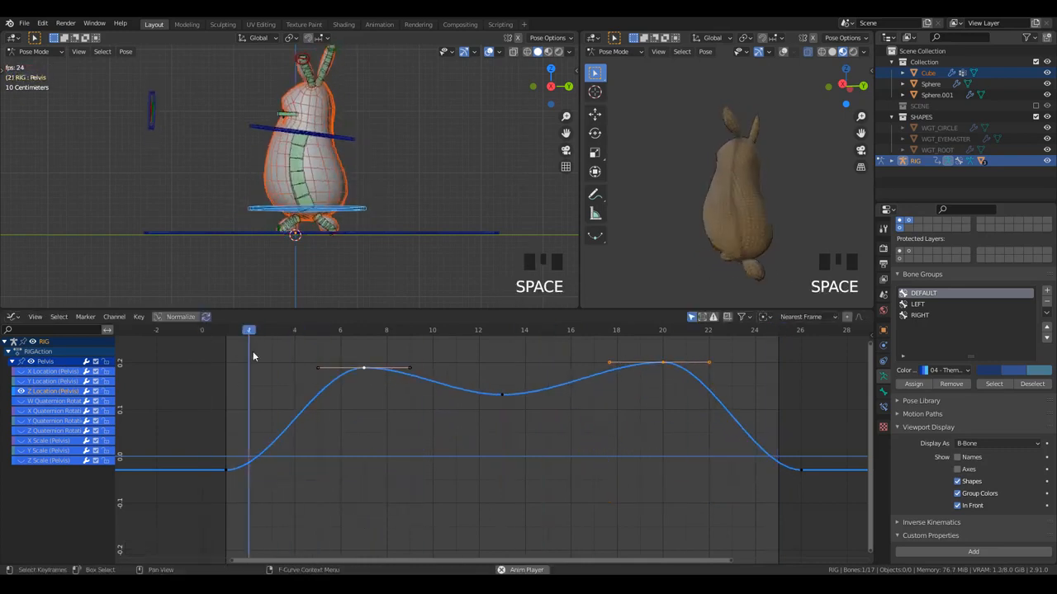
# - Delete the Pelvis Z Location keyframes at frames 7 and 20
pyautogui.moveTo(677, 220); pyautogui.dragTo(748, 282, button='middle')
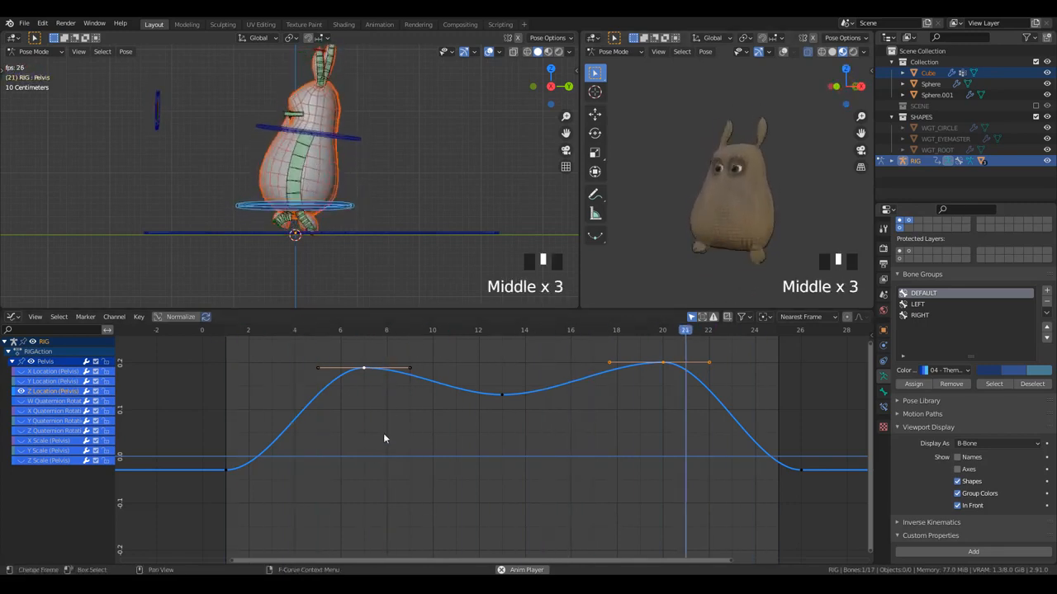
pyautogui.press('g')
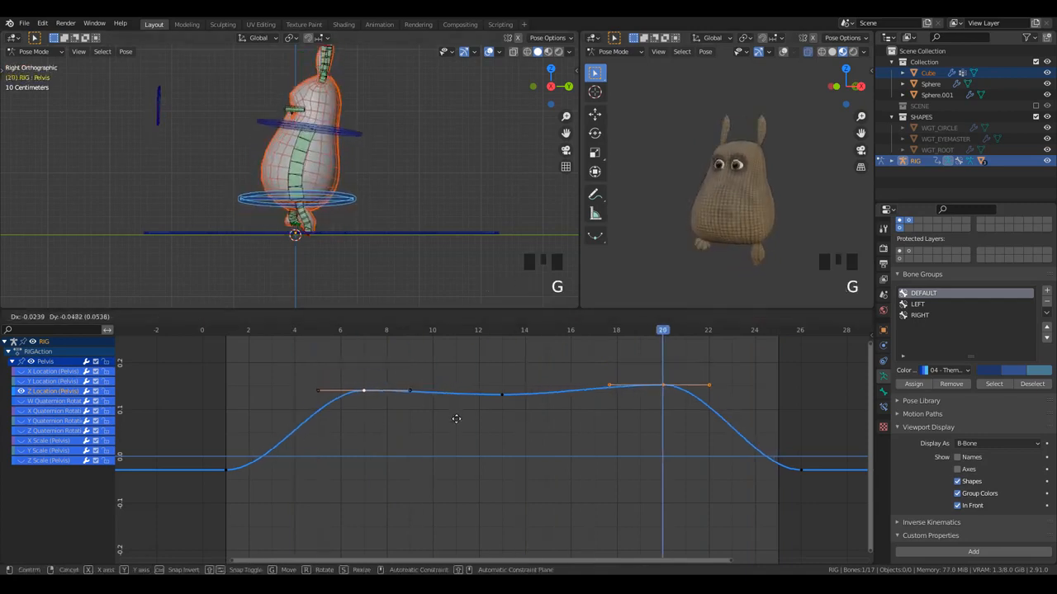
pyautogui.click(456, 418)
pyautogui.press('x')
pyautogui.click(456, 418)
# - Widen the handles of the Pelvis Z Location keyframe at frame 13 to reach about frames 6.5 and 20, and check the playback
pyautogui.click(504, 396)
pyautogui.click(505, 396)
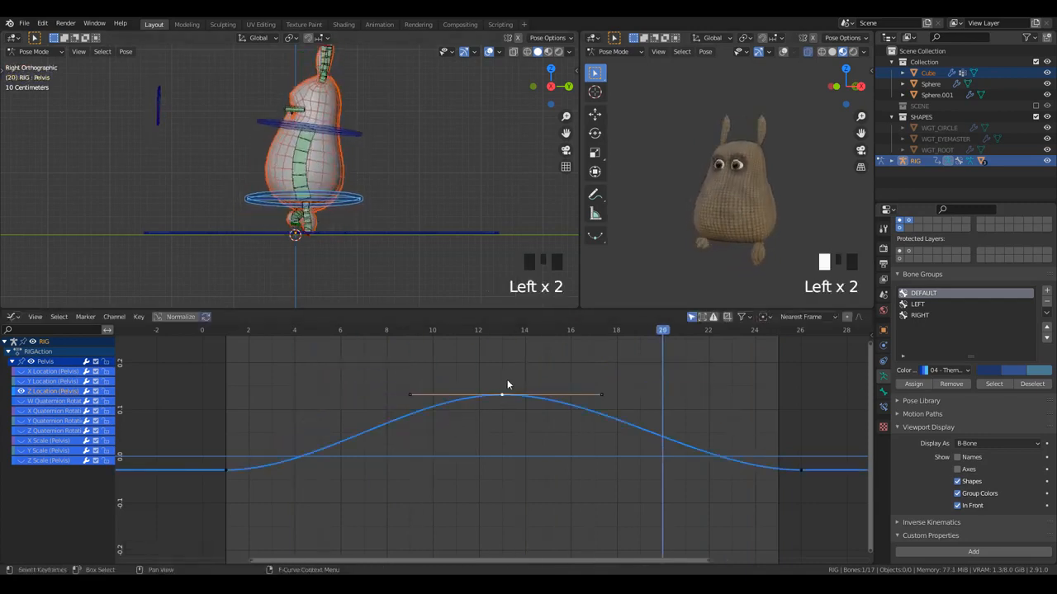
pyautogui.press('s')
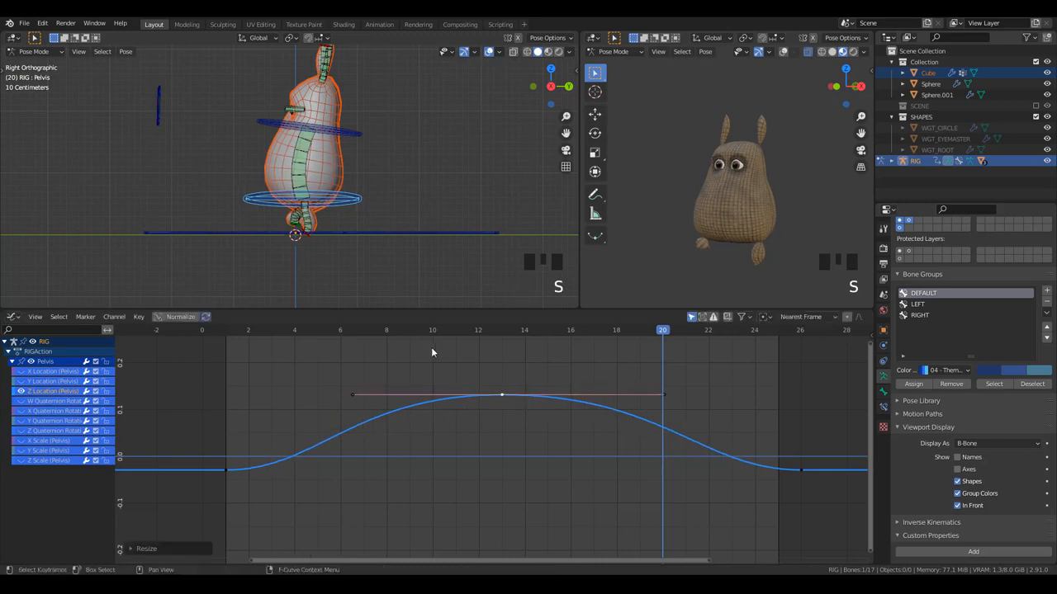
pyautogui.click(408, 329)
pyautogui.press('space')
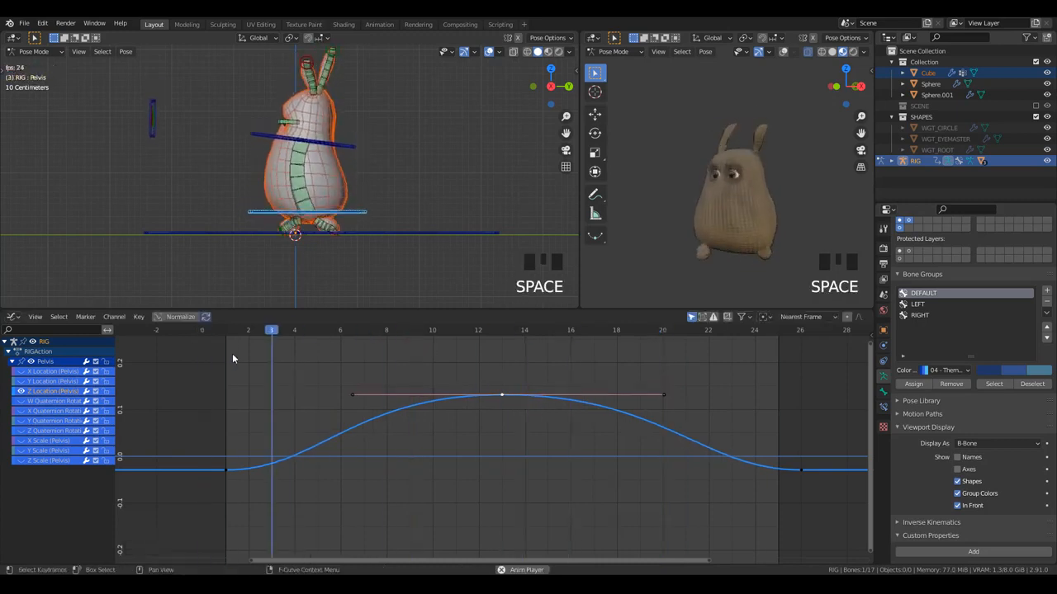
pyautogui.scroll(2, 322, 219)
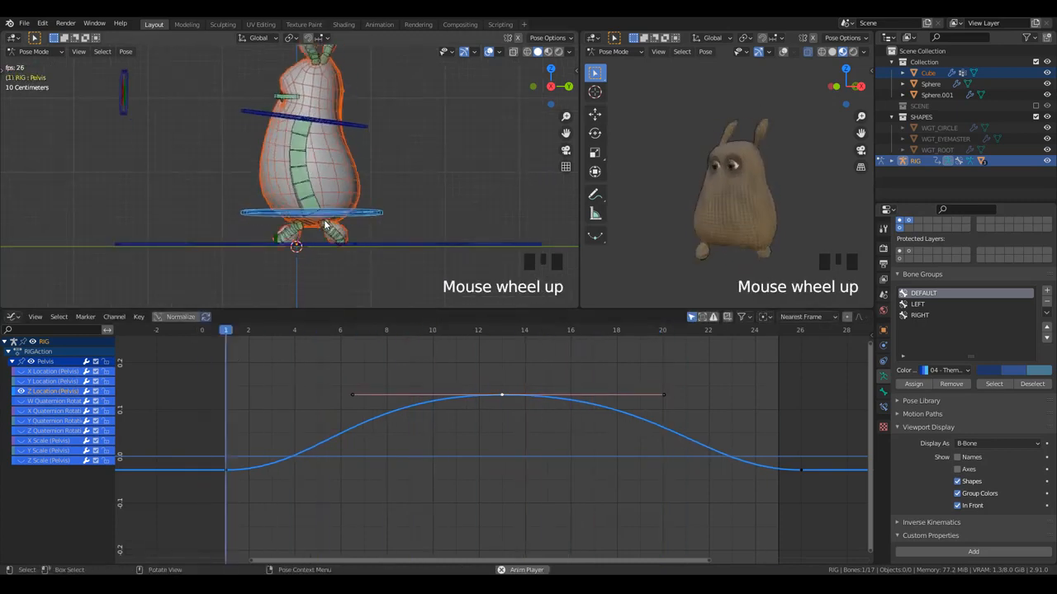
pyautogui.press('space')
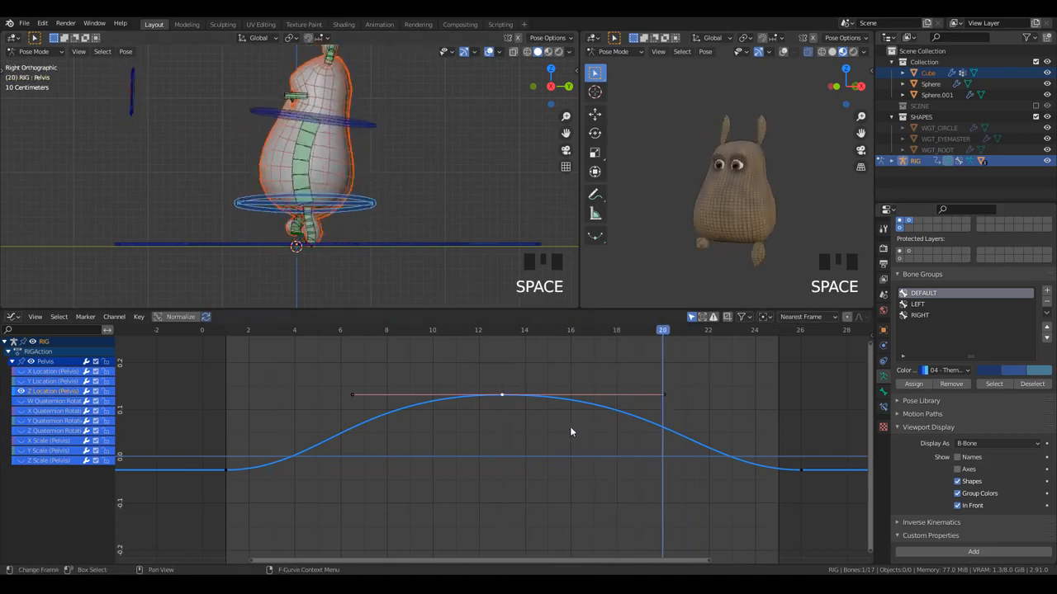
# - Lower the Pelvis Z Location keyframe at frame 13 to about 0.03 and play the animation
pyautogui.press('g')
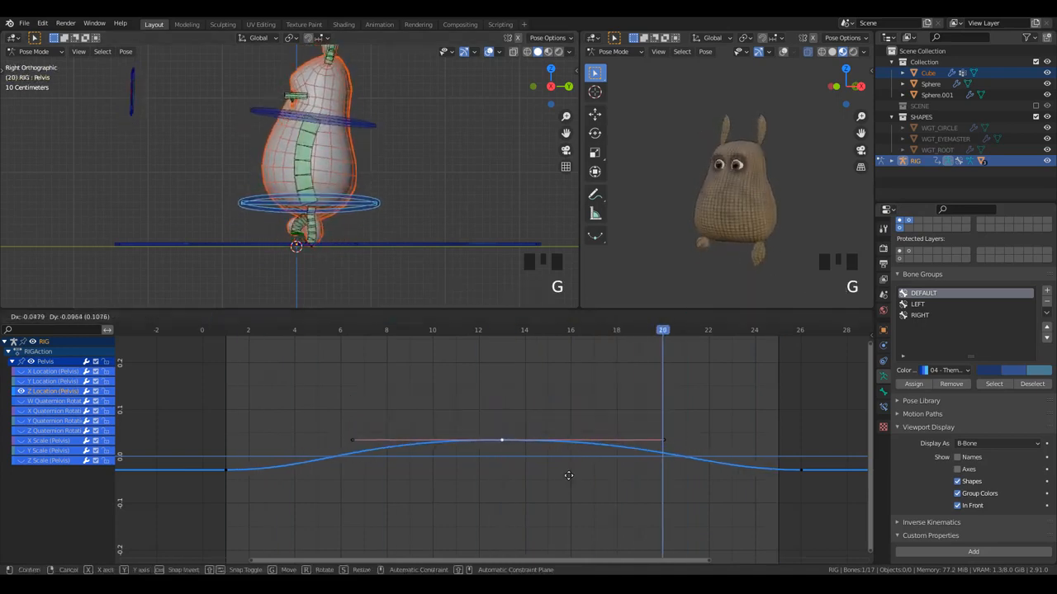
pyautogui.click(342, 332)
pyautogui.press('space')
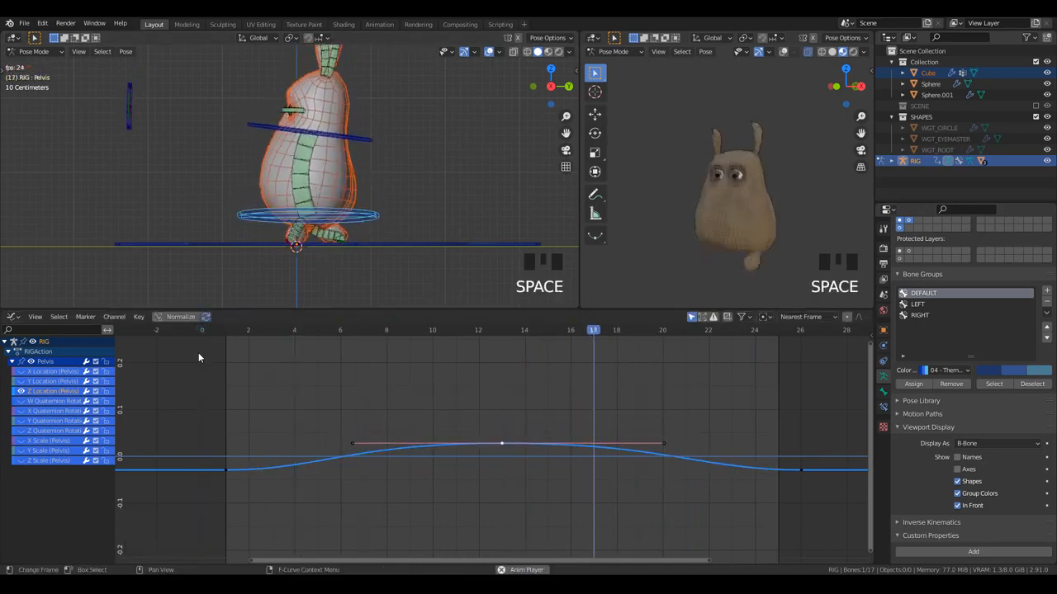
# - Try raising the whole Pelvis Z Location curve to about 0.4 while the animation plays, and check the body from the side
pyautogui.scroll(-1, 364, 424)
pyautogui.press('a')
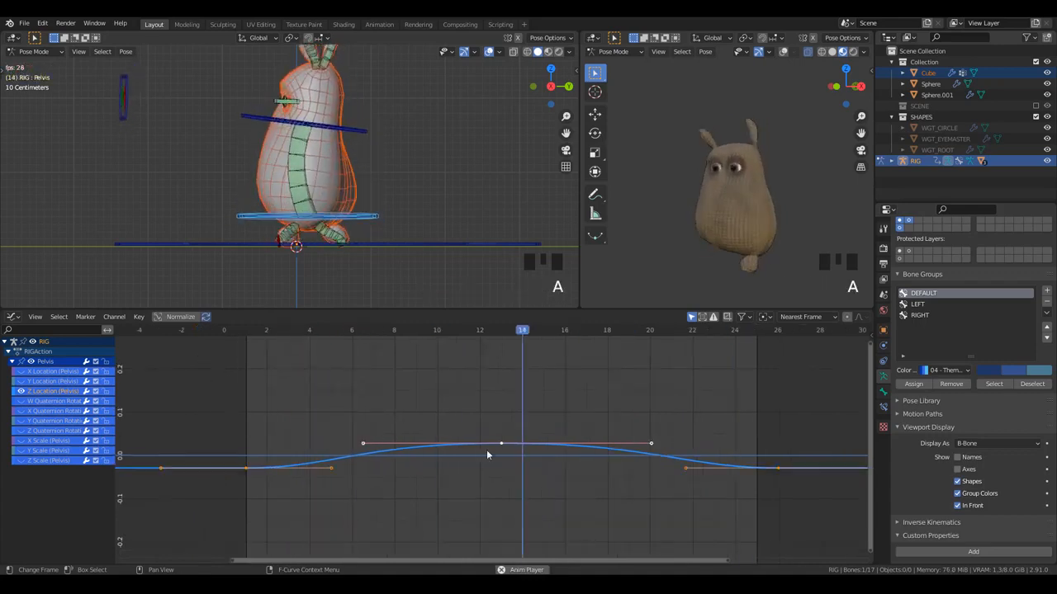
pyautogui.scroll(1, 508, 459)
pyautogui.press('g')
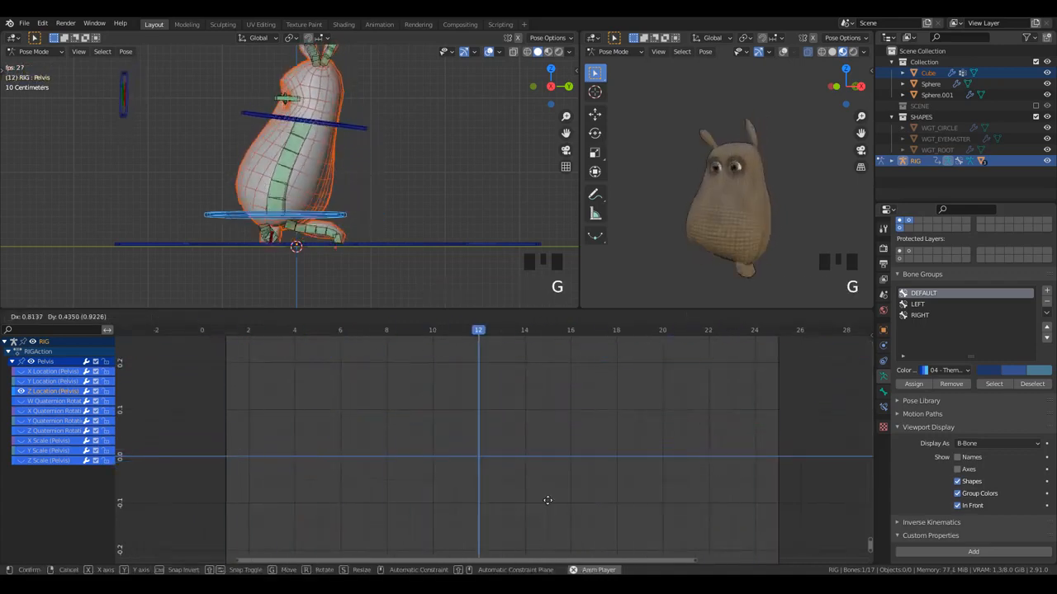
pyautogui.click(533, 446)
pyautogui.scroll(-3, 379, 87)
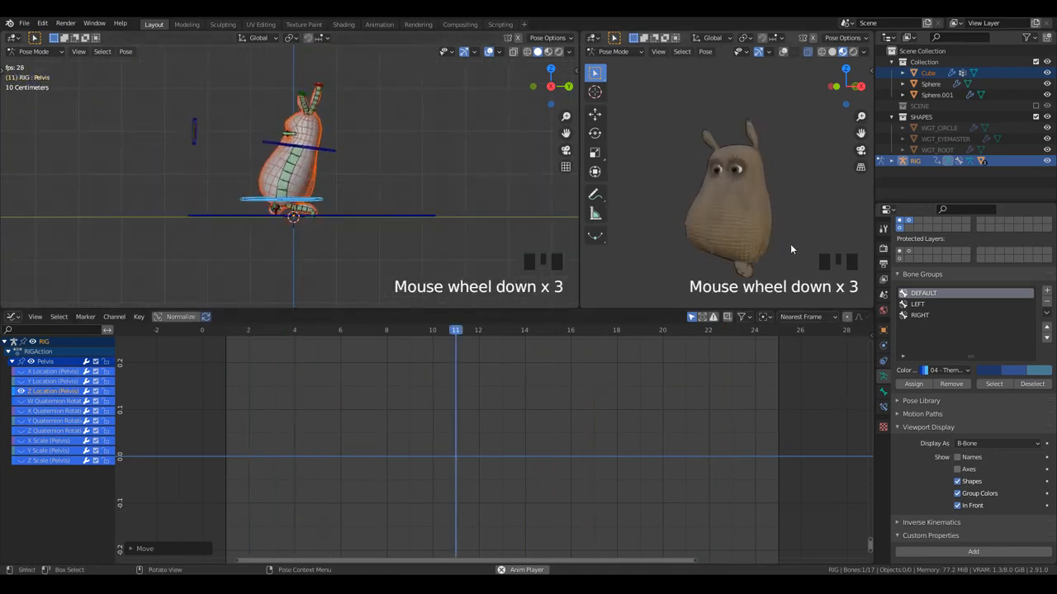
pyautogui.moveTo(790, 243); pyautogui.dragTo(747, 242, button='middle')
pyautogui.scroll(-8, 609, 448)
pyautogui.keyDown('shift'); pyautogui.moveTo(542, 373); pyautogui.dragTo(542, 407, button='middle'); pyautogui.keyUp('shift')
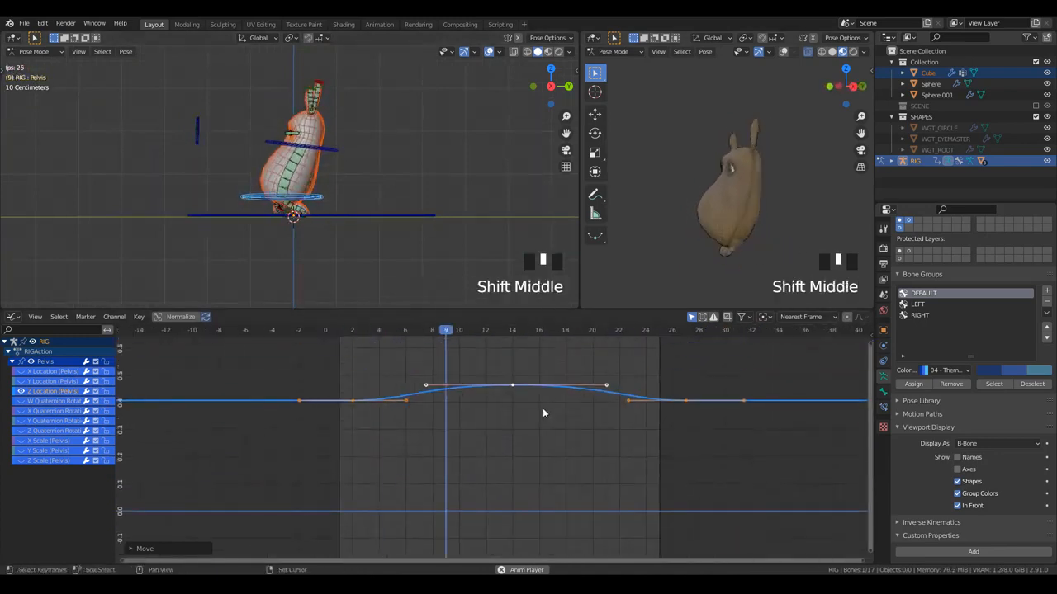
# - Try lowering the whole Pelvis Z Location curve by about 0.88, and check the playback from another angle
pyautogui.press('g')
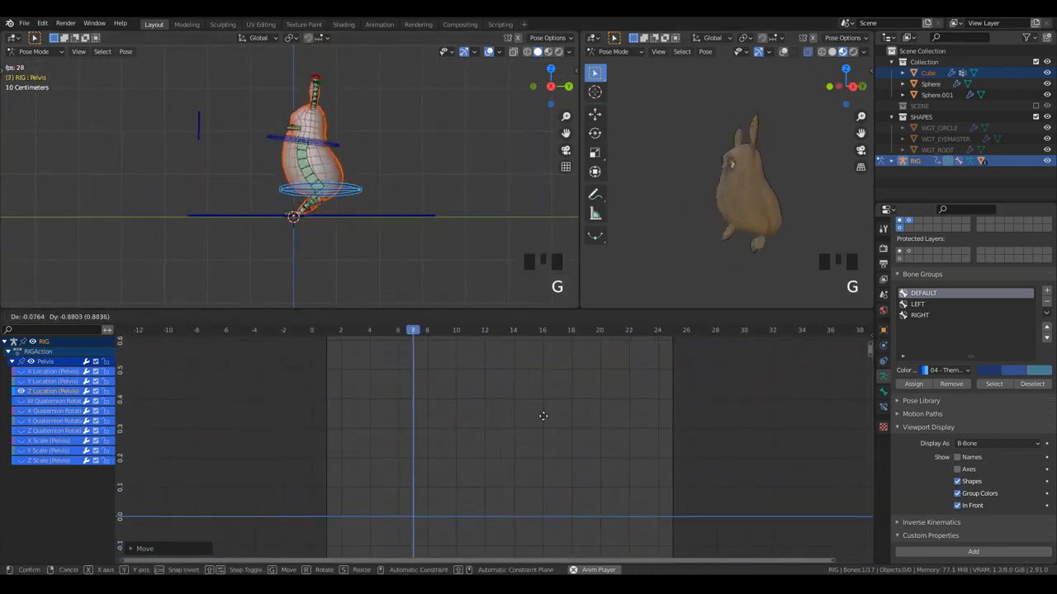
pyautogui.click(692, 178)
pyautogui.moveTo(692, 178); pyautogui.dragTo(786, 164, button='middle')
pyautogui.keyDown('shift'); pyautogui.moveTo(549, 469); pyautogui.dragTo(526, 499, button='middle'); pyautogui.keyUp('shift')
# - Move the whole Pelvis Z Location curve to between about 0.06 and 0.12, with its keyframes at frames 1, 13 and 26
pyautogui.press('g')
pyautogui.scroll(2, 553, 446)
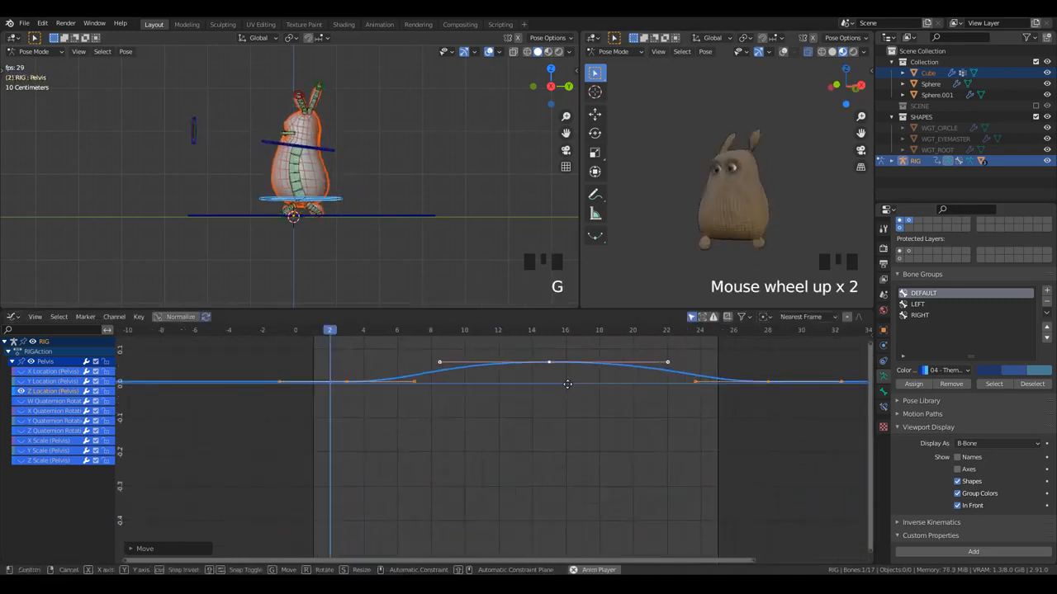
pyautogui.click(576, 360)
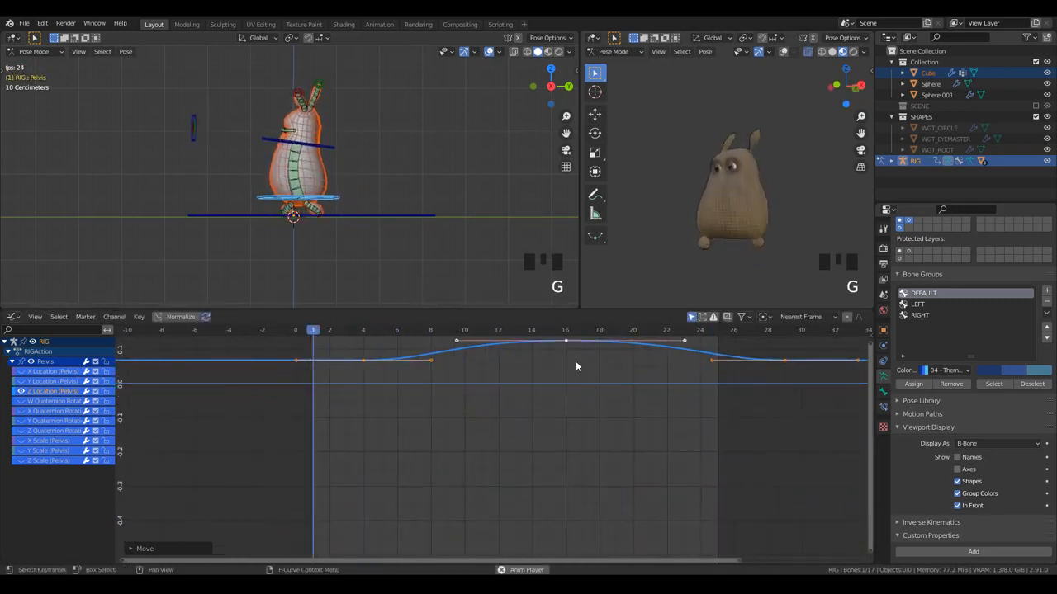
pyautogui.keyDown('shift'); pyautogui.moveTo(575, 361); pyautogui.dragTo(568, 442, button='middle'); pyautogui.keyUp('shift')
pyautogui.scroll(1, 572, 432)
pyautogui.press('g')
pyautogui.press('g')
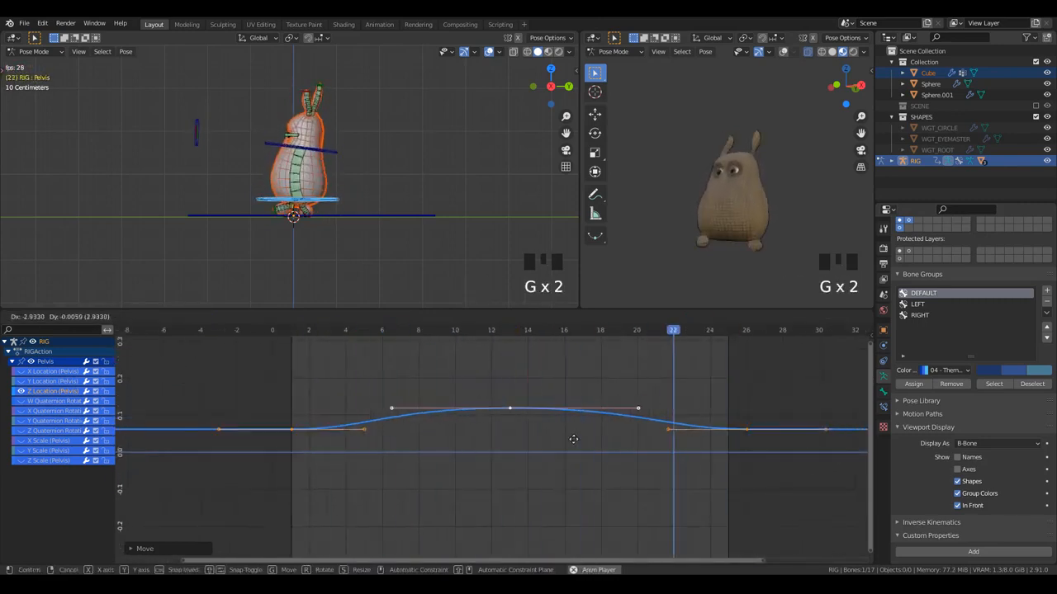
pyautogui.click(573, 440)
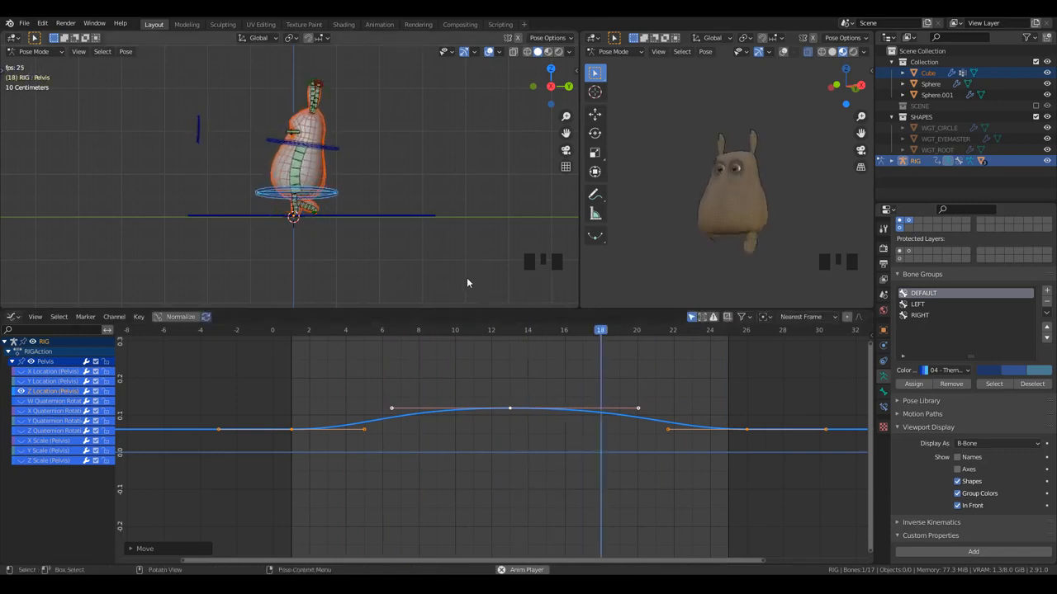
# - Try rotating the Pelvis control by 4.61° at frame 1 in the side view, play the result, and undo the rotation
pyautogui.scroll(2, 369, 260)
pyautogui.scroll(1, 364, 251)
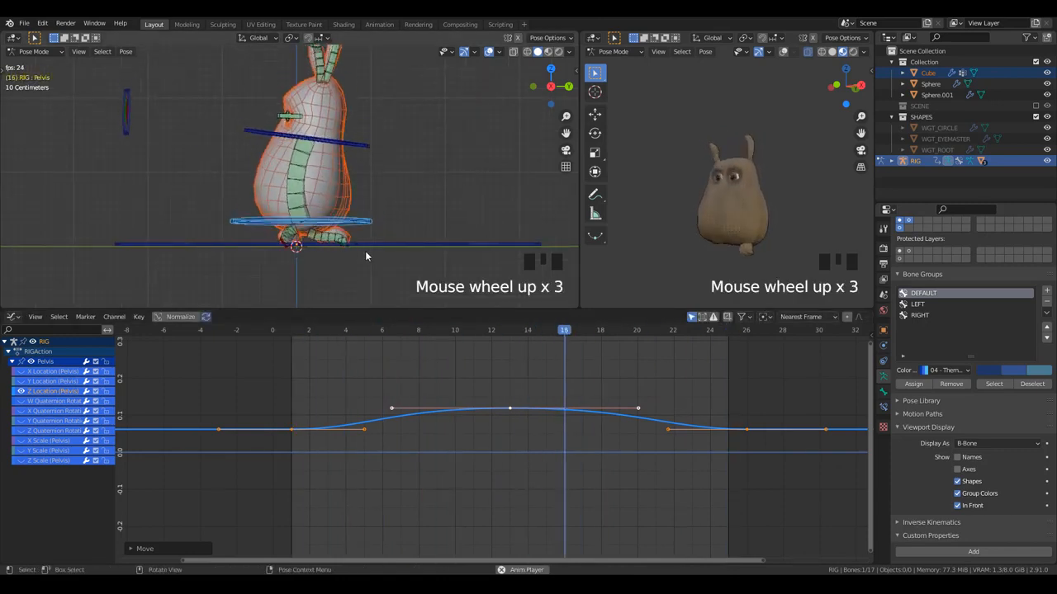
pyautogui.press('space')
pyautogui.hotkey('alt', 'a')
pyautogui.click(374, 217)
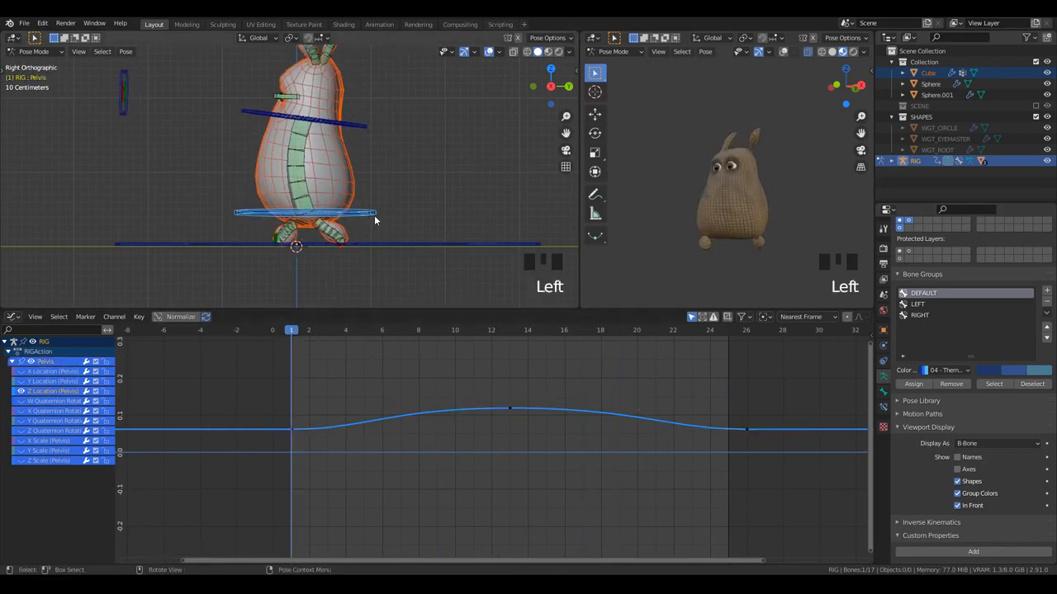
pyautogui.press('r')
pyautogui.click(448, 266)
pyautogui.press('space')
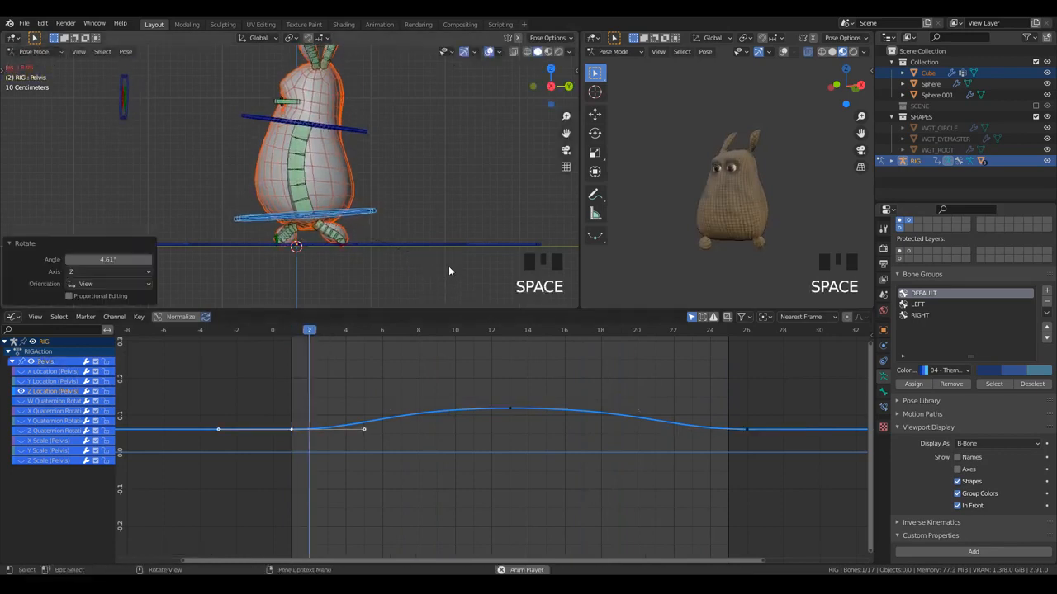
pyautogui.hotkey('ctrl', 'z')
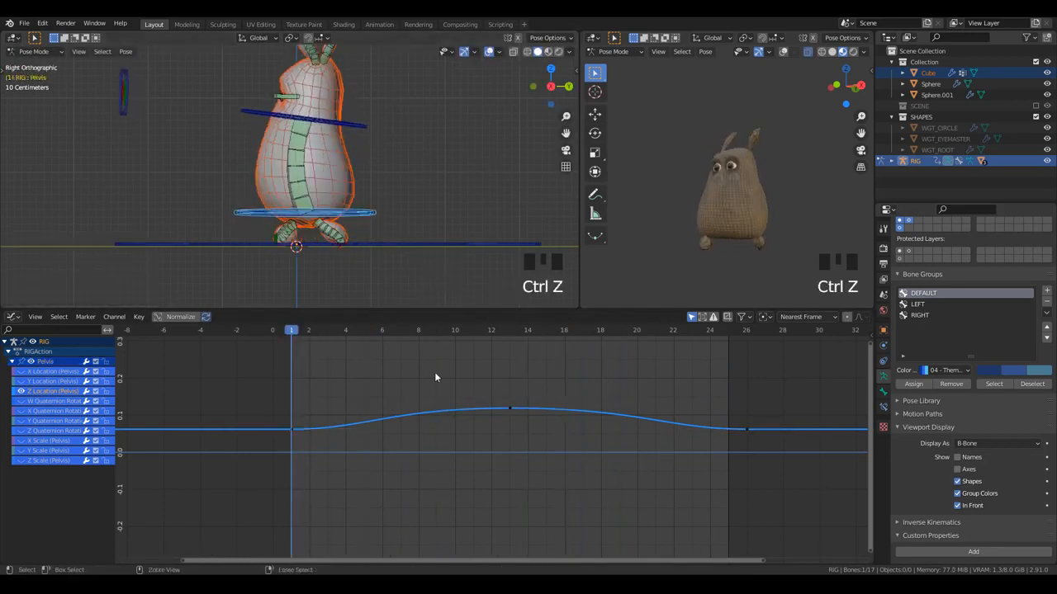
pyautogui.hotkey('ctrl', 'z')
# - Deselect all controls and examine the playing walk cycle from different angles
pyautogui.press('space')
pyautogui.scroll(-2, 353, 208)
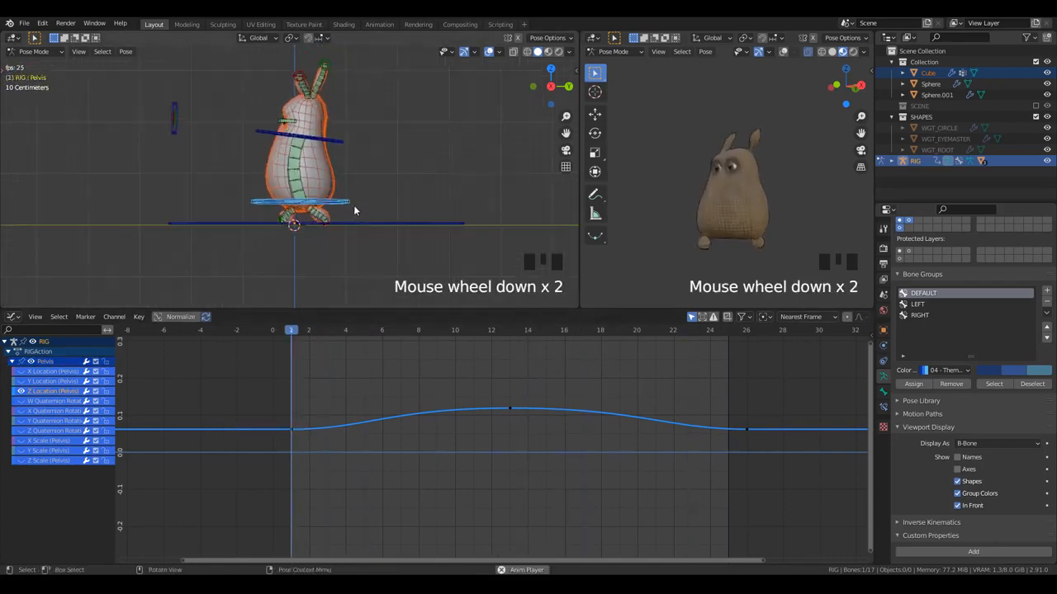
pyautogui.scroll(1, 469, 250)
pyautogui.hotkey('alt', 'a')
pyautogui.moveTo(484, 227); pyautogui.dragTo(782, 200, button='middle')
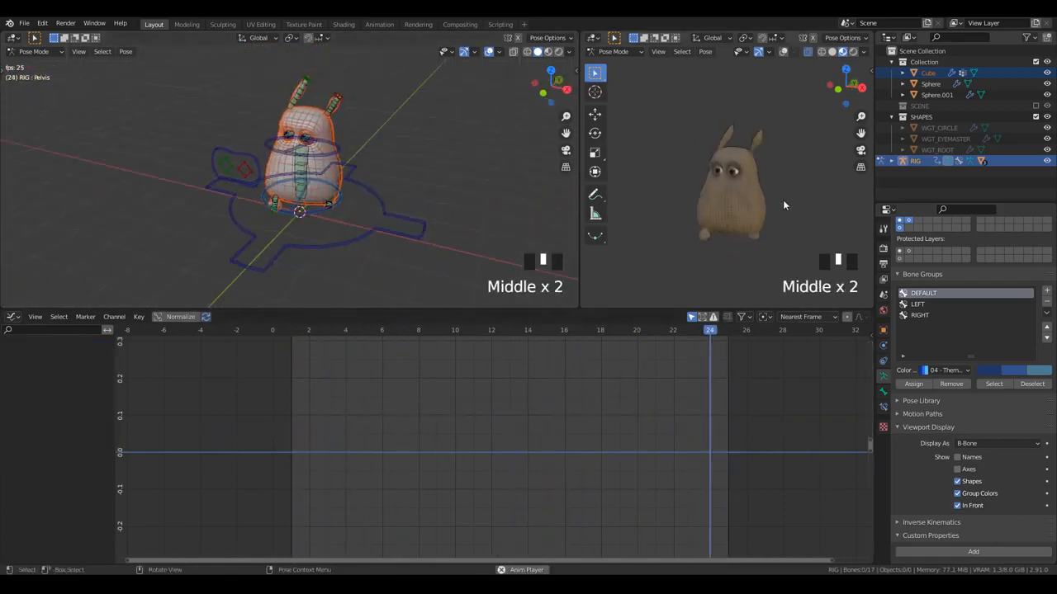
pyautogui.scroll(2, 776, 197)
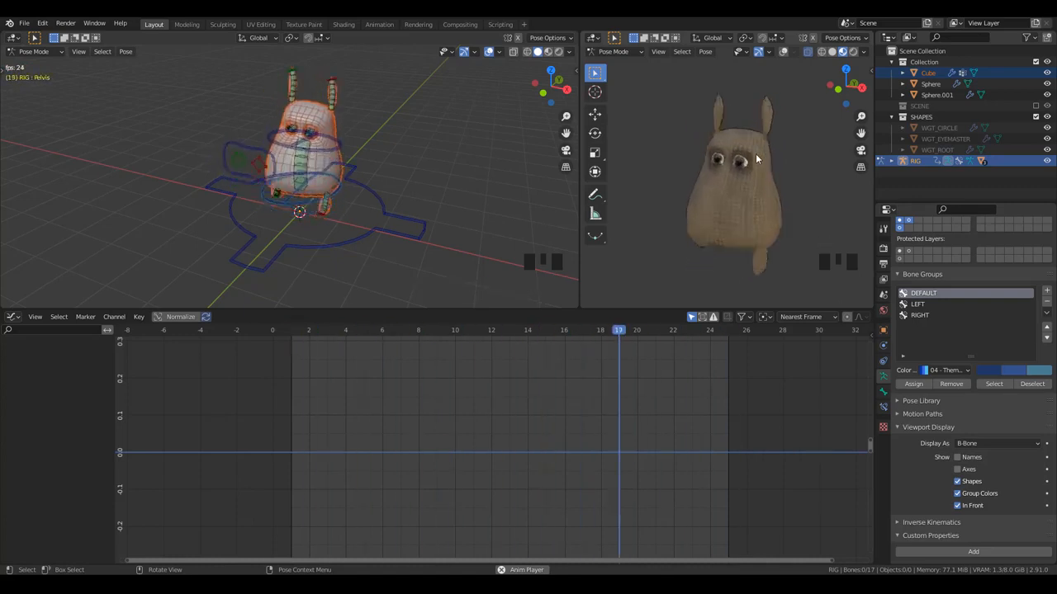
# - Select the left ear control, Ear_CTRL.L, and display all its animation curves in the Graph Editor
pyautogui.scroll(2, 329, 126)
pyautogui.keyDown('shift'); pyautogui.moveTo(329, 126); pyautogui.dragTo(350, 215, button='middle'); pyautogui.keyUp('shift')
pyautogui.scroll(2, 353, 94)
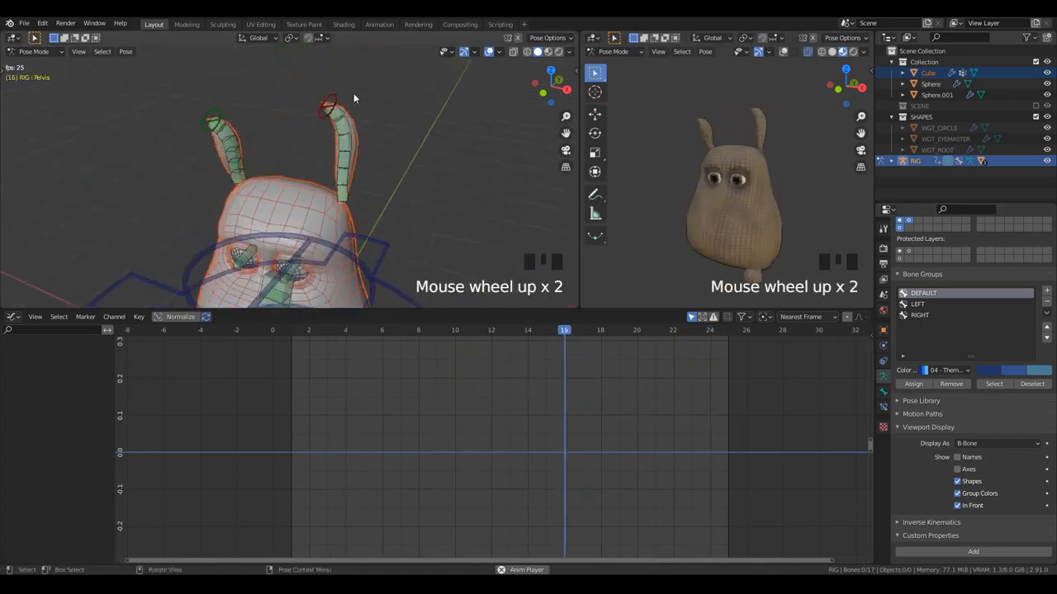
pyautogui.press('space')
pyautogui.click(334, 104)
pyautogui.hotkey('ctrl', 'Tab')
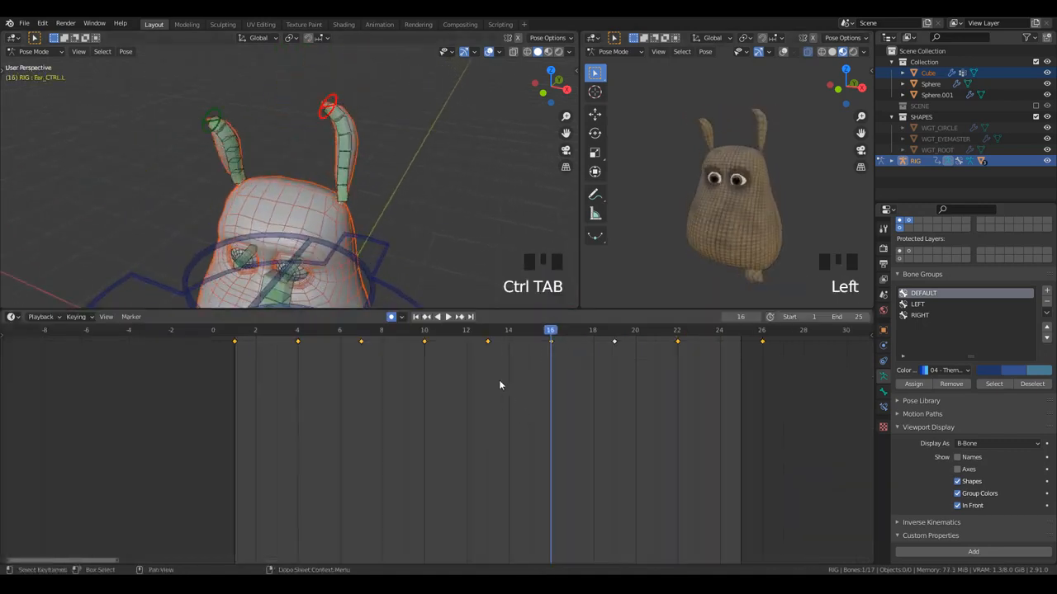
pyautogui.scroll(-2, 501, 388)
pyautogui.hotkey('ctrl', 'Tab')
pyautogui.moveTo(504, 396); pyautogui.dragTo(512, 432, button='middle')
pyautogui.scroll(-3, 482, 426)
pyautogui.scroll(-5, 482, 426)
pyautogui.scroll(1, 475, 416)
pyautogui.scroll(-4, 493, 420)
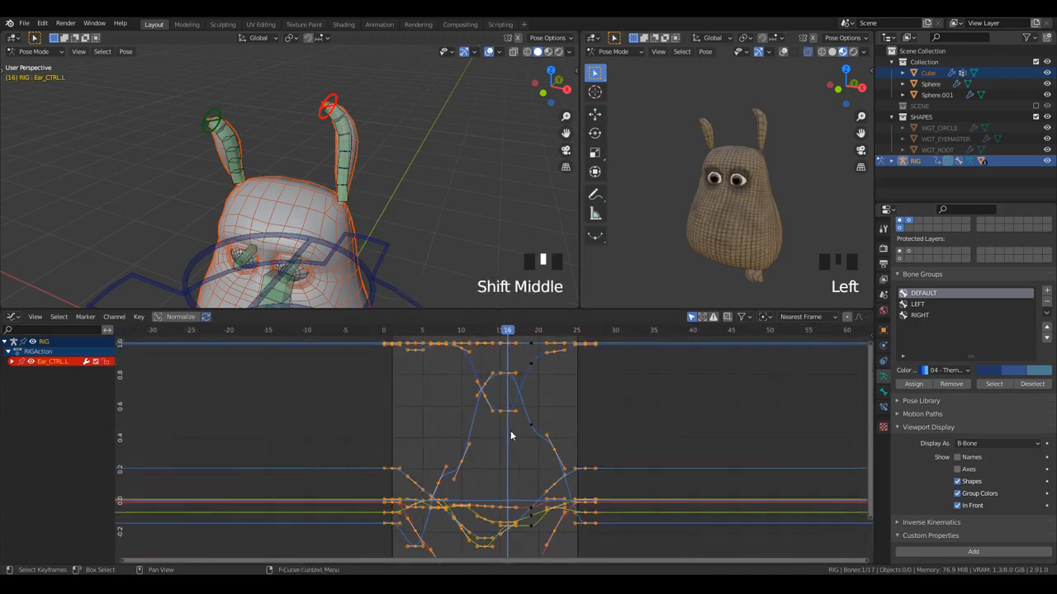
# - Delete the keyframes at frames 10 and 19 from the left ear control's tall blue curve
pyautogui.hotkey('alt', 'a')
pyautogui.scroll(4, 507, 430)
pyautogui.keyDown('shift'); pyautogui.moveTo(456, 499); pyautogui.dragTo(474, 441, button='middle'); pyautogui.keyUp('shift')
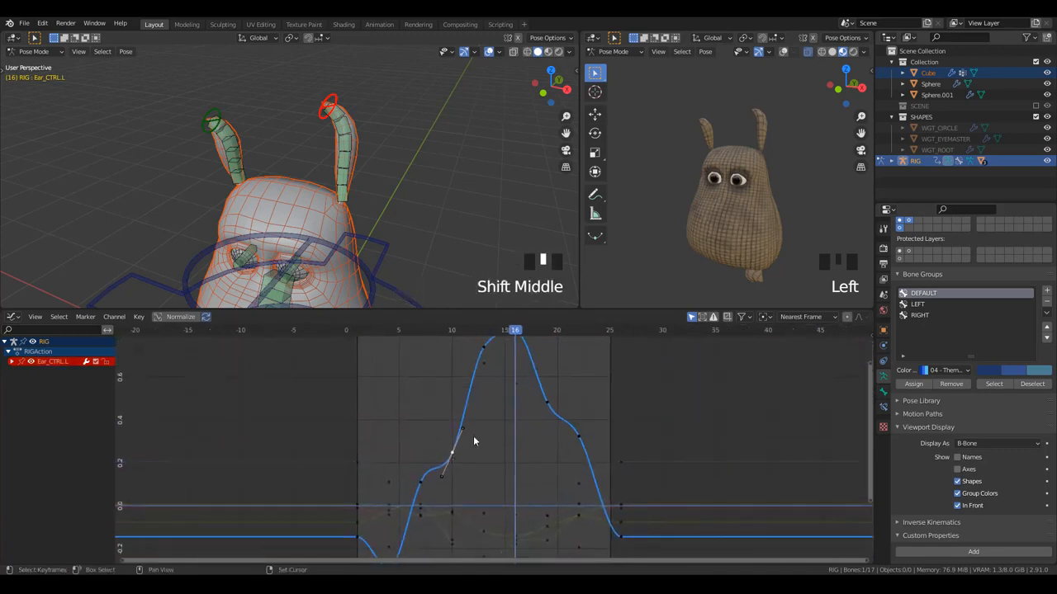
pyautogui.scroll(-2, 545, 446)
pyautogui.keyDown('shift'); pyautogui.moveTo(539, 458); pyautogui.dragTo(535, 425, button='middle'); pyautogui.keyUp('shift')
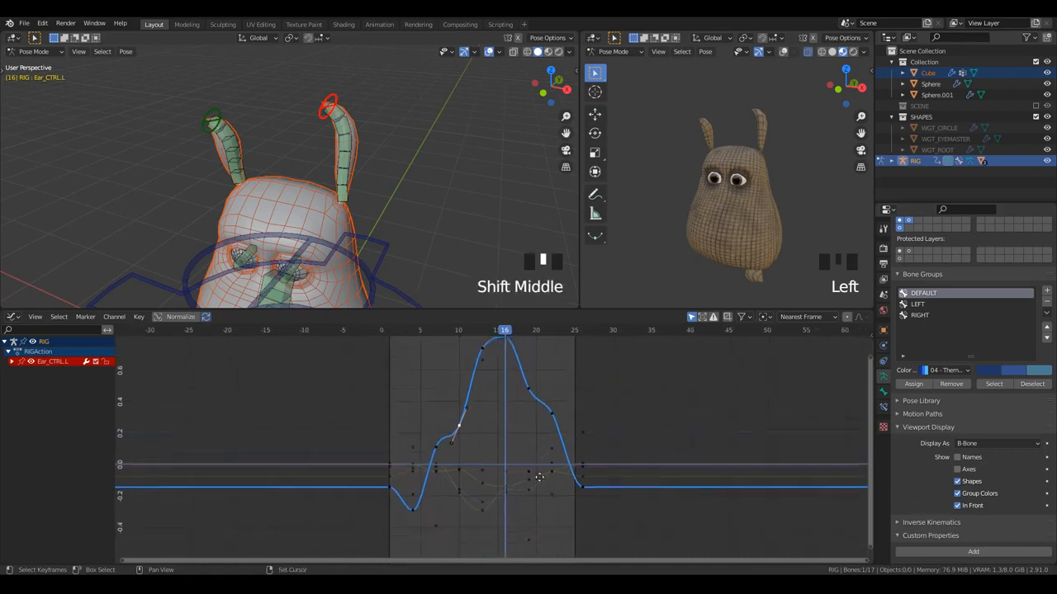
pyautogui.scroll(7, 474, 399)
pyautogui.keyDown('shift'); pyautogui.moveTo(476, 389); pyautogui.dragTo(507, 457, button='middle'); pyautogui.keyUp('shift')
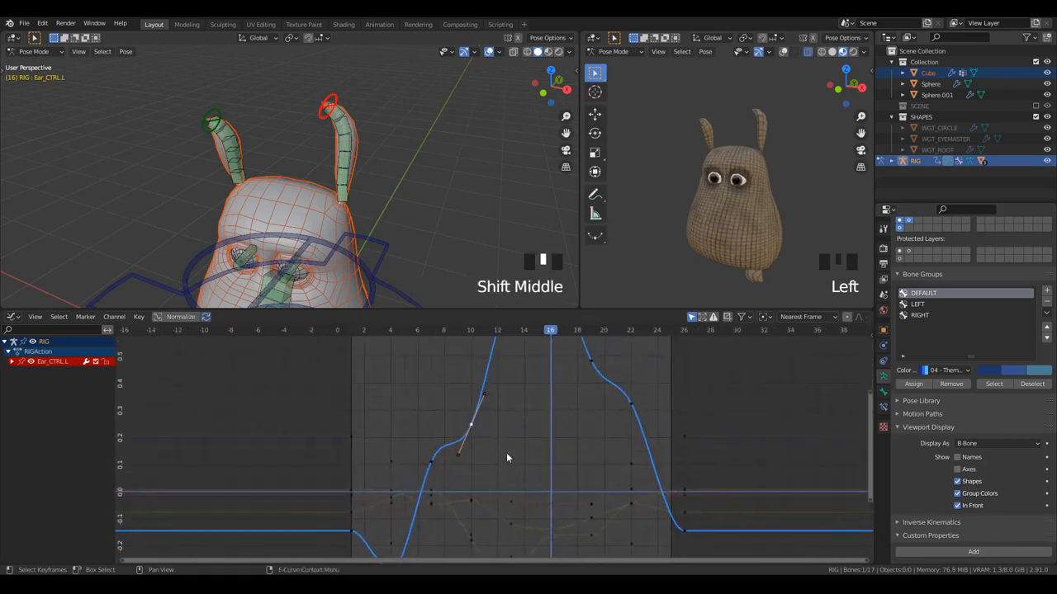
pyautogui.scroll(-2, 523, 405)
pyautogui.keyDown('ctrl'); pyautogui.moveTo(522, 404); pyautogui.dragTo(557, 408, button='middle'); pyautogui.keyUp('ctrl')
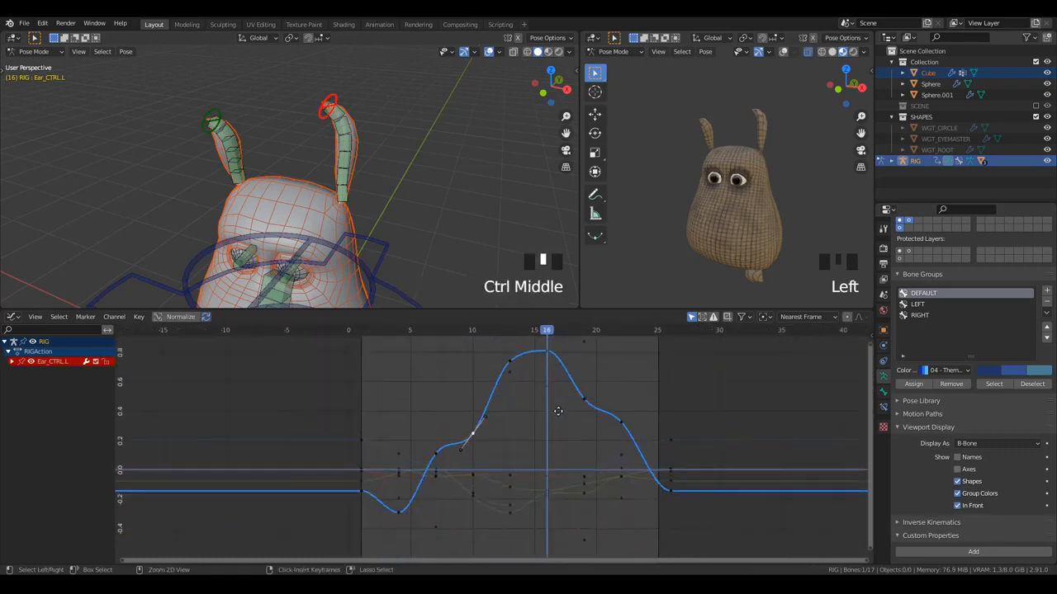
pyautogui.scroll(2, 538, 363)
pyautogui.keyDown('shift'); pyautogui.moveTo(539, 363); pyautogui.dragTo(533, 418, button='middle'); pyautogui.keyUp('shift')
pyautogui.press('x')
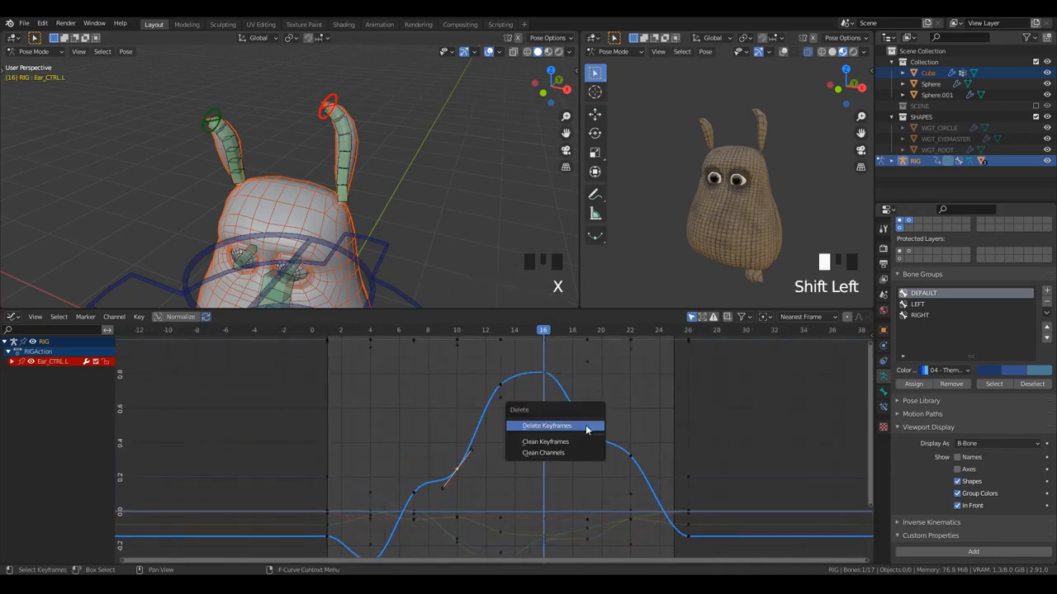
pyautogui.click(585, 426)
# - Scrub to frame 14 and play the ear movement in the right side view
pyautogui.moveTo(496, 335); pyautogui.dragTo(514, 380)
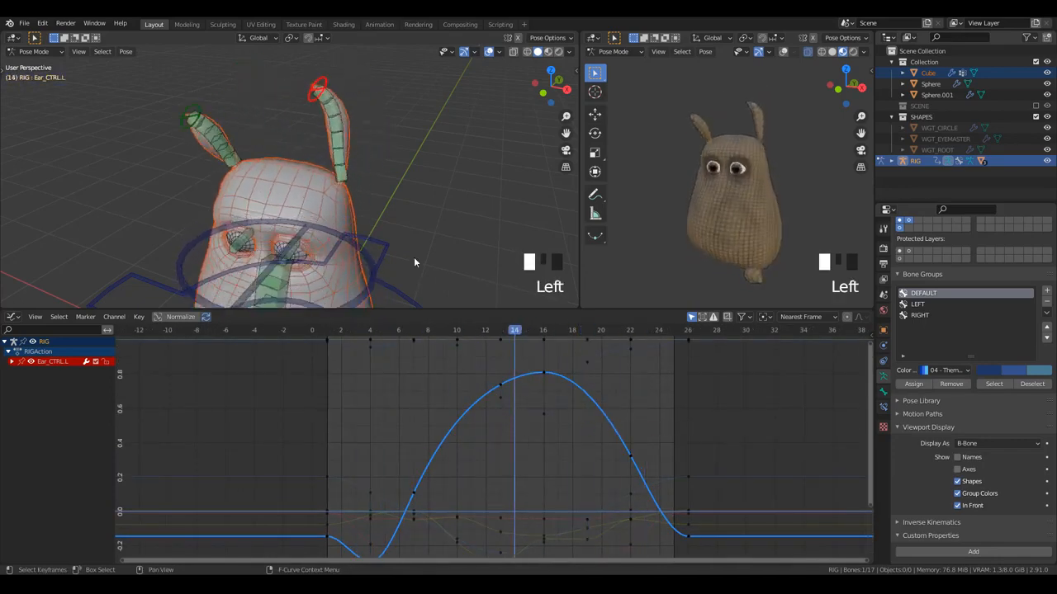
pyautogui.press('KP_3')
pyautogui.press('space')
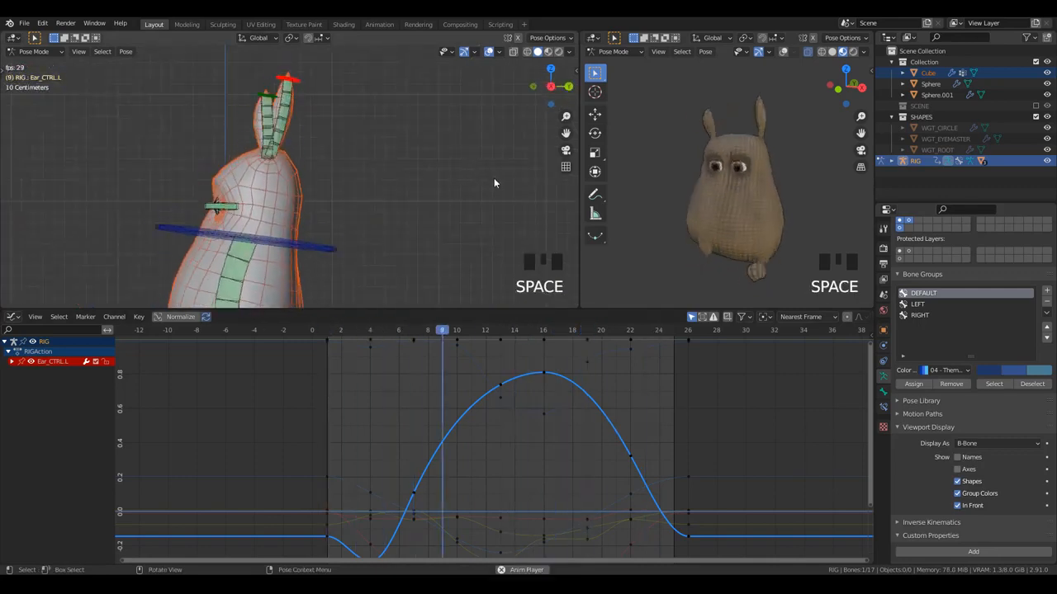
# - Stop playback and undo the deletion of the left ear control's keyframes at frames 10 and 19
pyautogui.press('space')
pyautogui.hotkey('ctrl', 'z')
pyautogui.hotkey('ctrl', 'z')
pyautogui.hotkey('ctrl', 'z')
pyautogui.keyDown('shift'); pyautogui.moveTo(487, 413); pyautogui.dragTo(458, 493, button='middle'); pyautogui.keyUp('shift')
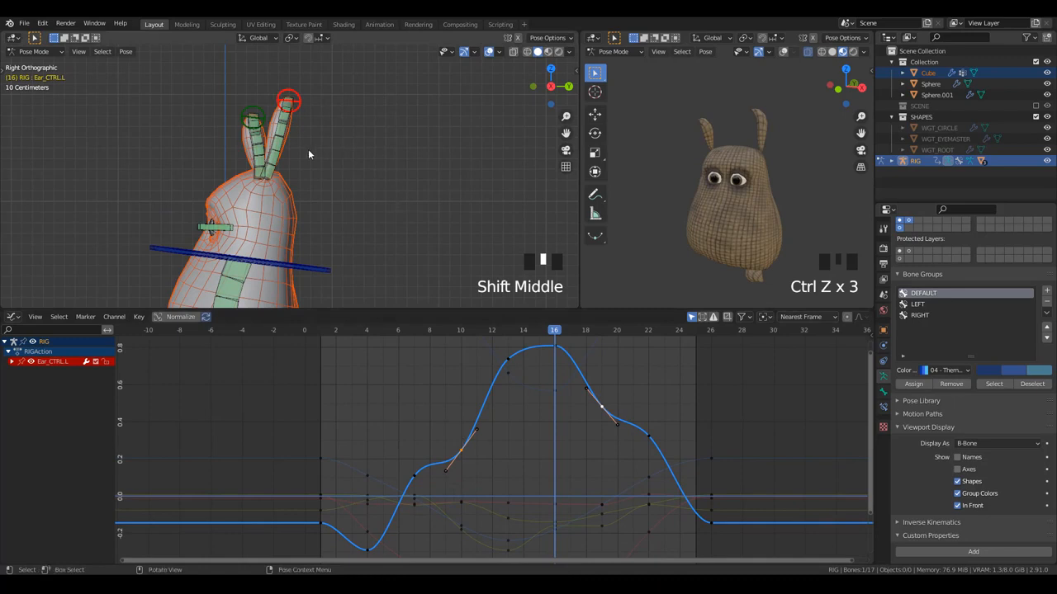
# - Play the walk cycle in an enlarged right side view to examine the ear movement, and stop it
pyautogui.press('space')
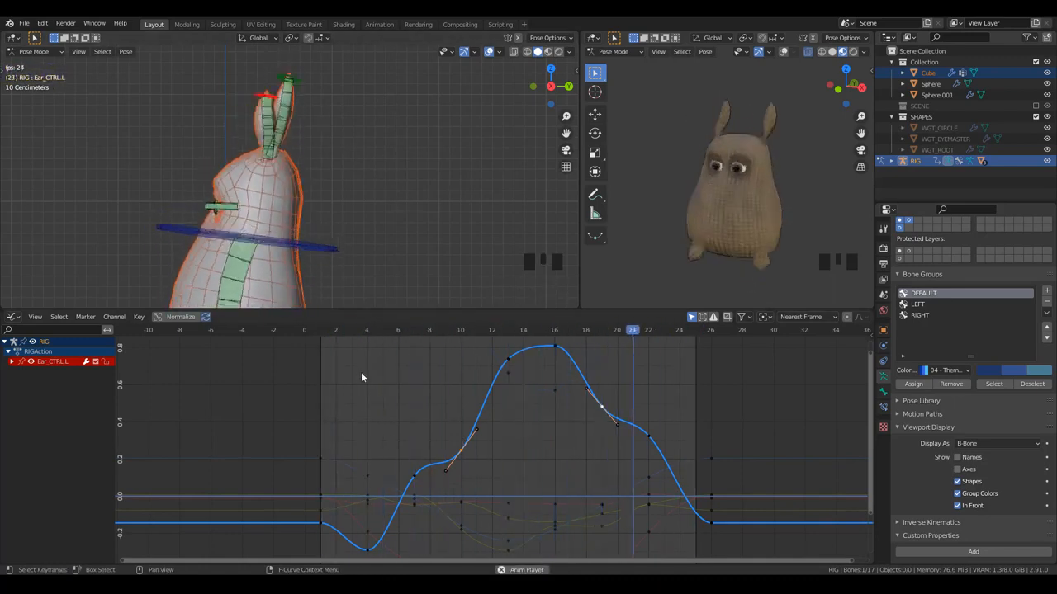
pyautogui.moveTo(325, 310); pyautogui.dragTo(331, 386)
pyautogui.scroll(-2, 303, 258)
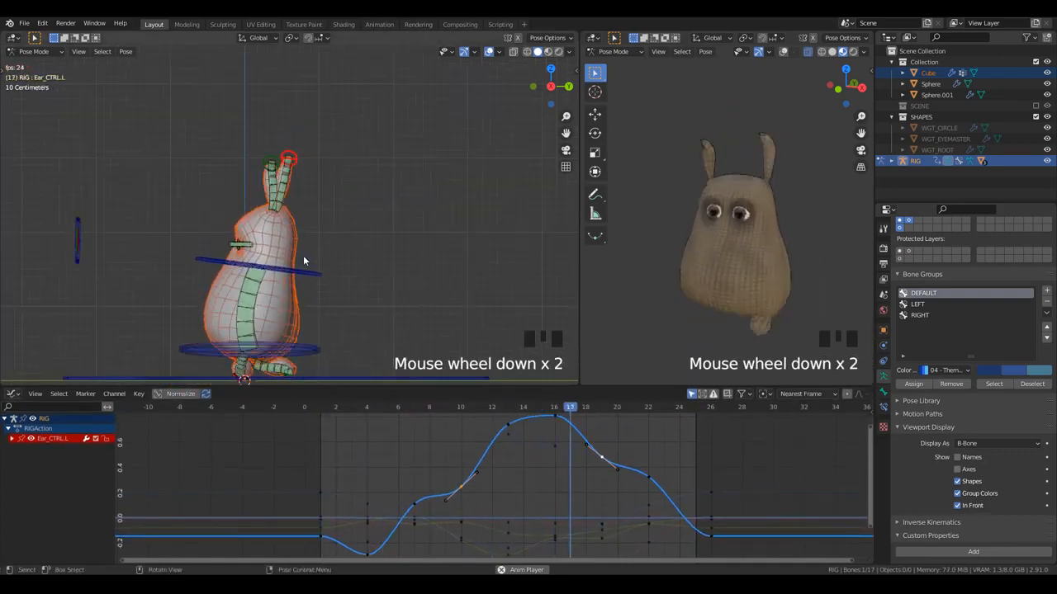
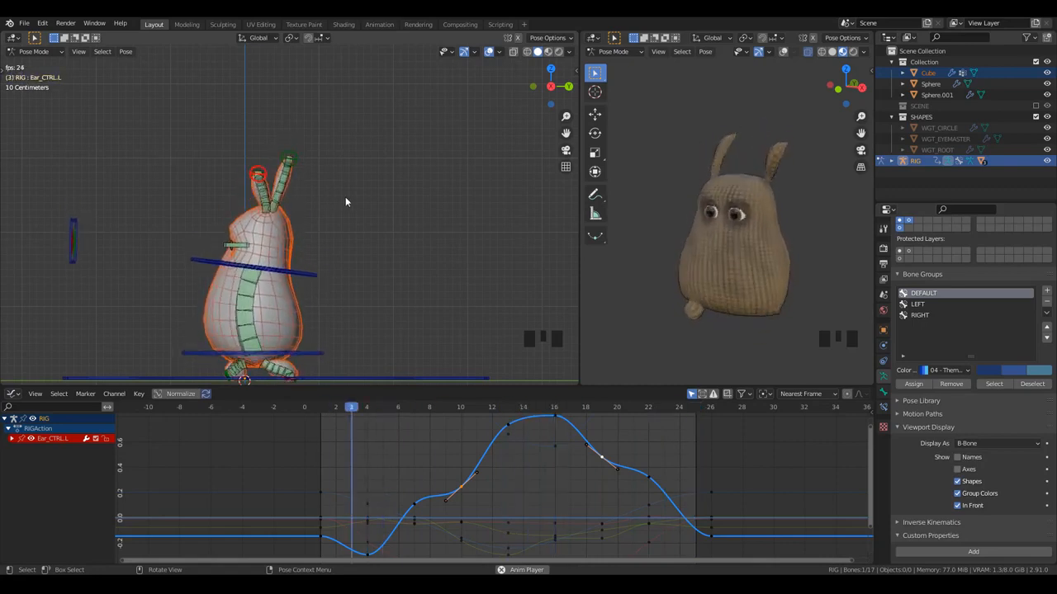
pyautogui.scroll(3, 330, 180)
pyautogui.press('space')
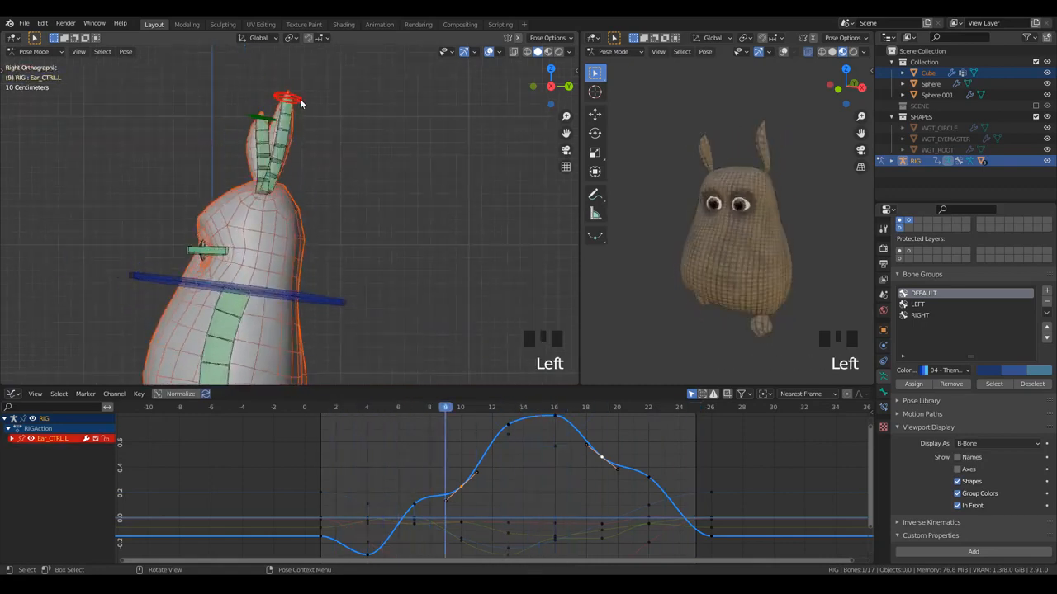
# - Scrub back to frame 0 and switch the Graph Editor to the Timeline
pyautogui.moveTo(445, 408); pyautogui.dragTo(335, 426)
pyautogui.press('Left')
pyautogui.press('Left')
pyautogui.hotkey('ctrl', 'Tab')
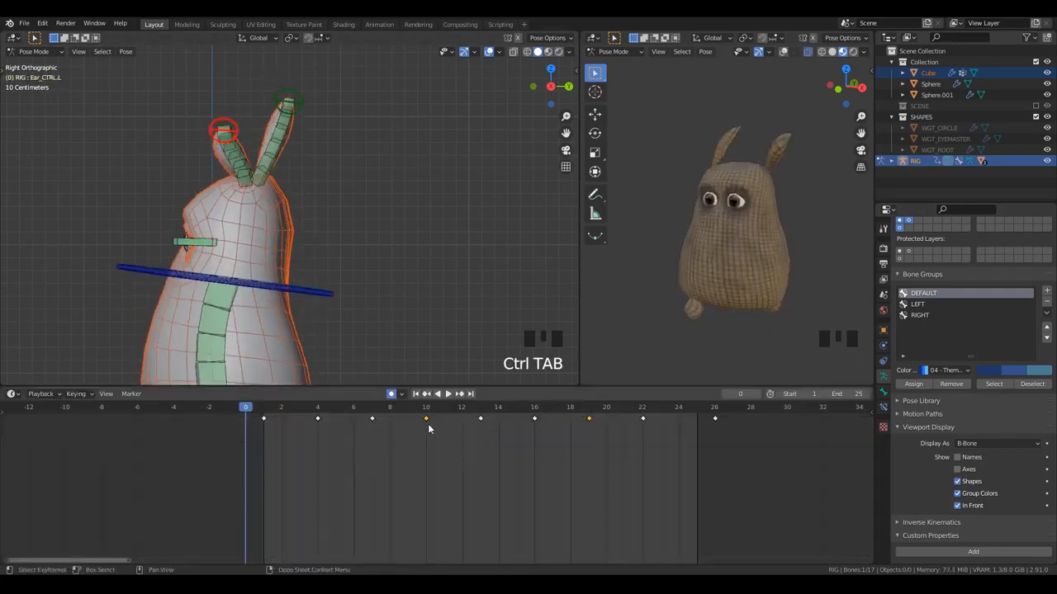
# - Duplicate the left ear control's frame 4 keyframe to frame 29
pyautogui.moveTo(221, 234); pyautogui.dragTo(328, 208, button='middle')
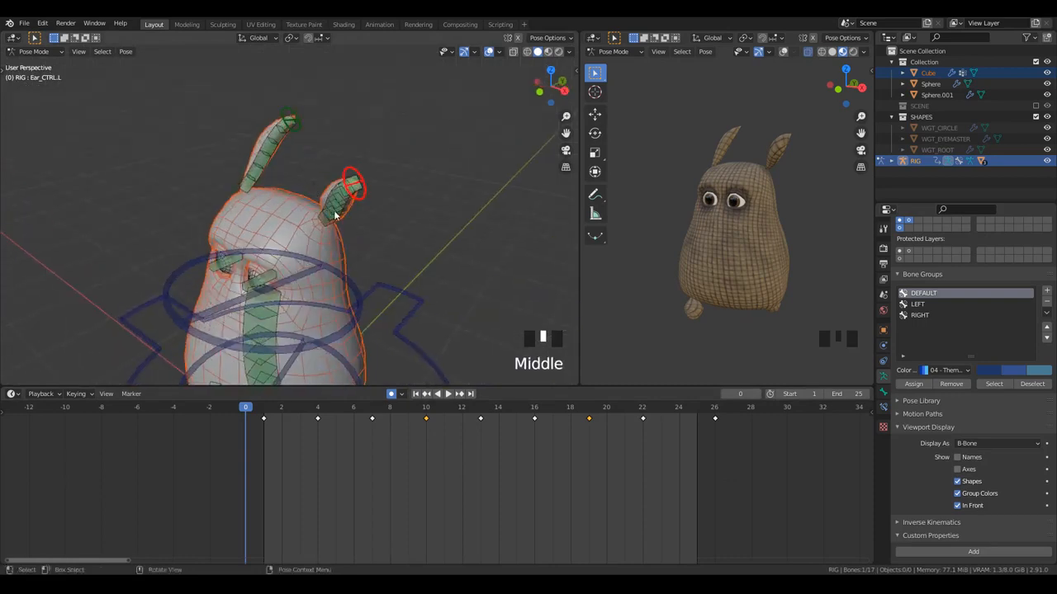
pyautogui.scroll(-2, 304, 164)
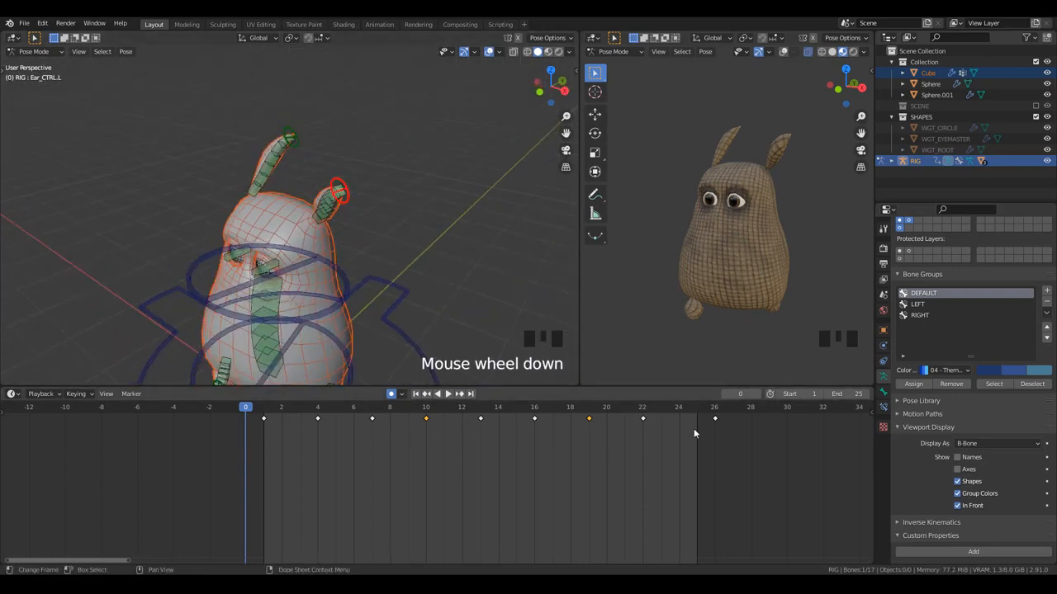
pyautogui.scroll(1, 444, 430)
pyautogui.moveTo(578, 446); pyautogui.dragTo(490, 462, button='middle')
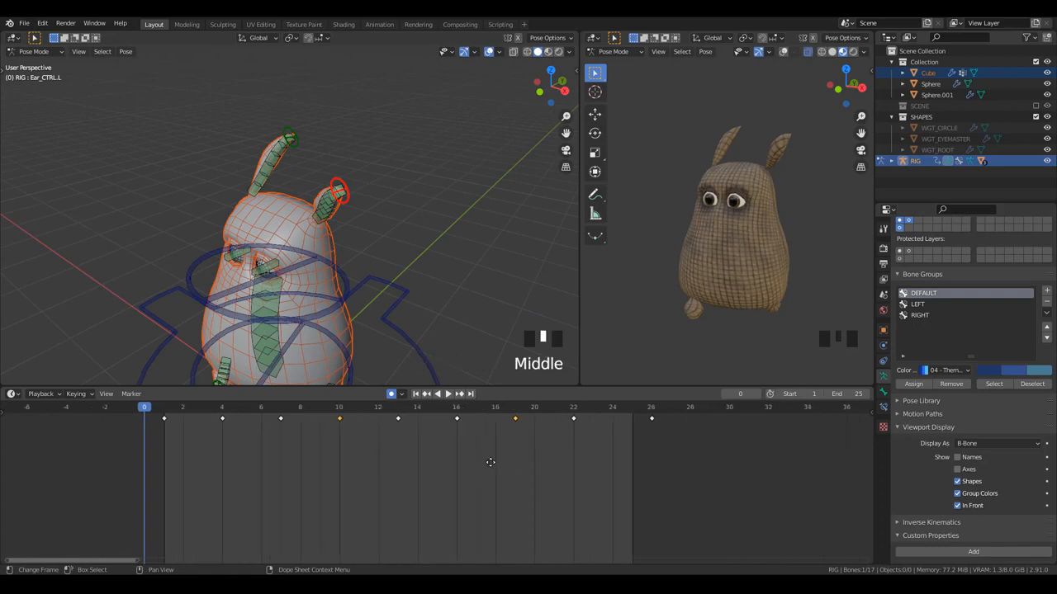
pyautogui.click(199, 411)
pyautogui.moveTo(212, 414); pyautogui.dragTo(220, 417)
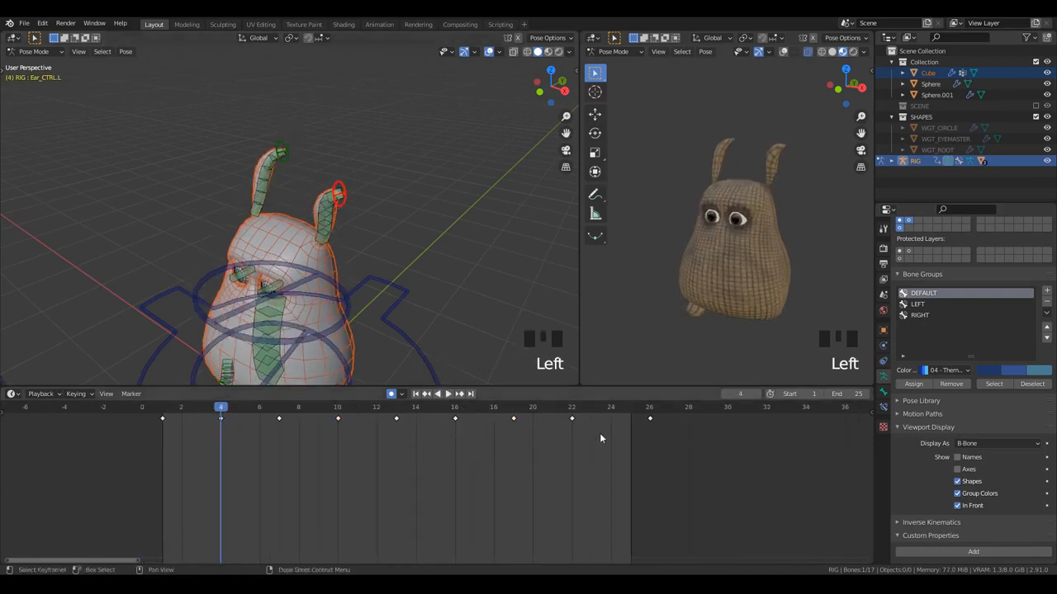
pyautogui.click(207, 415)
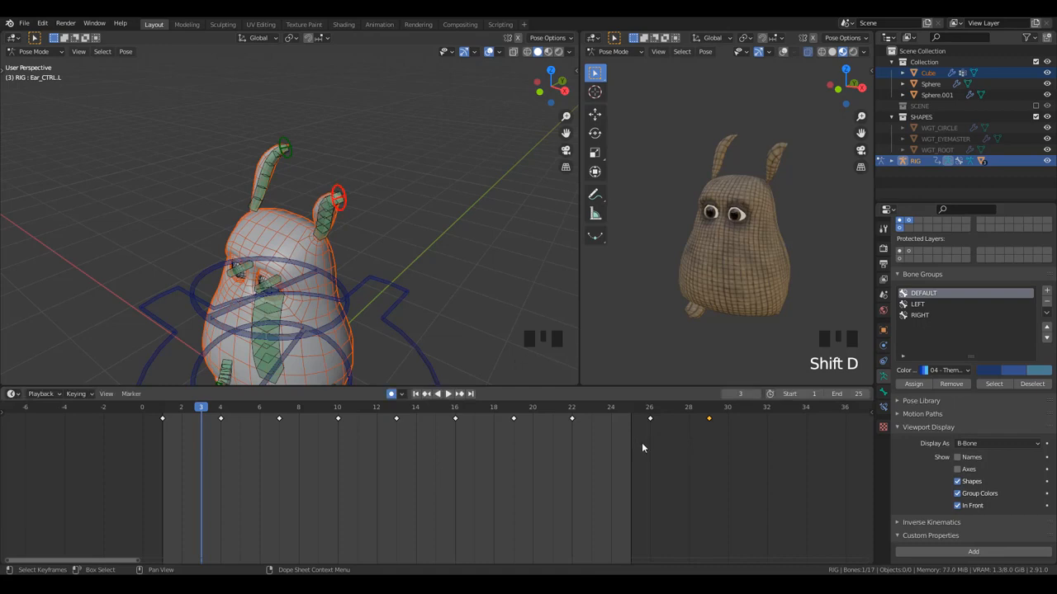
# - Shift all the left ear control's keyframes one frame earlier and play the animation
pyautogui.press('a')
pyautogui.press('g')
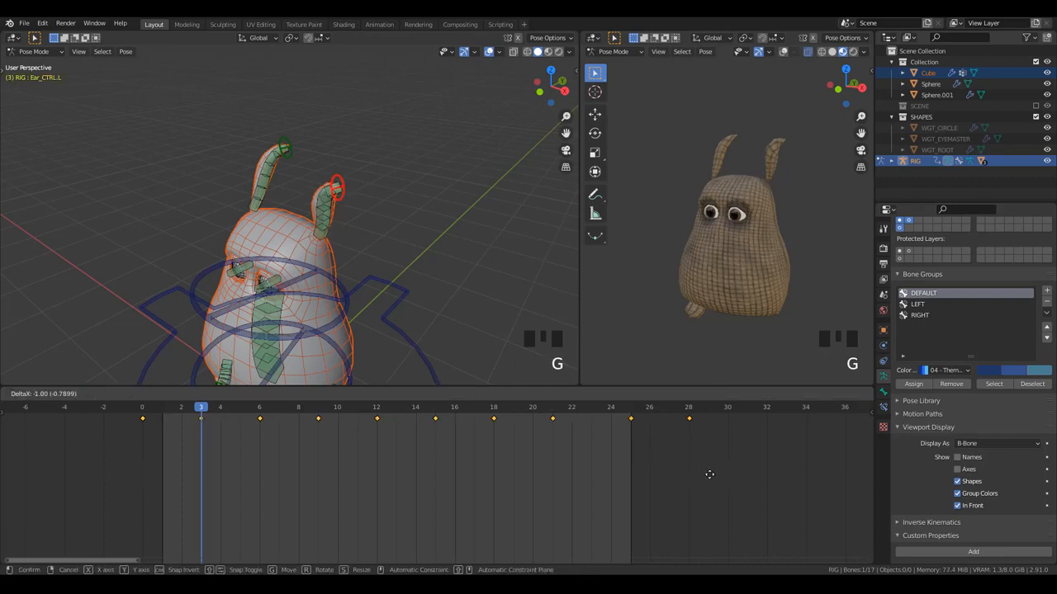
pyautogui.press('space')
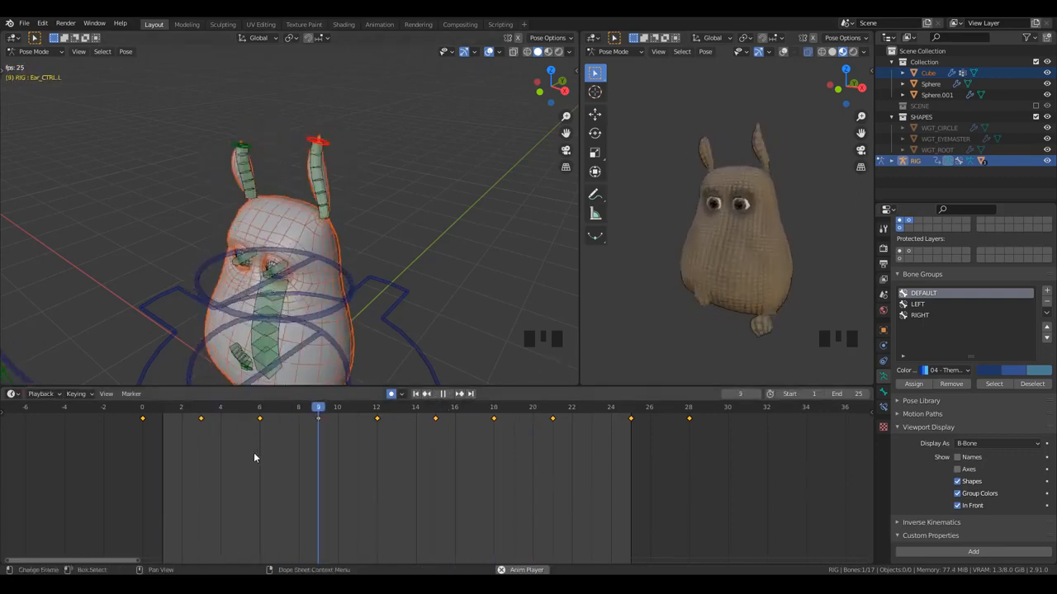
# - Try shifting the left ear control's keyframes one further frame earlier, and move them back by one frame
pyautogui.press('space')
pyautogui.press('g')
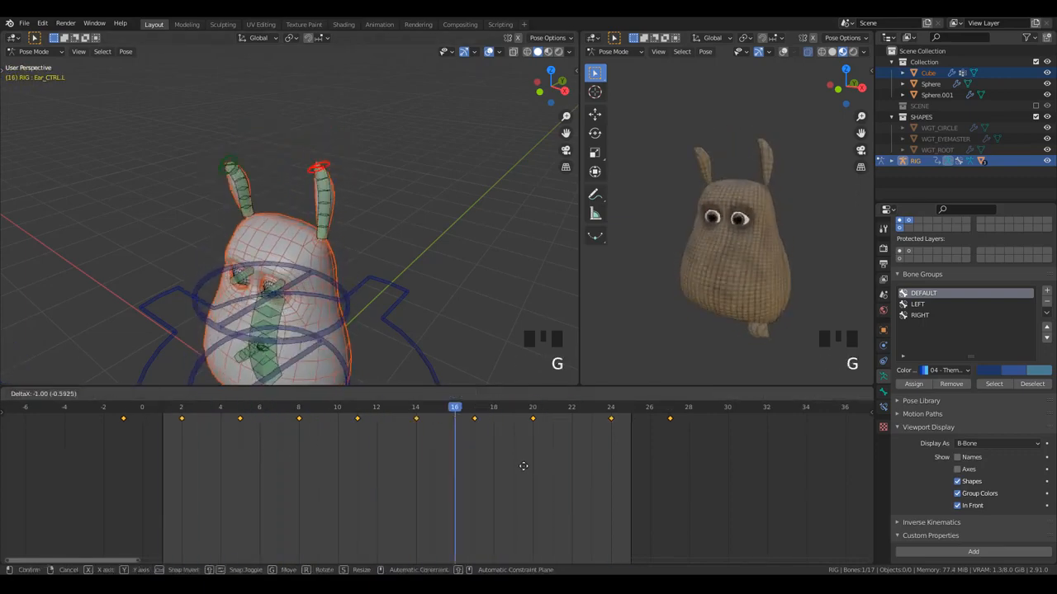
pyautogui.press('space')
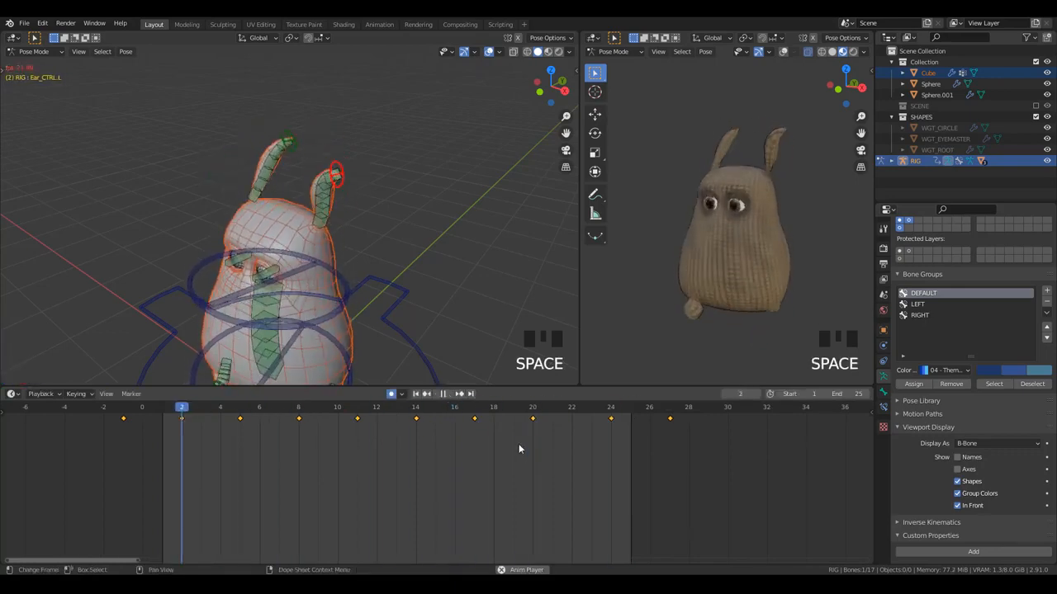
pyautogui.press('space')
pyautogui.press('g')
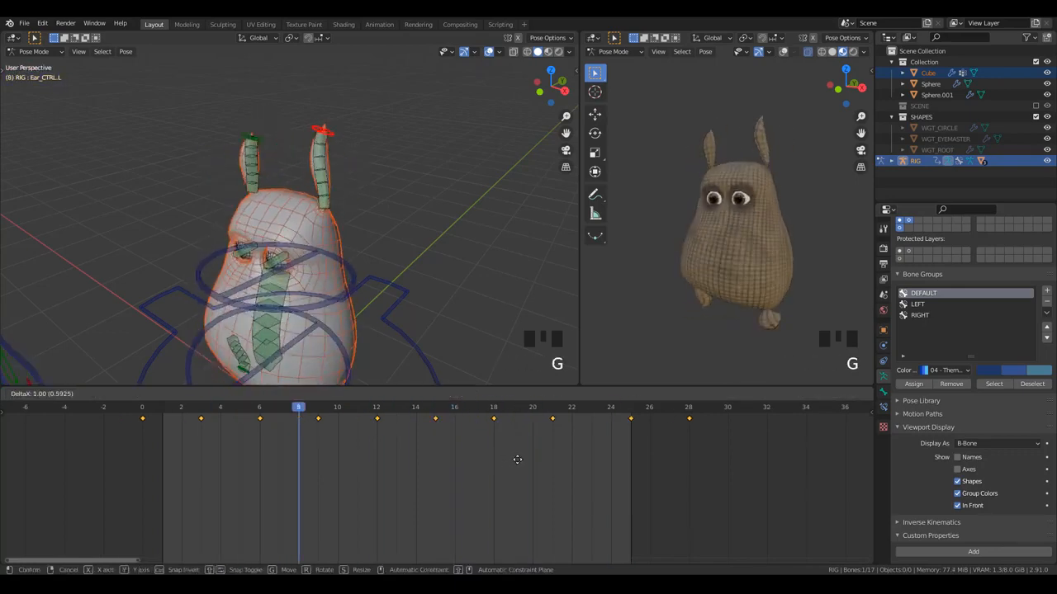
# - Deselect all controls, examine the playing walk cycle from the side and stop playback
pyautogui.press('space')
pyautogui.scroll(-3, 387, 268)
pyautogui.moveTo(387, 268); pyautogui.dragTo(345, 278, button='middle')
pyautogui.scroll(3, 348, 254)
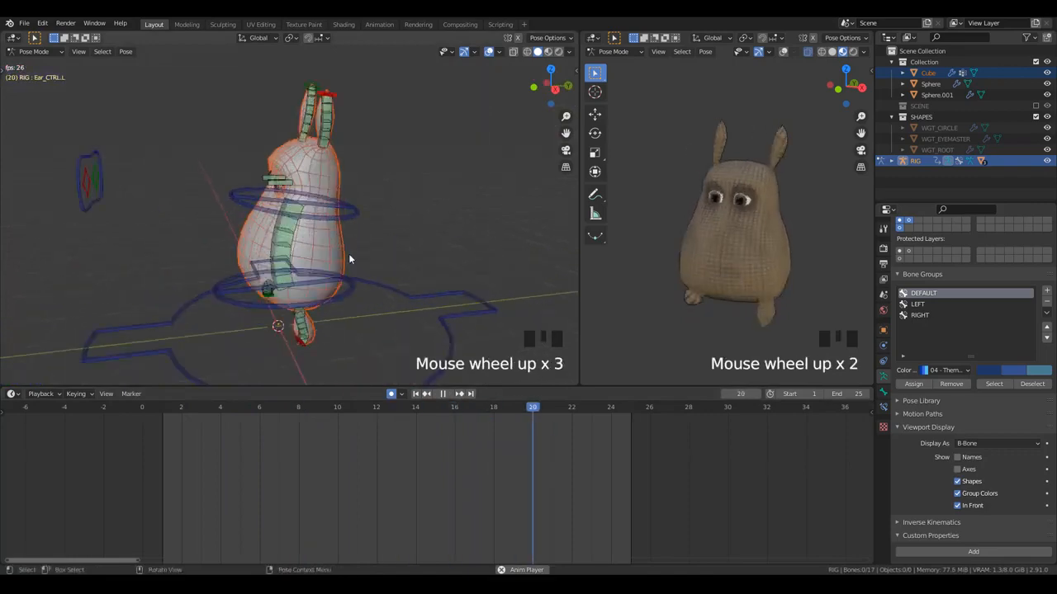
pyautogui.hotkey('ctrl', 'Tab')
pyautogui.scroll(-2, 325, 293)
pyautogui.hotkey('ctrl', 'Tab')
pyautogui.press('space')
pyautogui.keyDown('shift'); pyautogui.moveTo(349, 328); pyautogui.dragTo(369, 281, button='middle'); pyautogui.keyUp('shift')
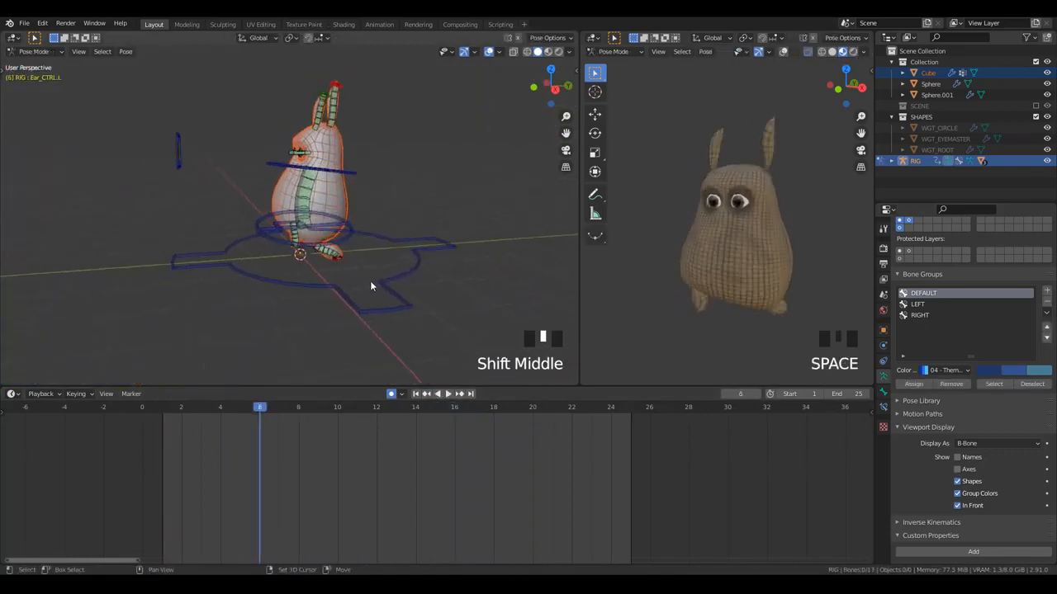
# - Save the project as the new file FlourSack12.blend
pyautogui.scroll(3, 384, 235)
pyautogui.hotkey('ctrl', 'shift', 's')
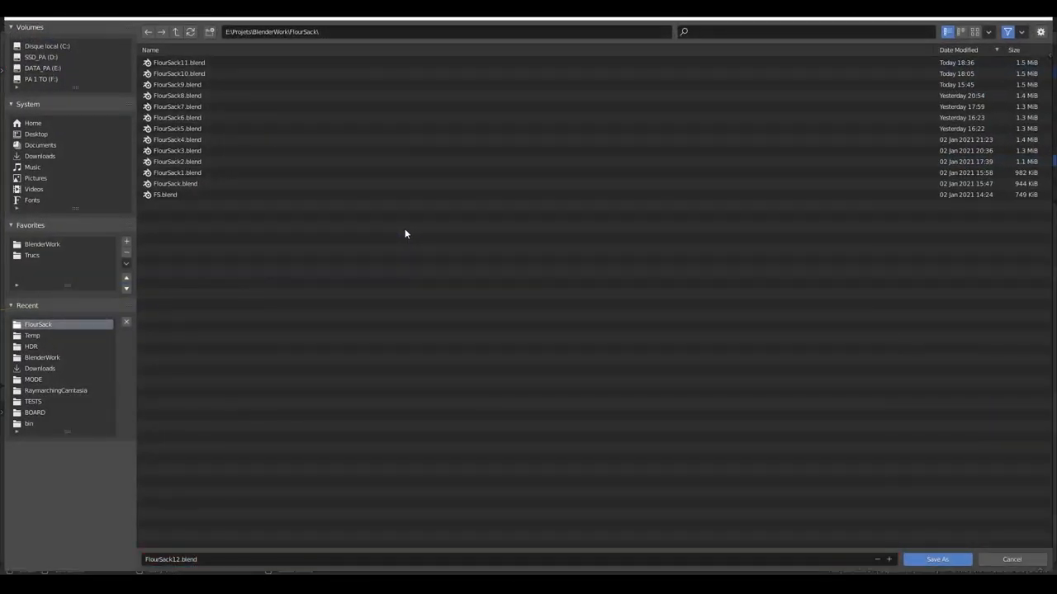
pyautogui.click(937, 558)
# - In the right side view at frame 7, move the left leg control about 0.012 m along Y
pyautogui.scroll(3, 428, 315)
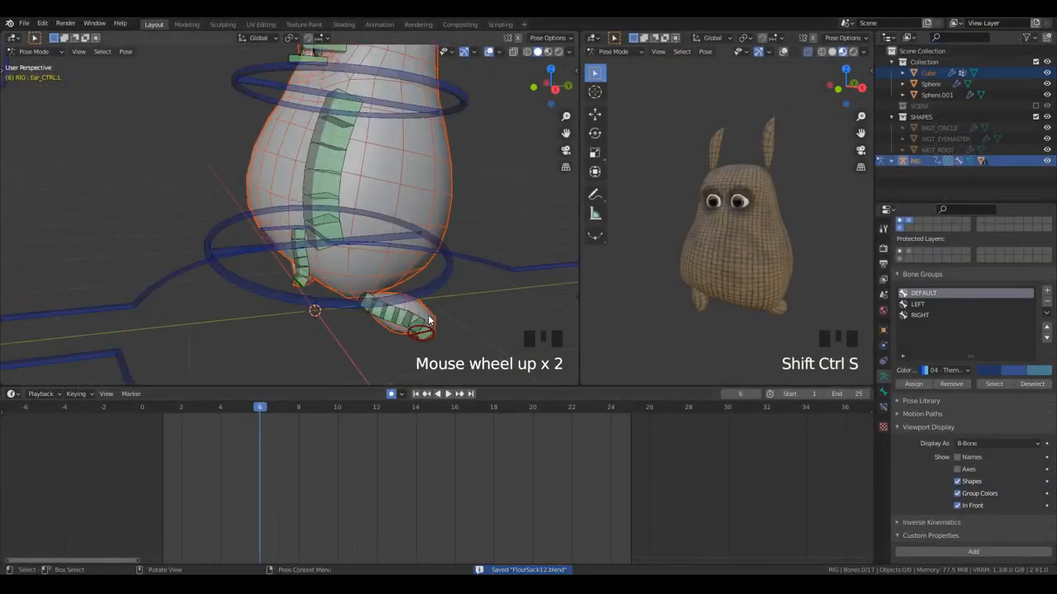
pyautogui.press('KP_Decimal')
pyautogui.press('KP_3')
pyautogui.scroll(3, 468, 310)
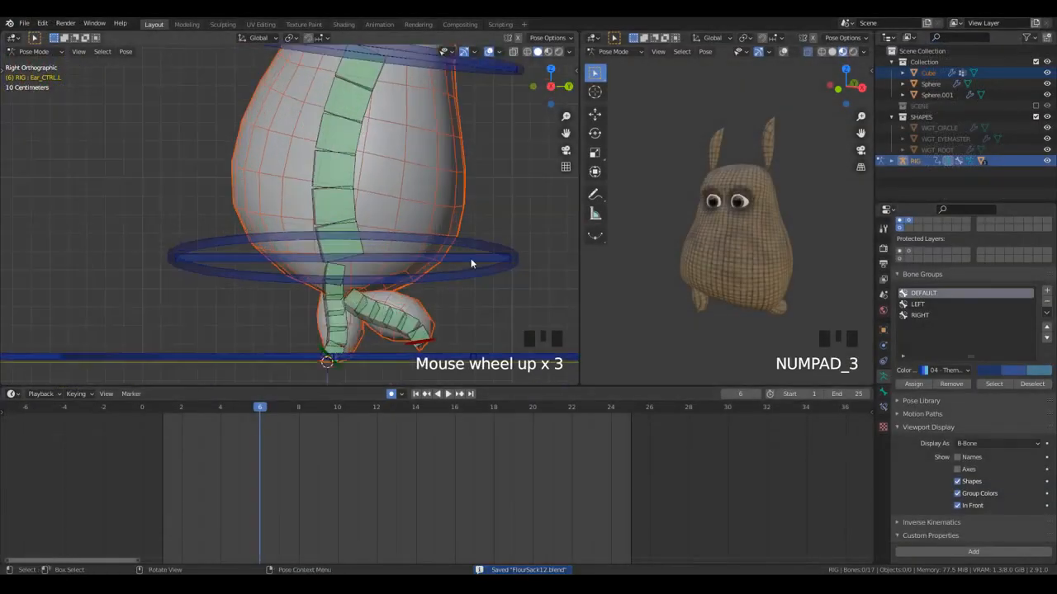
pyautogui.keyDown('shift'); pyautogui.moveTo(441, 349); pyautogui.dragTo(392, 213, button='middle'); pyautogui.keyUp('shift')
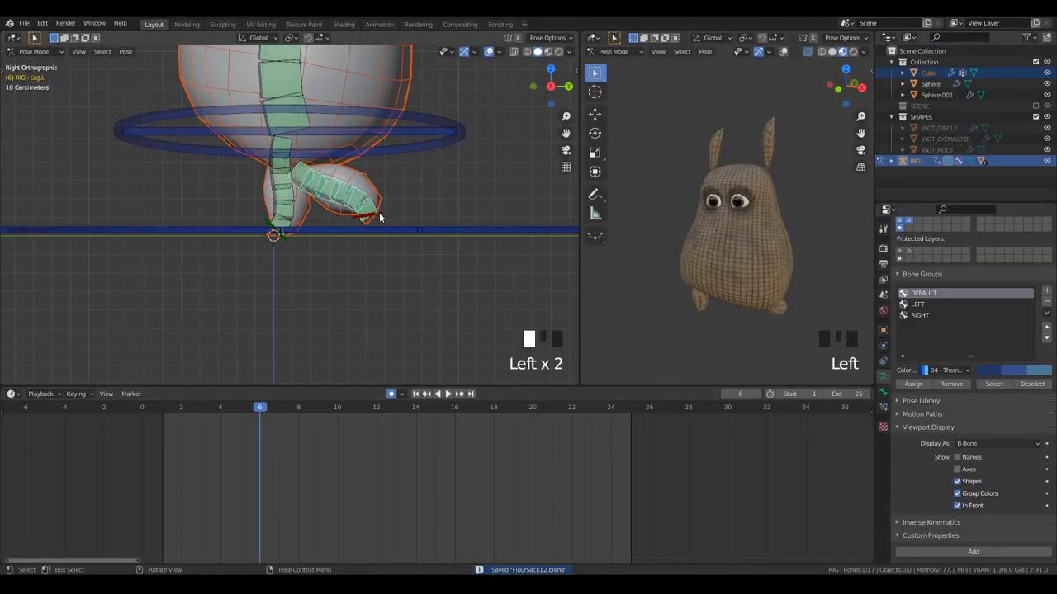
pyautogui.scroll(1, 294, 378)
pyautogui.click(282, 408)
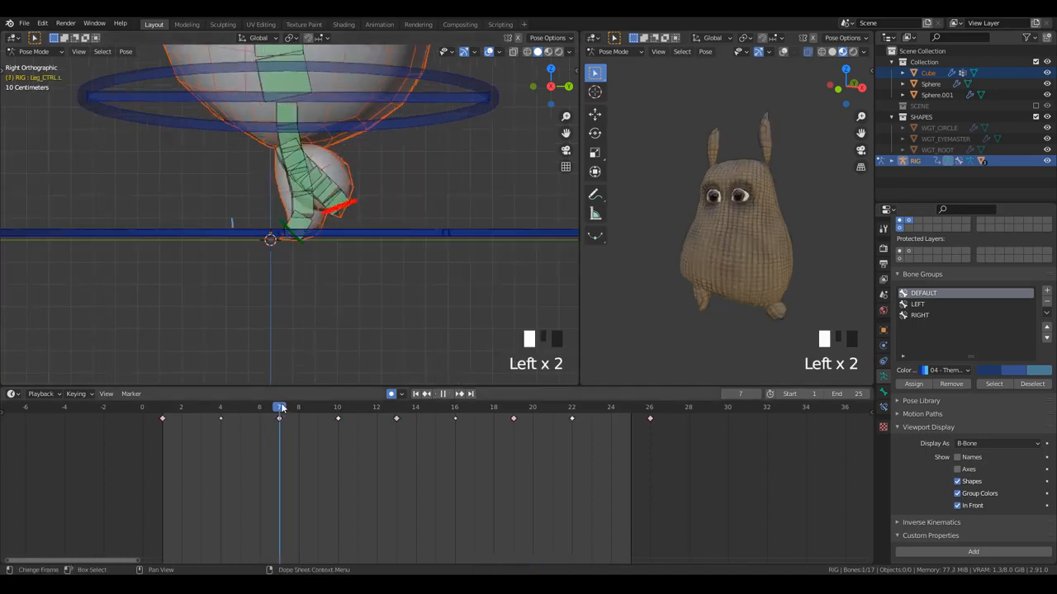
pyautogui.scroll(1, 392, 228)
pyautogui.click(398, 225)
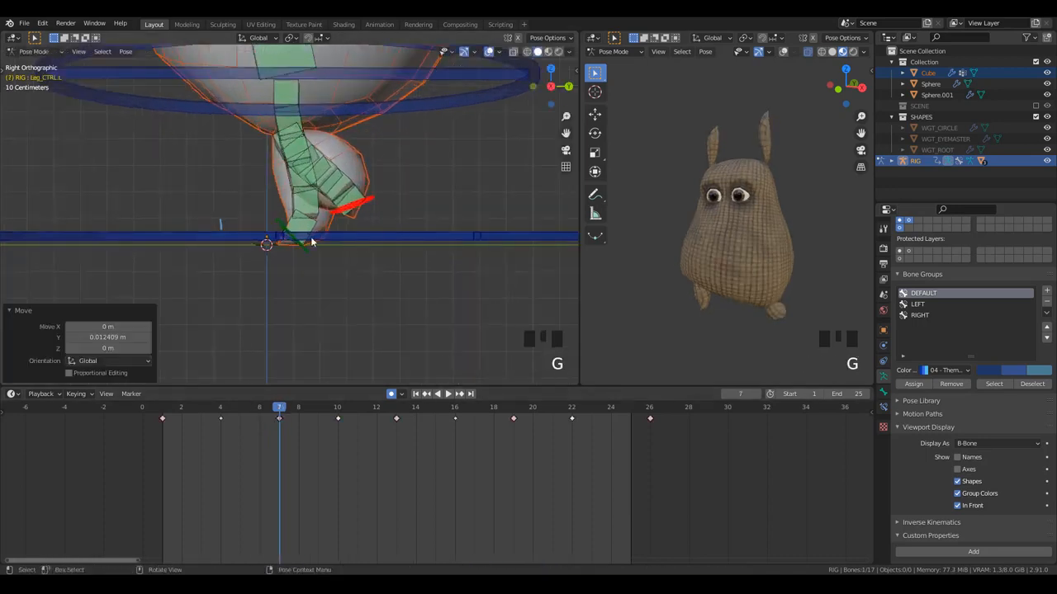
# - Try moving the right leg control about -0.019 m along Y and 0.006 m along Z at frame 7, and undo it
pyautogui.click(320, 256)
pyautogui.click(317, 248)
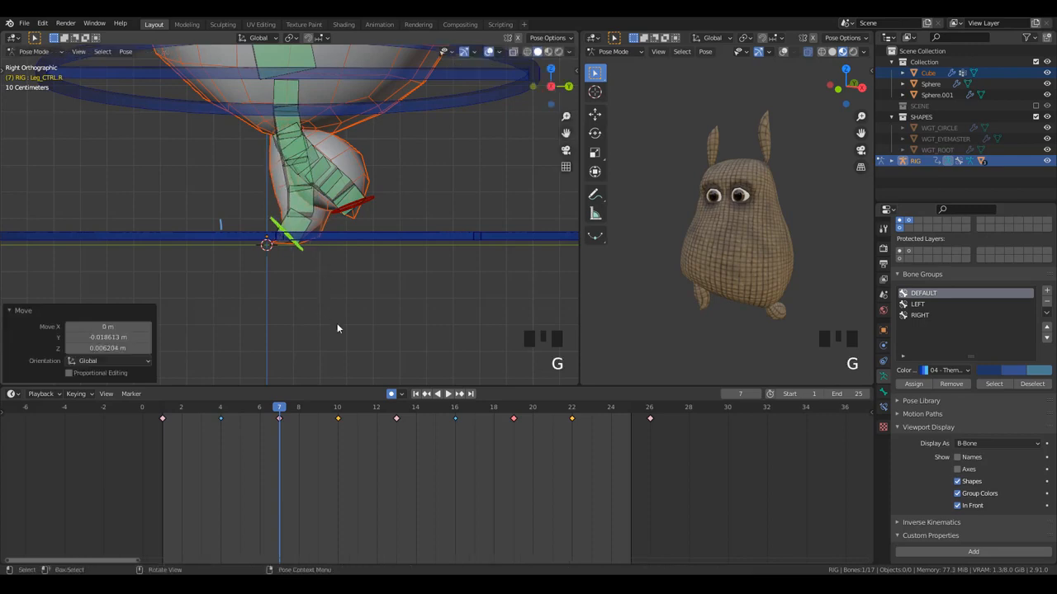
pyautogui.hotkey('ctrl', 'z')
# - In the front view at frame 7, rotate the Pelvis control about 1.32°
pyautogui.keyDown('shift'); pyautogui.moveTo(400, 151); pyautogui.dragTo(390, 208, button='middle'); pyautogui.keyUp('shift')
pyautogui.press('KP_1')
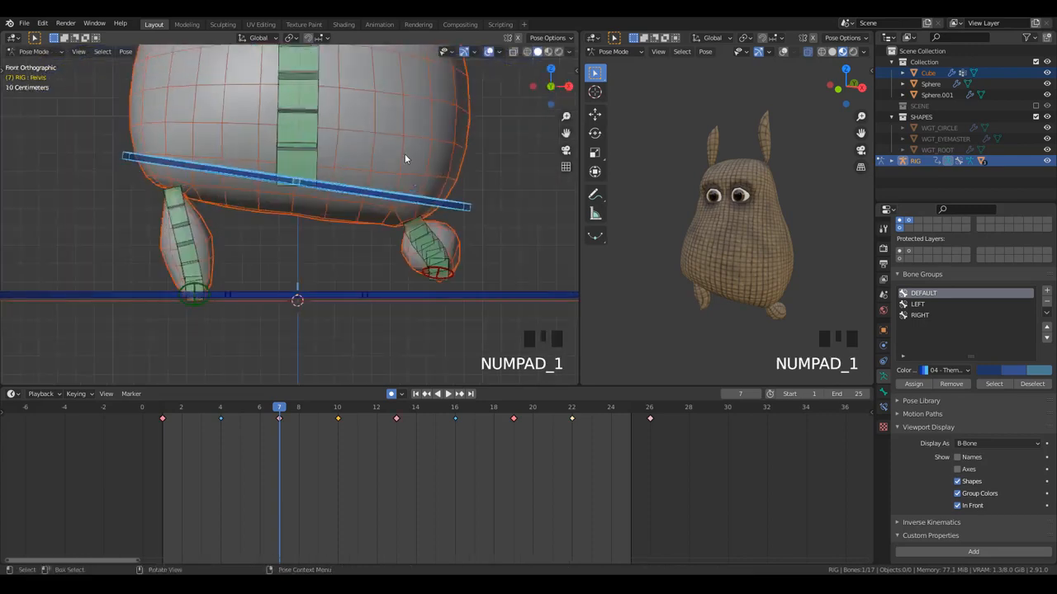
pyautogui.keyDown('shift'); pyautogui.moveTo(405, 154); pyautogui.dragTo(415, 175, button='middle'); pyautogui.keyUp('shift')
pyautogui.press('r')
pyautogui.click(500, 283)
pyautogui.scroll(-2, 358, 286)
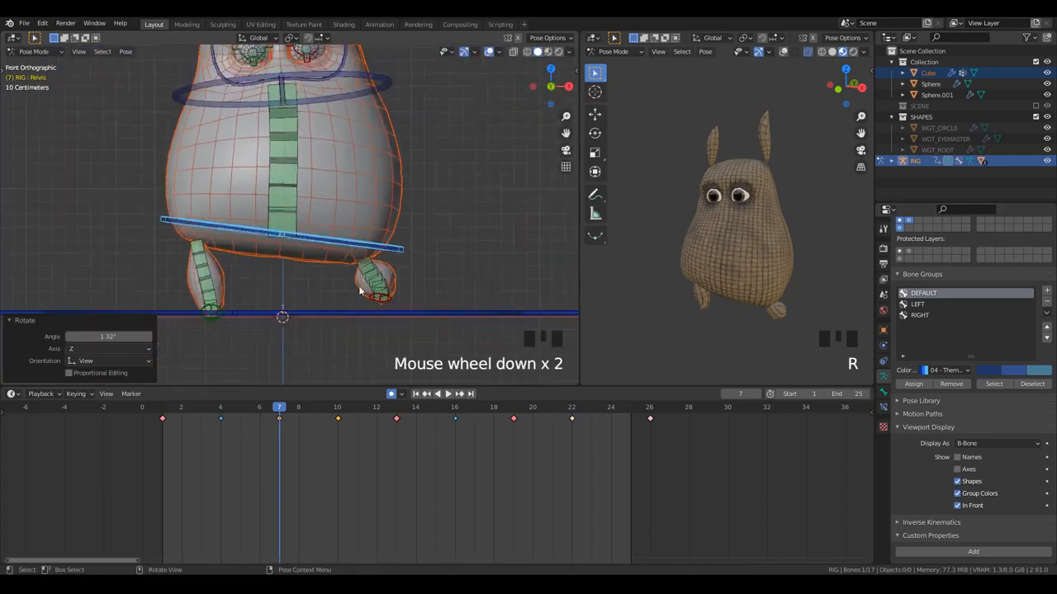
# - Select the Head control and rotate it slightly at frame 7 in the front view
pyautogui.keyDown('shift'); pyautogui.moveTo(358, 286); pyautogui.dragTo(367, 208, button='middle'); pyautogui.keyUp('shift')
pyautogui.click(409, 171)
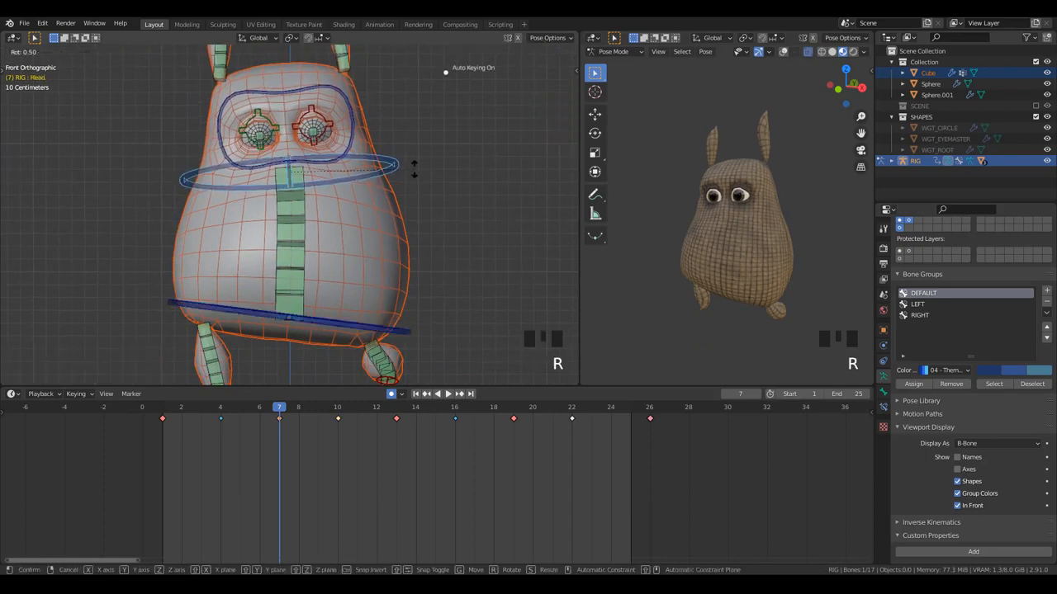
pyautogui.keyDown('shift'); pyautogui.moveTo(415, 167); pyautogui.dragTo(456, 217, button='middle'); pyautogui.keyUp('shift')
pyautogui.click(459, 217)
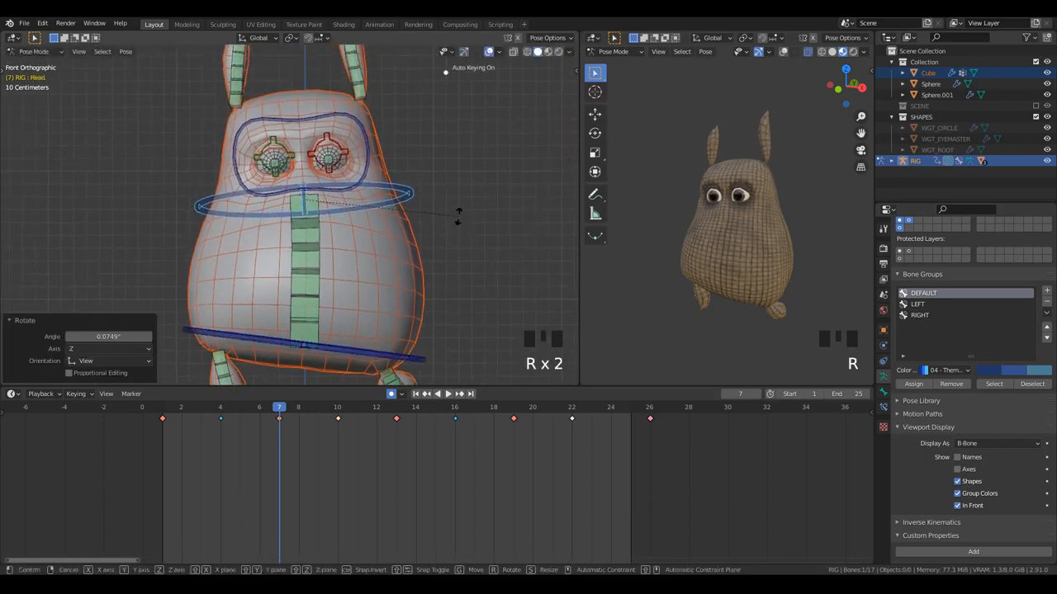
# - At frame 4, move the Head control down about 0.034 m along Z
pyautogui.moveTo(182, 413); pyautogui.dragTo(220, 410)
pyautogui.scroll(-2, 420, 269)
pyautogui.scroll(2, 434, 265)
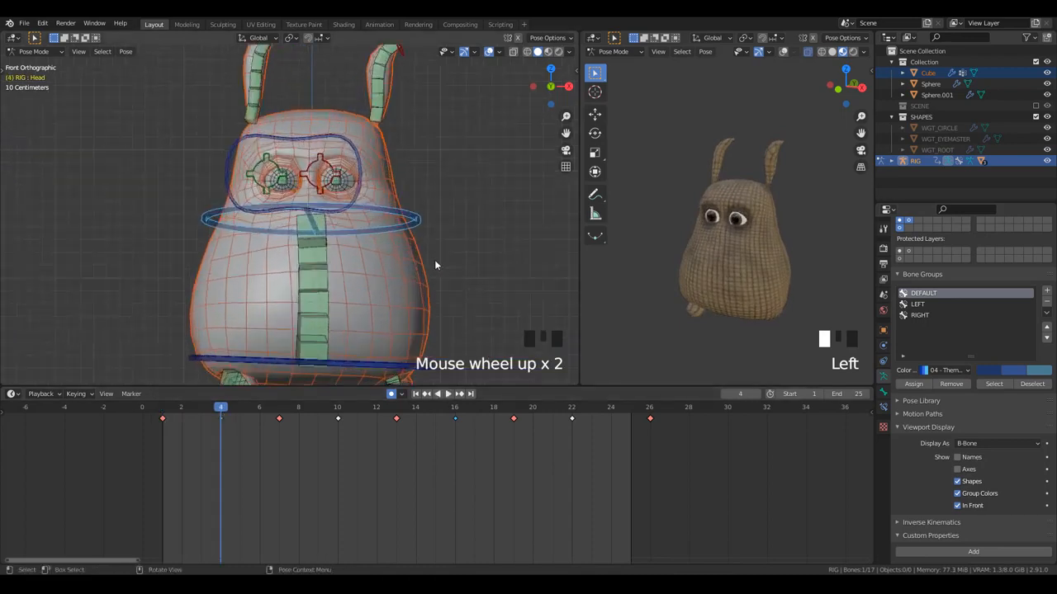
pyautogui.click(438, 258)
pyautogui.press('g')
pyautogui.press('z')
pyautogui.click(439, 262)
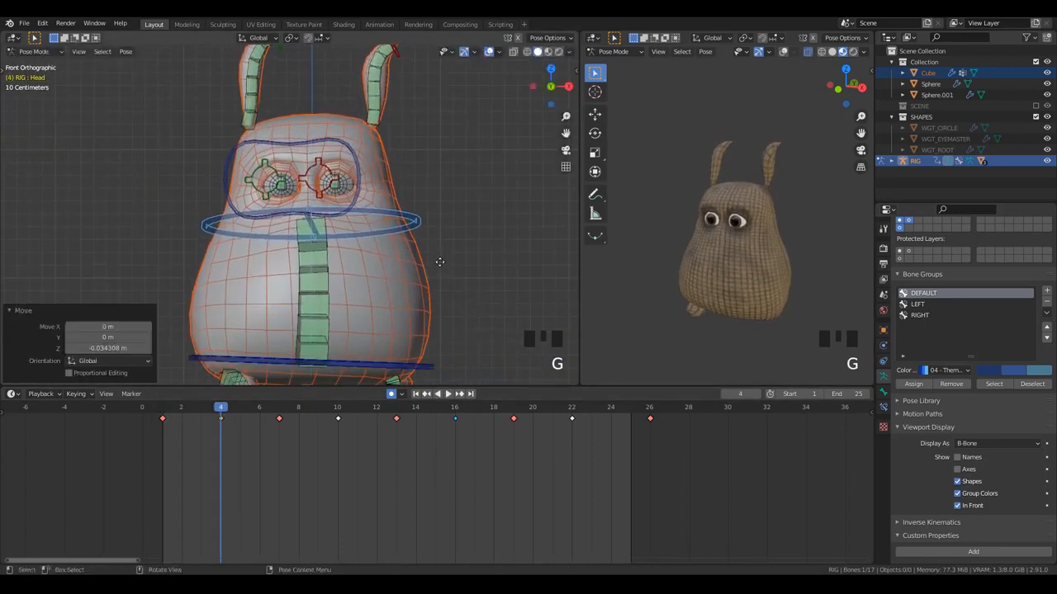
# - At frame 4, move the left ear control, Ear_CTRL.L, slightly outward and select the right ear control, Ear_CTRL.R
pyautogui.keyDown('shift'); pyautogui.moveTo(440, 263); pyautogui.dragTo(403, 187, button='middle'); pyautogui.keyUp('shift')
pyautogui.click(364, 116)
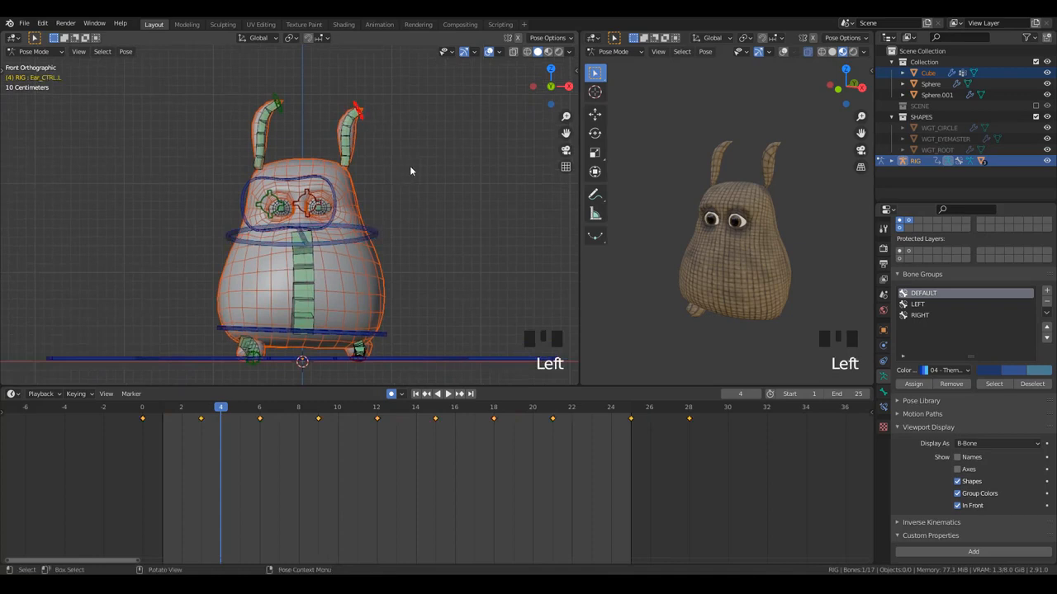
pyautogui.press('g')
pyautogui.click(414, 168)
pyautogui.click(278, 108)
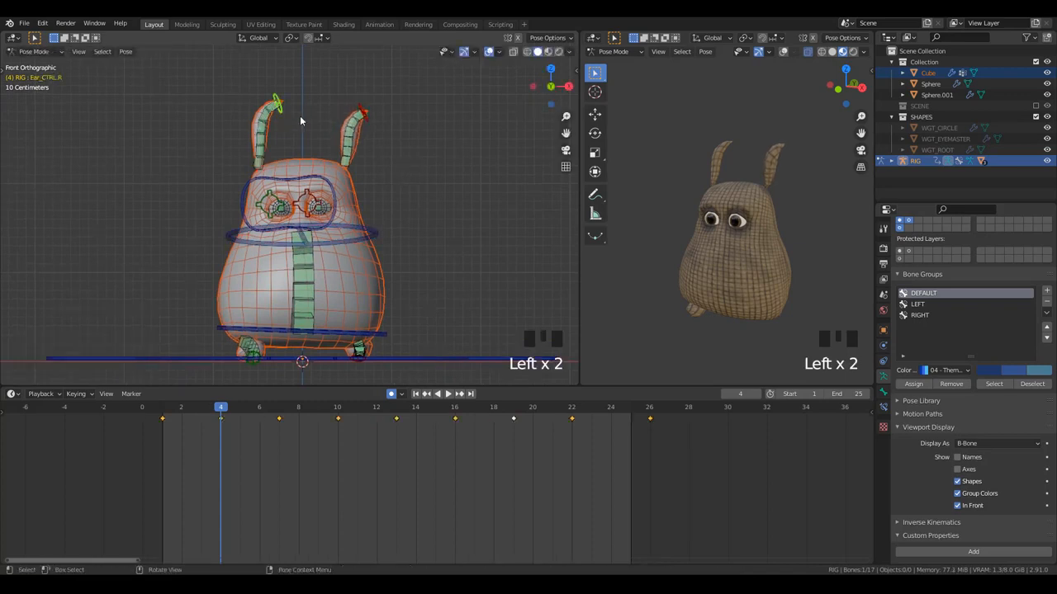
pyautogui.click(298, 116)
# - Rotate the Head control about 1.68° at frame 10 in the front view and play the animation
pyautogui.click(344, 411)
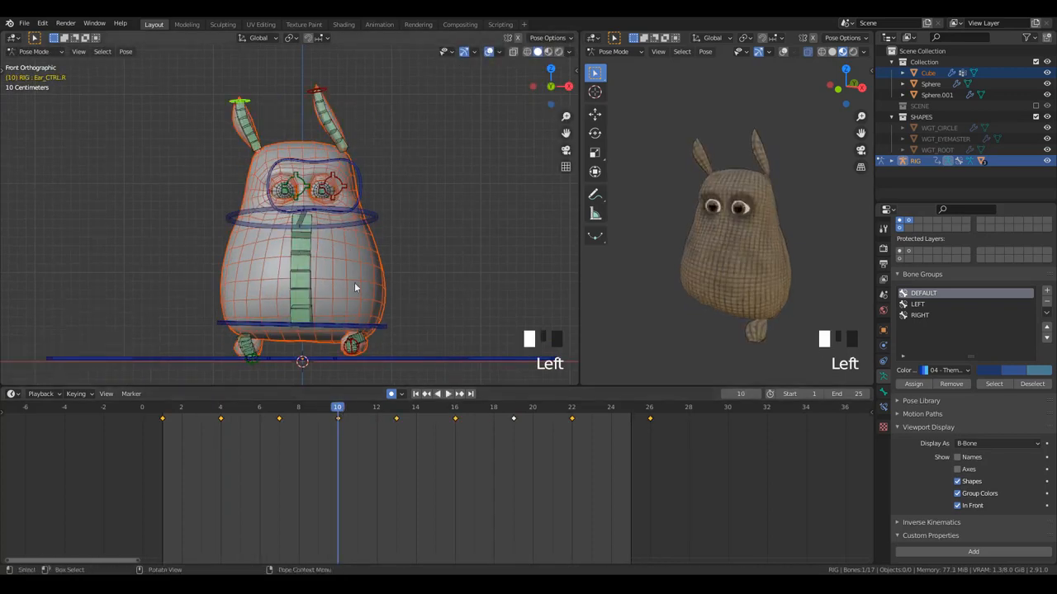
pyautogui.scroll(2, 412, 209)
pyautogui.press('r')
pyautogui.click(435, 223)
pyautogui.keyDown('shift'); pyautogui.moveTo(413, 307); pyautogui.dragTo(396, 251, button='middle'); pyautogui.keyUp('shift')
pyautogui.press('space')
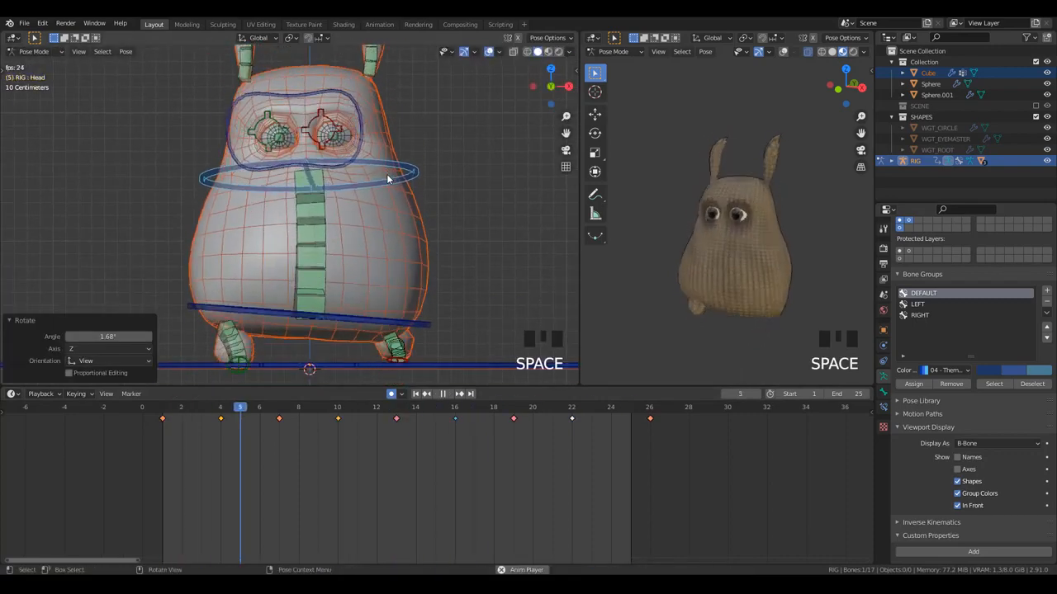
# - Examine the walk cycle during playback from the front, angled and side views, stopping at frame 4 in the right side view
pyautogui.scroll(-2, 395, 186)
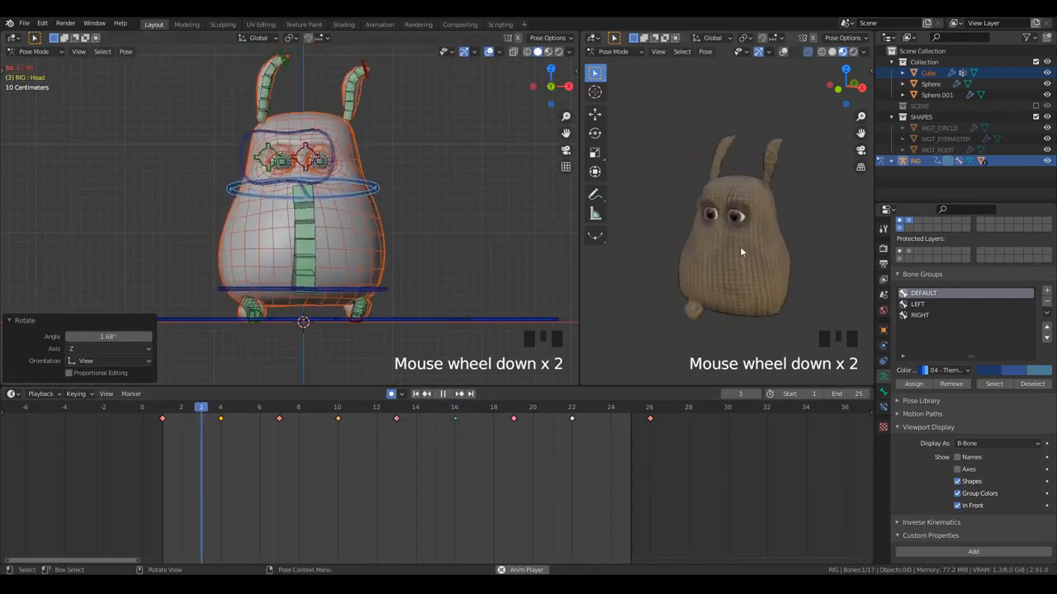
pyautogui.scroll(-2, 735, 247)
pyautogui.moveTo(740, 268); pyautogui.dragTo(707, 254, button='middle')
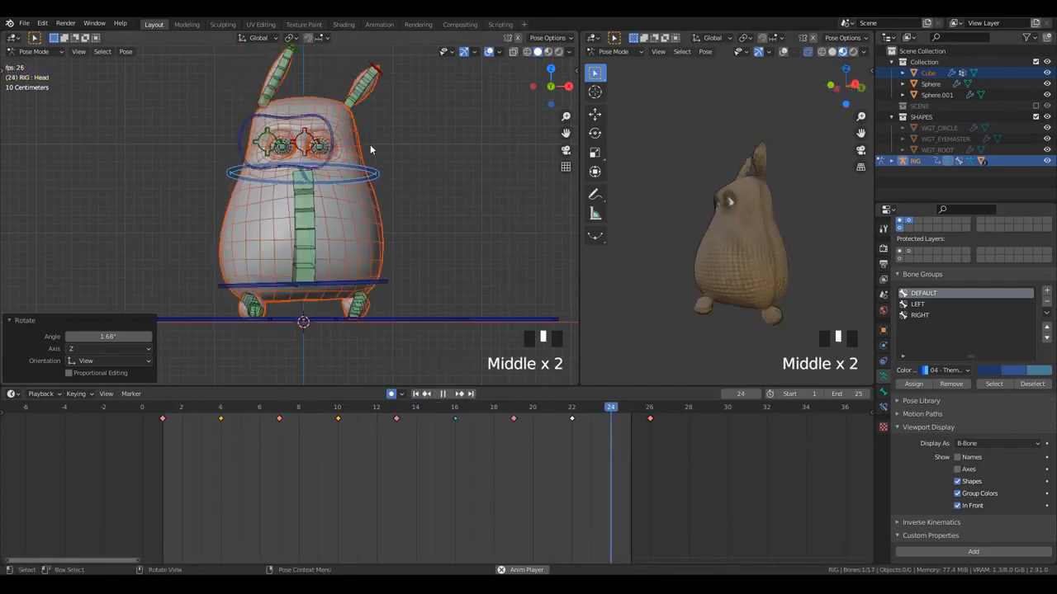
pyautogui.press('KP_3')
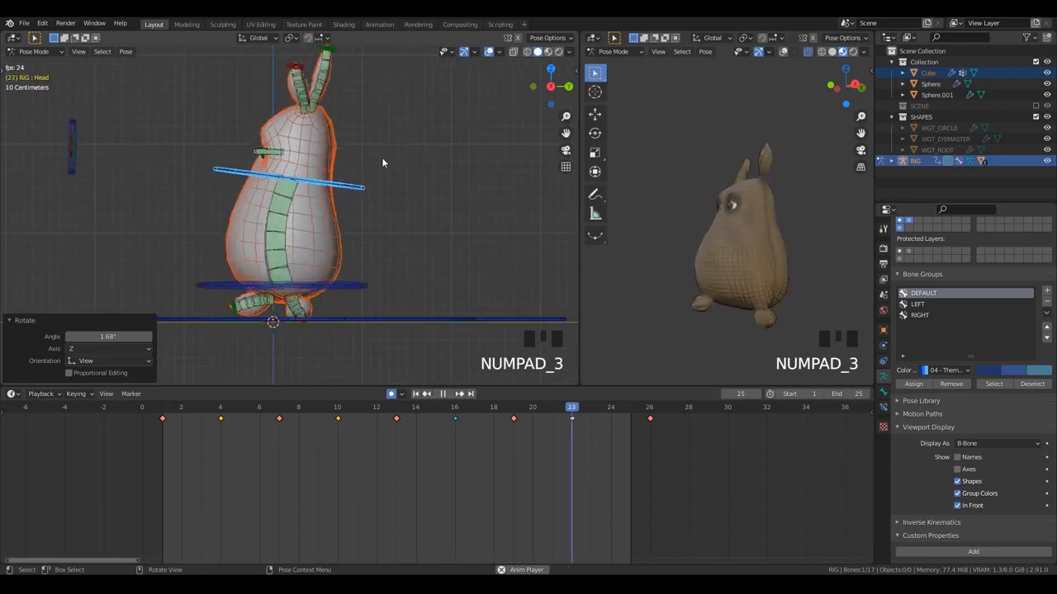
pyautogui.press('space')
pyautogui.press('space')
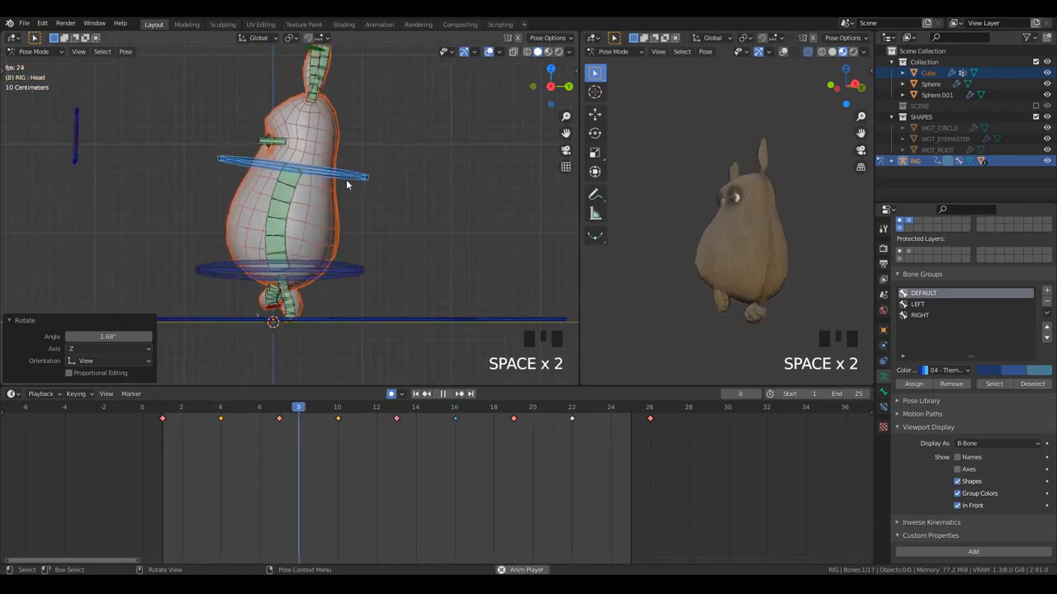
pyautogui.press('Left')
pyautogui.press('Left')
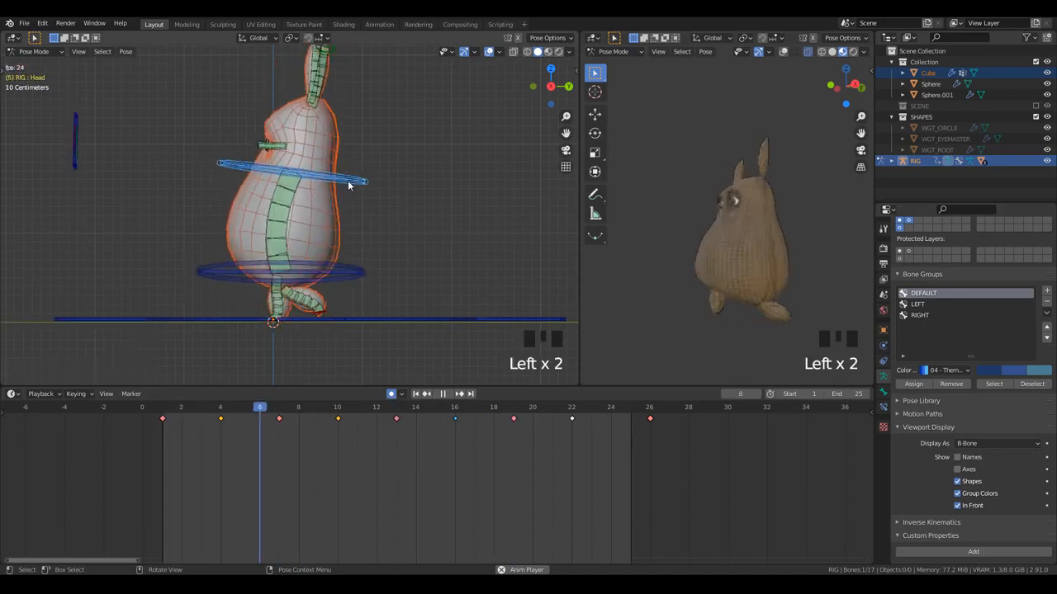
pyautogui.moveTo(757, 272)
pyautogui.mouseDown(button='middle')
pyautogui.moveTo(783, 290)
pyautogui.moveTo(773, 266)
pyautogui.mouseUp(button='middle')
pyautogui.press('space')
pyautogui.press('Left')
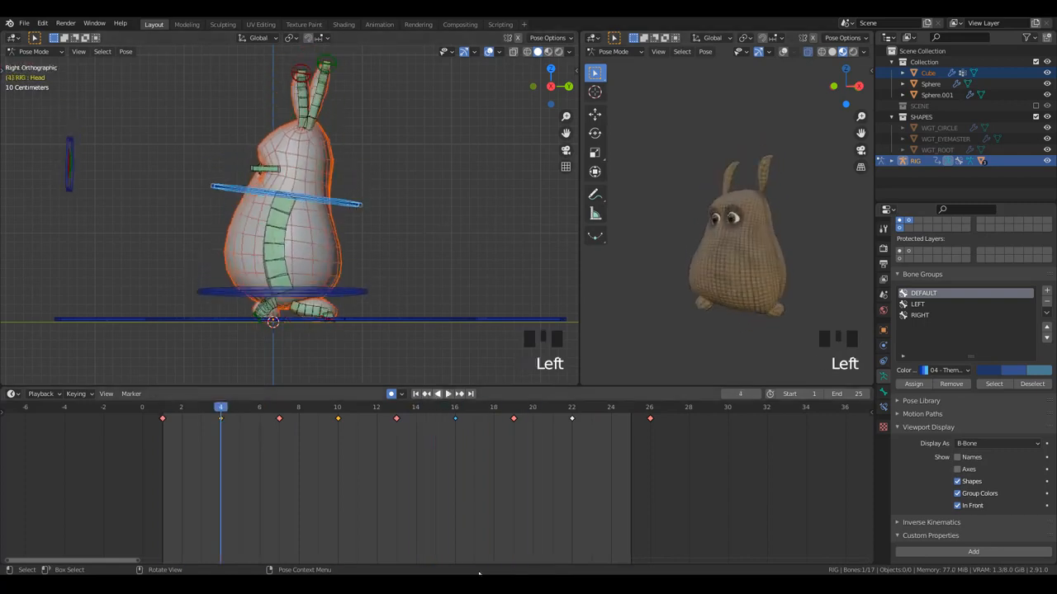
# - Shift the Head control's whole Z Location curve down in the Graph Editor and play the animation
pyautogui.hotkey('ctrl', 'Tab')
pyautogui.moveTo(467, 482)
pyautogui.keyDown('shift'); pyautogui.mouseDown(button='middle')
pyautogui.moveTo(455, 541)
pyautogui.moveTo(448, 476)
pyautogui.mouseUp(button='middle'); pyautogui.keyUp('shift')
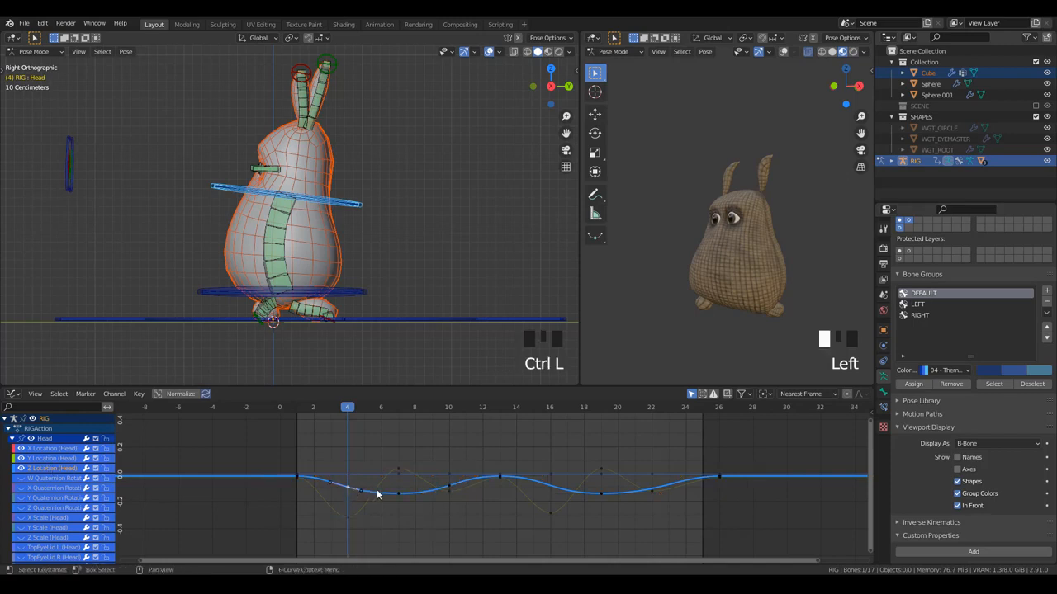
pyautogui.keyDown('shift'); pyautogui.moveTo(377, 490); pyautogui.dragTo(331, 485, button='middle'); pyautogui.keyUp('shift')
pyautogui.scroll(2, 488, 431)
pyautogui.keyDown('shift'); pyautogui.moveTo(488, 431); pyautogui.dragTo(471, 470, button='middle'); pyautogui.keyUp('shift')
pyautogui.press('g')
pyautogui.rightClick(467, 441)
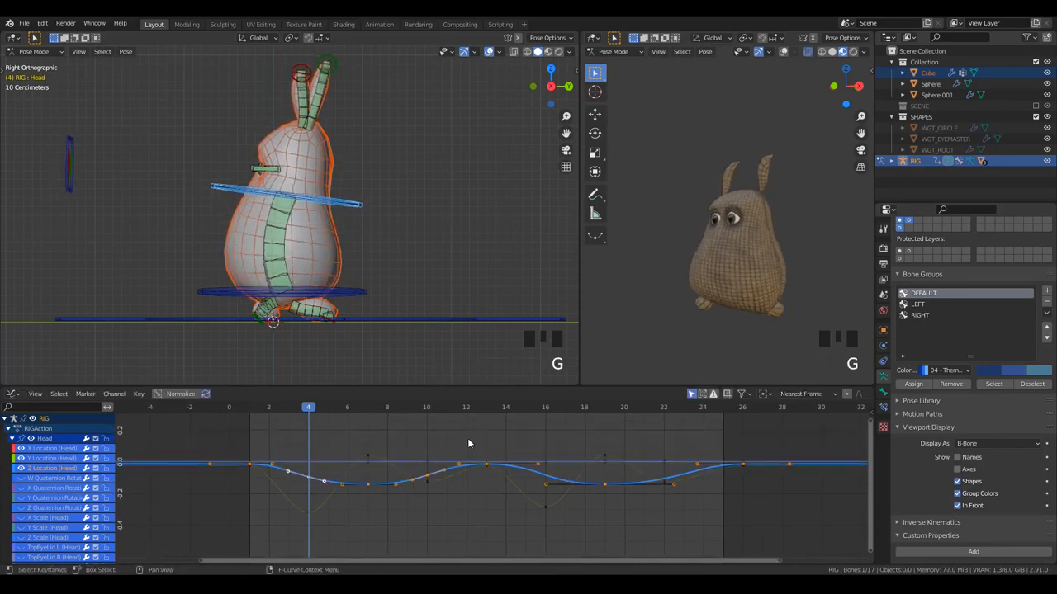
pyautogui.press('g')
pyautogui.click(483, 496)
pyautogui.press('space')
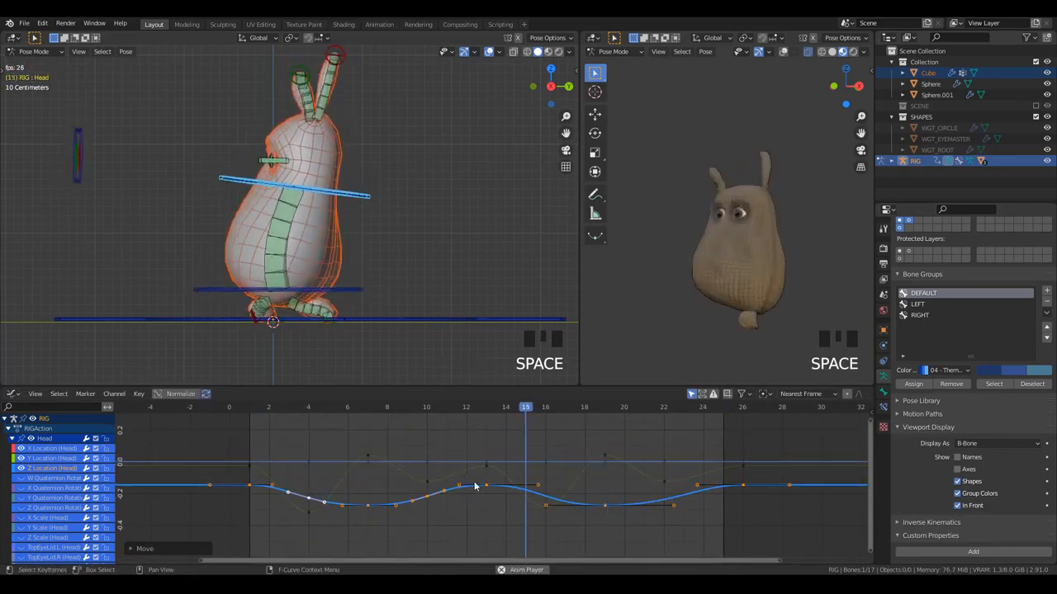
# - Raise the Head's Z Location curve slightly and flatten it by scaling to about 0.6 along Y
pyautogui.press('g')
pyautogui.click(474, 473)
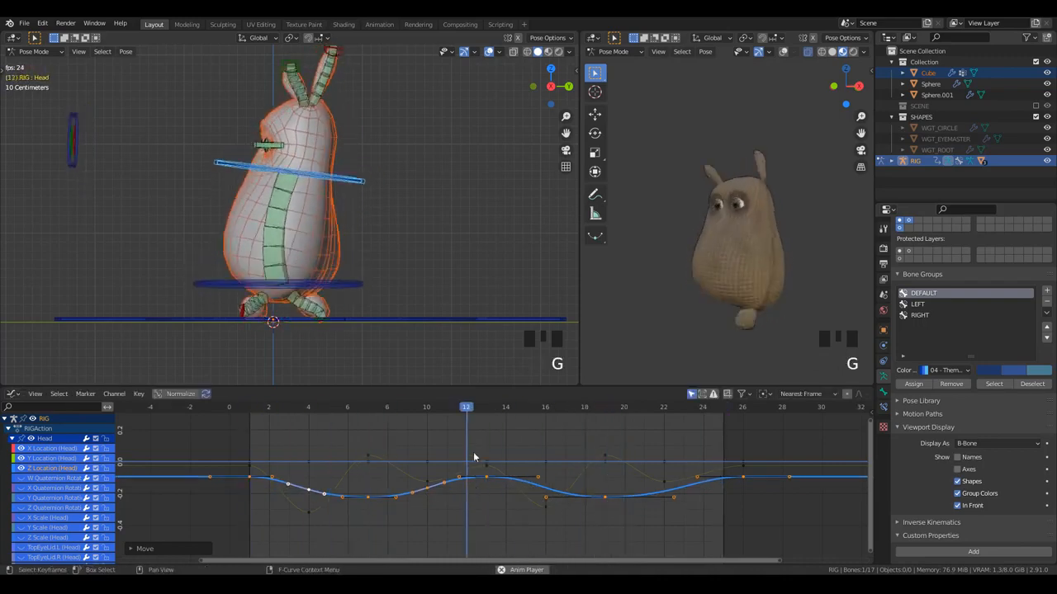
pyautogui.press('s')
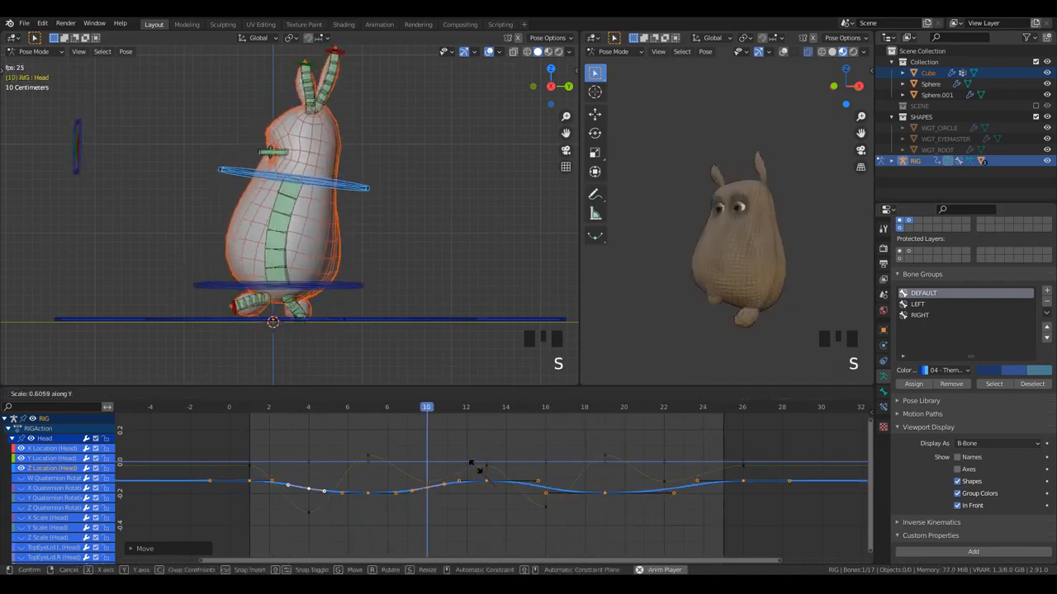
pyautogui.click(476, 469)
pyautogui.press('space')
pyautogui.press('space')
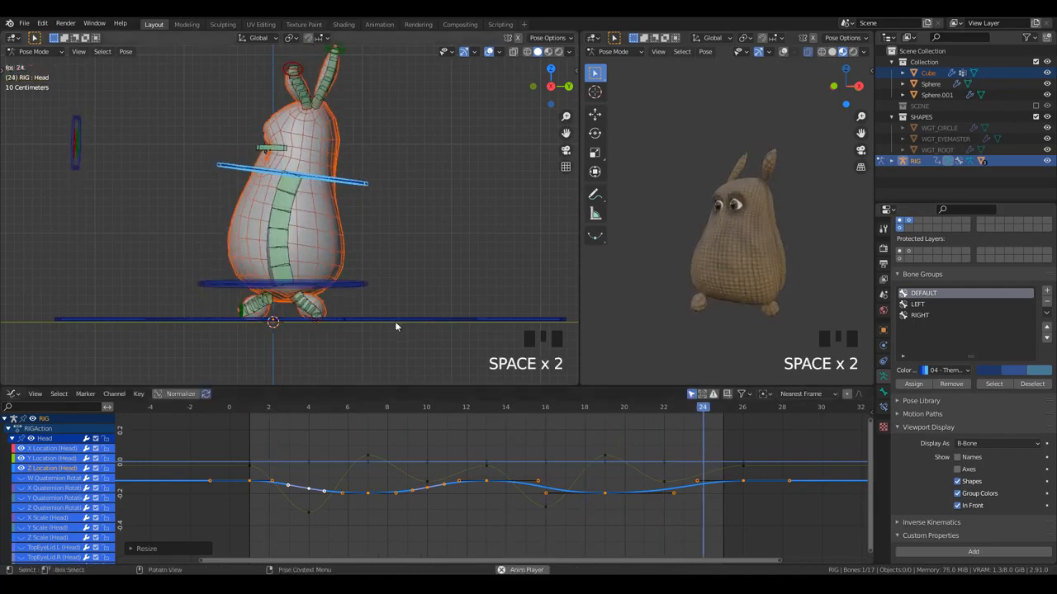
# - Examine the Head's adjusted motion during playback from an angled perspective view
pyautogui.scroll(-2, 388, 207)
pyautogui.moveTo(386, 205); pyautogui.dragTo(433, 170, button='middle')
pyautogui.scroll(2, 446, 192)
pyautogui.scroll(-1, 468, 185)
pyautogui.scroll(-1, 722, 242)
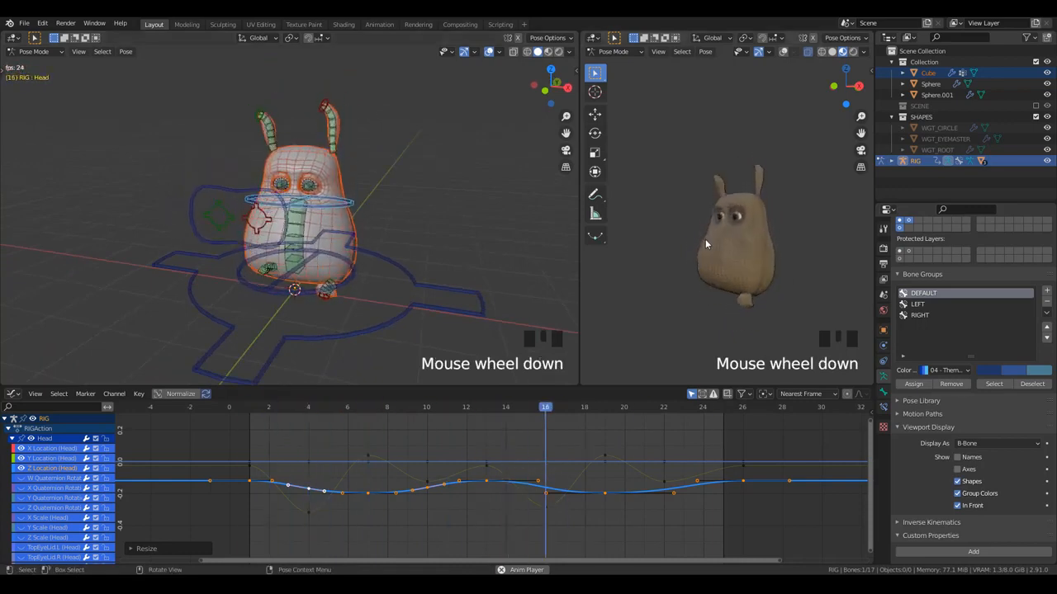
pyautogui.press('KP_2')
pyautogui.press('space')
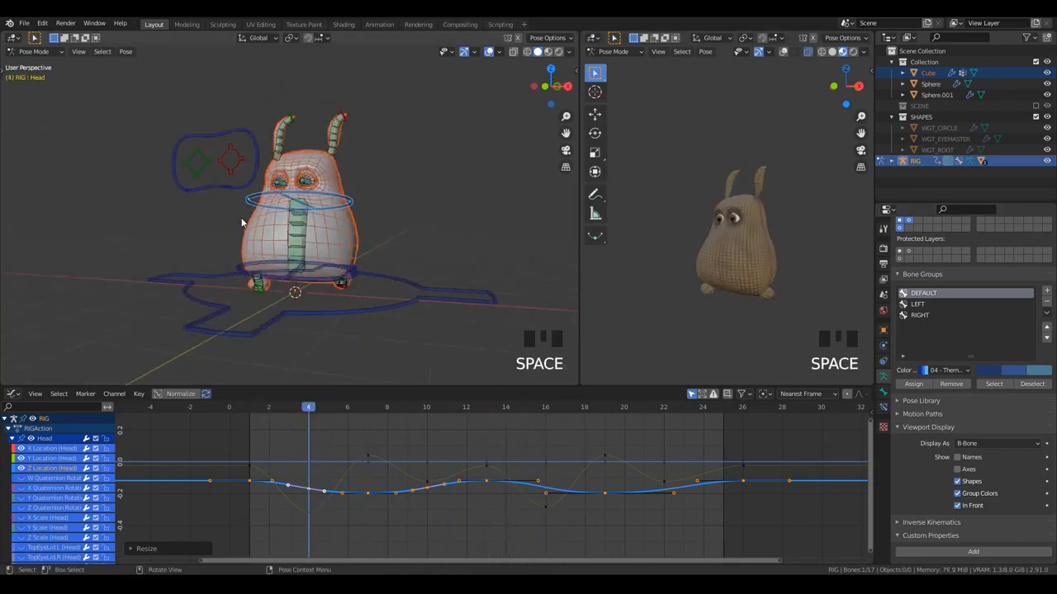
# - At frame 4, move the Pelvis and Head controls together down about 0.036 m along Z and play the animation
pyautogui.press('KP_2')
pyautogui.press('KP_1')
pyautogui.scroll(3, 375, 249)
pyautogui.keyDown('shift'); pyautogui.moveTo(375, 248); pyautogui.dragTo(326, 240, button='middle'); pyautogui.keyUp('shift')
pyautogui.click(327, 240)
pyautogui.hotkey('ctrl', 'Tab')
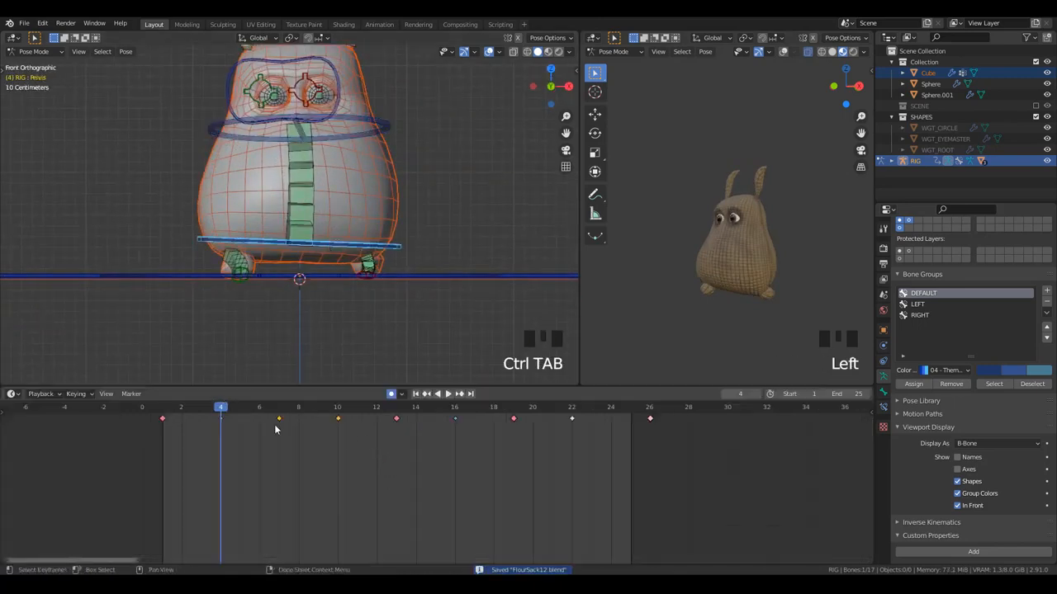
pyautogui.keyDown('shift'); pyautogui.click(363, 121); pyautogui.keyUp('shift')
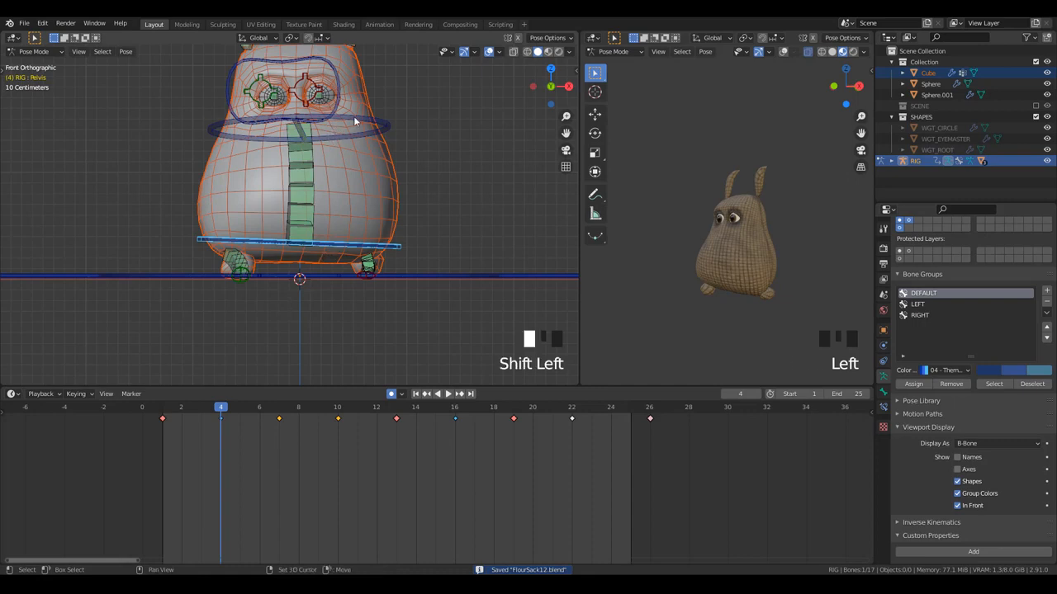
pyautogui.click(360, 145)
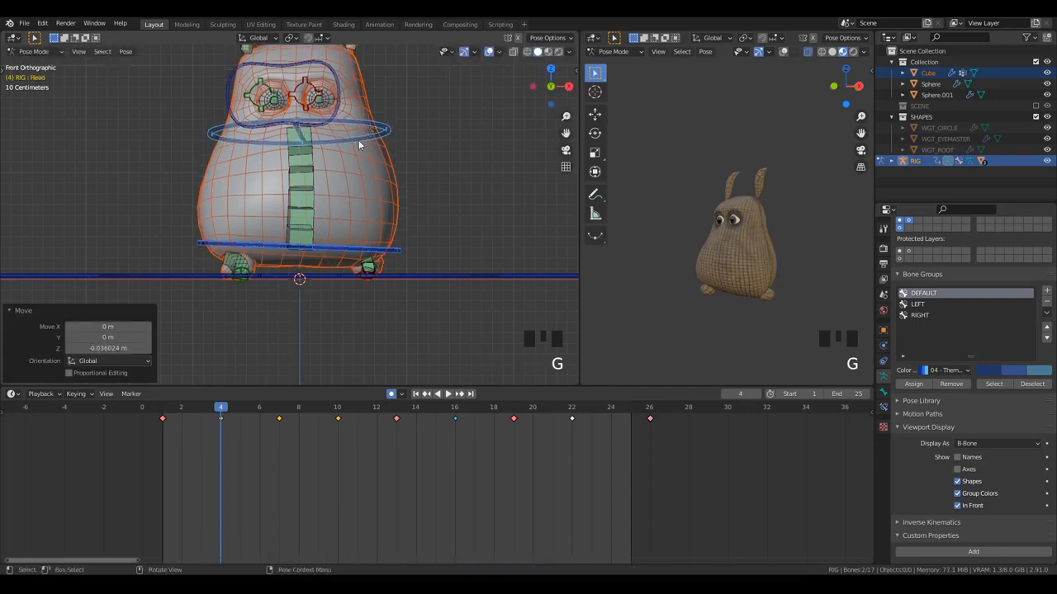
pyautogui.press('space')
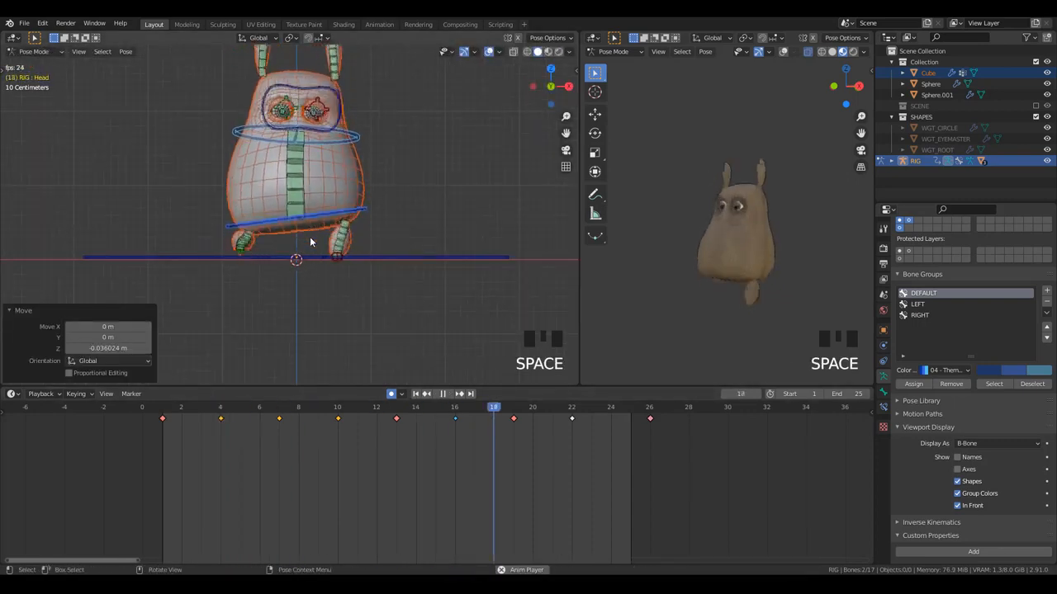
pyautogui.press('space')
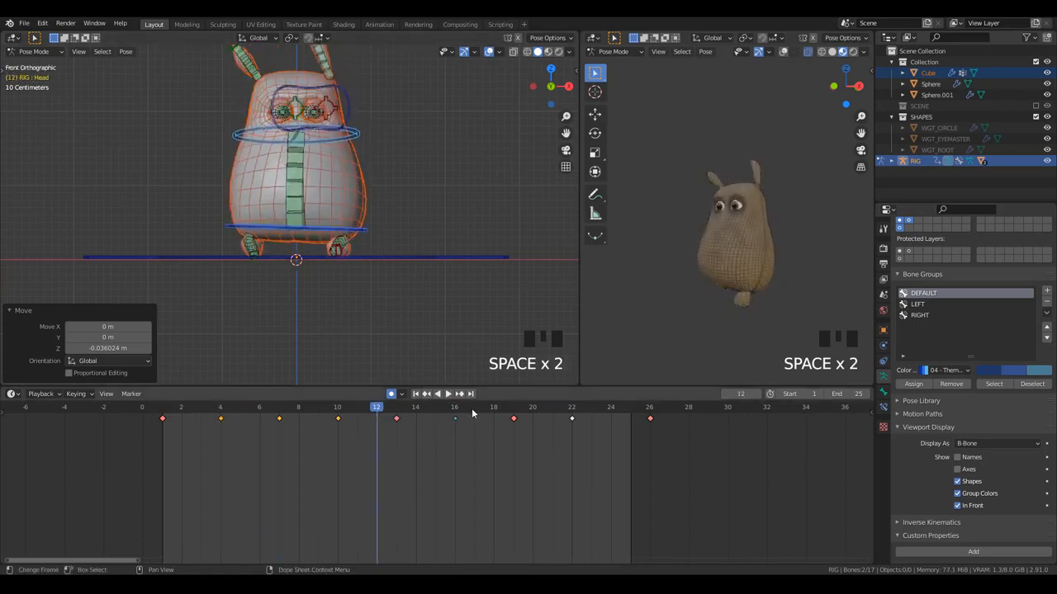
# - At frame 7, move the Pelvis and Head controls up about 0.119 m along Z and play the animation
pyautogui.moveTo(370, 410); pyautogui.dragTo(279, 410)
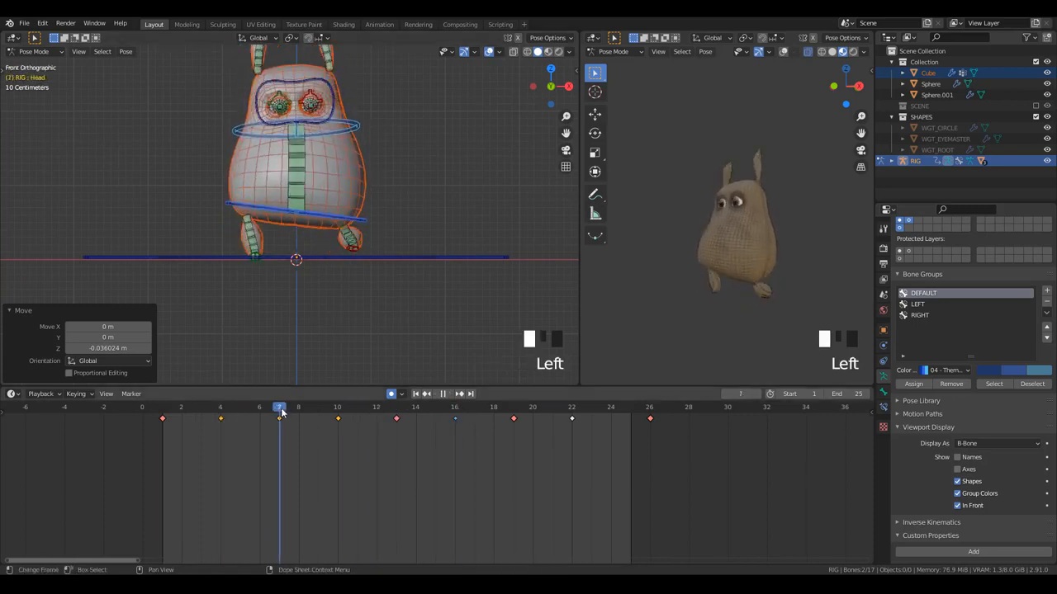
pyautogui.keyDown('shift'); pyautogui.moveTo(346, 240); pyautogui.dragTo(334, 303, button='middle'); pyautogui.keyUp('shift')
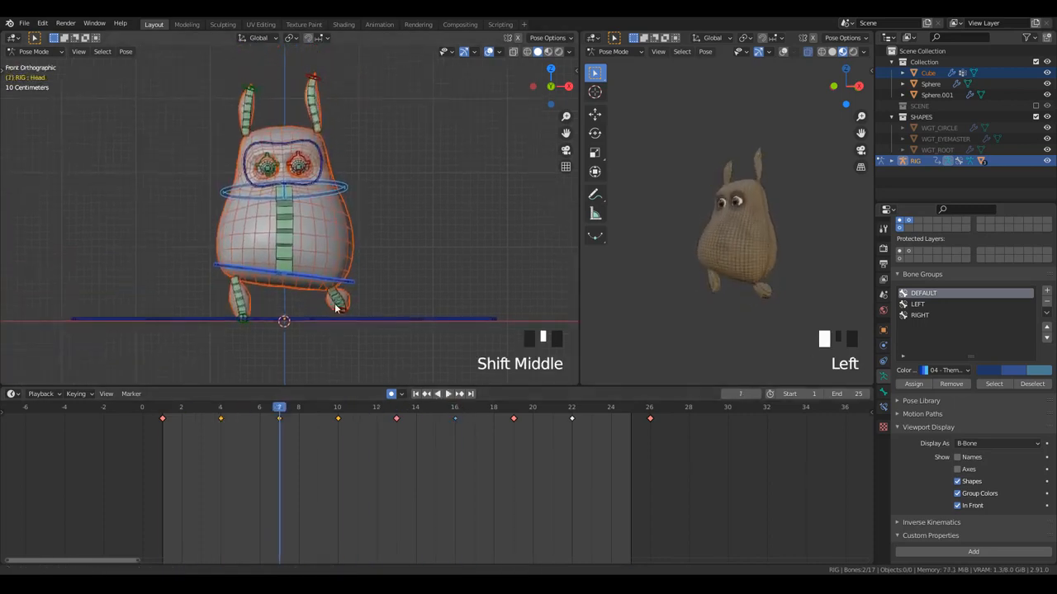
pyautogui.keyDown('shift'); pyautogui.click(336, 189); pyautogui.keyUp('shift')
pyautogui.press('g')
pyautogui.press('z')
pyautogui.click(380, 204)
pyautogui.press('space')
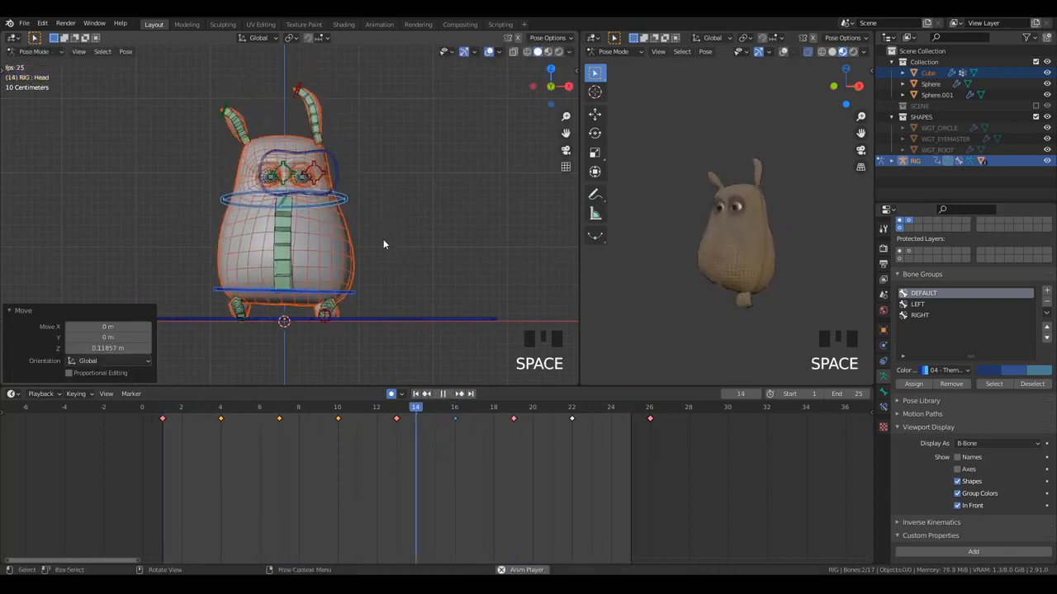
# - Back at frame 7, lower the Pelvis and Head controls about 0.067 m along Z
pyautogui.press('space')
pyautogui.click(287, 410)
pyautogui.press('g')
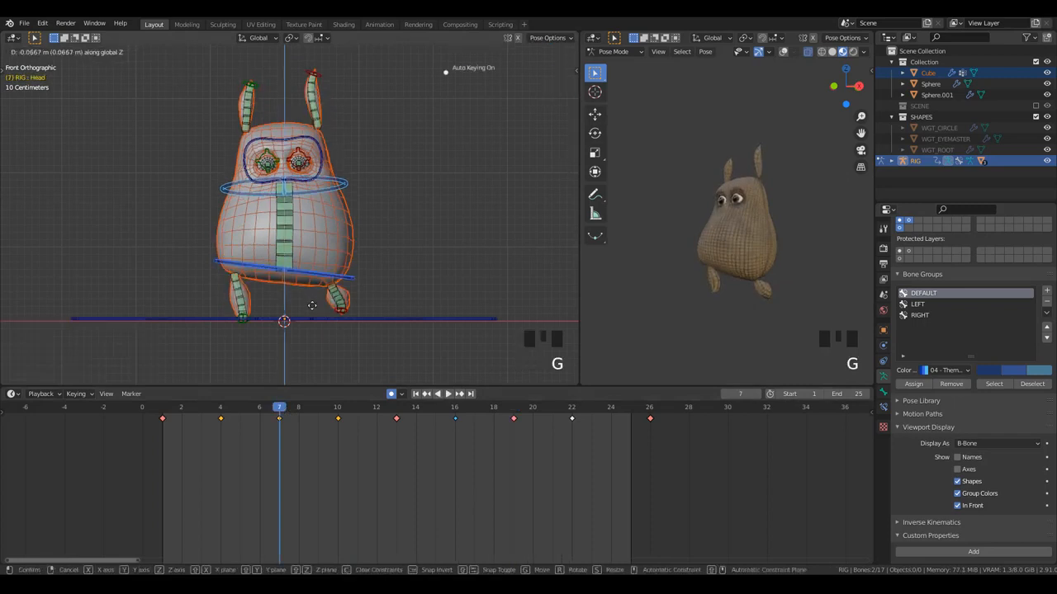
pyautogui.click(312, 306)
# - At frame 19, raise the Pelvis and Head controls about 0.067 m along Z and play the animation
pyautogui.click(337, 410)
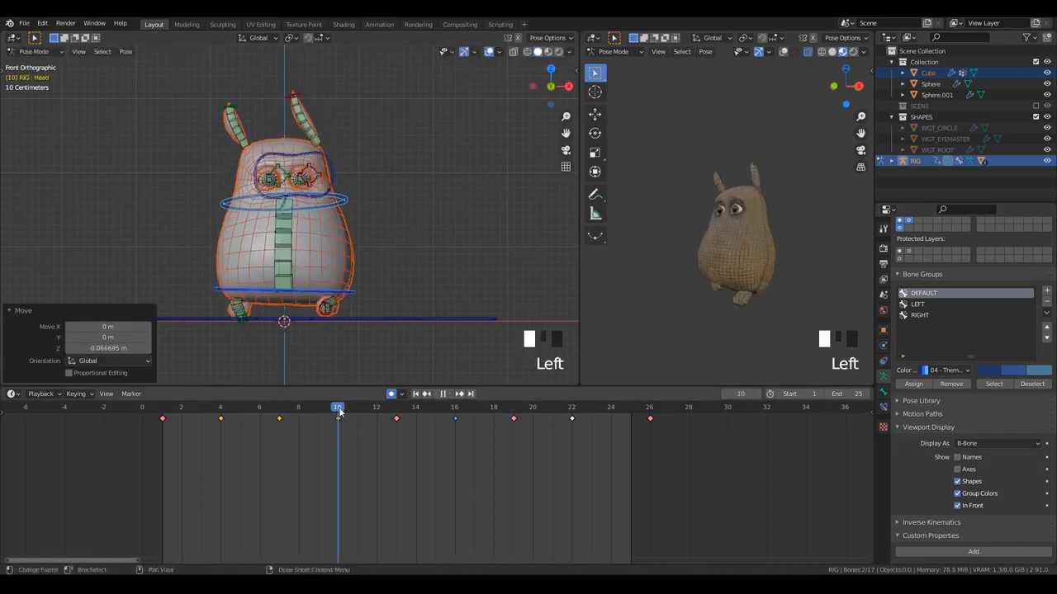
pyautogui.moveTo(402, 417); pyautogui.dragTo(509, 425)
pyautogui.press('g')
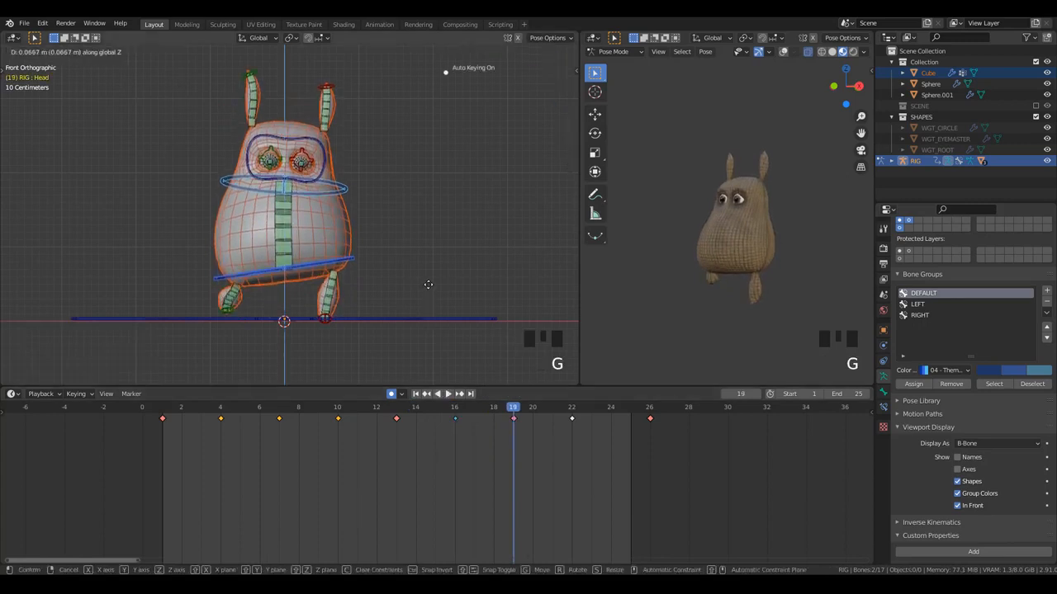
pyautogui.click(427, 284)
pyautogui.press('space')
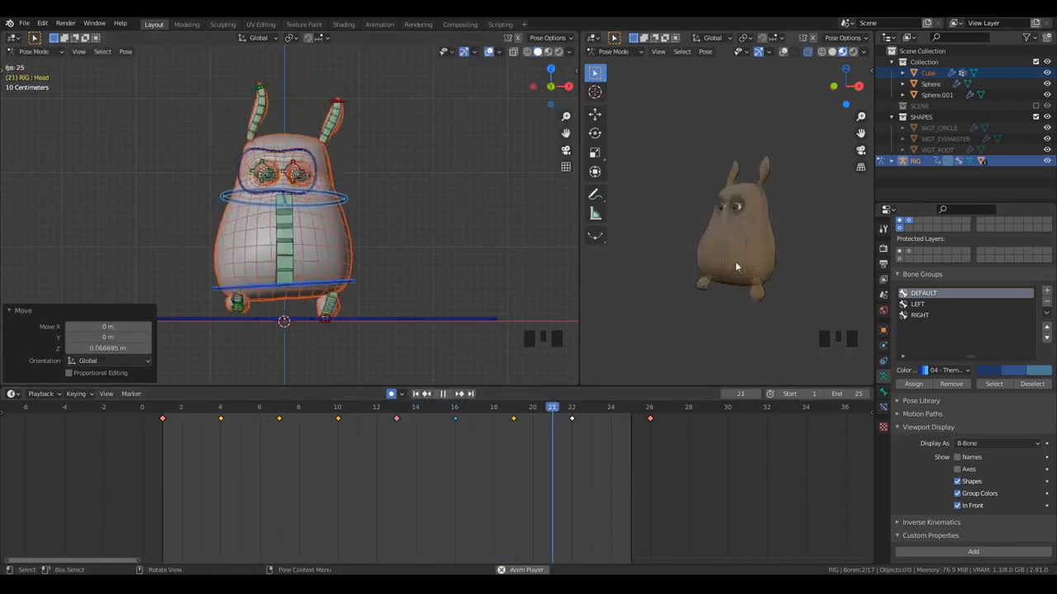
# - Review the walk cycle from the front, stop playback and save the file
pyautogui.moveTo(735, 260); pyautogui.dragTo(742, 209, button='middle')
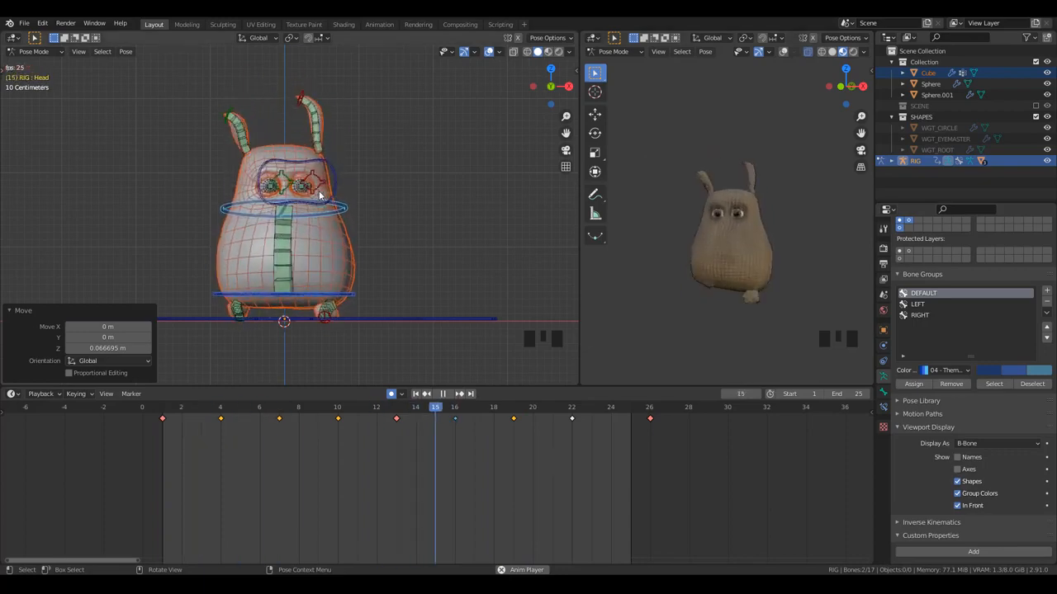
pyautogui.scroll(2, 322, 194)
pyautogui.scroll(-1, 344, 184)
pyautogui.press('space')
pyautogui.scroll(1, 348, 177)
pyautogui.moveTo(349, 177); pyautogui.dragTo(294, 171, button='middle')
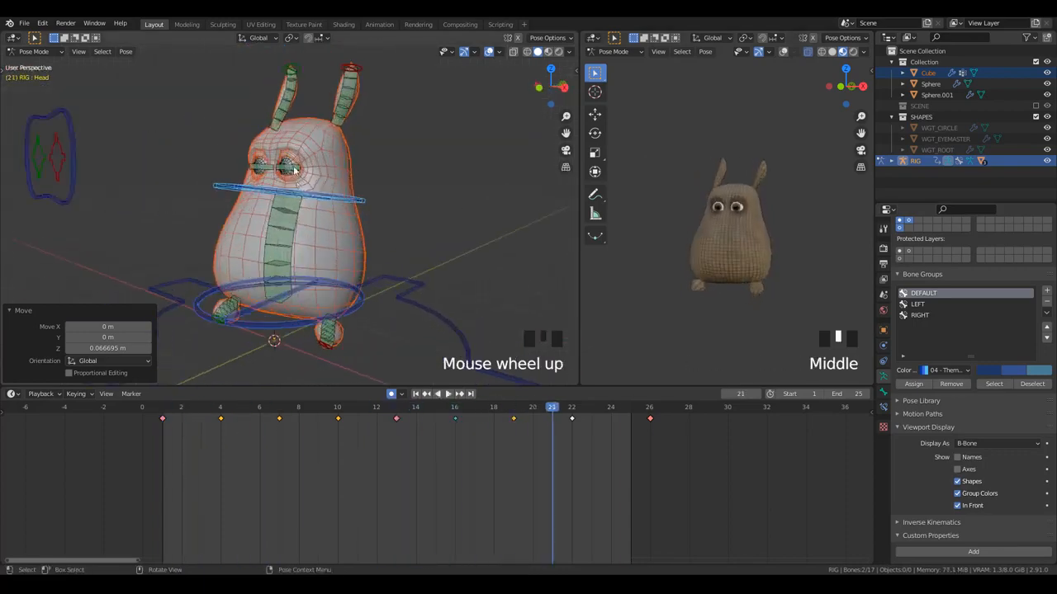
pyautogui.hotkey('ctrl', 's')
# - Deselect all controls, select only the Head control and display its transform values and eyelid properties
pyautogui.scroll(-3, 114, 151)
pyautogui.keyDown('shift'); pyautogui.moveTo(454, 212); pyautogui.dragTo(297, 169, button='middle'); pyautogui.keyUp('shift')
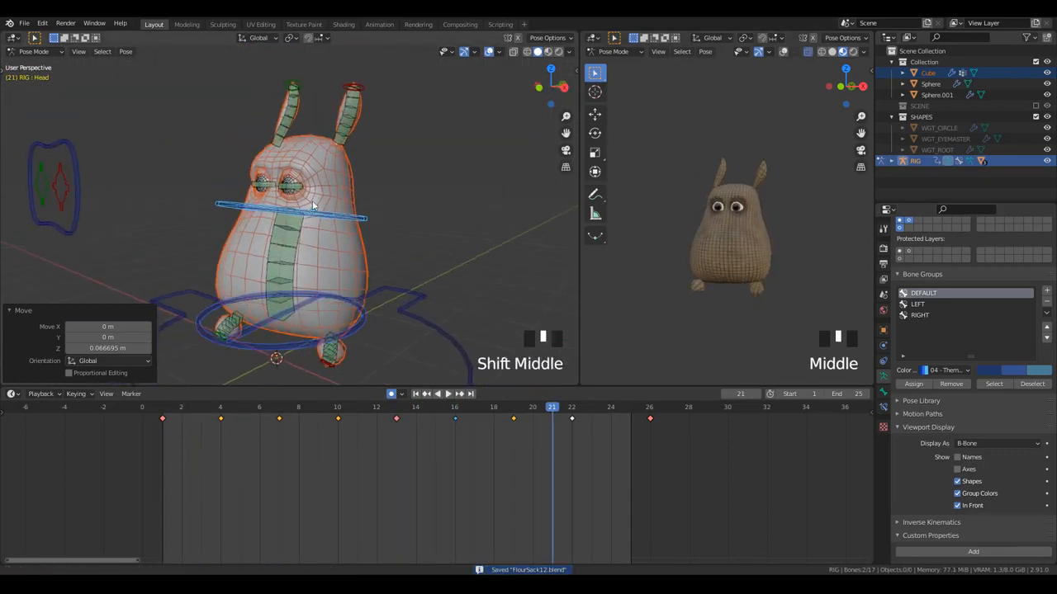
pyautogui.scroll(3, 298, 169)
pyautogui.hotkey('alt', 'a')
pyautogui.scroll(-1, 297, 169)
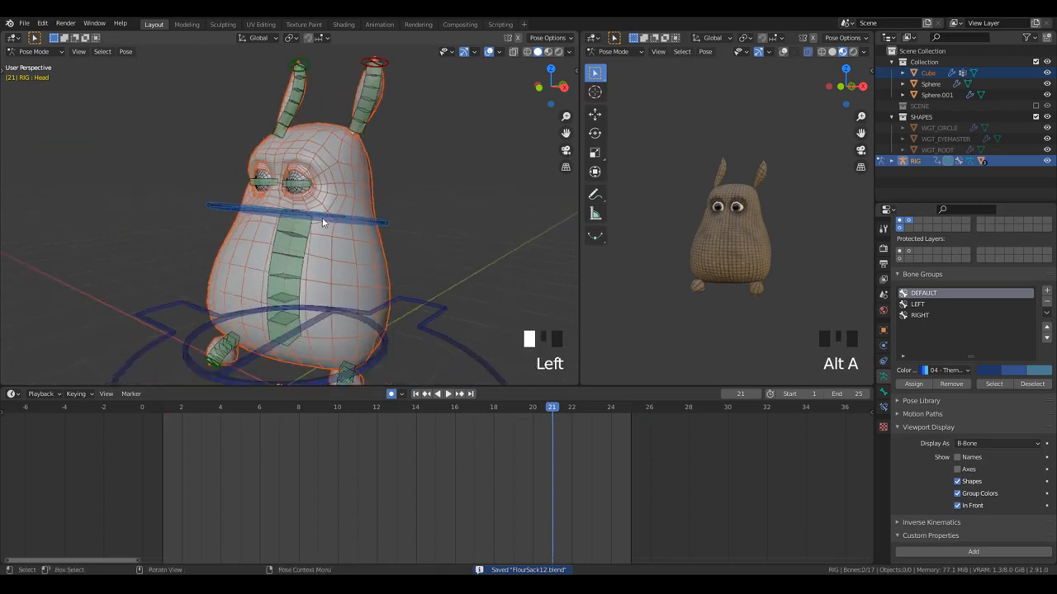
pyautogui.press('n')
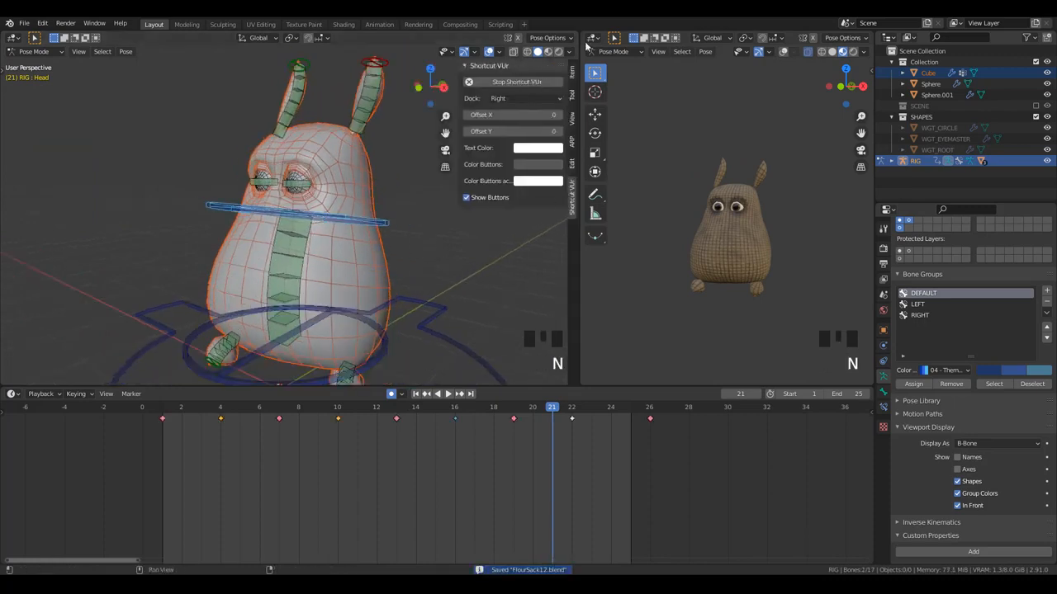
pyautogui.click(572, 76)
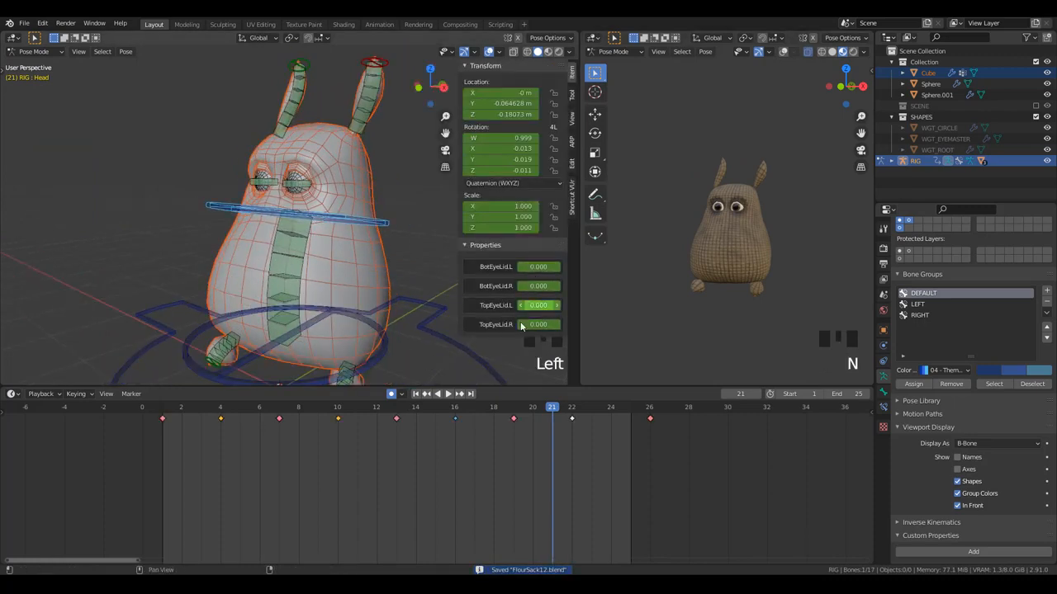
# - Switch the animation area to the Dope Sheet editor
pyautogui.moveTo(276, 463); pyautogui.dragTo(309, 481, button='middle')
pyautogui.hotkey('ctrl', 'Tab')
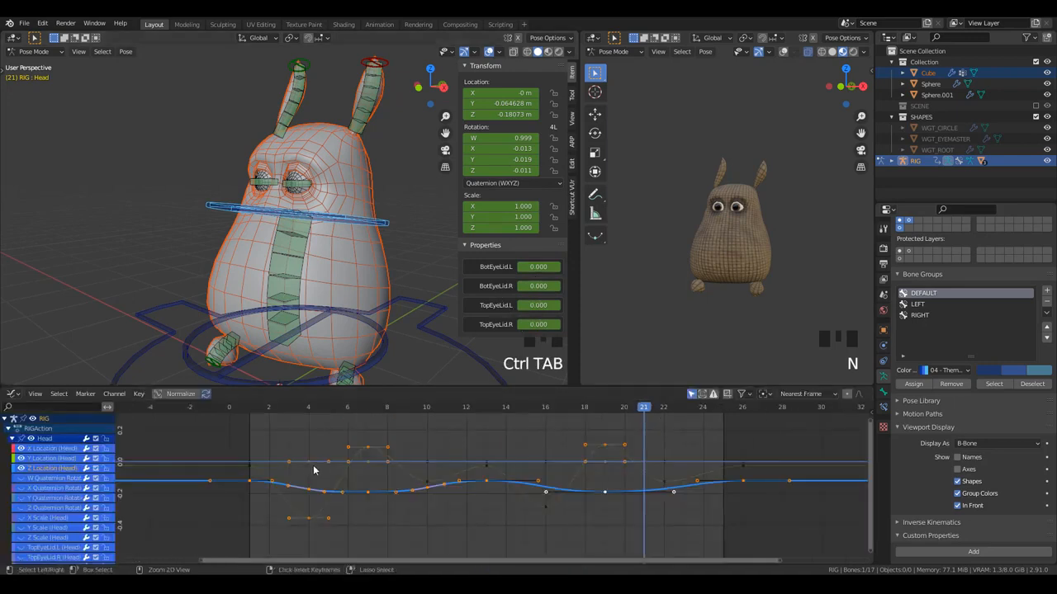
pyautogui.click(13, 393)
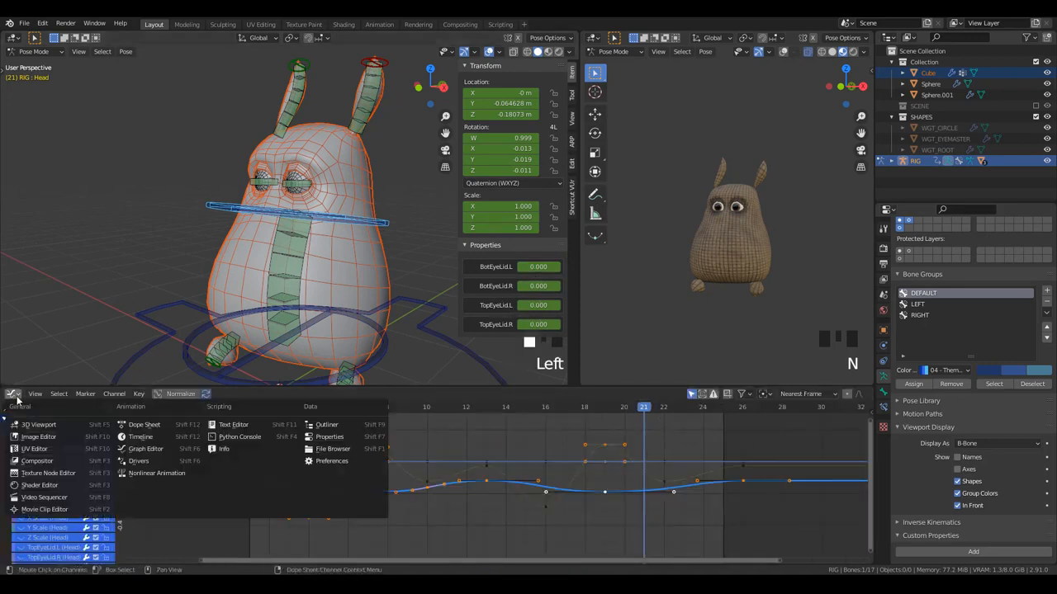
pyautogui.click(143, 425)
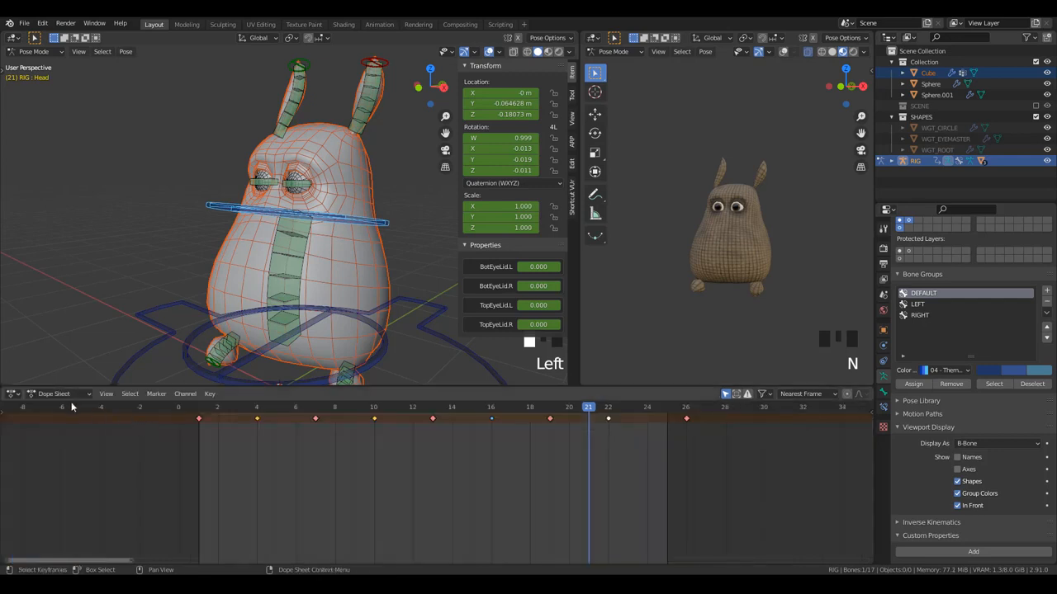
# - Expand the Head control's channels in the Dope Sheet and turn off the display of group colors
pyautogui.click(3, 410)
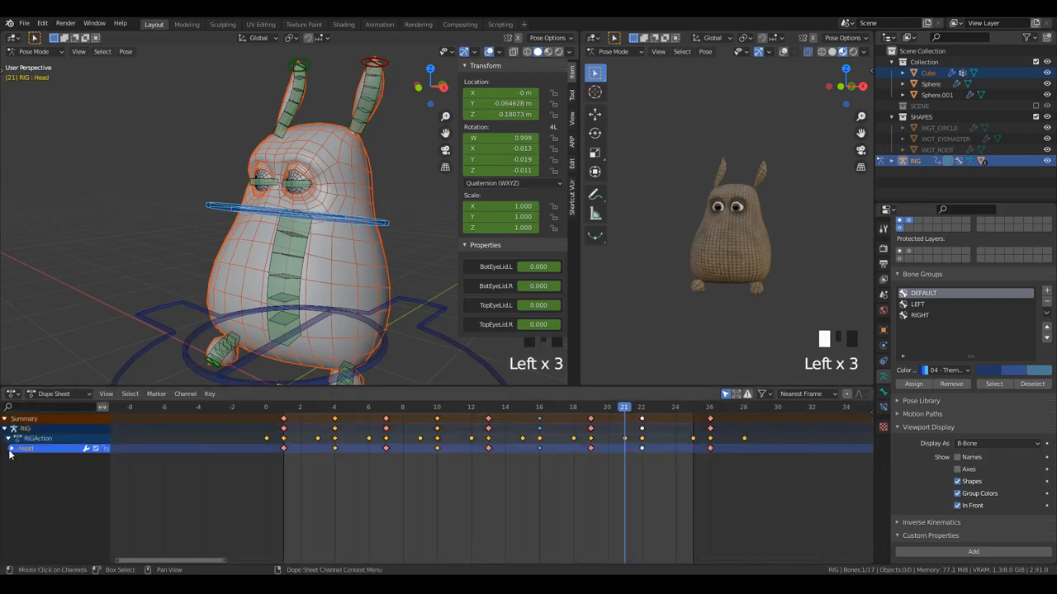
pyautogui.click(11, 449)
pyautogui.keyDown('ctrl'); pyautogui.moveTo(210, 506); pyautogui.dragTo(165, 471, button='middle'); pyautogui.keyUp('ctrl')
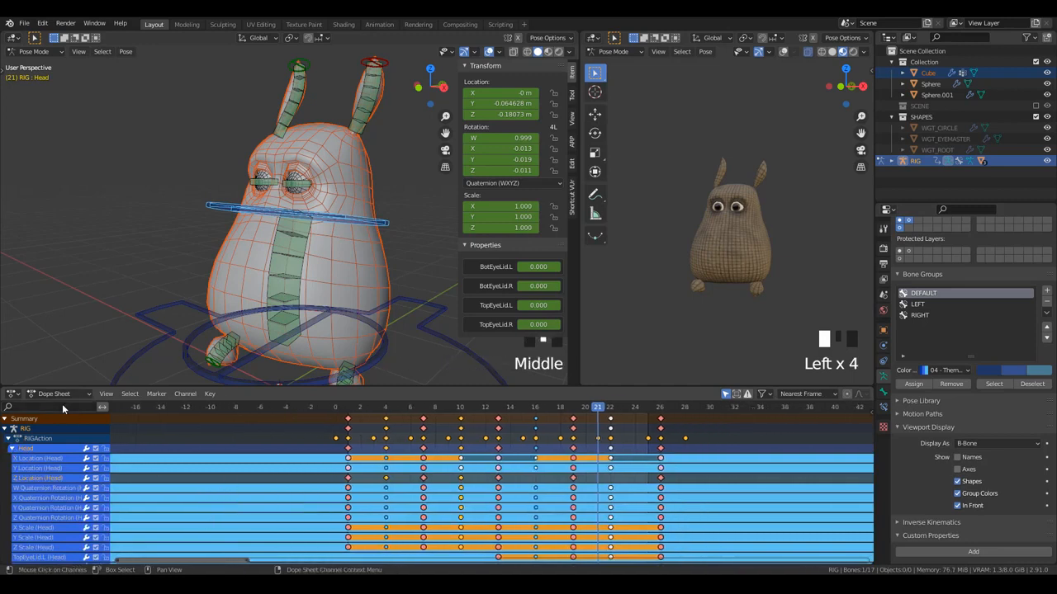
pyautogui.click(107, 394)
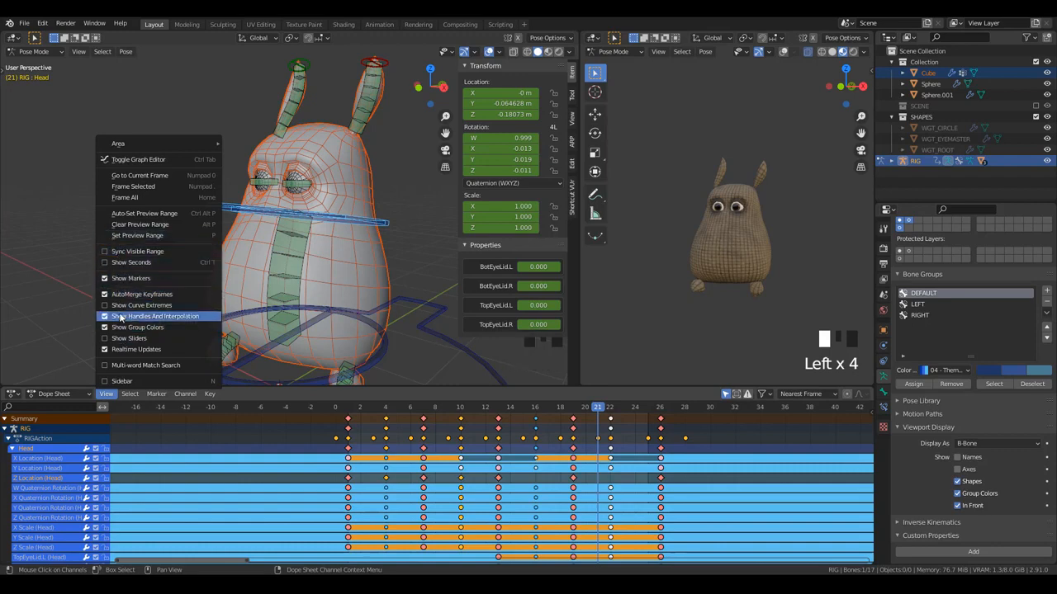
pyautogui.click(121, 328)
# - Select the four TopEyeLid and BotEyeLid channels and mute the Head control's other channels
pyautogui.moveTo(250, 514); pyautogui.dragTo(432, 487, button='middle')
pyautogui.scroll(2, 459, 482)
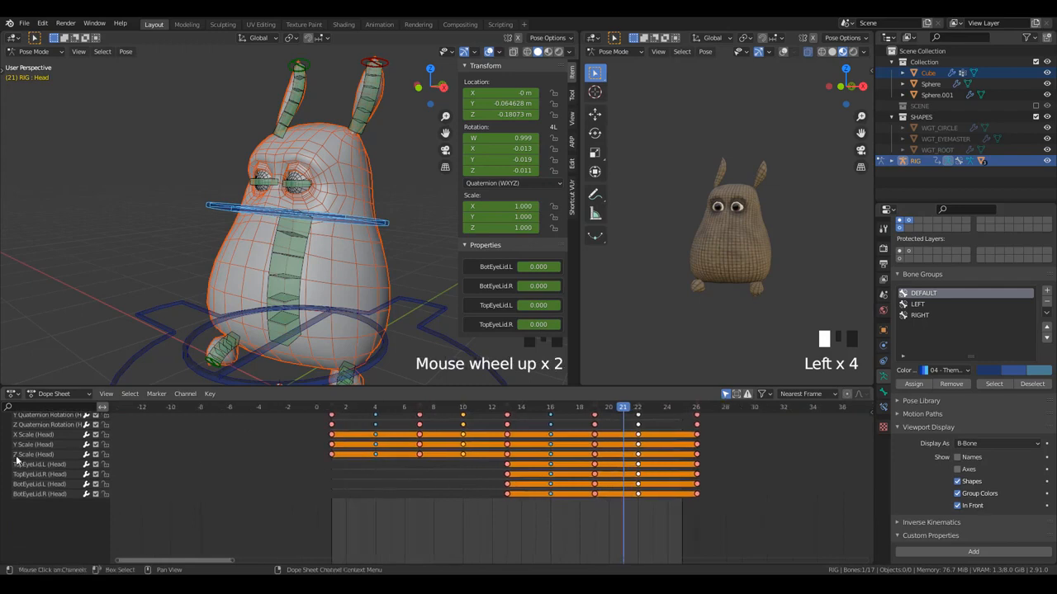
pyautogui.moveTo(41, 513); pyautogui.dragTo(43, 506)
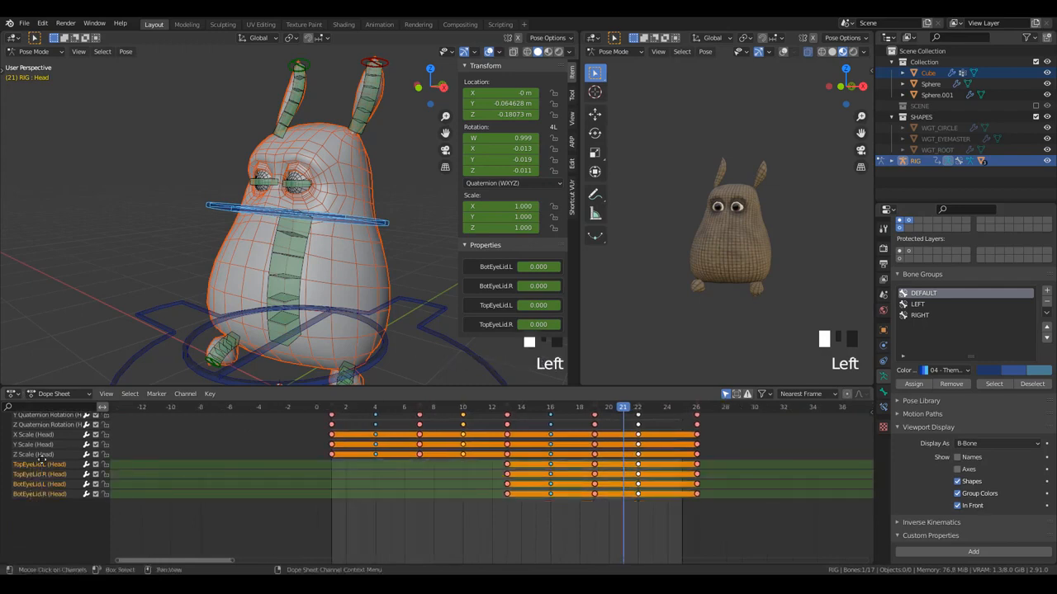
pyautogui.moveTo(43, 506); pyautogui.dragTo(75, 470, button='middle')
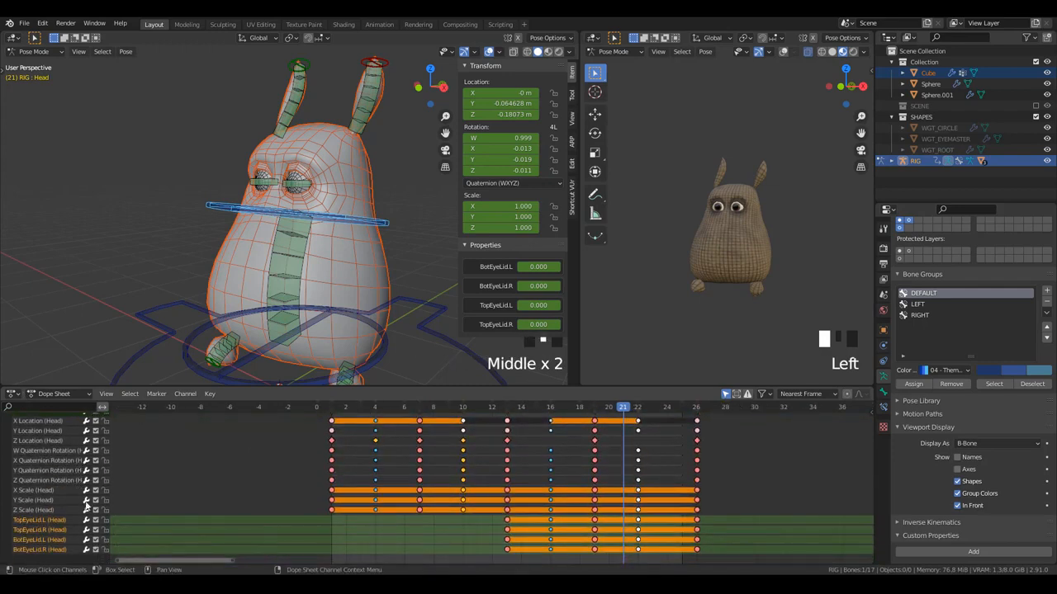
pyautogui.scroll(2, 99, 458)
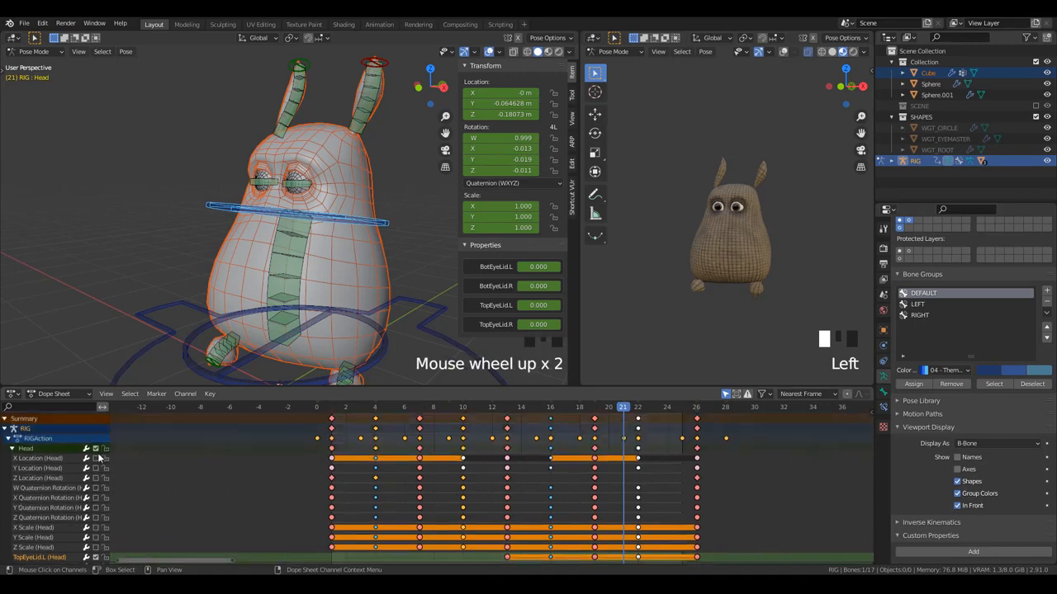
# - Play the animation, check the face up close from the front, and stop playback
pyautogui.press('space')
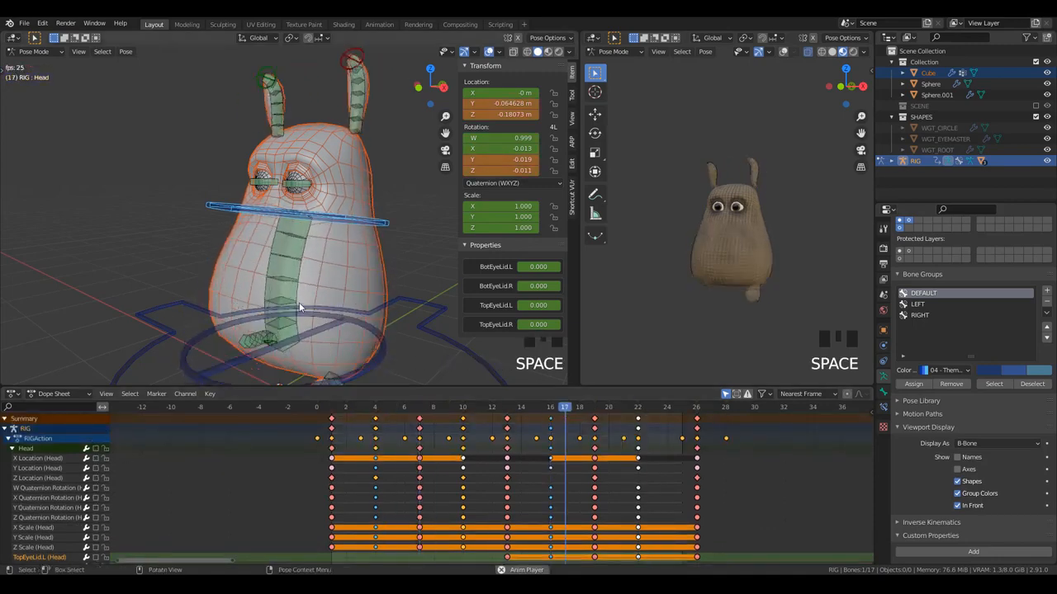
pyautogui.moveTo(298, 302); pyautogui.dragTo(384, 279, button='middle')
pyautogui.scroll(6, 358, 213)
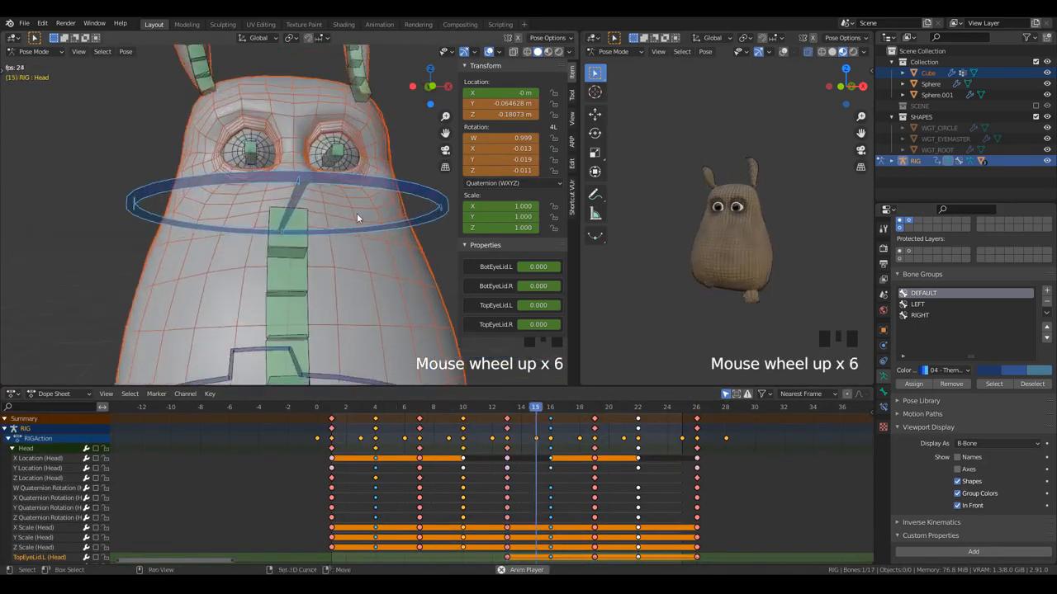
pyautogui.scroll(2, 357, 213)
pyautogui.press('space')
# - Delete all keyframes on the four eyelid channels from frame 13 to frame 26
pyautogui.moveTo(495, 501); pyautogui.dragTo(526, 507, button='middle')
pyautogui.scroll(3, 527, 507)
pyautogui.hotkey('alt', 'a')
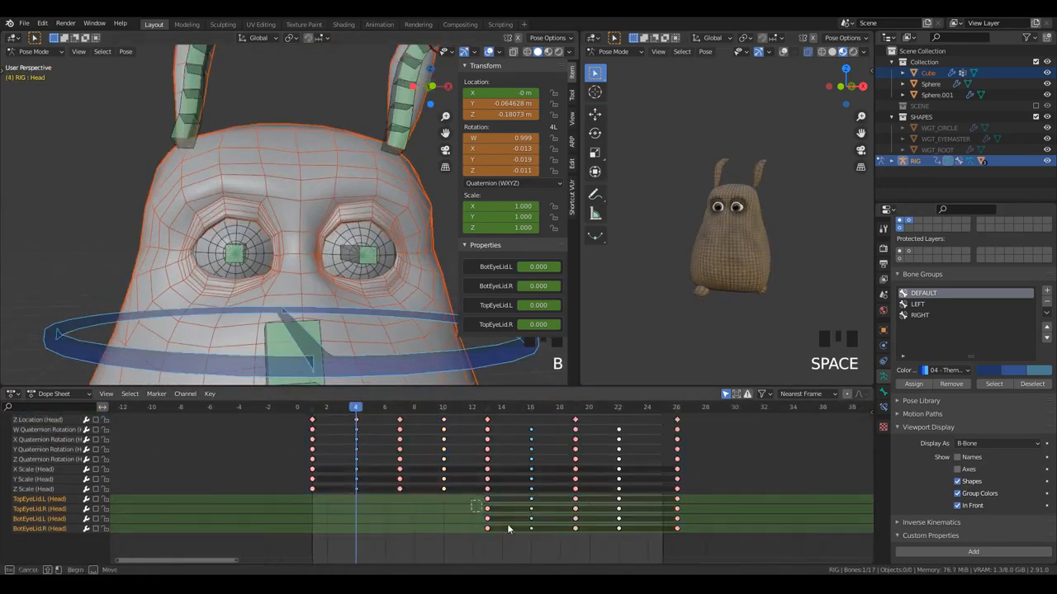
pyautogui.press('x')
pyautogui.click(713, 511)
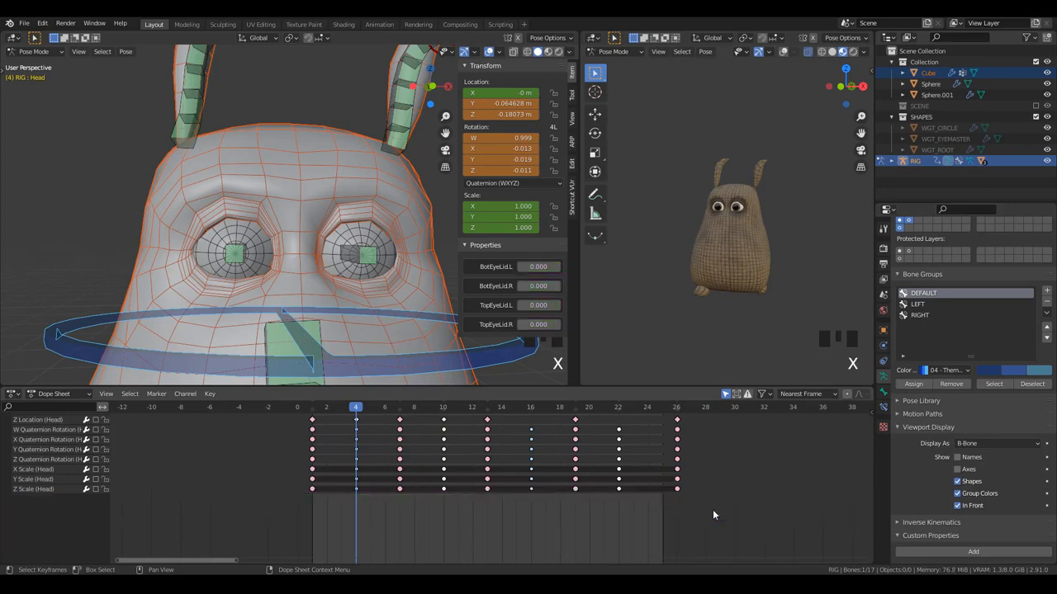
# - At frame 1, insert keyframes on all four eyelid properties with the eyes open at 0.000
pyautogui.moveTo(338, 409); pyautogui.dragTo(312, 409)
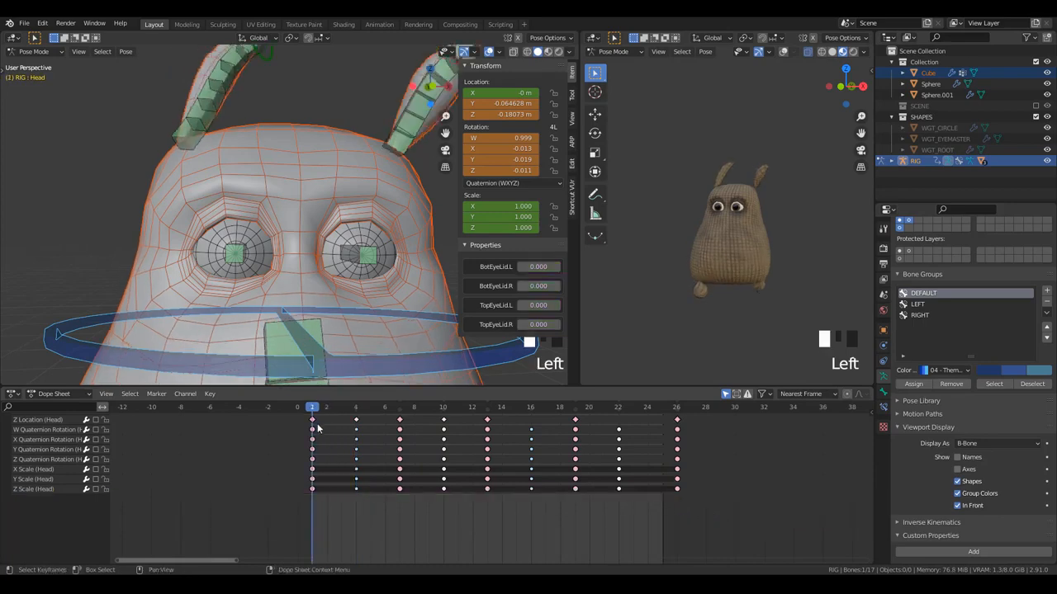
pyautogui.keyDown('shift'); pyautogui.moveTo(379, 485); pyautogui.dragTo(371, 450, button='middle'); pyautogui.keyUp('shift')
pyautogui.scroll(5, 341, 282)
pyautogui.keyDown('shift'); pyautogui.moveTo(340, 282); pyautogui.dragTo(320, 215, button='middle'); pyautogui.keyUp('shift')
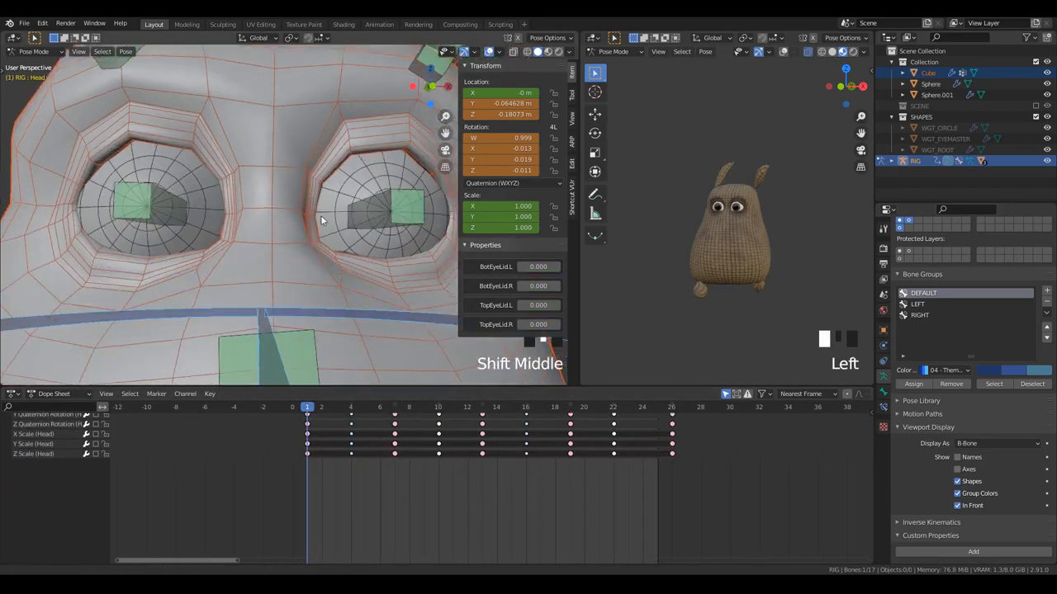
pyautogui.scroll(-3, 330, 223)
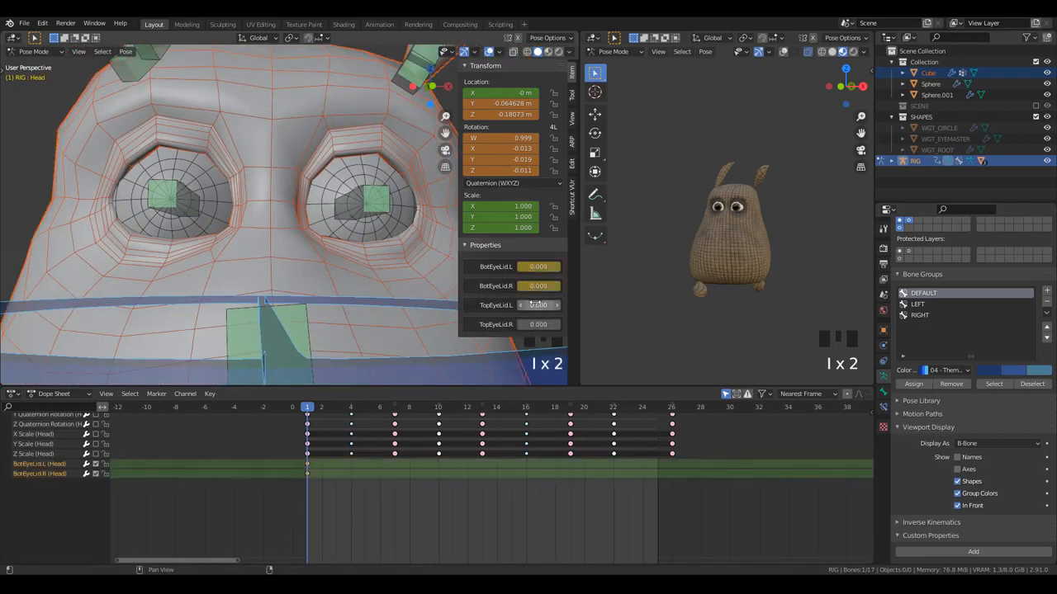
# - At frame 3, set all four eyelid properties to 1.000 and keyframe the closed eyes
pyautogui.scroll(6, 285, 480)
pyautogui.moveTo(267, 479); pyautogui.dragTo(343, 438, button='middle')
pyautogui.scroll(2, 531, 468)
pyautogui.scroll(4, 343, 437)
pyautogui.click(355, 414)
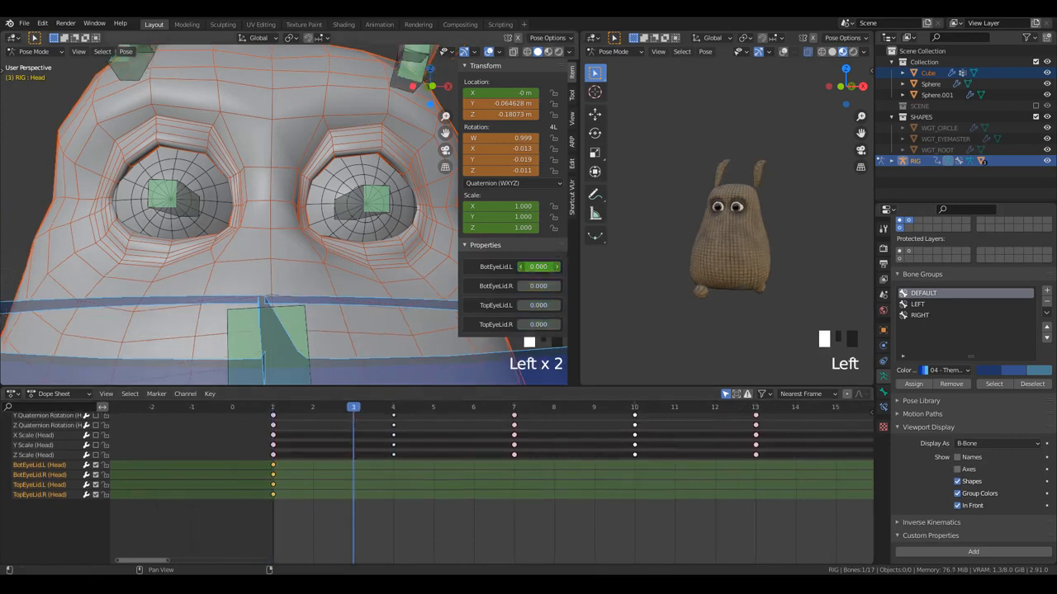
pyautogui.moveTo(538, 324); pyautogui.dragTo(619, 324)
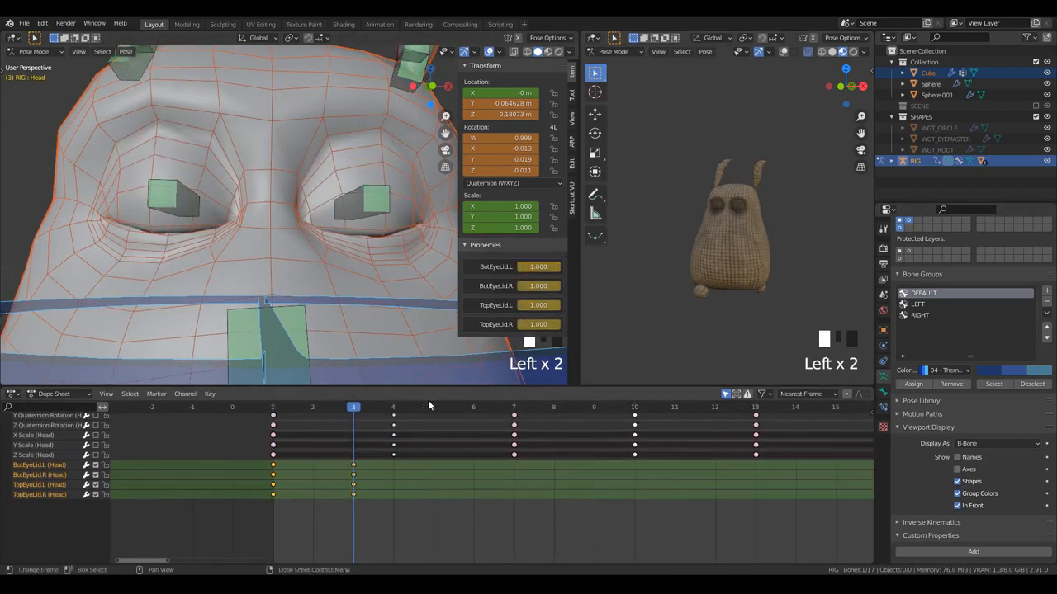
# - At frame 1, set all four eyelid properties to 0.000 and scrub through the blink
pyautogui.click(356, 468)
pyautogui.moveTo(355, 411); pyautogui.dragTo(271, 447)
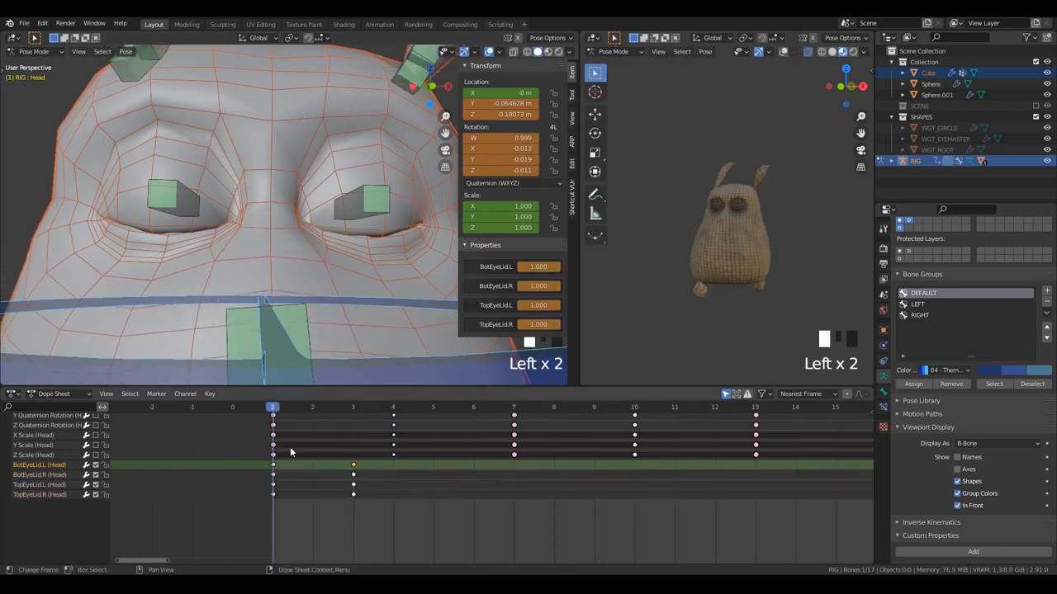
pyautogui.hotkey('shift', 'Left')
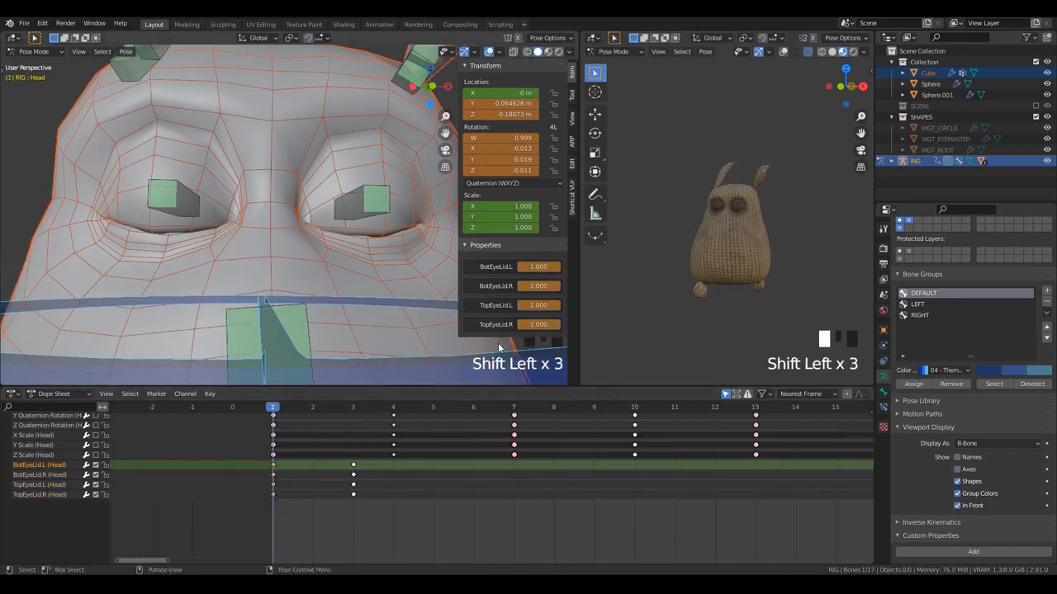
pyautogui.press('Left')
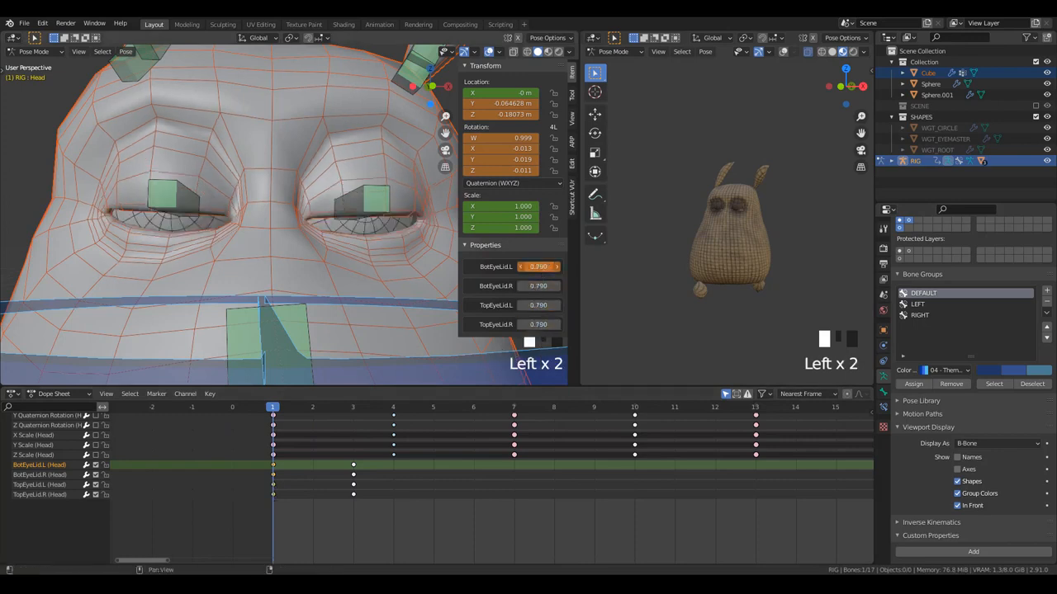
pyautogui.press('space')
pyautogui.press('Left')
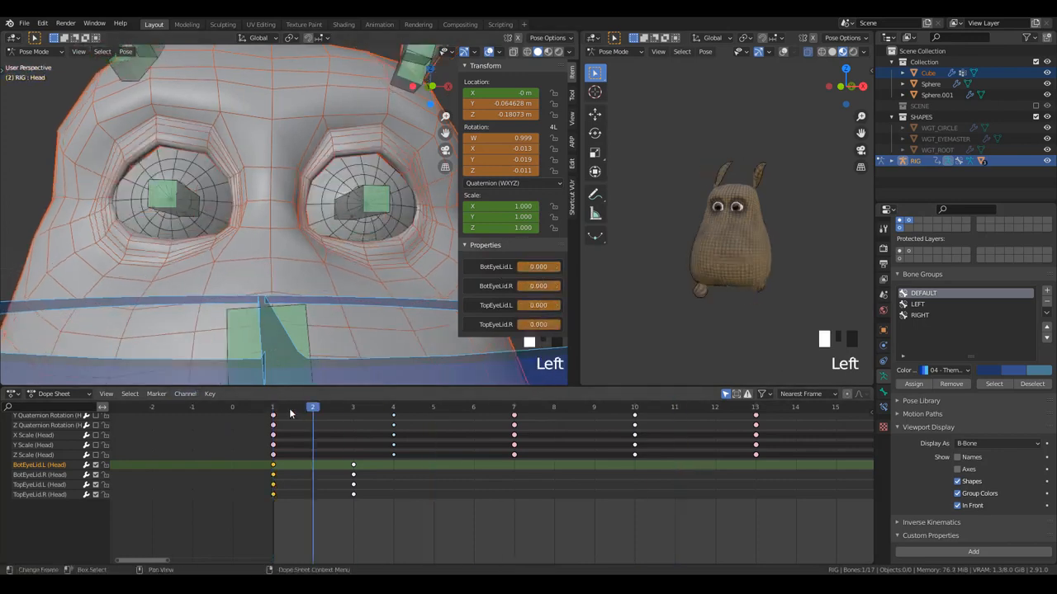
# - Set all four eyelid properties to 1.000 at frame 3 and return to frame 1
pyautogui.press('Left')
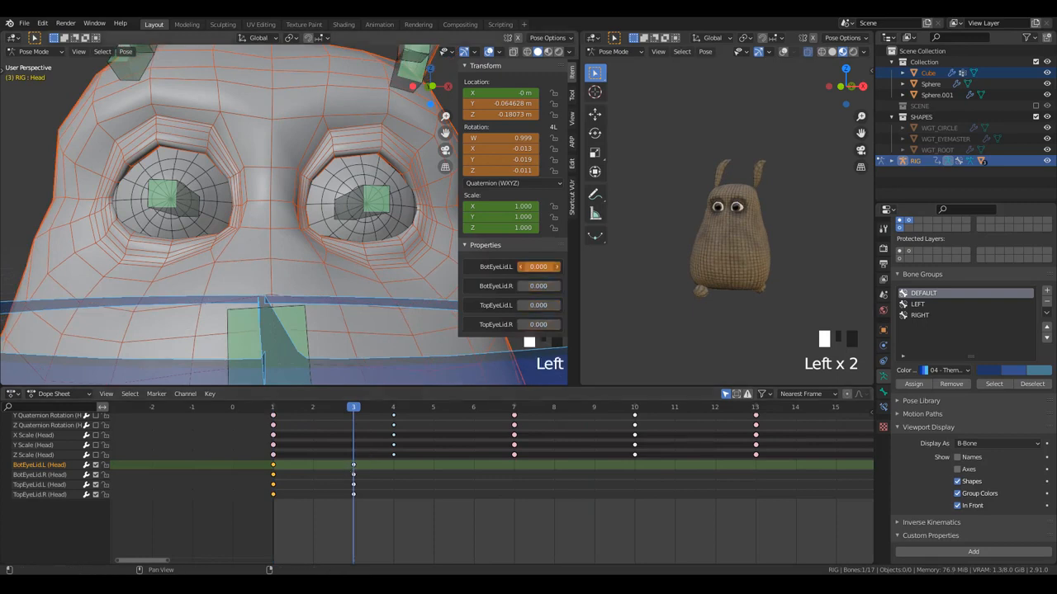
pyautogui.moveTo(536, 265); pyautogui.dragTo(560, 325)
pyautogui.press('Left')
pyautogui.press('Left')
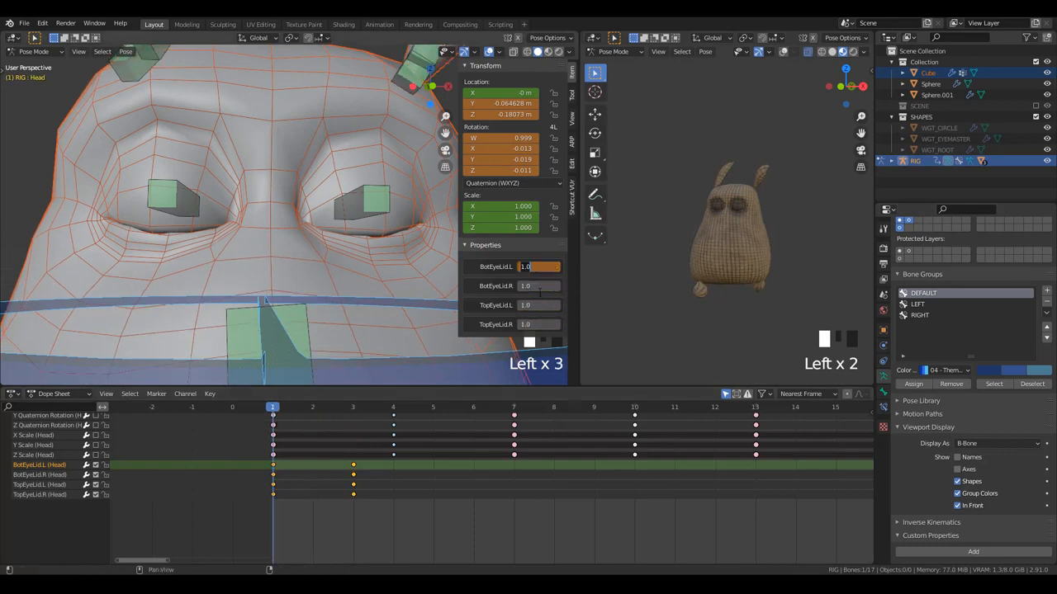
# - Enter 0 for each of the four eyelid properties at frame 1
pyautogui.press('Return')
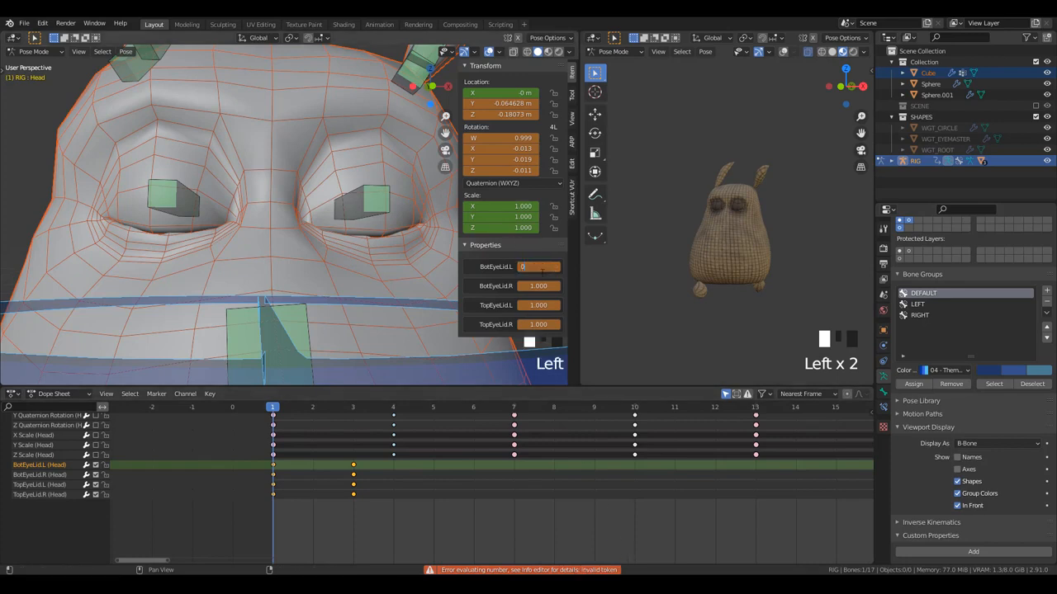
pyautogui.press('Tab')
pyautogui.write('0')
pyautogui.press('Tab')
pyautogui.write('0')
pyautogui.press('Tab')
pyautogui.write('0')
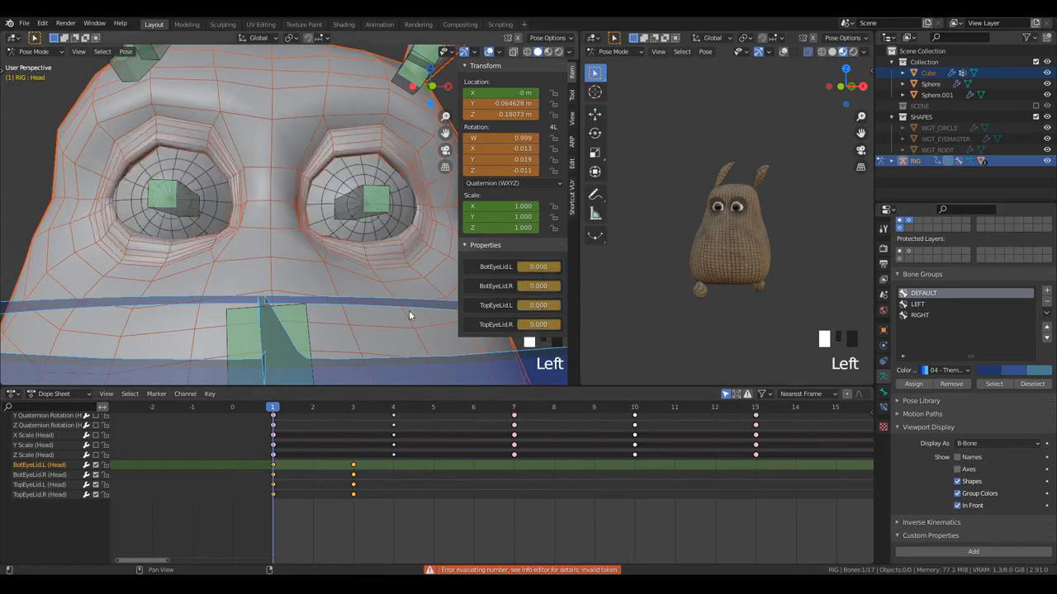
# - Move to frame 3 and enter 1 for each of the four eyelid properties
pyautogui.press('space')
pyautogui.press('space')
pyautogui.press('Left')
pyautogui.press('Left')
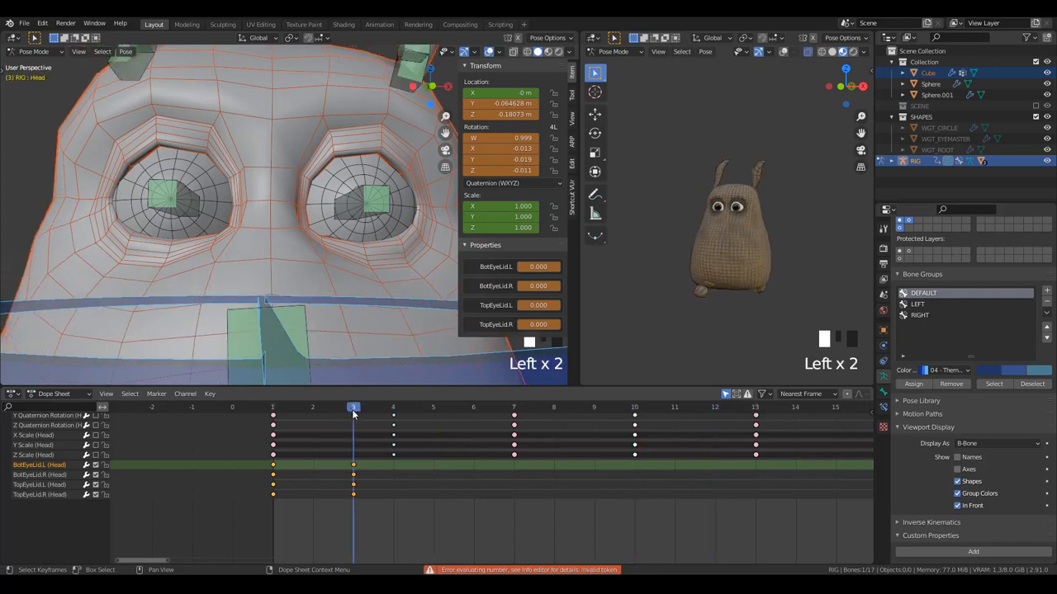
pyautogui.write('1')
pyautogui.press('Tab')
pyautogui.write('1')
pyautogui.press('Tab')
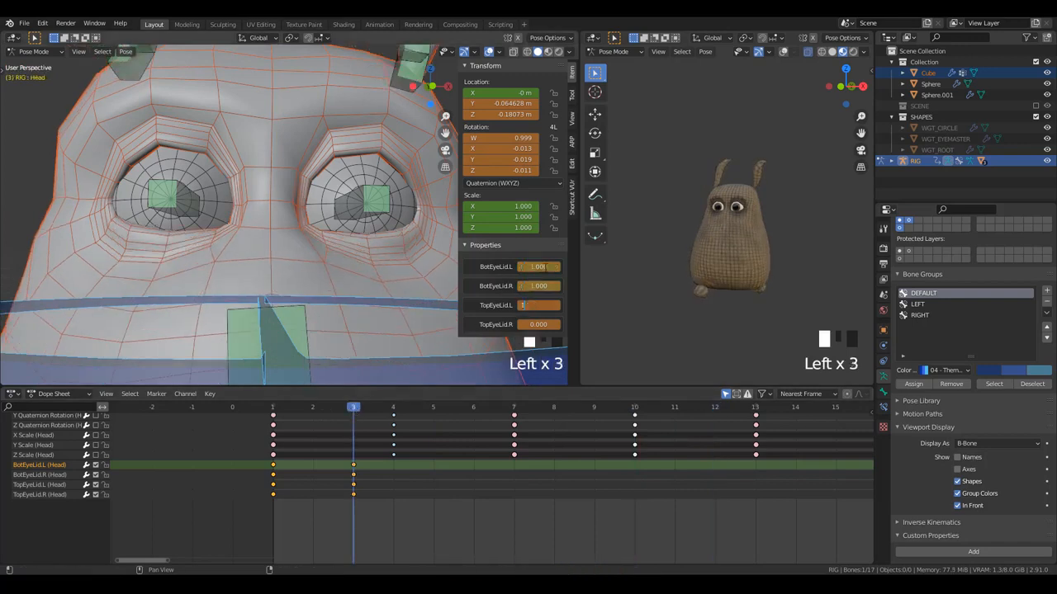
pyautogui.write('1')
pyautogui.press('Tab')
pyautogui.write('1')
pyautogui.press('Tab')
# - At frame 1, keyframe the four eyelid properties, then set each to 0 and keyframe them again
pyautogui.moveTo(313, 407); pyautogui.dragTo(253, 409)
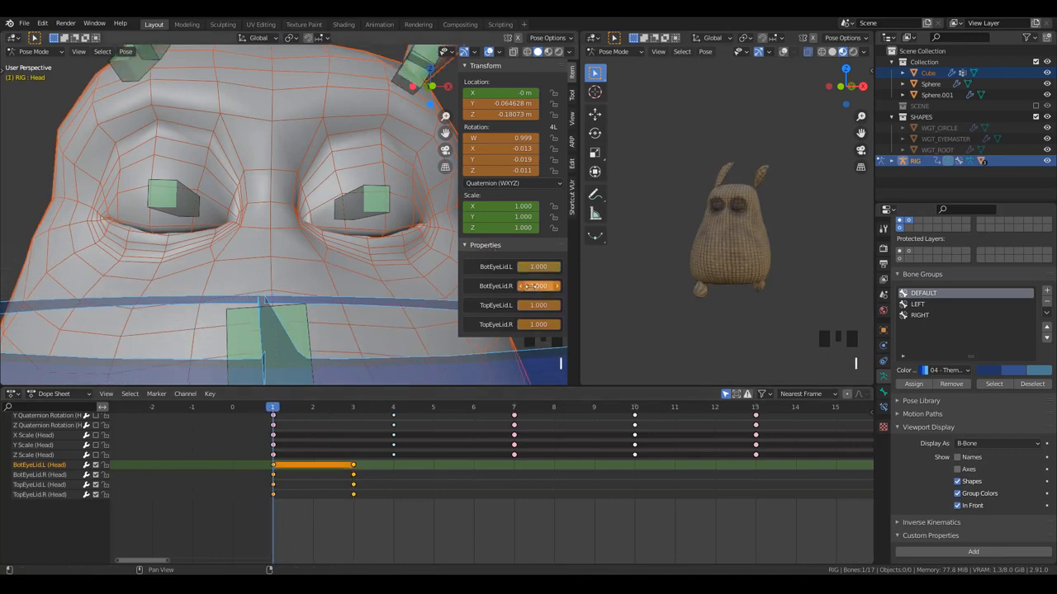
pyautogui.press('i')
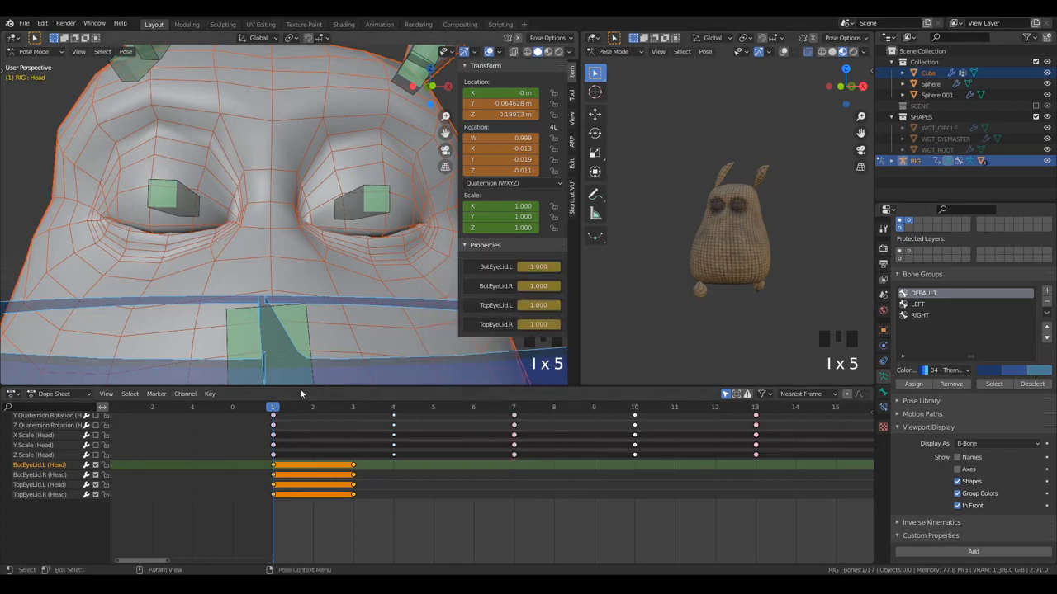
pyautogui.write('0')
pyautogui.press('Tab')
pyautogui.write('0')
pyautogui.press('Tab')
pyautogui.write('0')
pyautogui.press('Tab')
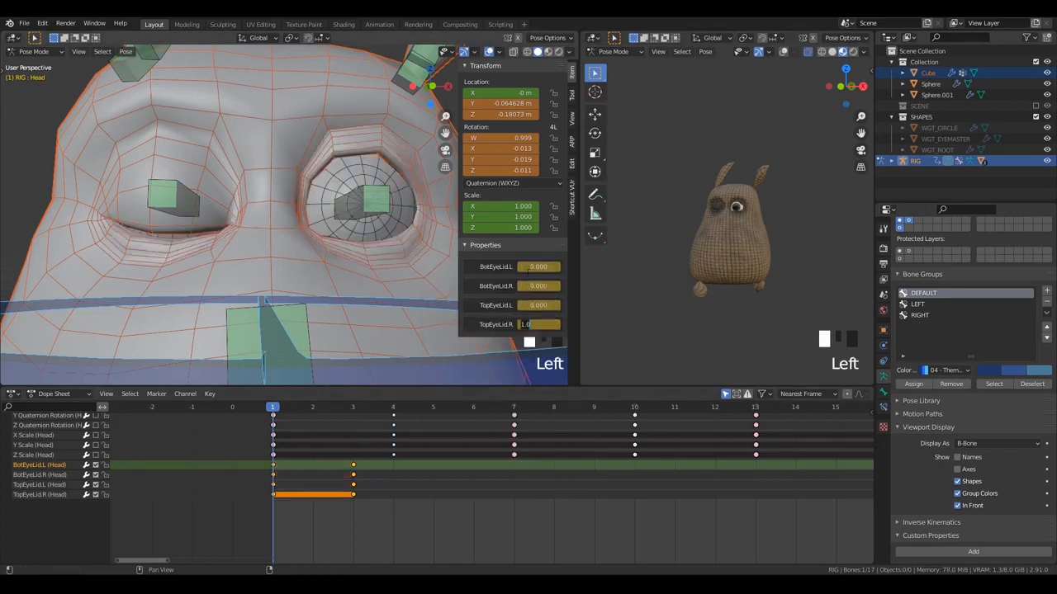
pyautogui.write('0')
pyautogui.press('Return')
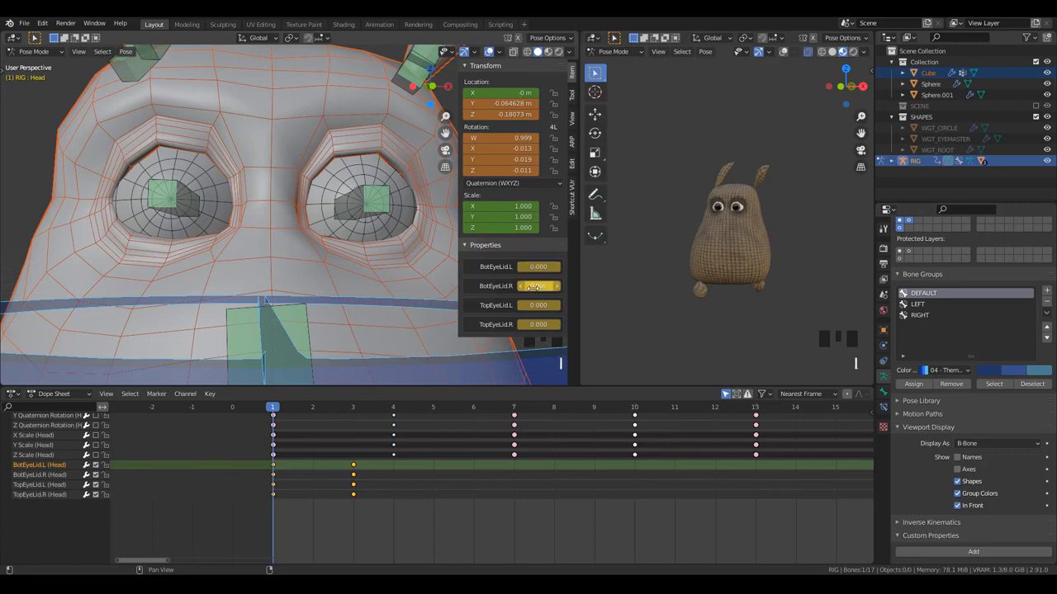
pyautogui.press('i')
# - At frame 3, set each of the four eyelid properties to 1 and insert keyframes on them
pyautogui.moveTo(302, 405); pyautogui.dragTo(354, 409)
pyautogui.write('1')
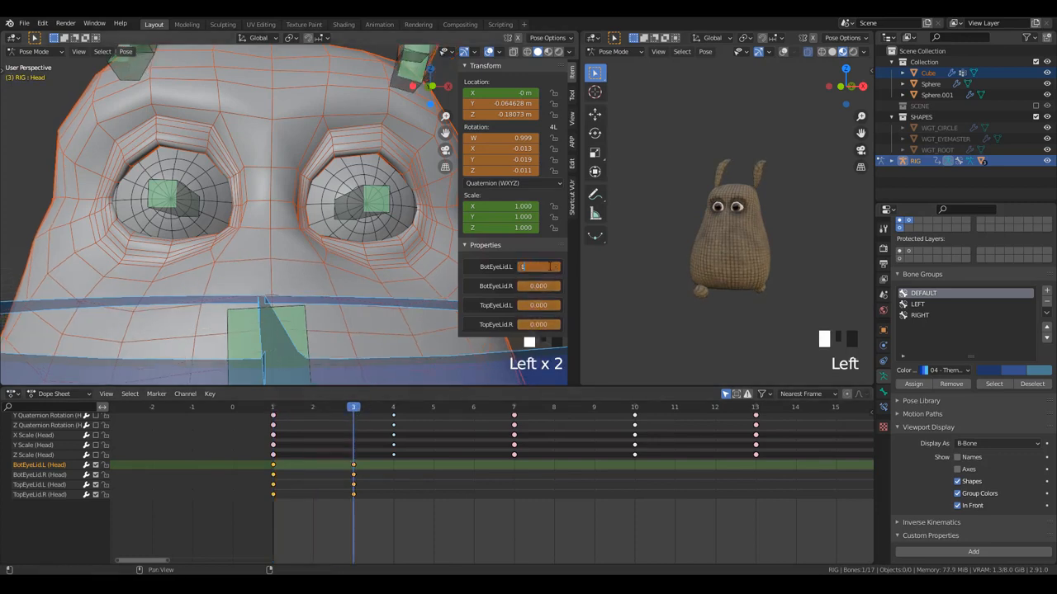
pyautogui.press('Tab')
pyautogui.write('1')
pyautogui.press('Tab')
pyautogui.write('1')
pyautogui.press('Tab')
pyautogui.write('1')
pyautogui.press('Return')
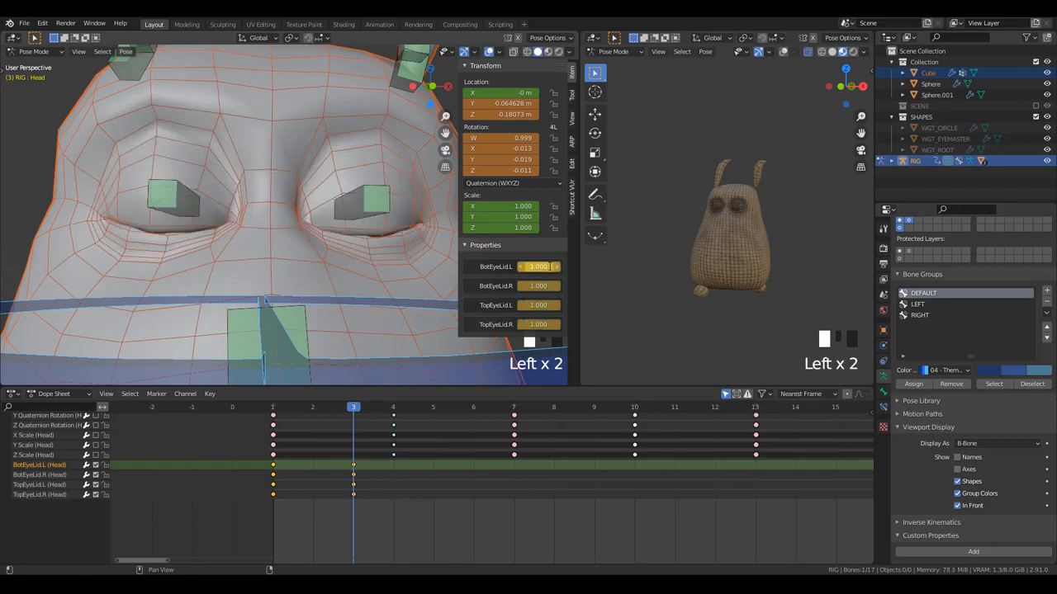
pyautogui.press('i')
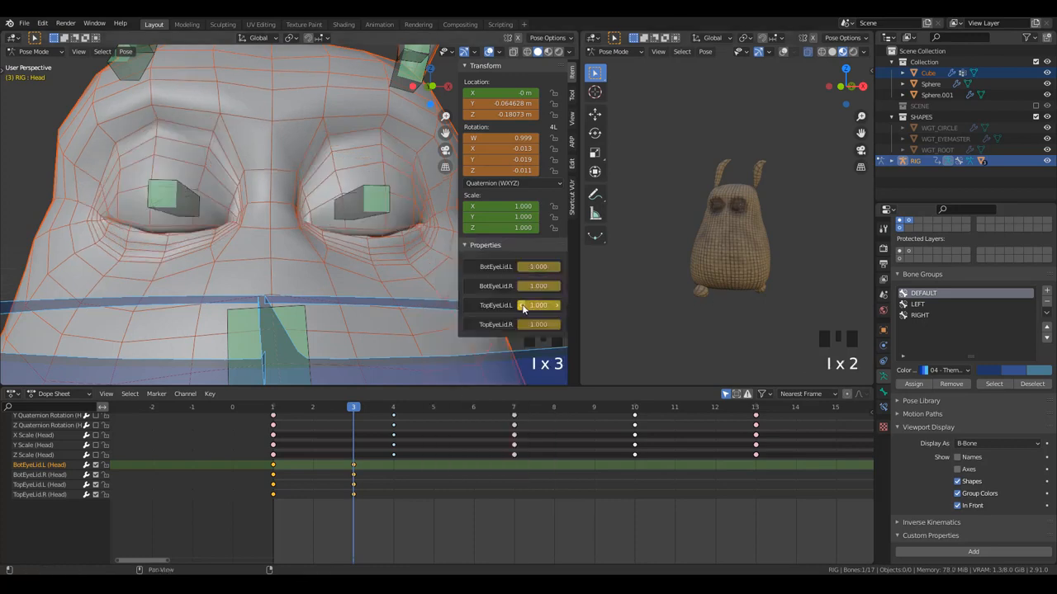
pyautogui.press('i')
pyautogui.press('i')
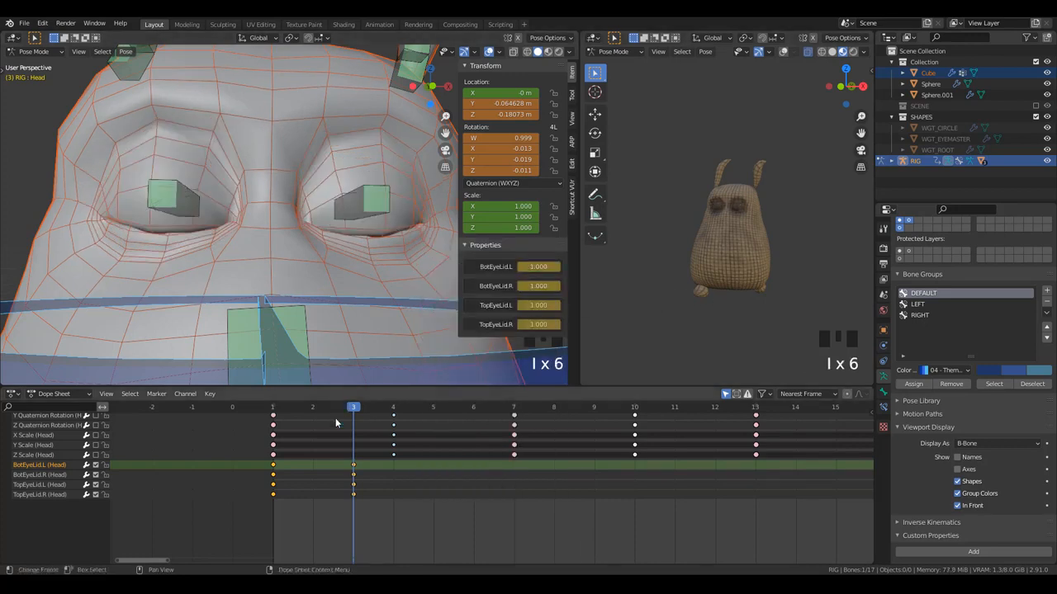
# - At frame 1, re-enable the Head's muted location, rotation and scale channels in the Dope Sheet
pyautogui.click(258, 406)
pyautogui.scroll(-2, 365, 249)
pyautogui.moveTo(365, 248); pyautogui.dragTo(194, 339, button='middle')
pyautogui.scroll(2, 95, 468)
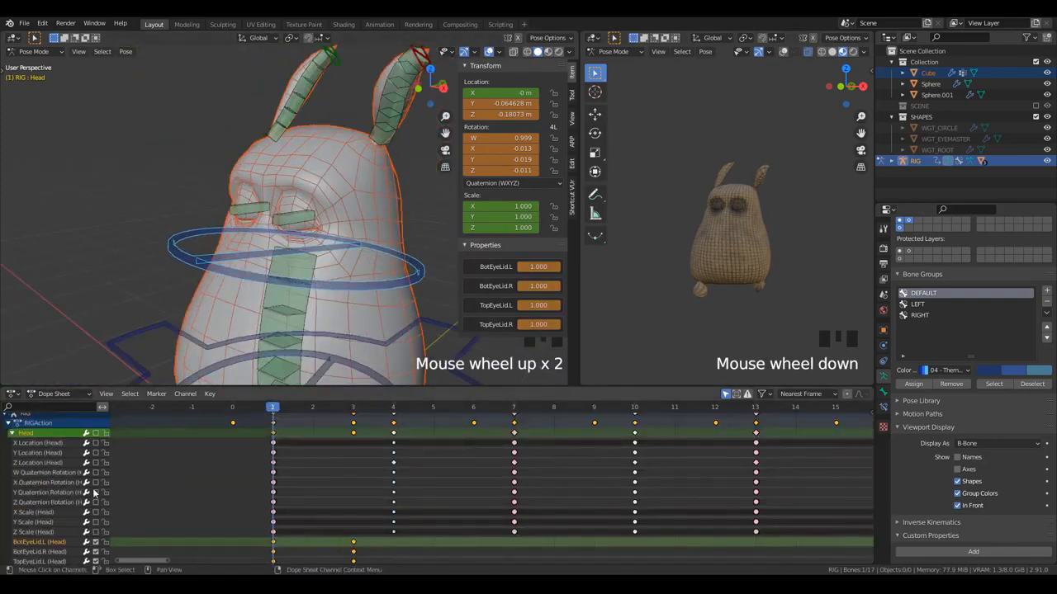
pyautogui.moveTo(95, 533); pyautogui.dragTo(96, 443)
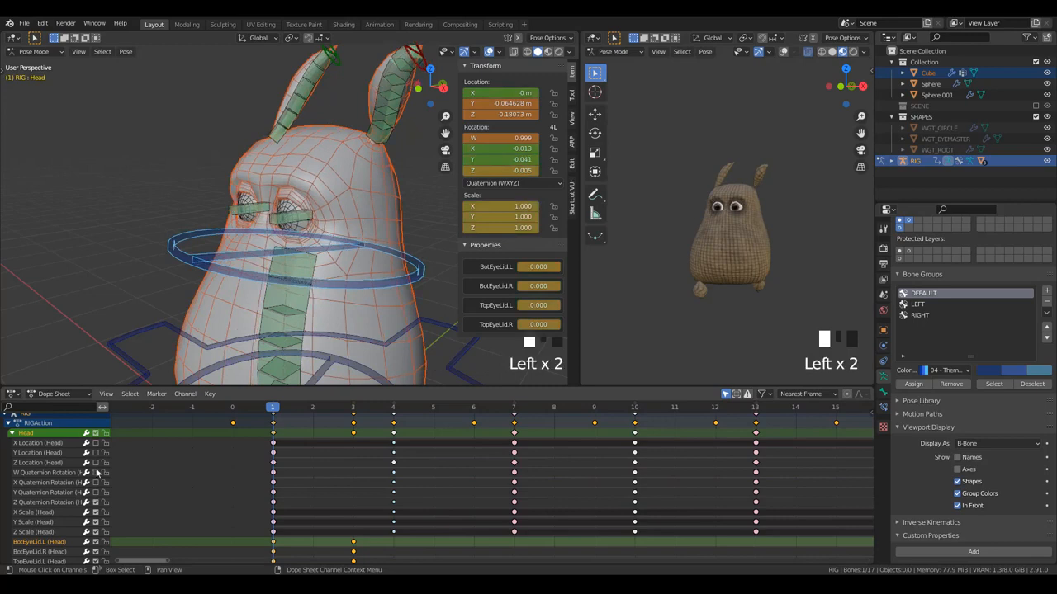
pyautogui.moveTo(95, 494); pyautogui.dragTo(97, 450)
pyautogui.moveTo(304, 484); pyautogui.dragTo(366, 417, button='middle')
pyautogui.click(366, 417)
pyautogui.moveTo(366, 417); pyautogui.dragTo(349, 467)
pyautogui.scroll(3, 66, 459)
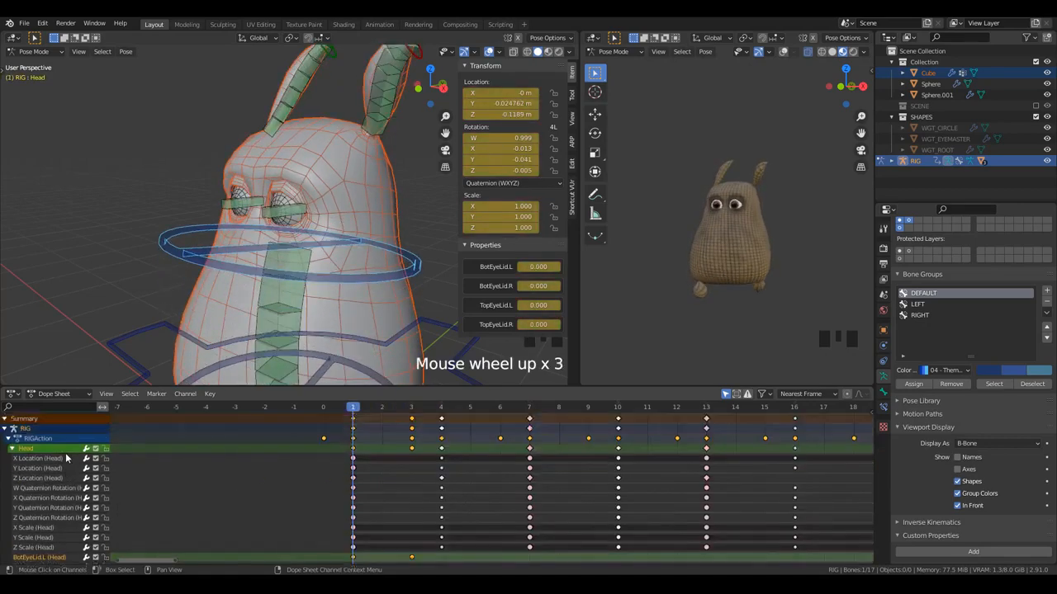
# - Examine the head in front orthographic view, checking the eyelids at frame 1 and frame 3
pyautogui.scroll(-2, 71, 452)
pyautogui.moveTo(70, 454); pyautogui.dragTo(18, 513, button='middle')
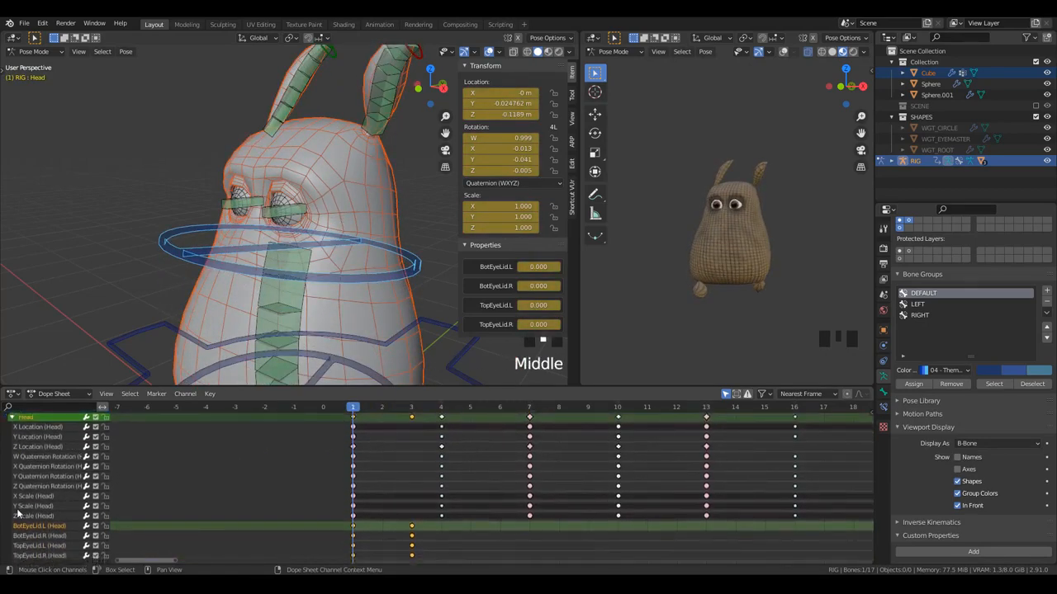
pyautogui.moveTo(290, 284); pyautogui.dragTo(339, 269, button='middle')
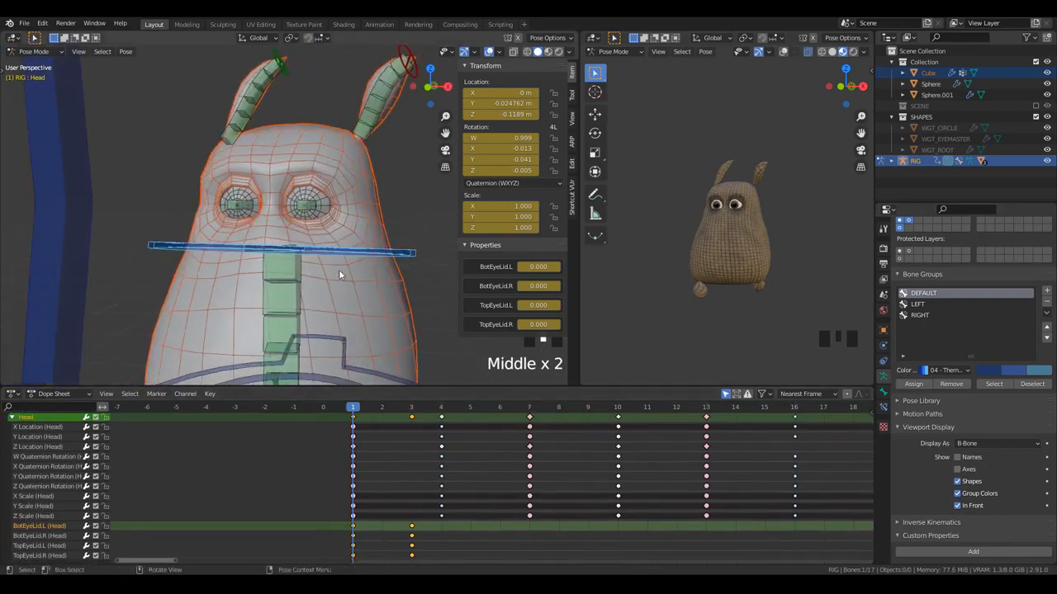
pyautogui.press('KP_1')
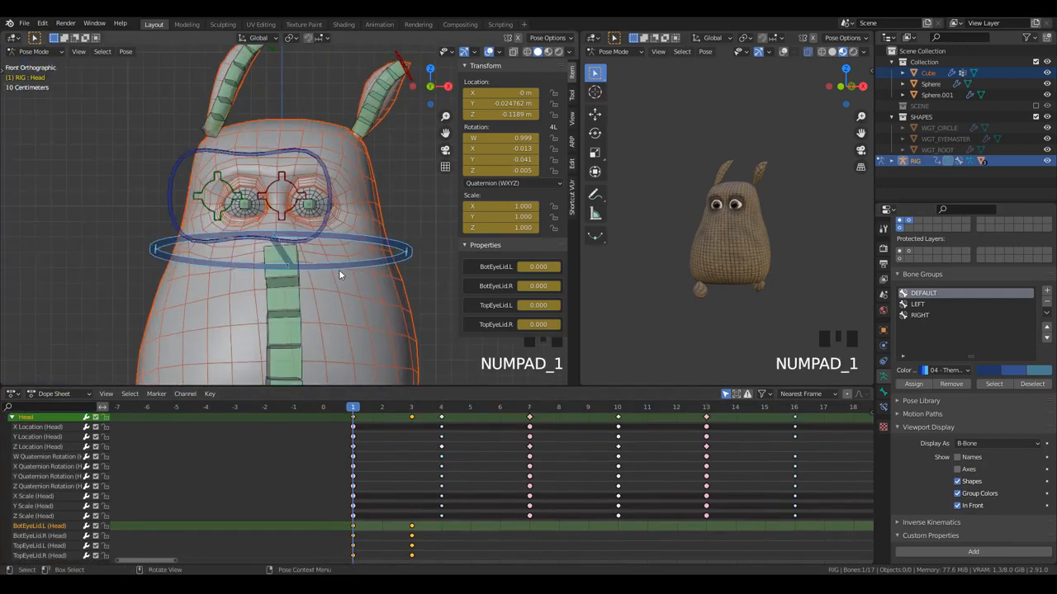
pyautogui.click(95, 418)
pyautogui.click(95, 417)
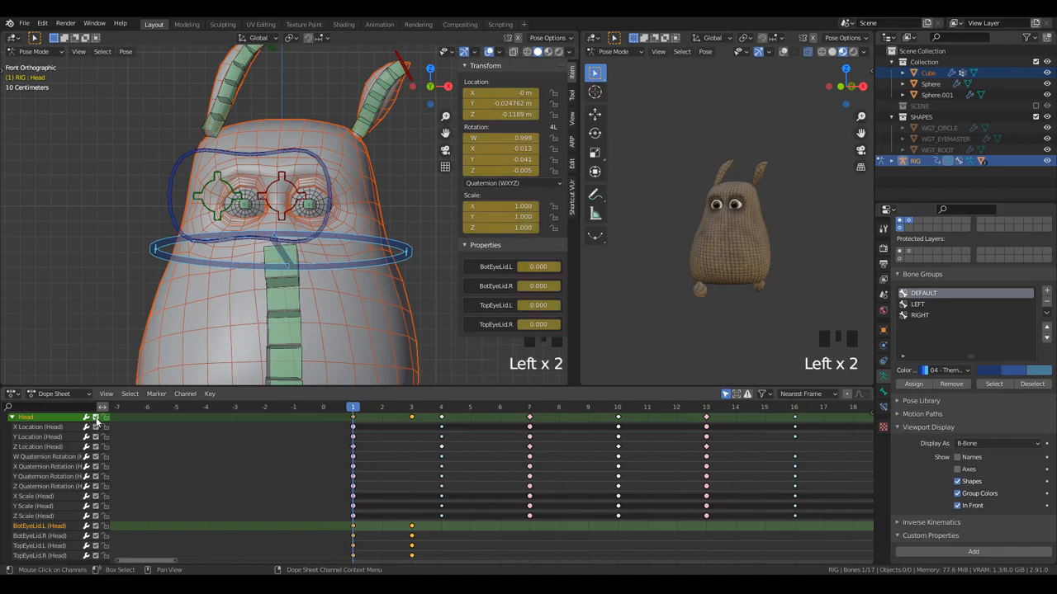
pyautogui.scroll(-3, 341, 516)
pyautogui.scroll(2, 341, 516)
pyautogui.keyDown('shift'); pyautogui.moveTo(261, 265); pyautogui.dragTo(288, 261, button='middle'); pyautogui.keyUp('shift')
pyautogui.scroll(-2, 275, 224)
pyautogui.scroll(3, 288, 261)
pyautogui.keyDown('shift'); pyautogui.moveTo(368, 419); pyautogui.dragTo(388, 410, button='middle'); pyautogui.keyUp('shift')
pyautogui.press('Right')
pyautogui.press('Right')
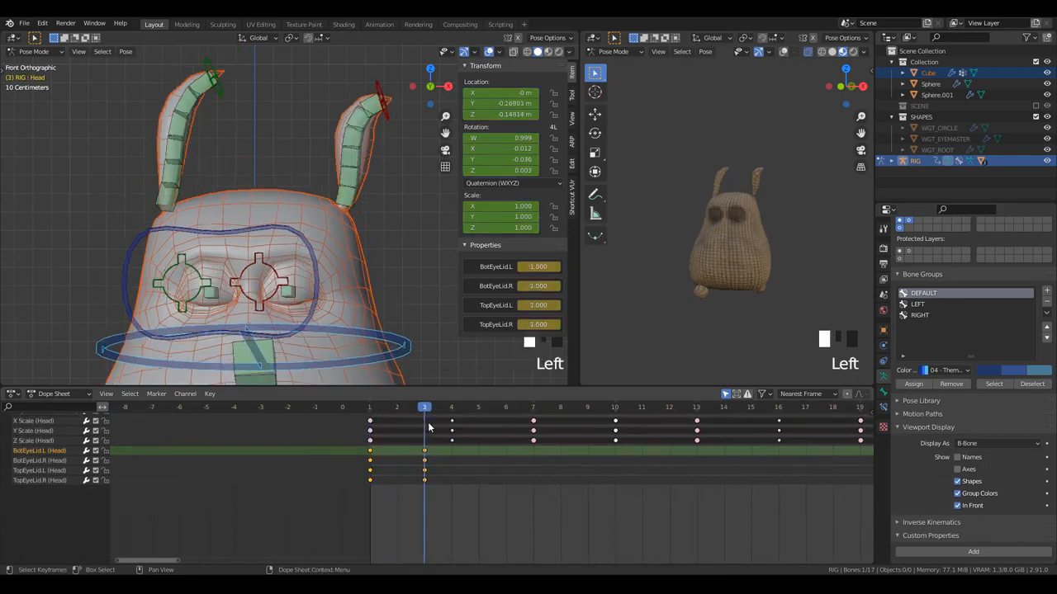
pyautogui.keyDown('shift'); pyautogui.moveTo(380, 340); pyautogui.dragTo(390, 282, button='middle'); pyautogui.keyUp('shift')
pyautogui.scroll(1, 391, 282)
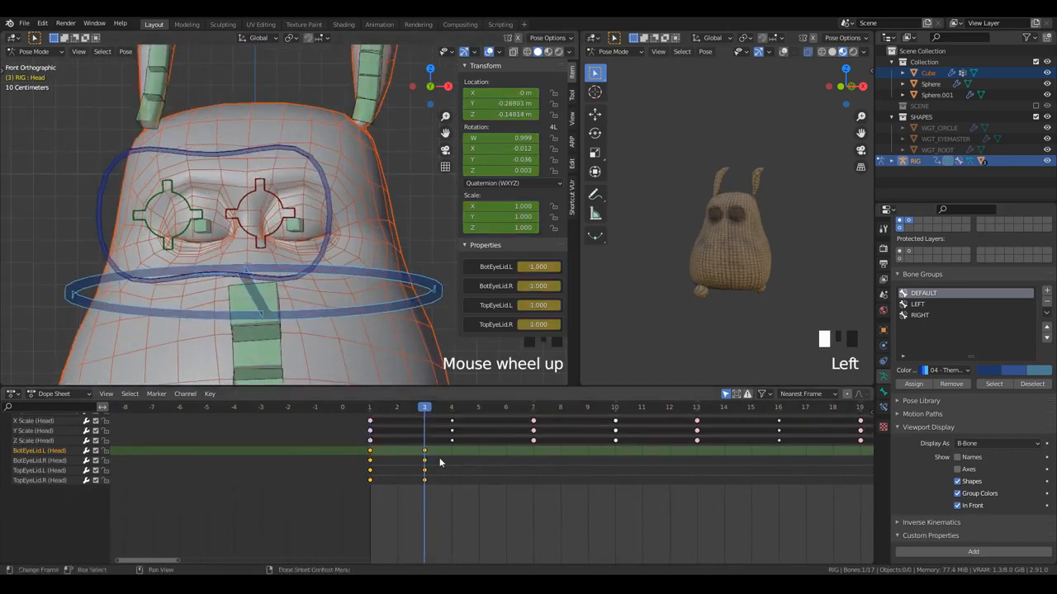
# - Duplicate the four eyelid channels' closed keyframes from frame 3 to frame 4
pyautogui.press('b')
pyautogui.hotkey('shift', 'd')
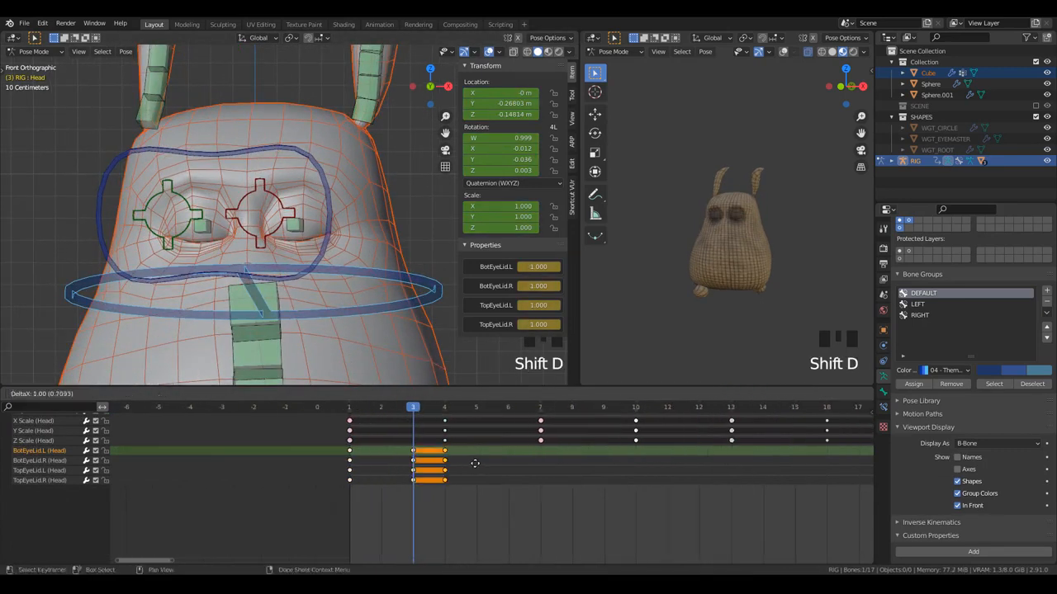
pyautogui.click(498, 468)
pyautogui.press('g')
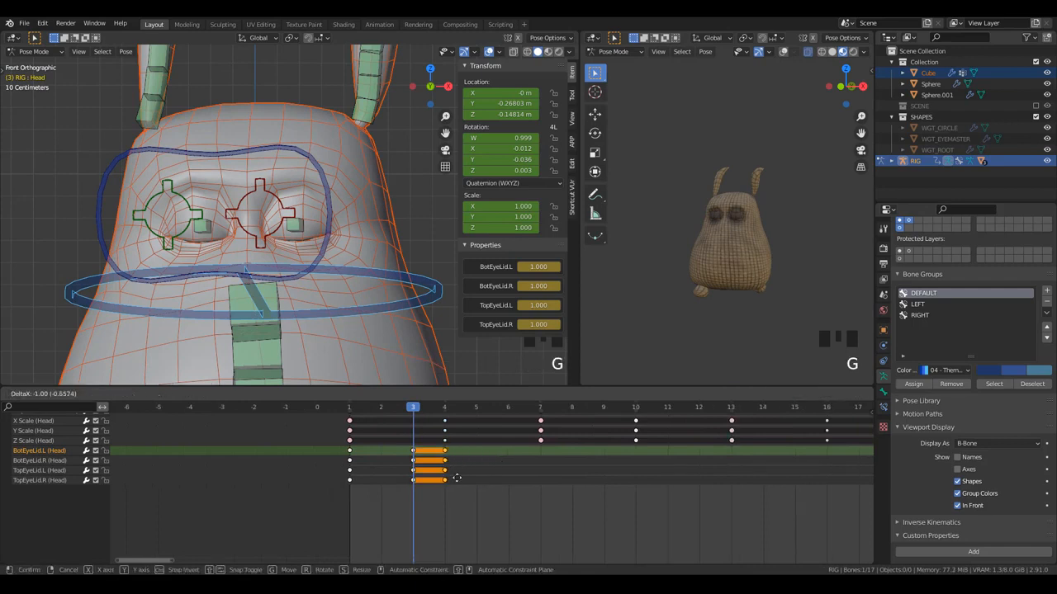
pyautogui.click(456, 481)
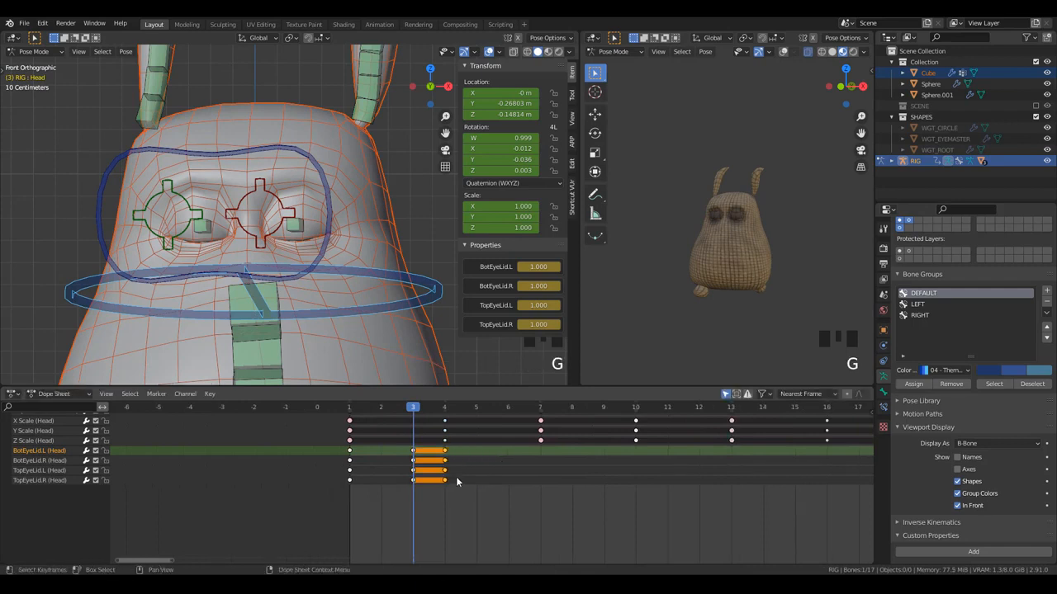
# - Duplicate the four eyelid channels' open keyframes from frame 1 to frame 6
pyautogui.hotkey('shift', 'd')
pyautogui.click(354, 457)
pyautogui.moveTo(337, 497); pyautogui.dragTo(363, 446)
pyautogui.hotkey('shift', 'd')
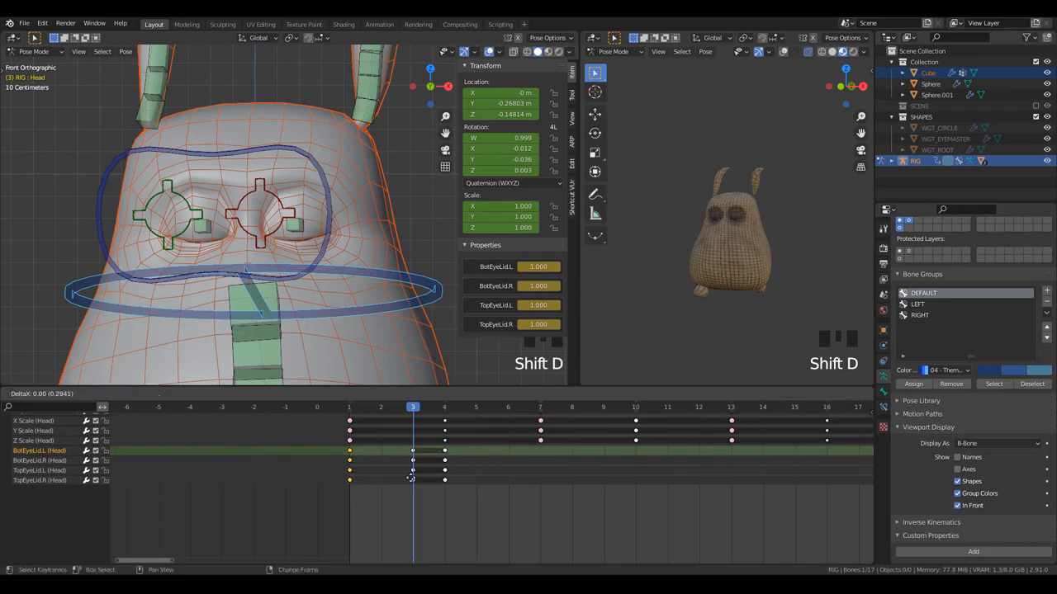
pyautogui.click(518, 486)
# - Play the walk cycle and check the blink on the textured creature, stopping playback at the end
pyautogui.press('space')
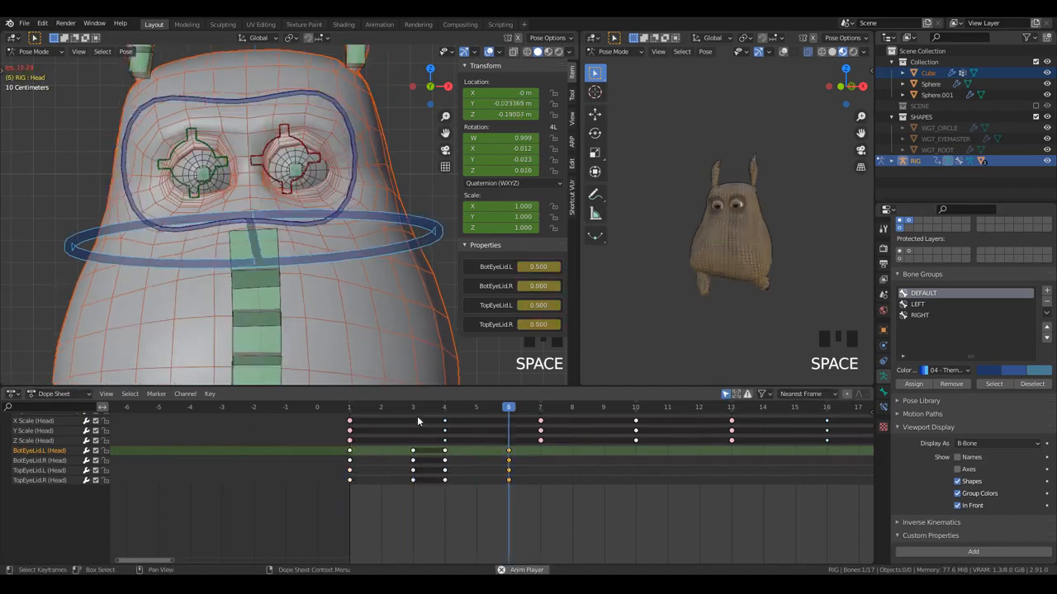
pyautogui.press('Left')
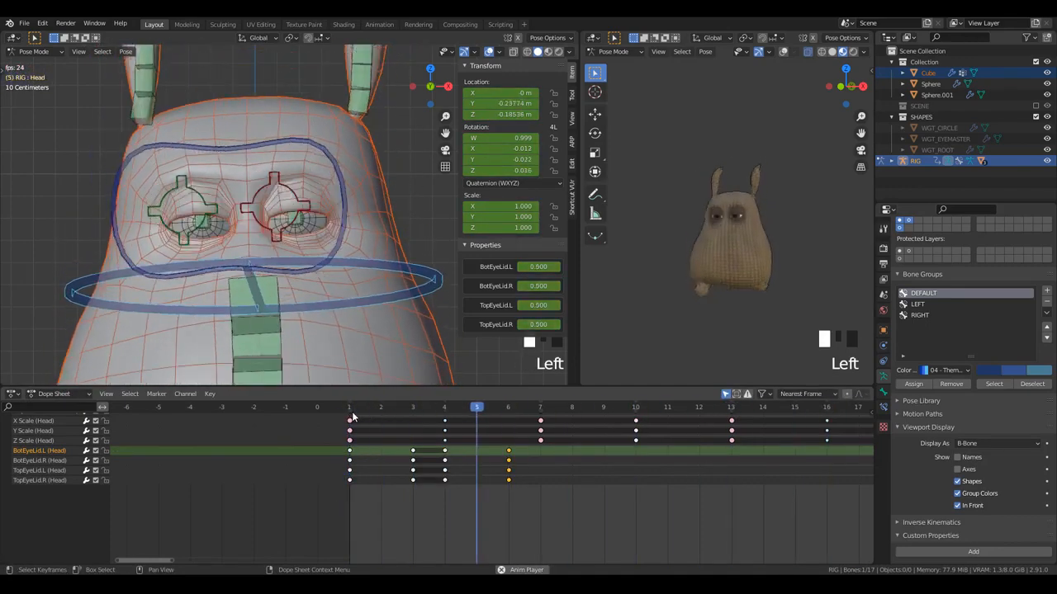
pyautogui.scroll(3, 767, 218)
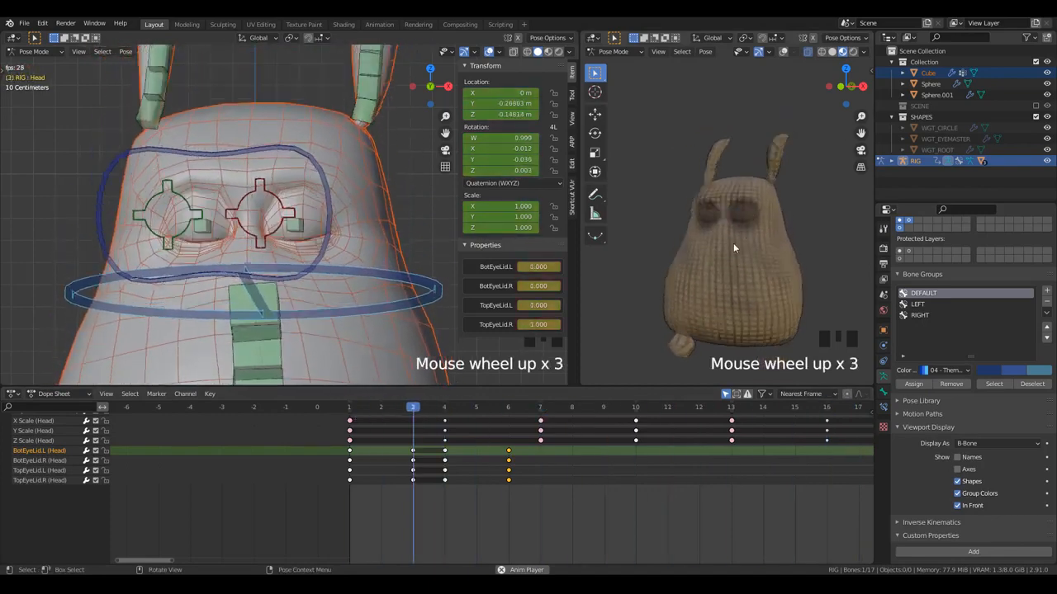
pyautogui.press('space')
# - Try stretching all eyelid keyframes from frame 1 so the blink ends at frame 11
pyautogui.moveTo(391, 479); pyautogui.dragTo(471, 444)
pyautogui.scroll(-2, 470, 450)
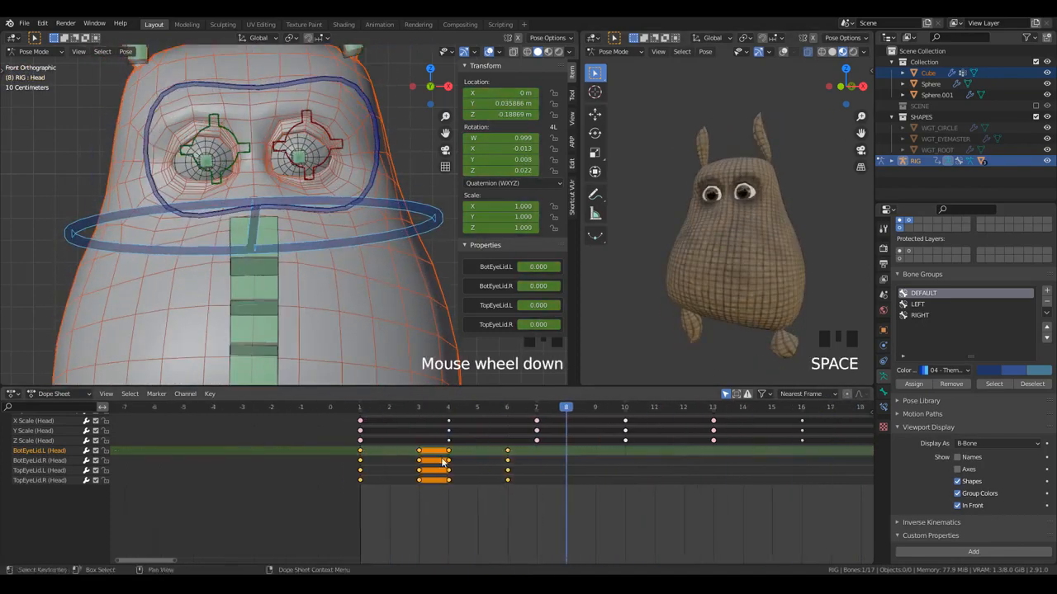
pyautogui.press('Left')
pyautogui.keyDown('shift'); pyautogui.moveTo(542, 474); pyautogui.dragTo(399, 471, button='middle'); pyautogui.keyUp('shift')
pyautogui.press('s')
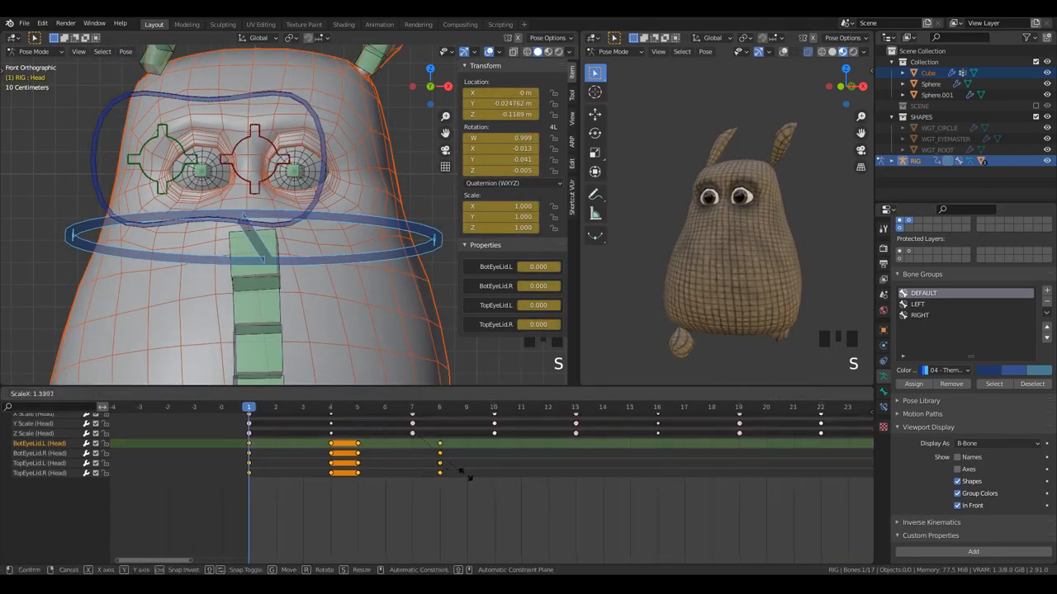
pyautogui.click(545, 479)
# - Play the walk cycle with the slower blink and undo the eyelid keyframe scaling
pyautogui.press('space')
pyautogui.scroll(-3, 738, 304)
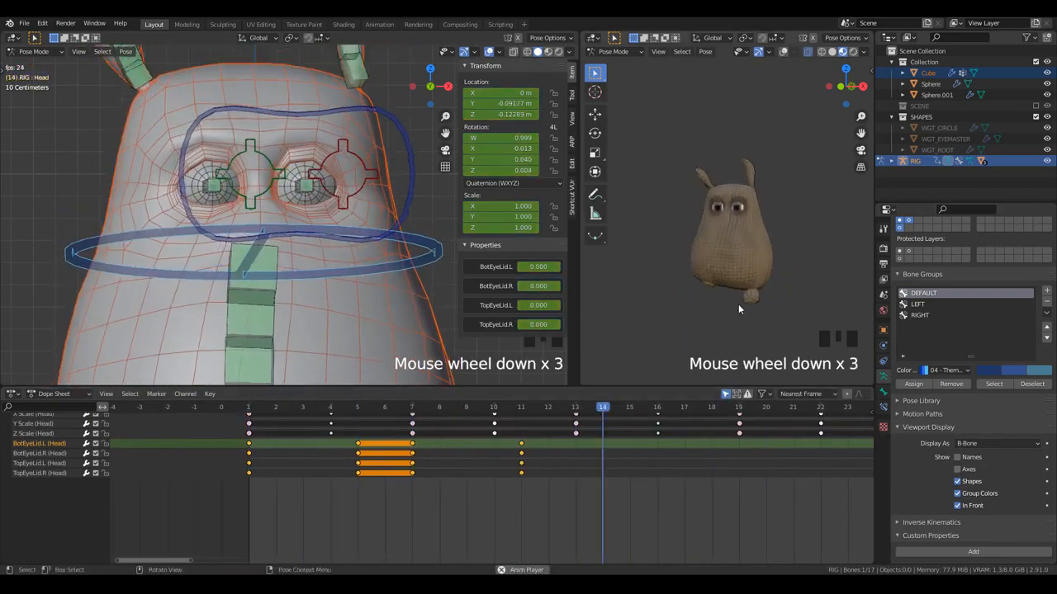
pyautogui.scroll(1, 739, 289)
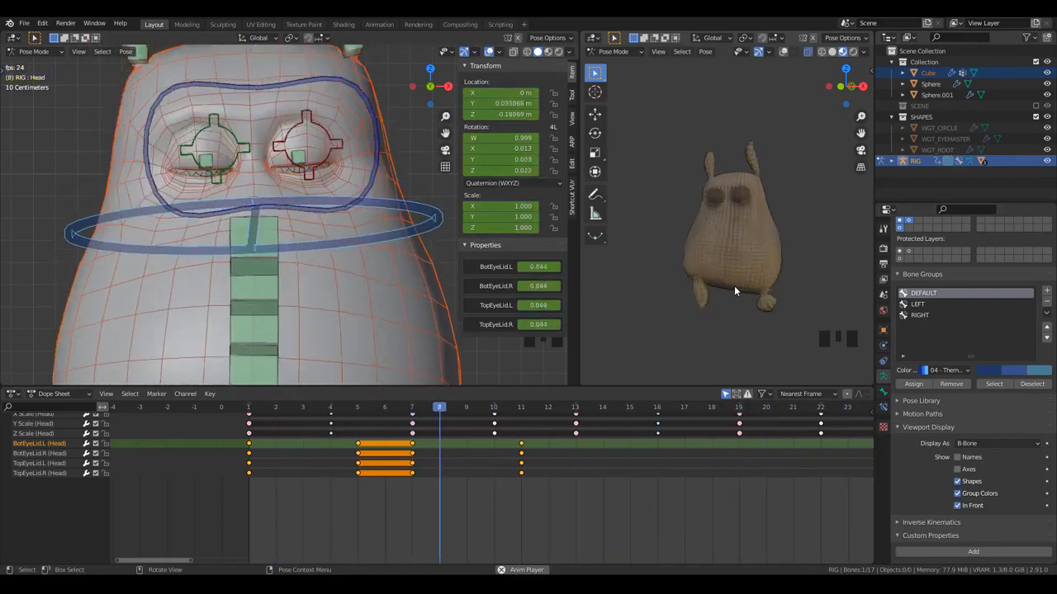
pyautogui.press('space')
pyautogui.hotkey('ctrl', 'z')
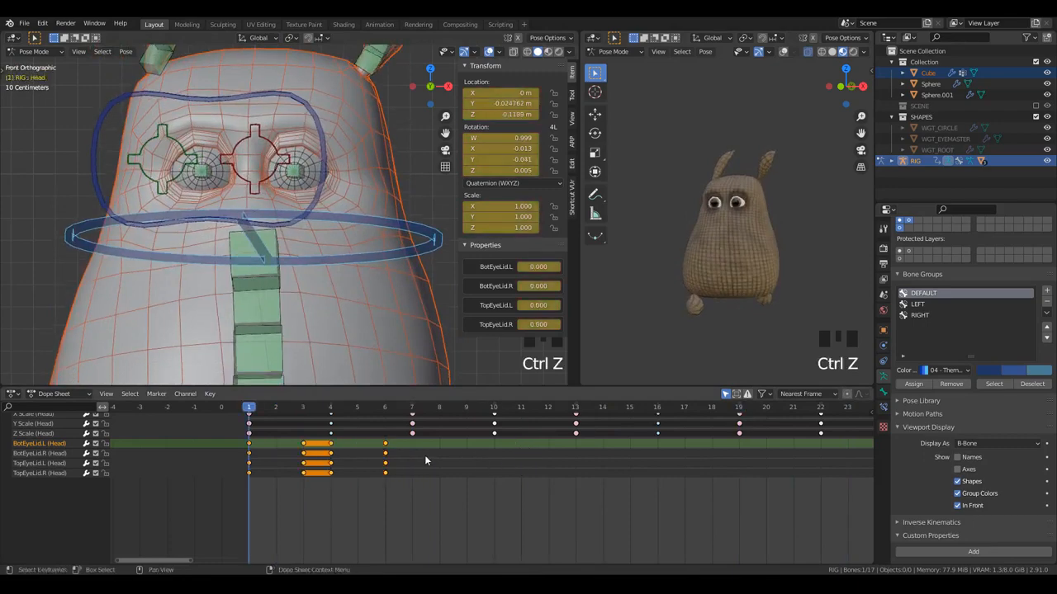
# - Try scaling the eyelid keyframes again from frame 1 and play the animation to check the timing
pyautogui.press('s')
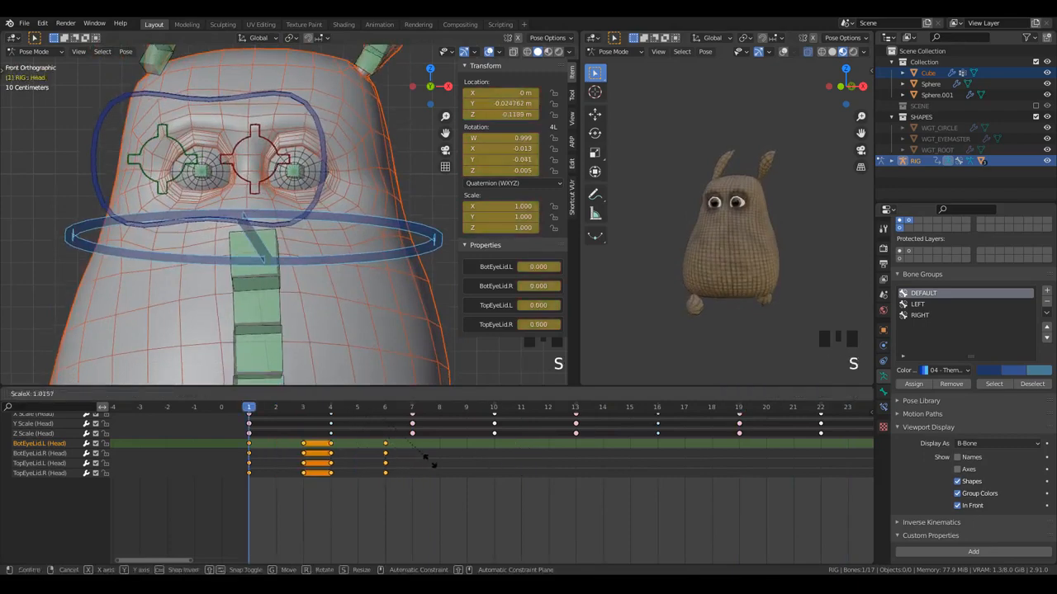
pyautogui.click(431, 463)
pyautogui.press('space')
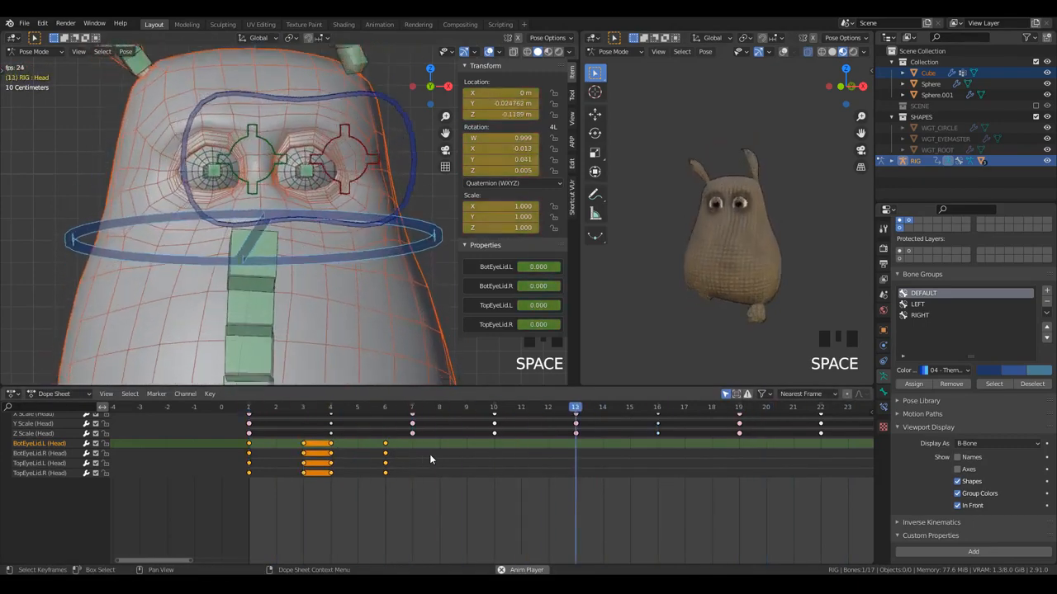
pyautogui.press('space')
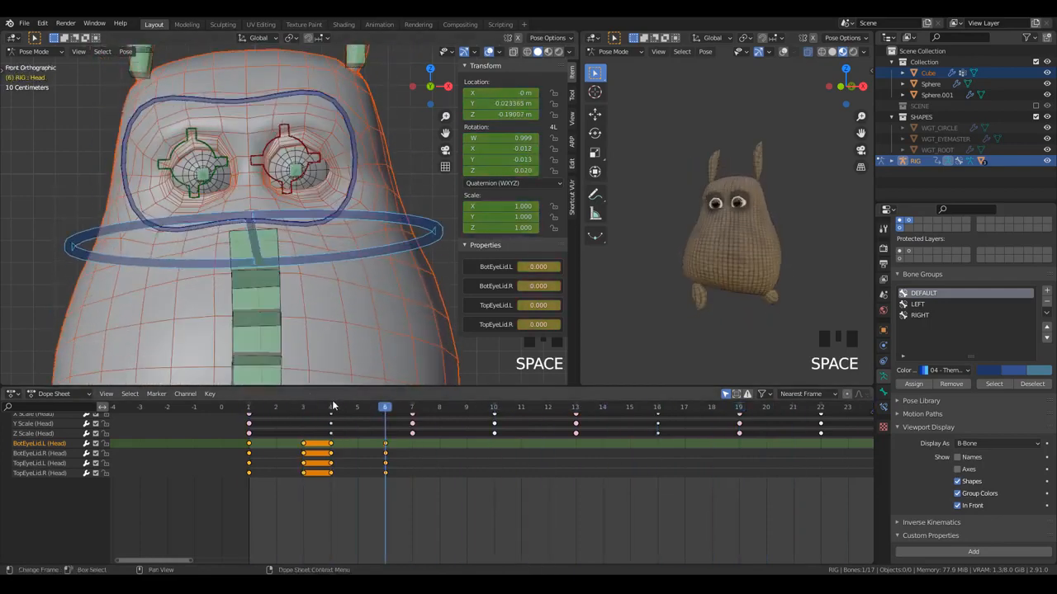
# - Go to frame 3 and inspect the closed eyelids up close on the textured creature
pyautogui.click(305, 408)
pyautogui.scroll(1, 373, 468)
pyautogui.scroll(4, 756, 191)
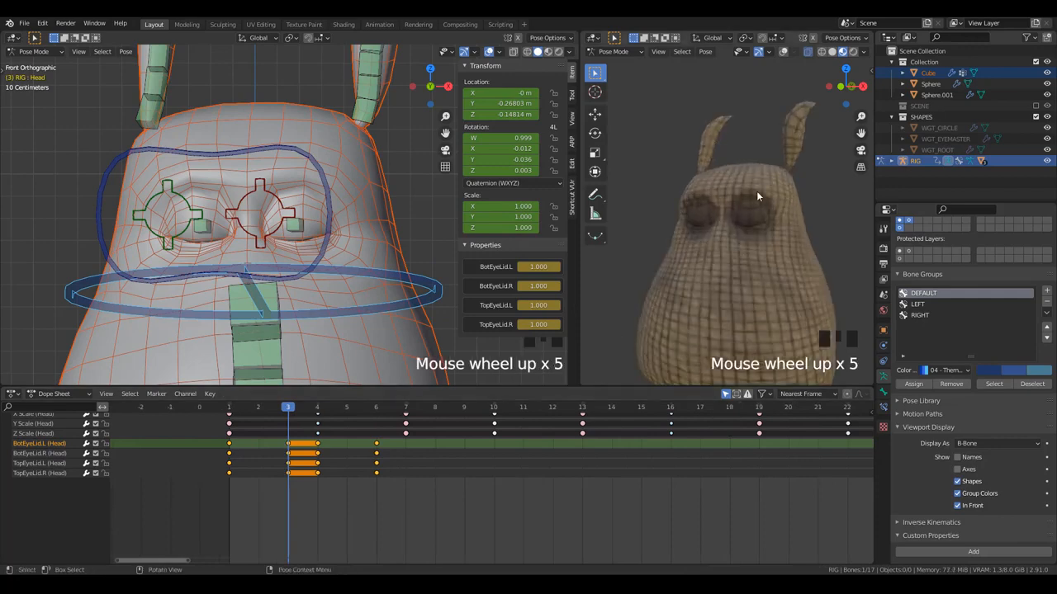
pyautogui.middleClick(757, 222)
pyautogui.scroll(-2, 758, 258)
pyautogui.moveTo(758, 258); pyautogui.dragTo(747, 218, button='middle')
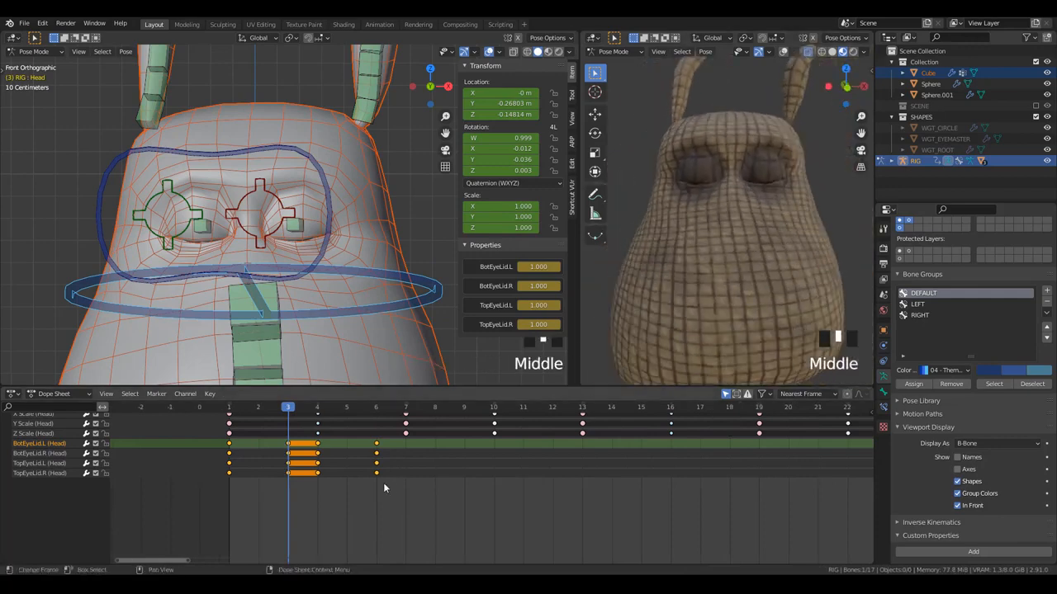
# - Select all keyframes of the BotEyeLid.R and TopEyeLid.R channels and move them one frame later
pyautogui.scroll(2, 240, 491)
pyautogui.click(37, 453)
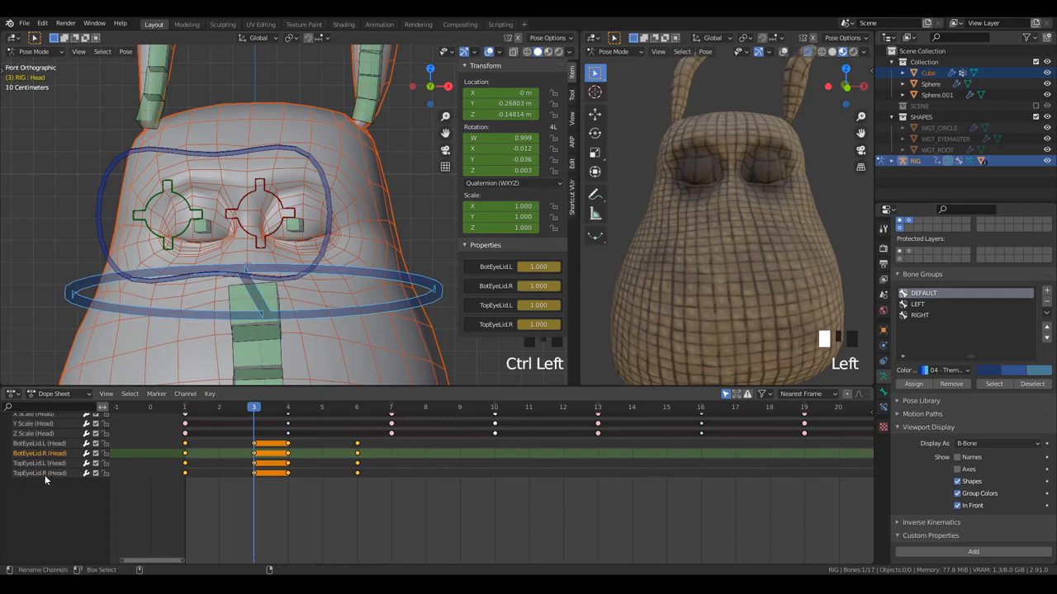
pyautogui.keyDown('ctrl'); pyautogui.click(45, 474); pyautogui.keyUp('ctrl')
pyautogui.keyDown('shift'); pyautogui.click(46, 474); pyautogui.keyUp('shift')
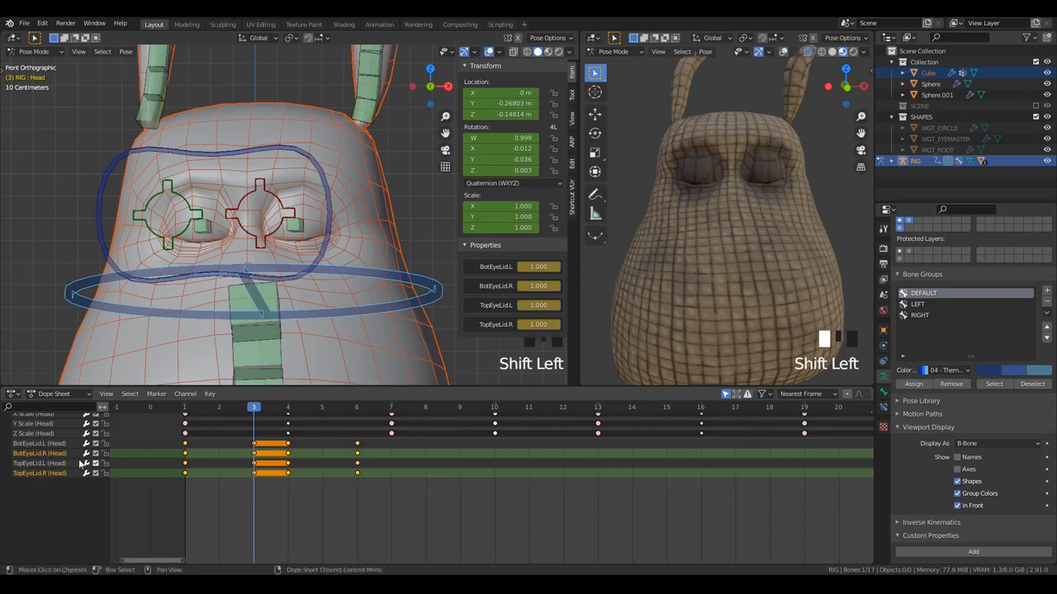
pyautogui.click(40, 455)
pyautogui.press('b')
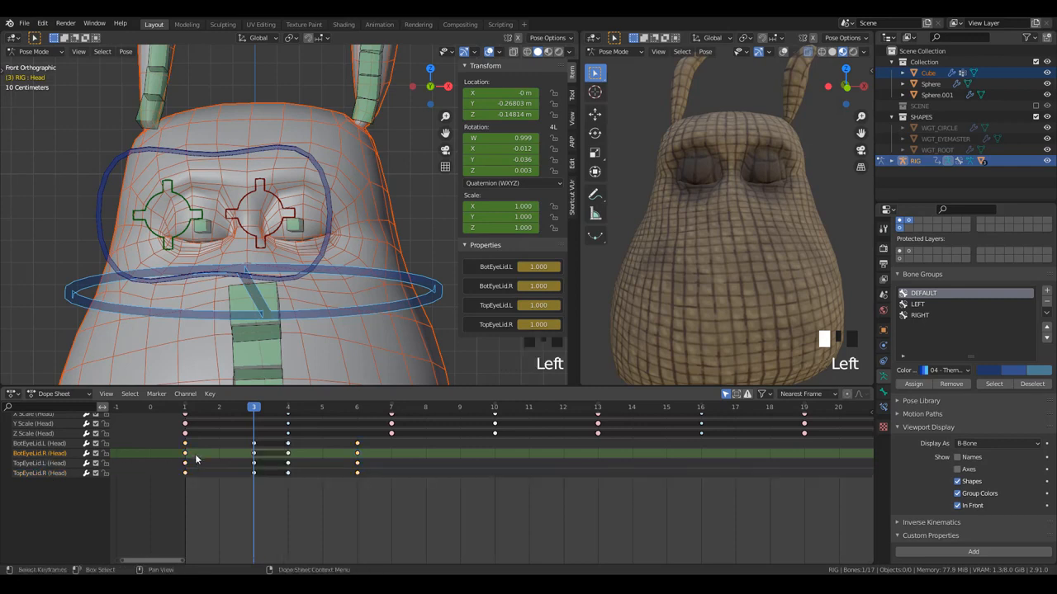
pyautogui.moveTo(365, 456); pyautogui.dragTo(366, 458)
pyautogui.press('b')
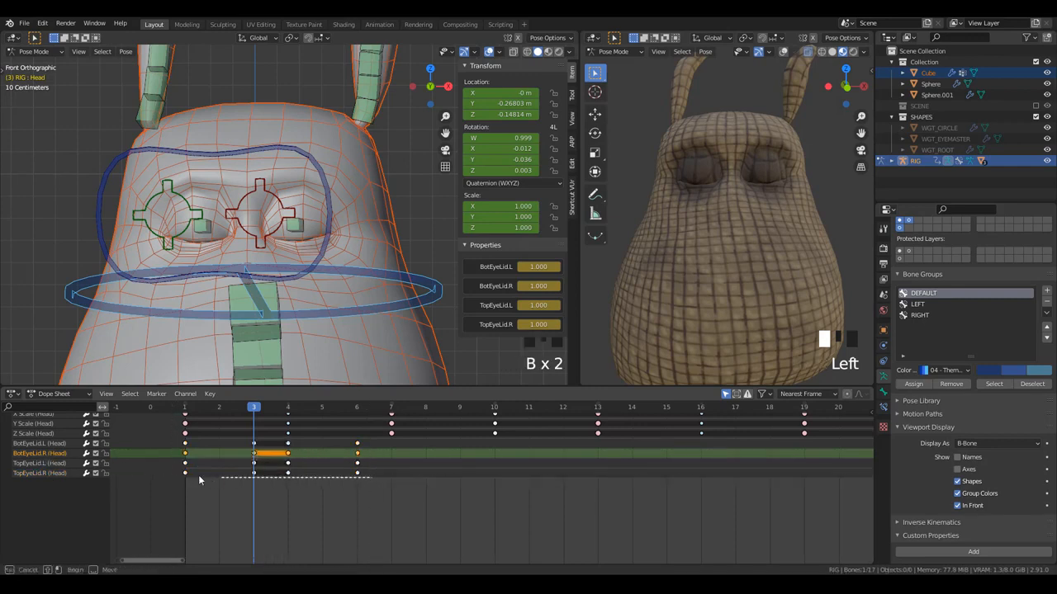
pyautogui.moveTo(181, 475); pyautogui.dragTo(182, 476)
pyautogui.scroll(2, 175, 483)
pyautogui.moveTo(175, 483); pyautogui.dragTo(360, 492, button='middle')
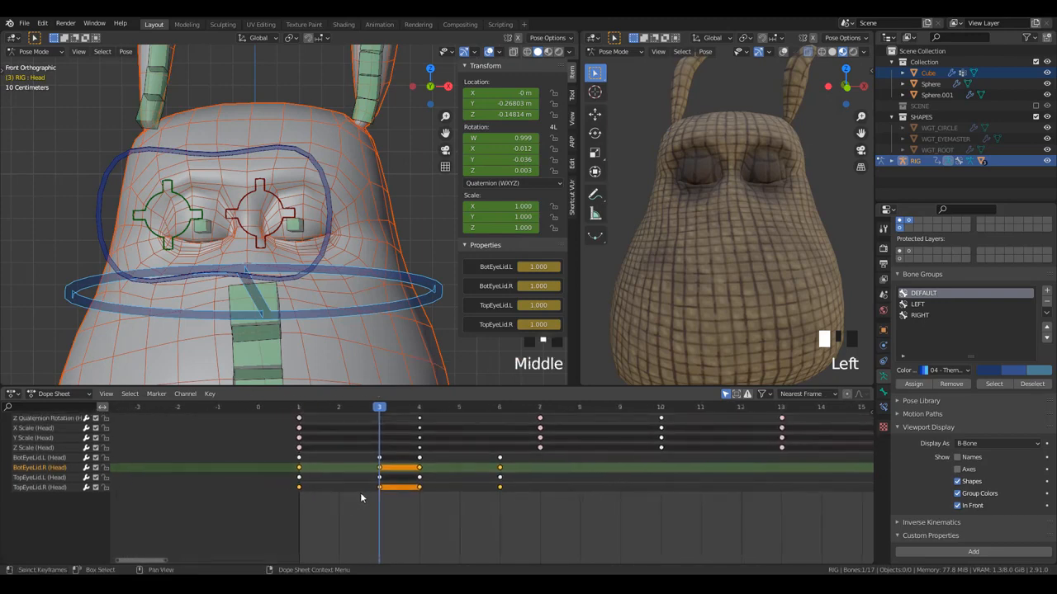
pyautogui.press('g')
pyautogui.click(388, 488)
pyautogui.scroll(-2, 373, 456)
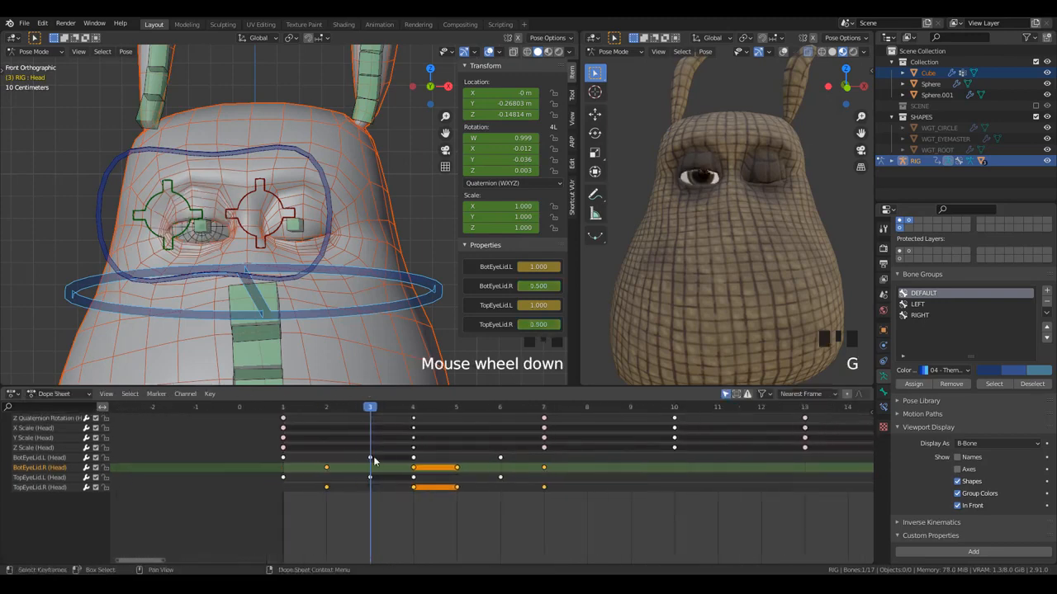
# - Scrub from frame 1 to frame 8 and play the animation to check the offset blink
pyautogui.moveTo(748, 187); pyautogui.dragTo(727, 194, button='middle')
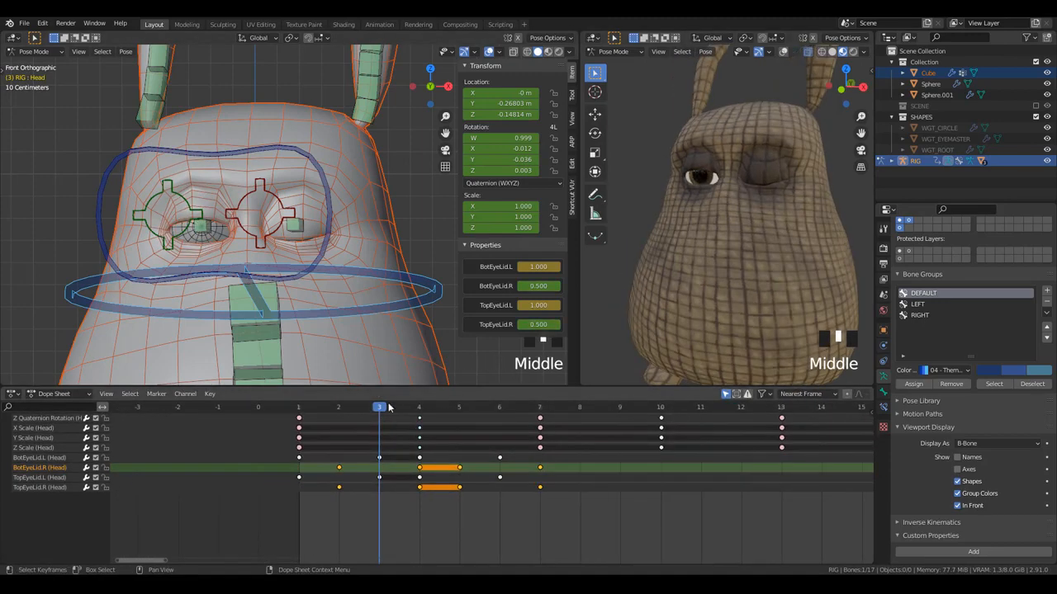
pyautogui.moveTo(299, 407); pyautogui.dragTo(586, 472)
pyautogui.moveTo(666, 296); pyautogui.dragTo(661, 316, button='middle')
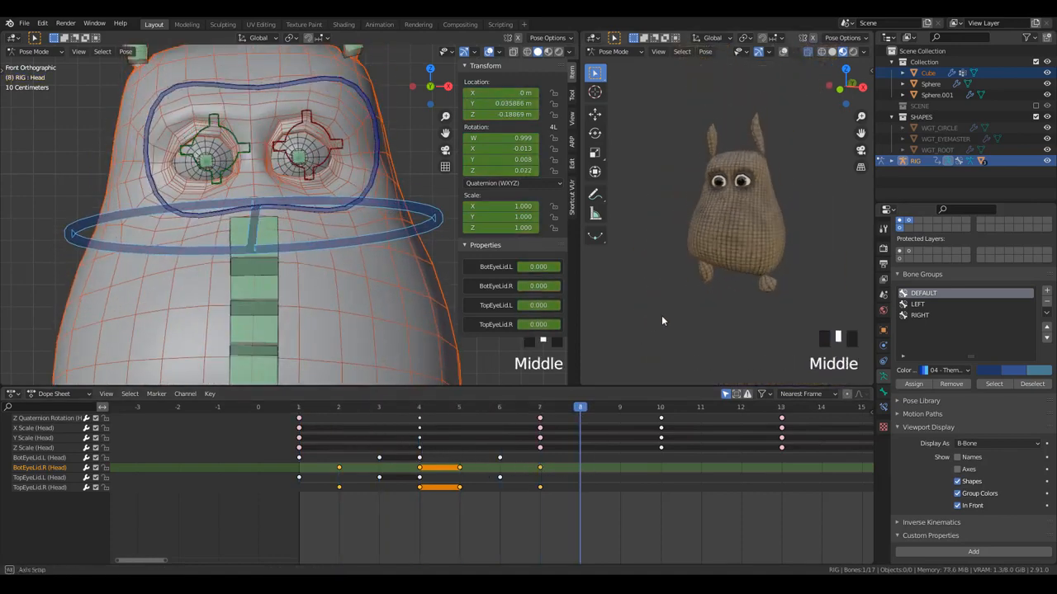
pyautogui.press('space')
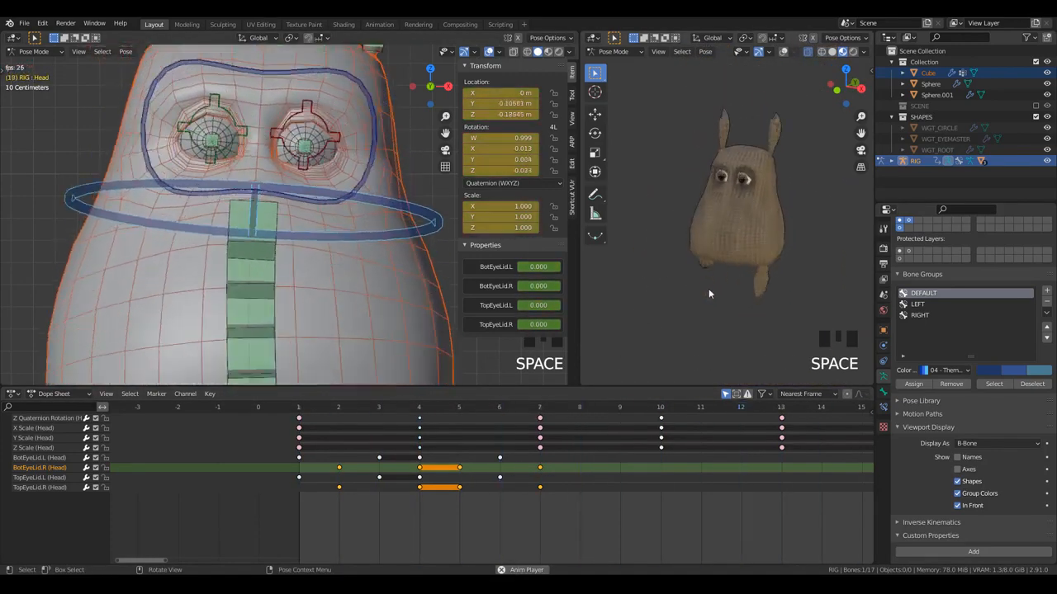
# - Try moving the selected BotEyeLid.R and TopEyeLid.R keyframes another frame later, play the animation, and undo the move
pyautogui.press('space')
pyautogui.press('g')
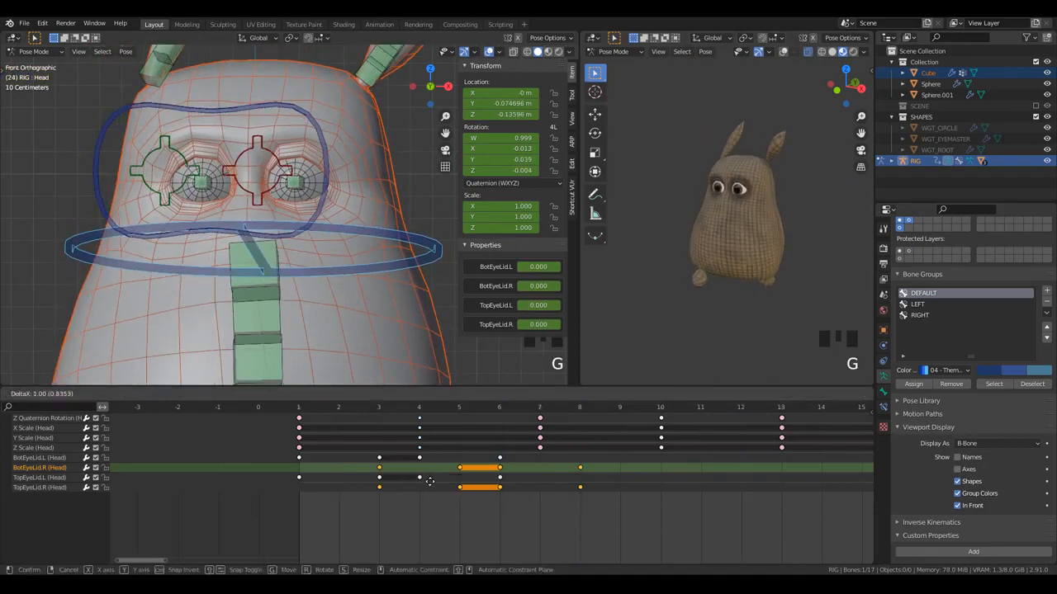
pyautogui.click(435, 484)
pyautogui.press('space')
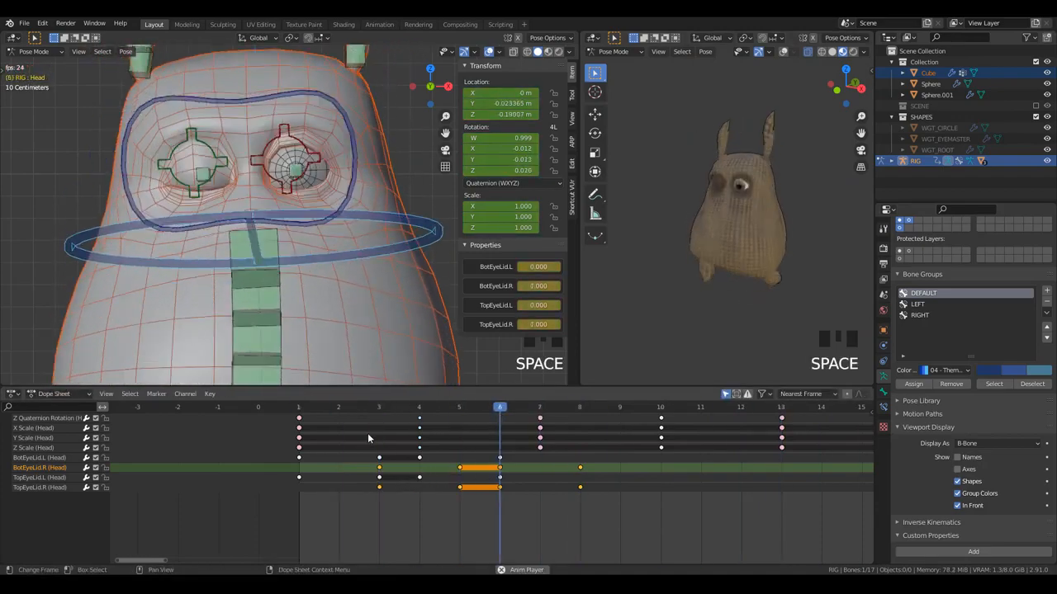
pyautogui.moveTo(728, 204); pyautogui.dragTo(751, 224, button='middle')
pyautogui.scroll(2, 753, 228)
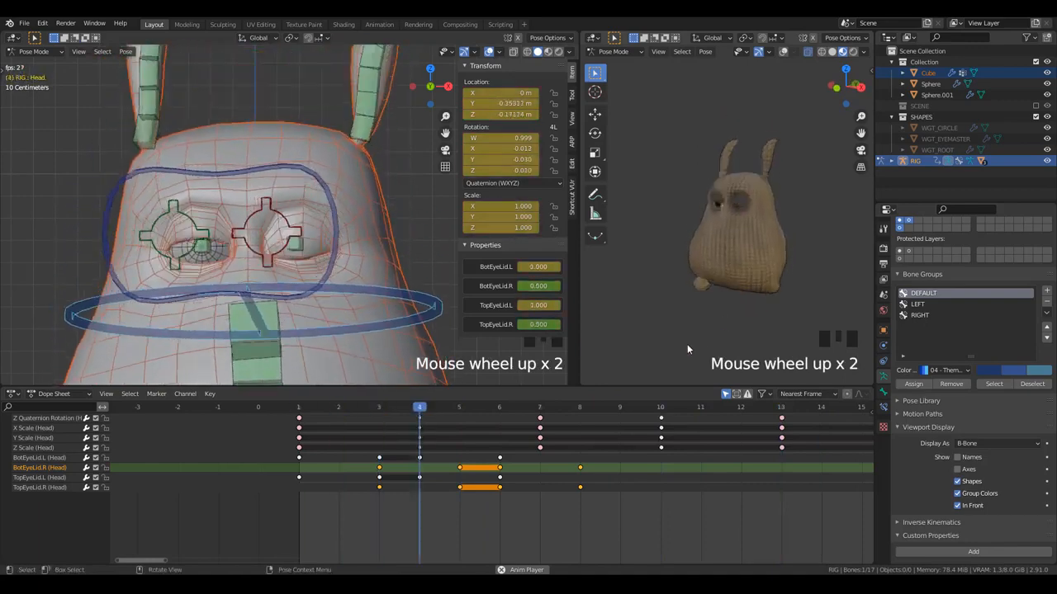
pyautogui.press('space')
pyautogui.hotkey('ctrl', 'z')
# - Select all left and right eyelid keyframes, scale them by about 1.54 from frame 1, and play the slower blink
pyautogui.scroll(-2, 328, 457)
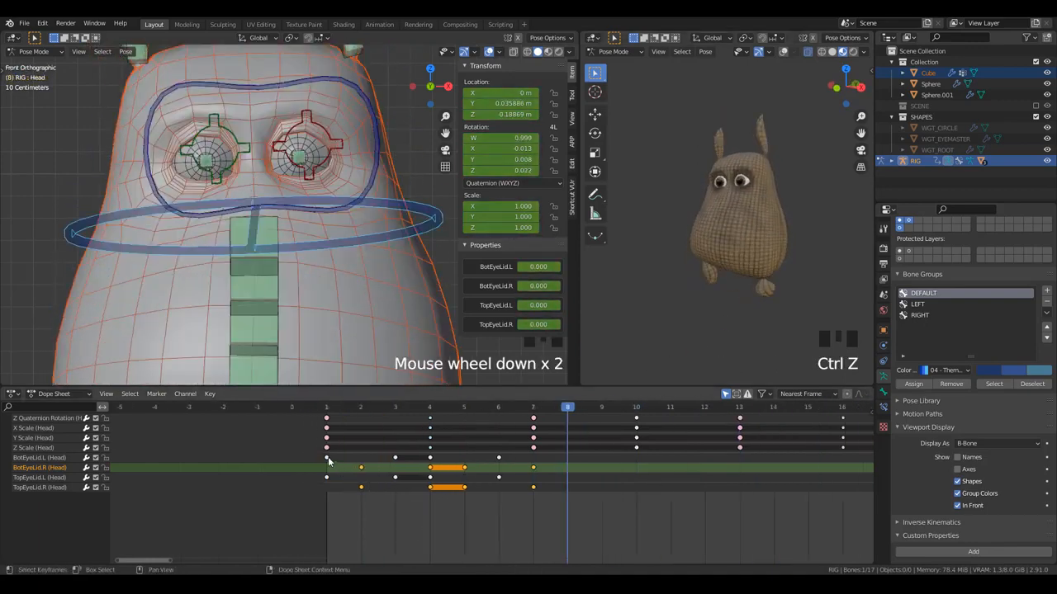
pyautogui.press('b')
pyautogui.moveTo(322, 453); pyautogui.dragTo(535, 496)
pyautogui.click(338, 409)
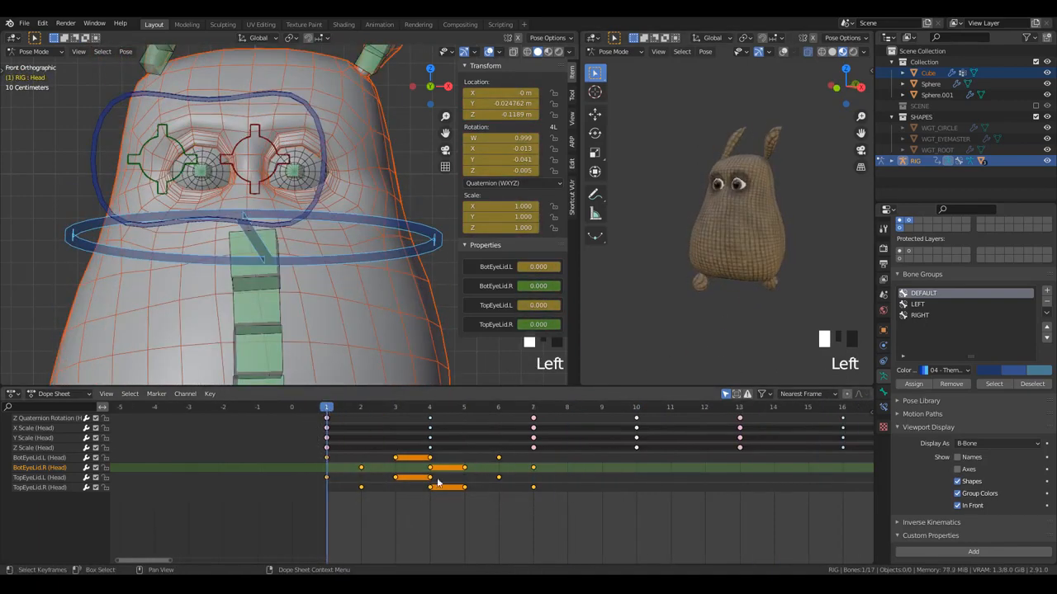
pyautogui.press('s')
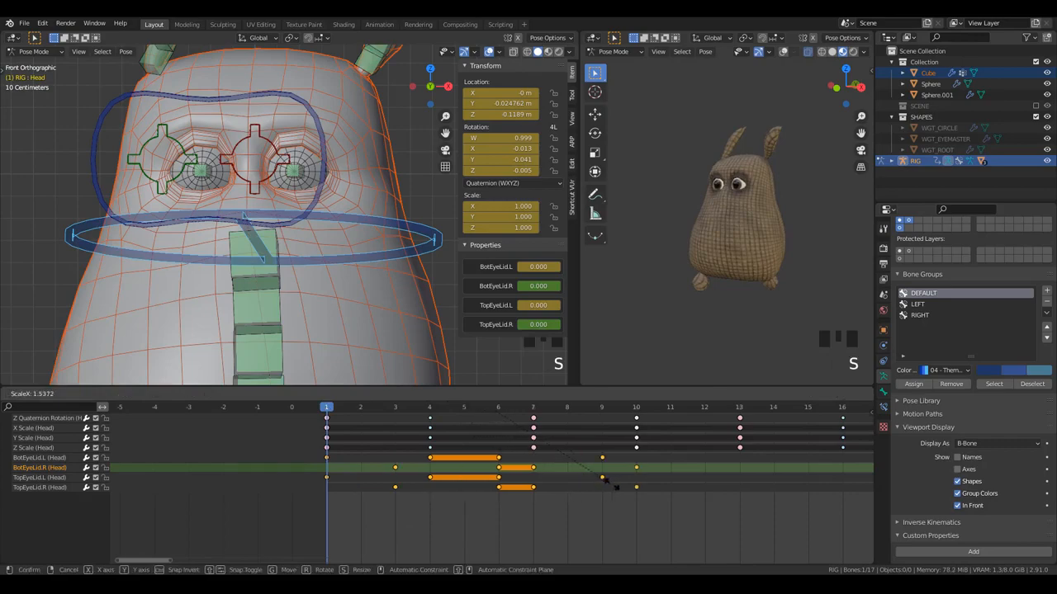
pyautogui.click(614, 485)
pyautogui.press('space')
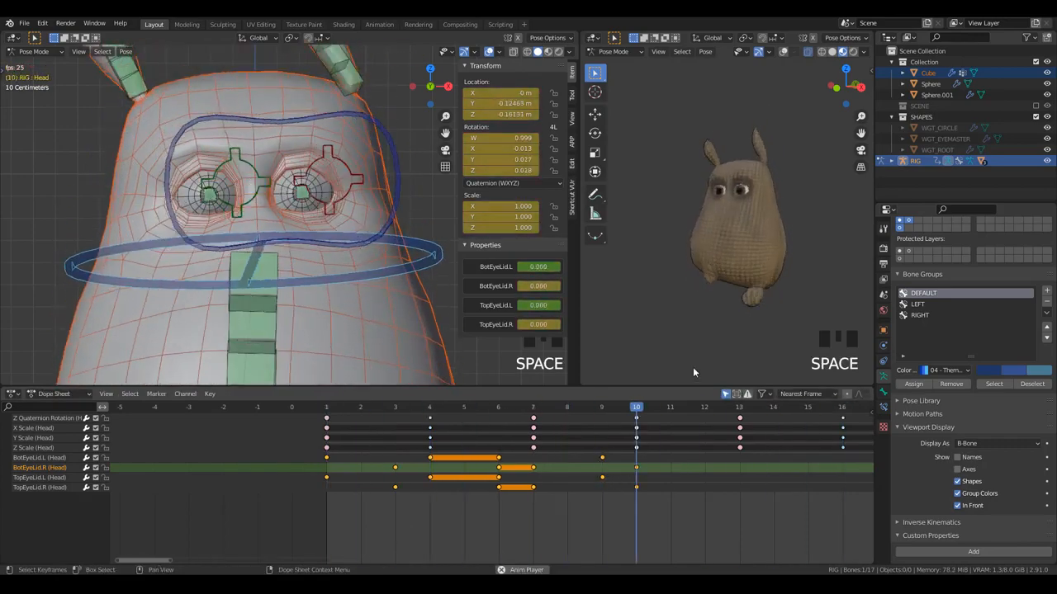
pyautogui.scroll(-2, 755, 295)
pyautogui.moveTo(784, 327); pyautogui.dragTo(763, 325, button='middle')
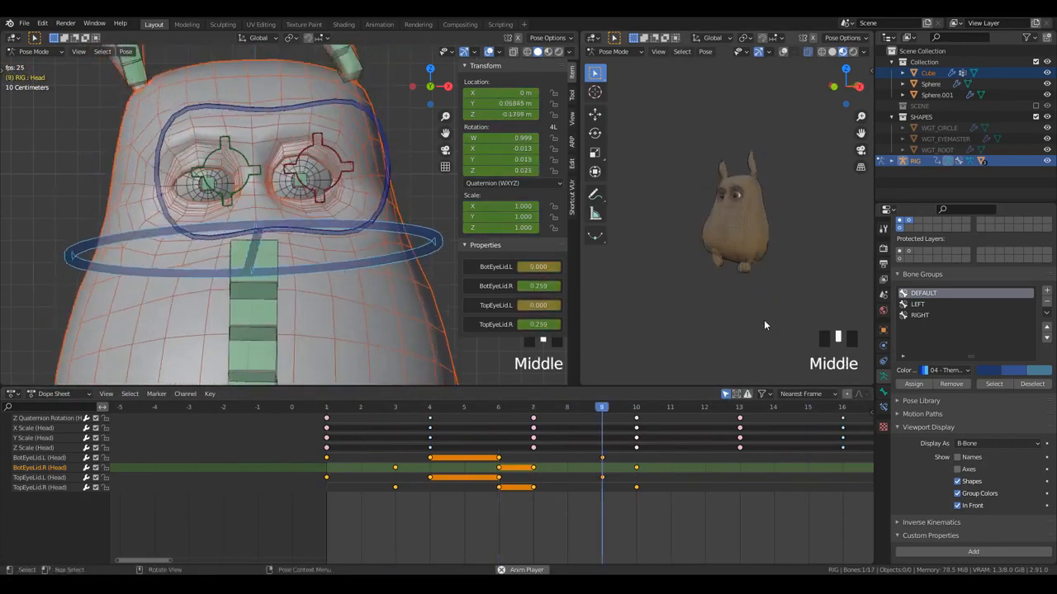
# - Scale the selected eyelid keyframes by about 0.87 from frame 1 to tighten the blink, and play the animation
pyautogui.click(333, 409)
pyautogui.press('s')
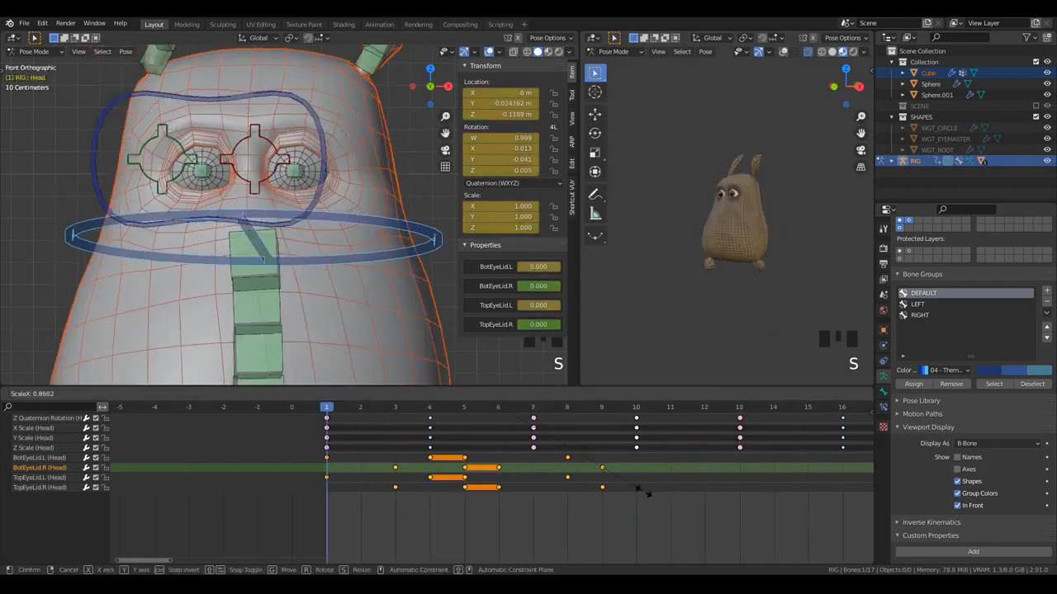
pyautogui.click(645, 491)
pyautogui.press('space')
pyautogui.scroll(2, 762, 262)
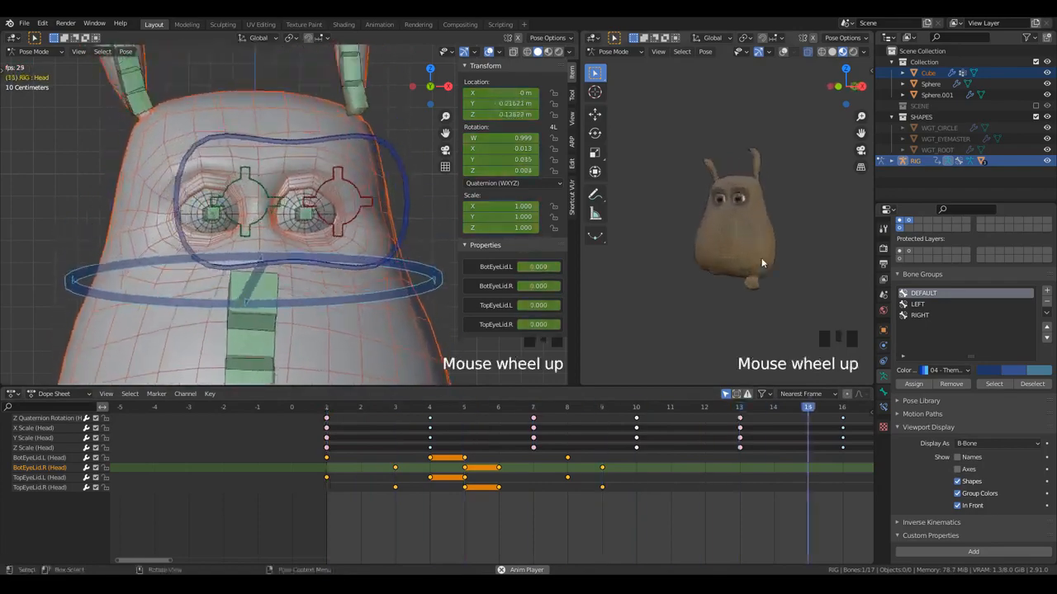
pyautogui.scroll(1, 760, 262)
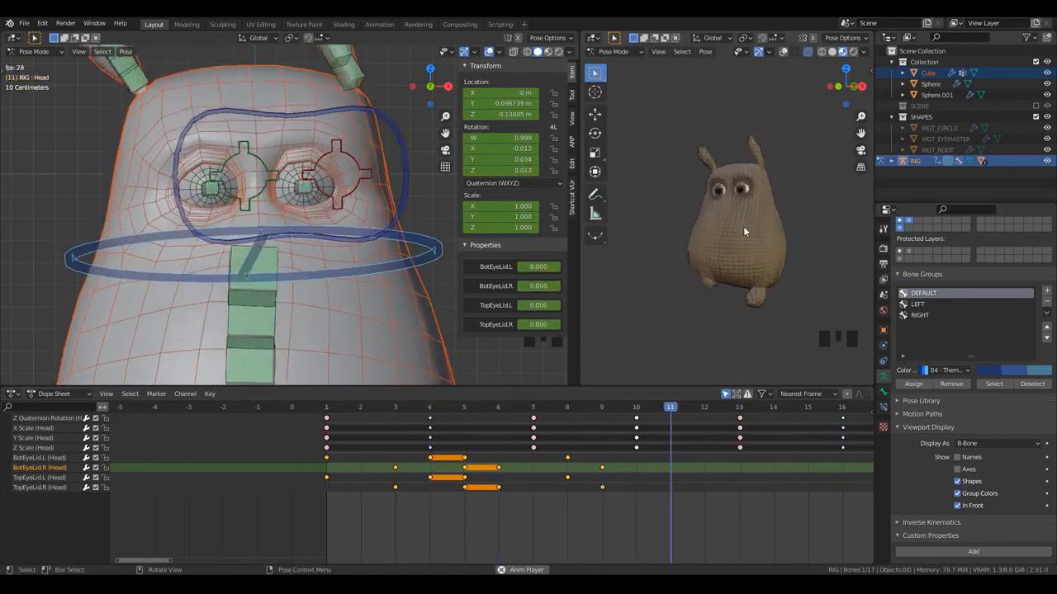
# - Save the file and hide the sidebar in the rig viewport, showing the whole rig in an angled view
pyautogui.scroll(-3, 739, 241)
pyautogui.moveTo(802, 271); pyautogui.dragTo(705, 254, button='middle')
pyautogui.hotkey('ctrl', 's')
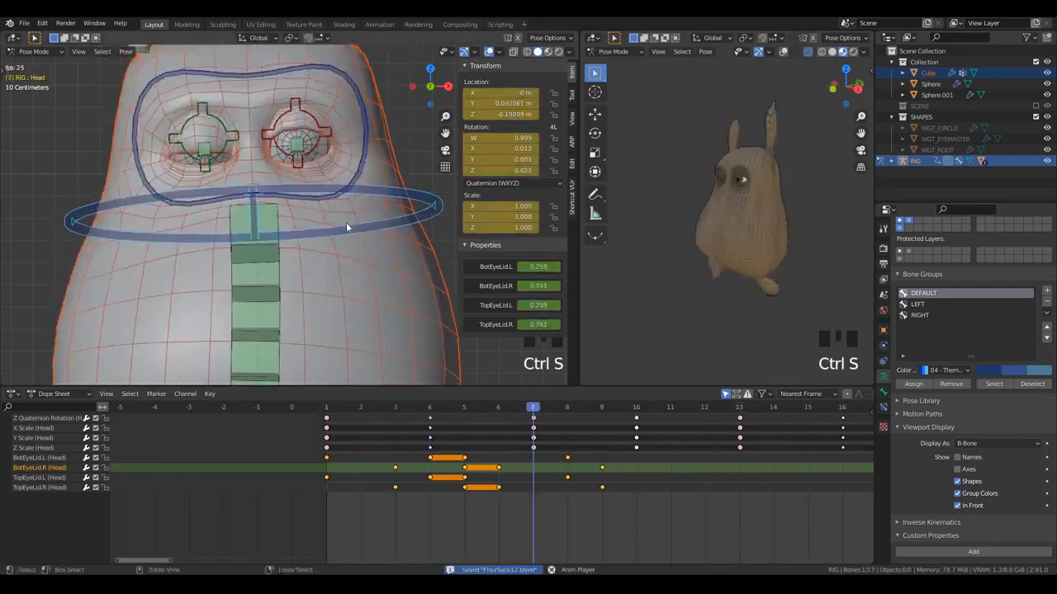
pyautogui.scroll(-6, 346, 222)
pyautogui.press('n')
pyautogui.scroll(-3, 394, 222)
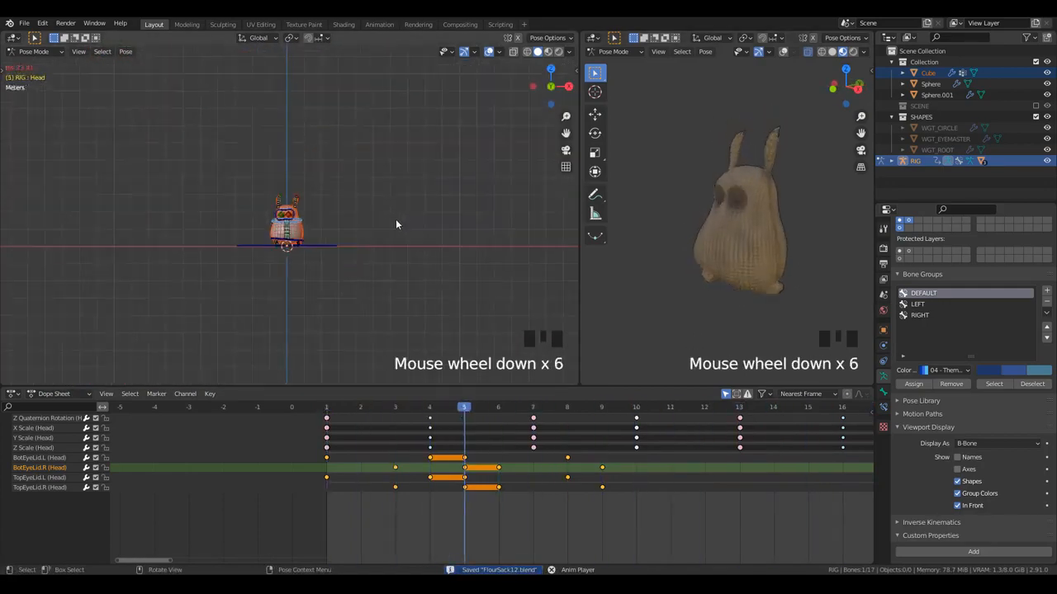
pyautogui.scroll(4, 395, 222)
pyautogui.moveTo(396, 222); pyautogui.dragTo(629, 268, button='middle')
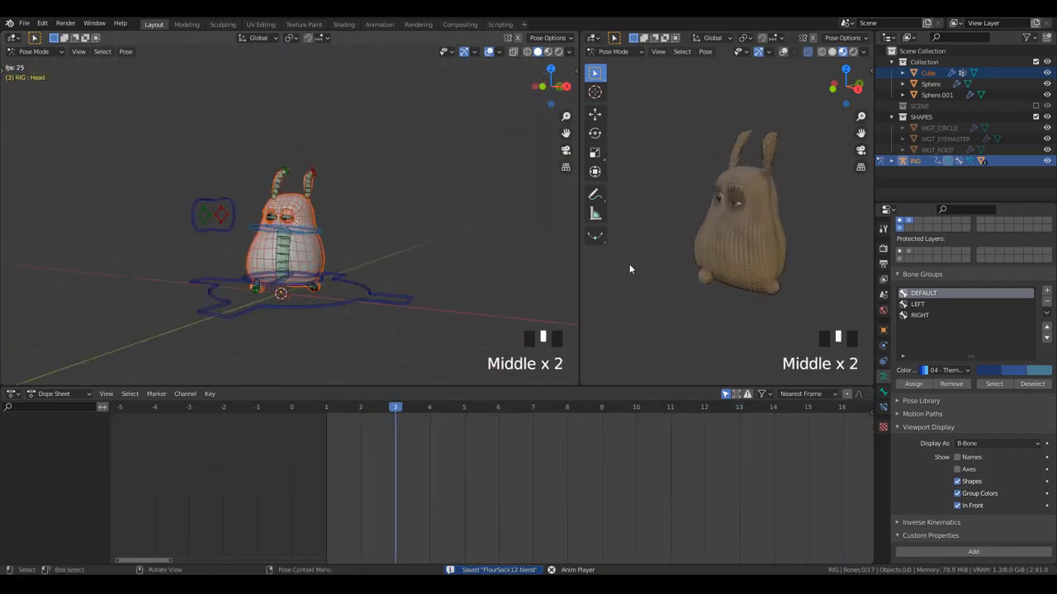
# - Review the looping walk cycle with its blink from several angles on the textured creature and stop the playback
pyautogui.scroll(5, 790, 270)
pyautogui.moveTo(790, 270); pyautogui.dragTo(708, 264, button='middle')
pyautogui.scroll(-5, 729, 270)
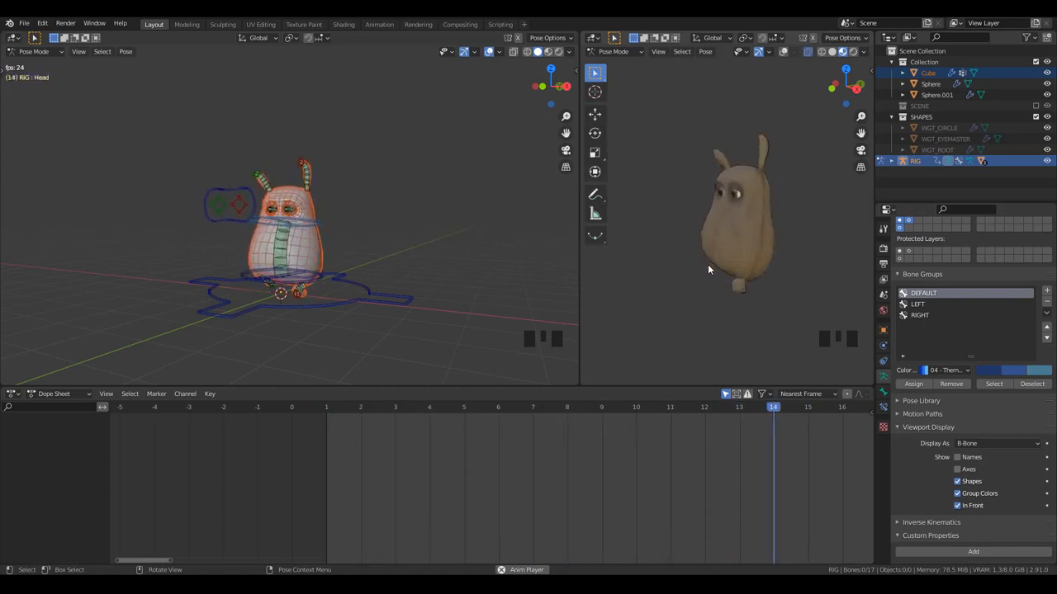
pyautogui.moveTo(774, 292); pyautogui.dragTo(736, 319, button='middle')
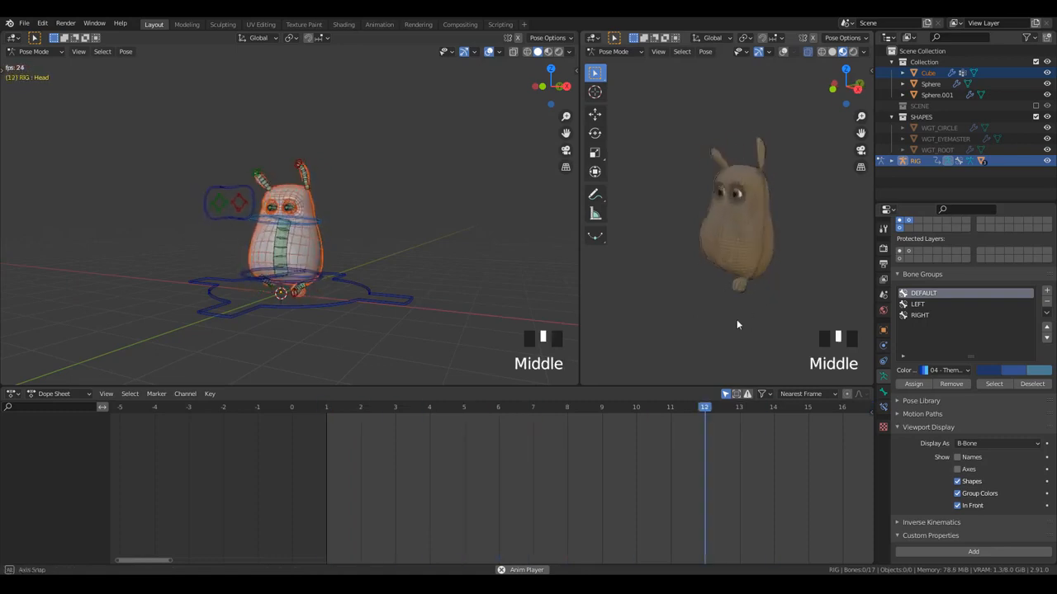
pyautogui.scroll(-7, 578, 463)
pyautogui.moveTo(578, 462); pyautogui.dragTo(459, 469, button='middle')
pyautogui.press('space')
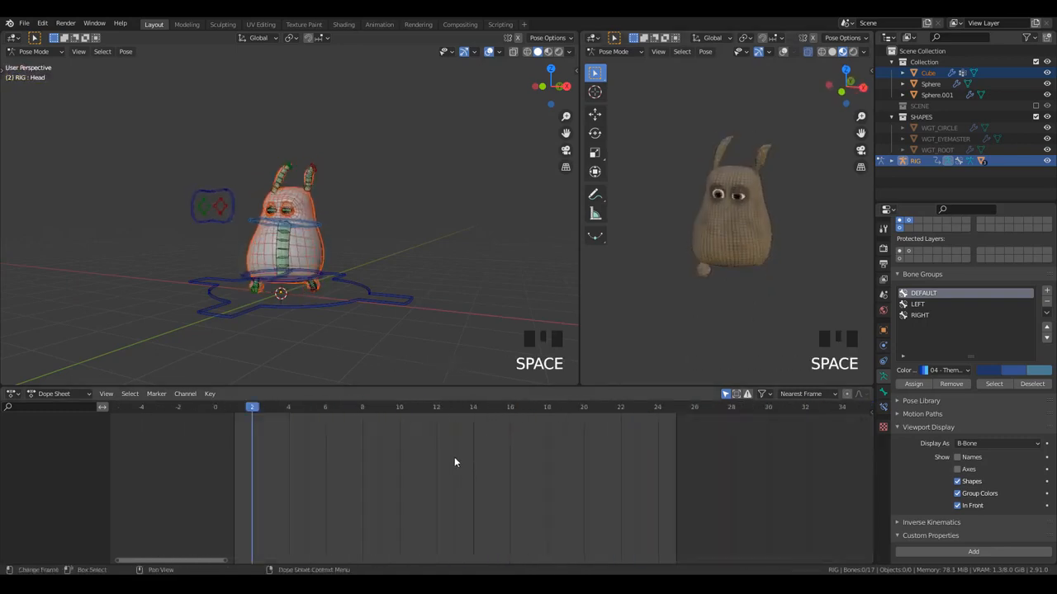